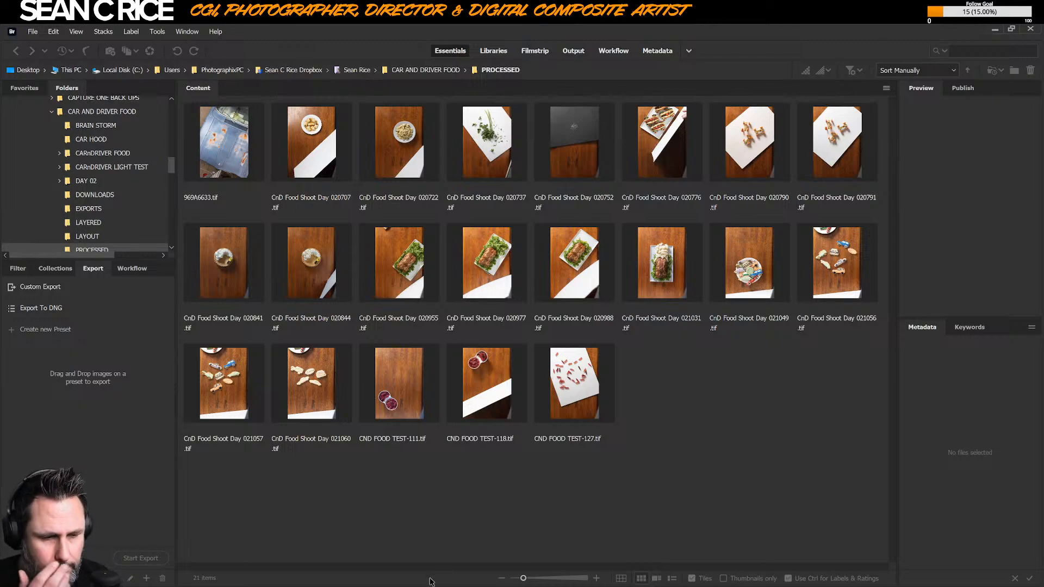
- Switch to Photoshop and bring the BURNOUT PIE document forward in full-screen view
{"action": "key", "text": "alt+Tab"}
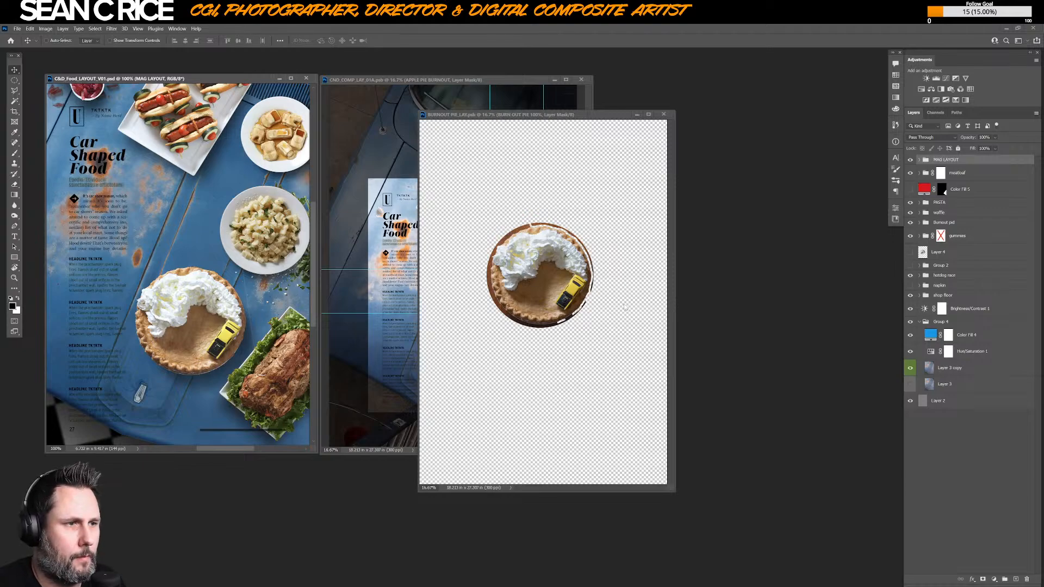
{"action": "key", "text": "f"}
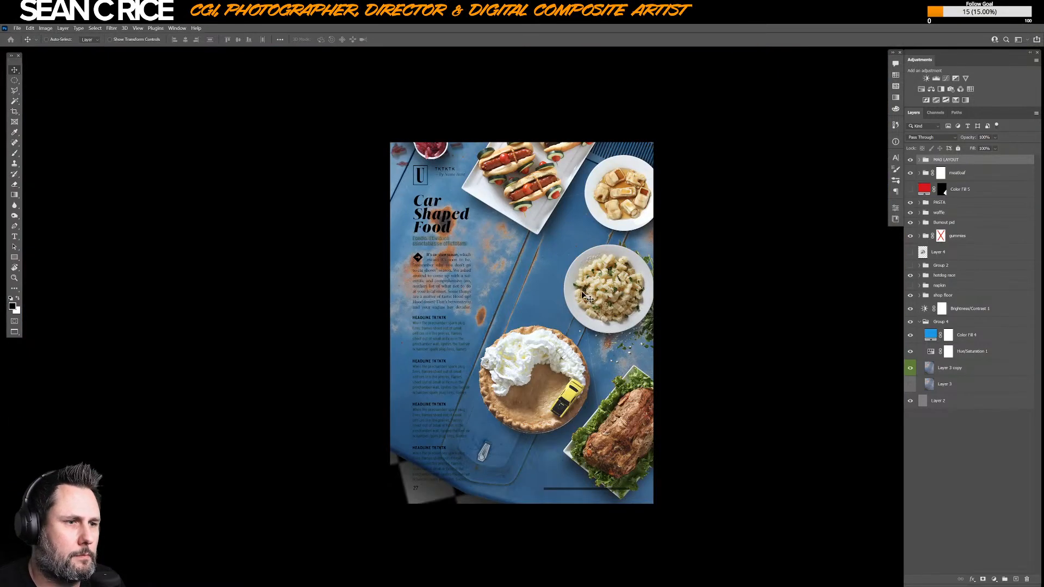
{"action": "key", "text": "Tab"}
{"action": "key", "text": "Tab"}
{"action": "key", "text": "f"}
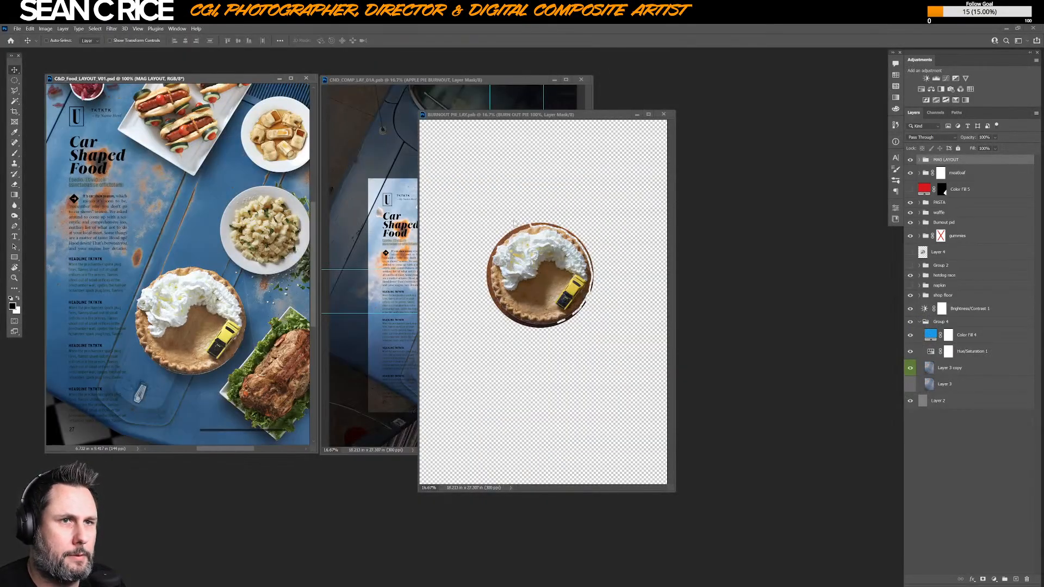
{"action": "left_click", "coordinate": [519, 115]}
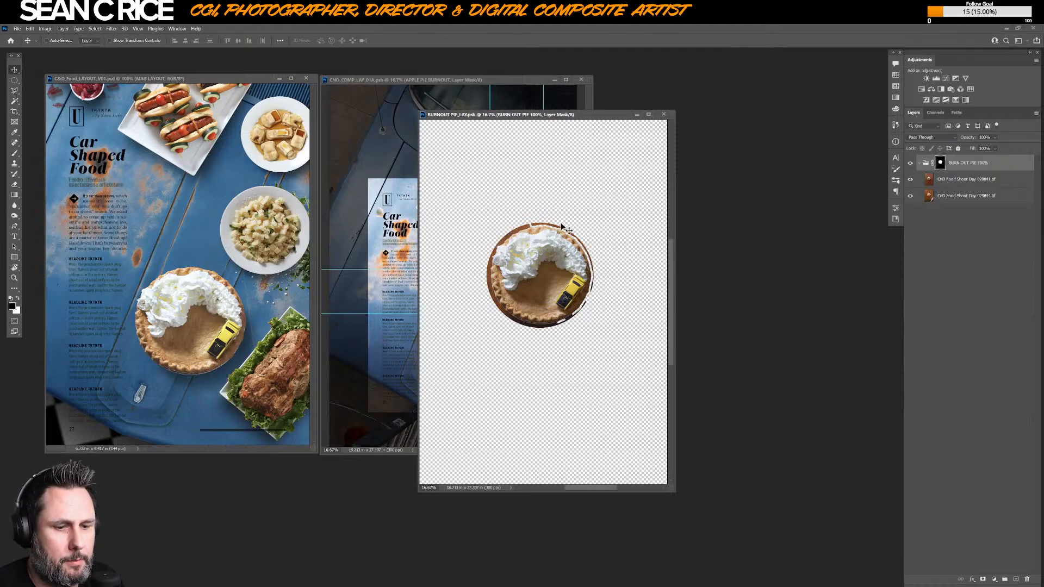
{"action": "key", "text": "f"}
{"action": "key", "text": "ctrl+plus"}
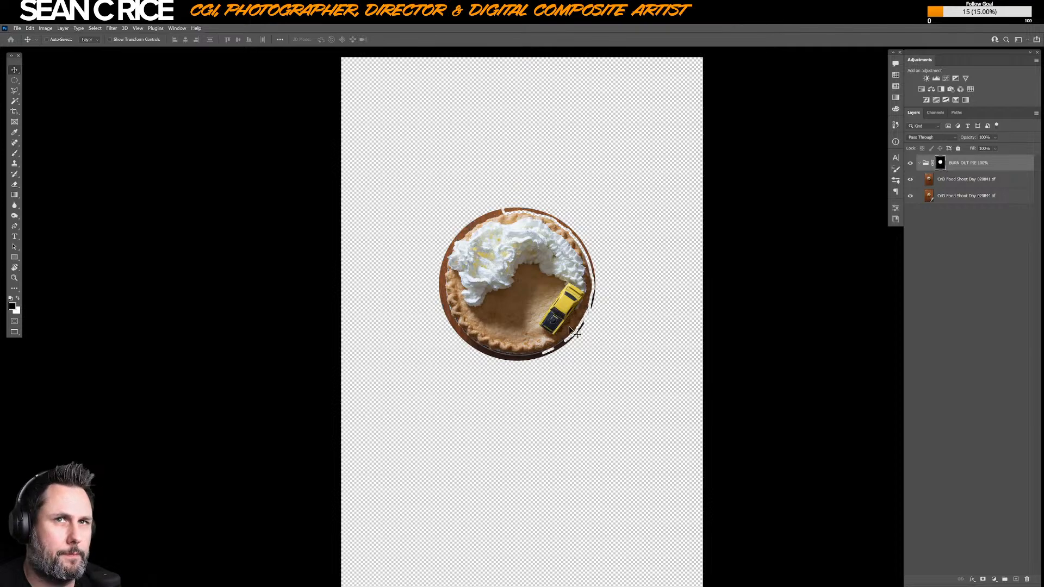
- Paint black with the Brush on the BURN OUT PIE 100% mask, joining the gaps beside the pie's lower-right foil rim
{"action": "scroll", "coordinate": [574, 333], "scroll_direction": "up", "scroll_amount": 1}
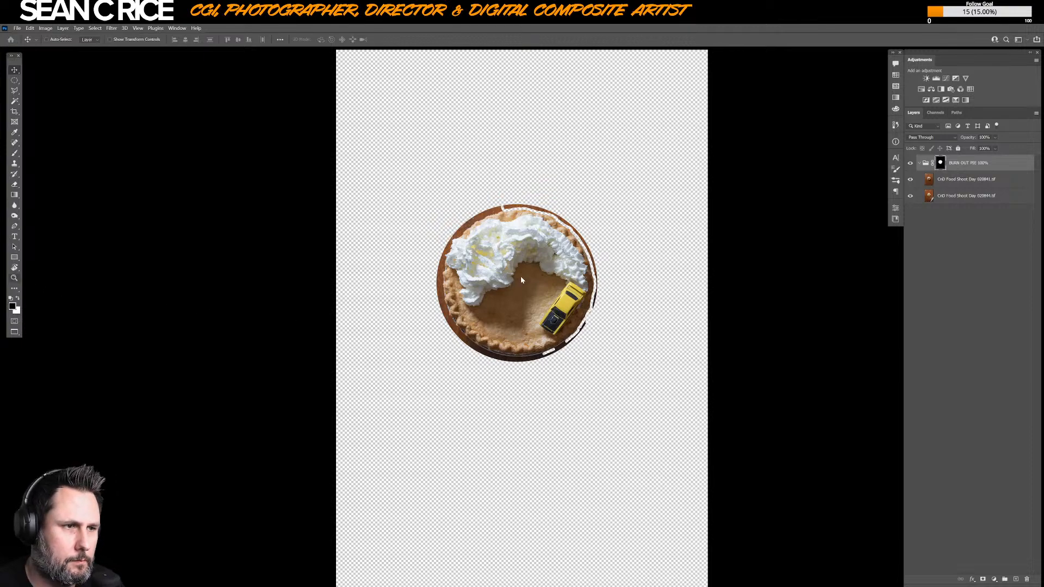
{"action": "key", "text": "z"}
{"action": "left_click", "coordinate": [499, 304]}
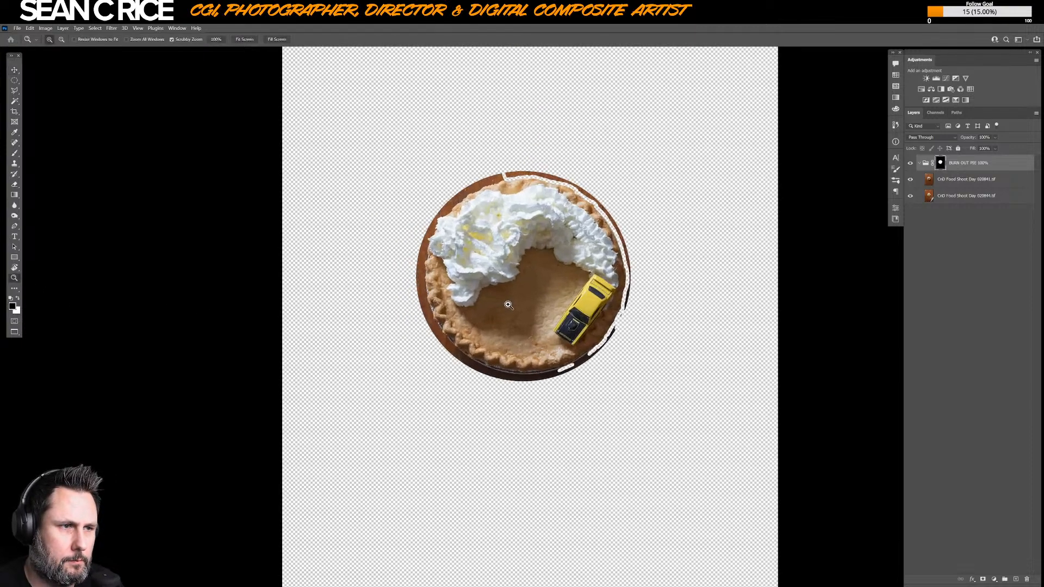
{"action": "left_click", "coordinate": [511, 304]}
{"action": "left_click", "coordinate": [542, 267]}
{"action": "left_click", "coordinate": [517, 275]}
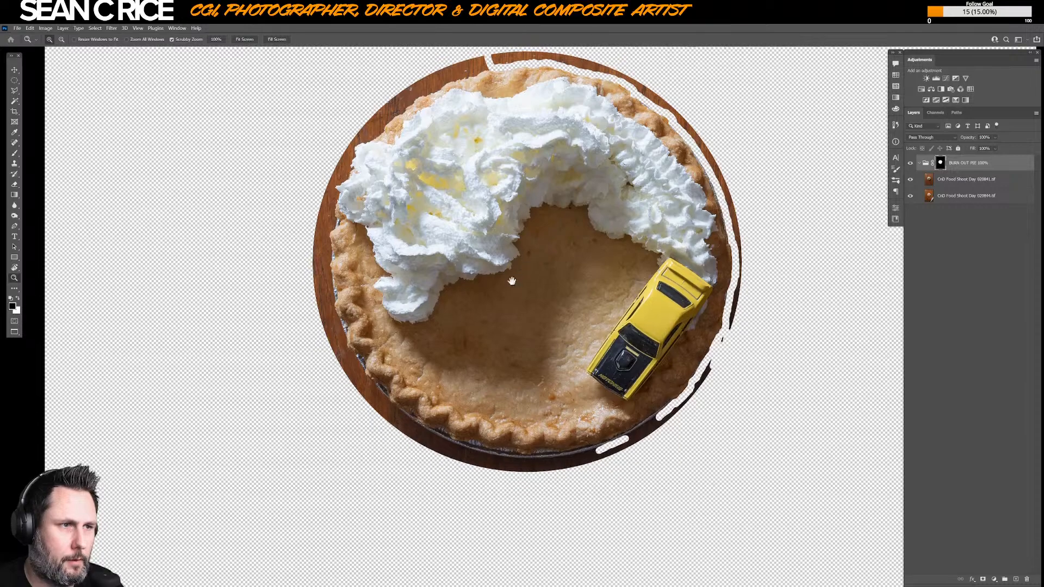
{"action": "left_click", "coordinate": [472, 328]}
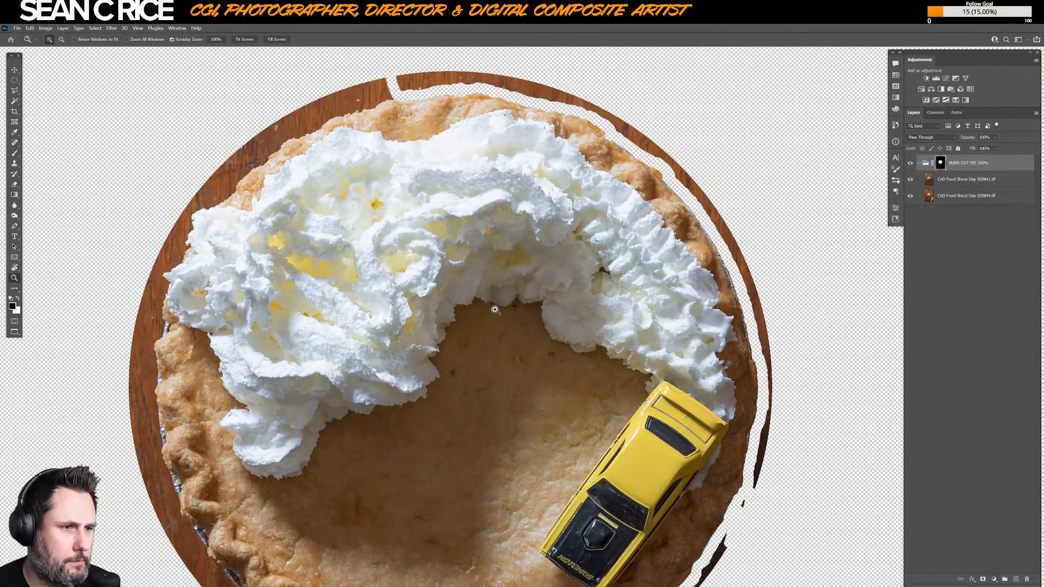
{"action": "left_click_drag", "start_coordinate": [432, 348], "coordinate": [467, 185]}
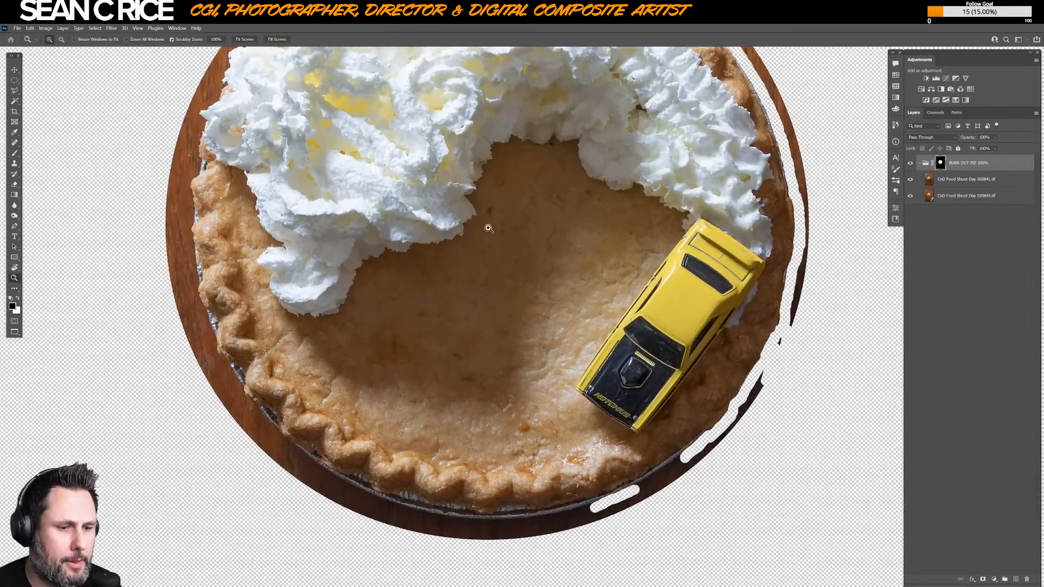
{"action": "key", "text": "b"}
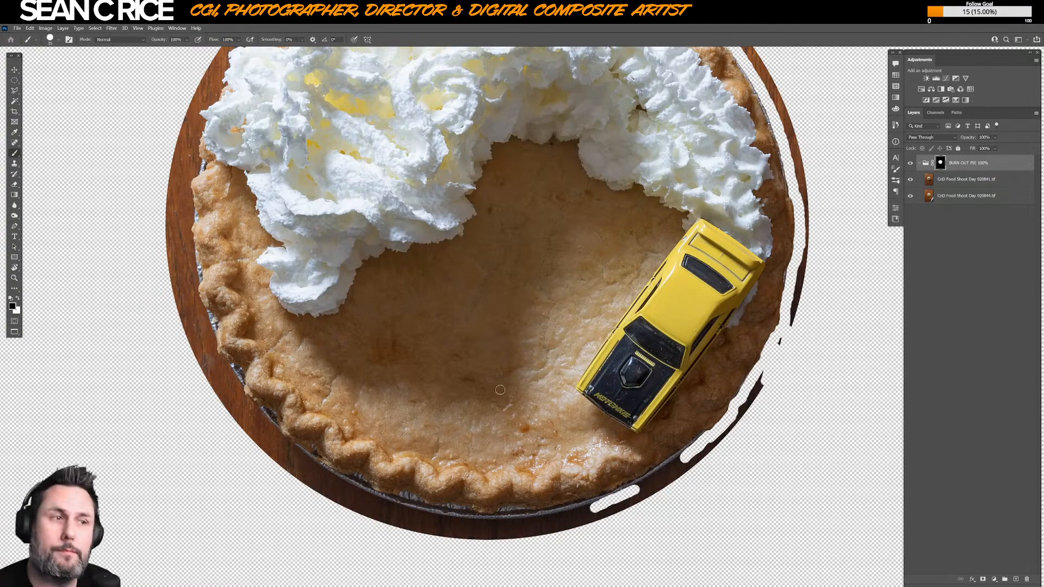
{"action": "left_click_drag", "start_coordinate": [635, 488], "coordinate": [681, 462]}
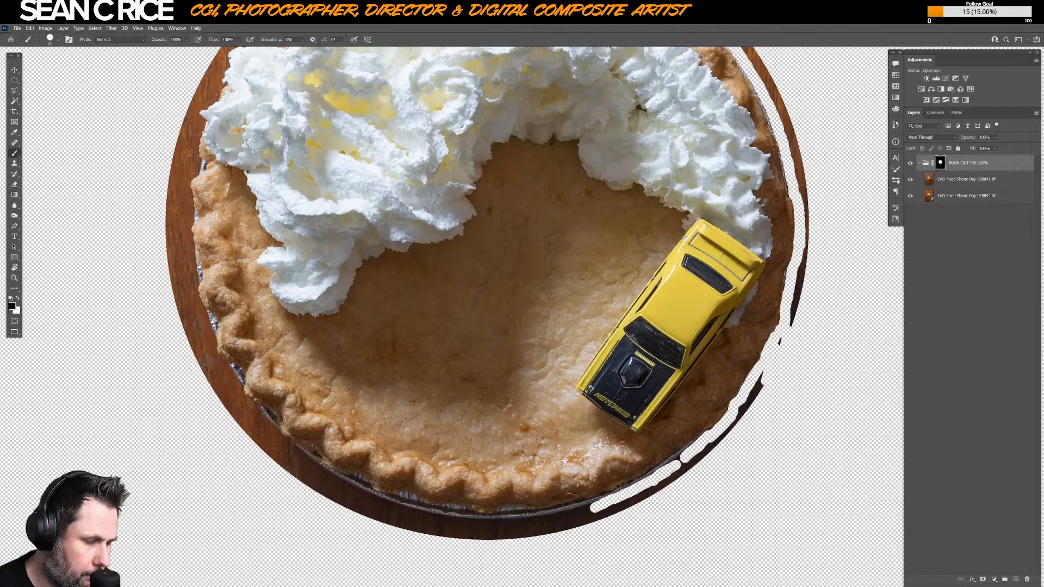
{"action": "key", "text": "ctrl+z"}
{"action": "key", "text": "ctrl+plus"}
{"action": "key", "text": "ctrl+plus"}
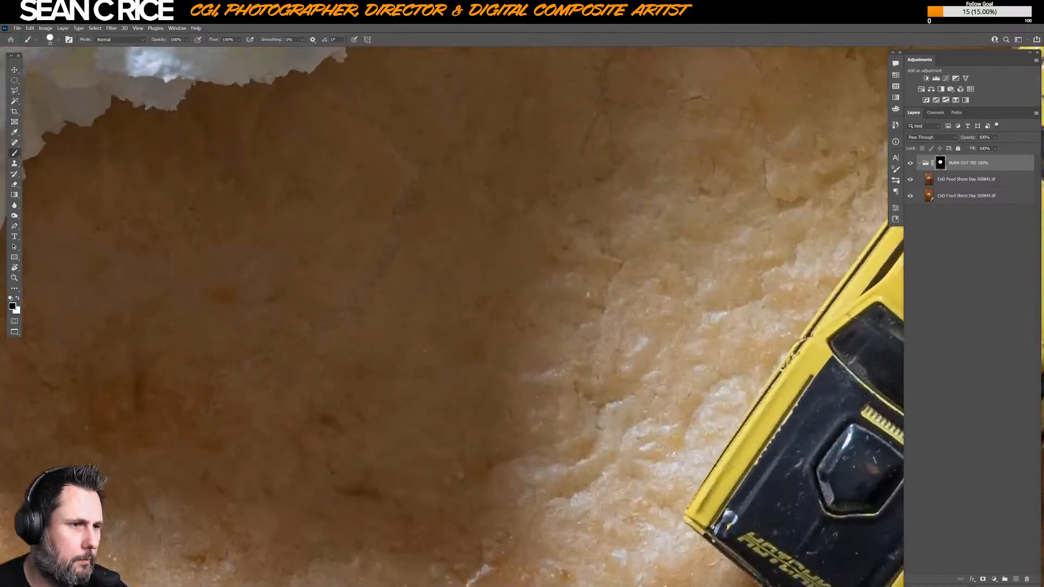
{"action": "key", "text": "ctrl+minus"}
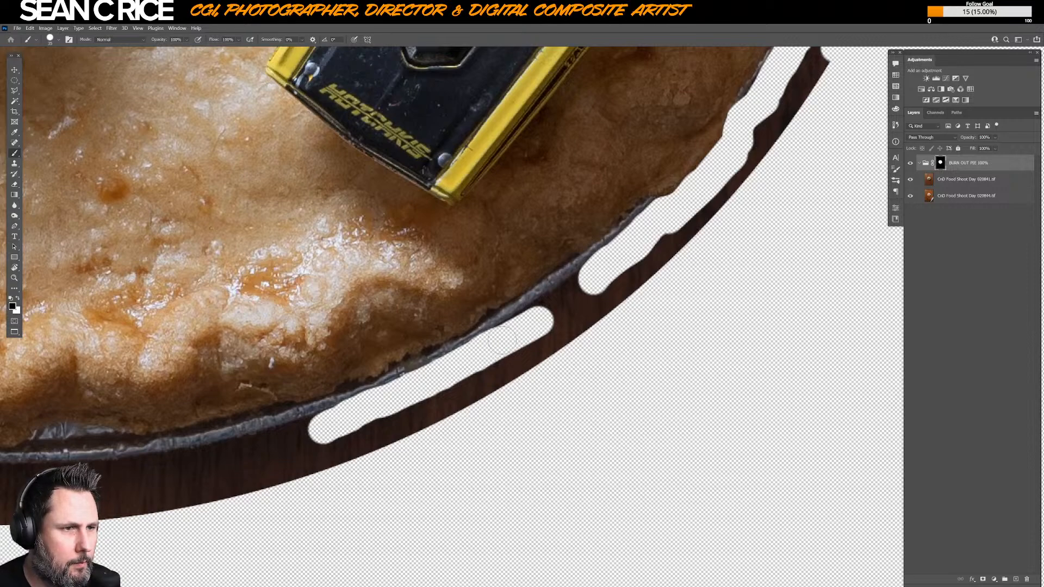
{"action": "mouse_move", "coordinate": [501, 339]}
{"action": "left_mouse_down"}
{"action": "mouse_move", "coordinate": [549, 310]}
{"action": "mouse_move", "coordinate": [533, 308]}
{"action": "mouse_move", "coordinate": [585, 293]}
{"action": "mouse_move", "coordinate": [578, 281]}
{"action": "mouse_move", "coordinate": [549, 325]}
{"action": "left_mouse_up"}
{"action": "left_click_drag", "start_coordinate": [332, 420], "coordinate": [549, 369]}
{"action": "left_click_drag", "start_coordinate": [361, 422], "coordinate": [541, 375]}
{"action": "key", "text": "ctrl+z"}
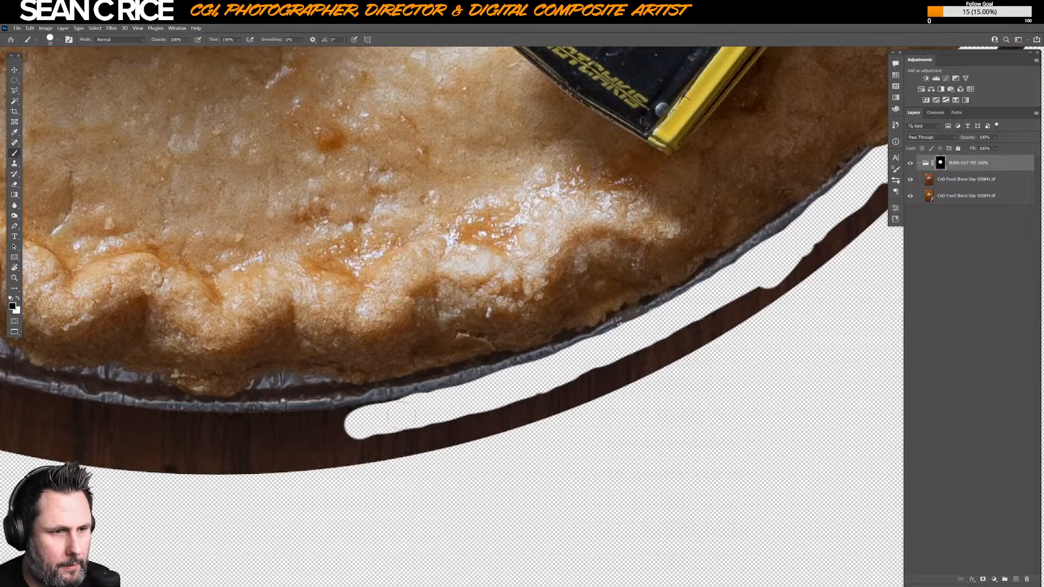
- Extend the masked gap along the foil rim at the bottom of the pie with short connected black strokes
{"action": "left_click_drag", "start_coordinate": [377, 418], "coordinate": [326, 432]}
{"action": "left_click", "coordinate": [157, 425]}
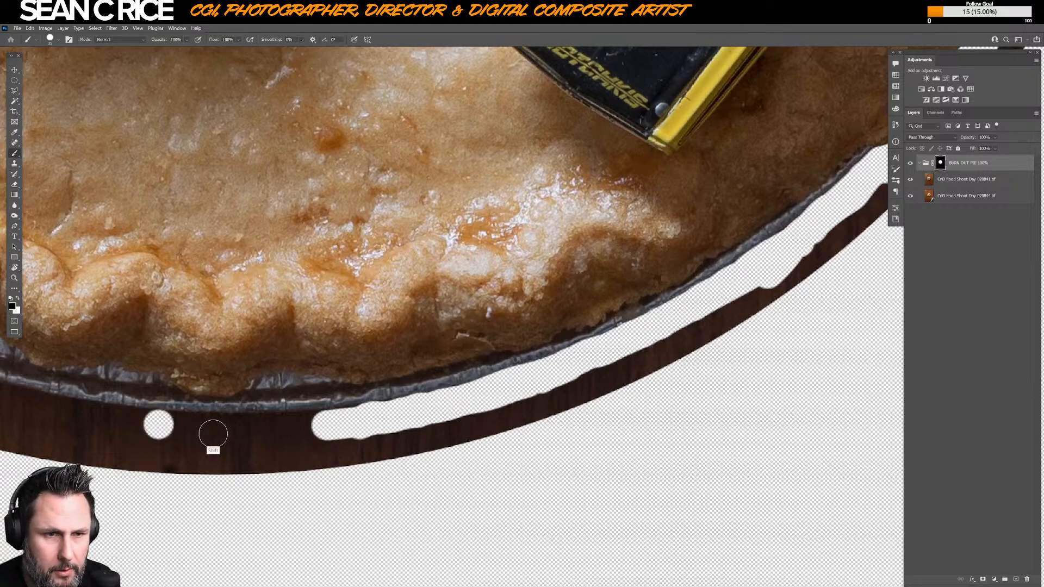
{"action": "left_click", "coordinate": [212, 426], "text": "shift"}
{"action": "left_click", "coordinate": [254, 429], "text": "shift"}
{"action": "left_click", "coordinate": [303, 429], "text": "shift"}
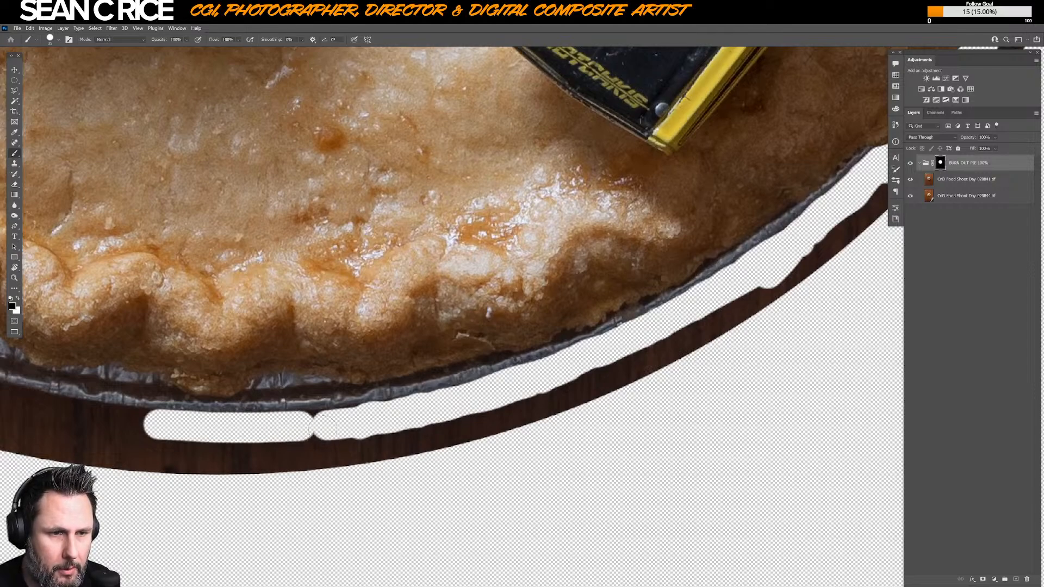
{"action": "left_click", "coordinate": [340, 427], "text": "shift"}
- Mask out the board next to the pie's bottom-left rim up to the existing gap, and clean the bottom foil edge
{"action": "scroll", "coordinate": [349, 424], "scroll_direction": "left", "scroll_amount": 5}
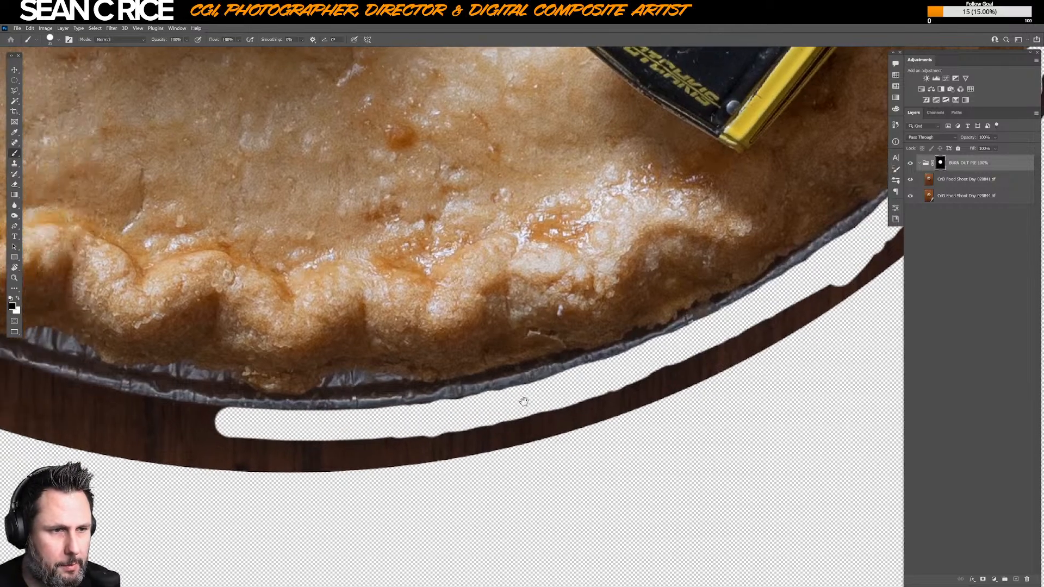
{"action": "left_click", "coordinate": [85, 348]}
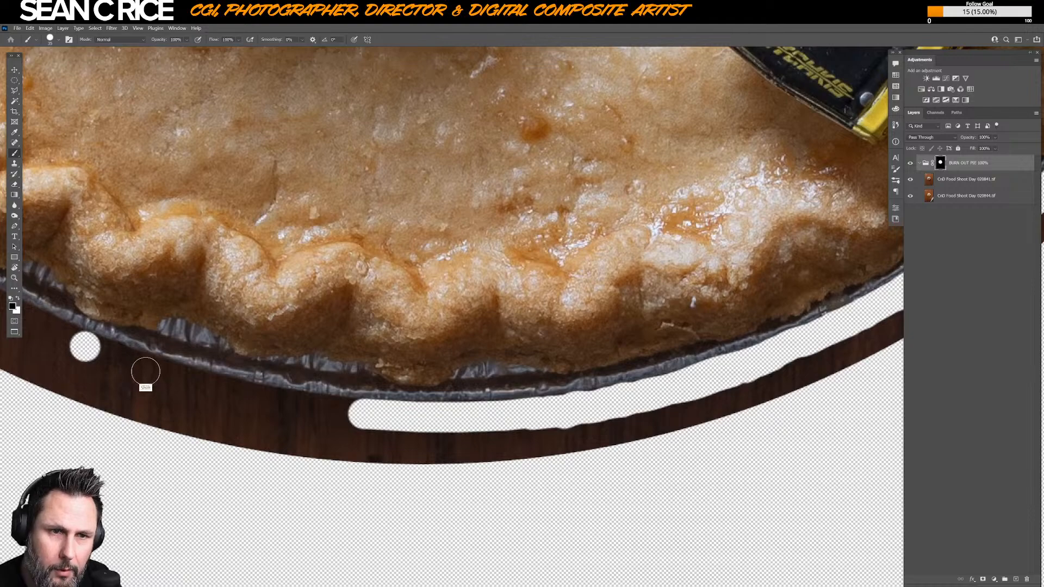
{"action": "mouse_move", "coordinate": [84, 348]}
{"action": "left_mouse_down"}
{"action": "mouse_move", "coordinate": [150, 374]}
{"action": "mouse_move", "coordinate": [89, 348]}
{"action": "mouse_move", "coordinate": [125, 374]}
{"action": "mouse_move", "coordinate": [183, 376]}
{"action": "left_mouse_up"}
{"action": "key", "text": "ctrl+z"}
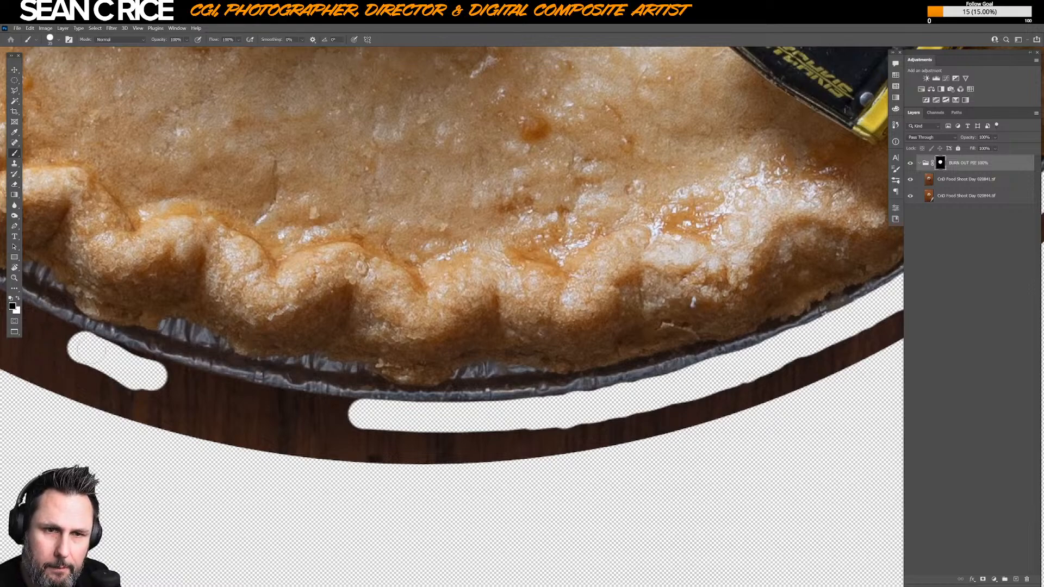
{"action": "mouse_move", "coordinate": [77, 346]}
{"action": "left_mouse_down"}
{"action": "mouse_move", "coordinate": [133, 357]}
{"action": "mouse_move", "coordinate": [198, 391]}
{"action": "mouse_move", "coordinate": [155, 362]}
{"action": "mouse_move", "coordinate": [229, 399]}
{"action": "mouse_move", "coordinate": [157, 359]}
{"action": "mouse_move", "coordinate": [255, 405]}
{"action": "mouse_move", "coordinate": [348, 429]}
{"action": "mouse_move", "coordinate": [333, 407]}
{"action": "mouse_move", "coordinate": [395, 429]}
{"action": "left_mouse_up"}
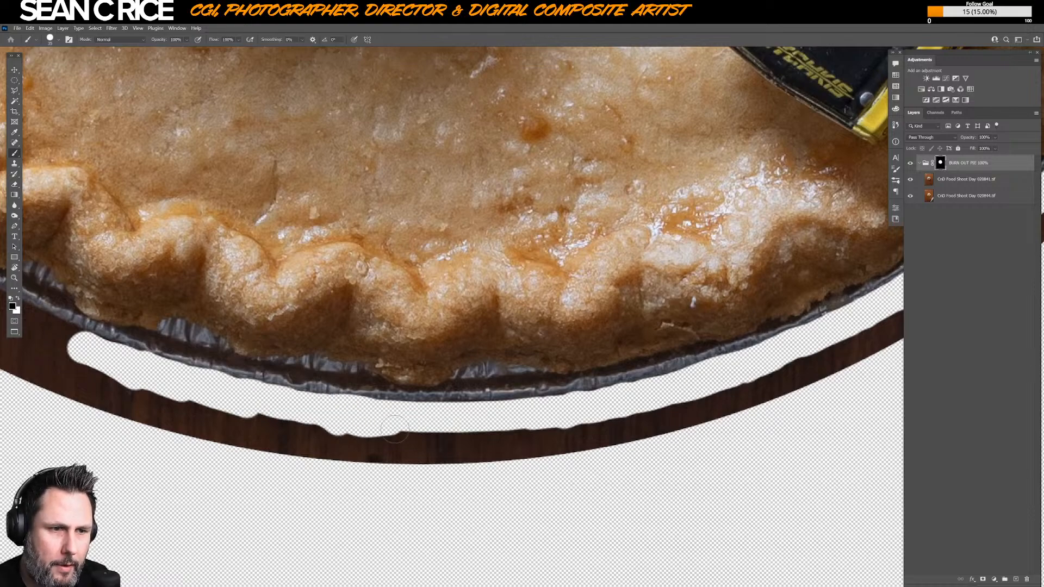
{"action": "key", "text": "x"}
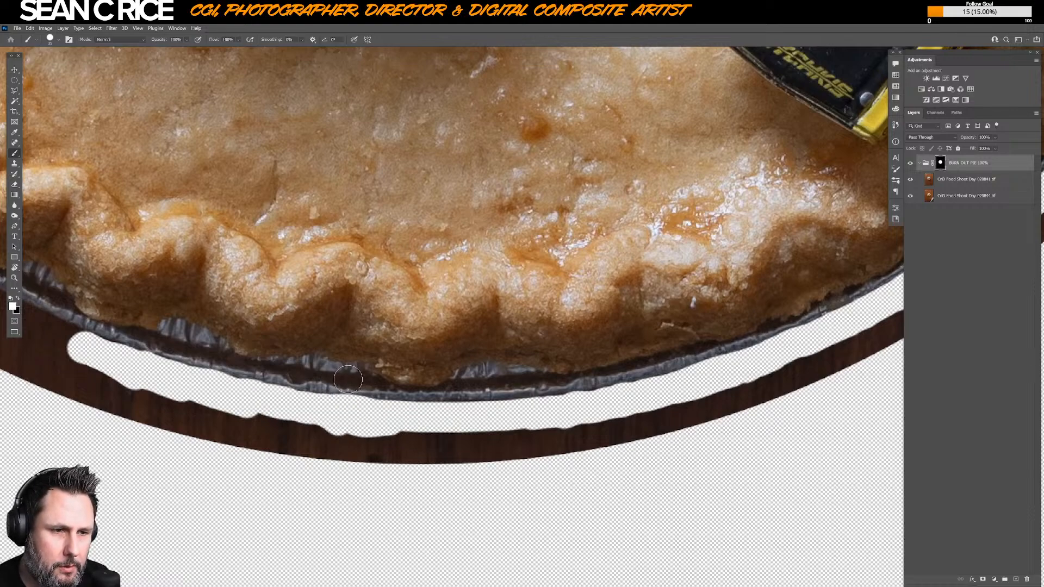
{"action": "key", "text": "x"}
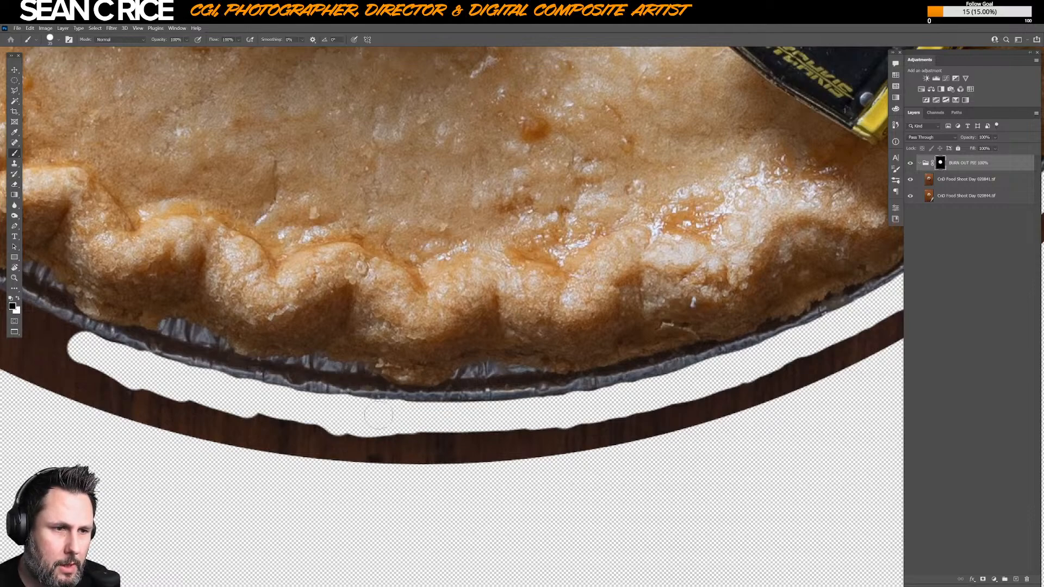
{"action": "left_click_drag", "start_coordinate": [405, 402], "coordinate": [637, 403]}
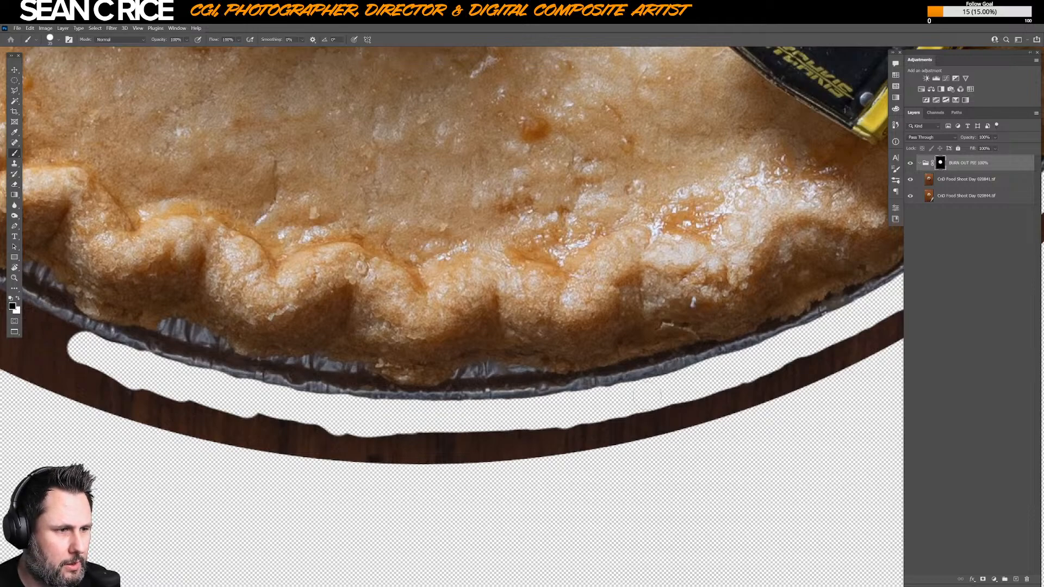
- Continue masking the board along the lower-left foil rim, following the crimped crust upward
{"action": "scroll", "coordinate": [178, 267], "scroll_direction": "up", "scroll_amount": 3}
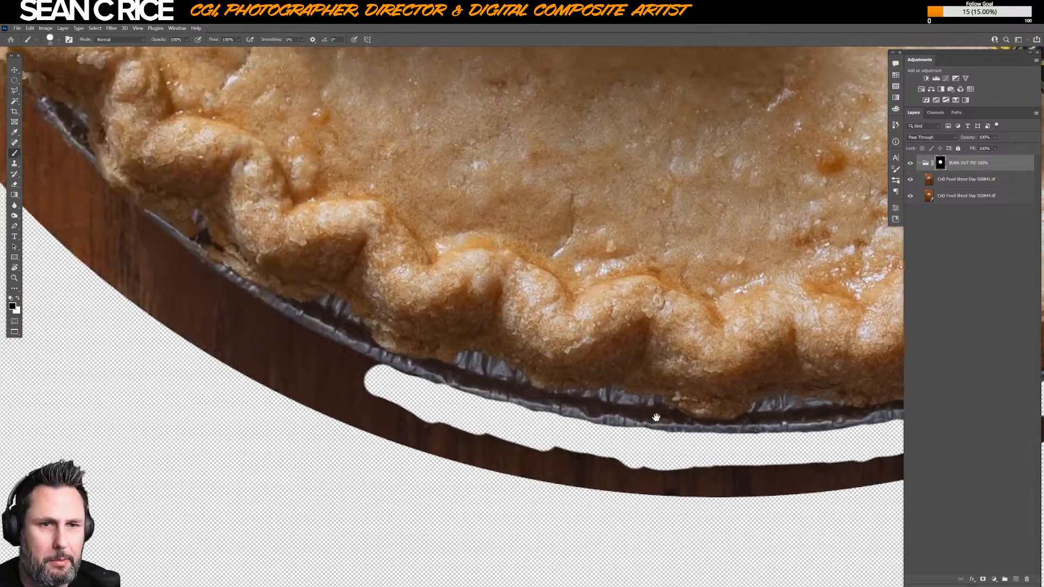
{"action": "left_click_drag", "start_coordinate": [180, 263], "coordinate": [319, 359]}
{"action": "mouse_move", "coordinate": [285, 329]}
{"action": "left_mouse_down"}
{"action": "mouse_move", "coordinate": [347, 372]}
{"action": "mouse_move", "coordinate": [314, 349]}
{"action": "mouse_move", "coordinate": [415, 404]}
{"action": "mouse_move", "coordinate": [401, 389]}
{"action": "mouse_move", "coordinate": [459, 423]}
{"action": "left_mouse_up"}
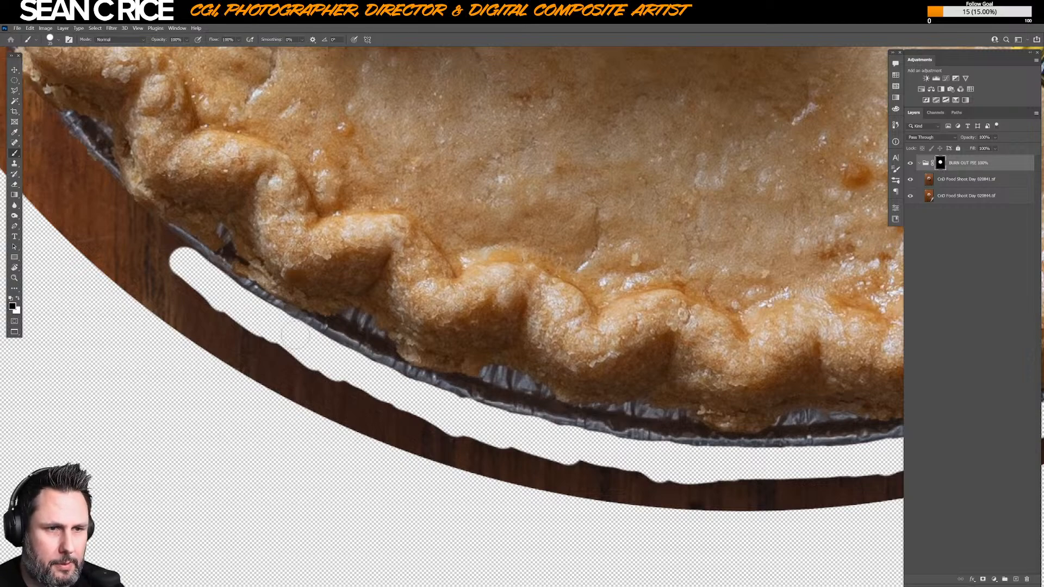
{"action": "scroll", "coordinate": [193, 245], "scroll_direction": "up", "scroll_amount": 2}
{"action": "mouse_move", "coordinate": [269, 315]}
{"action": "left_mouse_down"}
{"action": "mouse_move", "coordinate": [374, 408]}
{"action": "mouse_move", "coordinate": [377, 373]}
{"action": "mouse_move", "coordinate": [419, 401]}
{"action": "mouse_move", "coordinate": [389, 424]}
{"action": "mouse_move", "coordinate": [446, 456]}
{"action": "left_mouse_up"}
{"action": "key", "text": "x"}
{"action": "key", "text": "x"}
{"action": "left_click_drag", "start_coordinate": [333, 287], "coordinate": [452, 423]}
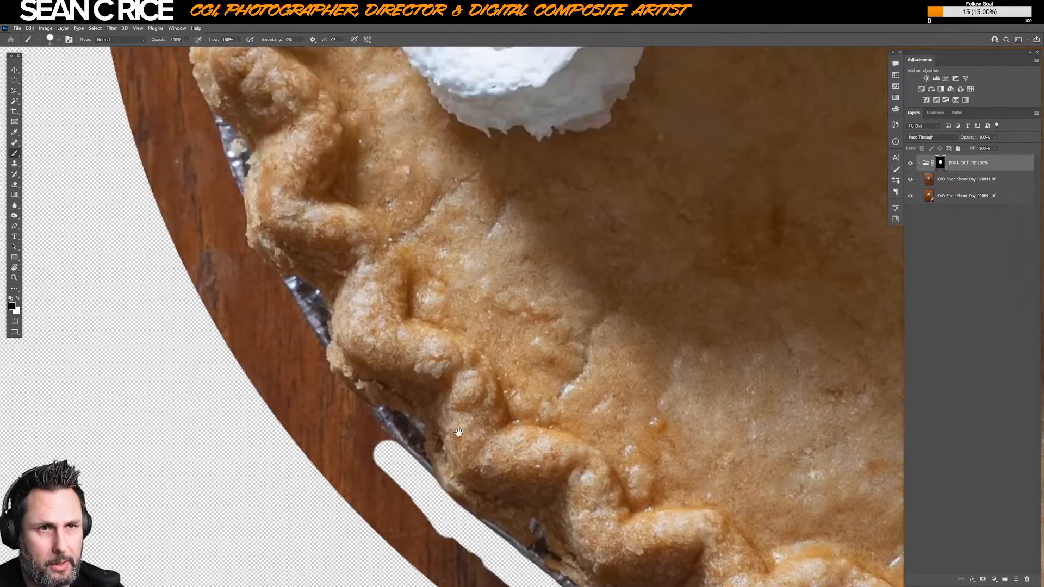
- Mask out the board beside the foil and crust below the whipped cream, on the pie's left side
{"action": "left_click_drag", "start_coordinate": [264, 279], "coordinate": [334, 375]}
{"action": "mouse_move", "coordinate": [304, 326]}
{"action": "left_mouse_down"}
{"action": "mouse_move", "coordinate": [374, 432]}
{"action": "mouse_move", "coordinate": [504, 546]}
{"action": "left_mouse_up"}
{"action": "key", "text": "x"}
{"action": "key", "text": "x"}
{"action": "key", "text": "x"}
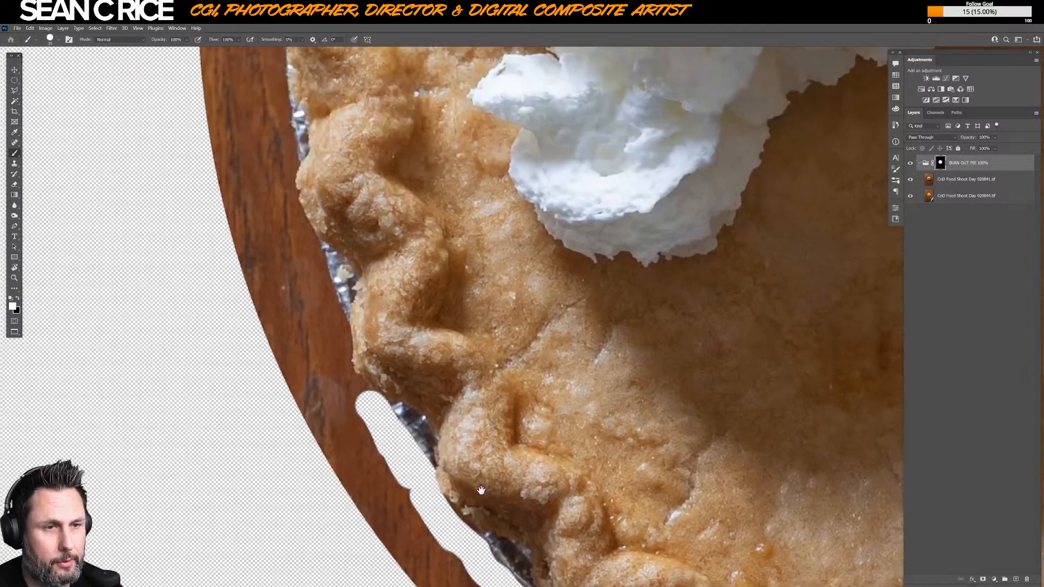
{"action": "key", "text": "x"}
- Carry the black mask stroke up the pie's left edge beside the lowest dollop of whipped cream
{"action": "left_click_drag", "start_coordinate": [353, 386], "coordinate": [333, 323]}
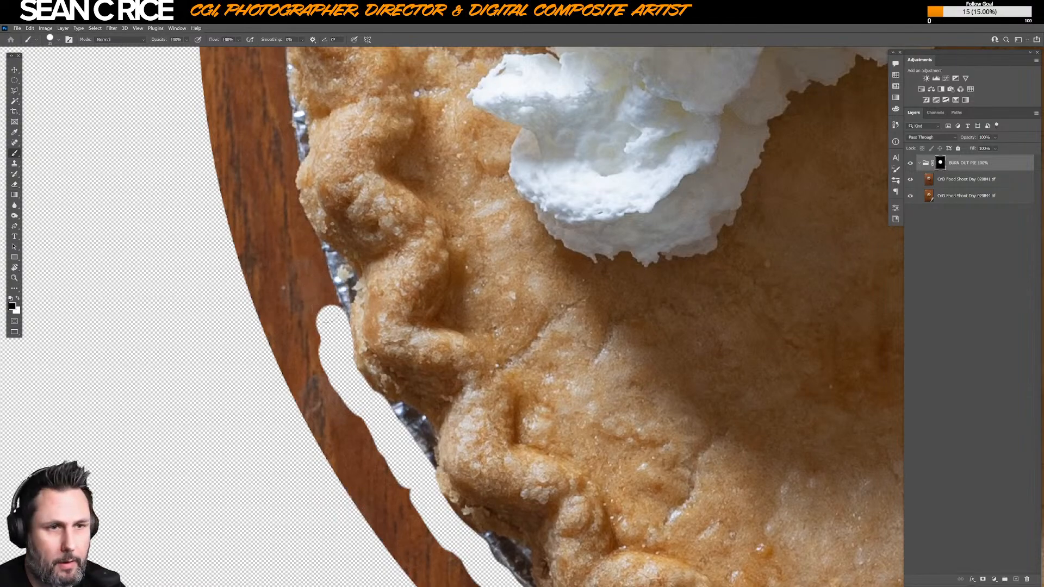
{"action": "mouse_move", "coordinate": [333, 319]}
{"action": "left_mouse_down"}
{"action": "mouse_move", "coordinate": [280, 190]}
{"action": "mouse_move", "coordinate": [285, 148]}
{"action": "left_mouse_up"}
{"action": "key", "text": "x"}
{"action": "key", "text": "x"}
- Mask out the board along the upper part of the left crust to where the whipped cream overhangs the rim
{"action": "scroll", "coordinate": [286, 147], "scroll_direction": "up", "scroll_amount": 3}
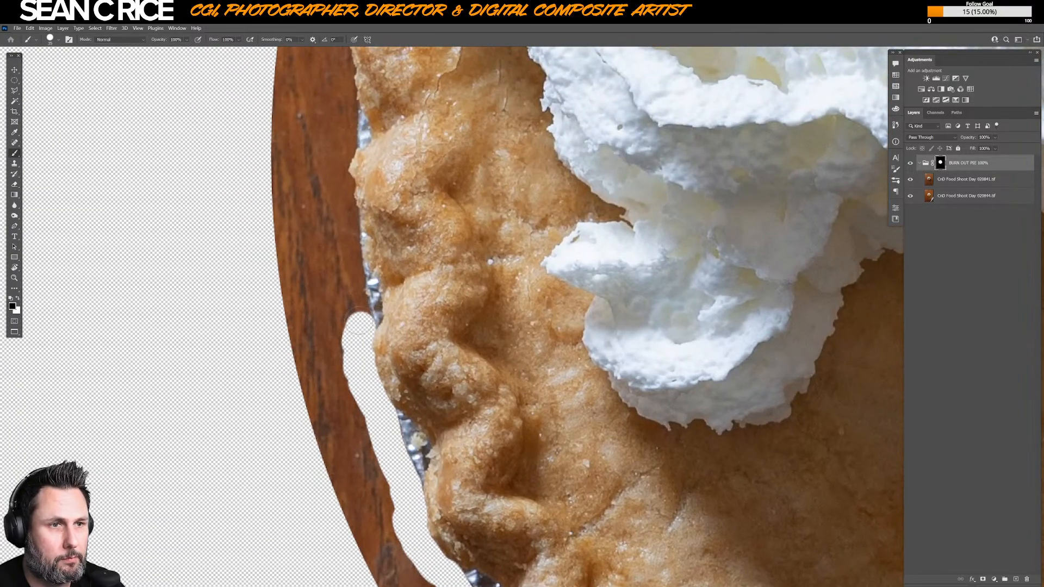
{"action": "mouse_move", "coordinate": [356, 312]}
{"action": "left_mouse_down"}
{"action": "mouse_move", "coordinate": [348, 277]}
{"action": "mouse_move", "coordinate": [362, 294]}
{"action": "mouse_move", "coordinate": [340, 240]}
{"action": "mouse_move", "coordinate": [341, 201]}
{"action": "mouse_move", "coordinate": [356, 199]}
{"action": "mouse_move", "coordinate": [339, 190]}
{"action": "mouse_move", "coordinate": [337, 153]}
{"action": "mouse_move", "coordinate": [341, 142]}
{"action": "mouse_move", "coordinate": [360, 251]}
{"action": "mouse_move", "coordinate": [363, 195]}
{"action": "mouse_move", "coordinate": [390, 201]}
{"action": "mouse_move", "coordinate": [360, 194]}
{"action": "mouse_move", "coordinate": [353, 148]}
{"action": "mouse_move", "coordinate": [380, 112]}
{"action": "mouse_move", "coordinate": [390, 291]}
{"action": "mouse_move", "coordinate": [347, 255]}
{"action": "mouse_move", "coordinate": [346, 215]}
{"action": "mouse_move", "coordinate": [339, 231]}
{"action": "left_mouse_up"}
{"action": "key", "text": "x"}
{"action": "key", "text": "x"}
{"action": "key", "text": "x"}
{"action": "key", "text": "x"}
{"action": "key", "text": "x"}
{"action": "key", "text": "x"}
{"action": "key", "text": "x"}
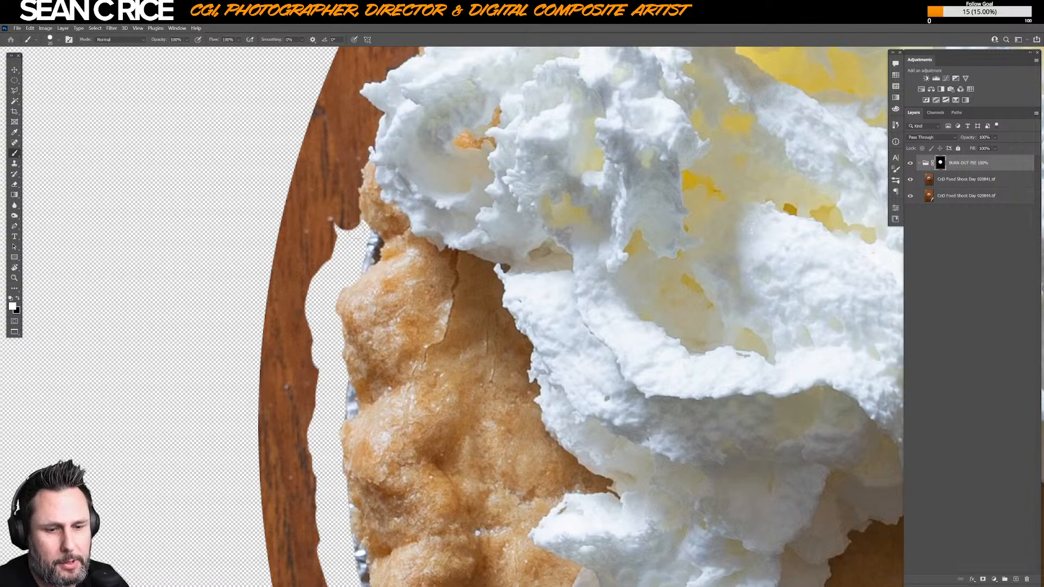
- Trace the outer contour of the overhanging whipped cream on the mask, alternating black and white to refine the edge
{"action": "mouse_move", "coordinate": [352, 224]}
{"action": "left_mouse_down"}
{"action": "mouse_move", "coordinate": [358, 162]}
{"action": "mouse_move", "coordinate": [381, 107]}
{"action": "mouse_move", "coordinate": [397, 262]}
{"action": "mouse_move", "coordinate": [394, 272]}
{"action": "mouse_move", "coordinate": [345, 251]}
{"action": "mouse_move", "coordinate": [343, 239]}
{"action": "mouse_move", "coordinate": [391, 205]}
{"action": "mouse_move", "coordinate": [442, 146]}
{"action": "mouse_move", "coordinate": [436, 286]}
{"action": "mouse_move", "coordinate": [408, 277]}
{"action": "mouse_move", "coordinate": [402, 259]}
{"action": "mouse_move", "coordinate": [405, 239]}
{"action": "mouse_move", "coordinate": [423, 231]}
{"action": "mouse_move", "coordinate": [419, 206]}
{"action": "mouse_move", "coordinate": [438, 204]}
{"action": "mouse_move", "coordinate": [416, 192]}
{"action": "mouse_move", "coordinate": [438, 174]}
{"action": "mouse_move", "coordinate": [474, 172]}
{"action": "left_mouse_up"}
{"action": "key", "text": "x"}
{"action": "key", "text": "x"}
{"action": "key", "text": "x"}
{"action": "key", "text": "x"}
{"action": "key", "text": "x"}
{"action": "key", "text": "x"}
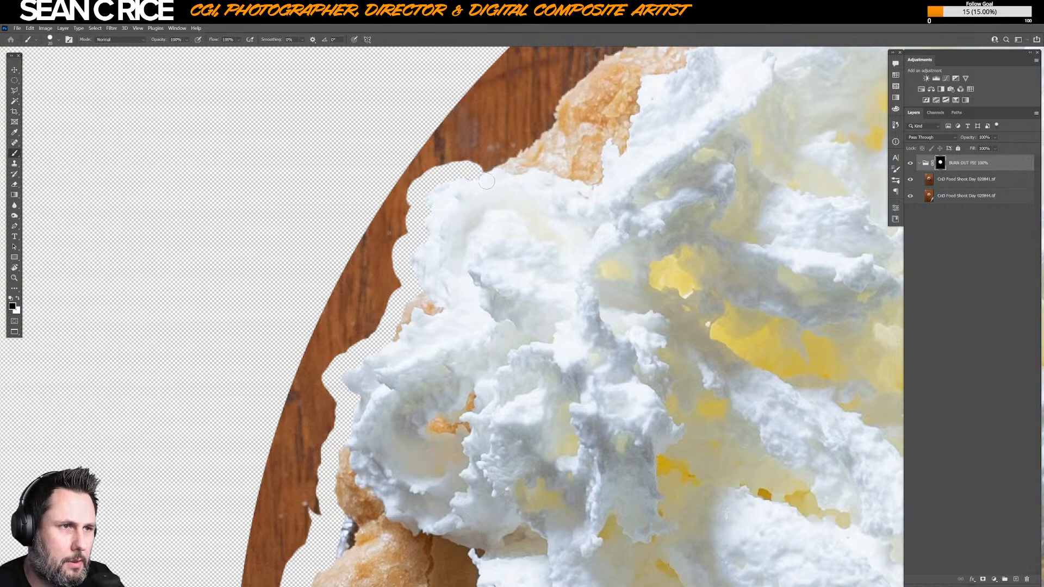
{"action": "key", "text": "x"}
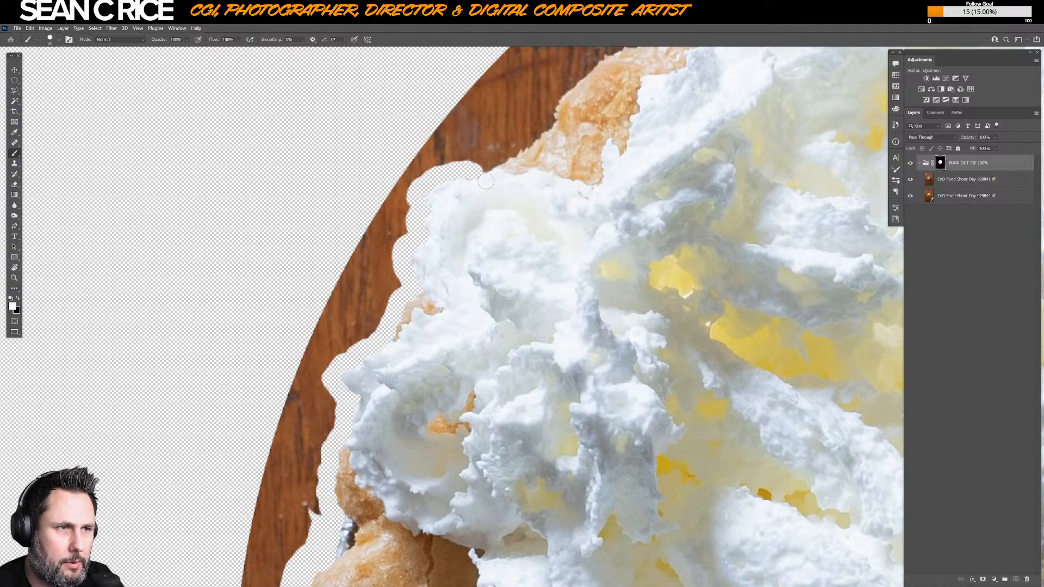
{"action": "key", "text": "x"}
- Mask out the board along the exposed upper-left crust, correcting the edge with black and white paint
{"action": "mouse_move", "coordinate": [479, 166]}
{"action": "left_mouse_down"}
{"action": "mouse_move", "coordinate": [551, 116]}
{"action": "mouse_move", "coordinate": [481, 285]}
{"action": "mouse_move", "coordinate": [484, 215]}
{"action": "mouse_move", "coordinate": [478, 224]}
{"action": "mouse_move", "coordinate": [526, 178]}
{"action": "mouse_move", "coordinate": [581, 169]}
{"action": "mouse_move", "coordinate": [566, 159]}
{"action": "mouse_move", "coordinate": [572, 142]}
{"action": "mouse_move", "coordinate": [610, 121]}
{"action": "mouse_move", "coordinate": [526, 263]}
{"action": "mouse_move", "coordinate": [523, 207]}
{"action": "mouse_move", "coordinate": [542, 190]}
{"action": "mouse_move", "coordinate": [579, 189]}
{"action": "mouse_move", "coordinate": [585, 207]}
{"action": "mouse_move", "coordinate": [587, 185]}
{"action": "mouse_move", "coordinate": [720, 126]}
{"action": "left_mouse_up"}
{"action": "key", "text": "x"}
{"action": "key", "text": "x"}
{"action": "key", "text": "x"}
{"action": "key", "text": "x"}
- Continue the mask along the top crust to join the existing gap, refining the edge with black and white
{"action": "scroll", "coordinate": [723, 129], "scroll_direction": "down", "scroll_amount": 2}
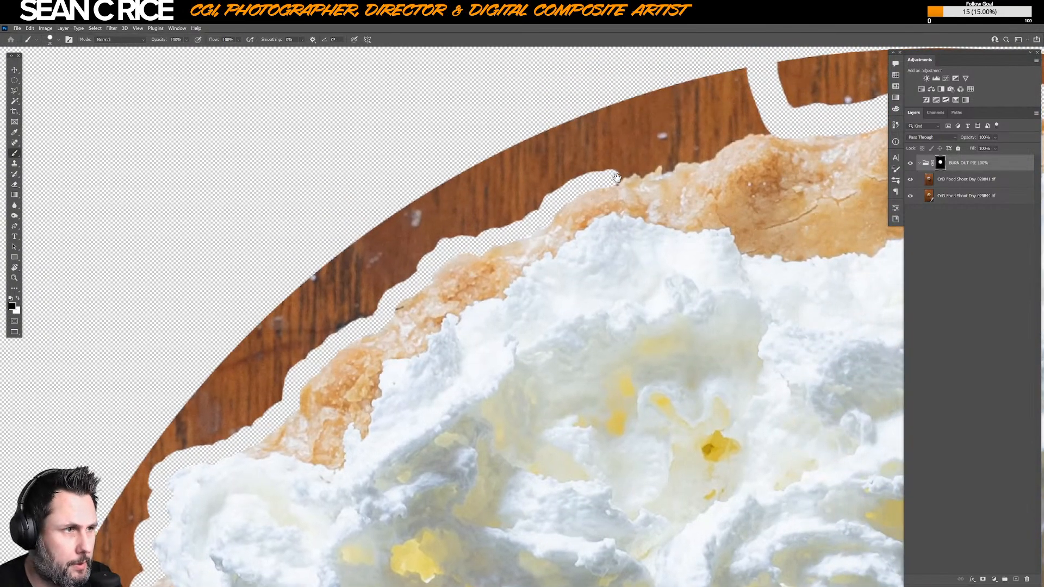
{"action": "mouse_move", "coordinate": [610, 178]}
{"action": "left_mouse_down"}
{"action": "mouse_move", "coordinate": [632, 201]}
{"action": "mouse_move", "coordinate": [625, 168]}
{"action": "mouse_move", "coordinate": [664, 186]}
{"action": "mouse_move", "coordinate": [670, 158]}
{"action": "mouse_move", "coordinate": [711, 157]}
{"action": "mouse_move", "coordinate": [766, 127]}
{"action": "left_mouse_up"}
{"action": "key", "text": "x"}
{"action": "key", "text": "x"}
{"action": "key", "text": "x"}
{"action": "left_click_drag", "start_coordinate": [604, 241], "coordinate": [560, 240]}
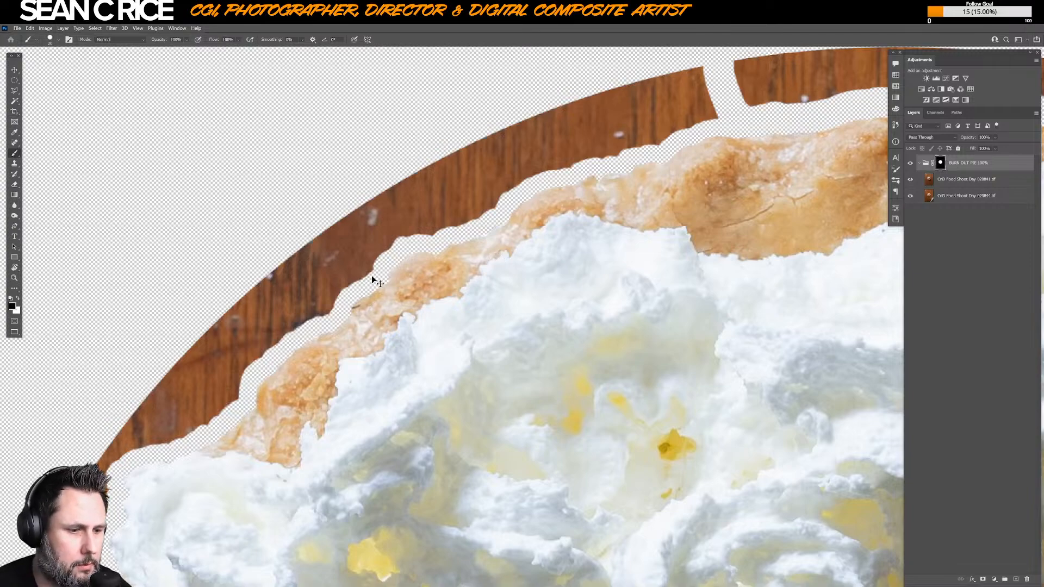
- Mask out the remaining ring of wooden board clockwise from the top gap, around the right side to the bottom of the pie
{"action": "scroll", "coordinate": [371, 275], "scroll_direction": "down", "scroll_amount": 5}
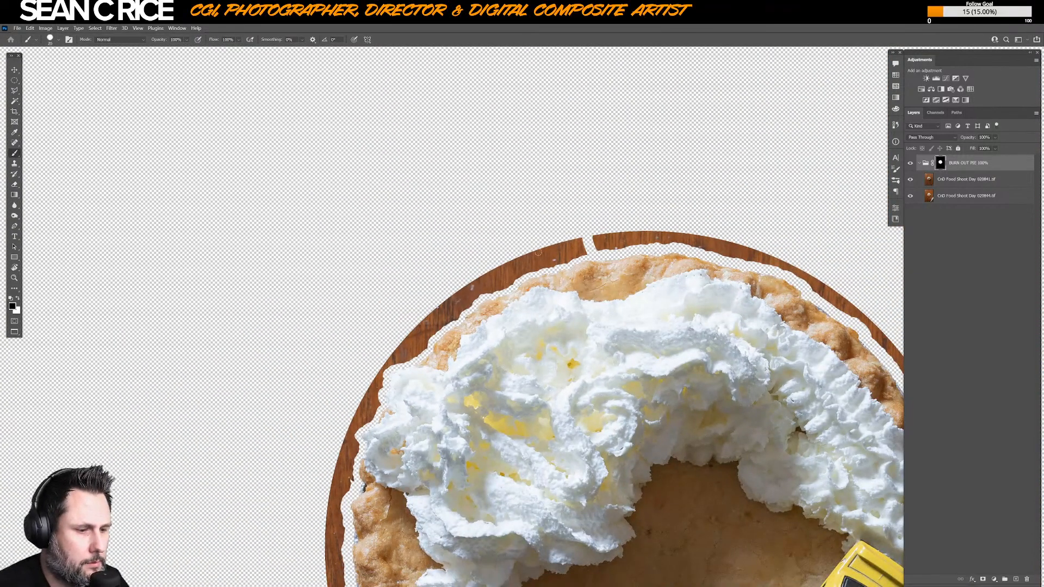
{"action": "mouse_move", "coordinate": [597, 238]}
{"action": "left_mouse_down"}
{"action": "mouse_move", "coordinate": [615, 239]}
{"action": "mouse_move", "coordinate": [490, 247]}
{"action": "mouse_move", "coordinate": [597, 263]}
{"action": "mouse_move", "coordinate": [660, 299]}
{"action": "mouse_move", "coordinate": [580, 271]}
{"action": "mouse_move", "coordinate": [577, 244]}
{"action": "mouse_move", "coordinate": [620, 275]}
{"action": "mouse_move", "coordinate": [655, 333]}
{"action": "mouse_move", "coordinate": [628, 204]}
{"action": "mouse_move", "coordinate": [678, 325]}
{"action": "mouse_move", "coordinate": [682, 386]}
{"action": "mouse_move", "coordinate": [664, 478]}
{"action": "mouse_move", "coordinate": [694, 357]}
{"action": "mouse_move", "coordinate": [682, 360]}
{"action": "mouse_move", "coordinate": [668, 405]}
{"action": "mouse_move", "coordinate": [623, 470]}
{"action": "mouse_move", "coordinate": [549, 513]}
{"action": "left_mouse_up"}
{"action": "left_click", "coordinate": [664, 245], "text": "shift"}
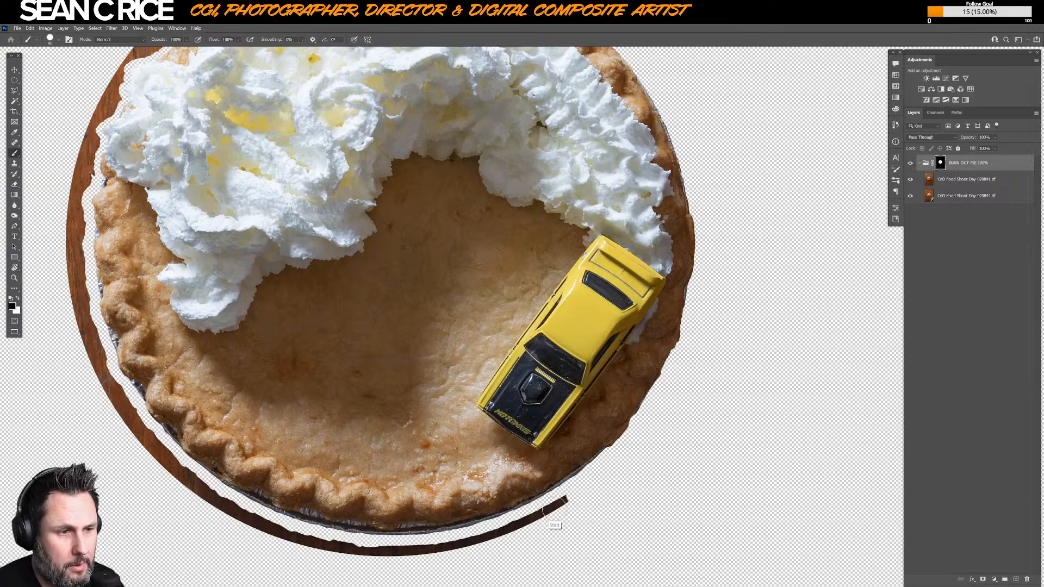
{"action": "left_click", "coordinate": [497, 549], "text": "shift"}
{"action": "left_click", "coordinate": [449, 550], "text": "shift"}
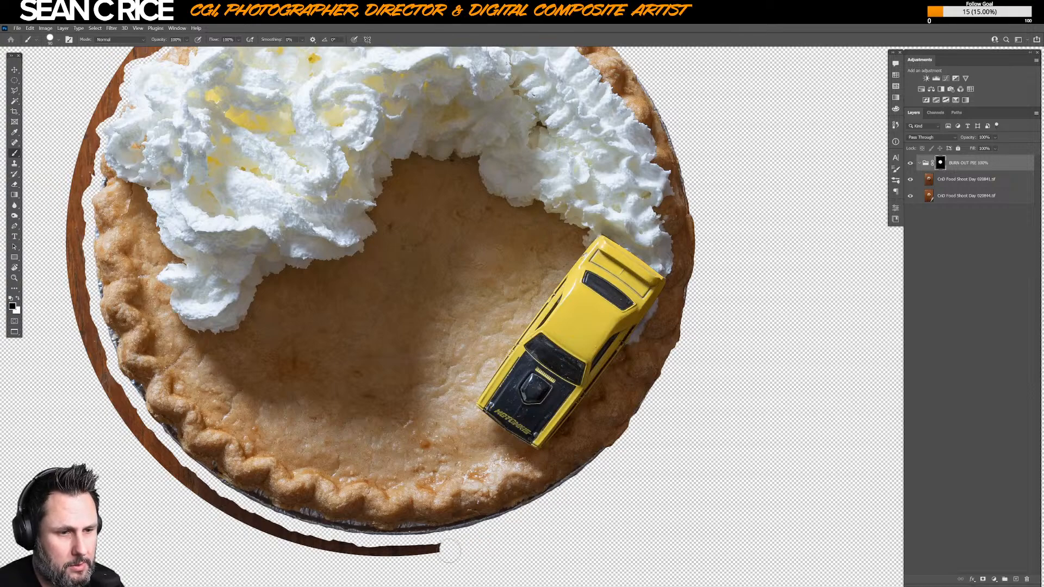
- Mask out the rest of the board ring from the pie's bottom around its left side to the top
{"action": "left_click_drag", "start_coordinate": [449, 551], "coordinate": [556, 471]}
{"action": "left_click", "coordinate": [487, 470], "text": "shift"}
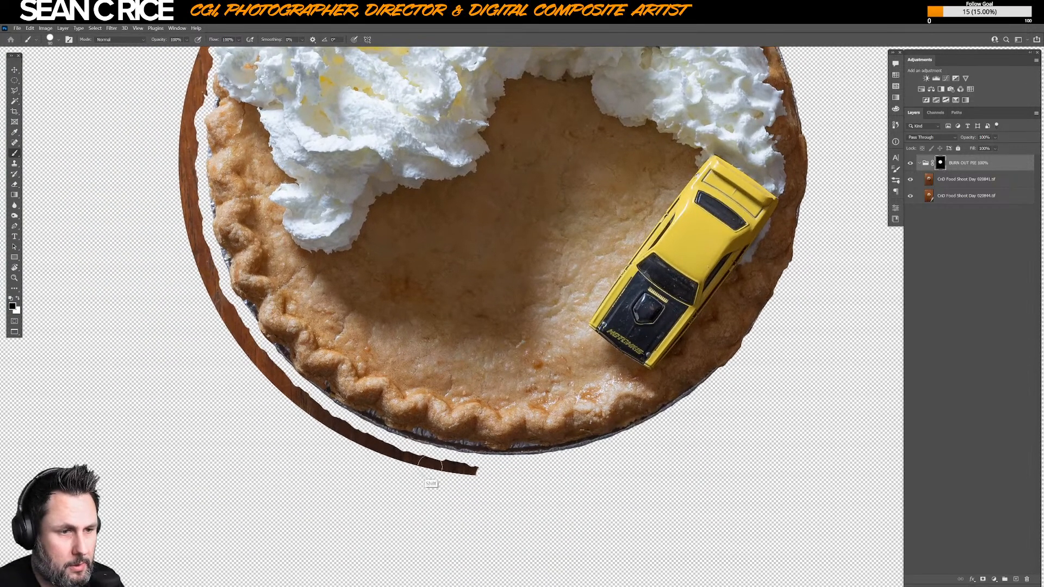
{"action": "left_click", "coordinate": [428, 465], "text": "shift"}
{"action": "left_click_drag", "start_coordinate": [428, 465], "coordinate": [507, 531]}
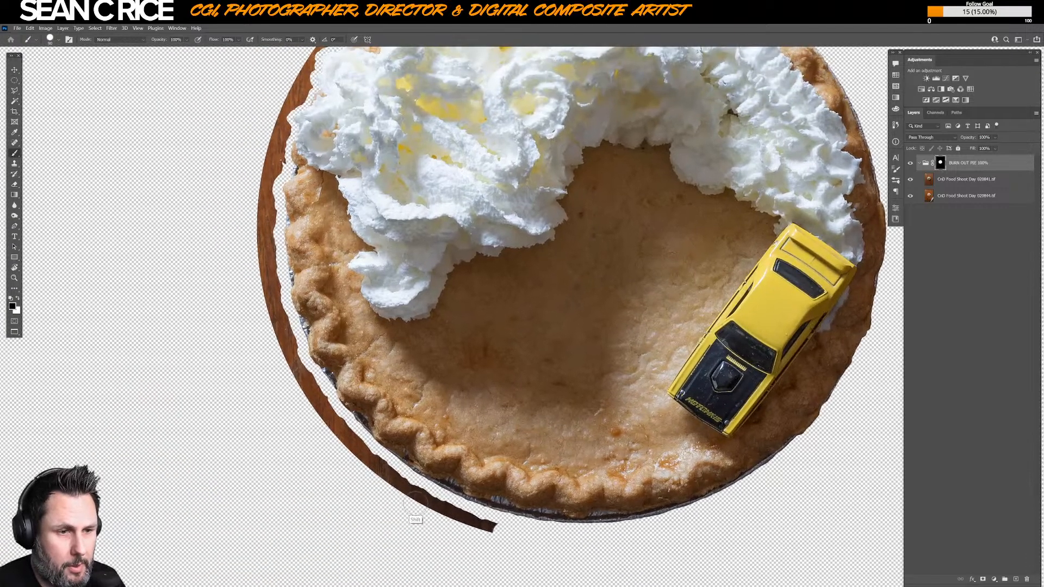
{"action": "left_click", "coordinate": [396, 488], "text": "shift"}
{"action": "left_click", "coordinate": [375, 471], "text": "shift"}
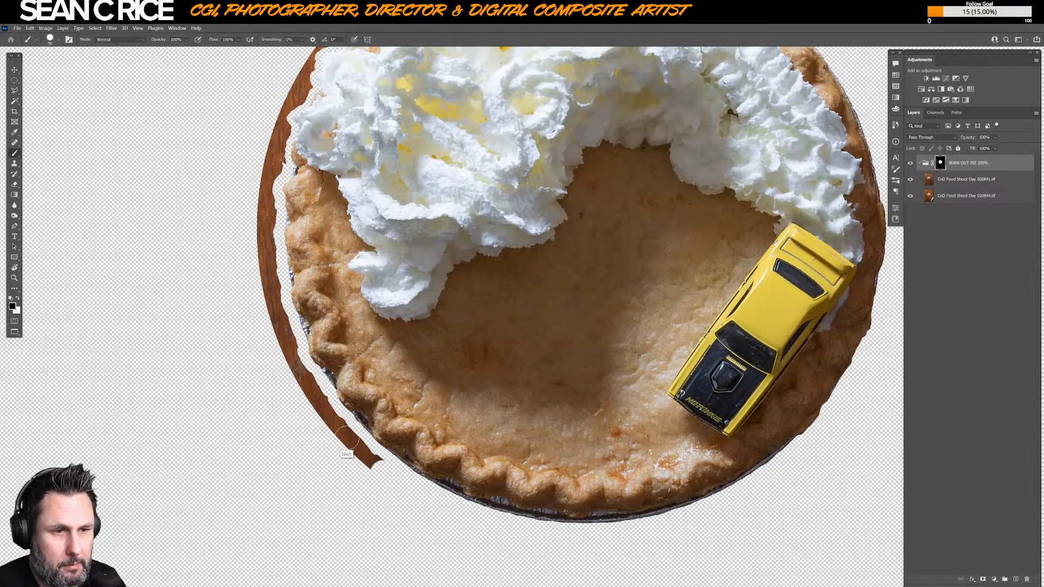
{"action": "mouse_move", "coordinate": [347, 438]}
{"action": "left_mouse_down"}
{"action": "mouse_move", "coordinate": [290, 360]}
{"action": "mouse_move", "coordinate": [269, 287]}
{"action": "mouse_move", "coordinate": [313, 399]}
{"action": "mouse_move", "coordinate": [295, 337]}
{"action": "mouse_move", "coordinate": [299, 349]}
{"action": "mouse_move", "coordinate": [297, 286]}
{"action": "mouse_move", "coordinate": [311, 273]}
{"action": "mouse_move", "coordinate": [309, 220]}
{"action": "mouse_move", "coordinate": [338, 199]}
{"action": "mouse_move", "coordinate": [349, 149]}
{"action": "mouse_move", "coordinate": [377, 144]}
{"action": "mouse_move", "coordinate": [401, 111]}
{"action": "mouse_move", "coordinate": [386, 323]}
{"action": "mouse_move", "coordinate": [374, 256]}
{"action": "mouse_move", "coordinate": [446, 223]}
{"action": "mouse_move", "coordinate": [454, 202]}
{"action": "mouse_move", "coordinate": [481, 207]}
{"action": "mouse_move", "coordinate": [526, 189]}
{"action": "left_mouse_up"}
{"action": "key", "text": "ctrl+minus"}
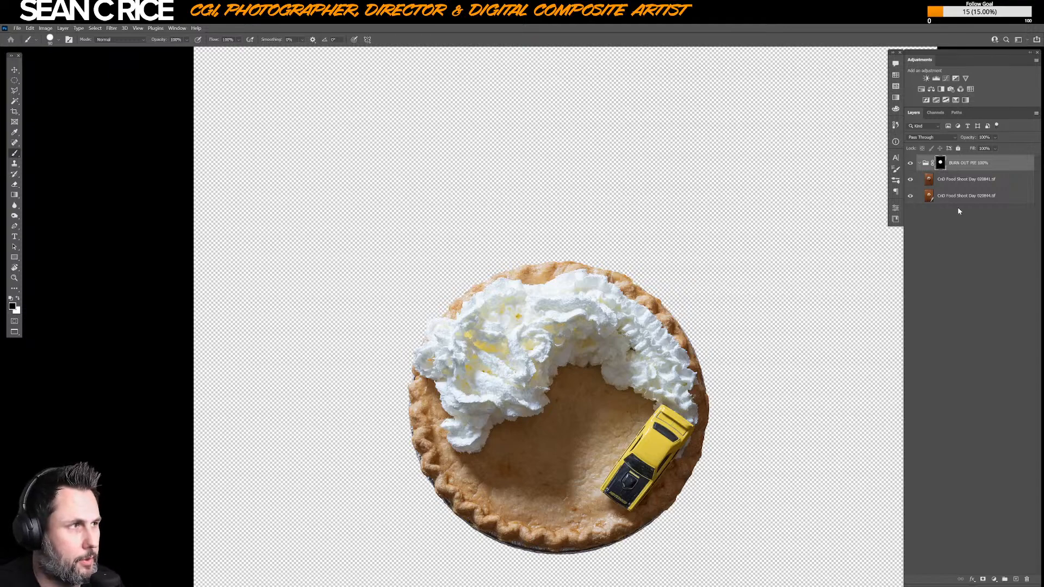
- Compare the two pie photos in the BURN OUT PIE group by repeatedly hiding and showing the upper photo layer
{"action": "left_click", "coordinate": [920, 163]}
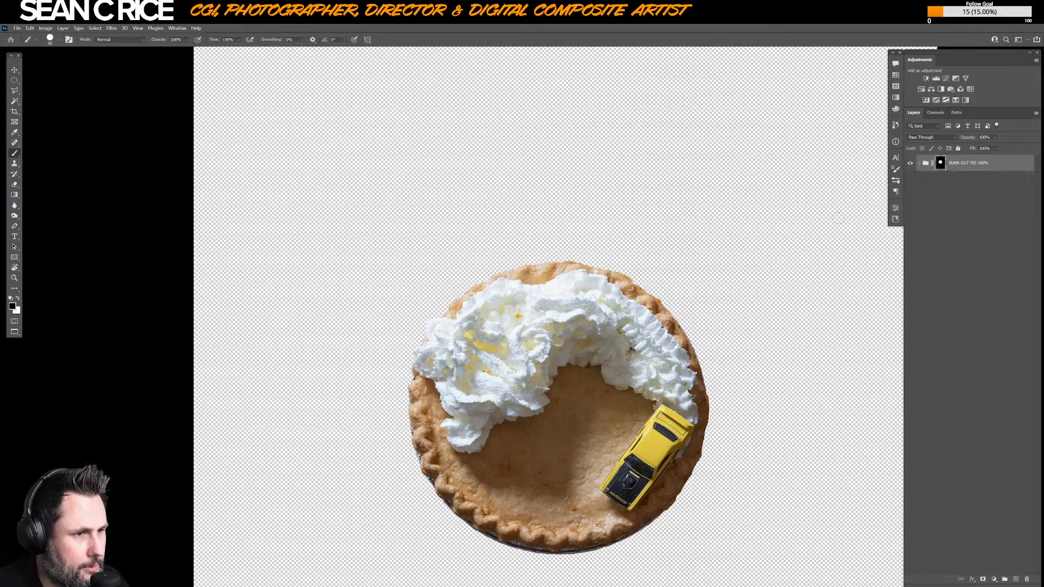
{"action": "key", "text": "ctrl+plus"}
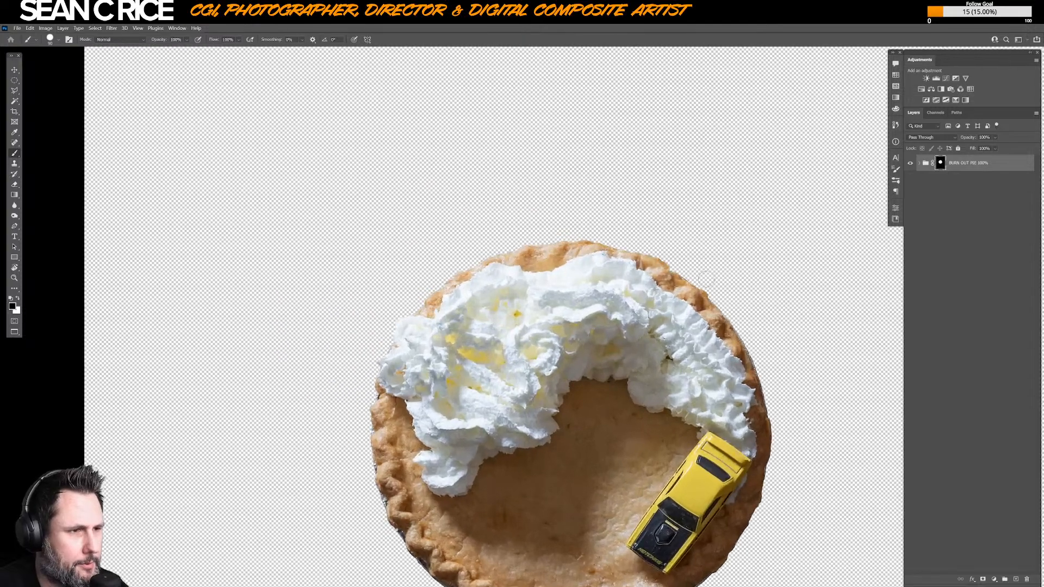
{"action": "left_click_drag", "start_coordinate": [702, 369], "coordinate": [633, 208]}
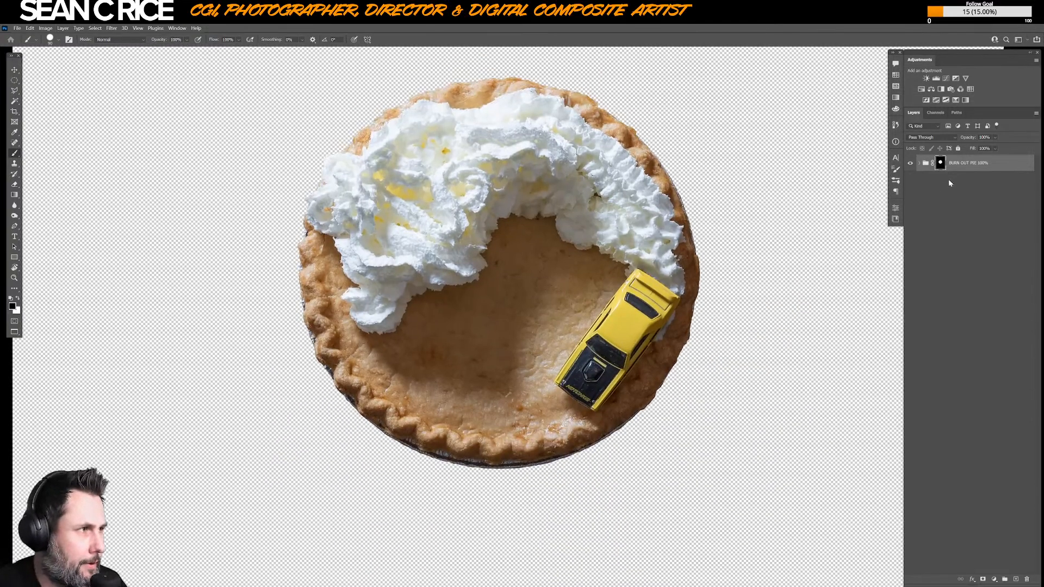
{"action": "left_click", "coordinate": [920, 164]}
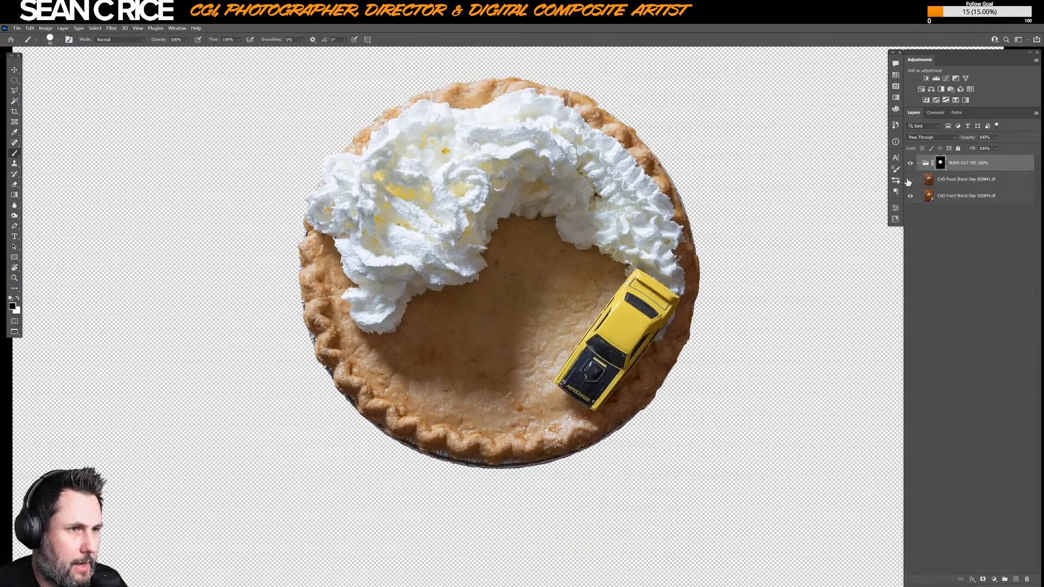
{"action": "left_click", "coordinate": [910, 180]}
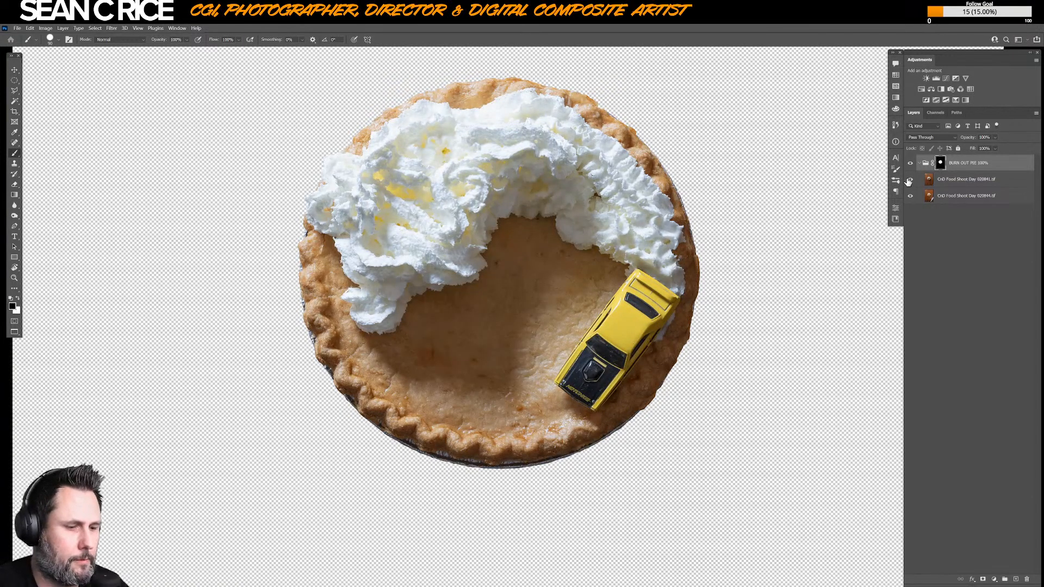
{"action": "key", "text": "ctrl+minus"}
{"action": "left_click", "coordinate": [909, 181]}
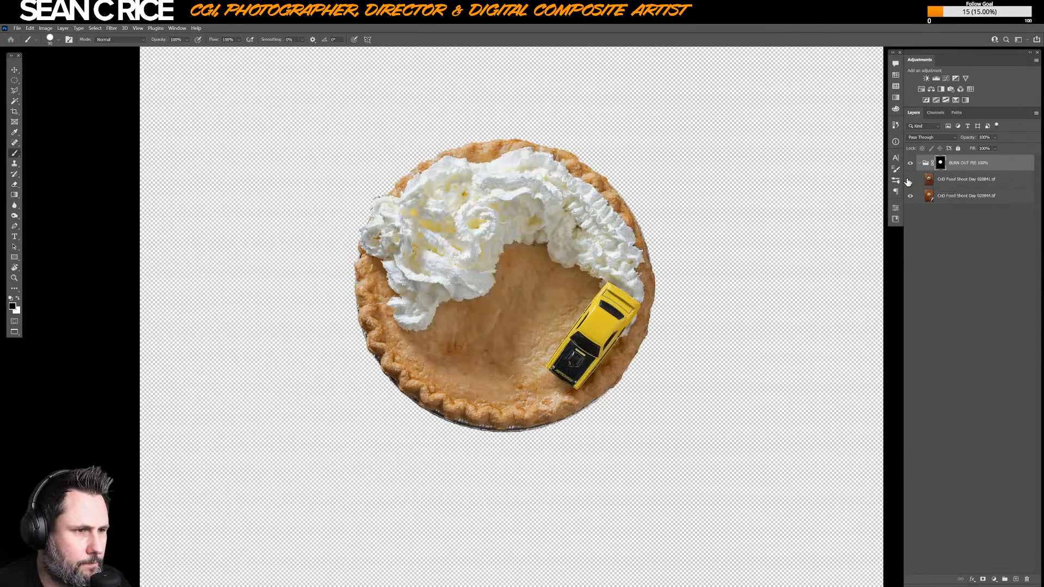
{"action": "left_click", "coordinate": [909, 181]}
{"action": "left_click", "coordinate": [909, 181]}
{"action": "left_click", "coordinate": [909, 181]}
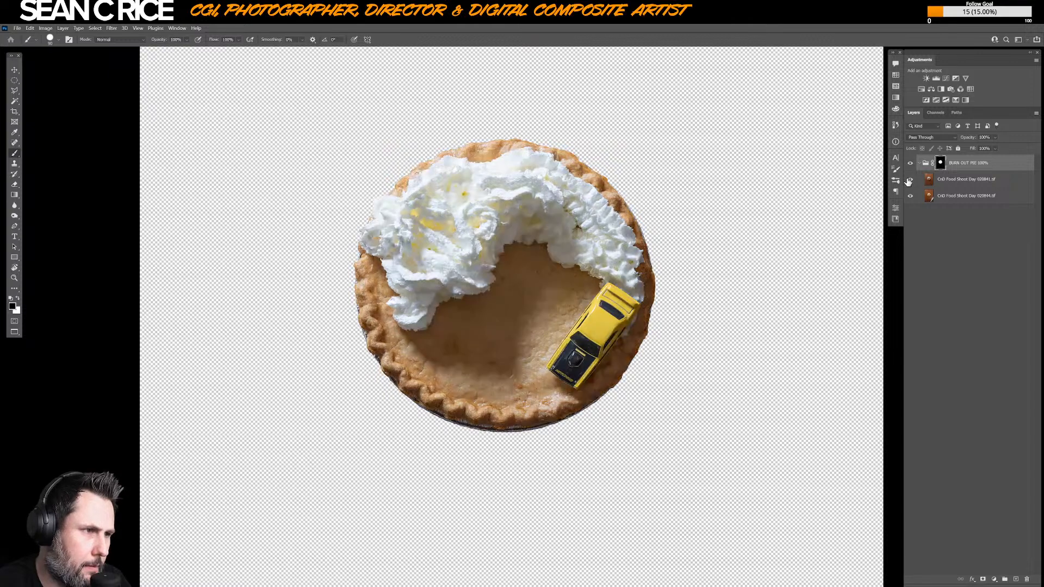
{"action": "left_click", "coordinate": [910, 181]}
{"action": "left_click", "coordinate": [910, 181]}
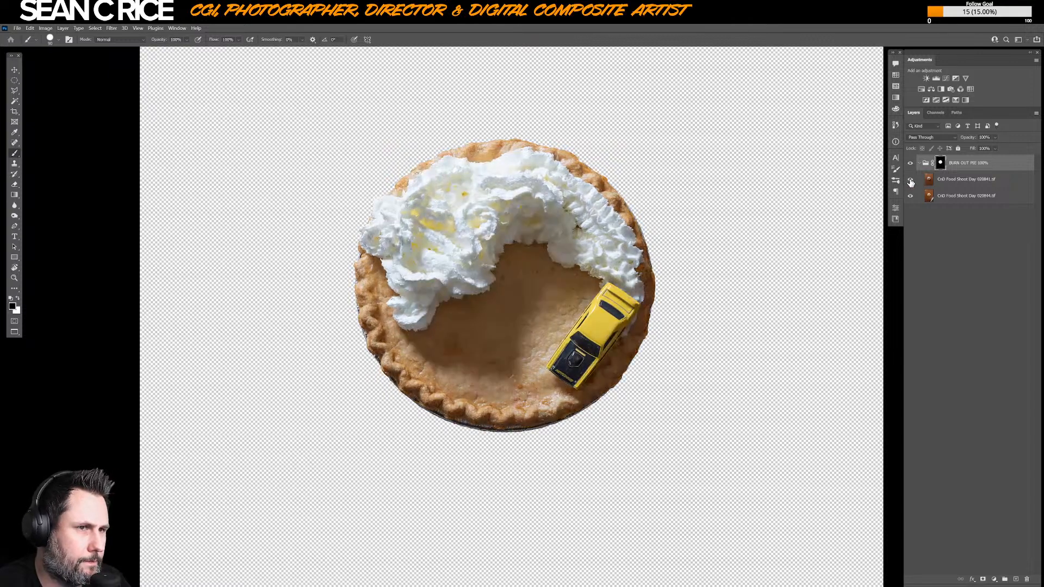
{"action": "left_click", "coordinate": [910, 181]}
{"action": "left_click", "coordinate": [911, 181]}
{"action": "left_click", "coordinate": [910, 181]}
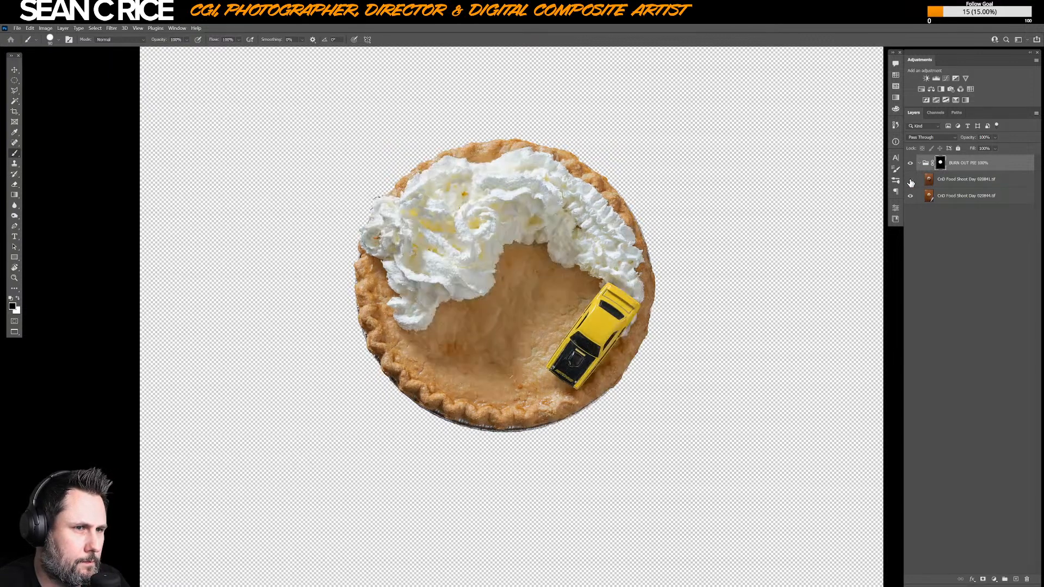
{"action": "left_click", "coordinate": [910, 182]}
{"action": "left_click", "coordinate": [910, 181]}
{"action": "left_click", "coordinate": [910, 181]}
{"action": "left_click", "coordinate": [910, 181]}
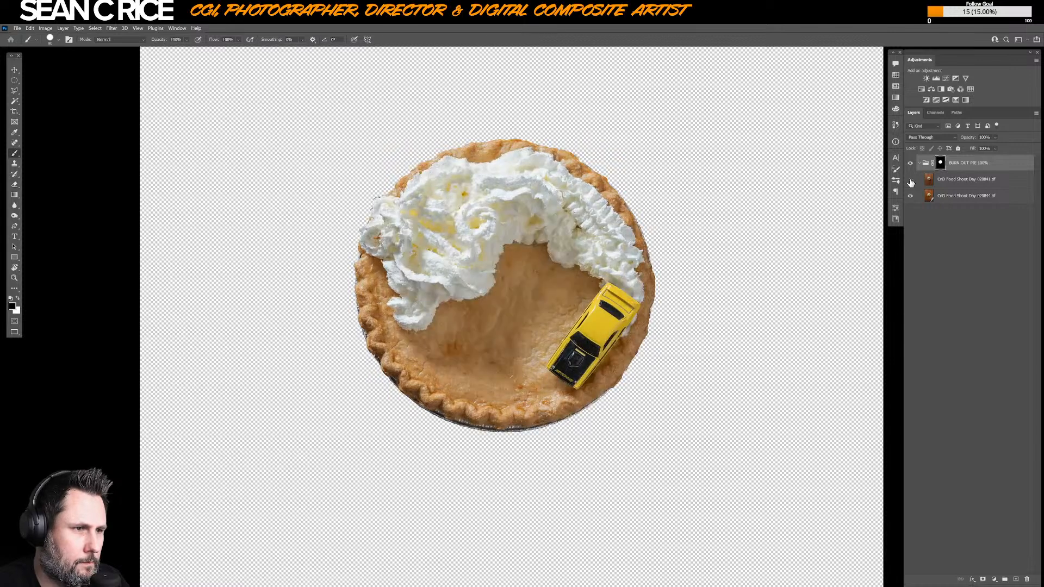
{"action": "left_click", "coordinate": [910, 181]}
{"action": "left_click", "coordinate": [910, 181]}
{"action": "left_click", "coordinate": [910, 181]}
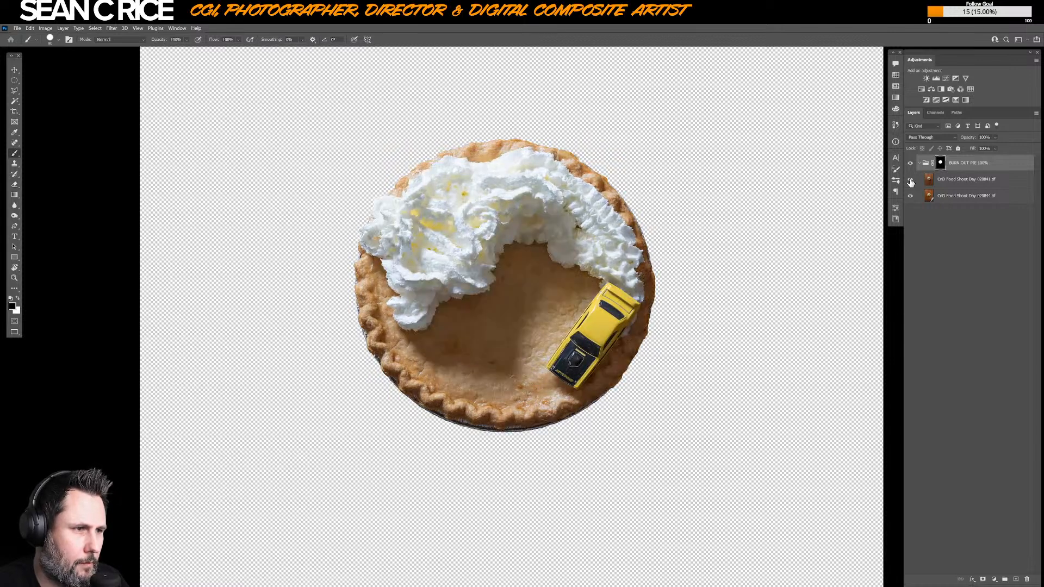
{"action": "left_click", "coordinate": [910, 181]}
{"action": "left_click", "coordinate": [910, 181]}
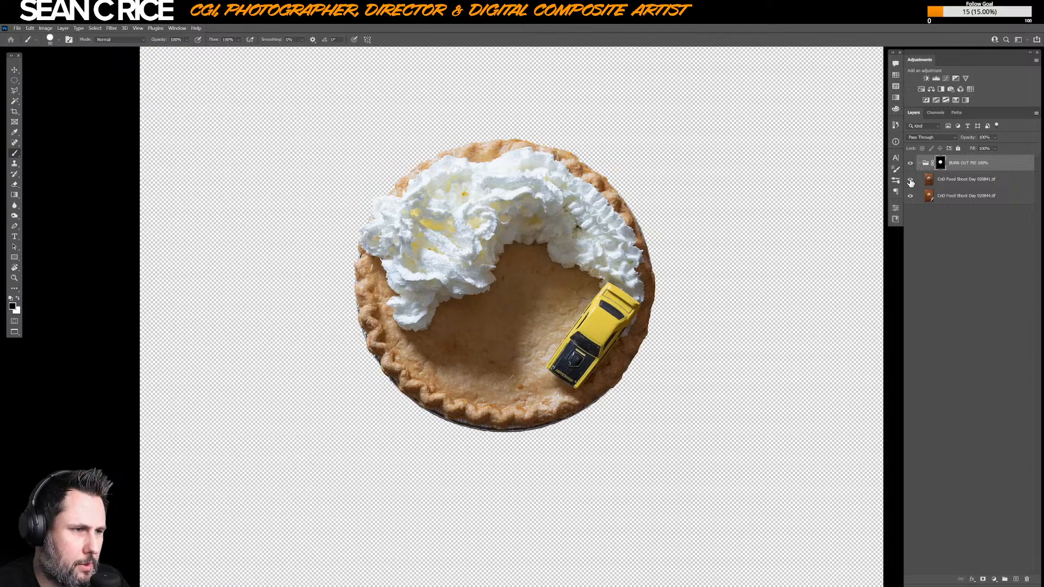
{"action": "left_click", "coordinate": [911, 181]}
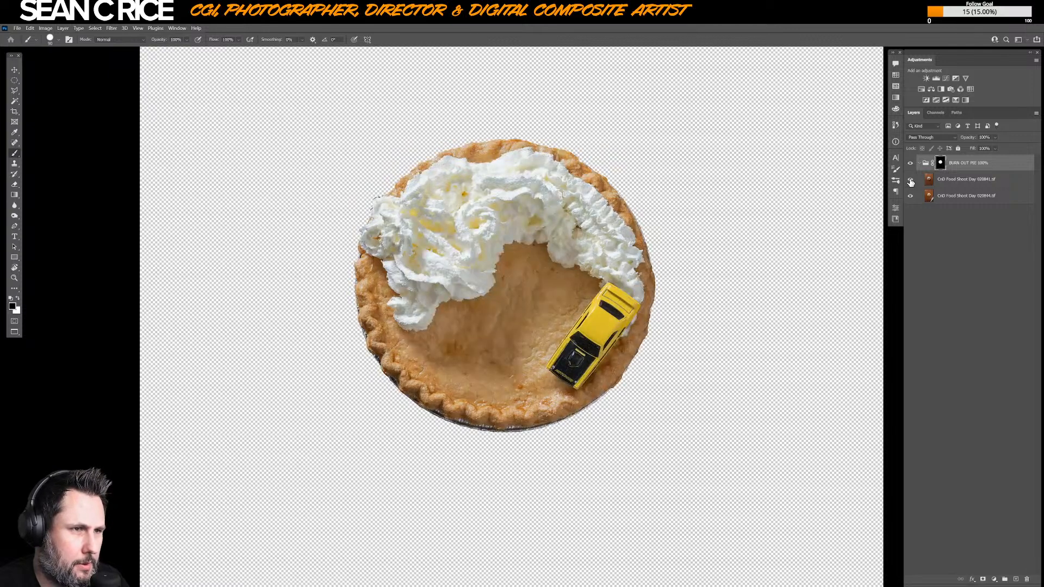
{"action": "left_click", "coordinate": [910, 181]}
{"action": "left_click", "coordinate": [911, 181]}
{"action": "left_click", "coordinate": [911, 181]}
{"action": "left_click", "coordinate": [911, 181]}
{"action": "left_click", "coordinate": [910, 181]}
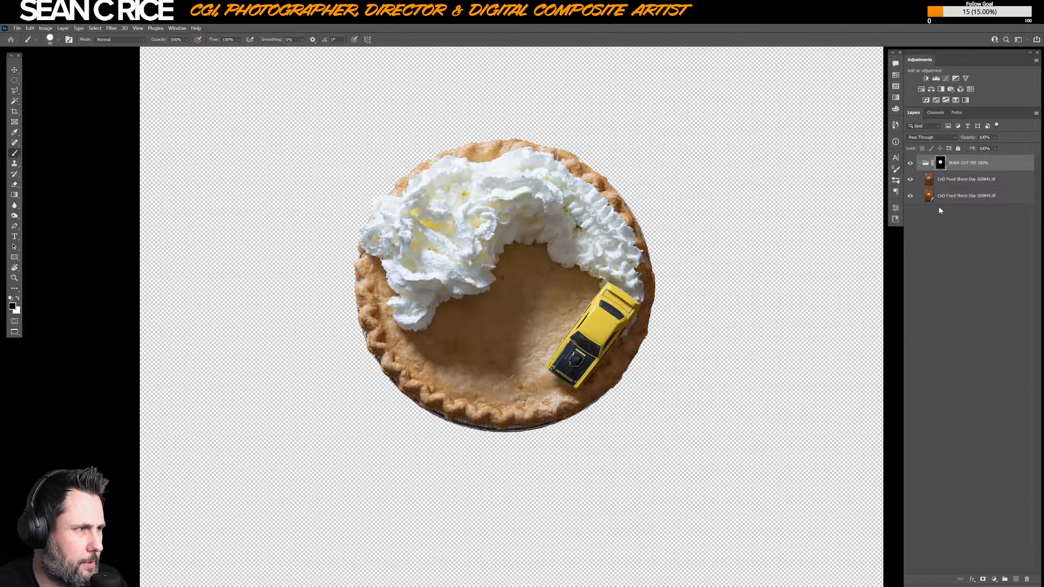
- Add a layer mask to the upper pie photo and invert the mask to black
{"action": "left_click", "coordinate": [950, 185]}
{"action": "left_click", "coordinate": [910, 181]}
{"action": "left_click", "coordinate": [910, 181]}
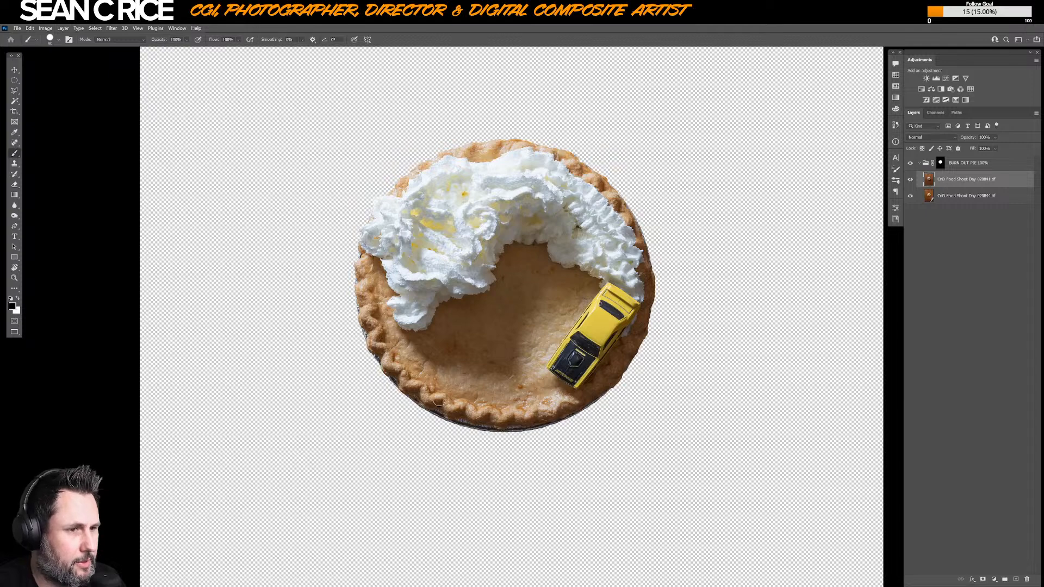
{"action": "left_click", "coordinate": [983, 579]}
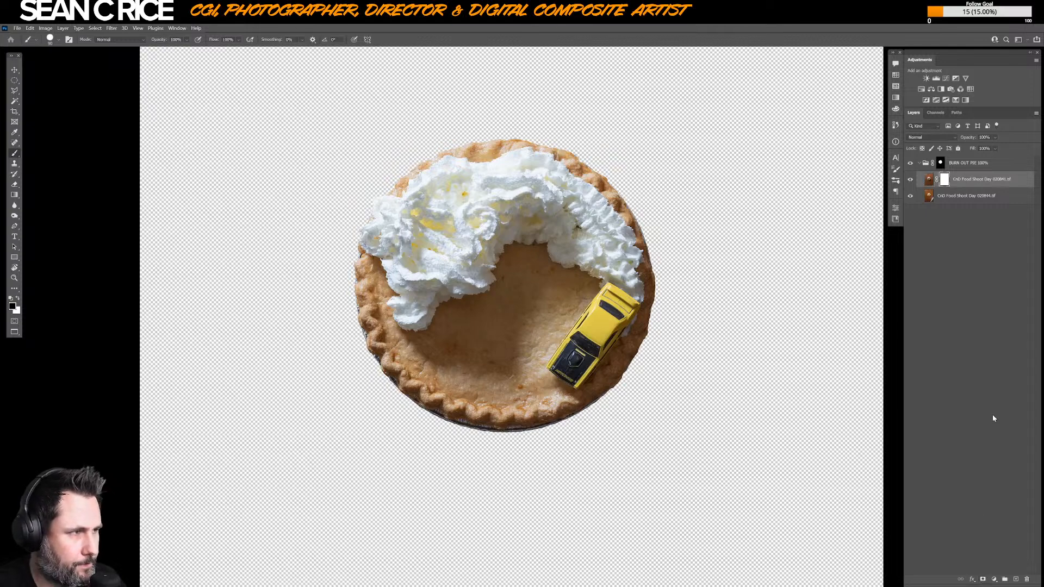
{"action": "key", "text": "ctrl+i"}
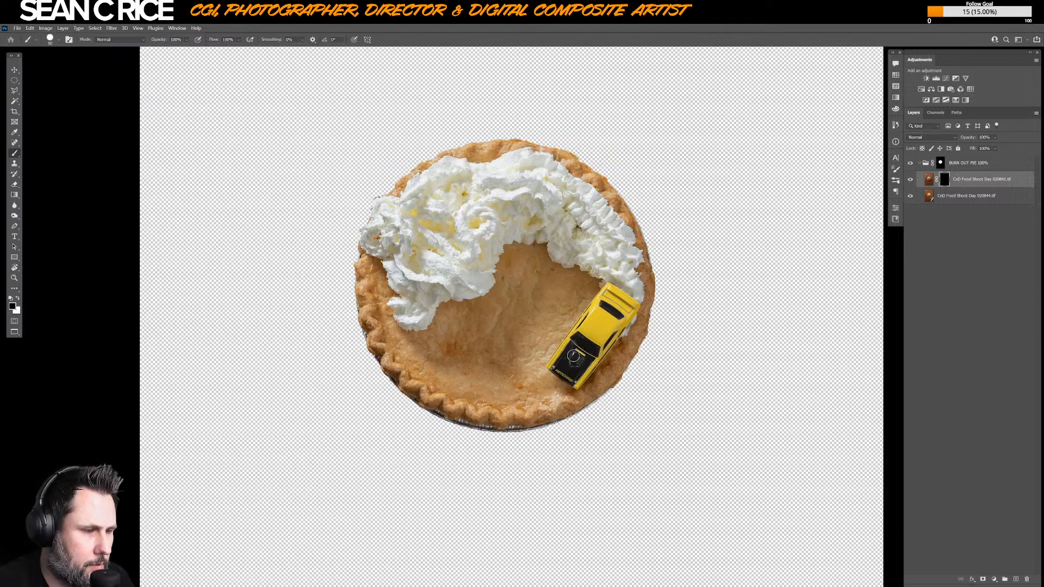
- Paint white on the upper photo's mask with a soft brush over the car's hood and body to reveal that exposure
{"action": "right_click", "coordinate": [576, 361]}
{"action": "double_click", "coordinate": [630, 568]}
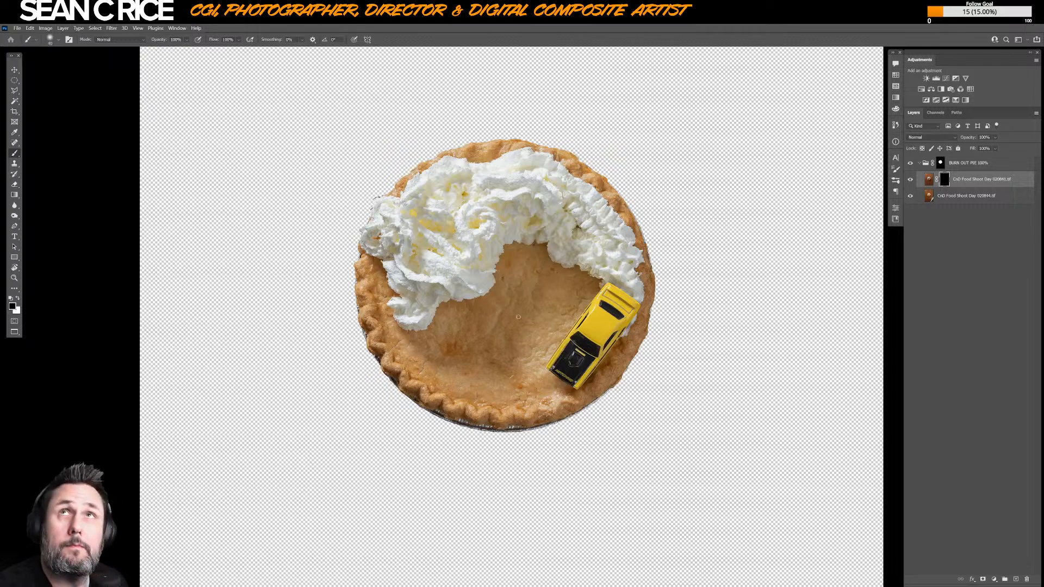
{"action": "key", "text": "bracketleft"}
{"action": "key", "text": "bracketleft"}
{"action": "key", "text": "bracketleft"}
{"action": "key", "text": "bracketleft"}
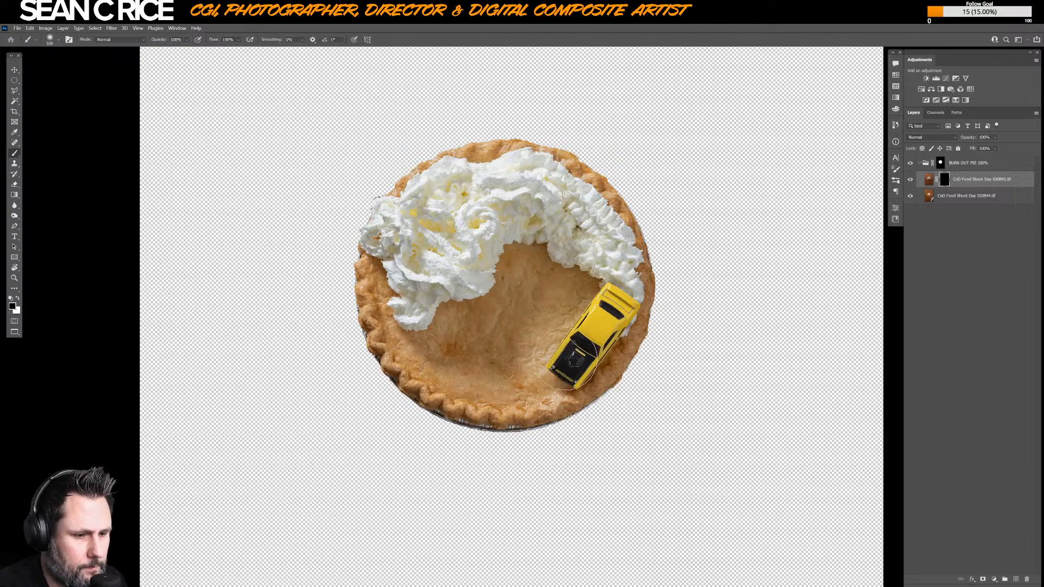
{"action": "key", "text": "bracketleft"}
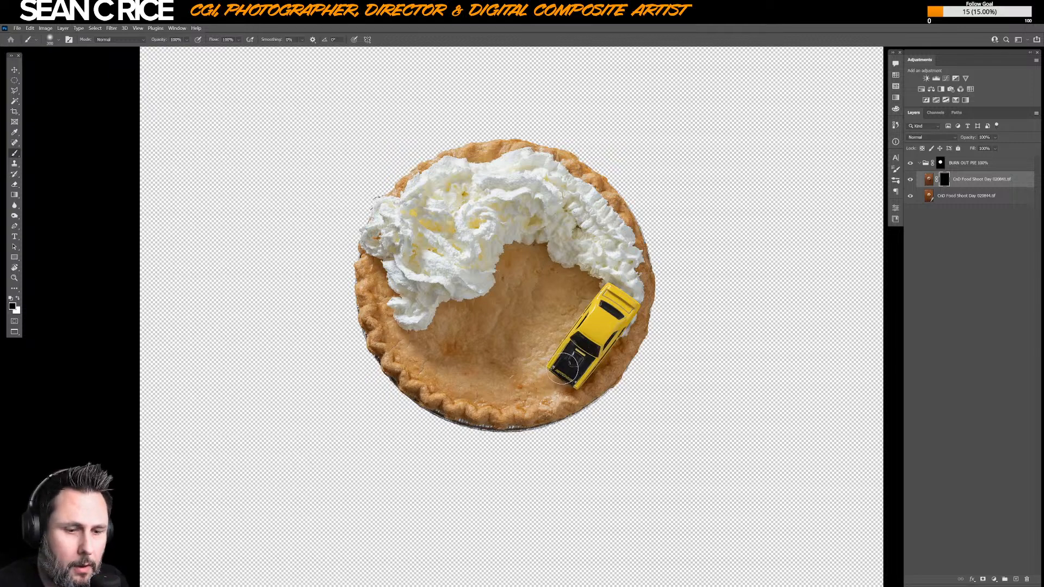
{"action": "key", "text": "x"}
{"action": "left_click", "coordinate": [565, 365]}
{"action": "mouse_move", "coordinate": [627, 290]}
{"action": "left_mouse_down"}
{"action": "mouse_move", "coordinate": [627, 321]}
{"action": "mouse_move", "coordinate": [586, 365]}
{"action": "left_mouse_up"}
{"action": "key", "text": "bracketleft"}
{"action": "key", "text": "bracketleft"}
{"action": "key", "text": "bracketleft"}
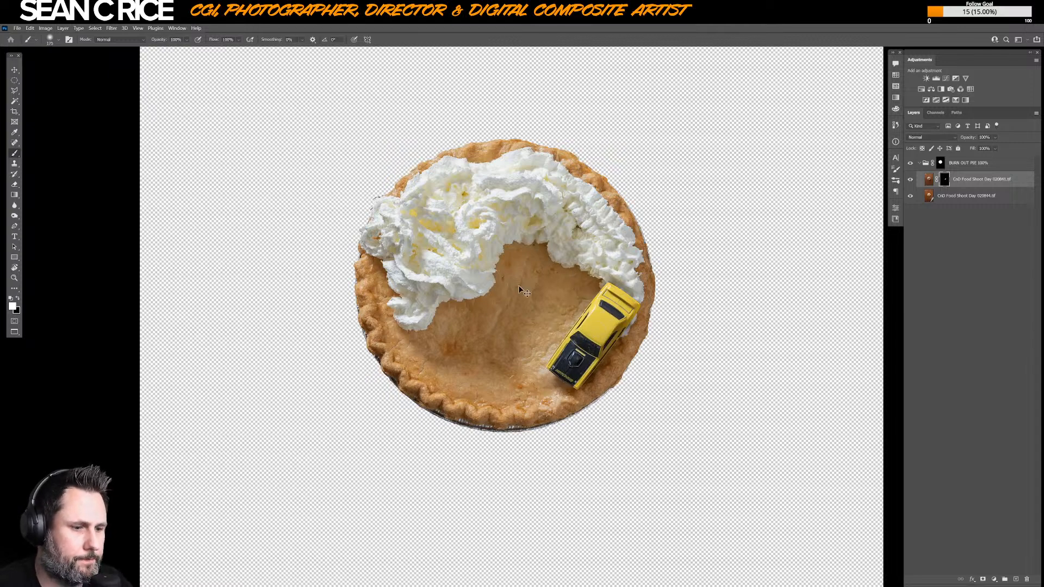
- Paint white on the mask at 30% brush opacity over the central pie filling, comparing the blend with the layer hidden and shown
{"action": "key", "text": "ctrl+minus"}
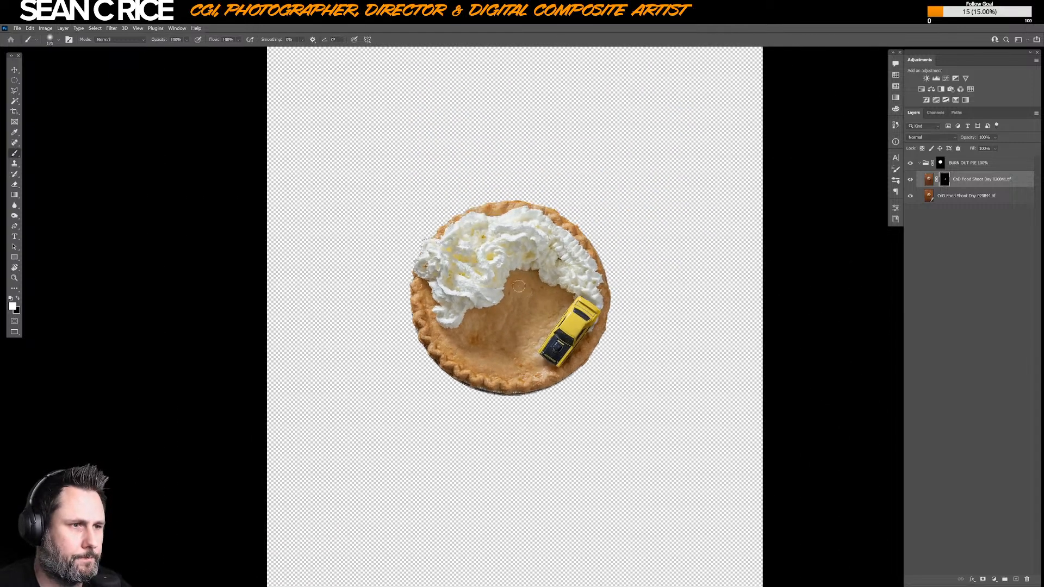
{"action": "left_click", "coordinate": [910, 179]}
{"action": "left_click", "coordinate": [910, 180]}
{"action": "left_click", "coordinate": [911, 179]}
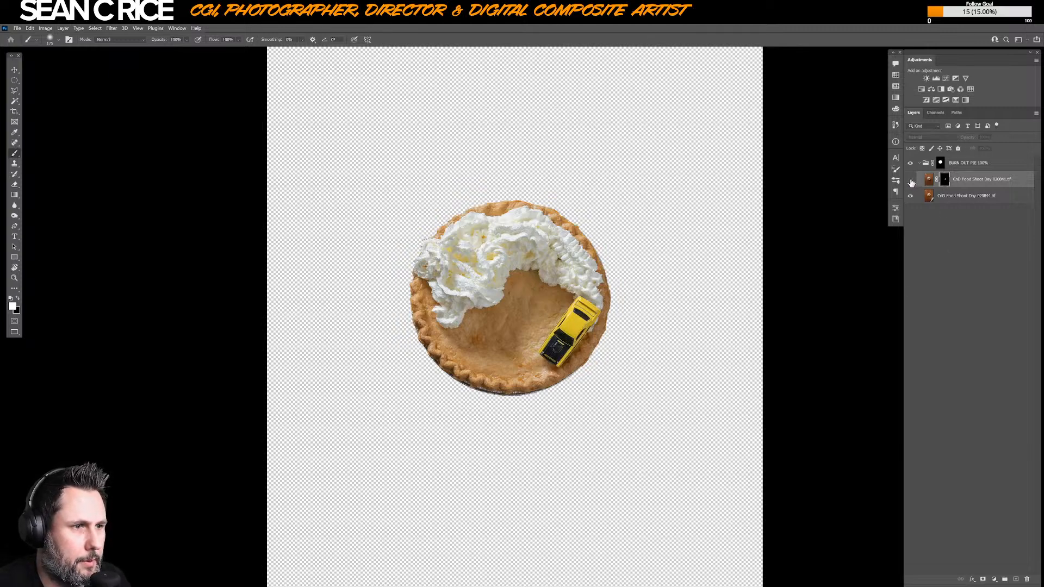
{"action": "left_click", "coordinate": [911, 179]}
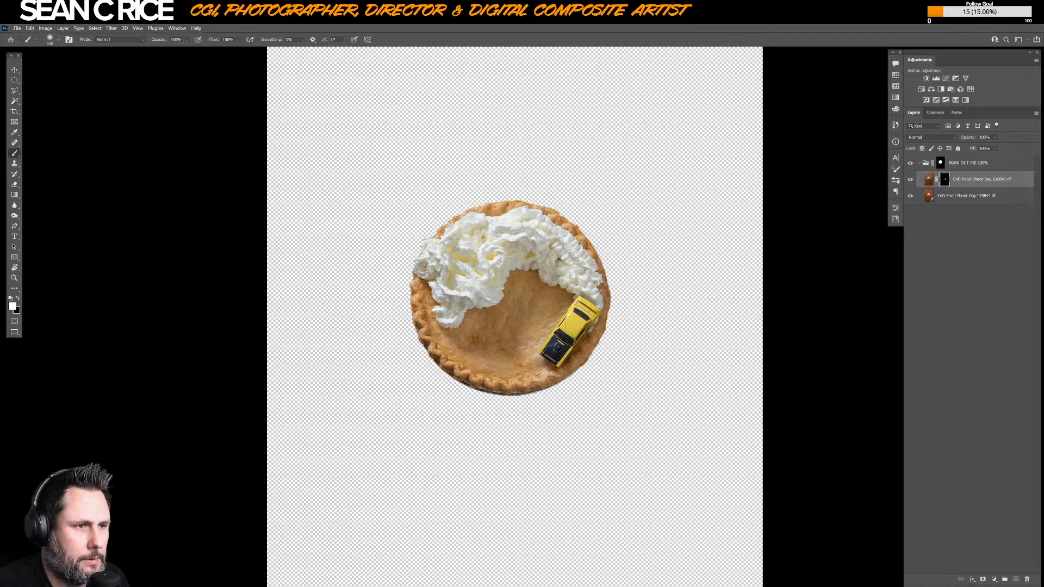
{"action": "key", "text": "3"}
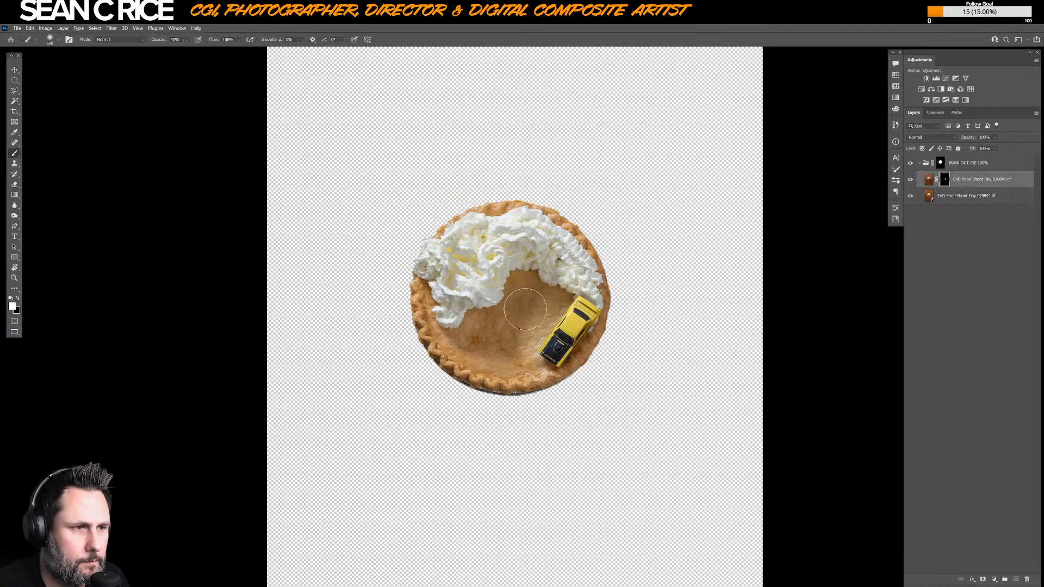
{"action": "mouse_move", "coordinate": [525, 309]}
{"action": "left_mouse_down"}
{"action": "mouse_move", "coordinate": [496, 350]}
{"action": "mouse_move", "coordinate": [526, 317]}
{"action": "left_mouse_up"}
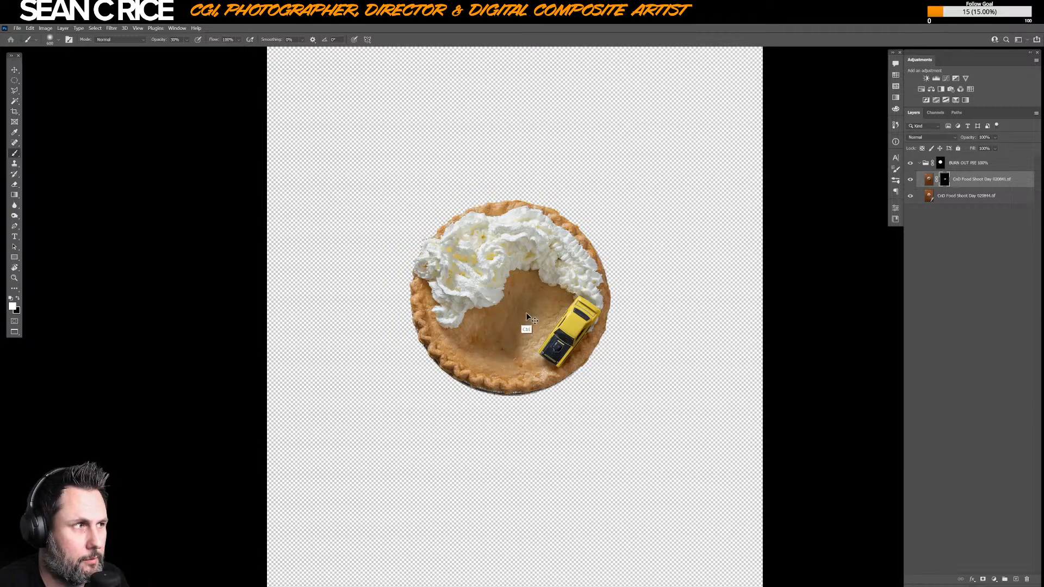
{"action": "left_click", "coordinate": [910, 179]}
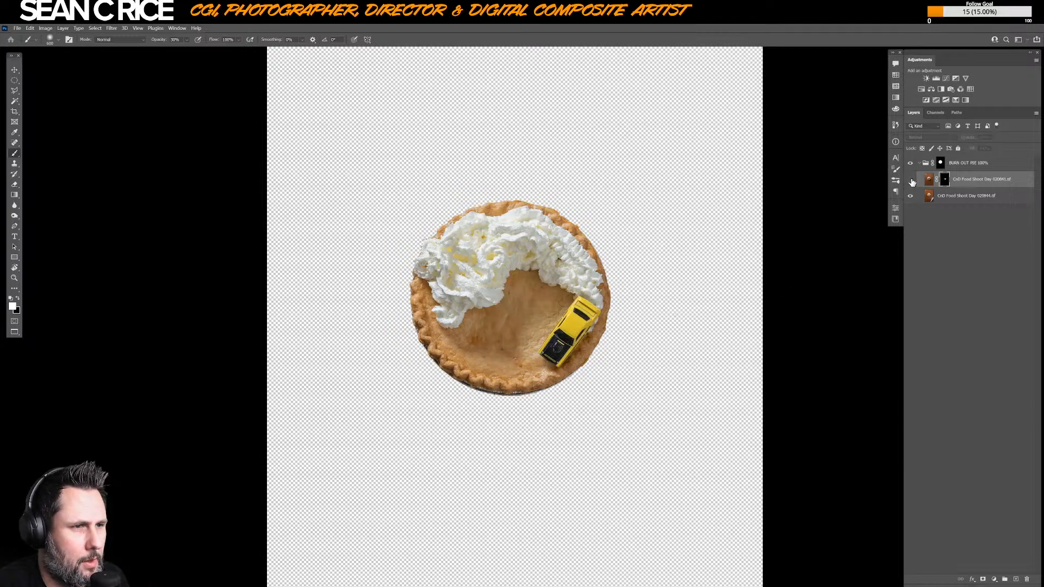
{"action": "left_click", "coordinate": [911, 180]}
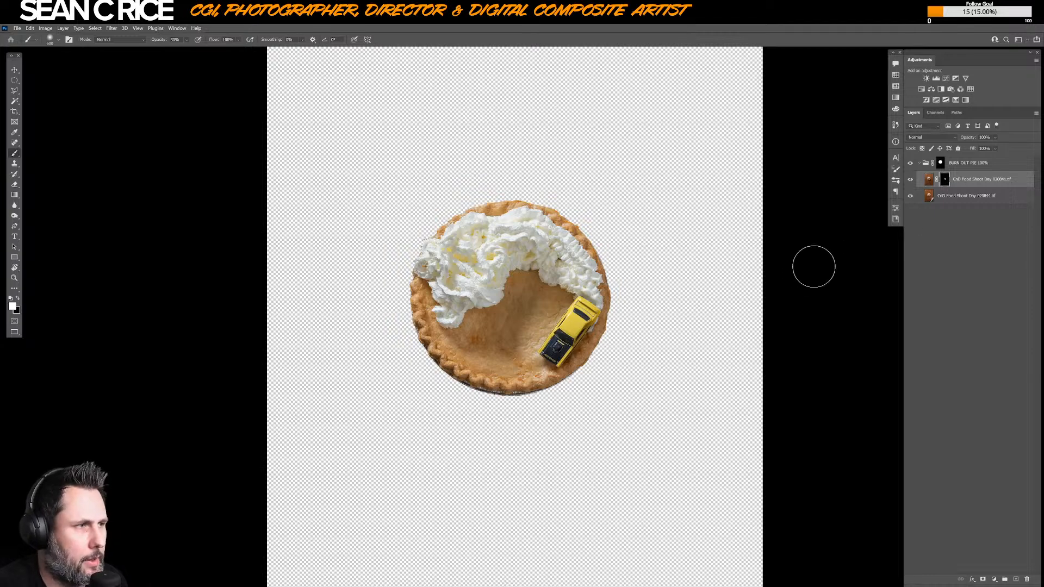
- Check the upper photo's mask as an overlay, and paint white on it at 30% opacity over the shadowed whipped cream
{"action": "key", "text": "backslash"}
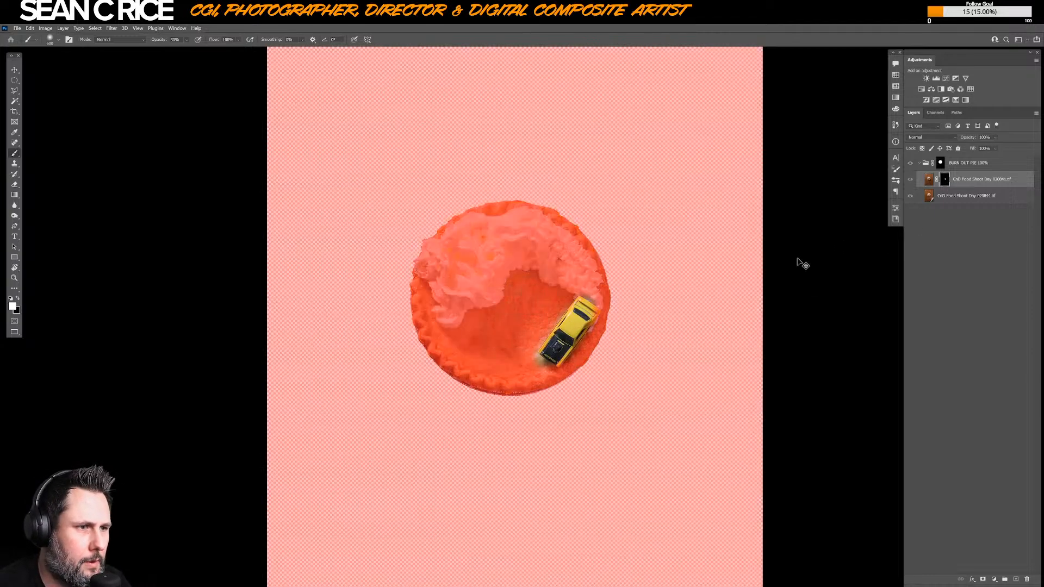
{"action": "key", "text": "backslash"}
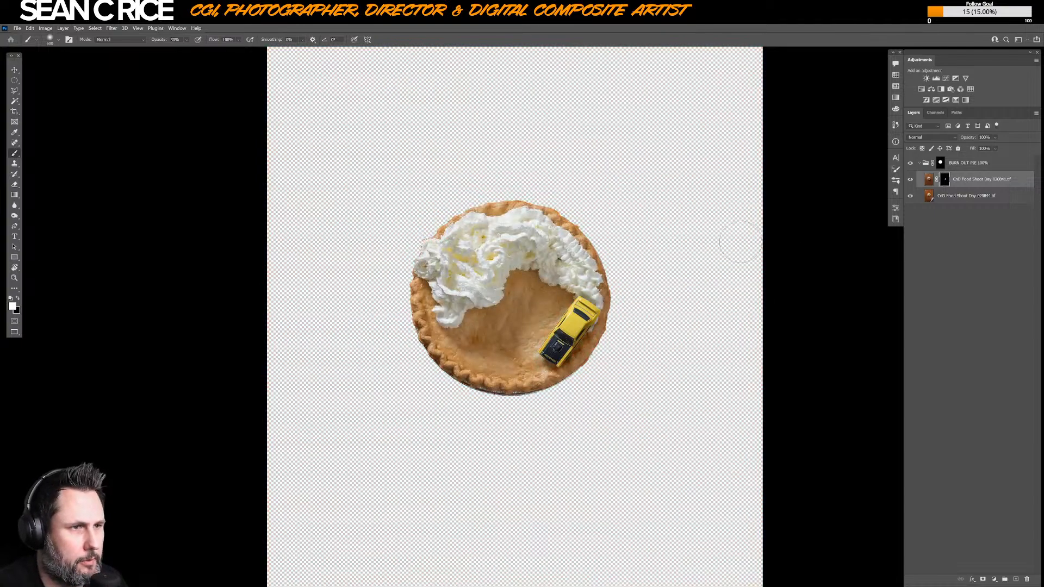
{"action": "key", "text": "bracketleft"}
{"action": "key", "text": "bracketleft"}
{"action": "key", "text": "bracketleft"}
{"action": "key", "text": "bracketleft"}
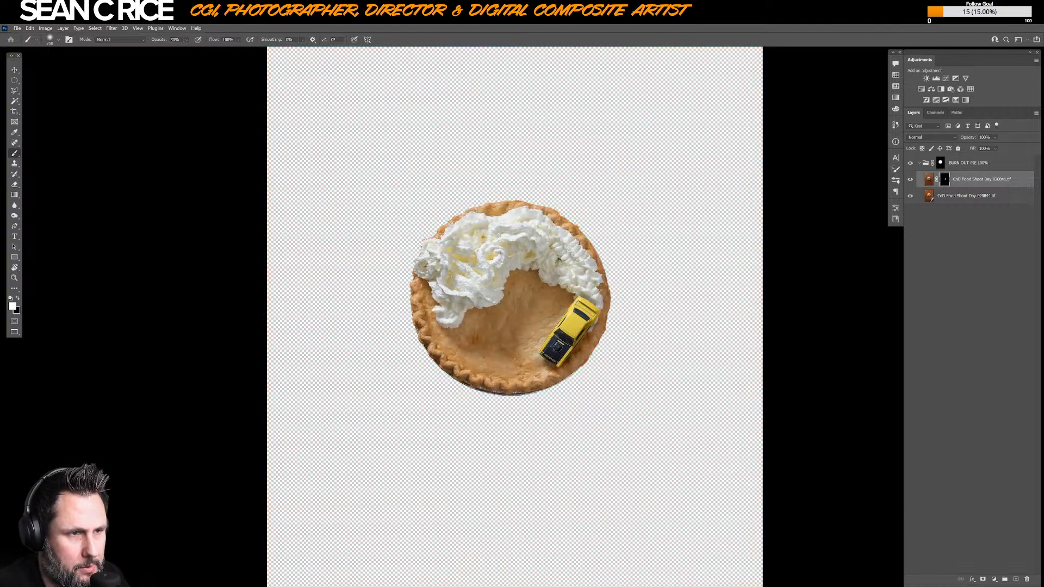
{"action": "mouse_move", "coordinate": [514, 247]}
{"action": "left_mouse_down"}
{"action": "mouse_move", "coordinate": [546, 269]}
{"action": "mouse_move", "coordinate": [541, 246]}
{"action": "left_mouse_up"}
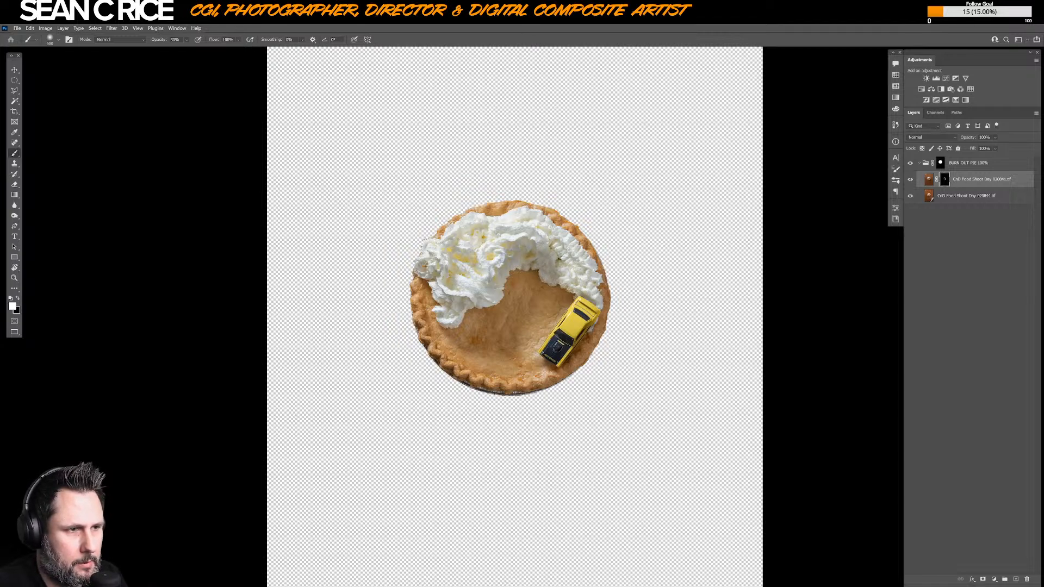
{"action": "left_click_drag", "start_coordinate": [577, 278], "coordinate": [540, 247]}
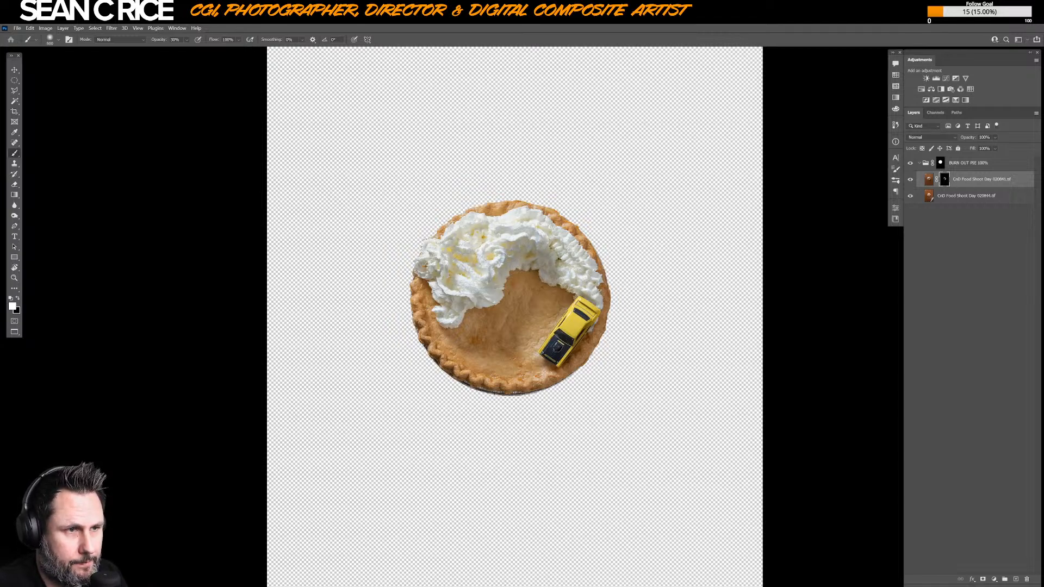
{"action": "left_click_drag", "start_coordinate": [487, 269], "coordinate": [460, 309]}
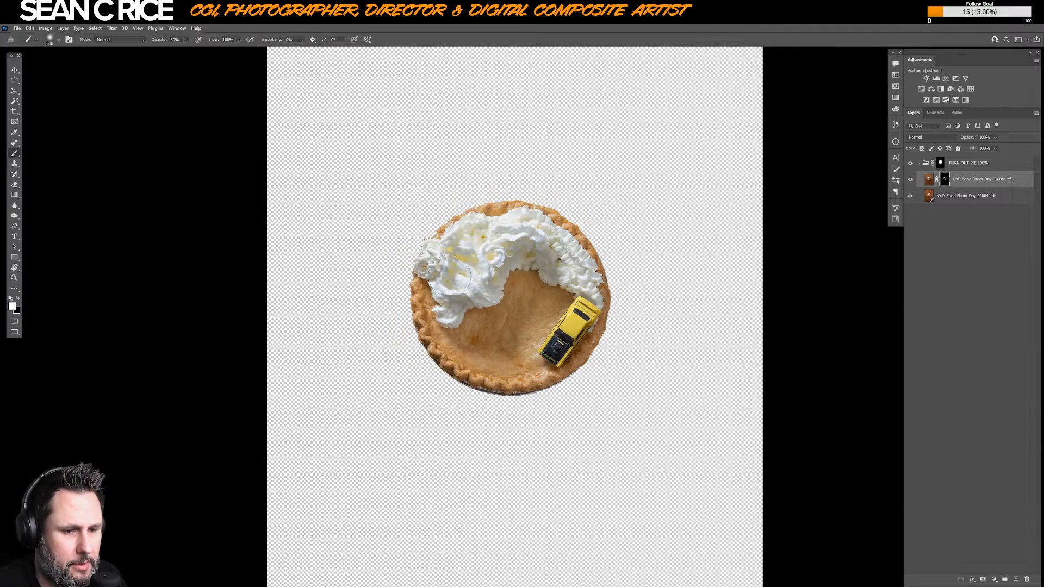
- Set the brush opacity to 100% and paint white on the mask along the whipped cream's lower edge
{"action": "key", "text": "x"}
{"action": "key", "text": "0"}
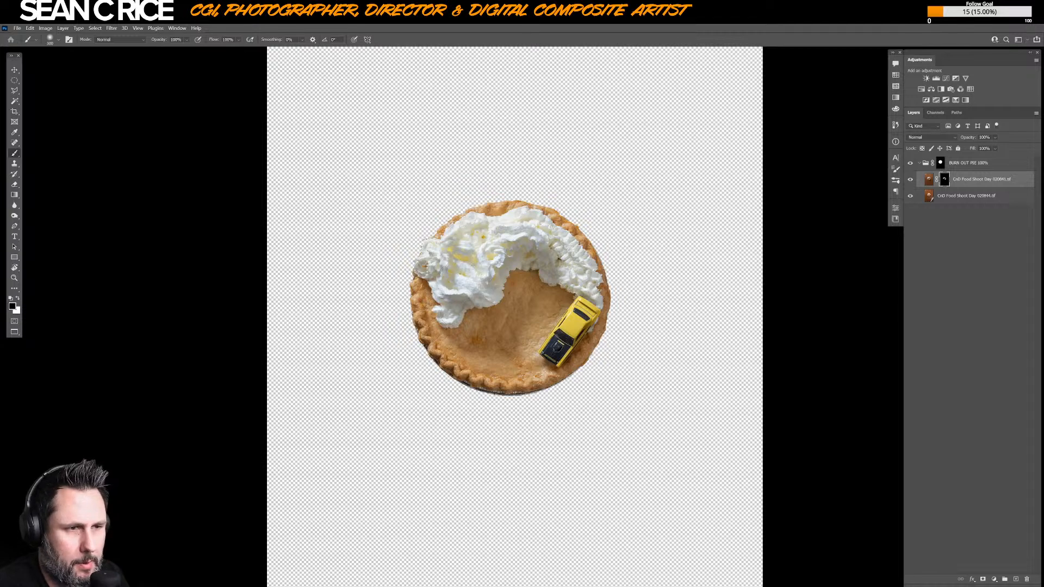
{"action": "key", "text": "x"}
{"action": "mouse_move", "coordinate": [457, 293]}
{"action": "left_mouse_down"}
{"action": "mouse_move", "coordinate": [467, 280]}
{"action": "mouse_move", "coordinate": [457, 314]}
{"action": "mouse_move", "coordinate": [497, 283]}
{"action": "mouse_move", "coordinate": [473, 320]}
{"action": "mouse_move", "coordinate": [519, 304]}
{"action": "mouse_move", "coordinate": [514, 321]}
{"action": "mouse_move", "coordinate": [515, 295]}
{"action": "left_mouse_up"}
{"action": "key", "text": "x"}
{"action": "key", "text": "x"}
{"action": "key", "text": "x"}
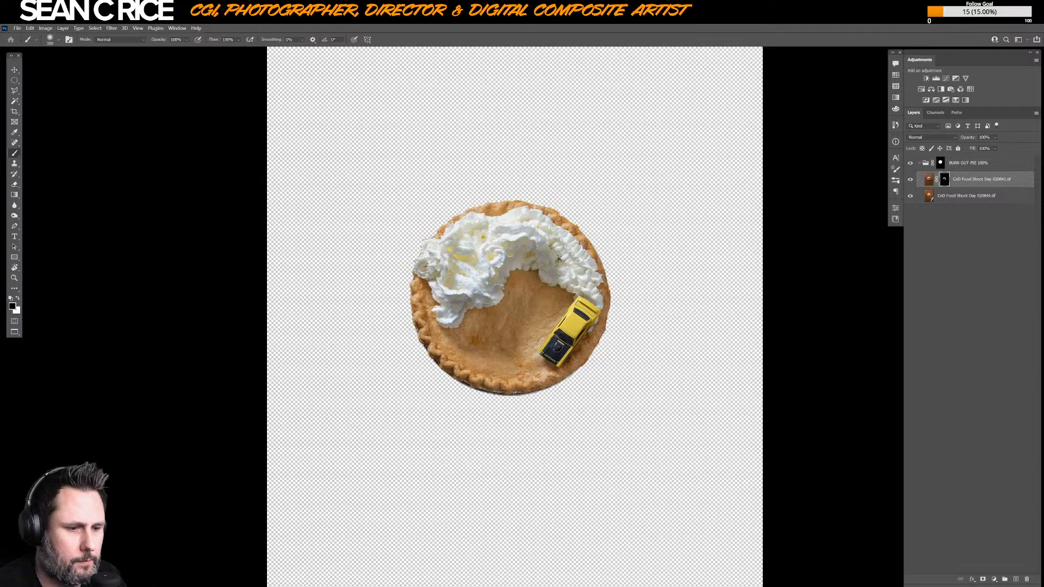
{"action": "key", "text": "bracketright"}
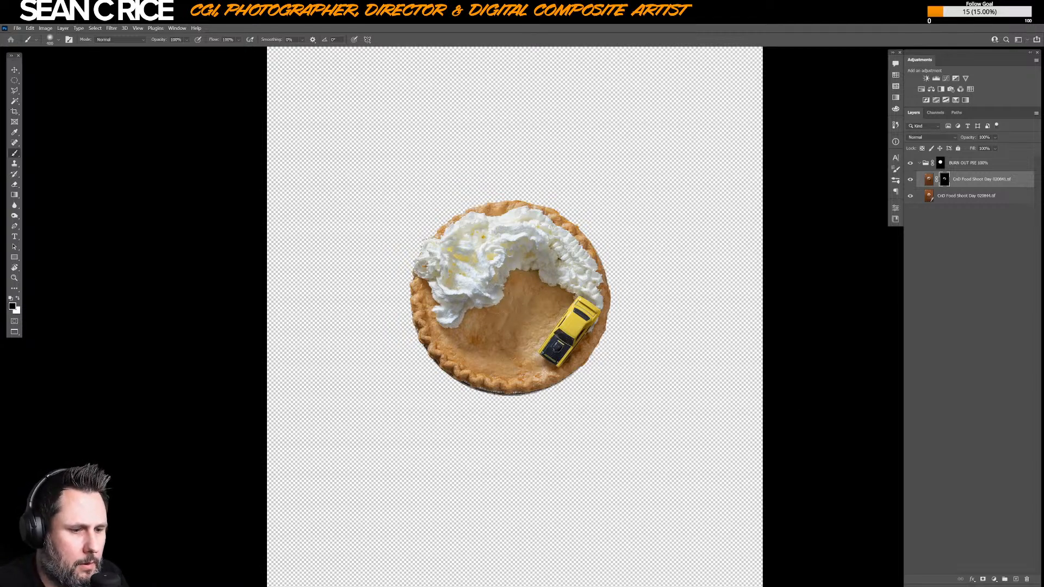
{"action": "key", "text": "x"}
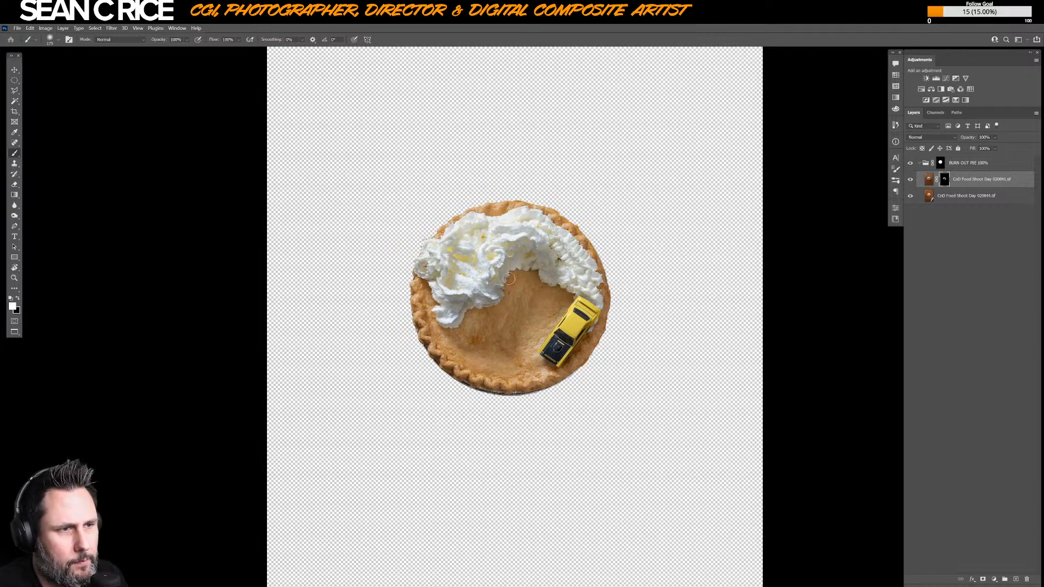
- Paint white on the mask over the cream's inner curve and adjoining filling, using larger brush sizes and 30% opacity
{"action": "mouse_move", "coordinate": [525, 261]}
{"action": "left_mouse_down"}
{"action": "mouse_move", "coordinate": [574, 285]}
{"action": "mouse_move", "coordinate": [525, 244]}
{"action": "mouse_move", "coordinate": [551, 247]}
{"action": "left_mouse_up"}
{"action": "key", "text": "bracketright"}
{"action": "key", "text": "bracketright"}
{"action": "key", "text": "bracketright"}
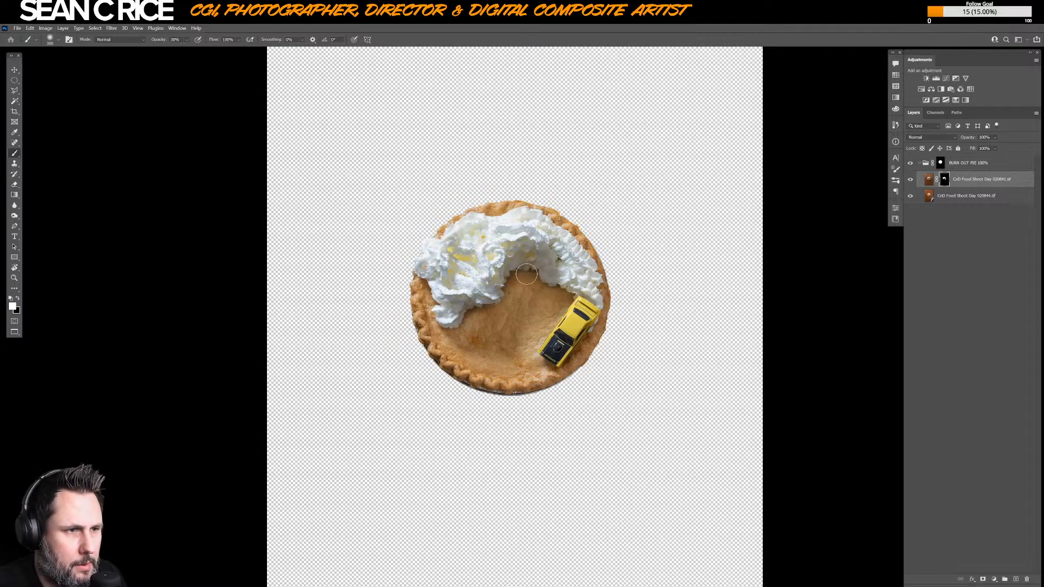
{"action": "key", "text": "bracketright"}
{"action": "key", "text": "bracketright"}
{"action": "key", "text": "bracketright"}
{"action": "left_click_drag", "start_coordinate": [513, 286], "coordinate": [547, 278]}
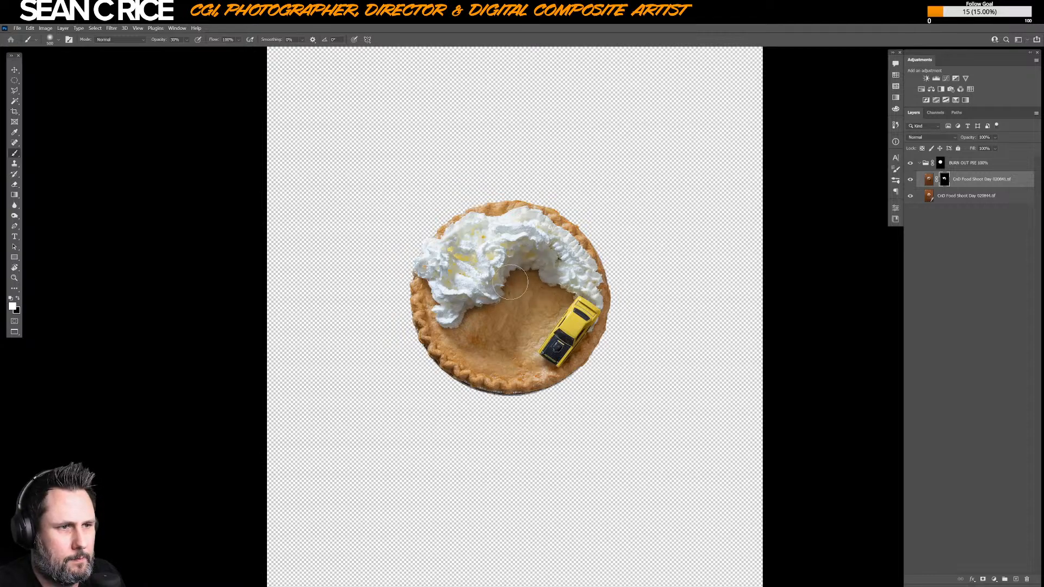
{"action": "key", "text": "bracketright"}
{"action": "key", "text": "bracketleft"}
{"action": "key", "text": "bracketleft"}
{"action": "key", "text": "bracketleft"}
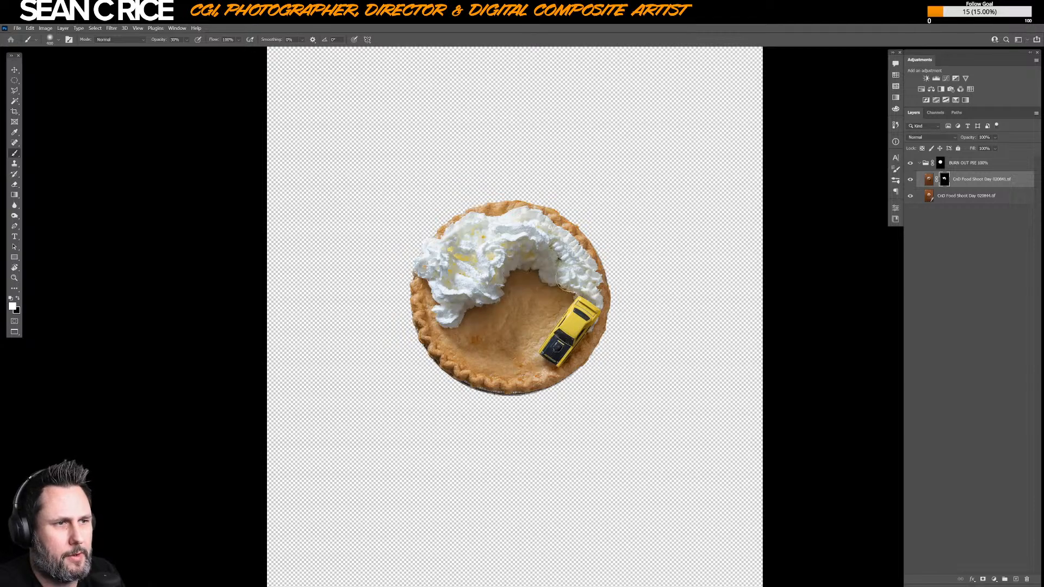
- Compare the painted blend with the base exposure by repeatedly hiding and showing the upper photo layer
{"action": "left_click", "coordinate": [910, 180]}
{"action": "left_click", "coordinate": [911, 179]}
{"action": "left_click", "coordinate": [911, 180]}
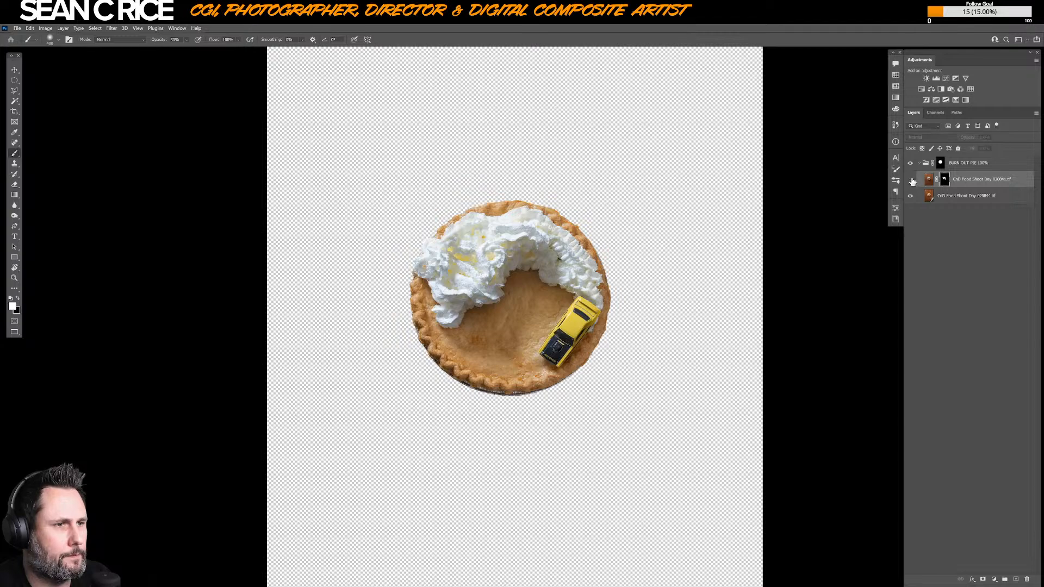
{"action": "left_click", "coordinate": [911, 179]}
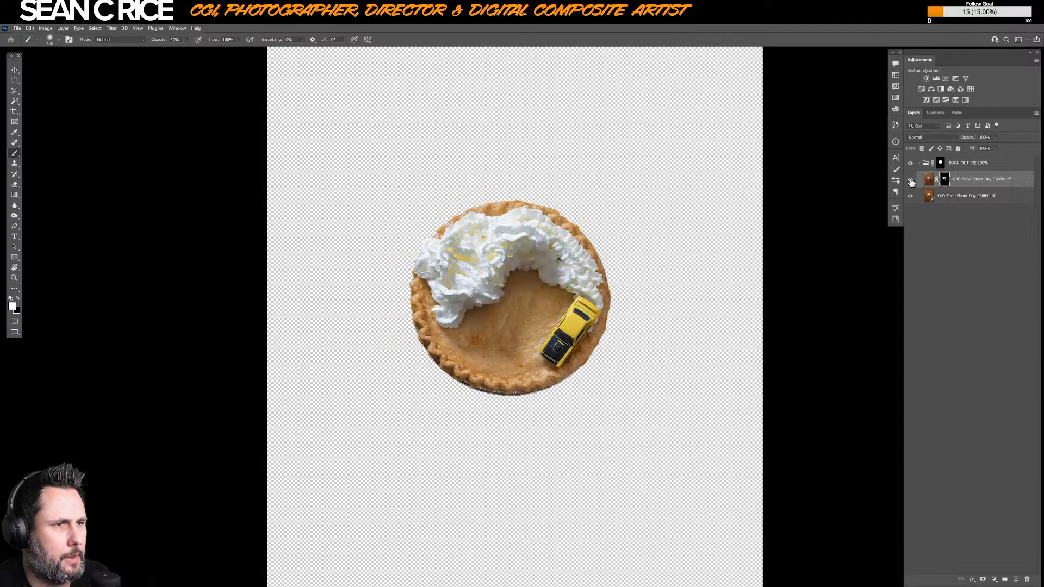
{"action": "left_click", "coordinate": [911, 180]}
{"action": "left_click", "coordinate": [910, 179]}
{"action": "left_click", "coordinate": [910, 180]}
{"action": "left_click", "coordinate": [911, 179]}
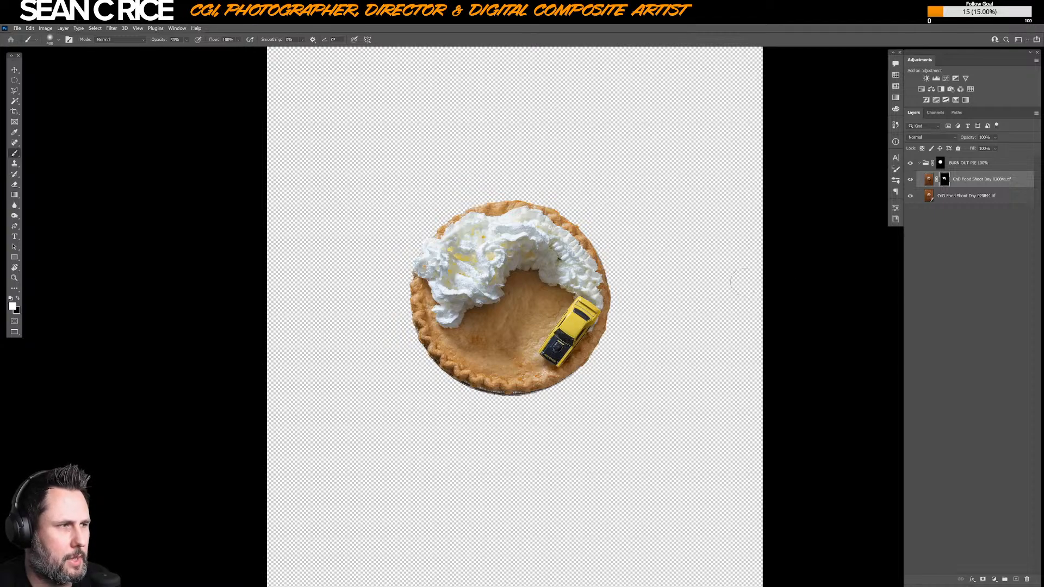
{"action": "left_click", "coordinate": [911, 181]}
{"action": "left_click", "coordinate": [911, 182]}
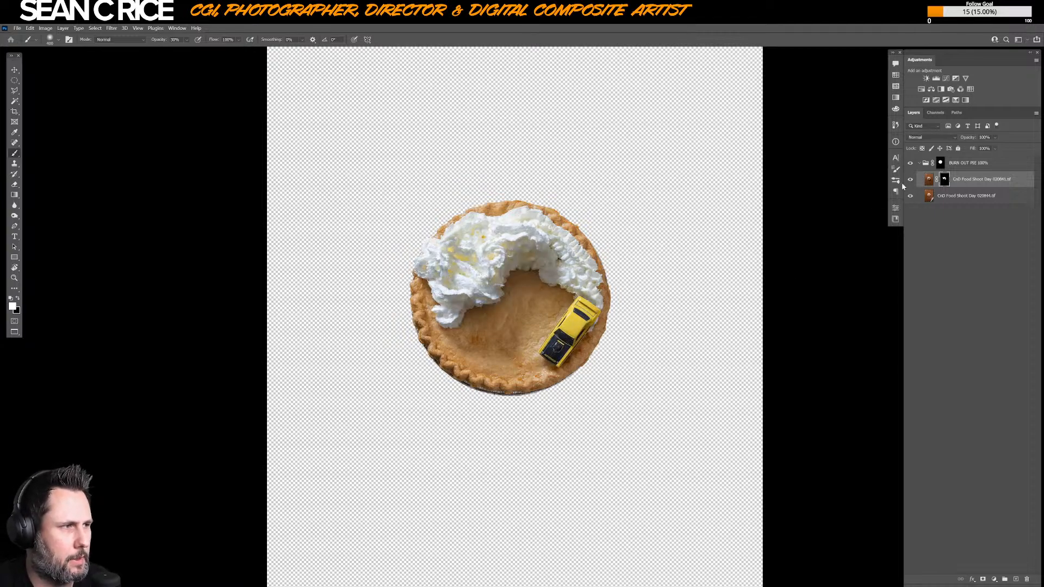
- Add a Selective Color adjustment above the pie photos and, for Yellows, lower cyan and set magenta to +1% and yellow to +9%
{"action": "left_click", "coordinate": [993, 580]}
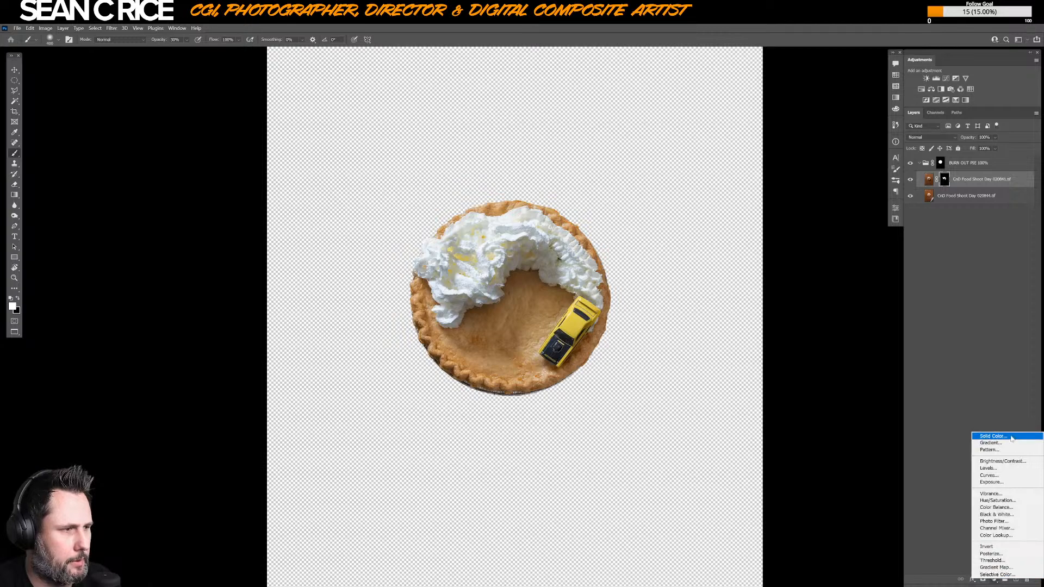
{"action": "left_click", "coordinate": [996, 575]}
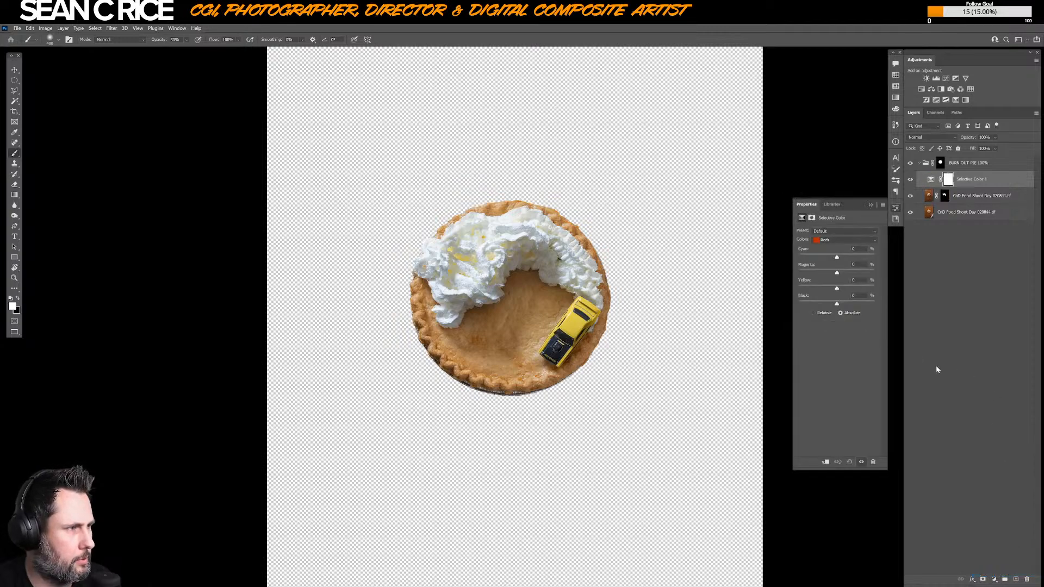
{"action": "left_click", "coordinate": [837, 240]}
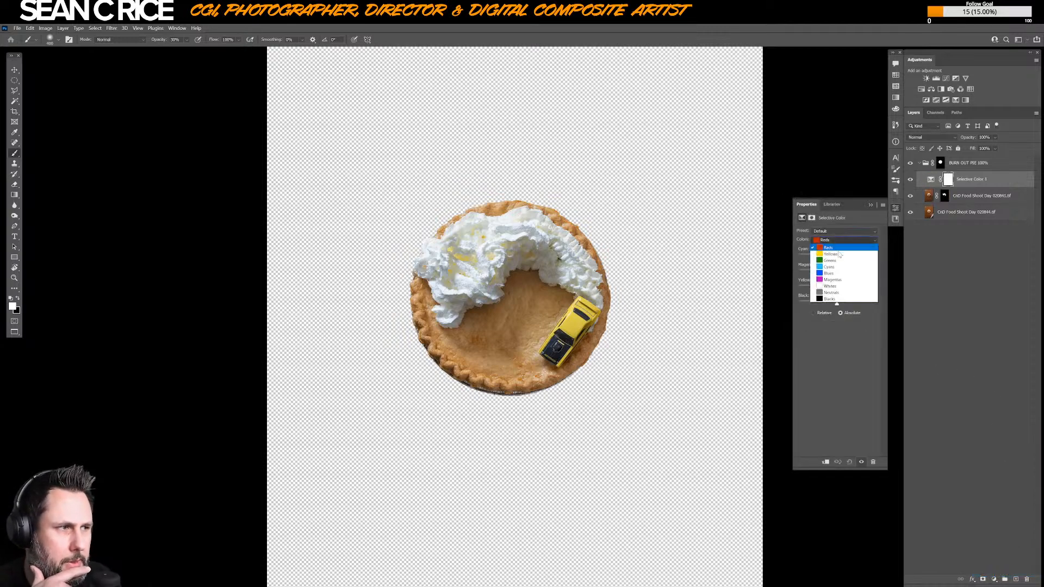
{"action": "left_click", "coordinate": [837, 255]}
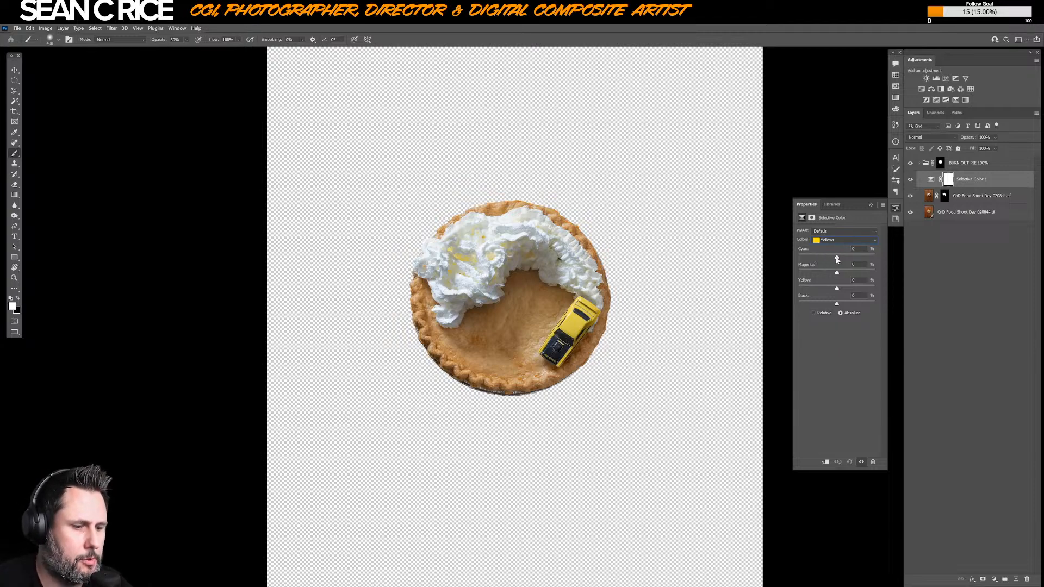
{"action": "key", "text": "ctrl+plus"}
{"action": "key", "text": "ctrl+plus"}
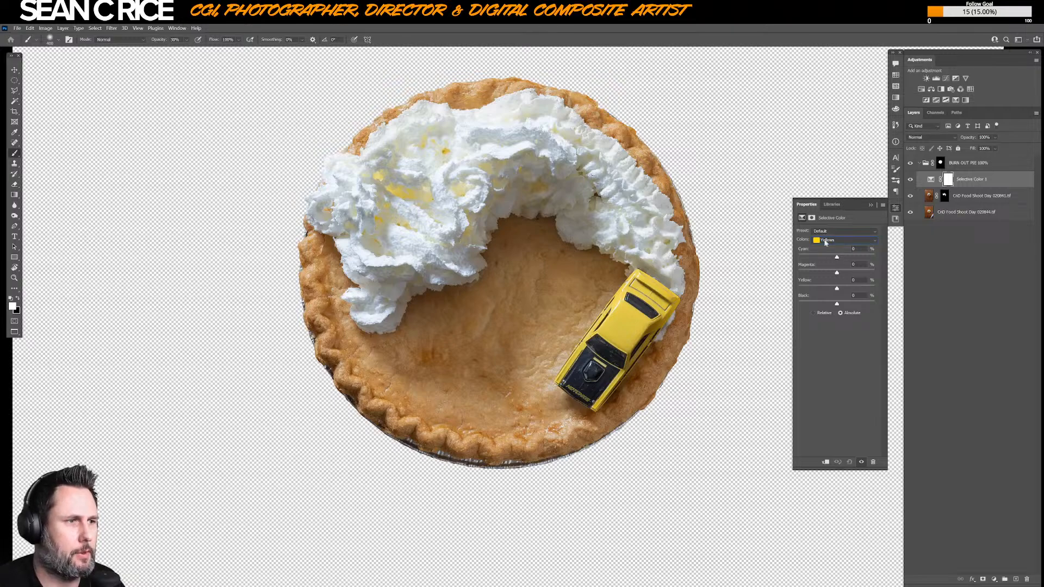
{"action": "left_click_drag", "start_coordinate": [569, 251], "coordinate": [558, 278]}
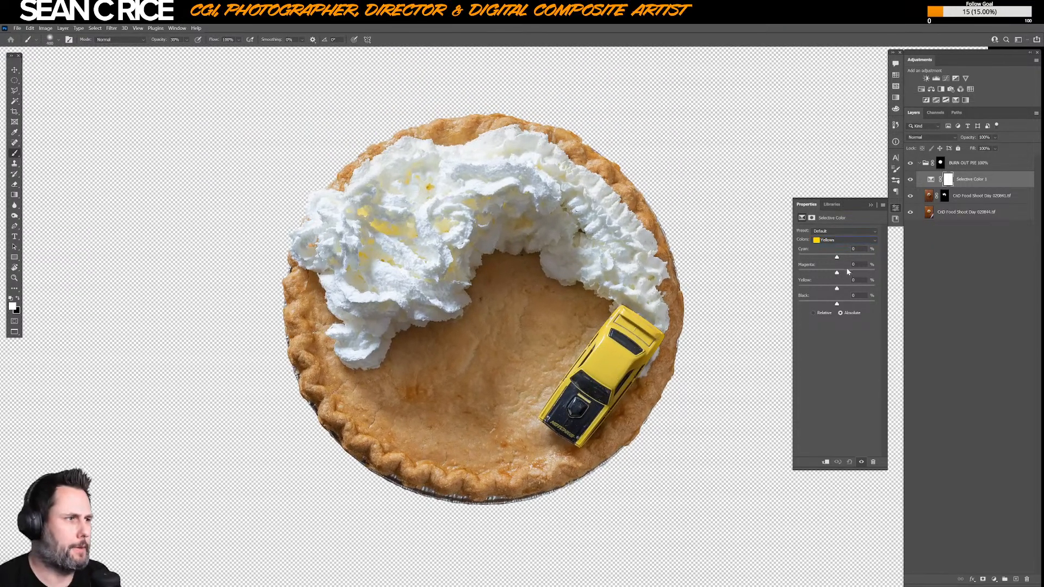
{"action": "mouse_move", "coordinate": [837, 258]}
{"action": "left_mouse_down"}
{"action": "mouse_move", "coordinate": [848, 261]}
{"action": "mouse_move", "coordinate": [833, 261]}
{"action": "mouse_move", "coordinate": [838, 274]}
{"action": "left_mouse_up"}
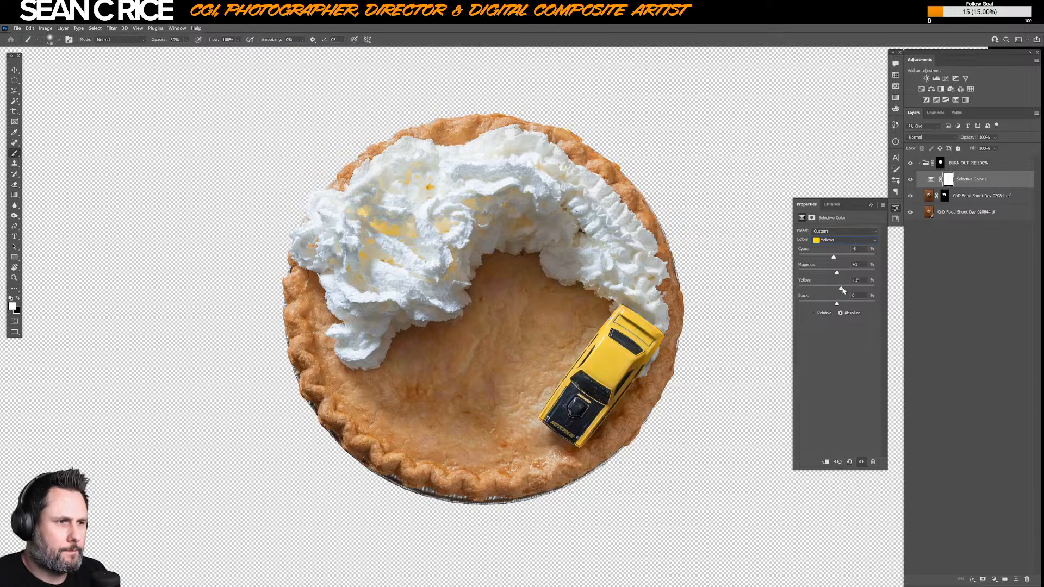
{"action": "mouse_move", "coordinate": [842, 290]}
{"action": "left_mouse_down"}
{"action": "mouse_move", "coordinate": [830, 290]}
{"action": "mouse_move", "coordinate": [842, 294]}
{"action": "left_mouse_up"}
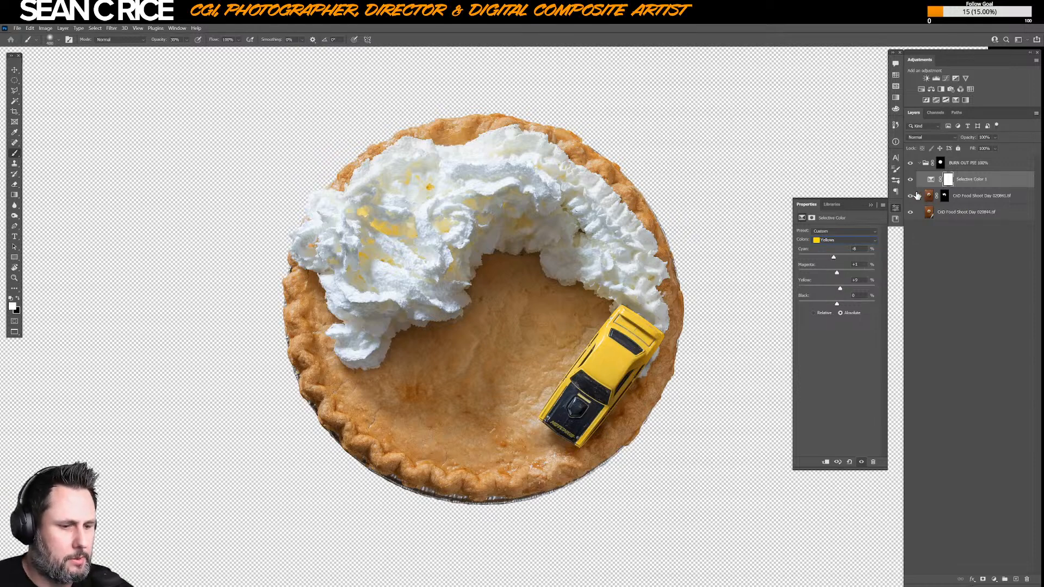
- Try a stronger Yellows correction on a duplicate of the Selective Color layer with the original hidden, lowering cyan and setting yellow to +14%
{"action": "key", "text": "ctrl+j"}
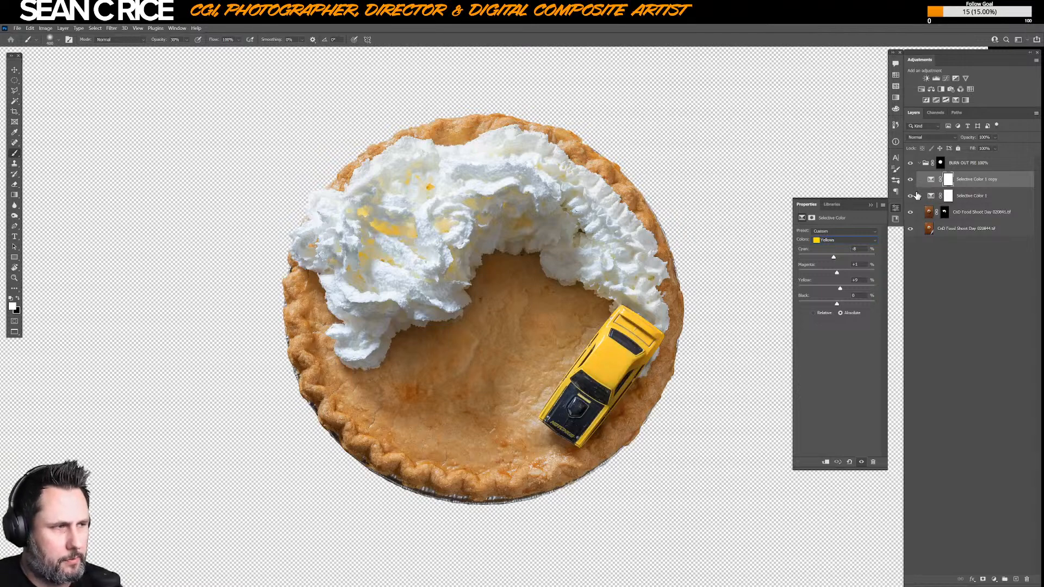
{"action": "left_click", "coordinate": [910, 196]}
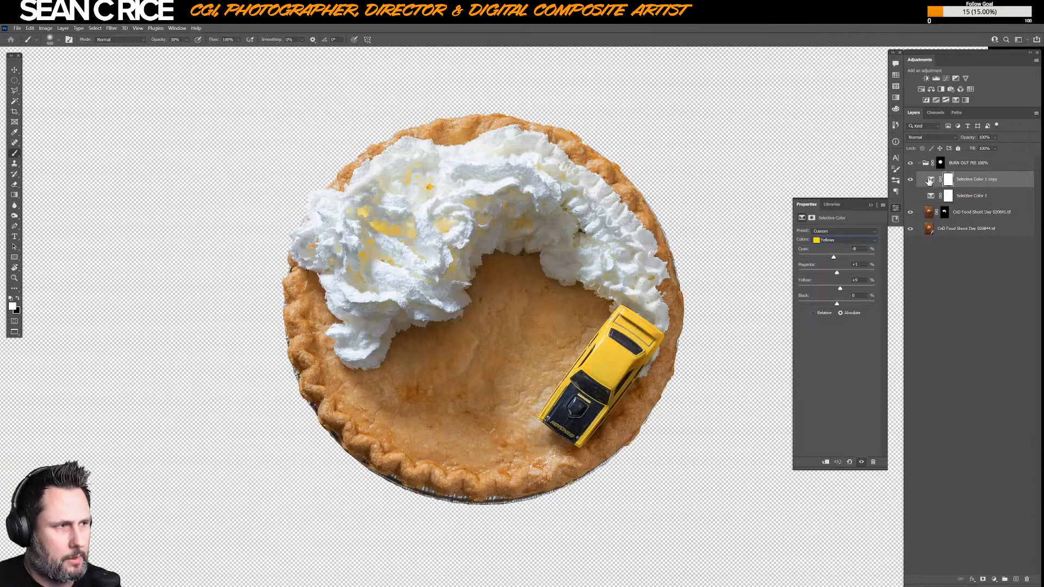
{"action": "mouse_move", "coordinate": [833, 256]}
{"action": "left_mouse_down"}
{"action": "mouse_move", "coordinate": [850, 257]}
{"action": "mouse_move", "coordinate": [836, 288]}
{"action": "mouse_move", "coordinate": [826, 288]}
{"action": "mouse_move", "coordinate": [850, 259]}
{"action": "mouse_move", "coordinate": [822, 259]}
{"action": "left_mouse_up"}
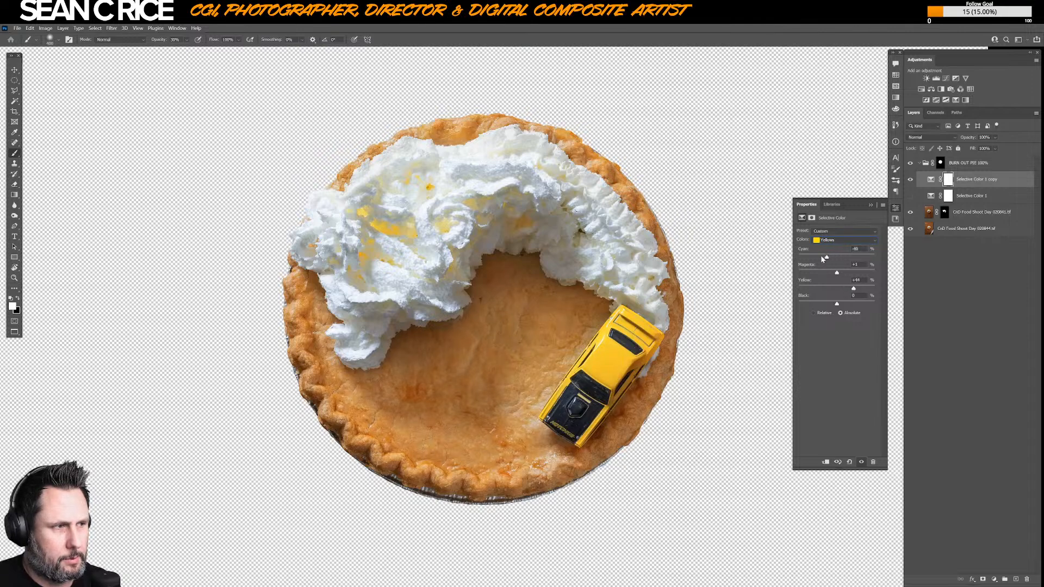
{"action": "mouse_move", "coordinate": [854, 294]}
{"action": "left_mouse_down"}
{"action": "mouse_move", "coordinate": [832, 260]}
{"action": "mouse_move", "coordinate": [842, 289]}
{"action": "left_mouse_up"}
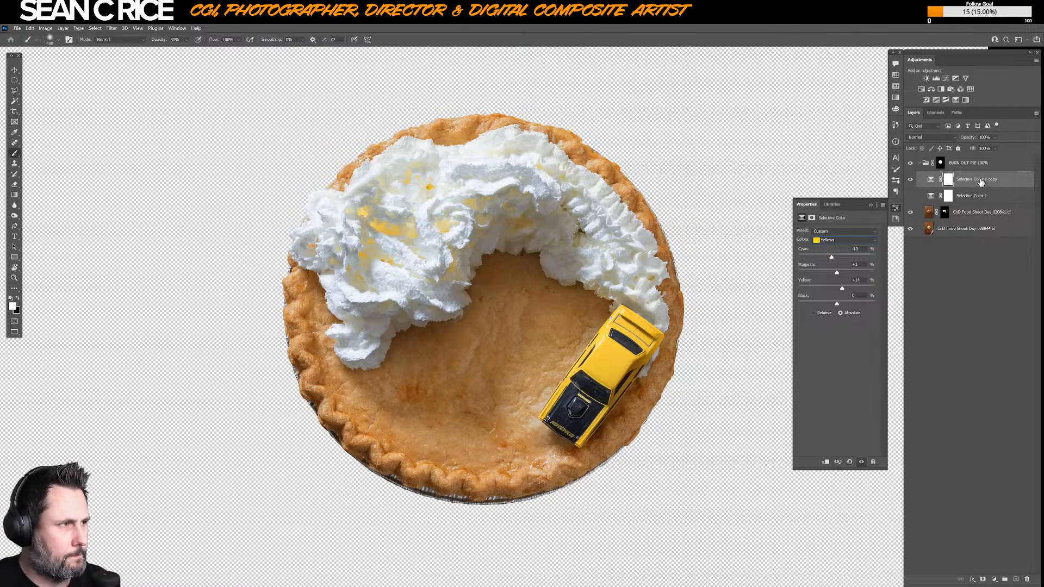
- Delete the duplicate Selective Color layer and show the original adjustment again
{"action": "key", "text": "x"}
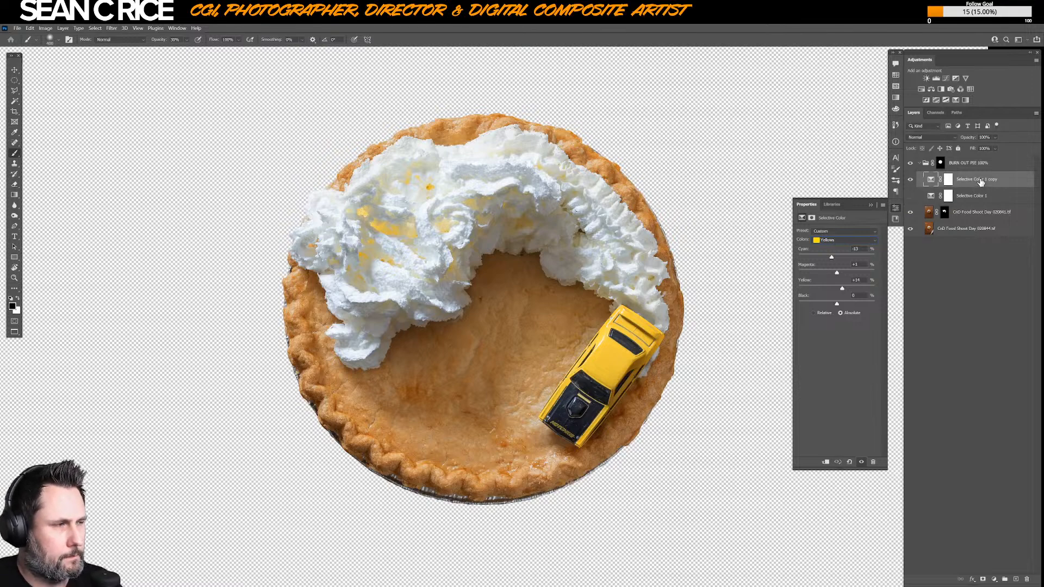
{"action": "left_click", "coordinate": [1028, 579]}
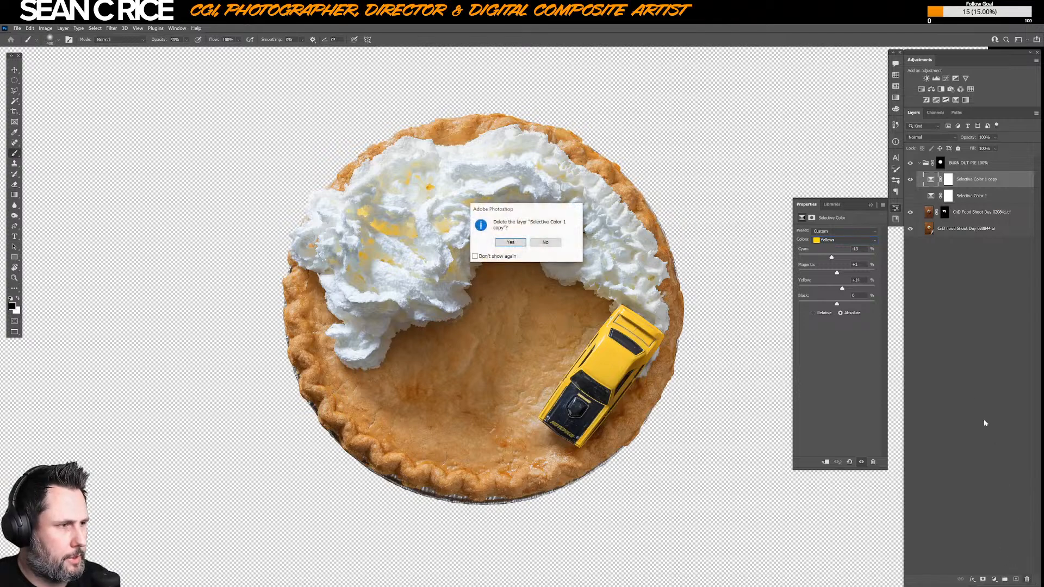
{"action": "left_click", "coordinate": [510, 242]}
{"action": "key", "text": "x"}
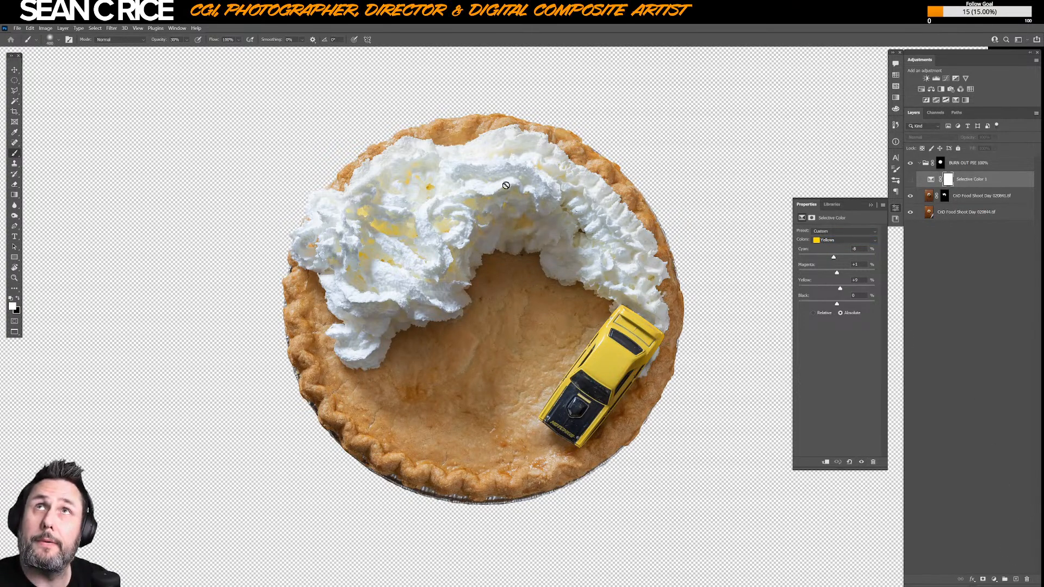
{"action": "left_click", "coordinate": [910, 180]}
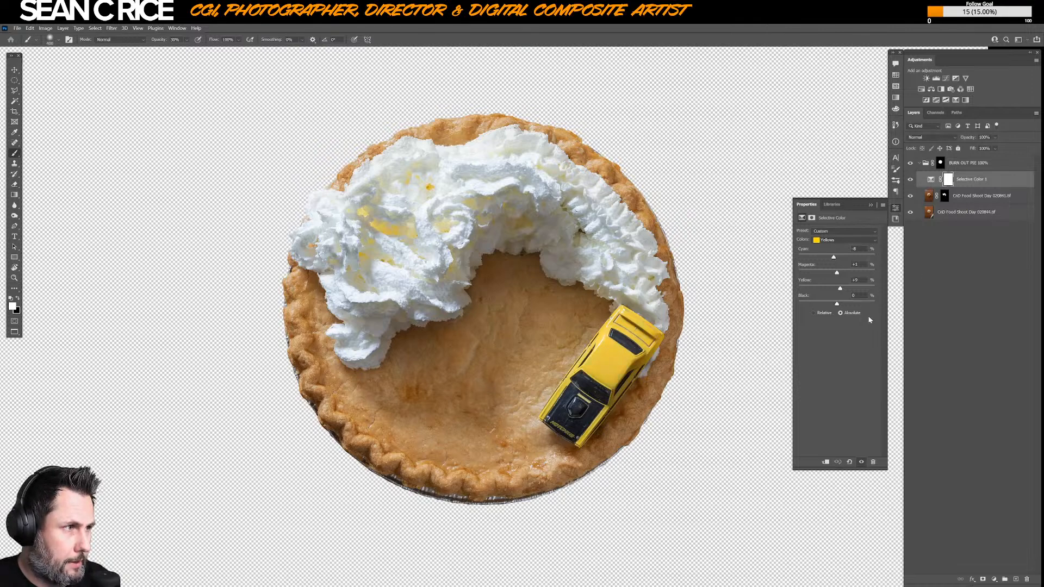
- In the Selective Color adjustment, set black to +7% for Yellows and test a black shift for Greens
{"action": "left_click_drag", "start_coordinate": [837, 305], "coordinate": [840, 304]}
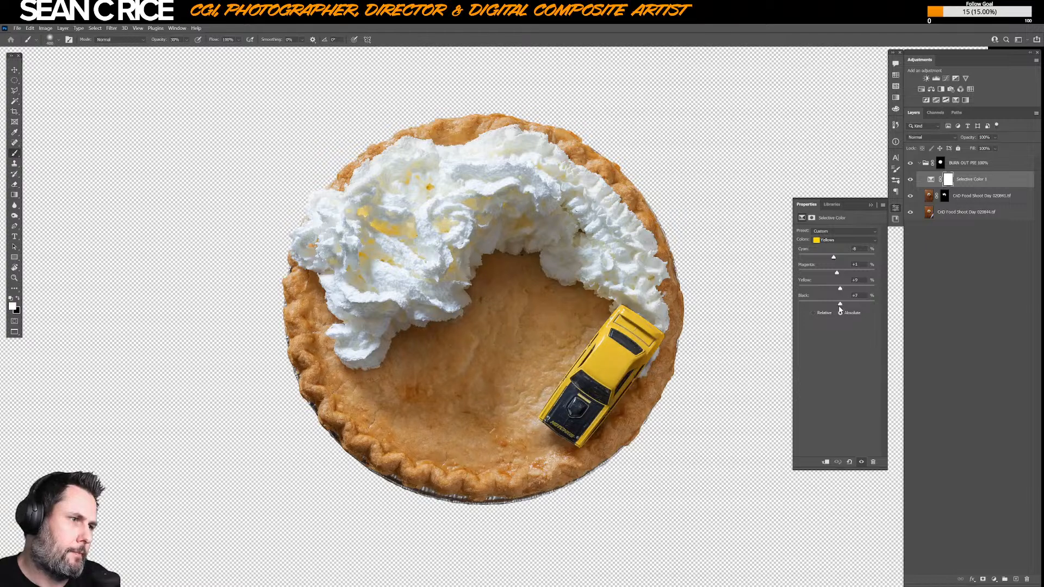
{"action": "left_click", "coordinate": [835, 242]}
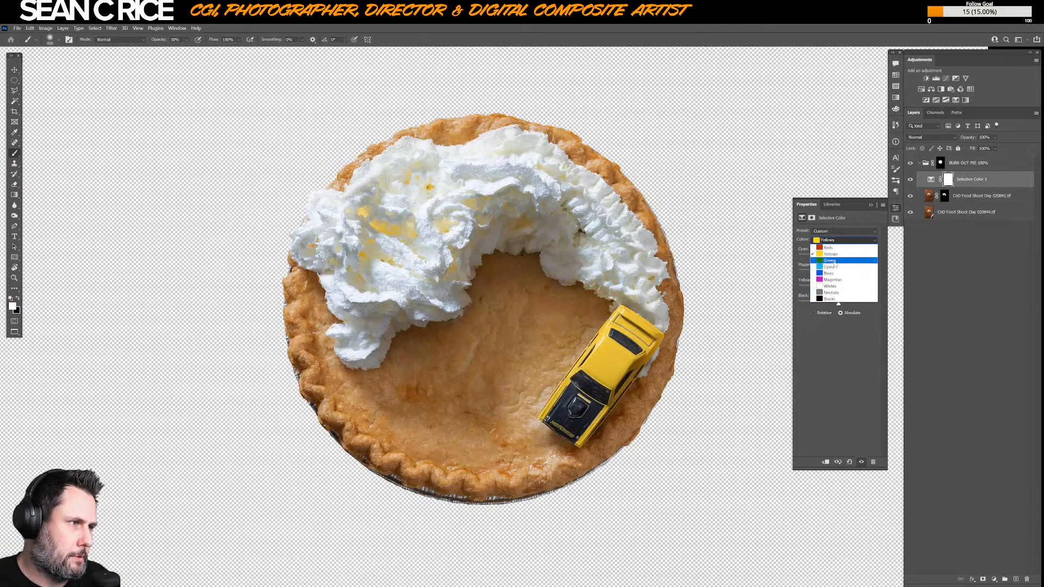
{"action": "left_click", "coordinate": [835, 259]}
{"action": "left_click_drag", "start_coordinate": [813, 305], "coordinate": [854, 306]}
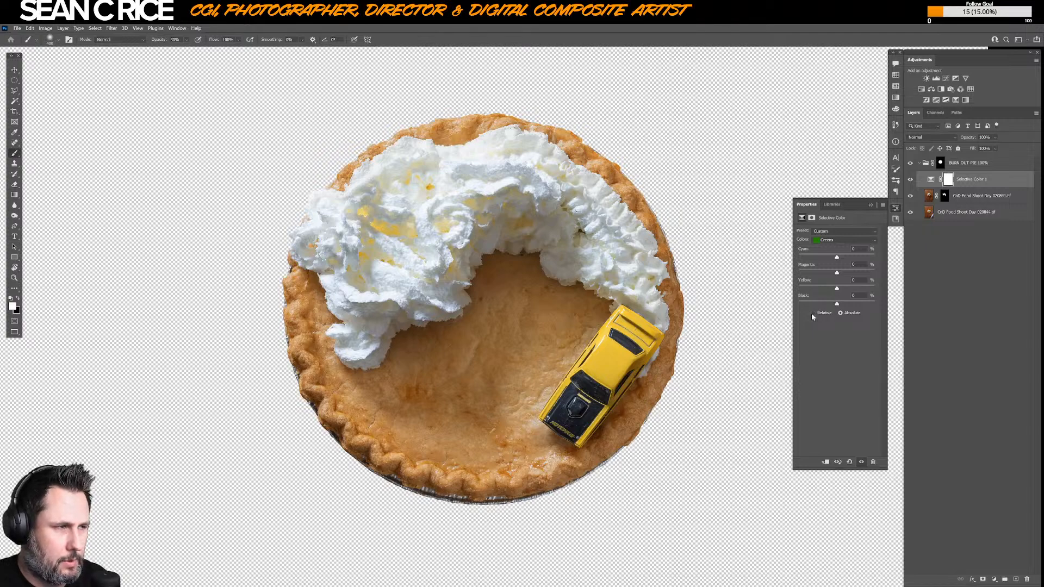
- For Whites in the Selective Color adjustment, lower cyan and black and set magenta to +1% and yellow to +7%
{"action": "left_click", "coordinate": [844, 240]}
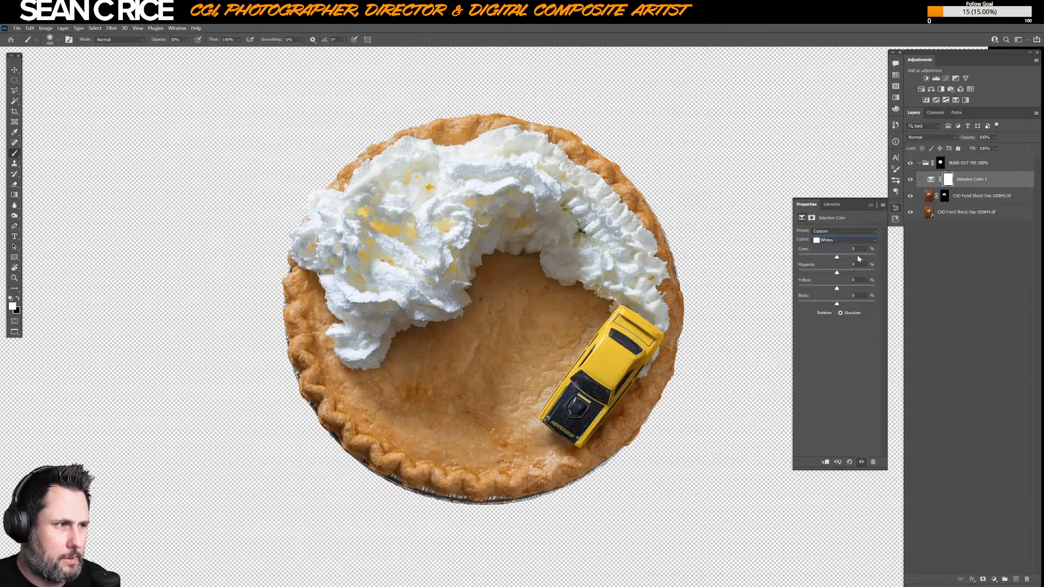
{"action": "mouse_move", "coordinate": [837, 303]}
{"action": "left_mouse_down"}
{"action": "mouse_move", "coordinate": [857, 308]}
{"action": "mouse_move", "coordinate": [833, 304]}
{"action": "left_mouse_up"}
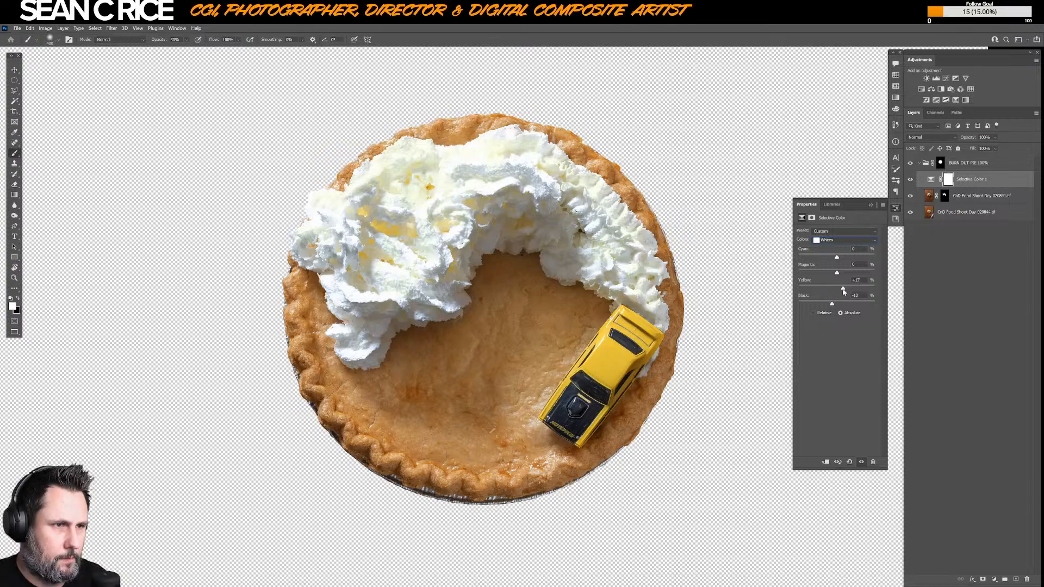
{"action": "mouse_move", "coordinate": [842, 289]}
{"action": "left_mouse_down"}
{"action": "mouse_move", "coordinate": [833, 289]}
{"action": "mouse_move", "coordinate": [842, 290]}
{"action": "left_mouse_up"}
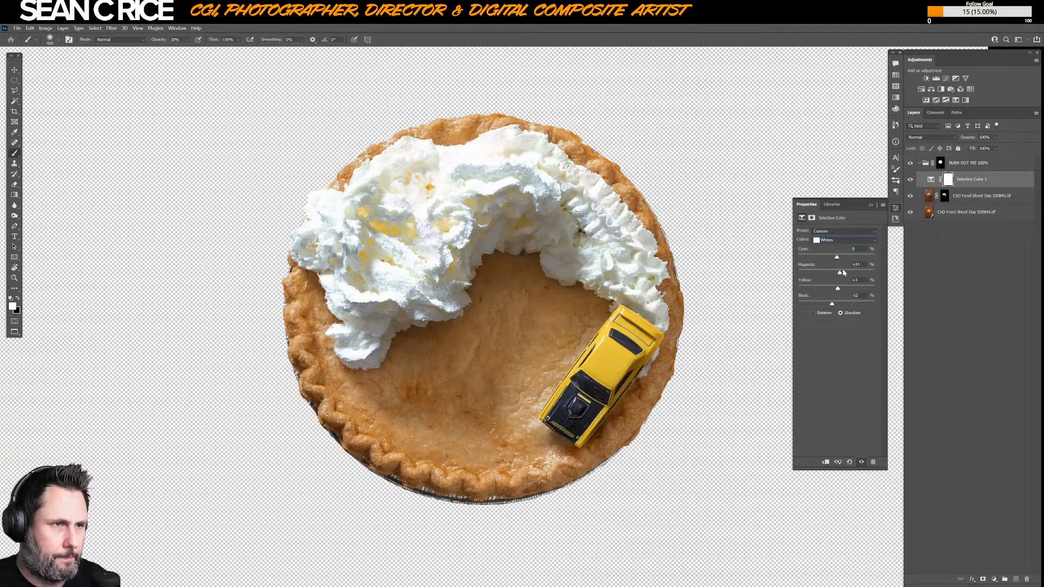
{"action": "mouse_move", "coordinate": [843, 273]}
{"action": "left_mouse_down"}
{"action": "mouse_move", "coordinate": [832, 273]}
{"action": "mouse_move", "coordinate": [832, 260]}
{"action": "mouse_move", "coordinate": [840, 289]}
{"action": "left_mouse_up"}
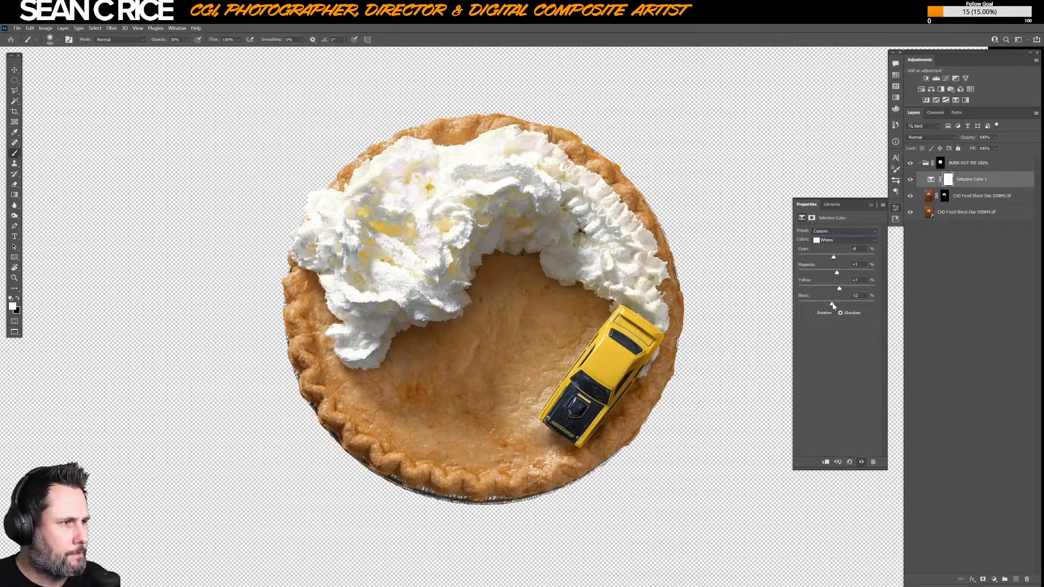
- Compare the pie with and without the color correction by repeatedly hiding and showing the Selective Color layer
{"action": "left_click", "coordinate": [911, 179]}
{"action": "left_click", "coordinate": [911, 180]}
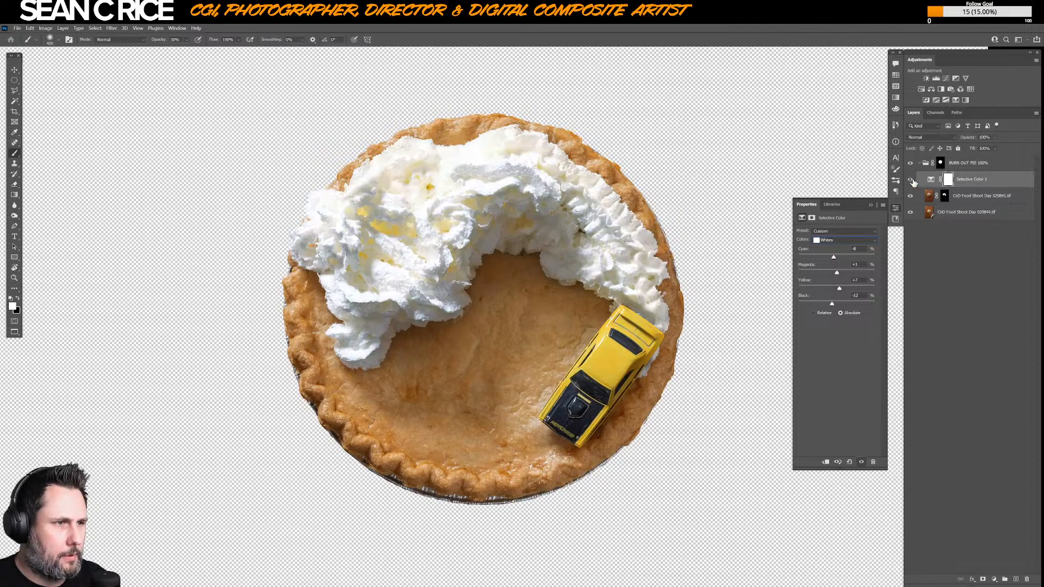
{"action": "left_click", "coordinate": [911, 180]}
{"action": "left_click", "coordinate": [911, 180]}
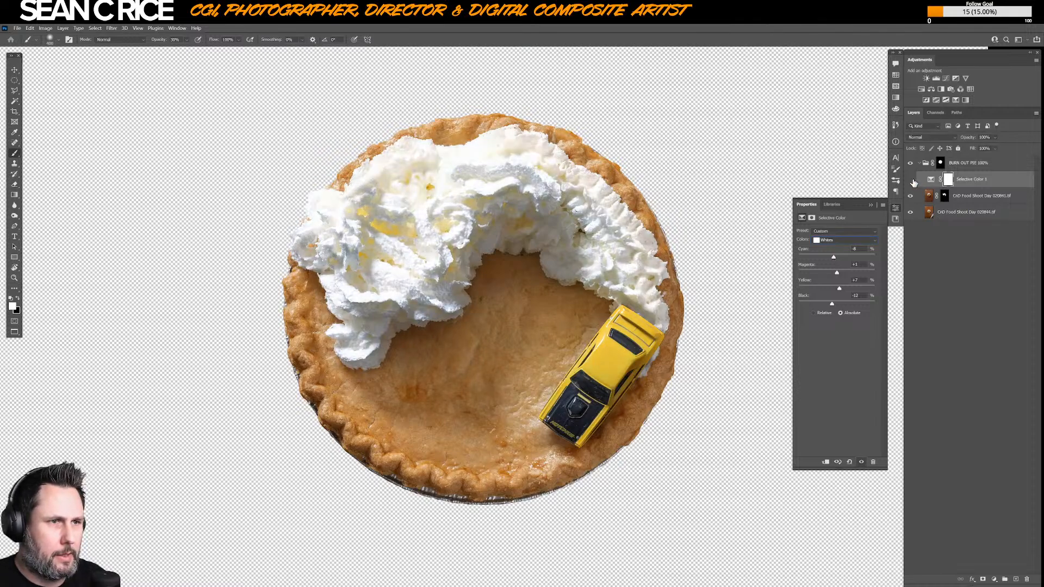
{"action": "left_click", "coordinate": [911, 180]}
{"action": "left_click", "coordinate": [911, 180]}
{"action": "left_click", "coordinate": [912, 180]}
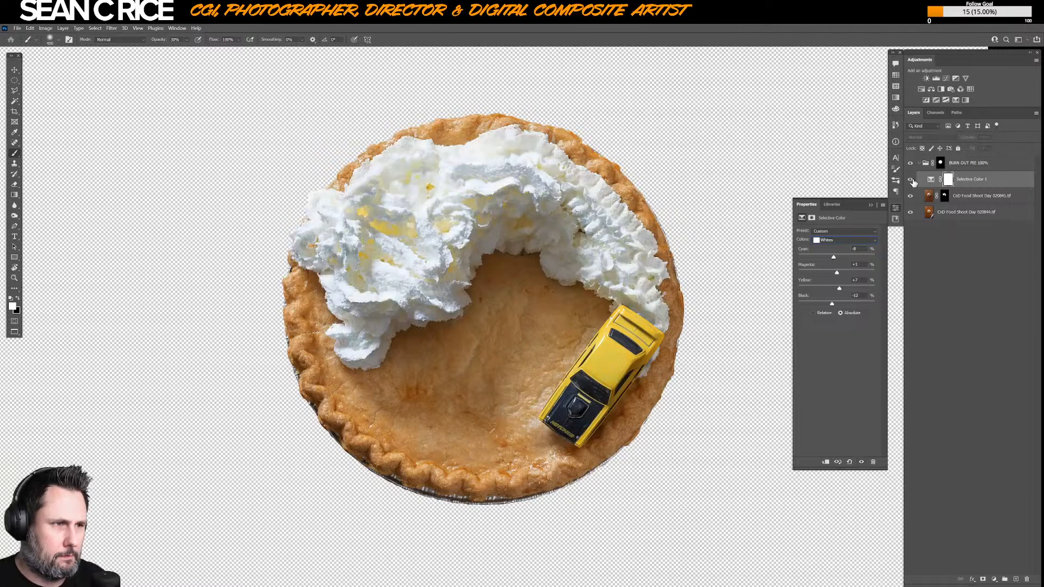
{"action": "left_click", "coordinate": [912, 180]}
{"action": "left_click", "coordinate": [911, 180]}
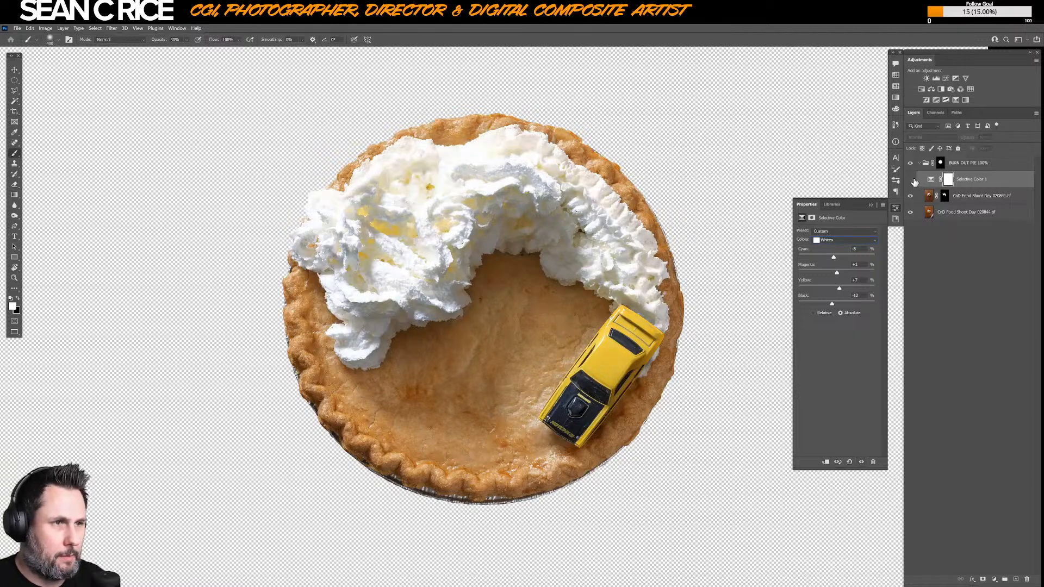
{"action": "left_click", "coordinate": [912, 180]}
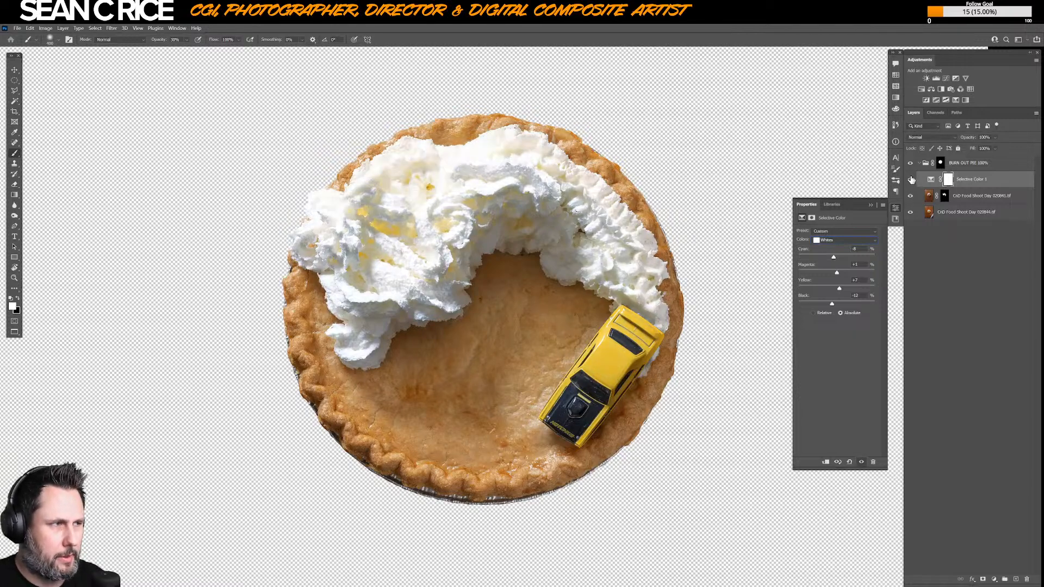
- Compare the color-corrected exposures by repeatedly hiding and showing the upper pie photo layer, checking the whipped cream and car
{"action": "left_click", "coordinate": [911, 197]}
{"action": "left_click", "coordinate": [911, 197]}
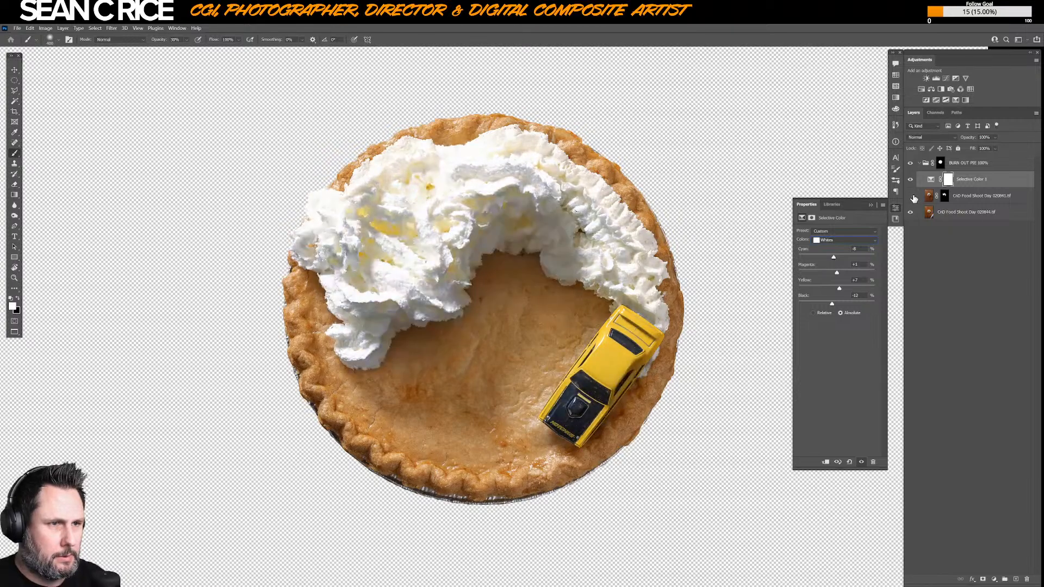
{"action": "left_click", "coordinate": [911, 196]}
{"action": "left_click", "coordinate": [912, 196]}
{"action": "left_click", "coordinate": [912, 196]}
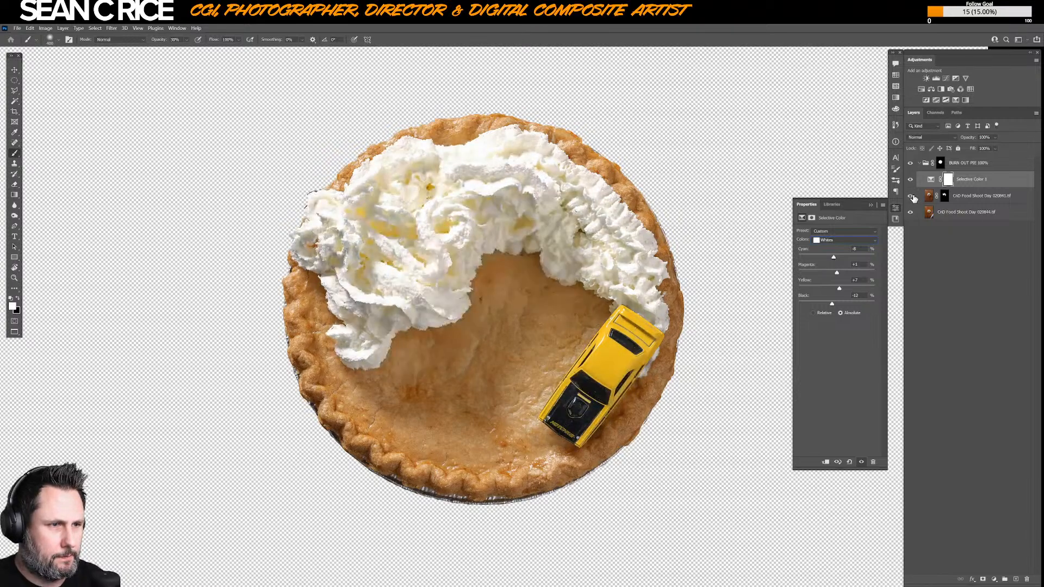
{"action": "left_click", "coordinate": [912, 196]}
{"action": "left_click", "coordinate": [912, 197]}
{"action": "left_click", "coordinate": [912, 197]}
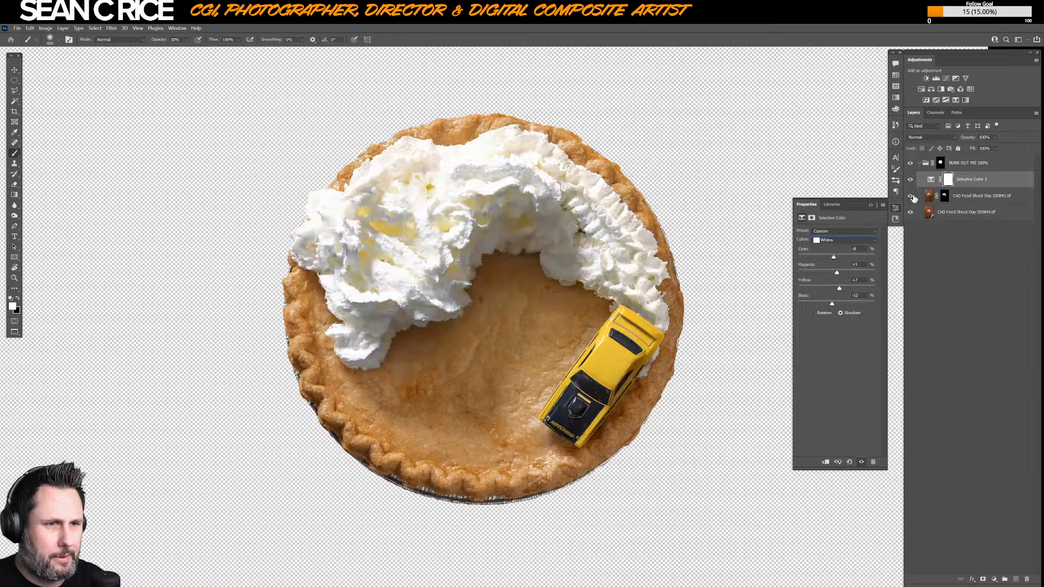
{"action": "left_click", "coordinate": [912, 196]}
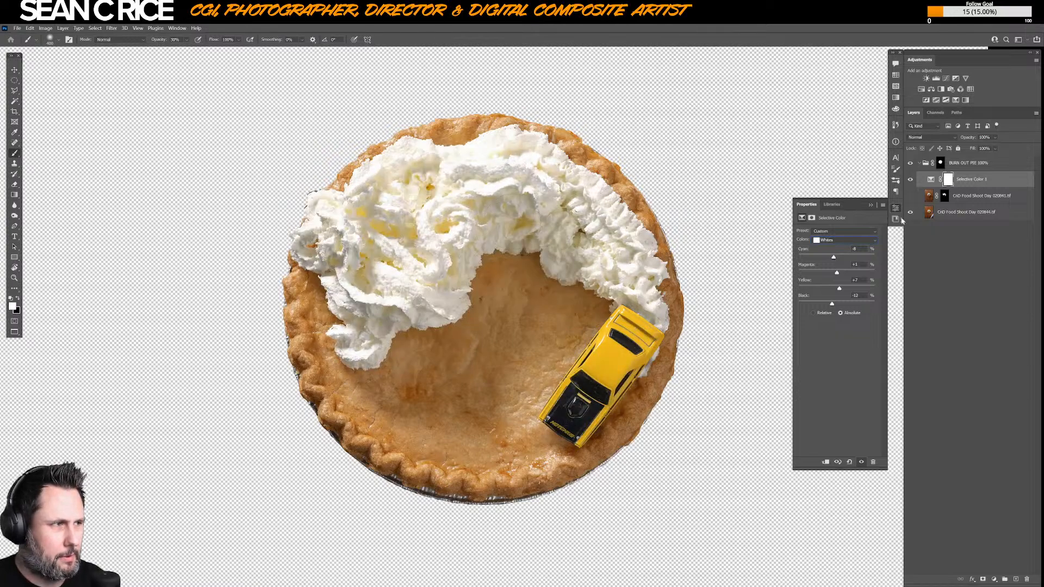
{"action": "left_click", "coordinate": [911, 180]}
{"action": "left_click", "coordinate": [911, 180]}
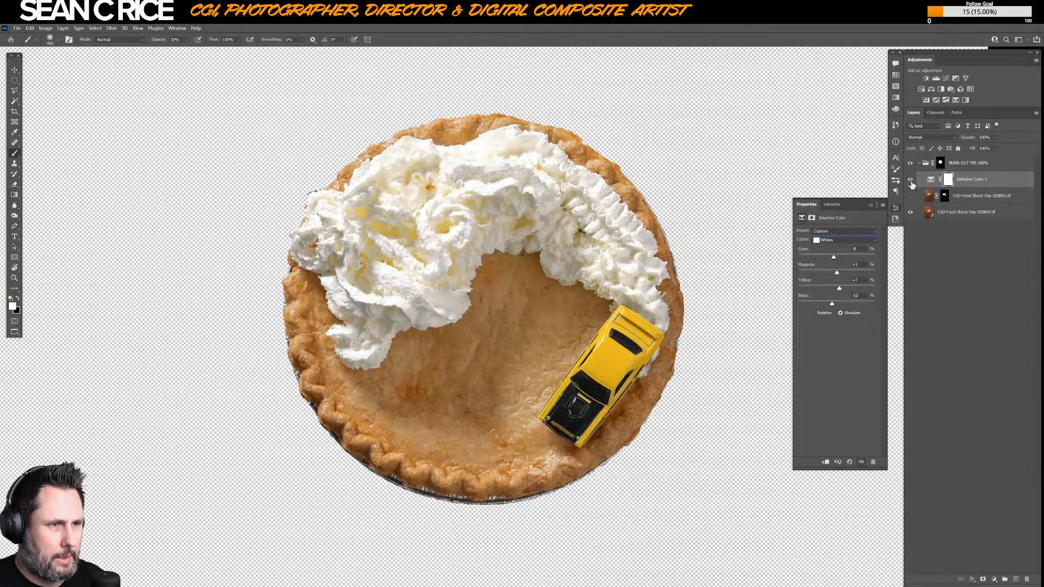
{"action": "left_click", "coordinate": [912, 196]}
{"action": "left_click", "coordinate": [912, 196]}
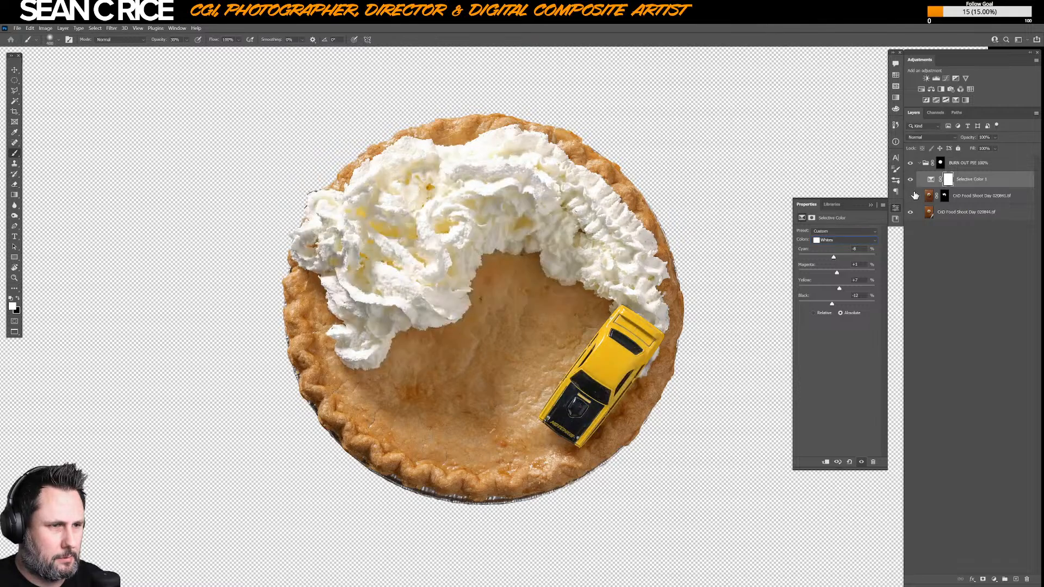
{"action": "left_click", "coordinate": [912, 196]}
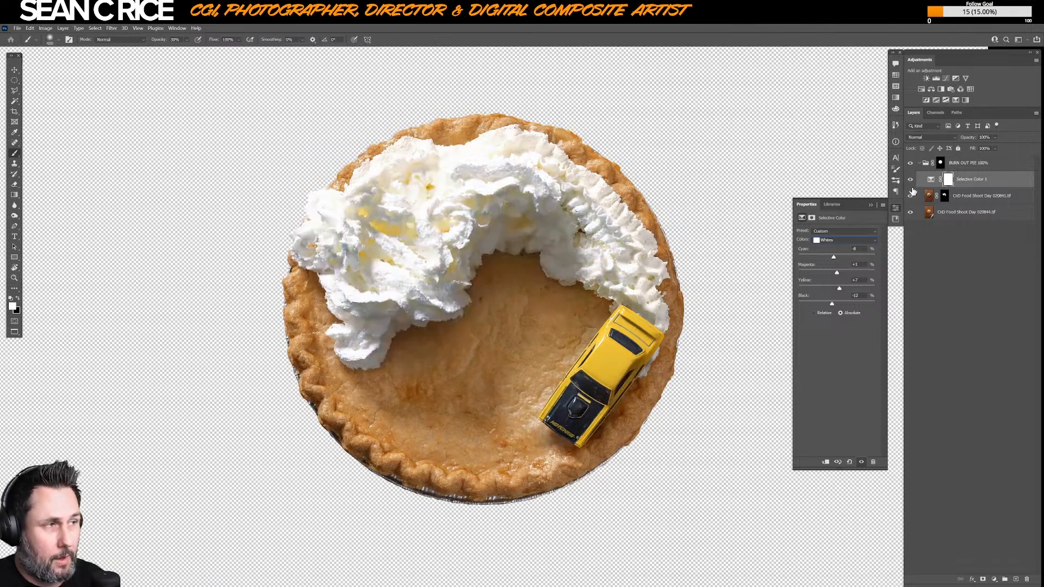
{"action": "left_click", "coordinate": [913, 197]}
{"action": "left_click", "coordinate": [913, 197]}
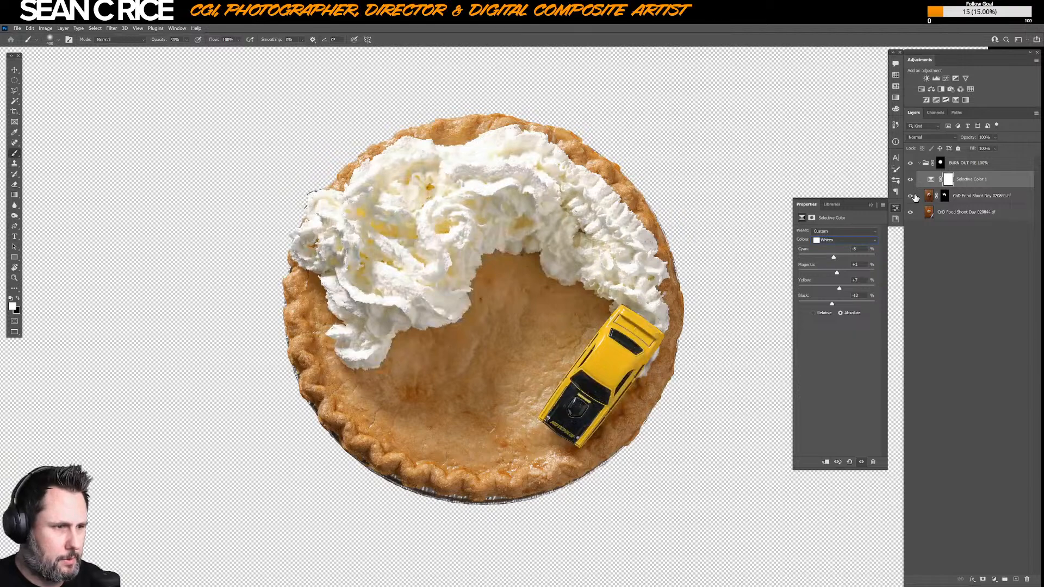
{"action": "left_click", "coordinate": [912, 197]}
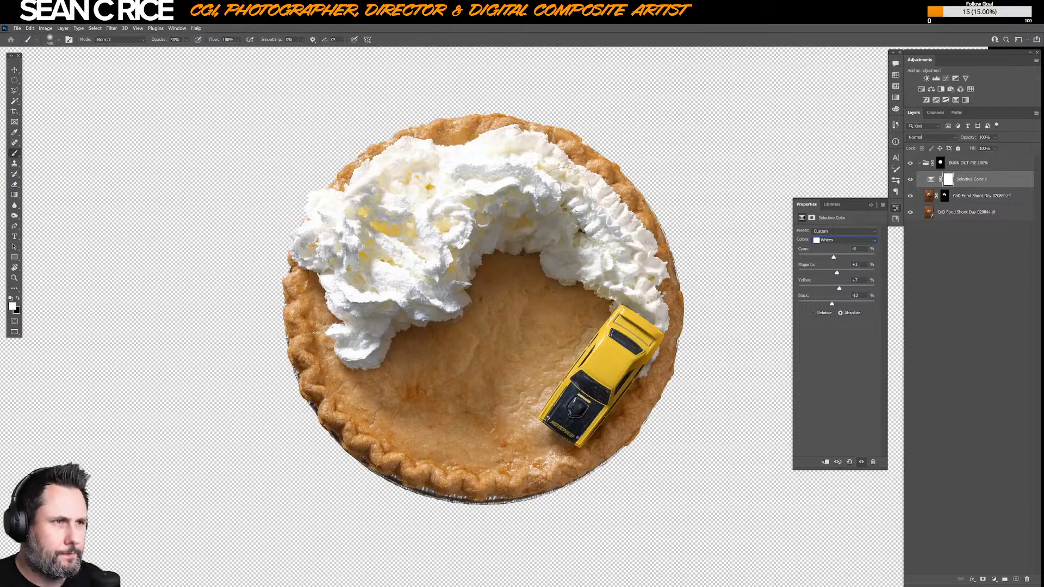
{"action": "left_click", "coordinate": [910, 195]}
{"action": "left_click", "coordinate": [910, 197]}
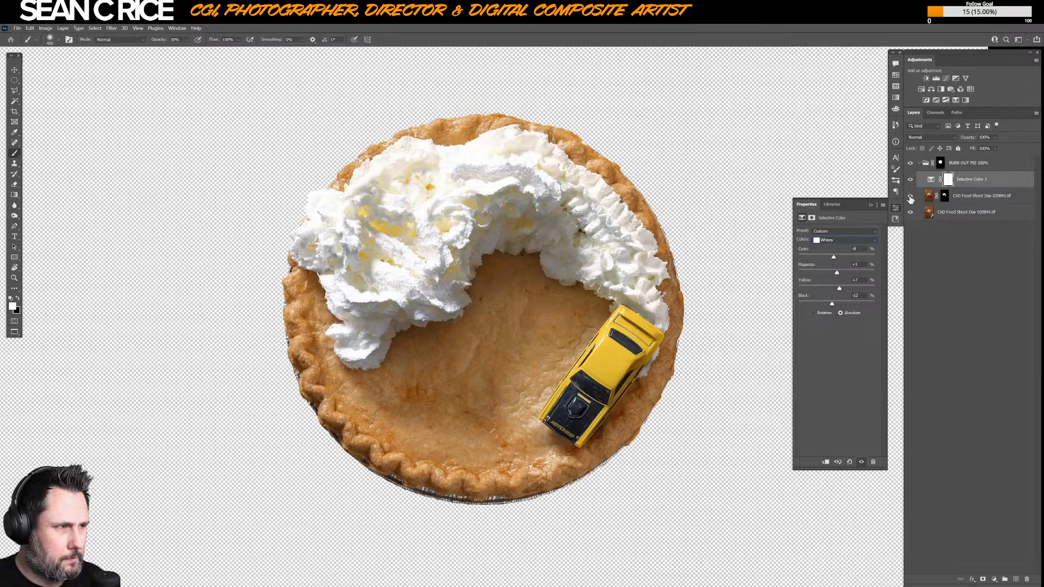
{"action": "left_click", "coordinate": [910, 196]}
{"action": "left_click", "coordinate": [910, 197]}
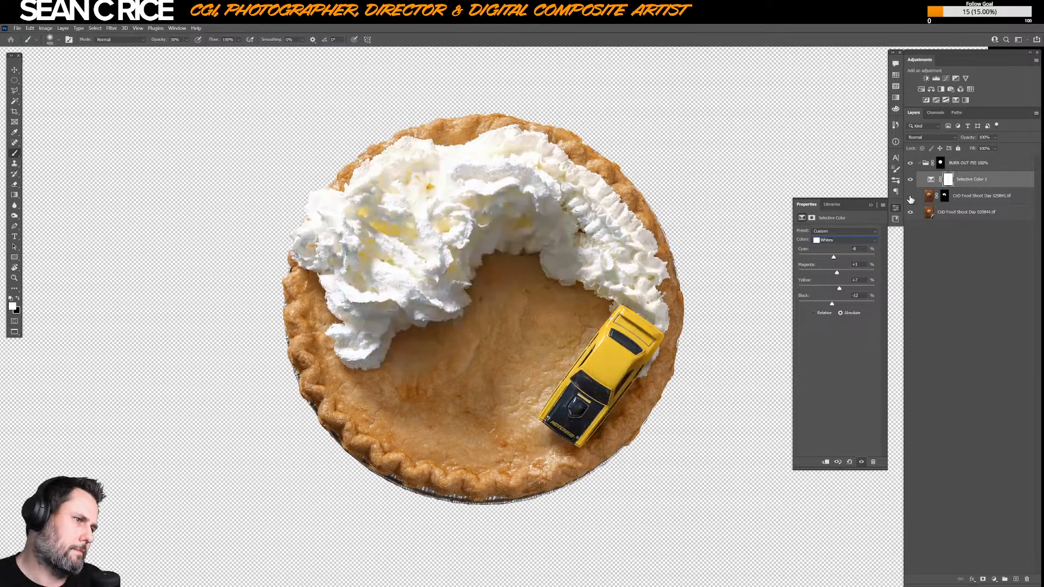
{"action": "left_click", "coordinate": [910, 197]}
{"action": "left_click", "coordinate": [910, 197]}
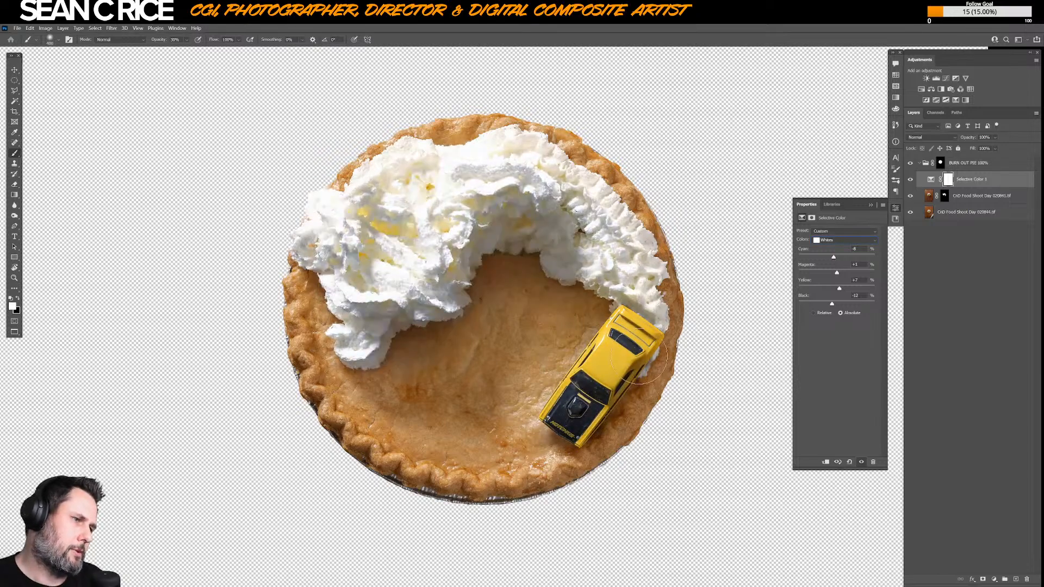
{"action": "left_click", "coordinate": [909, 197]}
{"action": "left_click", "coordinate": [909, 197]}
{"action": "left_click", "coordinate": [910, 196]}
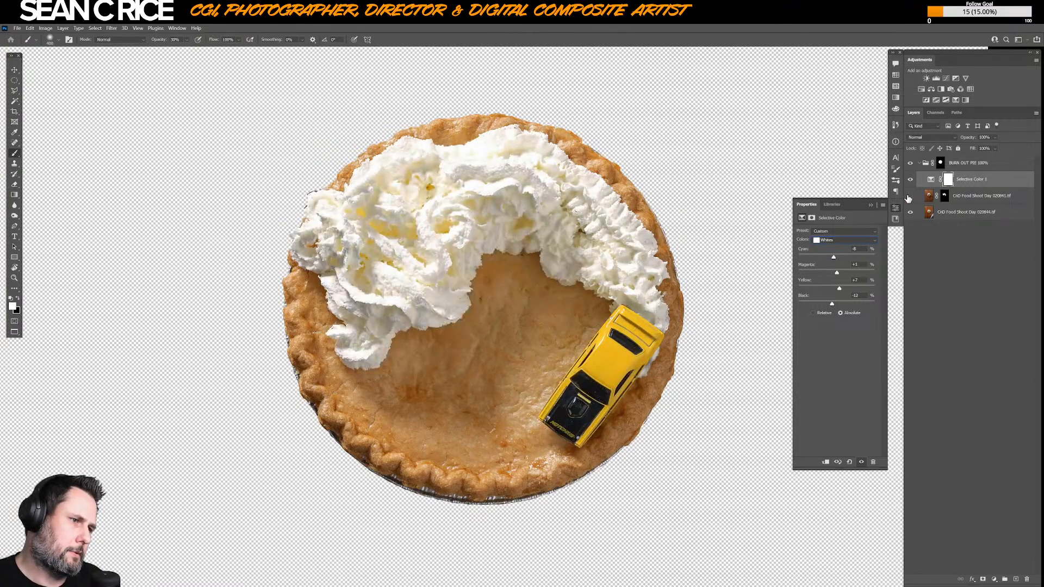
{"action": "left_click", "coordinate": [909, 196]}
{"action": "left_click", "coordinate": [909, 197]}
{"action": "left_click", "coordinate": [909, 197]}
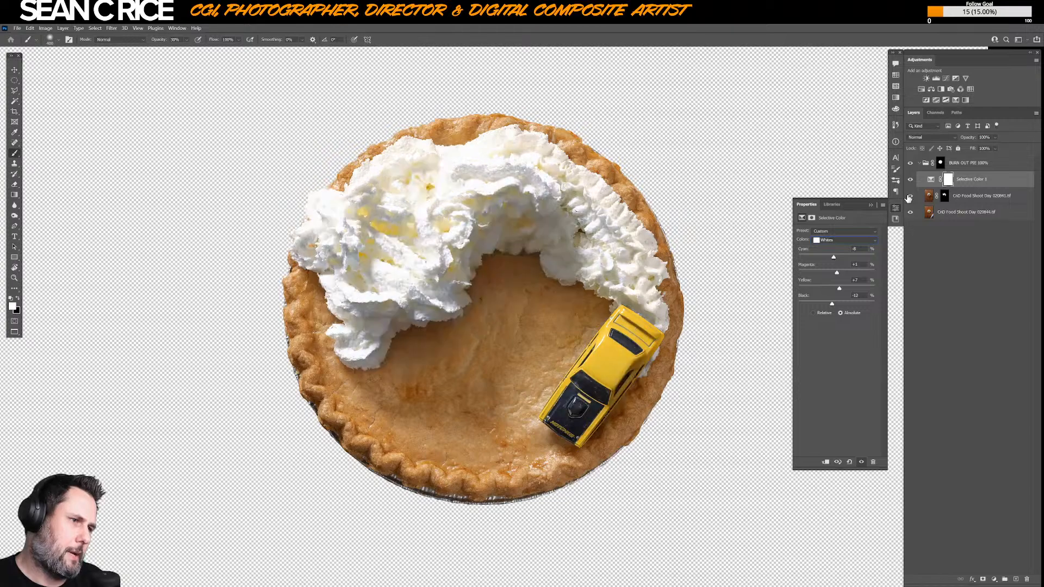
- Put the upper pie photo layer into its own group and add a layer mask to that group
{"action": "left_click", "coordinate": [961, 197]}
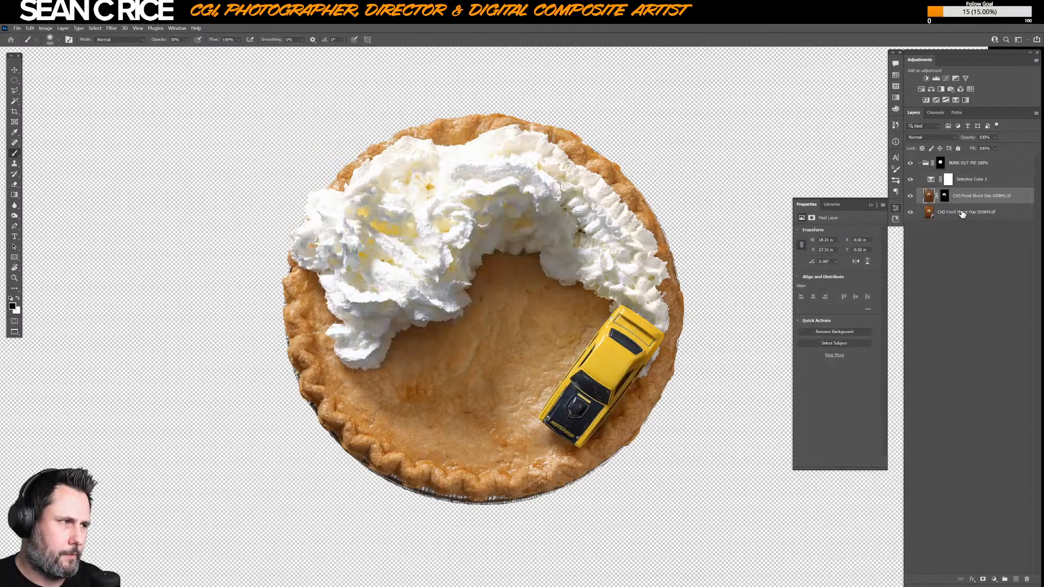
{"action": "left_click", "coordinate": [910, 196]}
{"action": "left_click", "coordinate": [910, 197]}
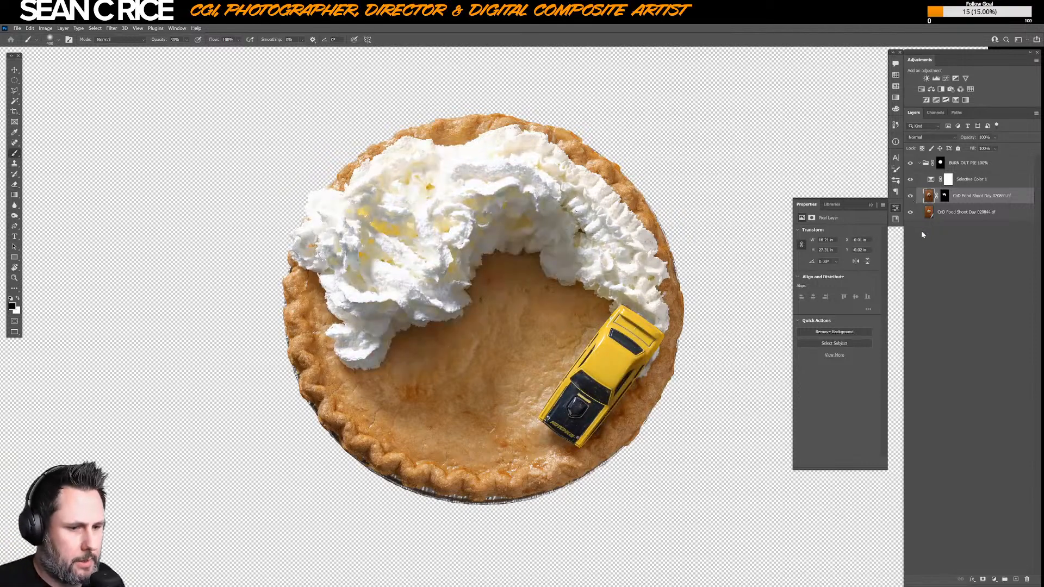
{"action": "key", "text": "ctrl+g"}
{"action": "left_click", "coordinate": [982, 579]}
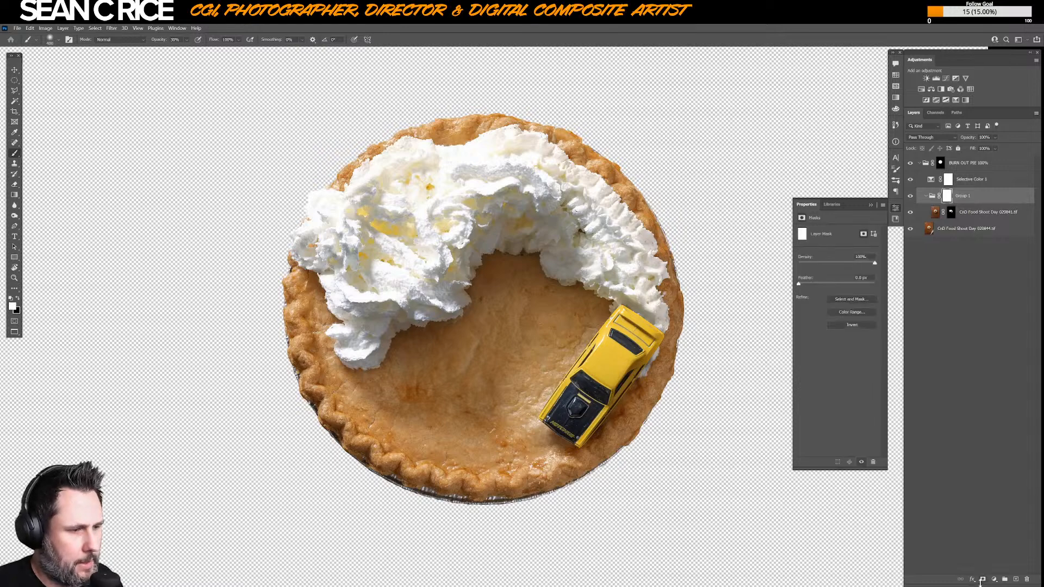
- Choose the Main Soft brush preset and enlarge it to about the width of the toy car
{"action": "key", "text": "x"}
{"action": "right_click", "coordinate": [581, 412]}
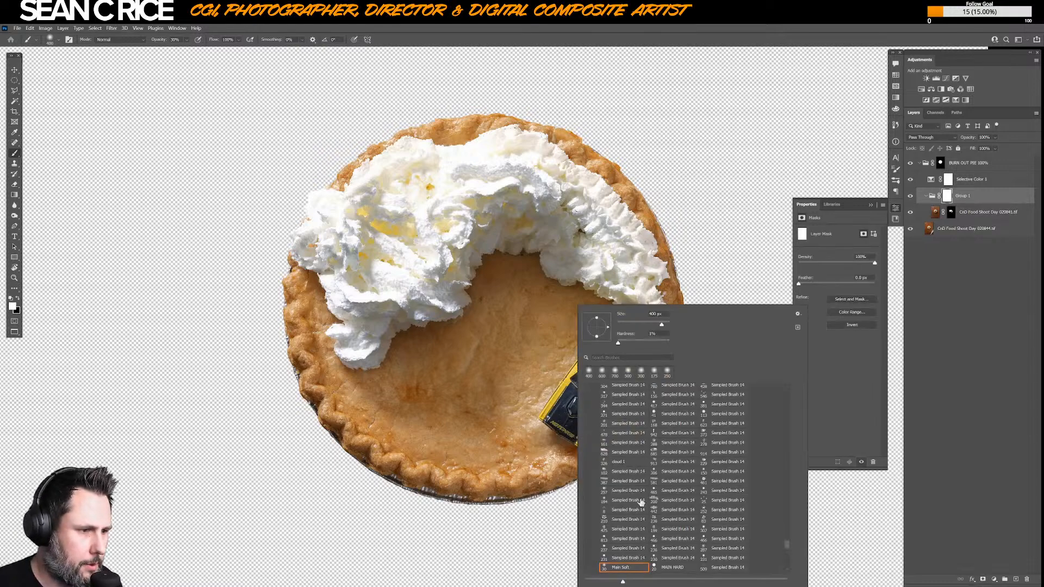
{"action": "left_click", "coordinate": [638, 568]}
{"action": "key", "text": "Return"}
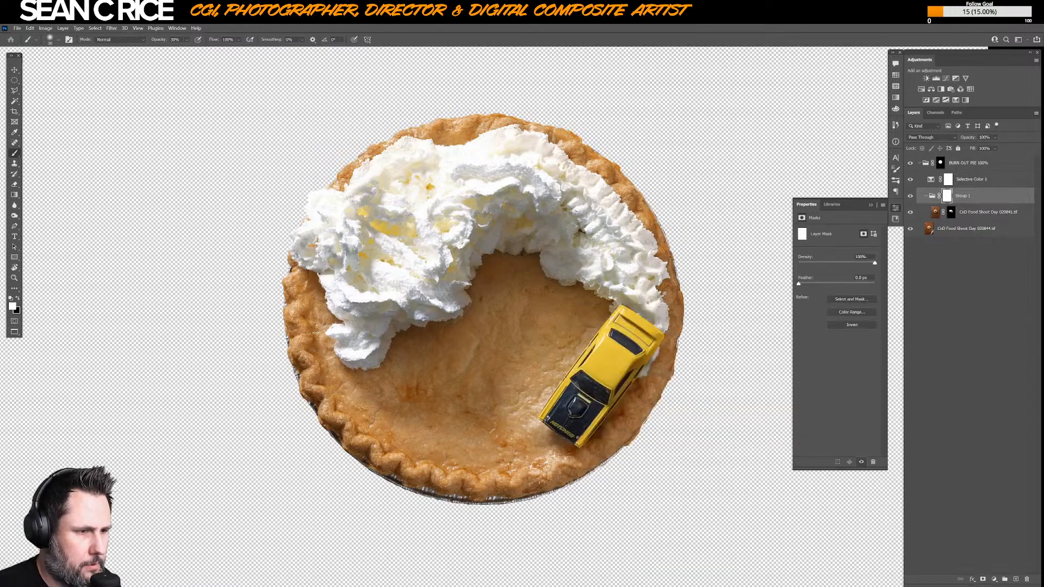
{"action": "key", "text": "bracketright"}
{"action": "key", "text": "bracketright"}
{"action": "key", "text": "bracketright"}
{"action": "key", "text": "bracketright"}
{"action": "key", "text": "bracketright"}
{"action": "key", "text": "bracketright"}
{"action": "key", "text": "bracketright"}
{"action": "key", "text": "bracketright"}
{"action": "key", "text": "bracketright"}
{"action": "key", "text": "bracketright"}
{"action": "key", "text": "bracketright"}
{"action": "key", "text": "bracketright"}
{"action": "key", "text": "bracketright"}
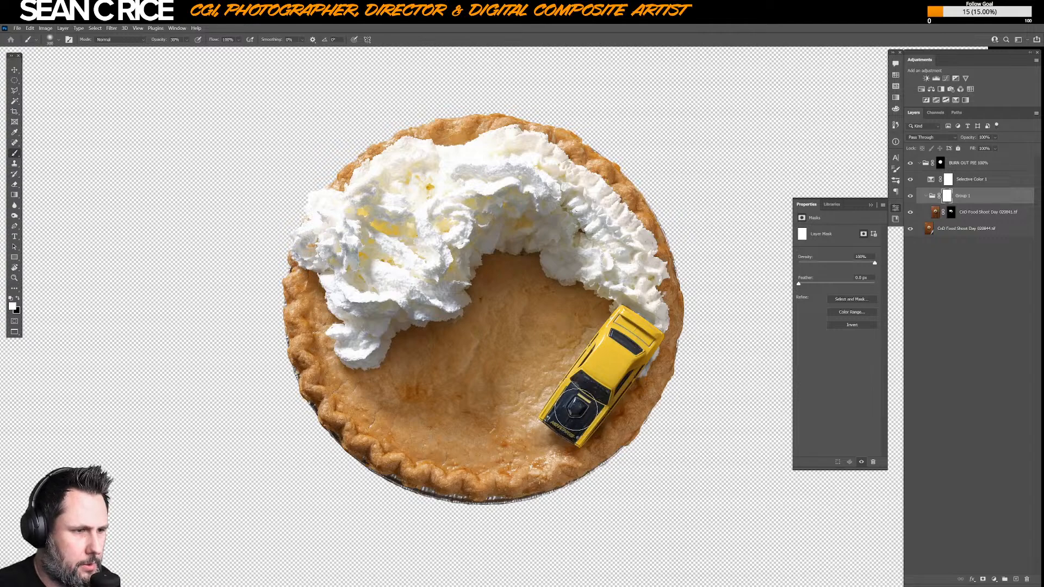
- Paint black over the toy car's hood on the new group's mask with the soft brush, then collapse the group
{"action": "key", "text": "x"}
{"action": "mouse_move", "coordinate": [578, 409]}
{"action": "left_mouse_down"}
{"action": "mouse_move", "coordinate": [570, 416]}
{"action": "mouse_move", "coordinate": [592, 391]}
{"action": "left_mouse_up"}
{"action": "key", "text": "bracketright"}
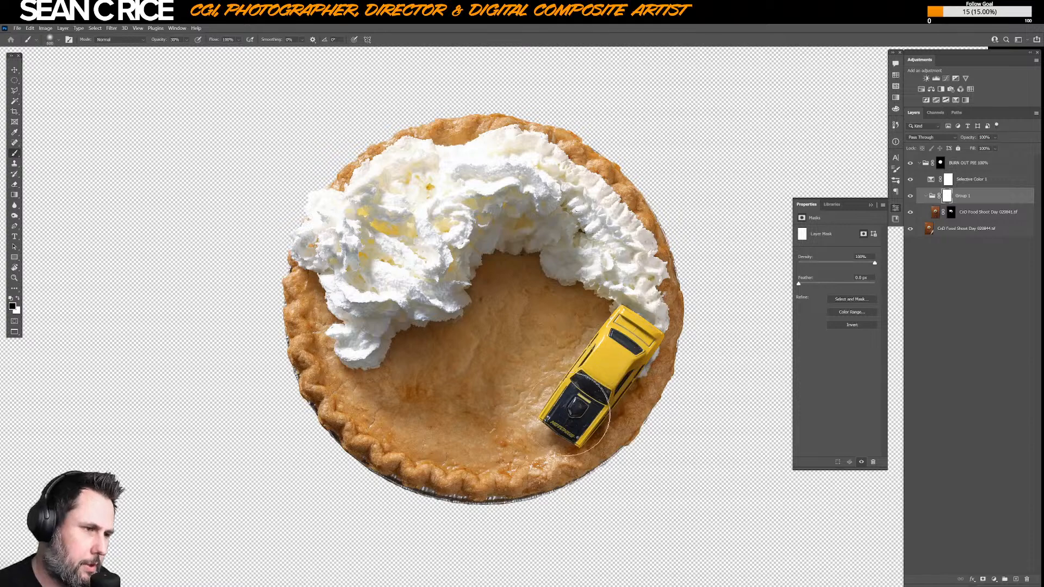
{"action": "key", "text": "bracketleft"}
{"action": "key", "text": "bracketleft"}
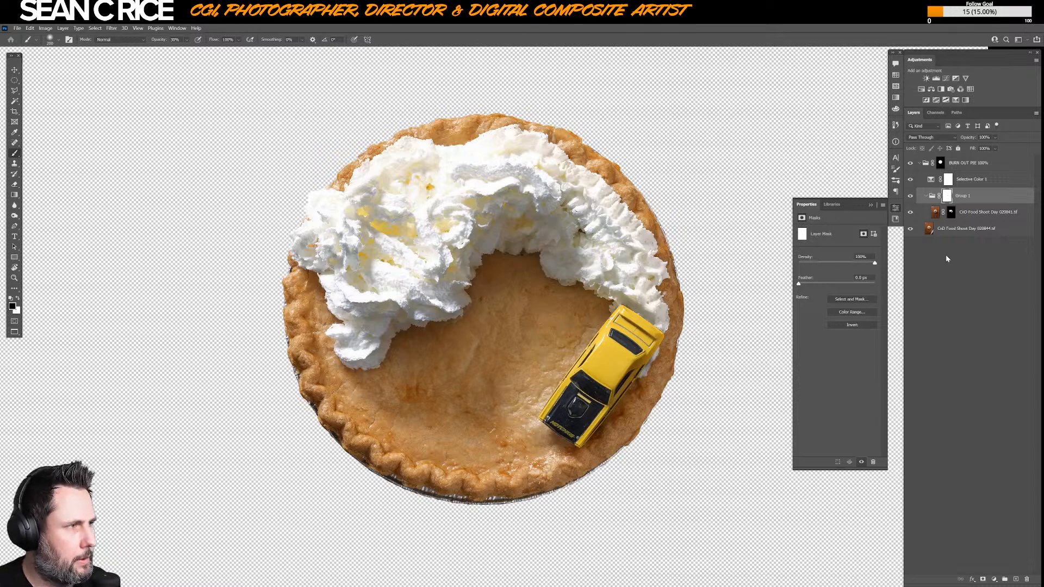
{"action": "left_click", "coordinate": [927, 197]}
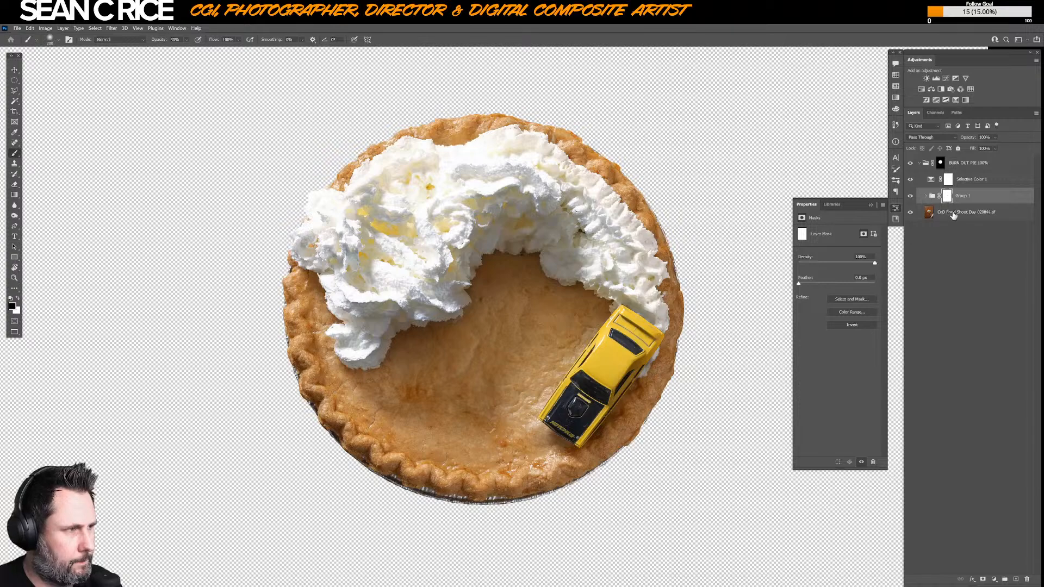
- Check the masked exposure group's effect, and add an empty layer above it for Clone Stamp retouching
{"action": "left_click", "coordinate": [911, 197]}
{"action": "left_click", "coordinate": [911, 198]}
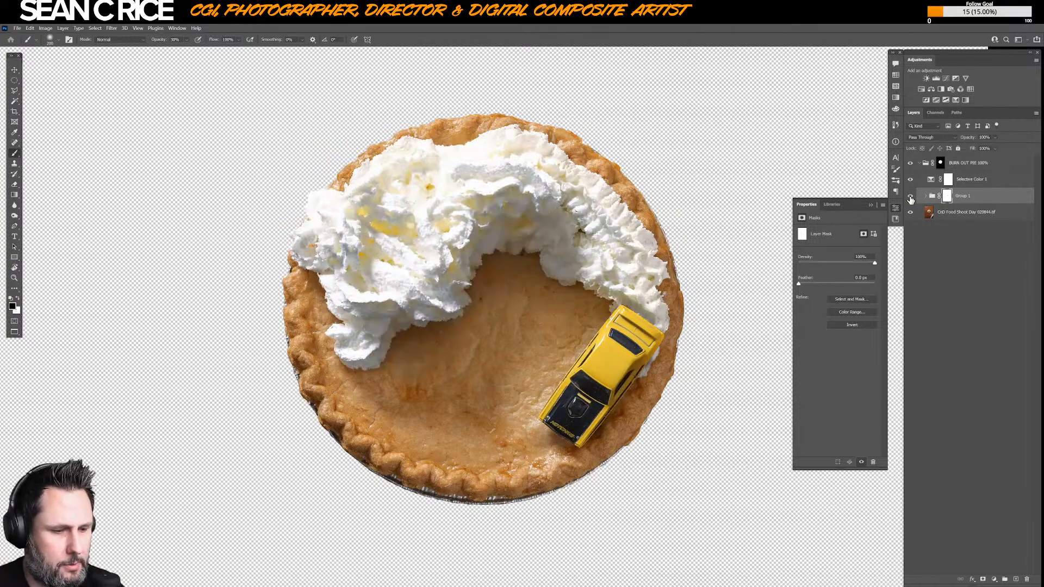
{"action": "key", "text": "ctrl+shift+alt+n"}
{"action": "key", "text": "s"}
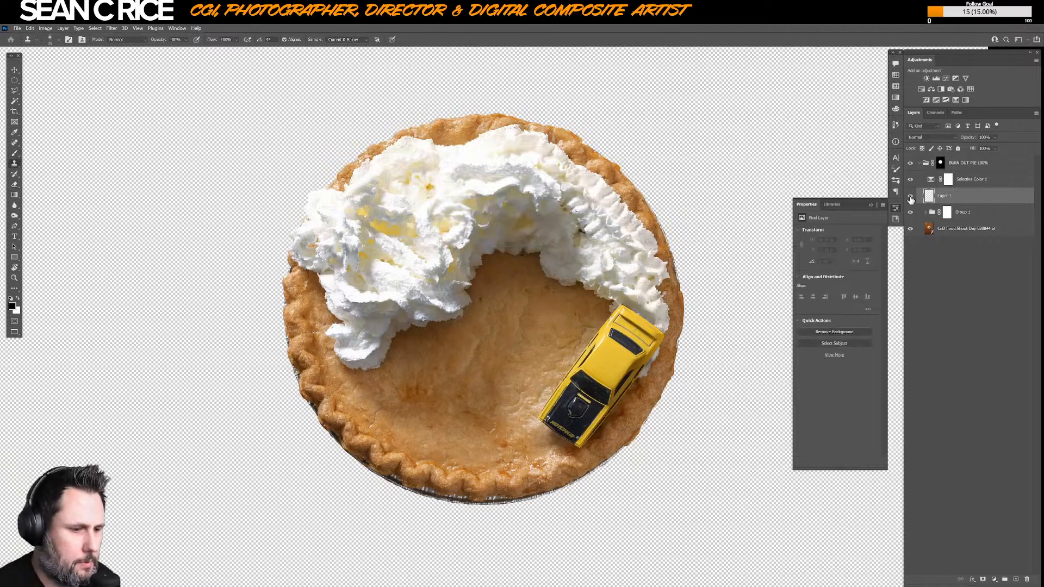
- Clone clean black paint over the specks on the toy car's hood beside the scoop with the Clone Stamp tool
{"action": "scroll", "coordinate": [520, 300], "scroll_direction": "up", "scroll_amount": 6}
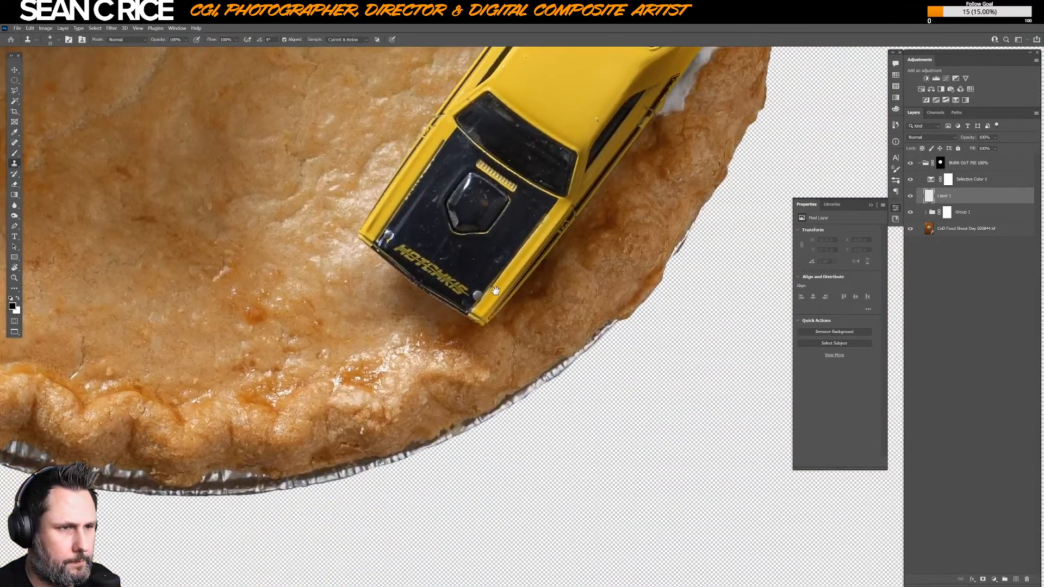
{"action": "key", "text": "j"}
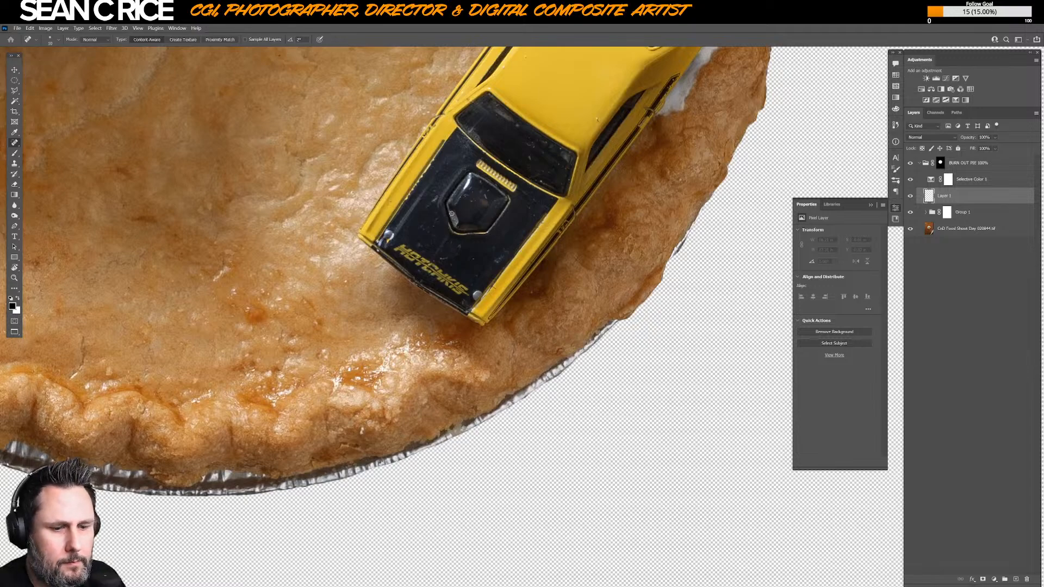
{"action": "key", "text": "s"}
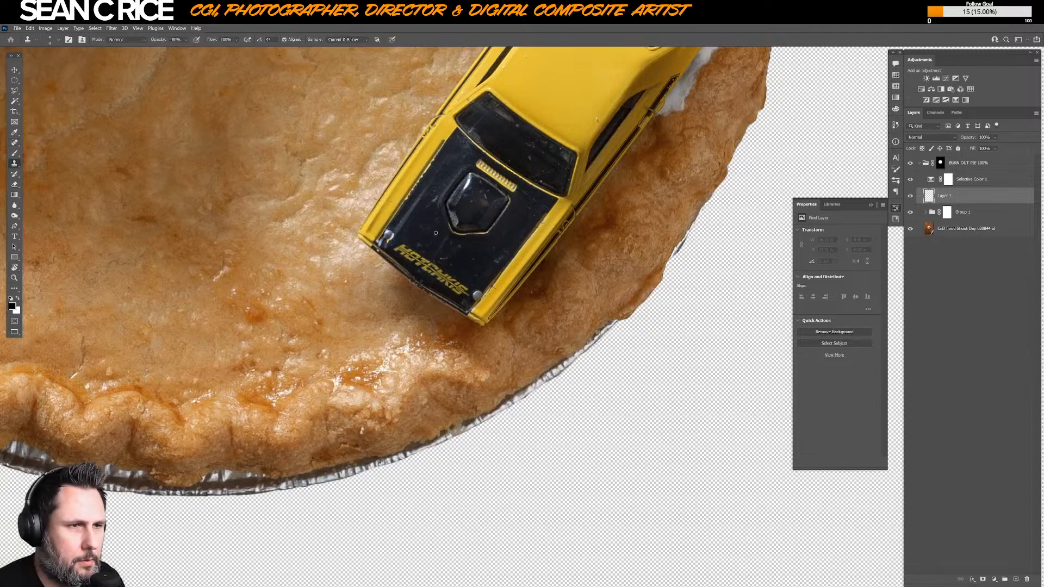
{"action": "left_click", "coordinate": [424, 225], "text": "alt"}
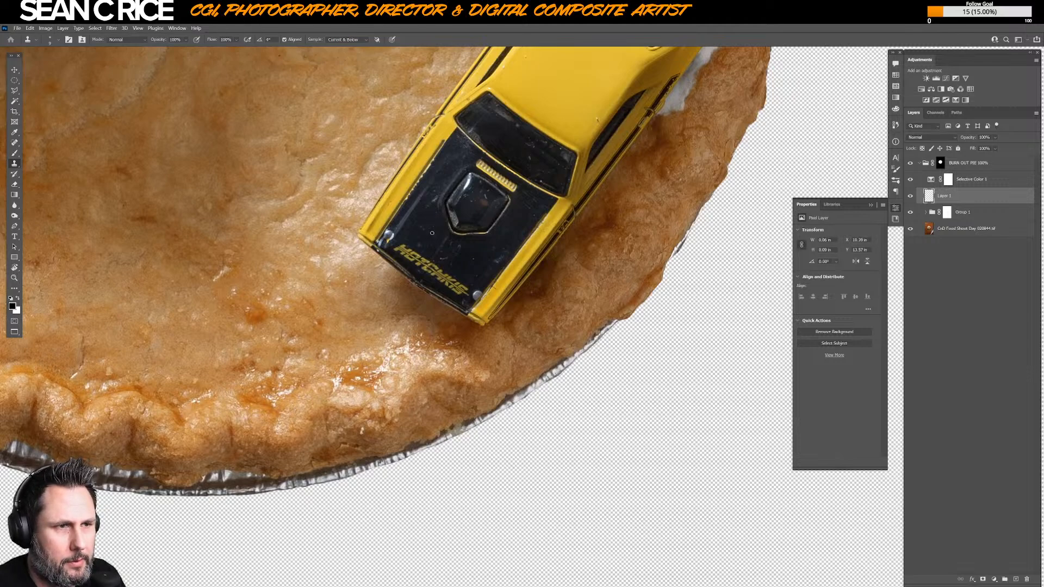
{"action": "mouse_move", "coordinate": [424, 227]}
{"action": "left_mouse_down"}
{"action": "mouse_move", "coordinate": [448, 181]}
{"action": "mouse_move", "coordinate": [514, 164]}
{"action": "mouse_move", "coordinate": [518, 126]}
{"action": "mouse_move", "coordinate": [522, 168]}
{"action": "mouse_move", "coordinate": [519, 152]}
{"action": "mouse_move", "coordinate": [530, 160]}
{"action": "left_mouse_up"}
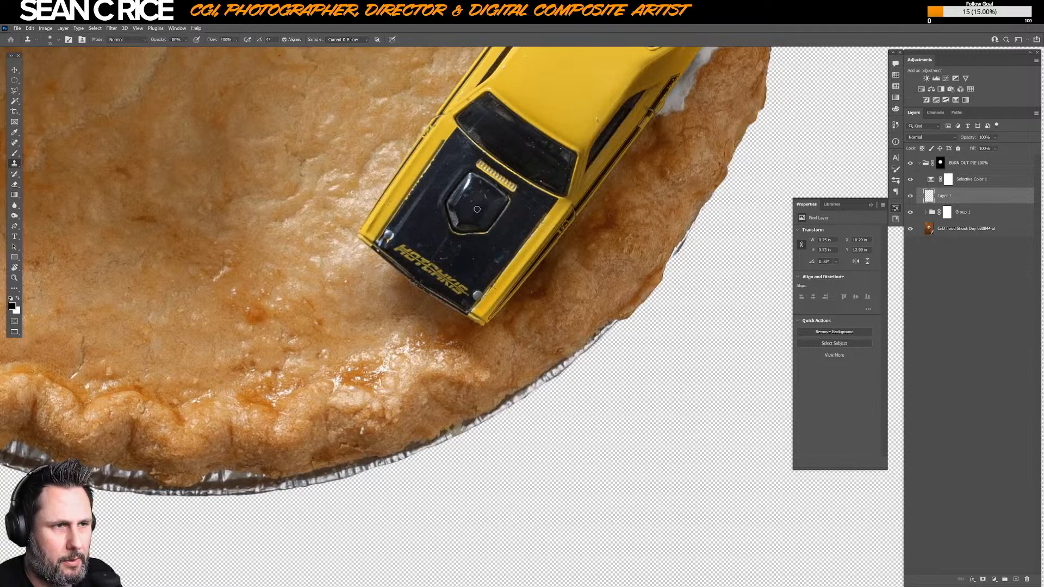
- Reduce the clone brush size and stamp out the small dust specks on the hood scoop
{"action": "key", "text": "bracketleft"}
{"action": "key", "text": "bracketleft"}
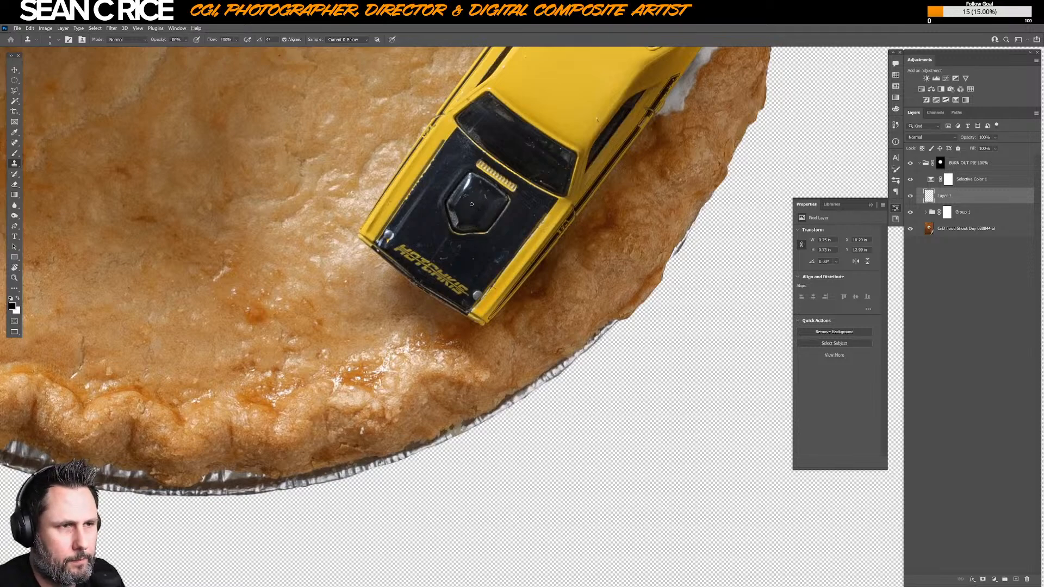
{"action": "left_click", "coordinate": [472, 204]}
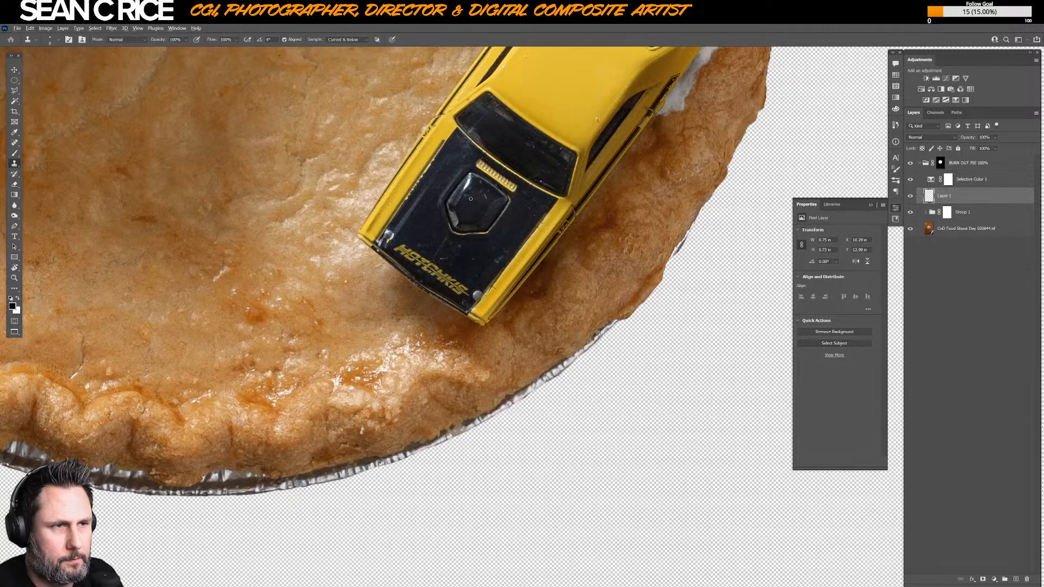
{"action": "left_click_drag", "start_coordinate": [471, 191], "coordinate": [468, 196]}
{"action": "left_click", "coordinate": [475, 197]}
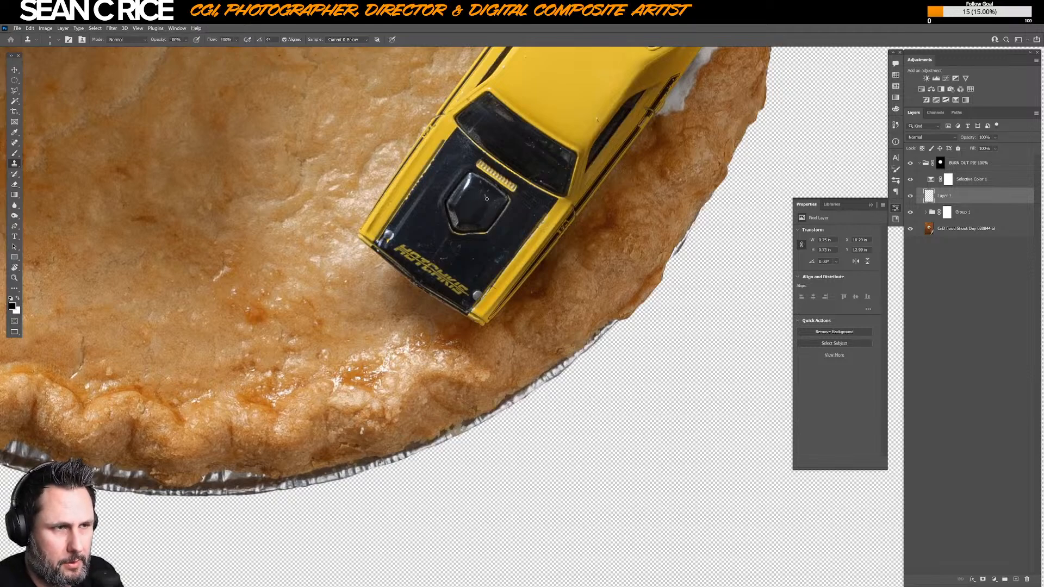
{"action": "left_click", "coordinate": [480, 208]}
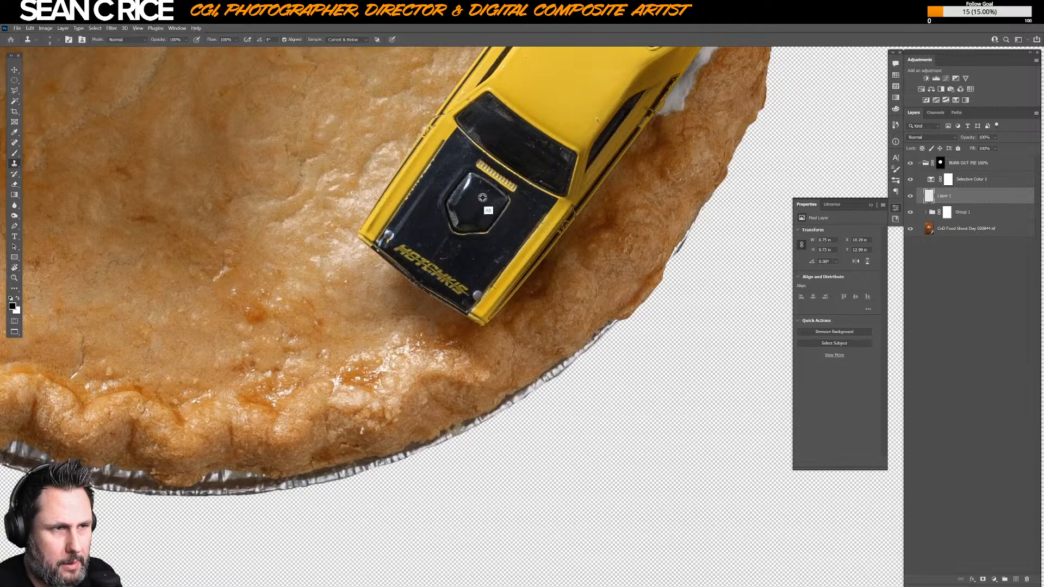
{"action": "left_click", "coordinate": [488, 192]}
{"action": "left_click", "coordinate": [487, 189]}
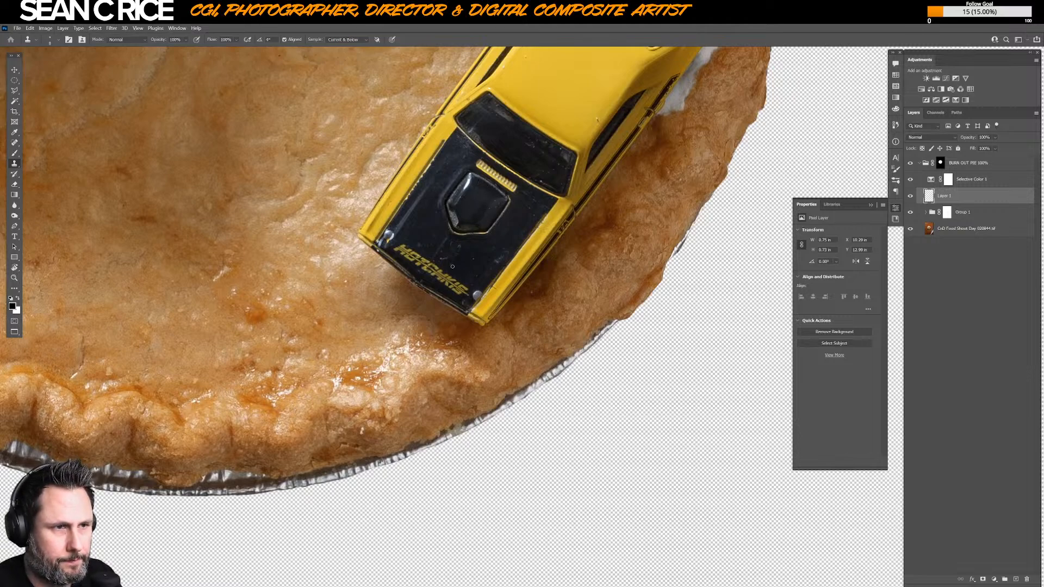
- Expand the exposure group and compare the hood with its photo layer hidden and shown
{"action": "left_click", "coordinate": [926, 212]}
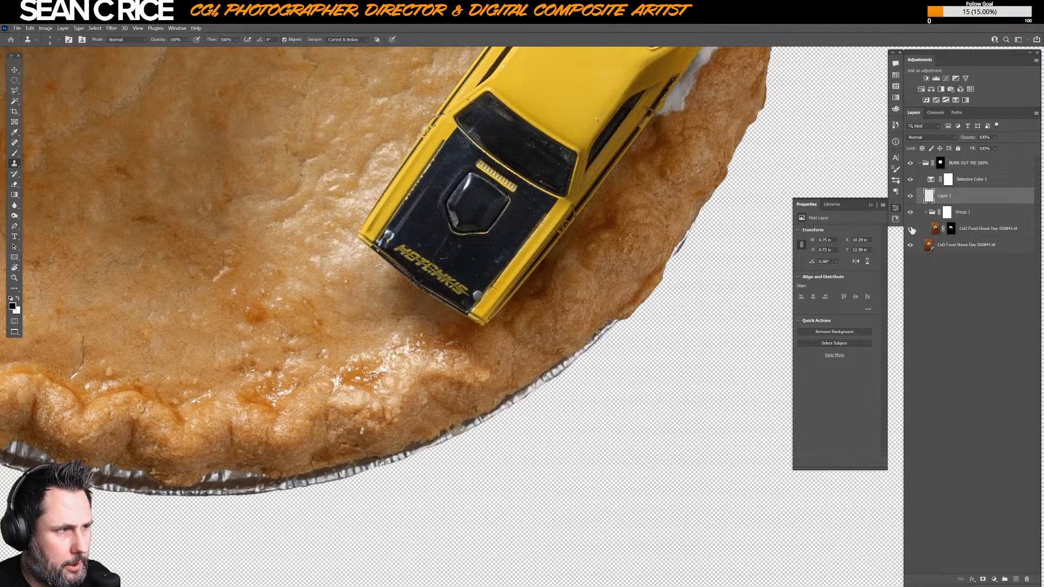
{"action": "left_click", "coordinate": [910, 228]}
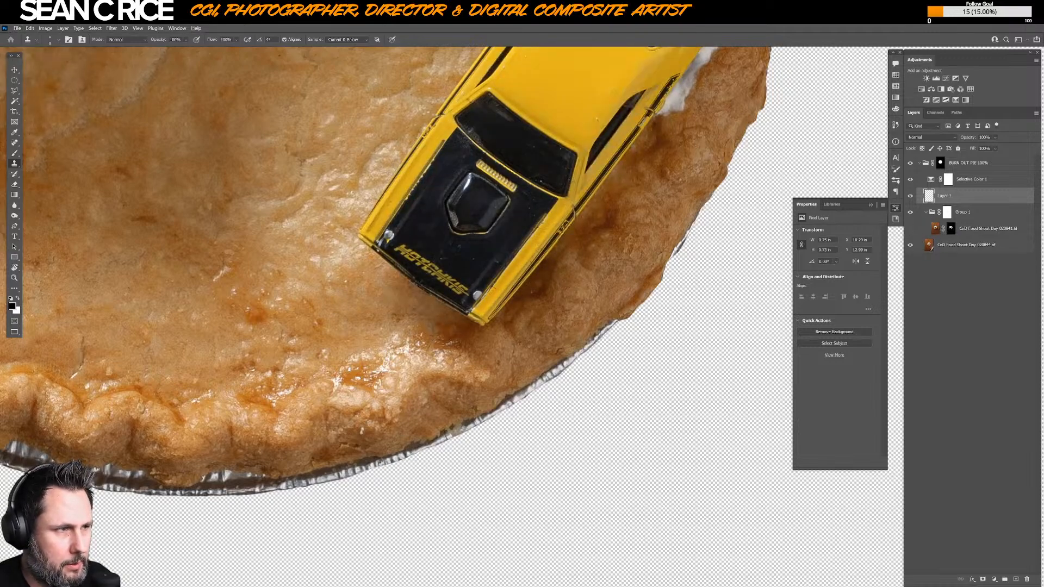
{"action": "left_click", "coordinate": [910, 229]}
- Clone out the specks on the black hood between the scoop and the HOTCHKIS lettering
{"action": "left_click", "coordinate": [460, 253], "text": "alt"}
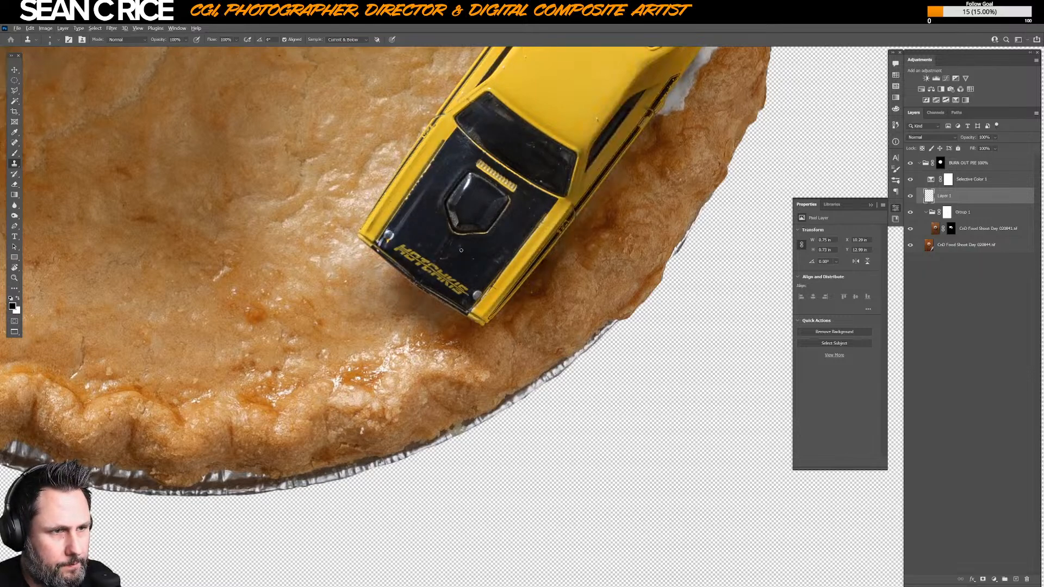
{"action": "left_click", "coordinate": [456, 261]}
{"action": "left_click", "coordinate": [449, 266]}
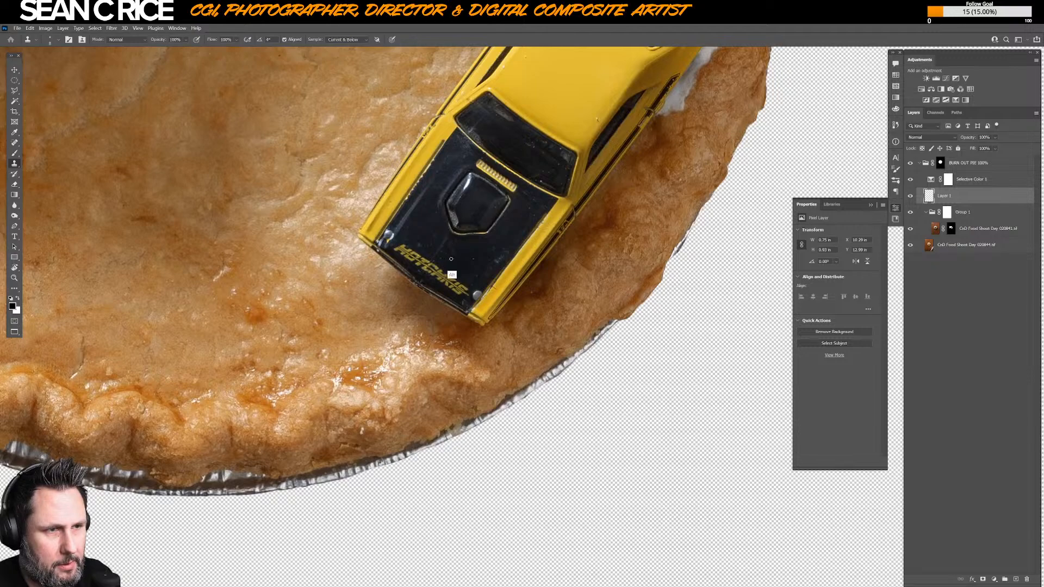
{"action": "left_click", "coordinate": [457, 246], "text": "alt"}
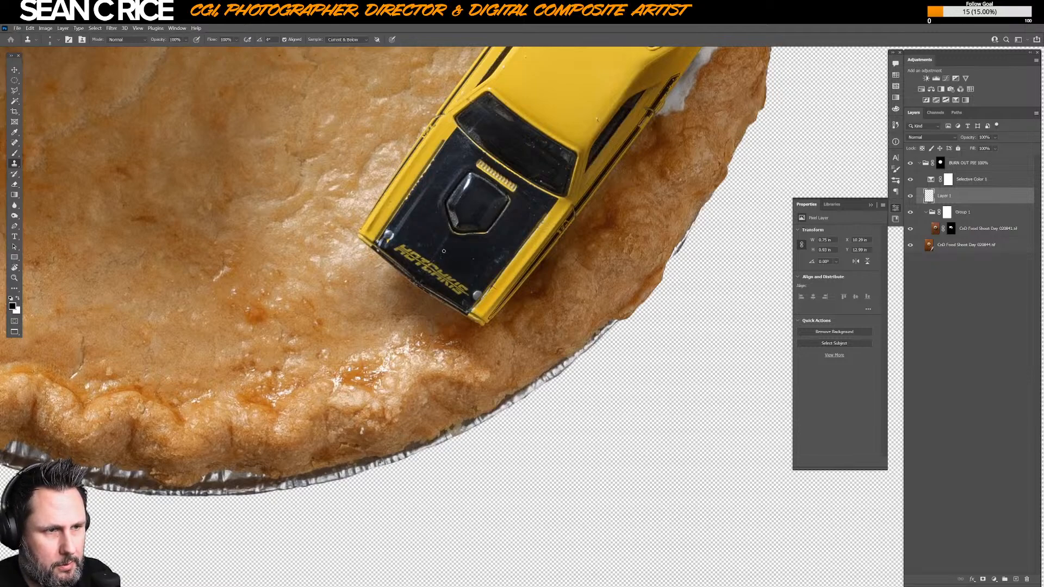
{"action": "left_click", "coordinate": [436, 245], "text": "alt"}
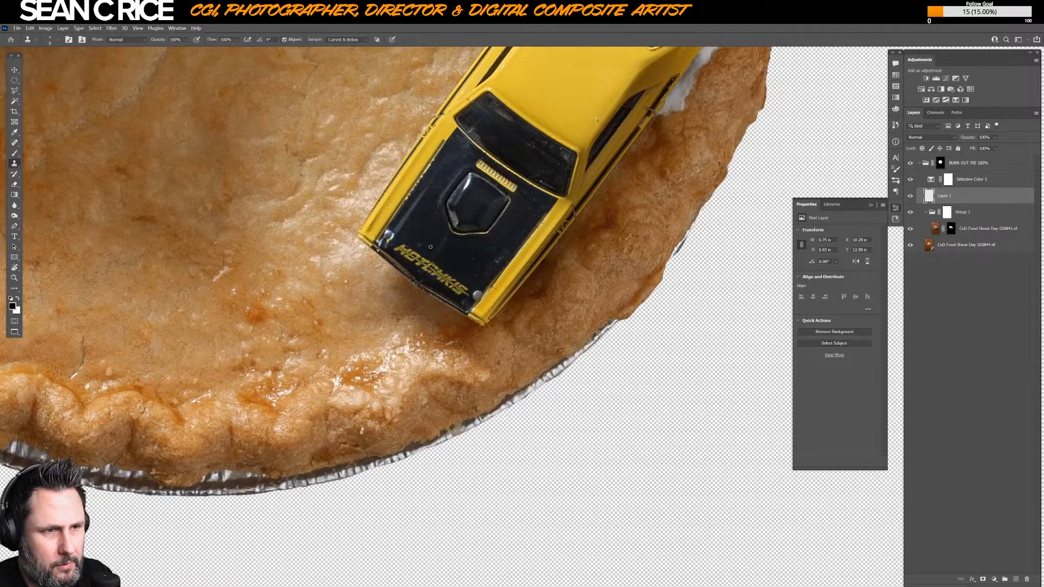
{"action": "left_click", "coordinate": [431, 239], "text": "alt"}
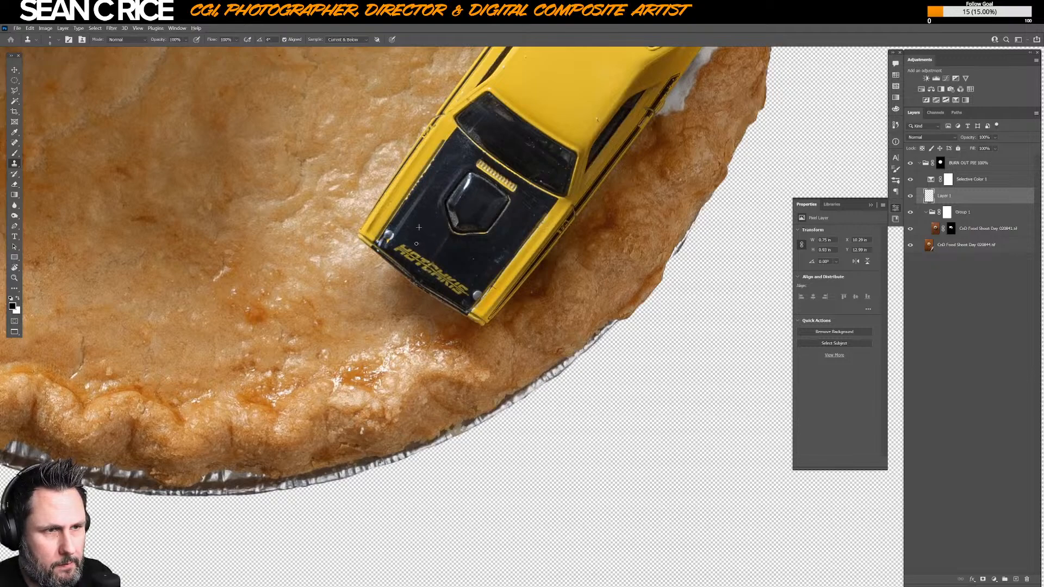
{"action": "left_click", "coordinate": [417, 244]}
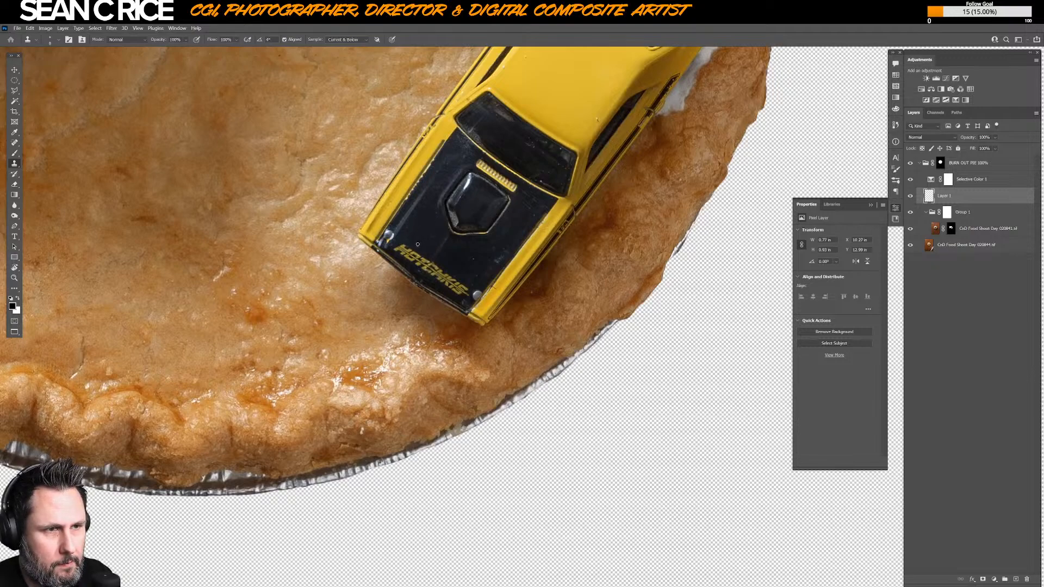
{"action": "left_click", "coordinate": [489, 262]}
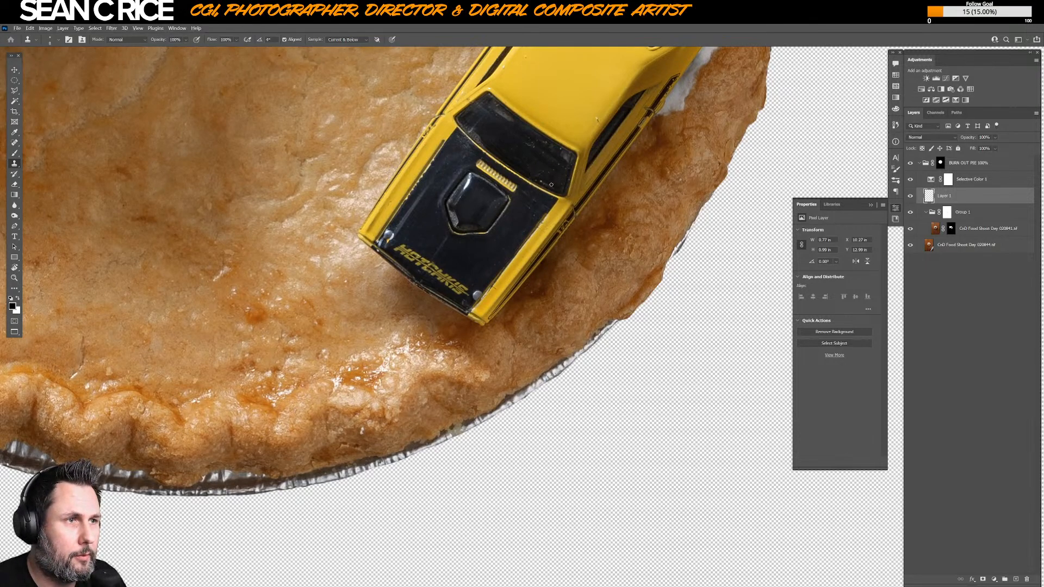
- Clone away the dust and scratches across the toy car's windshield, including its lower and upper corners
{"action": "left_click_drag", "start_coordinate": [543, 181], "coordinate": [542, 170]}
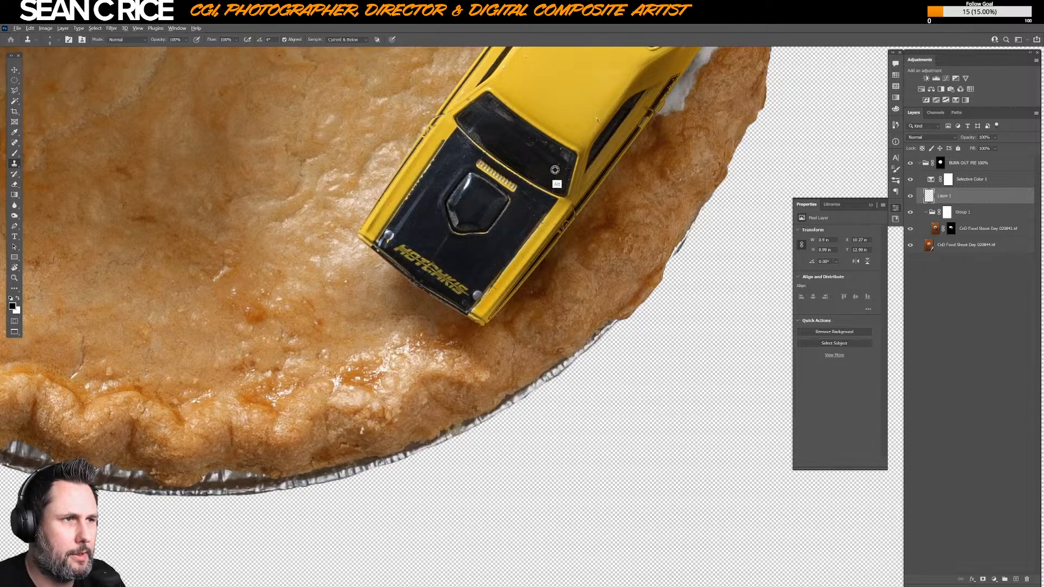
{"action": "left_click_drag", "start_coordinate": [557, 178], "coordinate": [560, 178]}
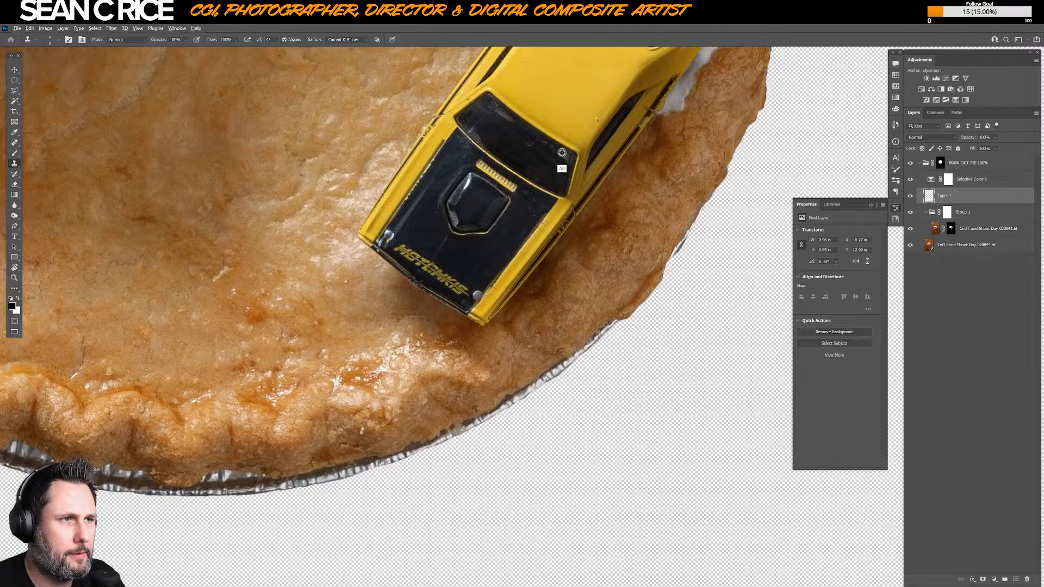
{"action": "mouse_move", "coordinate": [560, 198]}
{"action": "left_mouse_down"}
{"action": "mouse_move", "coordinate": [566, 183]}
{"action": "mouse_move", "coordinate": [563, 197]}
{"action": "mouse_move", "coordinate": [541, 181]}
{"action": "left_mouse_up"}
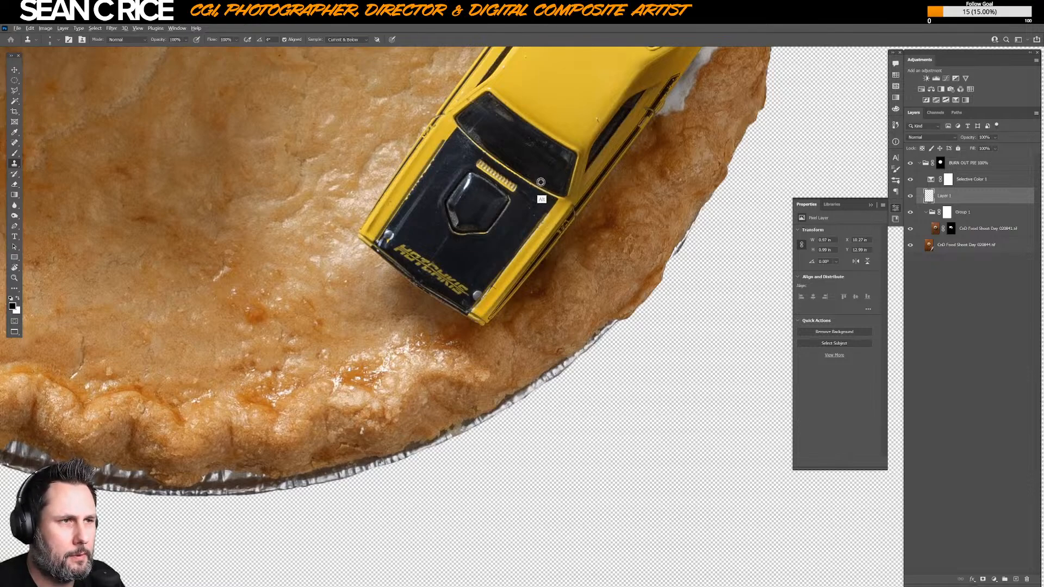
{"action": "left_click", "coordinate": [482, 133]}
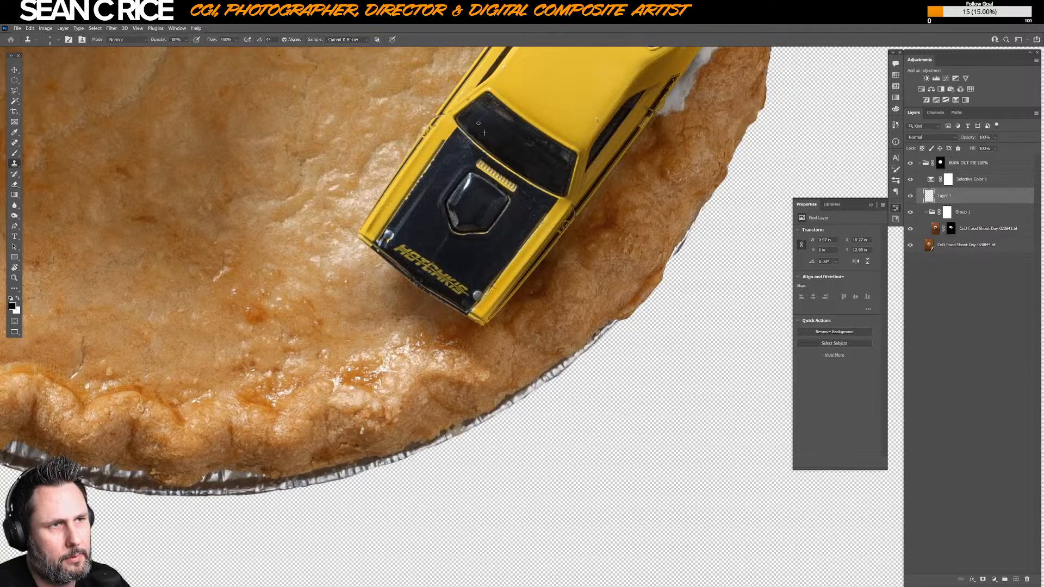
{"action": "left_click", "coordinate": [494, 116]}
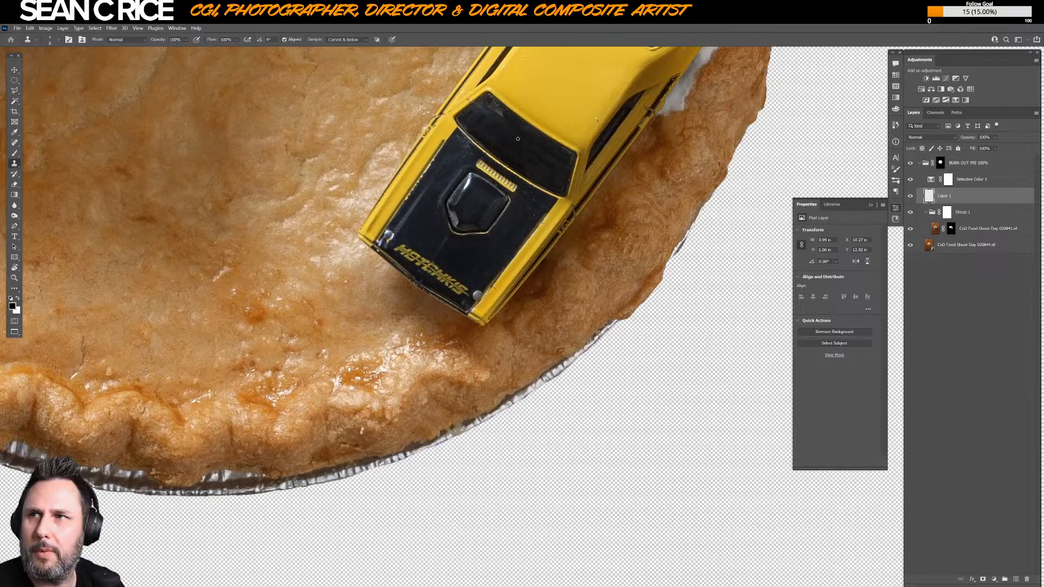
{"action": "mouse_move", "coordinate": [500, 112]}
{"action": "left_mouse_down"}
{"action": "mouse_move", "coordinate": [506, 118]}
{"action": "mouse_move", "coordinate": [478, 106]}
{"action": "left_mouse_up"}
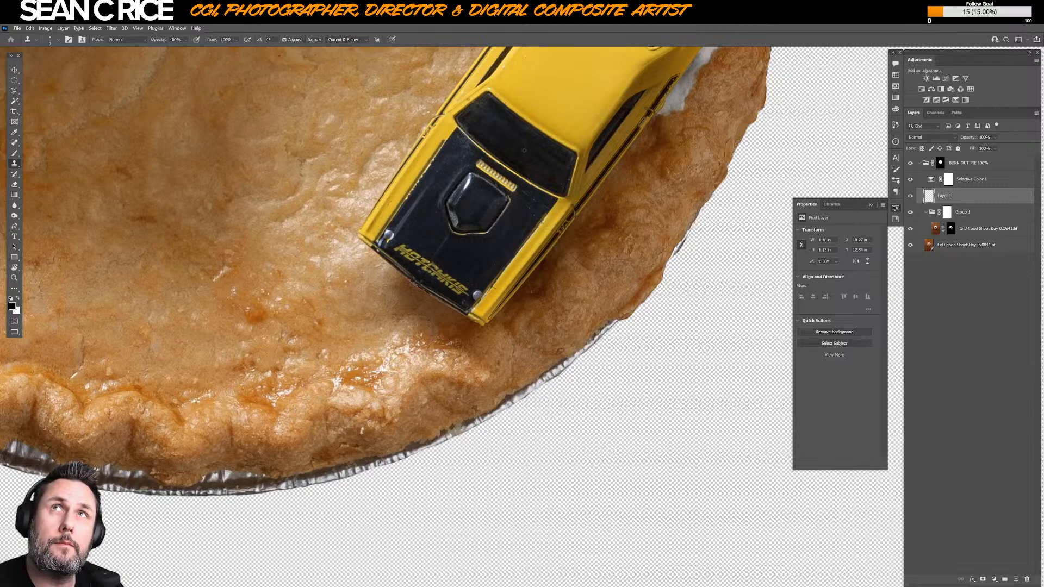
- Clone out the remaining blemishes at the hood's windshield edge, around the HOTCHKIS lettering and at the front corner
{"action": "left_click_drag", "start_coordinate": [507, 135], "coordinate": [463, 254]}
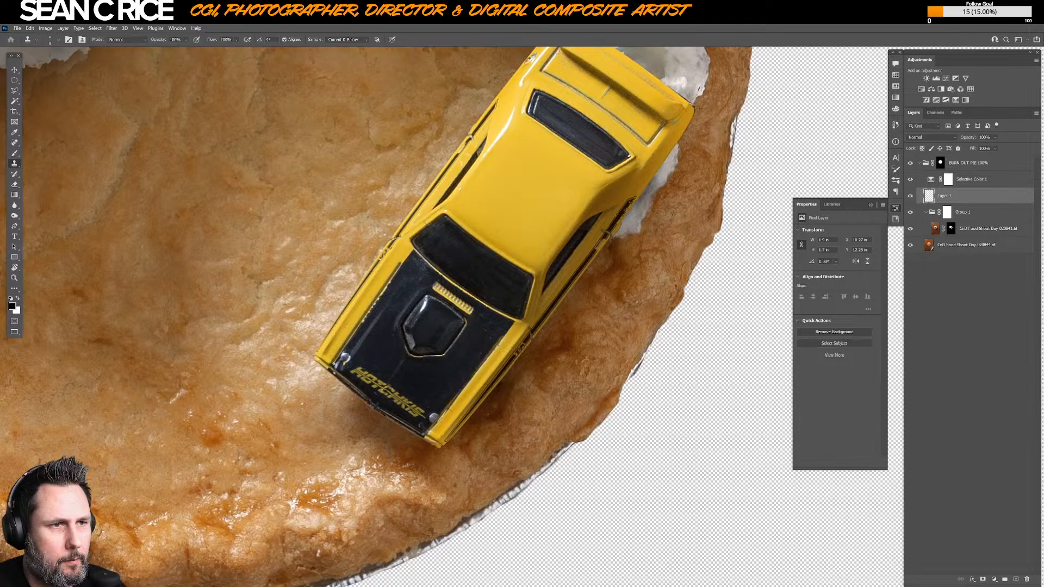
{"action": "left_click", "coordinate": [412, 290], "text": "alt"}
{"action": "left_click_drag", "start_coordinate": [418, 286], "coordinate": [414, 288]}
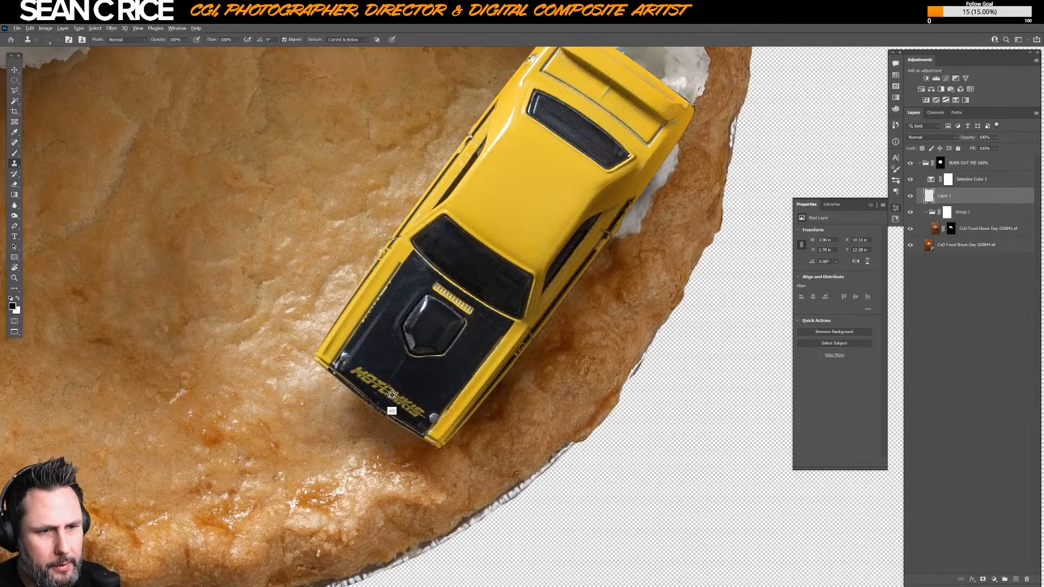
{"action": "mouse_move", "coordinate": [391, 407]}
{"action": "left_mouse_down"}
{"action": "mouse_move", "coordinate": [378, 413]}
{"action": "mouse_move", "coordinate": [419, 425]}
{"action": "left_mouse_up"}
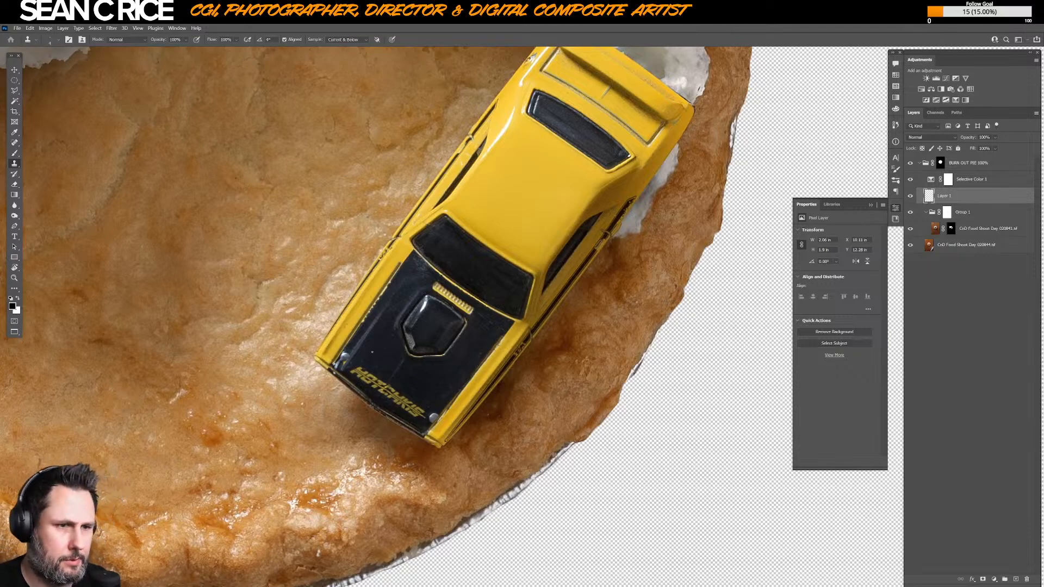
{"action": "left_click_drag", "start_coordinate": [354, 365], "coordinate": [346, 360]}
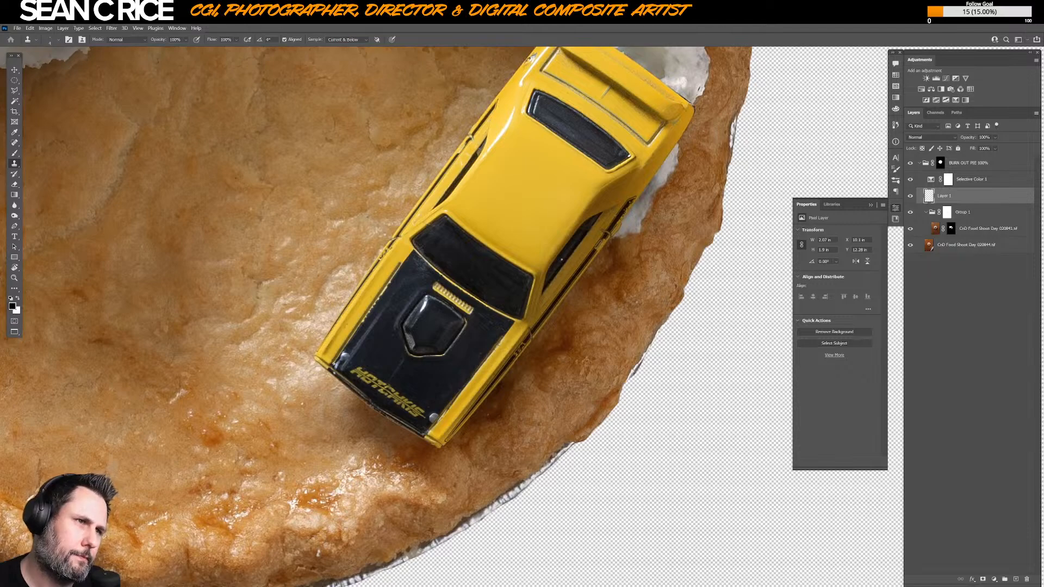
- Compare the whole pie with the Selective Color adjustment and the exposure group each hidden and shown, collapsing the group
{"action": "left_click_drag", "start_coordinate": [561, 260], "coordinate": [526, 314]}
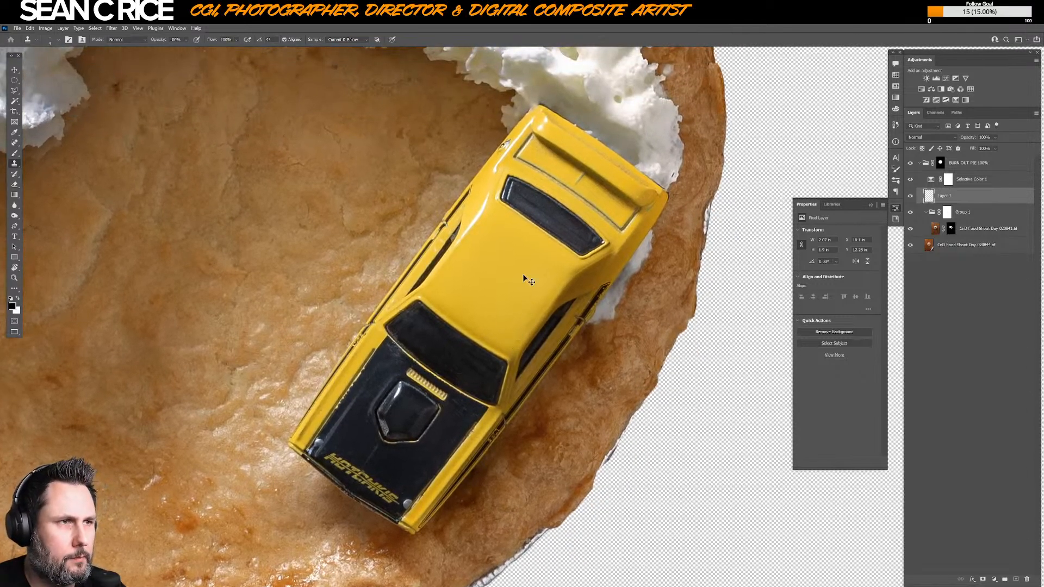
{"action": "key", "text": "ctrl+0"}
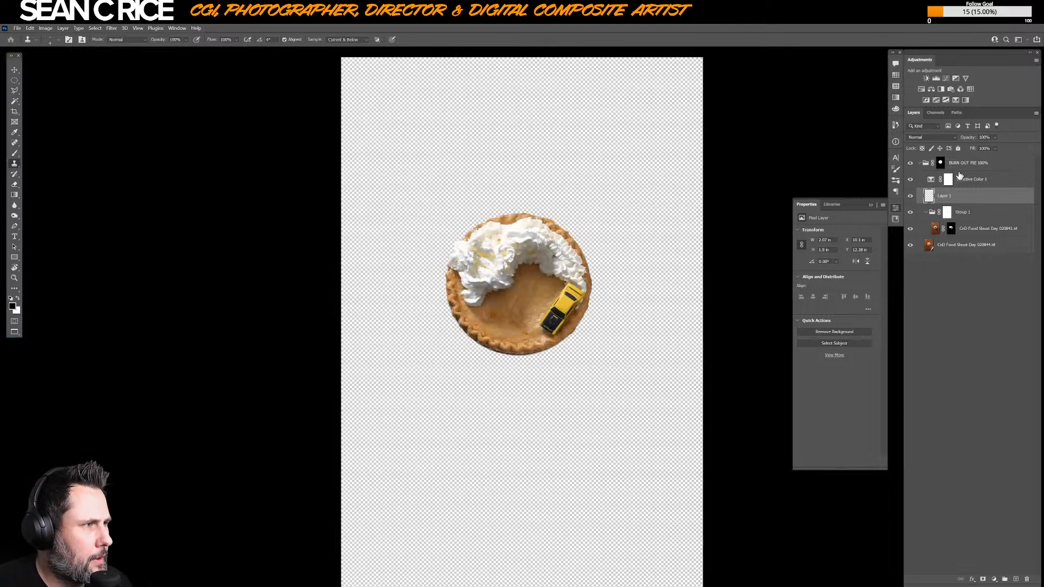
{"action": "left_click", "coordinate": [911, 180]}
{"action": "left_click", "coordinate": [910, 179]}
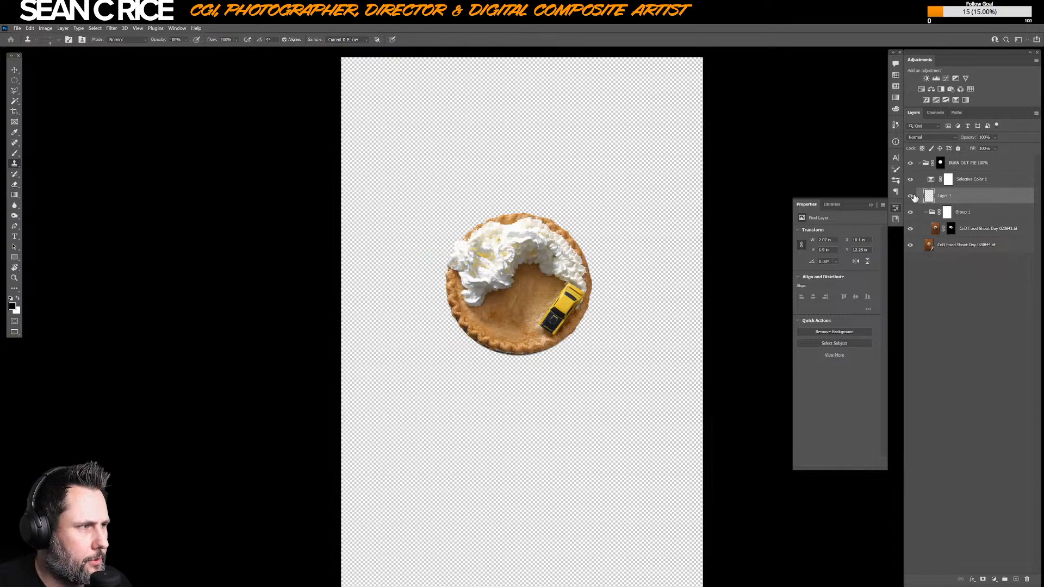
{"action": "left_click", "coordinate": [926, 212]}
{"action": "left_click", "coordinate": [911, 213]}
{"action": "left_click", "coordinate": [911, 212]}
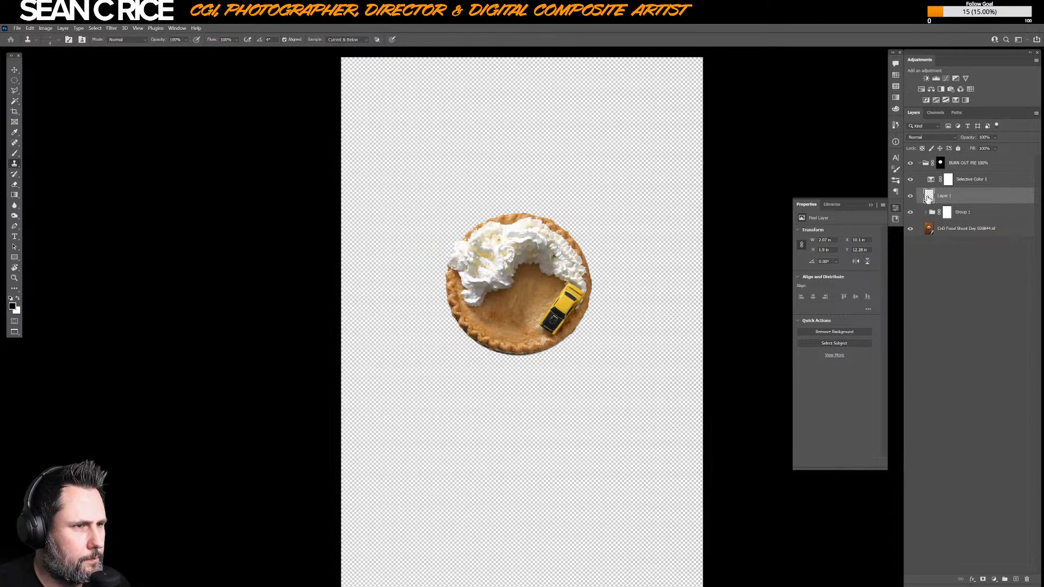
- Compare the pie with Selective Color, the exposure group and the retouching layer each hidden and shown
{"action": "left_click", "coordinate": [911, 181]}
{"action": "left_click", "coordinate": [912, 183]}
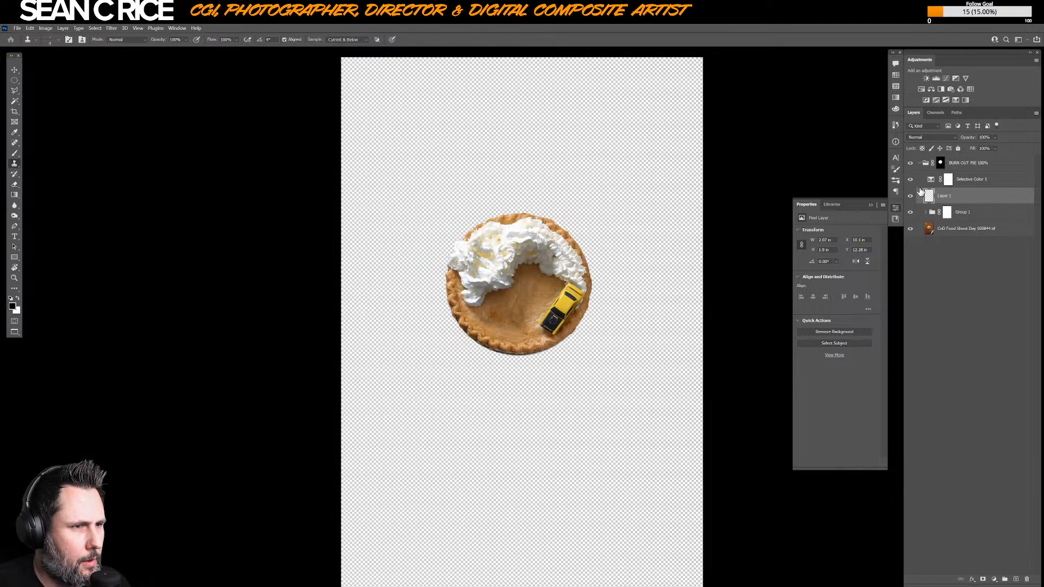
{"action": "left_click", "coordinate": [910, 213]}
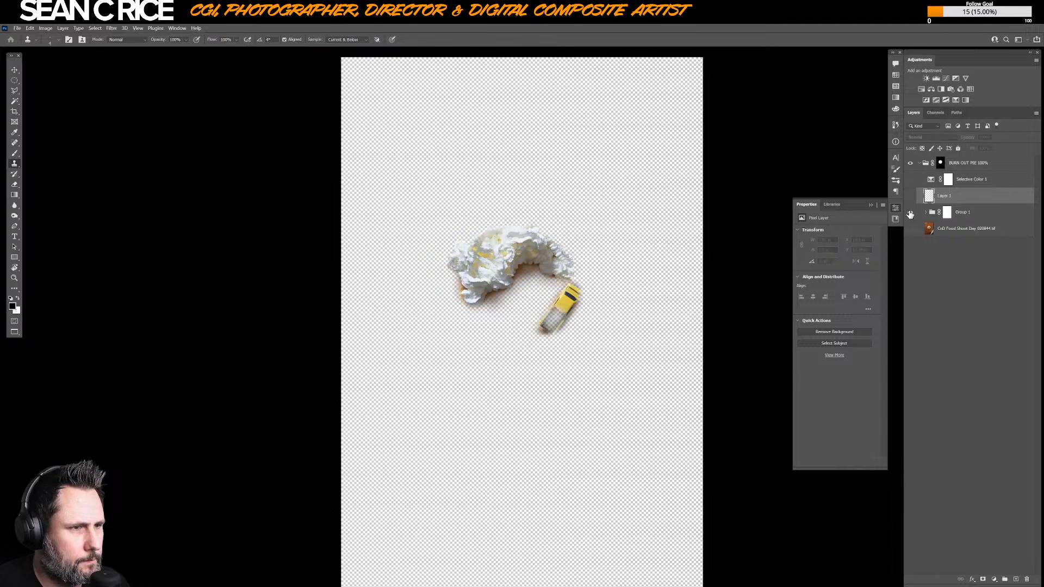
{"action": "left_click", "coordinate": [910, 213]}
{"action": "left_click", "coordinate": [911, 197]}
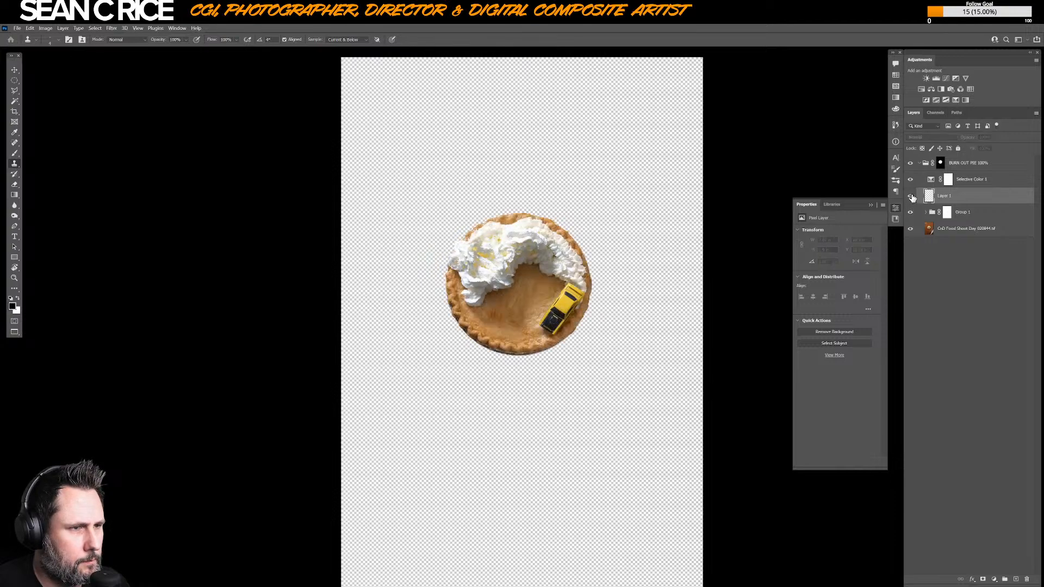
{"action": "left_click", "coordinate": [911, 197]}
- Add a pale cream (#fff6e1) Solid Color fill above the Selective Color adjustment and set its blend mode to Color
{"action": "left_click", "coordinate": [969, 180]}
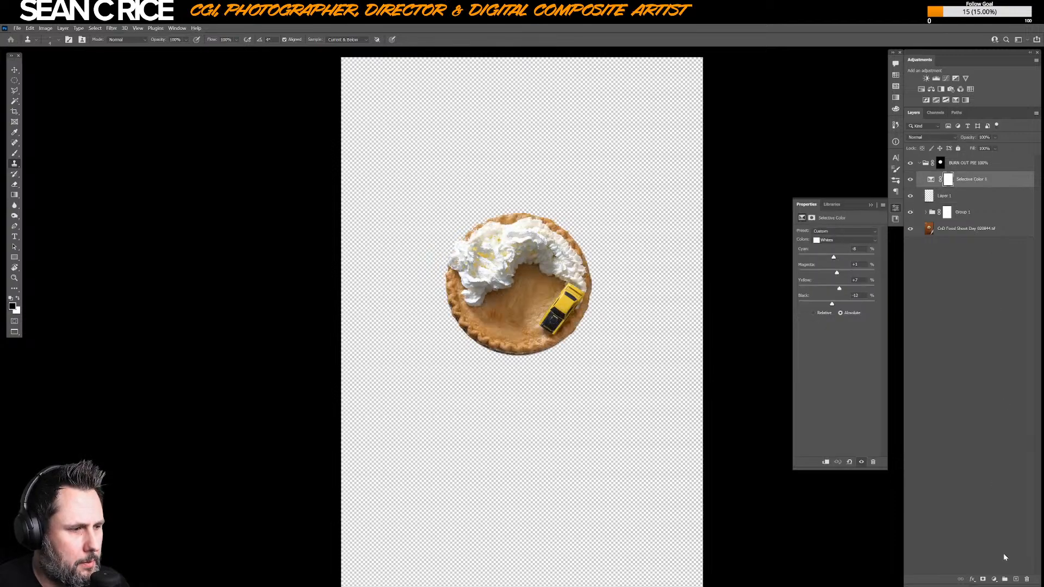
{"action": "left_click", "coordinate": [994, 580]}
{"action": "left_click", "coordinate": [1005, 434]}
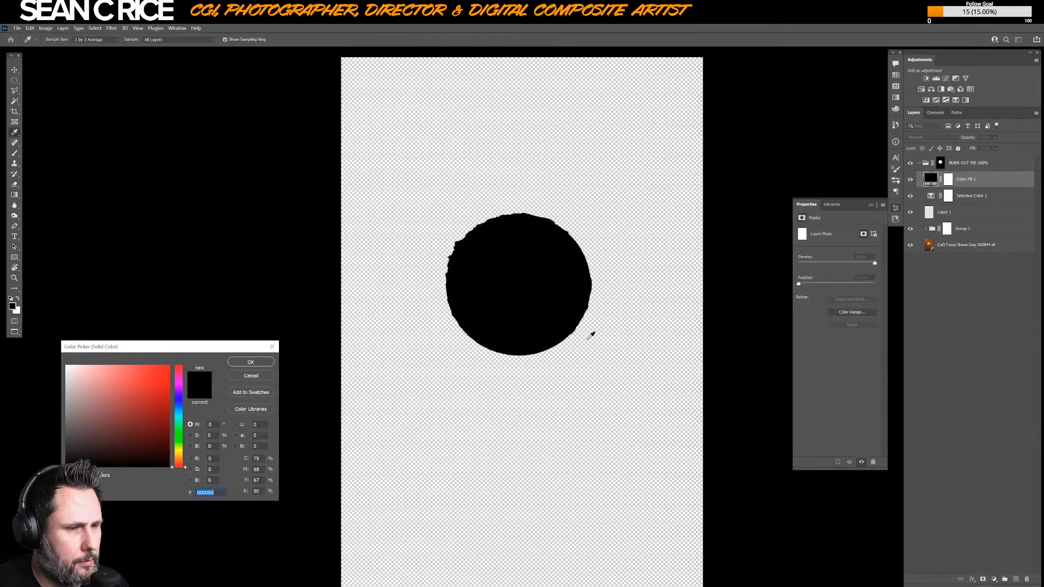
{"action": "left_click", "coordinate": [84, 370]}
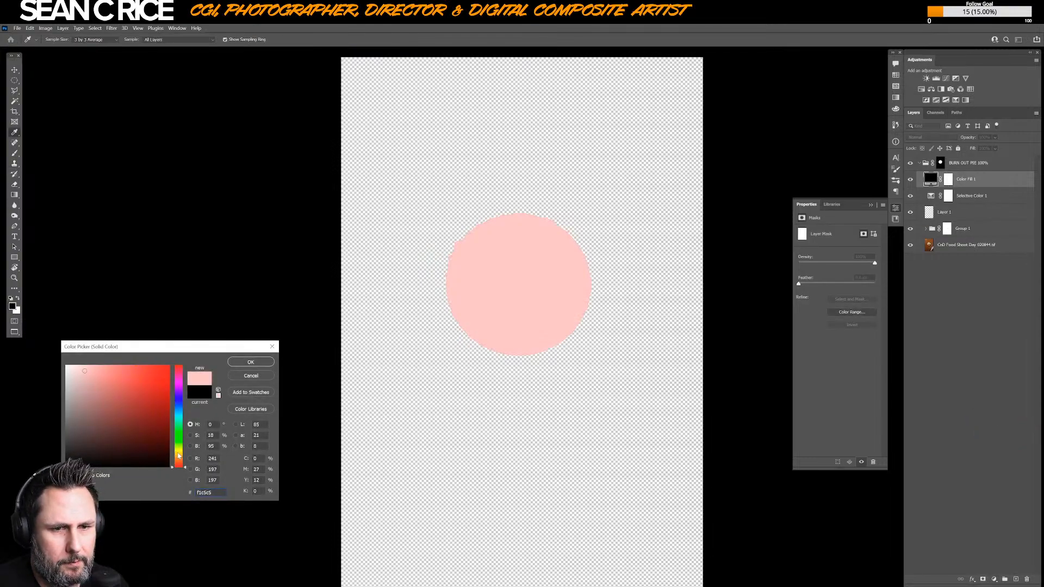
{"action": "left_click", "coordinate": [178, 452]}
{"action": "left_click", "coordinate": [108, 367]}
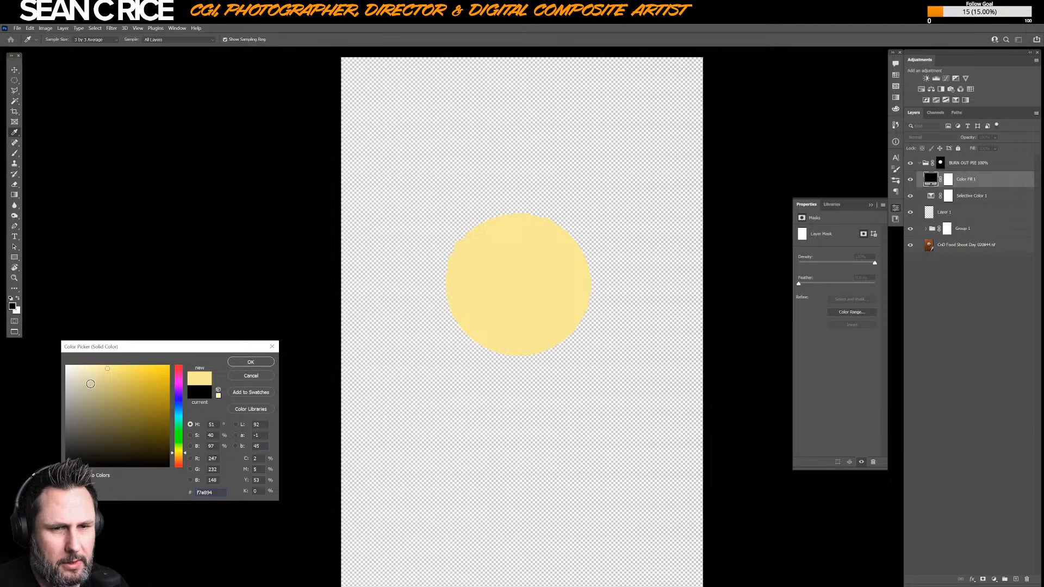
{"action": "left_click_drag", "start_coordinate": [187, 458], "coordinate": [185, 456]}
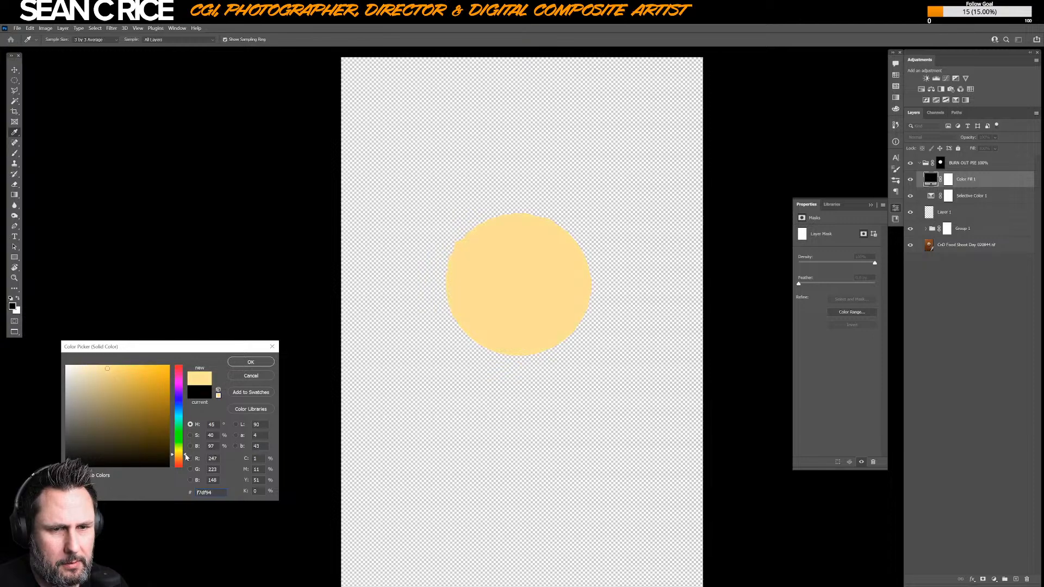
{"action": "left_click", "coordinate": [79, 366]}
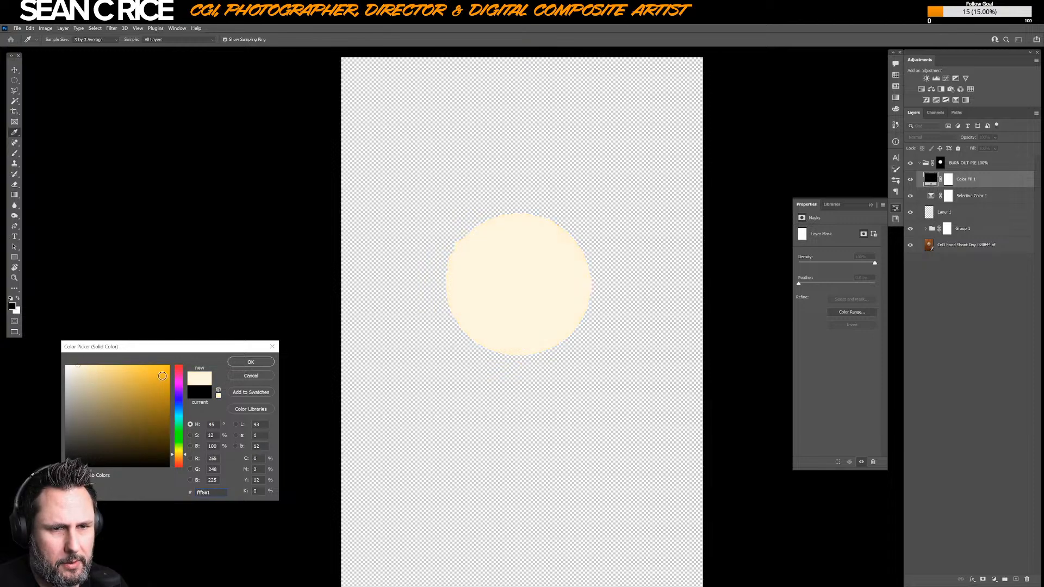
{"action": "left_click", "coordinate": [250, 362]}
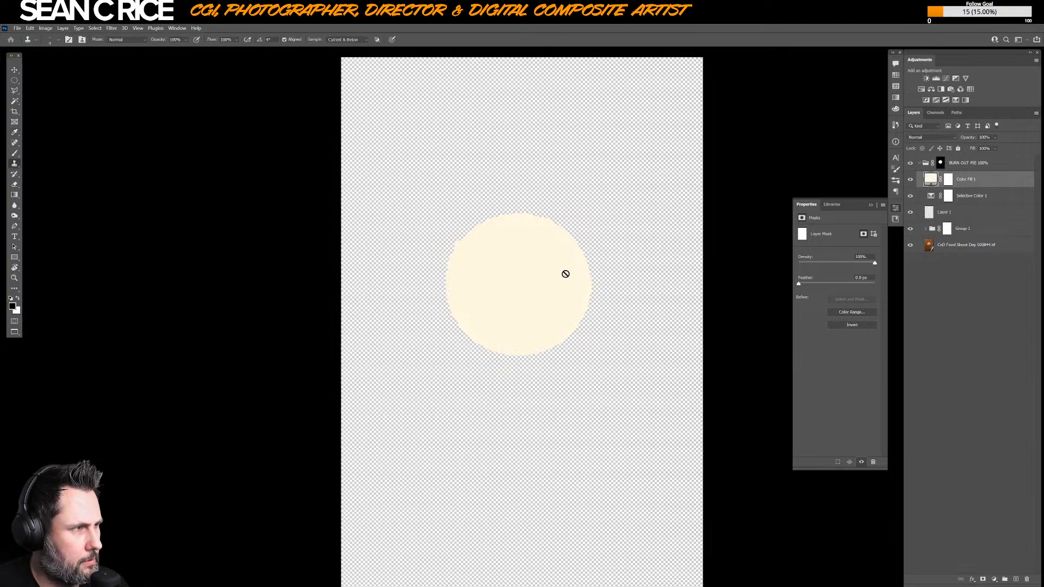
{"action": "left_click", "coordinate": [924, 138]}
{"action": "left_click", "coordinate": [933, 321]}
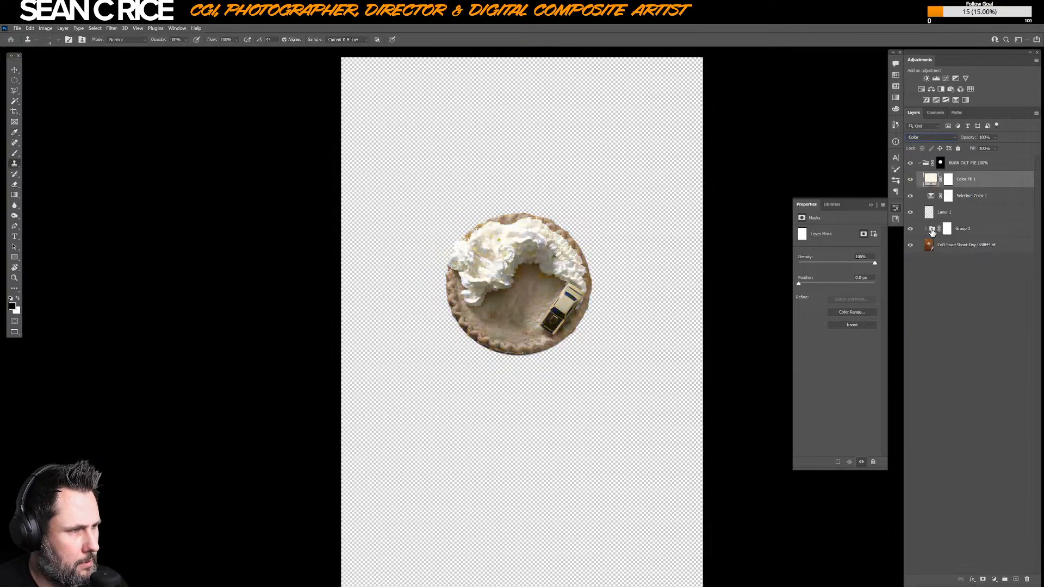
- Fill the Color Fill layer's mask with black at 100% opacity in Normal mode
{"action": "left_click", "coordinate": [948, 180]}
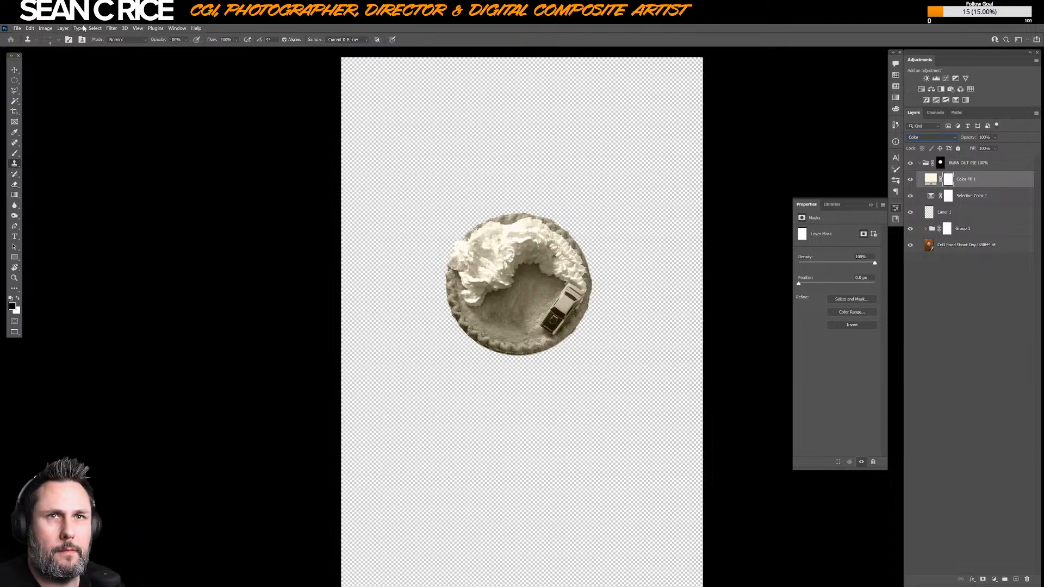
{"action": "left_click", "coordinate": [30, 28]}
{"action": "left_click", "coordinate": [63, 145]}
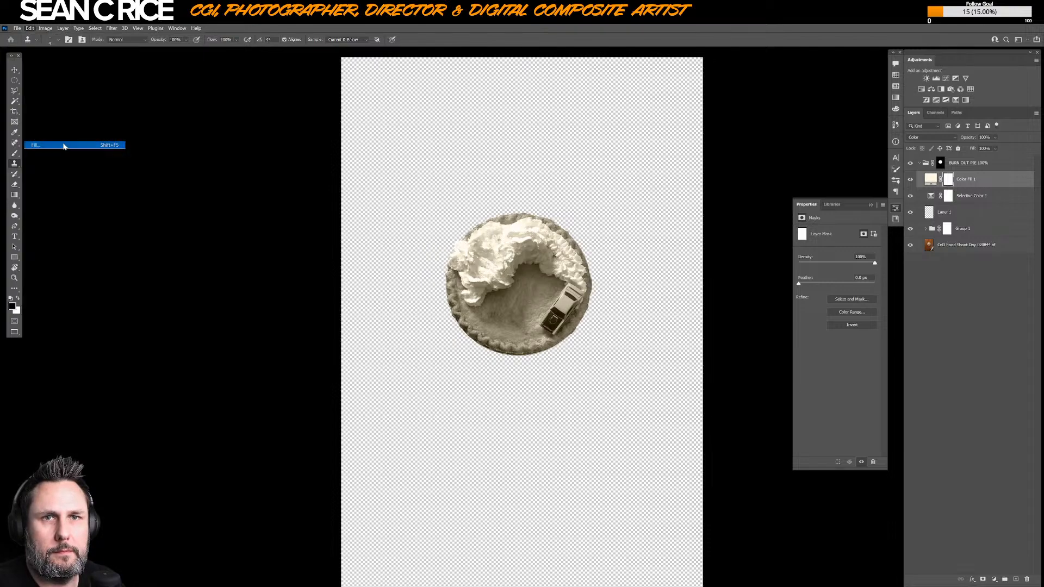
{"action": "left_click", "coordinate": [549, 182]}
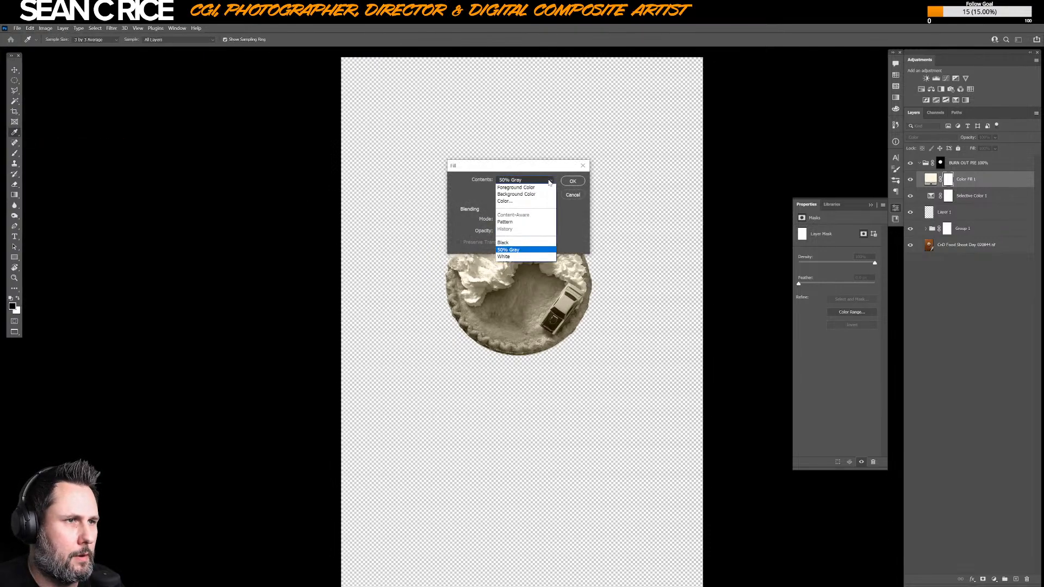
{"action": "left_click", "coordinate": [526, 244]}
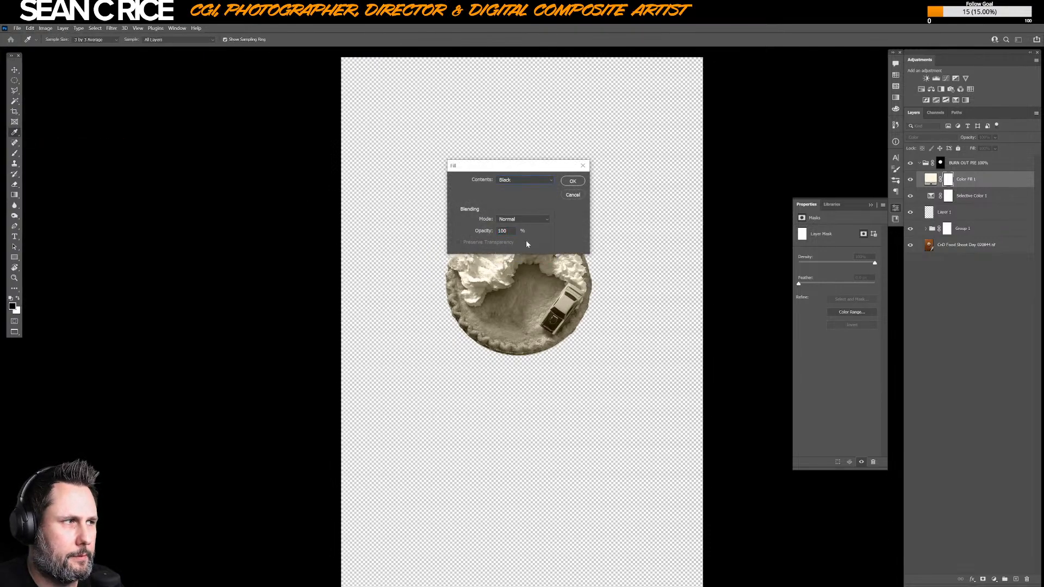
{"action": "left_click", "coordinate": [581, 185]}
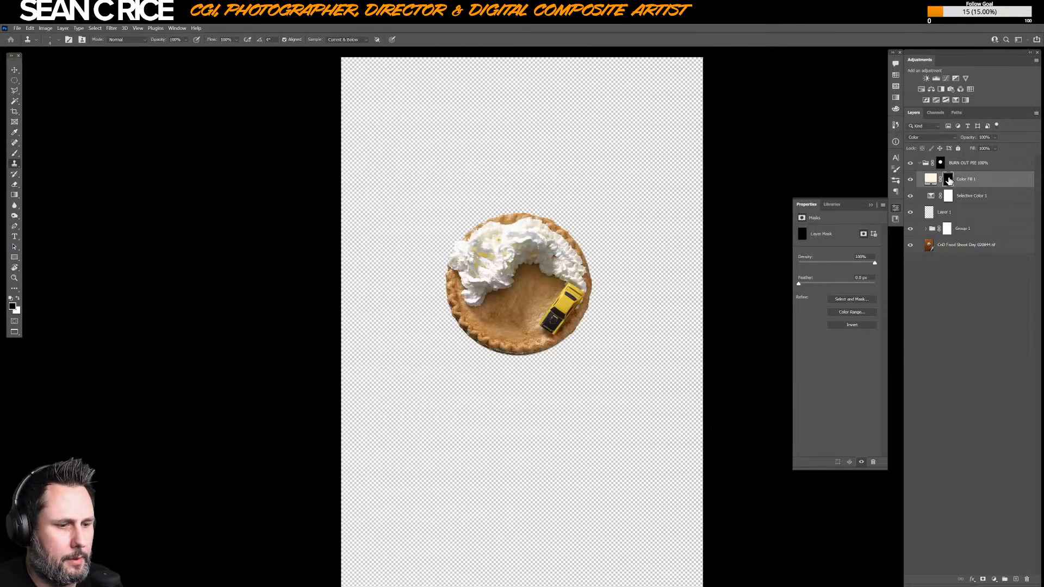
- Try to select the whipped cream on the base photo layer with the Object Selection tool
{"action": "key", "text": "ctrl+plus"}
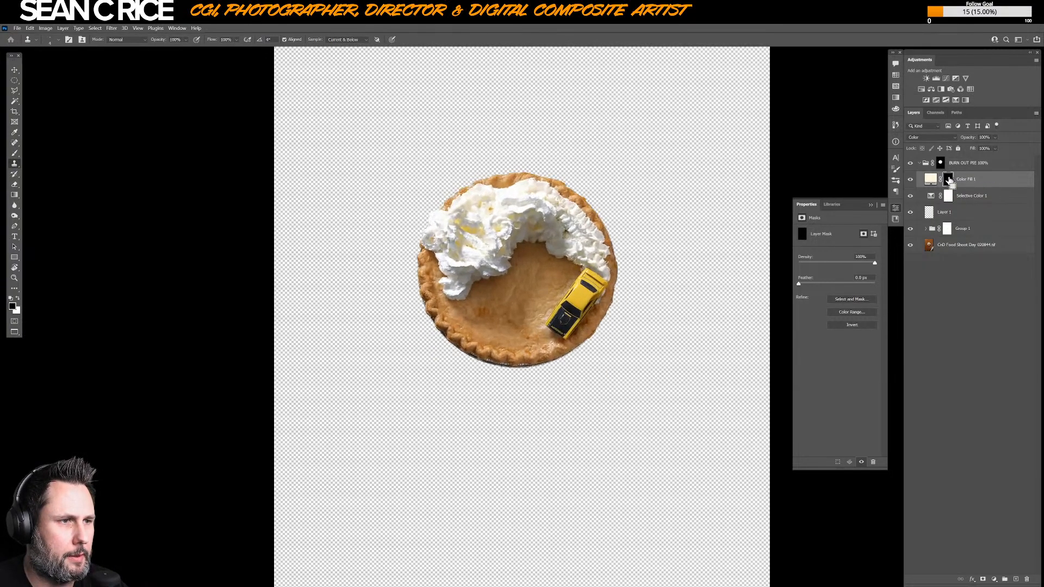
{"action": "key", "text": "ctrl+plus"}
{"action": "key", "text": "ctrl+plus"}
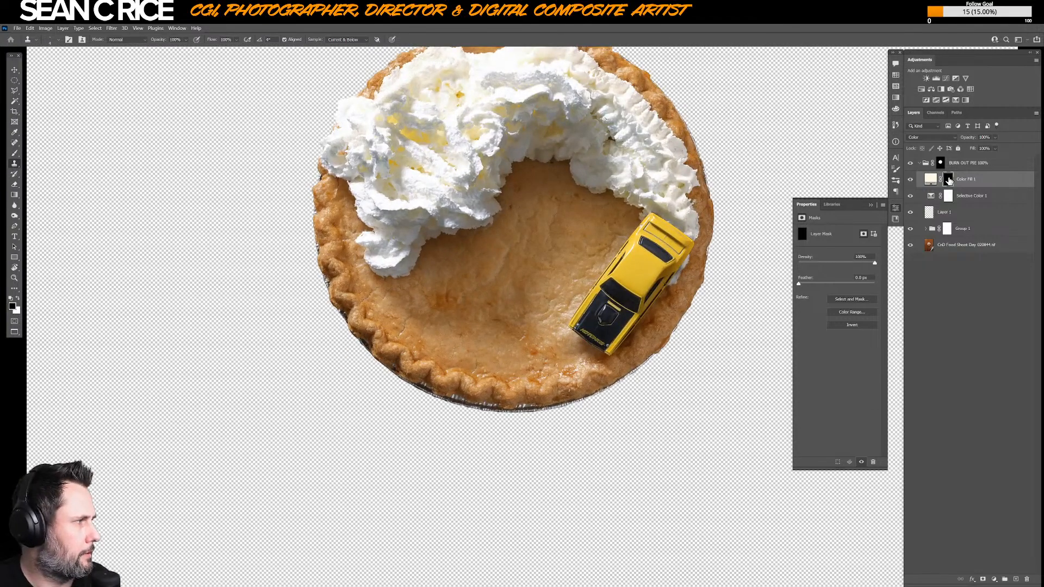
{"action": "left_click_drag", "start_coordinate": [498, 216], "coordinate": [447, 321]}
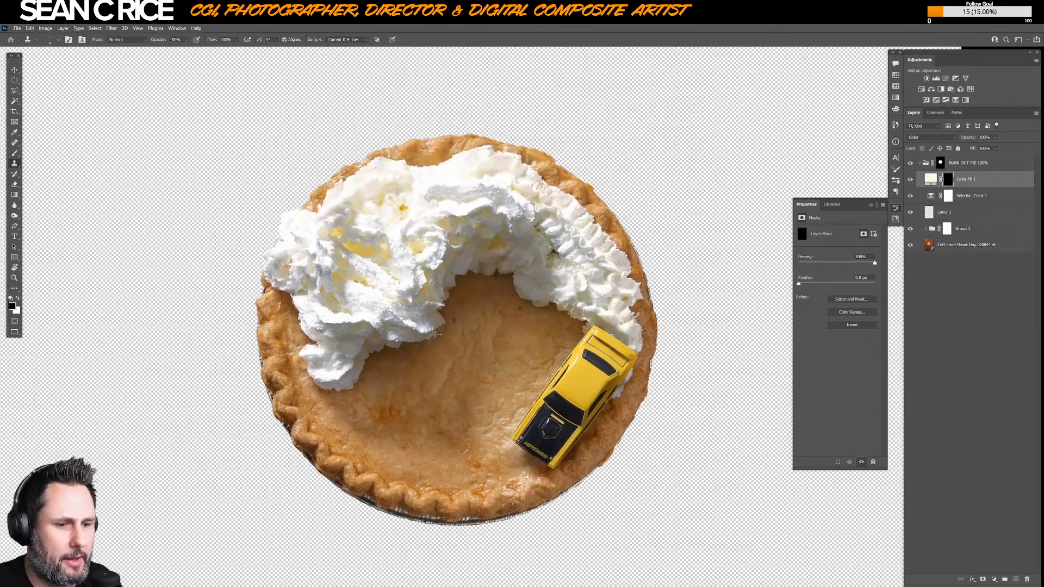
{"action": "key", "text": "b"}
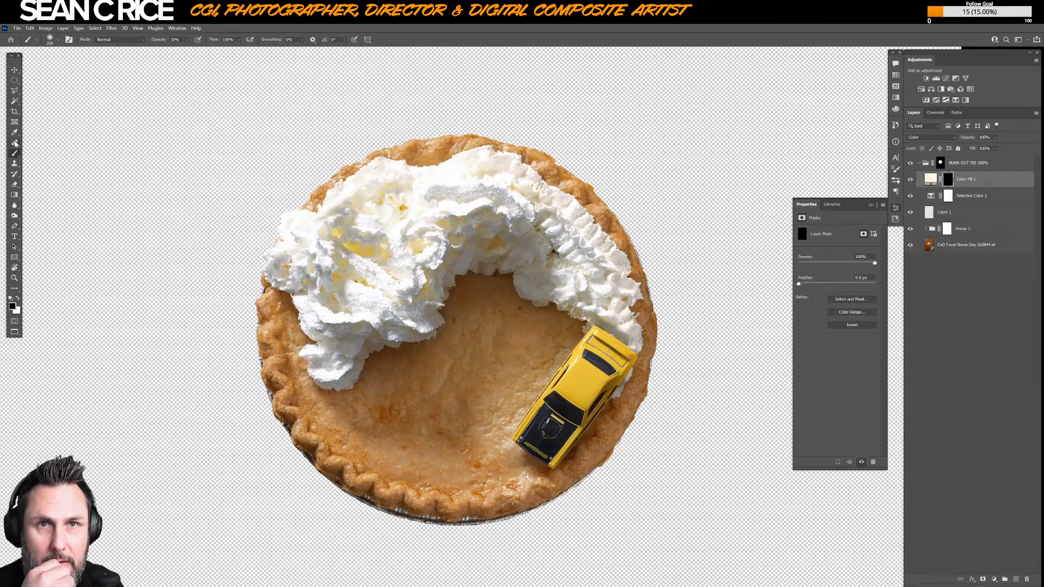
{"action": "left_click", "coordinate": [15, 101]}
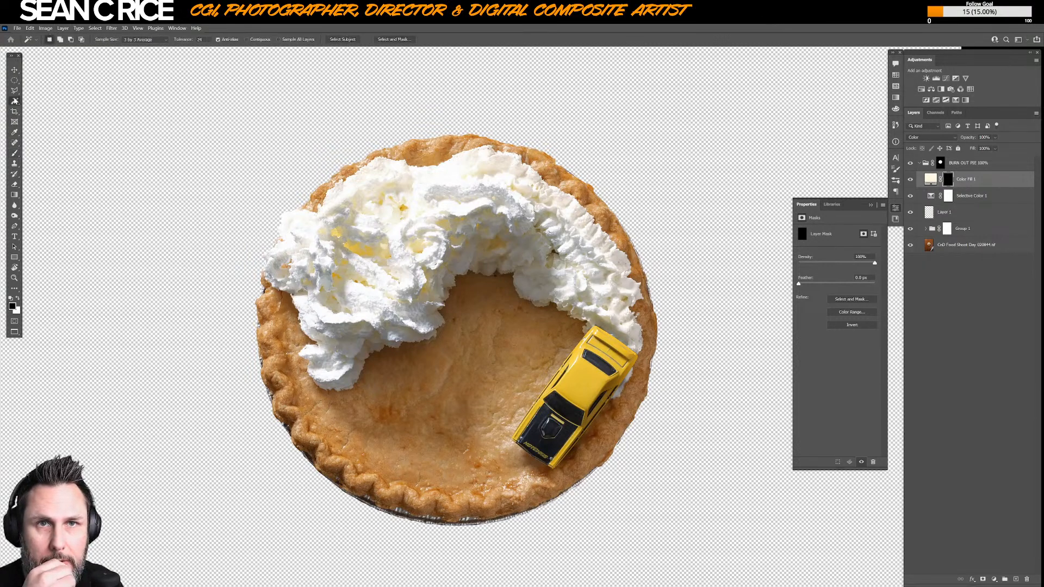
{"action": "right_click", "coordinate": [15, 101]}
{"action": "left_click", "coordinate": [49, 101]}
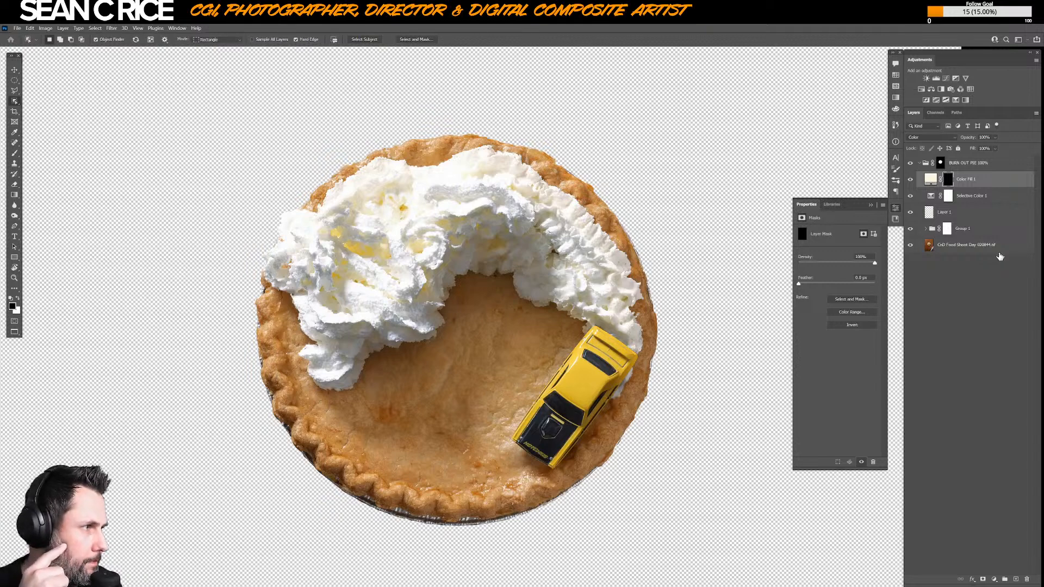
{"action": "left_click", "coordinate": [959, 251]}
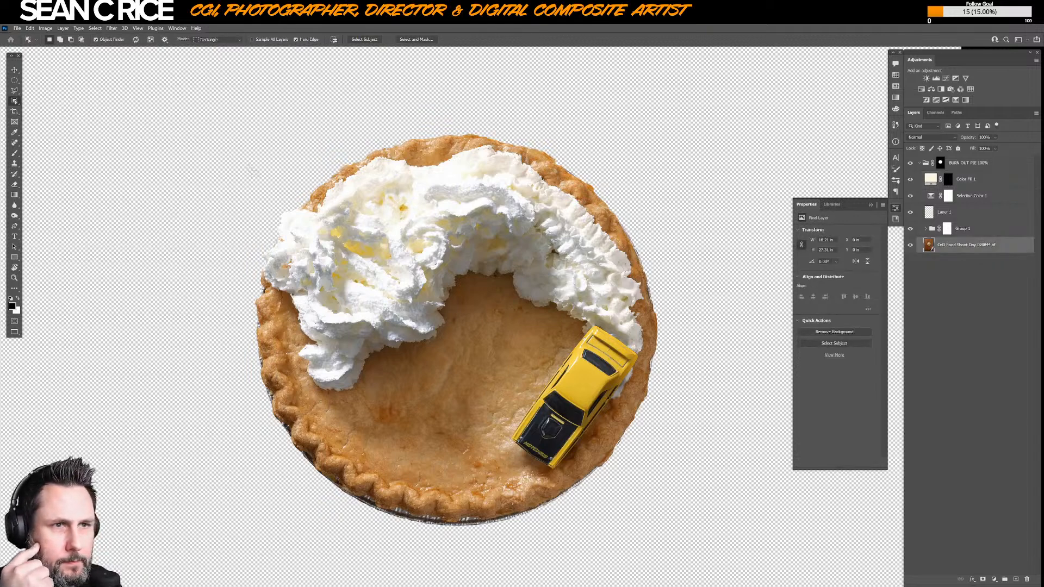
{"action": "left_click_drag", "start_coordinate": [246, 167], "coordinate": [494, 354]}
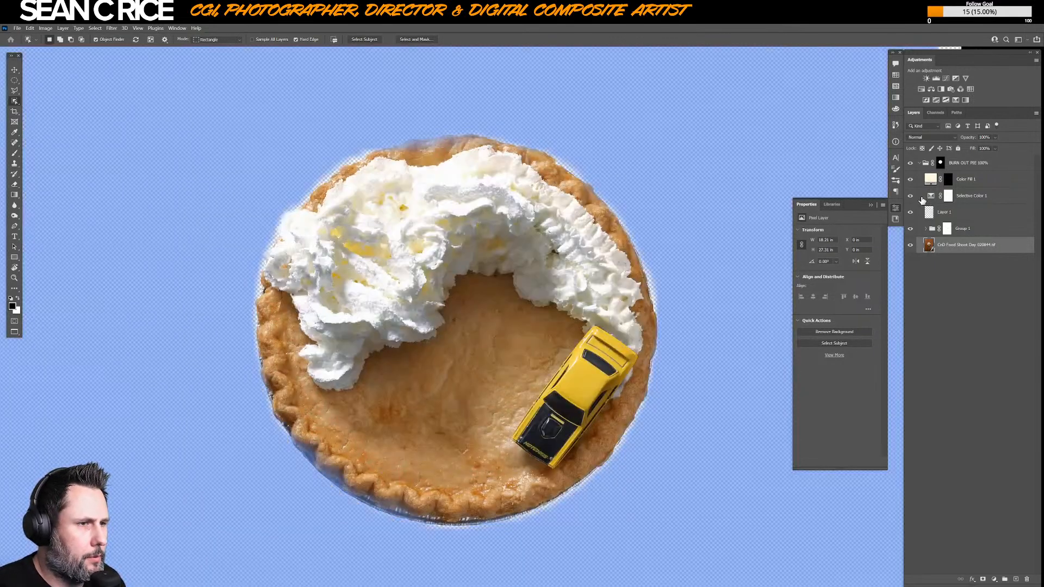
- Select the whipped cream area with Object Selection on the photo layer inside Group 1
{"action": "left_click", "coordinate": [926, 230]}
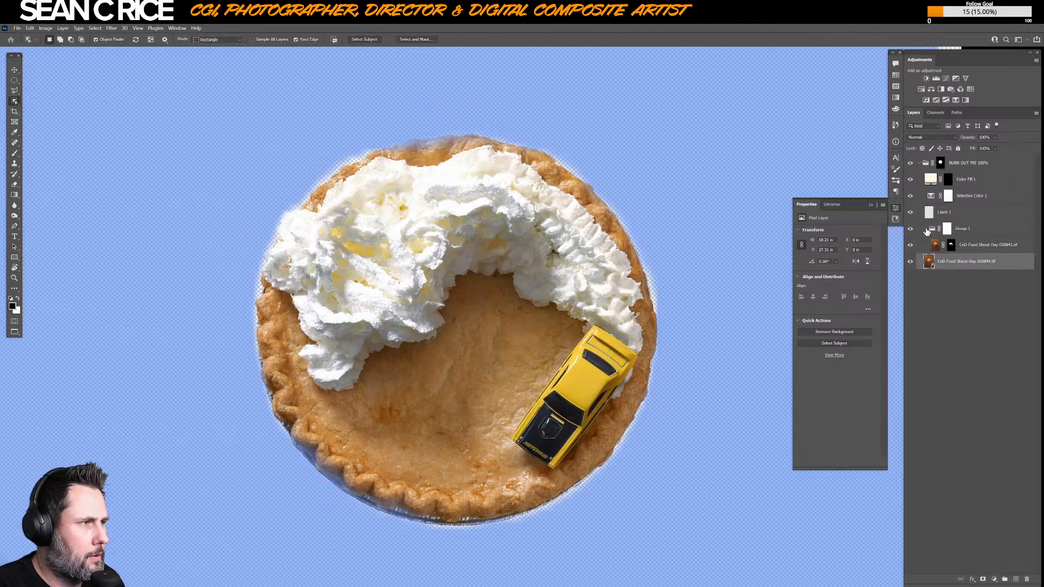
{"action": "left_click", "coordinate": [935, 245]}
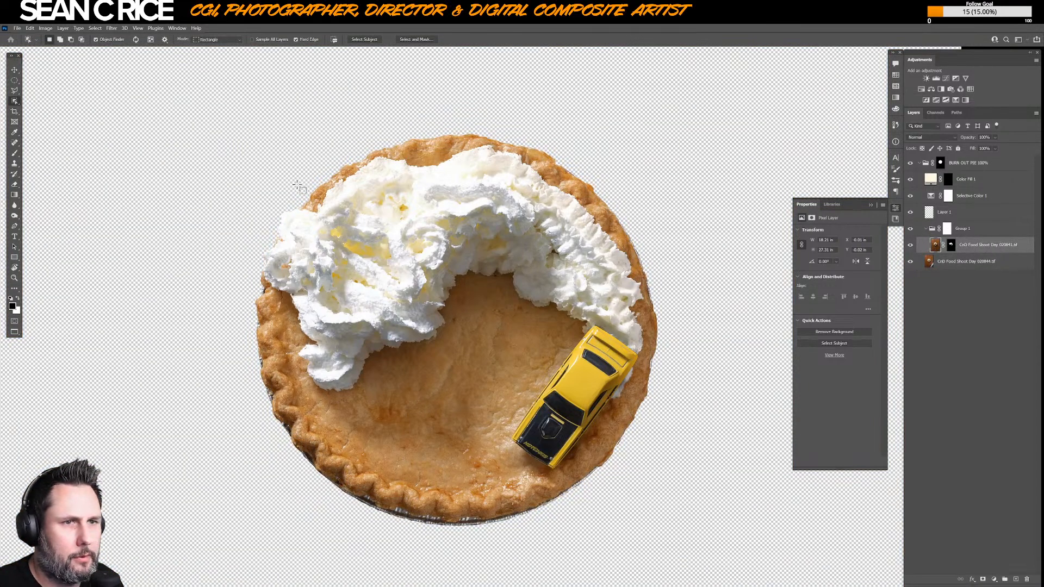
{"action": "left_click_drag", "start_coordinate": [238, 153], "coordinate": [655, 381]}
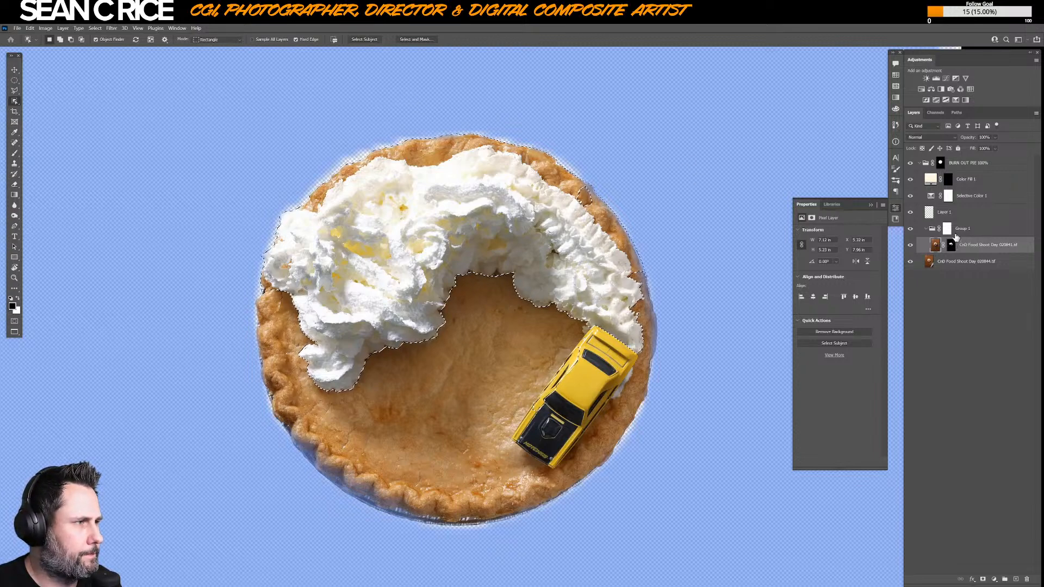
- Fill the selected whipped cream area with white on the Color Fill layer's mask and clear the selection
{"action": "left_click", "coordinate": [948, 180]}
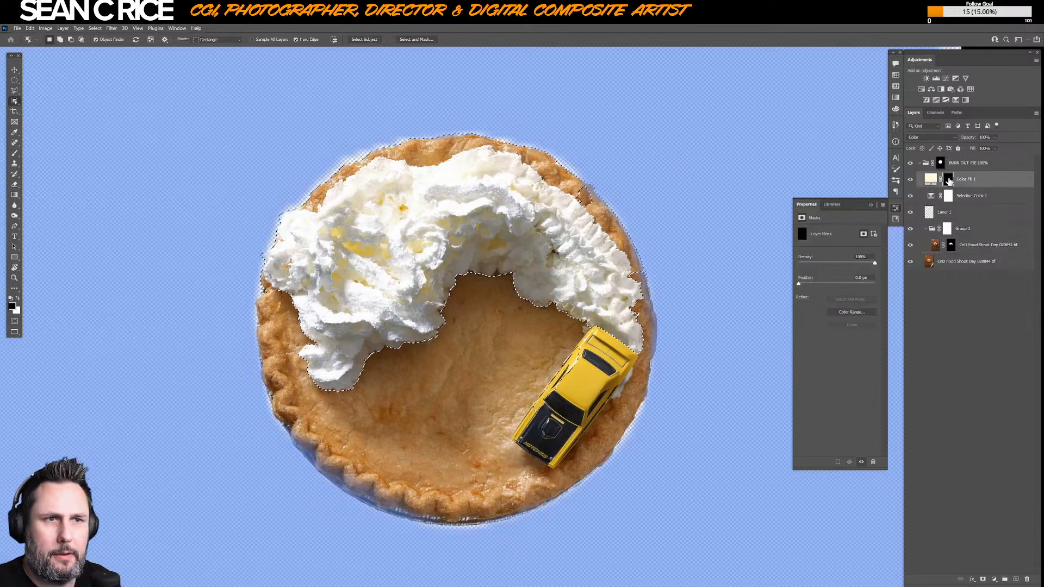
{"action": "key", "text": "v"}
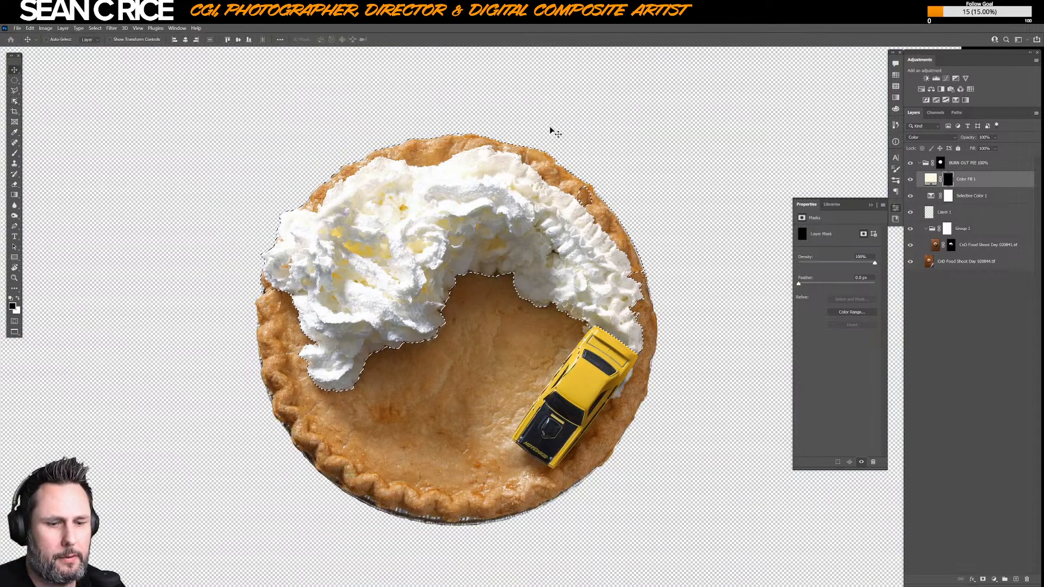
{"action": "key", "text": "x"}
{"action": "key", "text": "alt+BackSpace"}
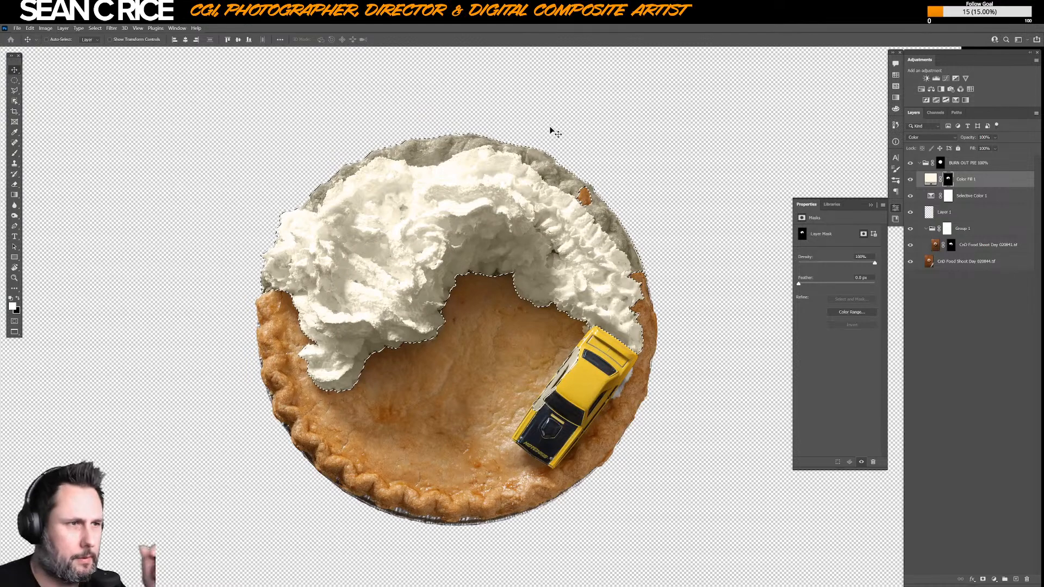
{"action": "key", "text": "ctrl+d"}
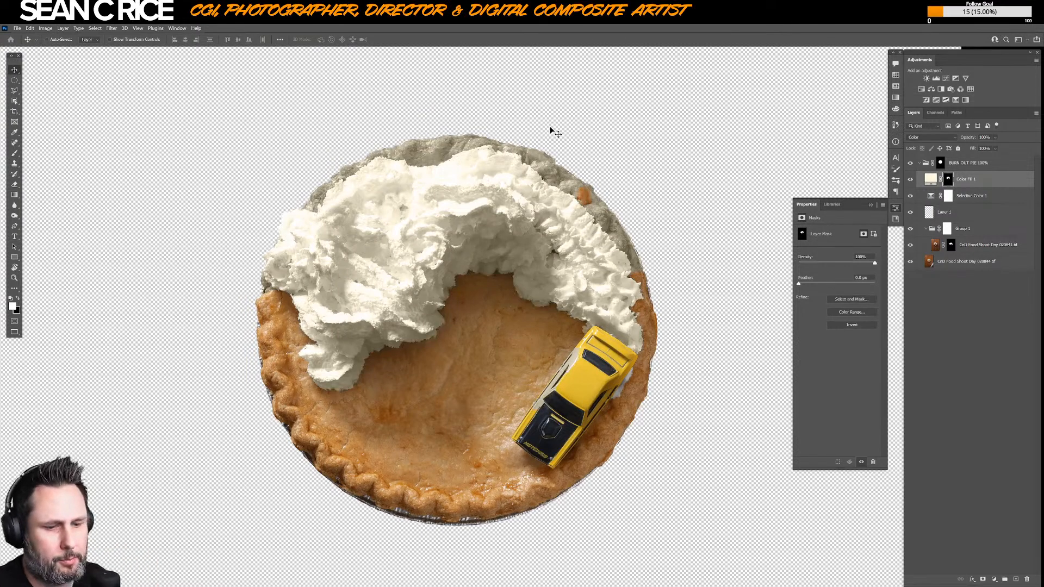
- Paint black over the upper crust on the Color Fill 1 mask, using an enlarged hard brush at 100% opacity
{"action": "key", "text": "b"}
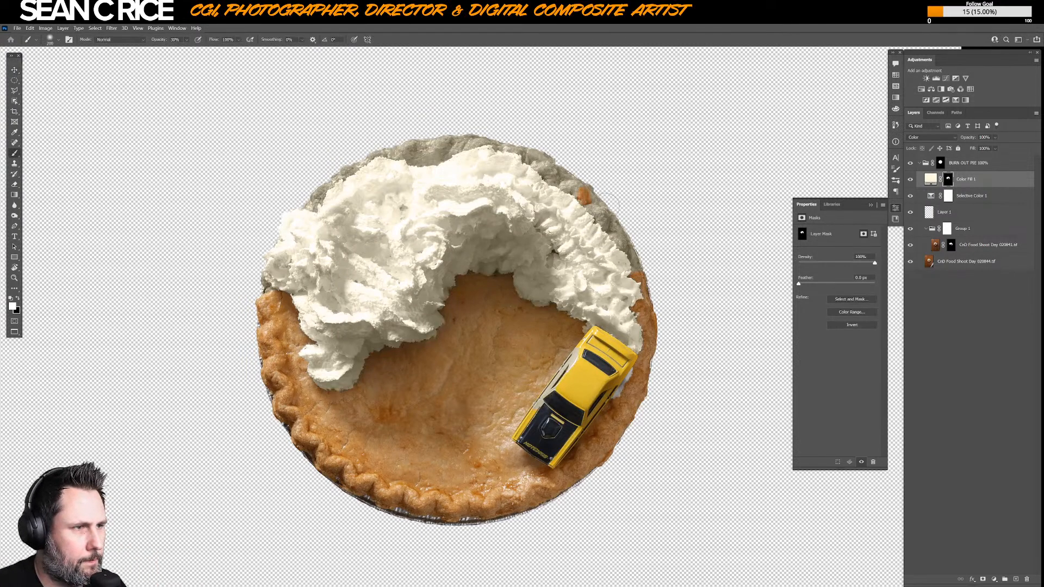
{"action": "key", "text": "x"}
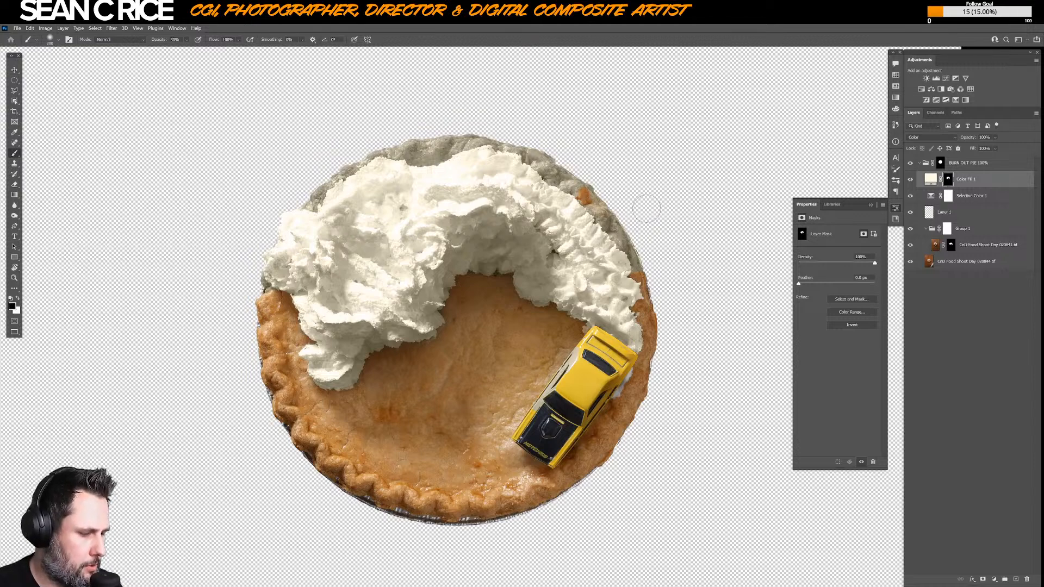
{"action": "right_click", "coordinate": [620, 216]}
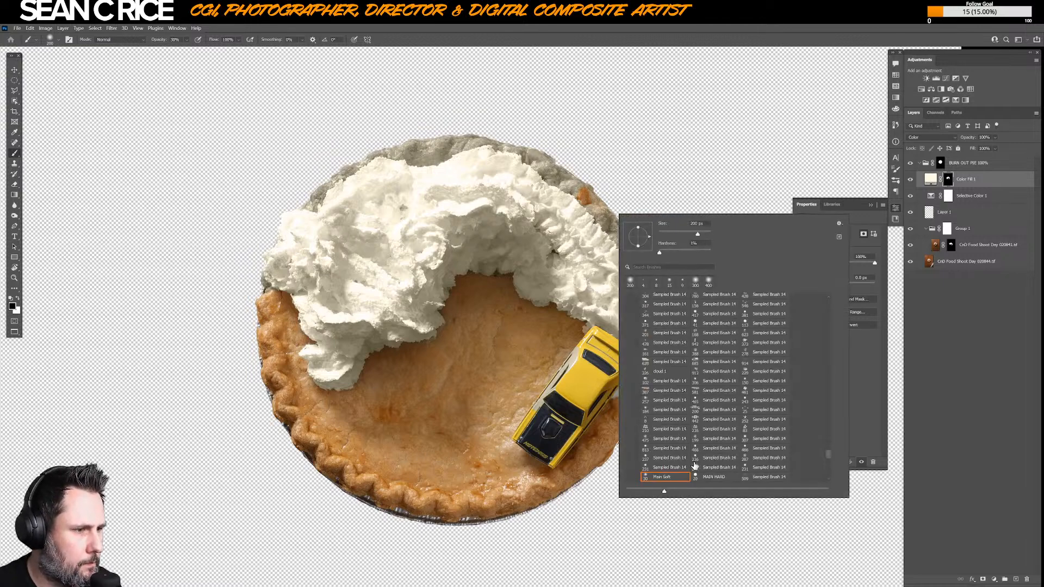
{"action": "left_click", "coordinate": [710, 478]}
{"action": "key", "text": "Return"}
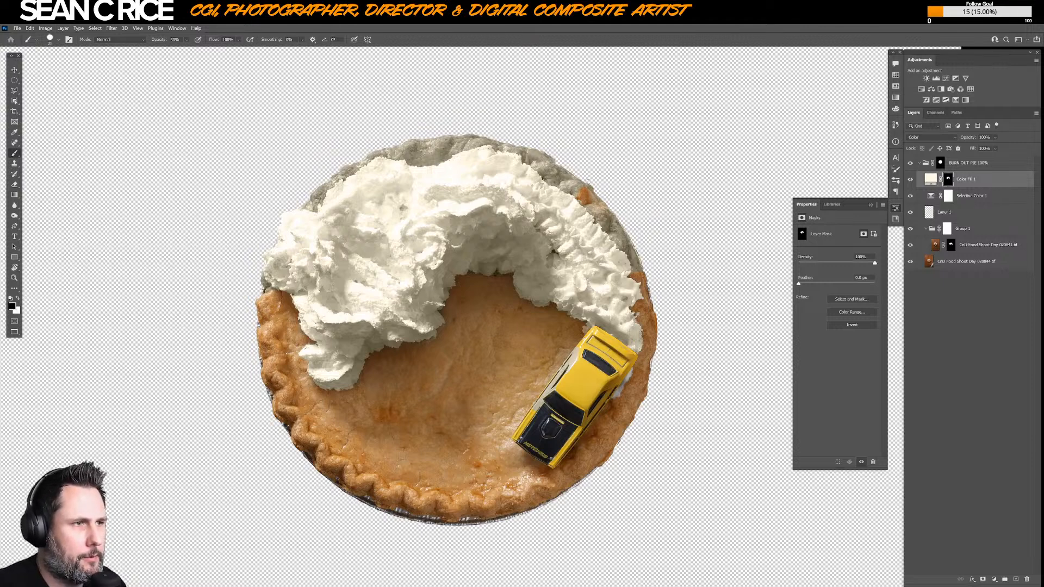
{"action": "key", "text": "bracketright"}
{"action": "key", "text": "bracketright"}
{"action": "key", "text": "bracketright"}
{"action": "key", "text": "bracketright"}
{"action": "key", "text": "bracketright"}
{"action": "key", "text": "bracketright"}
{"action": "key", "text": "bracketright"}
{"action": "key", "text": "bracketright"}
{"action": "key", "text": "bracketright"}
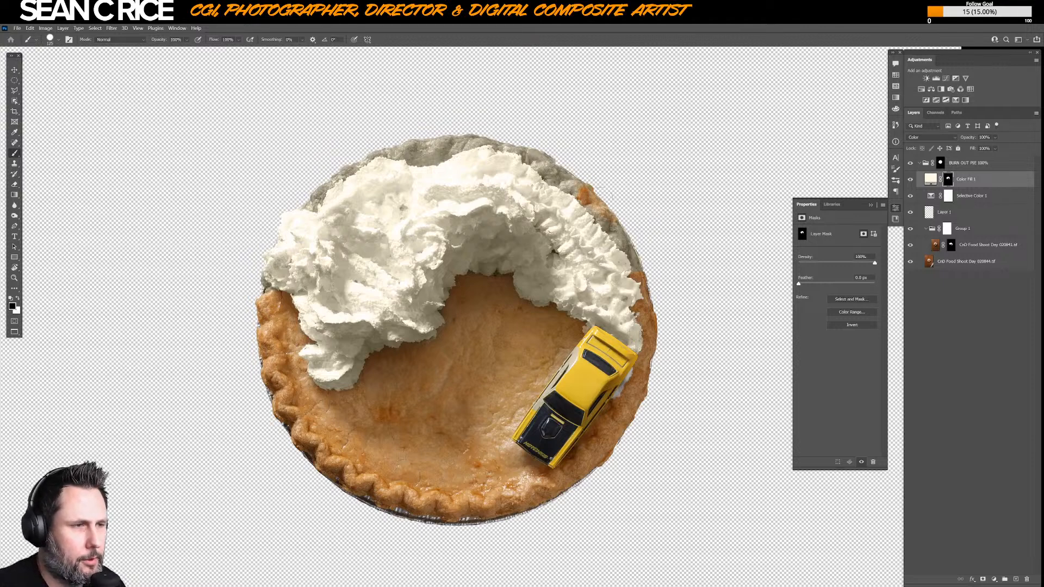
{"action": "left_click_drag", "start_coordinate": [603, 200], "coordinate": [590, 182]}
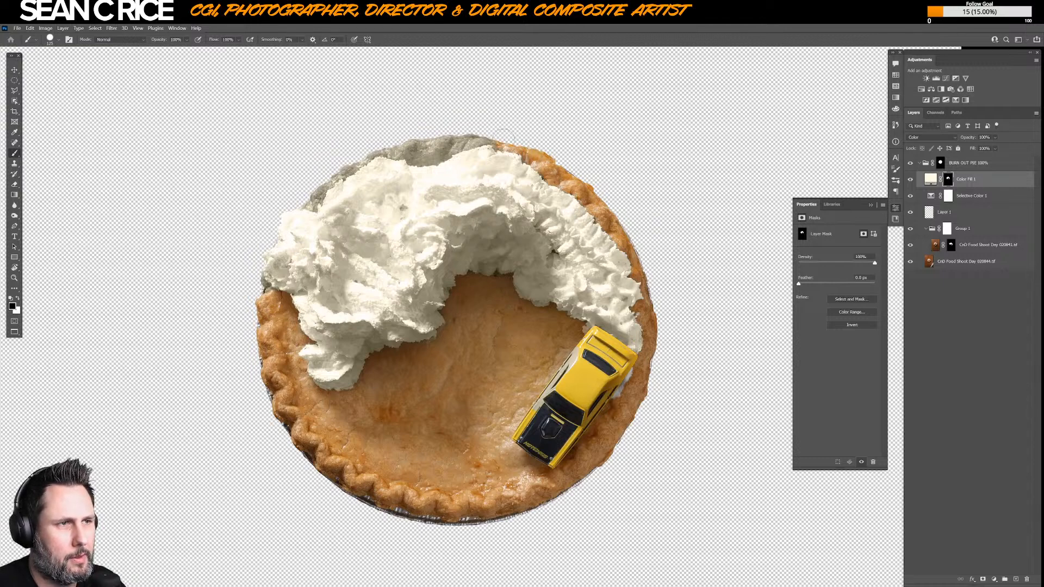
{"action": "left_click_drag", "start_coordinate": [483, 128], "coordinate": [459, 157]}
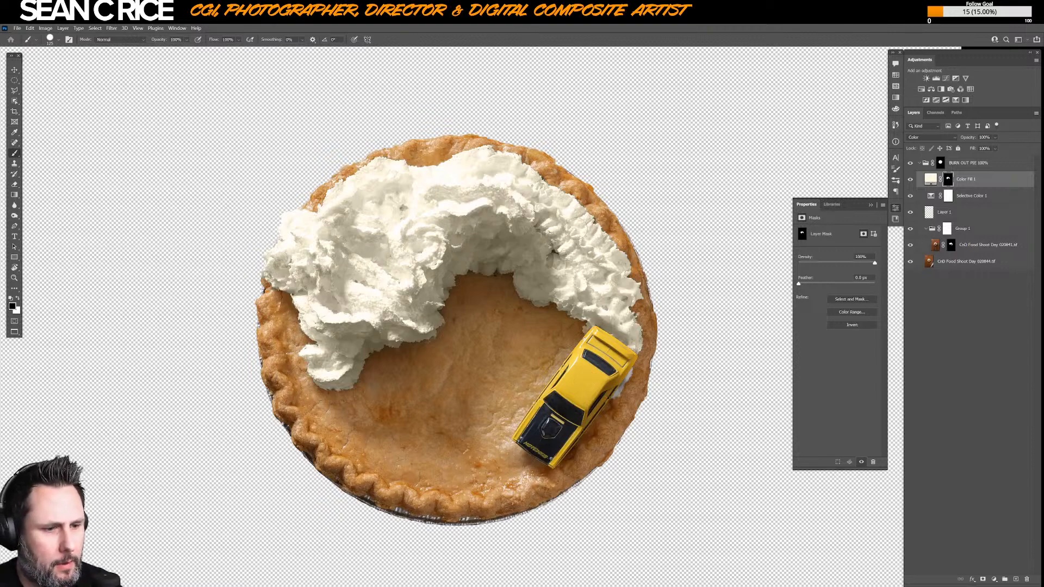
{"action": "key", "text": "ctrl+minus"}
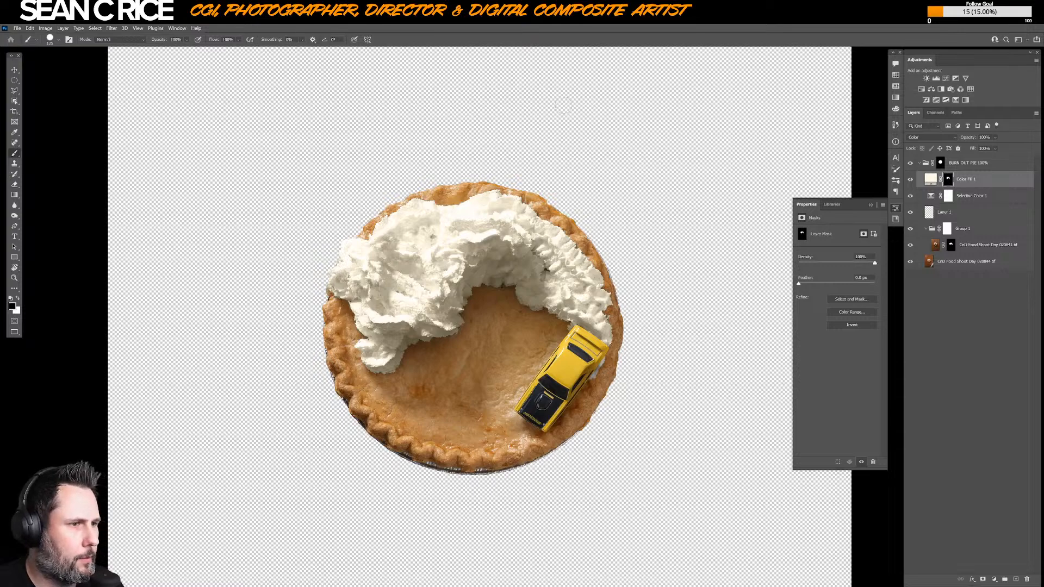
- Compare the whipped cream with Color Fill 1 hidden and shown, and change the fill color to #f0e5c2
{"action": "left_click", "coordinate": [910, 179]}
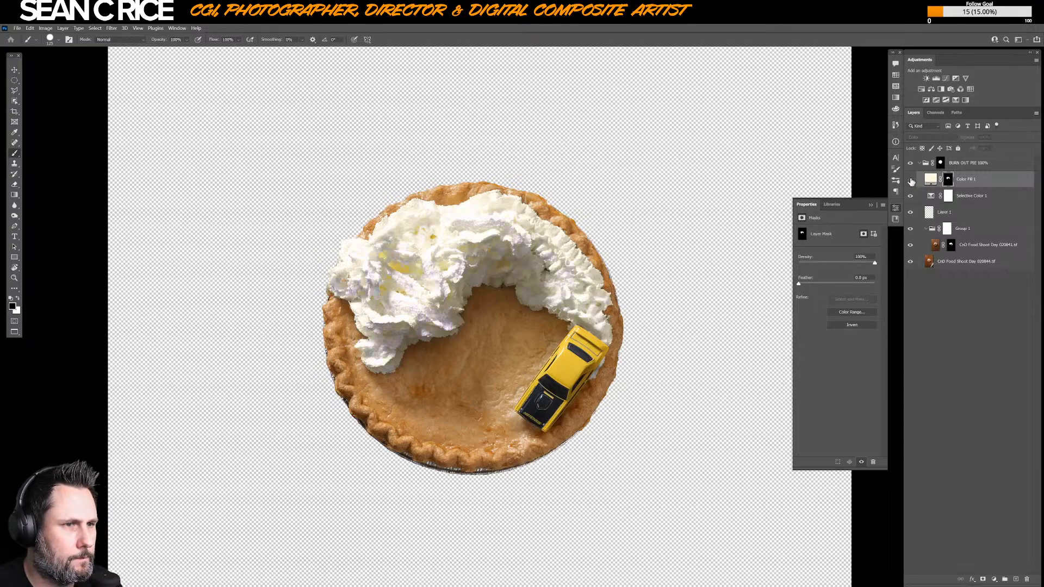
{"action": "left_click", "coordinate": [911, 180]}
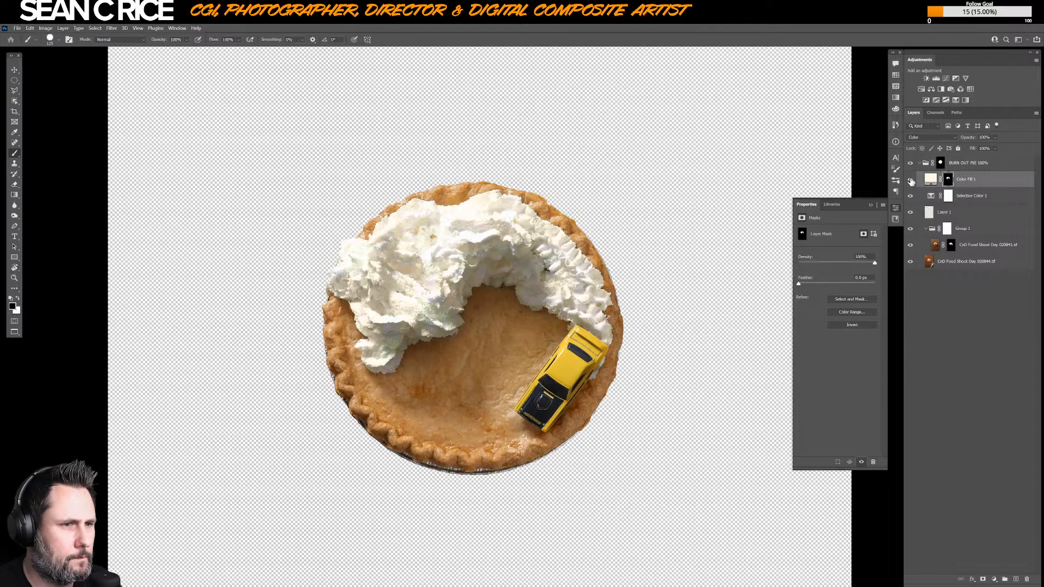
{"action": "double_click", "coordinate": [931, 179]}
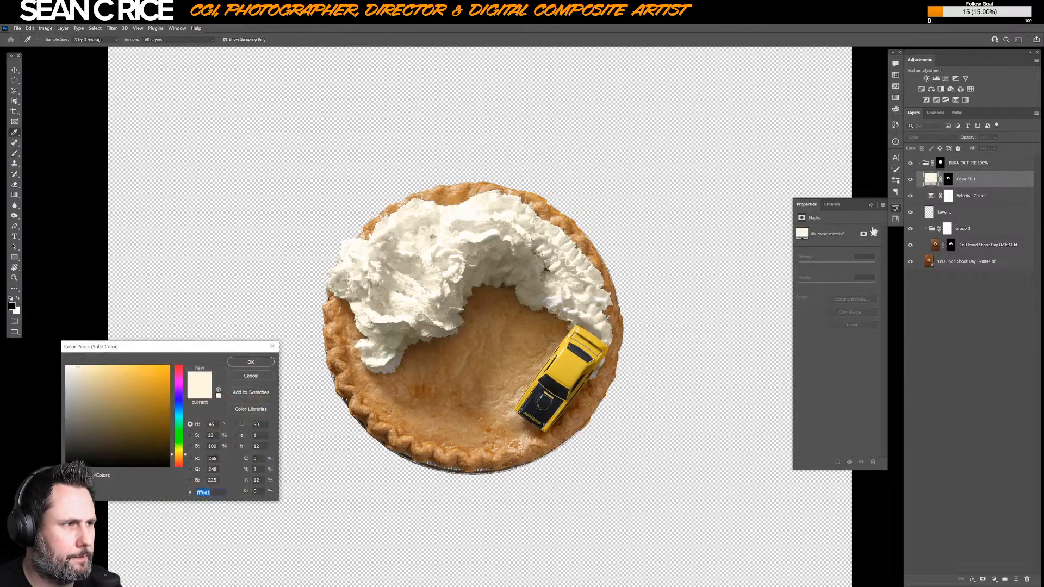
{"action": "left_click", "coordinate": [86, 372]}
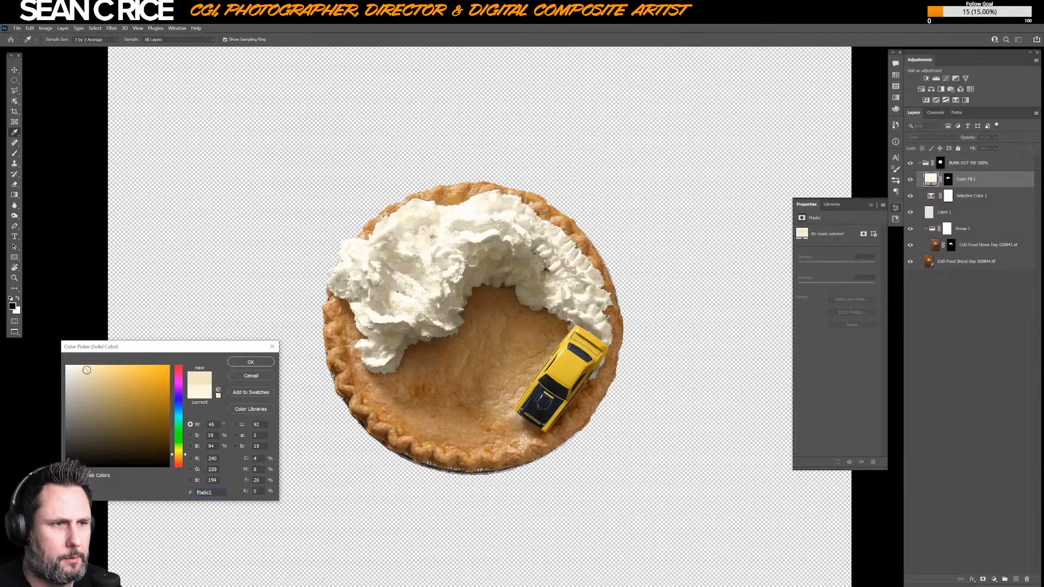
{"action": "left_click", "coordinate": [251, 362]}
{"action": "key", "text": "b"}
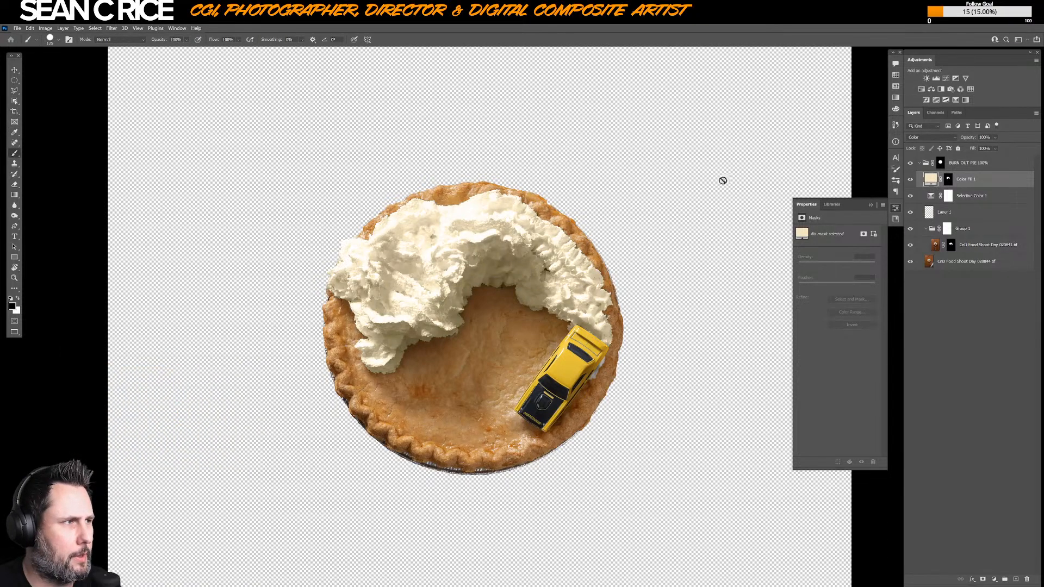
- Lower the Color Fill 1 opacity to 29% and compare the whipped cream with the layer hidden and shown
{"action": "left_click", "coordinate": [995, 137]}
{"action": "left_click_drag", "start_coordinate": [996, 146], "coordinate": [984, 149]}
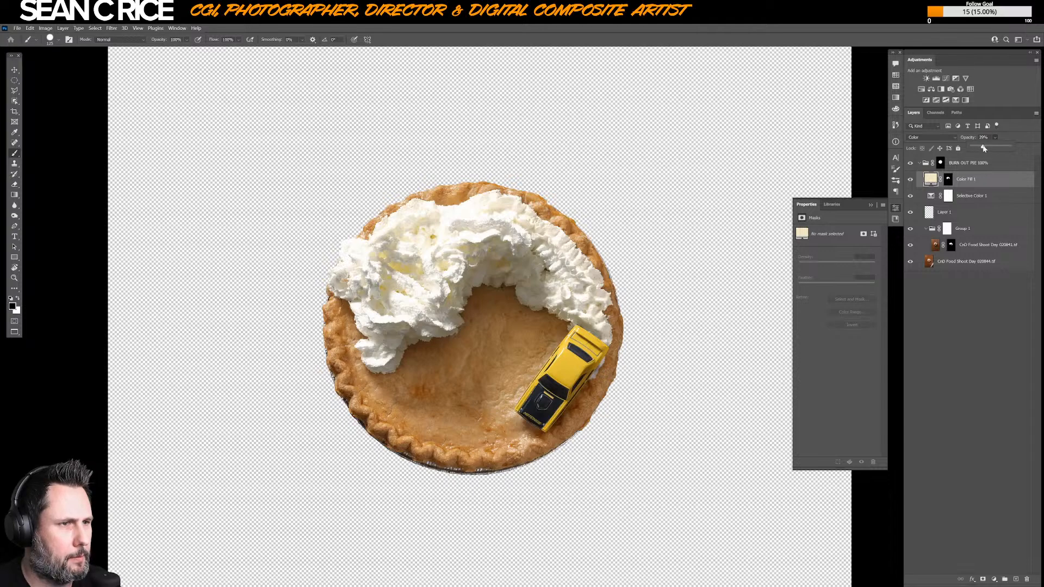
{"action": "left_click", "coordinate": [910, 180]}
{"action": "left_click", "coordinate": [911, 180]}
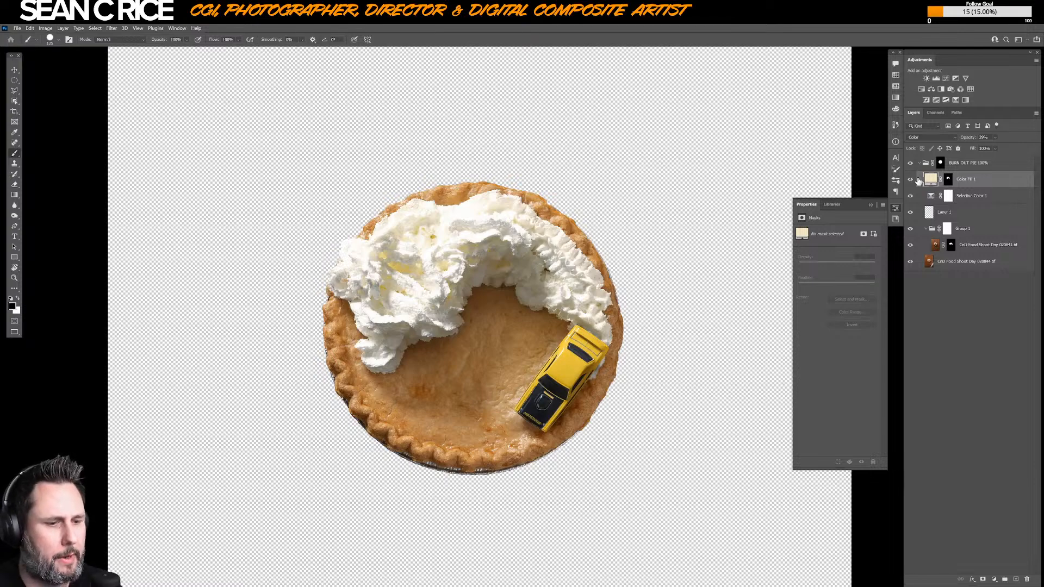
{"action": "key", "text": "ctrl+minus"}
{"action": "key", "text": "f"}
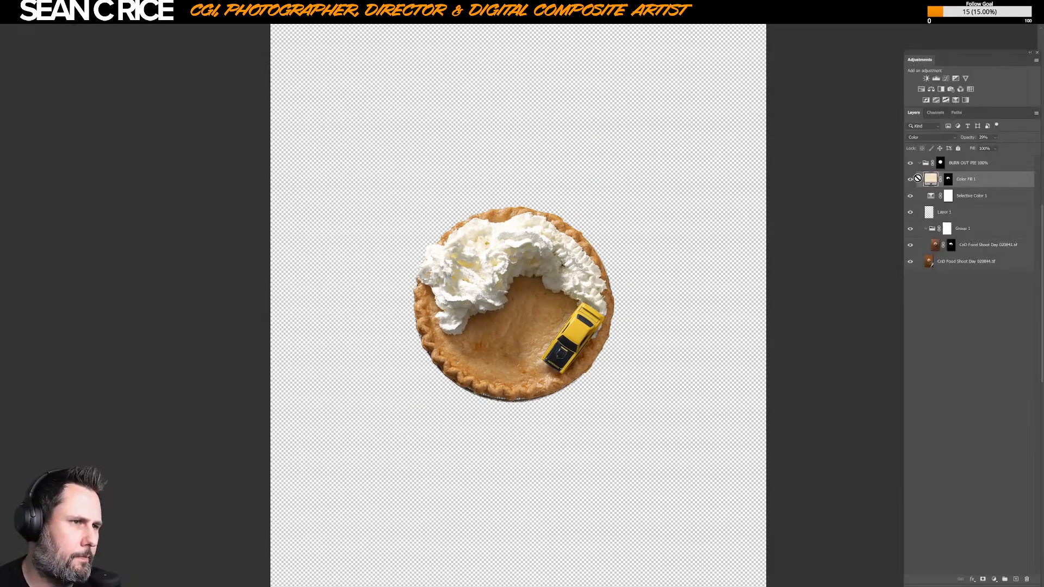
{"action": "key", "text": "f"}
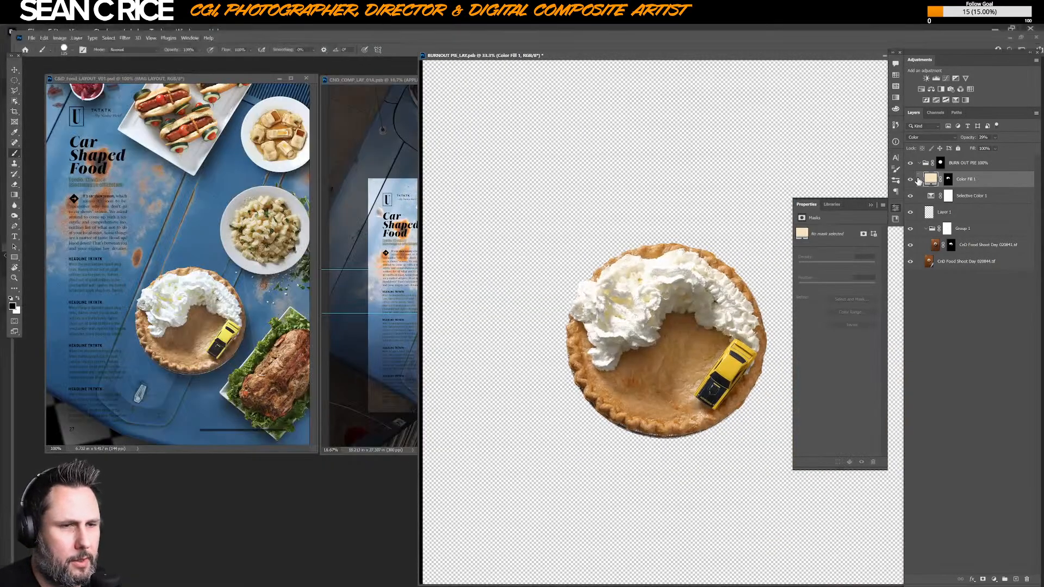
{"action": "key", "text": "f"}
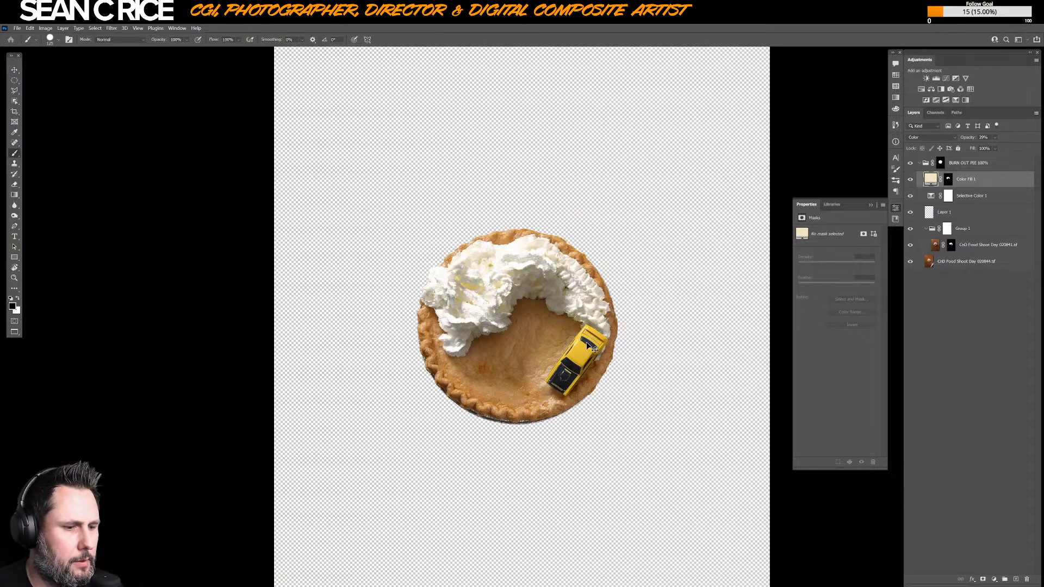
{"action": "key", "text": "ctrl+bracketright"}
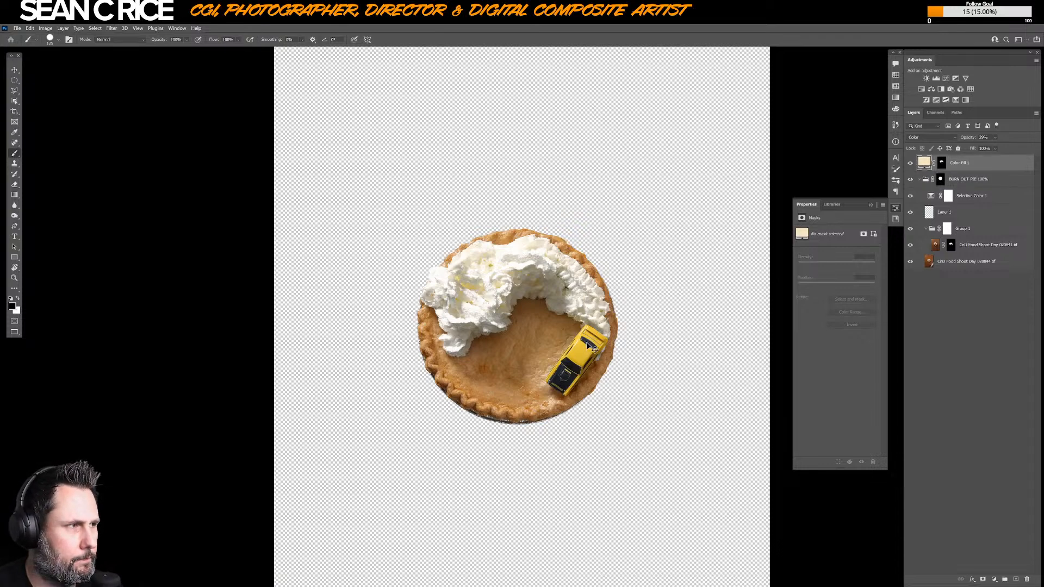
{"action": "key", "text": "ctrl+bracketleft"}
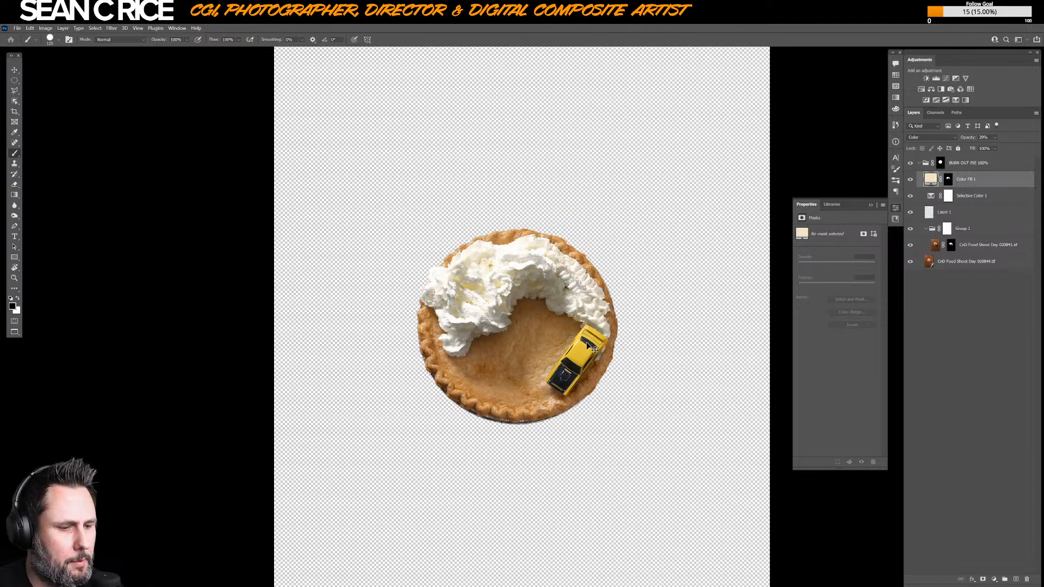
- Clean up the pie's outer edge beside the toy car by painting black on the BURN OUT PIE 100% group mask
{"action": "key", "text": "ctrl+plus"}
{"action": "key", "text": "ctrl+plus"}
{"action": "key", "text": "ctrl+plus"}
{"action": "key", "text": "ctrl+plus"}
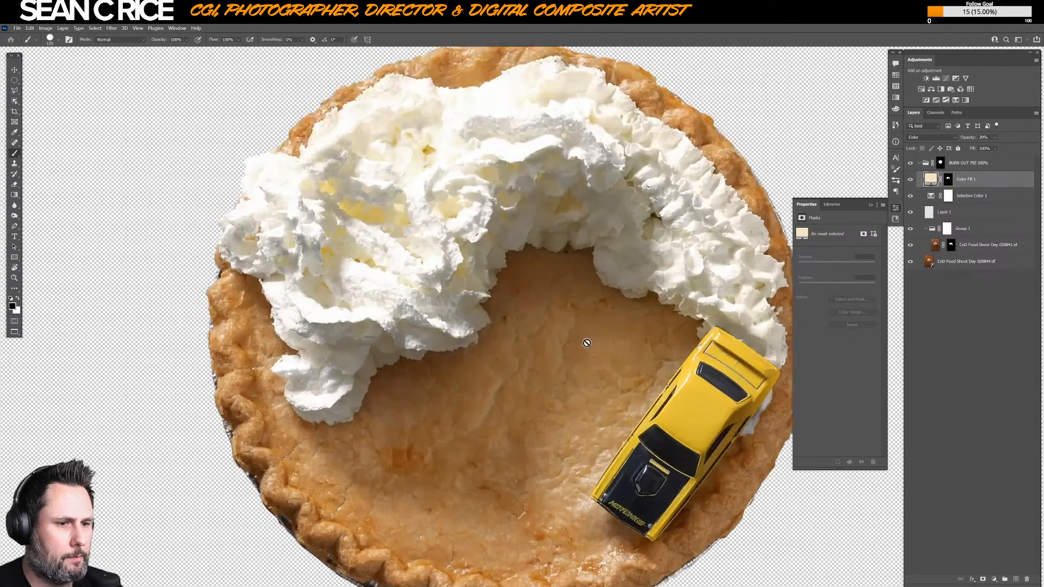
{"action": "scroll", "coordinate": [504, 446], "scroll_direction": "down", "scroll_amount": 3}
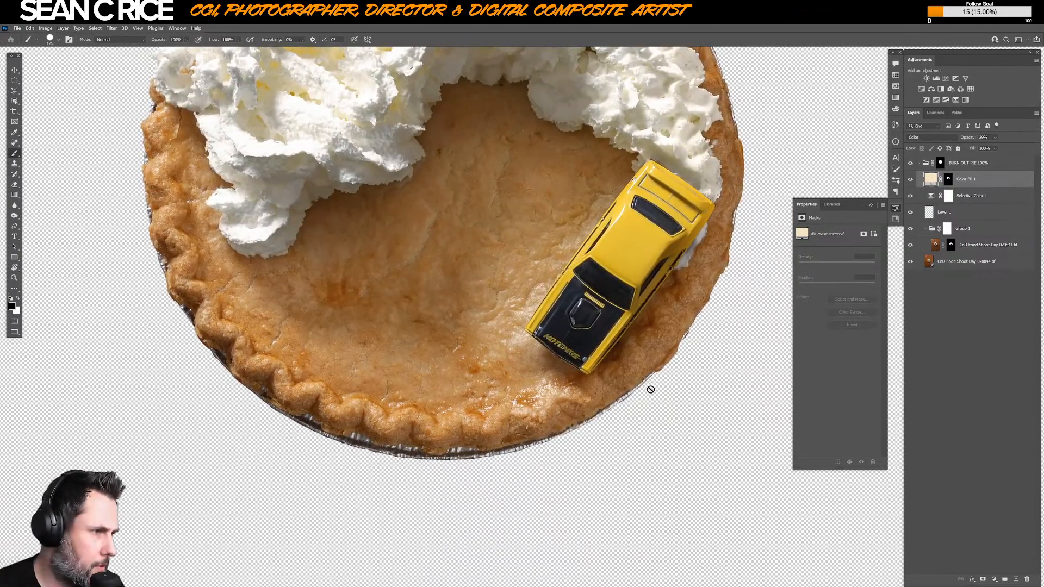
{"action": "left_click", "coordinate": [940, 164]}
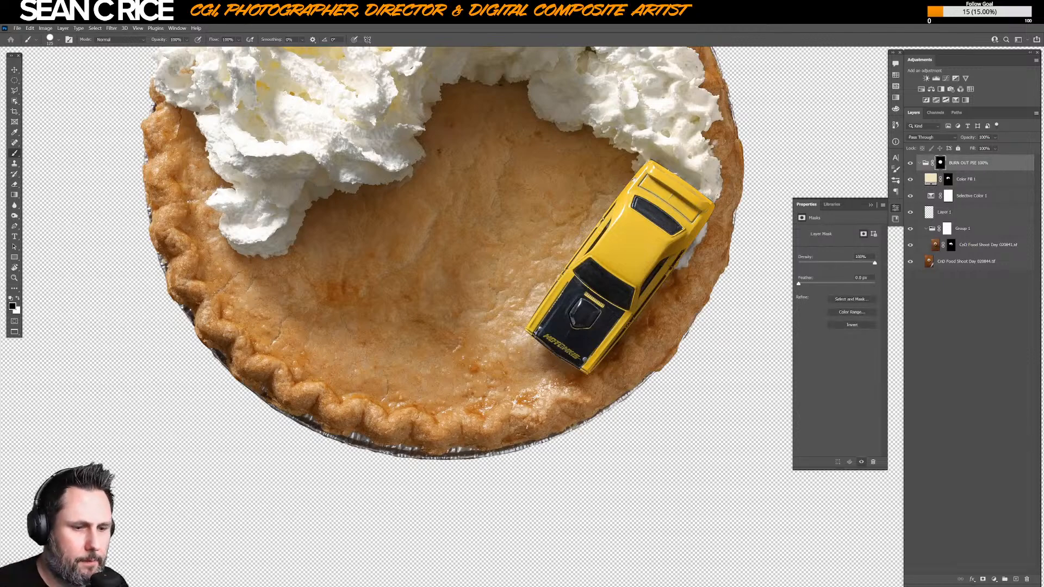
{"action": "left_click_drag", "start_coordinate": [659, 334], "coordinate": [668, 299]}
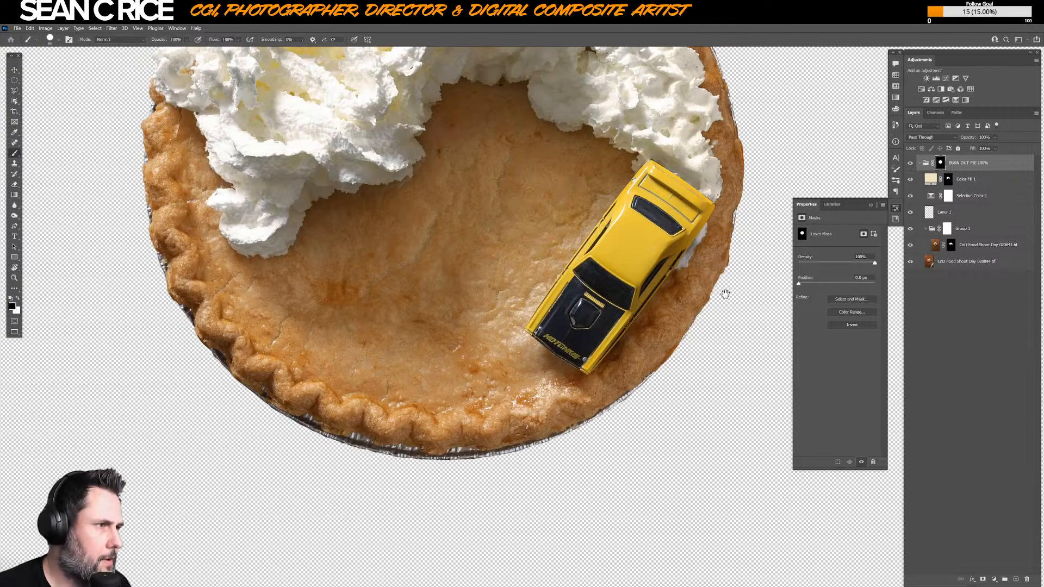
{"action": "left_click_drag", "start_coordinate": [725, 293], "coordinate": [676, 354]}
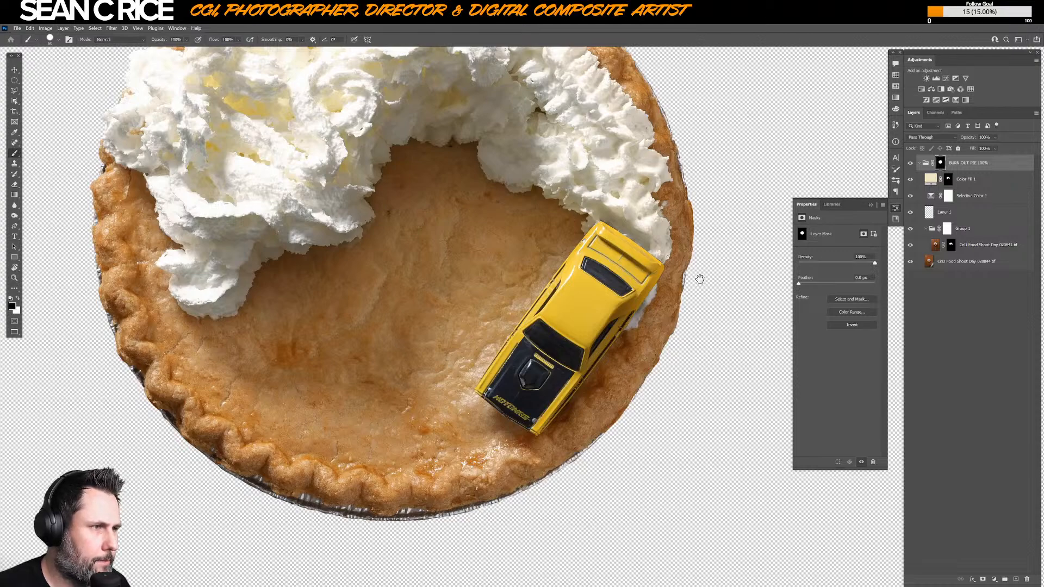
{"action": "scroll", "coordinate": [694, 279], "scroll_direction": "up", "scroll_amount": 3}
{"action": "key", "text": "ctrl+minus"}
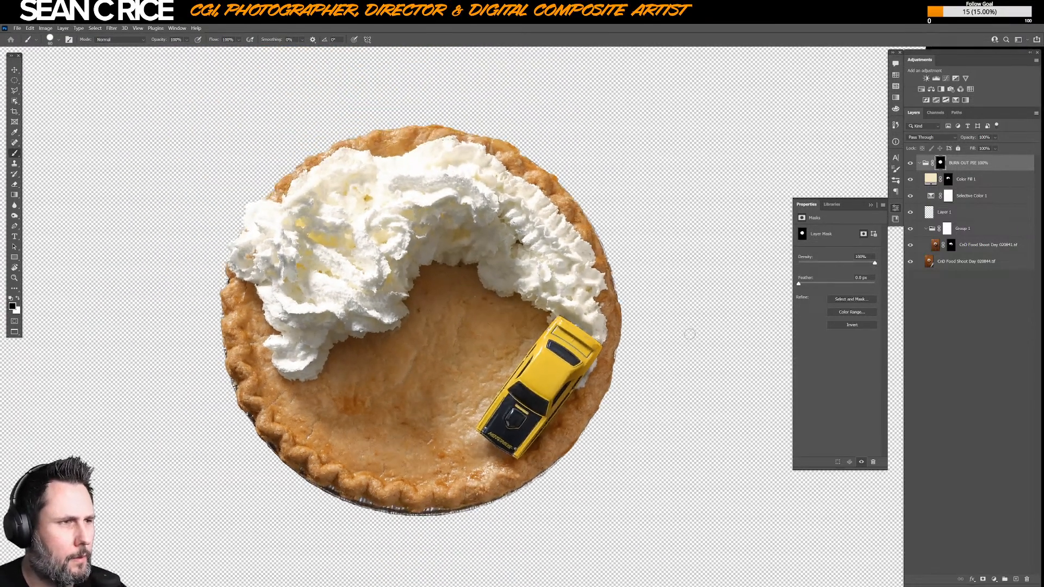
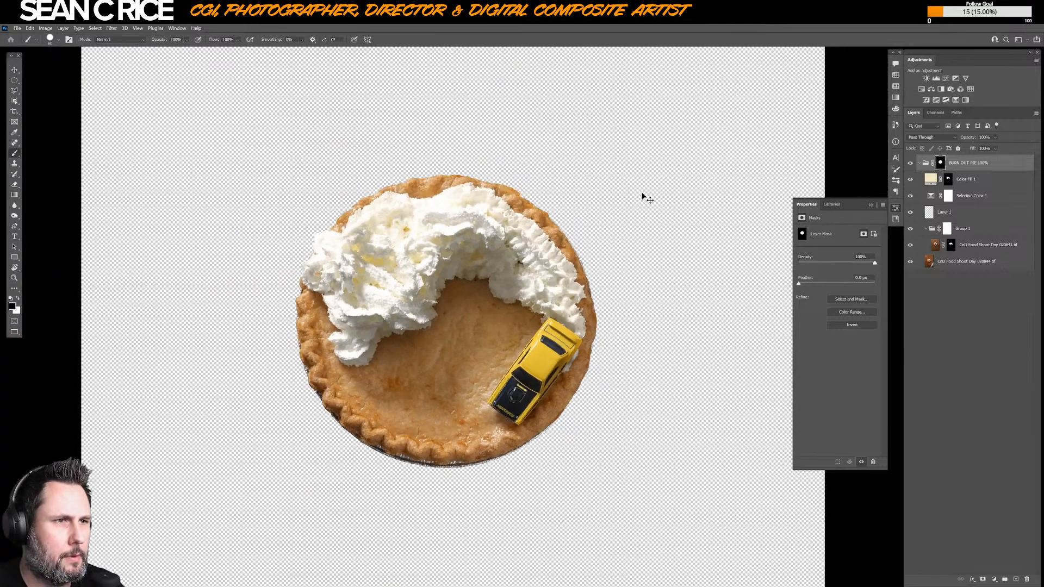
- Show the pie document in a small floating window beside the layout documents
{"action": "key", "text": "f"}
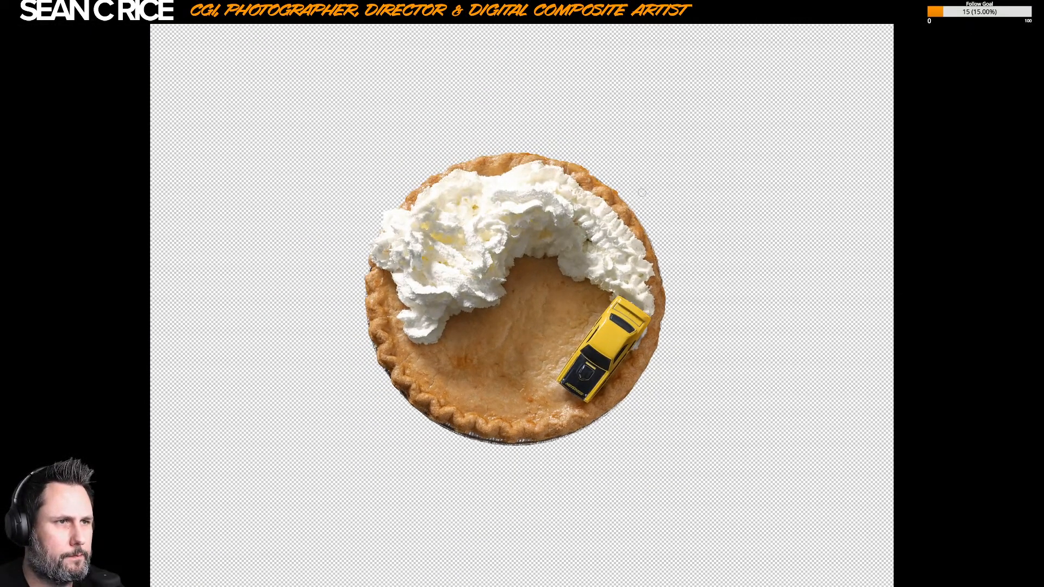
{"action": "key", "text": "f"}
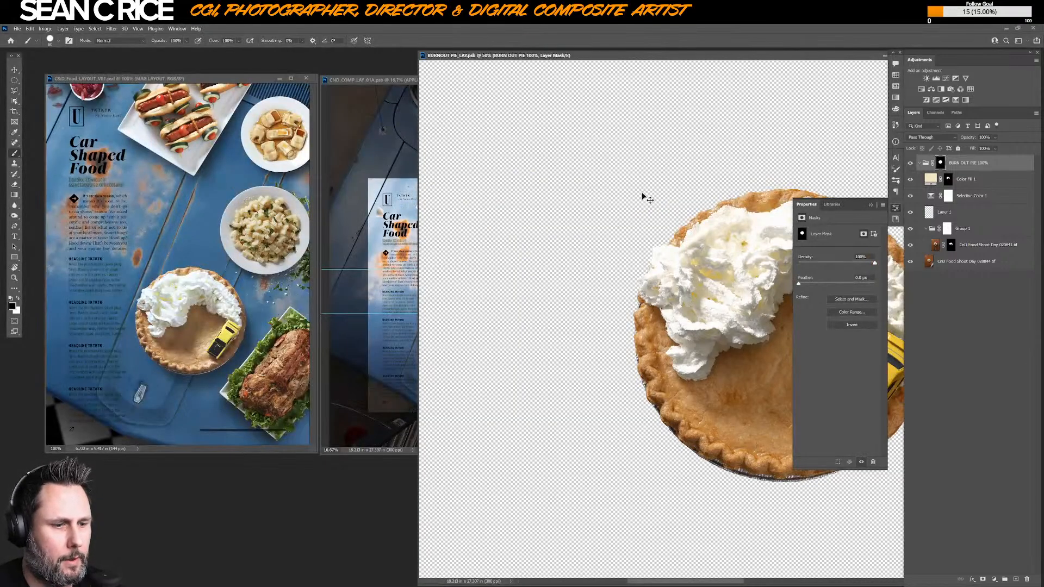
{"action": "key", "text": "ctrl+minus"}
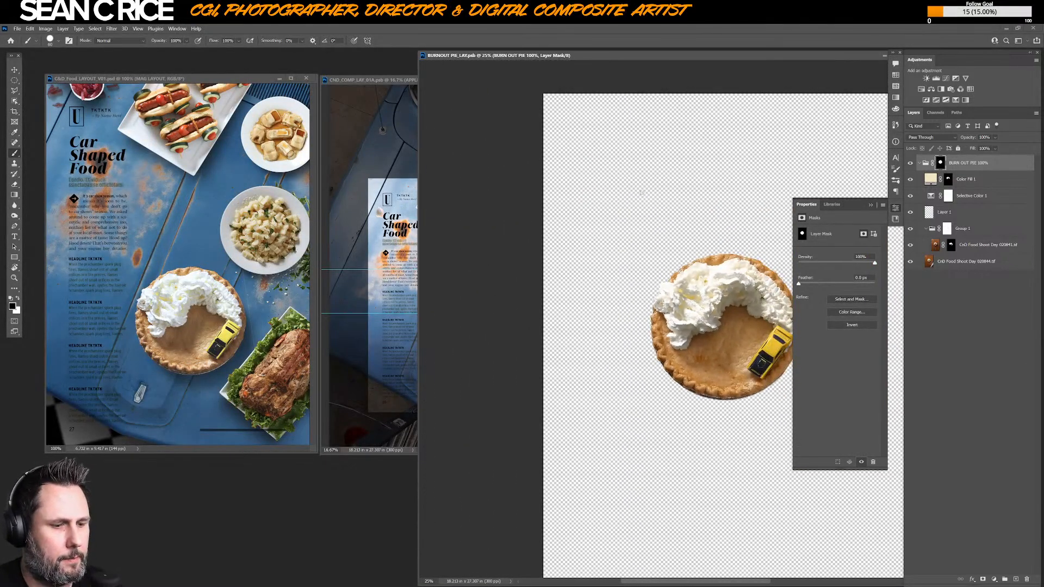
{"action": "key", "text": "ctrl+minus"}
{"action": "key", "text": "v"}
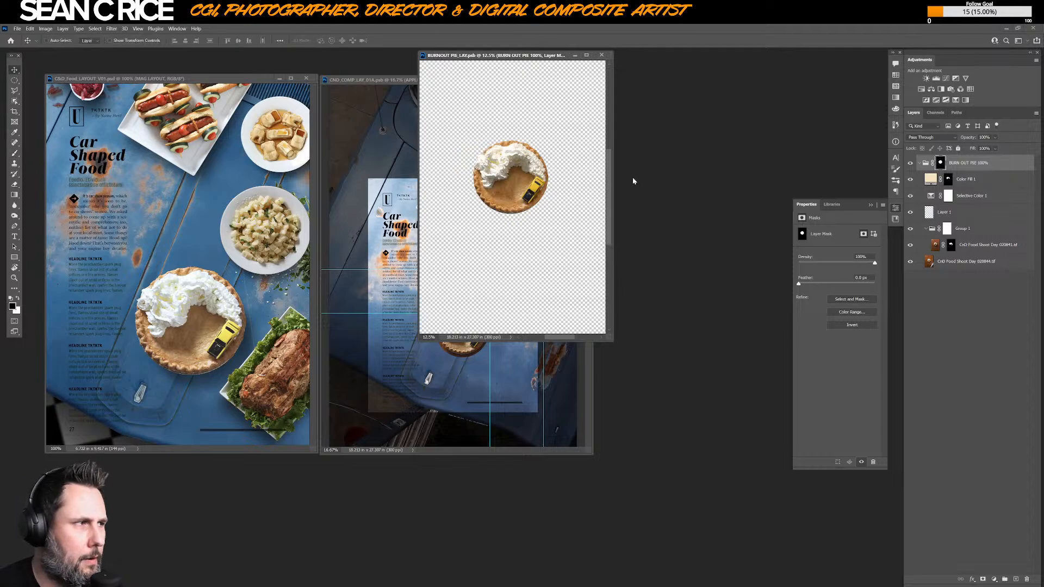
- Link the BURN OUT PIE 100% group, Color Fill 1, Group 1 and both pie photo layers together
{"action": "left_click", "coordinate": [984, 246]}
{"action": "left_click", "coordinate": [974, 262], "text": "shift"}
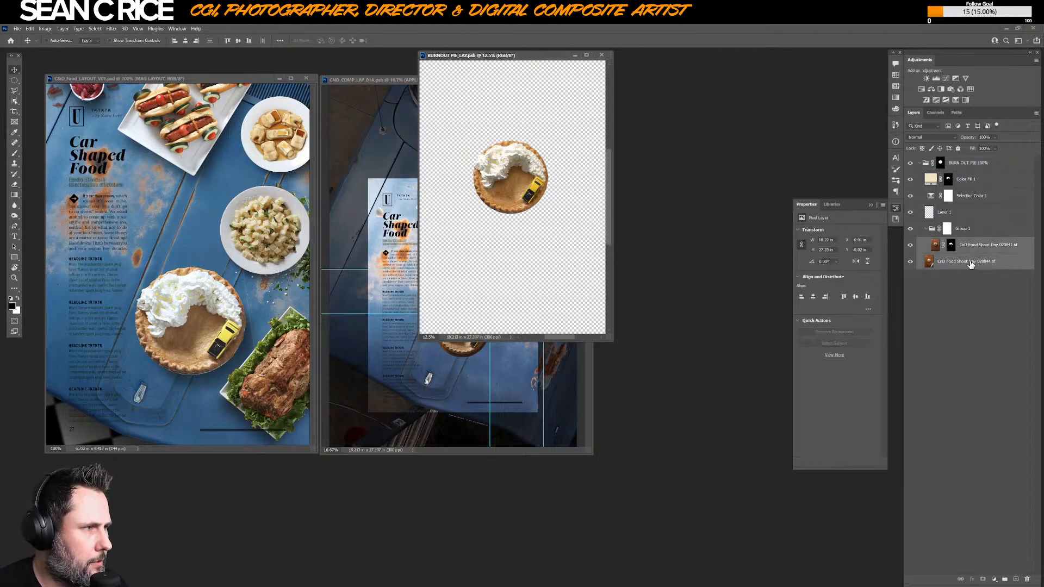
{"action": "left_click", "coordinate": [976, 180], "text": "ctrl"}
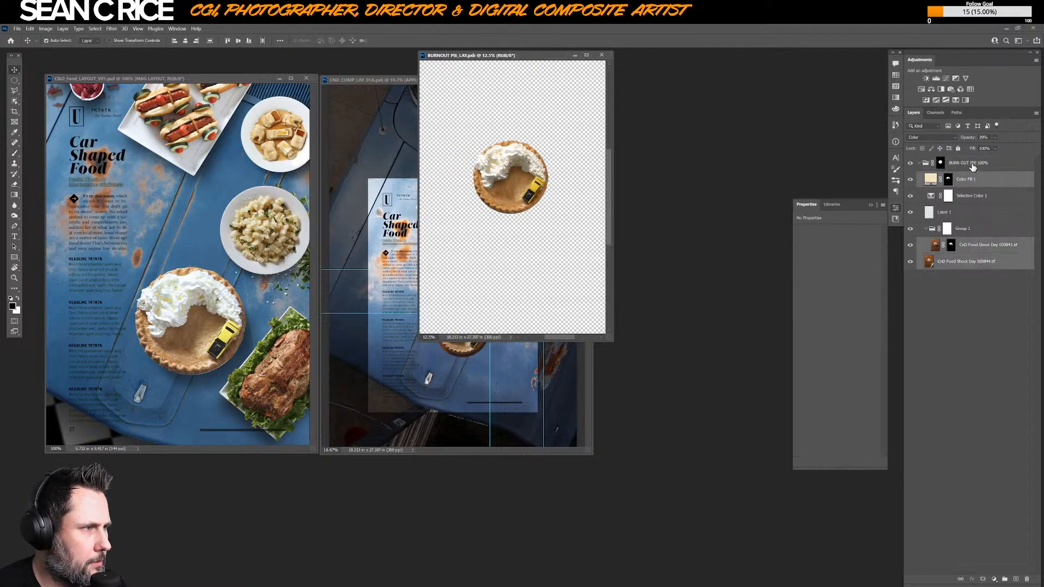
{"action": "left_click", "coordinate": [969, 163], "text": "ctrl"}
{"action": "left_click", "coordinate": [977, 229], "text": "ctrl"}
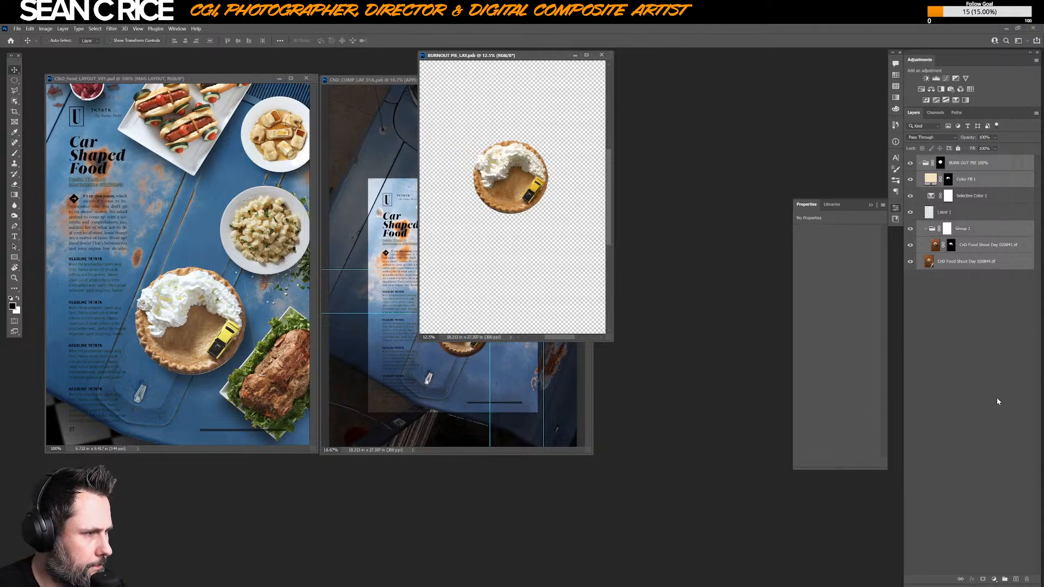
{"action": "left_click", "coordinate": [960, 579]}
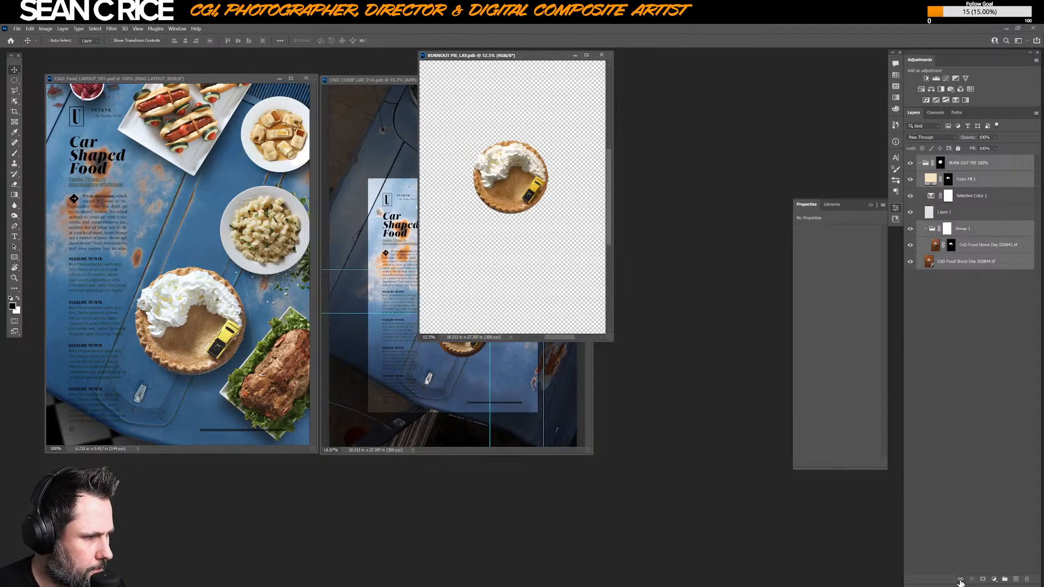
- Collapse the BURN OUT PIE 100% group, and in the CND_COMP_LAY_01A document collapse and hide the APPLE PIE BURNOUT group
{"action": "left_click", "coordinate": [920, 163]}
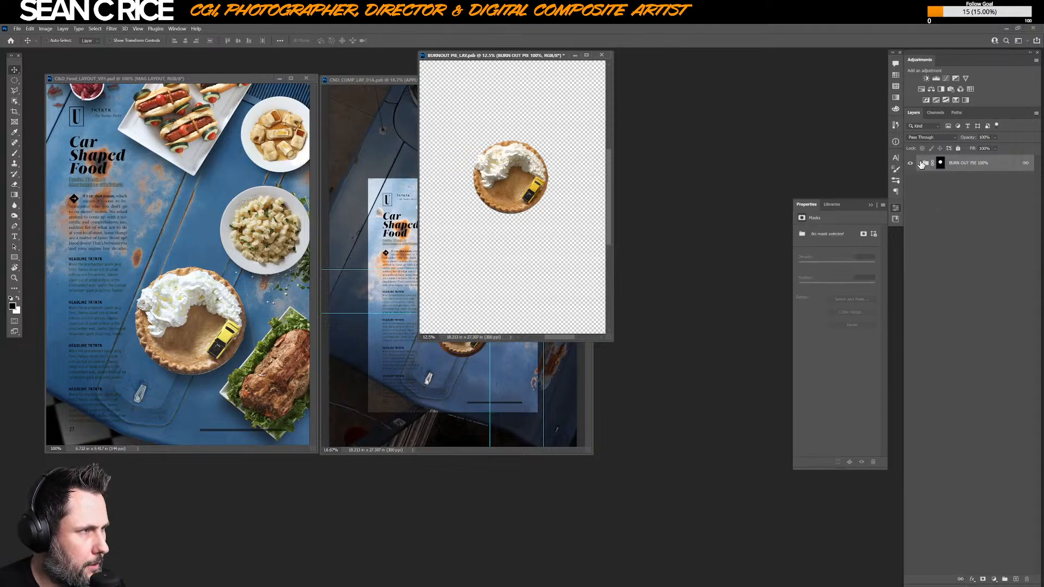
{"action": "left_click", "coordinate": [376, 87]}
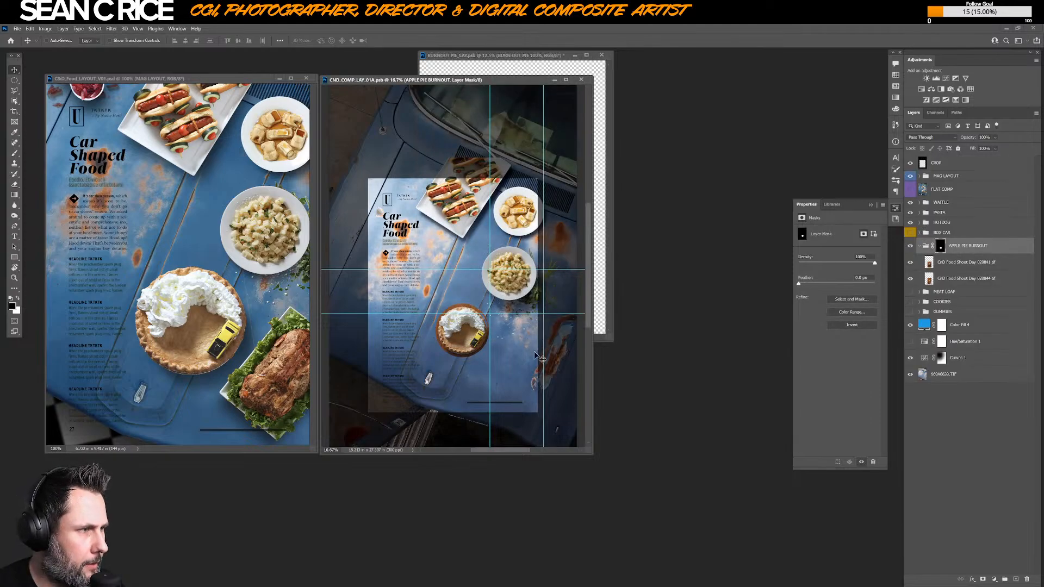
{"action": "left_click", "coordinate": [920, 246]}
{"action": "left_click", "coordinate": [911, 247]}
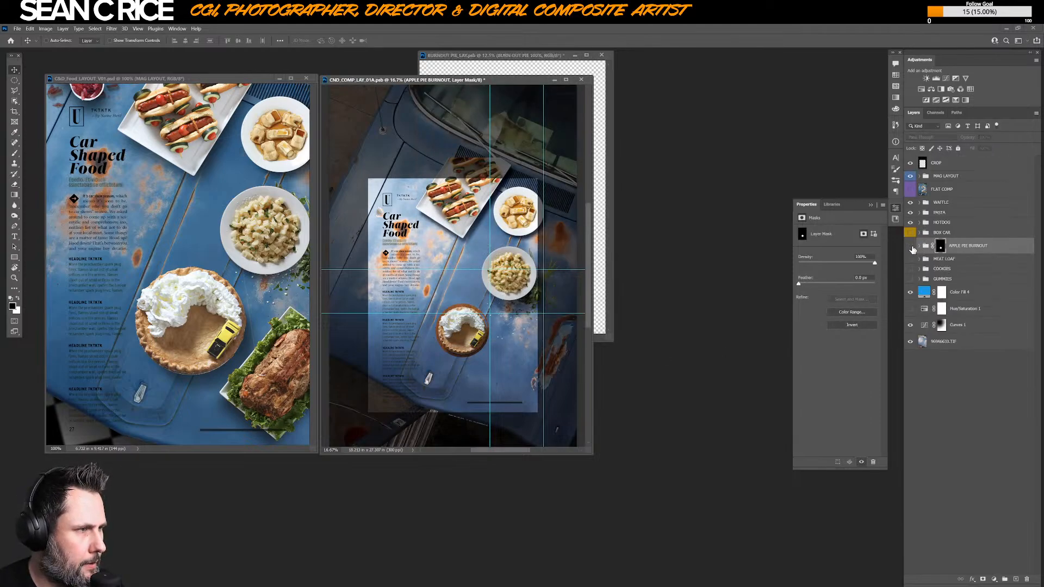
{"action": "right_click", "coordinate": [912, 249]}
{"action": "key", "text": "Escape"}
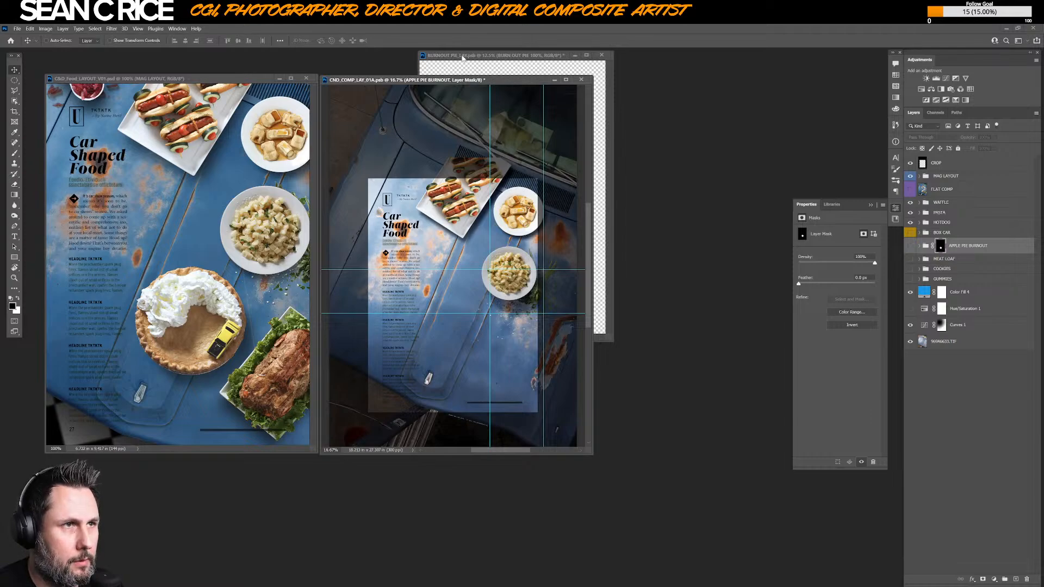
- Copy the BURN OUT PIE 100% group into the CND_COMP_LAY_01A layout over the car hood and show that layout full screen
{"action": "left_click", "coordinate": [457, 68]}
{"action": "left_click_drag", "start_coordinate": [523, 188], "coordinate": [440, 327]}
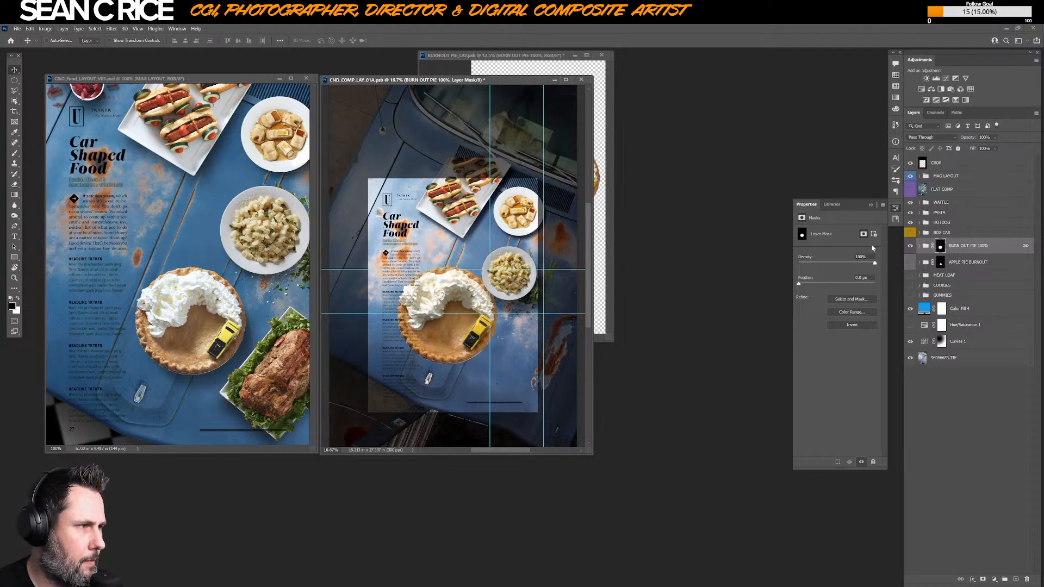
{"action": "key", "text": "f"}
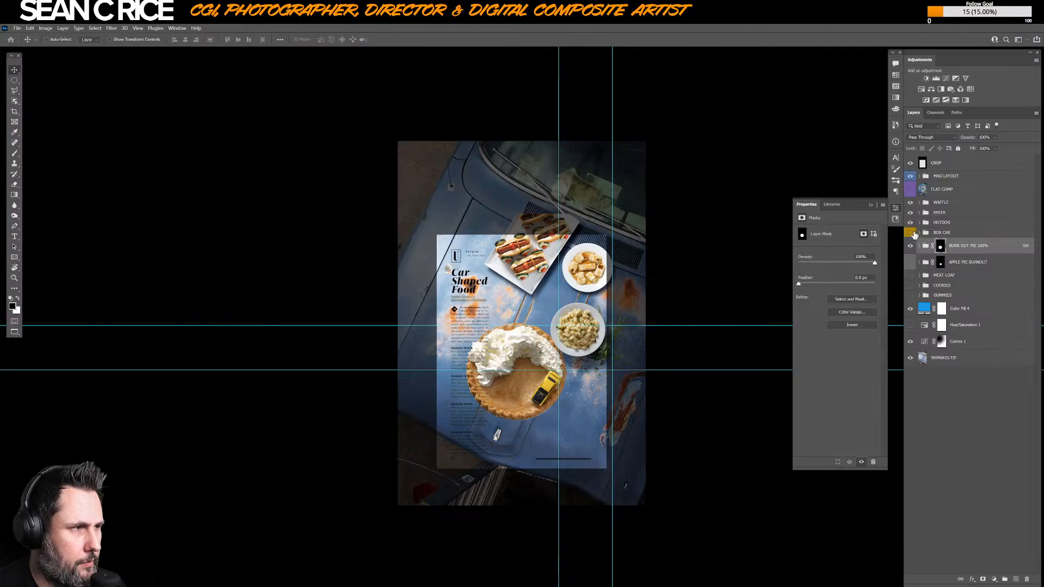
- Check the BOX CAR group by briefly showing it, and hide the BURN OUT PIE 100% group
{"action": "left_click", "coordinate": [910, 234]}
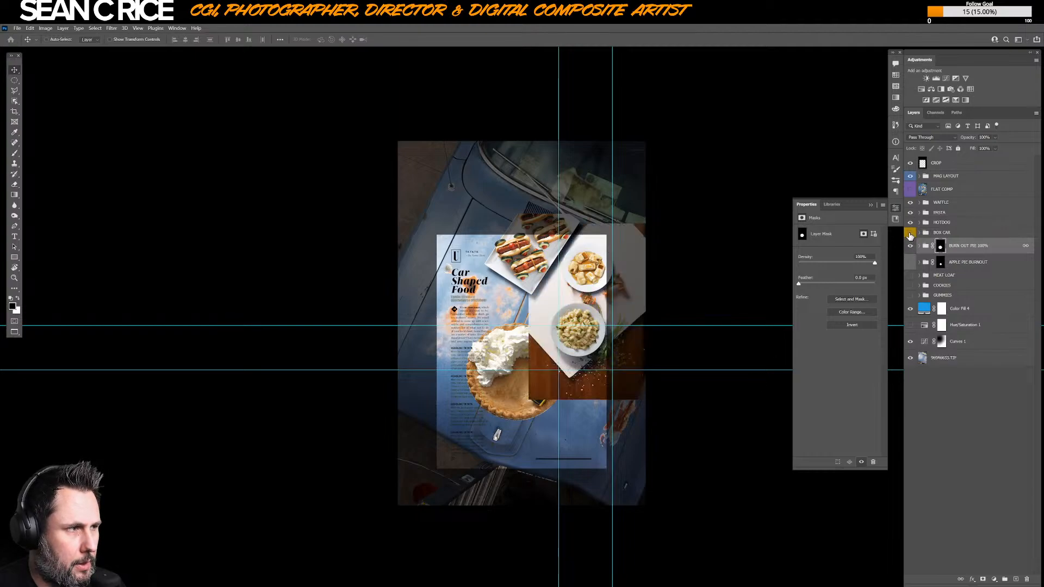
{"action": "left_click", "coordinate": [910, 233]}
{"action": "left_click", "coordinate": [910, 248]}
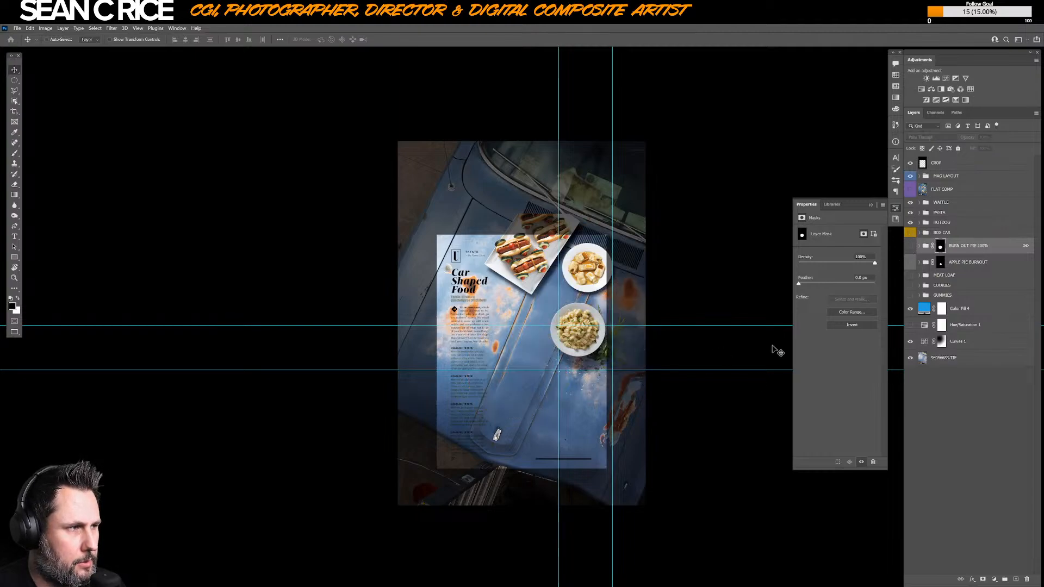
- Check the meat loaf's placement against the FLAT COMP layer, hide that layer again, and show and expand the MEAT LOAF group
{"action": "left_click", "coordinate": [910, 189]}
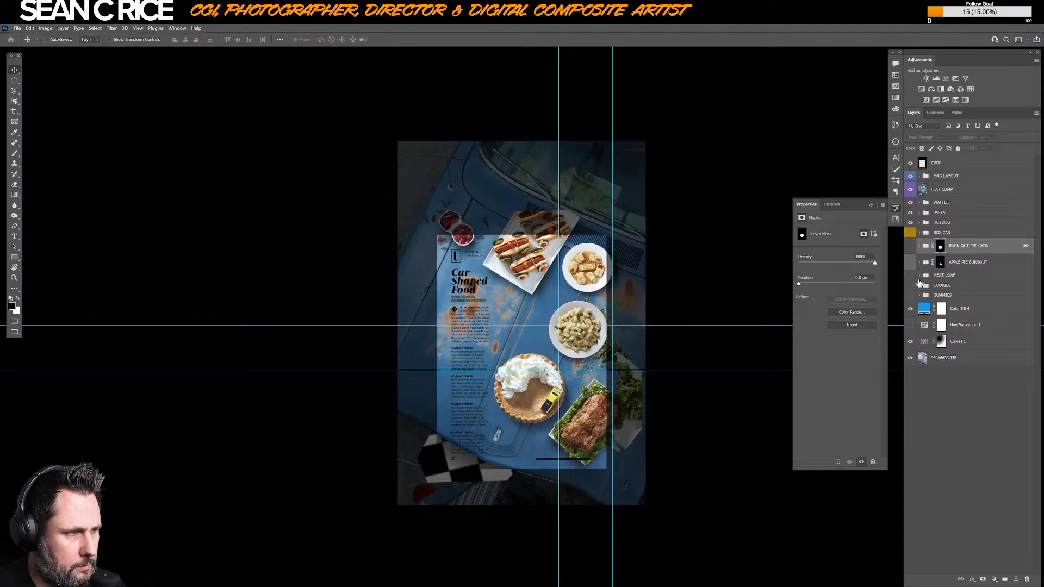
{"action": "left_click", "coordinate": [910, 275]}
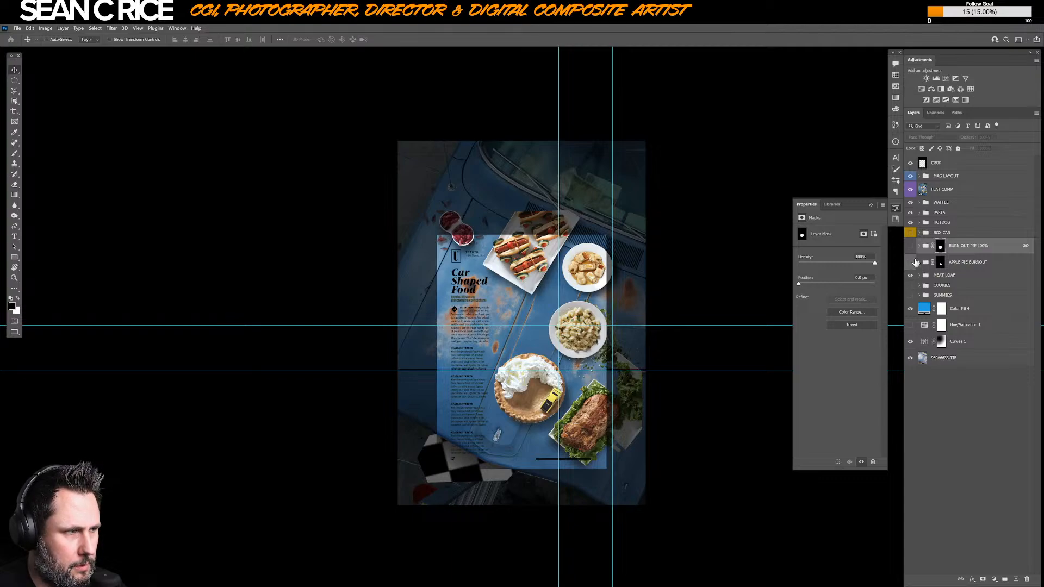
{"action": "left_click", "coordinate": [910, 189]}
{"action": "left_click", "coordinate": [911, 276]}
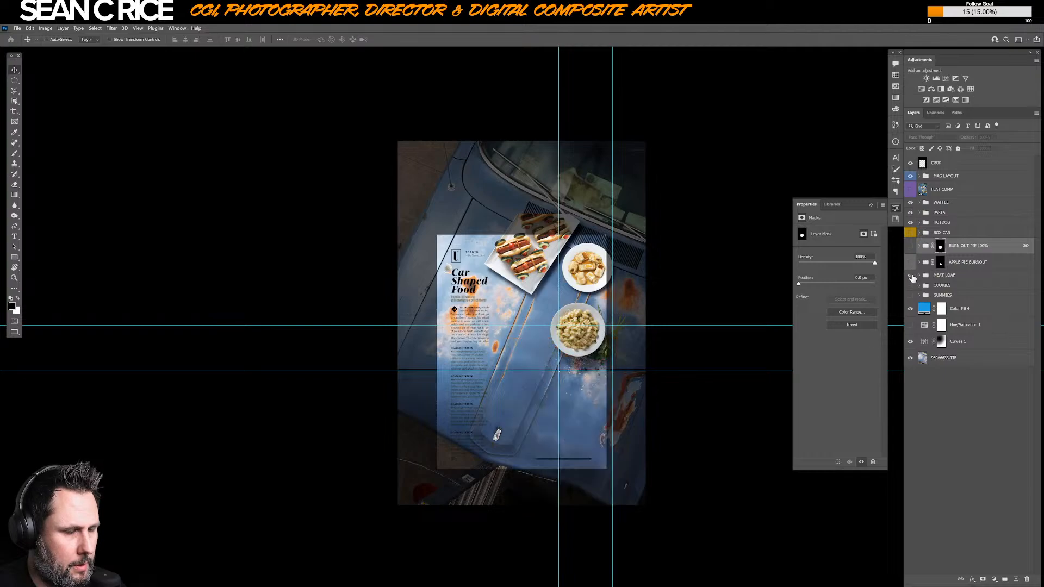
{"action": "left_click", "coordinate": [912, 276]}
{"action": "left_click", "coordinate": [920, 275]}
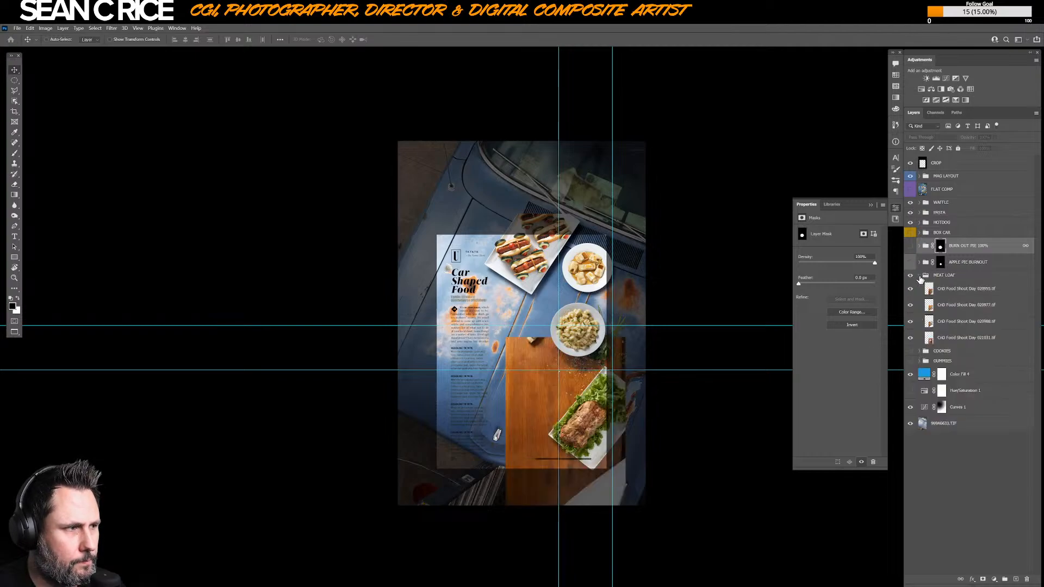
- Hide the MEAT LOAF photos one by one to review each shot, and show the third and fourth photos again
{"action": "left_click", "coordinate": [910, 289]}
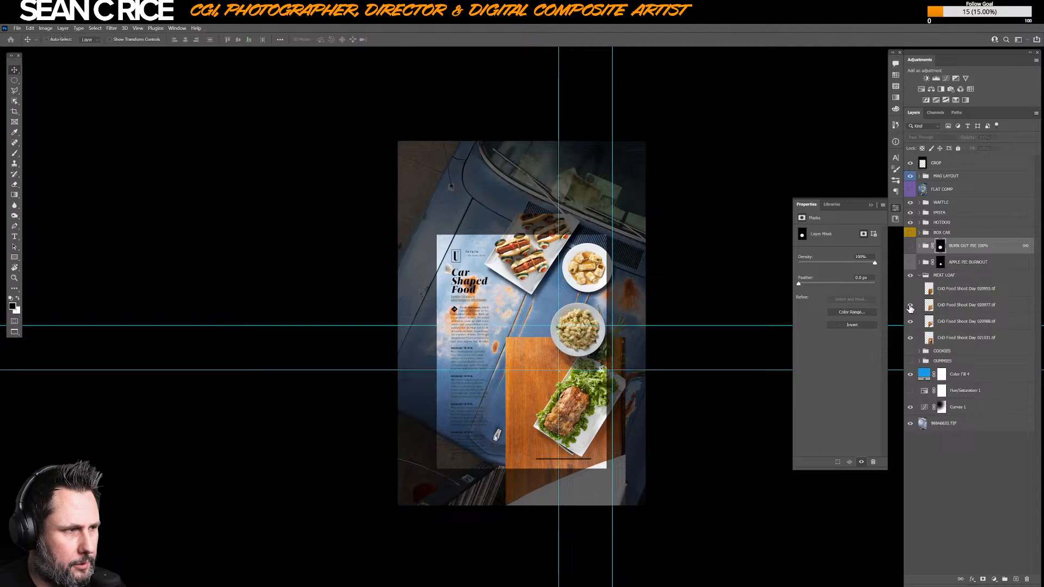
{"action": "left_click", "coordinate": [910, 322]}
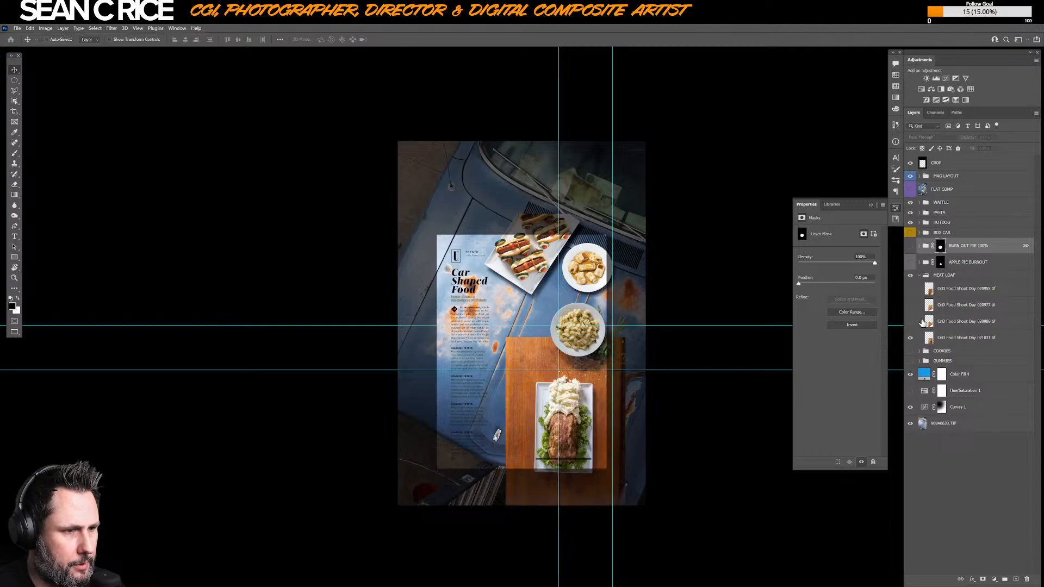
{"action": "left_click", "coordinate": [911, 340]}
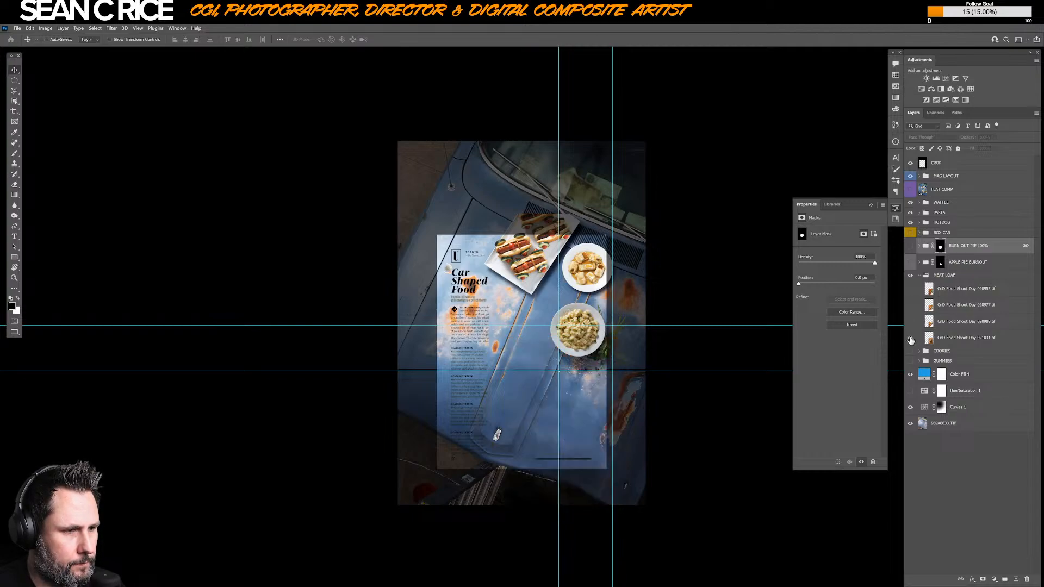
{"action": "left_click", "coordinate": [910, 340]}
{"action": "left_click", "coordinate": [911, 322]}
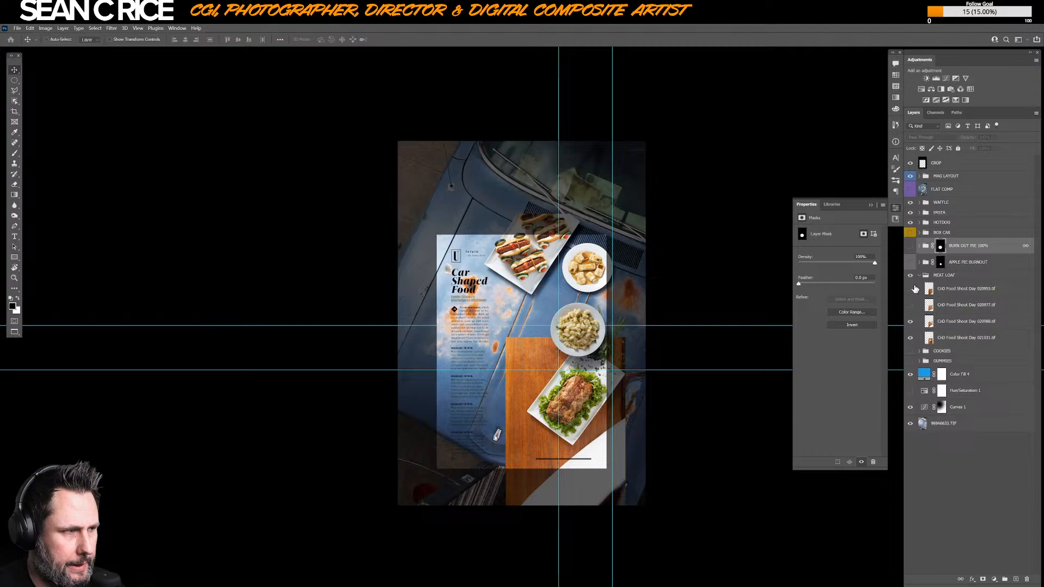
- Compare the meat loaf with the FLAT COMP layer and leave only the third photo in the MEAT LOAF group visible
{"action": "left_click", "coordinate": [911, 189]}
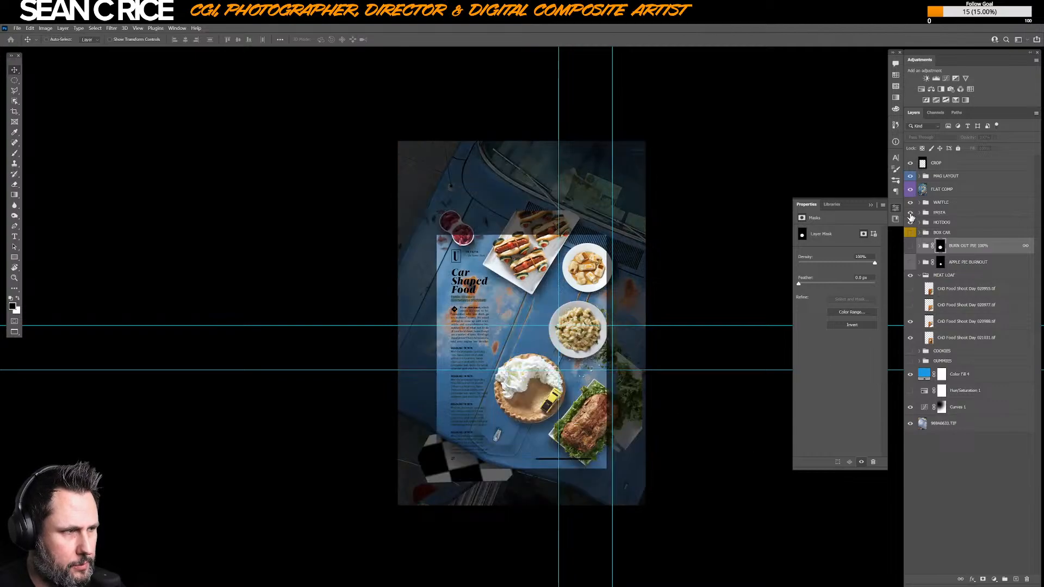
{"action": "left_click", "coordinate": [911, 189]}
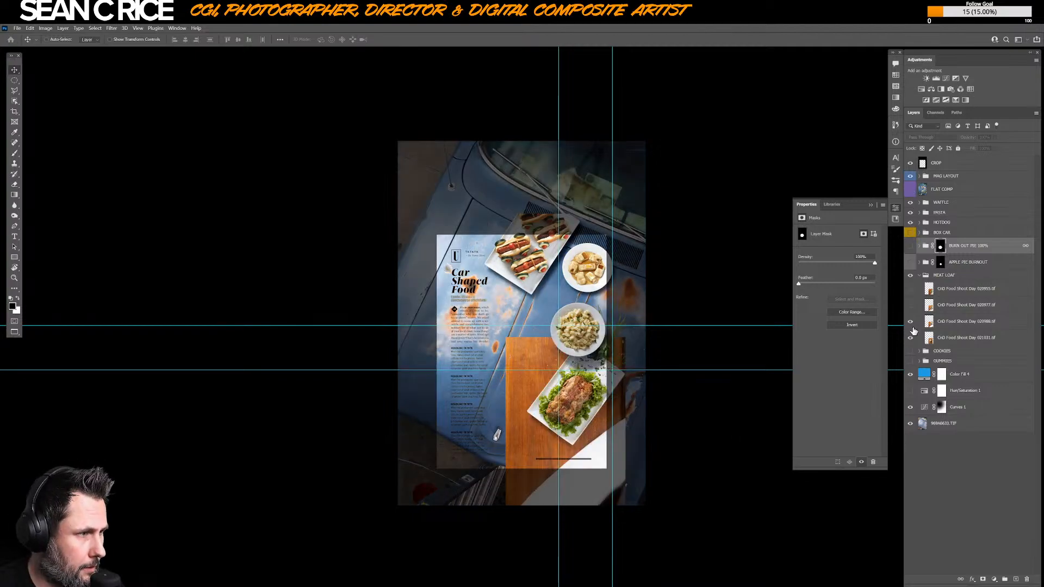
{"action": "left_click", "coordinate": [911, 322]}
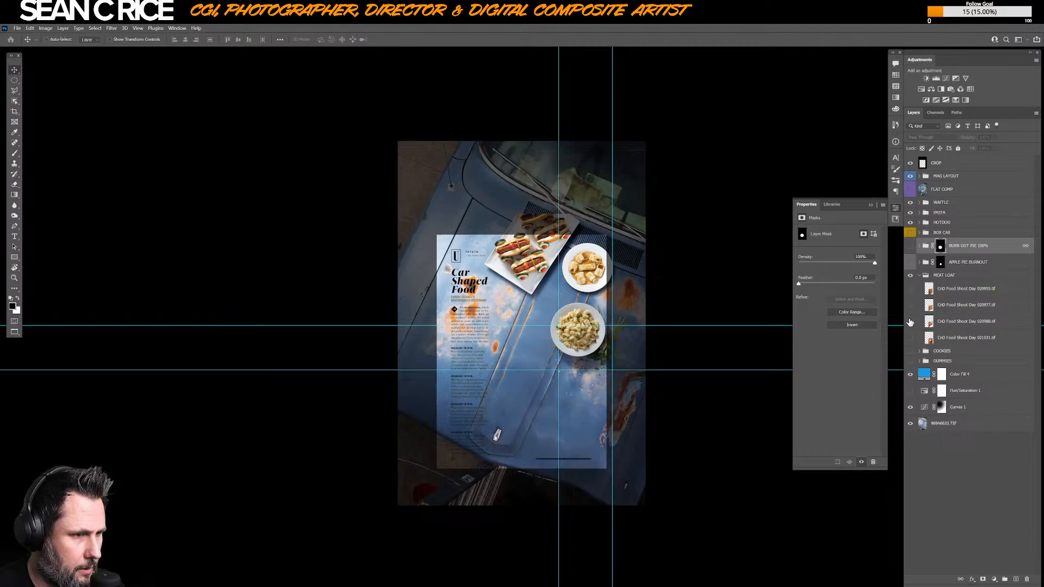
{"action": "left_click", "coordinate": [911, 321]}
- Examine the meat loaf platter up close, comparing the first three MEAT LOAF photos and returning to the third one
{"action": "key", "text": "ctrl+plus"}
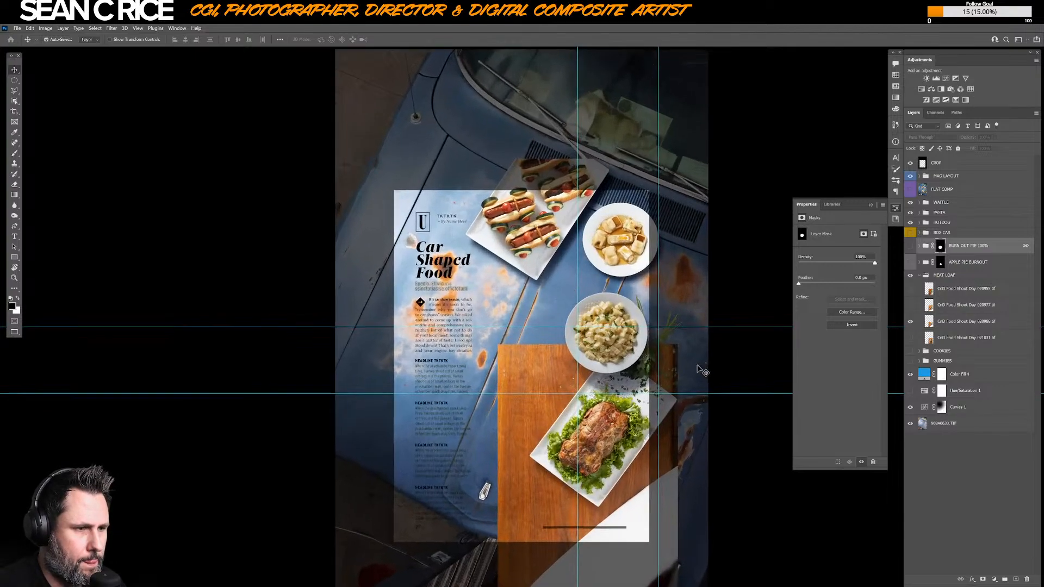
{"action": "left_click_drag", "start_coordinate": [628, 488], "coordinate": [512, 373]}
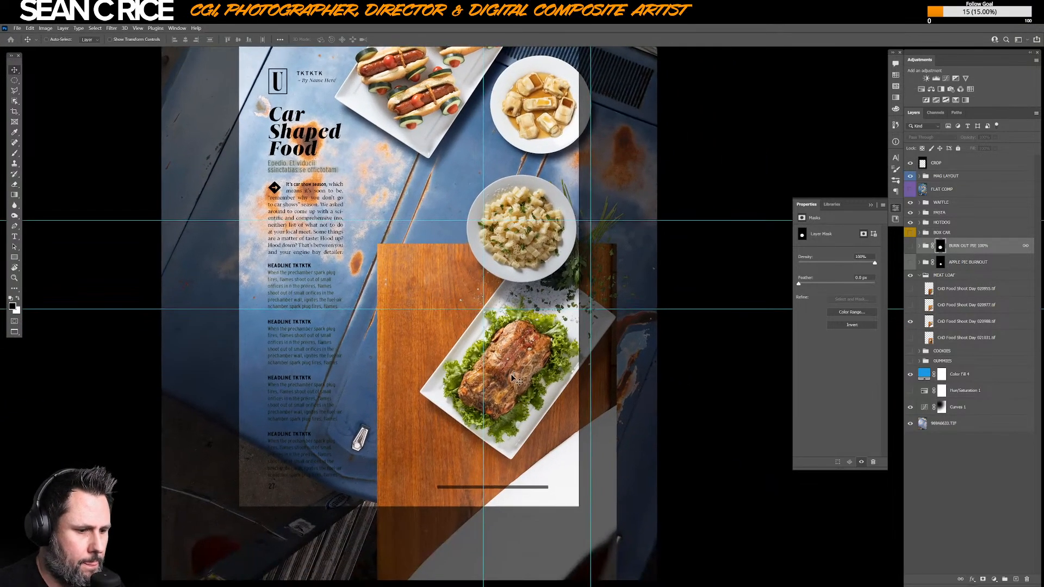
{"action": "key", "text": "ctrl+plus"}
{"action": "key", "text": "ctrl+plus"}
{"action": "scroll", "coordinate": [554, 384], "scroll_direction": "down", "scroll_amount": 2}
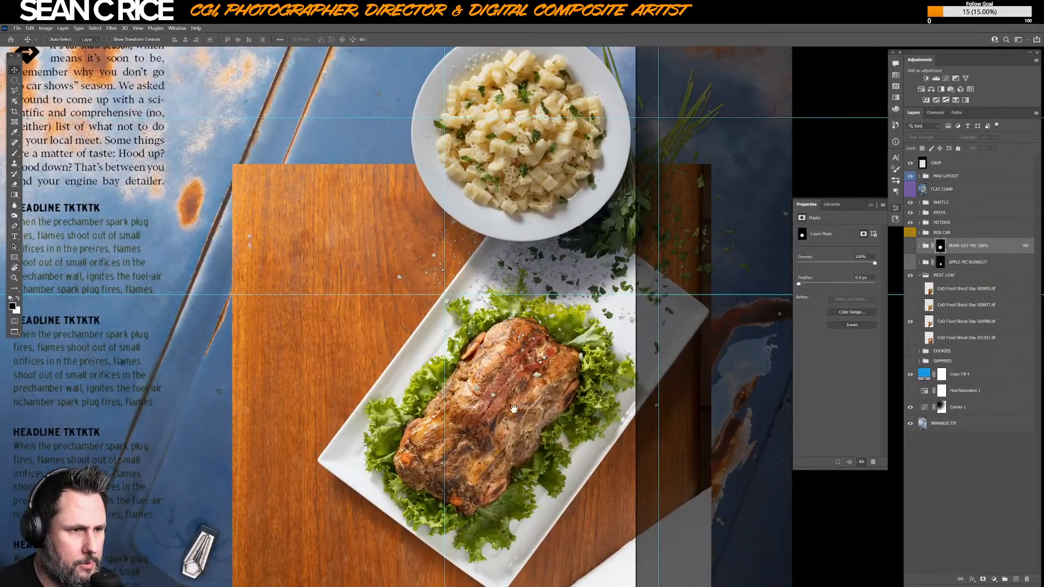
{"action": "scroll", "coordinate": [522, 370], "scroll_direction": "right", "scroll_amount": 1}
{"action": "key", "text": "ctrl+plus"}
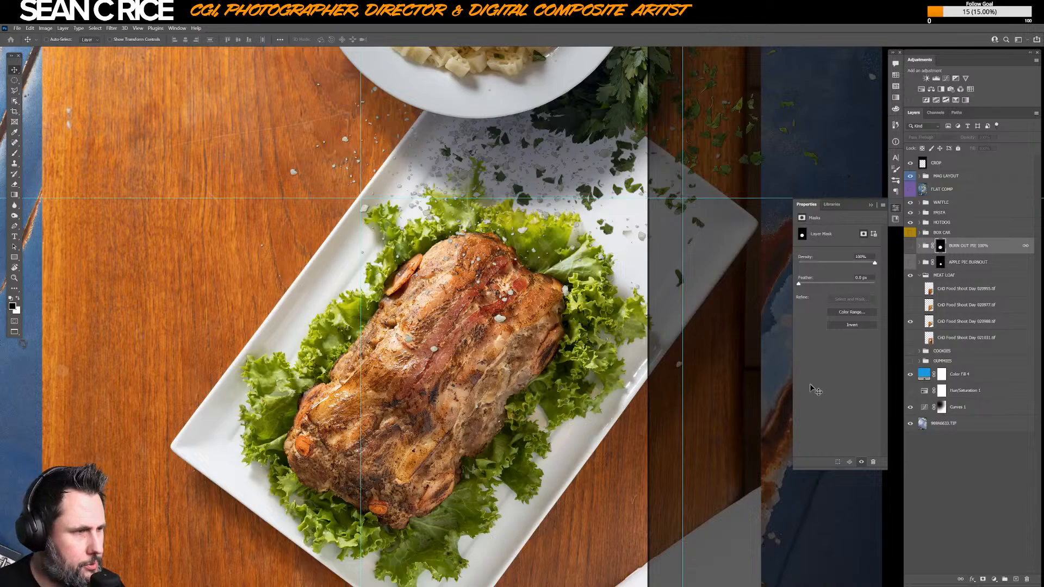
{"action": "left_click", "coordinate": [910, 305]}
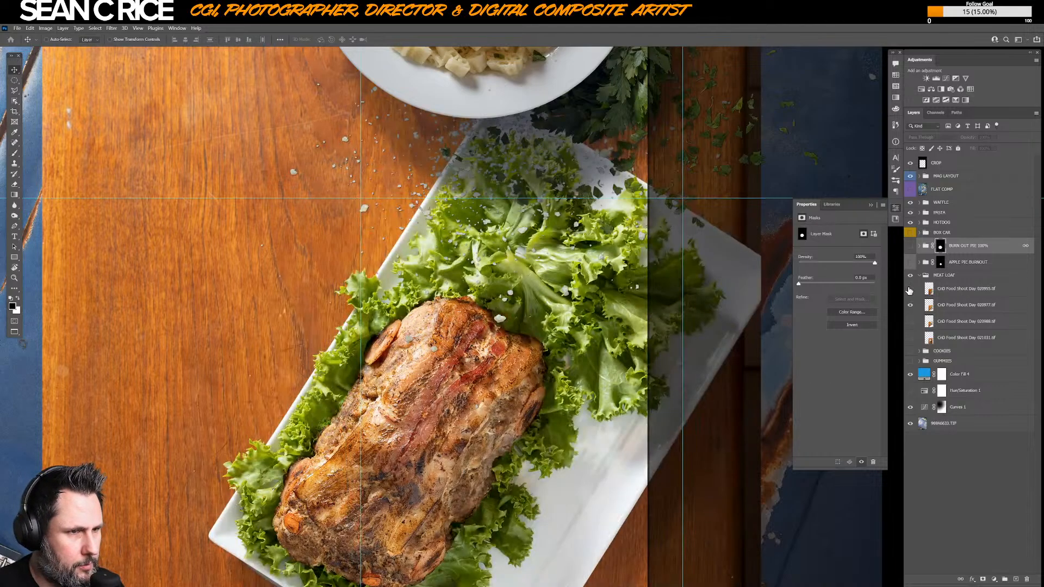
{"action": "left_click", "coordinate": [909, 290]}
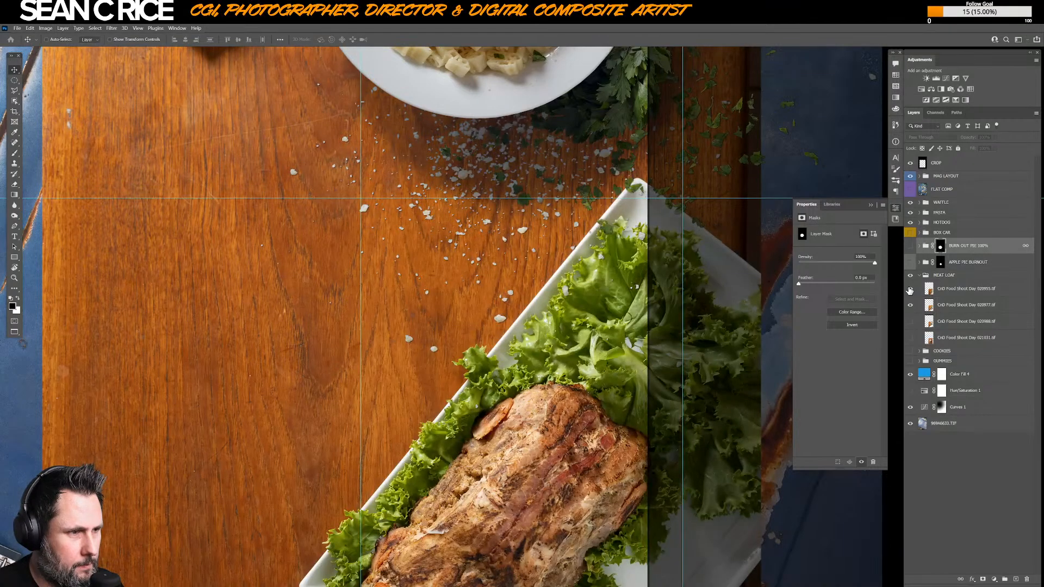
{"action": "left_click", "coordinate": [910, 291]}
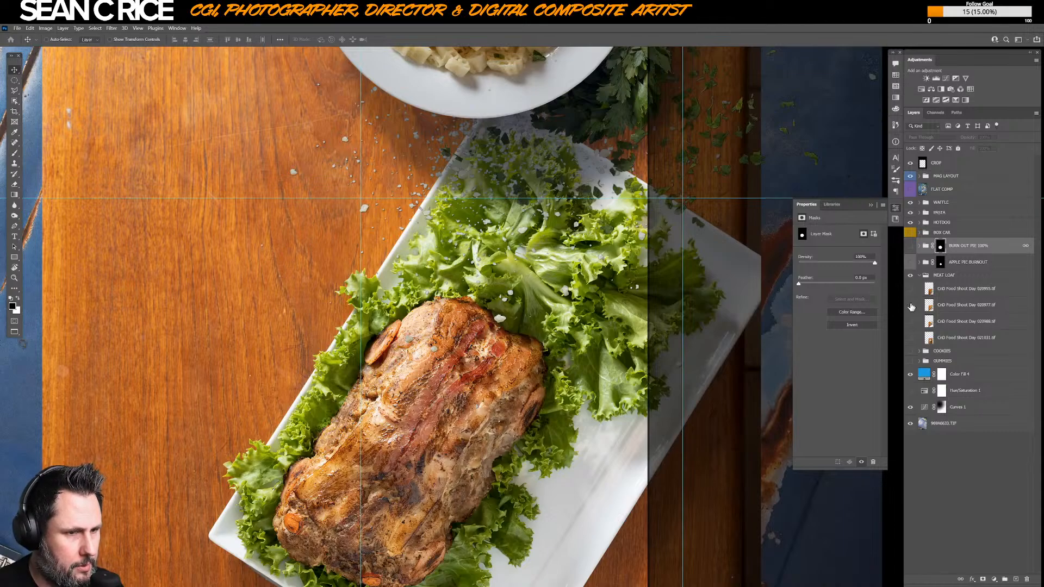
{"action": "left_click", "coordinate": [911, 305]}
{"action": "left_click", "coordinate": [911, 322]}
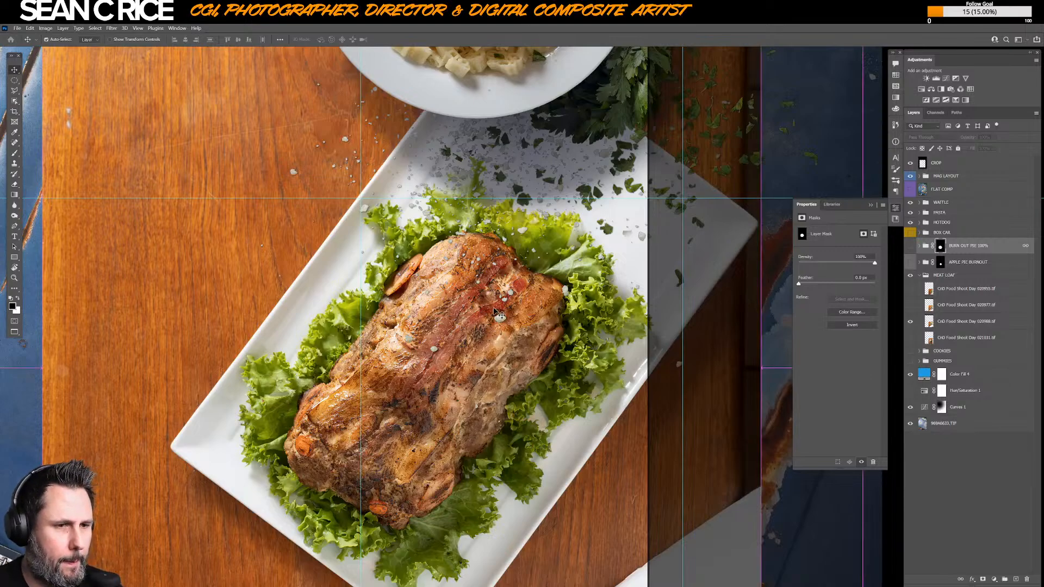
- Outline the meat loaf platter with the Polygonal Lasso tool and mask the third MEAT LOAF photo to that selection
{"action": "scroll", "coordinate": [495, 314], "scroll_direction": "down", "scroll_amount": 2}
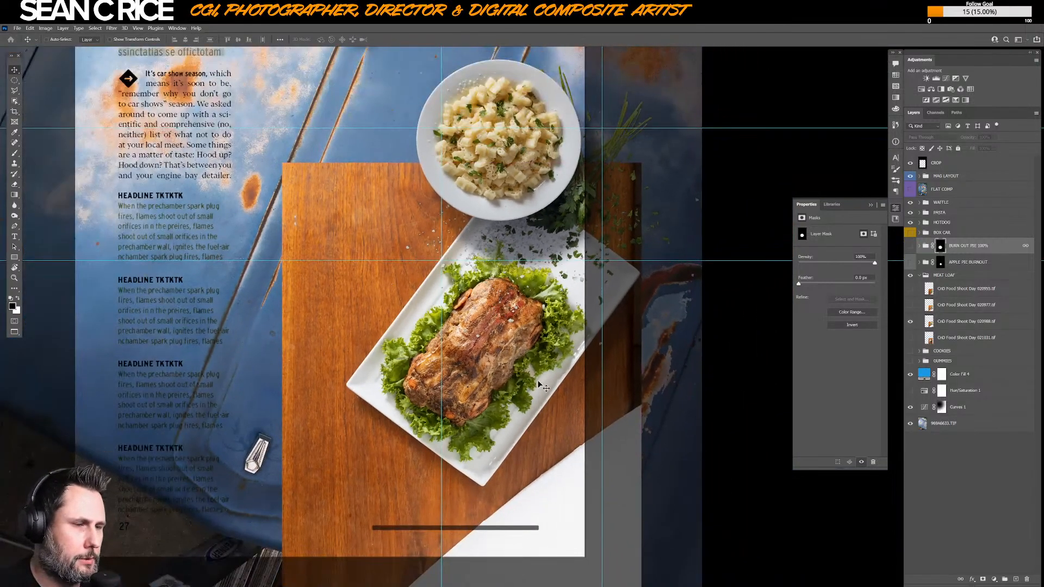
{"action": "key", "text": "l"}
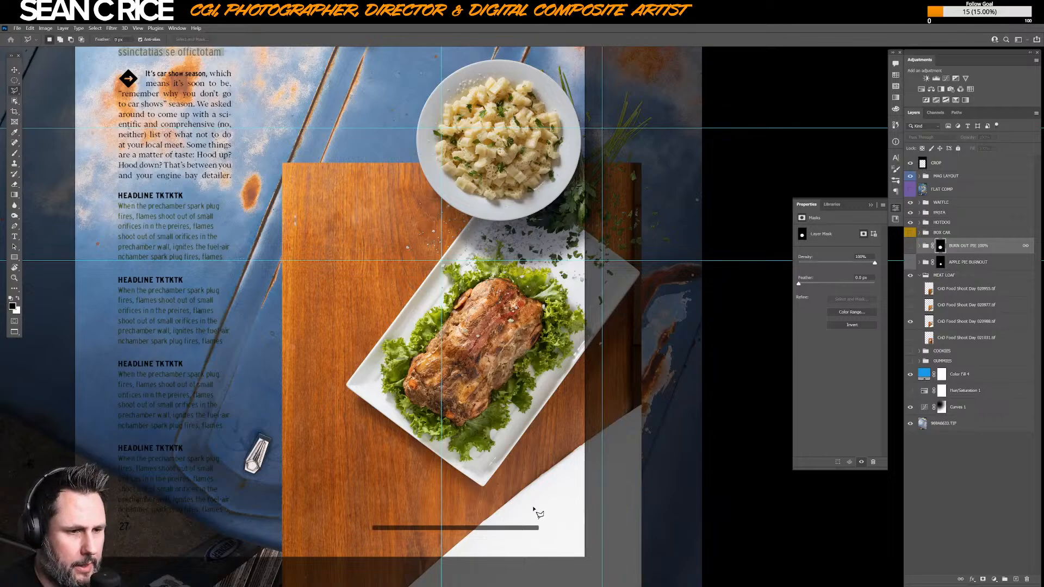
{"action": "left_click", "coordinate": [640, 275]}
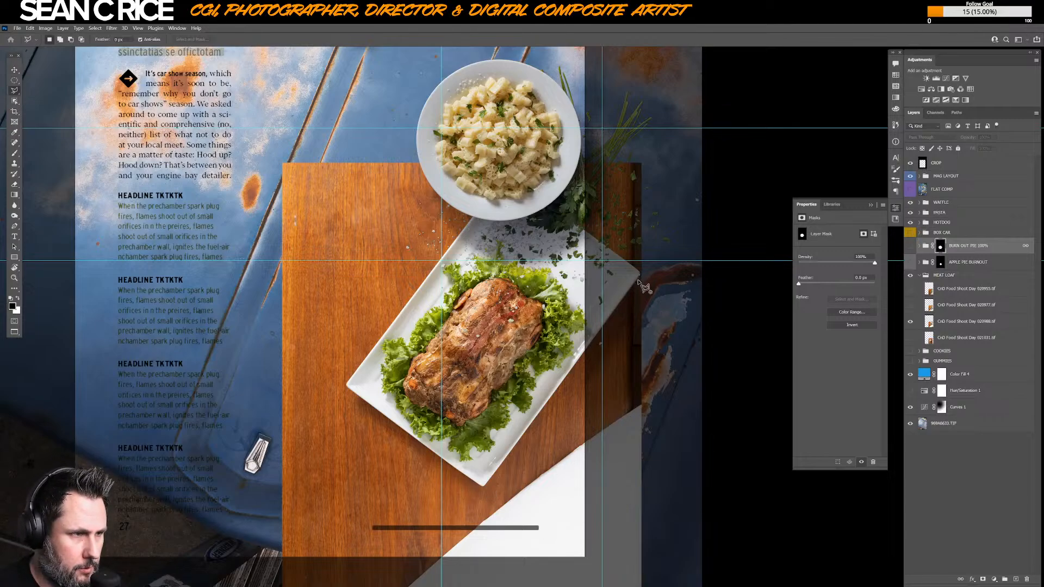
{"action": "left_click", "coordinate": [485, 487]}
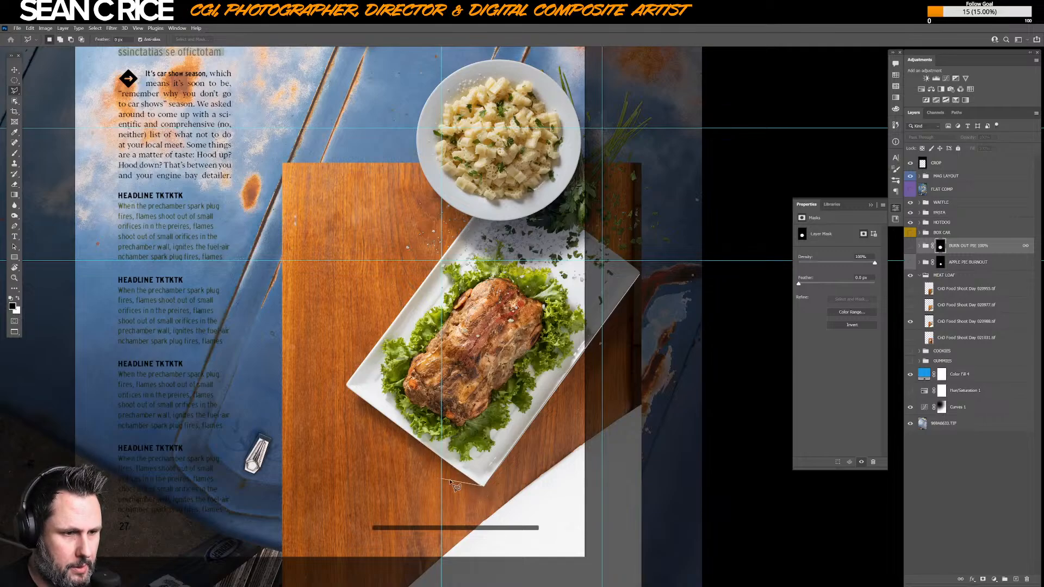
{"action": "left_click", "coordinate": [347, 384]}
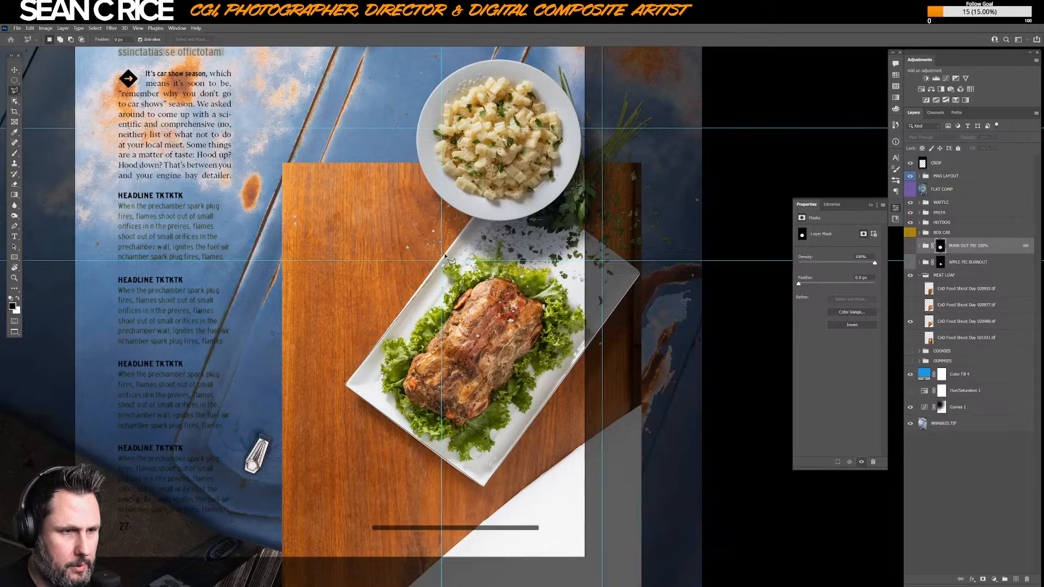
{"action": "left_click", "coordinate": [475, 216]}
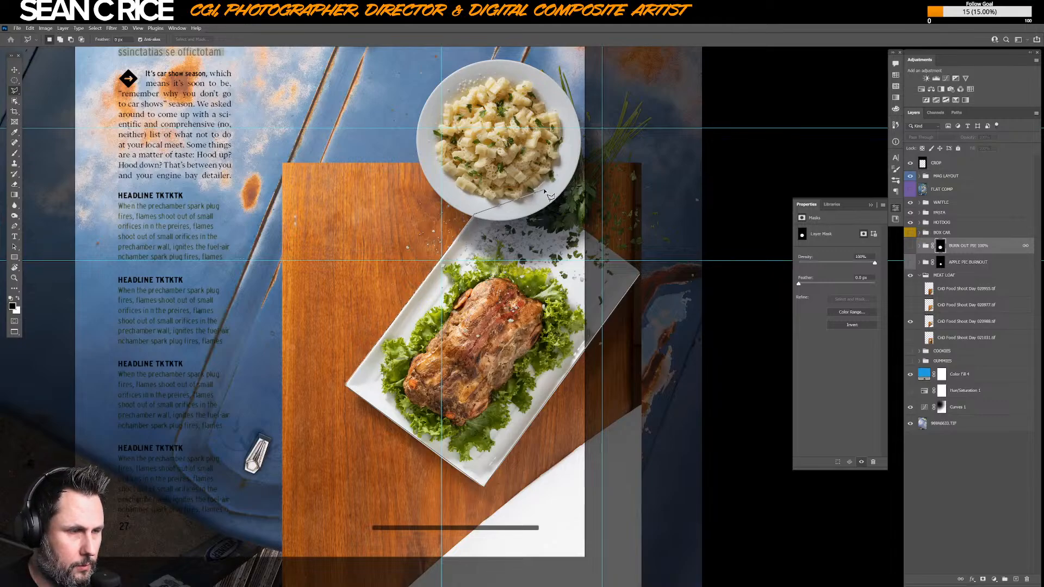
{"action": "left_click", "coordinate": [500, 187]}
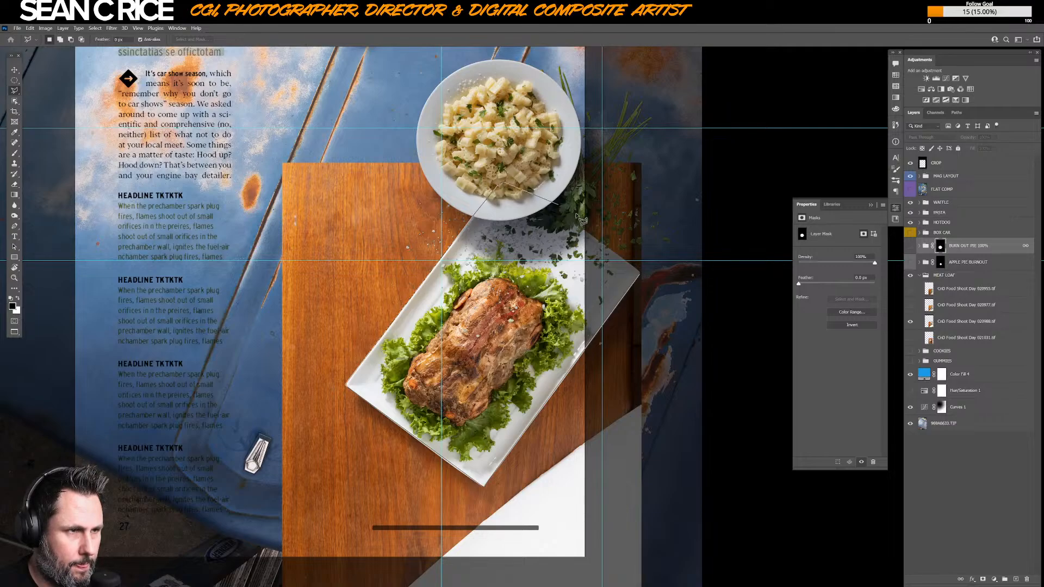
{"action": "left_click", "coordinate": [509, 183]}
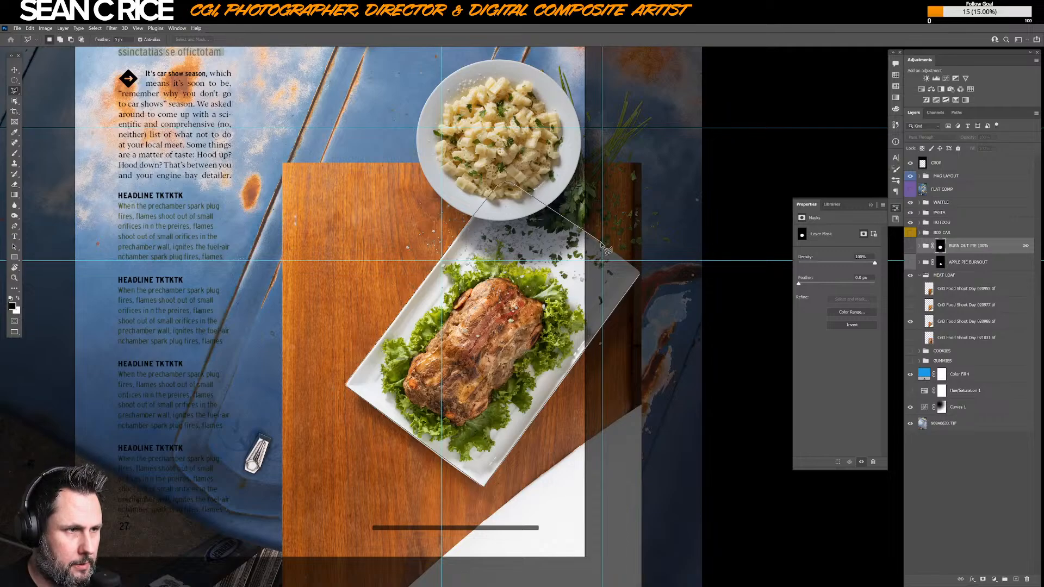
{"action": "double_click", "coordinate": [641, 273]}
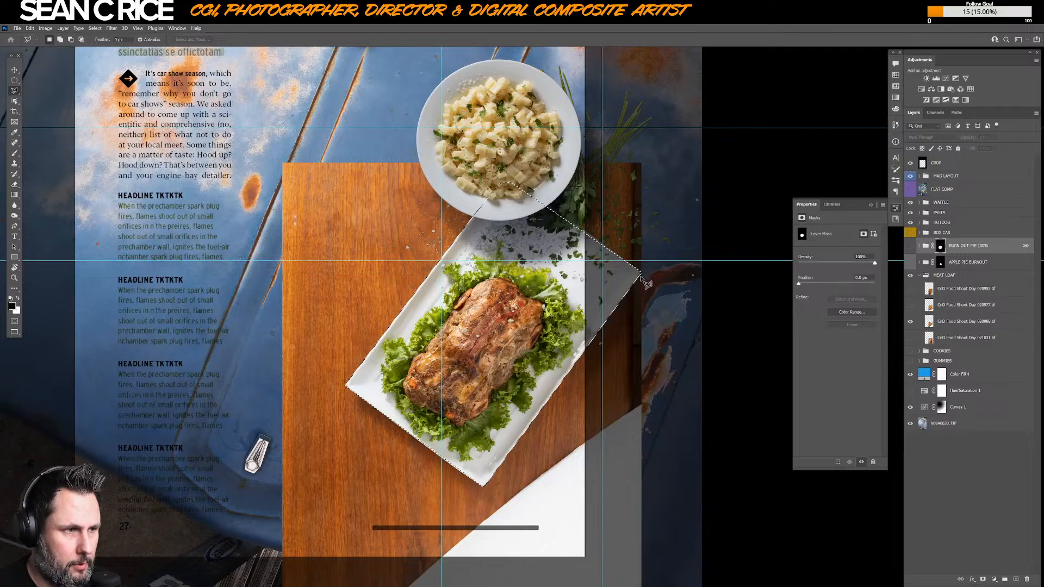
{"action": "left_click", "coordinate": [947, 323]}
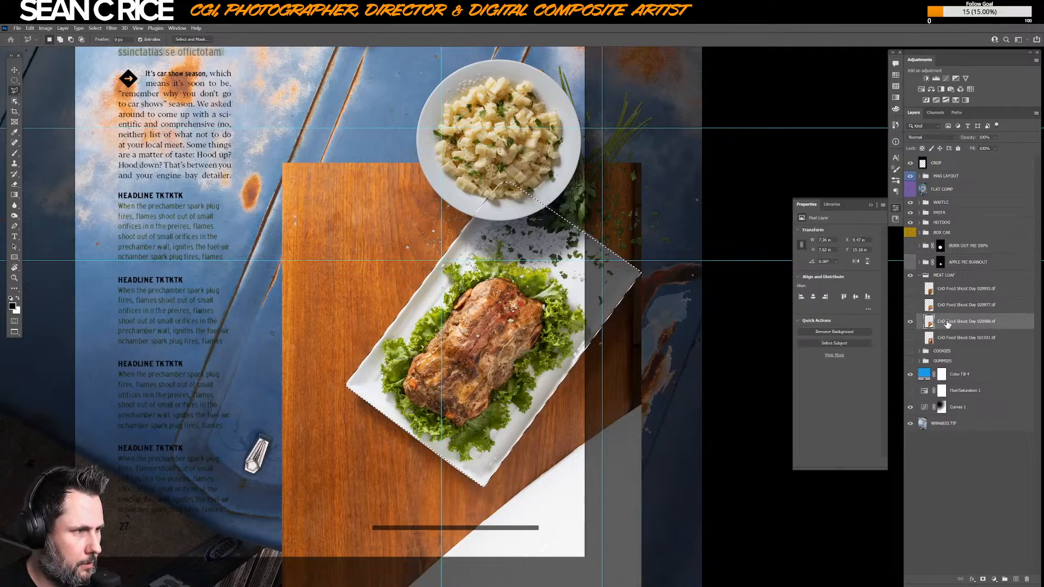
{"action": "left_click", "coordinate": [982, 580]}
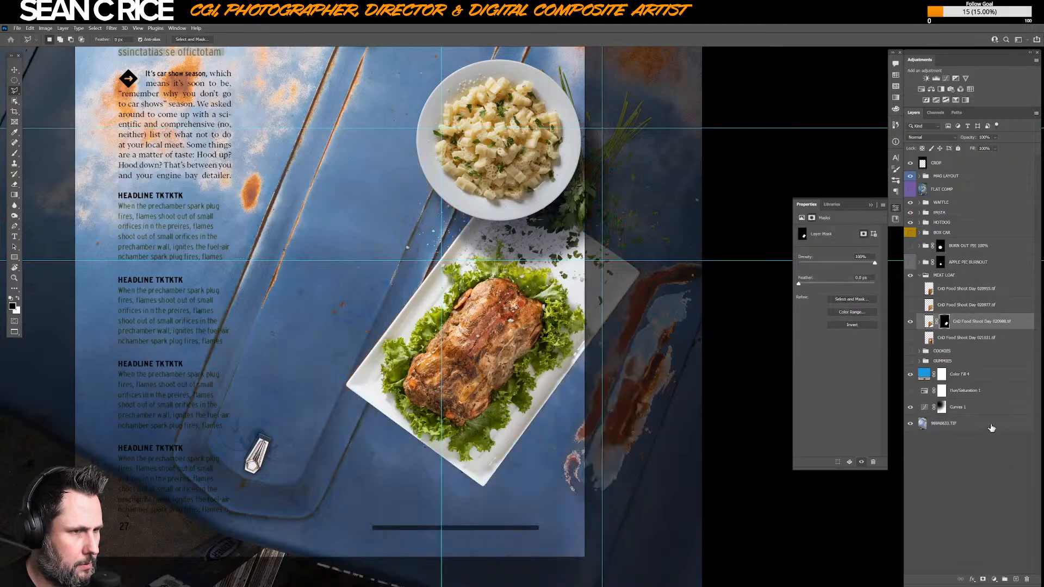
- Show the second MEAT LOAF photo, outline its platter with the Polygonal Lasso tool and add a layer mask from the selection
{"action": "left_click", "coordinate": [911, 305]}
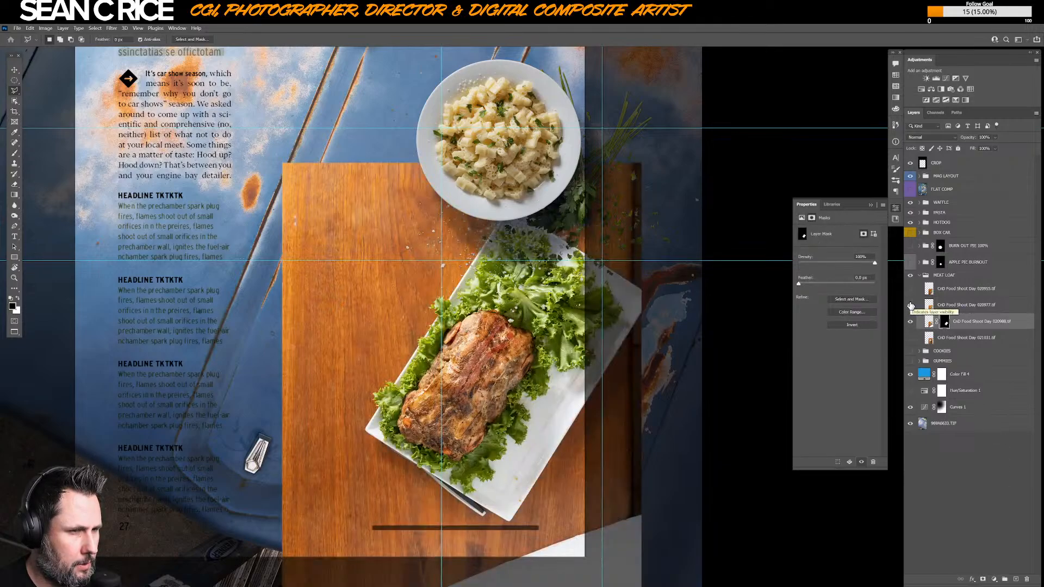
{"action": "left_click", "coordinate": [910, 305]}
{"action": "left_click", "coordinate": [969, 306]}
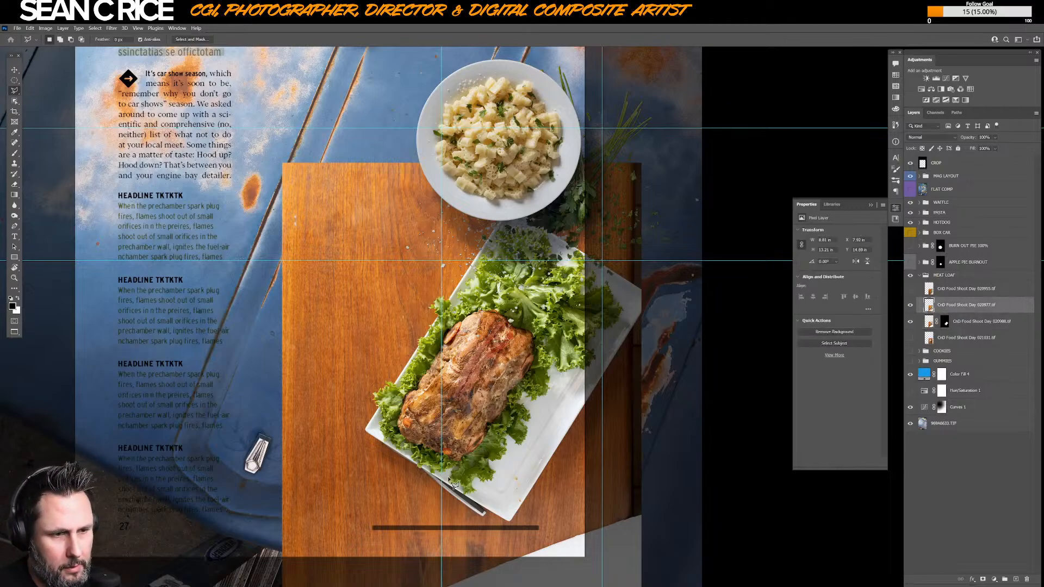
{"action": "left_click", "coordinate": [372, 438]}
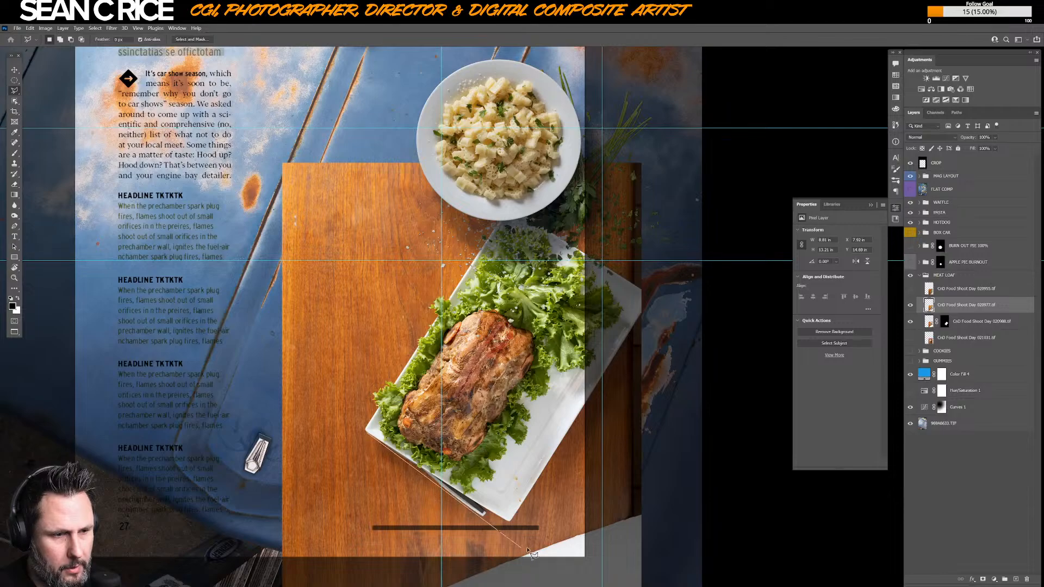
{"action": "left_click", "coordinate": [513, 521]}
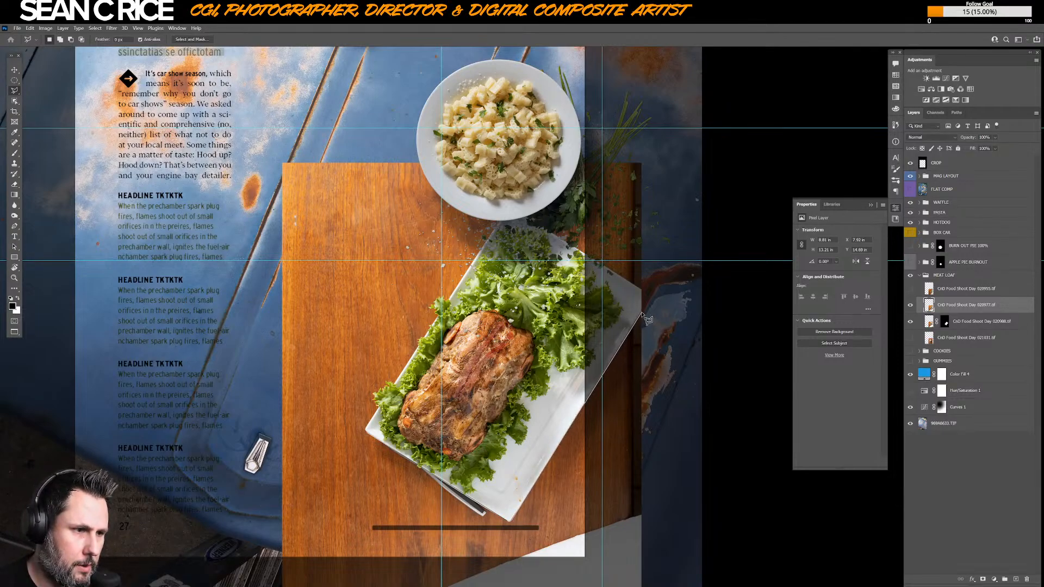
{"action": "left_click", "coordinate": [643, 291]}
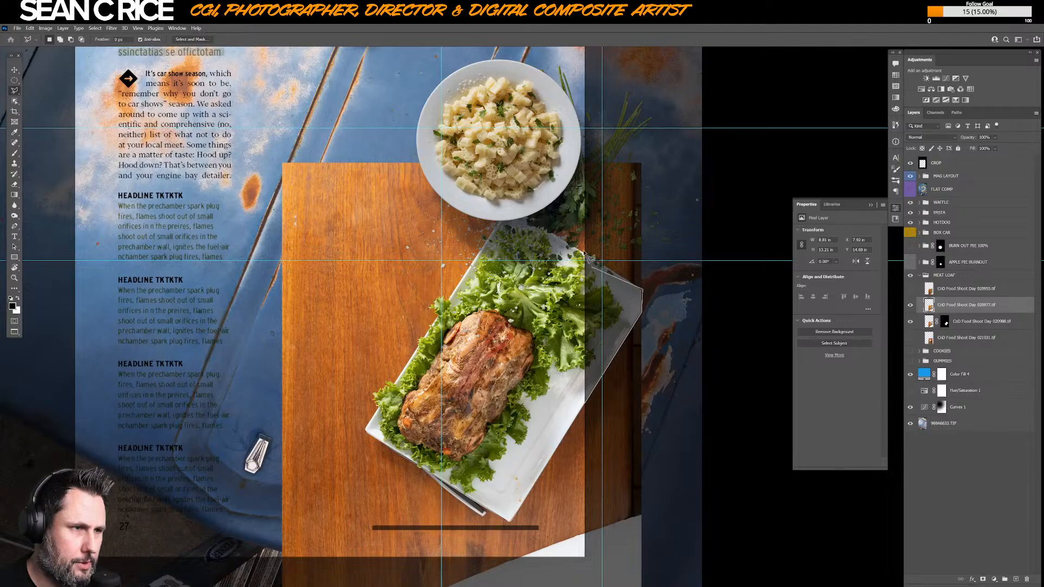
{"action": "left_click", "coordinate": [510, 210]}
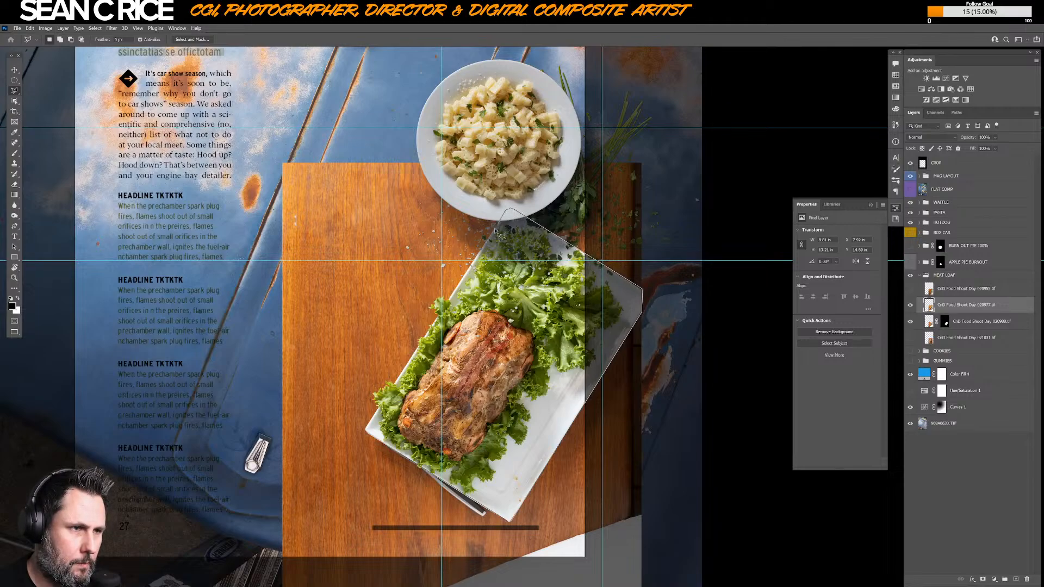
{"action": "double_click", "coordinate": [371, 438]}
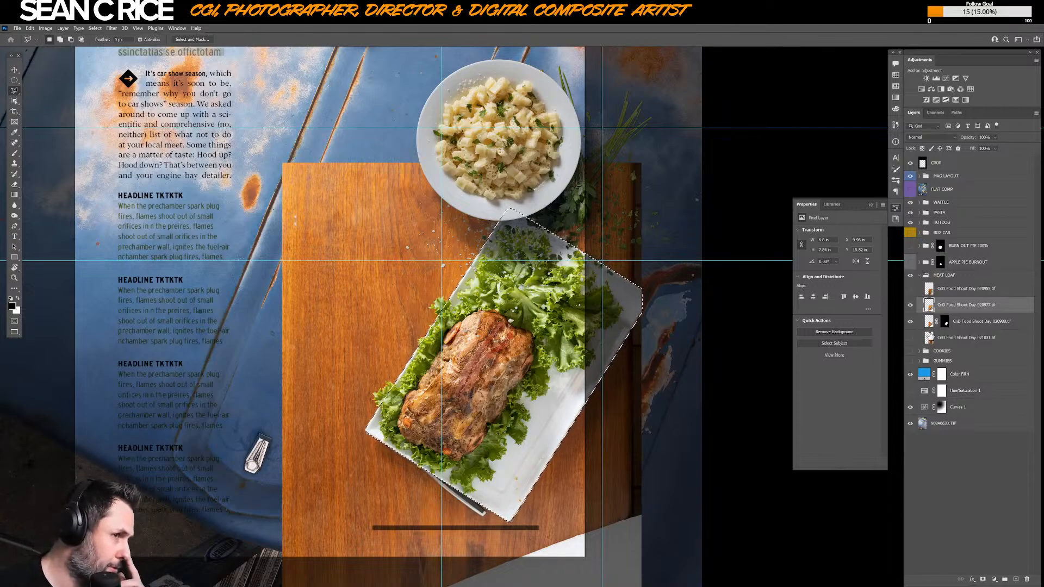
{"action": "left_click", "coordinate": [981, 581]}
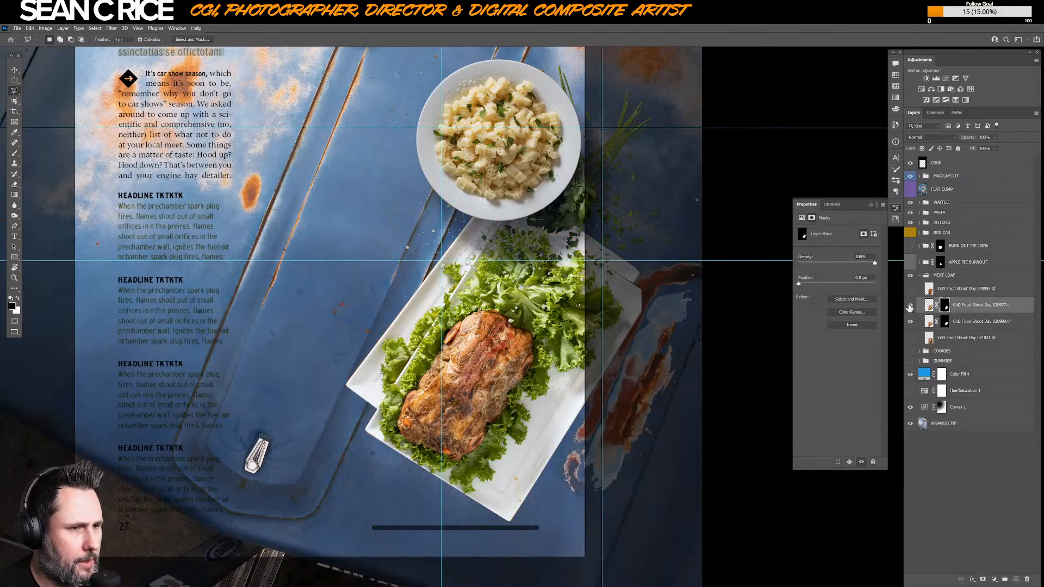
- Collapse and hide the MEAT LOAF group, and show and expand the COOKIES group
{"action": "left_click", "coordinate": [919, 276]}
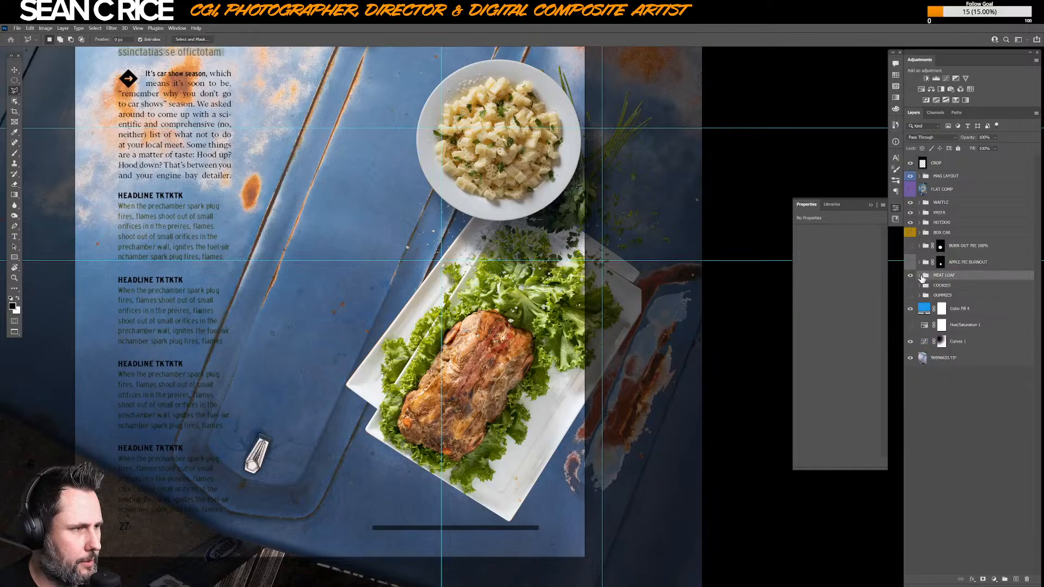
{"action": "left_click", "coordinate": [910, 275]}
{"action": "left_click", "coordinate": [910, 285]}
{"action": "left_click", "coordinate": [920, 286]}
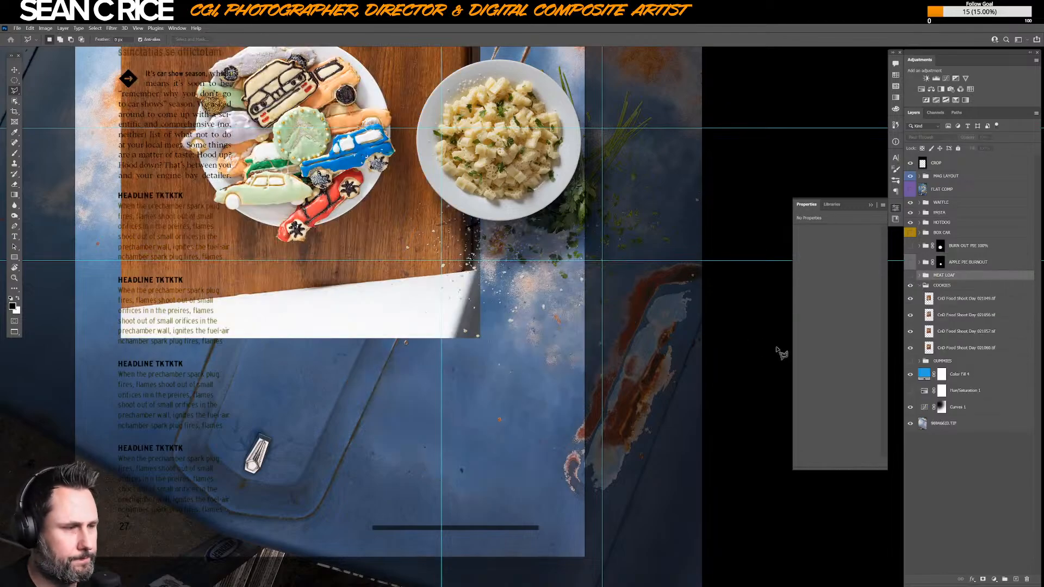
- Hide the COOKIES photos one by one to review each shot, leaving only the first photo with the plated cookies visible
{"action": "left_click", "coordinate": [911, 299]}
{"action": "left_click", "coordinate": [911, 299]}
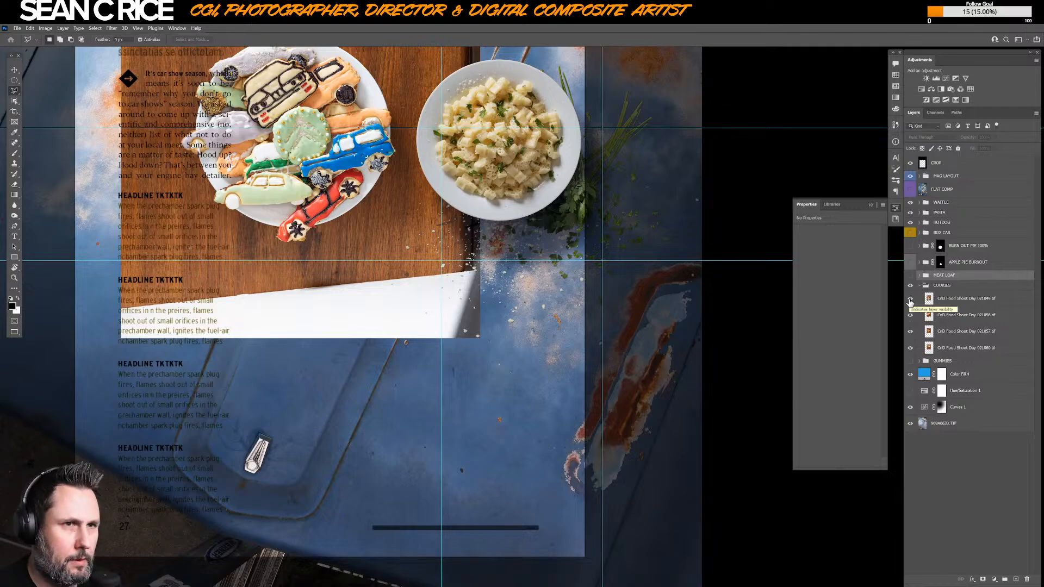
{"action": "left_click_drag", "start_coordinate": [329, 216], "coordinate": [377, 422]}
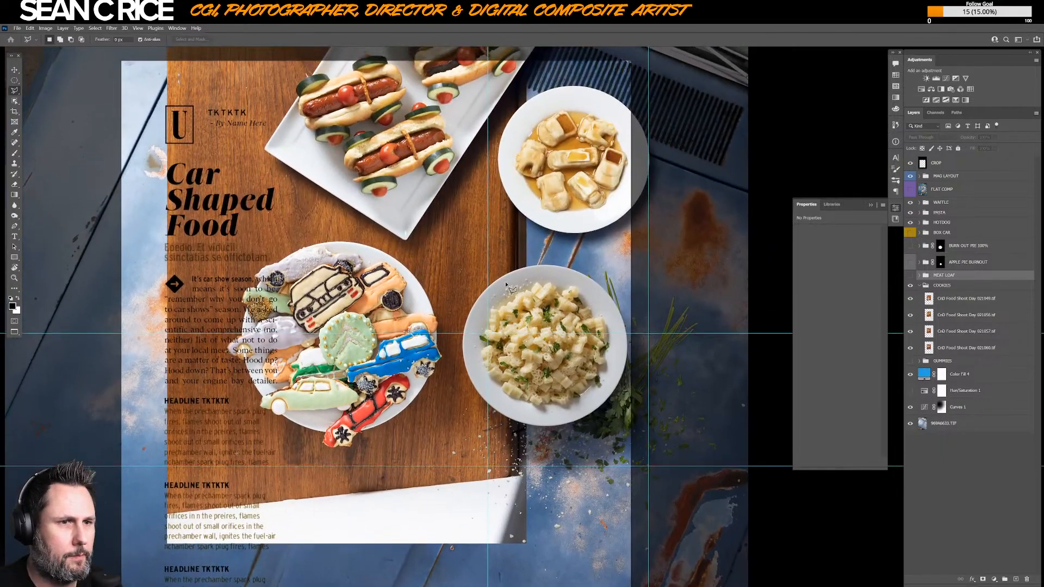
{"action": "left_click", "coordinate": [911, 299]}
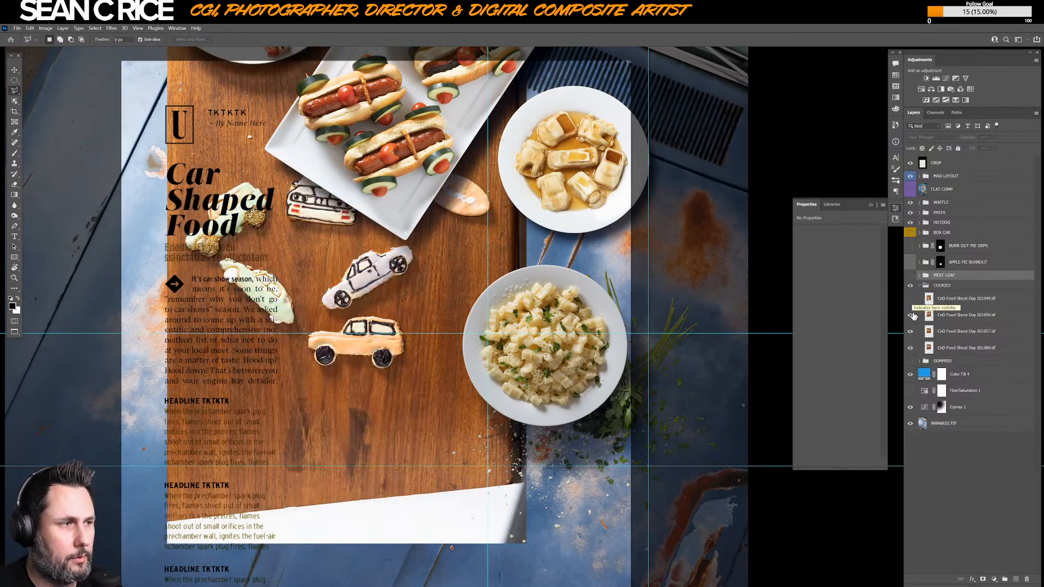
{"action": "left_click", "coordinate": [911, 316]}
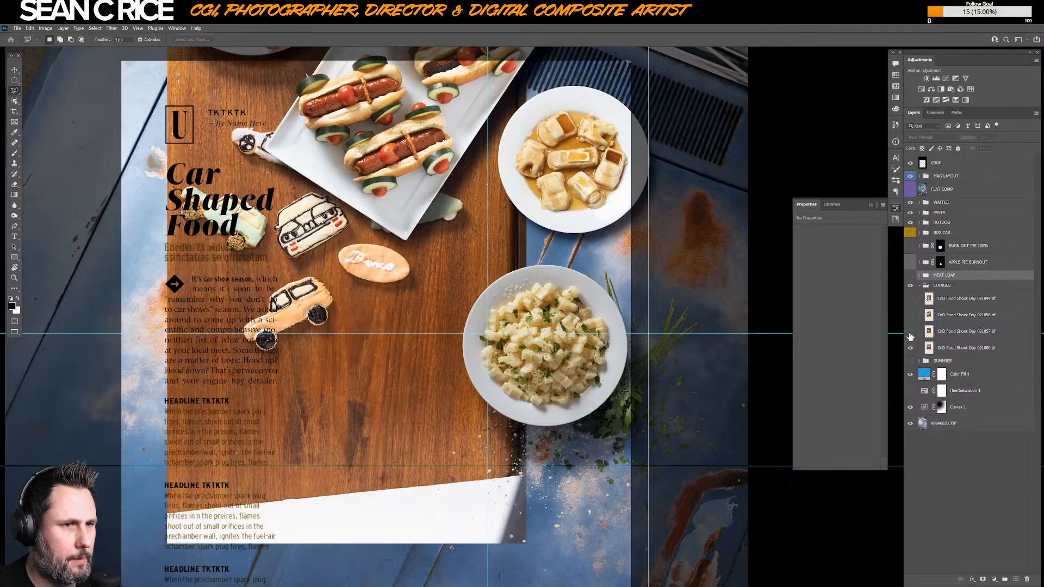
{"action": "left_click", "coordinate": [911, 333]}
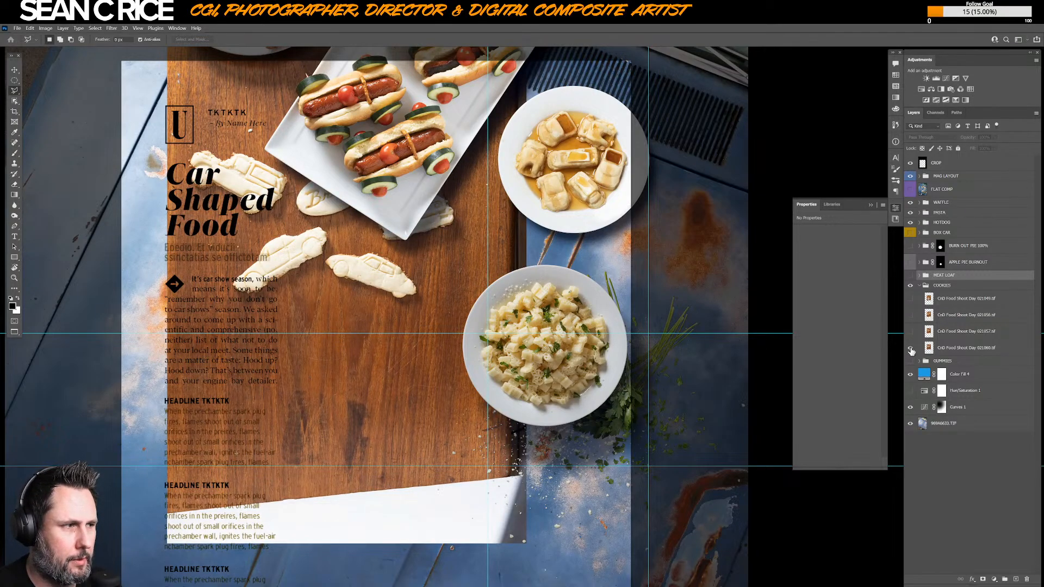
{"action": "left_click", "coordinate": [911, 348]}
{"action": "left_click", "coordinate": [912, 299]}
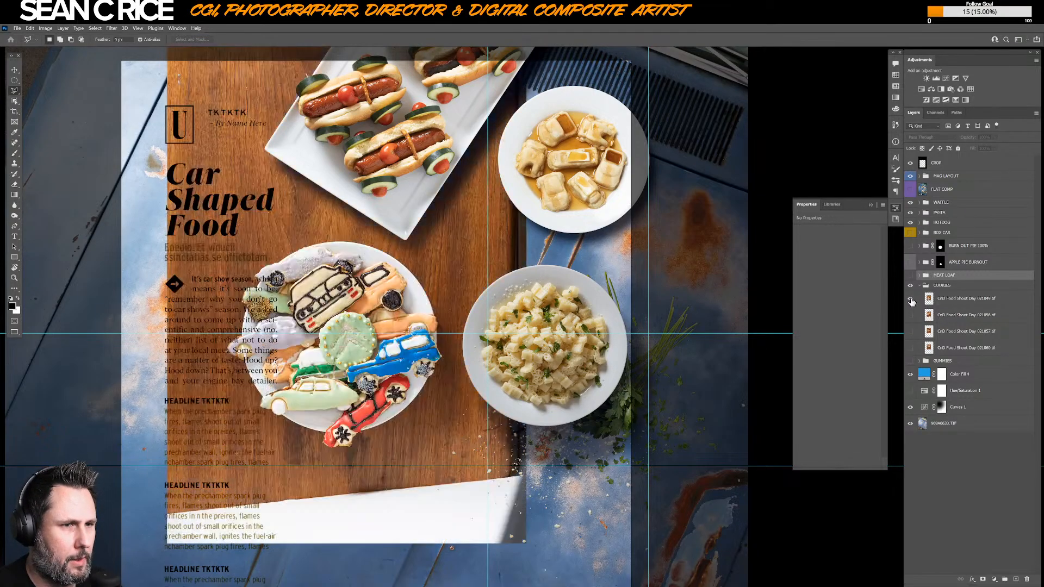
- Select the cookie plate in the first COOKIES photo with the Object Selection tool and mask the photo to it
{"action": "left_click", "coordinate": [951, 298]}
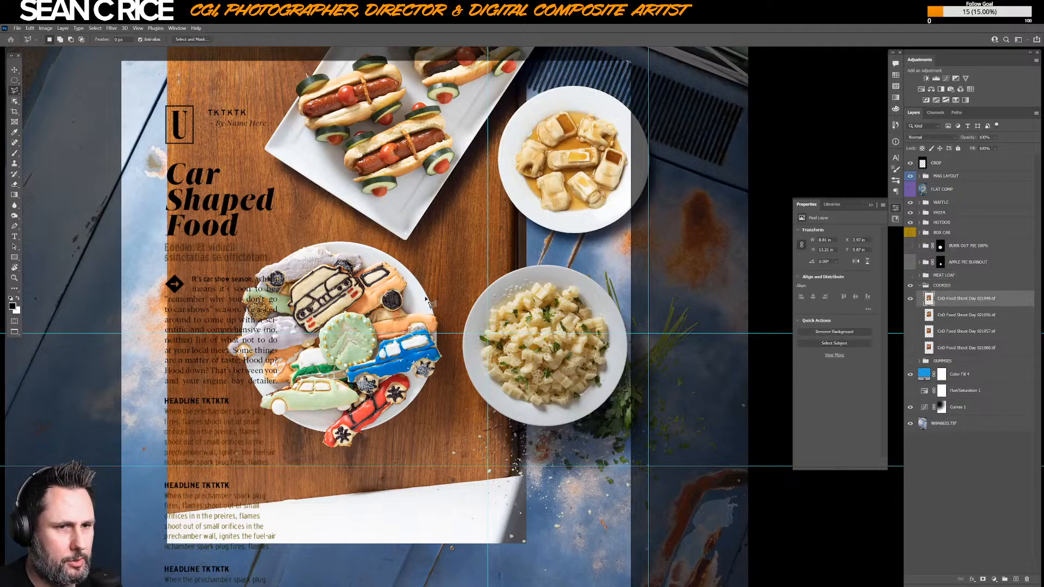
{"action": "left_click", "coordinate": [15, 102]}
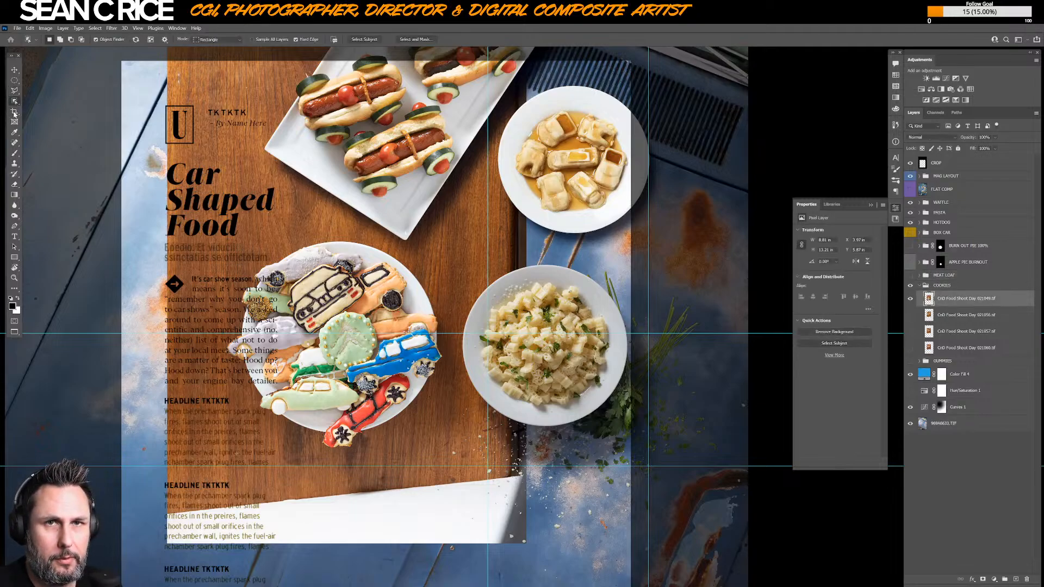
{"action": "left_click_drag", "start_coordinate": [224, 233], "coordinate": [447, 451]}
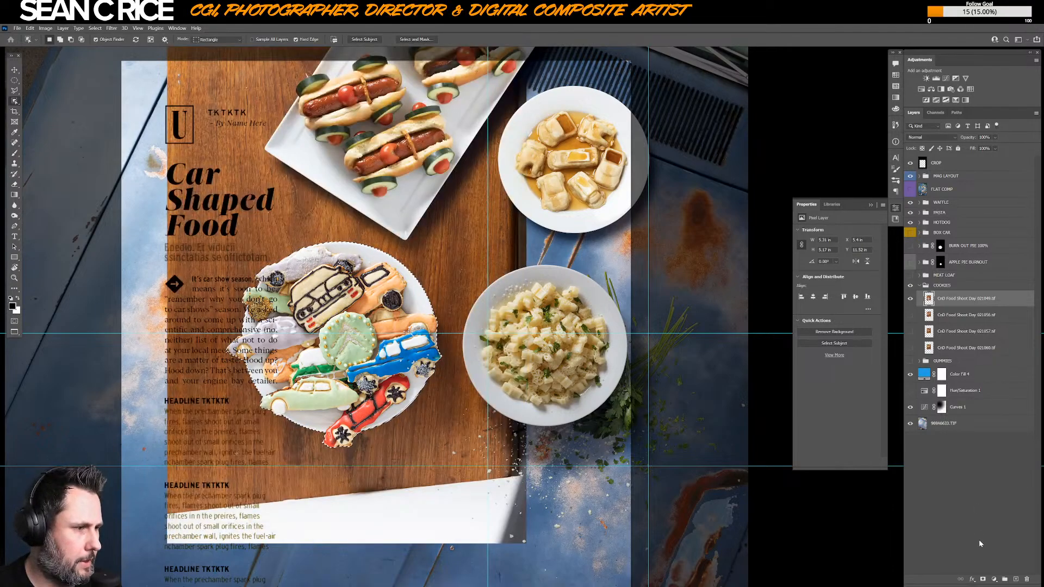
{"action": "left_click", "coordinate": [983, 579]}
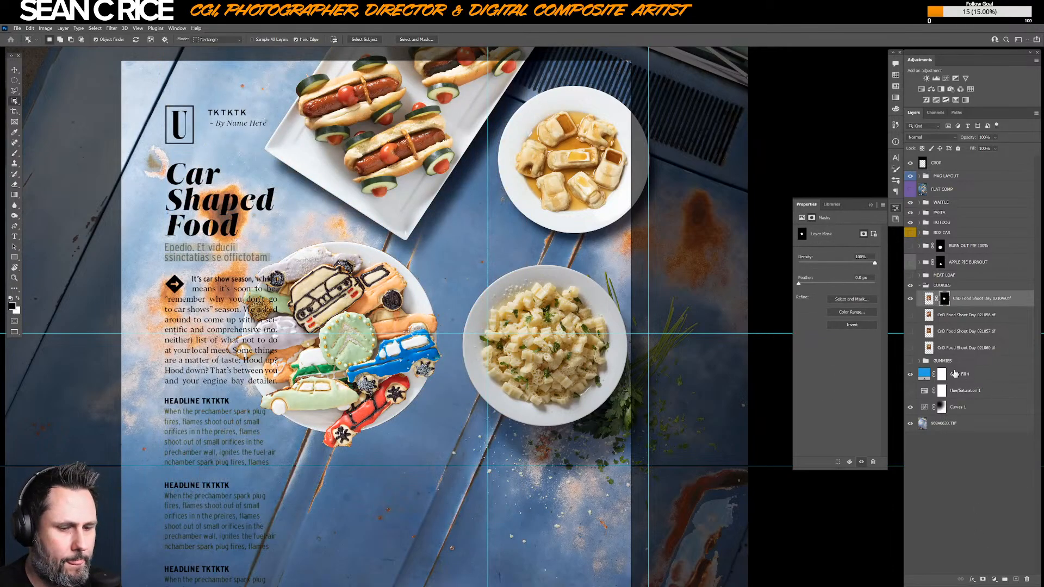
- Disable the cookie photo's layer mask to compare the cutout with the original plate and shadow, and enable it again
{"action": "key", "text": "v"}
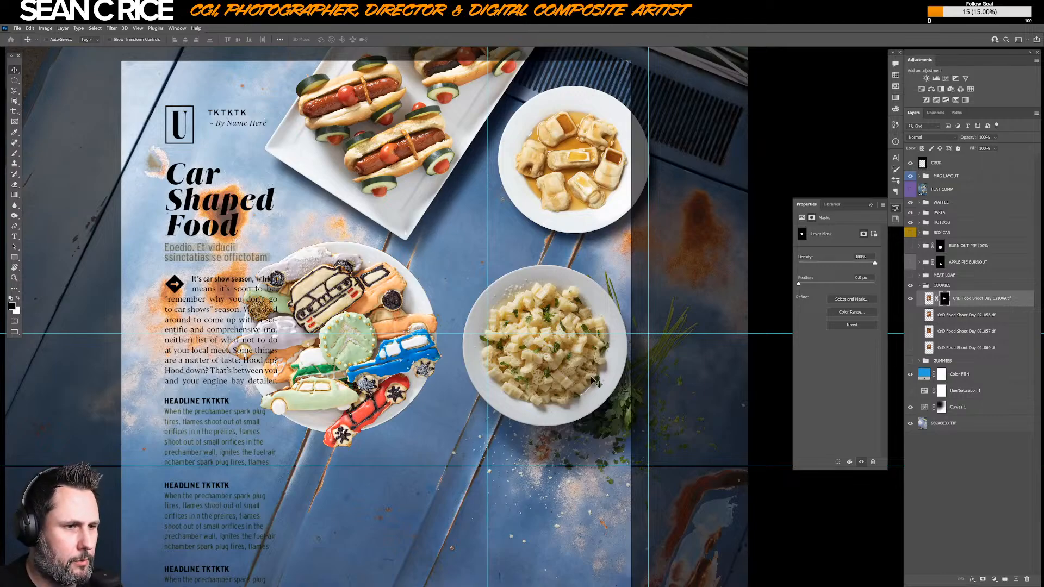
{"action": "left_click", "coordinate": [945, 301], "text": "shift"}
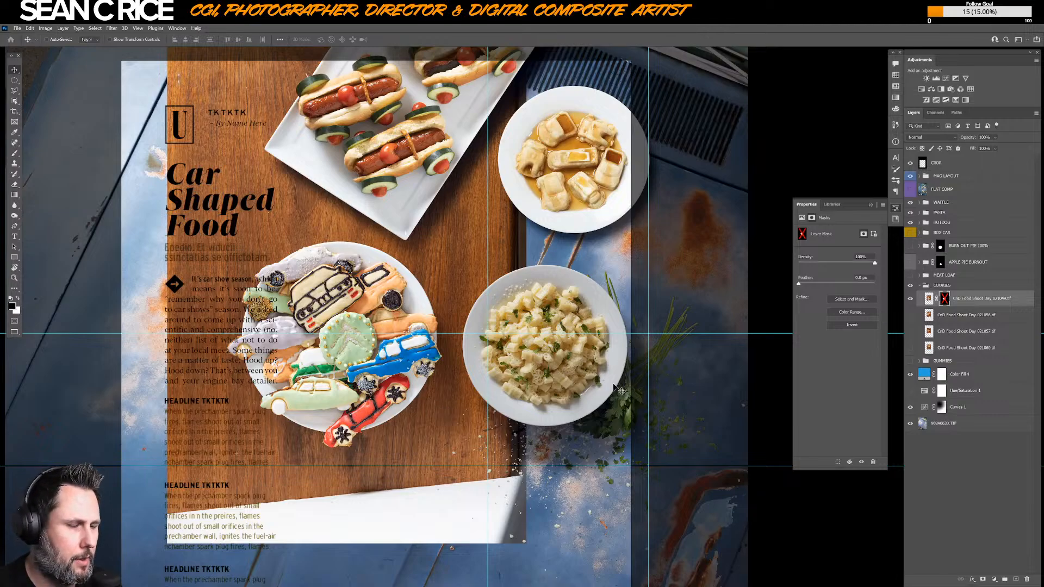
{"action": "left_click", "coordinate": [945, 299], "text": "shift"}
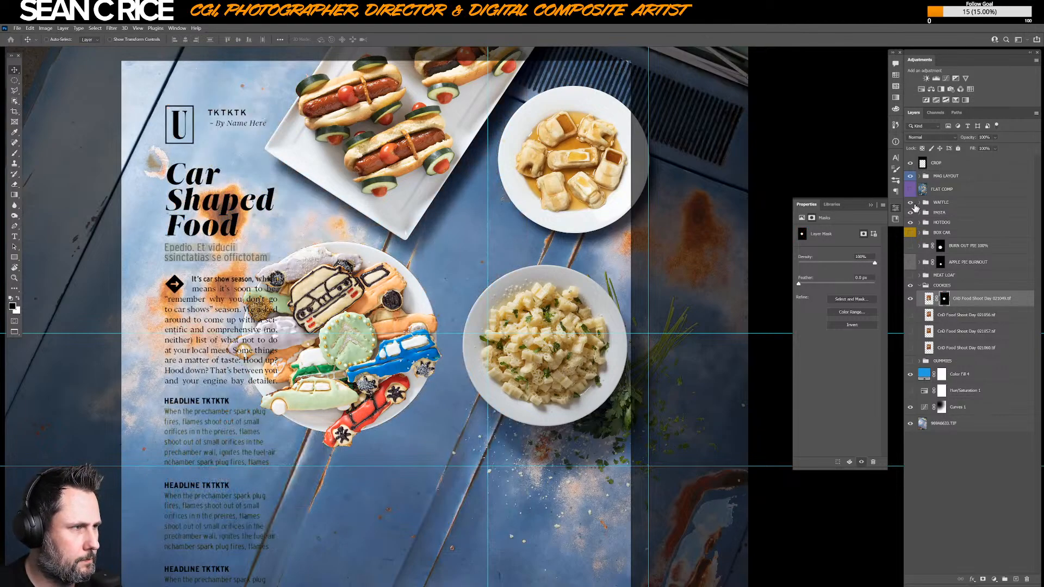
- Copy the visible WAFFLE shadow and its clipped color fill beneath the first COOKIES photo, position them behind the cookie plate, and start a free transform
{"action": "left_click", "coordinate": [920, 202]}
{"action": "left_click", "coordinate": [967, 253]}
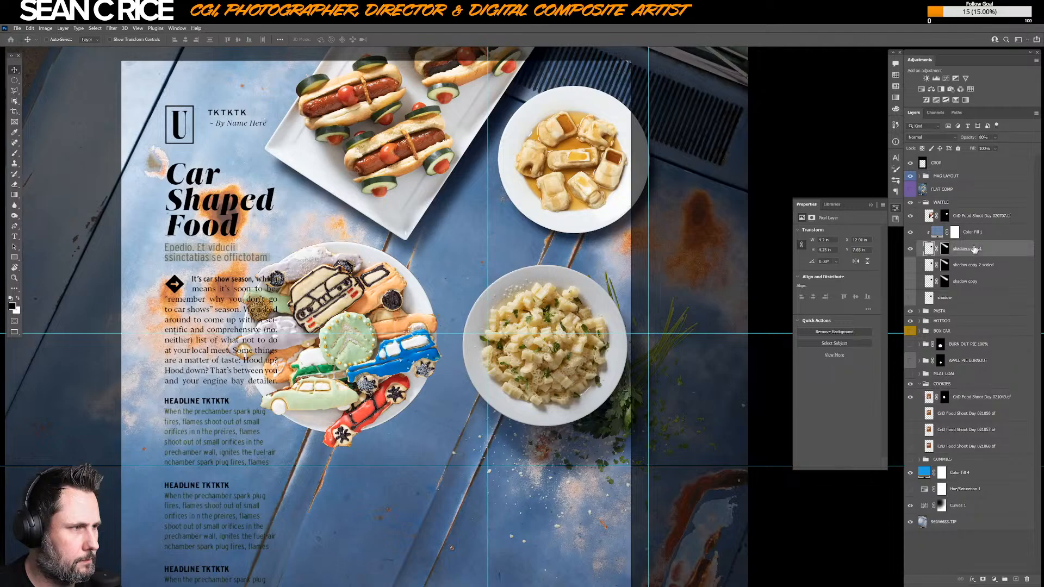
{"action": "left_click", "coordinate": [973, 235], "text": "shift"}
{"action": "left_click_drag", "start_coordinate": [967, 251], "coordinate": [971, 411]}
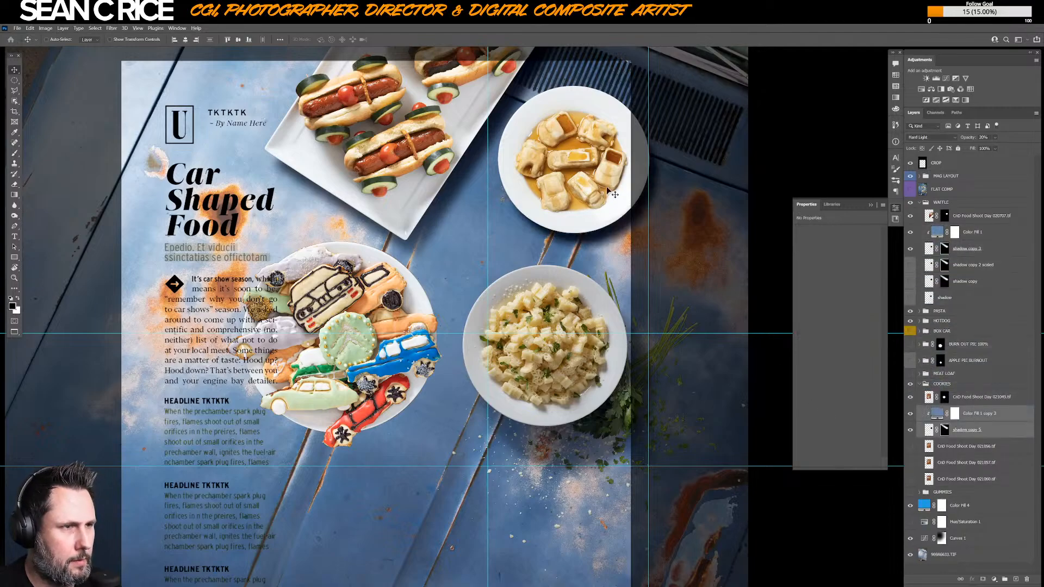
{"action": "left_click_drag", "start_coordinate": [615, 166], "coordinate": [371, 365]}
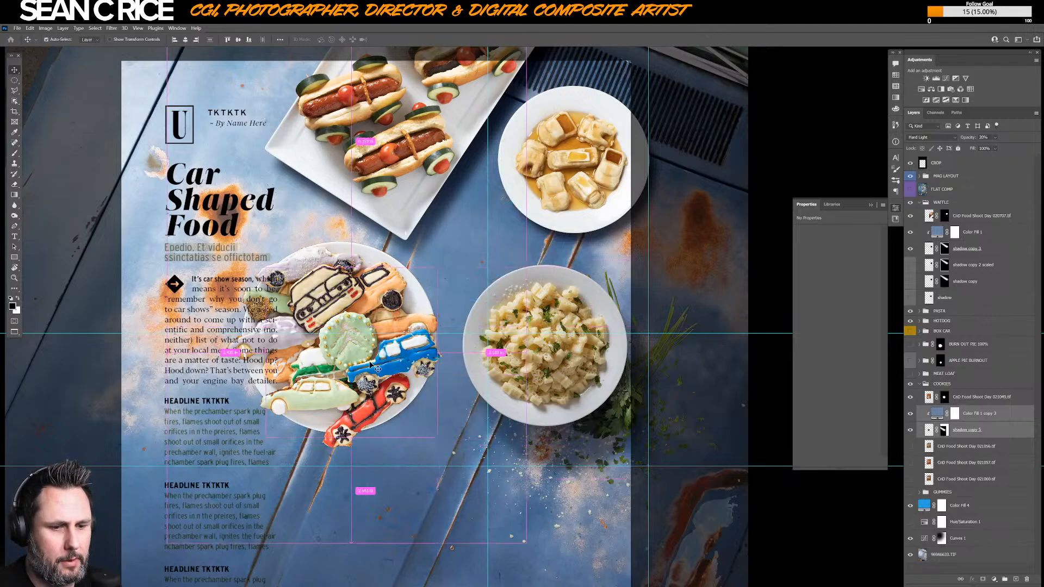
{"action": "key", "text": "ctrl+t"}
{"action": "key", "text": "ctrl+minus"}
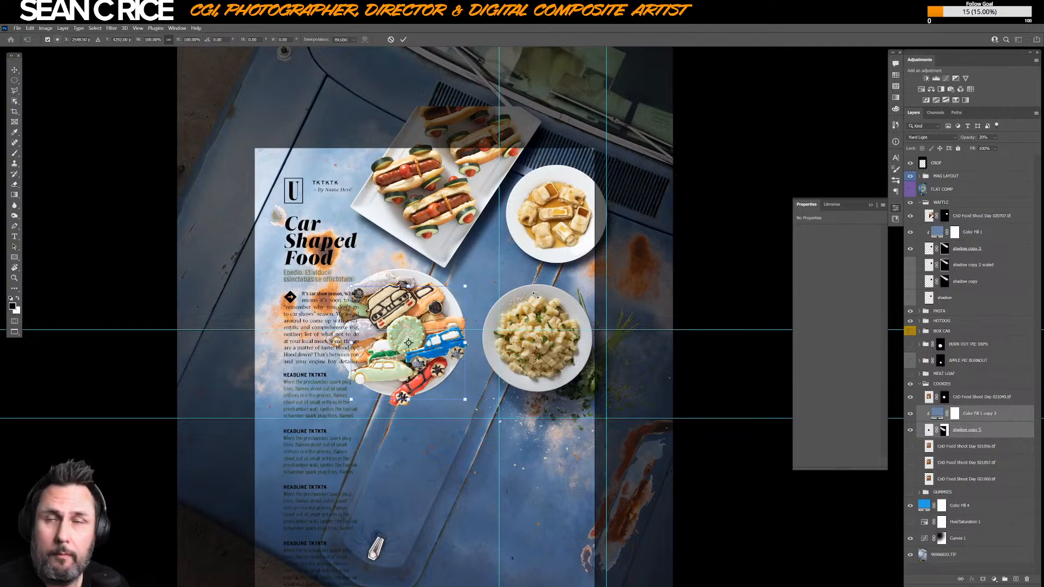
{"action": "left_click_drag", "start_coordinate": [465, 287], "coordinate": [522, 248]}
{"action": "key", "text": "super"}
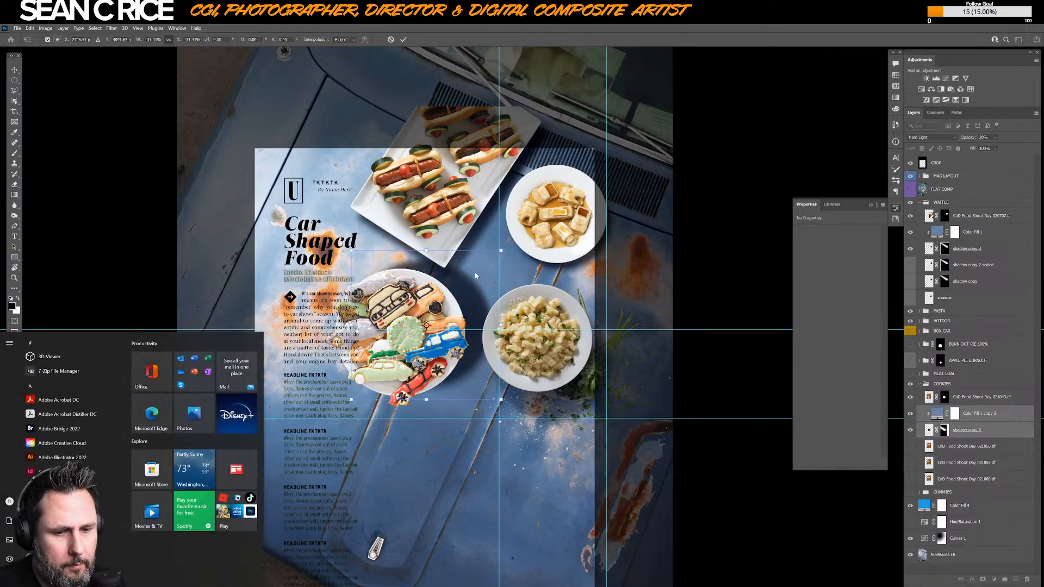
{"action": "key", "text": "super"}
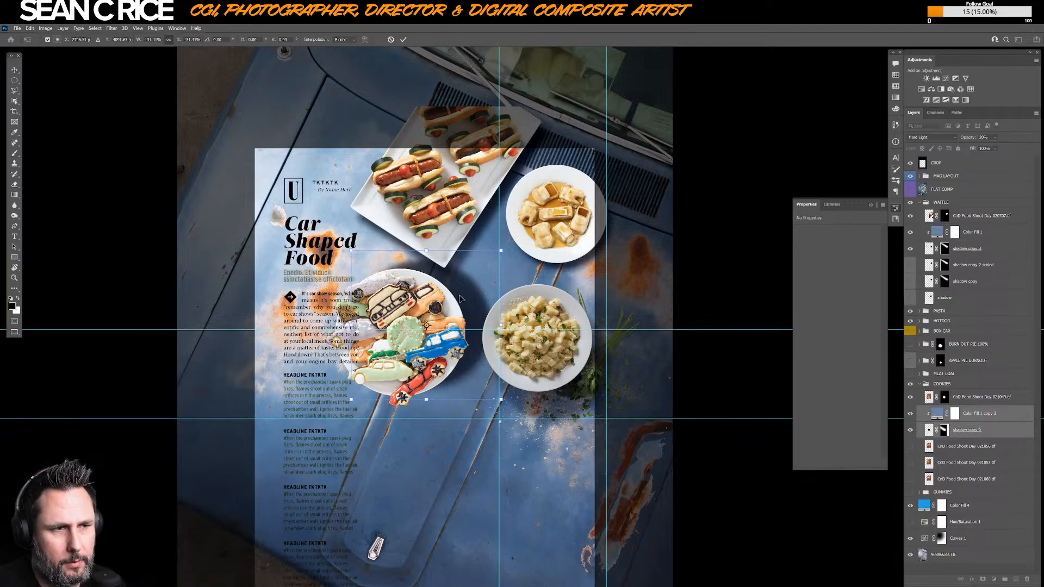
{"action": "key", "text": "ctrl+z"}
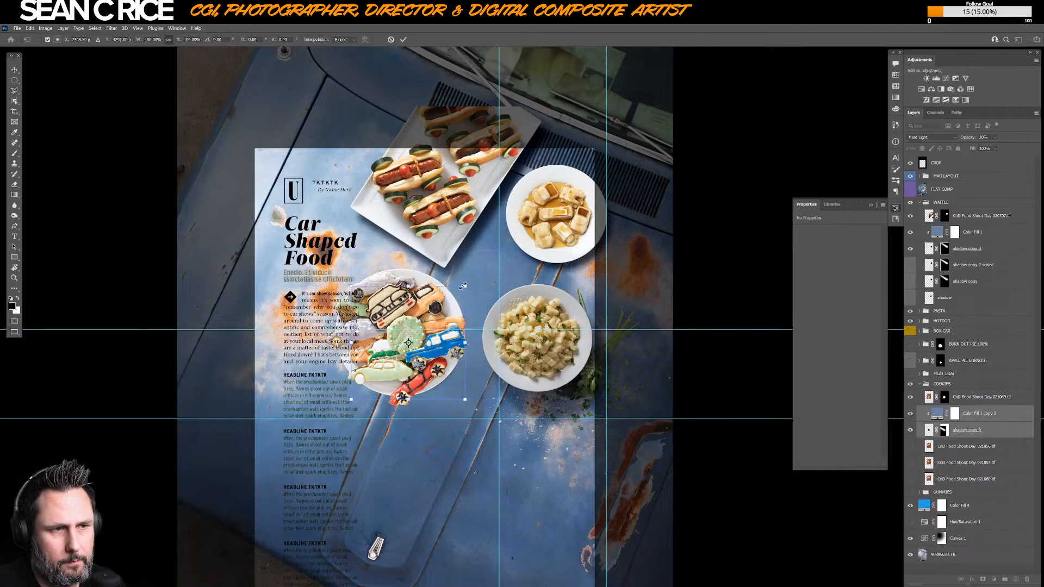
- Scale the cookie plate's shadow and fill to about 139% around their center, rotate them slightly clockwise, nudge them outward, and apply the transform
{"action": "left_click_drag", "start_coordinate": [459, 289], "coordinate": [488, 266]}
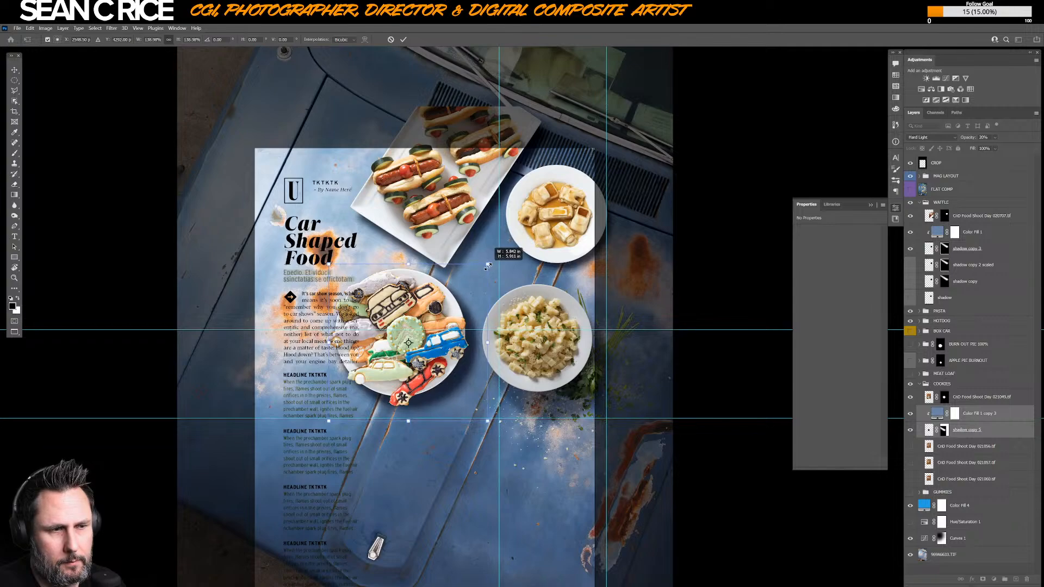
{"action": "left_click_drag", "start_coordinate": [488, 265], "coordinate": [487, 266]}
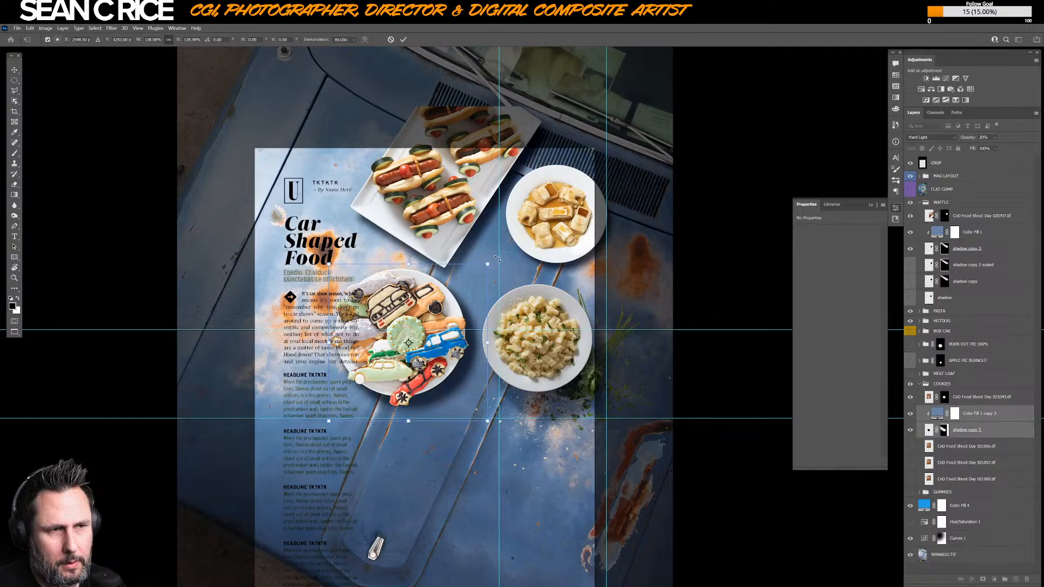
{"action": "left_click_drag", "start_coordinate": [497, 260], "coordinate": [498, 273]}
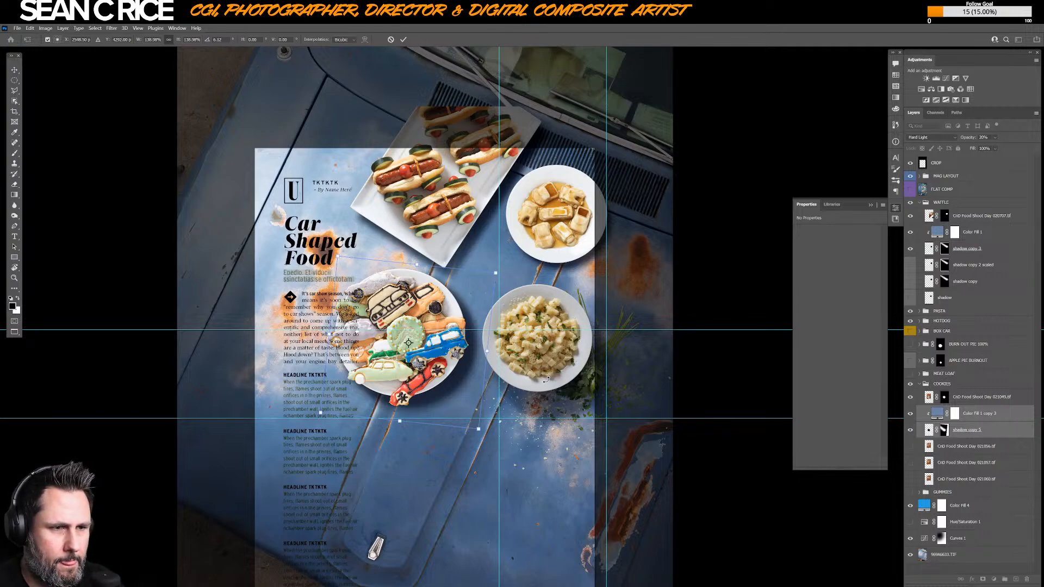
{"action": "key", "text": "shift+Left"}
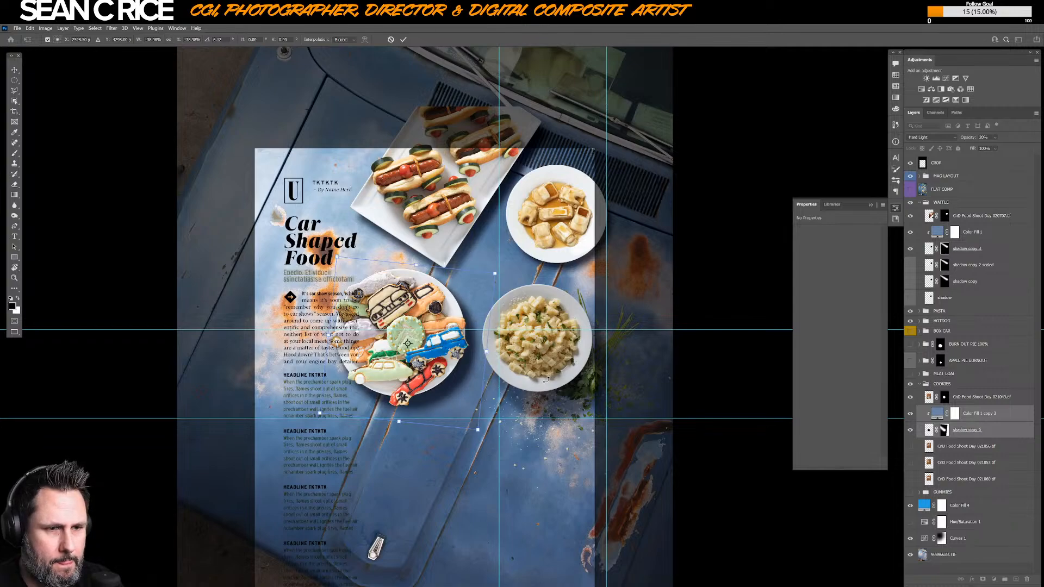
{"action": "key", "text": "Return"}
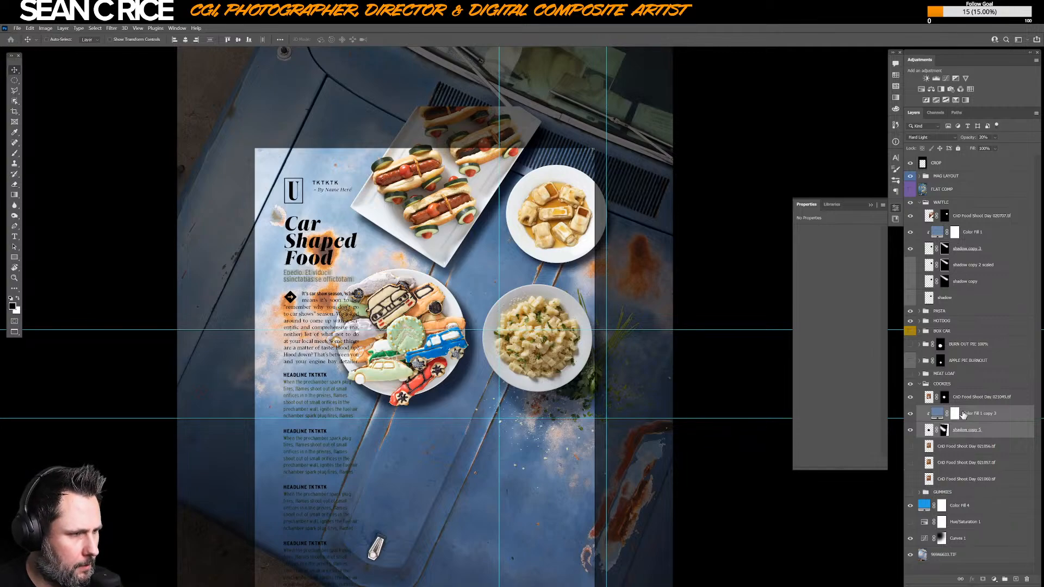
- Group the cookie shadow and its color fill, add a layer mask to the group, and fade the shadow's edges with black-to-transparent gradients
{"action": "key", "text": "ctrl+g"}
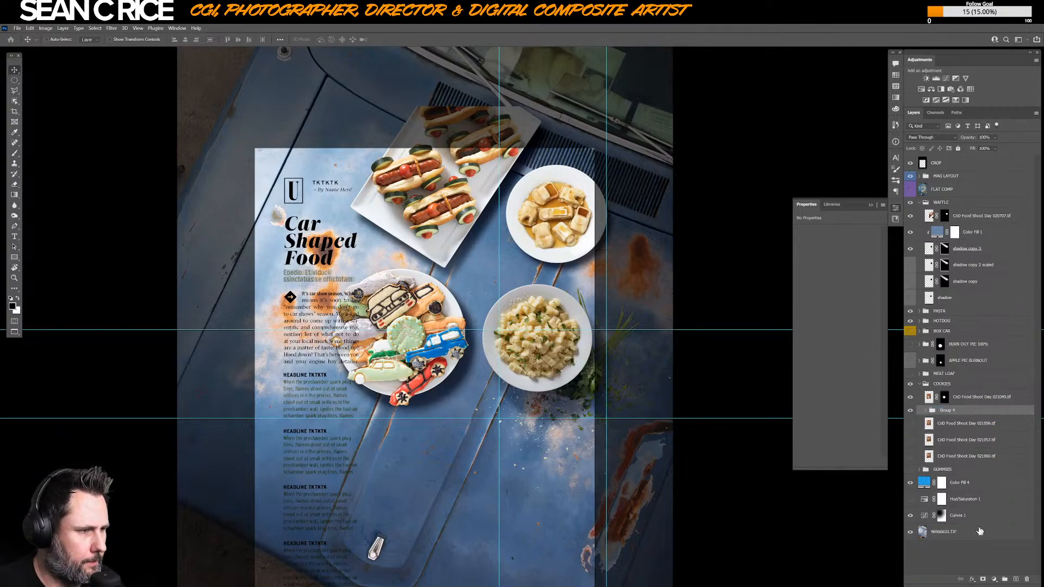
{"action": "left_click", "coordinate": [983, 579]}
{"action": "key", "text": "g"}
{"action": "key", "text": "x"}
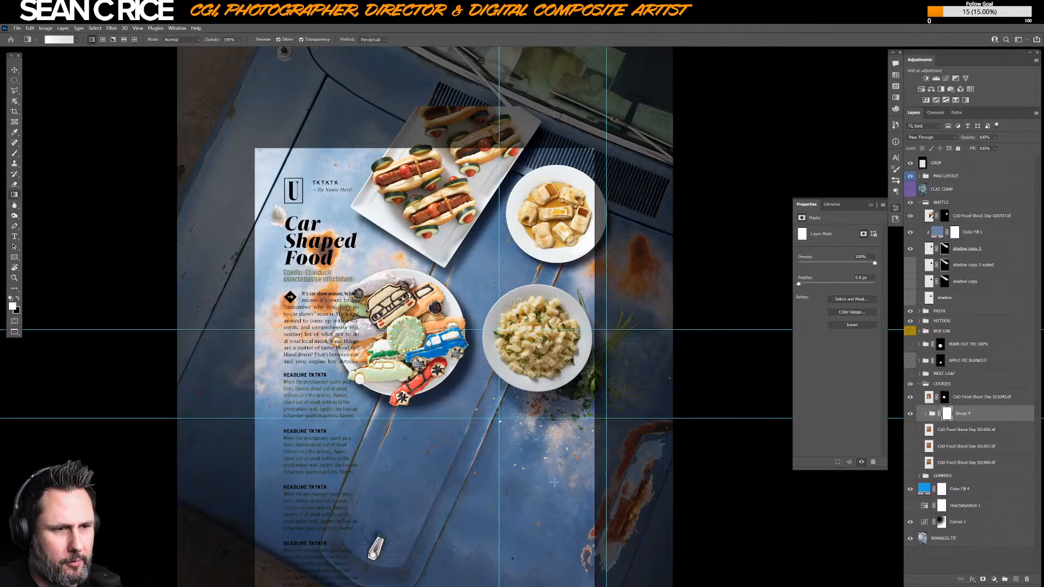
{"action": "left_click_drag", "start_coordinate": [507, 462], "coordinate": [503, 459]}
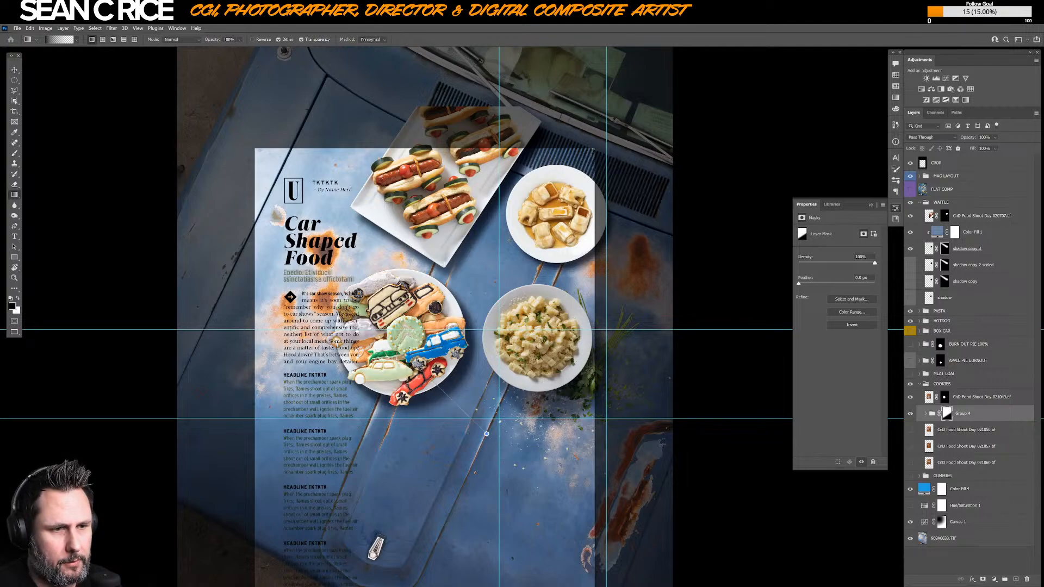
{"action": "left_click_drag", "start_coordinate": [487, 433], "coordinate": [487, 434]}
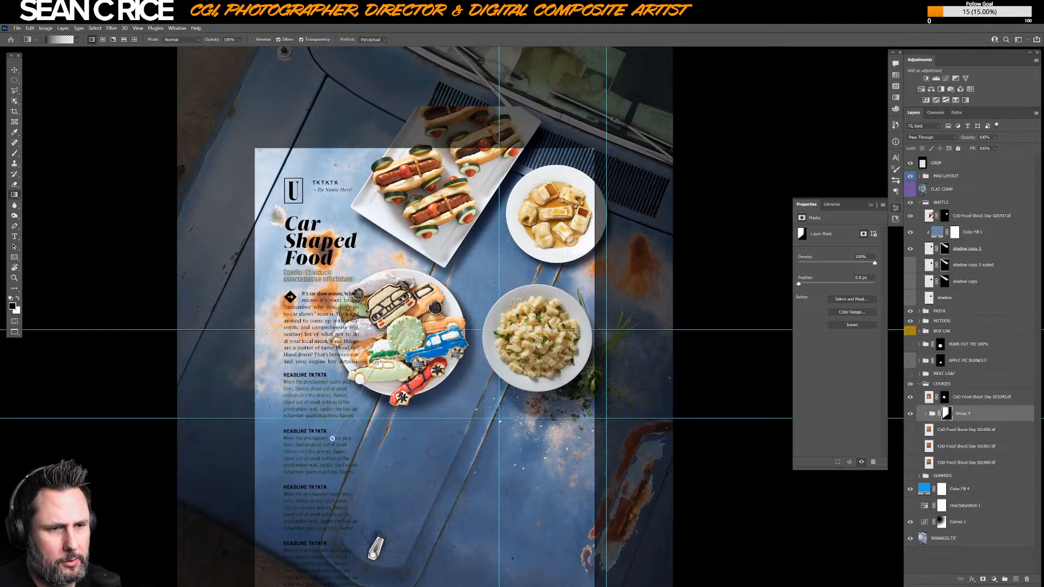
{"action": "left_click_drag", "start_coordinate": [378, 362], "coordinate": [395, 348]}
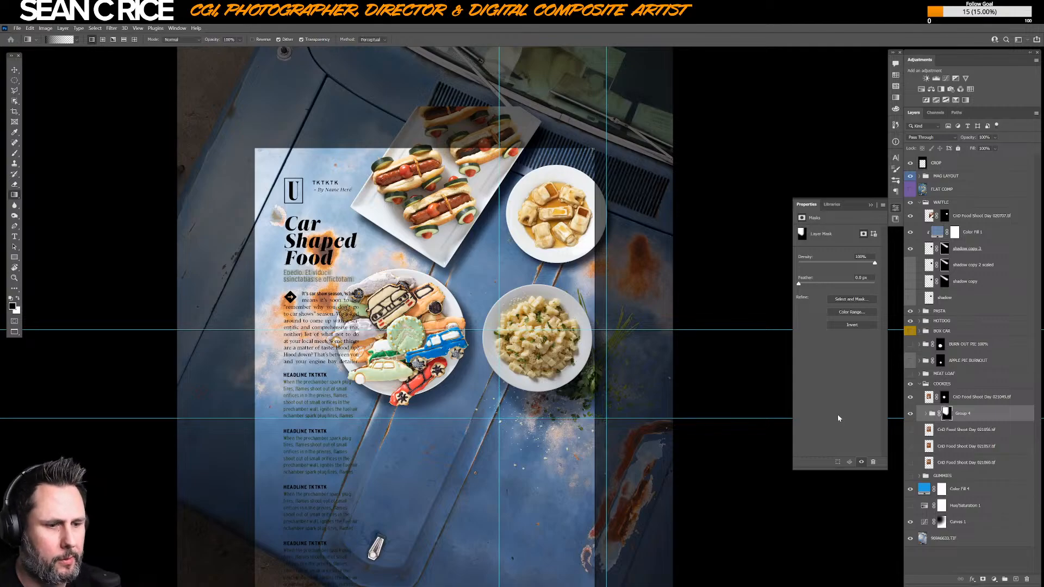
- Link the masked cookie photo with its shadow group and collapse the COOKIES group
{"action": "key", "text": "ctrl+minus"}
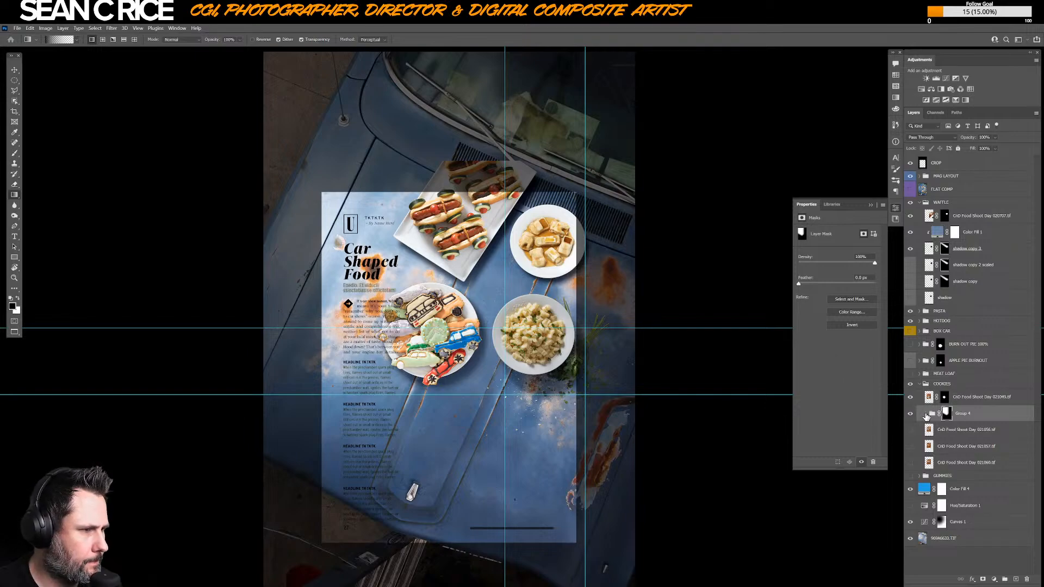
{"action": "left_click", "coordinate": [961, 399], "text": "shift"}
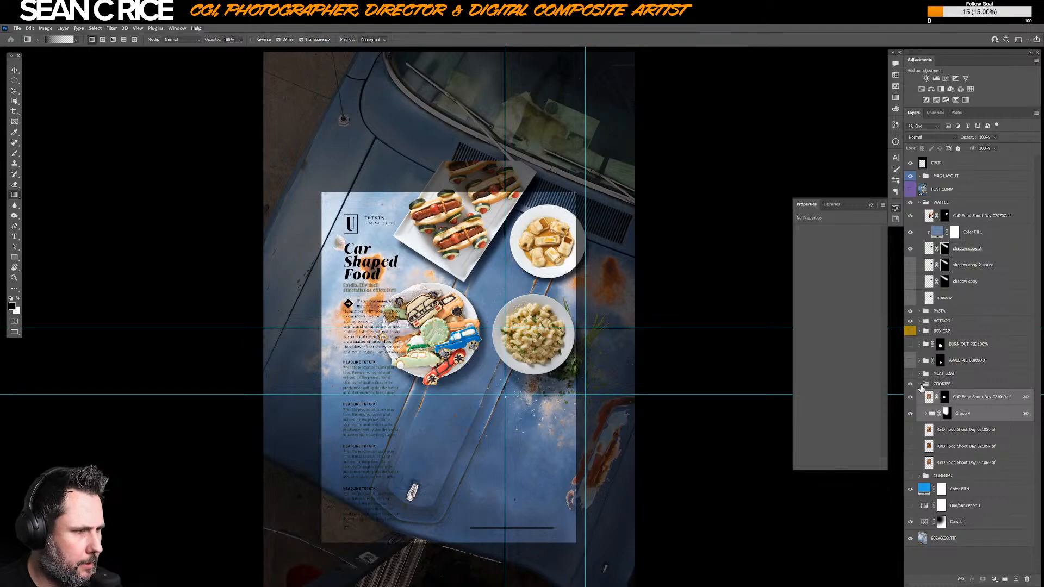
{"action": "left_click", "coordinate": [919, 385]}
- Show and expand the MEAT LOAF group, copy the HOTDOG group's shadow group below its two masked photos, and place it behind the meat loaf platter
{"action": "left_click", "coordinate": [911, 373]}
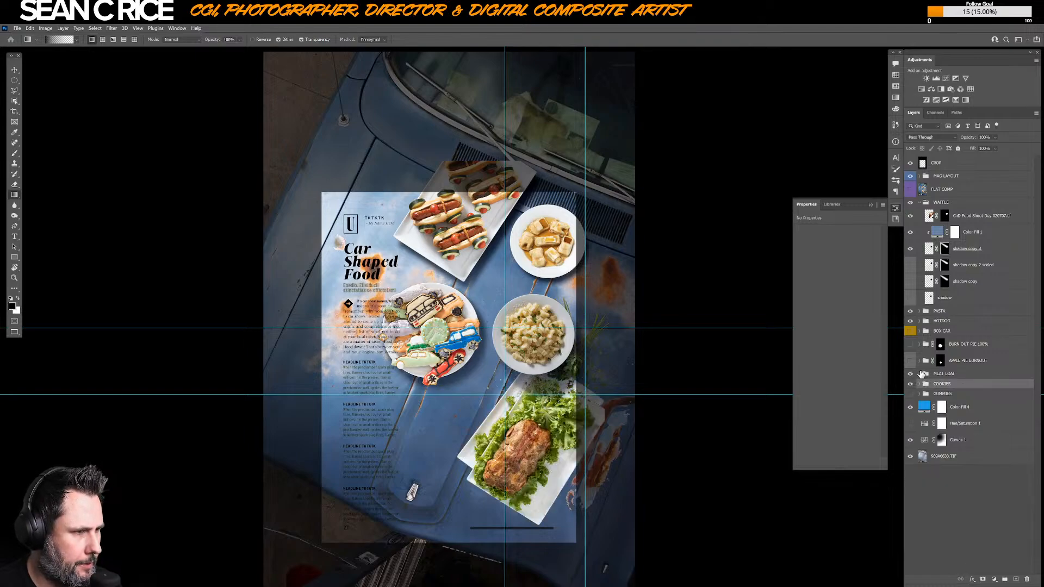
{"action": "left_click", "coordinate": [919, 374]}
{"action": "left_click", "coordinate": [967, 405]}
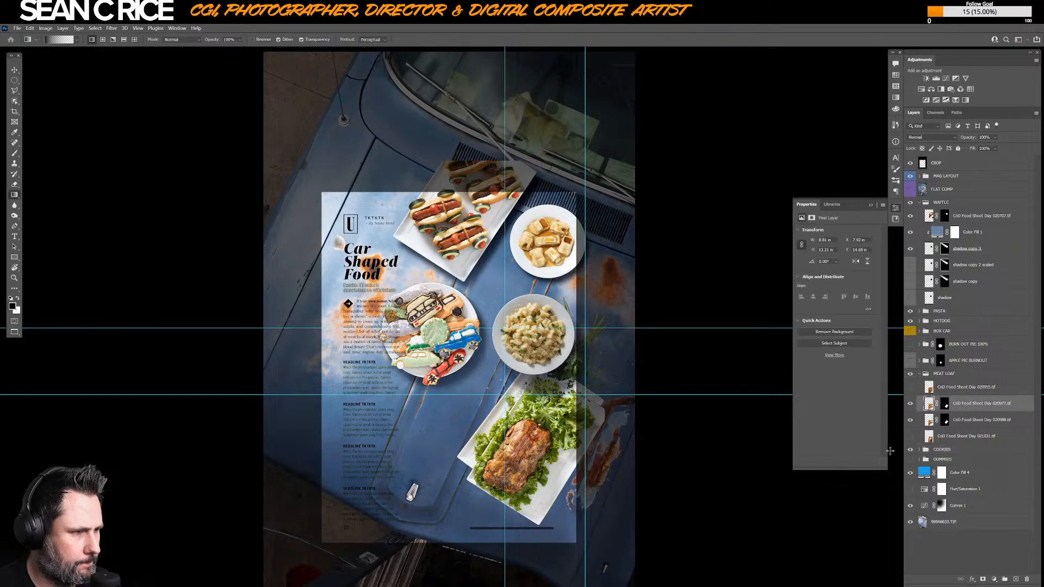
{"action": "key", "text": "v"}
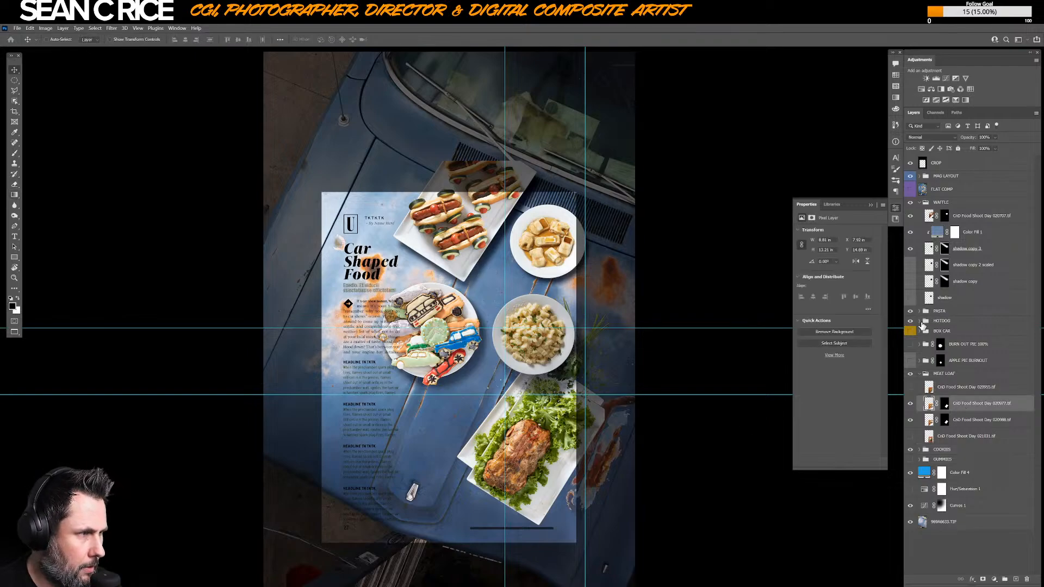
{"action": "left_click", "coordinate": [920, 321]}
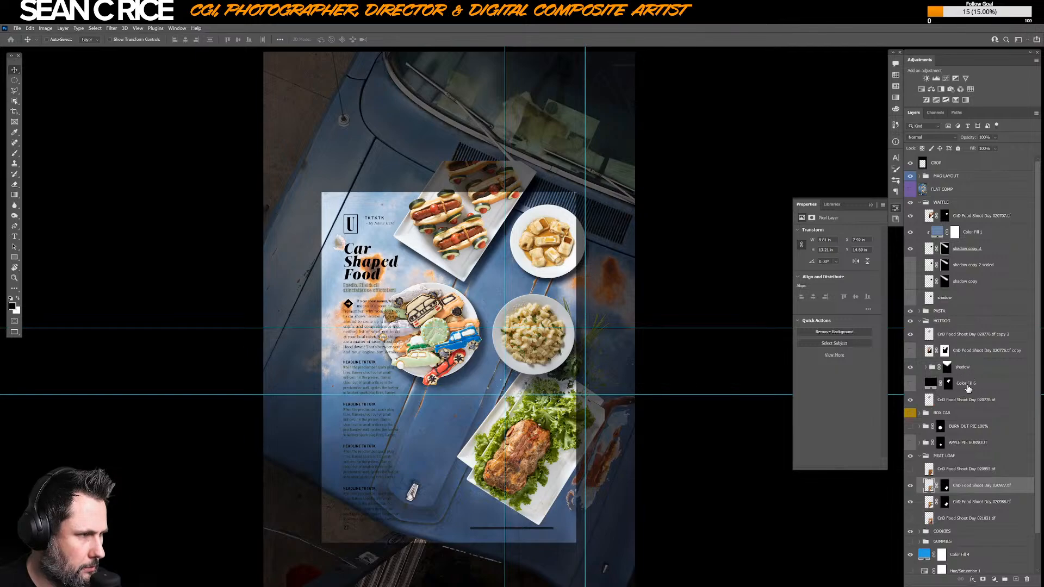
{"action": "left_click_drag", "start_coordinate": [972, 373], "coordinate": [968, 507]}
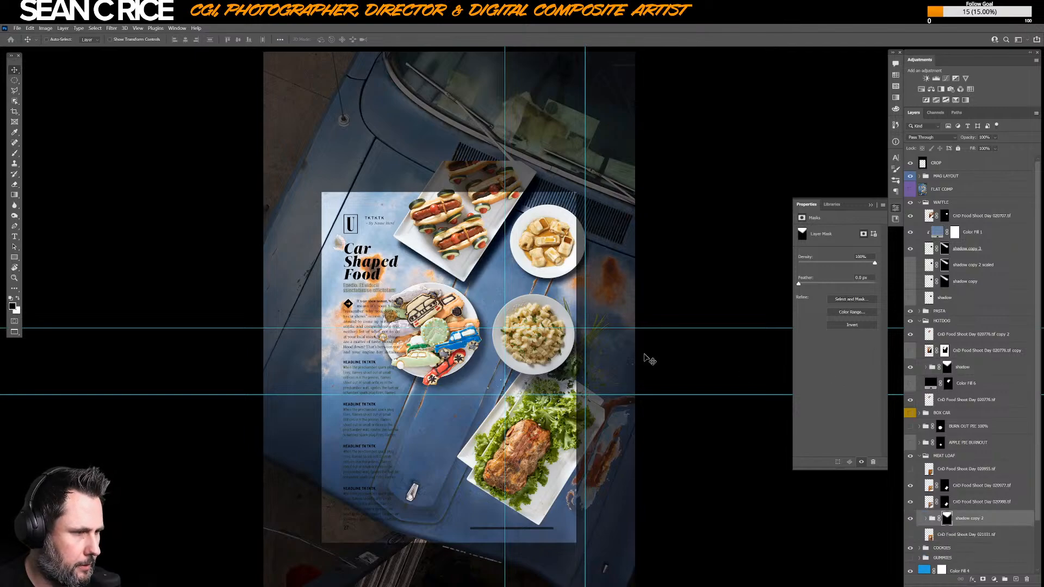
{"action": "left_click_drag", "start_coordinate": [464, 240], "coordinate": [532, 486]}
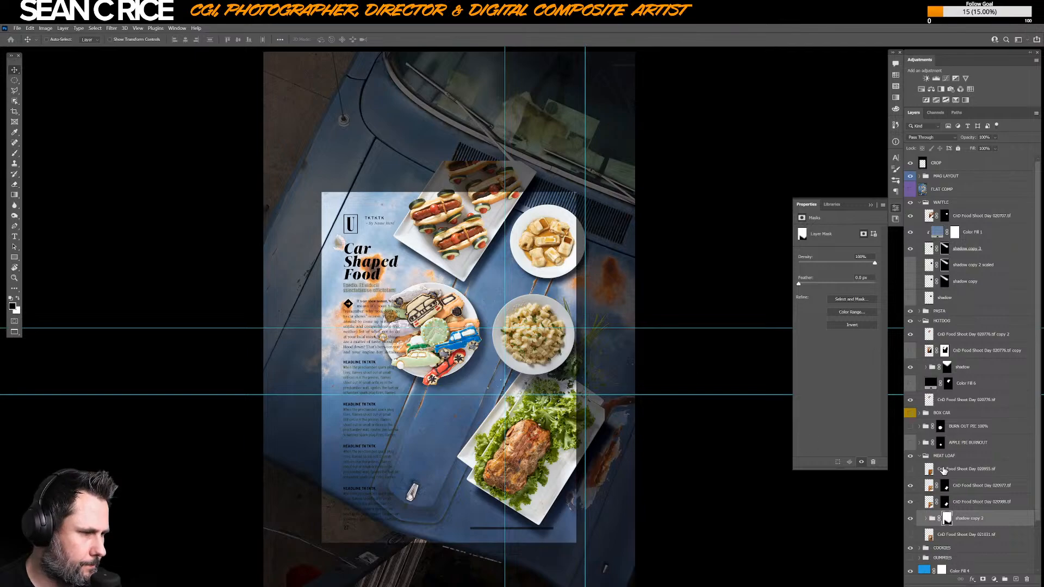
- Toggle the two masked MEAT LOAF photos to compare their platters and leave only the upper one visible
{"action": "left_click", "coordinate": [911, 487]}
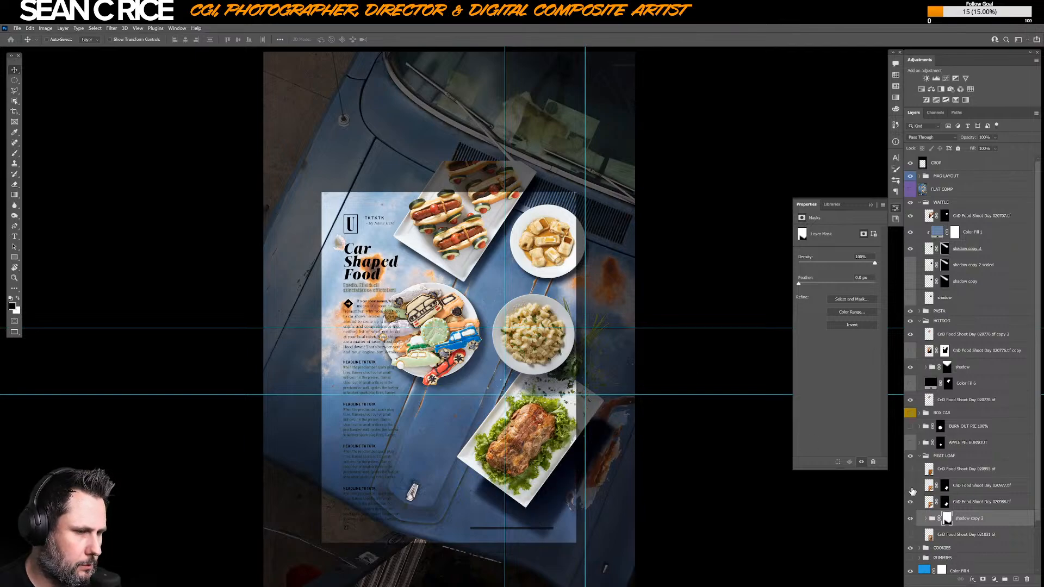
{"action": "left_click", "coordinate": [912, 487]}
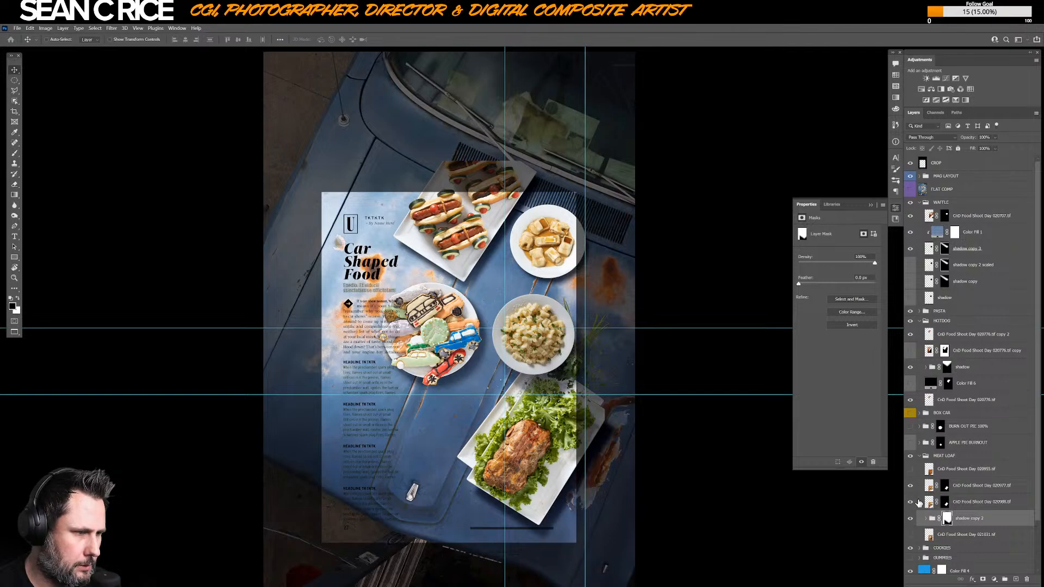
{"action": "left_click", "coordinate": [911, 502]}
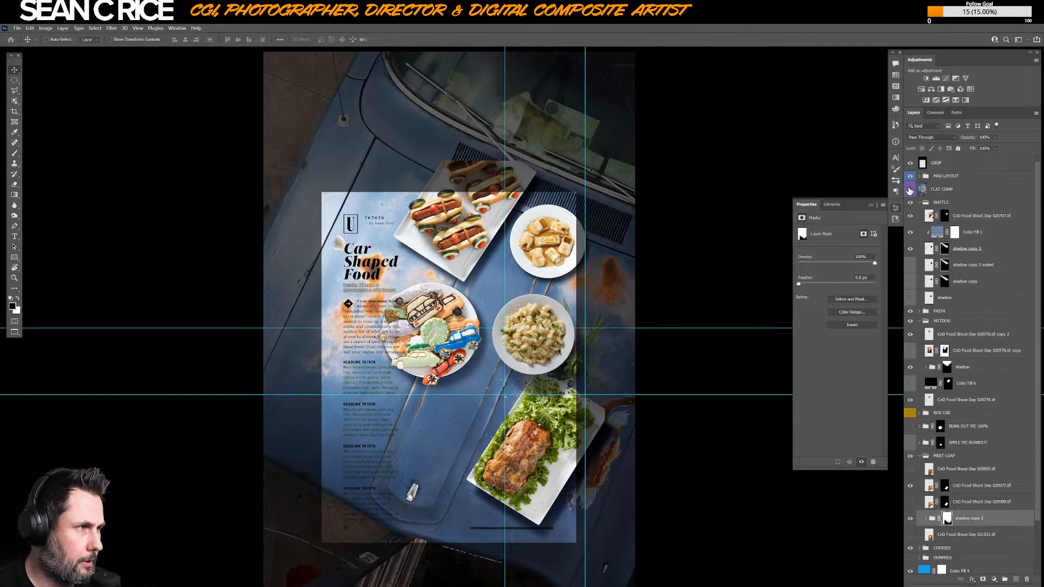
- Show the FLAT COMP reference layer and lower its opacity to about half so it overlays the current plates
{"action": "left_click", "coordinate": [909, 190]}
{"action": "left_click", "coordinate": [909, 190]}
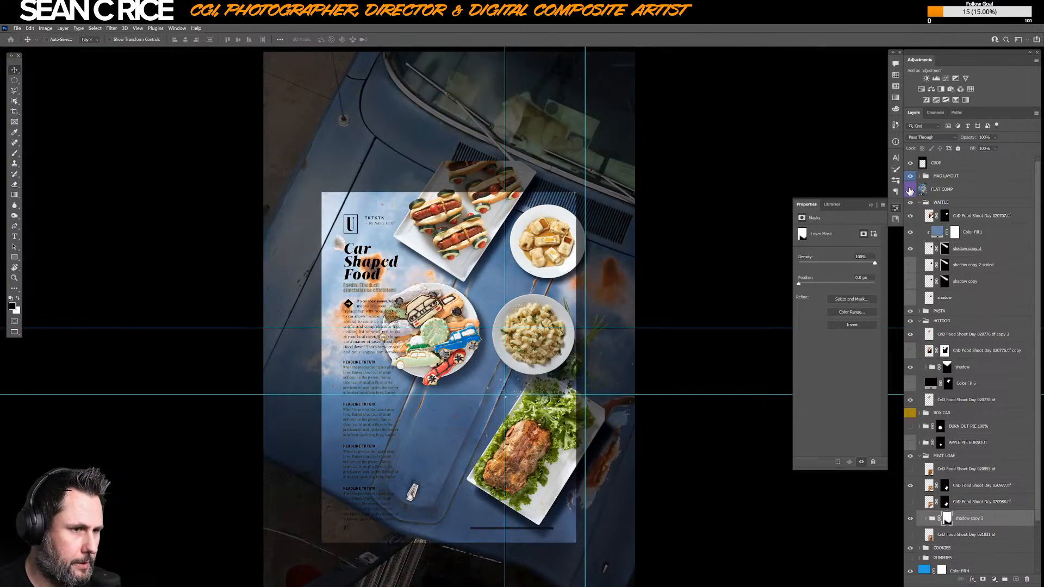
{"action": "left_click", "coordinate": [909, 190]}
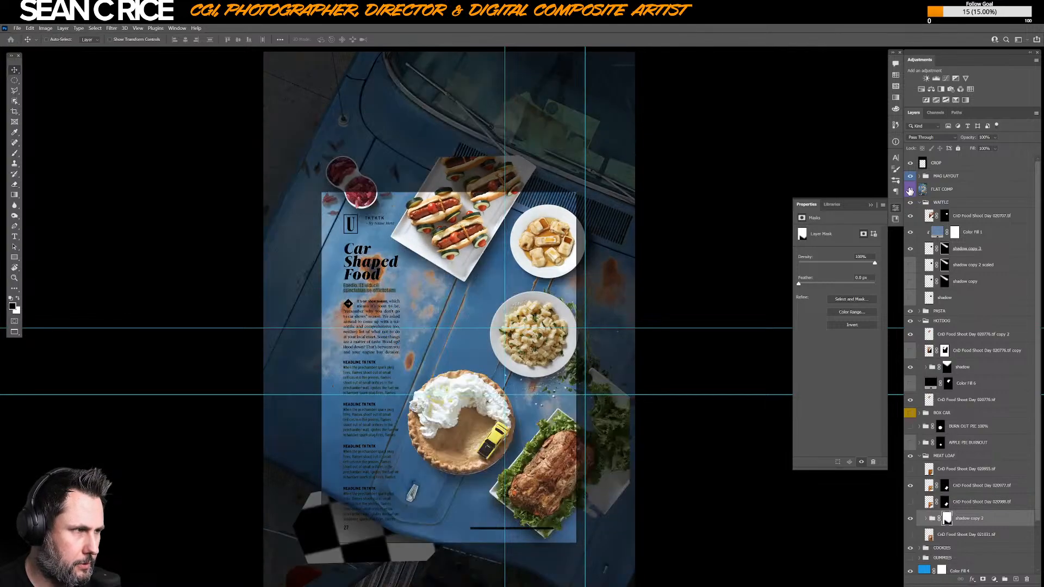
{"action": "left_click", "coordinate": [946, 189]}
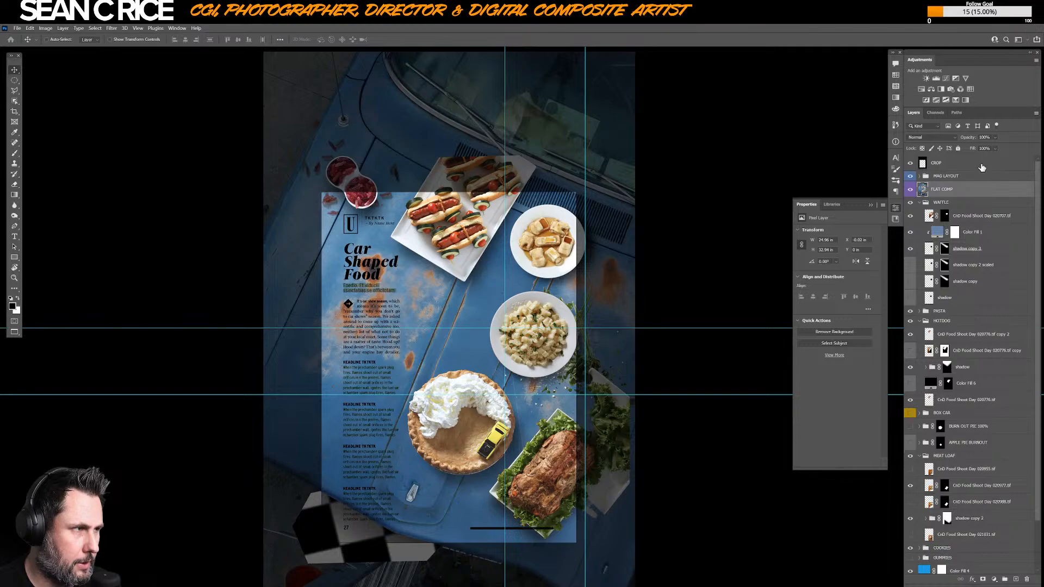
{"action": "left_click", "coordinate": [995, 137]}
{"action": "left_click_drag", "start_coordinate": [1009, 147], "coordinate": [990, 147]}
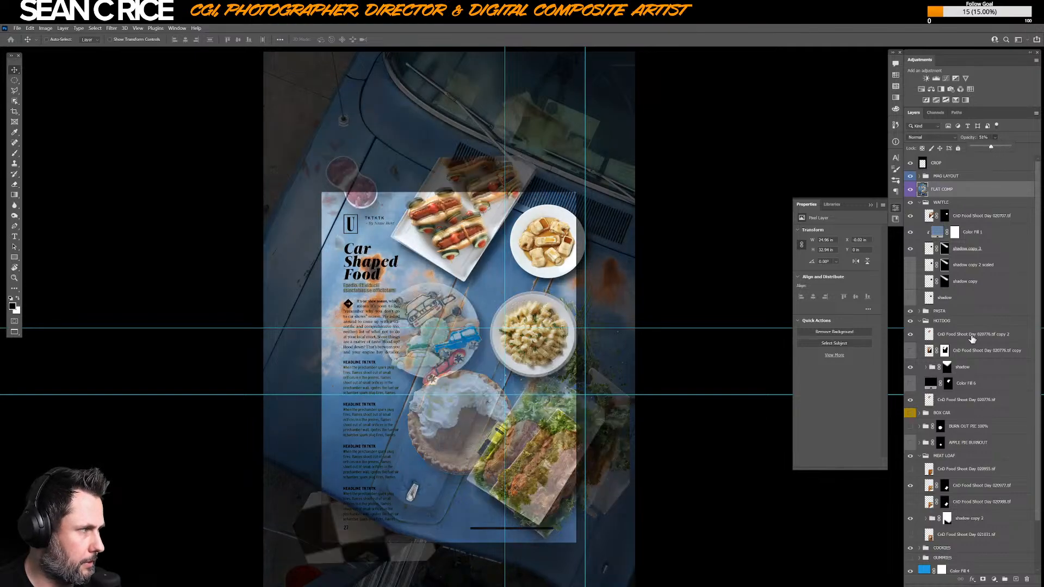
- Compare both masked MEAT LOAF photos against the FLAT COMP overlay by toggling their visibility, leaving both visible
{"action": "left_click", "coordinate": [967, 488]}
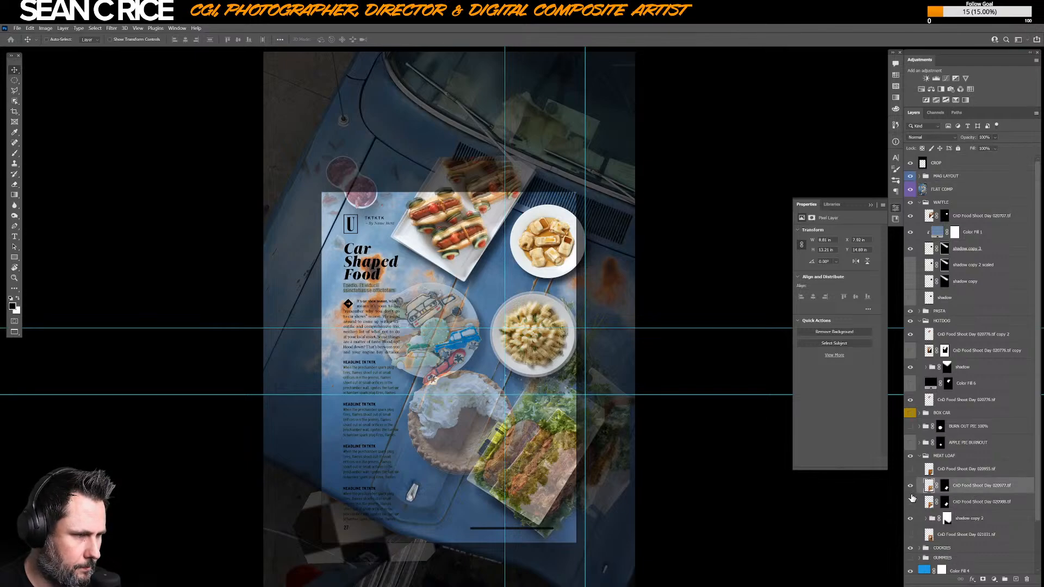
{"action": "left_click", "coordinate": [910, 502]}
{"action": "left_click", "coordinate": [911, 485]}
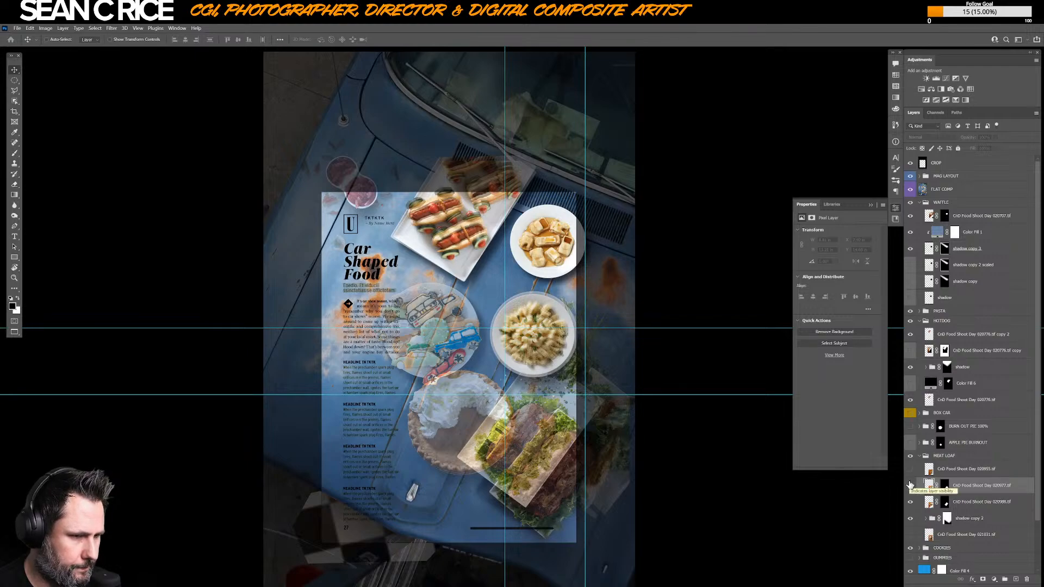
{"action": "left_click", "coordinate": [910, 485]}
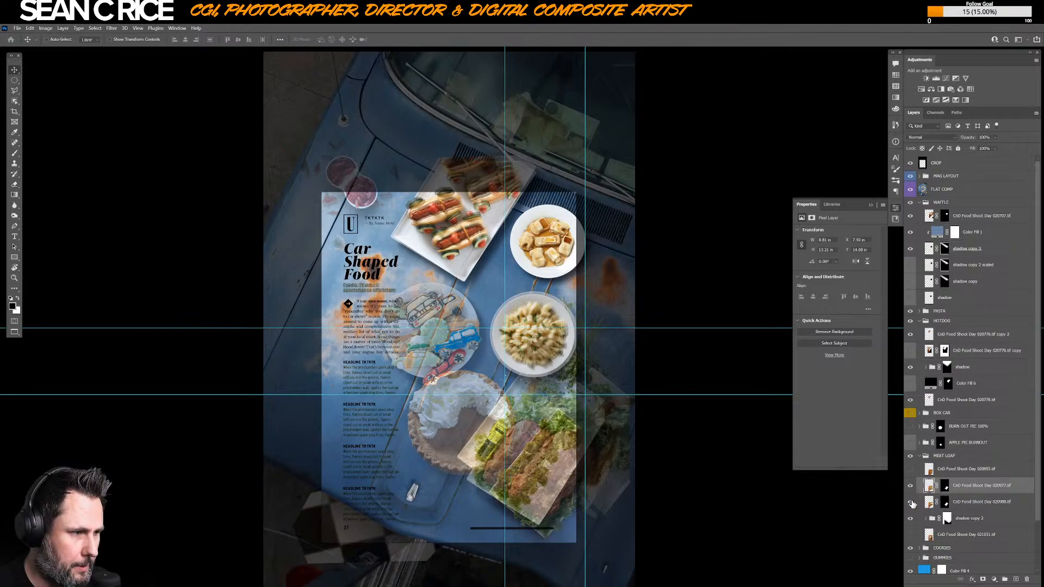
{"action": "left_click", "coordinate": [969, 504]}
{"action": "left_click", "coordinate": [910, 486]}
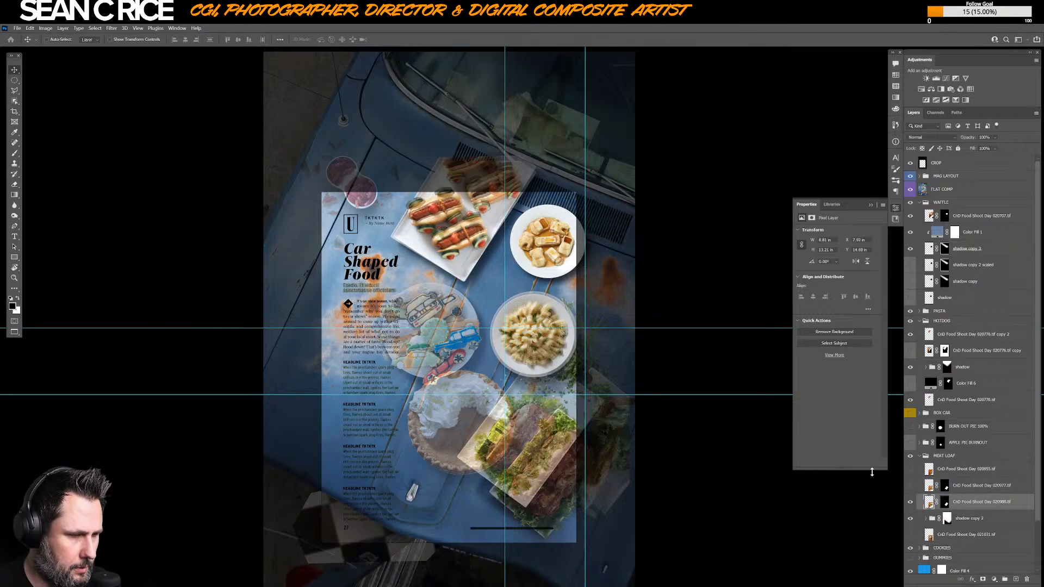
{"action": "left_click_drag", "start_coordinate": [524, 445], "coordinate": [561, 489]}
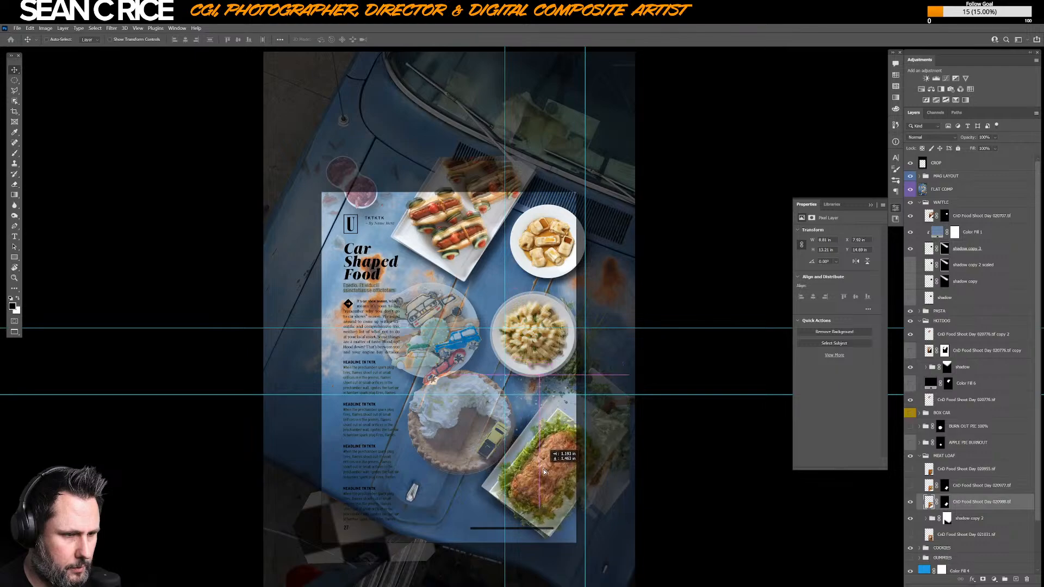
{"action": "key", "text": "ctrl+z"}
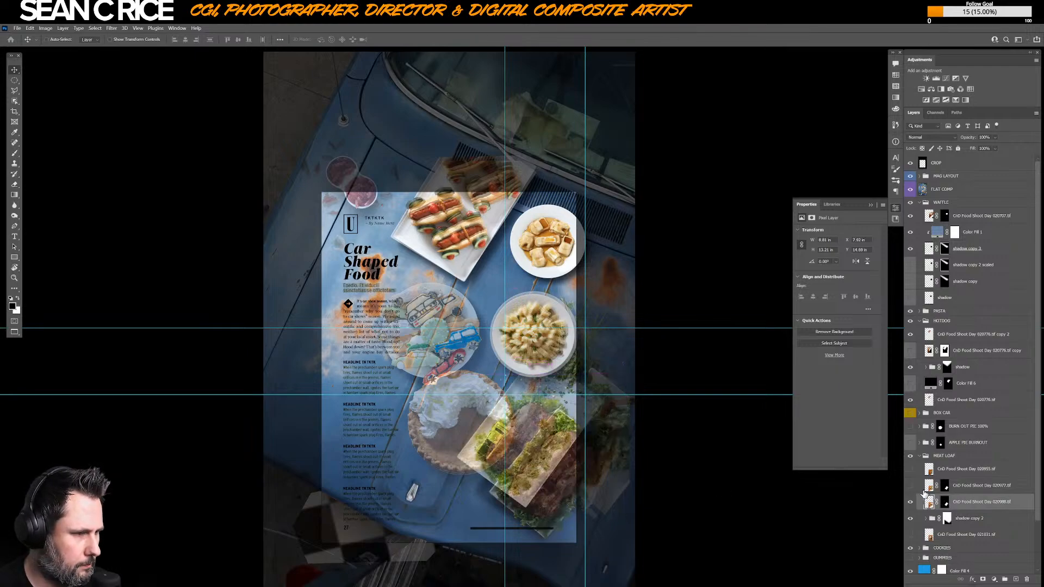
- Show only the upper masked MEAT LOAF photo and move it together with the shadow copy 2 group onto the flat comp's platter
{"action": "left_click", "coordinate": [912, 488]}
{"action": "left_click", "coordinate": [973, 489]}
{"action": "left_click", "coordinate": [910, 502]}
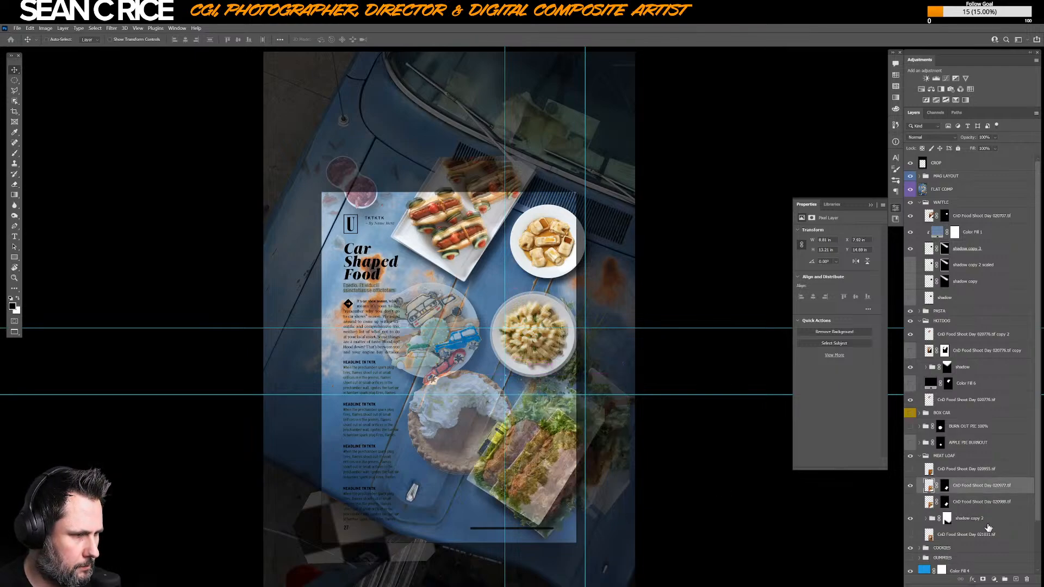
{"action": "left_click", "coordinate": [977, 520]}
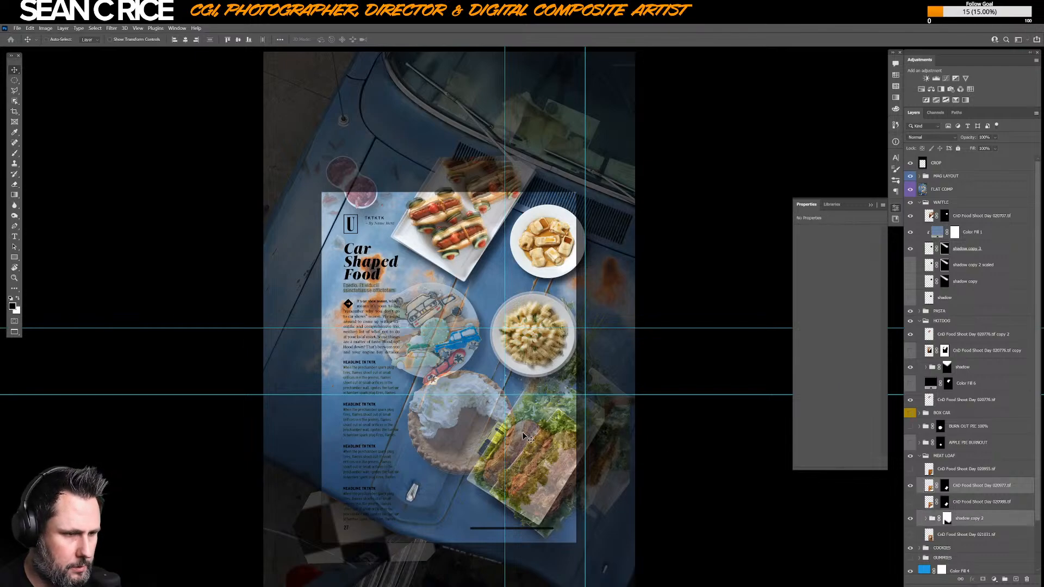
{"action": "left_click_drag", "start_coordinate": [528, 439], "coordinate": [546, 460]}
- Rotate the meat loaf platter and its shadow group slightly clockwise to match the angle of the flat comp's platter
{"action": "key", "text": "ctrl+t"}
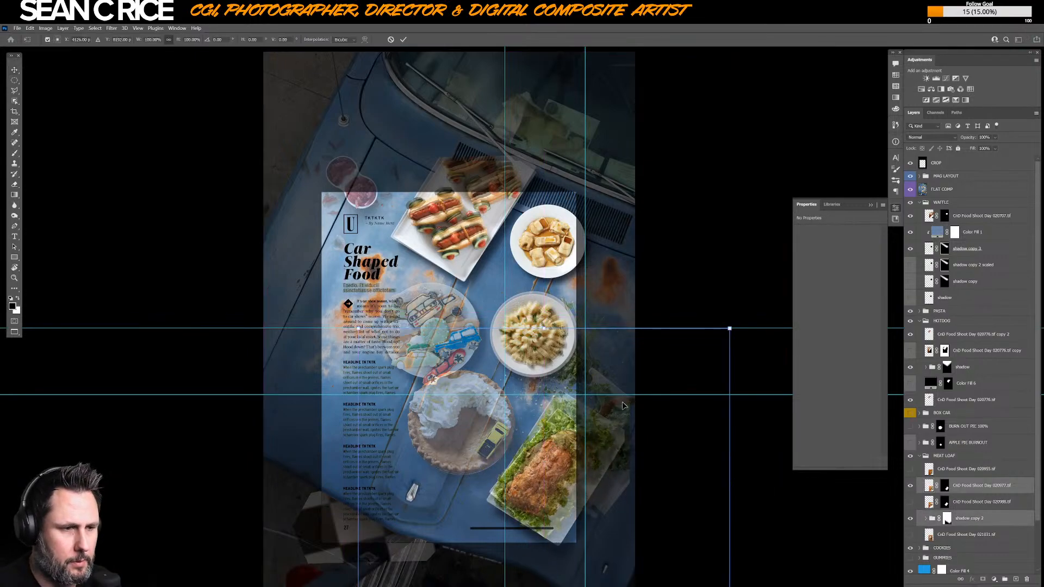
{"action": "left_click_drag", "start_coordinate": [651, 319], "coordinate": [682, 324]}
{"action": "key", "text": "Return"}
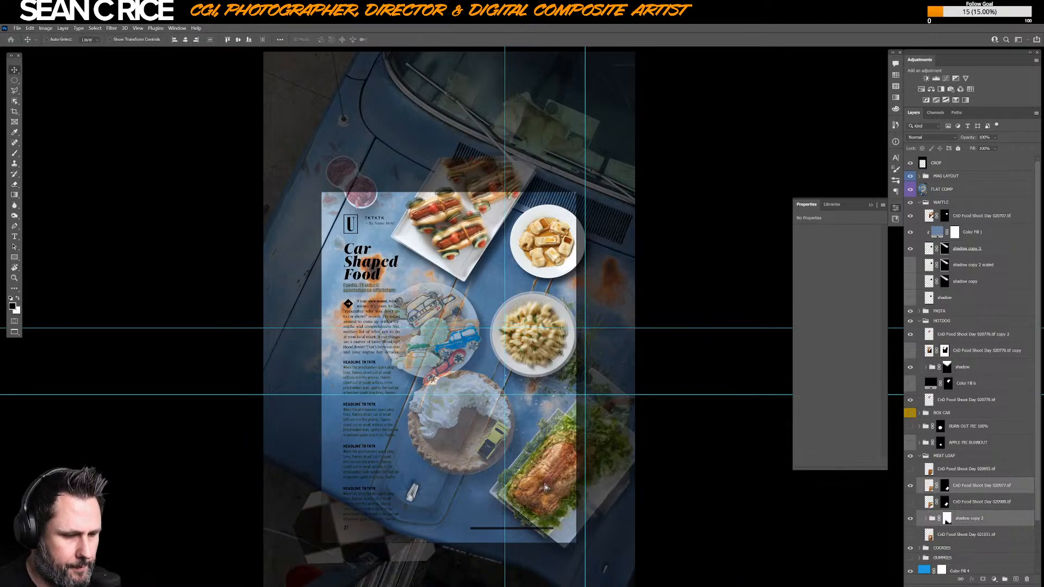
- Fine-tune the position of the meat loaf platter and its shadow, nudging them up into line with the flat comp
{"action": "left_click_drag", "start_coordinate": [546, 486], "coordinate": [542, 482]}
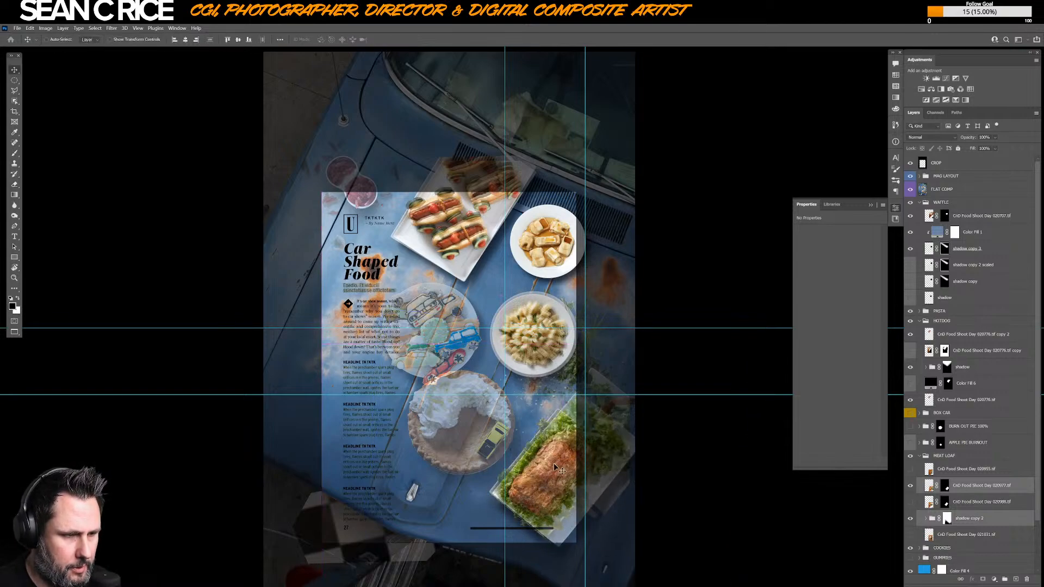
{"action": "key", "text": "Up"}
{"action": "key", "text": "Up"}
{"action": "key", "text": "Up"}
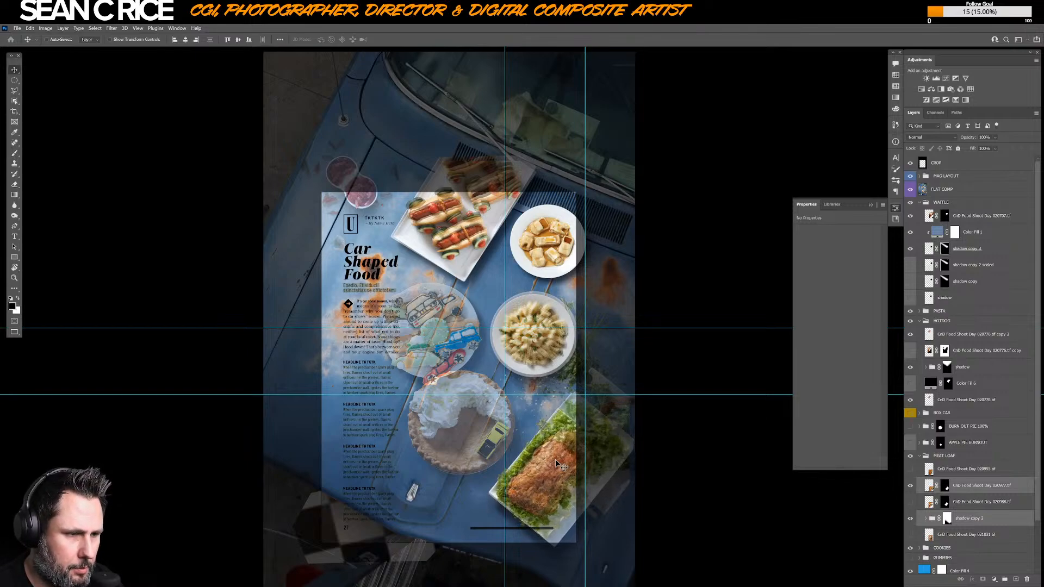
{"action": "key", "text": "Up"}
{"action": "key", "text": "Up"}
{"action": "key", "text": "Up"}
{"action": "key", "text": "Up"}
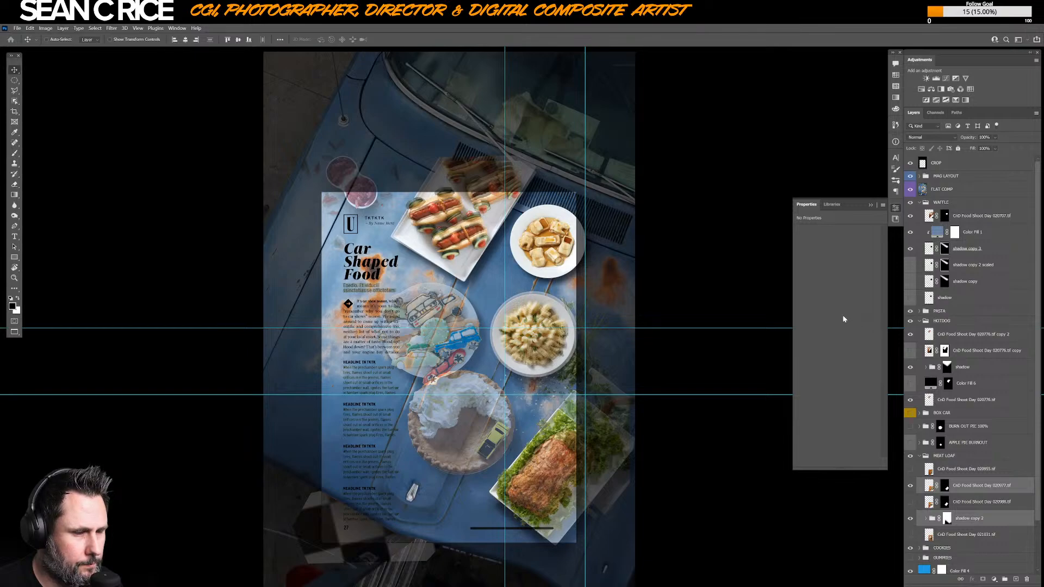
- Collapse the MEAT LOAF, HOTDOG and WAFFLE groups and hide the FLAT COMP overlay to view the current plates
{"action": "left_click", "coordinate": [920, 459]}
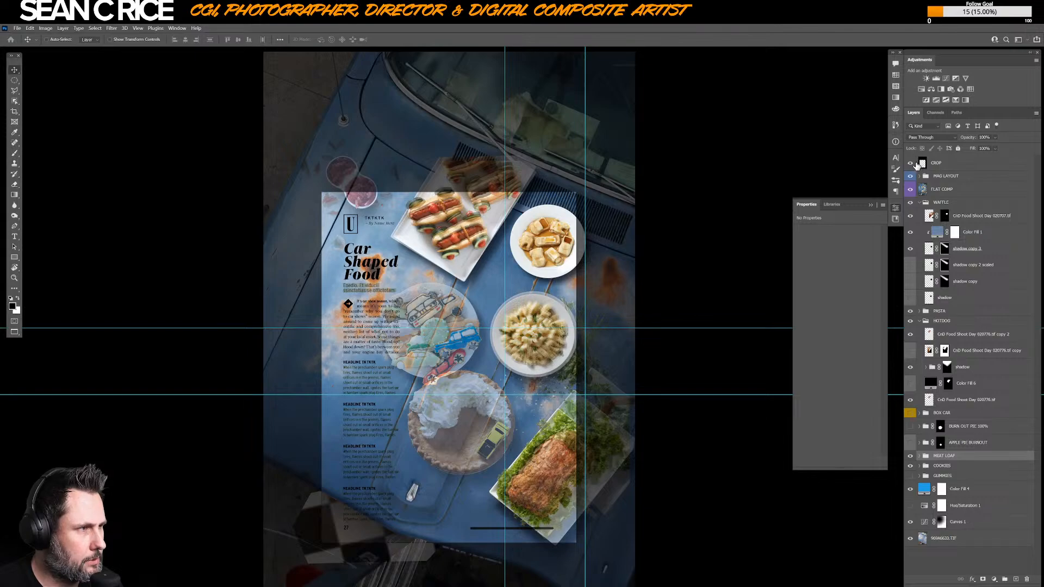
{"action": "left_click", "coordinate": [910, 189]}
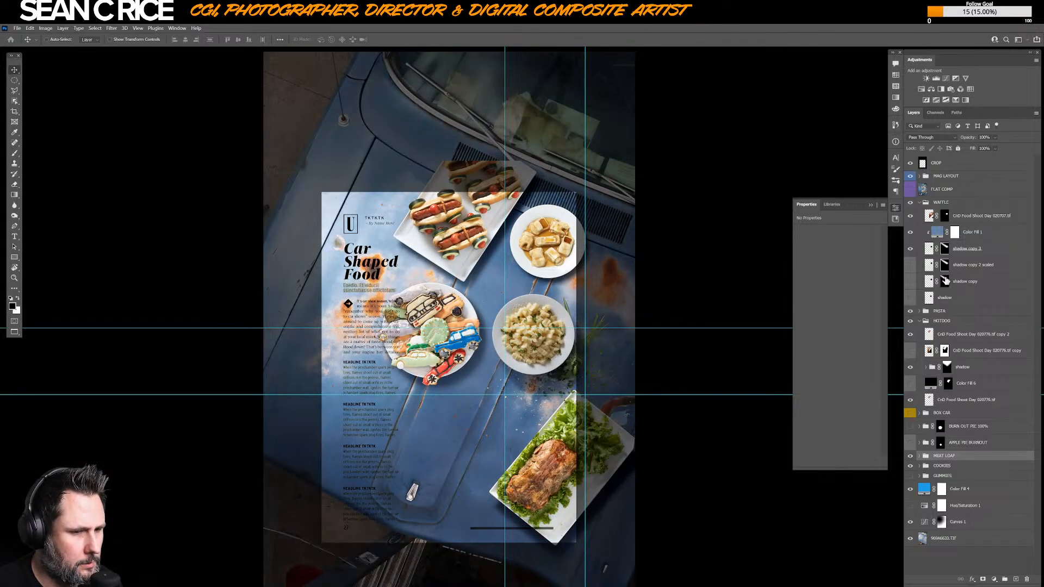
{"action": "left_click", "coordinate": [919, 321]}
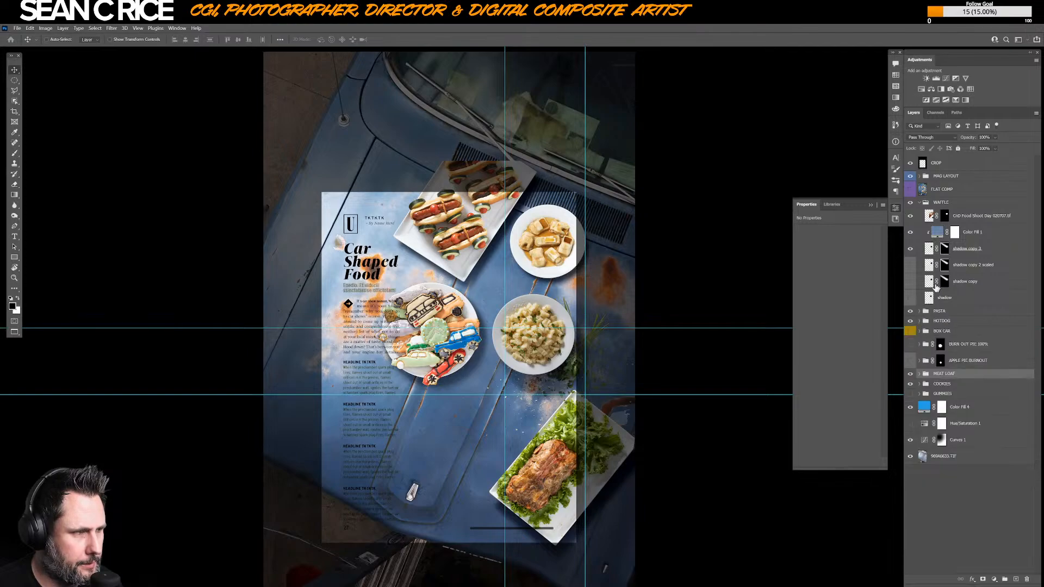
{"action": "left_click", "coordinate": [919, 204]}
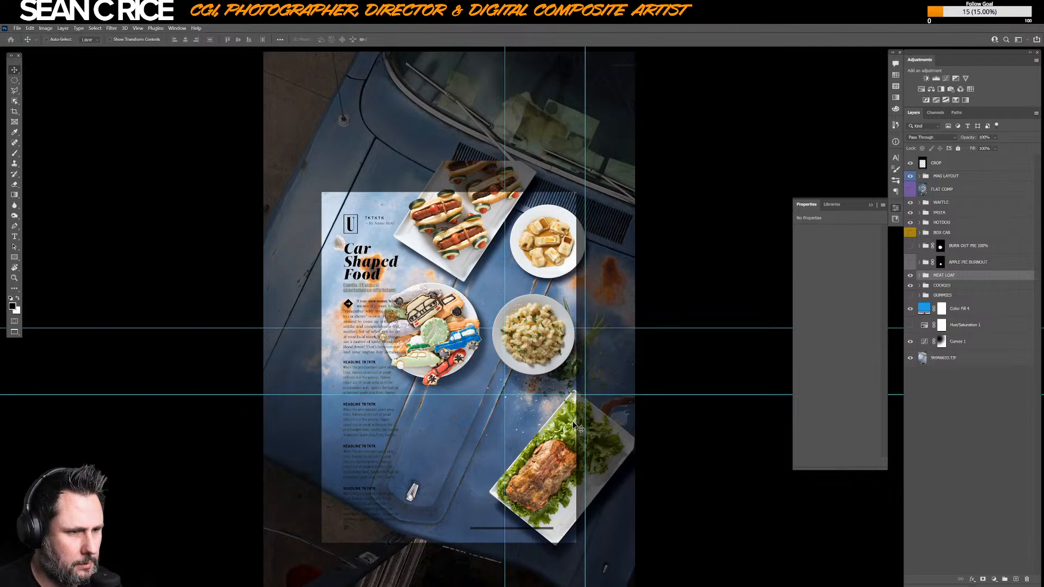
- Show the FLAT COMP overlay again and start a Polygonal Lasso selection at the upper corner of the meat loaf platter
{"action": "key", "text": "l"}
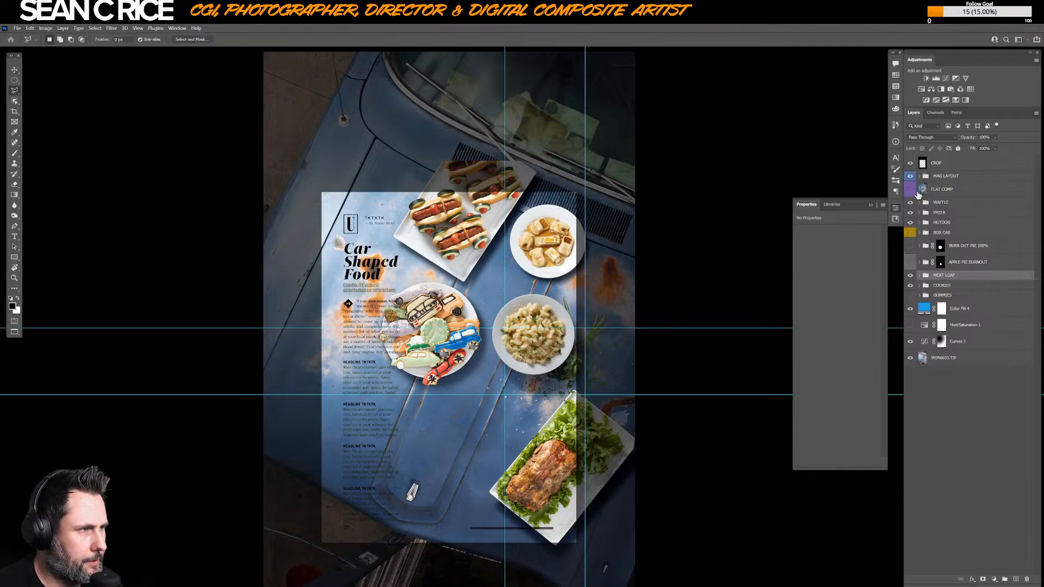
{"action": "left_click", "coordinate": [910, 189]}
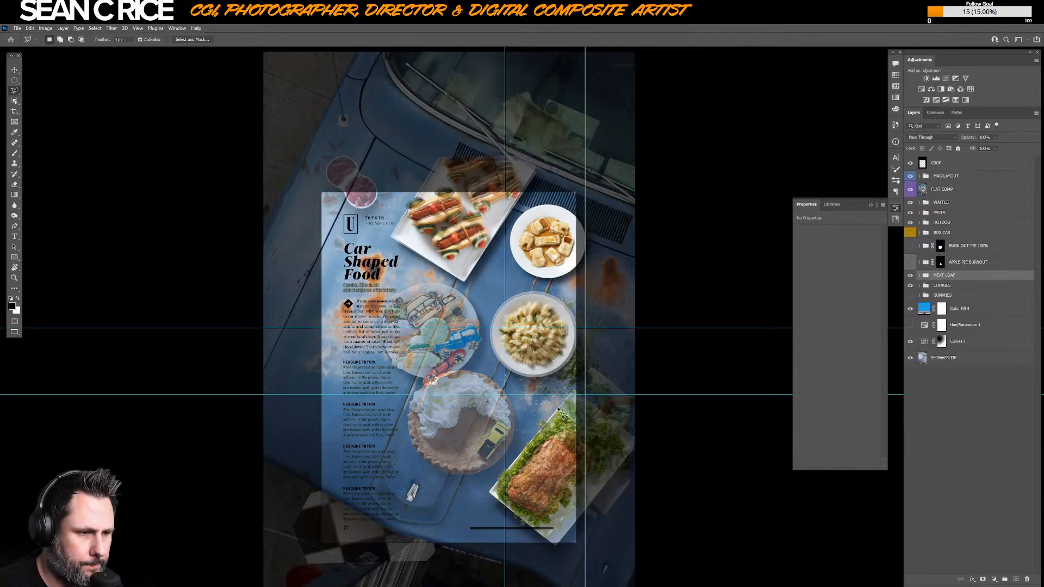
{"action": "left_click", "coordinate": [563, 409]}
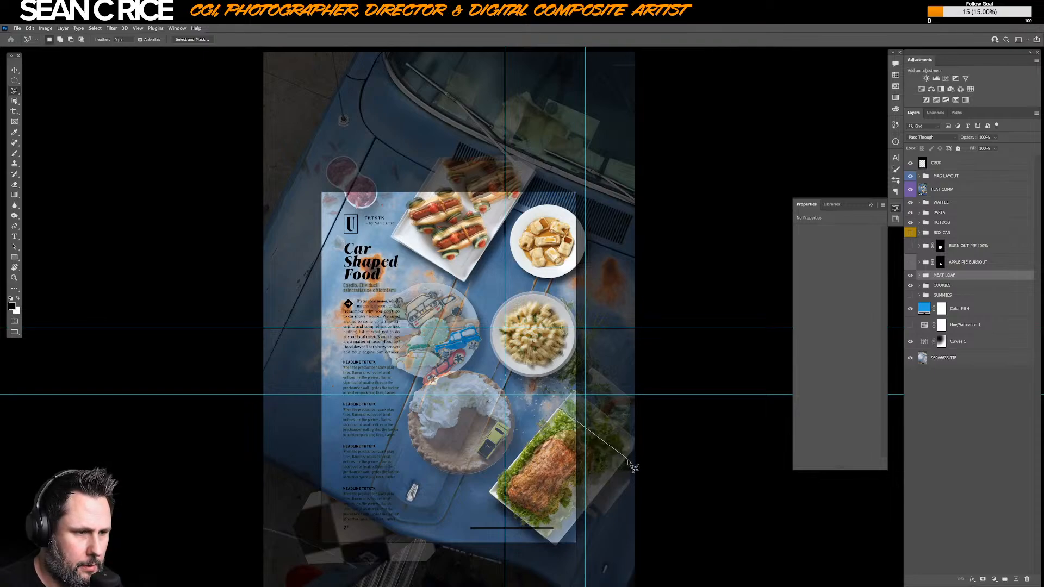
- Outline the strip just beyond the meatloaf plate's upper-right edge with a straight-edged polygonal selection
{"action": "left_click", "coordinate": [628, 463]}
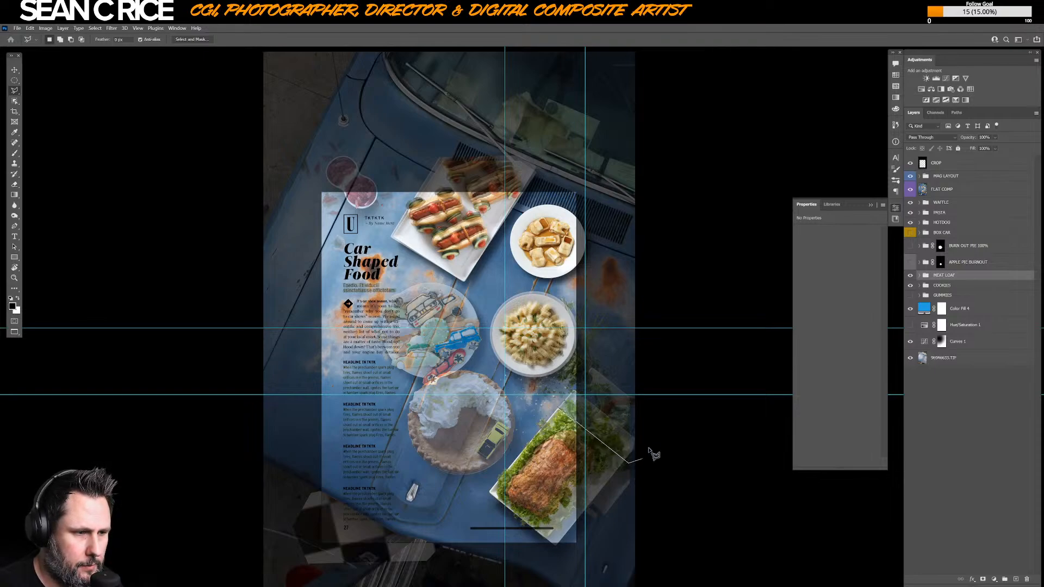
{"action": "left_click", "coordinate": [651, 445]}
{"action": "left_click", "coordinate": [647, 432]}
{"action": "left_click", "coordinate": [571, 379]}
{"action": "left_click", "coordinate": [543, 395]}
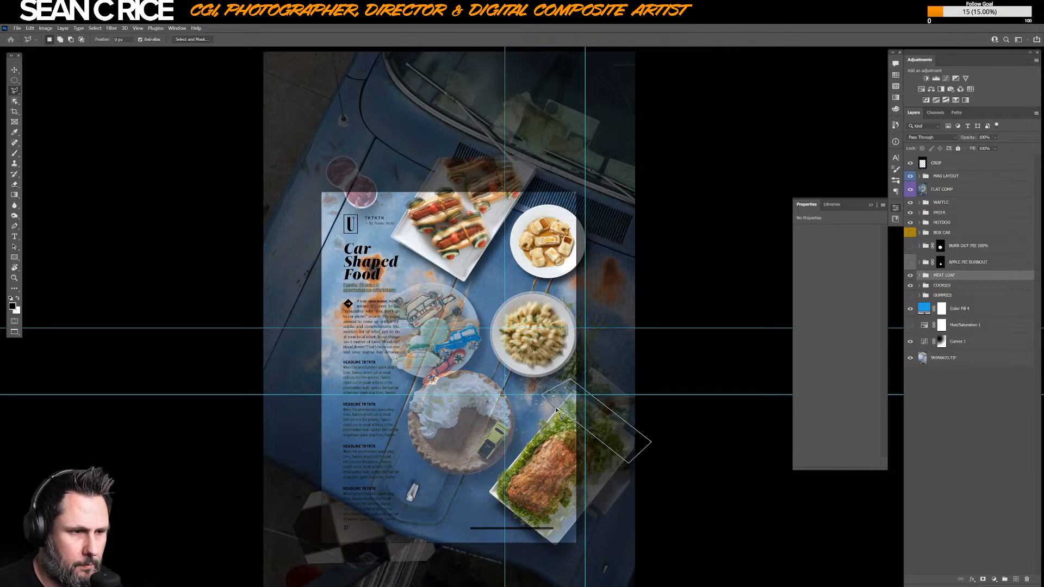
{"action": "left_click", "coordinate": [563, 413]}
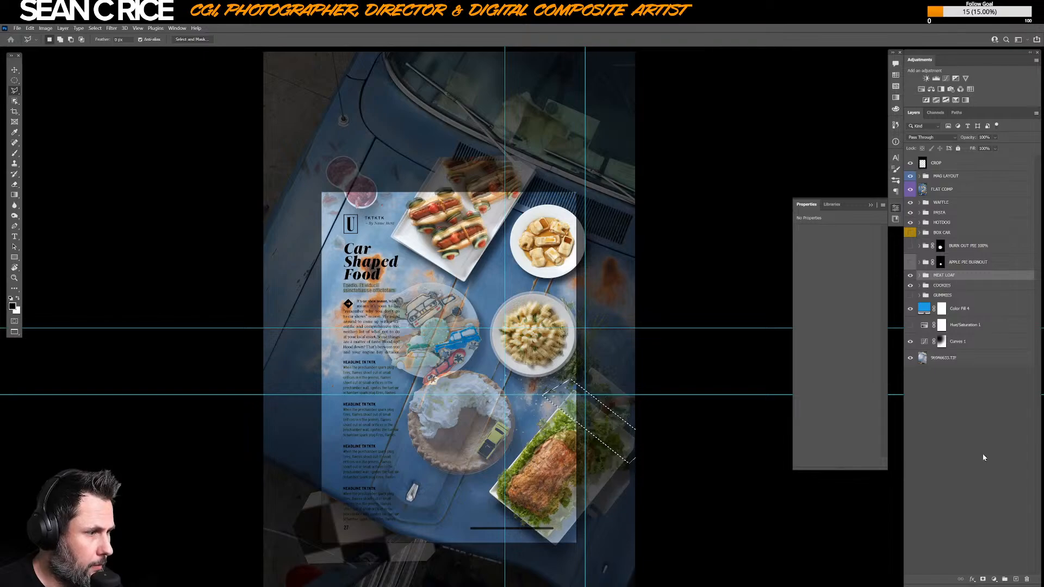
- Expand the MEAT LOAF group and add an inverted group mask that hides the selected strip
{"action": "left_click", "coordinate": [920, 275]}
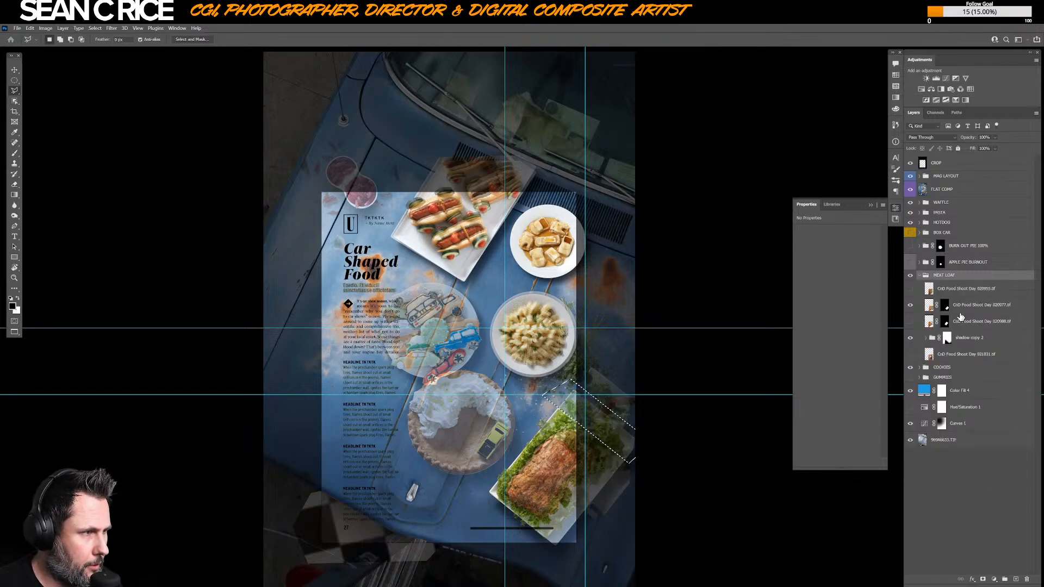
{"action": "left_click", "coordinate": [983, 579]}
{"action": "key", "text": "ctrl+i"}
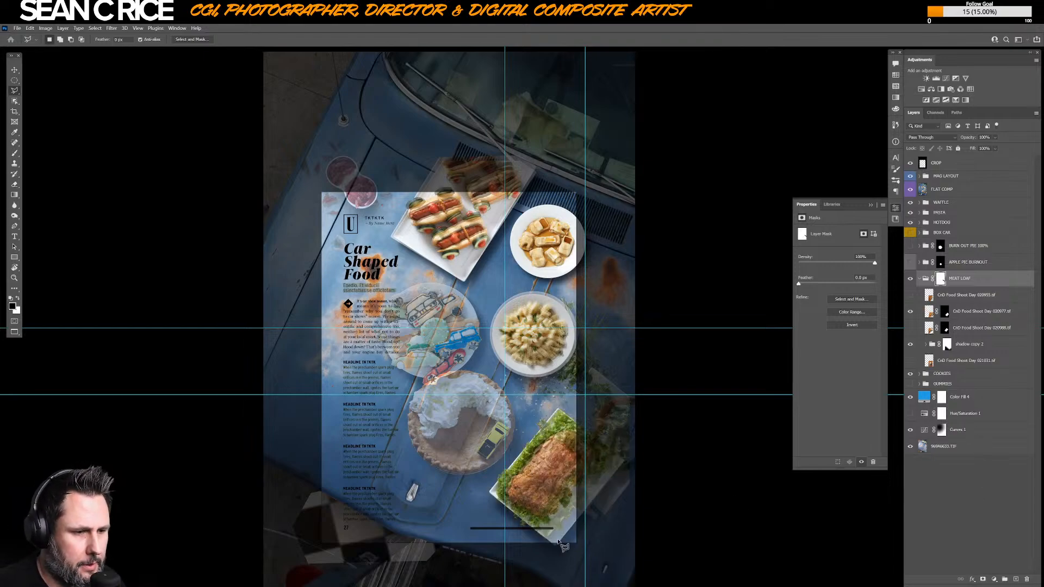
- Outline the area beyond the meatloaf plate's lower-right edge, hide it on the MEAT LOAF group mask, and deselect
{"action": "left_click", "coordinate": [551, 543]}
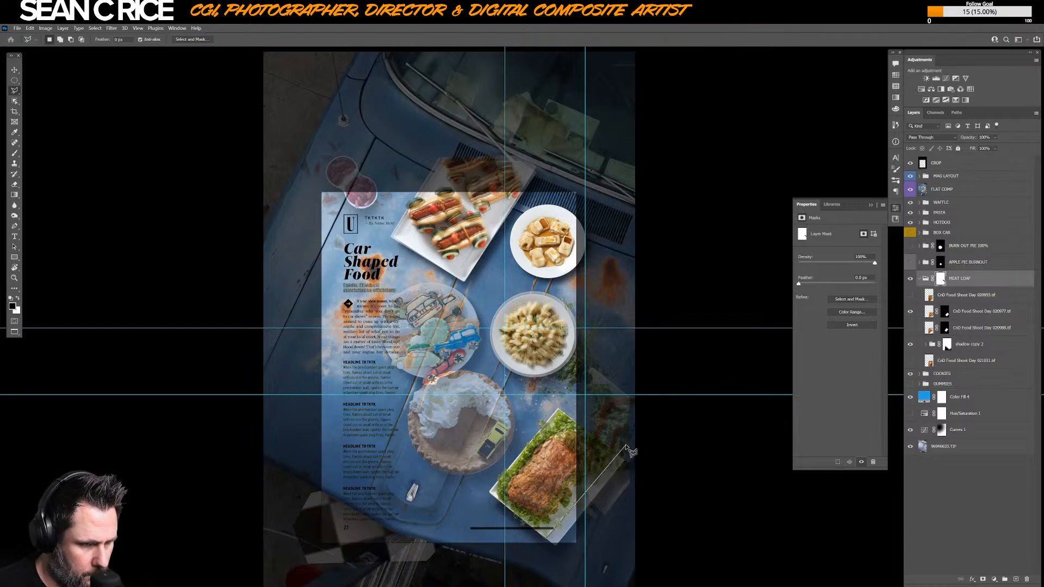
{"action": "left_click", "coordinate": [626, 447]}
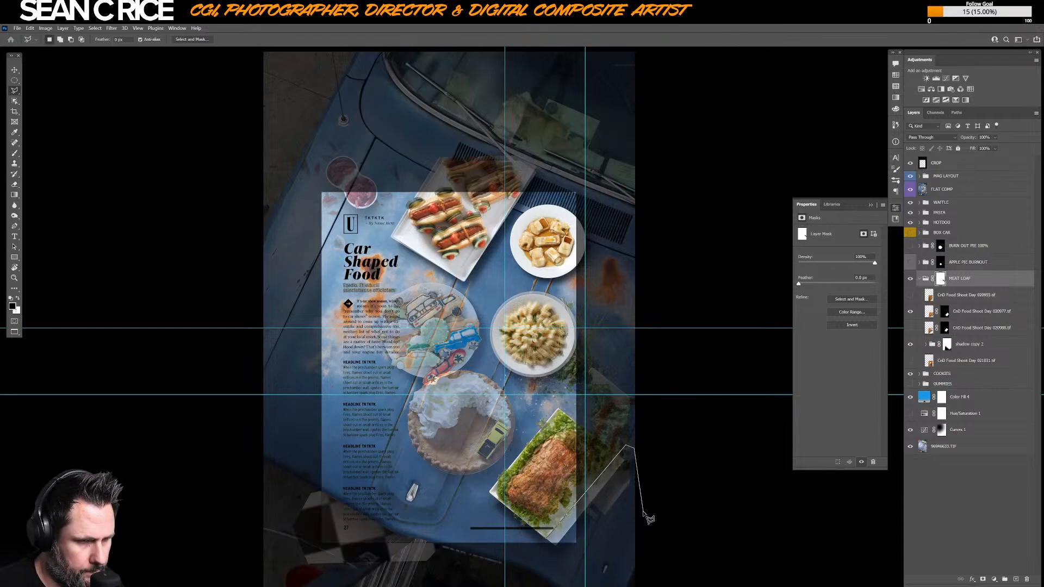
{"action": "left_click", "coordinate": [643, 511]}
{"action": "left_click", "coordinate": [529, 576]}
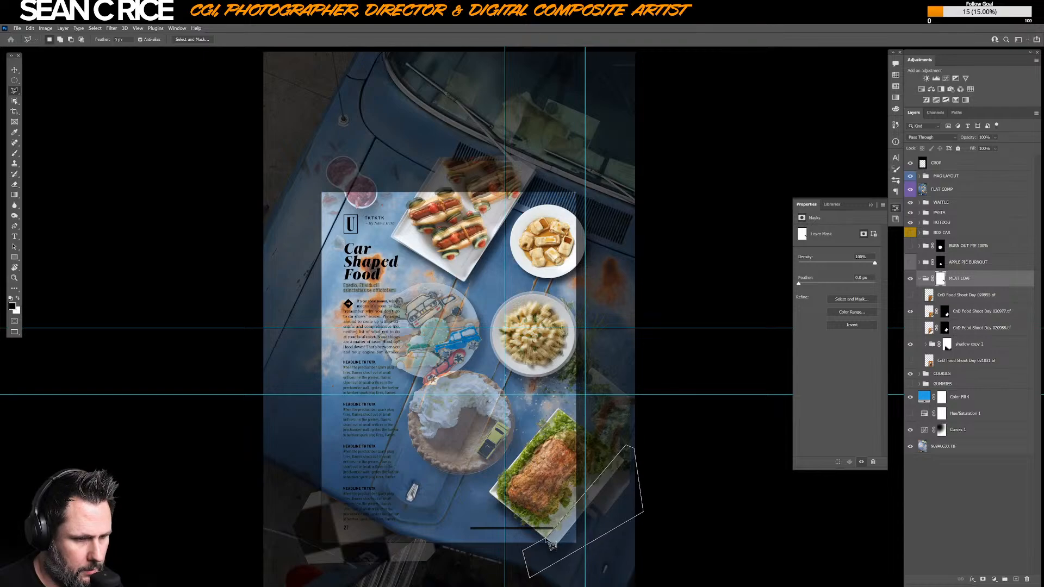
{"action": "left_click", "coordinate": [523, 553]}
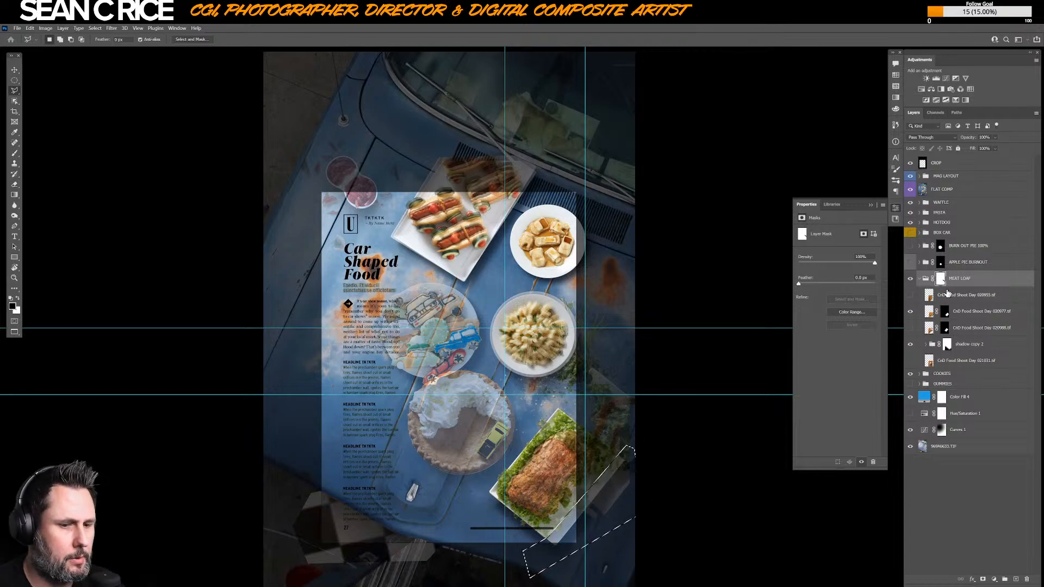
{"action": "key", "text": "ctrl+d"}
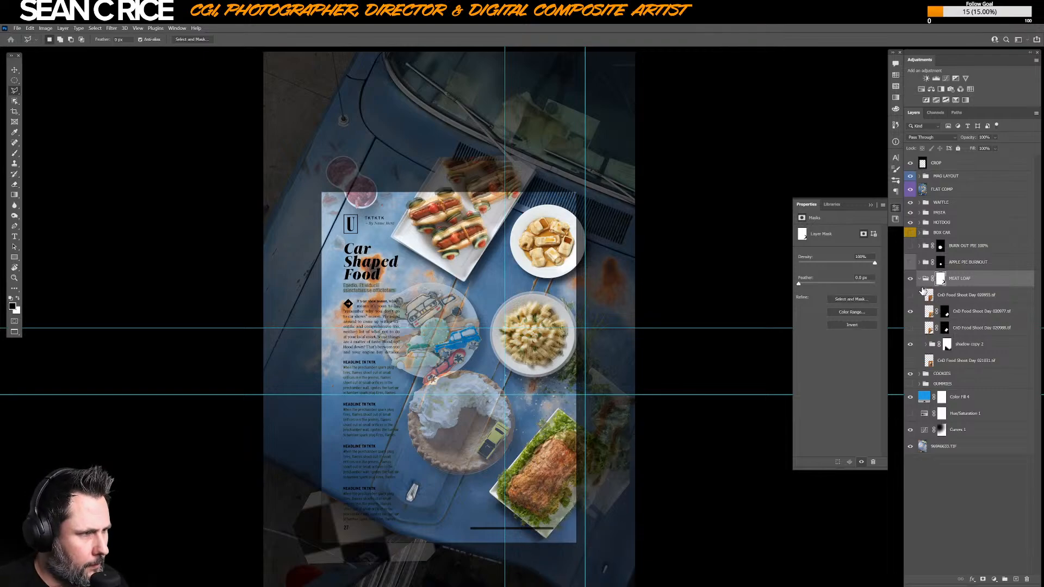
- Hide the FLAT COMP layer and duplicate the visible meatloaf photo layer, deleting the duplicate's layer mask
{"action": "left_click", "coordinate": [910, 189]}
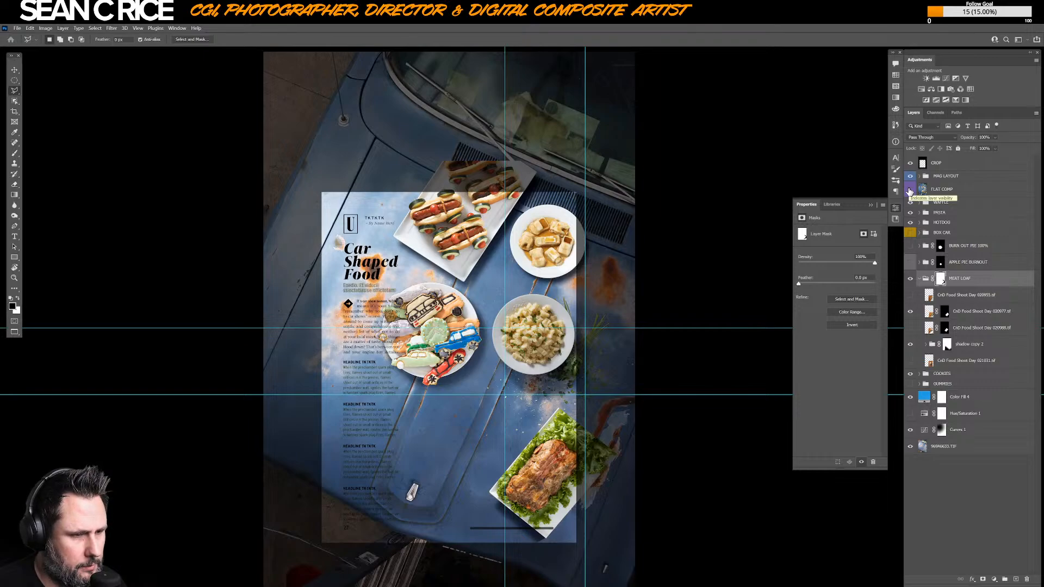
{"action": "left_click", "coordinate": [960, 313]}
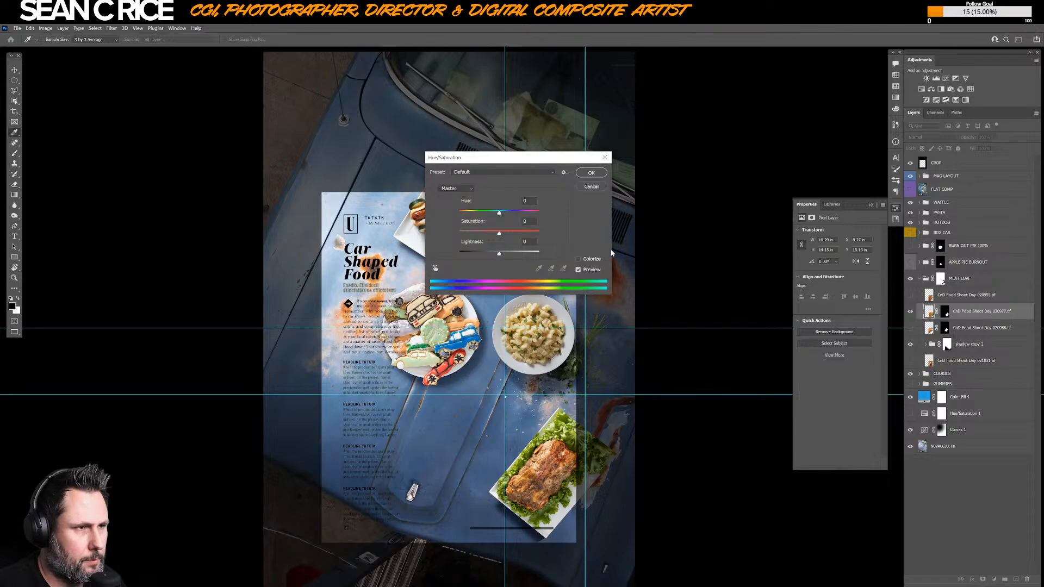
{"action": "left_click", "coordinate": [591, 187]}
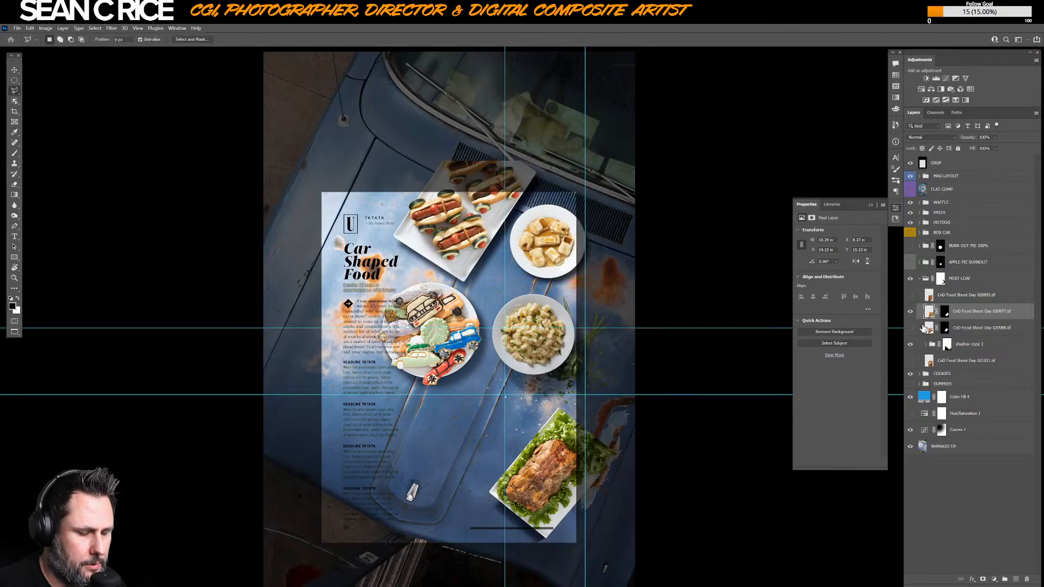
{"action": "key", "text": "ctrl+j"}
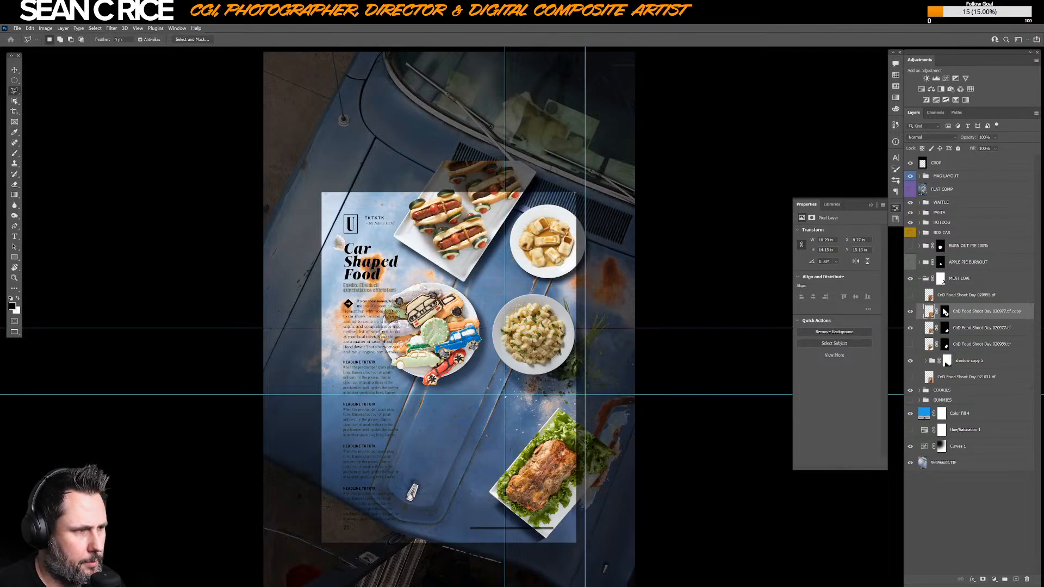
{"action": "right_click", "coordinate": [945, 311]}
{"action": "left_click", "coordinate": [965, 331]}
- Scale the meatloaf photo copy up to about 123% and position it over the original plate
{"action": "key", "text": "ctrl+t"}
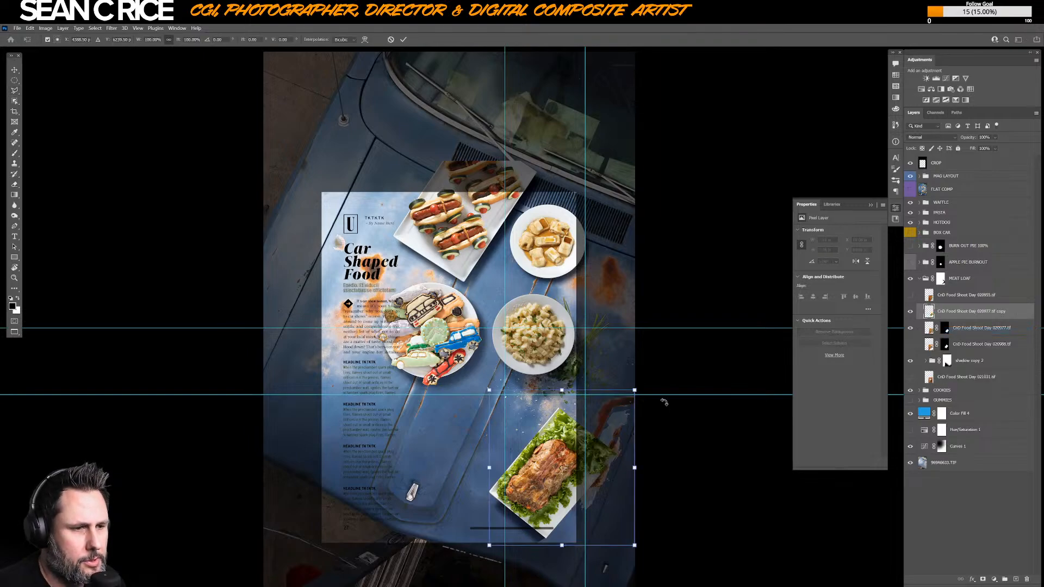
{"action": "left_click_drag", "start_coordinate": [635, 391], "coordinate": [659, 365]}
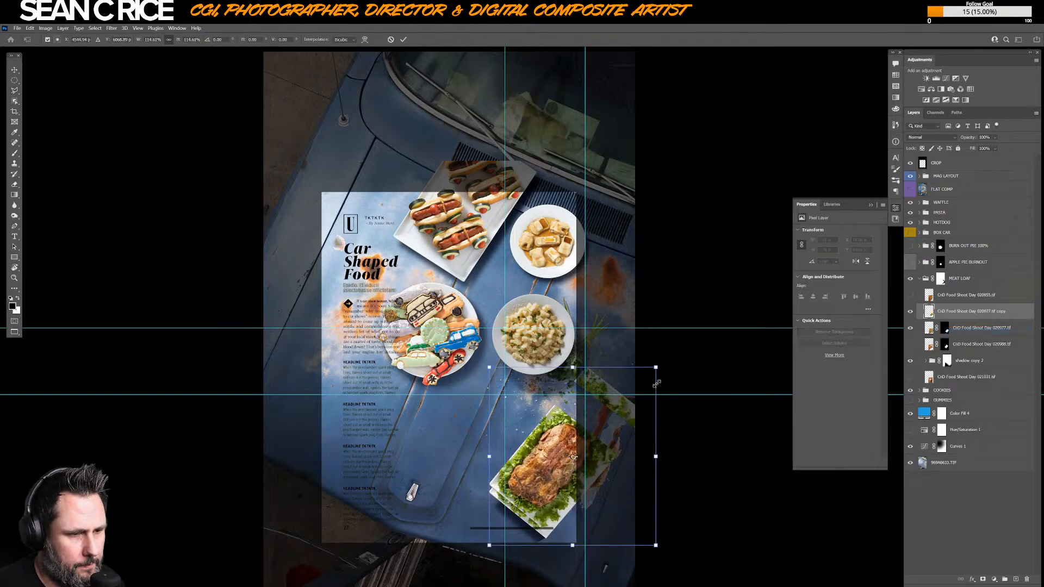
{"action": "left_click_drag", "start_coordinate": [553, 426], "coordinate": [556, 439]}
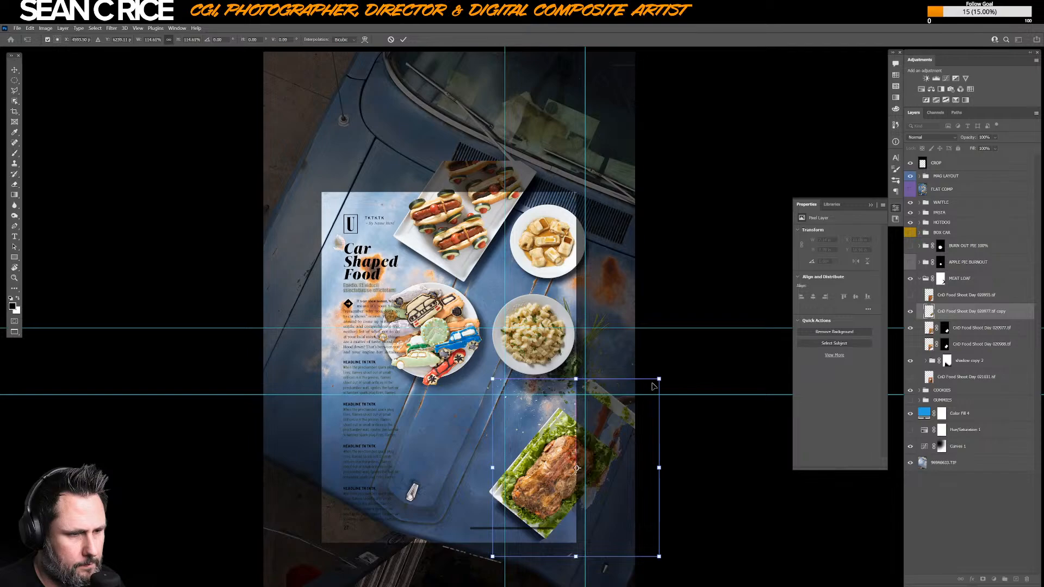
{"action": "left_click_drag", "start_coordinate": [659, 377], "coordinate": [670, 373]}
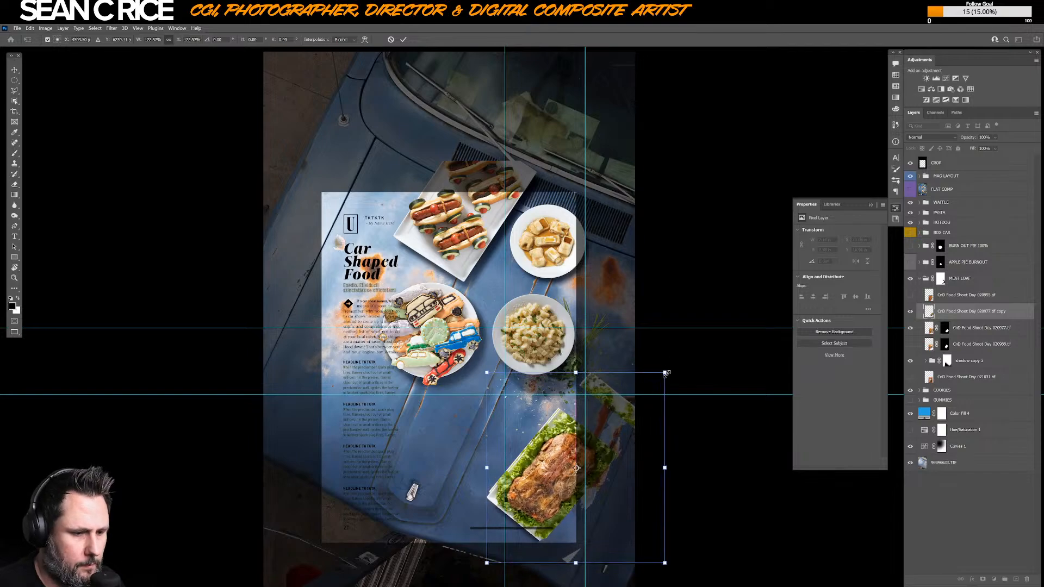
{"action": "key", "text": "Return"}
- Add a layer mask to the enlarged meatloaf copy and invert it to hide the whole copy
{"action": "key", "text": "l"}
{"action": "left_click", "coordinate": [983, 580]}
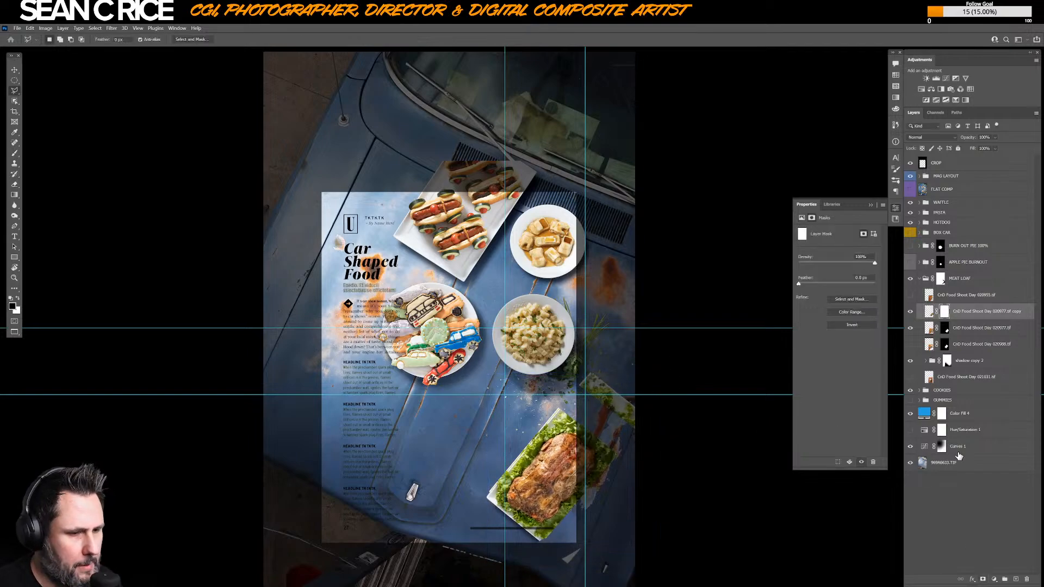
{"action": "key", "text": "ctrl+i"}
- Hide the guides and choose the Main Soft brush with white for painting on the meatloaf copy's mask
{"action": "key", "text": "b"}
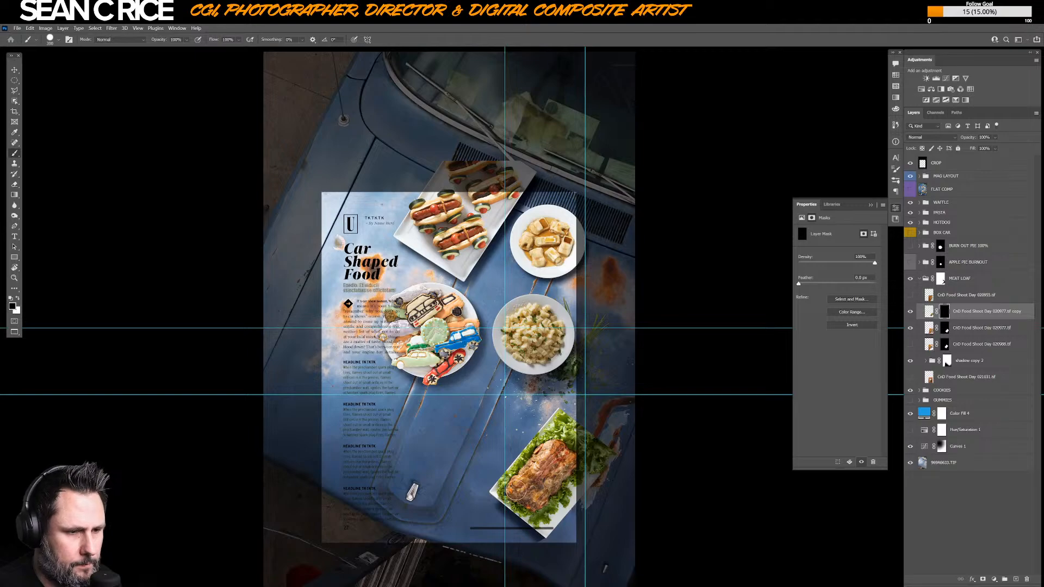
{"action": "key", "text": "bracketright"}
{"action": "key", "text": "bracketright"}
{"action": "key", "text": "ctrl+semicolon"}
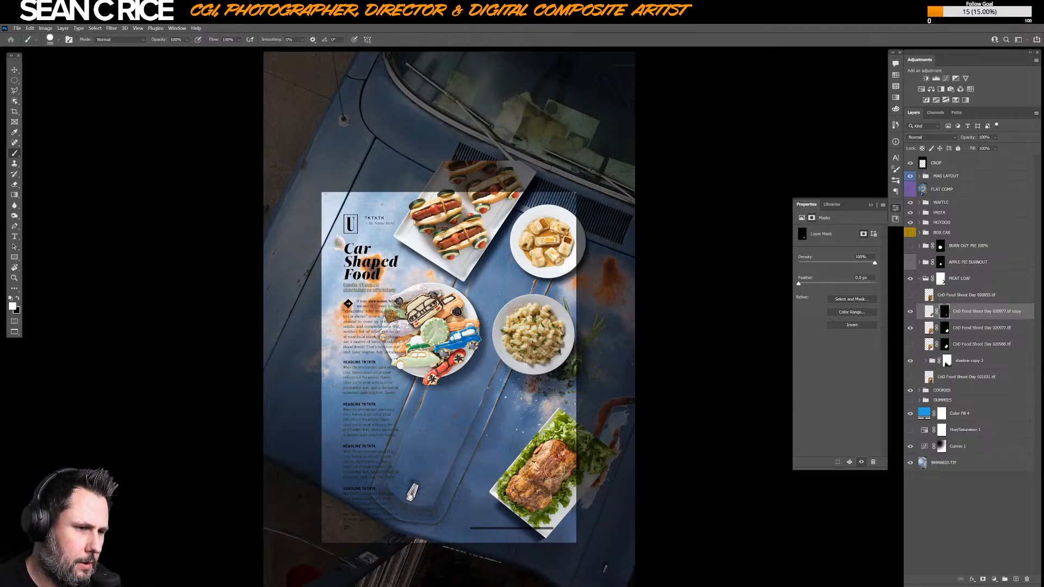
{"action": "right_click", "coordinate": [560, 478]}
{"action": "left_click", "coordinate": [594, 567]}
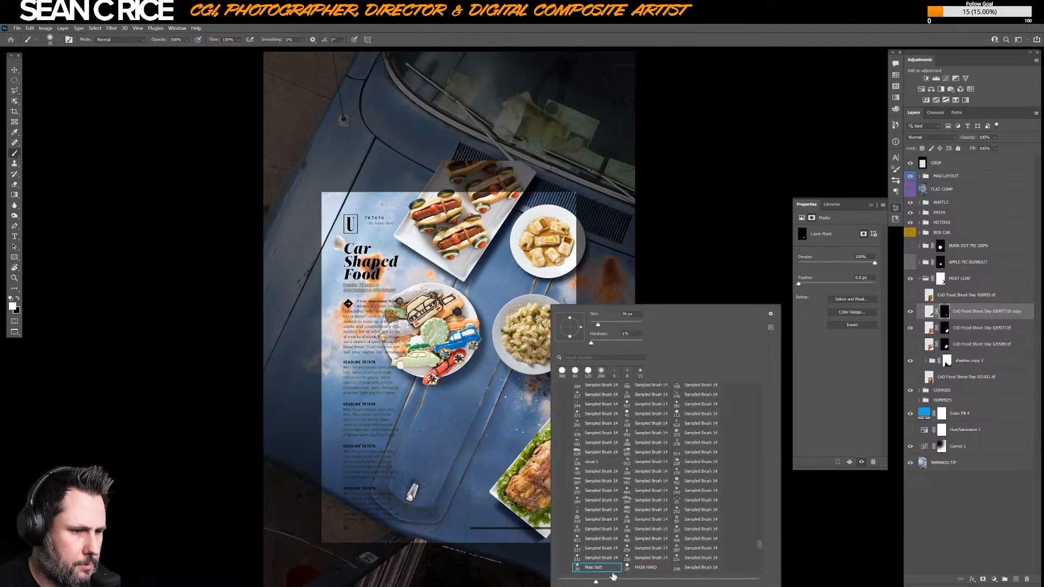
{"action": "key", "text": "Return"}
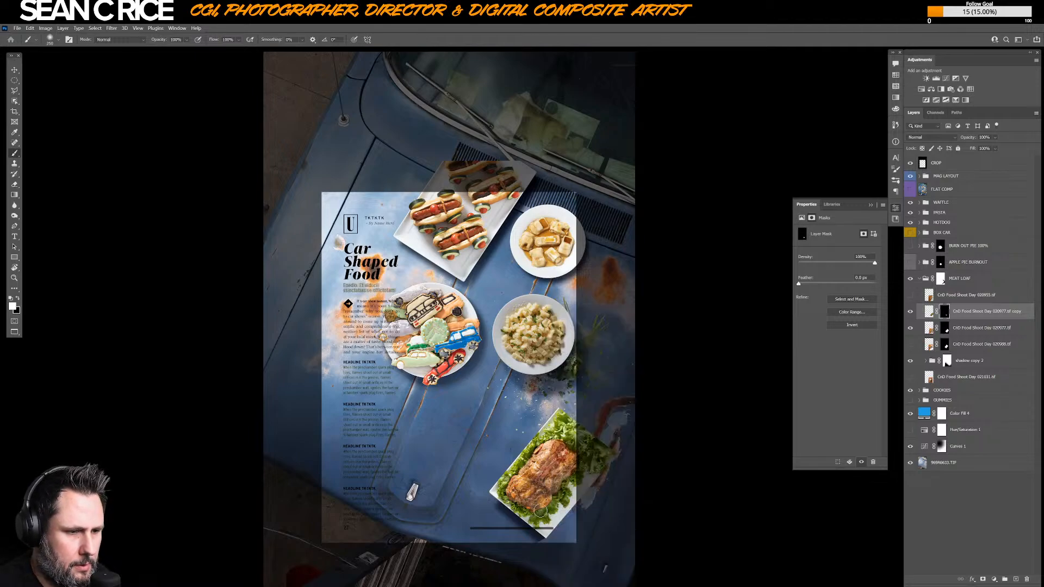
- Paint white on the copy's mask to reveal the enlarged meatloaf and lettuce, using the mask overlay to fill gaps
{"action": "key", "text": "bracketright"}
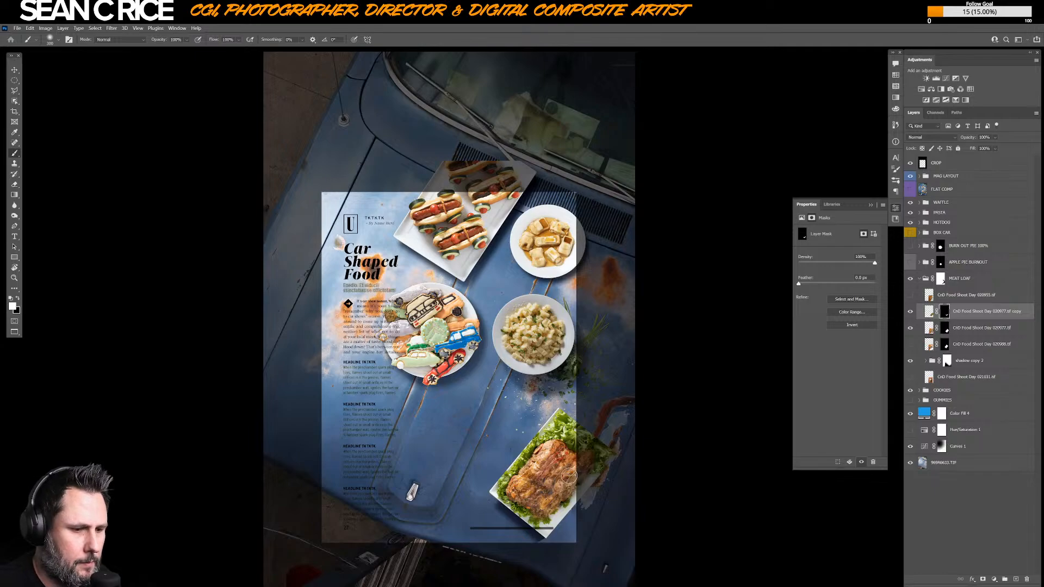
{"action": "key", "text": "bracketleft"}
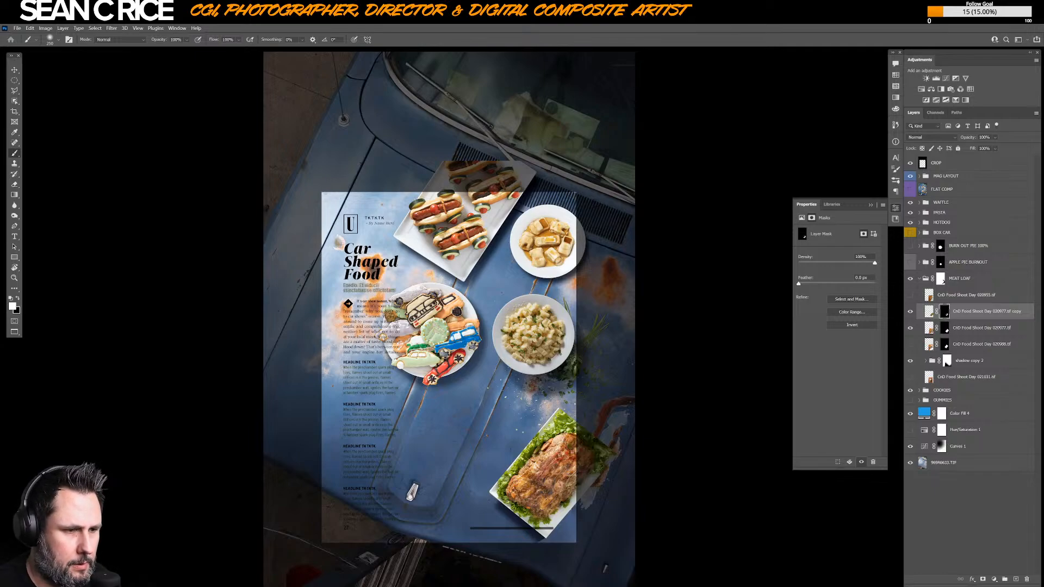
{"action": "left_click_drag", "start_coordinate": [531, 467], "coordinate": [536, 456]}
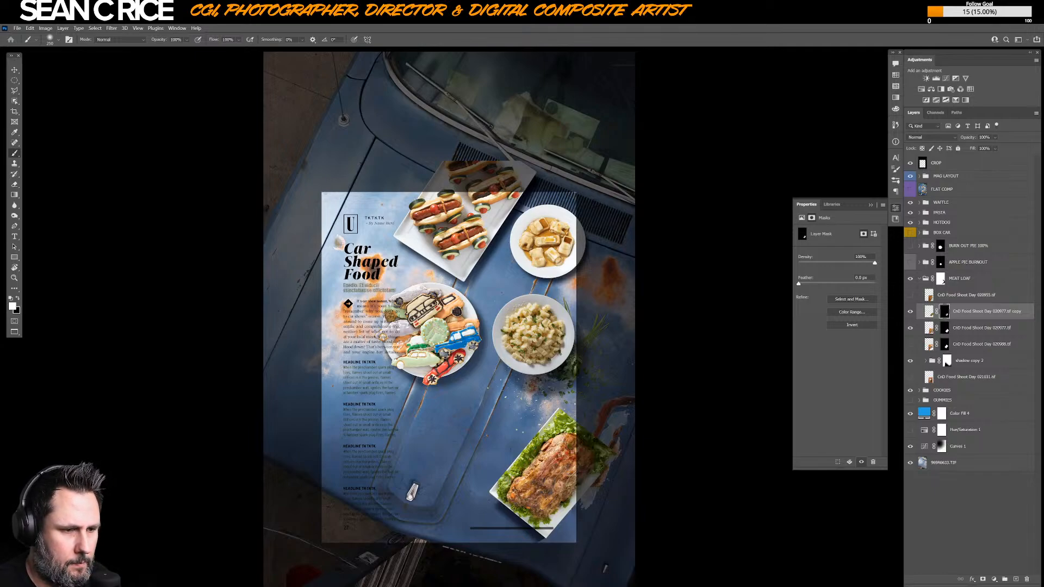
{"action": "mouse_move", "coordinate": [525, 508]}
{"action": "left_mouse_down"}
{"action": "mouse_move", "coordinate": [561, 511]}
{"action": "mouse_move", "coordinate": [592, 467]}
{"action": "mouse_move", "coordinate": [543, 525]}
{"action": "mouse_move", "coordinate": [533, 503]}
{"action": "mouse_move", "coordinate": [561, 456]}
{"action": "left_mouse_up"}
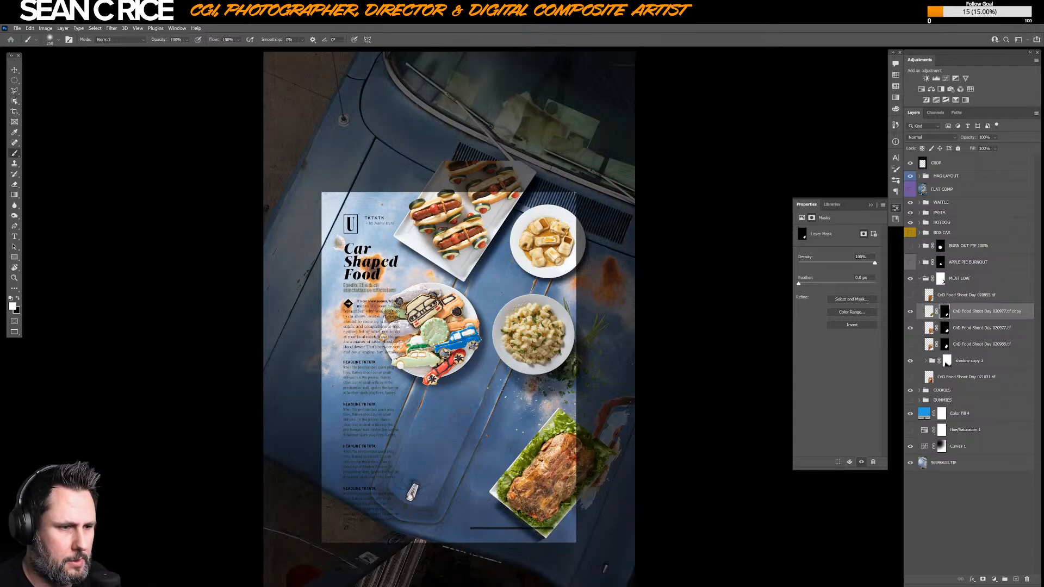
{"action": "left_click_drag", "start_coordinate": [583, 458], "coordinate": [552, 481]}
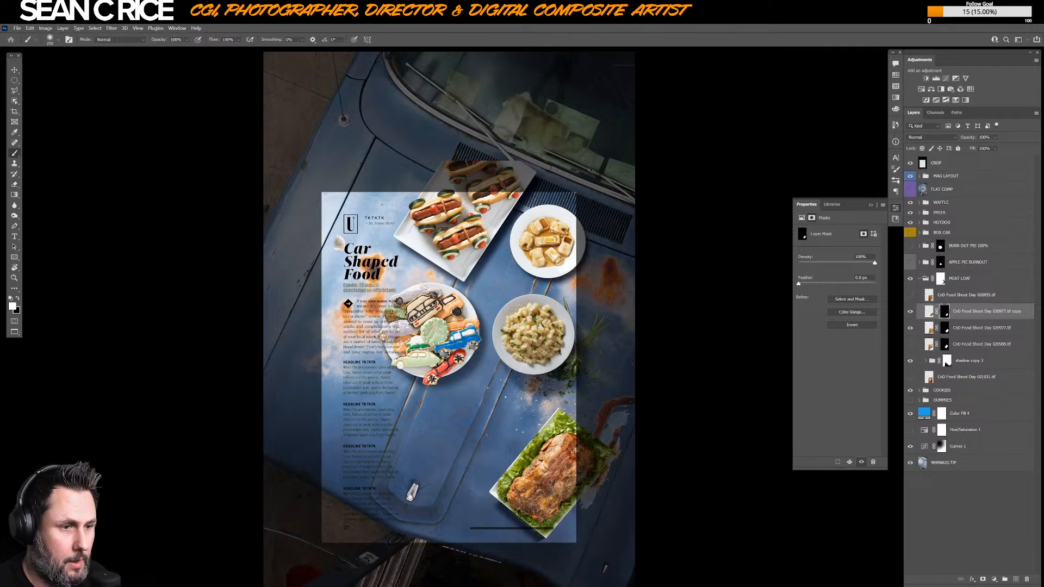
{"action": "key", "text": "backslash"}
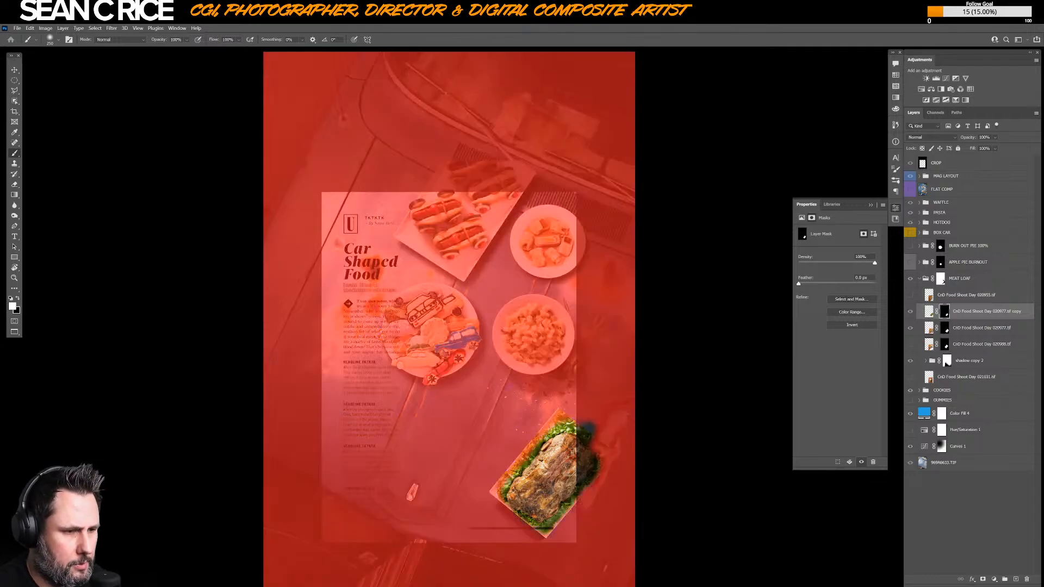
{"action": "mouse_move", "coordinate": [576, 464]}
{"action": "left_mouse_down"}
{"action": "mouse_move", "coordinate": [590, 453]}
{"action": "mouse_move", "coordinate": [561, 492]}
{"action": "left_mouse_up"}
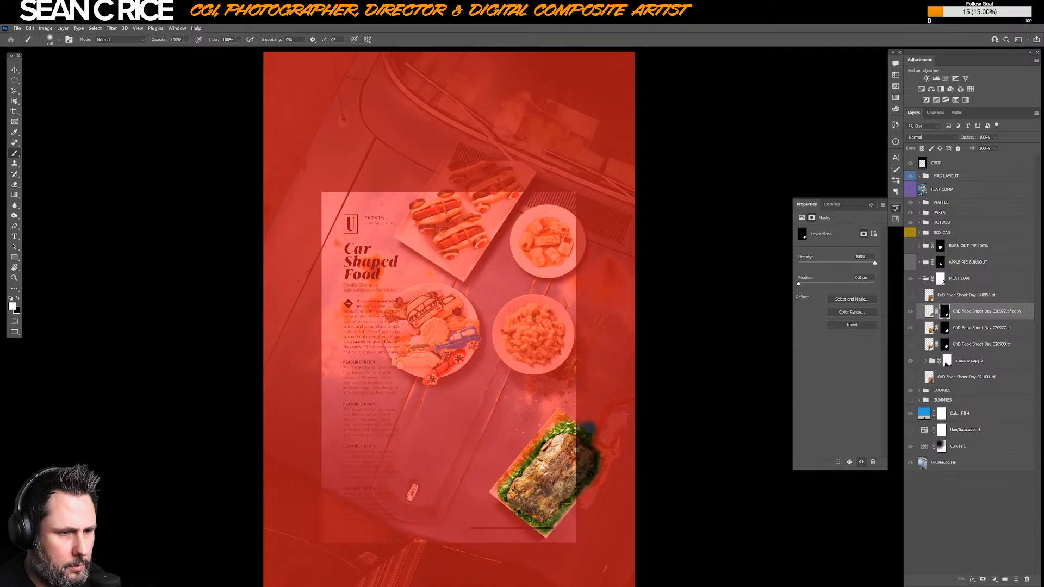
{"action": "key", "text": "backslash"}
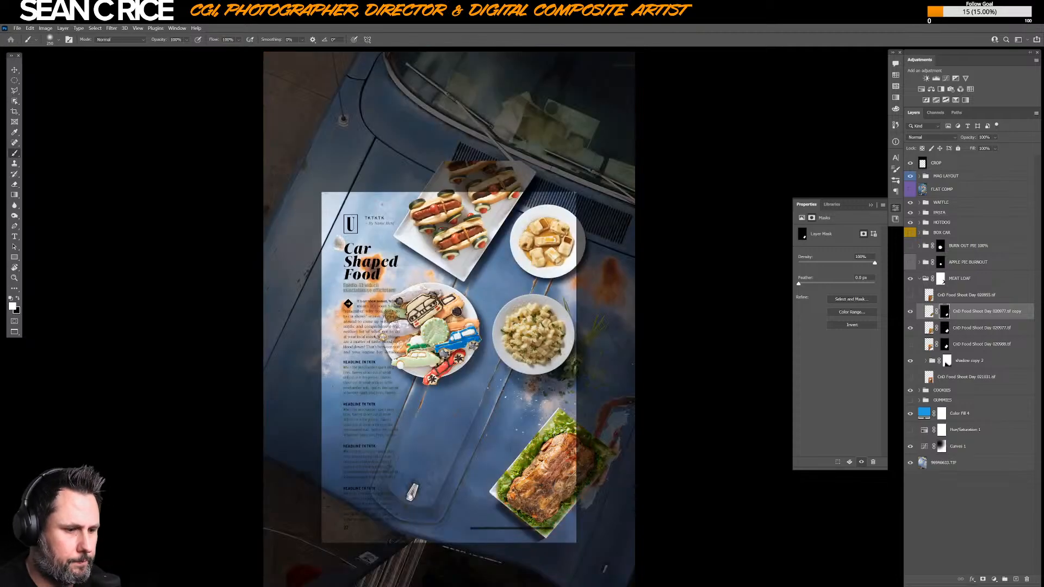
- Collapse the MEAT LOAF group and toggle its visibility to compare the composite with and without it
{"action": "key", "text": "v"}
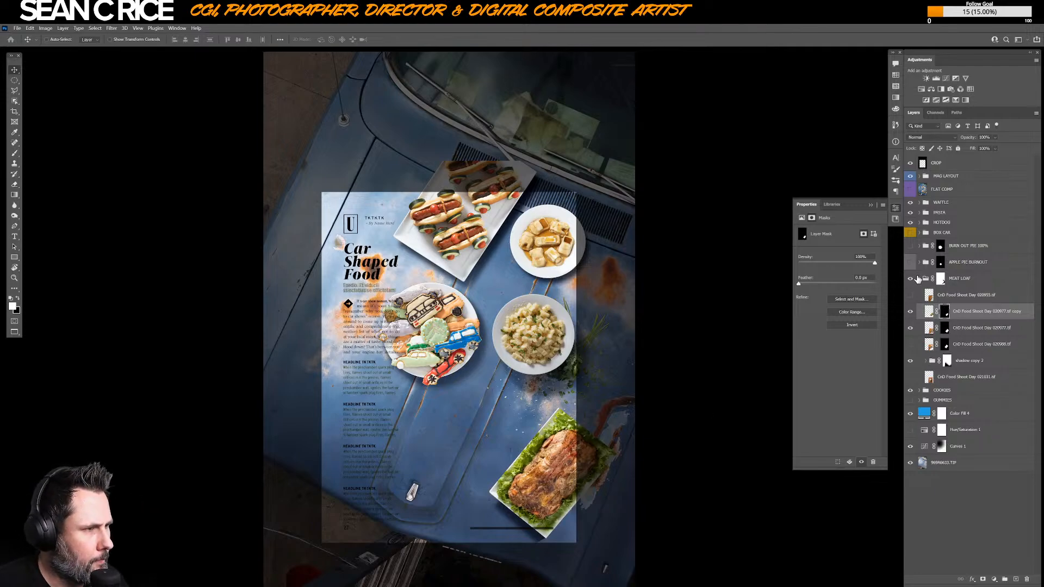
{"action": "left_click", "coordinate": [918, 279]}
{"action": "left_click", "coordinate": [919, 279]}
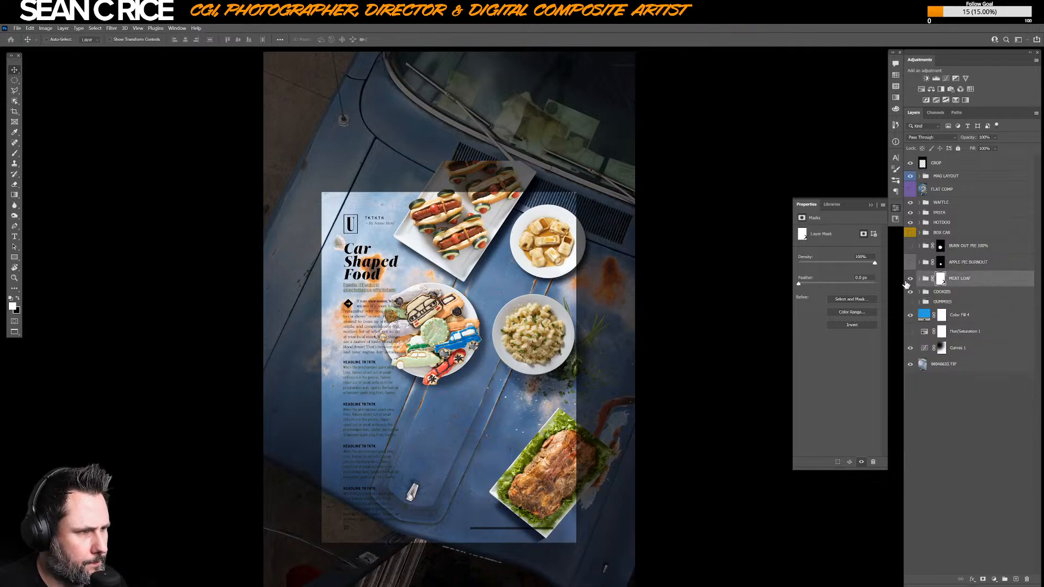
{"action": "left_click", "coordinate": [910, 279]}
{"action": "left_click", "coordinate": [910, 279]}
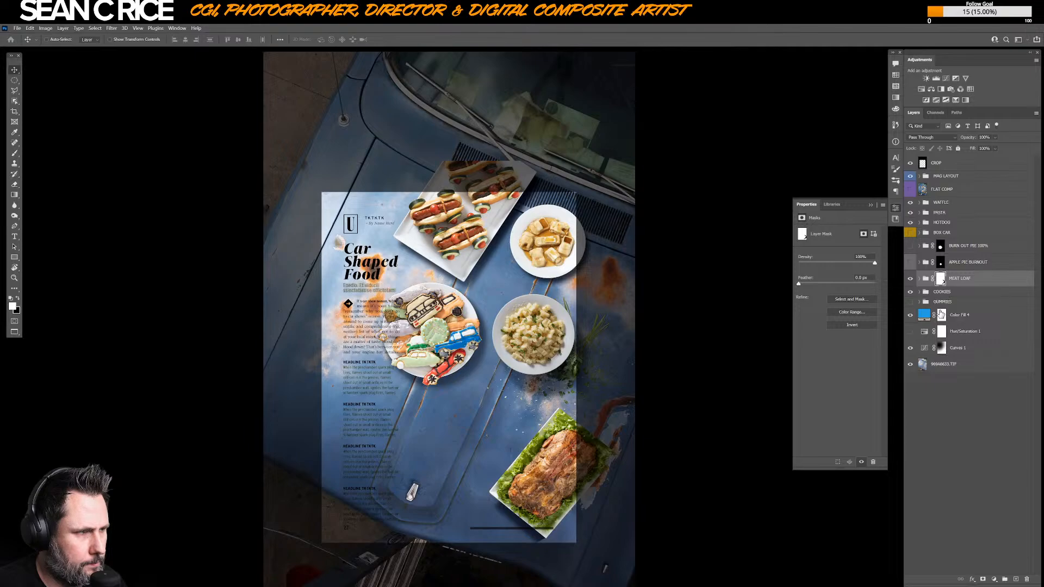
- Select the COOKIES group and show the GUMMIES group
{"action": "left_click", "coordinate": [941, 294]}
{"action": "left_click", "coordinate": [910, 303]}
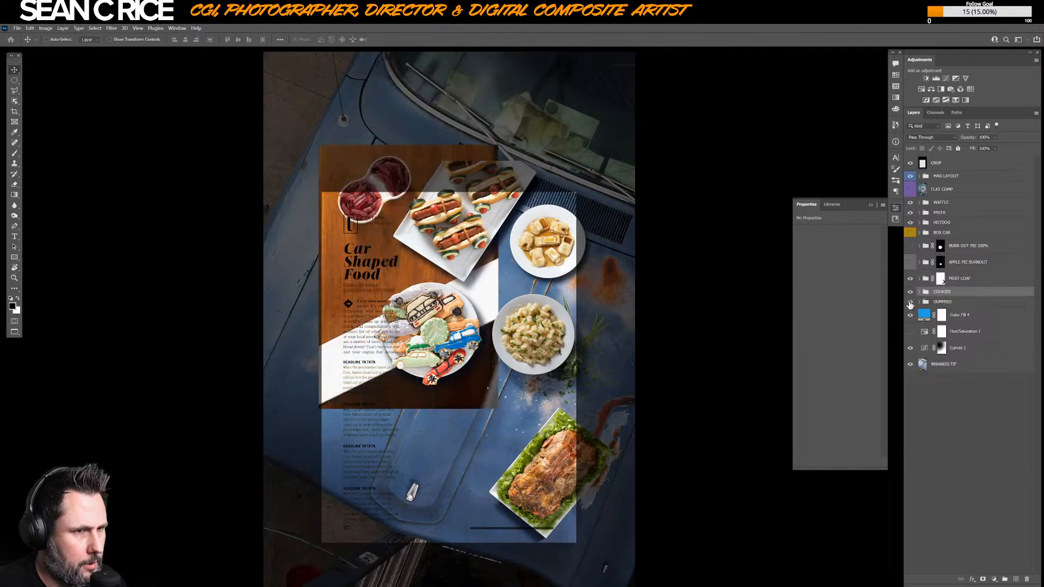
- Expand the GUMMIES group, compare its photo layers by toggling their visibility, and leave only the CND FOOD TEST-111.tif layer hidden
{"action": "left_click", "coordinate": [919, 303]}
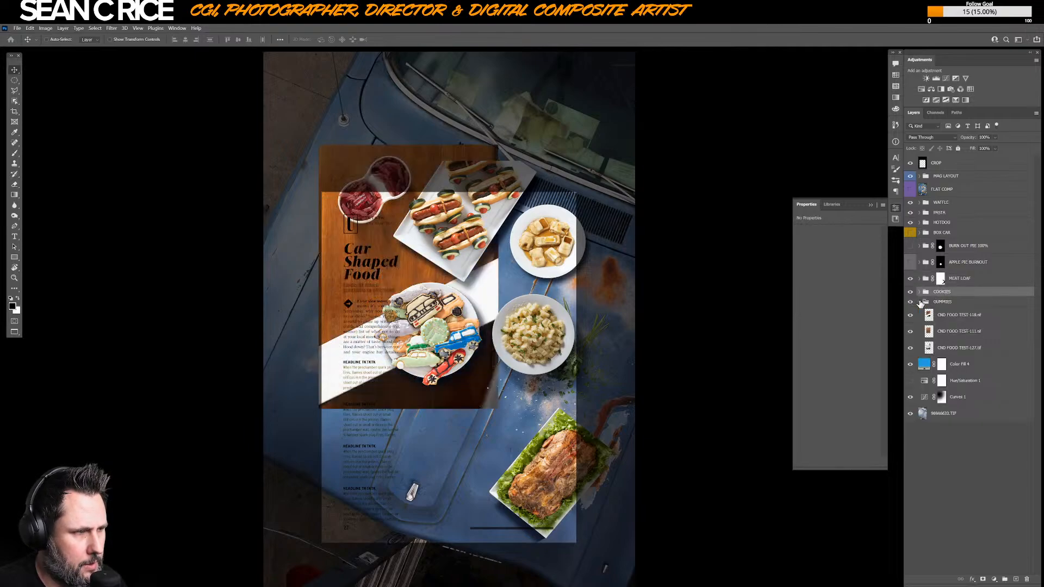
{"action": "left_click", "coordinate": [946, 318]}
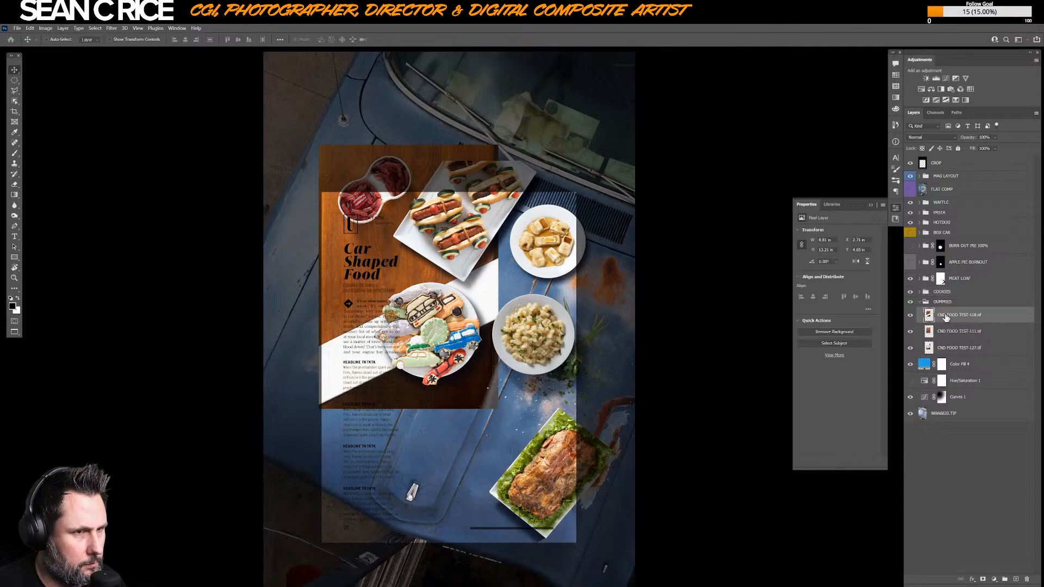
{"action": "left_click", "coordinate": [911, 315]}
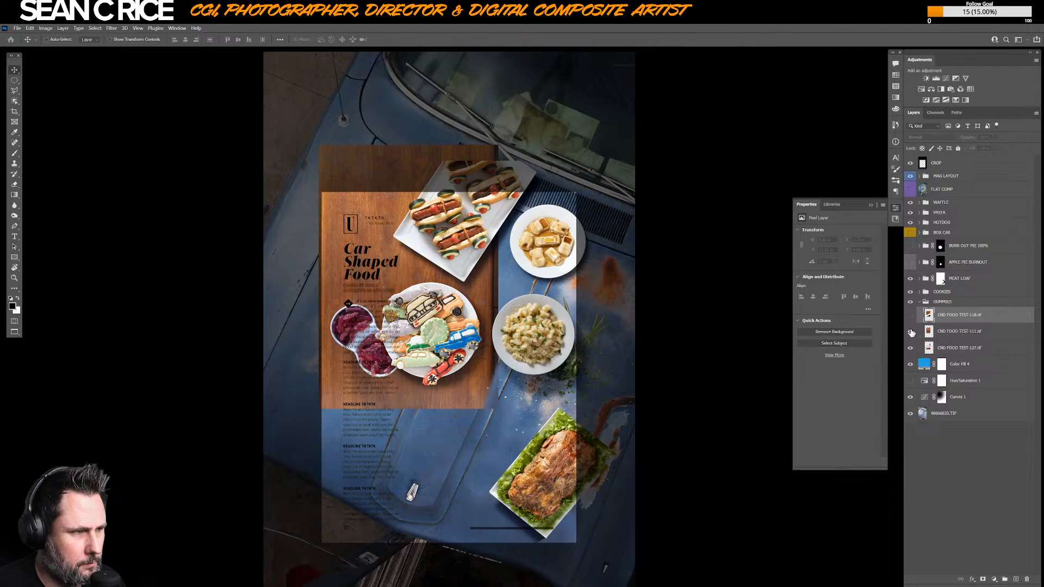
{"action": "left_click", "coordinate": [946, 333]}
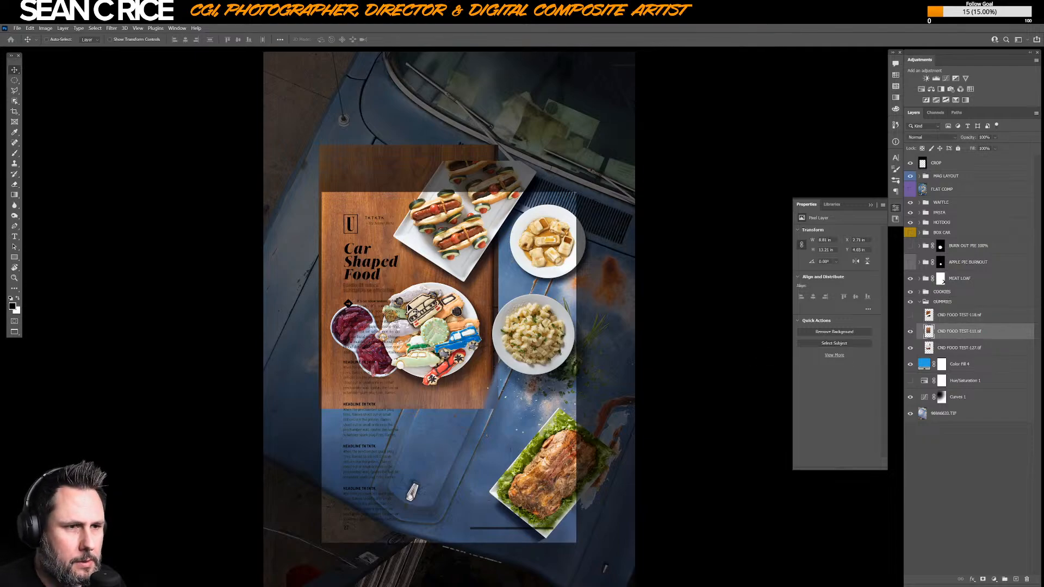
{"action": "left_click_drag", "start_coordinate": [544, 327], "coordinate": [441, 402]}
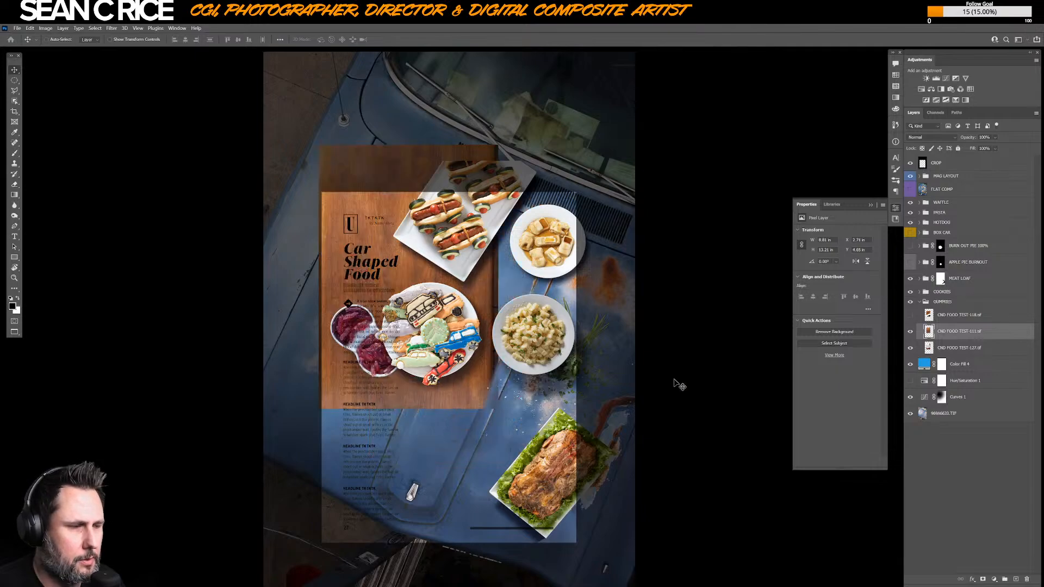
{"action": "left_click", "coordinate": [911, 332]}
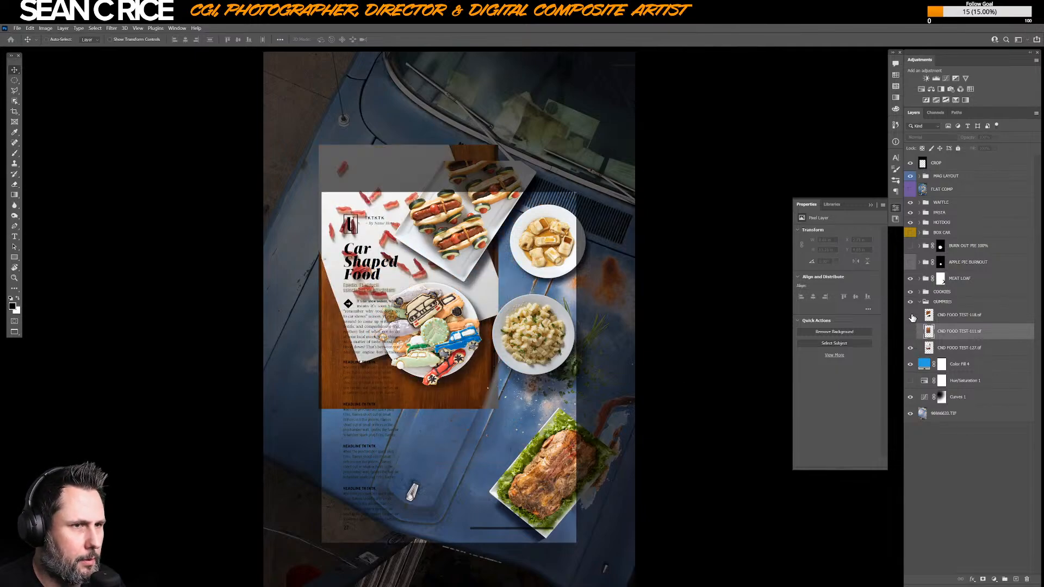
{"action": "left_click", "coordinate": [910, 315]}
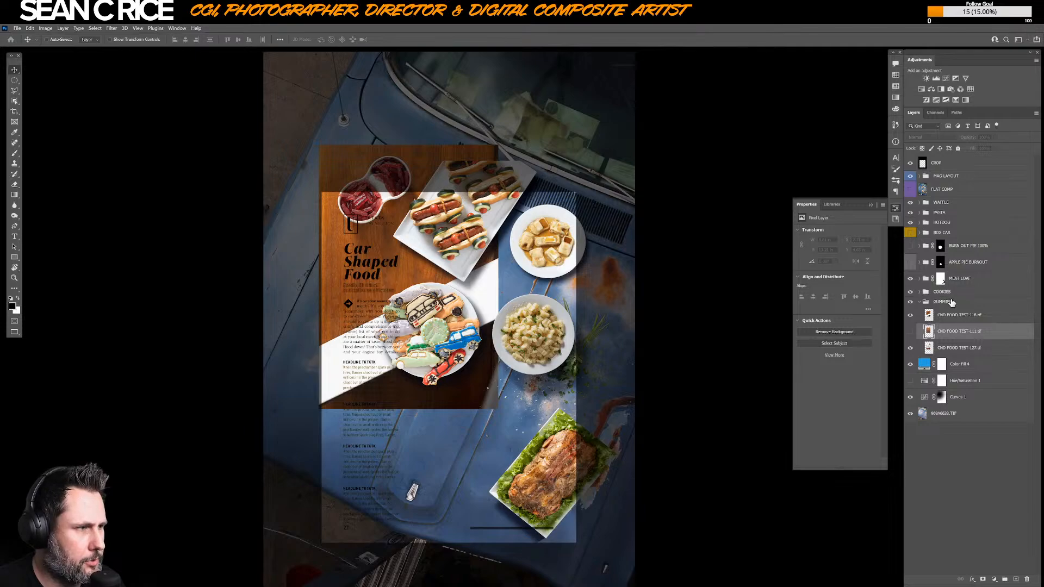
- Object-select the two gummy bowls on the CND FOOD TEST-118.tif layer and mask out everything around them
{"action": "left_click", "coordinate": [950, 315]}
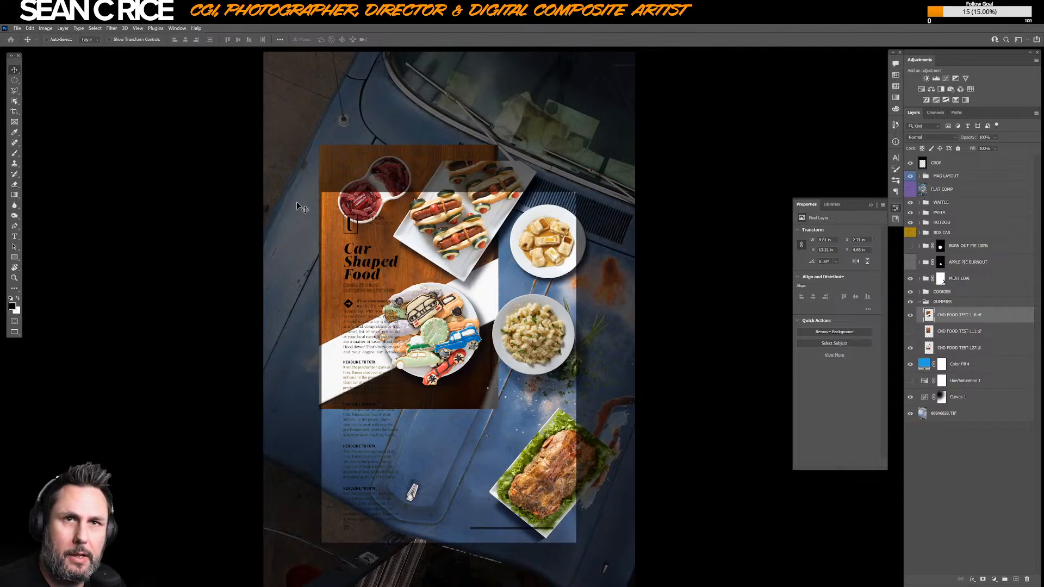
{"action": "left_click", "coordinate": [15, 101]}
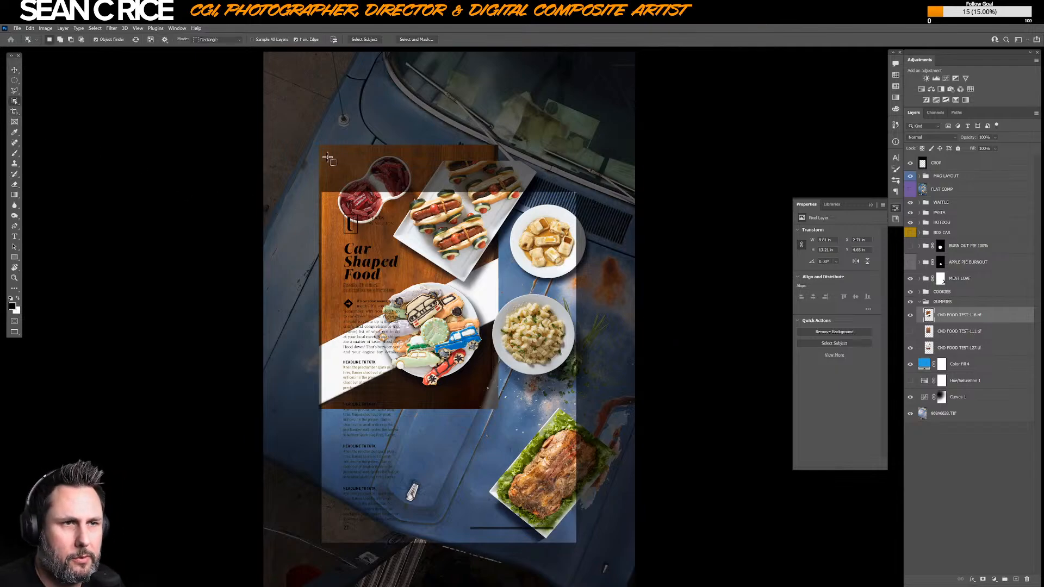
{"action": "left_click_drag", "start_coordinate": [326, 152], "coordinate": [415, 229]}
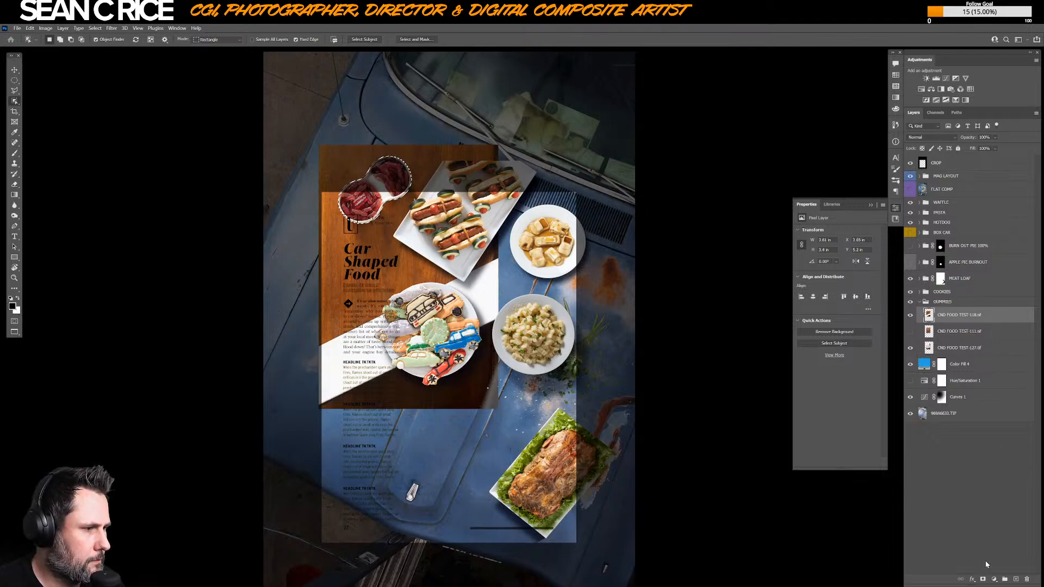
{"action": "left_click", "coordinate": [983, 579]}
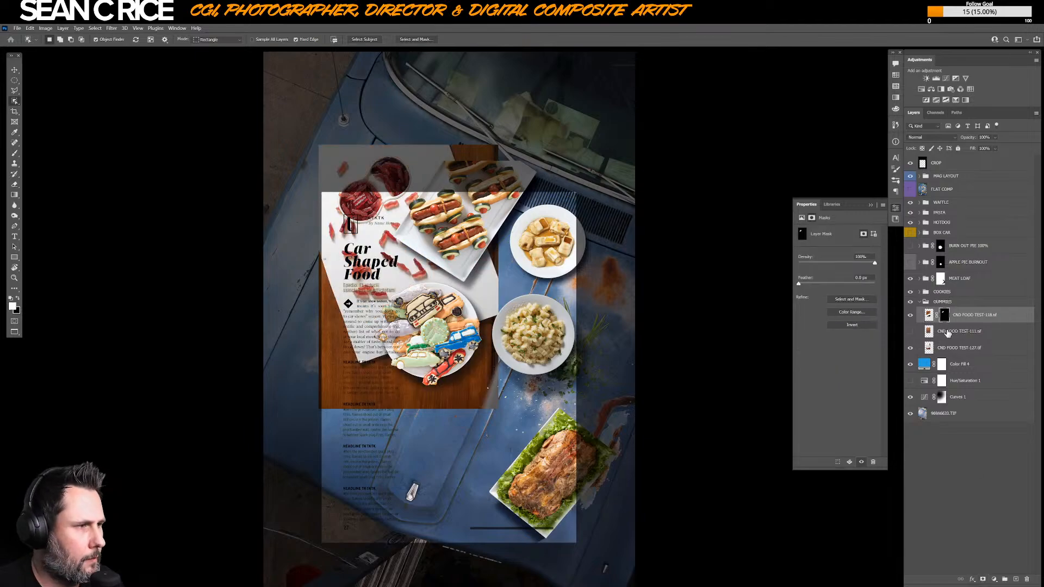
- Move the CND FOOD TEST-127.tif loose gummies photo down, clear of the masked bowls
{"action": "left_click", "coordinate": [951, 349]}
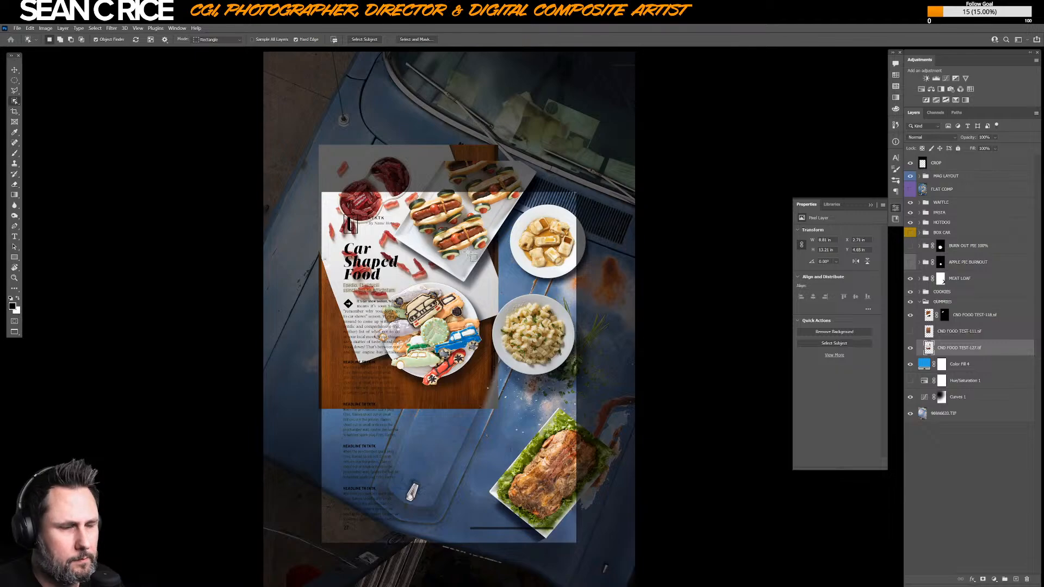
{"action": "key", "text": "v"}
{"action": "left_click_drag", "start_coordinate": [364, 276], "coordinate": [375, 327]}
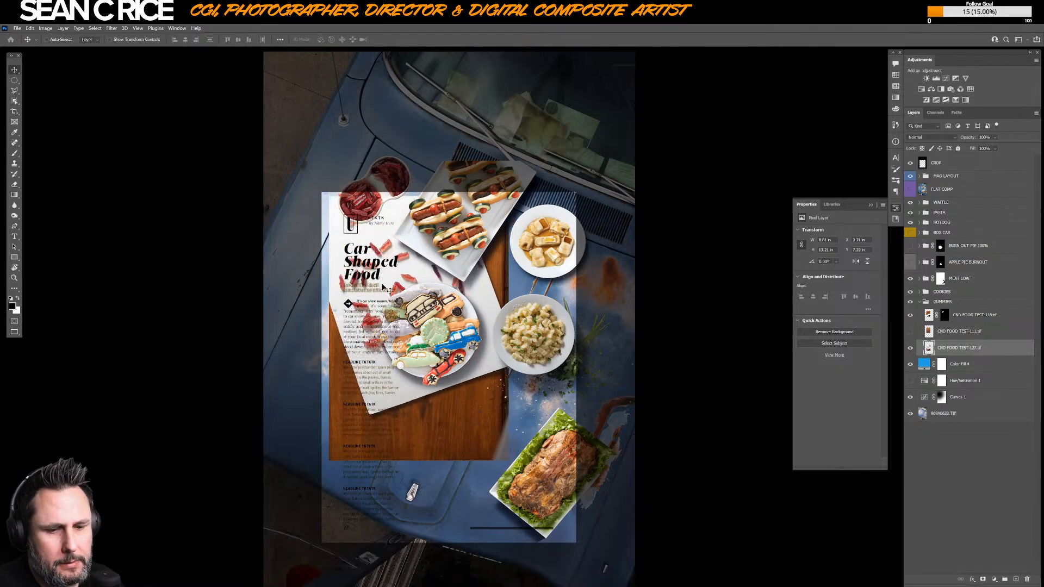
- Magic Wand the white paper on the loose gummies photo, add a layer mask from the selection, and invert it to hide the paper
{"action": "key", "text": "w"}
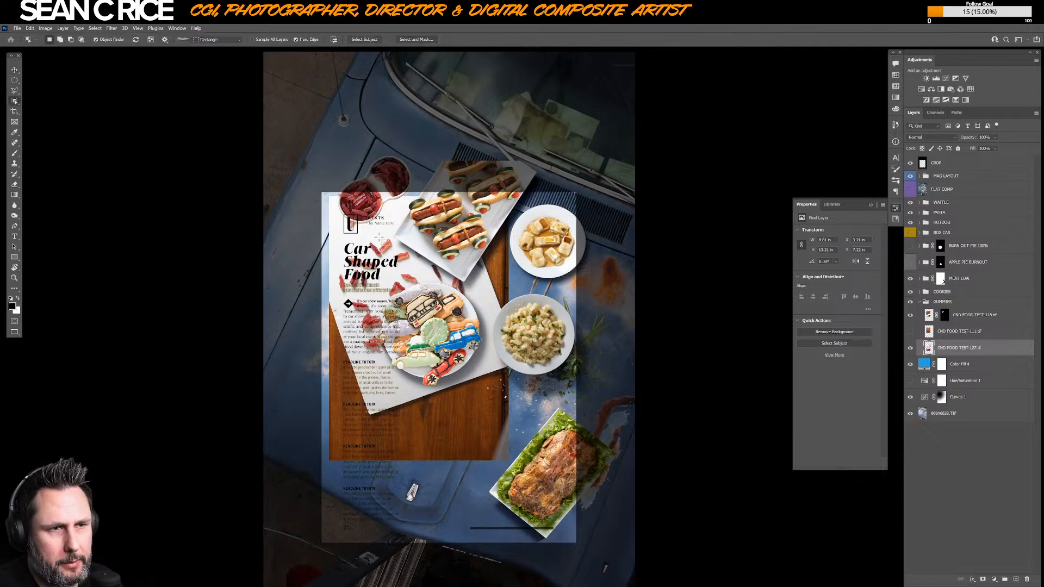
{"action": "right_click", "coordinate": [15, 102]}
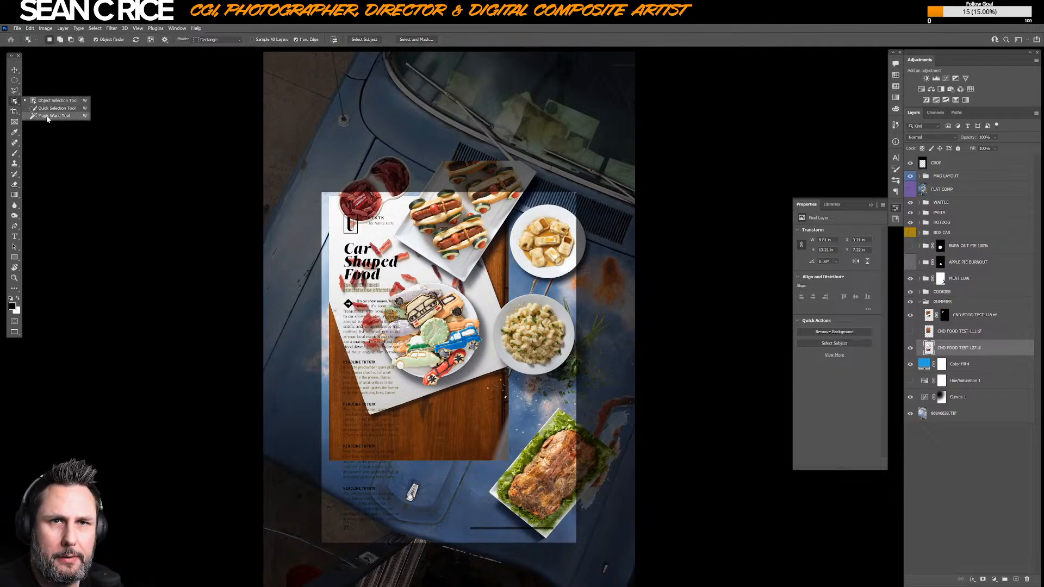
{"action": "left_click", "coordinate": [54, 115]}
{"action": "left_click", "coordinate": [374, 373], "text": "shift"}
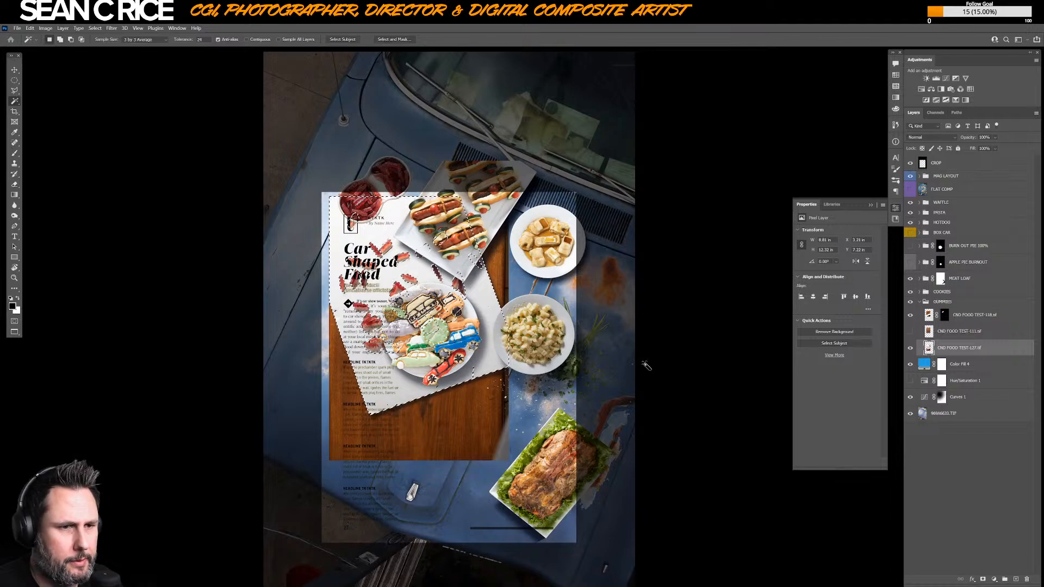
{"action": "left_click", "coordinate": [983, 579]}
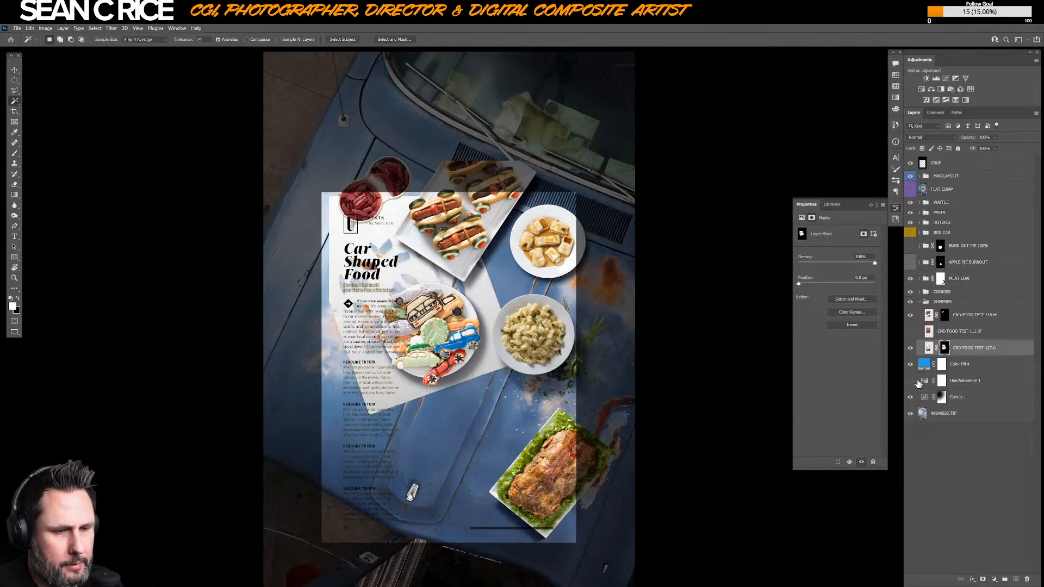
{"action": "key", "text": "ctrl+i"}
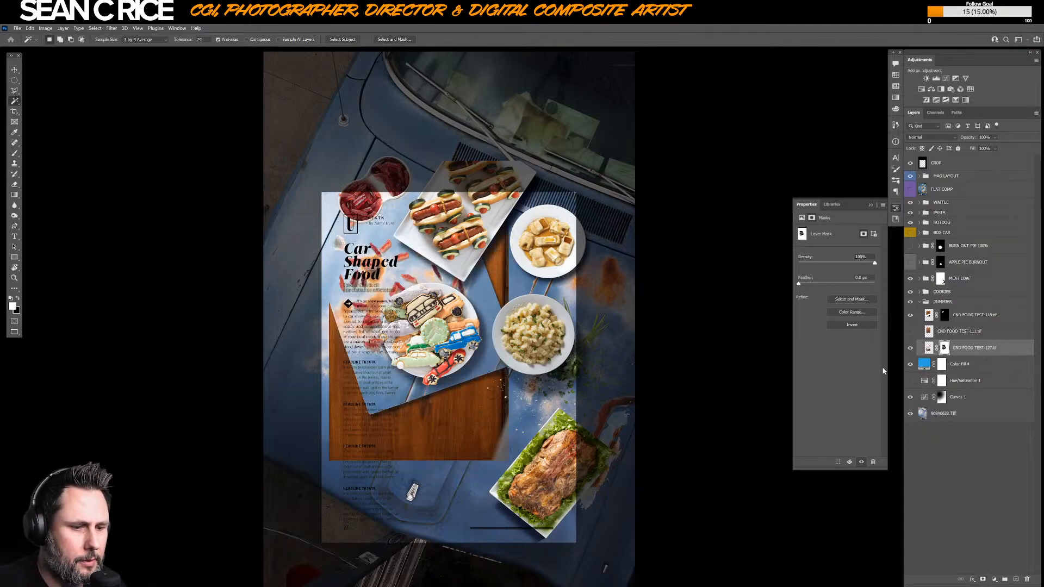
- Lasso the wooden board around the loose gummies, fill the area with black on the layer mask, and deselect
{"action": "key", "text": "l"}
{"action": "mouse_move", "coordinate": [425, 189]}
{"action": "left_mouse_down"}
{"action": "mouse_move", "coordinate": [483, 309]}
{"action": "mouse_move", "coordinate": [484, 361]}
{"action": "mouse_move", "coordinate": [393, 396]}
{"action": "mouse_move", "coordinate": [313, 275]}
{"action": "mouse_move", "coordinate": [278, 458]}
{"action": "mouse_move", "coordinate": [291, 503]}
{"action": "mouse_move", "coordinate": [471, 518]}
{"action": "mouse_move", "coordinate": [573, 453]}
{"action": "mouse_move", "coordinate": [541, 133]}
{"action": "mouse_move", "coordinate": [427, 183]}
{"action": "left_mouse_up"}
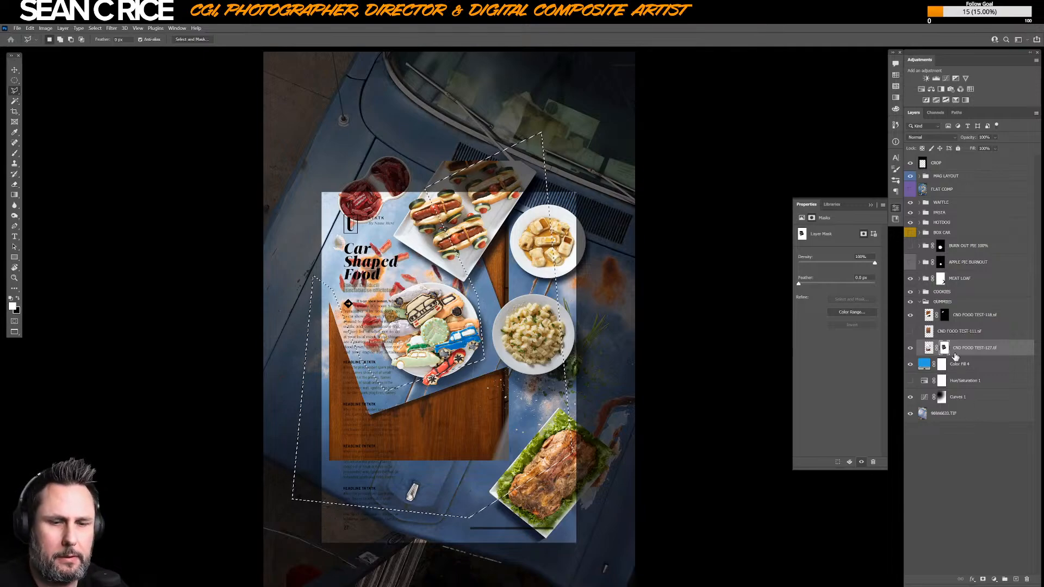
{"action": "key", "text": "x"}
{"action": "key", "text": "alt+BackSpace"}
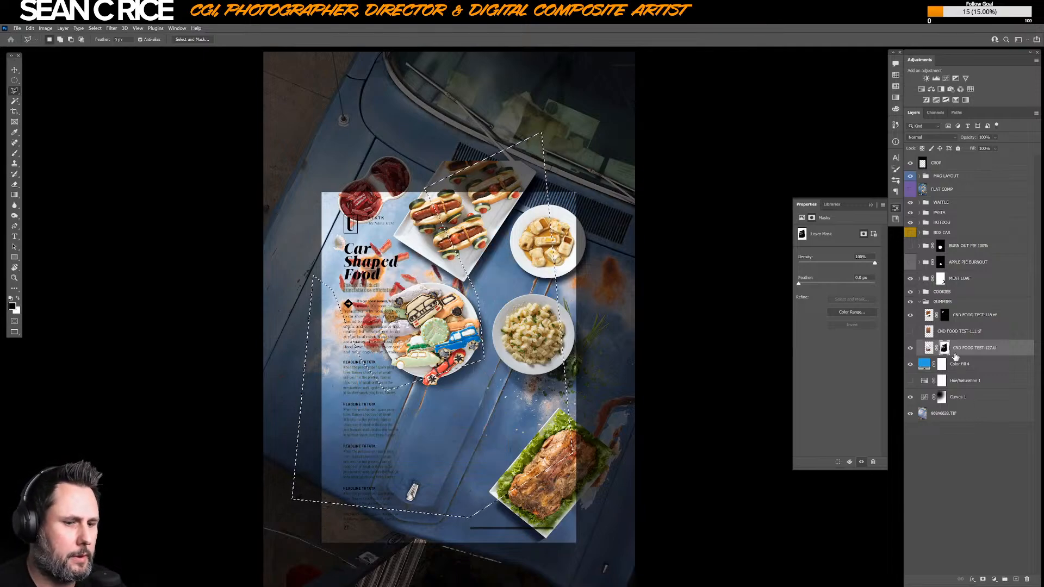
{"action": "key", "text": "ctrl+d"}
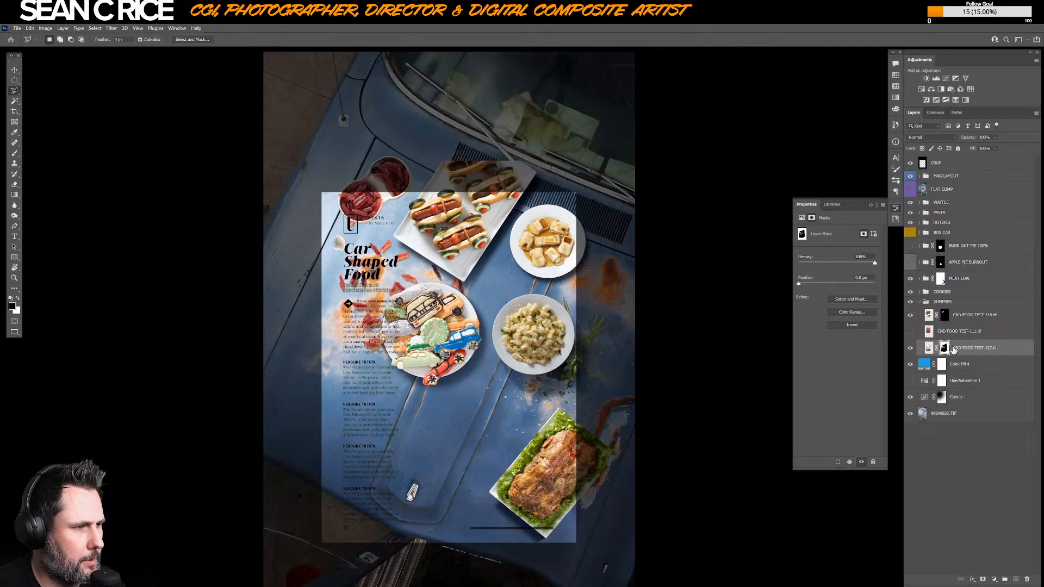
- Move the masked CND FOOD TEST-127.tif gummies up and transform them so they scatter around the two bowls
{"action": "left_click", "coordinate": [966, 318]}
{"action": "key", "text": "v"}
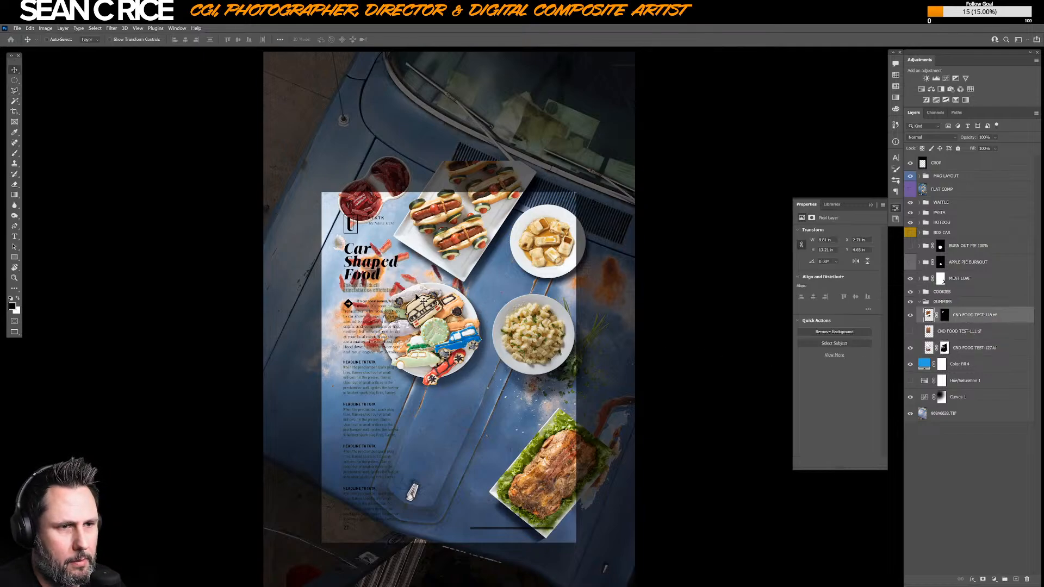
{"action": "left_click", "coordinate": [968, 351]}
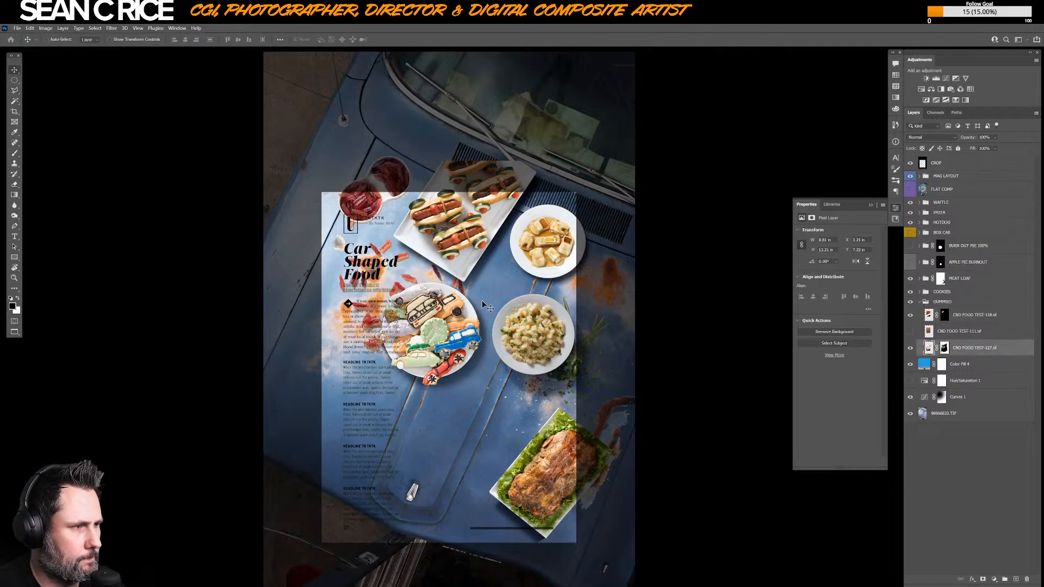
{"action": "left_click_drag", "start_coordinate": [357, 284], "coordinate": [375, 236]}
{"action": "key", "text": "ctrl+t"}
{"action": "key", "text": "Return"}
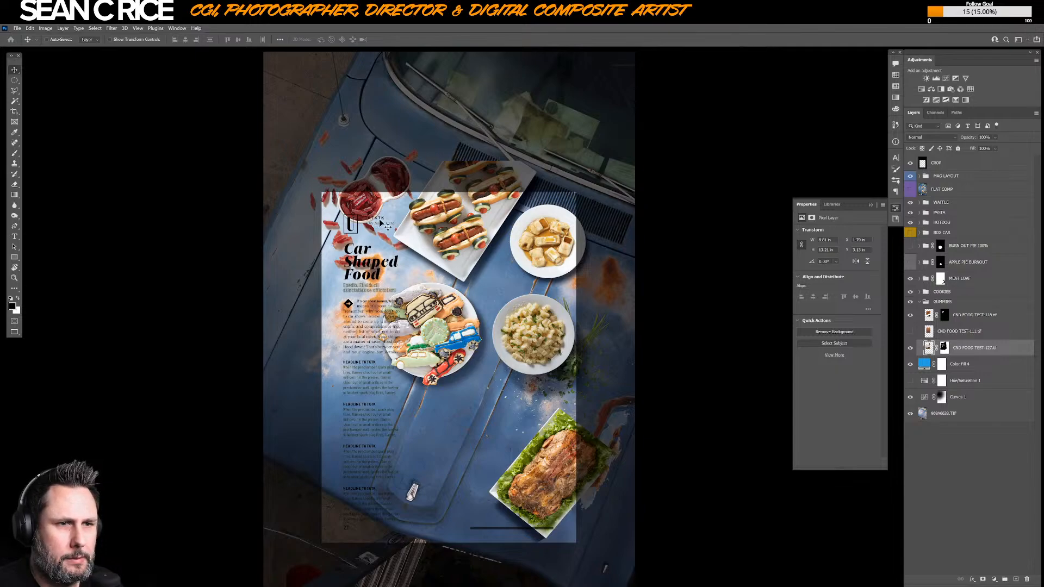
- Put the loose gummies layer into its own masked group and paint black on that mask with a resized MAIN HARD brush
{"action": "key", "text": "ctrl+g"}
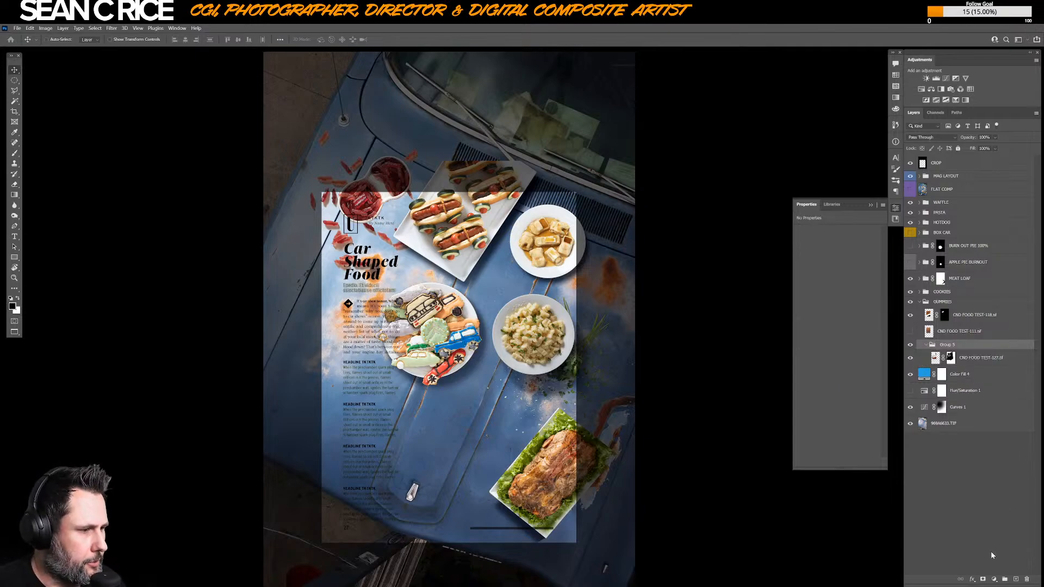
{"action": "left_click", "coordinate": [983, 580]}
{"action": "key", "text": "b"}
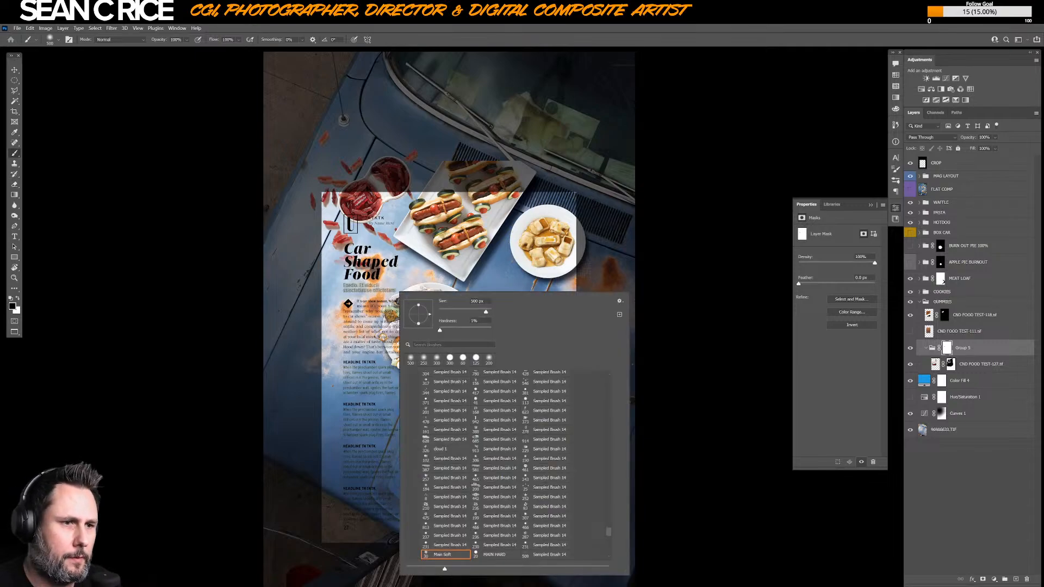
{"action": "left_click", "coordinate": [485, 554]}
{"action": "key", "text": "Return"}
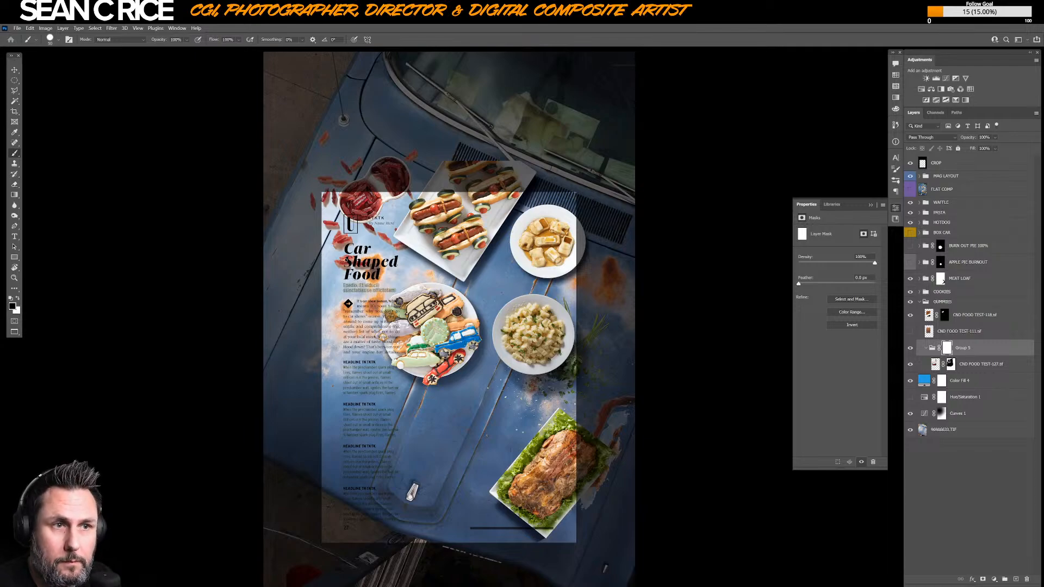
{"action": "right_click", "coordinate": [439, 306]}
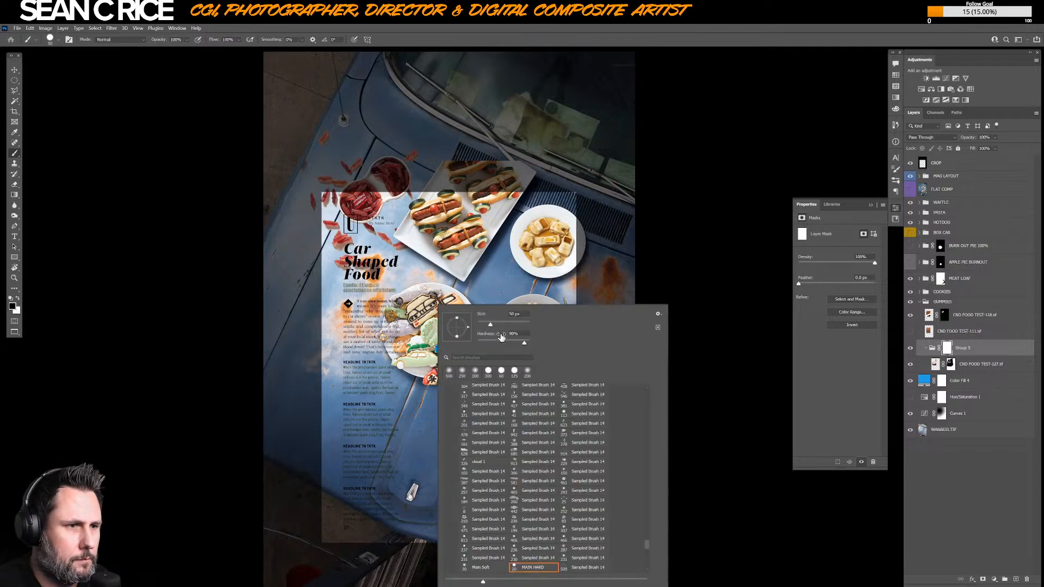
{"action": "left_click", "coordinate": [515, 325]}
{"action": "key", "text": "Return"}
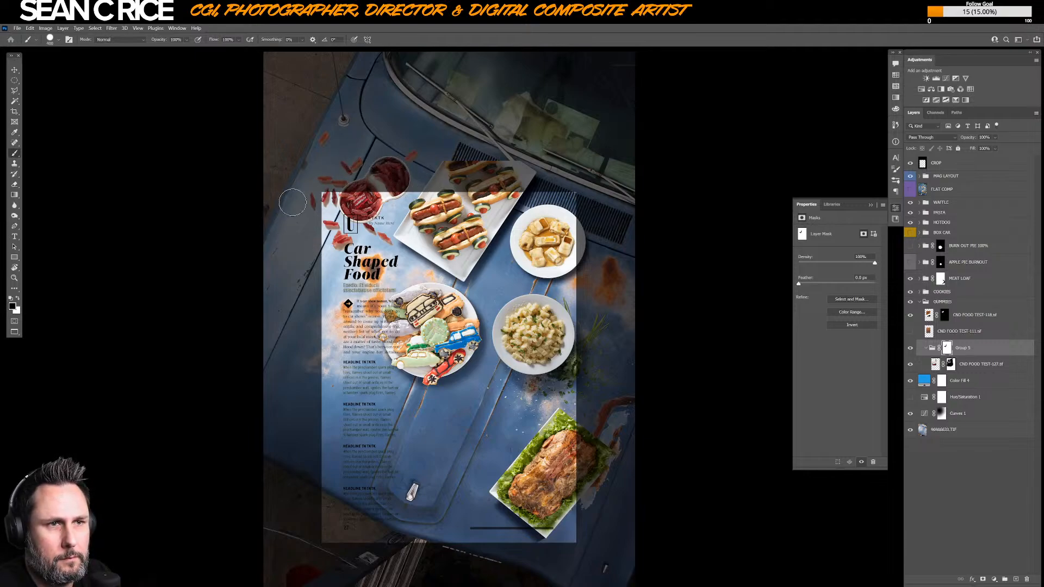
{"action": "key", "text": "bracketleft"}
{"action": "key", "text": "bracketleft"}
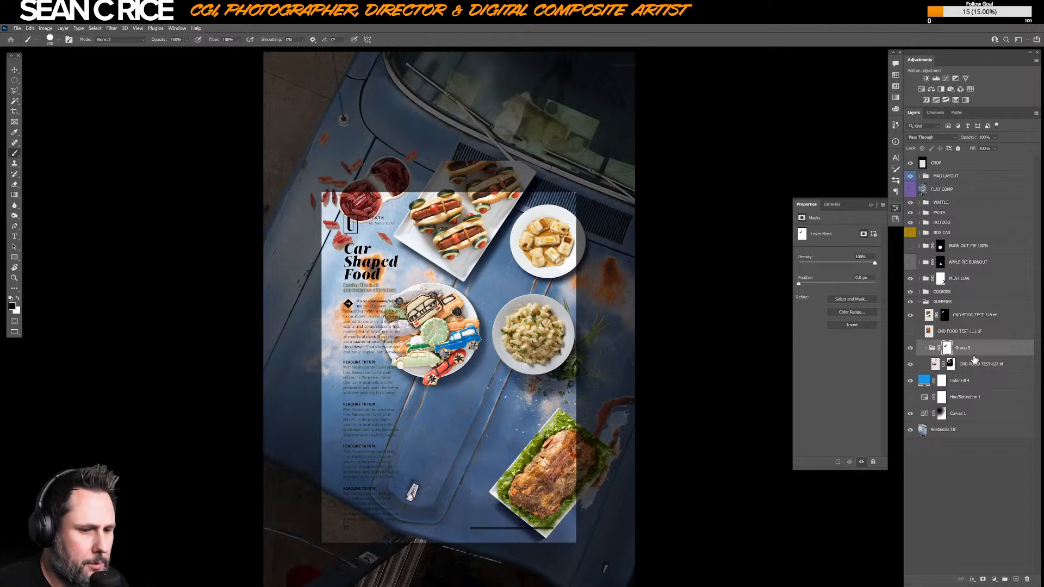
- Duplicate the masked gummies group, delete the copy's layer mask, and move its gummies to the right of the original scatter
{"action": "key", "text": "ctrl+j"}
{"action": "right_click", "coordinate": [948, 351]}
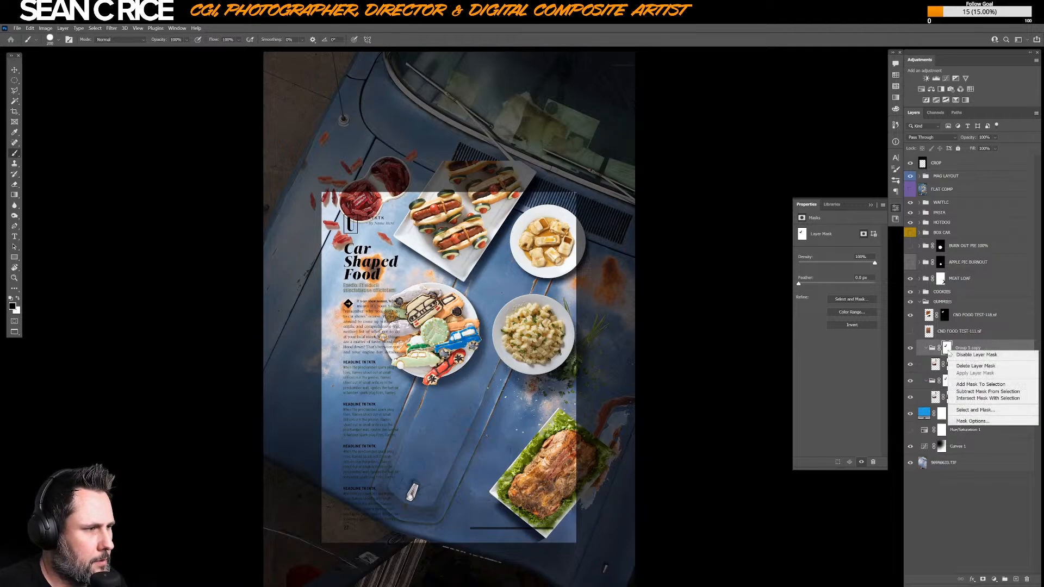
{"action": "left_click", "coordinate": [975, 365]}
{"action": "left_click", "coordinate": [968, 358]}
{"action": "key", "text": "v"}
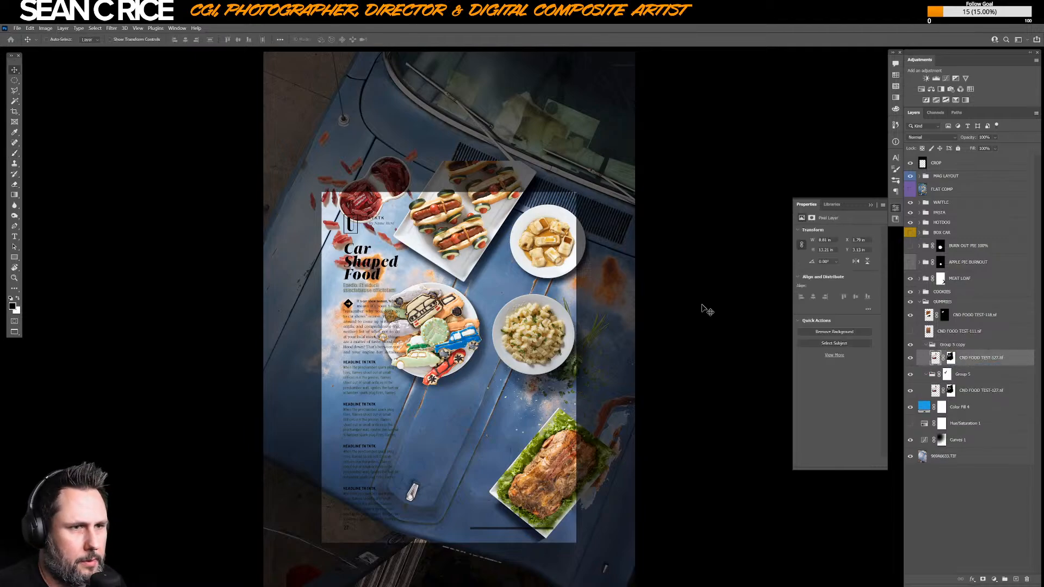
{"action": "left_click_drag", "start_coordinate": [346, 244], "coordinate": [423, 235]}
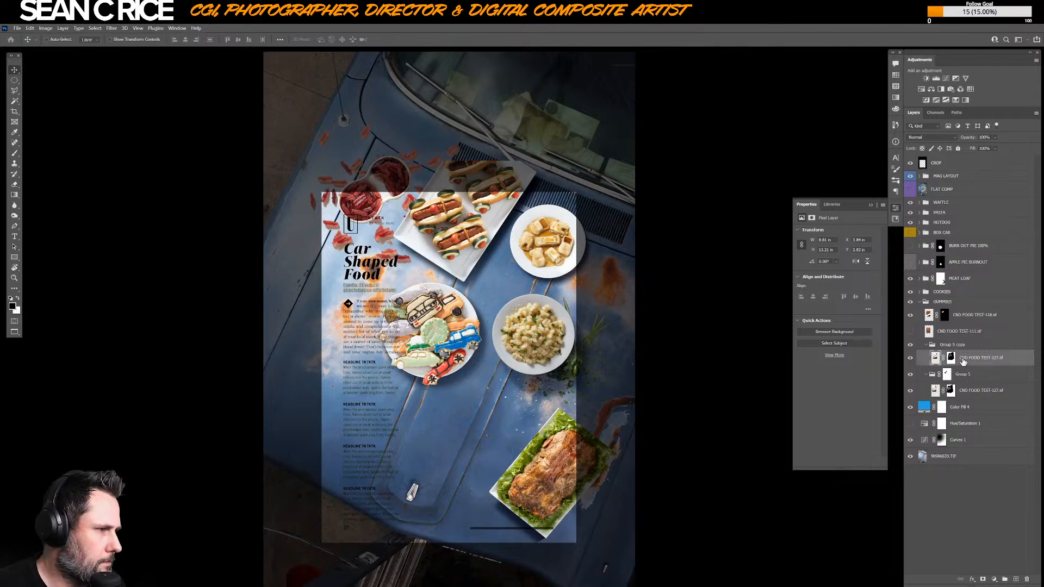
- Try grouping the copied gummies layer separately, undo the grouping, and select the hidden CND FOOD TEST-111.tif layer
{"action": "key", "text": "ctrl+g"}
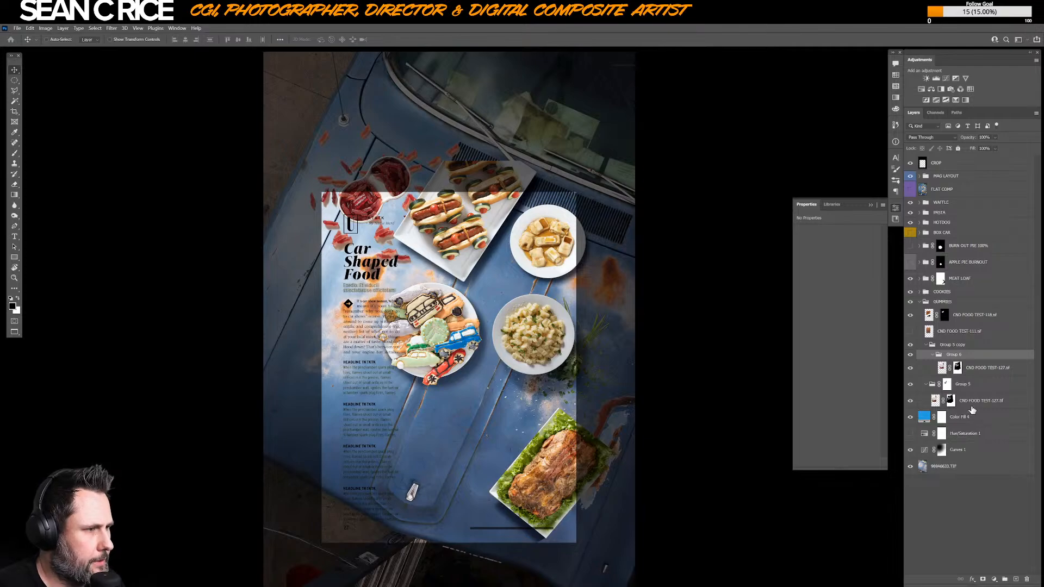
{"action": "key", "text": "ctrl+z"}
{"action": "left_click", "coordinate": [954, 332]}
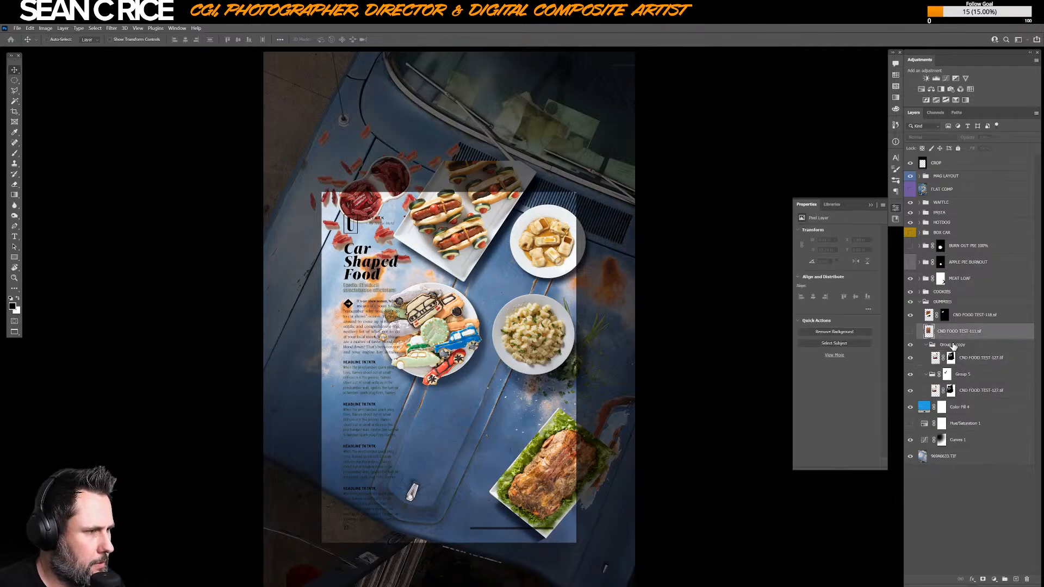
- Add a layer mask to the duplicated gummies group and paint out unwanted gummies in black with the Brush tool
{"action": "left_click", "coordinate": [953, 346]}
{"action": "left_click", "coordinate": [983, 580]}
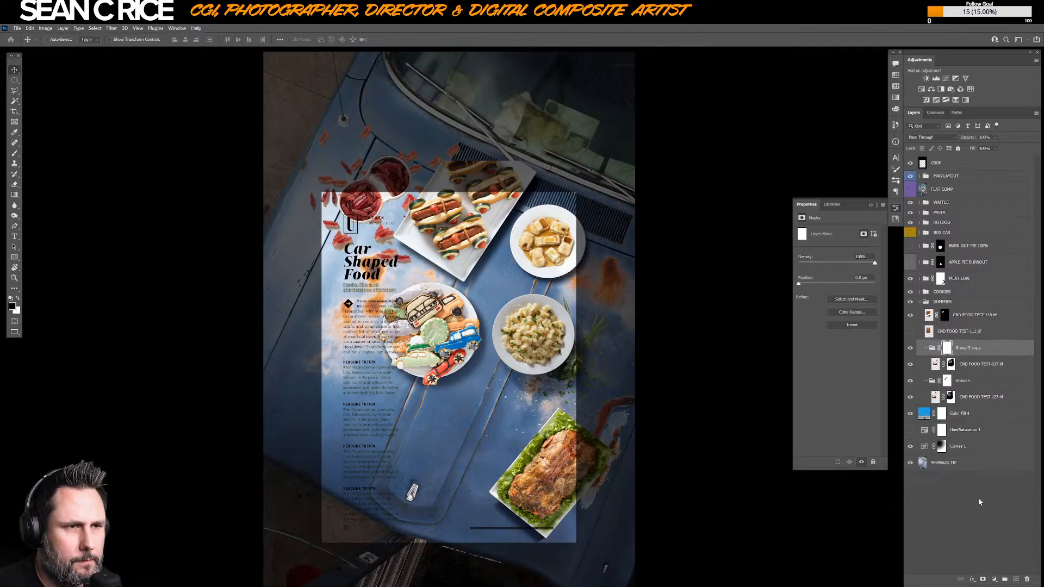
{"action": "key", "text": "b"}
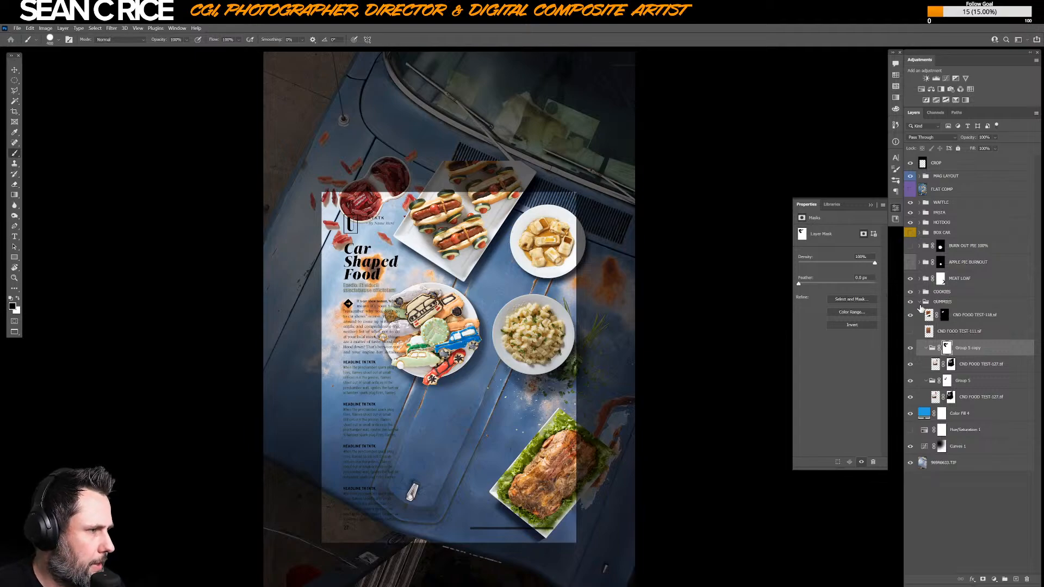
- Load the two-bowl photo layer's mask as a selection and create a black (000000) Solid Color fill layer from it
{"action": "left_click", "coordinate": [951, 320]}
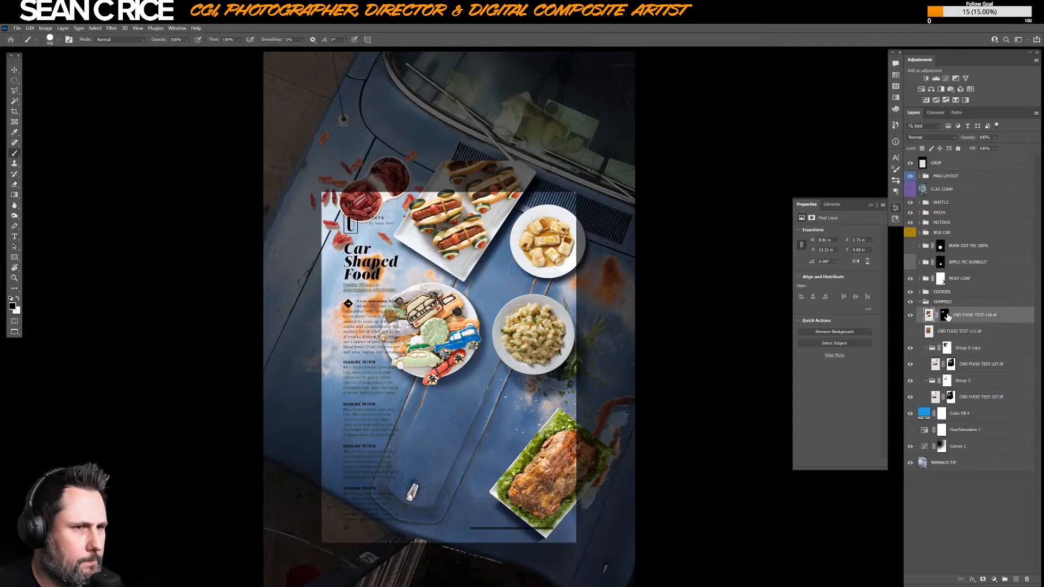
{"action": "left_click", "coordinate": [946, 315], "text": "shift"}
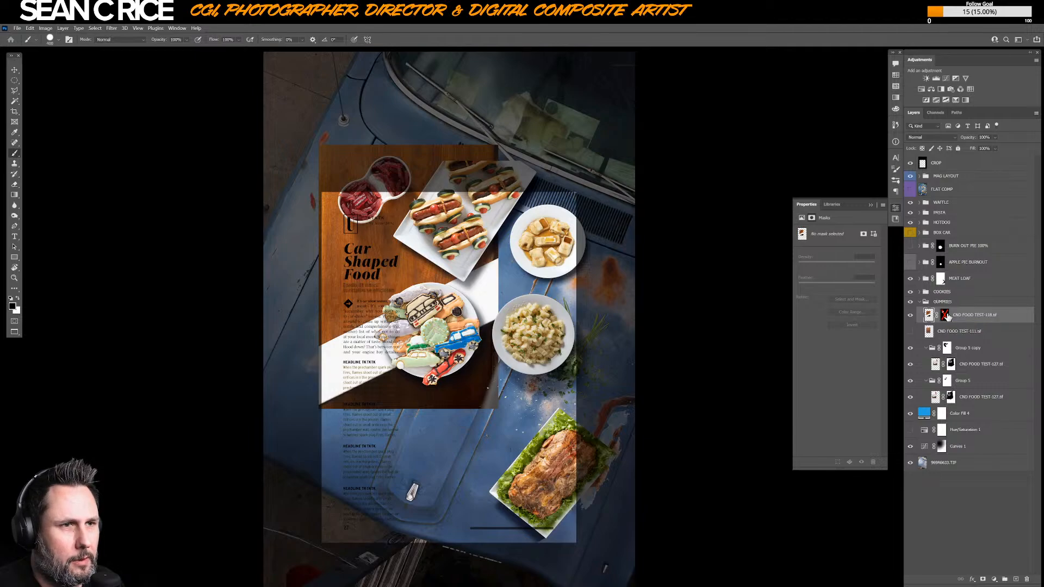
{"action": "left_click", "coordinate": [945, 316], "text": "shift"}
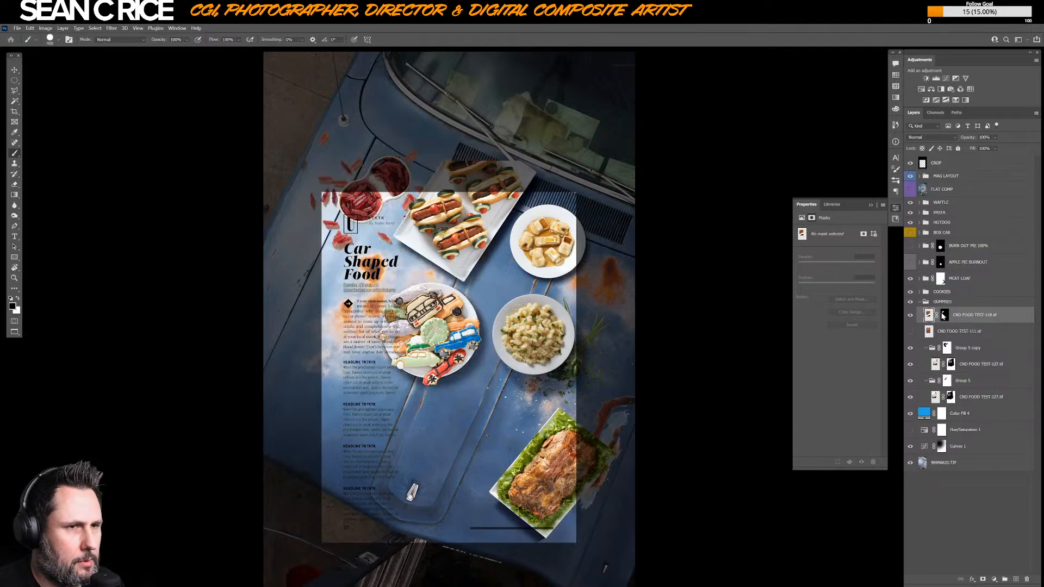
{"action": "left_click", "coordinate": [943, 315], "text": "ctrl"}
{"action": "left_click", "coordinate": [994, 580]}
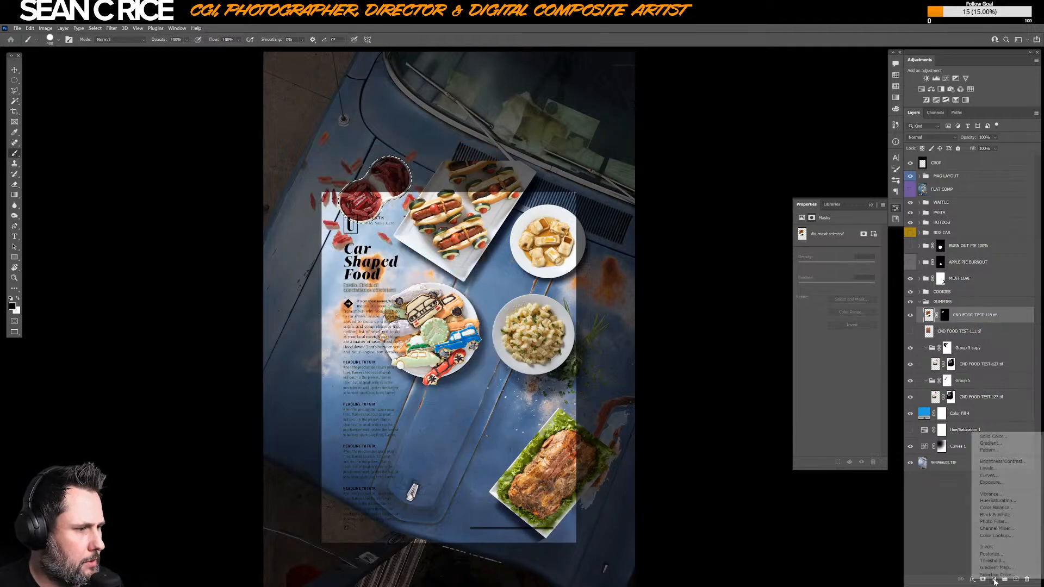
{"action": "left_click", "coordinate": [995, 436]}
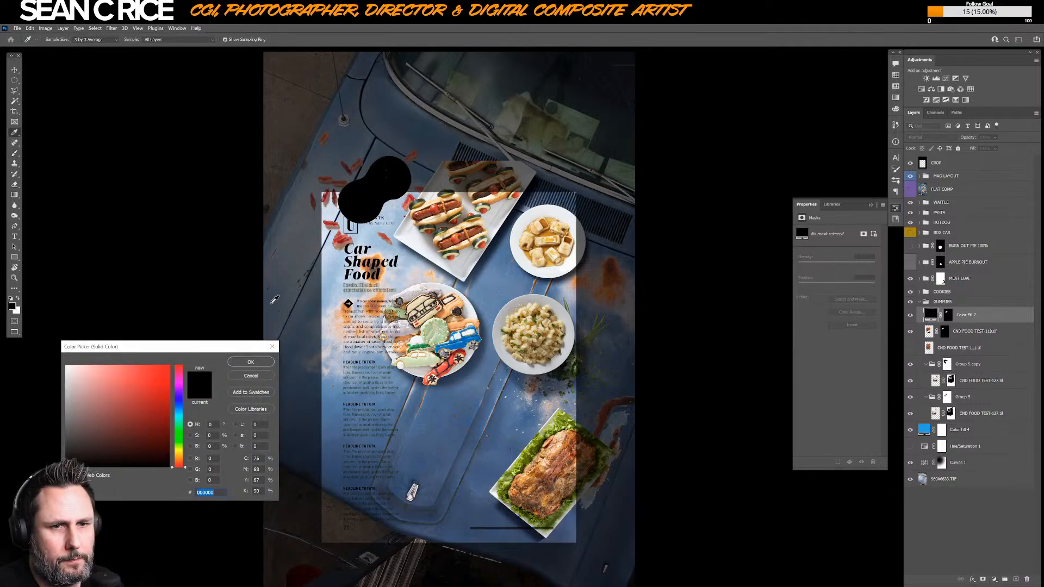
{"action": "left_click", "coordinate": [252, 362]}
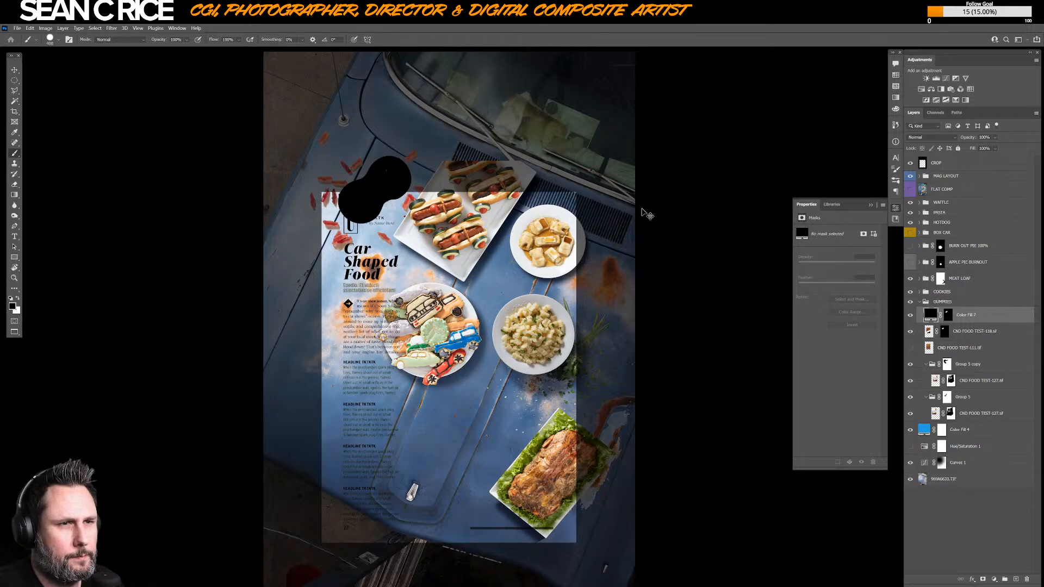
{"action": "key", "text": "ctrl+t"}
{"action": "right_click", "coordinate": [392, 191]}
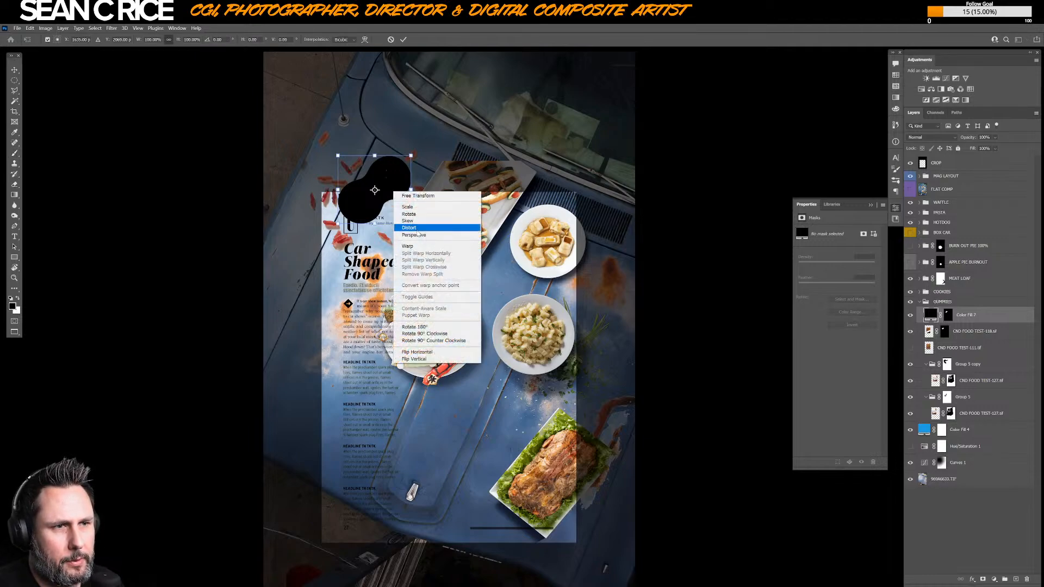
{"action": "left_click", "coordinate": [412, 227]}
{"action": "left_click_drag", "start_coordinate": [412, 227], "coordinate": [439, 292]}
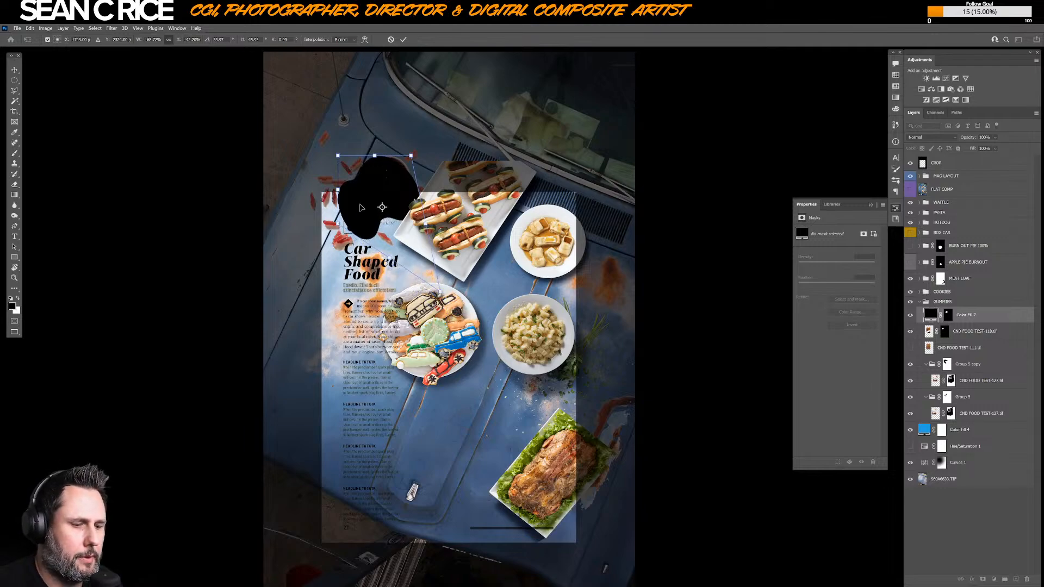
{"action": "key", "text": "ctrl+z"}
{"action": "key", "text": "ctrl+z"}
{"action": "key", "text": "ctrl+z"}
{"action": "key", "text": "ctrl+z"}
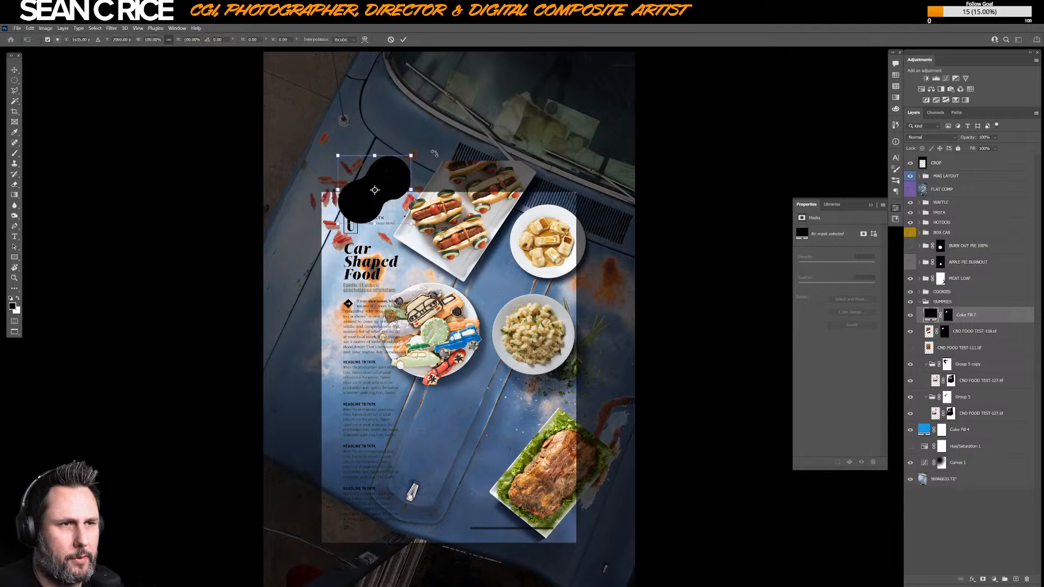
- Rotate the black bowl-shaped fill by about 42 degrees so its two circles lie side by side horizontally
{"action": "left_click_drag", "start_coordinate": [434, 154], "coordinate": [454, 203]}
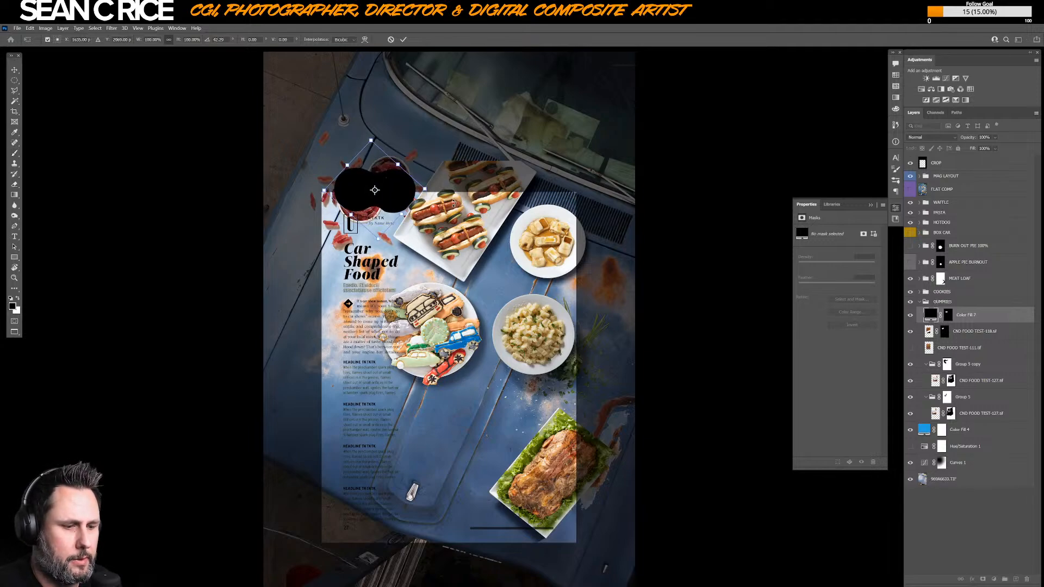
{"action": "key", "text": "ctrl+z"}
{"action": "key", "text": "ctrl+z"}
{"action": "right_click", "coordinate": [395, 192]}
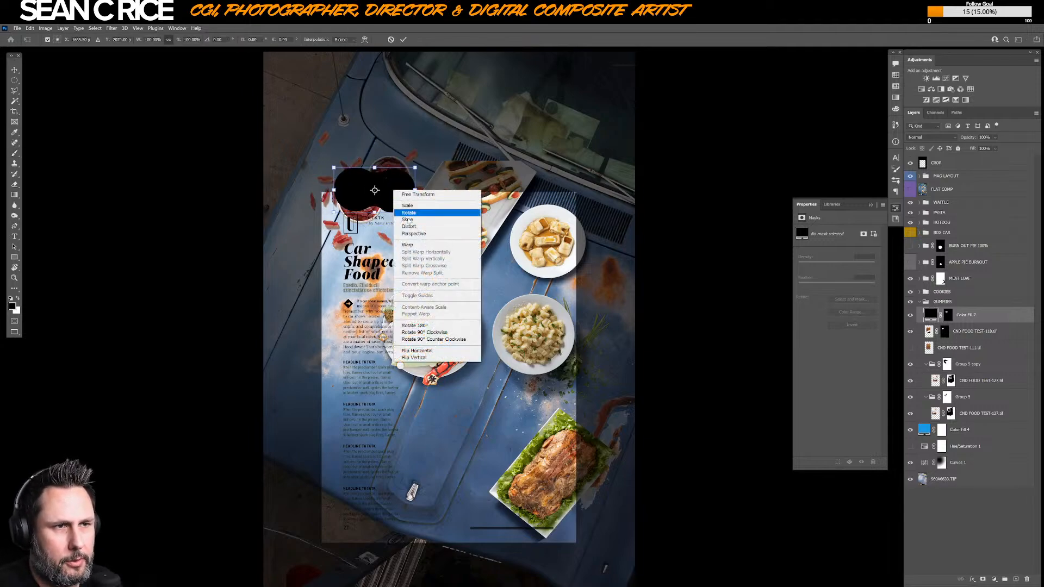
{"action": "key", "text": "Escape"}
{"action": "right_click", "coordinate": [399, 186]}
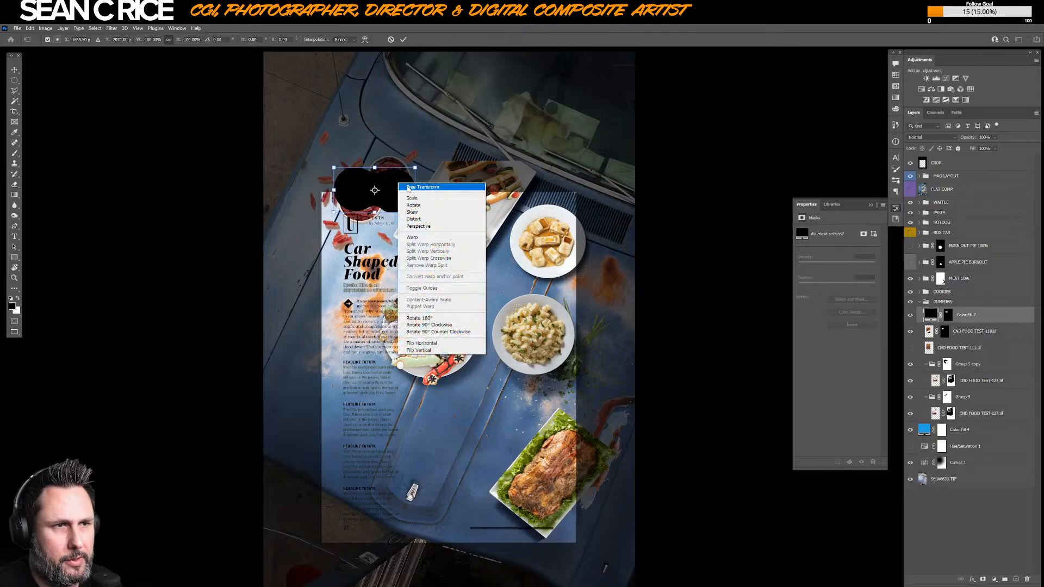
{"action": "key", "text": "Escape"}
- Stretch the black fill shape downward to about 212% height, skew its right side downward, and apply the transform
{"action": "left_click_drag", "start_coordinate": [374, 212], "coordinate": [383, 267]}
{"action": "key", "text": "ctrl+z"}
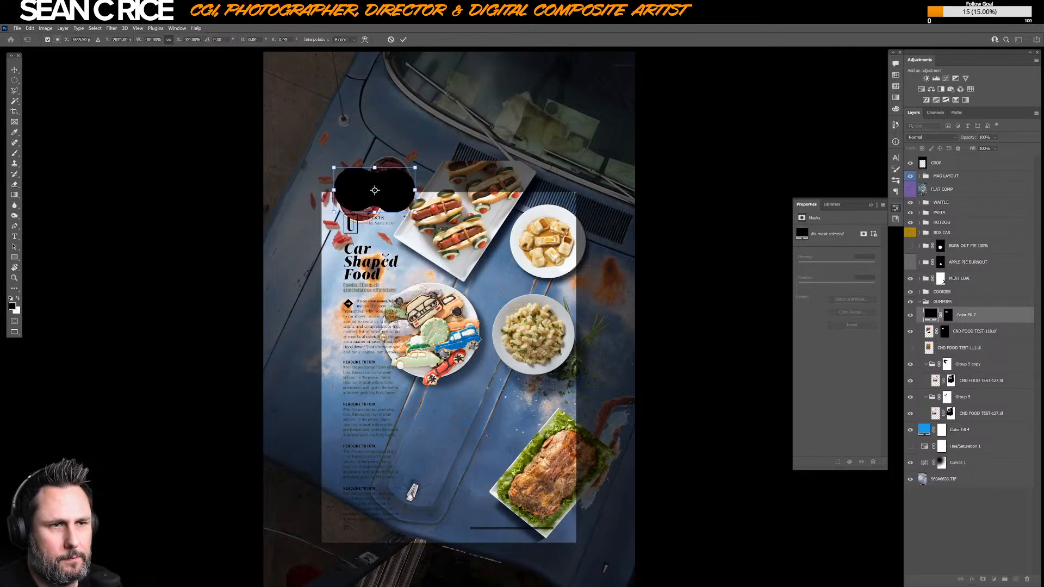
{"action": "left_click_drag", "start_coordinate": [374, 212], "coordinate": [377, 263]}
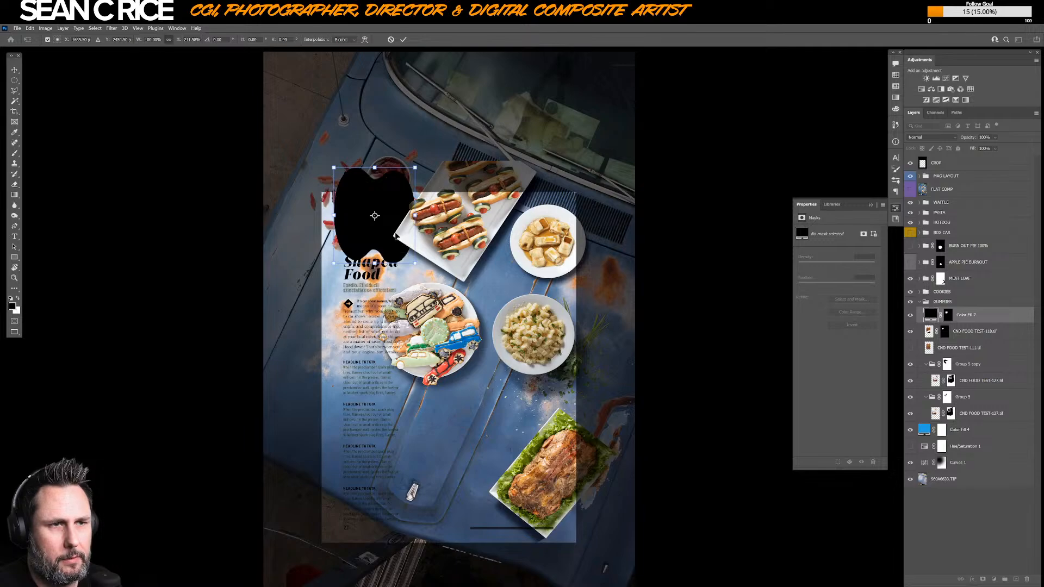
{"action": "right_click", "coordinate": [400, 221]}
{"action": "key", "text": "Escape"}
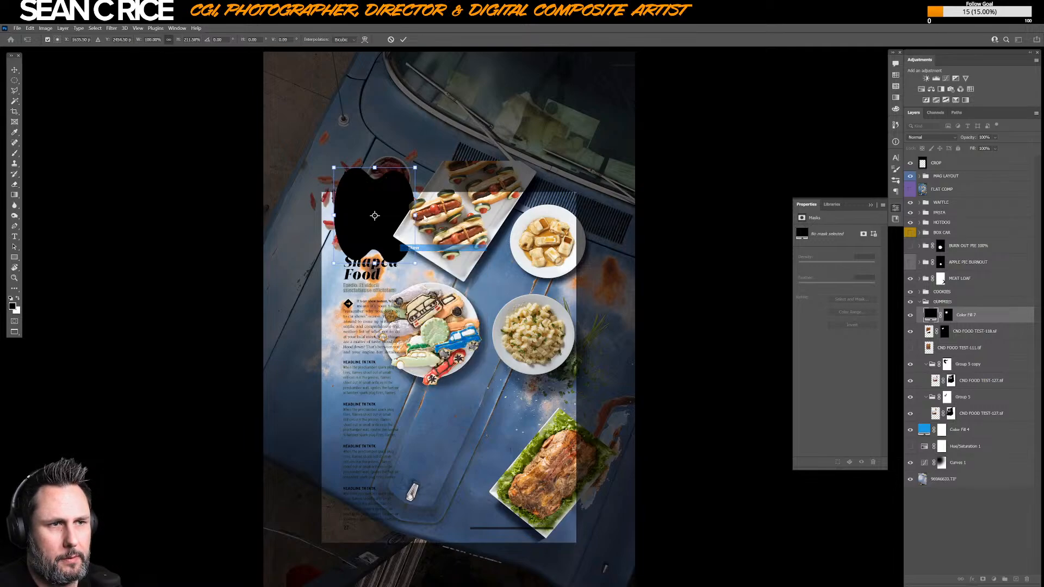
{"action": "left_click_drag", "start_coordinate": [416, 217], "coordinate": [416, 245]}
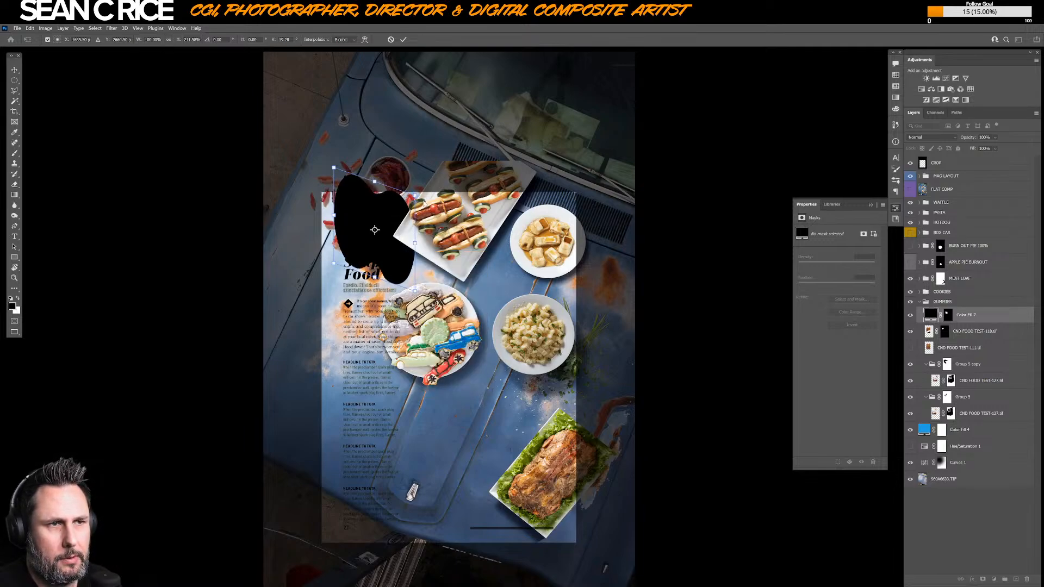
{"action": "left_click", "coordinate": [14, 72]}
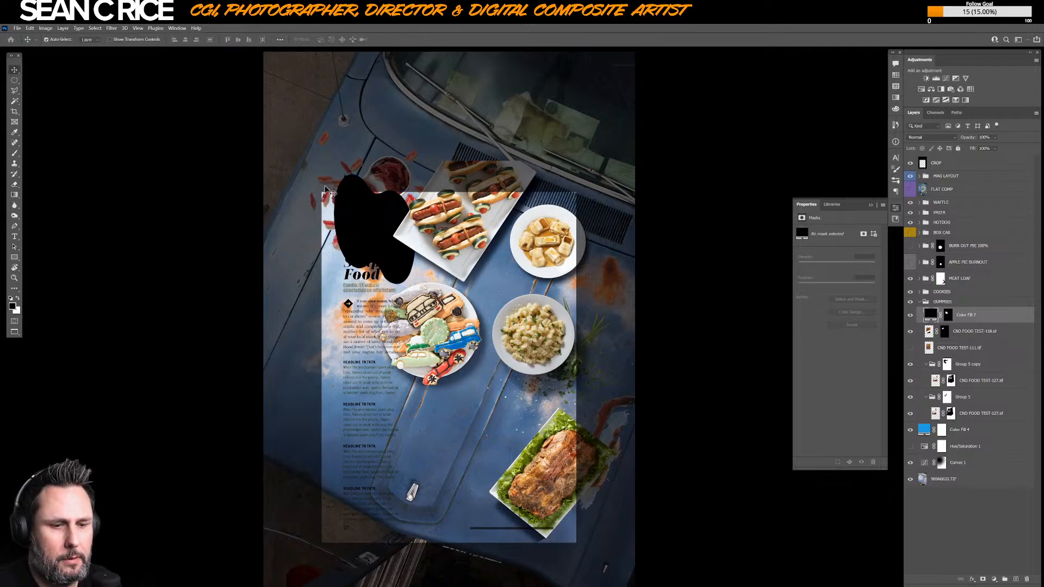
- Rotate the stretched black shape counterclockwise by about 49 degrees and move it up so it lines up with the two bowls
{"action": "key", "text": "ctrl+t"}
{"action": "left_click_drag", "start_coordinate": [441, 171], "coordinate": [370, 142]}
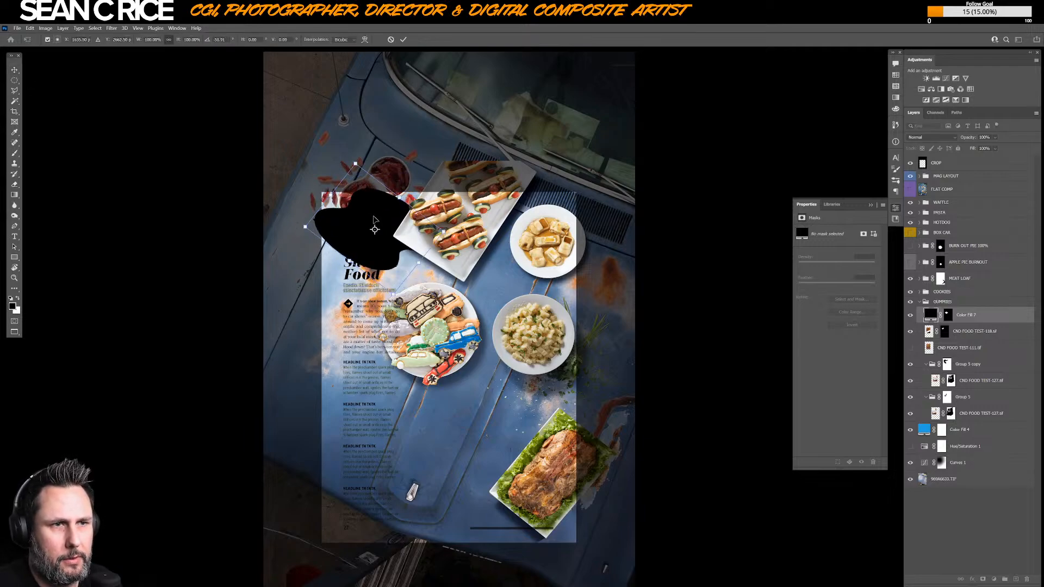
{"action": "left_click_drag", "start_coordinate": [376, 218], "coordinate": [395, 193]}
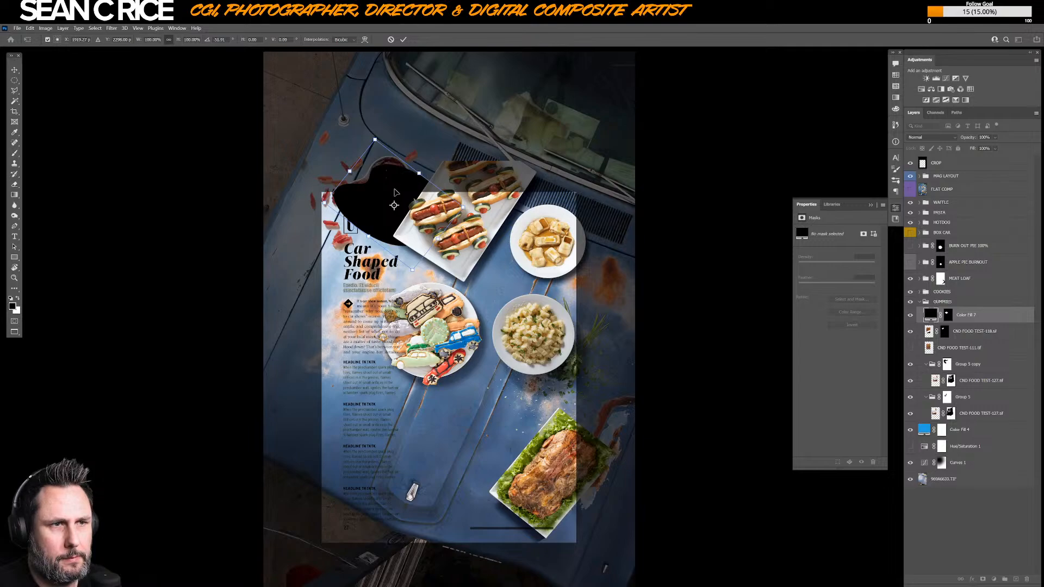
{"action": "mouse_move", "coordinate": [453, 158]}
{"action": "left_mouse_down"}
{"action": "mouse_move", "coordinate": [473, 163]}
{"action": "mouse_move", "coordinate": [451, 164]}
{"action": "left_mouse_up"}
- Skew the black shape slightly so it extends from the bowls as a cast shadow, and apply the transform
{"action": "right_click", "coordinate": [401, 226]}
{"action": "left_click", "coordinate": [424, 255]}
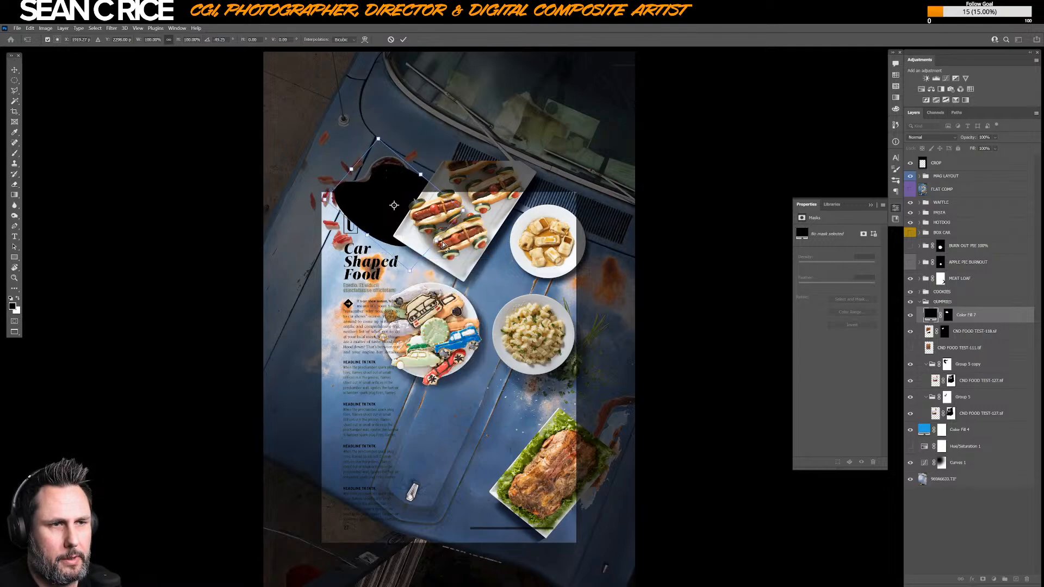
{"action": "left_click_drag", "start_coordinate": [436, 241], "coordinate": [431, 248]}
{"action": "right_click", "coordinate": [413, 228]}
{"action": "left_click", "coordinate": [430, 229]}
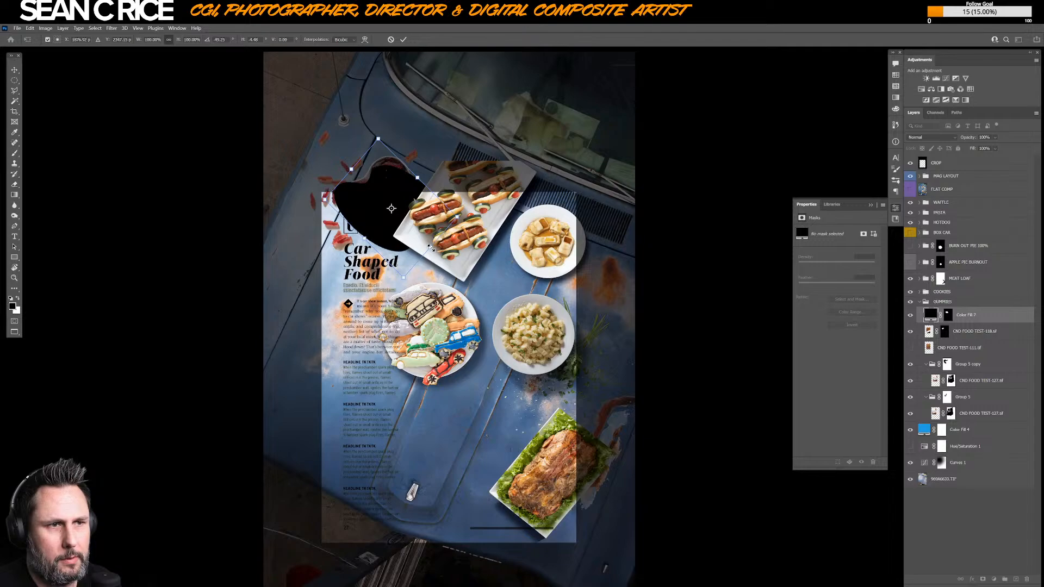
{"action": "key", "text": "Return"}
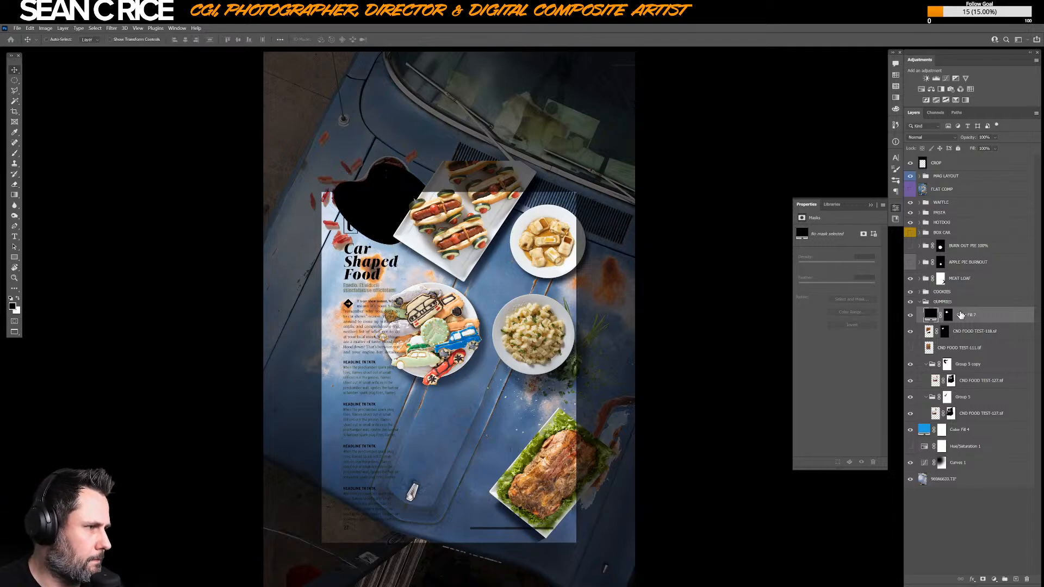
- Move the black fill layer beneath the two-bowl photo layer
{"action": "left_click_drag", "start_coordinate": [965, 318], "coordinate": [971, 336]}
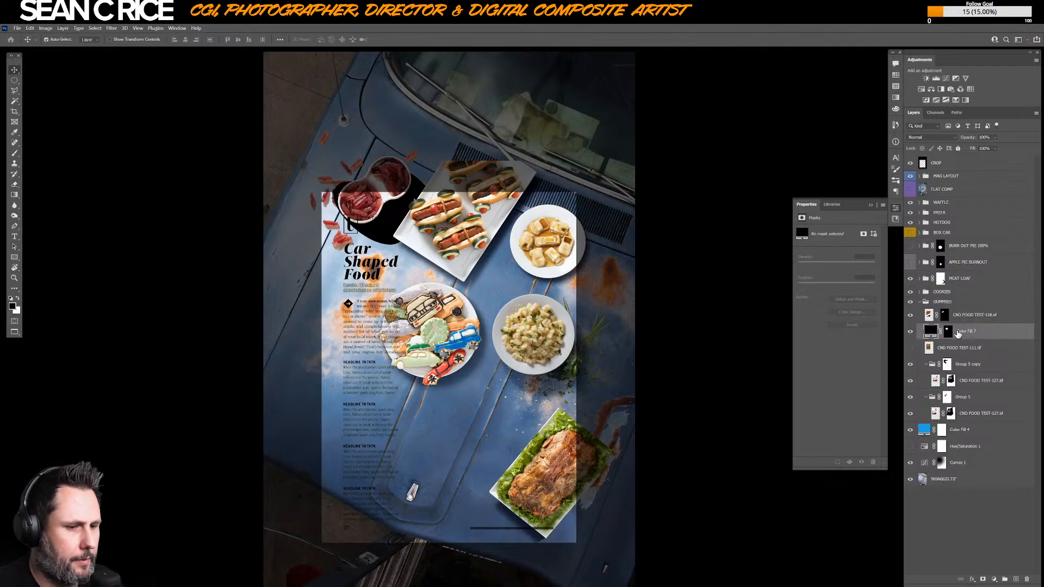
{"action": "key", "text": "ctrl+semicolon"}
{"action": "key", "text": "ctrl+semicolon"}
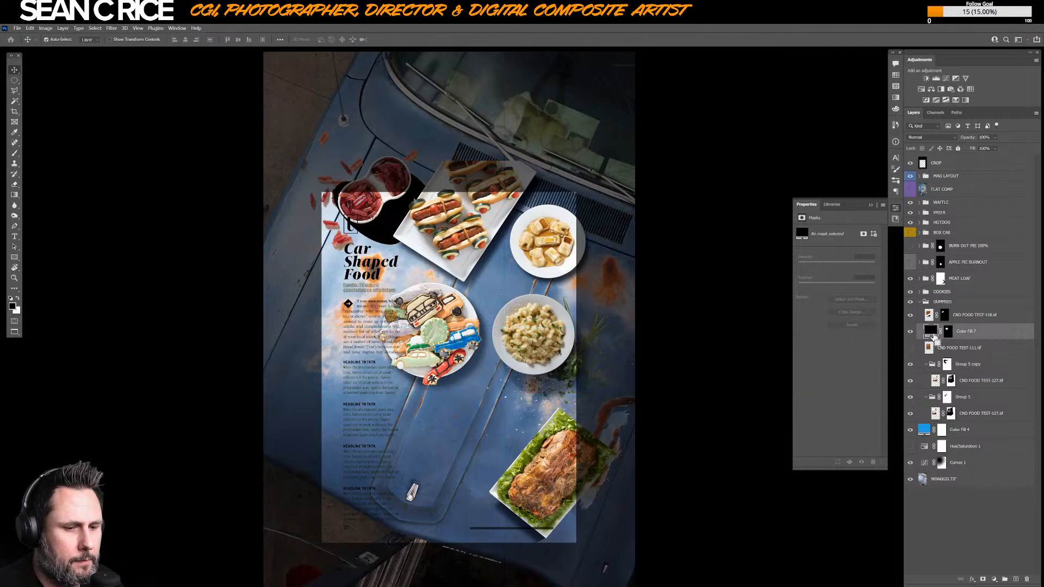
- Duplicate the black fill layer, hide the original, and give the original a grey label
{"action": "key", "text": "ctrl+j"}
{"action": "right_click", "coordinate": [911, 351]}
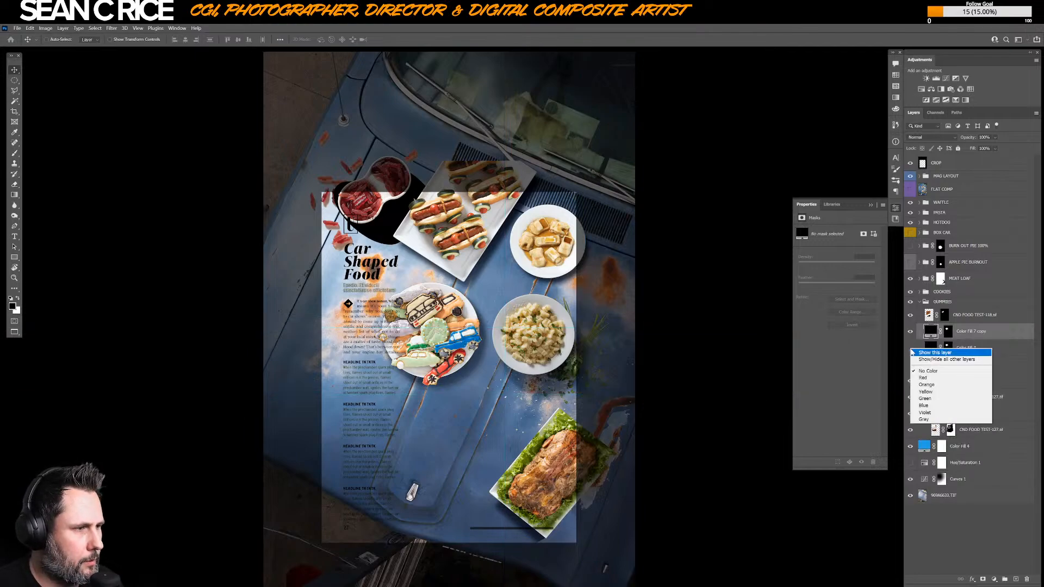
{"action": "left_click", "coordinate": [927, 388]}
{"action": "left_click", "coordinate": [953, 335]}
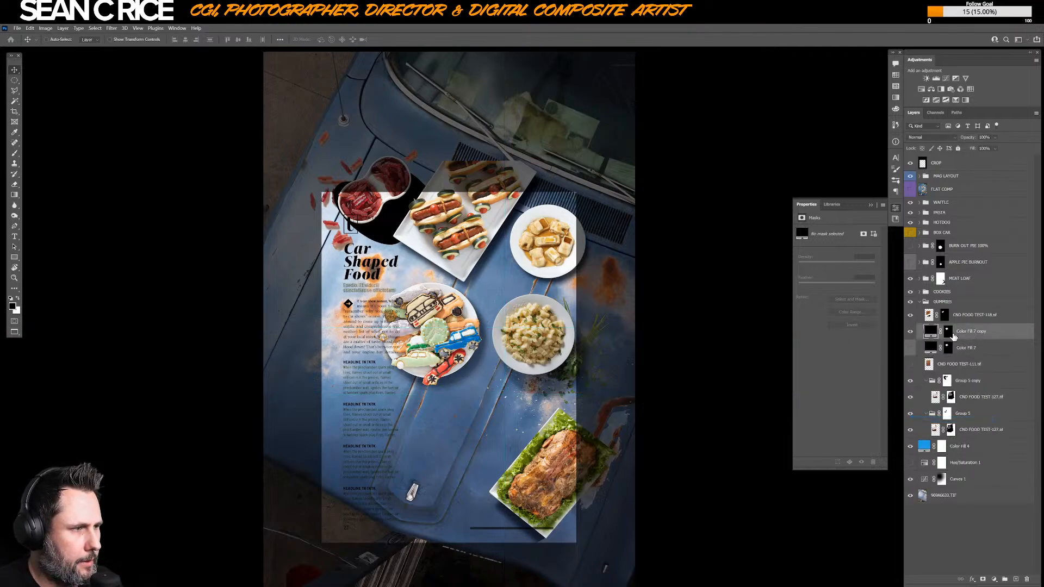
- Apply a Gaussian Blur with a 31.8-pixel radius to the mask of the duplicated black fill
{"action": "left_click", "coordinate": [948, 331]}
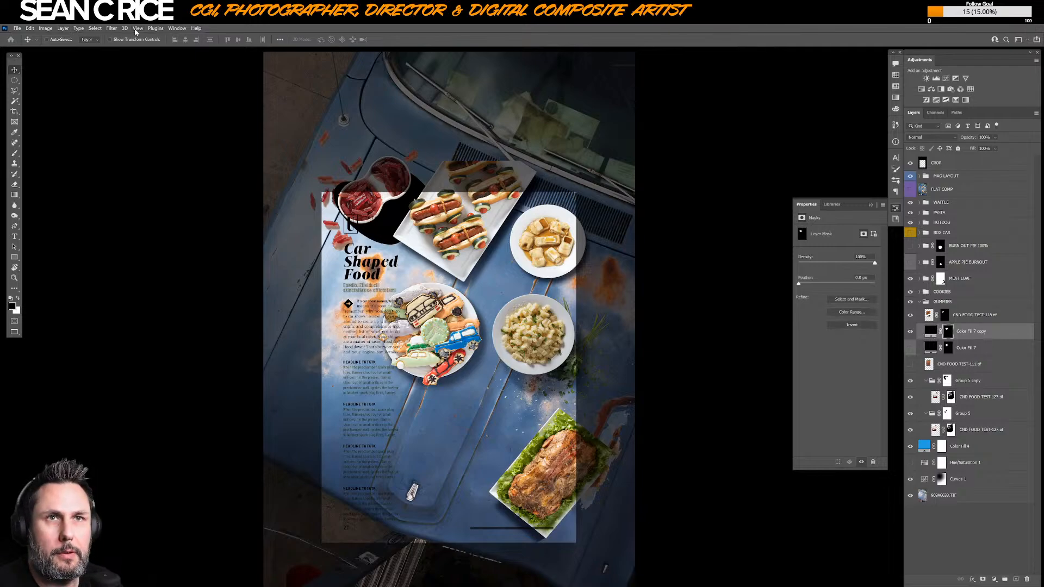
{"action": "left_click", "coordinate": [112, 29]}
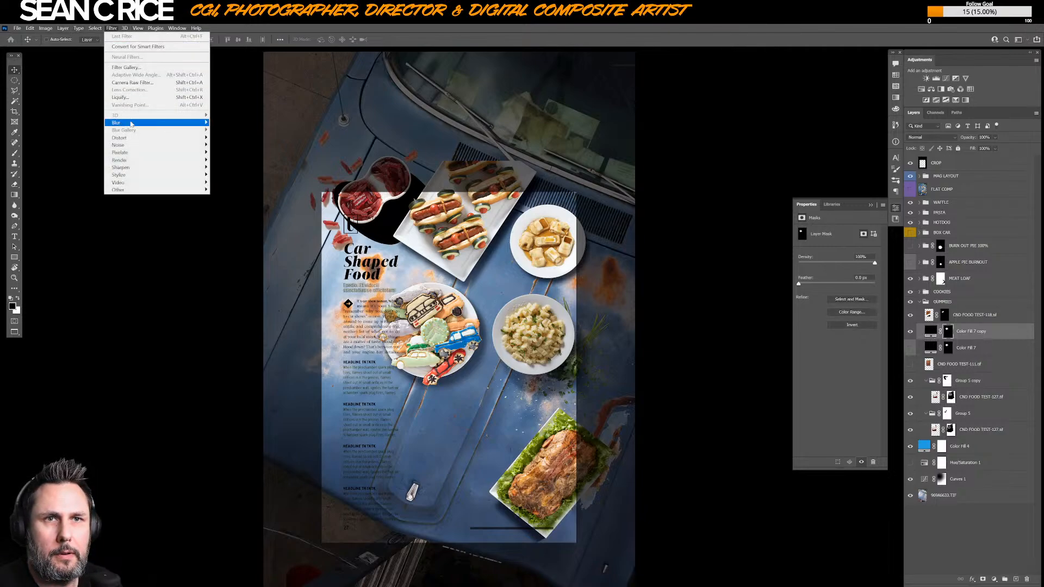
{"action": "mouse_move", "coordinate": [131, 124]}
{"action": "left_click", "coordinate": [228, 152]}
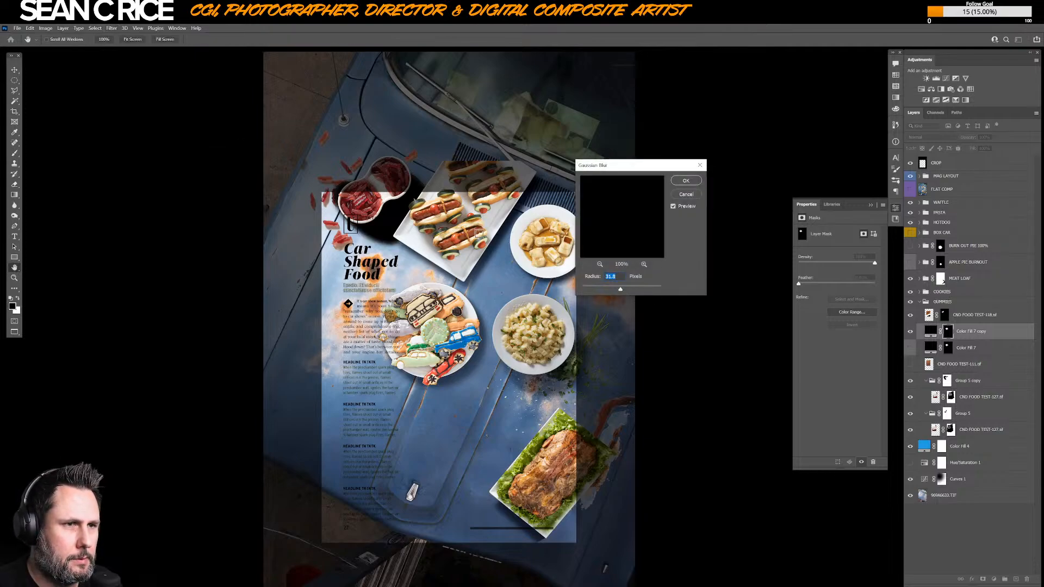
{"action": "left_click", "coordinate": [687, 182]}
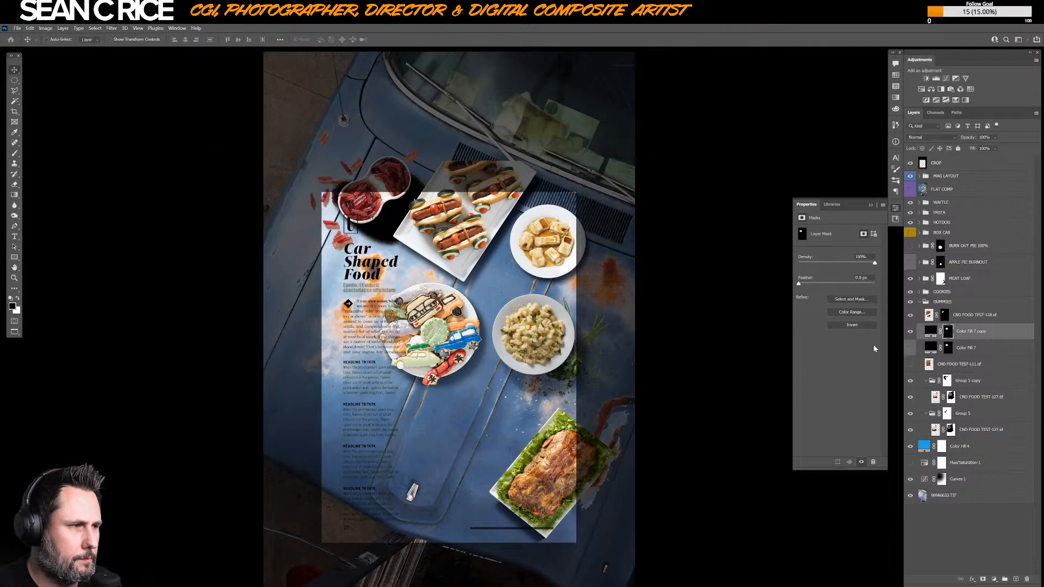
- Flip the blurred shadow shape horizontally and vertically, nudge it behind the gummy bowls, and rotate it diagonally
{"action": "key", "text": "ctrl+t"}
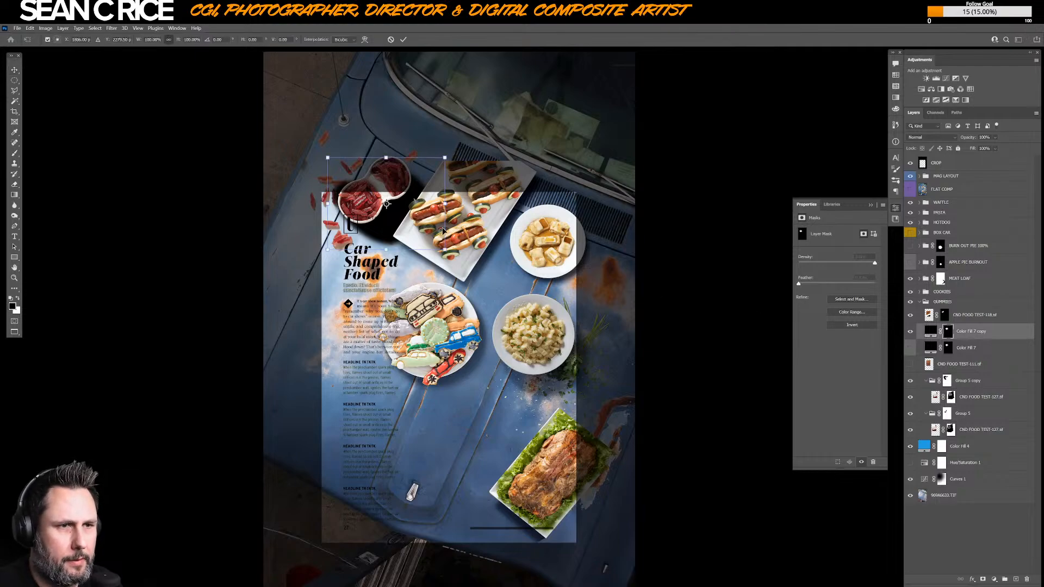
{"action": "right_click", "coordinate": [422, 229]}
{"action": "left_click", "coordinate": [444, 389]}
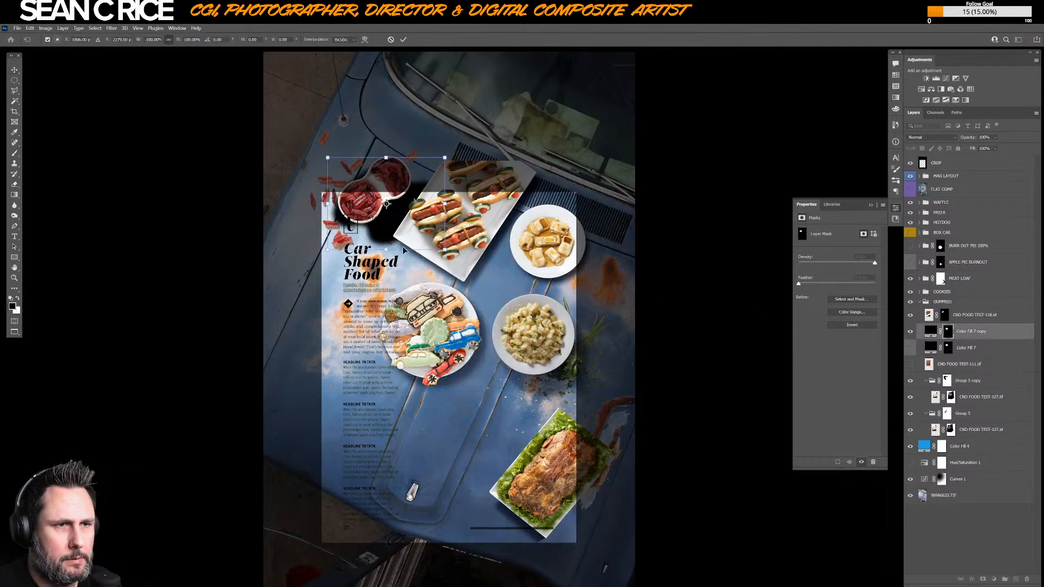
{"action": "right_click", "coordinate": [410, 225]}
{"action": "left_click", "coordinate": [435, 393]}
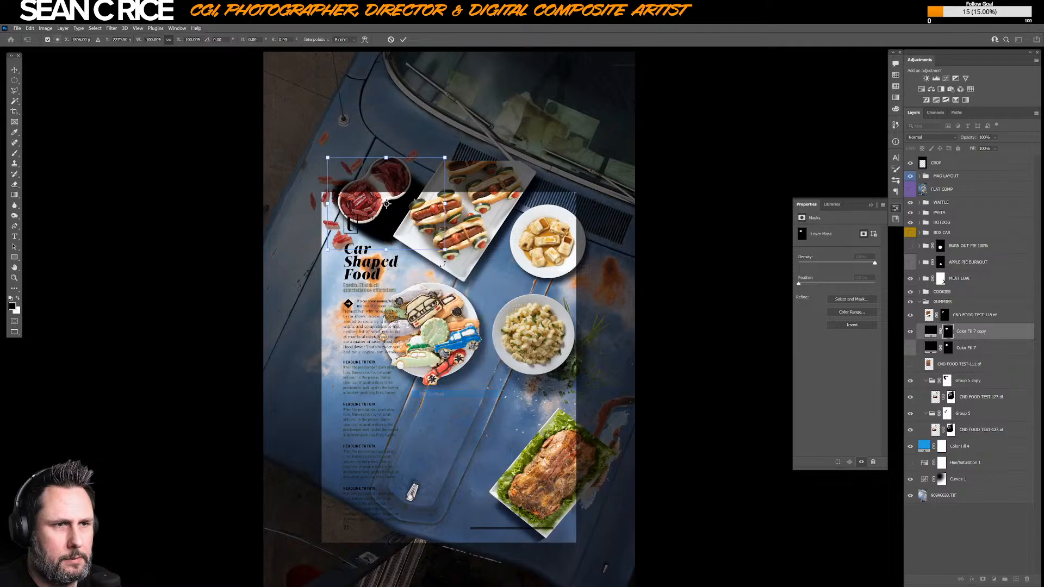
{"action": "mouse_move", "coordinate": [414, 227]}
{"action": "left_mouse_down"}
{"action": "mouse_move", "coordinate": [380, 235]}
{"action": "mouse_move", "coordinate": [411, 224]}
{"action": "left_mouse_up"}
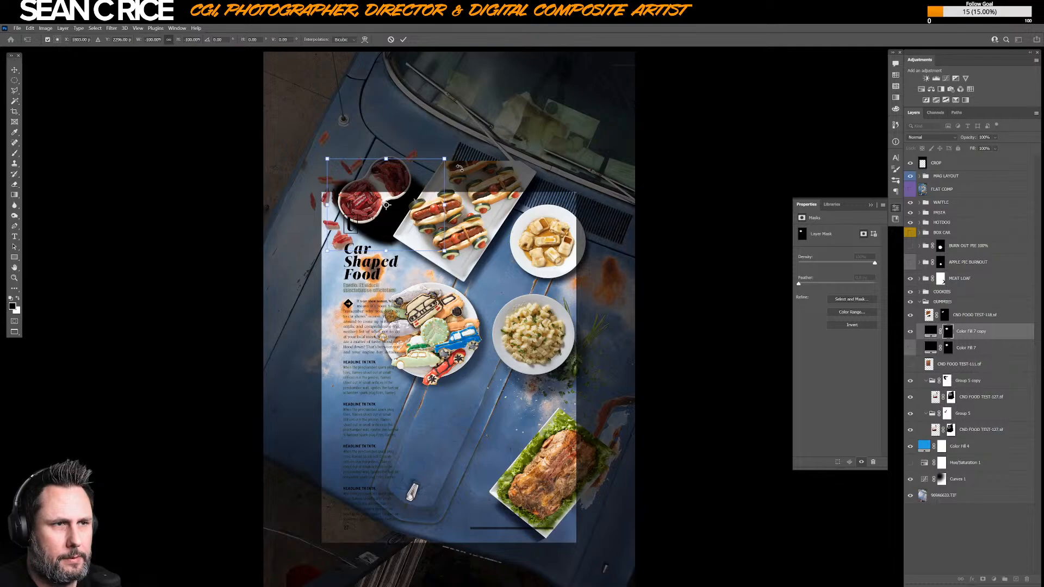
{"action": "left_click_drag", "start_coordinate": [459, 168], "coordinate": [457, 215]}
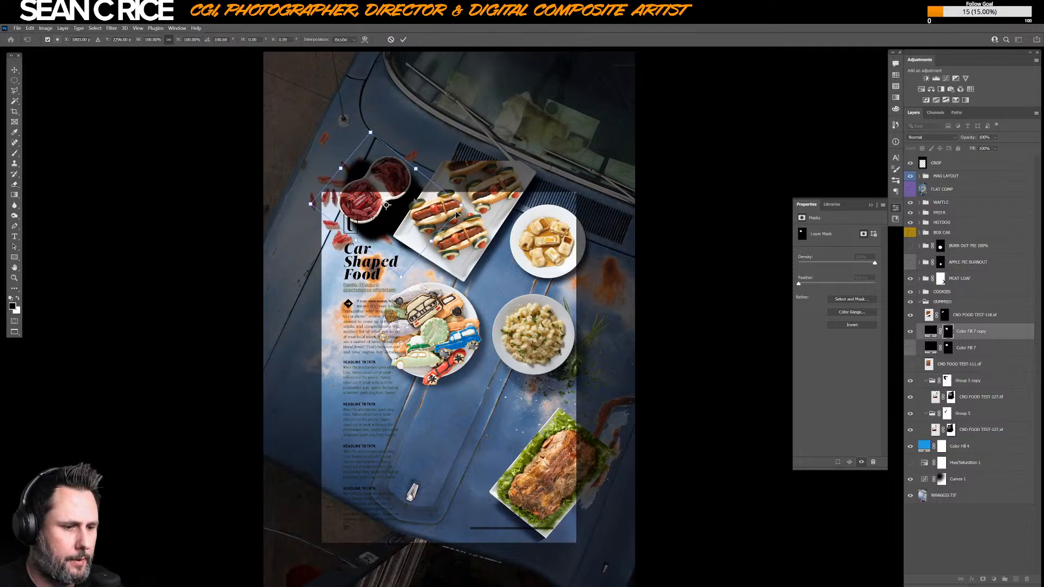
{"action": "key", "text": "ctrl+z"}
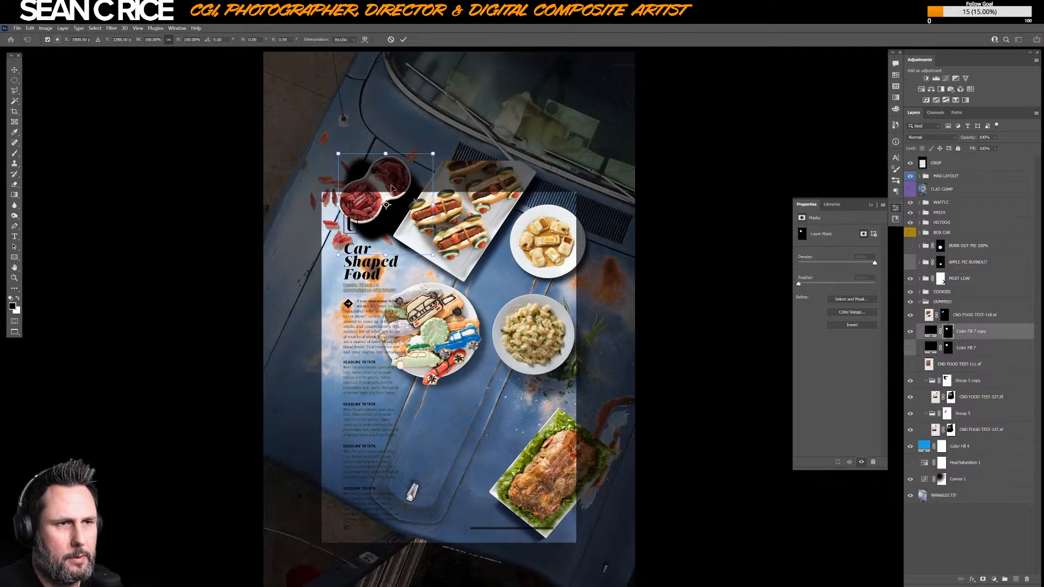
- Skew the shadow shape down and away from the gummy bowls, and rotate it counterclockwise
{"action": "right_click", "coordinate": [407, 196]}
{"action": "left_click", "coordinate": [427, 224]}
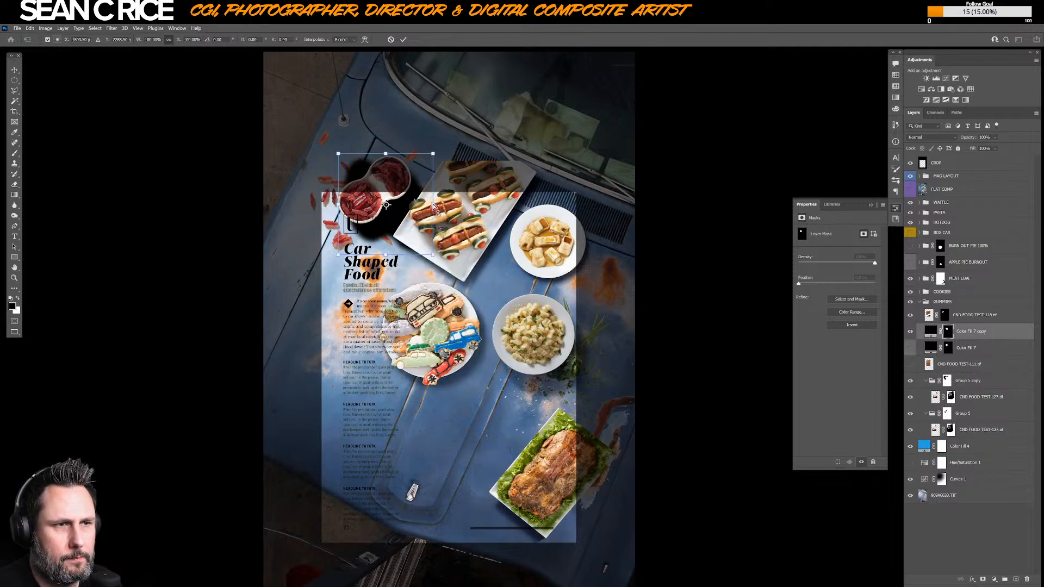
{"action": "left_click_drag", "start_coordinate": [434, 207], "coordinate": [417, 234]}
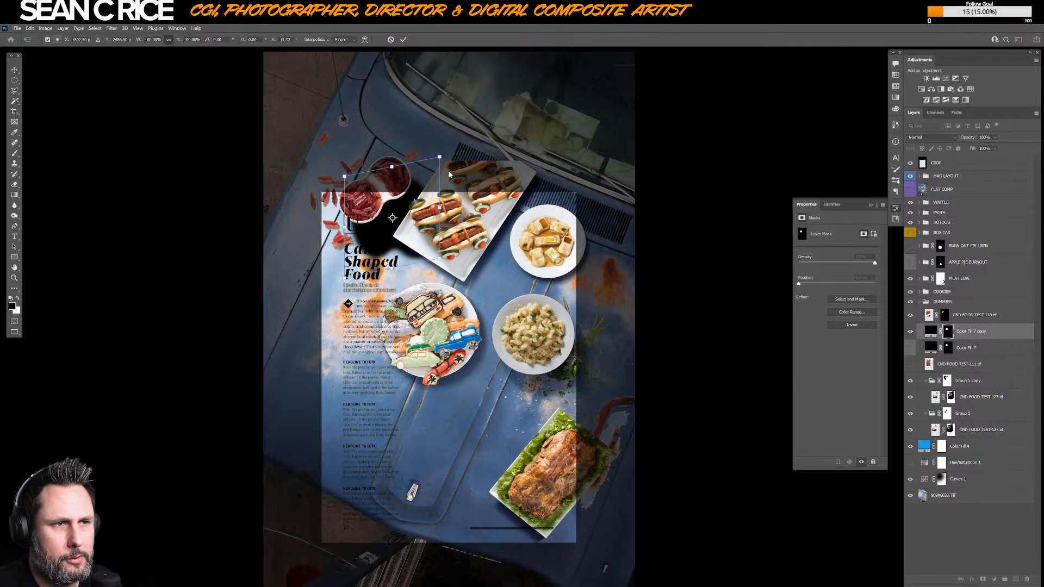
{"action": "right_click", "coordinate": [418, 187]}
{"action": "left_click", "coordinate": [439, 172]}
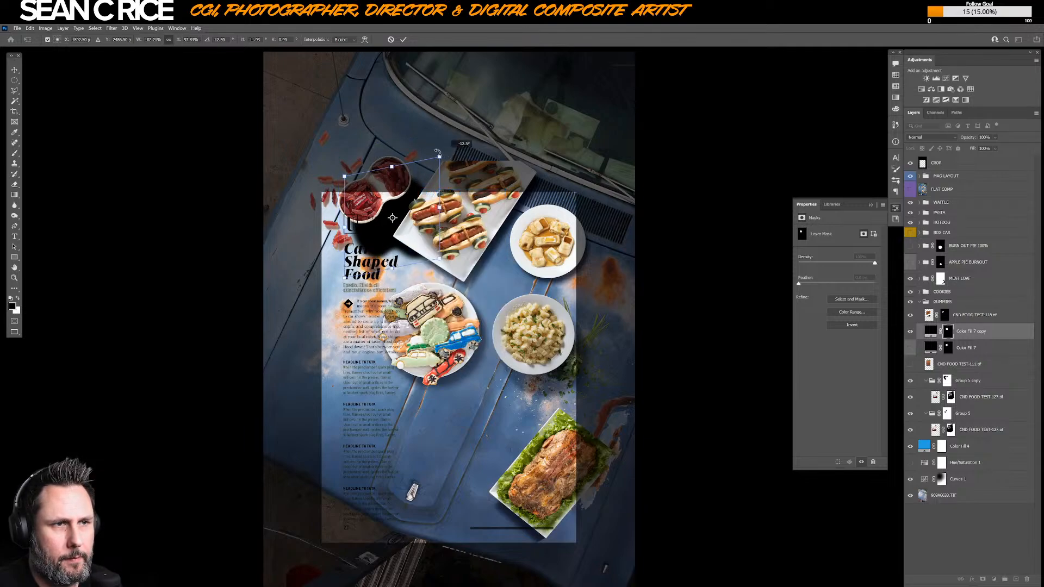
{"action": "left_click_drag", "start_coordinate": [443, 153], "coordinate": [409, 143]}
- Reposition the shadow shape up beneath the two gummy bowls and apply the transform
{"action": "left_click_drag", "start_coordinate": [418, 202], "coordinate": [406, 187]}
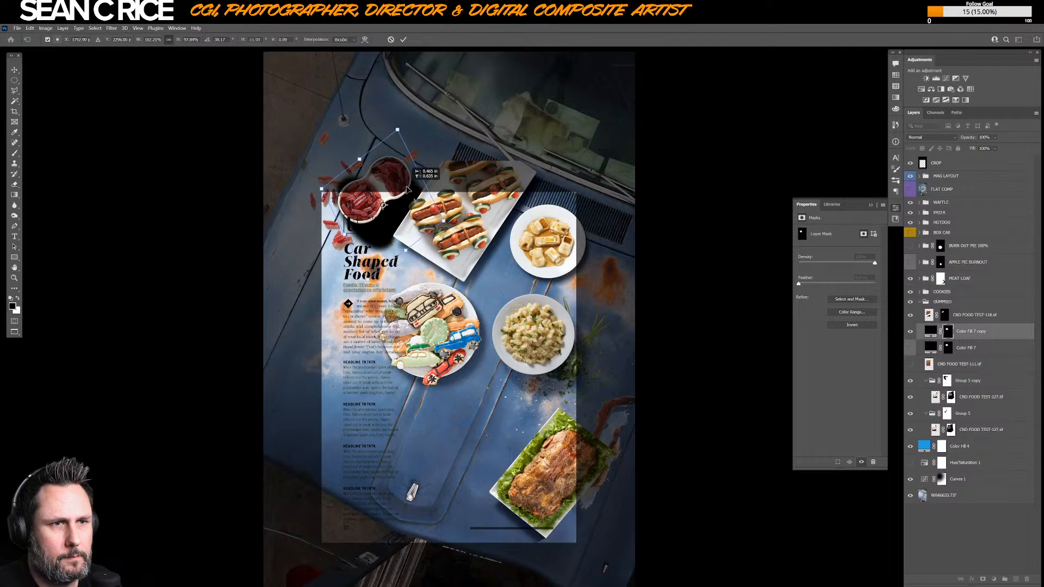
{"action": "key", "text": "ctrl+z"}
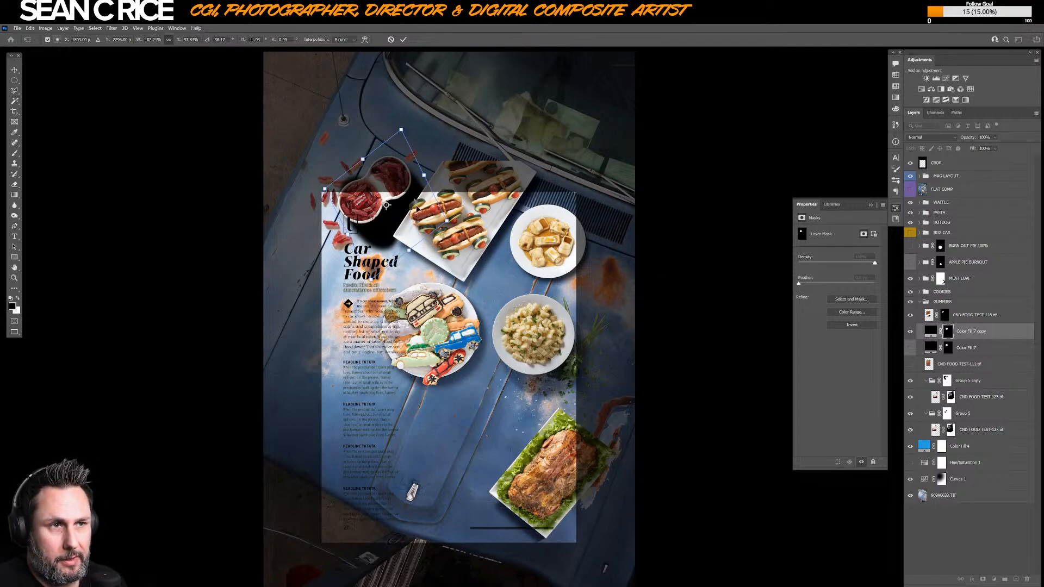
{"action": "left_click_drag", "start_coordinate": [418, 202], "coordinate": [415, 199]}
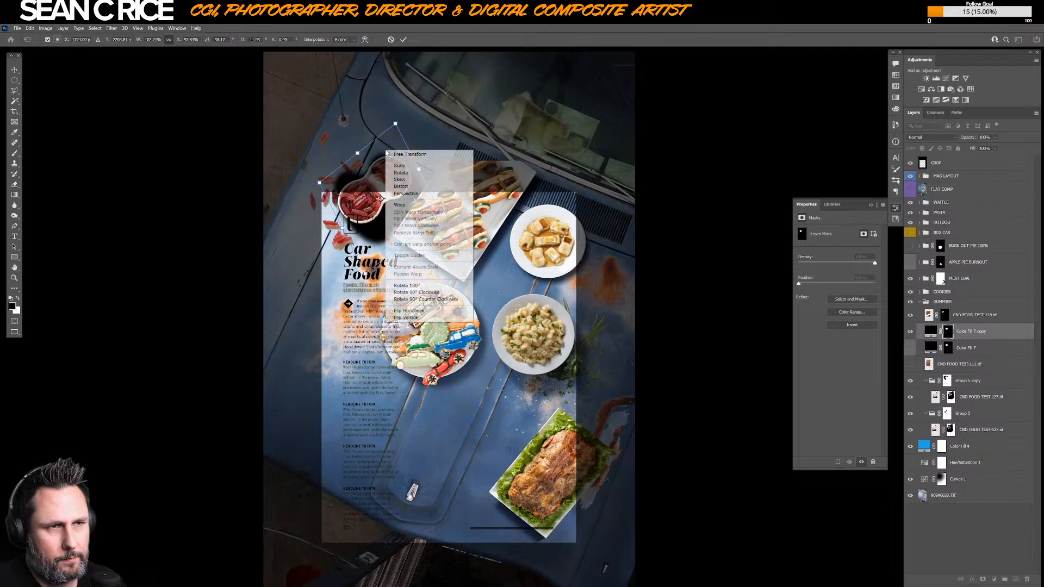
{"action": "left_click_drag", "start_coordinate": [395, 124], "coordinate": [395, 127]}
{"action": "key", "text": "ctrl+z"}
{"action": "key", "text": "Return"}
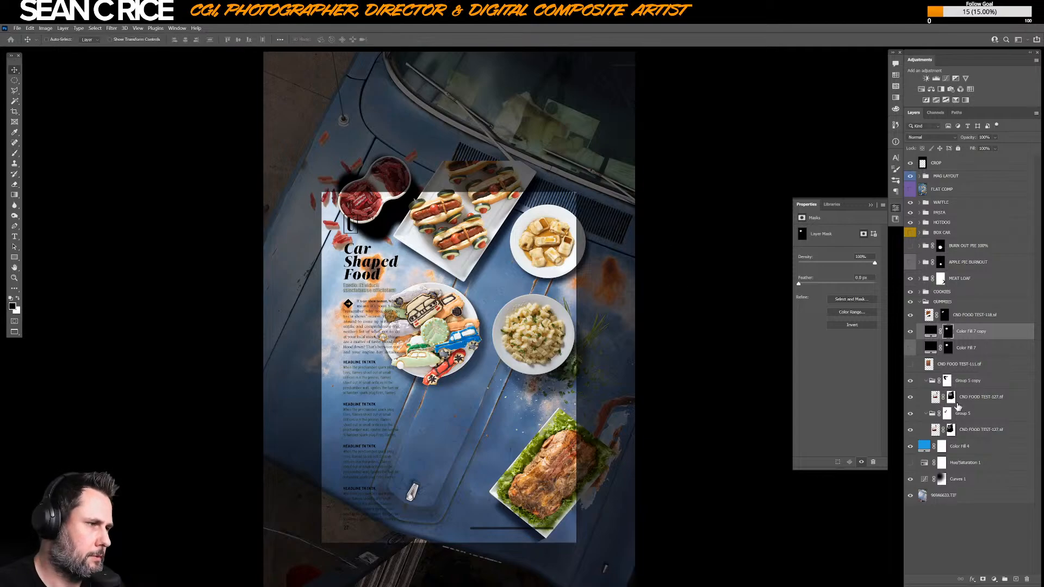
- Group the blurred shadow fill, add a mask to the group, and fade the shadow's lower end with a linear gradient
{"action": "key", "text": "ctrl+g"}
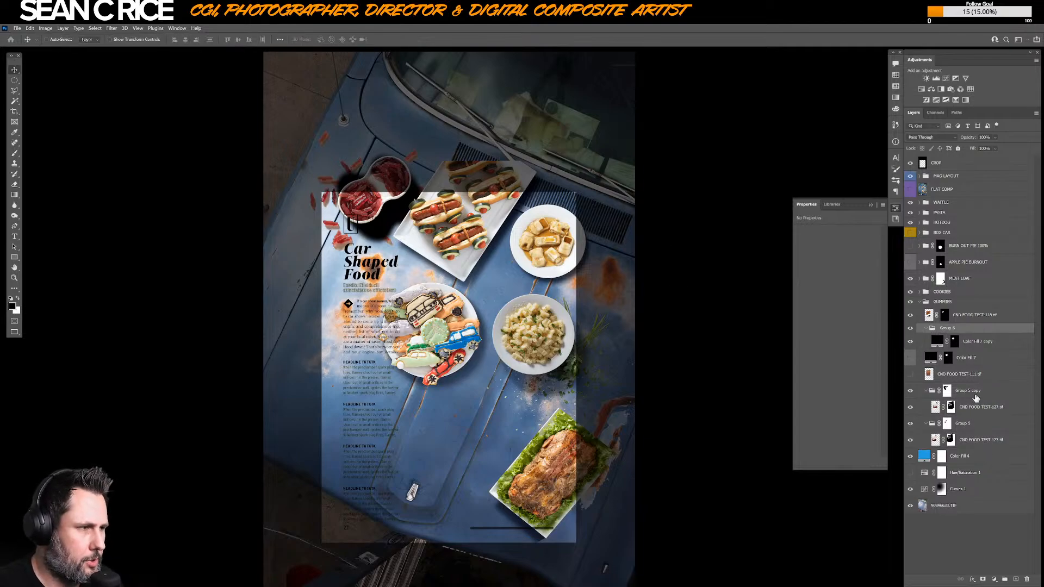
{"action": "left_click", "coordinate": [984, 579]}
{"action": "key", "text": "g"}
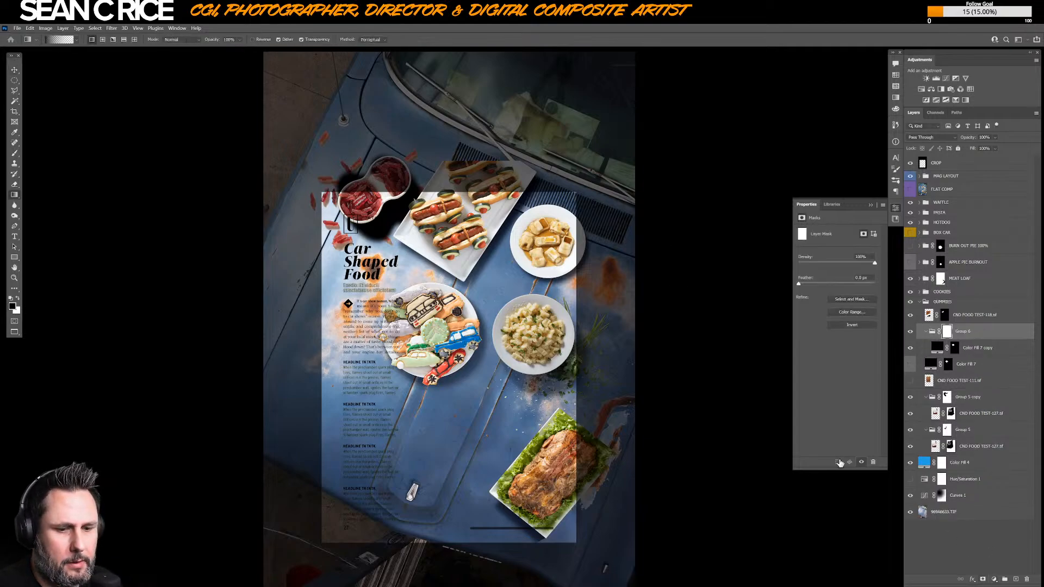
{"action": "key", "text": "x"}
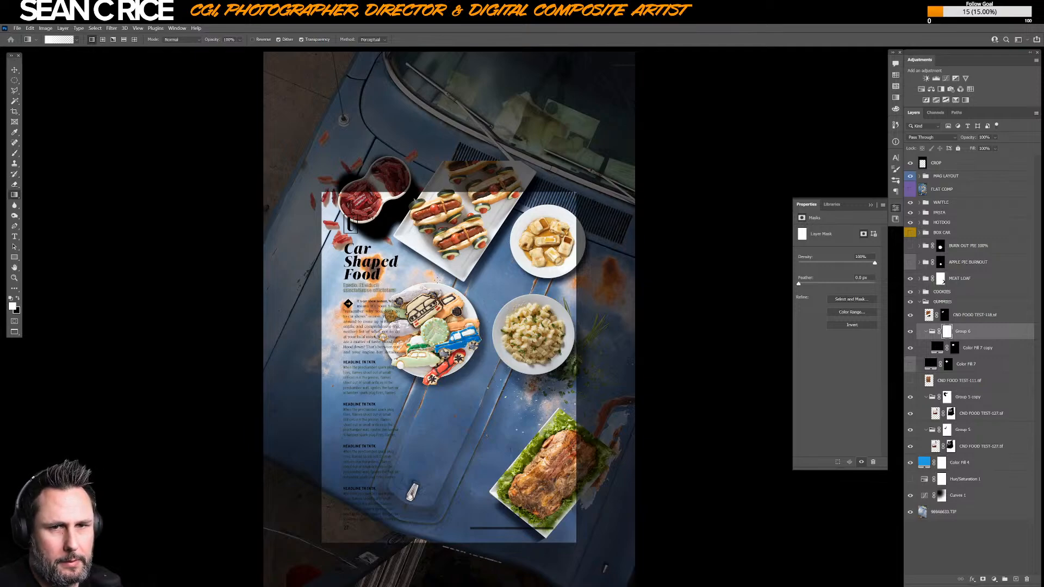
{"action": "key", "text": "x"}
{"action": "left_click_drag", "start_coordinate": [383, 234], "coordinate": [356, 146]}
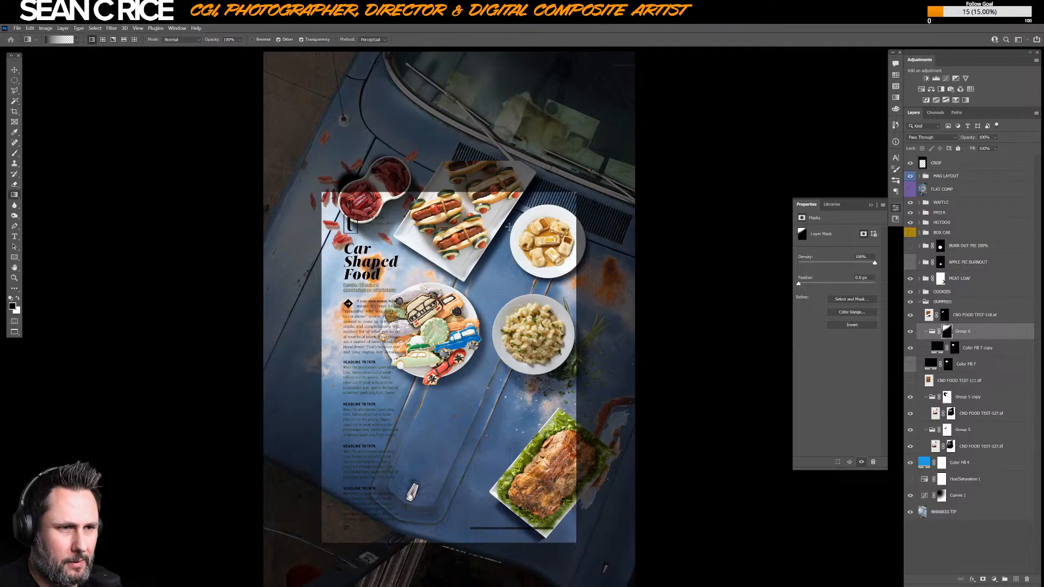
- Nest the blurred black fill in a second group, add a mask to it, and brush black on that mask near the bowls
{"action": "left_click", "coordinate": [977, 348]}
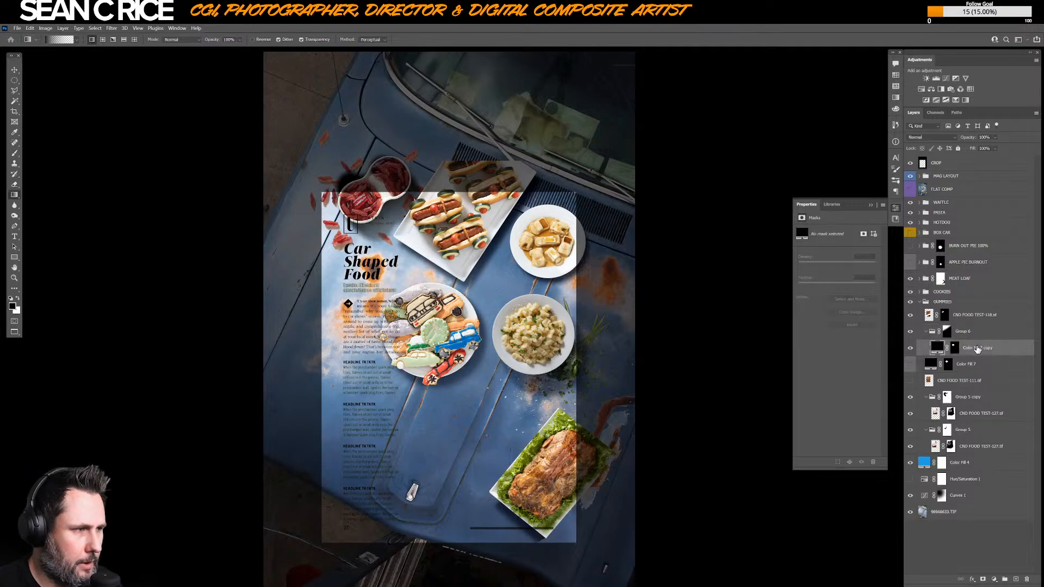
{"action": "key", "text": "ctrl+g"}
{"action": "left_click", "coordinate": [983, 579]}
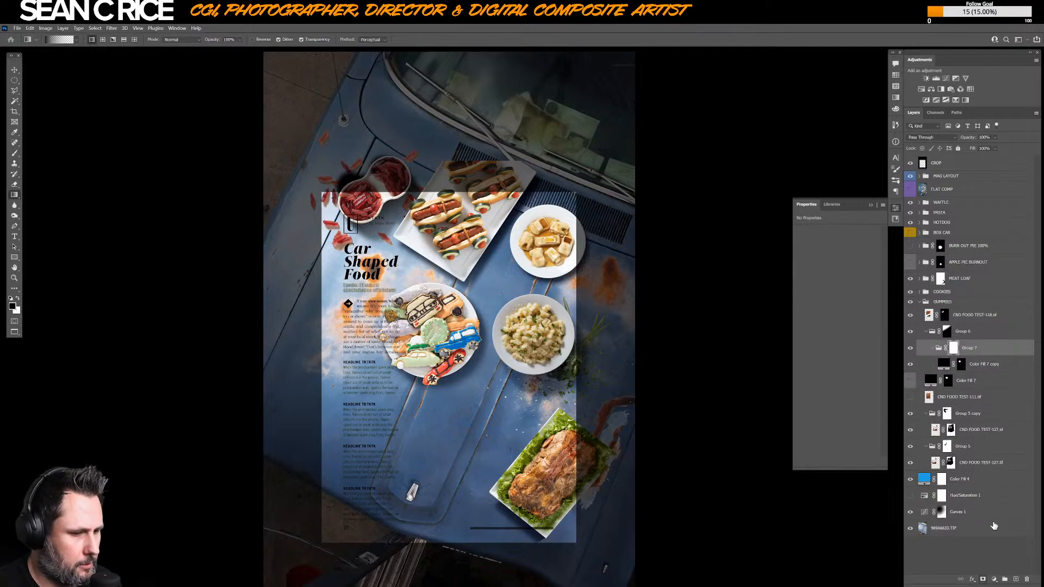
{"action": "key", "text": "b"}
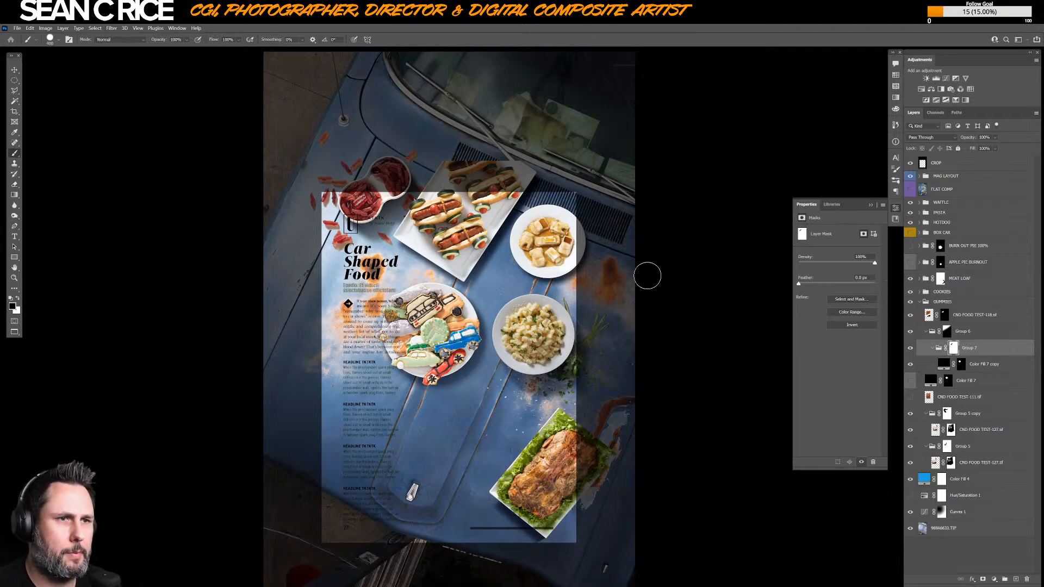
- Compare with the original photo's shadow by temporarily disabling the bowl photo's mask, and reselect the nested group's mask
{"action": "left_click", "coordinate": [945, 314], "text": "shift"}
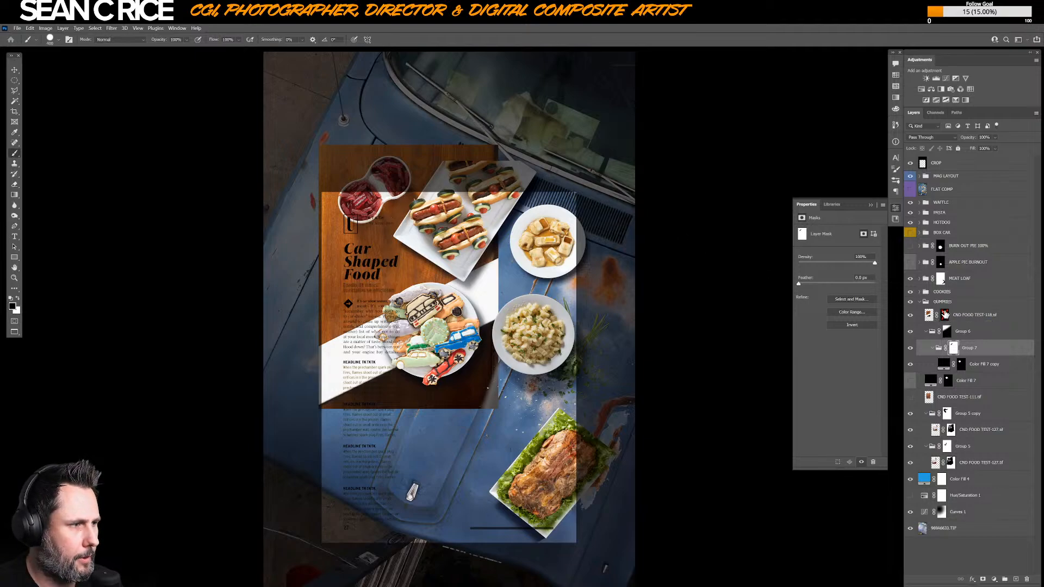
{"action": "left_click", "coordinate": [945, 315], "text": "shift"}
{"action": "left_click", "coordinate": [953, 350]}
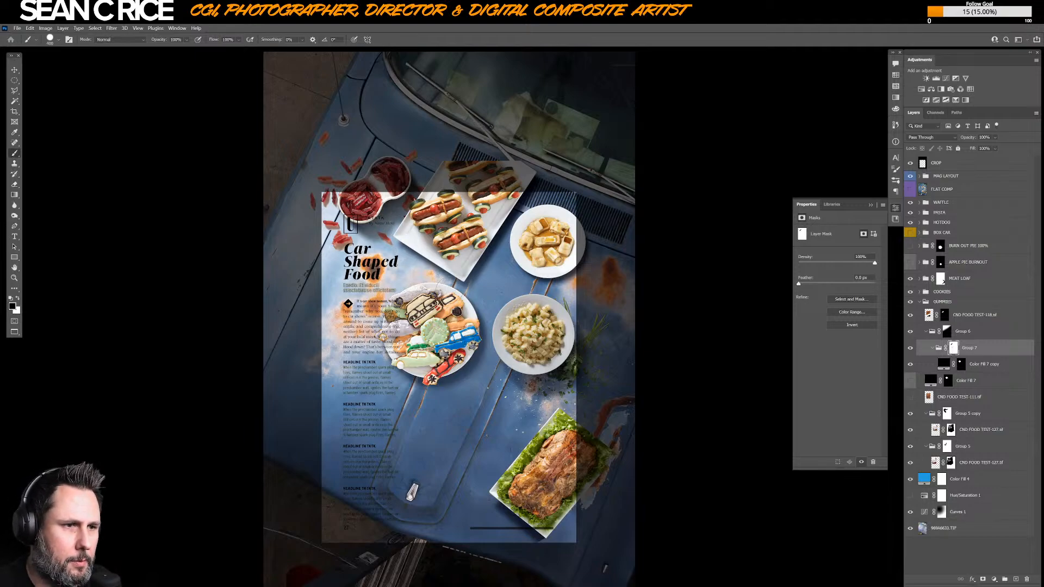
- Choose the Main Soft brush, flatten its tip into a diagonal ellipse, and enlarge it
{"action": "right_click", "coordinate": [454, 293]}
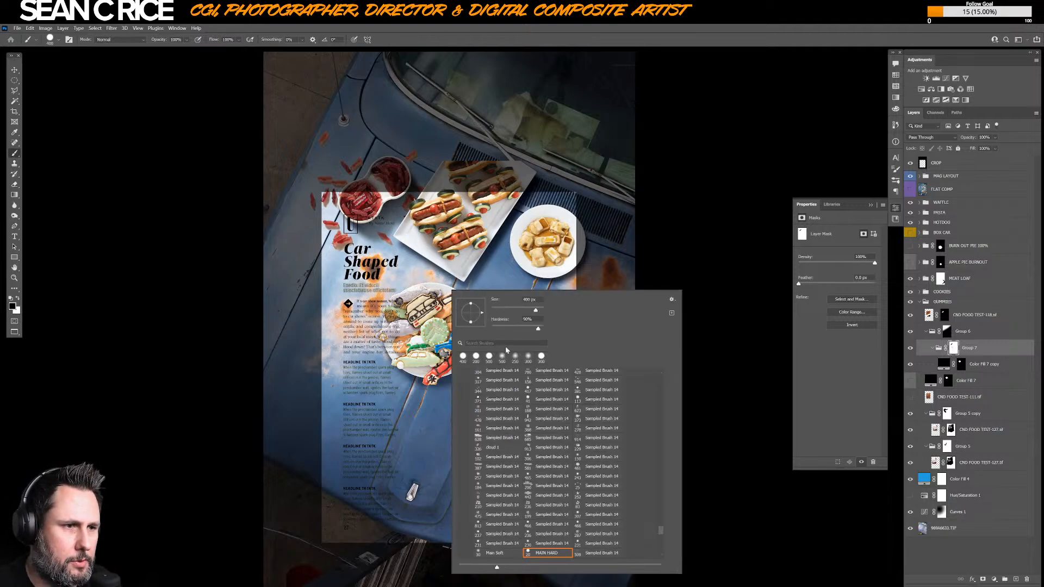
{"action": "left_click", "coordinate": [497, 553]}
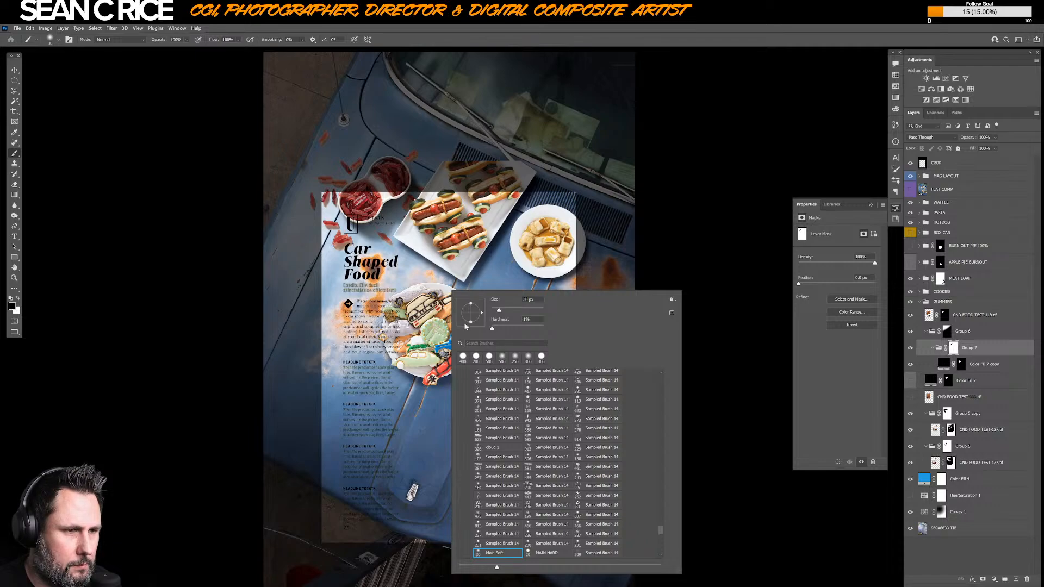
{"action": "left_click_drag", "start_coordinate": [471, 323], "coordinate": [479, 322]}
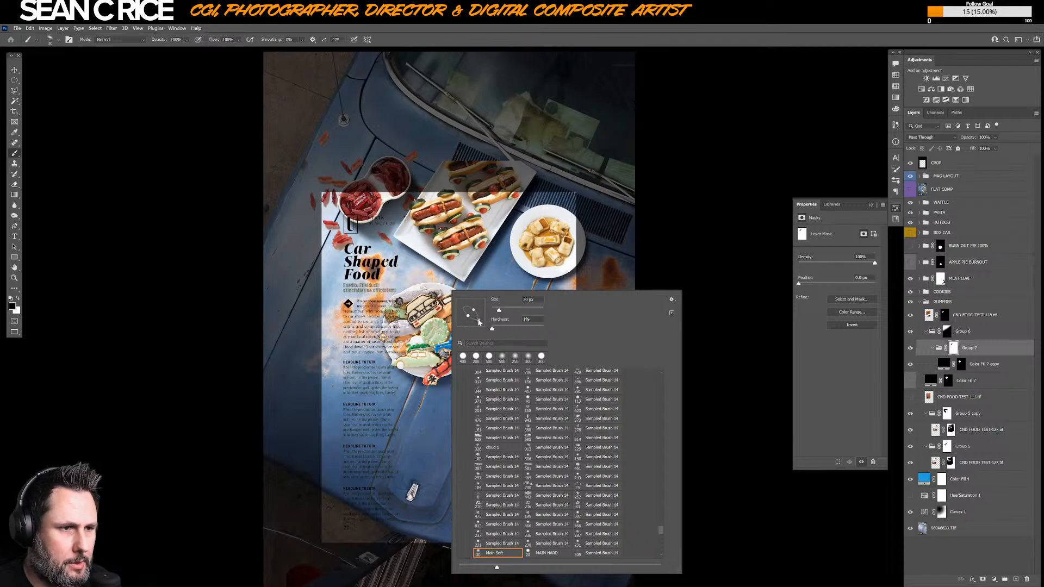
{"action": "left_click", "coordinate": [526, 311]}
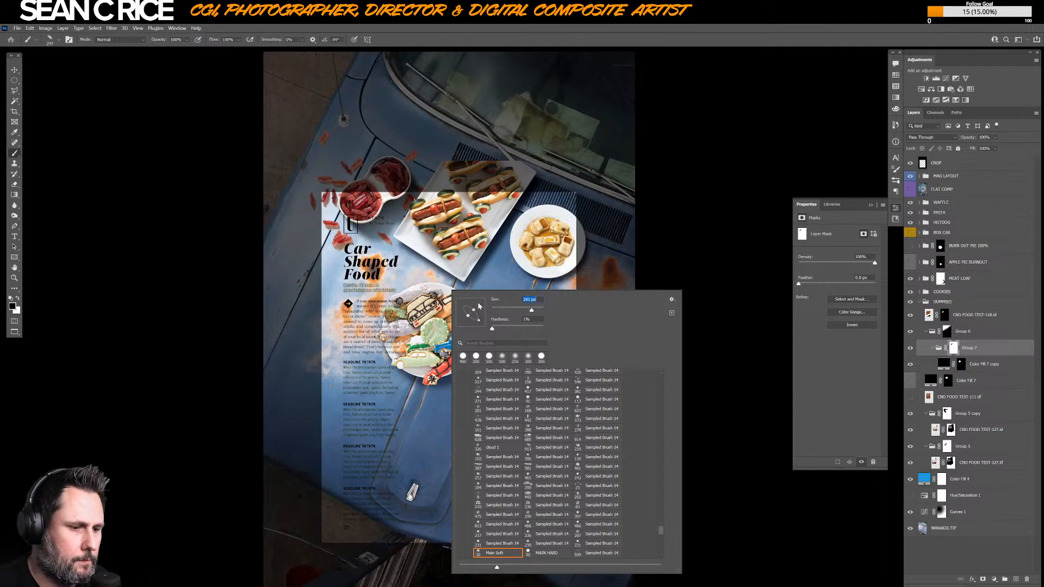
{"action": "key", "text": "Return"}
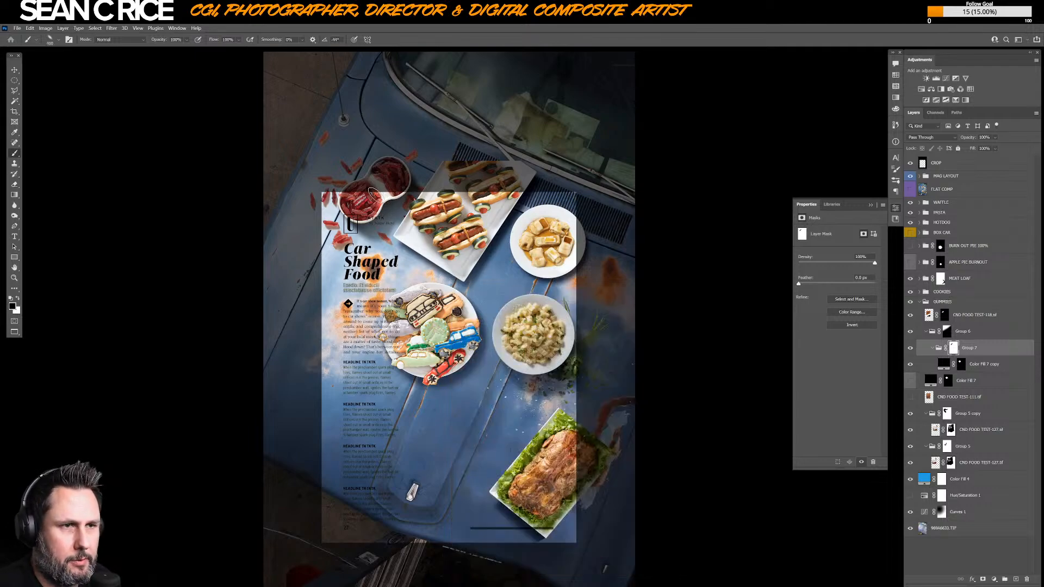
- Set the brush opacity to 30% and touch up the nested group's mask around the gap between the two bowls
{"action": "key", "text": "bracketright"}
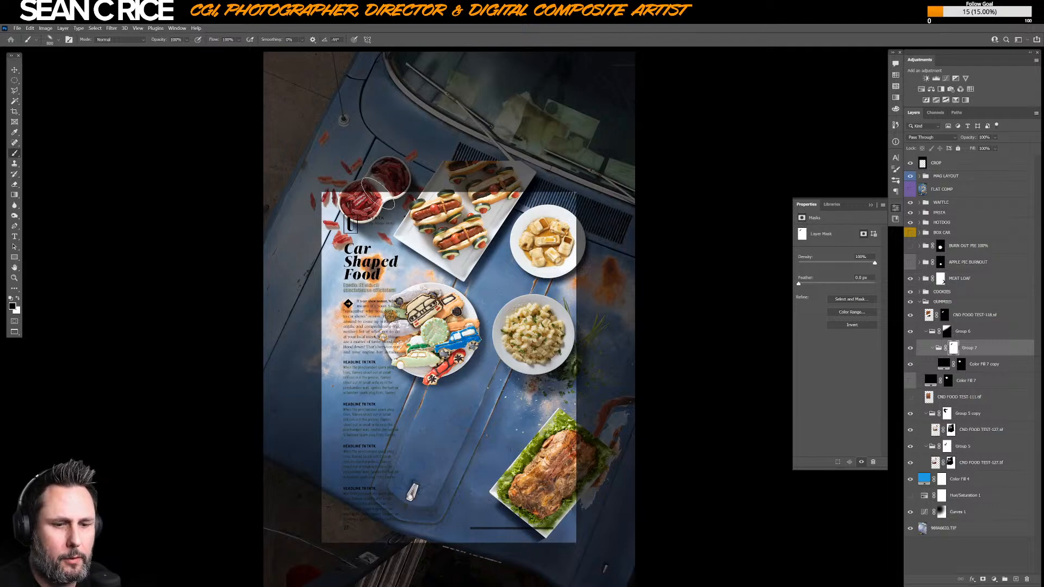
{"action": "key", "text": "bracketleft"}
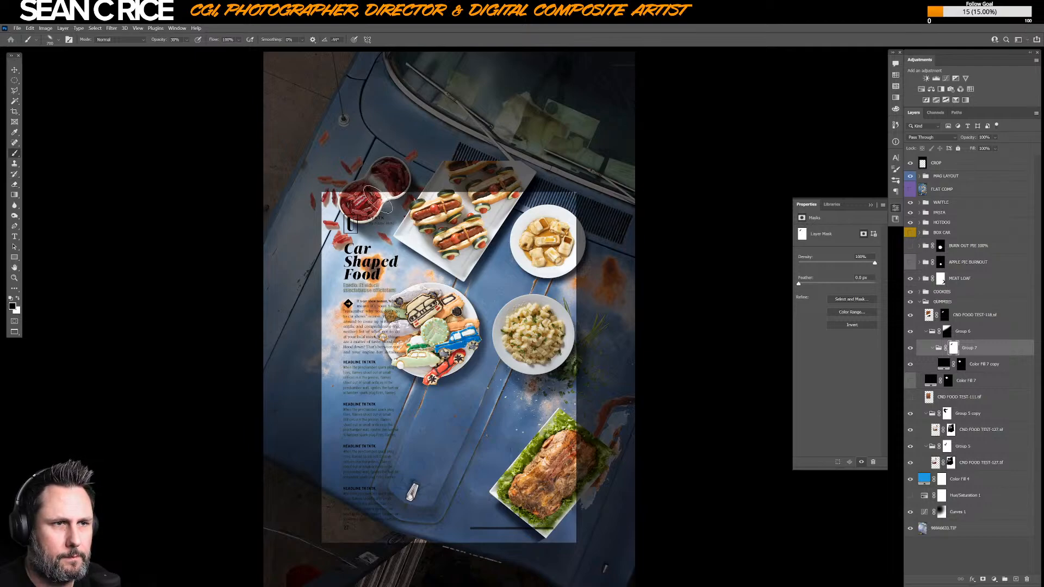
{"action": "key", "text": "x"}
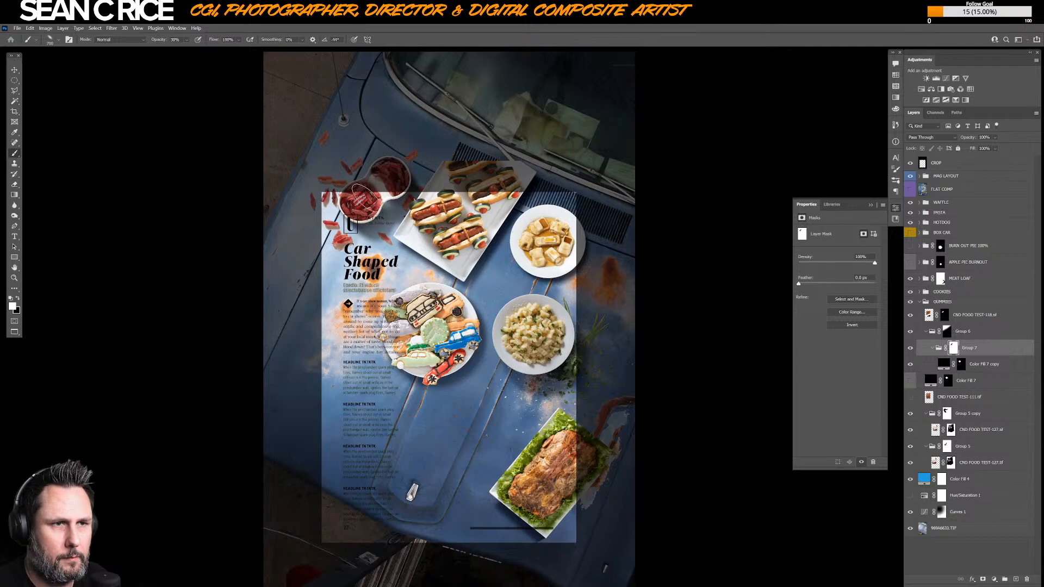
{"action": "key", "text": "x"}
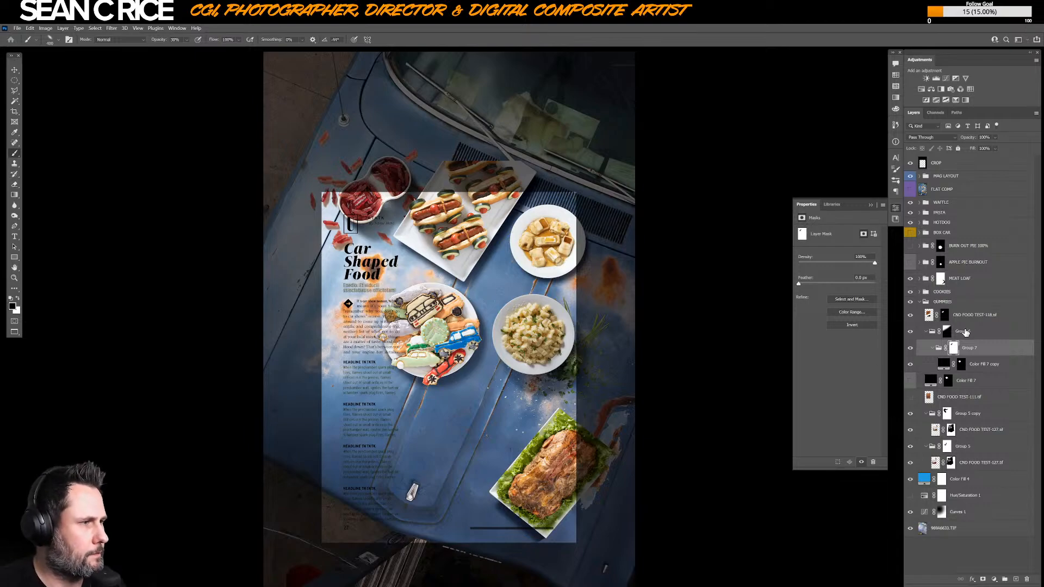
- Check the original bowl shadow with the photo's mask briefly disabled, and duplicate the blurred black fill inside the nested group
{"action": "left_click", "coordinate": [945, 314], "text": "shift"}
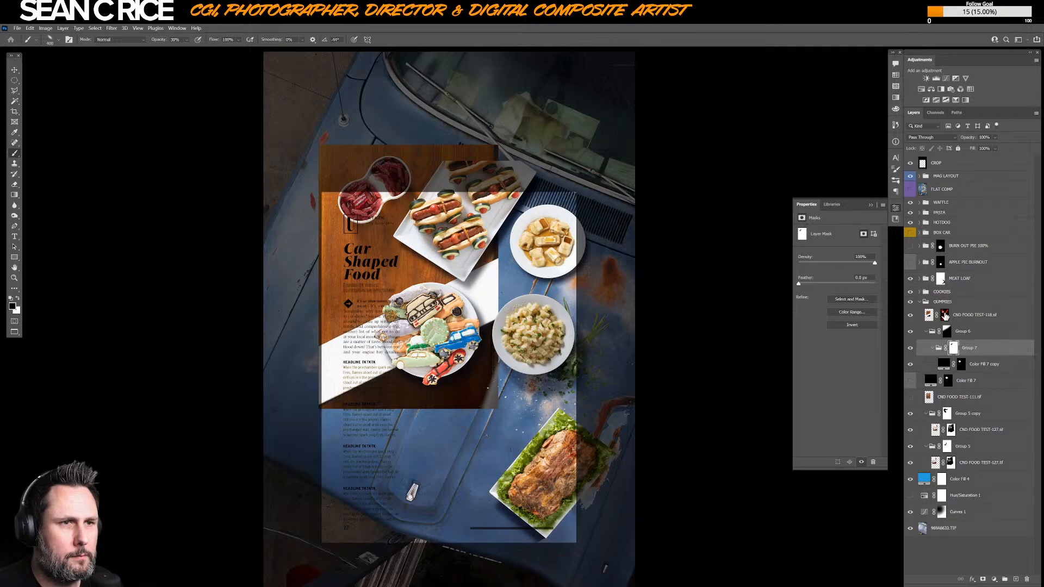
{"action": "left_click", "coordinate": [945, 315], "text": "shift"}
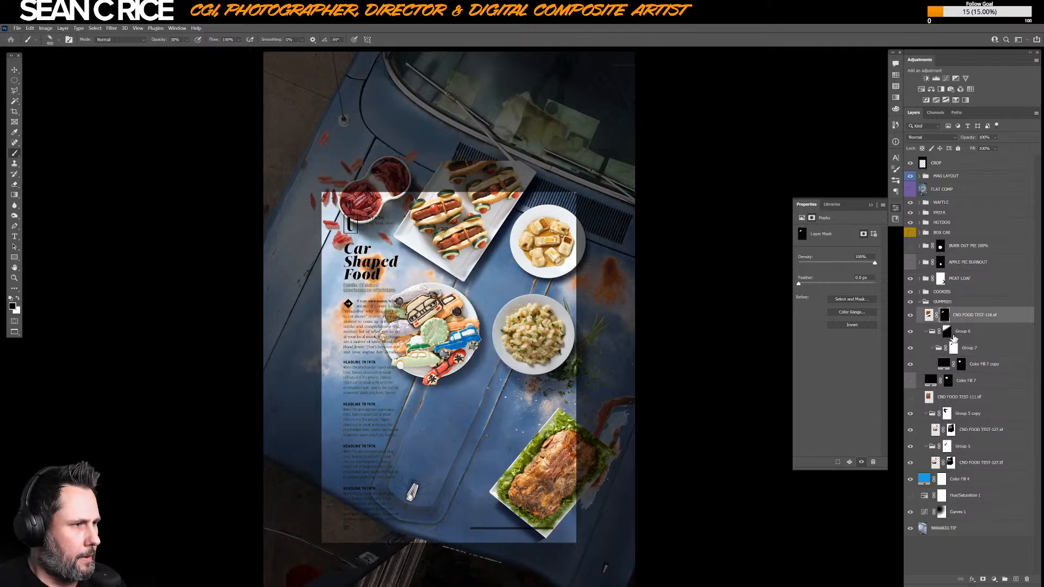
{"action": "left_click", "coordinate": [982, 361]}
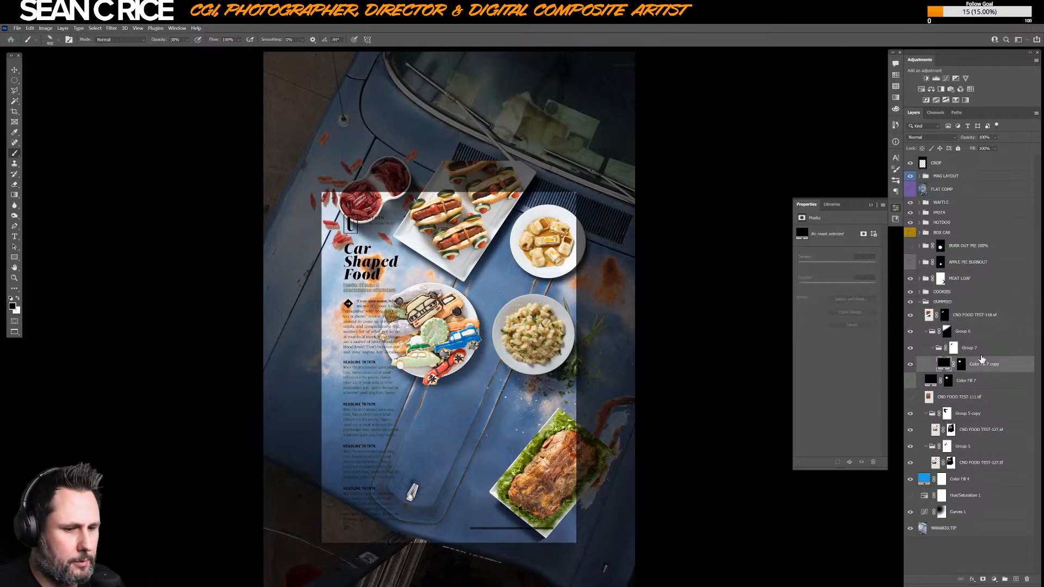
{"action": "key", "text": "ctrl+j"}
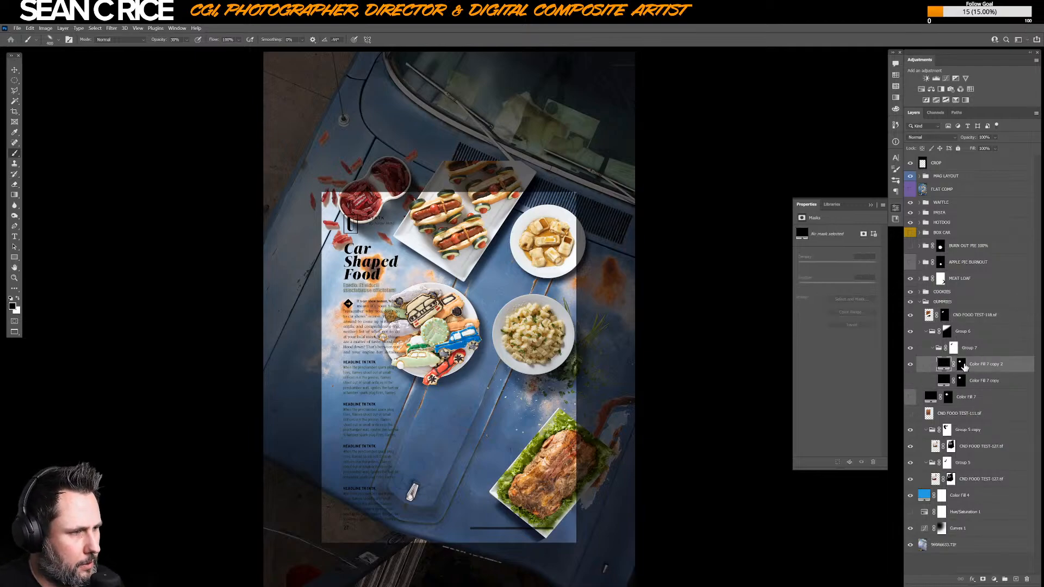
- Transform the duplicated black fill's mask, slanting and stretching its corners so the shadow falls diagonally away from the gummy bowls
{"action": "key", "text": "ctrl+t"}
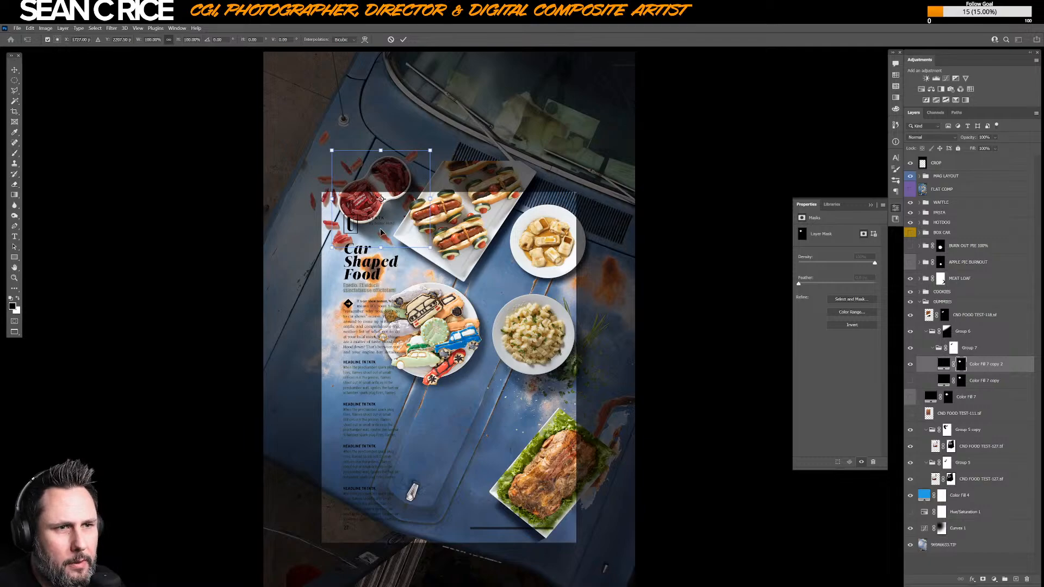
{"action": "right_click", "coordinate": [381, 231]}
{"action": "left_click", "coordinate": [397, 259]}
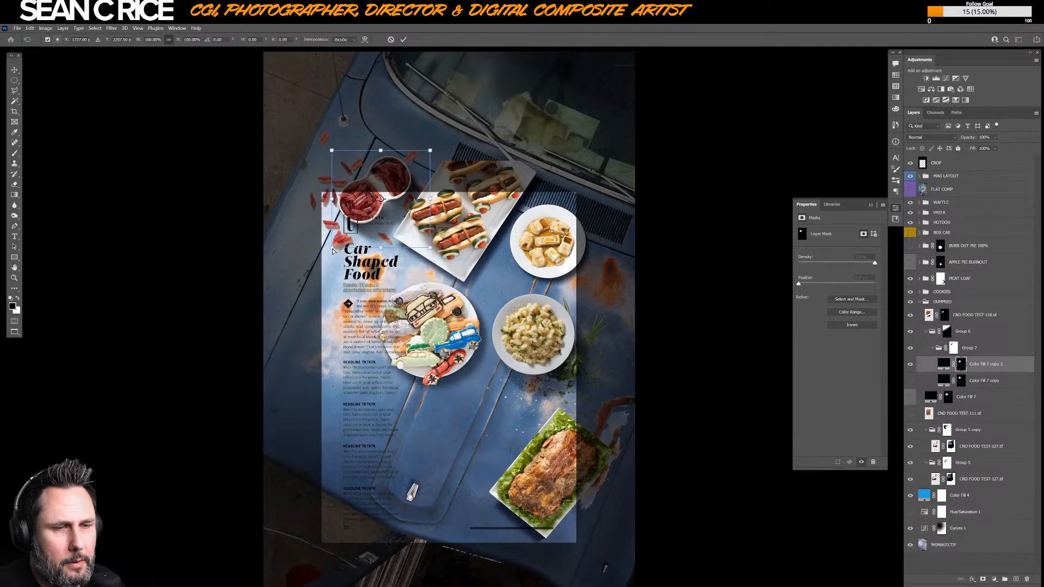
{"action": "right_click", "coordinate": [378, 237]}
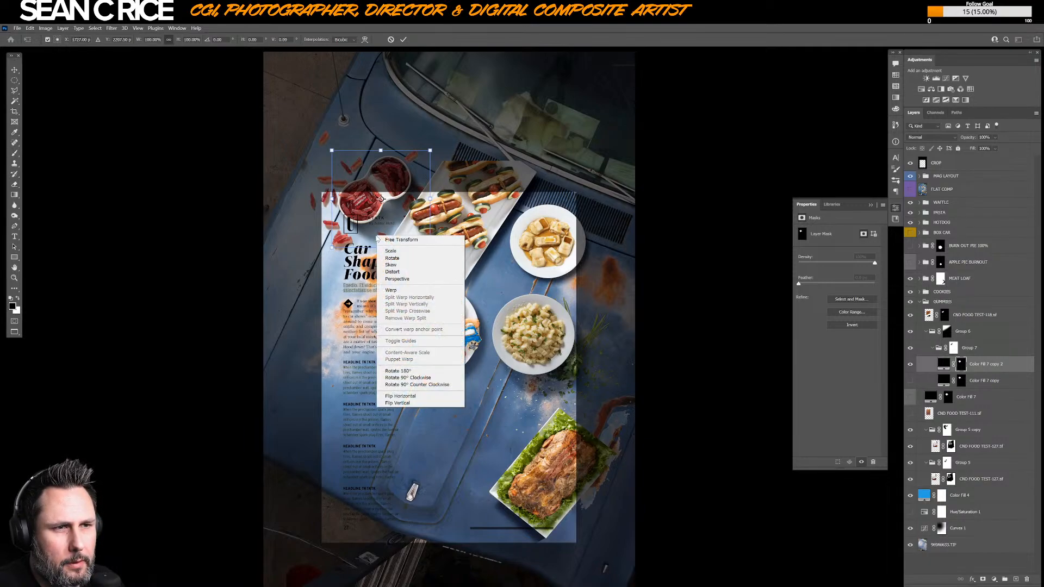
{"action": "left_click", "coordinate": [390, 258]}
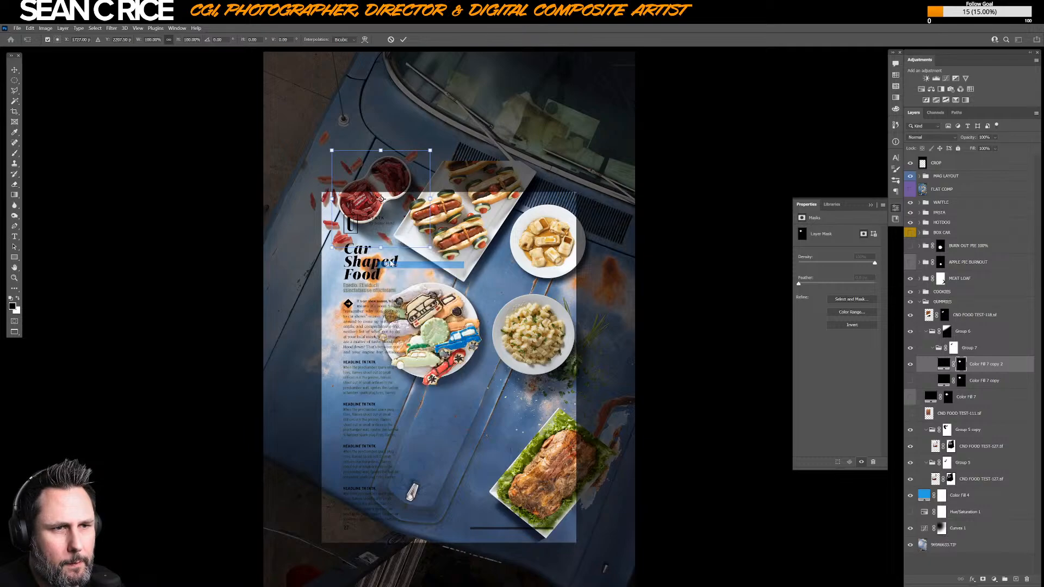
{"action": "left_click_drag", "start_coordinate": [384, 250], "coordinate": [429, 313]}
{"action": "left_click_drag", "start_coordinate": [430, 150], "coordinate": [435, 119]}
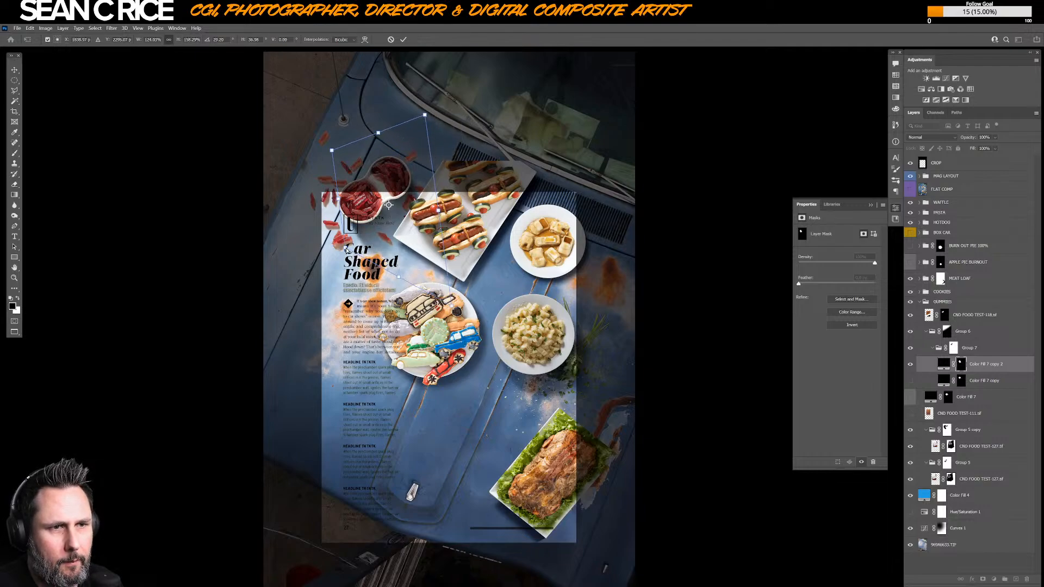
{"action": "left_click_drag", "start_coordinate": [346, 249], "coordinate": [350, 278]}
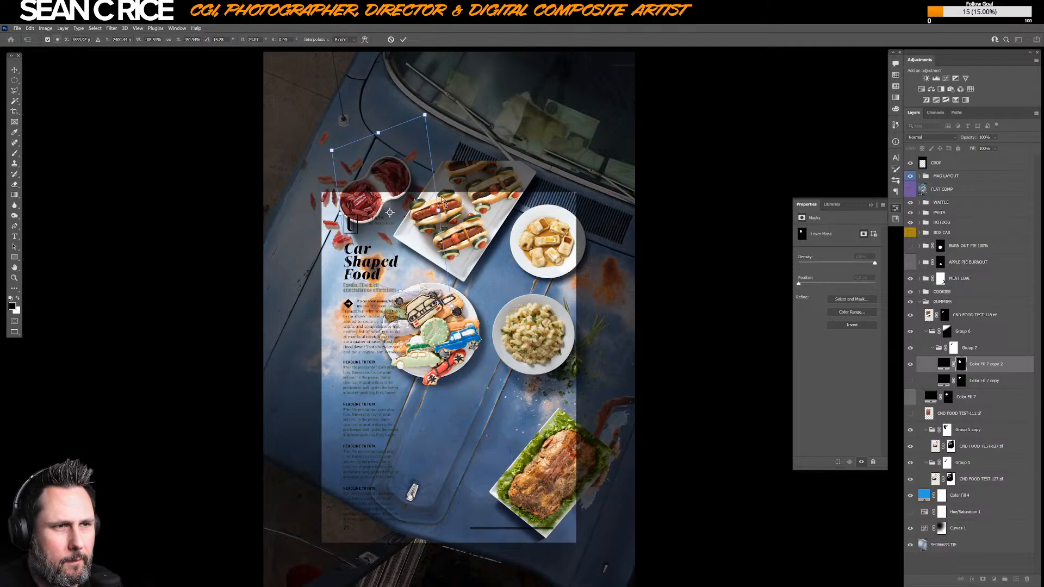
{"action": "left_click_drag", "start_coordinate": [425, 115], "coordinate": [426, 116]}
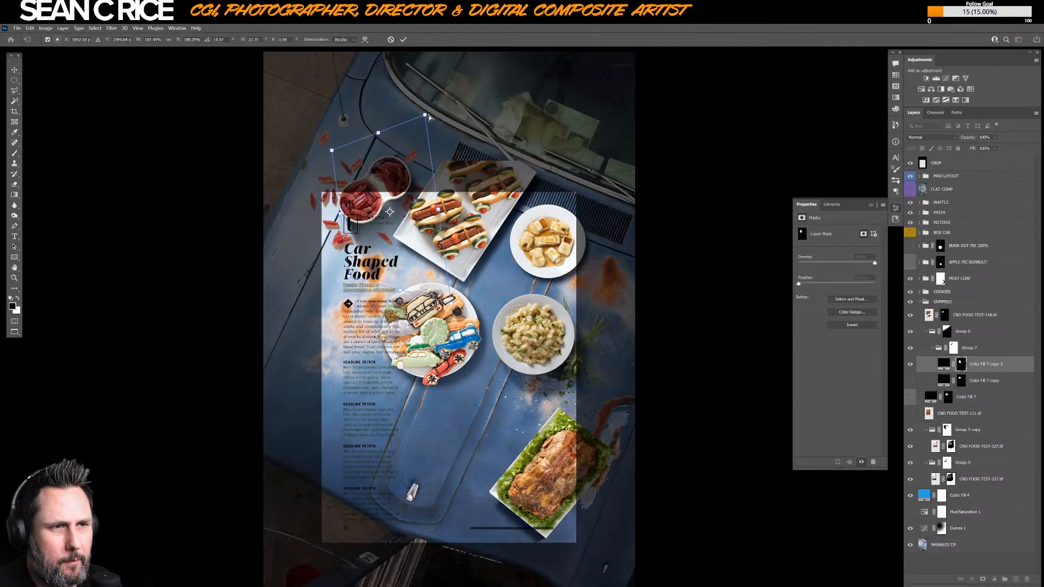
{"action": "key", "text": "Return"}
{"action": "key", "text": "b"}
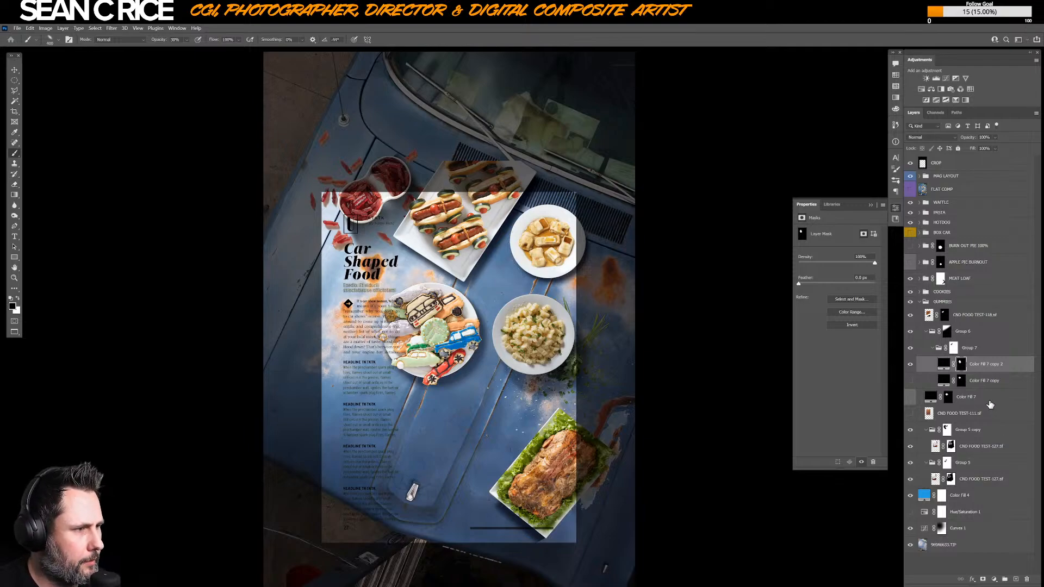
- Put the duplicated fill in its own group and give the group a diagonal black-to-white gradient mask across the bowls' shadow
{"action": "key", "text": "ctrl+g"}
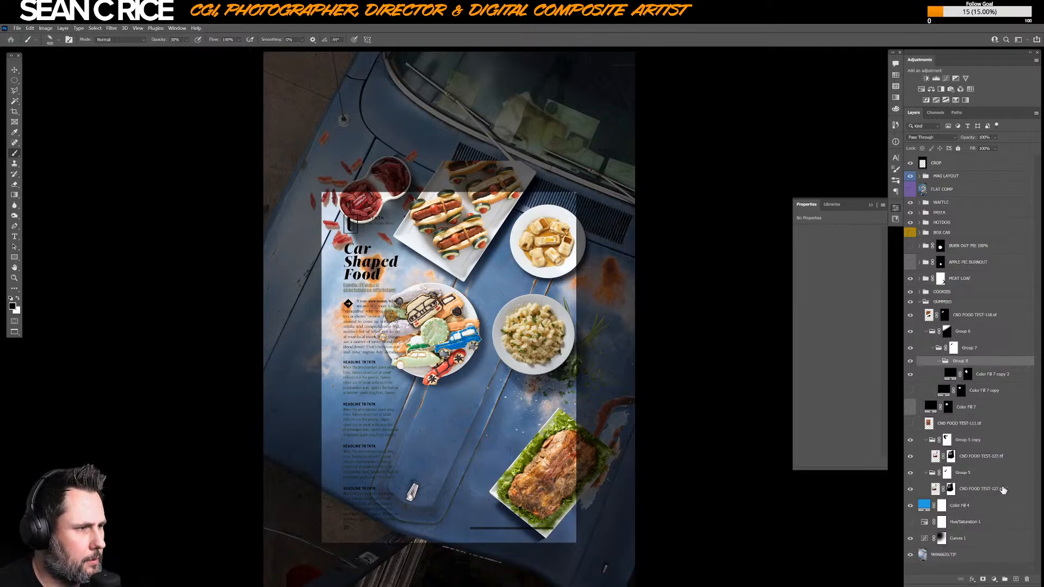
{"action": "left_click", "coordinate": [983, 579]}
{"action": "key", "text": "g"}
{"action": "key", "text": "x"}
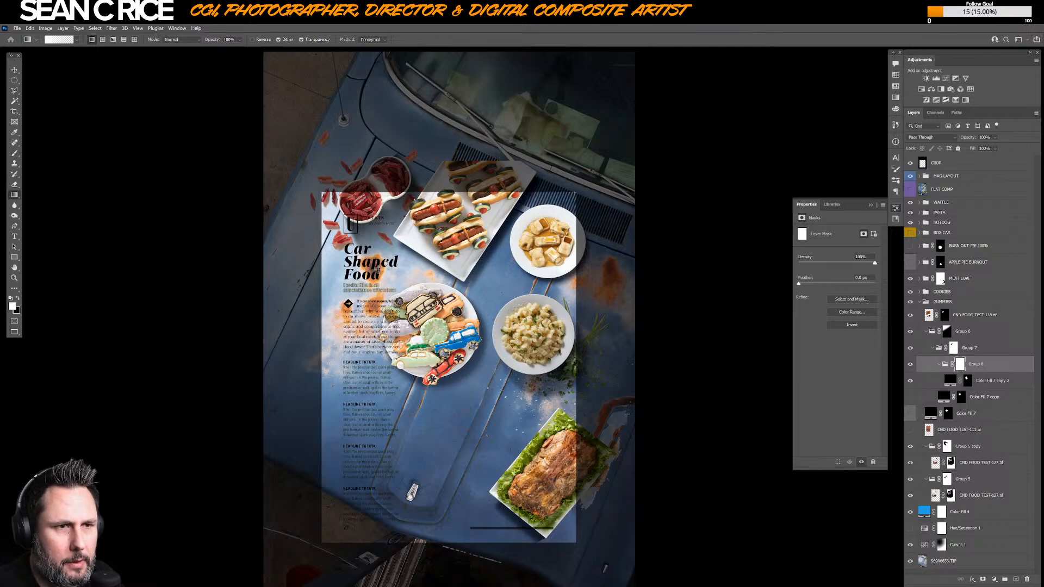
{"action": "key", "text": "x"}
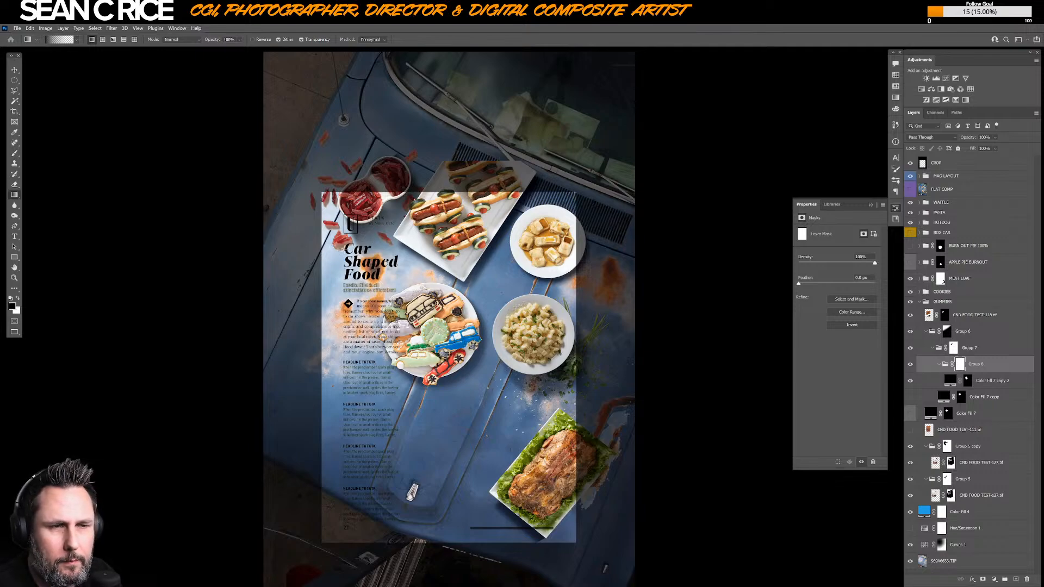
{"action": "left_click_drag", "start_coordinate": [393, 211], "coordinate": [345, 253]}
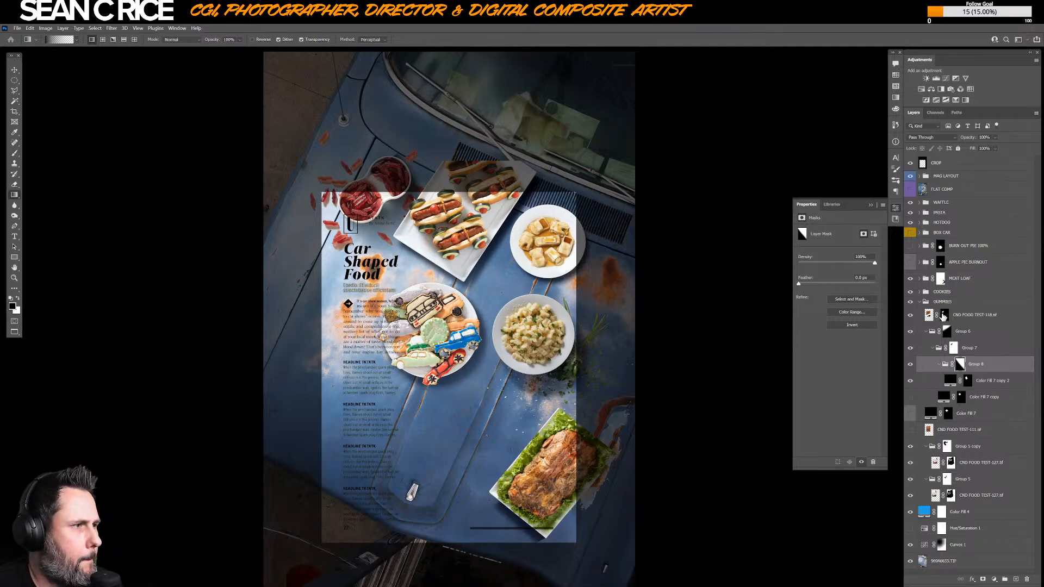
- Toggle the bowl photo's mask to compare with the original shadow, and disable the new group's gradient mask
{"action": "left_click", "coordinate": [945, 315], "text": "shift"}
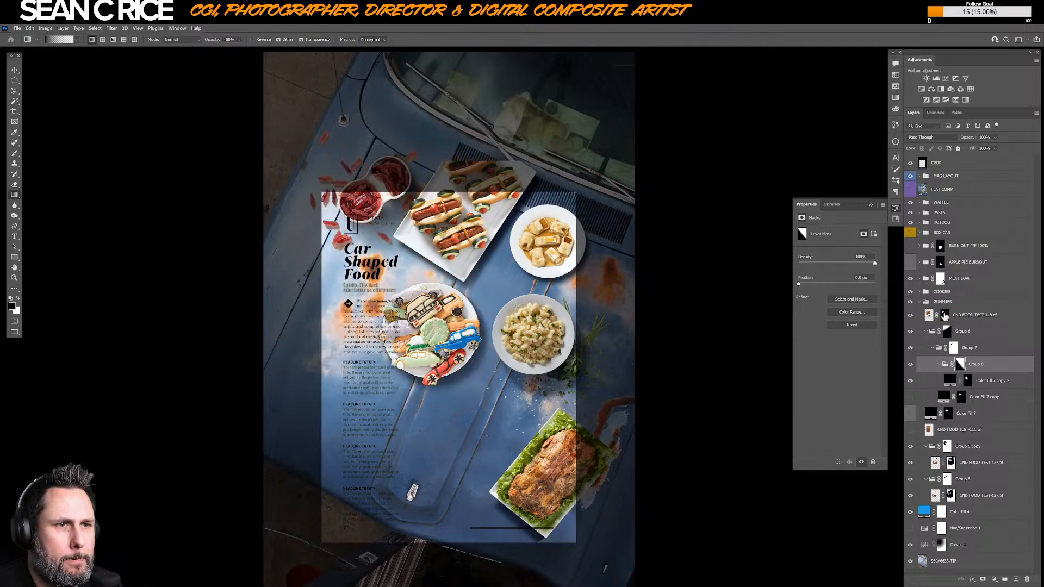
{"action": "left_click", "coordinate": [944, 315], "text": "shift"}
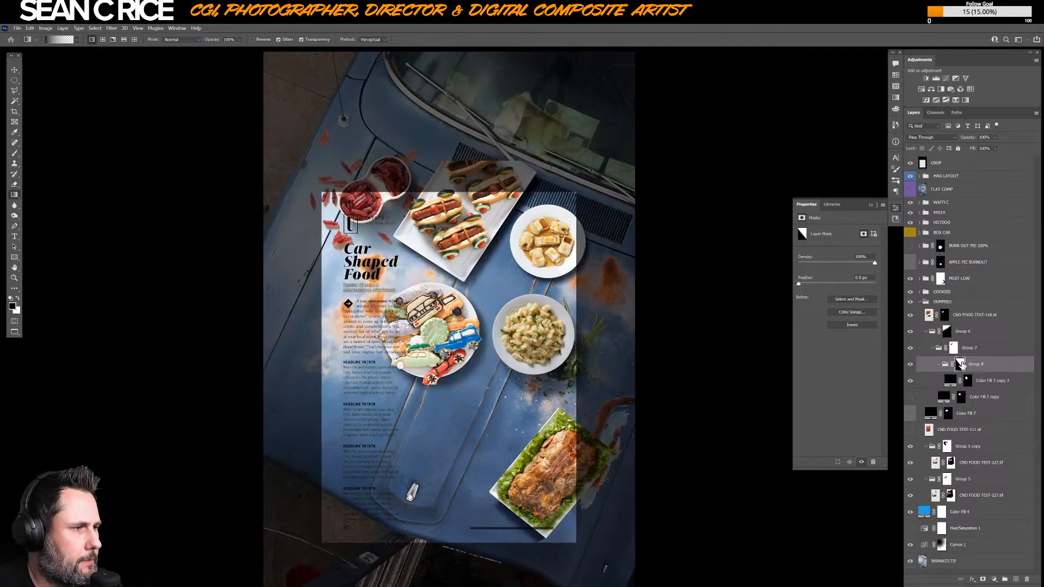
{"action": "left_click", "coordinate": [960, 364], "text": "shift"}
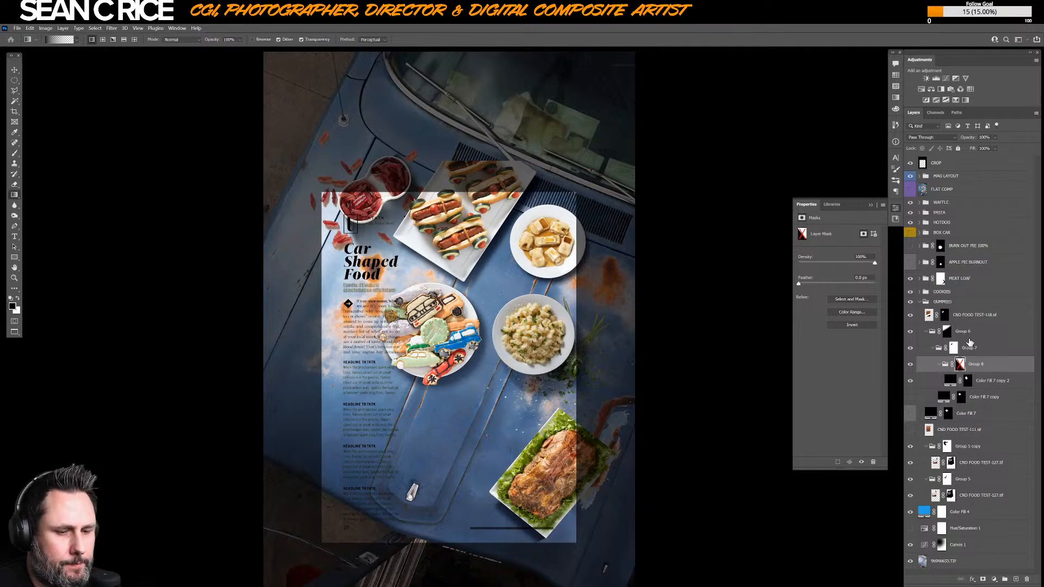
- Nest that group in another group with a blank layer mask, and prepare a larger brush at 30% opacity for masking
{"action": "key", "text": "ctrl+g"}
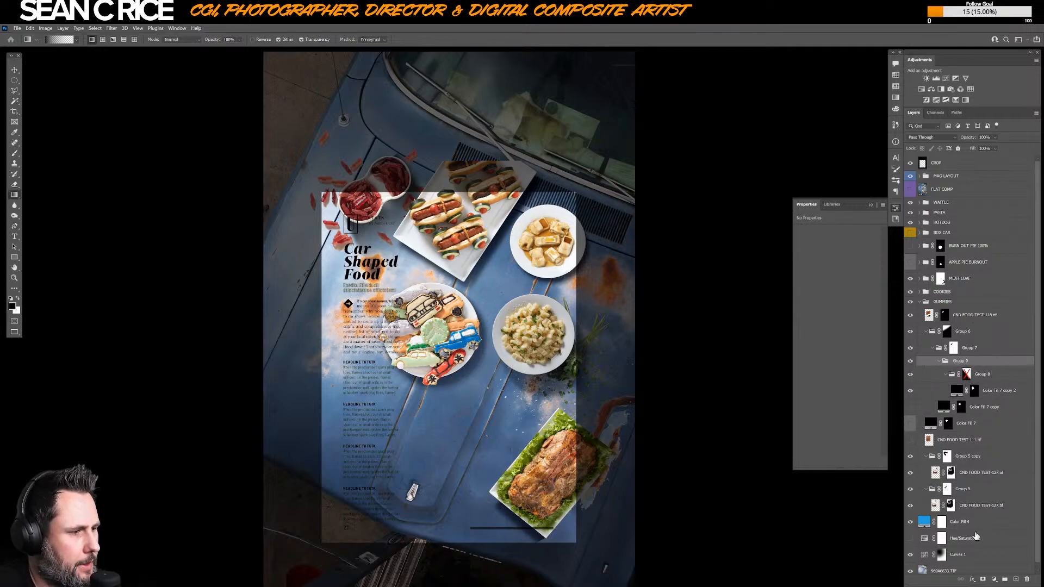
{"action": "left_click", "coordinate": [982, 580]}
{"action": "key", "text": "b"}
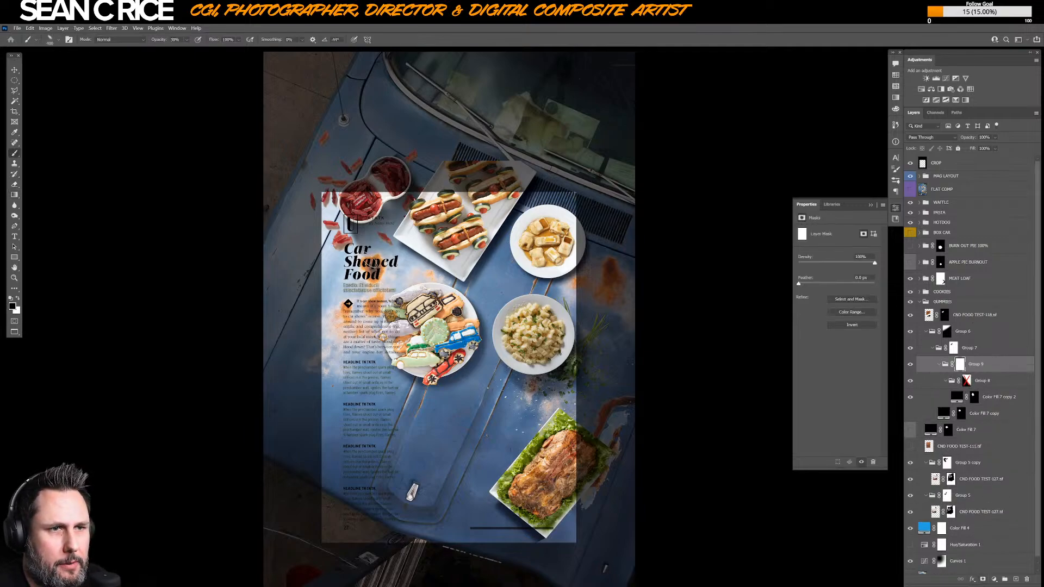
{"action": "key", "text": "bracketright"}
{"action": "key", "text": "bracketright"}
{"action": "key", "text": "bracketright"}
{"action": "key", "text": "bracketright"}
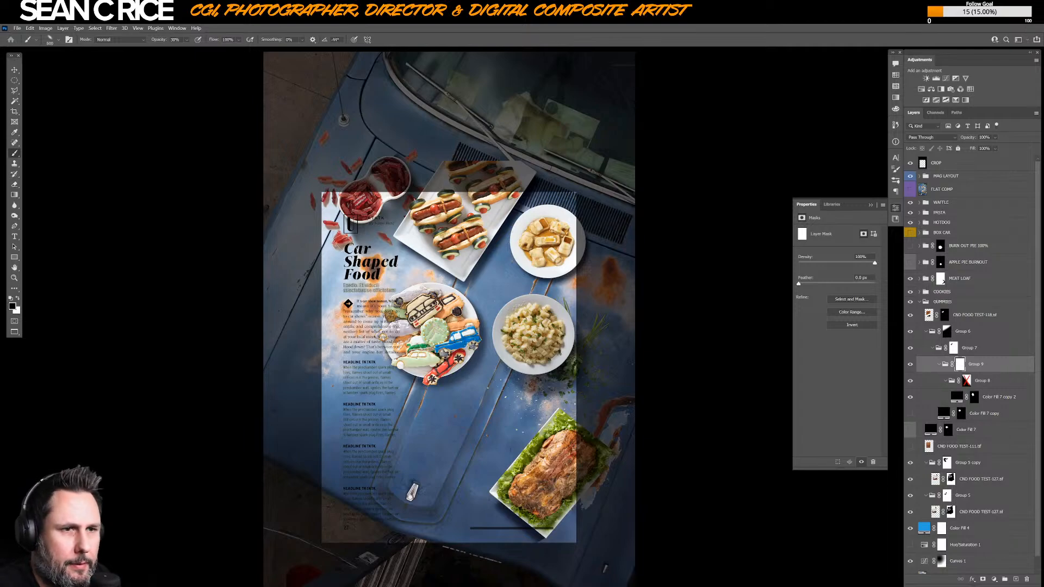
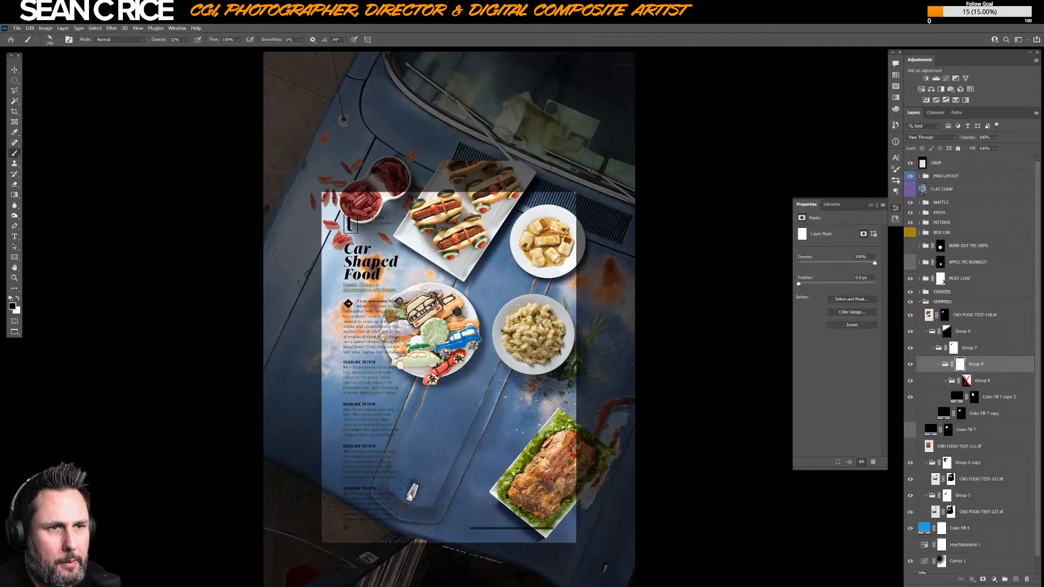
{"action": "key", "text": "bracketleft"}
{"action": "key", "text": "bracketleft"}
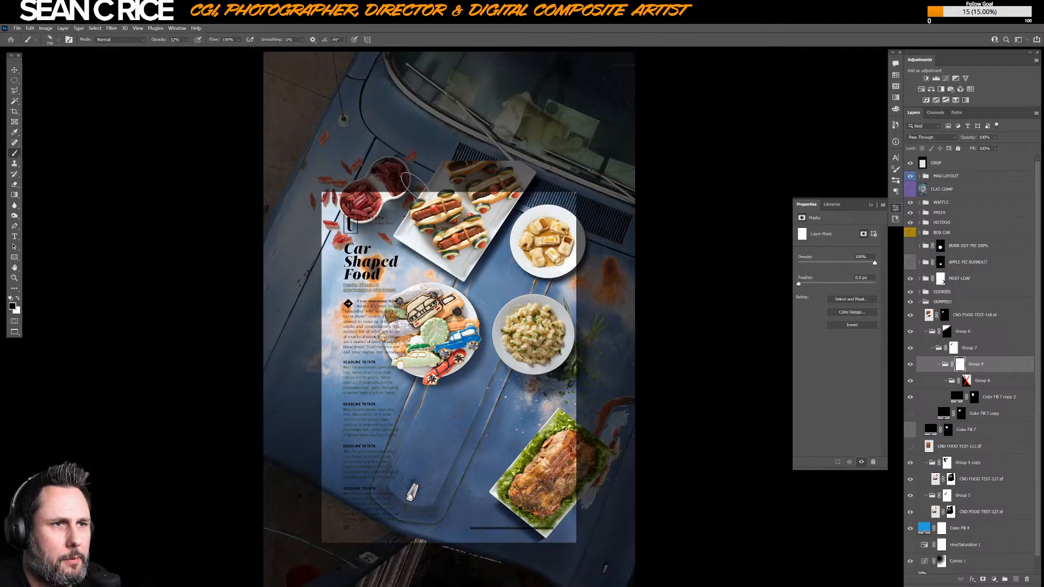
{"action": "key", "text": "3"}
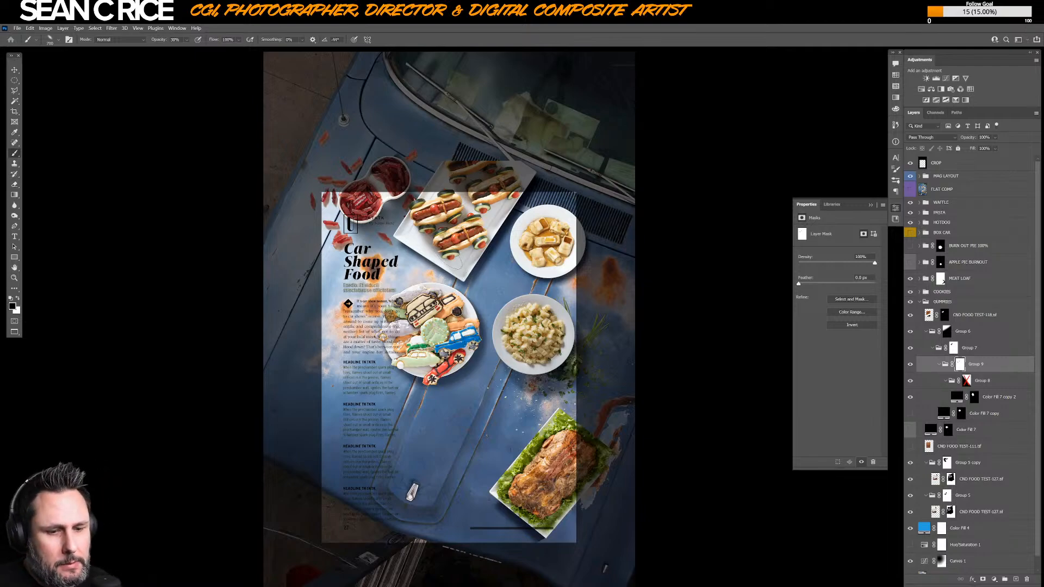
- Compare the current composite with the flat comp by toggling the FLAT COMP layer, leaving it hidden
{"action": "key", "text": "v"}
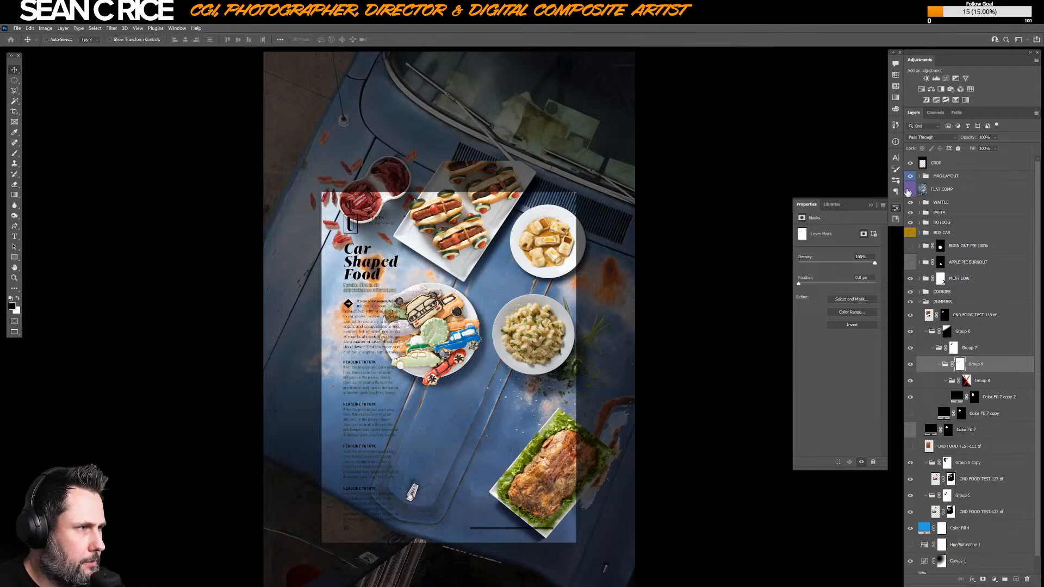
{"action": "left_click", "coordinate": [908, 190]}
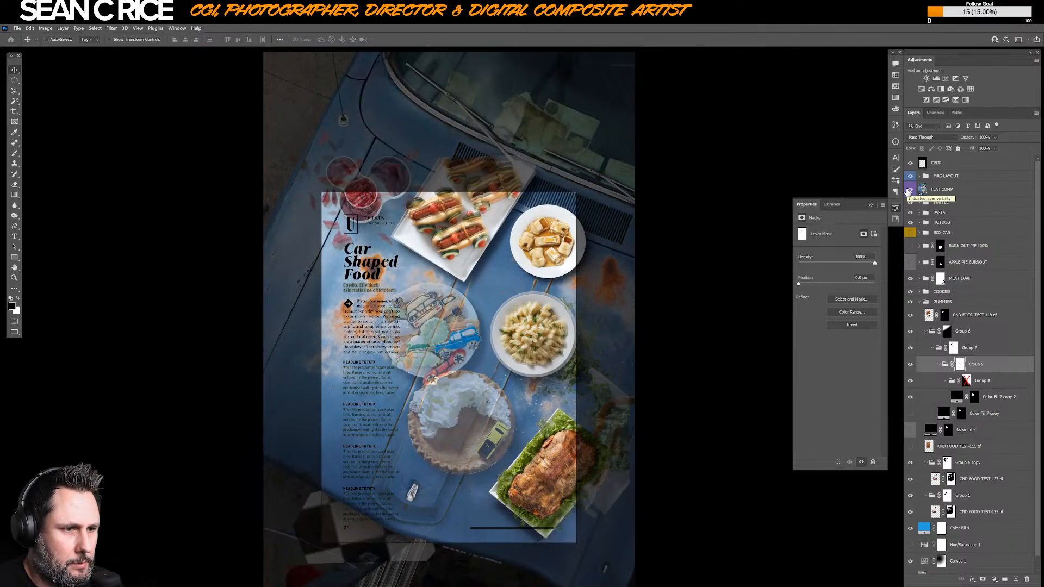
{"action": "left_click", "coordinate": [909, 190]}
{"action": "left_click", "coordinate": [908, 190]}
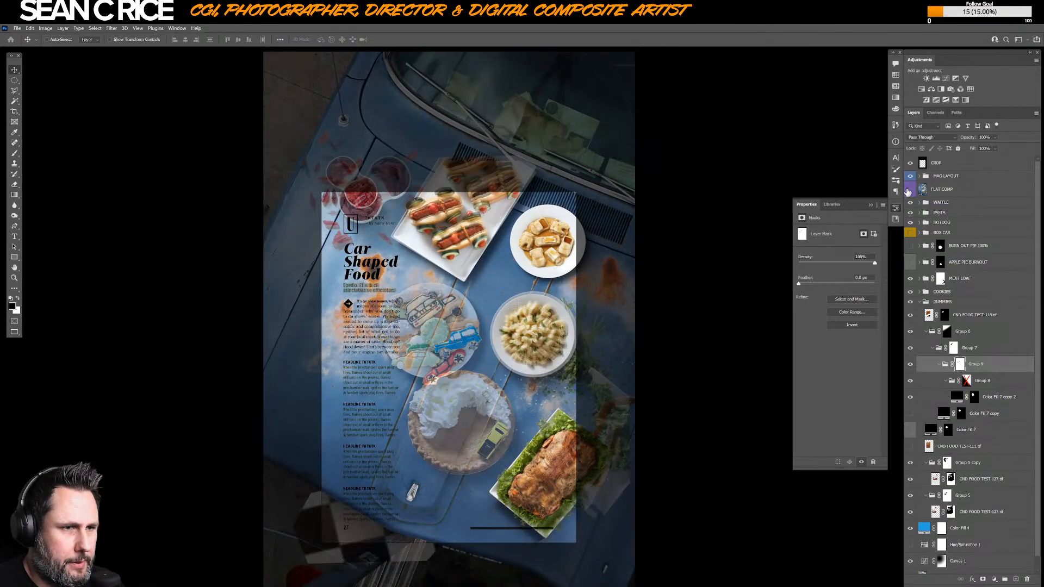
{"action": "left_click", "coordinate": [909, 190]}
{"action": "left_click", "coordinate": [909, 190]}
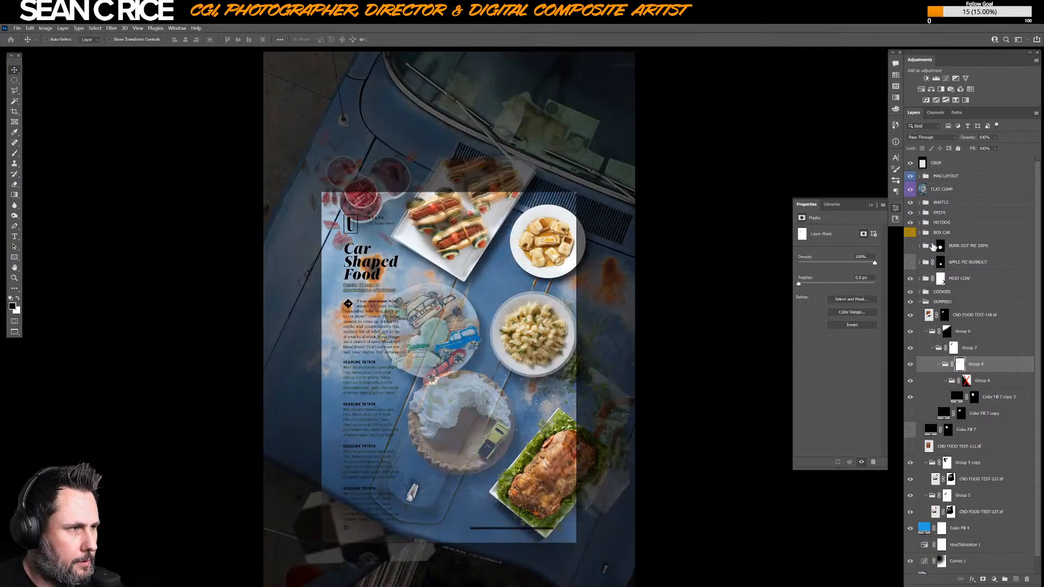
{"action": "left_click", "coordinate": [910, 190]}
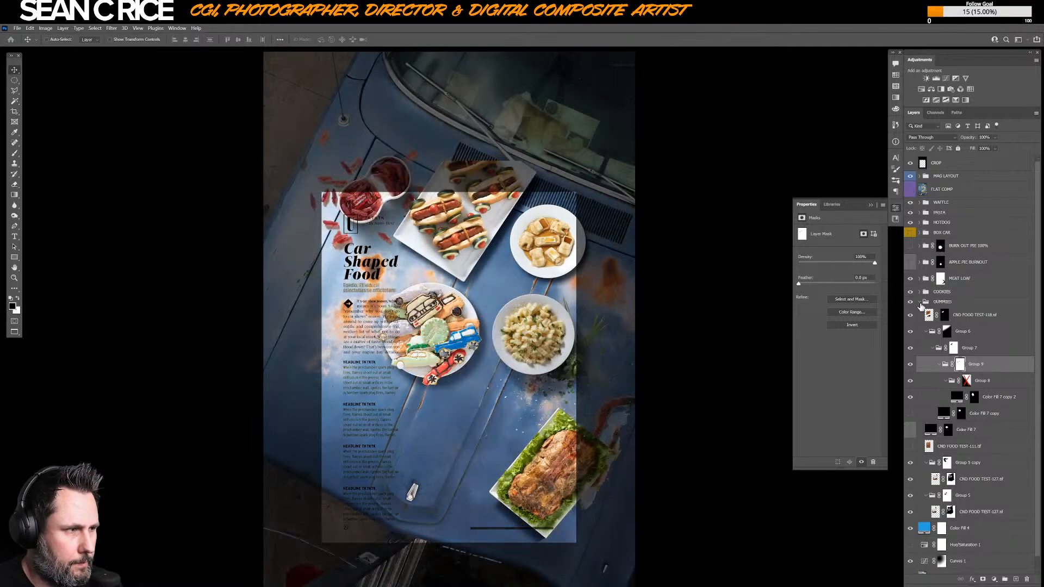
- Collapse the GUMMIES group, compare the two pie groups, and leave only BURN OUT PIE 100% shown and selected
{"action": "left_click", "coordinate": [919, 302]}
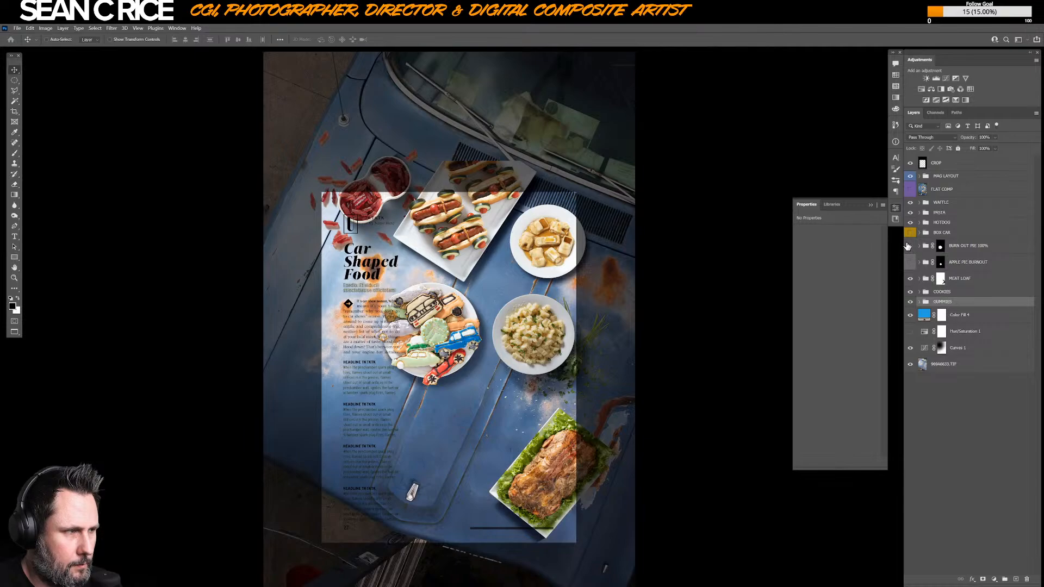
{"action": "left_click", "coordinate": [910, 263]}
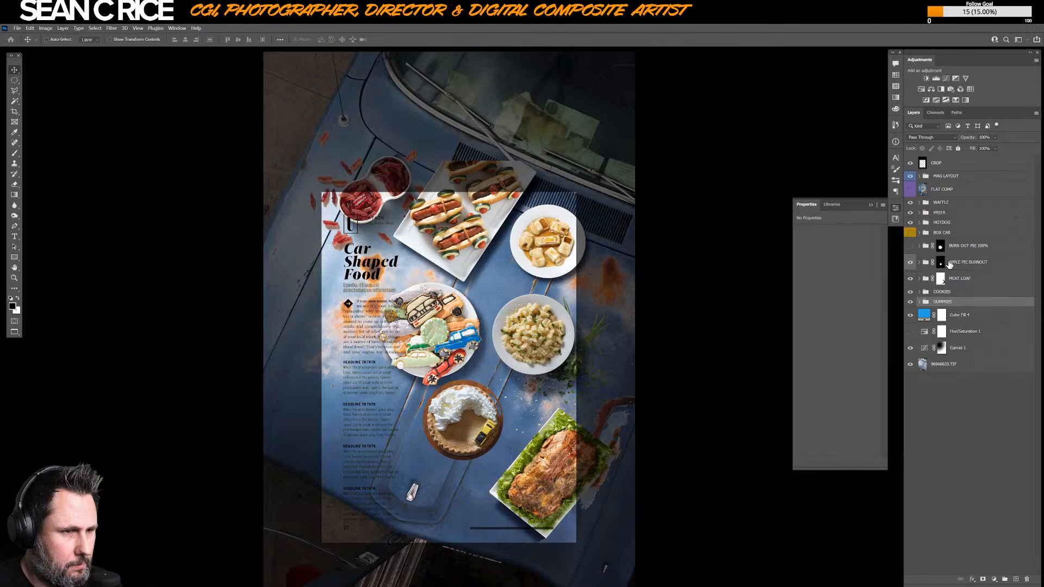
{"action": "left_click", "coordinate": [911, 262]}
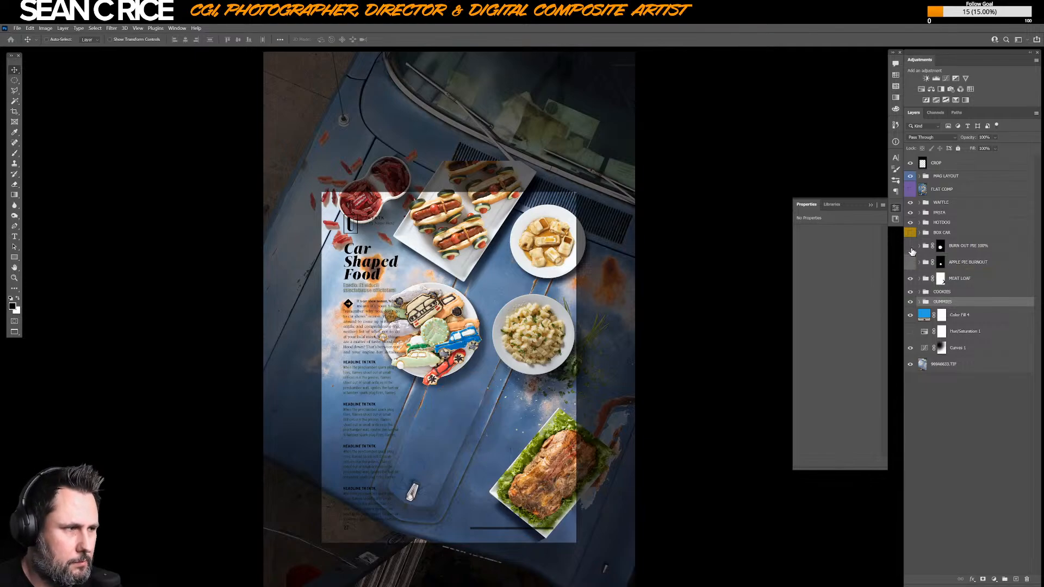
{"action": "left_click", "coordinate": [910, 246]}
{"action": "left_click", "coordinate": [910, 247]}
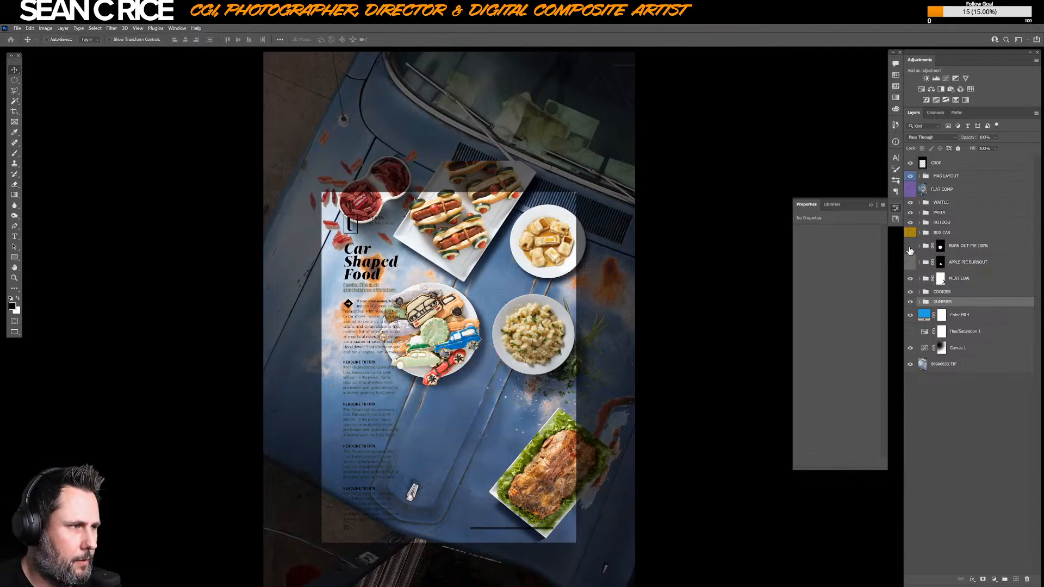
{"action": "left_click", "coordinate": [911, 247]}
{"action": "left_click", "coordinate": [973, 250]}
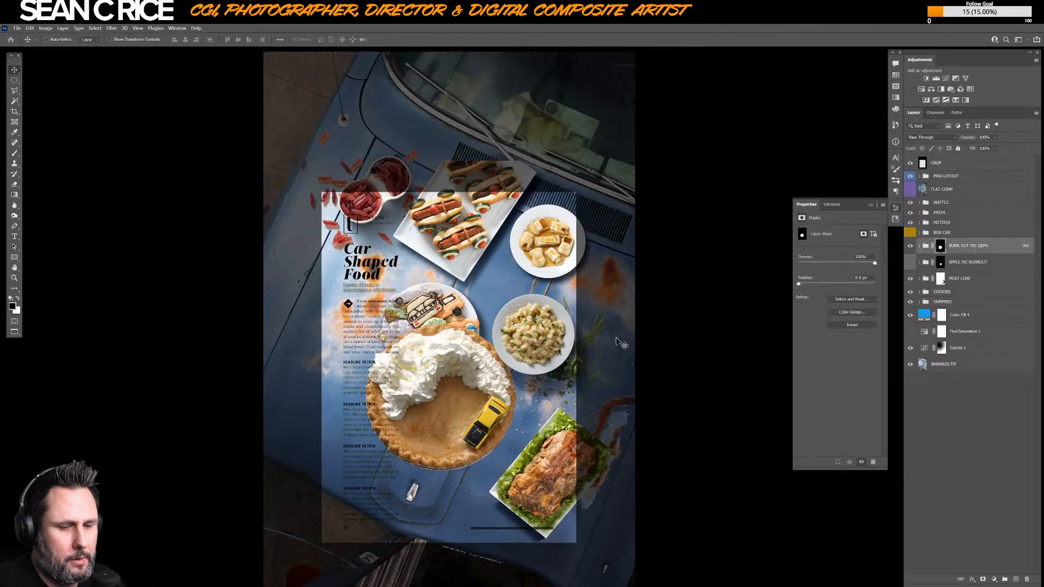
- Scale the BURN OUT PIE 100% group down to about 73% and position the pie just below the cookie plate
{"action": "key", "text": "ctrl+t"}
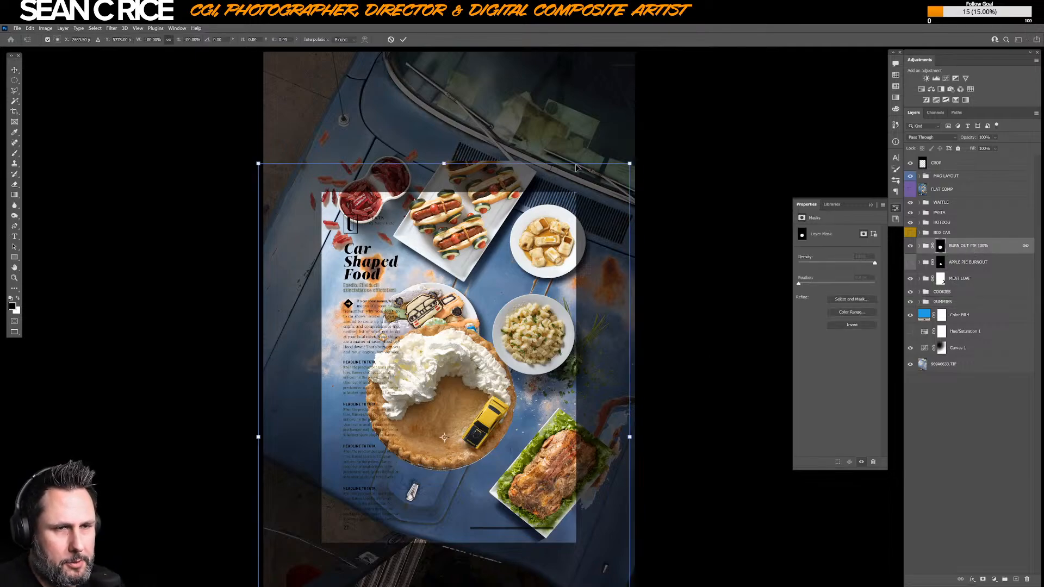
{"action": "left_click_drag", "start_coordinate": [630, 163], "coordinate": [600, 210]}
{"action": "left_click_drag", "start_coordinate": [460, 393], "coordinate": [487, 414]}
{"action": "left_click_drag", "start_coordinate": [619, 222], "coordinate": [606, 241]}
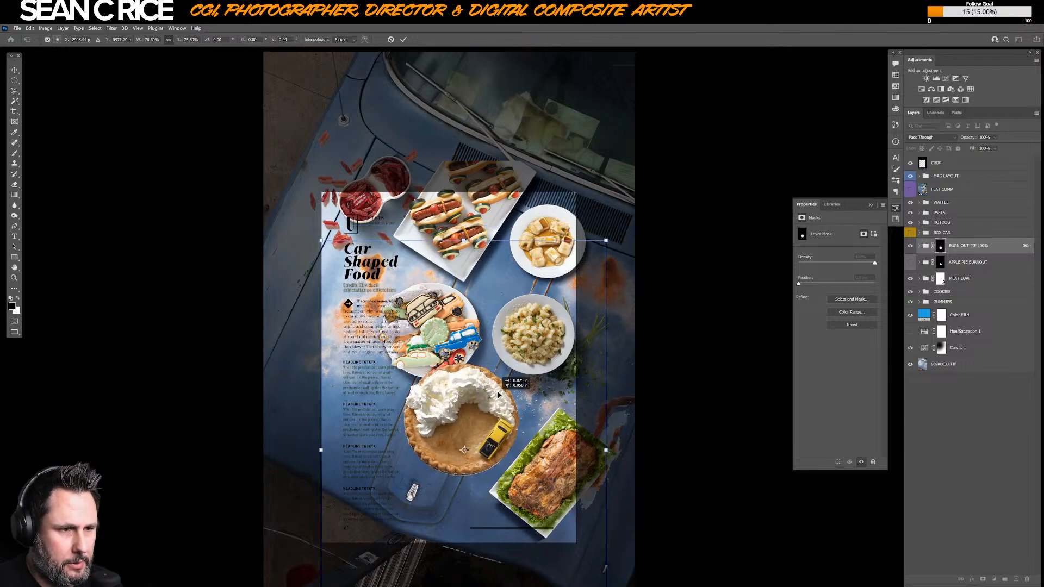
{"action": "left_click_drag", "start_coordinate": [504, 393], "coordinate": [506, 390]}
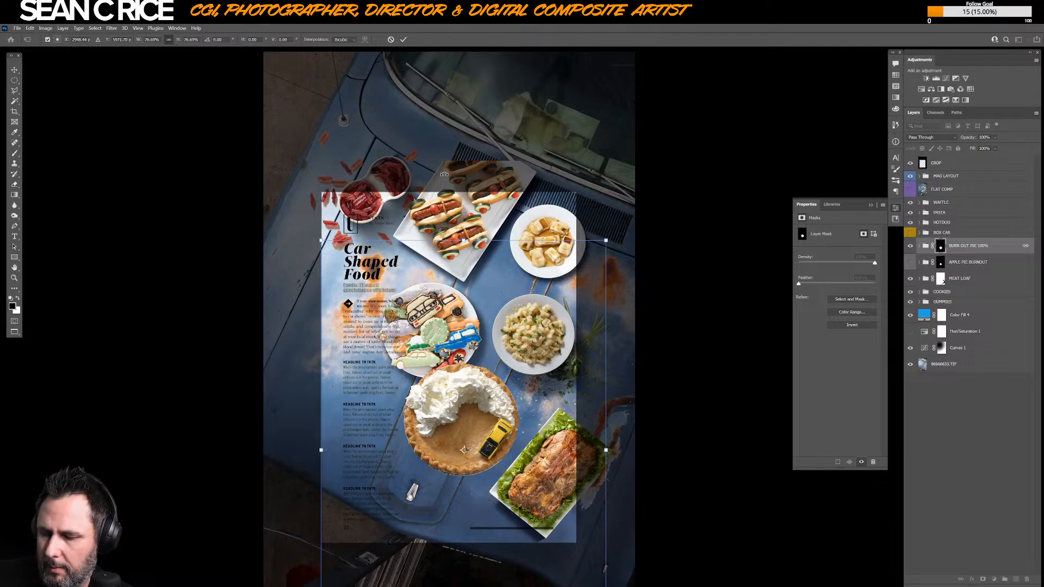
{"action": "key", "text": "ctrl"}
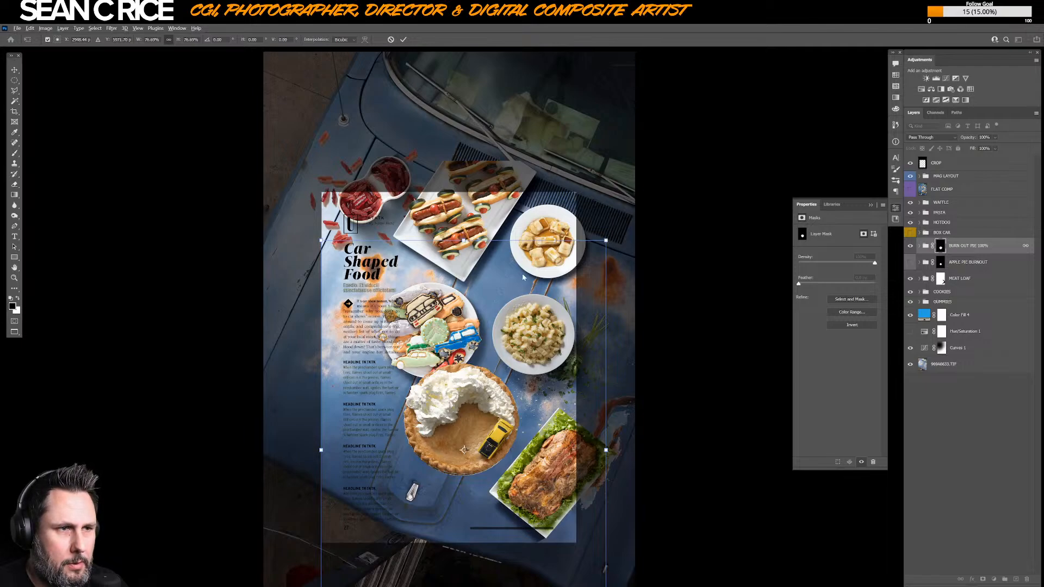
{"action": "left_click_drag", "start_coordinate": [606, 240], "coordinate": [597, 251]}
{"action": "left_click_drag", "start_coordinate": [507, 409], "coordinate": [506, 404]}
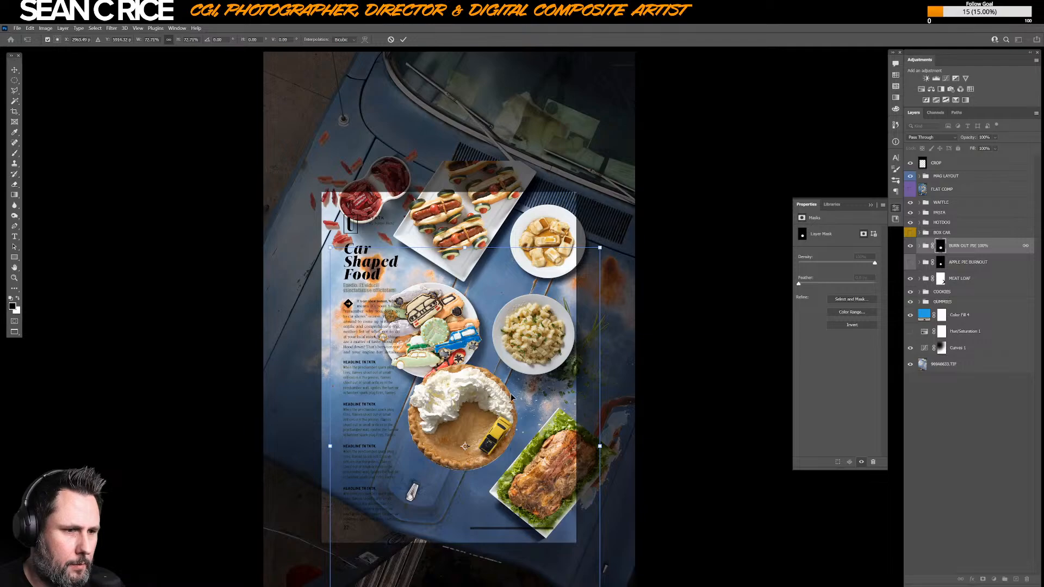
{"action": "left_click_drag", "start_coordinate": [494, 405], "coordinate": [495, 404]}
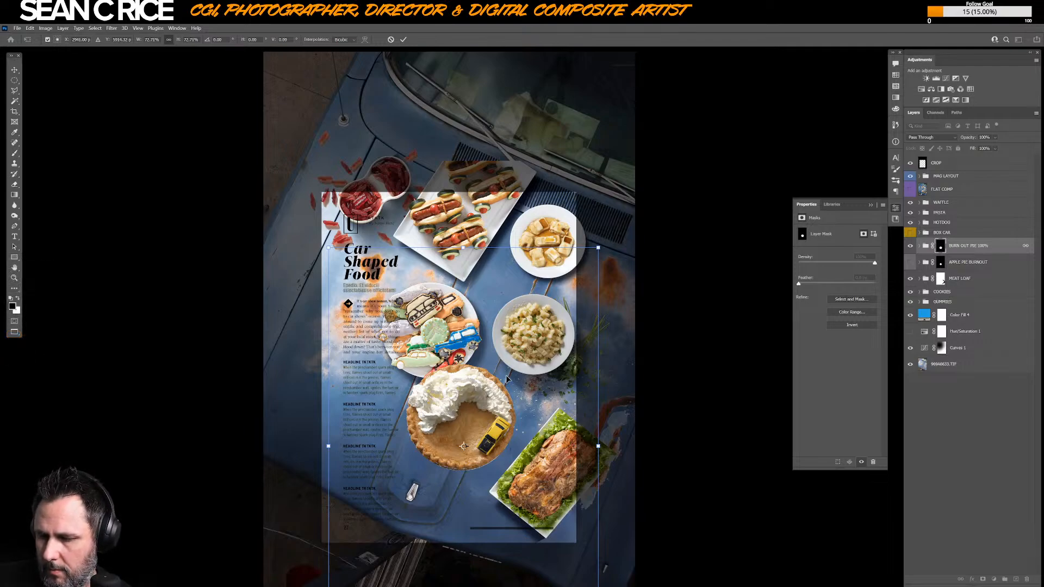
{"action": "key", "text": "Return"}
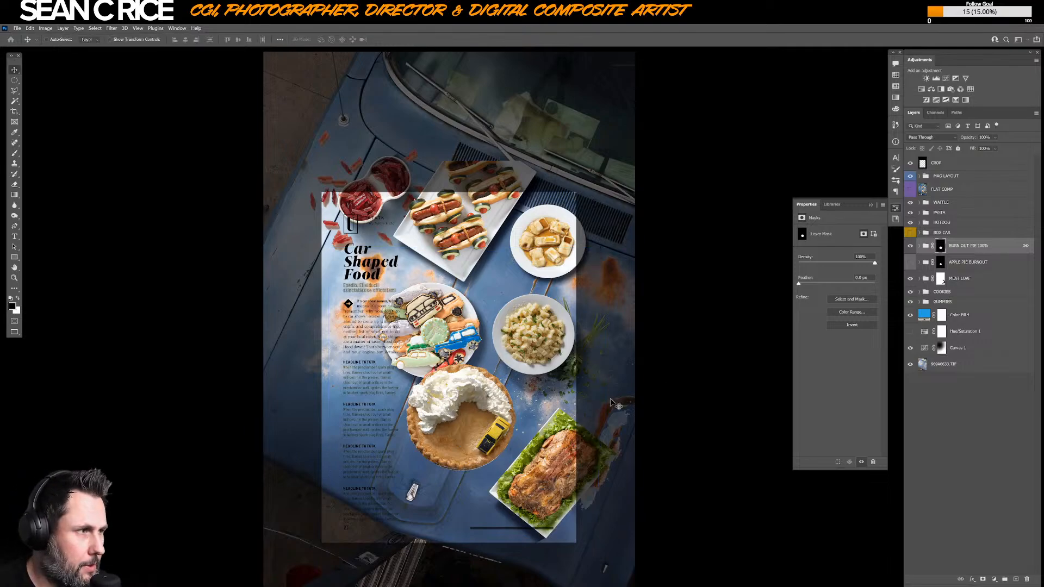
- Toggle the visibility of the BURN OUT PIE 100% and COOKIES groups to check their placement, leaving both shown
{"action": "left_click", "coordinate": [911, 246]}
{"action": "left_click", "coordinate": [910, 246]}
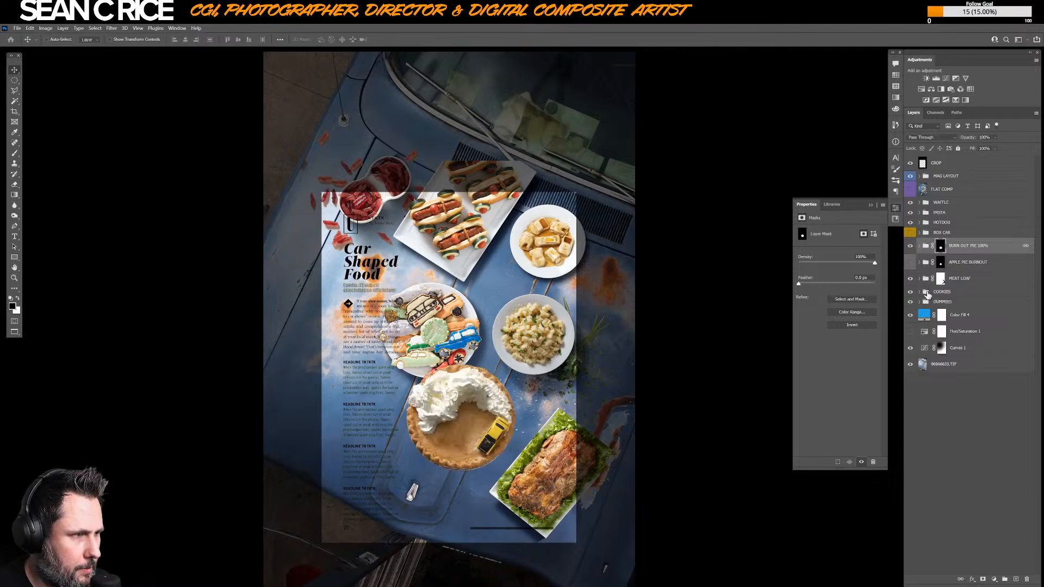
{"action": "left_click", "coordinate": [934, 293]}
{"action": "left_click", "coordinate": [911, 292]}
{"action": "left_click", "coordinate": [911, 292]}
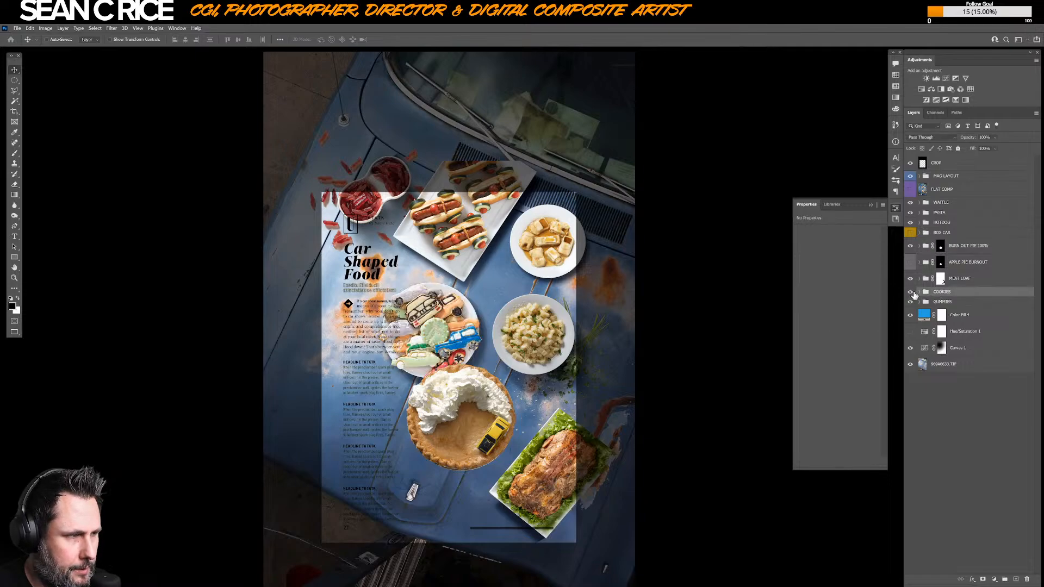
- Group the masked cookie photo with Group 4 inside COOKIES and name the new group COOKIES 100% SCALE
{"action": "left_click", "coordinate": [919, 292]}
{"action": "left_click", "coordinate": [973, 306]}
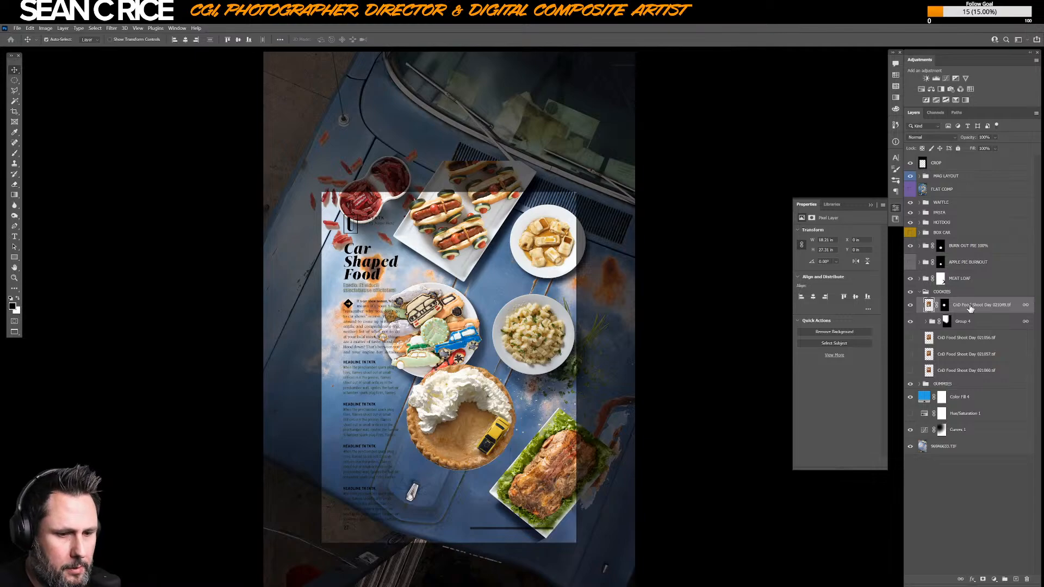
{"action": "left_click", "coordinate": [978, 322], "text": "shift"}
{"action": "key", "text": "ctrl+g"}
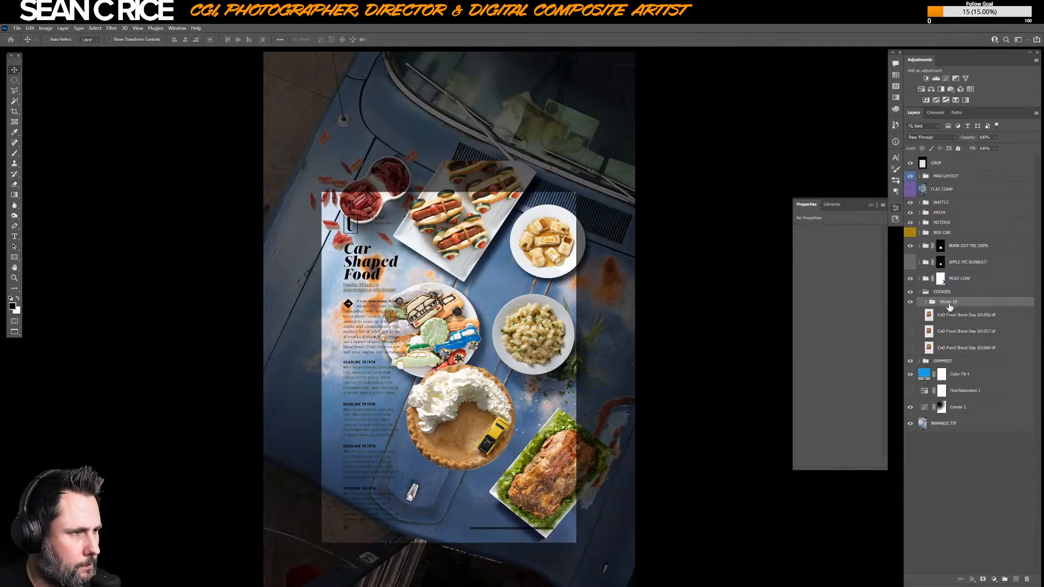
{"action": "double_click", "coordinate": [949, 303]}
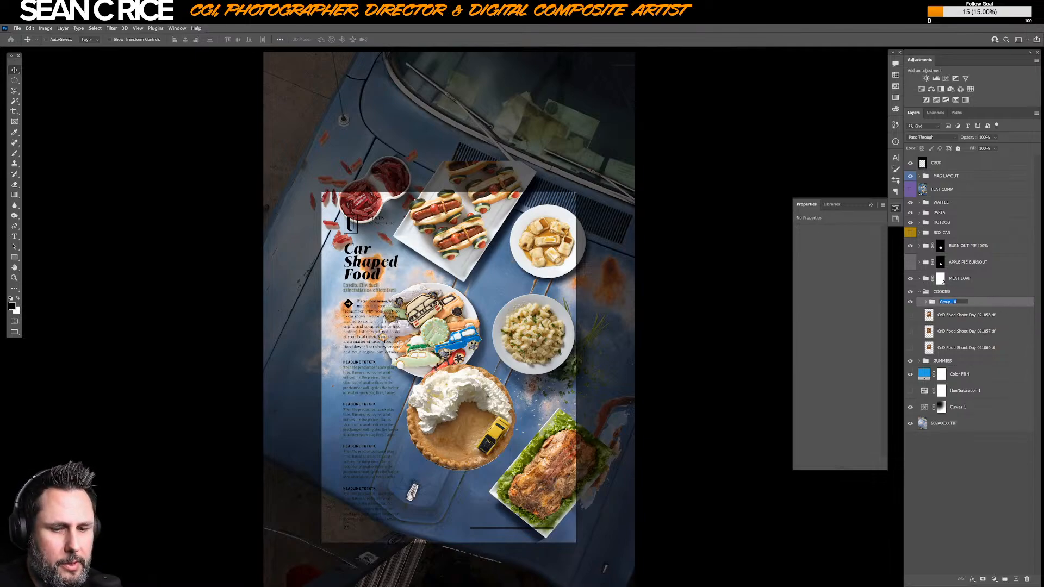
{"action": "type", "text": "COOKIES 100% S"}
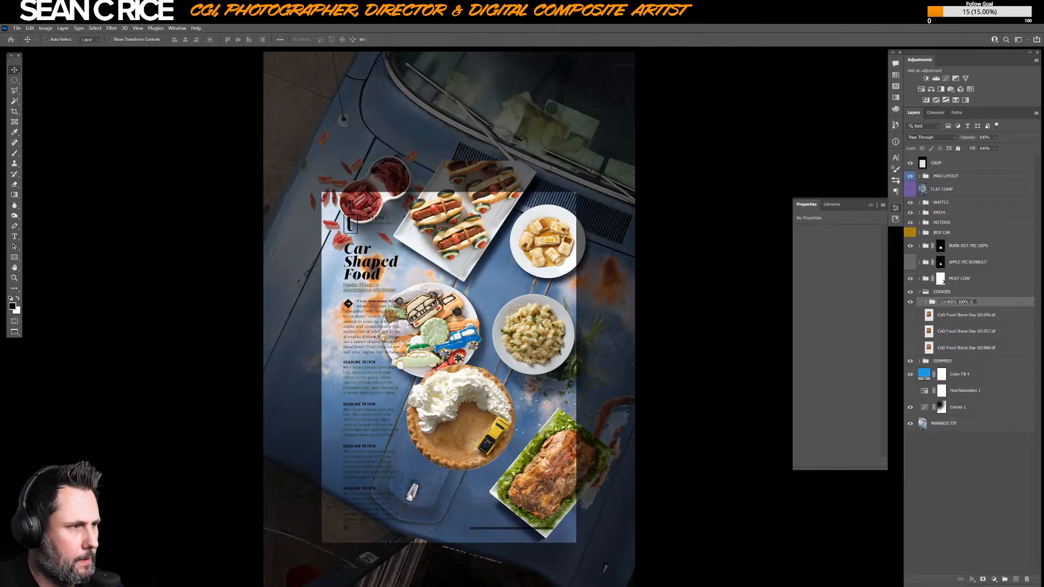
{"action": "type", "text": "CALE"}
{"action": "key", "text": "Return"}
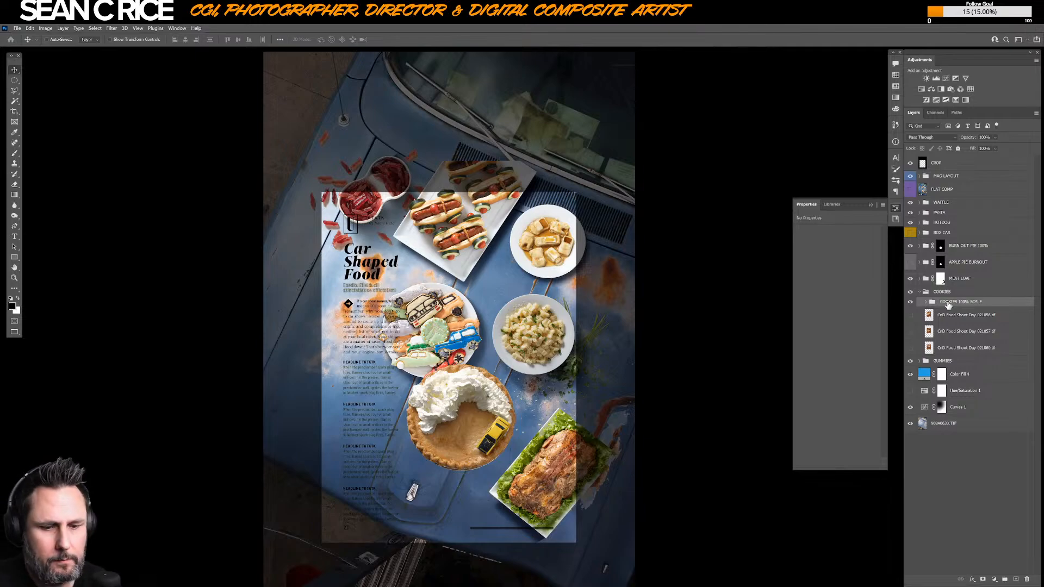
- Duplicate the COOKIES 100% SCALE group, hide the original with a gray color label, and expand the copy
{"action": "key", "text": "ctrl+j"}
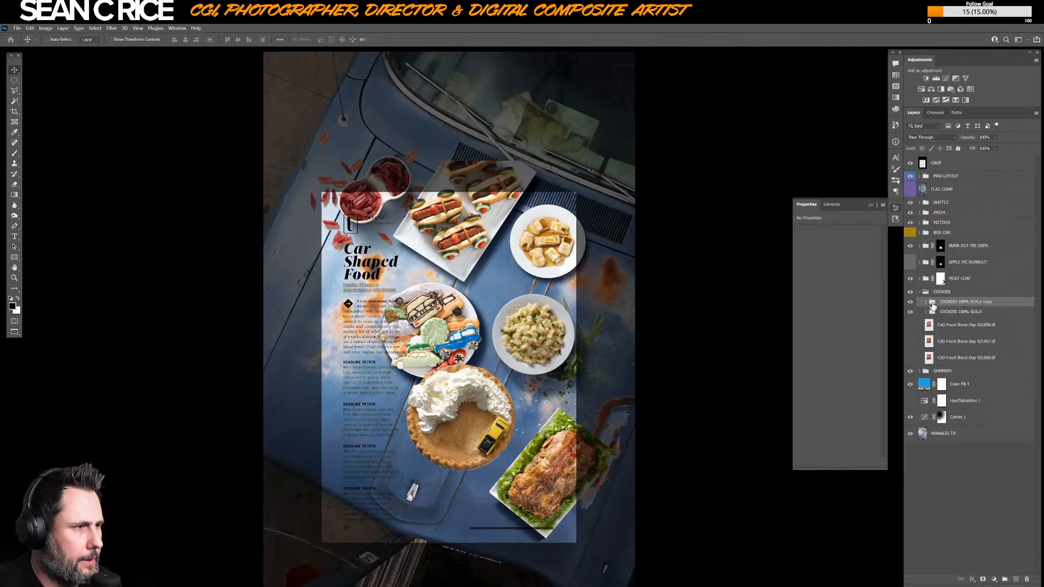
{"action": "right_click", "coordinate": [914, 314]}
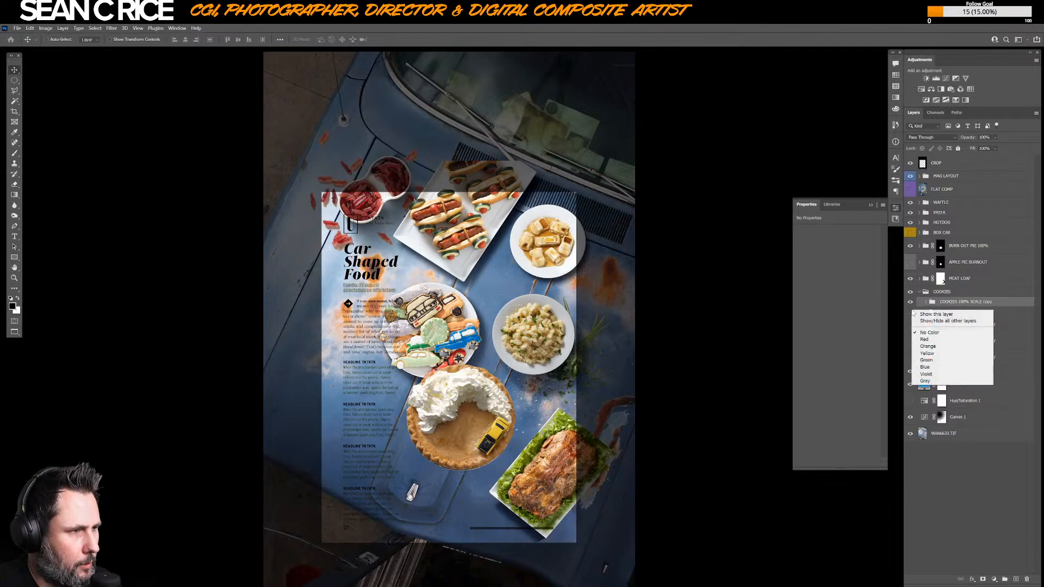
{"action": "left_click", "coordinate": [926, 381]}
{"action": "left_click", "coordinate": [962, 294]}
{"action": "left_click", "coordinate": [963, 302]}
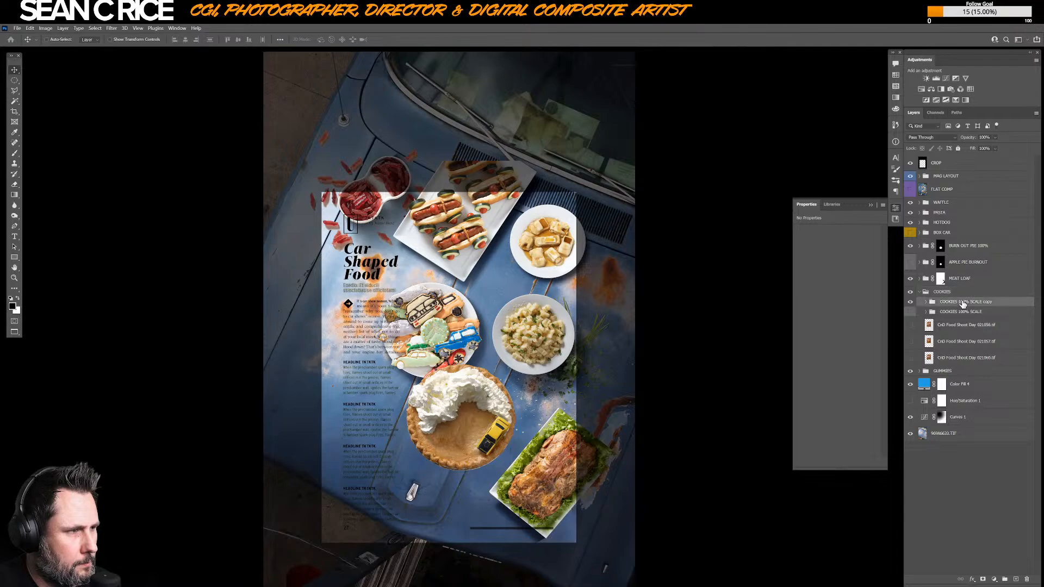
{"action": "left_click", "coordinate": [926, 302]}
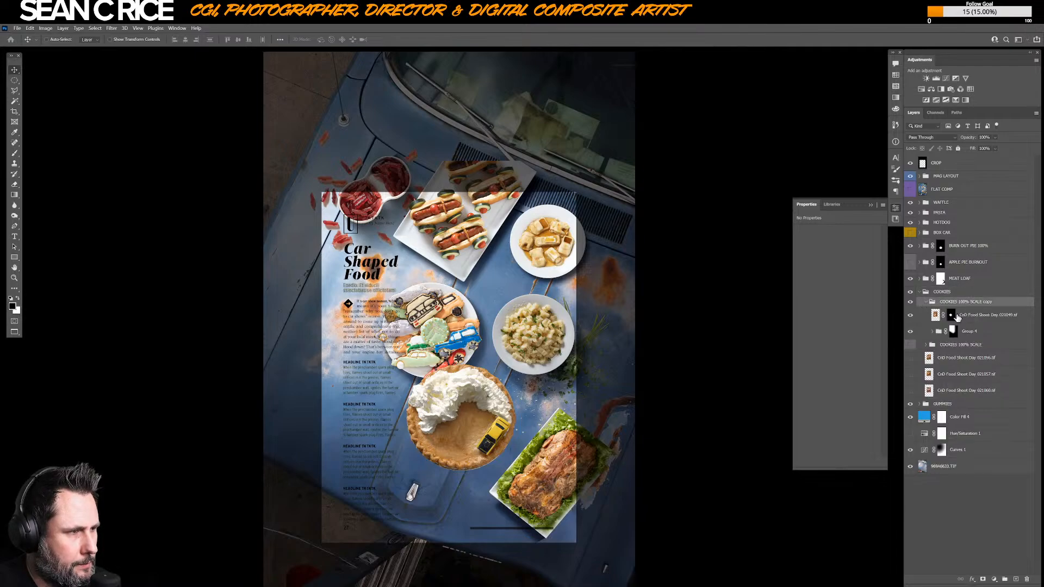
{"action": "left_click", "coordinate": [984, 317]}
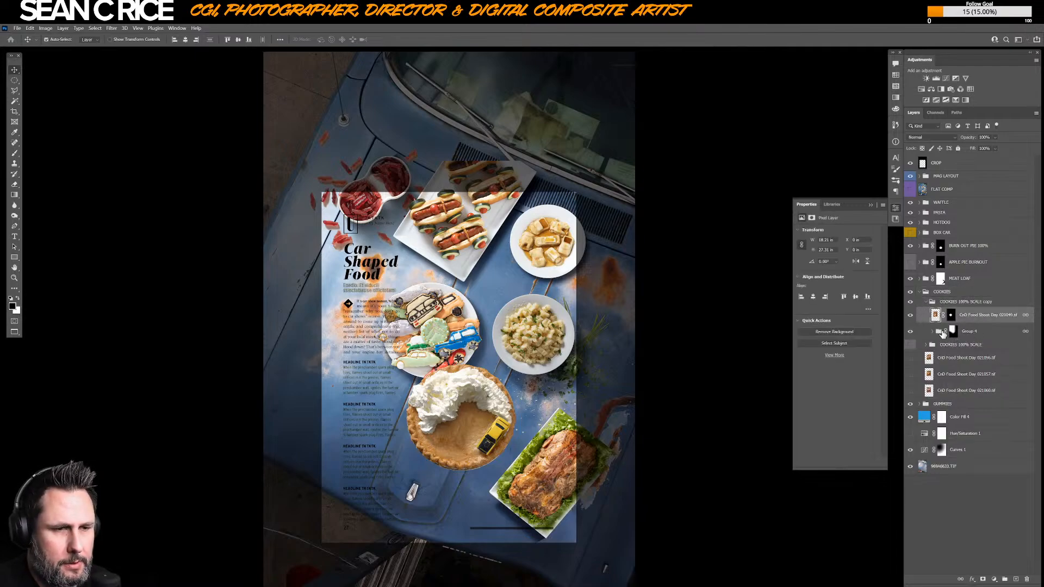
{"action": "key", "text": "ctrl+t"}
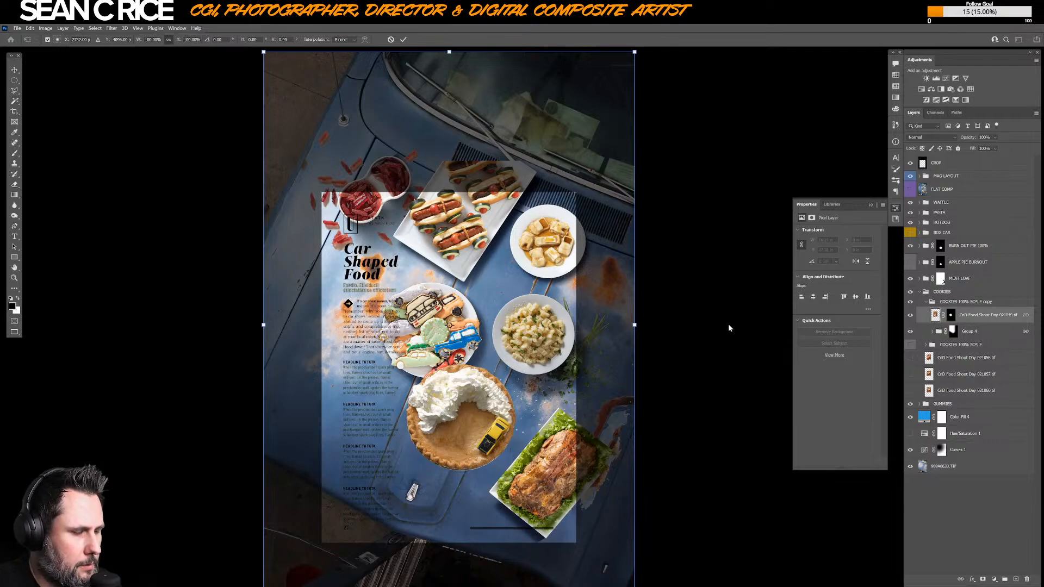
{"action": "key", "text": "Return"}
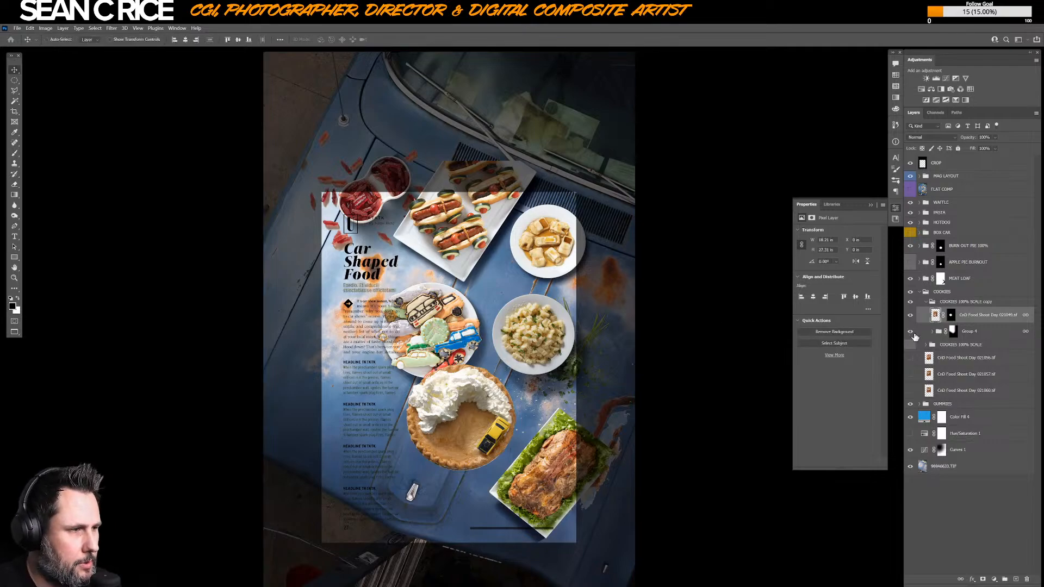
{"action": "left_click", "coordinate": [933, 332]}
{"action": "left_click", "coordinate": [934, 331]}
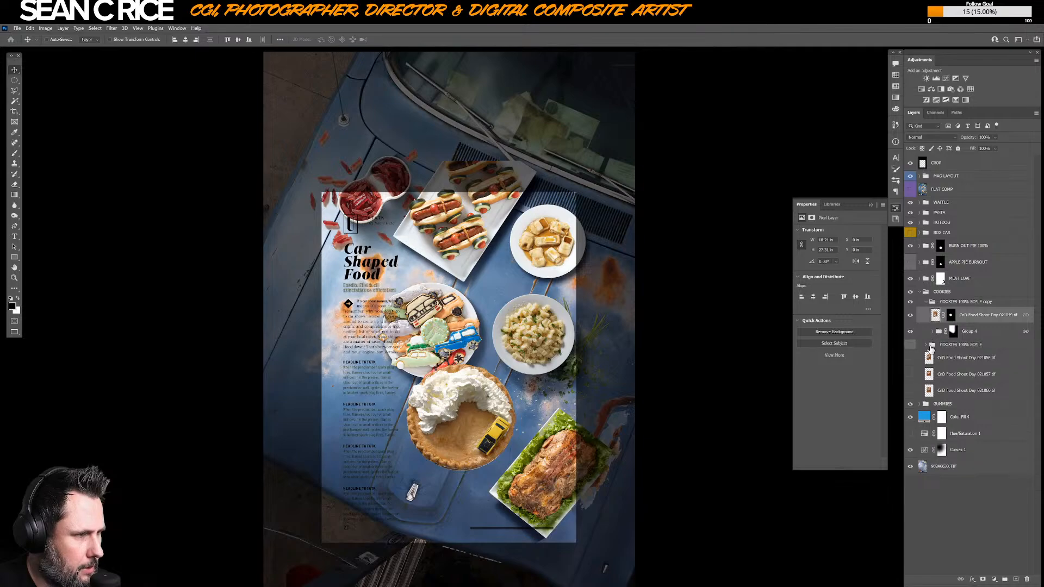
- Scale the duplicate's cookie photo and Group 4 together to about 86.48%, shifting the plate slightly up above the pie
{"action": "left_click", "coordinate": [927, 345]}
{"action": "left_click", "coordinate": [983, 333]}
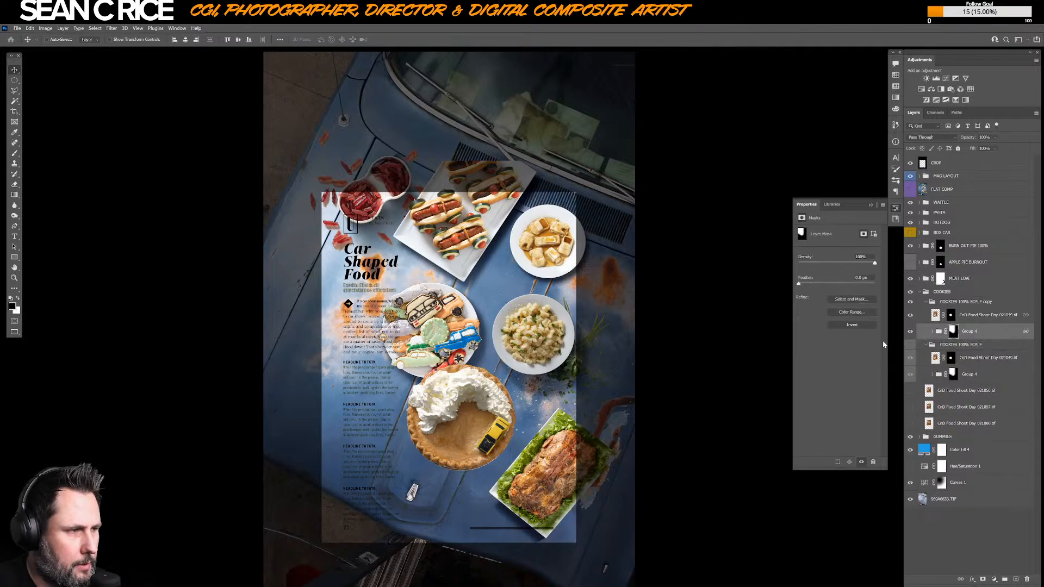
{"action": "left_click", "coordinate": [991, 316]}
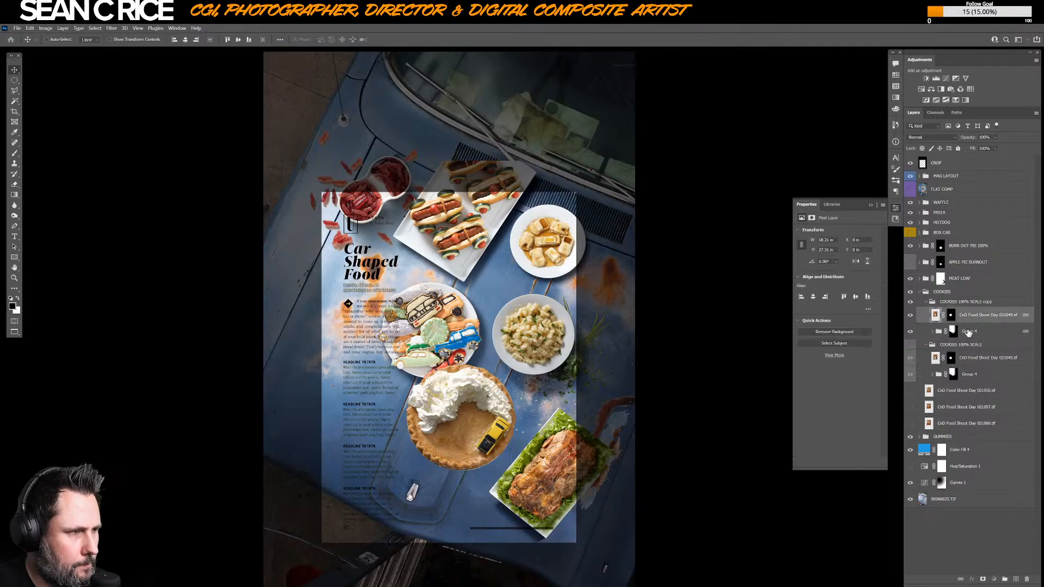
{"action": "left_click", "coordinate": [967, 331], "text": "shift"}
{"action": "key", "text": "ctrl+t"}
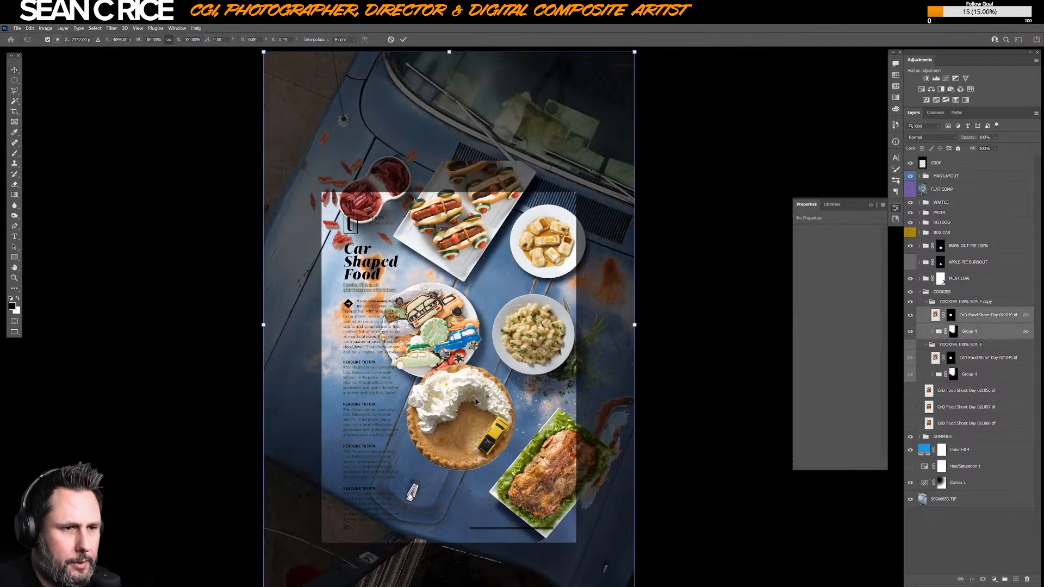
{"action": "scroll", "coordinate": [619, 478], "scroll_direction": "down", "scroll_amount": 2}
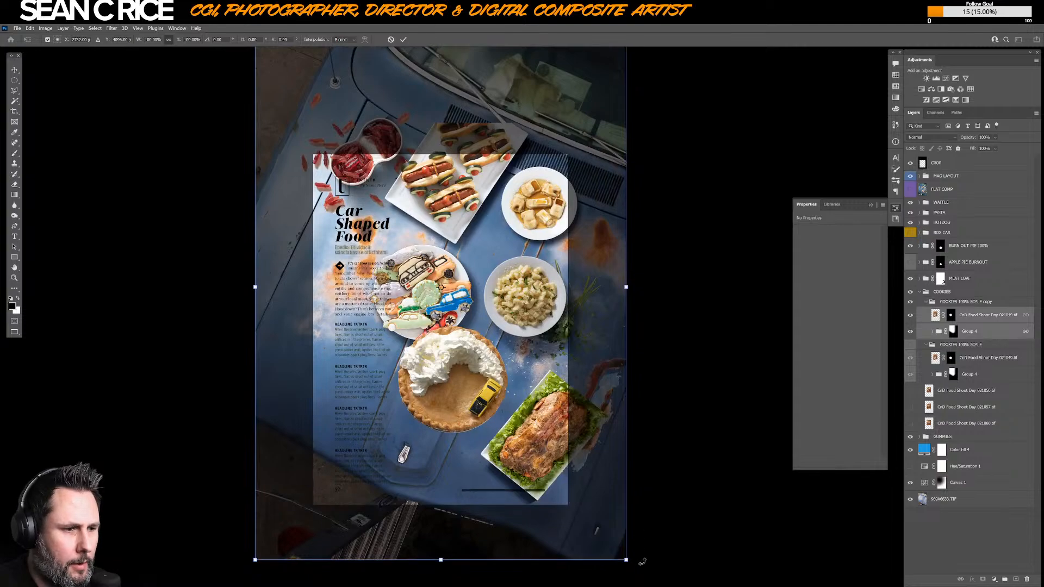
{"action": "left_click_drag", "start_coordinate": [625, 561], "coordinate": [614, 530]}
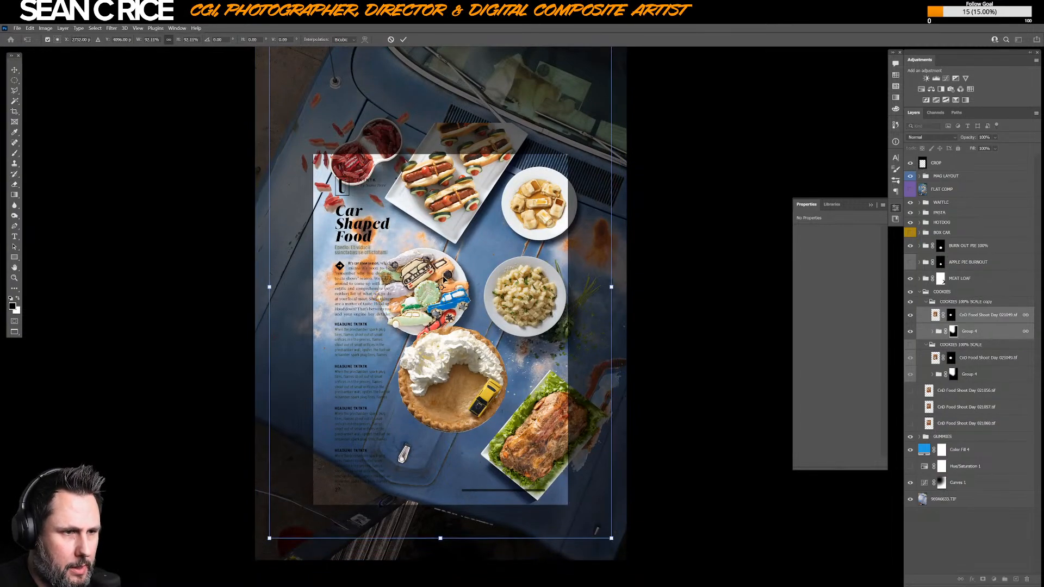
{"action": "left_click_drag", "start_coordinate": [445, 280], "coordinate": [448, 271]}
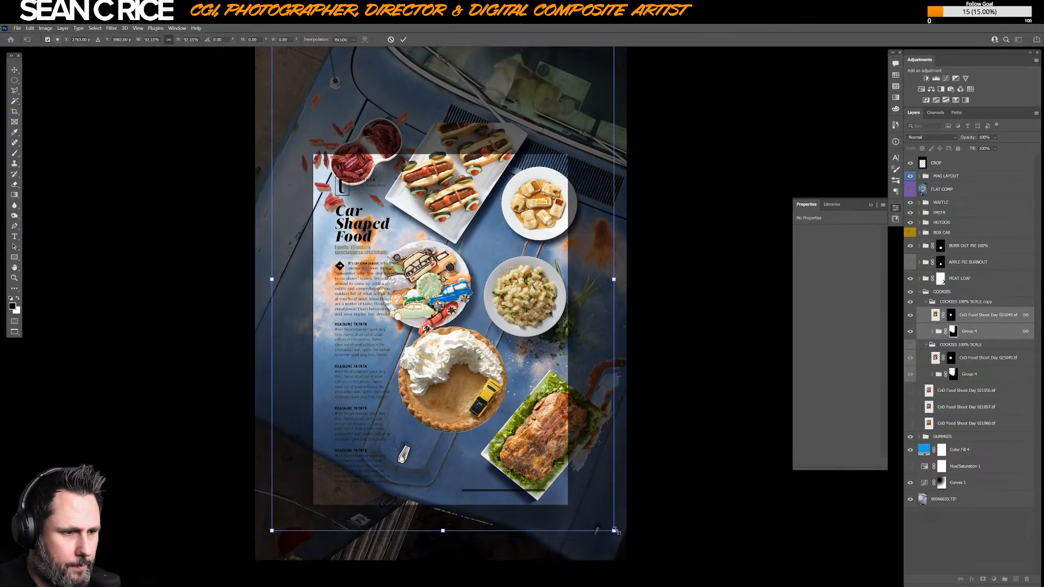
{"action": "mouse_move", "coordinate": [614, 530]}
{"action": "left_mouse_down"}
{"action": "mouse_move", "coordinate": [605, 510]}
{"action": "mouse_move", "coordinate": [613, 510]}
{"action": "left_mouse_up"}
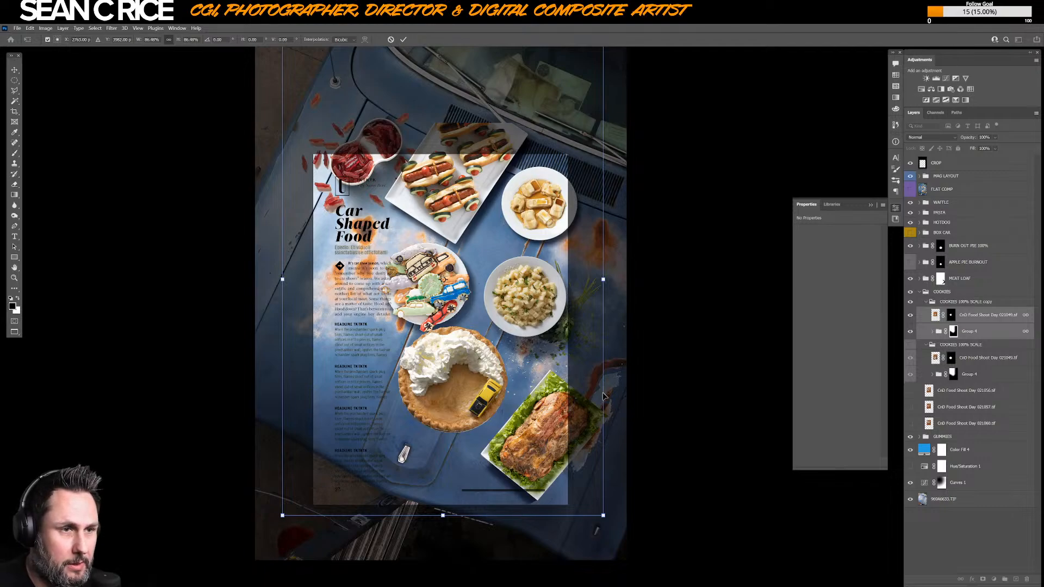
{"action": "key", "text": "space"}
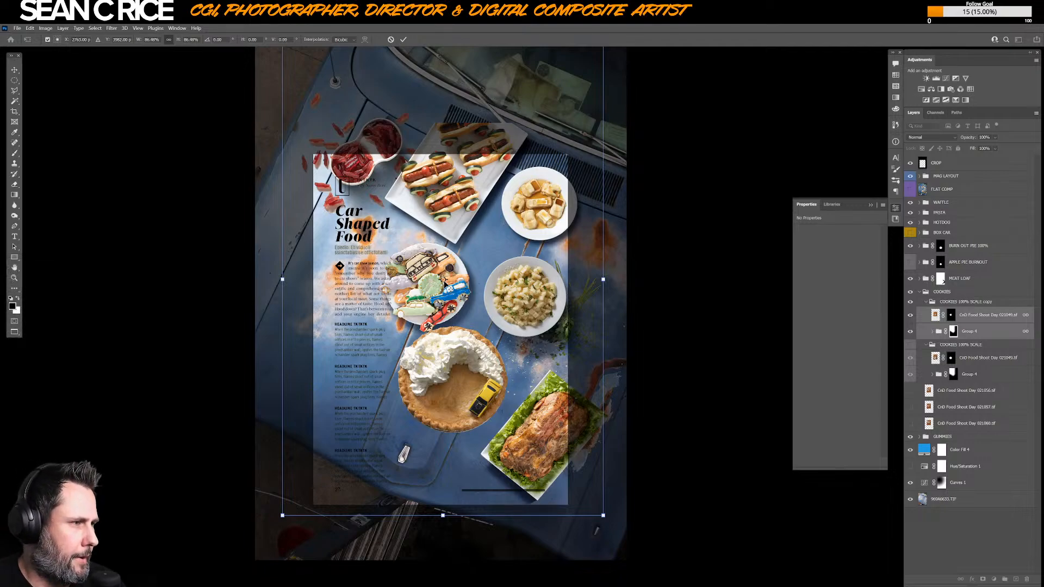
{"action": "key", "text": "Return"}
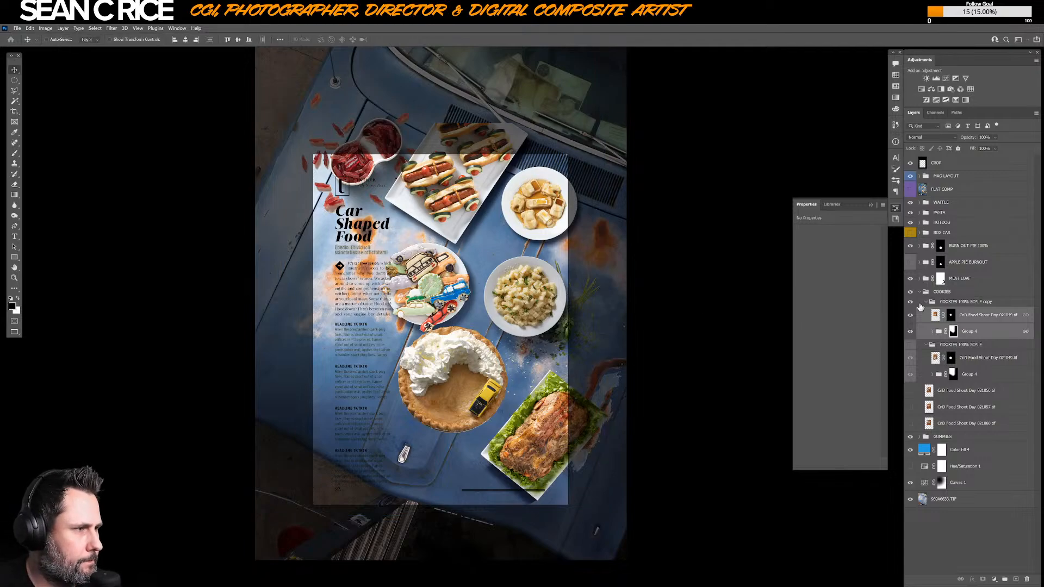
- Rename the duplicated cookies group as COOKIES 86.48% SCALE copy
{"action": "double_click", "coordinate": [961, 302]}
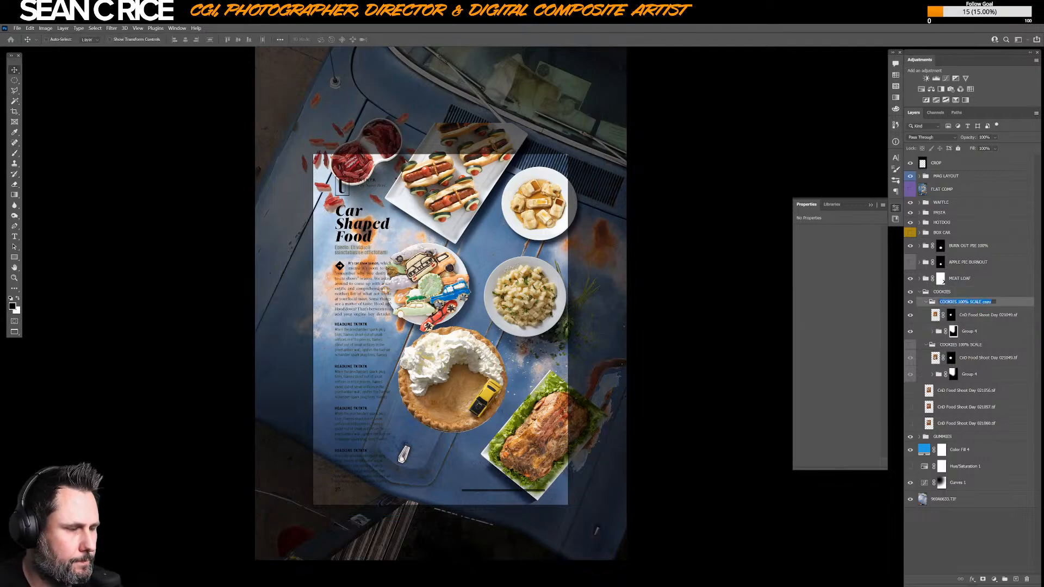
{"action": "key", "text": "Right"}
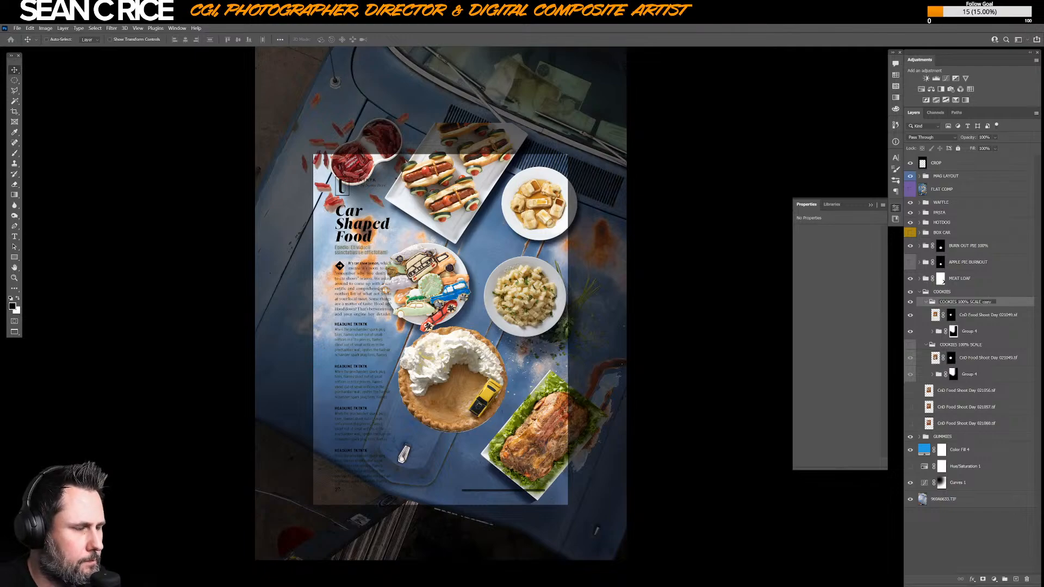
{"action": "double_click", "coordinate": [960, 302]}
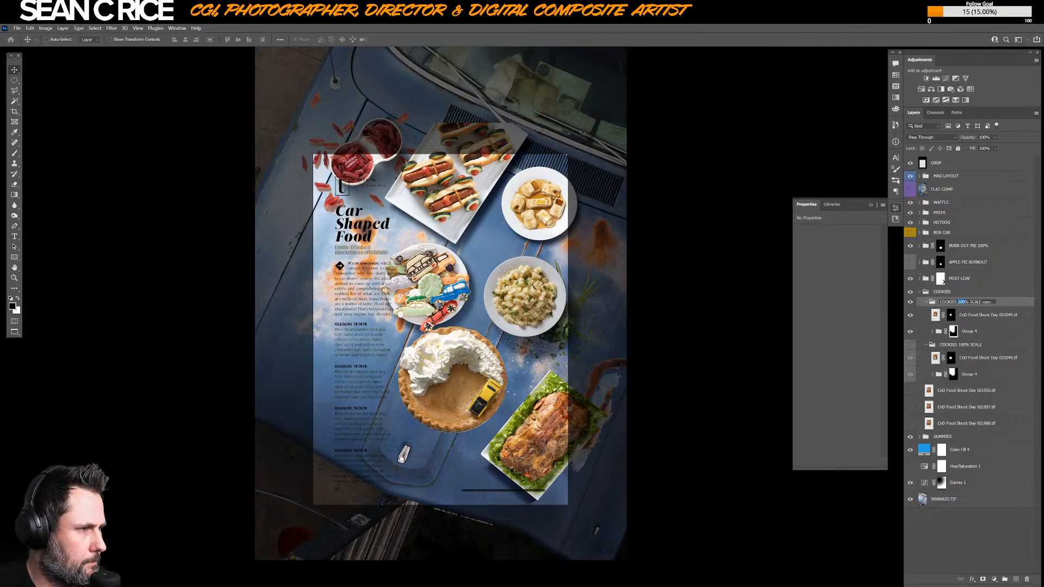
{"action": "type", "text": "86.48"}
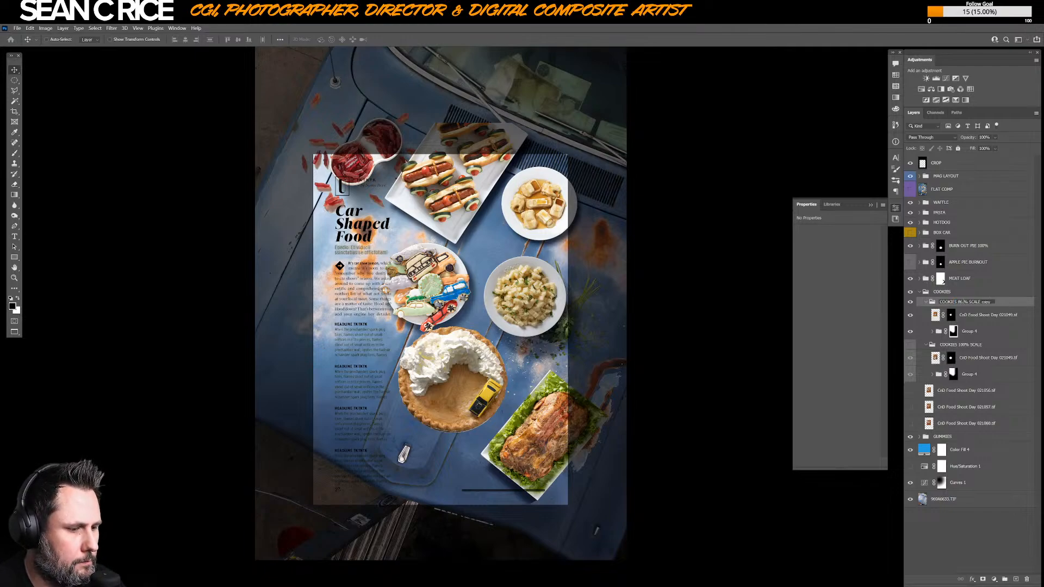
{"action": "key", "text": "Return"}
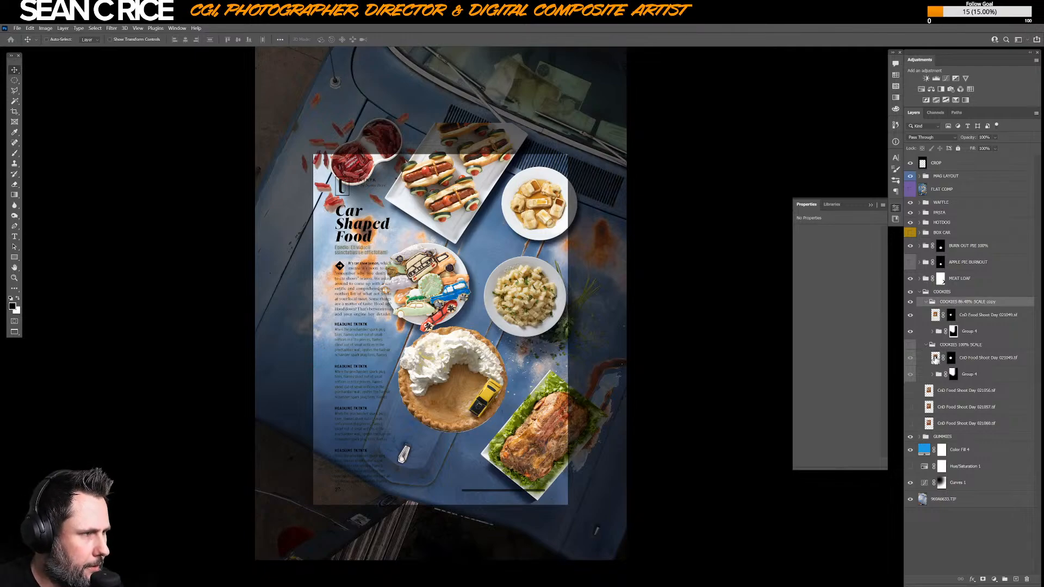
- Append the scale value 48.36 to the name of the hidden APPLE PIE BURNOUT group
{"action": "left_click", "coordinate": [919, 246]}
{"action": "left_click", "coordinate": [919, 246]}
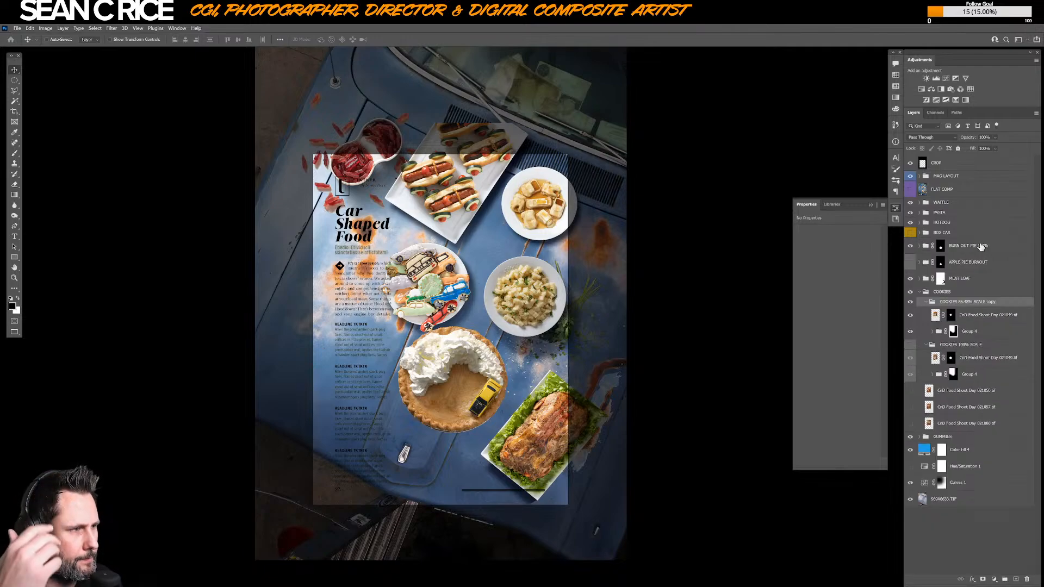
{"action": "left_click", "coordinate": [980, 246]}
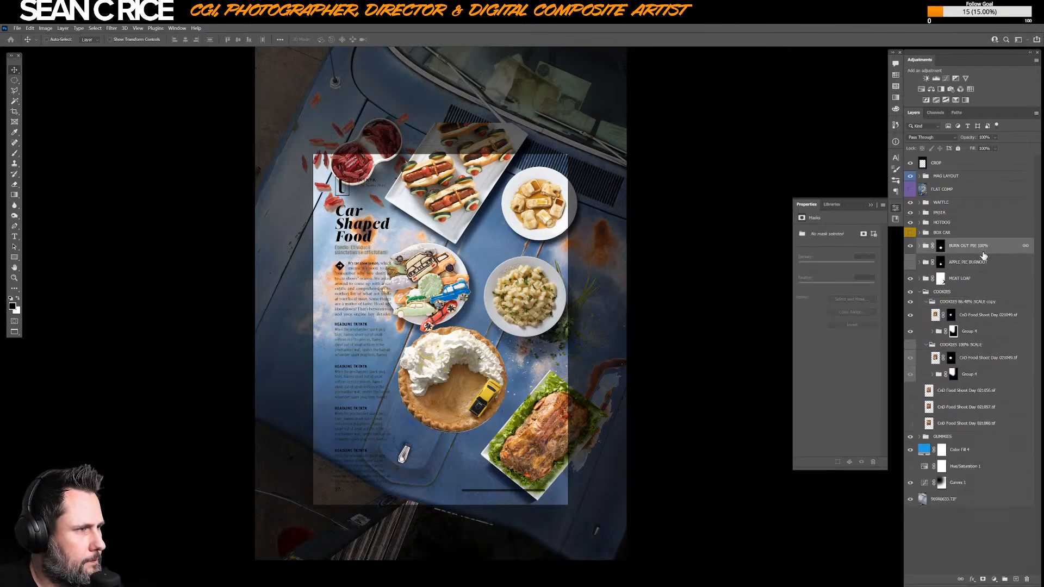
{"action": "left_click", "coordinate": [967, 263]}
{"action": "double_click", "coordinate": [981, 263]}
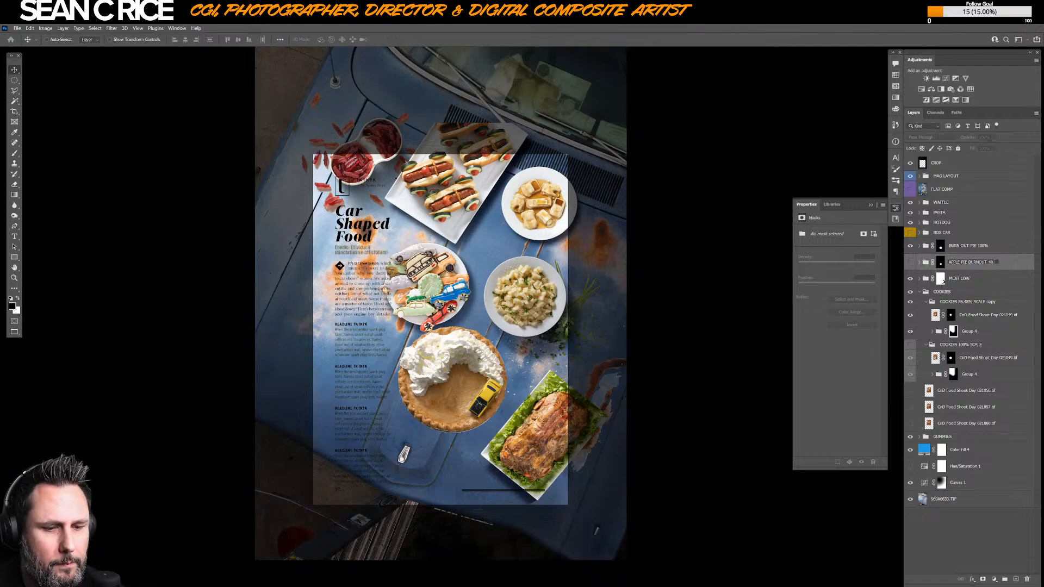
{"action": "left_click", "coordinate": [988, 263]}
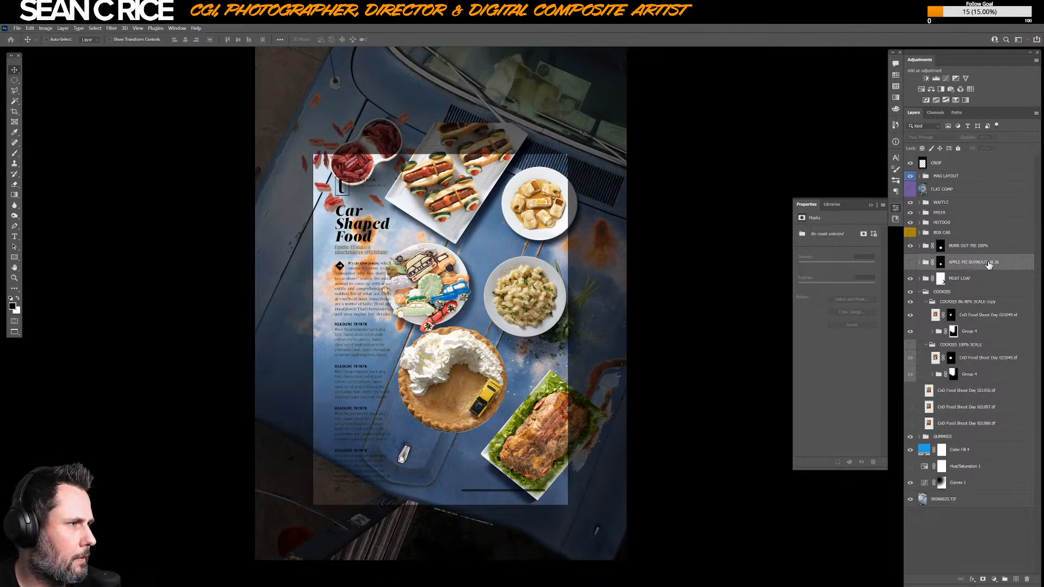
- Change the scale value in the BURN OUT PIE group's name to 72.71%
{"action": "left_click", "coordinate": [979, 246]}
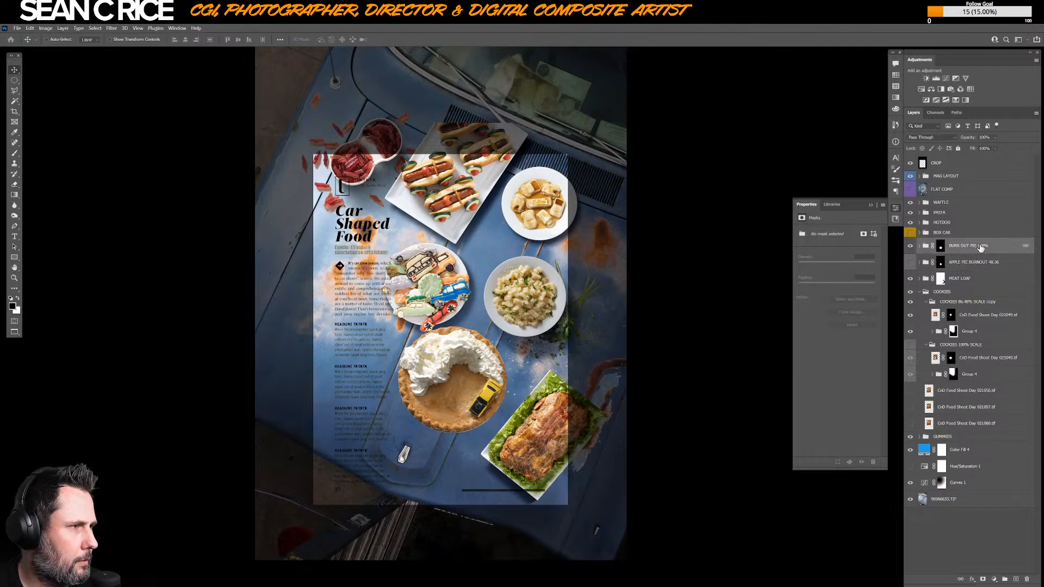
{"action": "double_click", "coordinate": [981, 246]}
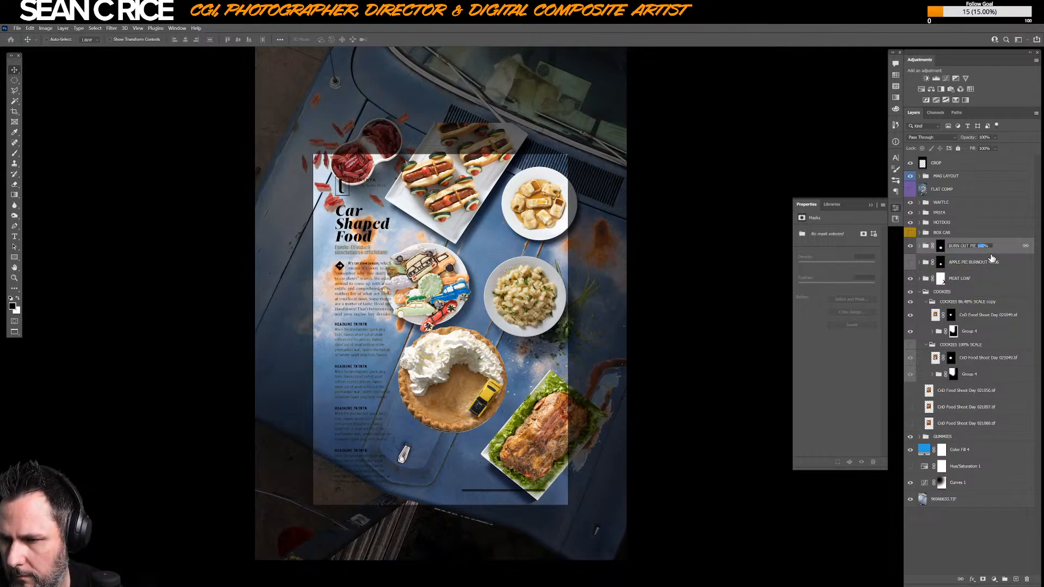
{"action": "type", "text": "72"}
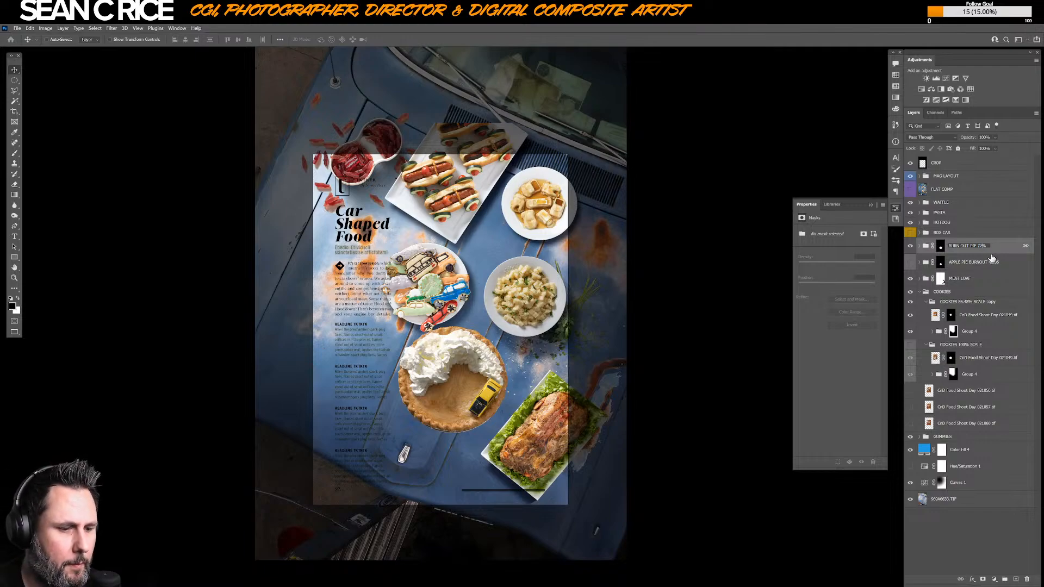
{"action": "type", "text": ".71"}
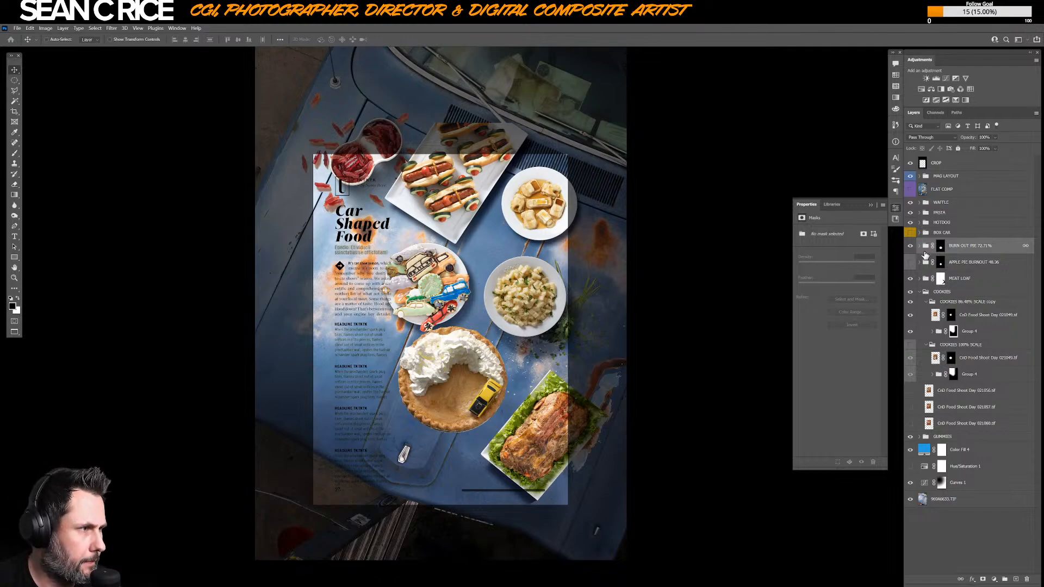
- Toggle the pie and the scaled cookies group to check their placement, and move the pie slightly down and to the right
{"action": "left_click", "coordinate": [910, 246]}
{"action": "left_click", "coordinate": [910, 247]}
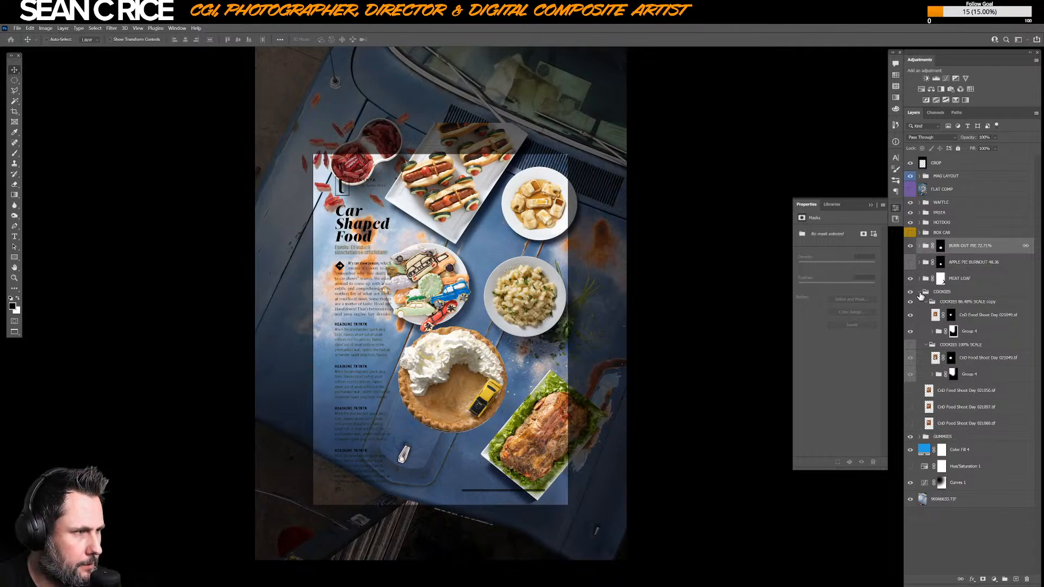
{"action": "left_click", "coordinate": [926, 301]}
{"action": "left_click", "coordinate": [961, 304]}
{"action": "left_click", "coordinate": [910, 302]}
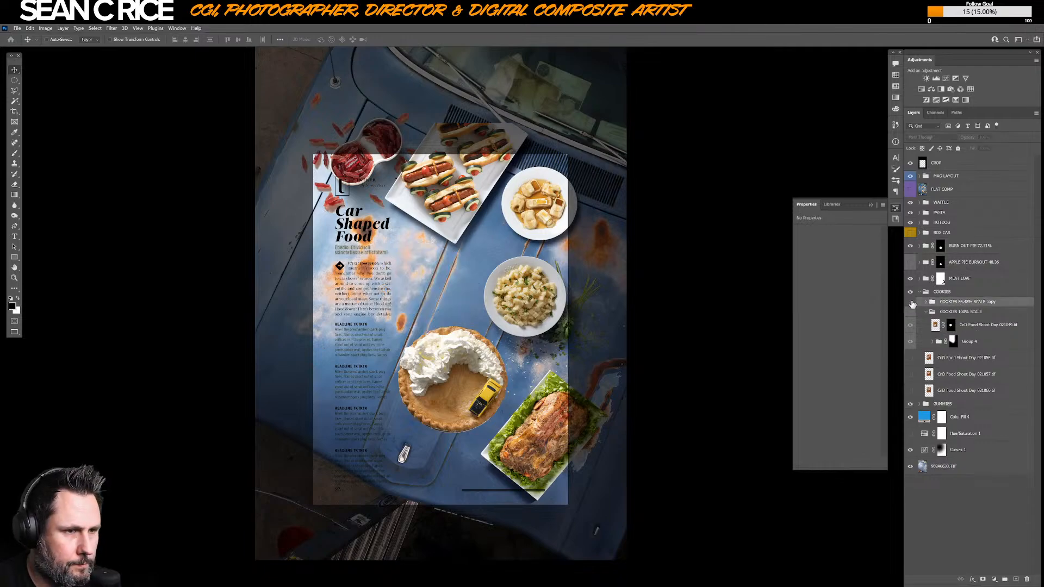
{"action": "left_click", "coordinate": [911, 302]}
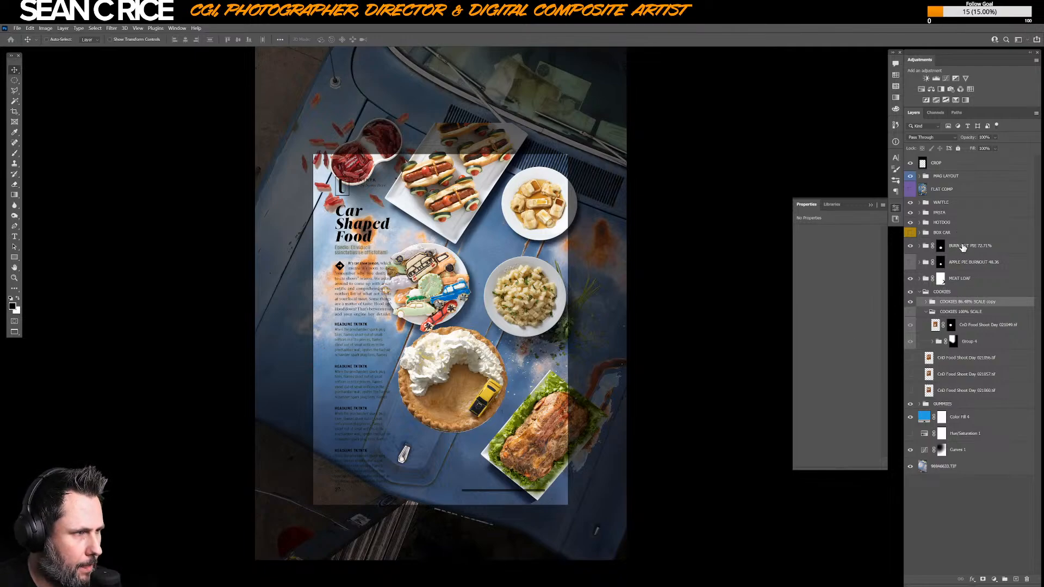
{"action": "left_click", "coordinate": [961, 246]}
{"action": "left_click_drag", "start_coordinate": [466, 387], "coordinate": [469, 392]}
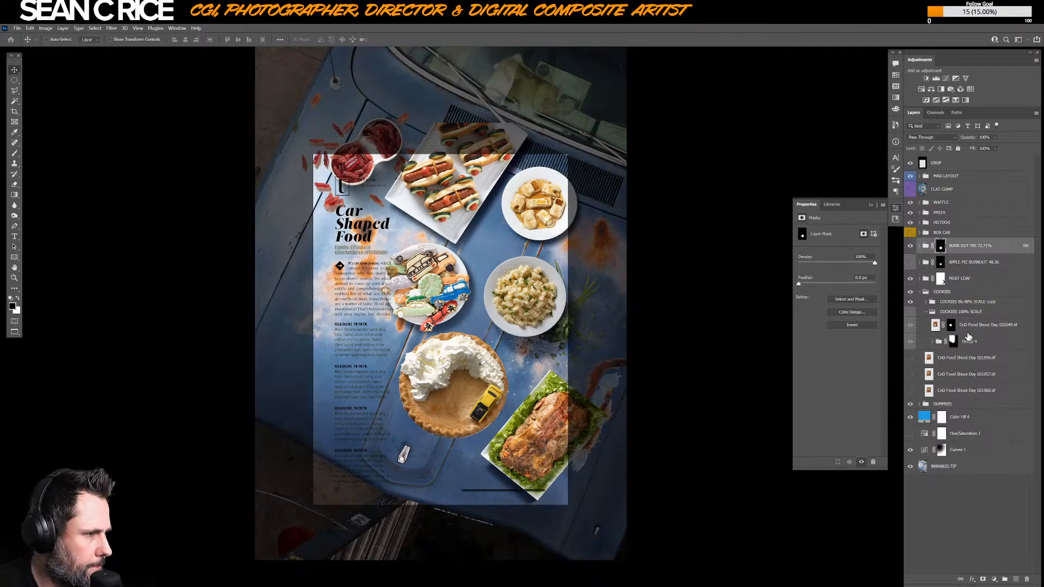
- Unlink Group 4 in the scaled cookies group, copy it to just below BURN OUT PIE 72.71%, and relink the original with the cookie photo
{"action": "left_click", "coordinate": [975, 341]}
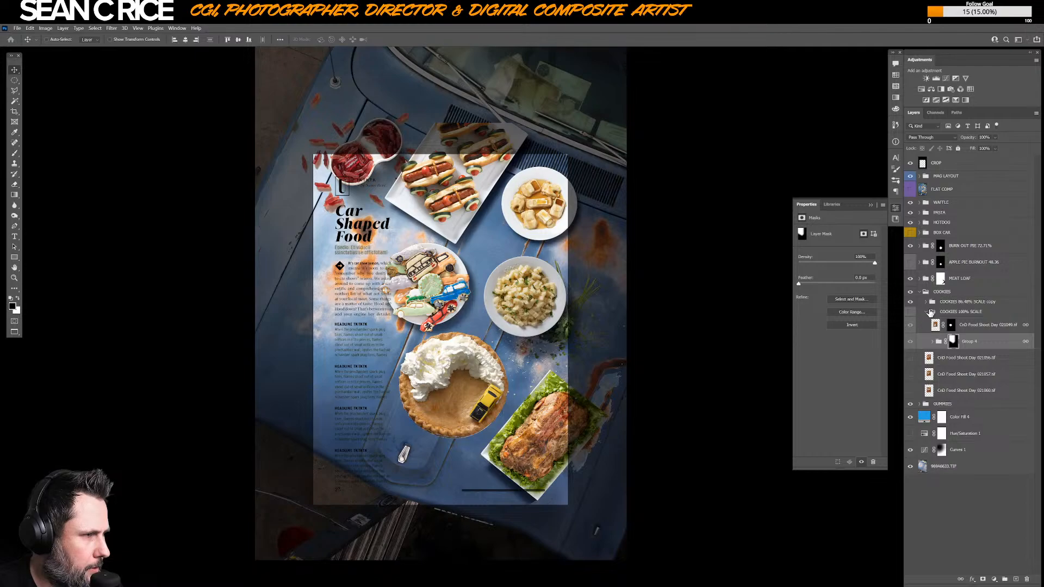
{"action": "left_click", "coordinate": [926, 311]}
{"action": "left_click", "coordinate": [925, 302]}
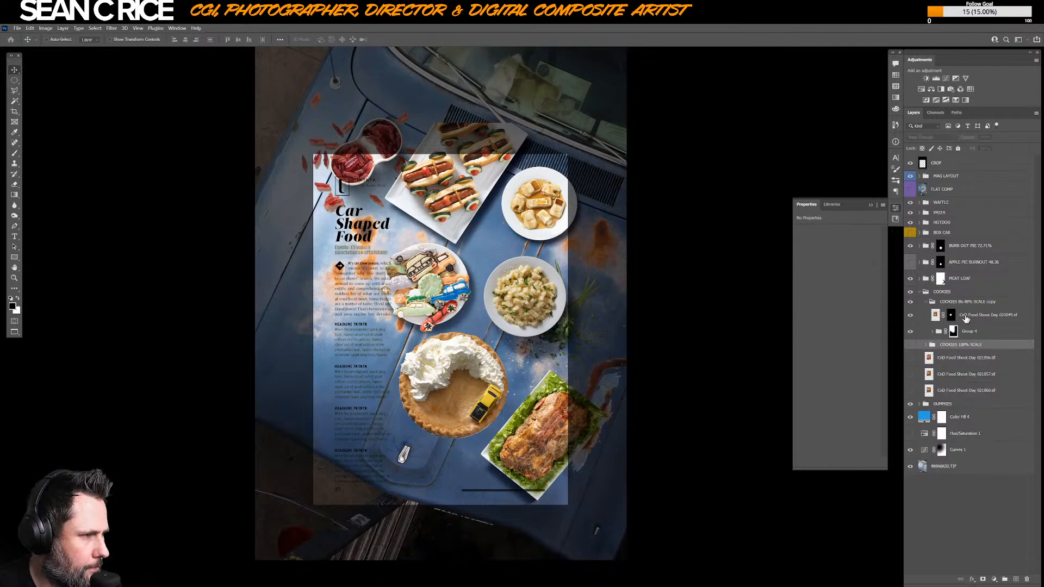
{"action": "left_click", "coordinate": [979, 331]}
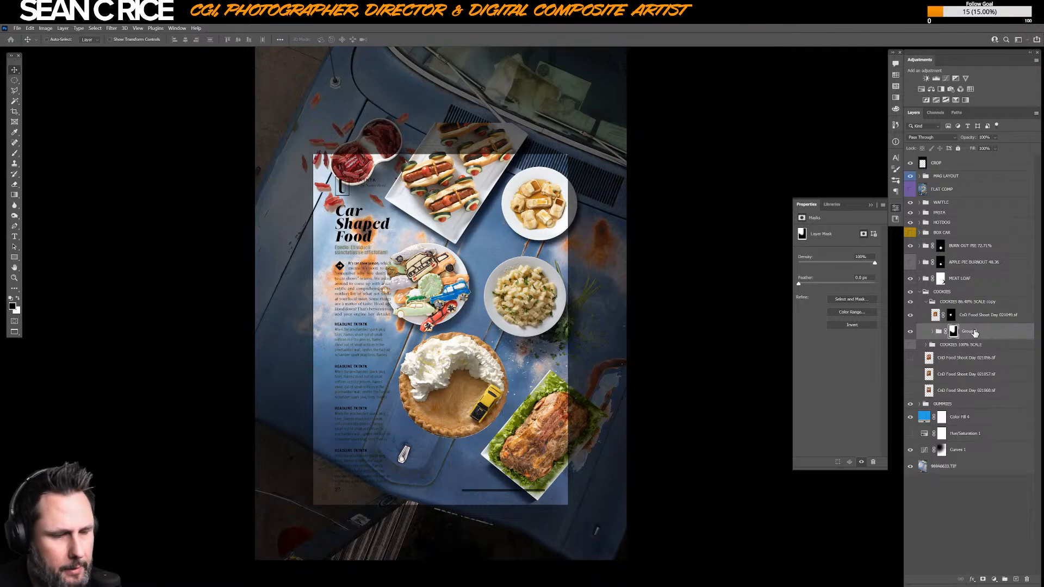
{"action": "left_click_drag", "start_coordinate": [975, 334], "coordinate": [982, 256]}
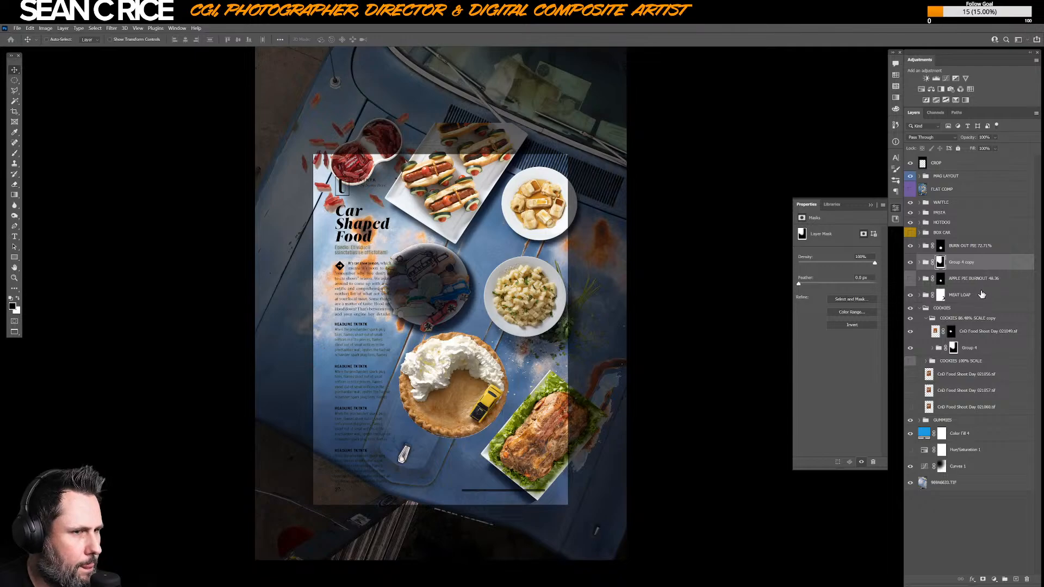
{"action": "left_click", "coordinate": [973, 349]}
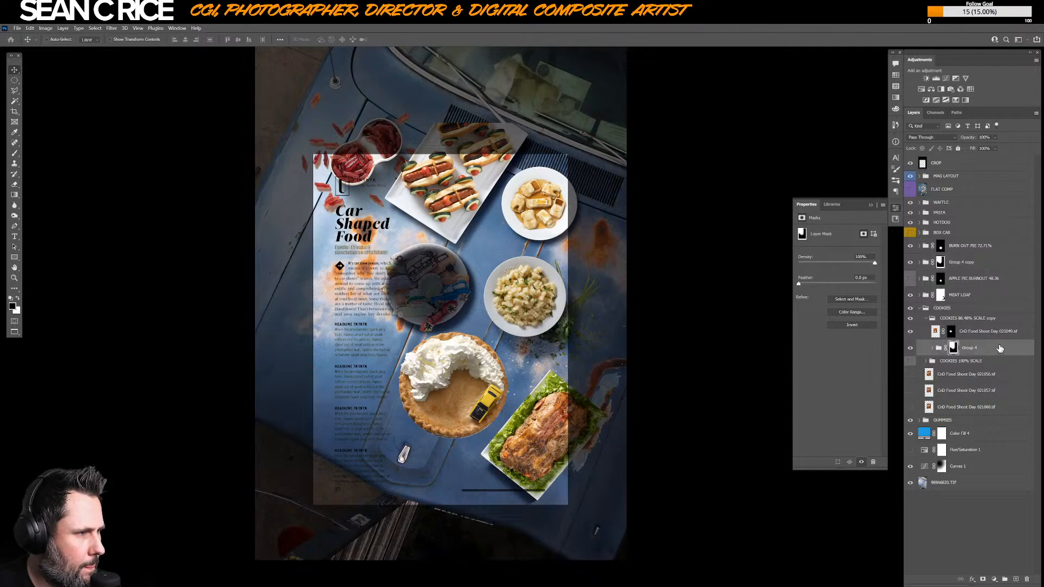
{"action": "left_click", "coordinate": [993, 332], "text": "shift"}
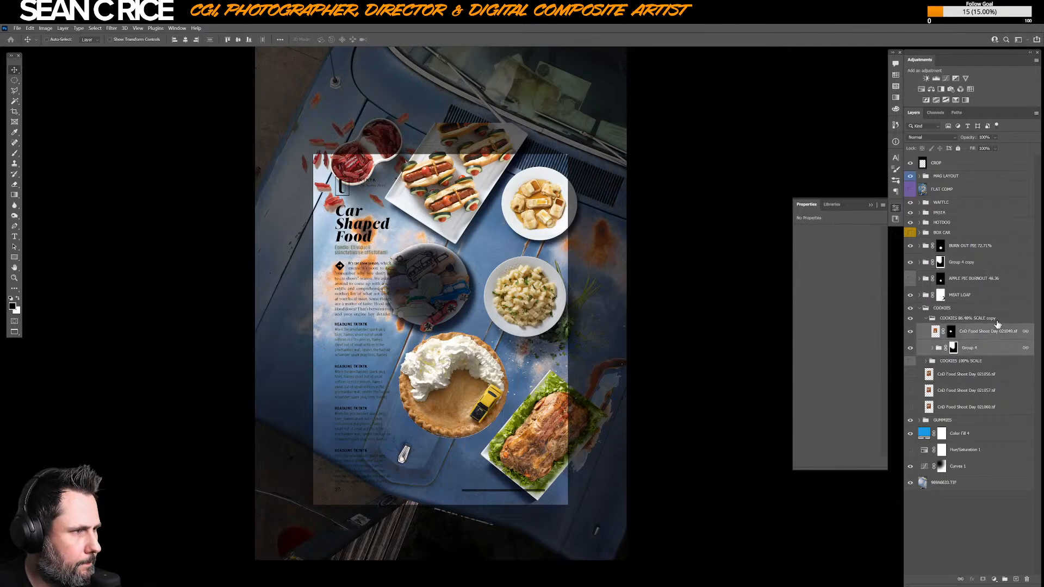
- Move Group 4 copy down beneath the pie and scale it up to about 129% as the pie's shadow
{"action": "left_click", "coordinate": [980, 264]}
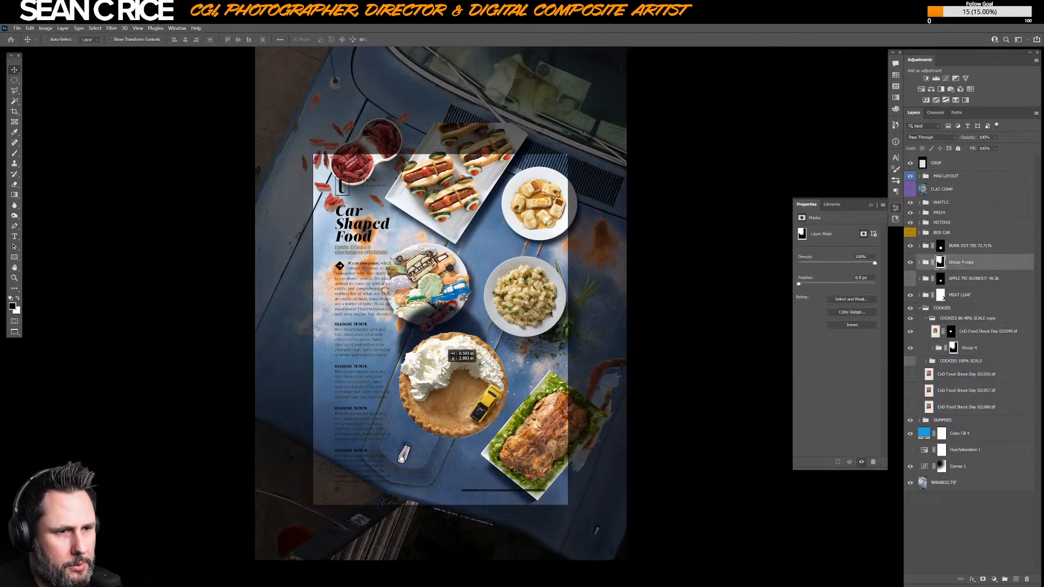
{"action": "key", "text": "ctrl+t"}
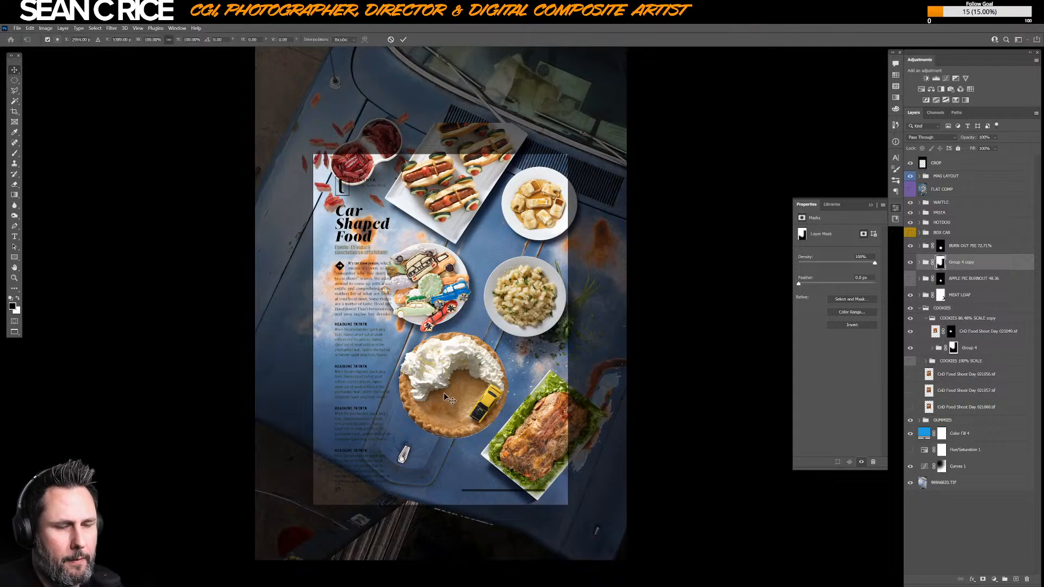
{"action": "scroll", "coordinate": [529, 325], "scroll_direction": "down", "scroll_amount": 2}
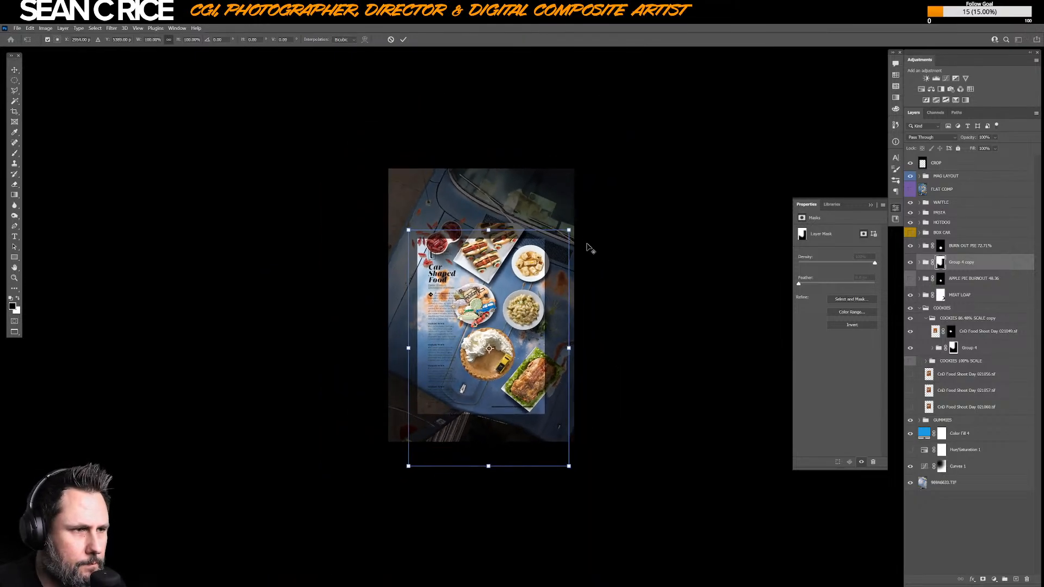
{"action": "left_click_drag", "start_coordinate": [569, 230], "coordinate": [612, 207]}
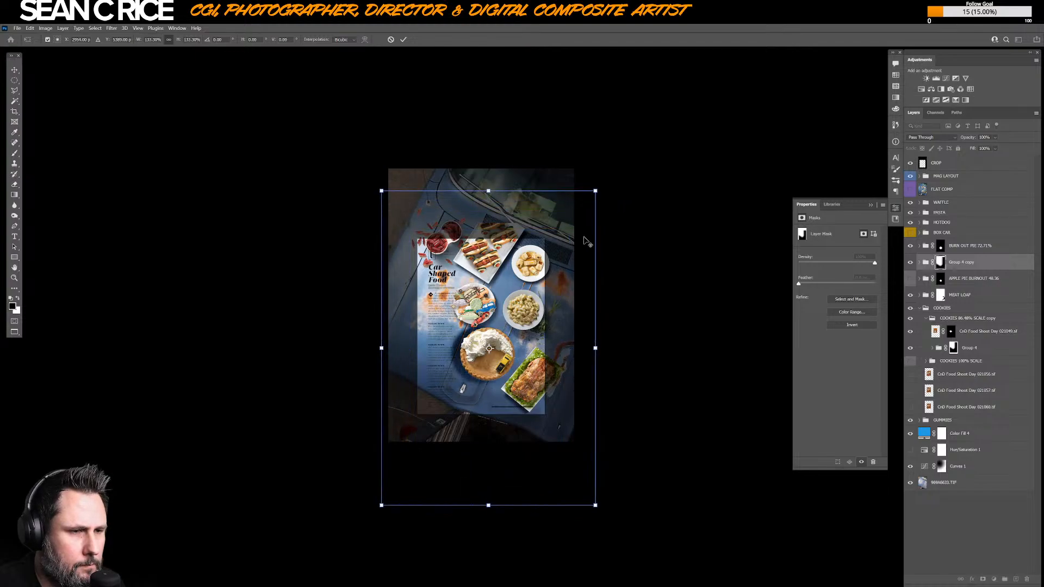
{"action": "left_click_drag", "start_coordinate": [509, 347], "coordinate": [520, 351]}
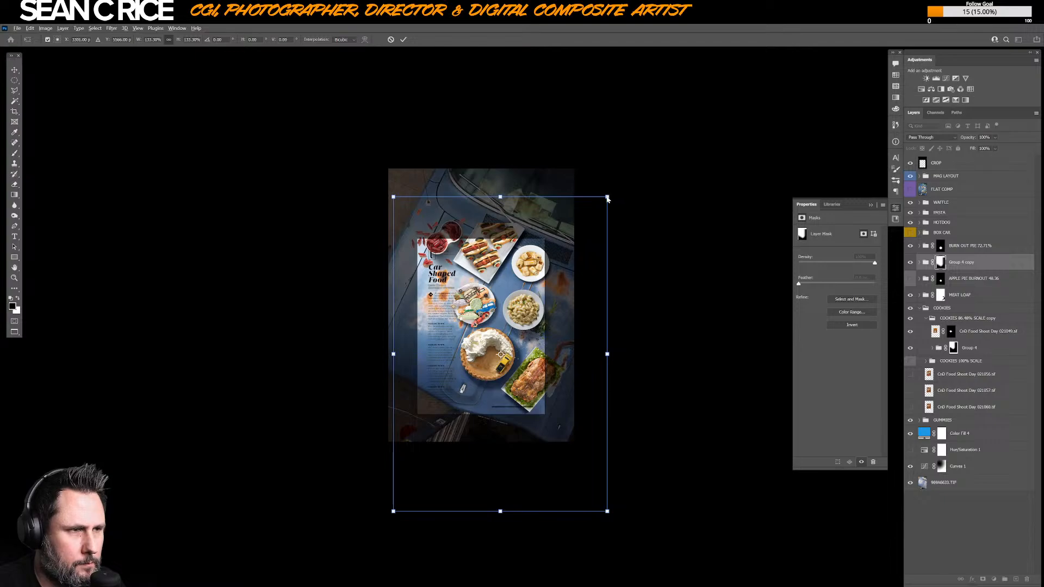
{"action": "left_click_drag", "start_coordinate": [607, 197], "coordinate": [603, 202]}
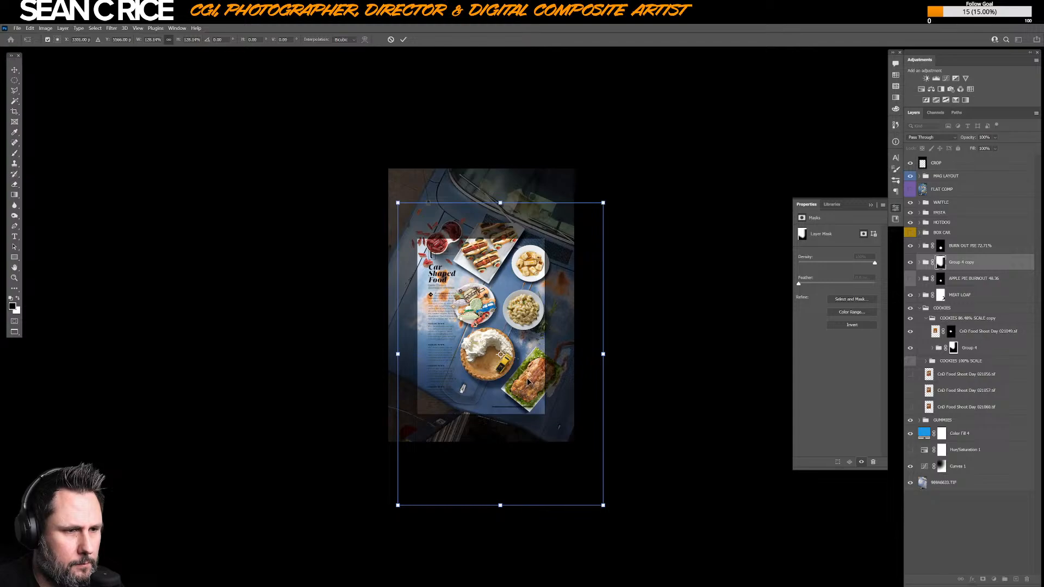
{"action": "key", "text": "Return"}
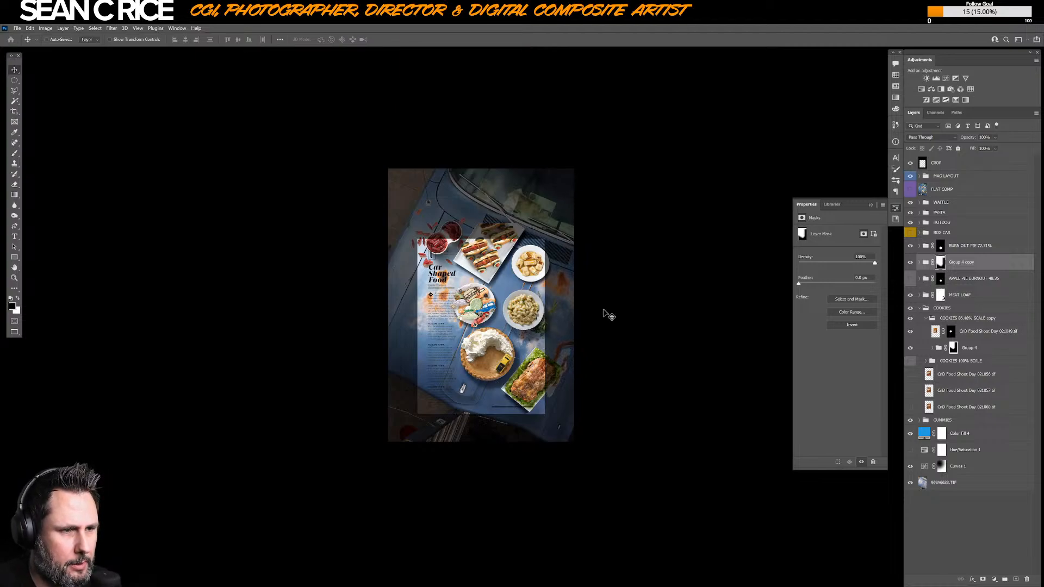
- Unlink Group 4 from the cookie photo in the scaled cookies group and scale this shadow down to about 96%
{"action": "left_click", "coordinate": [975, 348]}
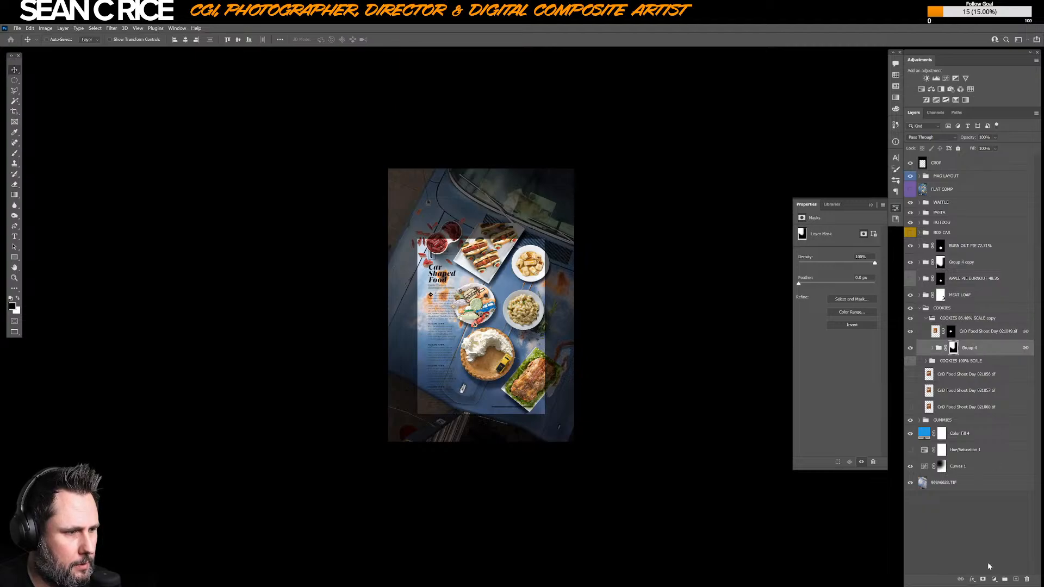
{"action": "left_click", "coordinate": [982, 579]}
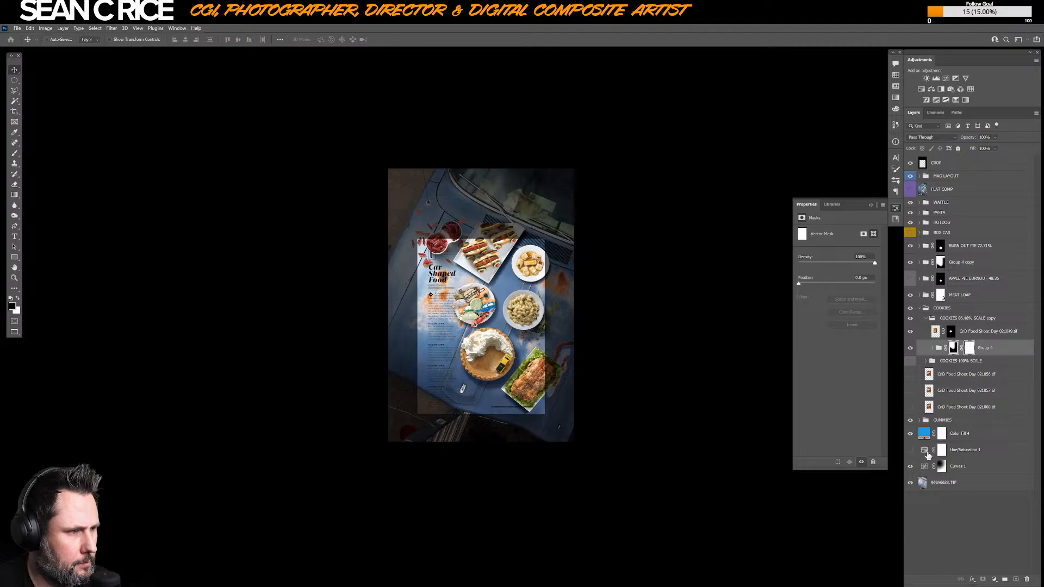
{"action": "key", "text": "ctrl+z"}
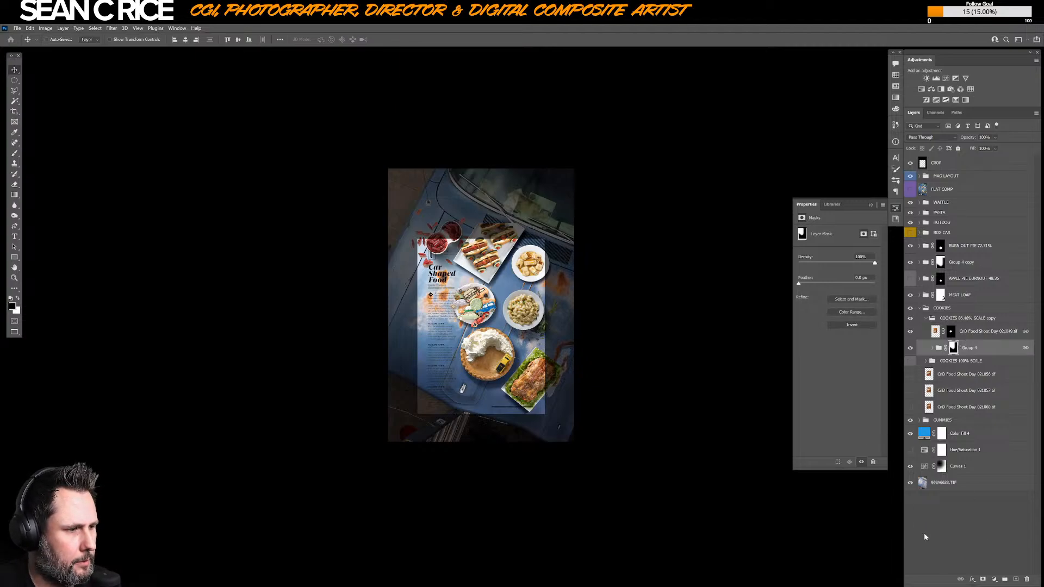
{"action": "key", "text": "ctrl+t"}
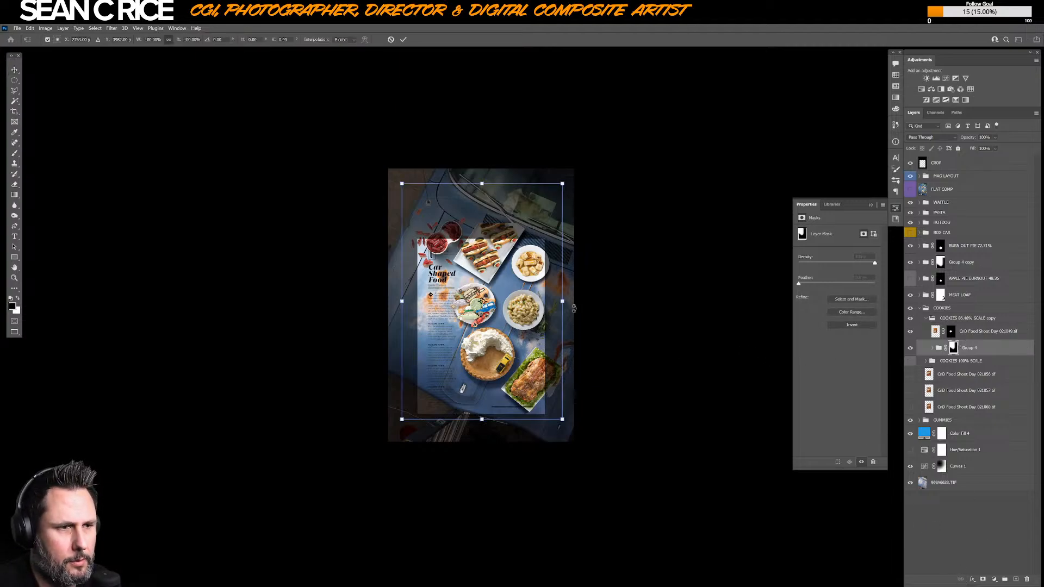
{"action": "left_click_drag", "start_coordinate": [562, 185], "coordinate": [559, 185]}
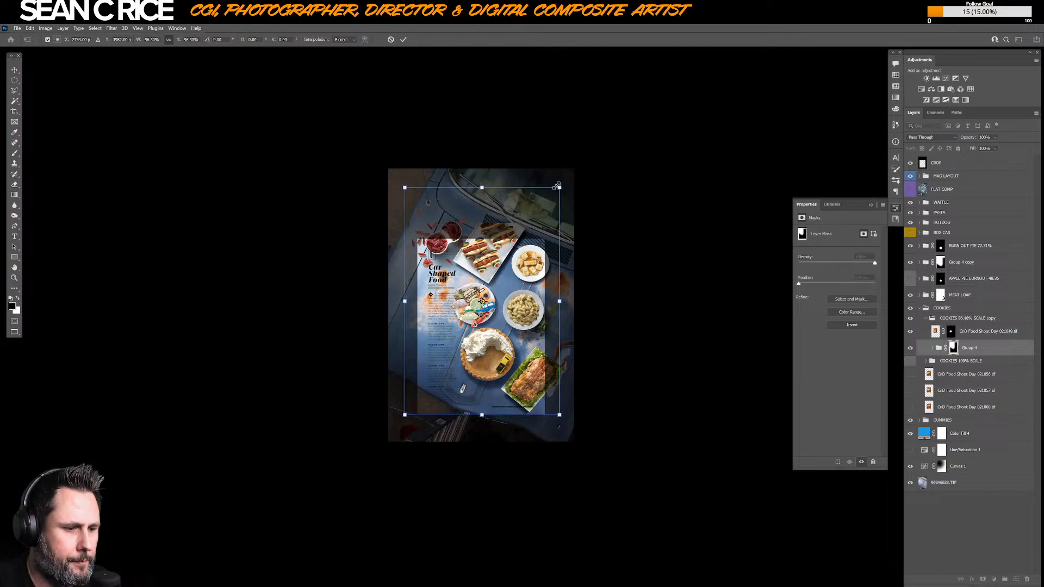
{"action": "key", "text": "Return"}
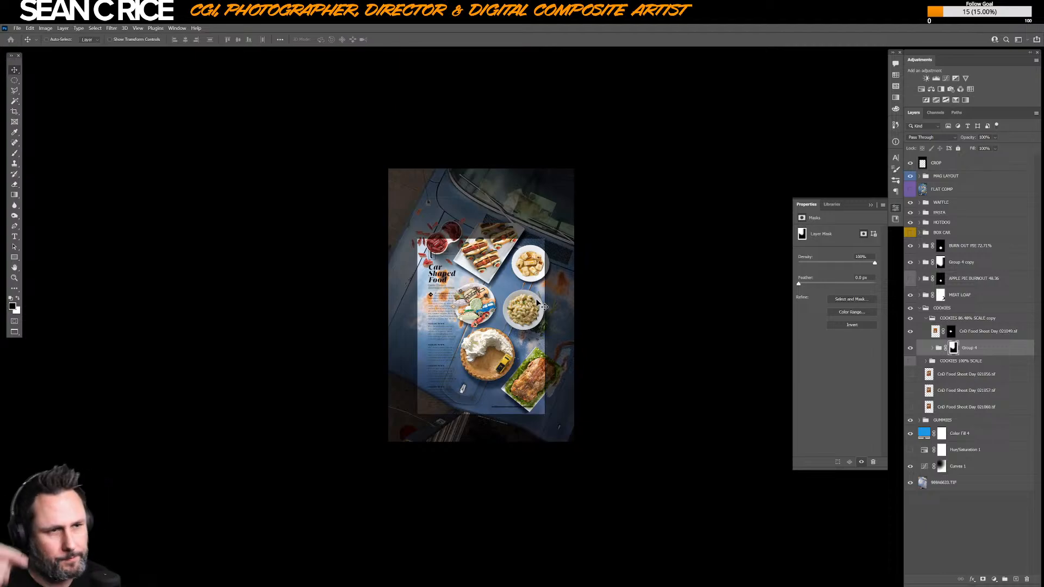
- Show the Hue/Saturation 1 layer over the car hood and toggle Curves 1 to compare its effect
{"action": "key", "text": "ctrl+0"}
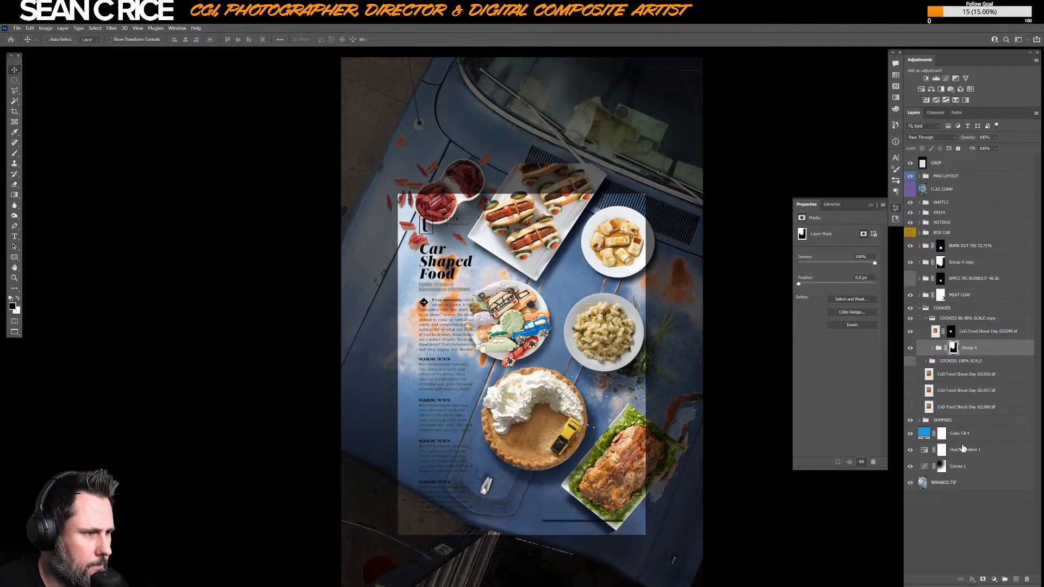
{"action": "left_click", "coordinate": [909, 467]}
{"action": "left_click", "coordinate": [910, 466]}
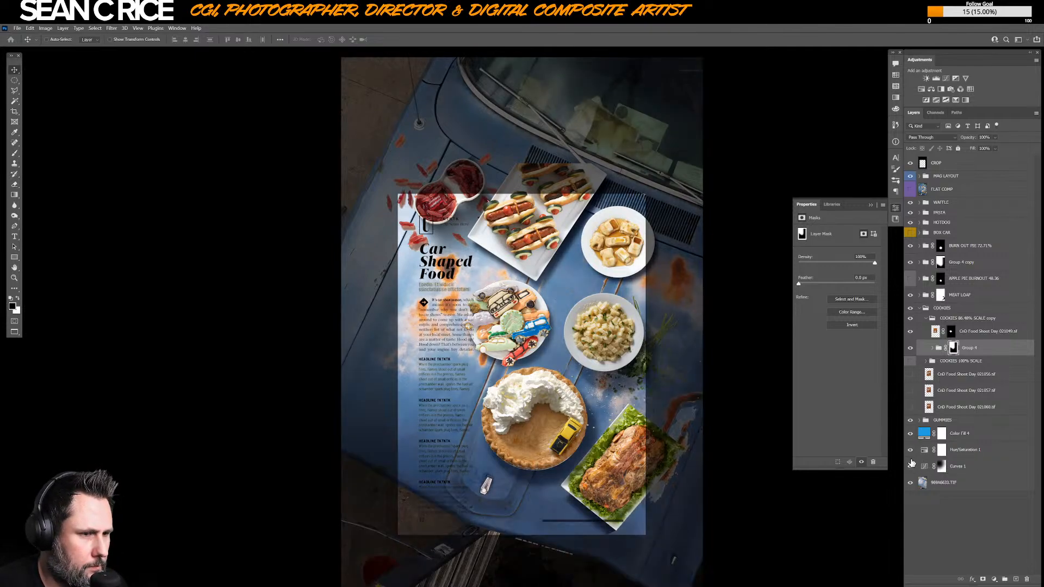
- Add a Brightness/Contrast adjustment just above the base car photo, try a darker brightness, and bring it back to about neutral
{"action": "left_click", "coordinate": [961, 435]}
{"action": "left_click", "coordinate": [978, 484]}
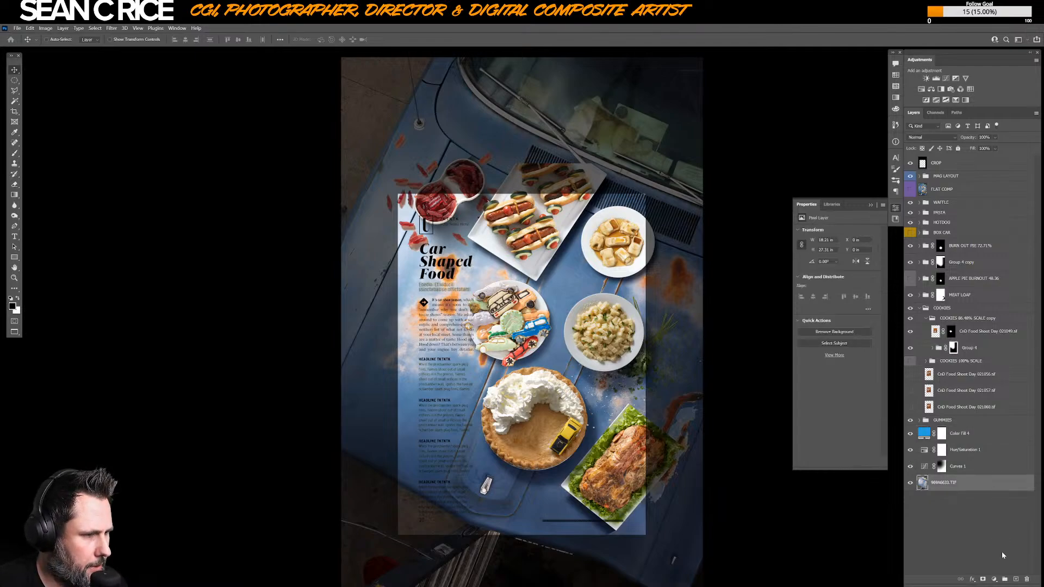
{"action": "left_click", "coordinate": [994, 579]}
{"action": "left_click", "coordinate": [1003, 459]}
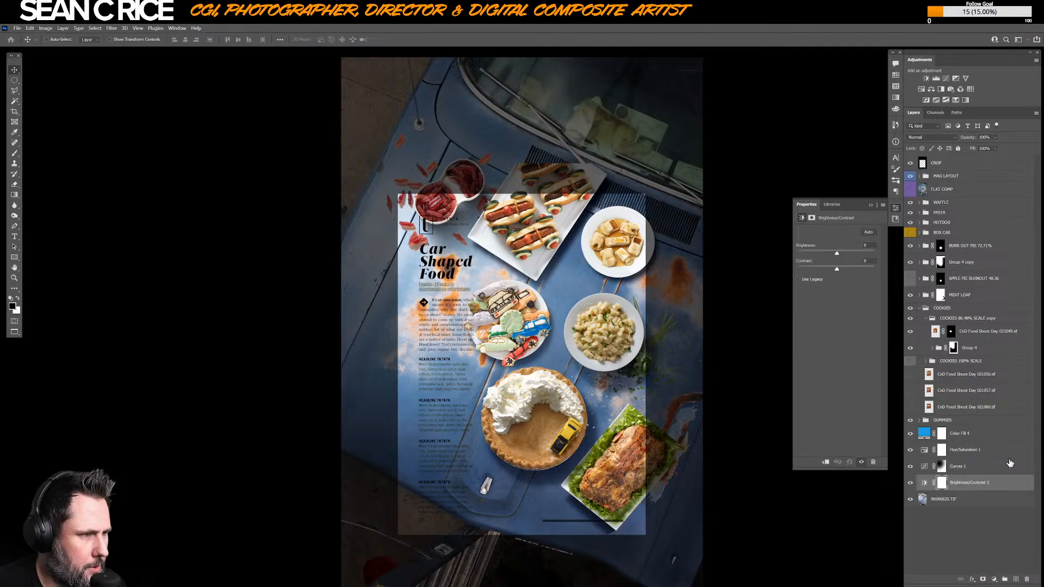
{"action": "left_click", "coordinate": [826, 252]}
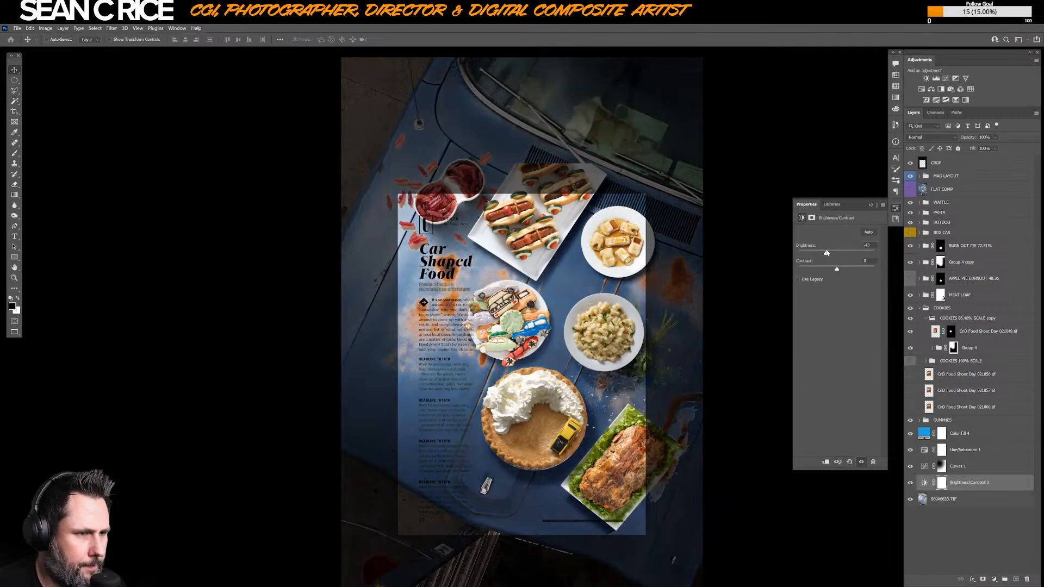
{"action": "left_click_drag", "start_coordinate": [827, 251], "coordinate": [837, 249]}
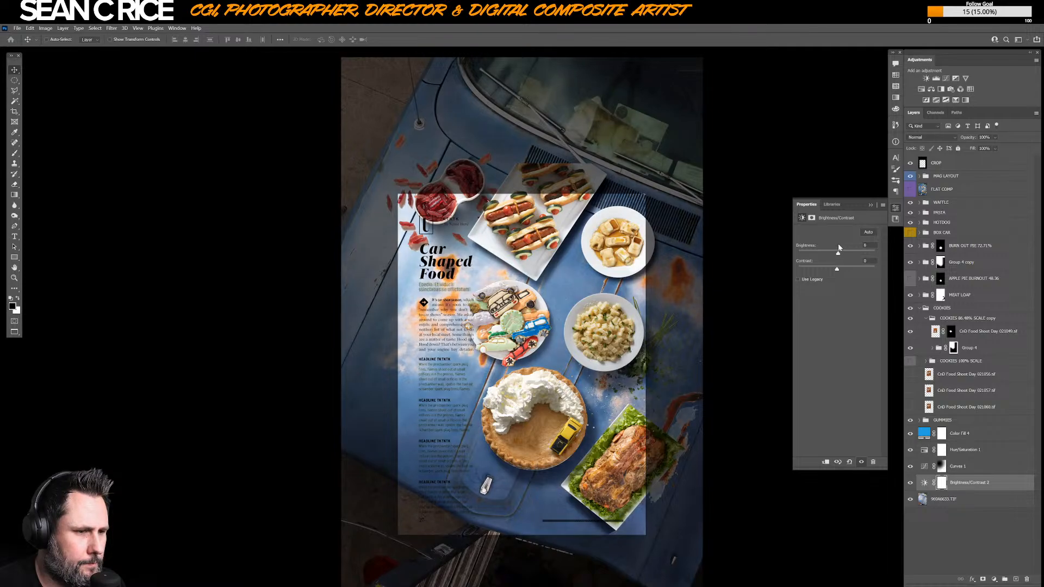
- Raise the CROP layer's opacity to 100% to black out everything outside the magazine page
{"action": "left_click_drag", "start_coordinate": [557, 284], "coordinate": [517, 236]}
{"action": "left_click", "coordinate": [946, 163]}
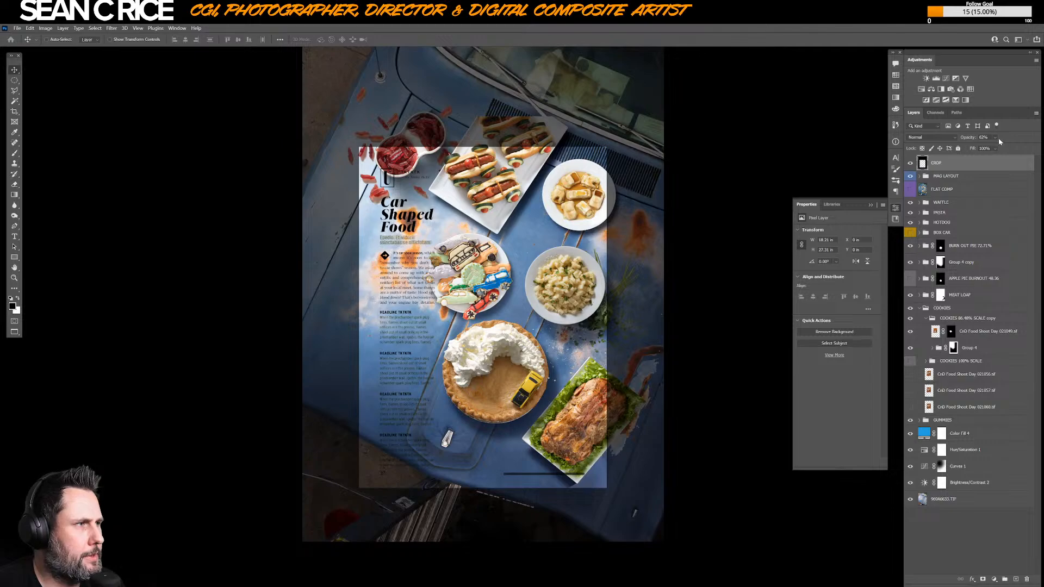
{"action": "left_click", "coordinate": [996, 138]}
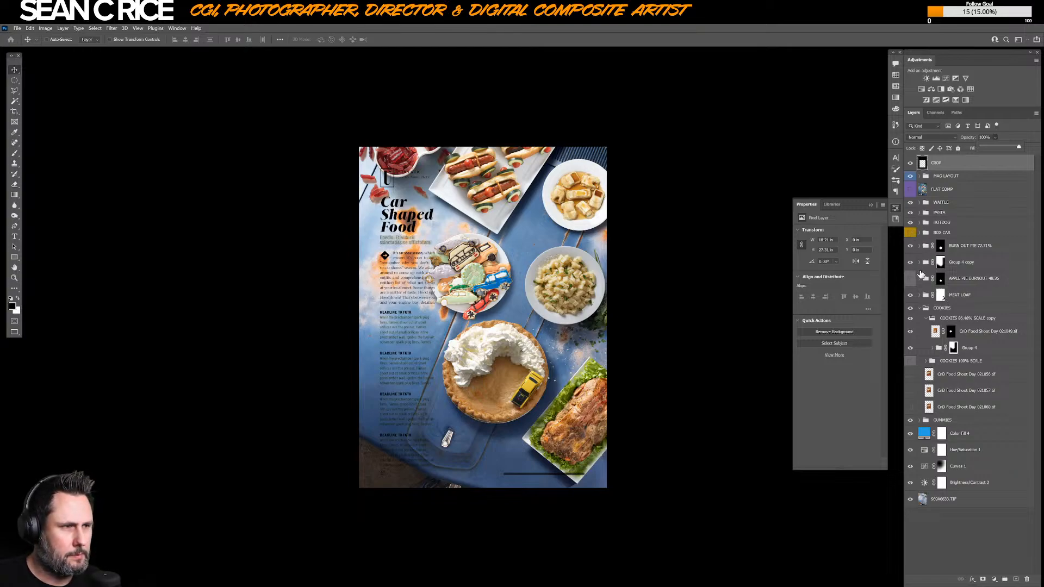
- Toggle the scaled cookie photo's visibility and its layer mask to compare the cutout with the unmasked photo
{"action": "left_click", "coordinate": [910, 332]}
{"action": "left_click", "coordinate": [911, 332]}
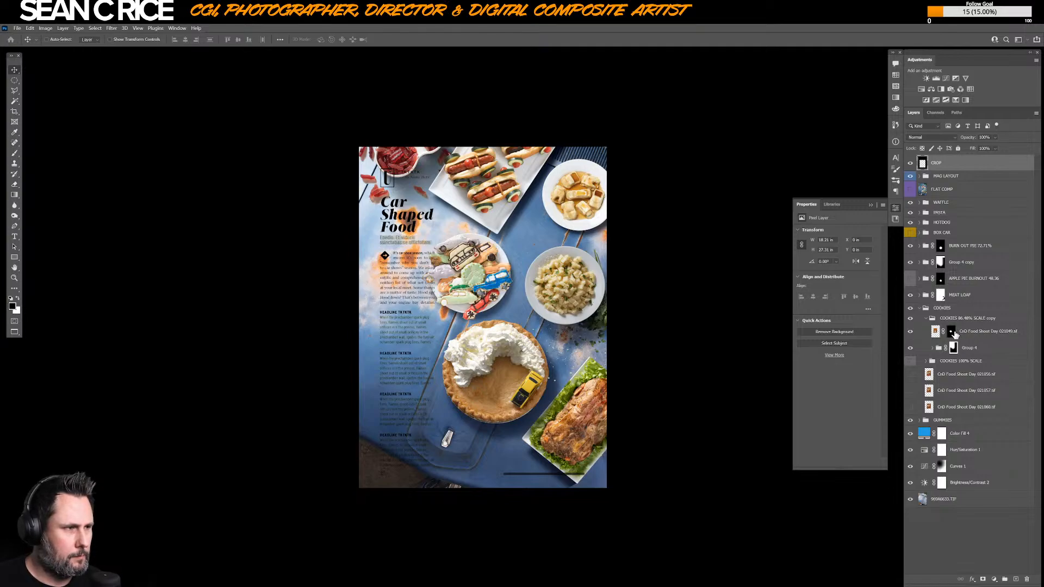
{"action": "left_click", "coordinate": [951, 332], "text": "shift"}
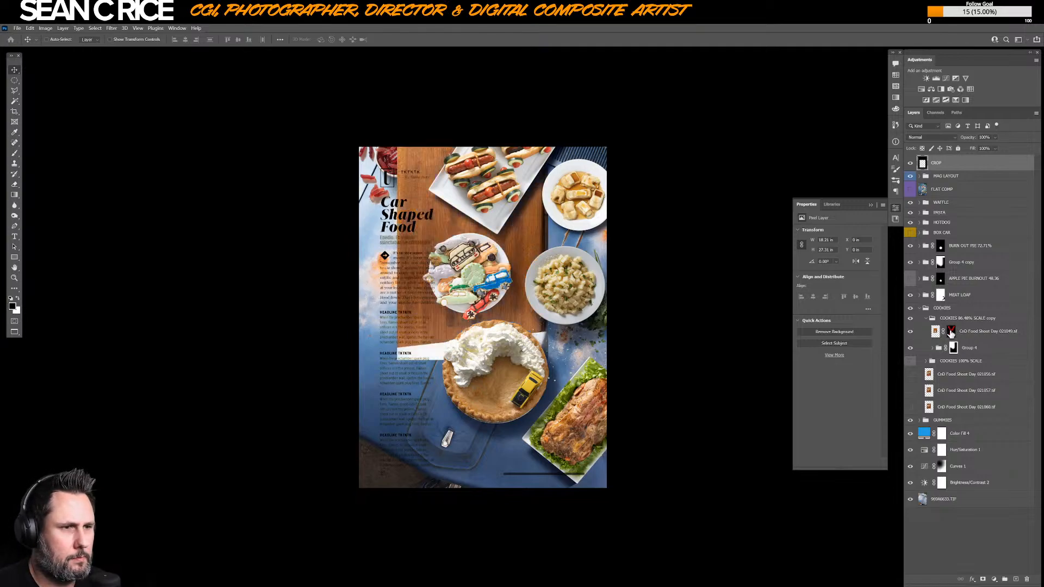
{"action": "left_click", "coordinate": [951, 331], "text": "shift"}
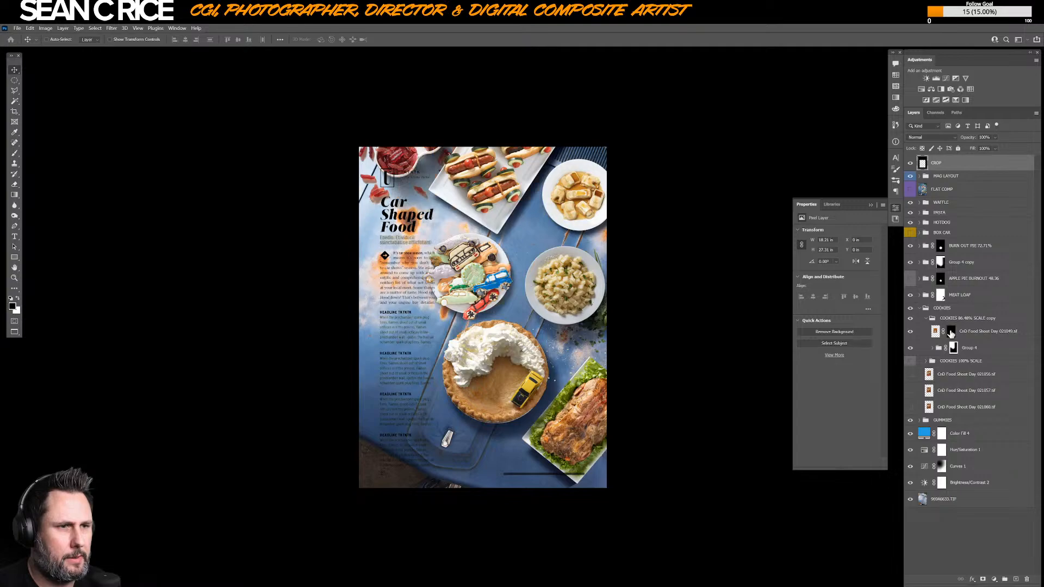
{"action": "left_click", "coordinate": [951, 331], "text": "shift"}
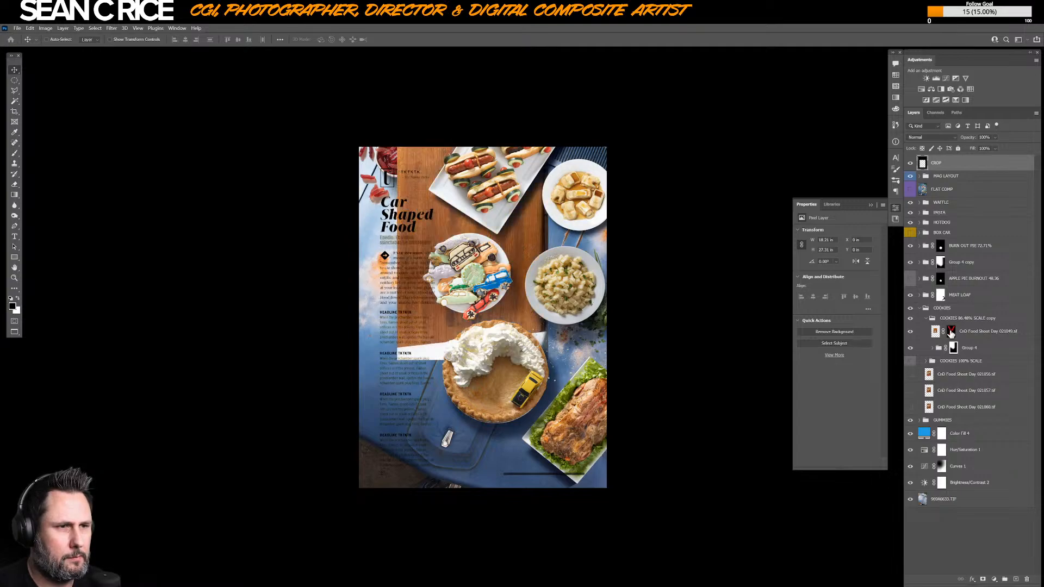
{"action": "left_click", "coordinate": [951, 332], "text": "shift"}
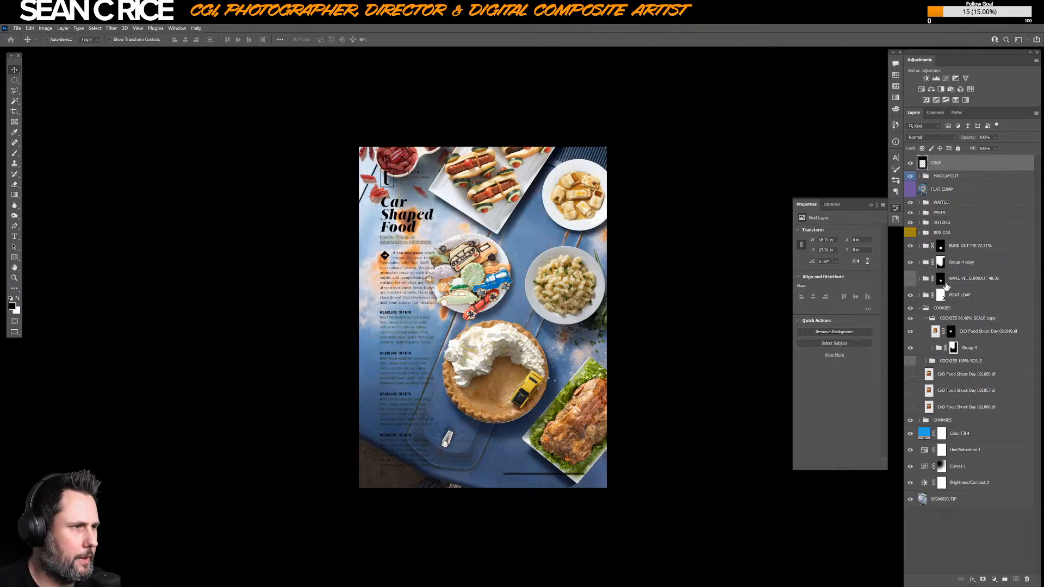
- Collapse the scaled cookies group, rename Group 4 copy as BURNOUT PIE SHADOW, and set its opacity to 72%
{"action": "left_click", "coordinate": [921, 319]}
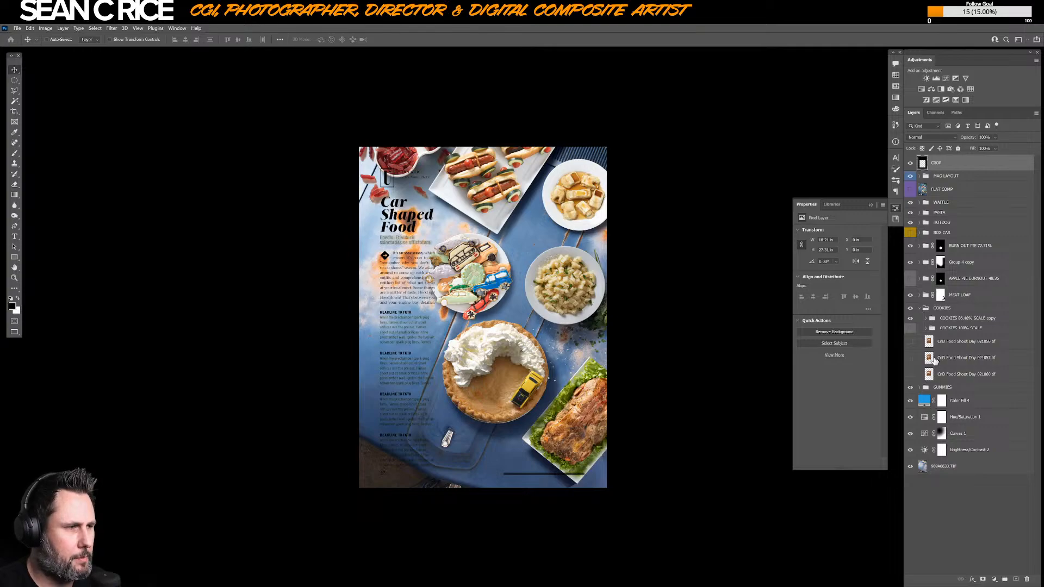
{"action": "left_click", "coordinate": [965, 266]}
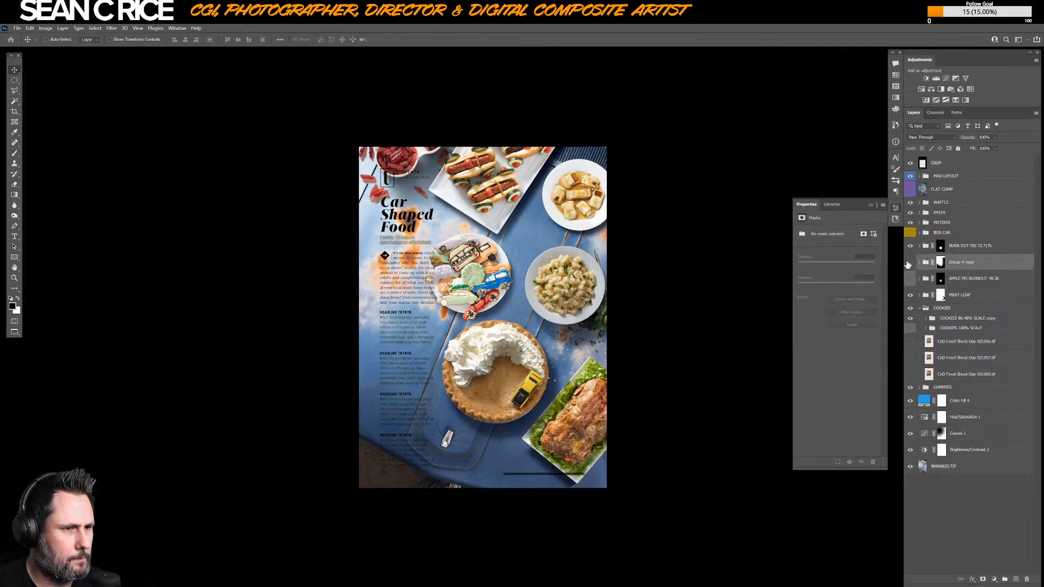
{"action": "left_click", "coordinate": [910, 263]}
{"action": "left_click", "coordinate": [910, 263]}
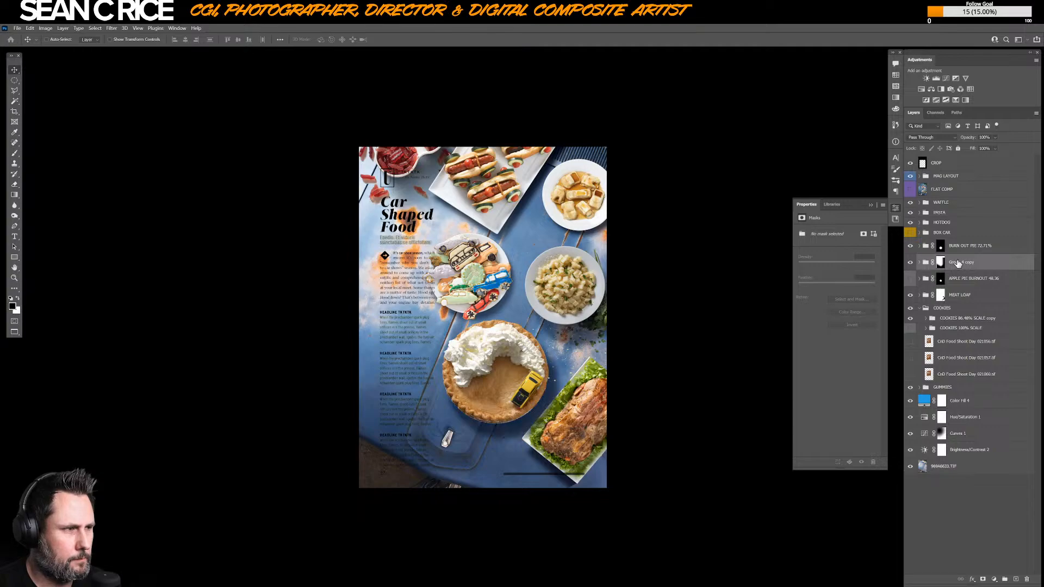
{"action": "double_click", "coordinate": [958, 263]}
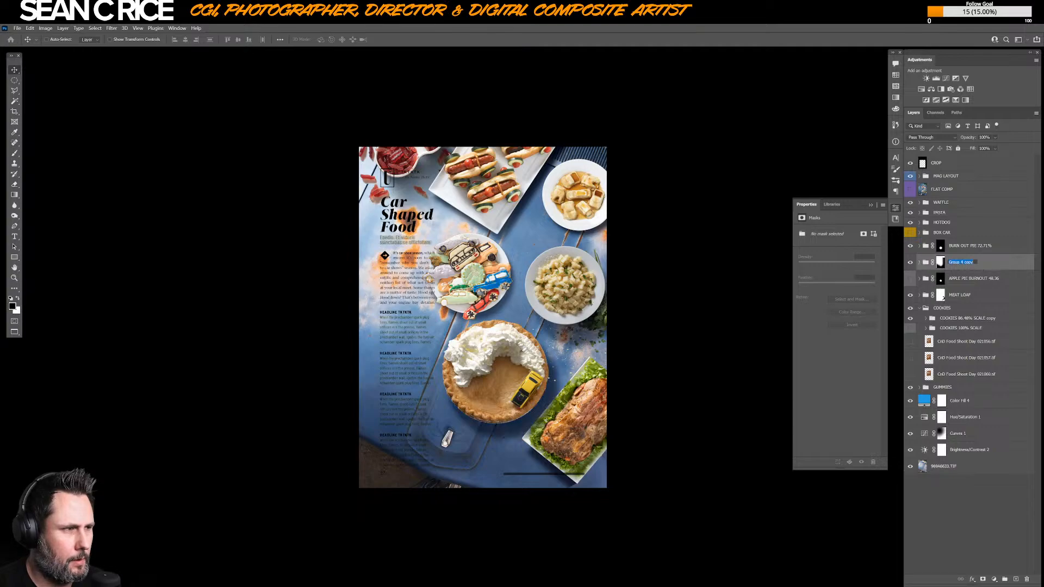
{"action": "type", "text": "BURNOUT PIE S"}
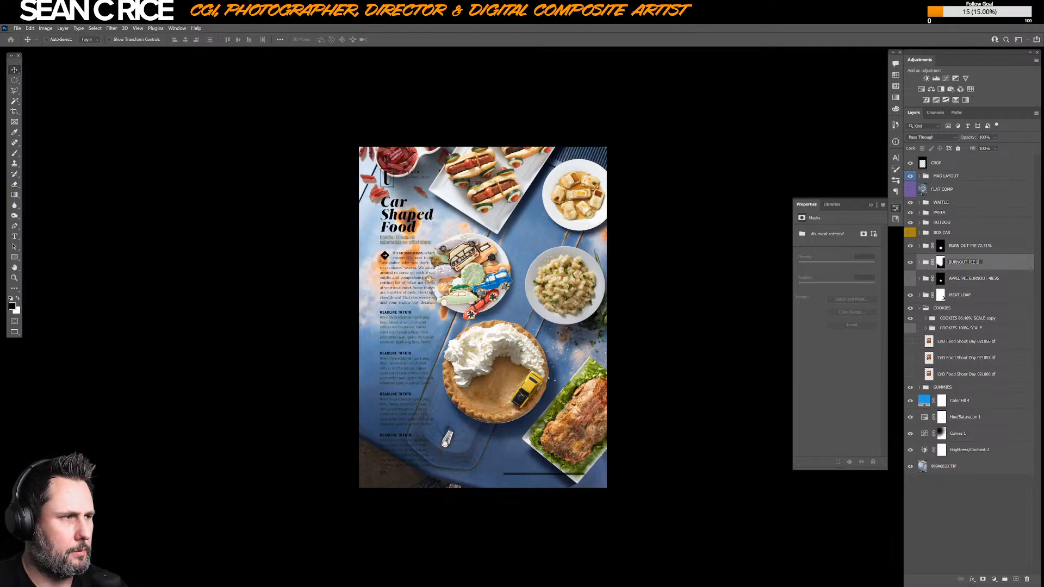
{"action": "type", "text": "HADOW"}
{"action": "key", "text": "Return"}
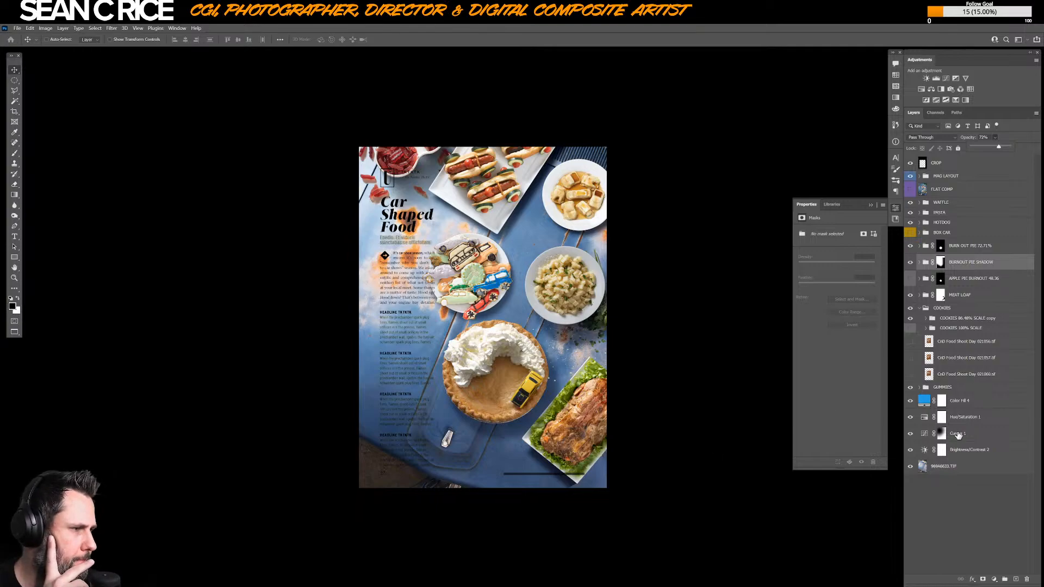
- Collapse the COOKIES group, expand the meat loaf group, and move its shadow copy 2 group down and out to just below it
{"action": "left_click", "coordinate": [920, 308]}
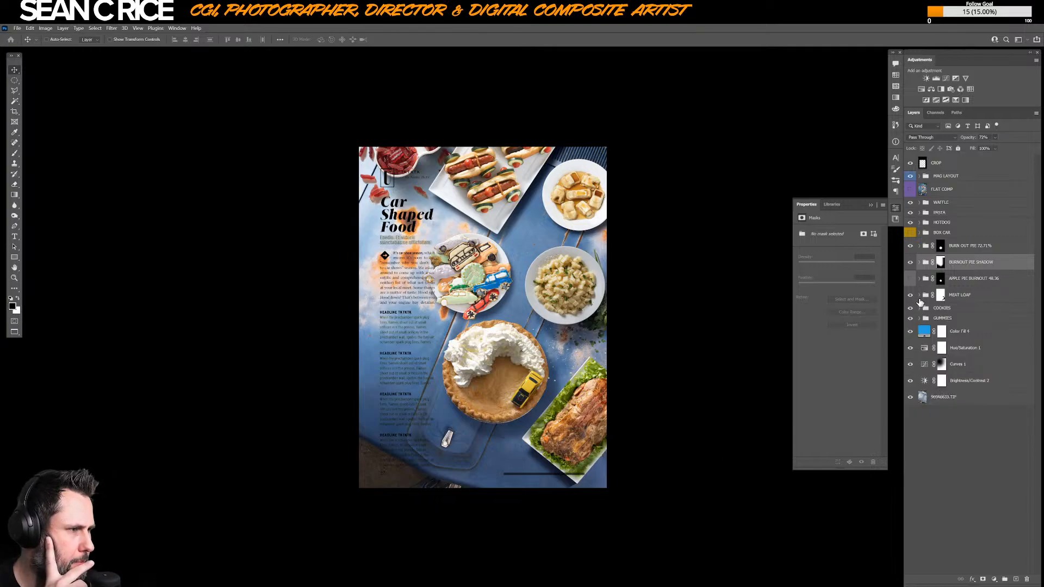
{"action": "left_click", "coordinate": [919, 295]}
{"action": "left_click", "coordinate": [967, 378]}
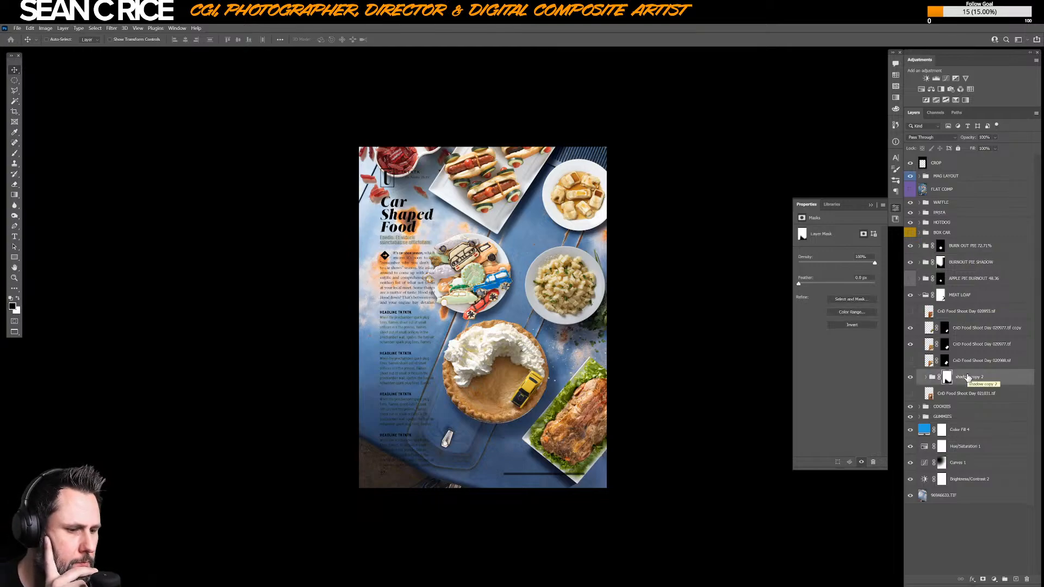
{"action": "key", "text": "ctrl"}
{"action": "key", "text": "ctrl+bracketleft"}
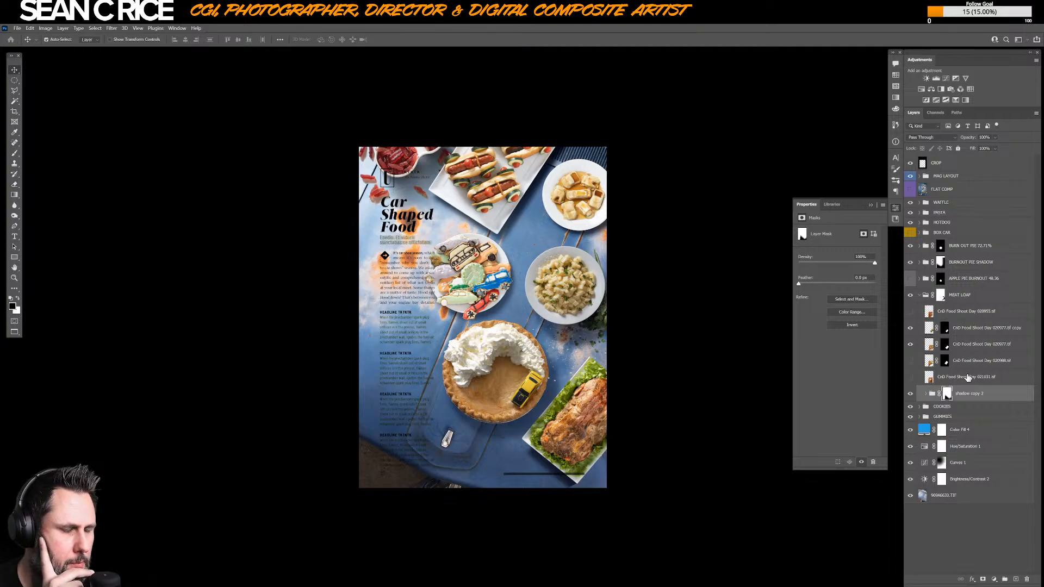
{"action": "key", "text": "ctrl+bracketleft"}
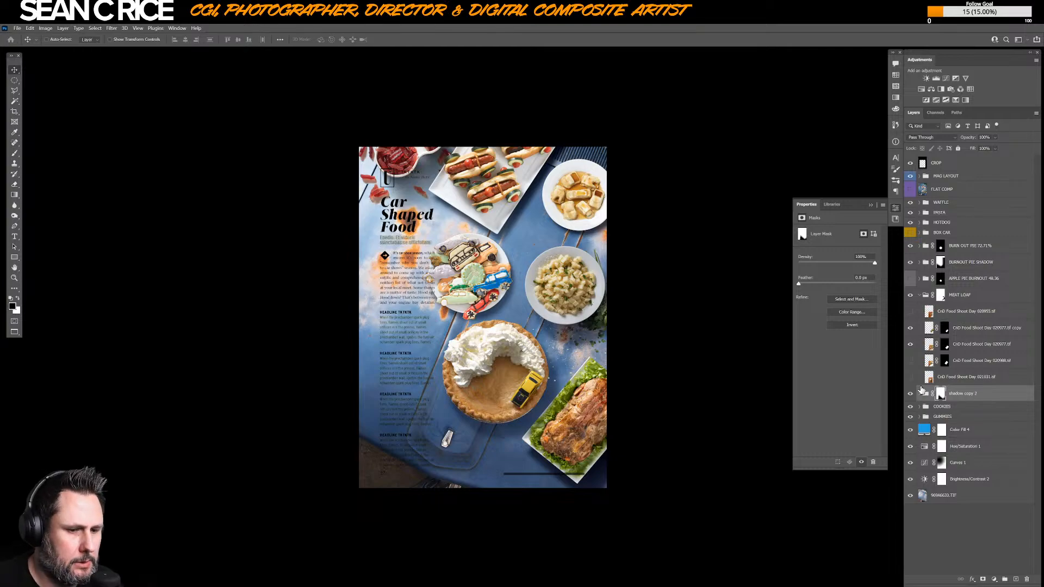
- Place shadow copy 2 inside a new group and add a white layer mask to that group
{"action": "key", "text": "g"}
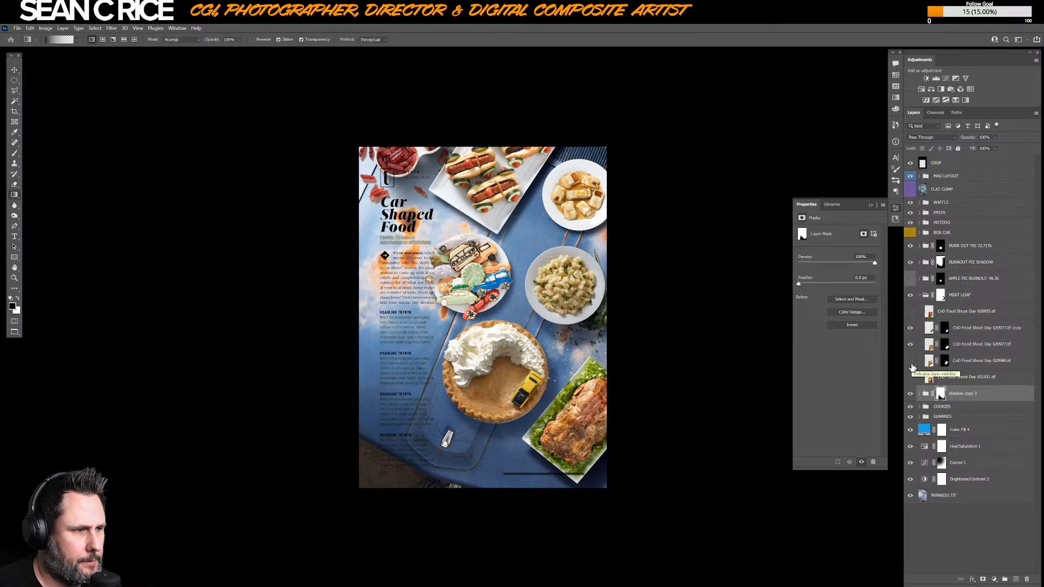
{"action": "key", "text": "ctrl+g"}
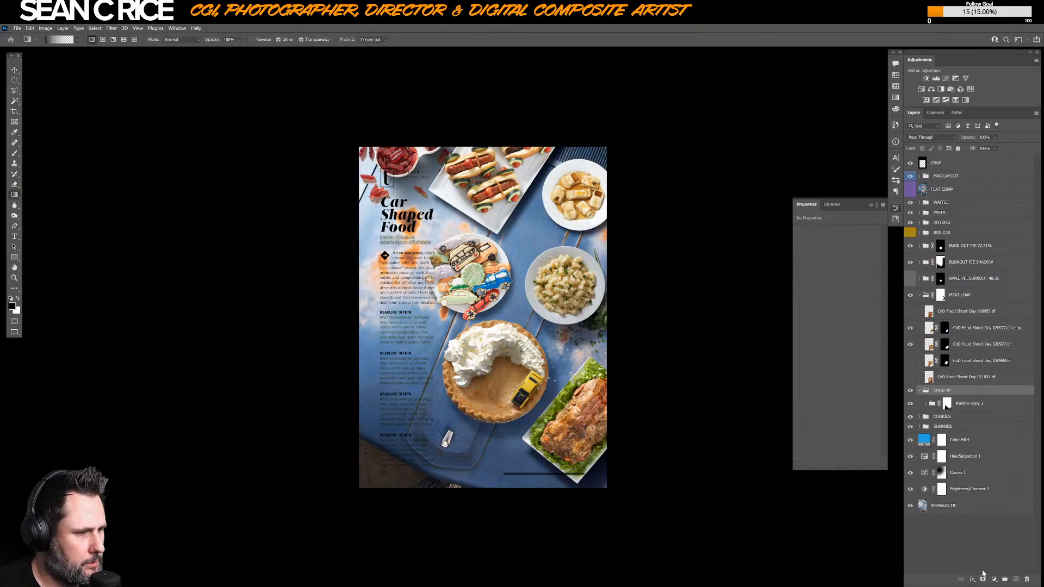
{"action": "left_click", "coordinate": [983, 578]}
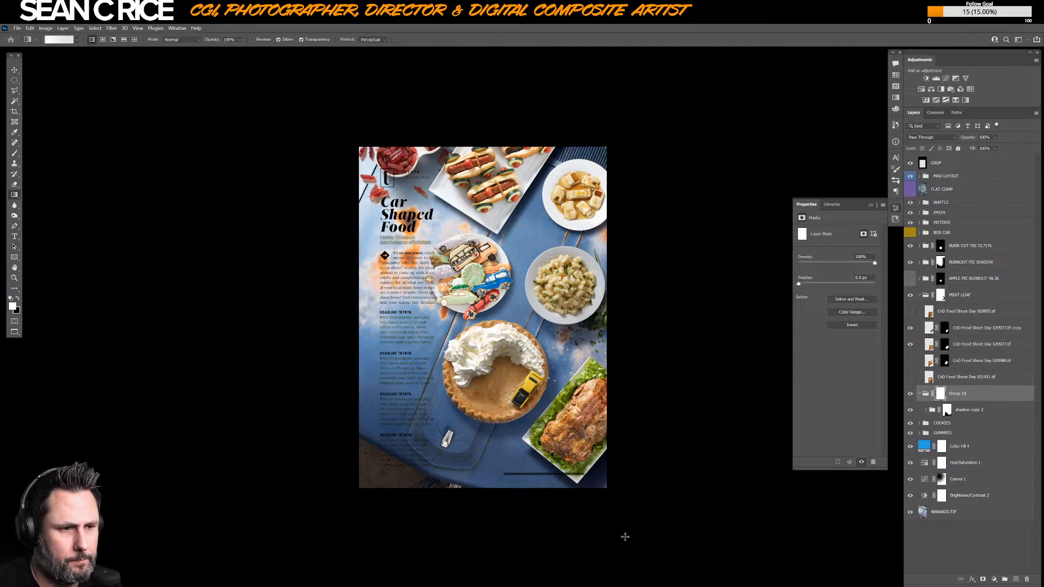
- Fade the meat loaf shadow on the new group's mask with two black gradients drawn upward from below the page
{"action": "key", "text": "x"}
{"action": "left_click_drag", "start_coordinate": [634, 547], "coordinate": [553, 412]}
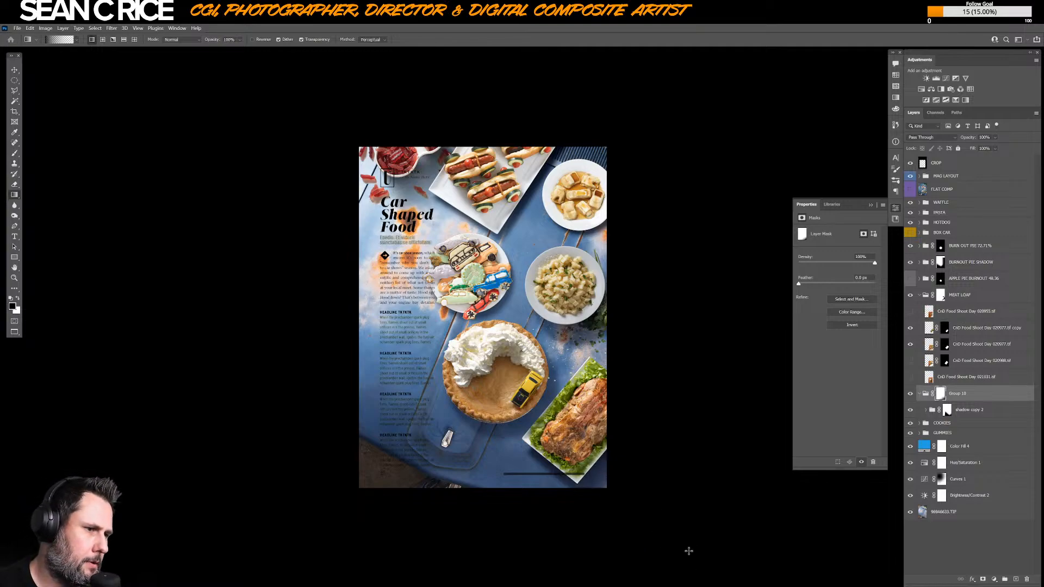
{"action": "left_click_drag", "start_coordinate": [537, 541], "coordinate": [558, 454]}
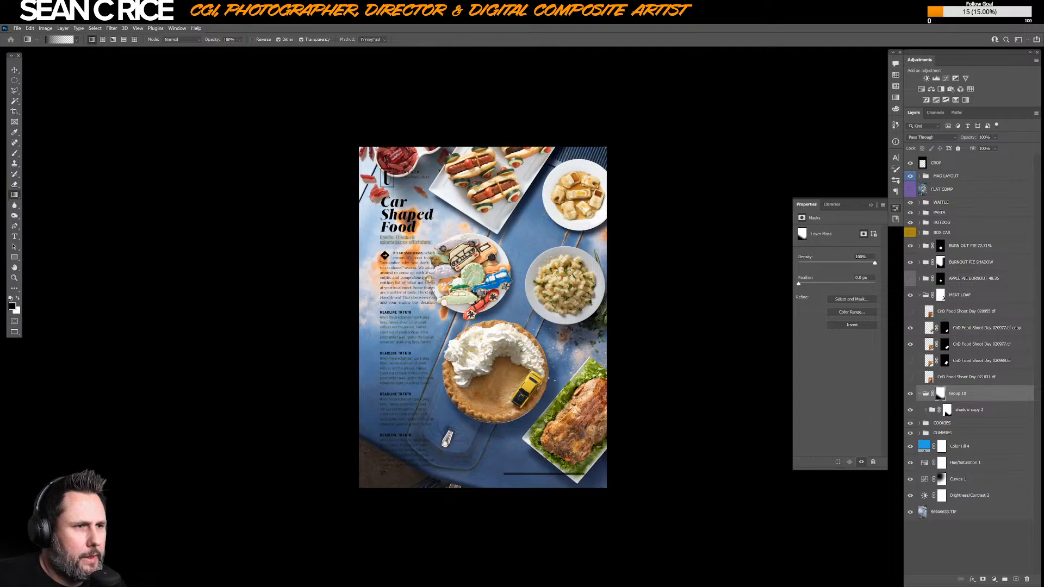
{"action": "key", "text": "v"}
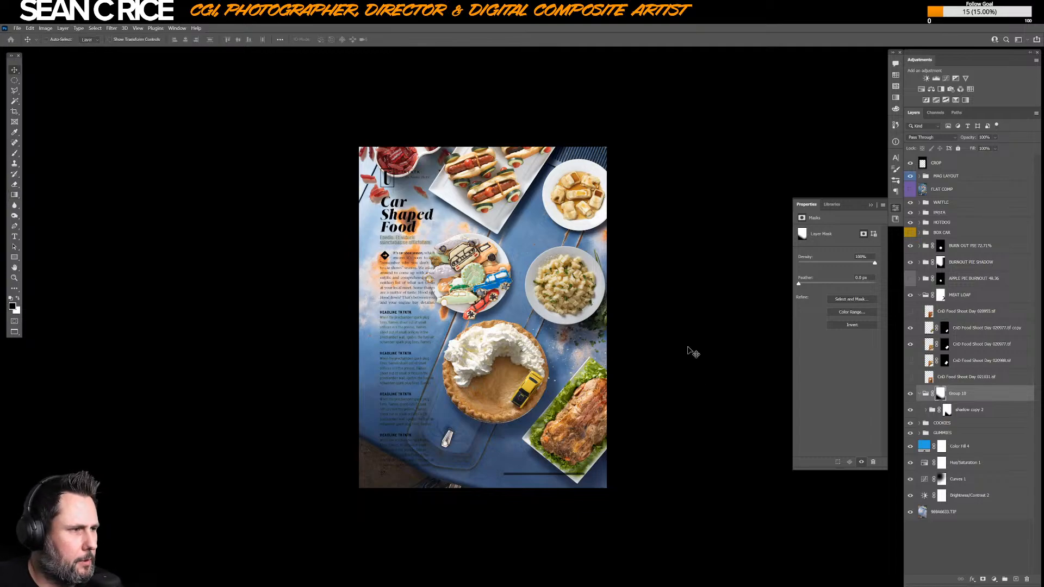
- Collapse the MEAT LOAF group, expand the PASTA group, and add a Curves adjustment clipped to its top food photo layer
{"action": "left_click", "coordinate": [920, 295]}
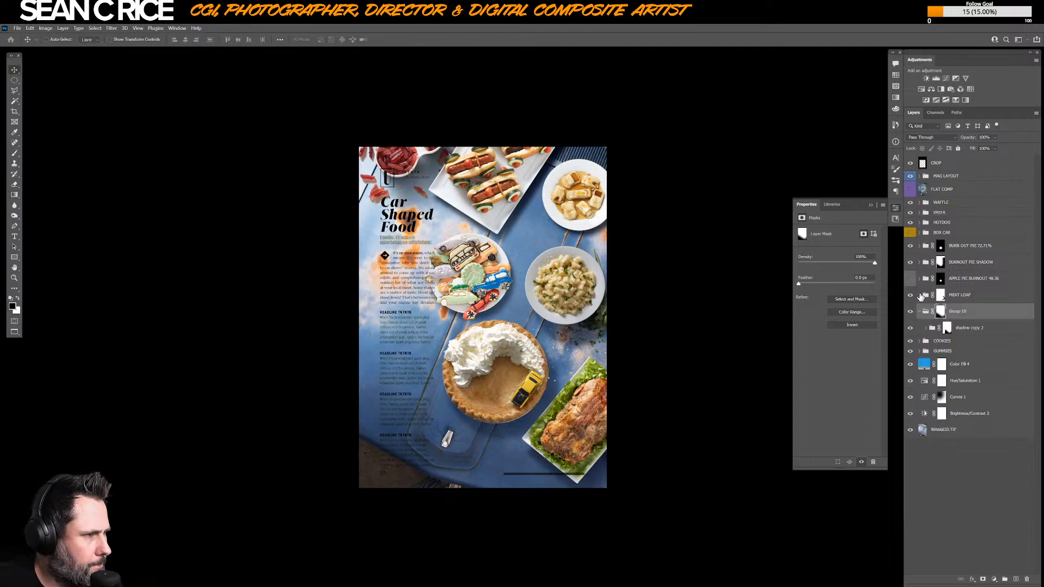
{"action": "left_click", "coordinate": [919, 213]}
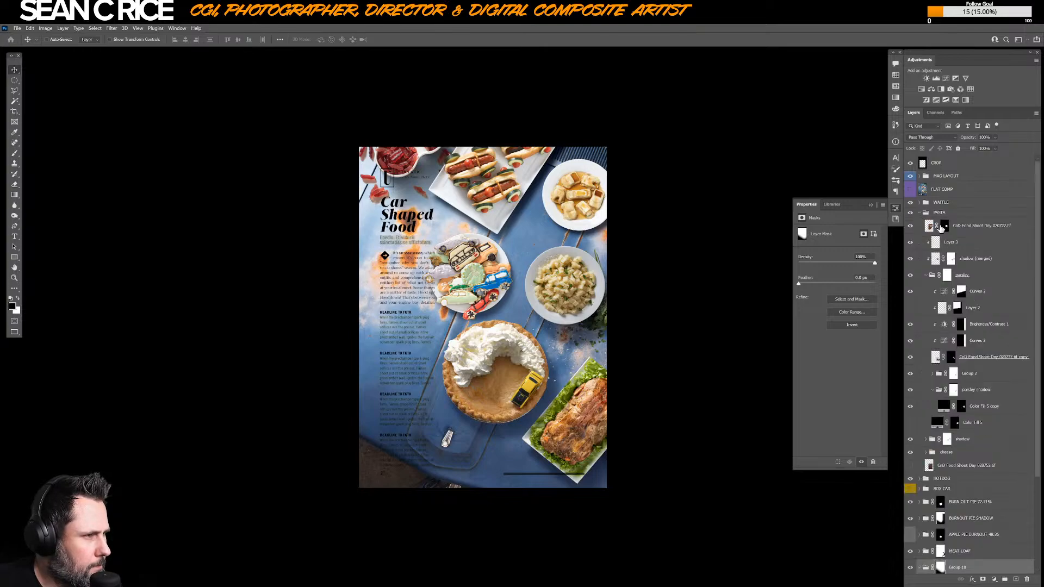
{"action": "left_click", "coordinate": [976, 225]}
{"action": "left_click", "coordinate": [910, 226]}
{"action": "left_click", "coordinate": [910, 225]}
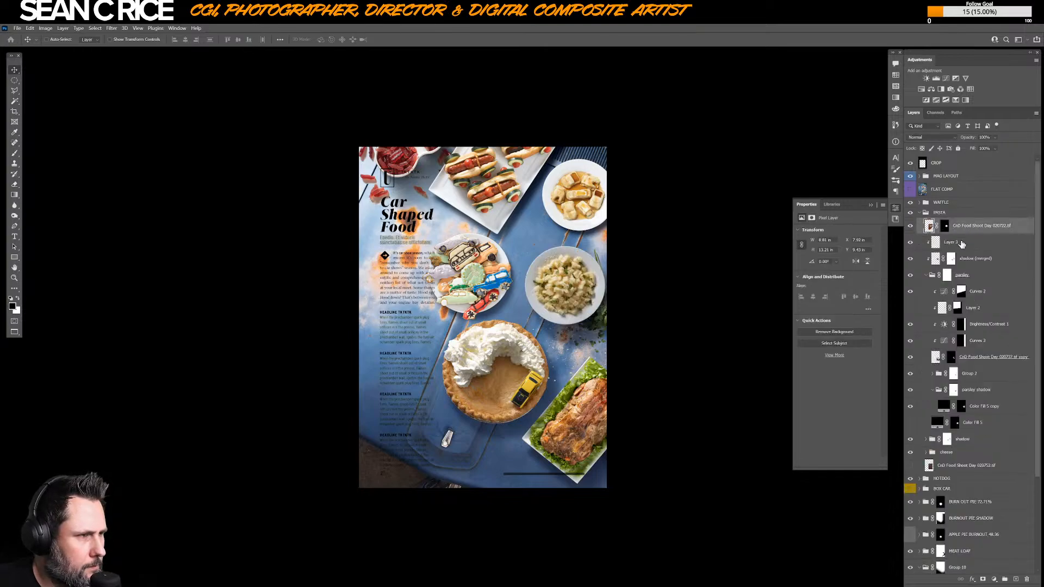
{"action": "left_click", "coordinate": [993, 580]}
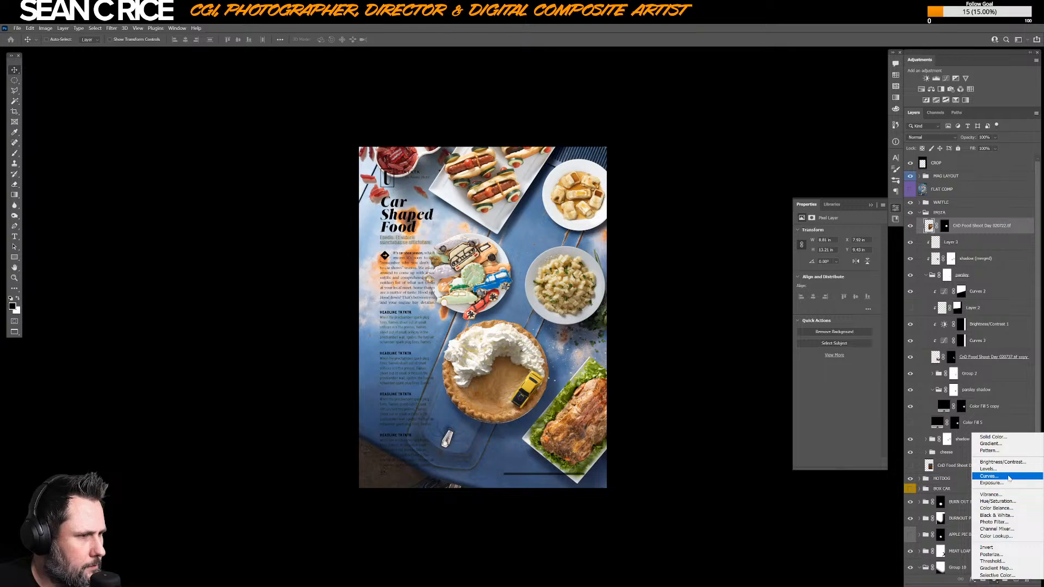
{"action": "left_click", "coordinate": [989, 476]}
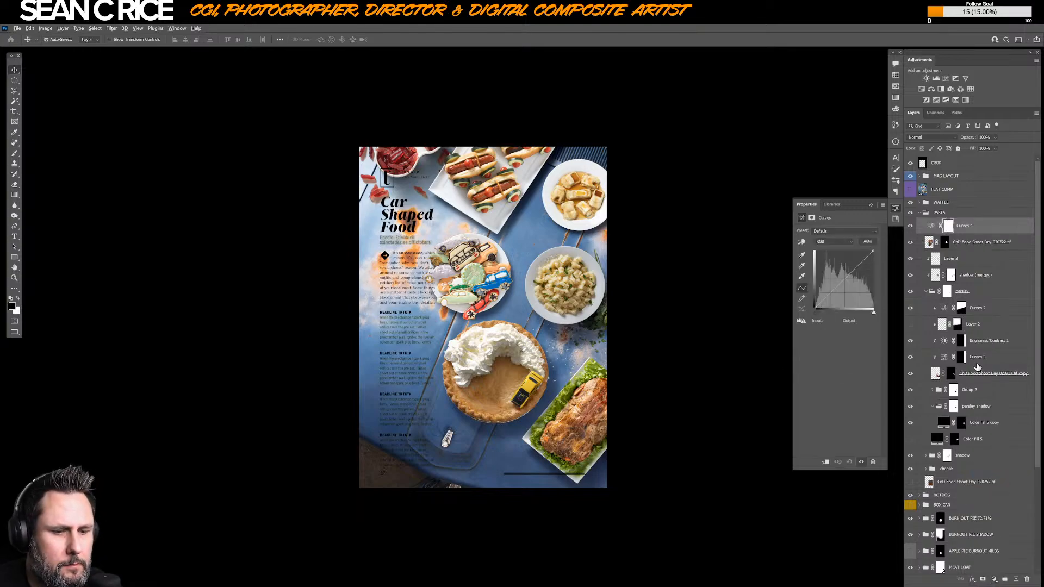
{"action": "key", "text": "ctrl+alt+g"}
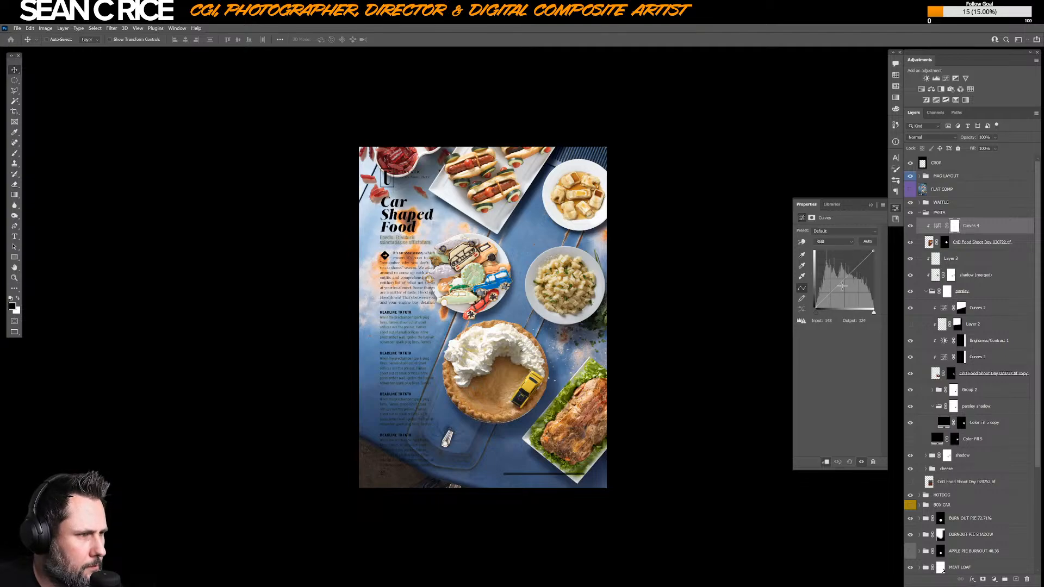
- Brighten the pasta by lifting the curve's midtones slightly and pulling the white point inward, and collapse the PASTA group
{"action": "left_click", "coordinate": [843, 279]}
{"action": "left_click_drag", "start_coordinate": [842, 278], "coordinate": [838, 278]}
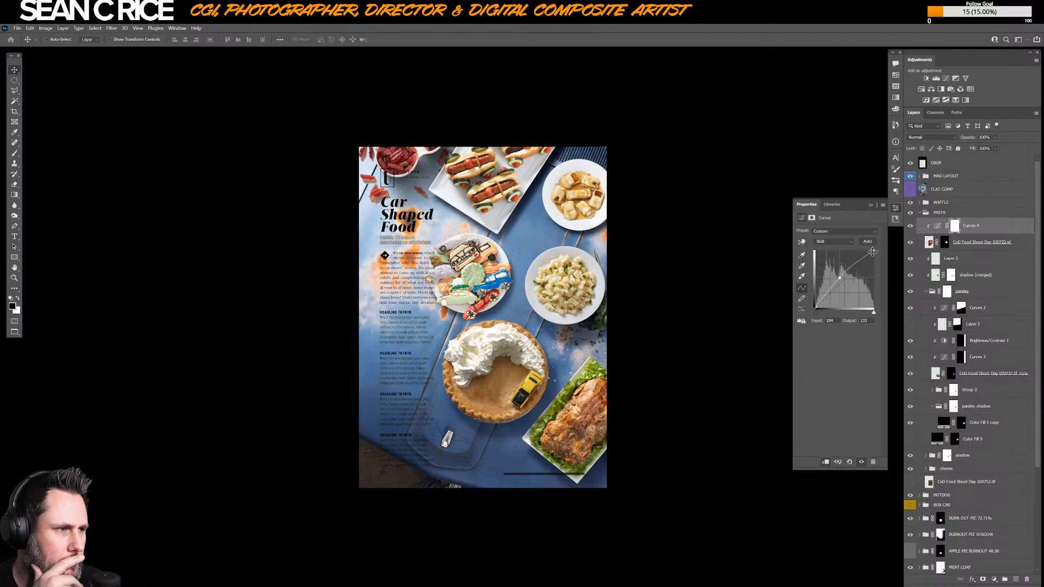
{"action": "left_click_drag", "start_coordinate": [873, 251], "coordinate": [866, 251]}
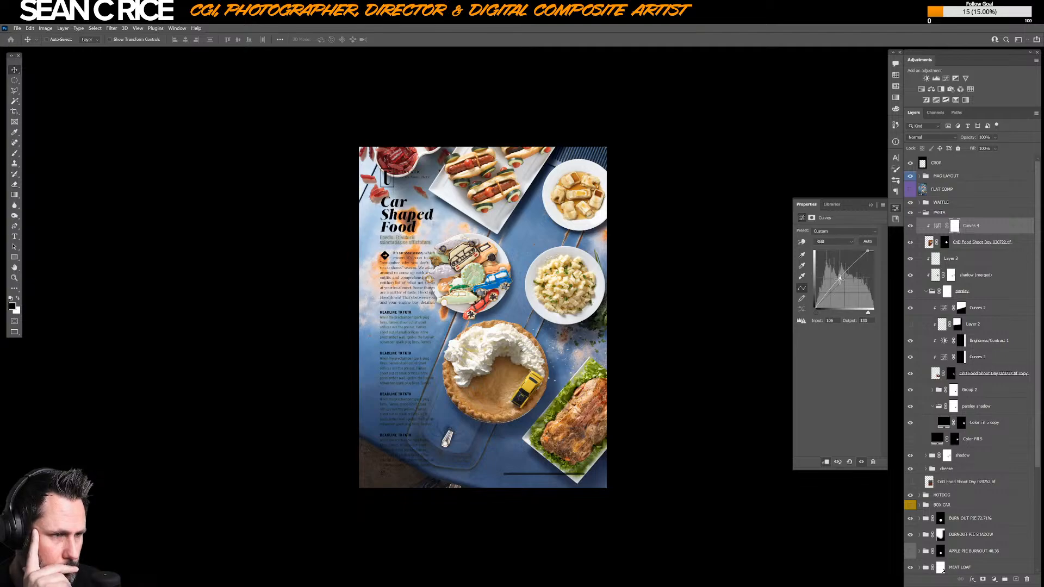
{"action": "left_click_drag", "start_coordinate": [839, 279], "coordinate": [840, 280]}
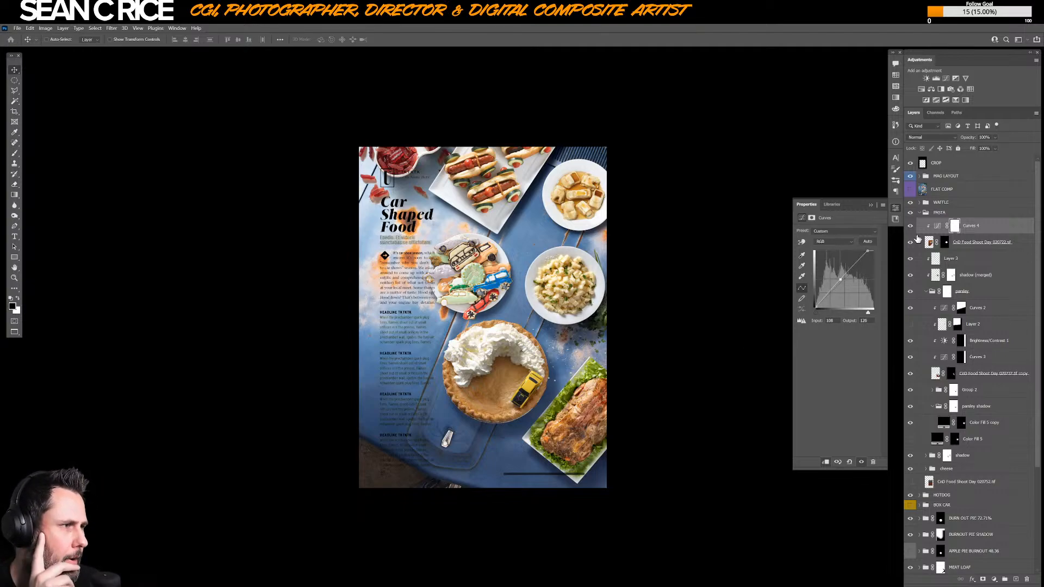
{"action": "left_click", "coordinate": [919, 214]}
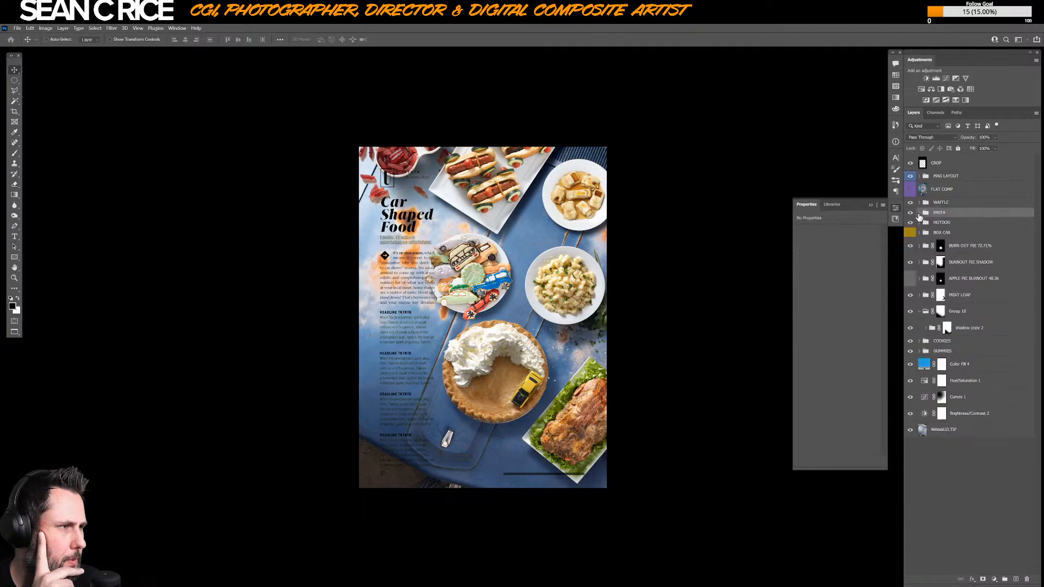
- Expand the BURN OUT PIE 72.71% group and add a Curves adjustment above its Color Fill 1 layer
{"action": "left_click", "coordinate": [919, 246]}
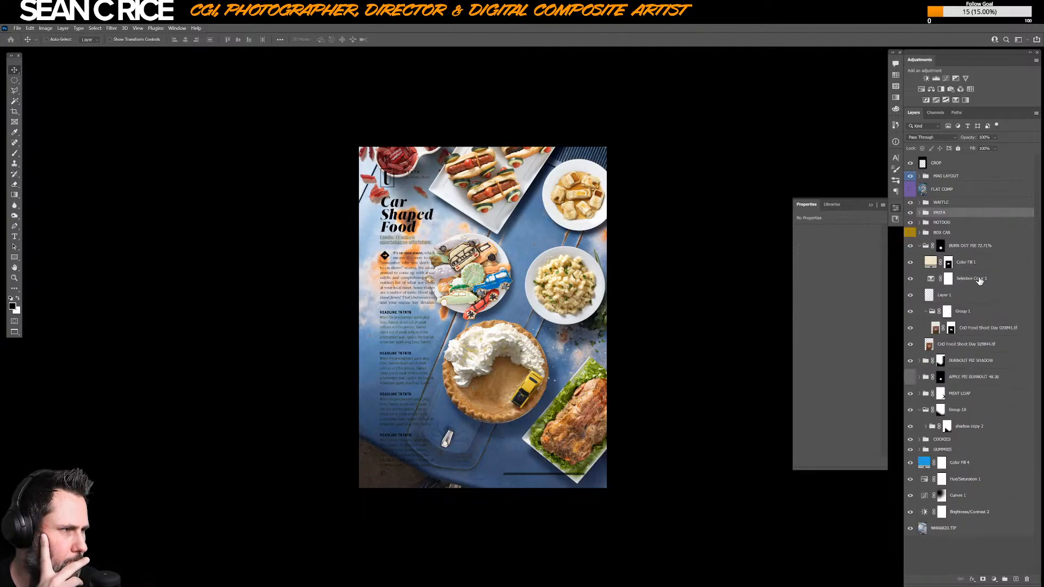
{"action": "left_click", "coordinate": [979, 278]}
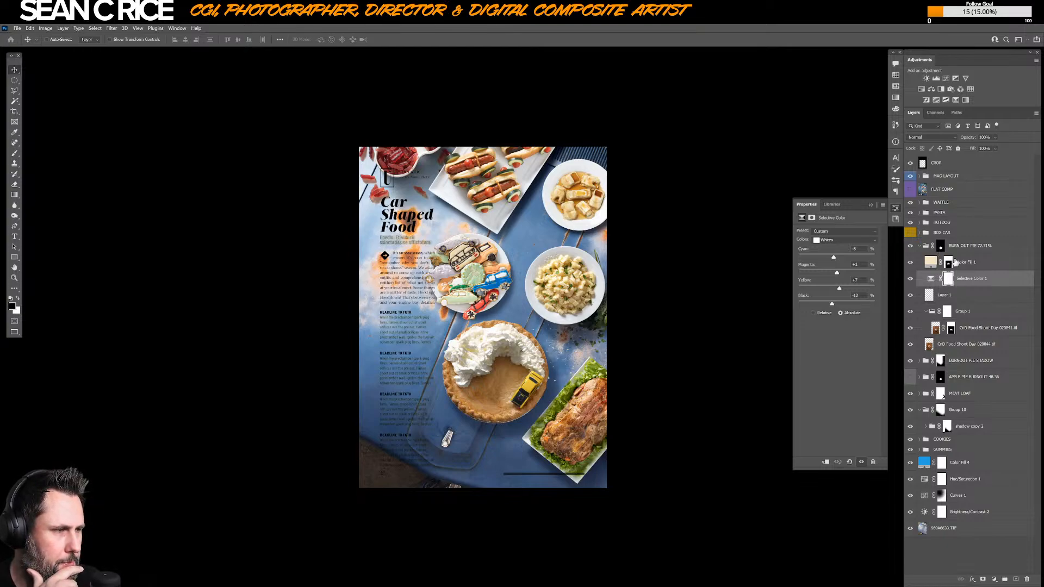
{"action": "left_click", "coordinate": [966, 264]}
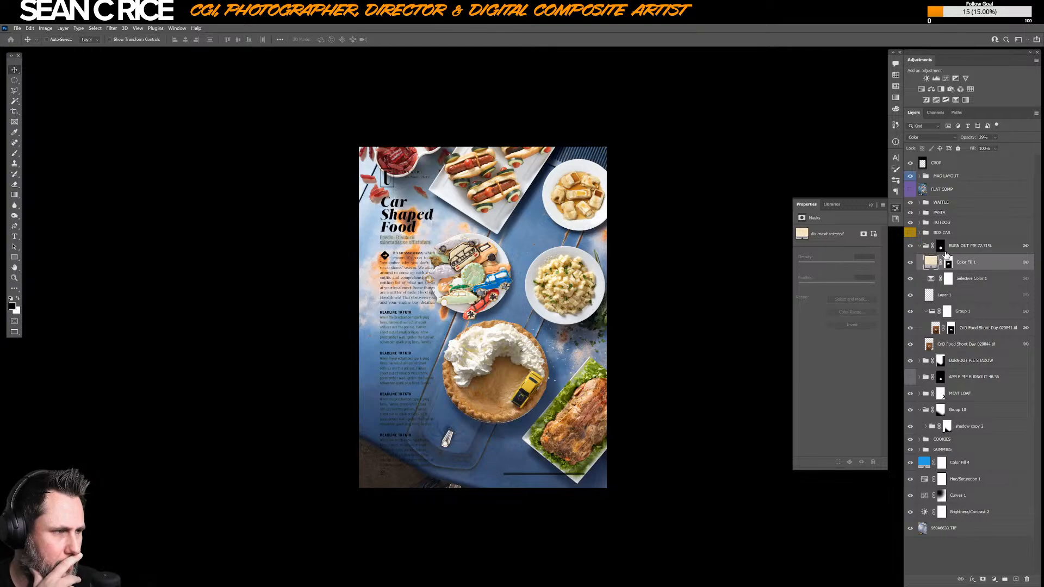
{"action": "left_click", "coordinate": [994, 579]}
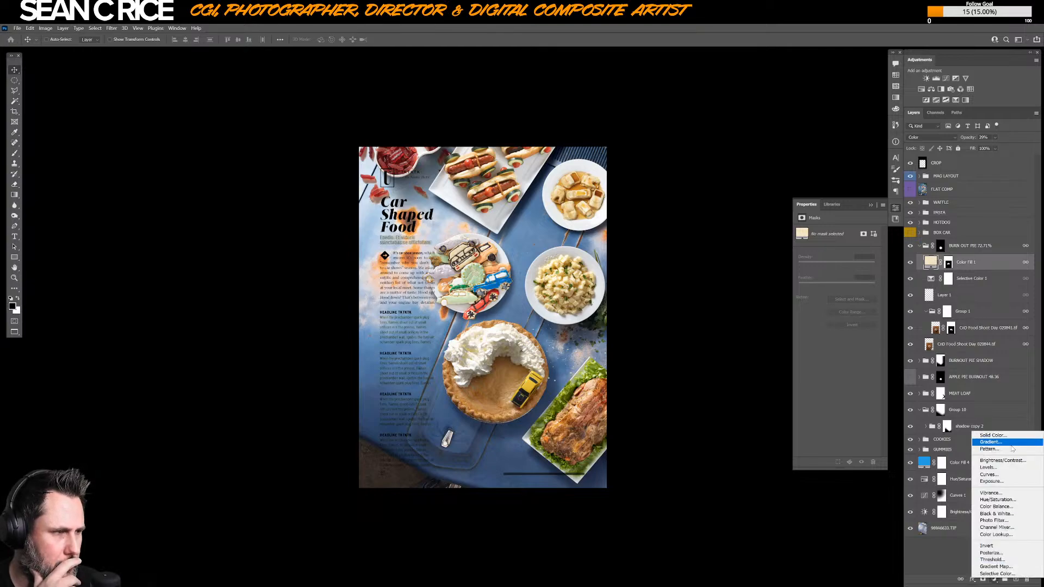
{"action": "left_click", "coordinate": [1015, 476]}
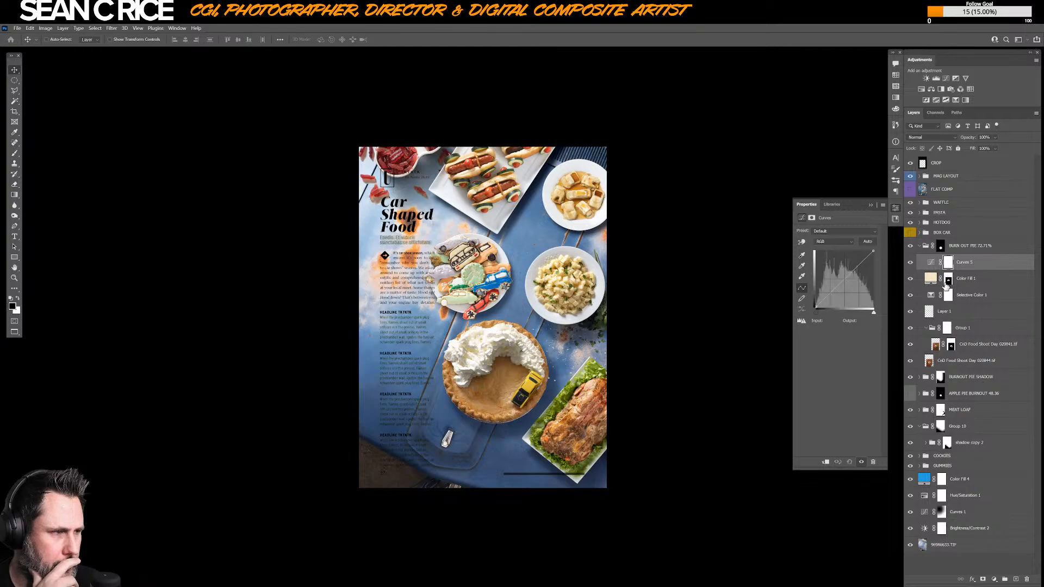
- Adjust the pie's curve with a slight midtone lift and the white point at 253, and compare the pie with and without it
{"action": "left_click_drag", "start_coordinate": [872, 250], "coordinate": [868, 250]}
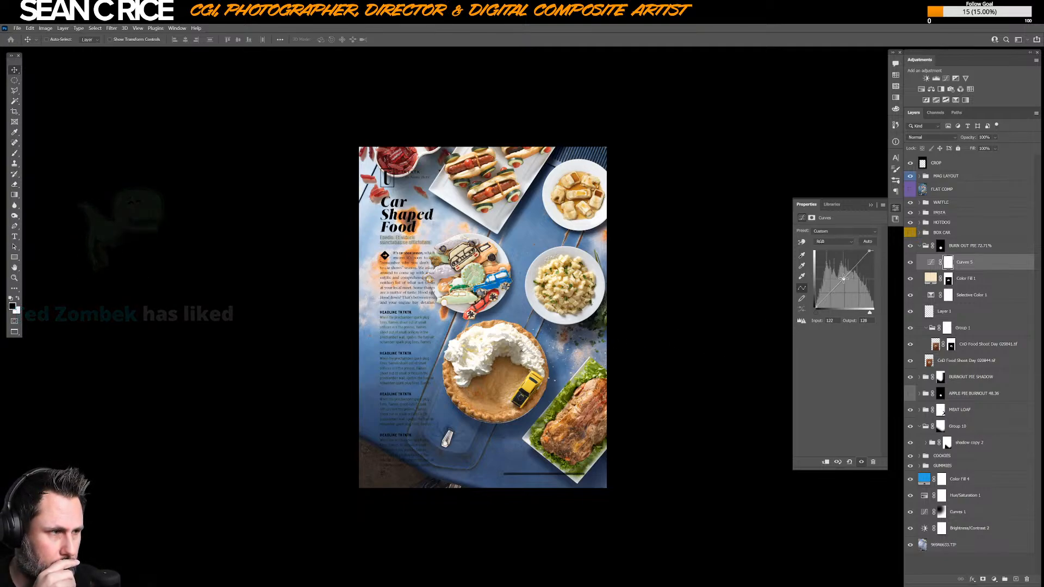
{"action": "left_click_drag", "start_coordinate": [842, 281], "coordinate": [873, 252]}
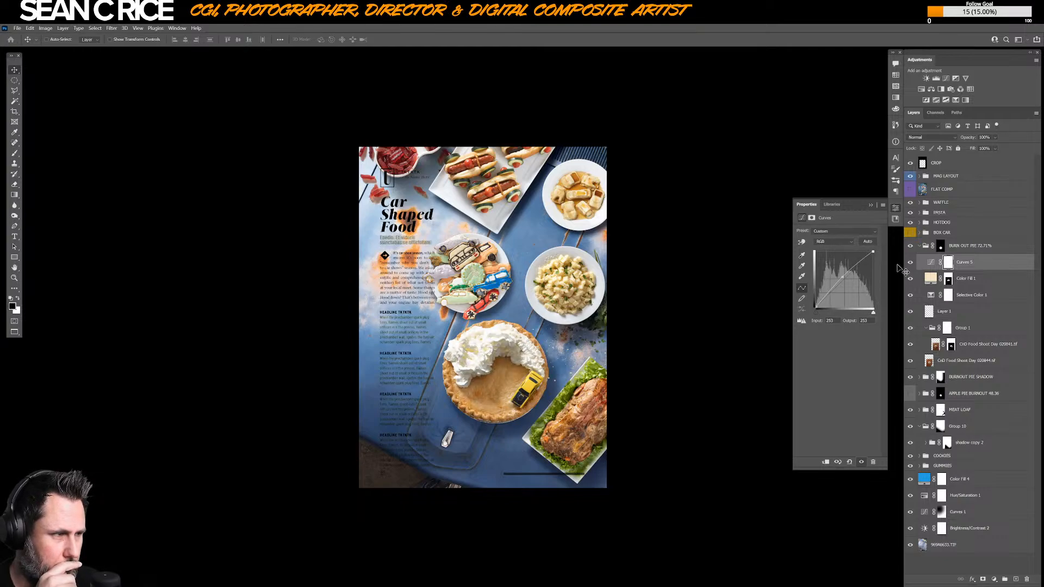
{"action": "left_click", "coordinate": [910, 263]}
{"action": "left_click", "coordinate": [910, 262]}
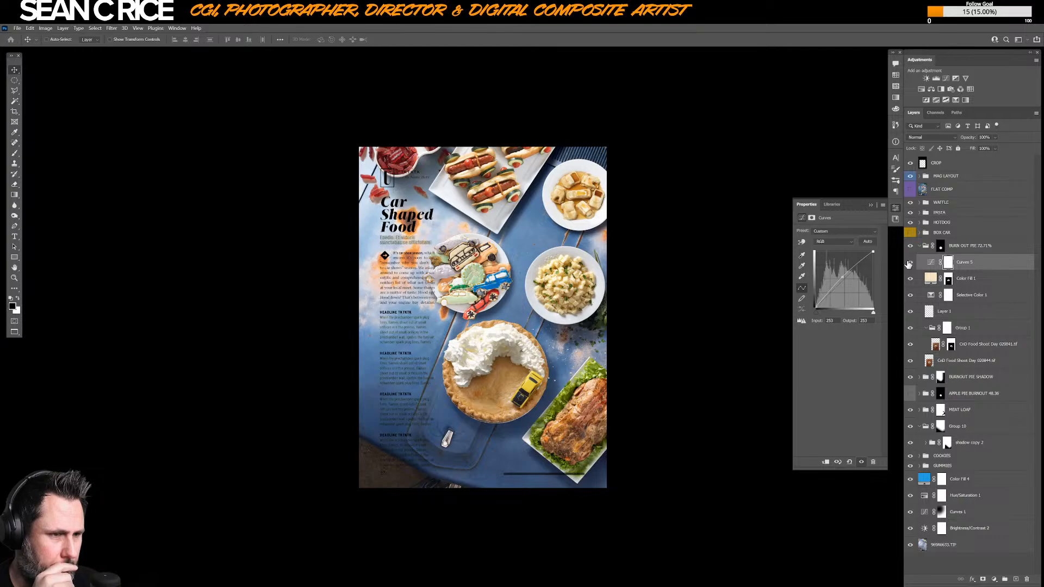
{"action": "left_click", "coordinate": [910, 263]}
{"action": "left_click", "coordinate": [910, 262]}
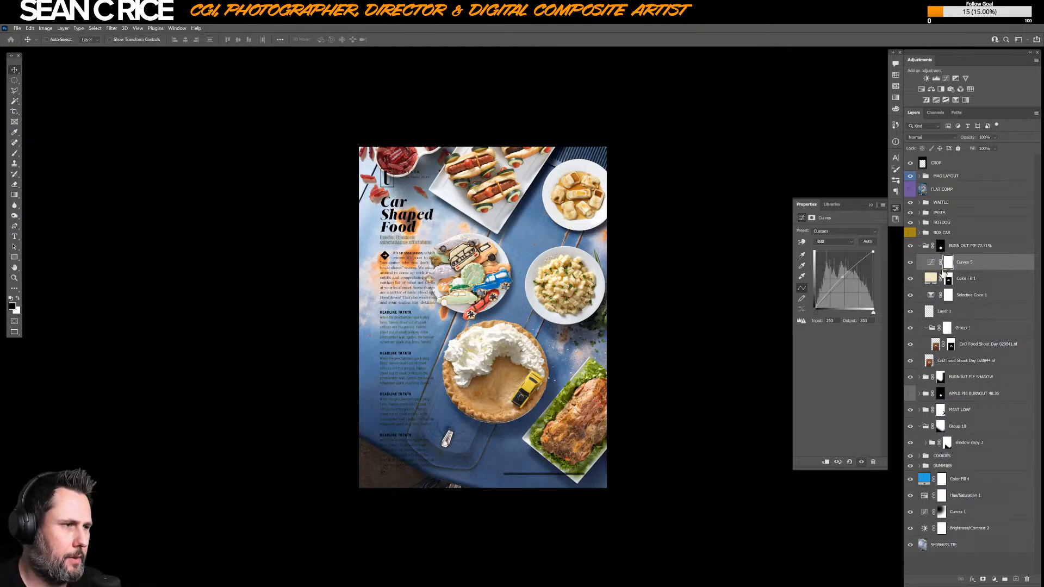
- Paint black on the pie's Curves mask around the whipped cream with a soft angled brush at 60% opacity, and collapse the pie group
{"action": "key", "text": "b"}
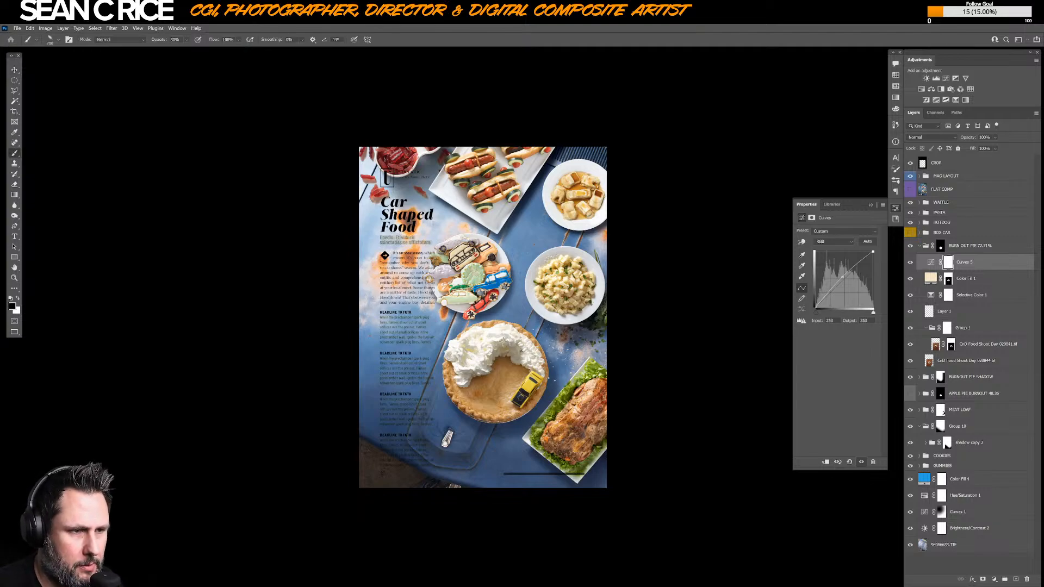
{"action": "right_click", "coordinate": [498, 360]}
{"action": "key", "text": "Escape"}
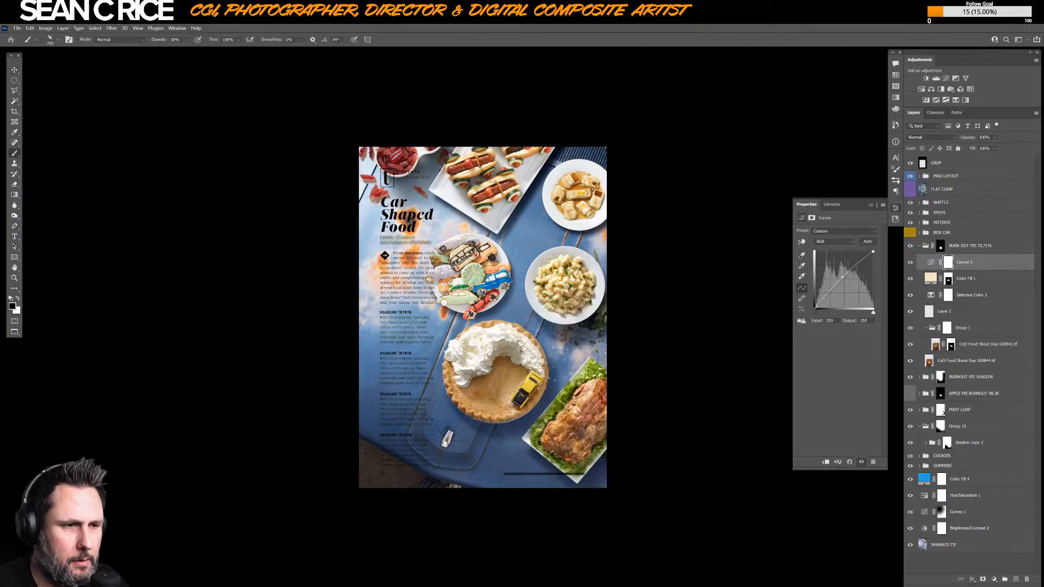
{"action": "right_click", "coordinate": [505, 306]}
{"action": "left_click_drag", "start_coordinate": [530, 328], "coordinate": [535, 326]}
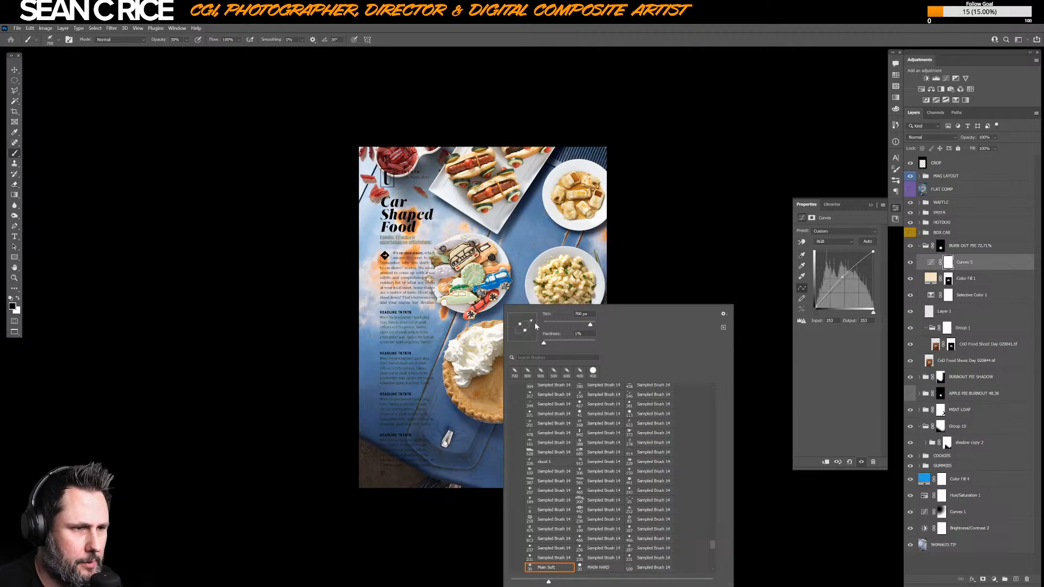
{"action": "key", "text": "Escape"}
{"action": "key", "text": "bracketright"}
{"action": "key", "text": "bracketright"}
{"action": "key", "text": "bracketright"}
{"action": "key", "text": "bracketright"}
{"action": "key", "text": "bracketright"}
{"action": "key", "text": "bracketright"}
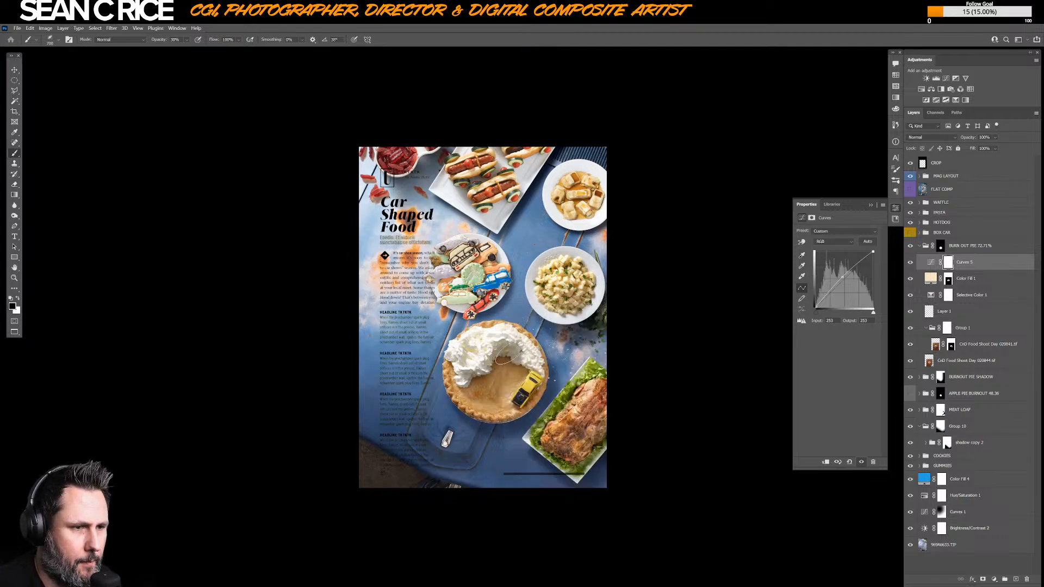
{"action": "key", "text": "bracketleft"}
{"action": "key", "text": "bracketleft"}
{"action": "key", "text": "bracketleft"}
{"action": "key", "text": "bracketleft"}
{"action": "key", "text": "bracketleft"}
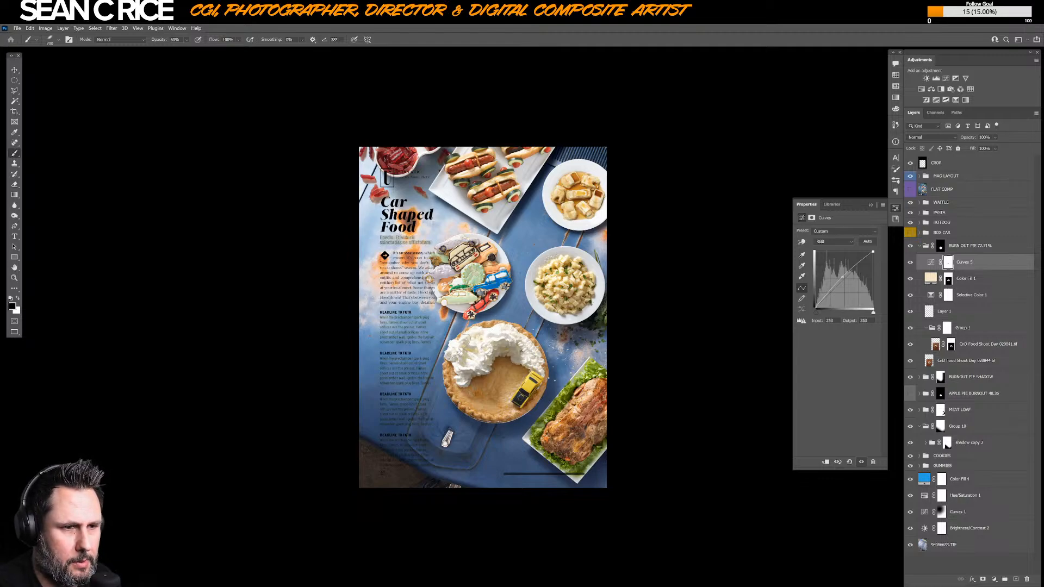
{"action": "key", "text": "bracketleft"}
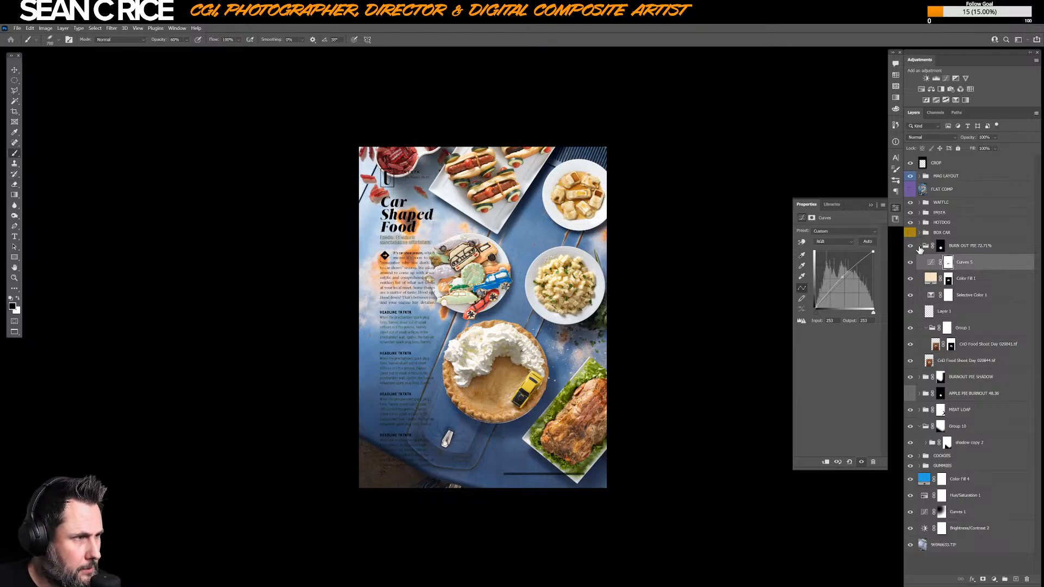
{"action": "left_click", "coordinate": [920, 245]}
- Compare the current composite with the reference layout by repeatedly toggling the FLAT COMP layer's visibility
{"action": "left_click", "coordinate": [910, 189]}
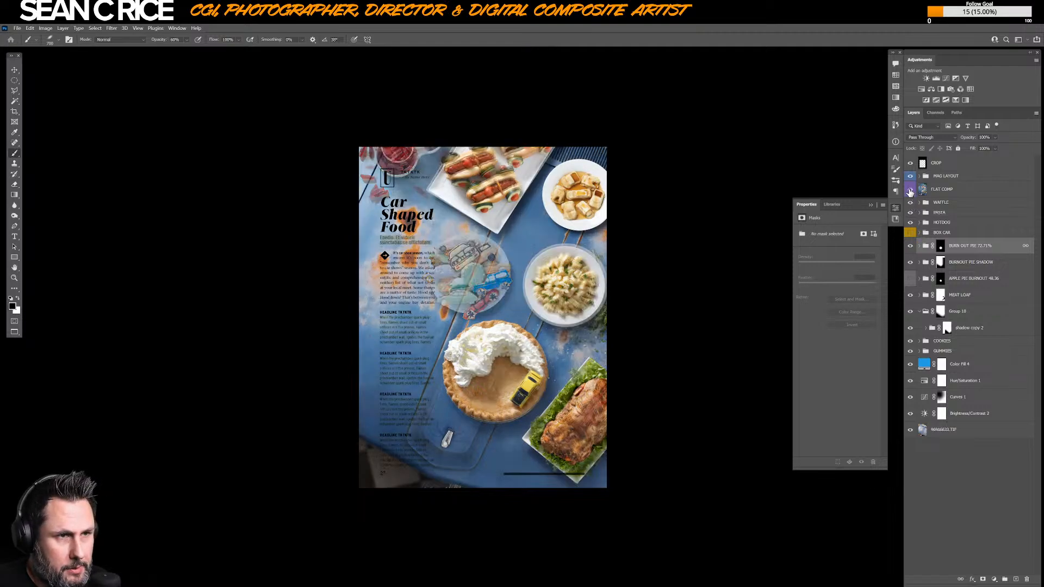
{"action": "left_click", "coordinate": [910, 190]}
{"action": "left_click", "coordinate": [910, 190]}
{"action": "left_click", "coordinate": [910, 190]}
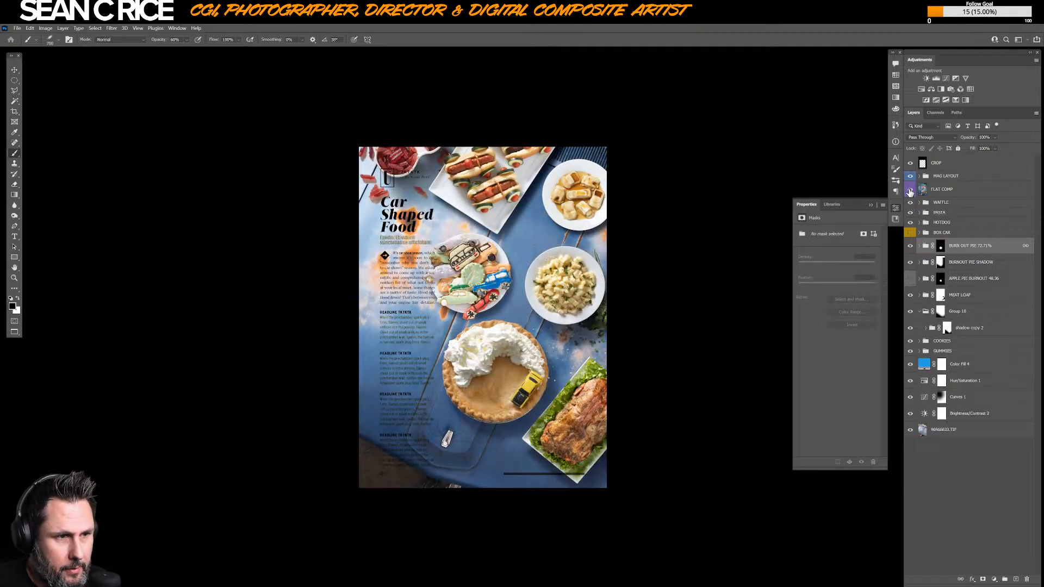
{"action": "left_click", "coordinate": [910, 190]}
{"action": "left_click", "coordinate": [909, 190]}
{"action": "left_click", "coordinate": [909, 189]}
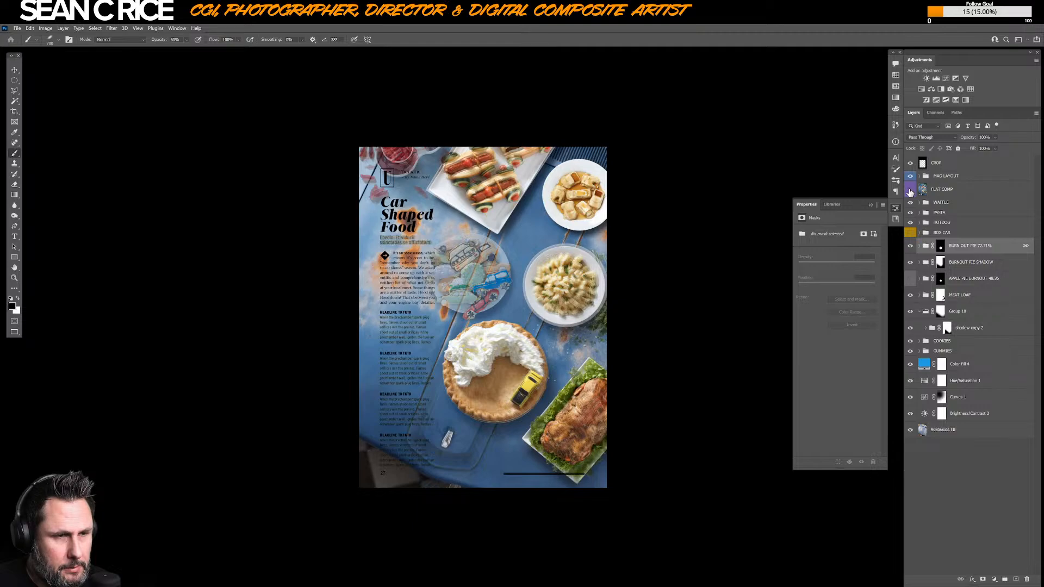
{"action": "left_click", "coordinate": [910, 190]}
{"action": "left_click", "coordinate": [910, 190]}
{"action": "left_click", "coordinate": [910, 190]}
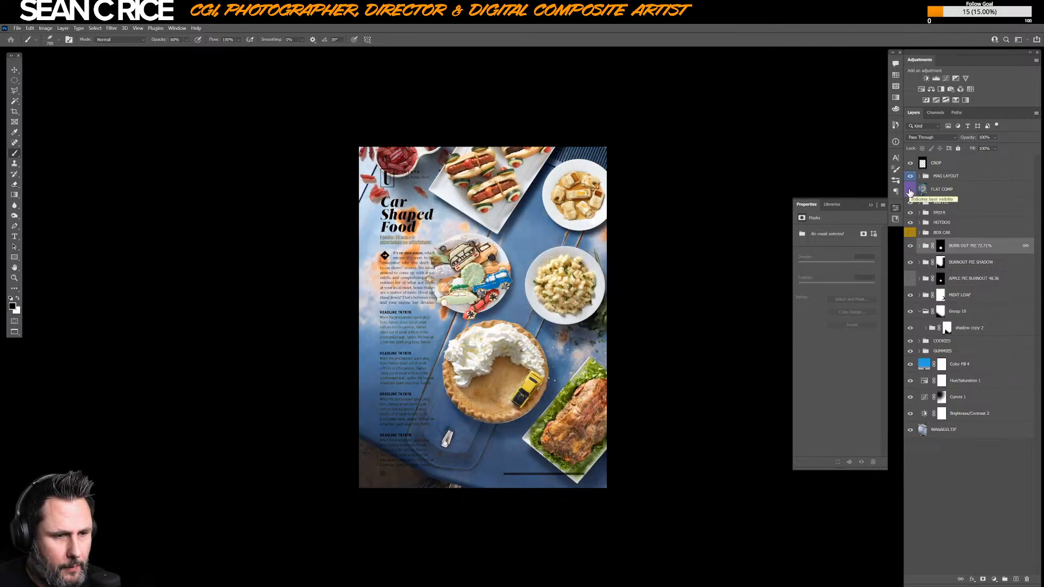
{"action": "left_click", "coordinate": [910, 189]}
{"action": "left_click", "coordinate": [910, 189]}
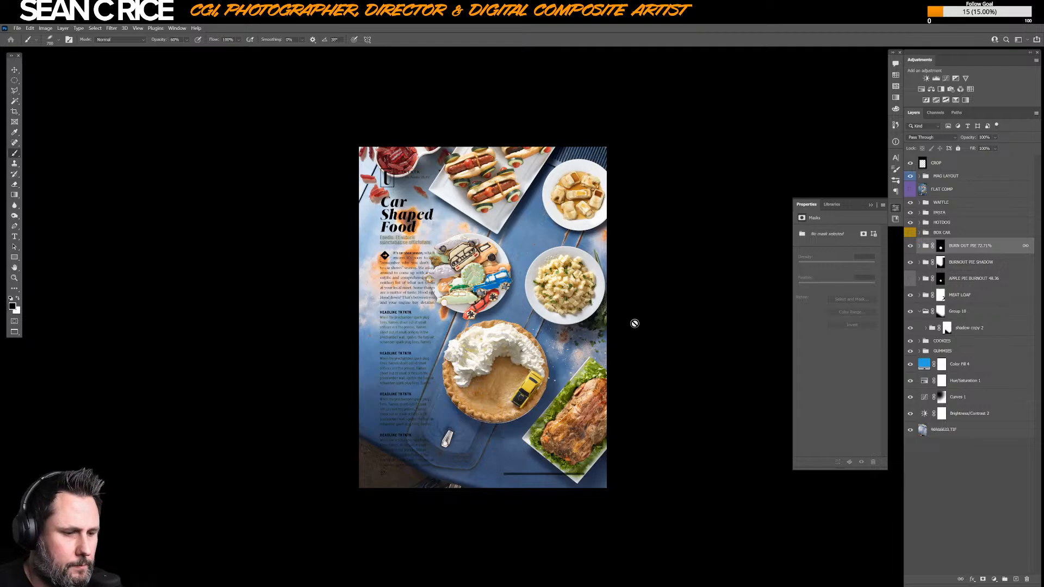
- Add a layer mask to the hood photo layer at the bottom of the layer stack
{"action": "key", "text": "ctrl+plus"}
{"action": "left_click", "coordinate": [954, 430]}
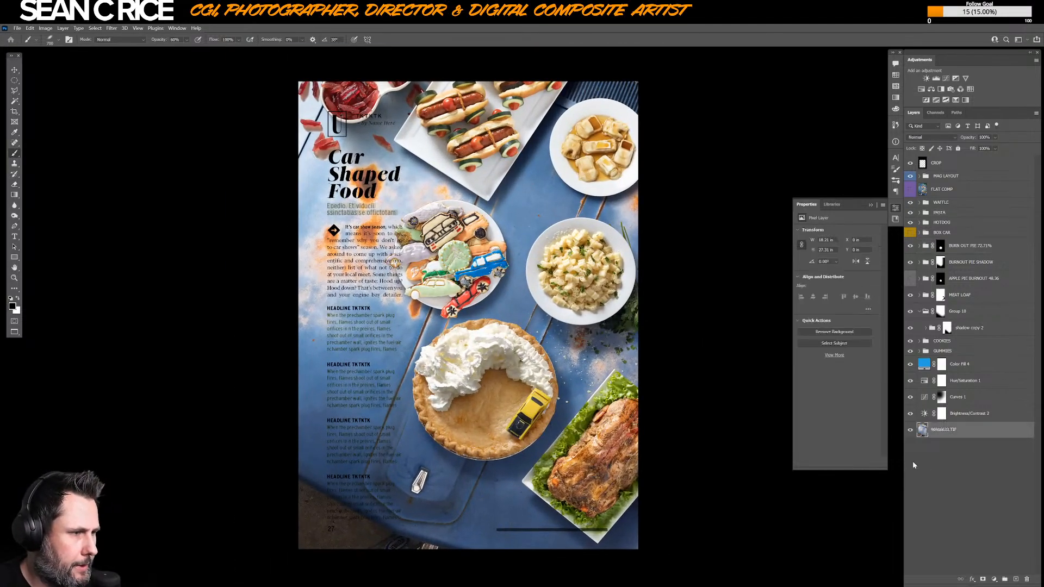
{"action": "key", "text": "ctrl+plus"}
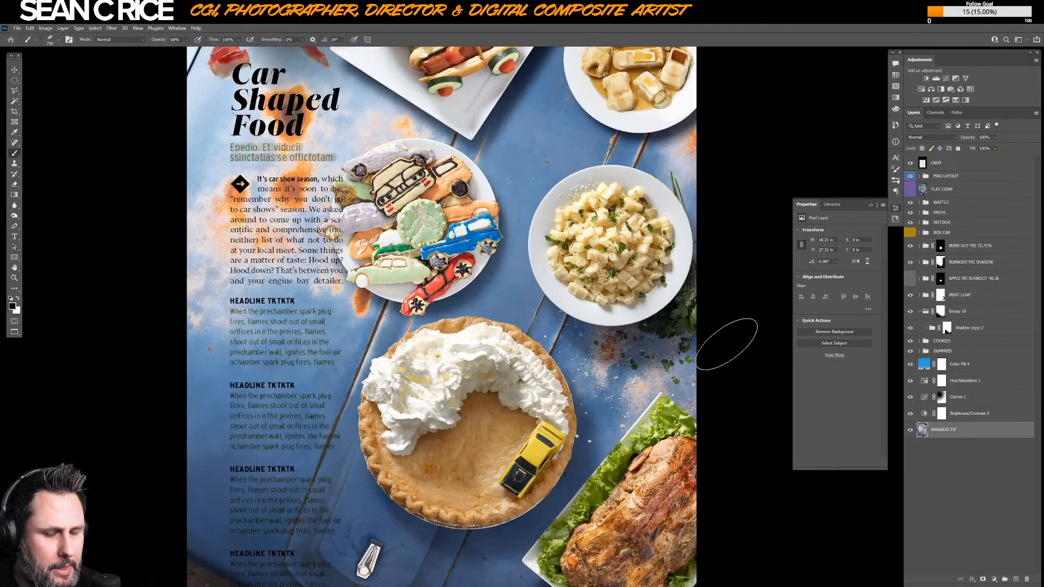
{"action": "left_click", "coordinate": [983, 579]}
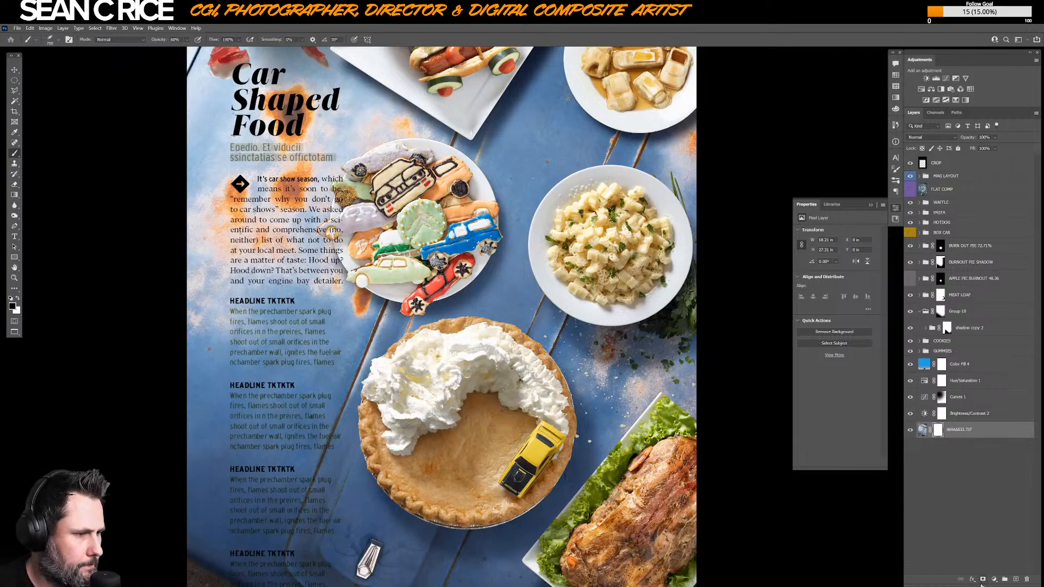
- Choose the hard-edged mask brush preset at 30 px and 90% hardness for work on the hood photo's mask
{"action": "scroll", "coordinate": [563, 387], "scroll_direction": "up", "scroll_amount": 3}
{"action": "left_click_drag", "start_coordinate": [562, 388], "coordinate": [468, 202]}
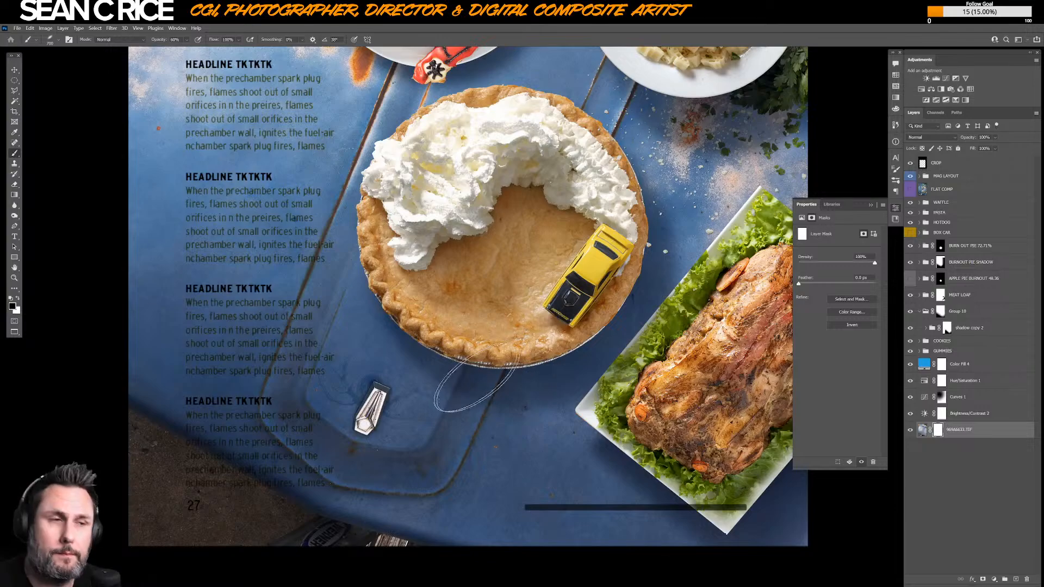
{"action": "right_click", "coordinate": [489, 380]}
{"action": "left_click", "coordinate": [559, 567]}
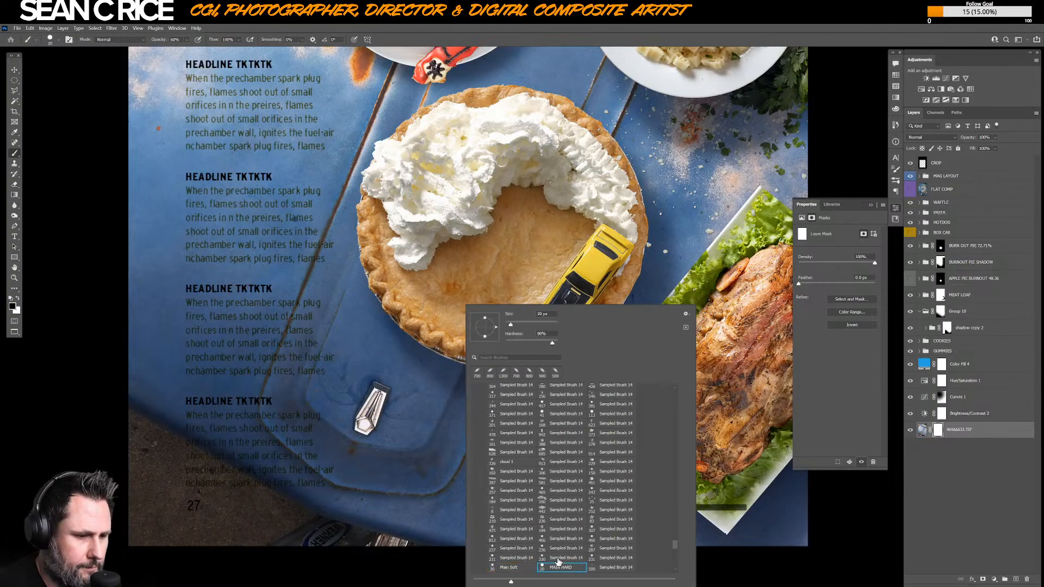
{"action": "key", "text": "Return"}
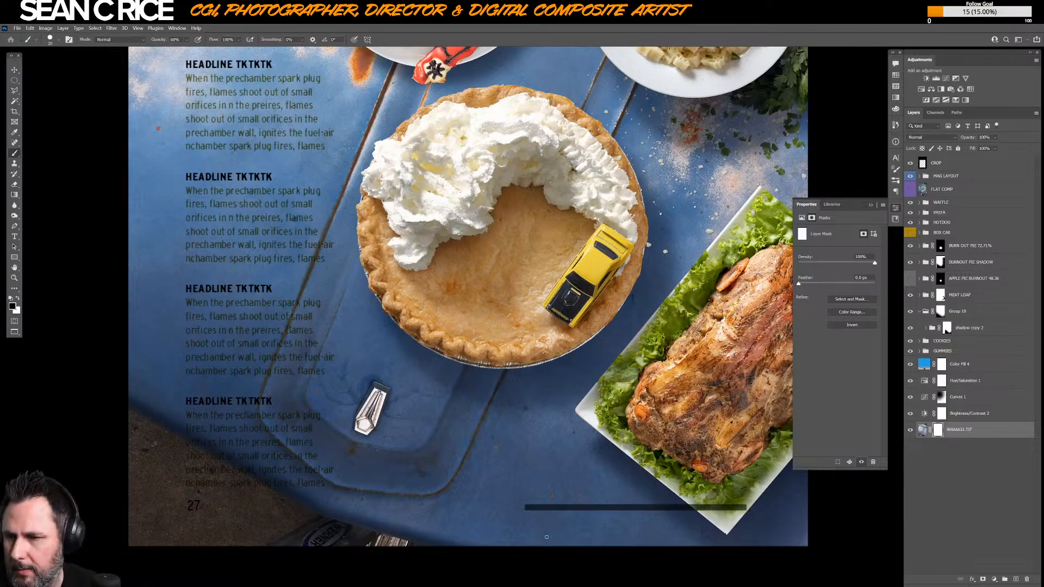
- Set the mask brush to 100% opacity and enlarge it to 100 px for the hood's lower-left edge
{"action": "key", "text": "space"}
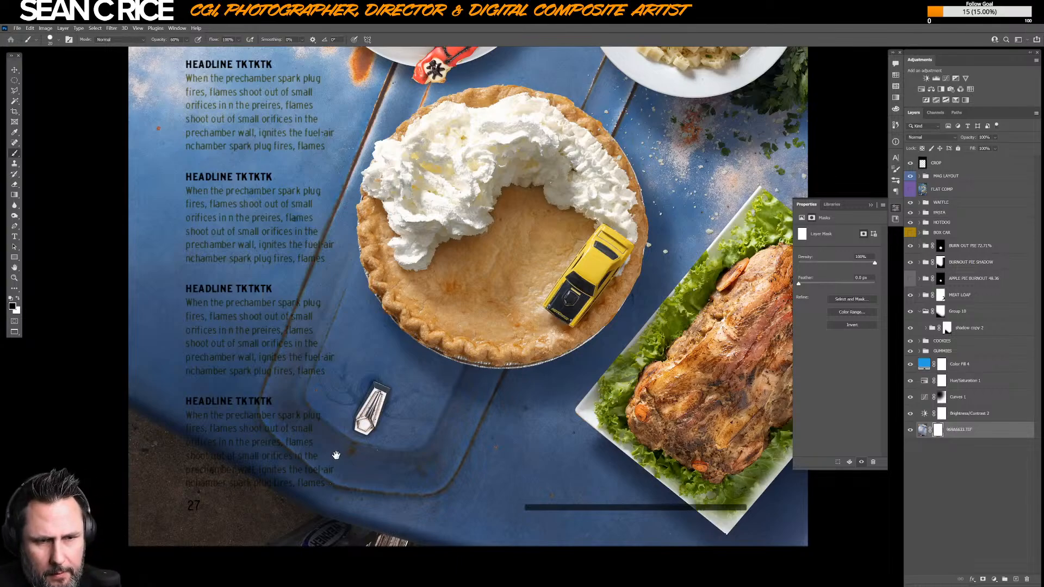
{"action": "left_click_drag", "start_coordinate": [336, 436], "coordinate": [459, 359]}
{"action": "key", "text": "ctrl+plus"}
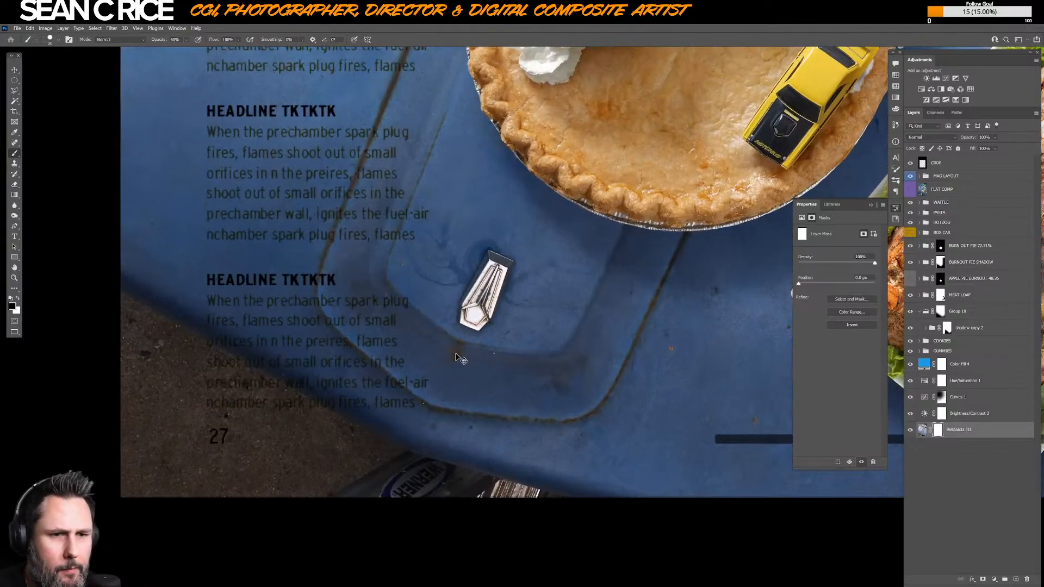
{"action": "left_click_drag", "start_coordinate": [376, 426], "coordinate": [510, 379]}
{"action": "key", "text": "0"}
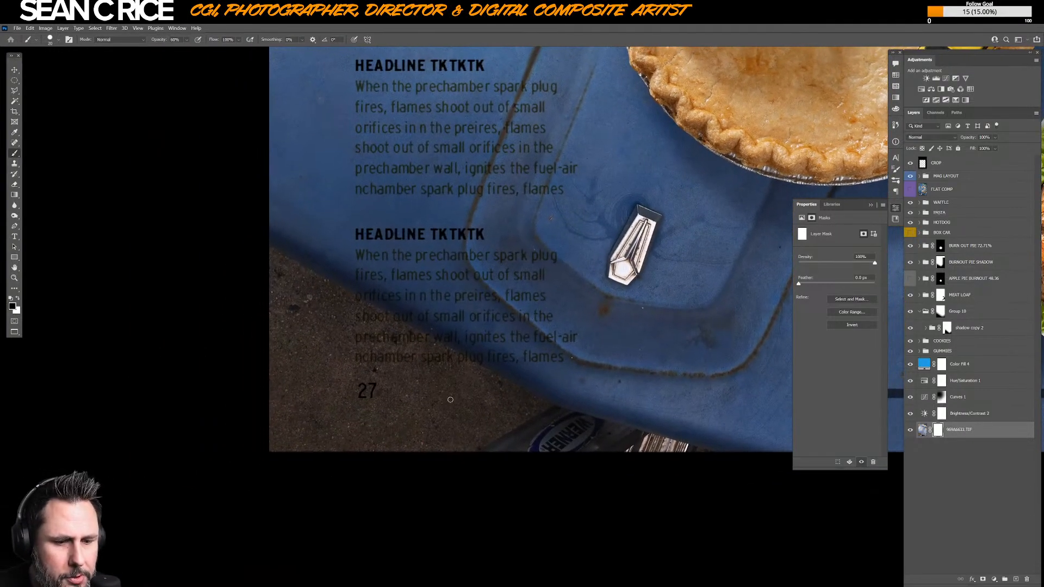
{"action": "key", "text": "bracketright"}
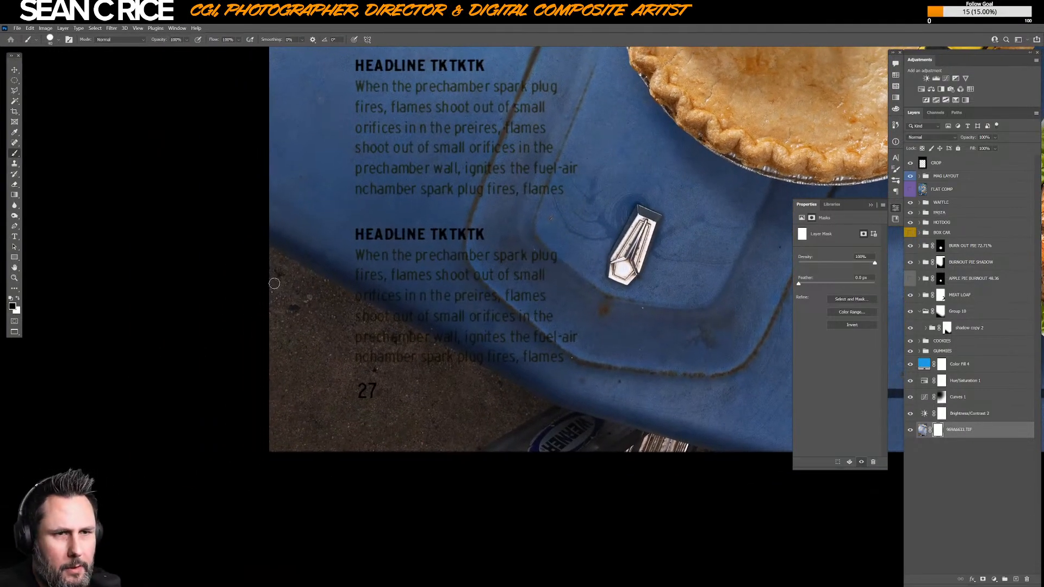
{"action": "key", "text": "bracketright"}
{"action": "key", "text": "bracketright"}
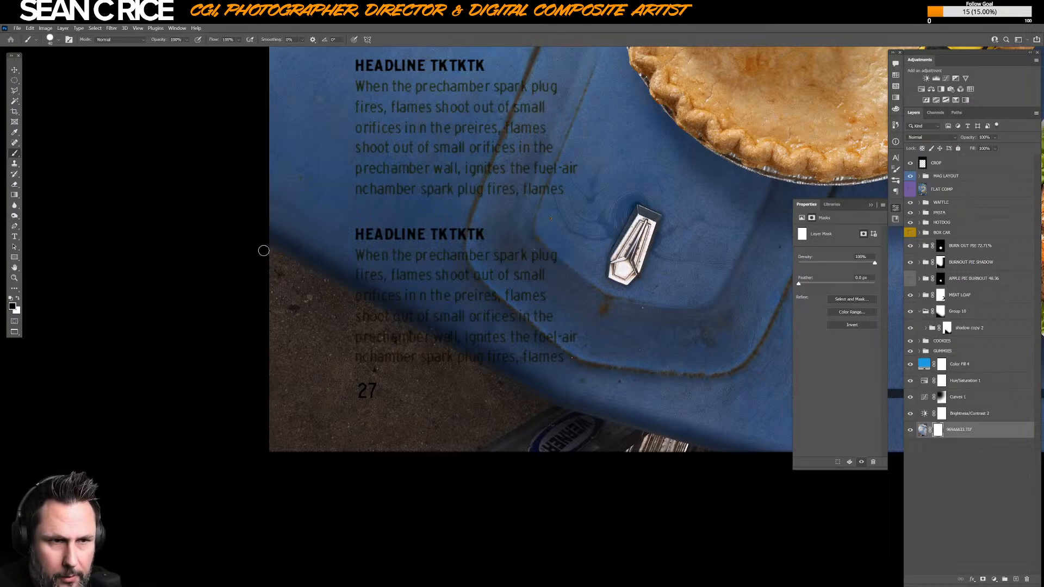
{"action": "key", "text": "shift"}
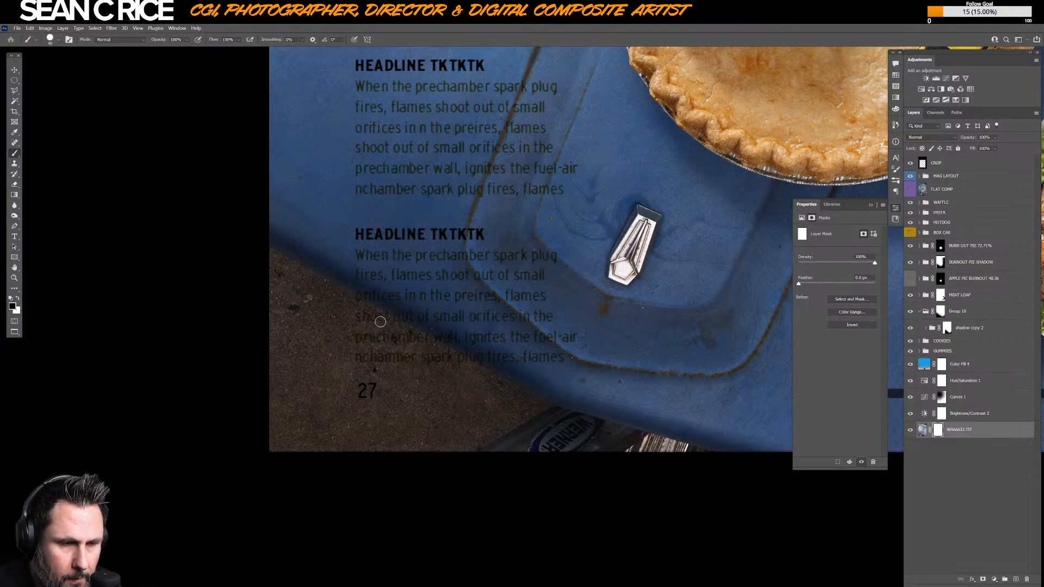
{"action": "right_click", "coordinate": [388, 322]}
{"action": "double_click", "coordinate": [425, 434]}
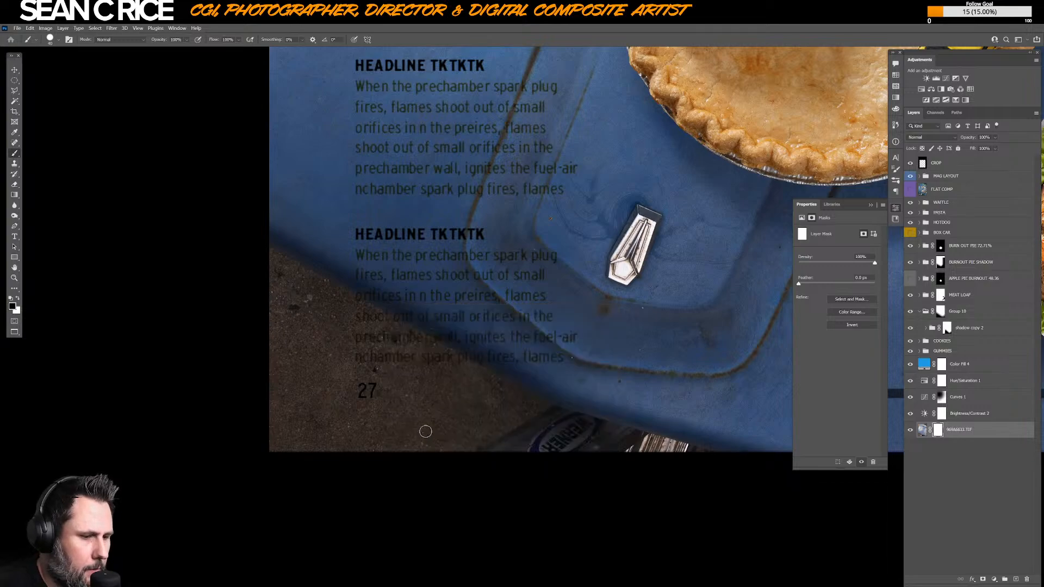
- Paint black straight strokes on the hood photo's mask along the diagonal hood edge beside the dark ground
{"action": "left_click", "coordinate": [260, 255]}
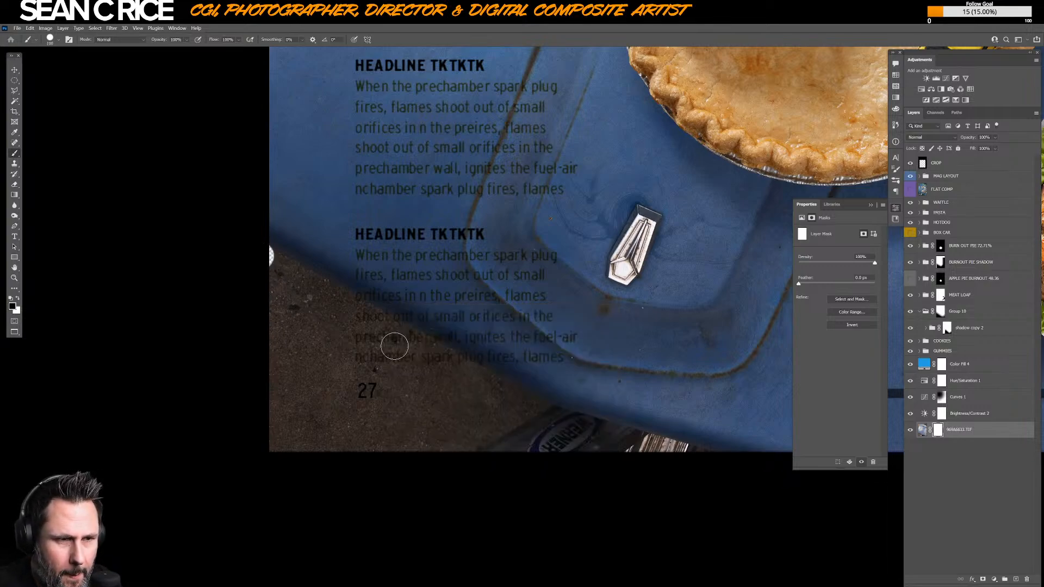
{"action": "left_click", "coordinate": [538, 414], "text": "shift"}
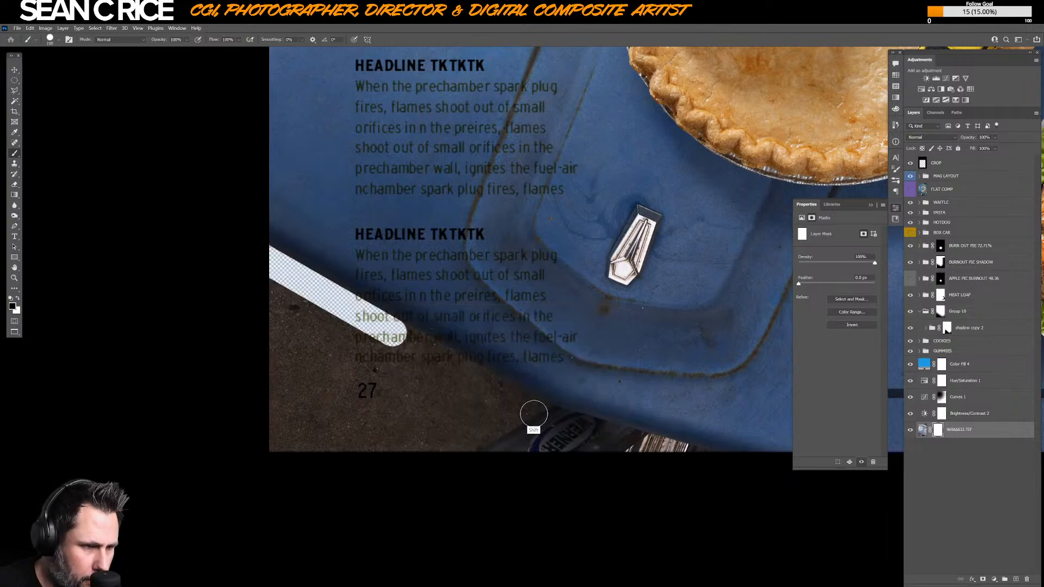
{"action": "left_click", "coordinate": [565, 429], "text": "shift"}
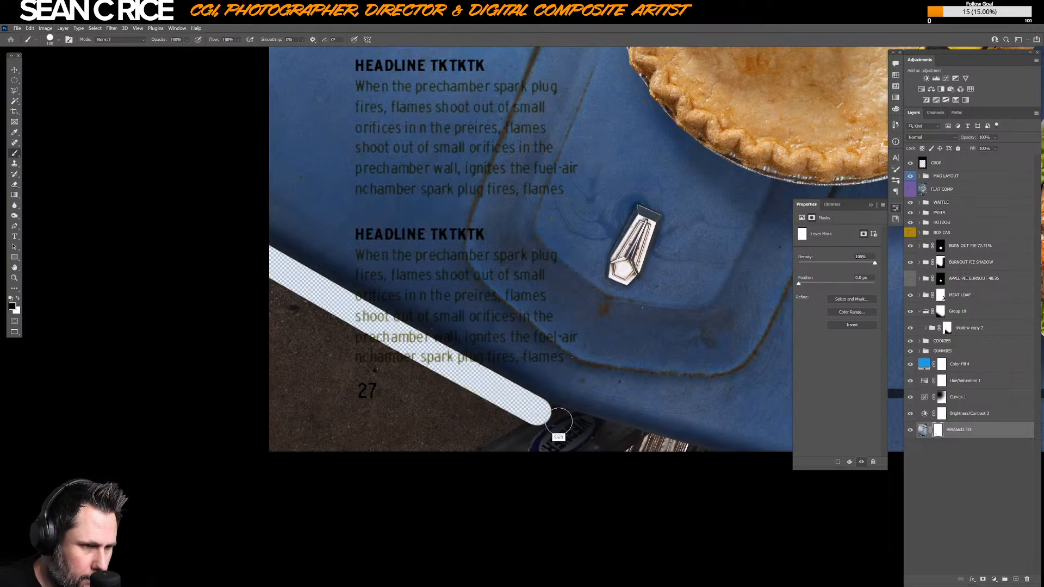
{"action": "key", "text": "ctrl+z"}
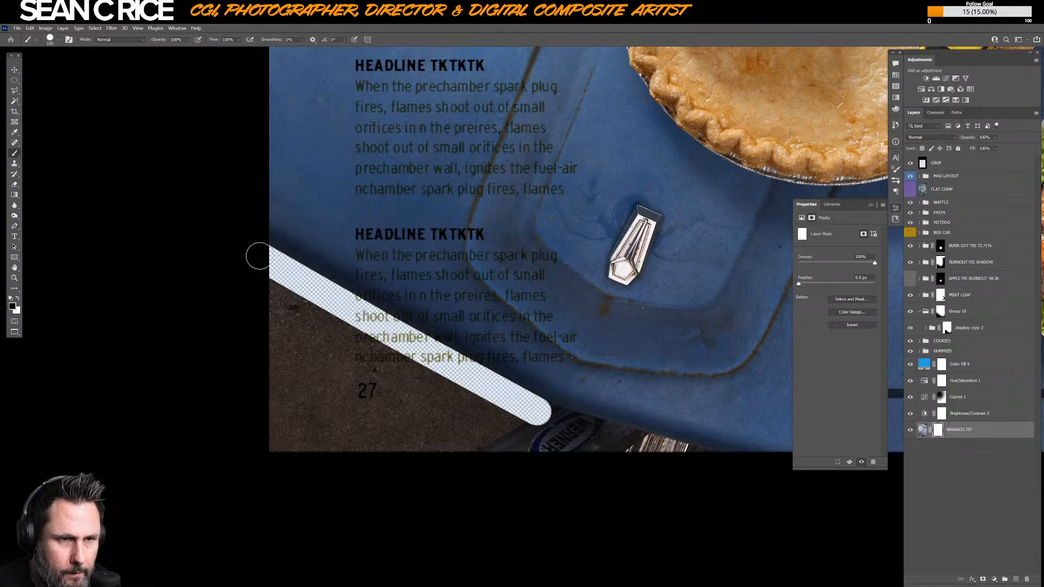
{"action": "left_click", "coordinate": [555, 423], "text": "shift"}
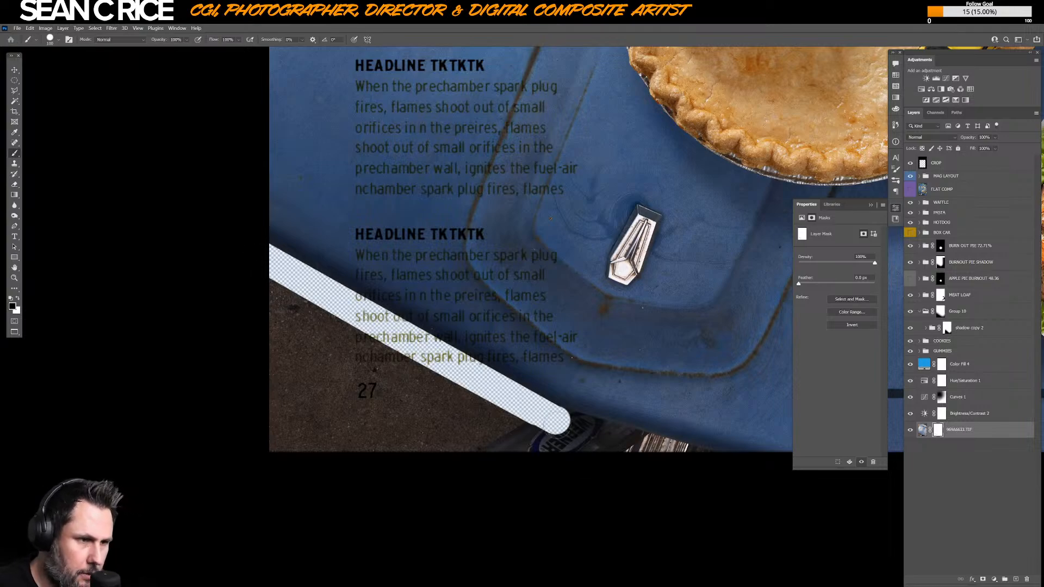
- Mask out the objects below the hood along the photo's lower edge, restoring the hood's edge with a white straight stroke
{"action": "mouse_move", "coordinate": [556, 421]}
{"action": "left_mouse_down"}
{"action": "mouse_move", "coordinate": [438, 359]}
{"action": "mouse_move", "coordinate": [362, 296]}
{"action": "left_mouse_up"}
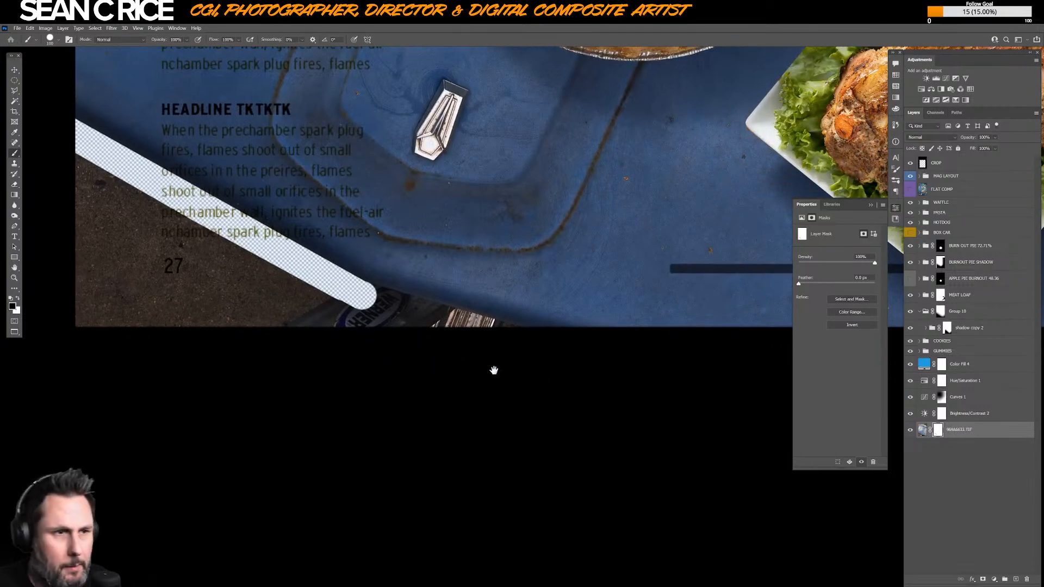
{"action": "left_click", "coordinate": [524, 342], "text": "shift"}
{"action": "left_click", "coordinate": [305, 324], "text": "shift"}
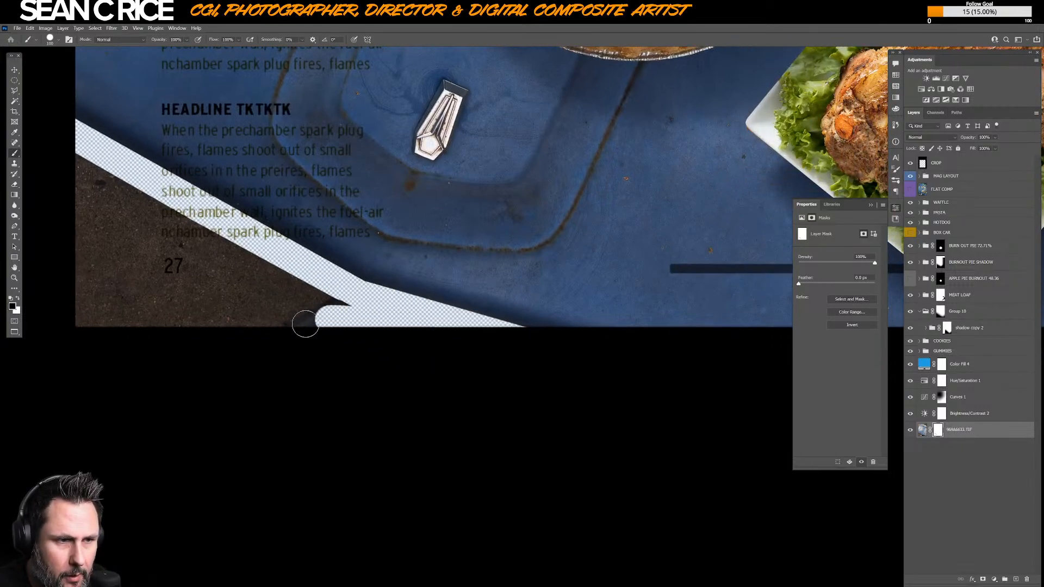
{"action": "left_click_drag", "start_coordinate": [429, 357], "coordinate": [524, 432]}
{"action": "key", "text": "x"}
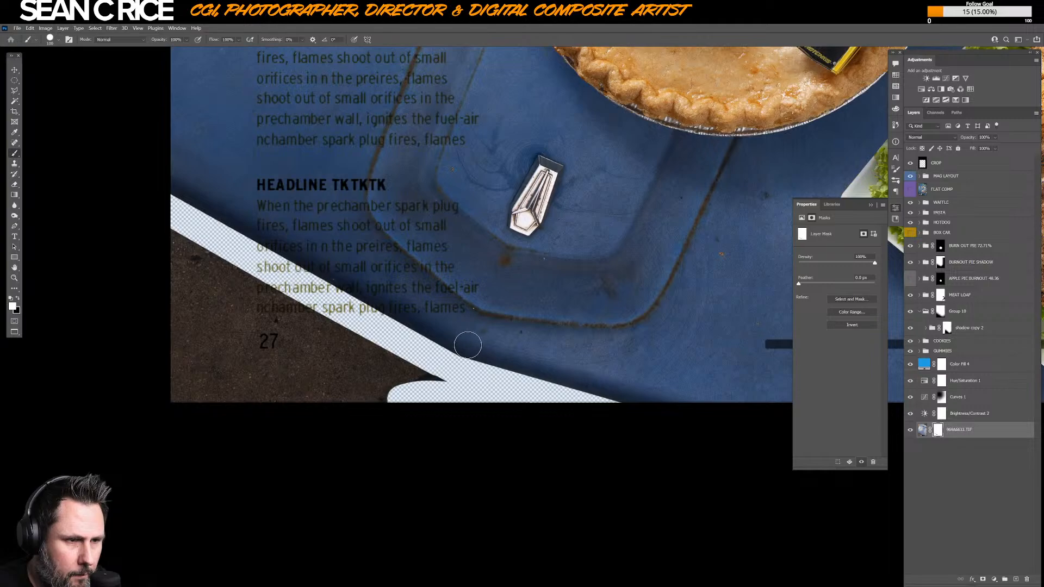
{"action": "left_click", "coordinate": [642, 384], "text": "shift"}
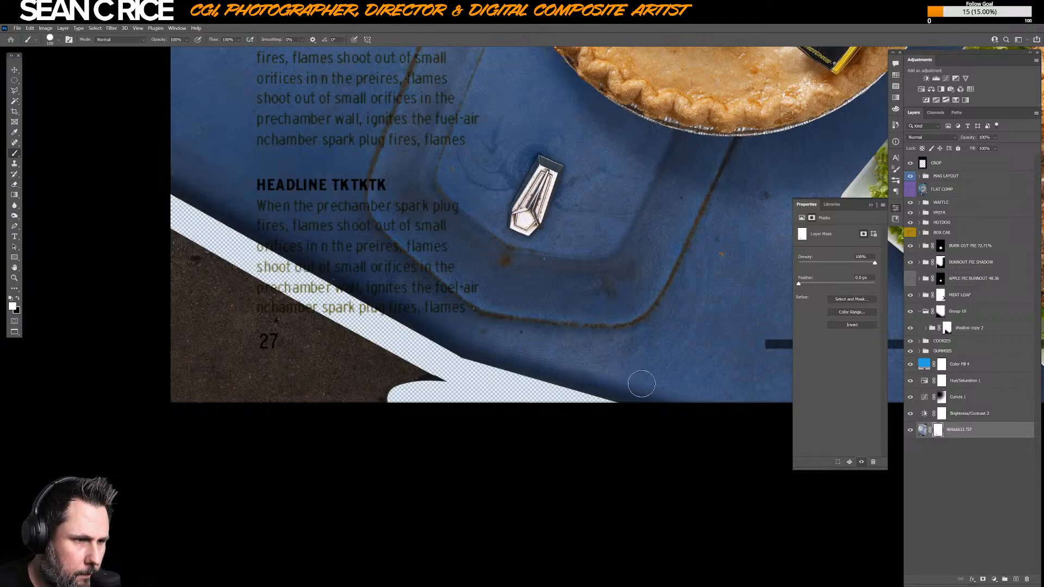
{"action": "key", "text": "x"}
{"action": "left_click_drag", "start_coordinate": [443, 385], "coordinate": [375, 387]}
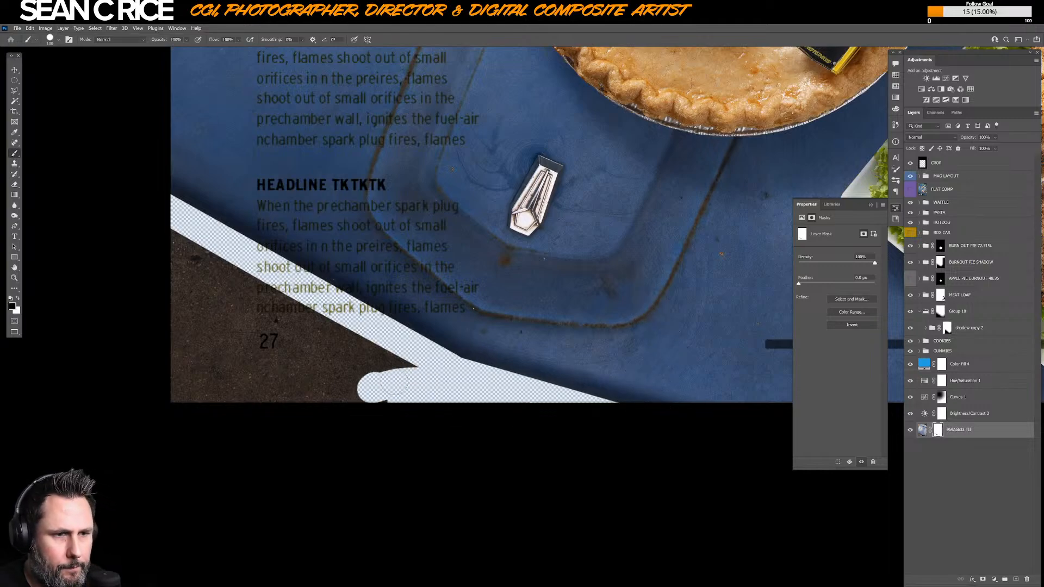
- Mask out the remaining ground in the lower-left corner with a 200 px brush, and deselect the hood photo layer
{"action": "key", "text": "ctrl+minus"}
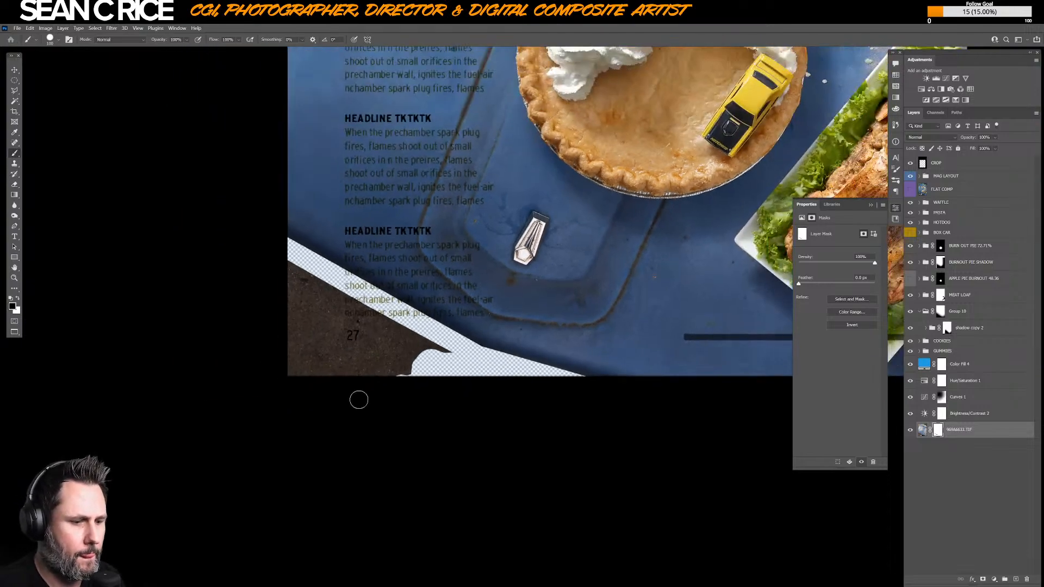
{"action": "key", "text": "bracketright"}
{"action": "key", "text": "bracketright"}
{"action": "key", "text": "bracketright"}
{"action": "key", "text": "bracketright"}
{"action": "left_click", "coordinate": [418, 383], "text": "shift"}
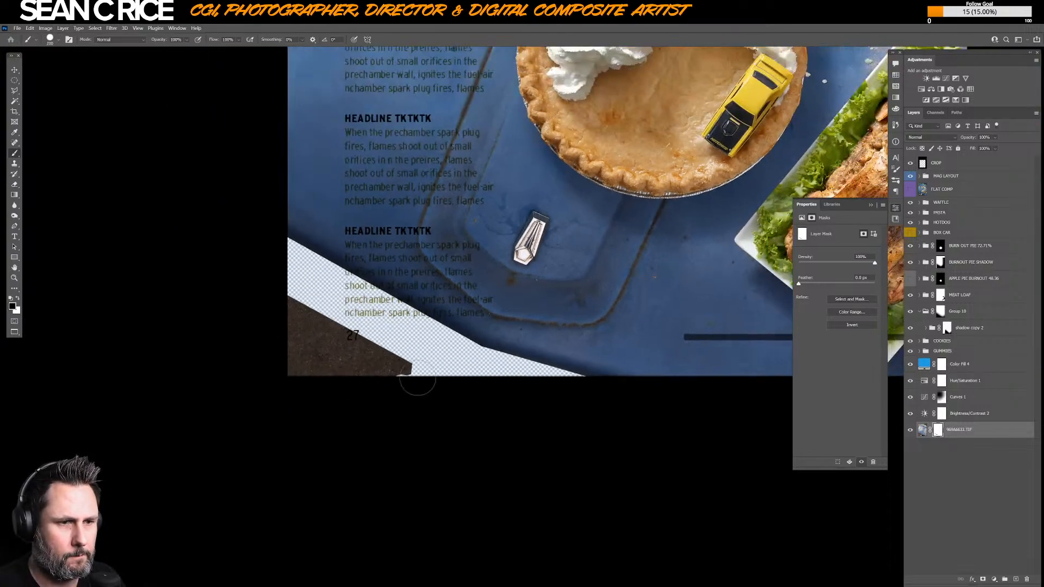
{"action": "mouse_move", "coordinate": [280, 310]}
{"action": "left_mouse_down"}
{"action": "mouse_move", "coordinate": [435, 397]}
{"action": "mouse_move", "coordinate": [319, 308]}
{"action": "mouse_move", "coordinate": [287, 320]}
{"action": "mouse_move", "coordinate": [279, 366]}
{"action": "left_mouse_up"}
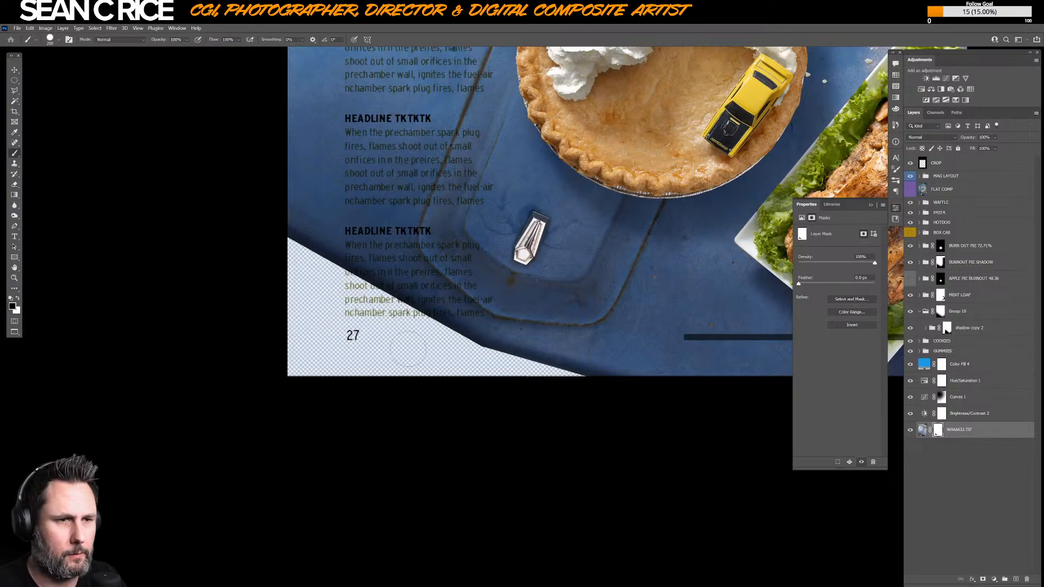
{"action": "key", "text": "ctrl+minus"}
{"action": "key", "text": "ctrl+minus"}
{"action": "key", "text": "ctrl+minus"}
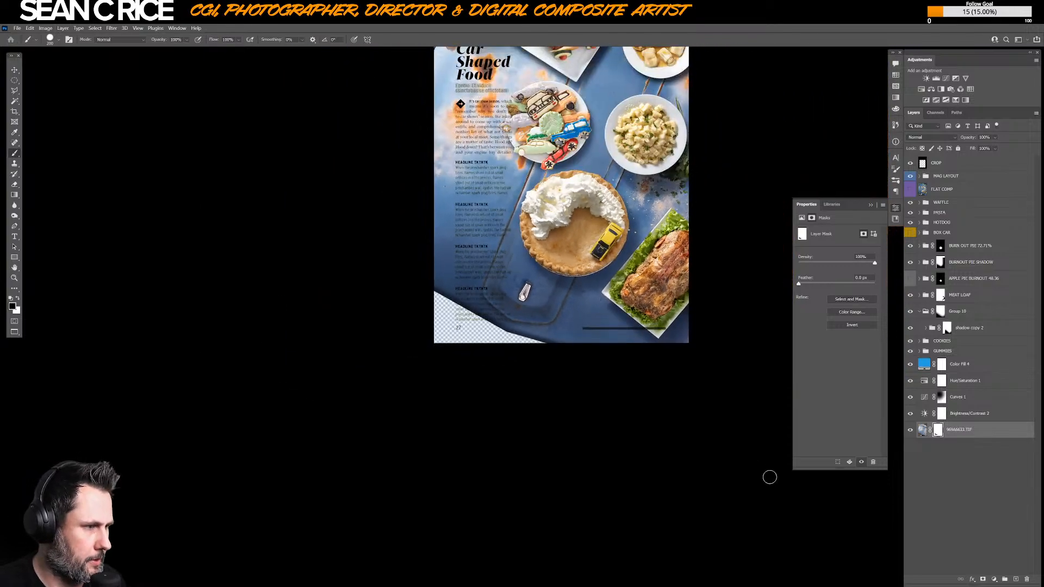
{"action": "left_click", "coordinate": [988, 458]}
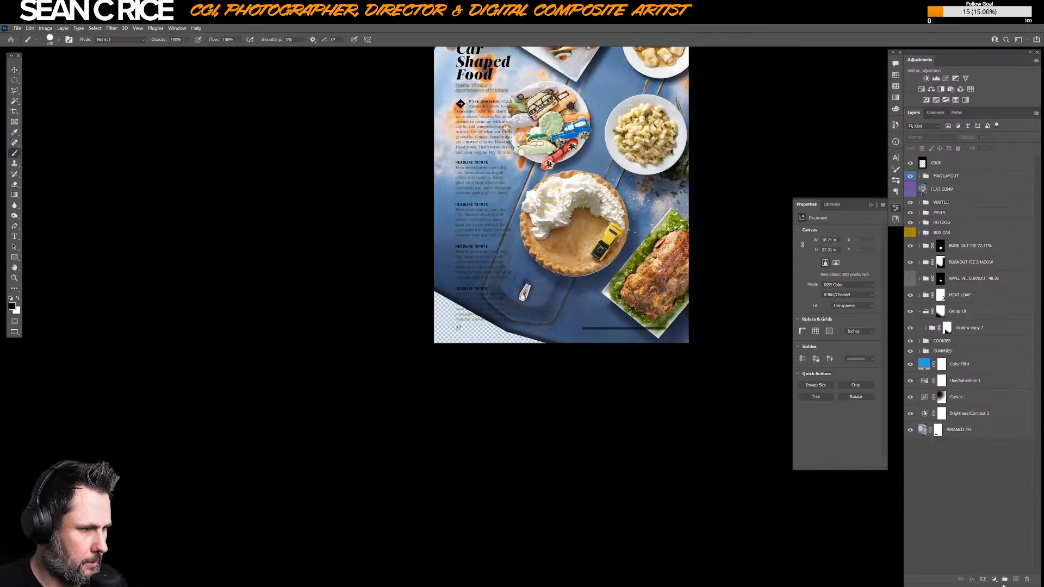
{"action": "key", "text": "m"}
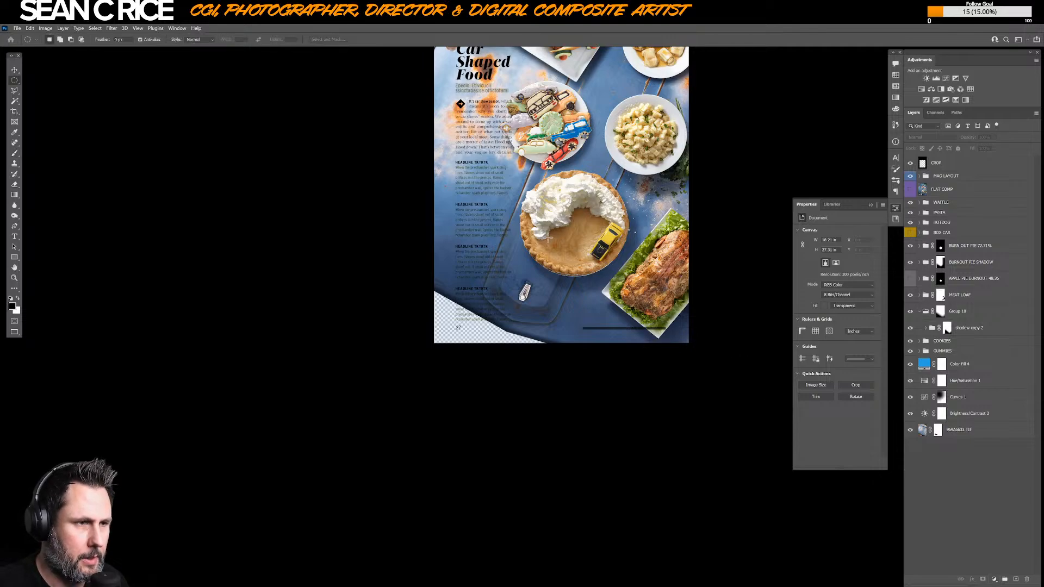
{"action": "left_click_drag", "start_coordinate": [501, 206], "coordinate": [539, 231]}
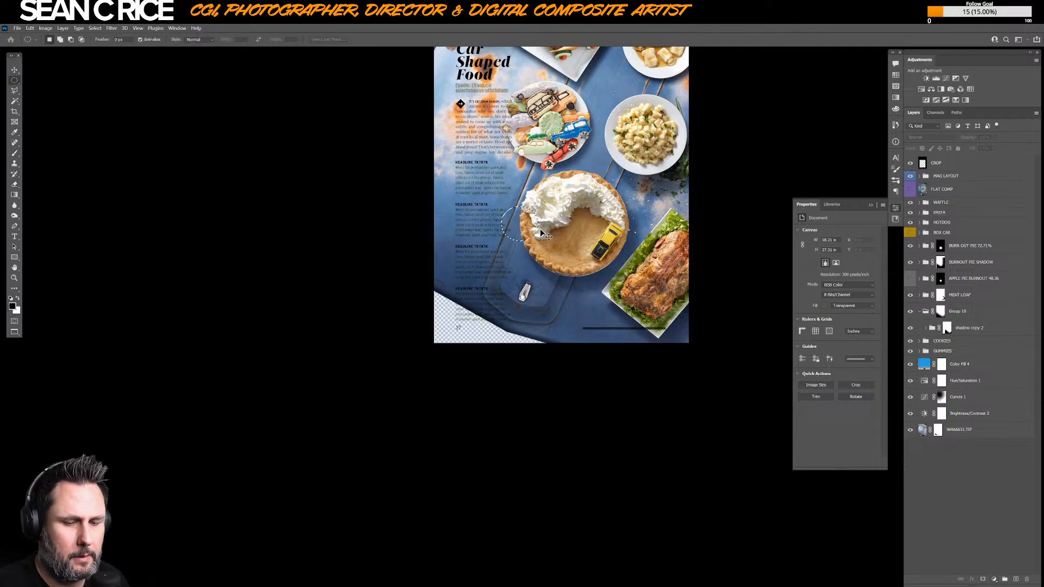
{"action": "key", "text": "ctrl+d"}
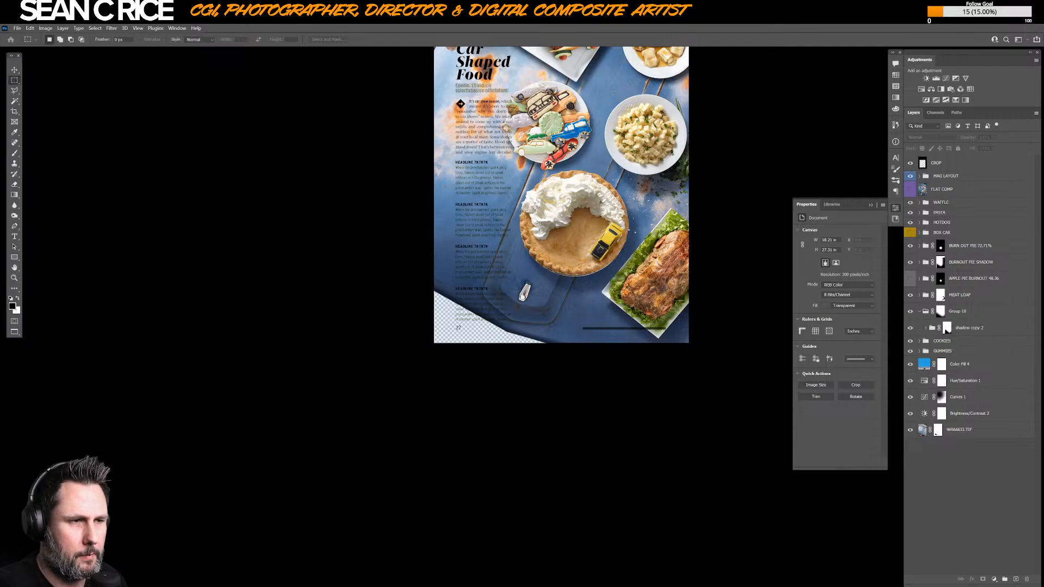
- Make a small rectangular selection over the pie's left edge and fill it with a black (000000) Solid Color layer
{"action": "left_click_drag", "start_coordinate": [483, 198], "coordinate": [528, 241]}
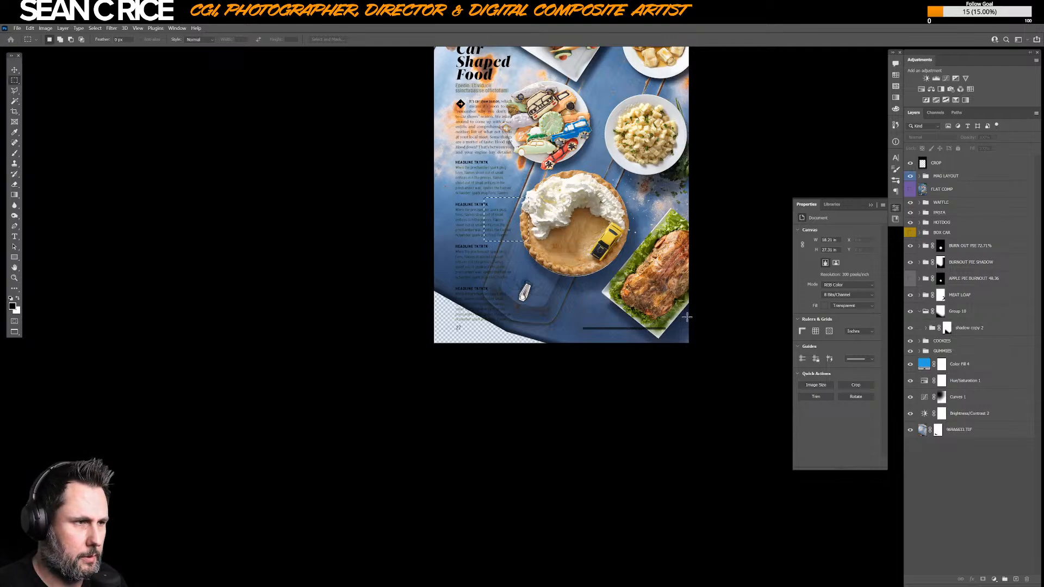
{"action": "left_click", "coordinate": [995, 579]}
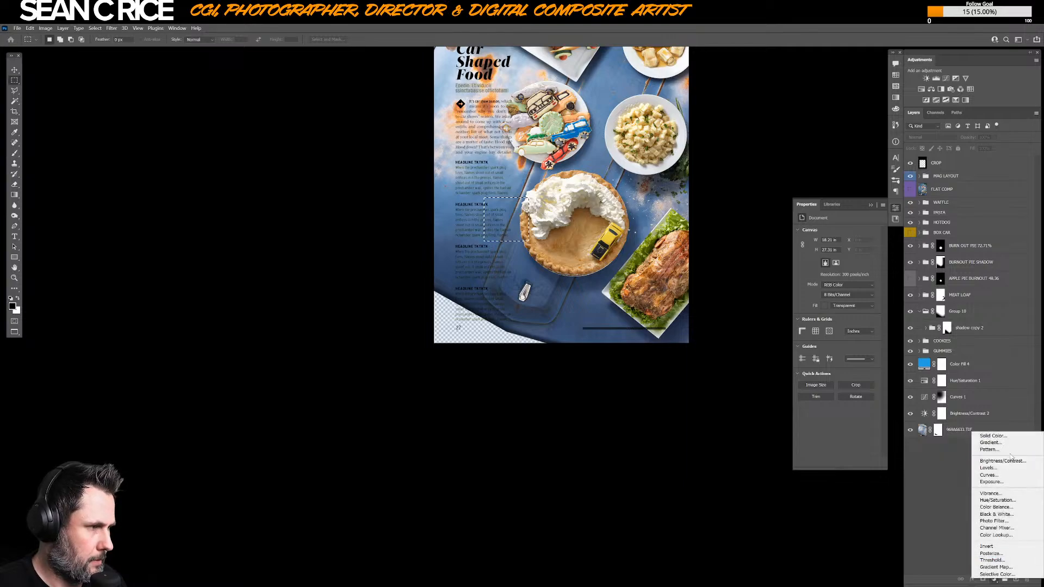
{"action": "left_click", "coordinate": [992, 435]}
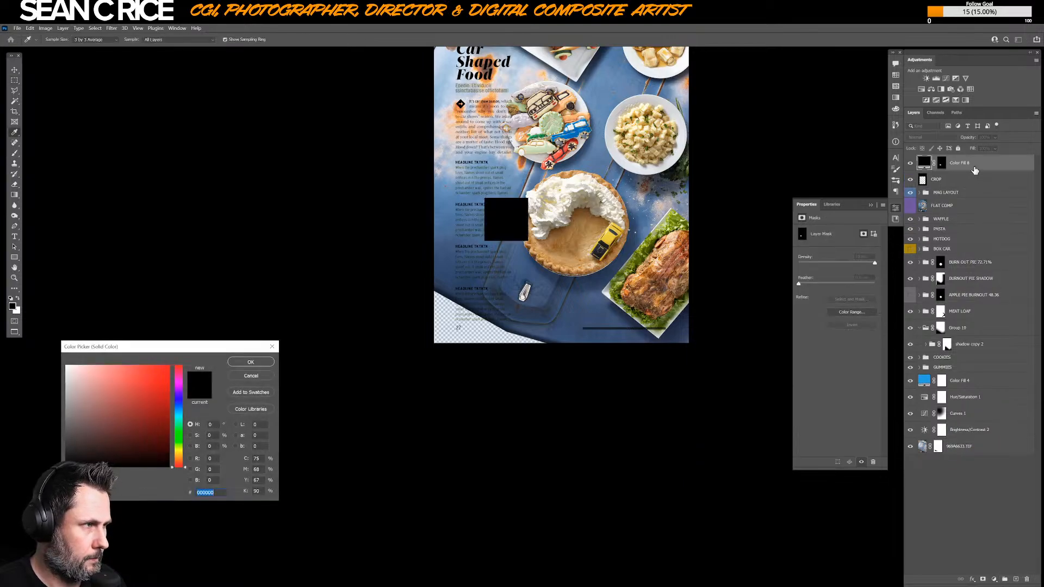
{"action": "left_click", "coordinate": [239, 366]}
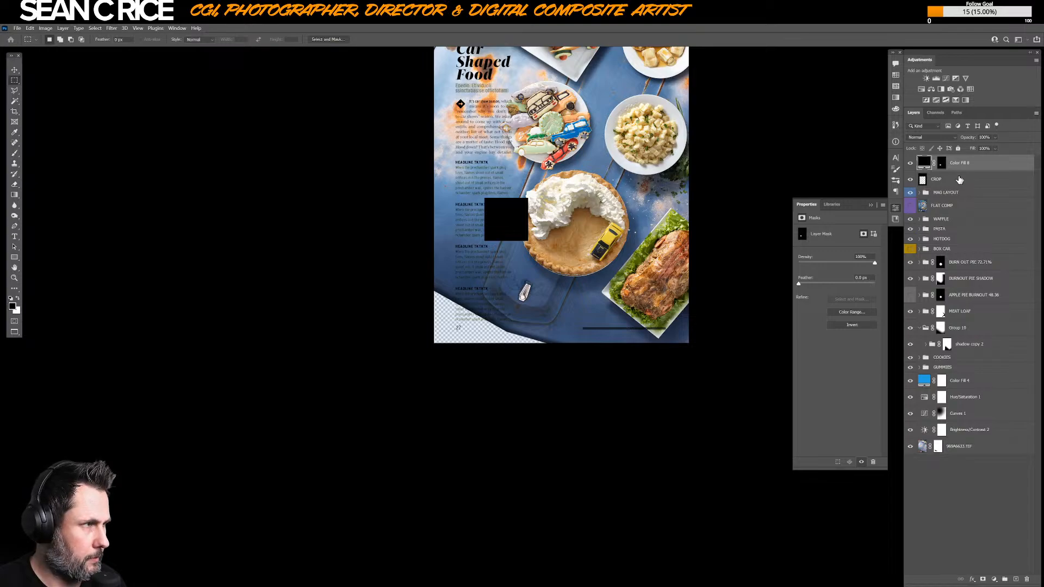
- Duplicate the black square directly to its right and recolor the copy's Solid Color fill white
{"action": "left_click_drag", "start_coordinate": [967, 181], "coordinate": [940, 455]}
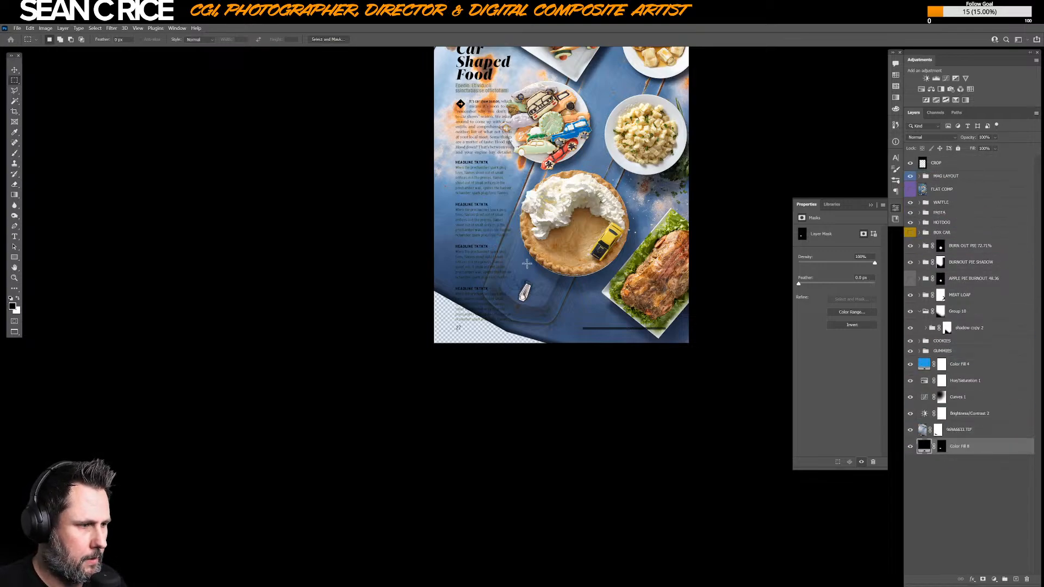
{"action": "key", "text": "ctrl+z"}
{"action": "key", "text": "v"}
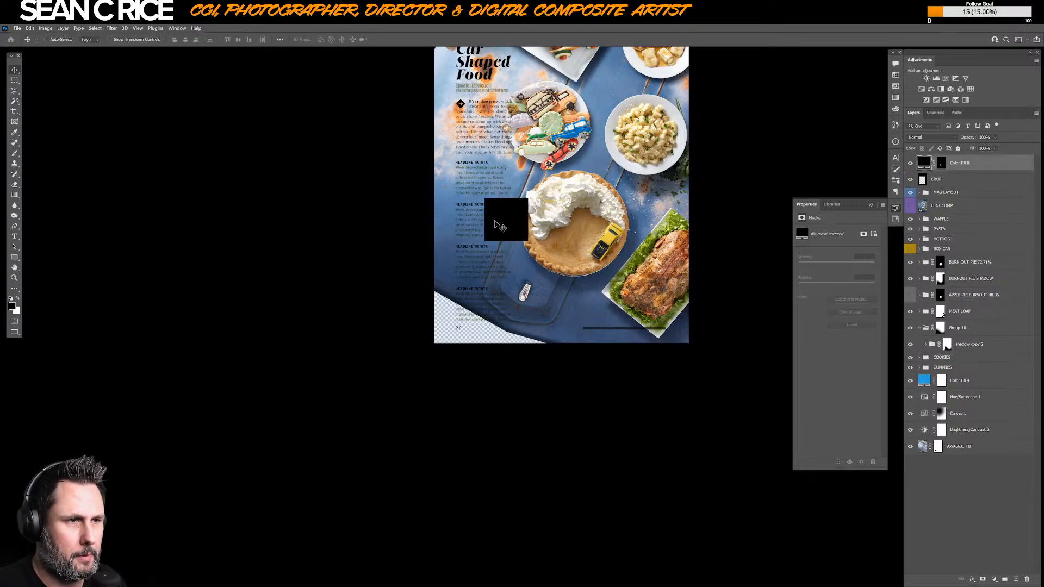
{"action": "left_click_drag", "start_coordinate": [503, 222], "coordinate": [542, 225]}
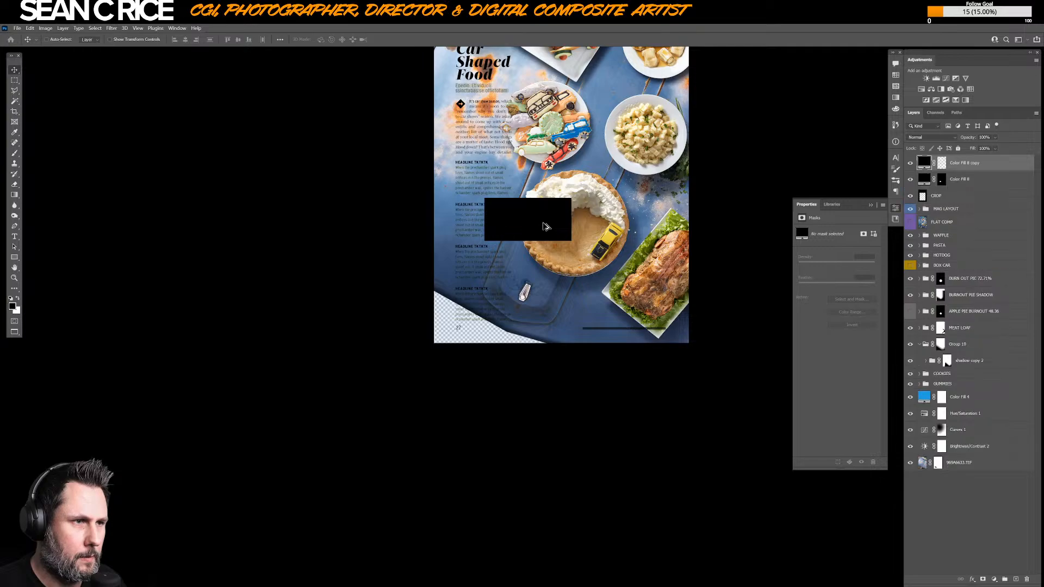
{"action": "double_click", "coordinate": [926, 166]}
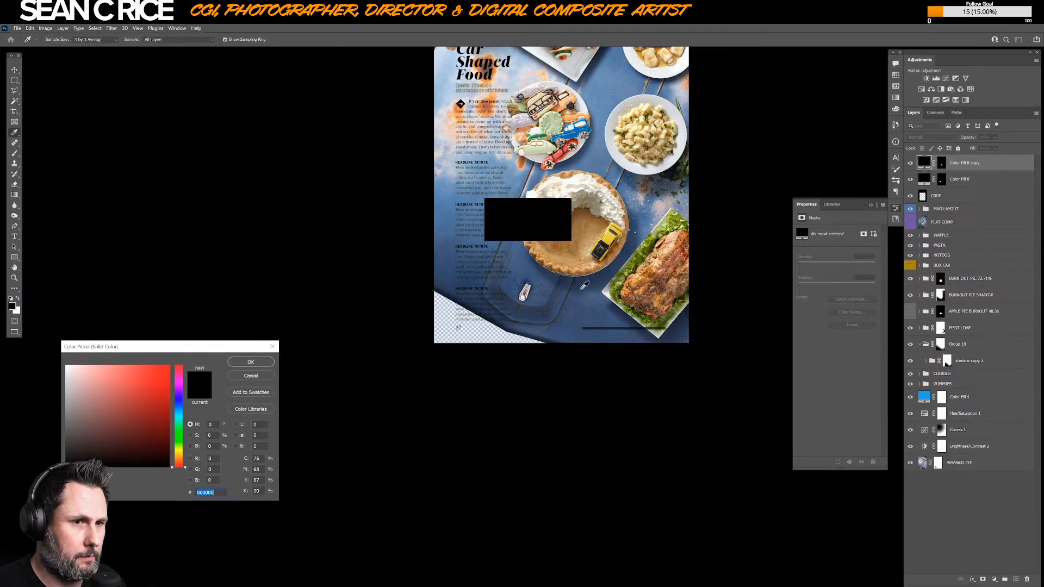
{"action": "left_click_drag", "start_coordinate": [104, 380], "coordinate": [44, 349]}
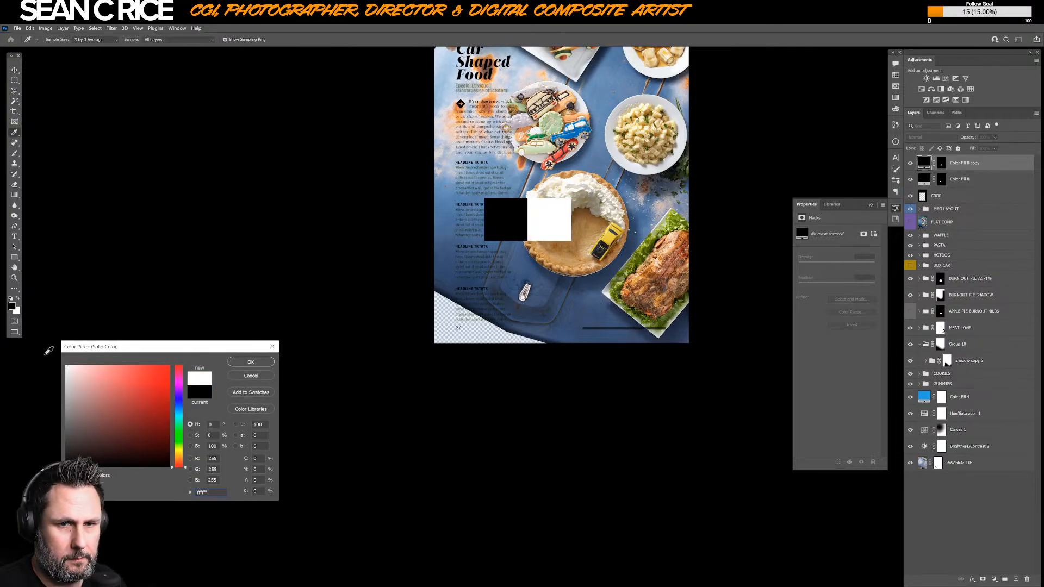
{"action": "left_click", "coordinate": [250, 362]}
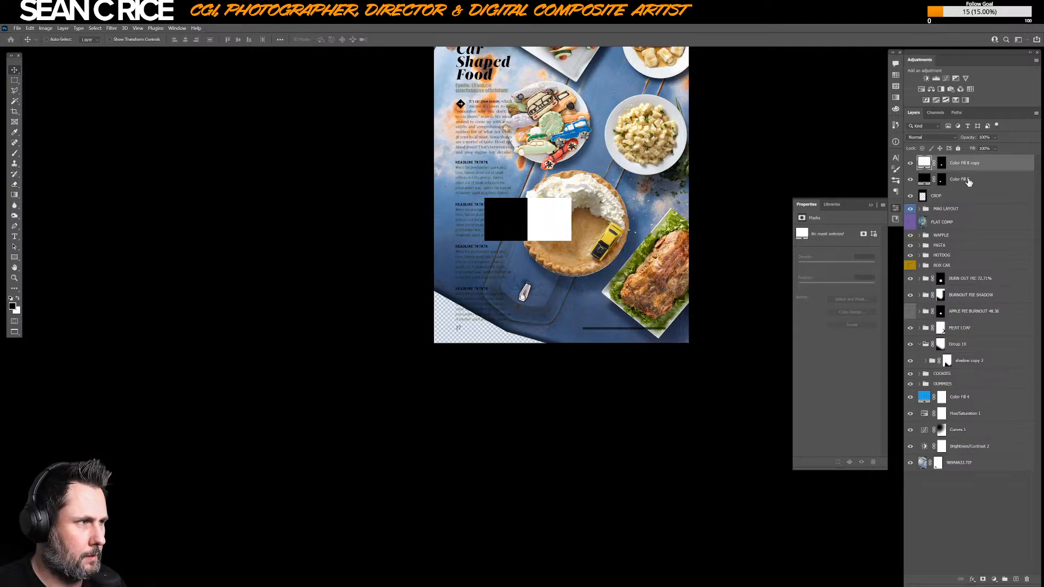
- Duplicate the black and white pair alongside itself, and move all four squares down and left across the pie's lower half
{"action": "left_click", "coordinate": [979, 180], "text": "shift"}
{"action": "left_click_drag", "start_coordinate": [522, 223], "coordinate": [609, 223]}
{"action": "left_click", "coordinate": [961, 213]}
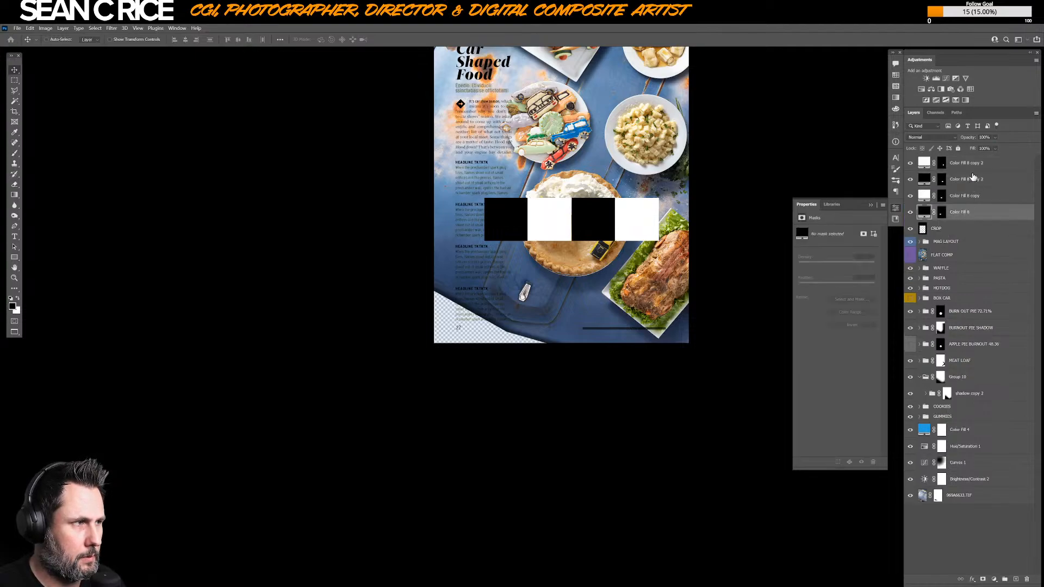
{"action": "left_click", "coordinate": [973, 165], "text": "shift"}
{"action": "left_click_drag", "start_coordinate": [586, 231], "coordinate": [539, 265]}
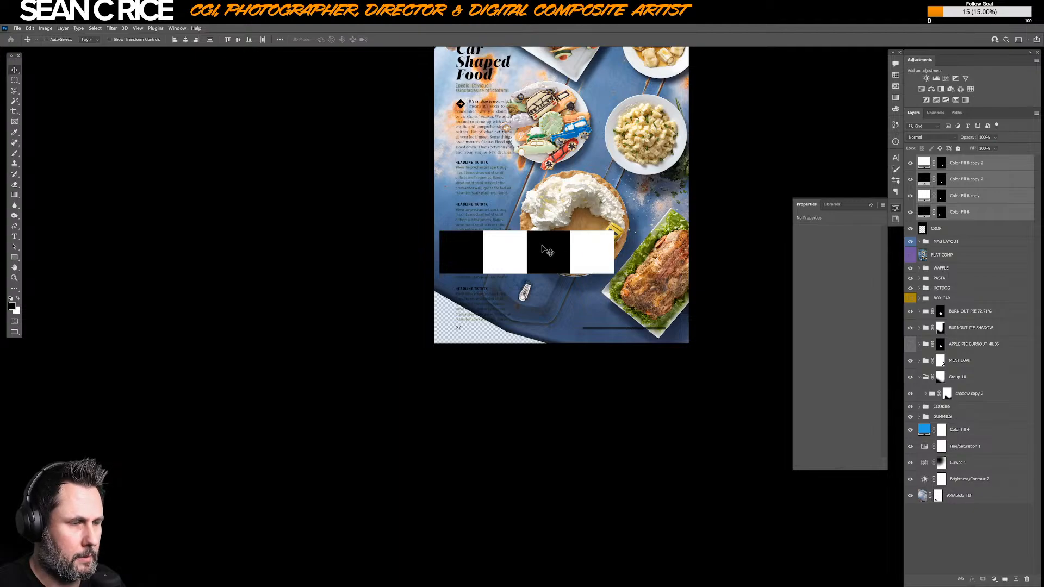
- Duplicate the rightmost black and white pair alongside itself to extend the row to six alternating squares
{"action": "left_click", "coordinate": [983, 216]}
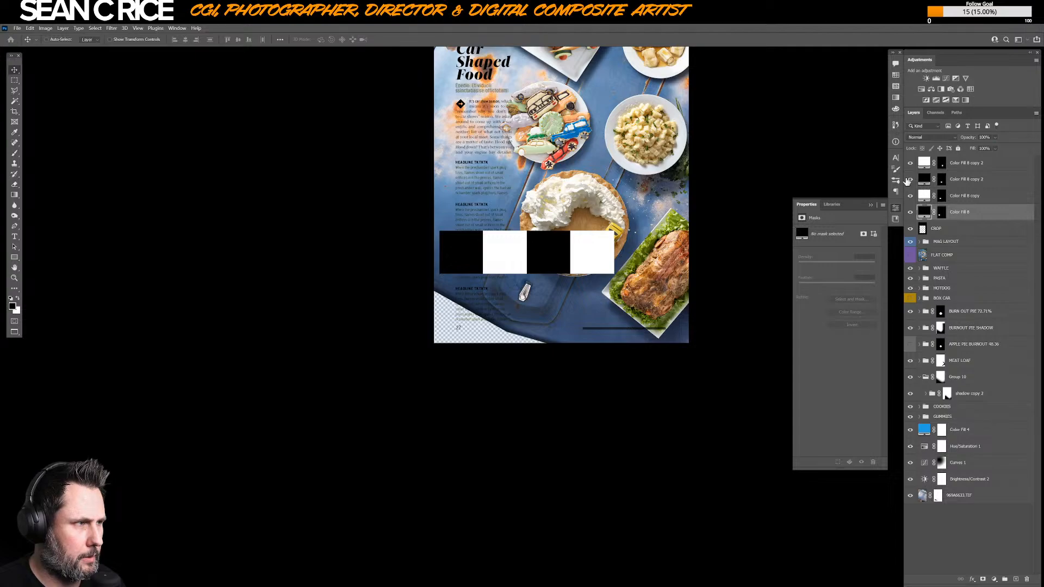
{"action": "left_click", "coordinate": [972, 181]}
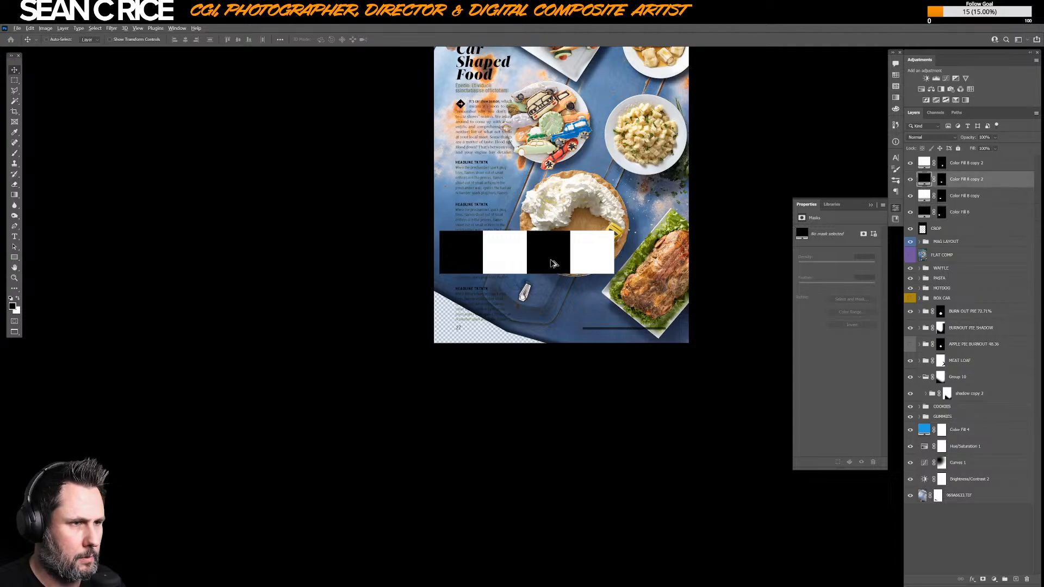
{"action": "left_click_drag", "start_coordinate": [552, 263], "coordinate": [635, 266]}
{"action": "key", "text": "Delete"}
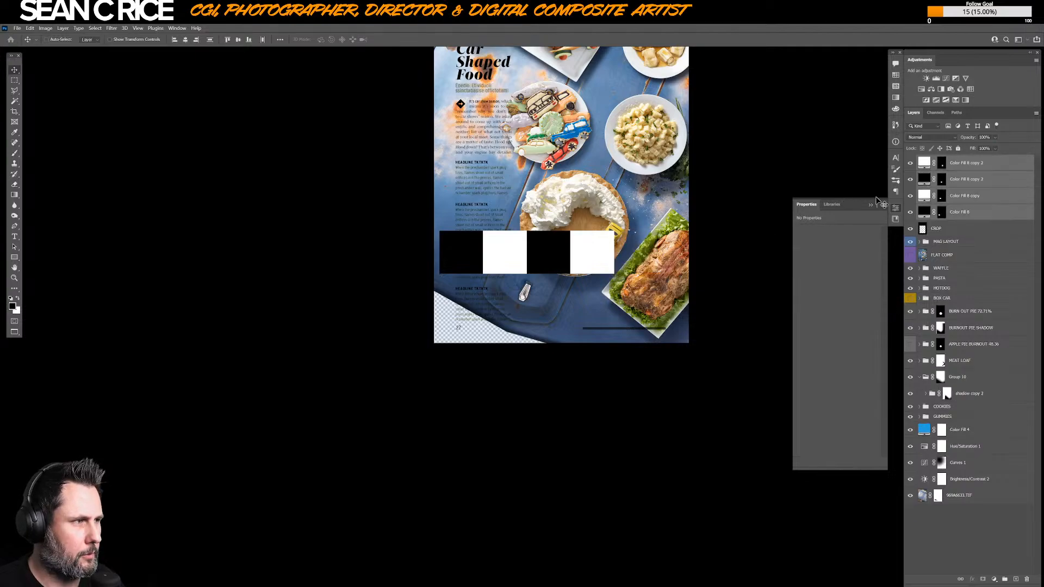
{"action": "left_click", "coordinate": [969, 163], "text": "shift"}
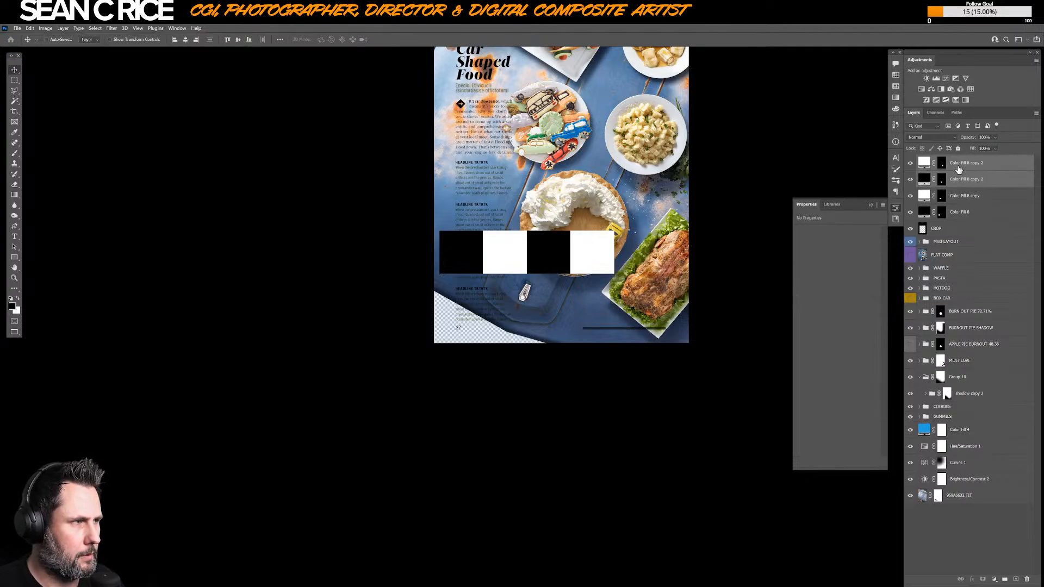
{"action": "left_click_drag", "start_coordinate": [556, 251], "coordinate": [643, 251]}
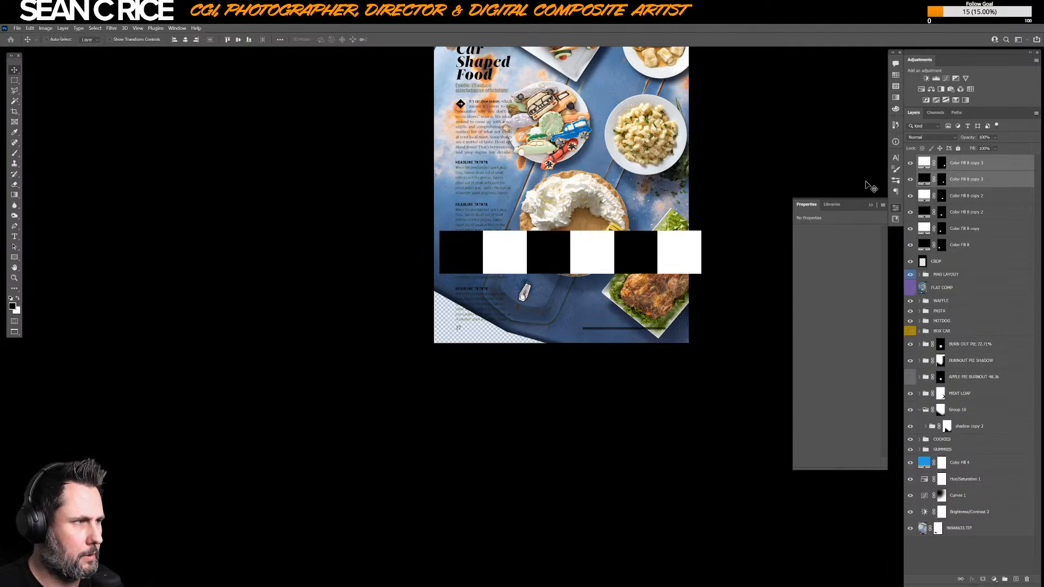
- Stamp the six color fill layers into a new merged layer and hide the original fill layers
{"action": "left_click", "coordinate": [963, 246], "text": "shift"}
{"action": "key", "text": "alt+bracketright"}
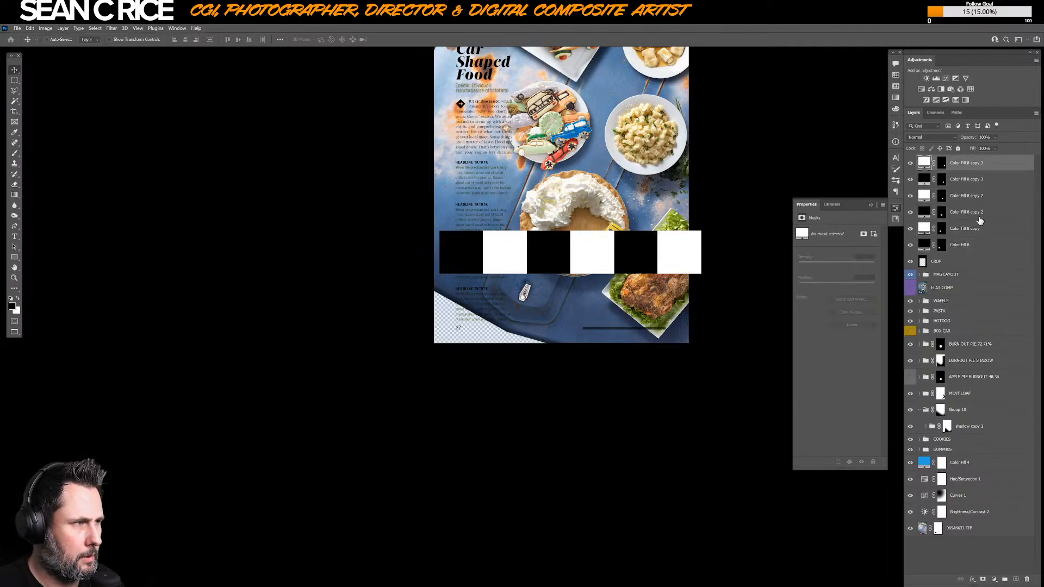
{"action": "left_click", "coordinate": [968, 246], "text": "shift"}
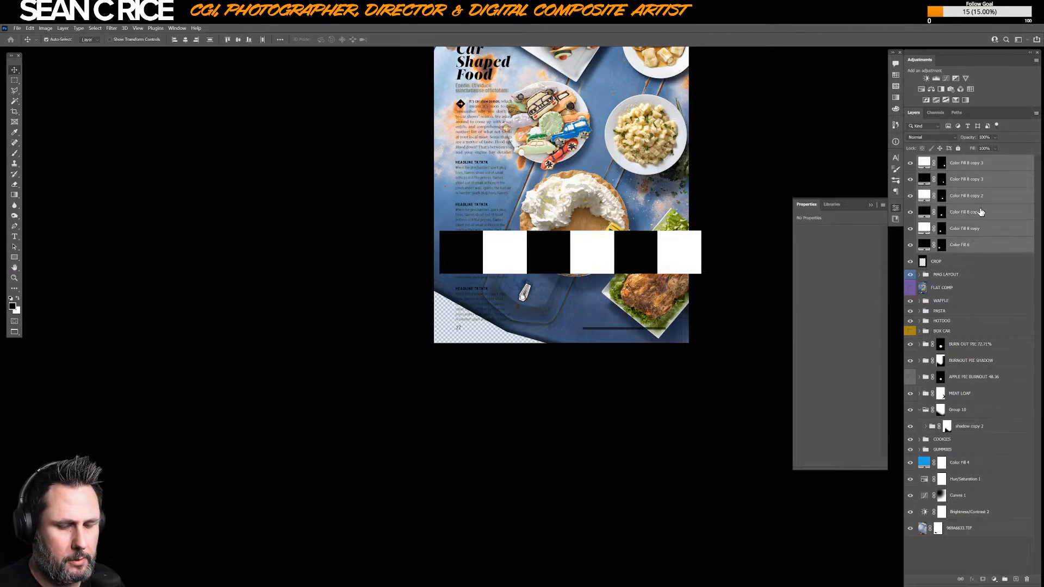
{"action": "key", "text": "ctrl+alt+e"}
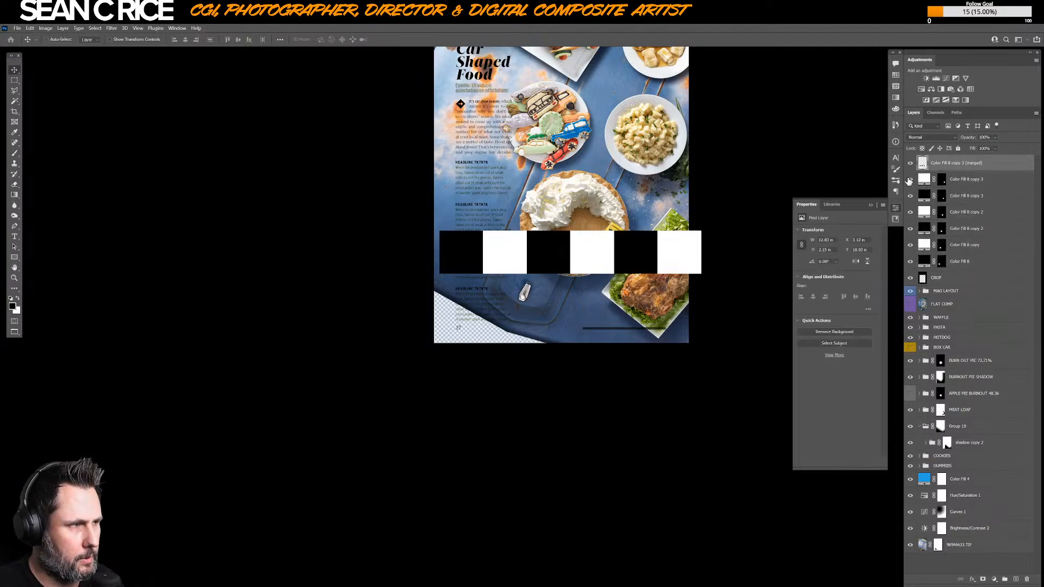
{"action": "left_click_drag", "start_coordinate": [909, 181], "coordinate": [913, 248]}
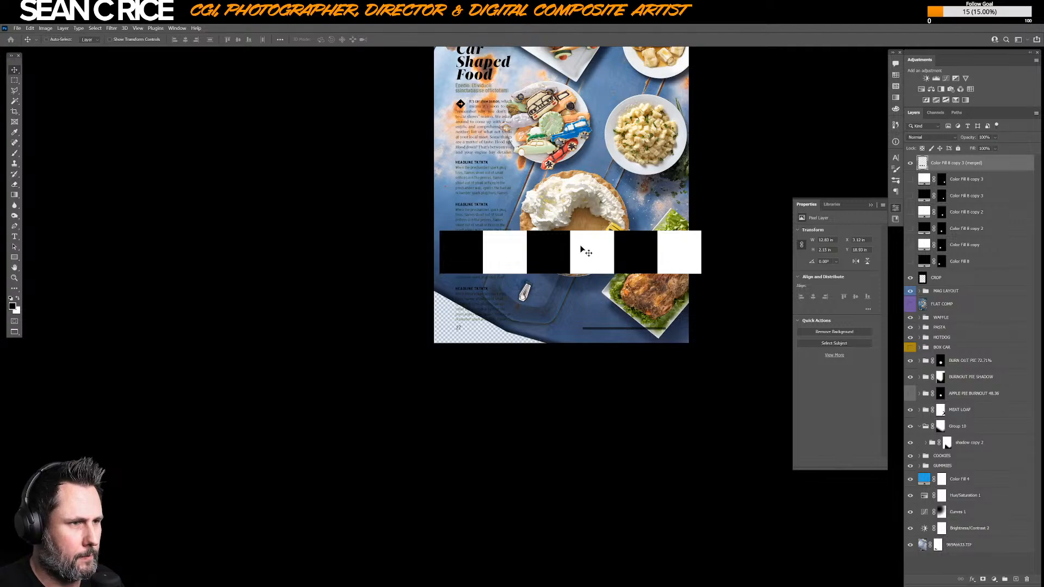
- Duplicate the merged row directly above itself, offset one square to the left so the colors alternate, and nudge it into alignment
{"action": "left_click_drag", "start_coordinate": [580, 249], "coordinate": [603, 218]}
{"action": "key", "text": "Right"}
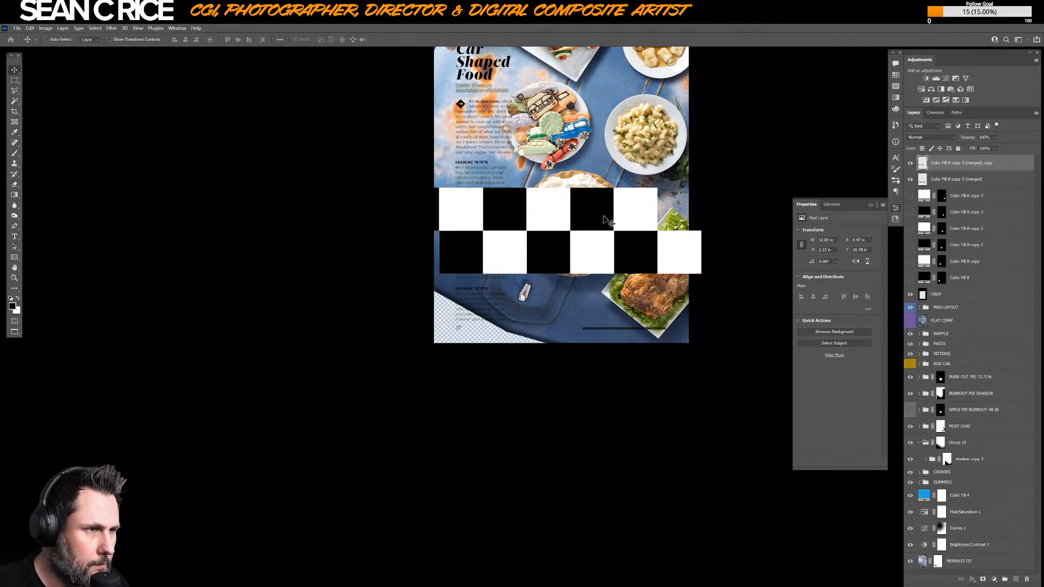
{"action": "key", "text": "Right"}
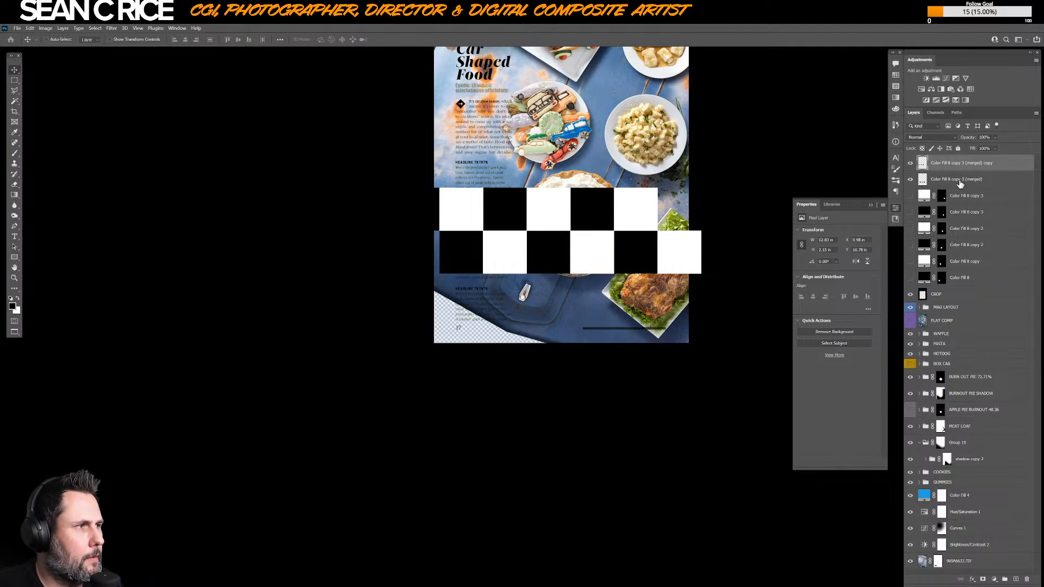
- Stamp the two merged rows into a new layer and place it directly above them to form a four-row checkerboard
{"action": "left_click", "coordinate": [960, 179], "text": "shift"}
{"action": "key", "text": "ctrl+alt+e"}
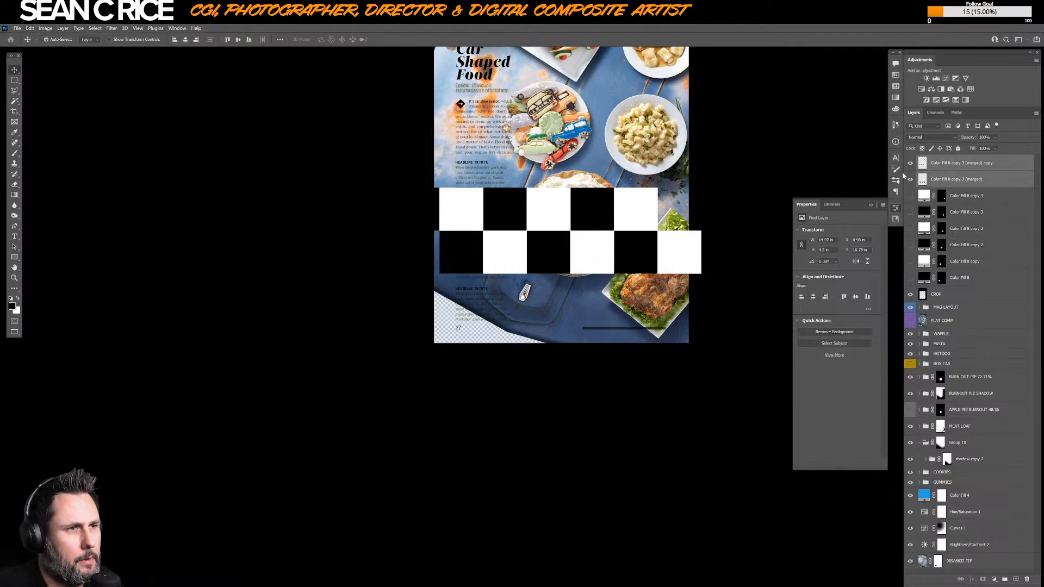
{"action": "left_click_drag", "start_coordinate": [609, 224], "coordinate": [585, 240]}
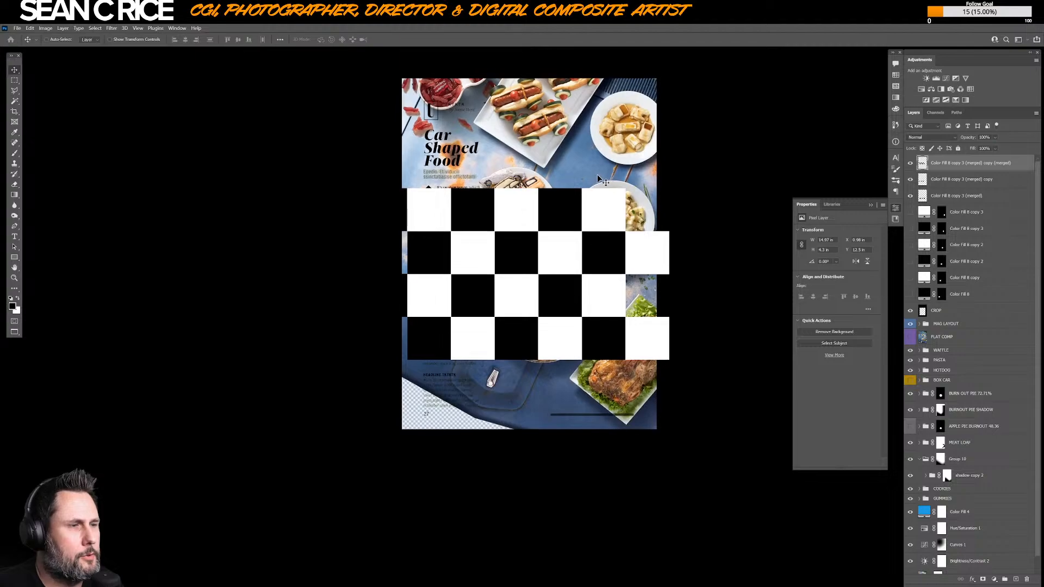
- Select all the checkerboard layers, from the topmost merged layer down to the original black fill
{"action": "left_click", "coordinate": [950, 197], "text": "shift"}
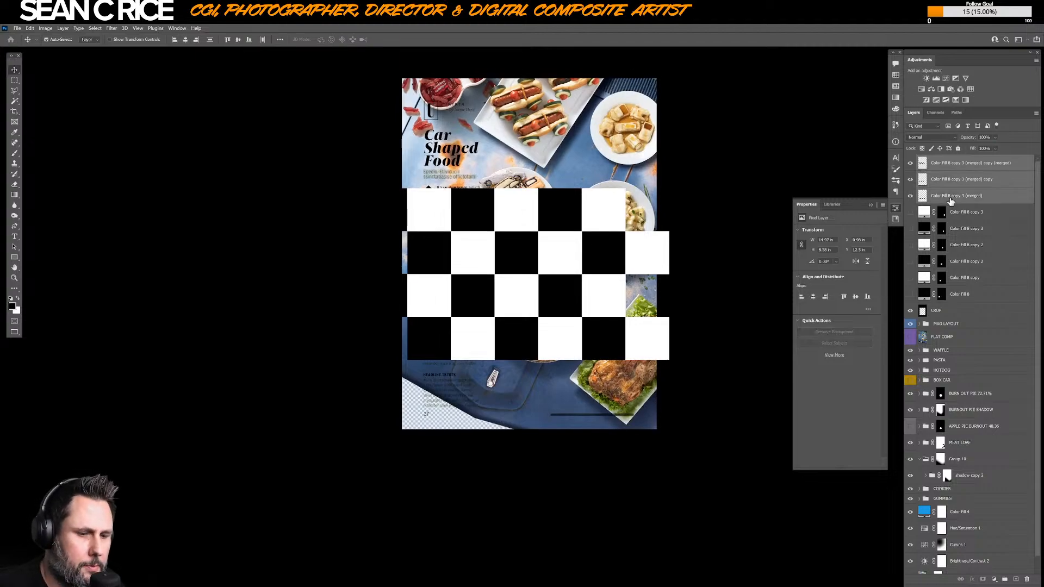
{"action": "left_click", "coordinate": [971, 293], "text": "shift"}
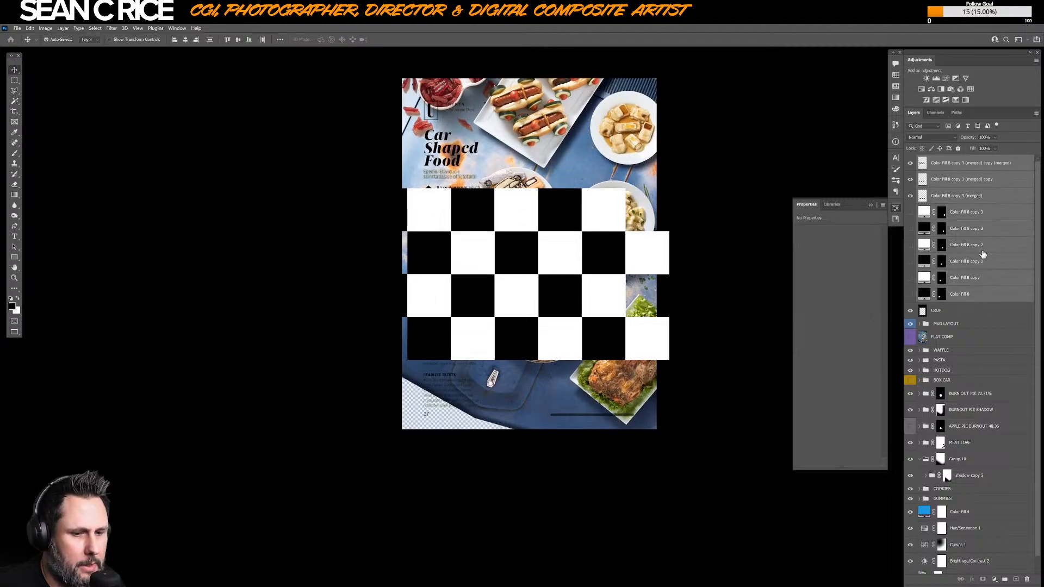
- Group the selected checkerboard and color fill layers and name the group "checked floor"
{"action": "key", "text": "ctrl+g"}
{"action": "key", "text": "ctrl+t"}
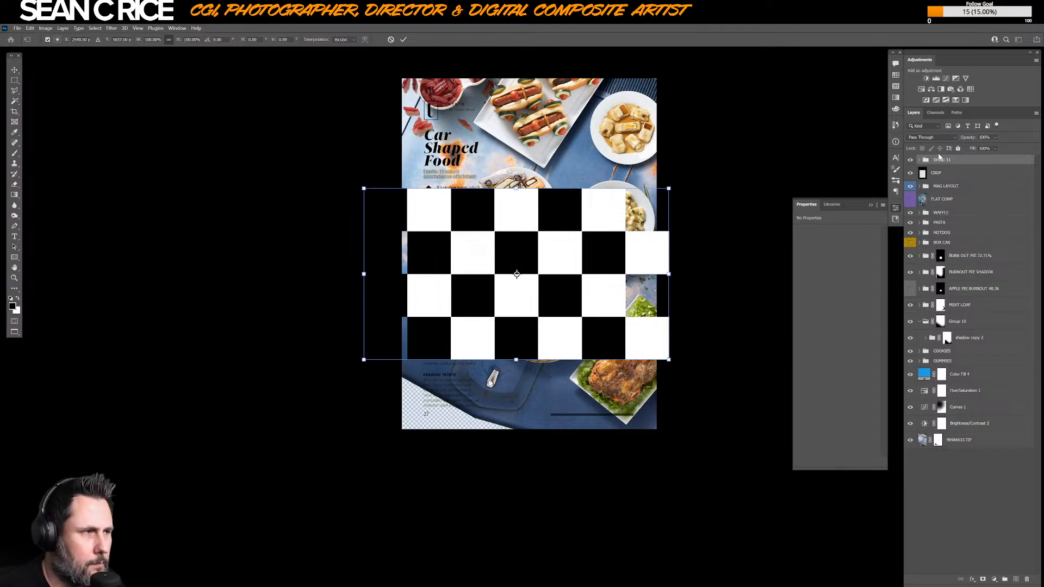
{"action": "key", "text": "Return"}
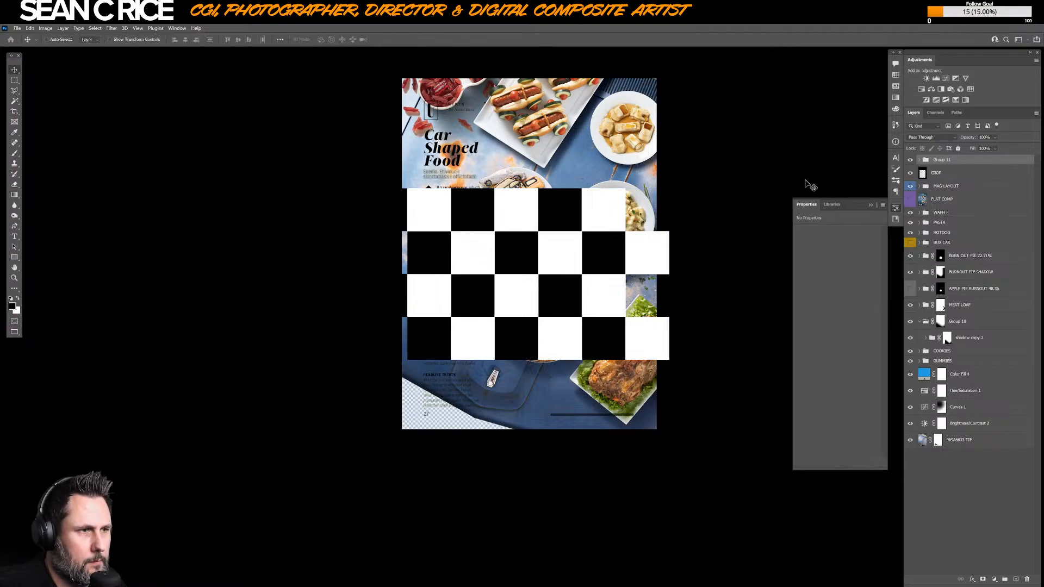
{"action": "double_click", "coordinate": [940, 160]}
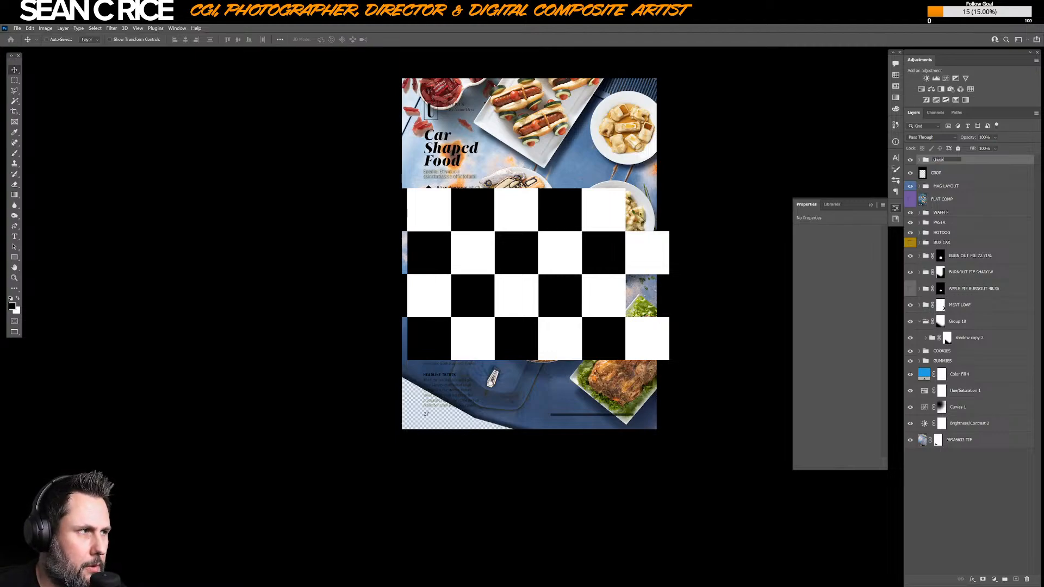
{"action": "type", "text": "checked floor"}
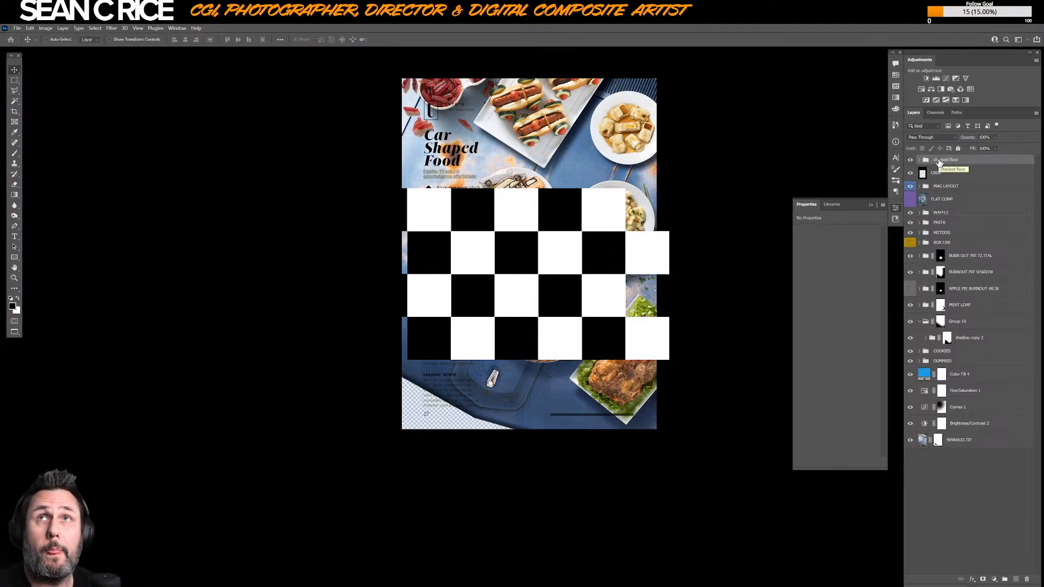
{"action": "key", "text": "Return"}
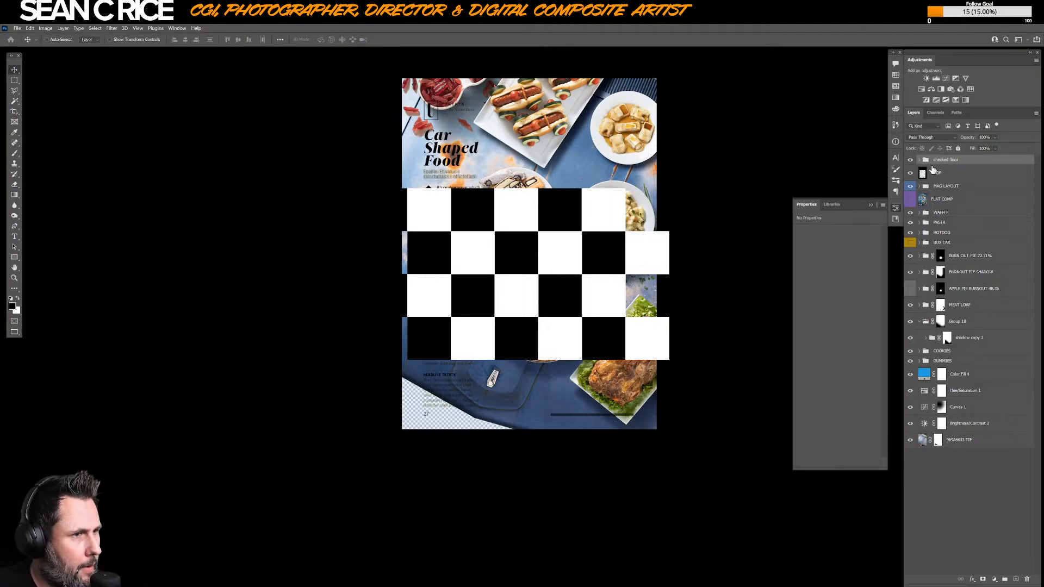
- Send the checked floor group to the bottom of the layer stack and position it in the page's empty lower-left corner
{"action": "left_click_drag", "start_coordinate": [933, 170], "coordinate": [933, 169]}
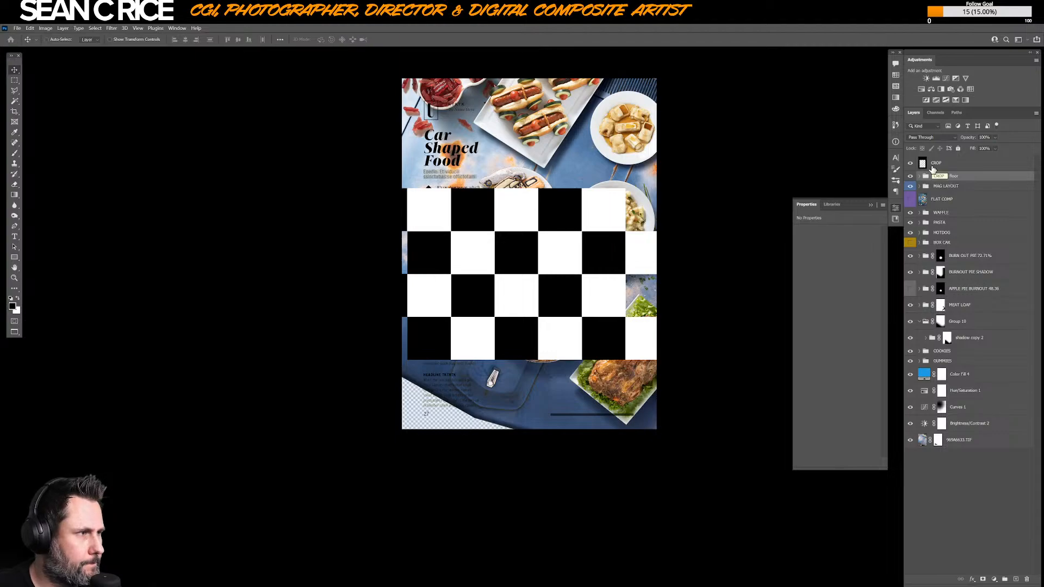
{"action": "key", "text": "ctrl+shift+bracketleft"}
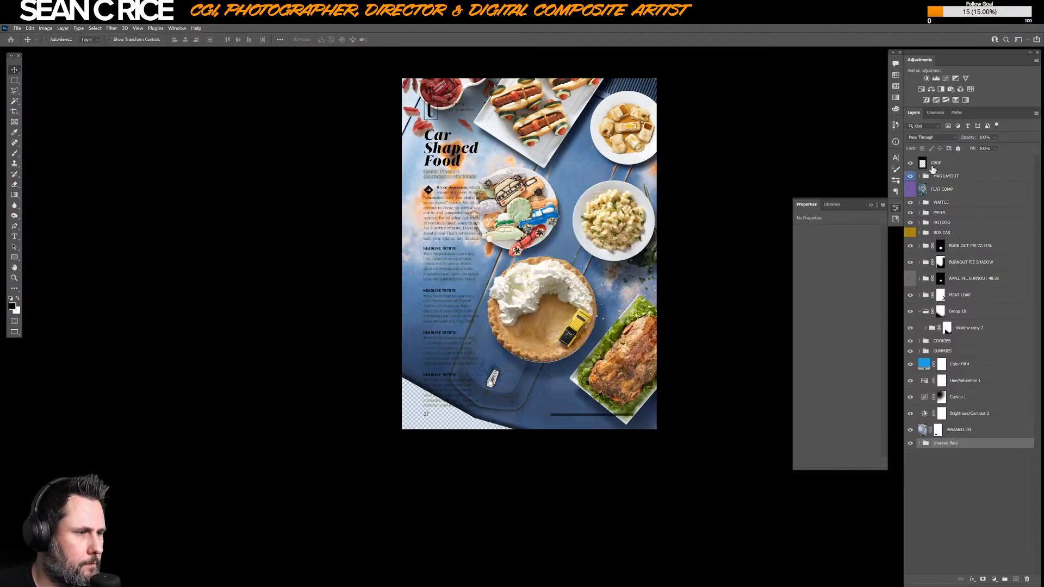
{"action": "mouse_move", "coordinate": [504, 379]}
{"action": "left_mouse_down"}
{"action": "mouse_move", "coordinate": [486, 468]}
{"action": "mouse_move", "coordinate": [511, 386]}
{"action": "left_mouse_up"}
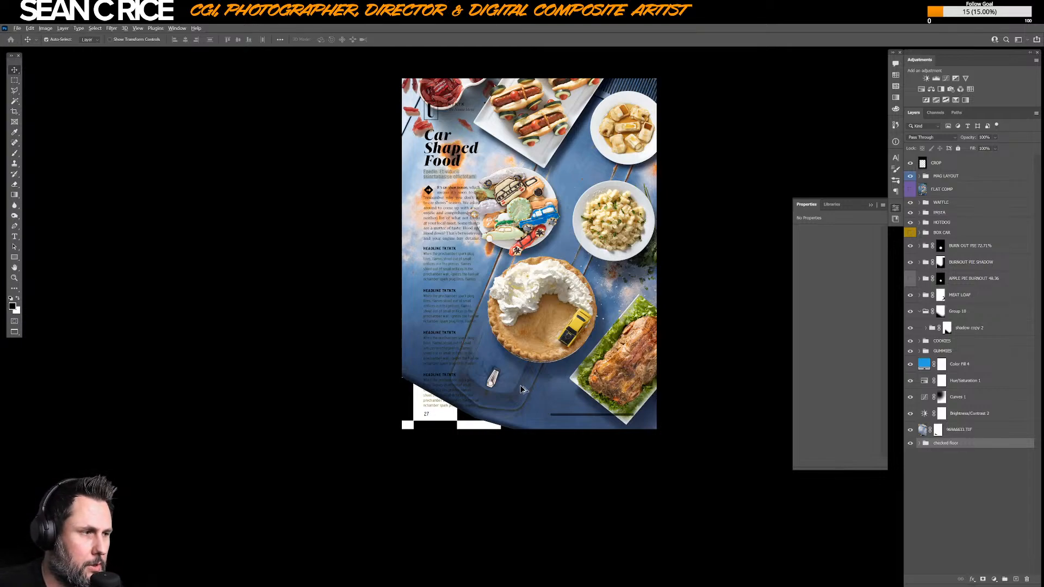
- Create a merged copy of the checked floor group, then hide the original group and label it gray
{"action": "key", "text": "ctrl+alt+e"}
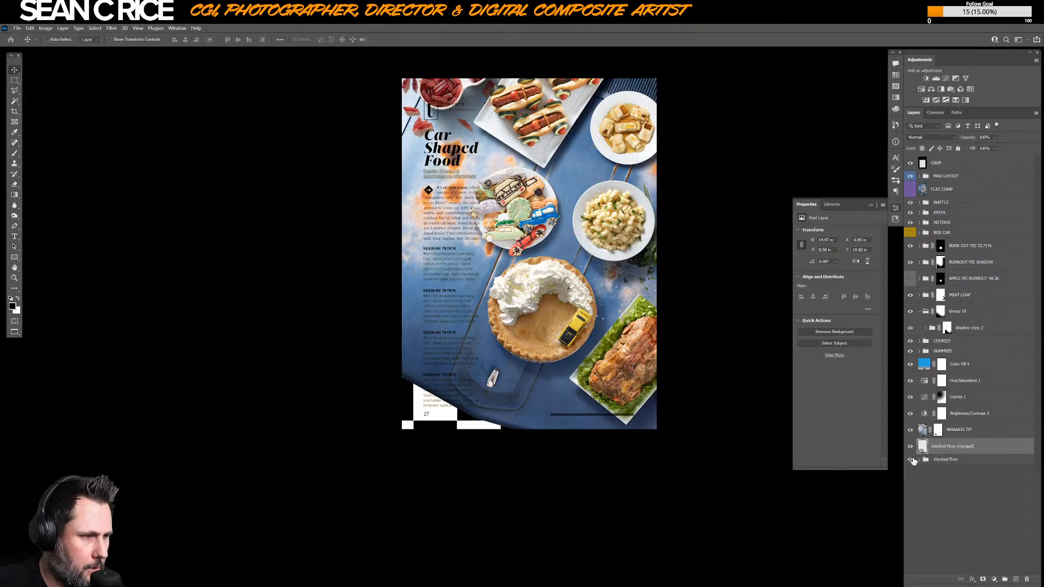
{"action": "right_click", "coordinate": [913, 462]}
{"action": "left_click", "coordinate": [947, 466]}
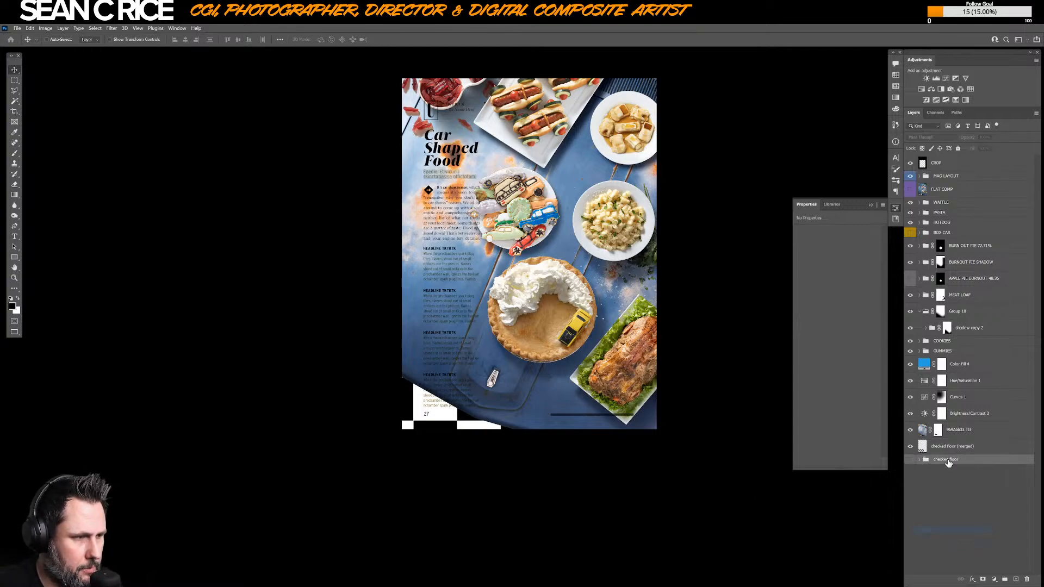
- Transform the merged checked floor to about 91% scale, rotate it about 12° clockwise, and place it beneath the tabletop's lower-left edge
{"action": "left_click", "coordinate": [940, 446]}
{"action": "key", "text": "ctrl+t"}
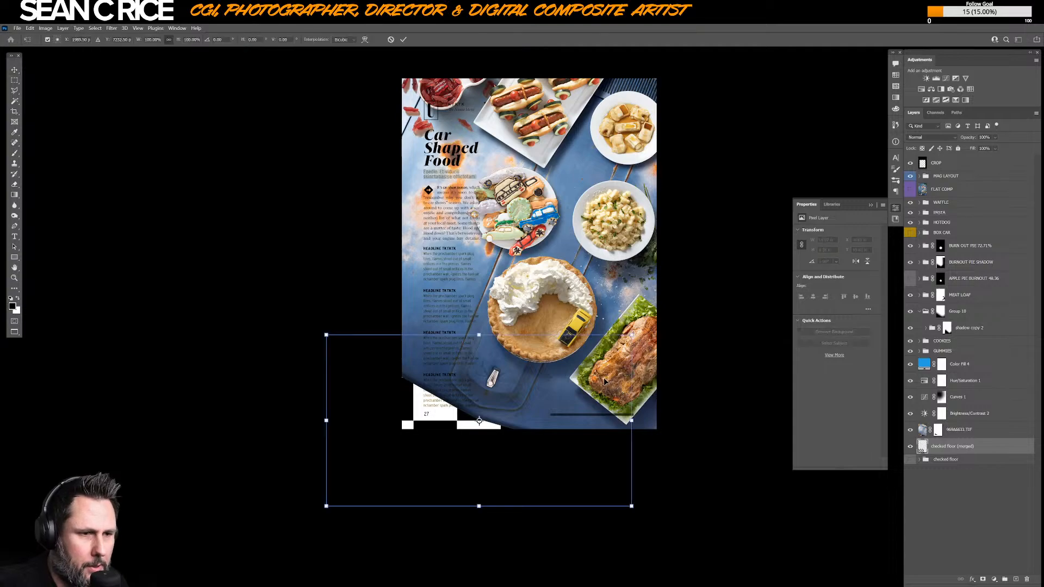
{"action": "left_click_drag", "start_coordinate": [632, 335], "coordinate": [574, 309]}
{"action": "left_click_drag", "start_coordinate": [558, 348], "coordinate": [540, 347]}
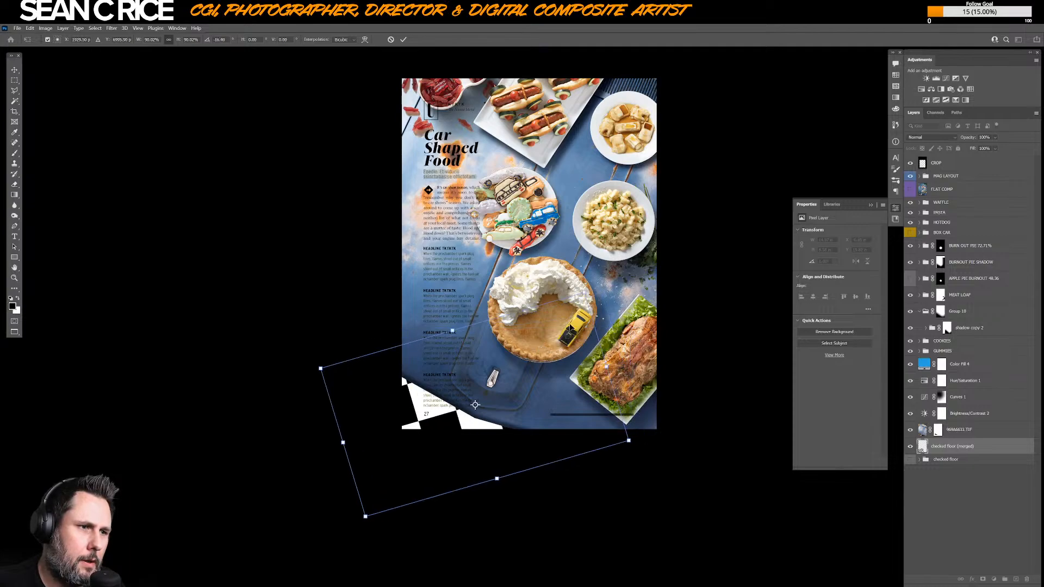
{"action": "left_click_drag", "start_coordinate": [637, 318], "coordinate": [623, 352]}
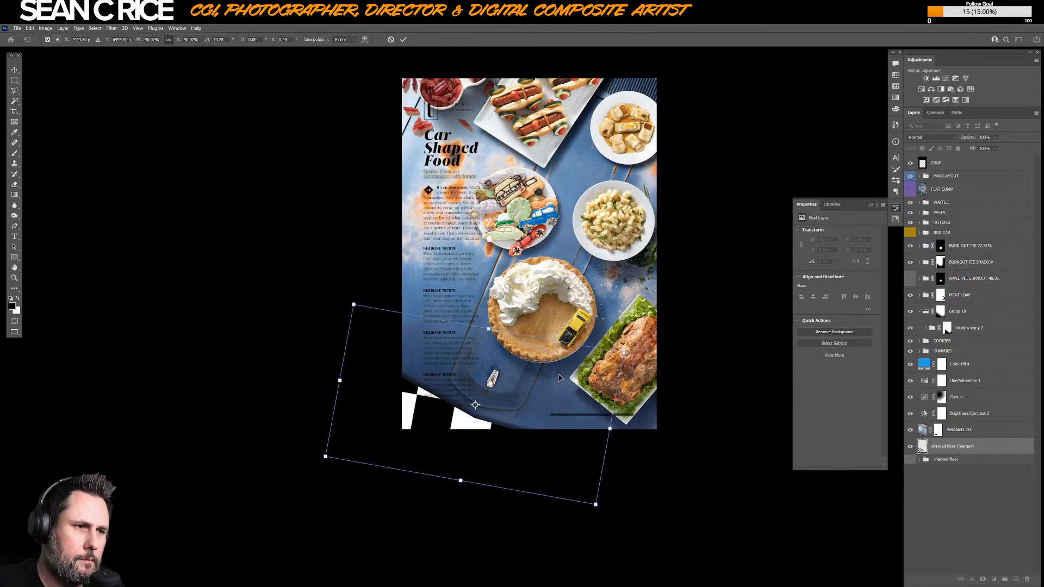
{"action": "left_click_drag", "start_coordinate": [558, 374], "coordinate": [549, 395]}
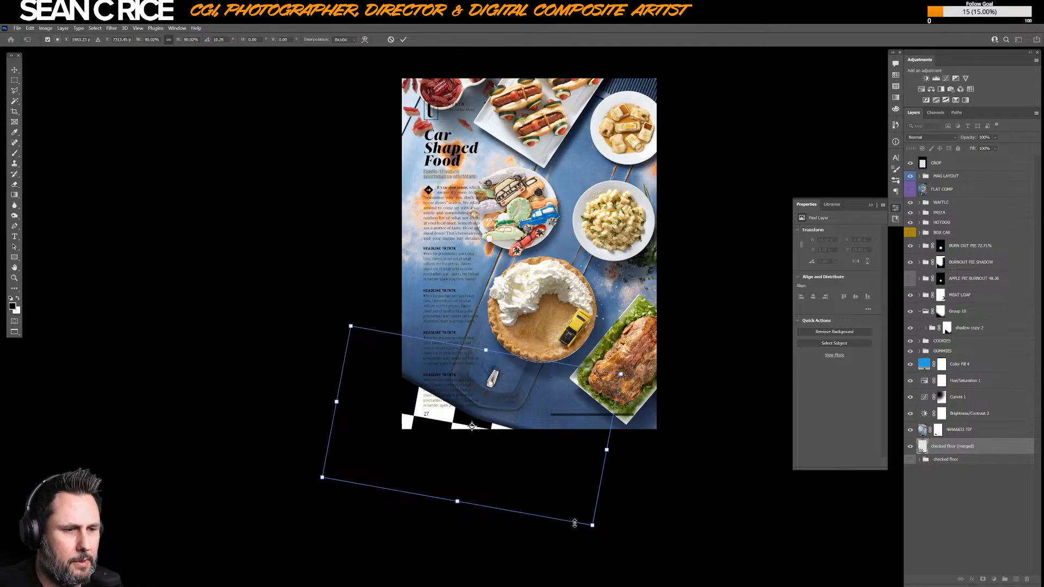
{"action": "mouse_move", "coordinate": [592, 527]}
{"action": "left_mouse_down"}
{"action": "mouse_move", "coordinate": [583, 520]}
{"action": "mouse_move", "coordinate": [592, 534]}
{"action": "left_mouse_up"}
{"action": "left_click_drag", "start_coordinate": [625, 369], "coordinate": [626, 372]}
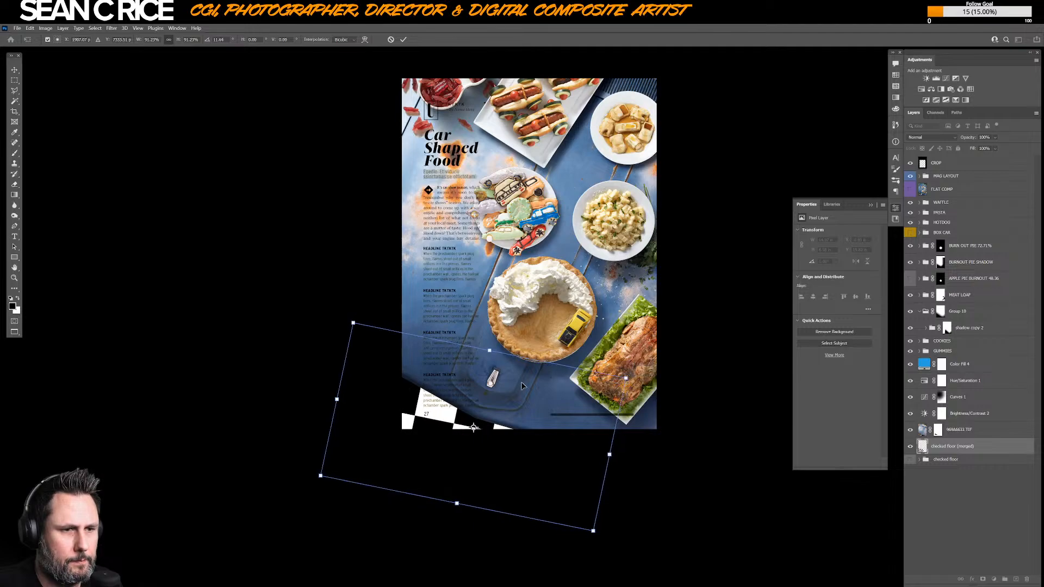
{"action": "key", "text": "Return"}
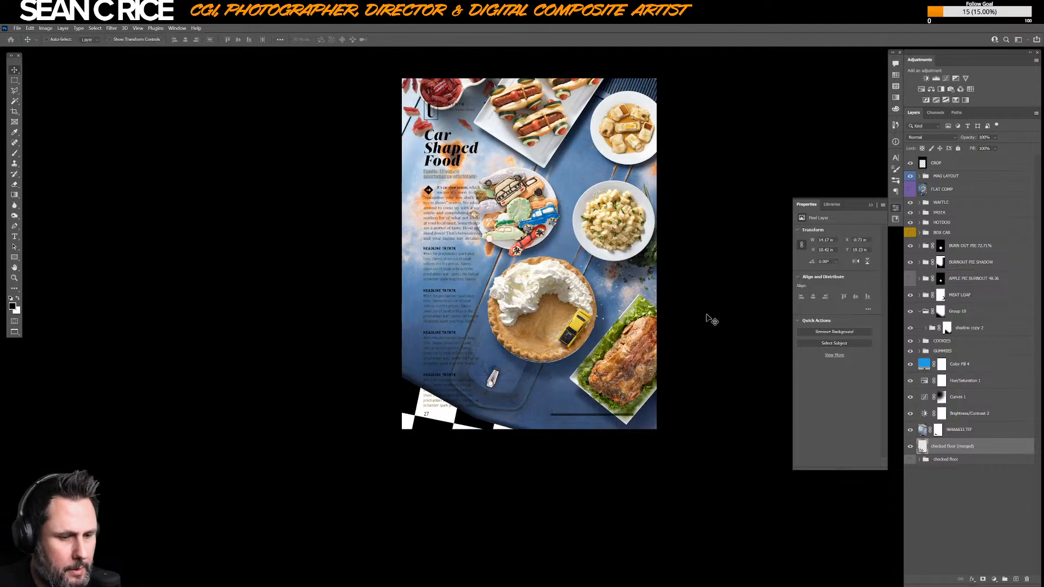
- Duplicate the merged checked floor layer, then hide the original and label it gray
{"action": "key", "text": "ctrl+j"}
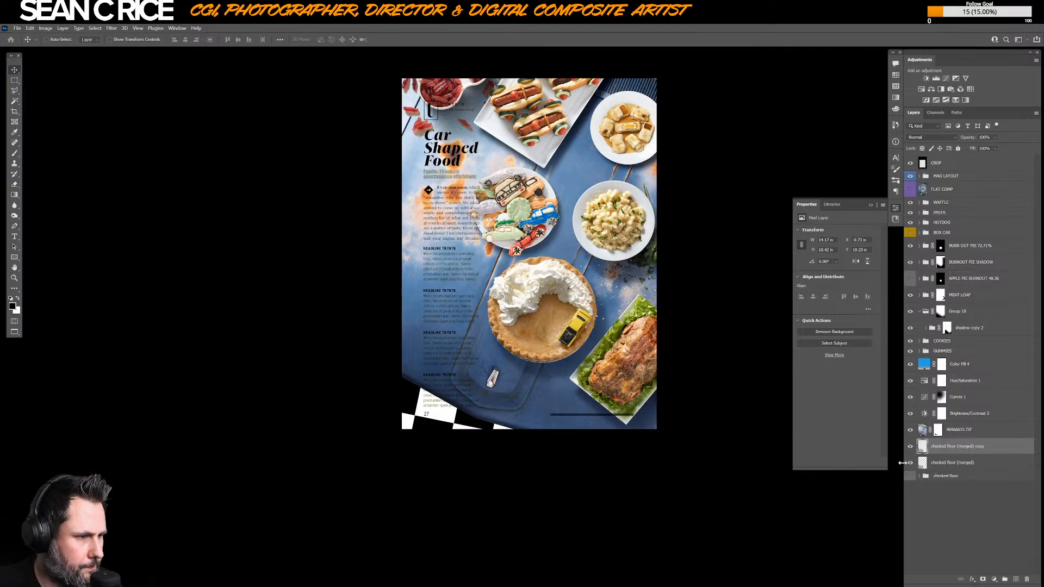
{"action": "right_click", "coordinate": [910, 462]}
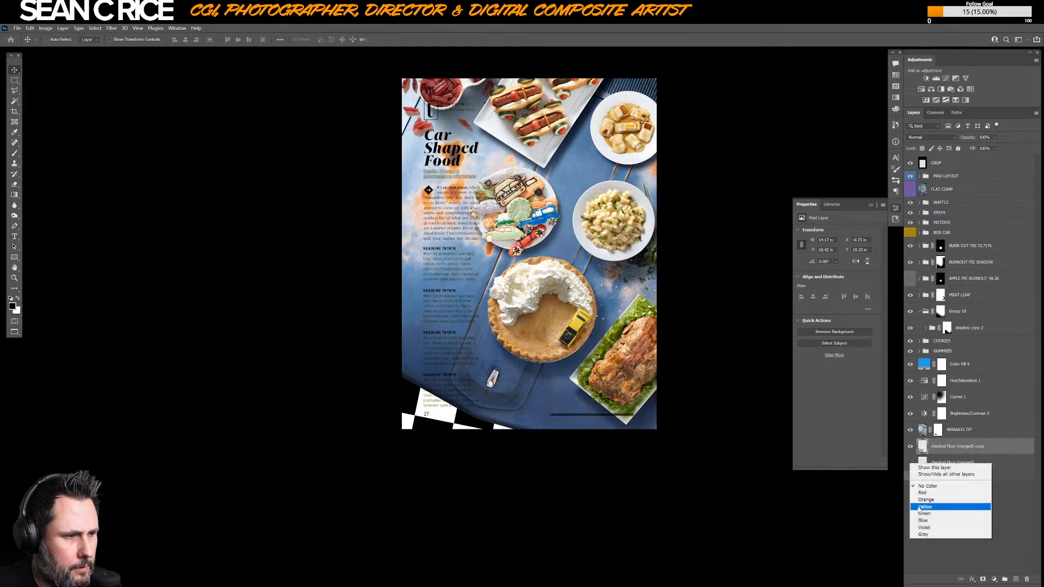
{"action": "left_click", "coordinate": [924, 534]}
{"action": "left_click", "coordinate": [936, 449]}
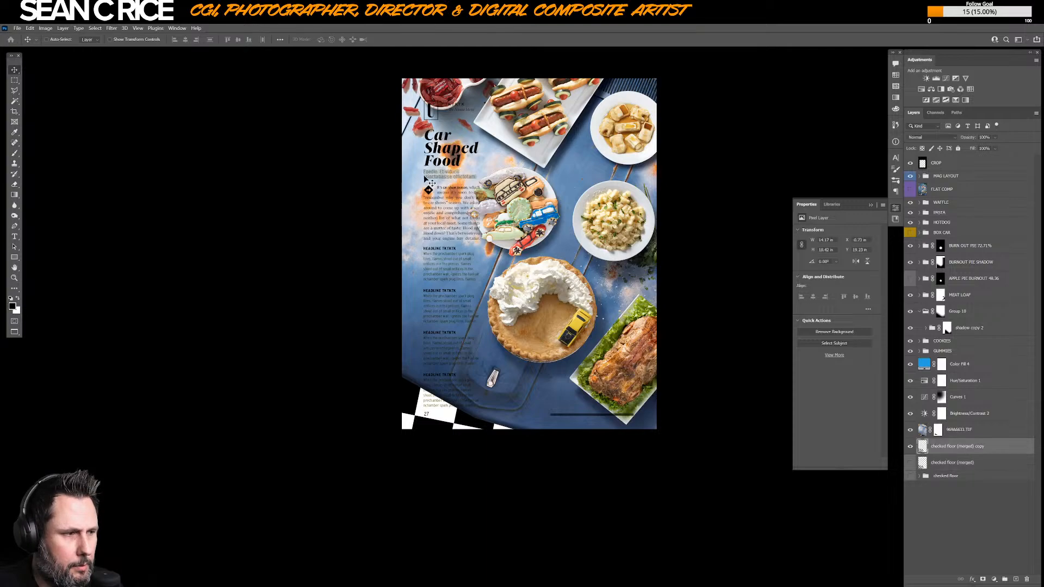
- Apply a Gaussian Blur with a 9.6-pixel radius to the merged checked floor copy
{"action": "left_click", "coordinate": [111, 29]}
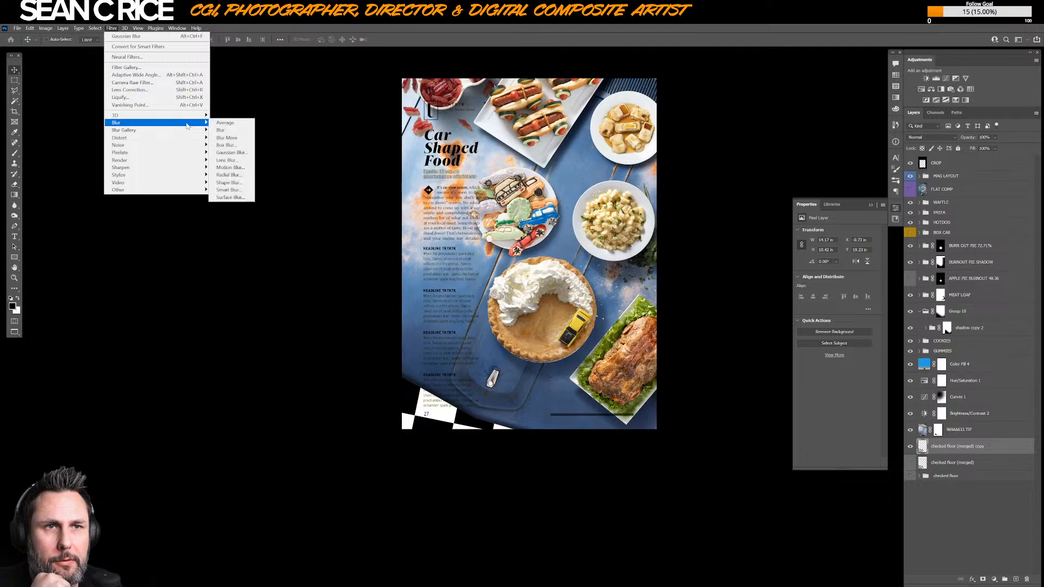
{"action": "left_click", "coordinate": [231, 152]}
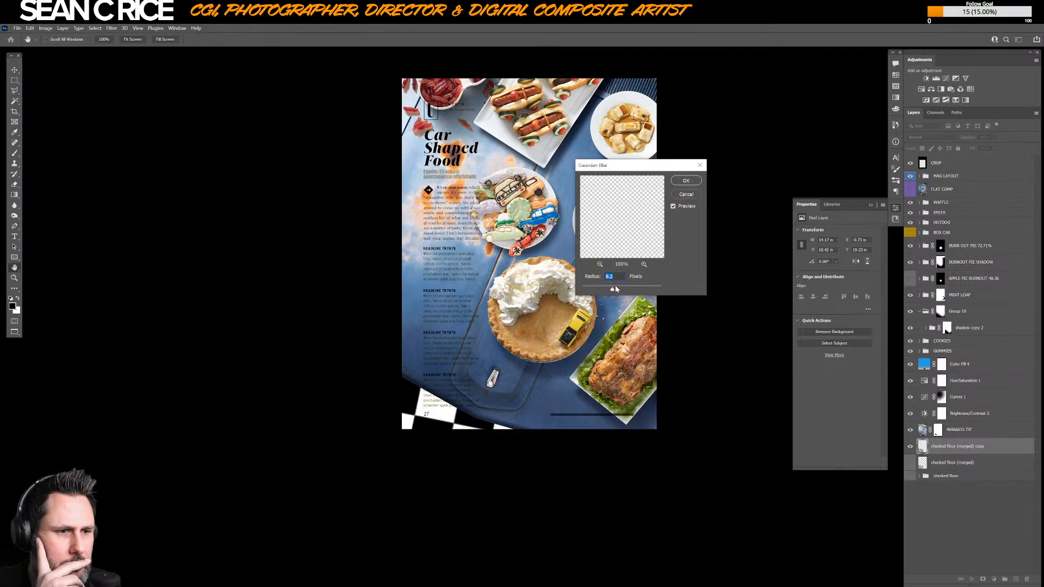
{"action": "left_click_drag", "start_coordinate": [616, 289], "coordinate": [620, 289]}
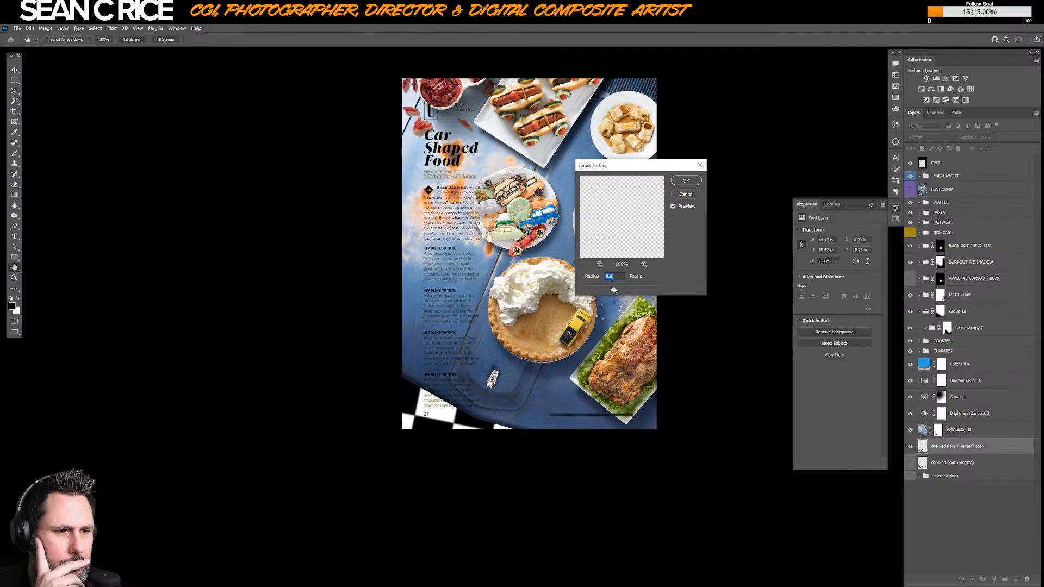
{"action": "left_click", "coordinate": [686, 181]}
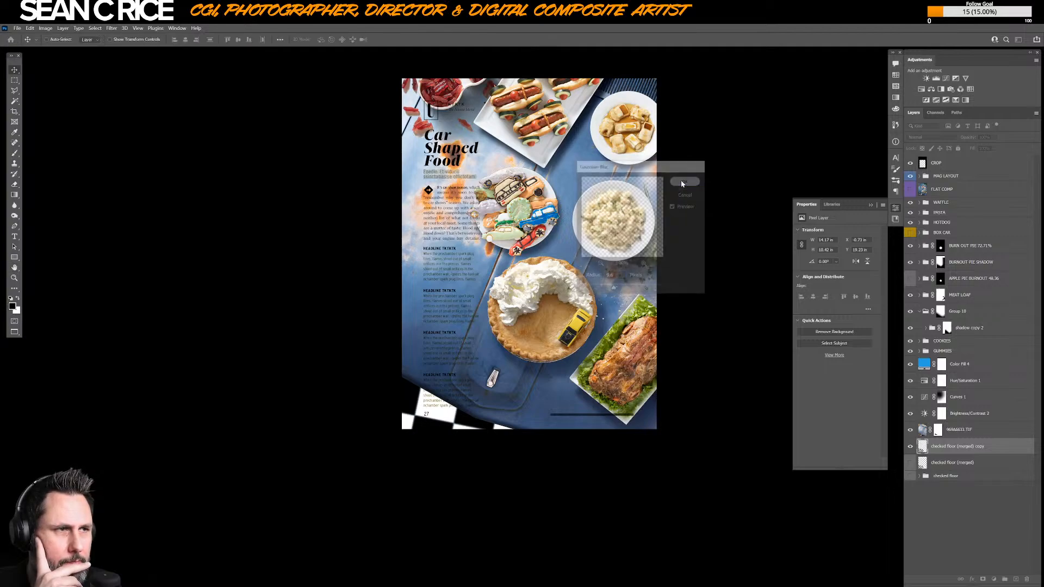
- Target the tabletop photo layer's mask and set up the Blur tool with an enlarged brush for the tabletop's lower-left edge
{"action": "left_click", "coordinate": [938, 431]}
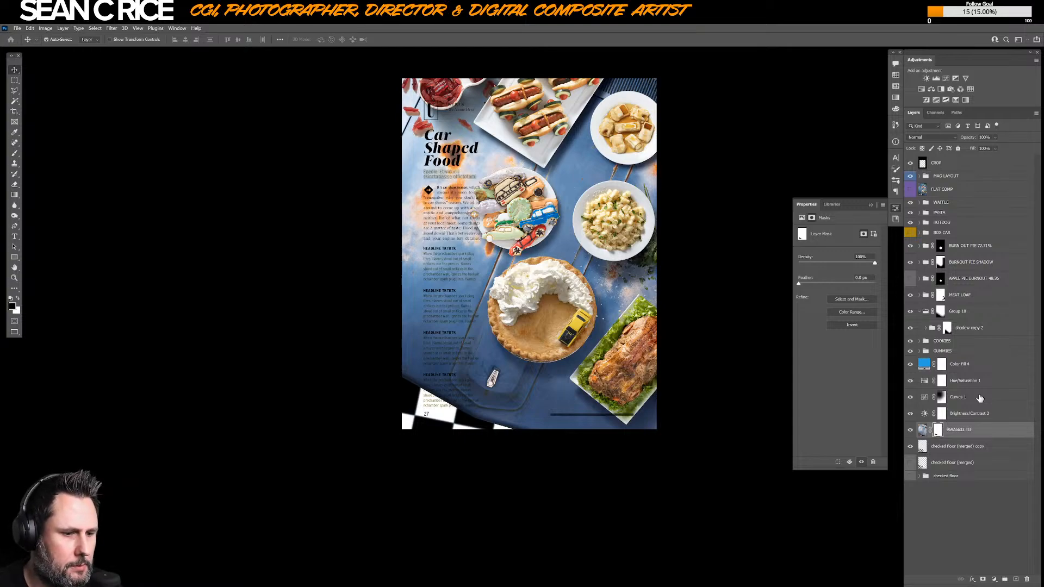
{"action": "key", "text": "ctrl+plus"}
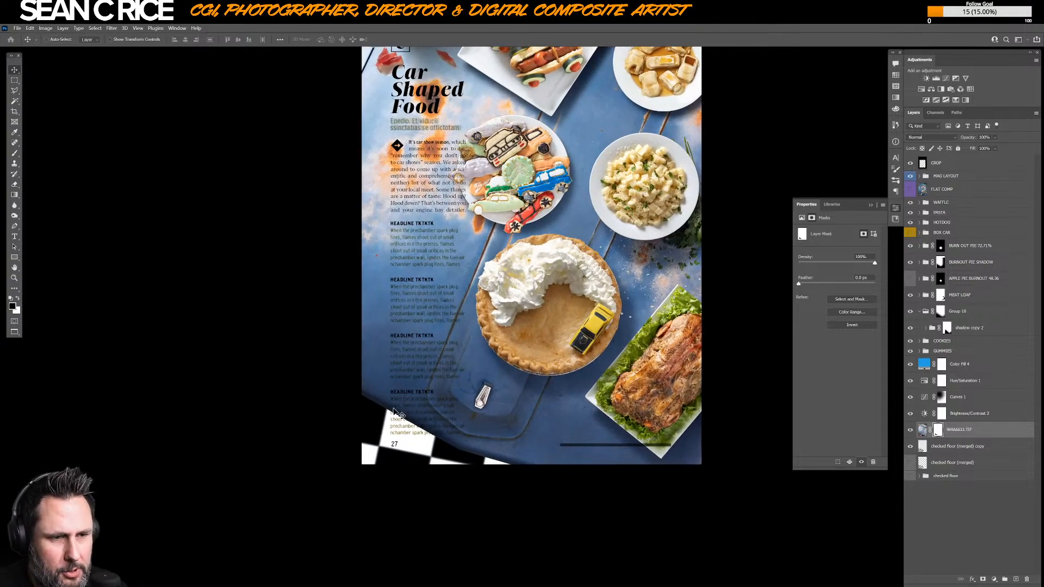
{"action": "left_click", "coordinate": [14, 205]}
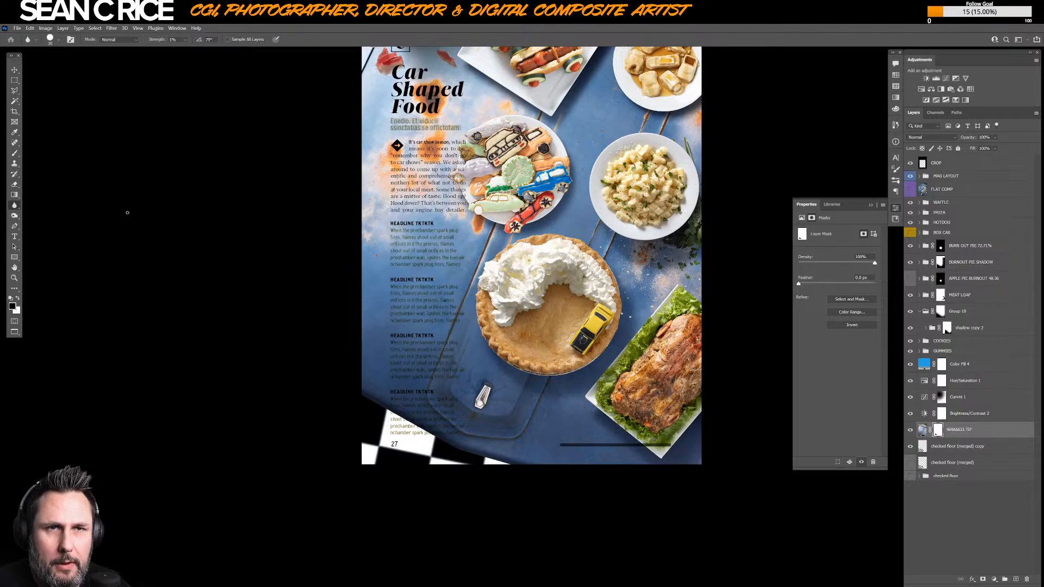
{"action": "right_click", "coordinate": [253, 224]}
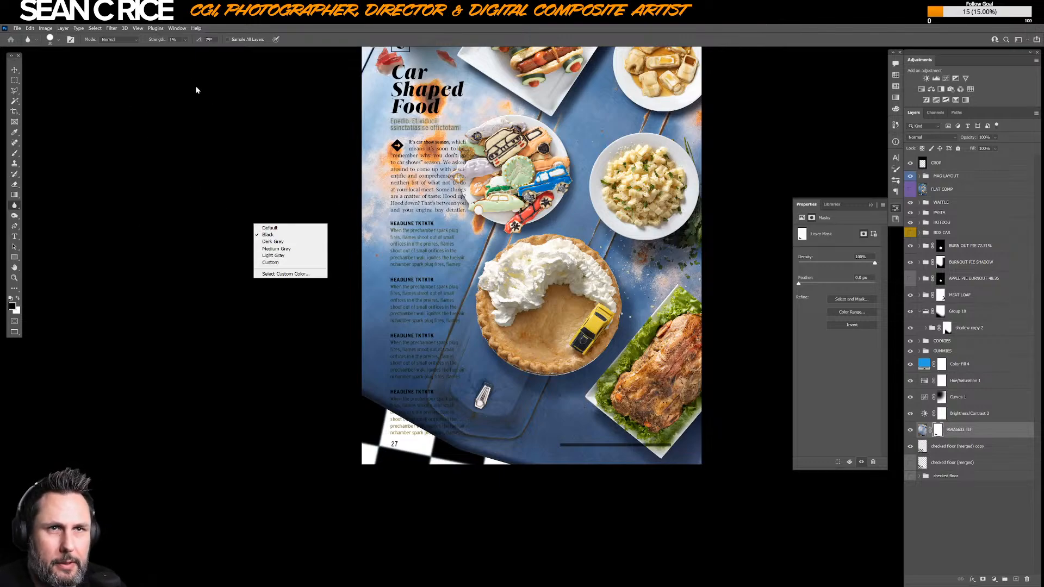
{"action": "key", "text": "Escape"}
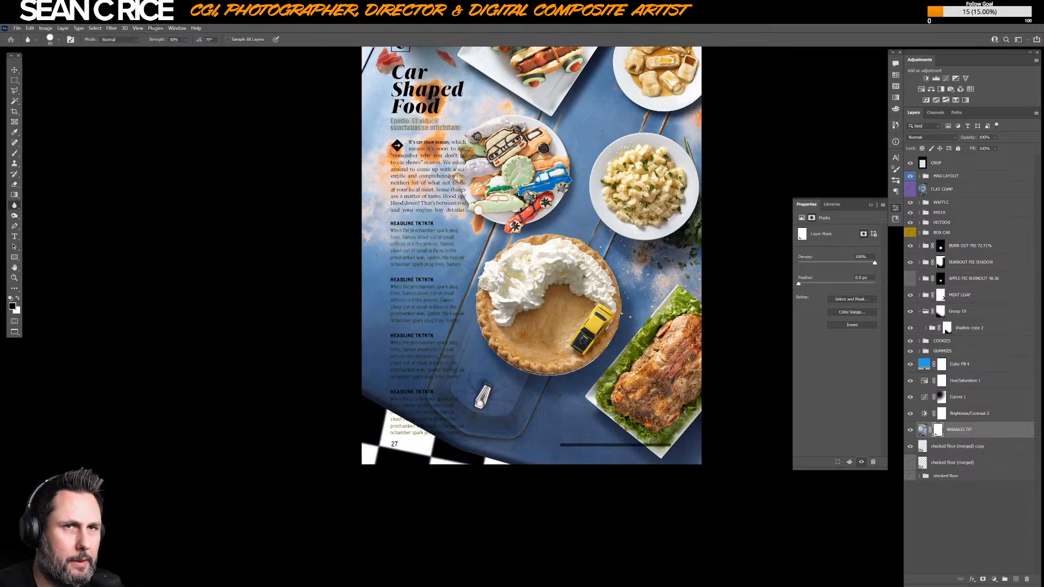
{"action": "key", "text": "ctrl+plus"}
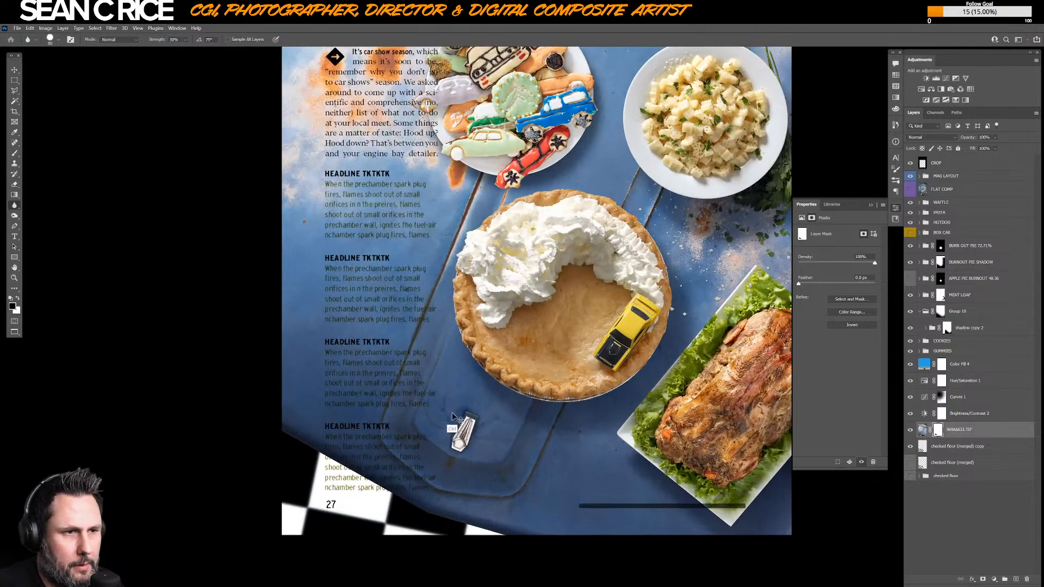
{"action": "key", "text": "ctrl+plus"}
{"action": "left_click_drag", "start_coordinate": [403, 477], "coordinate": [486, 332]}
{"action": "key", "text": "bracketright"}
{"action": "key", "text": "bracketright"}
{"action": "key", "text": "bracketright"}
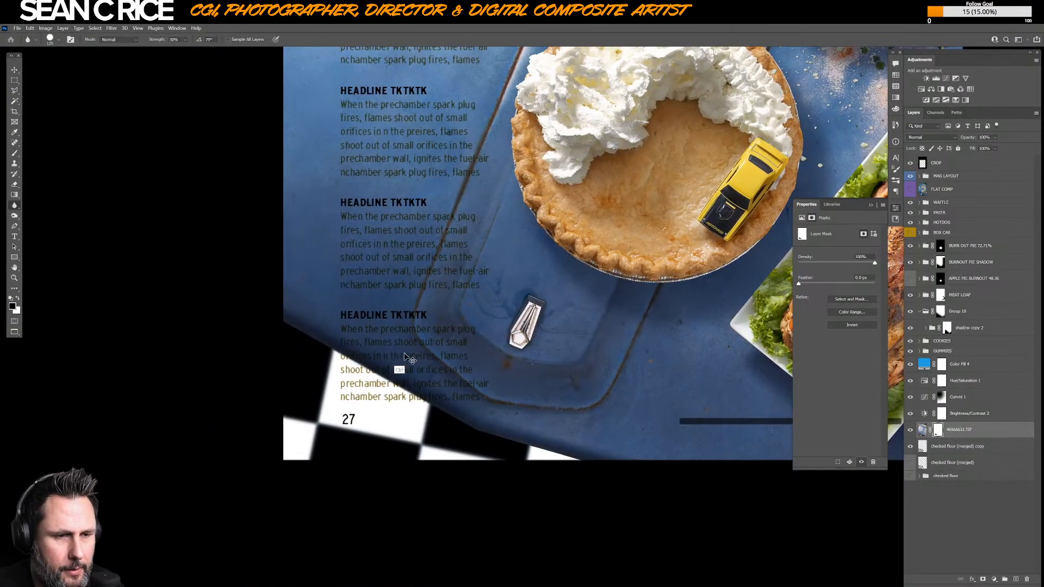
- Duplicate the masked tabletop photo layer, then hide the original and label it gray
{"action": "key", "text": "ctrl+j"}
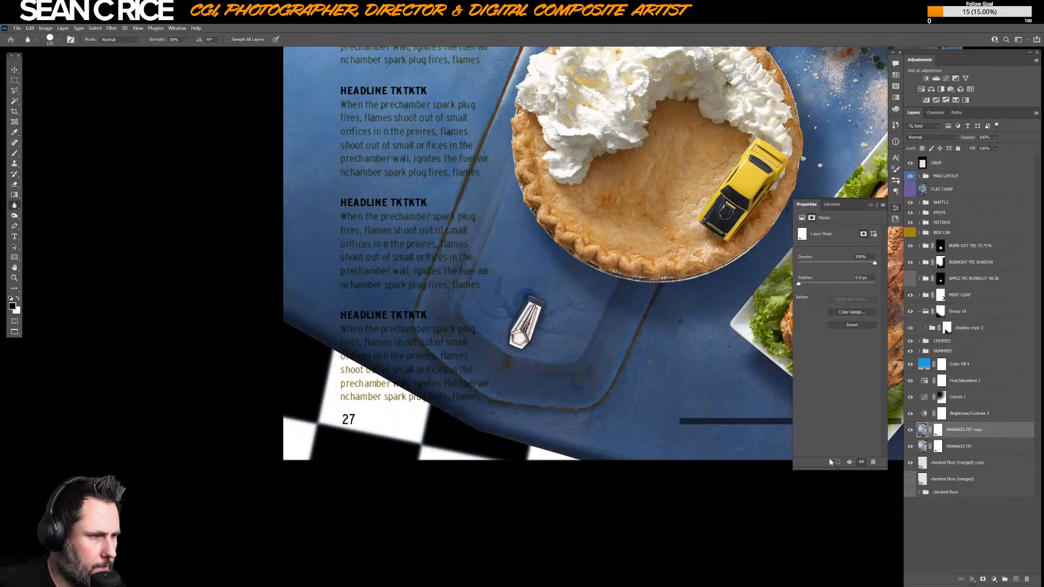
{"action": "right_click", "coordinate": [911, 447]}
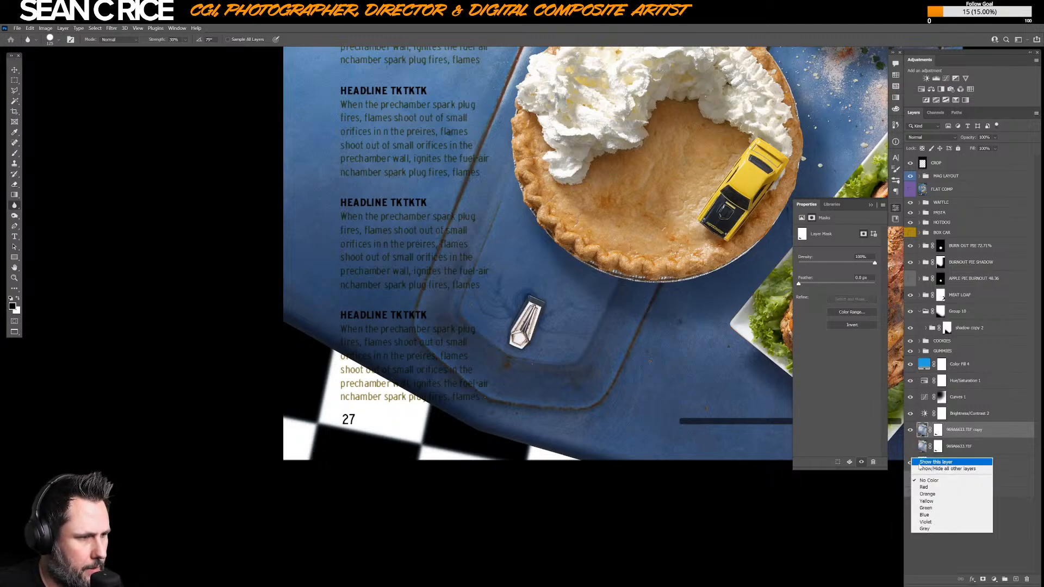
{"action": "left_click", "coordinate": [923, 530]}
- Set the Blur tool's strength to 20% with the tabletop copy's mask targeted
{"action": "left_click", "coordinate": [963, 430]}
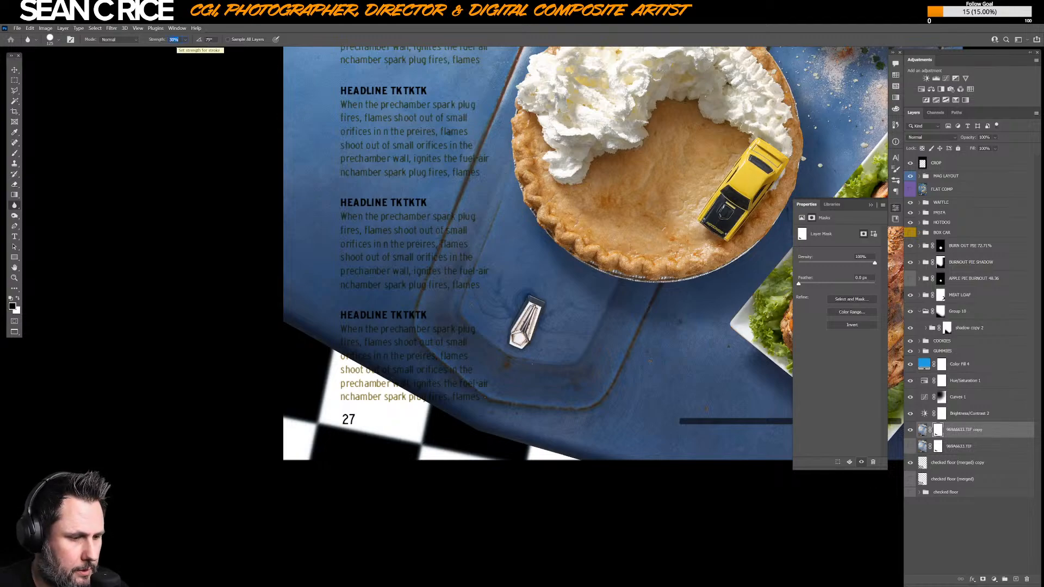
{"action": "type", "text": "2"}
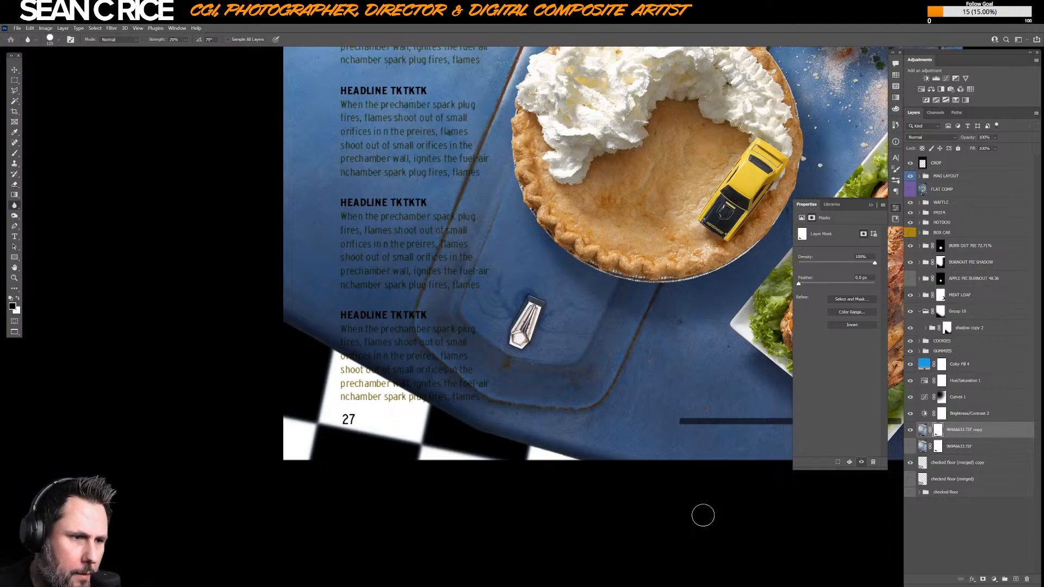
{"action": "key", "text": "ctrl+minus"}
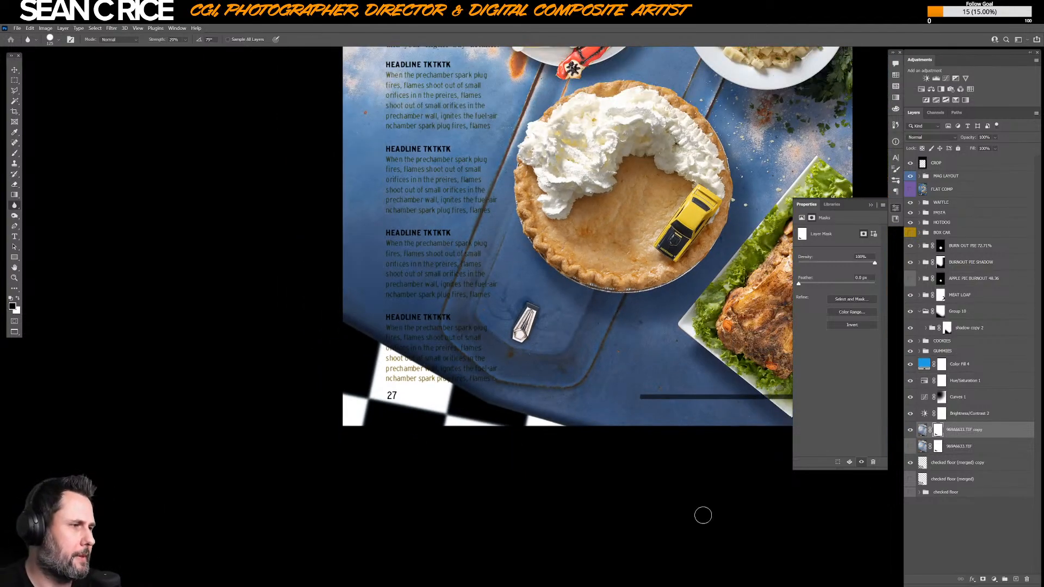
- Add a new layer above the blurred checked floor copy and draw a black-to-transparent gradient on it, fading downward from the upper part
{"action": "left_click", "coordinate": [945, 464]}
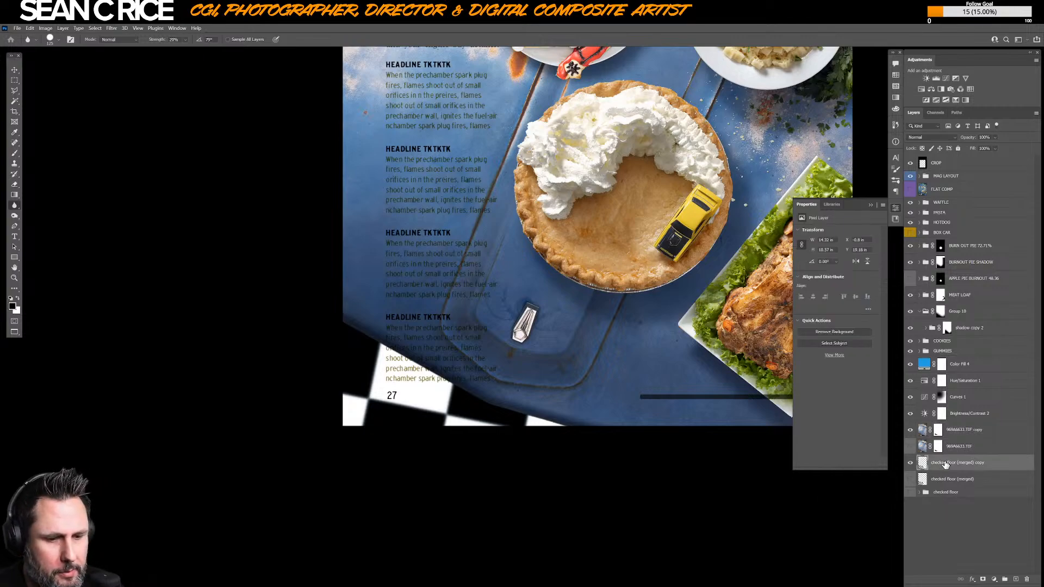
{"action": "key", "text": "ctrl+shift+n"}
{"action": "key", "text": "Return"}
{"action": "key", "text": "g"}
{"action": "key", "text": "x"}
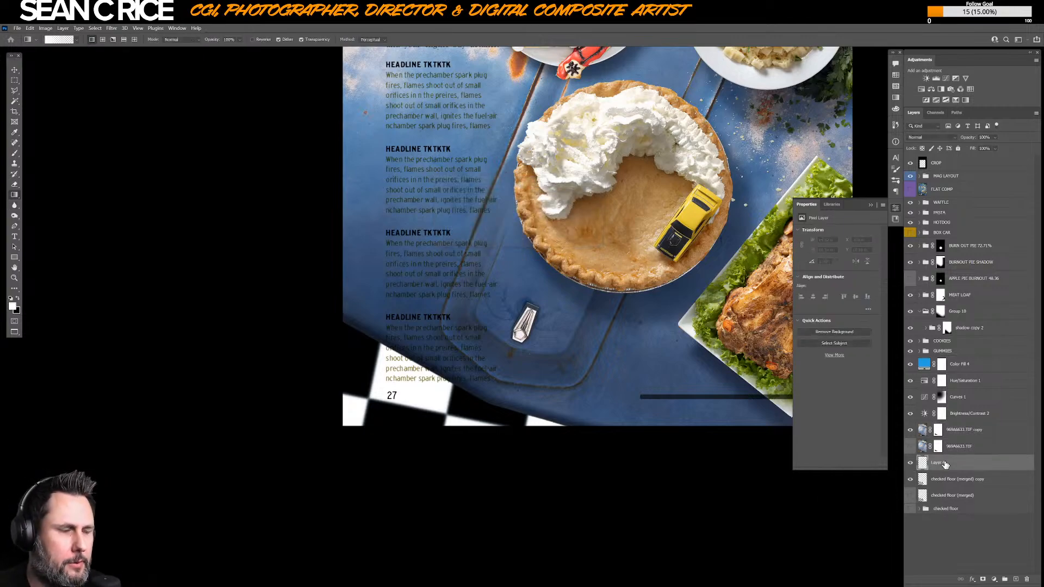
{"action": "key", "text": "x"}
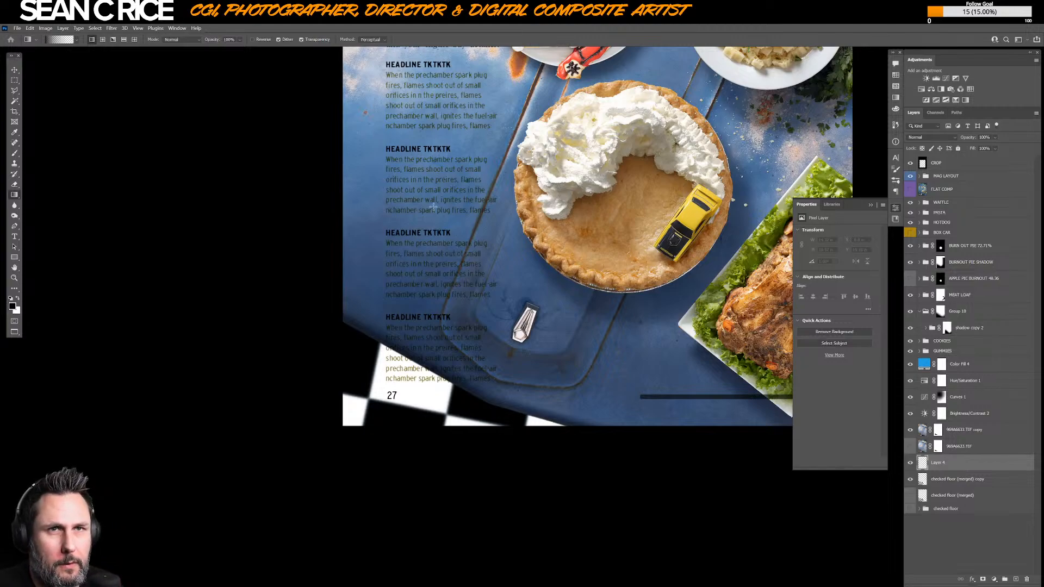
{"action": "left_click_drag", "start_coordinate": [583, 53], "coordinate": [447, 165]}
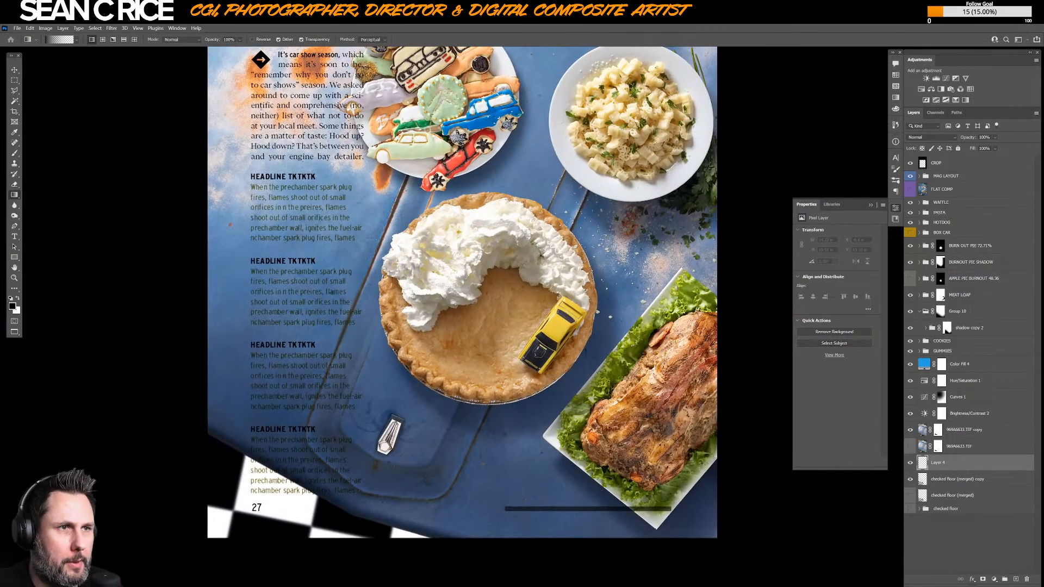
{"action": "left_click_drag", "start_coordinate": [405, 249], "coordinate": [437, 237]}
{"action": "key", "text": "ctrl+z"}
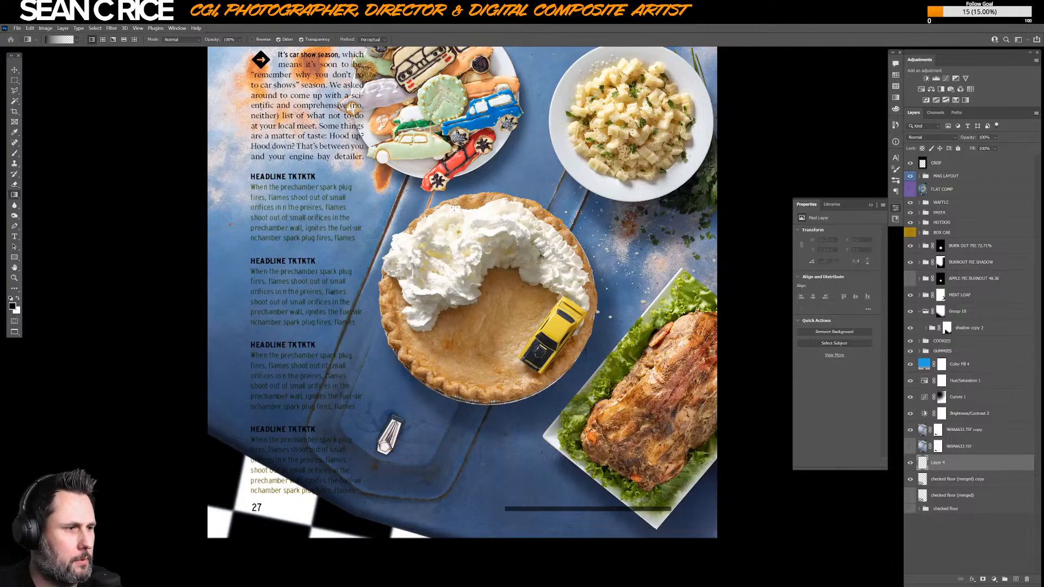
{"action": "left_click_drag", "start_coordinate": [417, 147], "coordinate": [418, 185]}
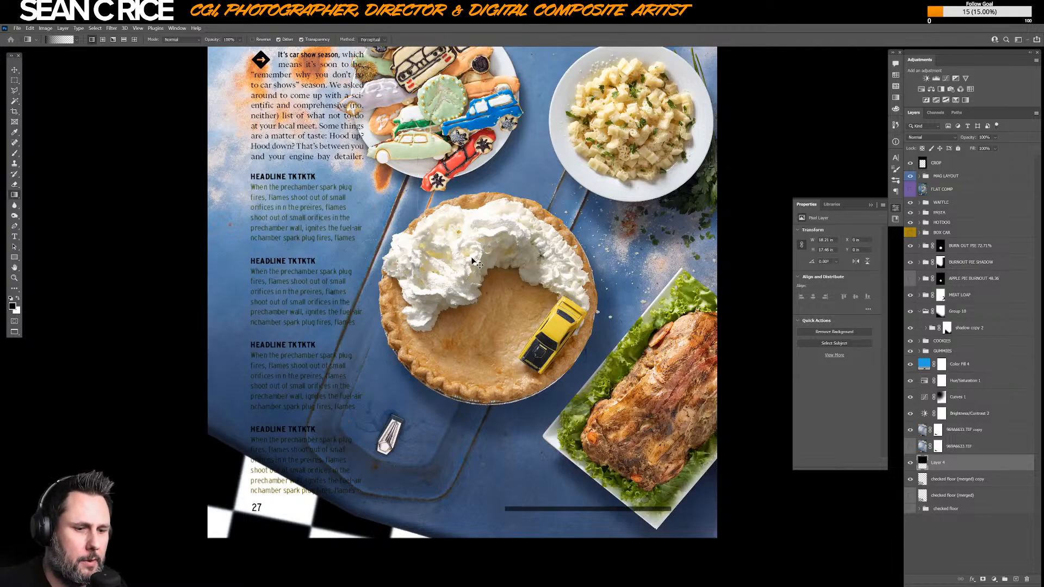
{"action": "key", "text": "ctrl+t"}
{"action": "scroll", "coordinate": [473, 255], "scroll_direction": "down", "scroll_amount": 4}
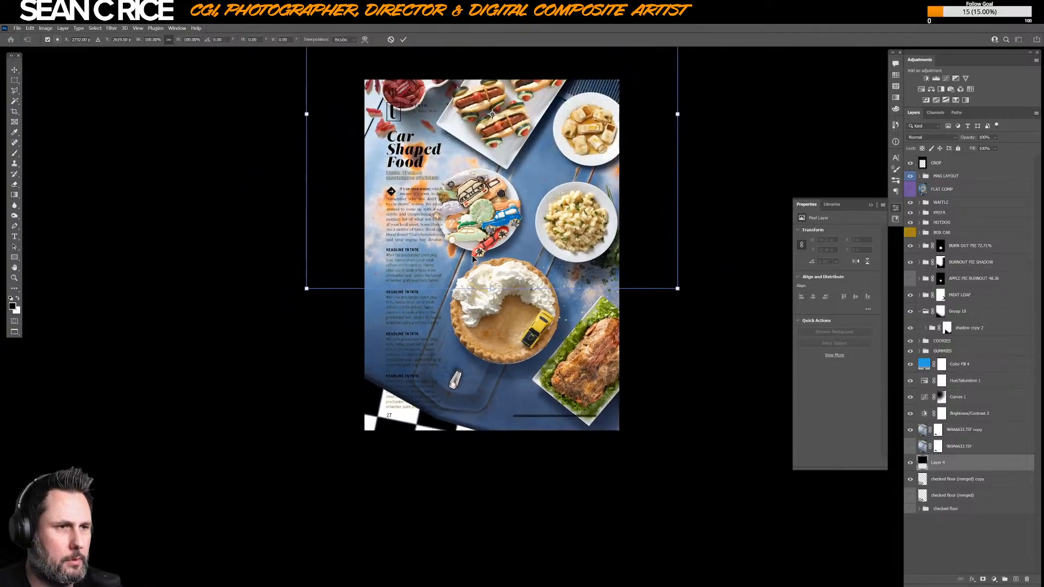
{"action": "left_click_drag", "start_coordinate": [696, 300], "coordinate": [670, 359]}
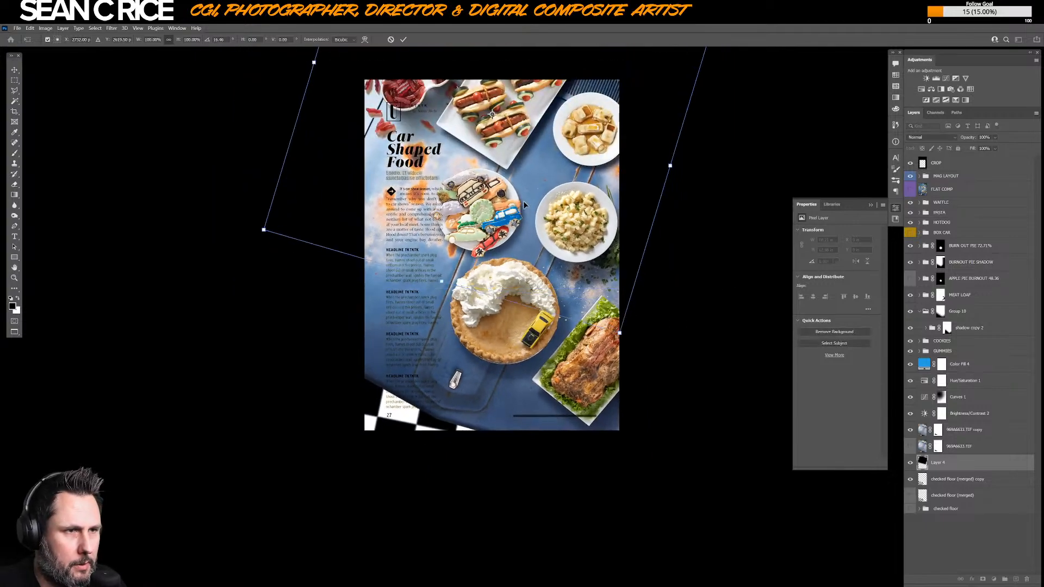
{"action": "left_click_drag", "start_coordinate": [530, 163], "coordinate": [538, 340]}
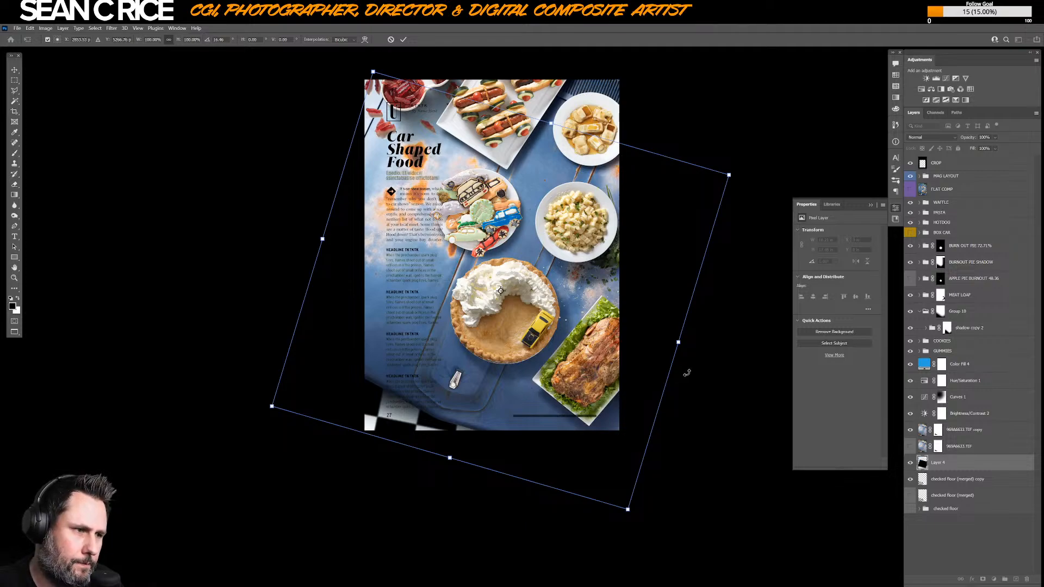
{"action": "left_click_drag", "start_coordinate": [685, 373], "coordinate": [683, 395]}
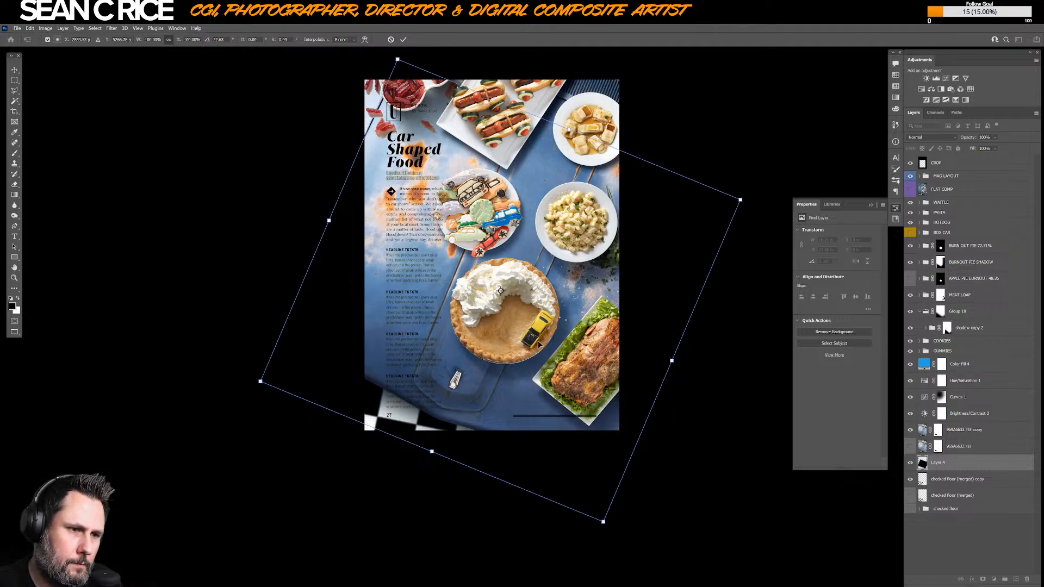
{"action": "left_click_drag", "start_coordinate": [539, 344], "coordinate": [541, 352]}
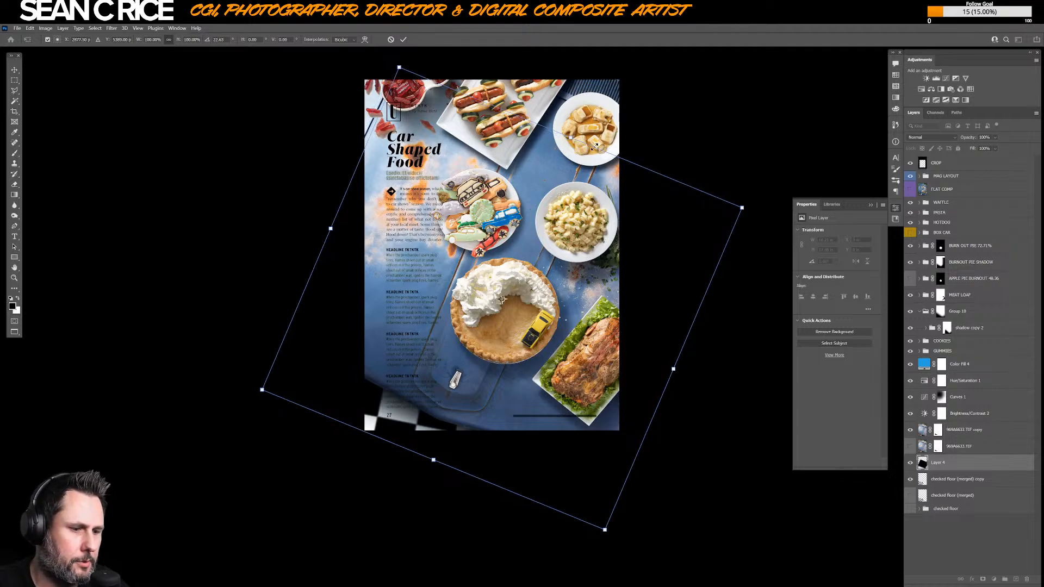
{"action": "key", "text": "Return"}
{"action": "key", "text": "g"}
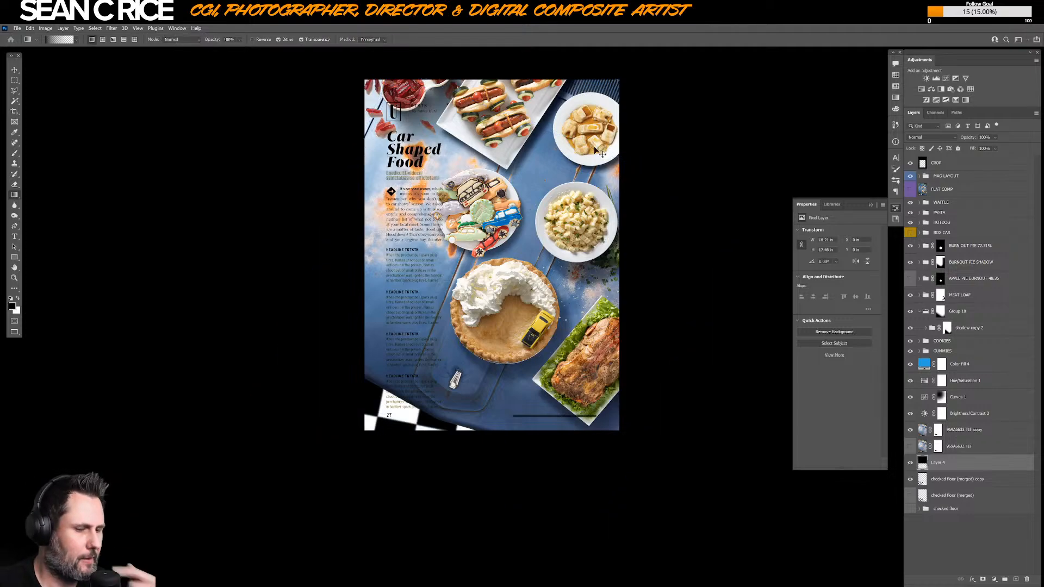
- Stretch the gradient layer to about 166% height, rotate it about 21°, and position it to shade the checked floor along the tabletop's edge
{"action": "key", "text": "ctrl+t"}
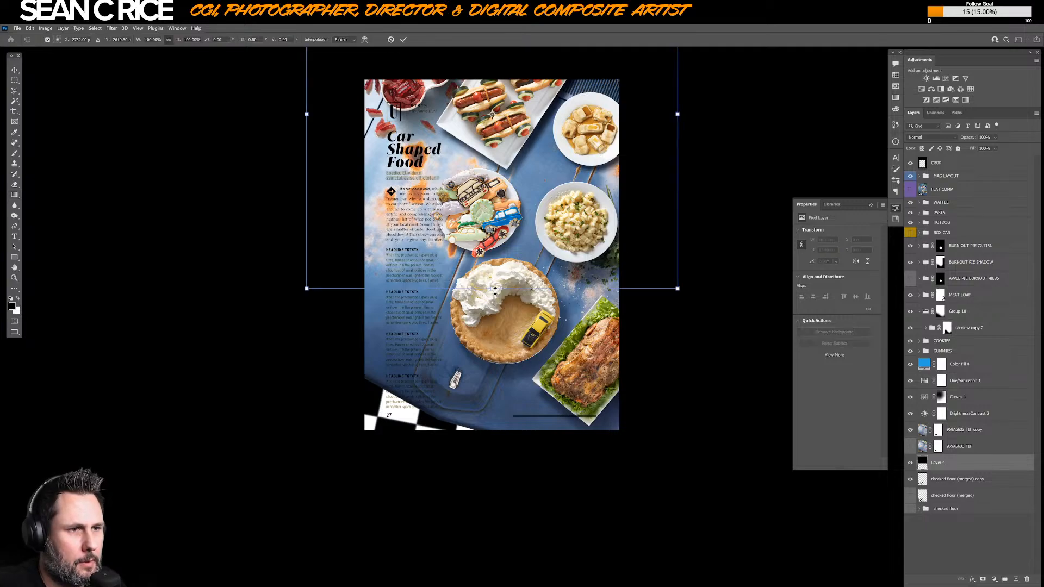
{"action": "left_click_drag", "start_coordinate": [491, 289], "coordinate": [491, 404]}
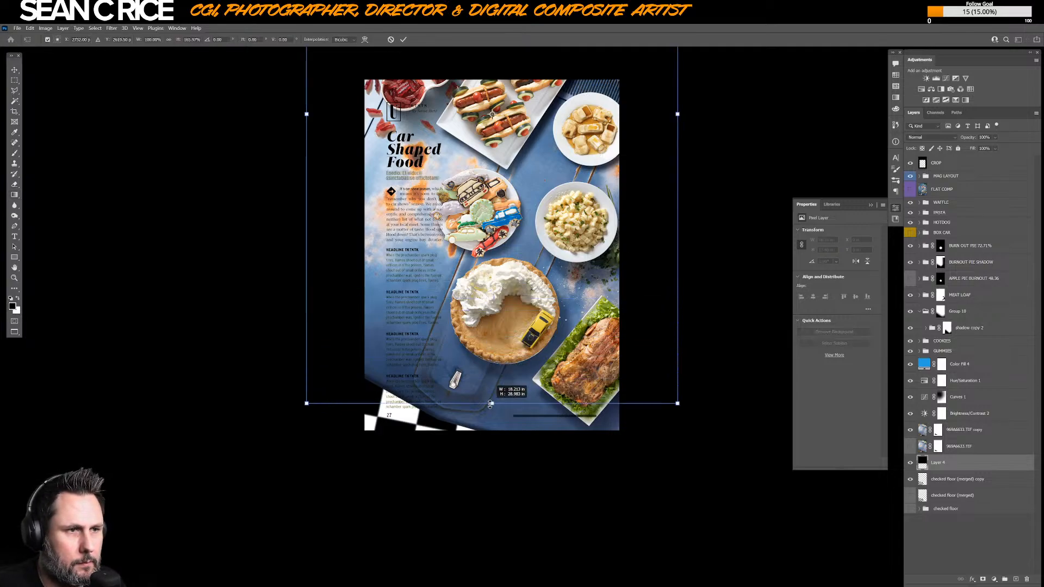
{"action": "left_click_drag", "start_coordinate": [682, 225], "coordinate": [680, 277]}
{"action": "left_click_drag", "start_coordinate": [565, 211], "coordinate": [551, 284]}
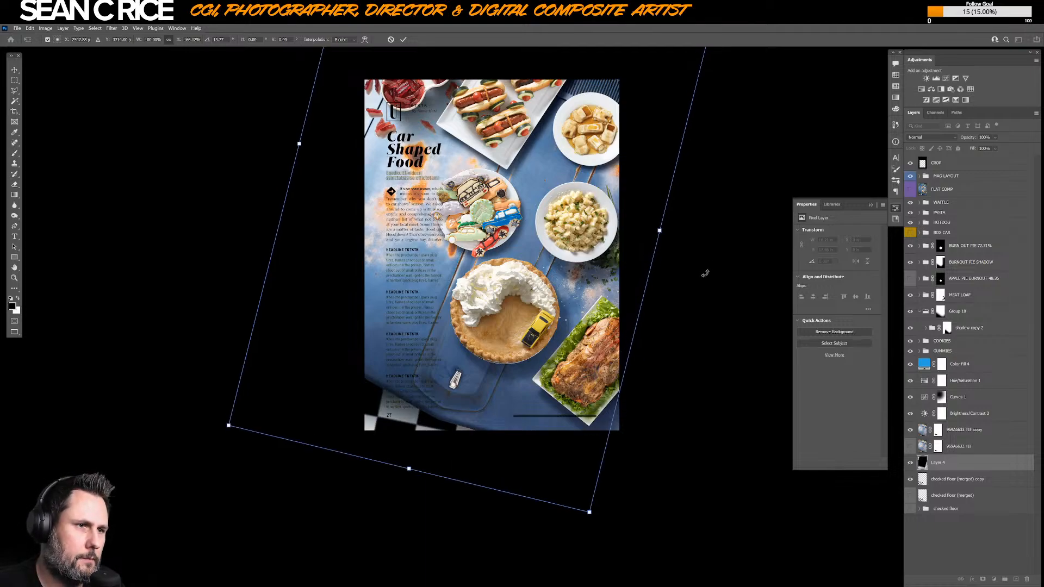
{"action": "left_click_drag", "start_coordinate": [705, 273], "coordinate": [702, 288]}
{"action": "left_click_drag", "start_coordinate": [481, 266], "coordinate": [497, 262]}
{"action": "left_click_drag", "start_coordinate": [717, 294], "coordinate": [716, 307]}
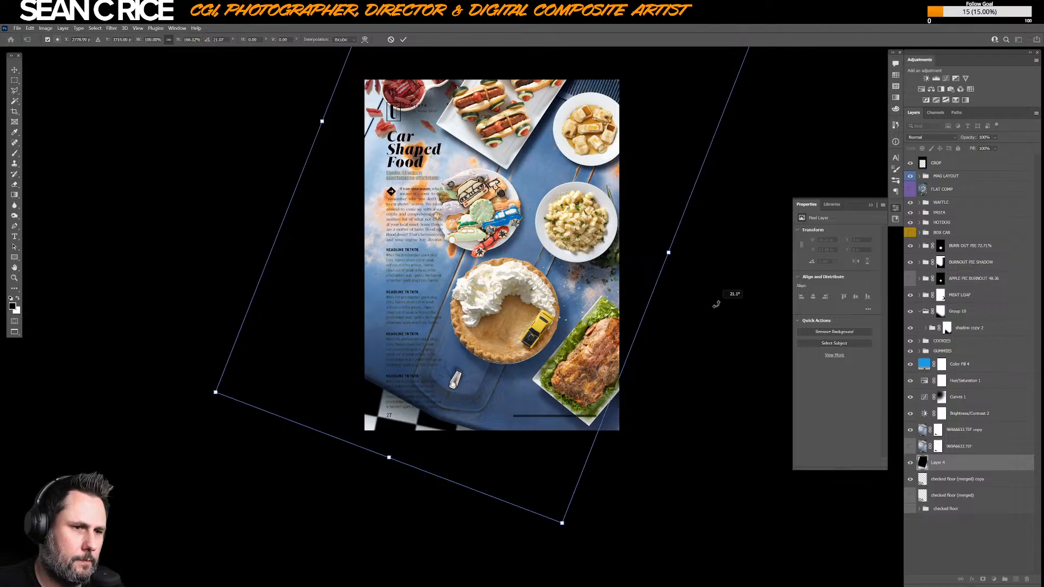
{"action": "key", "text": "Return"}
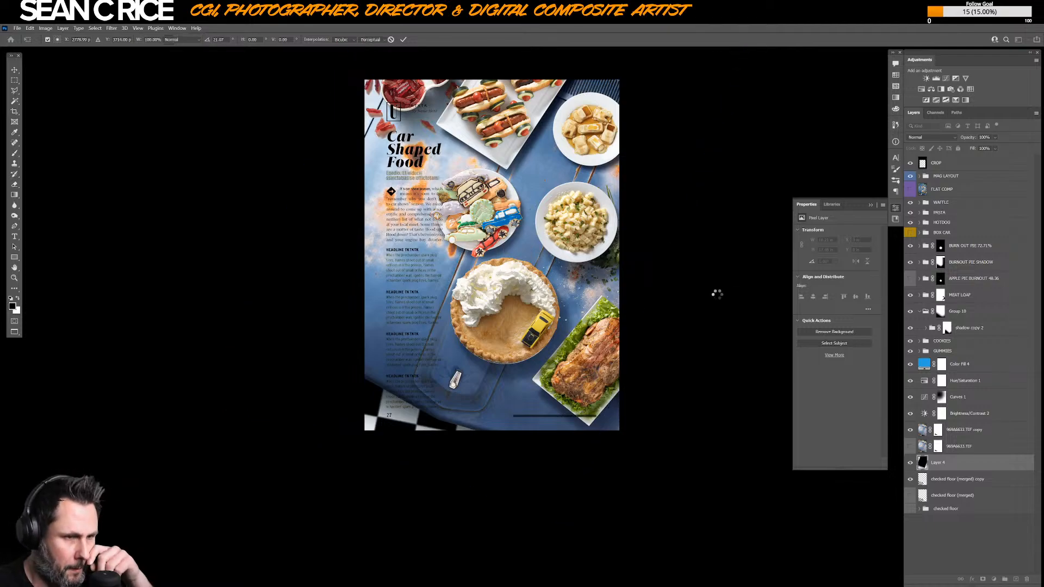
{"action": "key", "text": "g"}
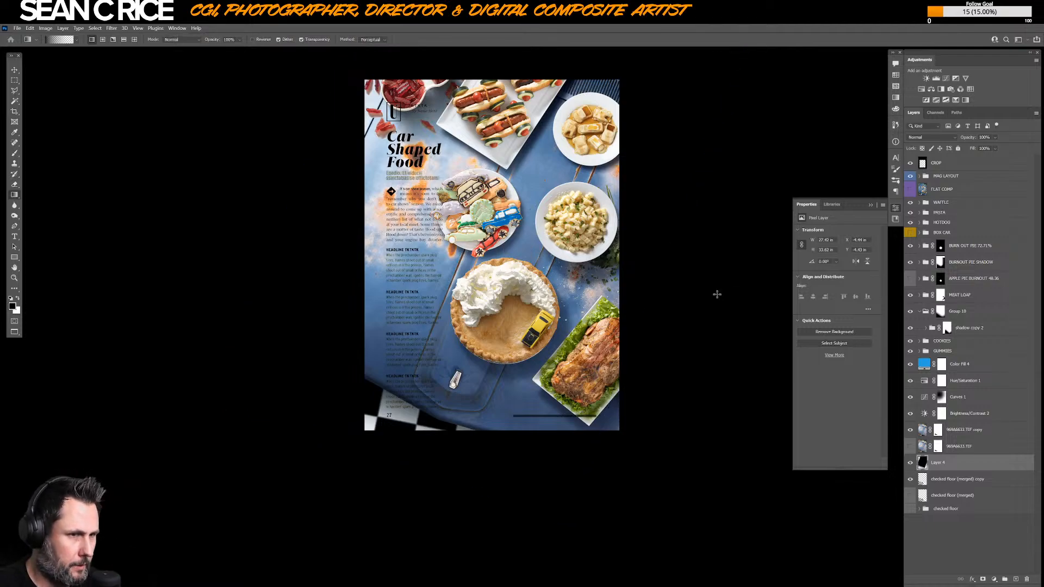
- Clip a brightening Curves adjustment, input 103 to output 155, to the tabletop photo copy and invert its mask to black
{"action": "left_click", "coordinate": [964, 435]}
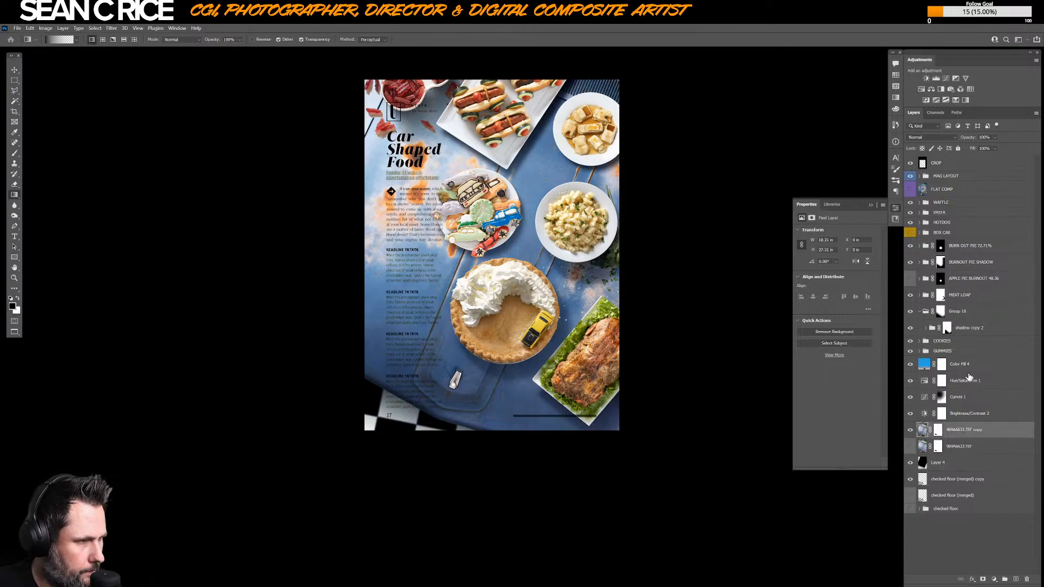
{"action": "left_click", "coordinate": [994, 579]}
{"action": "left_click", "coordinate": [1004, 468]}
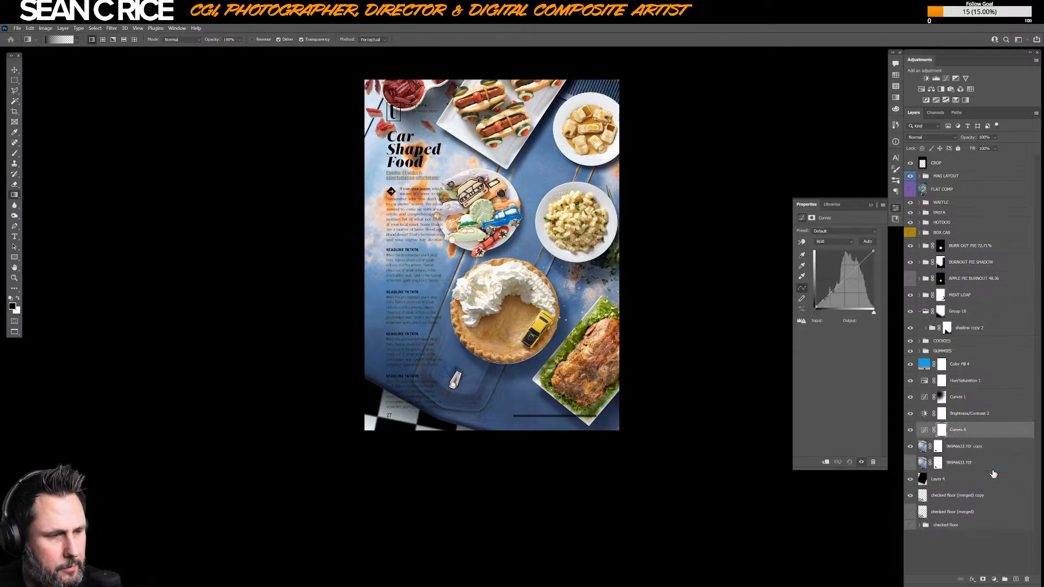
{"action": "key", "text": "ctrl+alt+g"}
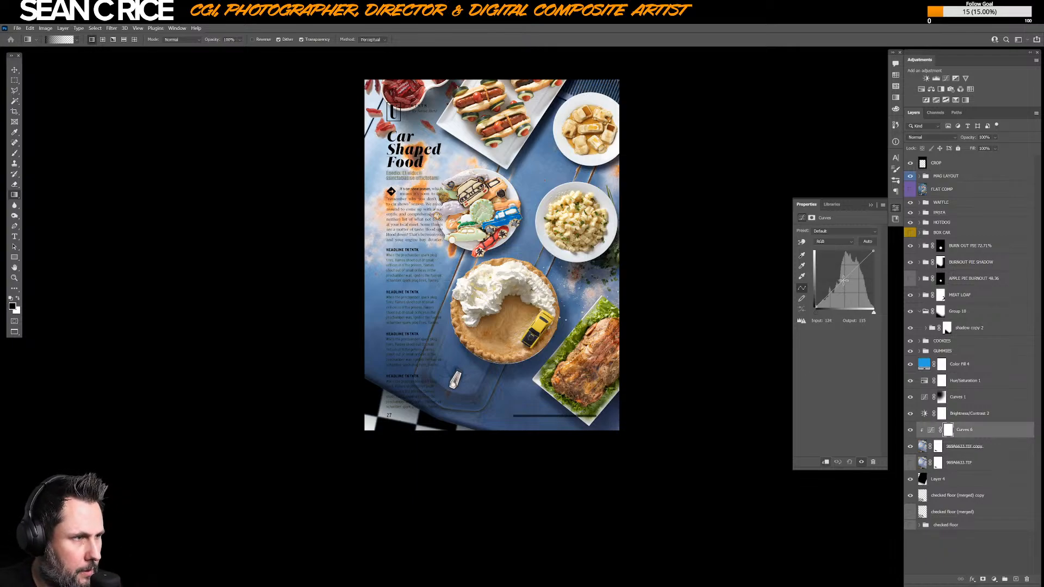
{"action": "left_click_drag", "start_coordinate": [843, 280], "coordinate": [838, 268]}
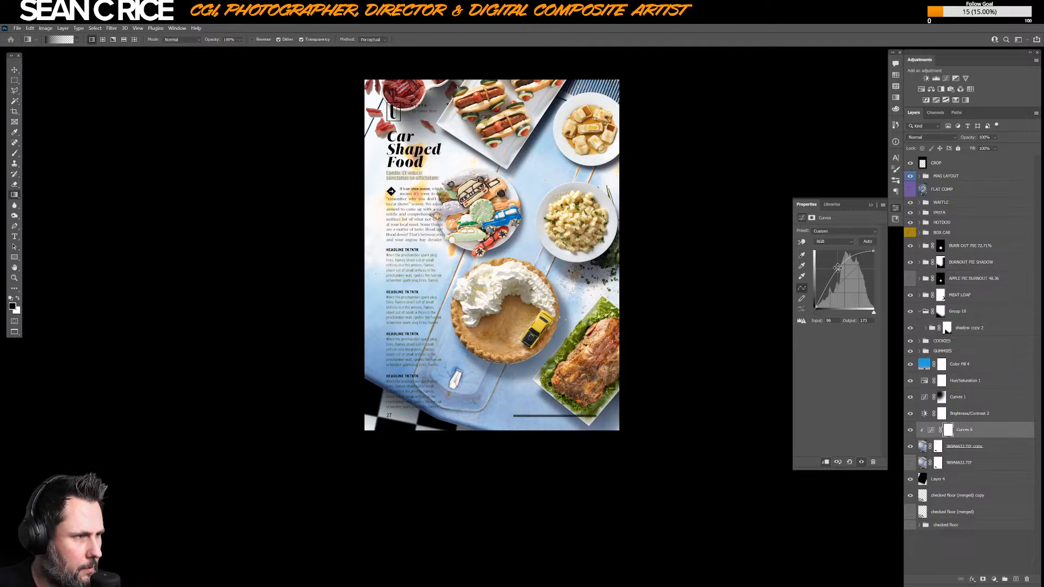
{"action": "left_click_drag", "start_coordinate": [839, 268], "coordinate": [842, 274]}
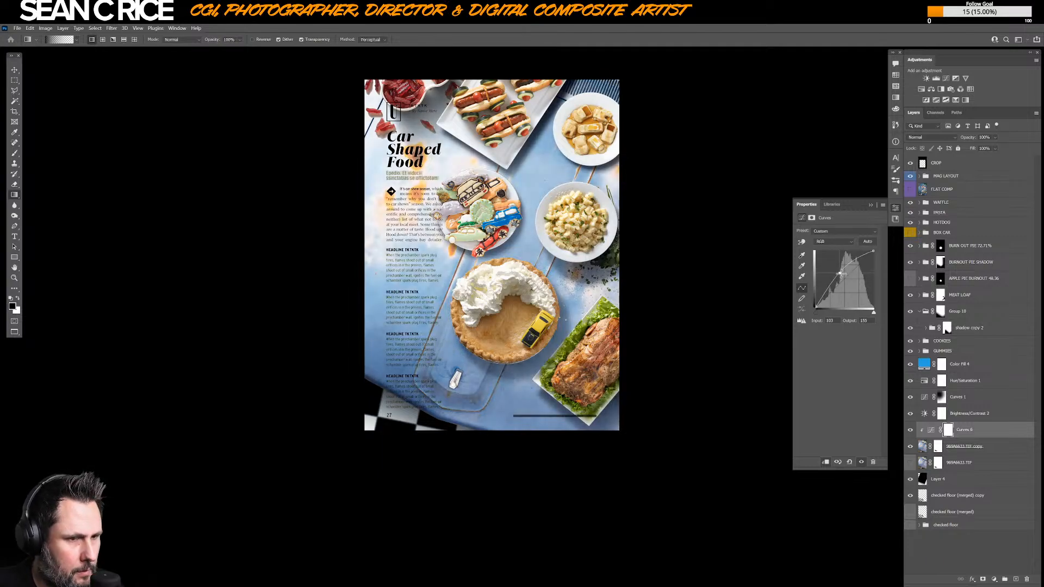
{"action": "key", "text": "ctrl+i"}
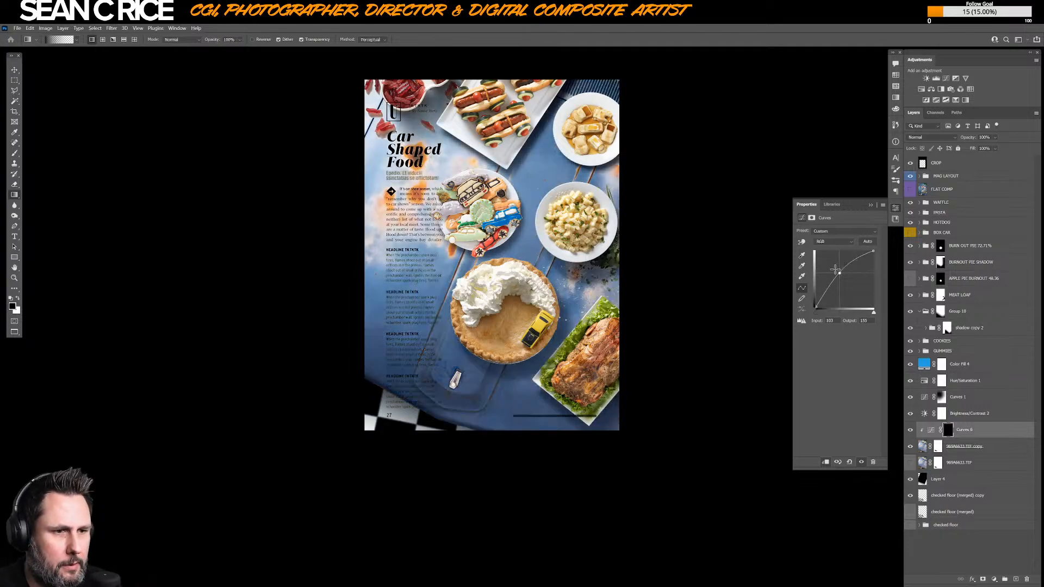
- Set up the Brush tool with the Main Soft brush at a size of 900 px
{"action": "key", "text": "b"}
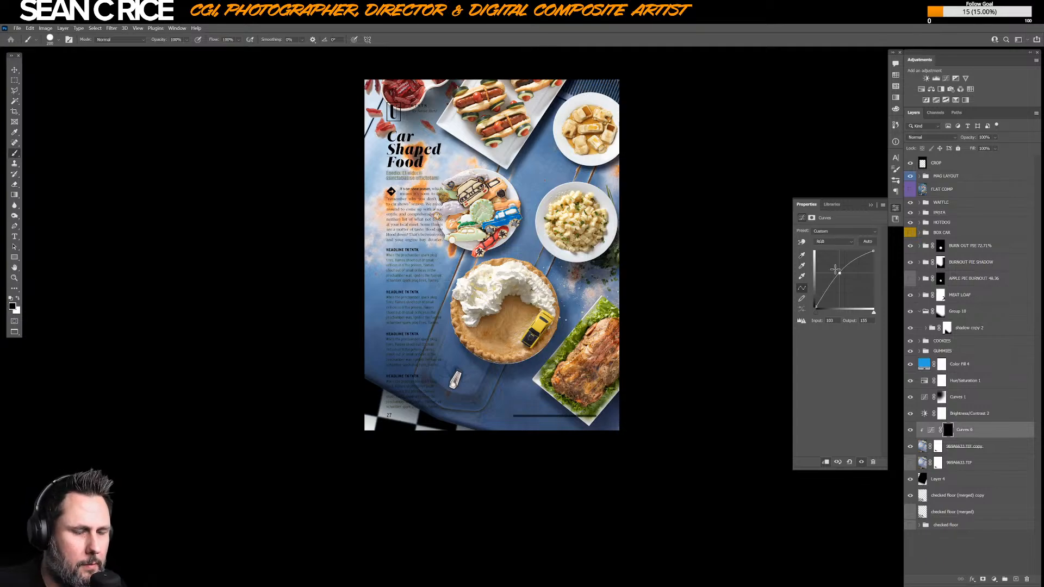
{"action": "right_click", "coordinate": [402, 407]}
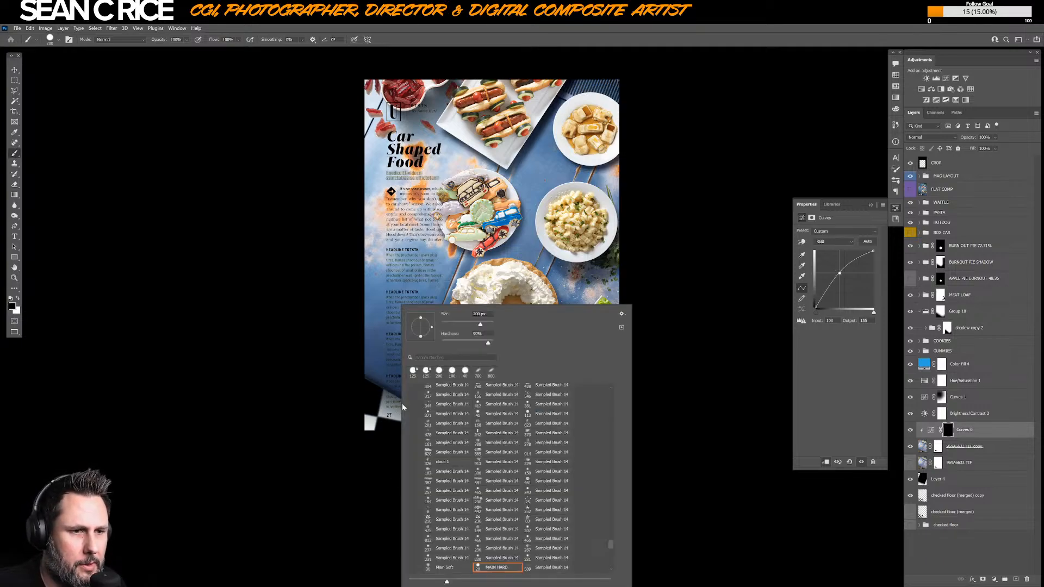
{"action": "left_click", "coordinate": [458, 567]}
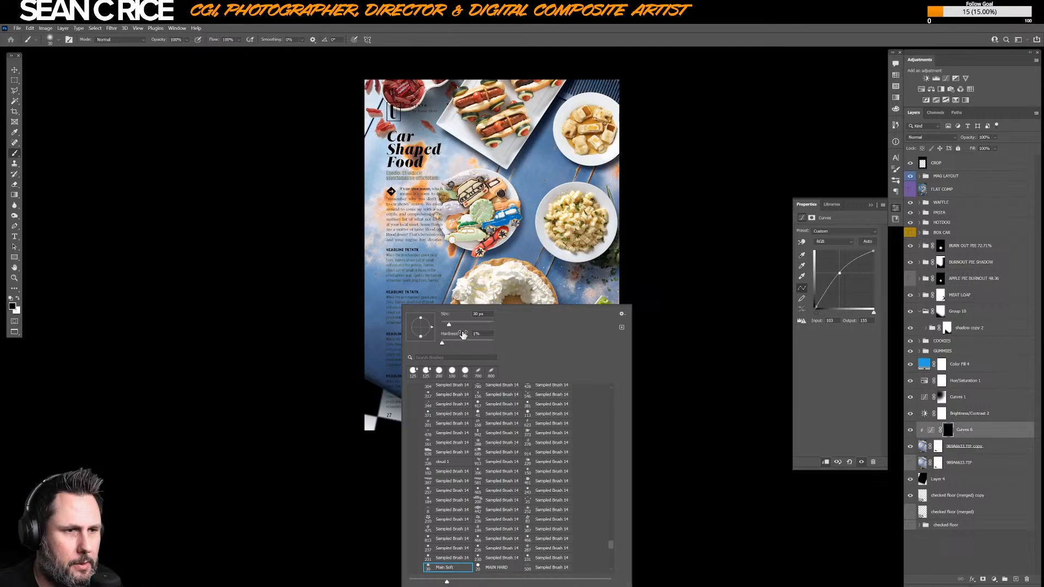
{"action": "key", "text": "Return"}
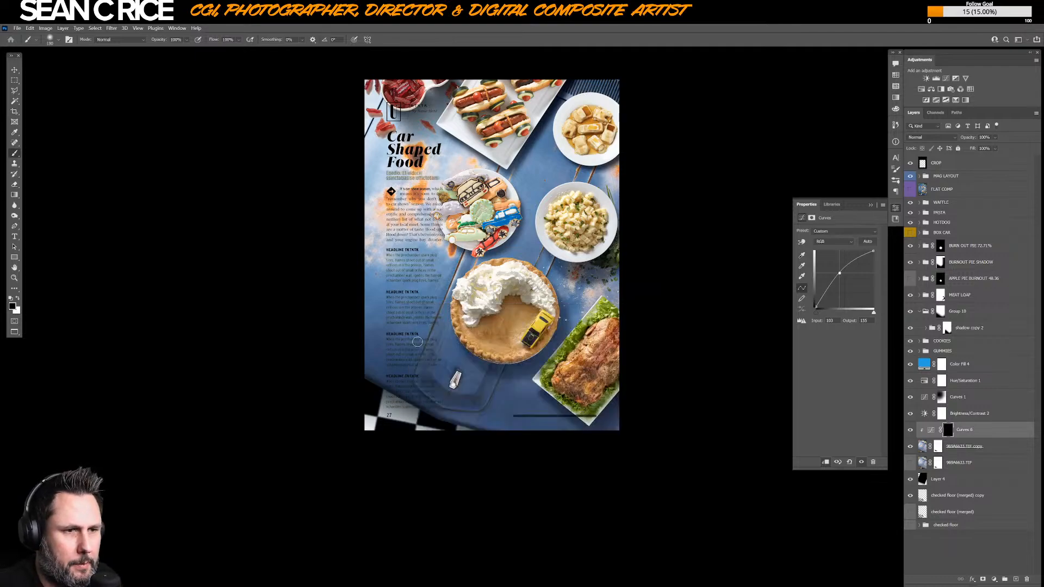
{"action": "right_click", "coordinate": [537, 323]}
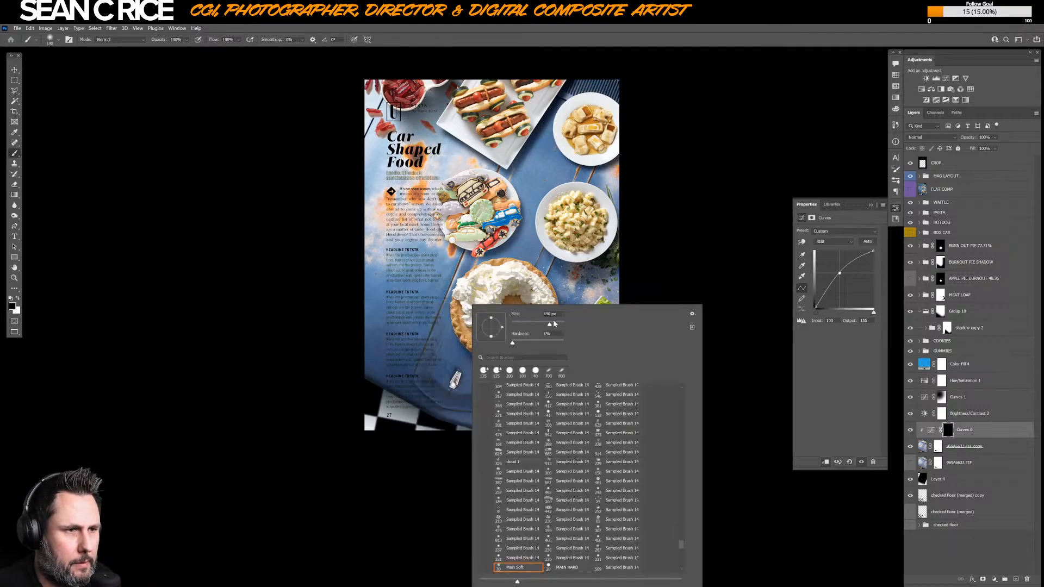
{"action": "left_click", "coordinate": [554, 324]}
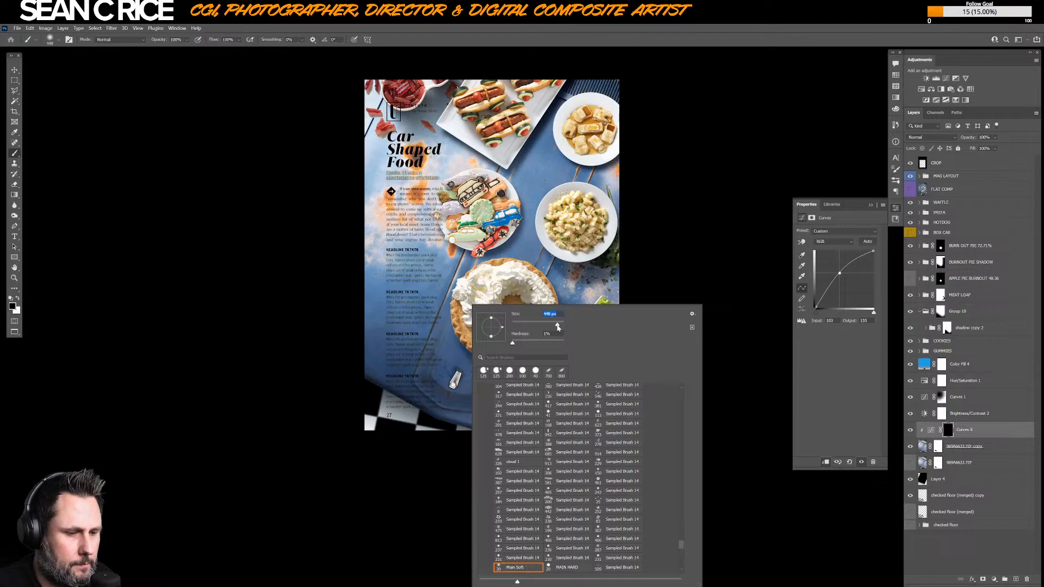
{"action": "type", "text": "900"}
{"action": "key", "text": "Return"}
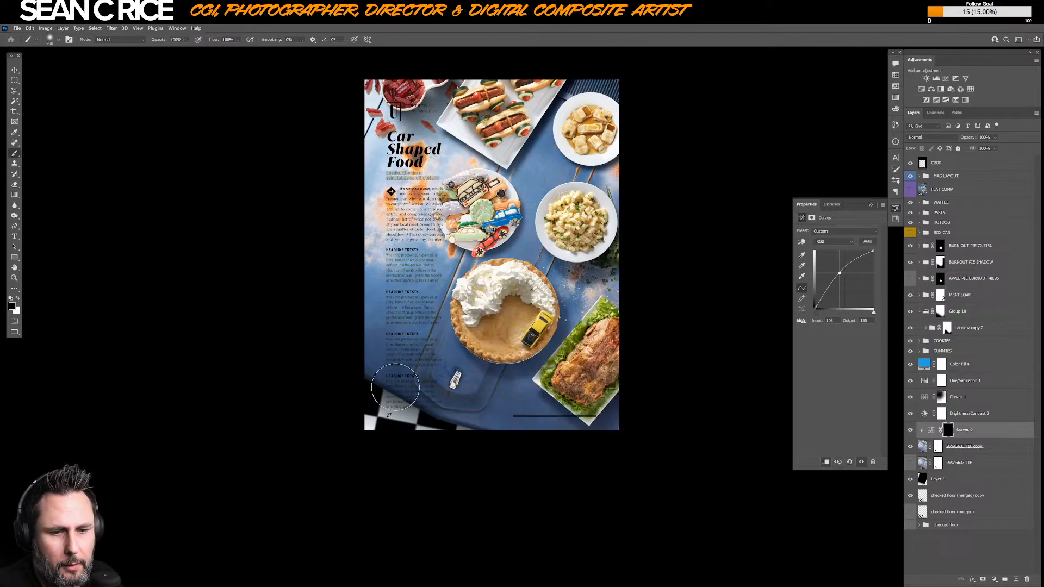
- Paint white on the Curves mask at 30% and 20% opacity to brighten the tabletop's lower-left edge, and hide the interface panels
{"action": "key", "text": "3"}
{"action": "key", "text": "x"}
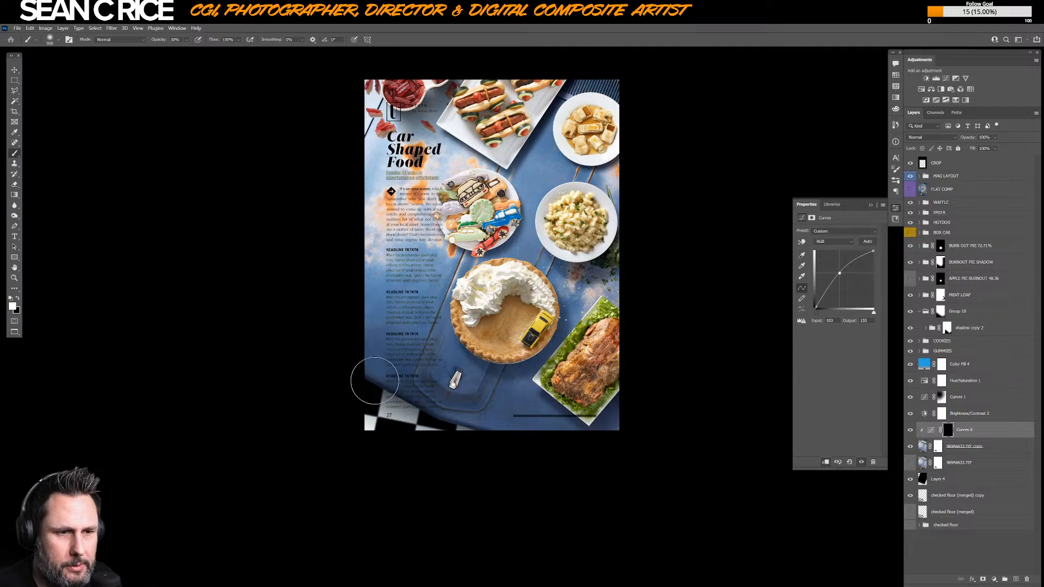
{"action": "mouse_move", "coordinate": [375, 380]}
{"action": "left_mouse_down"}
{"action": "mouse_move", "coordinate": [458, 454]}
{"action": "mouse_move", "coordinate": [402, 374]}
{"action": "mouse_move", "coordinate": [386, 373]}
{"action": "left_mouse_up"}
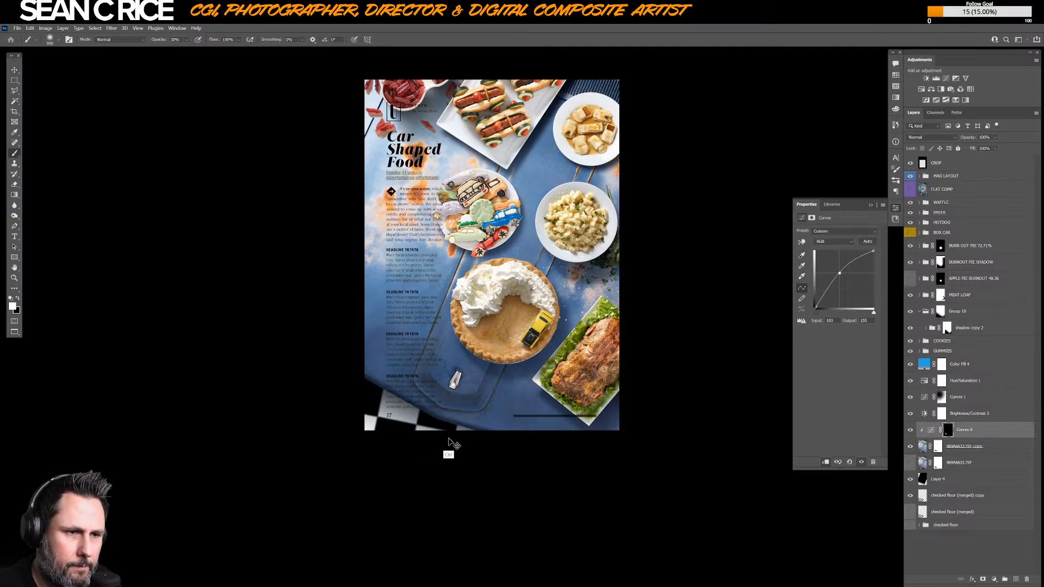
{"action": "key", "text": "2"}
{"action": "key", "text": "bracketright"}
{"action": "left_click_drag", "start_coordinate": [431, 416], "coordinate": [403, 356]}
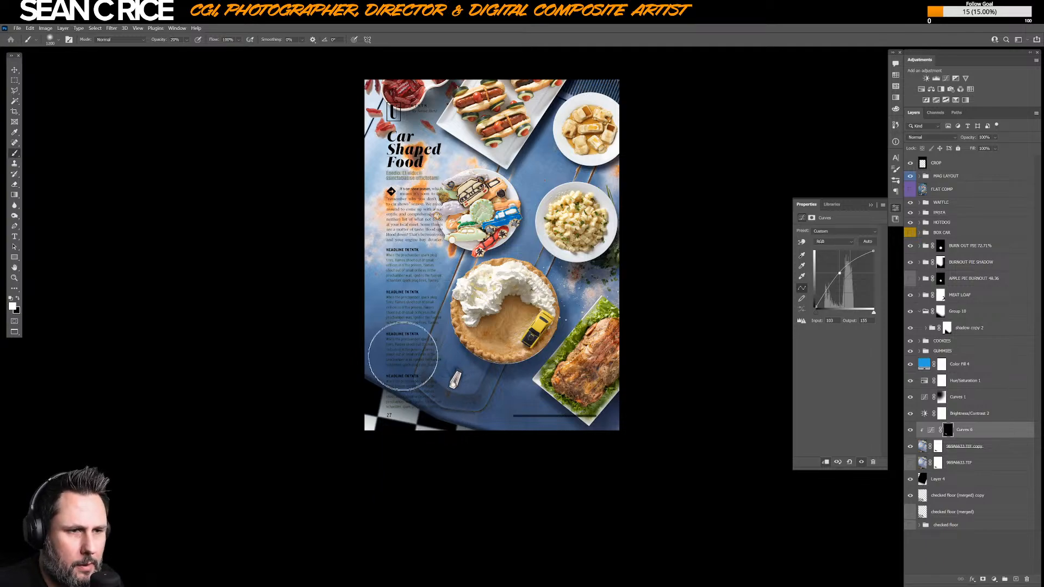
{"action": "key", "text": "bracketleft"}
{"action": "key", "text": "Tab"}
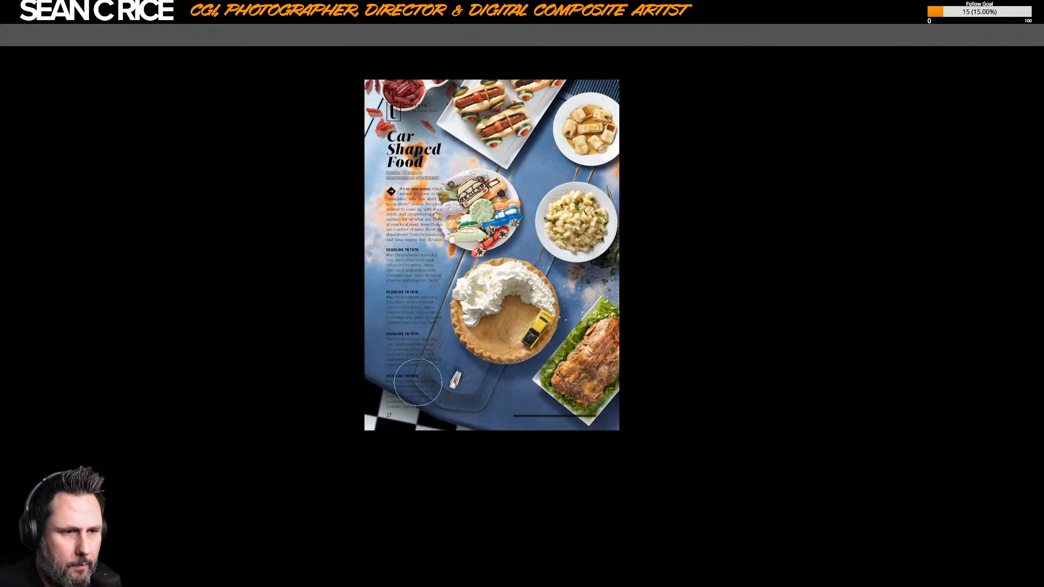
- Show the interface panels again and compare the composite with and without the Brightness/Contrast adjustment above the tabletop
{"action": "key", "text": "Tab"}
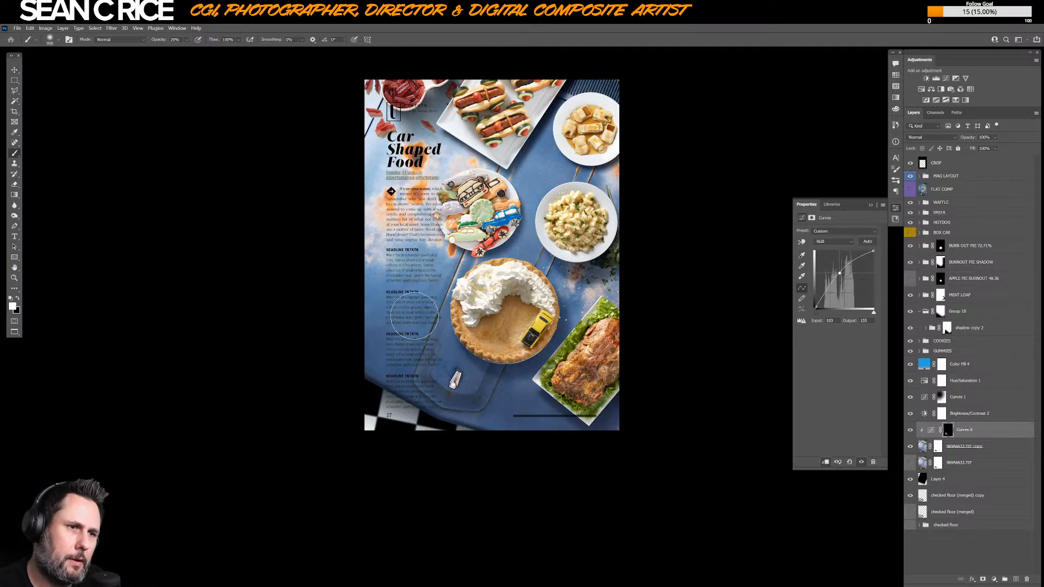
{"action": "key", "text": "1"}
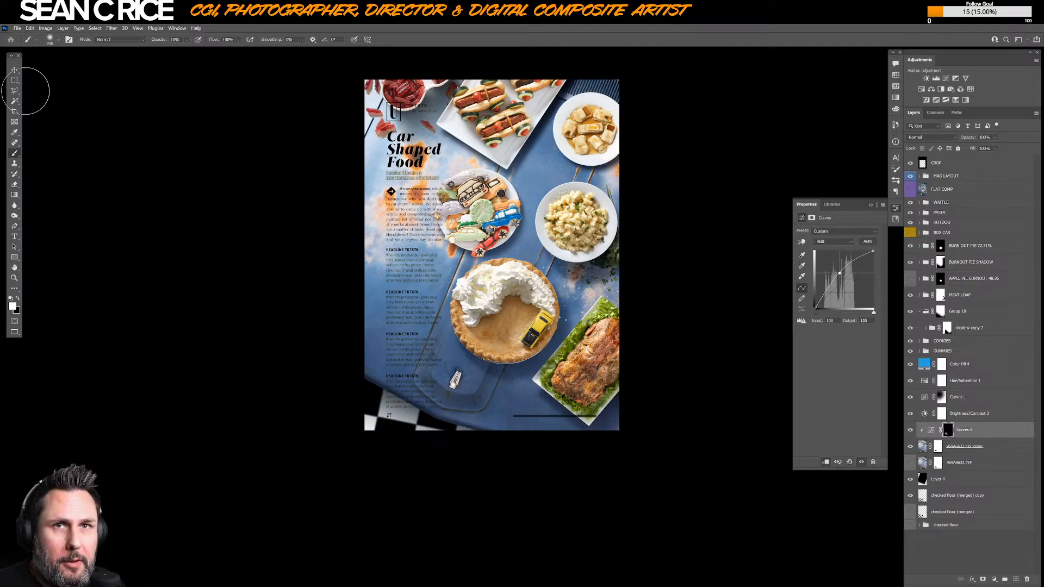
{"action": "left_click", "coordinate": [14, 70]}
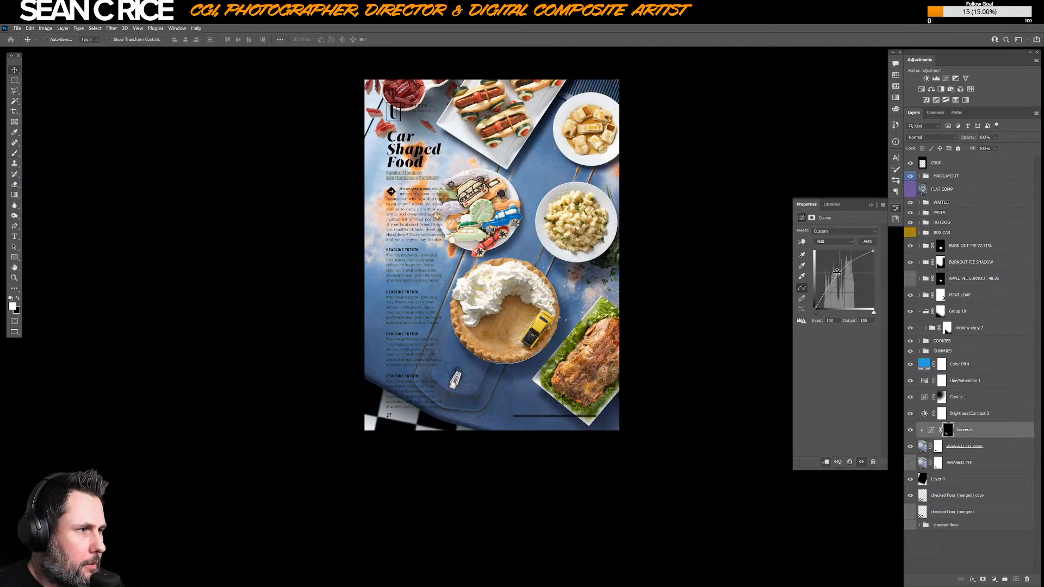
{"action": "left_click", "coordinate": [911, 414]}
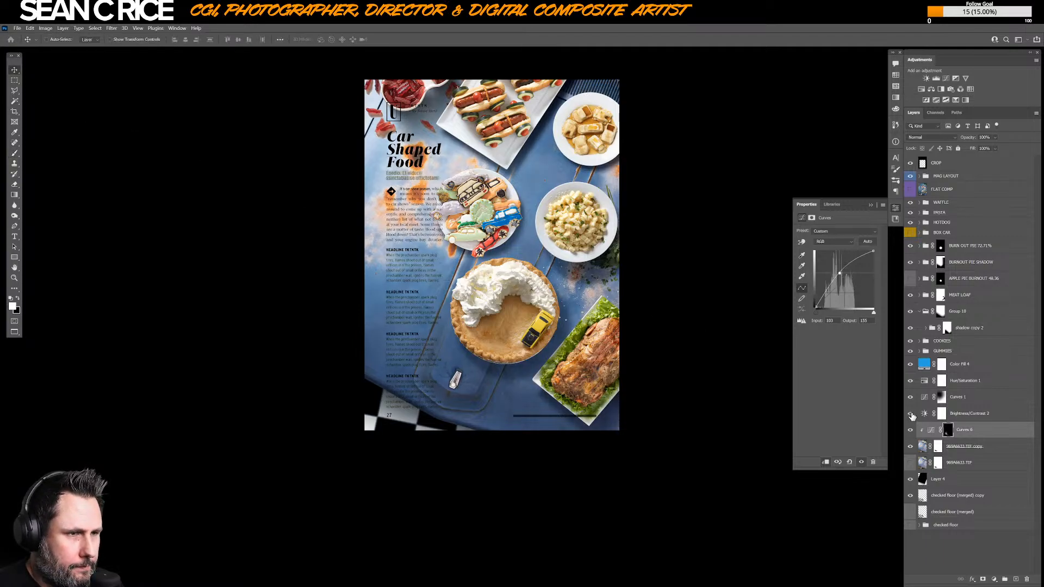
{"action": "left_click", "coordinate": [912, 415]}
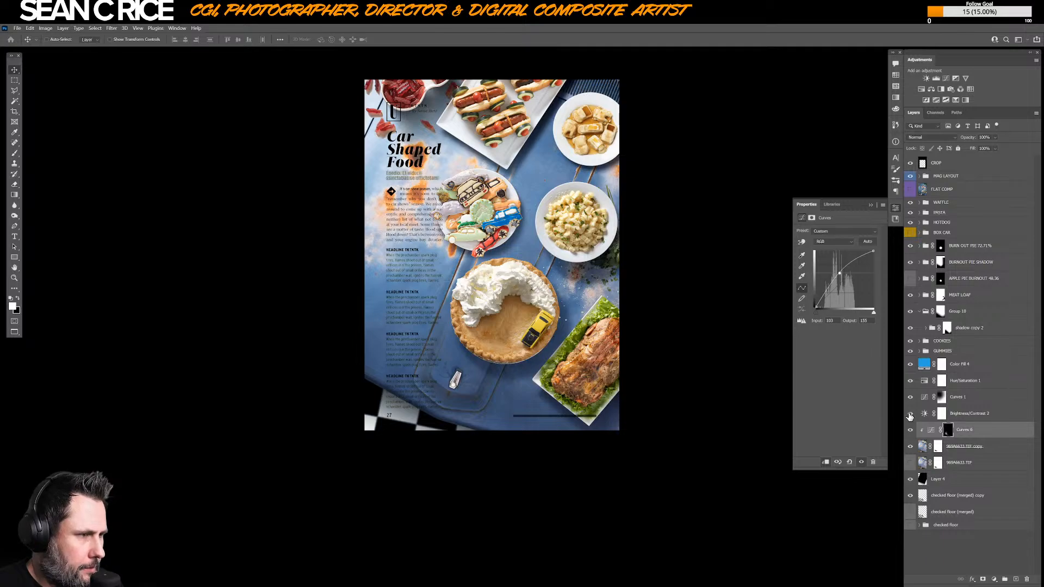
{"action": "left_click", "coordinate": [910, 414]}
{"action": "left_click", "coordinate": [910, 414]}
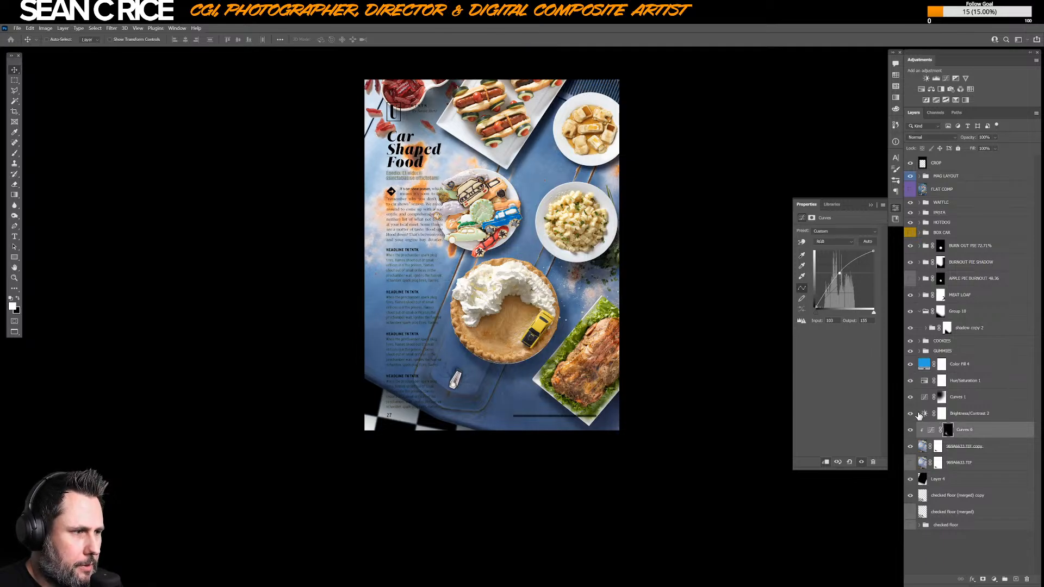
{"action": "left_click", "coordinate": [979, 417]}
{"action": "left_click", "coordinate": [909, 414]}
{"action": "left_click", "coordinate": [909, 414]}
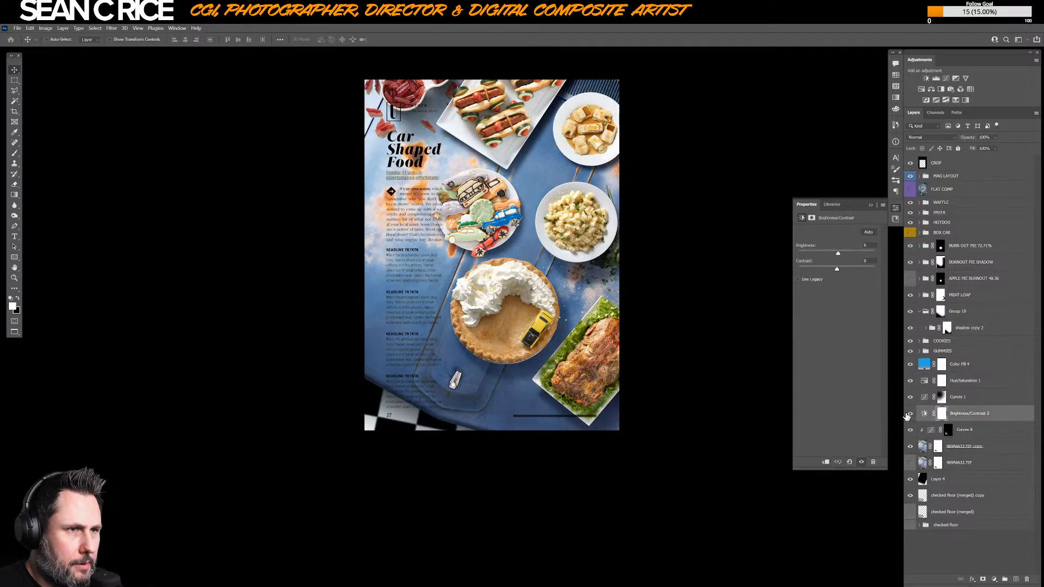
- Add a darkening Curves adjustment above Hue/Saturation 1, input 144 to output 108, and fill its mask with black
{"action": "left_click", "coordinate": [968, 382]}
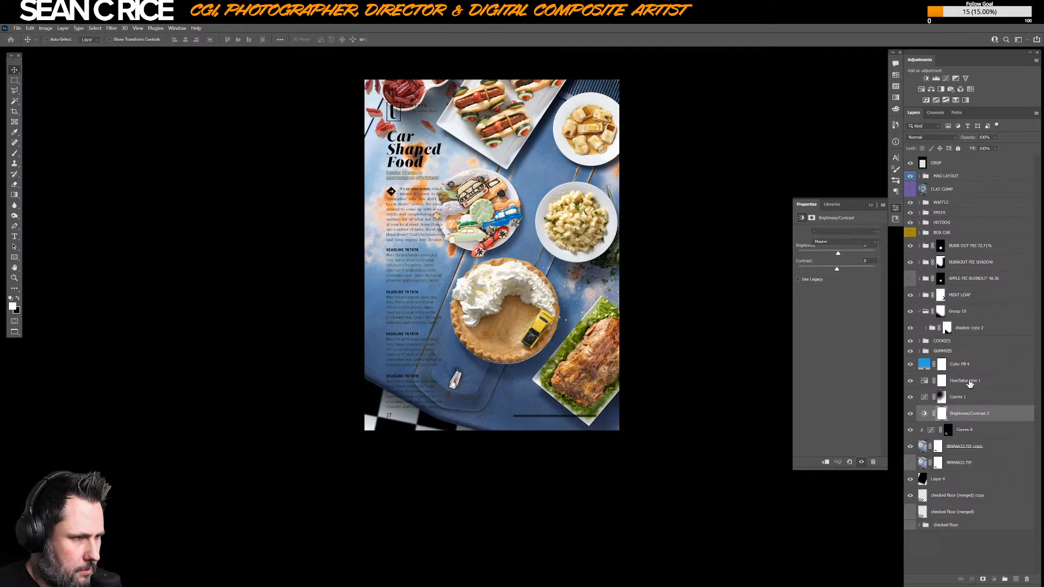
{"action": "left_click", "coordinate": [994, 579]}
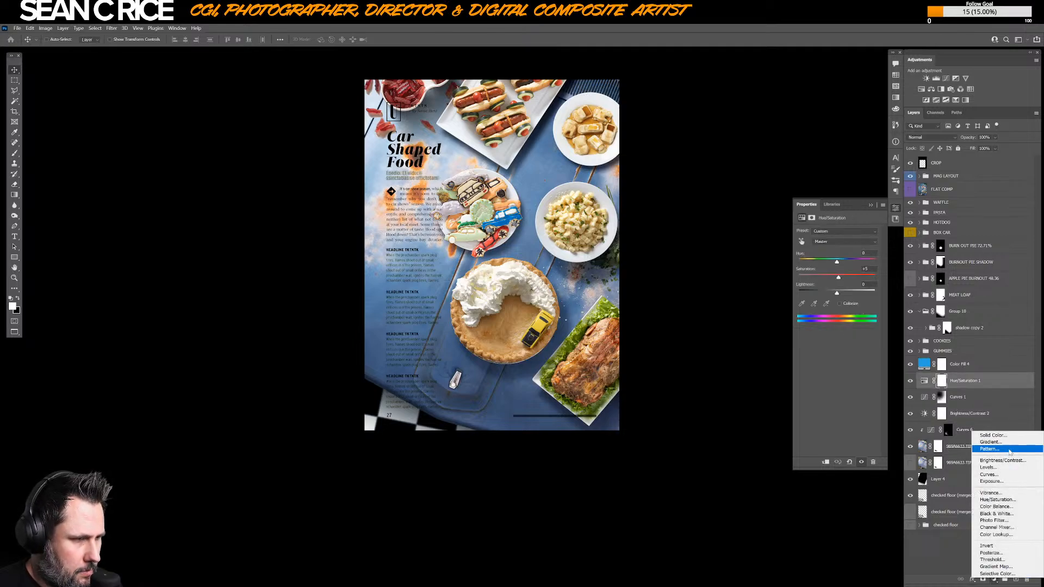
{"action": "left_click", "coordinate": [1023, 473]}
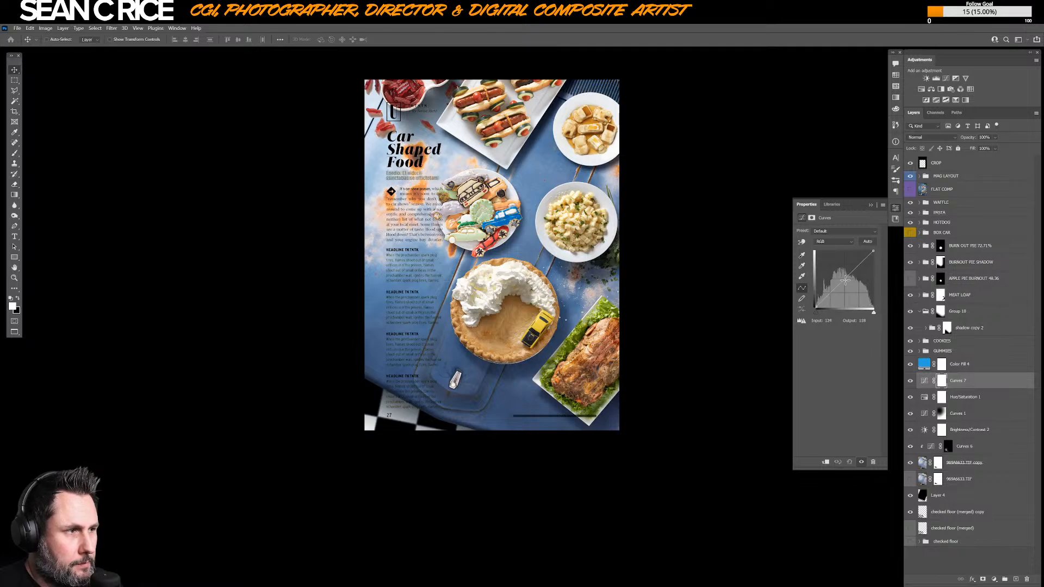
{"action": "left_click_drag", "start_coordinate": [849, 276], "coordinate": [847, 282]}
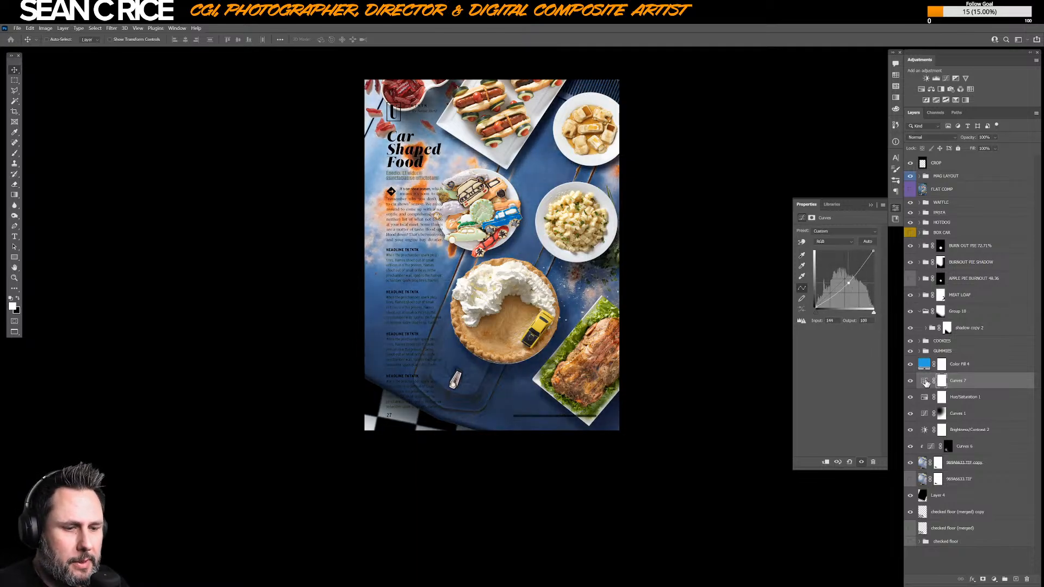
{"action": "key", "text": "x"}
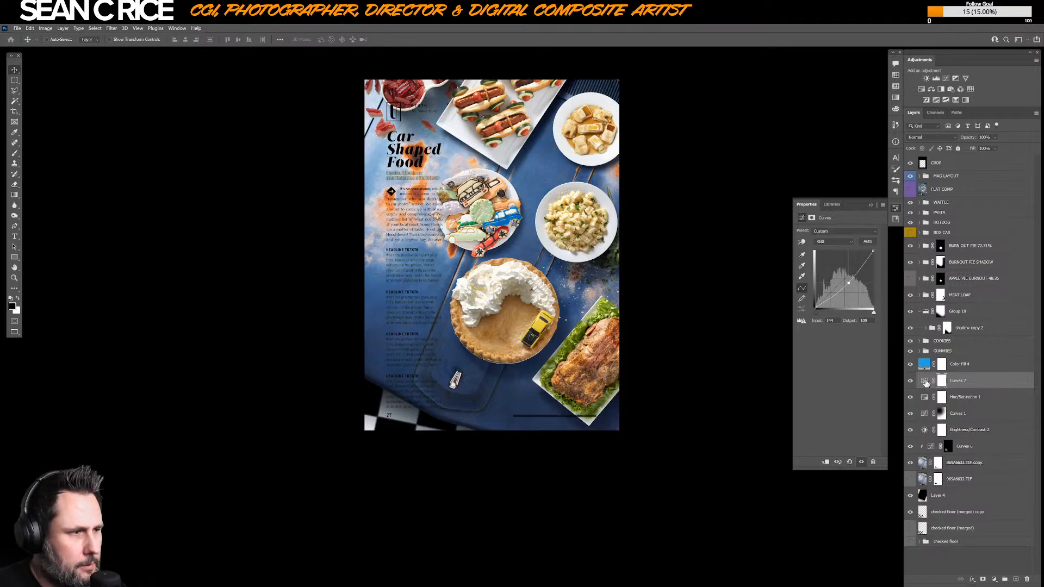
{"action": "key", "text": "alt+BackSpace"}
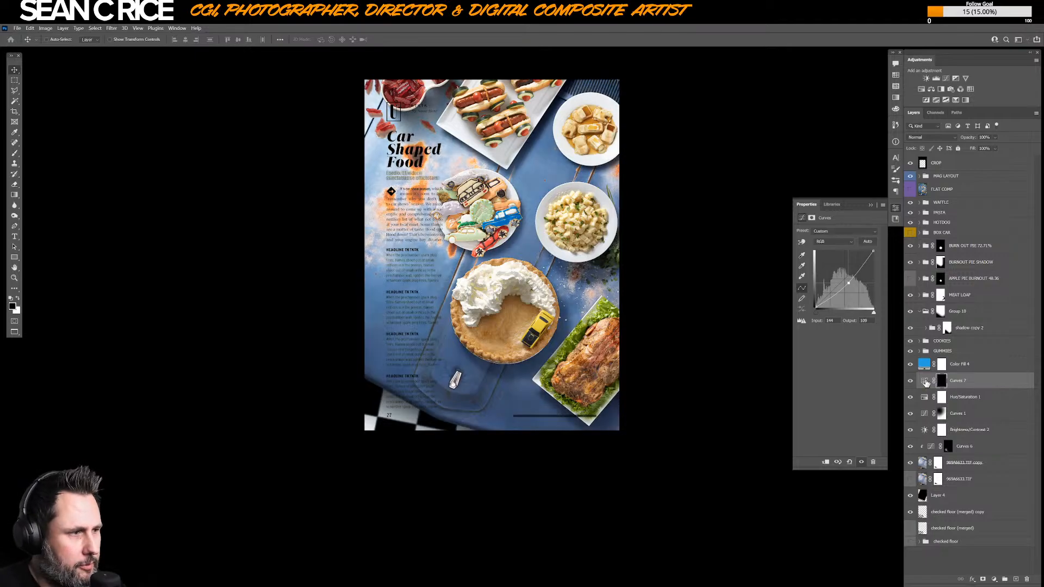
- Paint white at 30% opacity with a 900 px brush on the new Curves mask behind the article text, and deepen the curve to input 159, output 89
{"action": "key", "text": "b"}
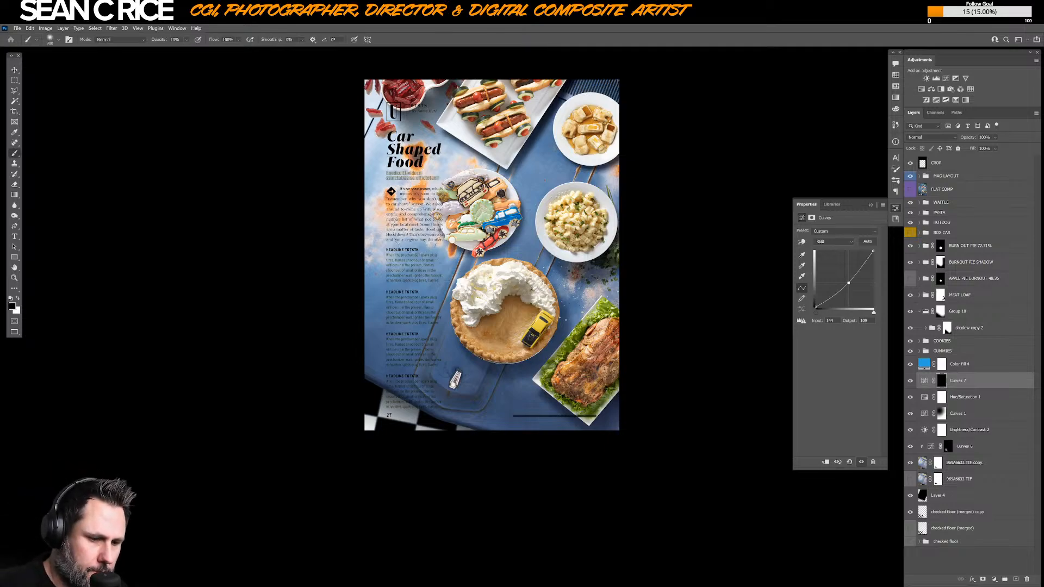
{"action": "key", "text": "x"}
{"action": "key", "text": "x"}
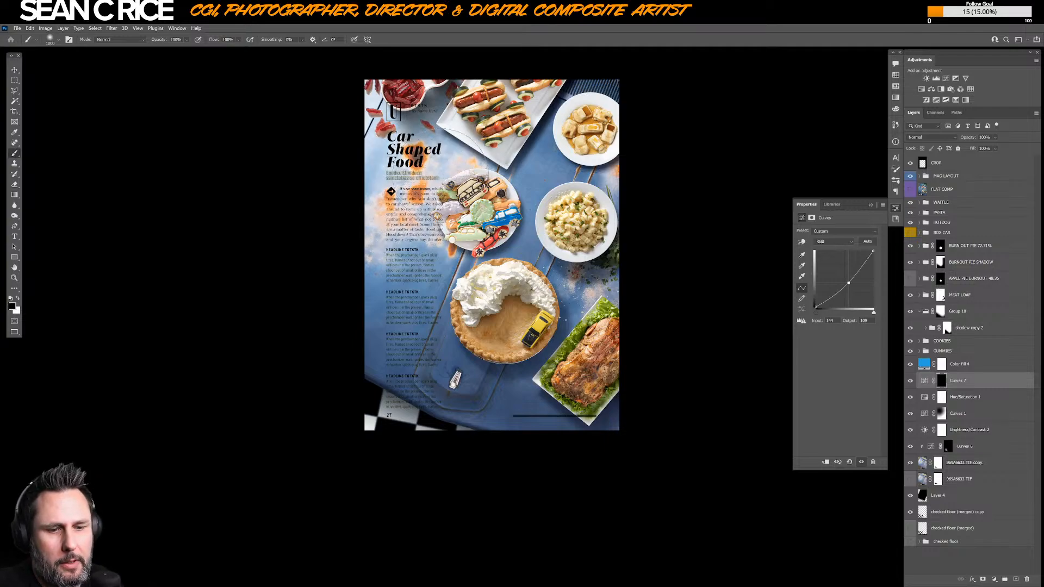
{"action": "key", "text": "x"}
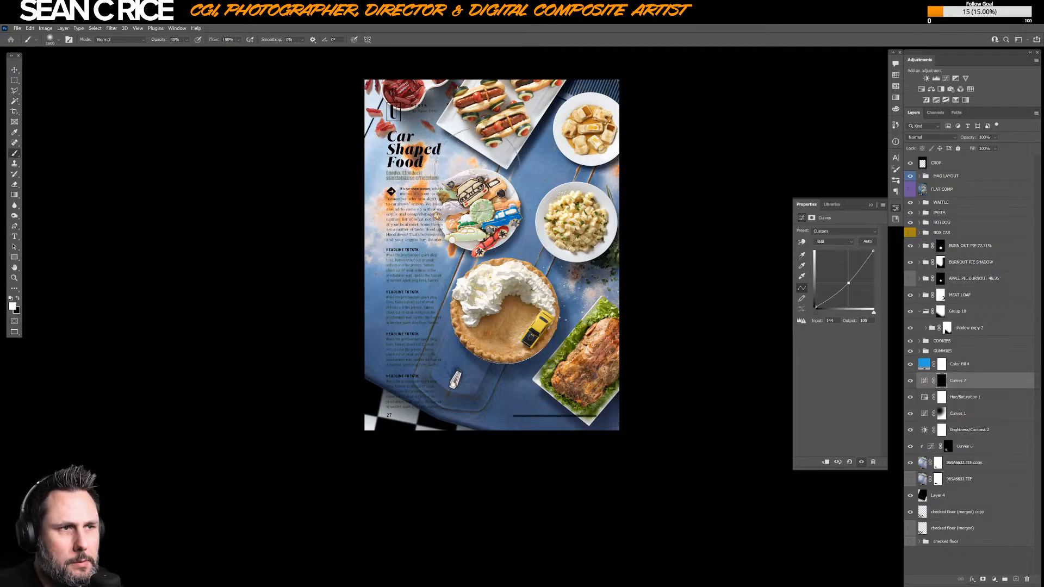
{"action": "key", "text": "bracketleft"}
{"action": "key", "text": "bracketleft"}
{"action": "key", "text": "bracketleft"}
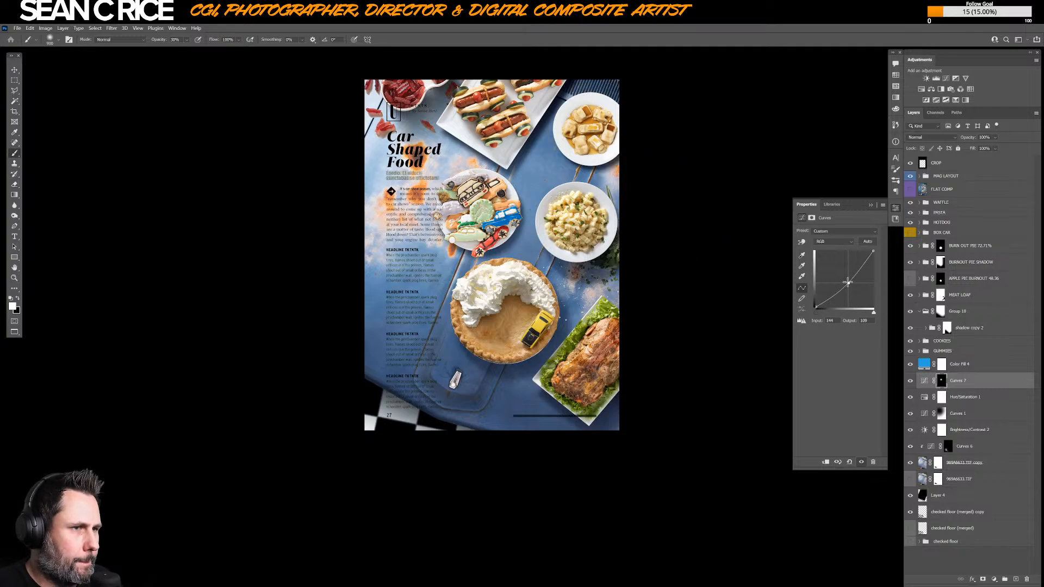
{"action": "left_click_drag", "start_coordinate": [848, 282], "coordinate": [848, 284]}
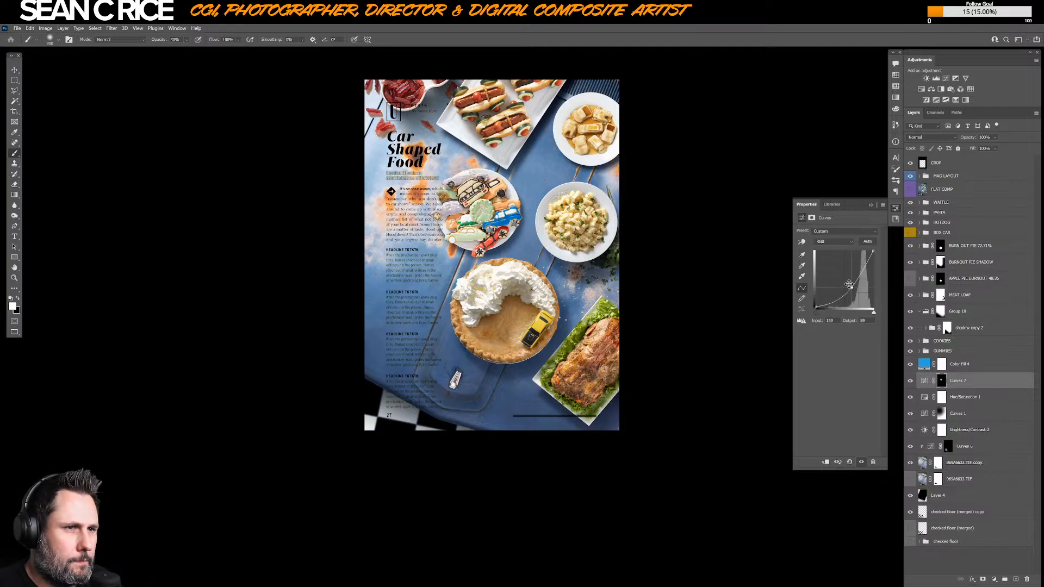
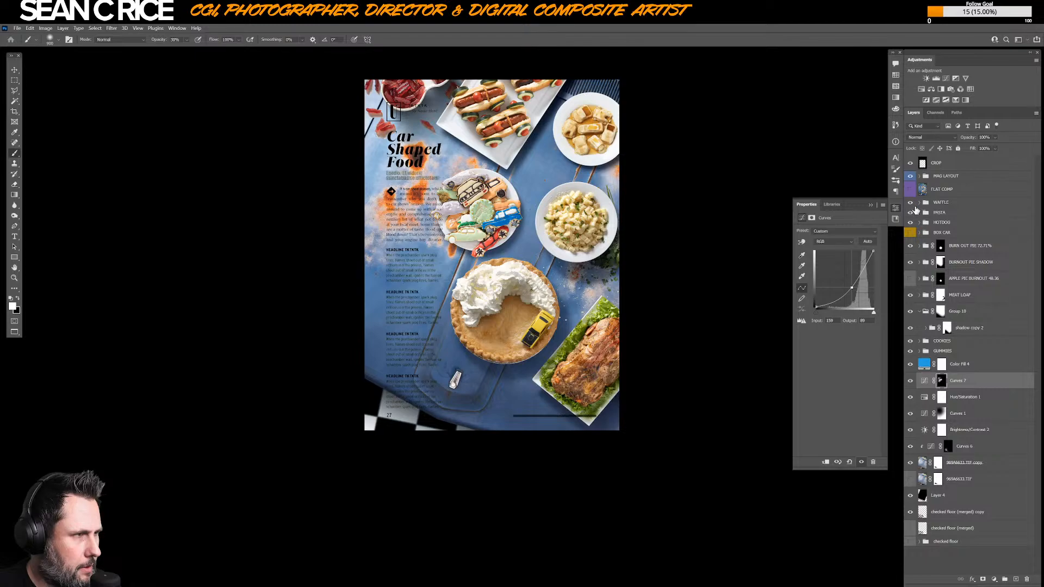
- Add a white Solid Color fill above Layer 1 copy in the MAG LAYOUT group and clip it to that layer
{"action": "left_click", "coordinate": [920, 177]}
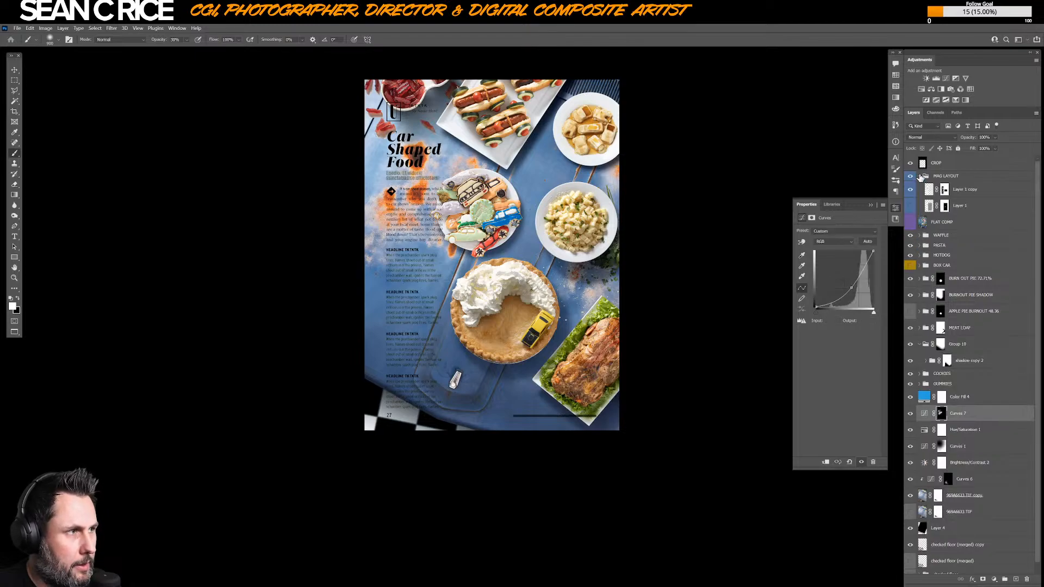
{"action": "left_click", "coordinate": [980, 192]}
{"action": "left_click", "coordinate": [993, 580]}
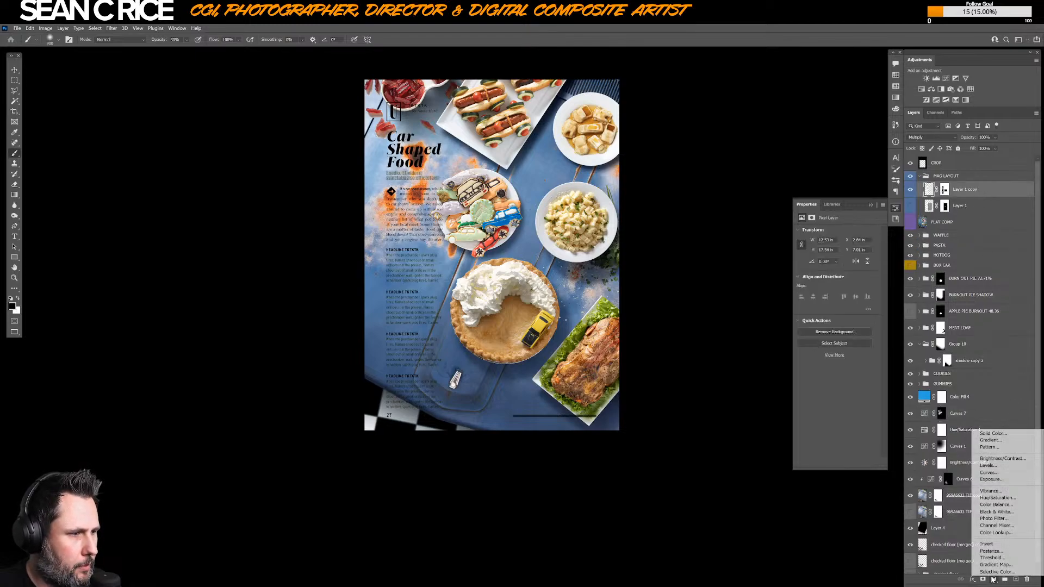
{"action": "left_click", "coordinate": [1017, 434]}
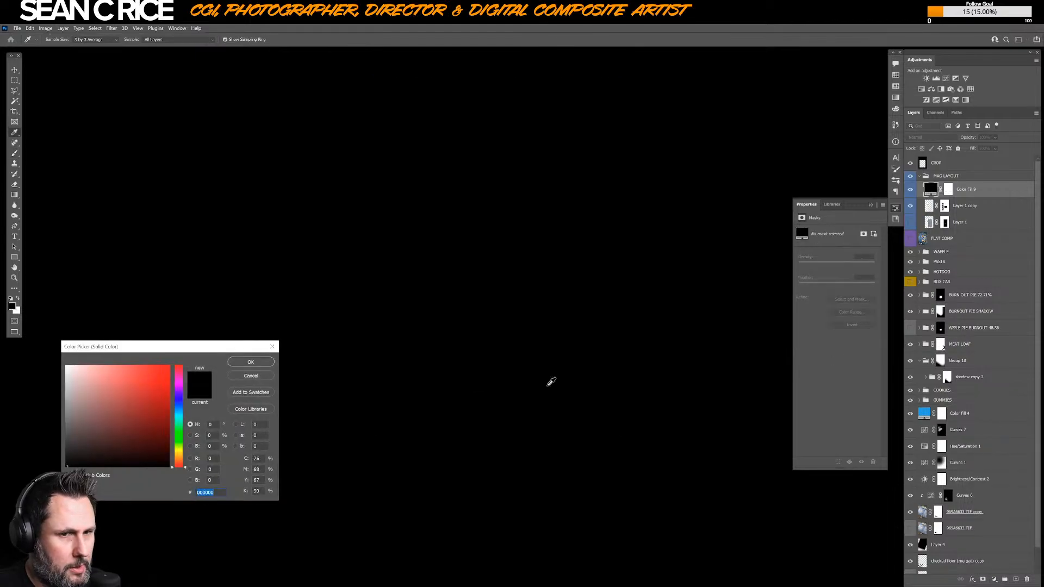
{"action": "left_click_drag", "start_coordinate": [85, 377], "coordinate": [42, 352]}
{"action": "left_click", "coordinate": [251, 362]}
{"action": "key", "text": "b"}
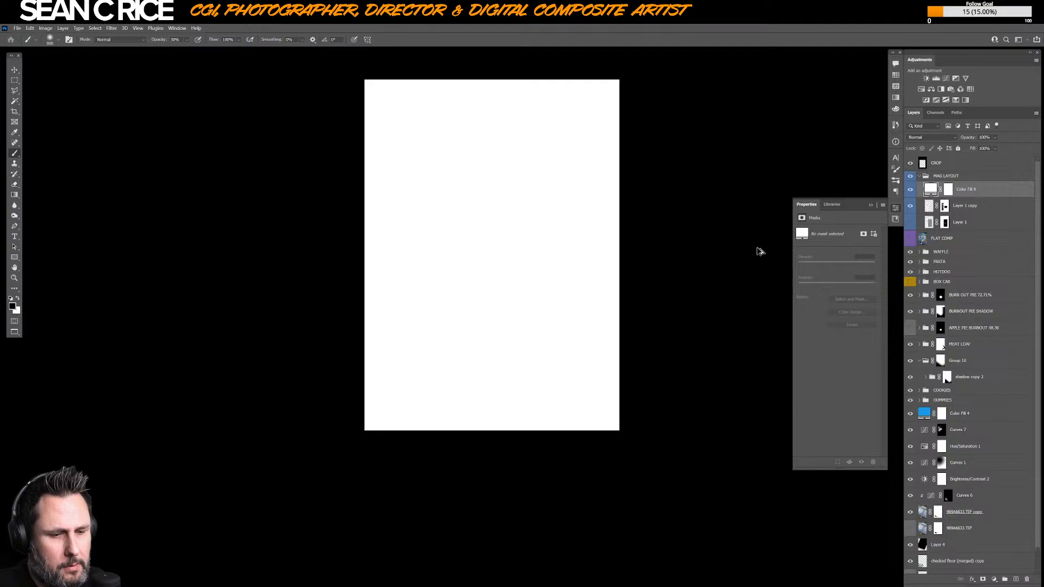
{"action": "key", "text": "ctrl+alt+g"}
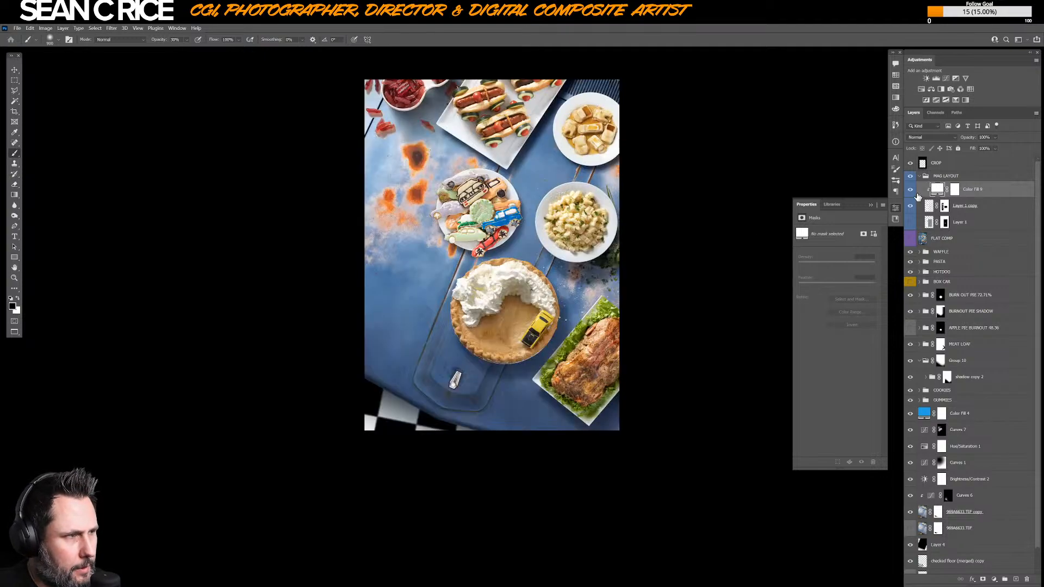
- Set the blending mode of Layer 1 copy to Screen so the magazine text displays in white
{"action": "left_click", "coordinate": [976, 207]}
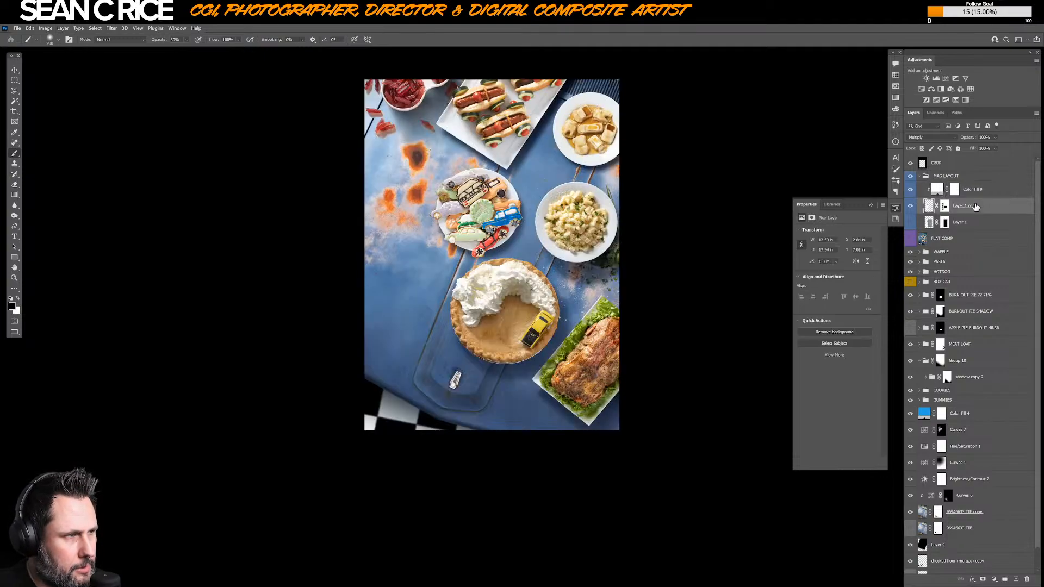
{"action": "left_click", "coordinate": [948, 141]}
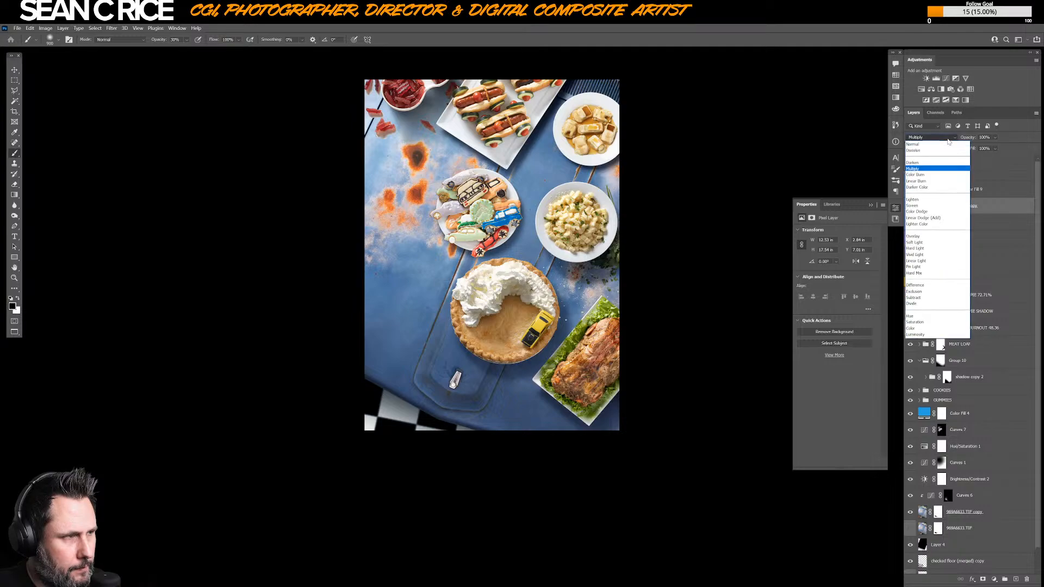
{"action": "left_click", "coordinate": [939, 210]}
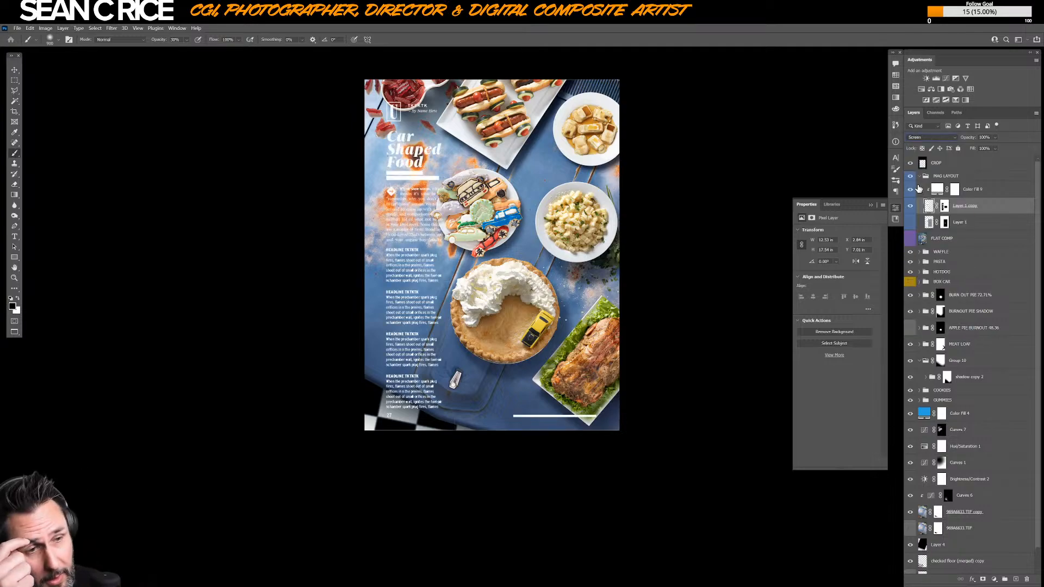
- Try successive blending modes on the clipped white fill, from Dissolve and Darken through Overlay and Pin Light to Difference
{"action": "left_click", "coordinate": [974, 190]}
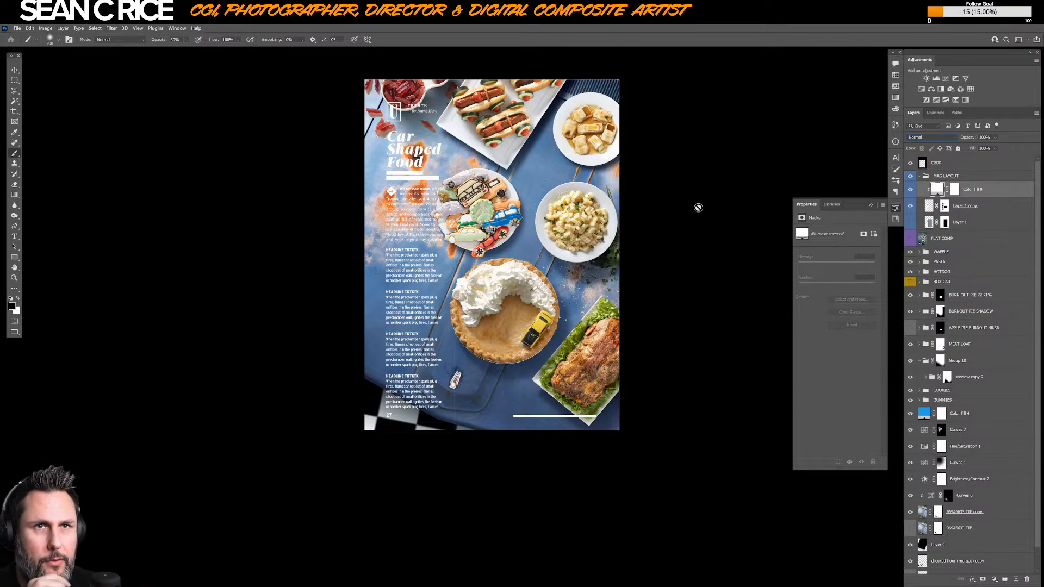
{"action": "left_click", "coordinate": [14, 71]}
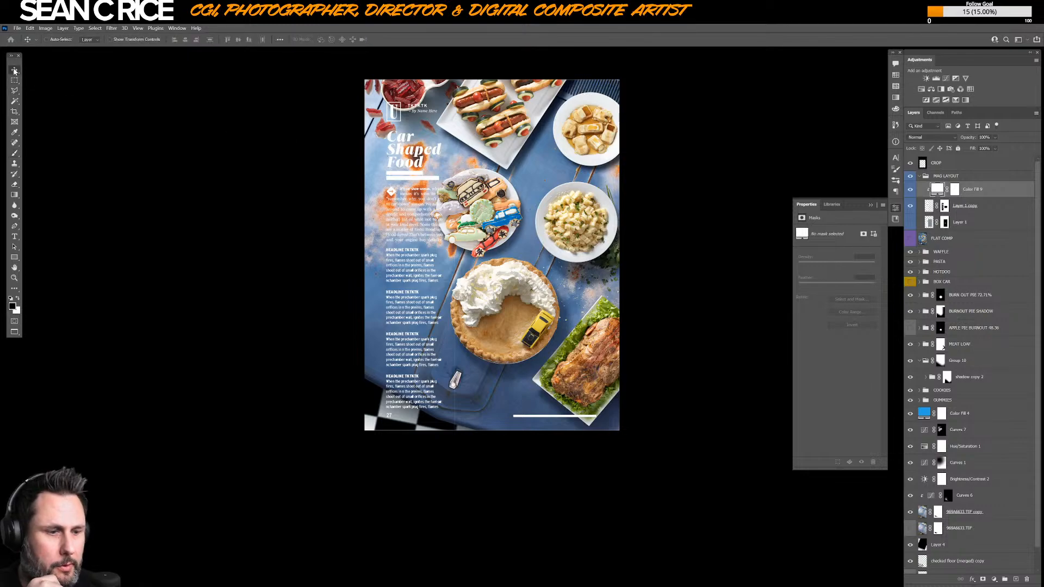
{"action": "key", "text": "shift+plus"}
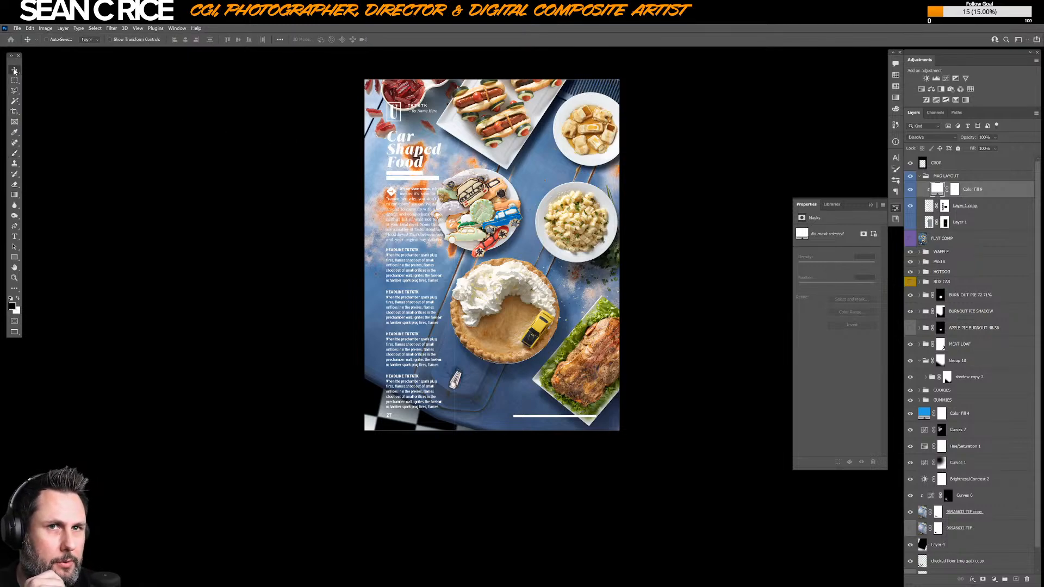
{"action": "key", "text": "shift+plus"}
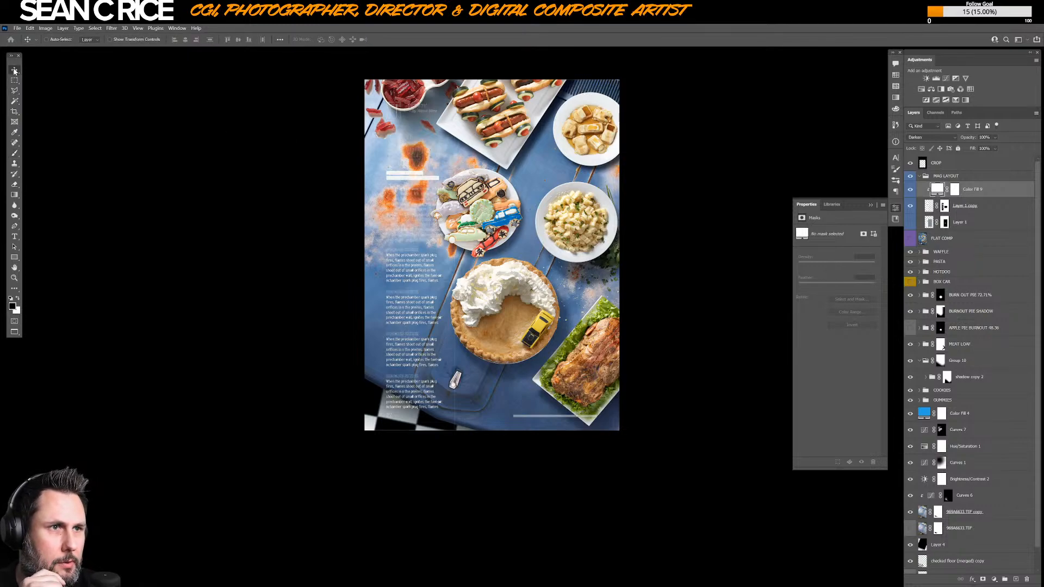
{"action": "key", "text": "shift+plus"}
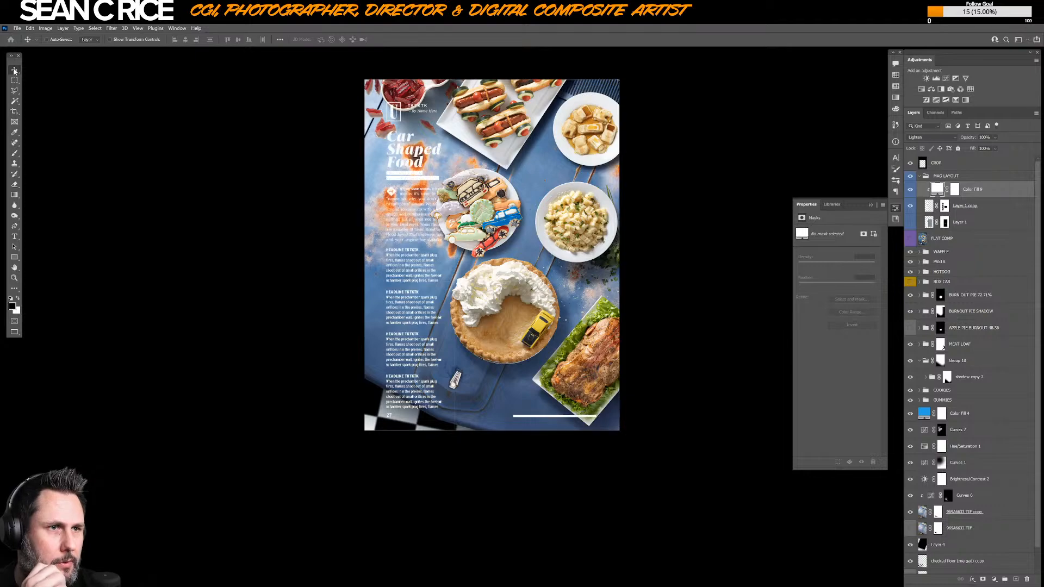
{"action": "key", "text": "shift+plus"}
{"action": "key", "text": "shift+plus"}
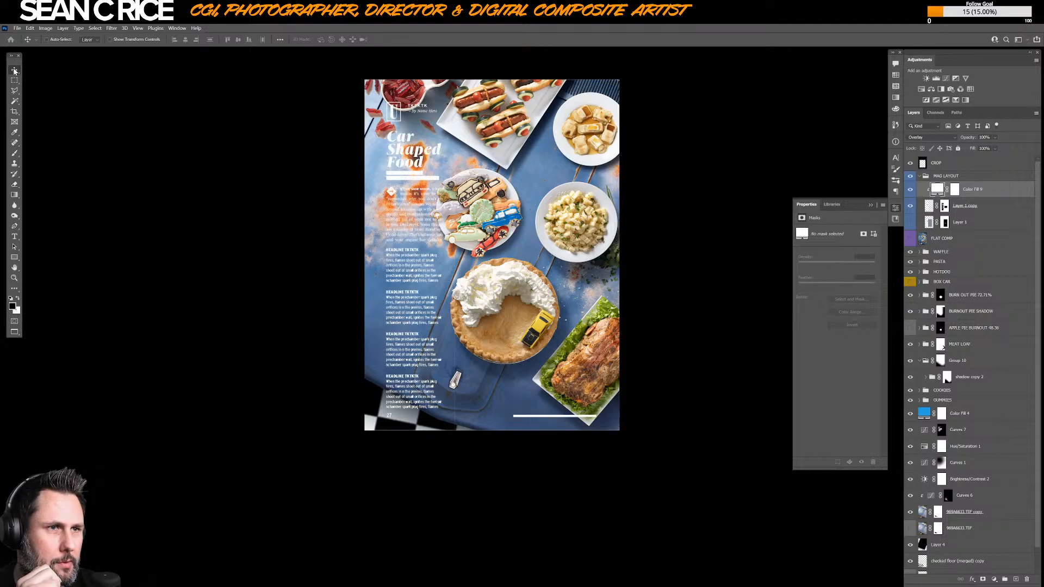
{"action": "key", "text": "shift+plus"}
{"action": "key", "text": "shift+plus"}
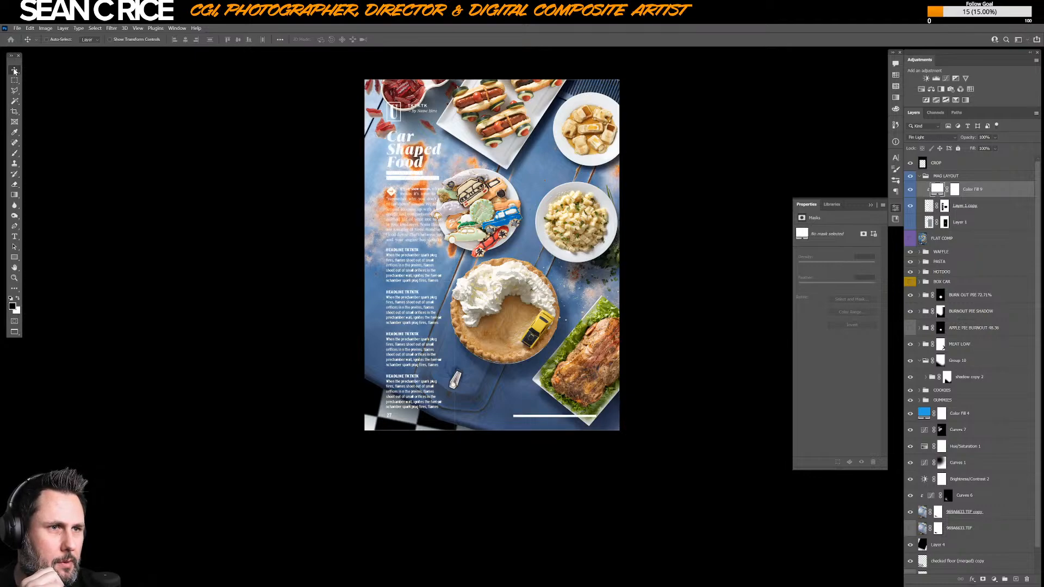
{"action": "key", "text": "shift+plus"}
{"action": "key", "text": "shift+plus"}
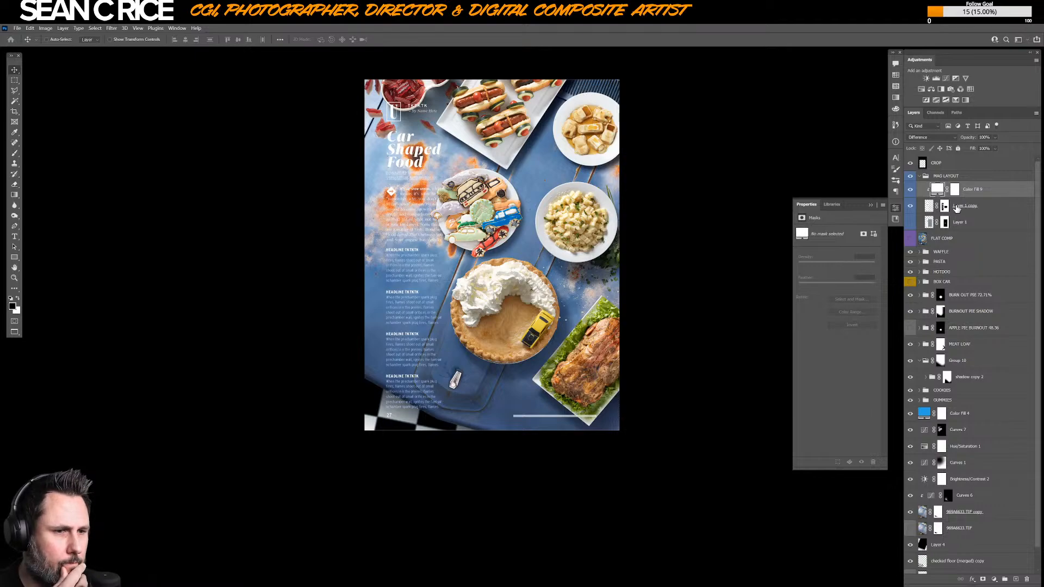
- Compare the page with and without the magazine text layer and the Curves 7 darkening by toggling their visibility
{"action": "left_click", "coordinate": [911, 206]}
{"action": "left_click", "coordinate": [910, 206]}
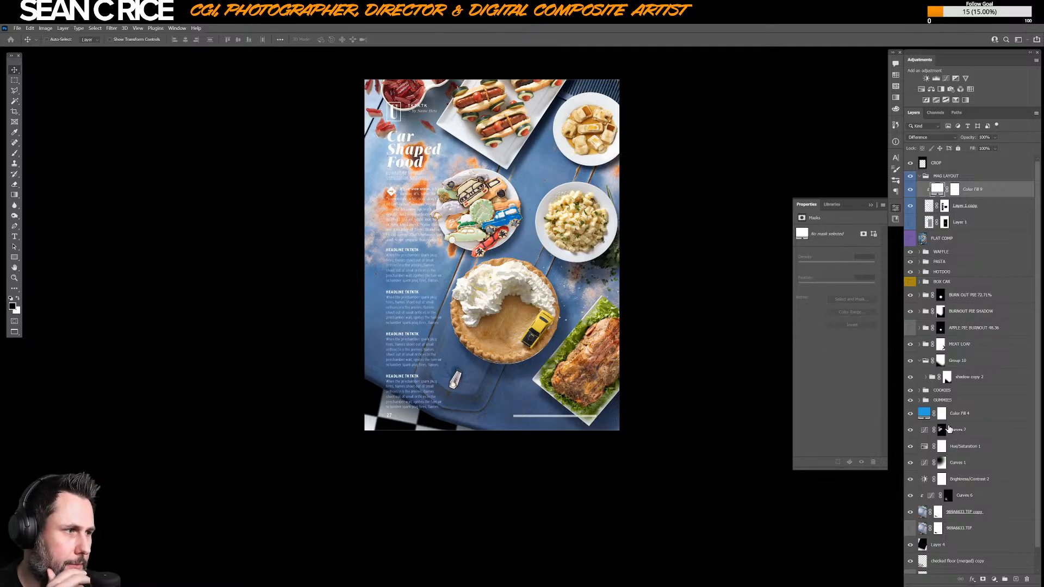
{"action": "left_click", "coordinate": [911, 430]}
{"action": "left_click", "coordinate": [910, 430]}
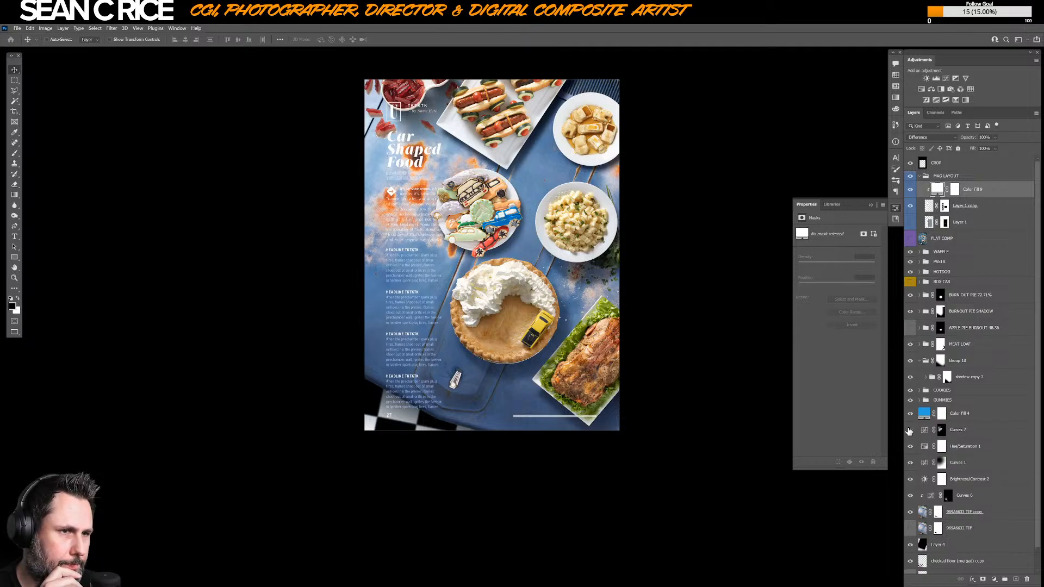
{"action": "left_click", "coordinate": [910, 430]}
{"action": "left_click", "coordinate": [910, 430]}
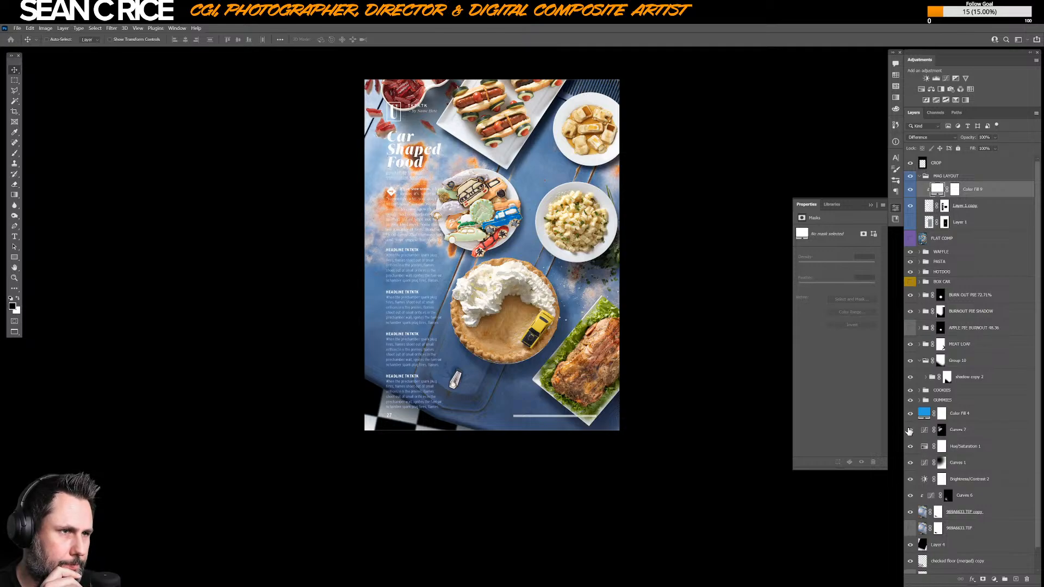
- Paint white at 20% opacity on the Curves 7 mask around the article text, varying the brush between about 900 and 1200 px
{"action": "left_click", "coordinate": [941, 430]}
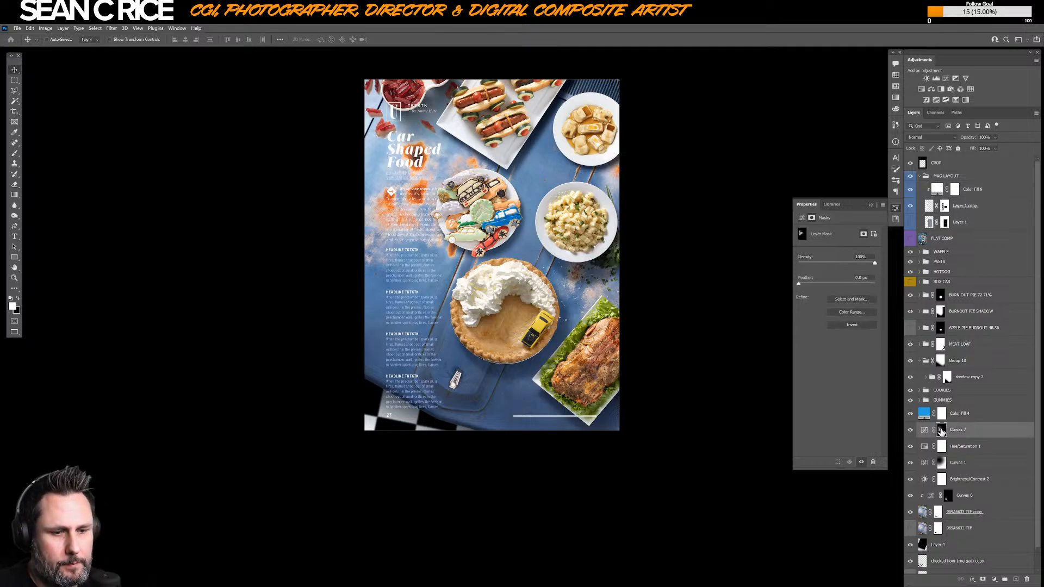
{"action": "key", "text": "b"}
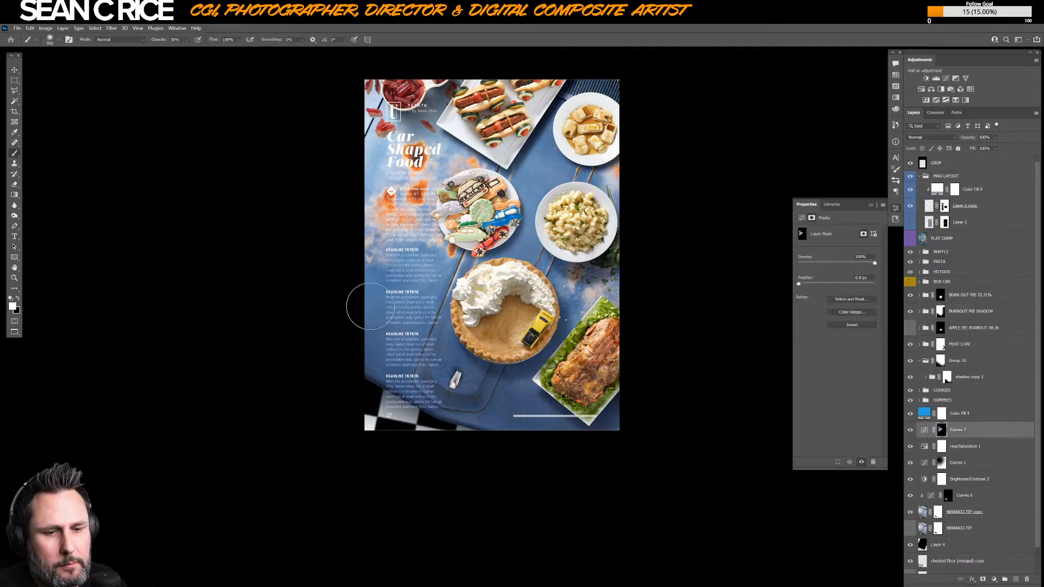
{"action": "key", "text": "bracketleft"}
{"action": "key", "text": "bracketleft"}
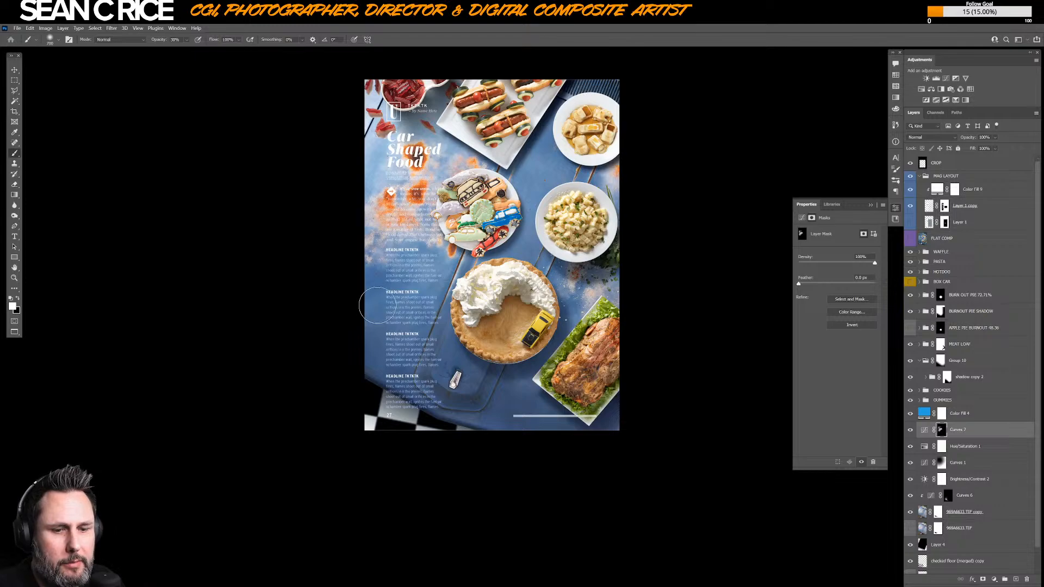
{"action": "key", "text": "2"}
{"action": "key", "text": "bracketright"}
{"action": "key", "text": "bracketright"}
{"action": "key", "text": "bracketright"}
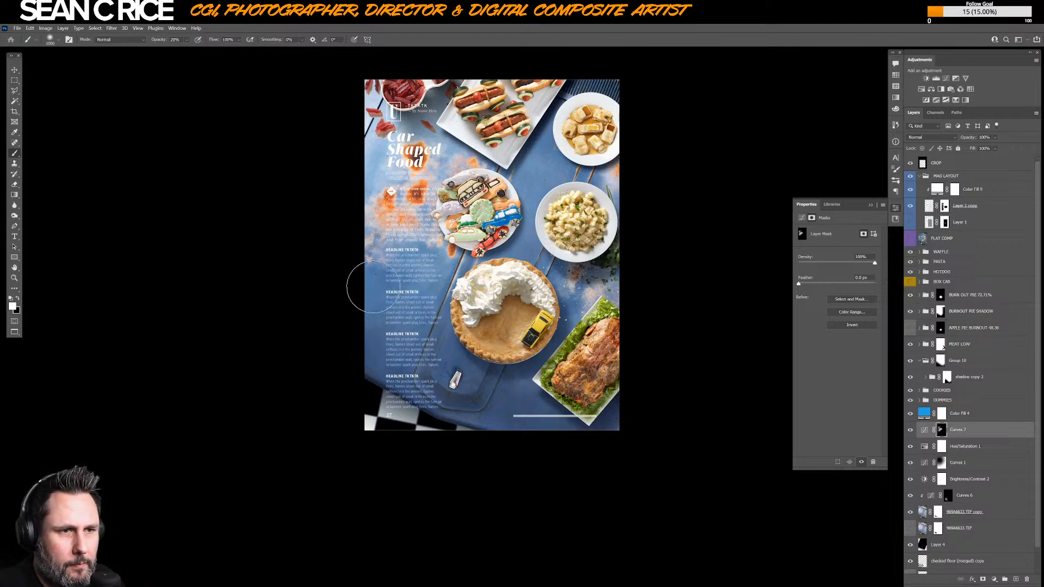
{"action": "key", "text": "bracketright"}
{"action": "key", "text": "bracketright"}
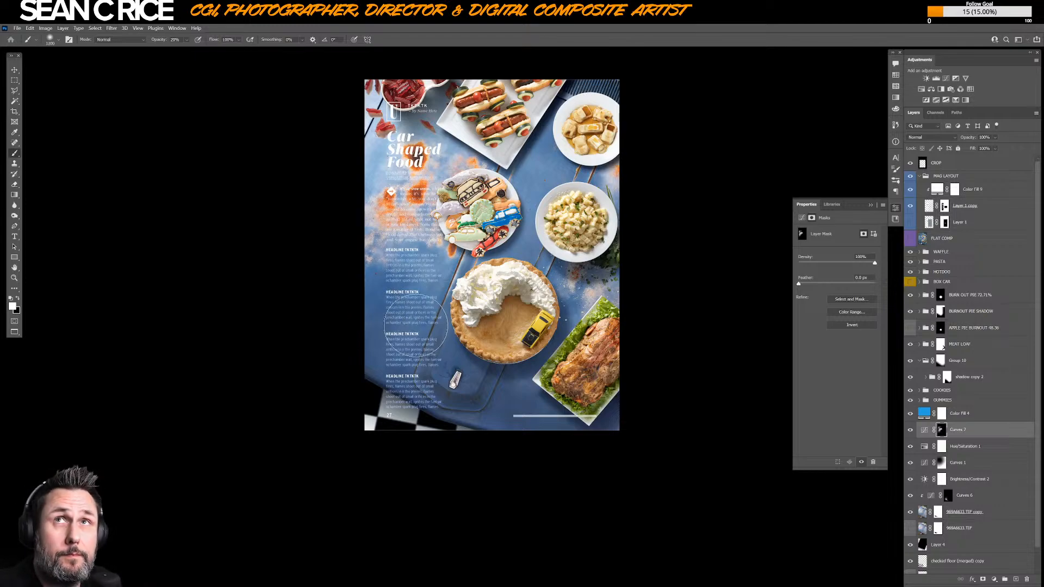
{"action": "key", "text": "bracketleft"}
{"action": "key", "text": "bracketleft"}
{"action": "key", "text": "bracketleft"}
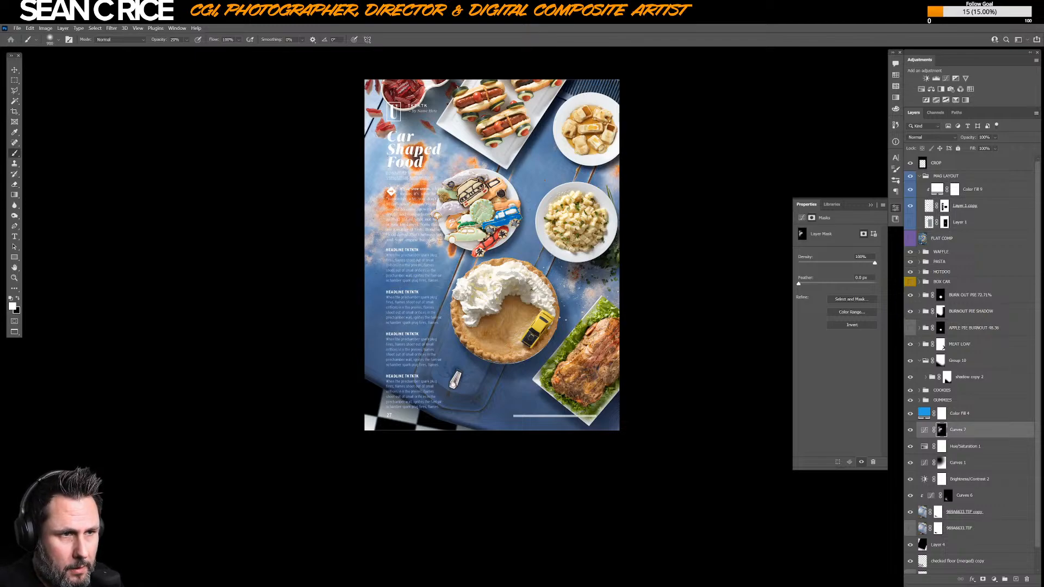
{"action": "key", "text": "bracketright"}
{"action": "key", "text": "bracketright"}
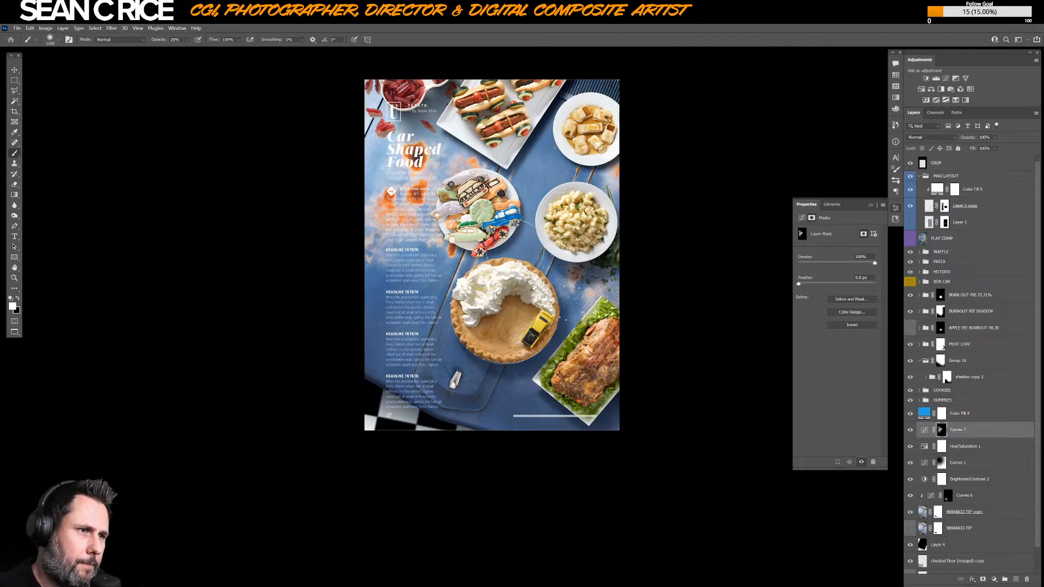
{"action": "key", "text": "bracketleft"}
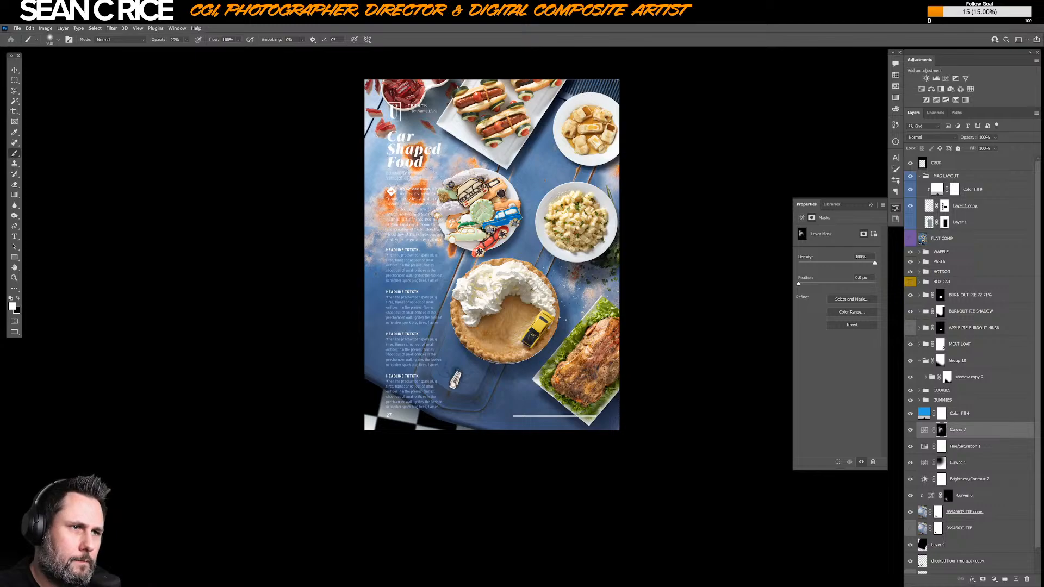
{"action": "key", "text": "bracketleft"}
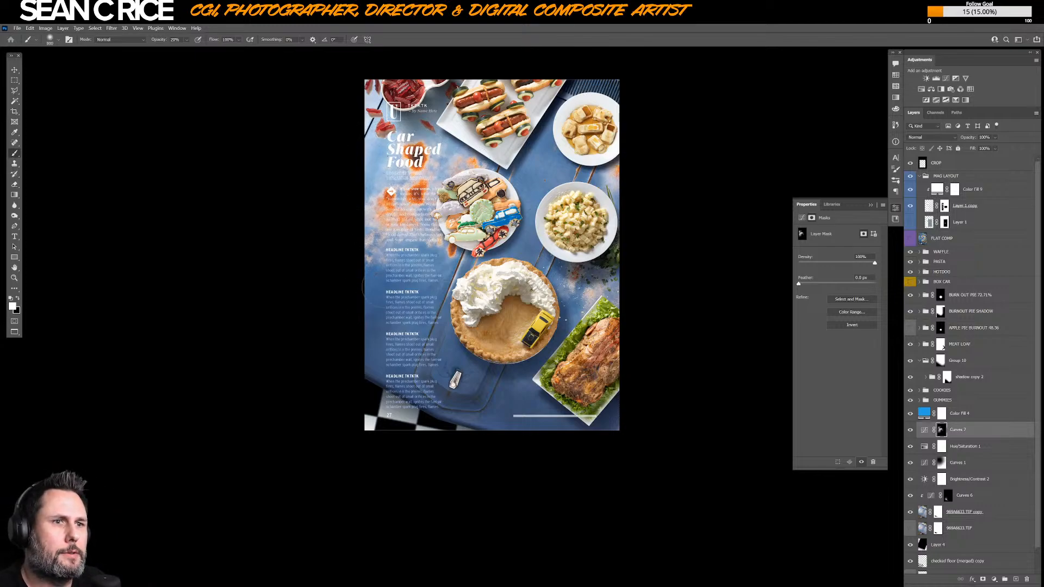
{"action": "key", "text": "x"}
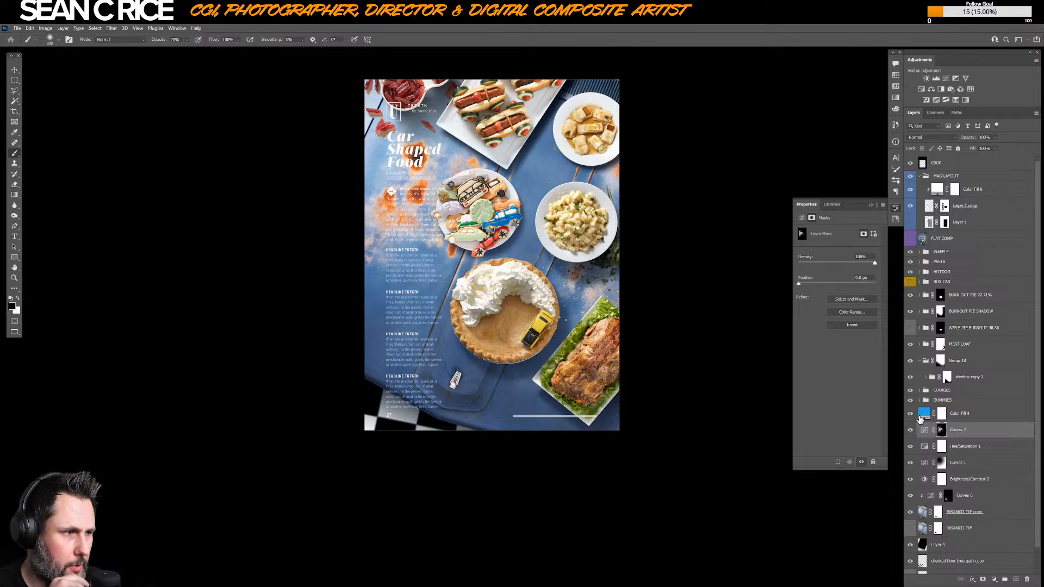
- Preview the page without the interface, save CND_COMP_LAY_01A.psb, and move its floating window clear of the pie document
{"action": "key", "text": "f"}
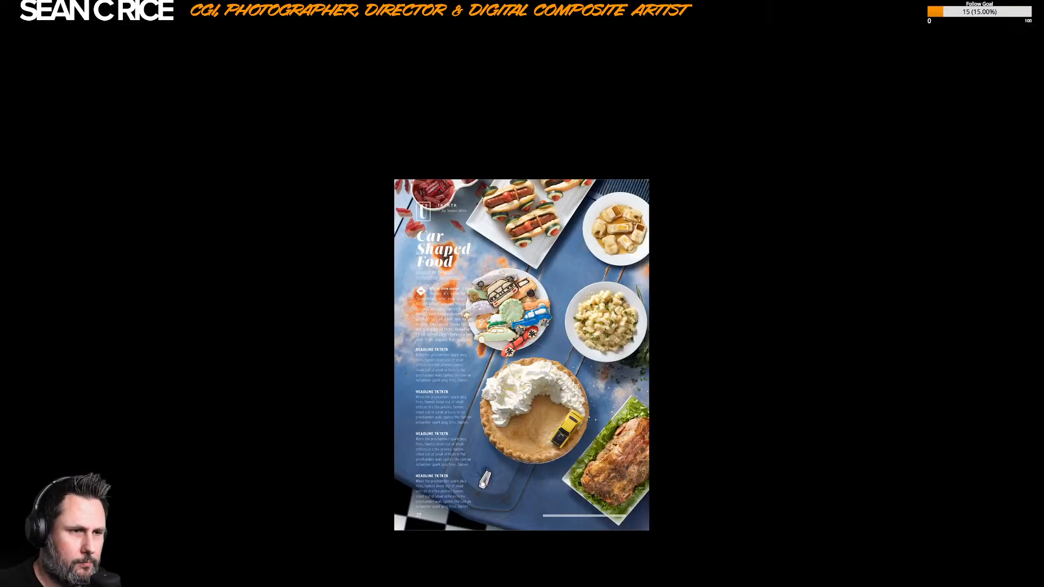
{"action": "key", "text": "f"}
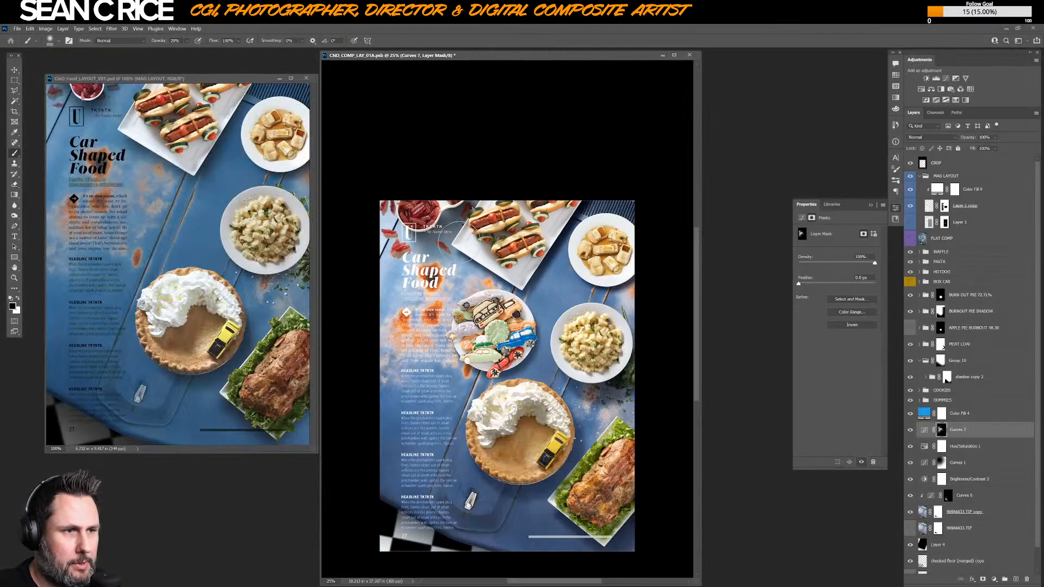
{"action": "key", "text": "ctrl+minus"}
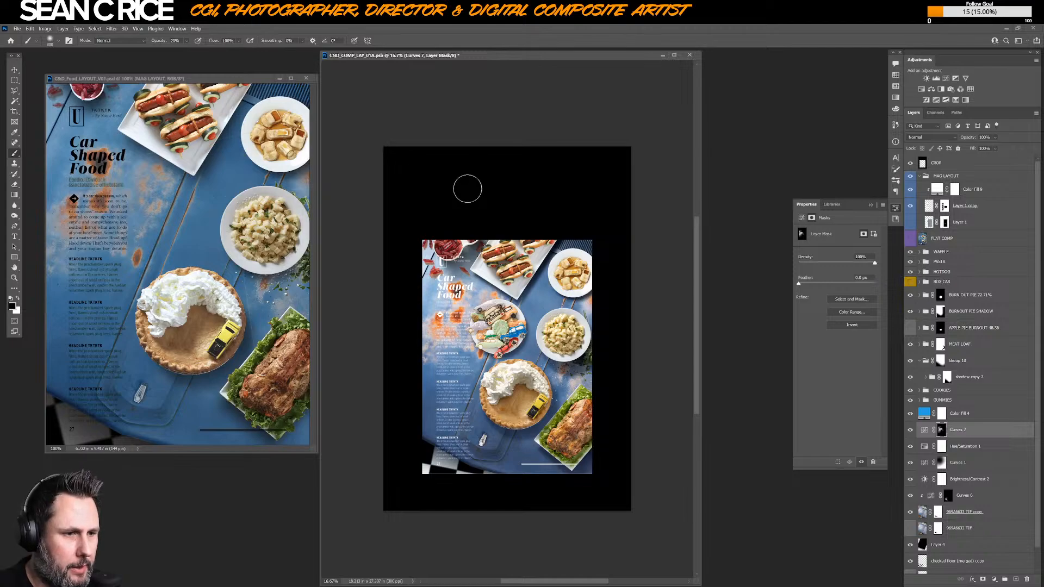
{"action": "key", "text": "ctrl+minus"}
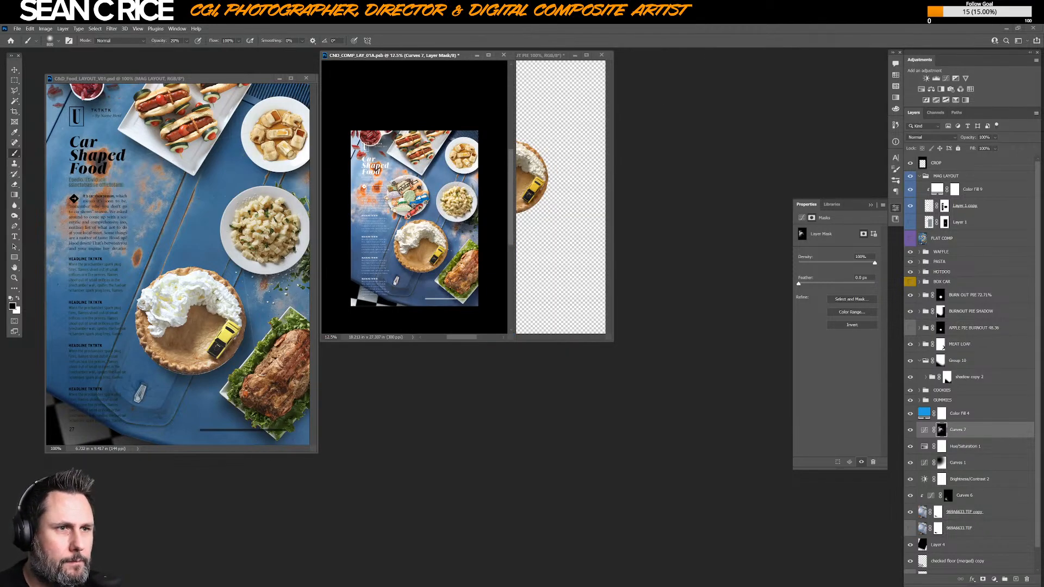
{"action": "key", "text": "ctrl+s"}
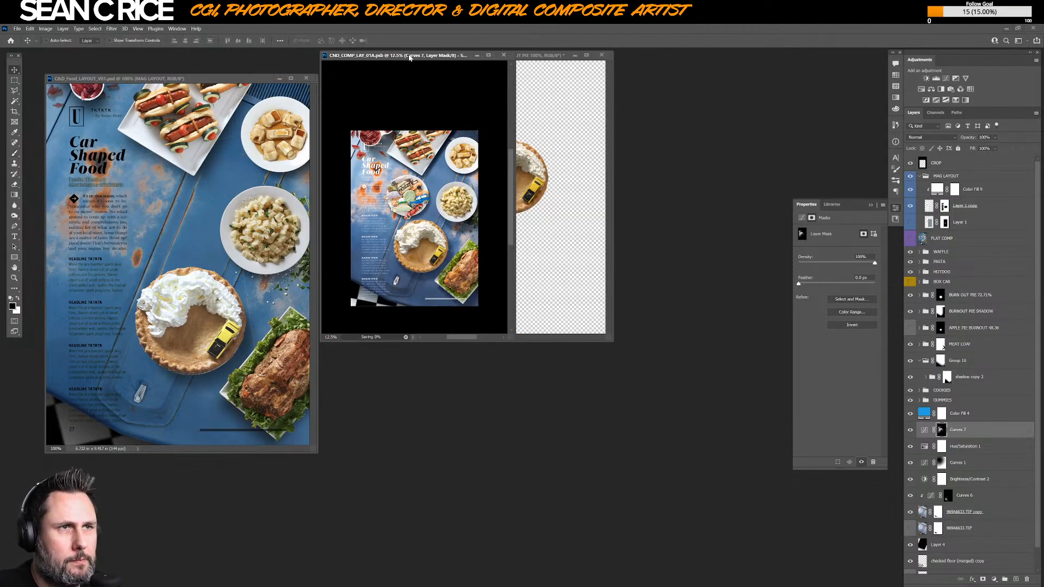
{"action": "left_click_drag", "start_coordinate": [409, 56], "coordinate": [461, 124]}
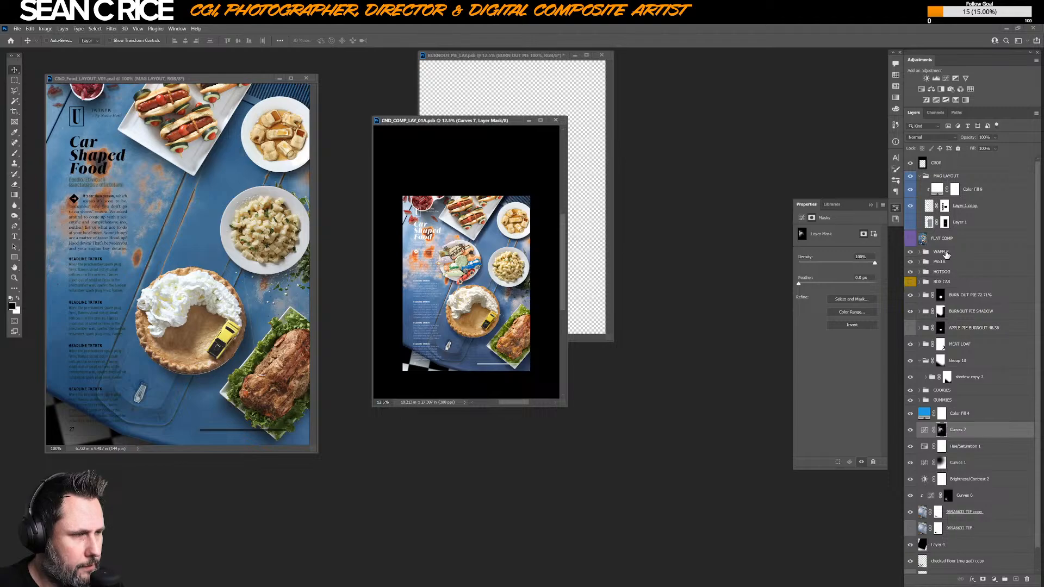
- Identify the hot dog plate's group by toggling its visibility, and duplicate the HOTDOG group
{"action": "left_click", "coordinate": [951, 272]}
{"action": "left_click", "coordinate": [910, 272]}
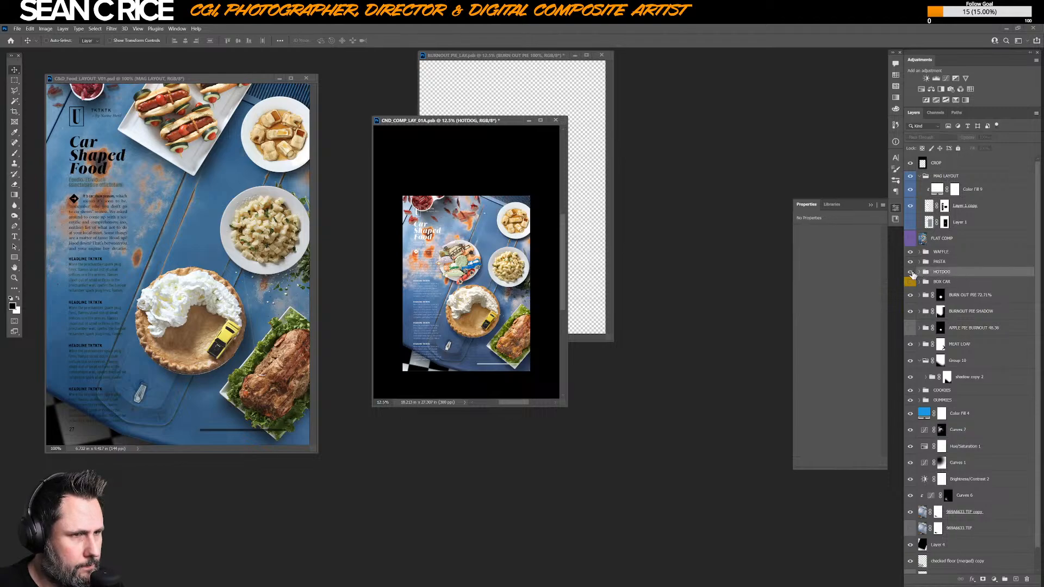
{"action": "left_click", "coordinate": [911, 272]}
{"action": "key", "text": "ctrl+semicolon"}
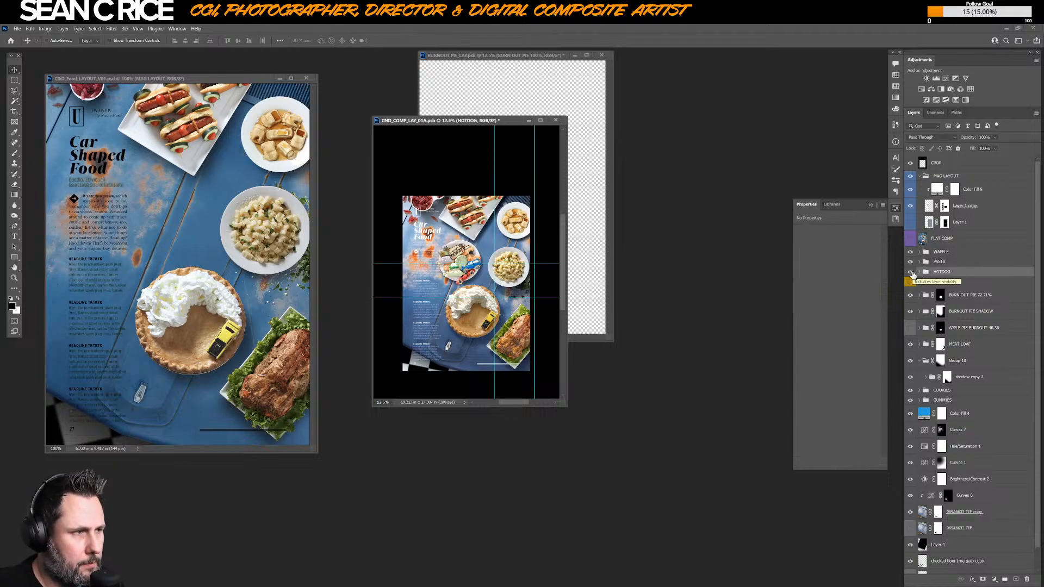
{"action": "key", "text": "ctrl+semicolon"}
{"action": "key", "text": "ctrl+j"}
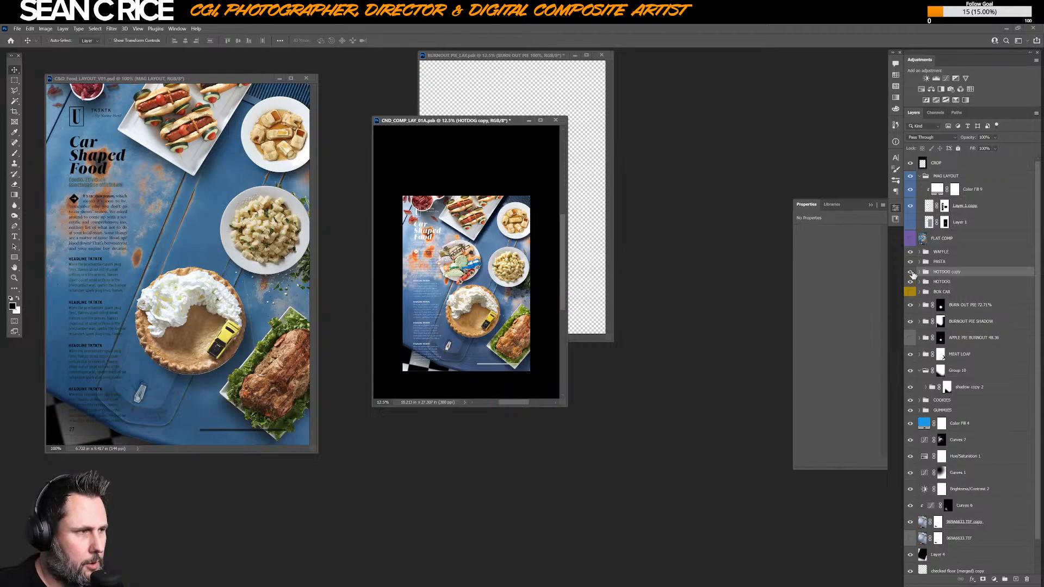
- Hide the original HOTDOG group, rename it HOTDOG 100%, and make the HOTDOG copy group active
{"action": "double_click", "coordinate": [944, 282]}
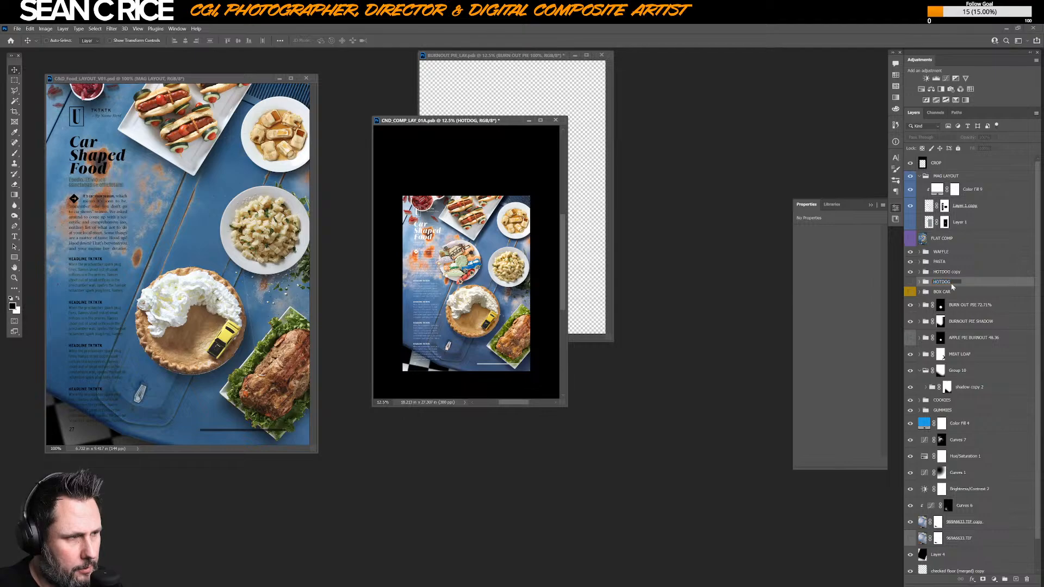
{"action": "key", "text": "Return"}
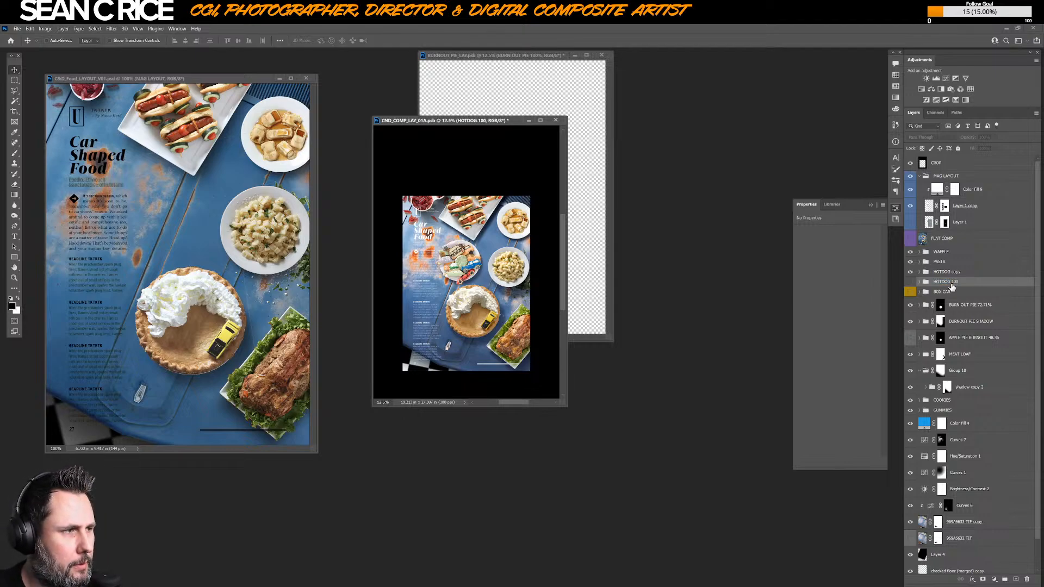
{"action": "double_click", "coordinate": [952, 285]}
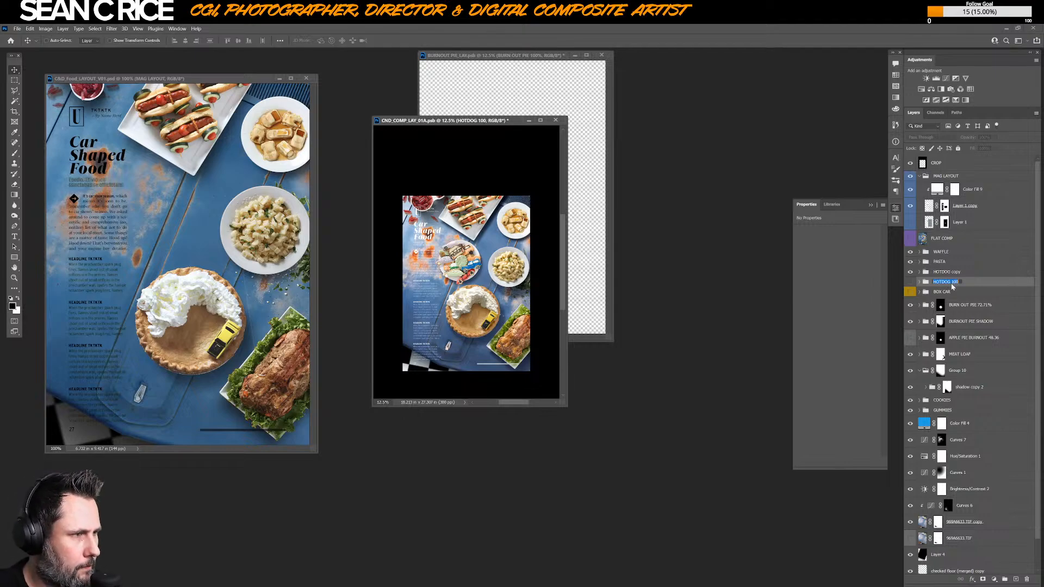
{"action": "key", "text": "Right"}
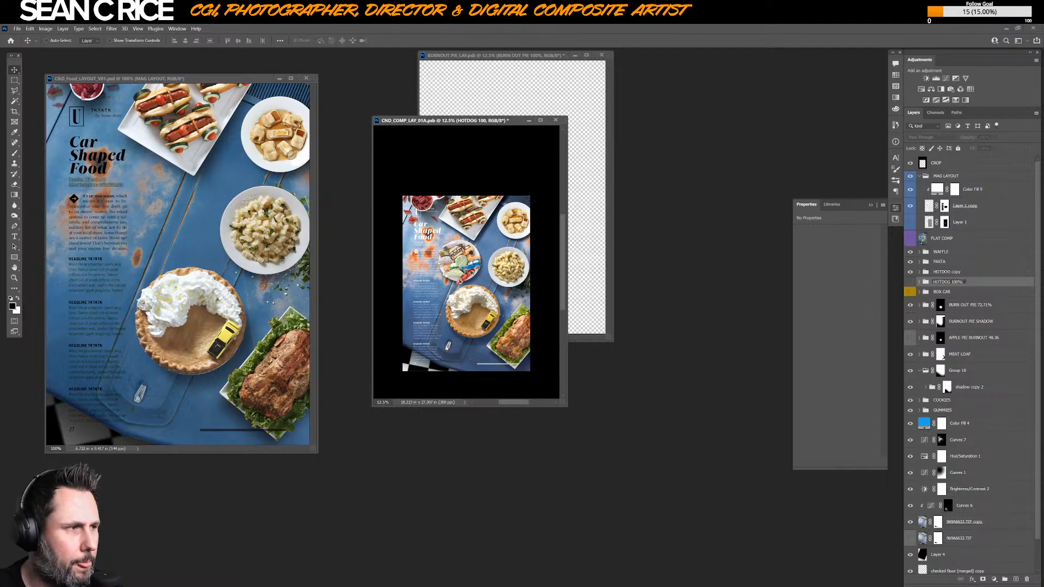
{"action": "left_click", "coordinate": [953, 273]}
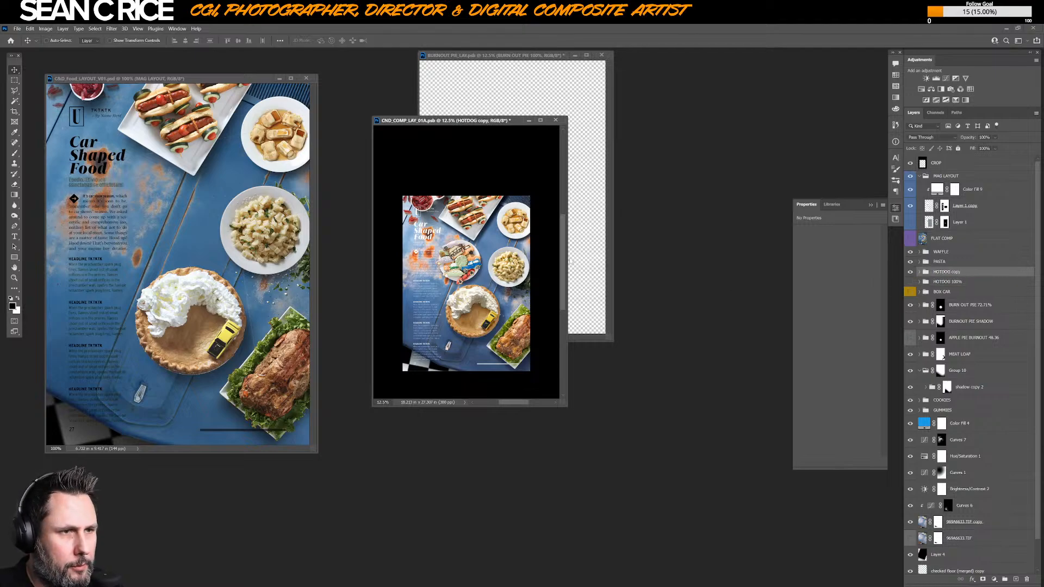
- Show the composite full screen and examine the plates and article text at several magnifications
{"action": "key", "text": "f"}
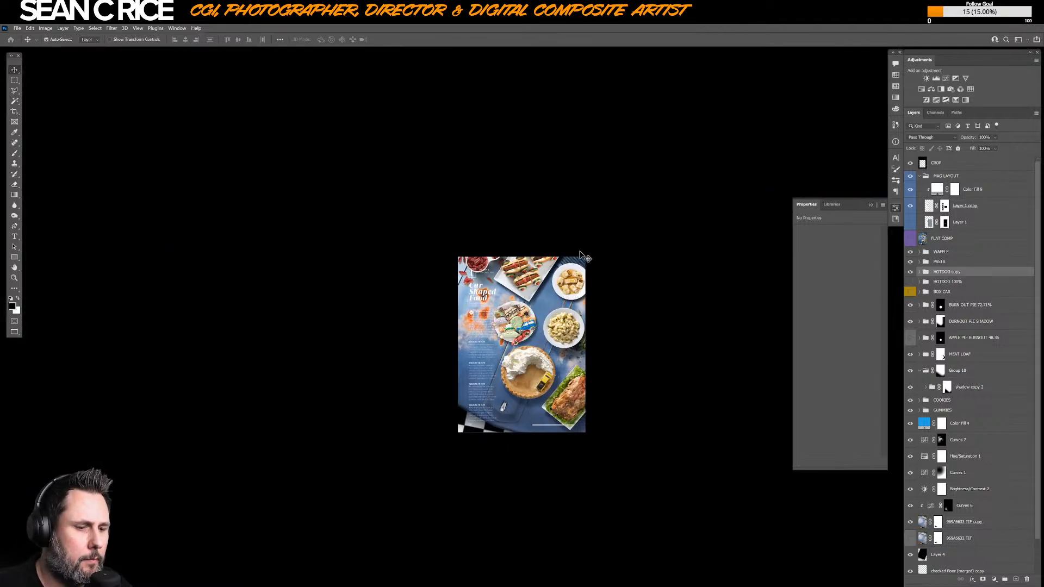
{"action": "key", "text": "ctrl+plus"}
{"action": "key", "text": "ctrl+plus"}
{"action": "key", "text": "ctrl+minus"}
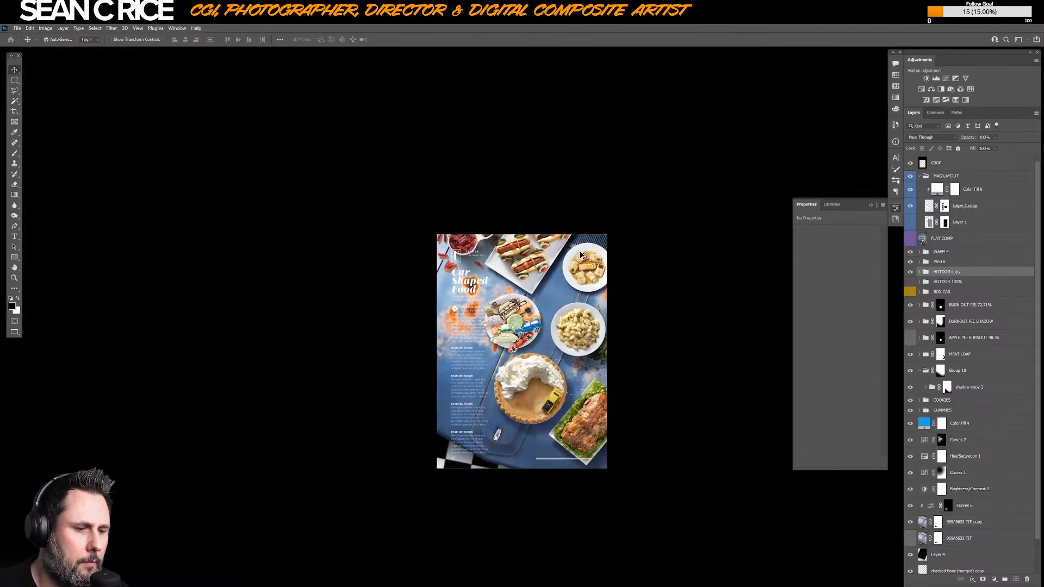
{"action": "key", "text": "ctrl+plus"}
{"action": "key", "text": "ctrl+plus"}
{"action": "key", "text": "ctrl+plus"}
{"action": "key", "text": "ctrl+plus"}
{"action": "key", "text": "ctrl+plus"}
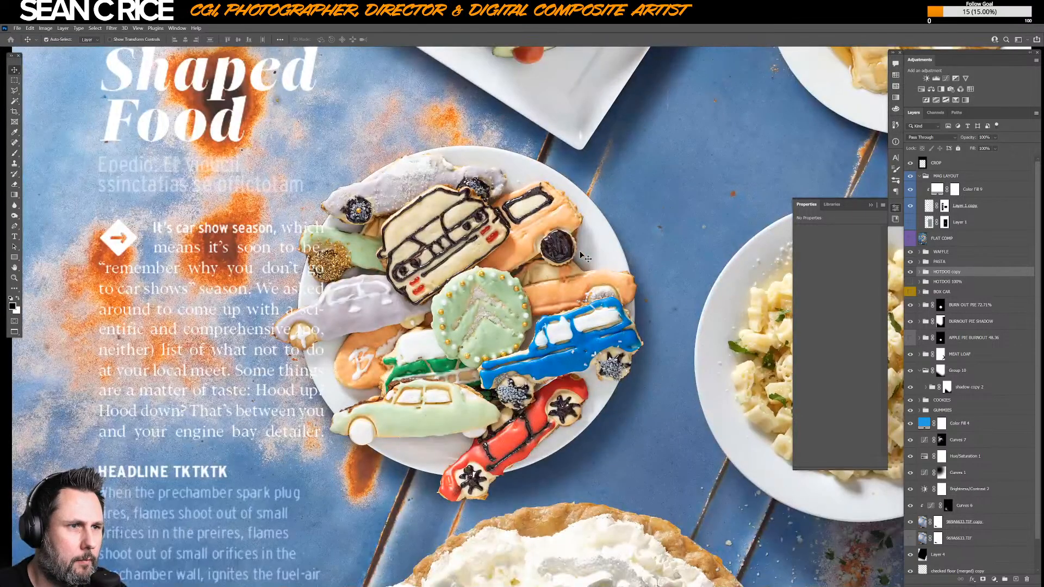
{"action": "key", "text": "ctrl+minus"}
{"action": "key", "text": "ctrl+minus"}
{"action": "key", "text": "ctrl+minus"}
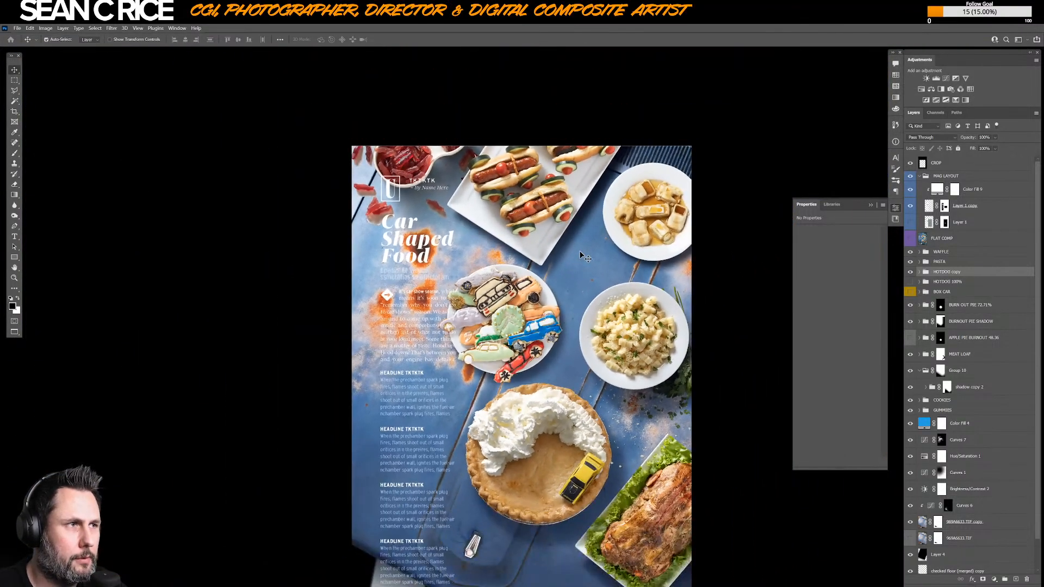
{"action": "left_click_drag", "start_coordinate": [555, 254], "coordinate": [514, 233]}
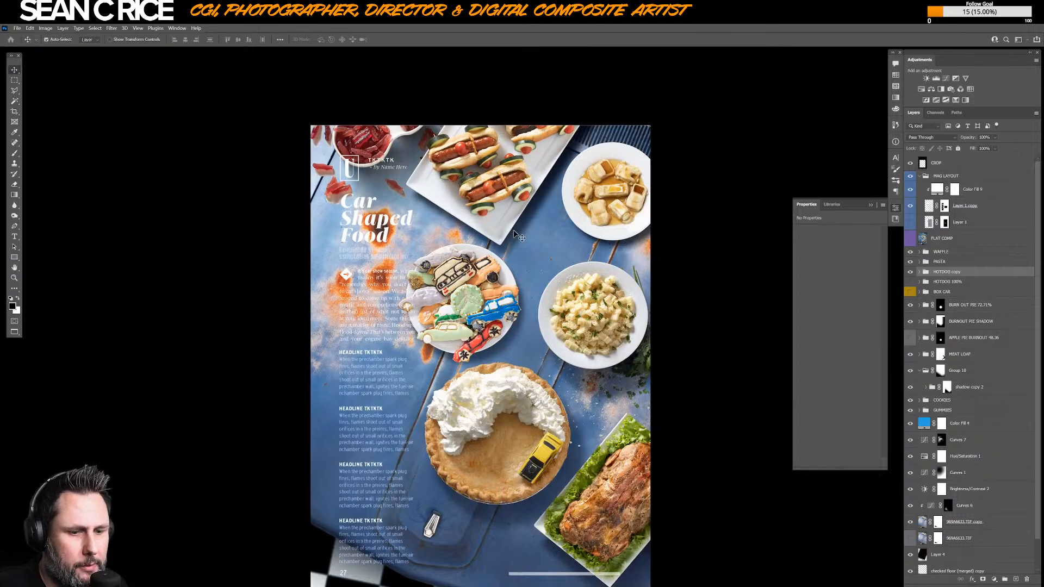
- Try scaling the HOTDOG copy group to about 95%, rotating it -3°, and shifting it up and right
{"action": "key", "text": "ctrl+t"}
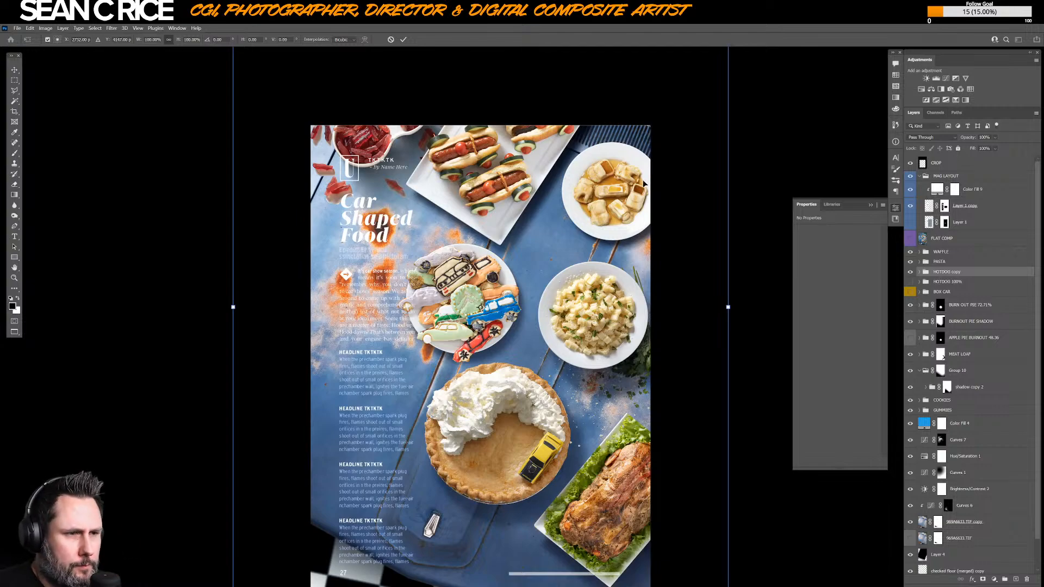
{"action": "key", "text": "ctrl+minus"}
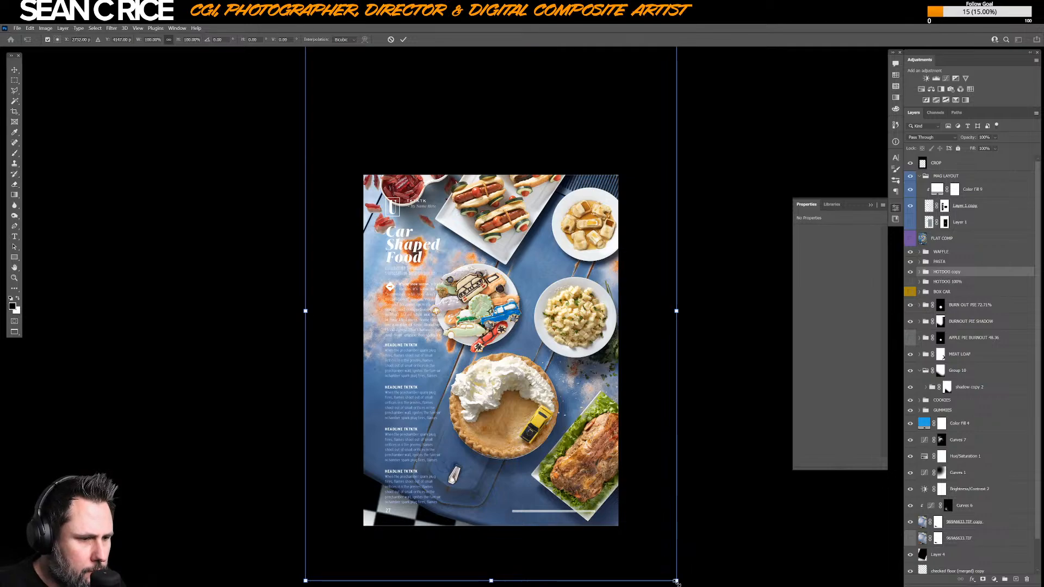
{"action": "left_click_drag", "start_coordinate": [676, 580], "coordinate": [666, 571]}
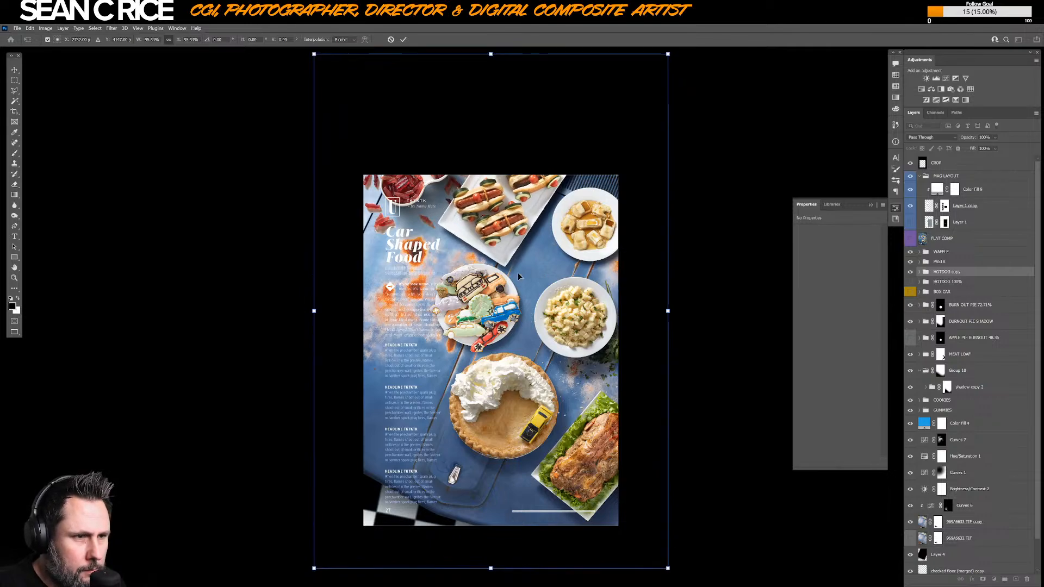
{"action": "left_click_drag", "start_coordinate": [517, 251], "coordinate": [523, 246]}
{"action": "left_click_drag", "start_coordinate": [526, 244], "coordinate": [520, 248]}
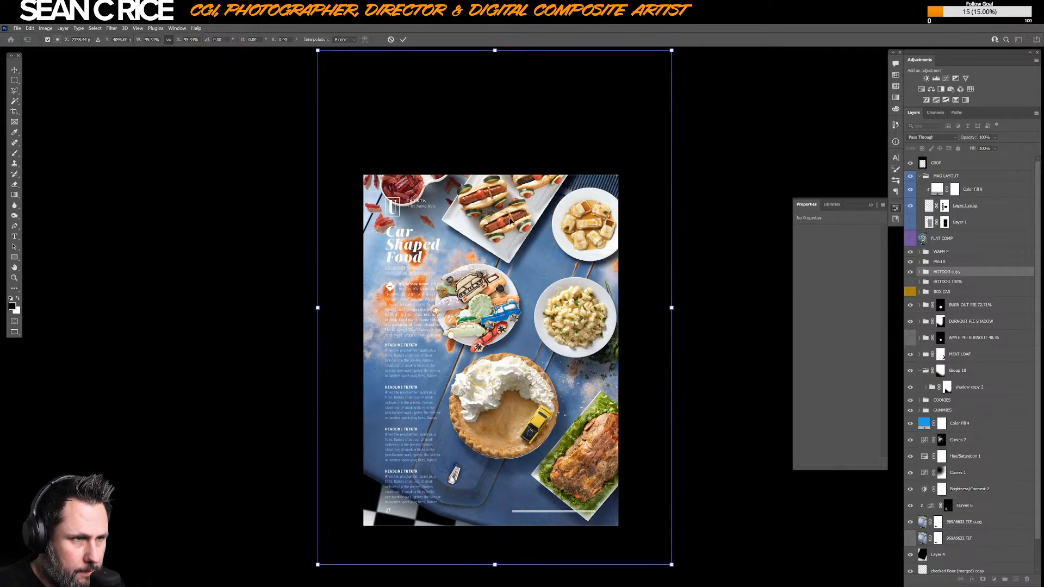
{"action": "left_click_drag", "start_coordinate": [510, 220], "coordinate": [511, 212]}
{"action": "left_click_drag", "start_coordinate": [686, 217], "coordinate": [685, 207]}
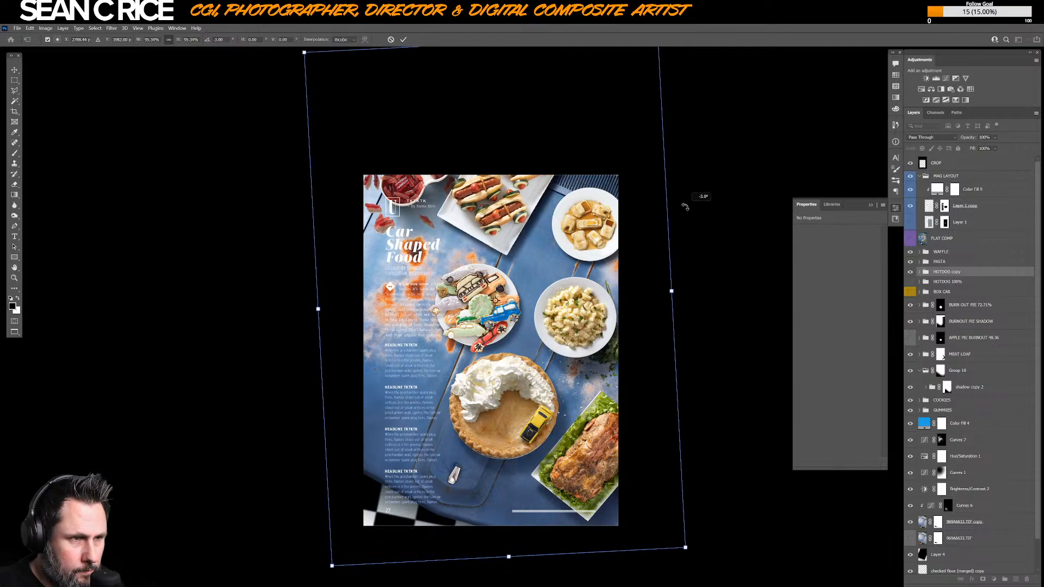
{"action": "mouse_move", "coordinate": [526, 210]}
{"action": "left_mouse_down"}
{"action": "mouse_move", "coordinate": [540, 209]}
{"action": "mouse_move", "coordinate": [523, 220]}
{"action": "left_mouse_up"}
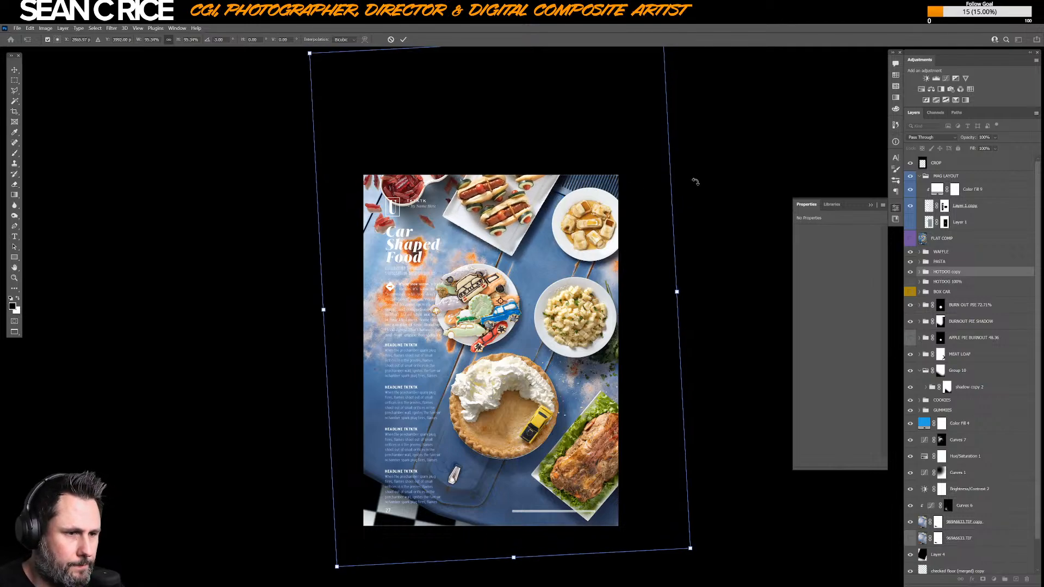
{"action": "key", "text": "Return"}
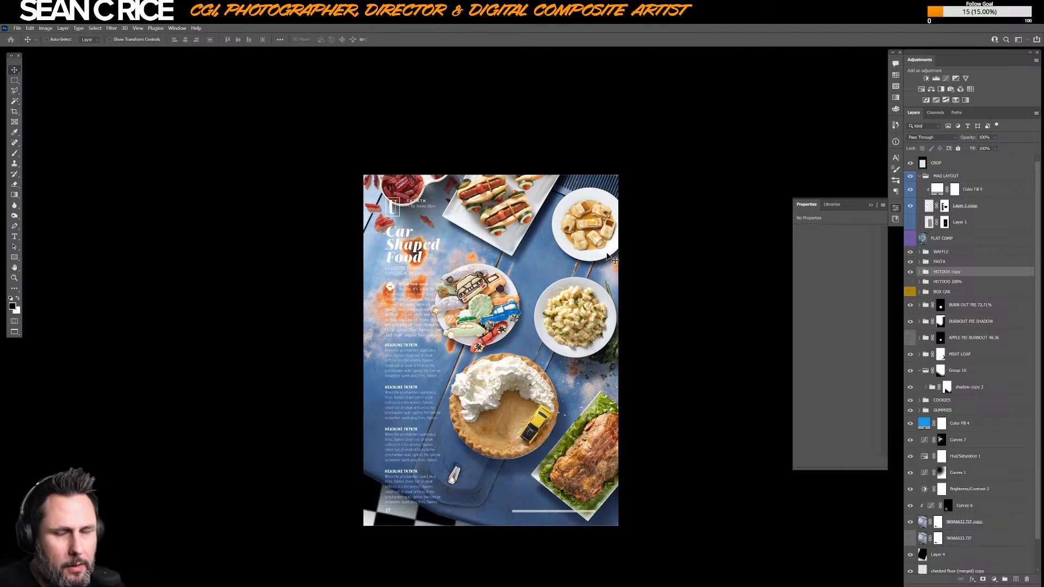
{"action": "left_click_drag", "start_coordinate": [522, 226], "coordinate": [517, 231]}
- Try scaling the HOTDOG copy group to about 92% and shifting it up and right, and undo that transform
{"action": "key", "text": "ctrl+t"}
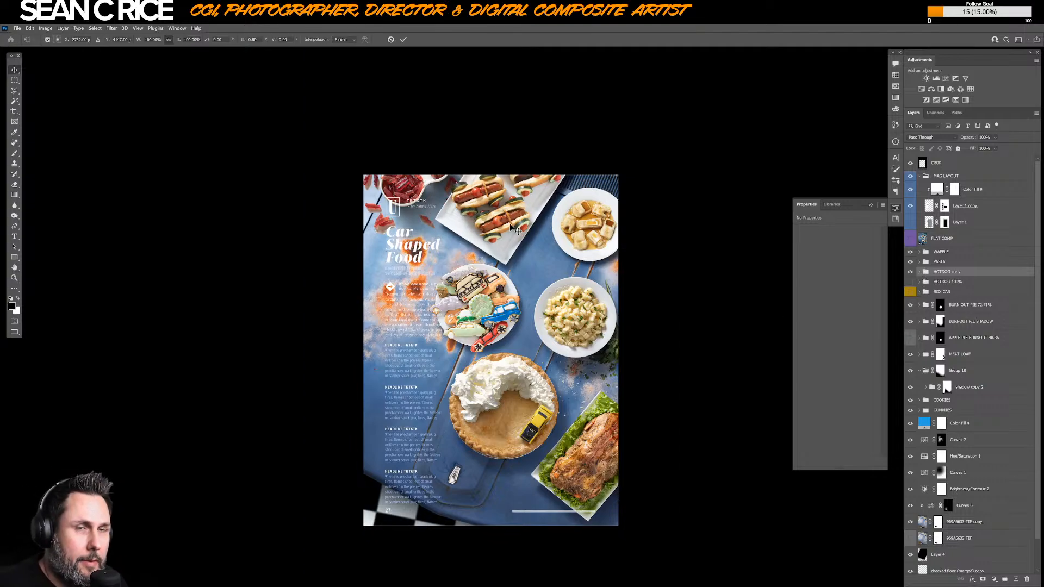
{"action": "key", "text": "ctrl+minus"}
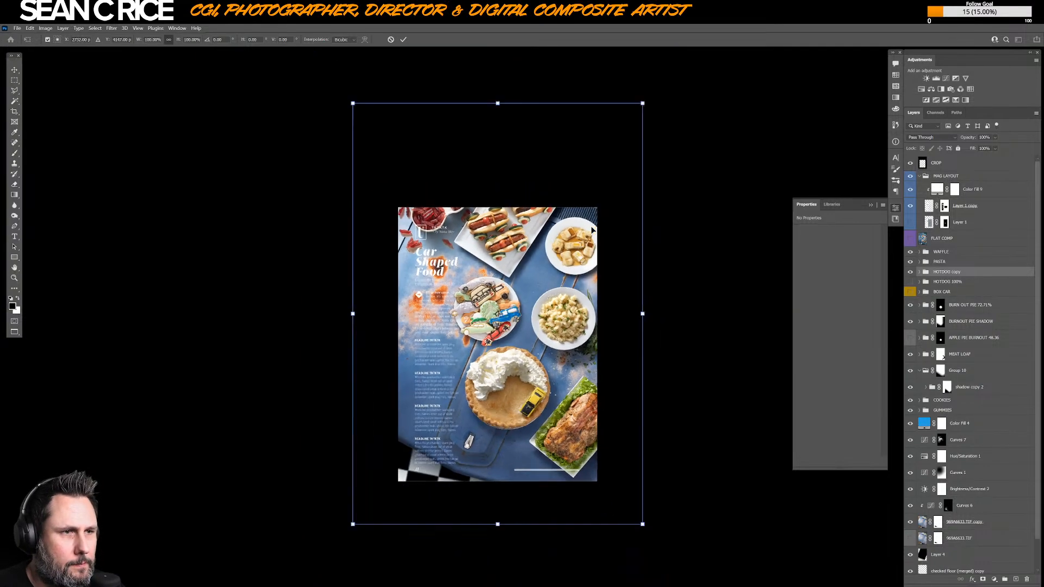
{"action": "left_click_drag", "start_coordinate": [626, 136], "coordinate": [611, 154]}
{"action": "left_click_drag", "start_coordinate": [549, 234], "coordinate": [552, 224]}
{"action": "key", "text": "shift+Right"}
{"action": "key", "text": "shift+Right"}
{"action": "key", "text": "shift+Right"}
{"action": "key", "text": "shift+Right"}
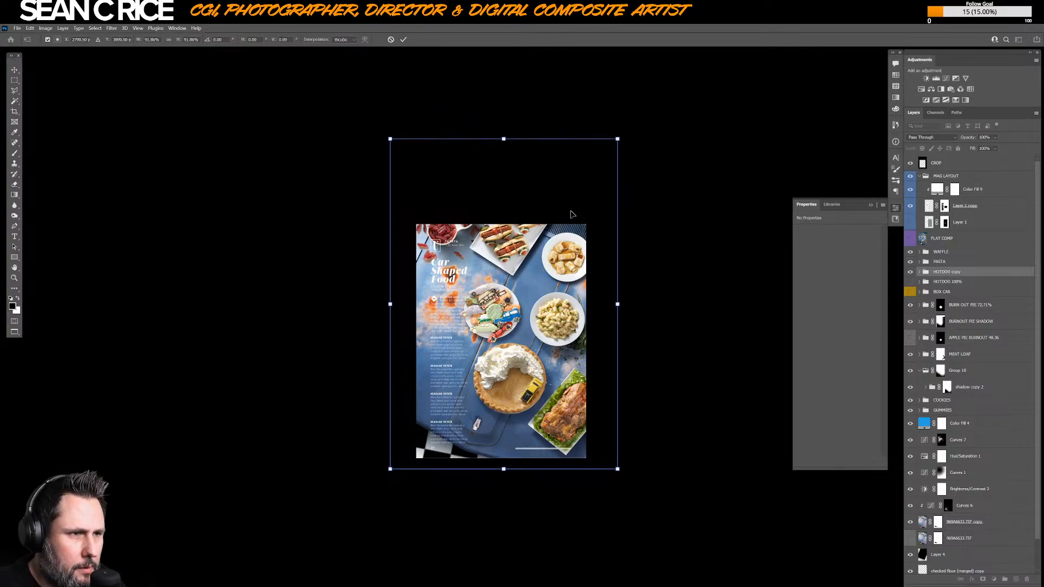
{"action": "key", "text": "Return"}
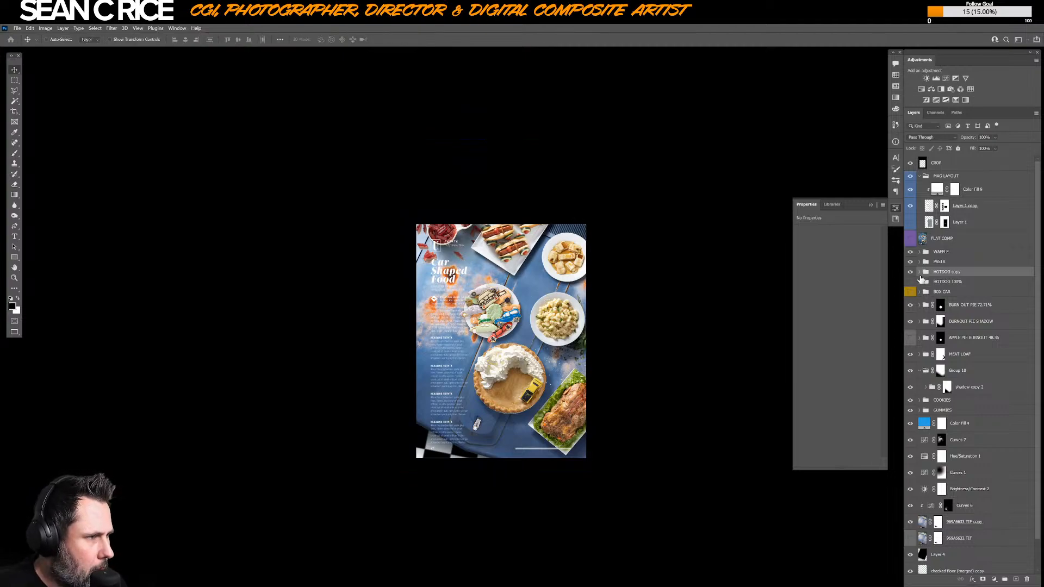
{"action": "key", "text": "ctrl+z"}
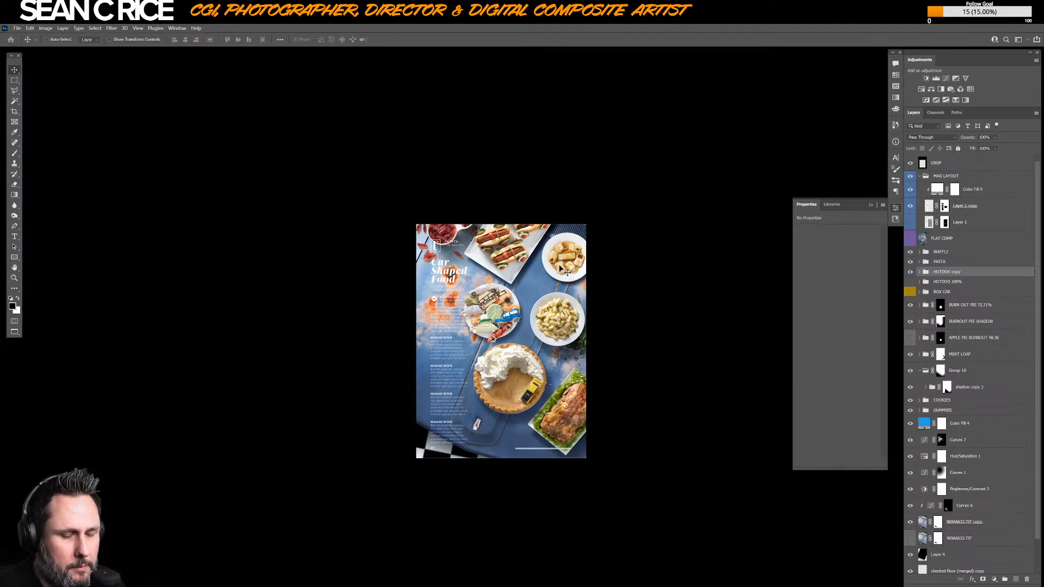
- Scale the HOTDOG copy group to about 94% and reposition it slightly up and right near the page's top edge
{"action": "key", "text": "ctrl+t"}
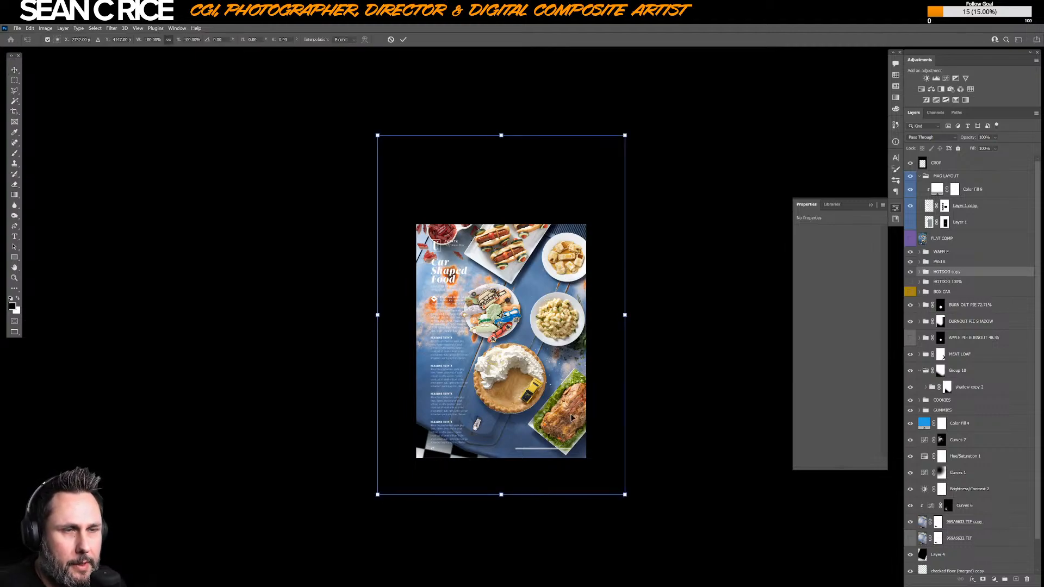
{"action": "left_click_drag", "start_coordinate": [624, 495], "coordinate": [617, 471]}
{"action": "left_click_drag", "start_coordinate": [529, 299], "coordinate": [525, 287]}
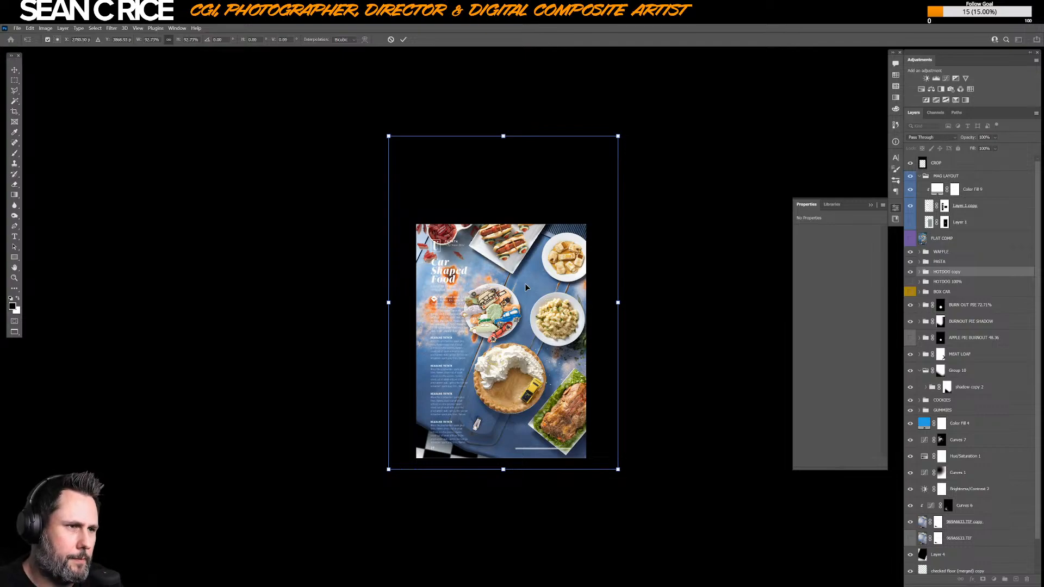
{"action": "key", "text": "shift+Right"}
{"action": "key", "text": "shift+Right"}
{"action": "key", "text": "shift+Right"}
{"action": "key", "text": "shift+Right"}
{"action": "key", "text": "shift+Right"}
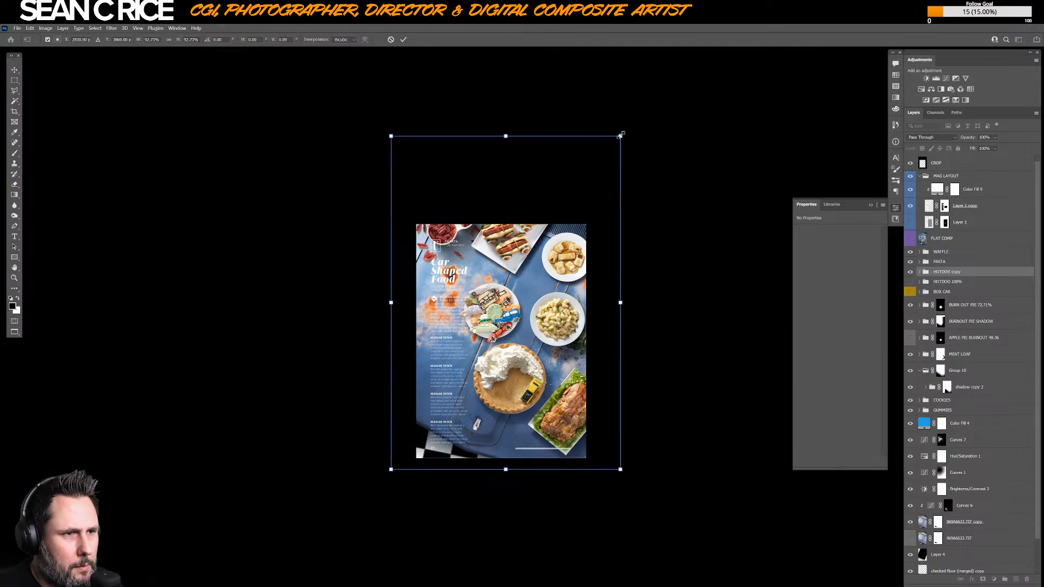
{"action": "left_click_drag", "start_coordinate": [620, 136], "coordinate": [623, 134]}
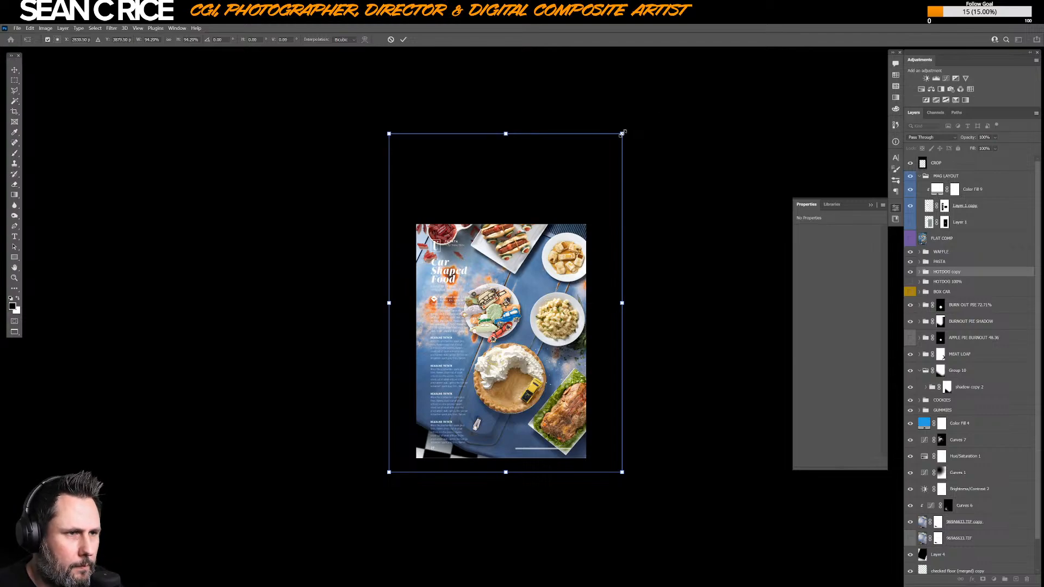
{"action": "key", "text": "shift+Down"}
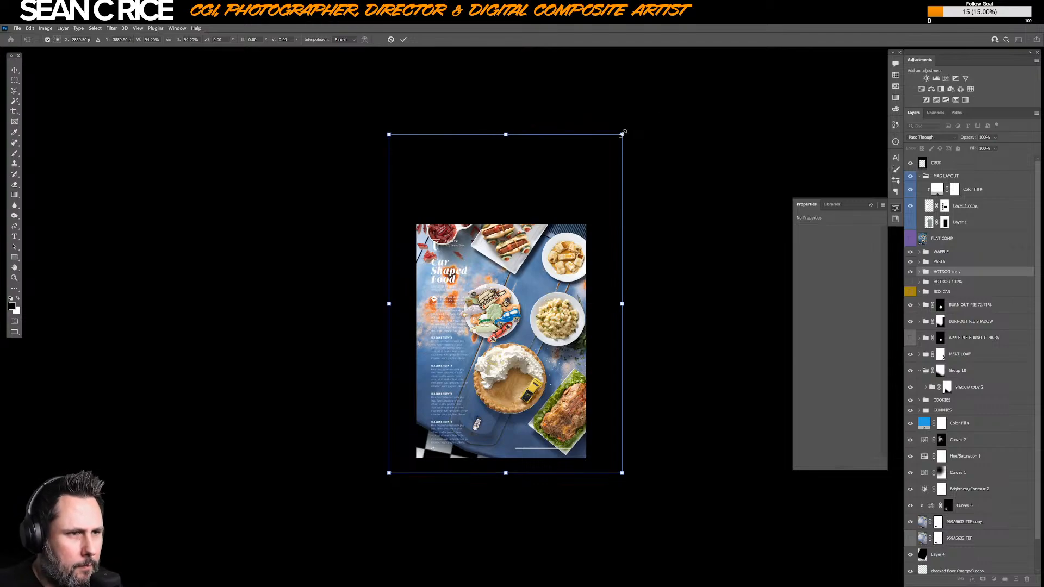
{"action": "key", "text": "shift+Right"}
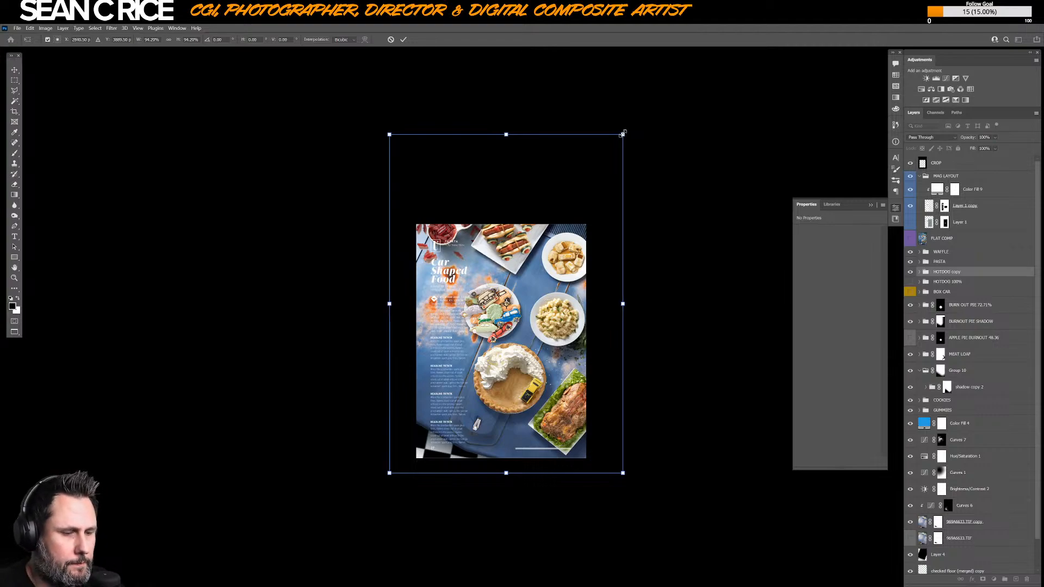
{"action": "key", "text": "Return"}
- Rename the HOTDOG copy group as HOTDOG 94.20 %
{"action": "double_click", "coordinate": [949, 272]}
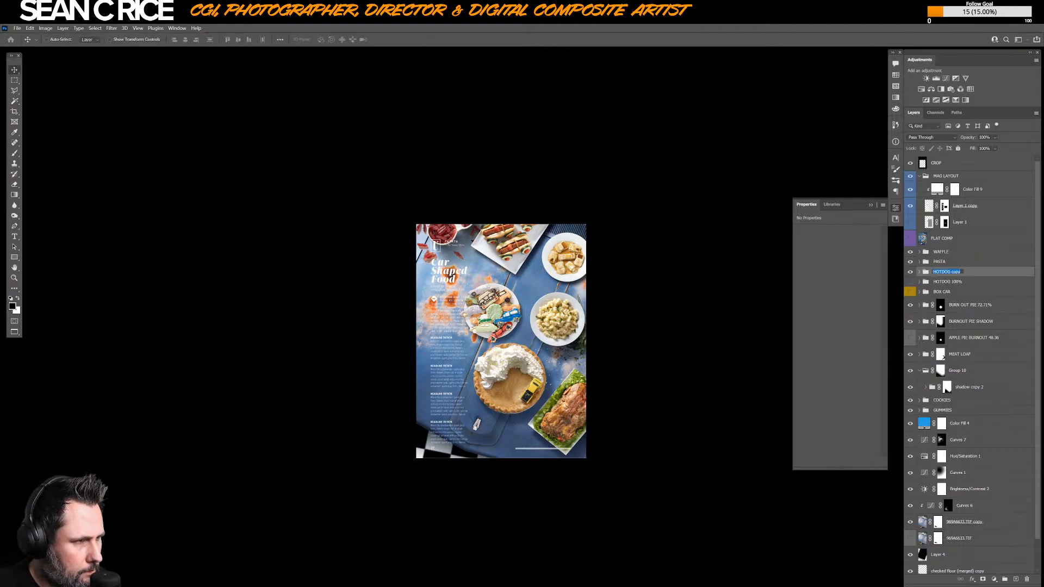
{"action": "key", "text": "Right"}
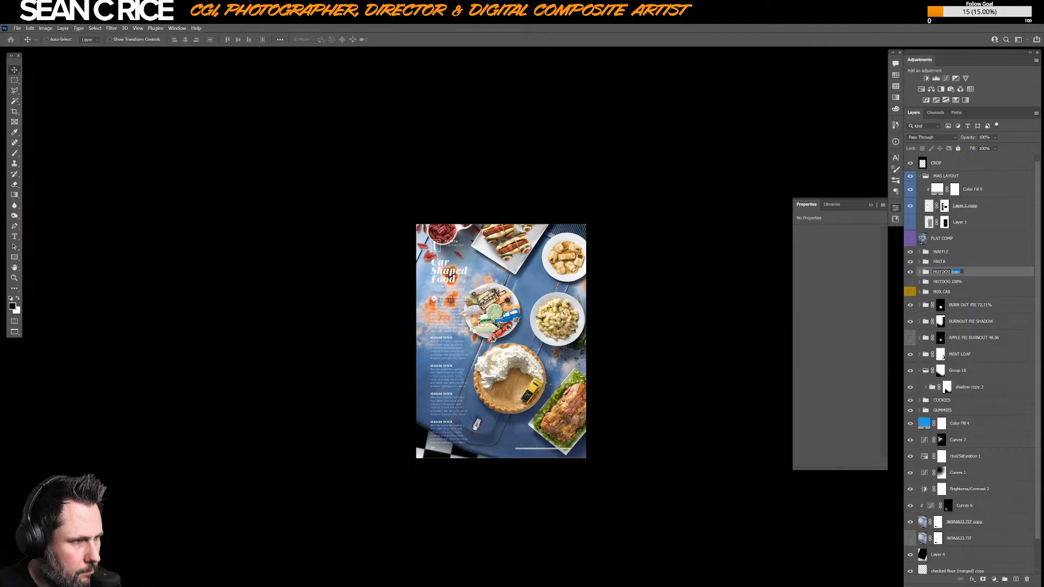
{"action": "type", "text": "94.20"}
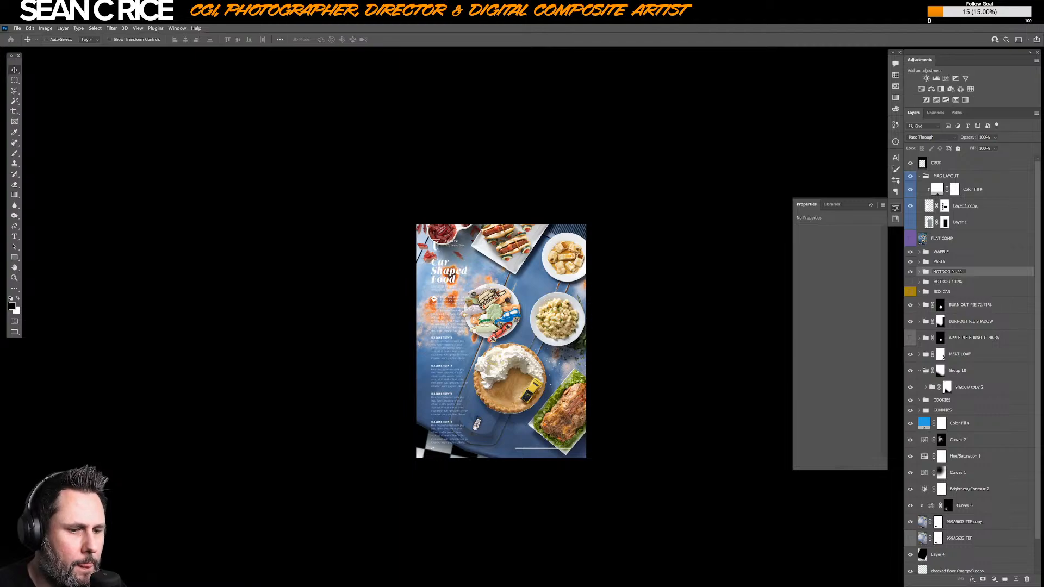
{"action": "key", "text": "Return"}
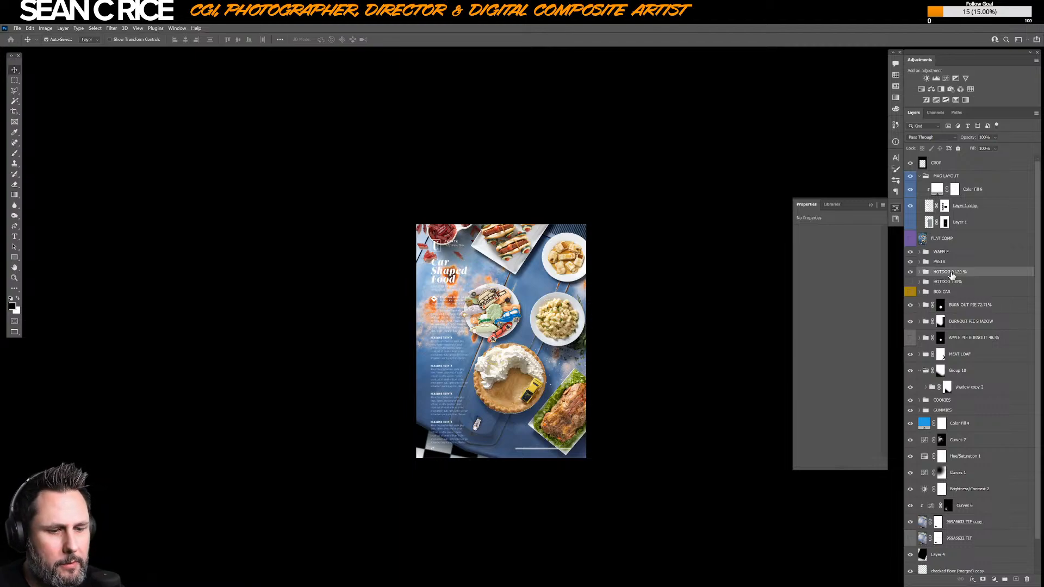
- Collapse Group 10, rename it MEAT LOAF SHADOW, and make the MEAT LOAF group's mask active
{"action": "key", "text": "ctrl+plus"}
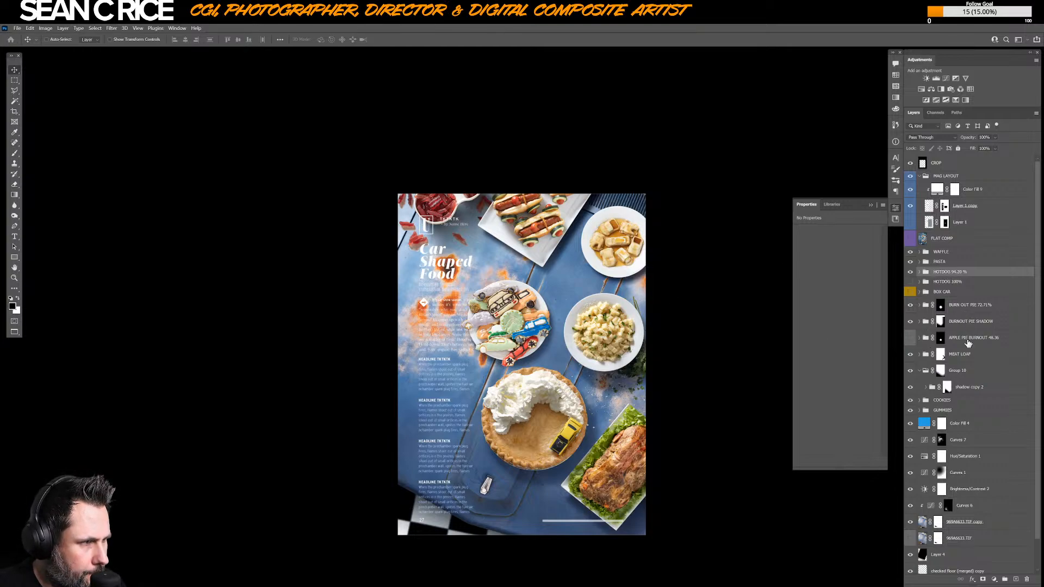
{"action": "left_click", "coordinate": [920, 370]}
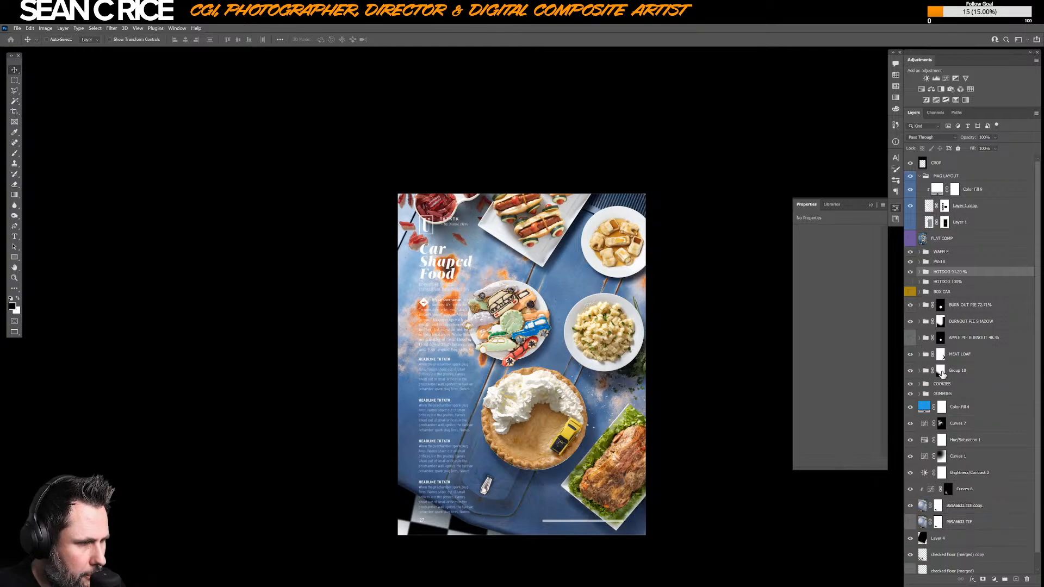
{"action": "double_click", "coordinate": [963, 371]}
{"action": "type", "text": "meat"}
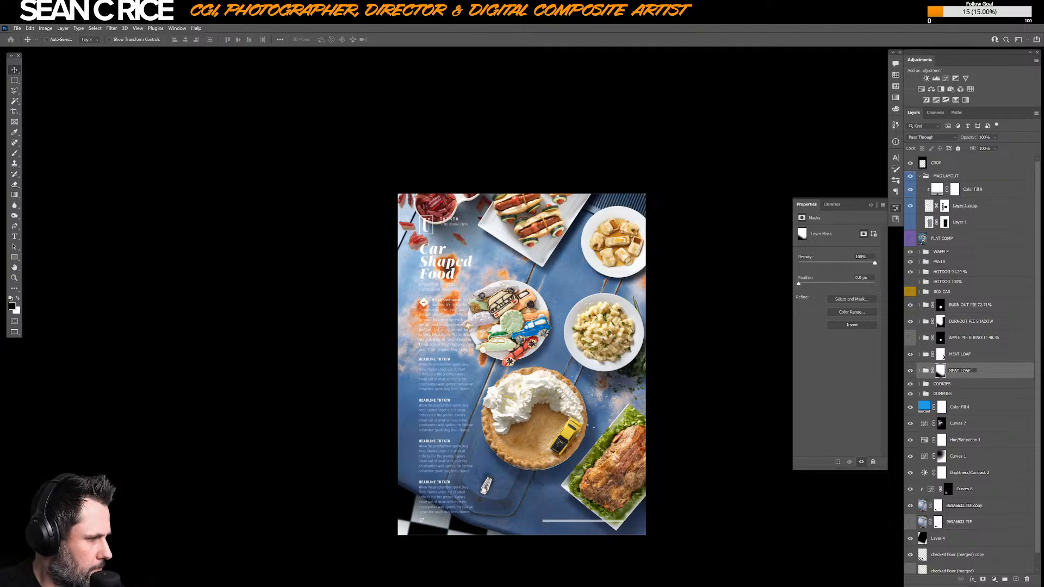
{"action": "key", "text": "Return"}
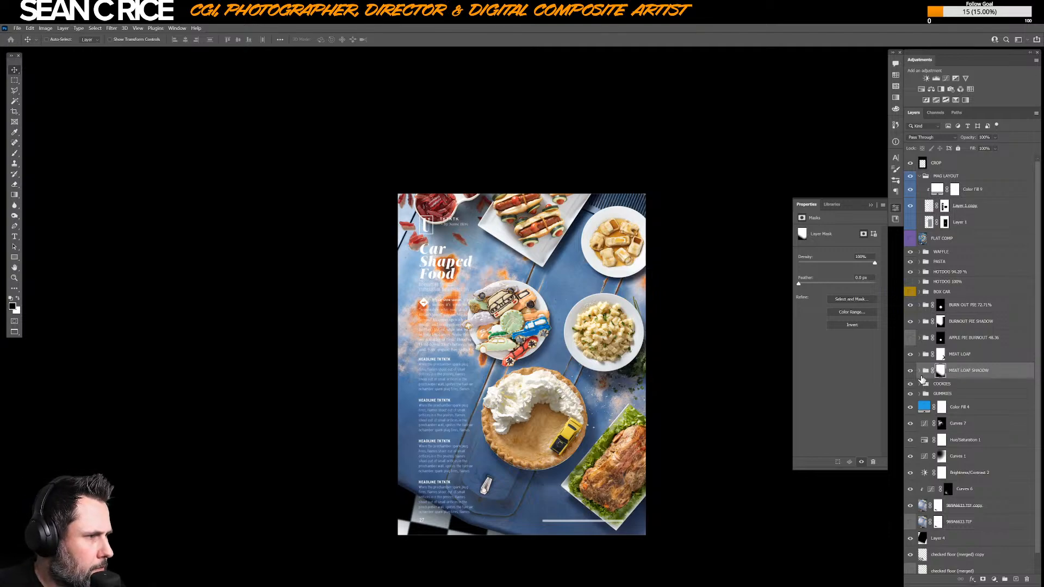
{"action": "left_click", "coordinate": [960, 354], "text": "shift"}
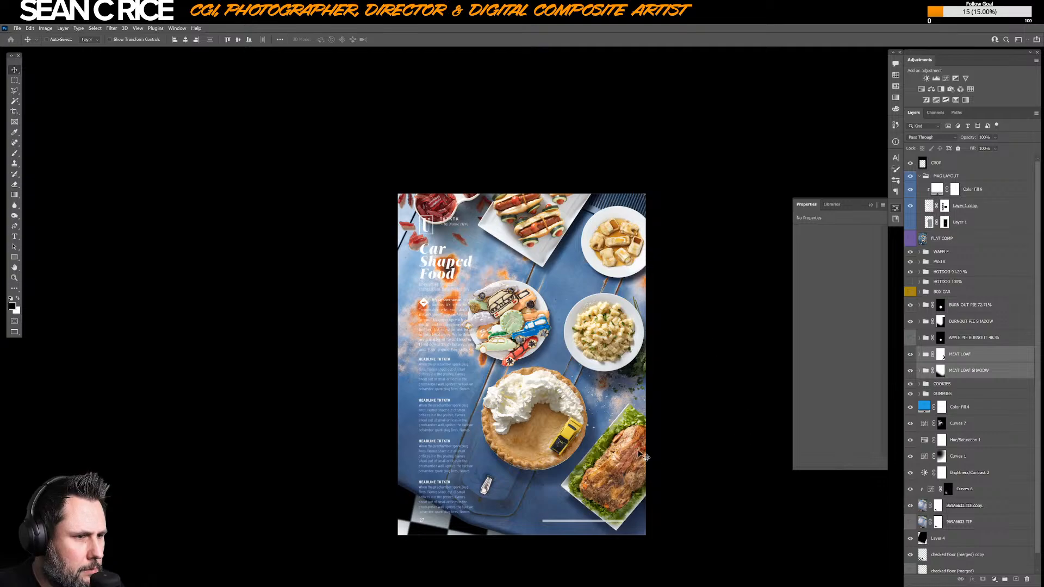
{"action": "left_click", "coordinate": [940, 354]}
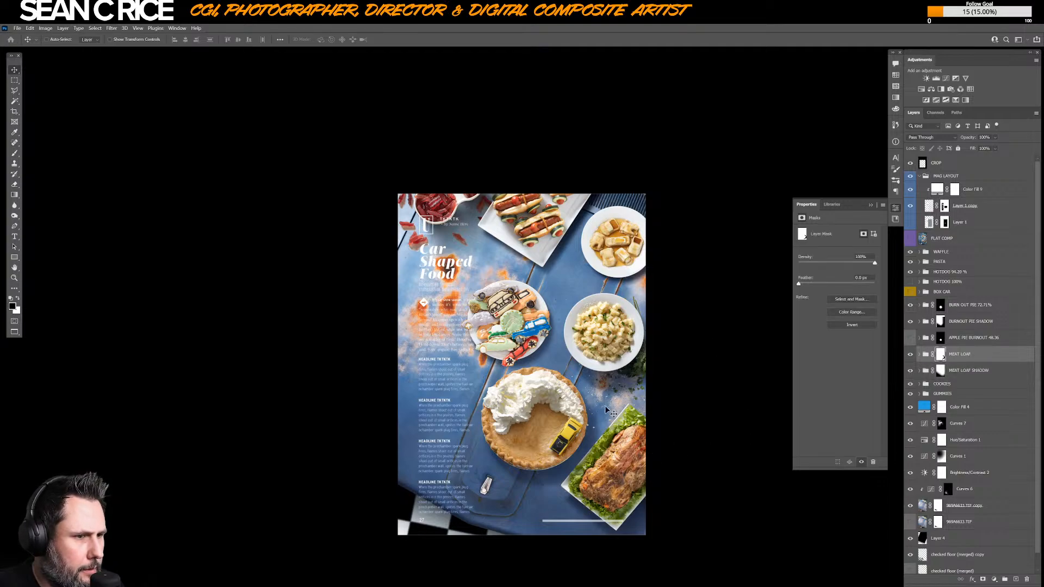
- Move the COOKIES group up and right, farther from the article text, and fine-tune its position with small nudges
{"action": "left_click", "coordinate": [951, 385]}
{"action": "left_click_drag", "start_coordinate": [499, 327], "coordinate": [505, 314]}
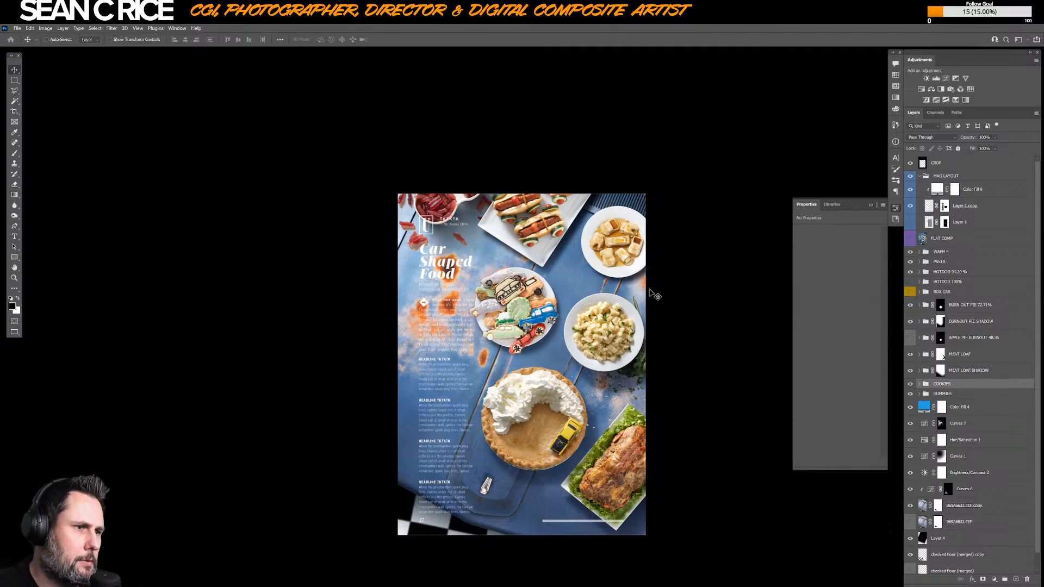
{"action": "key", "text": "Up"}
{"action": "key", "text": "Up"}
{"action": "key", "text": "Up"}
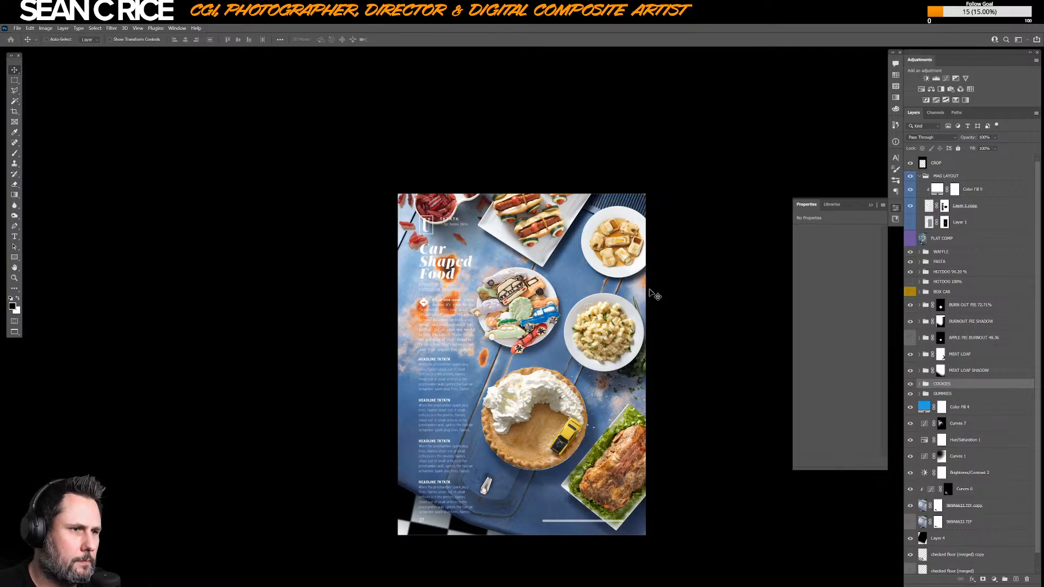
- Nudge the cookies up slightly, and link the BURN OUT PIE 72.71% group with the BURNOUT PIE SHADOW group
{"action": "key", "text": "Up"}
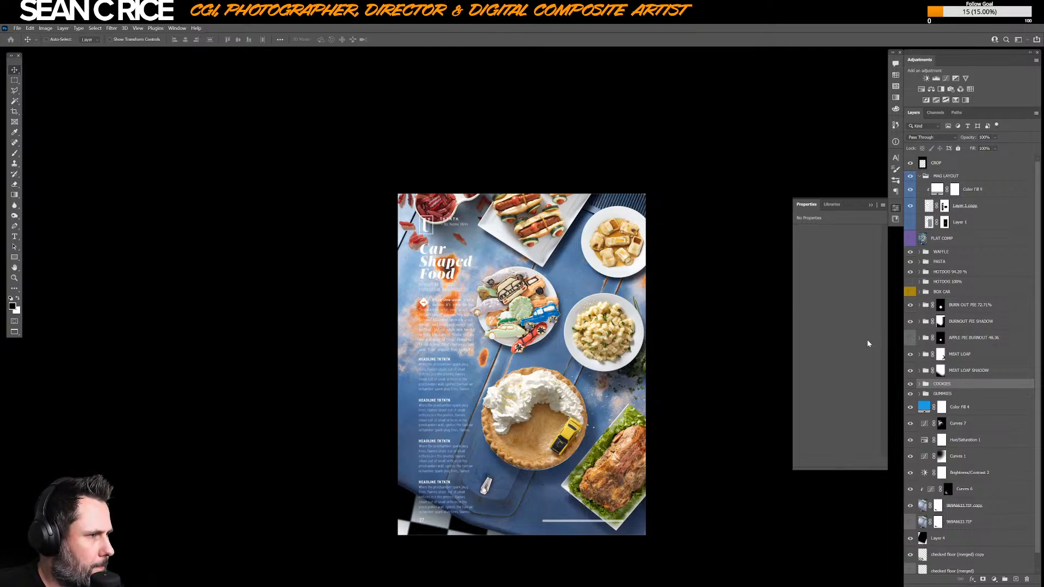
{"action": "left_click", "coordinate": [977, 307]}
{"action": "left_click", "coordinate": [910, 305]}
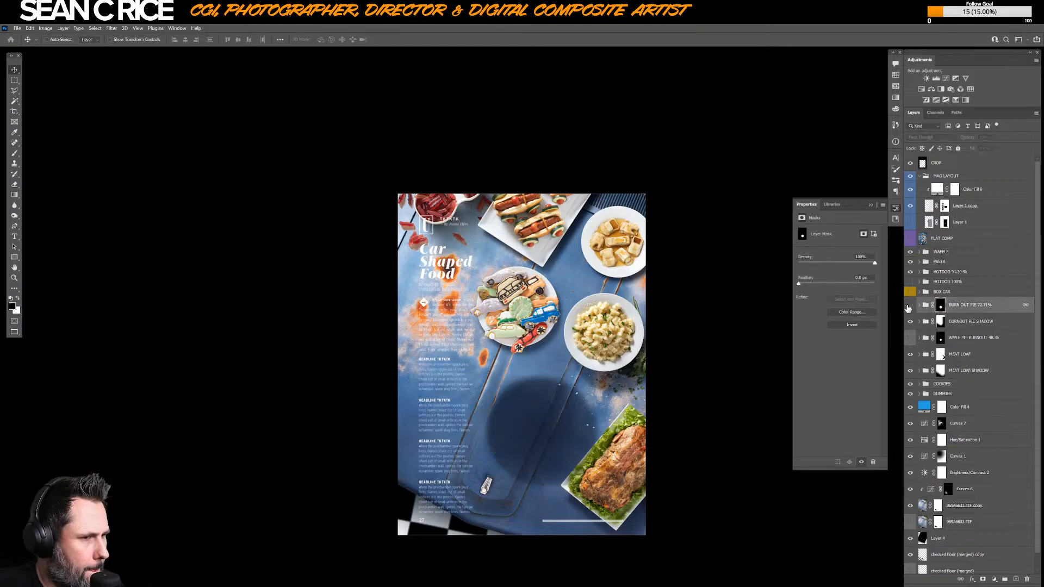
{"action": "left_click", "coordinate": [910, 306]}
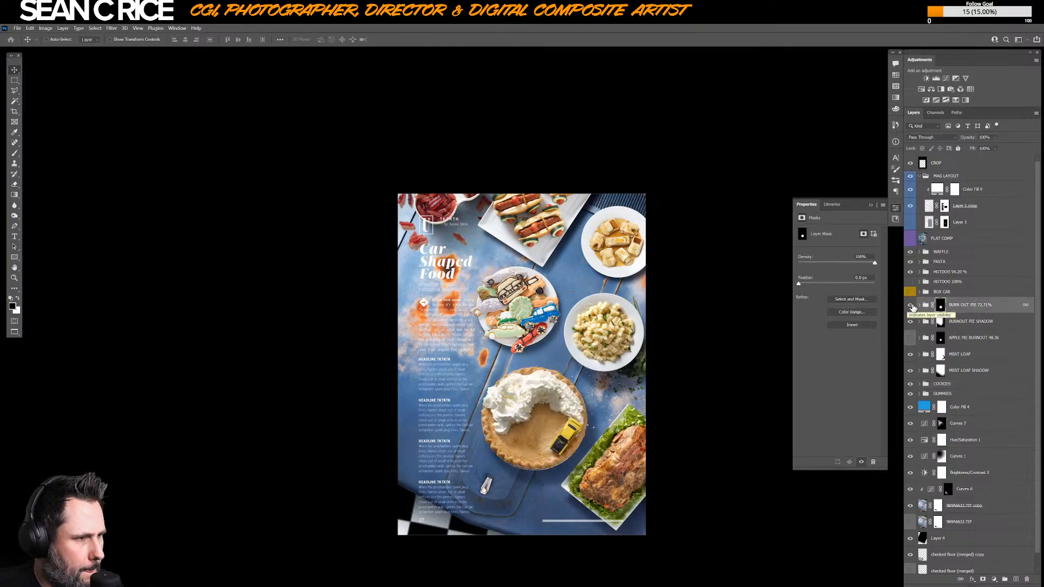
{"action": "left_click", "coordinate": [911, 305]}
{"action": "left_click", "coordinate": [911, 306]}
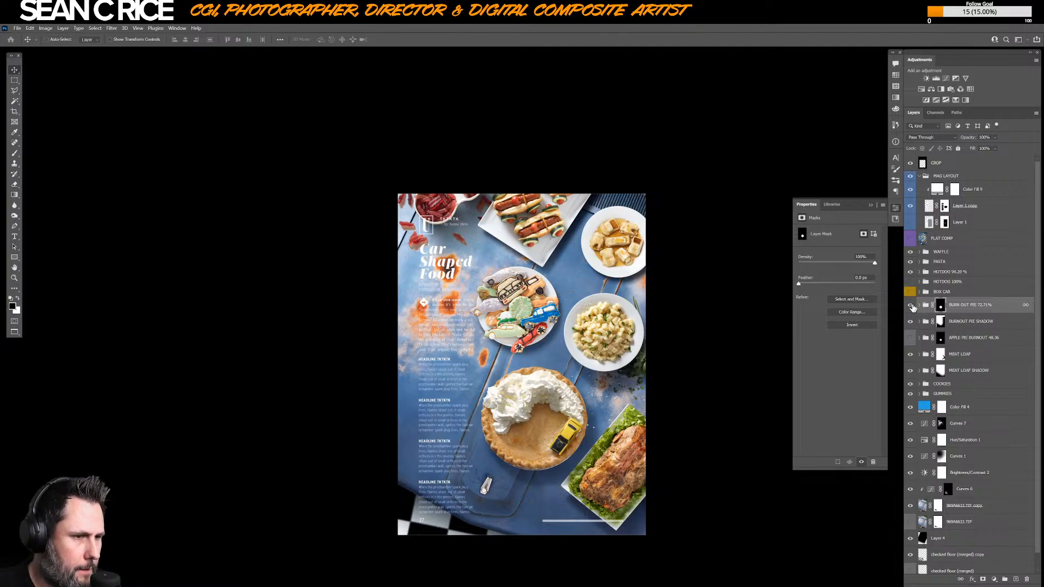
{"action": "key", "text": "ctrl"}
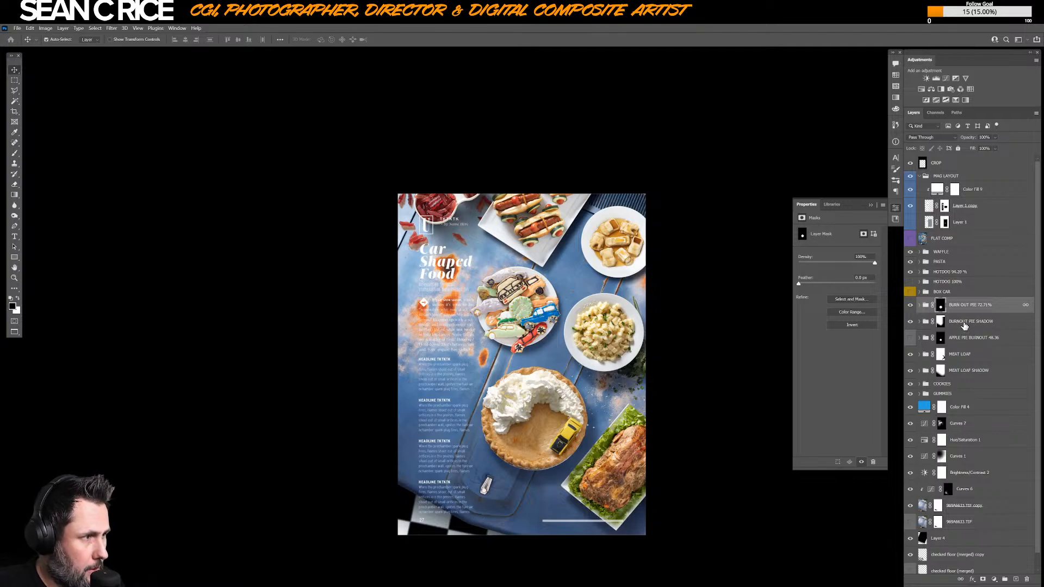
{"action": "left_click", "coordinate": [965, 322], "text": "ctrl"}
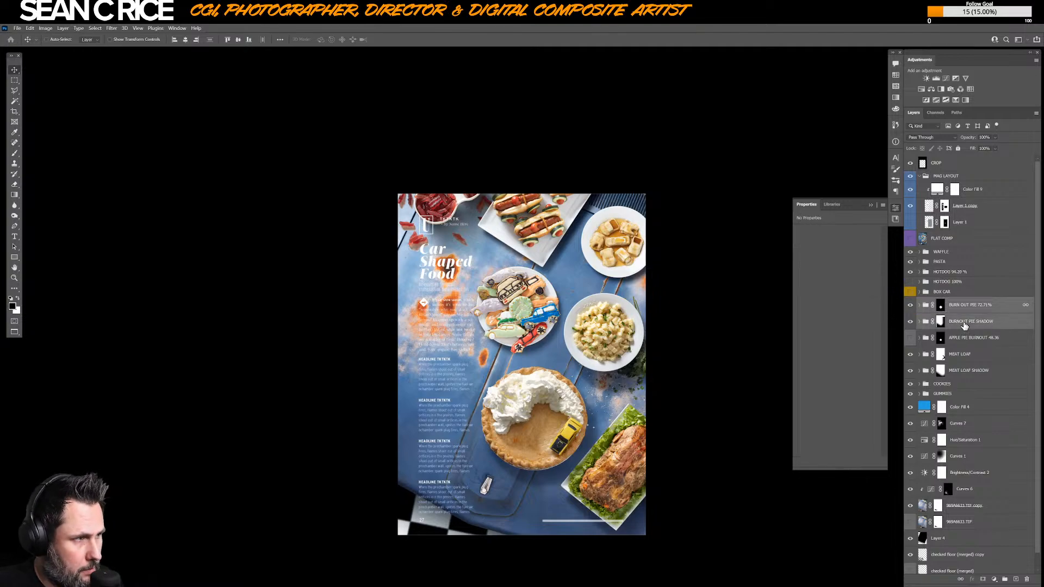
{"action": "left_click", "coordinate": [961, 579]}
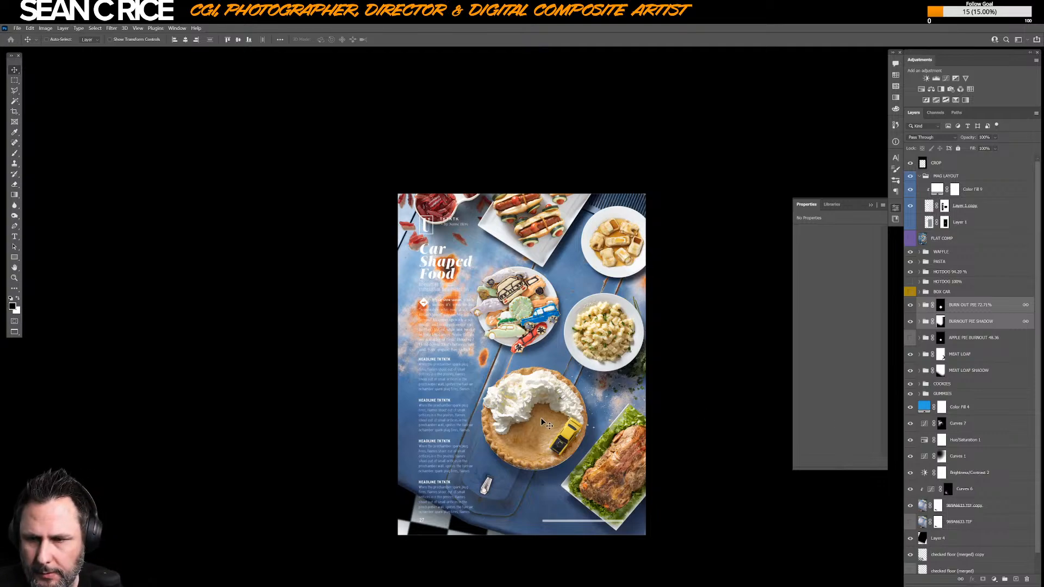
- Nudge the linked pie and pie shadow groups up and slightly right, farther from the article text
{"action": "key", "text": "Up"}
{"action": "key", "text": "Up"}
{"action": "key", "text": "Up"}
{"action": "key", "text": "Up"}
{"action": "key", "text": "Up"}
{"action": "key", "text": "Up"}
{"action": "key", "text": "Up"}
{"action": "key", "text": "Up"}
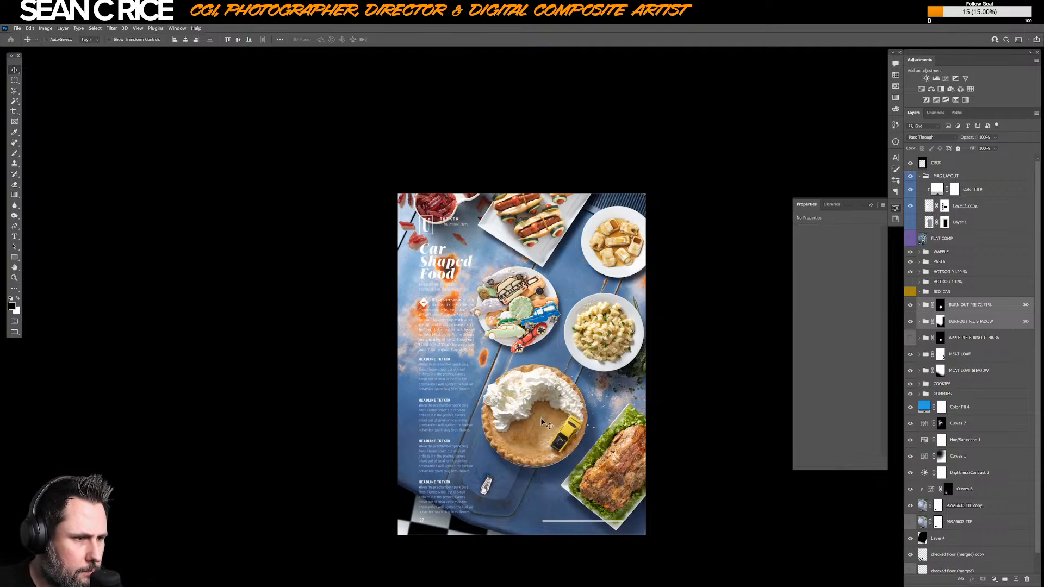
{"action": "key", "text": "Right"}
{"action": "key", "text": "Right"}
{"action": "key", "text": "Right"}
{"action": "key", "text": "Right"}
{"action": "key", "text": "Right"}
{"action": "key", "text": "Right"}
{"action": "key", "text": "Right"}
{"action": "key", "text": "Right"}
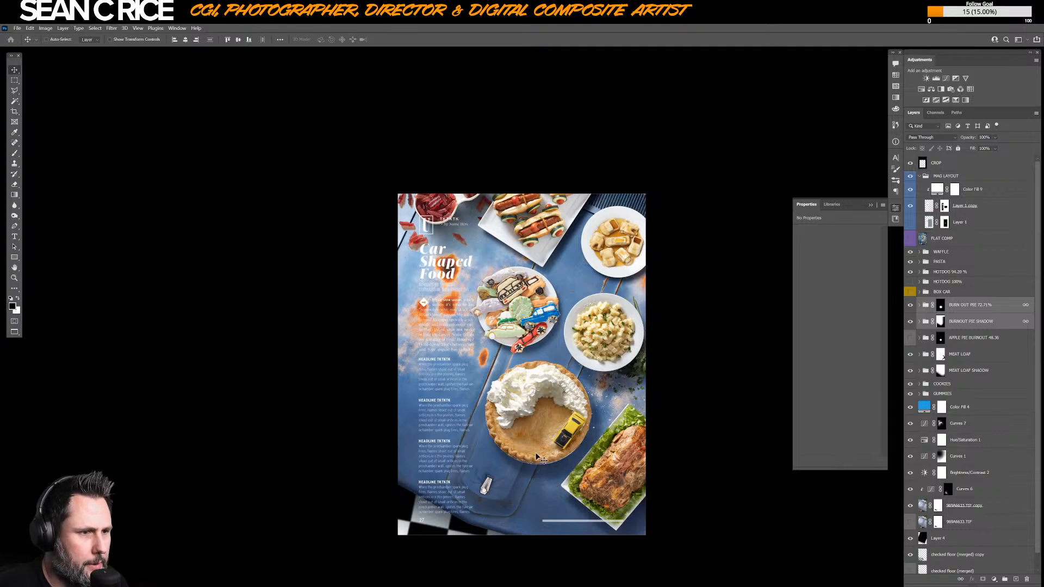
{"action": "key", "text": "Left"}
{"action": "key", "text": "Left"}
{"action": "key", "text": "Left"}
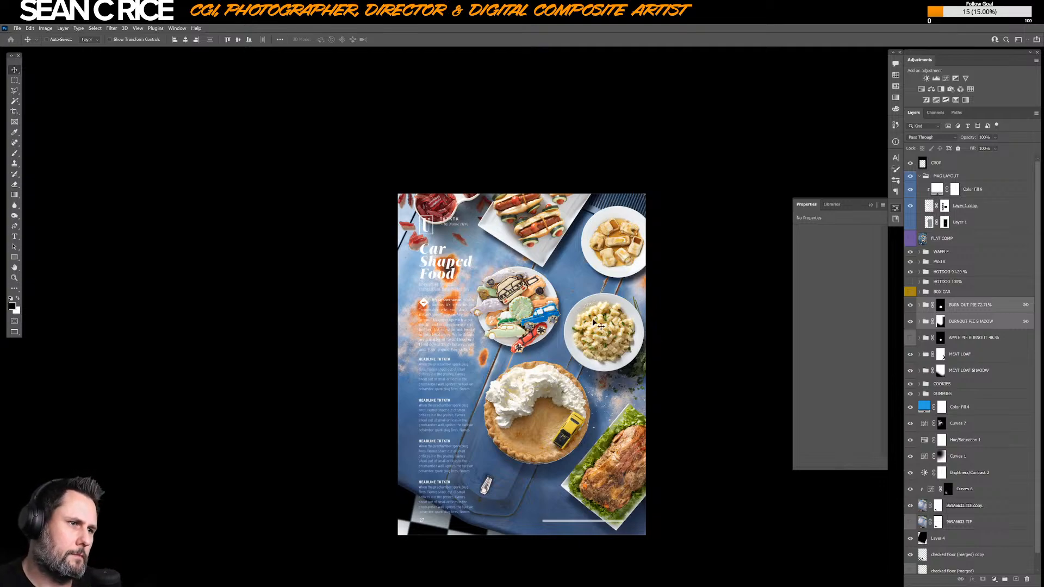
- Move the PASTA group right toward the page edge, widening the gap to the cookie plate
{"action": "left_click", "coordinate": [960, 385]}
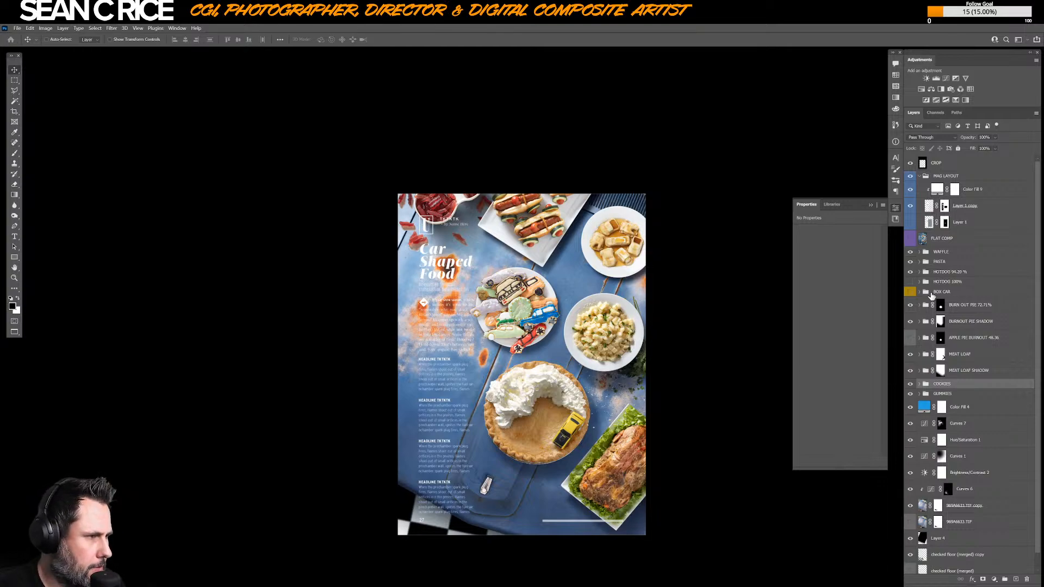
{"action": "left_click", "coordinate": [946, 262]}
{"action": "left_click", "coordinate": [911, 262]}
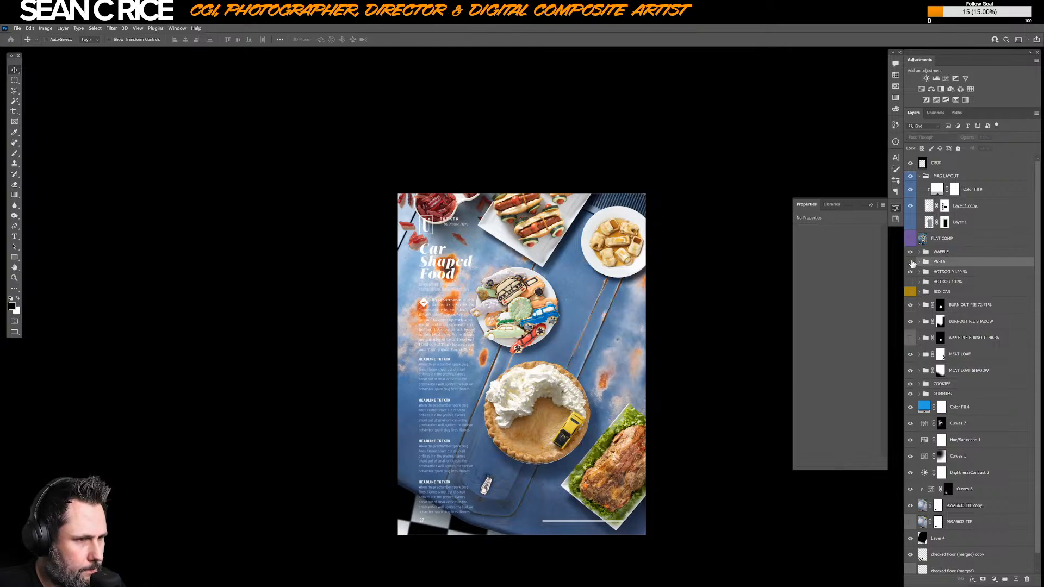
{"action": "left_click", "coordinate": [911, 262]}
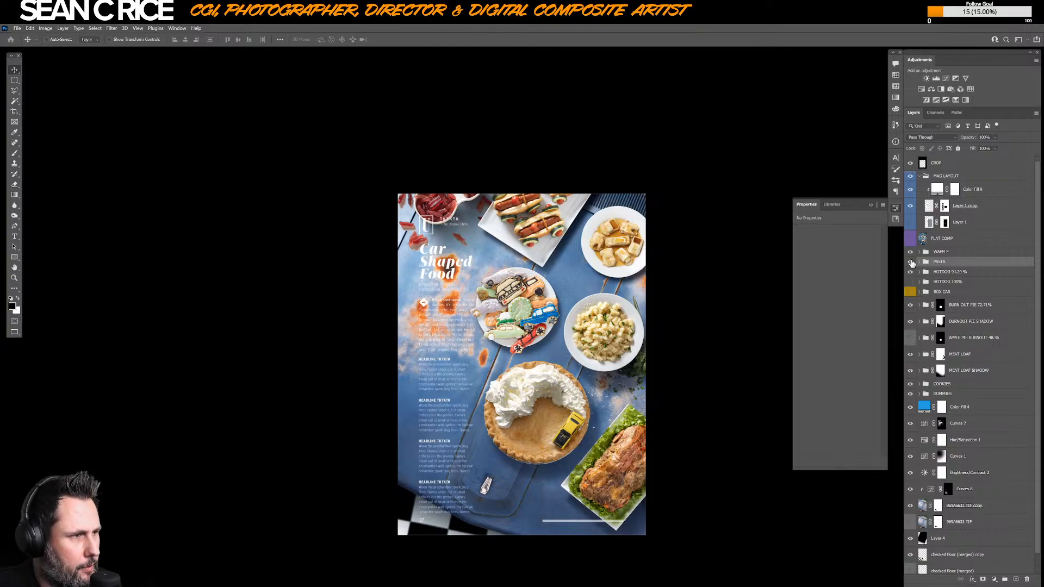
{"action": "key", "text": "Right"}
{"action": "key", "text": "Right"}
{"action": "key", "text": "Right"}
{"action": "key", "text": "Right"}
{"action": "key", "text": "Right"}
{"action": "key", "text": "Right"}
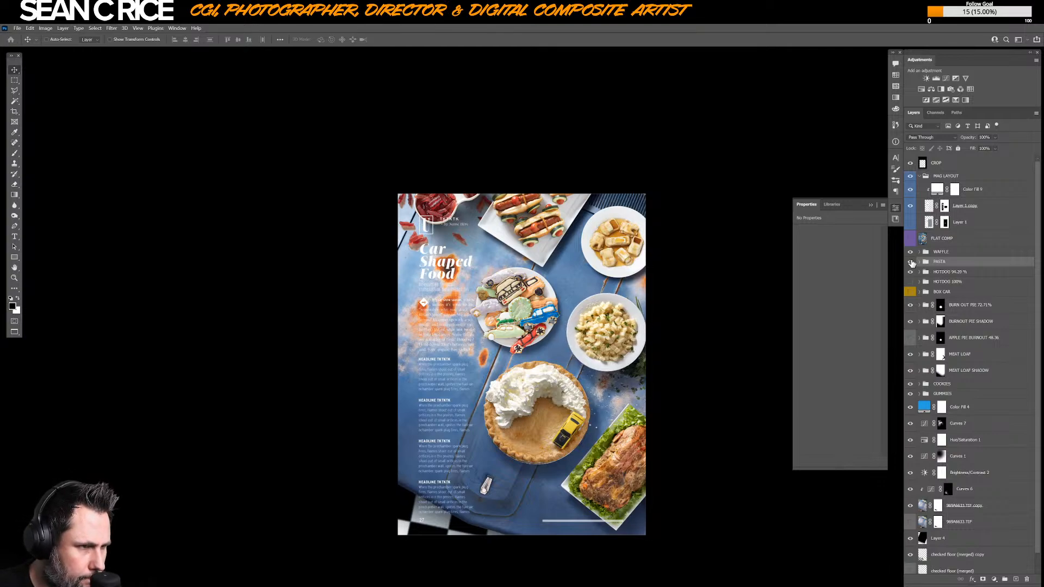
{"action": "key", "text": "Right"}
{"action": "key", "text": "Right"}
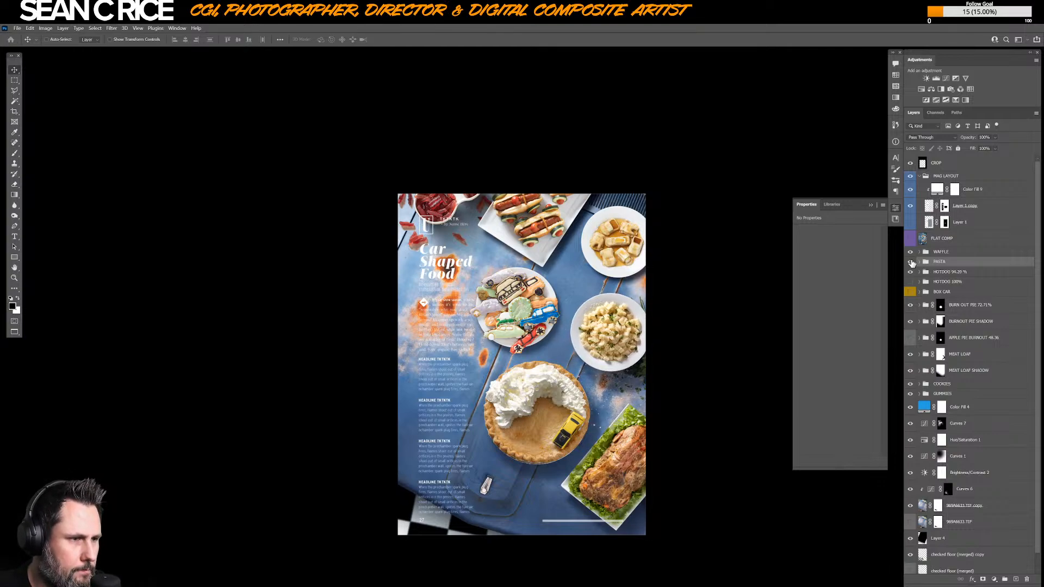
{"action": "key", "text": "Right"}
{"action": "key", "text": "Right"}
{"action": "key", "text": "Right"}
{"action": "key", "text": "Right"}
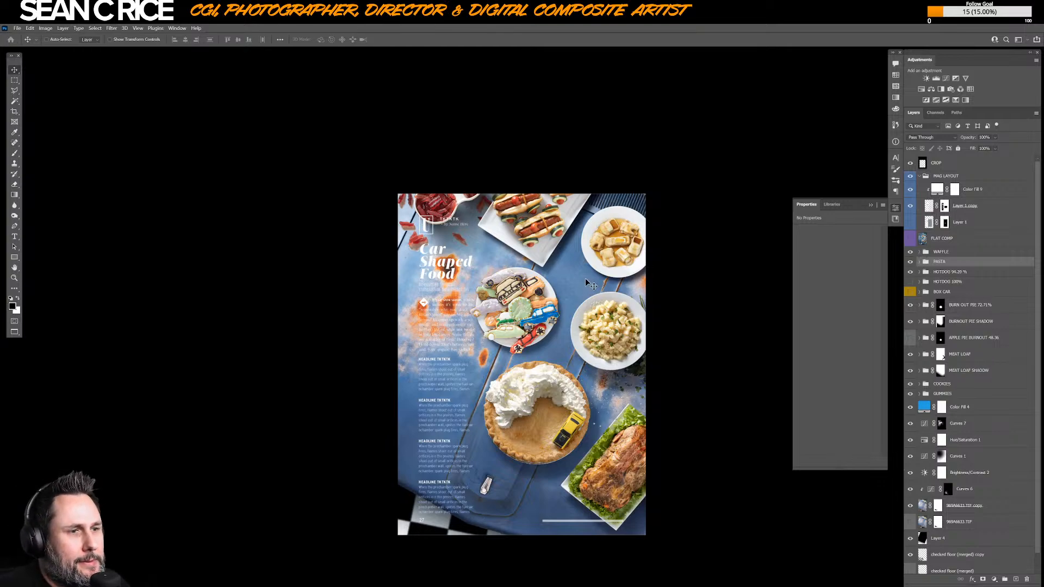
- Check the layout by toggling the visibility of the PASTA, HOTDOG 94.20 % and BURN OUT PIE 72.71% groups off and on
{"action": "left_click", "coordinate": [910, 263]}
{"action": "left_click", "coordinate": [910, 263]}
{"action": "left_click", "coordinate": [911, 272]}
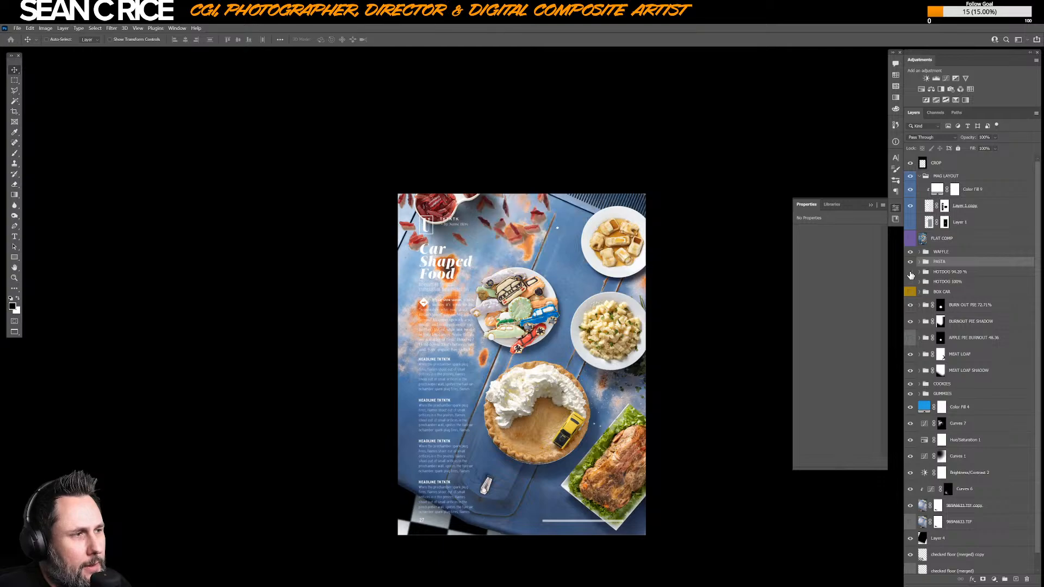
{"action": "left_click", "coordinate": [911, 272]}
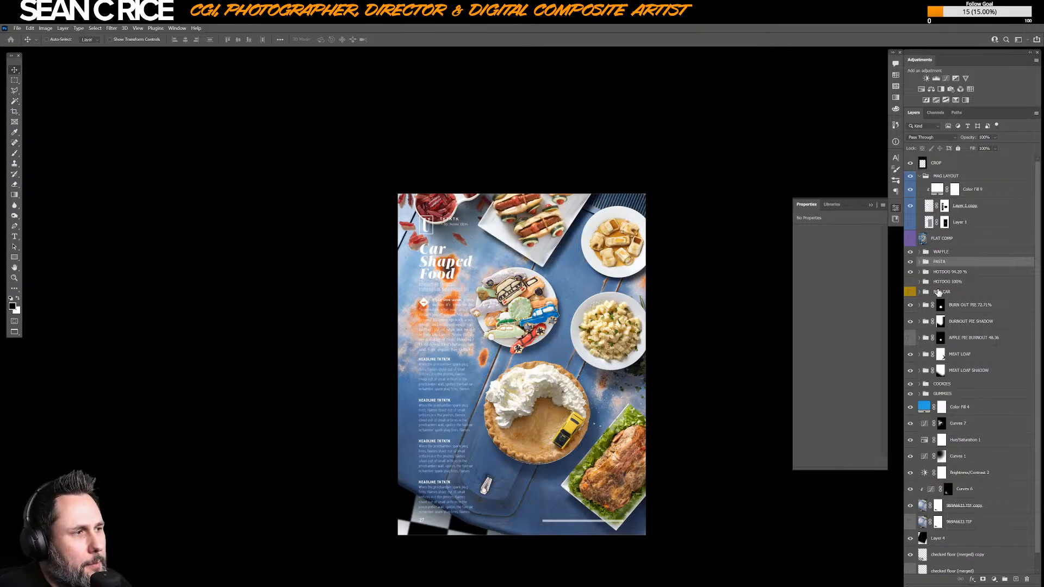
{"action": "left_click", "coordinate": [911, 306]}
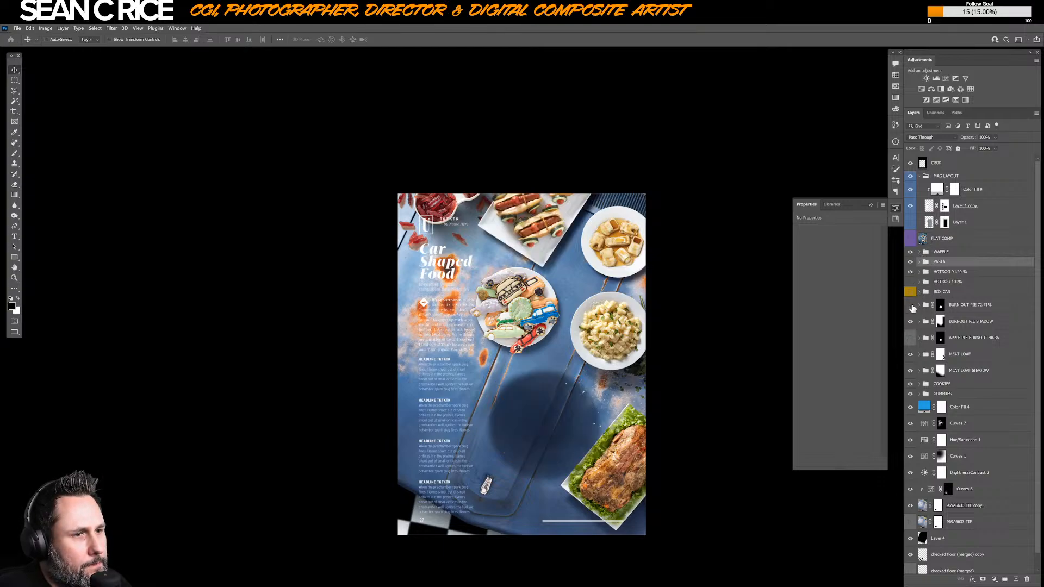
{"action": "left_click", "coordinate": [910, 305]}
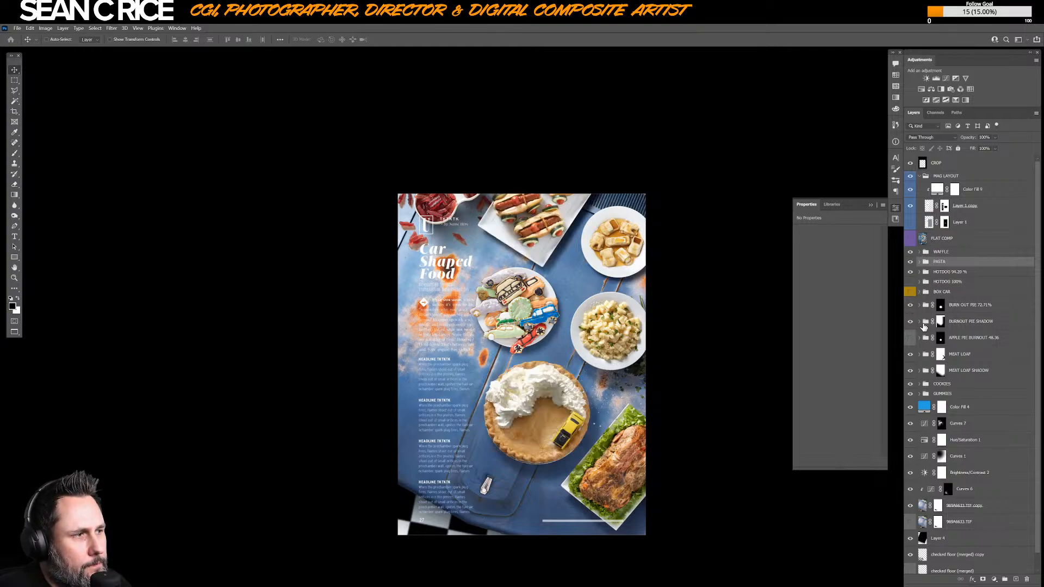
- Try moving the COOKIES group to the right, and undo the nudges
{"action": "left_click", "coordinate": [953, 386]}
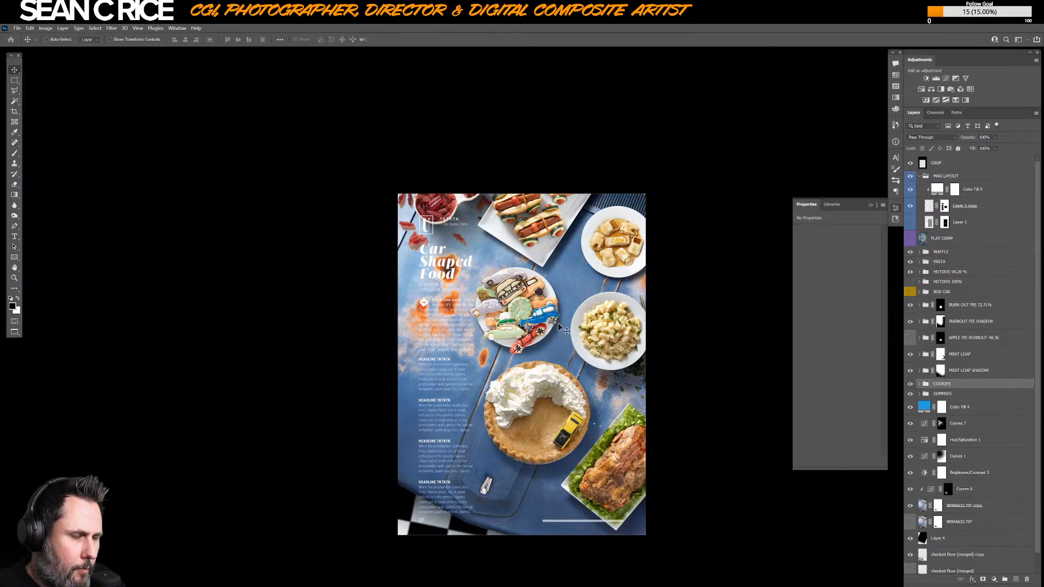
{"action": "key", "text": "shift+Right"}
{"action": "key", "text": "shift+Right"}
{"action": "key", "text": "shift+Right"}
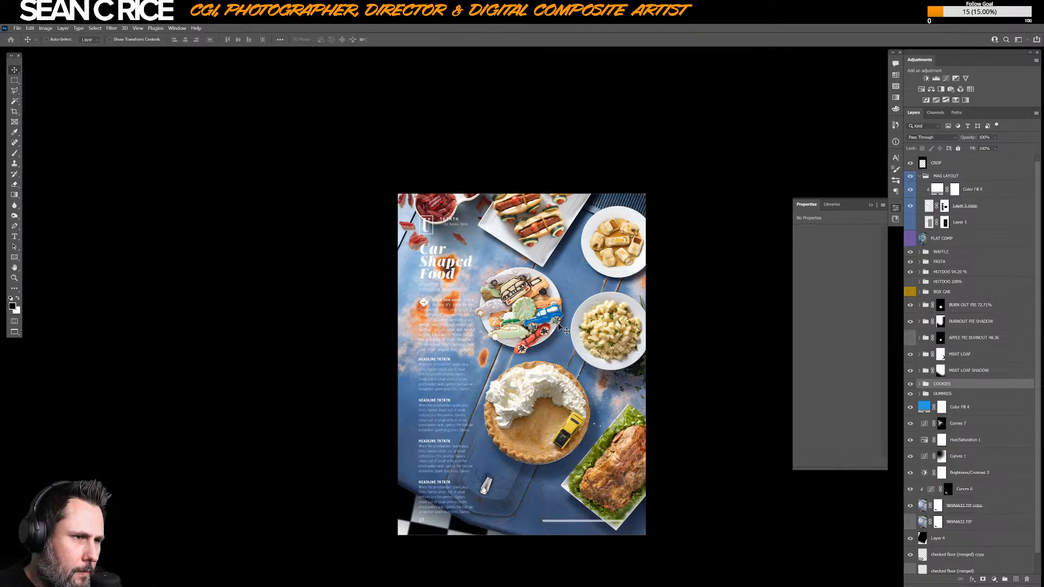
{"action": "key", "text": "ctrl+z"}
{"action": "key", "text": "ctrl+z"}
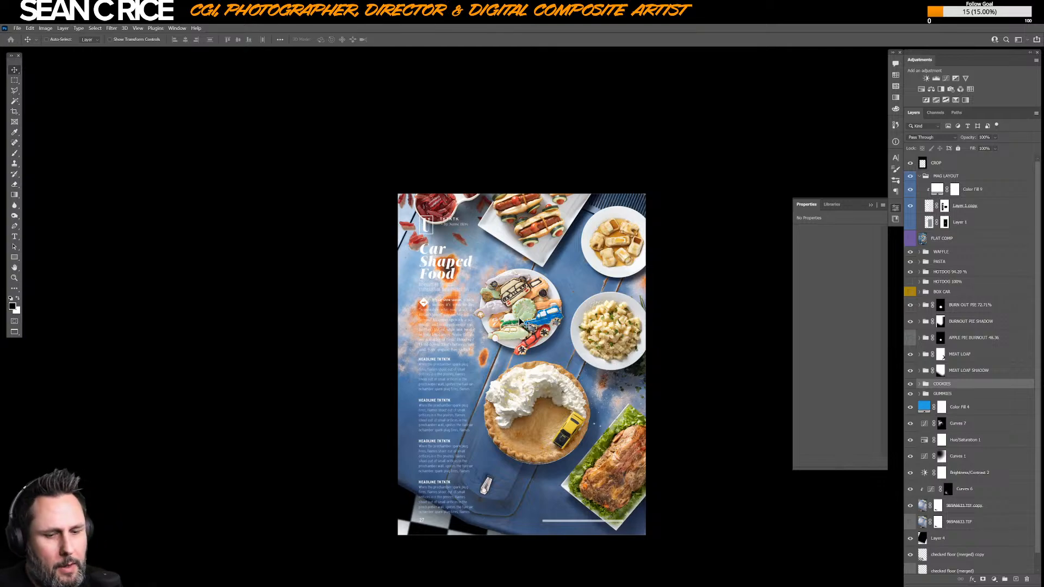
{"action": "key", "text": "ctrl+z"}
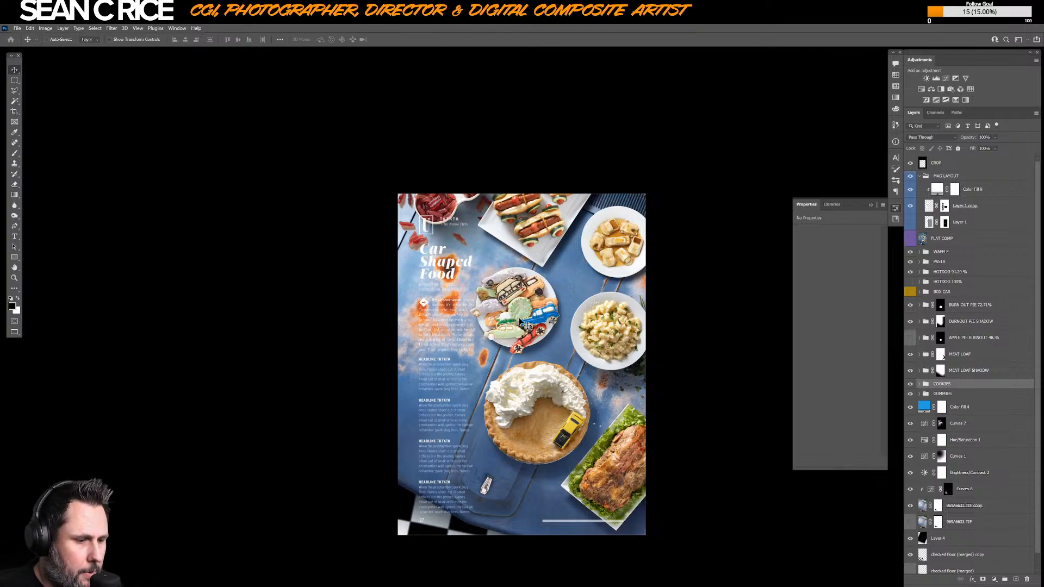
- Move the COOKIES group slightly down and left, away from the pasta plate
{"action": "key", "text": "shift+Down"}
{"action": "key", "text": "shift+Left"}
{"action": "key", "text": "shift+Left"}
{"action": "key", "text": "shift+Left"}
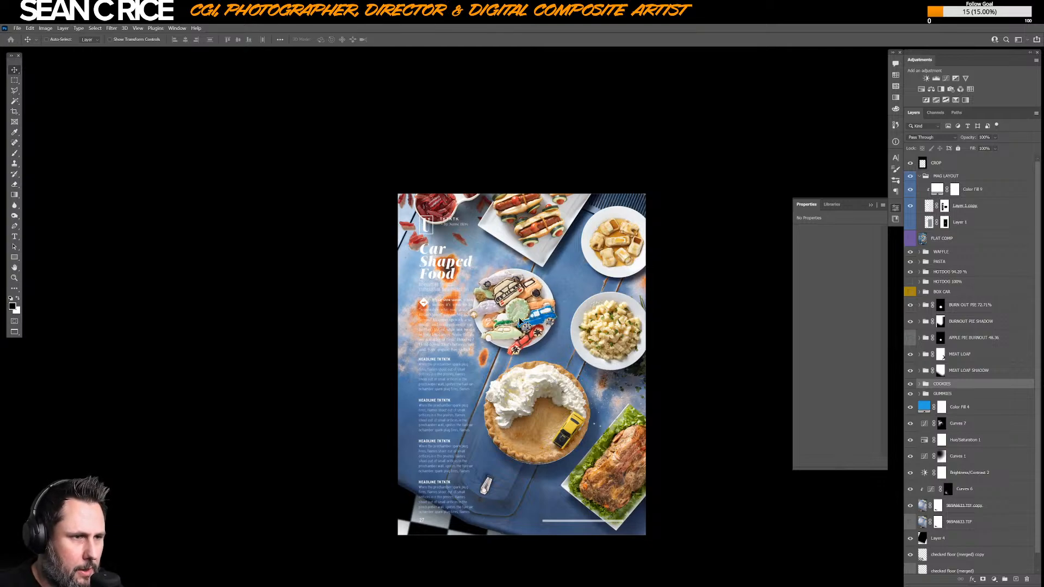
{"action": "key", "text": "shift+Left"}
{"action": "key", "text": "shift+Left"}
{"action": "key", "text": "shift+Left"}
{"action": "key", "text": "shift+Left"}
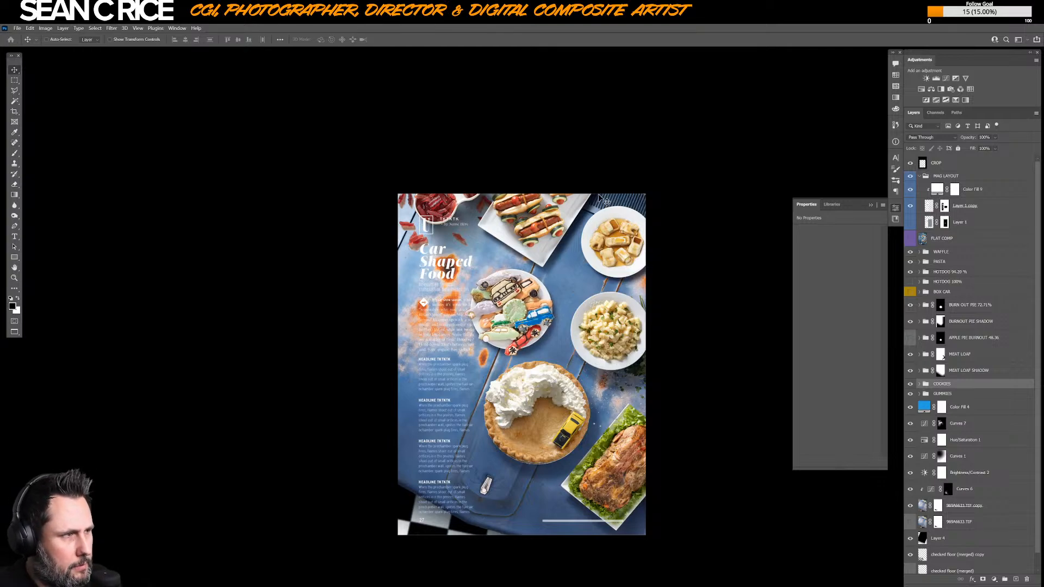
- Add a new empty layer above CROP and choose the Round Point Stiff brush preset for painting
{"action": "left_click", "coordinate": [972, 164]}
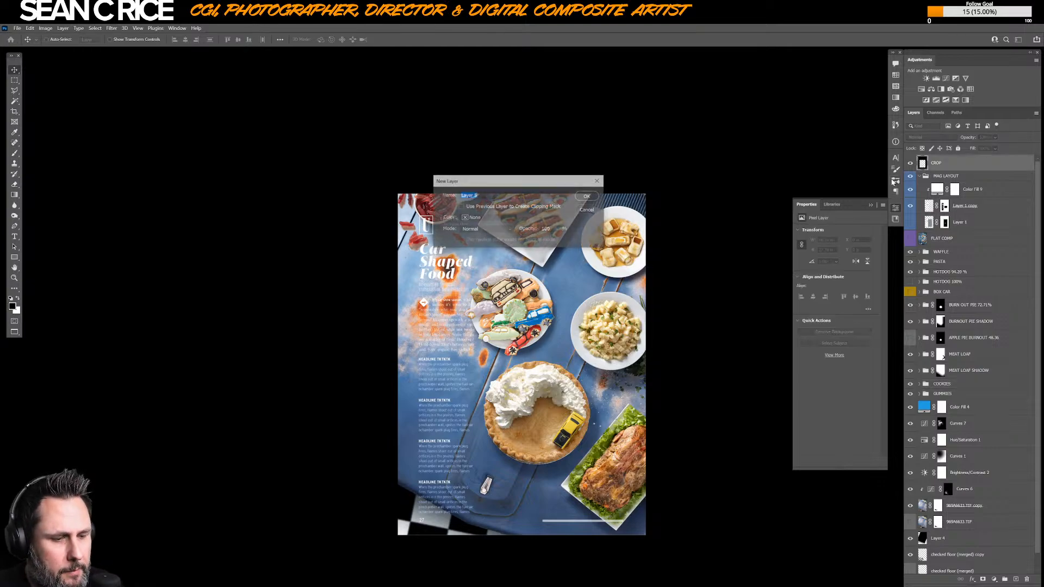
{"action": "key", "text": "ctrl+shift+alt+n"}
{"action": "key", "text": "b"}
{"action": "right_click", "coordinate": [548, 272]}
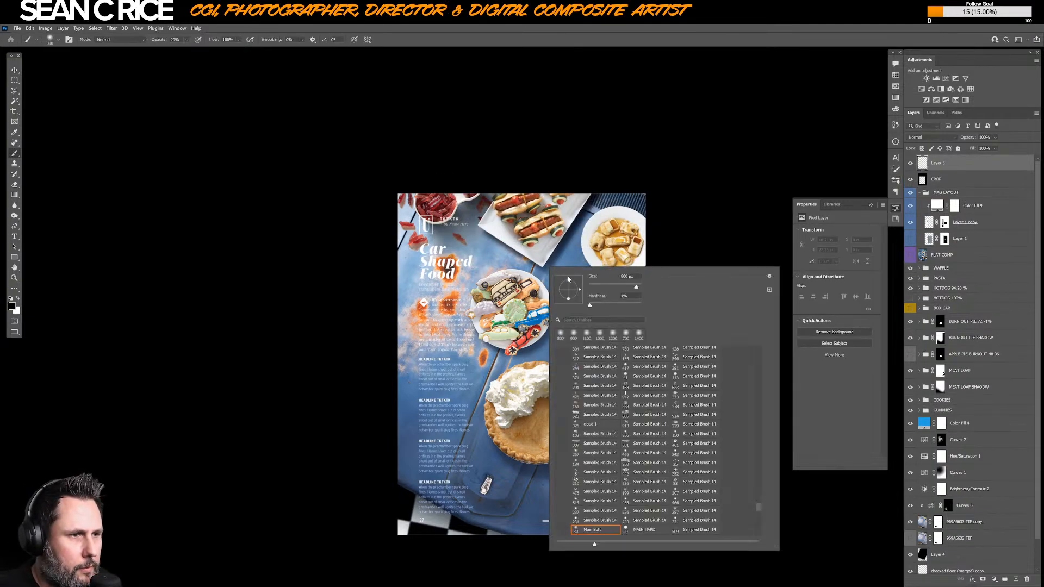
{"action": "scroll", "coordinate": [764, 380], "scroll_direction": "up", "scroll_amount": 10}
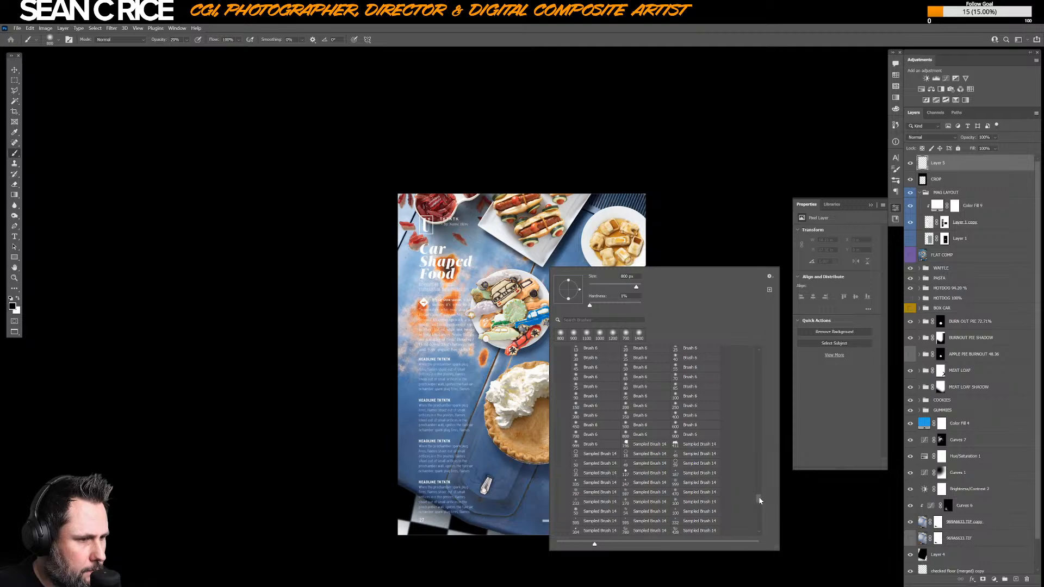
{"action": "scroll", "coordinate": [762, 354], "scroll_direction": "up", "scroll_amount": 5}
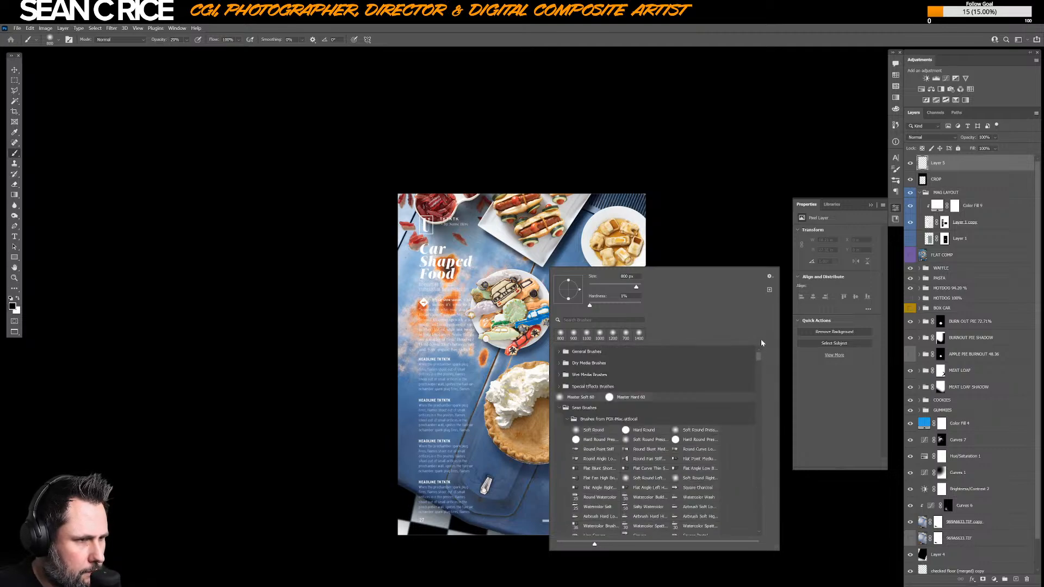
{"action": "left_click", "coordinate": [591, 450]}
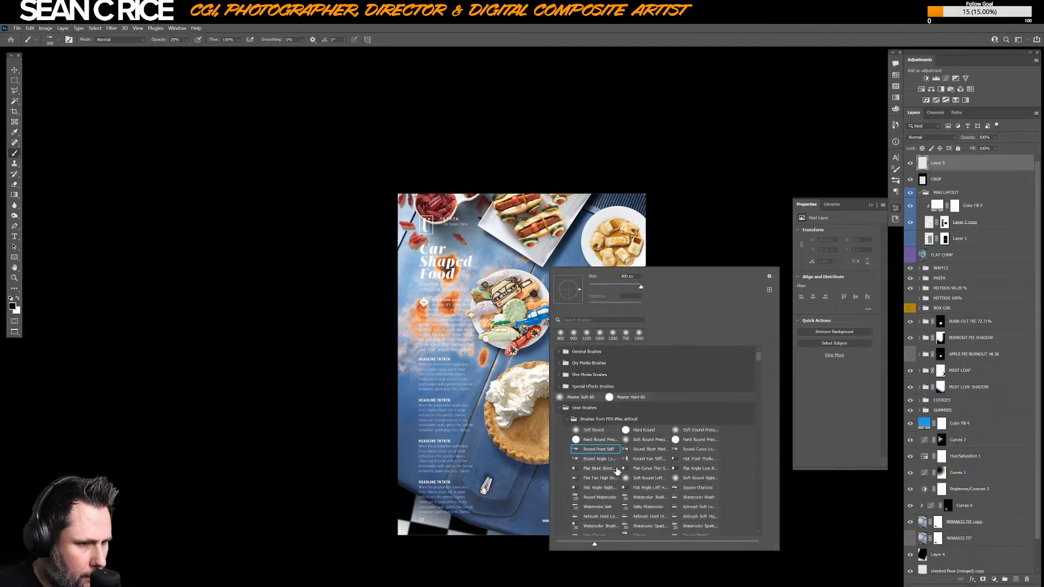
{"action": "key", "text": "Return"}
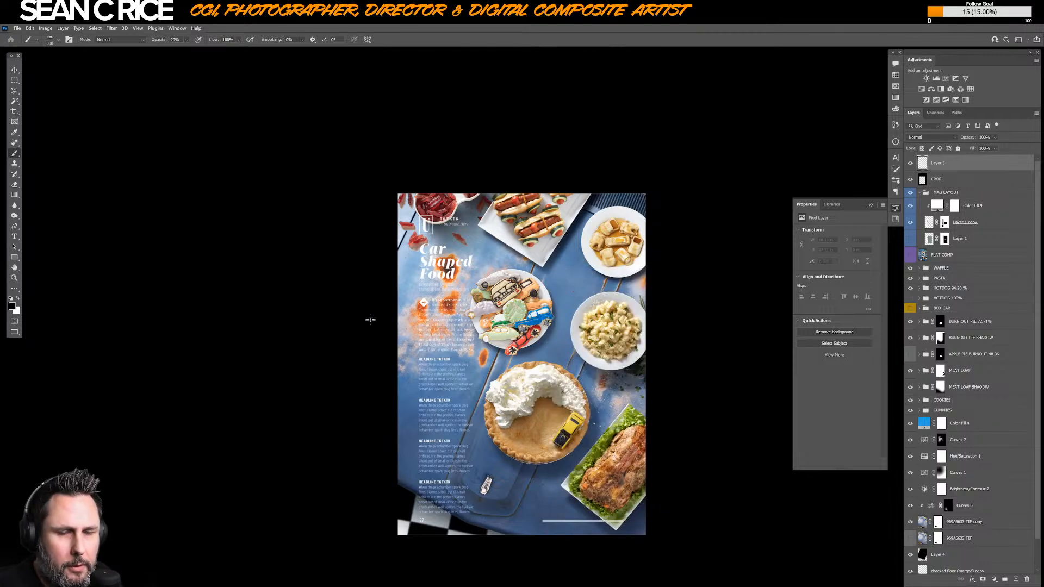
- Set the foreground color to pure red, ff0000
{"action": "left_click", "coordinate": [12, 306]}
{"action": "type", "text": "ff0000"}
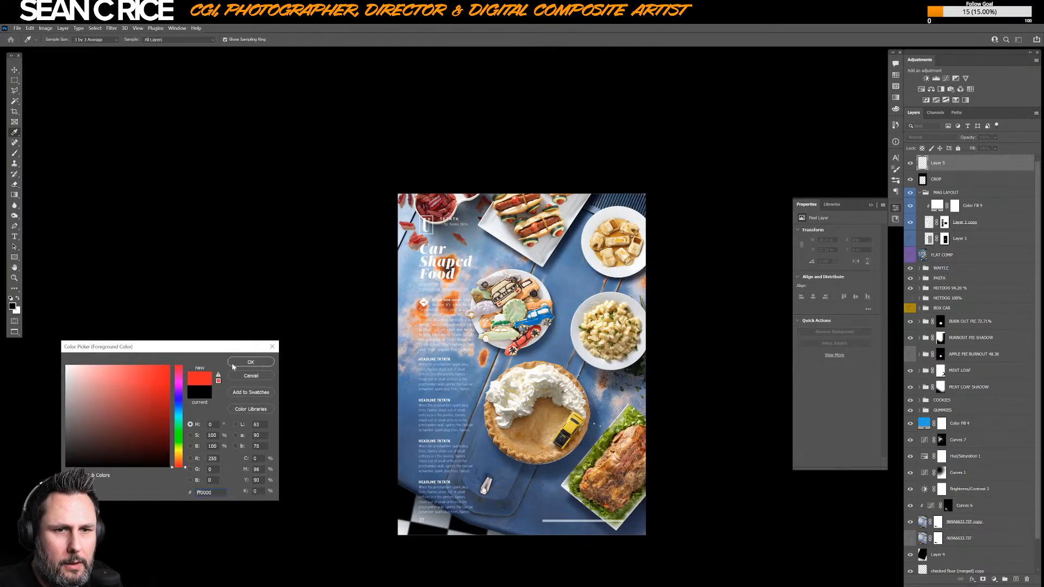
{"action": "left_click", "coordinate": [233, 364]}
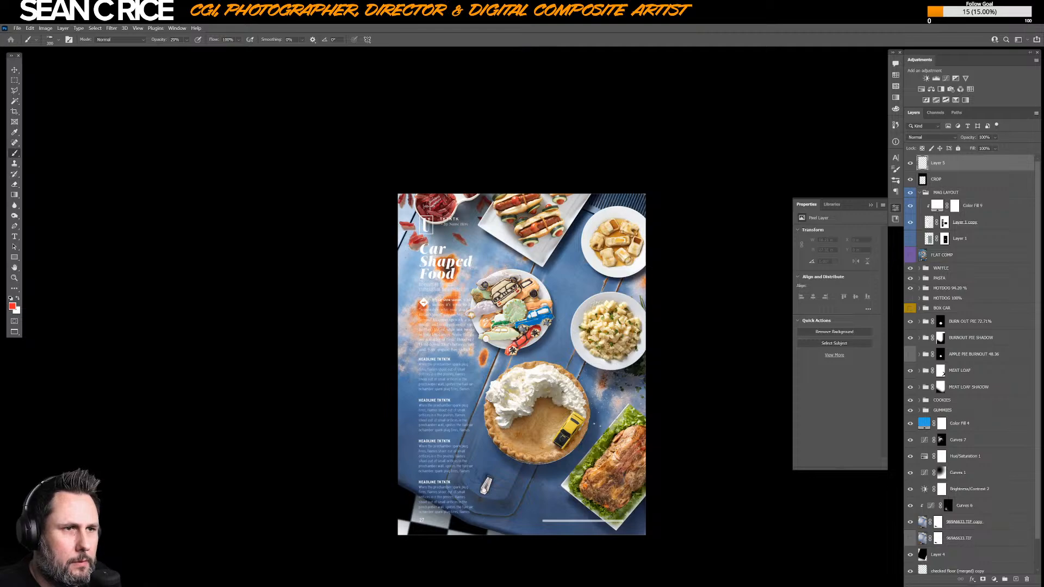
- Reapply the Round Point Stiff brush at 100% opacity, test a red stroke between the cookies and pasta plates, and undo it
{"action": "left_click_drag", "start_coordinate": [429, 206], "coordinate": [453, 227]}
{"action": "right_click", "coordinate": [547, 296]}
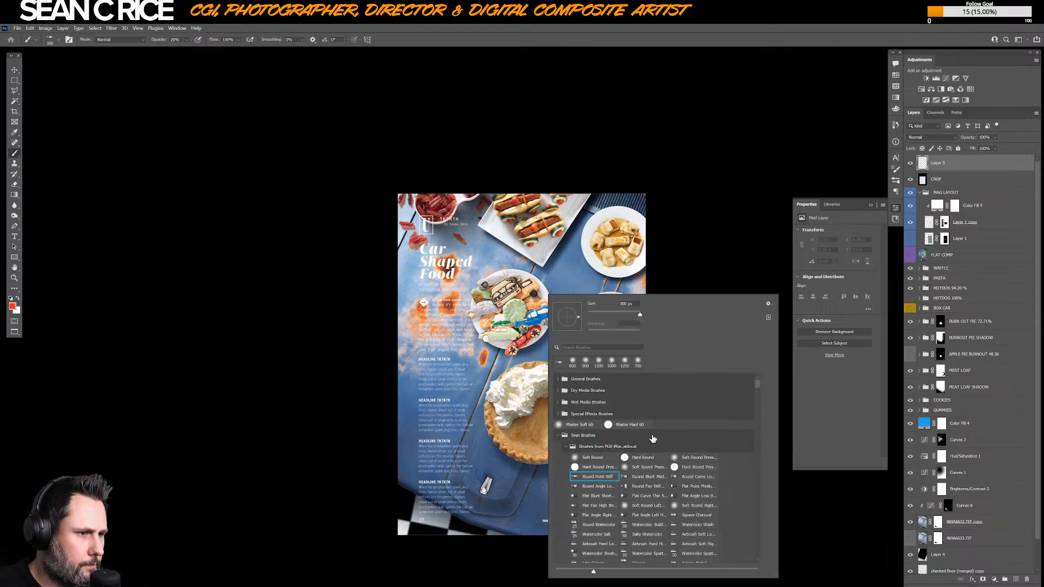
{"action": "double_click", "coordinate": [607, 478]}
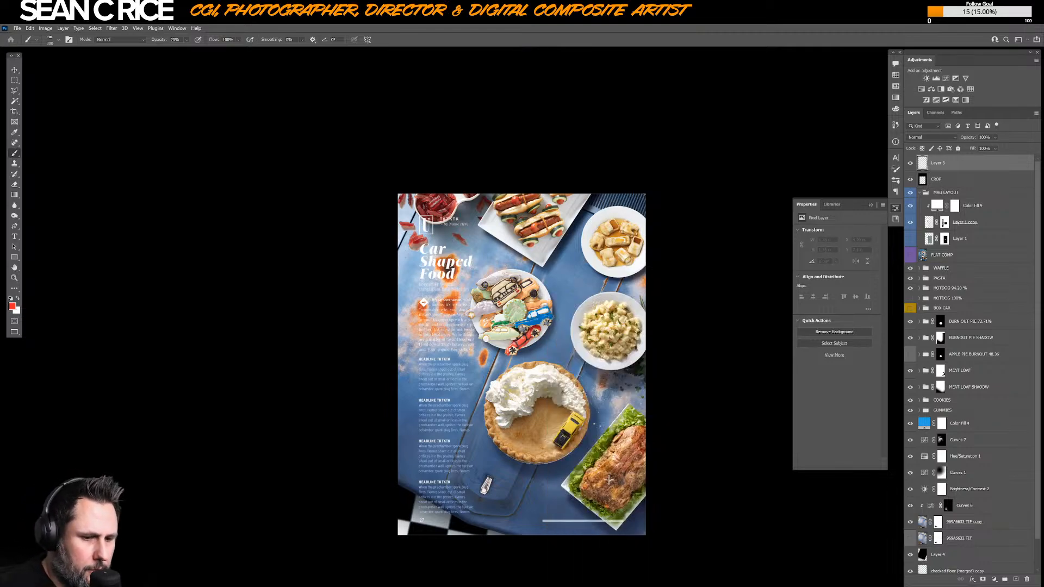
{"action": "left_click_drag", "start_coordinate": [551, 286], "coordinate": [548, 396]}
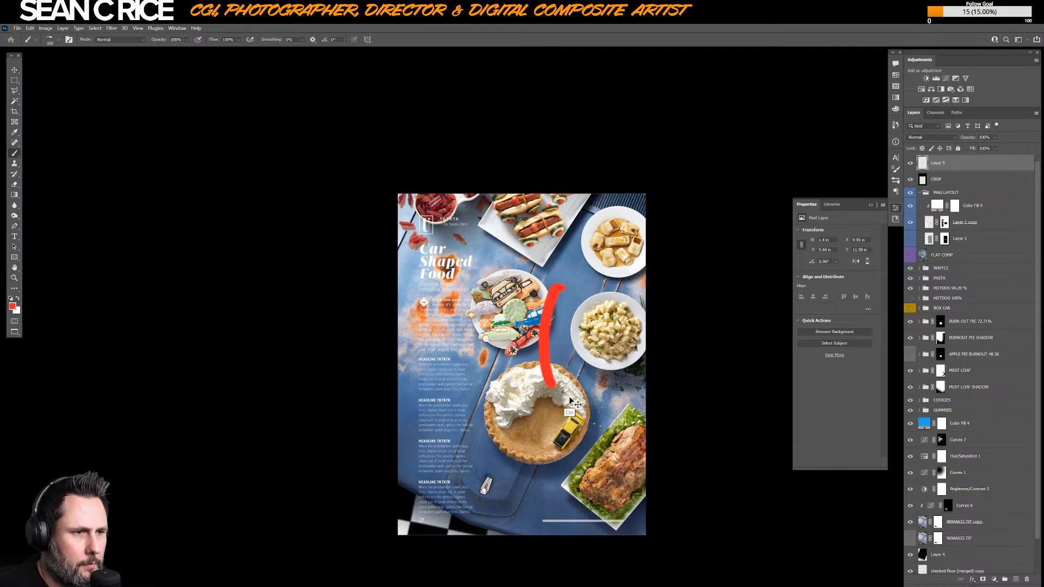
{"action": "key", "text": "ctrl+z"}
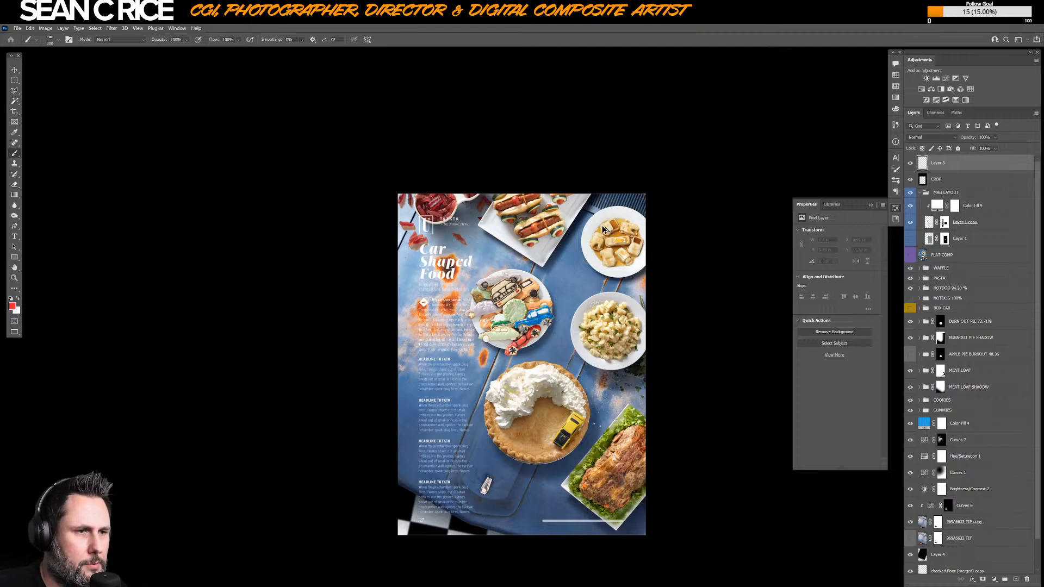
- Examine the cookie plate against the article text up close and the balance of all plates across the full page
{"action": "key", "text": "ctrl+plus"}
{"action": "key", "text": "ctrl+plus"}
{"action": "key", "text": "ctrl+plus"}
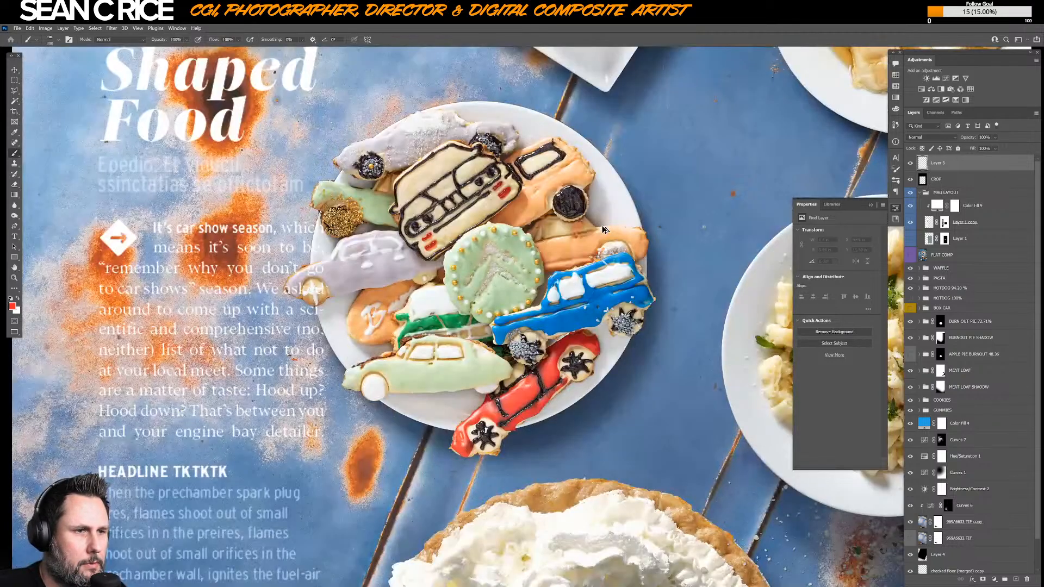
{"action": "key", "text": "ctrl+minus"}
{"action": "key", "text": "ctrl+minus"}
{"action": "key", "text": "ctrl+minus"}
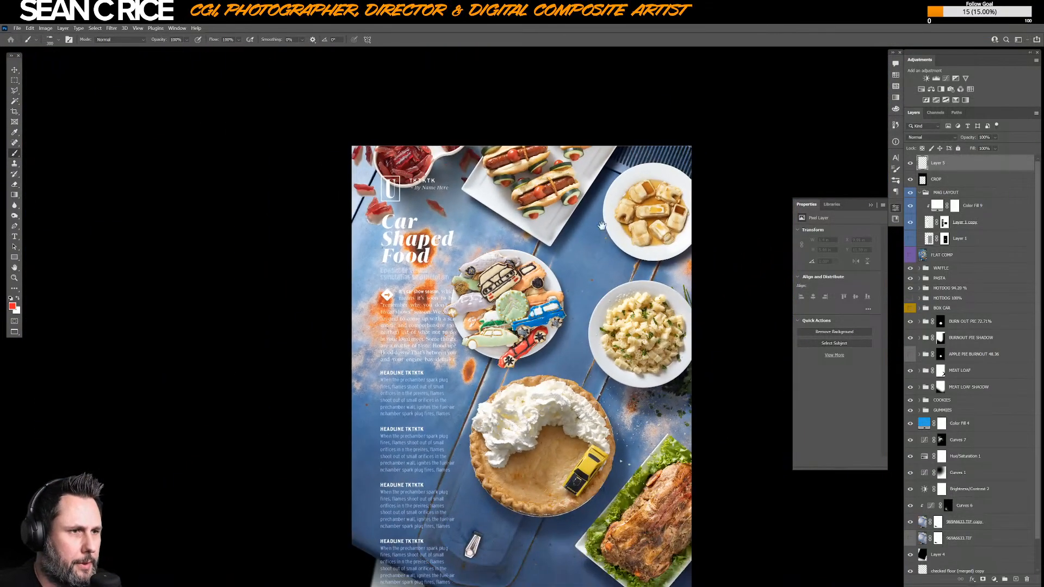
{"action": "left_click_drag", "start_coordinate": [526, 397], "coordinate": [503, 350]}
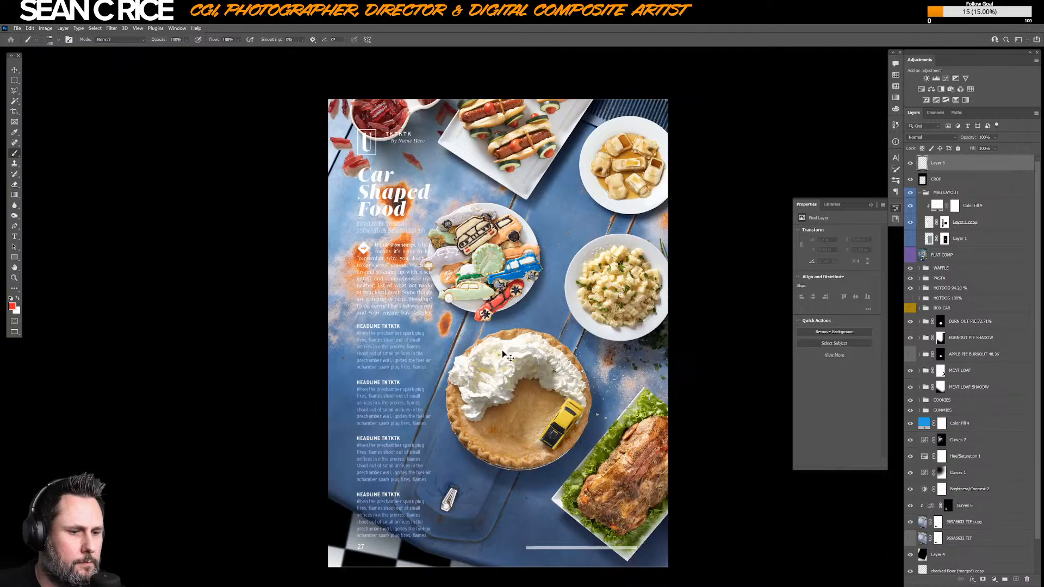
{"action": "key", "text": "ctrl+minus"}
{"action": "key", "text": "ctrl+minus"}
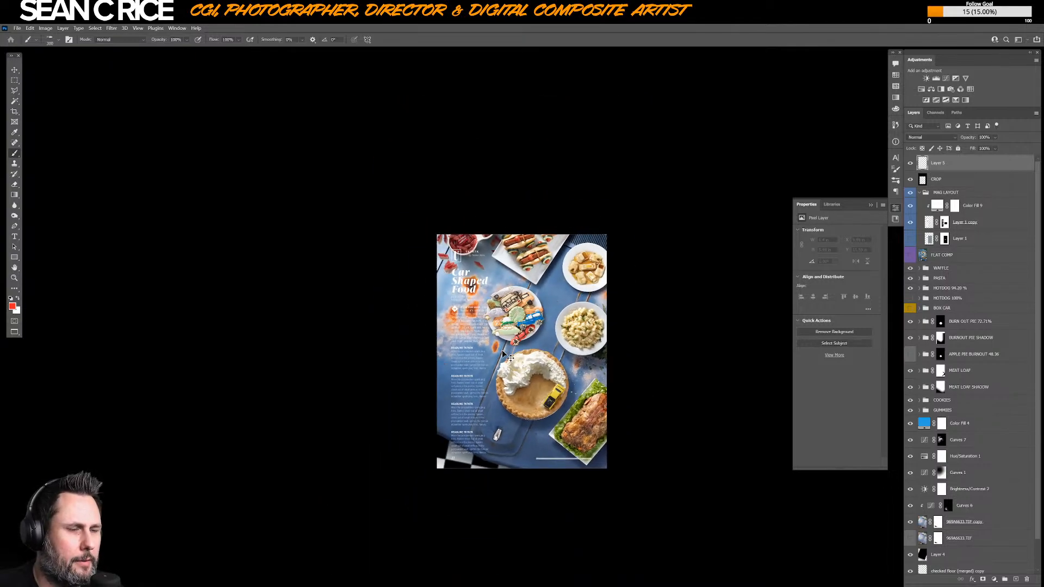
{"action": "scroll", "coordinate": [507, 357], "scroll_direction": "up", "scroll_amount": 5}
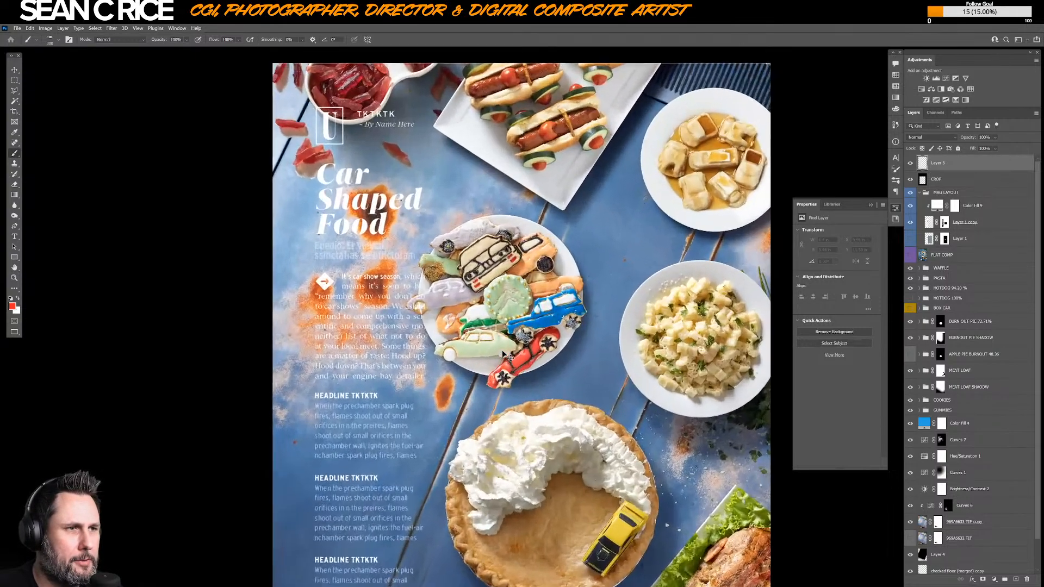
{"action": "scroll", "coordinate": [502, 354], "scroll_direction": "down", "scroll_amount": 2}
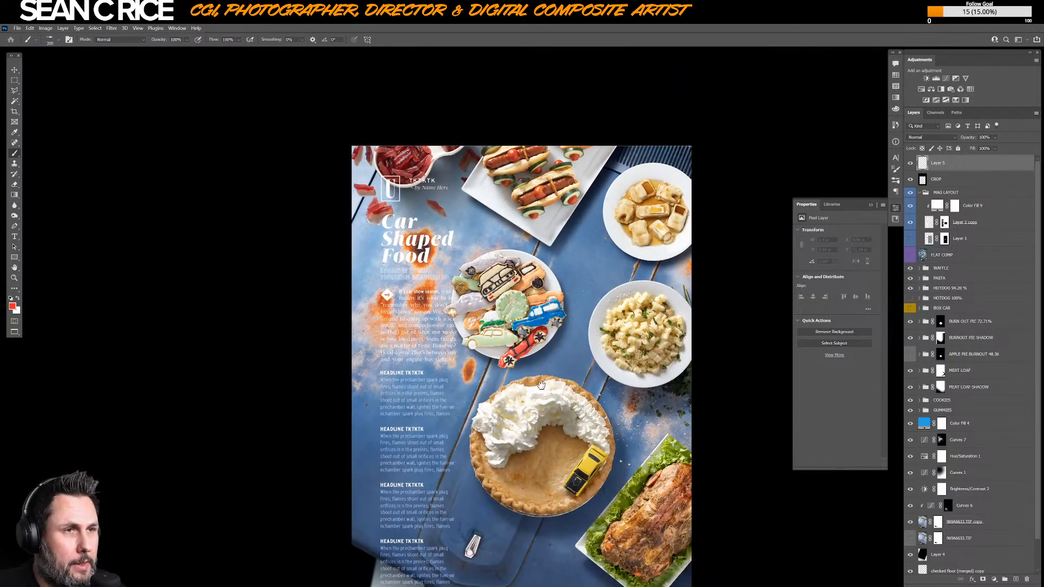
{"action": "mouse_move", "coordinate": [506, 359]}
{"action": "left_mouse_down"}
{"action": "mouse_move", "coordinate": [513, 327]}
{"action": "mouse_move", "coordinate": [498, 324]}
{"action": "left_mouse_up"}
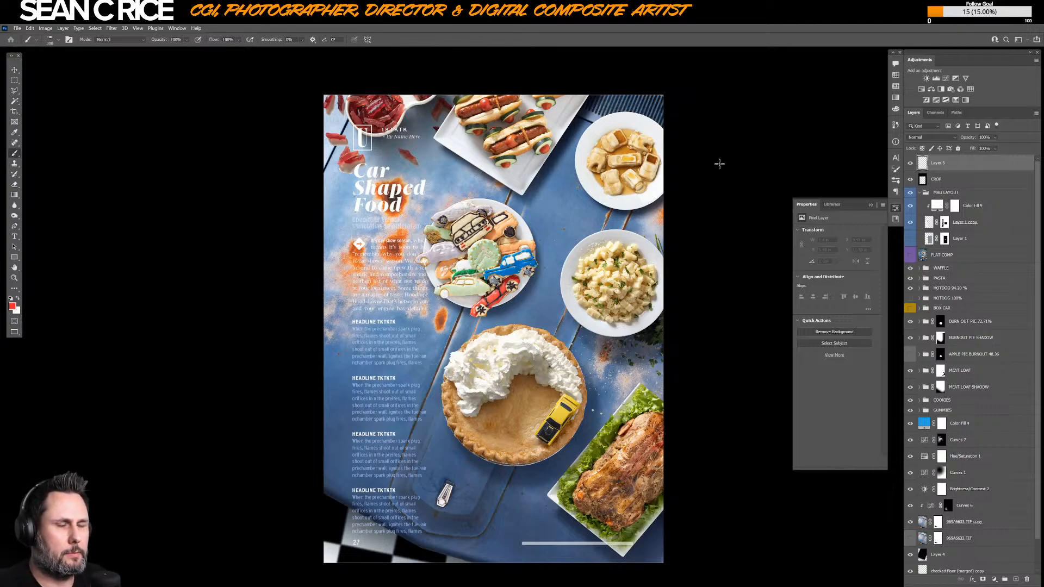
- Paint a red circle around the Car Shaped Food title and the cookie plate, redoing the first attempt
{"action": "mouse_move", "coordinate": [427, 266]}
{"action": "left_mouse_down"}
{"action": "mouse_move", "coordinate": [381, 153]}
{"action": "mouse_move", "coordinate": [443, 321]}
{"action": "mouse_move", "coordinate": [480, 307]}
{"action": "left_mouse_up"}
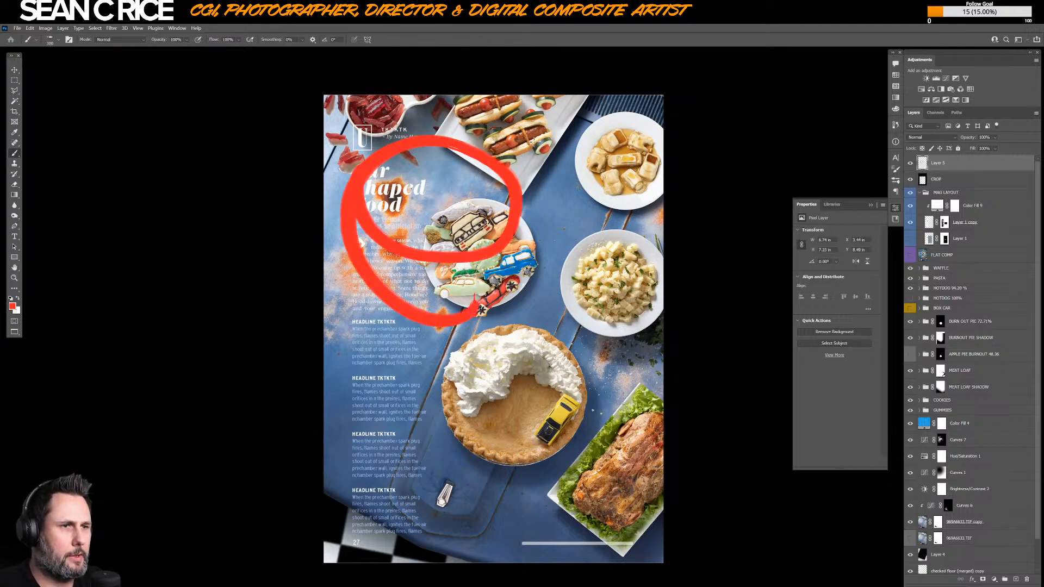
{"action": "key", "text": "ctrl+z"}
{"action": "mouse_move", "coordinate": [384, 146]}
{"action": "left_mouse_down"}
{"action": "mouse_move", "coordinate": [520, 185]}
{"action": "mouse_move", "coordinate": [413, 140]}
{"action": "left_mouse_up"}
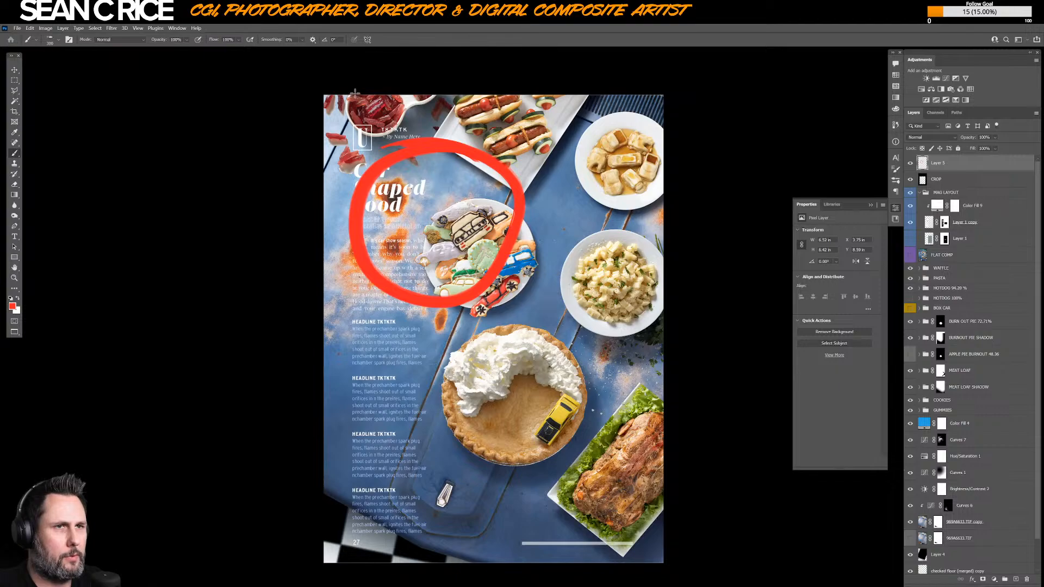
- Paint red strokes over the gummies bowl and hot dog plate, circle the lower cookies, and draw a line beneath the waffle plate
{"action": "left_click_drag", "start_coordinate": [336, 92], "coordinate": [350, 93]}
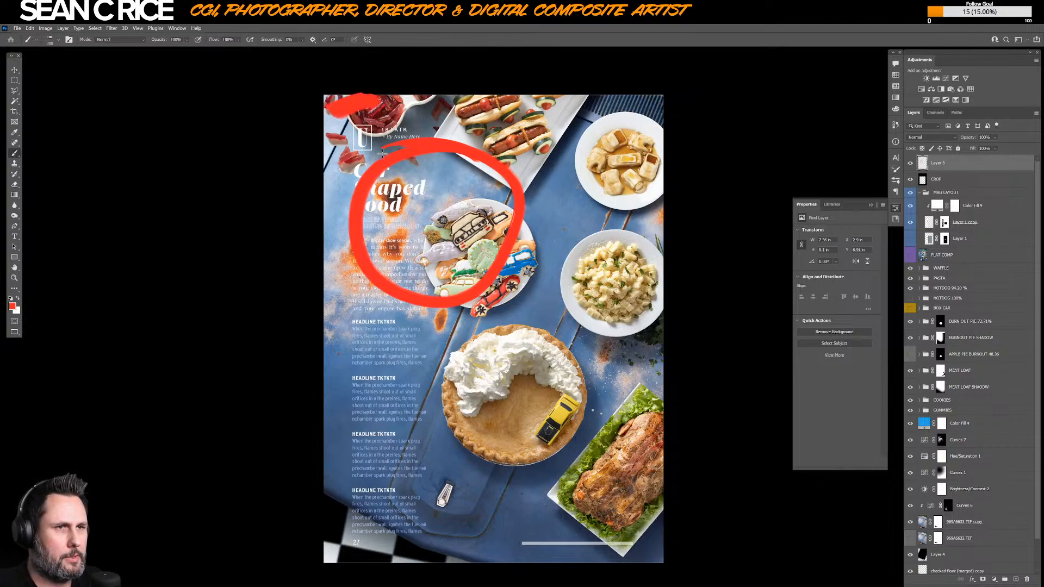
{"action": "mouse_move", "coordinate": [382, 154]}
{"action": "left_mouse_down"}
{"action": "mouse_move", "coordinate": [500, 101]}
{"action": "mouse_move", "coordinate": [451, 153]}
{"action": "mouse_move", "coordinate": [440, 146]}
{"action": "mouse_move", "coordinate": [603, 111]}
{"action": "mouse_move", "coordinate": [610, 92]}
{"action": "mouse_move", "coordinate": [523, 209]}
{"action": "left_mouse_up"}
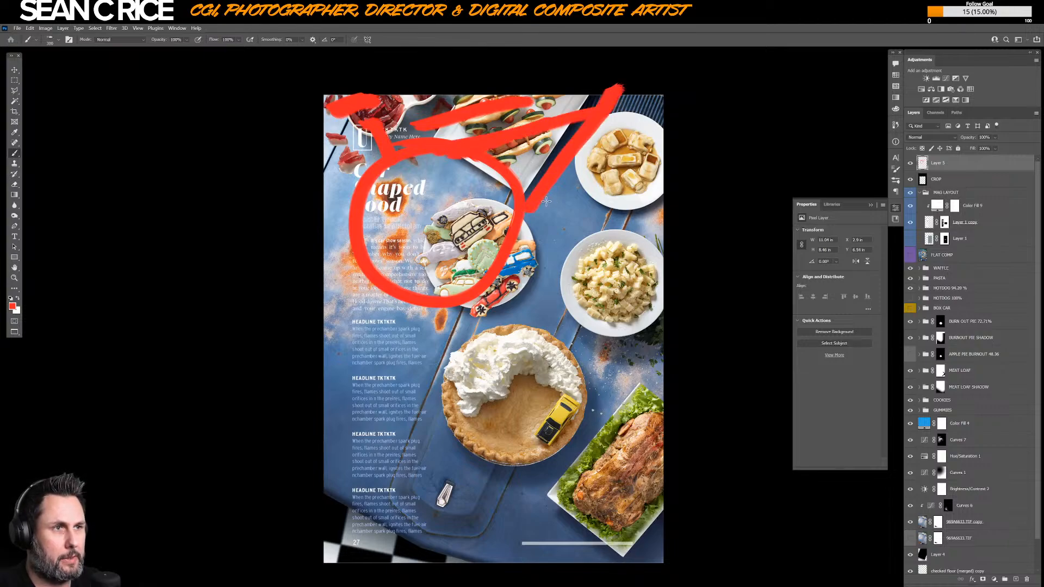
{"action": "mouse_move", "coordinate": [499, 268]}
{"action": "left_mouse_down"}
{"action": "mouse_move", "coordinate": [450, 256]}
{"action": "mouse_move", "coordinate": [515, 242]}
{"action": "mouse_move", "coordinate": [481, 260]}
{"action": "left_mouse_up"}
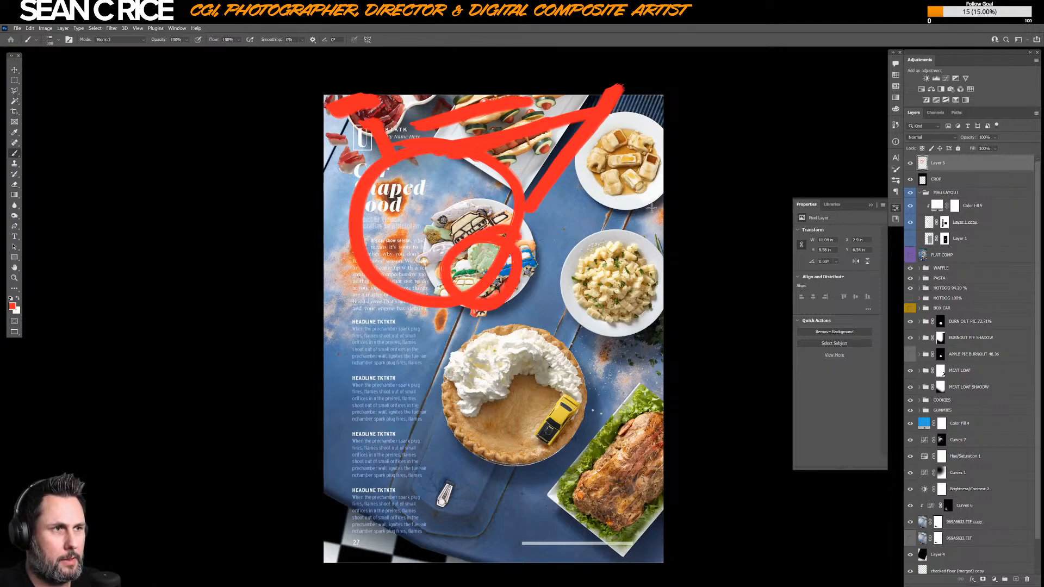
{"action": "mouse_move", "coordinate": [607, 220]}
{"action": "left_mouse_down"}
{"action": "mouse_move", "coordinate": [688, 225]}
{"action": "mouse_move", "coordinate": [506, 224]}
{"action": "left_mouse_up"}
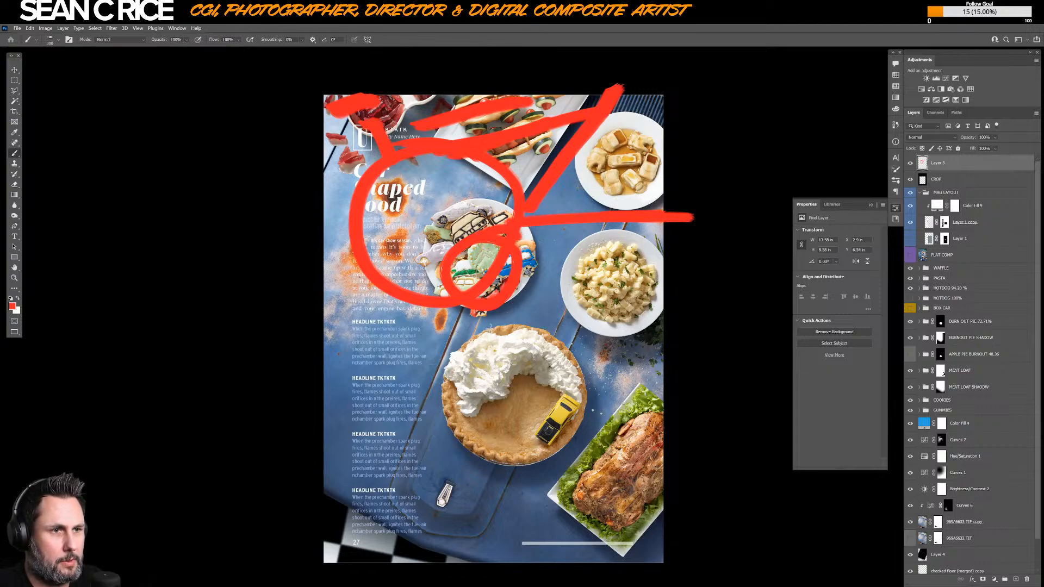
- Paint a red diagonal from below the waffle plate to the pie, and mark the whipped cream, crust edge and gap beside the pasta
{"action": "mouse_move", "coordinate": [492, 328]}
{"action": "left_mouse_down"}
{"action": "mouse_move", "coordinate": [624, 203]}
{"action": "mouse_move", "coordinate": [480, 347]}
{"action": "mouse_move", "coordinate": [487, 396]}
{"action": "mouse_move", "coordinate": [488, 366]}
{"action": "mouse_move", "coordinate": [489, 377]}
{"action": "mouse_move", "coordinate": [464, 383]}
{"action": "mouse_move", "coordinate": [558, 367]}
{"action": "mouse_move", "coordinate": [492, 437]}
{"action": "left_mouse_up"}
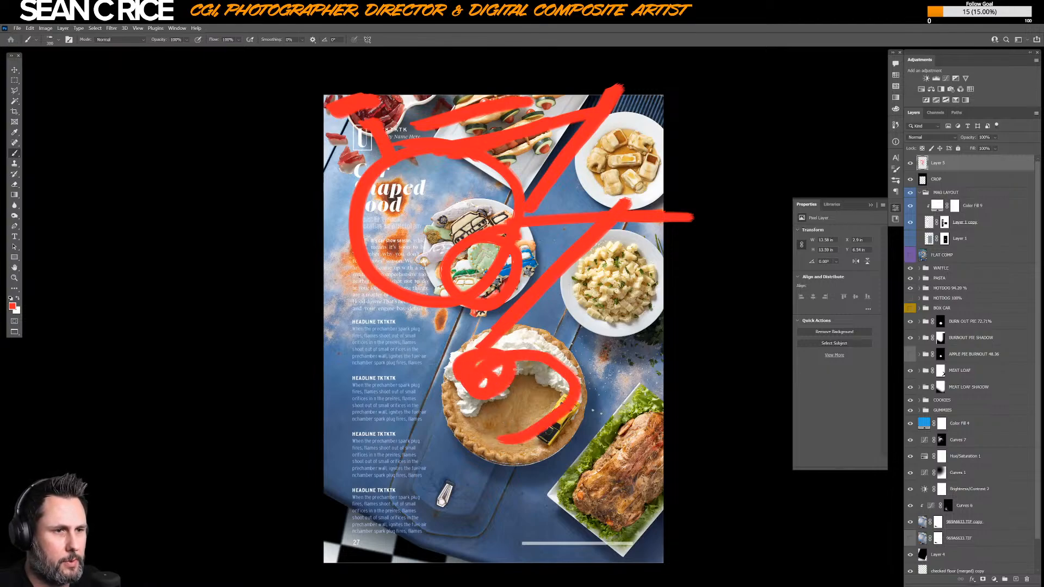
{"action": "key", "text": "ctrl+z"}
{"action": "key", "text": "ctrl+z"}
{"action": "key", "text": "ctrl+z"}
{"action": "key", "text": "ctrl+z"}
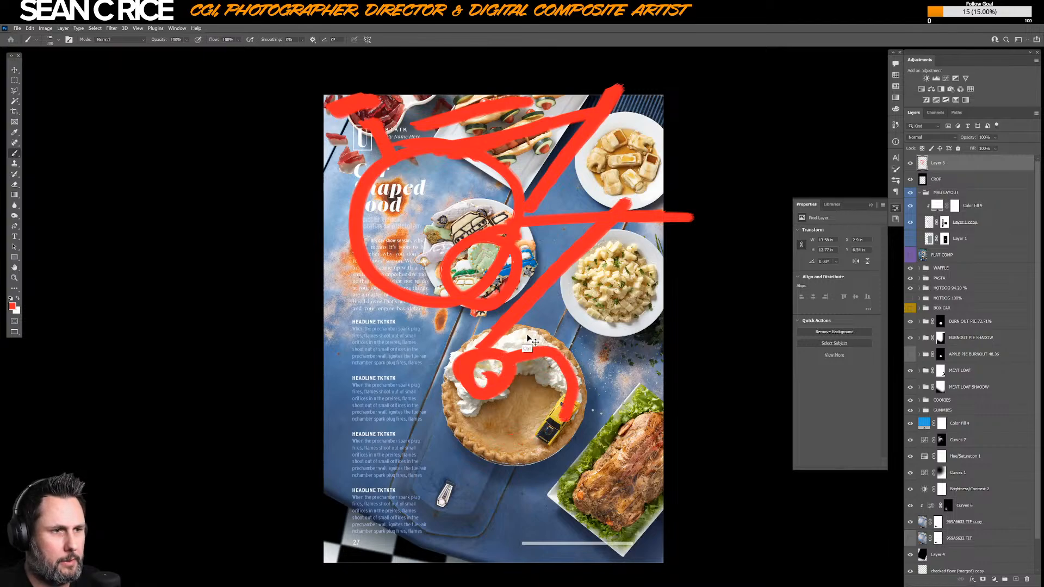
{"action": "key", "text": "ctrl+z"}
{"action": "left_click_drag", "start_coordinate": [511, 356], "coordinate": [563, 370]}
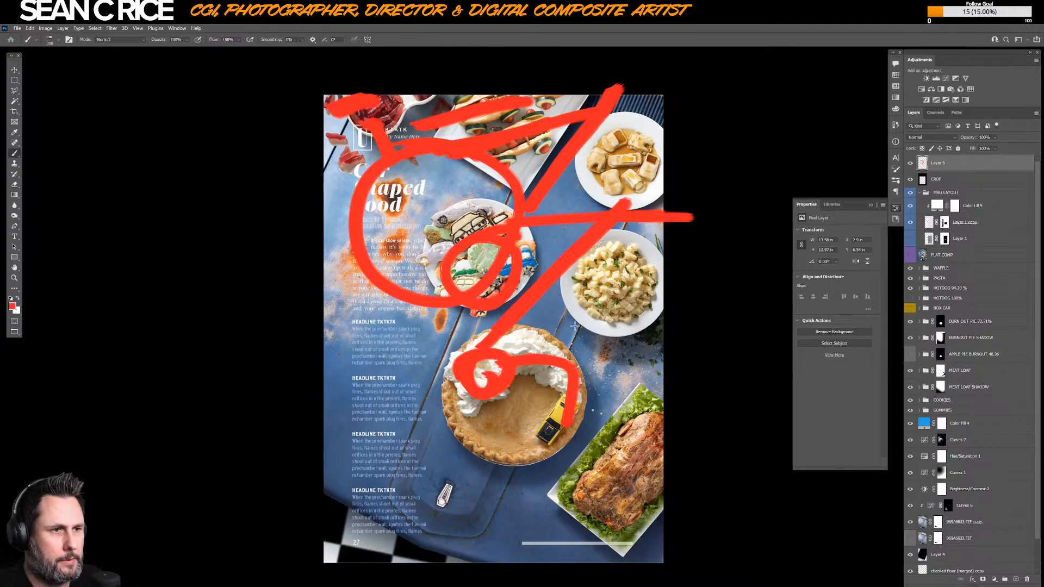
{"action": "left_click_drag", "start_coordinate": [575, 326], "coordinate": [577, 354]}
- Paint red strokes along the article text's edge, over the small silver car, and around the meat loaf plate, extending off the page's bottom
{"action": "mouse_move", "coordinate": [458, 321]}
{"action": "left_mouse_down"}
{"action": "mouse_move", "coordinate": [390, 504]}
{"action": "mouse_move", "coordinate": [451, 514]}
{"action": "left_mouse_up"}
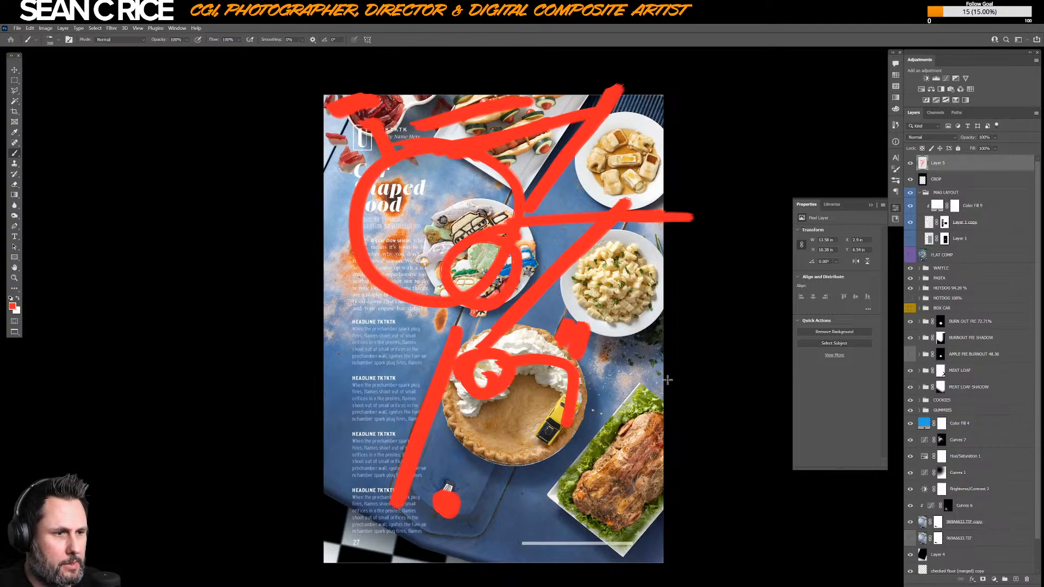
{"action": "left_click_drag", "start_coordinate": [667, 382], "coordinate": [545, 497]}
{"action": "left_click_drag", "start_coordinate": [696, 430], "coordinate": [610, 512]}
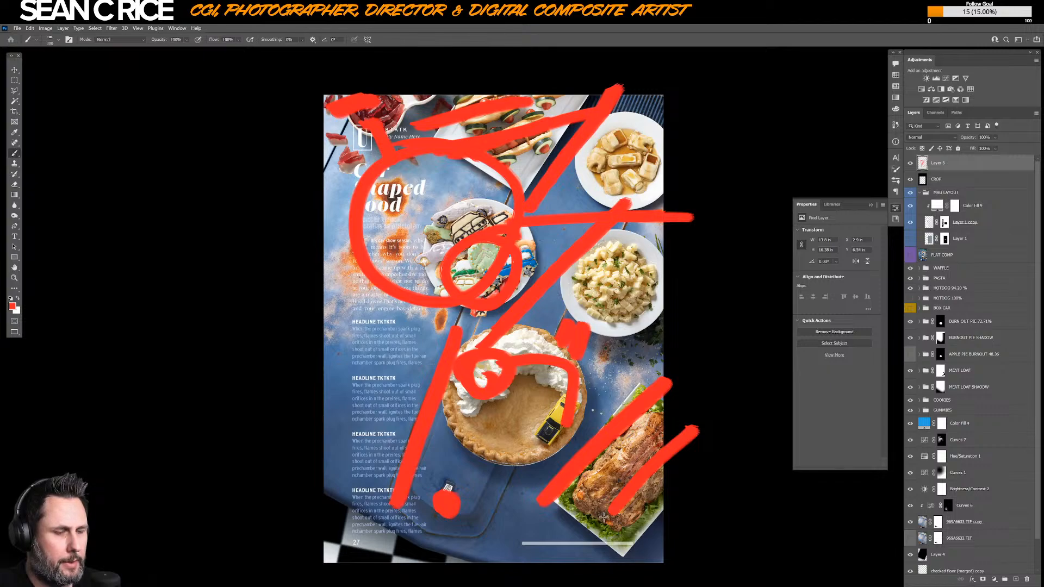
{"action": "left_click_drag", "start_coordinate": [544, 499], "coordinate": [634, 560]}
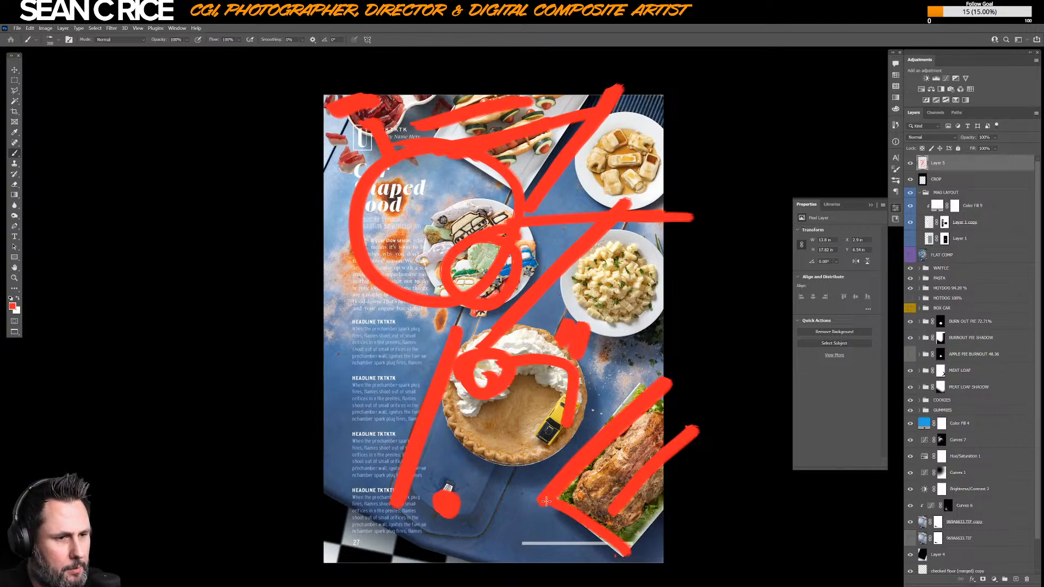
{"action": "mouse_move", "coordinate": [546, 500]}
{"action": "left_mouse_down"}
{"action": "mouse_move", "coordinate": [468, 517]}
{"action": "mouse_move", "coordinate": [381, 586]}
{"action": "left_mouse_up"}
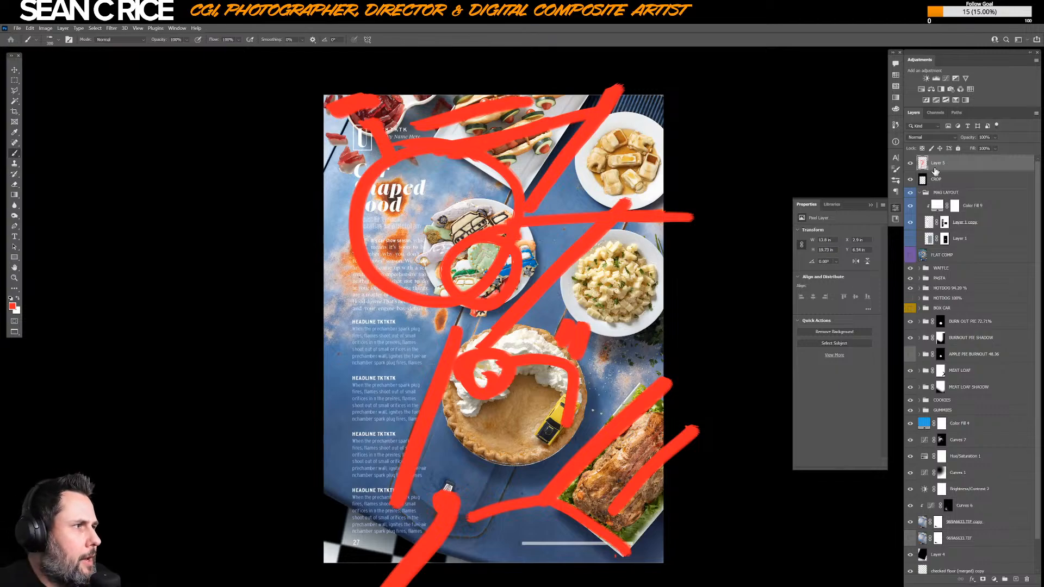
- Compare the layout with and without the red markup by hiding Layer 5 and showing it again
{"action": "left_click", "coordinate": [910, 163]}
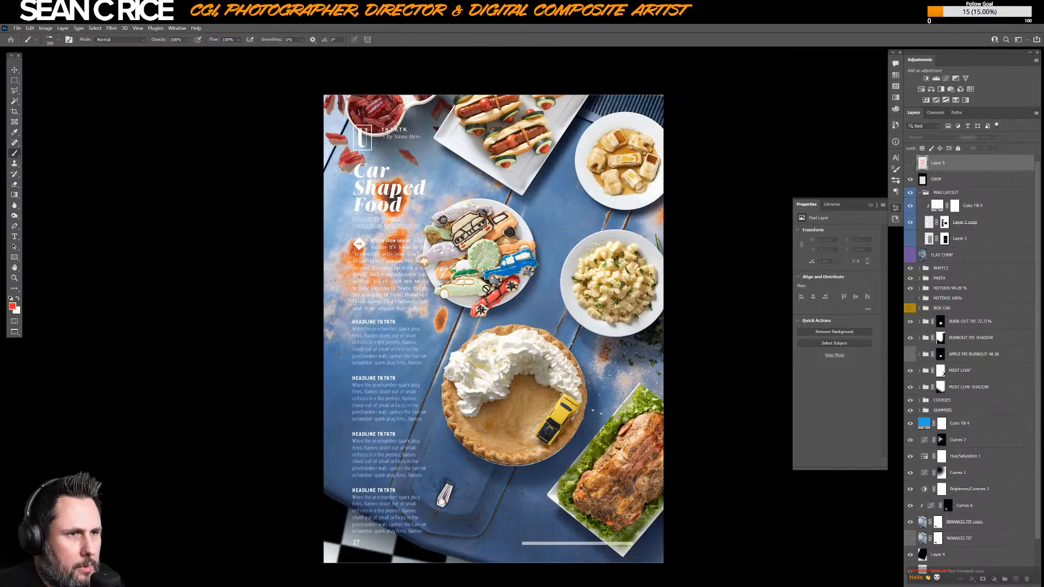
{"action": "key", "text": "v"}
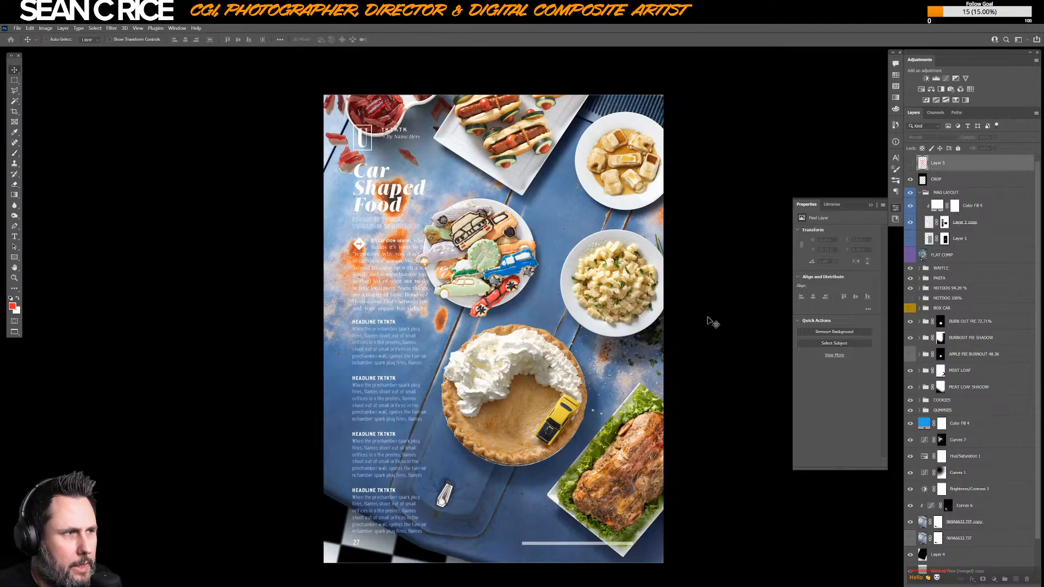
{"action": "left_click", "coordinate": [910, 162]}
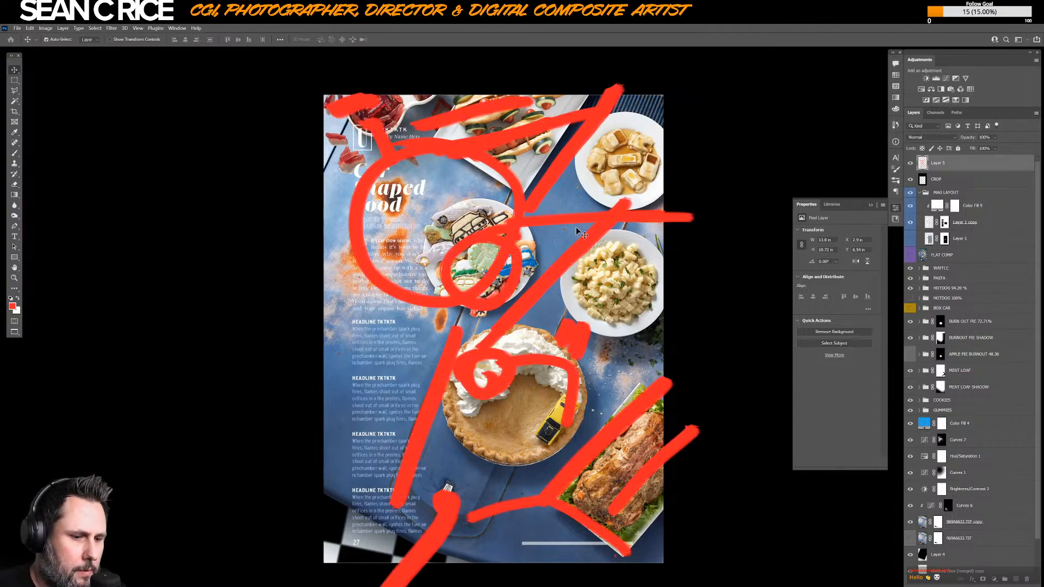
- Add a new layer above the red markup and set the foreground color to green, 54c722, for painting with the brush
{"action": "key", "text": "ctrl+shift+n"}
{"action": "key", "text": "Return"}
{"action": "left_click", "coordinate": [12, 306]}
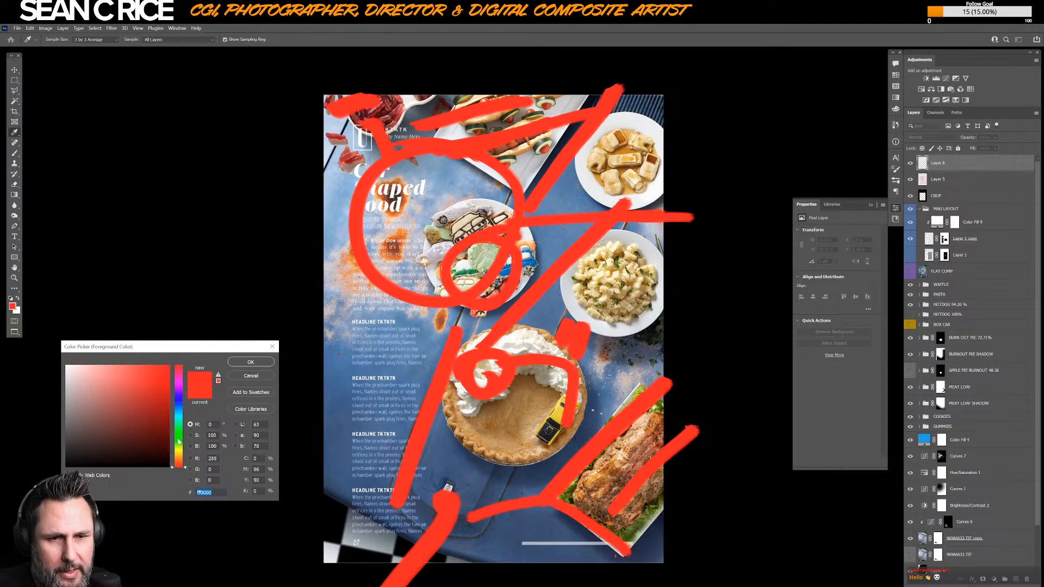
{"action": "left_click", "coordinate": [178, 439]}
{"action": "left_click", "coordinate": [152, 388]}
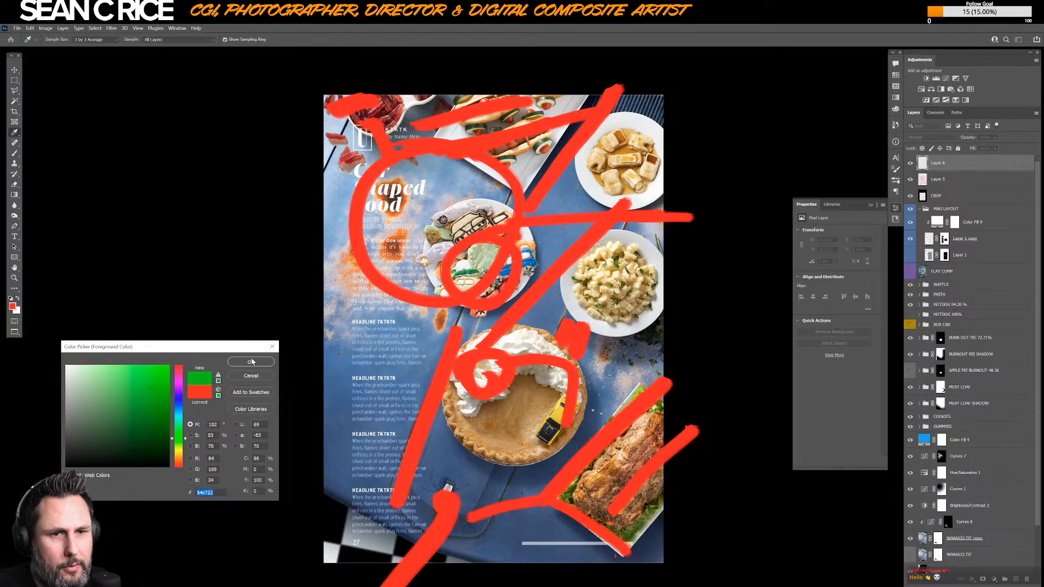
{"action": "left_click", "coordinate": [251, 361]}
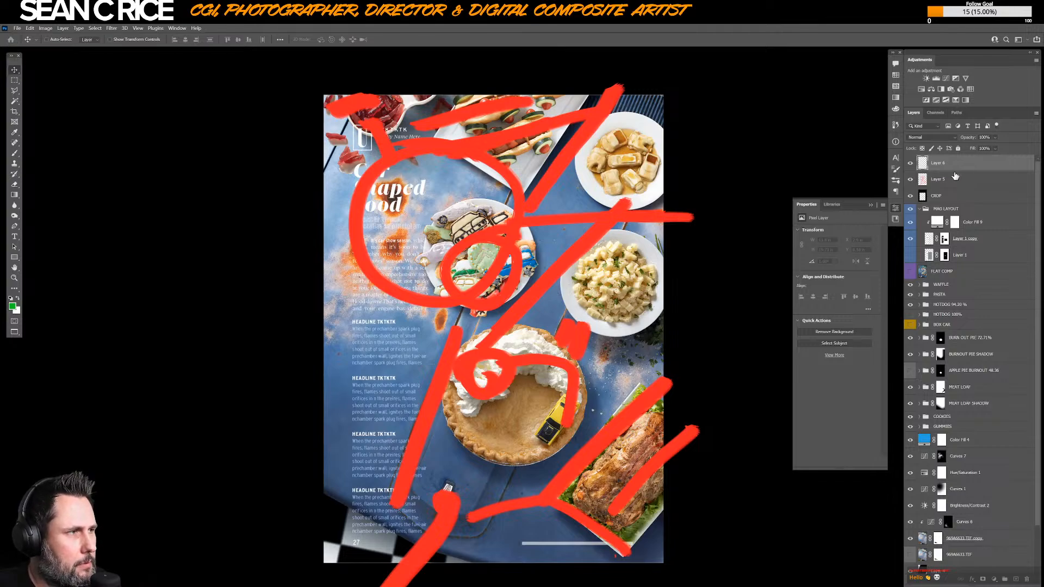
{"action": "key", "text": "b"}
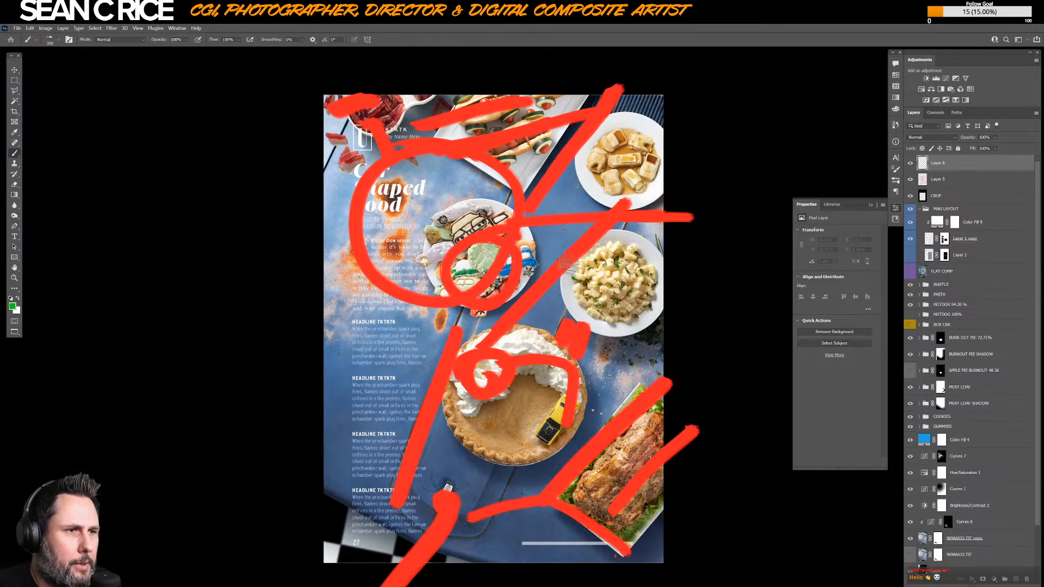
- Paint green circles around the right side of the cookie plate and around the Car Shaped Food title
{"action": "left_click_drag", "start_coordinate": [567, 267], "coordinate": [565, 259]}
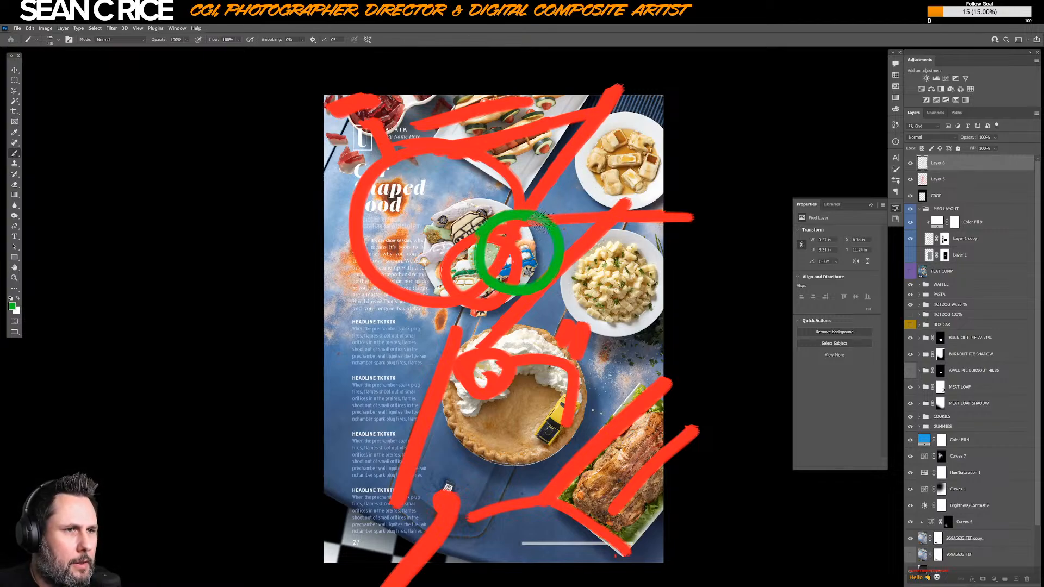
{"action": "mouse_move", "coordinate": [416, 153]}
{"action": "left_mouse_down"}
{"action": "mouse_move", "coordinate": [437, 169]}
{"action": "mouse_move", "coordinate": [383, 154]}
{"action": "mouse_move", "coordinate": [430, 152]}
{"action": "left_mouse_up"}
{"action": "key", "text": "ctrl+z"}
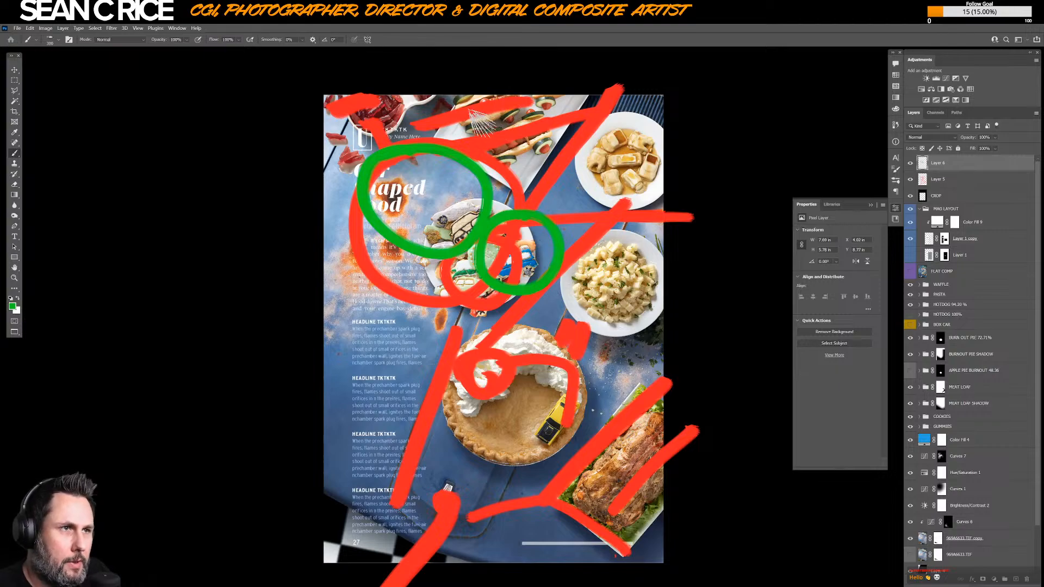
- Outline the hot dog plate in green, link it down to the cookie circle, and paint a green circle around the pie
{"action": "mouse_move", "coordinate": [435, 130]}
{"action": "left_mouse_down"}
{"action": "mouse_move", "coordinate": [560, 125]}
{"action": "mouse_move", "coordinate": [566, 87]}
{"action": "left_mouse_up"}
{"action": "mouse_move", "coordinate": [473, 95]}
{"action": "left_mouse_down"}
{"action": "mouse_move", "coordinate": [515, 163]}
{"action": "mouse_move", "coordinate": [521, 234]}
{"action": "mouse_move", "coordinate": [523, 221]}
{"action": "mouse_move", "coordinate": [538, 272]}
{"action": "left_mouse_up"}
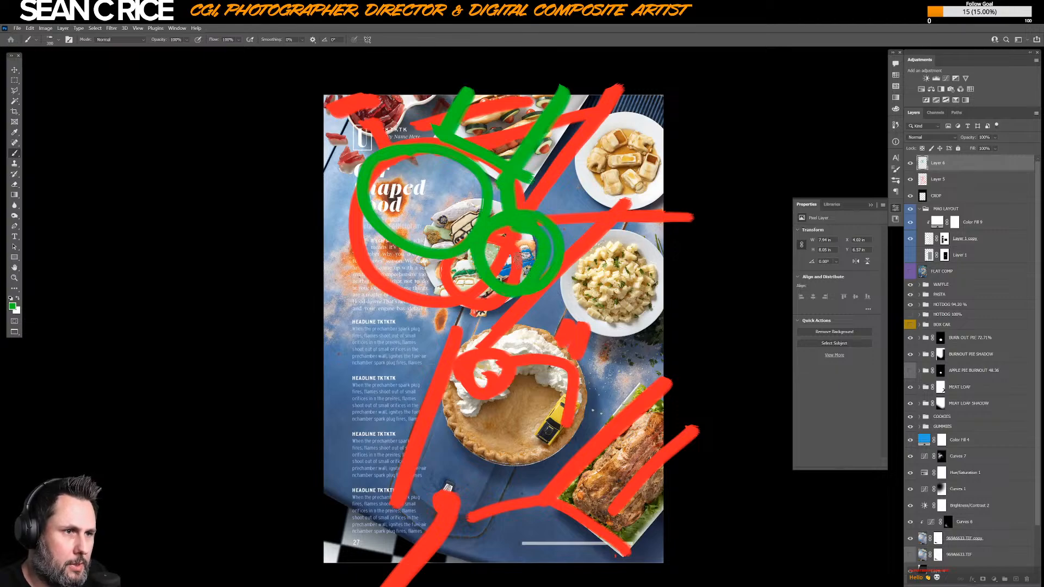
{"action": "mouse_move", "coordinate": [544, 337]}
{"action": "left_mouse_down"}
{"action": "mouse_move", "coordinate": [490, 329]}
{"action": "mouse_move", "coordinate": [490, 435]}
{"action": "mouse_move", "coordinate": [566, 348]}
{"action": "left_mouse_up"}
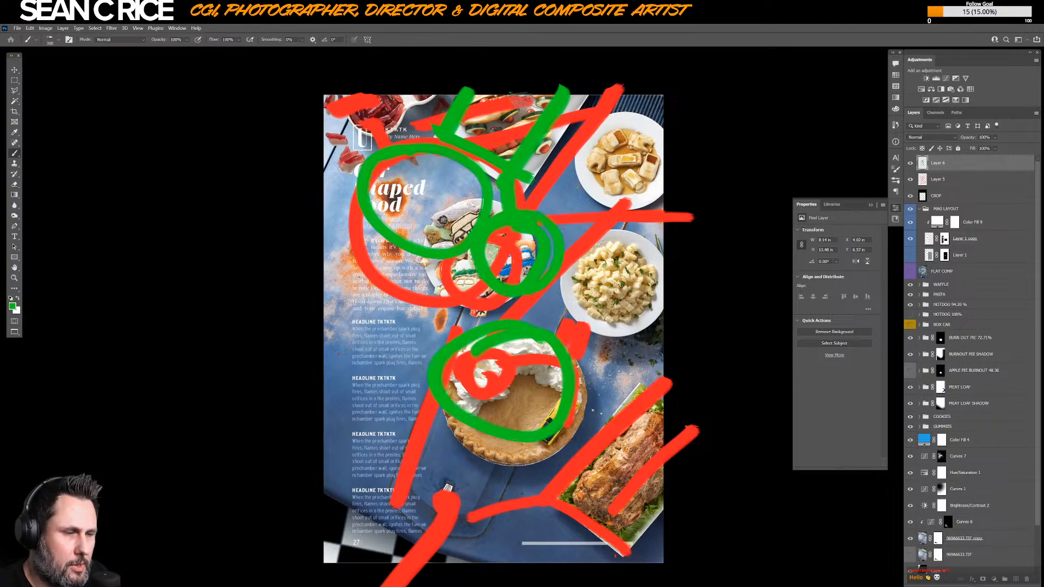
- Paint two green vertical guide lines down the page and two parallel green diagonals crossing it from upper right to lower left
{"action": "mouse_move", "coordinate": [521, 92]}
{"action": "left_mouse_down"}
{"action": "mouse_move", "coordinate": [536, 396]}
{"action": "mouse_move", "coordinate": [519, 490]}
{"action": "left_mouse_up"}
{"action": "key", "text": "ctrl+z"}
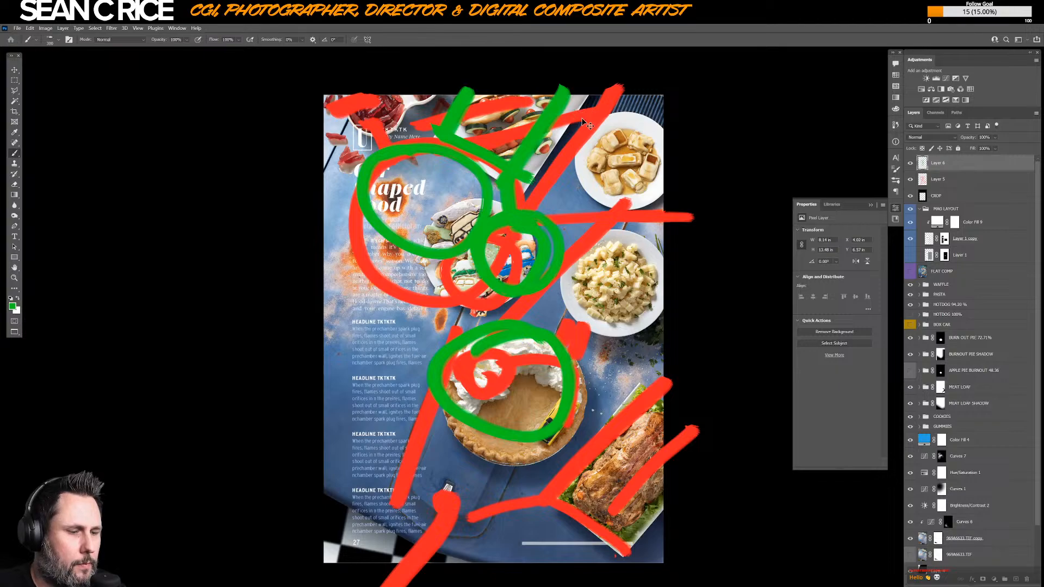
{"action": "key", "text": "ctrl+minus"}
{"action": "left_click_drag", "start_coordinate": [465, 158], "coordinate": [463, 239]}
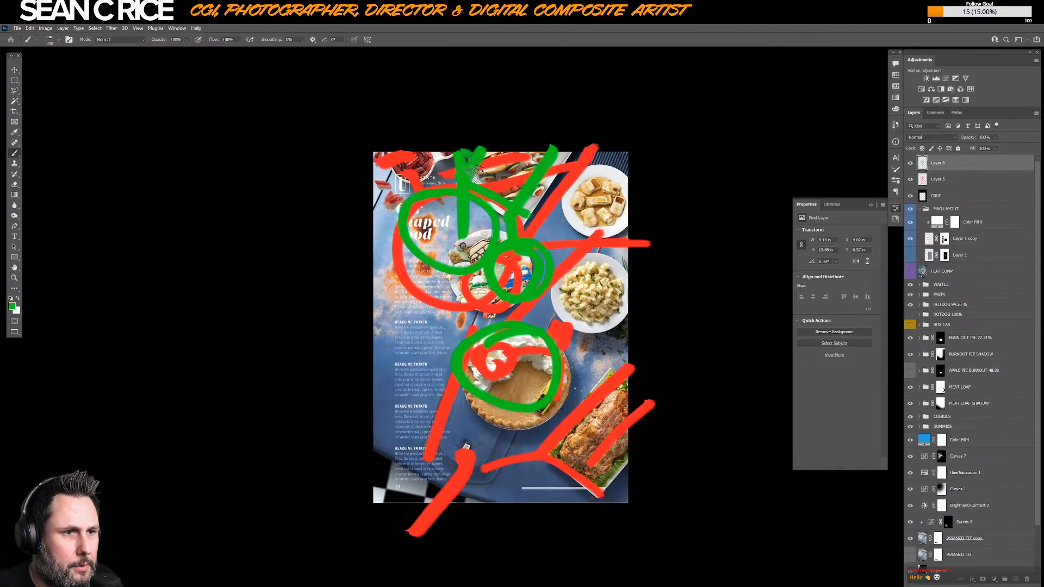
{"action": "left_click_drag", "start_coordinate": [466, 152], "coordinate": [454, 508]}
{"action": "left_click_drag", "start_coordinate": [554, 136], "coordinate": [568, 492]}
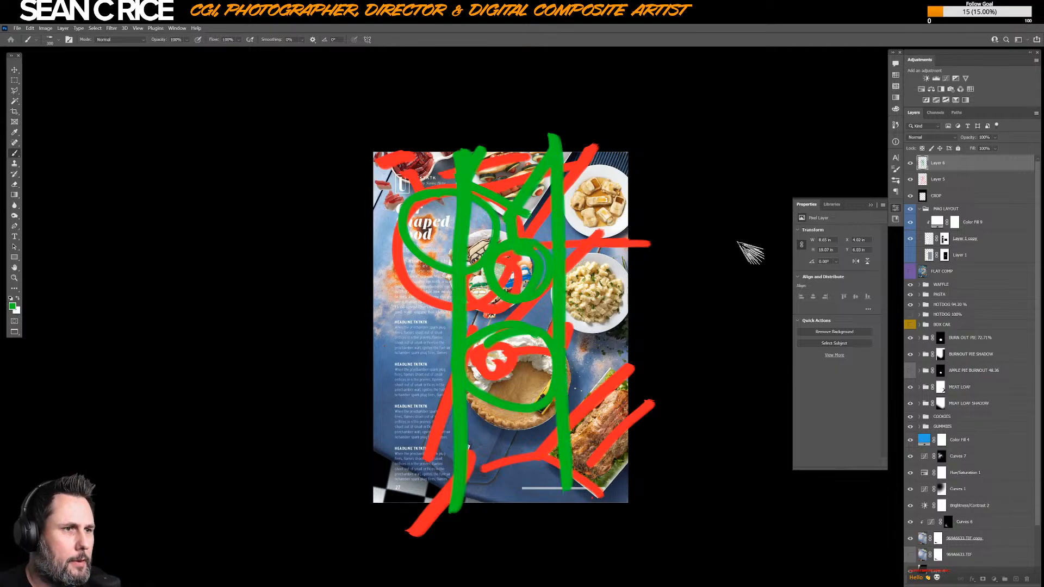
{"action": "left_click_drag", "start_coordinate": [596, 159], "coordinate": [416, 408]}
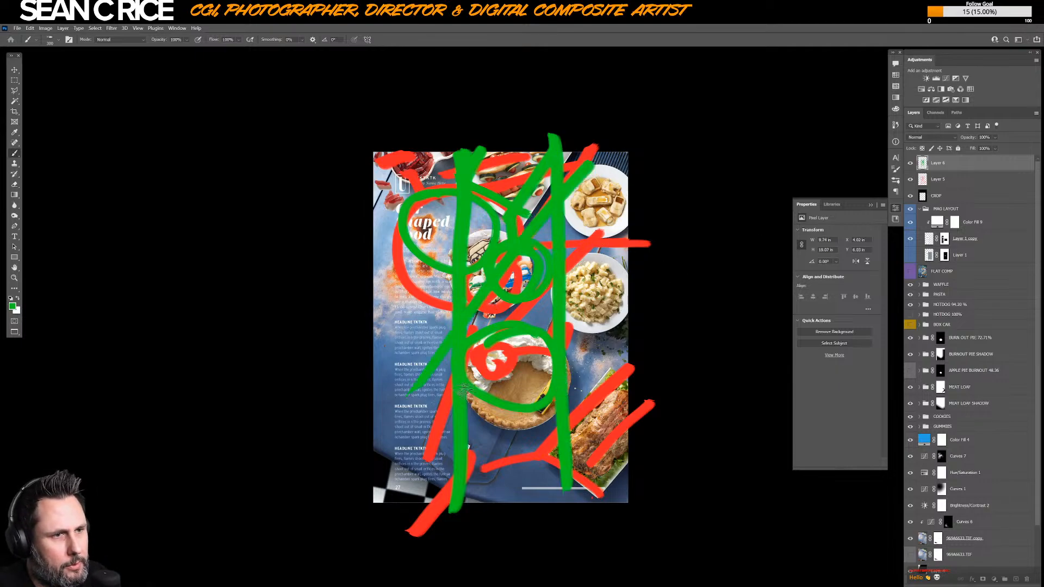
{"action": "mouse_move", "coordinate": [631, 202]}
{"action": "left_mouse_down"}
{"action": "mouse_move", "coordinate": [536, 296]}
{"action": "mouse_move", "coordinate": [413, 476]}
{"action": "left_mouse_up"}
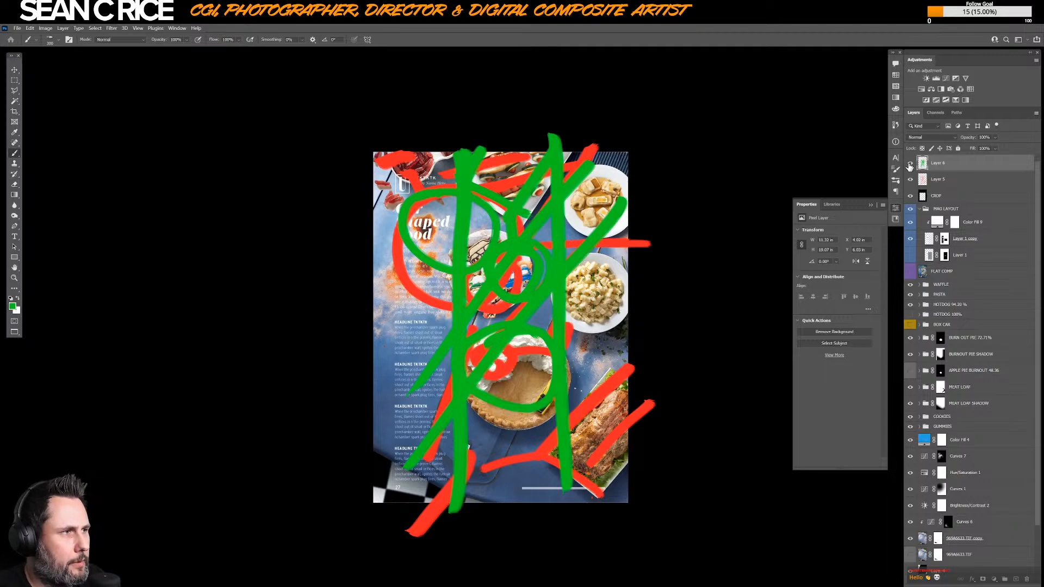
- Hide the green and red markup layers, Layer 6 and Layer 5, and return to the floating-window view showing the reference layout alongside
{"action": "left_click", "coordinate": [910, 163]}
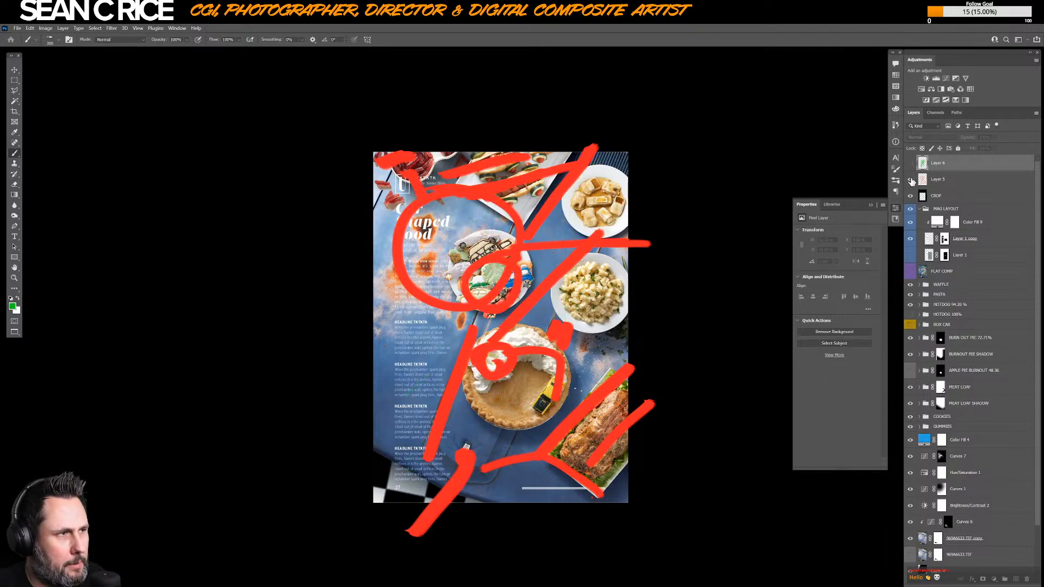
{"action": "left_click", "coordinate": [910, 179]}
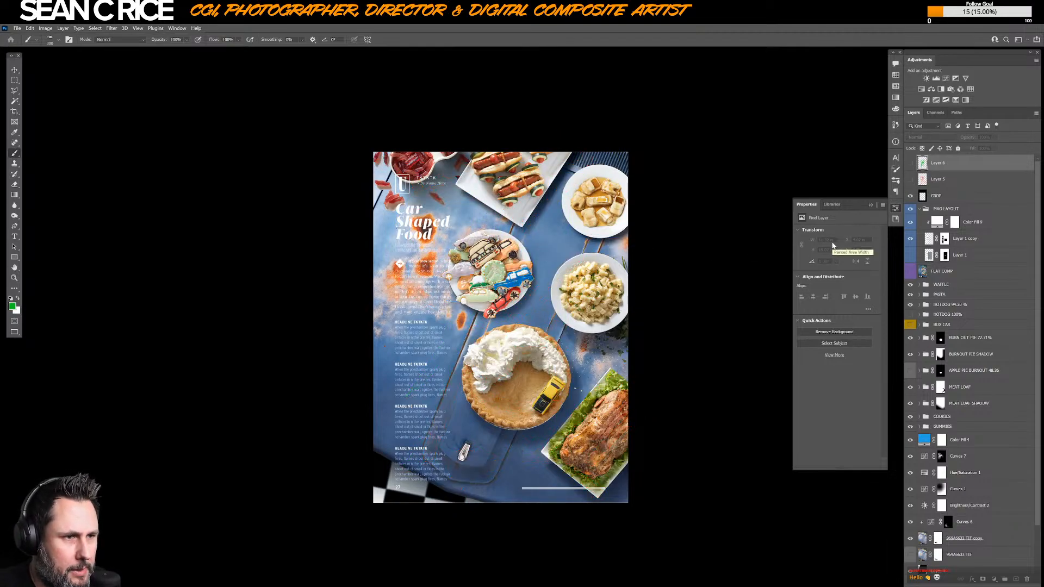
{"action": "key", "text": "ctrl+0"}
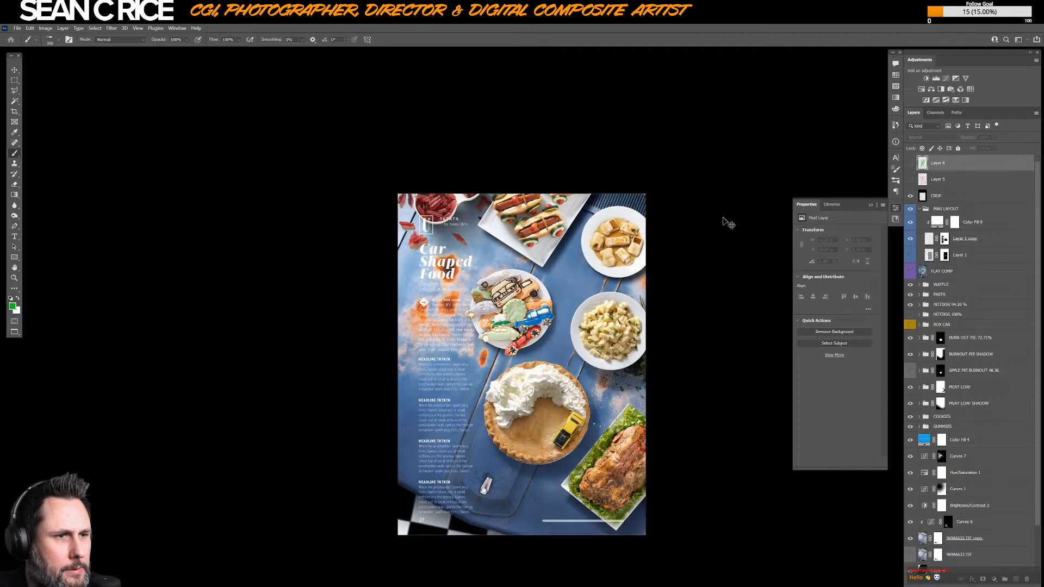
{"action": "key", "text": "ctrl+plus"}
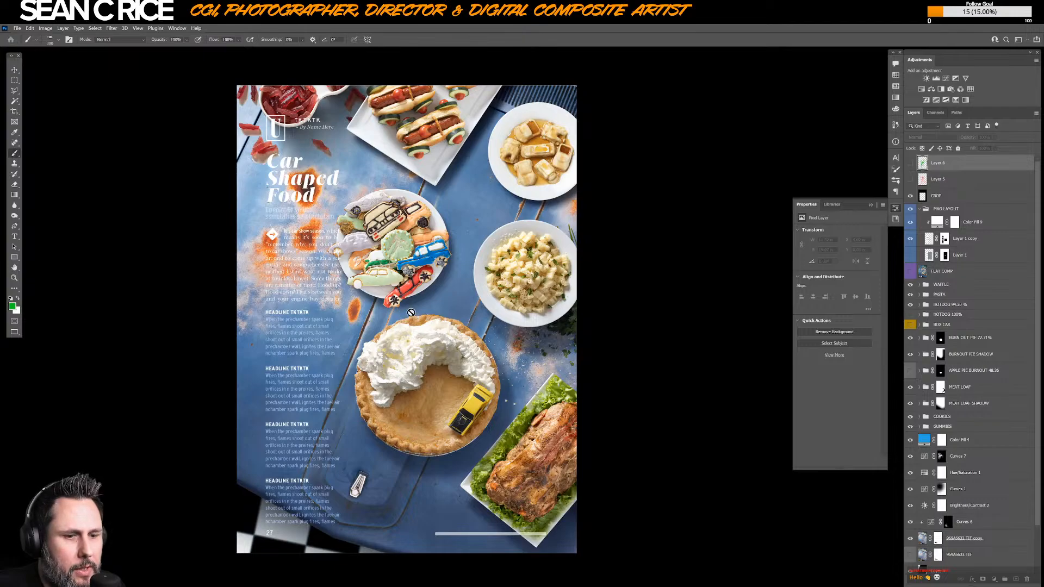
{"action": "key", "text": "f"}
{"action": "key", "text": "f"}
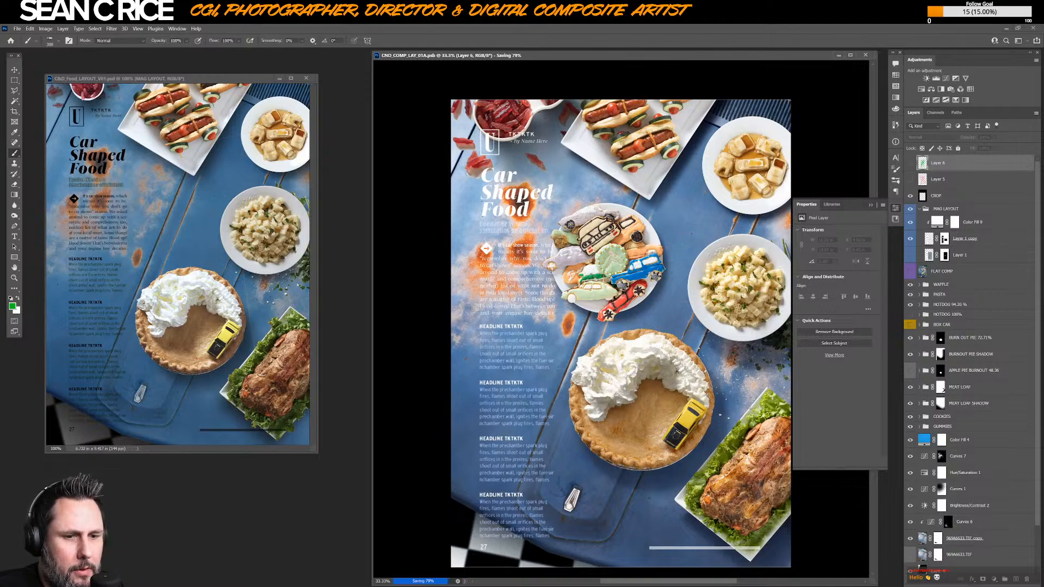
{"action": "key", "text": "alt+Tab"}
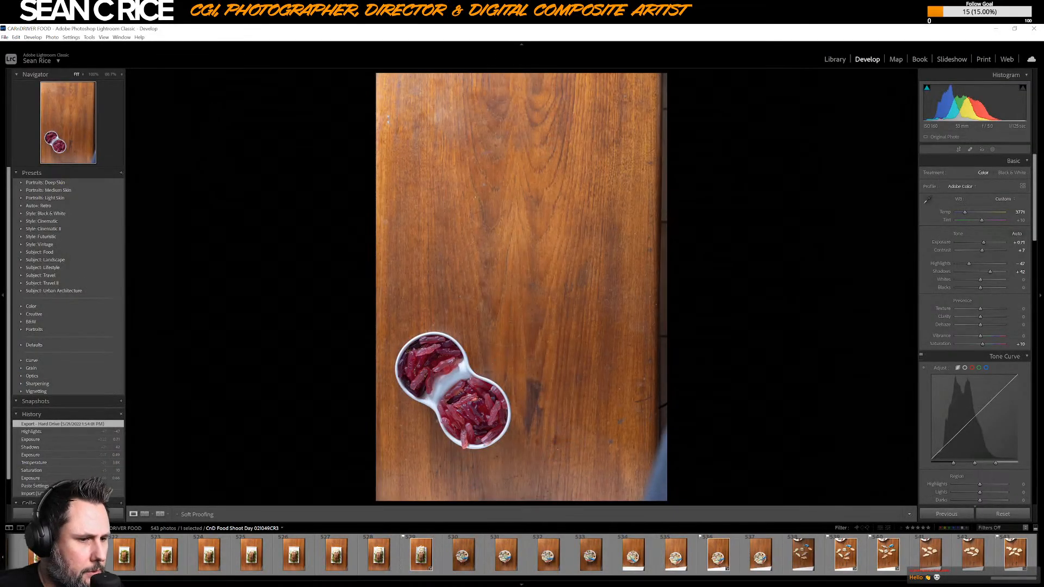
{"action": "key", "text": "alt+Tab"}
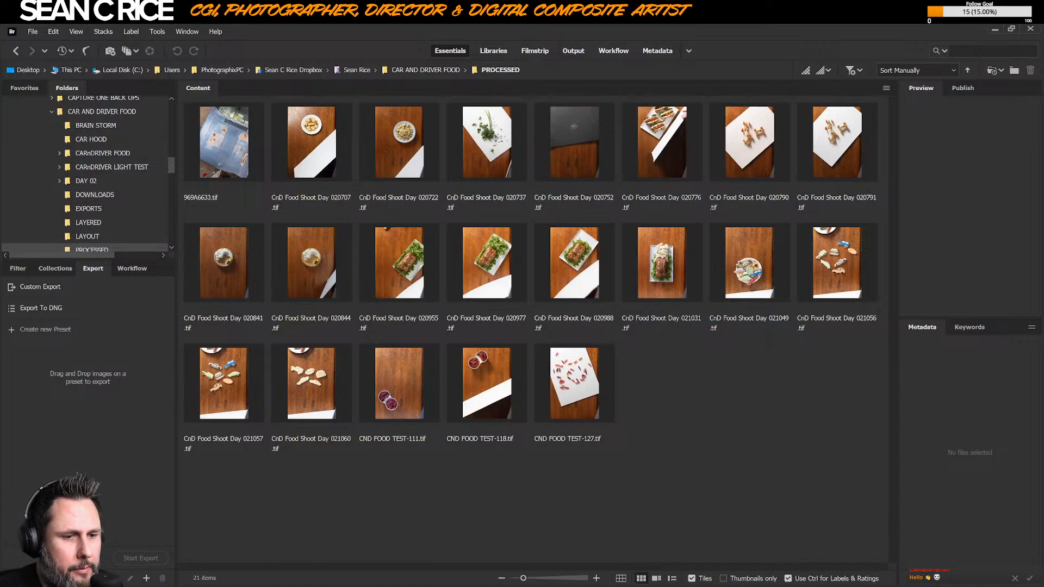
{"action": "key", "text": "alt+Tab"}
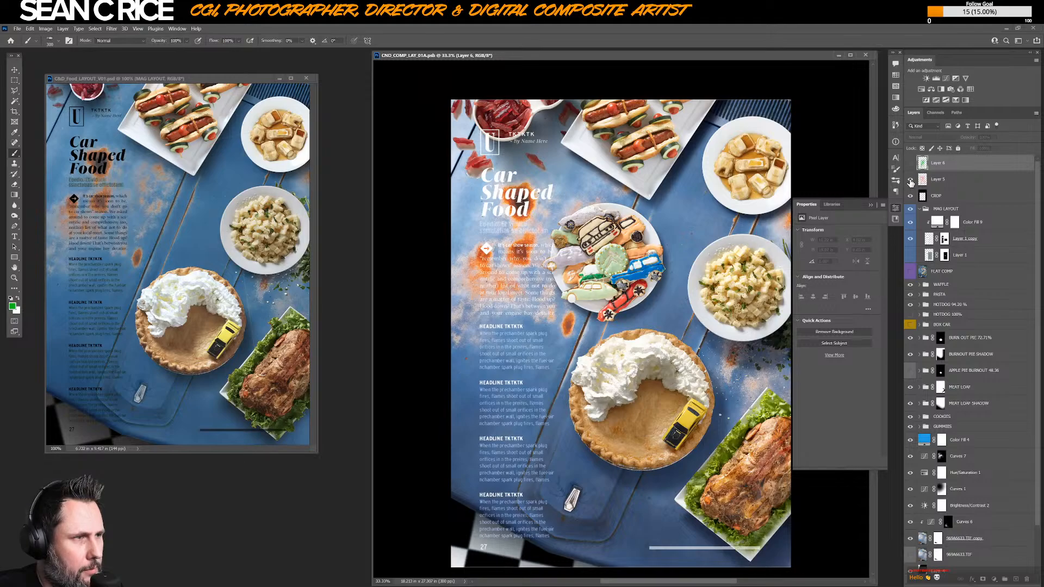
- Show the red markup on Layer 5 again and add a new empty layer at the top of the stack
{"action": "left_click", "coordinate": [910, 180]}
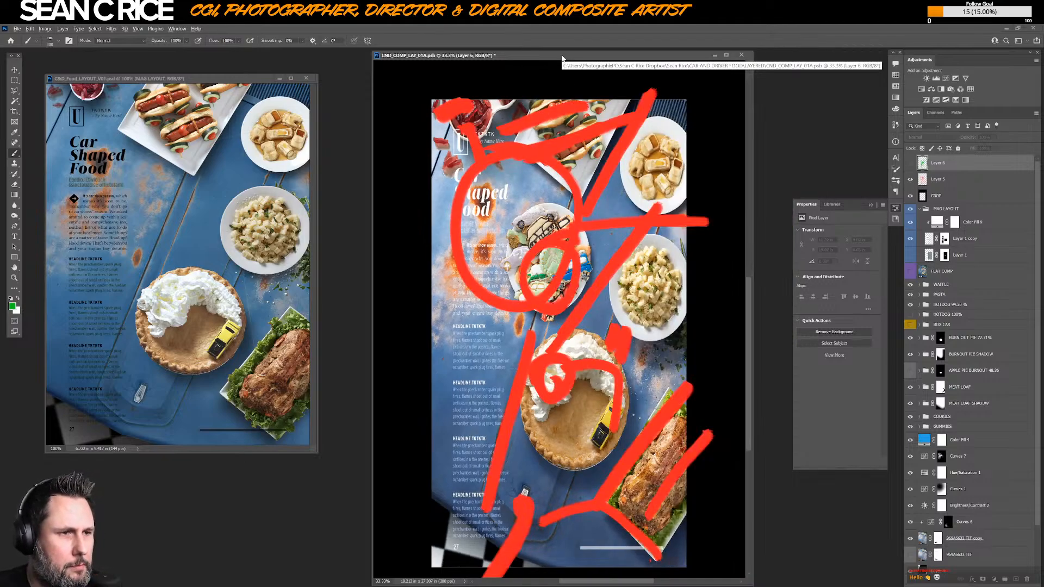
{"action": "key", "text": "ctrl+minus"}
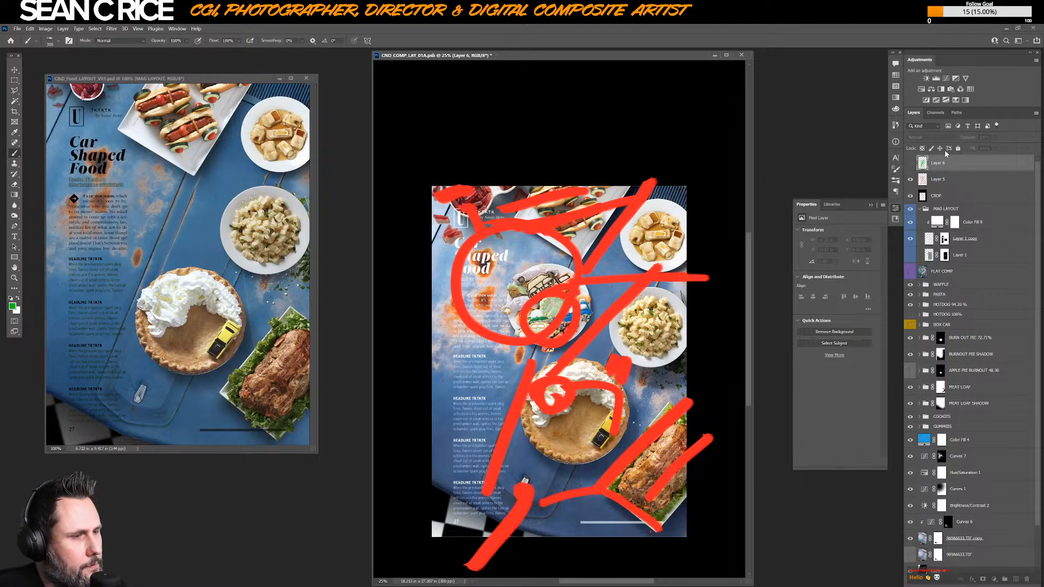
{"action": "key", "text": "ctrl+shift+n"}
{"action": "key", "text": "Return"}
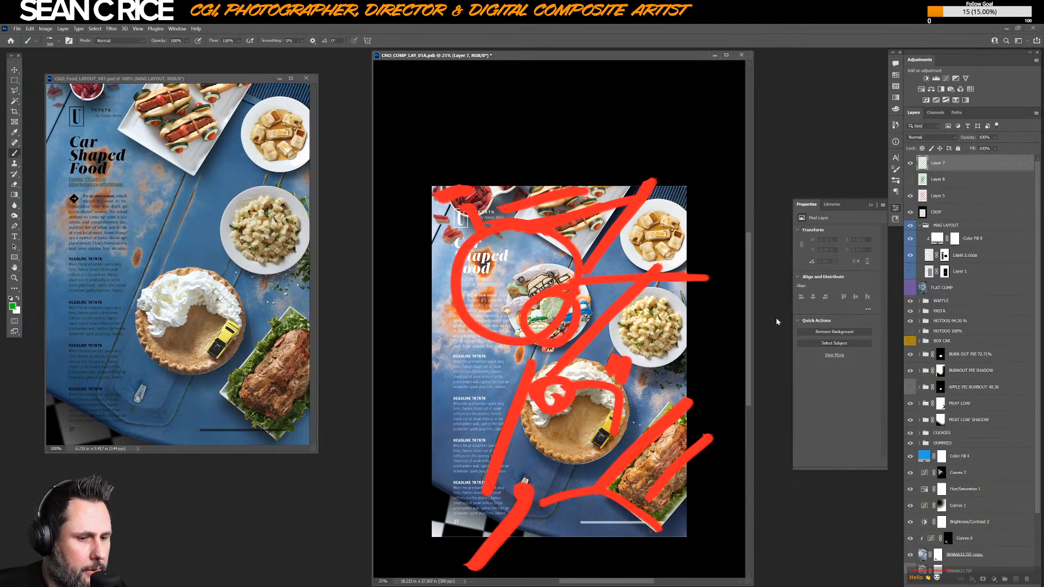
- Lower the opacity of the red markup on Layer 5 to about 20%
{"action": "left_click", "coordinate": [960, 196]}
{"action": "left_click", "coordinate": [997, 148]}
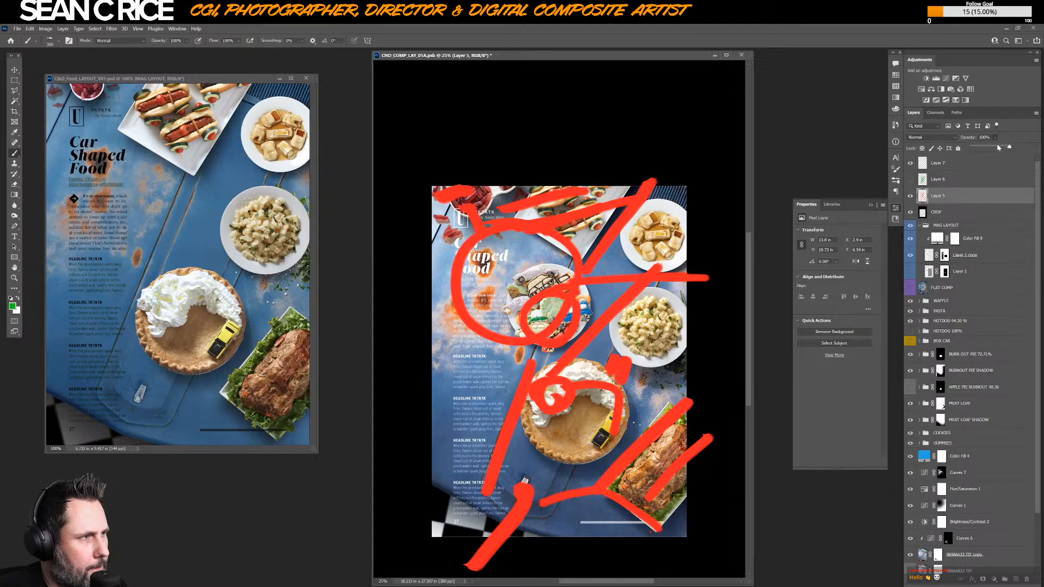
{"action": "left_click", "coordinate": [989, 148]}
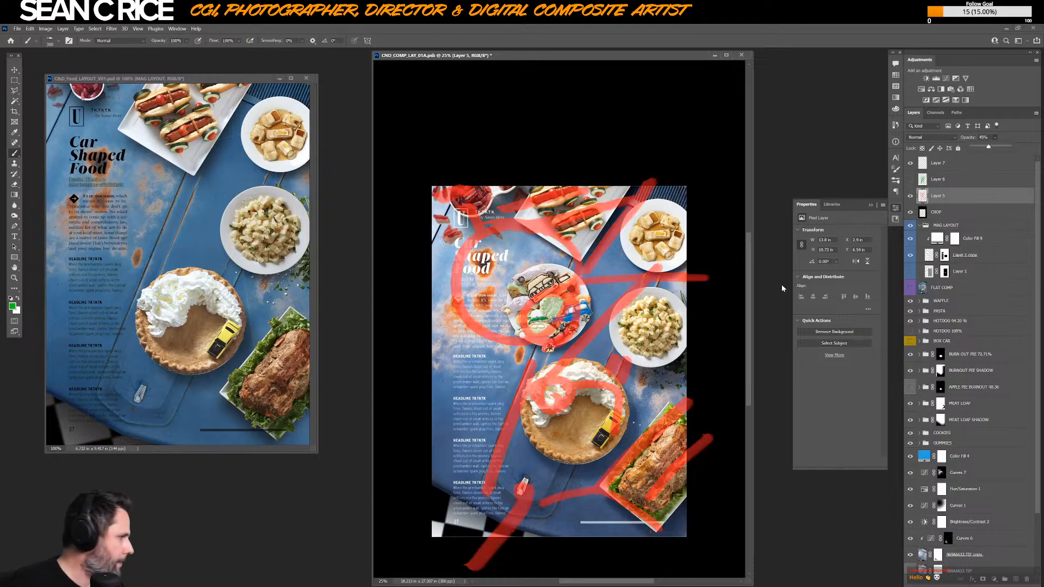
{"action": "left_click", "coordinate": [813, 269]}
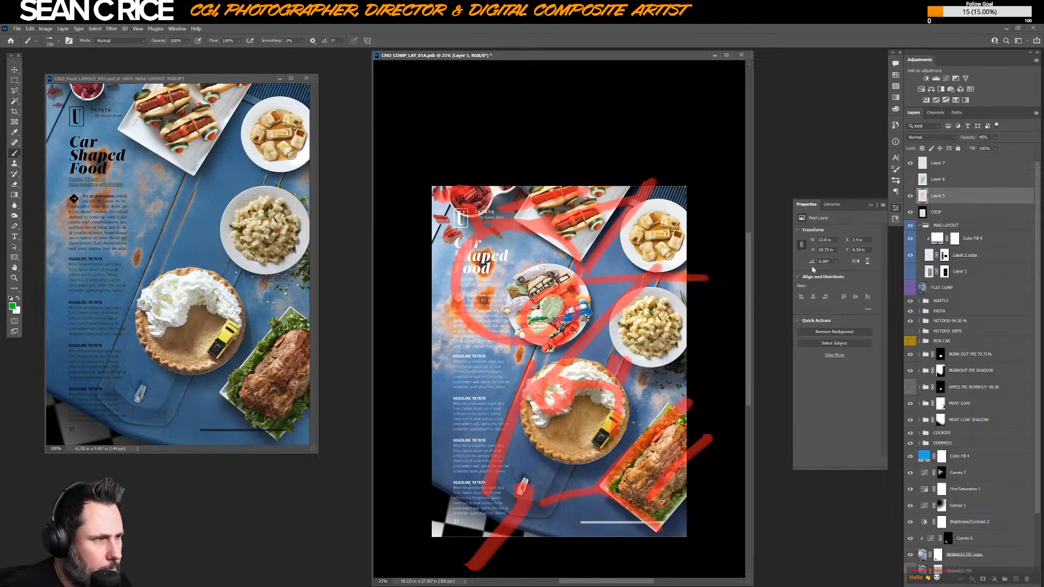
{"action": "left_click", "coordinate": [995, 138]}
{"action": "left_click", "coordinate": [993, 151]}
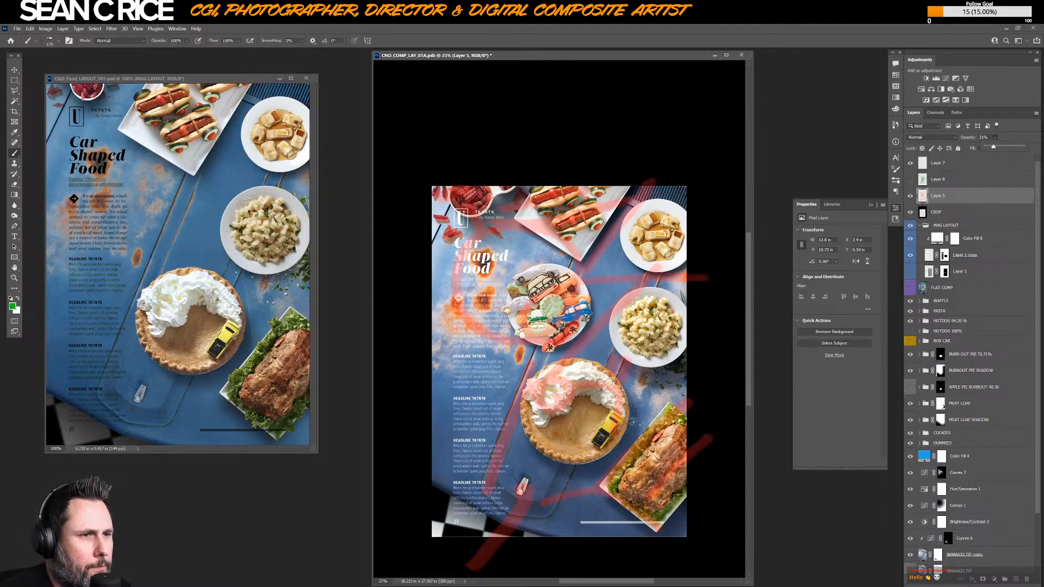
{"action": "left_click", "coordinate": [529, 246]}
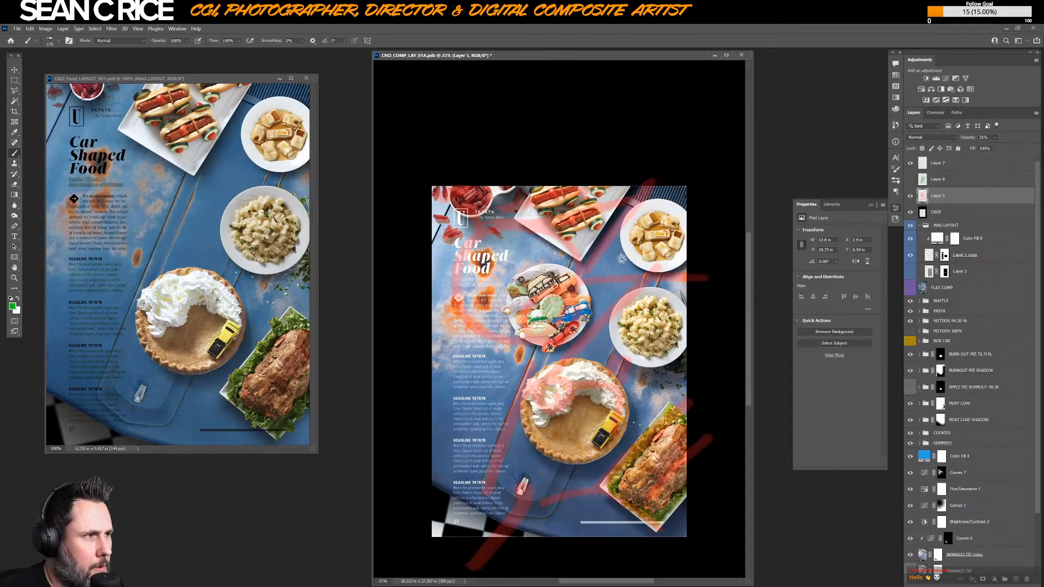
- Select the empty Layer 7 and pick an orange-yellow color, leaving it as the background color with white as the foreground
{"action": "key", "text": "ctrl+shift+n"}
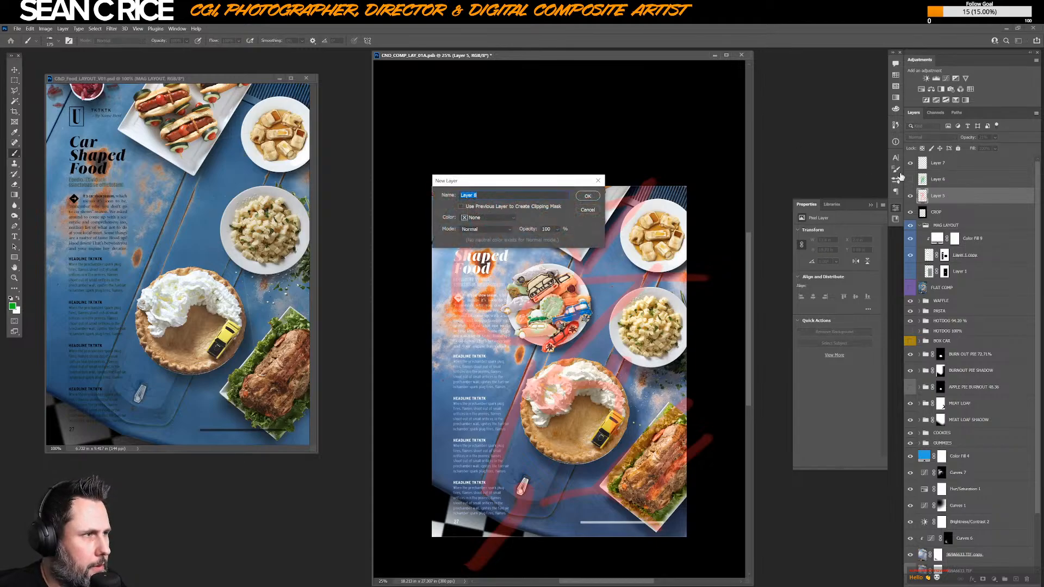
{"action": "left_click", "coordinate": [592, 211]}
{"action": "left_click", "coordinate": [939, 168]}
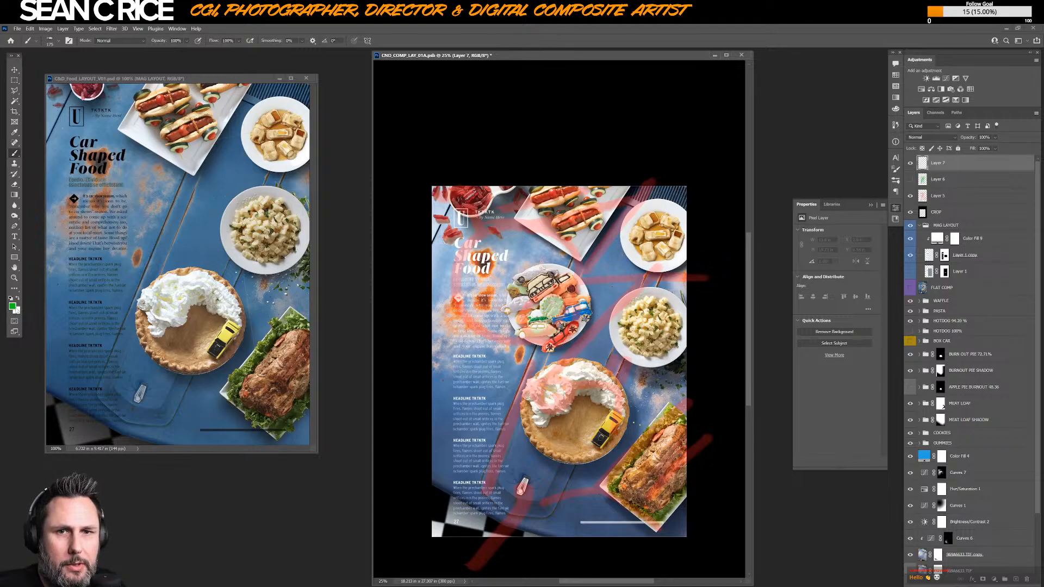
{"action": "left_click", "coordinate": [12, 306]}
{"action": "left_click", "coordinate": [180, 456]}
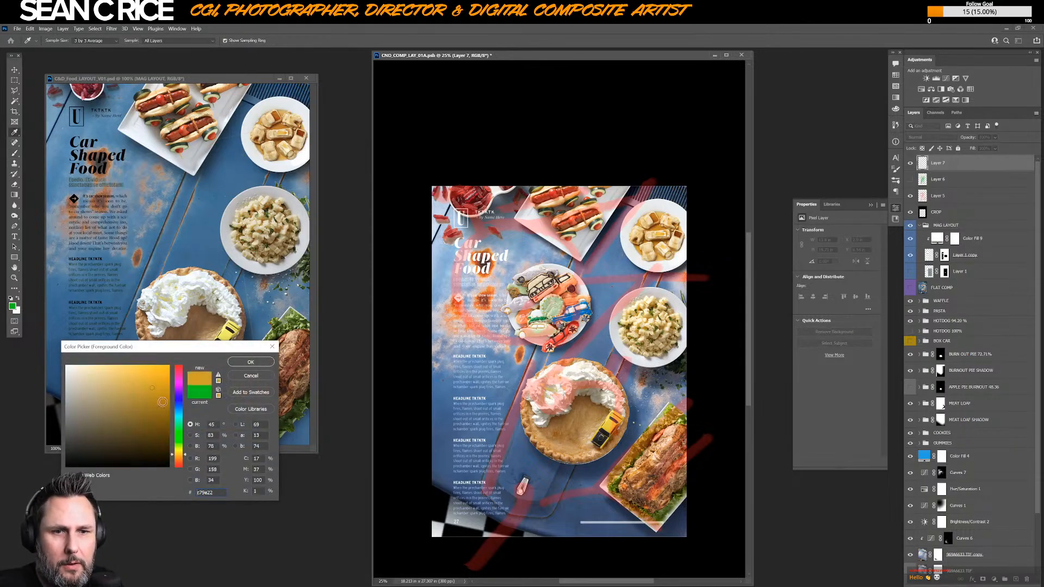
{"action": "left_click", "coordinate": [146, 381]}
{"action": "left_click", "coordinate": [248, 362]}
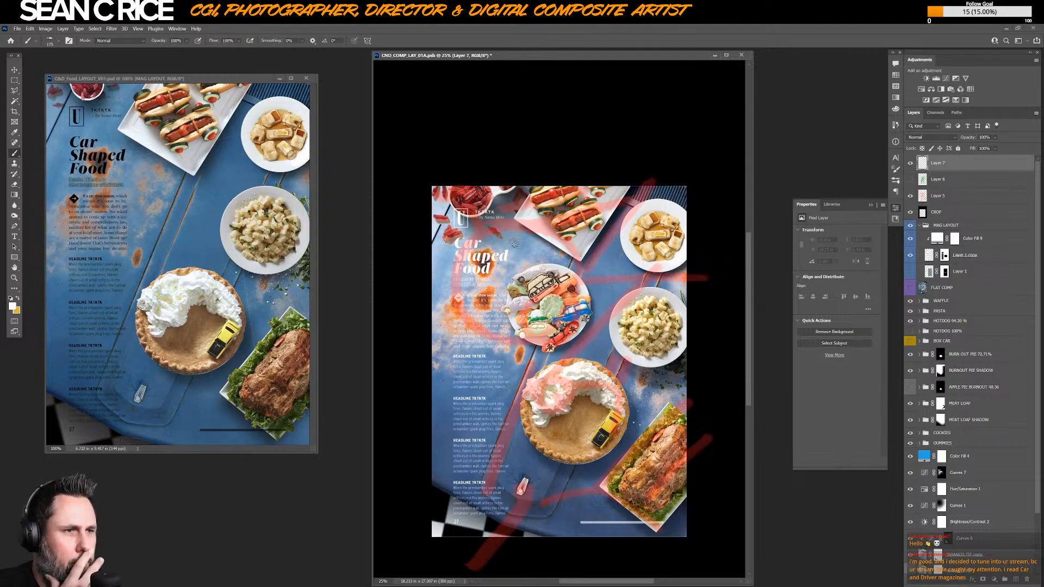
- Paint small white prop marks above the cookie plate, between the waffle and pasta plates, and above the meat loaf
{"action": "left_click_drag", "start_coordinate": [525, 249], "coordinate": [543, 255]}
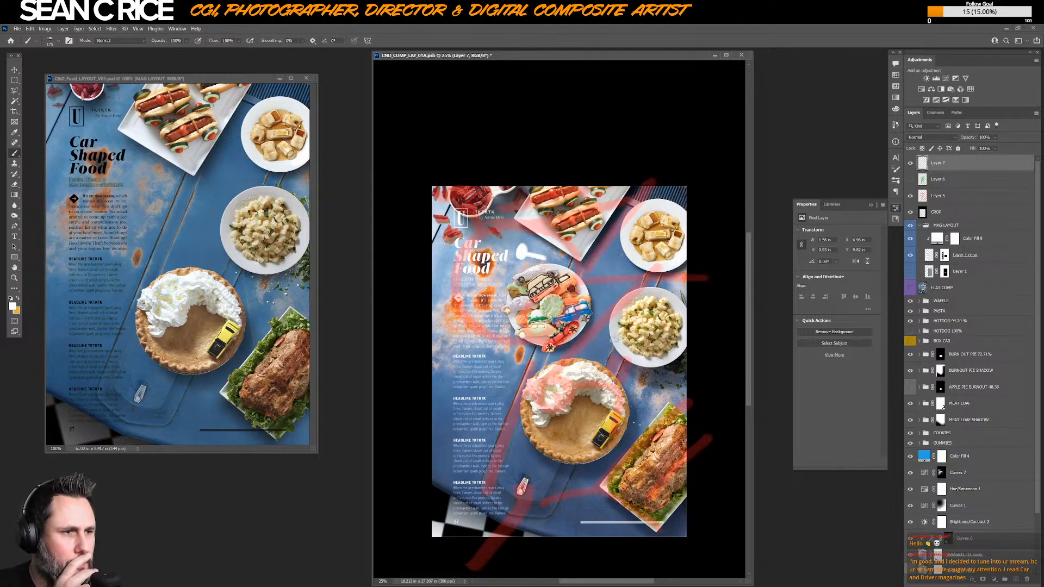
{"action": "left_click_drag", "start_coordinate": [600, 267], "coordinate": [616, 286]}
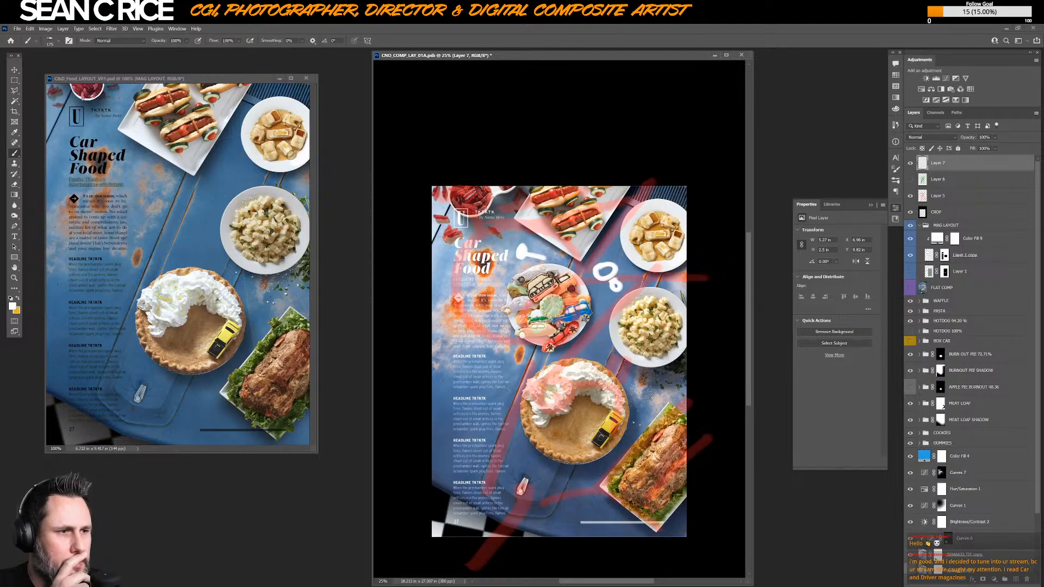
{"action": "left_click_drag", "start_coordinate": [645, 385], "coordinate": [644, 407]}
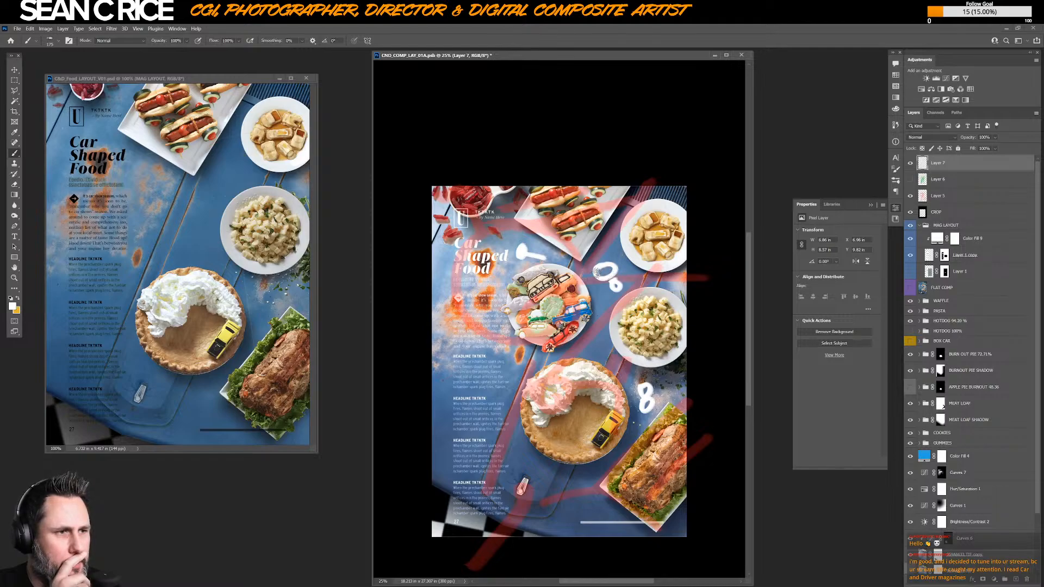
{"action": "left_click_drag", "start_coordinate": [595, 275], "coordinate": [636, 284]}
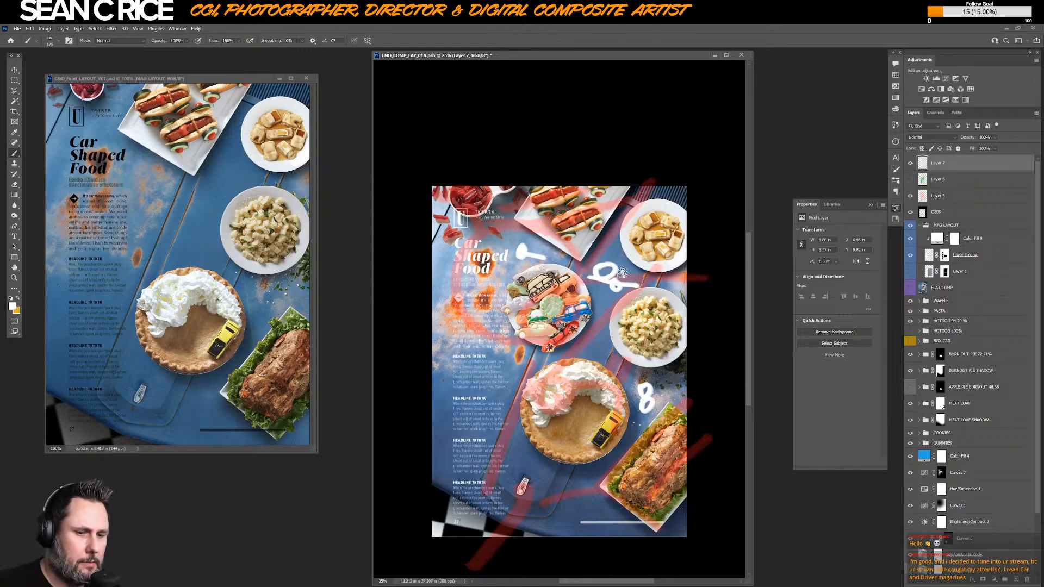
{"action": "key", "text": "ctrl+z"}
{"action": "left_click_drag", "start_coordinate": [609, 278], "coordinate": [641, 281]}
{"action": "key", "text": "ctrl+z"}
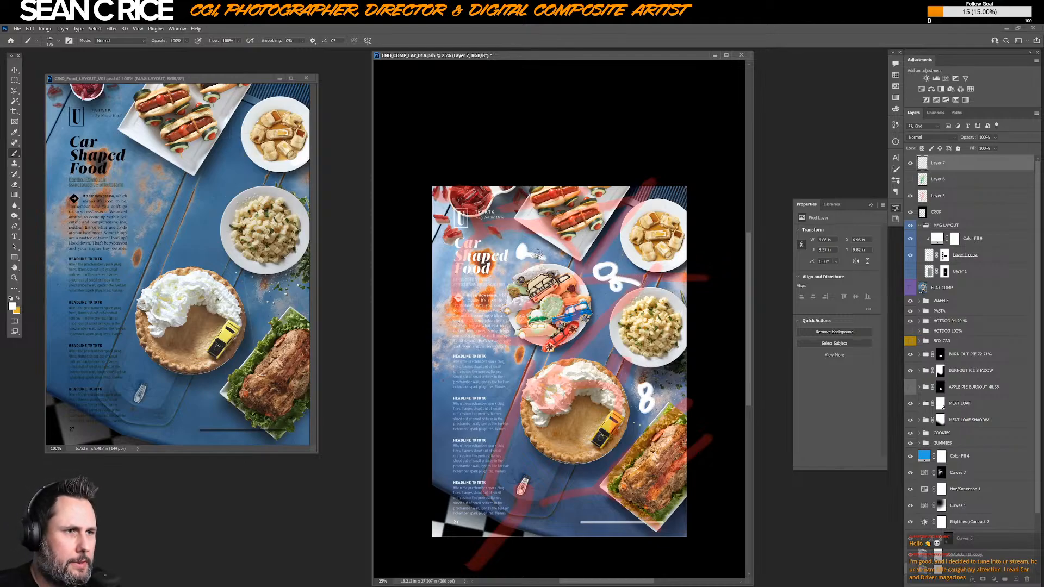
- Erase the white mark above the cookie plate and repaint it as a pair of small circles
{"action": "key", "text": "e"}
{"action": "left_click_drag", "start_coordinate": [525, 256], "coordinate": [544, 257]}
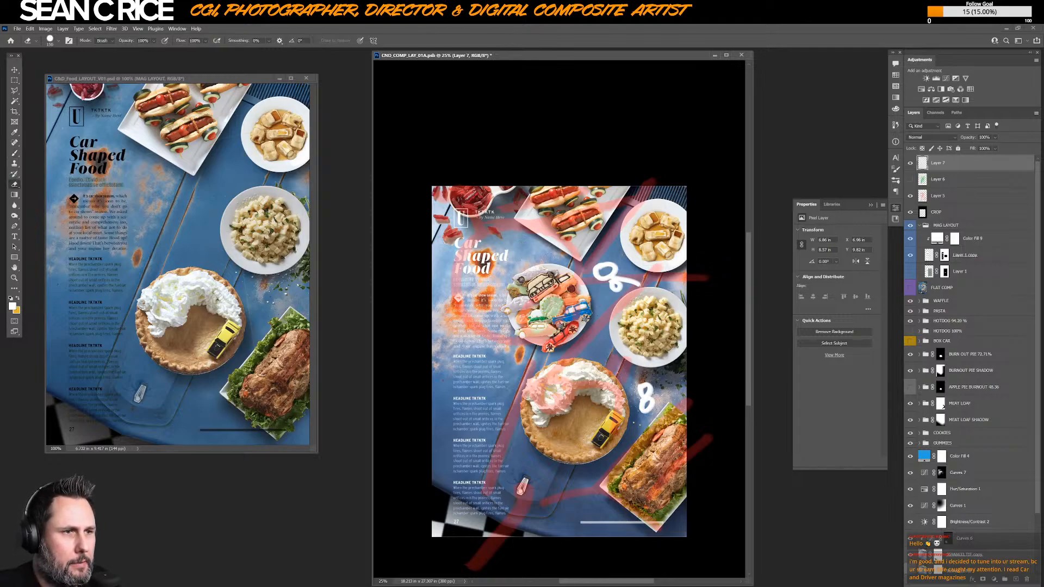
{"action": "key", "text": "b"}
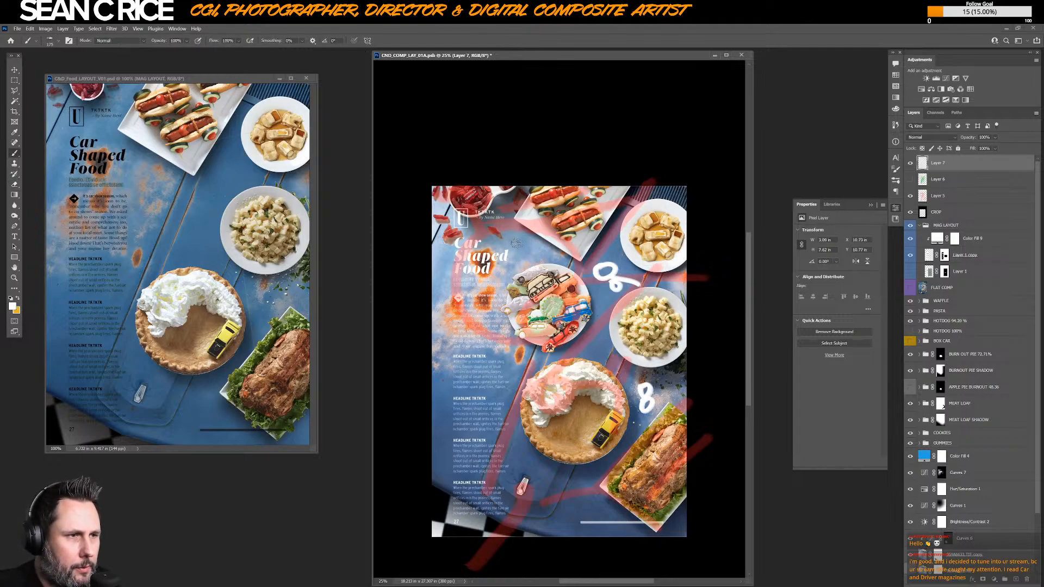
{"action": "left_click_drag", "start_coordinate": [518, 245], "coordinate": [546, 253]}
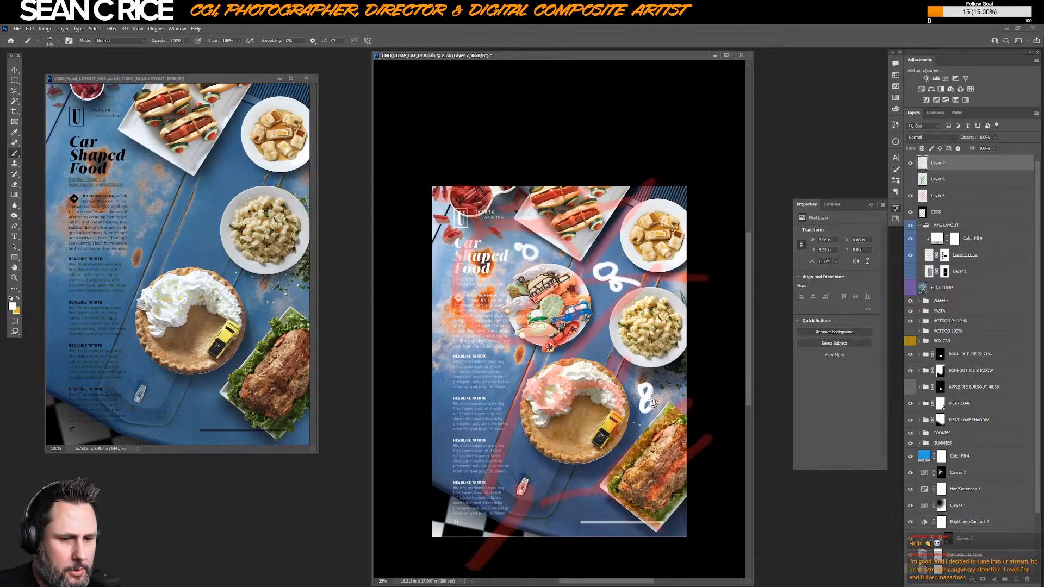
- Erase the white mark above the meat loaf and switch back to the Brush tool
{"action": "key", "text": "e"}
{"action": "mouse_move", "coordinate": [647, 385]}
{"action": "left_mouse_down"}
{"action": "mouse_move", "coordinate": [649, 405]}
{"action": "mouse_move", "coordinate": [640, 408]}
{"action": "left_mouse_up"}
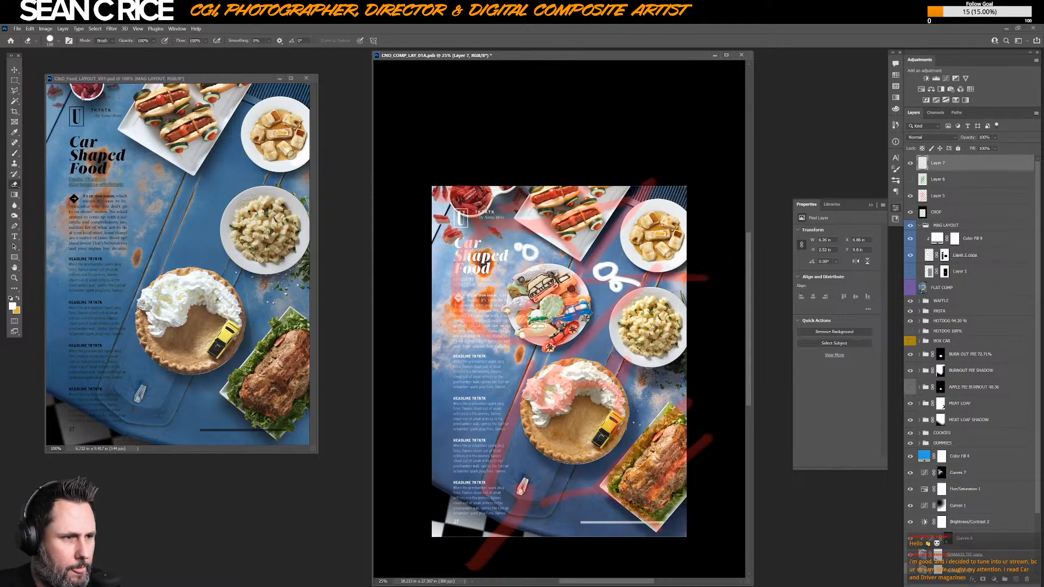
{"action": "key", "text": "b"}
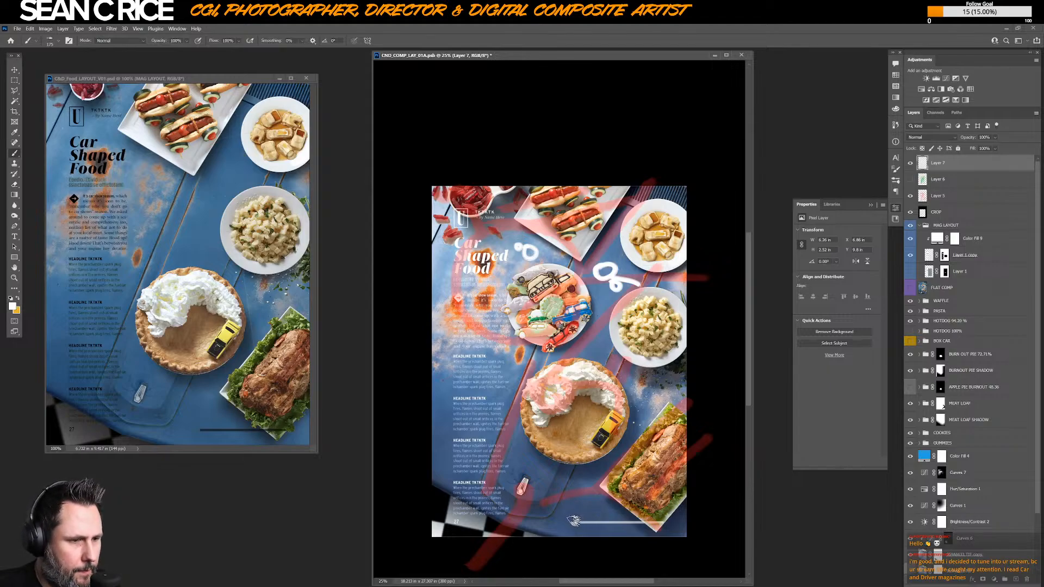
- Paint white prop marks: a triangle below the pie, a dot above the meat loaf, and strokes over the corner beyond the waffle plate
{"action": "mouse_move", "coordinate": [571, 521]}
{"action": "left_mouse_down"}
{"action": "mouse_move", "coordinate": [589, 498]}
{"action": "mouse_move", "coordinate": [616, 521]}
{"action": "mouse_move", "coordinate": [570, 522]}
{"action": "mouse_move", "coordinate": [617, 524]}
{"action": "mouse_move", "coordinate": [584, 515]}
{"action": "mouse_move", "coordinate": [612, 521]}
{"action": "left_mouse_up"}
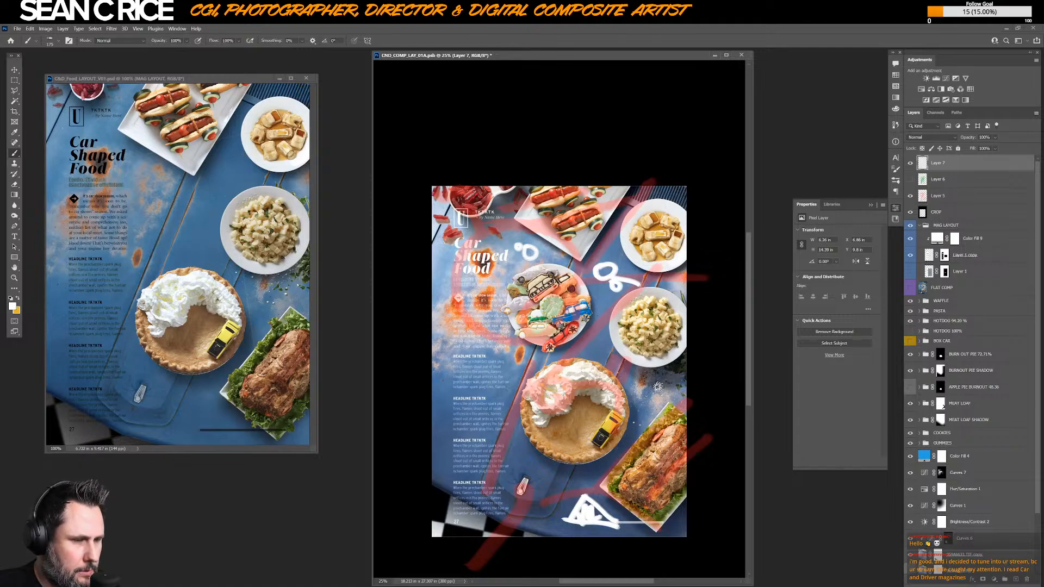
{"action": "left_click", "coordinate": [658, 387]}
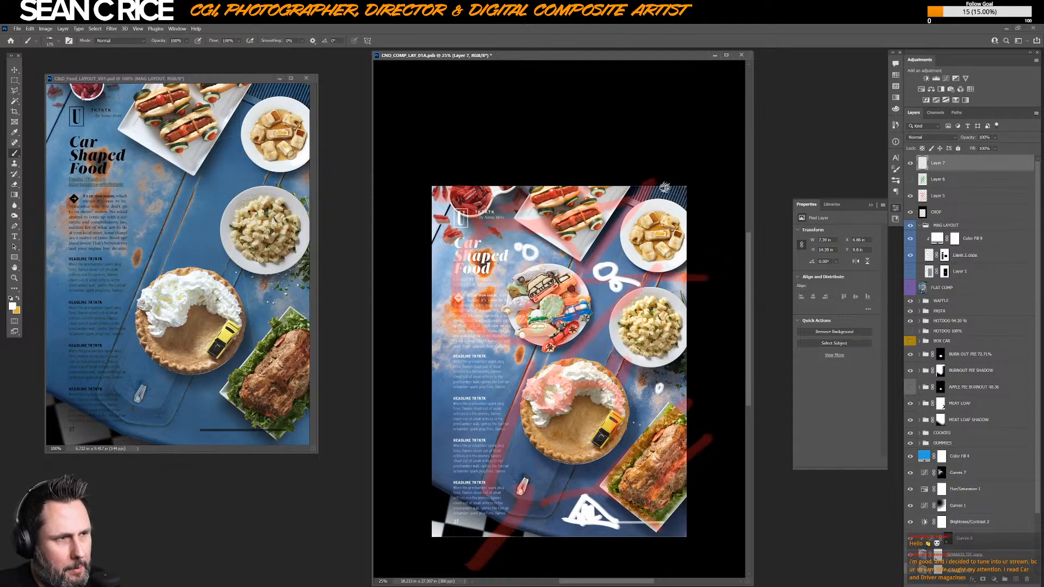
{"action": "left_click_drag", "start_coordinate": [664, 187], "coordinate": [710, 221]}
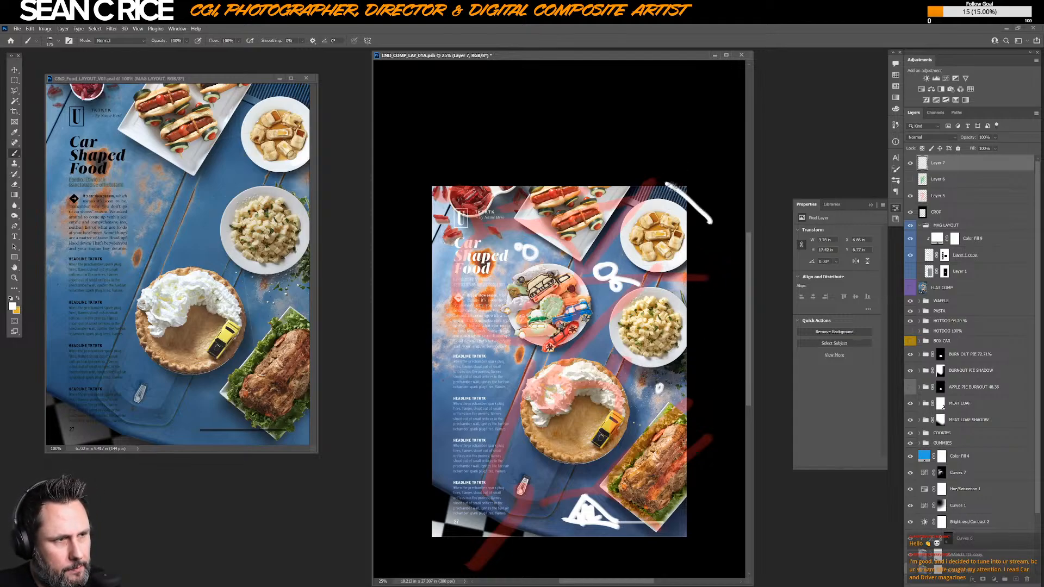
{"action": "left_click_drag", "start_coordinate": [656, 187], "coordinate": [702, 207]}
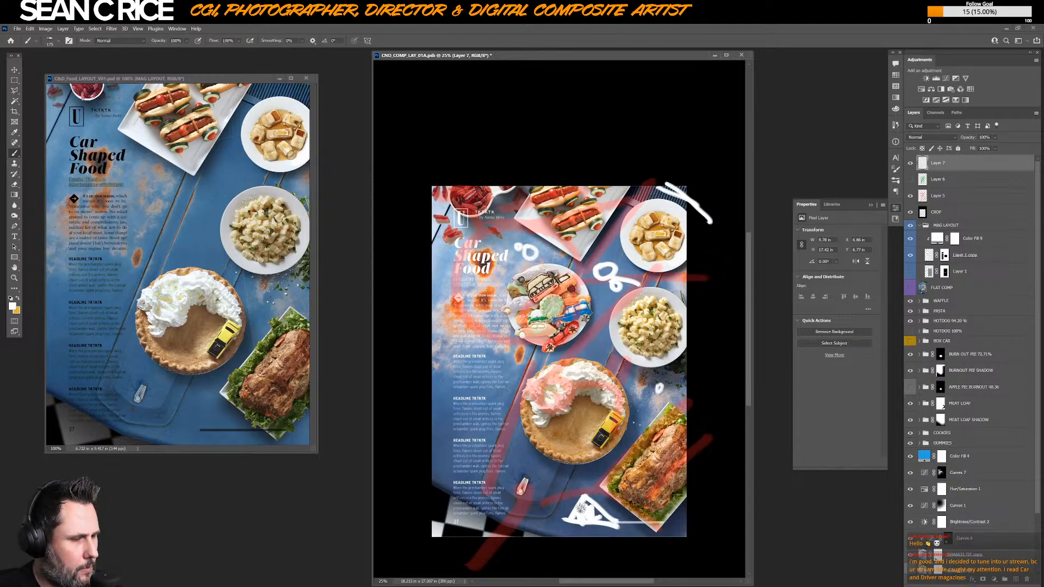
- Switch to Lightroom Classic and review the food shoot photos of the hand tools and metal hose clamps
{"action": "key", "text": "alt+Tab"}
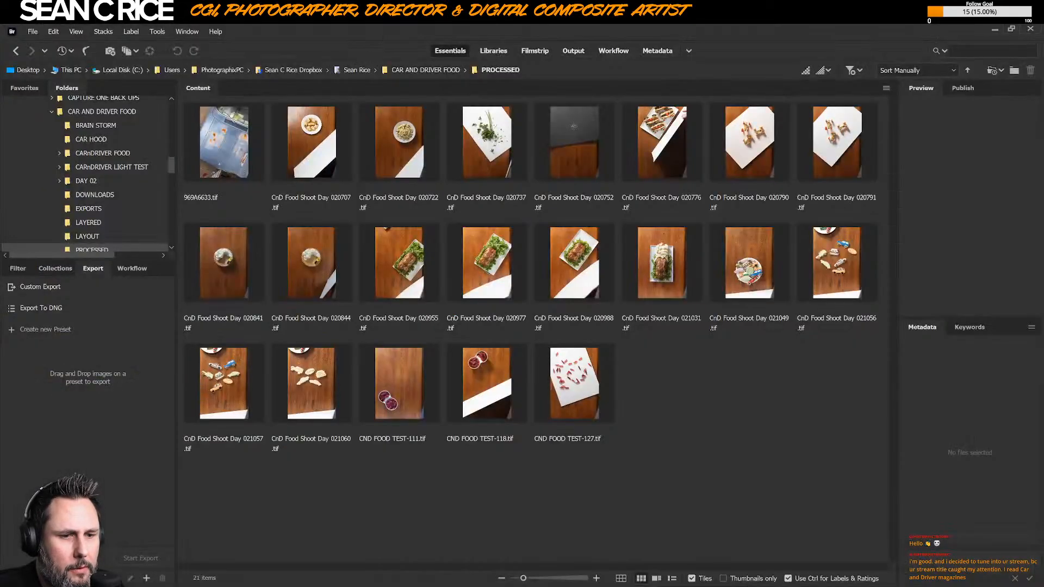
{"action": "left_click", "coordinate": [836, 582]}
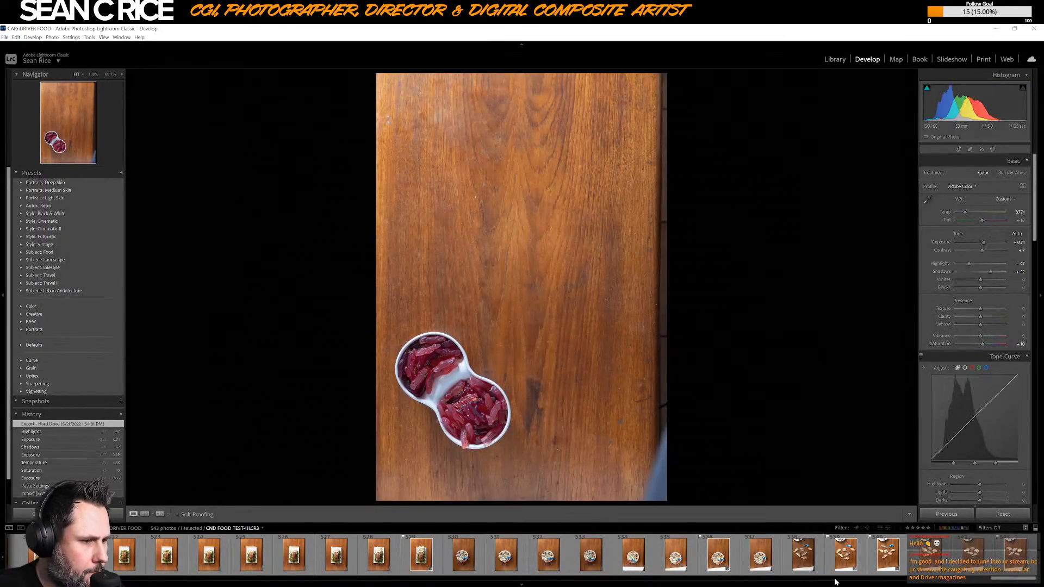
{"action": "scroll", "coordinate": [836, 581], "scroll_direction": "up", "scroll_amount": 5}
{"action": "scroll", "coordinate": [835, 581], "scroll_direction": "up", "scroll_amount": 10}
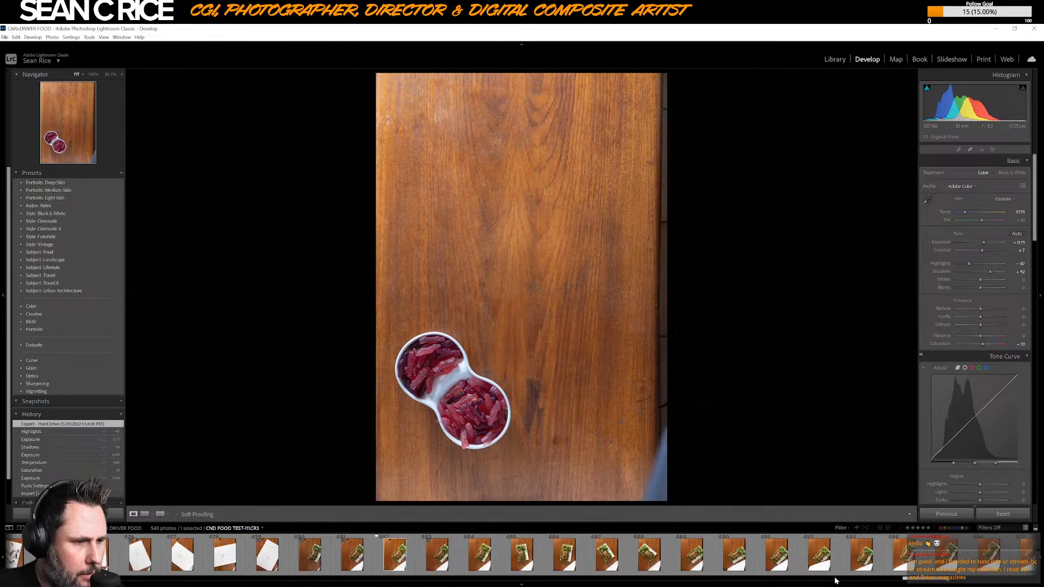
{"action": "left_click", "coordinate": [525, 560]}
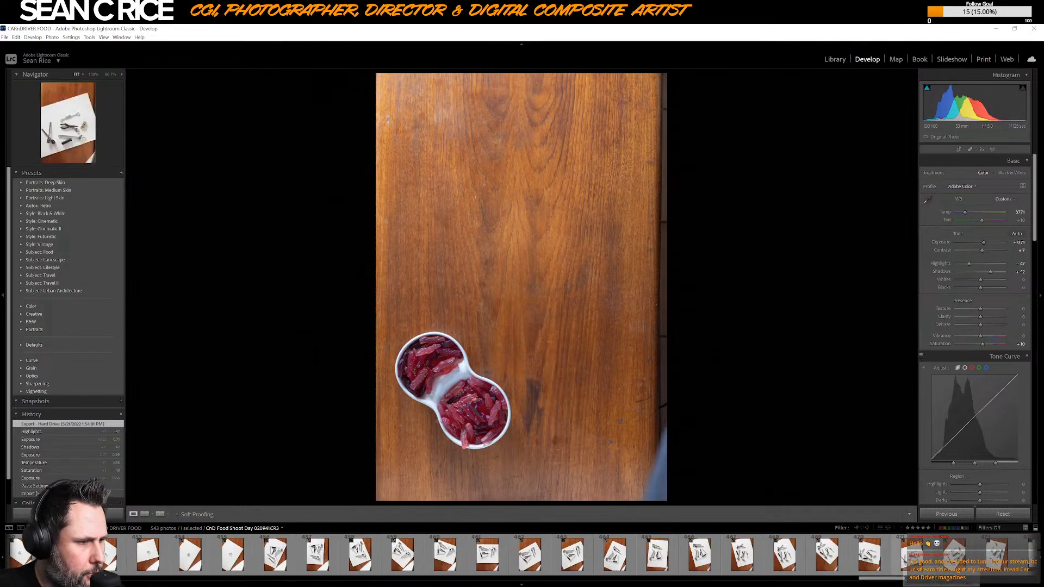
{"action": "left_click", "coordinate": [525, 560]}
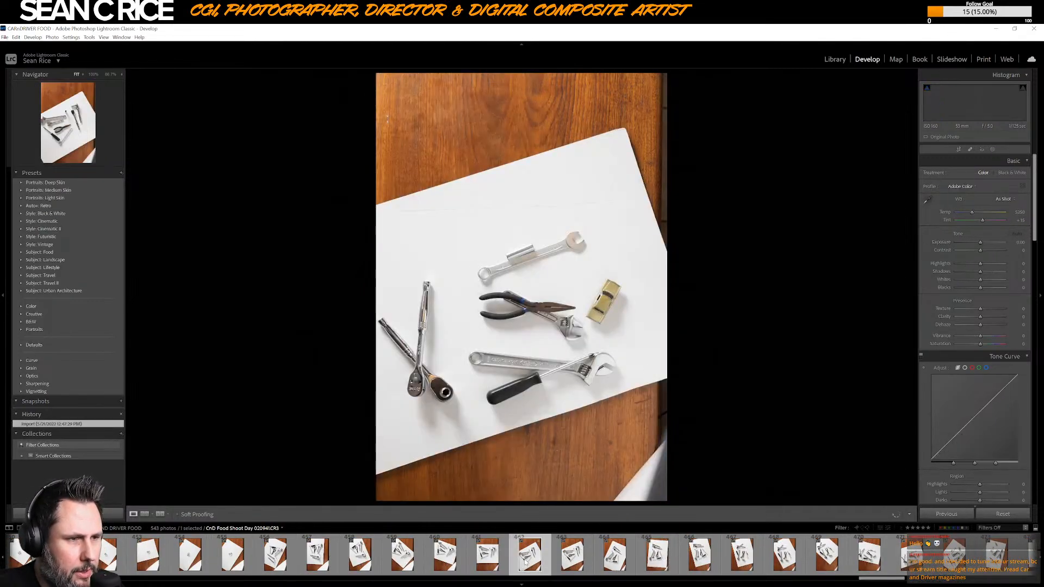
{"action": "left_click", "coordinate": [313, 564]}
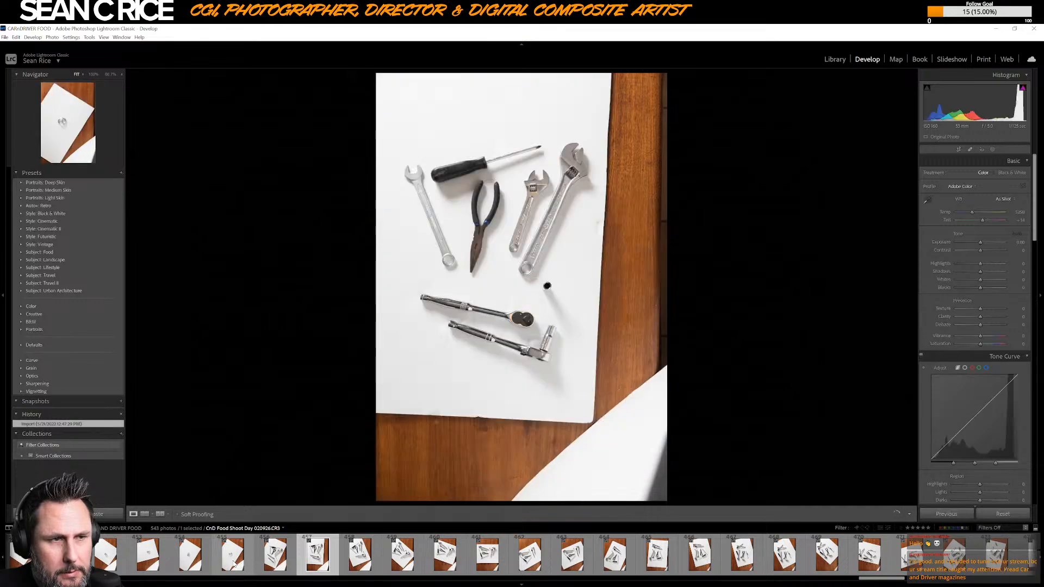
{"action": "left_click", "coordinate": [233, 554]}
{"action": "scroll", "coordinate": [256, 565], "scroll_direction": "up", "scroll_amount": 5}
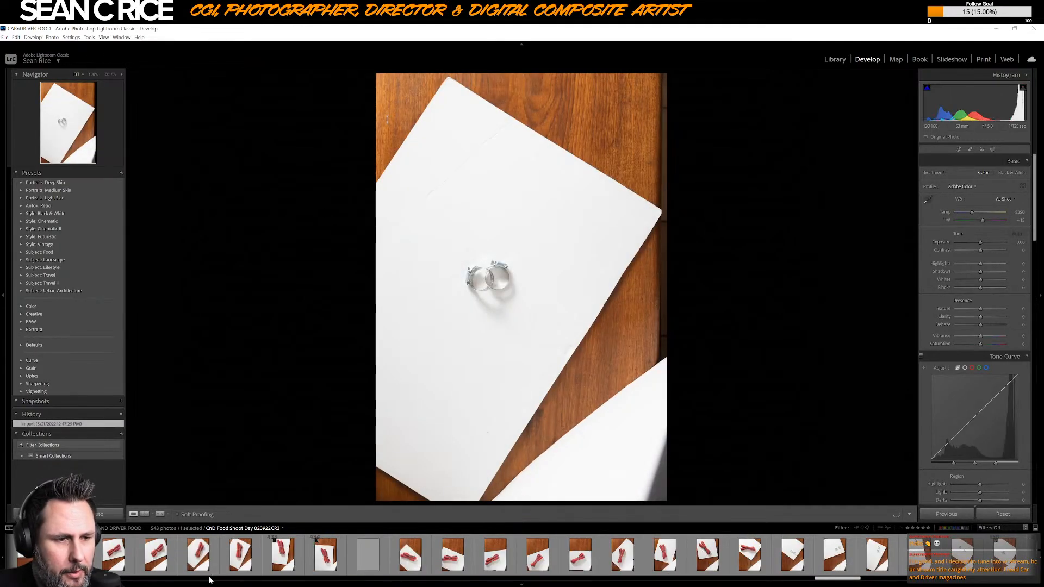
- View the red rolled napkin shots, first side by side and then crossed, and compare them with the Photoshop composite
{"action": "left_click", "coordinate": [194, 566]}
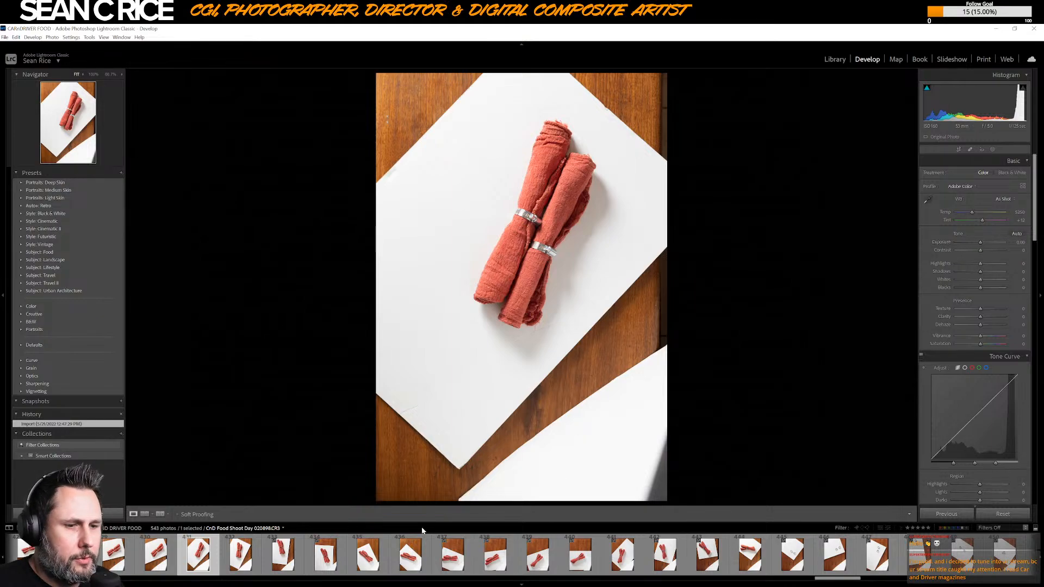
{"action": "key", "text": "alt+Tab"}
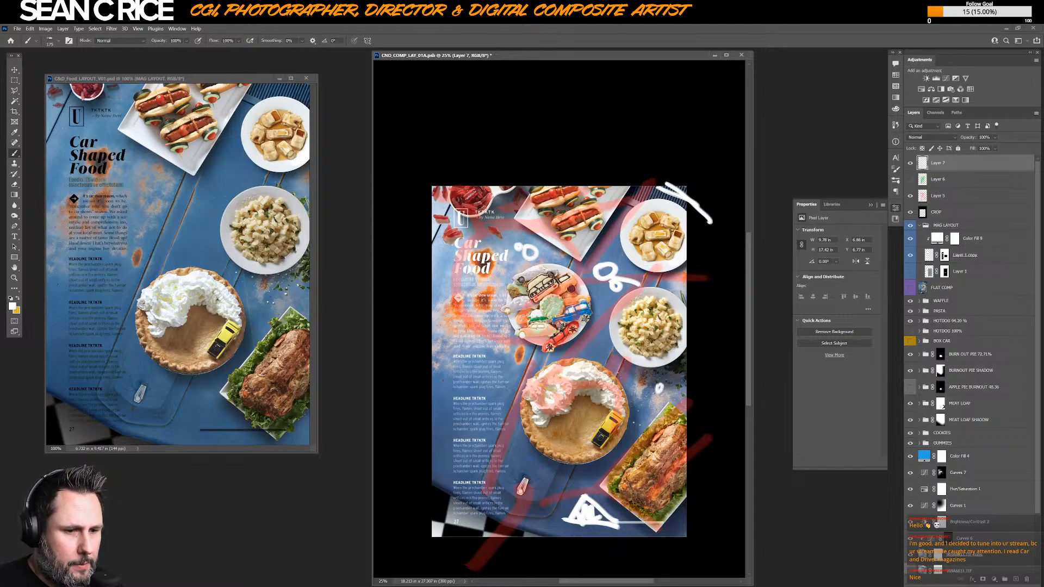
{"action": "key", "text": "alt+Tab"}
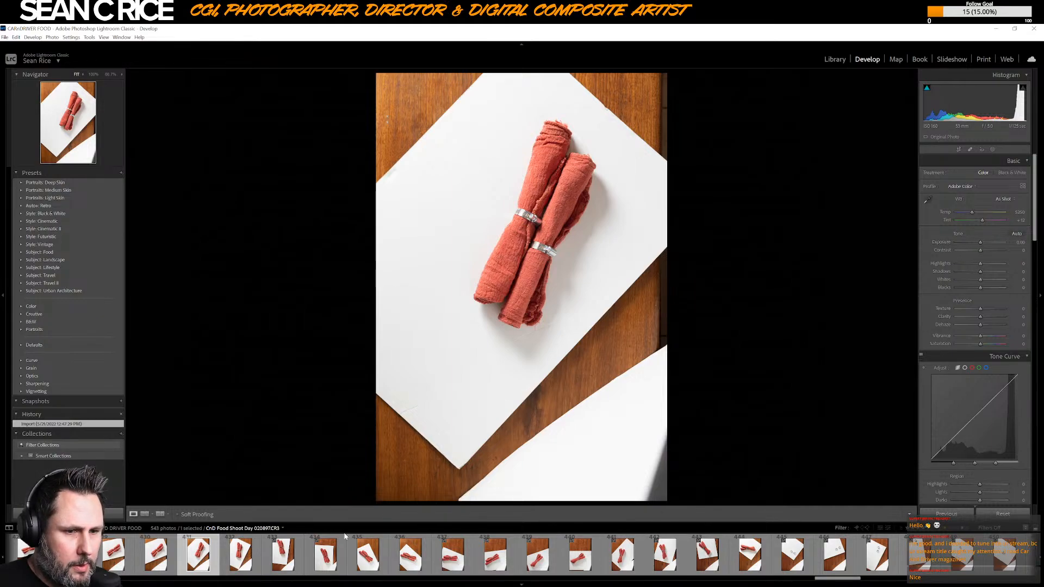
{"action": "left_click", "coordinate": [758, 561]}
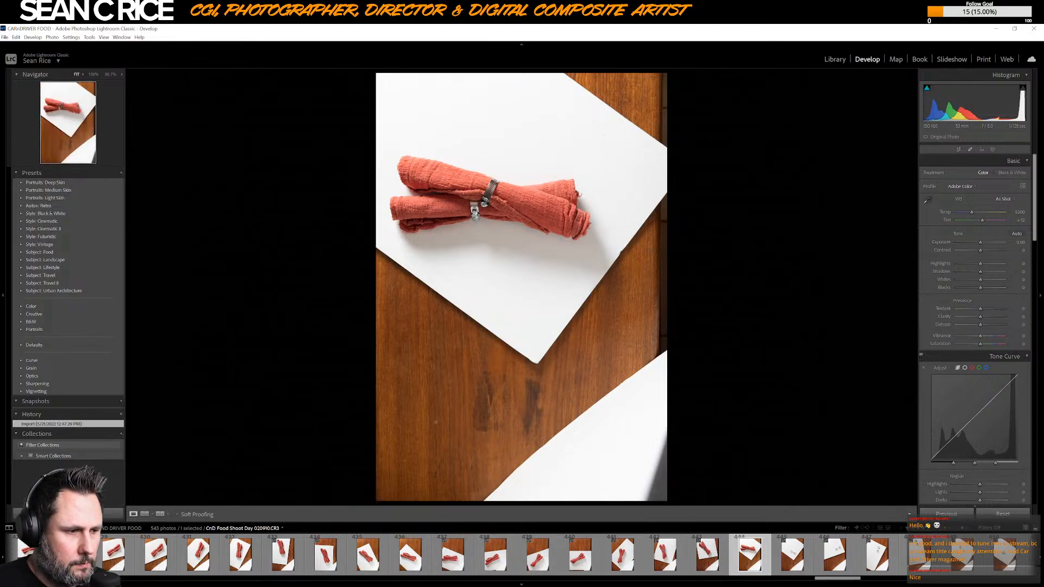
{"action": "key", "text": "alt+Tab"}
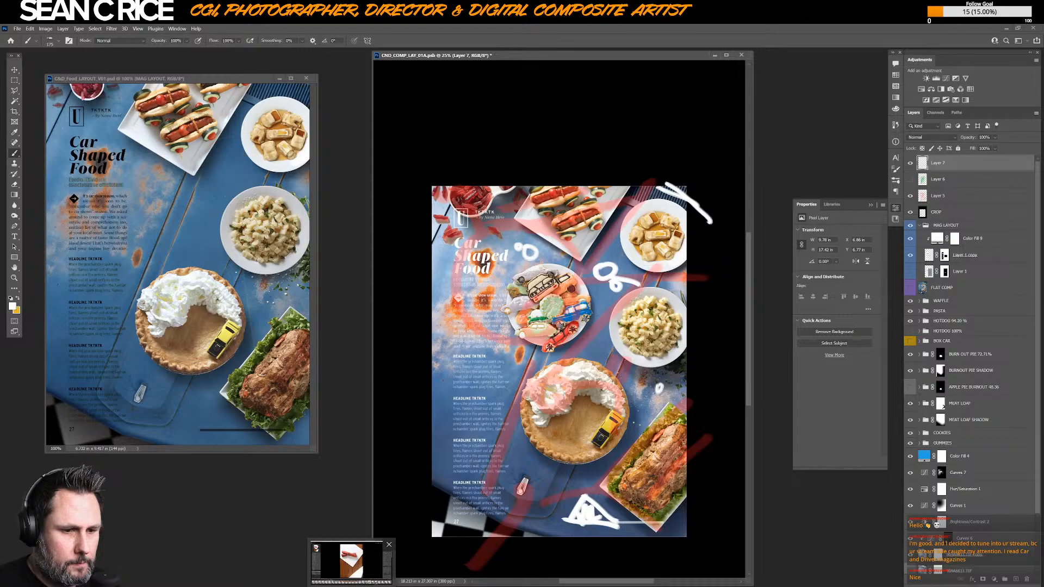
{"action": "key", "text": "alt+Tab"}
{"action": "key", "text": "Left"}
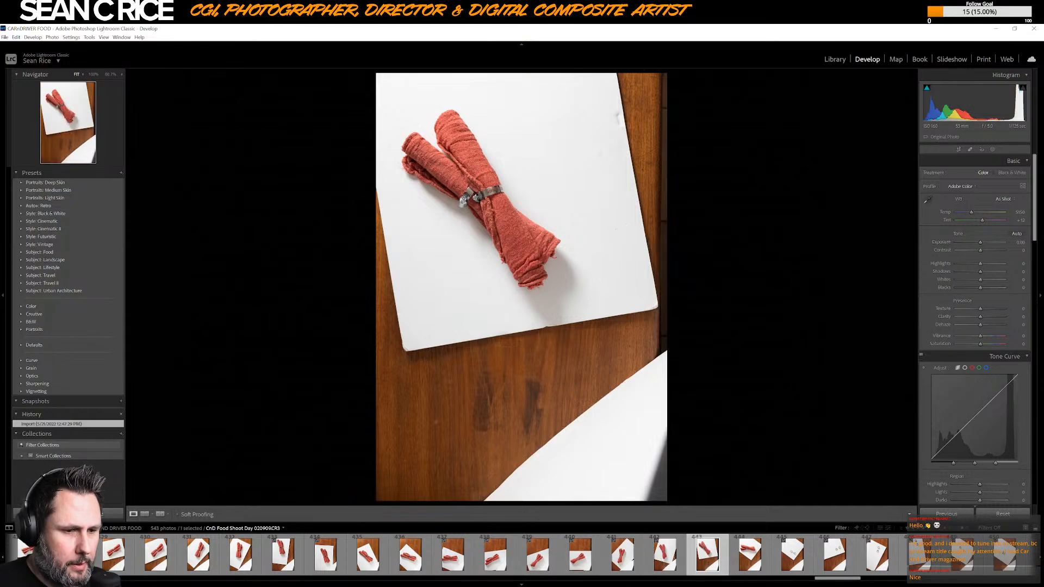
{"action": "key", "text": "alt+Tab"}
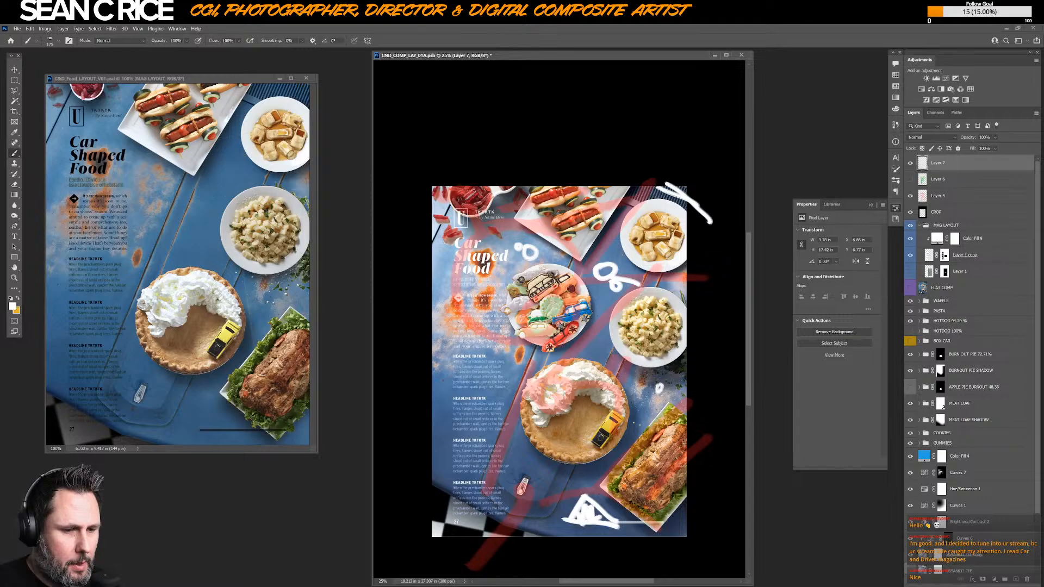
{"action": "key", "text": "alt+Tab"}
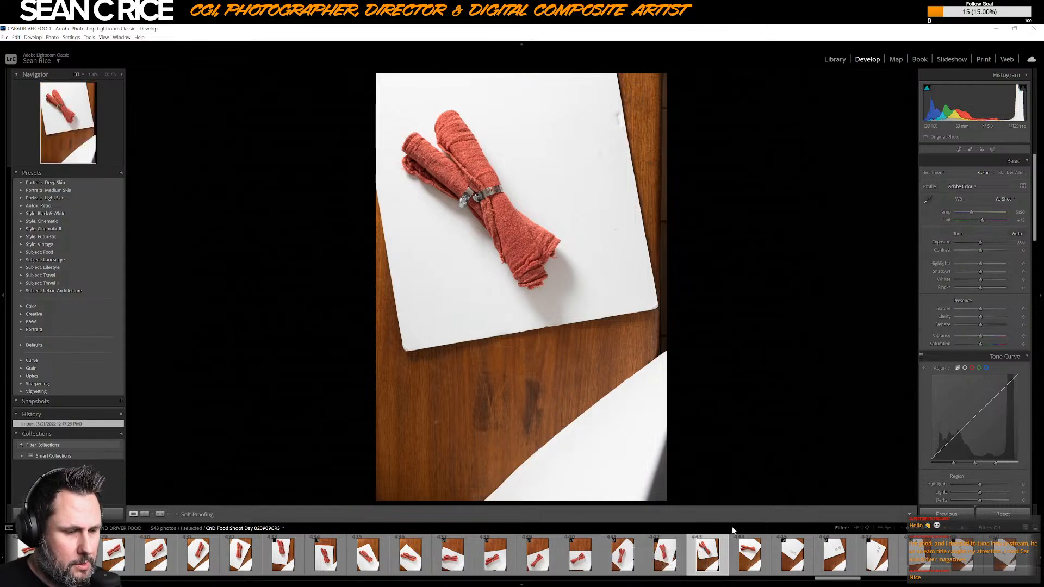
- Compare more angles of the clamped red napkins, including the diagonal side-by-side pairs, against the Photoshop layout
{"action": "left_click", "coordinate": [744, 554]}
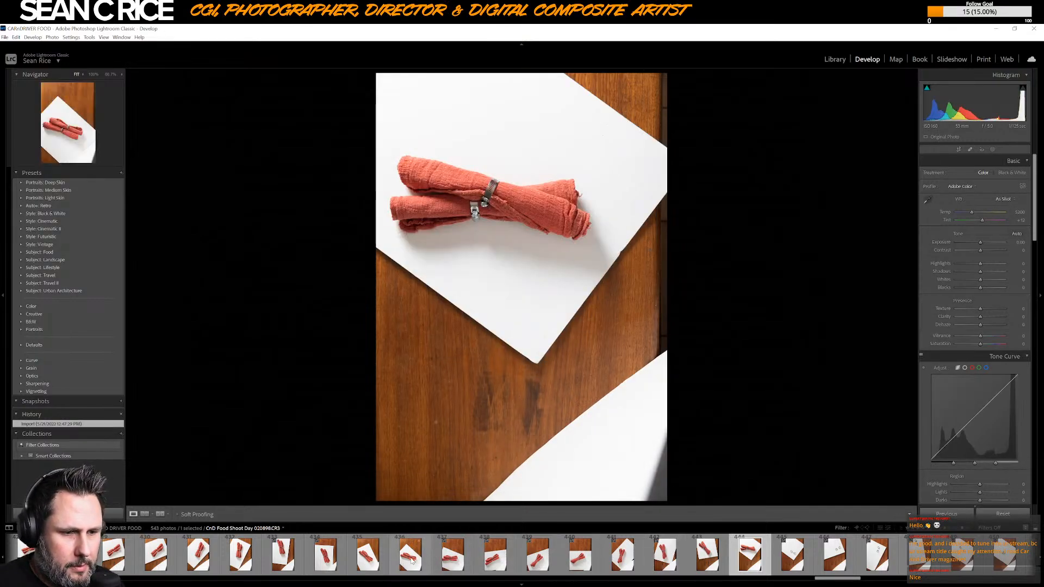
{"action": "left_click", "coordinate": [367, 557]}
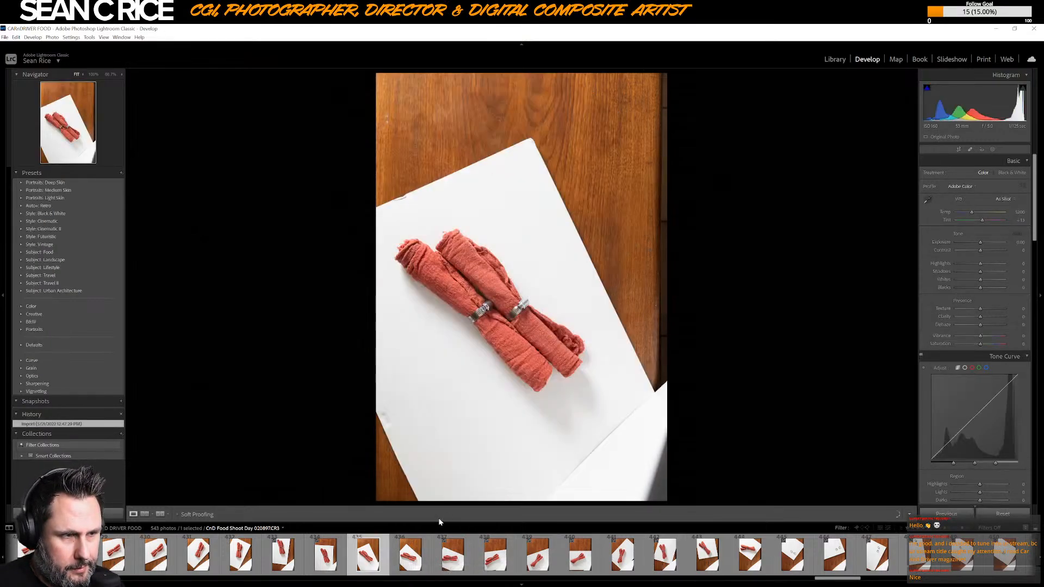
{"action": "left_click", "coordinate": [410, 554]}
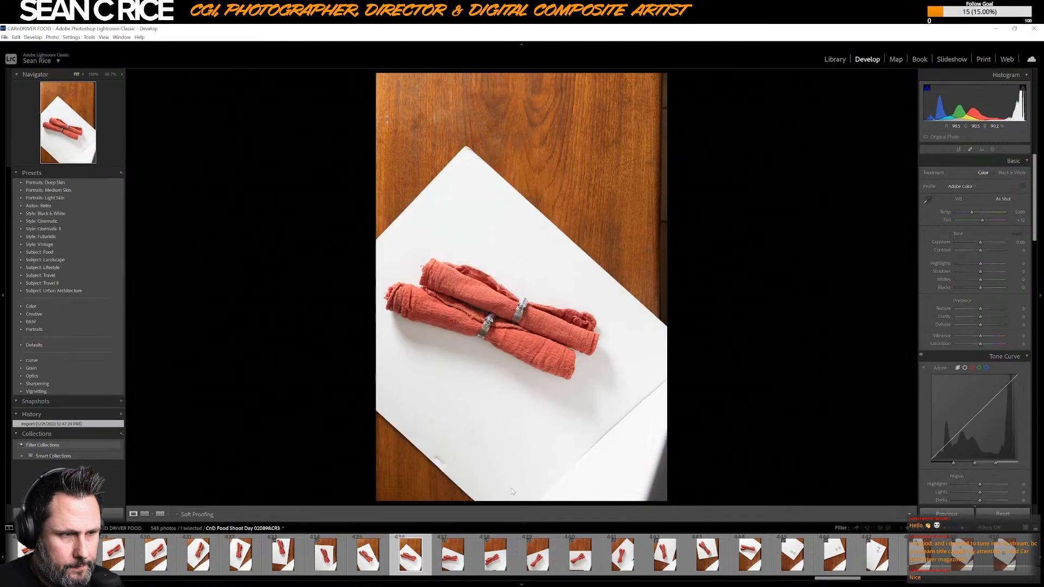
{"action": "key", "text": "alt+Tab"}
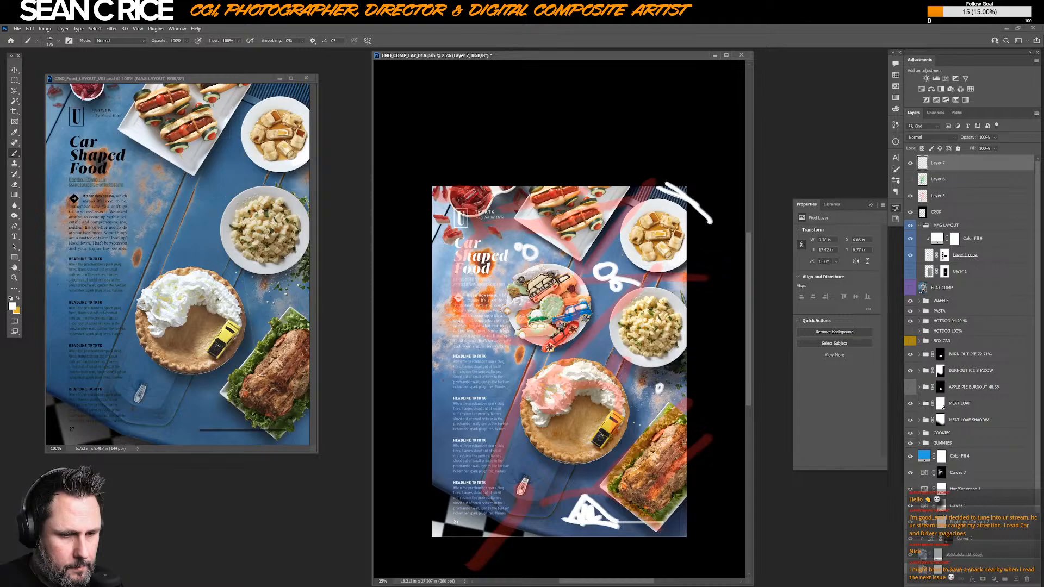
{"action": "key", "text": "alt+Tab"}
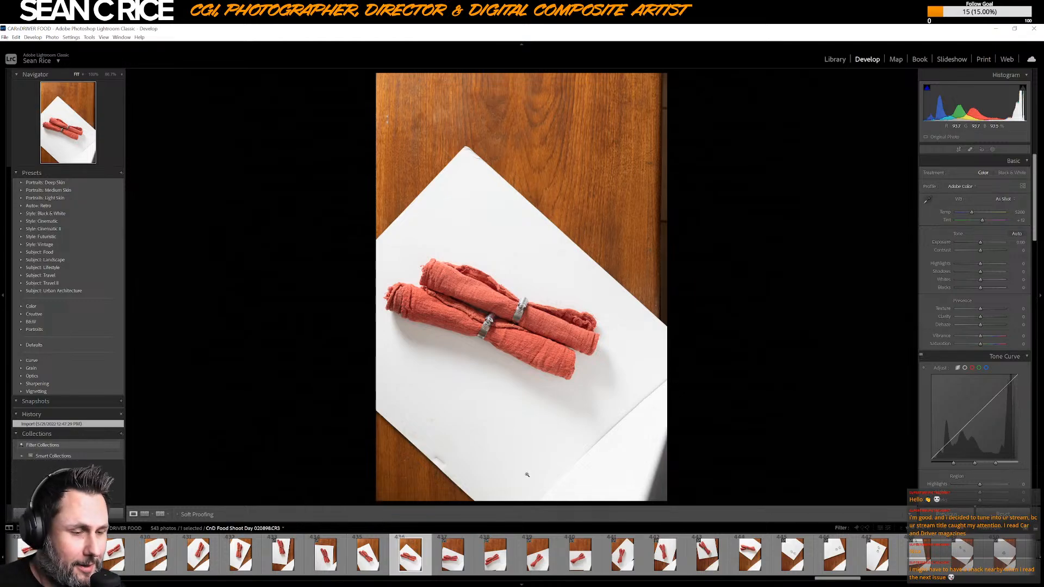
{"action": "left_click", "coordinate": [709, 560]}
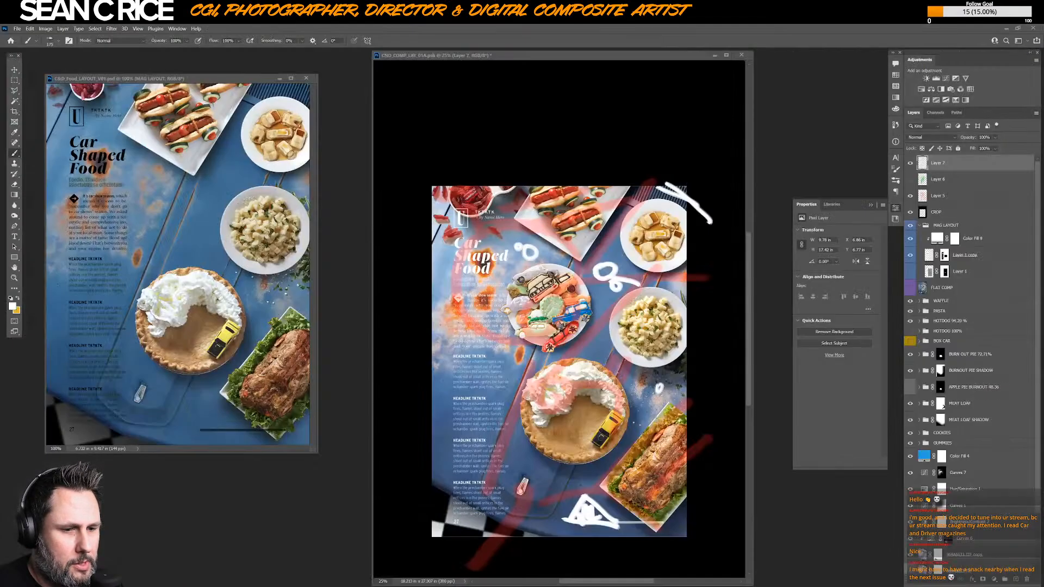
{"action": "key", "text": "alt+Tab"}
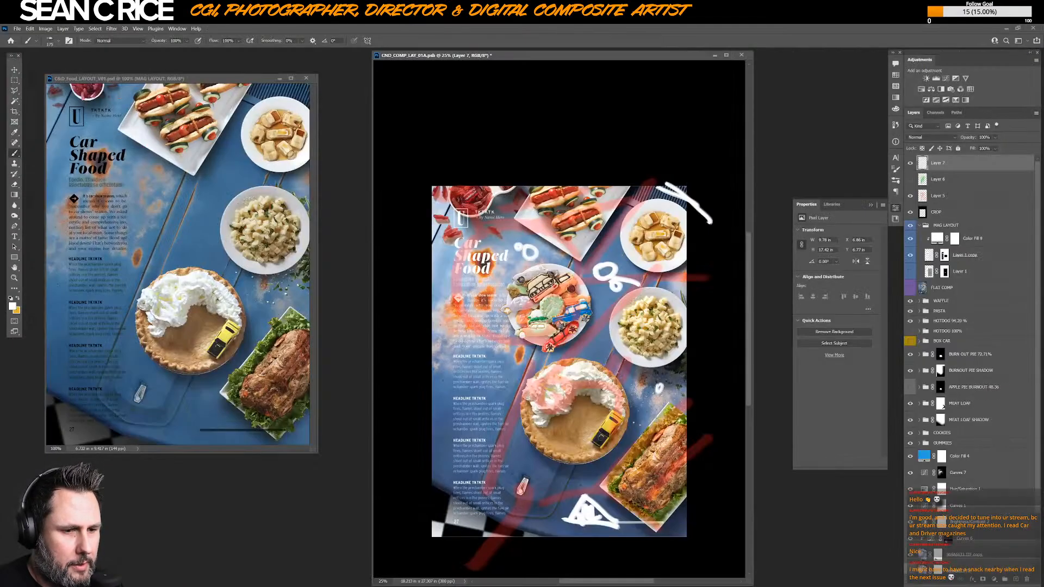
{"action": "key", "text": "alt+Tab"}
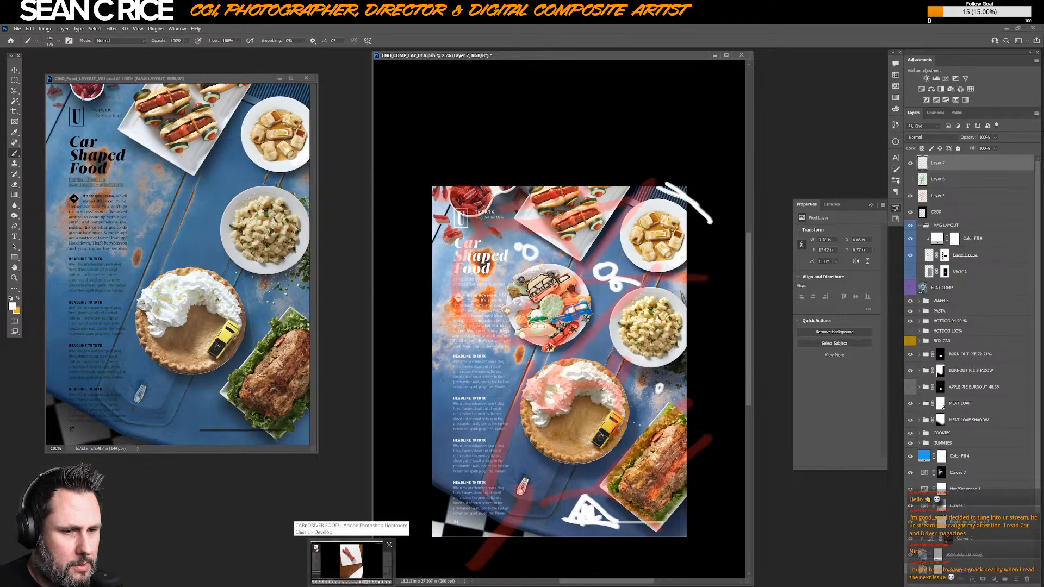
- Find the plain whole pie shot in the Lightroom shoot photos and magnify it to inspect the crust
{"action": "scroll", "coordinate": [359, 579], "scroll_direction": "up", "scroll_amount": 10}
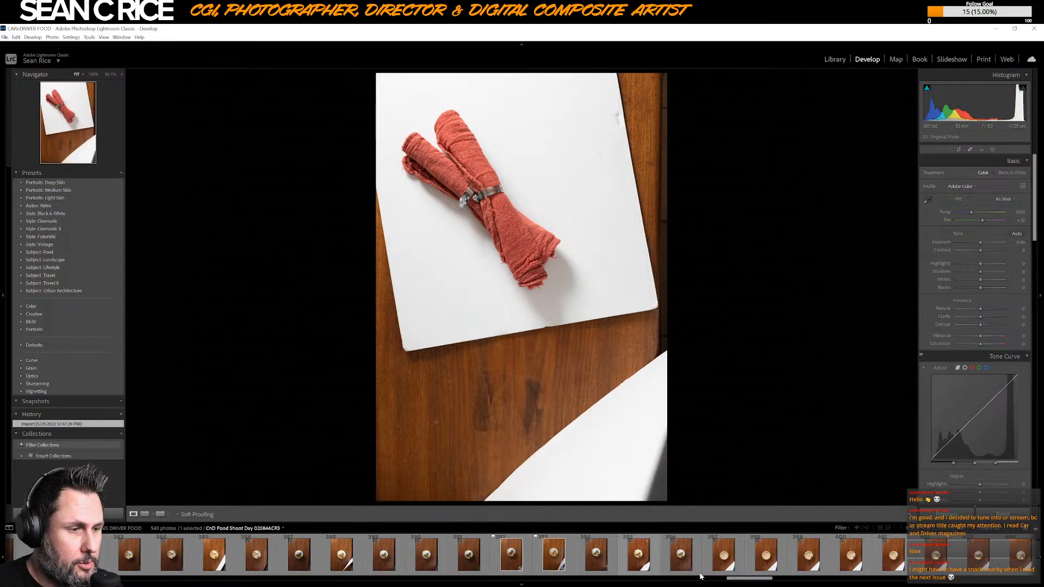
{"action": "left_click_drag", "start_coordinate": [750, 583], "coordinate": [767, 579]}
{"action": "left_click", "coordinate": [398, 554]}
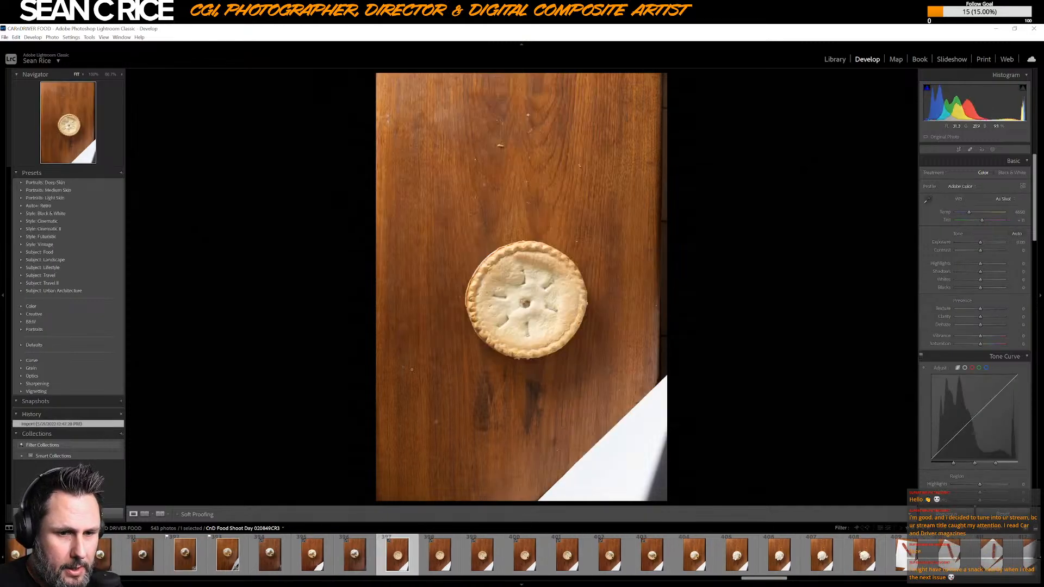
{"action": "left_click", "coordinate": [509, 319]}
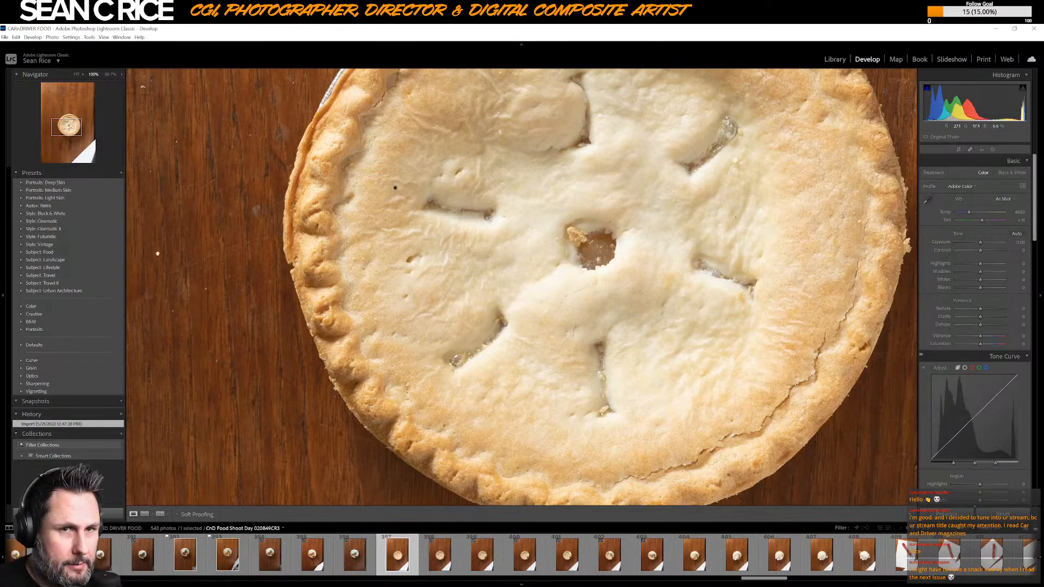
{"action": "left_click", "coordinate": [110, 74]}
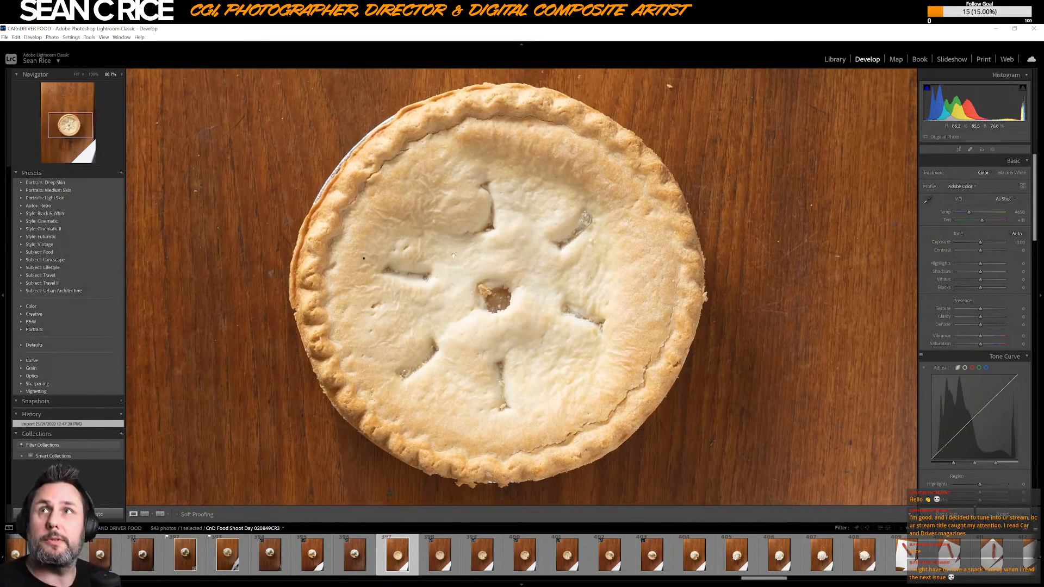
- Hide the side panels and filmstrip, and advance through the pie shots to the one with the yellow toy car
{"action": "key", "text": "Tab"}
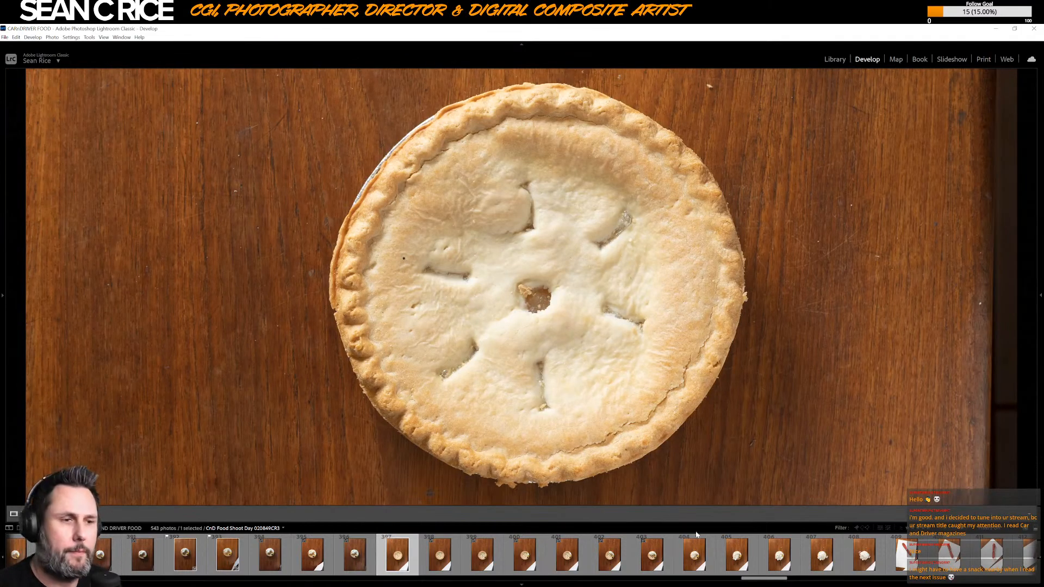
{"action": "left_click", "coordinate": [533, 582]}
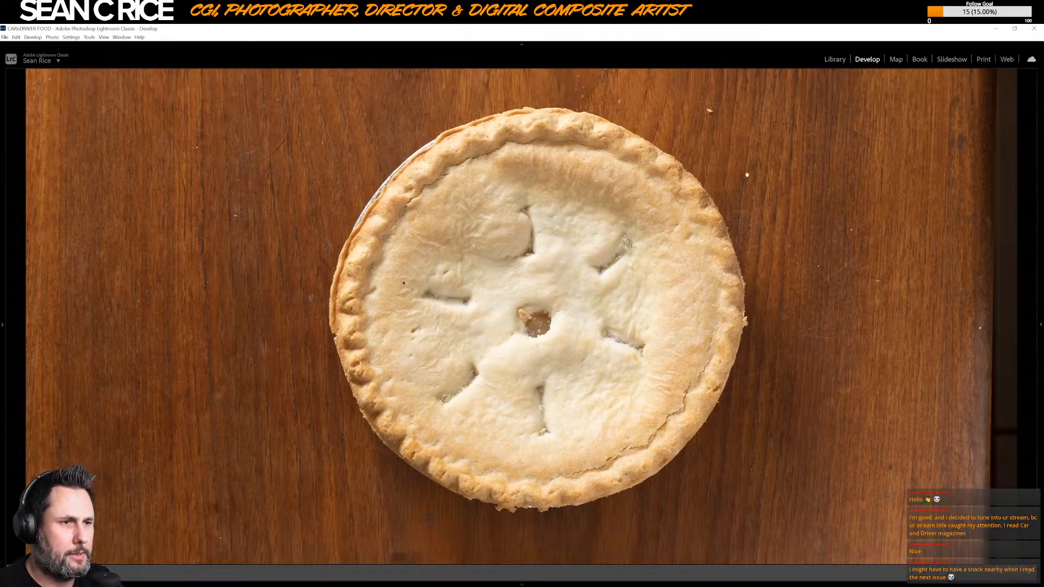
{"action": "key", "text": "Right"}
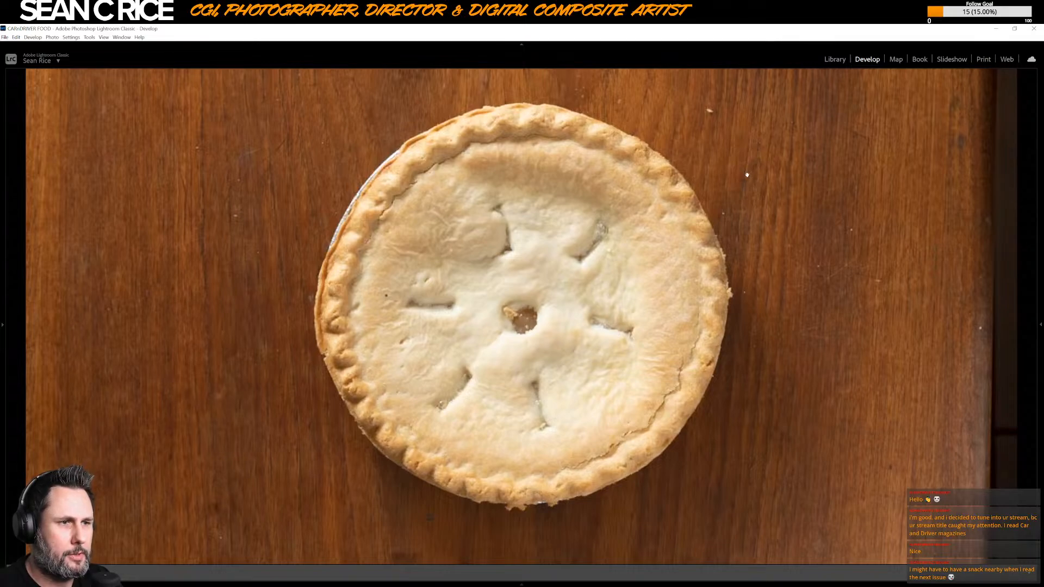
{"action": "key", "text": "Right"}
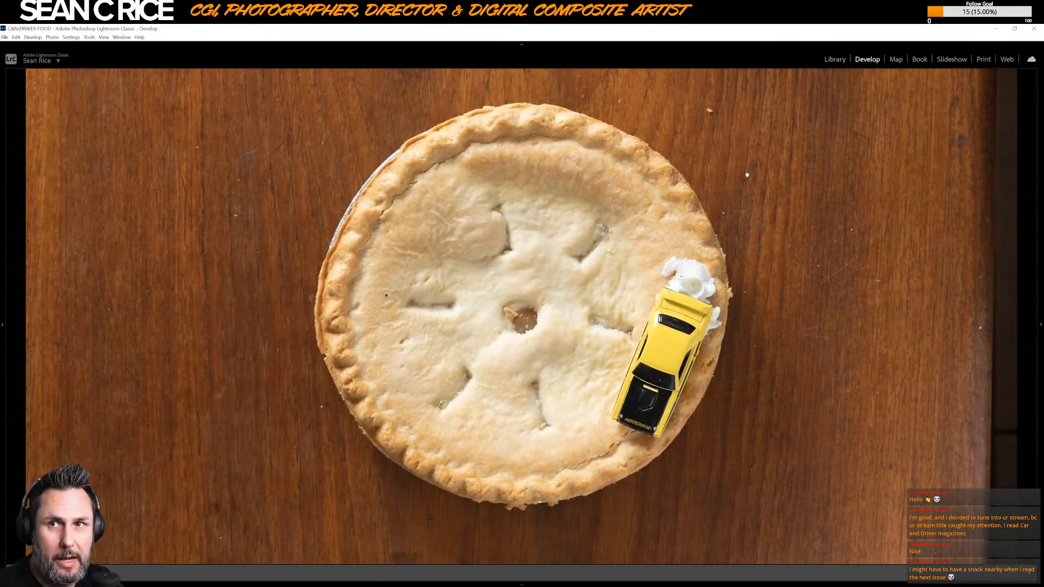
- Advance through the pie shots with the yellow toy car, following the whipped cream build-up until it covers the pie
{"action": "key", "text": "Right"}
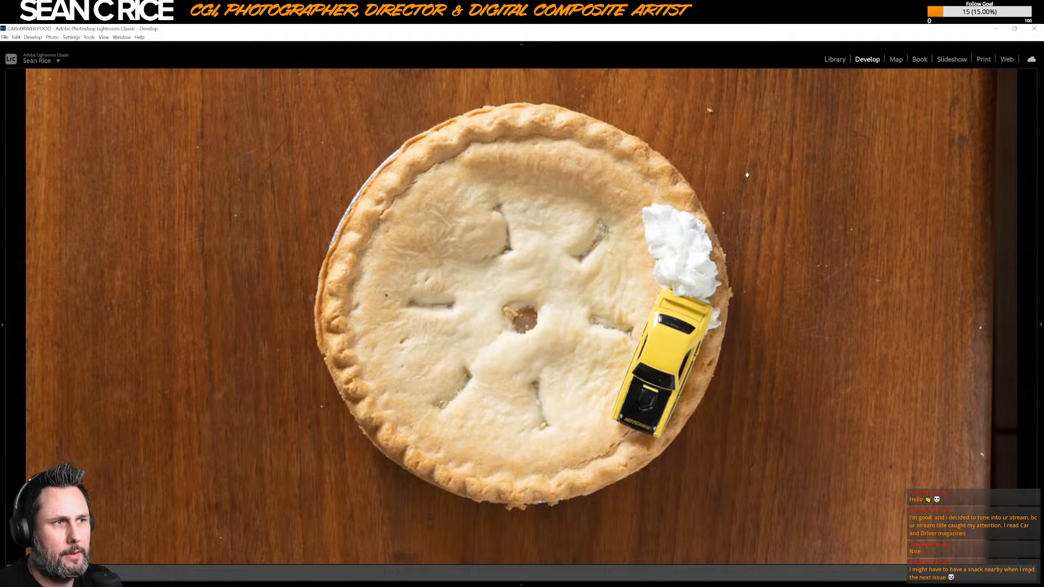
{"action": "key", "text": "Right"}
{"action": "key", "text": "Right"}
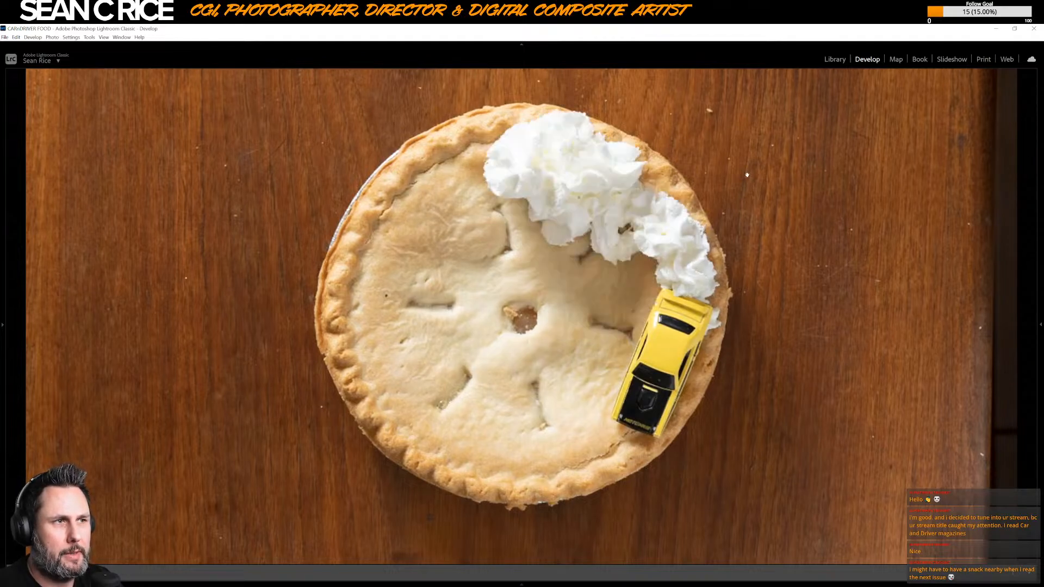
{"action": "key", "text": "Right"}
{"action": "key", "text": "Right"}
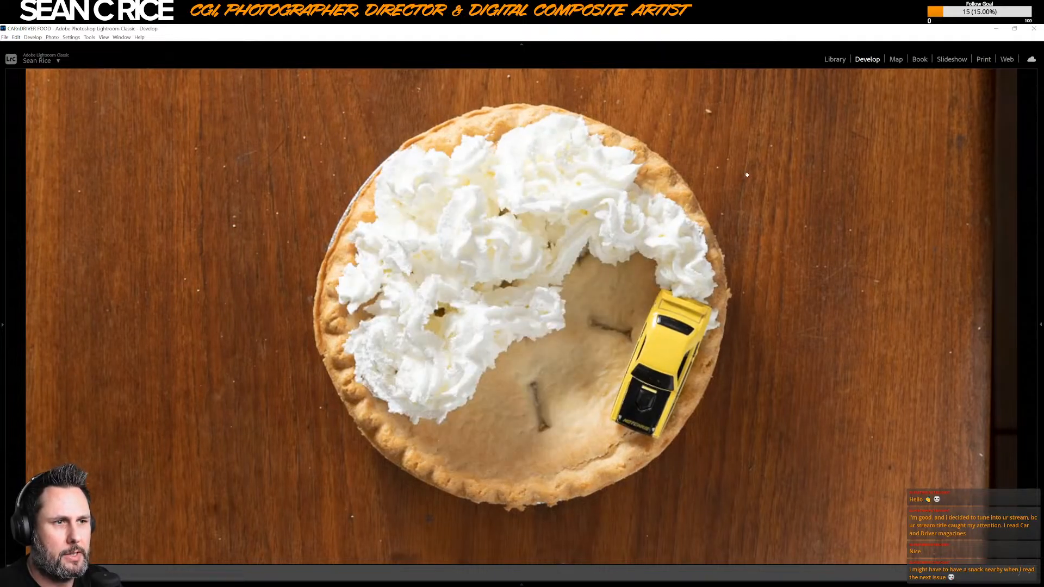
{"action": "key", "text": "Right"}
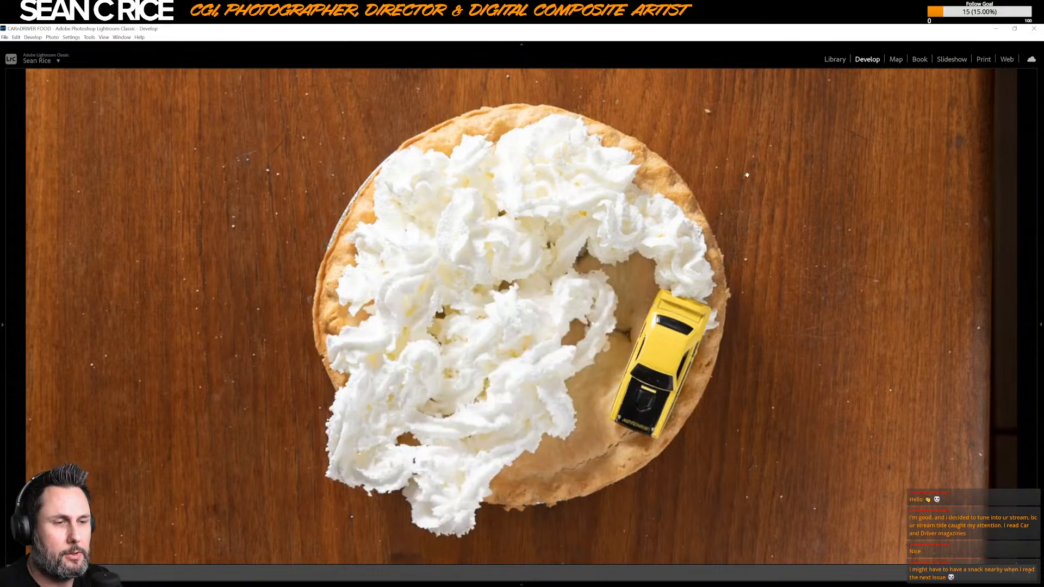
{"action": "key", "text": "Right"}
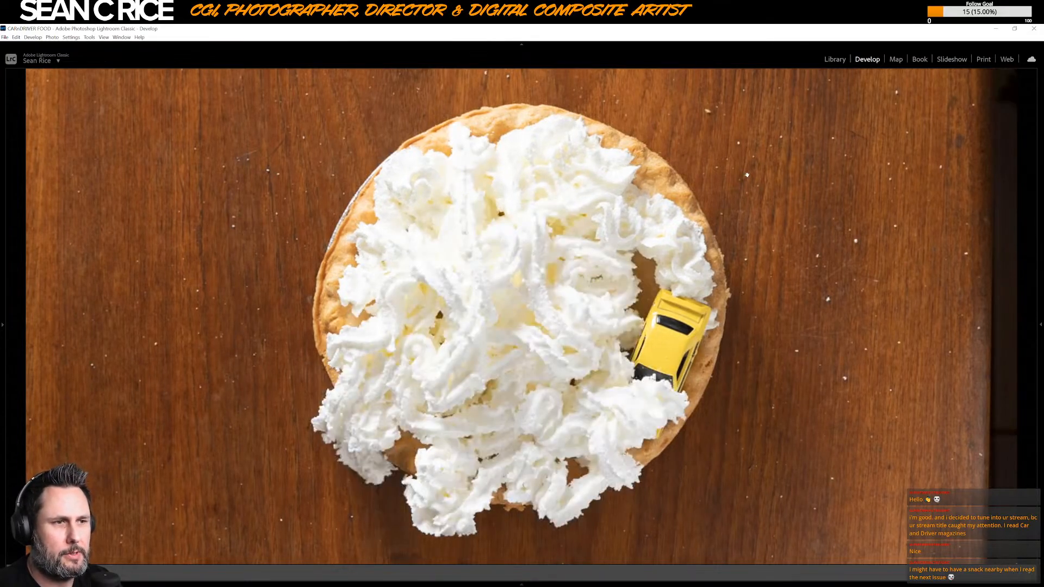
{"action": "key", "text": "Right"}
{"action": "key", "text": "Right"}
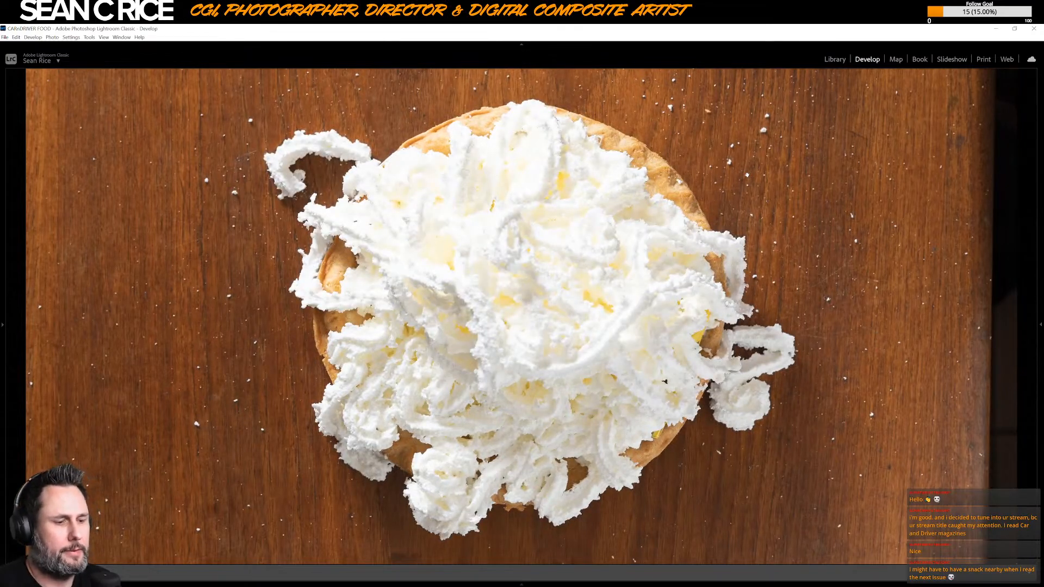
- Step back through the pie shots to the one with whipped cream on only part of the crust
{"action": "key", "text": "Left"}
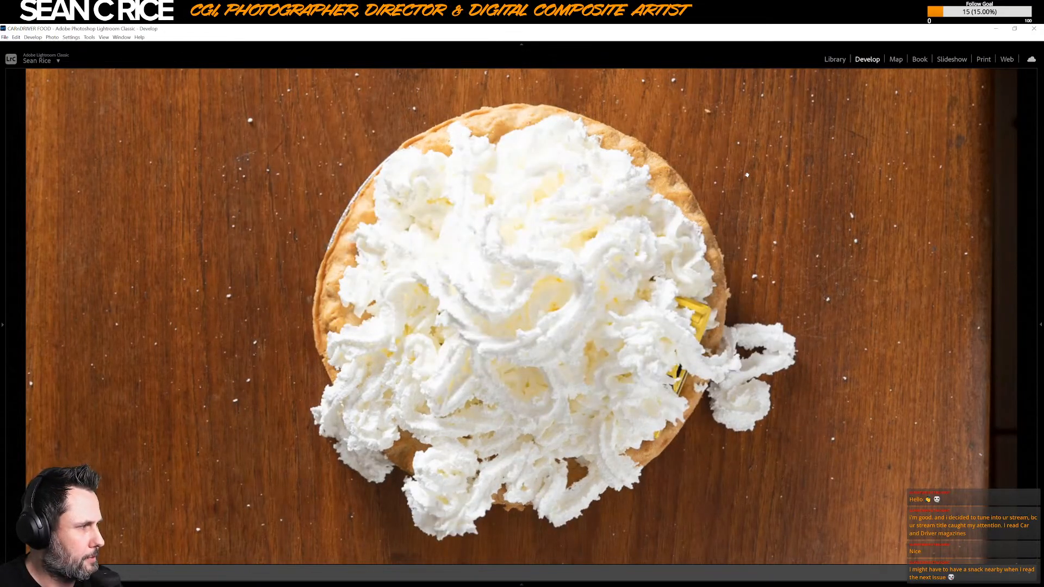
{"action": "key", "text": "Left"}
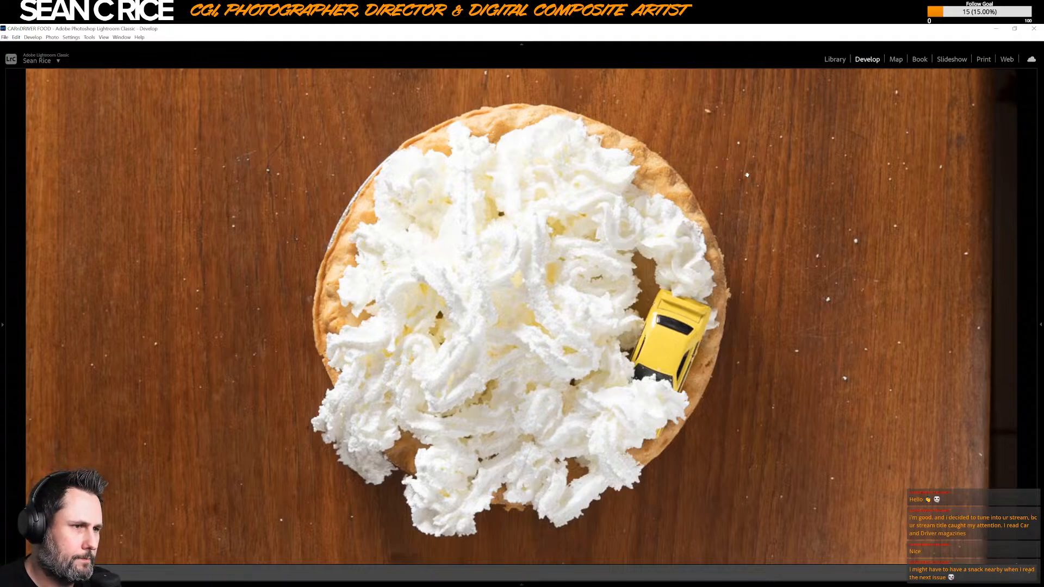
{"action": "key", "text": "Left"}
- Bring back the side panels and filmstrip, and open the plain meatloaf on lettuce shot near the end of the shoot
{"action": "key", "text": "Tab"}
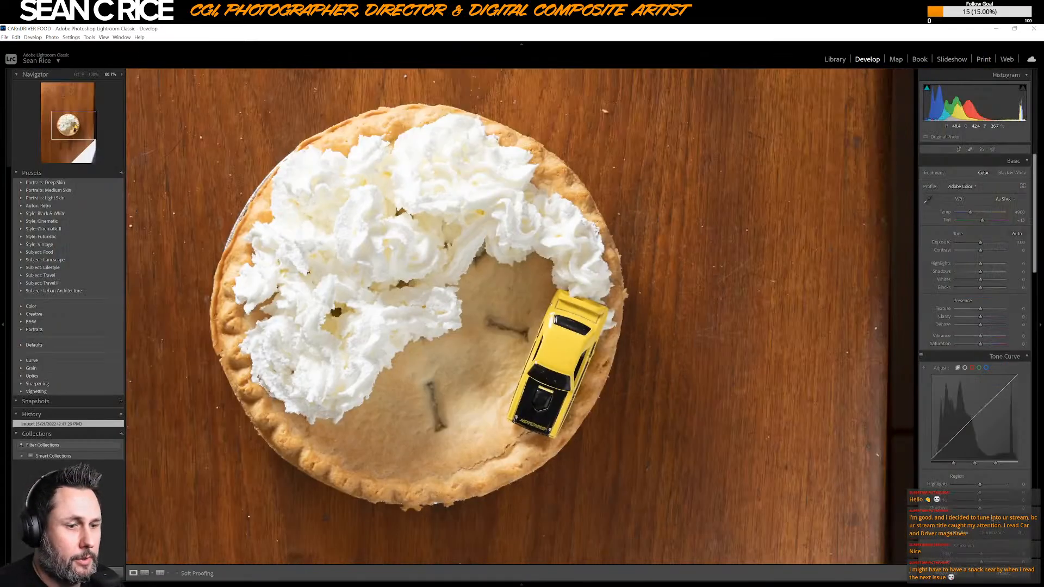
{"action": "mouse_move", "coordinate": [505, 584]}
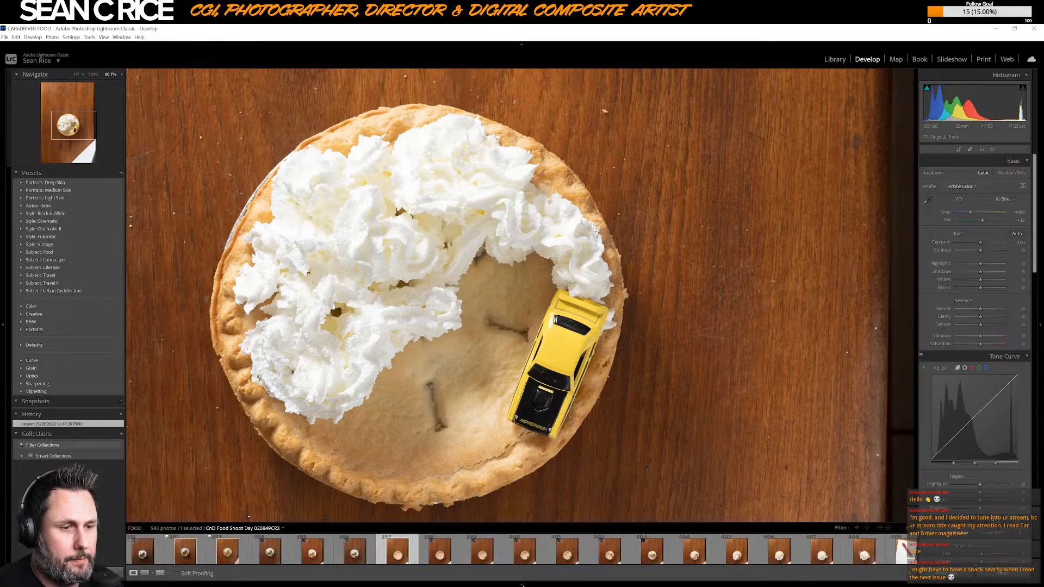
{"action": "key", "text": "Left"}
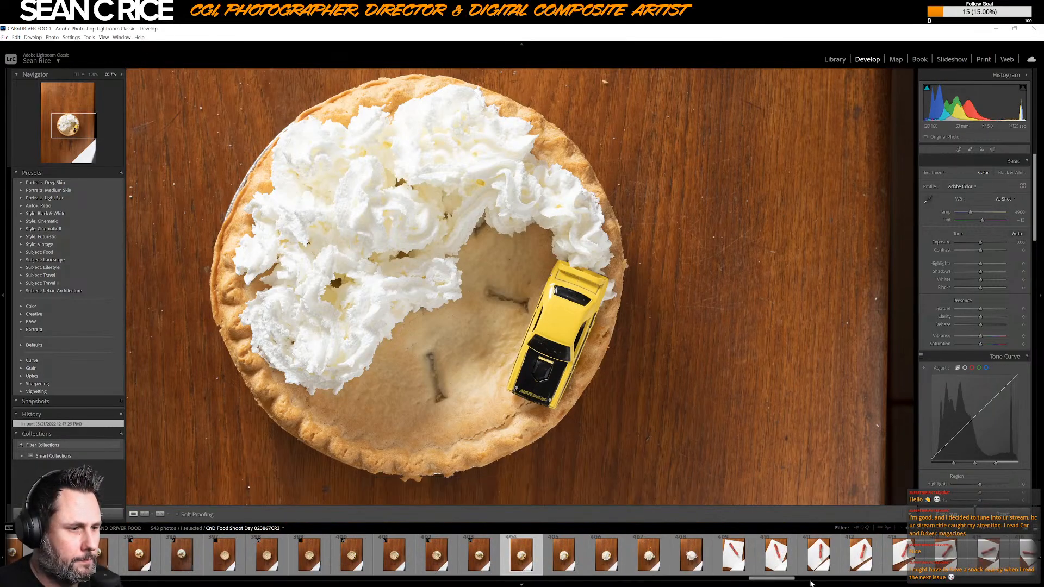
{"action": "left_click_drag", "start_coordinate": [772, 578], "coordinate": [1005, 585]}
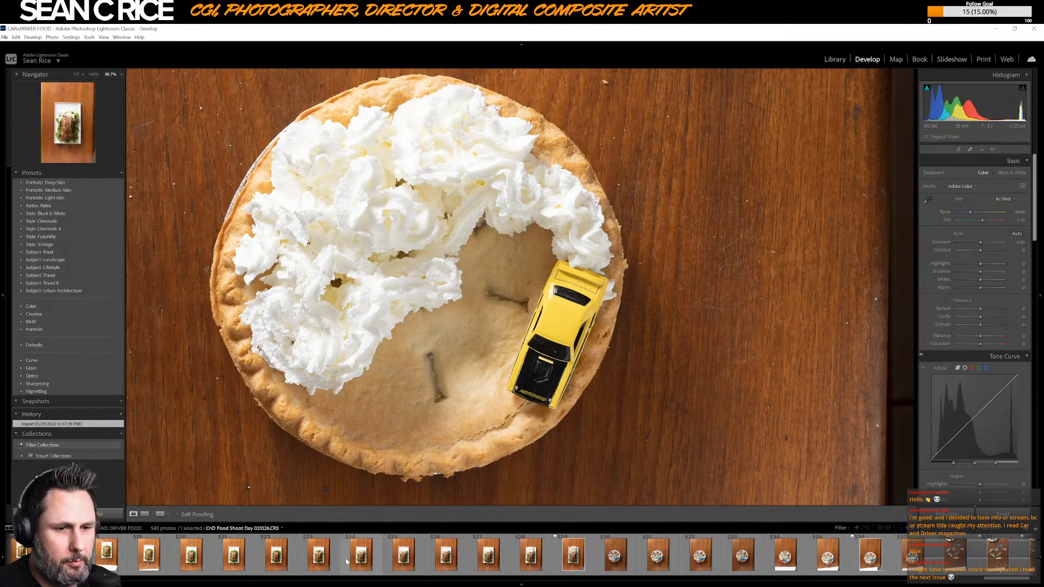
{"action": "left_click", "coordinate": [272, 556]}
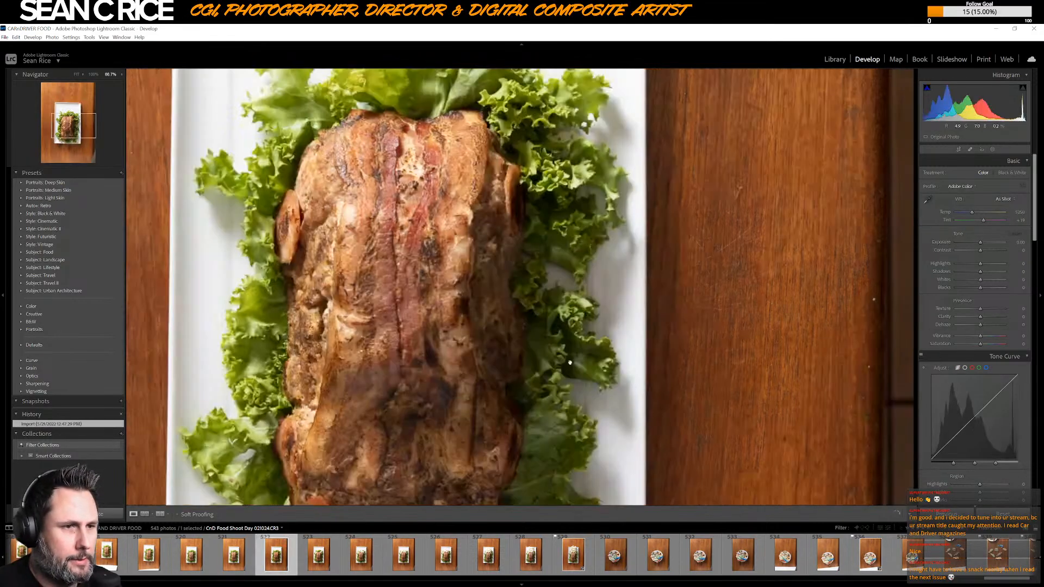
- Hide the side panels, magnify the meatloaf to inspect its surface down to the lower end, and return to the whole photo
{"action": "left_click", "coordinate": [538, 330]}
{"action": "key", "text": "Tab"}
{"action": "left_click", "coordinate": [492, 310]}
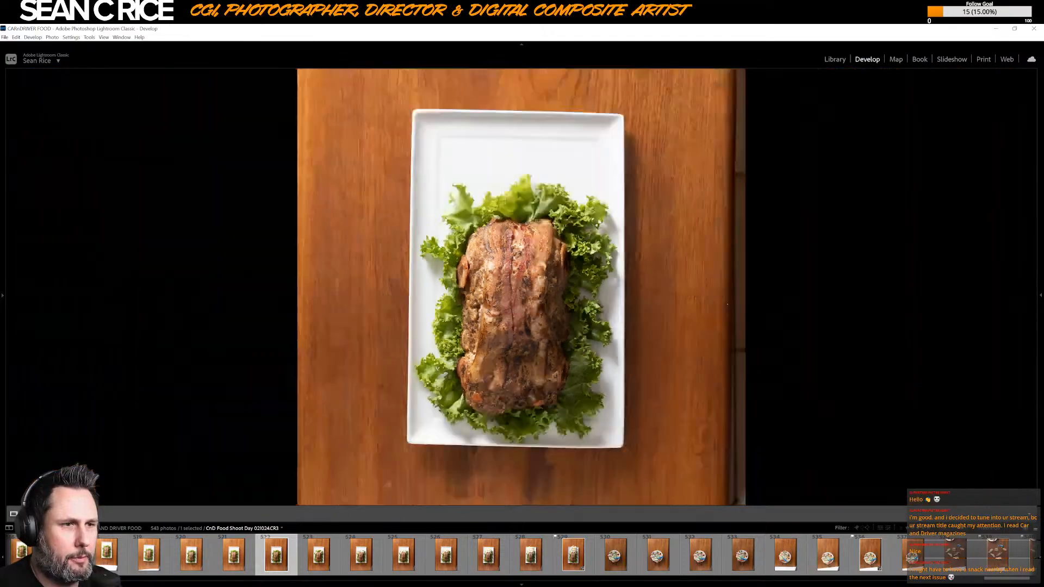
{"action": "left_click", "coordinate": [489, 307]}
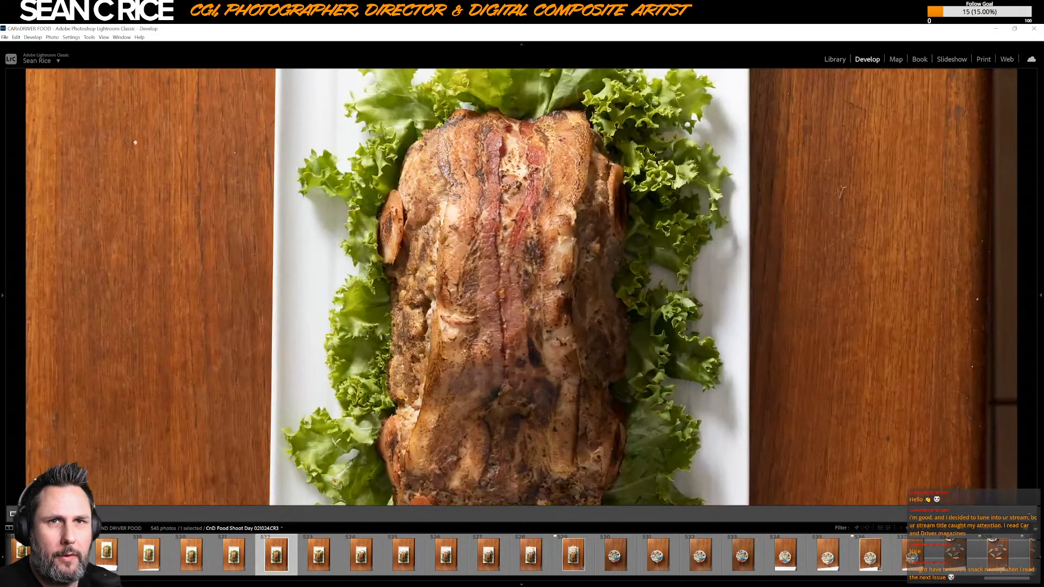
{"action": "left_click_drag", "start_coordinate": [485, 279], "coordinate": [470, 227]}
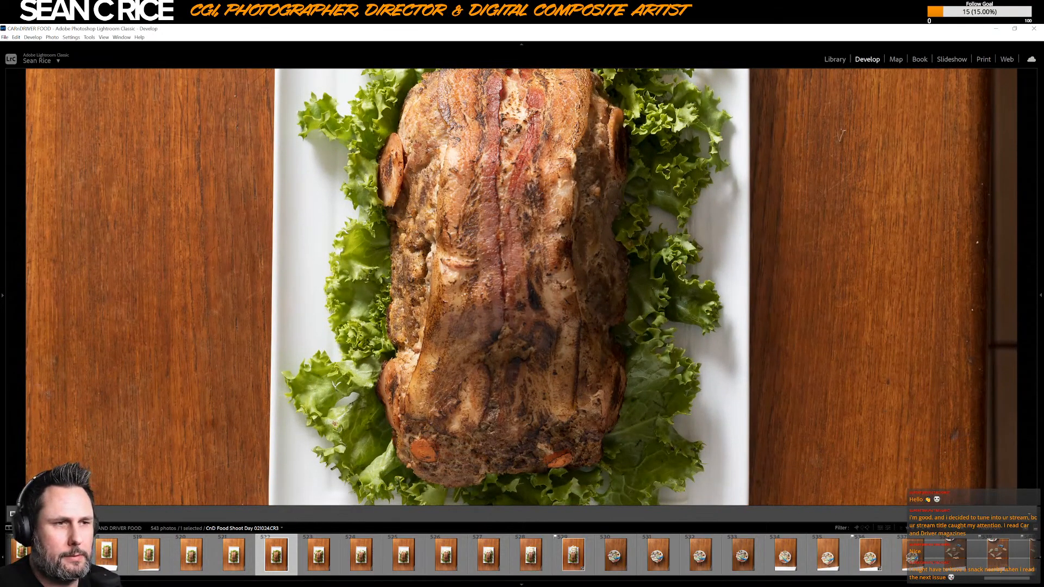
{"action": "left_click", "coordinate": [113, 163]}
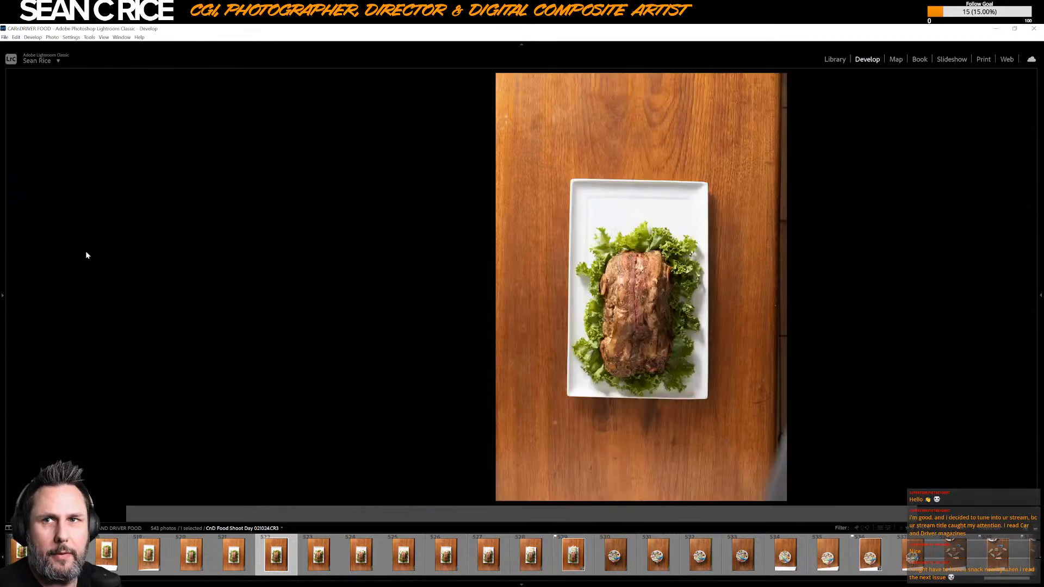
- Try the 50% magnification, switch to 33%, and show the whole meatloaf platter with the panels and filmstrip hidden
{"action": "key", "text": "Tab"}
{"action": "left_click", "coordinate": [117, 76]}
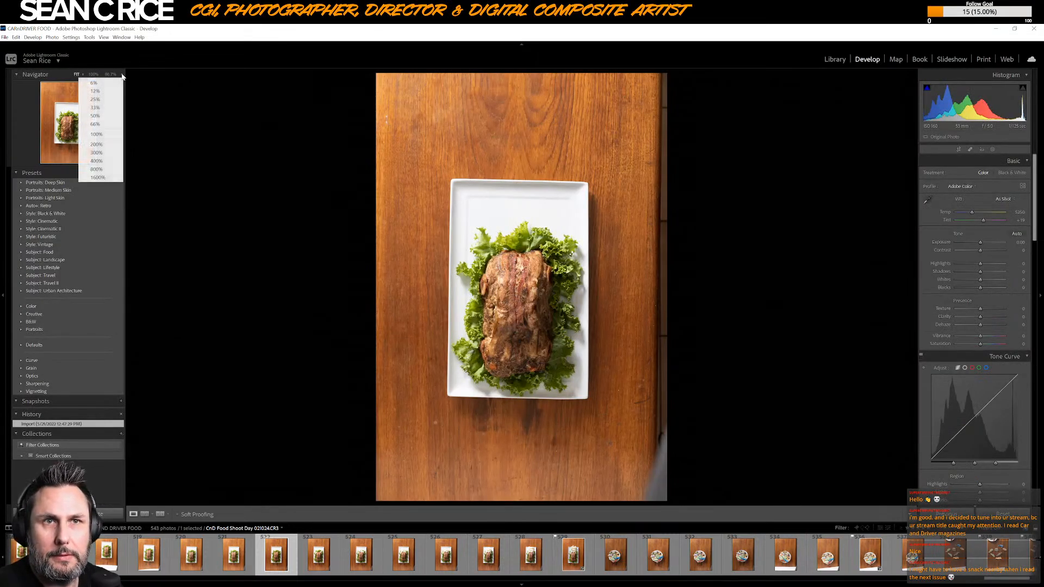
{"action": "left_click", "coordinate": [96, 115]}
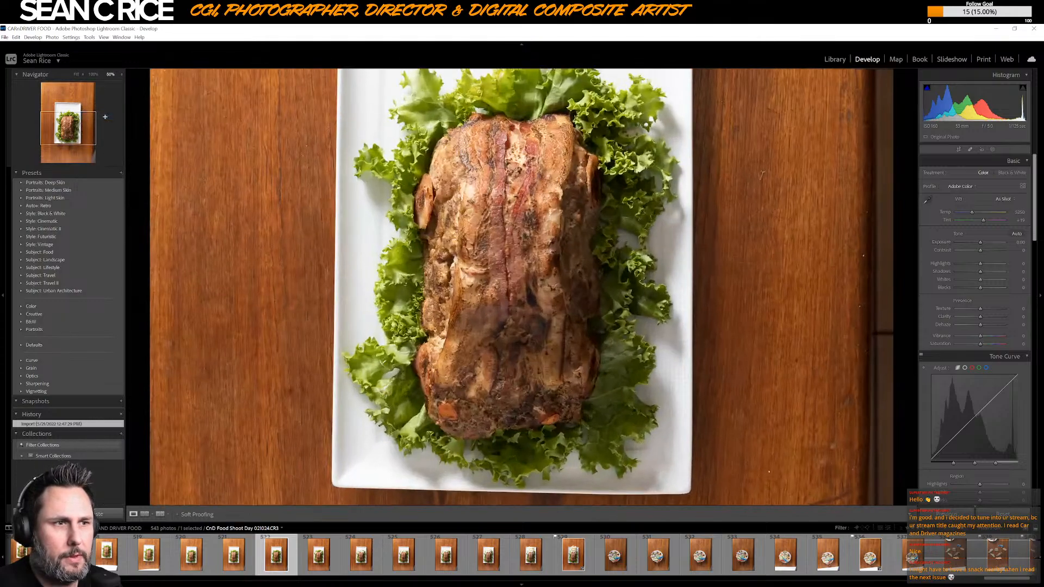
{"action": "left_click", "coordinate": [121, 76]}
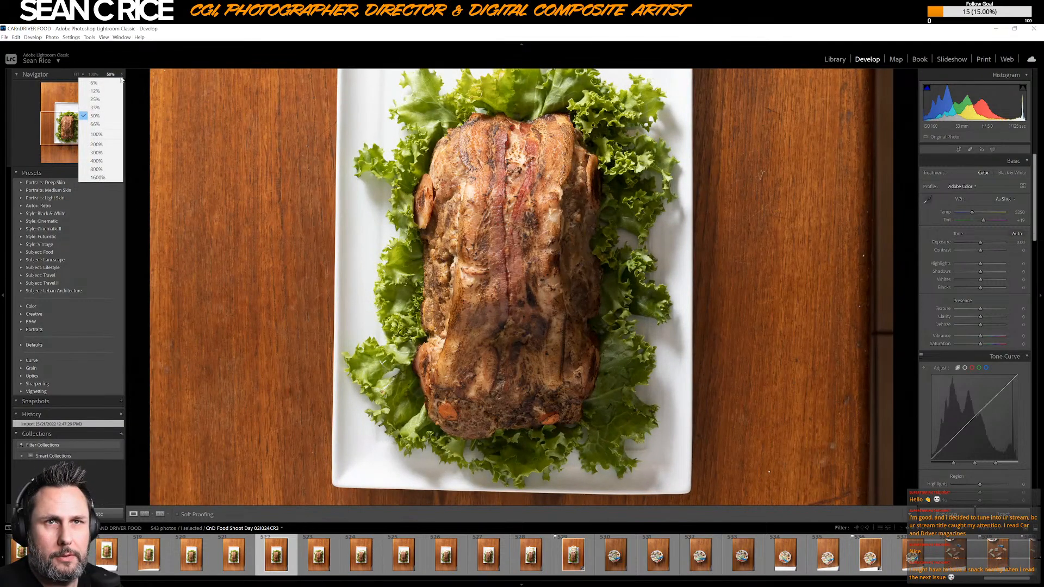
{"action": "left_click", "coordinate": [95, 107]}
{"action": "key", "text": "Tab"}
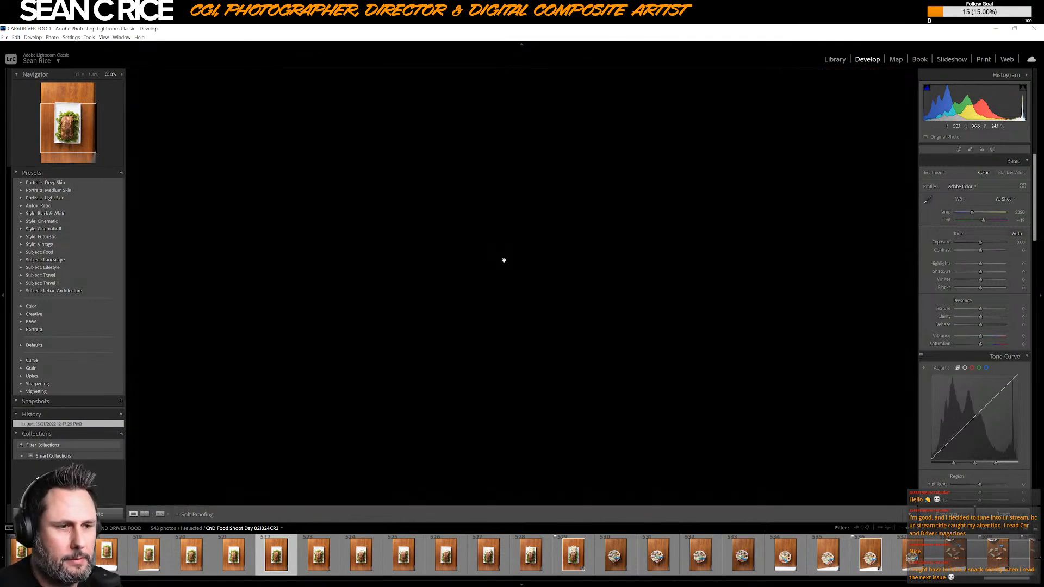
{"action": "left_click_drag", "start_coordinate": [518, 271], "coordinate": [483, 312]}
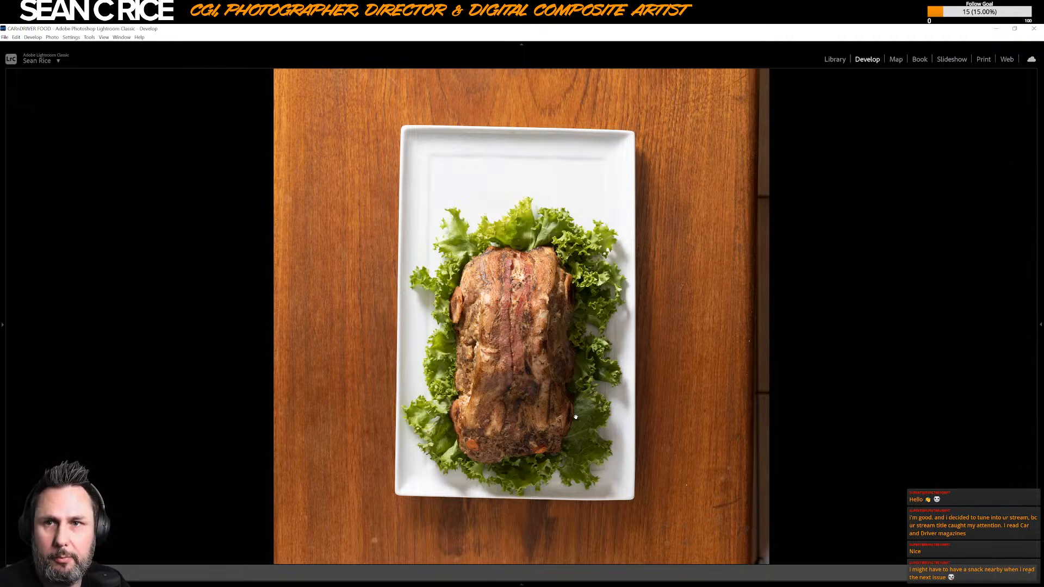
- Advance through the meatloaf shots as mashed potato smoke is added, ending on the version where it spills past the platter
{"action": "key", "text": "backslash"}
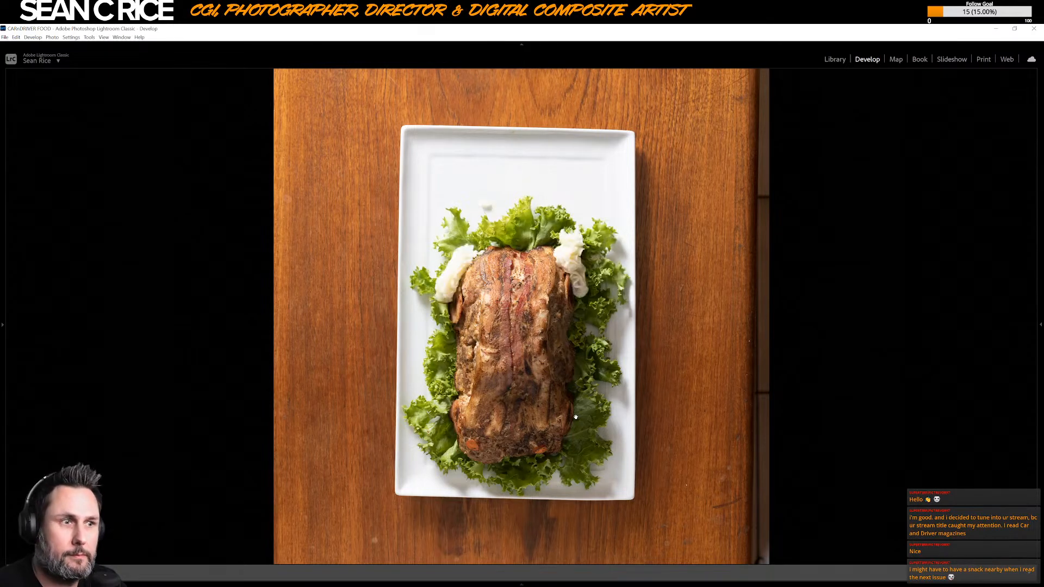
{"action": "key", "text": "Right"}
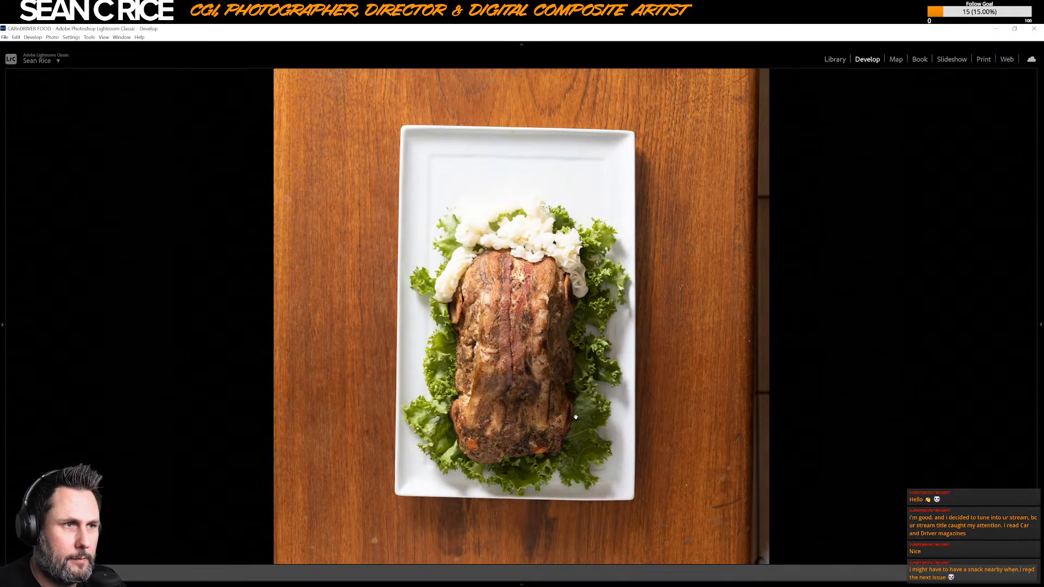
{"action": "key", "text": "Right"}
{"action": "key", "text": "Right"}
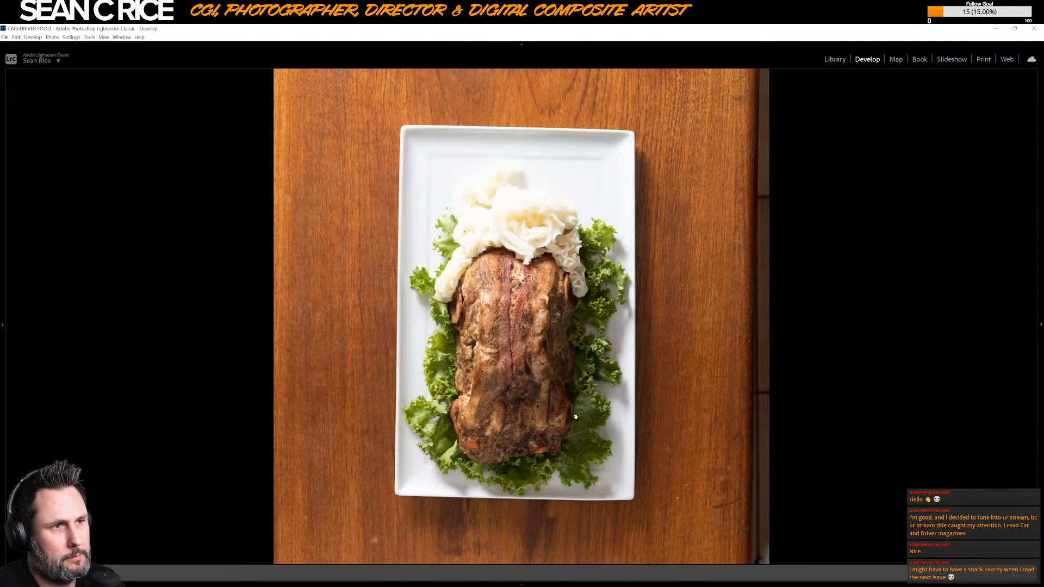
{"action": "key", "text": "Right"}
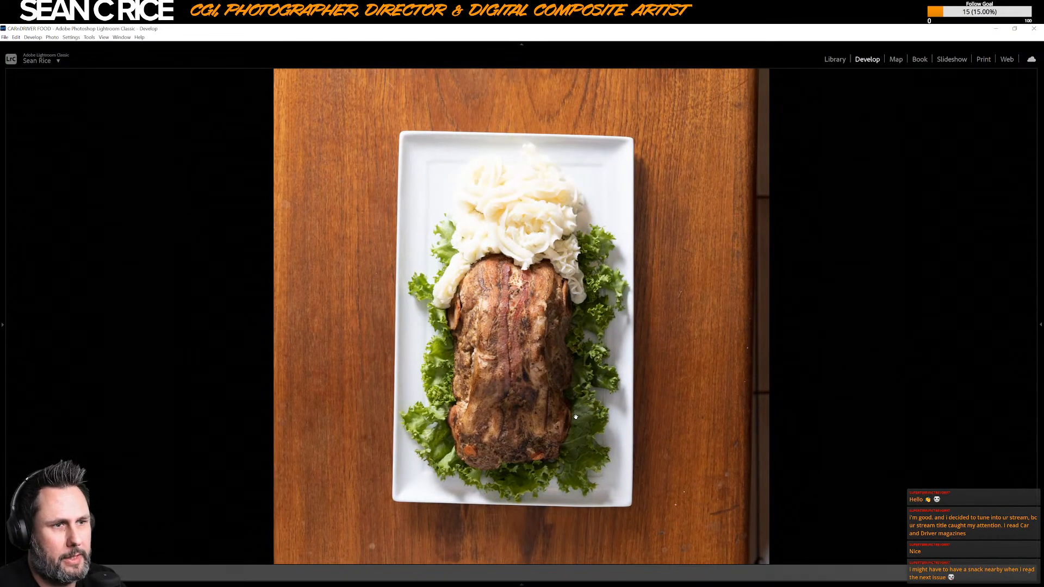
{"action": "key", "text": "Right"}
{"action": "key", "text": "Right"}
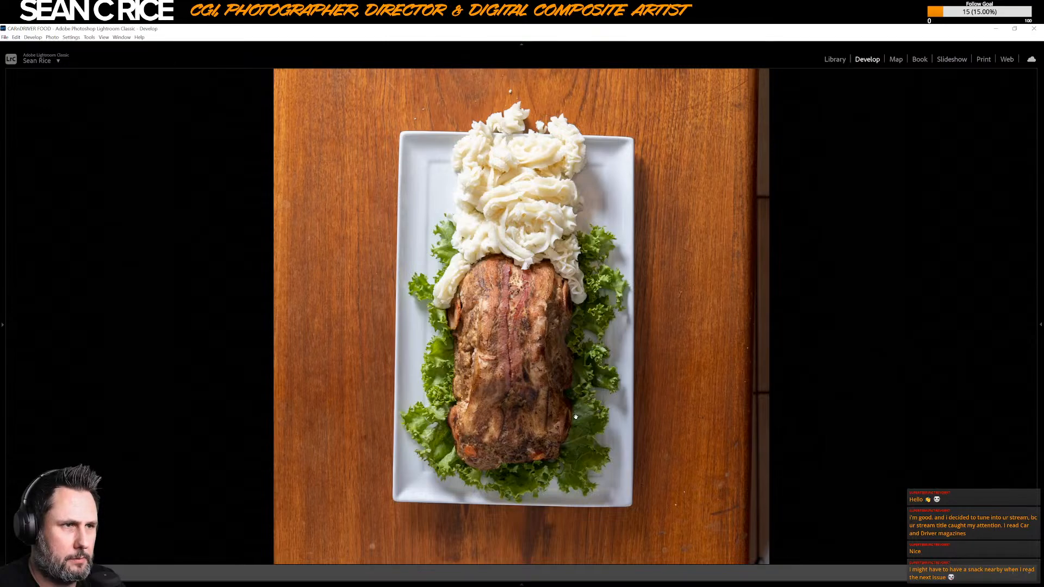
{"action": "key", "text": "Right"}
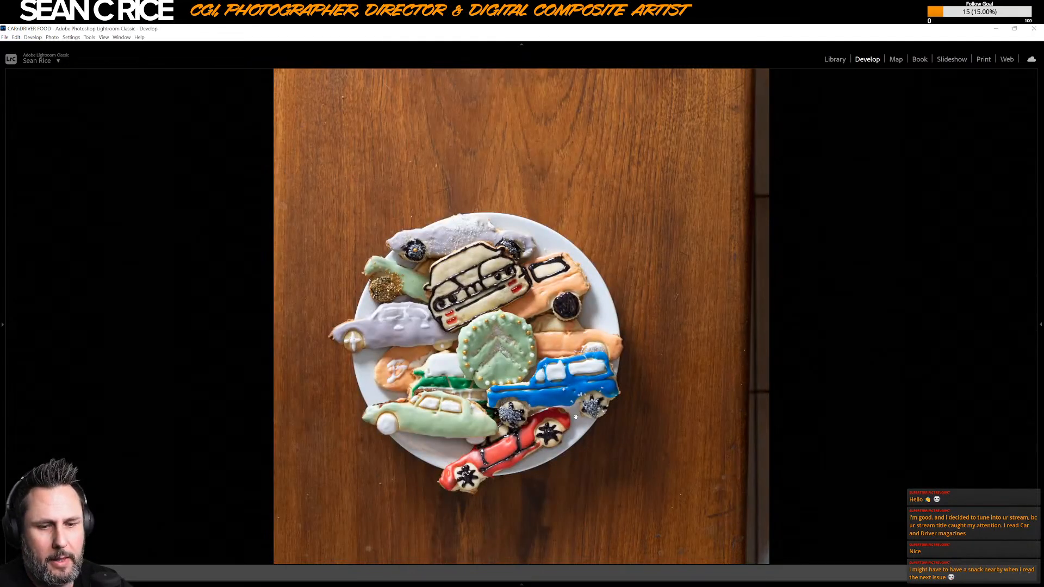
{"action": "key", "text": "Left"}
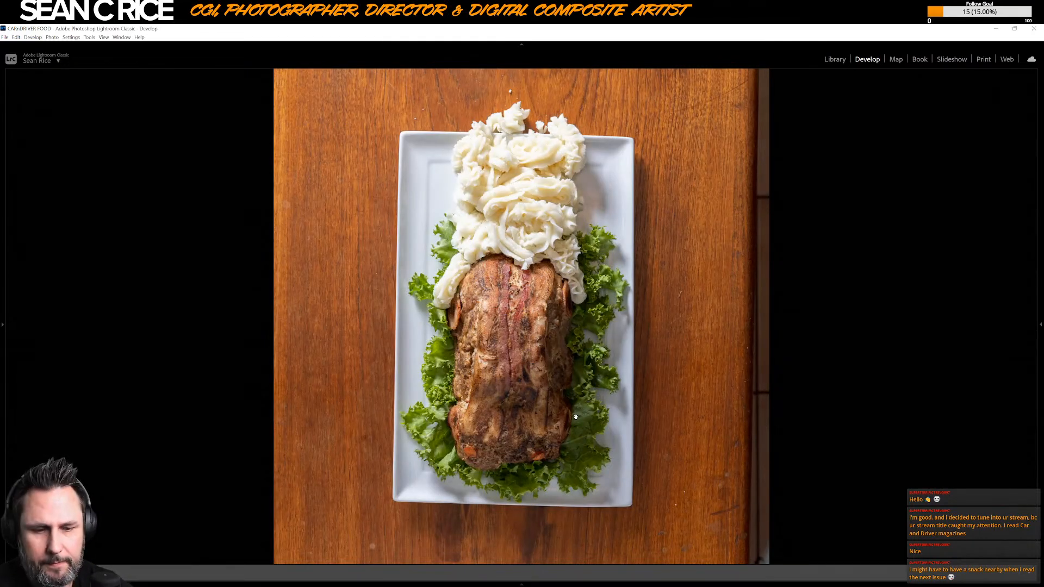
- Bring back the panels and filmstrip, and browse back to open a shot of the crossed red napkins with clamps
{"action": "key", "text": "shift+Tab"}
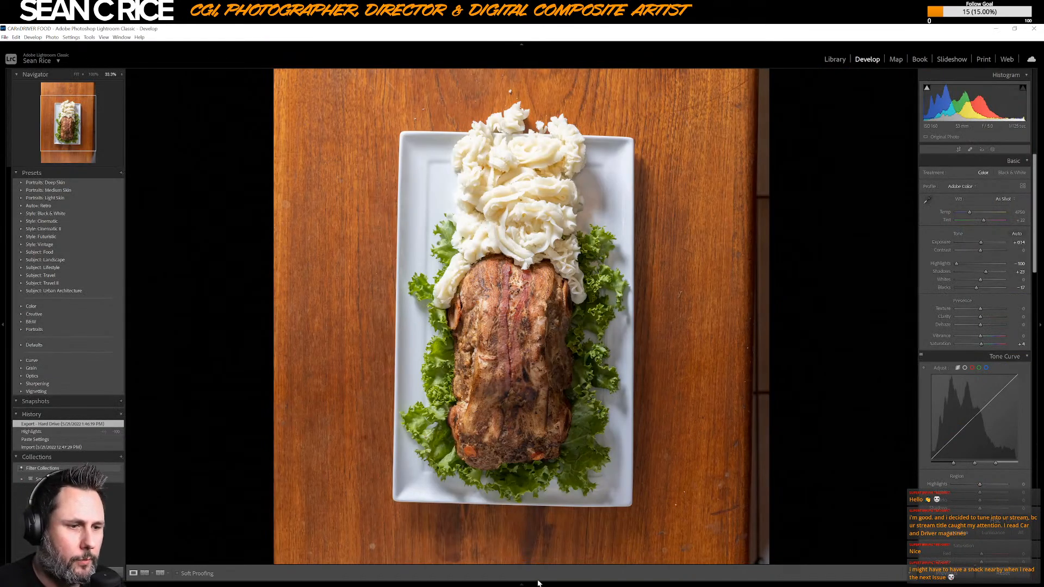
{"action": "key", "text": "F6"}
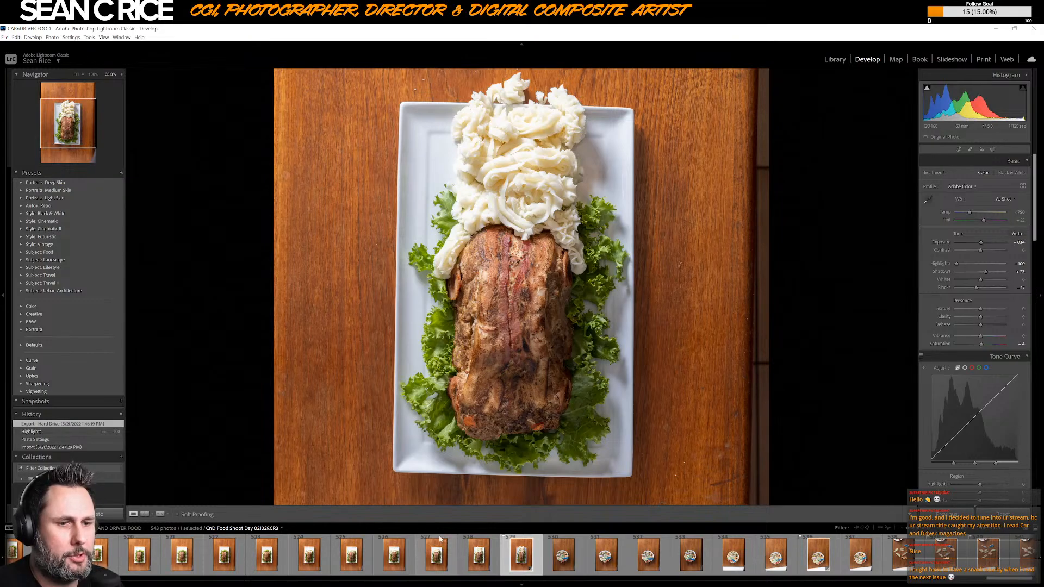
{"action": "scroll", "coordinate": [609, 576], "scroll_direction": "up", "scroll_amount": 5}
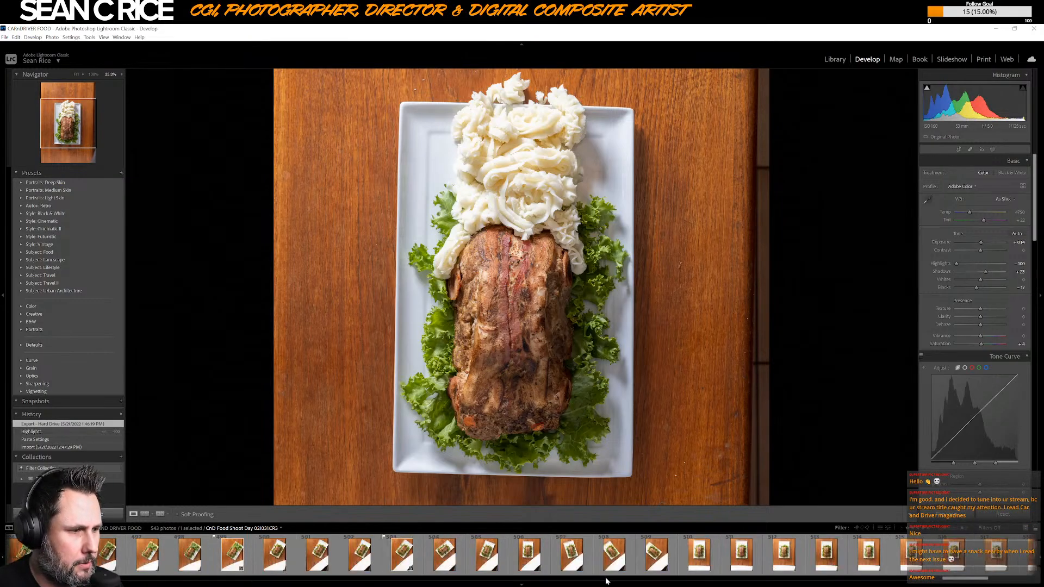
{"action": "scroll", "coordinate": [605, 582], "scroll_direction": "up", "scroll_amount": 10}
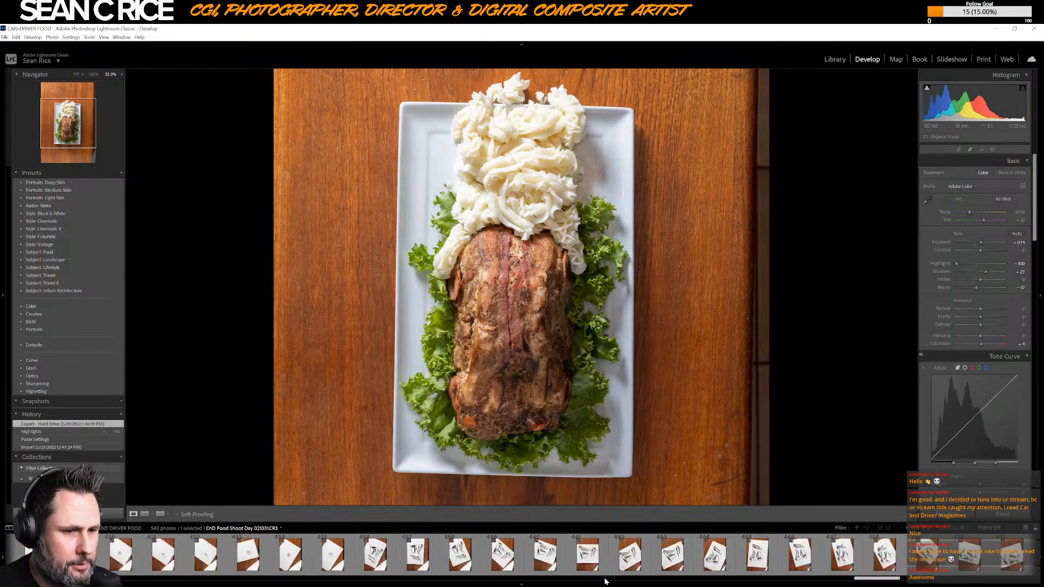
{"action": "scroll", "coordinate": [606, 582], "scroll_direction": "up", "scroll_amount": 5}
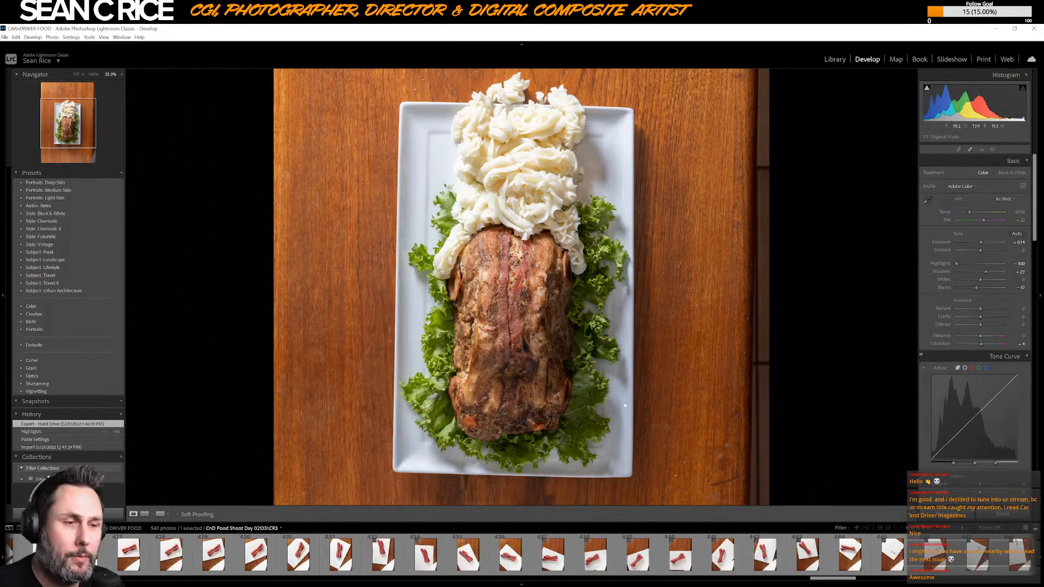
{"action": "left_click", "coordinate": [845, 568]}
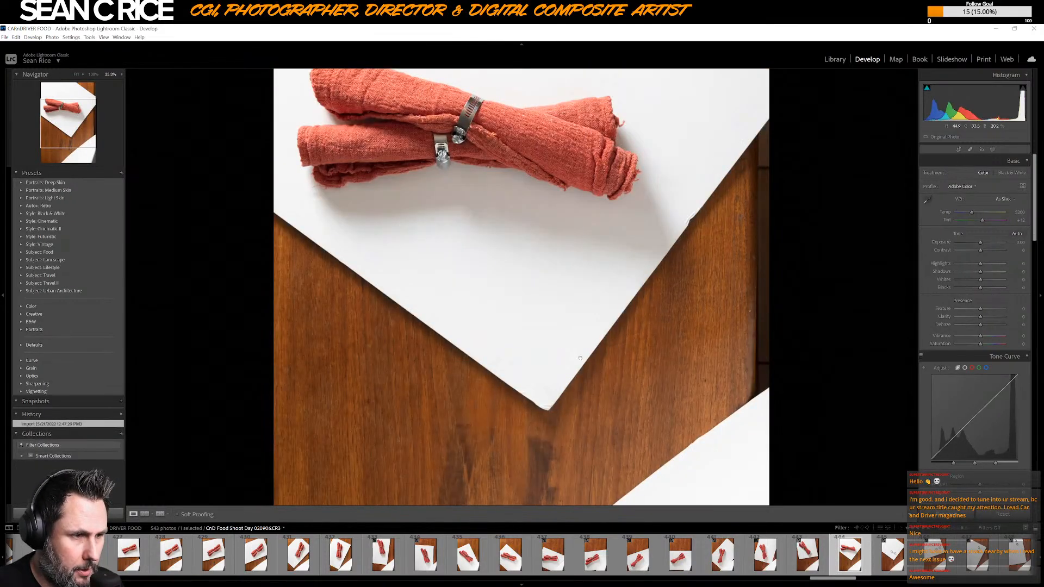
- Show the whole crossed-napkin photo, check it against the sketched layout in Photoshop, and return to Lightroom Classic
{"action": "left_click", "coordinate": [580, 358]}
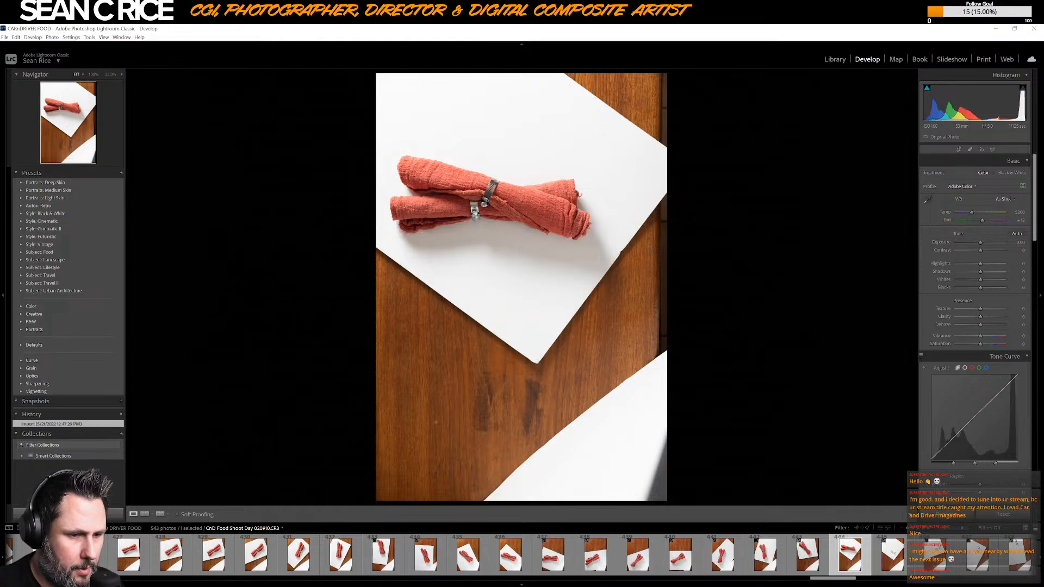
{"action": "key", "text": "alt+Tab"}
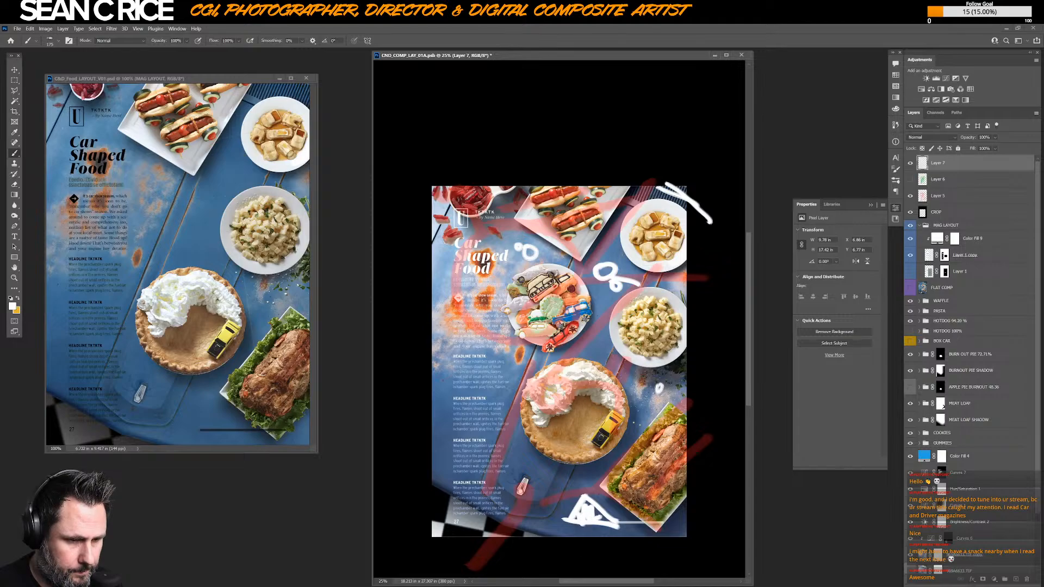
{"action": "key", "text": "alt+Tab"}
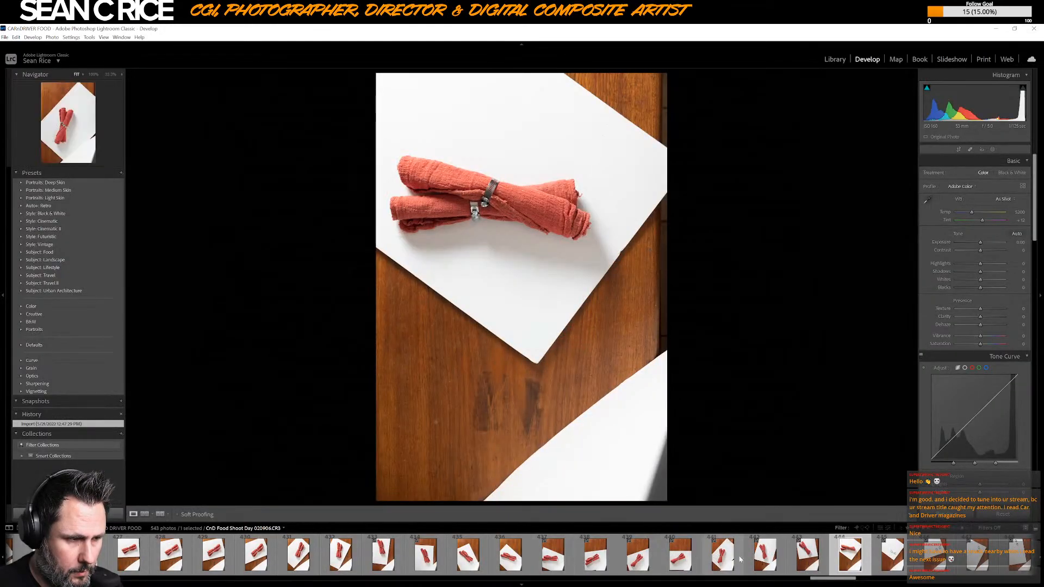
- Select the two neighbouring shots of crossed, clamped napkins and export them to the PROCESSED folder inside CAR AND DRIVER FOOD
{"action": "left_click", "coordinate": [808, 560]}
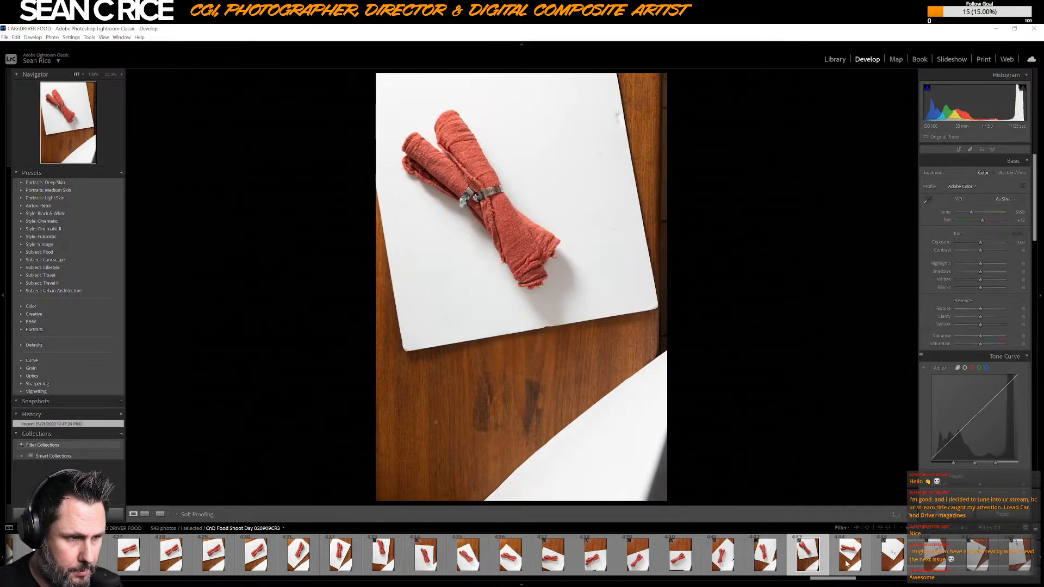
{"action": "left_click", "coordinate": [849, 560], "text": "ctrl"}
{"action": "right_click", "coordinate": [851, 563]}
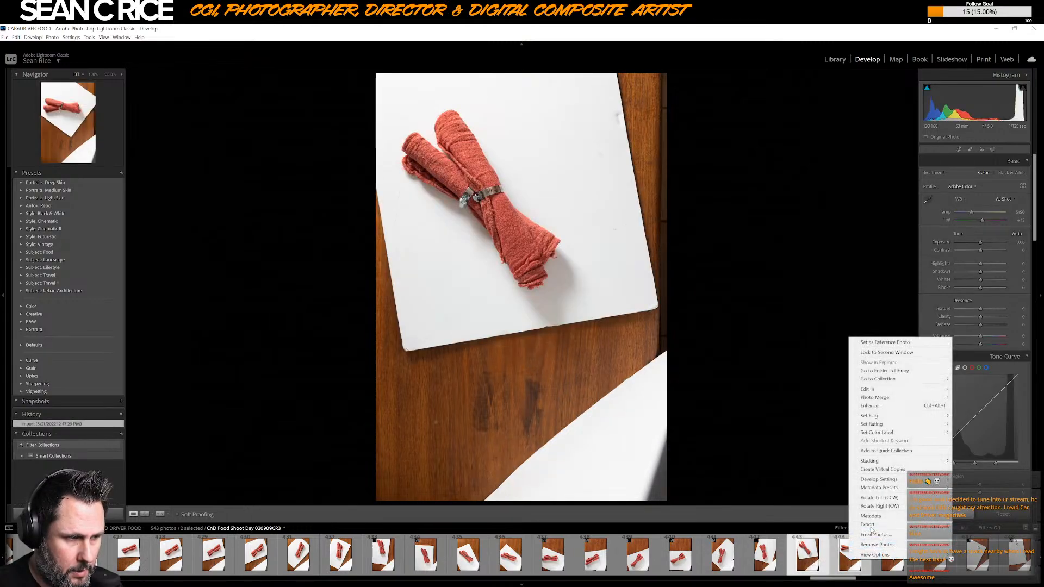
{"action": "mouse_move", "coordinate": [873, 526]}
{"action": "left_click", "coordinate": [972, 526]}
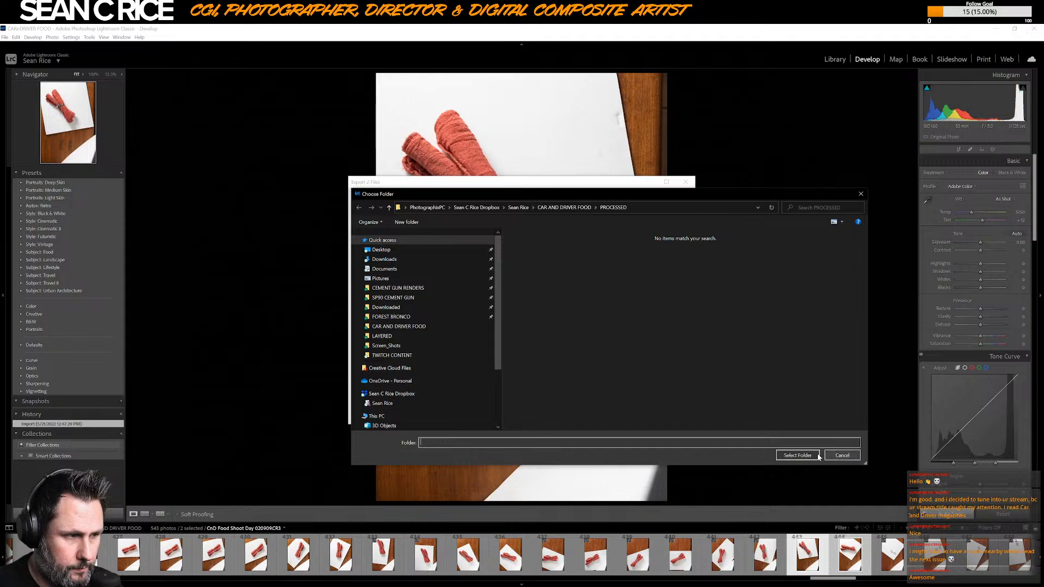
{"action": "left_click", "coordinate": [797, 456]}
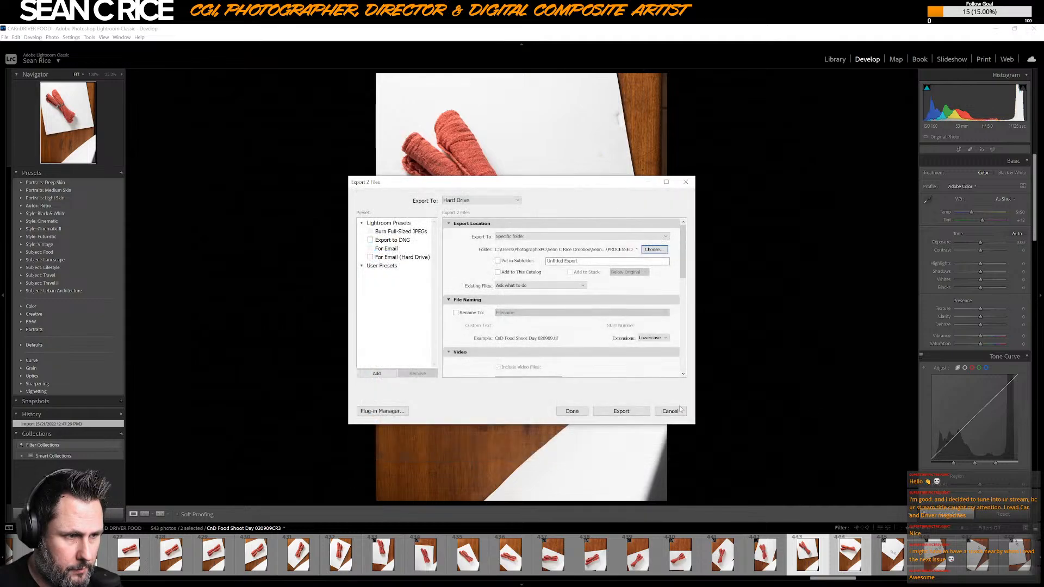
{"action": "left_click", "coordinate": [611, 415]}
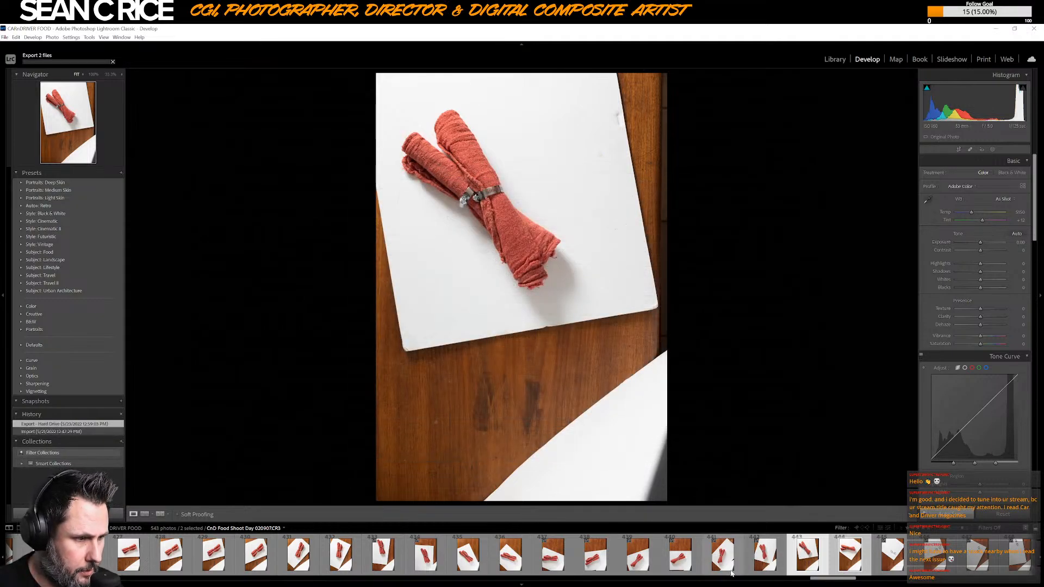
- Select two adjacent earlier napkin shots together, starting with the one of two rolled napkins lying side by side with clamps
{"action": "left_click", "coordinate": [455, 566]}
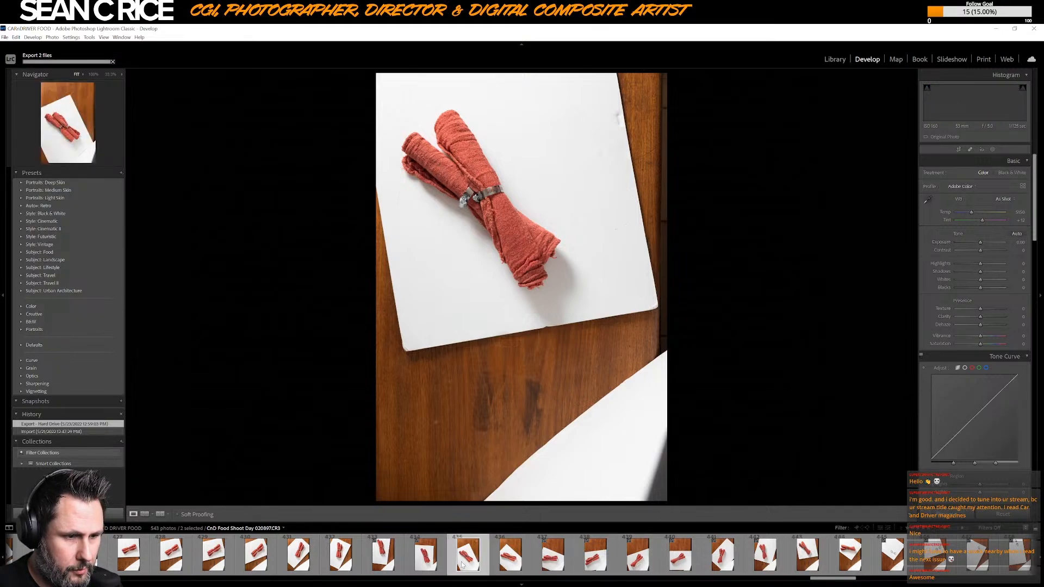
{"action": "left_click", "coordinate": [505, 566], "text": "ctrl"}
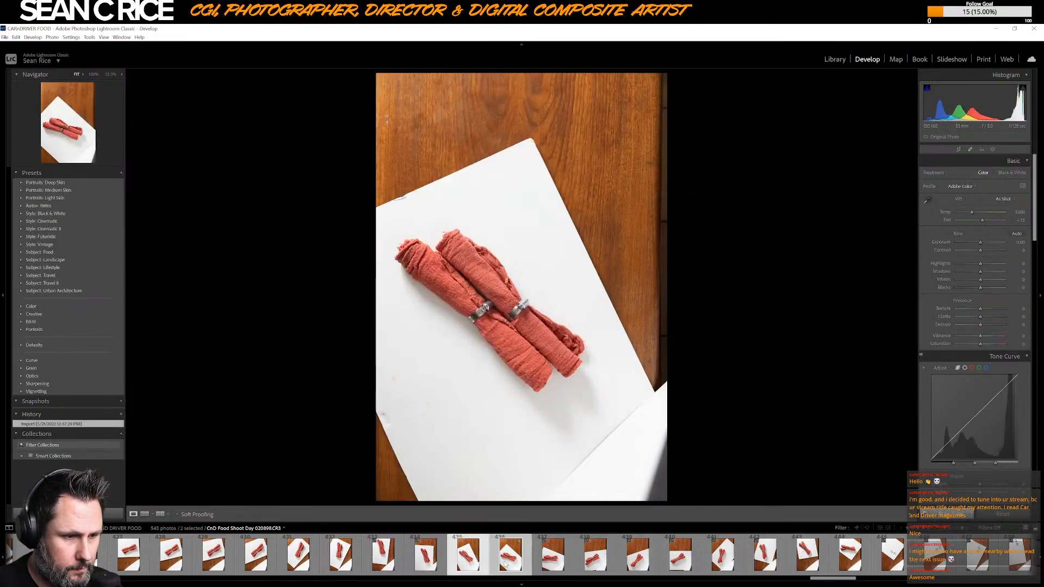
- Export the two selected photos of the paired red napkin rolls using the Hard Drive export preset
{"action": "right_click", "coordinate": [505, 566]}
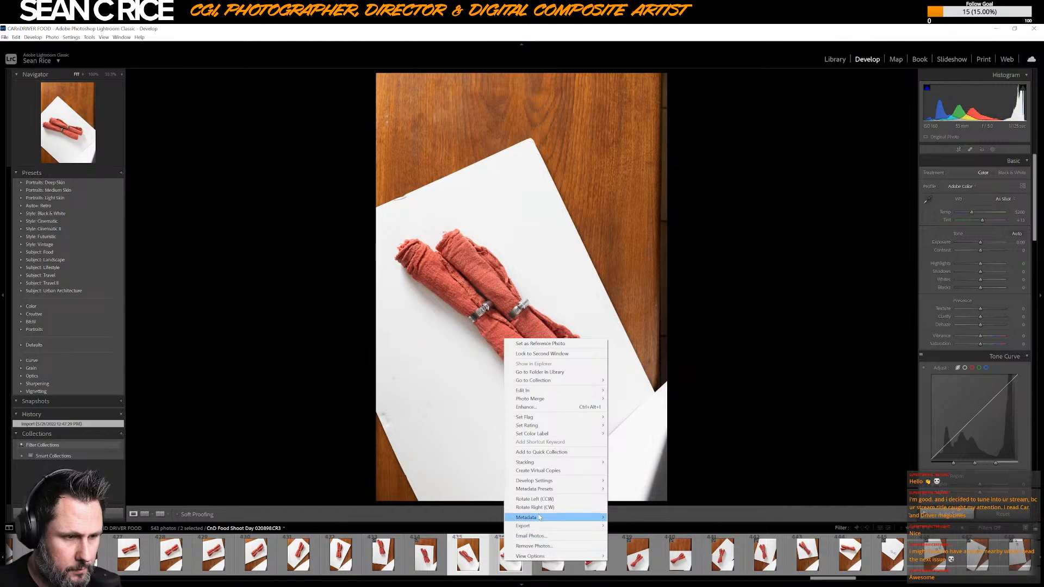
{"action": "mouse_move", "coordinate": [565, 527]}
{"action": "left_click", "coordinate": [640, 534]}
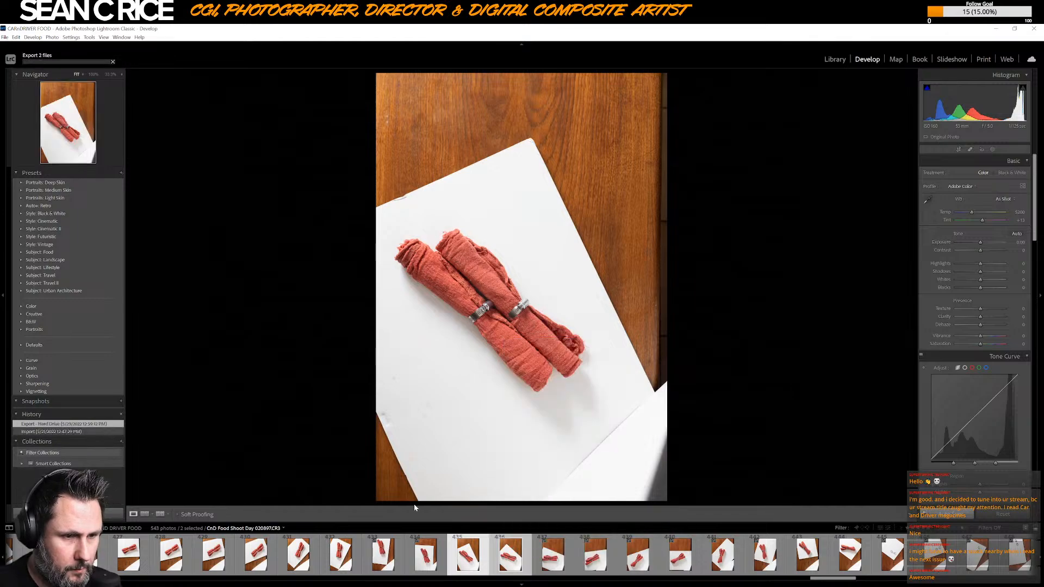
- Compare the single rolled-napkin shots and check the magazine composite in Photoshop before returning to Lightroom Classic
{"action": "left_click", "coordinate": [350, 579]}
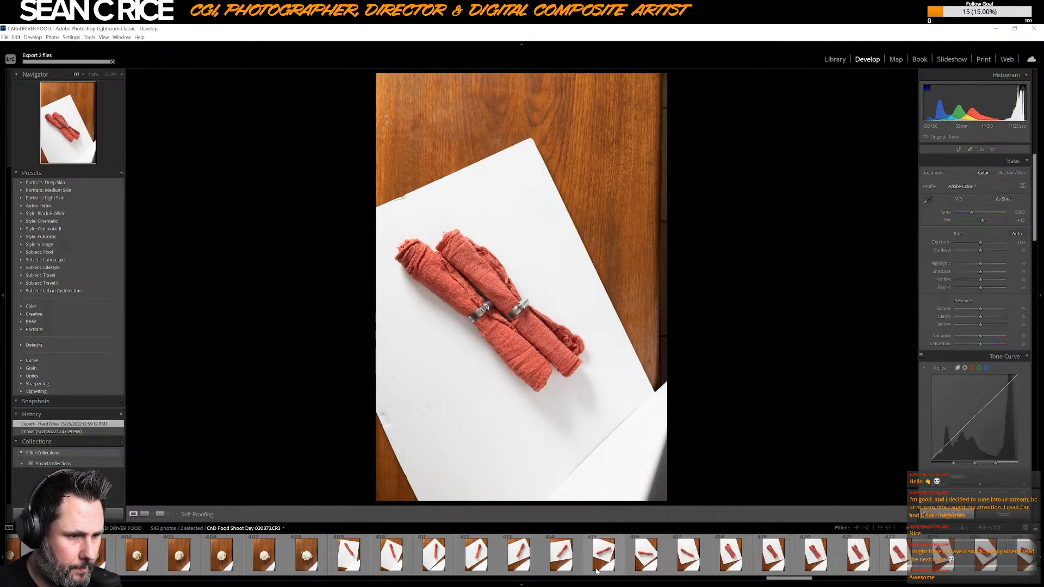
{"action": "left_click", "coordinate": [691, 563]}
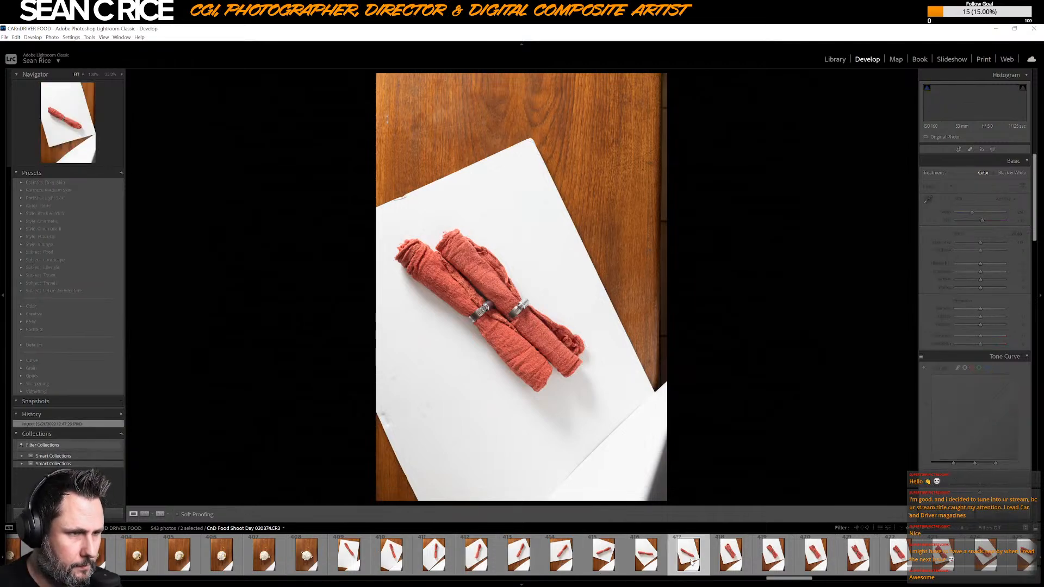
{"action": "left_click", "coordinate": [651, 562]}
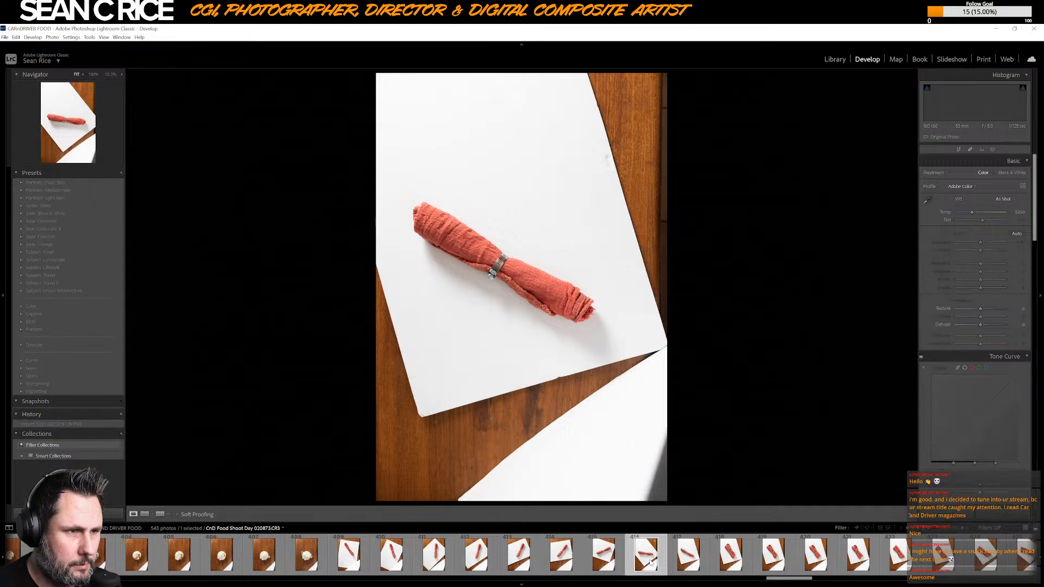
{"action": "left_click", "coordinate": [689, 560]}
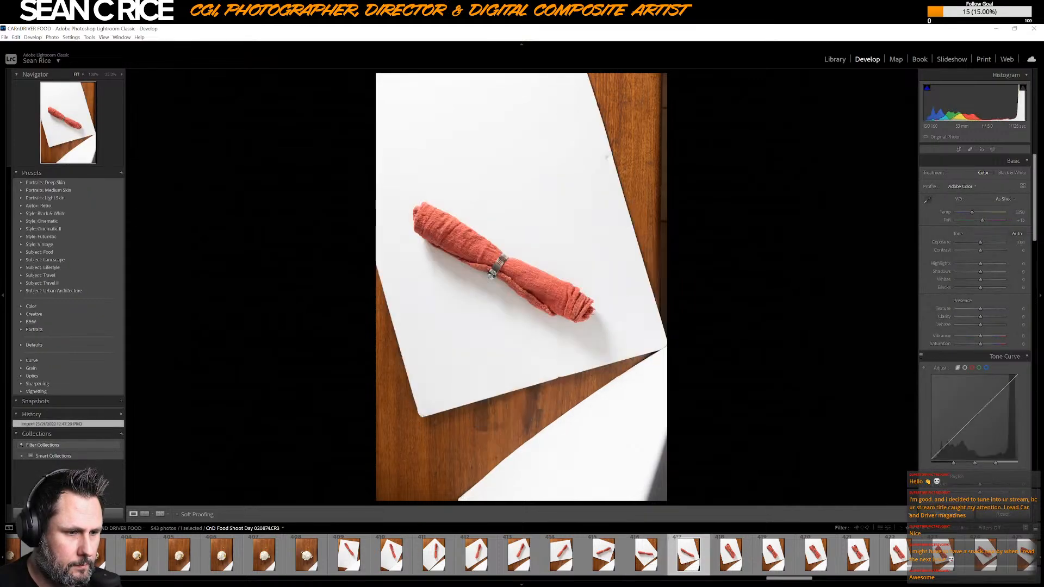
{"action": "key", "text": "alt+Tab"}
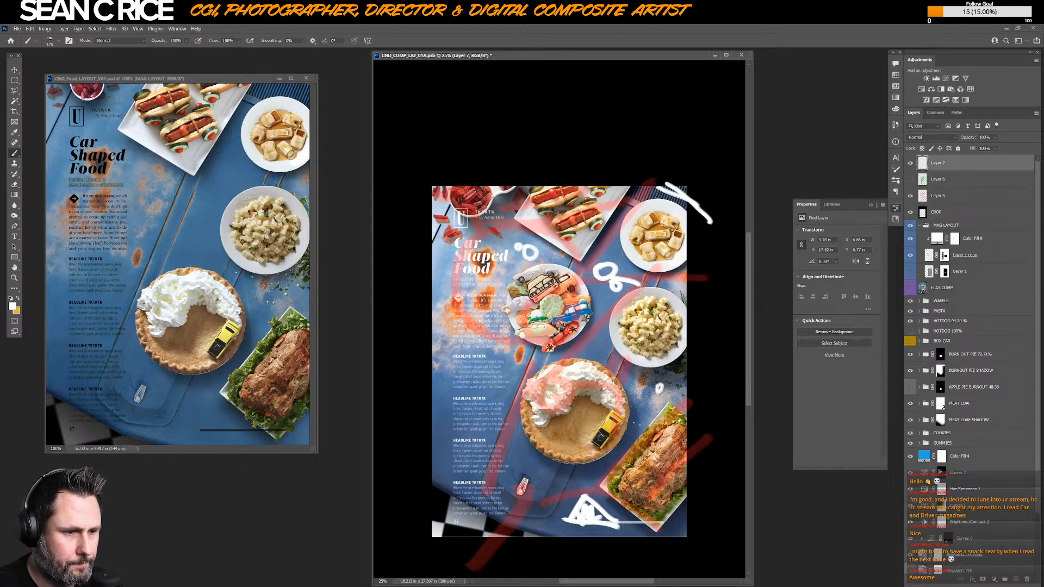
{"action": "mouse_move", "coordinate": [387, 584]}
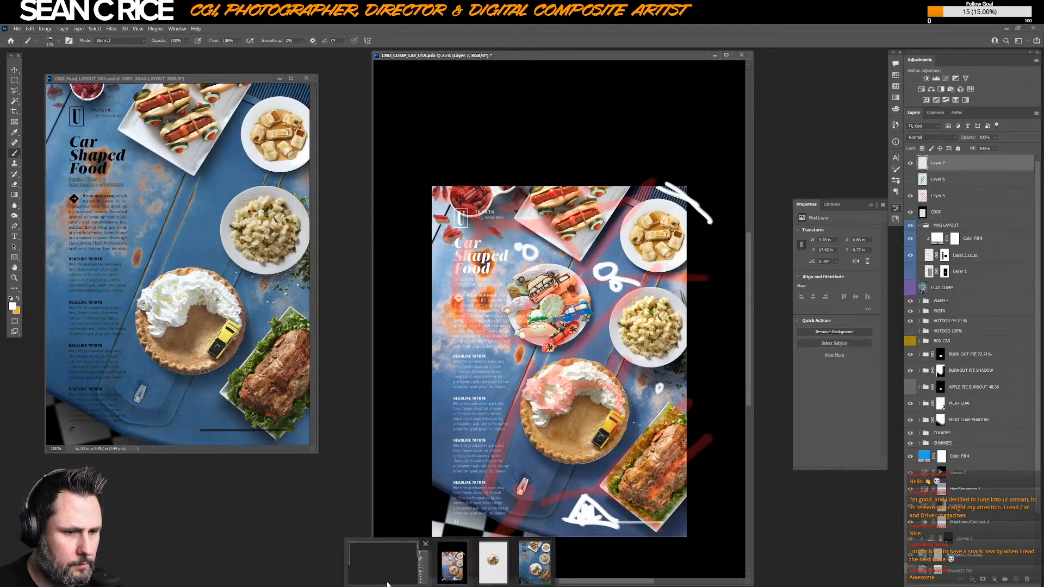
{"action": "left_click", "coordinate": [419, 568]}
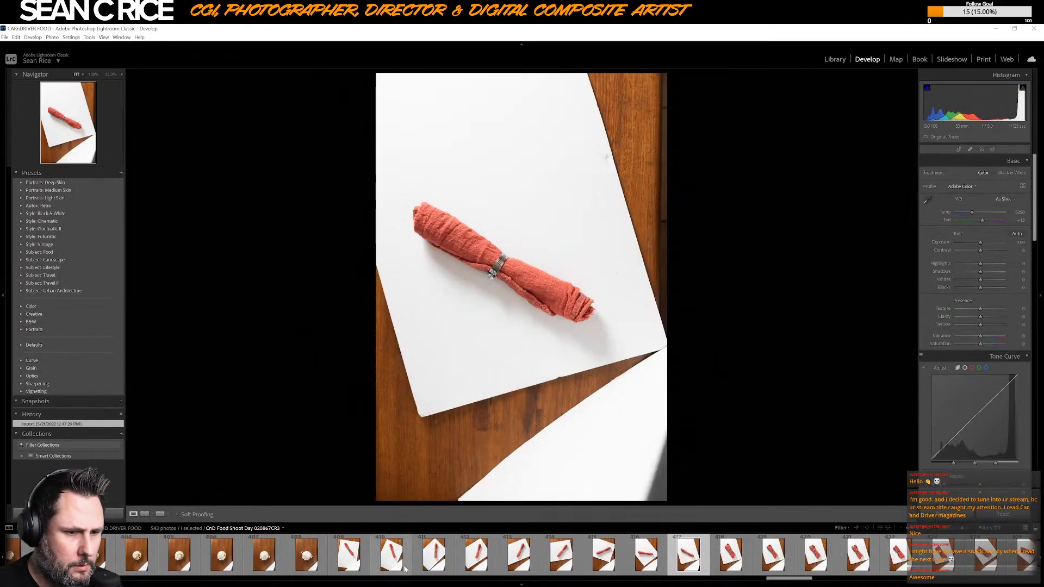
- Export the photo of the single red napkin roll lying diagonally on the tilted white board to the hard drive
{"action": "left_click", "coordinate": [349, 563]}
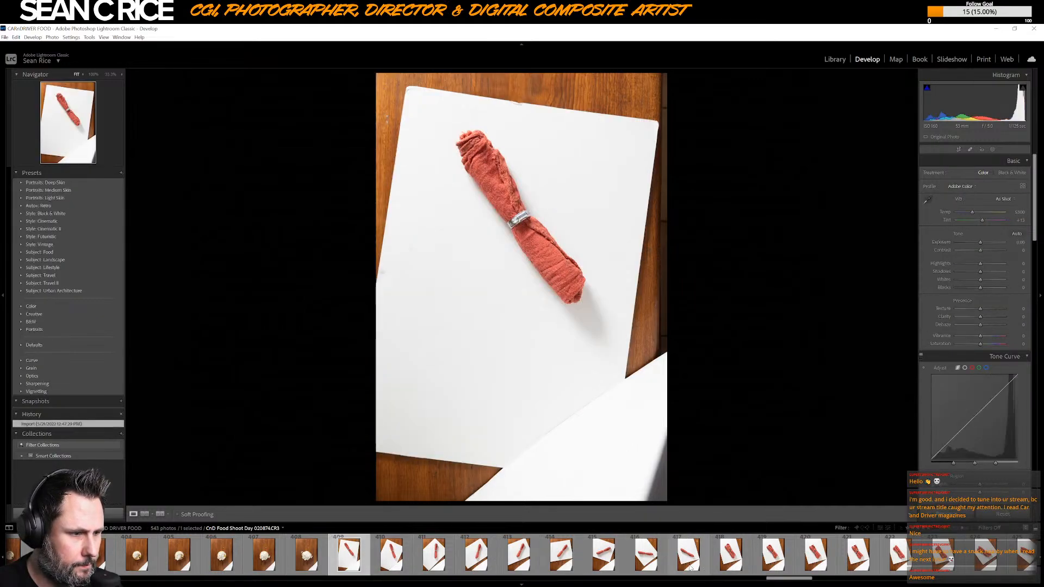
{"action": "left_click", "coordinate": [646, 558]}
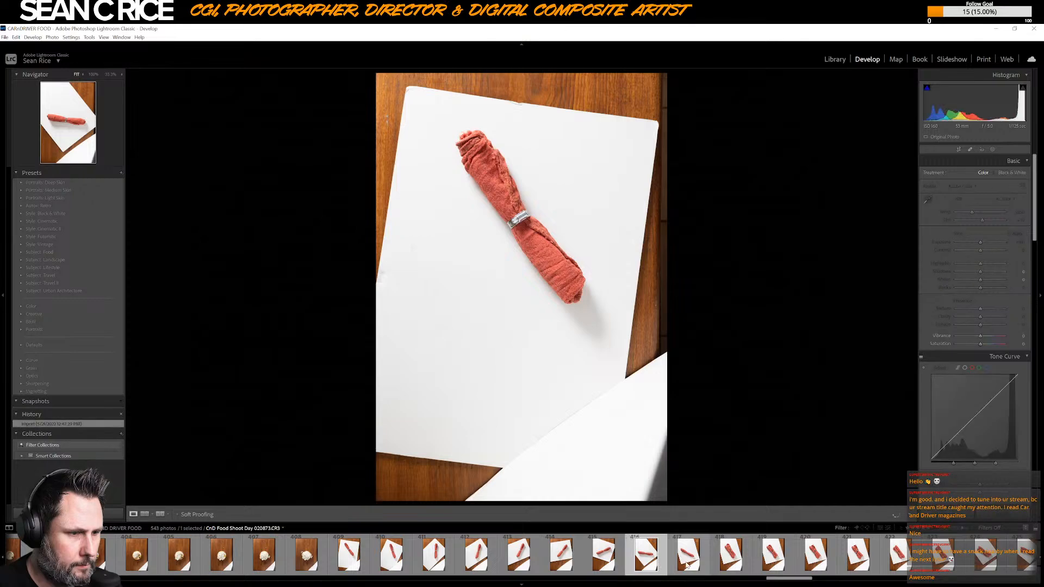
{"action": "left_click", "coordinate": [687, 563]}
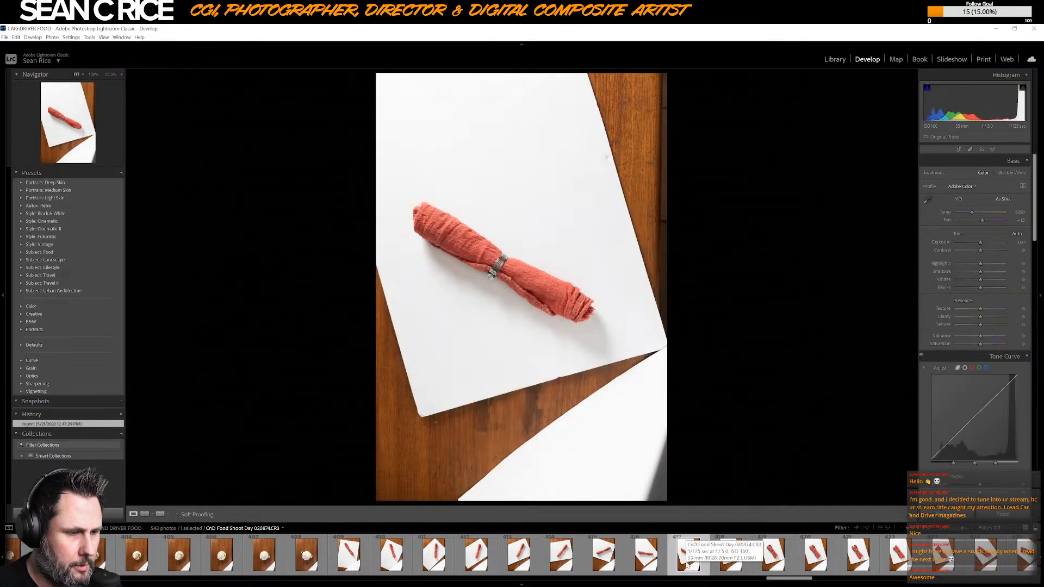
{"action": "right_click", "coordinate": [686, 565]}
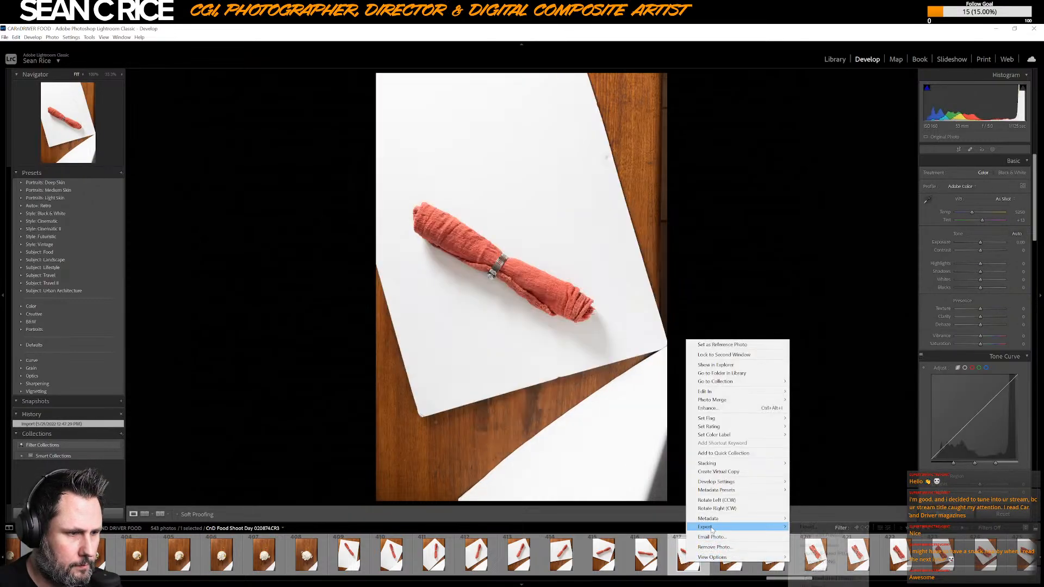
{"action": "left_click", "coordinate": [795, 535]}
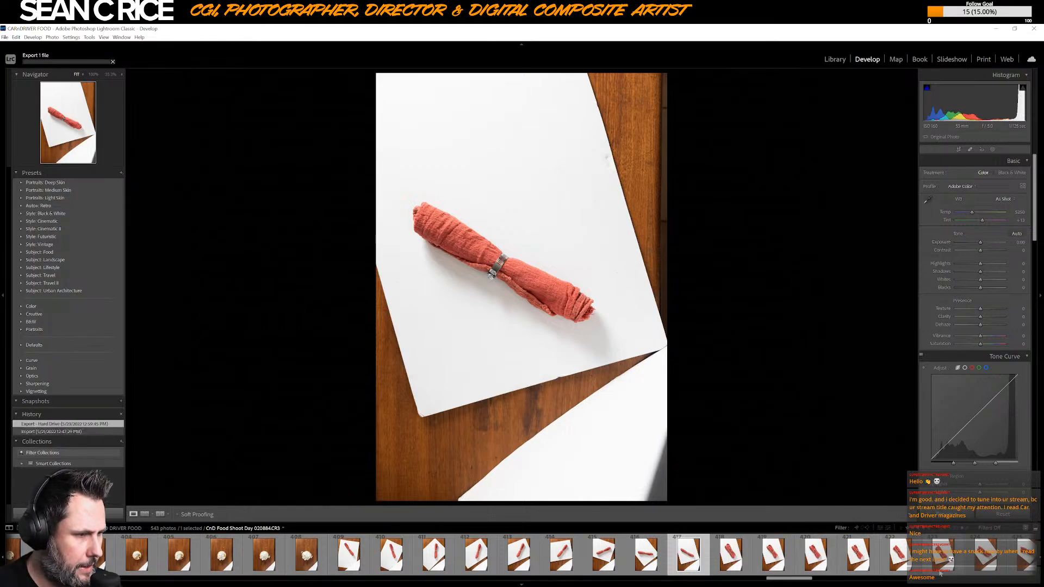
- Browse past the napkin shots and view the photos of two separated metal hose clamps on white board
{"action": "left_click", "coordinate": [958, 580]}
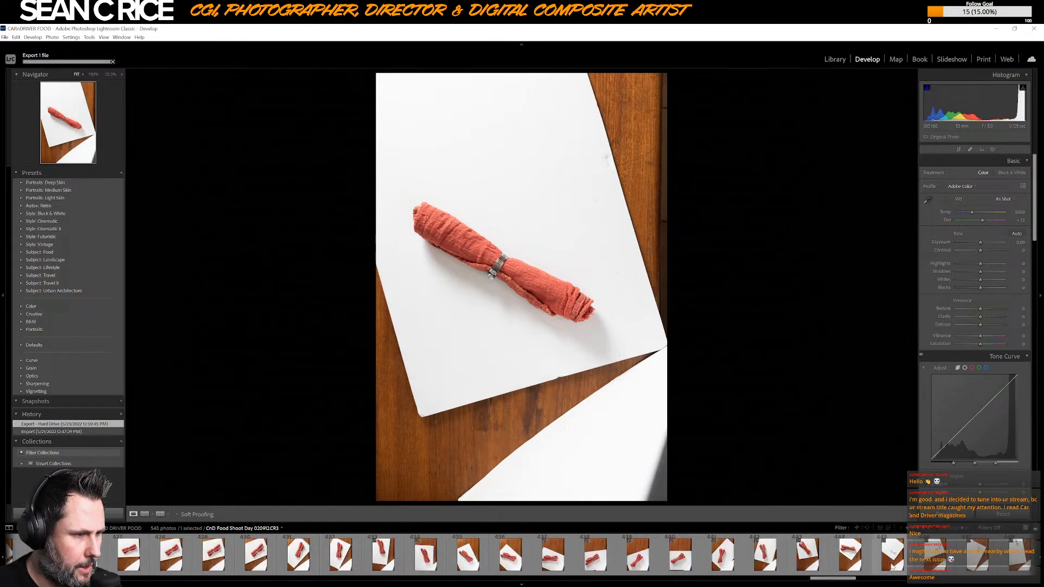
{"action": "left_click", "coordinate": [892, 568]}
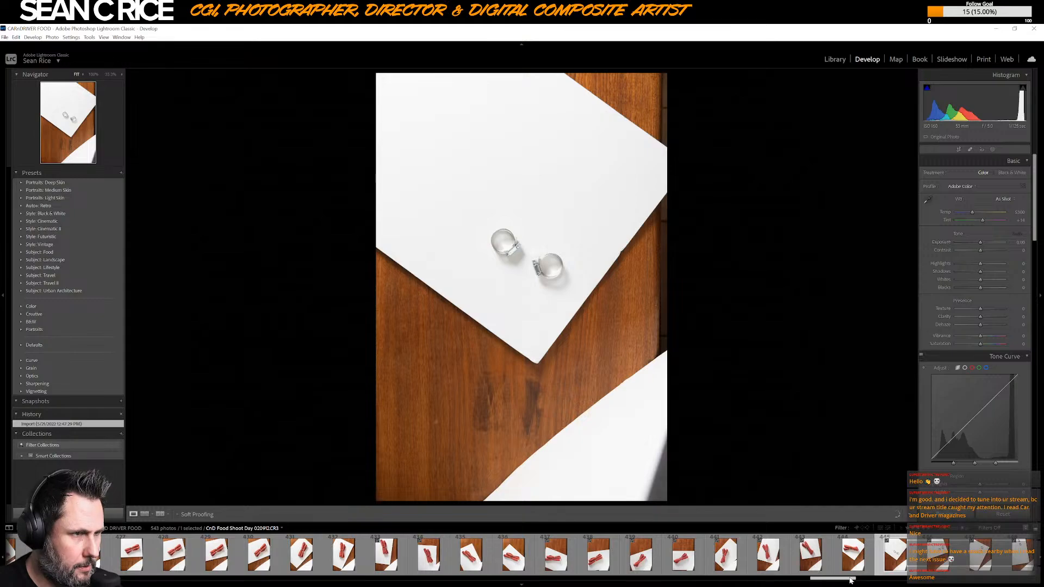
{"action": "left_click_drag", "start_coordinate": [850, 578], "coordinate": [874, 578]}
{"action": "left_click", "coordinate": [384, 555]}
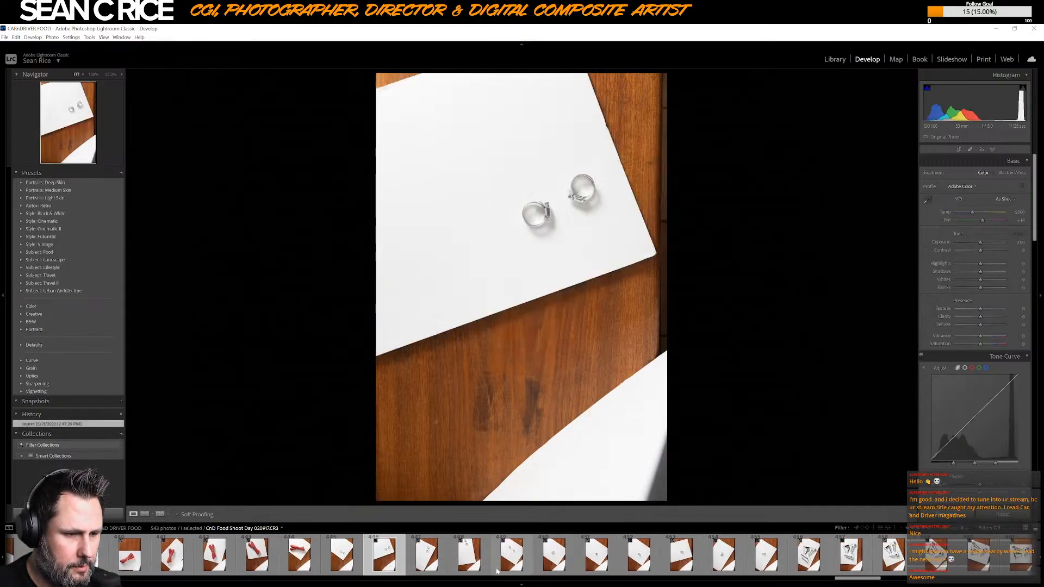
{"action": "left_click", "coordinate": [469, 554]}
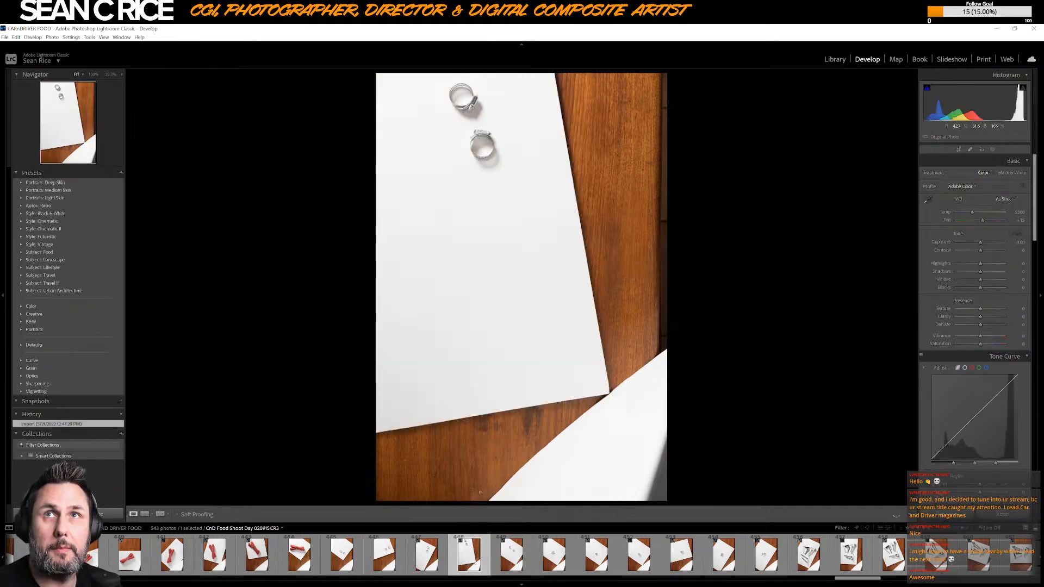
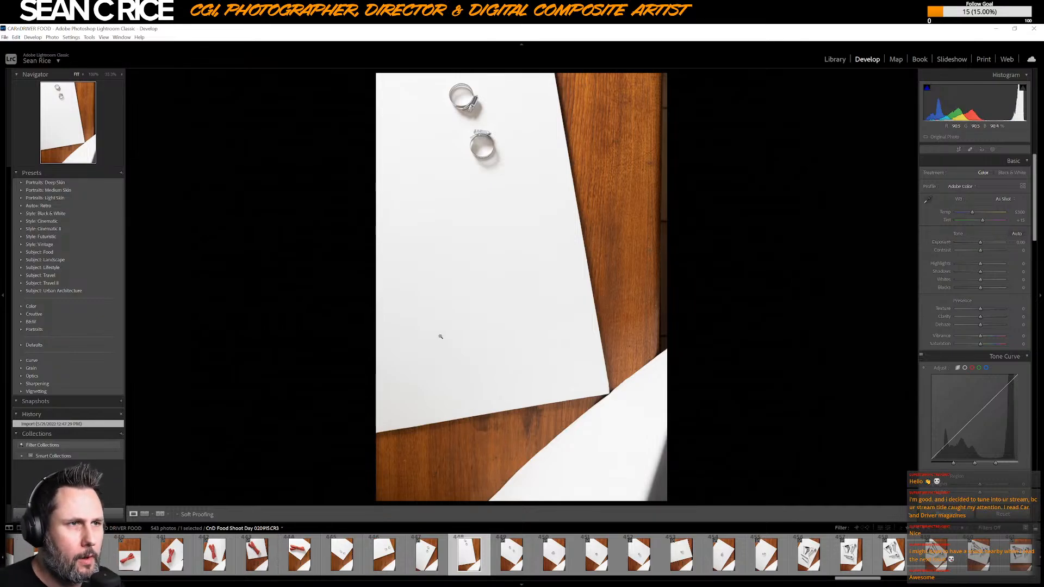
- Compare the overlapping hose-clamp shots with the separated ones to judge the best arrangement
{"action": "left_click", "coordinate": [763, 562]}
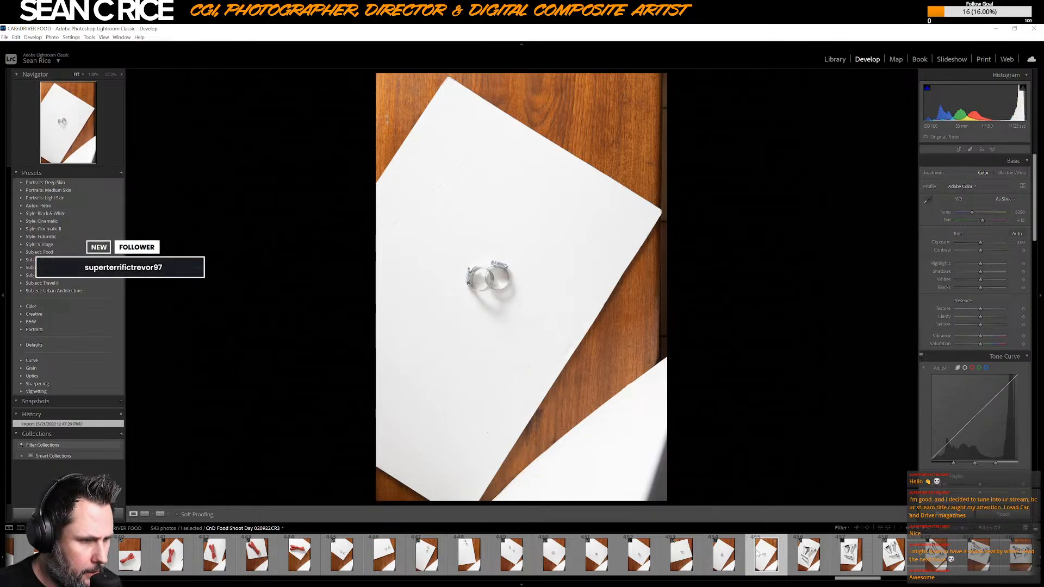
{"action": "left_click", "coordinate": [729, 560]}
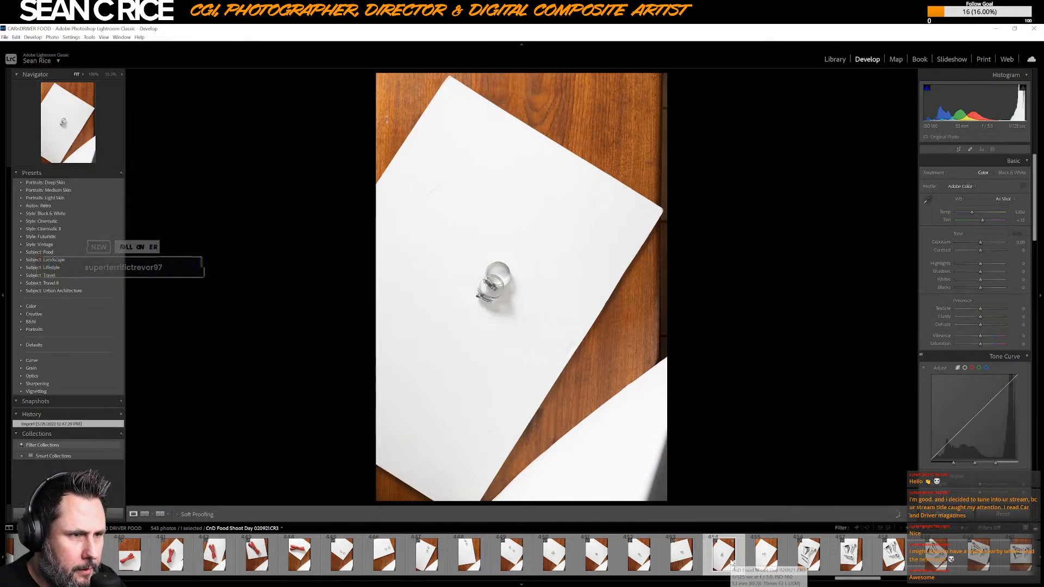
{"action": "key", "text": "Left"}
{"action": "key", "text": "Left"}
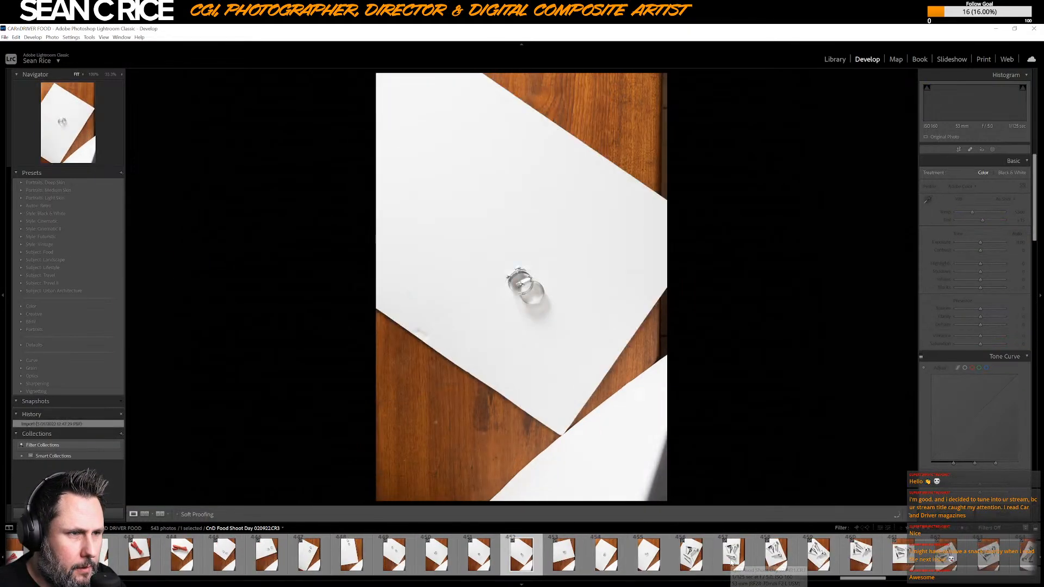
{"action": "key", "text": "Left"}
{"action": "key", "text": "Left"}
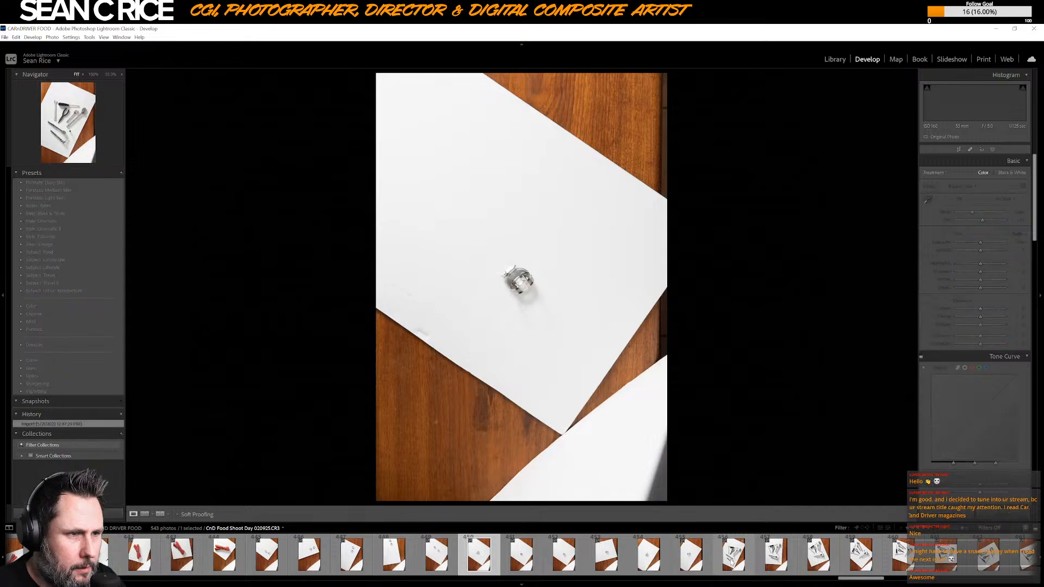
{"action": "key", "text": "Left"}
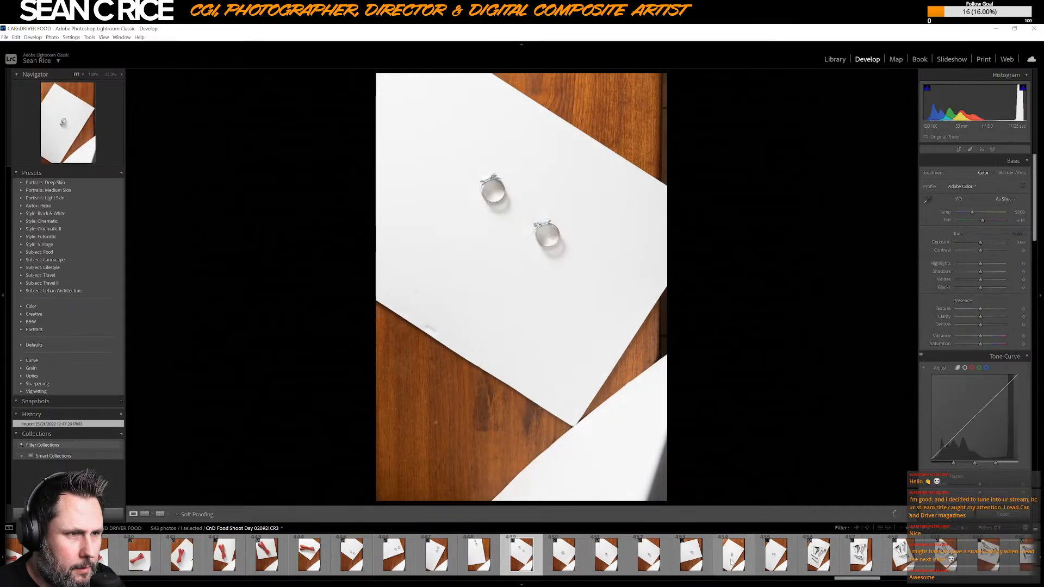
{"action": "key", "text": "Left"}
{"action": "key", "text": "Right"}
{"action": "key", "text": "Left"}
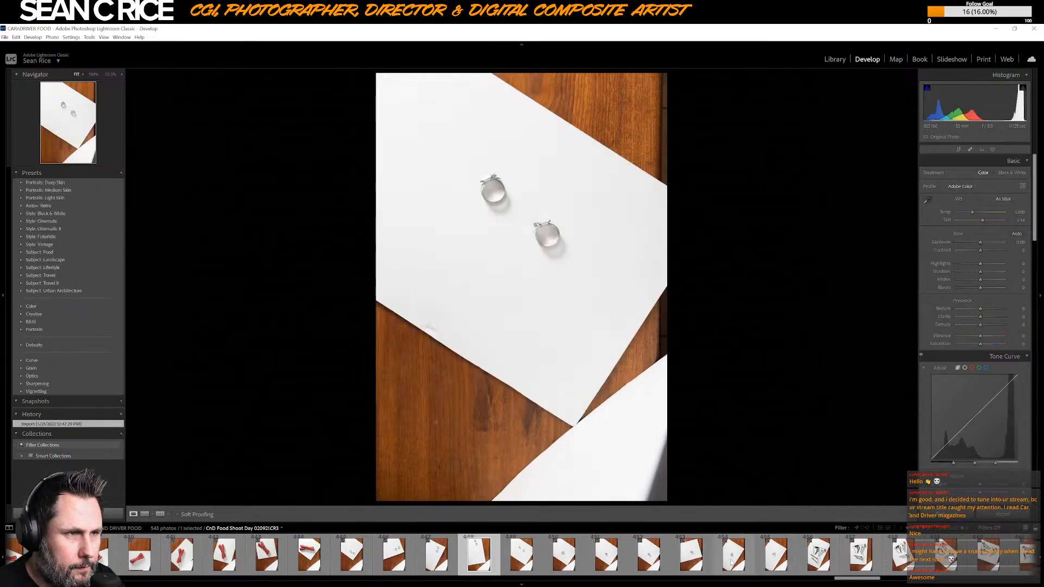
{"action": "key", "text": "Left"}
{"action": "key", "text": "Right"}
{"action": "key", "text": "Right"}
{"action": "key", "text": "Right"}
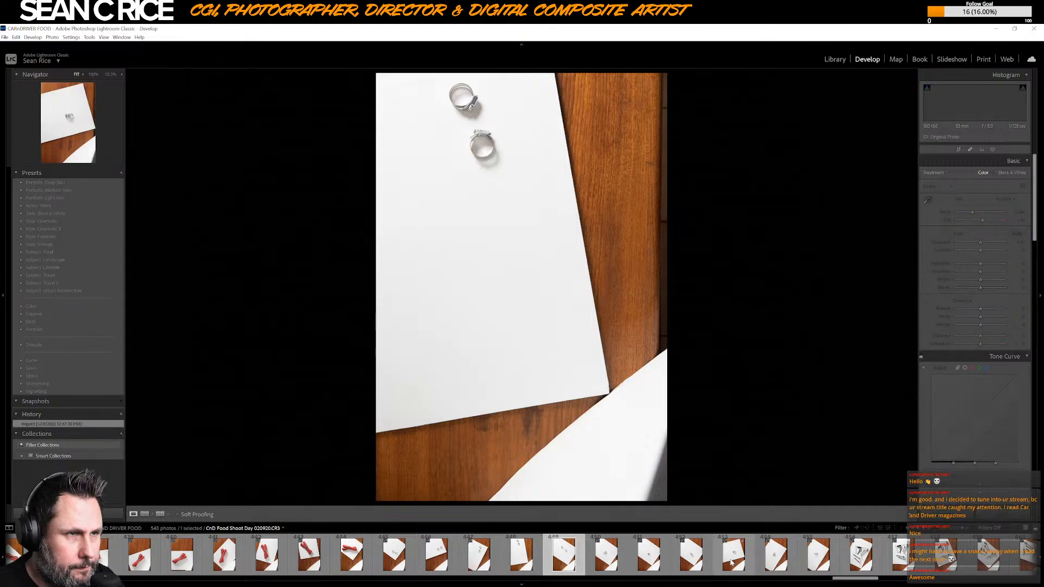
{"action": "key", "text": "Right"}
{"action": "key", "text": "Right"}
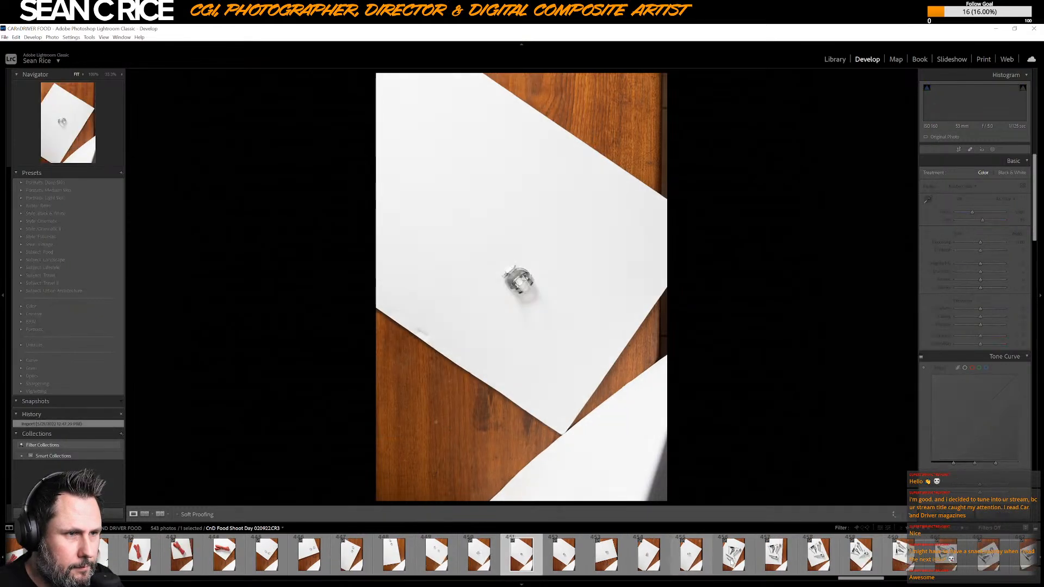
{"action": "key", "text": "Right"}
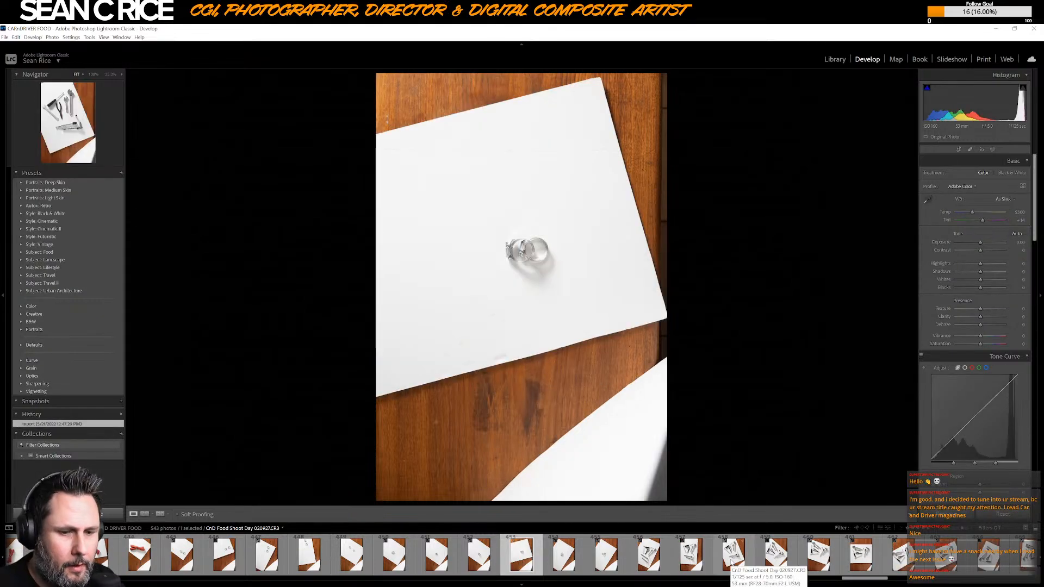
- Export the photo of the two overlapping hose clamps standing side by side to the hard drive
{"action": "left_click", "coordinate": [566, 565]}
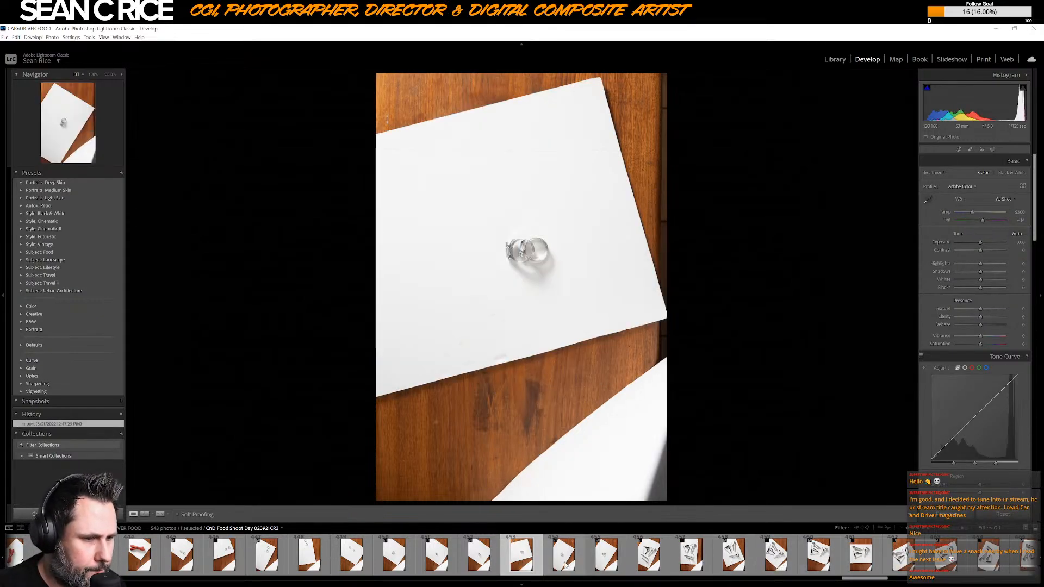
{"action": "left_click", "coordinate": [602, 566]}
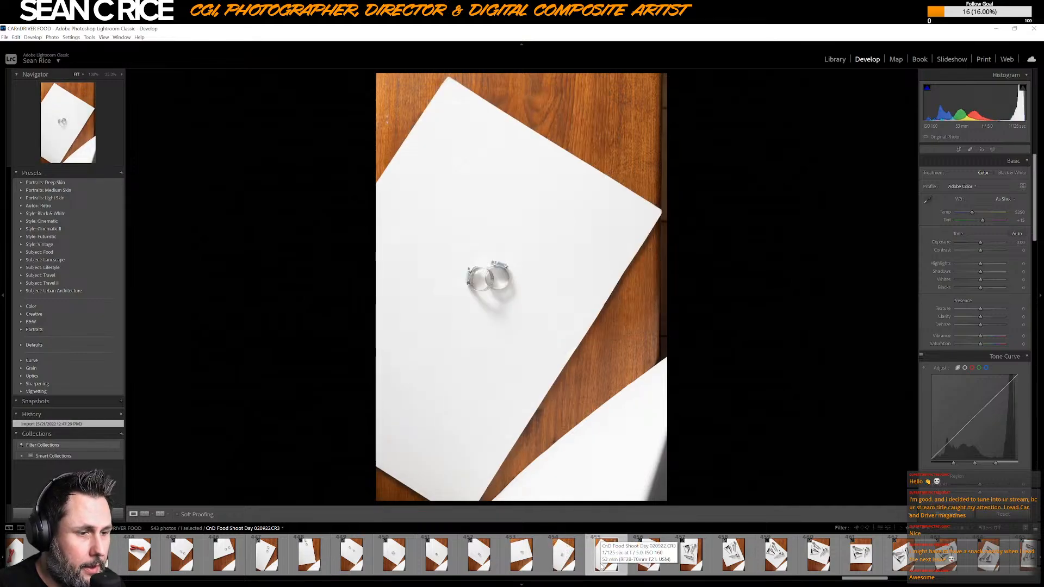
{"action": "right_click", "coordinate": [603, 561]}
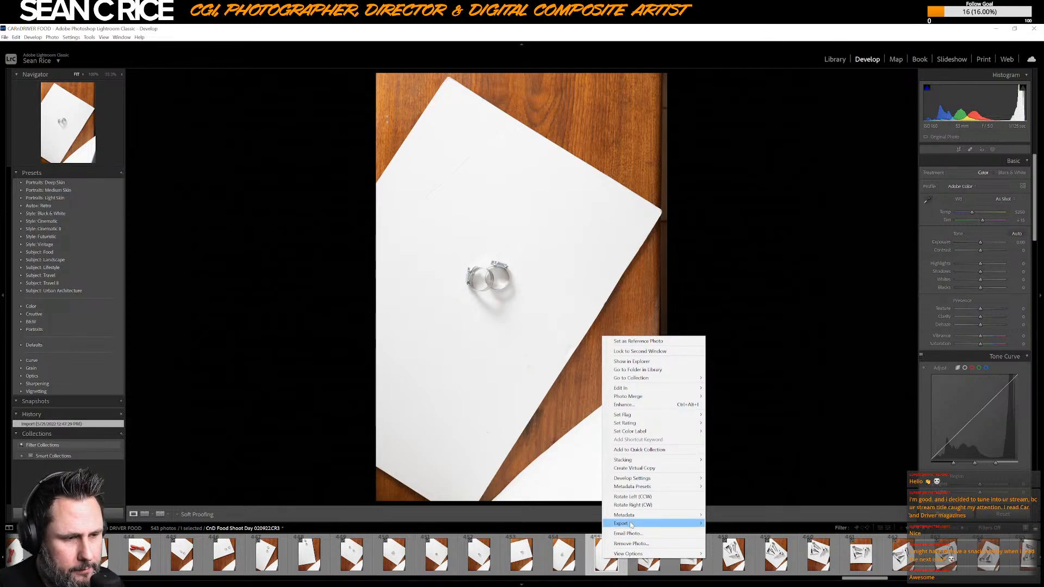
{"action": "mouse_move", "coordinate": [666, 527]}
{"action": "left_click", "coordinate": [759, 532]}
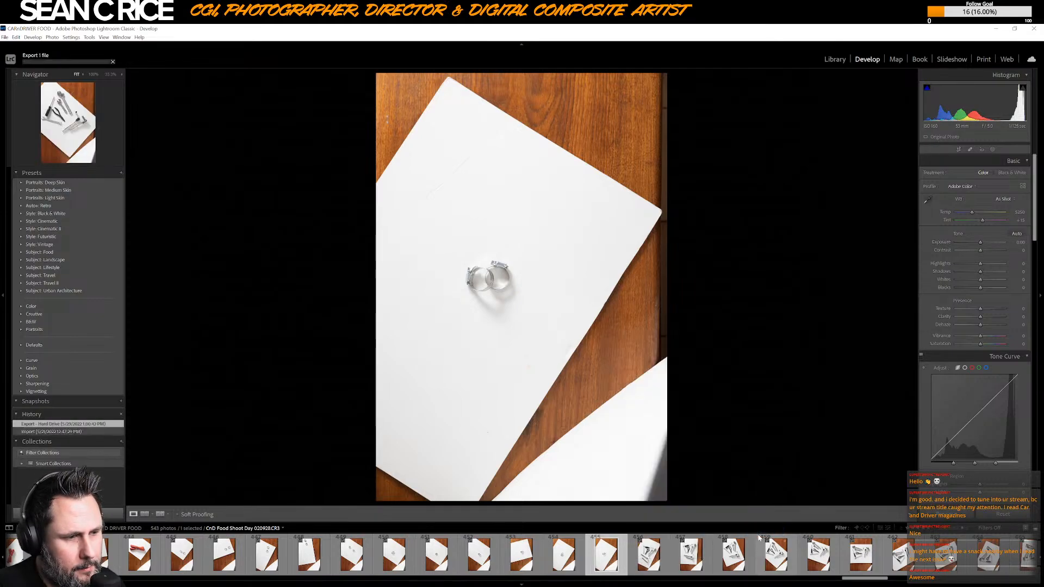
- View the first hand-tool photo and the tool shot with the yellow toy car, and switch to the Photoshop magazine composite
{"action": "left_click", "coordinate": [641, 538]}
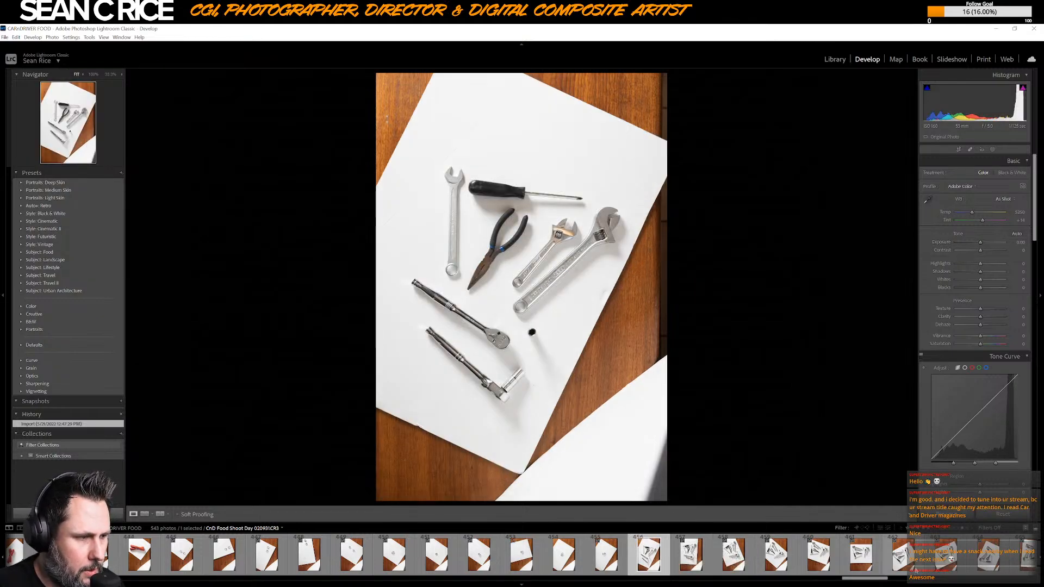
{"action": "left_click_drag", "start_coordinate": [875, 579], "coordinate": [901, 581]}
{"action": "left_click", "coordinate": [829, 562]}
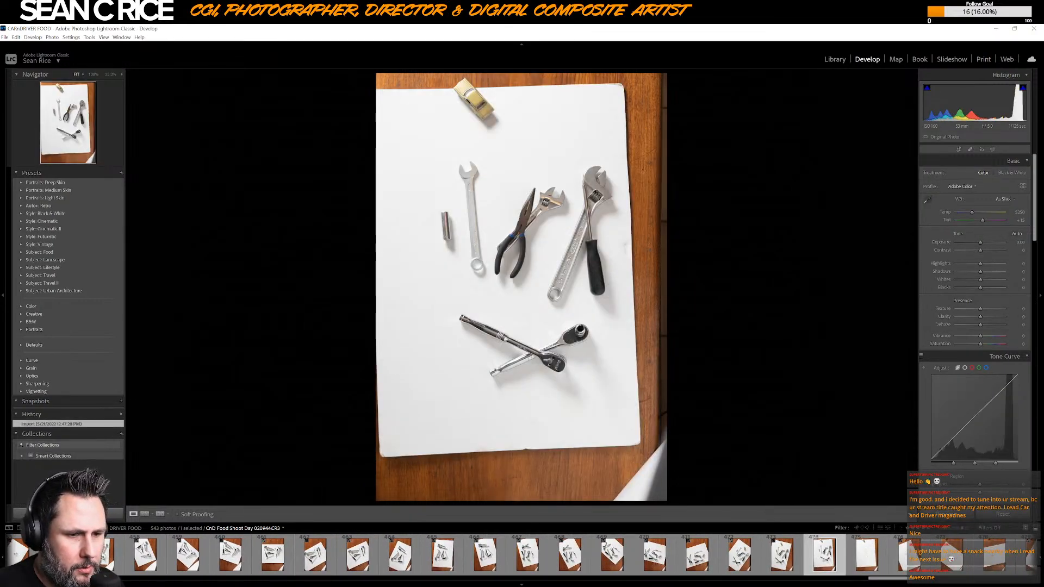
{"action": "key", "text": "alt+Tab"}
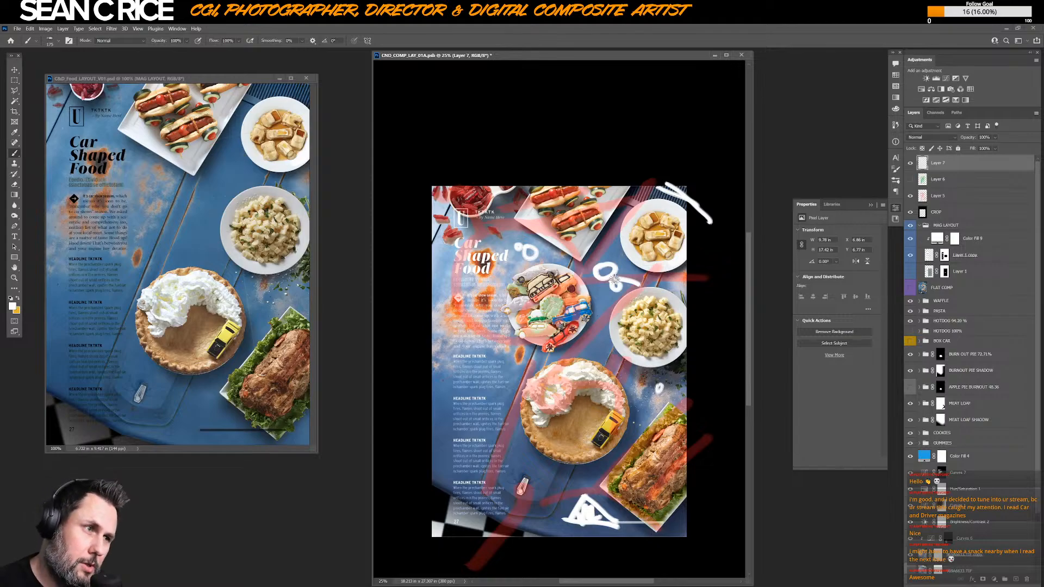
- Switch back to Lightroom Classic and browse back through the rotated hand-tool photos to the first arrangement without the toy car
{"action": "key", "text": "alt+Tab"}
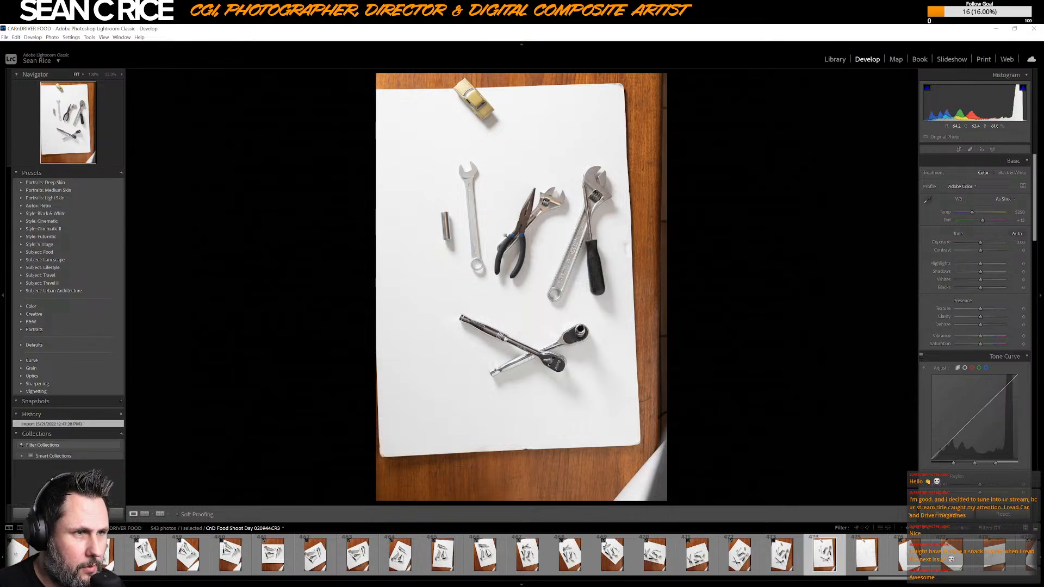
{"action": "left_click", "coordinate": [785, 569]}
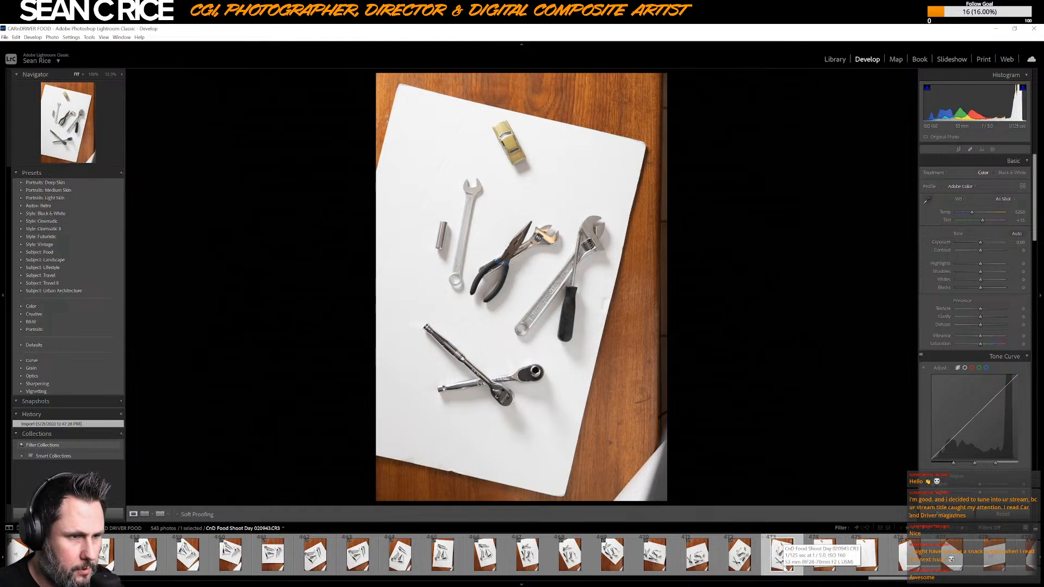
{"action": "key", "text": "Left"}
{"action": "key", "text": "Left"}
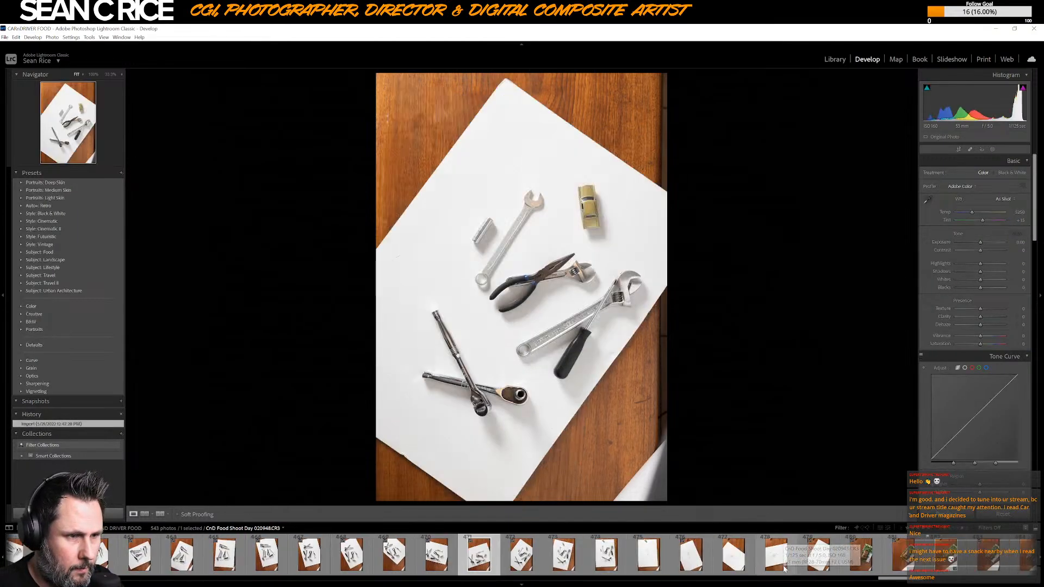
{"action": "key", "text": "Left"}
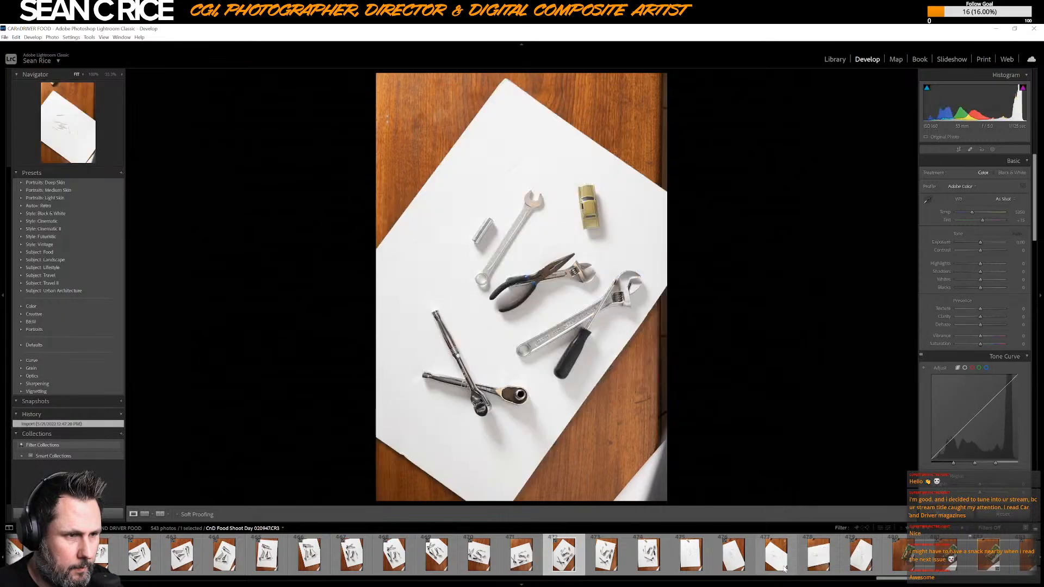
{"action": "key", "text": "Right"}
{"action": "key", "text": "Left"}
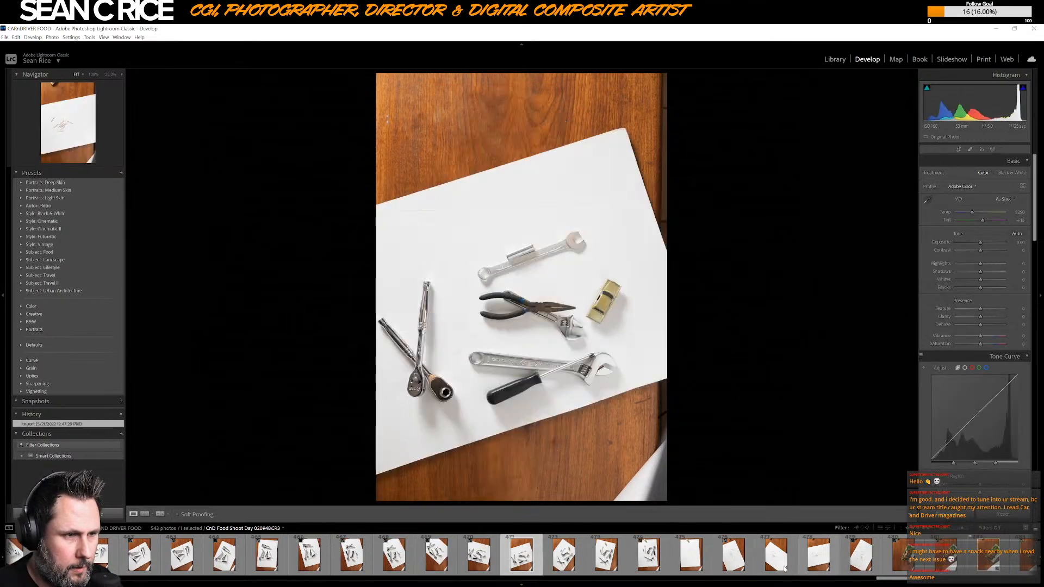
{"action": "key", "text": "Left"}
{"action": "key", "text": "Left"}
{"action": "key", "text": "Left"}
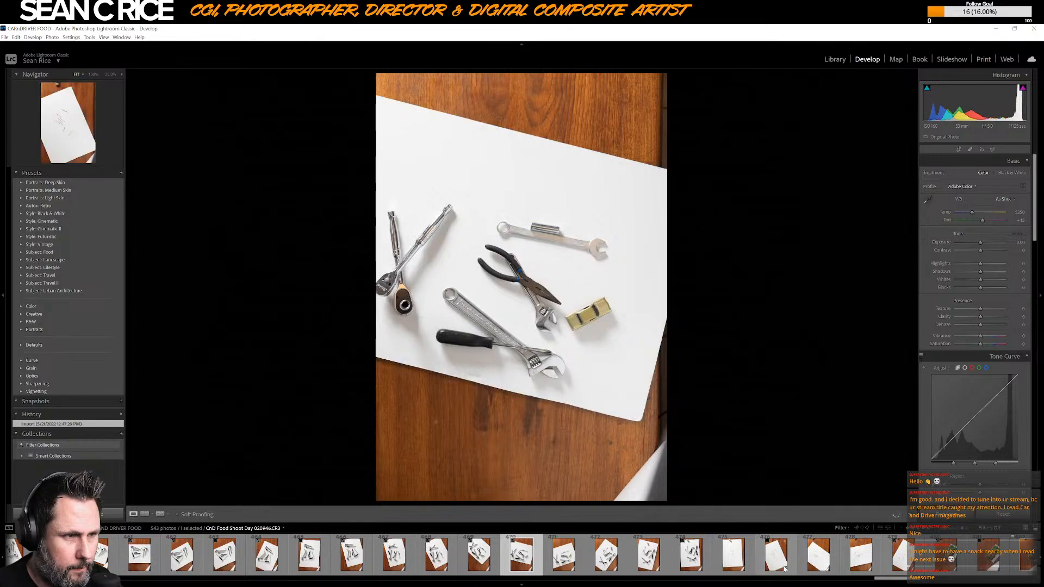
{"action": "key", "text": "Left"}
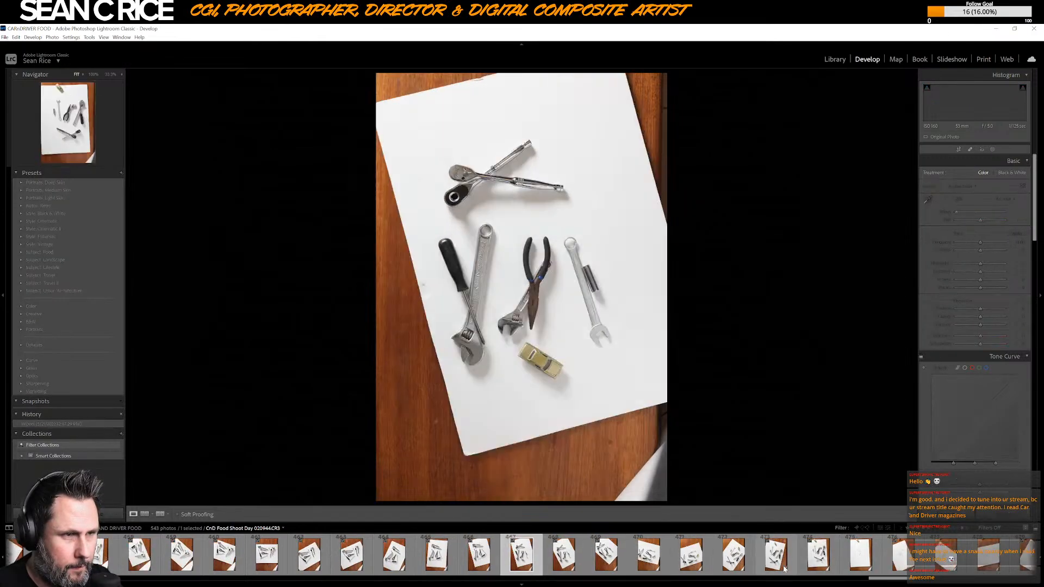
{"action": "key", "text": "Left"}
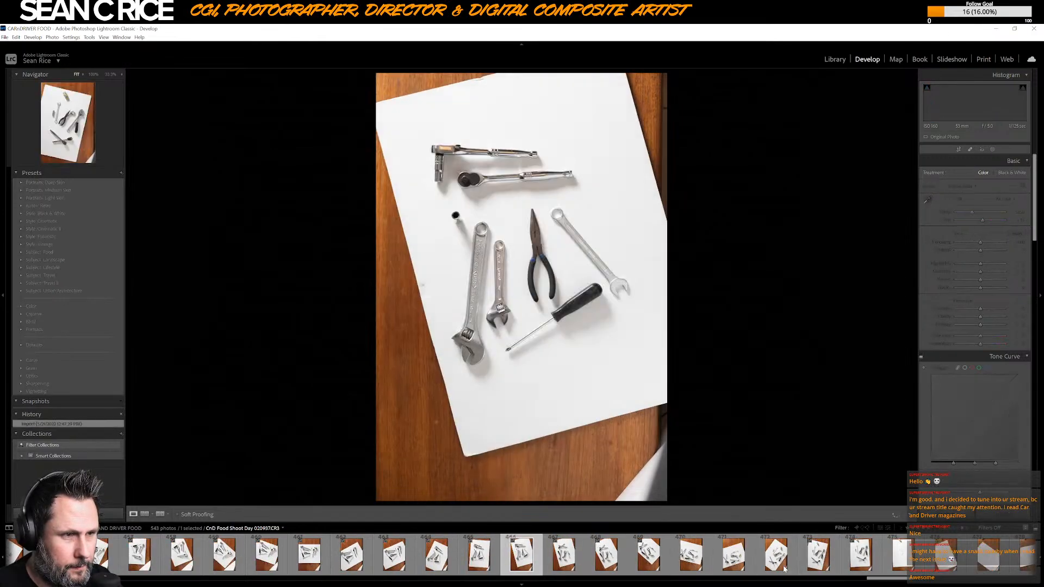
{"action": "key", "text": "Right"}
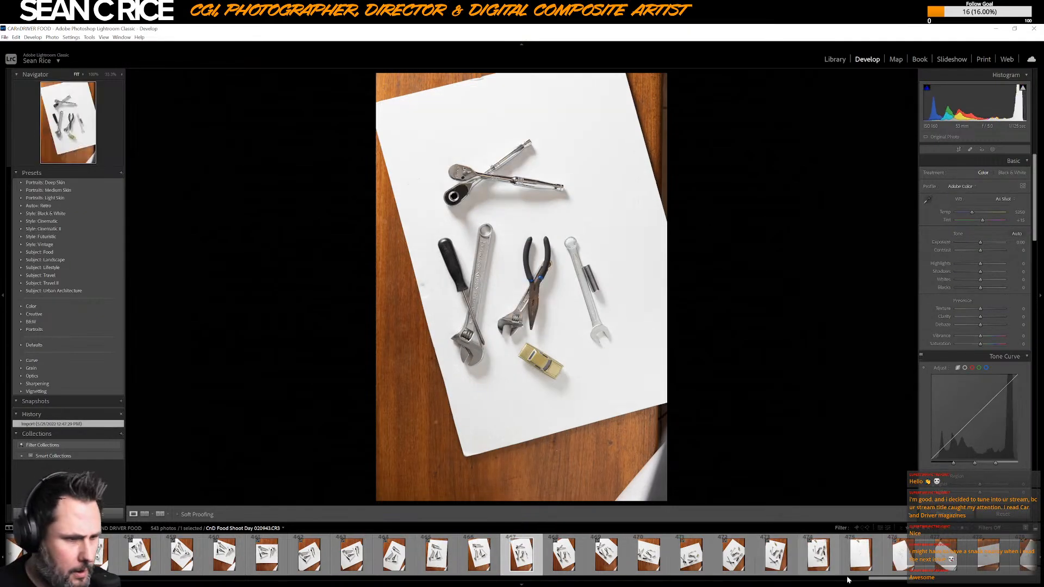
- Compare the tool photo on the straight white board with the shots where the board is rotated to other angles
{"action": "left_click", "coordinate": [818, 560]}
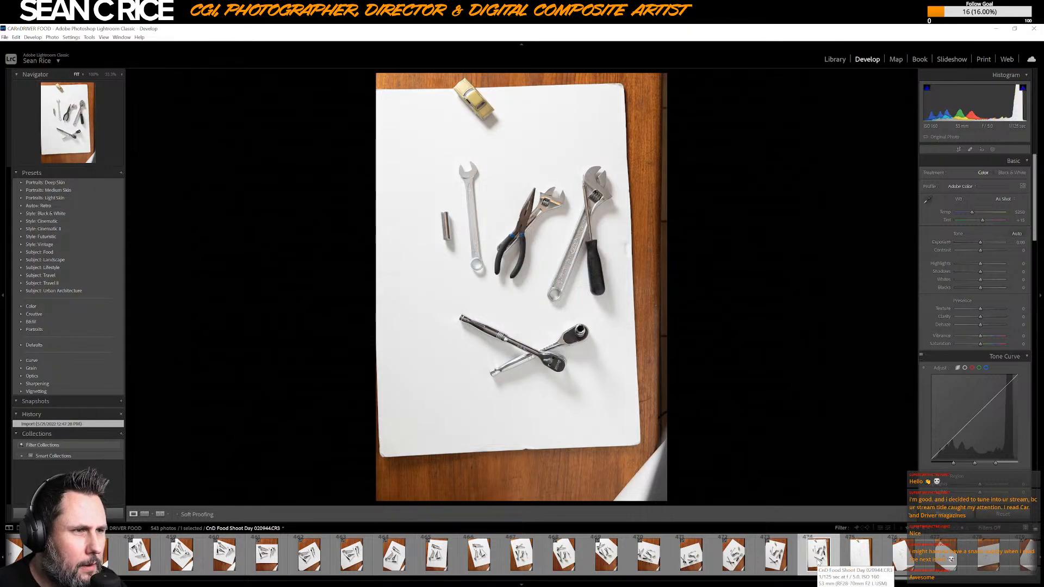
{"action": "scroll", "coordinate": [819, 562], "scroll_direction": "down", "scroll_amount": 3}
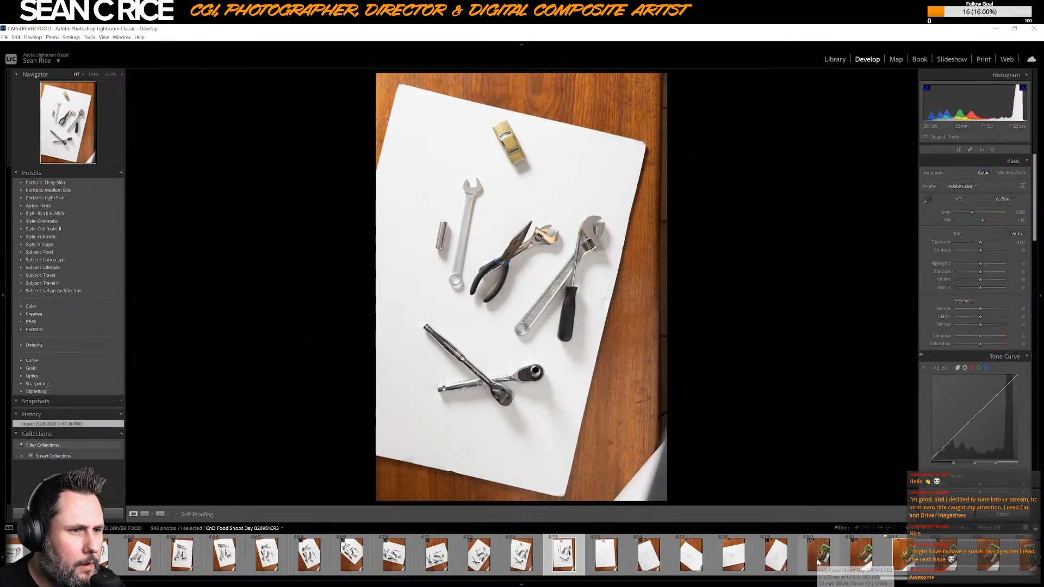
{"action": "scroll", "coordinate": [818, 563], "scroll_direction": "down", "scroll_amount": 1}
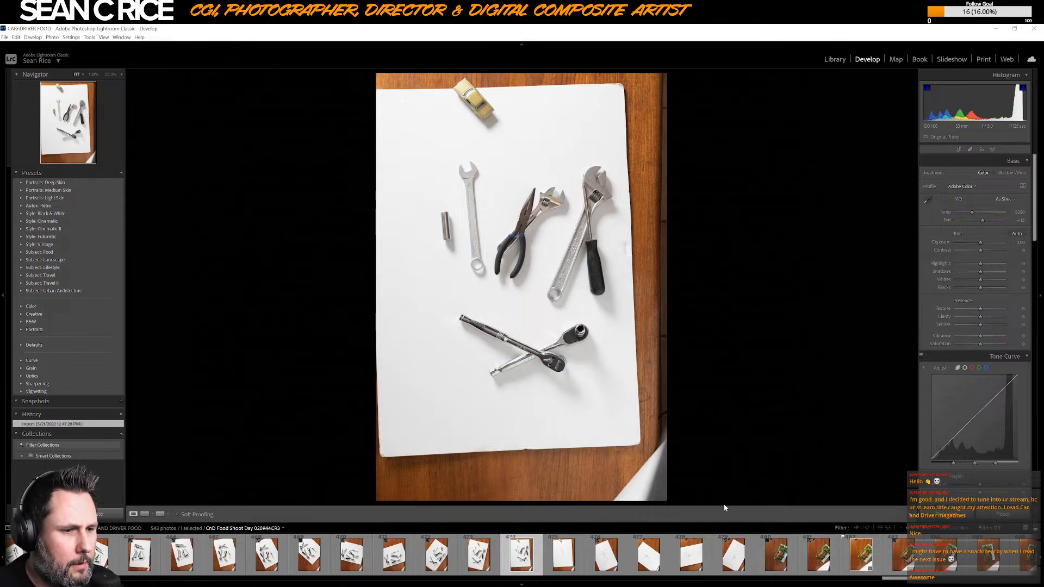
{"action": "key", "text": "Left"}
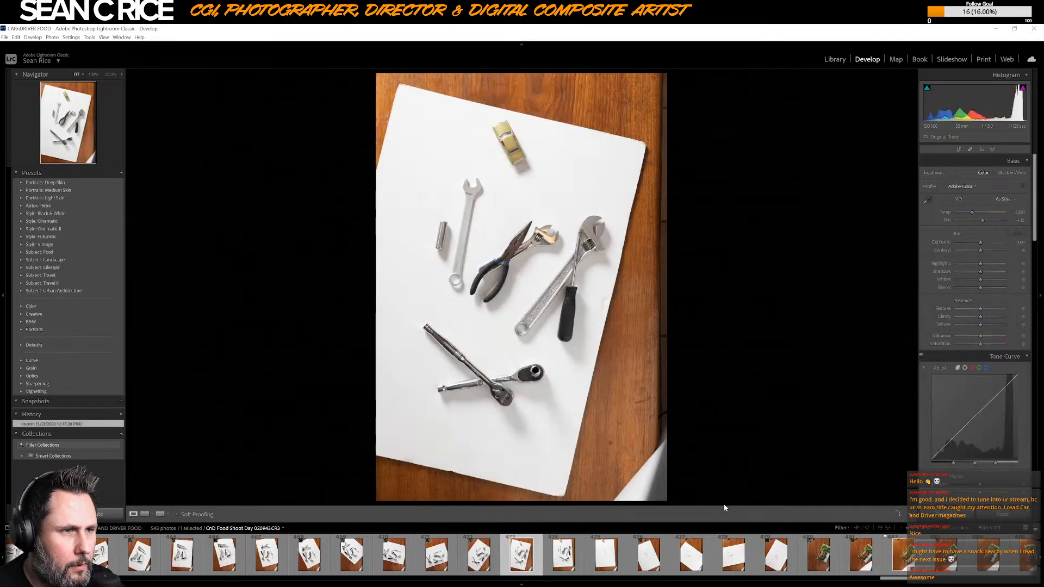
{"action": "key", "text": "Left"}
{"action": "key", "text": "Left"}
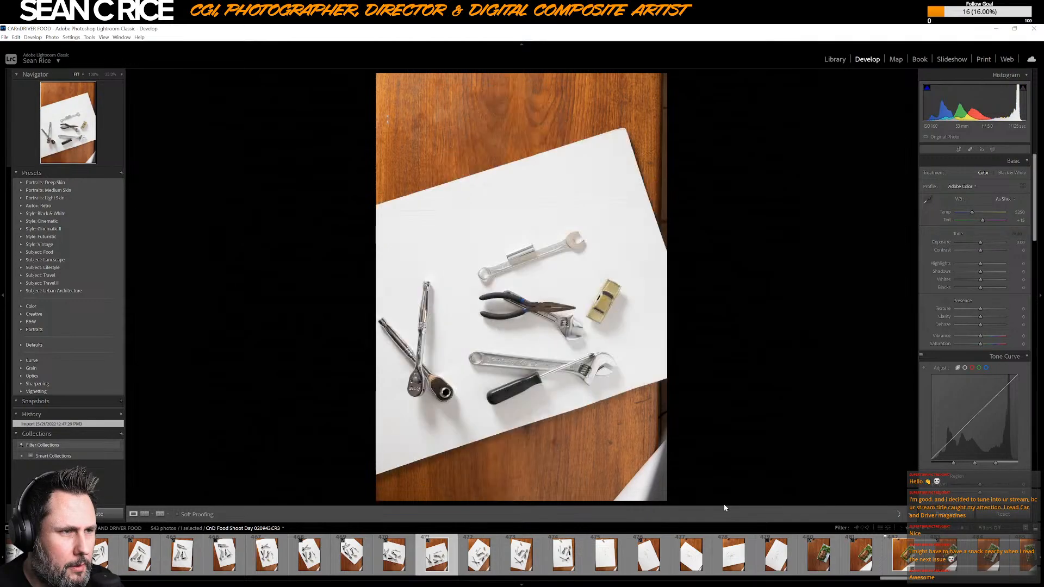
{"action": "key", "text": "Right"}
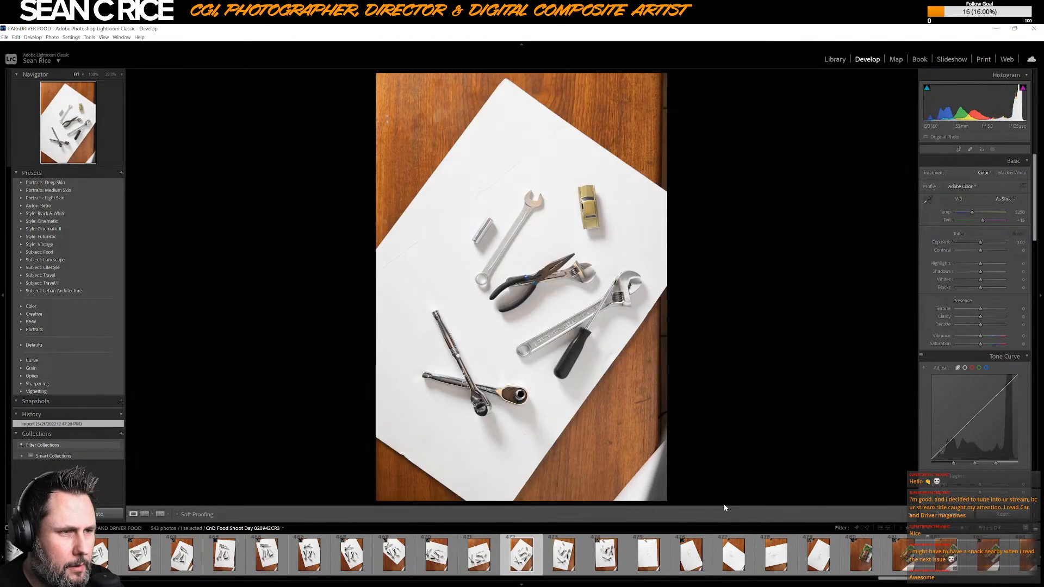
{"action": "key", "text": "Left"}
{"action": "key", "text": "Left"}
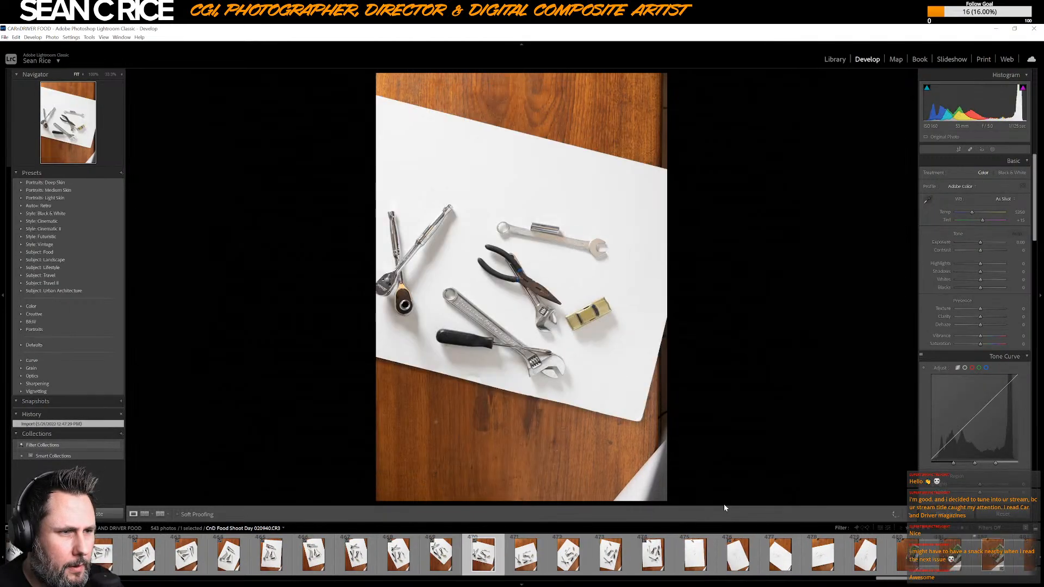
{"action": "key", "text": "Left"}
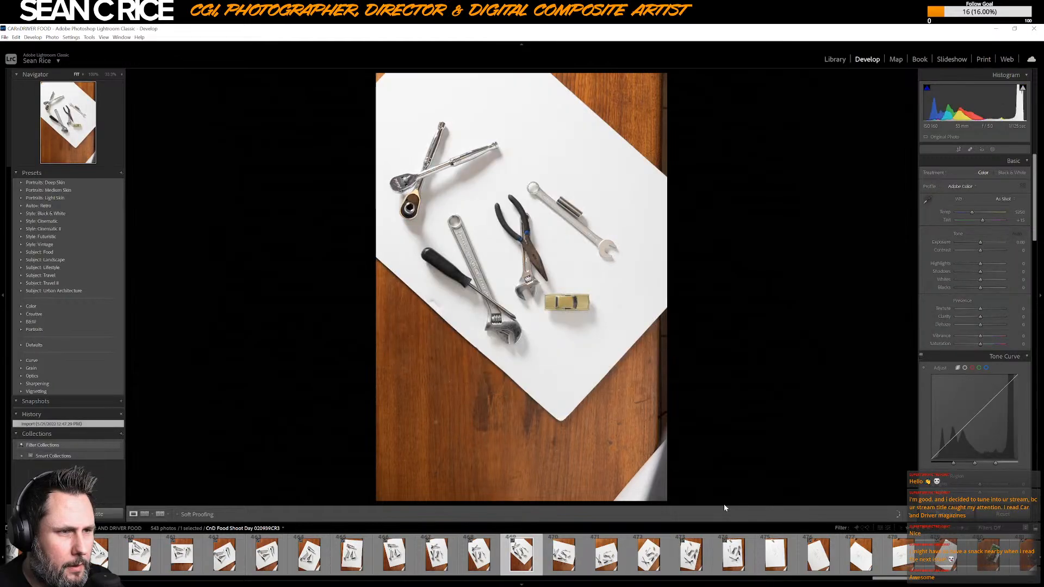
{"action": "key", "text": "Left"}
{"action": "key", "text": "Left"}
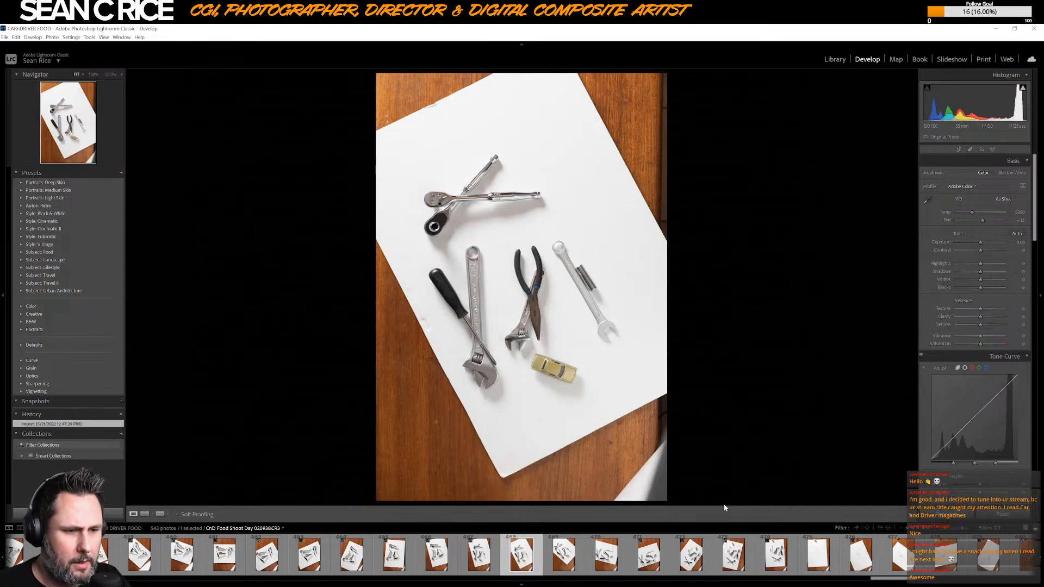
{"action": "key", "text": "Left"}
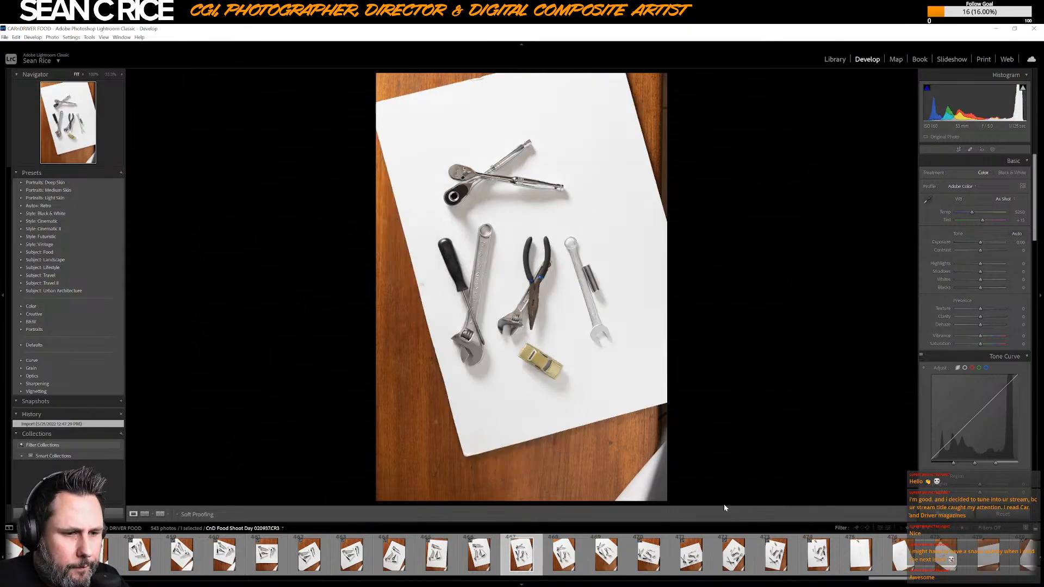
{"action": "key", "text": "Left"}
{"action": "key", "text": "Left"}
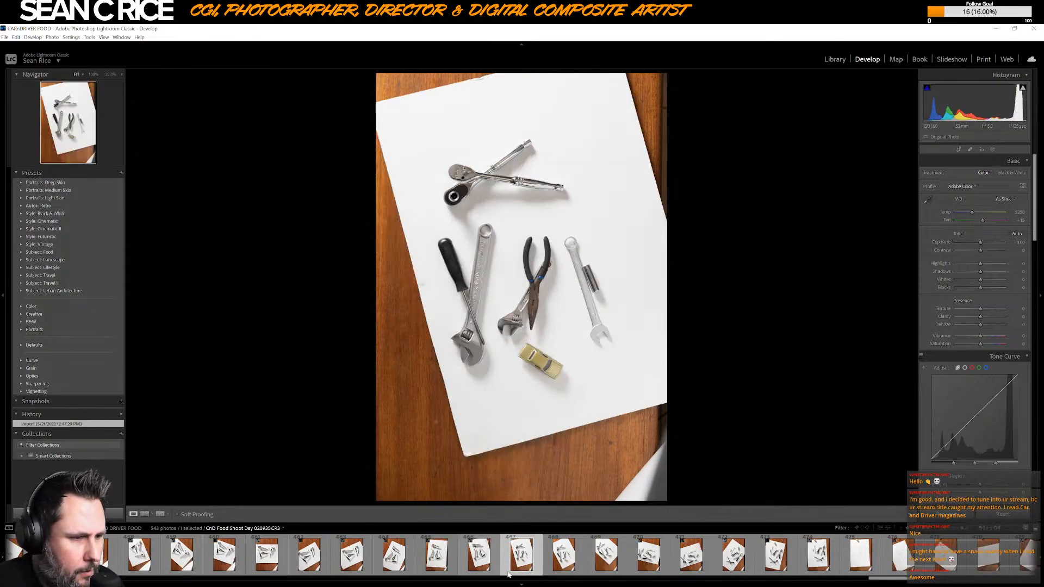
- Export the tool photo on the straight white board, CnD Food Shoot Day 020944, with the previous export settings
{"action": "left_click", "coordinate": [818, 556]}
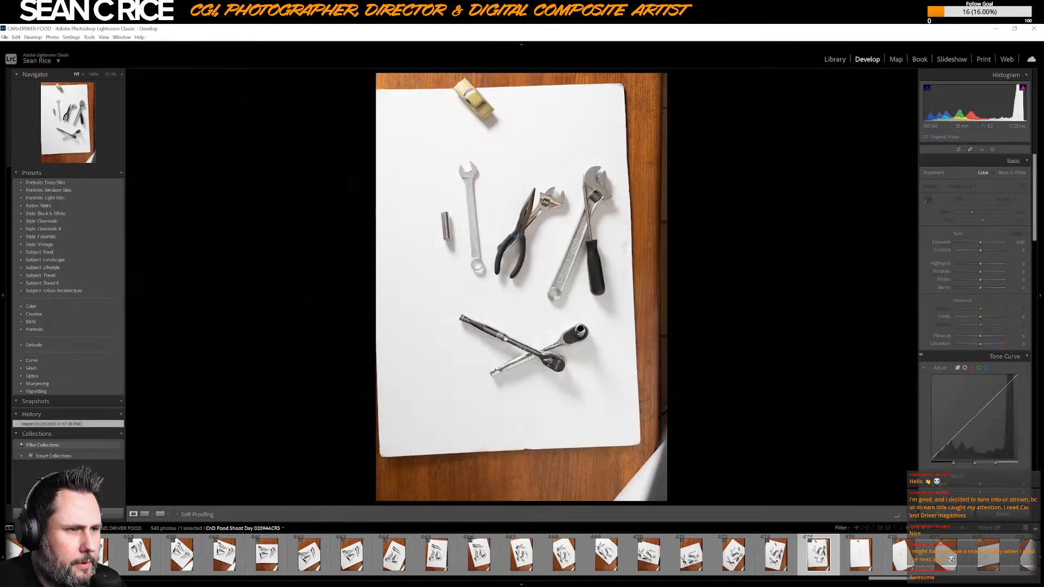
{"action": "key", "text": "Right"}
{"action": "key", "text": "Right"}
{"action": "key", "text": "Right"}
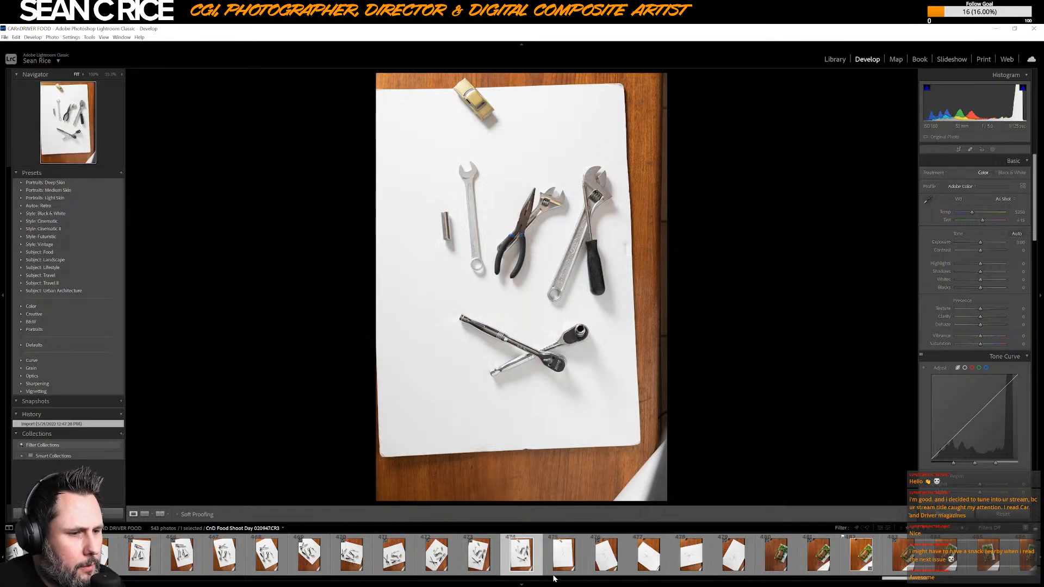
{"action": "right_click", "coordinate": [519, 560]}
{"action": "mouse_move", "coordinate": [553, 525]}
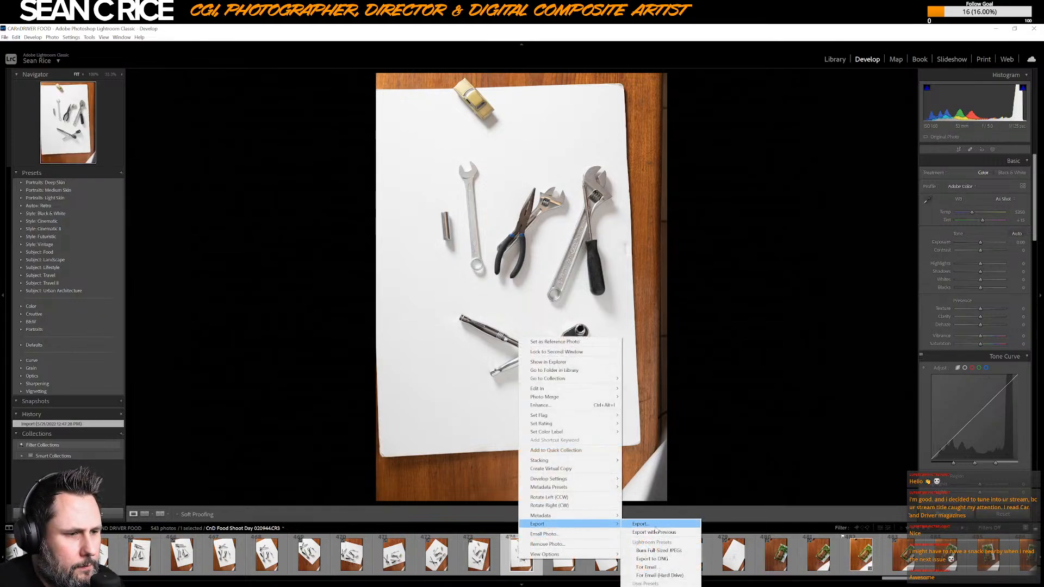
{"action": "left_click", "coordinate": [655, 531]}
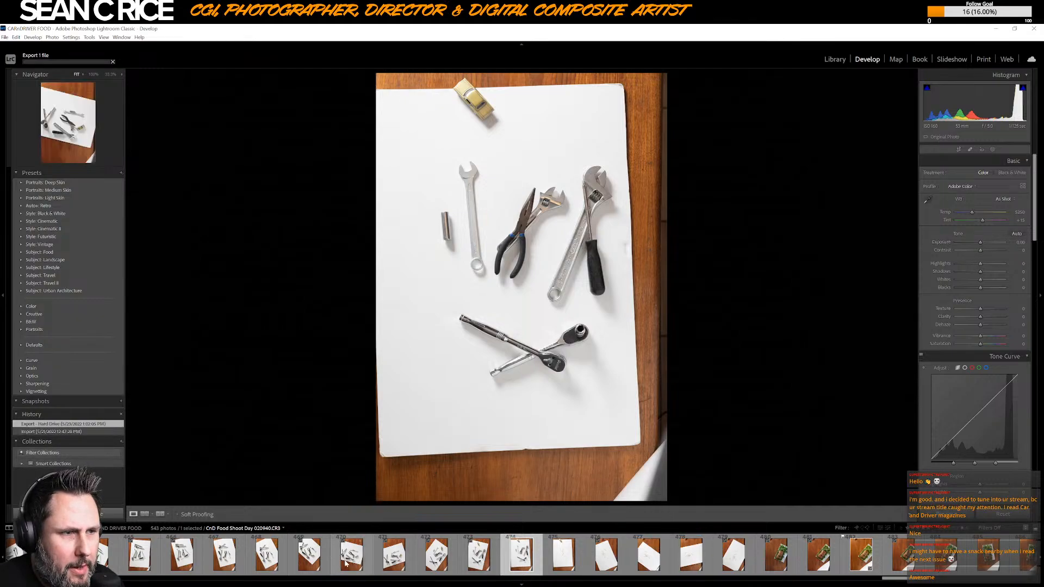
- Export the diagonally rotated tool photo with the toy car near the board's upper edge, CnD Food Shoot Day 020942
{"action": "left_click", "coordinate": [346, 563]}
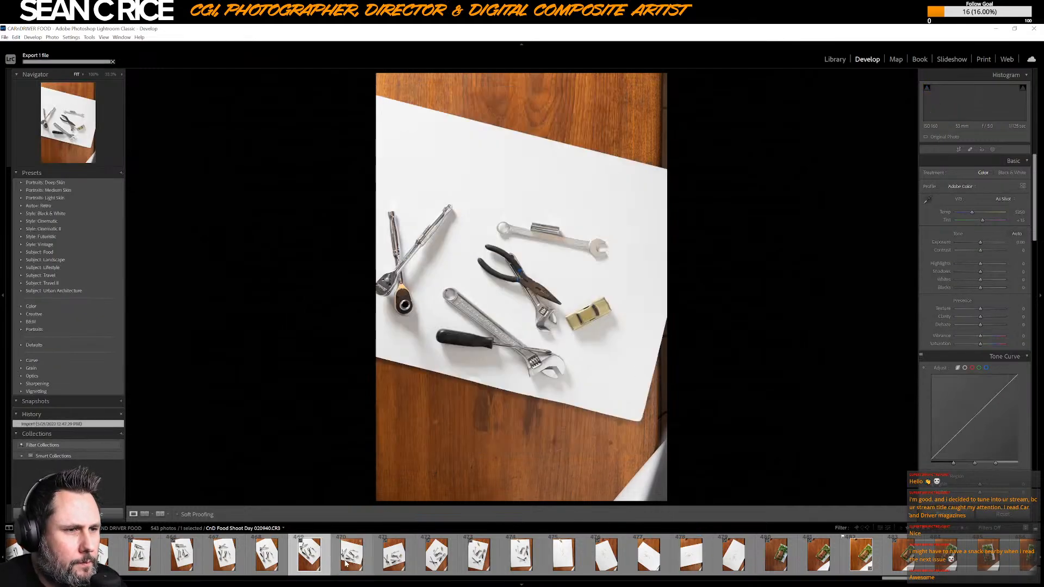
{"action": "key", "text": "Right"}
{"action": "key", "text": "Right"}
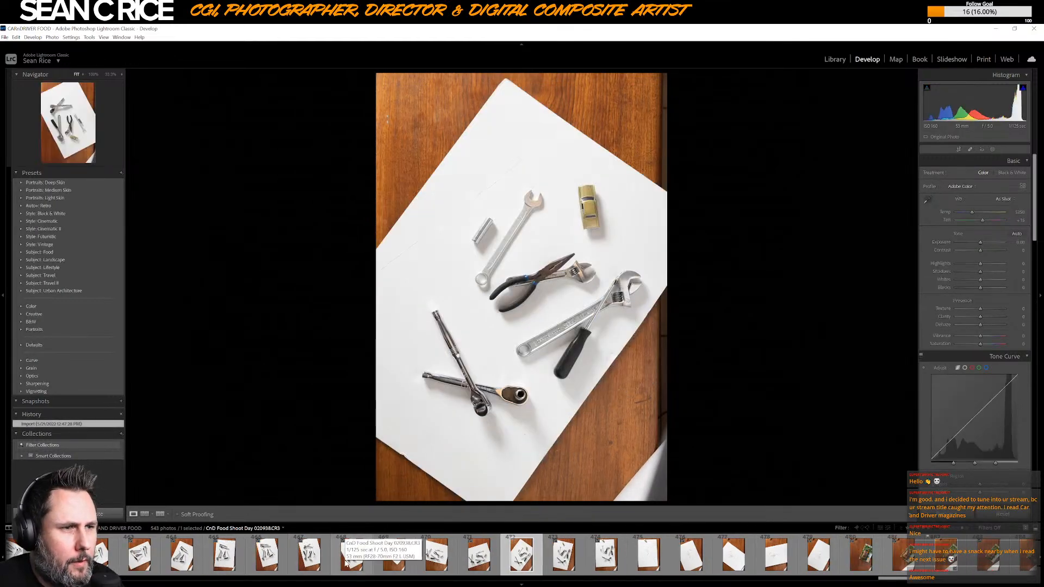
{"action": "right_click", "coordinate": [518, 566]}
{"action": "mouse_move", "coordinate": [609, 531]}
{"action": "left_click", "coordinate": [668, 537]}
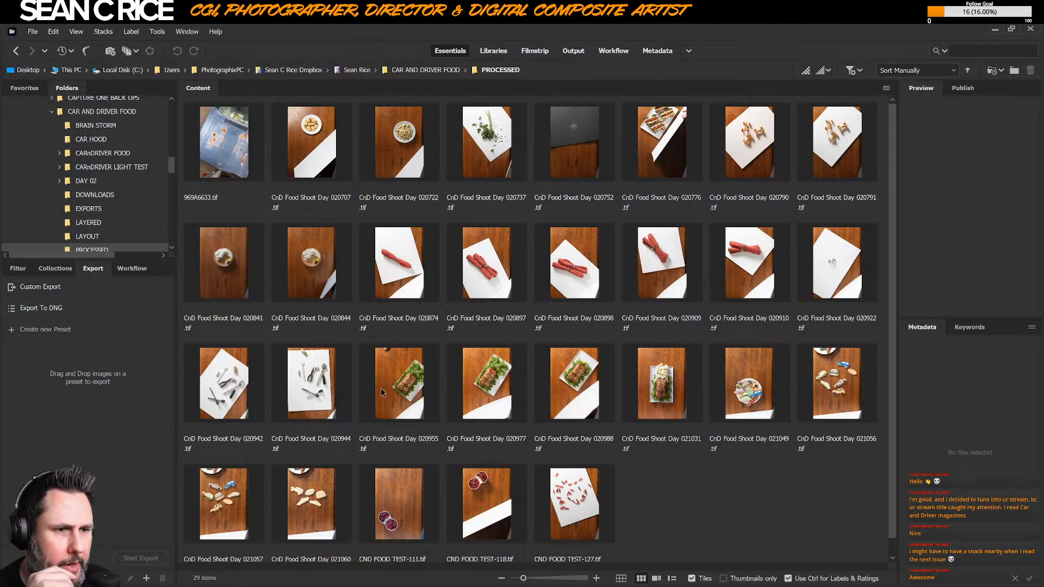
- In Bridge's PROCESSED folder, select the napkin, hose-clamp and tool TIFFs 020874, 020897, 020898, 020909, 020910, 020922, 020942 and 020944
{"action": "left_click", "coordinate": [308, 398]}
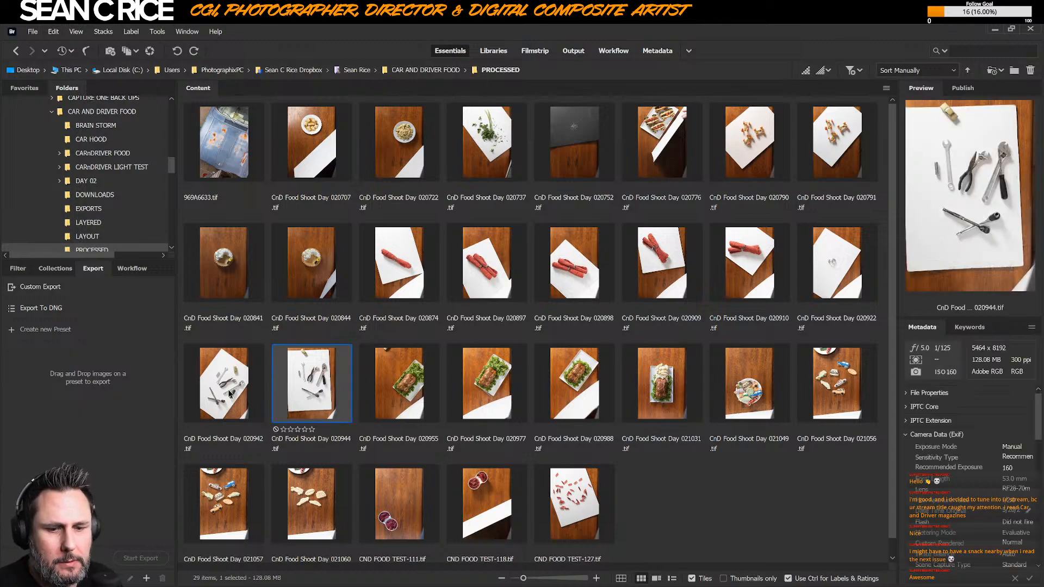
{"action": "left_click", "coordinate": [231, 393]}
{"action": "left_click", "coordinate": [313, 389], "text": "ctrl"}
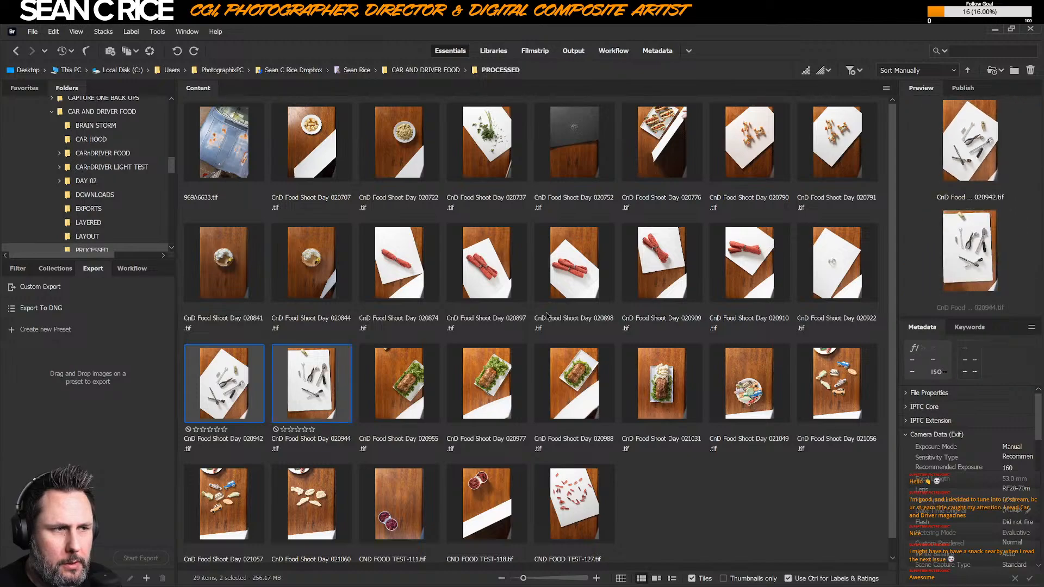
{"action": "left_click", "coordinate": [823, 266], "text": "ctrl"}
{"action": "left_click", "coordinate": [750, 264], "text": "ctrl"}
{"action": "left_click", "coordinate": [661, 264], "text": "ctrl"}
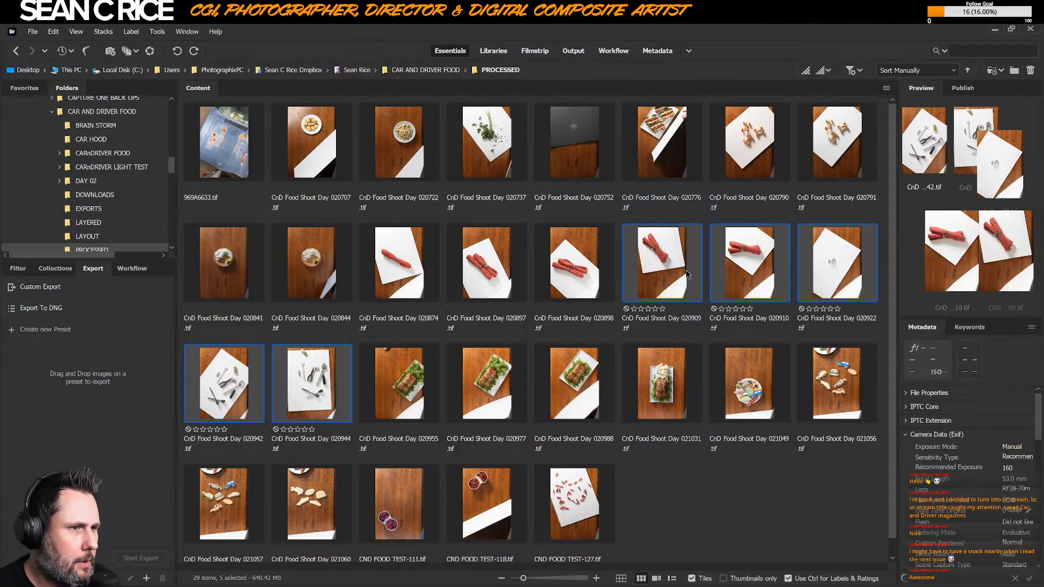
{"action": "left_click", "coordinate": [402, 280], "text": "ctrl"}
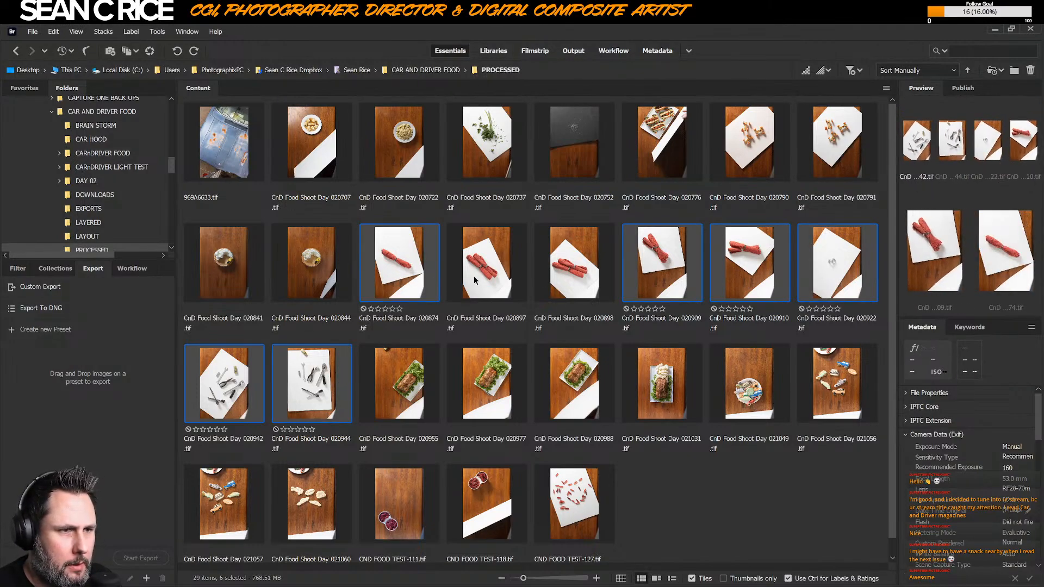
{"action": "left_click", "coordinate": [486, 265], "text": "ctrl"}
{"action": "left_click", "coordinate": [574, 265], "text": "ctrl"}
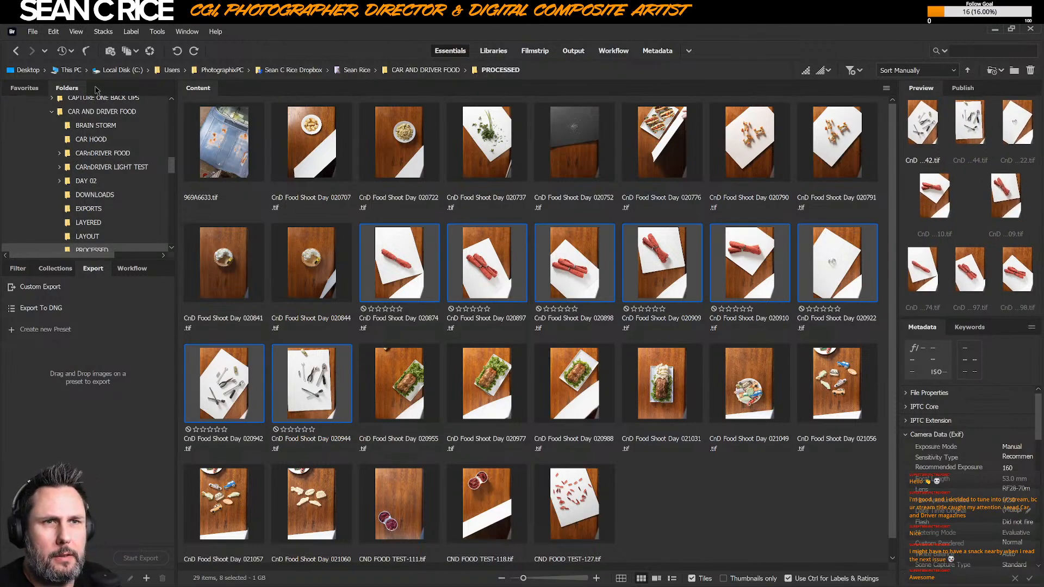
- Load the eight selected TIFF files as layers into a single Photoshop document
{"action": "left_click", "coordinate": [157, 31]}
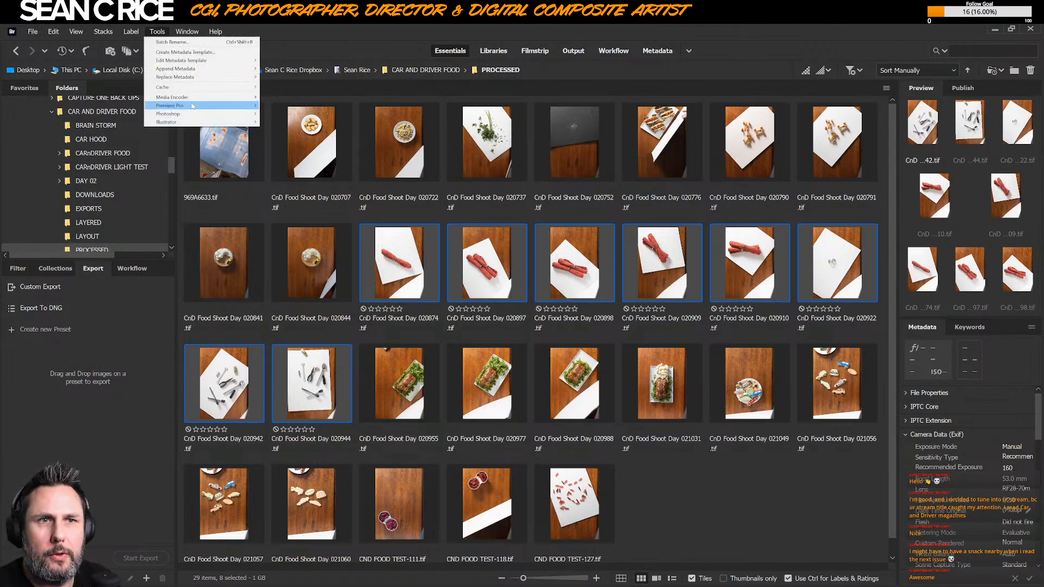
{"action": "mouse_move", "coordinate": [218, 114]}
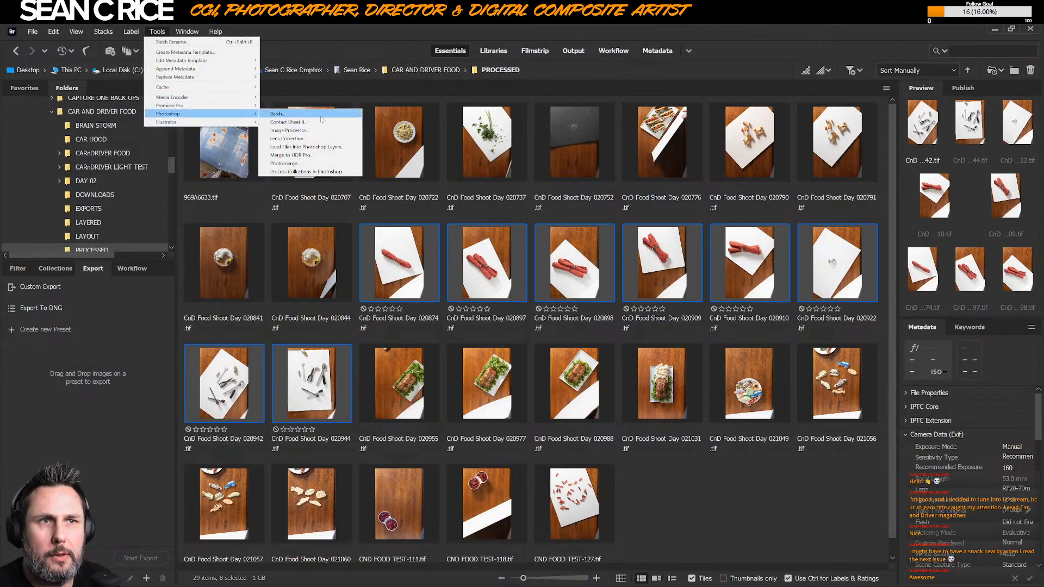
{"action": "left_click", "coordinate": [322, 147]}
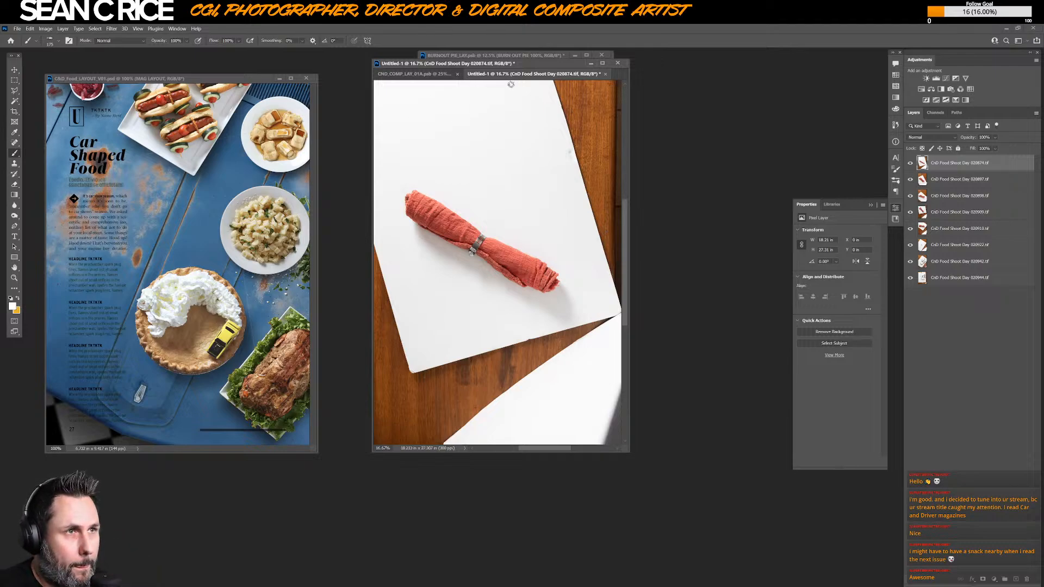
- Save the stacked photo document in the LAYERED folder as ACCESSORIES in Large Document Format (PSB)
{"action": "left_click_drag", "start_coordinate": [507, 80], "coordinate": [403, 132]}
{"action": "key", "text": "ctrl+shift+s"}
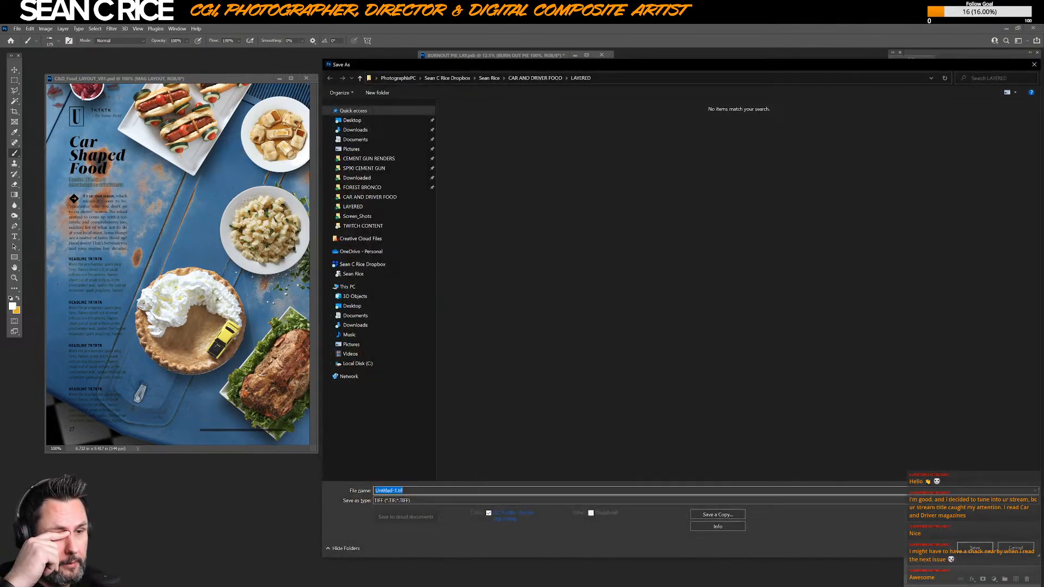
{"action": "left_click", "coordinate": [400, 501]}
{"action": "left_click", "coordinate": [408, 523]}
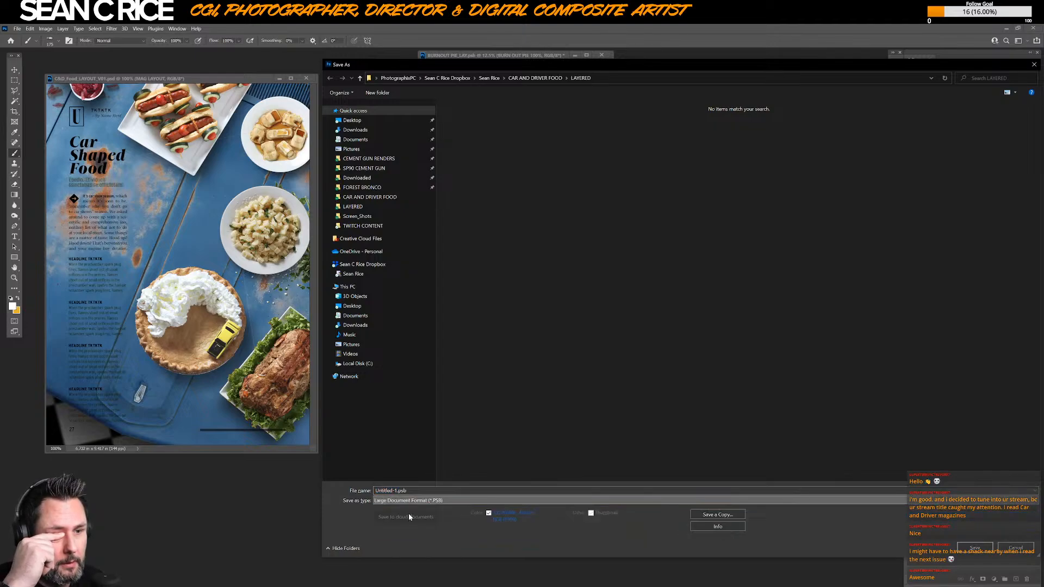
{"action": "left_click", "coordinate": [416, 491]}
{"action": "left_click_drag", "start_coordinate": [416, 490], "coordinate": [373, 491]}
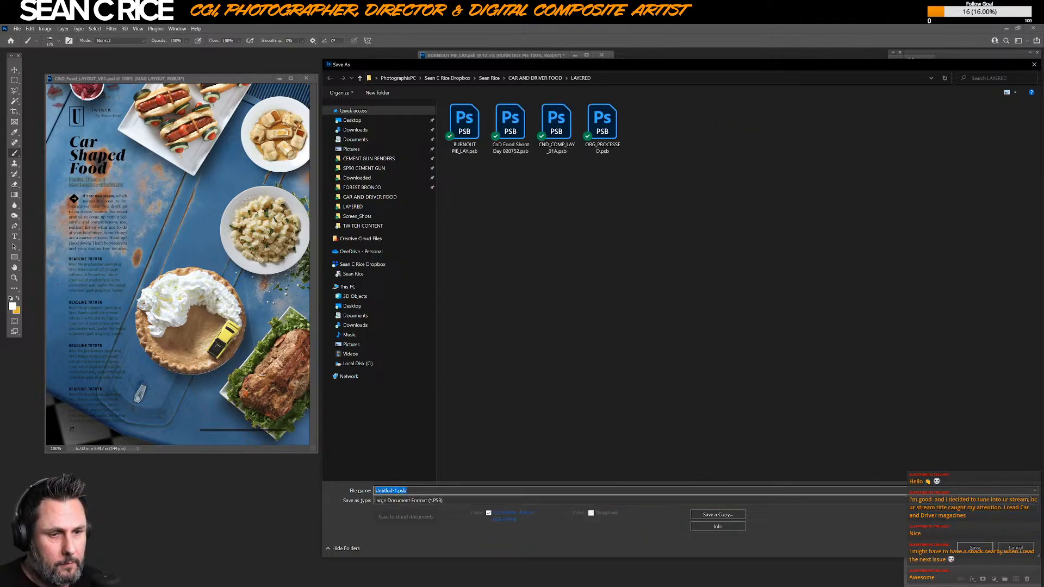
{"action": "key", "text": "Right"}
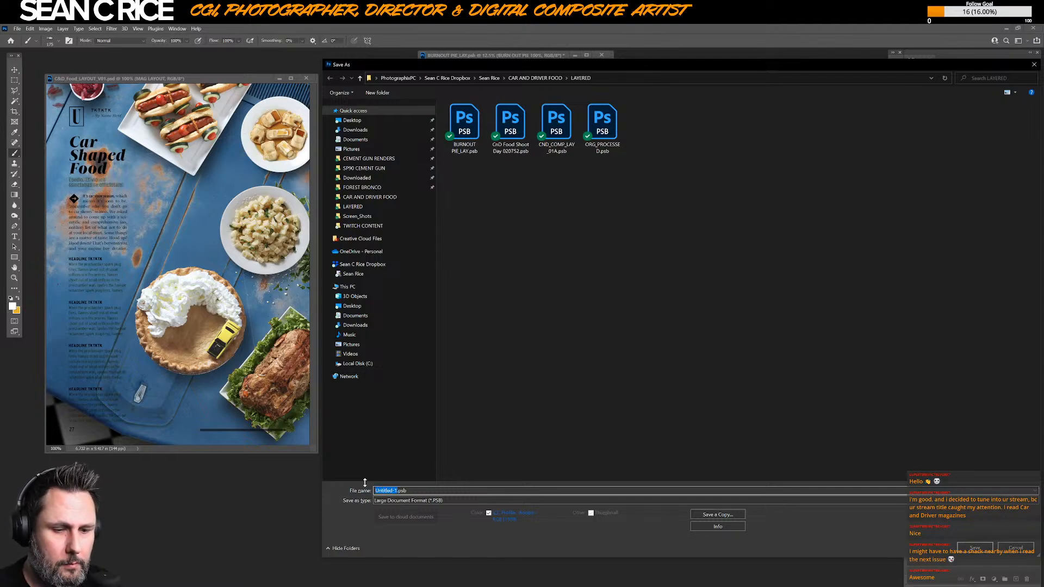
{"action": "type", "text": "a"}
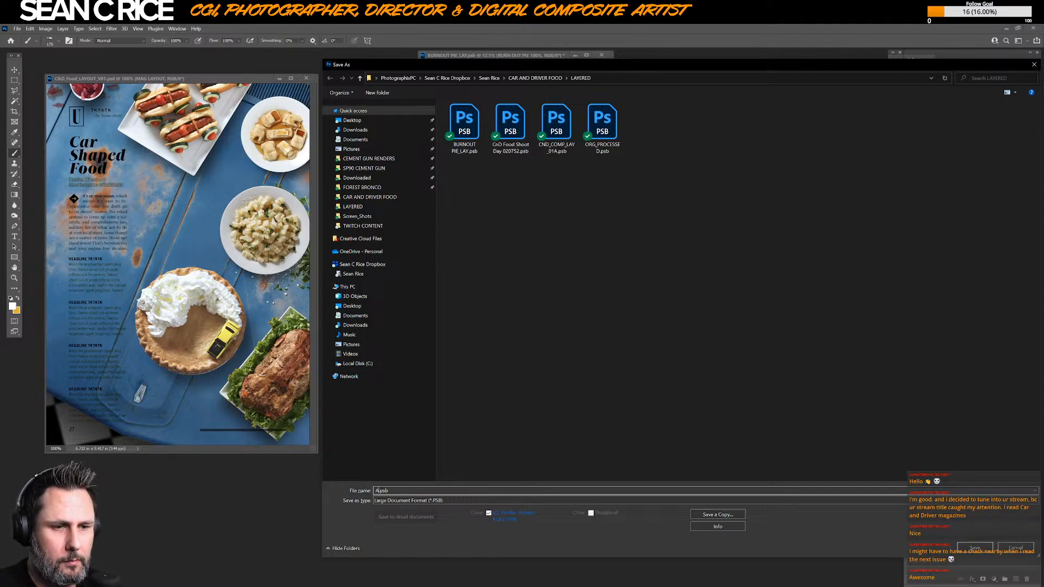
{"action": "type", "text": "CCESSORIES"}
{"action": "key", "text": "Return"}
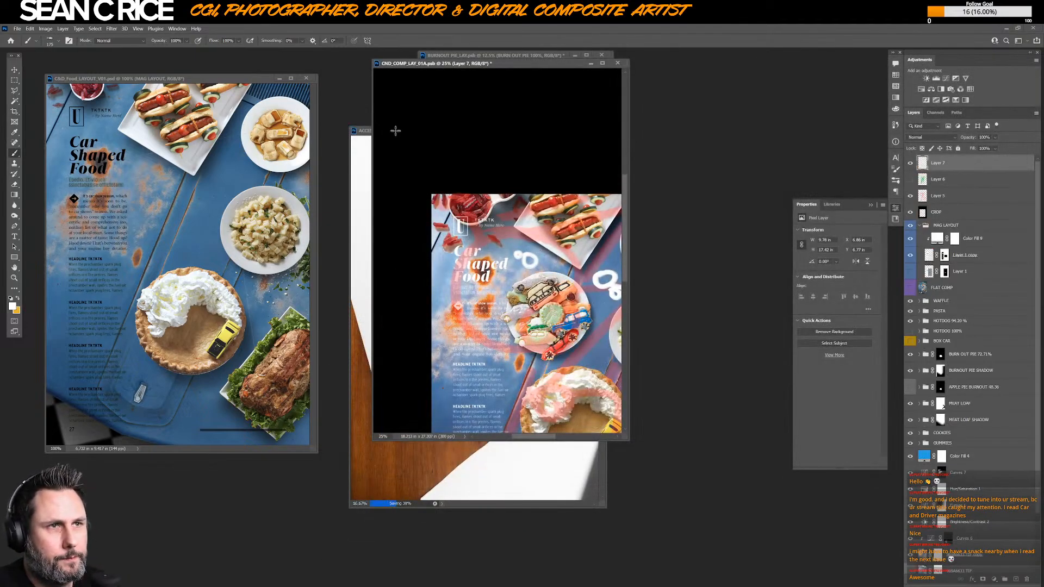
- Arrange the ACCESSORIES and CND_COMP_LAY_01A documents side by side and enlarge the composite's window
{"action": "left_click_drag", "start_coordinate": [445, 66], "coordinate": [610, 92]}
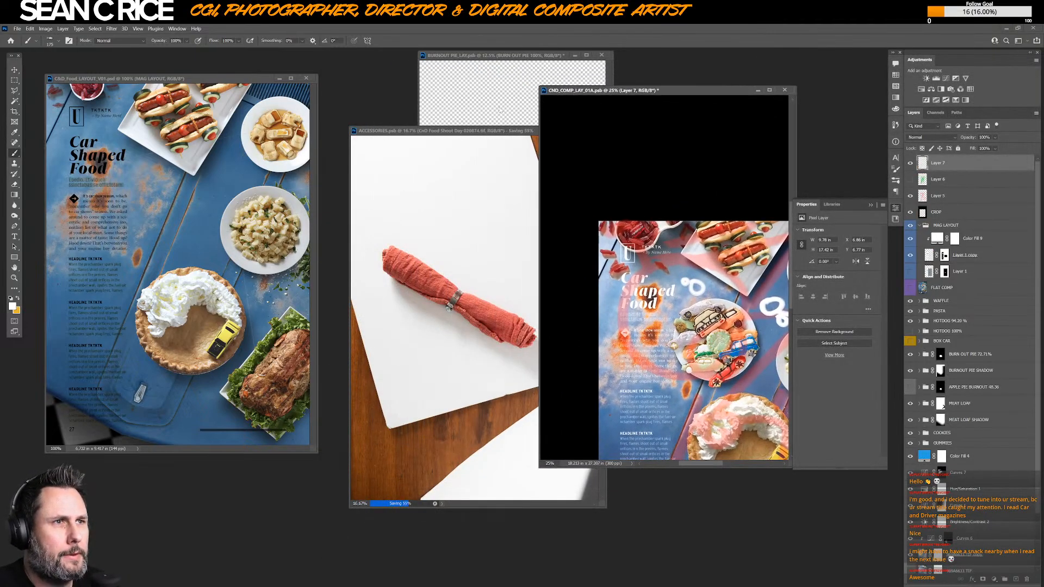
{"action": "left_click", "coordinate": [459, 134]}
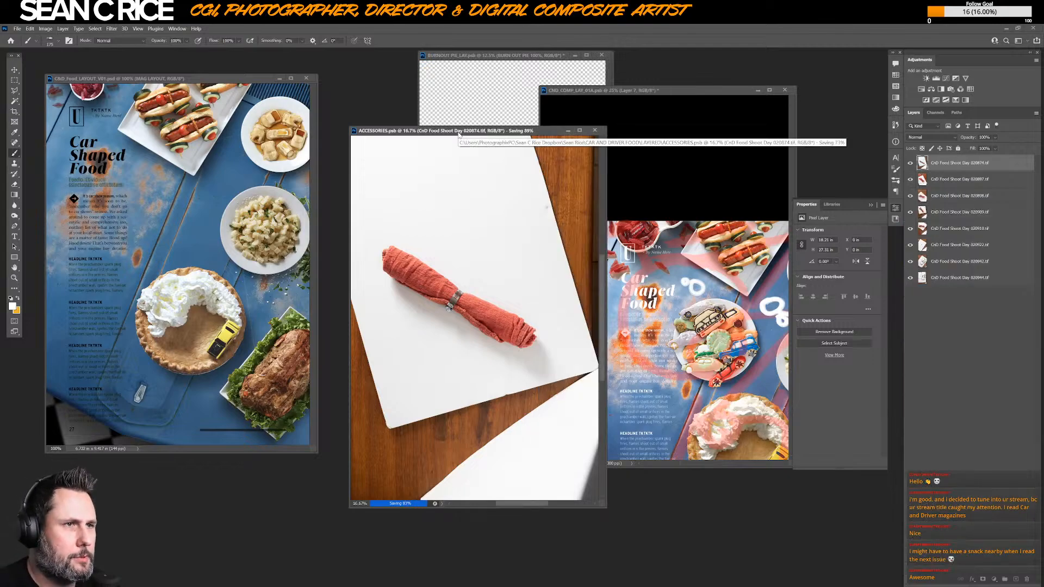
{"action": "left_click_drag", "start_coordinate": [460, 135], "coordinate": [300, 134]}
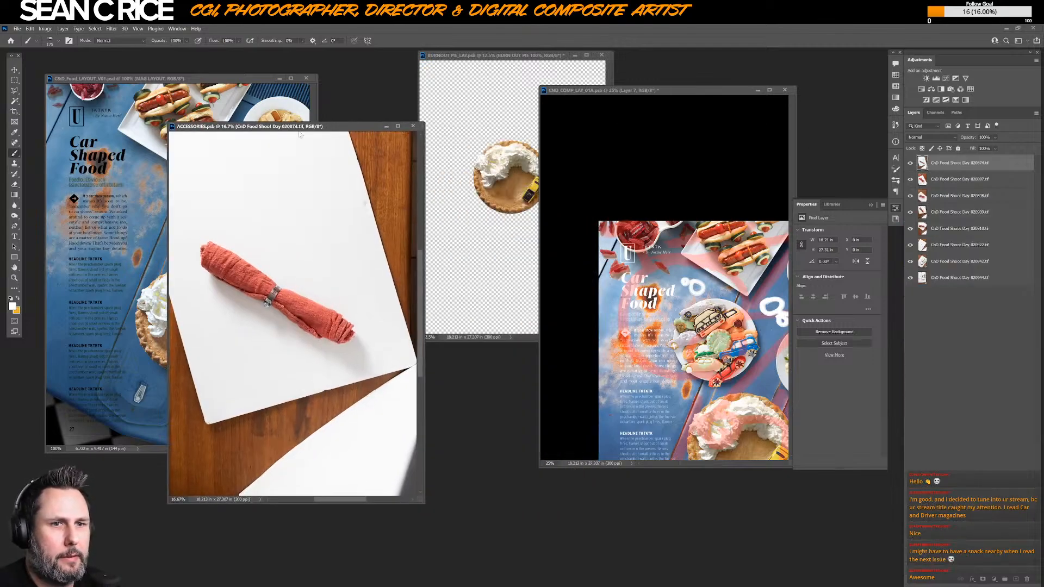
{"action": "left_click", "coordinate": [619, 93]}
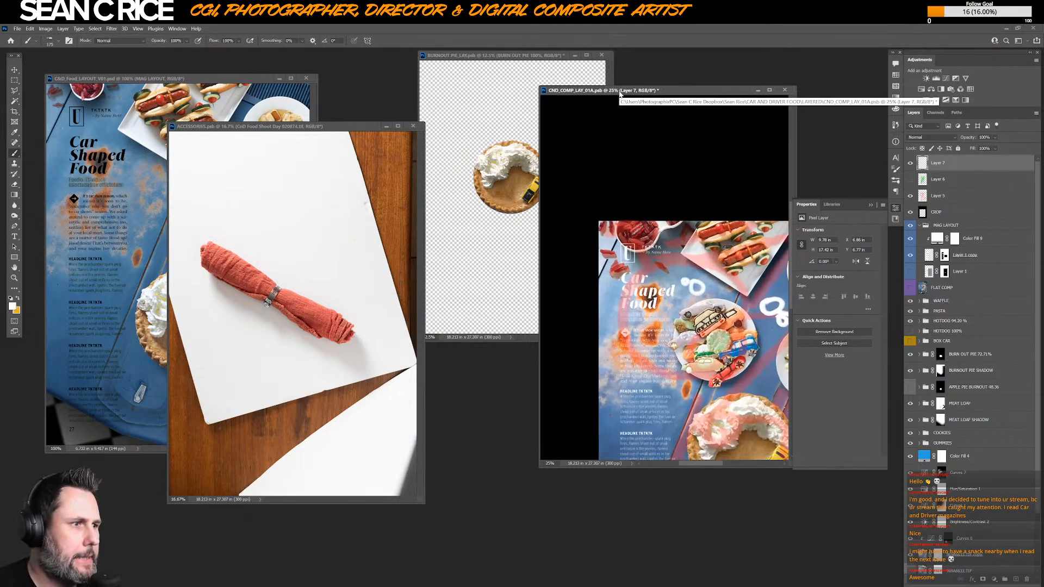
{"action": "double_click", "coordinate": [619, 94]}
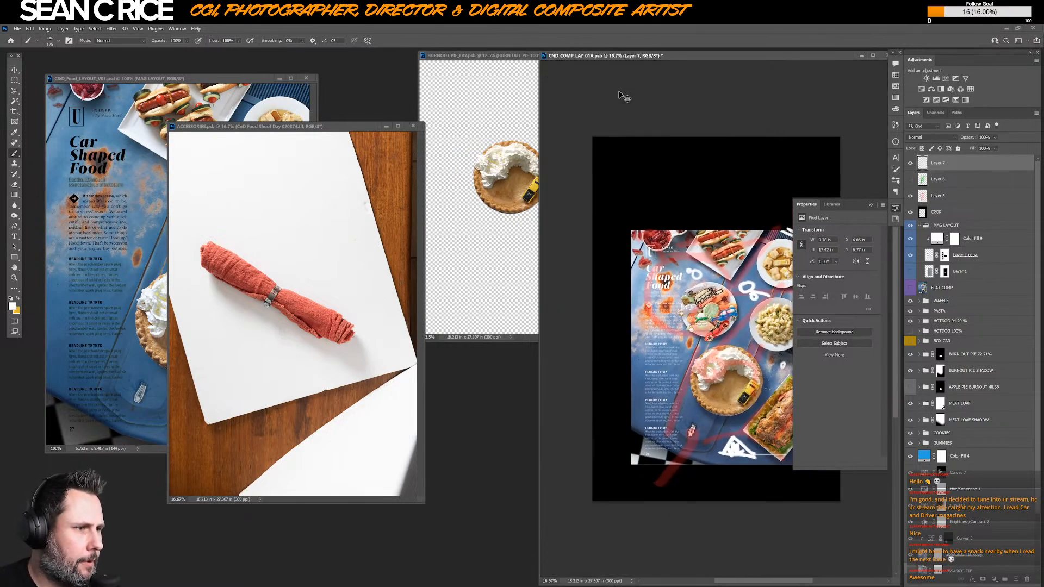
- Hide the markup layers Layer 7 and Layer 5 in CND_COMP_LAY_01A and collapse the properties display covering the composite
{"action": "left_click", "coordinate": [911, 162]}
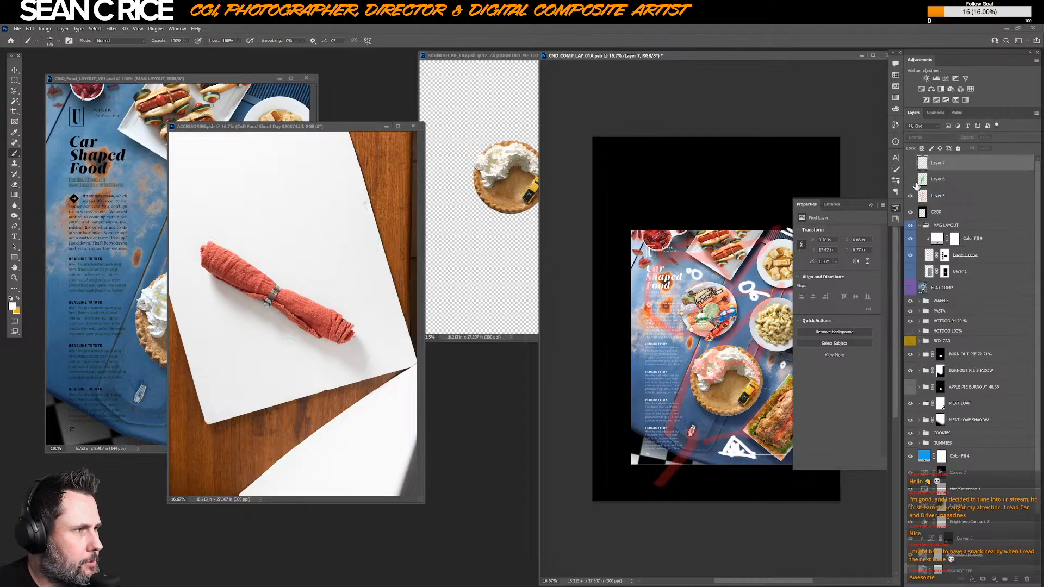
{"action": "left_click", "coordinate": [910, 196]}
{"action": "left_click", "coordinate": [896, 210]}
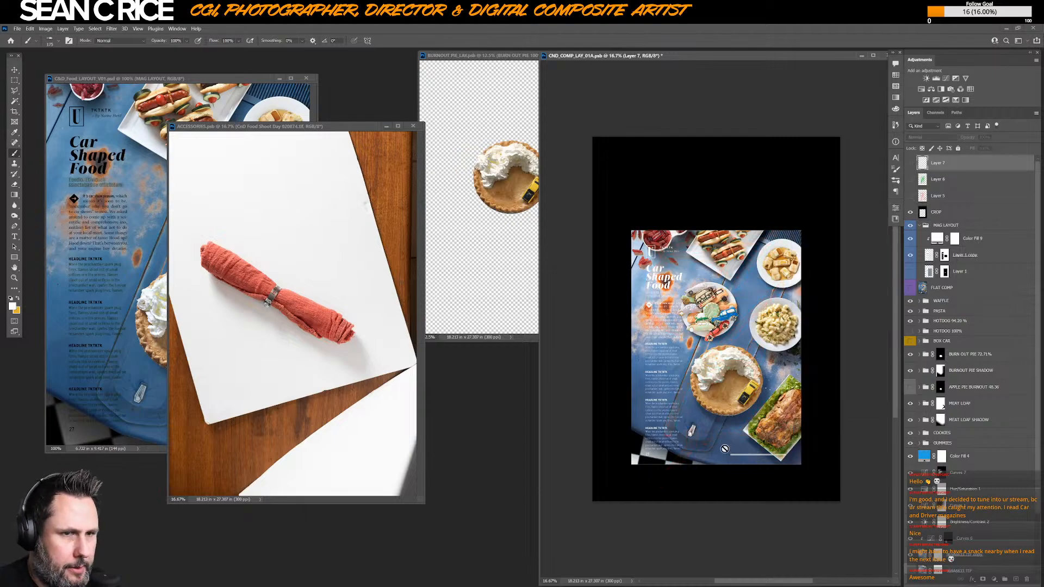
- In ACCESSORIES, hide photo layers 020874, 020897, 020898 and 020910, and select the crossed-napkin layer CnD Food Shoot Day 020909
{"action": "left_click_drag", "start_coordinate": [325, 129], "coordinate": [286, 128]}
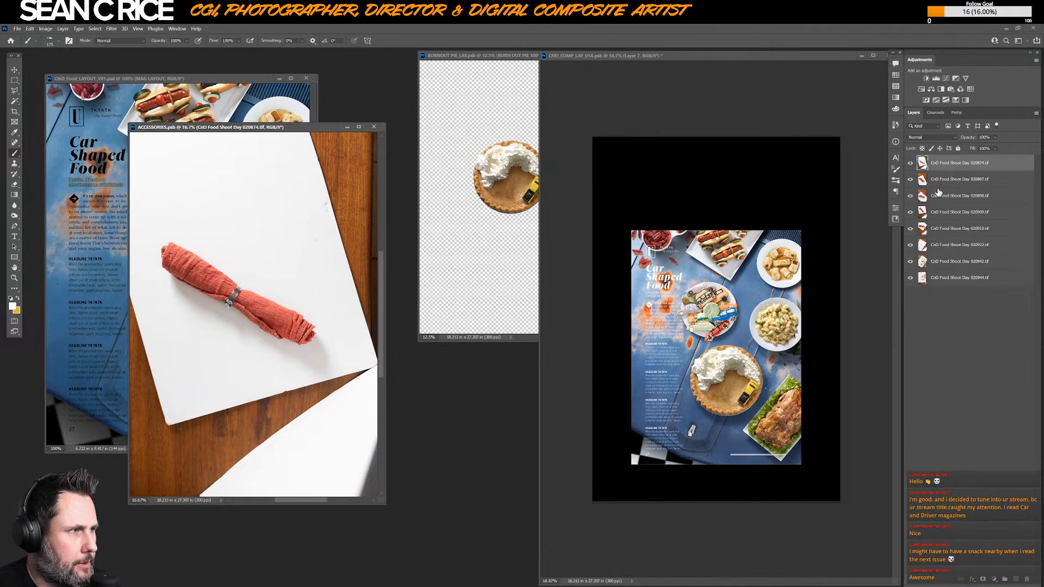
{"action": "left_click", "coordinate": [910, 164]}
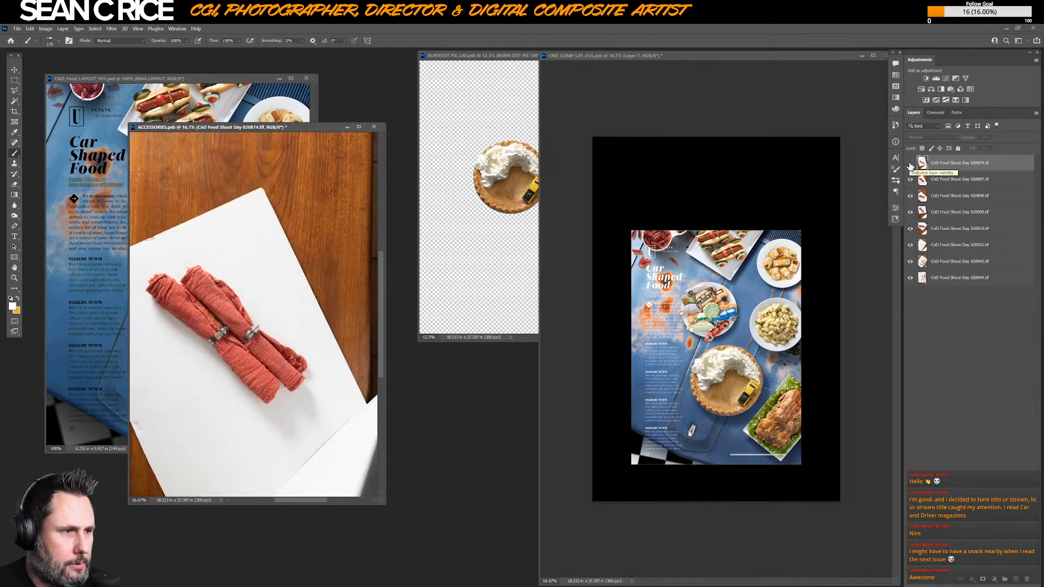
{"action": "left_click", "coordinate": [911, 180]}
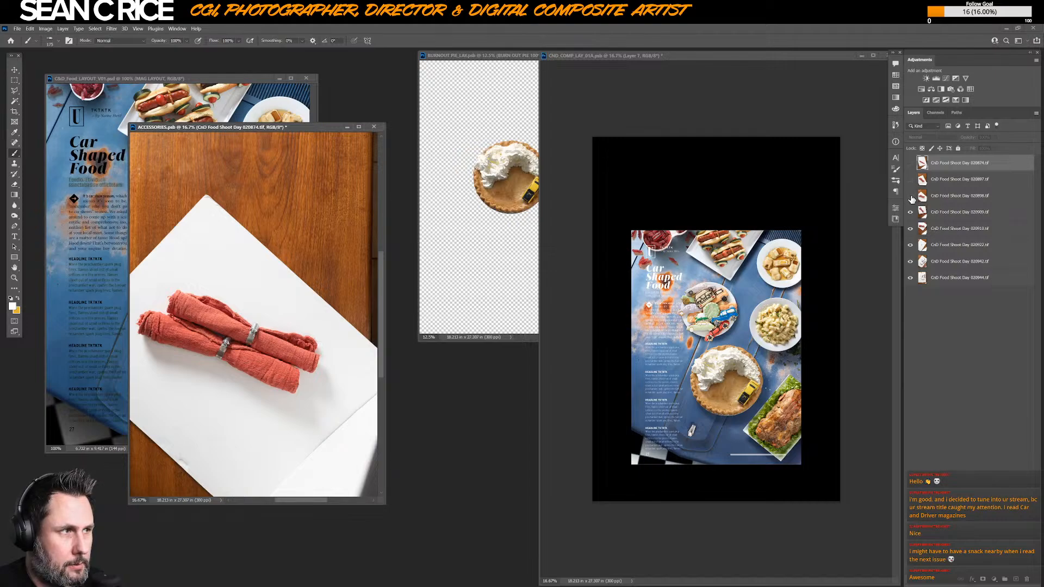
{"action": "left_click", "coordinate": [910, 196]}
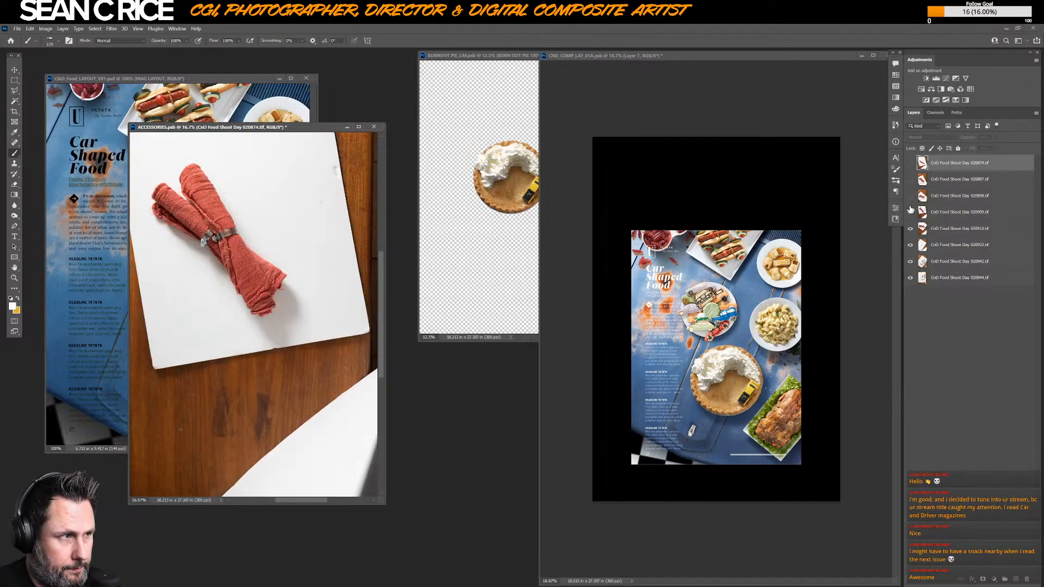
{"action": "left_click", "coordinate": [911, 212]}
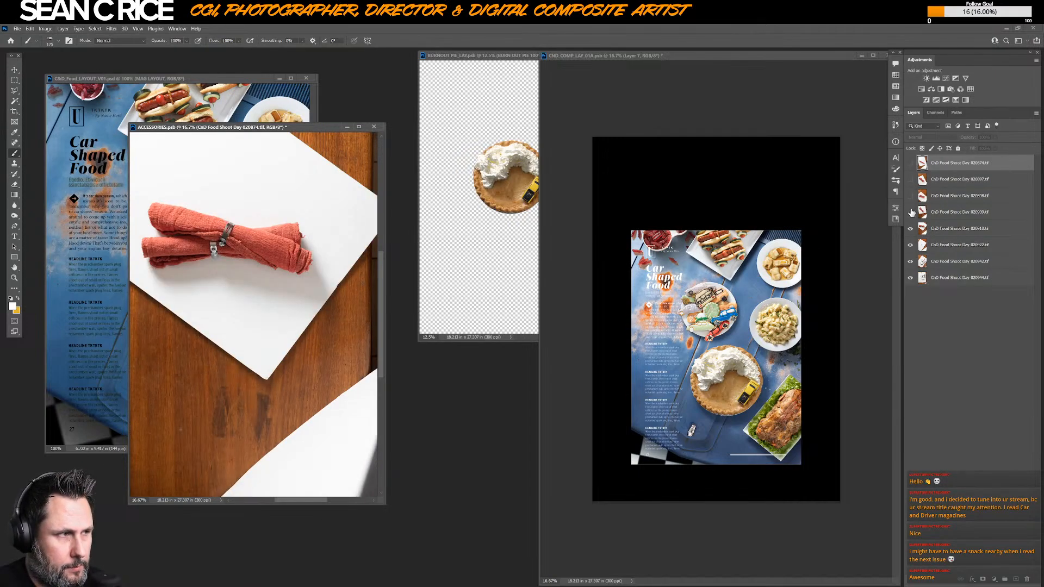
{"action": "left_click", "coordinate": [911, 212]}
{"action": "left_click", "coordinate": [911, 228]}
{"action": "left_click", "coordinate": [950, 216]}
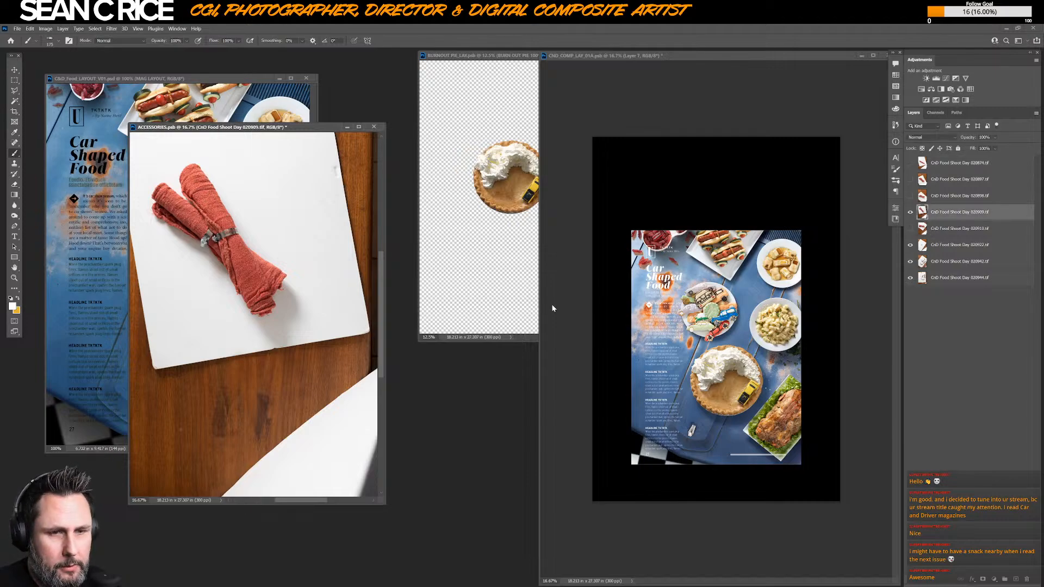
- Select the crossed red napkins on layer 020909 with the Object Selection tool and turn the selection into a layer mask
{"action": "key", "text": "w"}
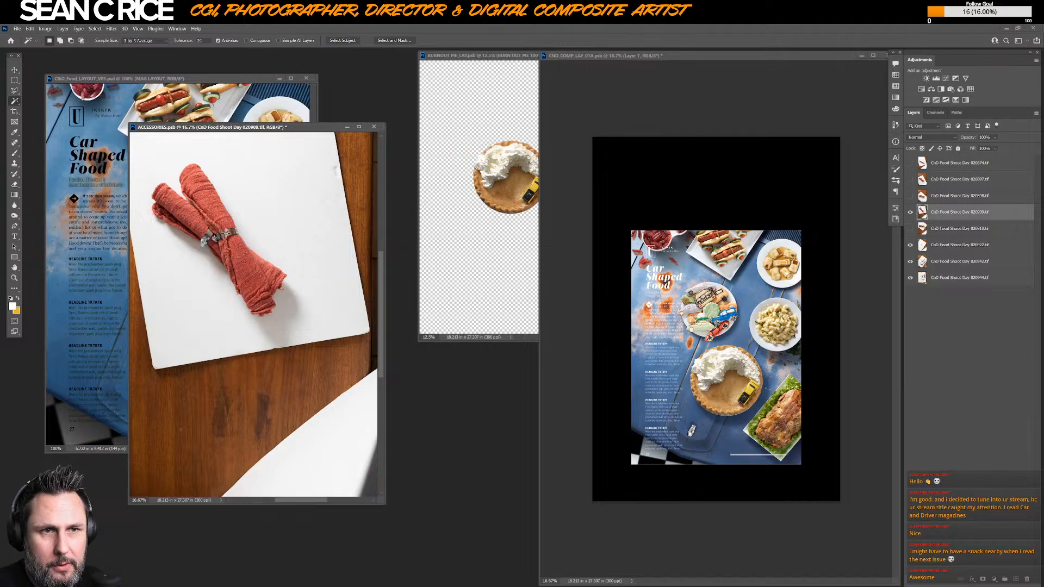
{"action": "left_click", "coordinate": [226, 233]}
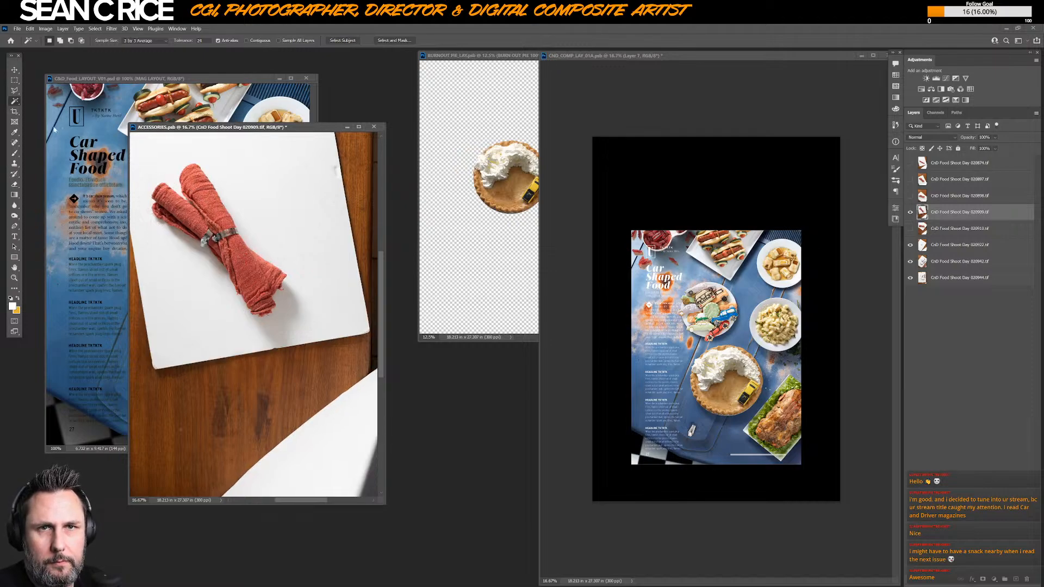
{"action": "left_click_drag", "start_coordinate": [15, 102], "coordinate": [49, 101]}
{"action": "left_click_drag", "start_coordinate": [145, 158], "coordinate": [288, 321]}
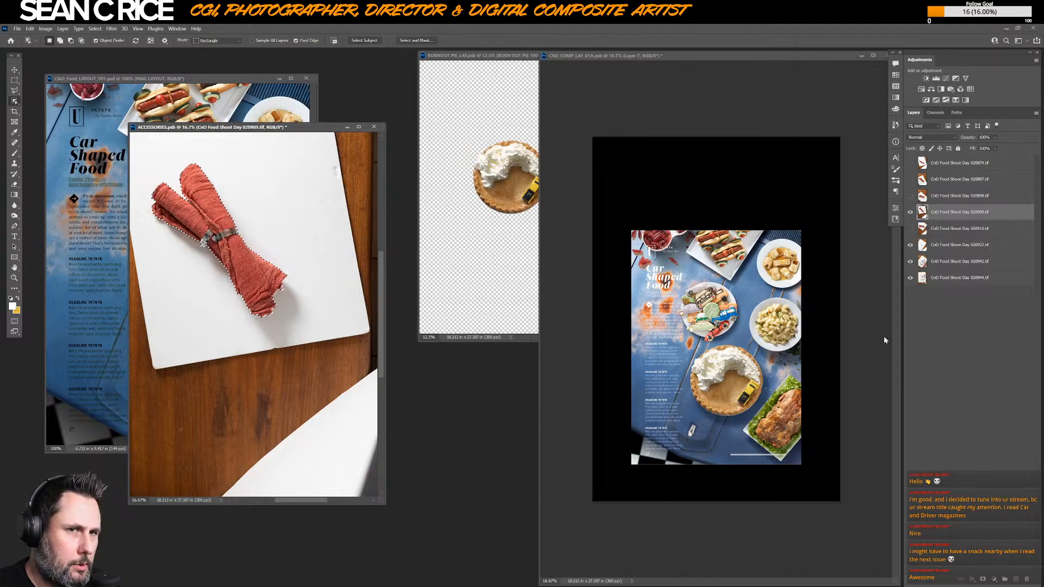
{"action": "left_click", "coordinate": [983, 579]}
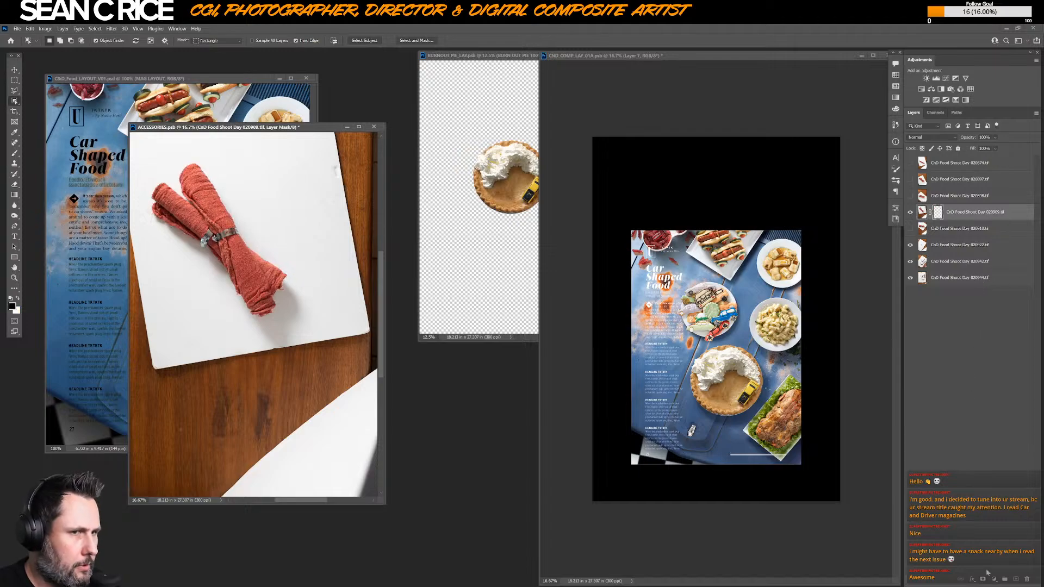
- Copy the masked napkin layer into CND_COMP_LAY_01A and place it directly below the MAG LAYOUT group
{"action": "key", "text": "v"}
{"action": "left_click_drag", "start_coordinate": [930, 211], "coordinate": [784, 358]}
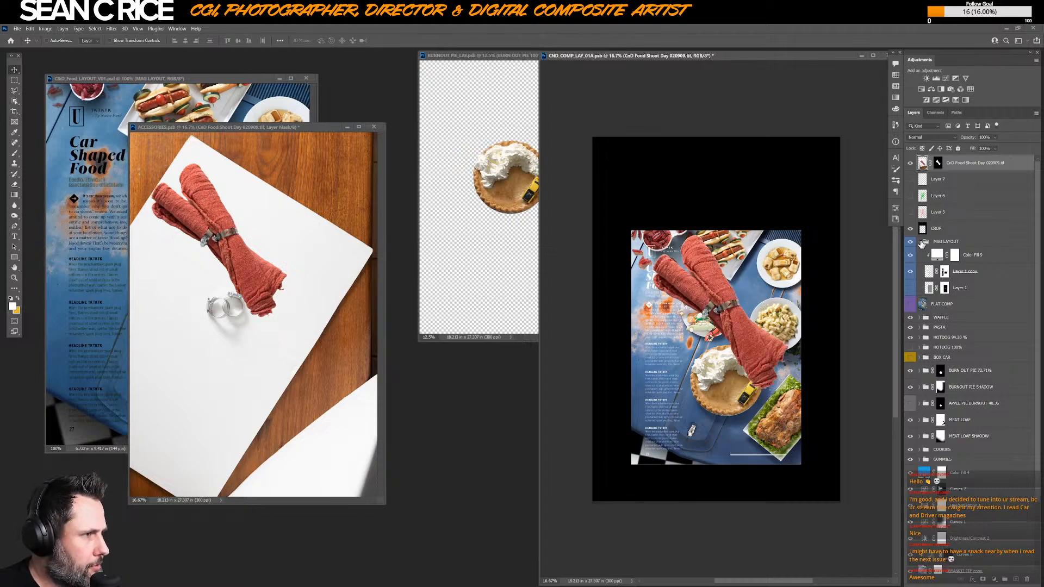
{"action": "left_click", "coordinate": [920, 241]}
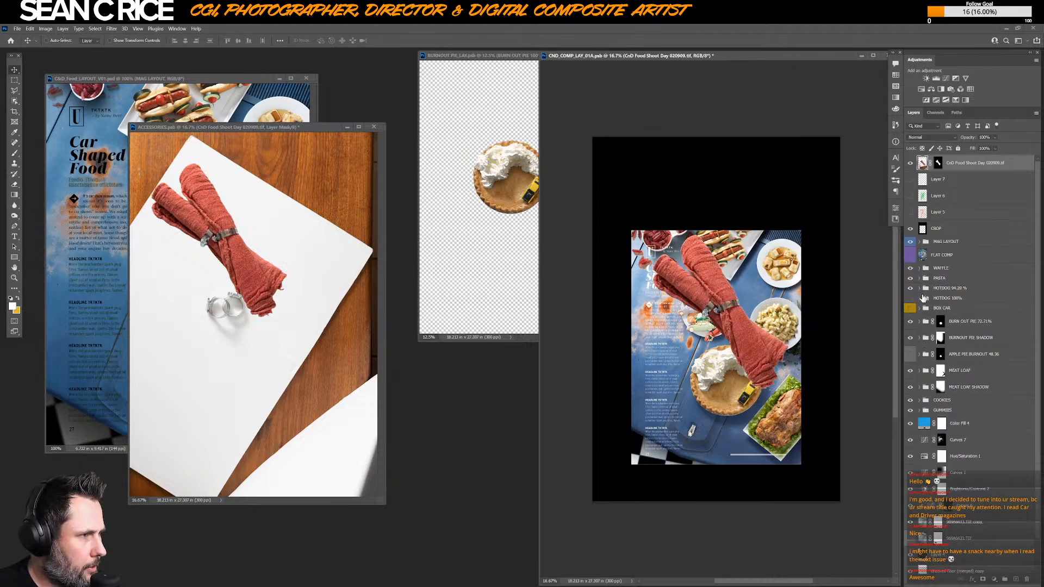
{"action": "left_click_drag", "start_coordinate": [967, 167], "coordinate": [963, 247]}
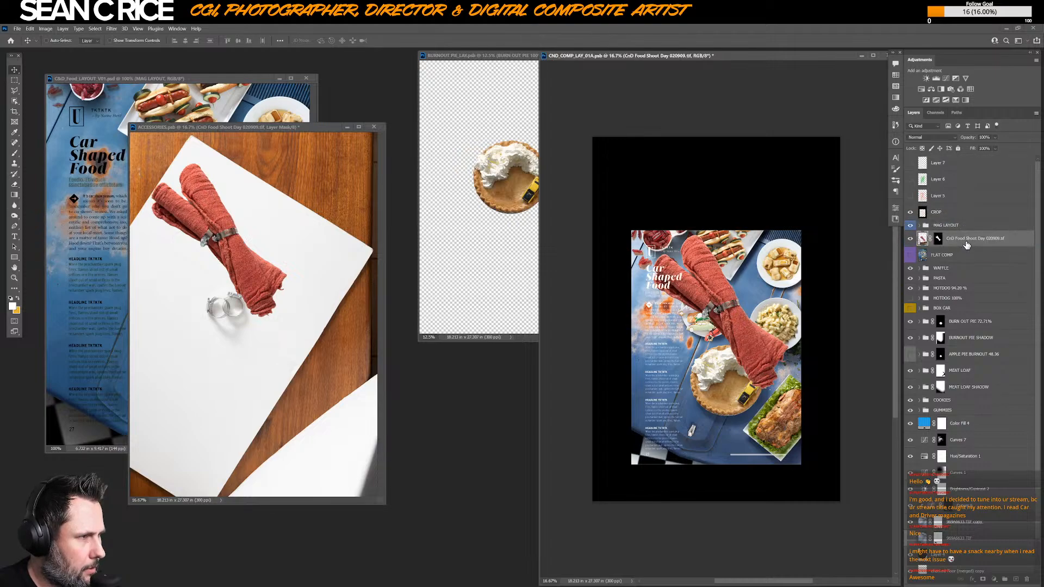
- Scale the napkin layer to about 70% and position it across the page's lower part, overlapping the pie and meatloaf
{"action": "left_click_drag", "start_coordinate": [715, 318], "coordinate": [729, 373]}
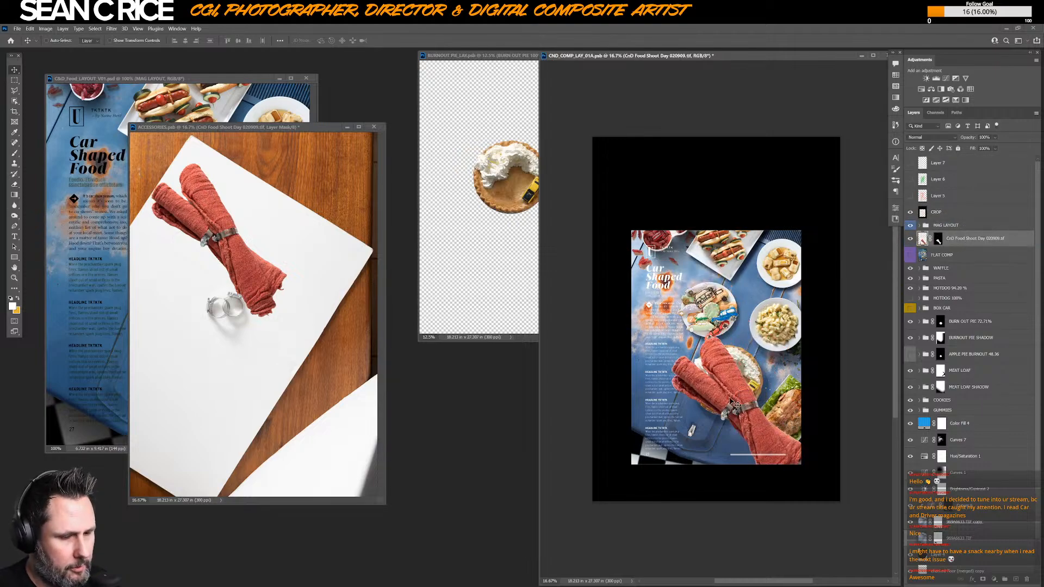
{"action": "key", "text": "ctrl+0"}
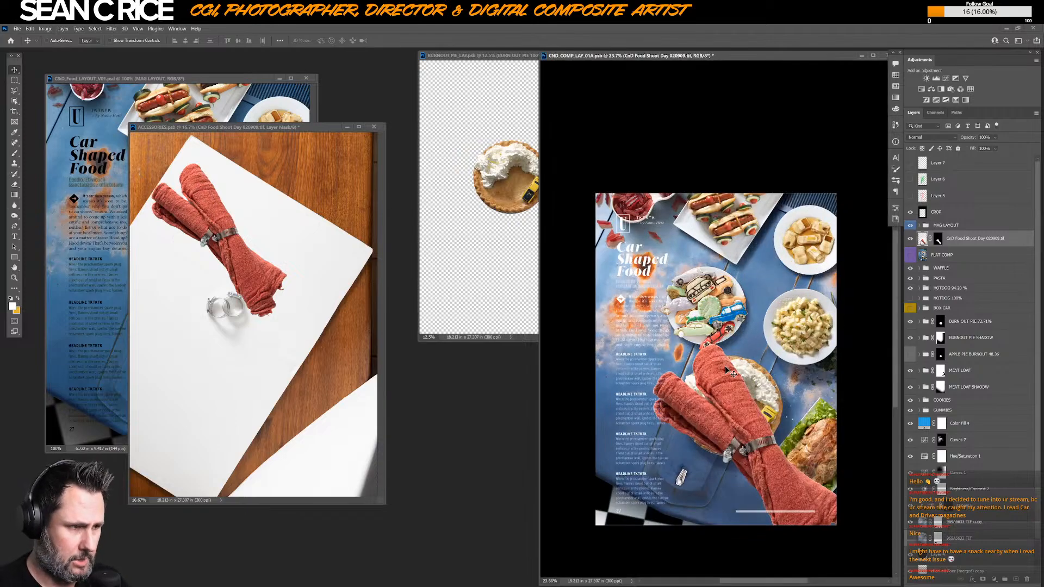
{"action": "key", "text": "f"}
{"action": "left_click_drag", "start_coordinate": [583, 390], "coordinate": [546, 394]}
{"action": "key", "text": "ctrl+0"}
{"action": "key", "text": "ctrl+t"}
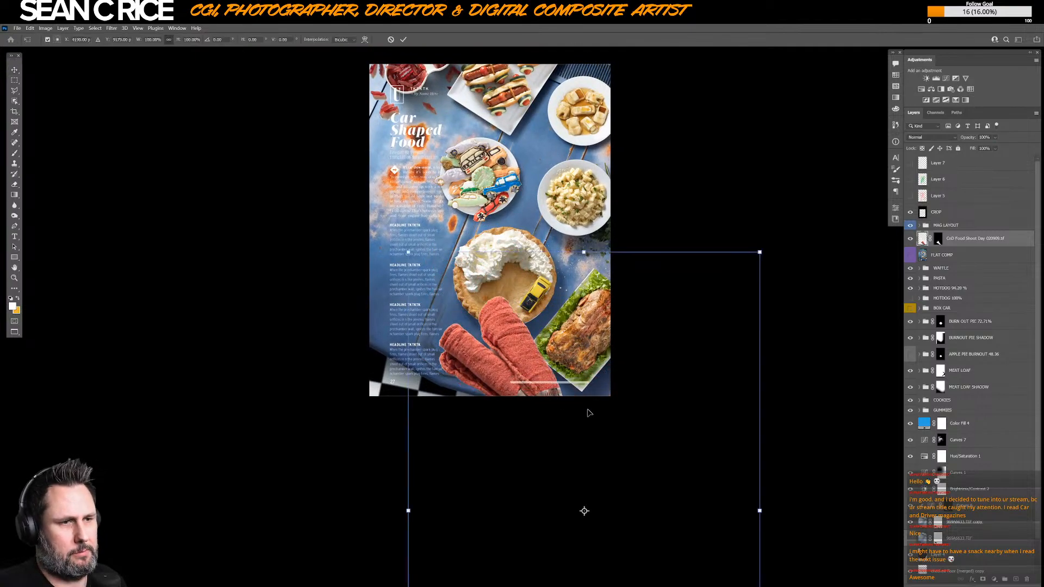
{"action": "left_click_drag", "start_coordinate": [760, 253], "coordinate": [654, 407]}
{"action": "left_click_drag", "start_coordinate": [556, 465], "coordinate": [563, 303]}
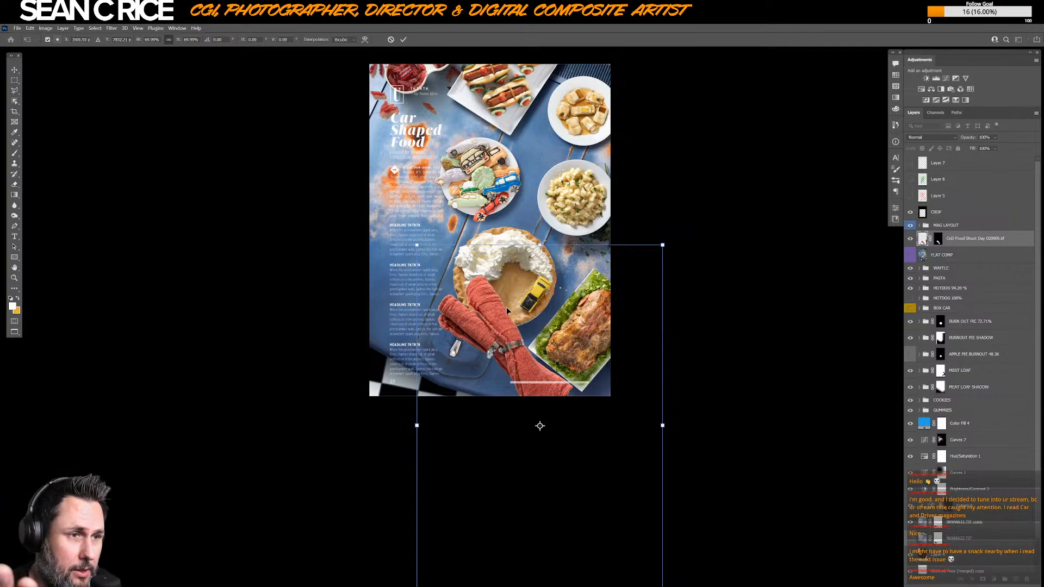
{"action": "key", "text": "Return"}
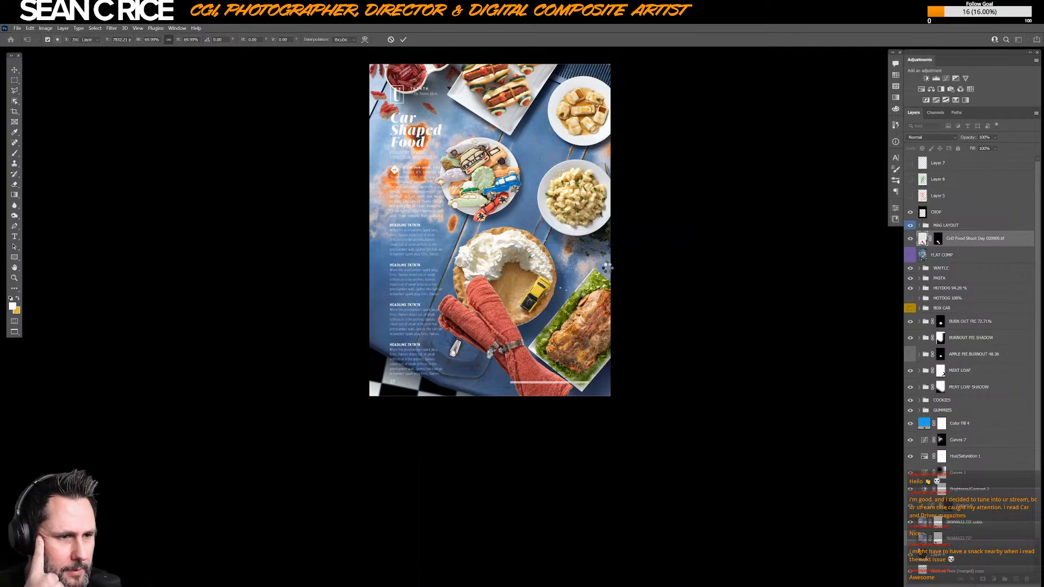
- Hide the crossed-napkin layer in the composite and return to the multi-window screen mode
{"action": "left_click", "coordinate": [913, 239]}
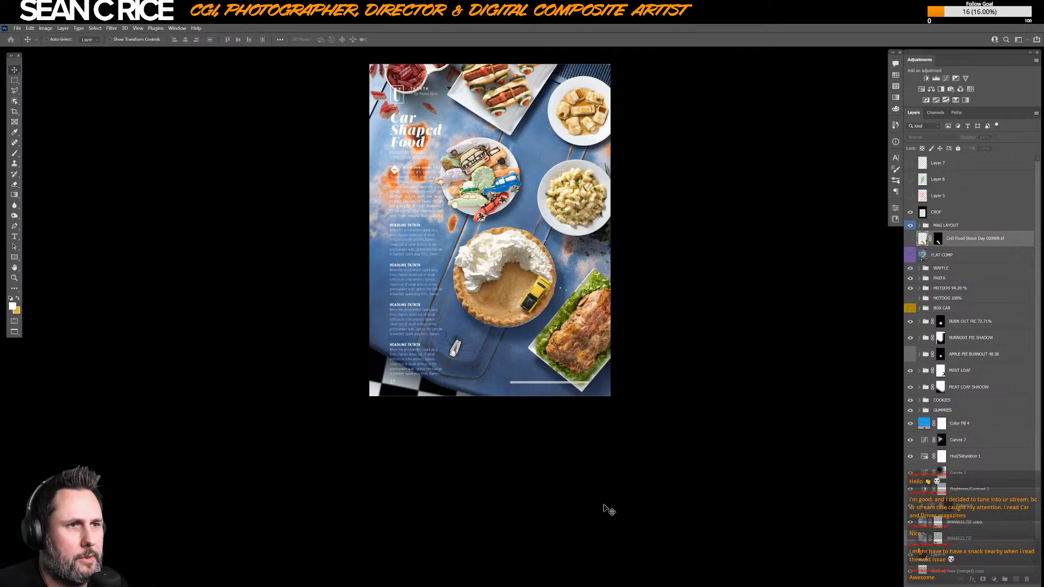
{"action": "key", "text": "f"}
{"action": "key", "text": "f"}
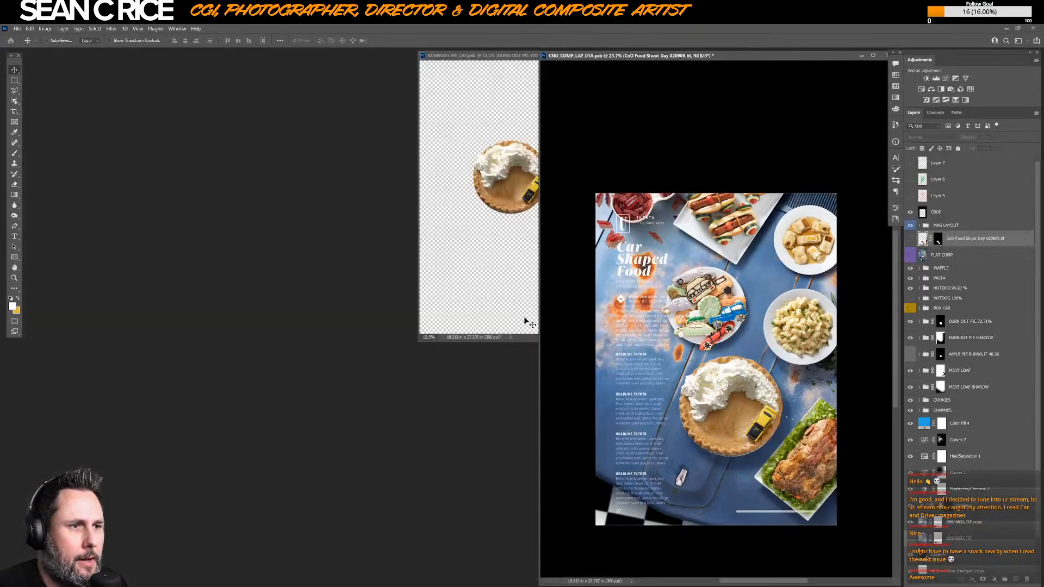
- Bring ACCESSORIES forward beside the composite and show the two-napkin photo layer CnD Food Shoot Day 020898
{"action": "left_click_drag", "start_coordinate": [313, 136], "coordinate": [411, 165]}
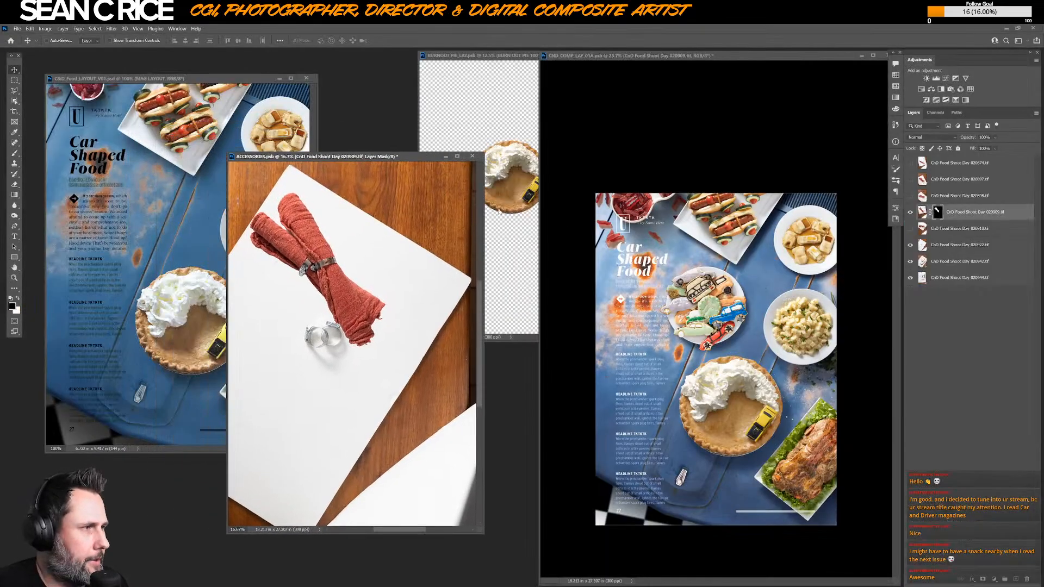
{"action": "left_click", "coordinate": [911, 196]}
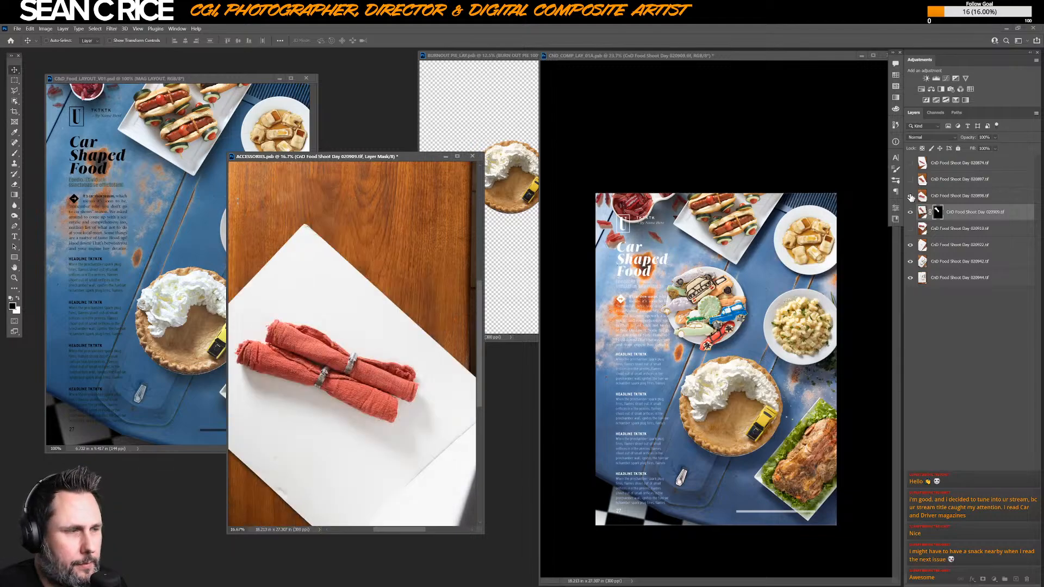
- Compare the two-napkin photos CnD Food Shoot Day 020897 and 020898 by alternating their visibility
{"action": "left_click", "coordinate": [910, 179]}
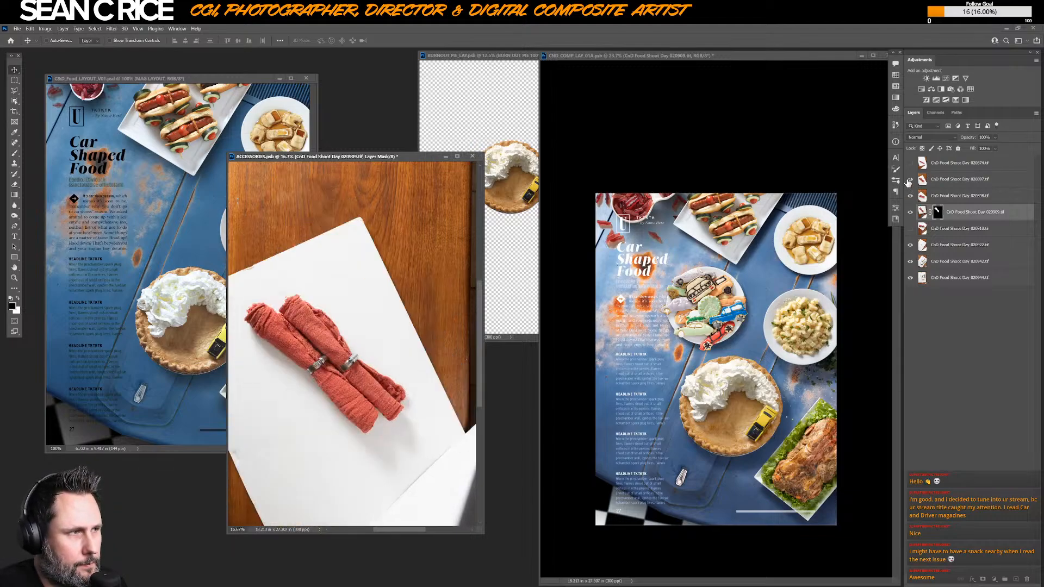
{"action": "left_click", "coordinate": [910, 179]}
{"action": "left_click", "coordinate": [909, 180]}
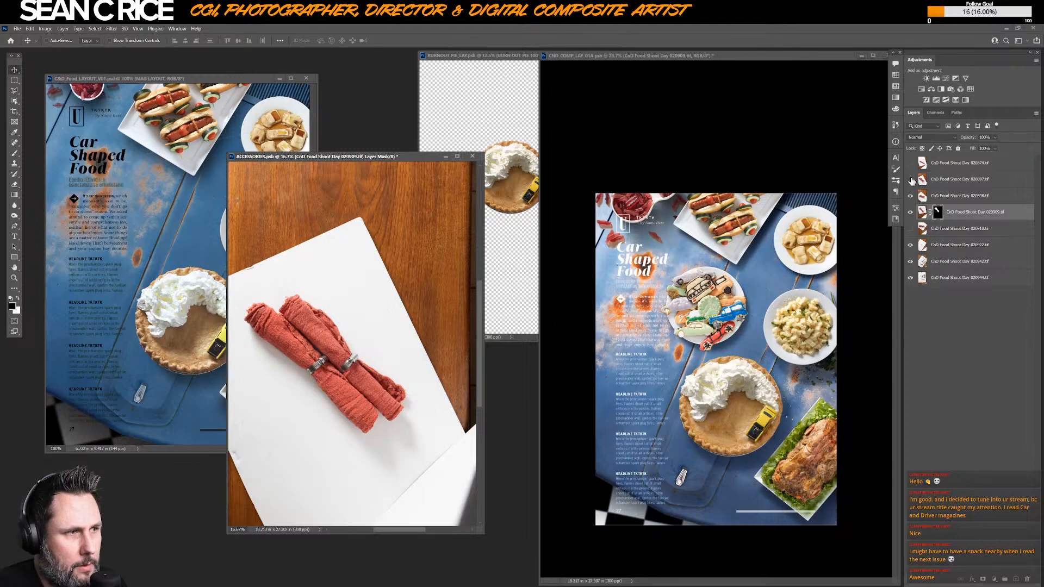
{"action": "left_click", "coordinate": [911, 196]}
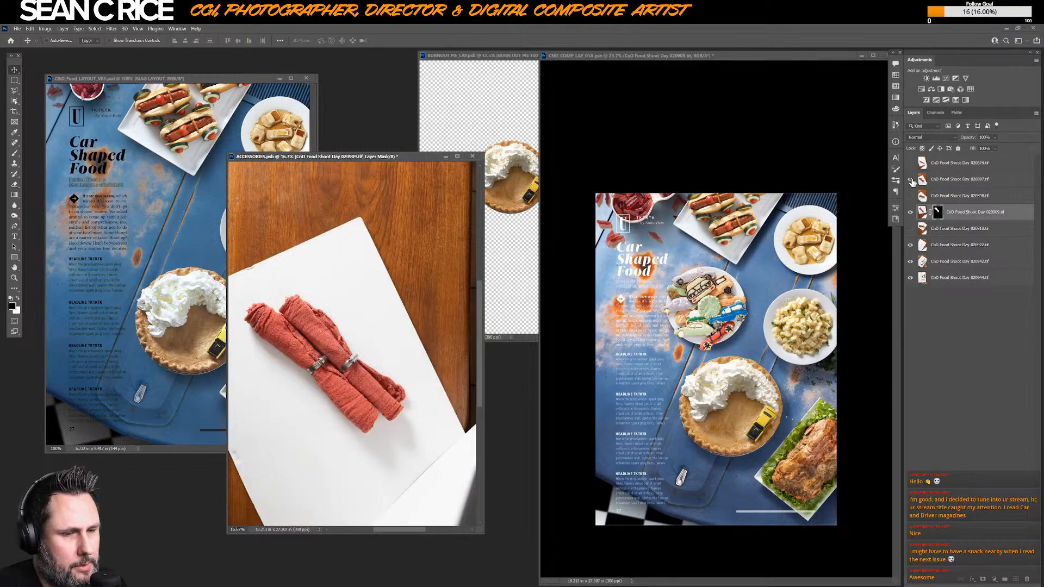
{"action": "left_click", "coordinate": [910, 180]}
{"action": "left_click", "coordinate": [910, 196]}
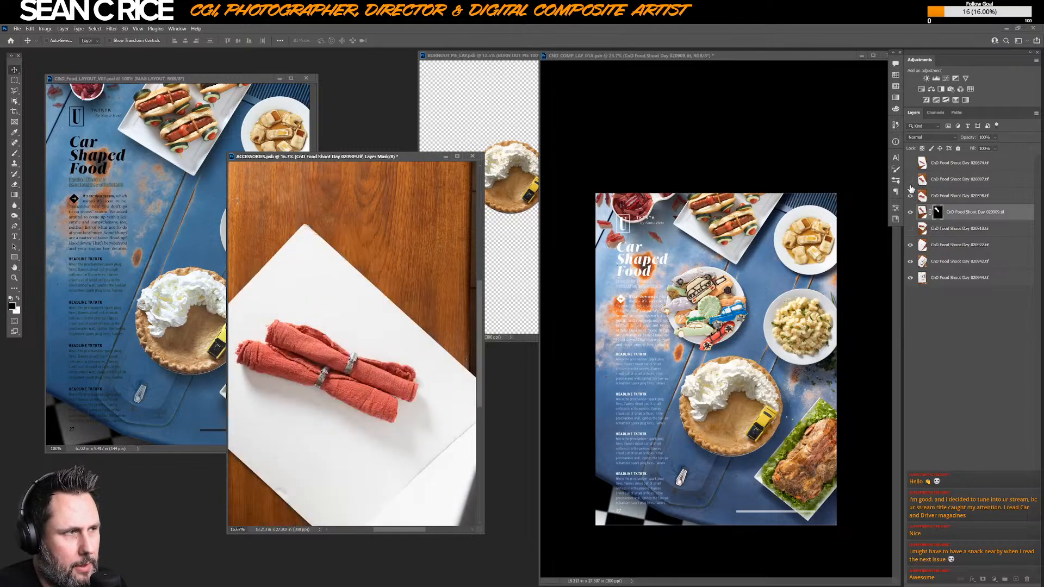
- Show the CnD Food Shoot Day 020897 layer, select its two napkins with the Object Selection tool, and mask out their background
{"action": "left_click", "coordinate": [910, 180]}
{"action": "left_click", "coordinate": [947, 181]}
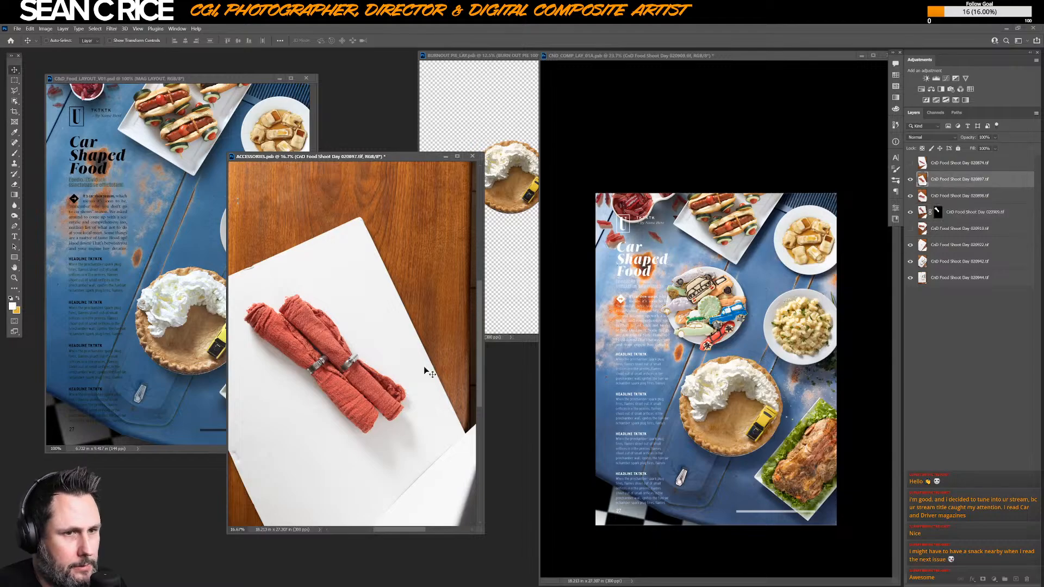
{"action": "key", "text": "w"}
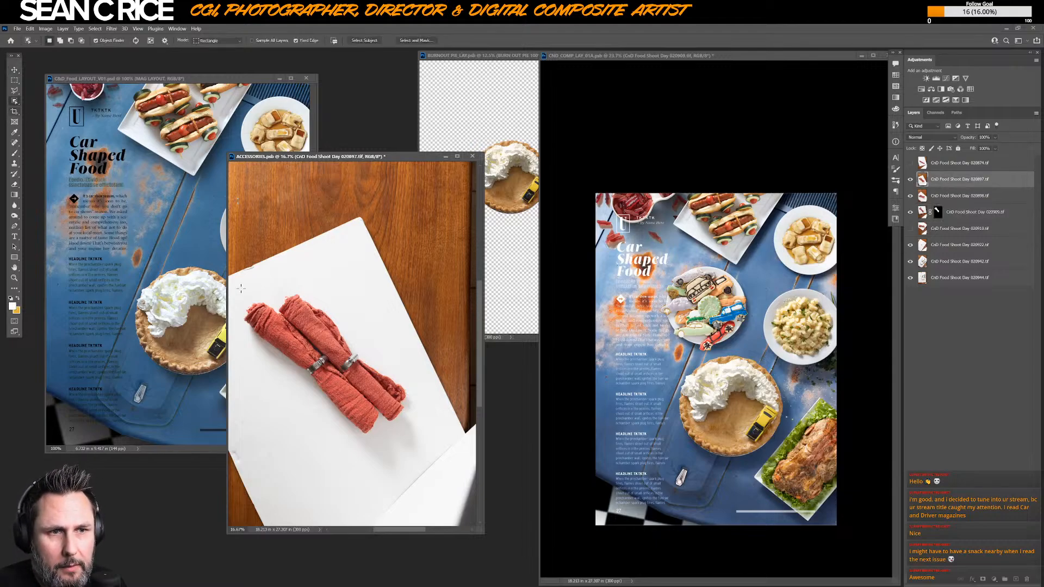
{"action": "left_click_drag", "start_coordinate": [237, 289], "coordinate": [409, 439]}
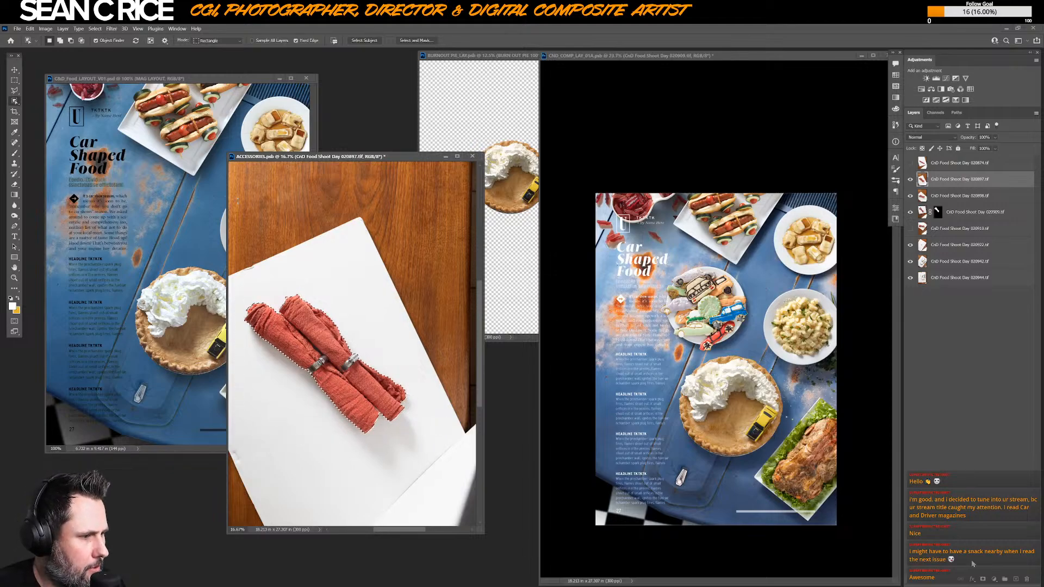
{"action": "left_click", "coordinate": [982, 579]}
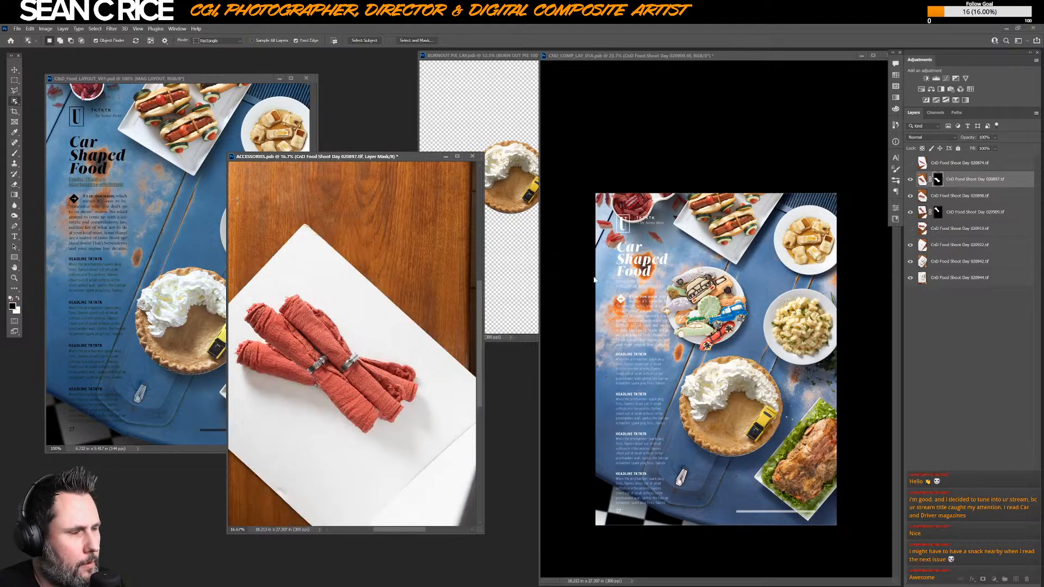
- Copy the masked 020897 napkin layer into CND_COMP_LAY_01A directly below the MAG LAYOUT group, positioned over the middle of the page
{"action": "key", "text": "v"}
{"action": "left_click", "coordinate": [684, 200]}
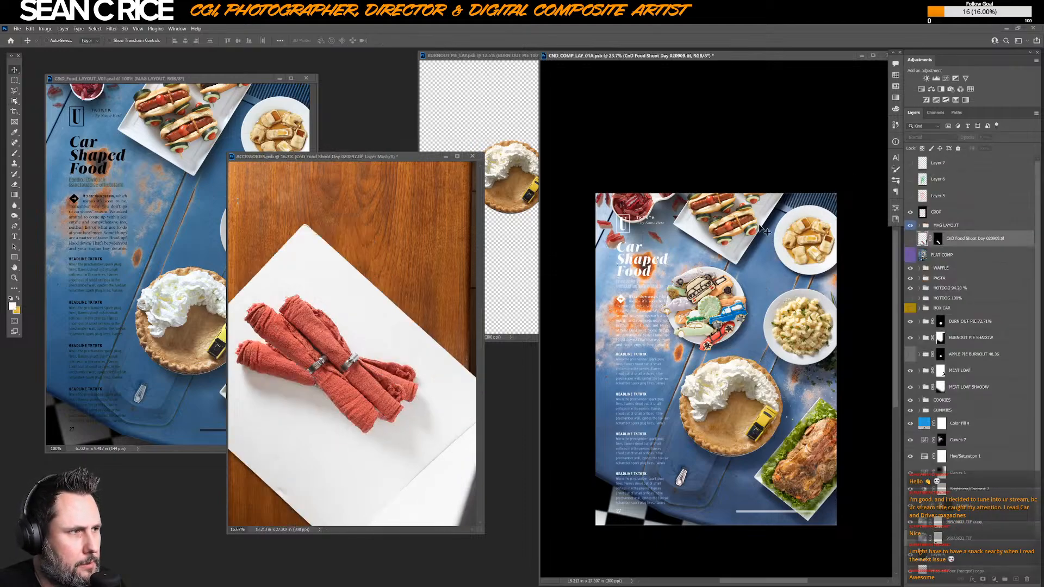
{"action": "left_click", "coordinate": [355, 332]}
{"action": "left_click_drag", "start_coordinate": [341, 340], "coordinate": [724, 350]}
{"action": "left_click_drag", "start_coordinate": [741, 390], "coordinate": [750, 432]}
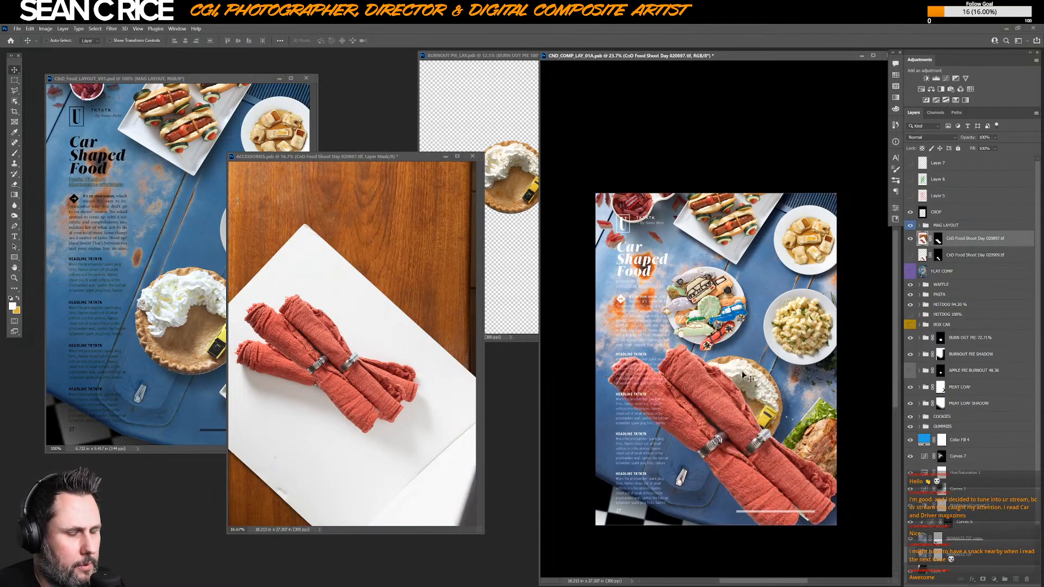
{"action": "left_click_drag", "start_coordinate": [672, 409], "coordinate": [682, 316]}
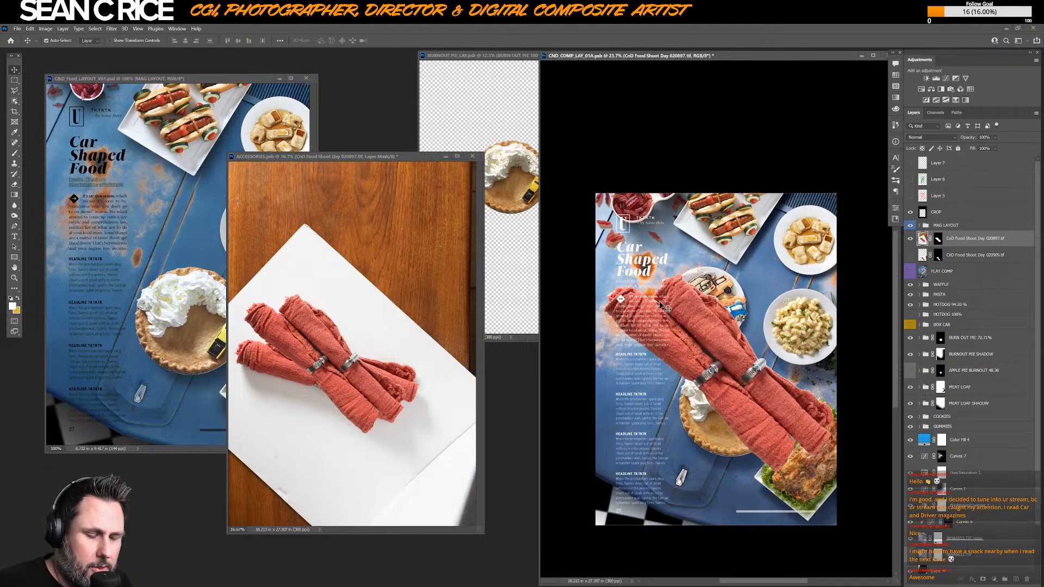
- Scale the copied napkin layer proportionally to 48.36%
{"action": "key", "text": "ctrl+t"}
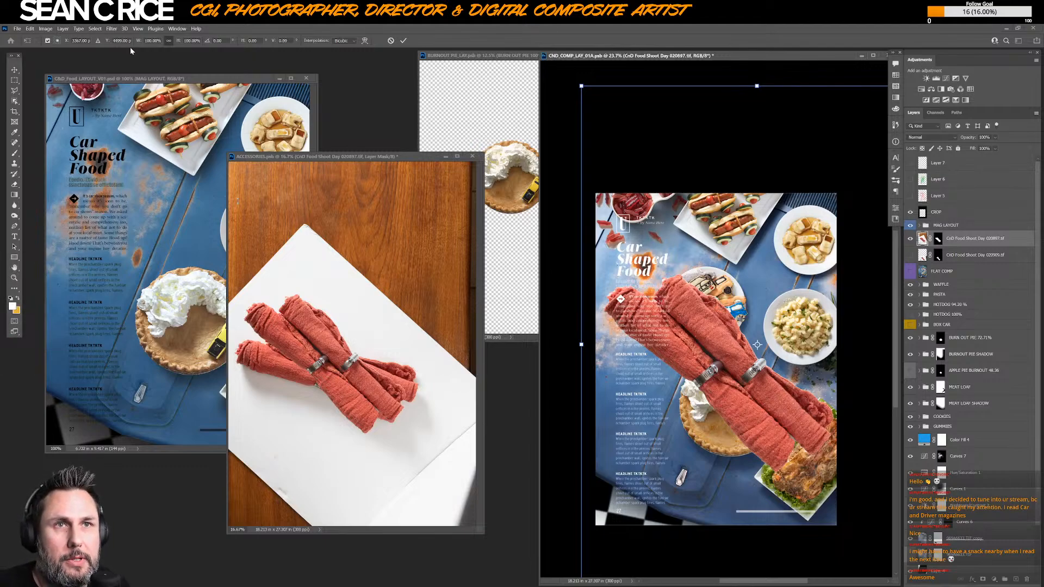
{"action": "left_click", "coordinate": [153, 40]}
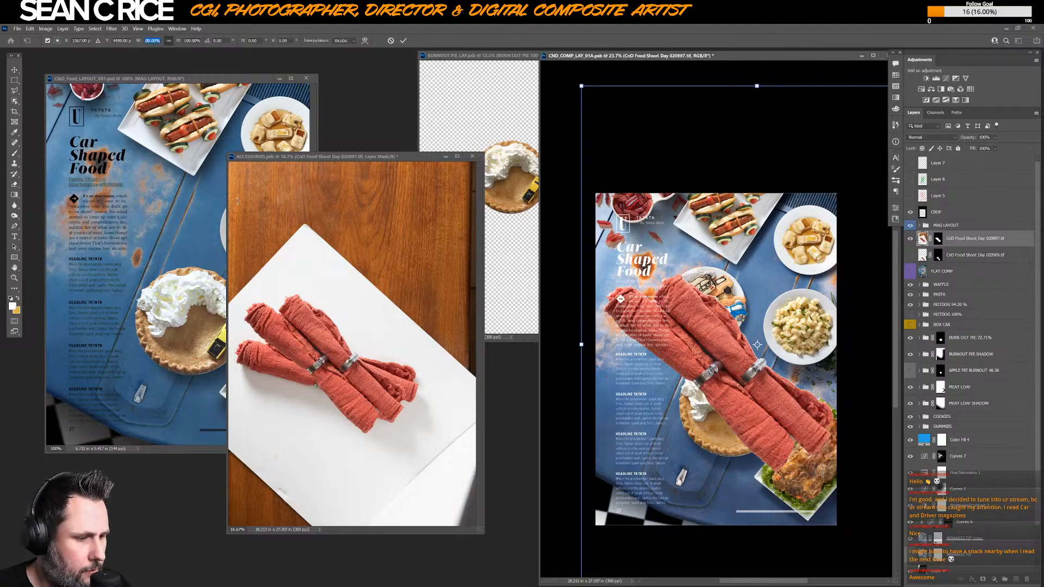
{"action": "type", "text": "48"}
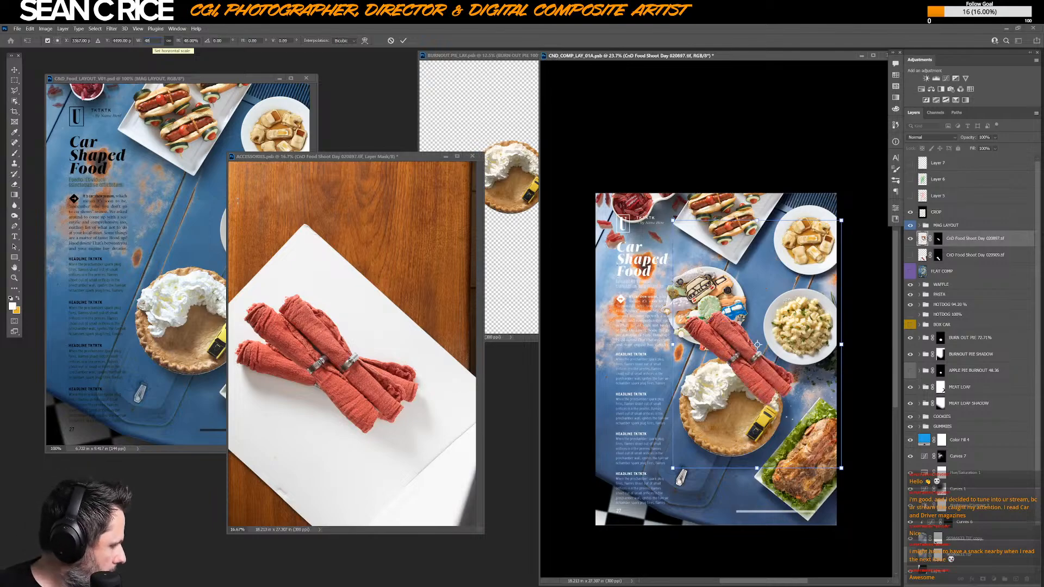
{"action": "type", "text": ".36"}
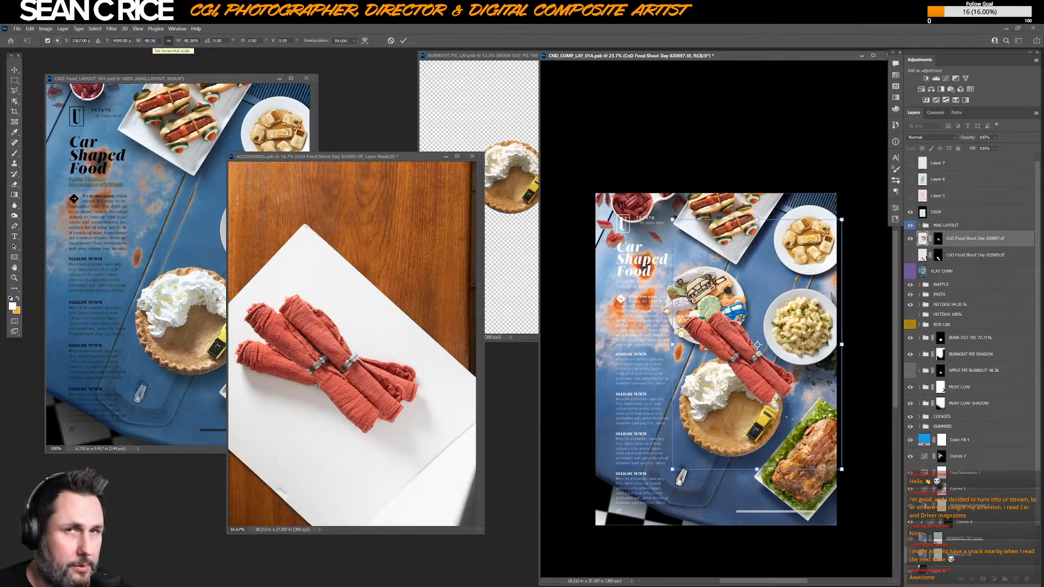
{"action": "key", "text": "Return"}
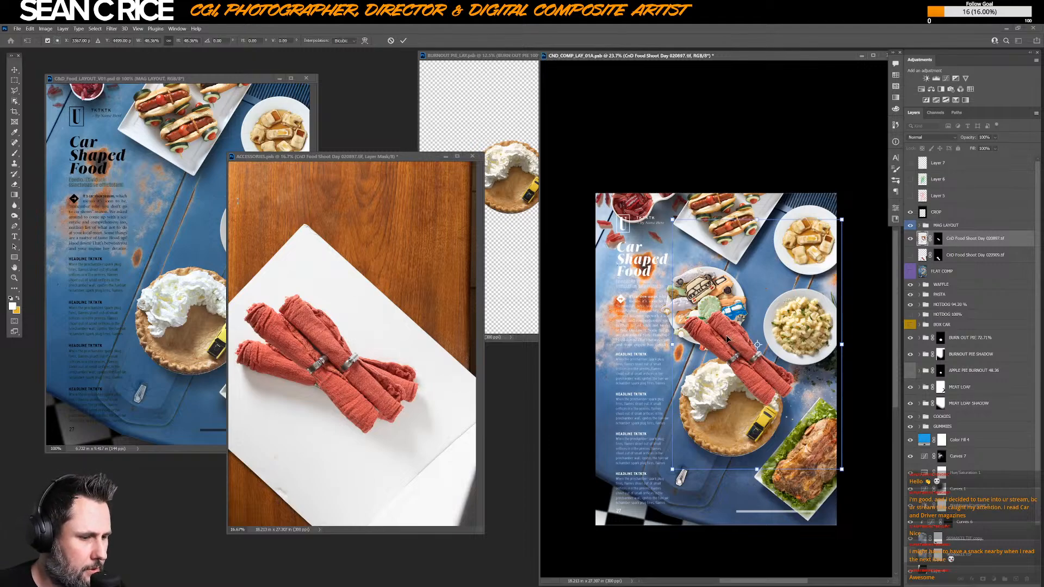
{"action": "key", "text": "Return"}
- Move the napkins to the page's lower edge, below the pie and beside the meatloaf, and toggle the layer to judge the placement
{"action": "left_click_drag", "start_coordinate": [728, 340], "coordinate": [769, 505]}
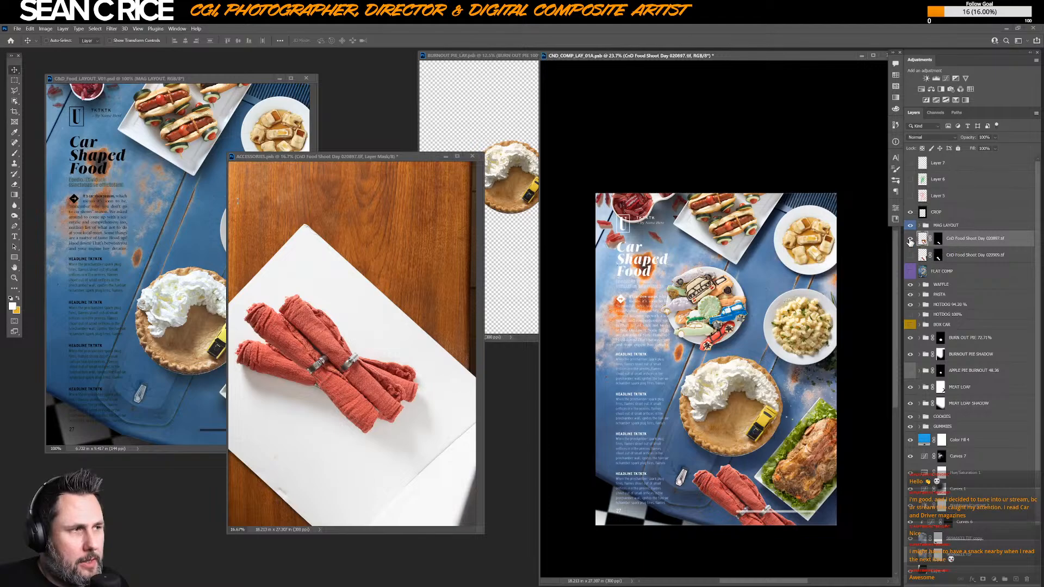
{"action": "left_click", "coordinate": [912, 239]}
{"action": "left_click", "coordinate": [911, 240]}
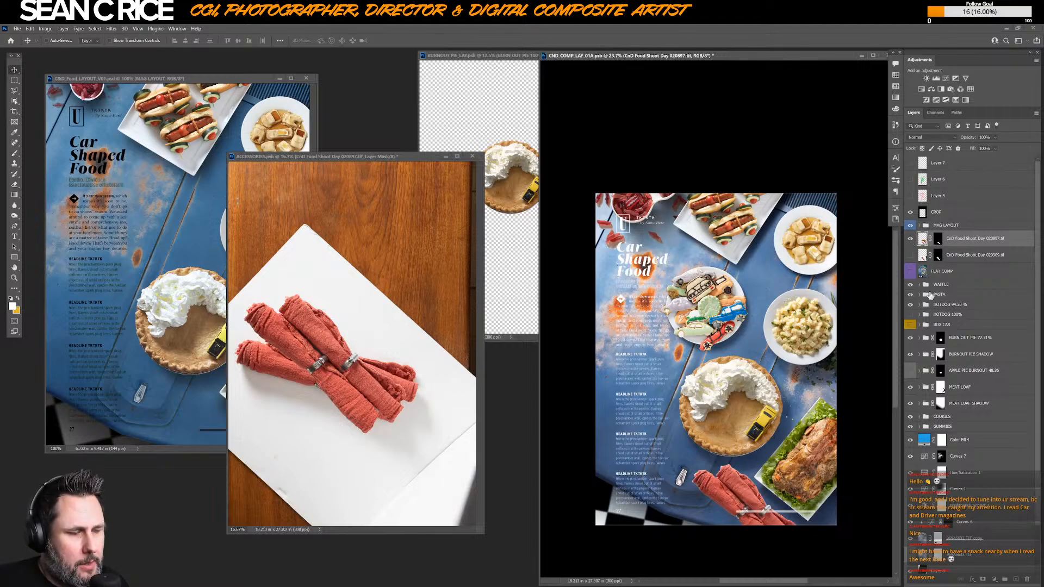
{"action": "left_click", "coordinate": [912, 240]}
{"action": "left_click", "coordinate": [911, 240]}
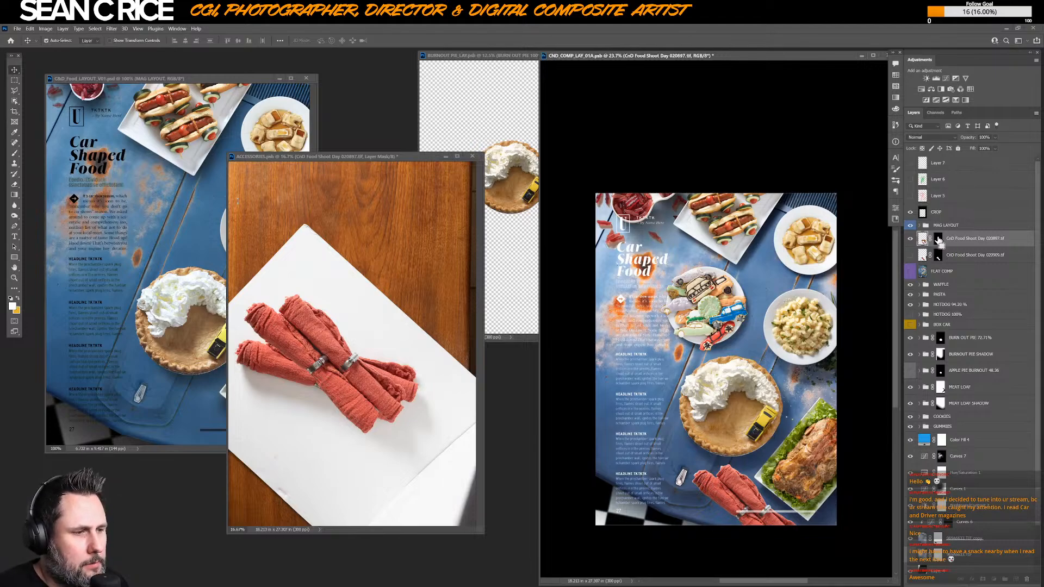
- Contract a selection of the napkin mask by 1 pixel and apply it as the mask of a new group around the layer
{"action": "left_click", "coordinate": [938, 239], "text": "ctrl"}
{"action": "left_click", "coordinate": [94, 28]}
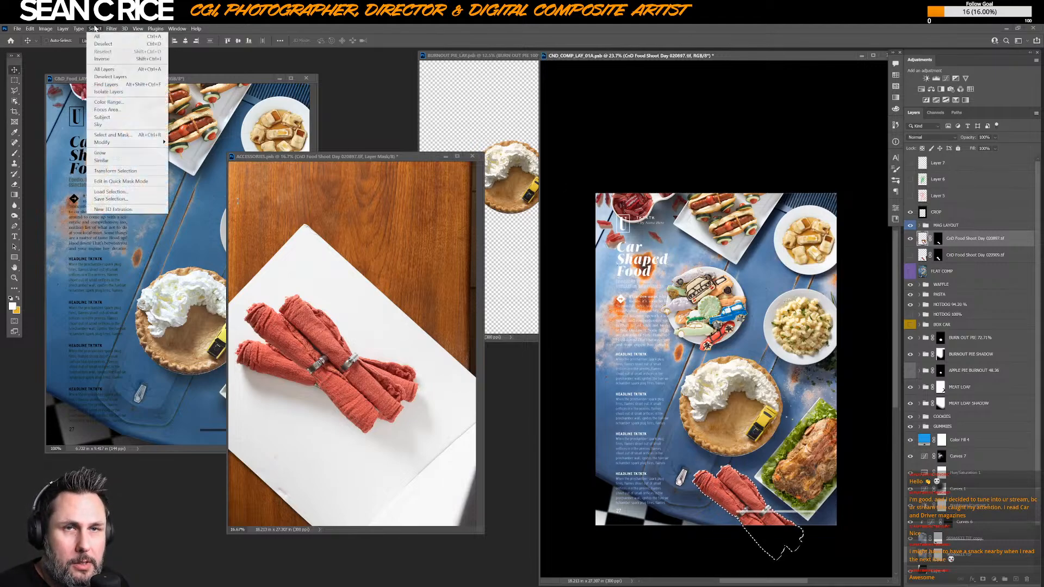
{"action": "mouse_move", "coordinate": [118, 143]}
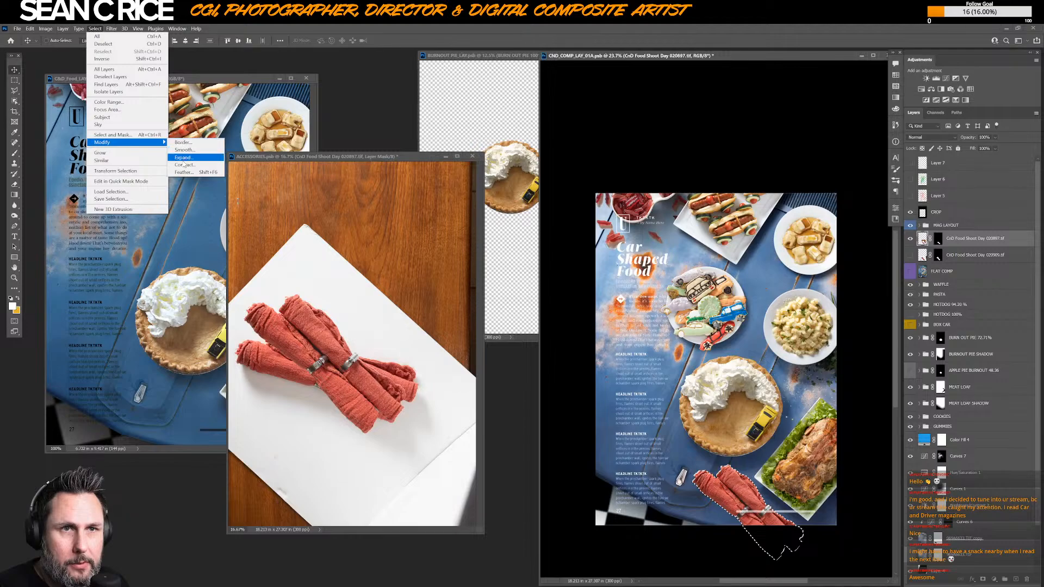
{"action": "left_click", "coordinate": [182, 165]}
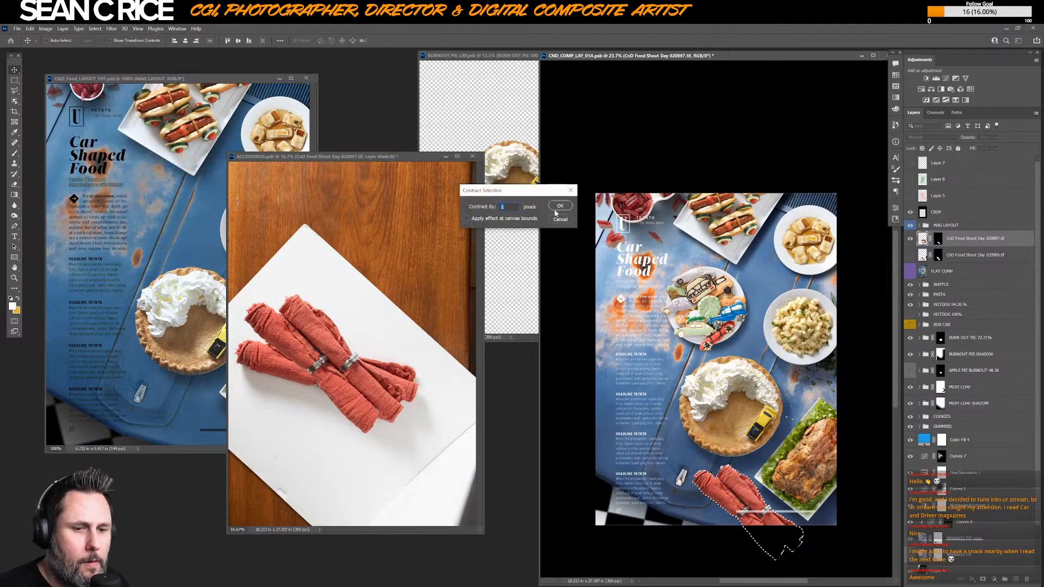
{"action": "left_click", "coordinate": [560, 205]}
{"action": "key", "text": "ctrl+g"}
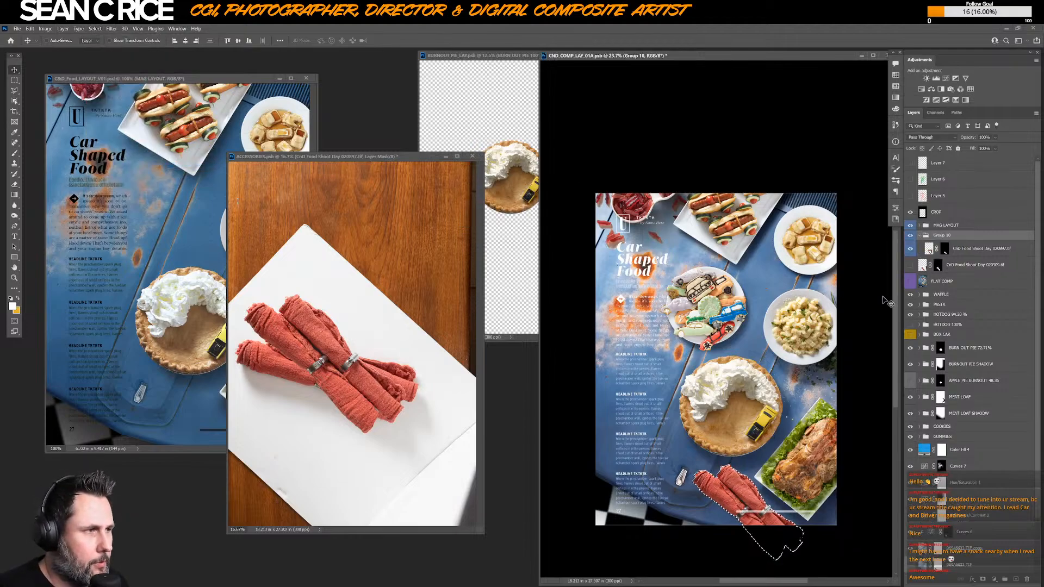
{"action": "left_click", "coordinate": [983, 579]}
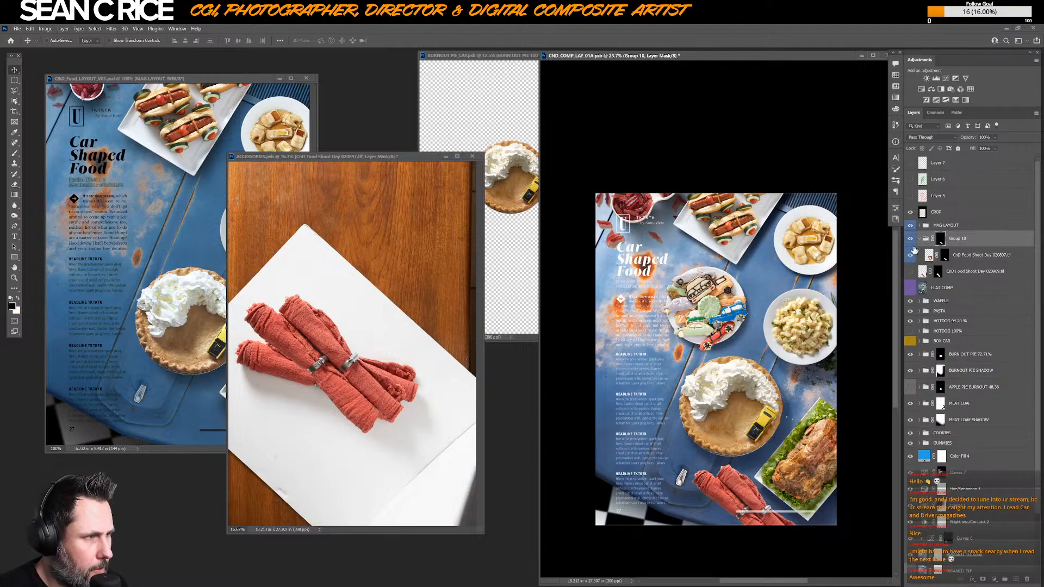
- Clear the colour label of the new napkin group and collapse the group
{"action": "right_click", "coordinate": [911, 238]}
{"action": "left_click", "coordinate": [931, 262]}
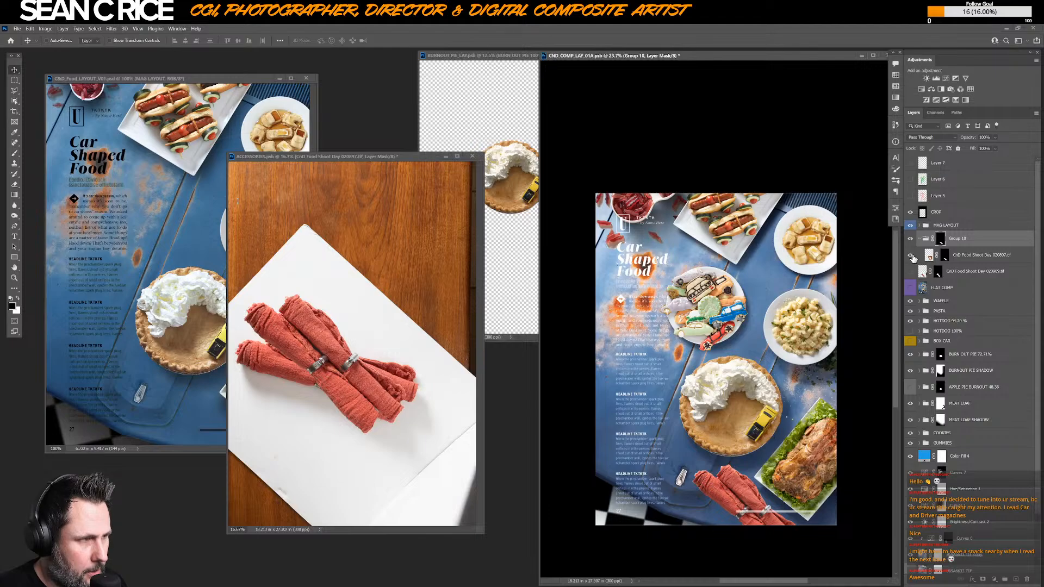
{"action": "left_click", "coordinate": [919, 239]}
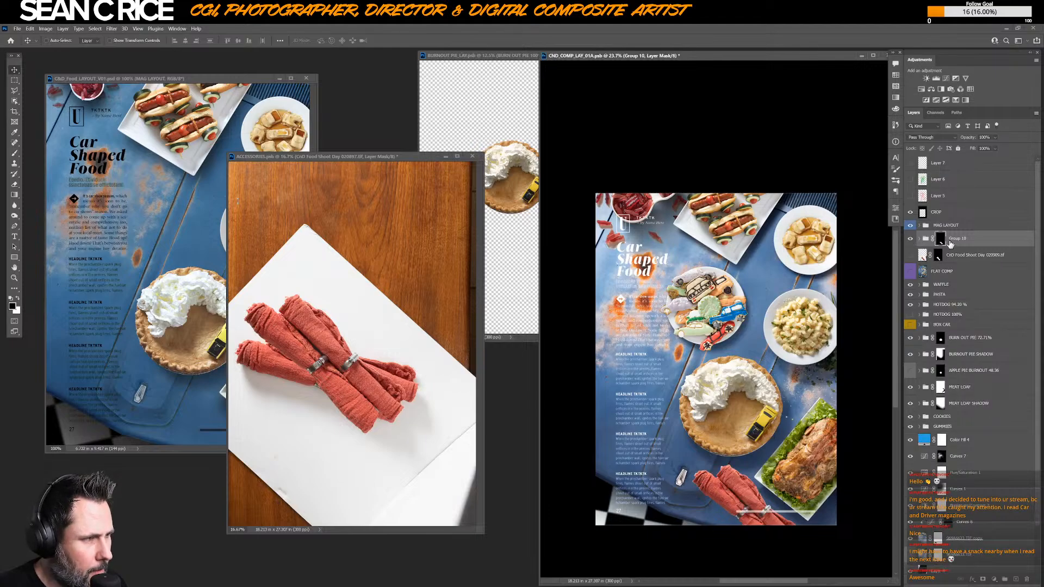
- Create a black (000000) solid colour fill masked to the napkin group's shape and place it directly below the group
{"action": "left_click", "coordinate": [941, 241], "text": "ctrl"}
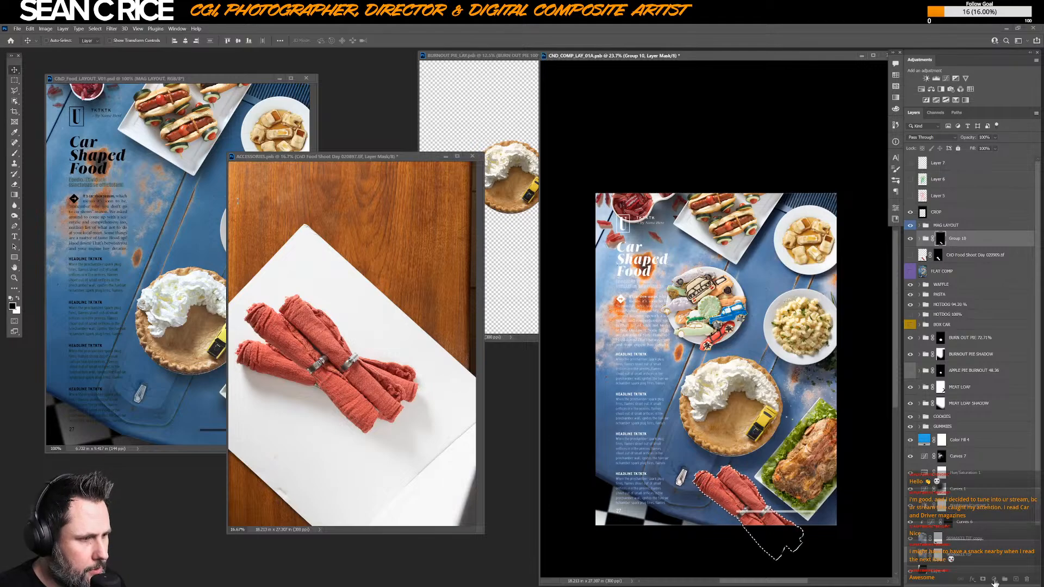
{"action": "left_click", "coordinate": [994, 579]}
{"action": "left_click", "coordinate": [995, 442]}
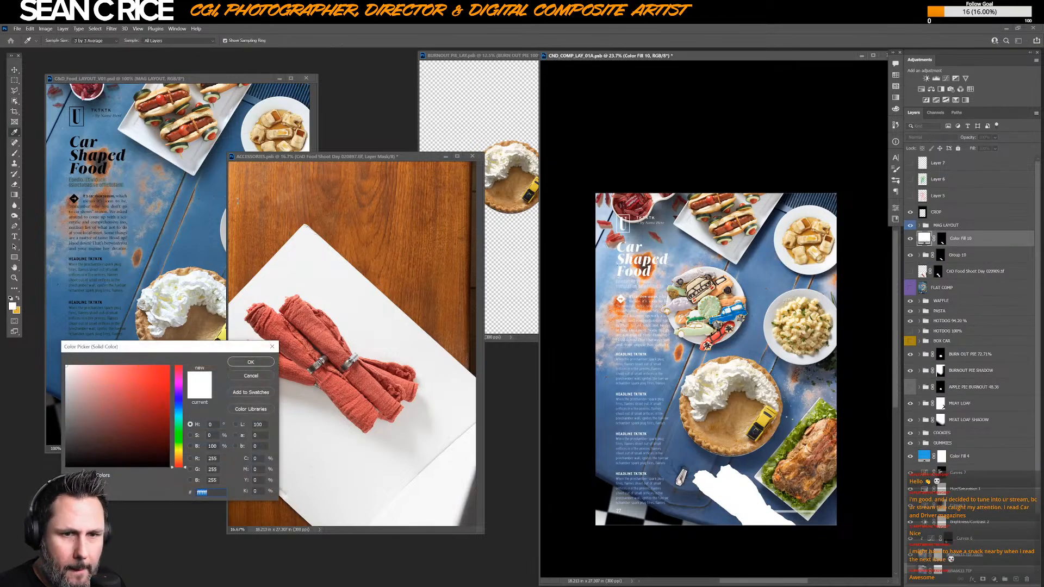
{"action": "left_click_drag", "start_coordinate": [165, 446], "coordinate": [185, 482]}
{"action": "left_click", "coordinate": [250, 361]}
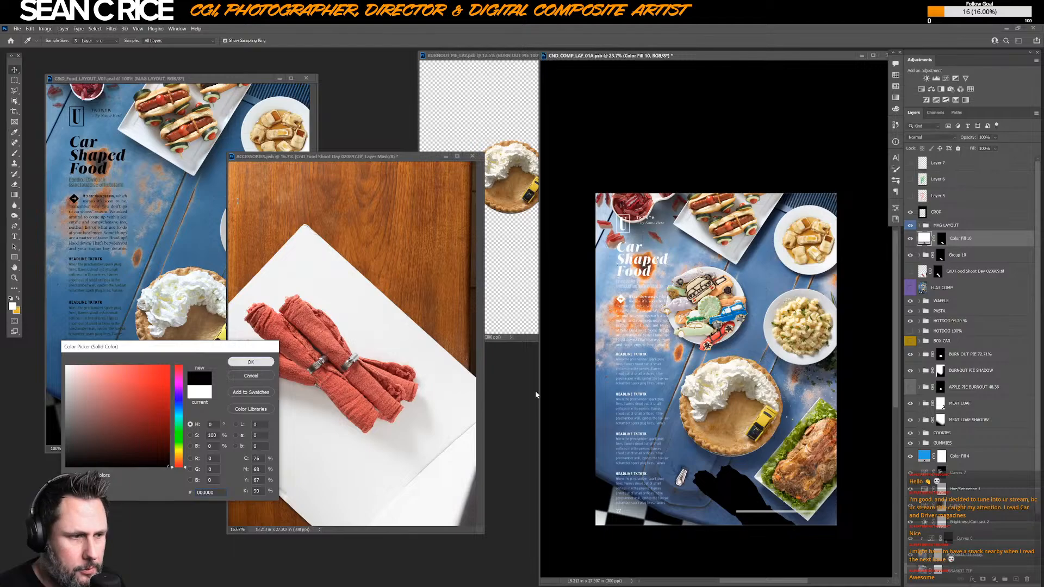
{"action": "key", "text": "ctrl+bracketleft"}
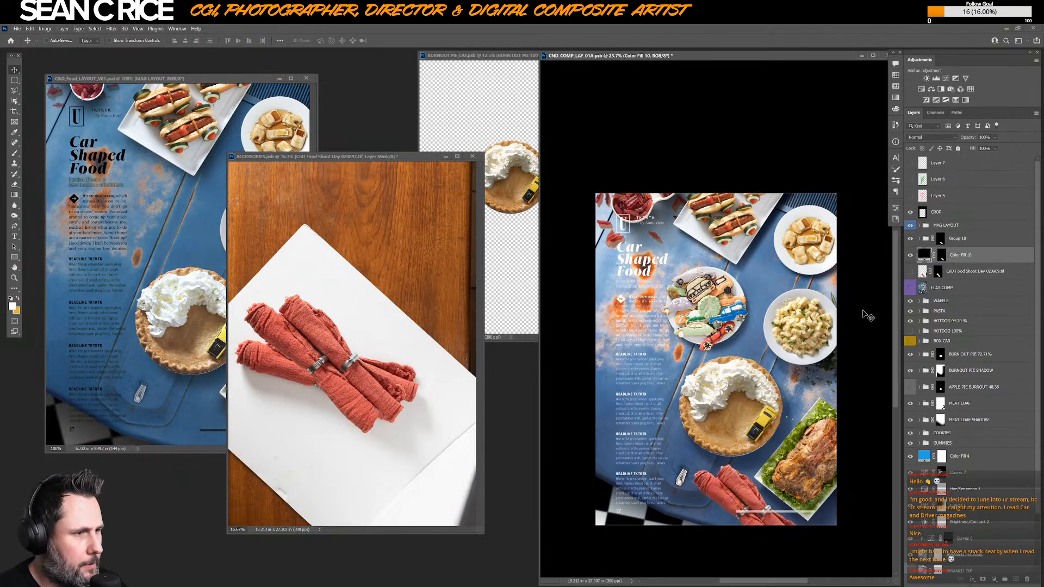
- Duplicate the black napkin fill layer, hide the original, and give the original a gray colour label
{"action": "left_click", "coordinate": [114, 29]}
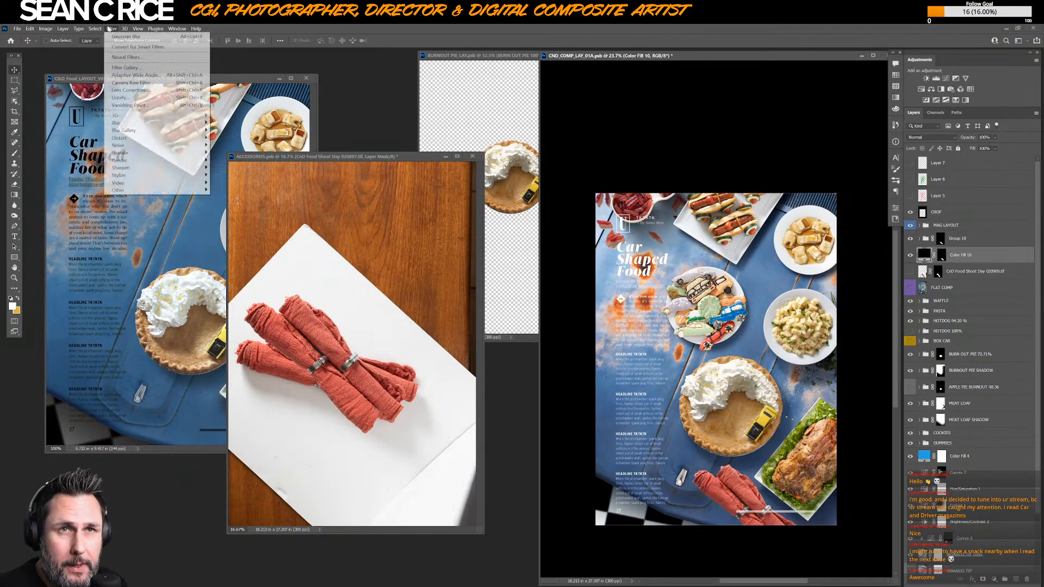
{"action": "key", "text": "Escape"}
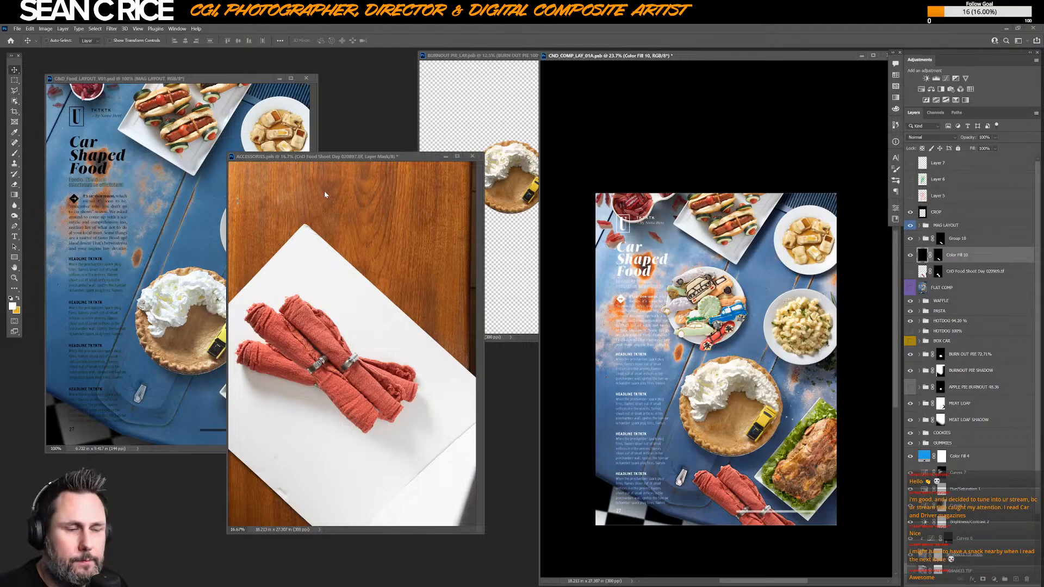
{"action": "key", "text": "ctrl+j"}
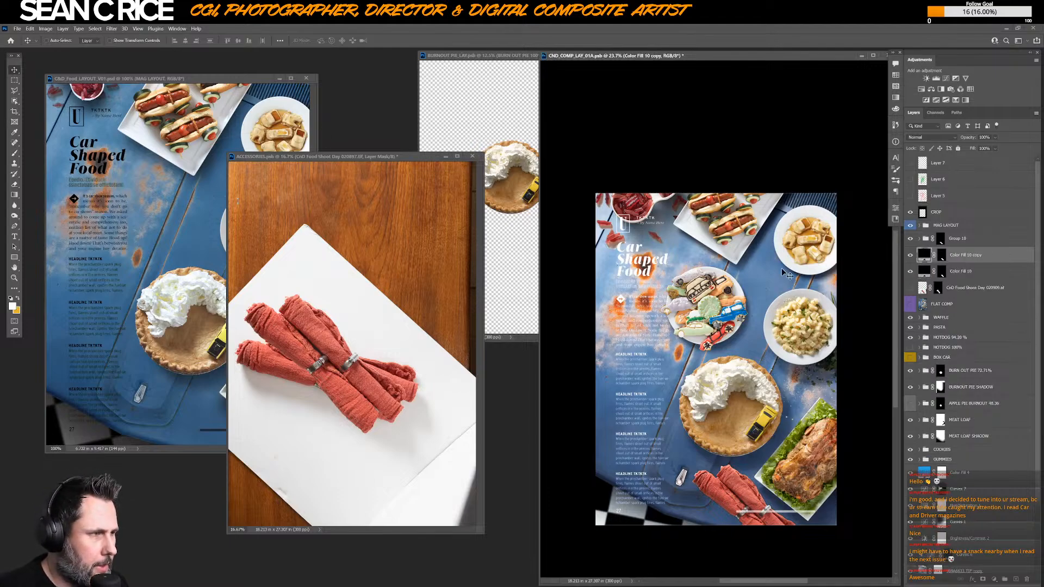
{"action": "right_click", "coordinate": [912, 272]}
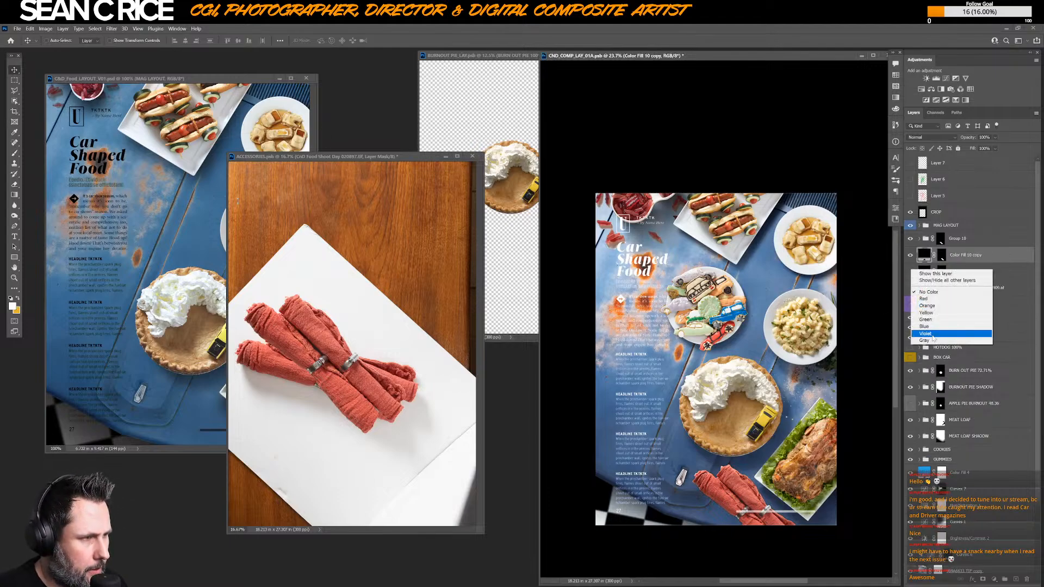
{"action": "left_click", "coordinate": [946, 336]}
{"action": "left_click", "coordinate": [924, 271]}
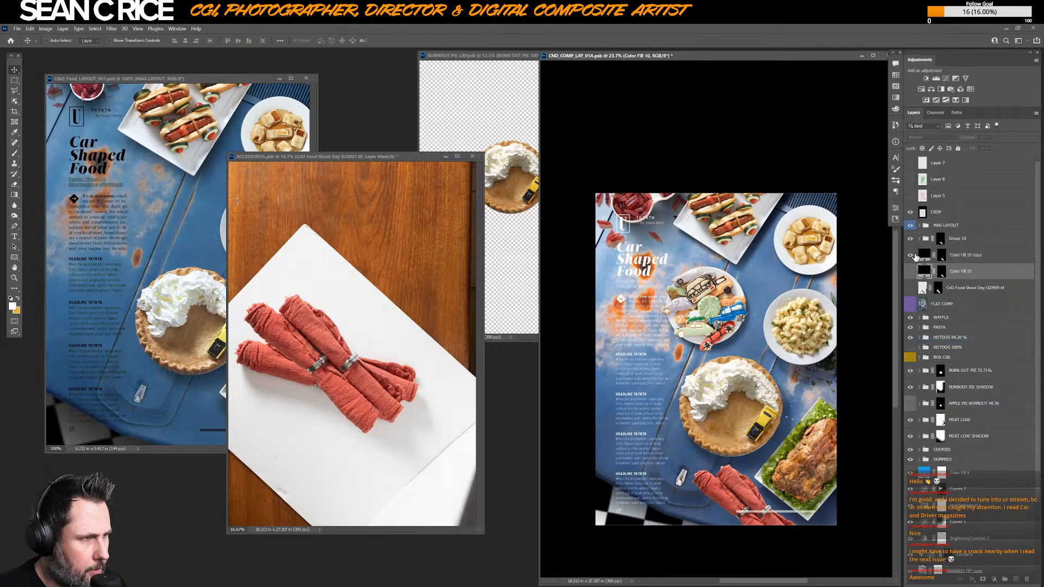
- Blur the mask of the visible black napkin fill copy with a Gaussian Blur of 37.4 pixels radius
{"action": "left_click", "coordinate": [949, 256]}
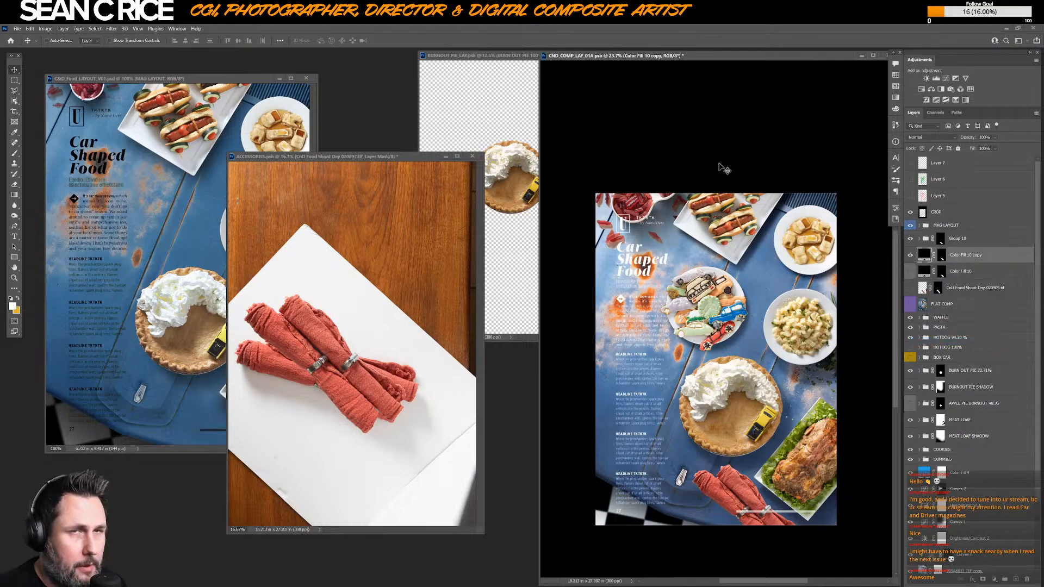
{"action": "left_click", "coordinate": [941, 254]}
{"action": "left_click", "coordinate": [111, 29]}
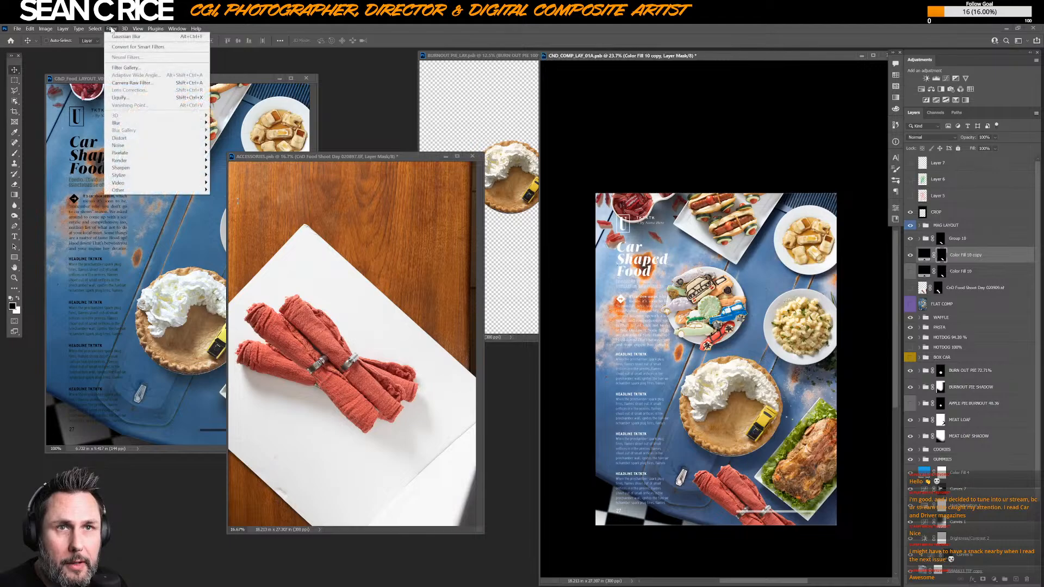
{"action": "mouse_move", "coordinate": [136, 123]}
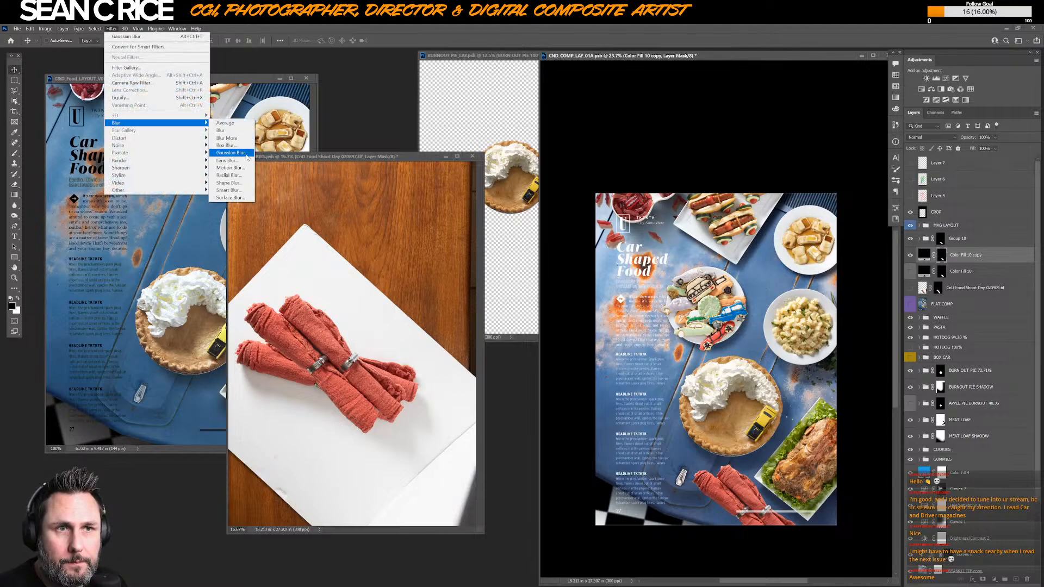
{"action": "left_click", "coordinate": [232, 153]}
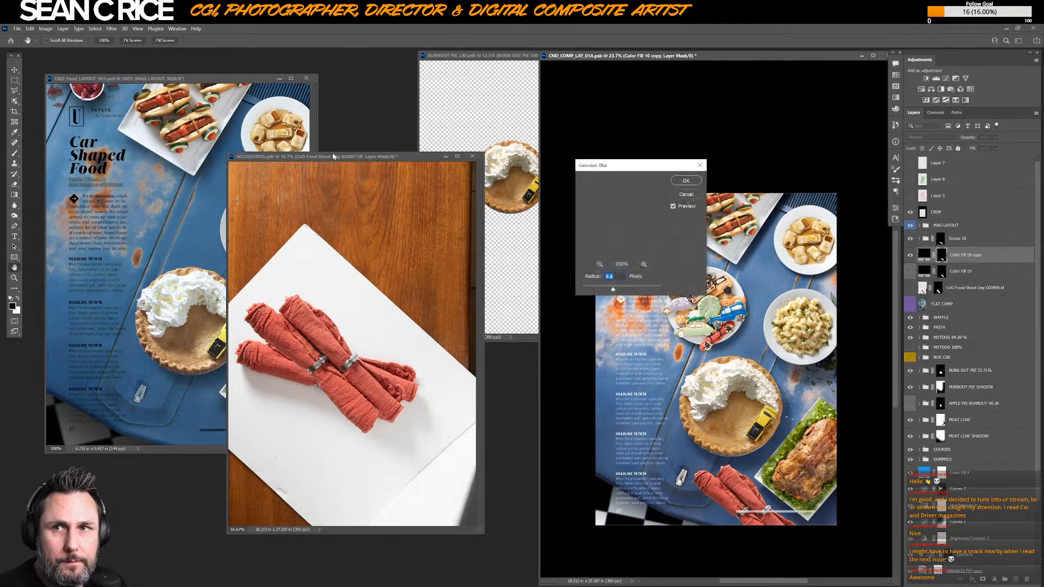
{"action": "left_click", "coordinate": [623, 290]}
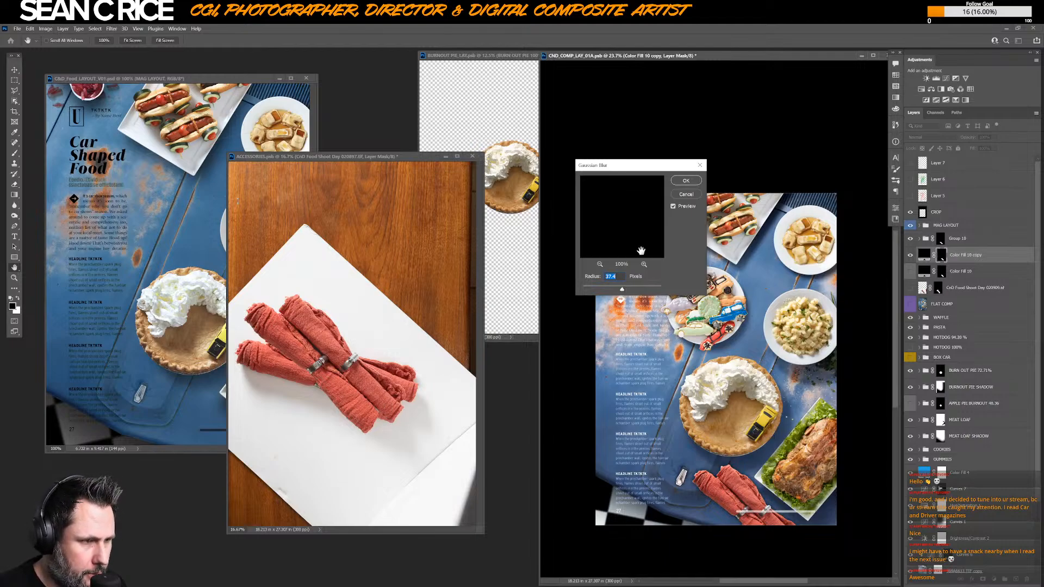
{"action": "left_click", "coordinate": [686, 181]}
- Stretch the blurred napkin shadow downward and skew its lower edge rightward, then set the shadow layer's opacity to 65%
{"action": "key", "text": "ctrl+t"}
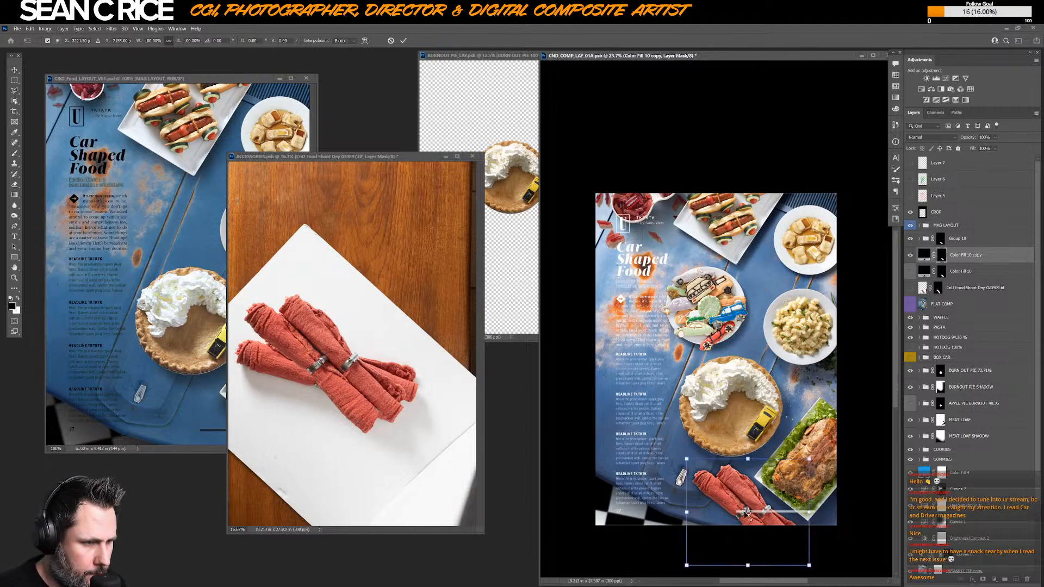
{"action": "scroll", "coordinate": [731, 492], "scroll_direction": "down", "scroll_amount": 3}
{"action": "left_click_drag", "start_coordinate": [732, 488], "coordinate": [732, 541]}
{"action": "right_click", "coordinate": [705, 435]}
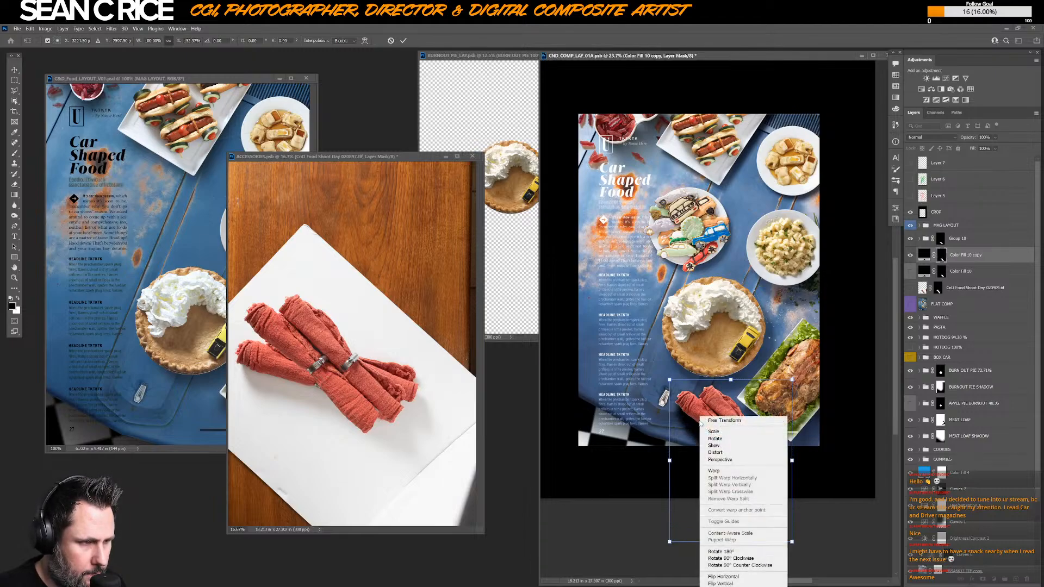
{"action": "left_click", "coordinate": [707, 446]}
{"action": "left_click_drag", "start_coordinate": [730, 544], "coordinate": [743, 541]}
{"action": "key", "text": "Return"}
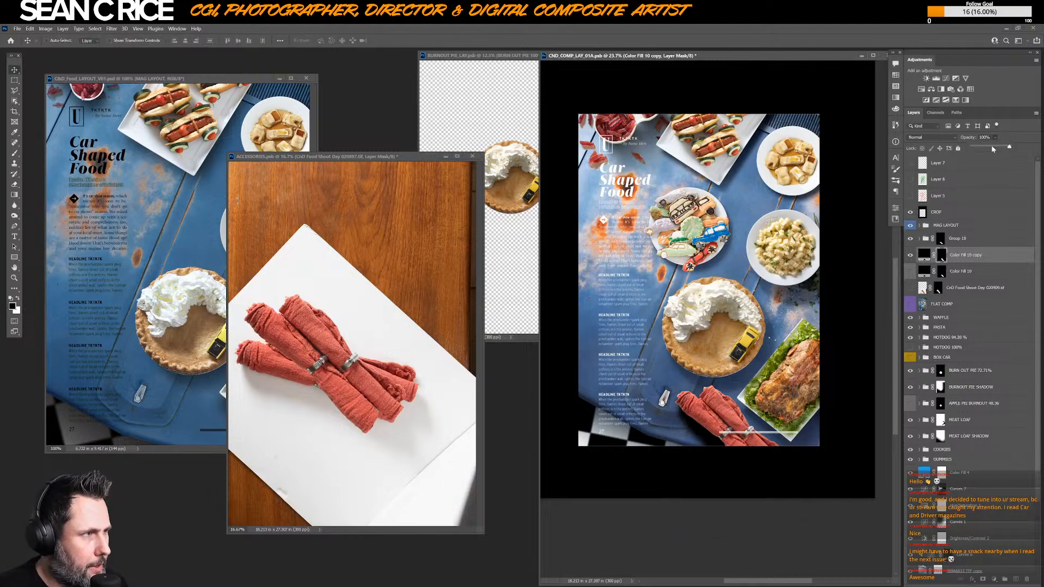
{"action": "left_click_drag", "start_coordinate": [992, 148], "coordinate": [996, 147]}
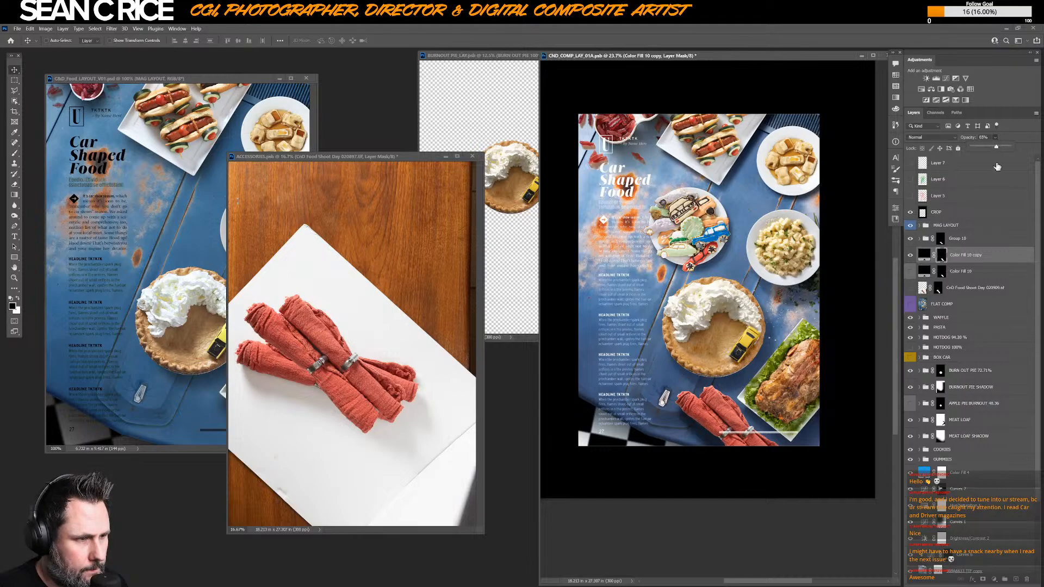
- Show the composite in full-screen mode and expand the napkin group to reach the photo layer inside
{"action": "left_click", "coordinate": [957, 240]}
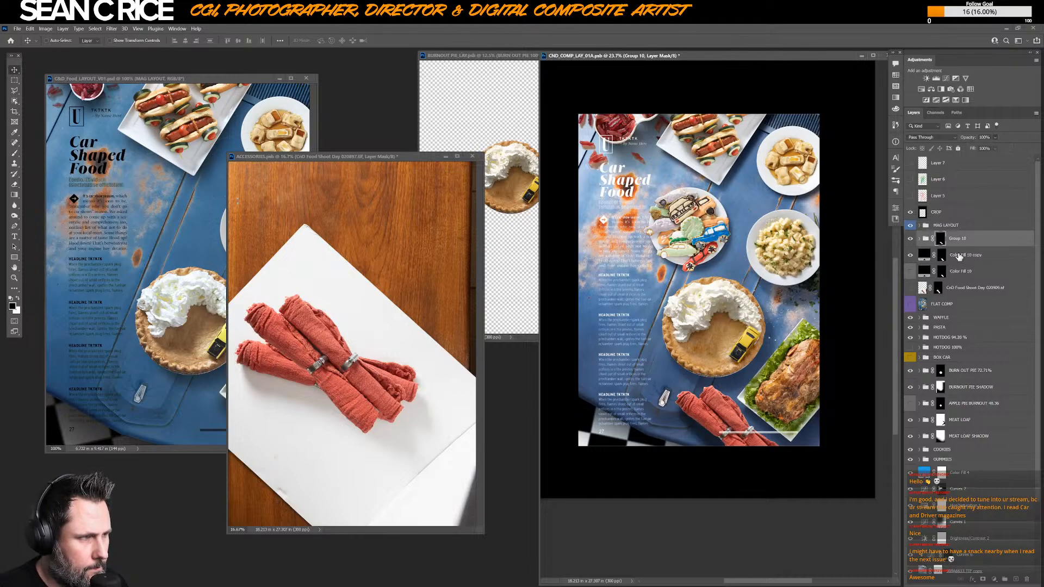
{"action": "left_click", "coordinate": [959, 257], "text": "shift"}
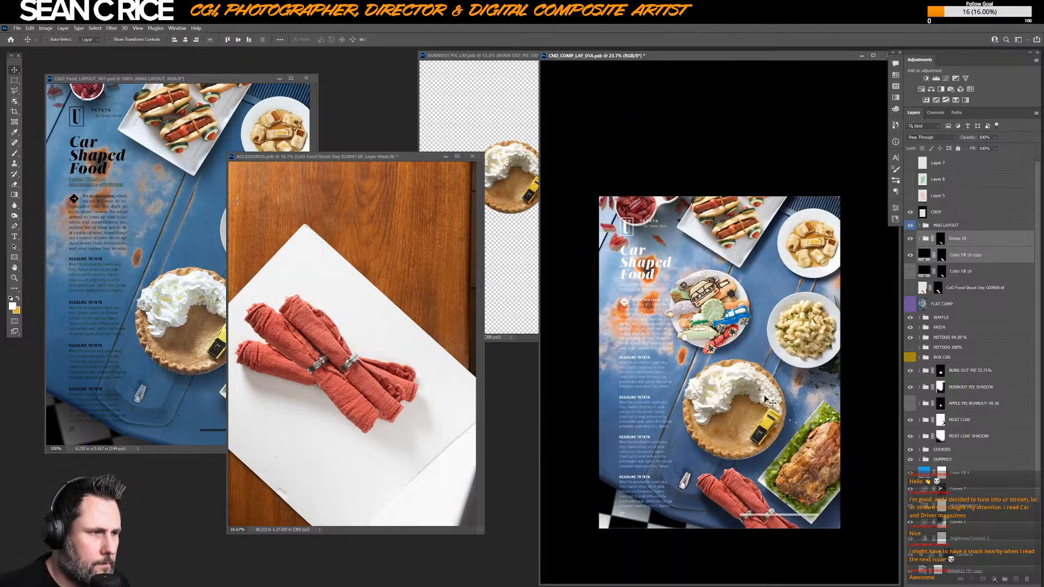
{"action": "key", "text": "f"}
{"action": "left_click", "coordinate": [979, 242]}
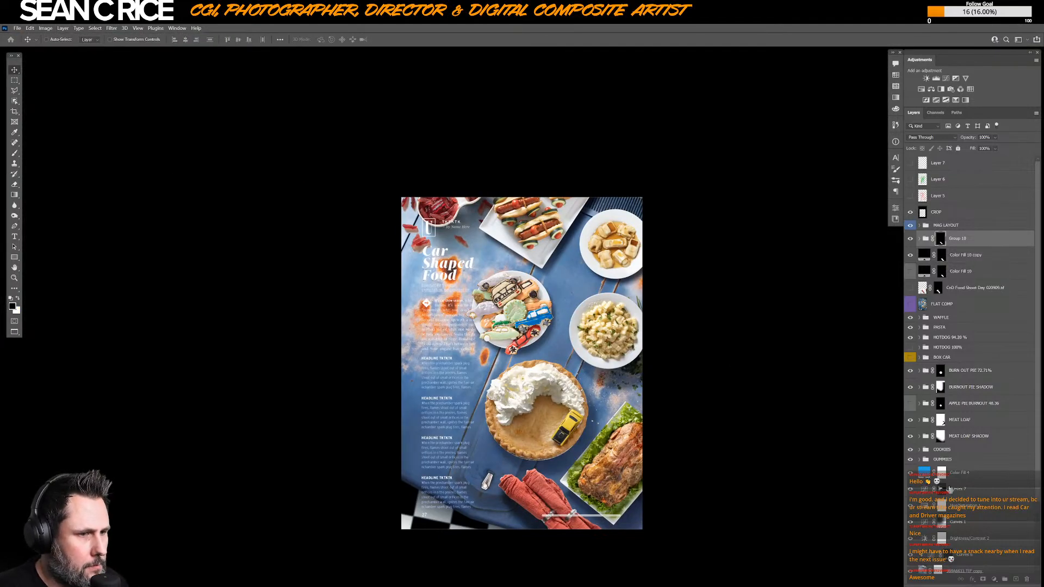
{"action": "left_click", "coordinate": [994, 580]}
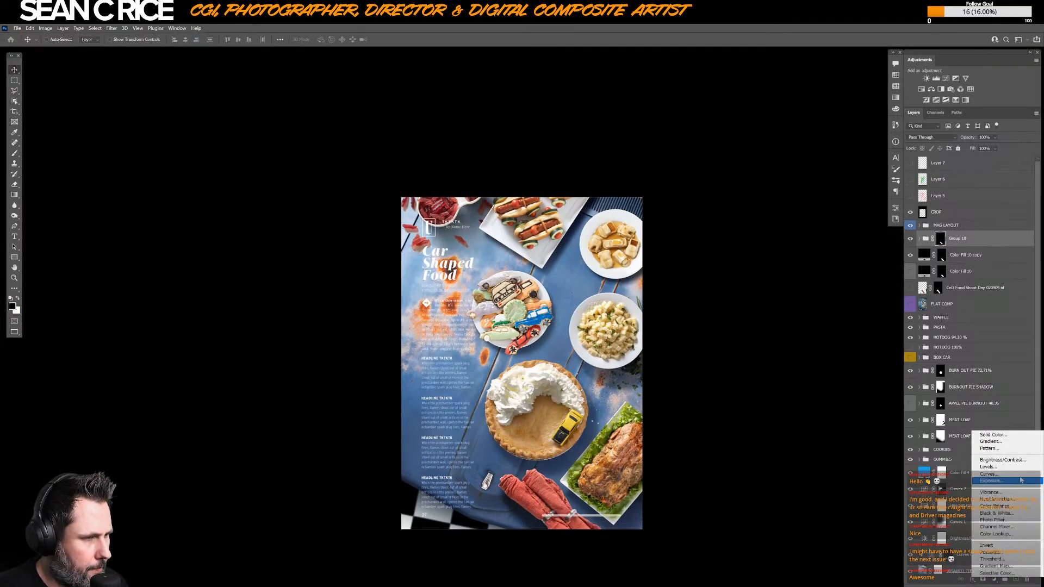
{"action": "key", "text": "Escape"}
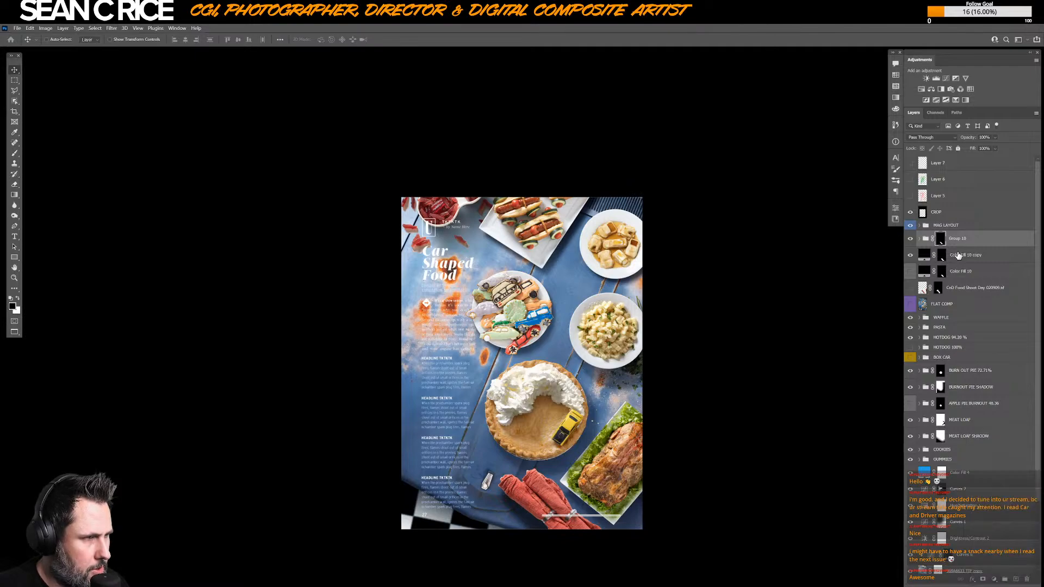
{"action": "left_click", "coordinate": [919, 238]}
{"action": "left_click", "coordinate": [962, 256]}
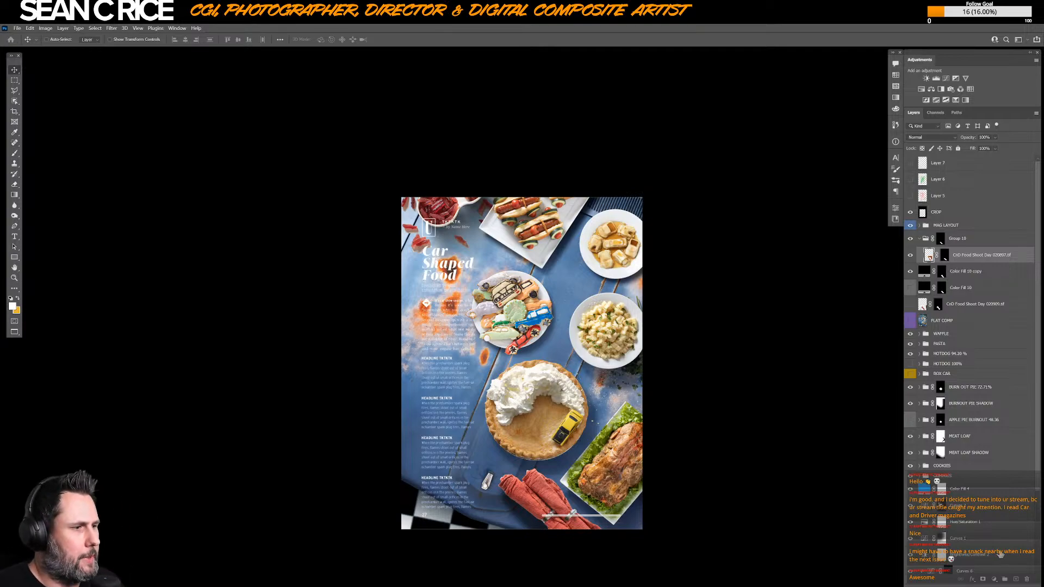
{"action": "left_click", "coordinate": [993, 579]}
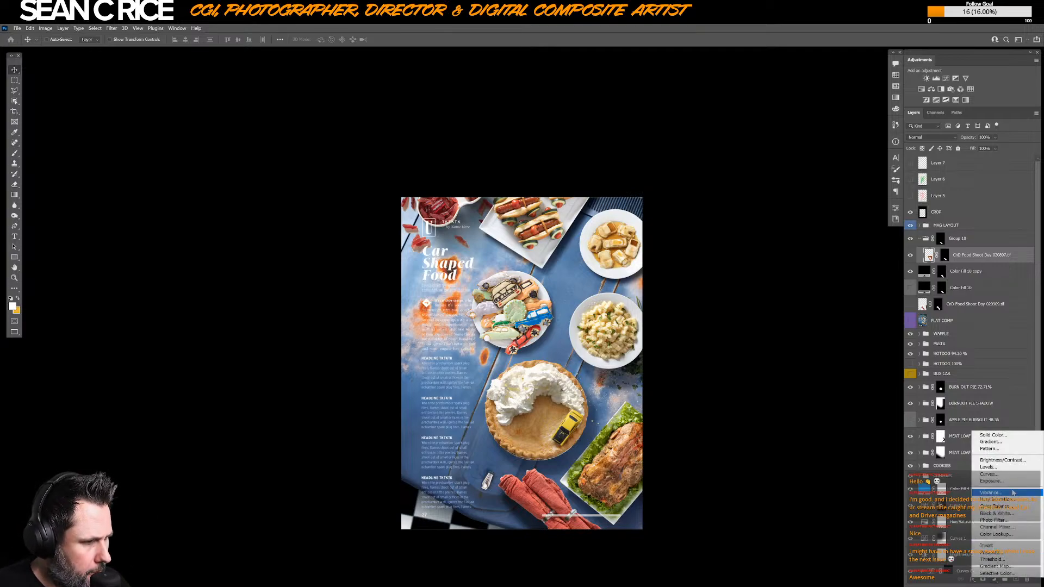
{"action": "left_click", "coordinate": [1006, 478]}
{"action": "key", "text": "Delete"}
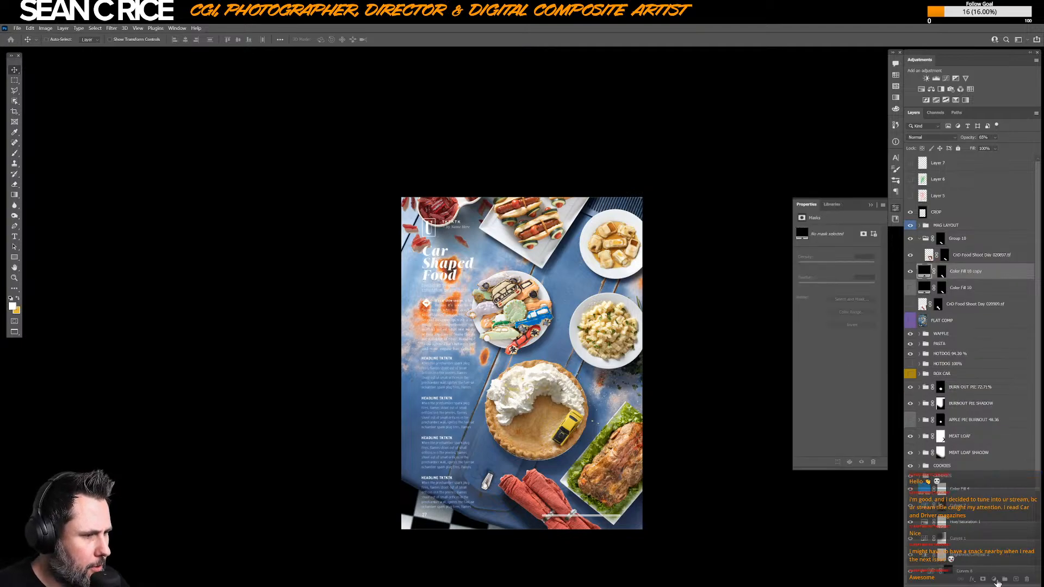
- Add a Brightness/Contrast adjustment clipped to the napkin photo layer, with brightness -47 and contrast 44
{"action": "left_click", "coordinate": [967, 255]}
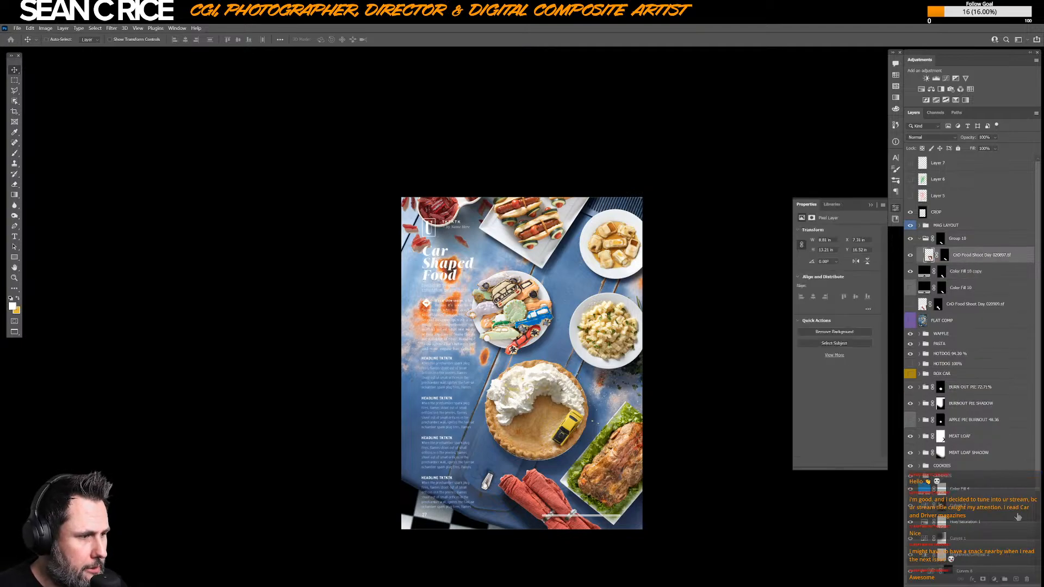
{"action": "left_click", "coordinate": [994, 580]}
{"action": "left_click", "coordinate": [1010, 459]}
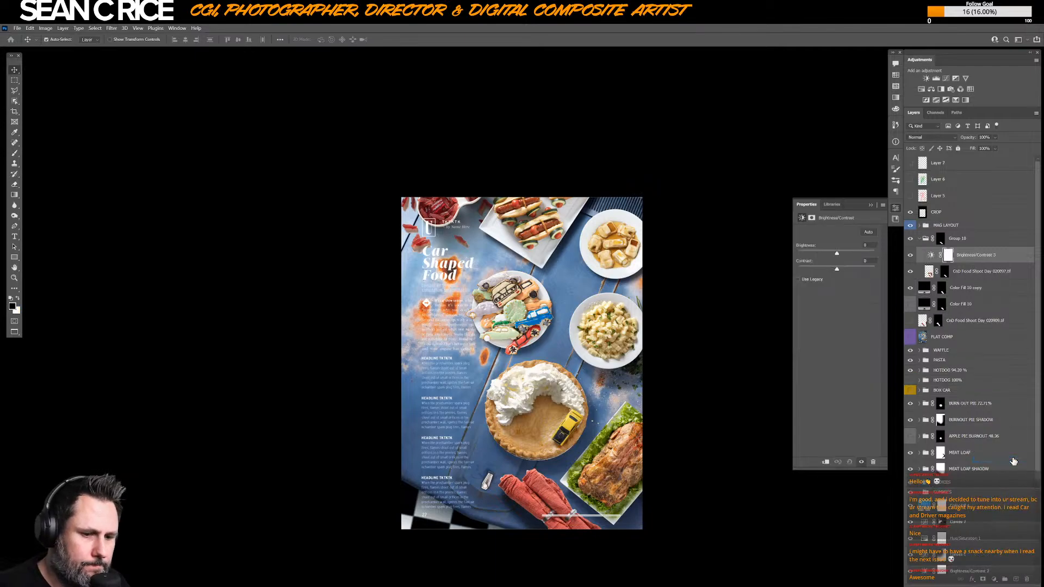
{"action": "key", "text": "ctrl+alt+g"}
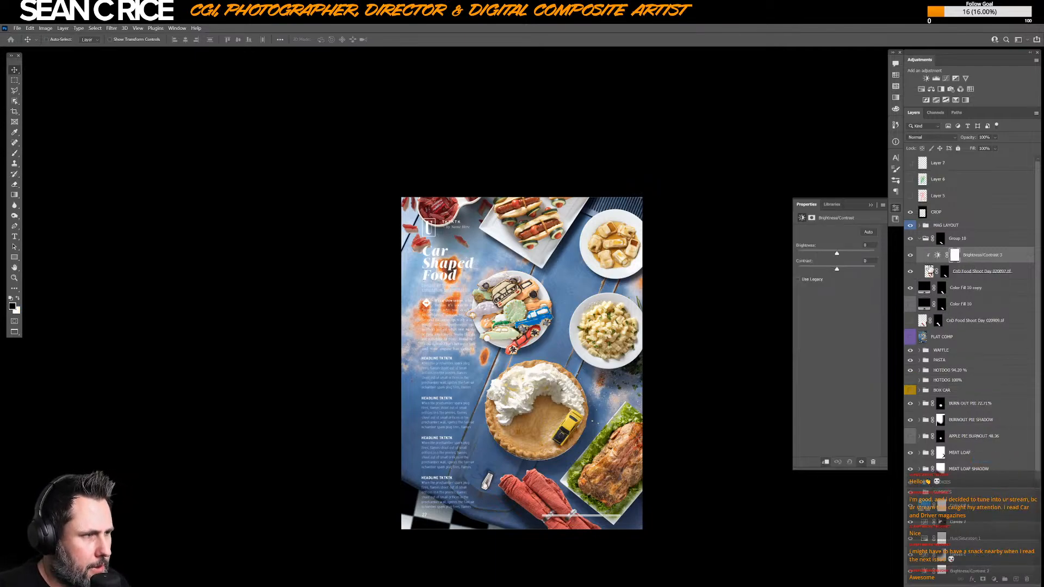
{"action": "left_click_drag", "start_coordinate": [838, 254], "coordinate": [826, 254]}
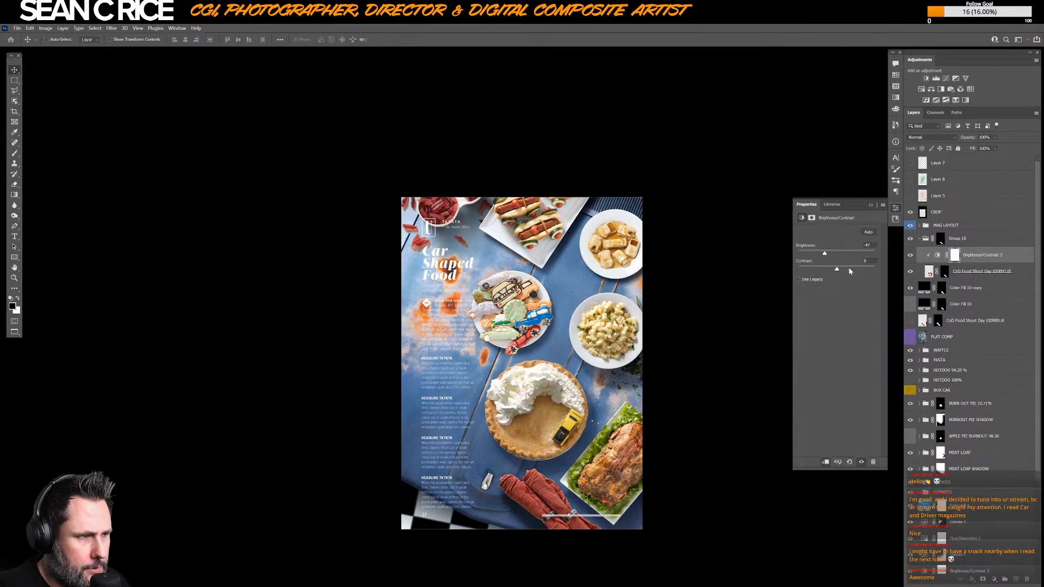
{"action": "left_click_drag", "start_coordinate": [849, 271], "coordinate": [827, 254]}
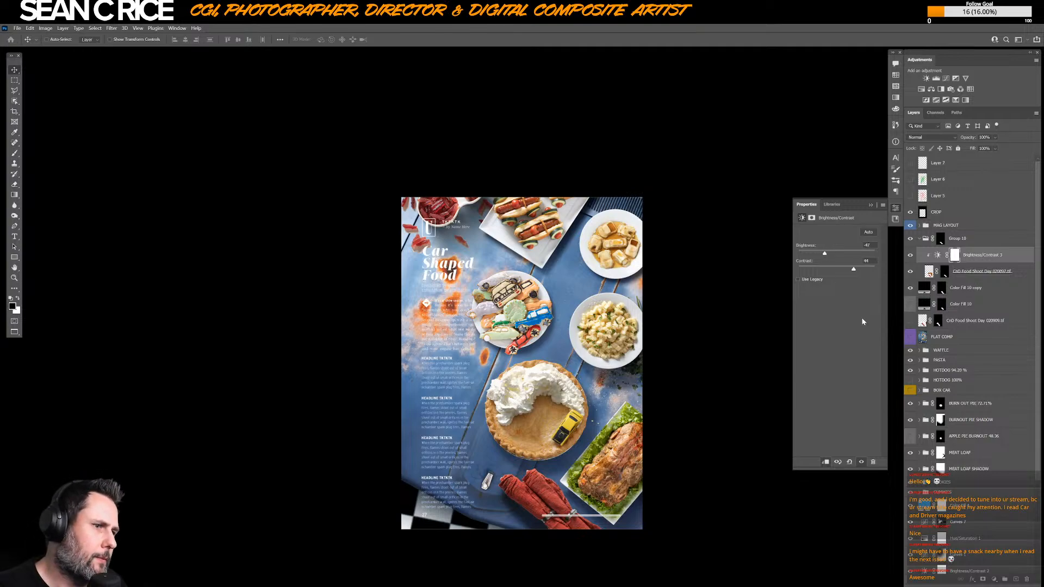
- Make the napkin photo's layer mask active, toggle it off and on to check it, and ready the Brush tool
{"action": "left_click", "coordinate": [945, 272]}
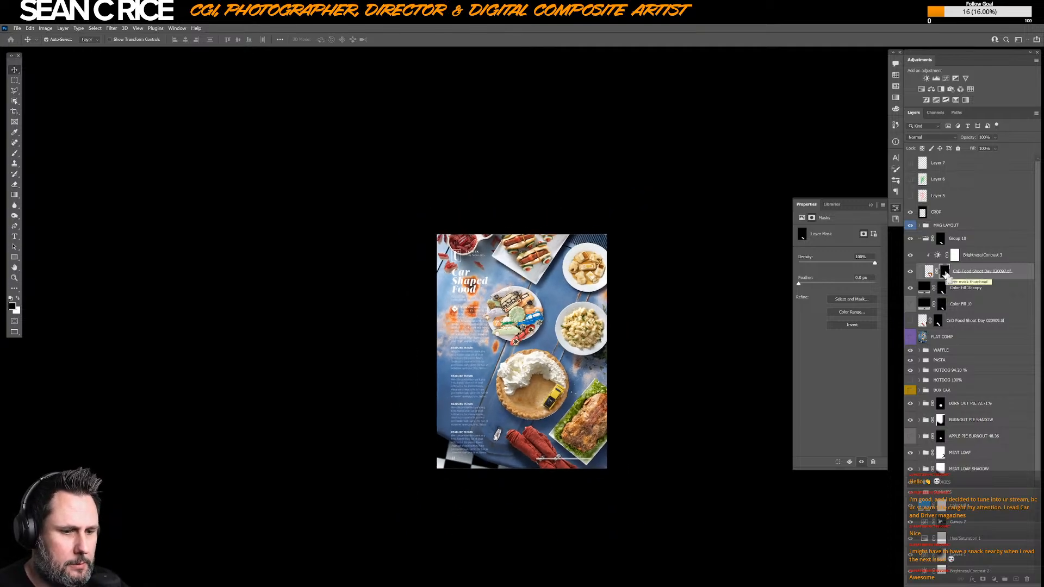
{"action": "left_click", "coordinate": [946, 273], "text": "shift"}
{"action": "key", "text": "b"}
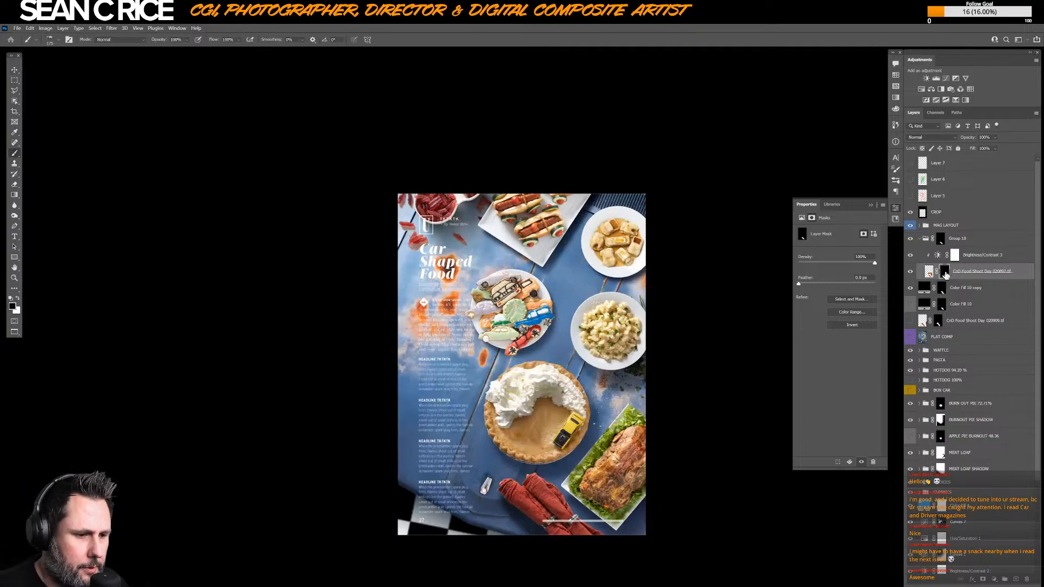
{"action": "left_click", "coordinate": [946, 274], "text": "shift"}
{"action": "left_click", "coordinate": [946, 275], "text": "shift"}
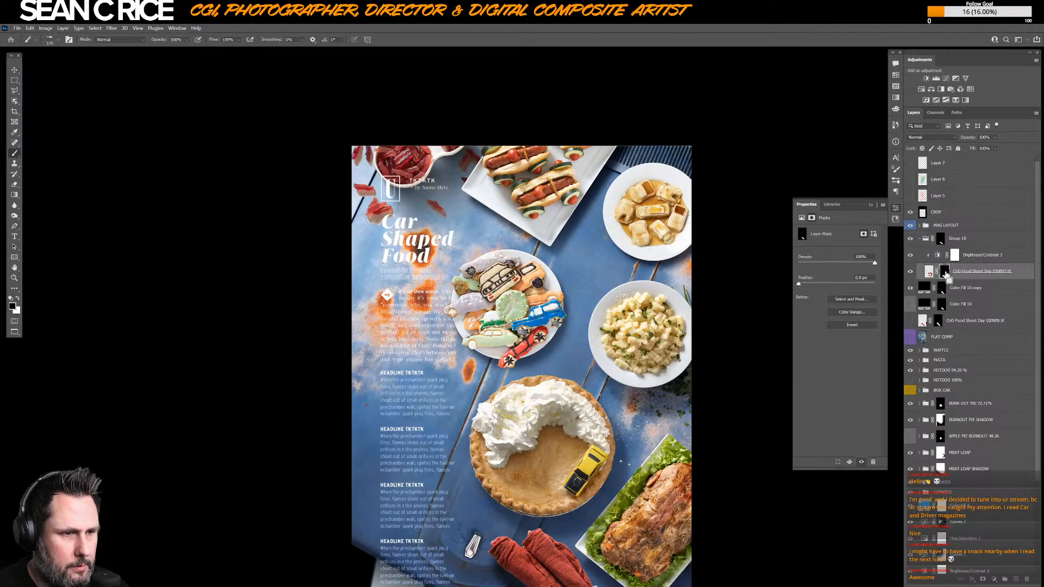
{"action": "key", "text": "ctrl+plus"}
{"action": "key", "text": "ctrl+plus"}
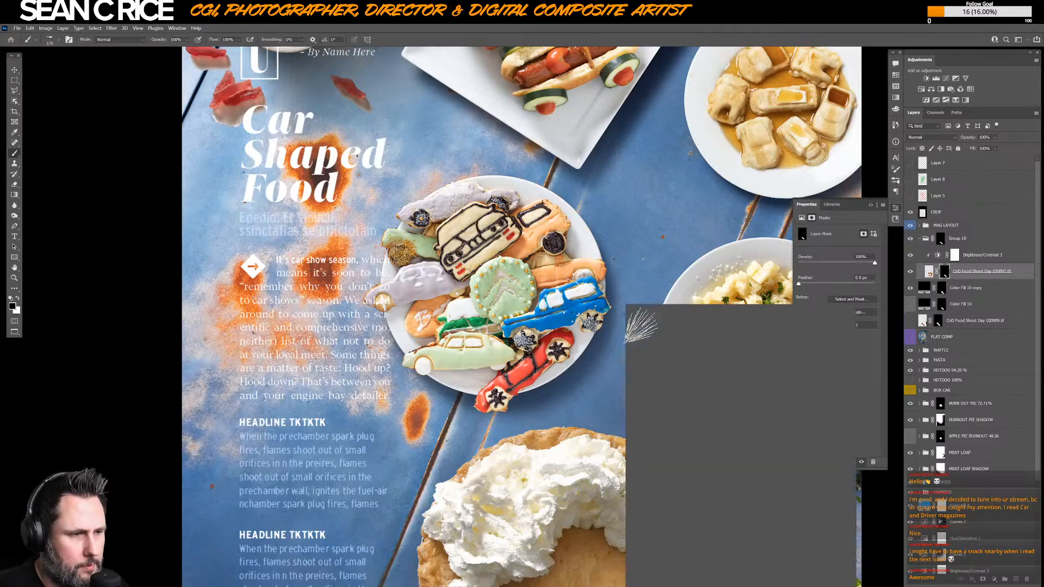
- Choose the MAIN HARD brush preset for painting on the napkin photo's layer mask
{"action": "right_click", "coordinate": [624, 407]}
{"action": "scroll", "coordinate": [830, 451], "scroll_direction": "down", "scroll_amount": 2}
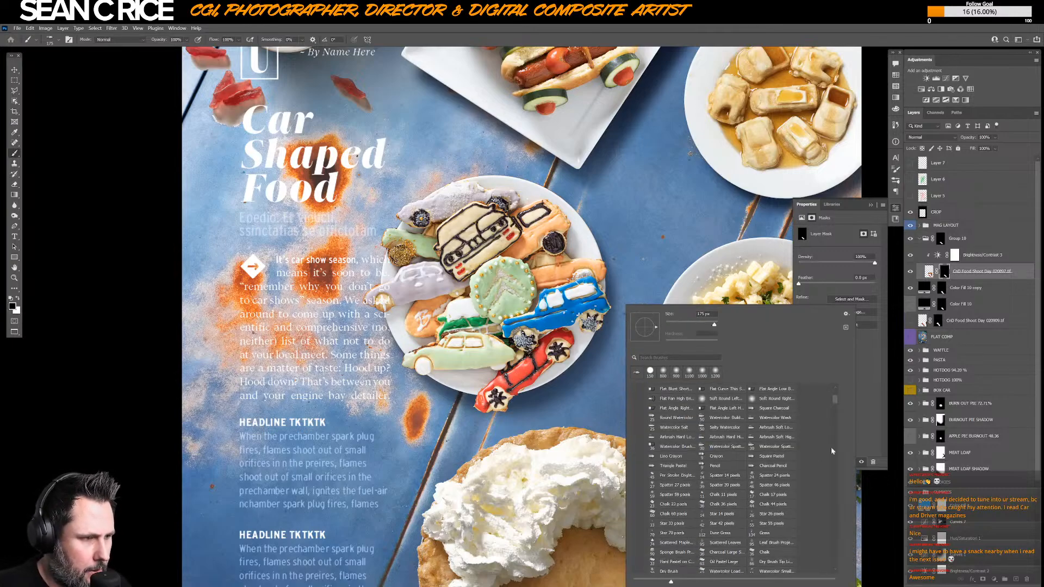
{"action": "left_click_drag", "start_coordinate": [836, 405], "coordinate": [834, 580]}
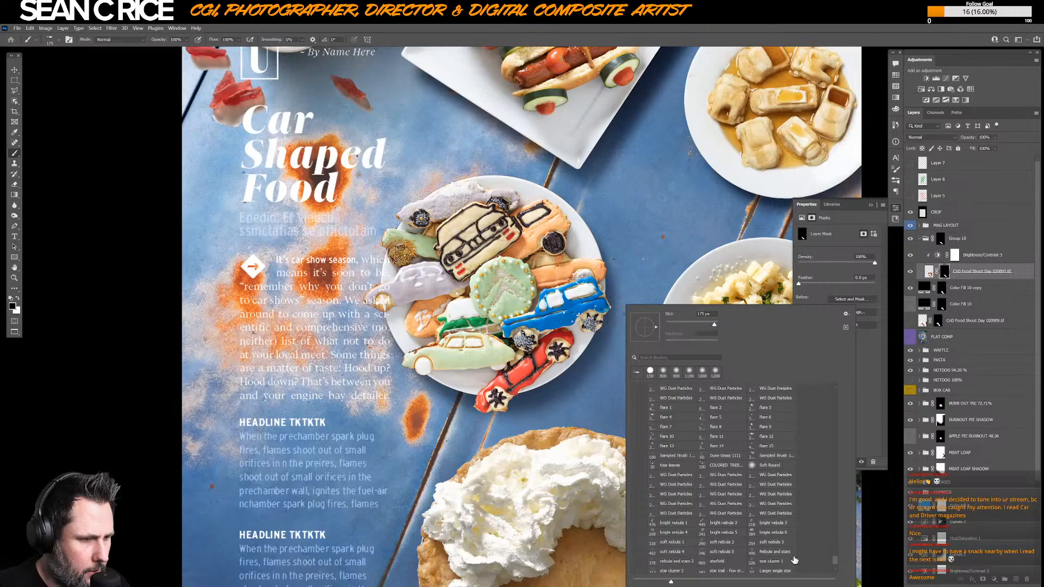
{"action": "scroll", "coordinate": [835, 566], "scroll_direction": "down", "scroll_amount": 5}
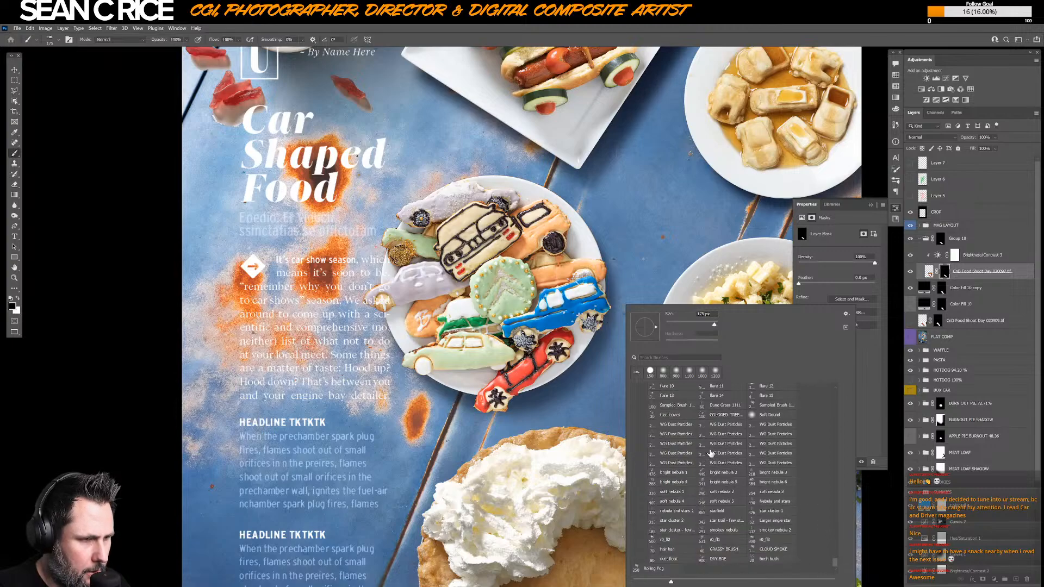
{"action": "scroll", "coordinate": [836, 436], "scroll_direction": "up", "scroll_amount": 5}
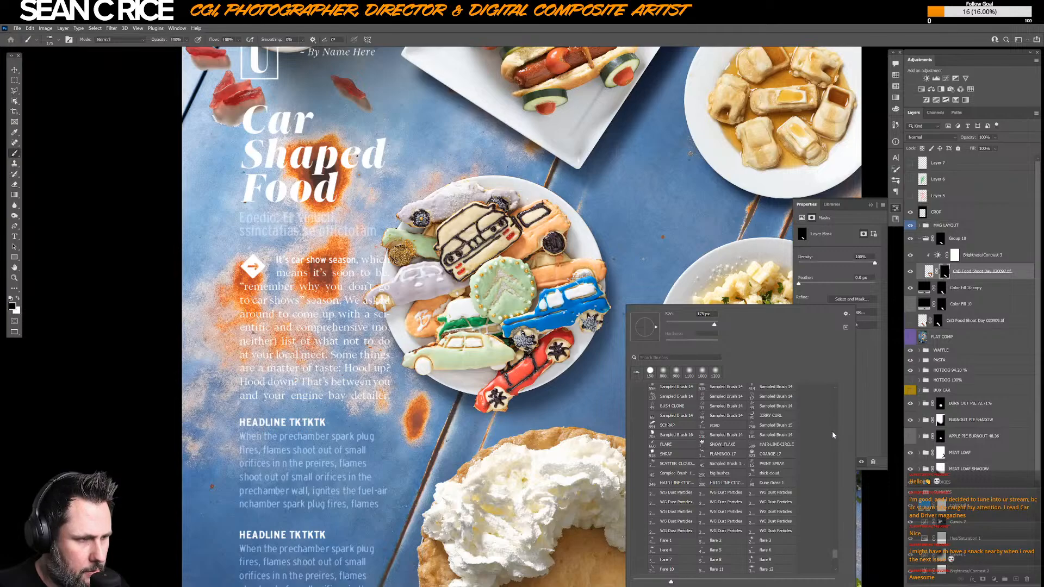
{"action": "scroll", "coordinate": [832, 431], "scroll_direction": "up", "scroll_amount": 3}
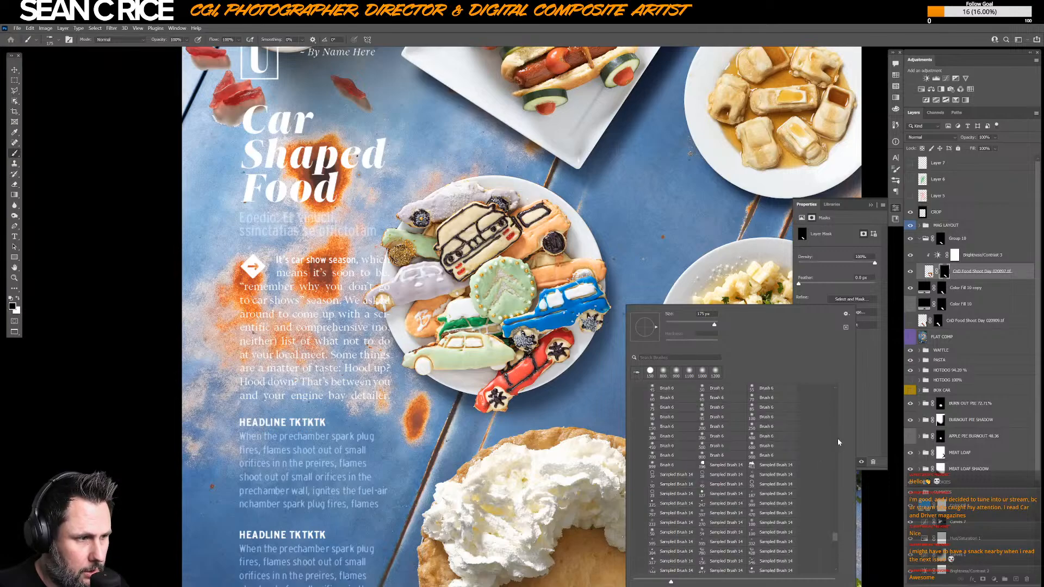
{"action": "scroll", "coordinate": [835, 439], "scroll_direction": "up", "scroll_amount": 5}
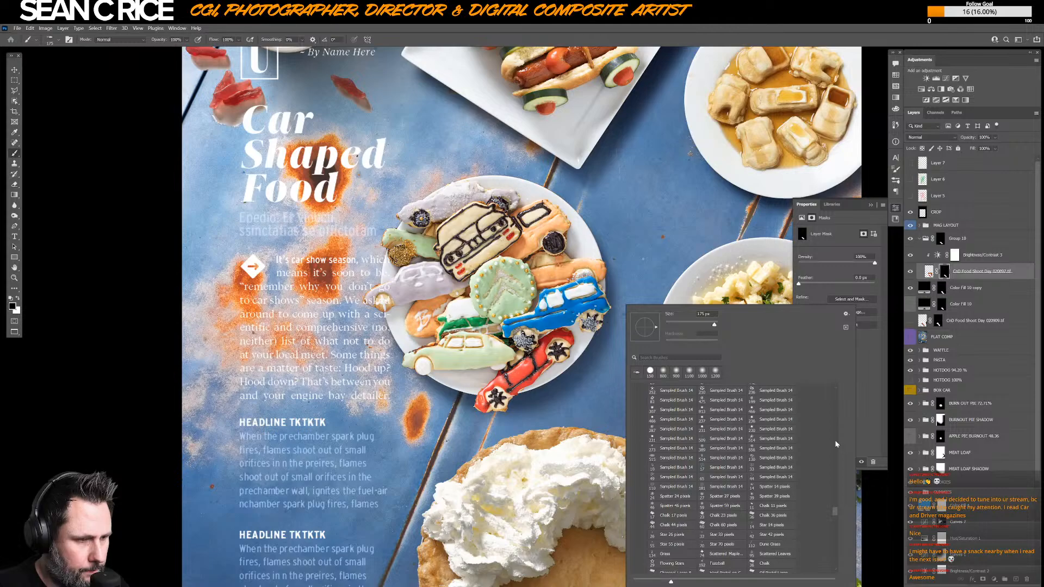
{"action": "scroll", "coordinate": [836, 444], "scroll_direction": "up", "scroll_amount": 3}
{"action": "scroll", "coordinate": [836, 444], "scroll_direction": "up", "scroll_amount": 3}
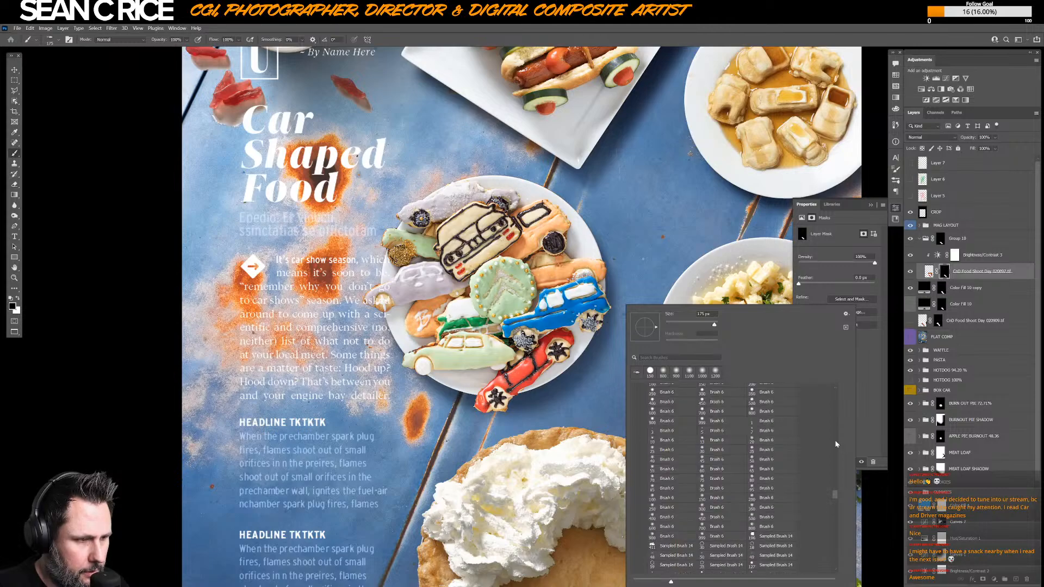
{"action": "left_click_drag", "start_coordinate": [832, 488], "coordinate": [835, 562]}
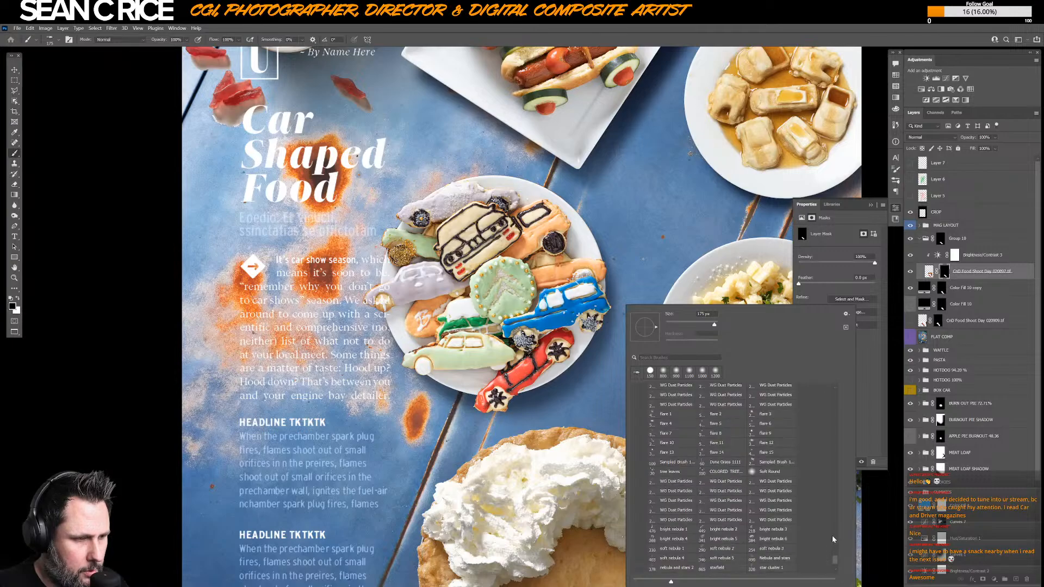
{"action": "scroll", "coordinate": [834, 533], "scroll_direction": "up", "scroll_amount": 3}
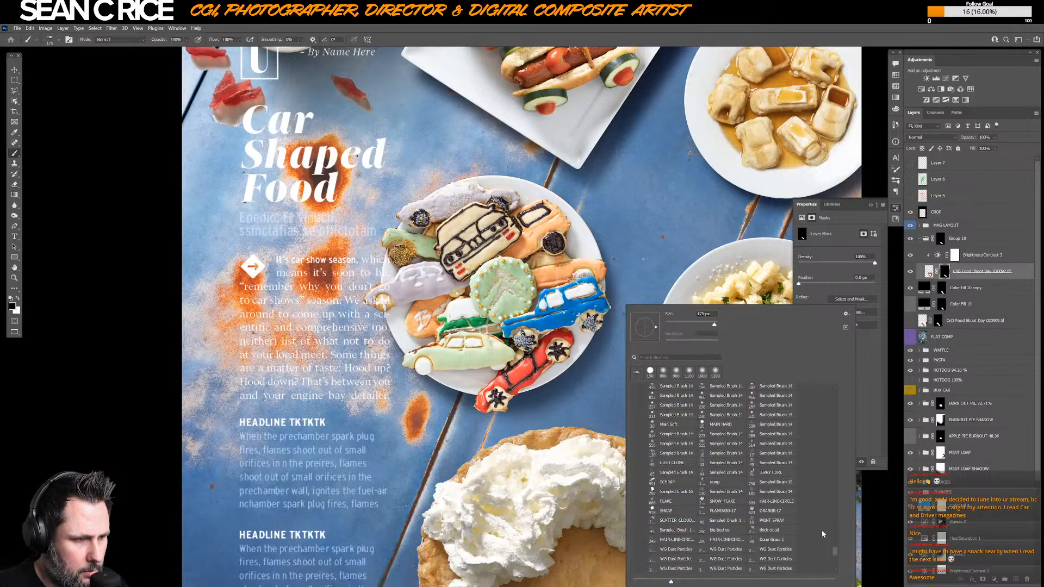
{"action": "left_click", "coordinate": [715, 426]}
{"action": "key", "text": "Return"}
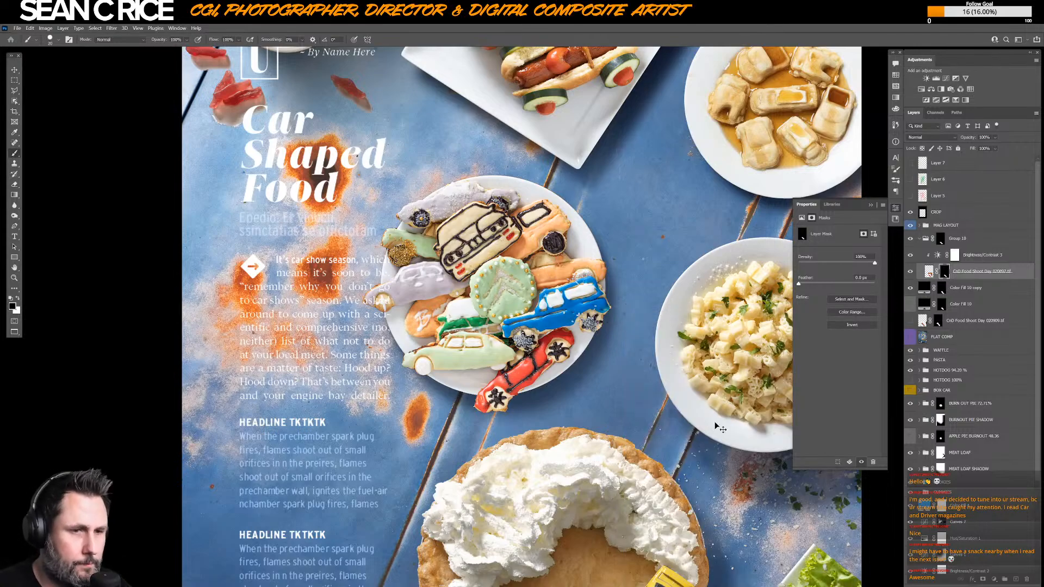
- Examine the composite from the cookie plate past the cream pie down to the red napkins
{"action": "key", "text": "ctrl+plus"}
{"action": "key", "text": "ctrl+plus"}
{"action": "key", "text": "ctrl+plus"}
{"action": "key", "text": "ctrl+minus"}
{"action": "key", "text": "ctrl+minus"}
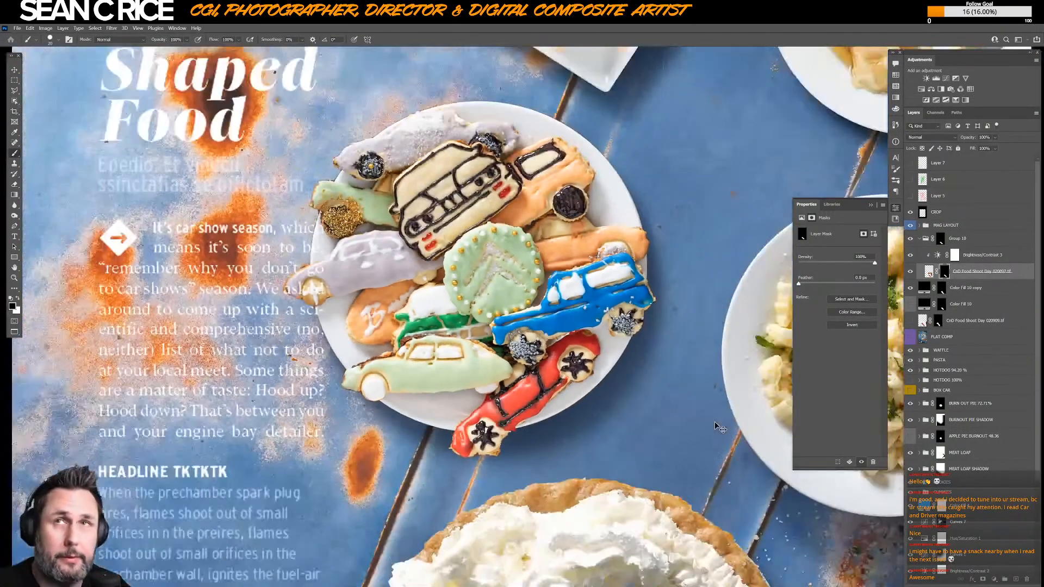
{"action": "left_click_drag", "start_coordinate": [449, 394], "coordinate": [454, 266]}
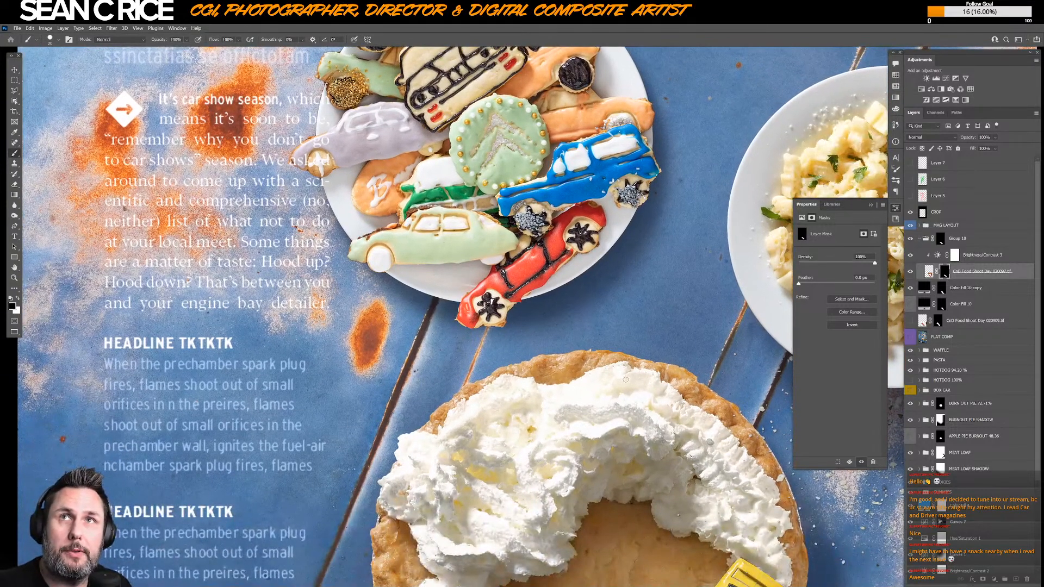
{"action": "key", "text": "ctrl+minus"}
{"action": "key", "text": "ctrl+minus"}
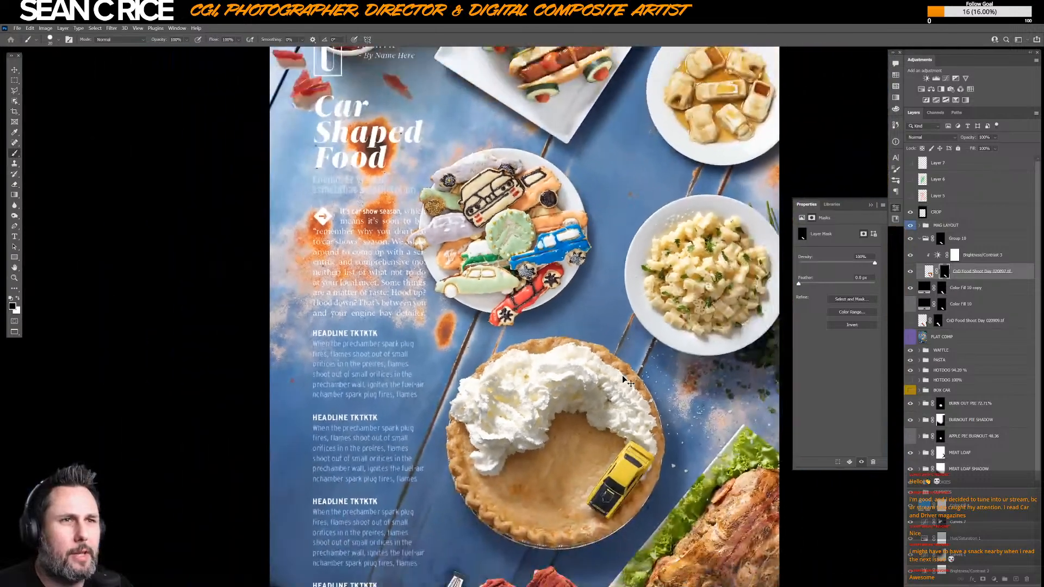
{"action": "left_click_drag", "start_coordinate": [553, 325], "coordinate": [518, 346]}
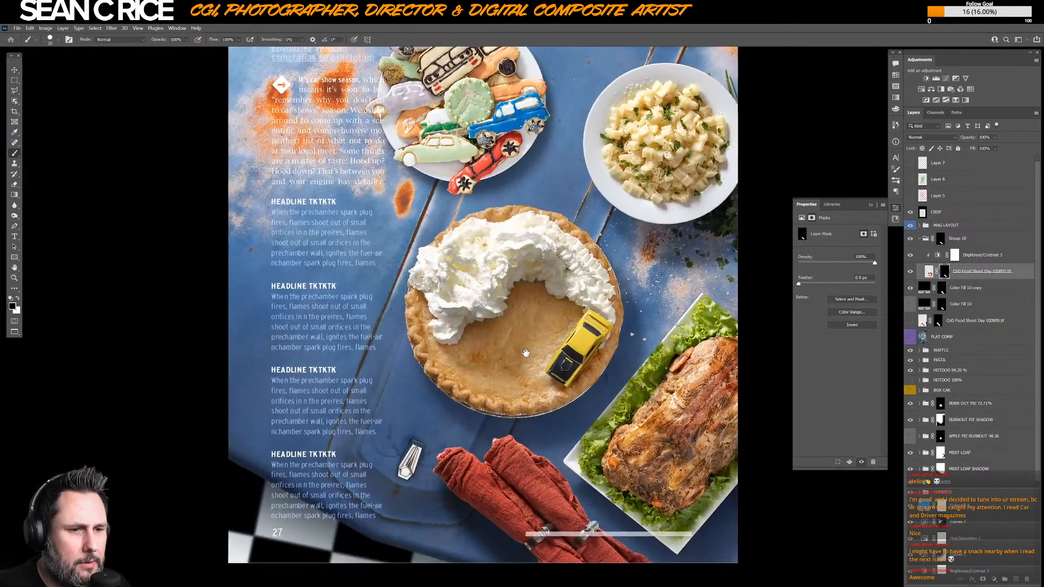
{"action": "left_click", "coordinate": [531, 367], "text": "ctrl"}
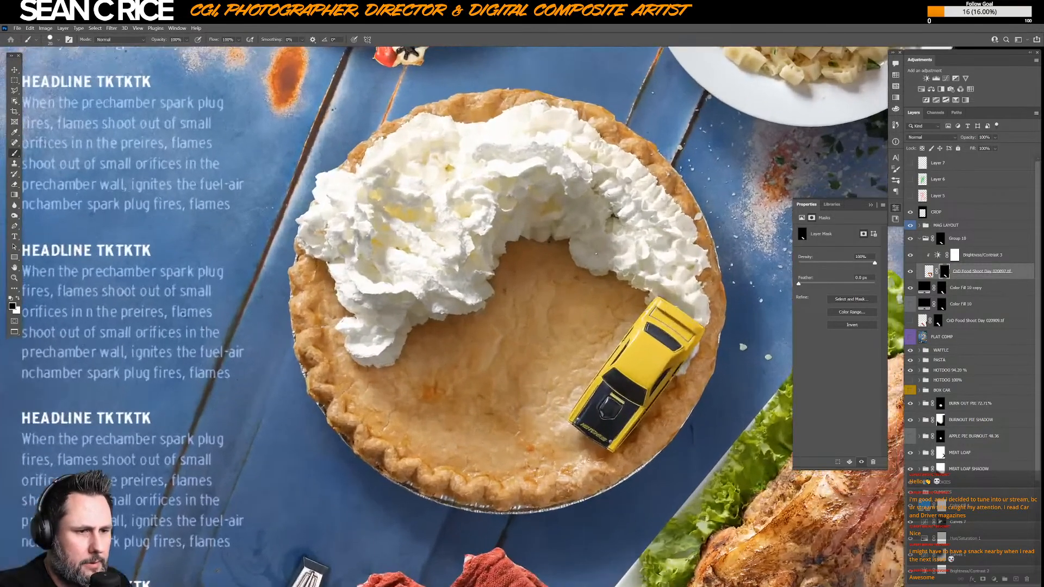
{"action": "left_click_drag", "start_coordinate": [508, 491], "coordinate": [565, 309]}
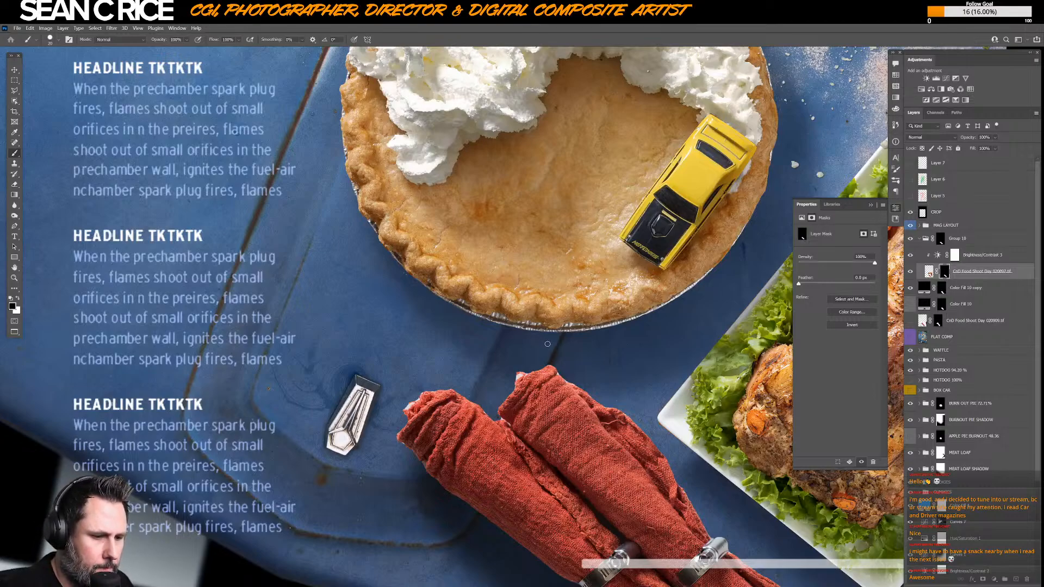
- Refine the napkin photo's mask with black and white along the right napkin's outer edge down to its metal clamp
{"action": "key", "text": "p"}
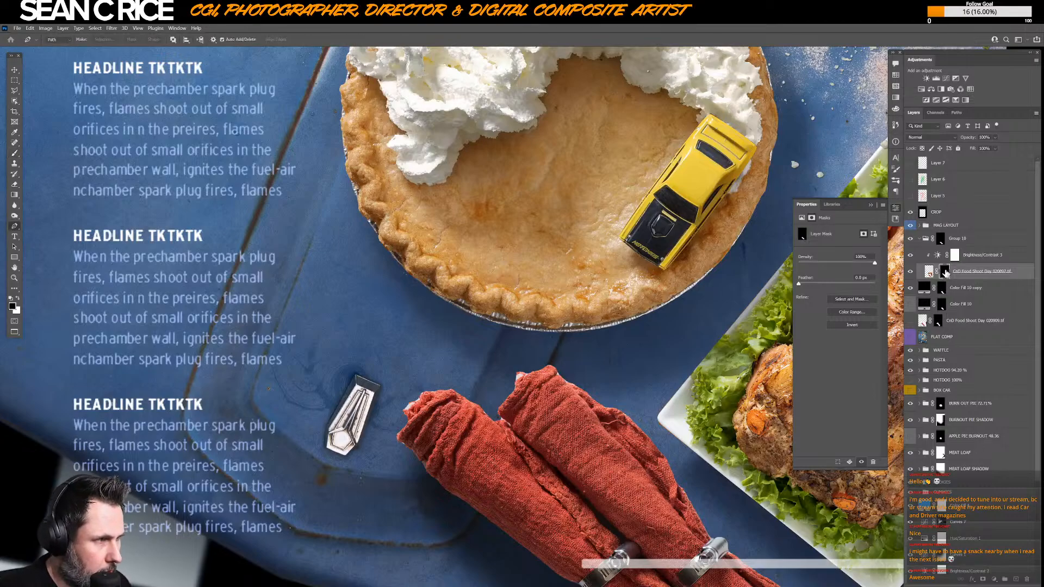
{"action": "key", "text": "b"}
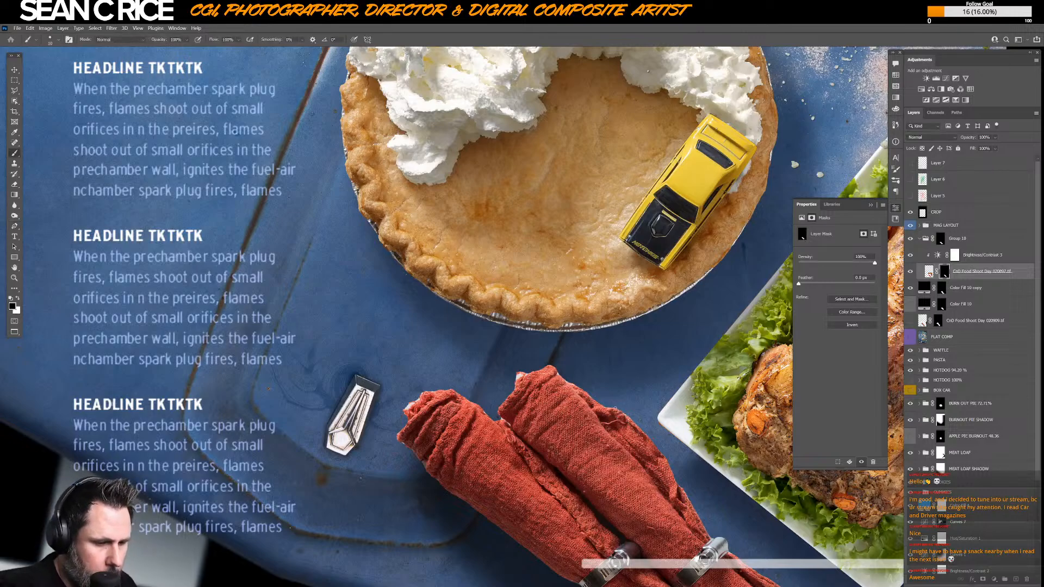
{"action": "key", "text": "ctrl+plus"}
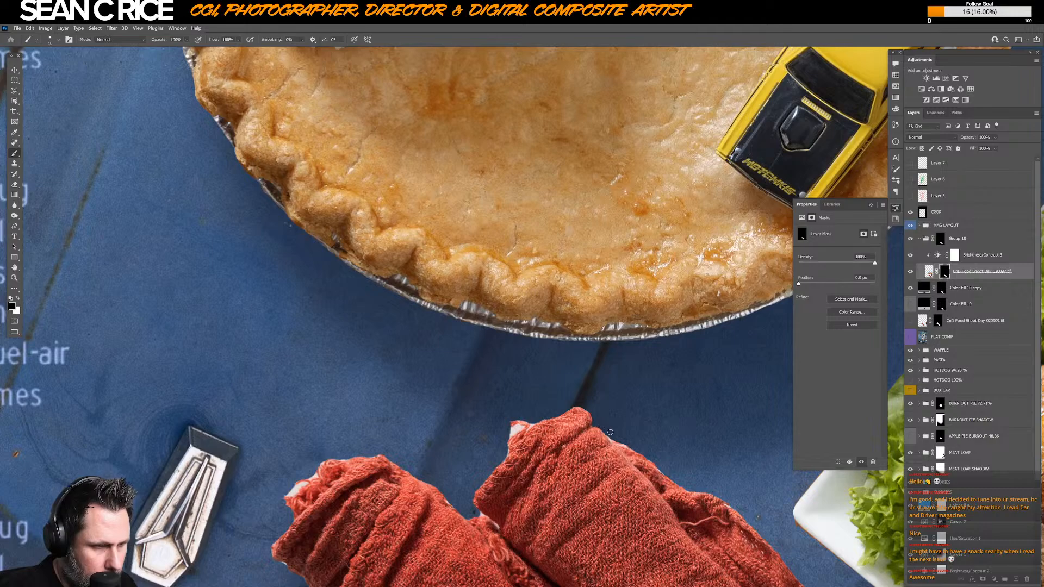
{"action": "key", "text": "x"}
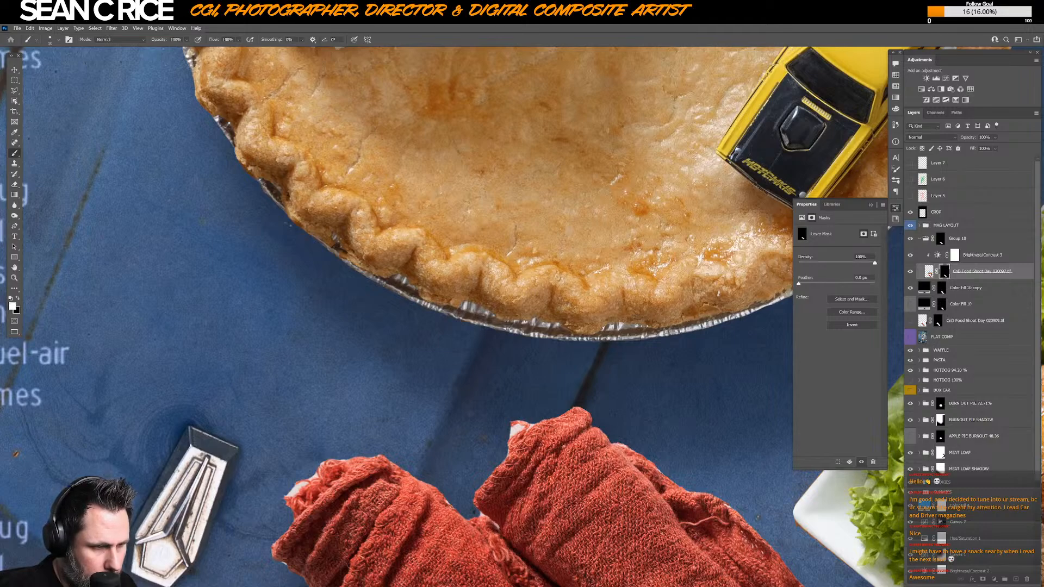
{"action": "key", "text": "x"}
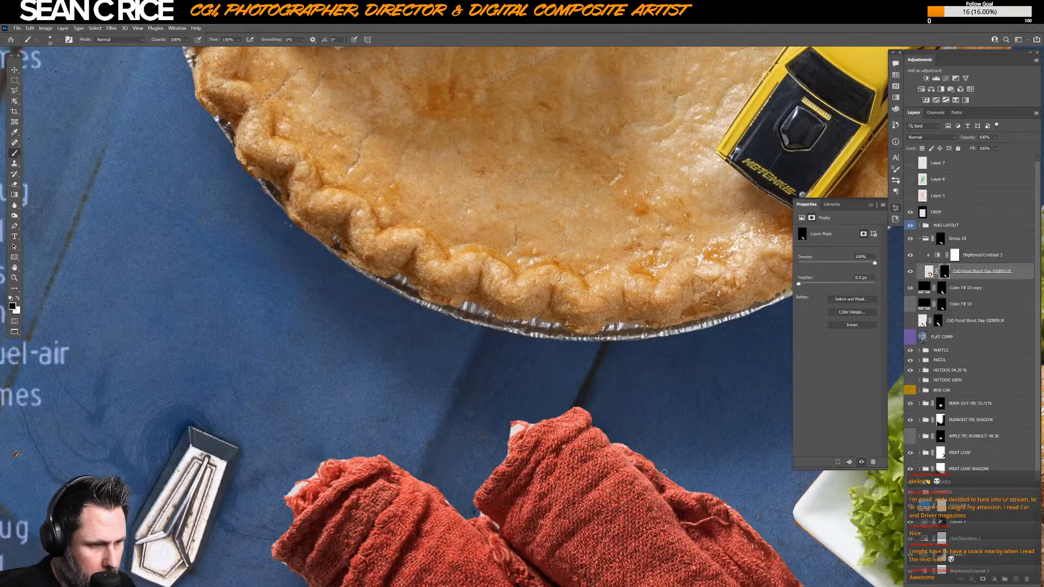
{"action": "scroll", "coordinate": [701, 501], "scroll_direction": "down", "scroll_amount": 5}
{"action": "scroll", "coordinate": [700, 501], "scroll_direction": "right", "scroll_amount": 8}
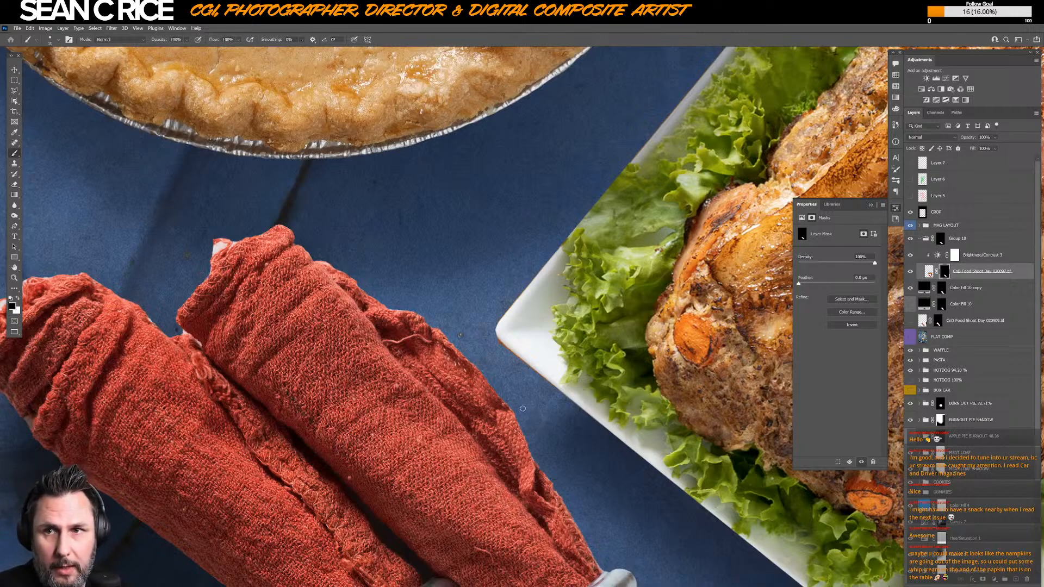
{"action": "scroll", "coordinate": [566, 495], "scroll_direction": "down", "scroll_amount": 3}
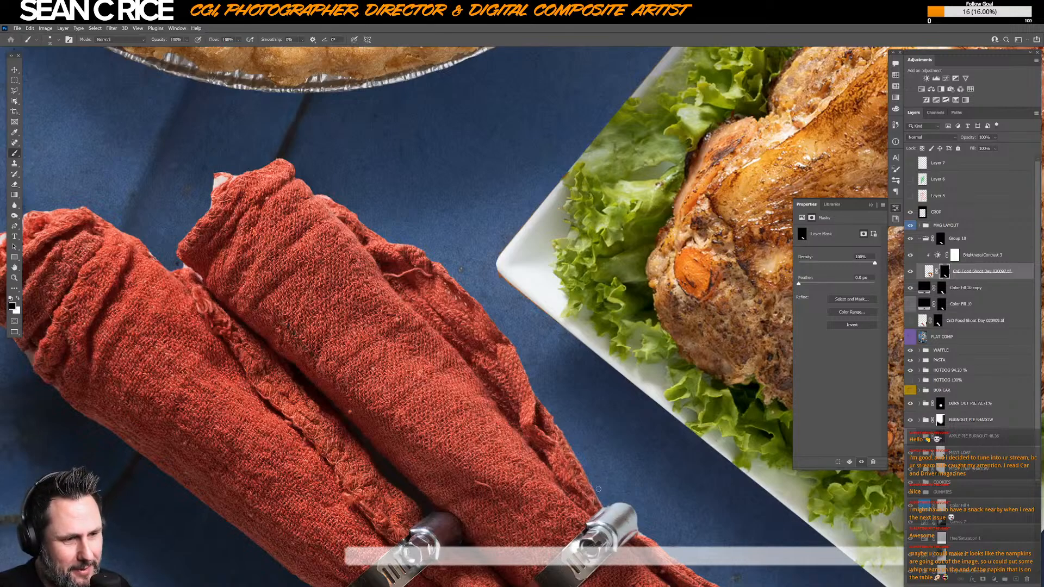
{"action": "key", "text": "x"}
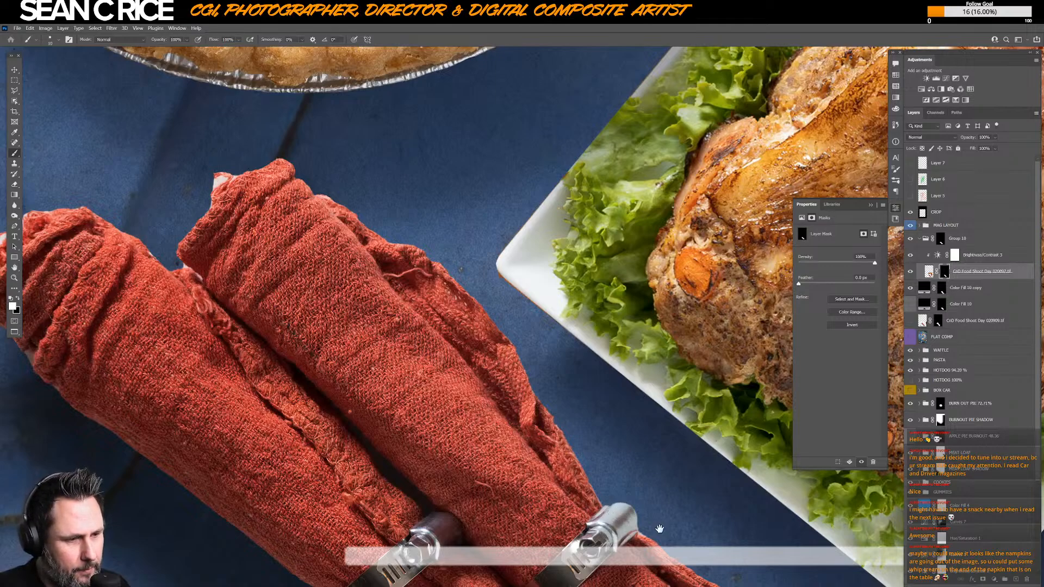
{"action": "left_click_drag", "start_coordinate": [642, 528], "coordinate": [598, 402]}
{"action": "key", "text": "x"}
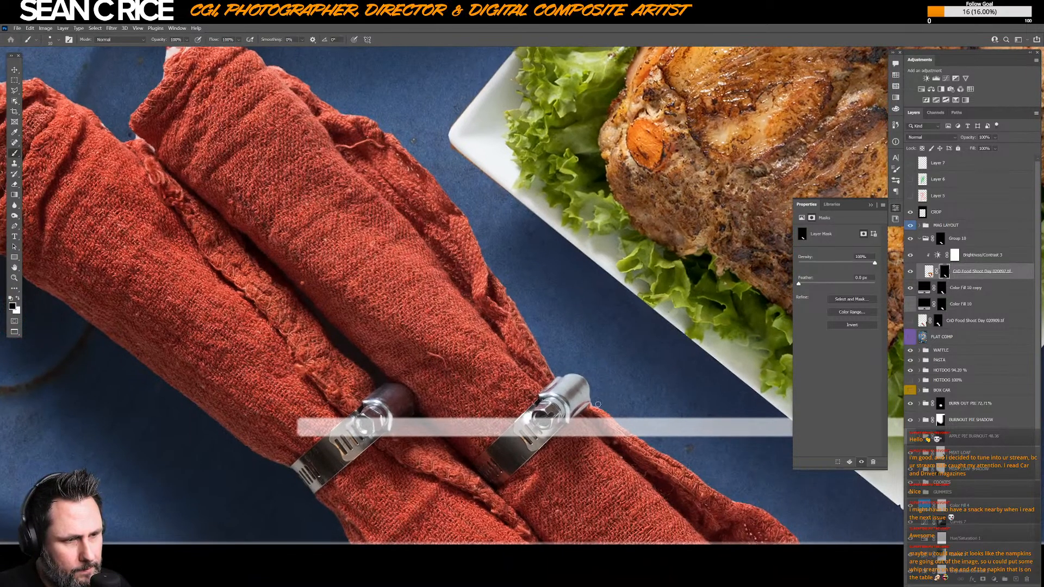
- Mask out the pale frayed tip at the upper-left corner of the right napkin with black
{"action": "left_click_drag", "start_coordinate": [445, 477], "coordinate": [535, 461]}
{"action": "left_click_drag", "start_coordinate": [377, 280], "coordinate": [408, 353]}
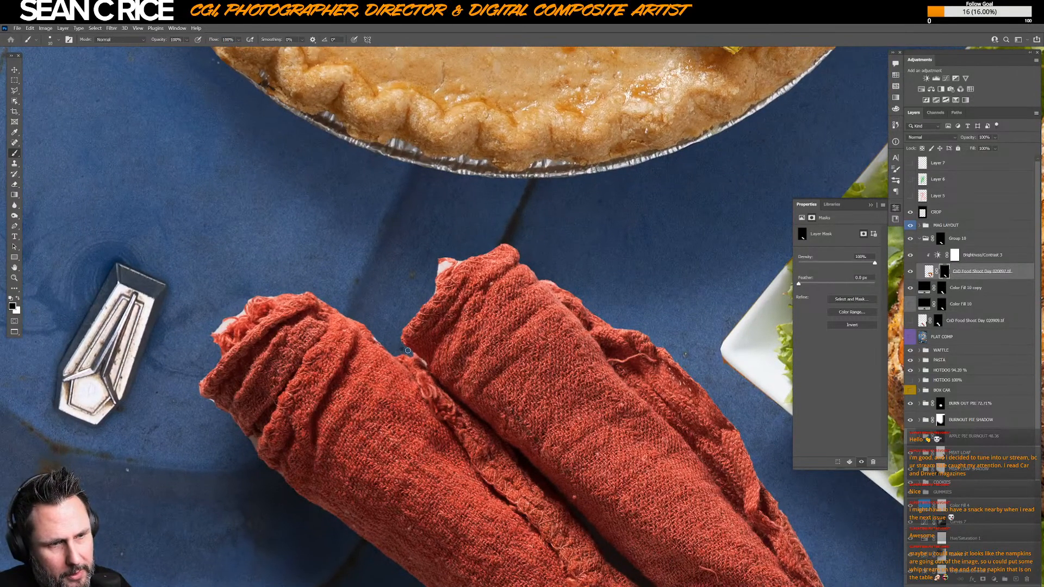
{"action": "key", "text": "x"}
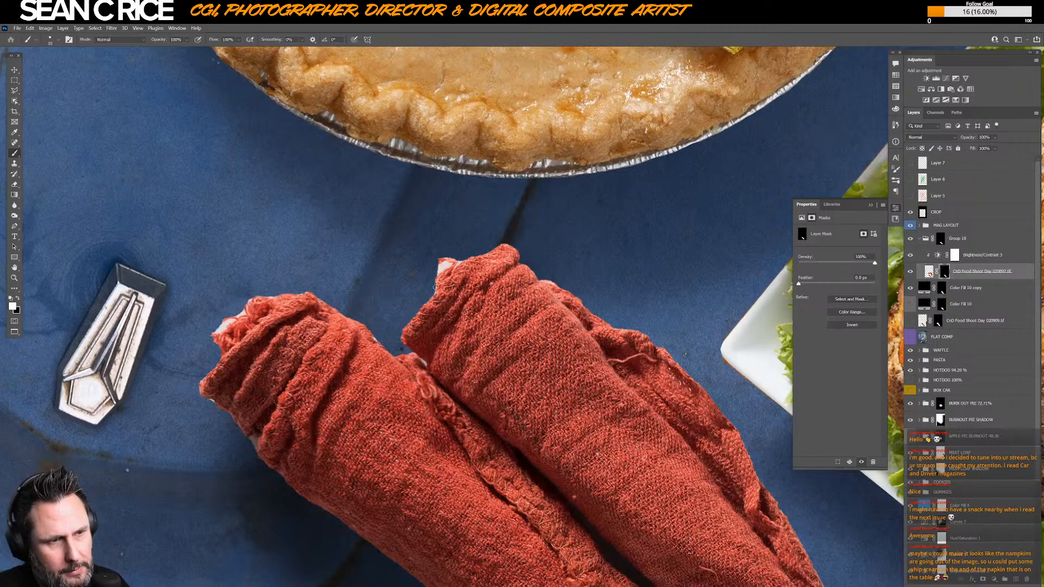
{"action": "key", "text": "x"}
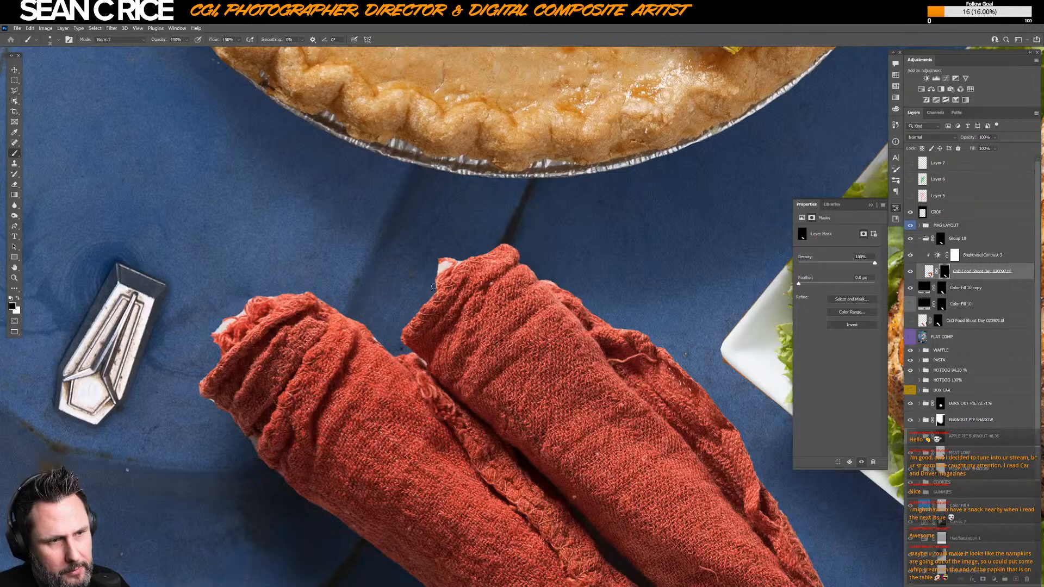
{"action": "left_click_drag", "start_coordinate": [435, 276], "coordinate": [455, 258]}
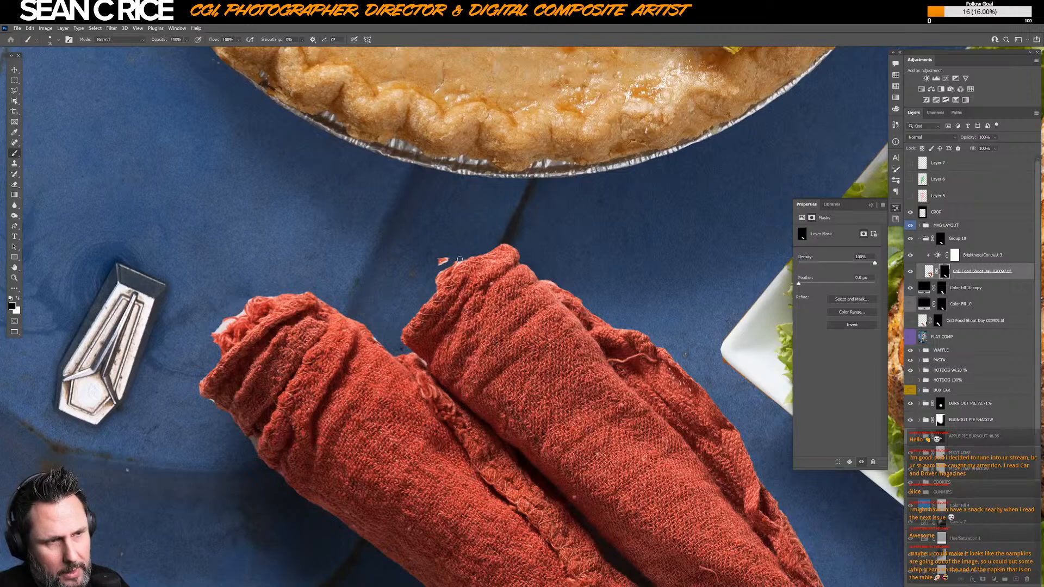
{"action": "key", "text": "x"}
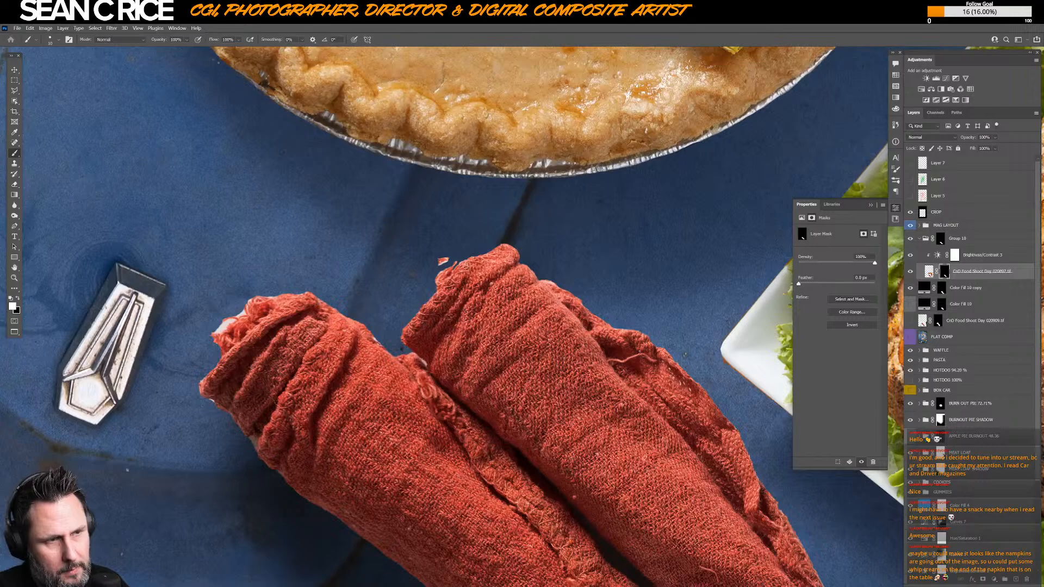
{"action": "key", "text": "x"}
{"action": "left_click_drag", "start_coordinate": [443, 262], "coordinate": [436, 274]}
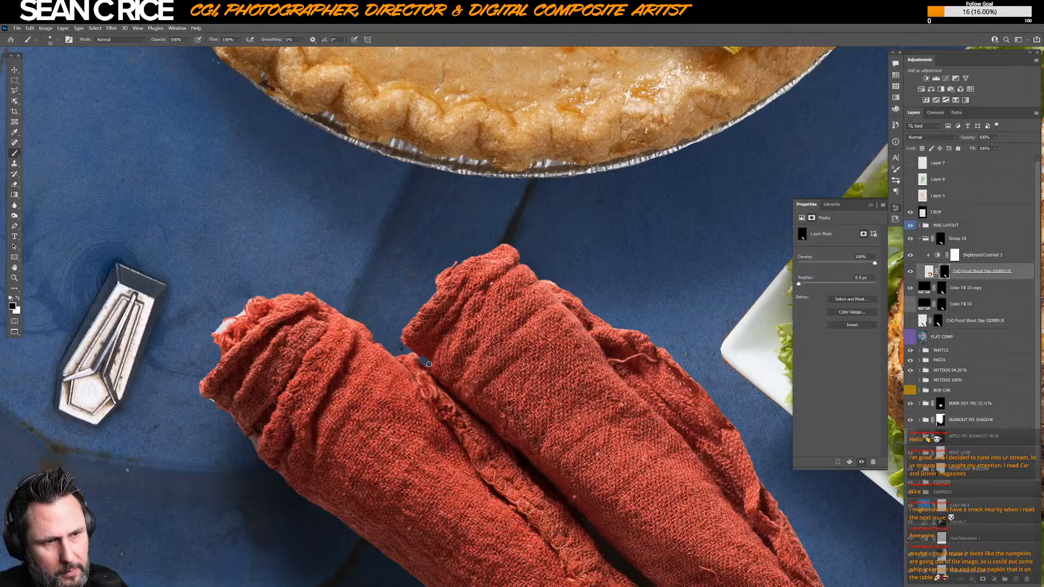
- Touch up the napkin photo's mask with black and white at the upper end of the gap between the napkins
{"action": "key", "text": "x"}
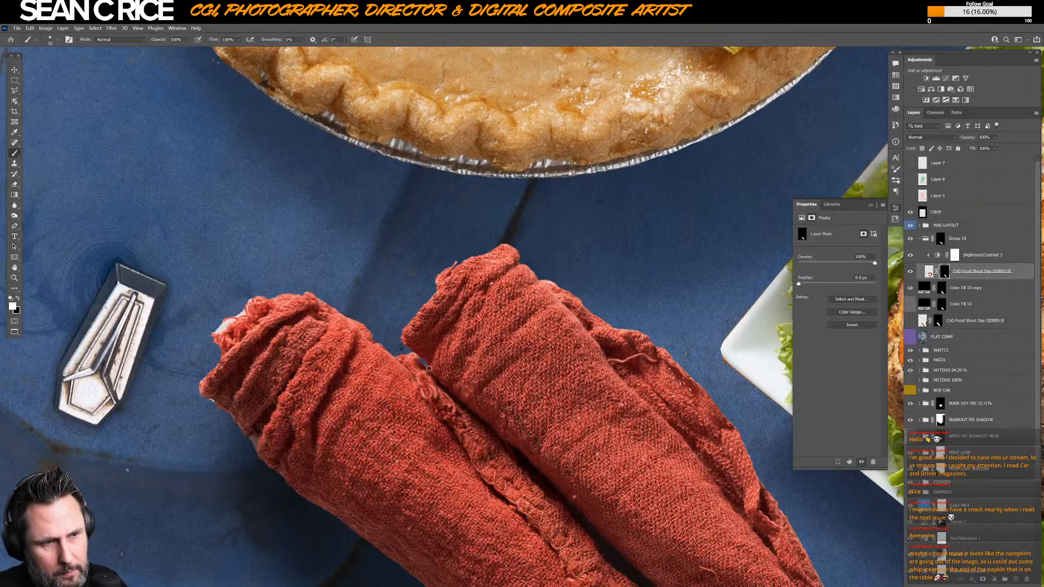
{"action": "key", "text": "x"}
{"action": "key", "text": "x"}
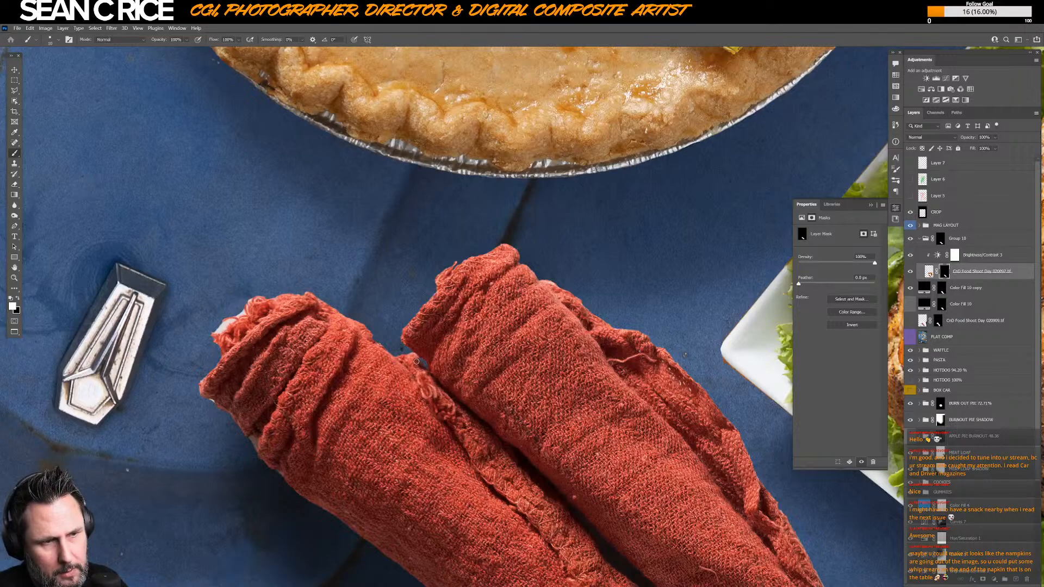
- Refine the mask with black and white along the left napkin's outer edge below its rolled end
{"action": "key", "text": "x"}
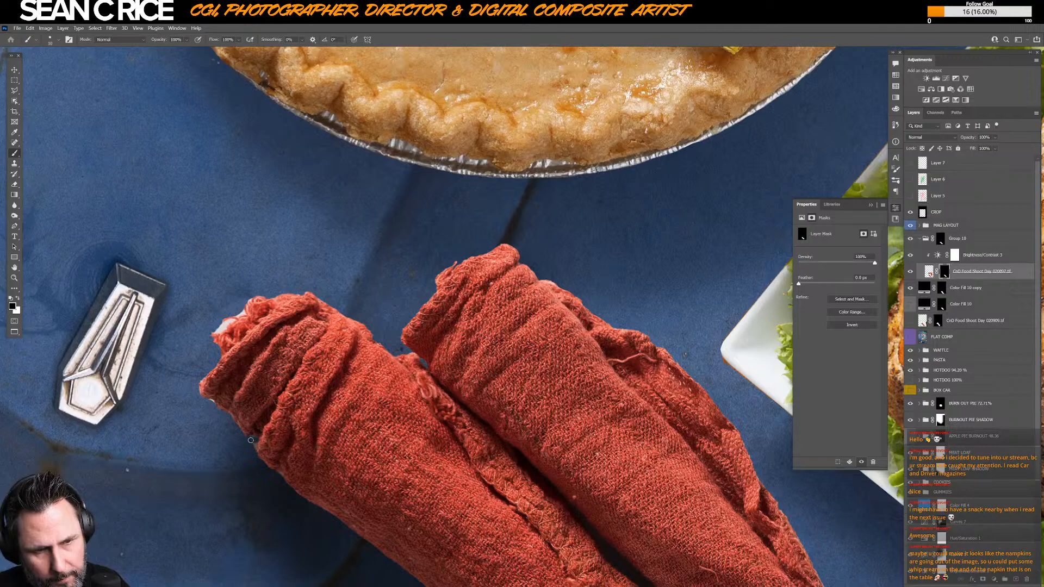
{"action": "key", "text": "x"}
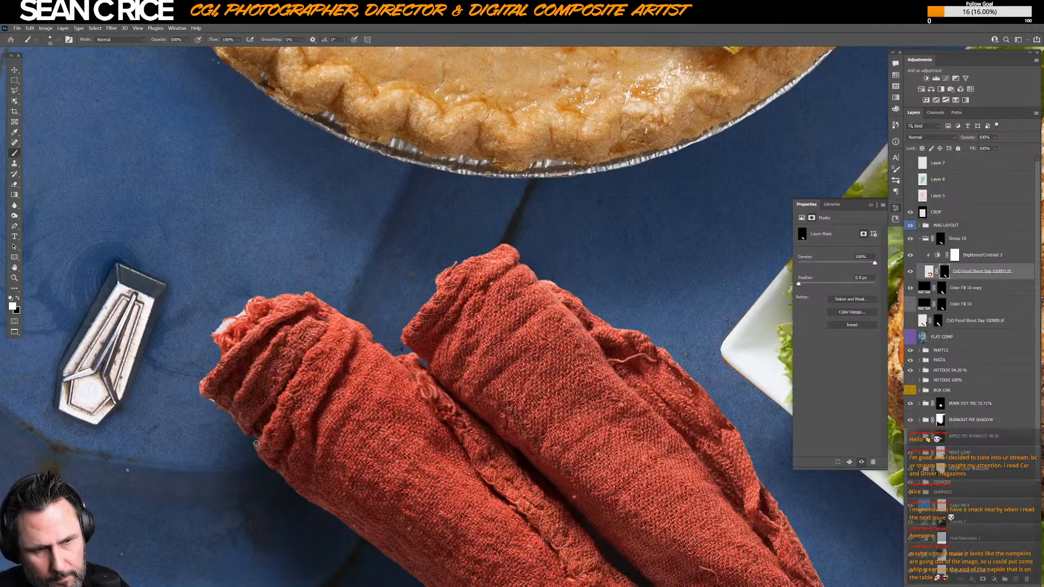
{"action": "key", "text": "x"}
{"action": "key", "text": "x"}
{"action": "key", "text": "x"}
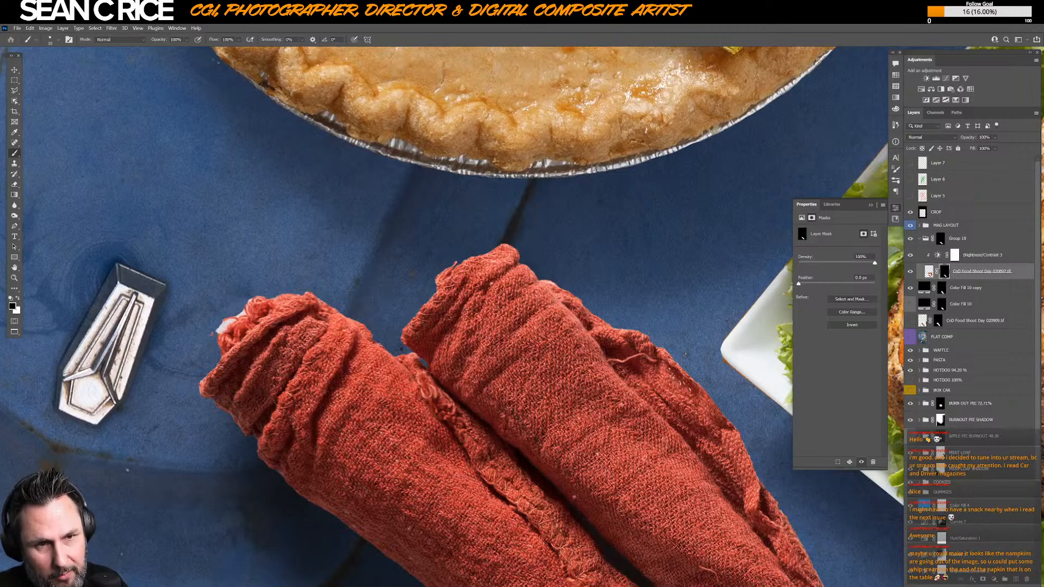
- Mask out the pale patches among the frayed threads at the left napkin's upper-left tip, alternating black and white
{"action": "key", "text": "x"}
{"action": "left_click", "coordinate": [222, 334]}
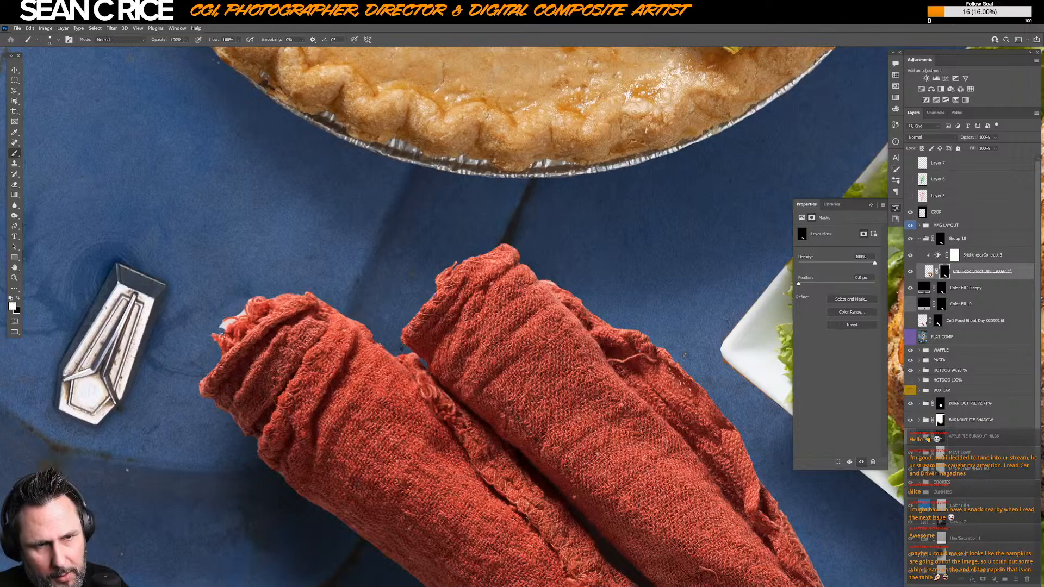
{"action": "key", "text": "x"}
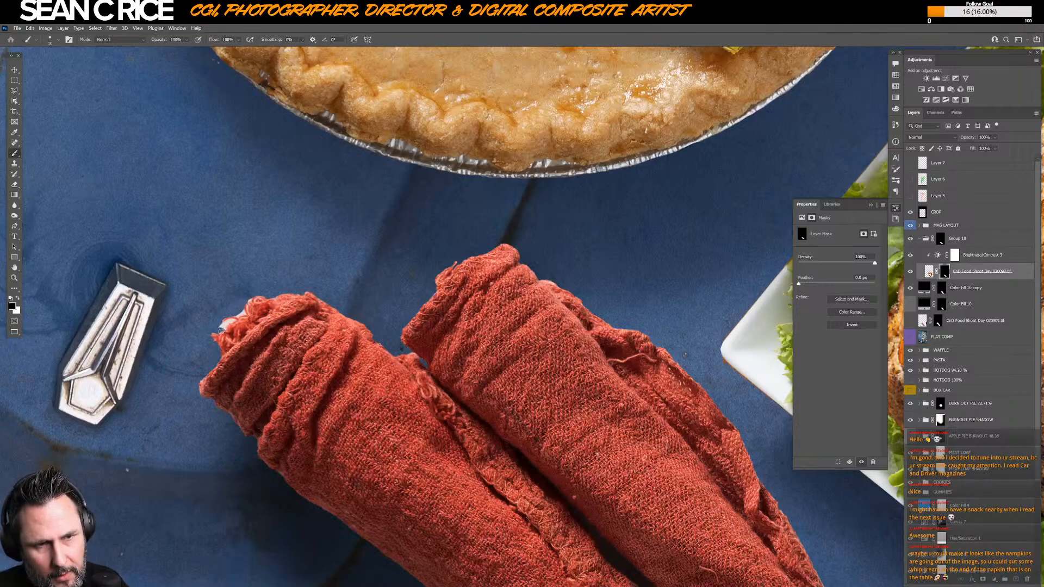
{"action": "key", "text": "x"}
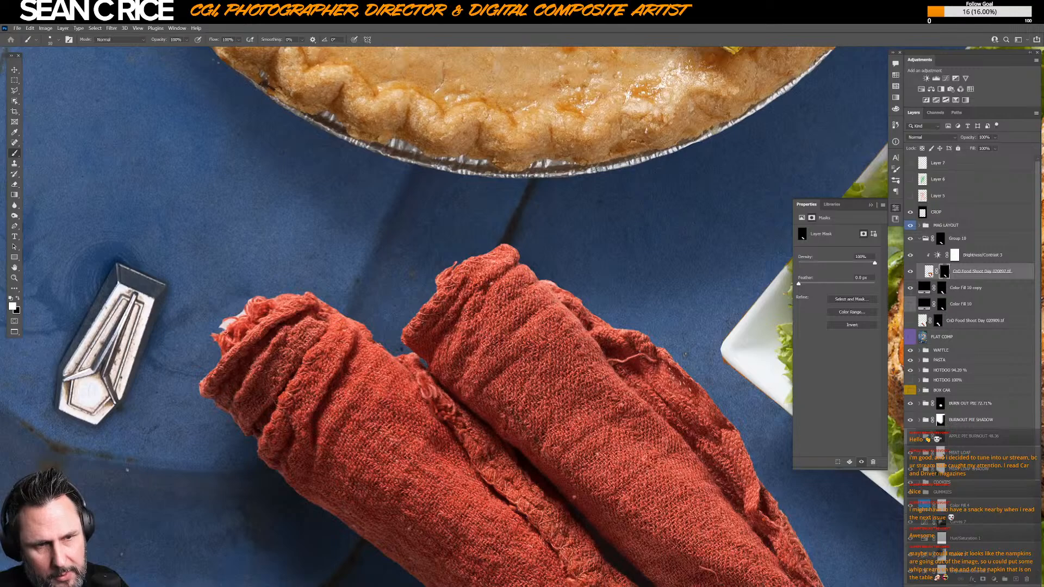
{"action": "key", "text": "x"}
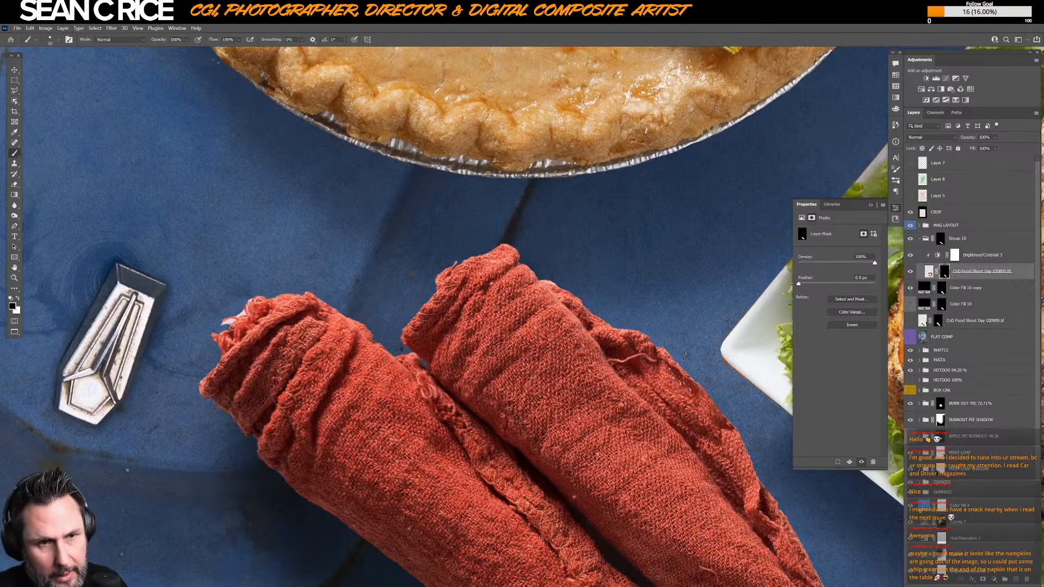
{"action": "key", "text": "x"}
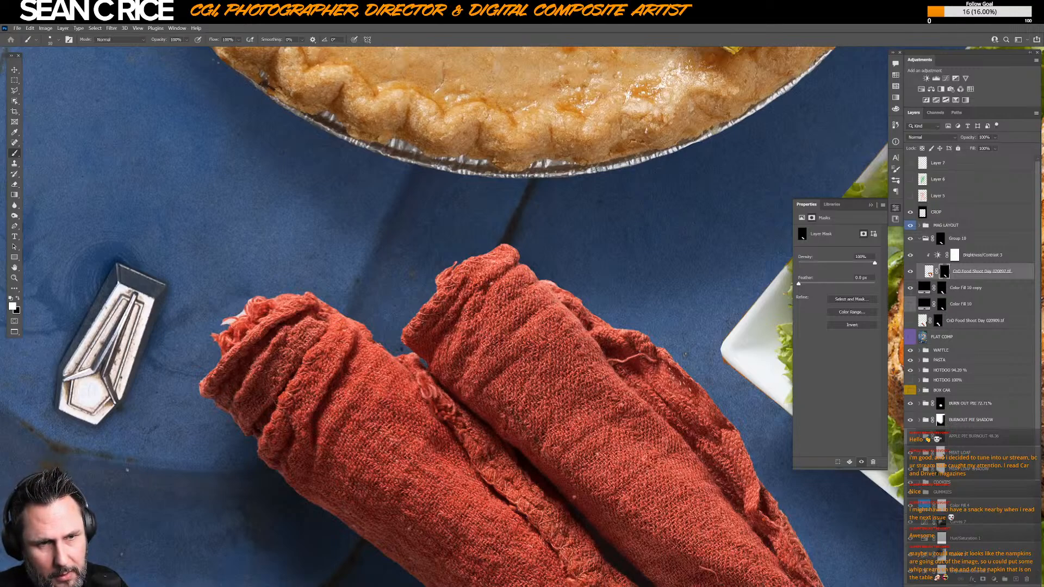
{"action": "key", "text": "x"}
{"action": "key", "text": "x"}
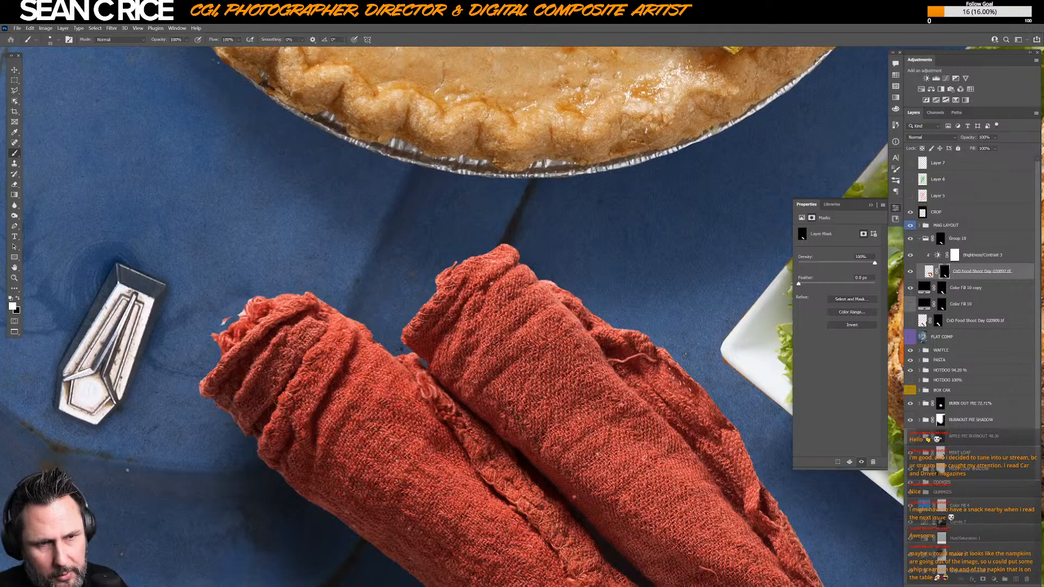
{"action": "key", "text": "x"}
{"action": "left_click_drag", "start_coordinate": [235, 315], "coordinate": [244, 314]}
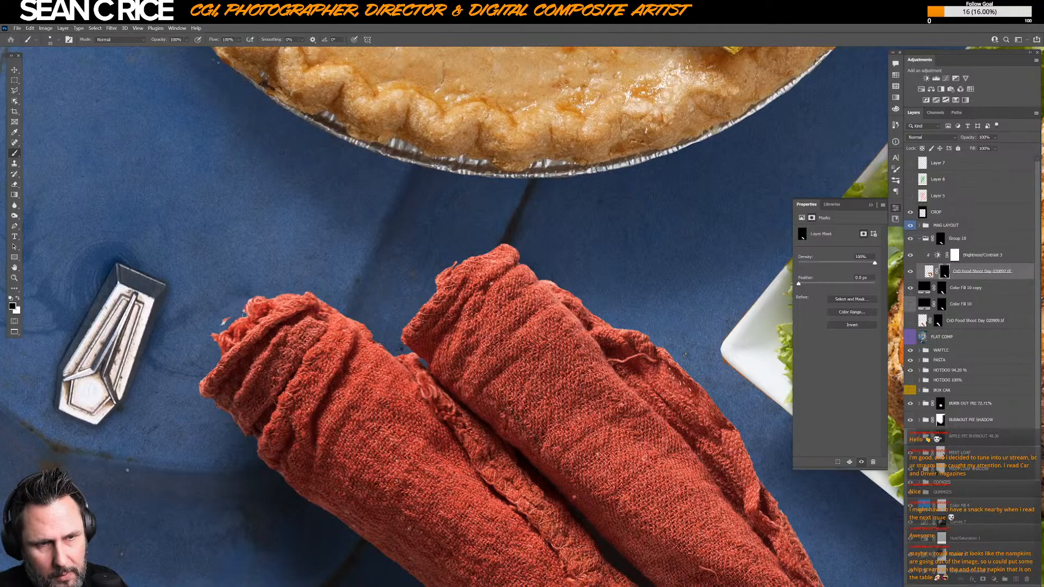
{"action": "key", "text": "x"}
{"action": "mouse_move", "coordinate": [243, 304]}
{"action": "left_mouse_down"}
{"action": "mouse_move", "coordinate": [248, 326]}
{"action": "mouse_move", "coordinate": [243, 312]}
{"action": "mouse_move", "coordinate": [221, 316]}
{"action": "mouse_move", "coordinate": [258, 299]}
{"action": "left_mouse_up"}
{"action": "key", "text": "x"}
{"action": "key", "text": "x"}
{"action": "key", "text": "x"}
{"action": "key", "text": "x"}
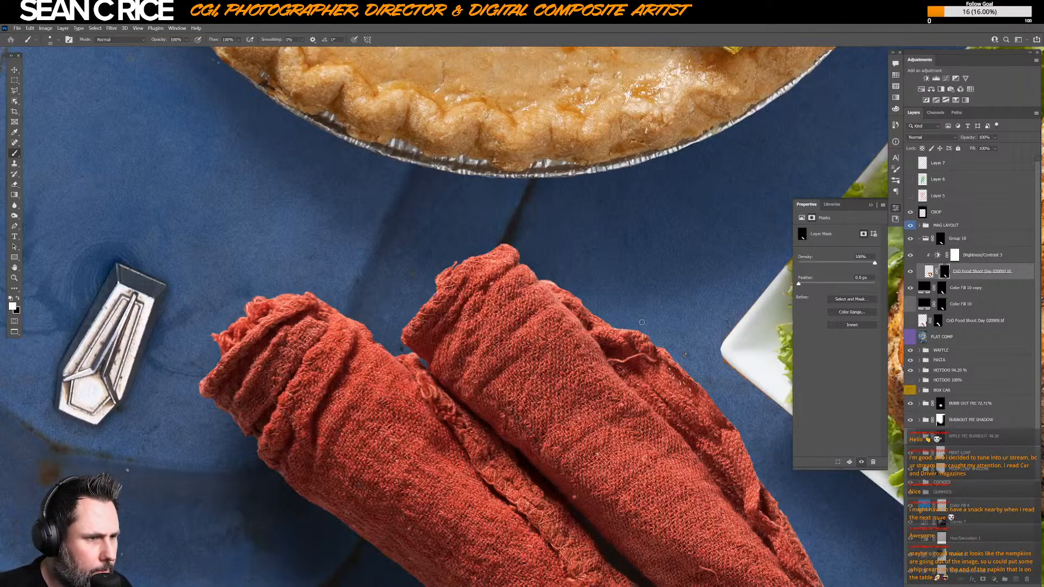
- Clean the mask along the right napkin's outer edge, from its upper fold down past the clamp to the page edge
{"action": "key", "text": "x"}
{"action": "left_click_drag", "start_coordinate": [635, 325], "coordinate": [629, 329]}
{"action": "key", "text": "x"}
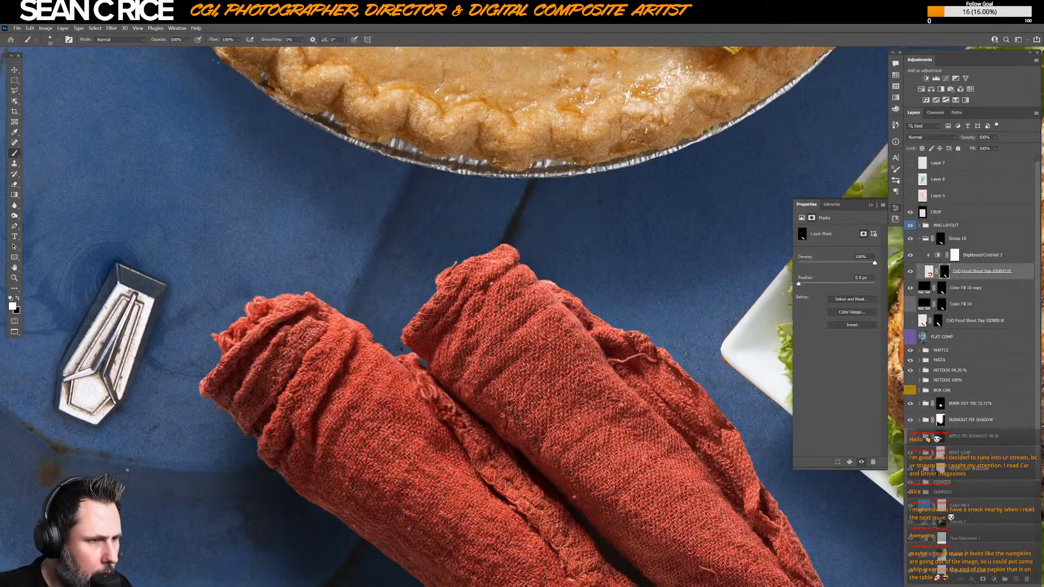
{"action": "left_click_drag", "start_coordinate": [699, 425], "coordinate": [602, 273]}
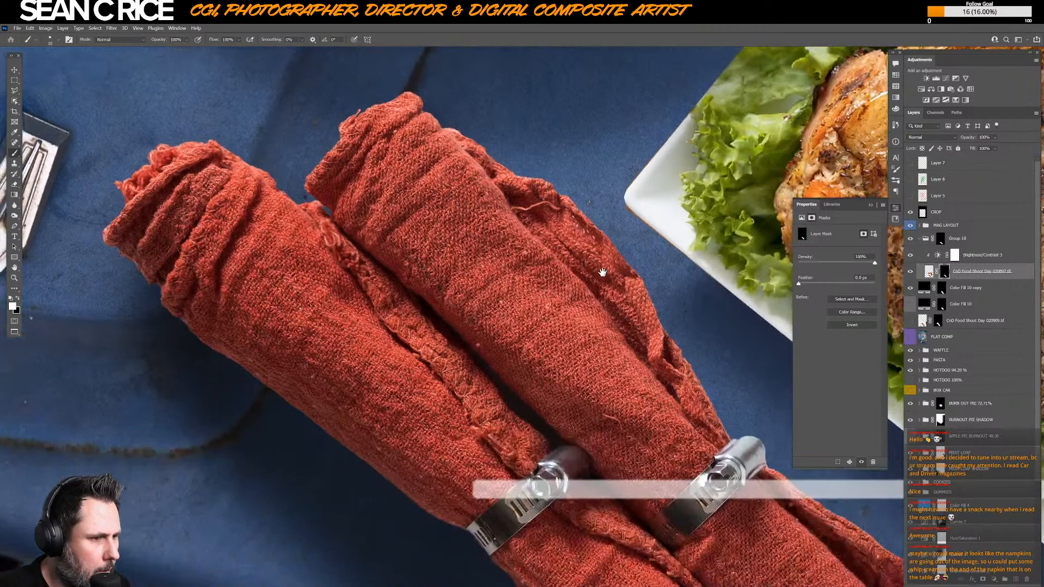
{"action": "left_click_drag", "start_coordinate": [676, 432], "coordinate": [533, 382]}
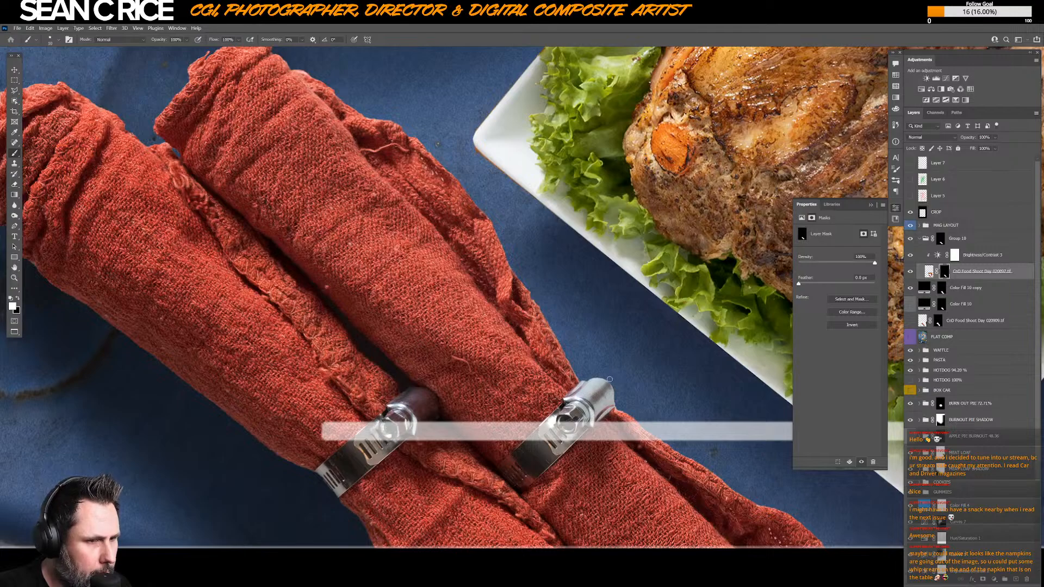
{"action": "left_click_drag", "start_coordinate": [509, 445], "coordinate": [440, 330]}
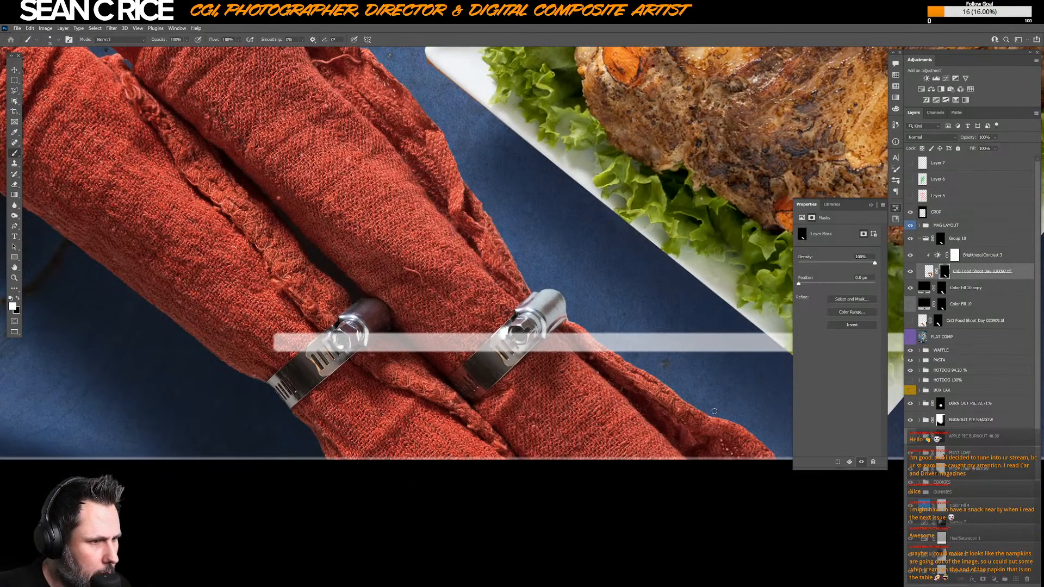
{"action": "key", "text": "x"}
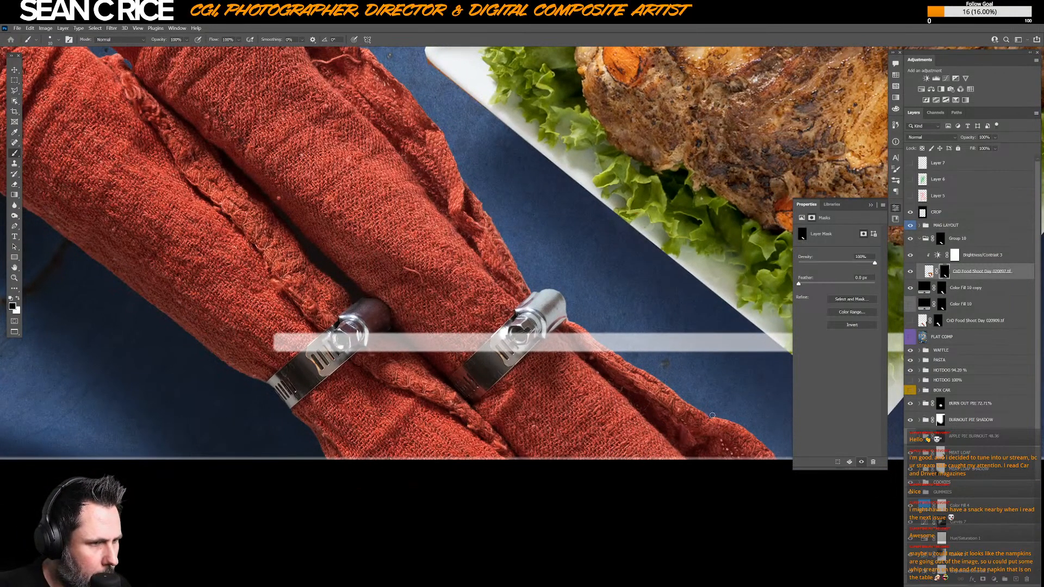
{"action": "left_click_drag", "start_coordinate": [730, 445], "coordinate": [459, 314]}
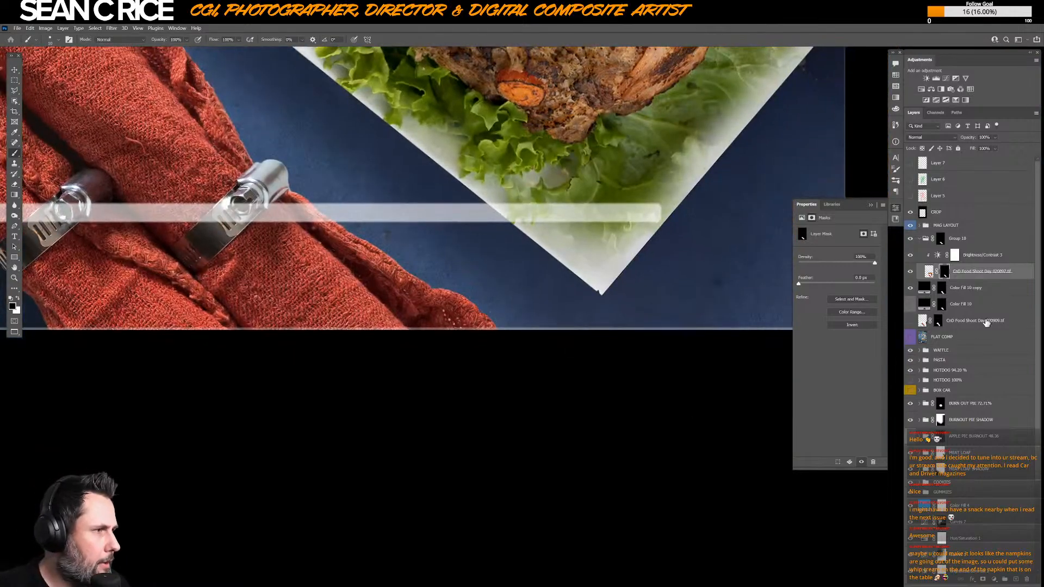
- Add a clipped Selective Color adjustment above the napkins' Brightness/Contrast and set the Whites' black to +42
{"action": "left_click", "coordinate": [994, 580]}
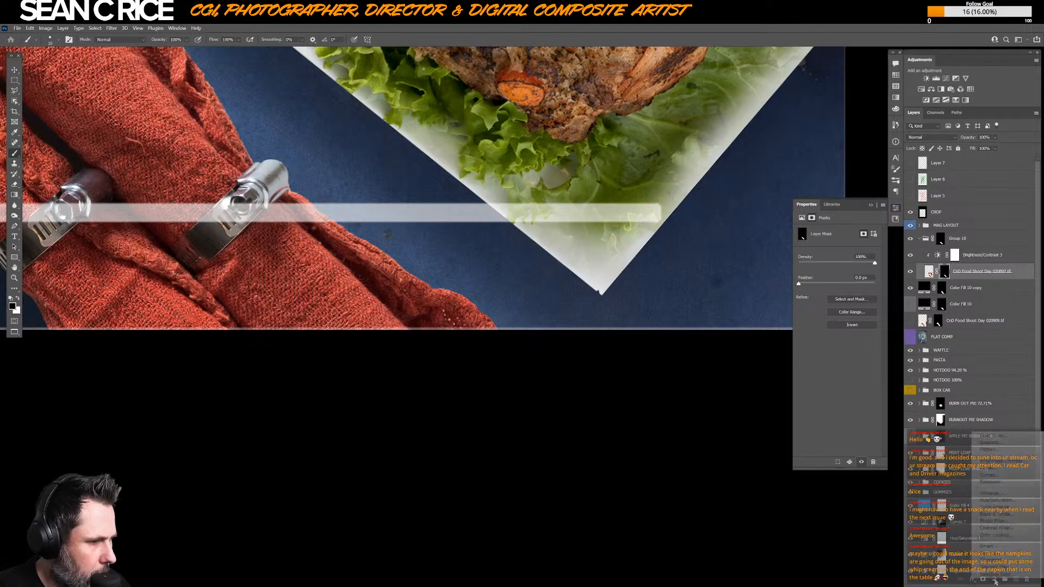
{"action": "left_click", "coordinate": [997, 574]}
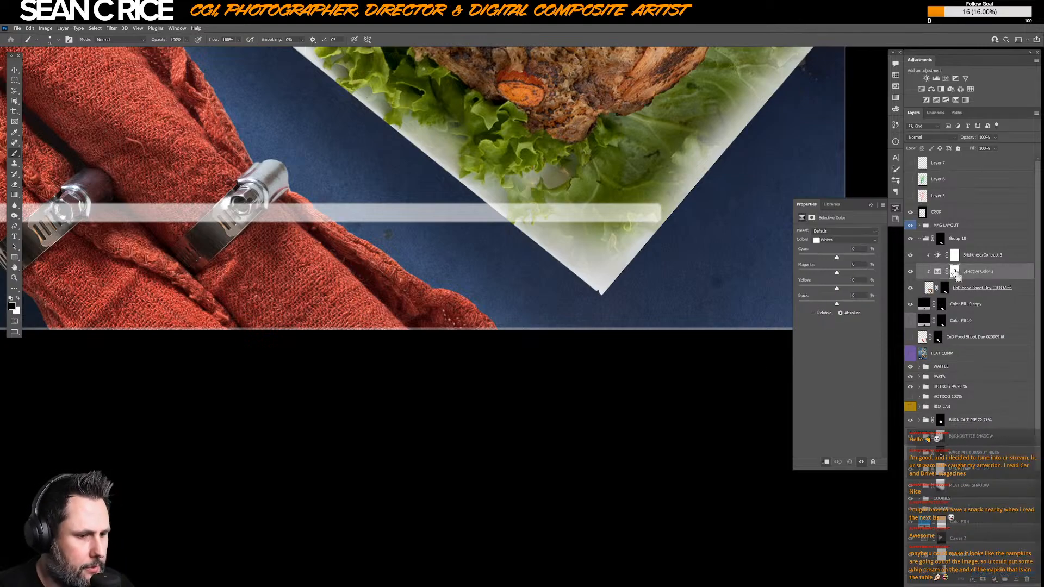
{"action": "key", "text": "ctrl+bracketright"}
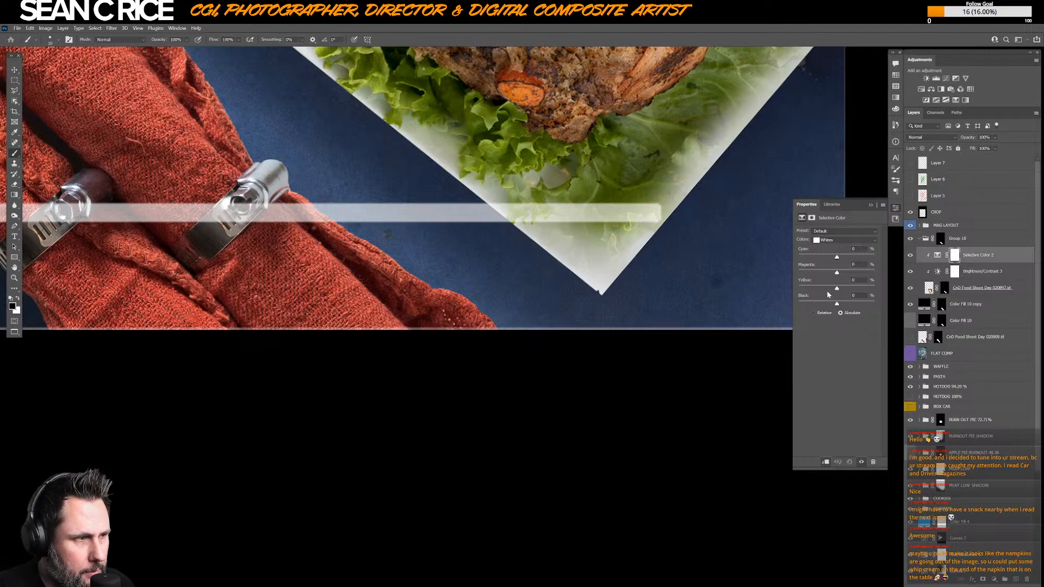
{"action": "left_click_drag", "start_coordinate": [812, 304], "coordinate": [797, 308]}
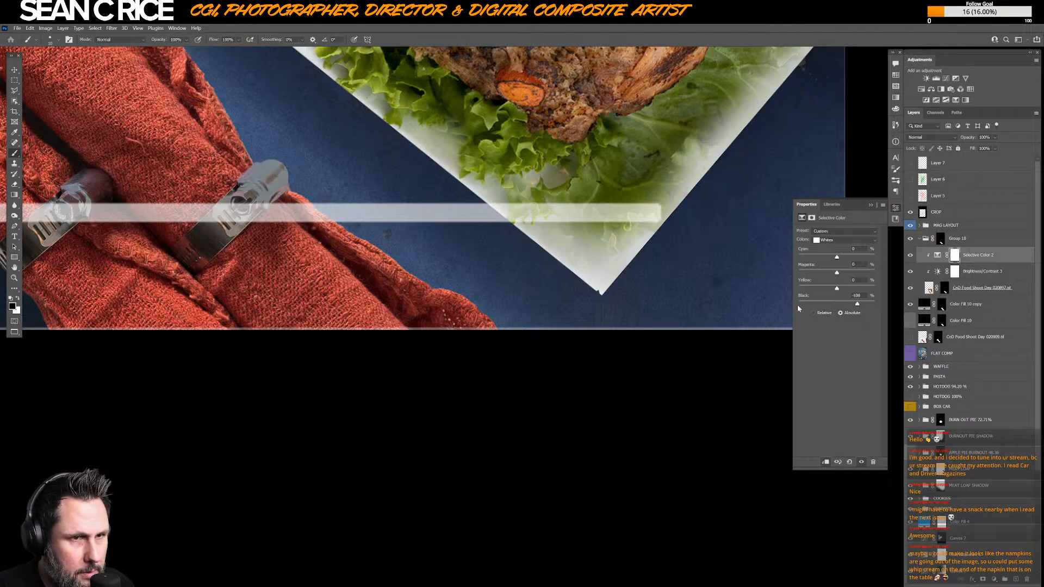
{"action": "left_click", "coordinate": [845, 304]}
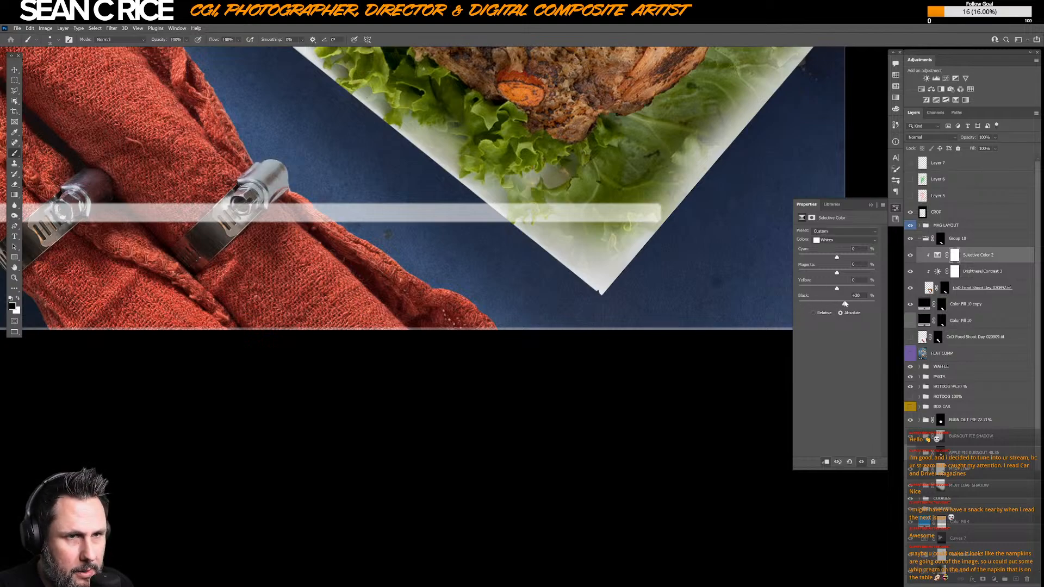
{"action": "left_click_drag", "start_coordinate": [845, 304], "coordinate": [852, 304]}
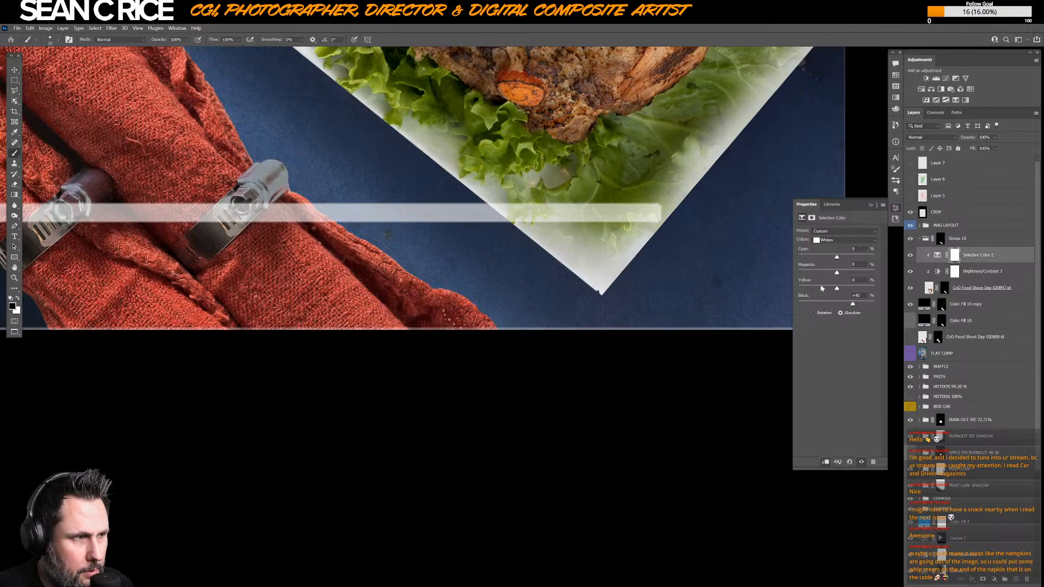
- Tint the Whites blue with cyan +40, magenta -4, yellow -36 and black +74 in the Selective Color adjustment
{"action": "left_click", "coordinate": [813, 257]}
{"action": "left_click_drag", "start_coordinate": [814, 257], "coordinate": [839, 260]}
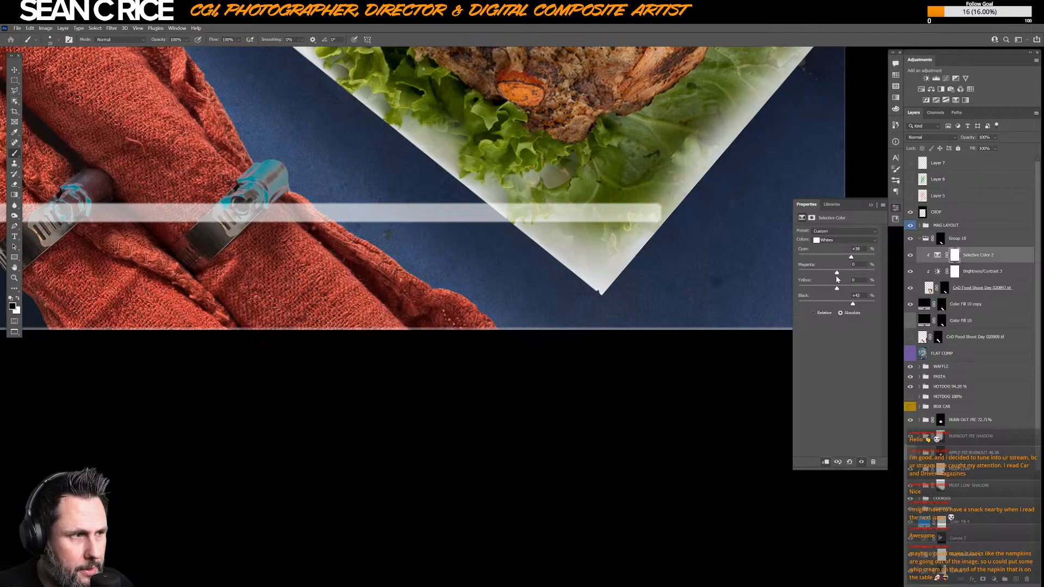
{"action": "left_click_drag", "start_coordinate": [836, 275], "coordinate": [862, 304]}
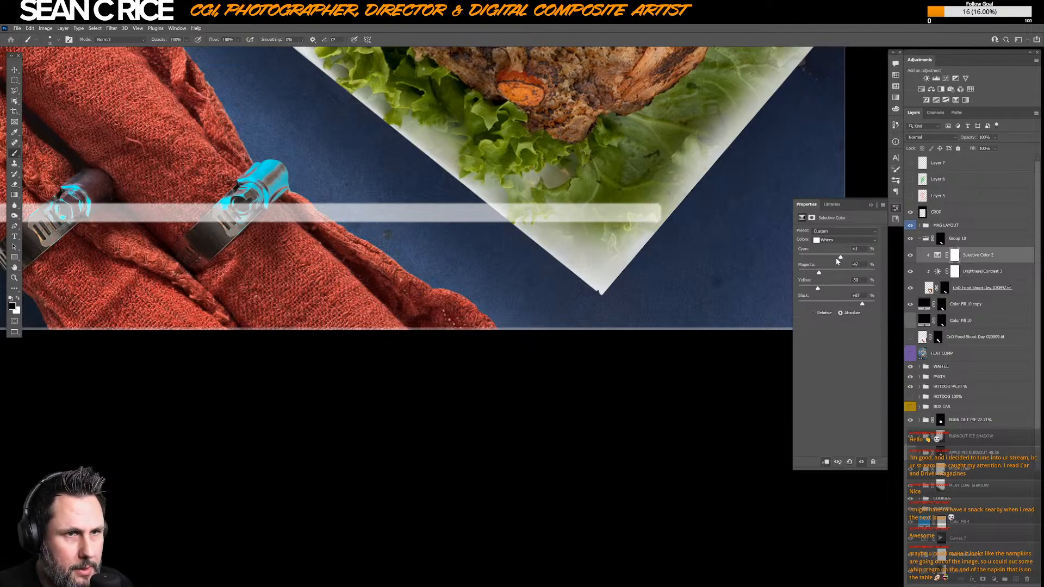
{"action": "left_click_drag", "start_coordinate": [835, 259], "coordinate": [868, 259]}
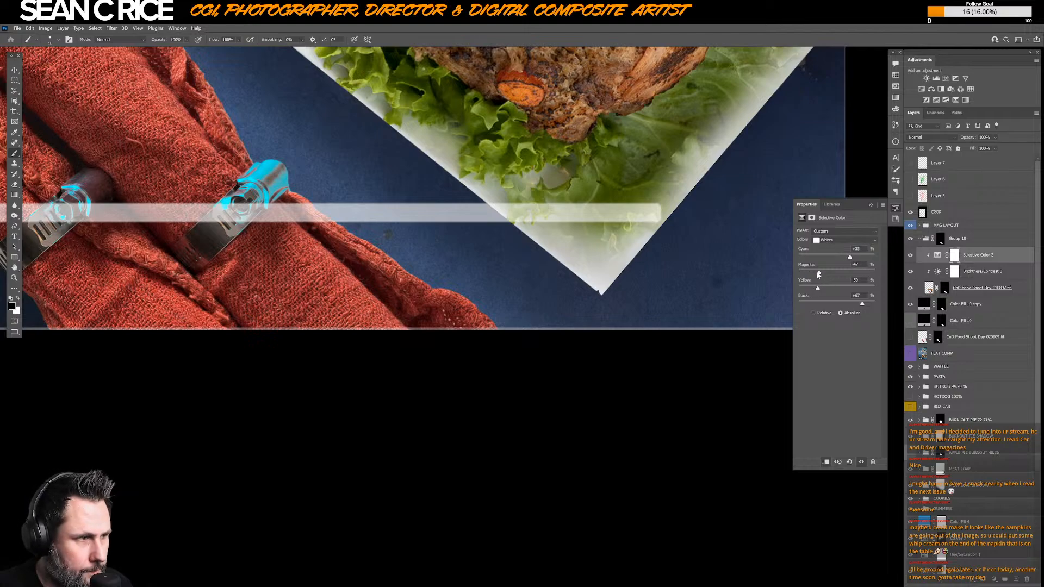
{"action": "left_click_drag", "start_coordinate": [808, 274], "coordinate": [837, 275]}
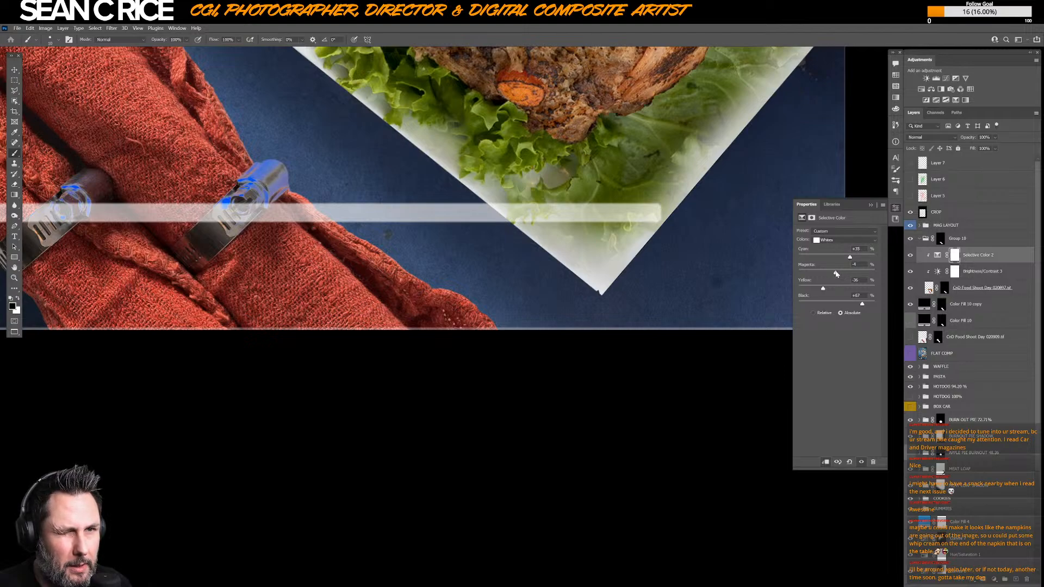
{"action": "left_click_drag", "start_coordinate": [850, 257], "coordinate": [866, 308]}
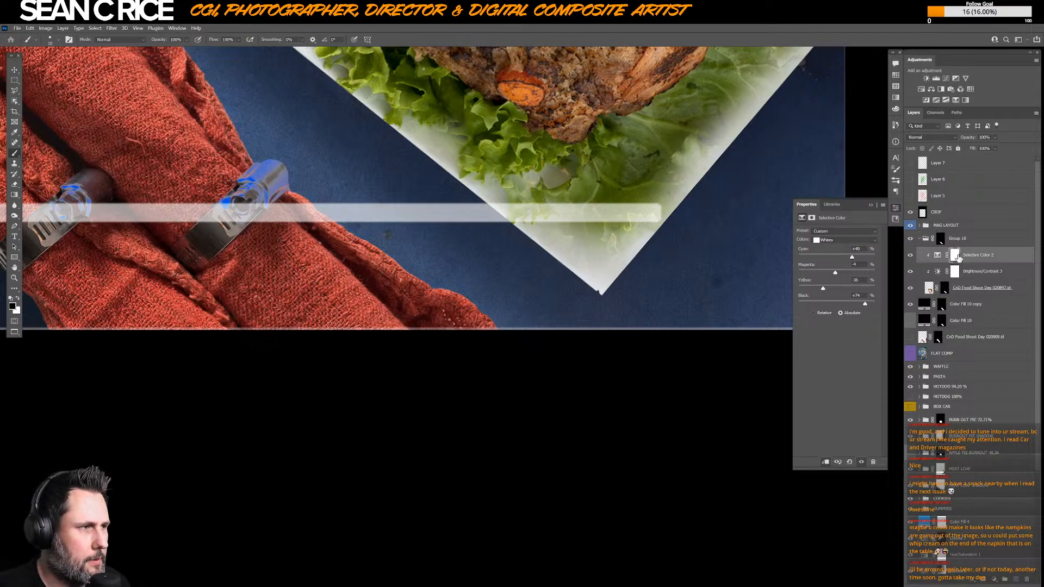
- Paint the blue tint off the metal clamps on the Selective Color mask with a larger black brush
{"action": "left_click", "coordinate": [955, 255]}
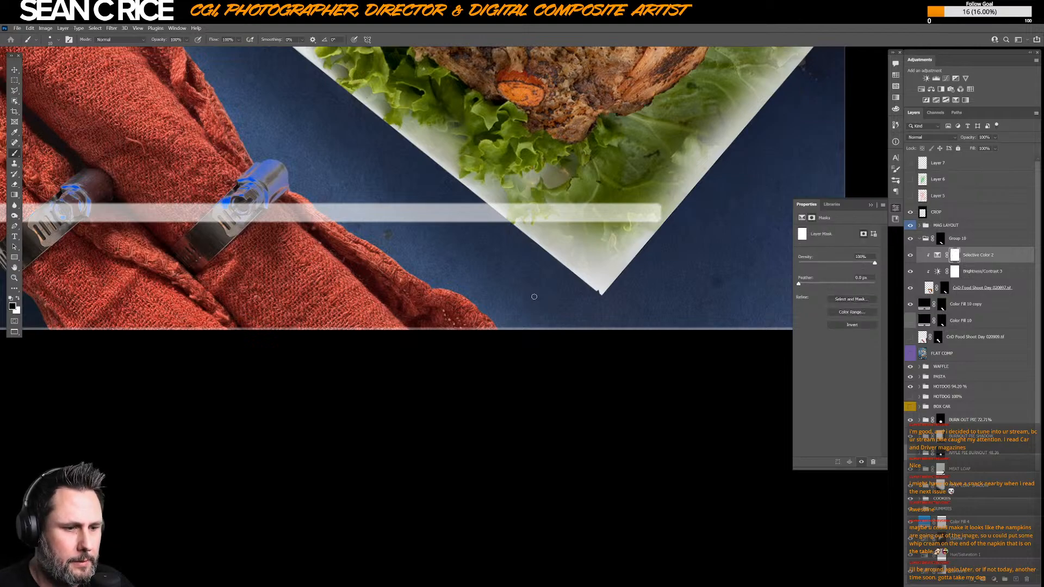
{"action": "scroll", "coordinate": [534, 296], "scroll_direction": "down", "scroll_amount": 3}
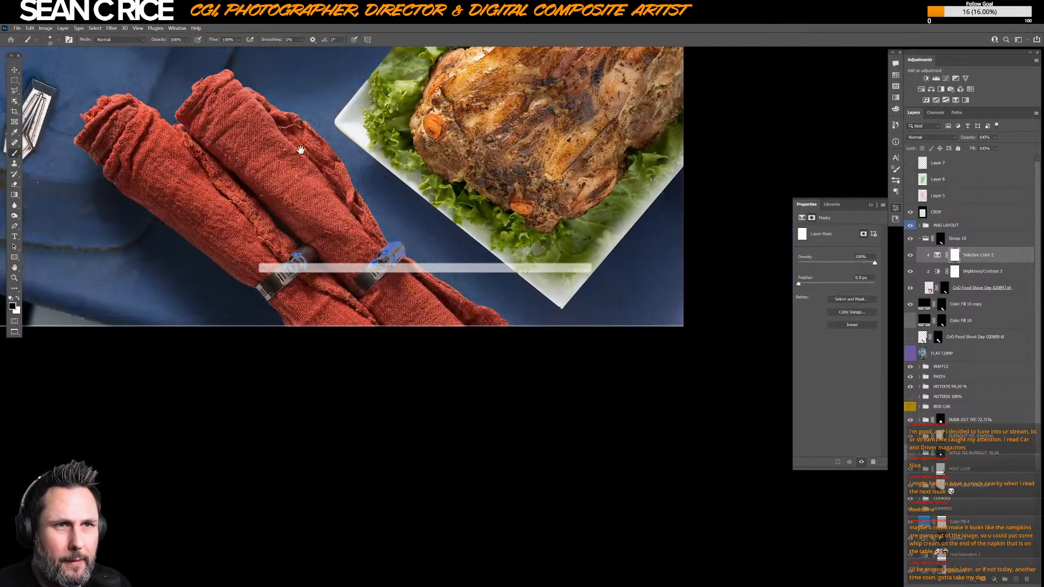
{"action": "scroll", "coordinate": [280, 136], "scroll_direction": "up", "scroll_amount": 2}
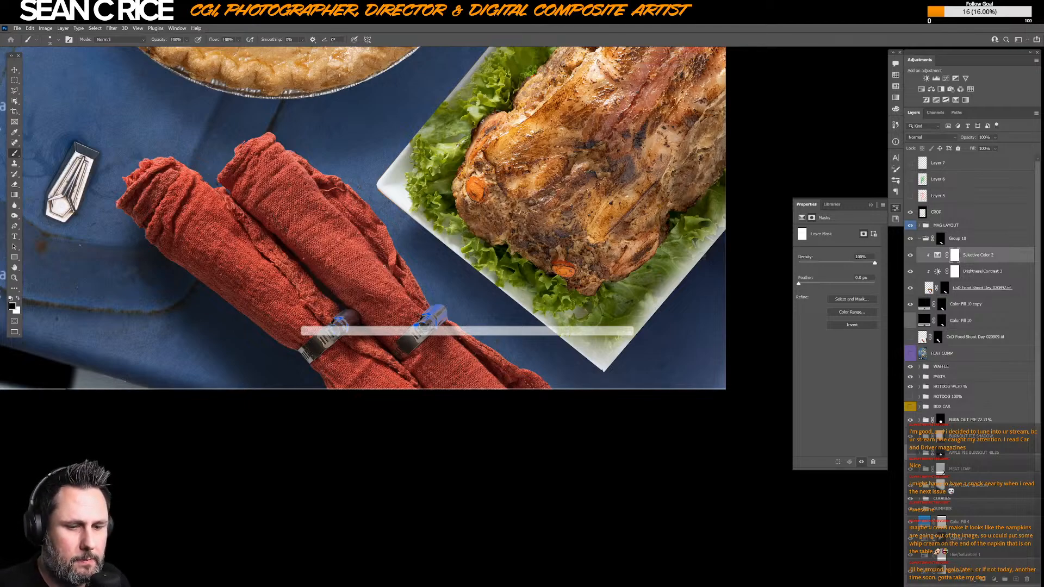
{"action": "key", "text": "bracketright"}
{"action": "key", "text": "bracketright"}
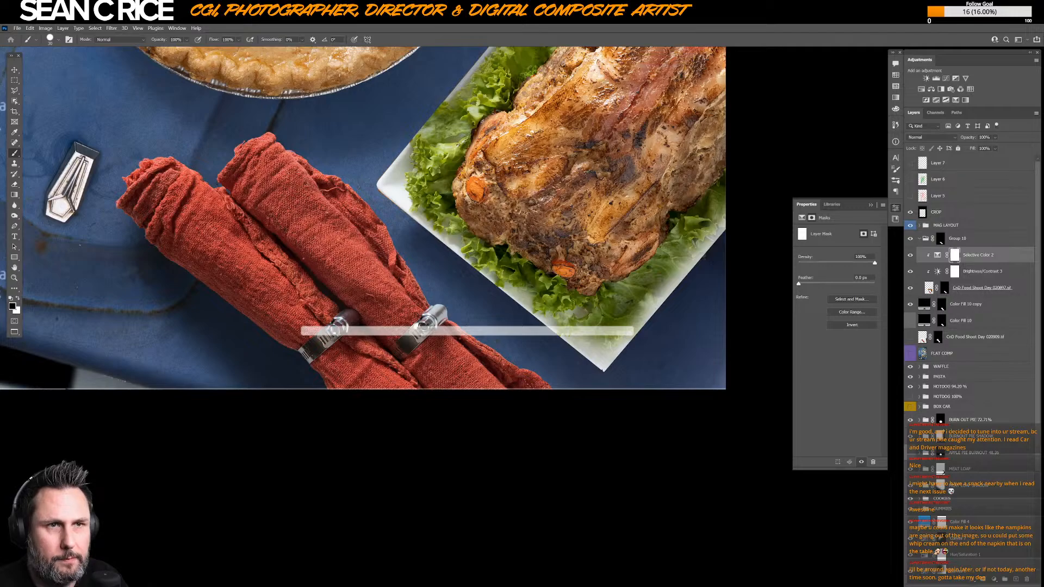
{"action": "left_click_drag", "start_coordinate": [256, 205], "coordinate": [360, 301]}
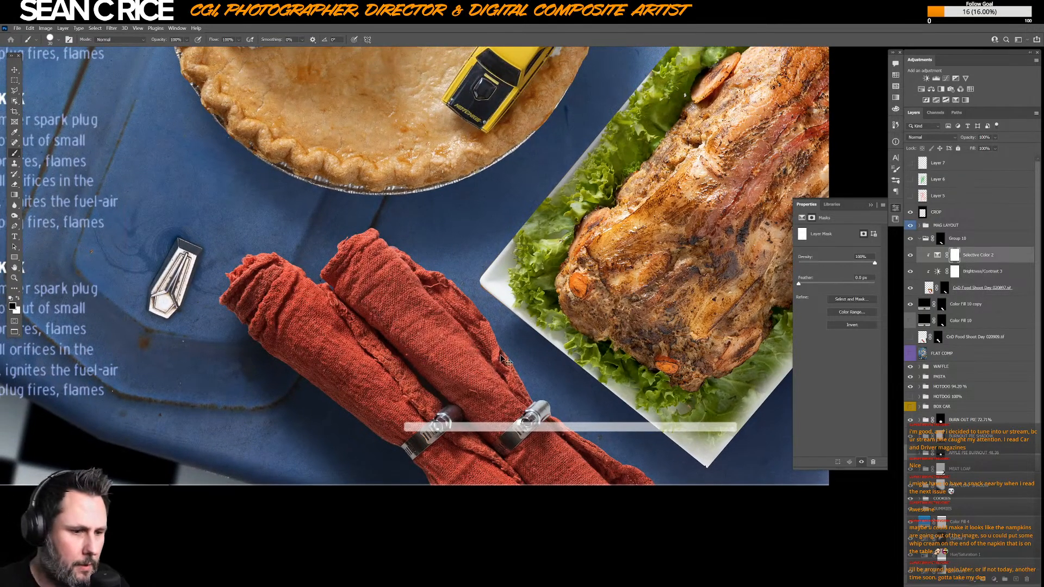
- Lower the opacity of the napkins' shadow layer Color Fill 10 copy to about 53%
{"action": "scroll", "coordinate": [505, 360], "scroll_direction": "down", "scroll_amount": 2}
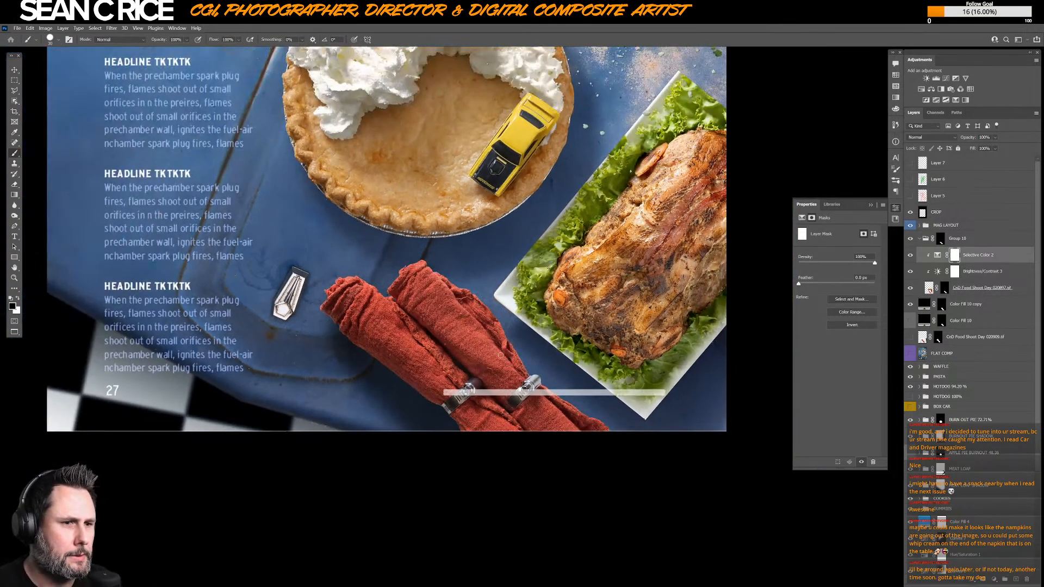
{"action": "scroll", "coordinate": [500, 355], "scroll_direction": "down", "scroll_amount": 1}
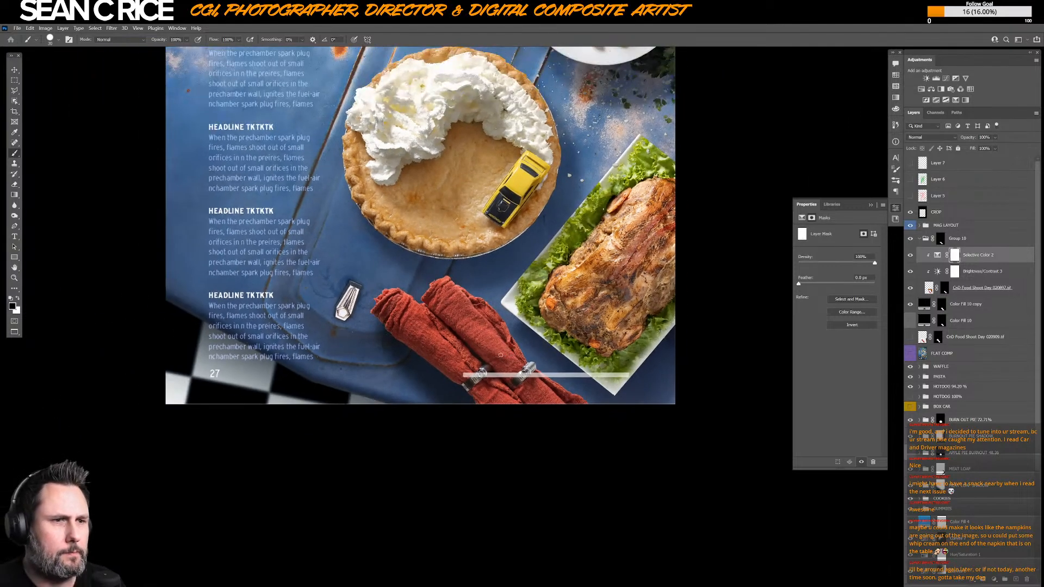
{"action": "left_click_drag", "start_coordinate": [536, 337], "coordinate": [556, 387]}
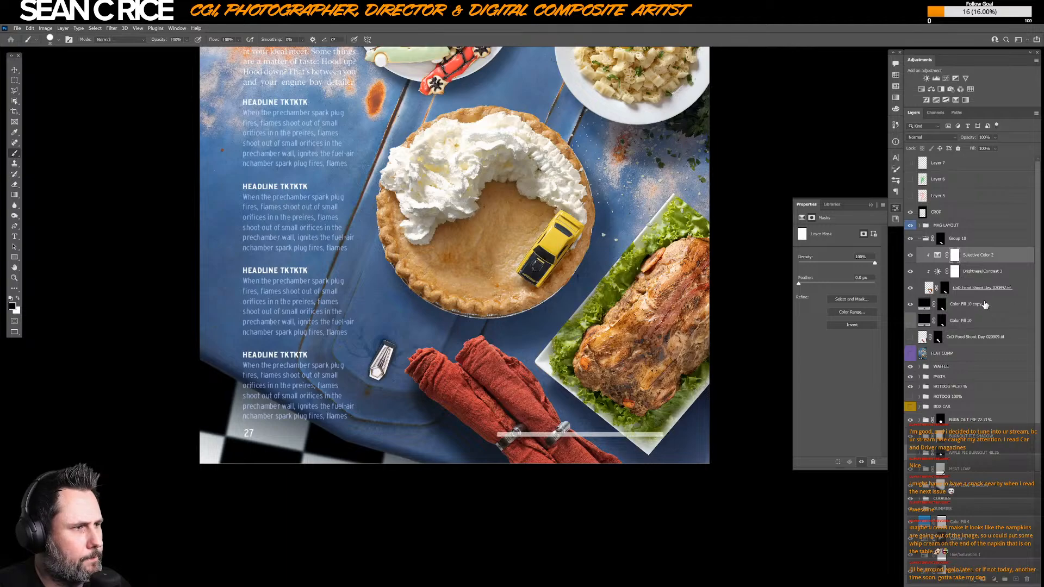
{"action": "left_click", "coordinate": [985, 305]}
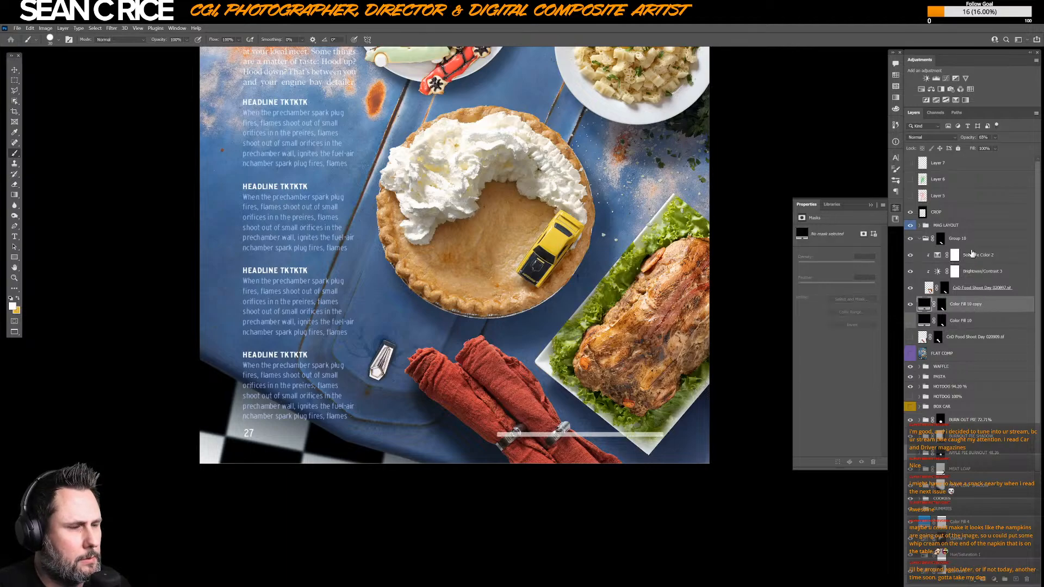
{"action": "left_click", "coordinate": [995, 138]}
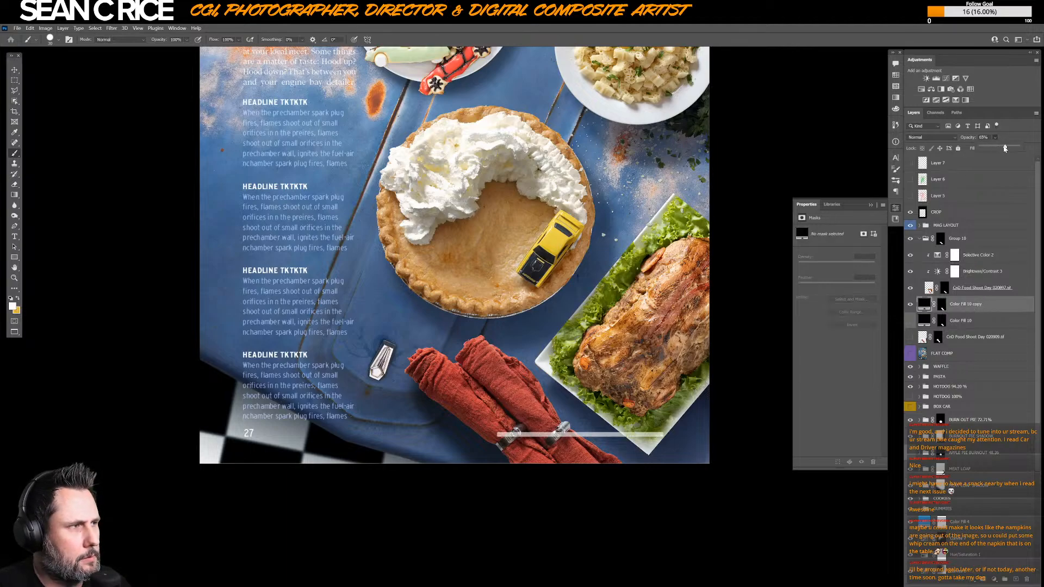
{"action": "left_click_drag", "start_coordinate": [1004, 148], "coordinate": [1000, 149]}
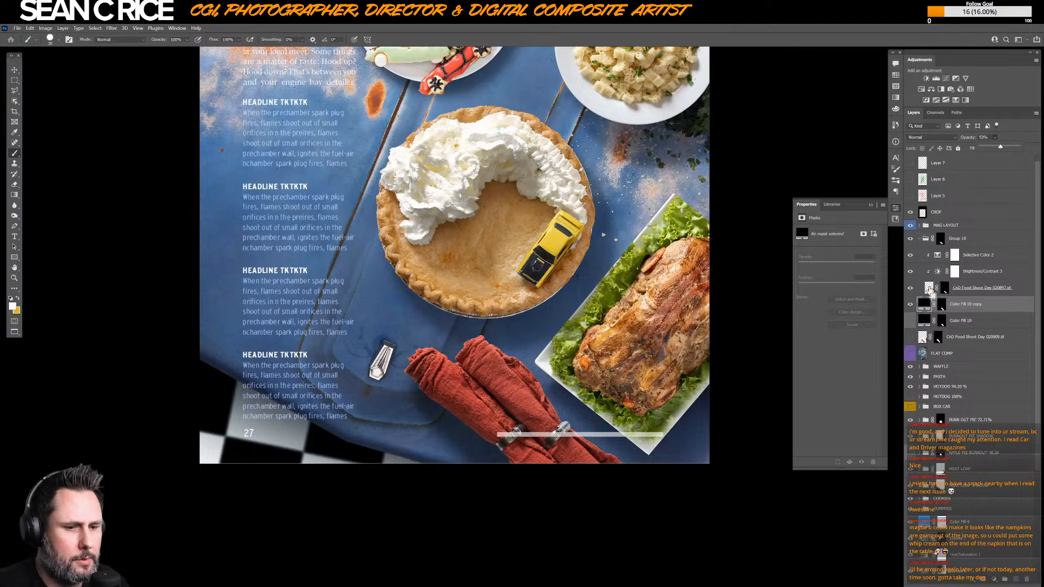
- Duplicate the Color Fill 10 copy shadow, show only the lower copy of the two, and reduce its opacity to about 38%
{"action": "key", "text": "ctrl+j"}
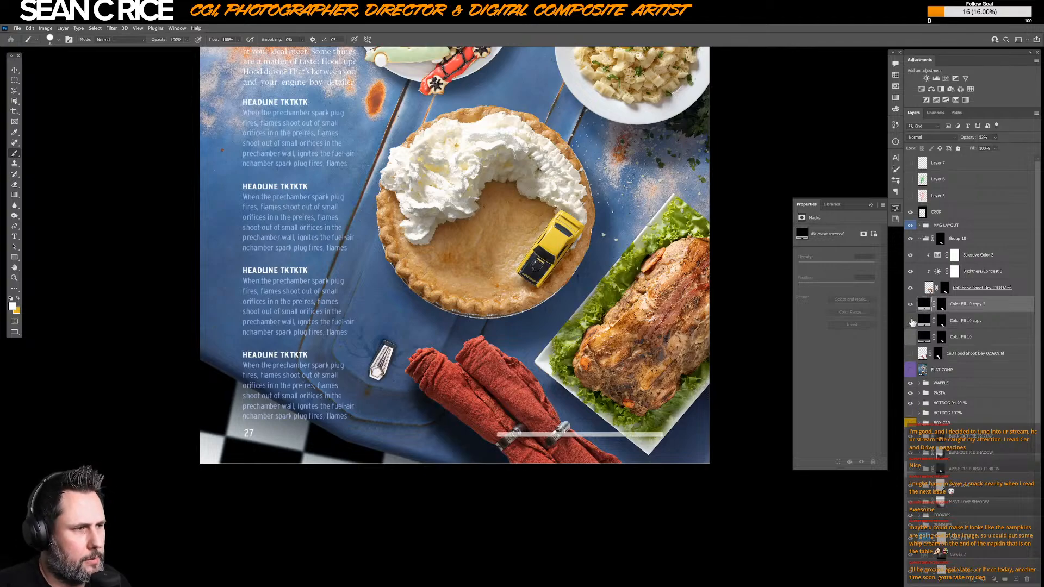
{"action": "left_click", "coordinate": [910, 320]}
{"action": "left_click", "coordinate": [910, 304]}
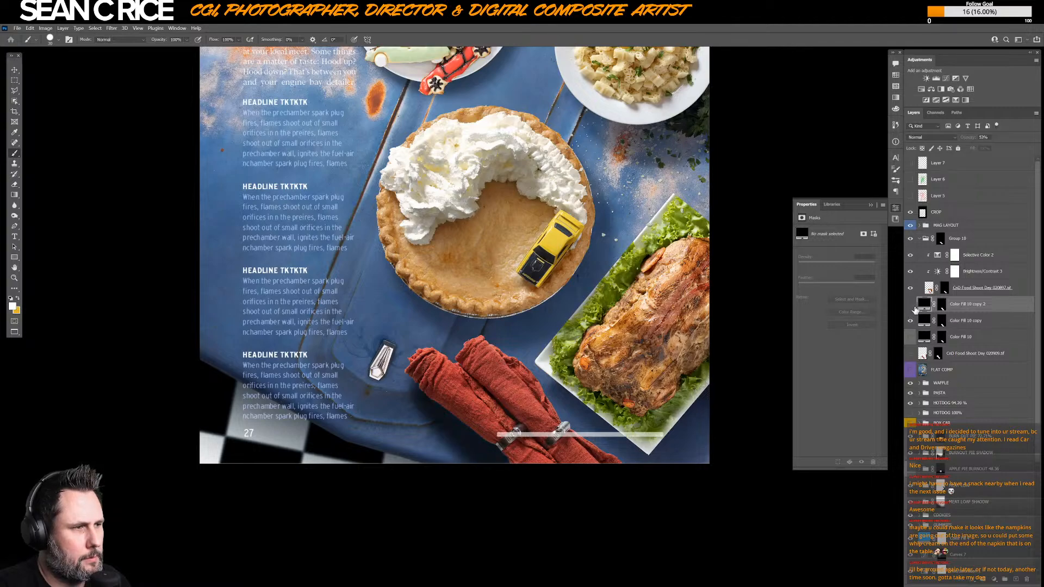
{"action": "left_click", "coordinate": [976, 321]}
{"action": "left_click_drag", "start_coordinate": [996, 138], "coordinate": [995, 147]}
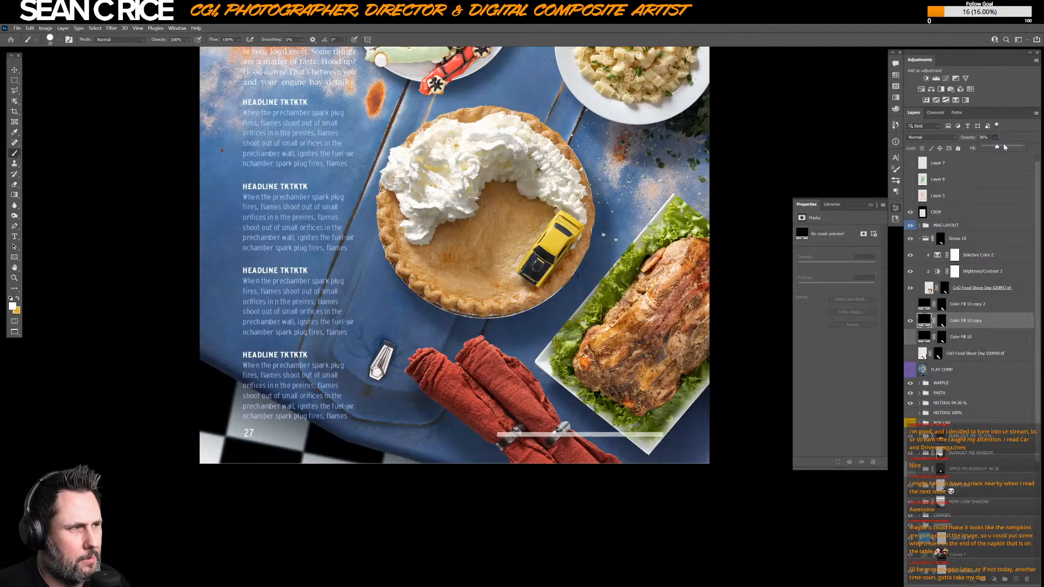
{"action": "left_click_drag", "start_coordinate": [1001, 145], "coordinate": [998, 148]}
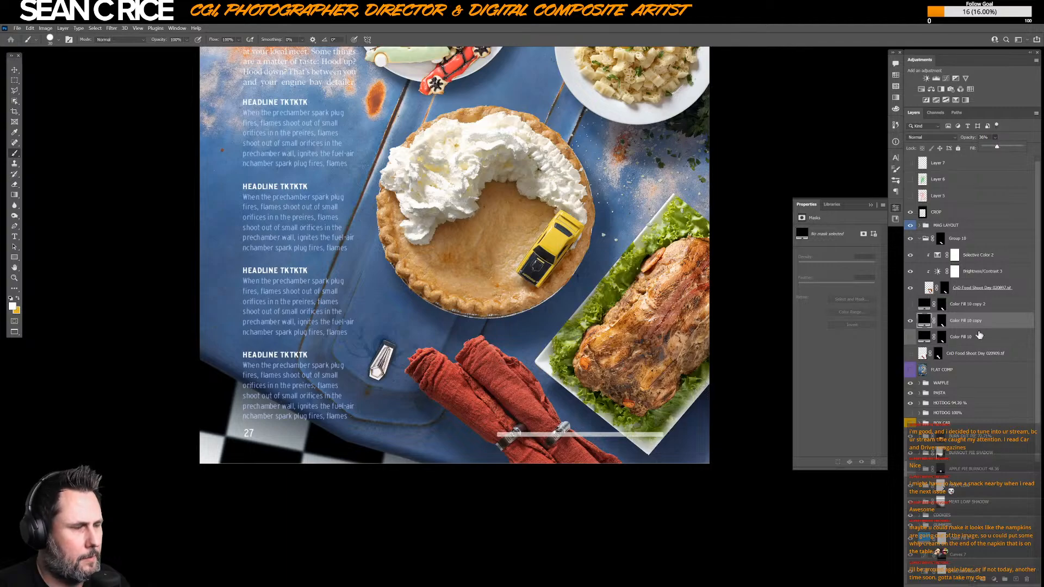
- Paint soft shadow beside the napkins on the mask of Color Fill 10 copy 2 with an enlarged Main Soft brush at 40% opacity
{"action": "left_click", "coordinate": [943, 305]}
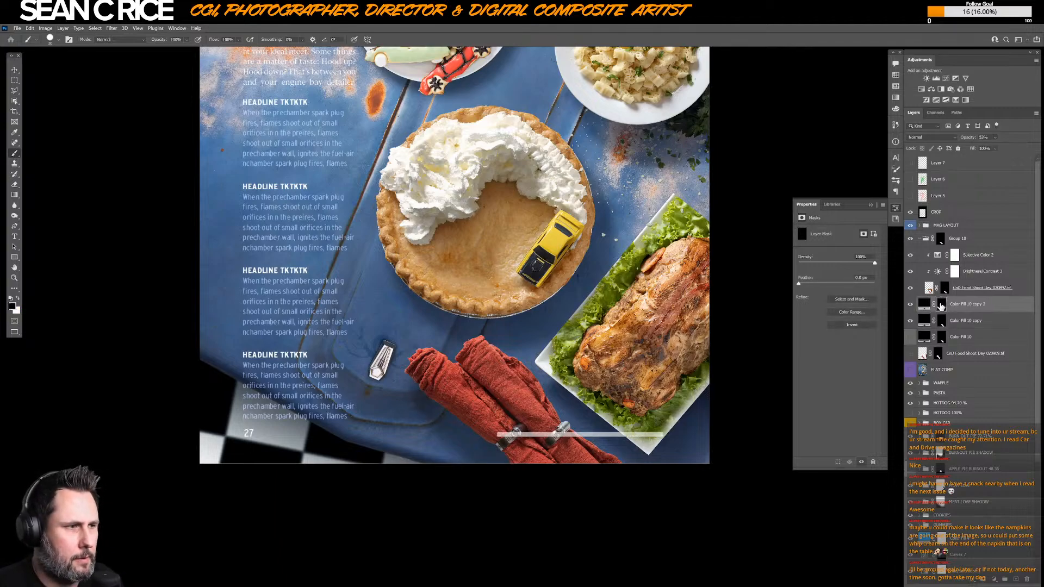
{"action": "right_click", "coordinate": [496, 397]}
{"action": "left_click", "coordinate": [557, 424]}
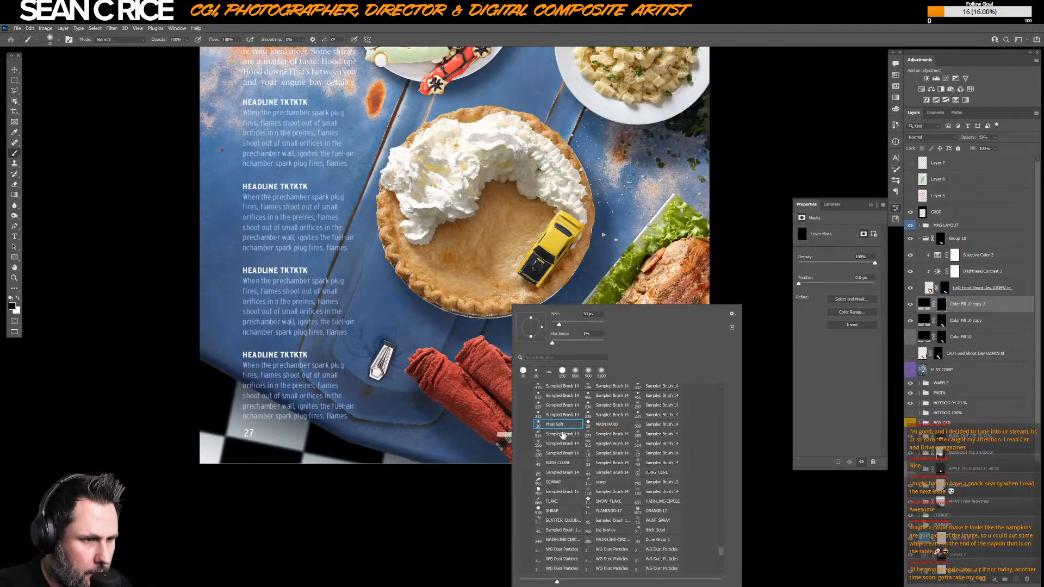
{"action": "key", "text": "Return"}
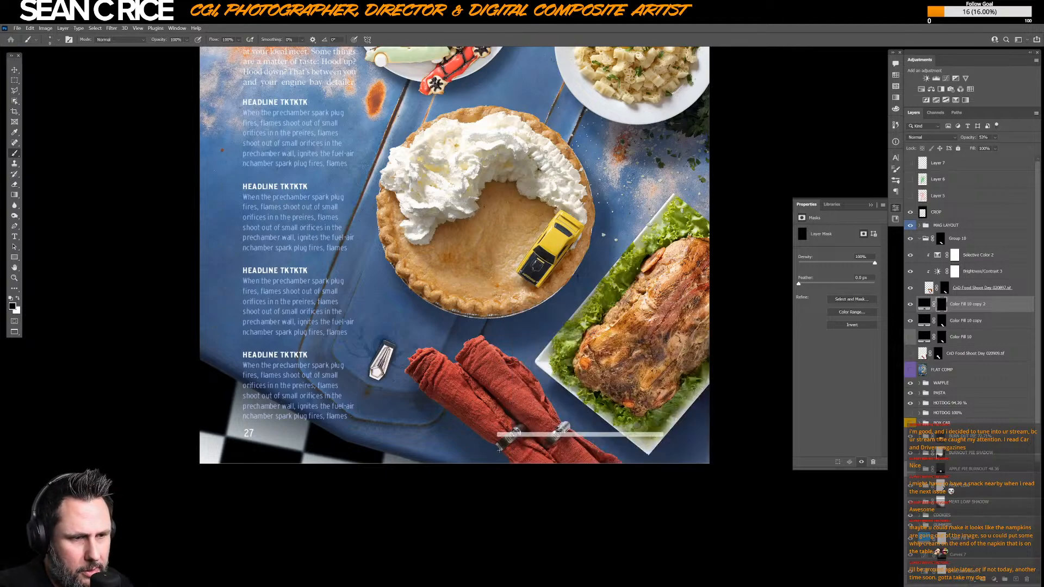
{"action": "key", "text": "4"}
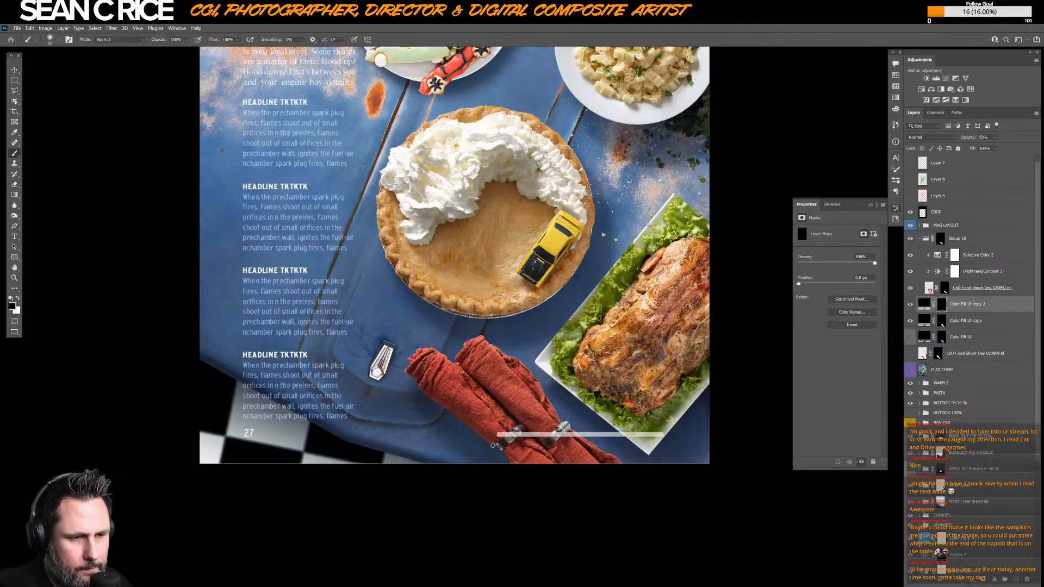
{"action": "key", "text": "bracketright"}
{"action": "key", "text": "bracketright"}
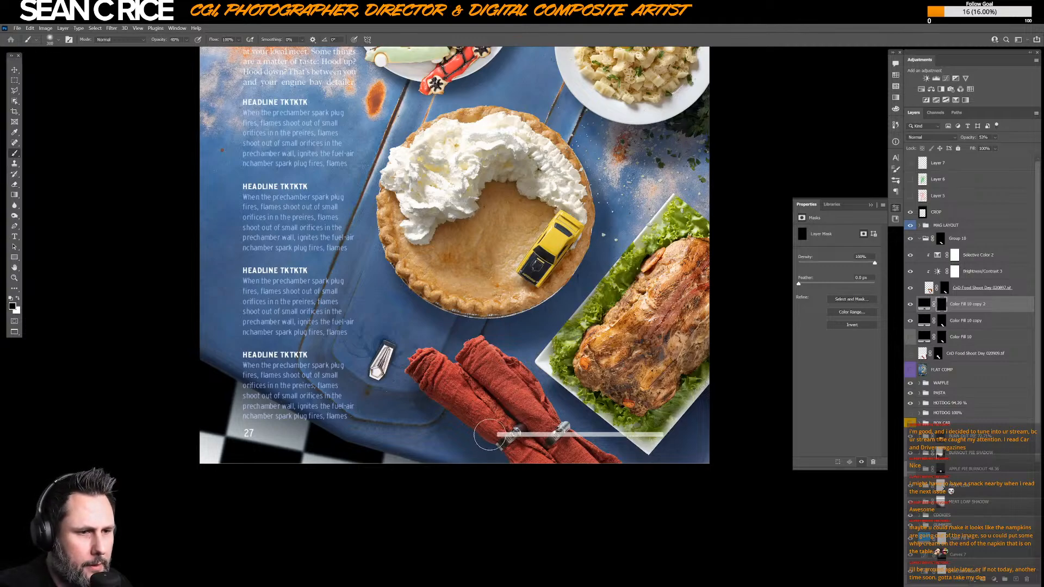
{"action": "key", "text": "x"}
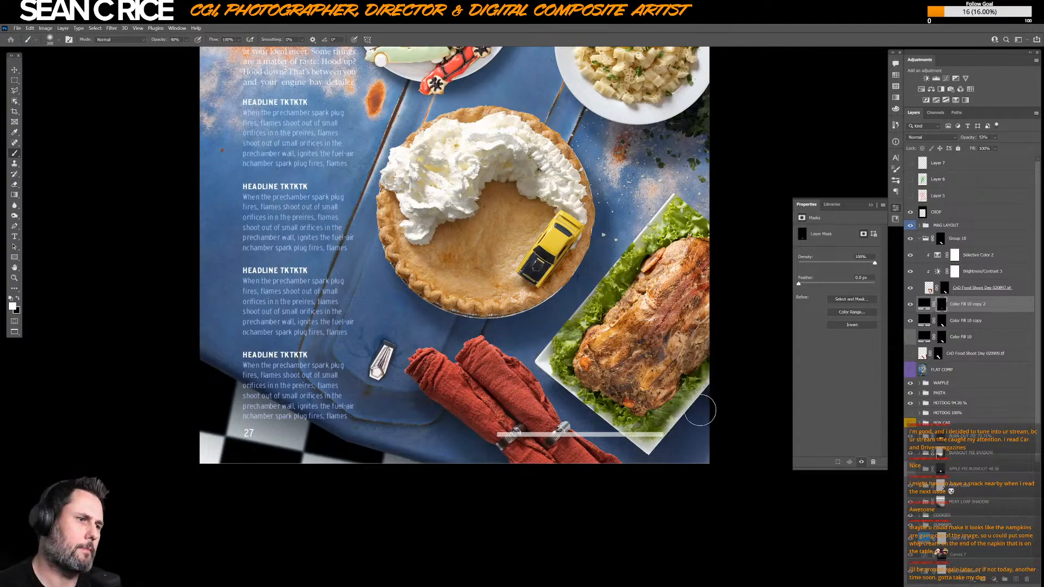
- Leave full-screen view, save the composite CND_COMP_LAY_01A.psb, and shift its window beside the ACCESSORIES document
{"action": "scroll", "coordinate": [703, 402], "scroll_direction": "down", "scroll_amount": 1}
{"action": "scroll", "coordinate": [703, 402], "scroll_direction": "down", "scroll_amount": 3}
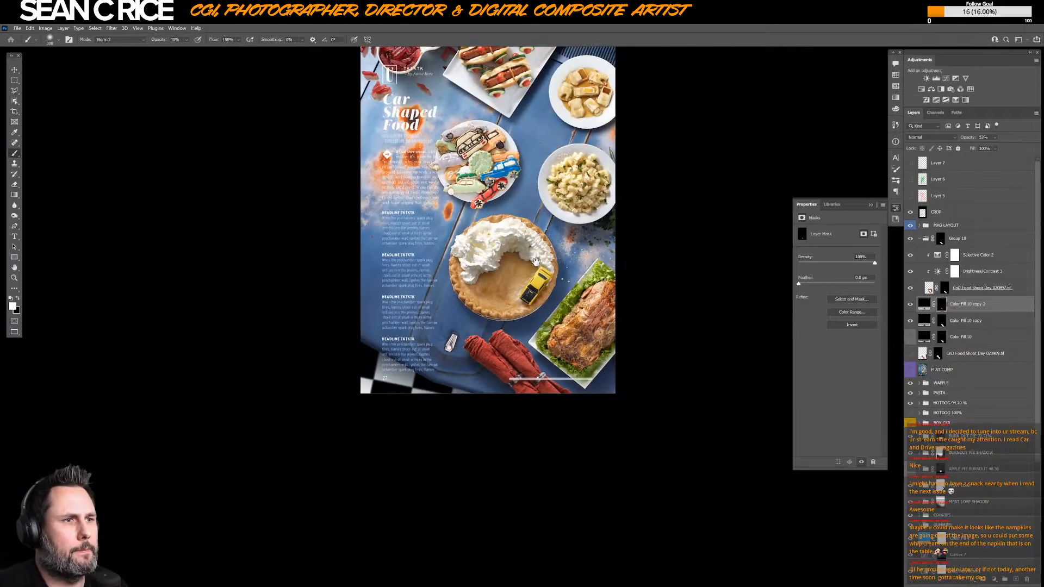
{"action": "left_click_drag", "start_coordinate": [541, 261], "coordinate": [499, 369]}
{"action": "key", "text": "f"}
{"action": "key", "text": "f"}
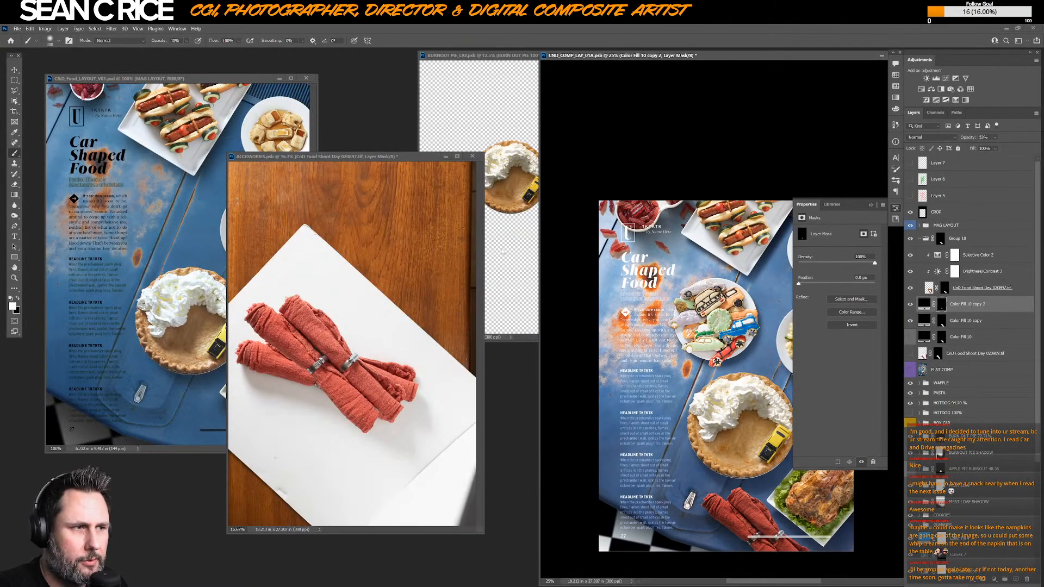
{"action": "key", "text": "ctrl+s"}
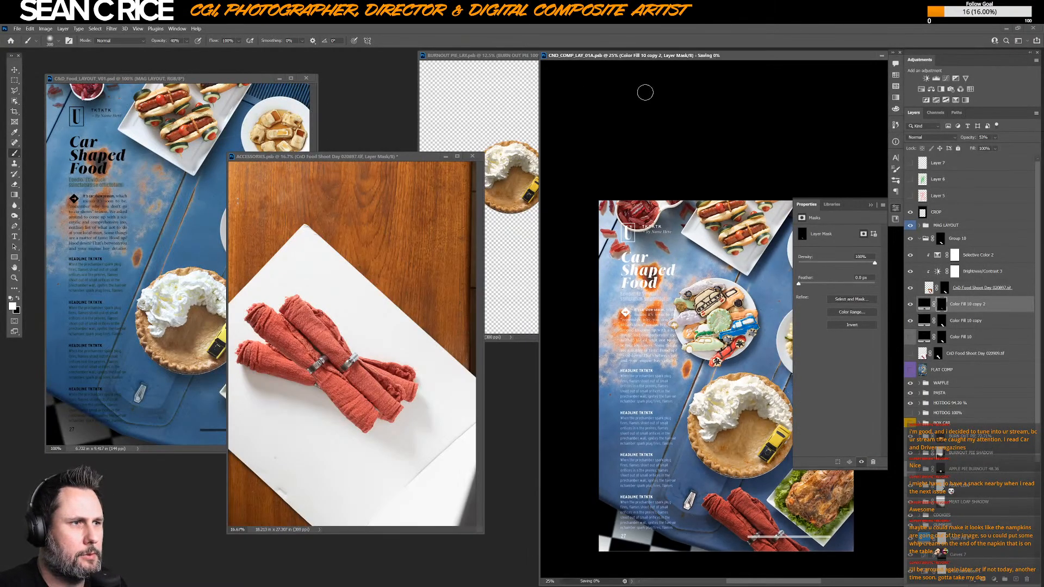
{"action": "left_click_drag", "start_coordinate": [649, 59], "coordinate": [533, 74]}
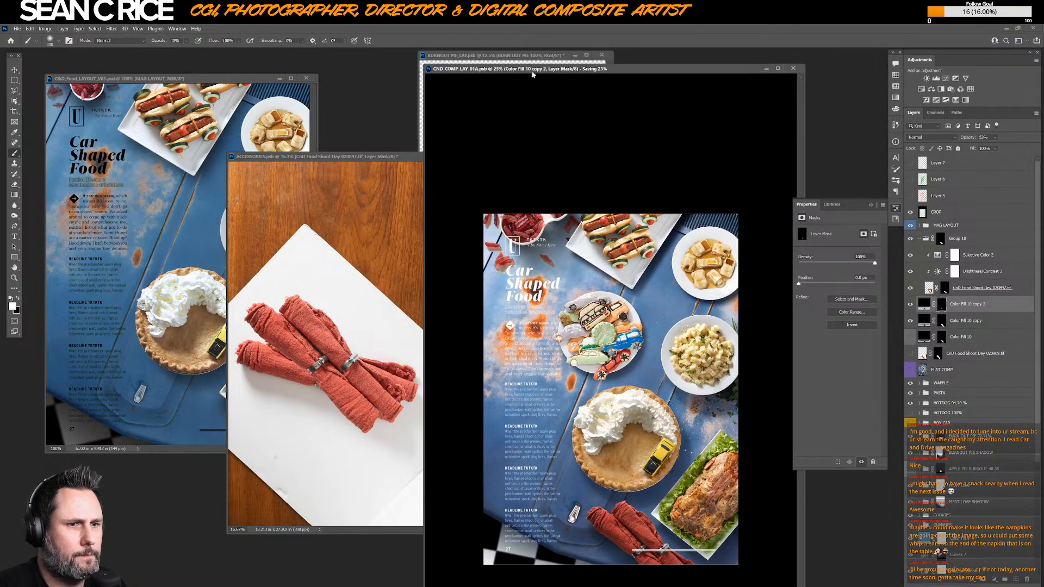
- Switch to ACCESSORIES.psb, hide the three visible napkin photo layers, and make the hose clamp photo the active layer
{"action": "left_click", "coordinate": [373, 158]}
{"action": "left_click", "coordinate": [911, 179]}
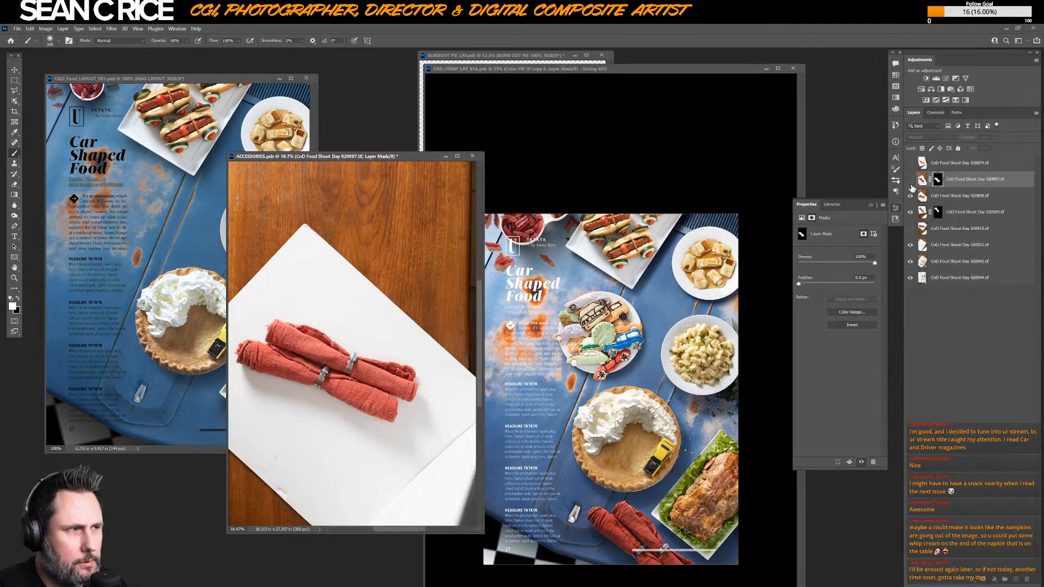
{"action": "left_click", "coordinate": [911, 196]}
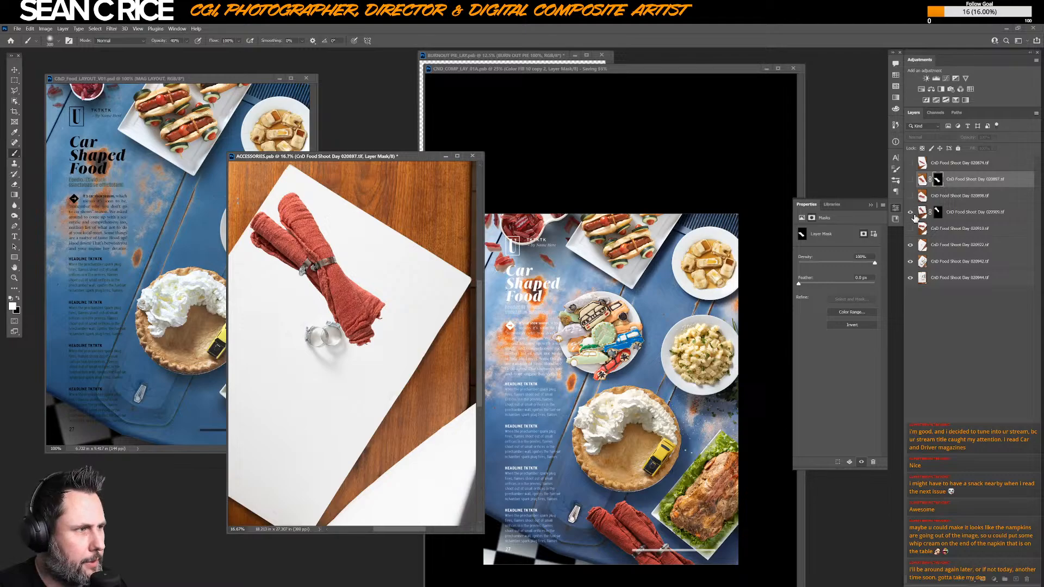
{"action": "left_click", "coordinate": [911, 212]}
{"action": "left_click", "coordinate": [943, 246]}
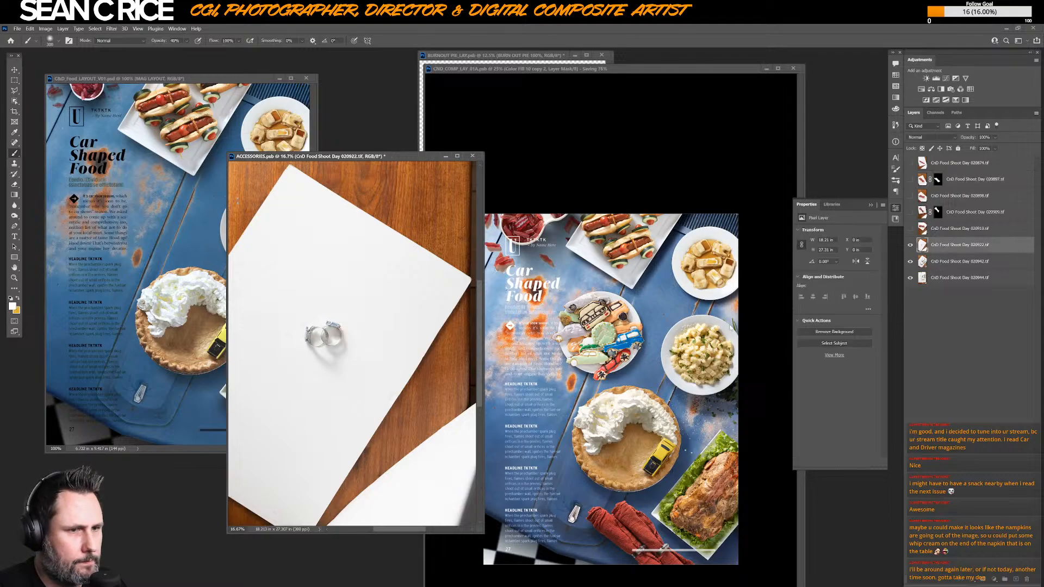
- Select the two overlapping hose clamps with the Object Selection tool and add a layer mask from that selection
{"action": "key", "text": "ctrl+plus"}
{"action": "key", "text": "ctrl+plus"}
{"action": "key", "text": "ctrl+plus"}
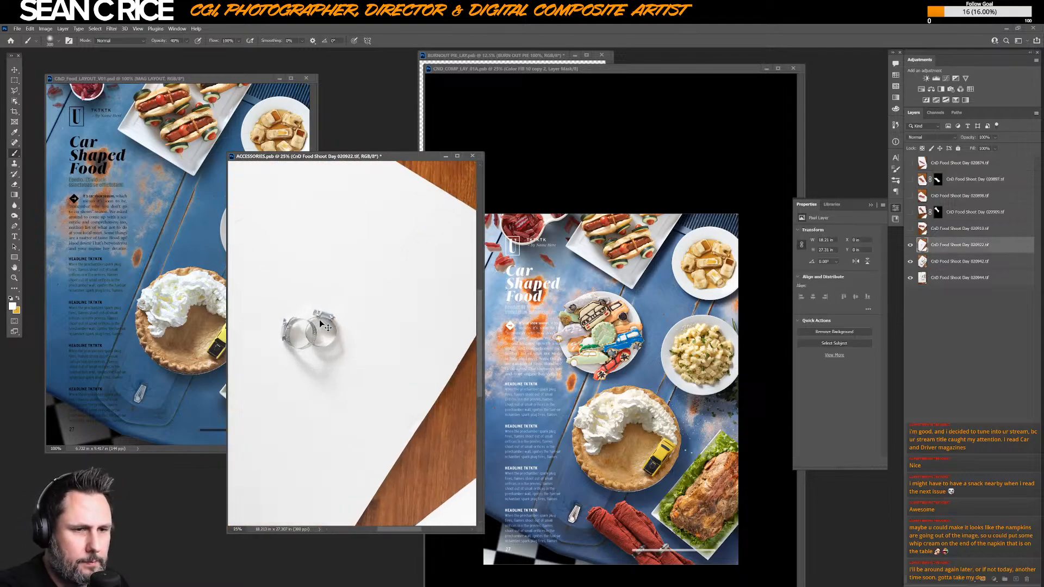
{"action": "left_click_drag", "start_coordinate": [291, 317], "coordinate": [367, 326]}
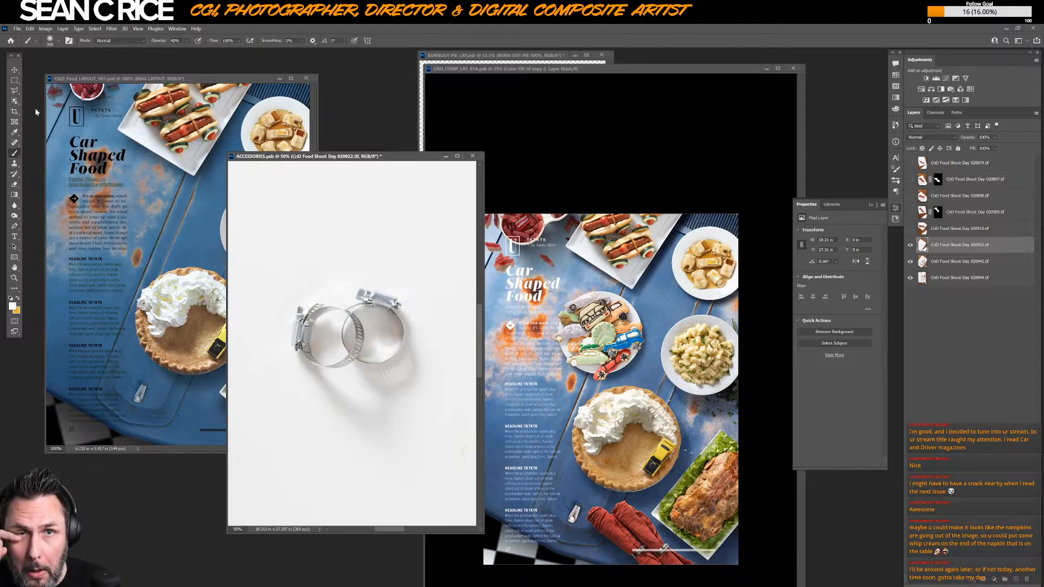
{"action": "left_click", "coordinate": [14, 101]}
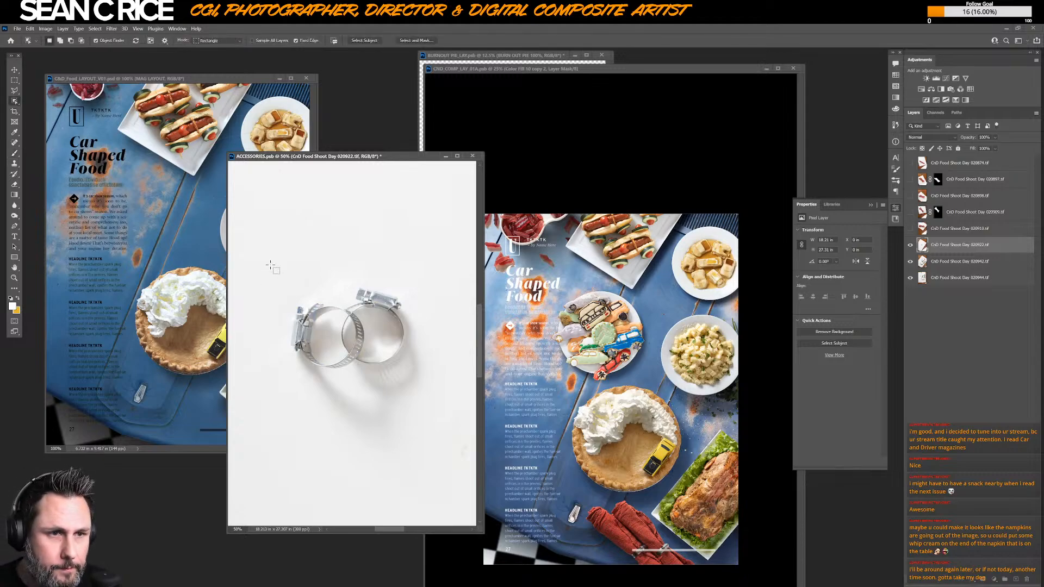
{"action": "left_click_drag", "start_coordinate": [270, 265], "coordinate": [411, 380]}
{"action": "key", "text": "space"}
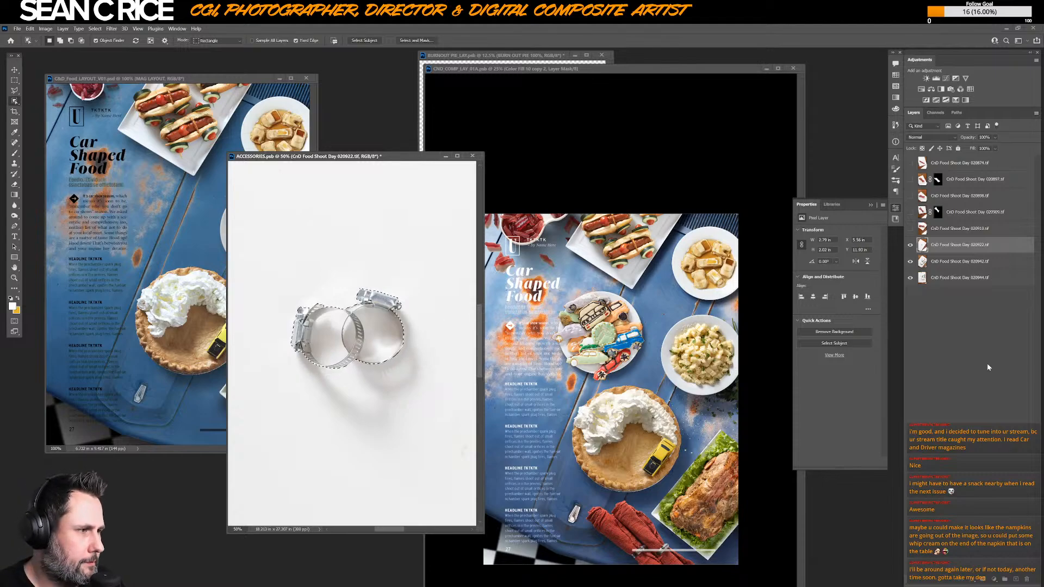
{"action": "left_click", "coordinate": [986, 580]}
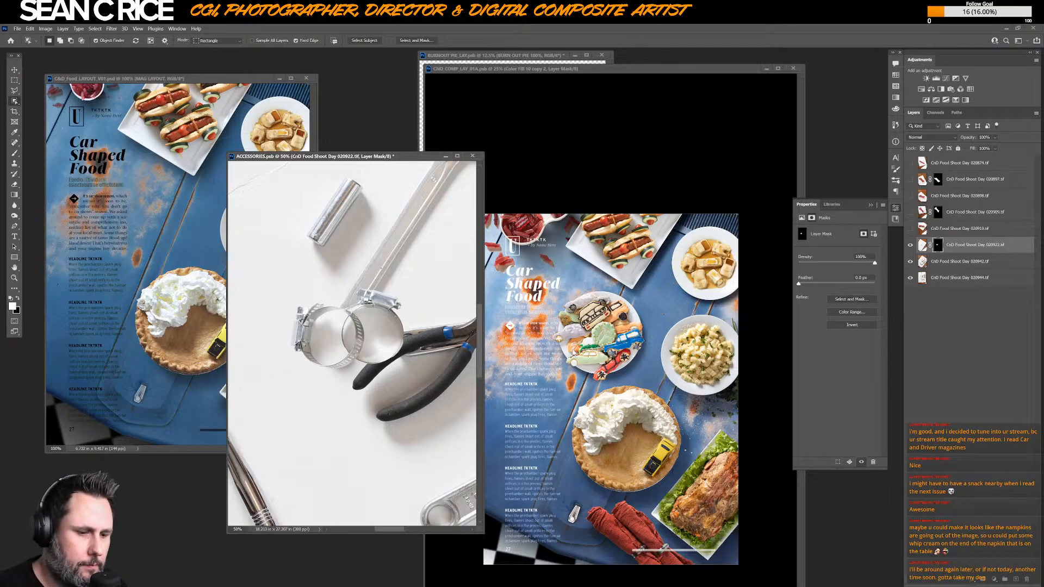
- View the hose clamps full screen and prepare an enlarged black MAIN HARD brush at 100% opacity for painting on their mask
{"action": "key", "text": "b"}
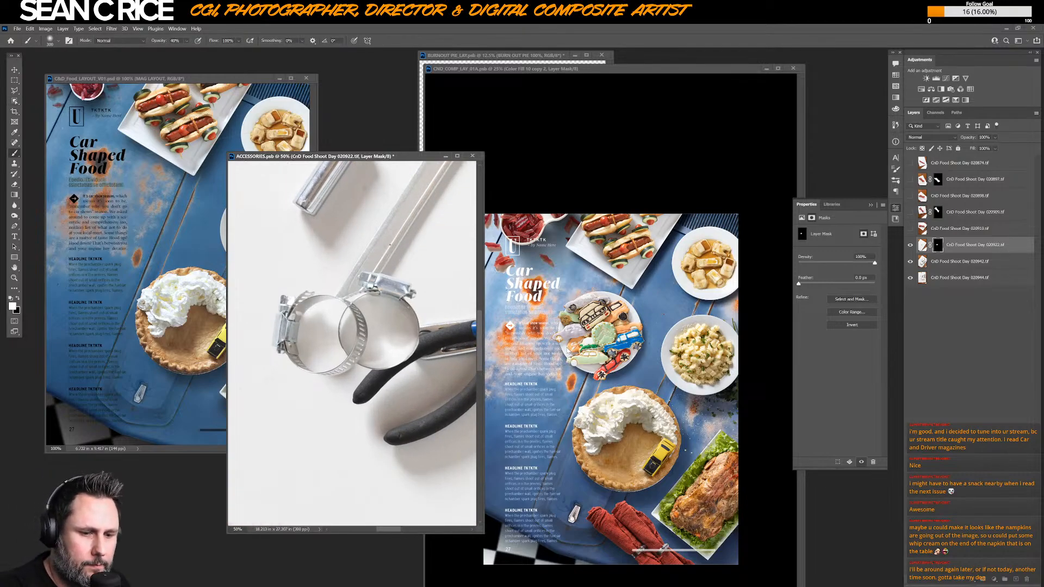
{"action": "key", "text": "f"}
{"action": "scroll", "coordinate": [564, 354], "scroll_direction": "up", "scroll_amount": 2}
{"action": "left_click_drag", "start_coordinate": [481, 264], "coordinate": [572, 423]}
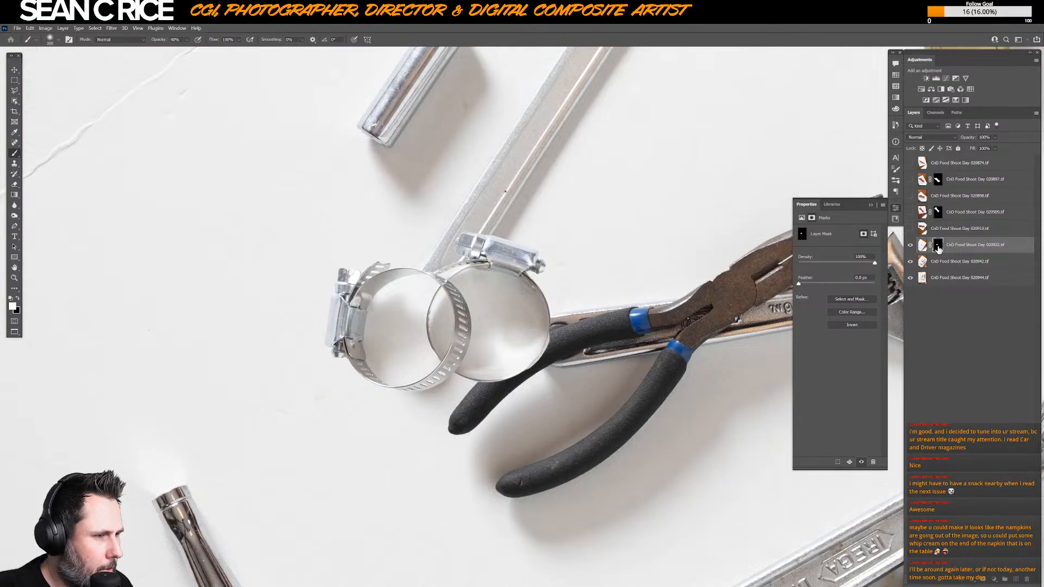
{"action": "key", "text": "x"}
{"action": "right_click", "coordinate": [510, 351]}
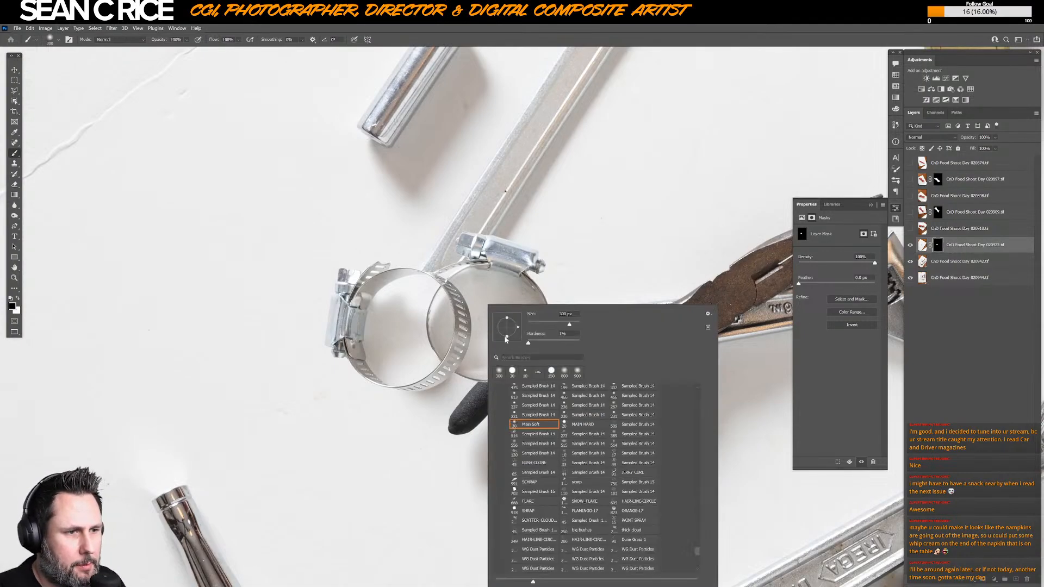
{"action": "double_click", "coordinate": [576, 427]}
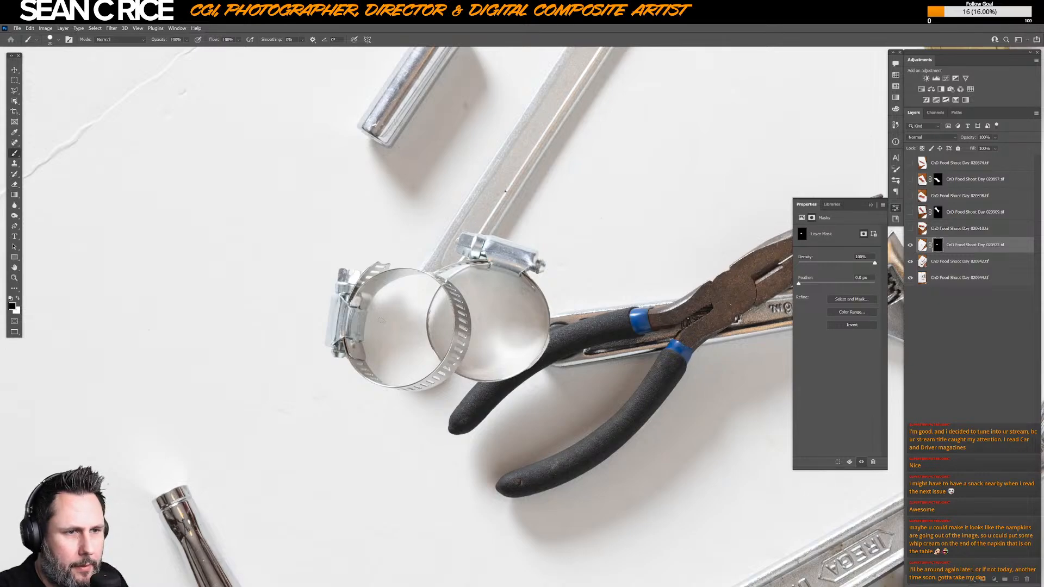
{"action": "key", "text": "bracketright"}
{"action": "key", "text": "bracketright"}
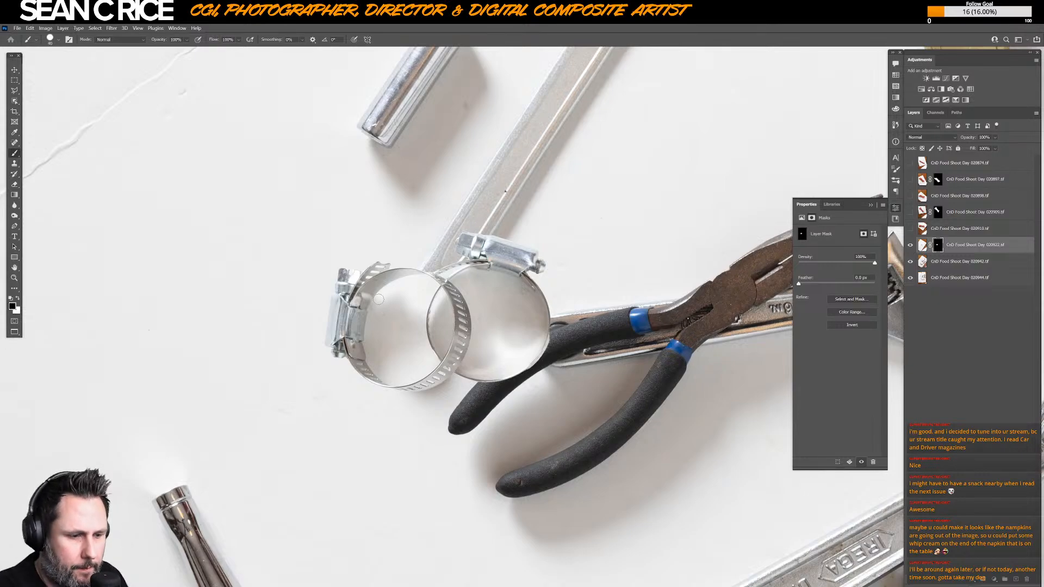
- Mask out a strip of white background along the upper inner rim of the left hose clamp
{"action": "key", "text": "ctrl+plus"}
{"action": "key", "text": "ctrl+plus"}
{"action": "key", "text": "ctrl+minus"}
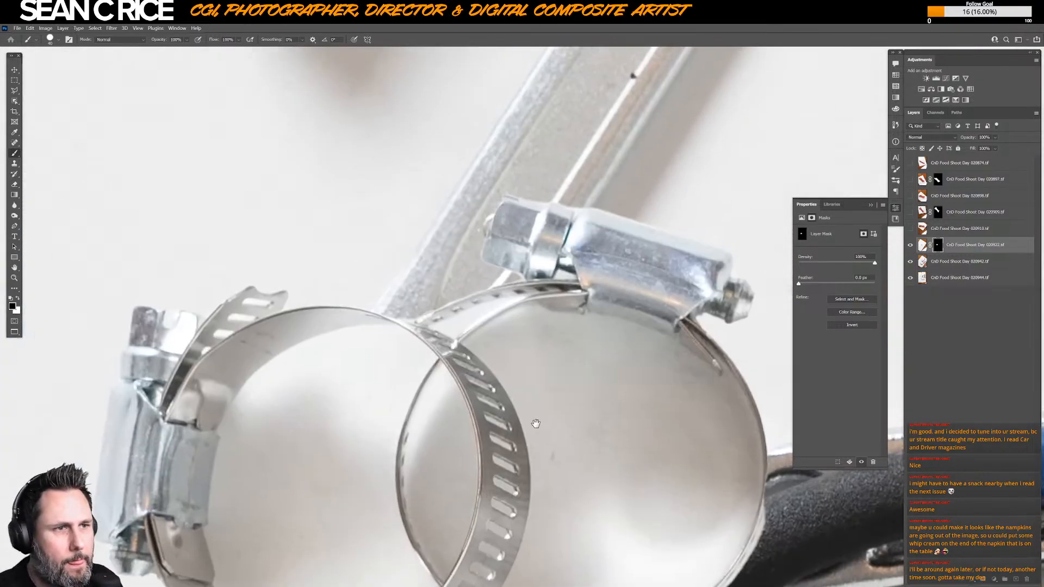
{"action": "left_click_drag", "start_coordinate": [250, 408], "coordinate": [243, 419]}
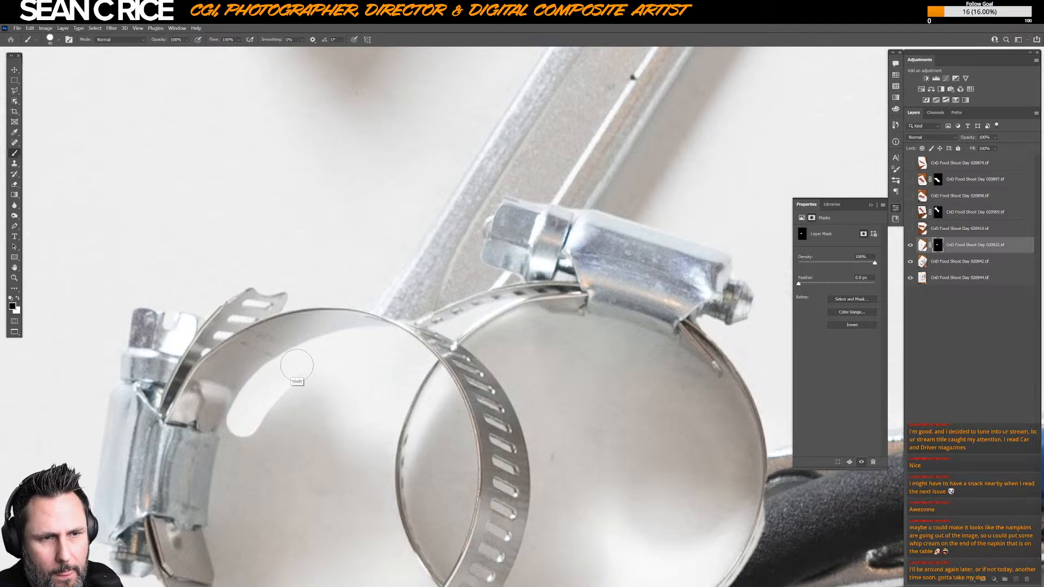
{"action": "left_click_drag", "start_coordinate": [362, 345], "coordinate": [404, 352]}
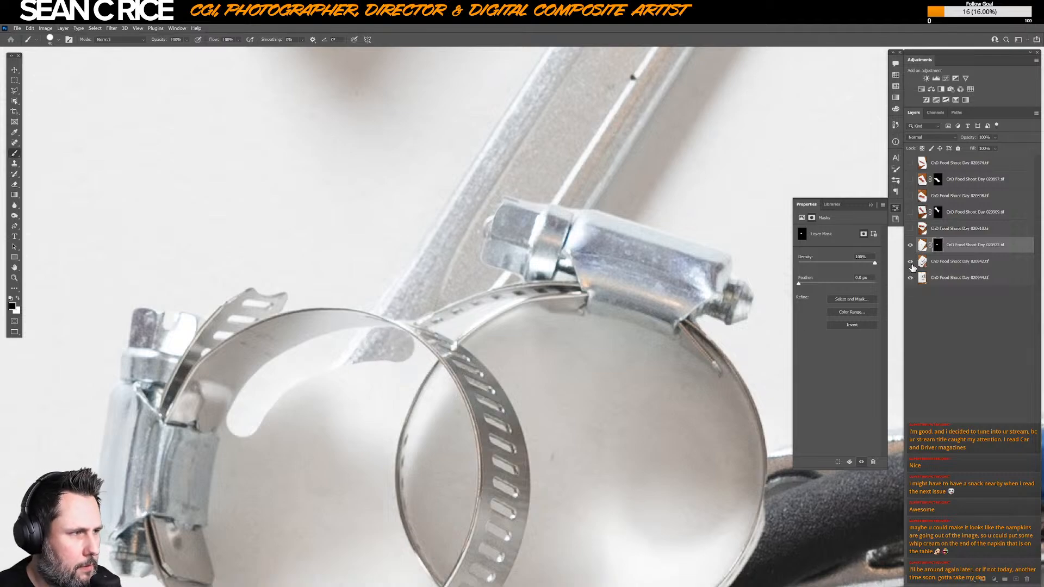
- Hide the two photo layers below the hose clamp photo and add a new empty layer between them
{"action": "left_click_drag", "start_coordinate": [910, 261], "coordinate": [910, 277]}
{"action": "left_click", "coordinate": [941, 280]}
{"action": "key", "text": "ctrl+shift+alt+n"}
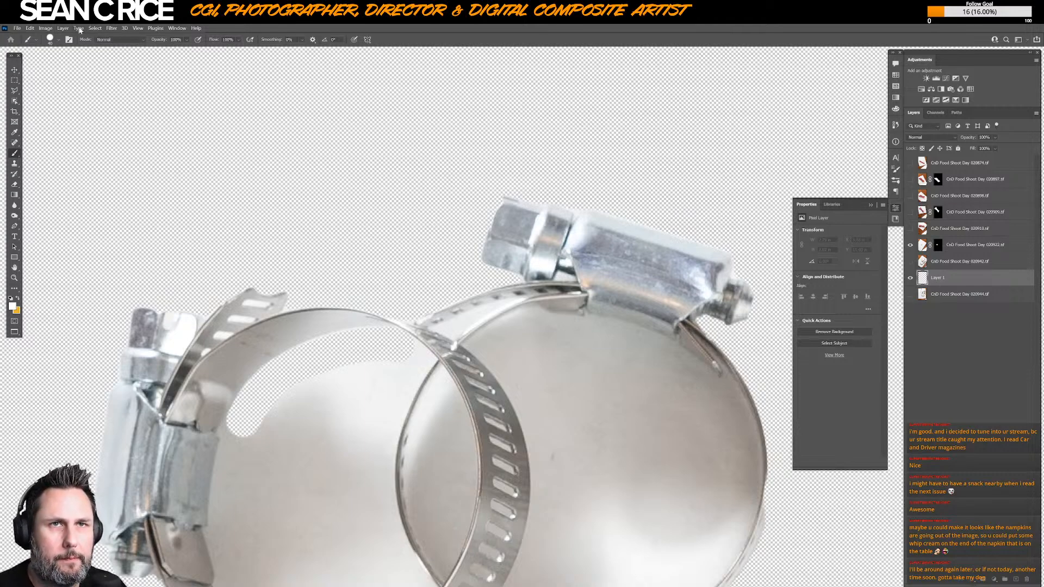
- Fill the new empty layer with 50% Gray as a neutral backdrop for checking the clamp cutout
{"action": "left_click", "coordinate": [112, 28]}
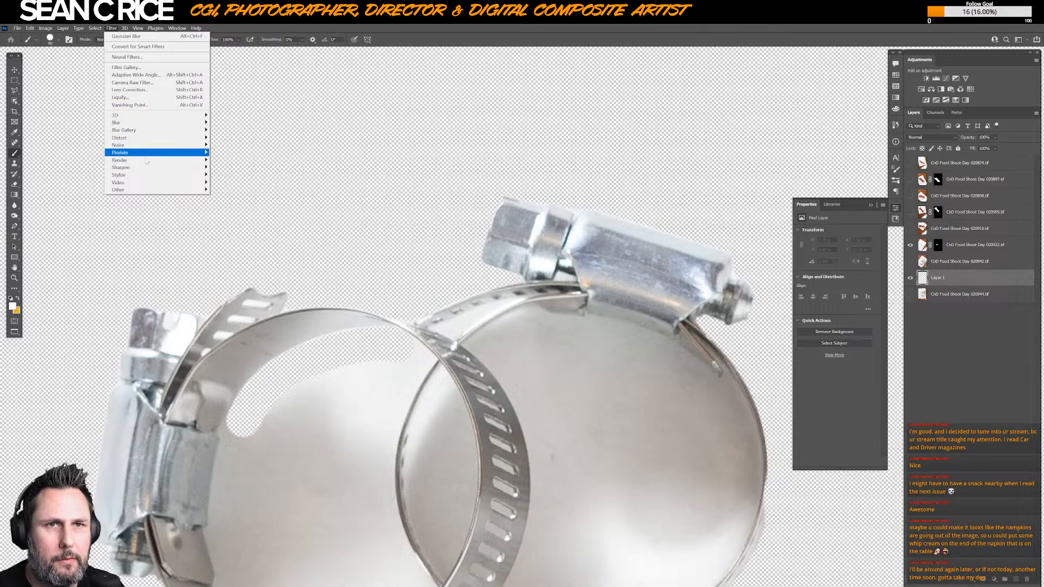
{"action": "mouse_move", "coordinate": [145, 183]}
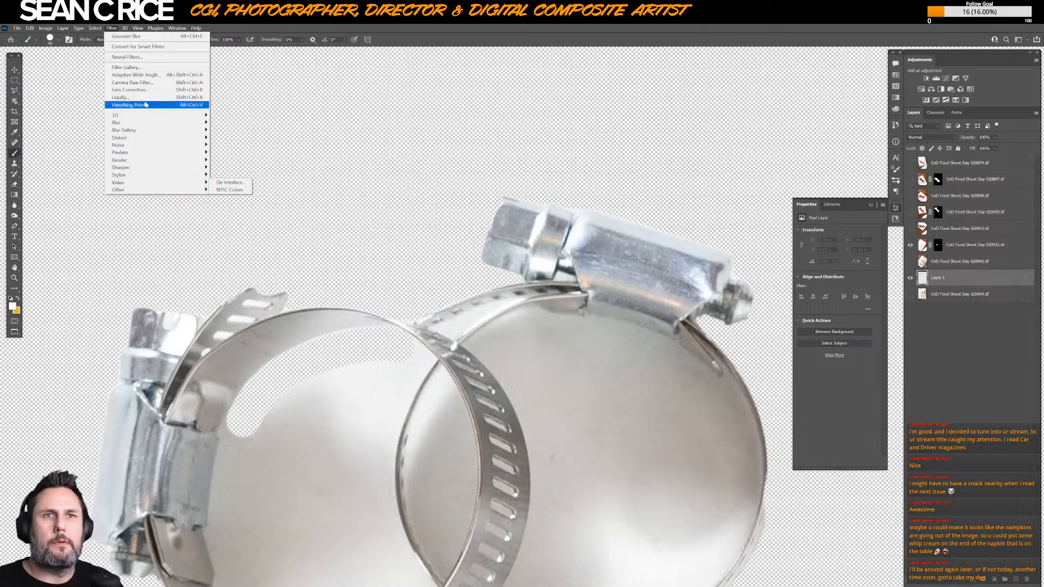
{"action": "mouse_move", "coordinate": [30, 28]}
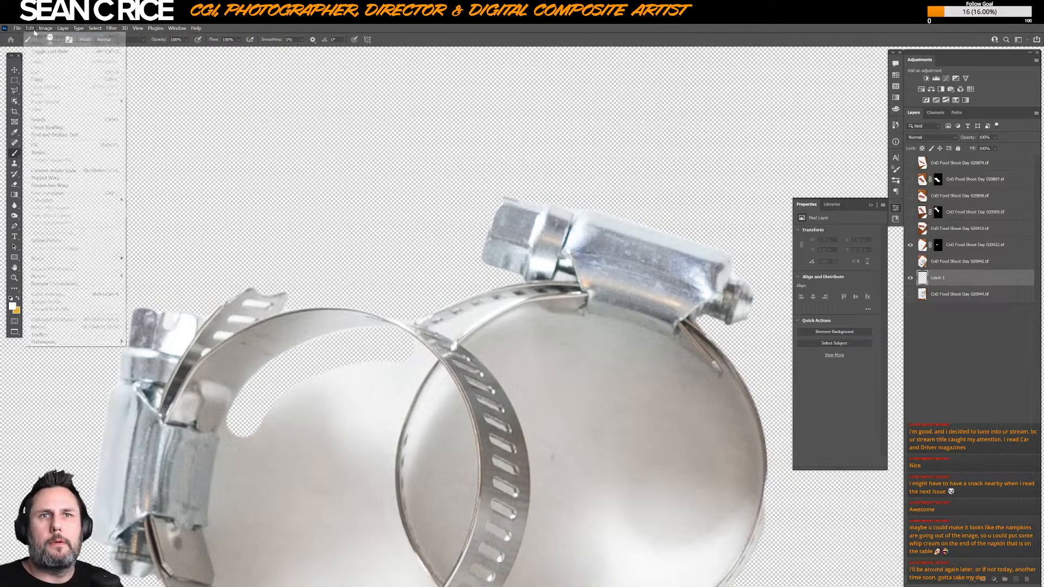
{"action": "left_click", "coordinate": [42, 146]}
{"action": "left_click", "coordinate": [540, 180]}
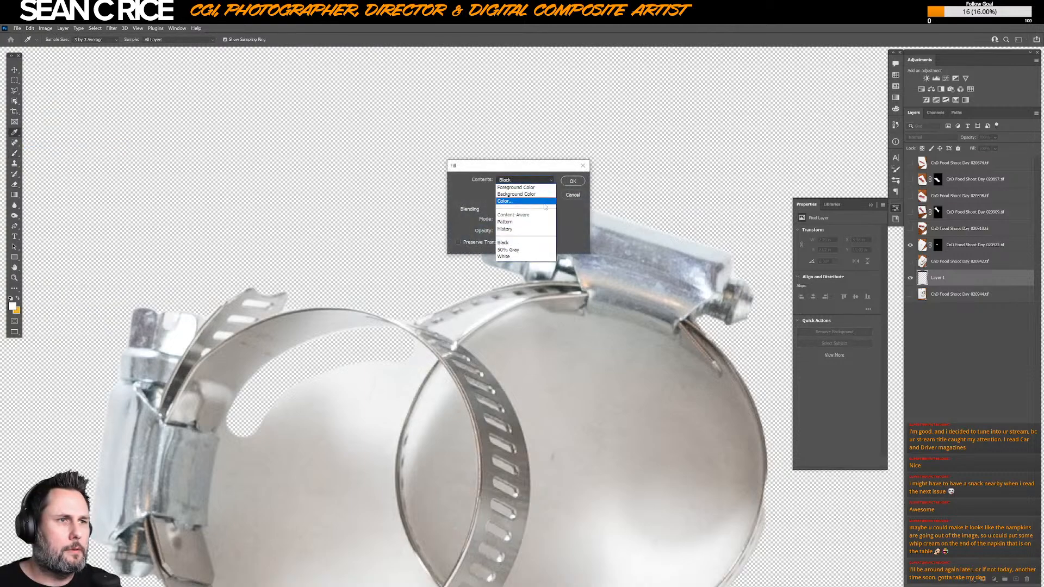
{"action": "left_click", "coordinate": [540, 252]}
{"action": "left_click", "coordinate": [572, 181]}
{"action": "key", "text": "b"}
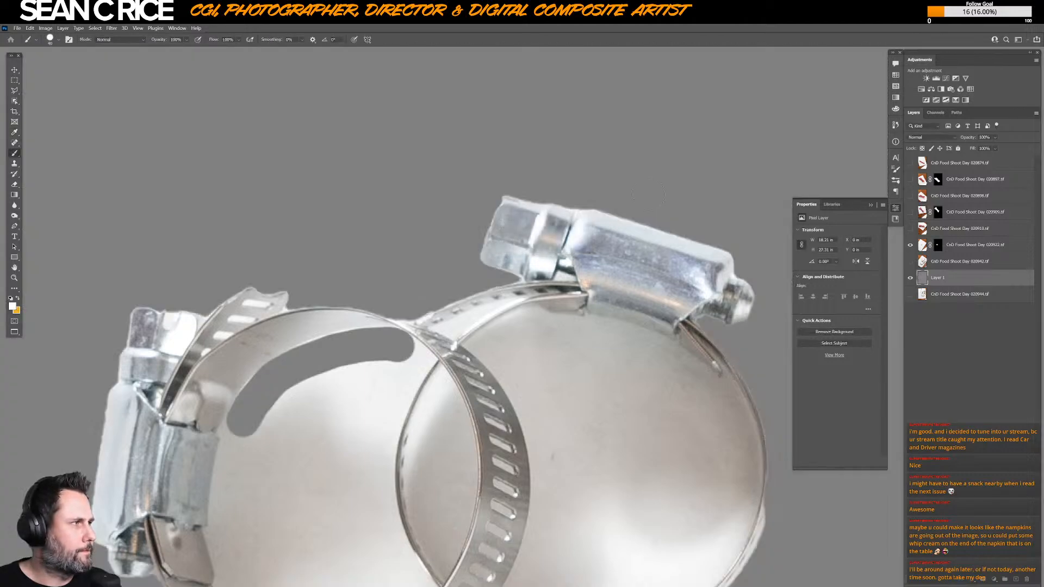
- On the hose clamp layer's mask, remove the background down the inner edge beside the left clamp's screw housing
{"action": "left_click", "coordinate": [938, 244]}
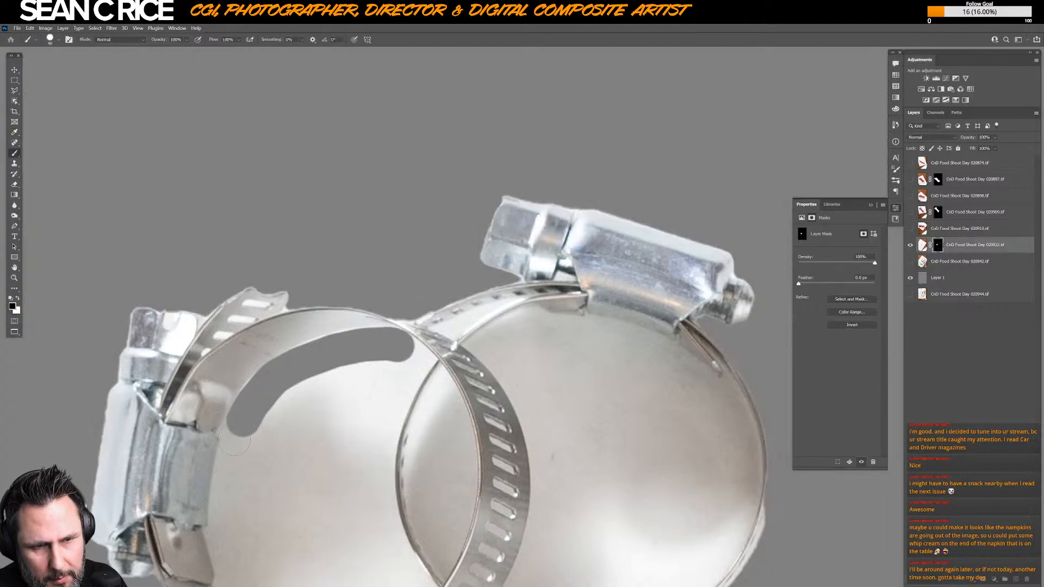
{"action": "mouse_move", "coordinate": [234, 442]}
{"action": "left_mouse_down"}
{"action": "mouse_move", "coordinate": [229, 450]}
{"action": "mouse_move", "coordinate": [242, 435]}
{"action": "mouse_move", "coordinate": [250, 441]}
{"action": "mouse_move", "coordinate": [263, 401]}
{"action": "mouse_move", "coordinate": [348, 362]}
{"action": "left_mouse_up"}
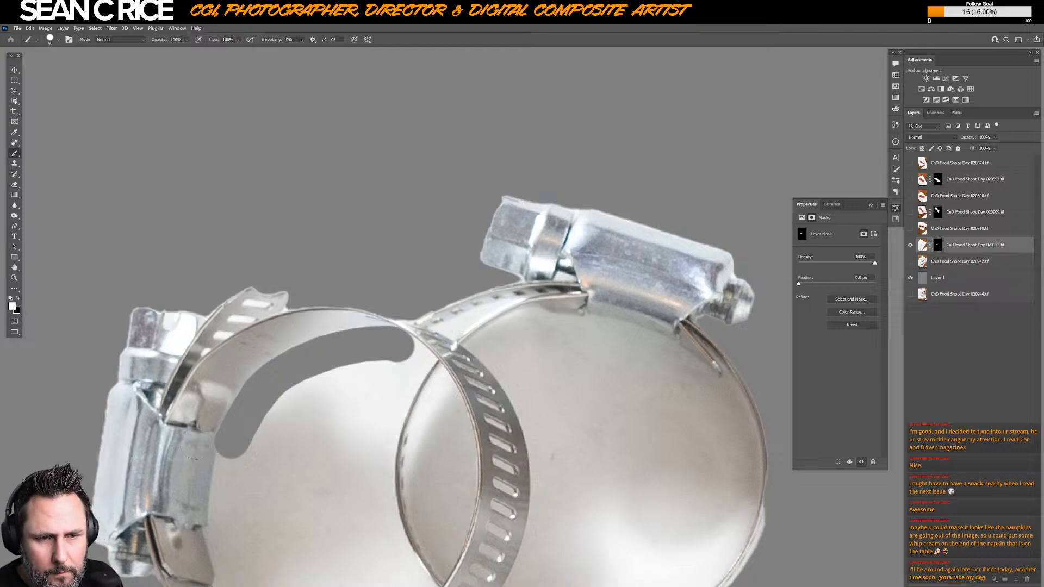
{"action": "key", "text": "x"}
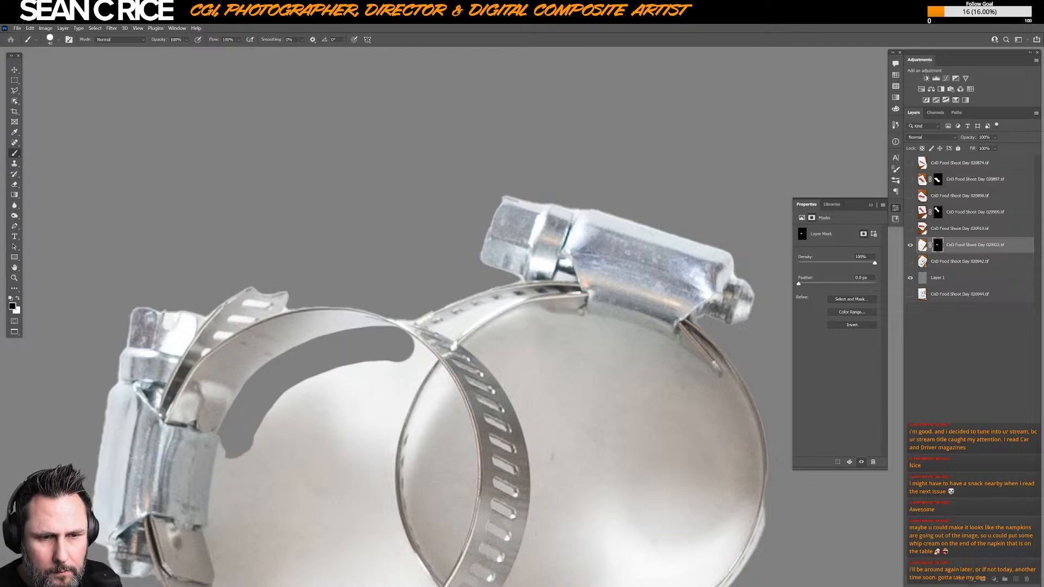
{"action": "left_click", "coordinate": [231, 465], "text": "shift"}
{"action": "left_click_drag", "start_coordinate": [228, 495], "coordinate": [212, 541]}
{"action": "left_click_drag", "start_coordinate": [242, 510], "coordinate": [338, 361]}
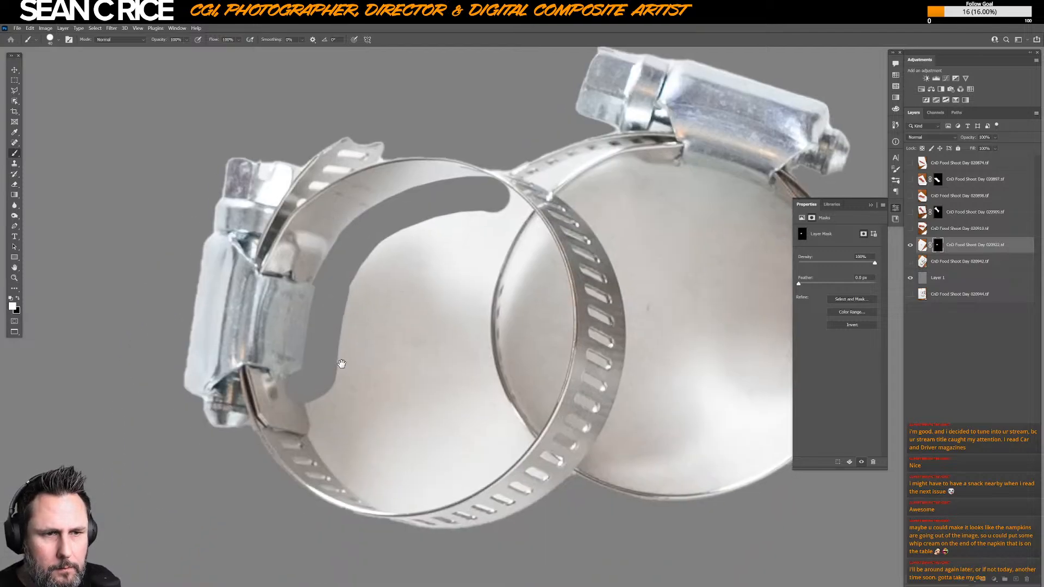
- Undo the stray strokes and repaint the mask around the metal tab below the left clamp's screw housing
{"action": "key", "text": "ctrl+z"}
{"action": "mouse_move", "coordinate": [301, 398]}
{"action": "left_mouse_down"}
{"action": "mouse_move", "coordinate": [312, 394]}
{"action": "mouse_move", "coordinate": [286, 412]}
{"action": "left_mouse_up"}
{"action": "key", "text": "ctrl+z"}
{"action": "key", "text": "x"}
{"action": "key", "text": "ctrl+z"}
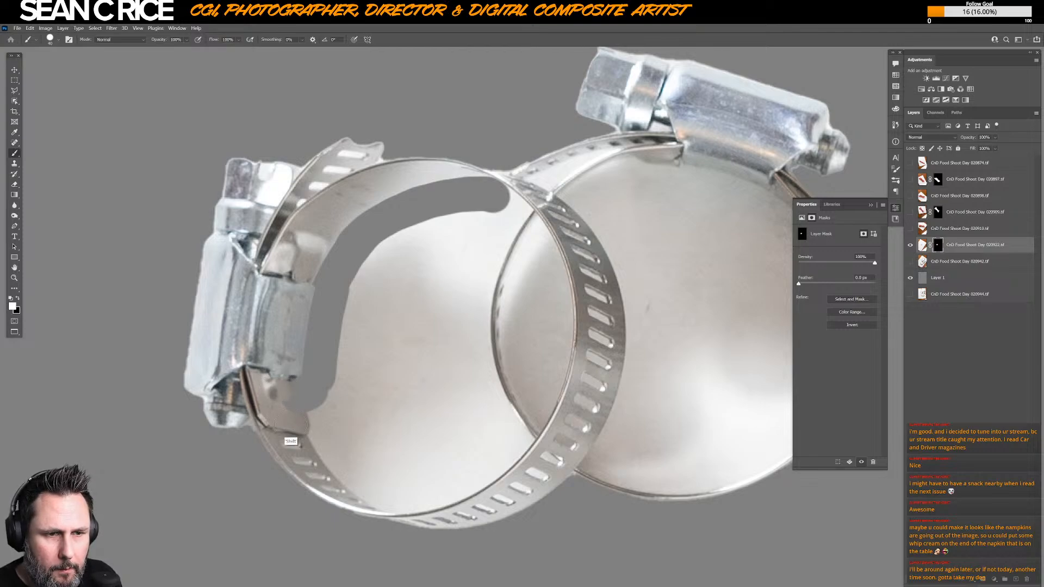
{"action": "left_click_drag", "start_coordinate": [321, 400], "coordinate": [322, 445]}
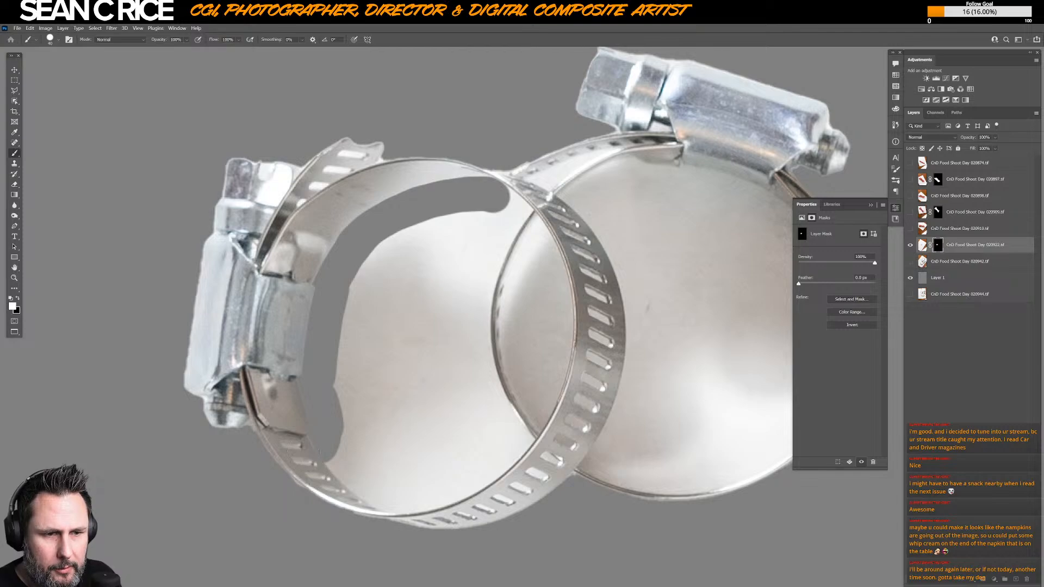
- Mask out the background along the lower-left inner rim of the left clamp with a smaller brush
{"action": "key", "text": "bracketleft"}
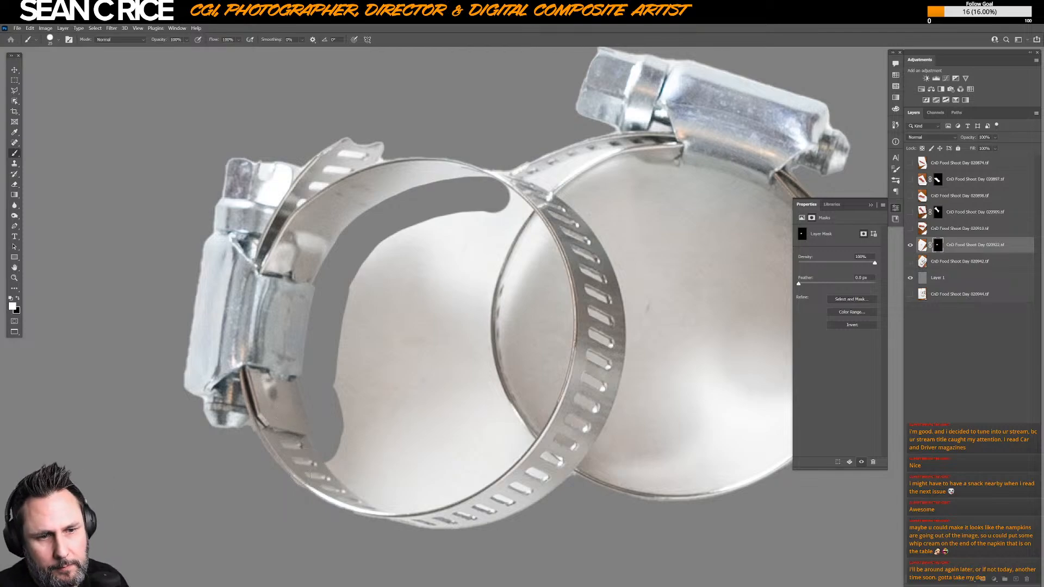
{"action": "key", "text": "Tab"}
{"action": "key", "text": "Tab"}
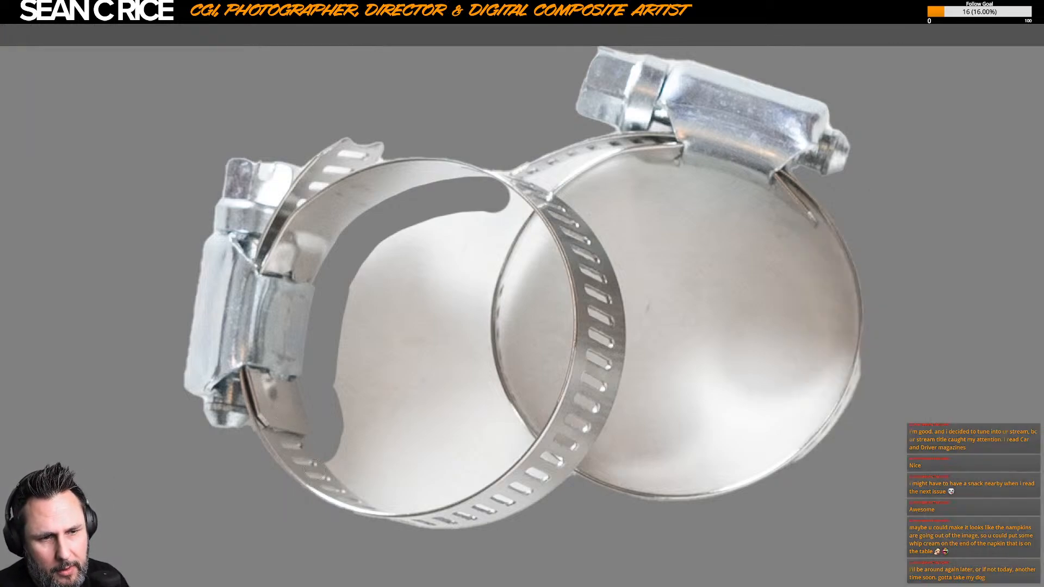
{"action": "key", "text": "x"}
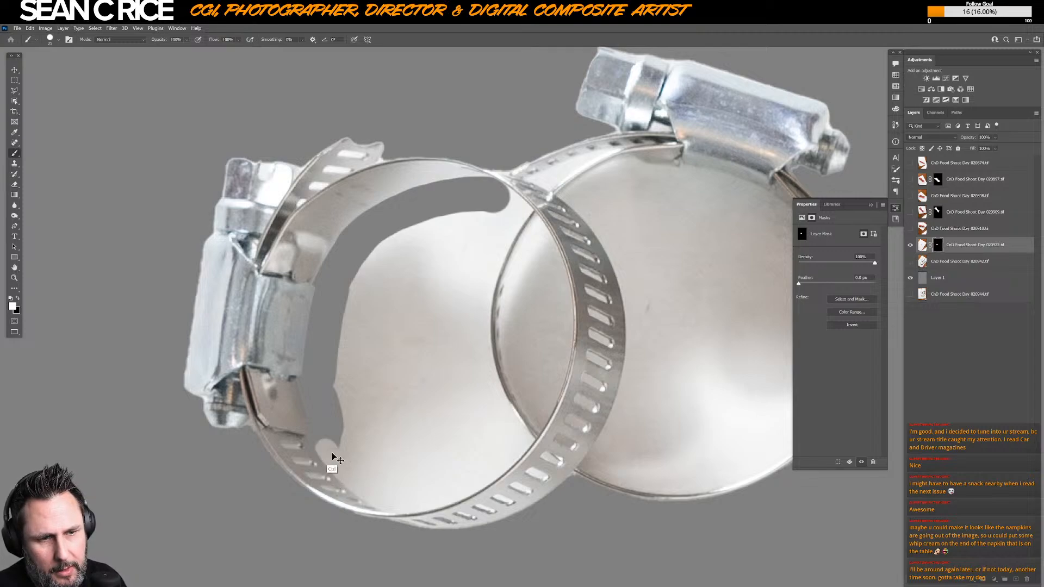
{"action": "mouse_move", "coordinate": [329, 455]}
{"action": "left_mouse_down"}
{"action": "mouse_move", "coordinate": [360, 486]}
{"action": "mouse_move", "coordinate": [344, 476]}
{"action": "mouse_move", "coordinate": [351, 435]}
{"action": "mouse_move", "coordinate": [381, 478]}
{"action": "mouse_move", "coordinate": [353, 467]}
{"action": "mouse_move", "coordinate": [354, 477]}
{"action": "mouse_move", "coordinate": [403, 492]}
{"action": "mouse_move", "coordinate": [434, 483]}
{"action": "left_mouse_up"}
{"action": "key", "text": "x"}
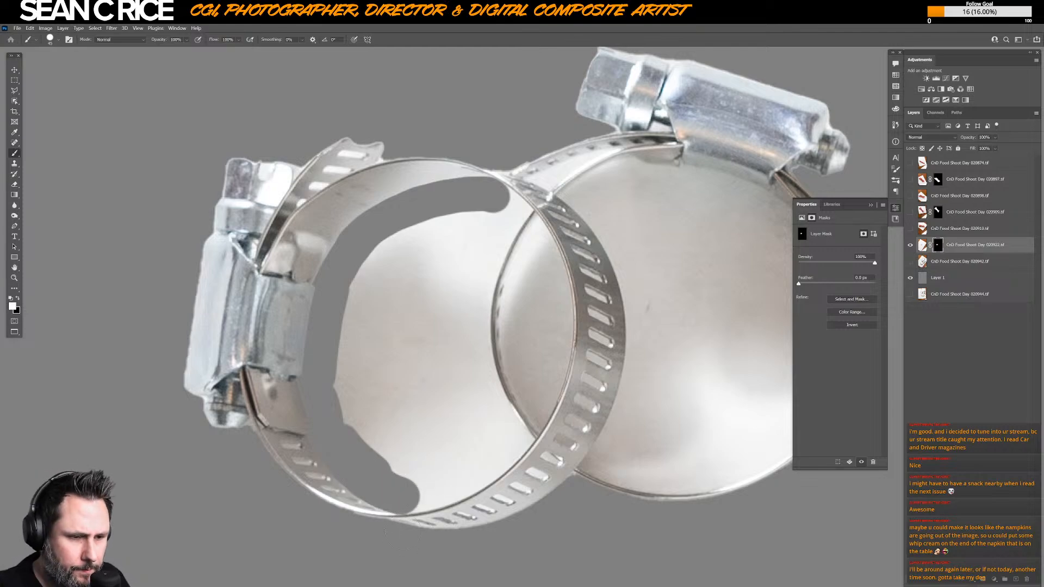
- Continue masking with a larger brush along the left clamp's lower inner rim, using straight connected strokes up to the overlap
{"action": "key", "text": "bracketleft"}
{"action": "key", "text": "bracketleft"}
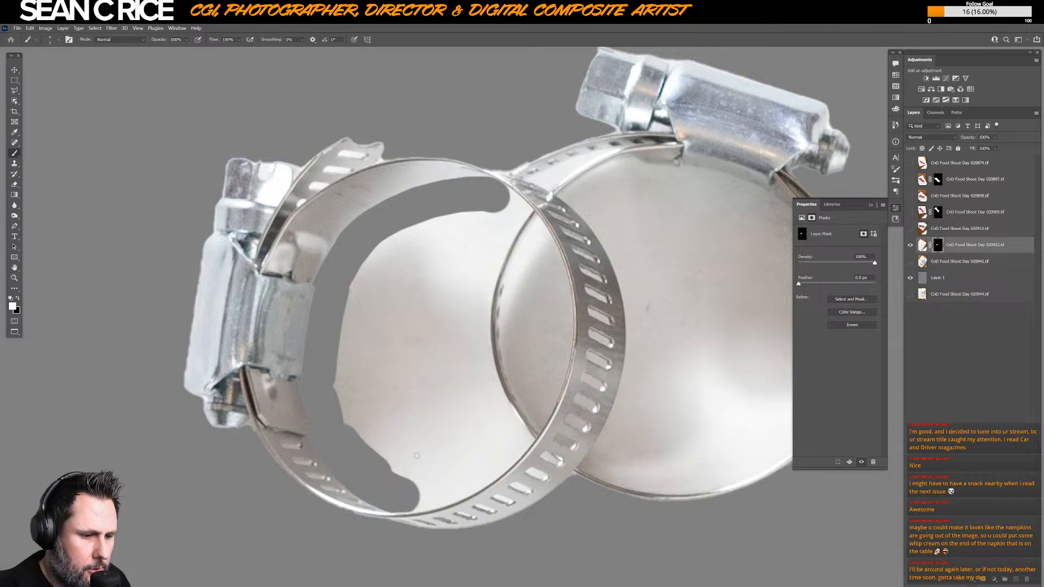
{"action": "key", "text": "bracketright"}
{"action": "key", "text": "bracketright"}
{"action": "key", "text": "bracketright"}
{"action": "left_click", "coordinate": [405, 494]}
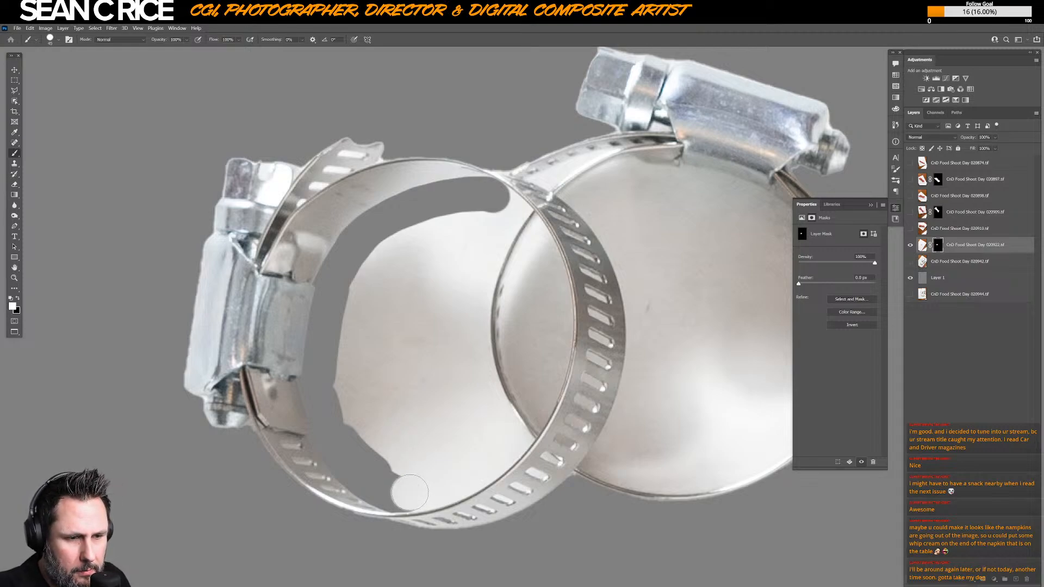
{"action": "key", "text": "ctrl+z"}
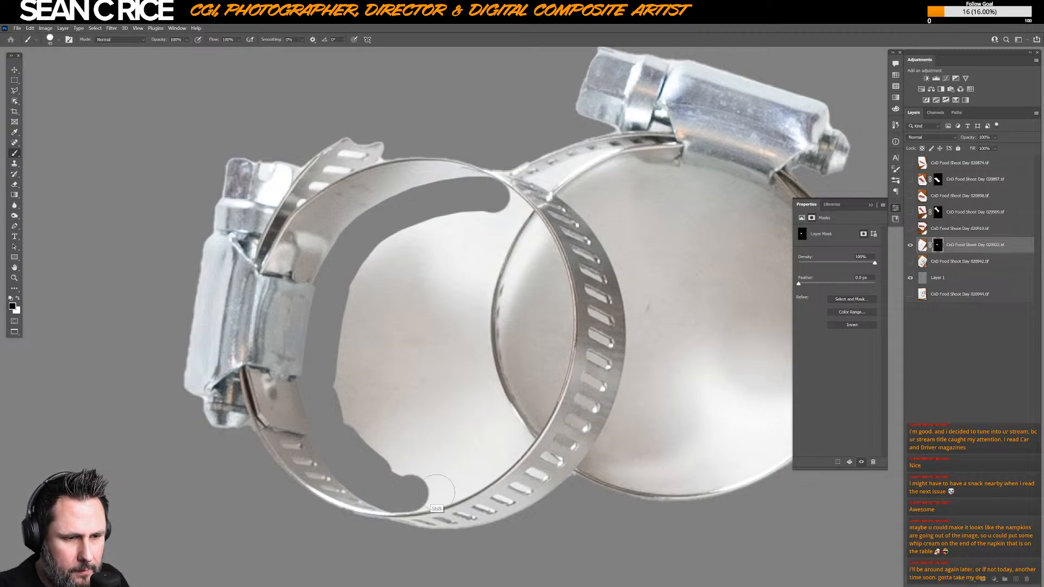
{"action": "left_click", "coordinate": [434, 490], "text": "shift"}
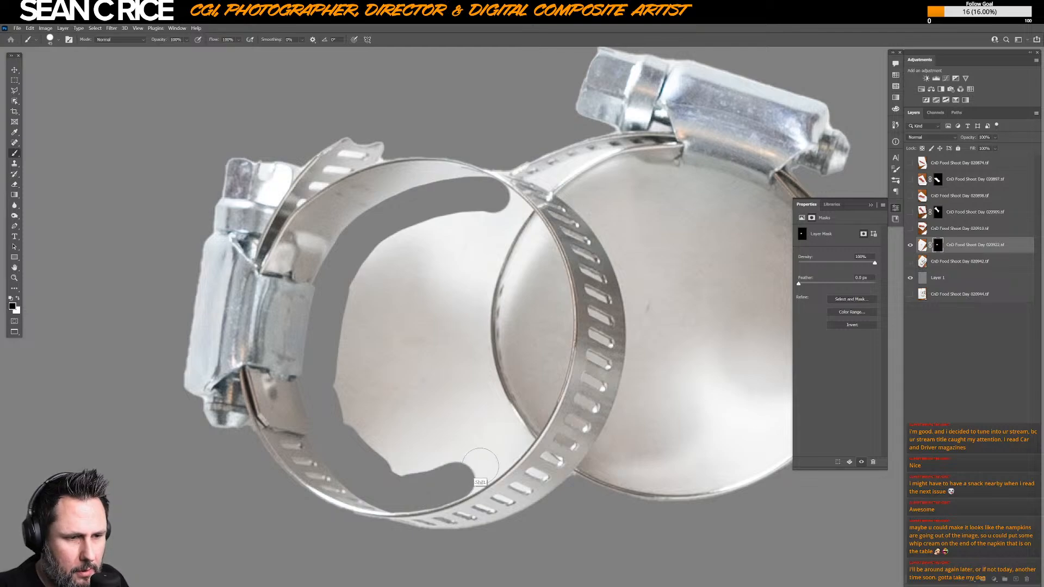
{"action": "left_click", "coordinate": [484, 460], "text": "shift"}
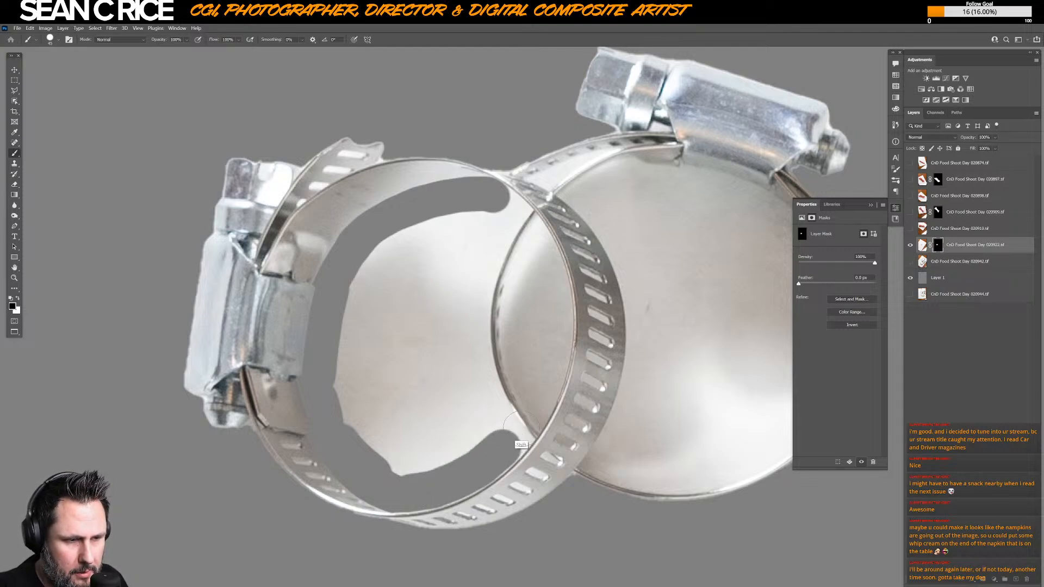
{"action": "left_click", "coordinate": [526, 422], "text": "shift"}
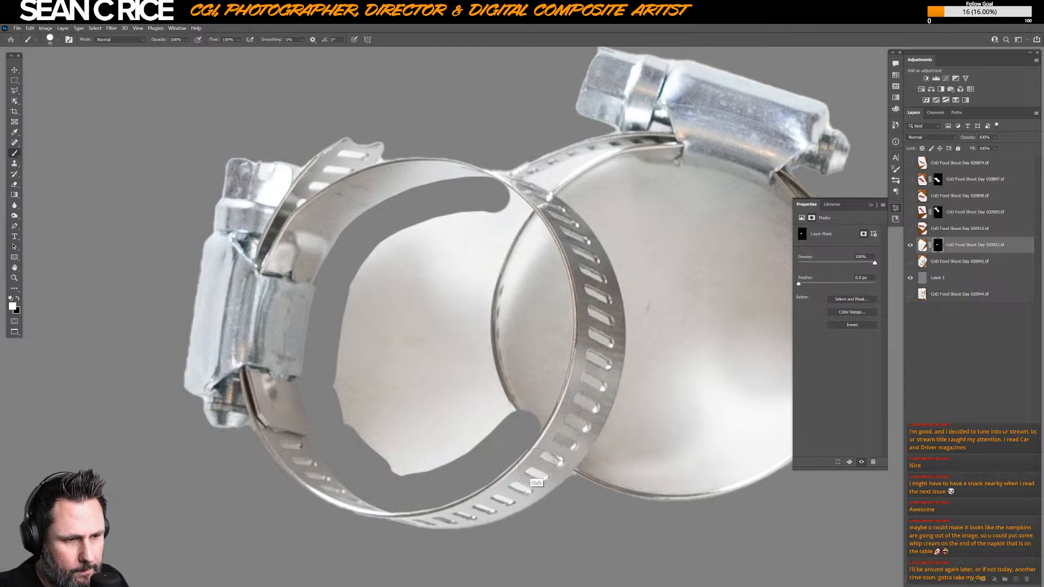
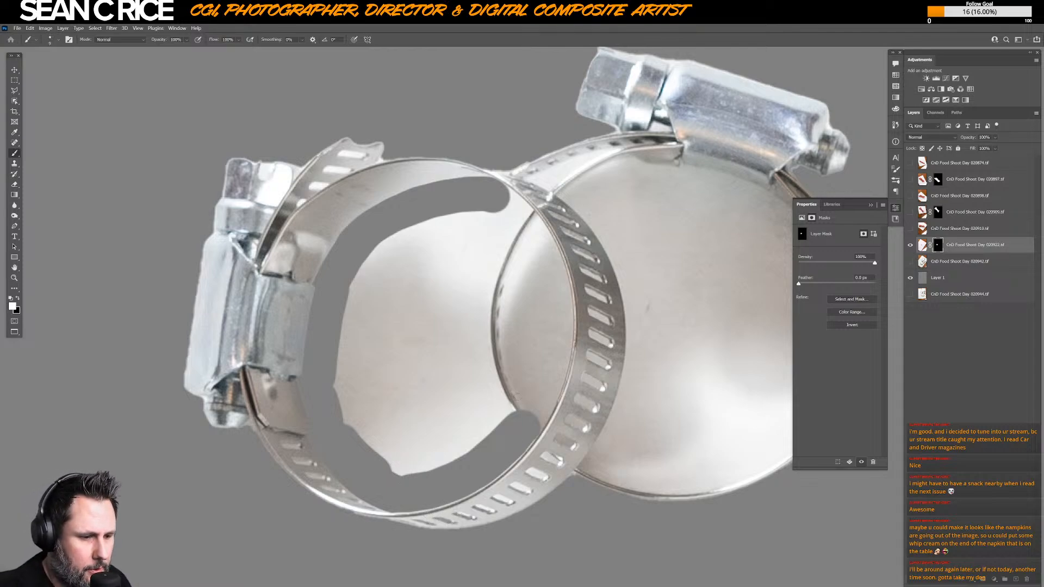
- Restore the right clamp's rim at the lower overlap, and mask out the background along its outer edge up to the upper overlap
{"action": "left_click_drag", "start_coordinate": [519, 405], "coordinate": [530, 430]}
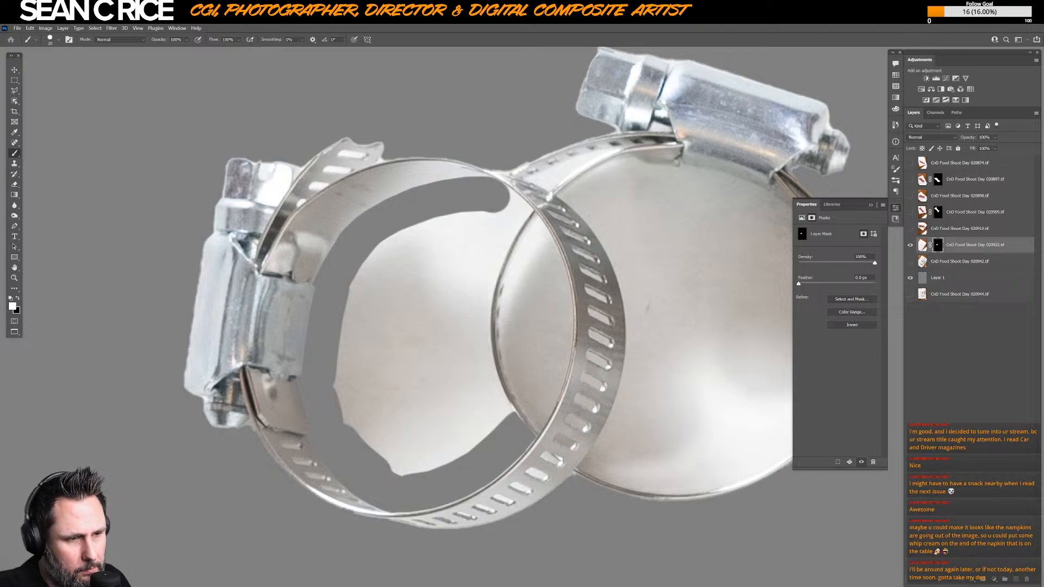
{"action": "key", "text": "x"}
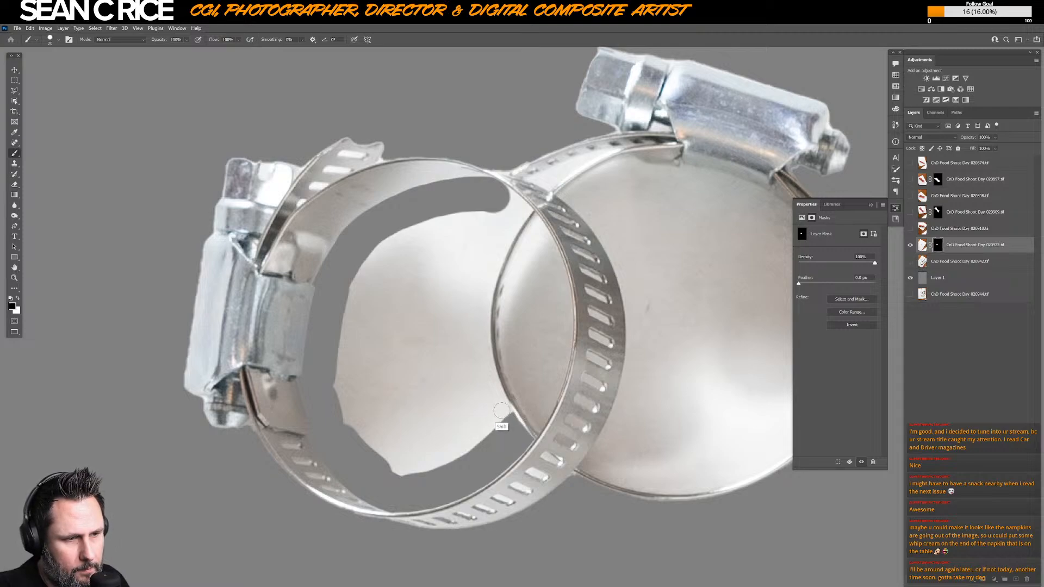
{"action": "mouse_move", "coordinate": [503, 427]}
{"action": "left_mouse_down"}
{"action": "mouse_move", "coordinate": [479, 299]}
{"action": "mouse_move", "coordinate": [481, 314]}
{"action": "mouse_move", "coordinate": [497, 251]}
{"action": "mouse_move", "coordinate": [530, 201]}
{"action": "left_mouse_up"}
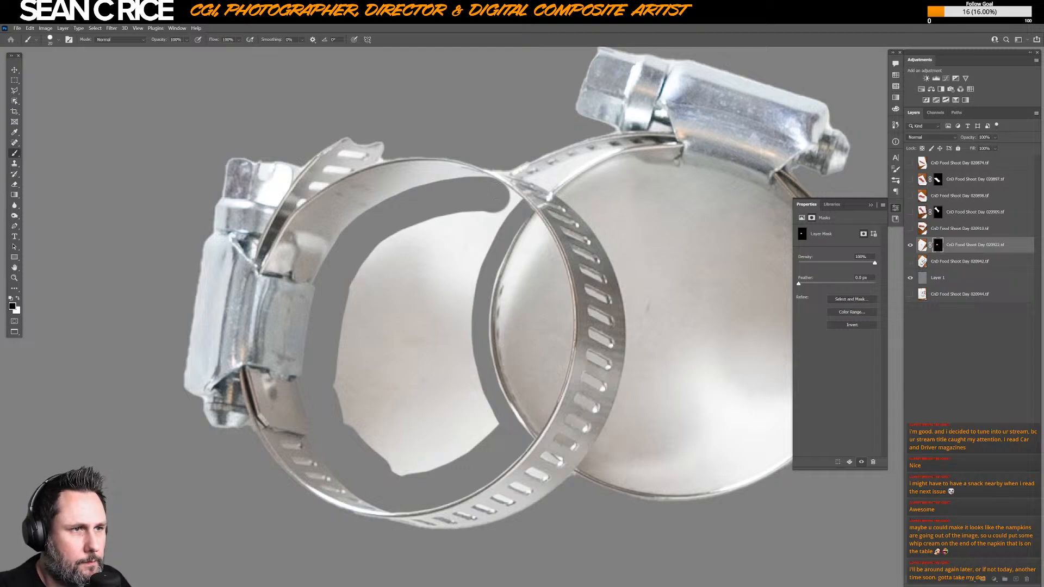
{"action": "left_click_drag", "start_coordinate": [516, 222], "coordinate": [505, 191]}
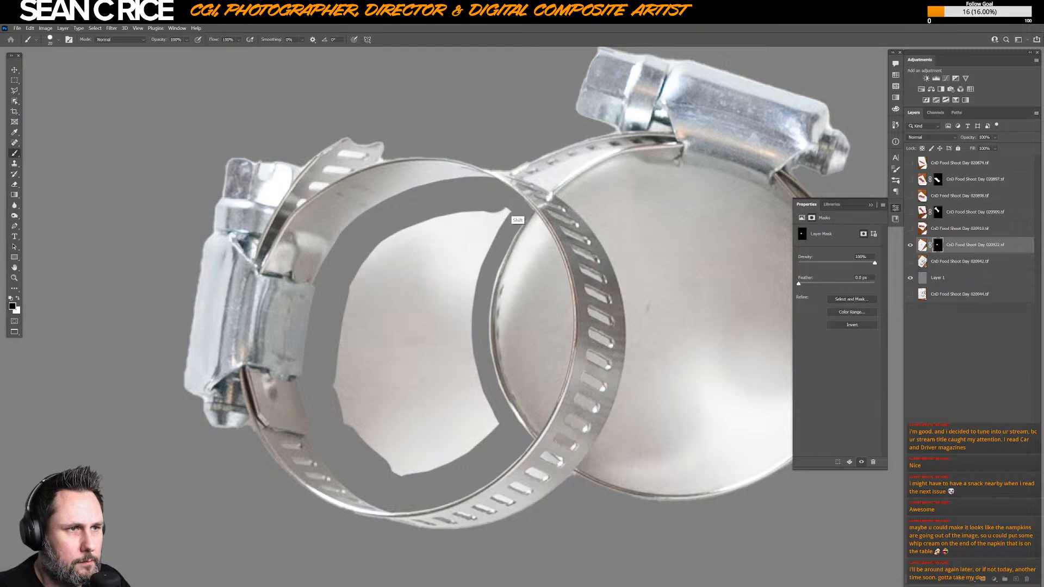
- Mask out the remaining background inside the left clamp with a larger brush, plus the strip along the right clamp's rim within the overlap
{"action": "key", "text": "bracketright"}
{"action": "mouse_move", "coordinate": [486, 223]}
{"action": "left_mouse_down"}
{"action": "mouse_move", "coordinate": [461, 283]}
{"action": "mouse_move", "coordinate": [457, 328]}
{"action": "mouse_move", "coordinate": [476, 412]}
{"action": "mouse_move", "coordinate": [486, 399]}
{"action": "mouse_move", "coordinate": [470, 437]}
{"action": "mouse_move", "coordinate": [403, 468]}
{"action": "mouse_move", "coordinate": [340, 411]}
{"action": "mouse_move", "coordinate": [333, 366]}
{"action": "mouse_move", "coordinate": [347, 298]}
{"action": "mouse_move", "coordinate": [394, 239]}
{"action": "mouse_move", "coordinate": [470, 204]}
{"action": "mouse_move", "coordinate": [436, 344]}
{"action": "mouse_move", "coordinate": [454, 410]}
{"action": "mouse_move", "coordinate": [408, 435]}
{"action": "mouse_move", "coordinate": [441, 428]}
{"action": "mouse_move", "coordinate": [391, 443]}
{"action": "mouse_move", "coordinate": [353, 365]}
{"action": "mouse_move", "coordinate": [374, 297]}
{"action": "mouse_move", "coordinate": [441, 233]}
{"action": "mouse_move", "coordinate": [434, 403]}
{"action": "mouse_move", "coordinate": [386, 384]}
{"action": "left_mouse_up"}
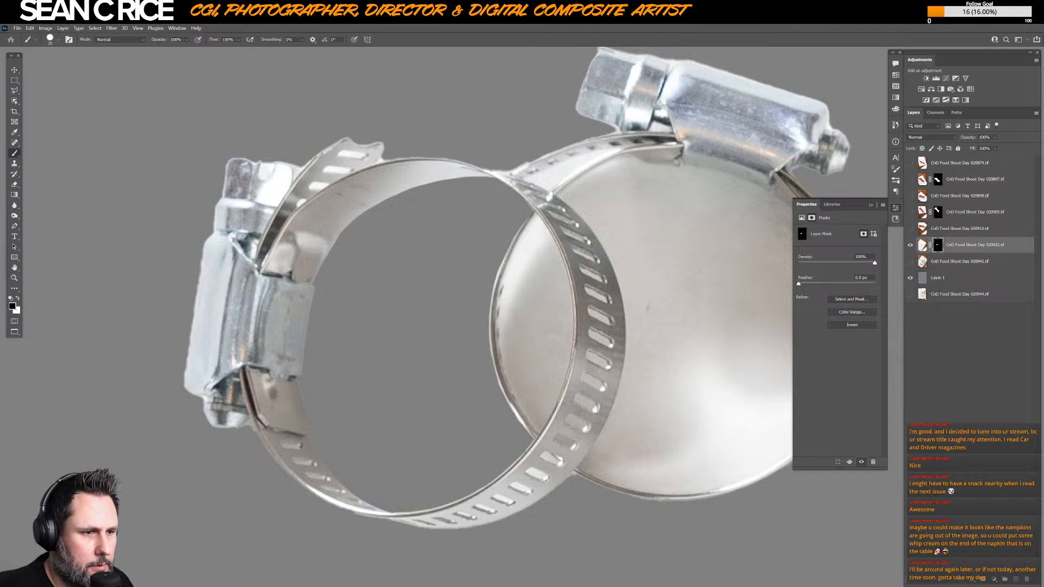
{"action": "mouse_move", "coordinate": [548, 423]}
{"action": "left_mouse_down"}
{"action": "mouse_move", "coordinate": [509, 323]}
{"action": "mouse_move", "coordinate": [529, 247]}
{"action": "mouse_move", "coordinate": [553, 226]}
{"action": "mouse_move", "coordinate": [550, 253]}
{"action": "mouse_move", "coordinate": [553, 224]}
{"action": "mouse_move", "coordinate": [576, 253]}
{"action": "left_mouse_up"}
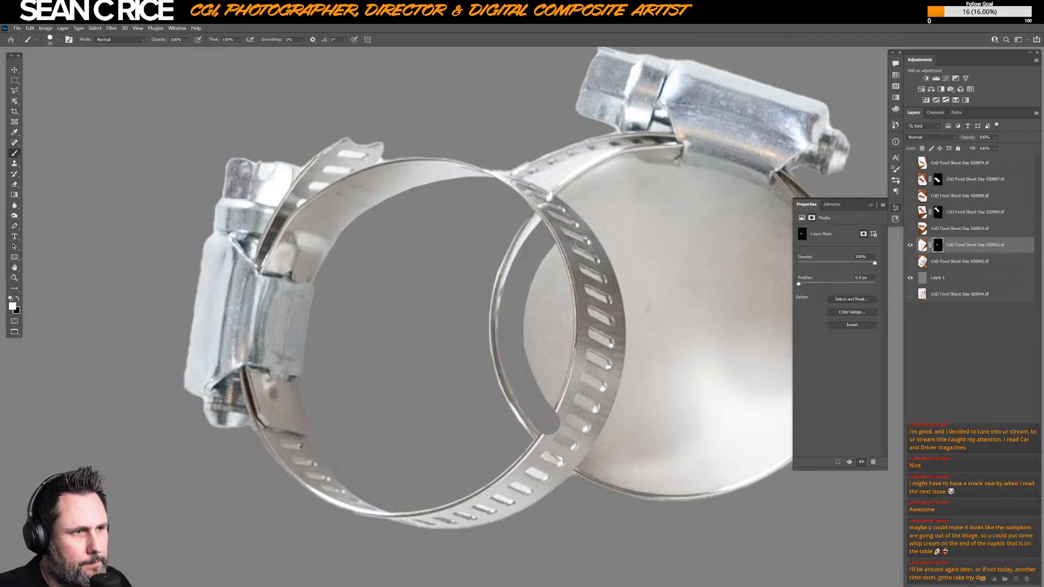
- Mask out the background within the overlap along the left clamp's inner edge, using straight connected strokes down to the lower crossing
{"action": "left_click_drag", "start_coordinate": [552, 248], "coordinate": [562, 292]}
{"action": "left_click", "coordinate": [562, 292], "text": "shift"}
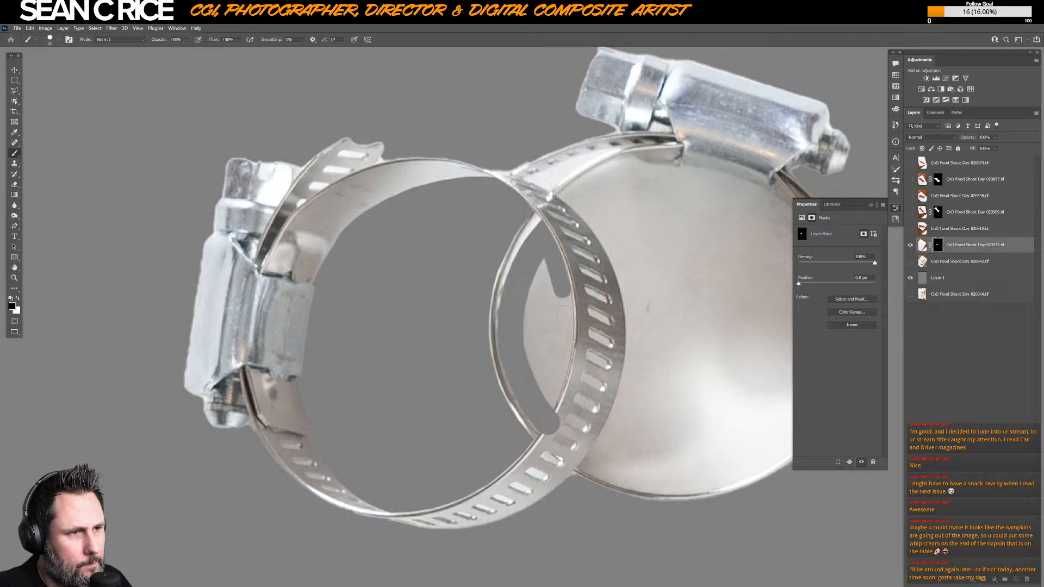
{"action": "left_click", "coordinate": [564, 317], "text": "shift"}
{"action": "left_click", "coordinate": [563, 343], "text": "shift"}
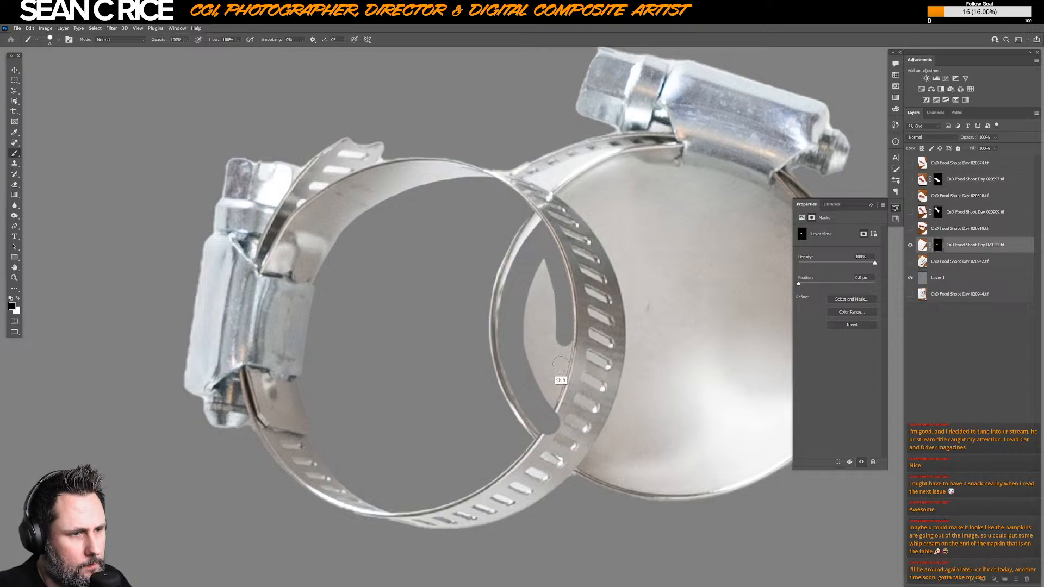
{"action": "left_click", "coordinate": [562, 375], "text": "shift"}
{"action": "left_click", "coordinate": [552, 385], "text": "shift"}
{"action": "left_click", "coordinate": [550, 416], "text": "shift"}
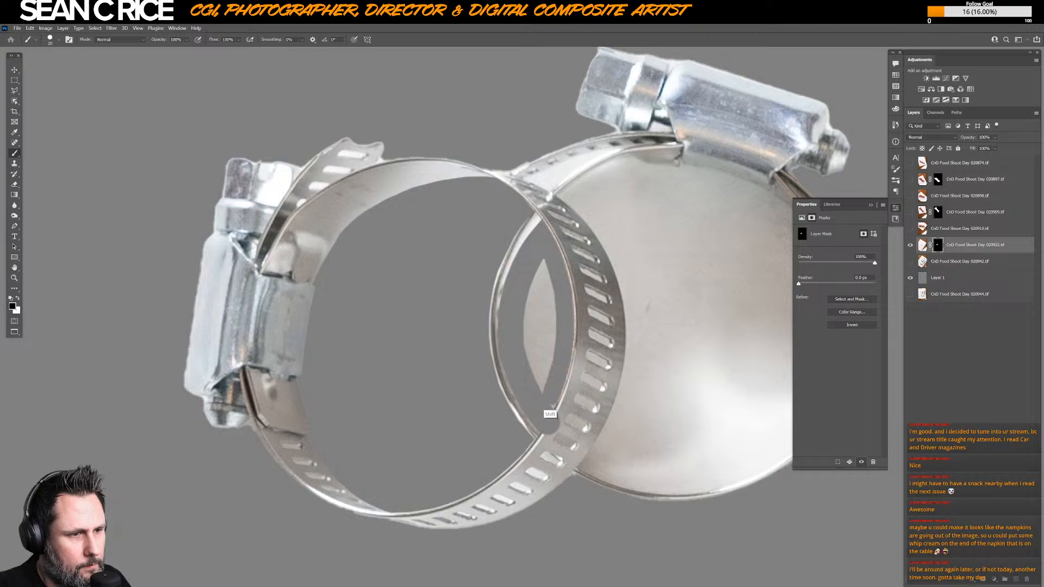
- Restore the left clamp's band edge at the lower crossing, and mask out the remaining background inside the overlap
{"action": "key", "text": "x"}
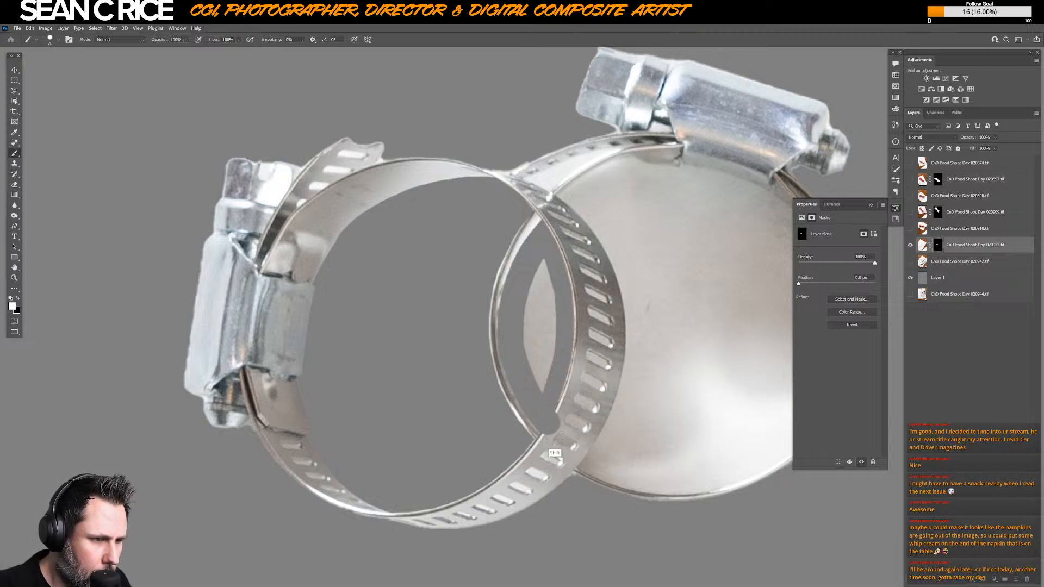
{"action": "left_click", "coordinate": [553, 452], "text": "shift"}
{"action": "key", "text": "x"}
{"action": "mouse_move", "coordinate": [539, 391]}
{"action": "left_mouse_down"}
{"action": "mouse_move", "coordinate": [530, 294]}
{"action": "mouse_move", "coordinate": [554, 239]}
{"action": "left_mouse_up"}
{"action": "left_click_drag", "start_coordinate": [552, 283], "coordinate": [552, 329]}
{"action": "key", "text": "ctrl+z"}
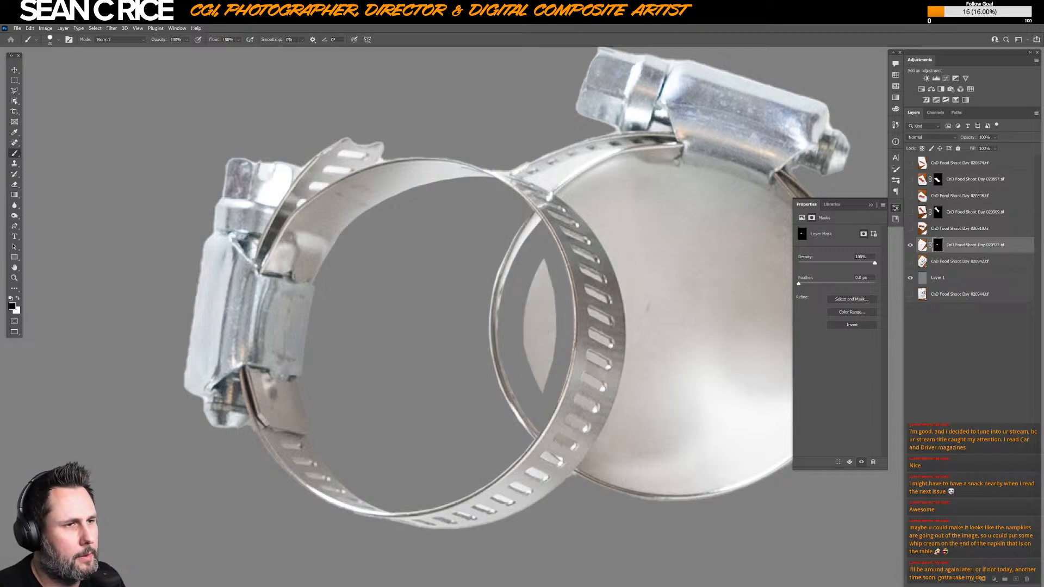
{"action": "mouse_move", "coordinate": [547, 260]}
{"action": "left_mouse_down"}
{"action": "mouse_move", "coordinate": [540, 391]}
{"action": "mouse_move", "coordinate": [531, 313]}
{"action": "mouse_move", "coordinate": [538, 348]}
{"action": "left_mouse_up"}
- Mask out the background along the right clamp's upper inner band and beneath its screw housing, restoring the metal tab there
{"action": "scroll", "coordinate": [555, 364], "scroll_direction": "up", "scroll_amount": 2}
{"action": "key", "text": "x"}
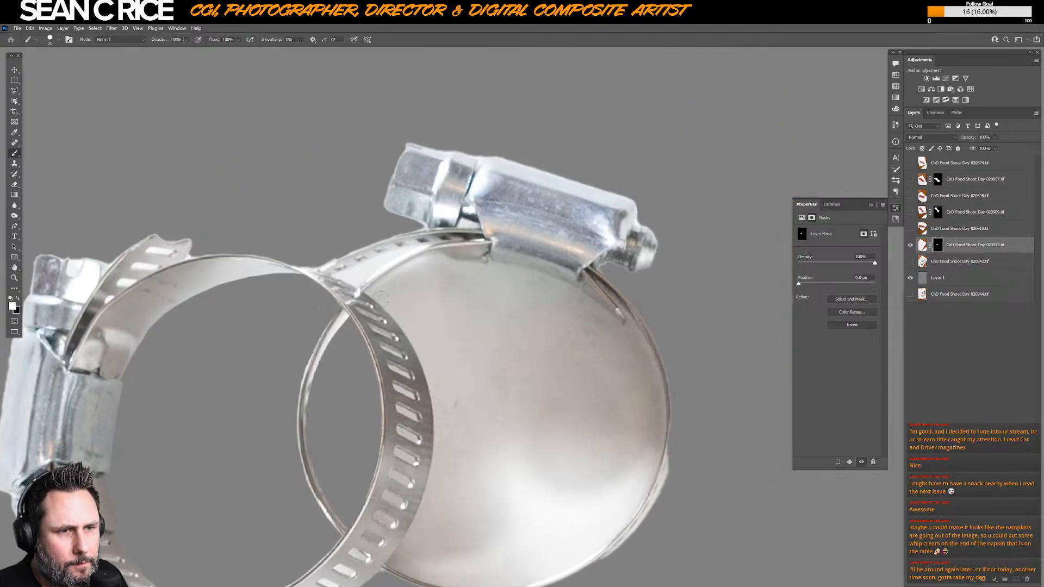
{"action": "mouse_move", "coordinate": [369, 297]}
{"action": "left_mouse_down"}
{"action": "mouse_move", "coordinate": [450, 276]}
{"action": "mouse_move", "coordinate": [425, 278]}
{"action": "left_mouse_up"}
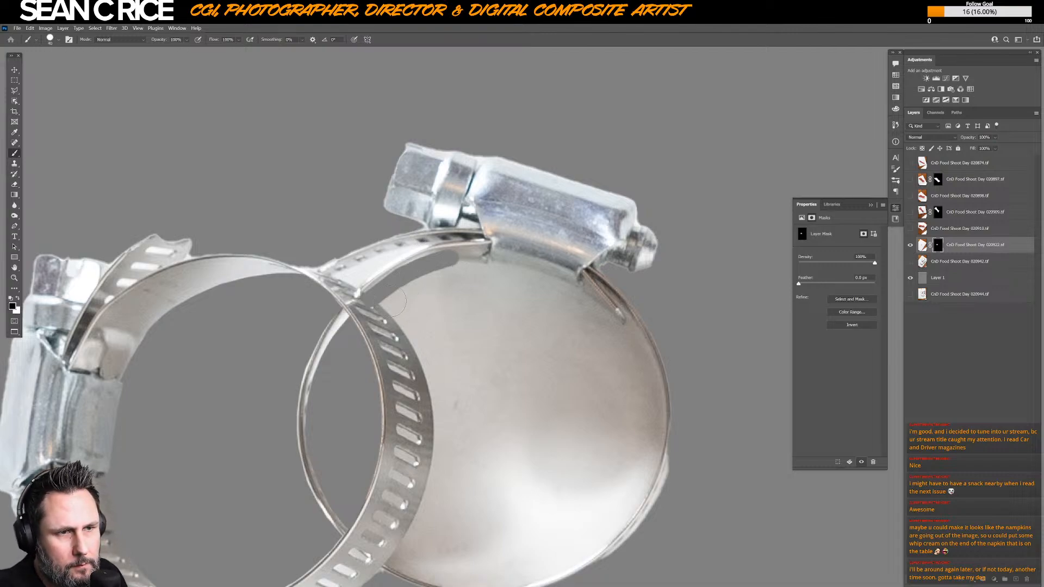
{"action": "left_click_drag", "start_coordinate": [394, 301], "coordinate": [435, 272]}
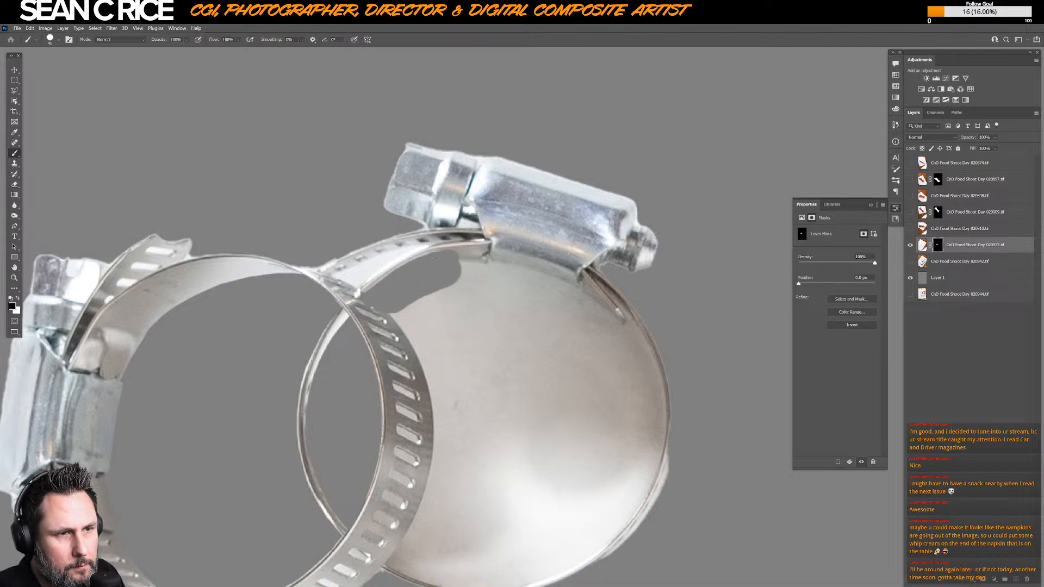
{"action": "key", "text": "x"}
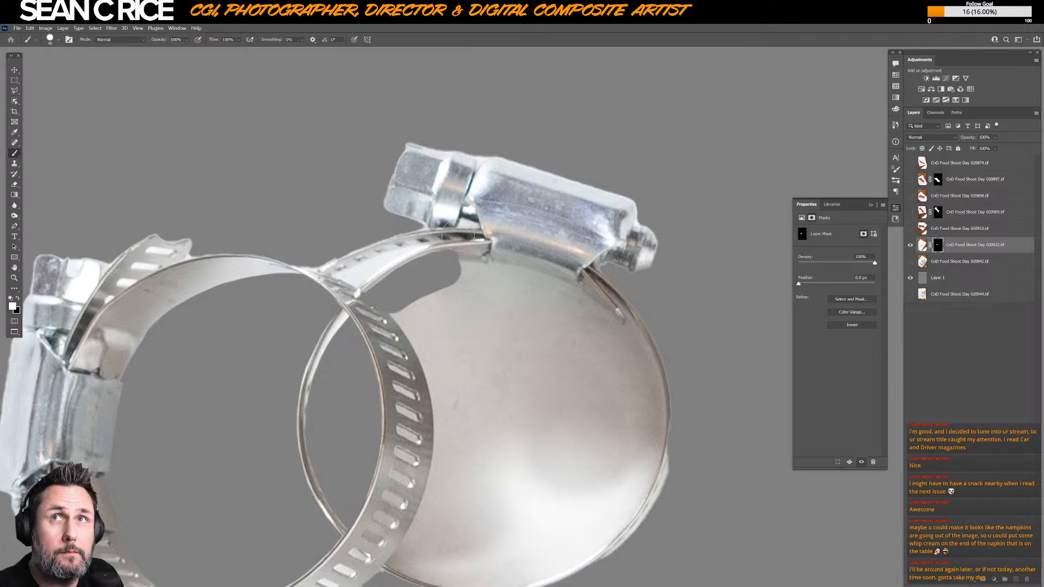
{"action": "key", "text": "x"}
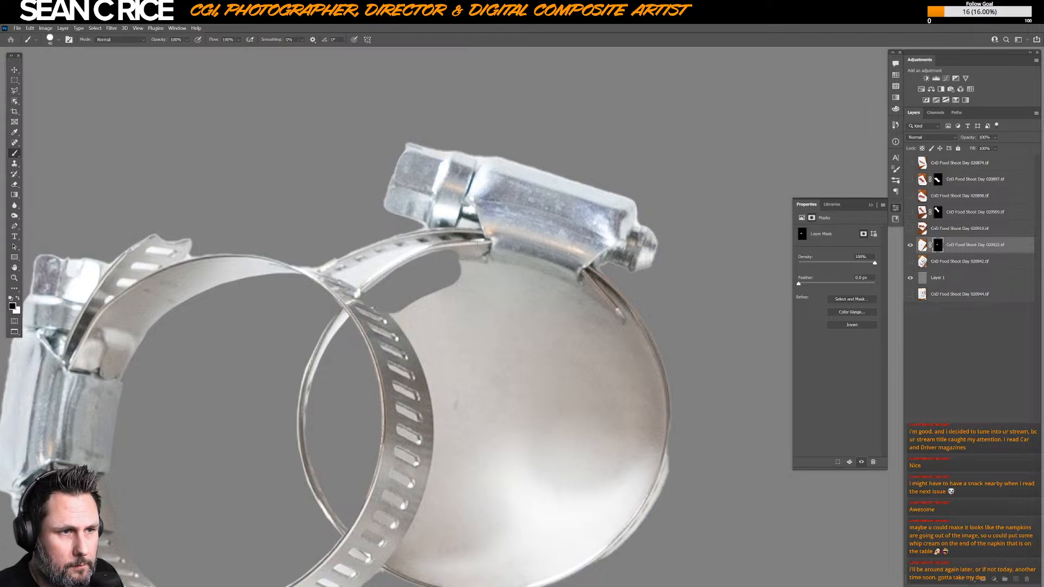
{"action": "key", "text": "x"}
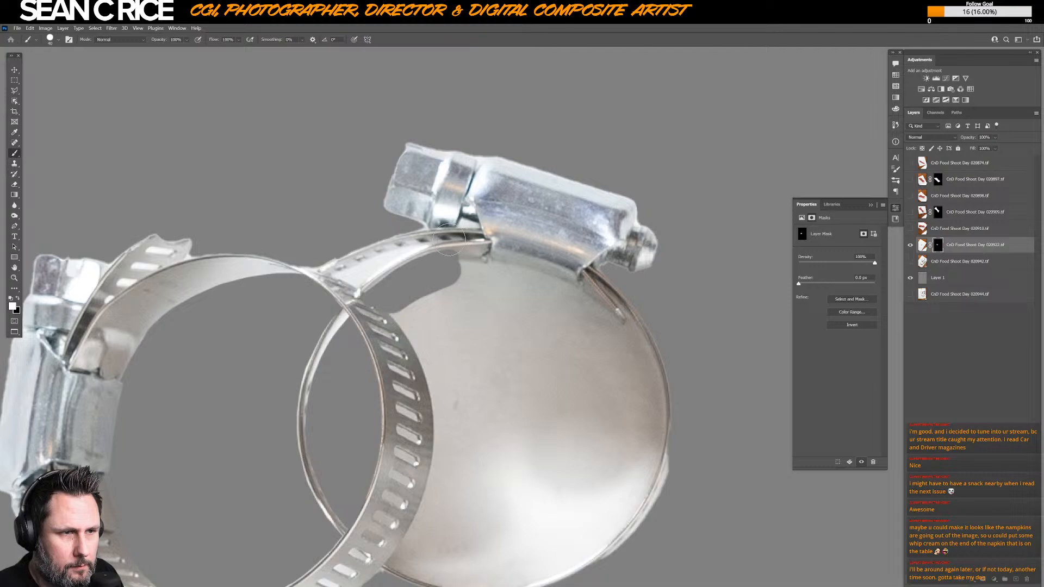
{"action": "mouse_move", "coordinate": [449, 239]}
{"action": "left_mouse_down"}
{"action": "mouse_move", "coordinate": [477, 272]}
{"action": "mouse_move", "coordinate": [453, 284]}
{"action": "mouse_move", "coordinate": [525, 282]}
{"action": "mouse_move", "coordinate": [574, 296]}
{"action": "mouse_move", "coordinate": [563, 295]}
{"action": "mouse_move", "coordinate": [614, 350]}
{"action": "left_mouse_up"}
- Refine the mask around the band's end below the right clamp's screw housing with a smaller brush
{"action": "key", "text": "bracketleft"}
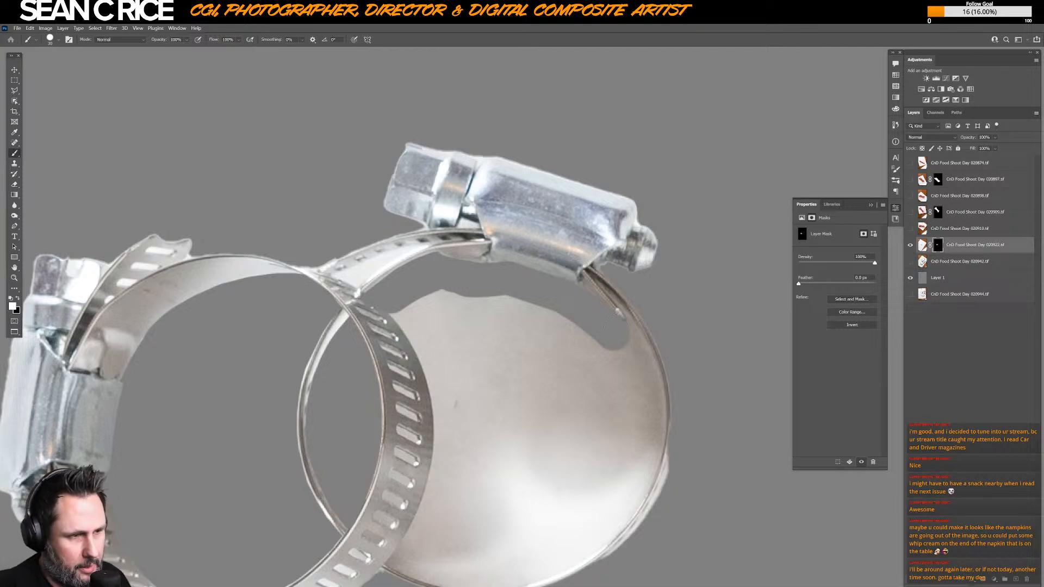
{"action": "key", "text": "x"}
{"action": "key", "text": "bracketleft"}
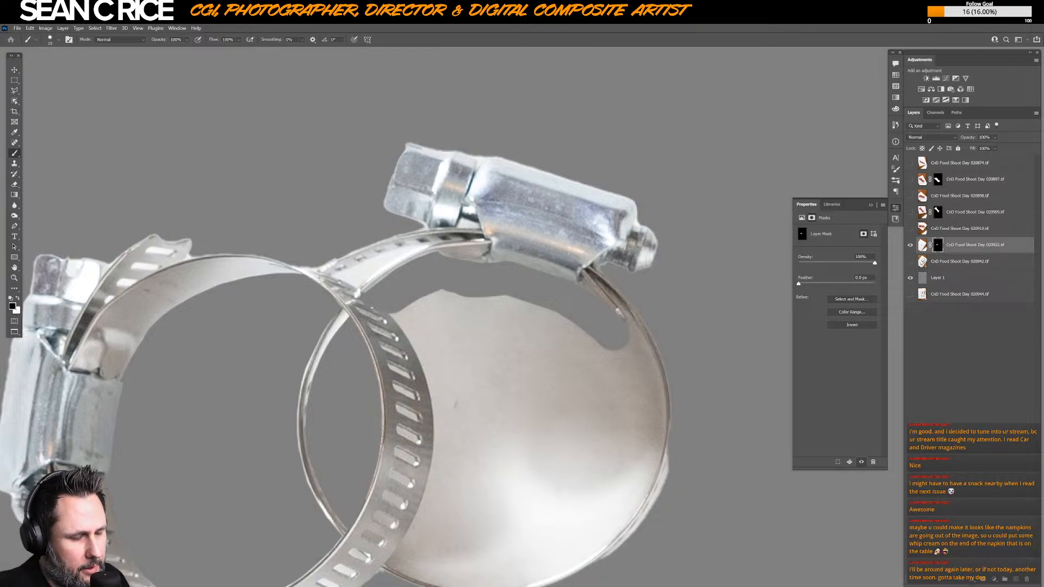
{"action": "key", "text": "x"}
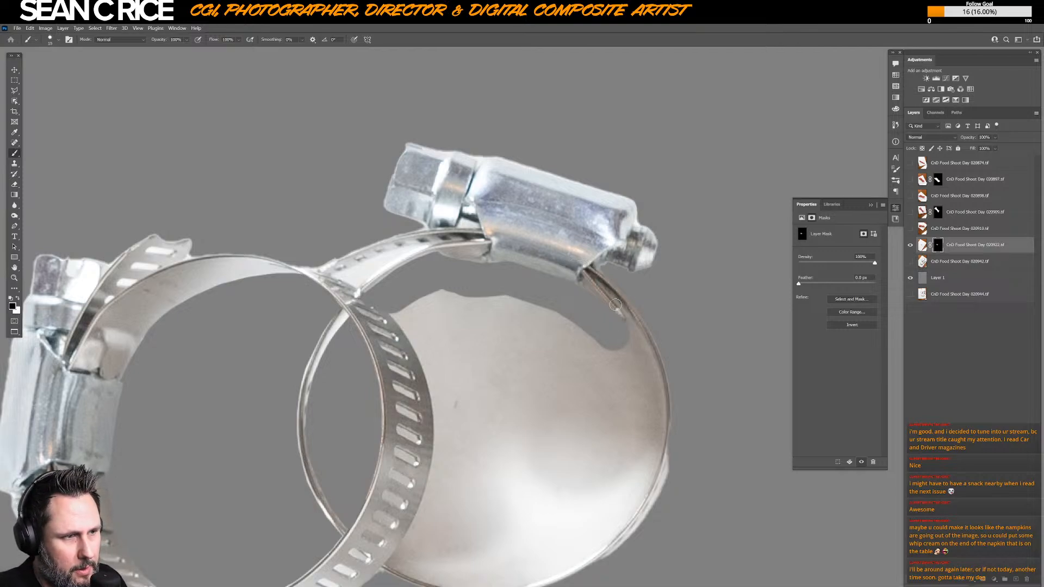
{"action": "mouse_move", "coordinate": [615, 305]}
{"action": "left_mouse_down"}
{"action": "mouse_move", "coordinate": [627, 316]}
{"action": "mouse_move", "coordinate": [618, 311]}
{"action": "left_mouse_up"}
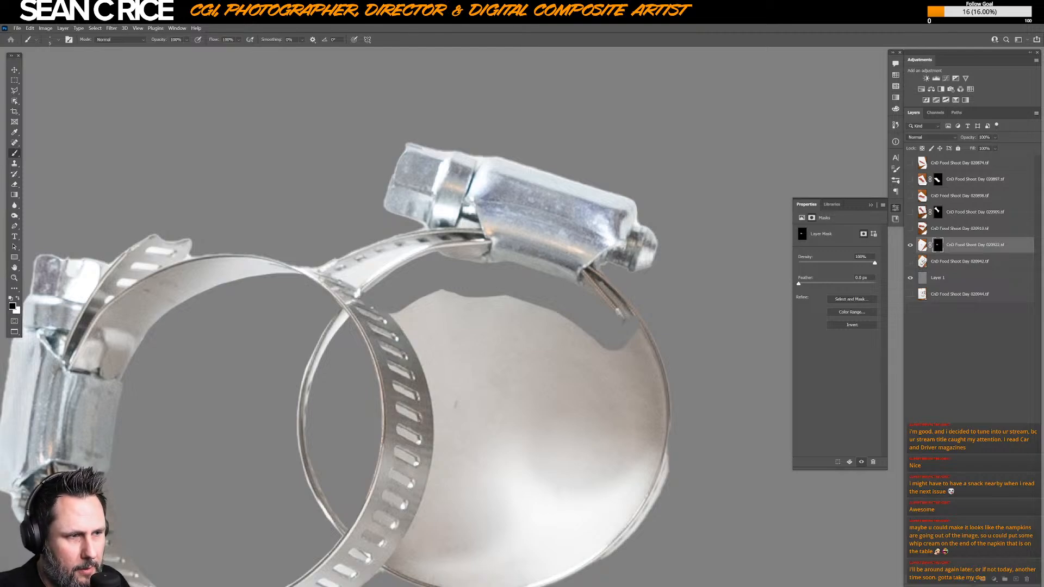
{"action": "key", "text": "x"}
{"action": "key", "text": "shift"}
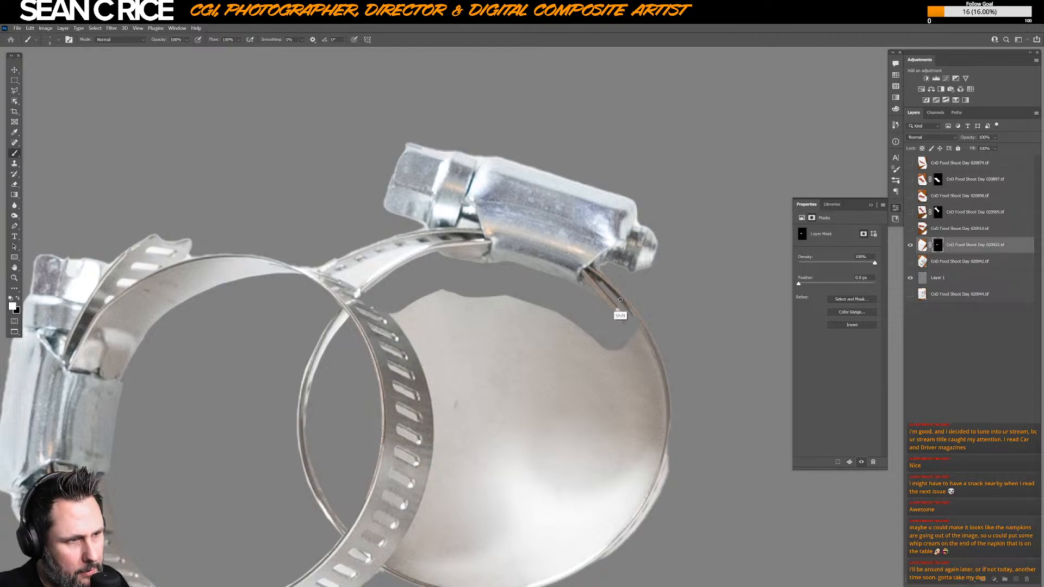
{"action": "left_click", "coordinate": [618, 311], "text": "shift"}
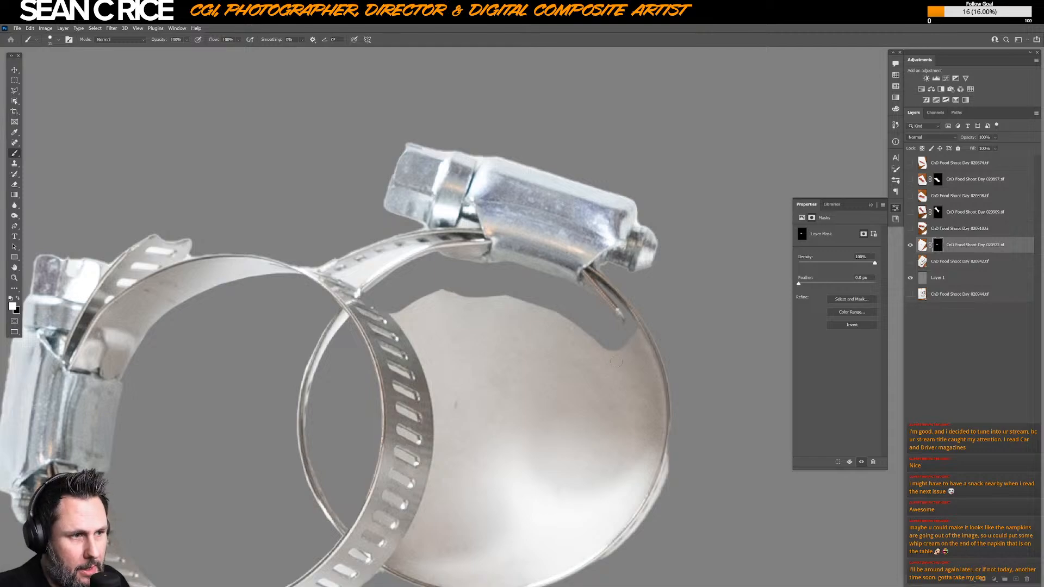
- Mask out the background down the right clamp's right-hand inner rim with straight connected strokes
{"action": "left_click", "coordinate": [625, 337]}
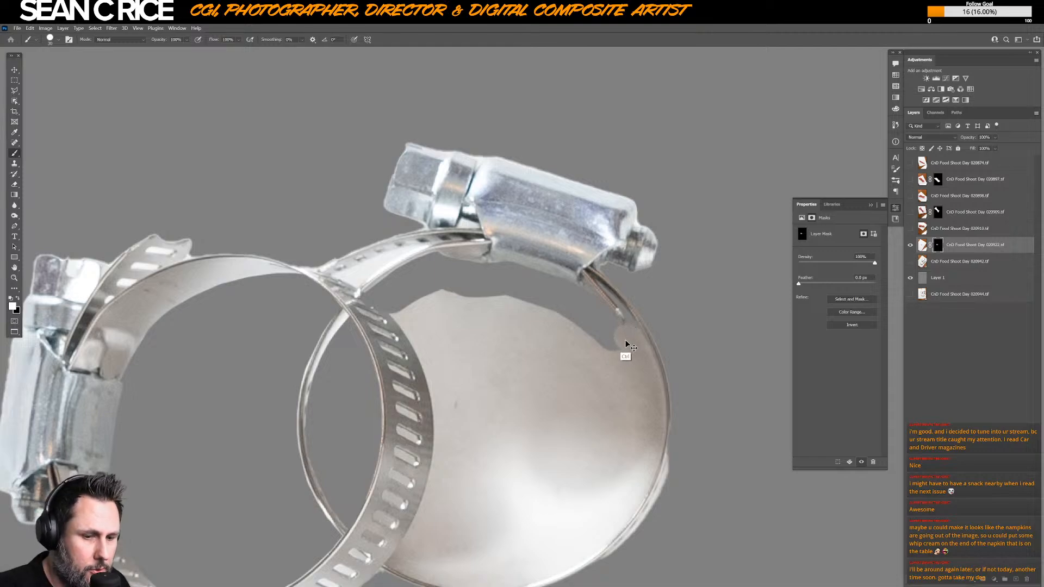
{"action": "key", "text": "x"}
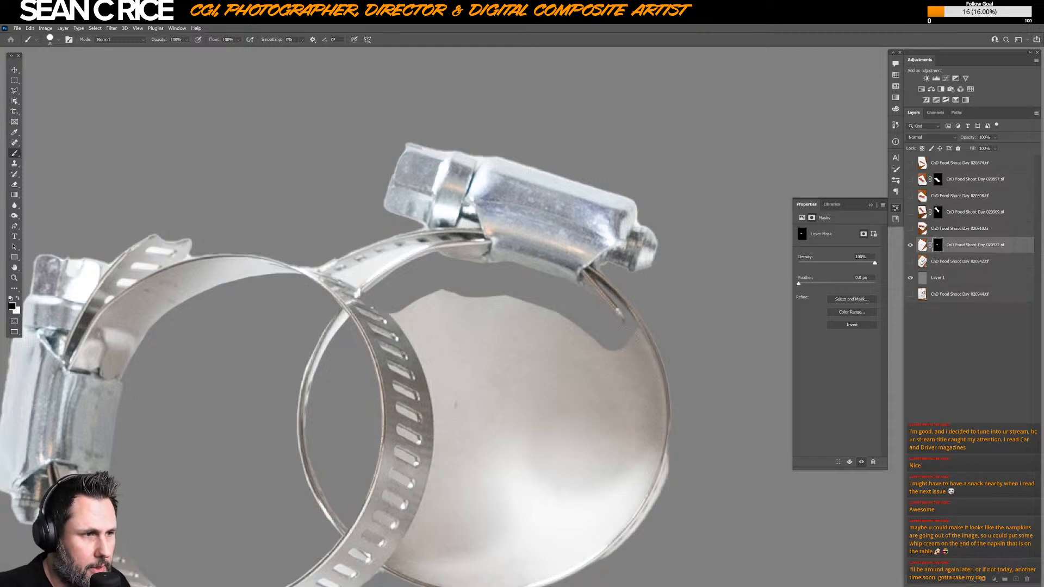
{"action": "left_click", "coordinate": [636, 362]}
{"action": "left_click", "coordinate": [645, 392], "text": "shift"}
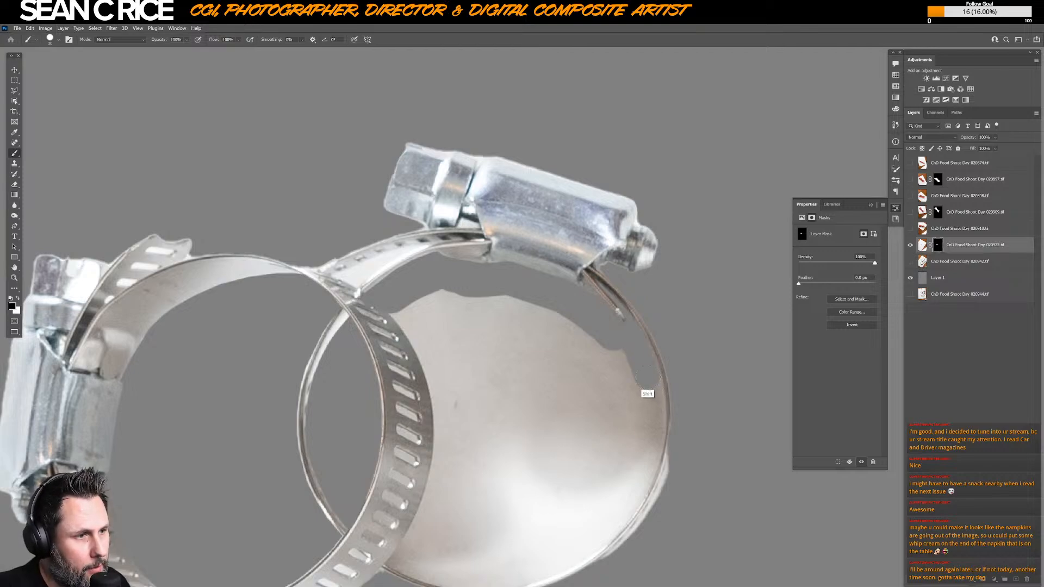
{"action": "left_click", "coordinate": [647, 408], "text": "shift"}
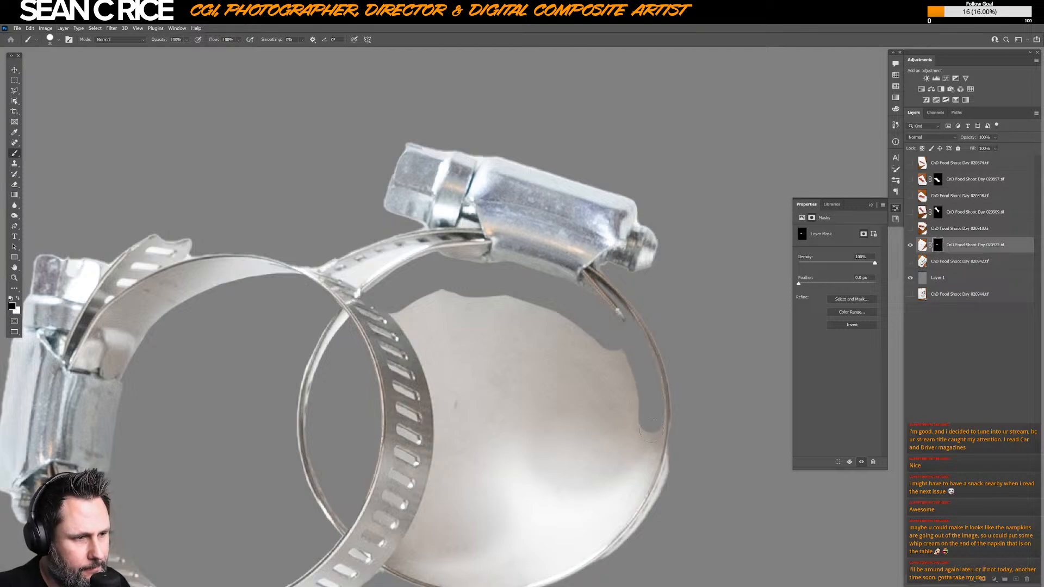
{"action": "left_click", "coordinate": [650, 442], "text": "shift"}
{"action": "left_click", "coordinate": [648, 454], "text": "shift"}
- Mask out the background along the right clamp's bottom inner rim, starting at the left clamp's slotted band
{"action": "left_click_drag", "start_coordinate": [645, 453], "coordinate": [659, 386]}
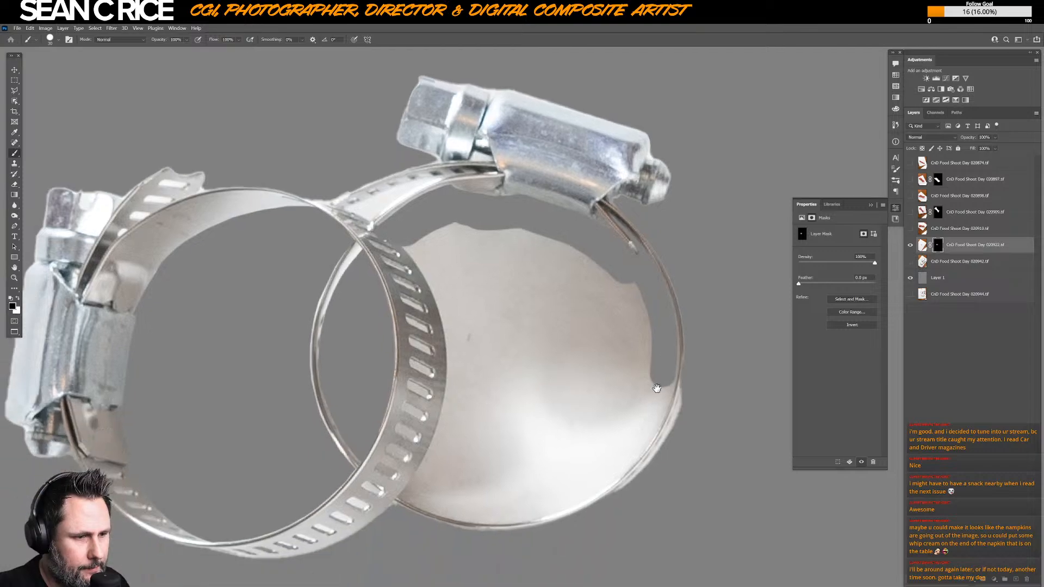
{"action": "left_click", "coordinate": [409, 488]}
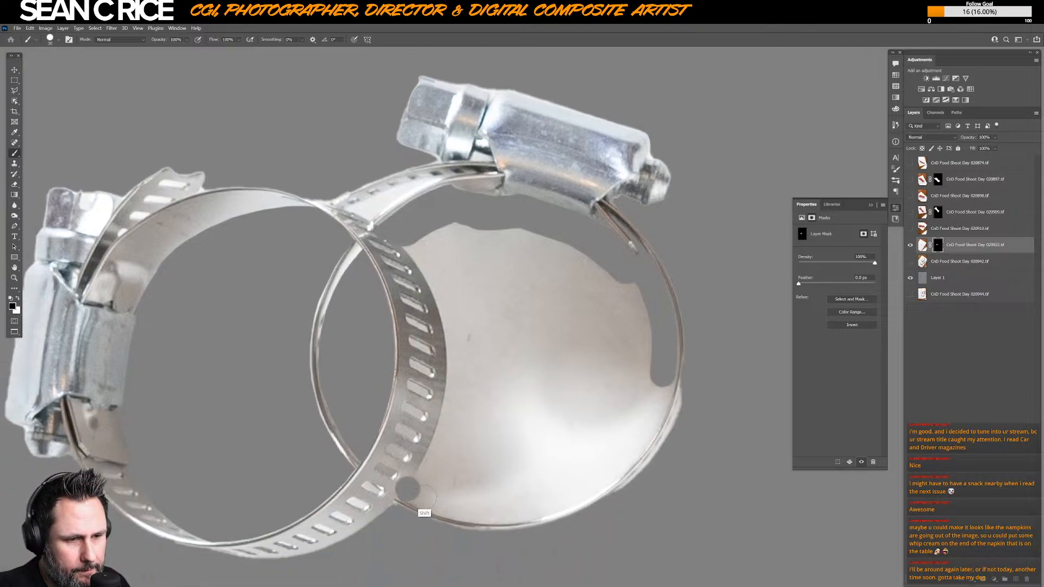
{"action": "left_click", "coordinate": [423, 494], "text": "shift"}
{"action": "left_click", "coordinate": [462, 503], "text": "shift"}
{"action": "left_click", "coordinate": [479, 508], "text": "shift"}
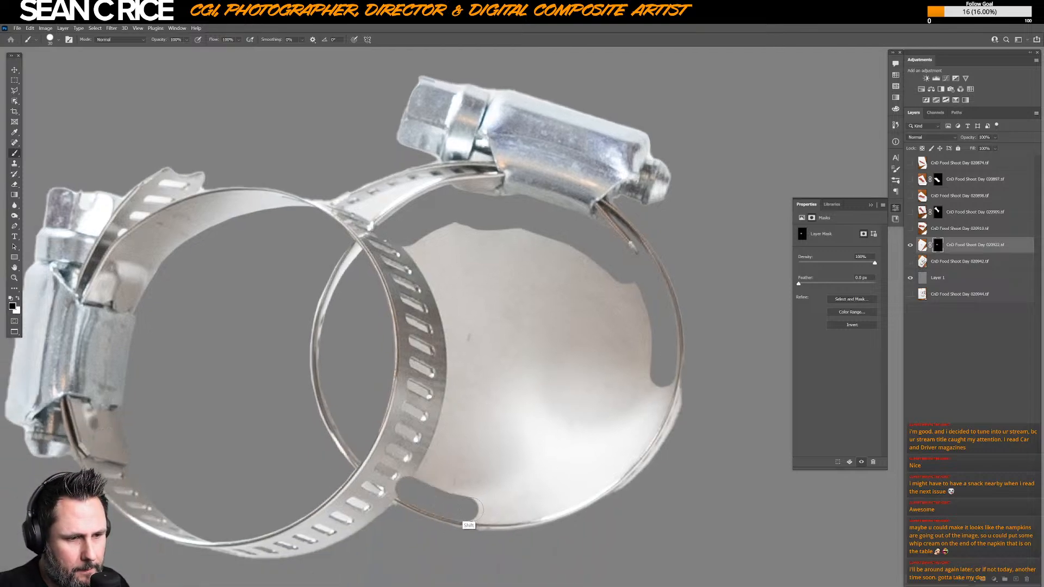
{"action": "left_click", "coordinate": [499, 510], "text": "shift"}
{"action": "left_click", "coordinate": [537, 514], "text": "shift"}
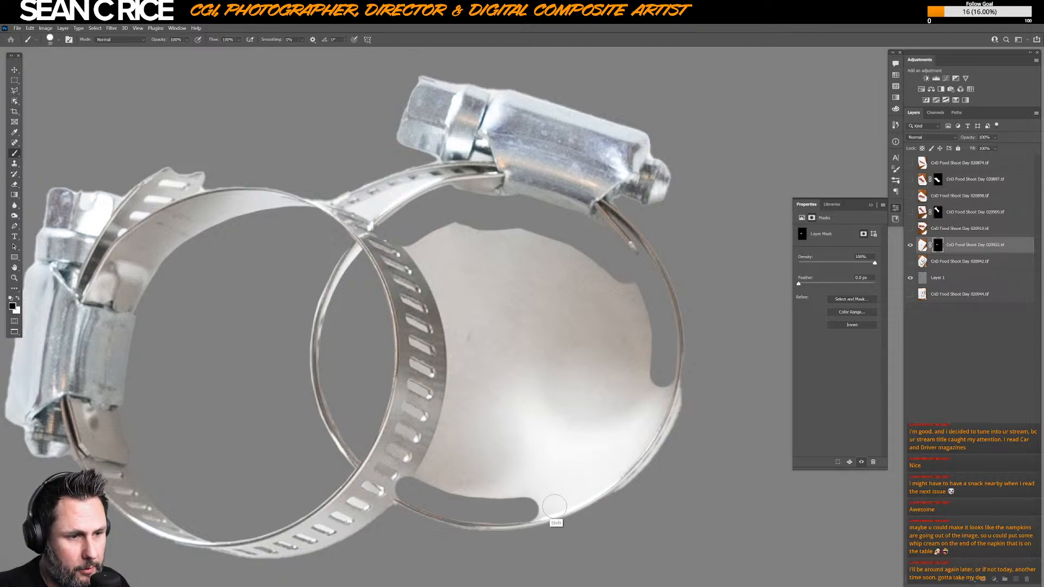
{"action": "left_click", "coordinate": [556, 503], "text": "shift"}
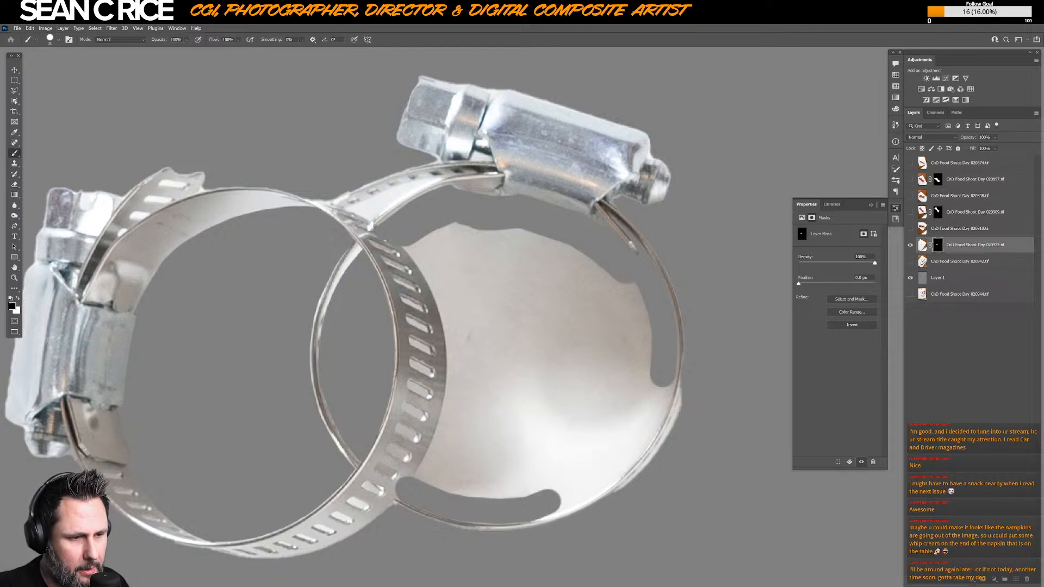
{"action": "left_click", "coordinate": [559, 500], "text": "shift"}
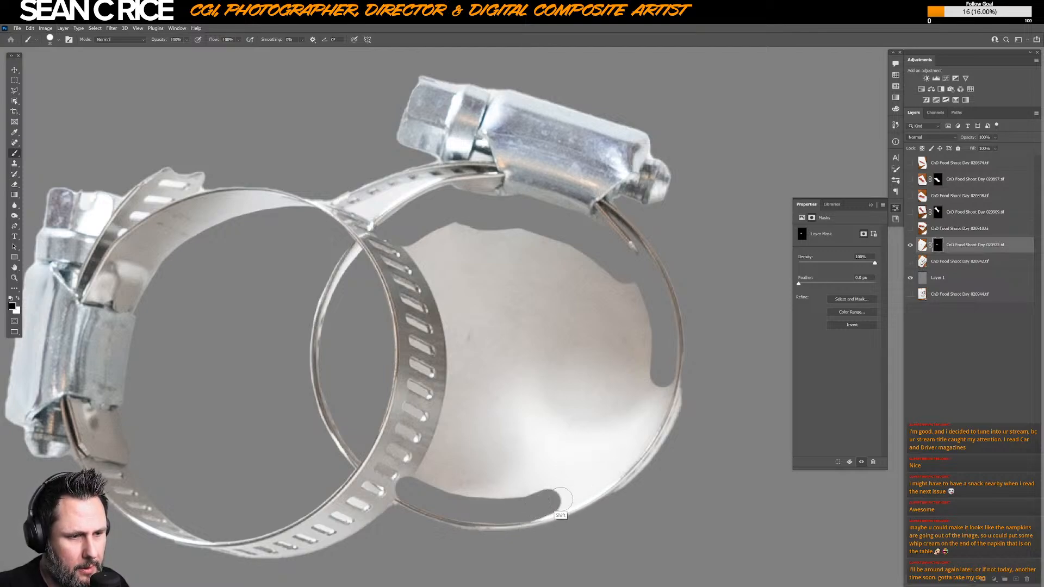
- Continue the mask up the right clamp's lower-right inner rim to join the cleared strip on its right side
{"action": "left_click", "coordinate": [588, 485], "text": "shift"}
{"action": "left_click", "coordinate": [611, 469], "text": "shift"}
{"action": "left_click", "coordinate": [618, 462], "text": "shift"}
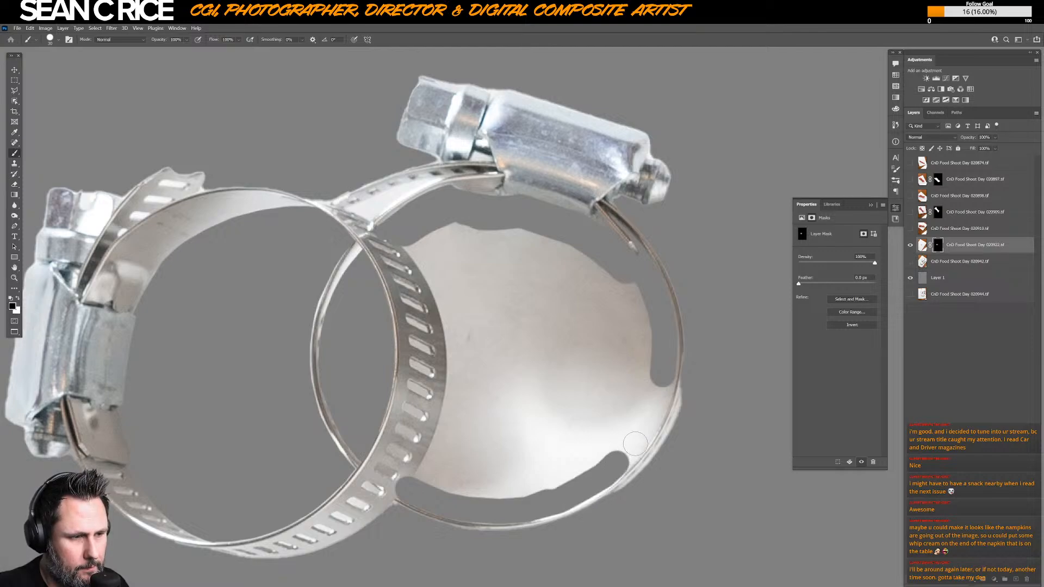
{"action": "left_click", "coordinate": [640, 432], "text": "shift"}
{"action": "left_click", "coordinate": [647, 425], "text": "shift"}
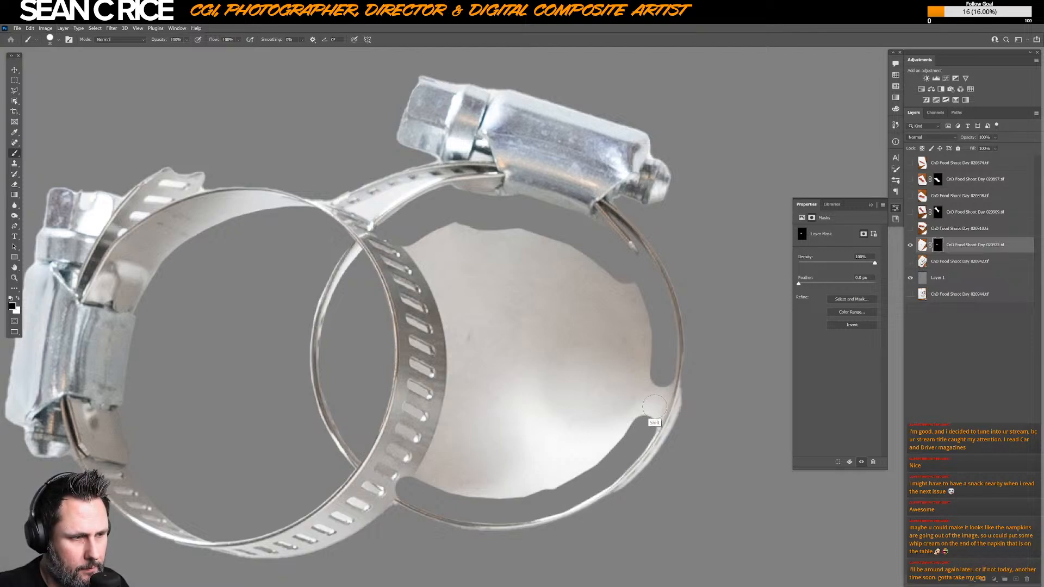
{"action": "left_click", "coordinate": [656, 404], "text": "shift"}
{"action": "left_click", "coordinate": [664, 389], "text": "shift"}
{"action": "left_click", "coordinate": [666, 379], "text": "shift"}
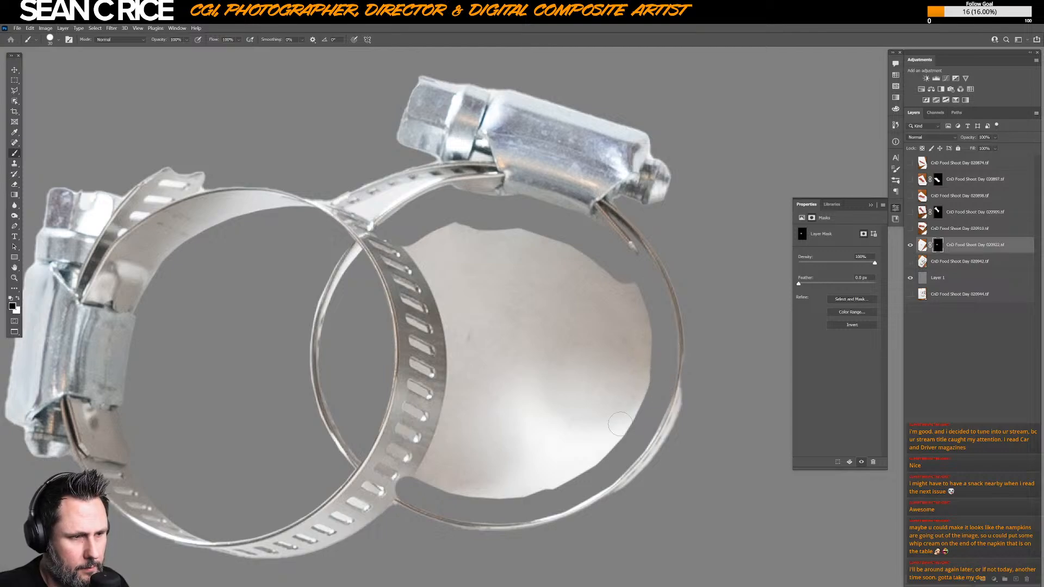
- Restore the left clamp's slotted band edge at the lower crossing and mask out the background up the band's lower outer edge
{"action": "key", "text": "x"}
{"action": "left_click_drag", "start_coordinate": [381, 492], "coordinate": [393, 478]}
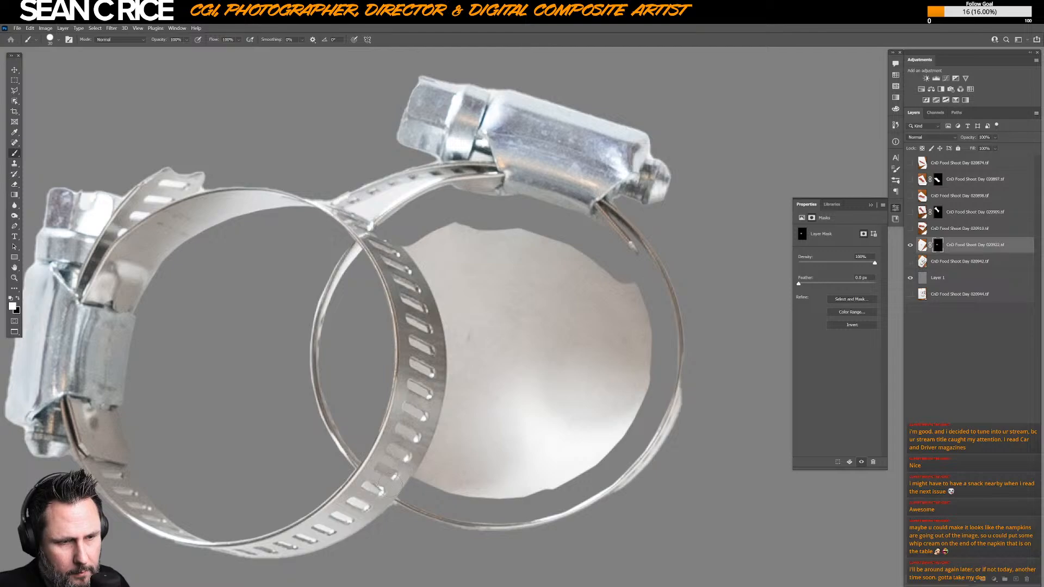
{"action": "key", "text": "x"}
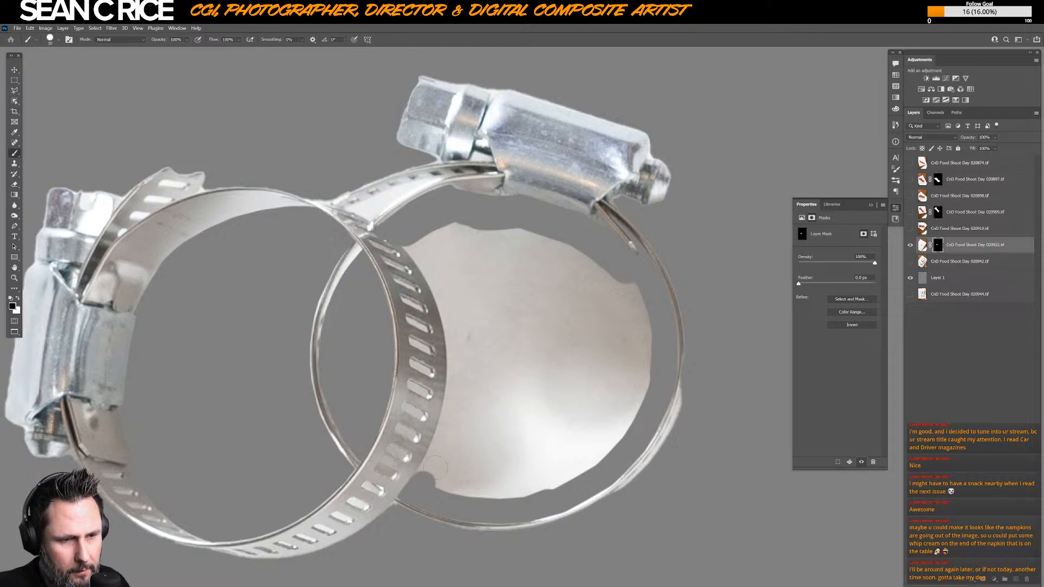
{"action": "left_click", "coordinate": [435, 467], "text": "shift"}
{"action": "left_click", "coordinate": [441, 451], "text": "shift"}
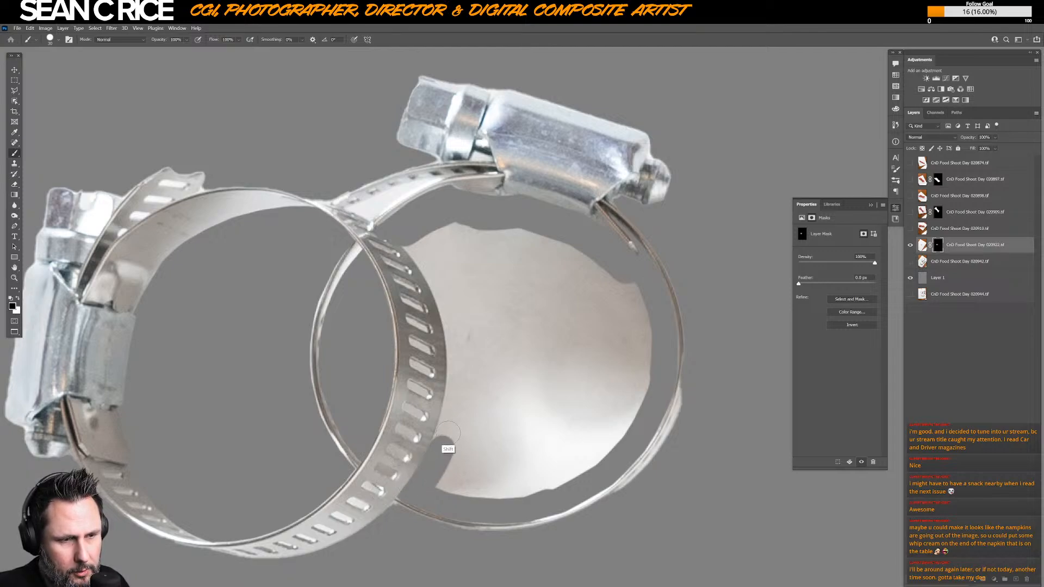
{"action": "left_click", "coordinate": [448, 435], "text": "shift"}
{"action": "left_click", "coordinate": [456, 408], "text": "shift"}
{"action": "left_click", "coordinate": [455, 389], "text": "shift"}
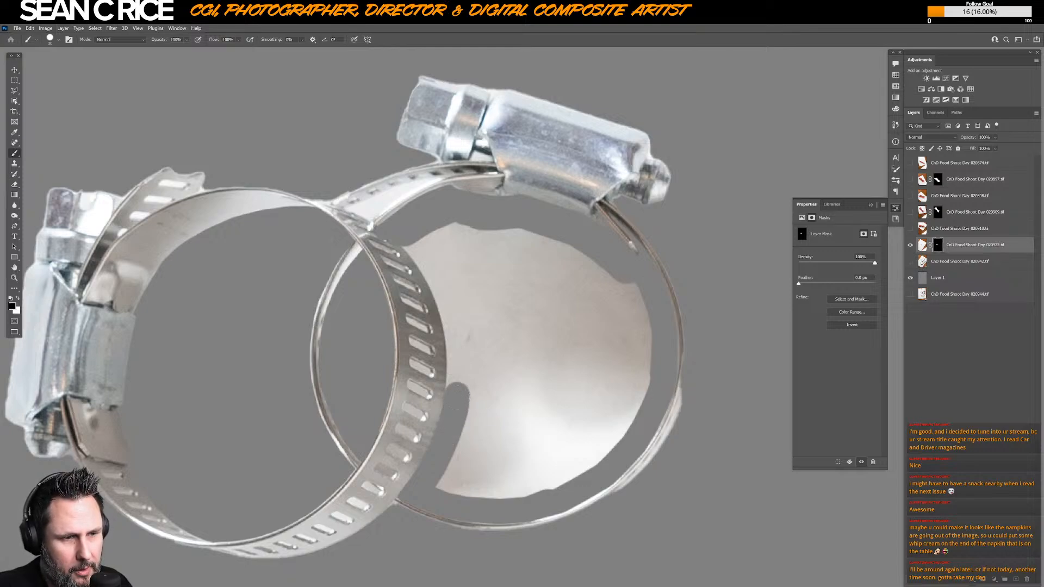
- Continue the mask up the slotted band's upper outer edge with straight connected strokes to join the cleared strip at the top
{"action": "left_click", "coordinate": [459, 374], "text": "shift"}
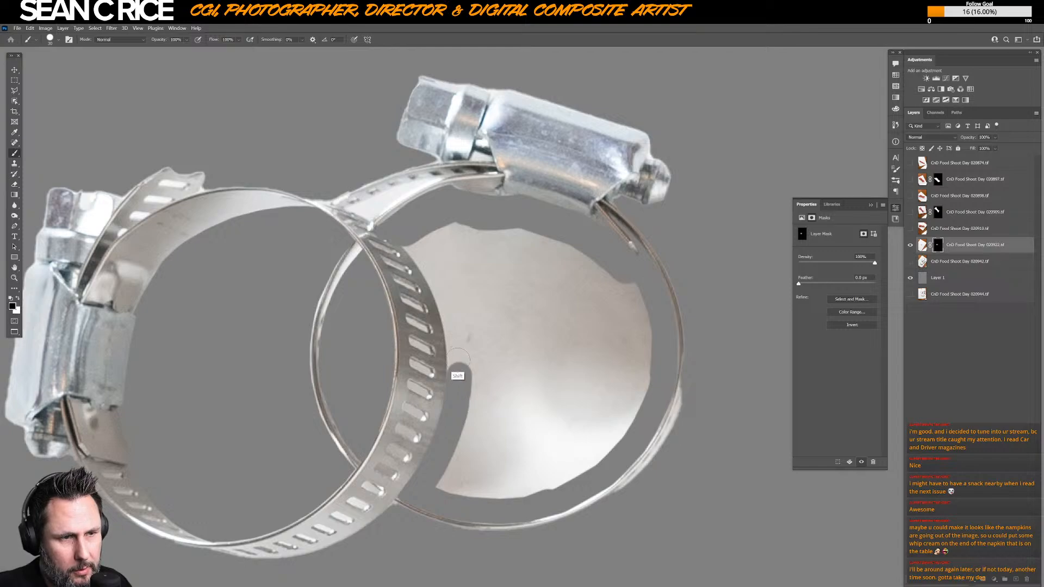
{"action": "left_click", "coordinate": [459, 356], "text": "shift"}
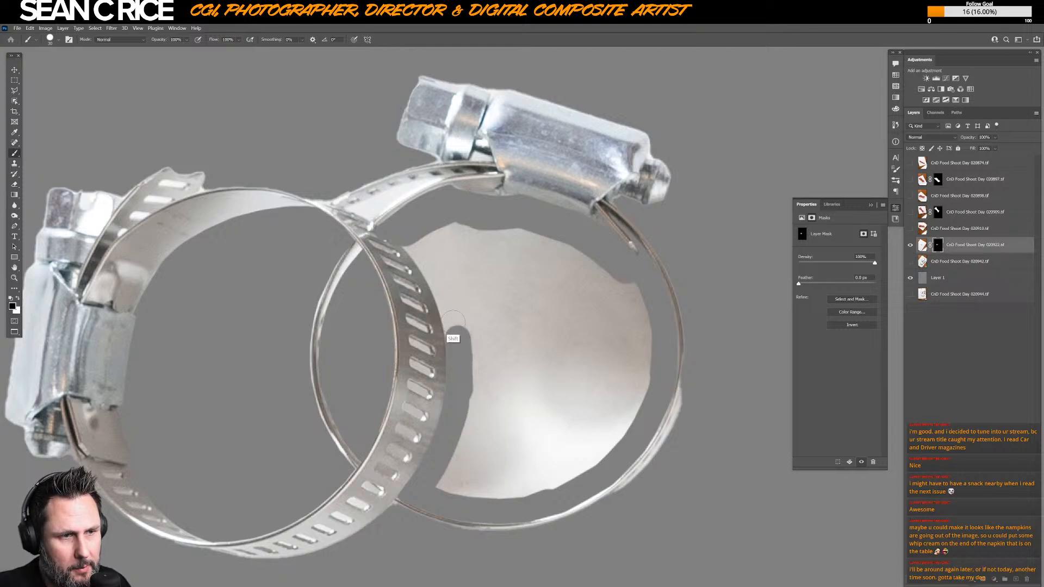
{"action": "left_click", "coordinate": [456, 321], "text": "shift"}
{"action": "left_click", "coordinate": [444, 298], "text": "shift"}
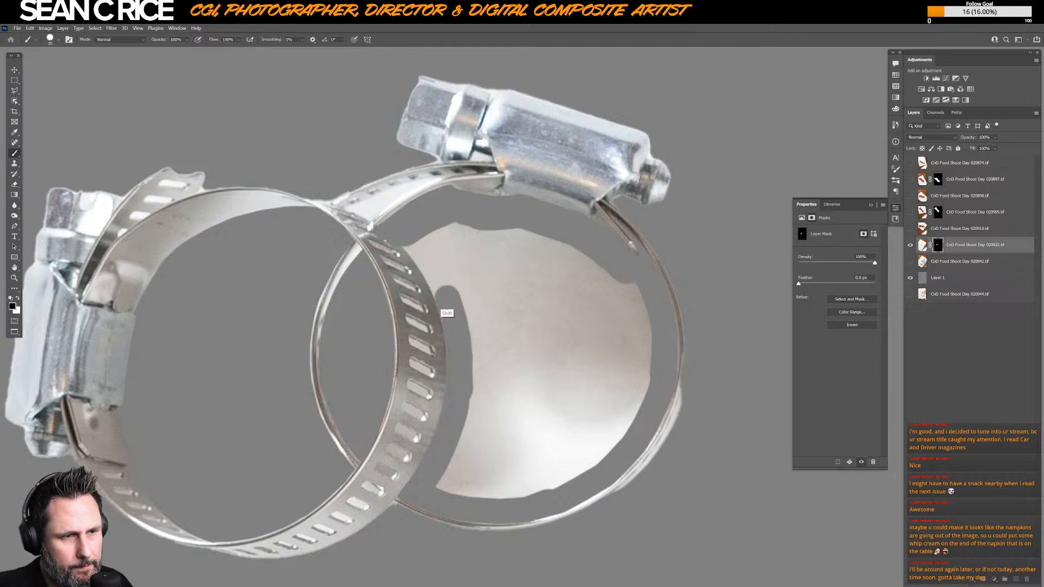
{"action": "left_click", "coordinate": [437, 277], "text": "shift"}
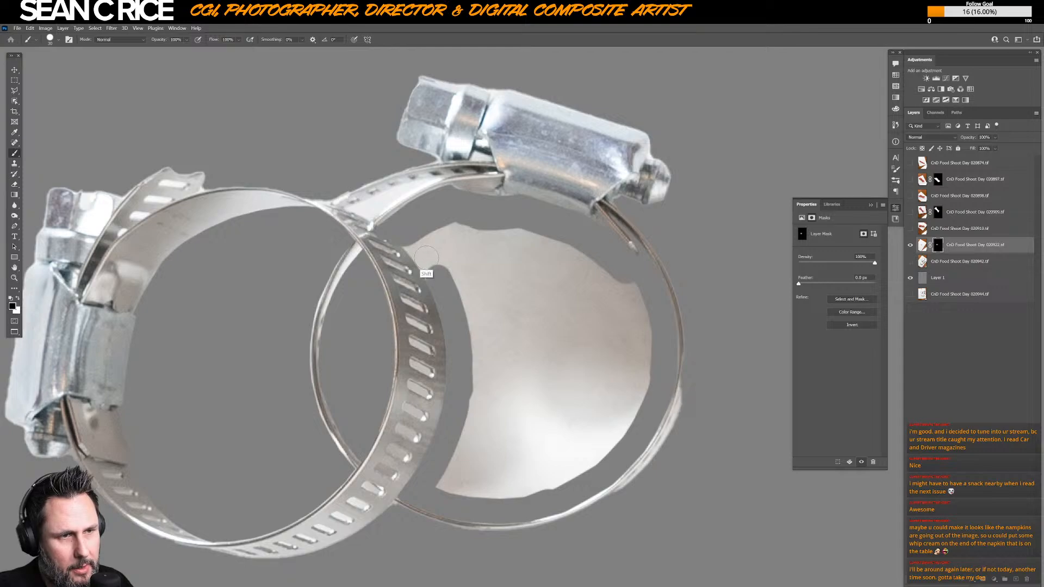
{"action": "left_click", "coordinate": [421, 256], "text": "shift"}
{"action": "left_click", "coordinate": [414, 241], "text": "shift"}
- Mask out the remaining patch of background inside the right clamp's ring with a larger brush
{"action": "key", "text": "x"}
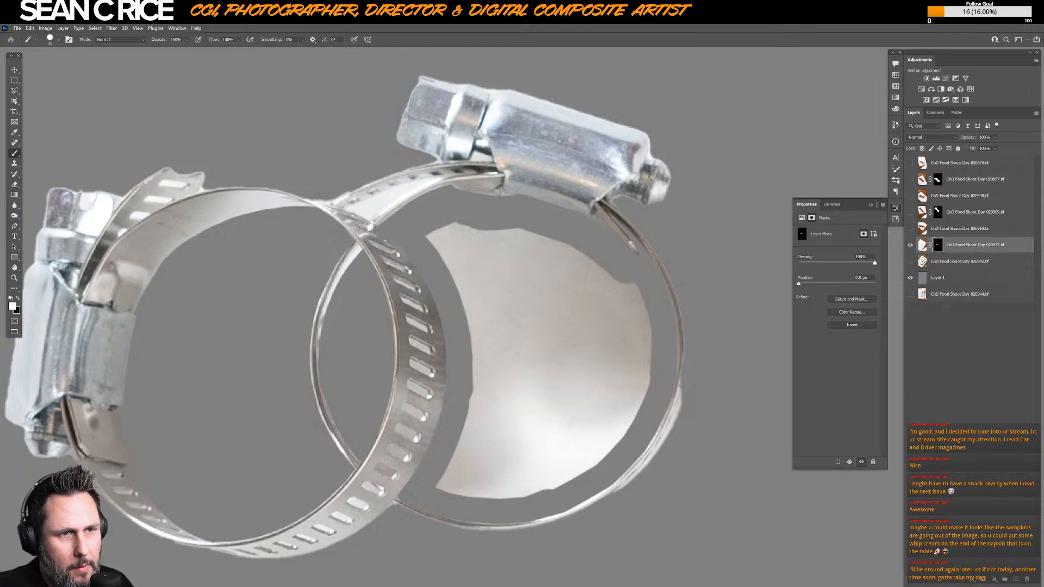
{"action": "key", "text": "x"}
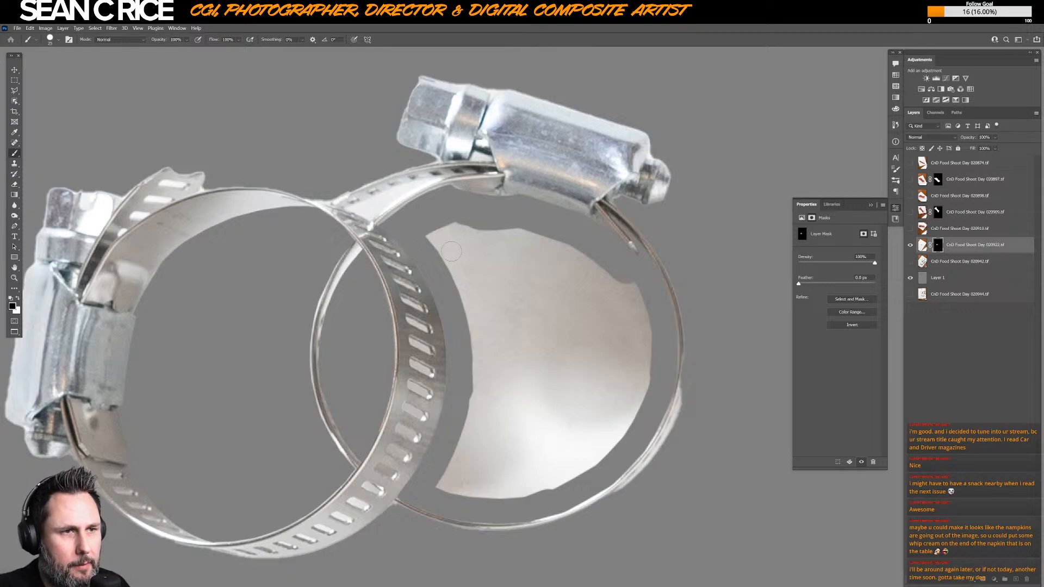
{"action": "left_click_drag", "start_coordinate": [452, 251], "coordinate": [460, 277]}
{"action": "mouse_move", "coordinate": [457, 242]}
{"action": "left_mouse_down"}
{"action": "mouse_move", "coordinate": [484, 250]}
{"action": "mouse_move", "coordinate": [472, 268]}
{"action": "mouse_move", "coordinate": [489, 361]}
{"action": "mouse_move", "coordinate": [470, 470]}
{"action": "mouse_move", "coordinate": [454, 486]}
{"action": "mouse_move", "coordinate": [468, 492]}
{"action": "mouse_move", "coordinate": [554, 473]}
{"action": "mouse_move", "coordinate": [620, 424]}
{"action": "mouse_move", "coordinate": [640, 378]}
{"action": "mouse_move", "coordinate": [643, 333]}
{"action": "mouse_move", "coordinate": [604, 275]}
{"action": "left_mouse_up"}
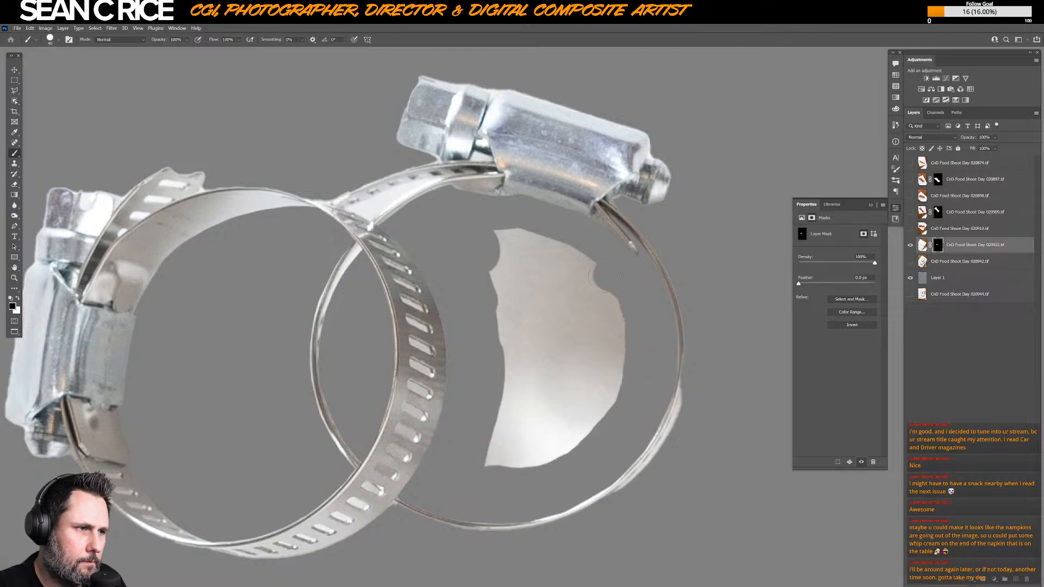
{"action": "mouse_move", "coordinate": [525, 281]}
{"action": "left_mouse_down"}
{"action": "mouse_move", "coordinate": [533, 250]}
{"action": "mouse_move", "coordinate": [593, 279]}
{"action": "mouse_move", "coordinate": [599, 316]}
{"action": "mouse_move", "coordinate": [521, 281]}
{"action": "mouse_move", "coordinate": [523, 420]}
{"action": "mouse_move", "coordinate": [502, 446]}
{"action": "mouse_move", "coordinate": [589, 412]}
{"action": "mouse_move", "coordinate": [536, 348]}
{"action": "left_mouse_up"}
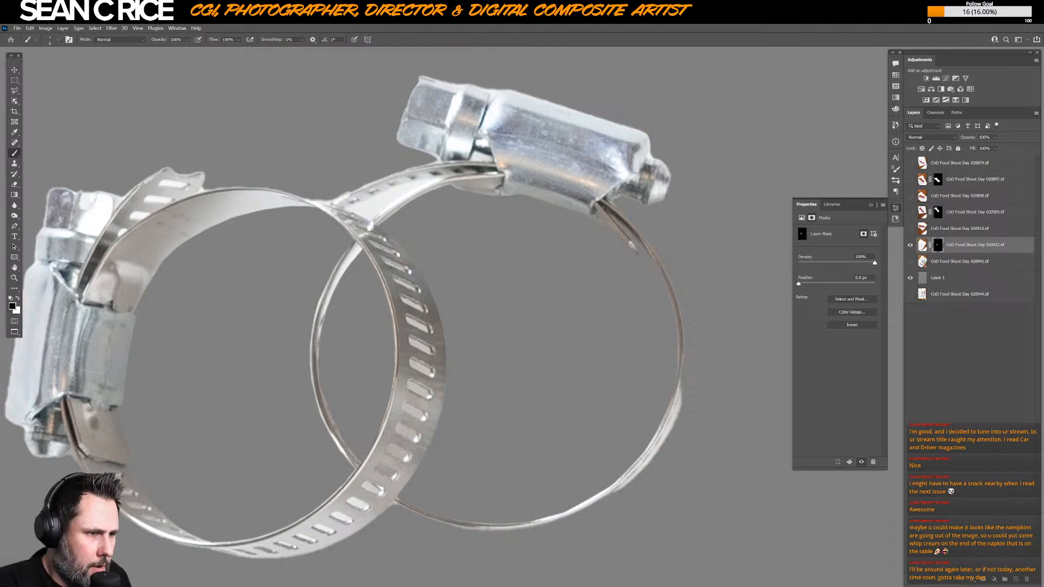
- Touch up the right clamp's right rim in white and mask away the fringe along its lower-right outer edge
{"action": "key", "text": "x"}
{"action": "mouse_move", "coordinate": [681, 356]}
{"action": "left_mouse_down"}
{"action": "mouse_move", "coordinate": [677, 385]}
{"action": "mouse_move", "coordinate": [680, 359]}
{"action": "left_mouse_up"}
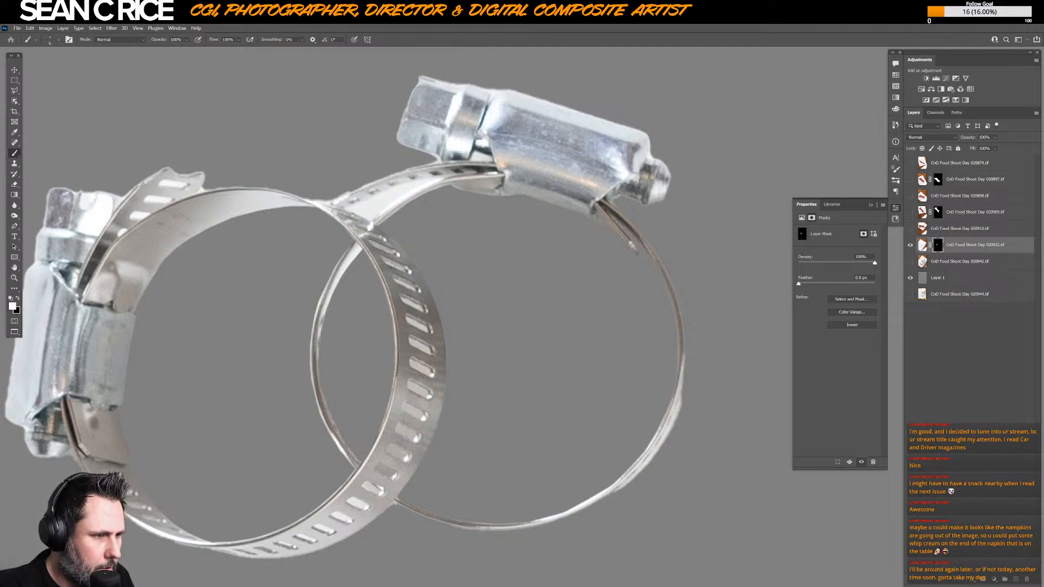
{"action": "key", "text": "x"}
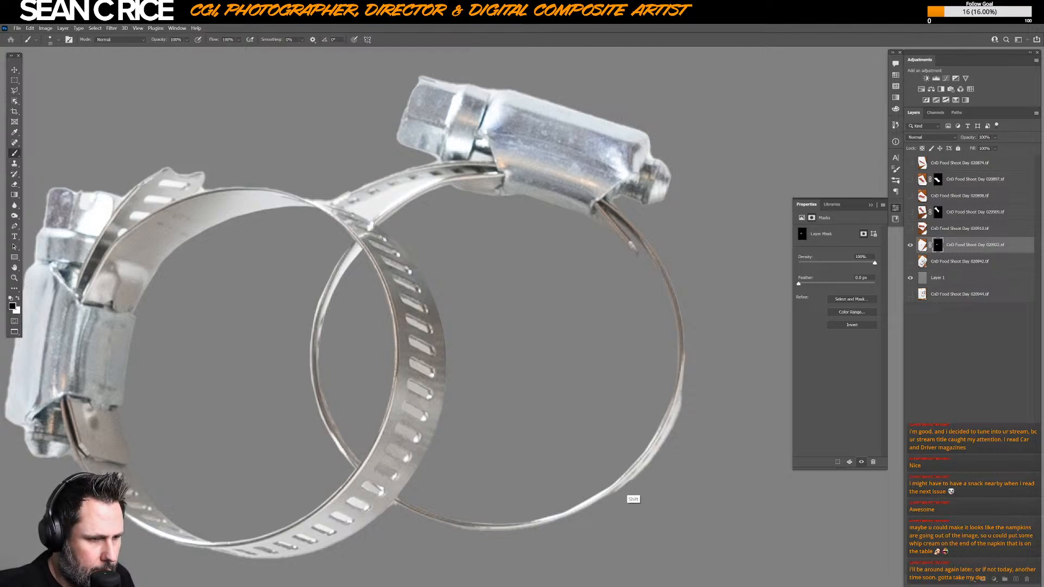
{"action": "key", "text": "shift"}
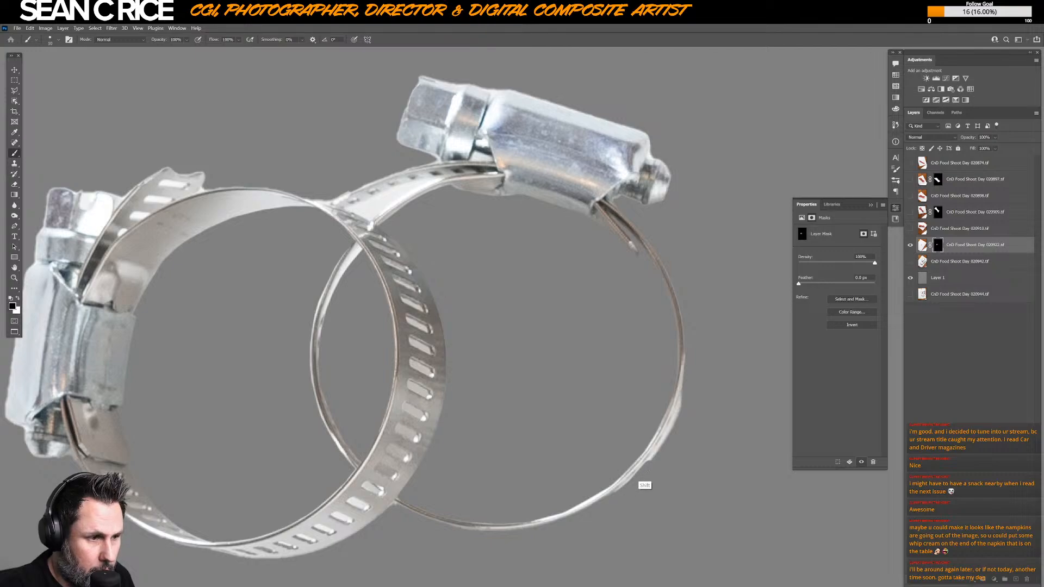
{"action": "mouse_move", "coordinate": [660, 446]}
{"action": "left_mouse_down"}
{"action": "mouse_move", "coordinate": [680, 429]}
{"action": "mouse_move", "coordinate": [678, 392]}
{"action": "left_mouse_up"}
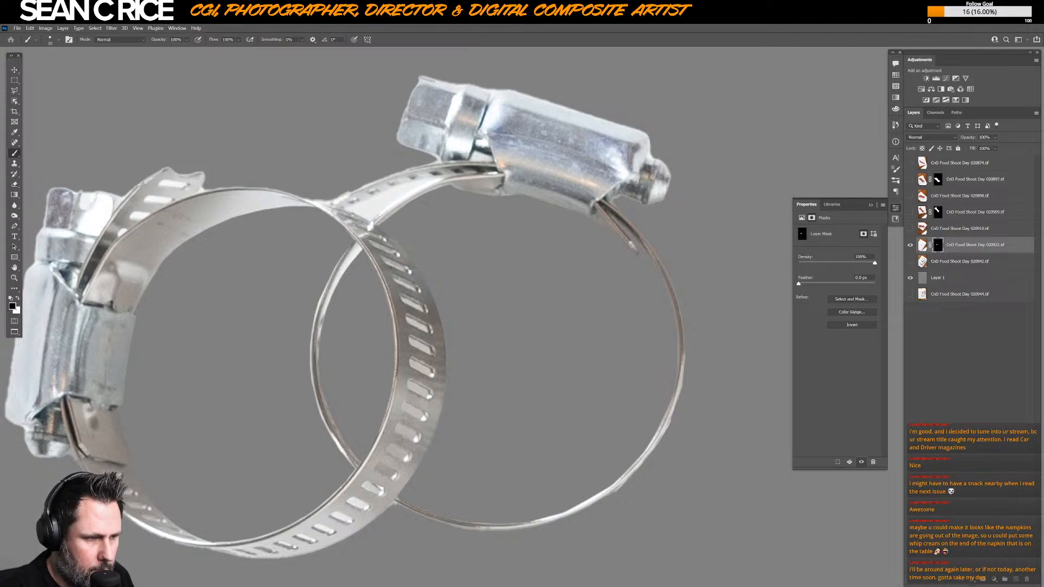
- Smooth the mask along the right clamp's bottom-right outer rim with short straight connected strokes
{"action": "key", "text": "shift"}
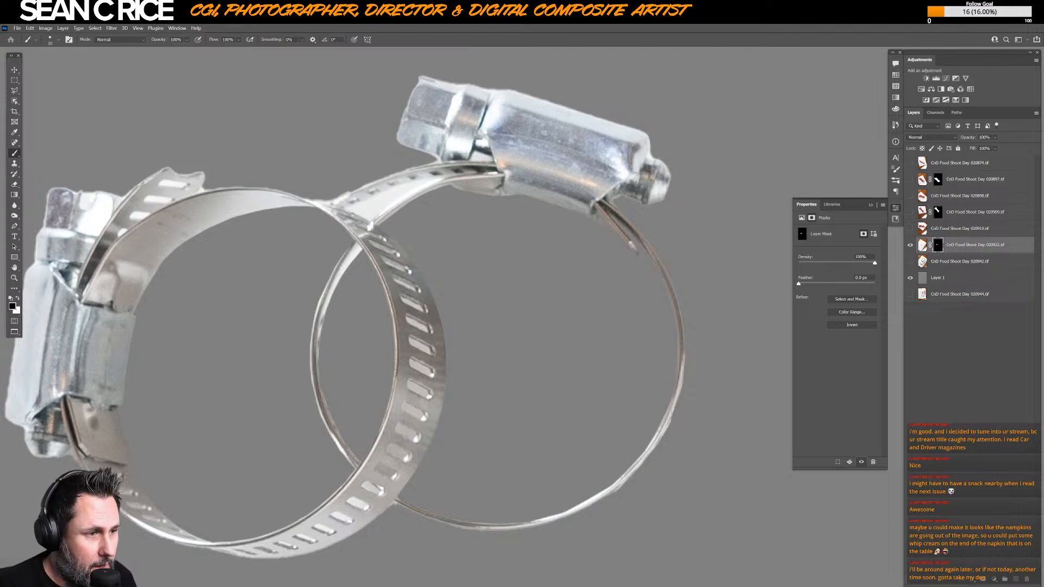
{"action": "key", "text": "shift"}
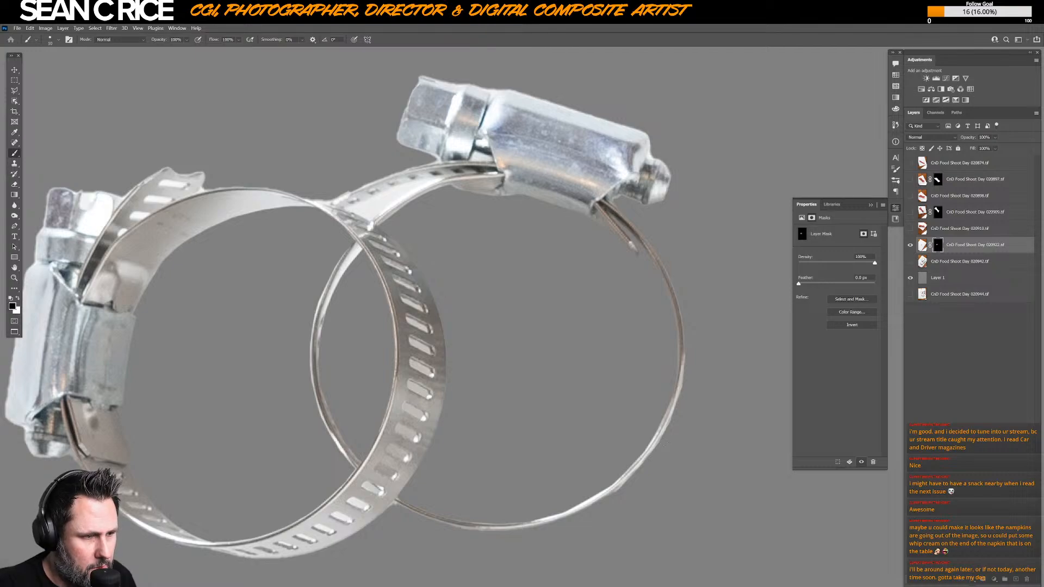
{"action": "key", "text": "shift"}
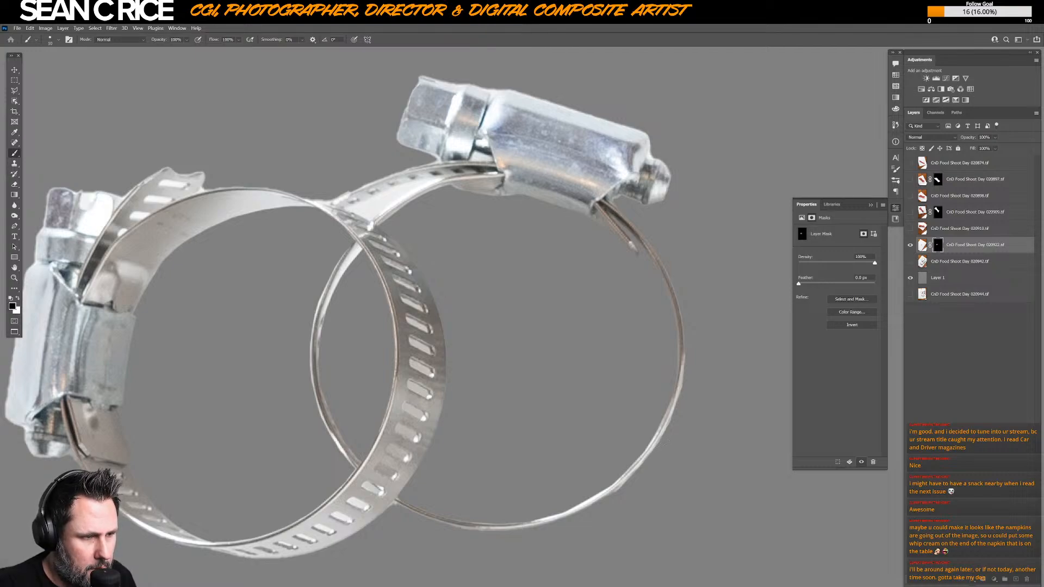
{"action": "key", "text": "shift"}
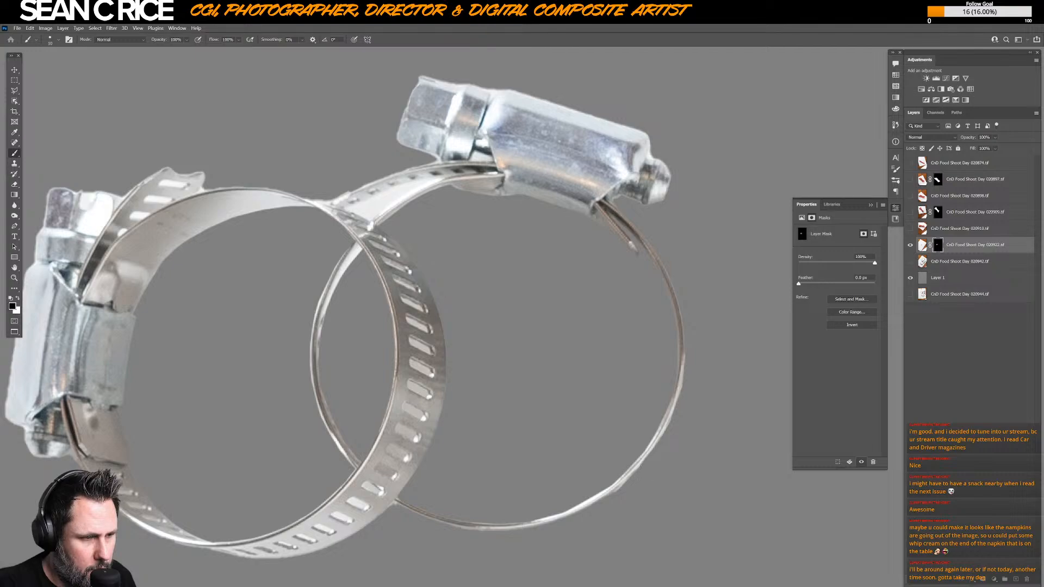
{"action": "key", "text": "shift"}
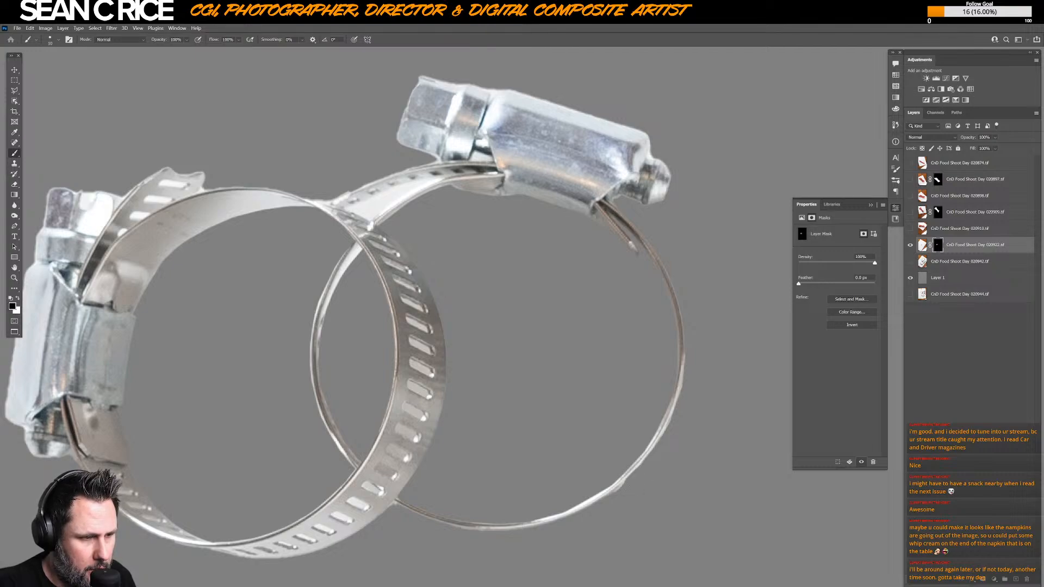
{"action": "key", "text": "shift"}
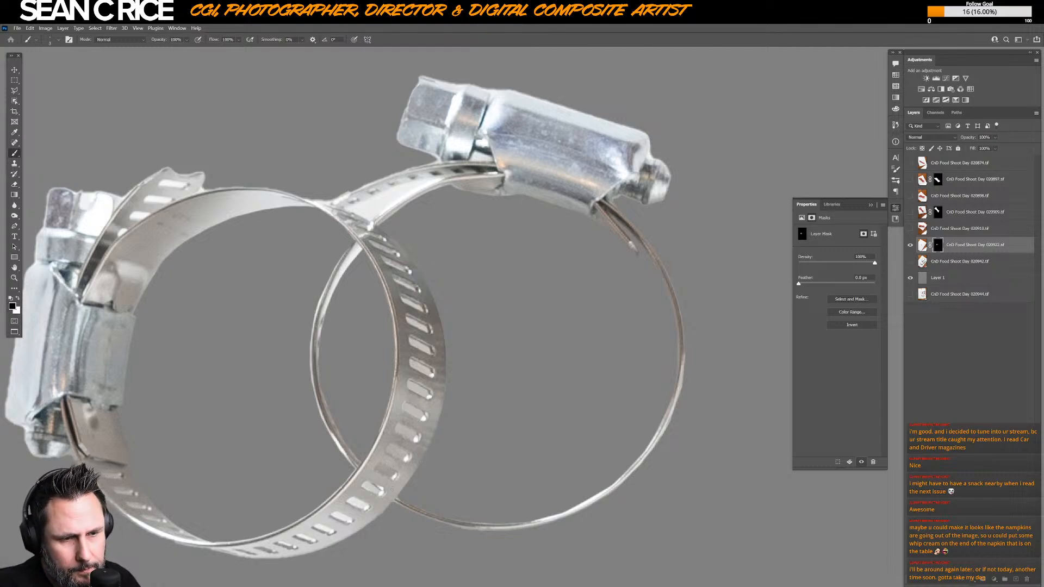
- Mask out the leftover background beside the top of the left clamp's screw head
{"action": "key", "text": "x"}
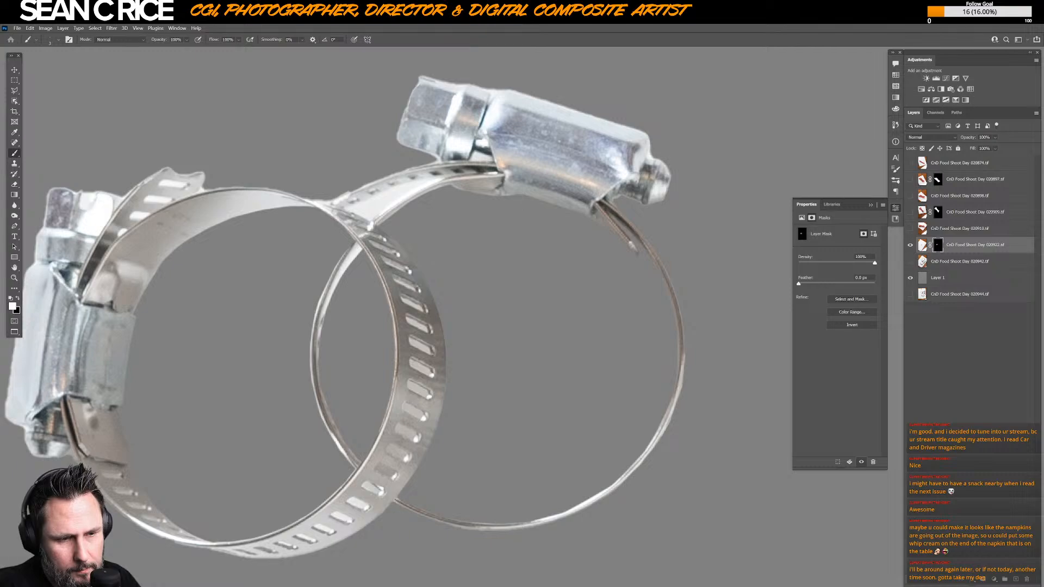
{"action": "left_click_drag", "start_coordinate": [389, 461], "coordinate": [499, 435]}
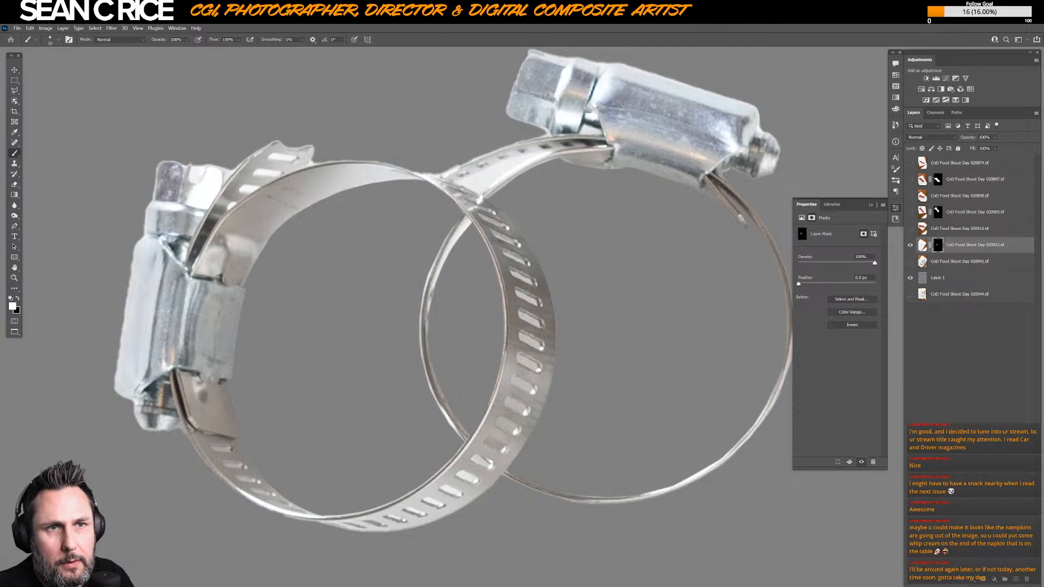
{"action": "key", "text": "x"}
{"action": "left_click", "coordinate": [209, 161]}
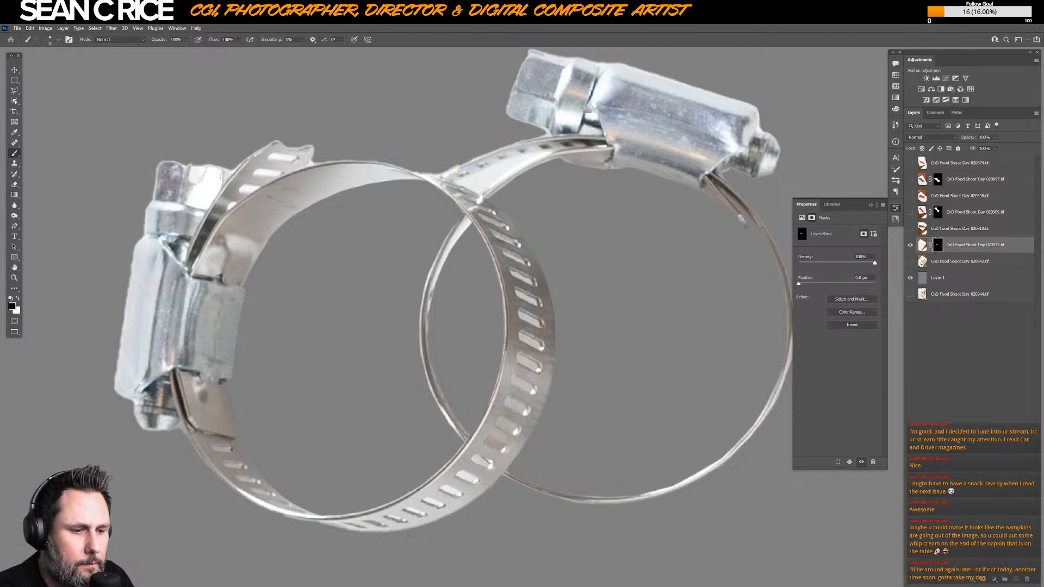
- Mask out the leftover background between the left clamp's screw head and the loose end of its band
{"action": "mouse_move", "coordinate": [219, 168]}
{"action": "left_mouse_down"}
{"action": "mouse_move", "coordinate": [227, 197]}
{"action": "mouse_move", "coordinate": [244, 158]}
{"action": "left_mouse_up"}
{"action": "key", "text": "x"}
{"action": "key", "text": "x"}
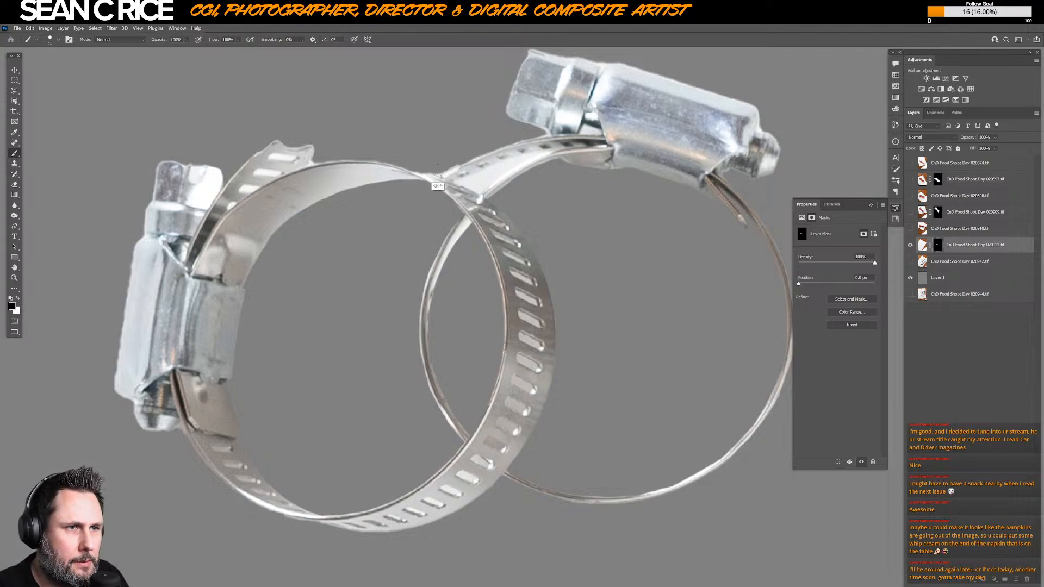
- Refine the layer mask with a smaller brush along the slotted band leading to the upper clamp's housing
{"action": "key", "text": "shift"}
{"action": "key", "text": "bracketleft"}
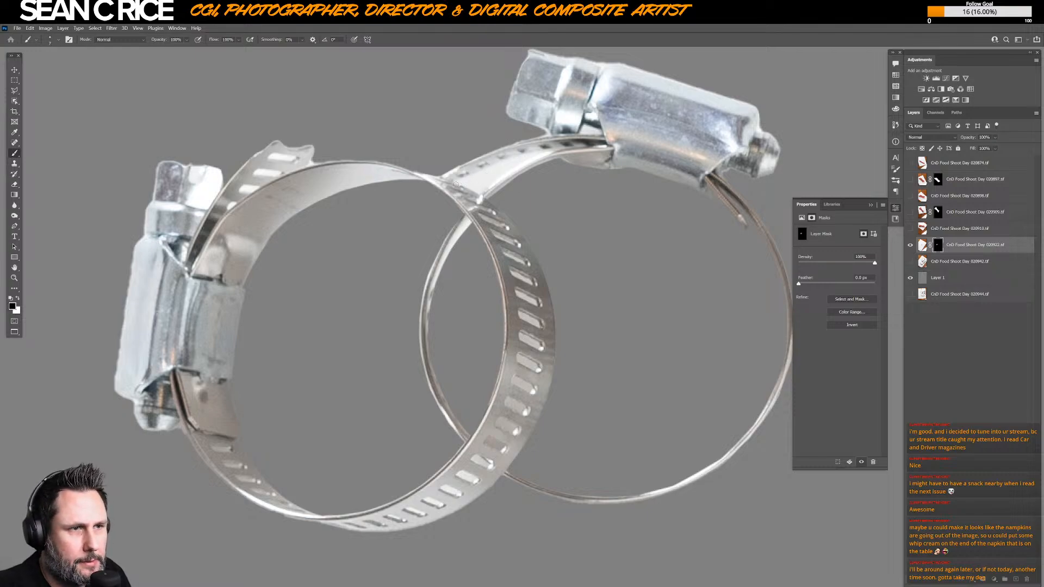
{"action": "mouse_move", "coordinate": [489, 182]}
{"action": "left_mouse_down"}
{"action": "mouse_move", "coordinate": [521, 174]}
{"action": "mouse_move", "coordinate": [528, 157]}
{"action": "left_mouse_up"}
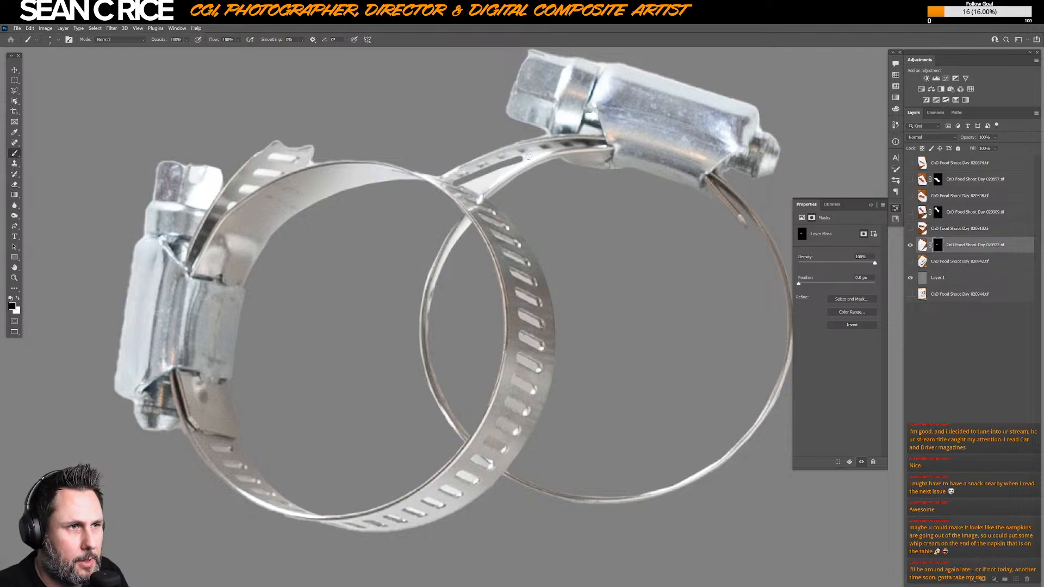
{"action": "key", "text": "x"}
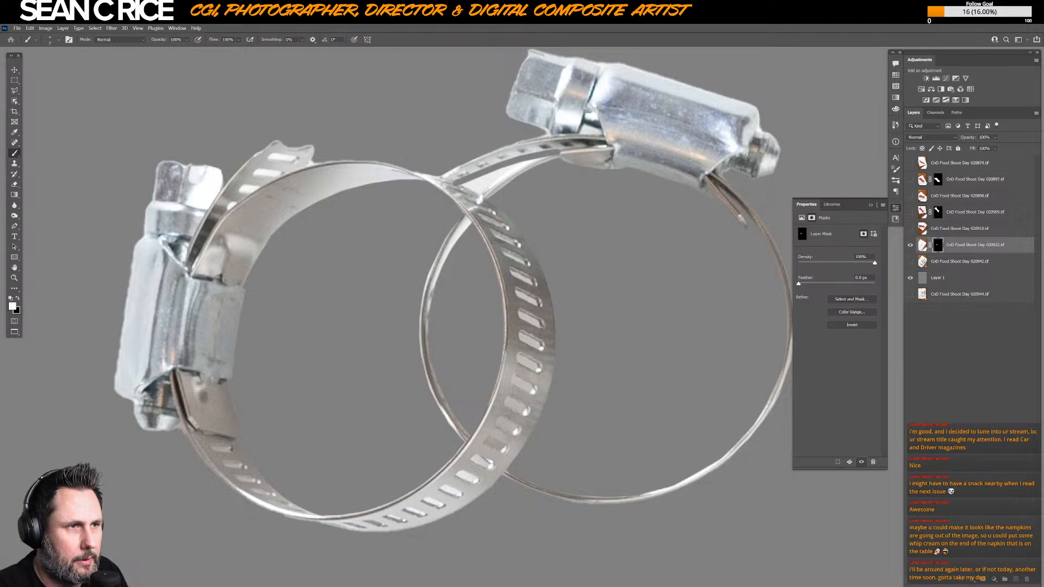
{"action": "left_click_drag", "start_coordinate": [535, 175], "coordinate": [557, 154]}
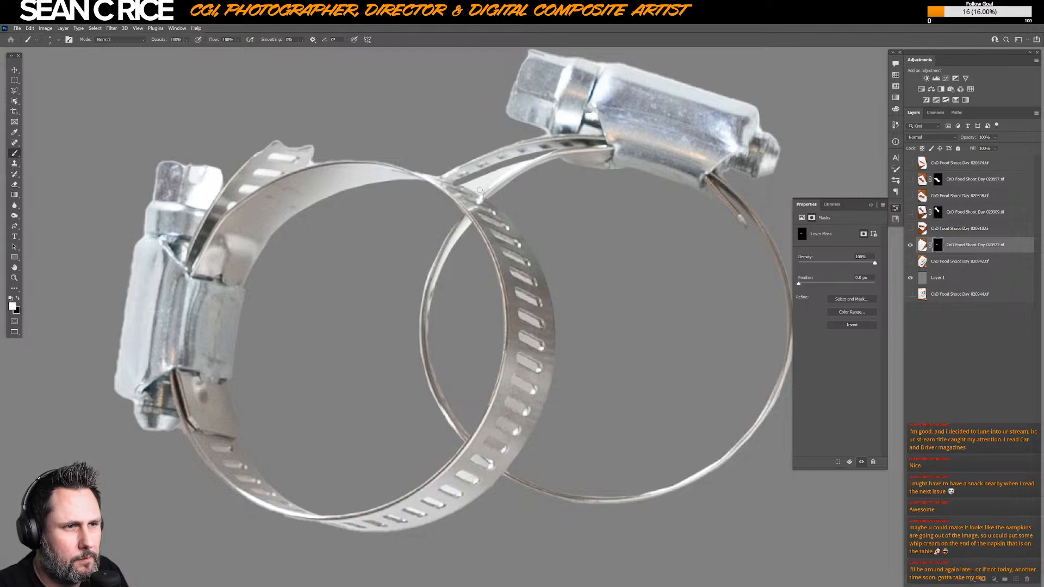
- Mask out the gap between the two metal strips below the upper clamp, restoring the thin lower strip's edge
{"action": "key", "text": "x"}
{"action": "left_click_drag", "start_coordinate": [477, 193], "coordinate": [526, 161]}
{"action": "key", "text": "x"}
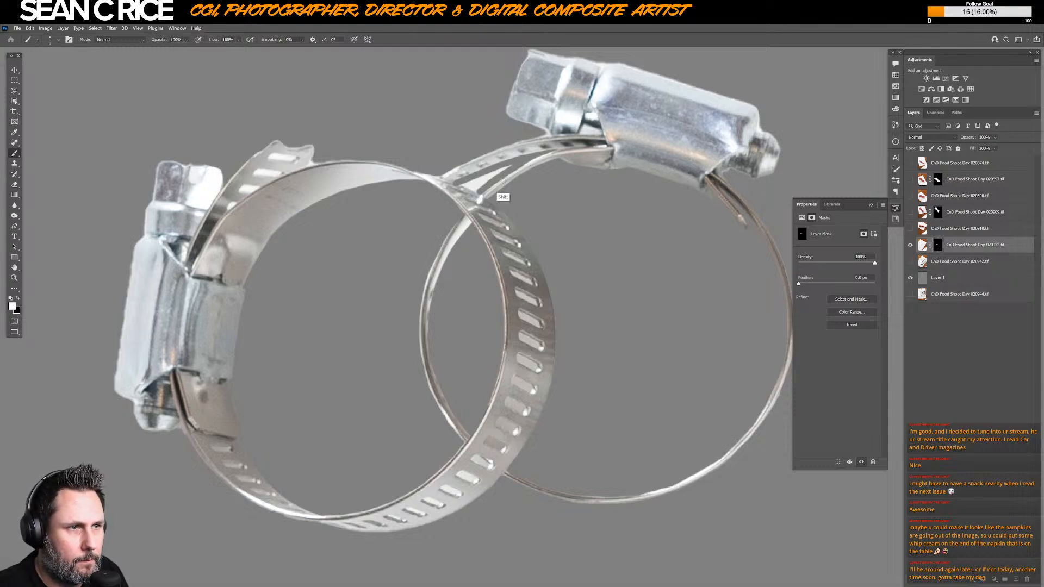
{"action": "mouse_move", "coordinate": [506, 180]}
{"action": "left_mouse_down"}
{"action": "mouse_move", "coordinate": [519, 170]}
{"action": "mouse_move", "coordinate": [500, 182]}
{"action": "left_mouse_up"}
{"action": "key", "text": "x"}
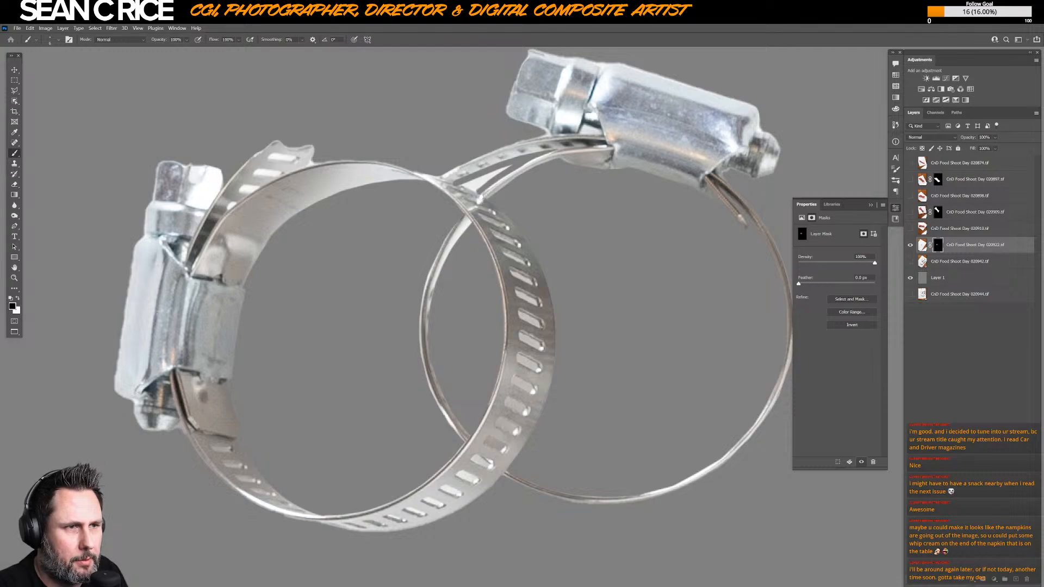
{"action": "key", "text": "x"}
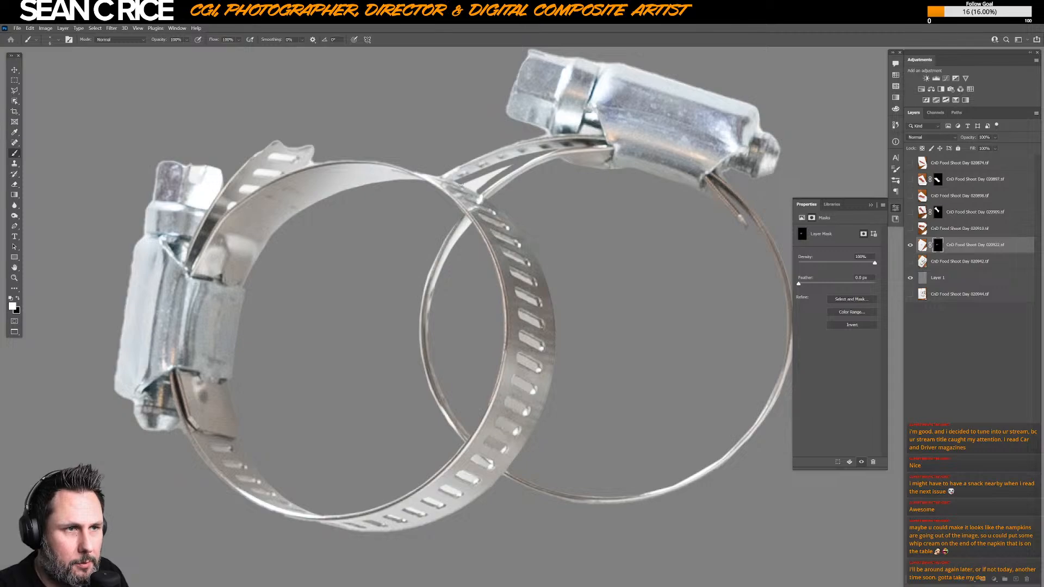
{"action": "key", "text": "x"}
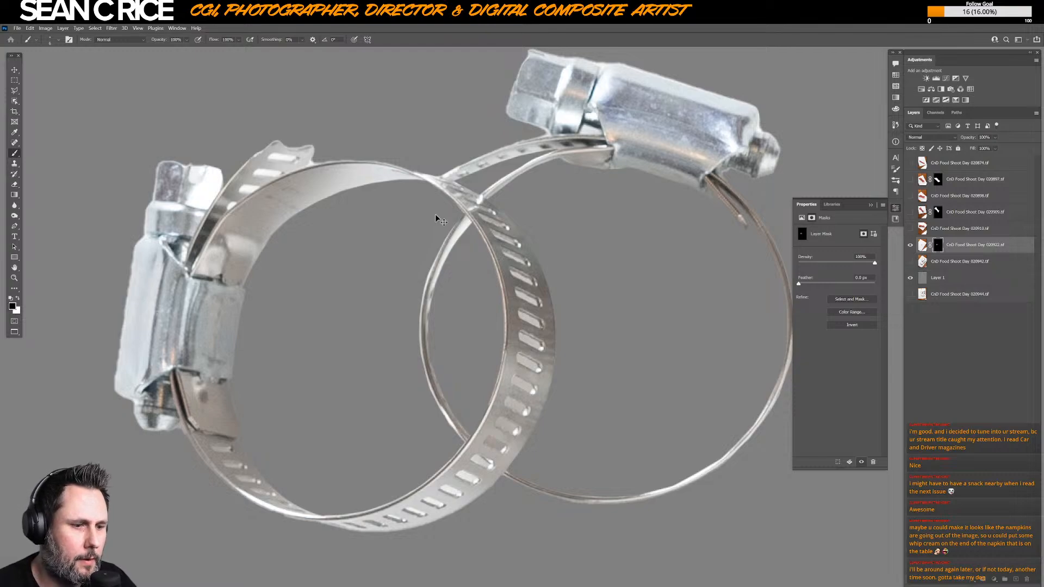
- Save ACCESSORIES.psb and copy its masked clamps layer into CND_COMP_LAY_01A.psb, between the waffle and pasta plates
{"action": "scroll", "coordinate": [435, 214], "scroll_direction": "down", "scroll_amount": 5}
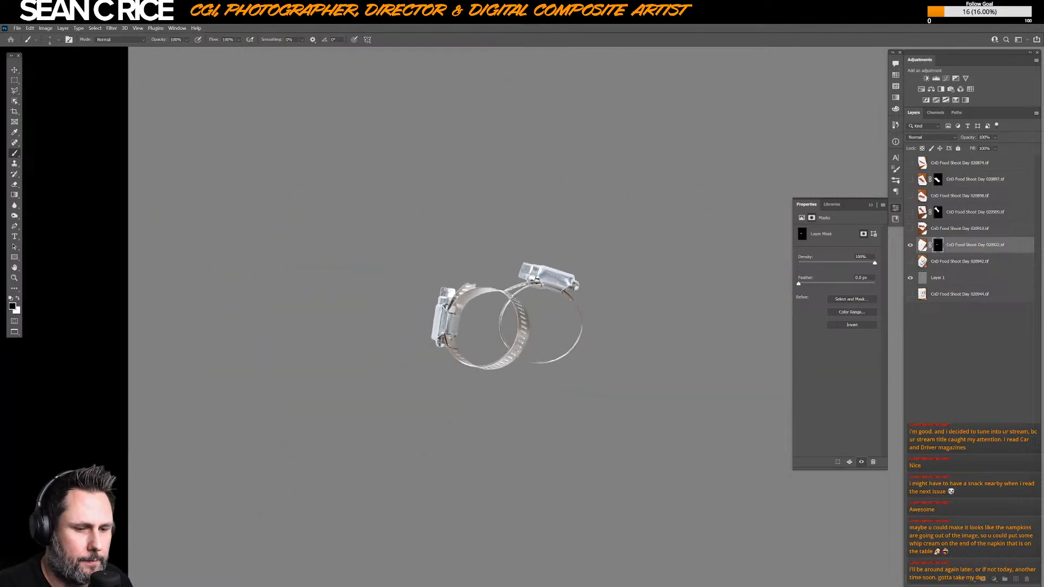
{"action": "key", "text": "f"}
{"action": "key", "text": "f"}
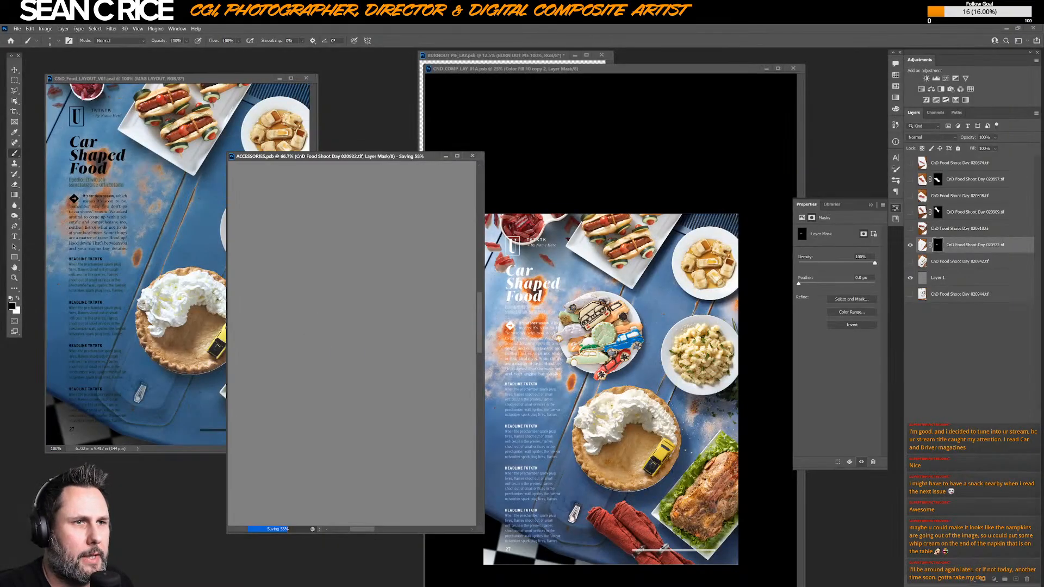
{"action": "key", "text": "v"}
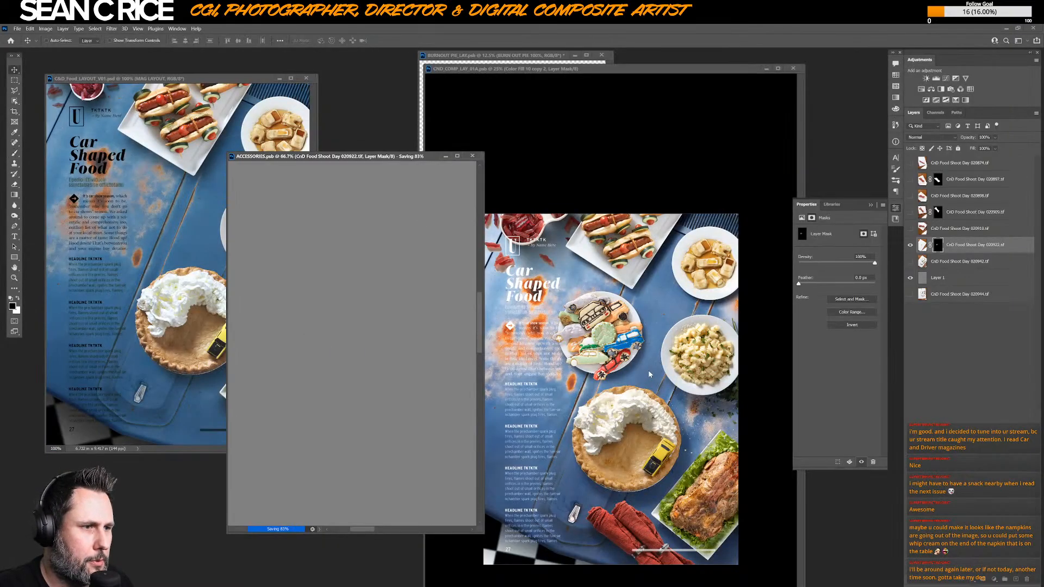
{"action": "left_click_drag", "start_coordinate": [404, 155], "coordinate": [262, 123]}
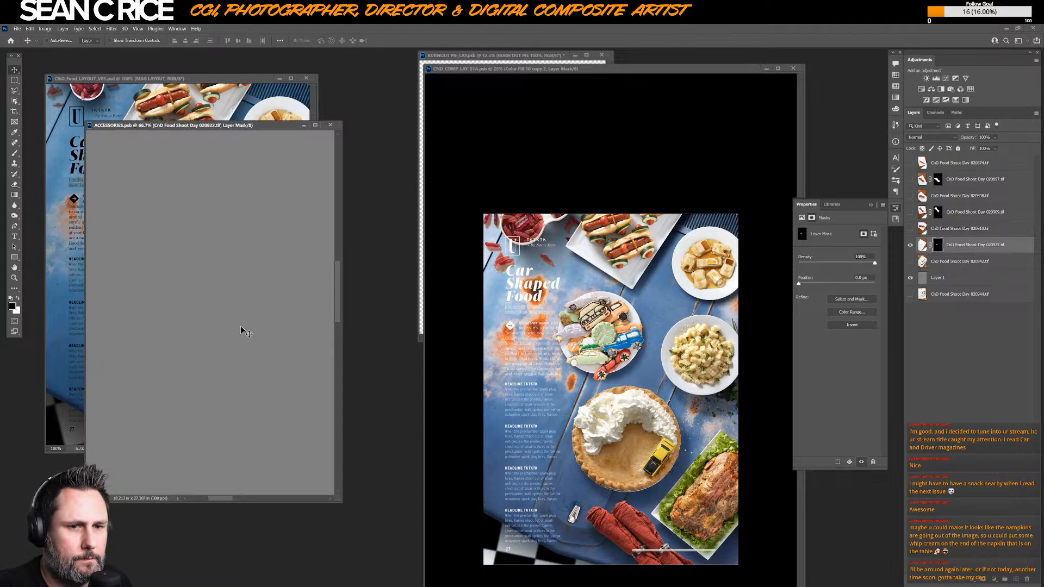
{"action": "key", "text": "ctrl+0"}
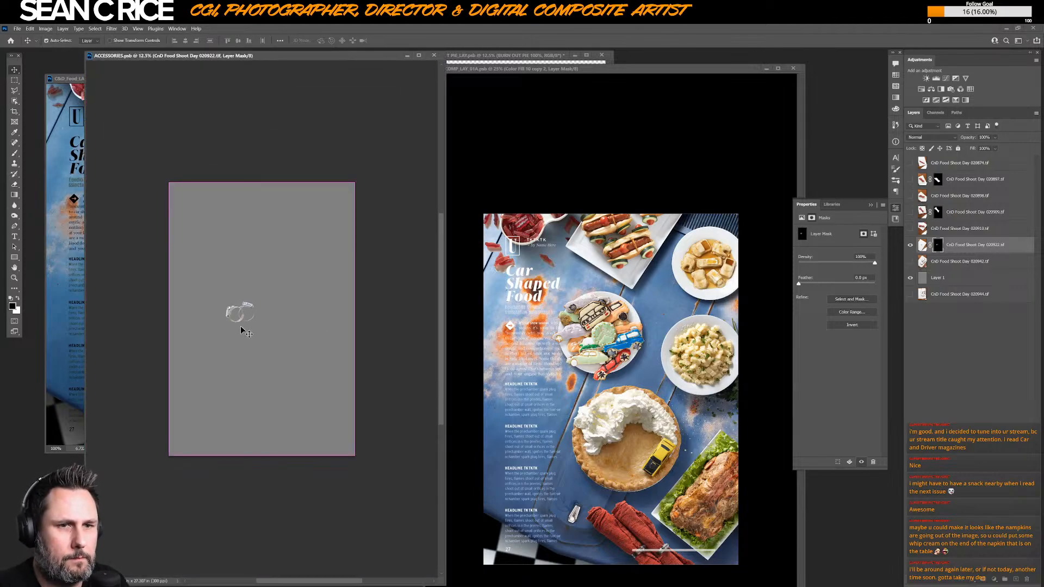
{"action": "left_click_drag", "start_coordinate": [244, 321], "coordinate": [676, 299]}
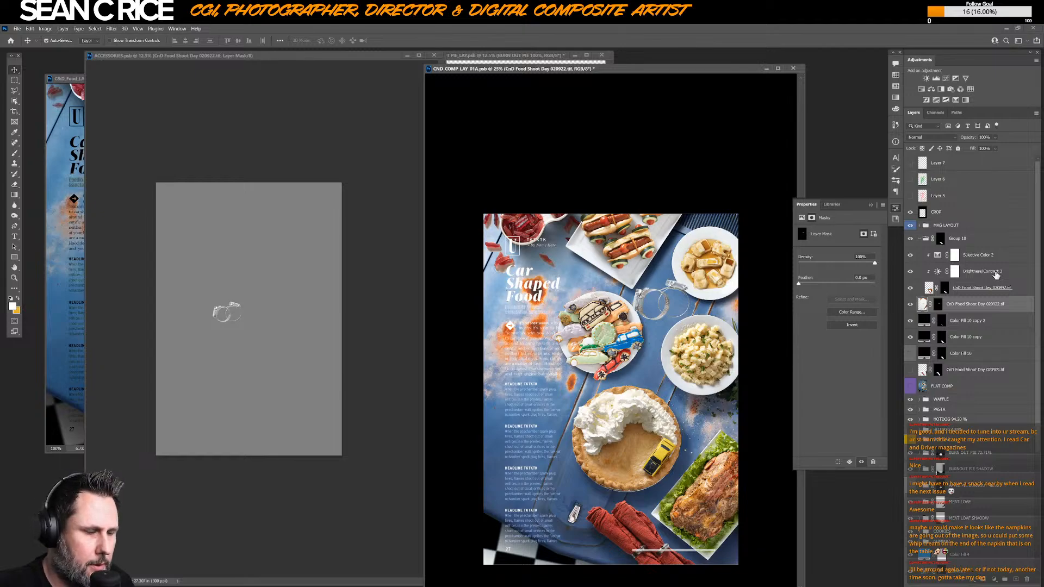
- Put the imported clamps layer in a new group named "c clamp"
{"action": "key", "text": "ctrl+g"}
{"action": "double_click", "coordinate": [941, 301]}
{"action": "type", "text": "c clamp"}
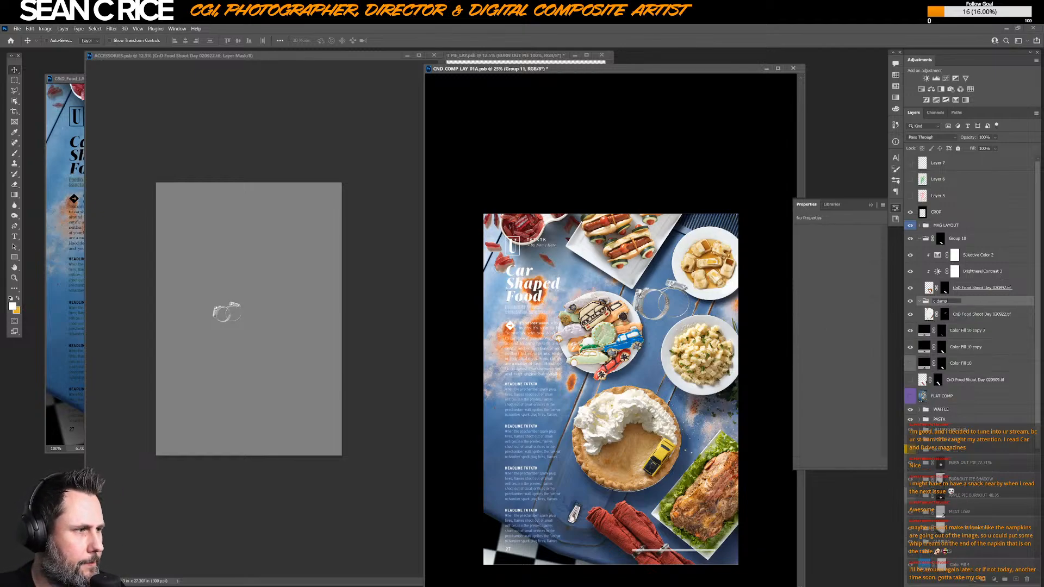
{"action": "key", "text": "Return"}
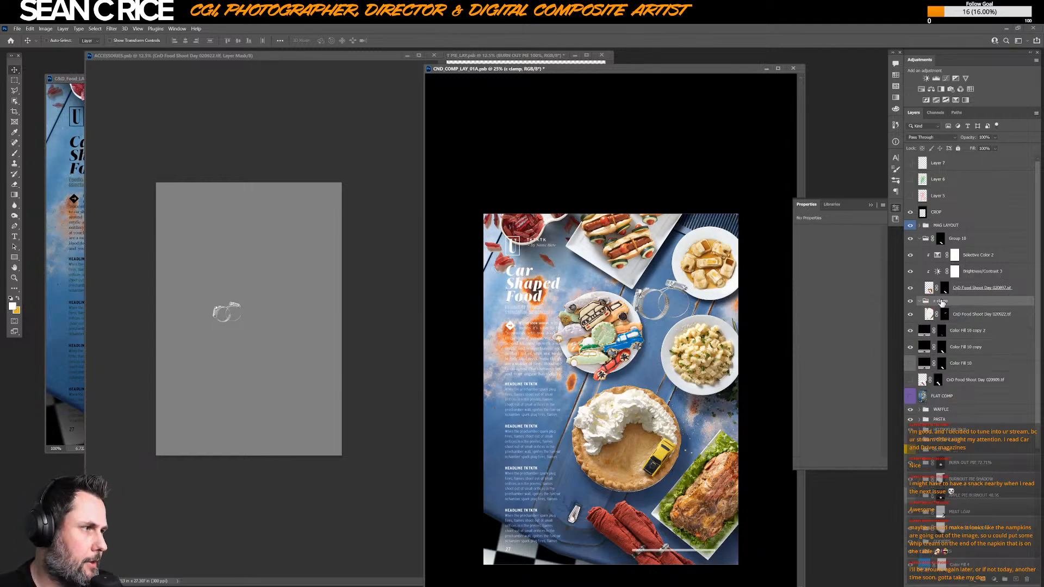
- Duplicate the clamps layer inside the c clamp group and hide the original
{"action": "left_click", "coordinate": [970, 316]}
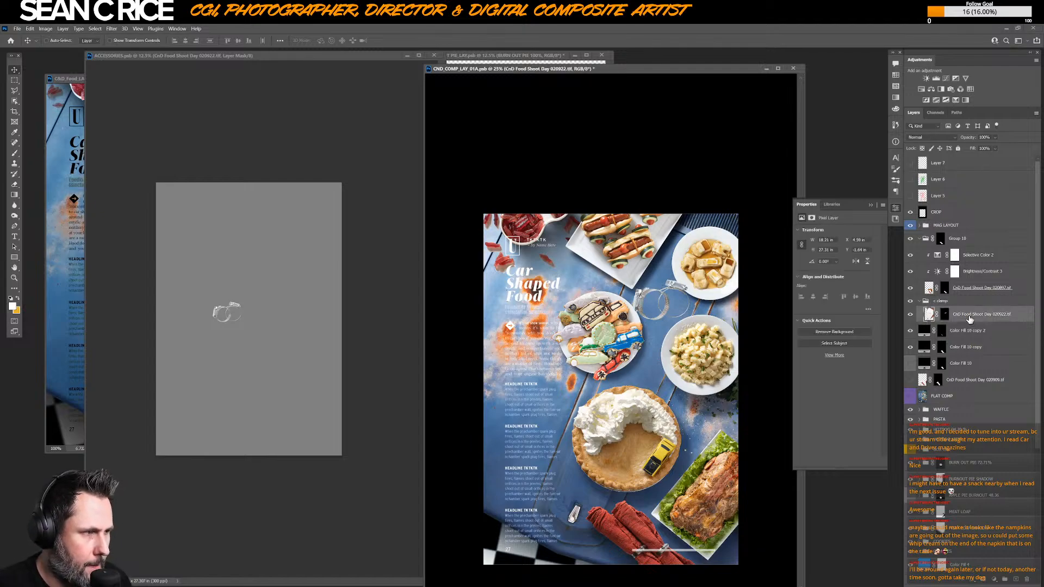
{"action": "key", "text": "ctrl+j"}
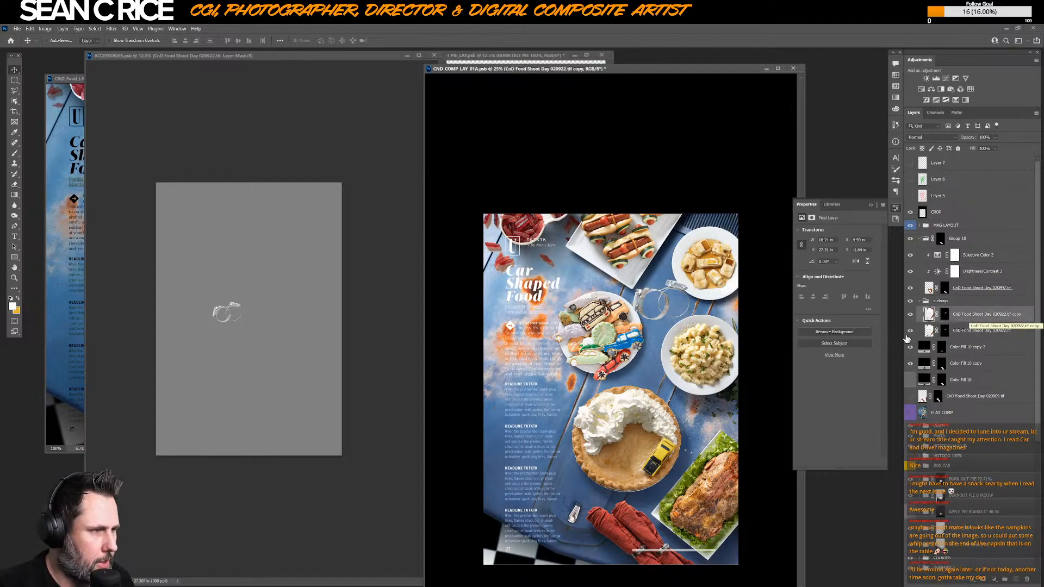
{"action": "left_click", "coordinate": [910, 330]}
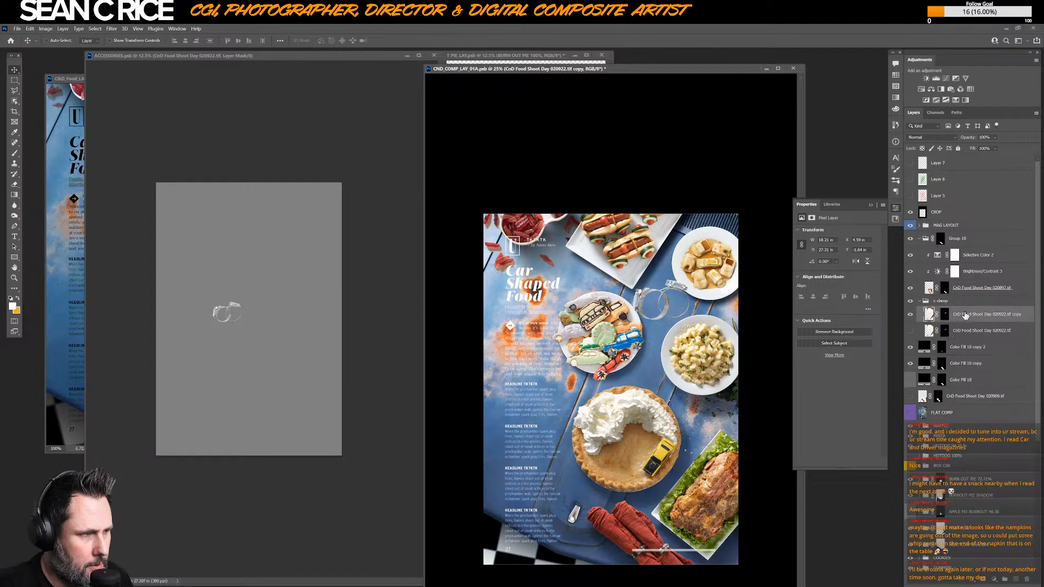
- Scale the clamps copy to 48.36% and place it between the cookie plate and the waffle plate
{"action": "key", "text": "ctrl+t"}
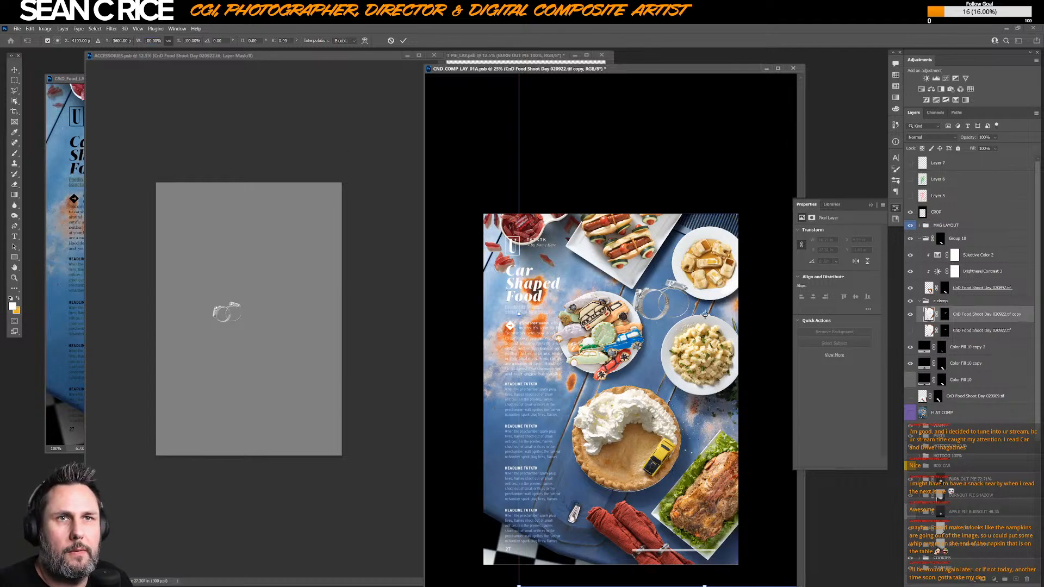
{"action": "left_click", "coordinate": [152, 40]}
{"action": "type", "text": "7"}
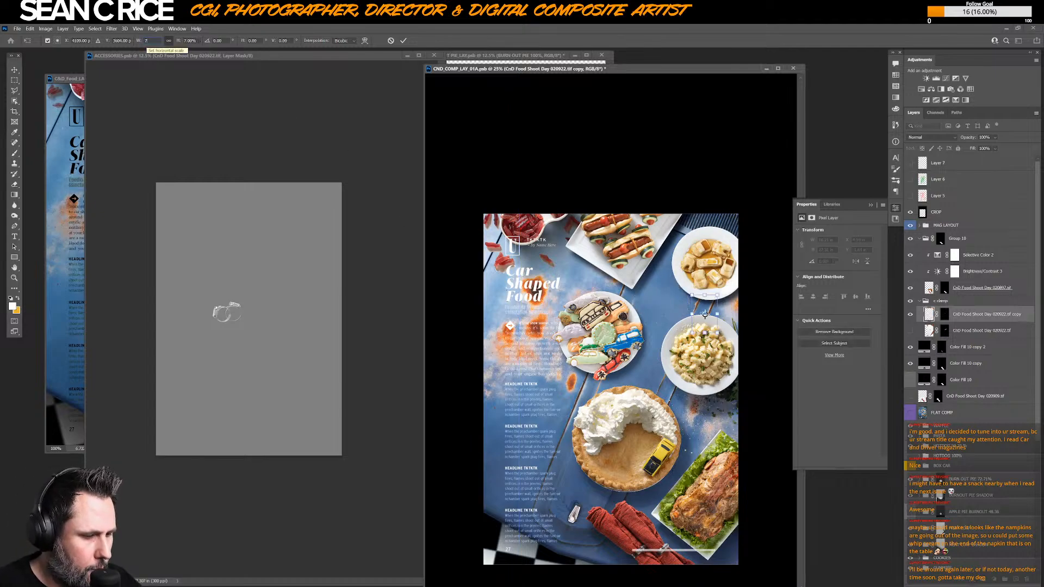
{"action": "type", "text": "48.36"}
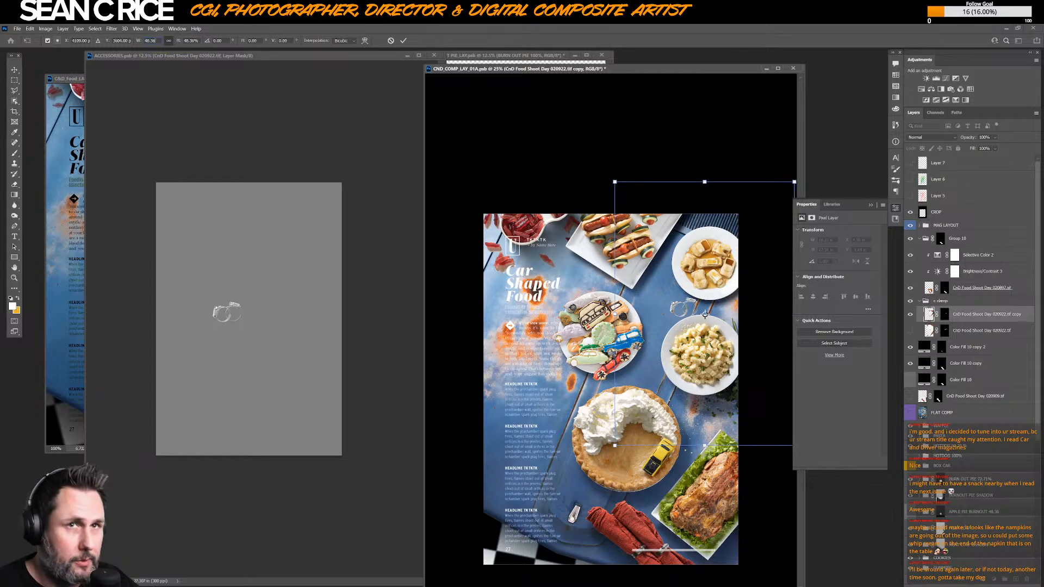
{"action": "type", "text": "%"}
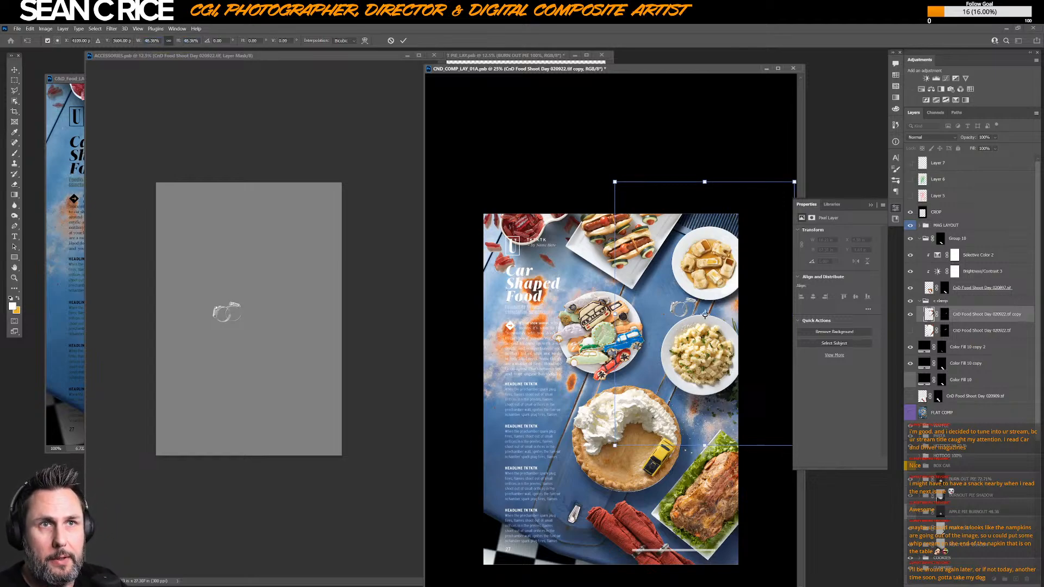
{"action": "key", "text": "Return"}
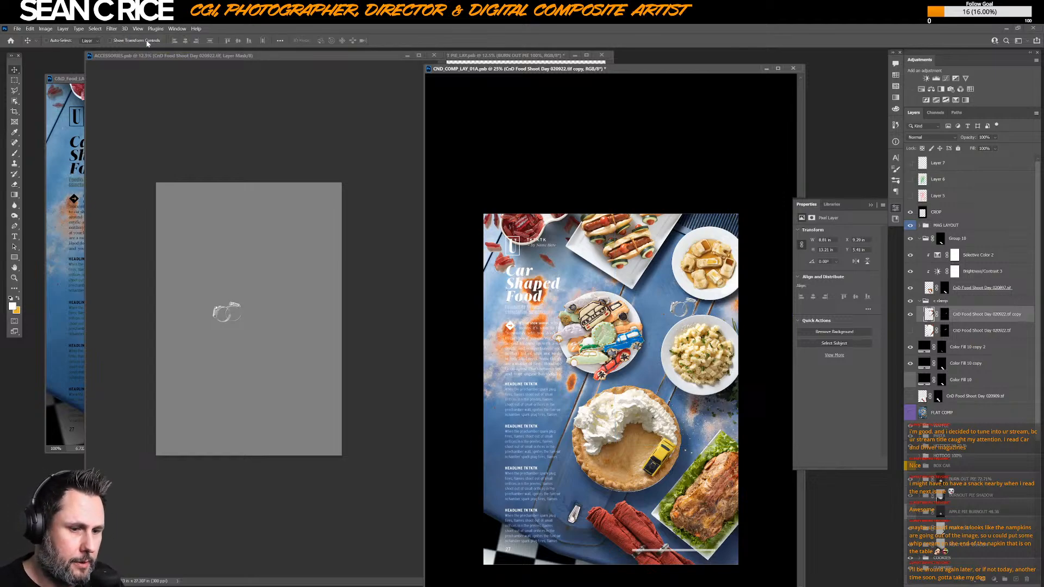
{"action": "left_click_drag", "start_coordinate": [686, 313], "coordinate": [670, 309]}
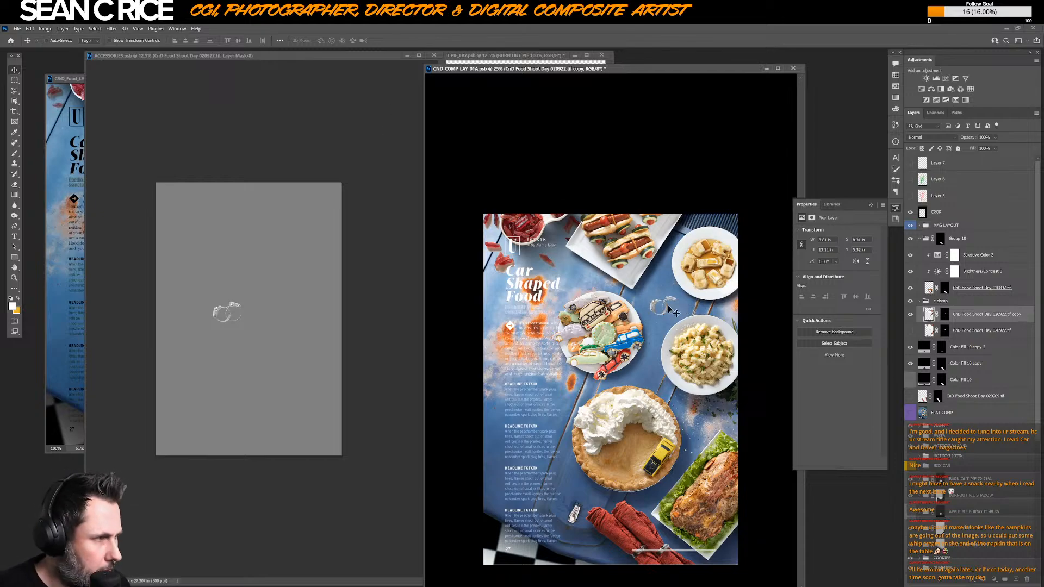
- Add a Brightness/Contrast adjustment clipped to the clamps copy, with brightness -44 and increased contrast
{"action": "left_click", "coordinate": [993, 579]}
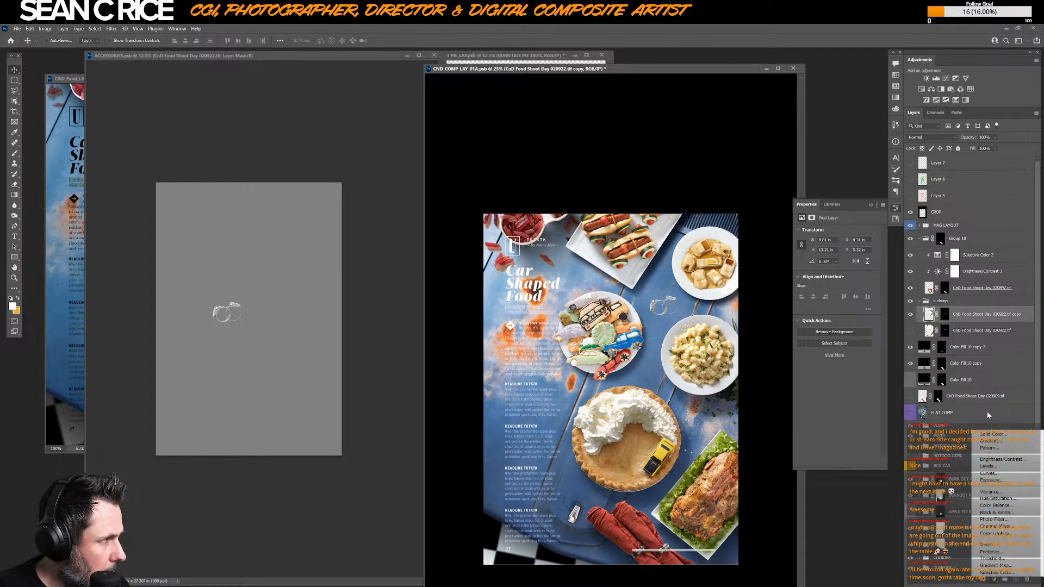
{"action": "left_click", "coordinate": [1001, 459]}
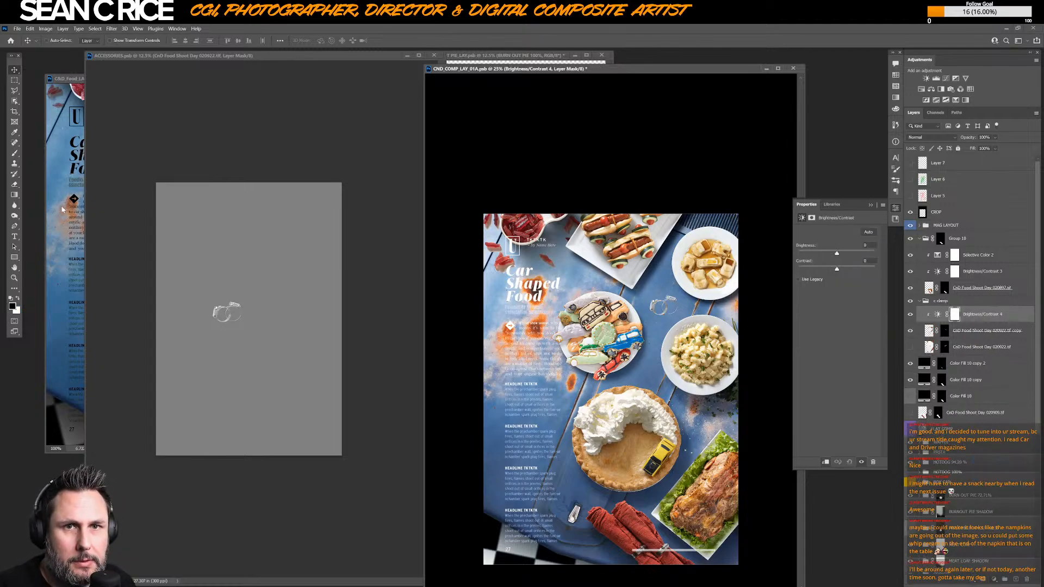
{"action": "left_click_drag", "start_coordinate": [835, 253], "coordinate": [853, 269]}
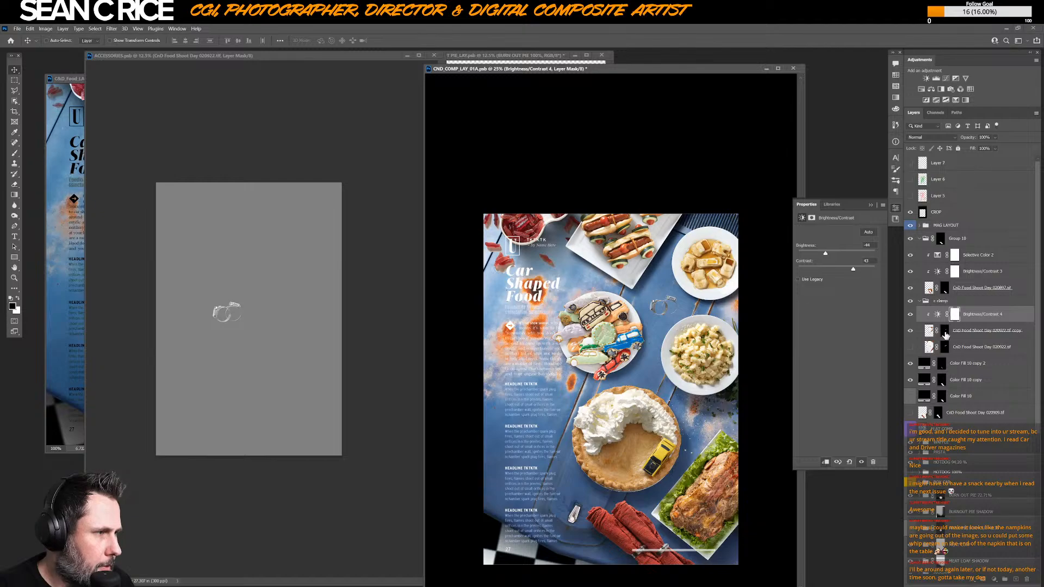
- Load the clamps copy's mask as a selection and create a black (000000) solid color fill layer from it
{"action": "left_click", "coordinate": [945, 346], "text": "ctrl"}
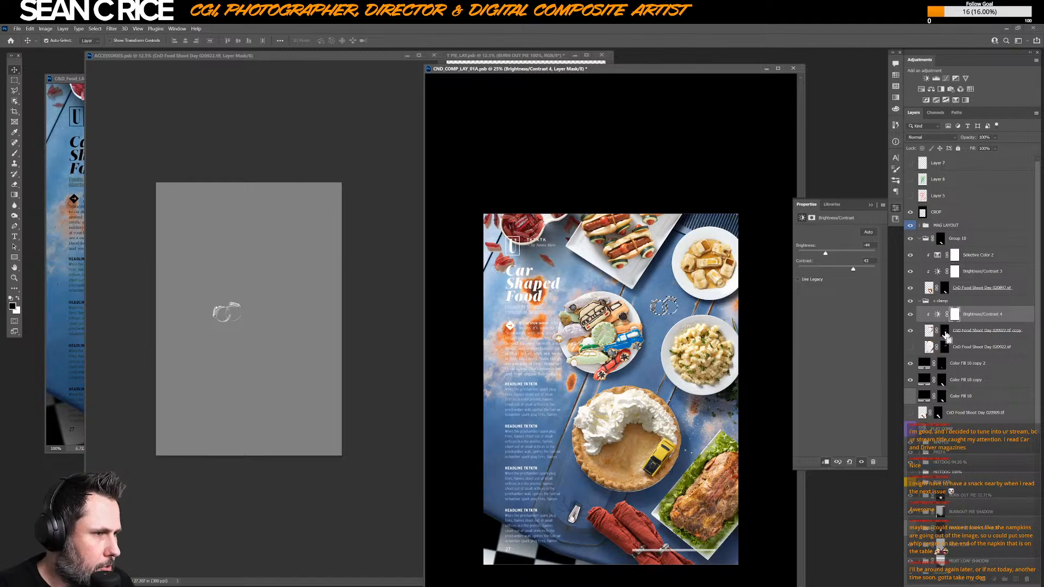
{"action": "left_click", "coordinate": [994, 580]}
{"action": "left_click", "coordinate": [993, 435]}
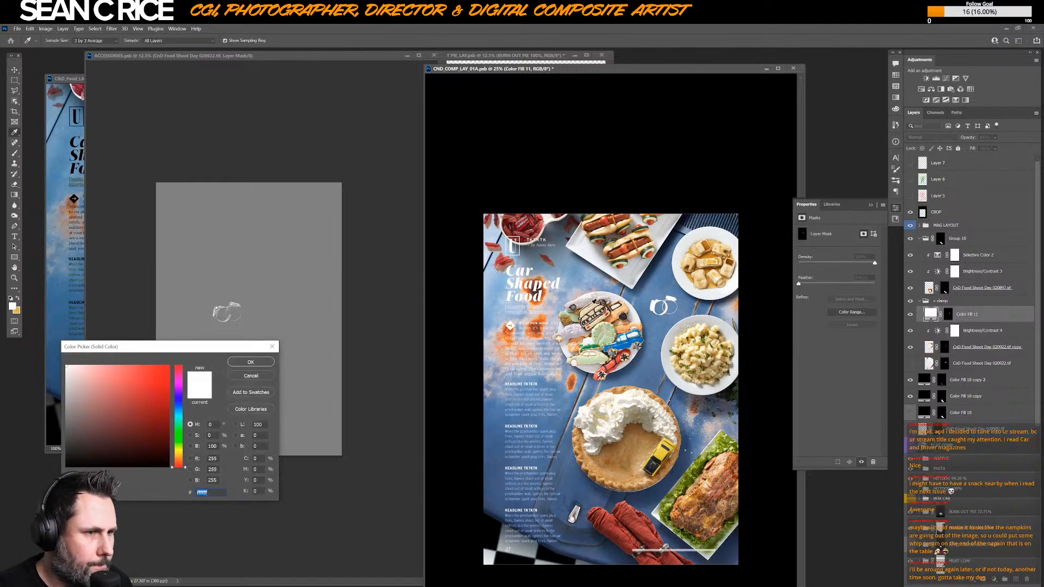
{"action": "left_click", "coordinate": [158, 474]}
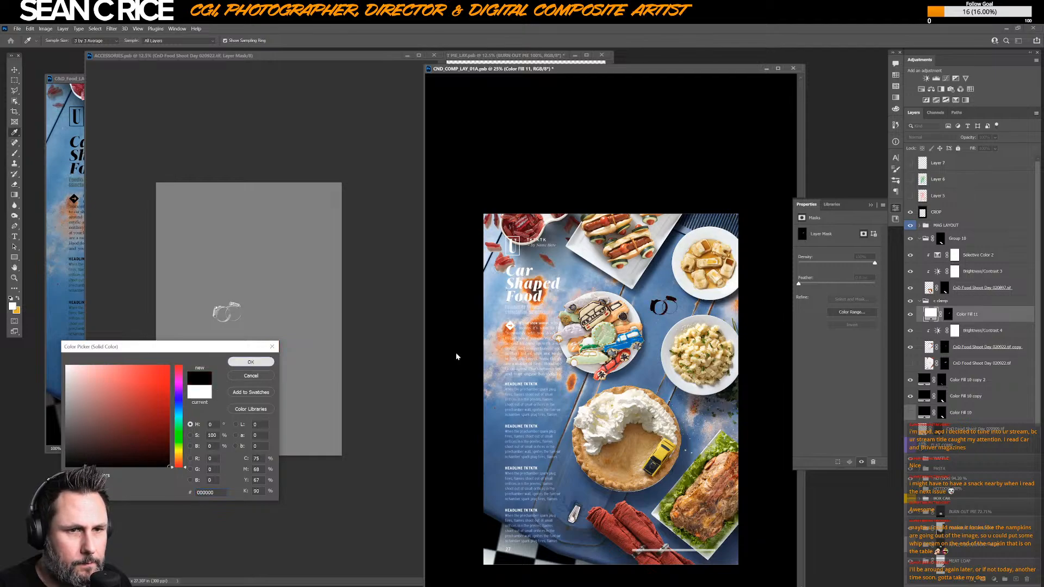
{"action": "left_click", "coordinate": [250, 362]}
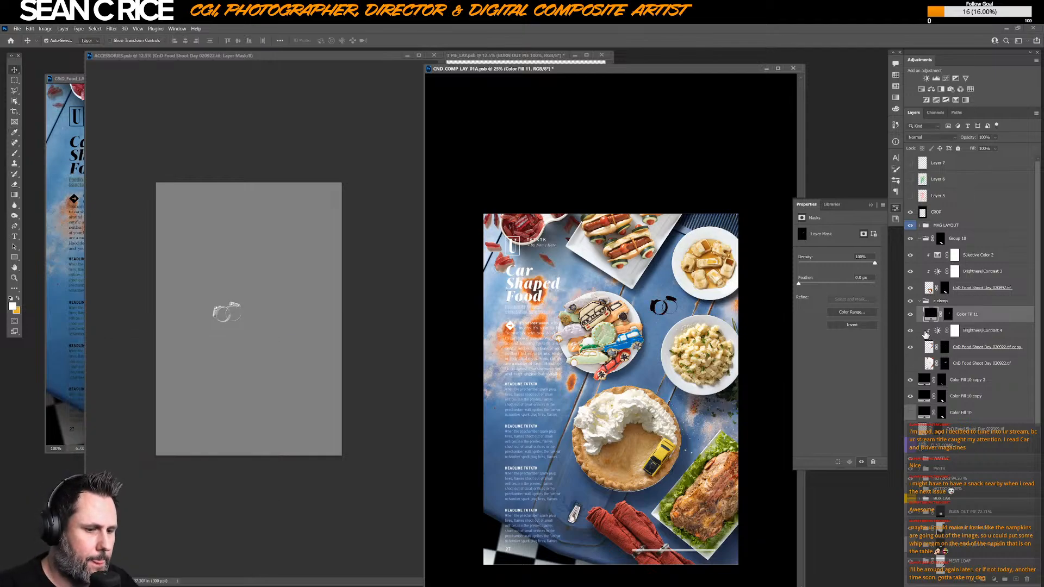
- Duplicate the black fill layer, move both fills beneath the clamp layers in the c clamp group, and select the copy
{"action": "key", "text": "ctrl+j"}
{"action": "left_click", "coordinate": [979, 330], "text": "shift"}
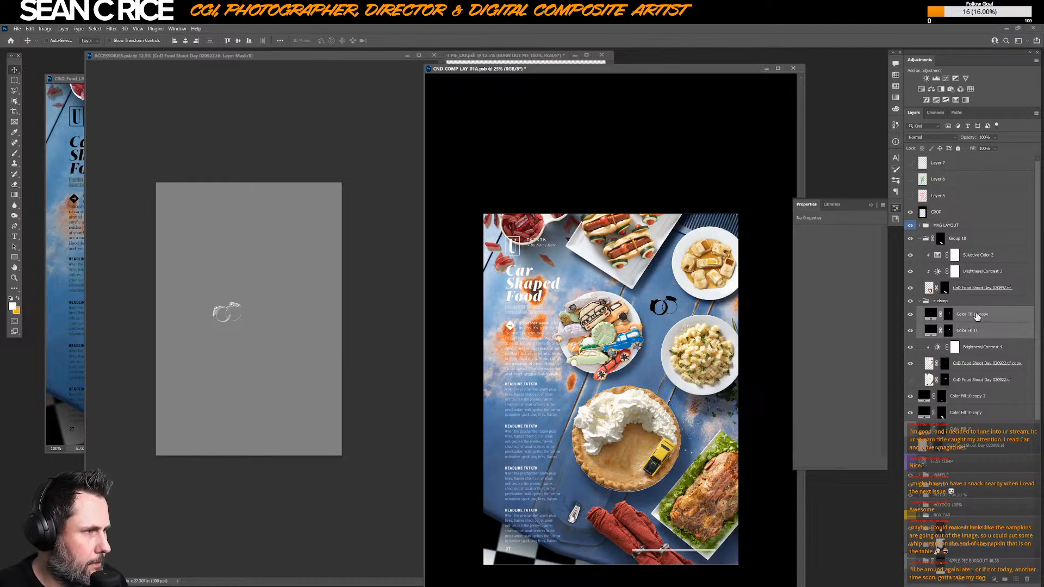
{"action": "left_click_drag", "start_coordinate": [977, 317], "coordinate": [959, 386]}
{"action": "left_click", "coordinate": [982, 366]}
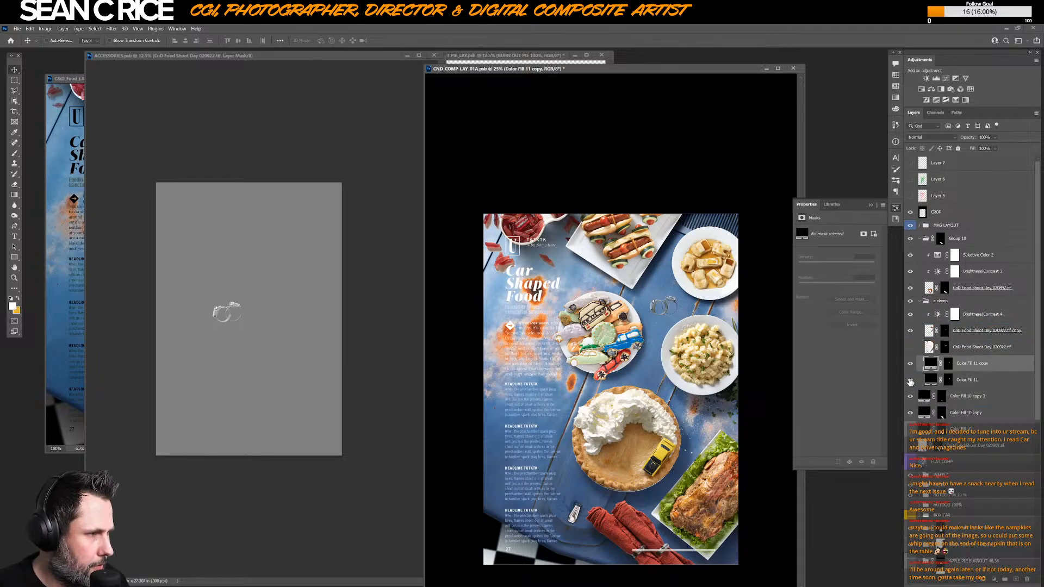
- Label the hidden original clamps layer and the lower black fill layer with the gray color
{"action": "right_click", "coordinate": [913, 348]}
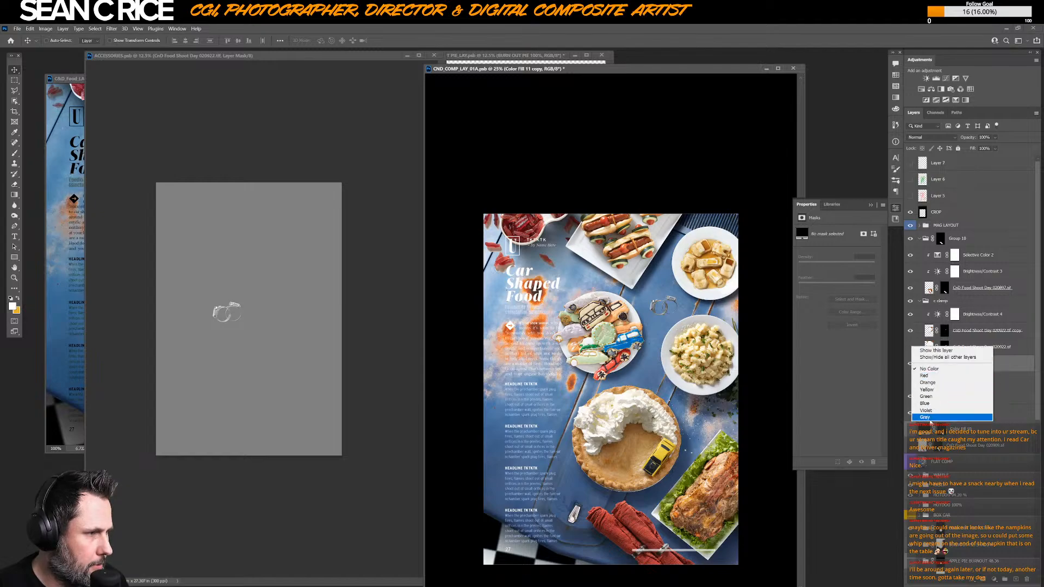
{"action": "left_click", "coordinate": [930, 417]}
{"action": "right_click", "coordinate": [909, 379]}
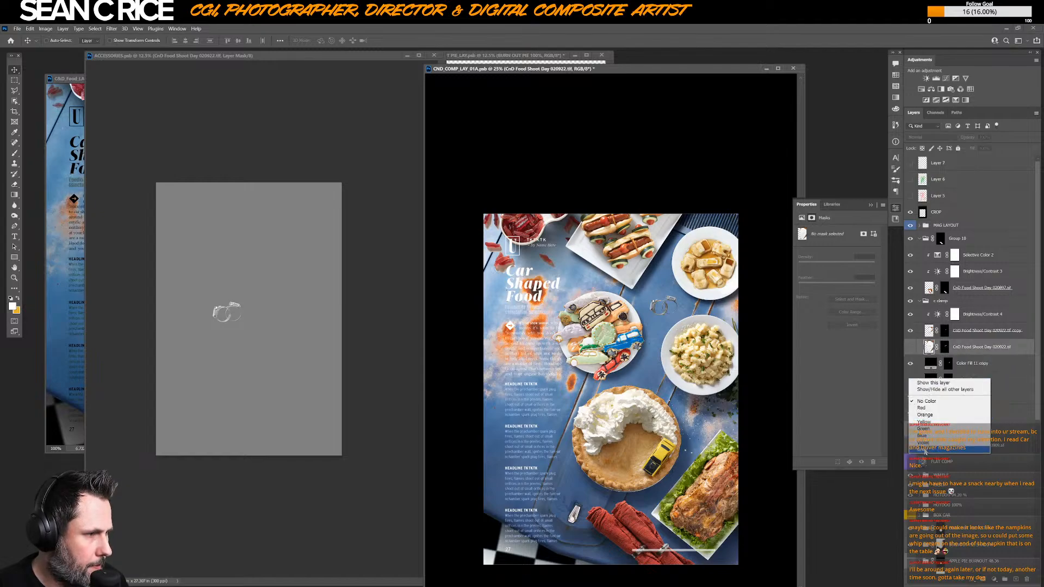
{"action": "left_click", "coordinate": [924, 449]}
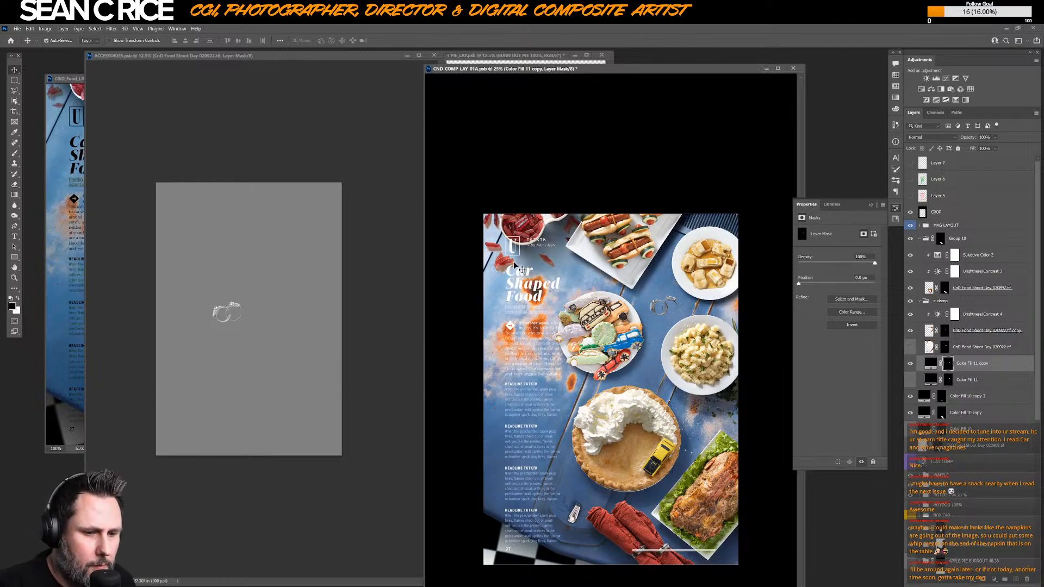
- Scale the black fill copy's mask to about 134% width and 117% height, then skew it into an offset shadow of the clamps
{"action": "key", "text": "ctrl+t"}
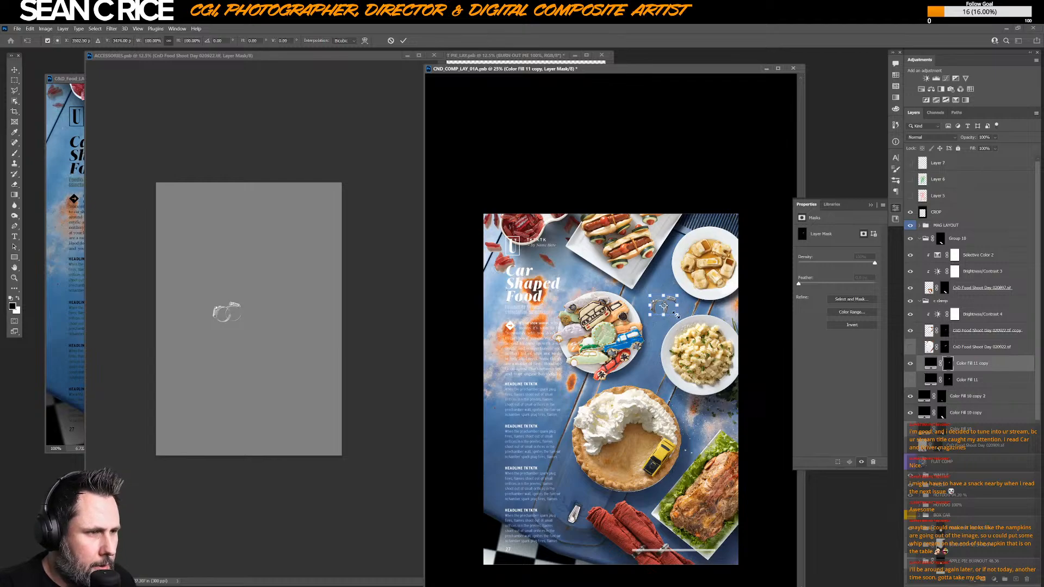
{"action": "left_click_drag", "start_coordinate": [676, 314], "coordinate": [686, 321]}
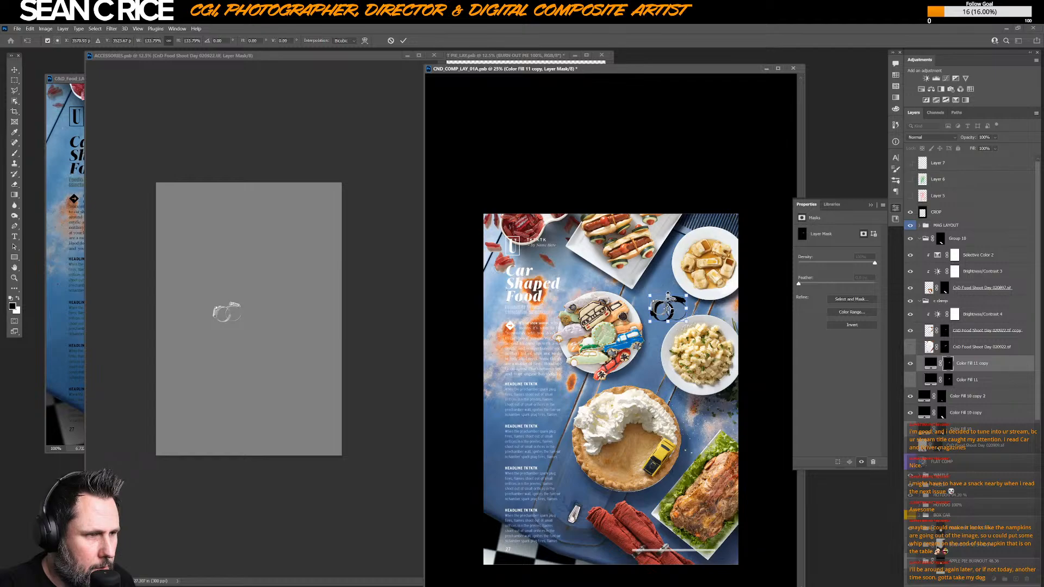
{"action": "left_click_drag", "start_coordinate": [668, 295], "coordinate": [667, 300]}
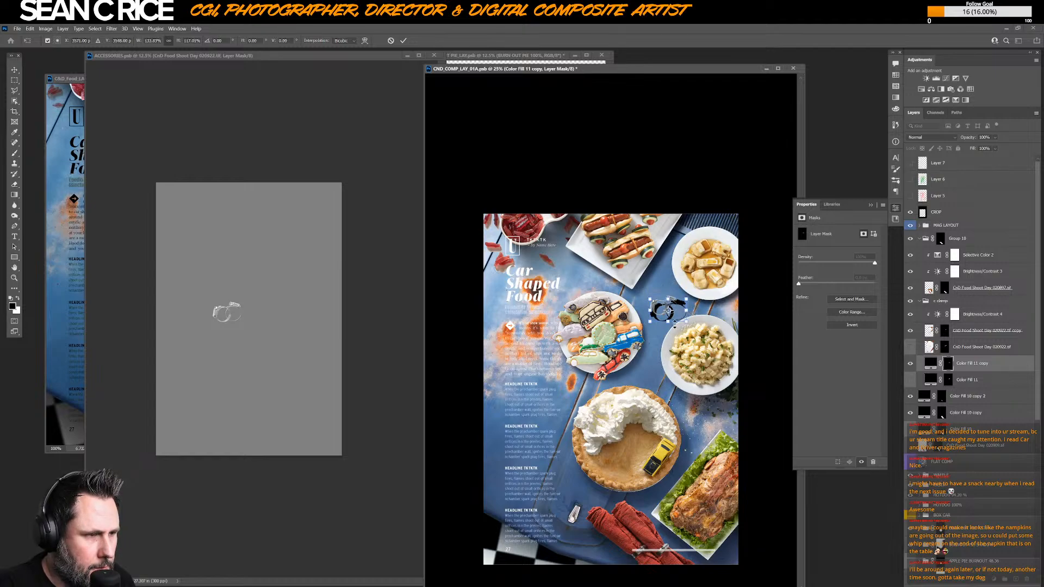
{"action": "right_click", "coordinate": [674, 315]}
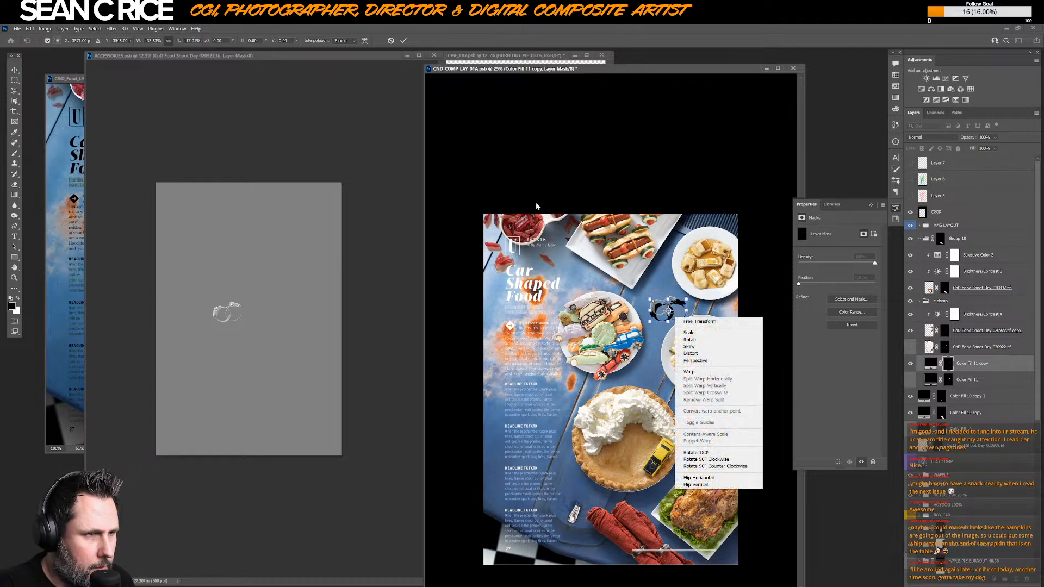
{"action": "left_click", "coordinate": [691, 346]}
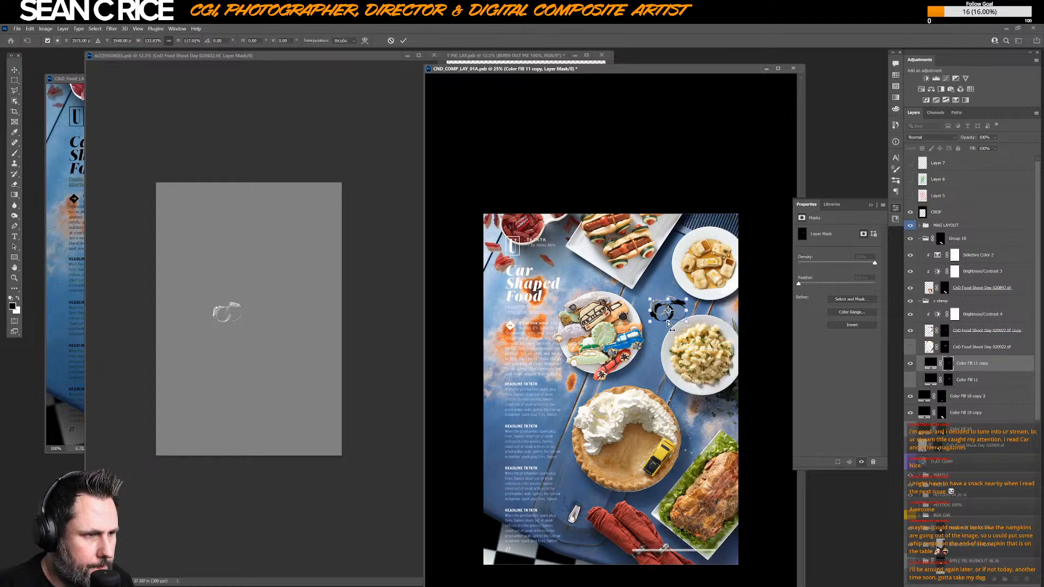
{"action": "left_click_drag", "start_coordinate": [667, 321], "coordinate": [664, 323]}
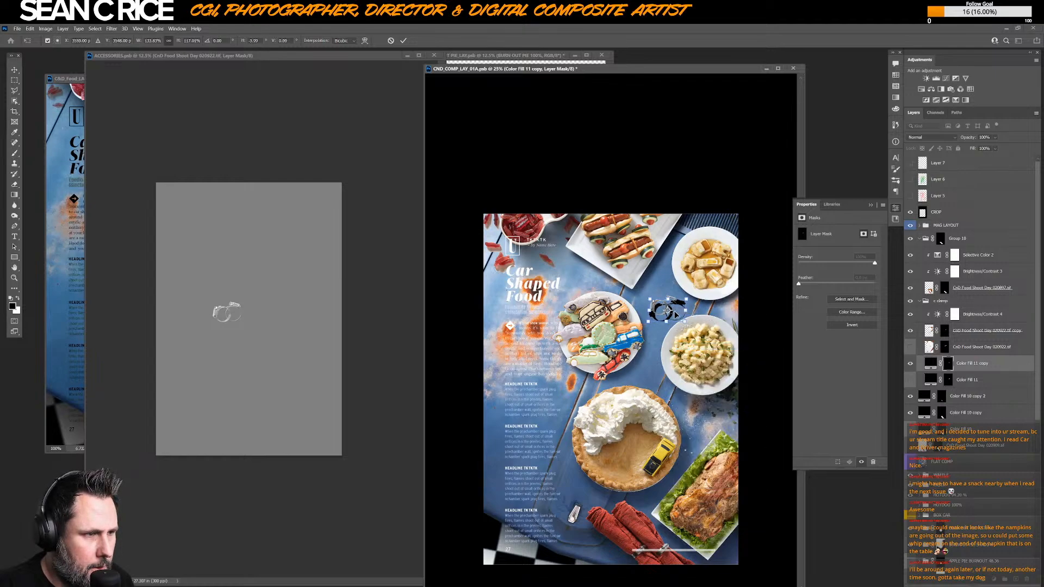
{"action": "right_click", "coordinate": [675, 313]}
{"action": "left_click", "coordinate": [682, 310]}
{"action": "left_click_drag", "start_coordinate": [667, 320], "coordinate": [666, 324]}
{"action": "key", "text": "Return"}
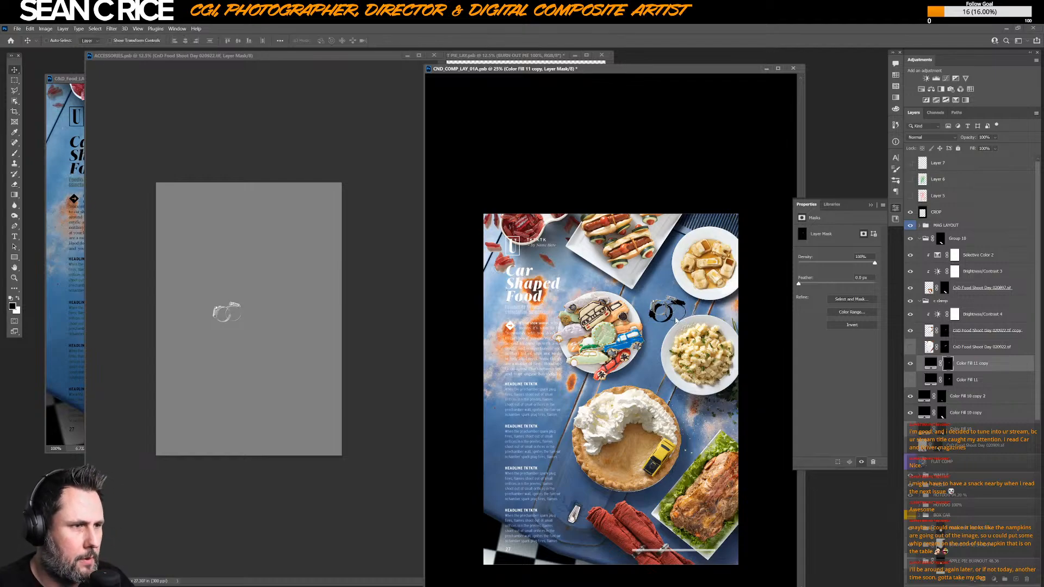
{"action": "left_click", "coordinate": [112, 29]}
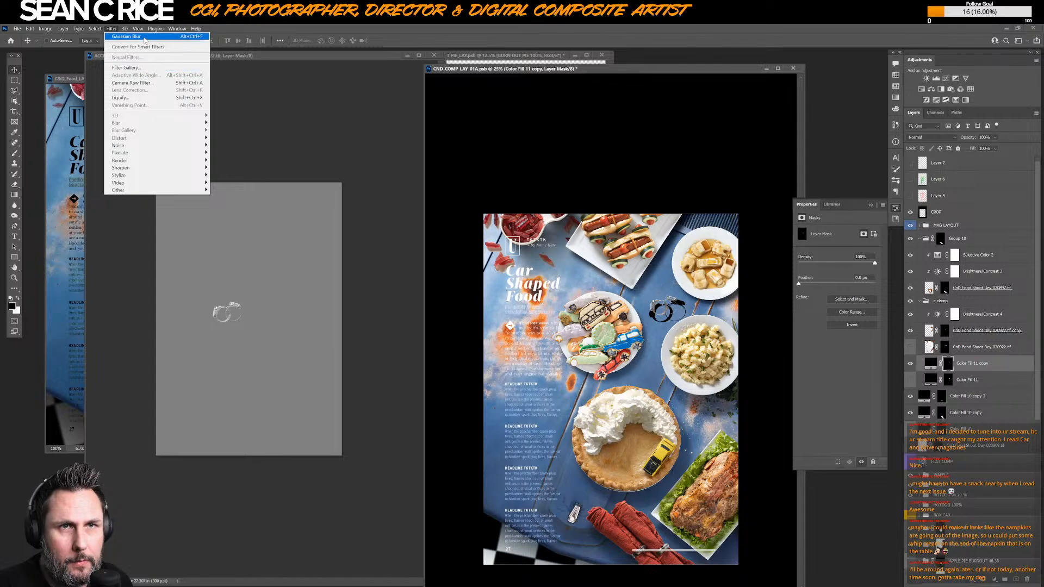
{"action": "left_click", "coordinate": [126, 37]}
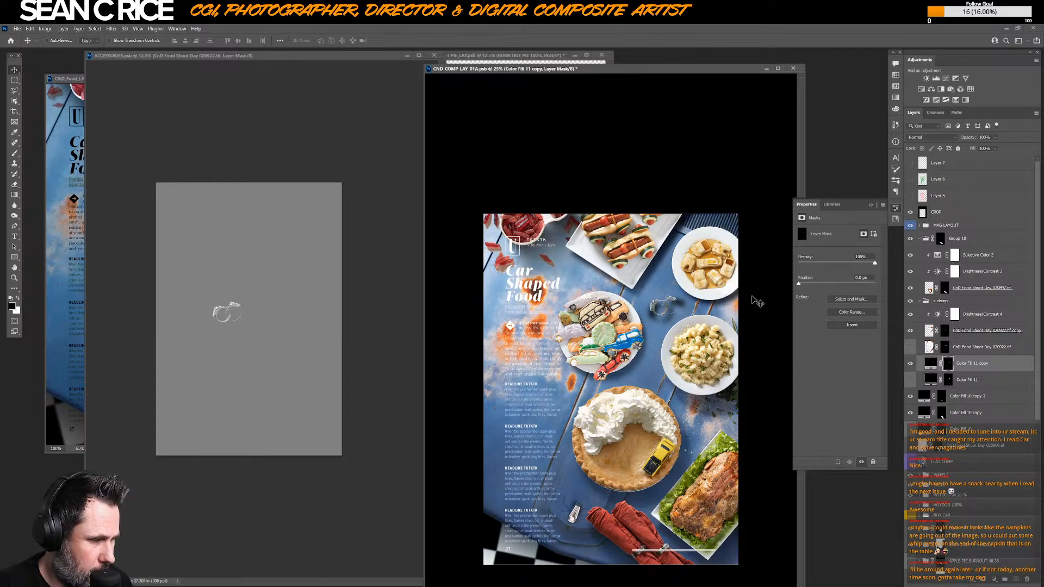
{"action": "key", "text": "ctrl+z"}
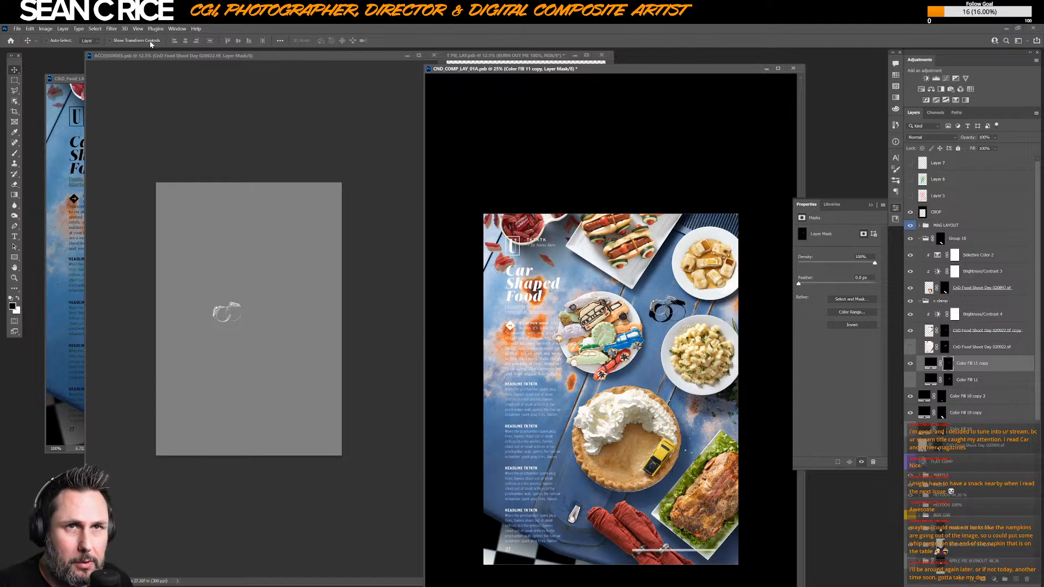
- Apply a Gaussian Blur with a radius of 10 pixels to the black fill copy's mask
{"action": "left_click", "coordinate": [125, 28]}
{"action": "mouse_move", "coordinate": [112, 28]}
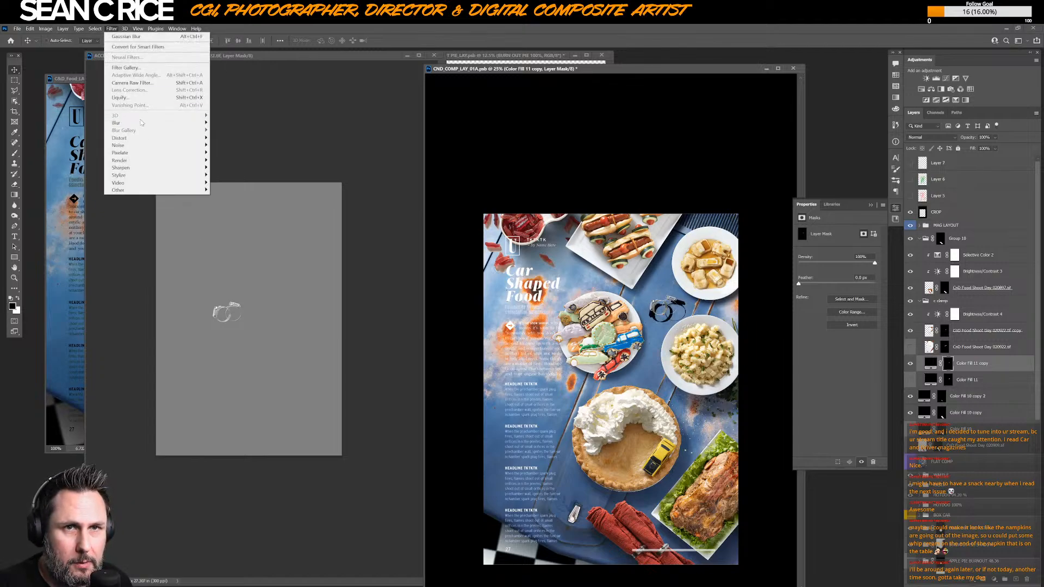
{"action": "mouse_move", "coordinate": [141, 123]}
{"action": "left_click", "coordinate": [228, 153]}
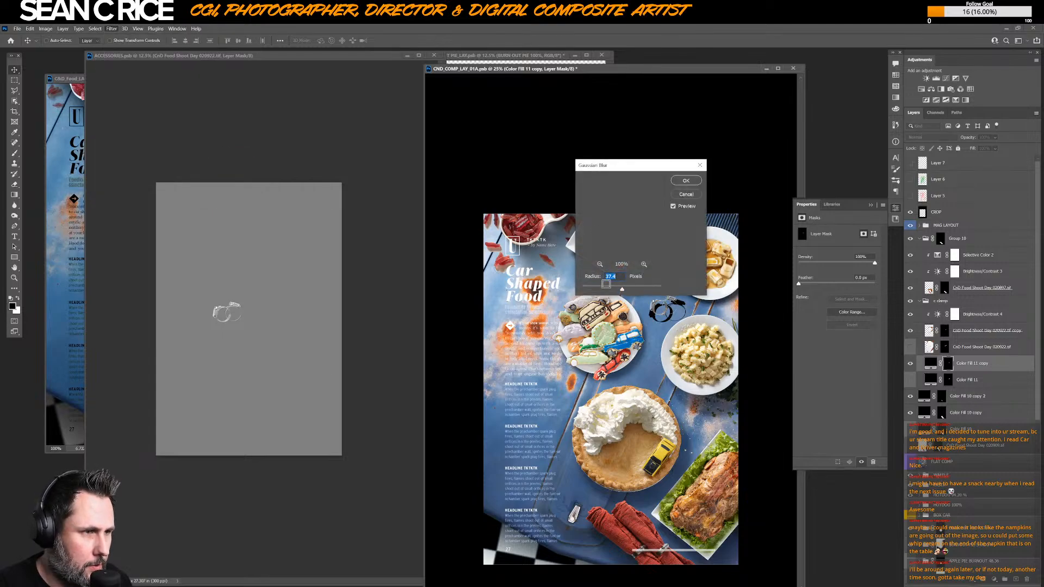
{"action": "left_click", "coordinate": [606, 284]}
{"action": "left_click_drag", "start_coordinate": [606, 290], "coordinate": [617, 291]}
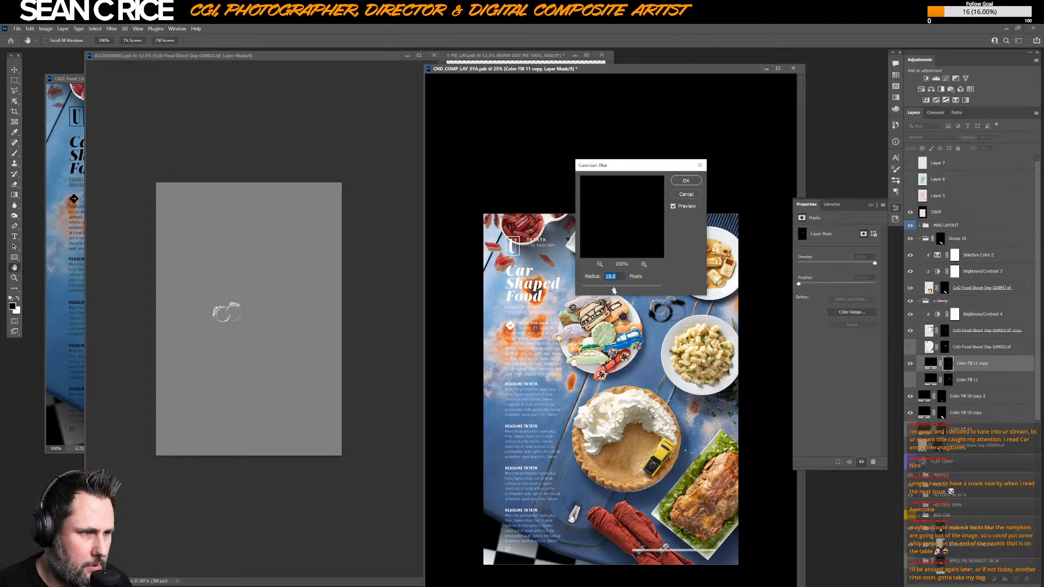
{"action": "left_click", "coordinate": [688, 182]}
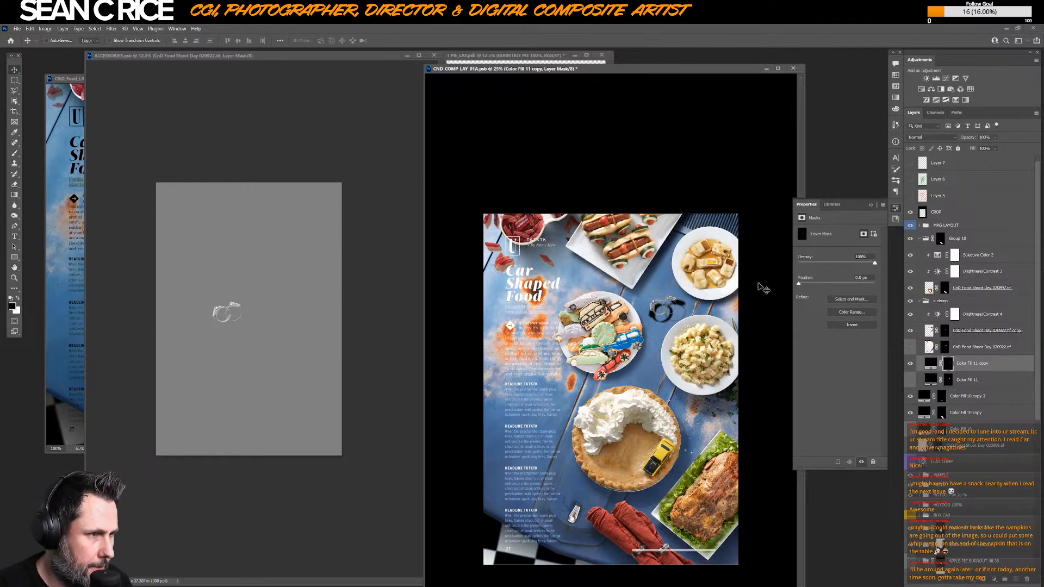
- Group the blurred fill copy, add a mask to the group, and fade the shadow's edges with black gradients drawn around the clamps
{"action": "key", "text": "ctrl+g"}
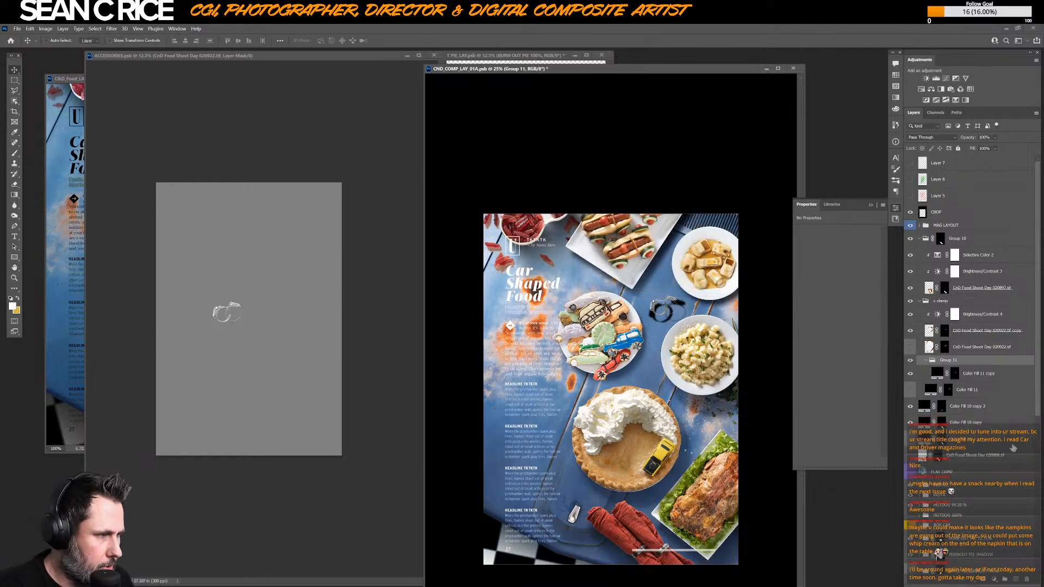
{"action": "left_click", "coordinate": [984, 579]}
{"action": "key", "text": "g"}
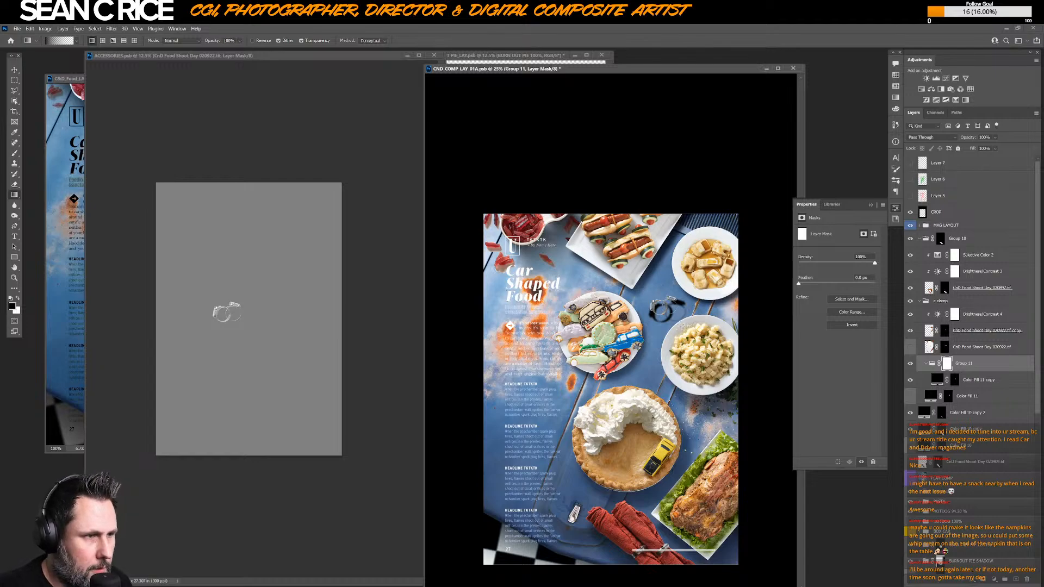
{"action": "left_click_drag", "start_coordinate": [660, 298], "coordinate": [643, 285]}
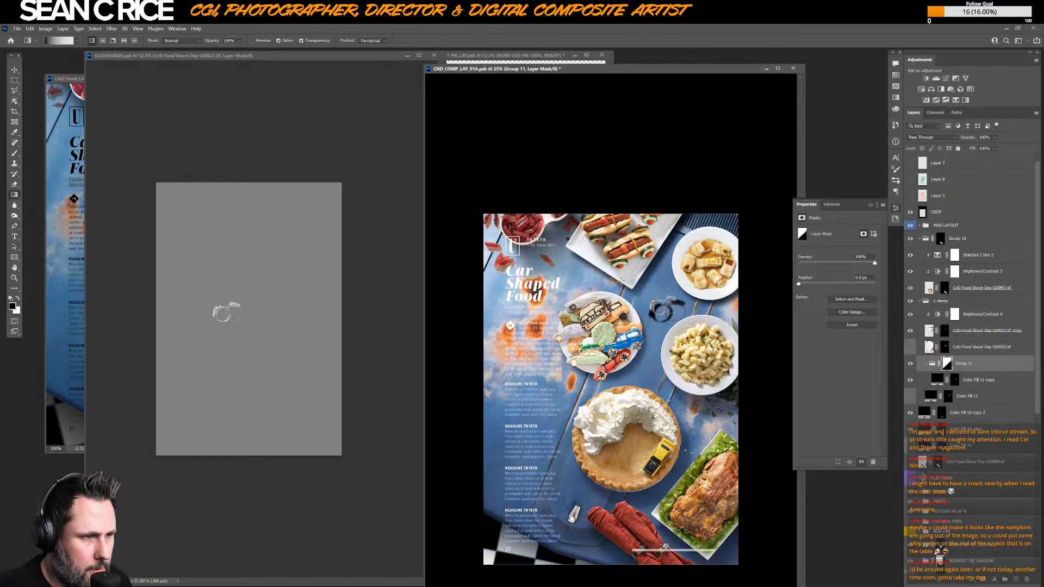
{"action": "left_click_drag", "start_coordinate": [645, 348], "coordinate": [679, 297]}
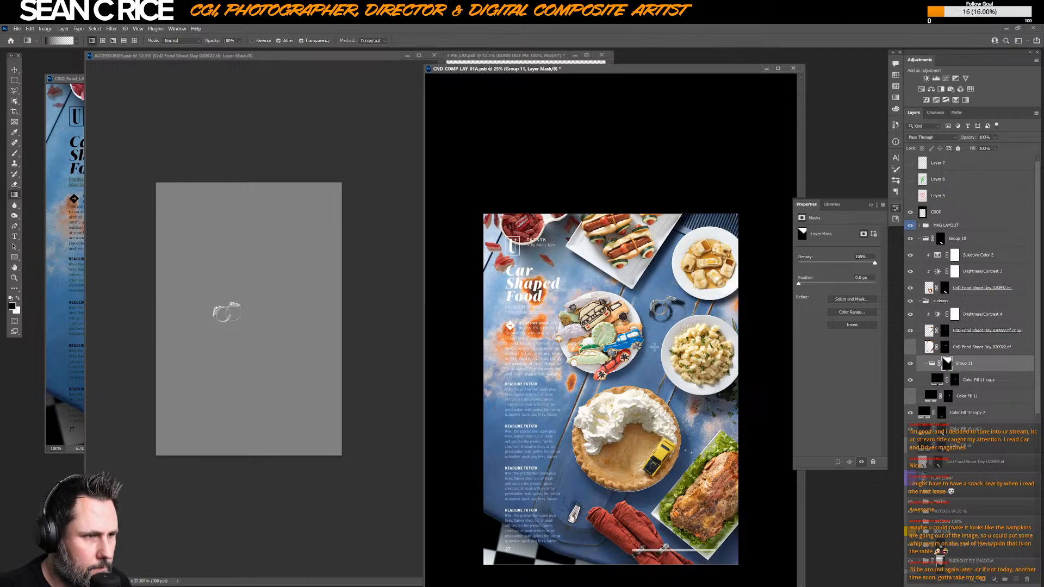
{"action": "left_click_drag", "start_coordinate": [654, 348], "coordinate": [667, 271]}
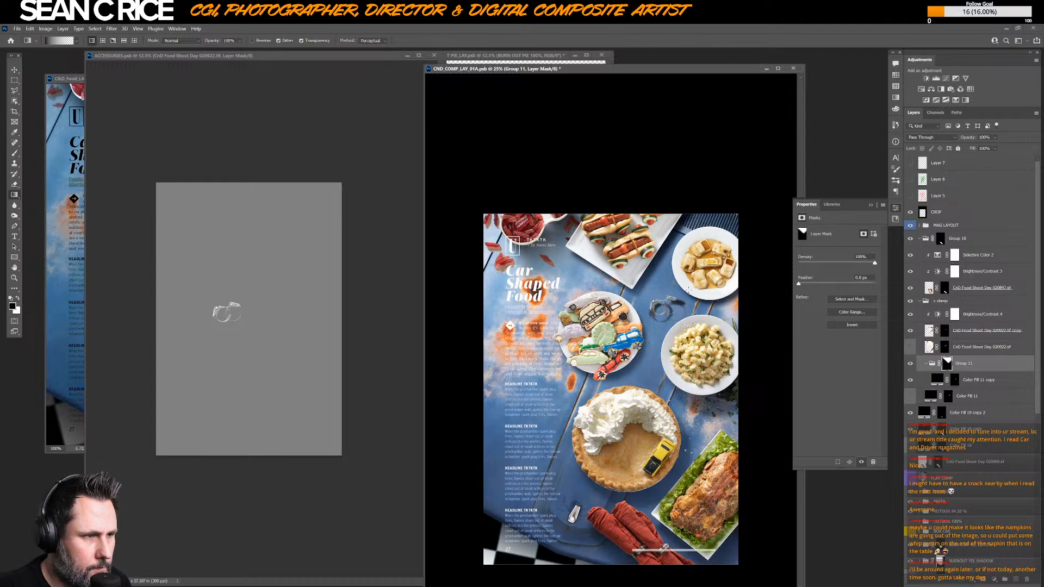
{"action": "left_click_drag", "start_coordinate": [667, 319], "coordinate": [686, 322]}
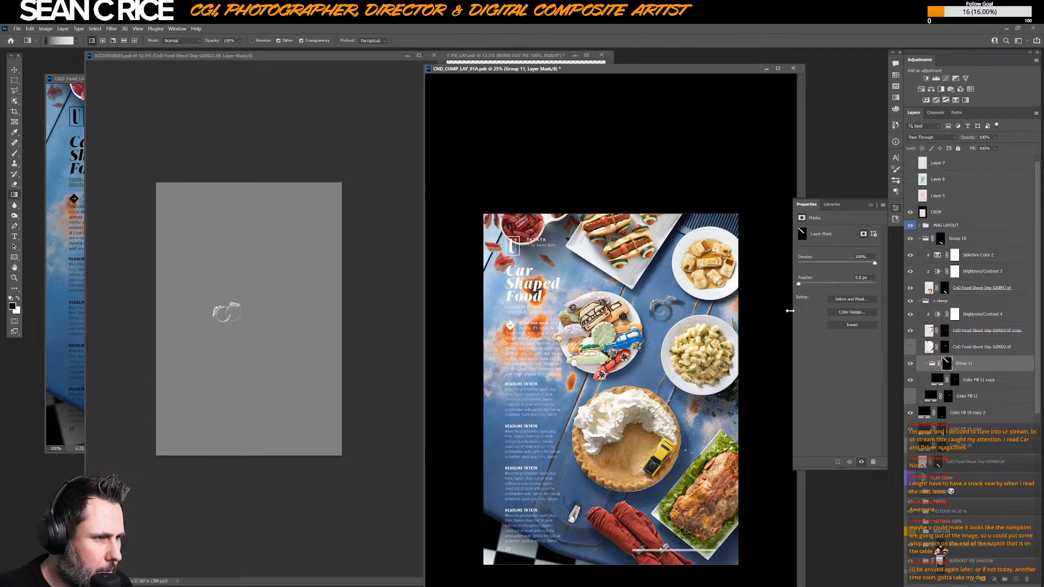
- Slightly shrink, skew and nudge the blurred fill copy to fit beneath the clamps, and set its opacity to 60%
{"action": "left_click", "coordinate": [970, 380]}
{"action": "key", "text": "v"}
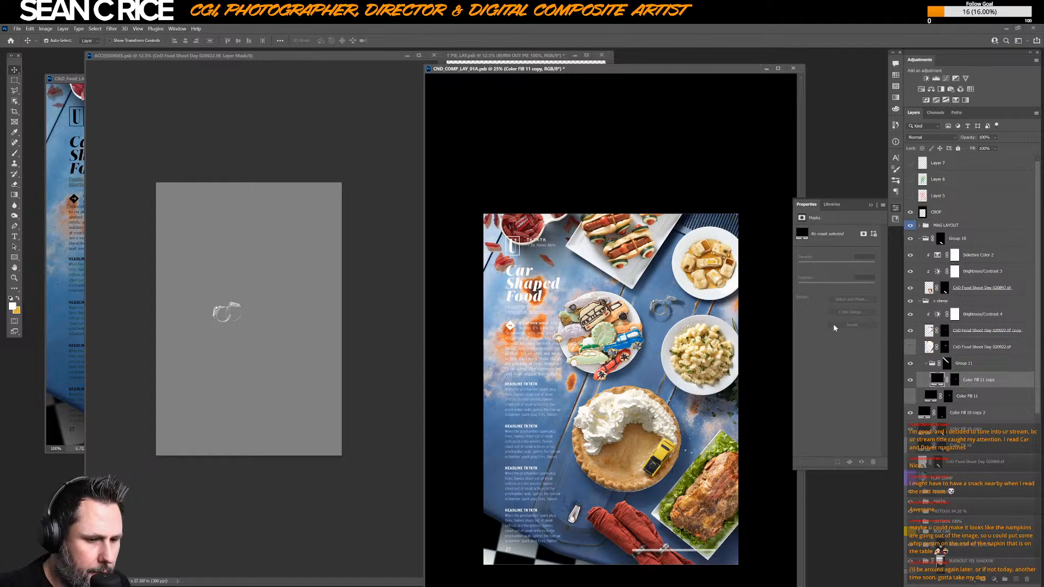
{"action": "key", "text": "ctrl+t"}
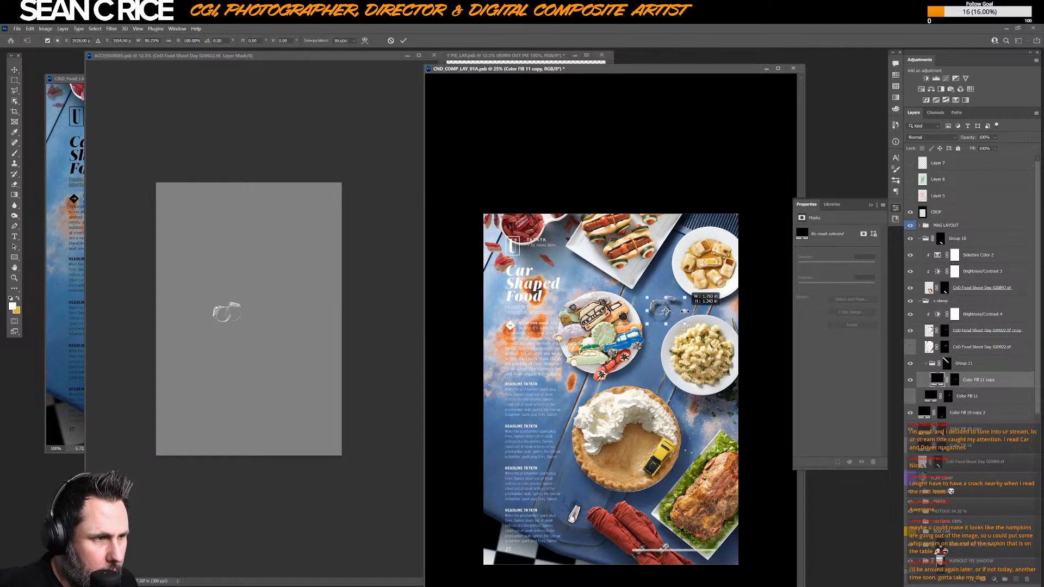
{"action": "mouse_move", "coordinate": [688, 314]}
{"action": "left_mouse_down"}
{"action": "mouse_move", "coordinate": [663, 322]}
{"action": "mouse_move", "coordinate": [685, 310]}
{"action": "left_mouse_up"}
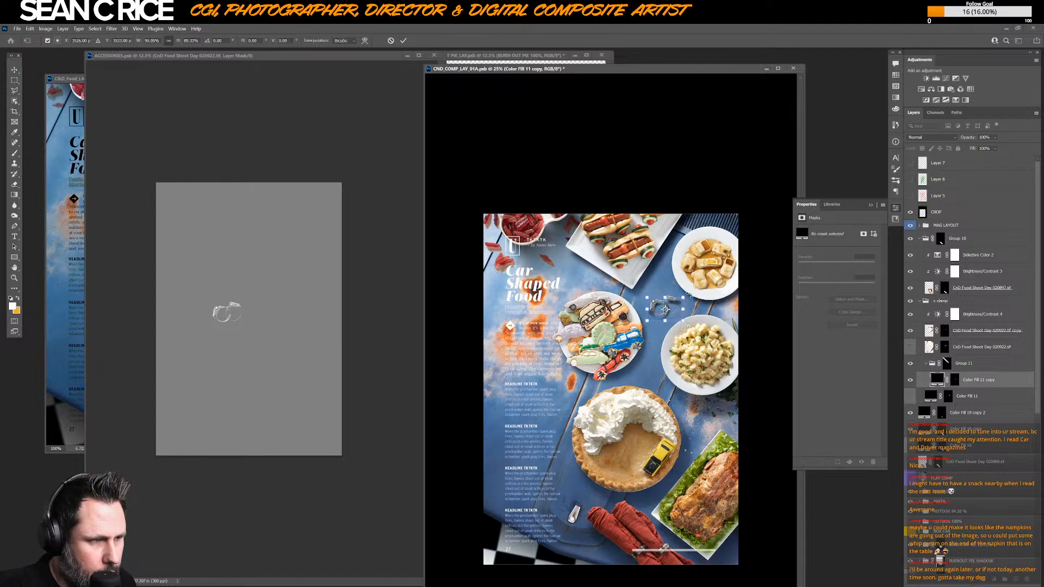
{"action": "right_click", "coordinate": [673, 313]}
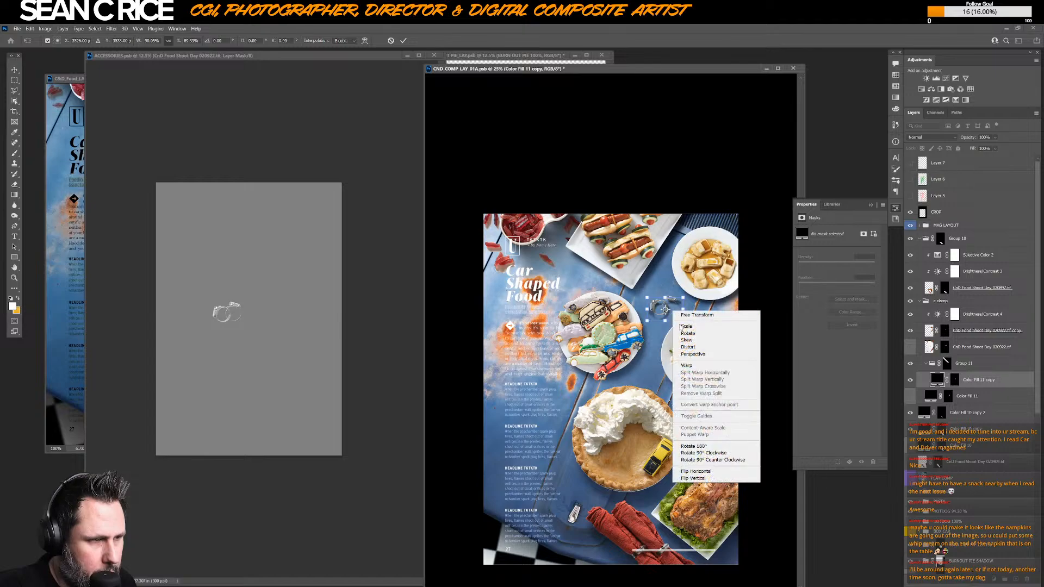
{"action": "left_click", "coordinate": [684, 334]}
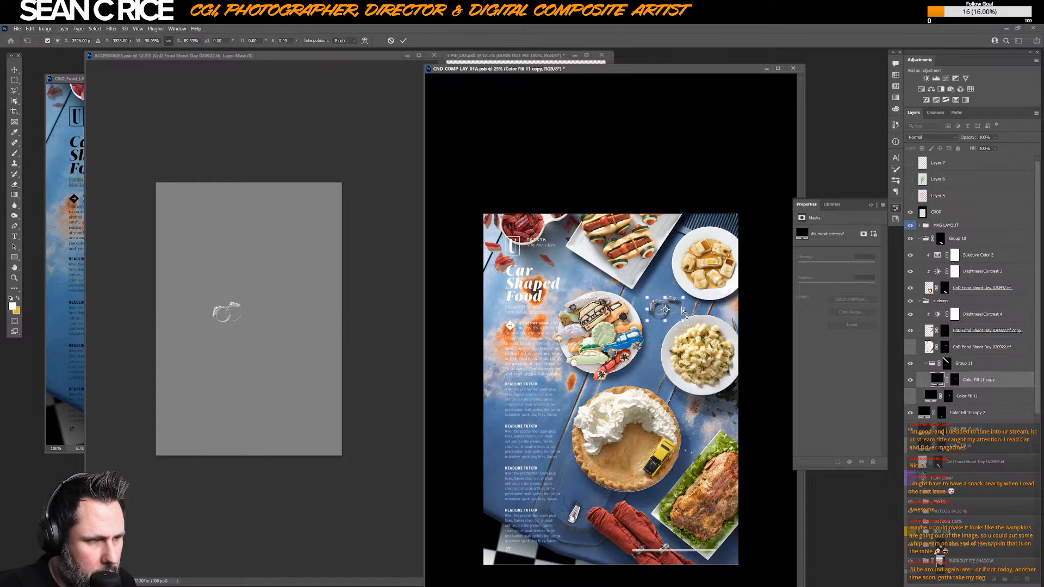
{"action": "left_click_drag", "start_coordinate": [684, 310], "coordinate": [684, 309]}
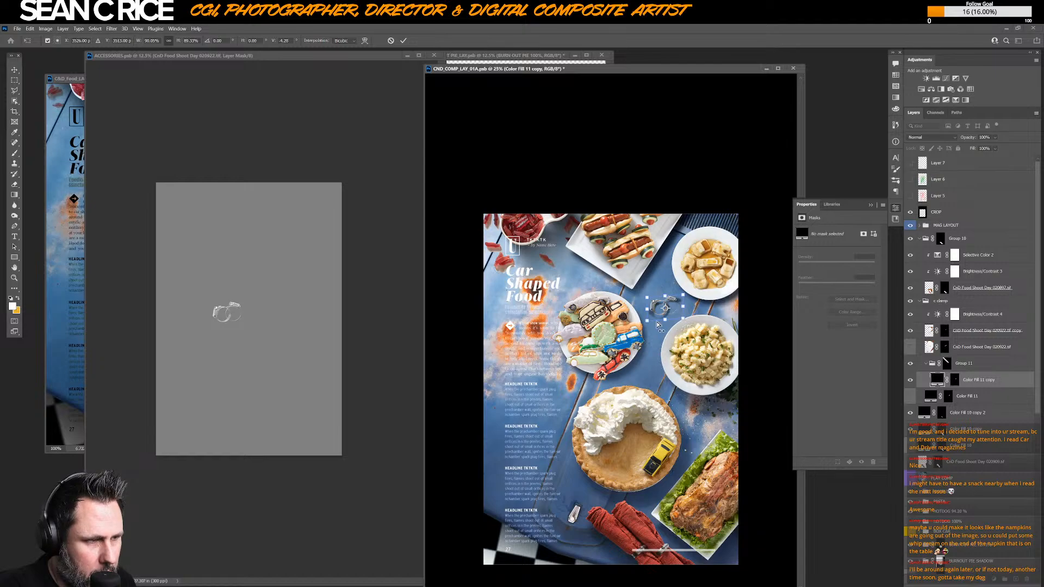
{"action": "left_click_drag", "start_coordinate": [649, 325], "coordinate": [649, 324]}
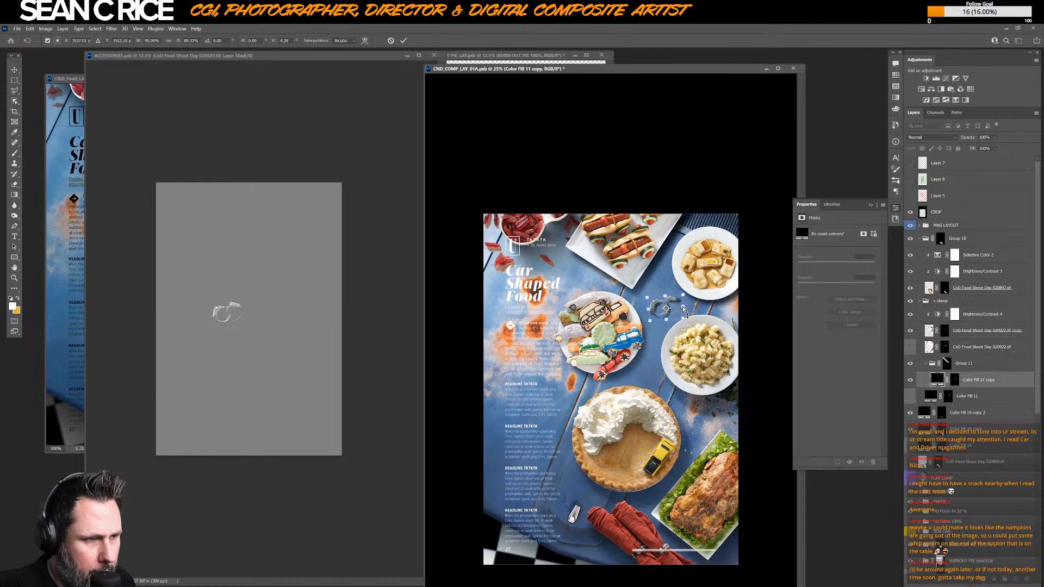
{"action": "right_click", "coordinate": [682, 305]}
{"action": "key", "text": "Escape"}
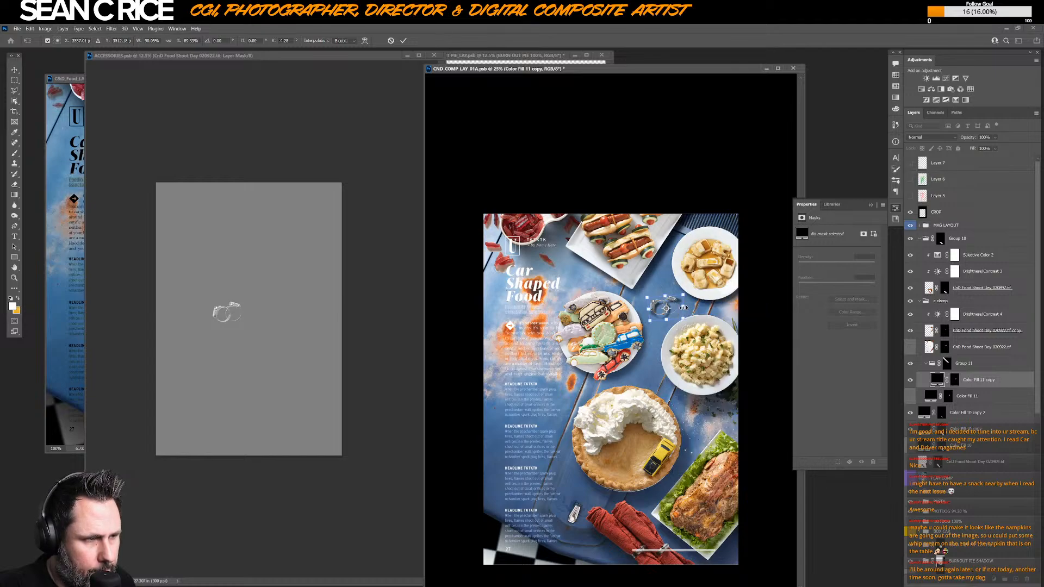
{"action": "left_click_drag", "start_coordinate": [683, 307], "coordinate": [683, 307]}
{"action": "key", "text": "Return"}
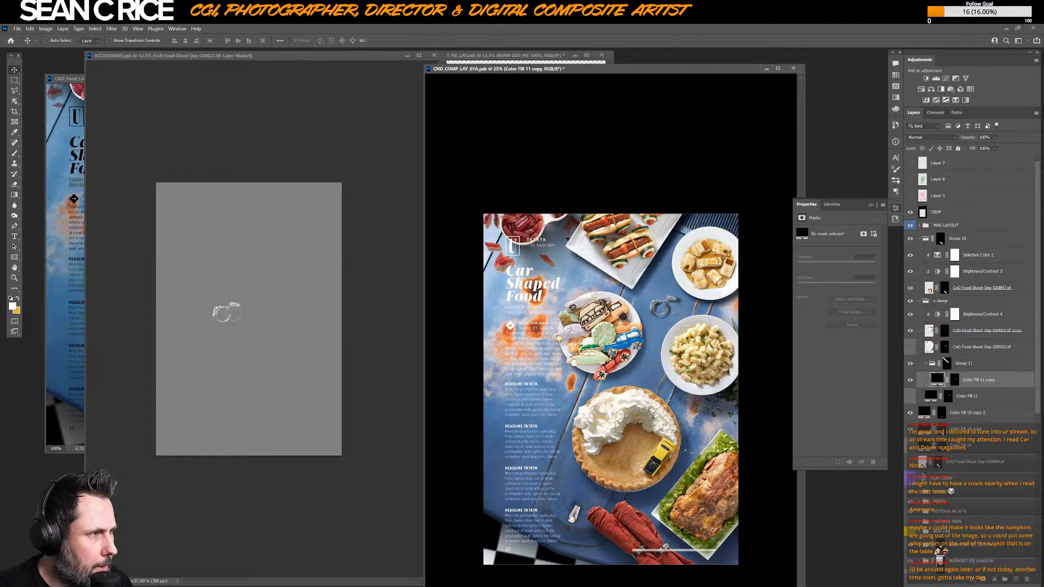
{"action": "left_click", "coordinate": [984, 137]}
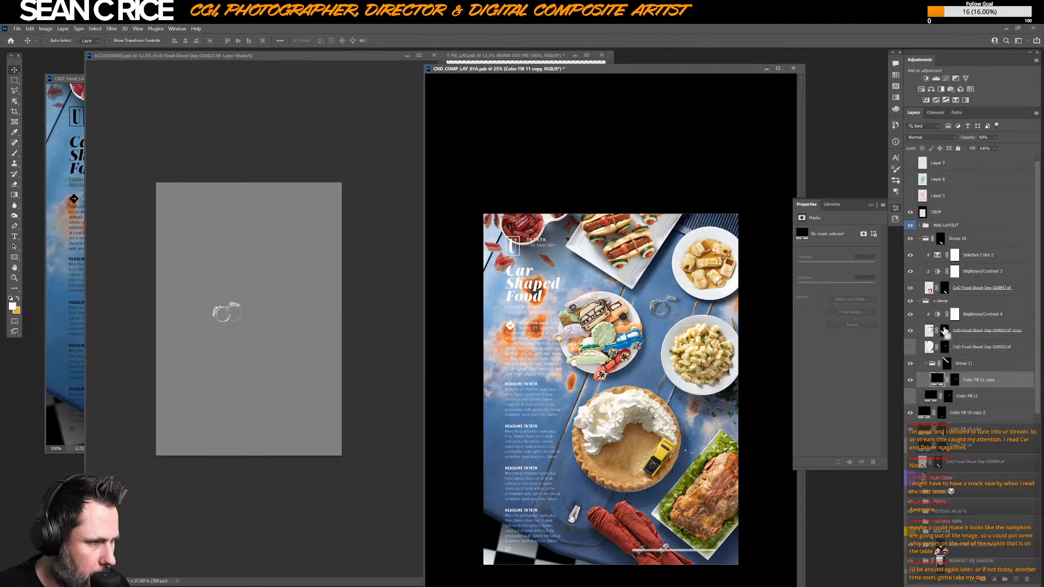
- Load the clamps' mask as a selection and create a black Solid Color fill layer from it above the blurred shadow group
{"action": "left_click", "coordinate": [945, 331], "text": "ctrl"}
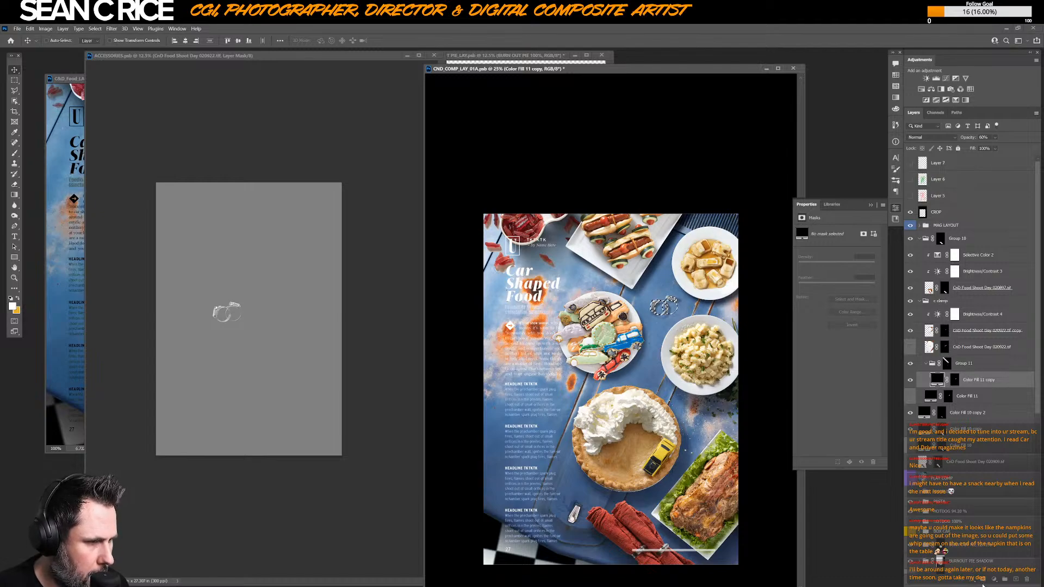
{"action": "key", "text": "Delete"}
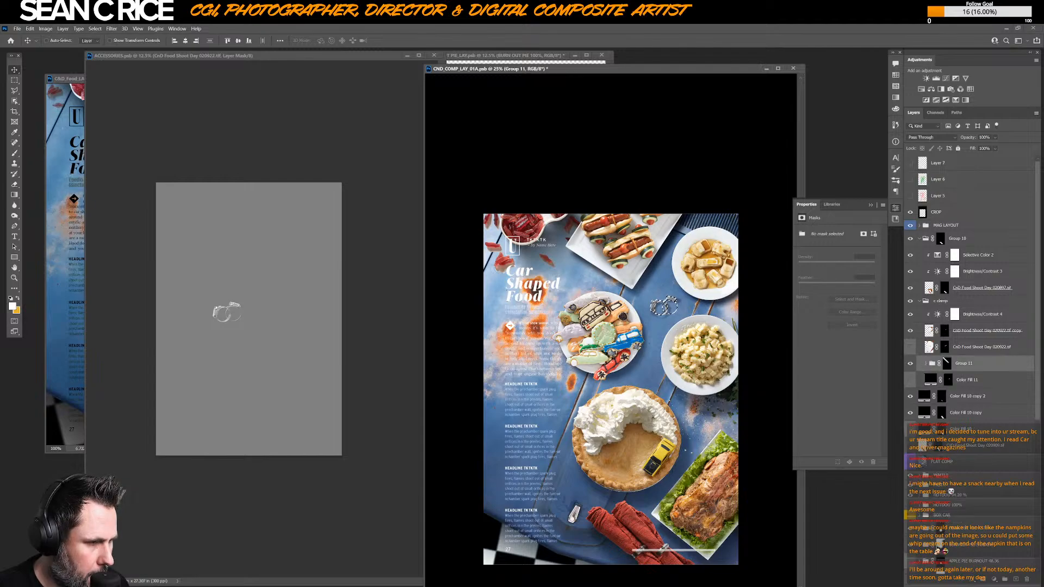
{"action": "left_click", "coordinate": [999, 579]}
{"action": "left_click", "coordinate": [991, 438]}
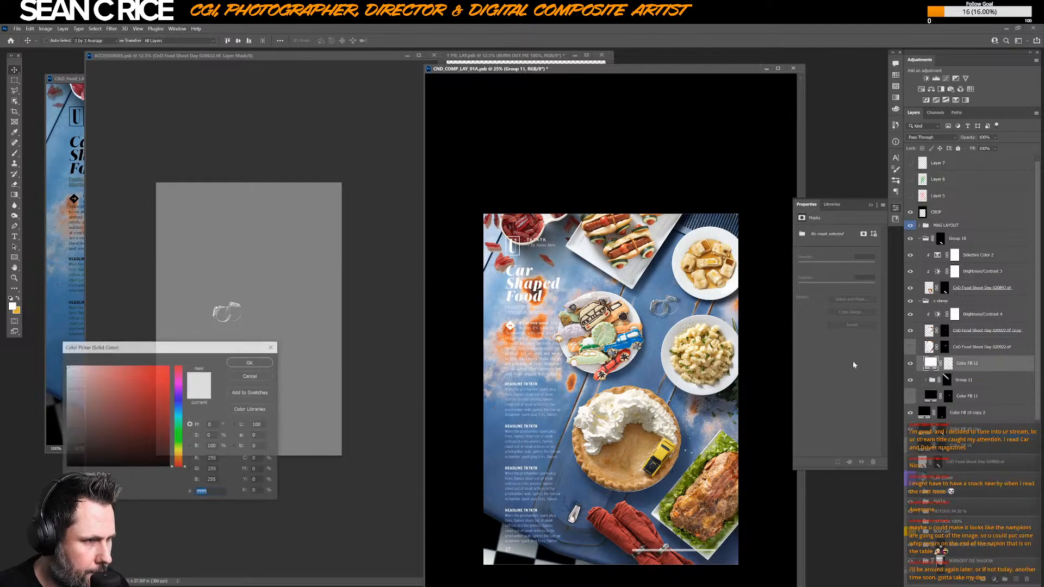
{"action": "left_click", "coordinate": [170, 466]}
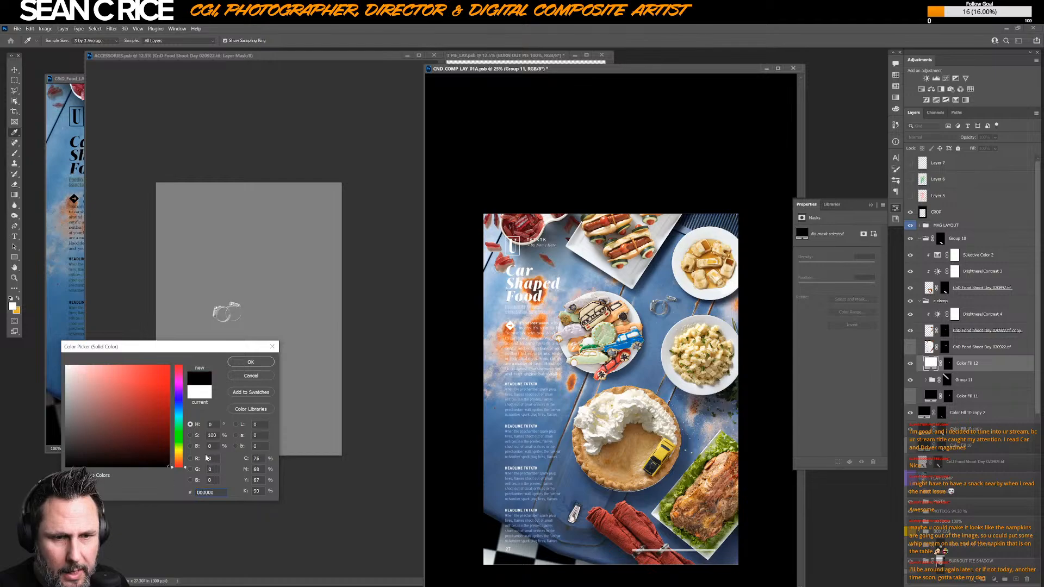
{"action": "left_click", "coordinate": [249, 362]}
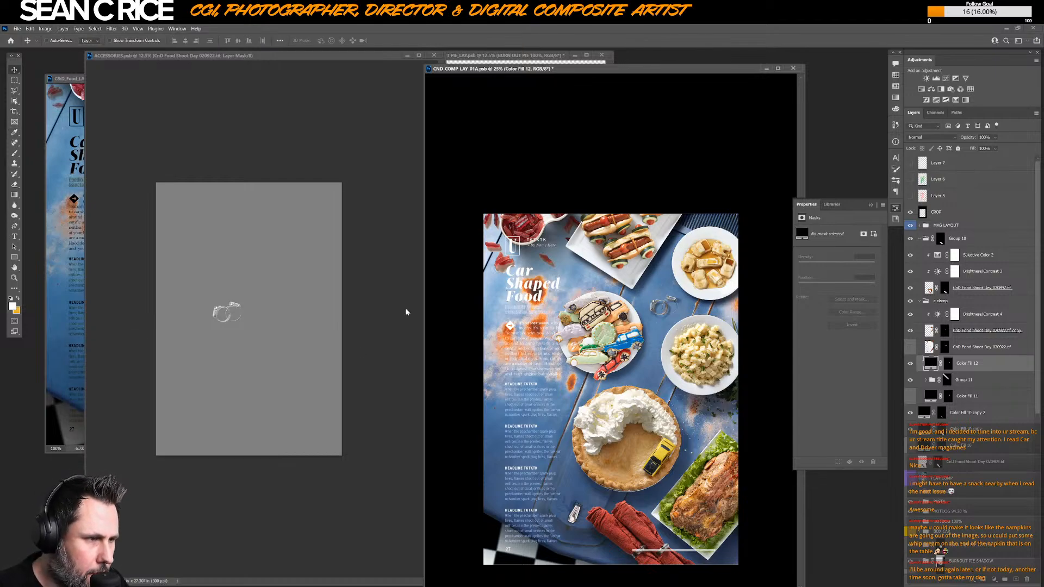
- Group the new black fill layer and add an inverted, fully black mask to the group
{"action": "key", "text": "ctrl+plus"}
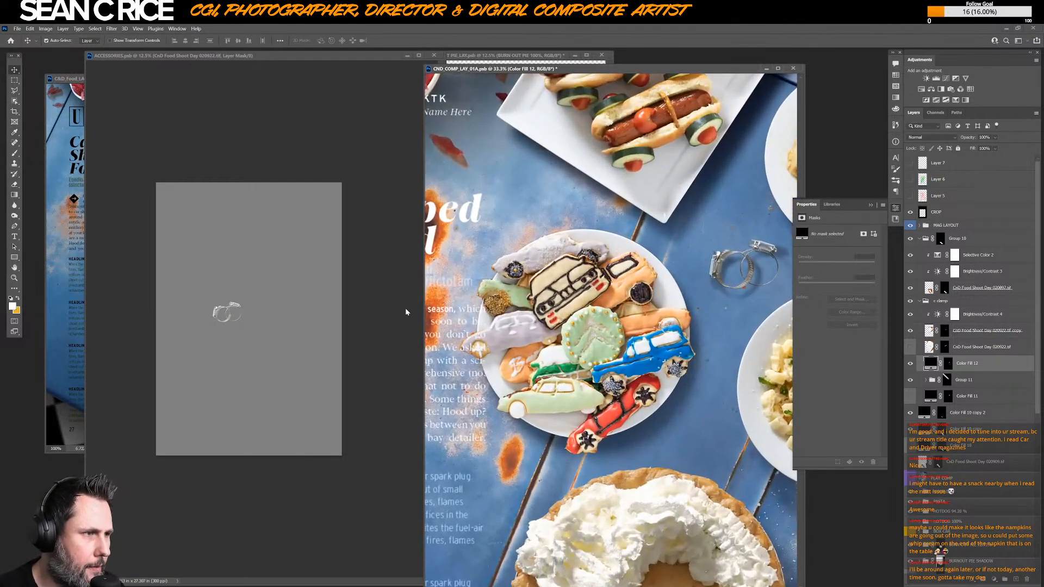
{"action": "key", "text": "f"}
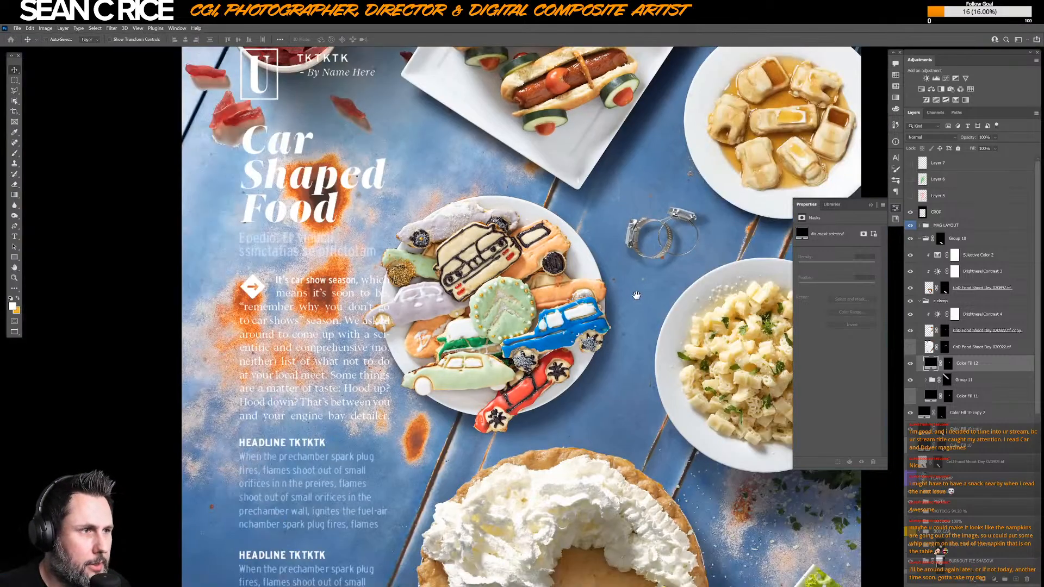
{"action": "left_click_drag", "start_coordinate": [637, 295], "coordinate": [483, 333]}
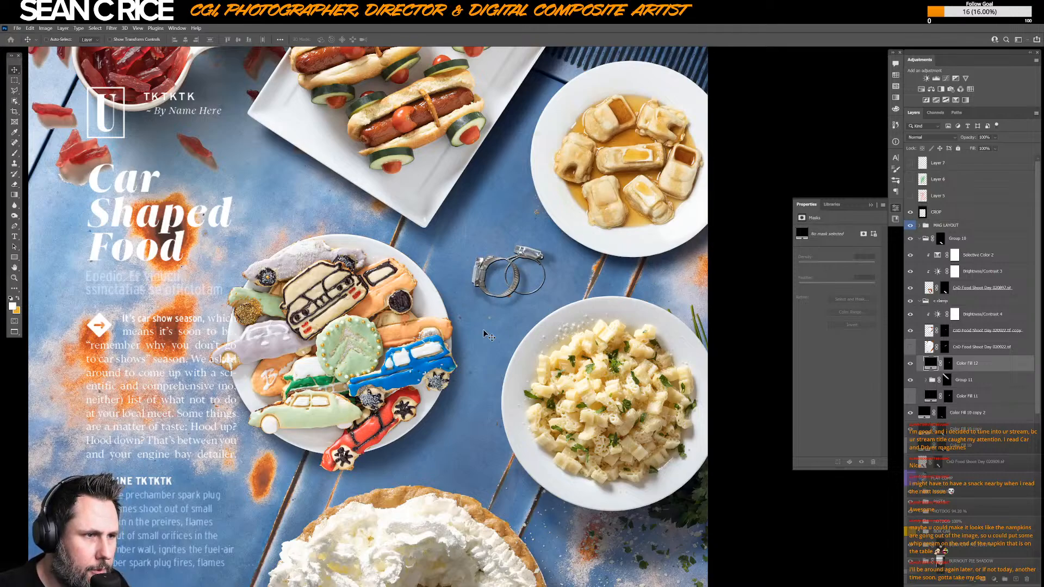
{"action": "key", "text": "ctrl+g"}
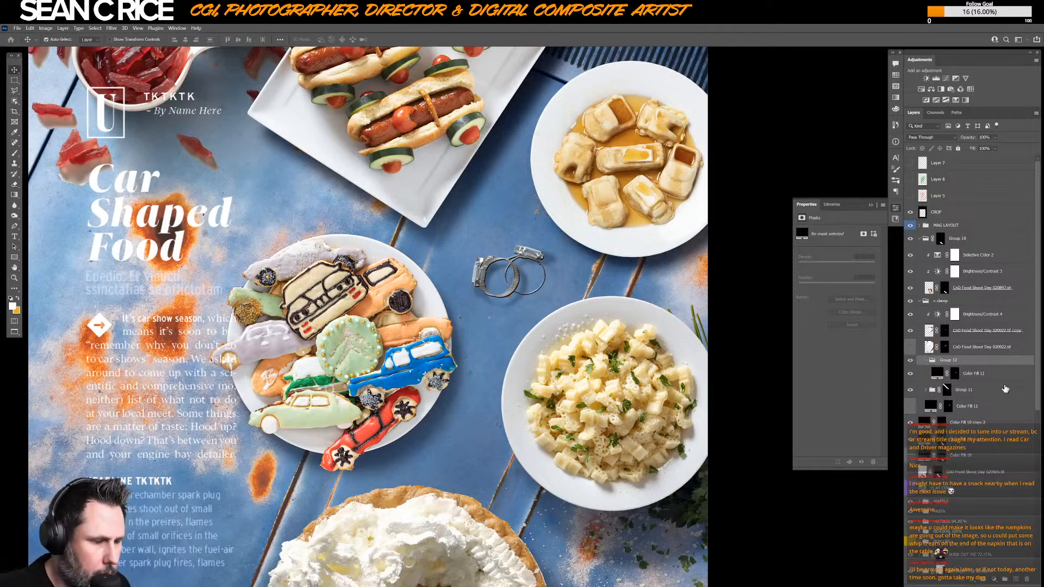
{"action": "left_click", "coordinate": [965, 577]}
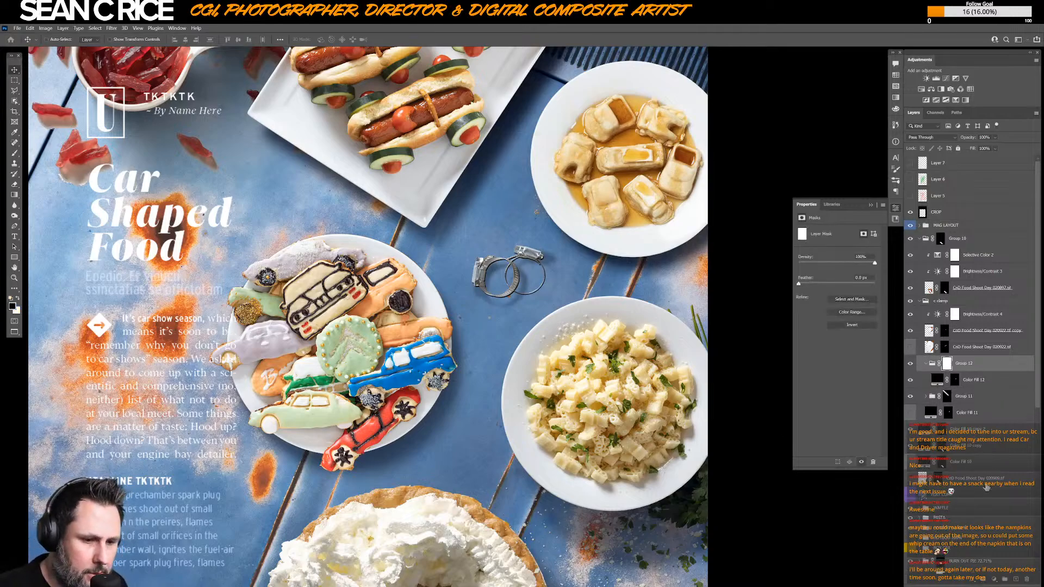
{"action": "key", "text": "ctrl+i"}
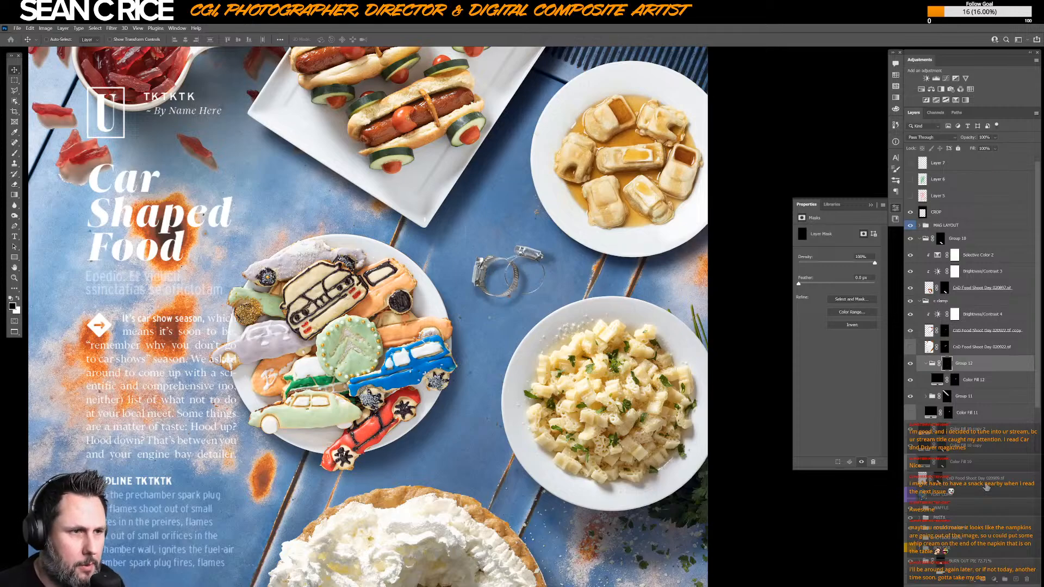
- Paint white with the Main Soft brush at 30% opacity on the new group's mask to reveal the shadow around the clamps
{"action": "key", "text": "b"}
{"action": "right_click", "coordinate": [550, 511]}
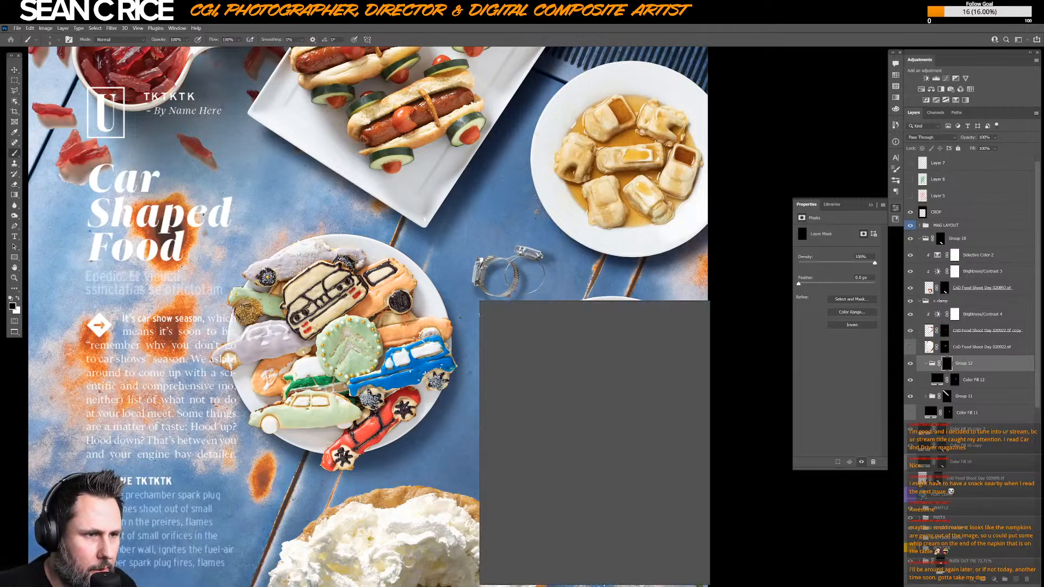
{"action": "left_click", "coordinate": [526, 421]}
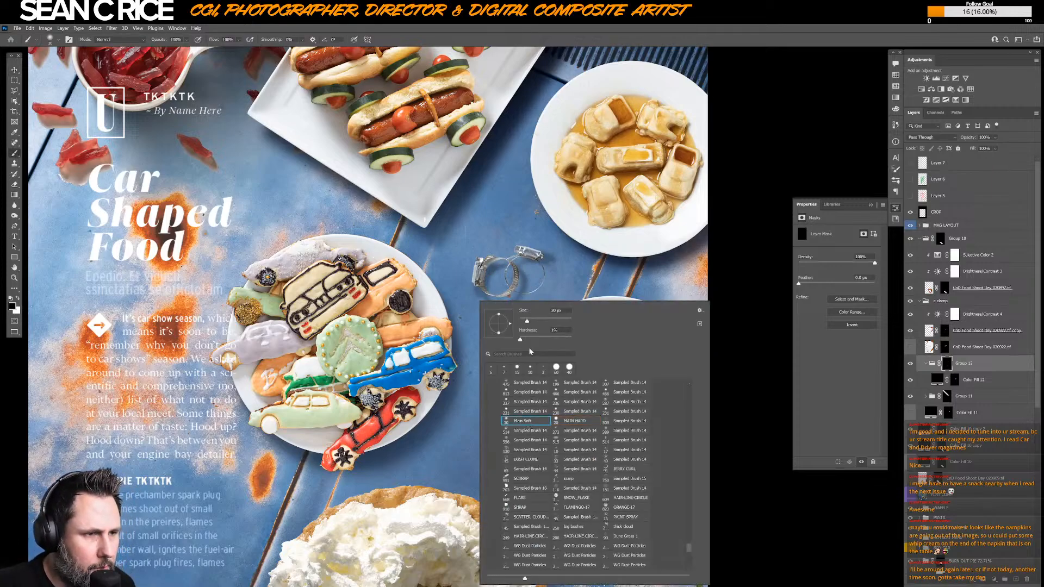
{"action": "mouse_move", "coordinate": [492, 330]}
{"action": "left_mouse_down"}
{"action": "mouse_move", "coordinate": [499, 338]}
{"action": "mouse_move", "coordinate": [504, 310]}
{"action": "mouse_move", "coordinate": [507, 321]}
{"action": "mouse_move", "coordinate": [495, 320]}
{"action": "mouse_move", "coordinate": [503, 327]}
{"action": "left_mouse_up"}
{"action": "key", "text": "Return"}
{"action": "key", "text": "bracketright"}
{"action": "key", "text": "bracketright"}
{"action": "key", "text": "bracketright"}
{"action": "key", "text": "bracketright"}
{"action": "key", "text": "bracketright"}
{"action": "key", "text": "bracketright"}
{"action": "key", "text": "bracketright"}
{"action": "key", "text": "bracketright"}
{"action": "key", "text": "bracketright"}
{"action": "key", "text": "bracketright"}
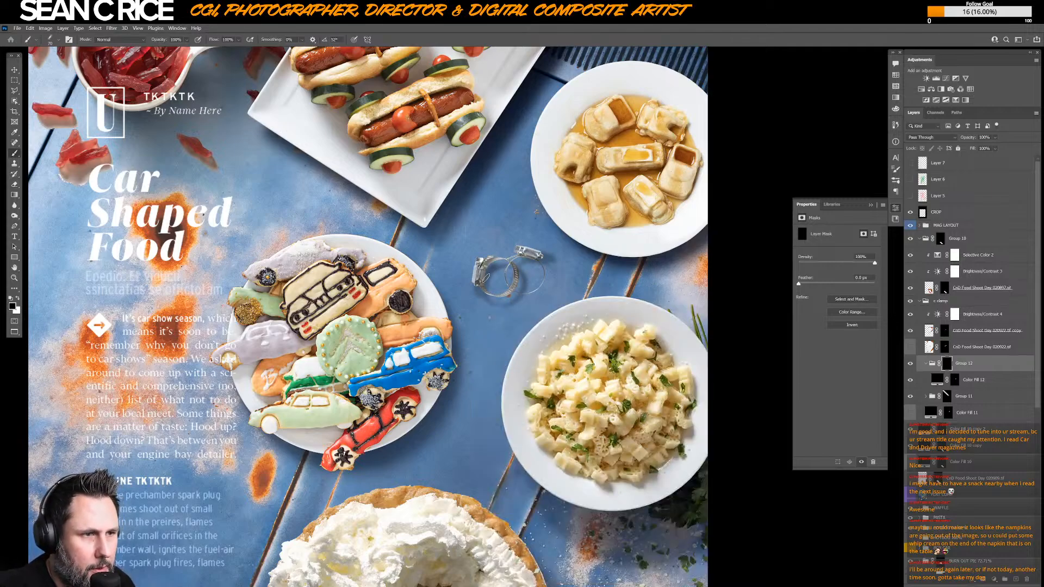
{"action": "key", "text": "3"}
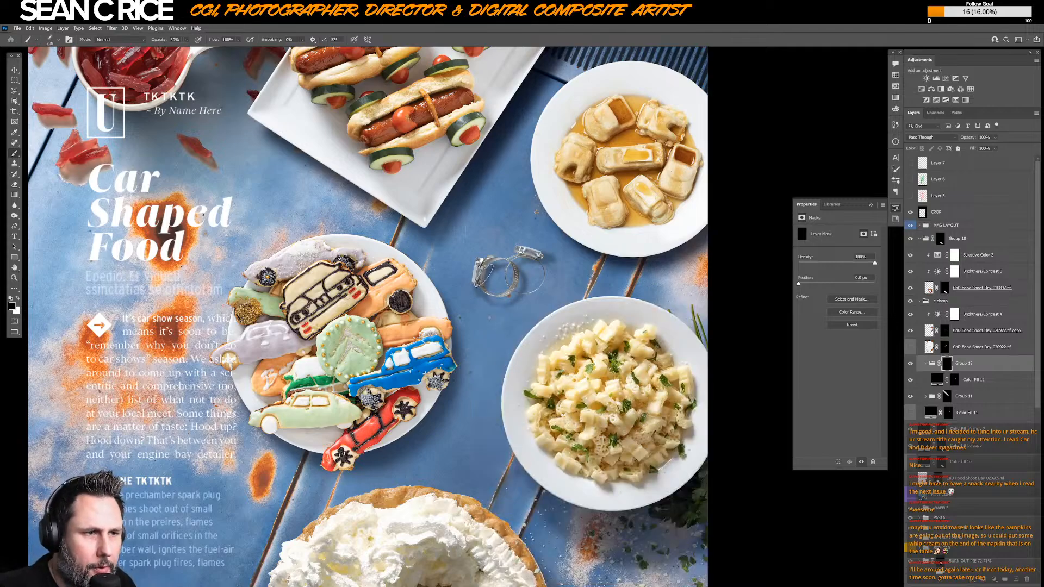
{"action": "key", "text": "x"}
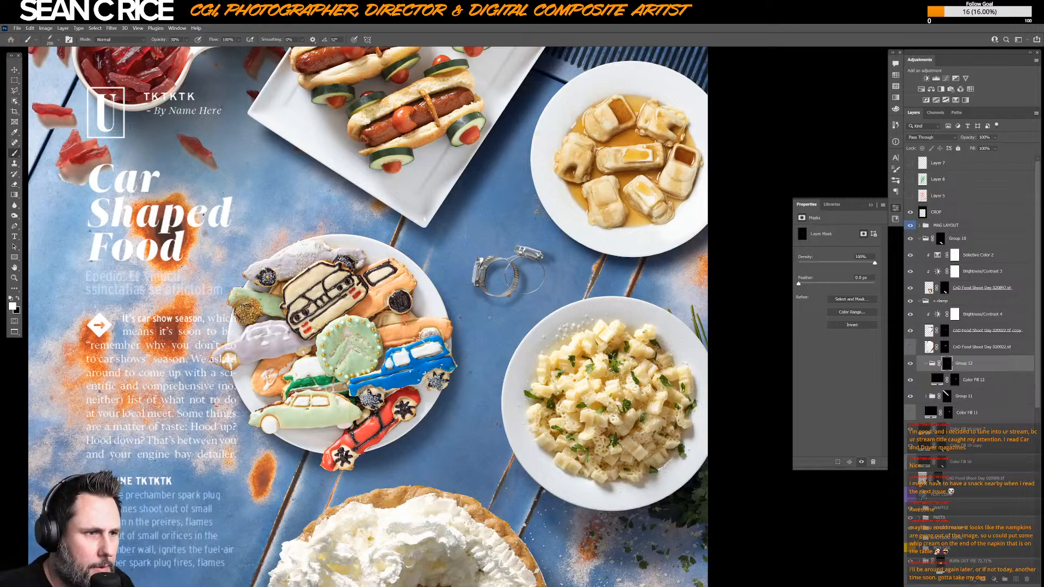
{"action": "key", "text": "bracketleft"}
{"action": "key", "text": "bracketleft"}
{"action": "key", "text": "bracketleft"}
{"action": "key", "text": "bracketleft"}
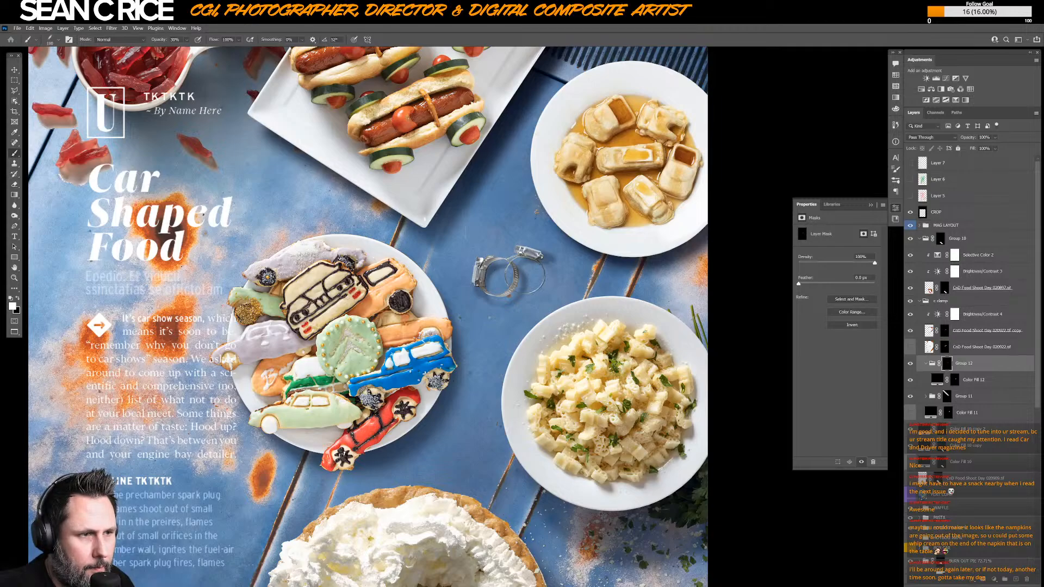
{"action": "key", "text": "bracketleft"}
{"action": "key", "text": "bracketleft"}
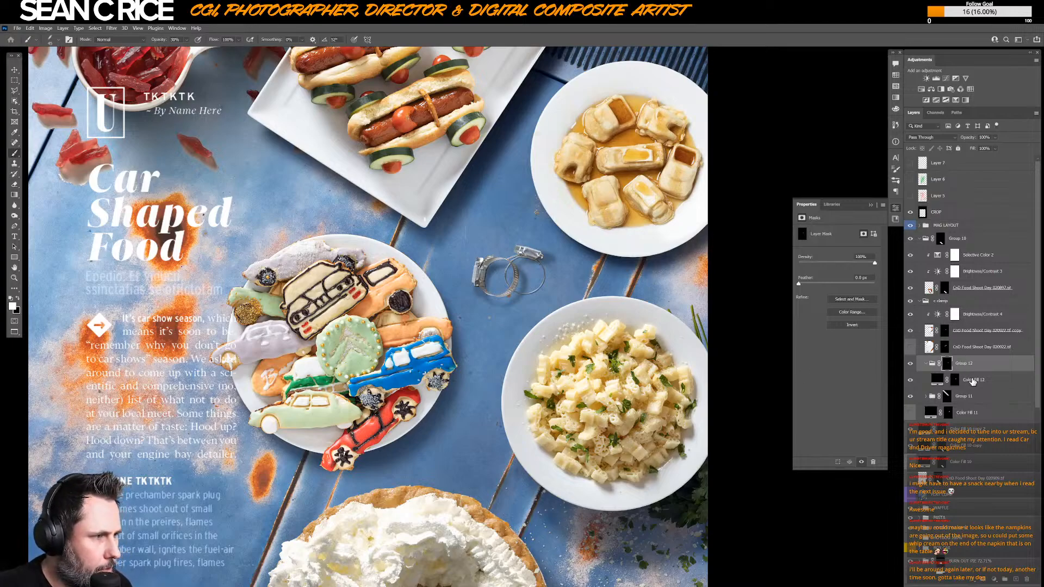
- Touch up the Group 12 mask around the clamps with a larger soft white brush at 30% opacity
{"action": "left_click", "coordinate": [973, 381]}
{"action": "key", "text": "v"}
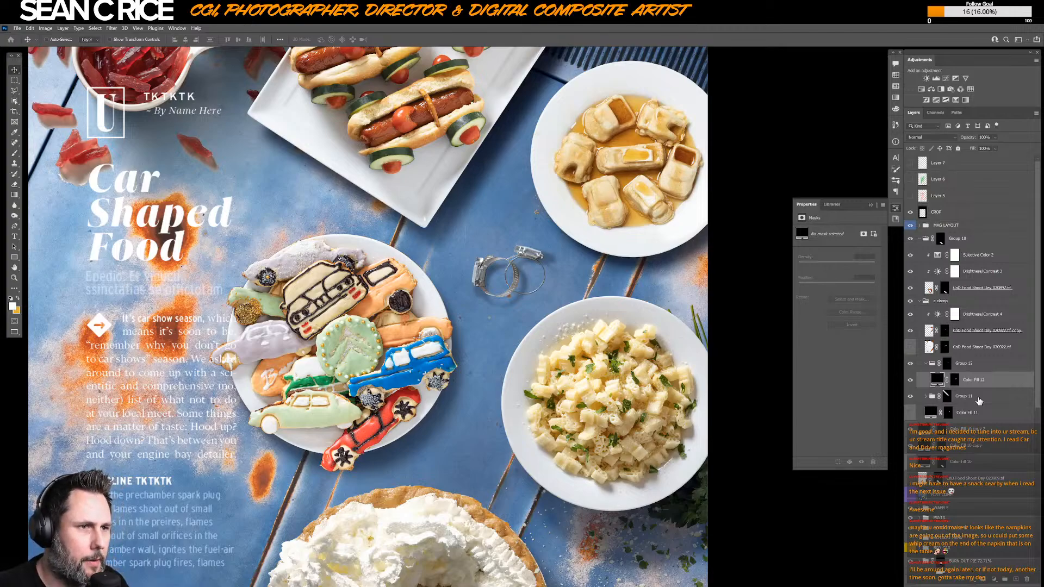
{"action": "left_click", "coordinate": [945, 364]}
{"action": "key", "text": "b"}
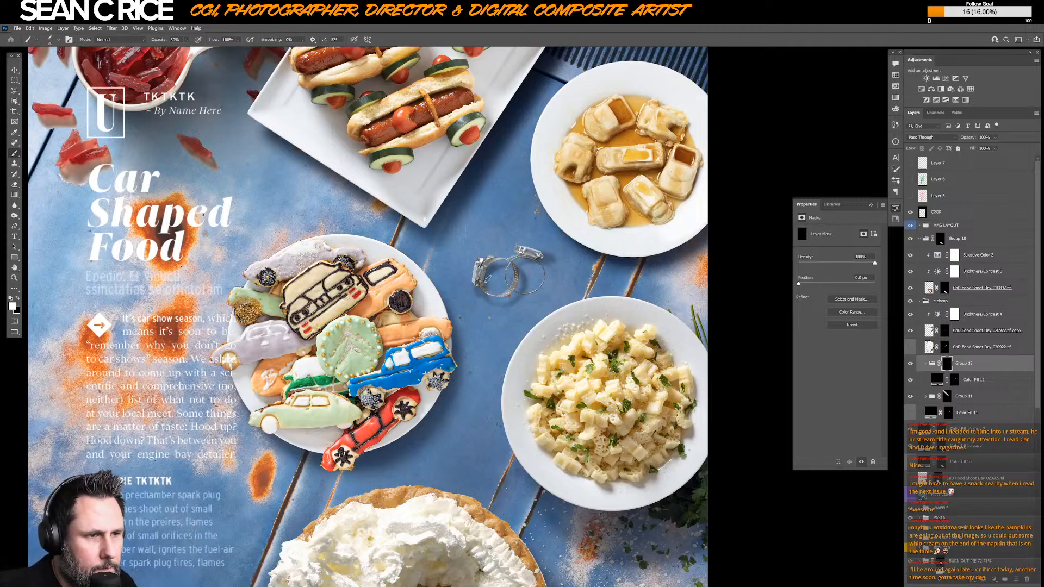
{"action": "key", "text": "bracketright"}
{"action": "key", "text": "bracketright"}
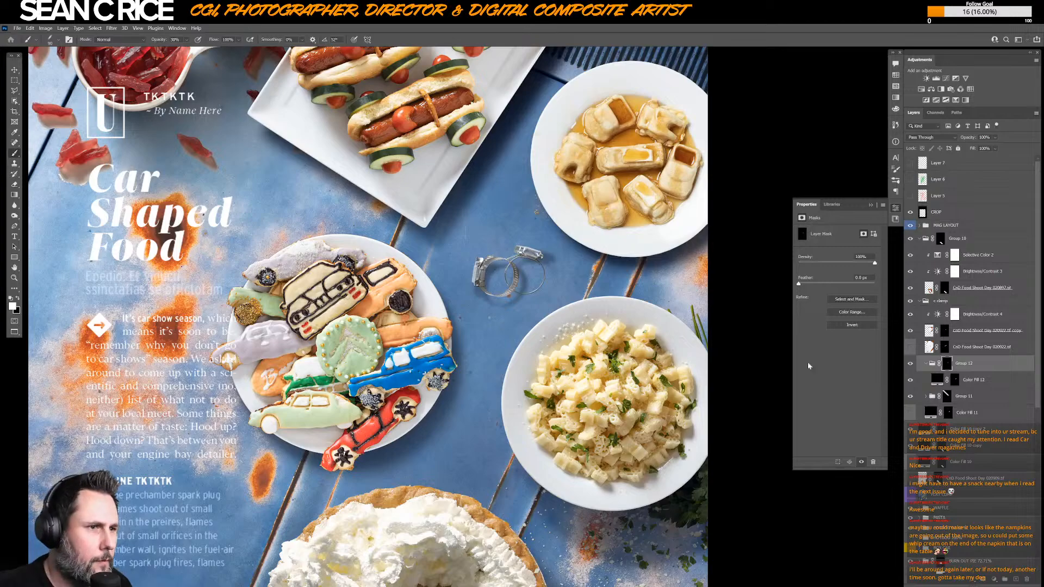
- Compare the blurred shadow with the Group 11 mask off and on, and fill that mask with black
{"action": "left_click", "coordinate": [946, 397]}
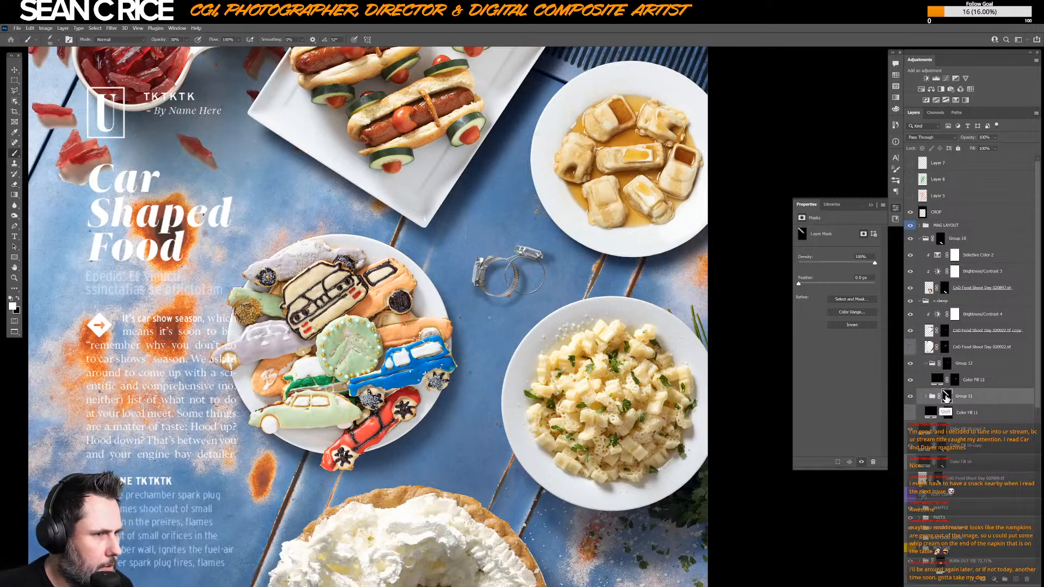
{"action": "left_click", "coordinate": [946, 397], "text": "shift"}
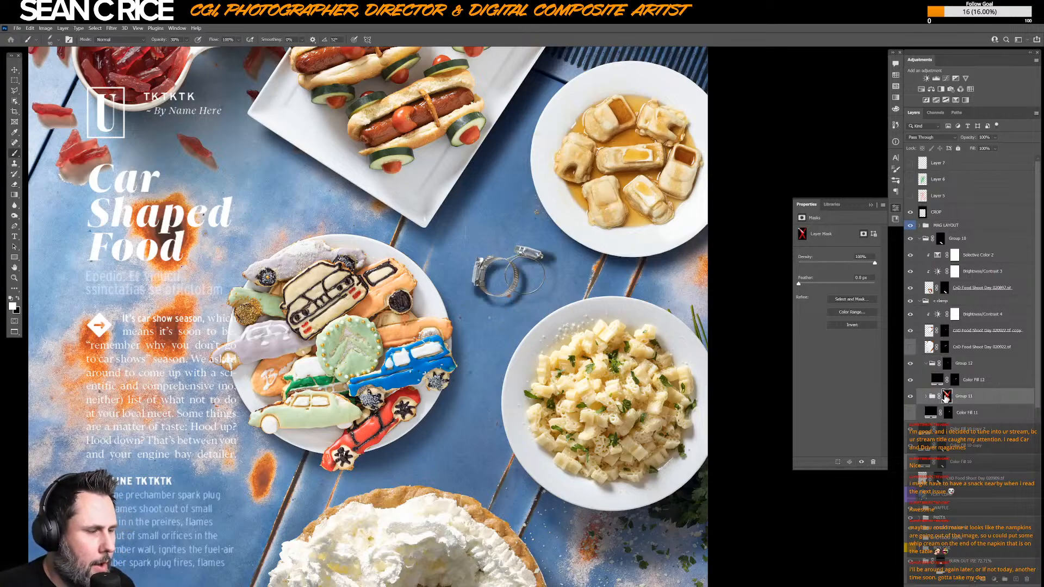
{"action": "left_click", "coordinate": [946, 397], "text": "shift"}
{"action": "key", "text": "x"}
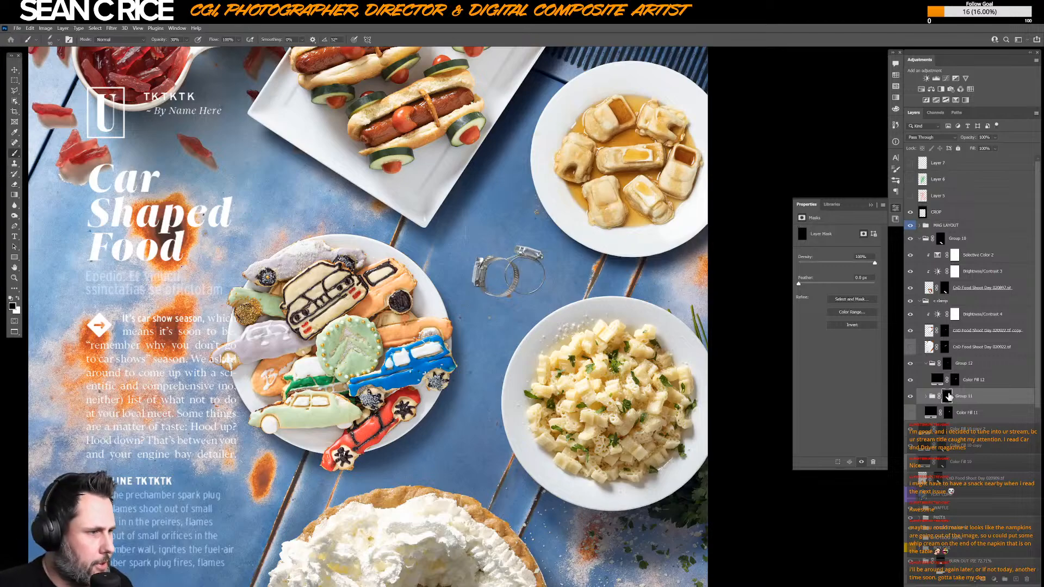
- Paint soft white strokes at 30% opacity on the Group 11 mask, varying the brush size, to reveal the blurred shadow beneath the clamps
{"action": "right_click", "coordinate": [531, 306]}
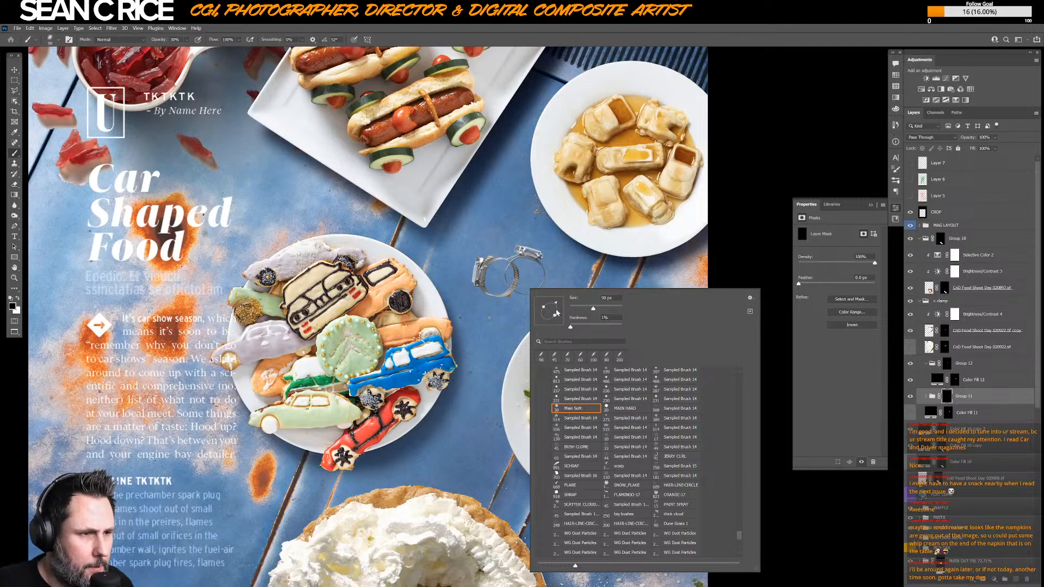
{"action": "key", "text": "Escape"}
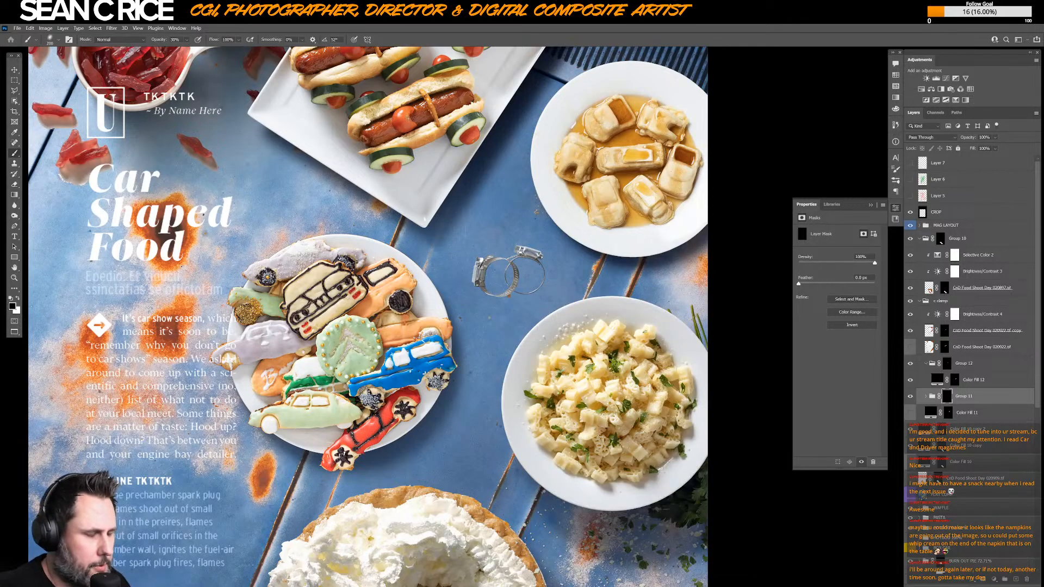
{"action": "key", "text": "x"}
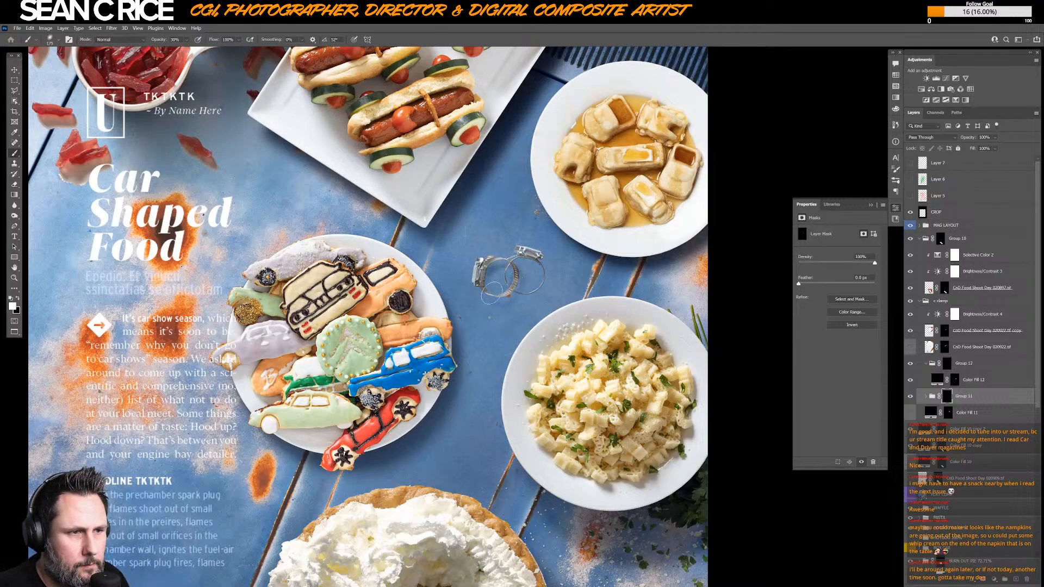
{"action": "key", "text": "["}
{"action": "key", "text": "["}
{"action": "mouse_move", "coordinate": [482, 294]}
{"action": "left_mouse_down"}
{"action": "mouse_move", "coordinate": [489, 275]}
{"action": "mouse_move", "coordinate": [478, 258]}
{"action": "left_mouse_up"}
{"action": "key", "text": "["}
{"action": "key", "text": "["}
{"action": "key", "text": "["}
{"action": "key", "text": "["}
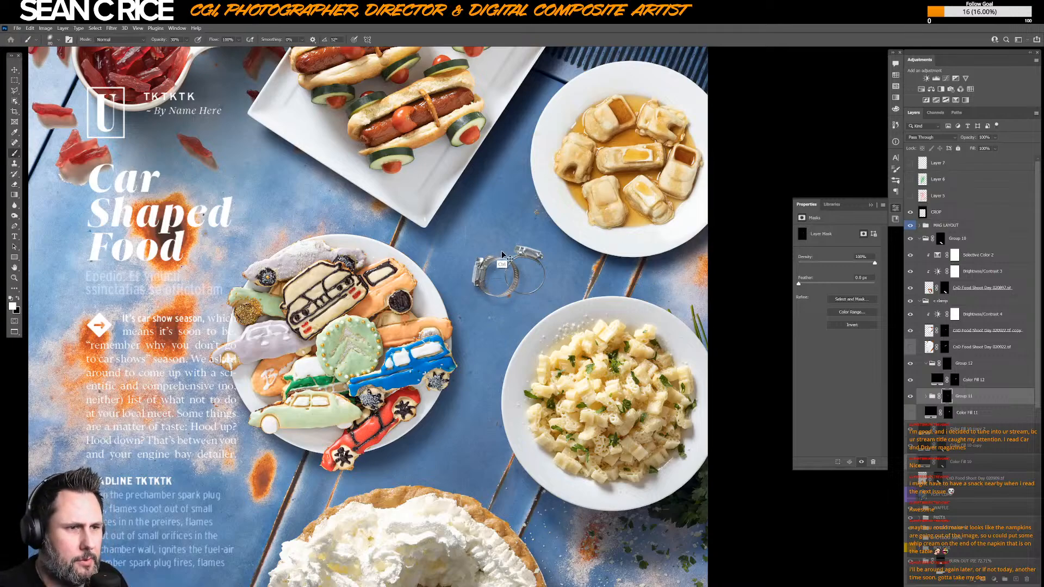
{"action": "key", "text": "]"}
{"action": "key", "text": "]"}
{"action": "key", "text": "]"}
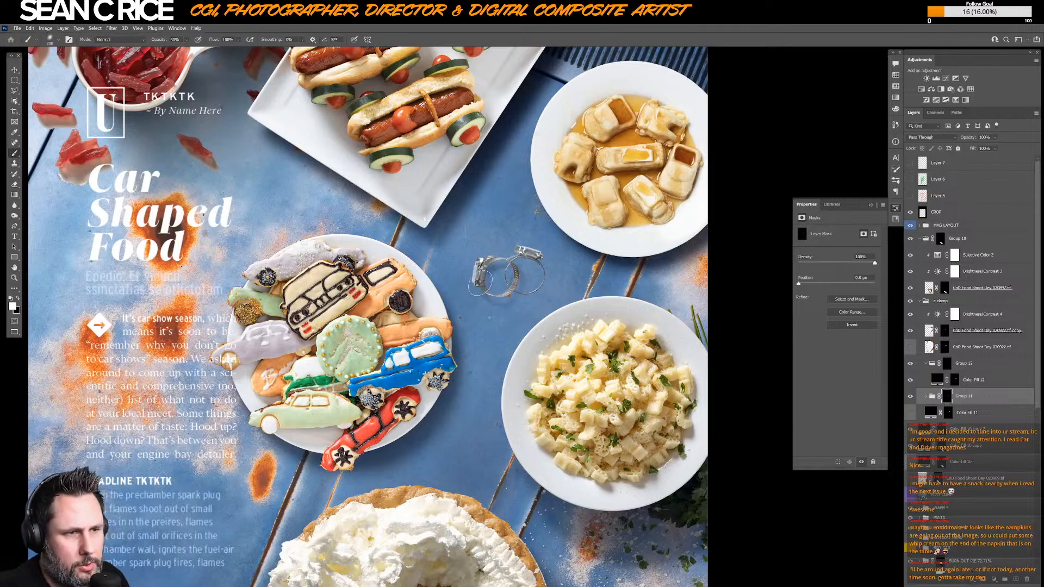
{"action": "key", "text": "]"}
{"action": "key", "text": "]"}
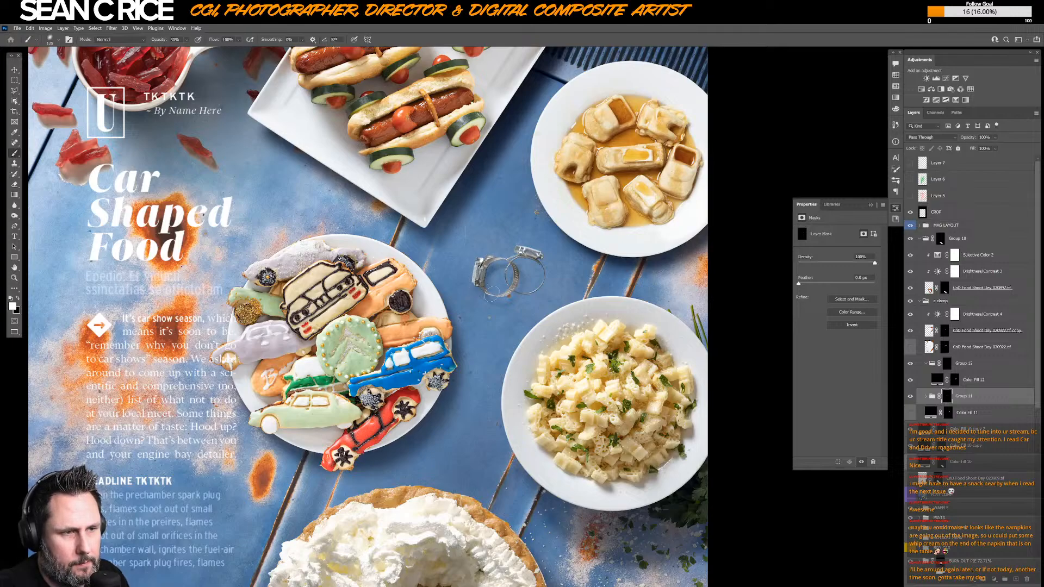
- Lower the opacity of the black fill inside Group 12 to 52% and compare the clamps with and without it
{"action": "left_click", "coordinate": [976, 380]}
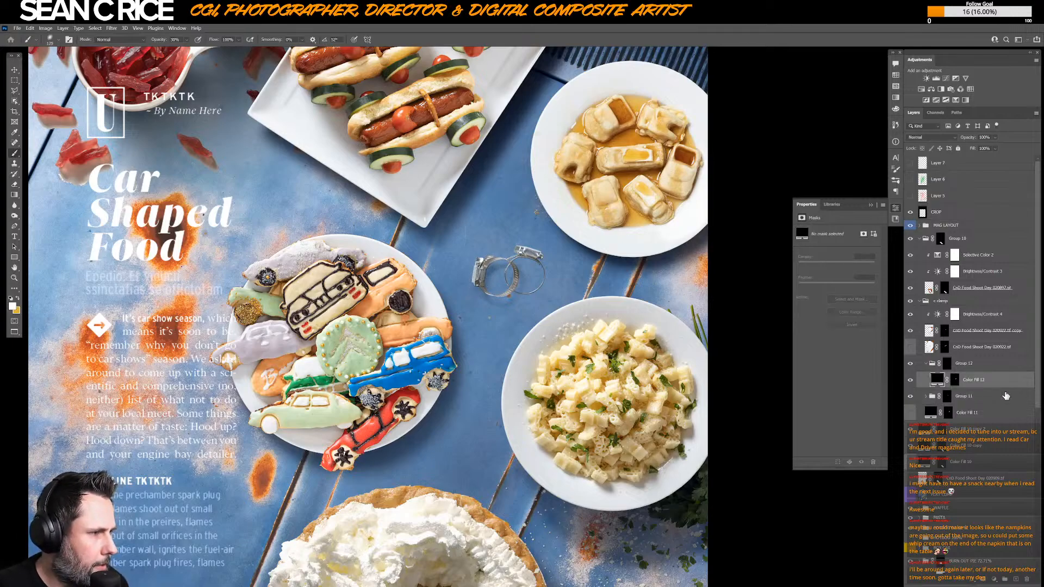
{"action": "left_click", "coordinate": [996, 149]}
{"action": "left_click_drag", "start_coordinate": [1009, 148], "coordinate": [992, 148]}
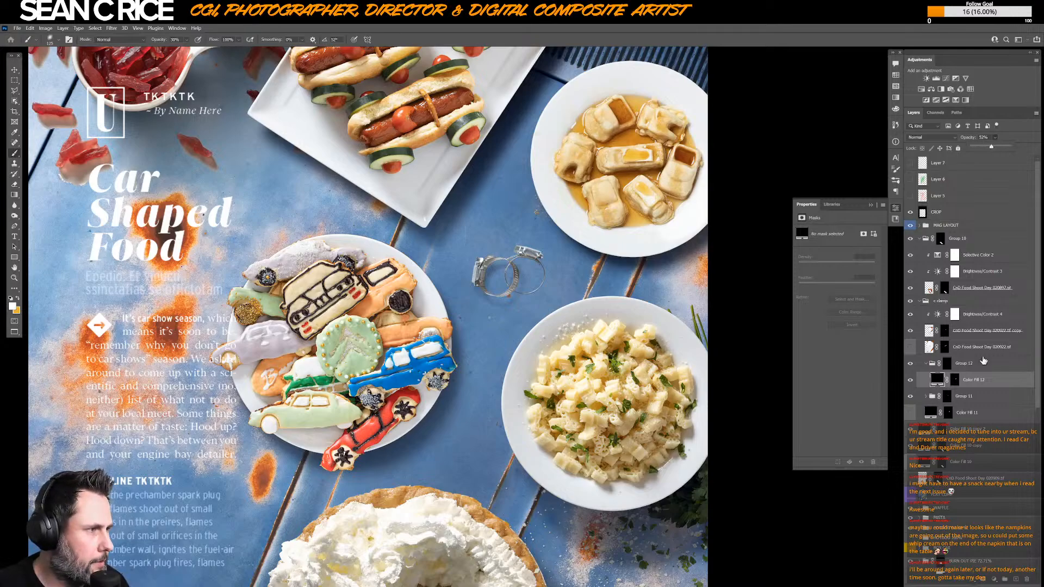
{"action": "left_click", "coordinate": [911, 383]}
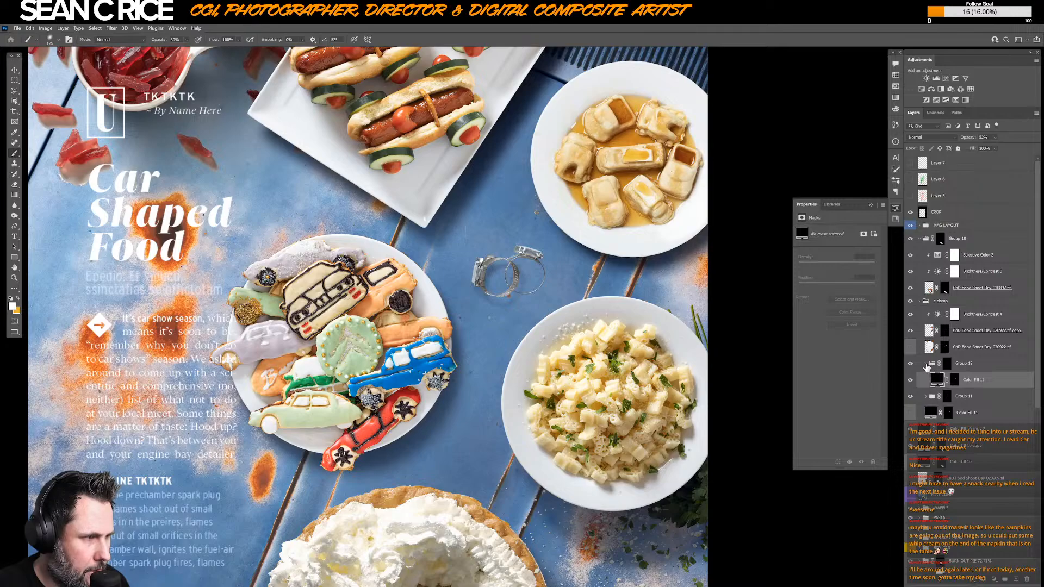
- Rename Group 12 as "drop shadow" and Group 11 as "cast shadow"
{"action": "left_click_drag", "start_coordinate": [927, 399], "coordinate": [944, 404]}
{"action": "double_click", "coordinate": [969, 363]}
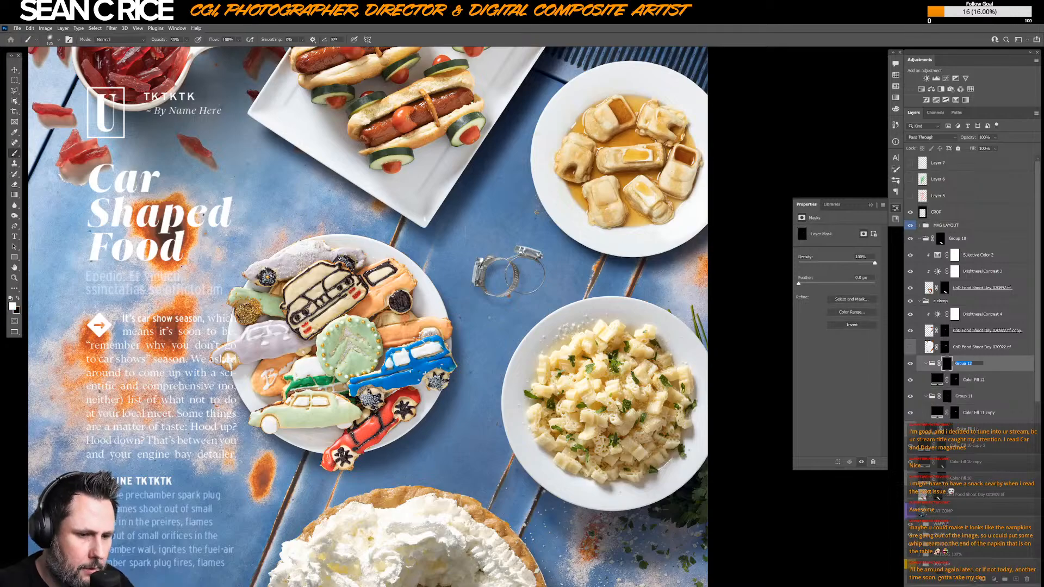
{"action": "type", "text": "d"}
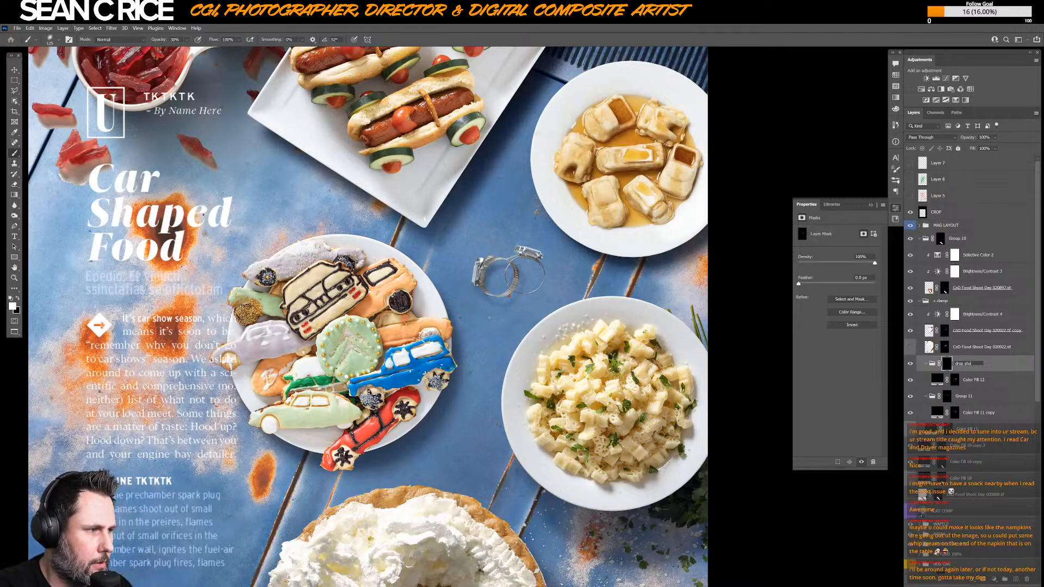
{"action": "type", "text": "rop shadow"}
{"action": "key", "text": "Return"}
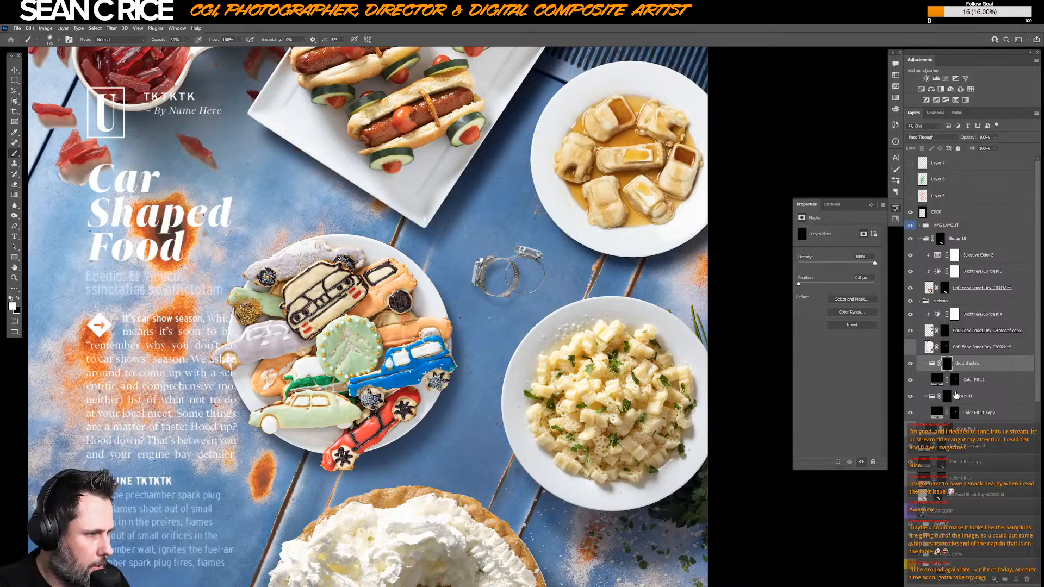
{"action": "double_click", "coordinate": [967, 396]}
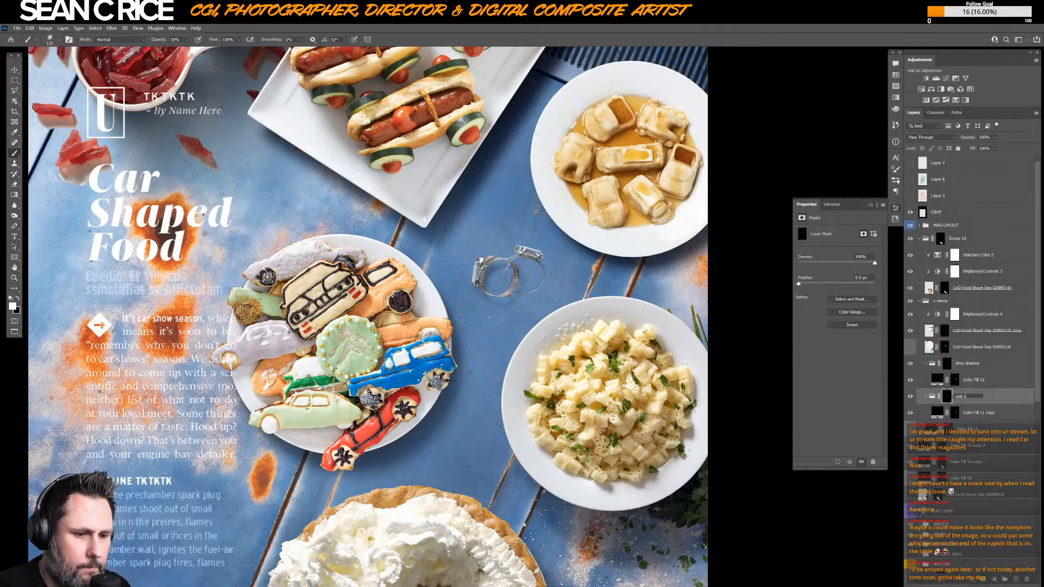
{"action": "type", "text": "cast shadow"}
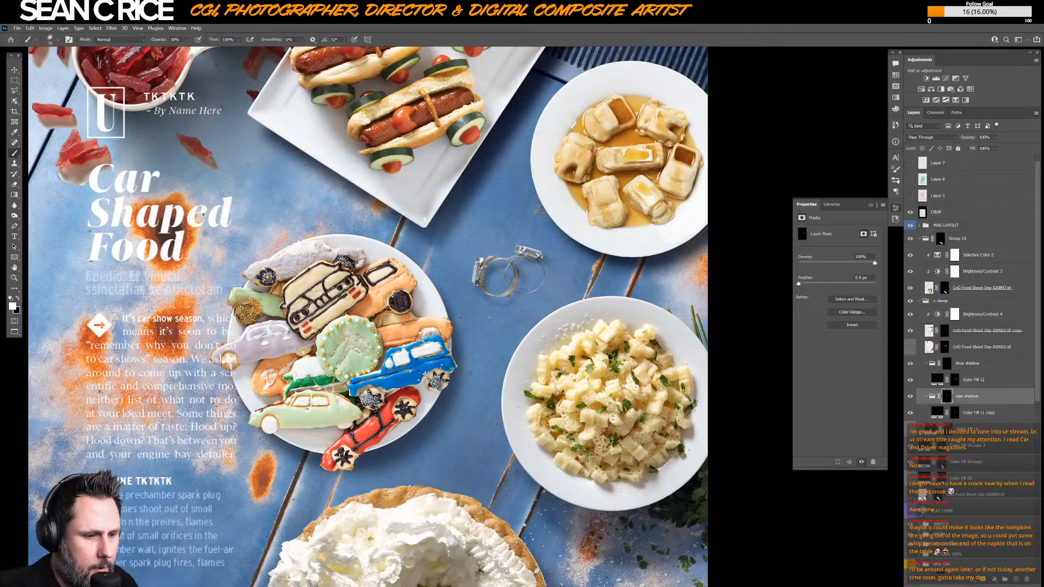
- Enlarge the brush used on the cast shadow group's mask
{"action": "key", "text": "bracketright"}
{"action": "key", "text": "bracketright"}
{"action": "key", "text": "bracketright"}
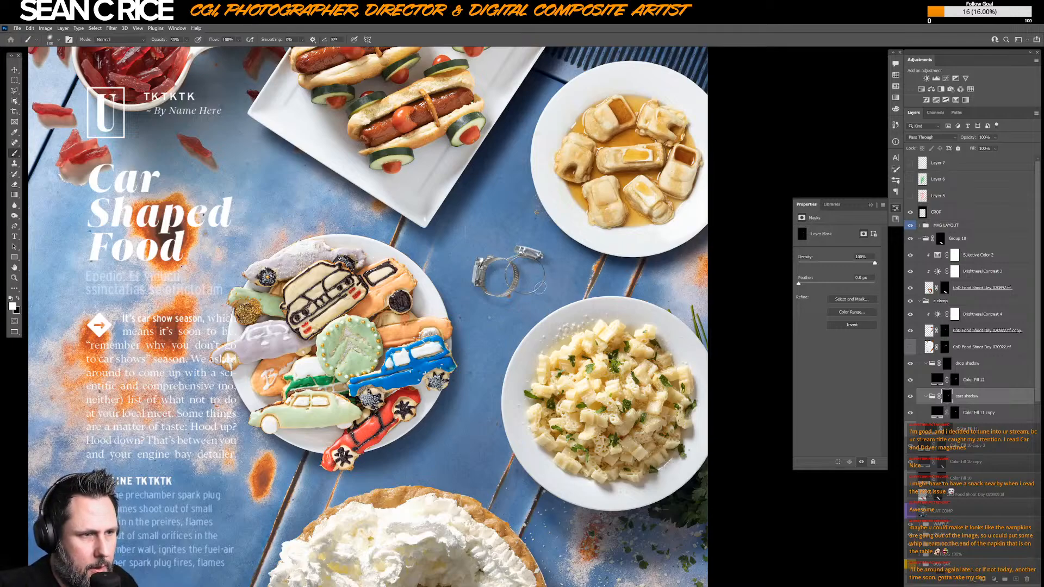
{"action": "key", "text": "bracketright"}
{"action": "key", "text": "bracketright"}
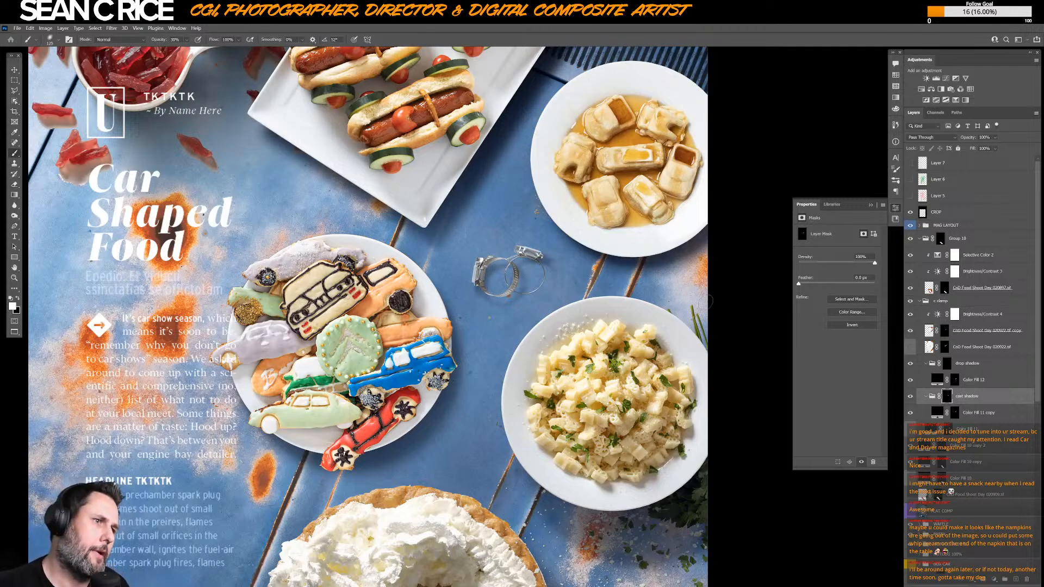
- Scale the Color Fill 11 copy shadow down slightly in width and height, and distort it to fit closer beneath the clamps
{"action": "key", "text": "ctrl+0"}
{"action": "key", "text": "ctrl+0"}
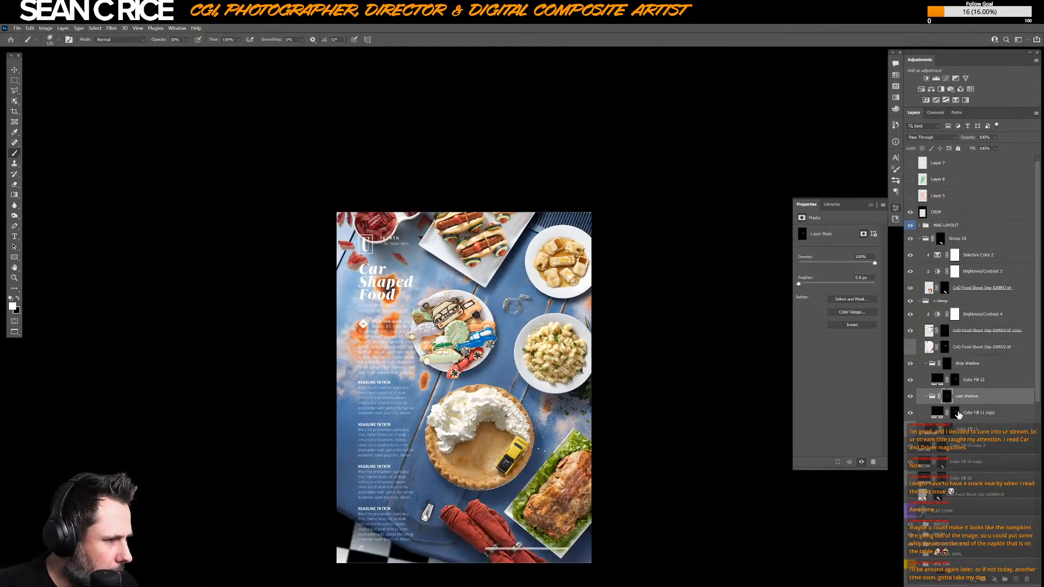
{"action": "left_click", "coordinate": [975, 416]}
{"action": "key", "text": "ctrl+t"}
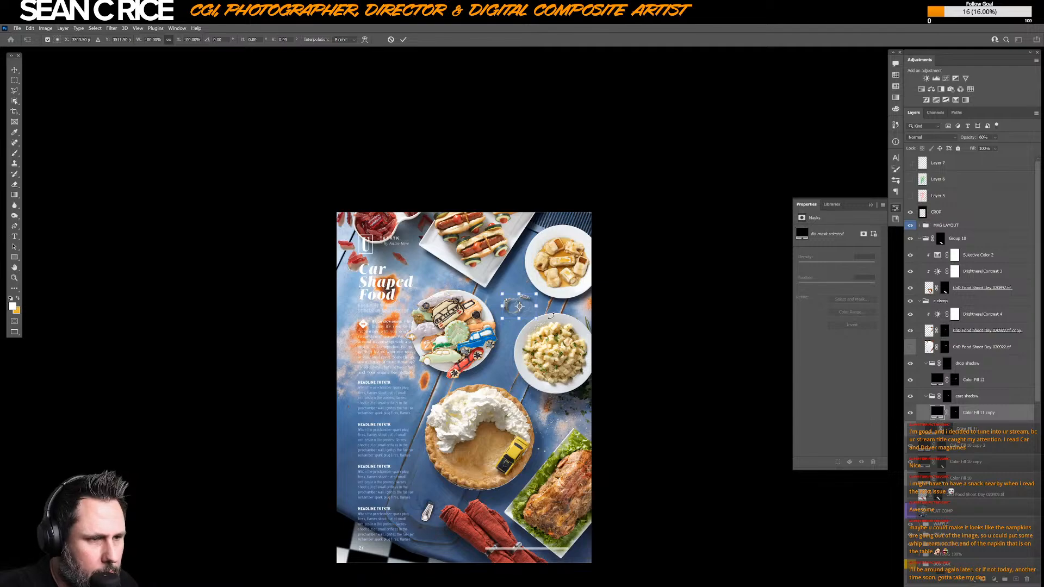
{"action": "scroll", "coordinate": [551, 315], "scroll_direction": "up", "scroll_amount": 3}
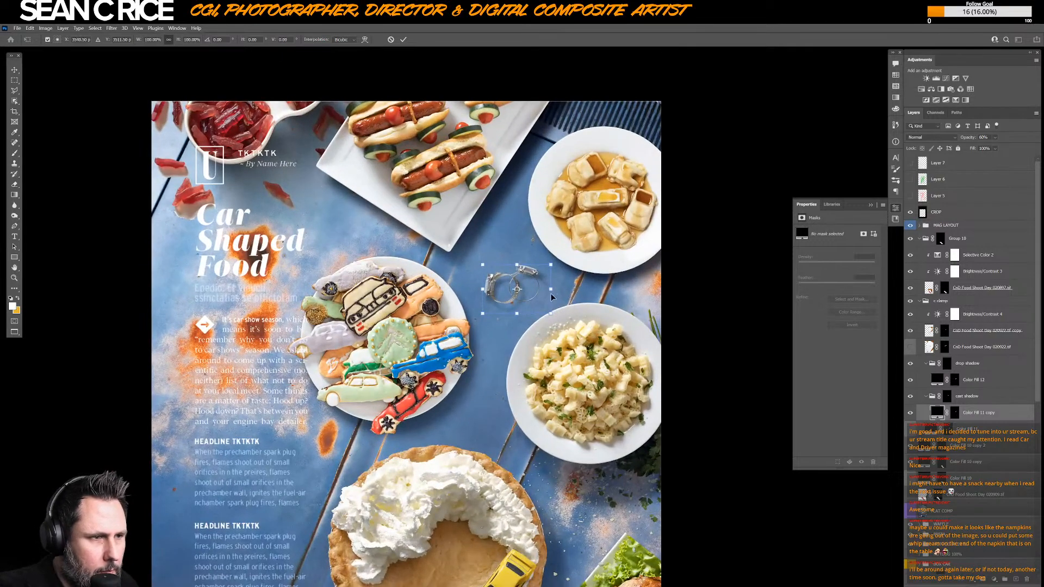
{"action": "left_click_drag", "start_coordinate": [517, 313], "coordinate": [545, 287]}
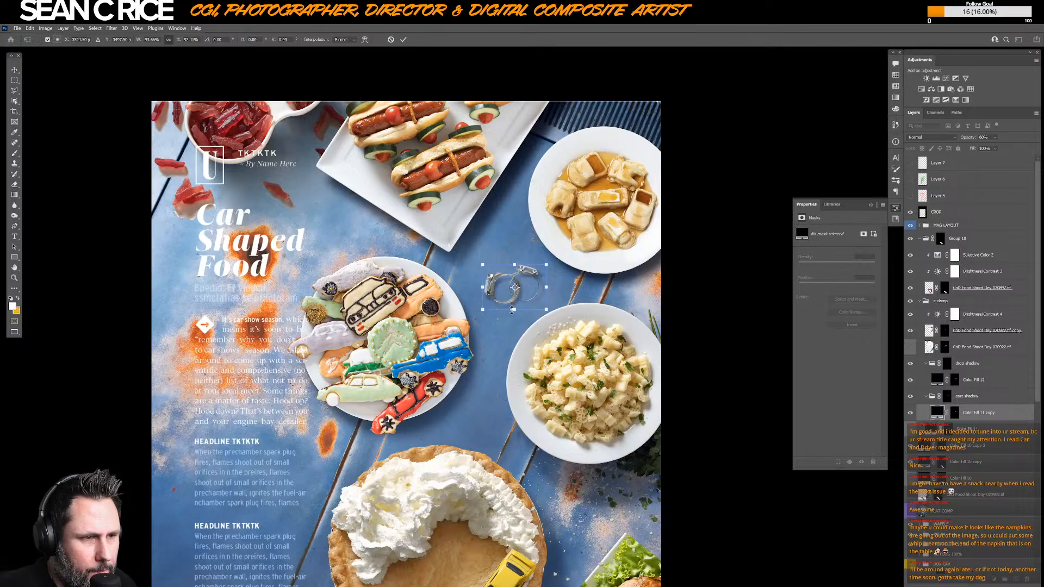
{"action": "right_click", "coordinate": [500, 297]}
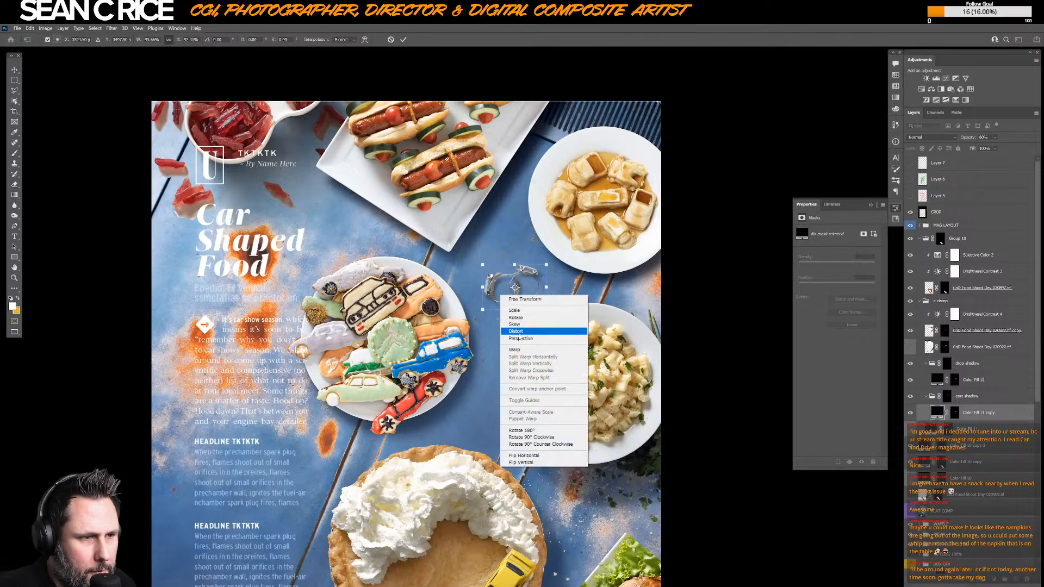
{"action": "left_click", "coordinate": [519, 331]}
{"action": "left_click_drag", "start_coordinate": [481, 311], "coordinate": [480, 309]}
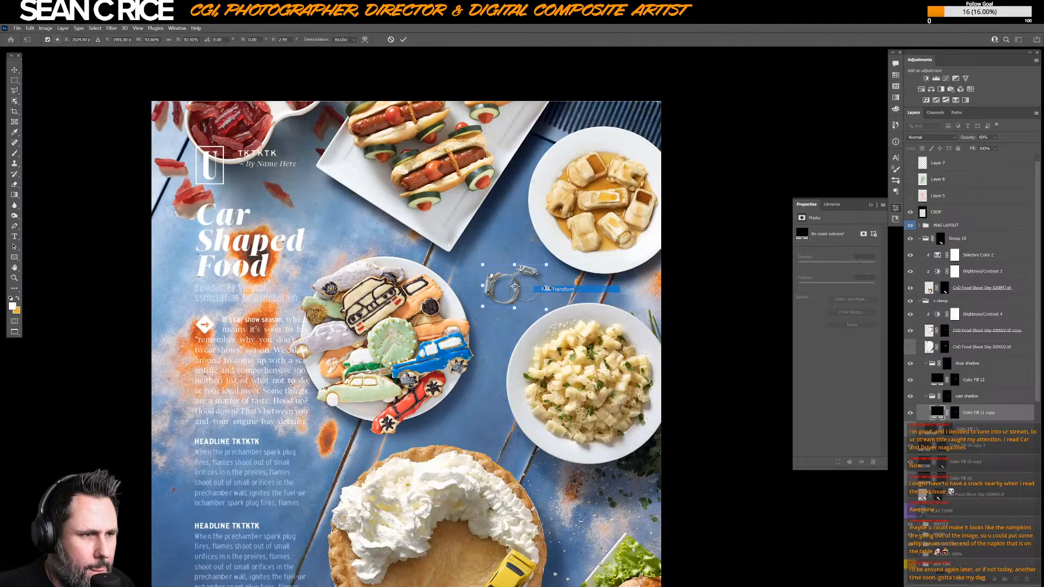
{"action": "left_click_drag", "start_coordinate": [545, 287], "coordinate": [544, 287]}
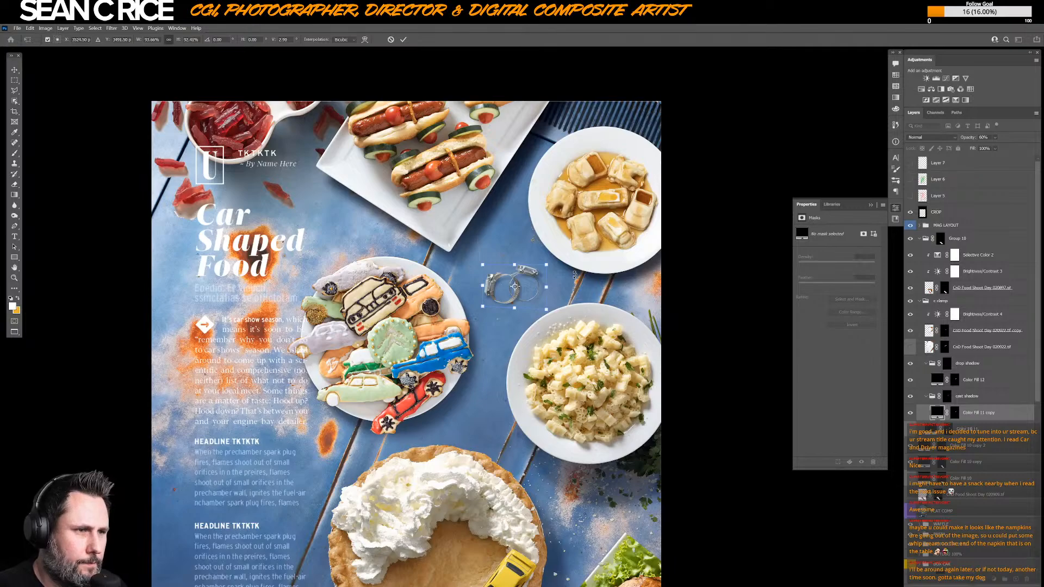
{"action": "key", "text": "Return"}
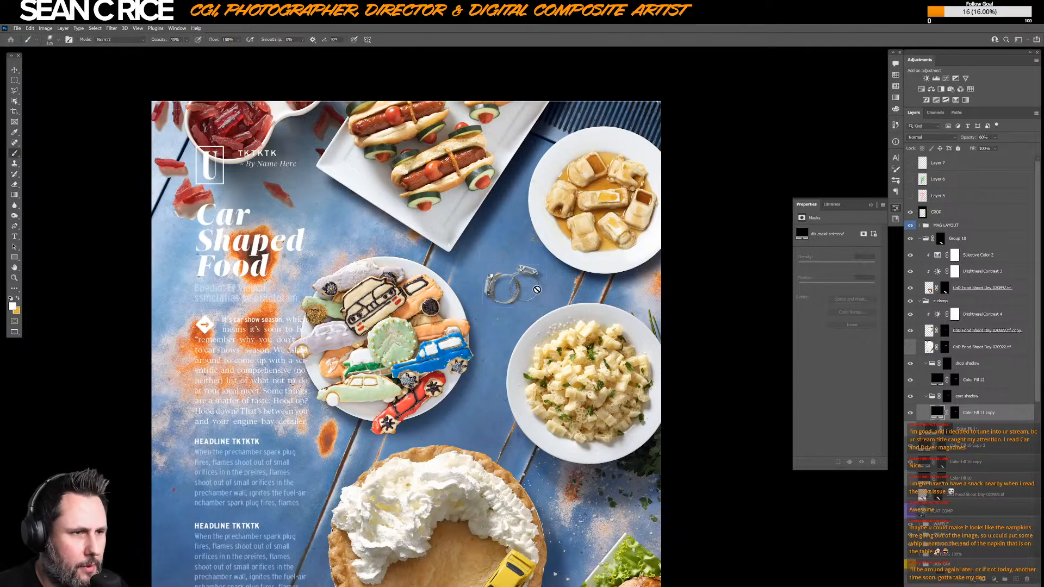
- Warp the Color Fill 11 copy shadow to follow the shape of the clamp rings
{"action": "key", "text": "ctrl+t"}
{"action": "right_click", "coordinate": [538, 293]}
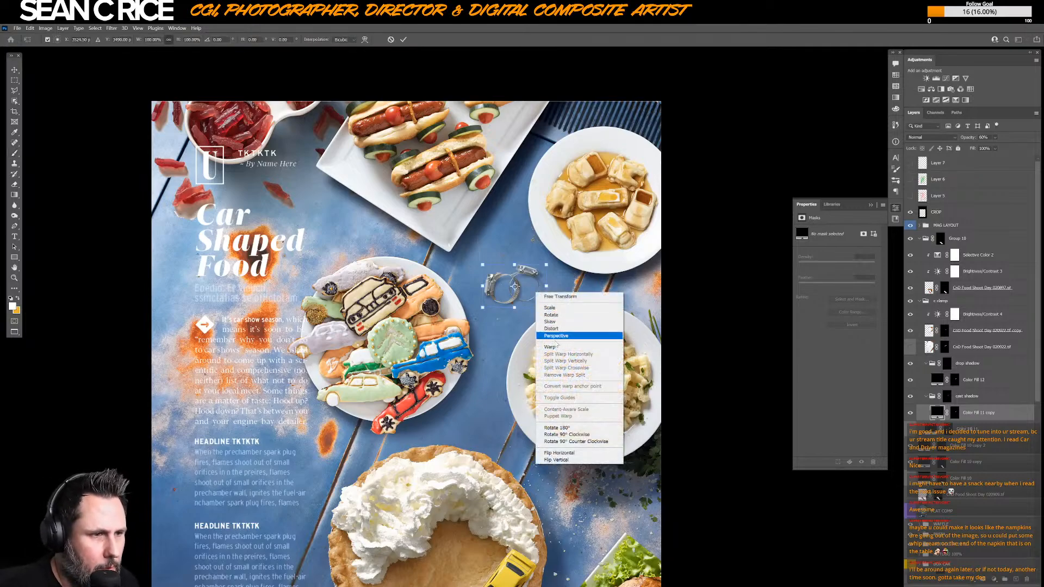
{"action": "left_click", "coordinate": [554, 348]}
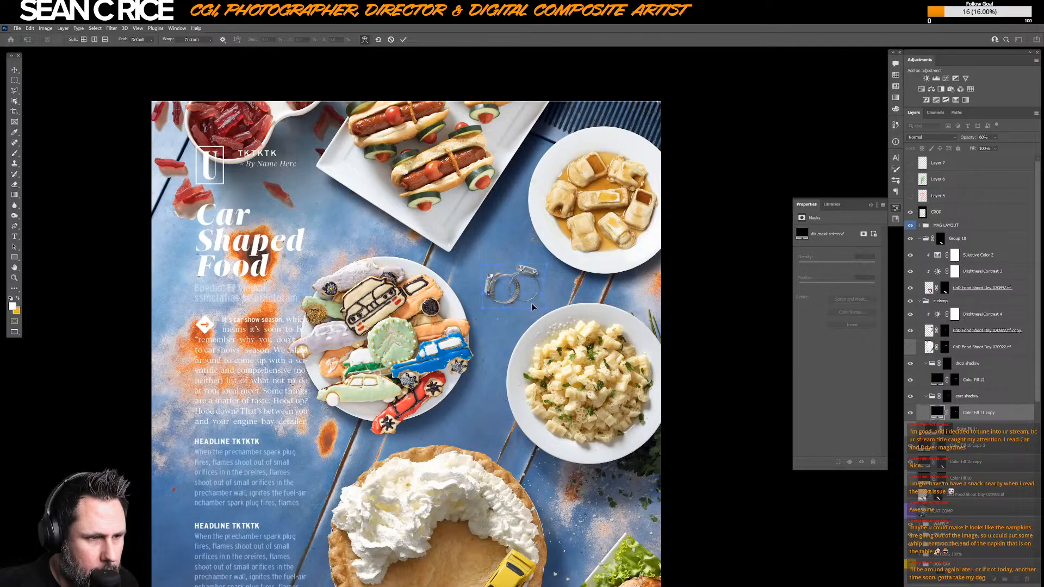
{"action": "key", "text": "Return"}
{"action": "key", "text": "b"}
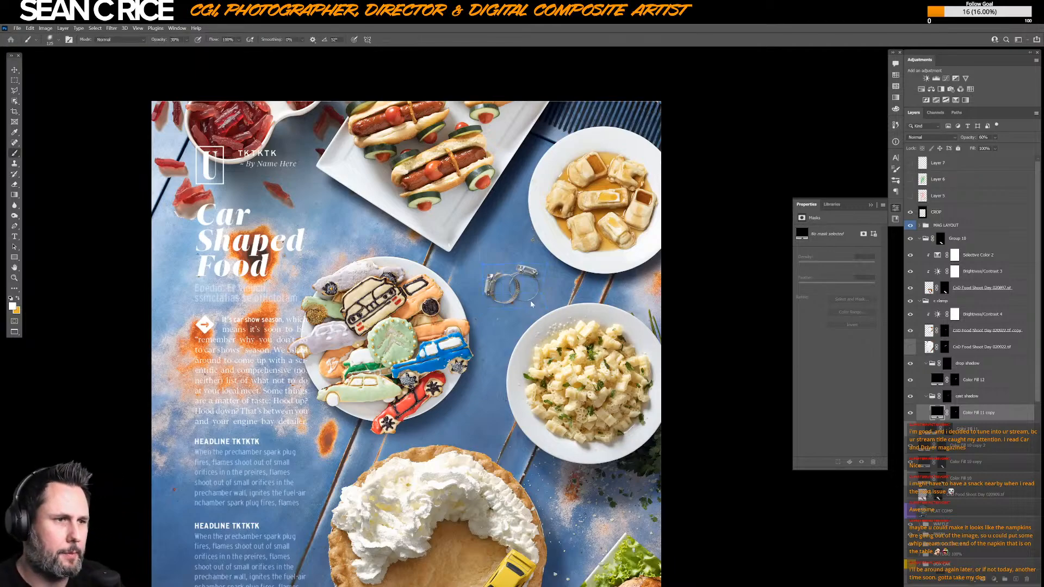
- Darken the clamps in Brightness/Contrast 4 by lowering brightness to about -79 and contrast to about 52
{"action": "key", "text": "v"}
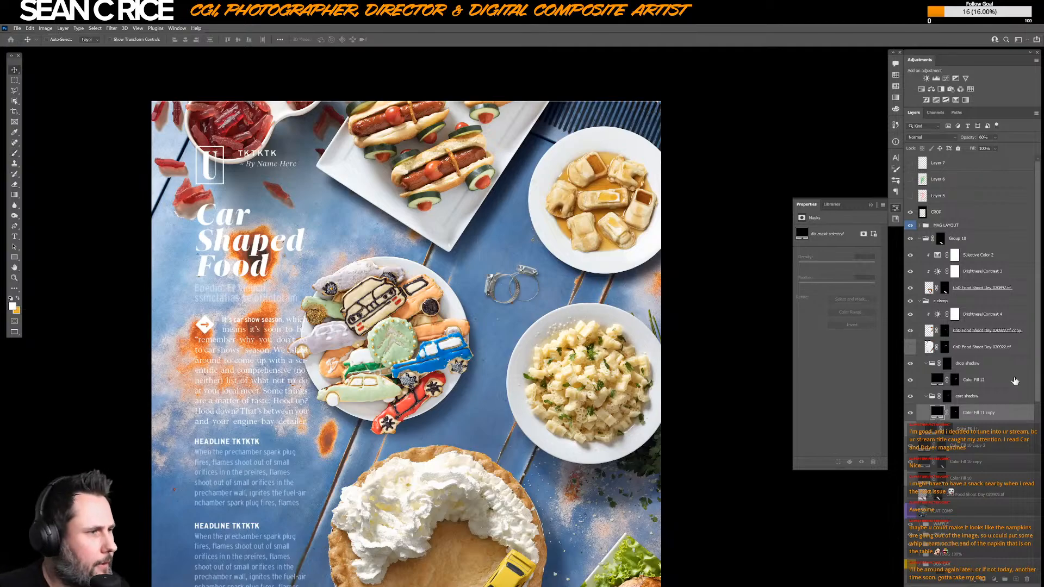
{"action": "left_click", "coordinate": [940, 316]}
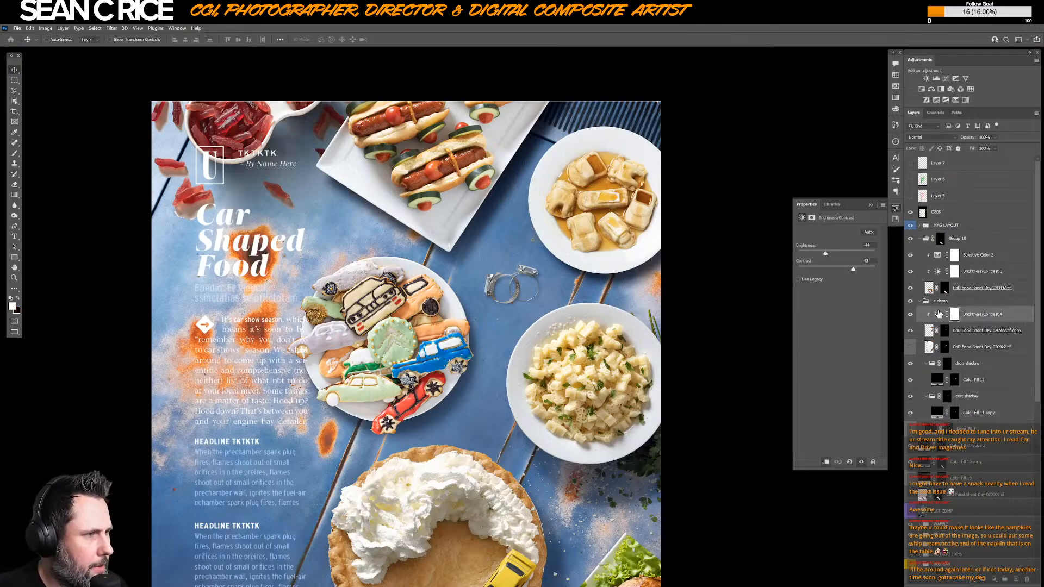
{"action": "left_click_drag", "start_coordinate": [825, 255], "coordinate": [813, 254]}
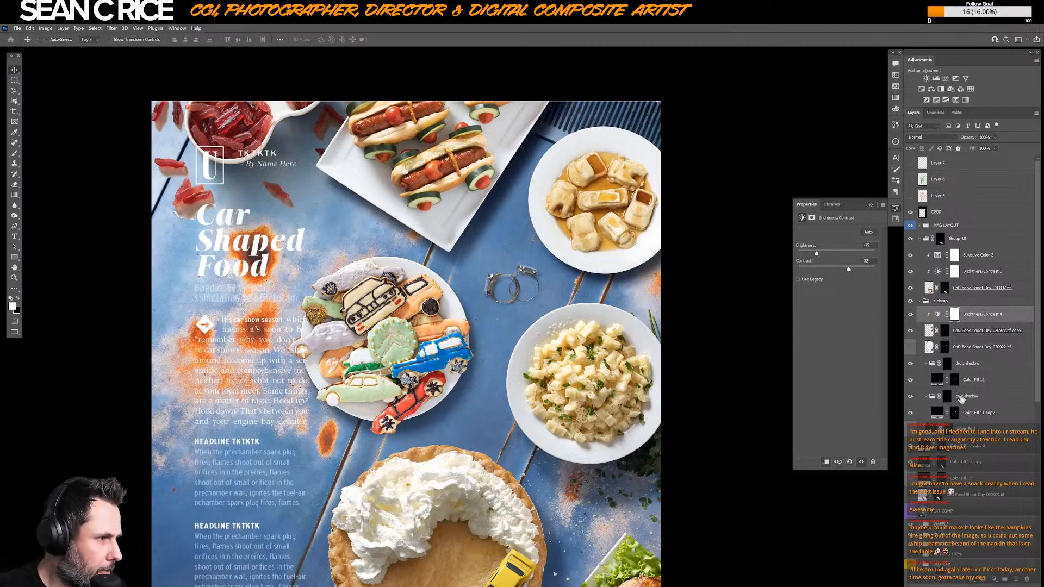
- Transform the Color Fill 11 copy mask, widening it to about 103% and skewing its outer side slightly vertically
{"action": "left_click", "coordinate": [955, 415]}
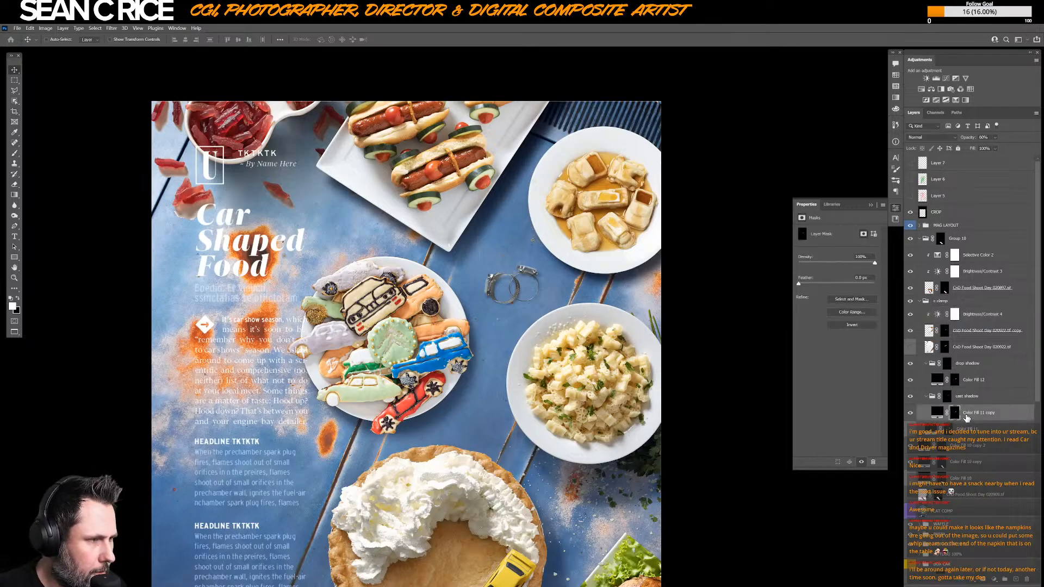
{"action": "key", "text": "ctrl+t"}
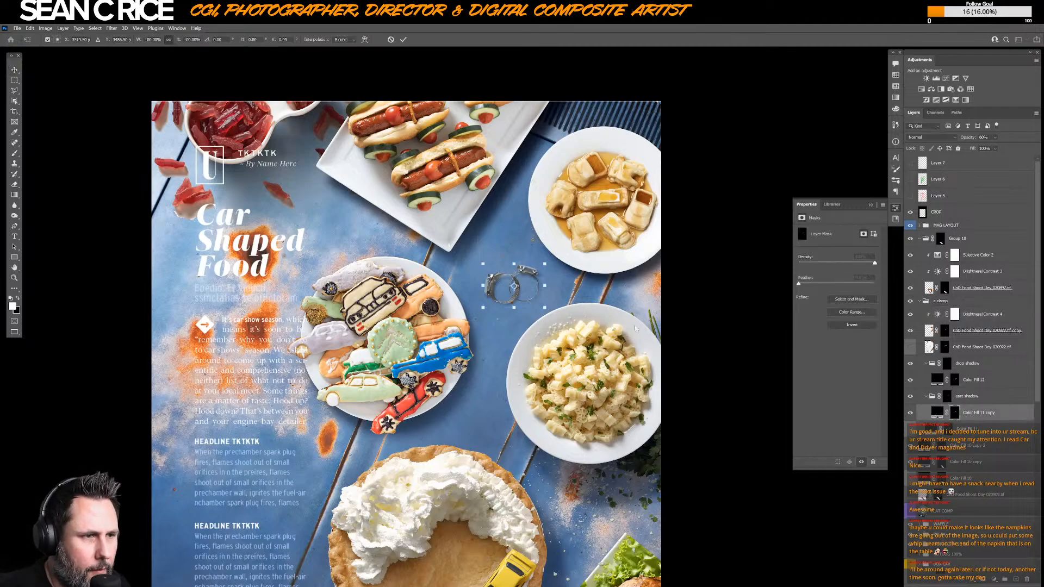
{"action": "right_click", "coordinate": [540, 305]}
{"action": "left_click", "coordinate": [546, 337]}
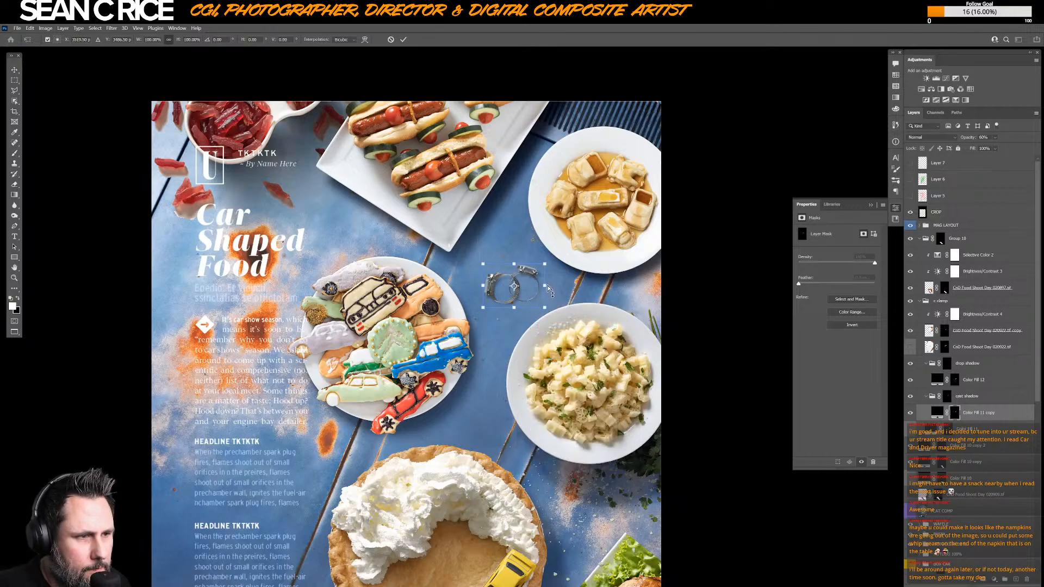
{"action": "right_click", "coordinate": [532, 297]}
{"action": "left_click", "coordinate": [538, 303]}
{"action": "left_click_drag", "start_coordinate": [545, 286], "coordinate": [547, 286]}
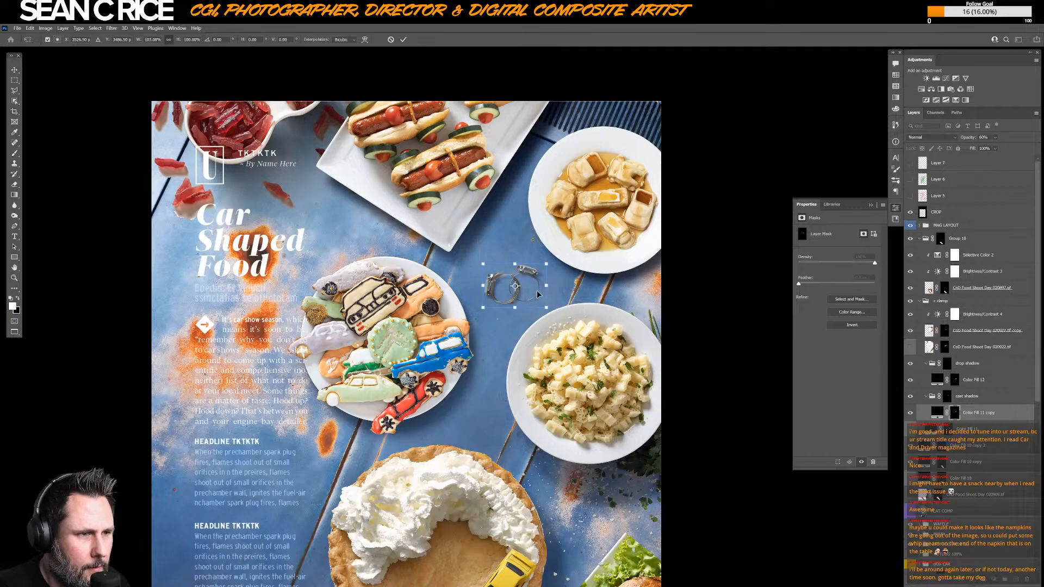
{"action": "right_click", "coordinate": [536, 288]}
{"action": "left_click", "coordinate": [551, 317]}
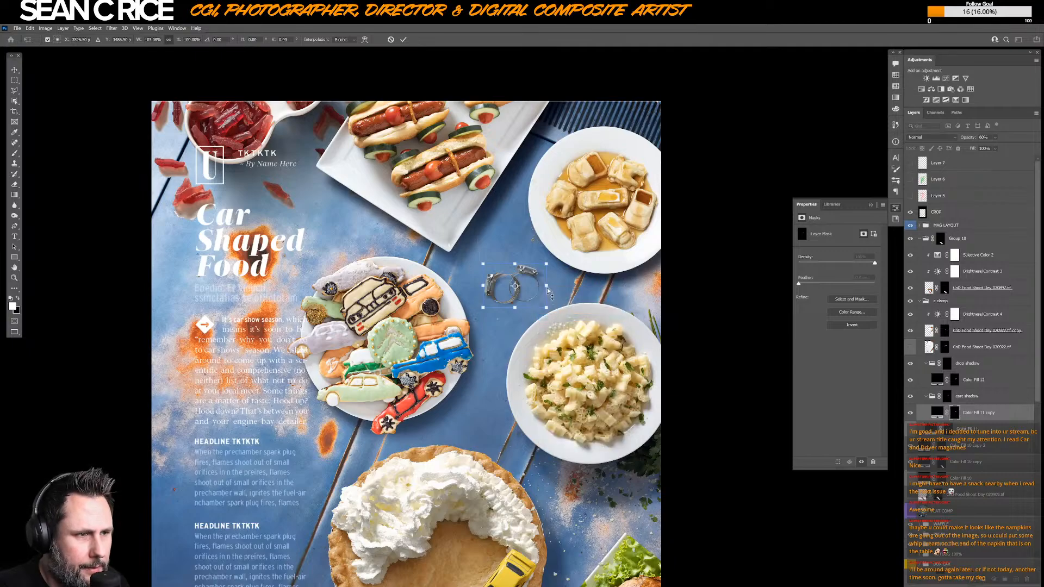
{"action": "left_click_drag", "start_coordinate": [547, 289], "coordinate": [548, 291]}
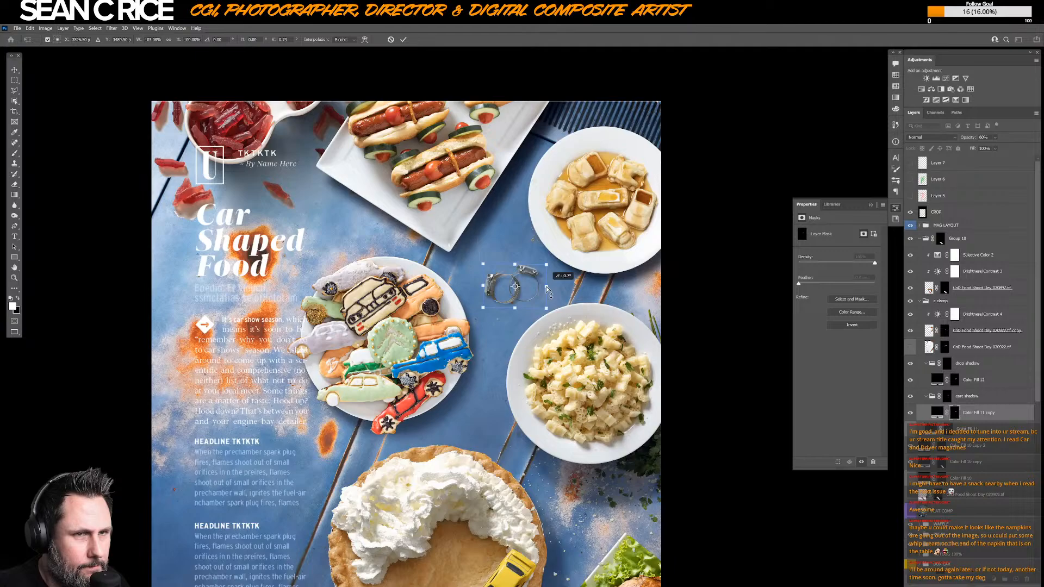
{"action": "key", "text": "Return"}
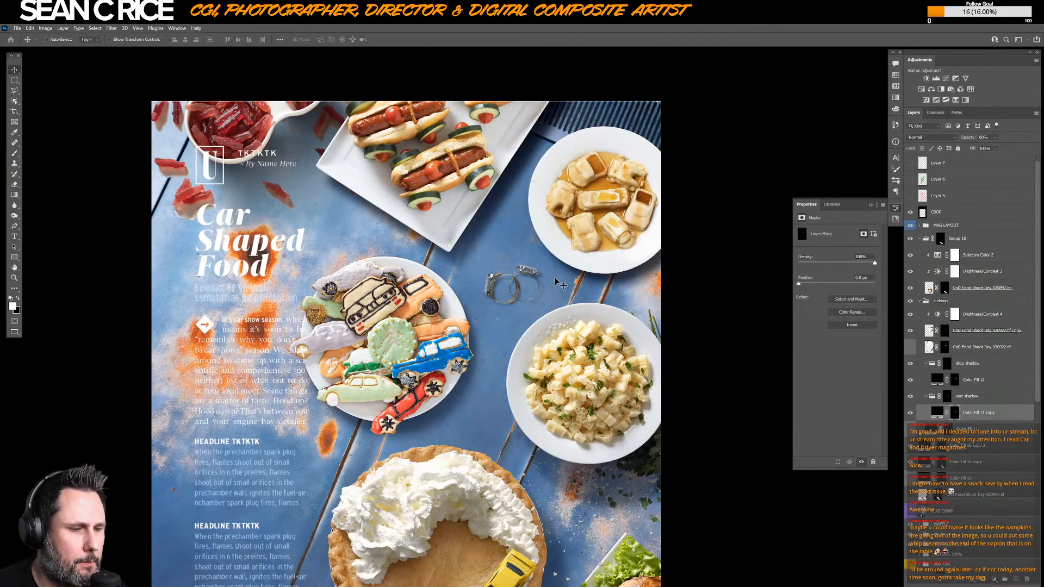
- Collapse the cast shadow, drop shadow and clamp groups, and compare the page with the clamp group hidden and shown
{"action": "key", "text": "ctrl+minus"}
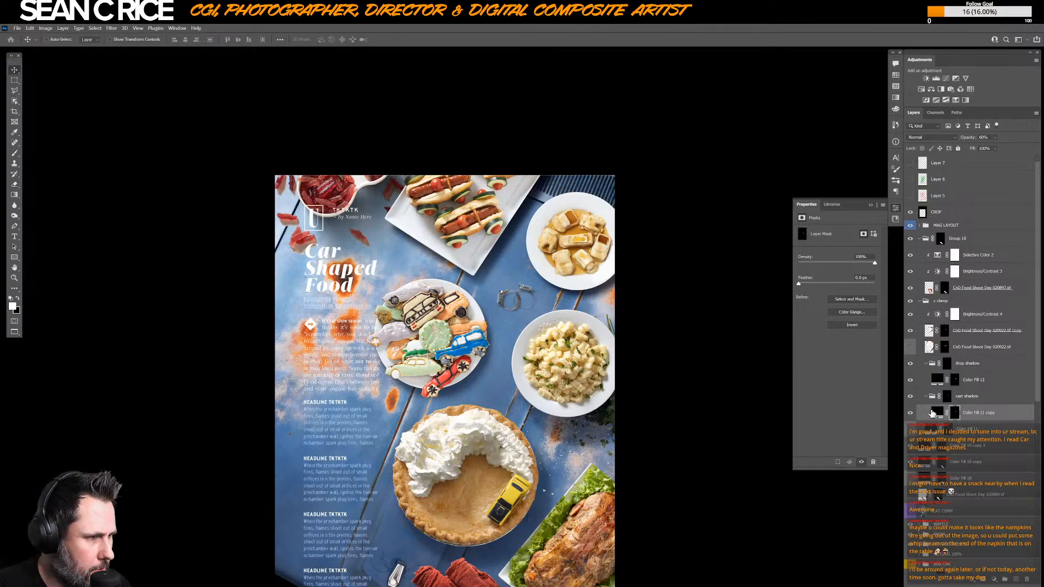
{"action": "left_click", "coordinate": [978, 401]}
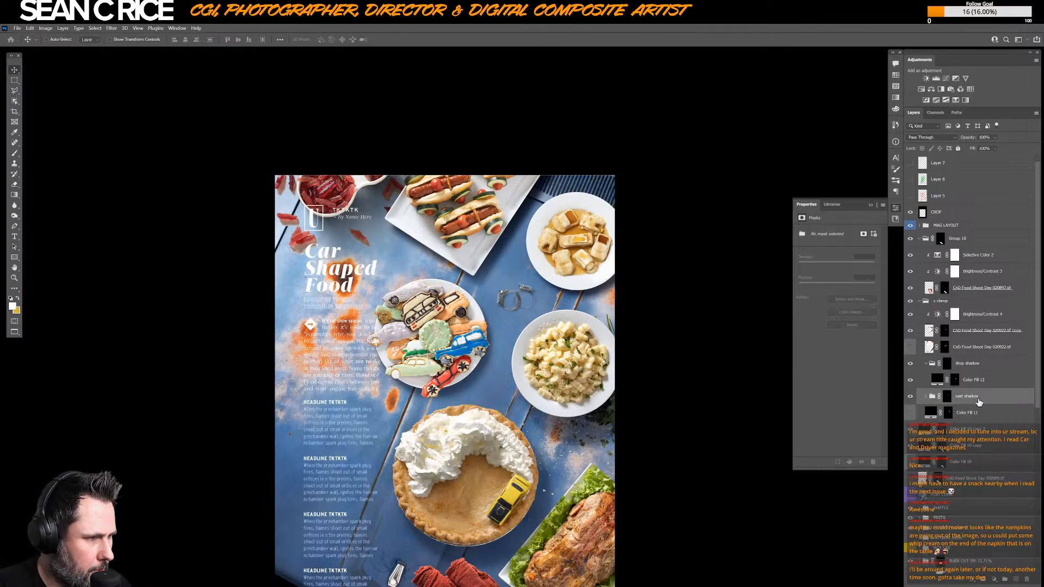
{"action": "left_click", "coordinate": [926, 364]}
{"action": "left_click", "coordinate": [919, 302]}
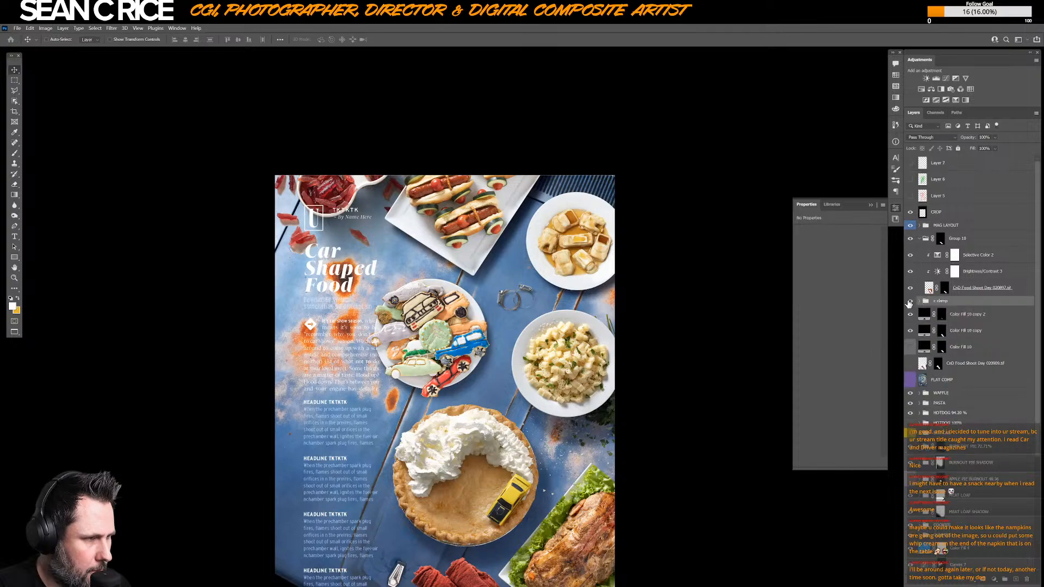
{"action": "left_click", "coordinate": [909, 302]}
{"action": "left_click", "coordinate": [910, 302]}
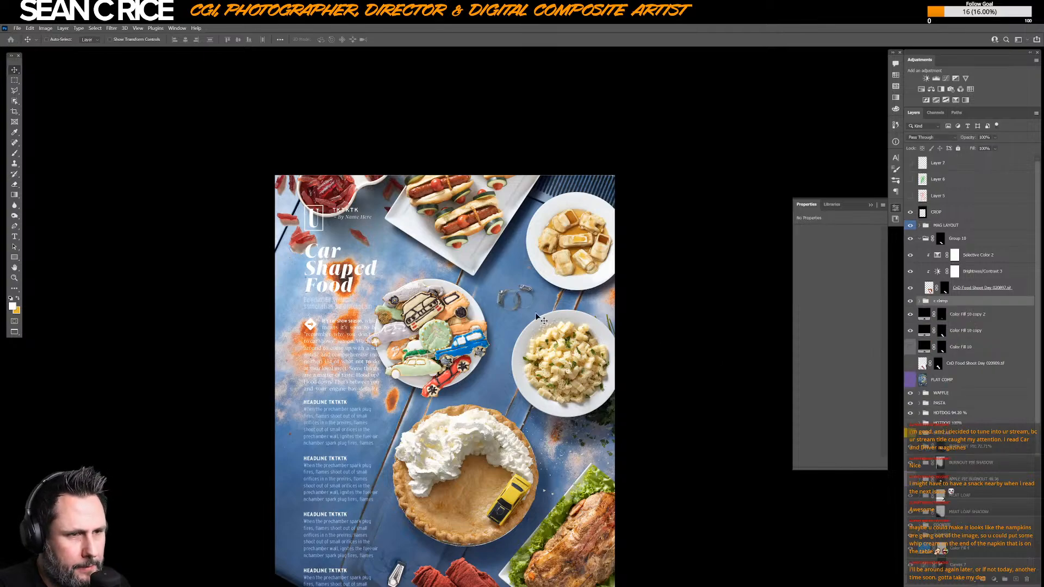
- Move the clamps up beside the upper edge of the cookie plate and place the c clamp group directly below the COOKIES group
{"action": "left_click_drag", "start_coordinate": [536, 317], "coordinate": [426, 282]}
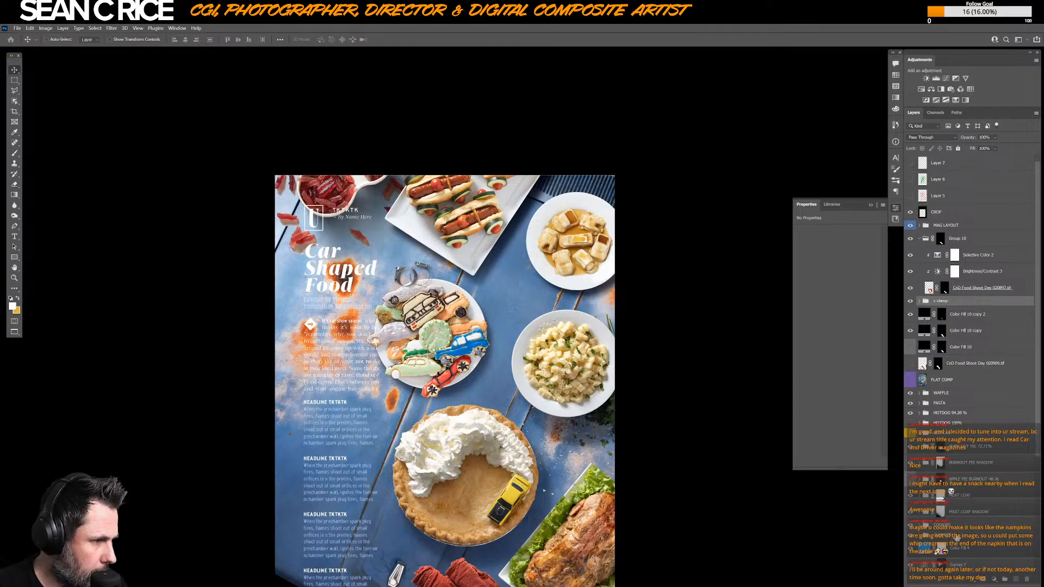
{"action": "left_click", "coordinate": [960, 533]}
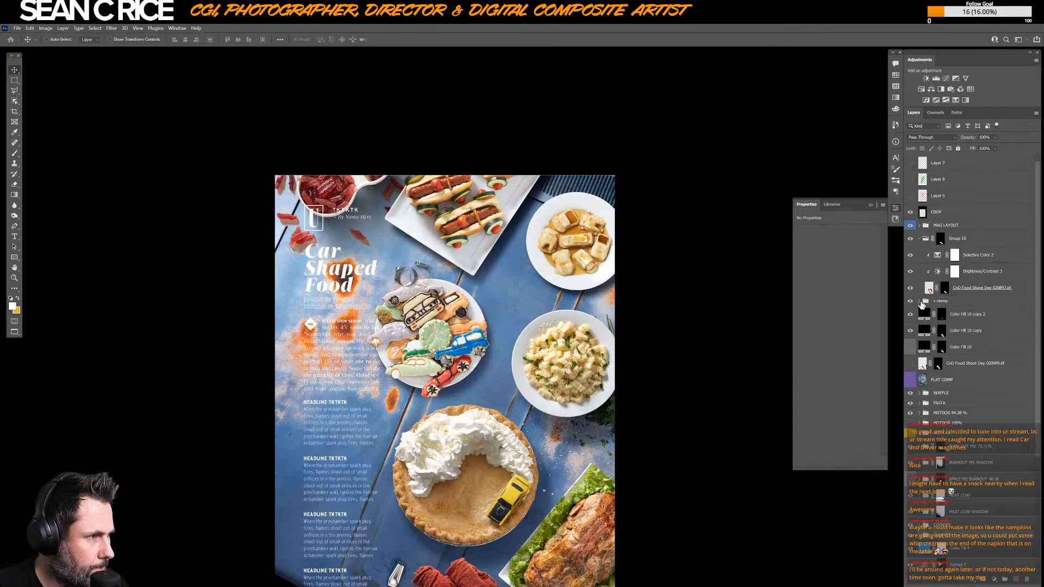
{"action": "left_click_drag", "start_coordinate": [967, 363], "coordinate": [965, 360]}
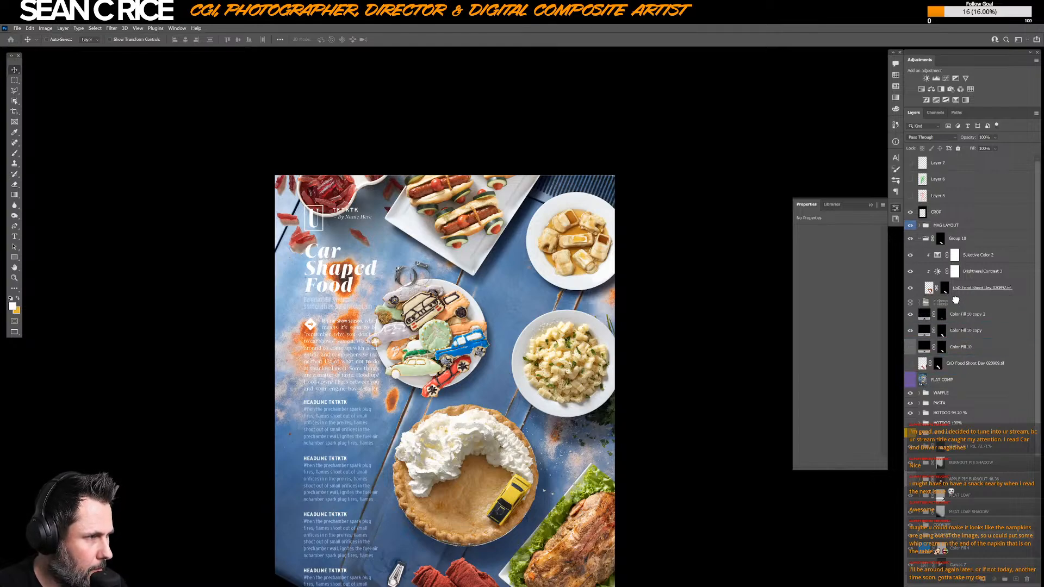
{"action": "left_click", "coordinate": [919, 302]}
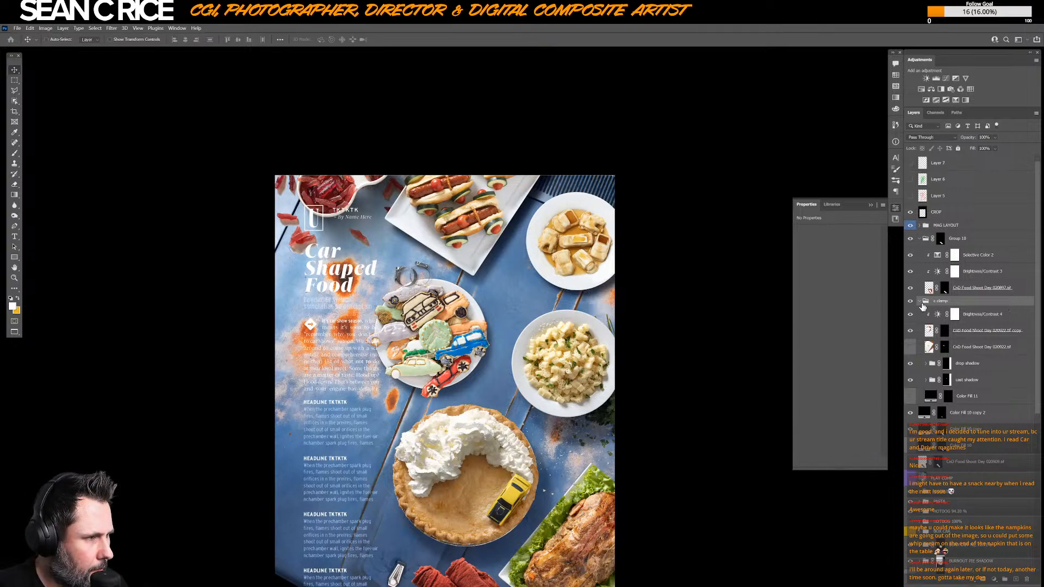
{"action": "left_click", "coordinate": [919, 302]}
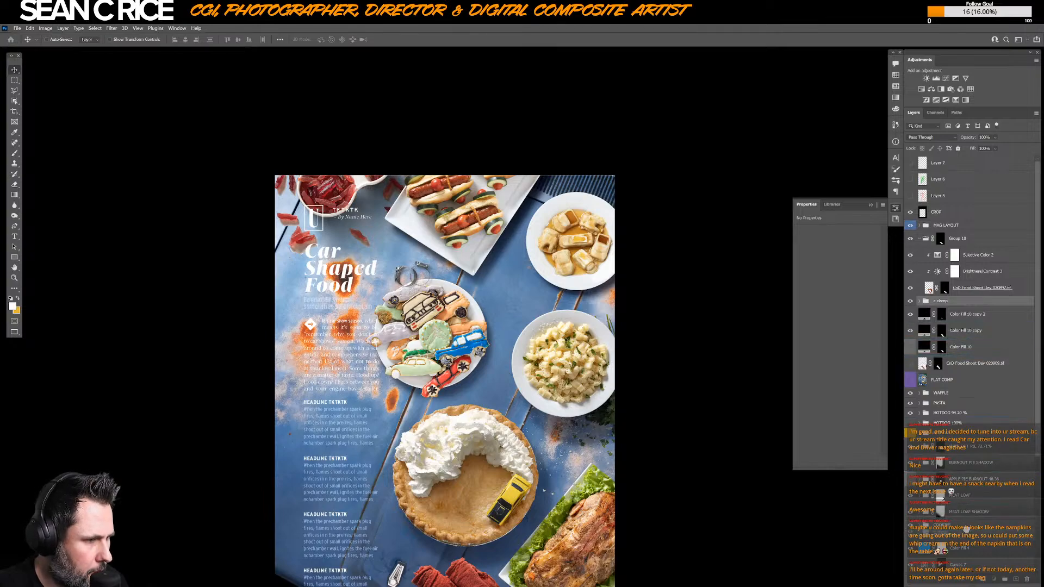
{"action": "left_click_drag", "start_coordinate": [966, 529], "coordinate": [969, 534]}
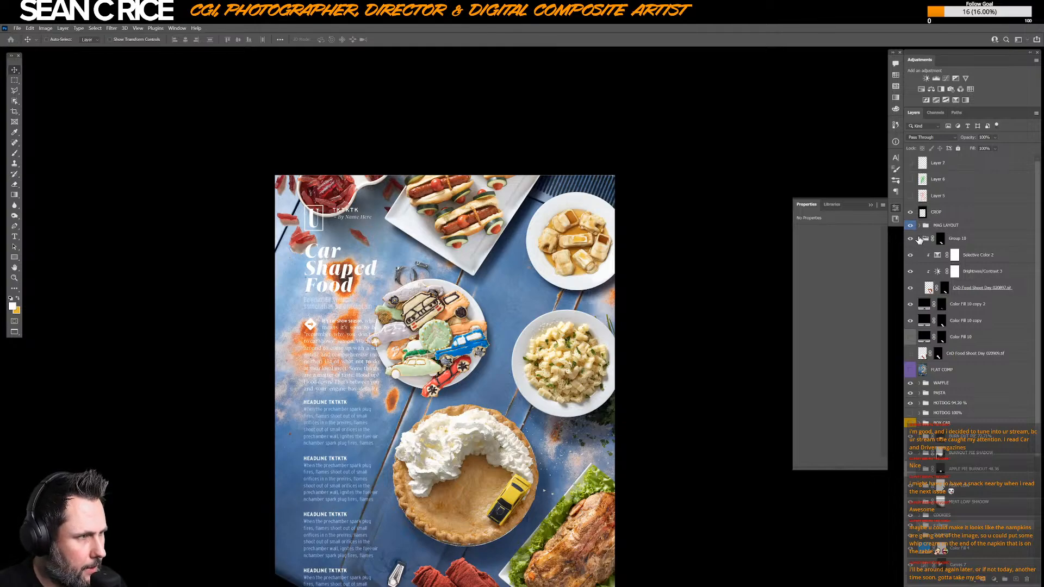
- Combine Group 10, the Color Fill 10 layers and the hidden food shoot photo into a group named NAPKIN with no color label
{"action": "left_click", "coordinate": [920, 239]}
{"action": "left_click", "coordinate": [965, 245]}
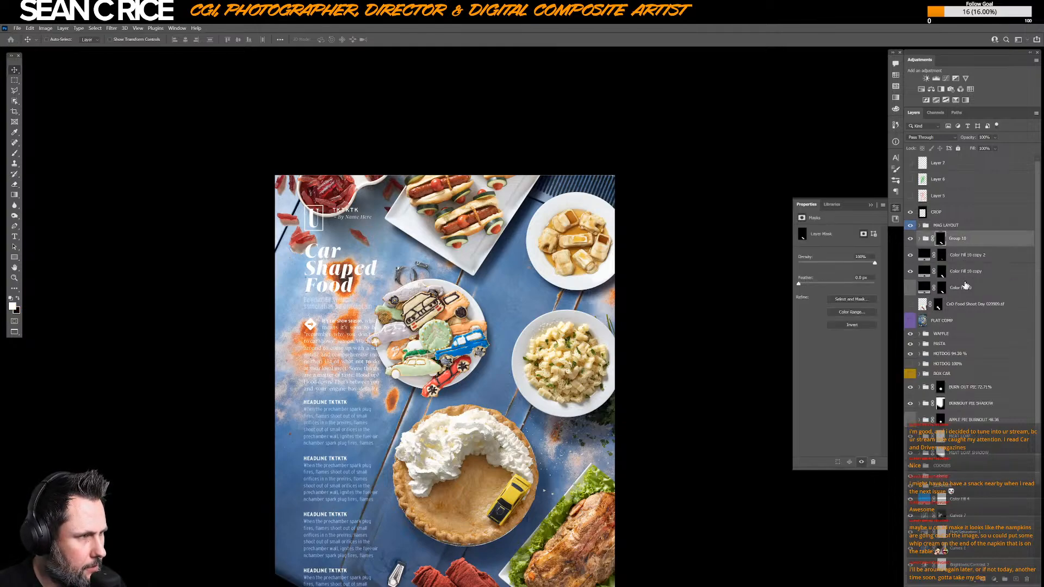
{"action": "left_click", "coordinate": [967, 305], "text": "shift"}
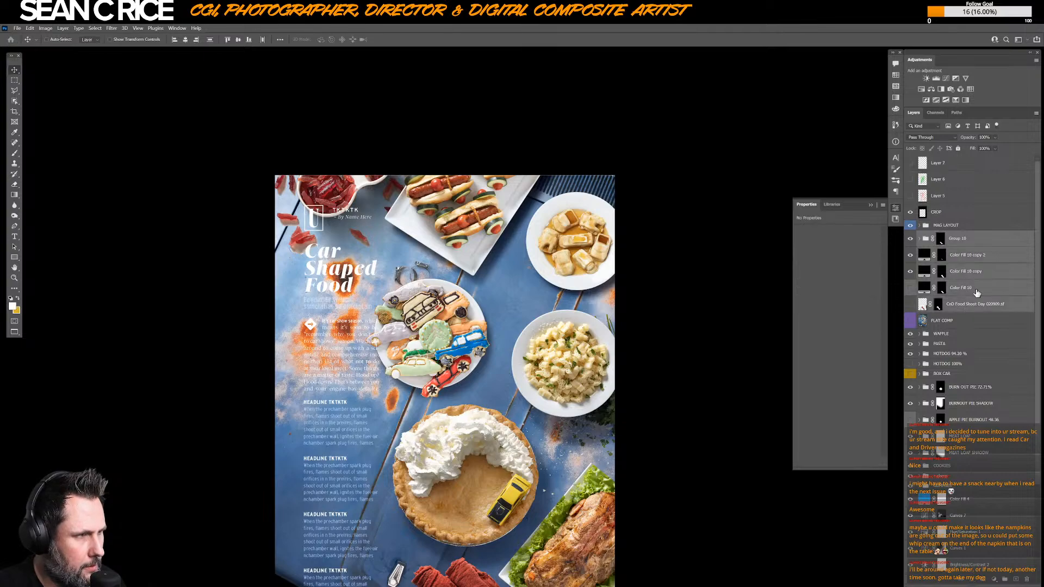
{"action": "key", "text": "ctrl+g"}
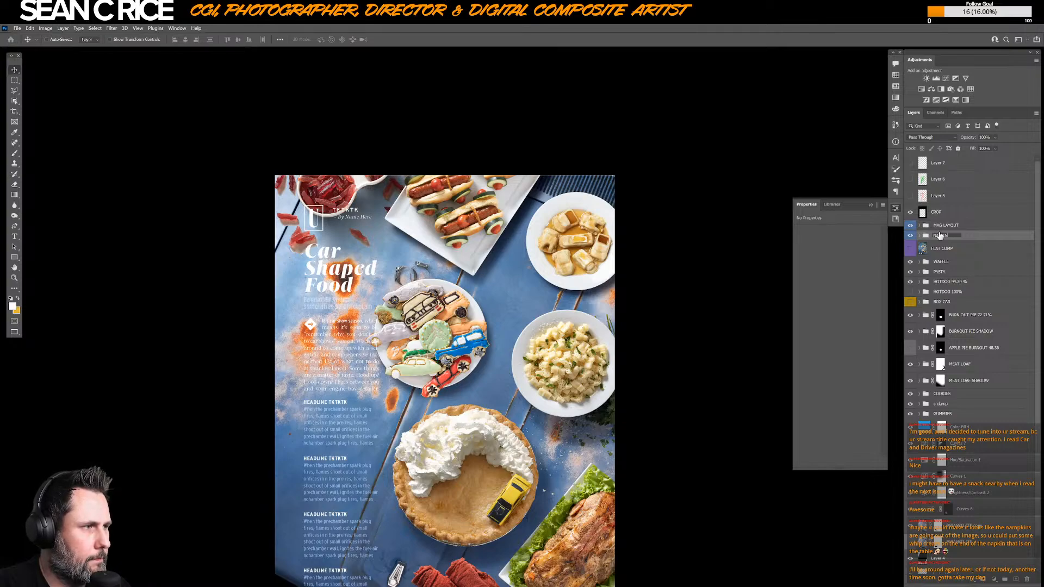
{"action": "key", "text": "Return"}
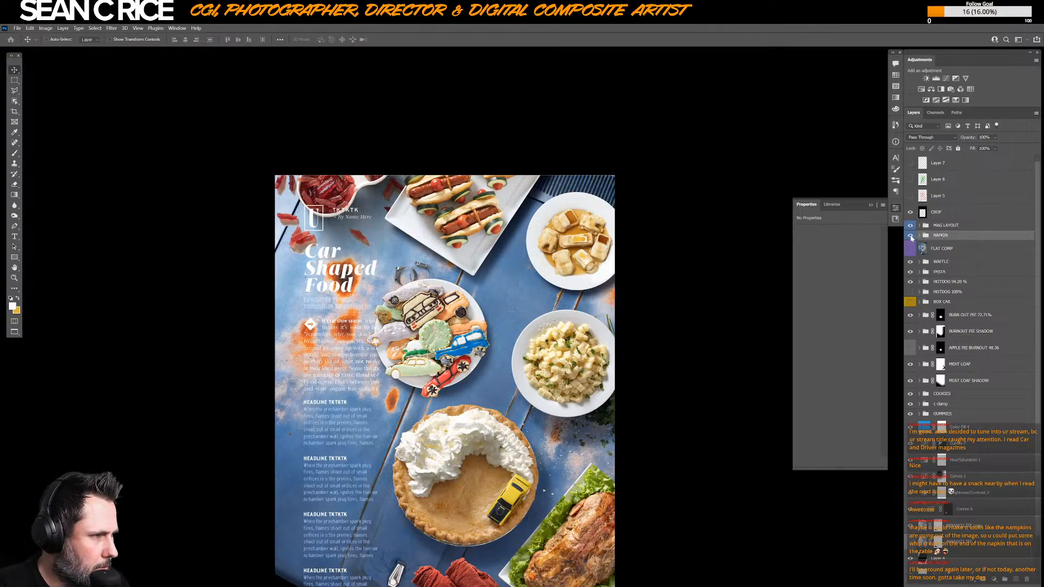
{"action": "right_click", "coordinate": [911, 238]}
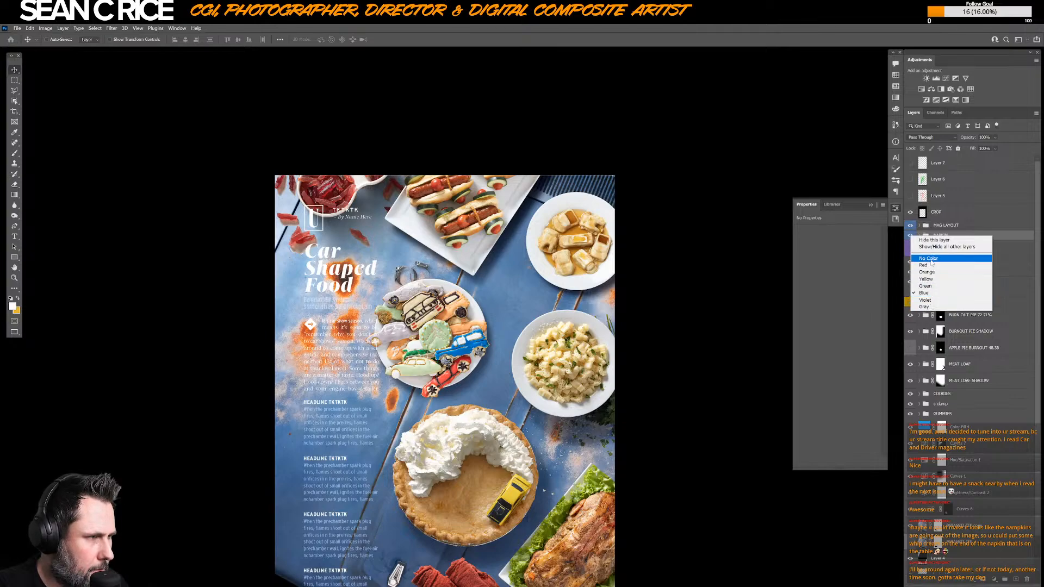
{"action": "left_click", "coordinate": [928, 259]}
- Reorder the NAPKIN group so it sits between MEAT LOAF SHADOW and COOKIES in the layer stack
{"action": "left_click_drag", "start_coordinate": [946, 237], "coordinate": [966, 357]}
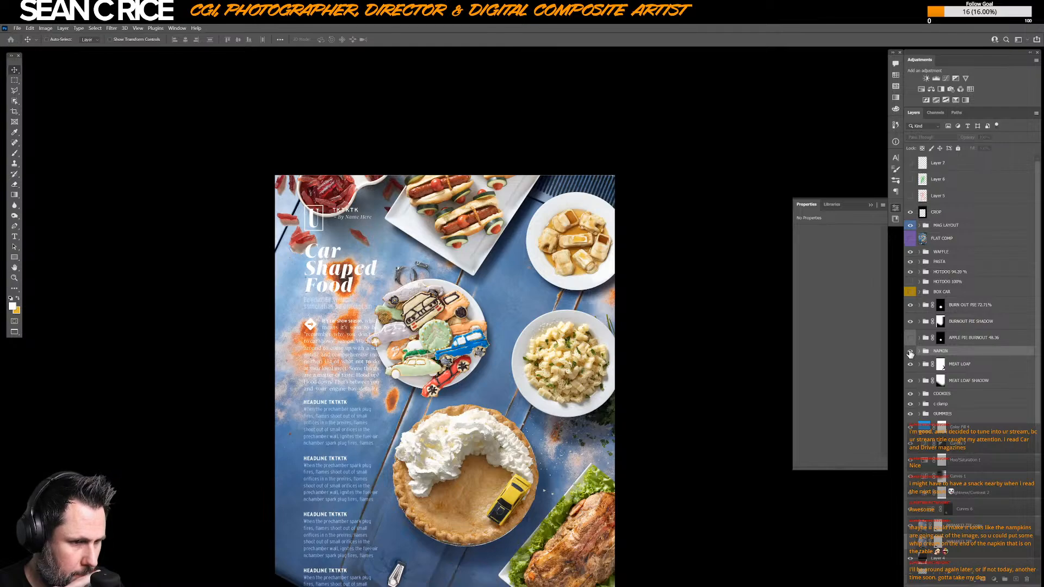
{"action": "left_click", "coordinate": [910, 351]}
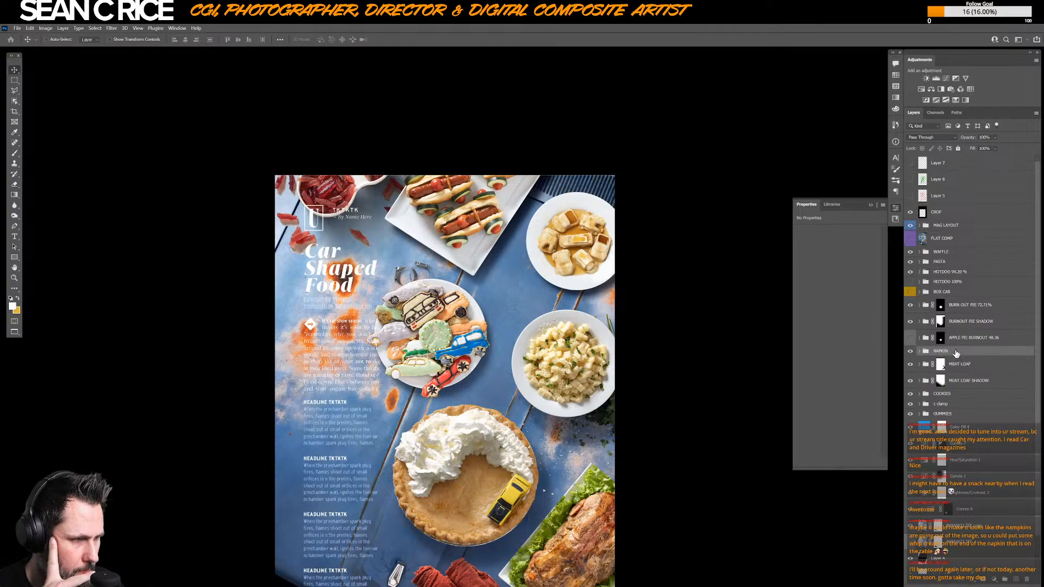
{"action": "left_click_drag", "start_coordinate": [956, 353], "coordinate": [966, 394]}
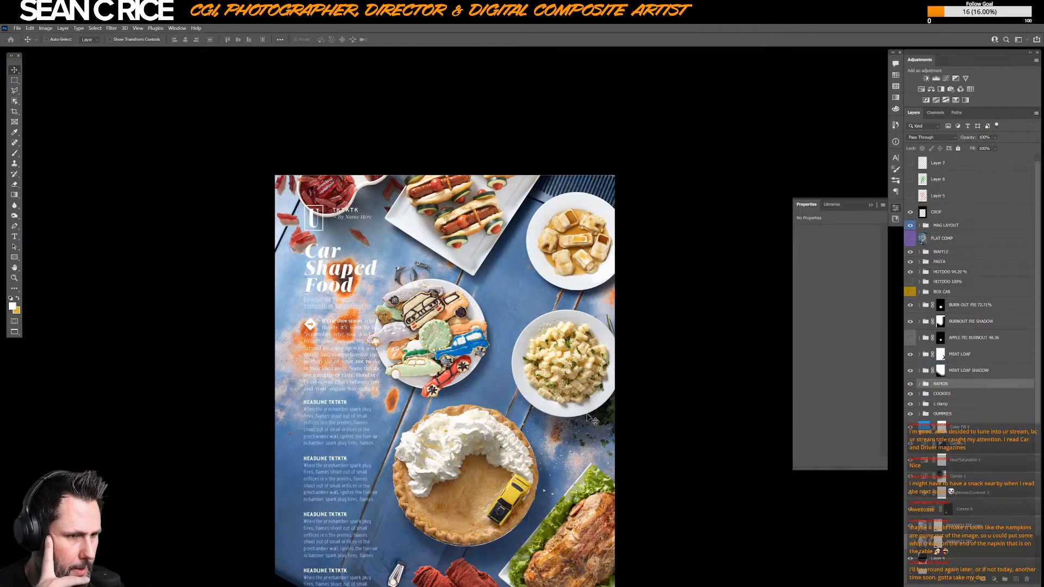
{"action": "scroll", "coordinate": [558, 345], "scroll_direction": "down", "scroll_amount": 3}
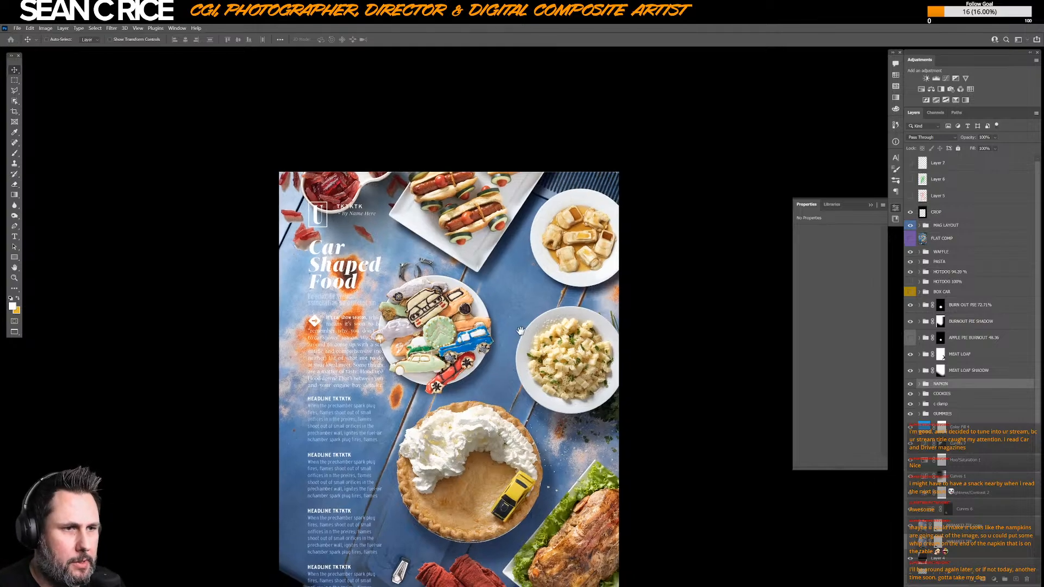
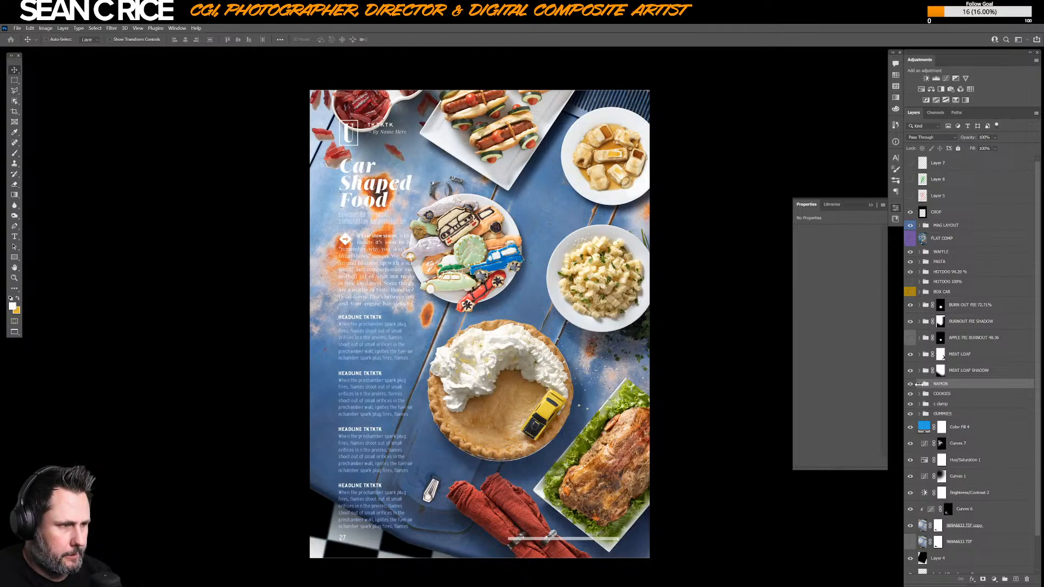
- Add a clipped Hue/Saturation adjustment above the napkin's Selective Color layer in Group 10, with saturation at -12
{"action": "left_click", "coordinate": [919, 383]}
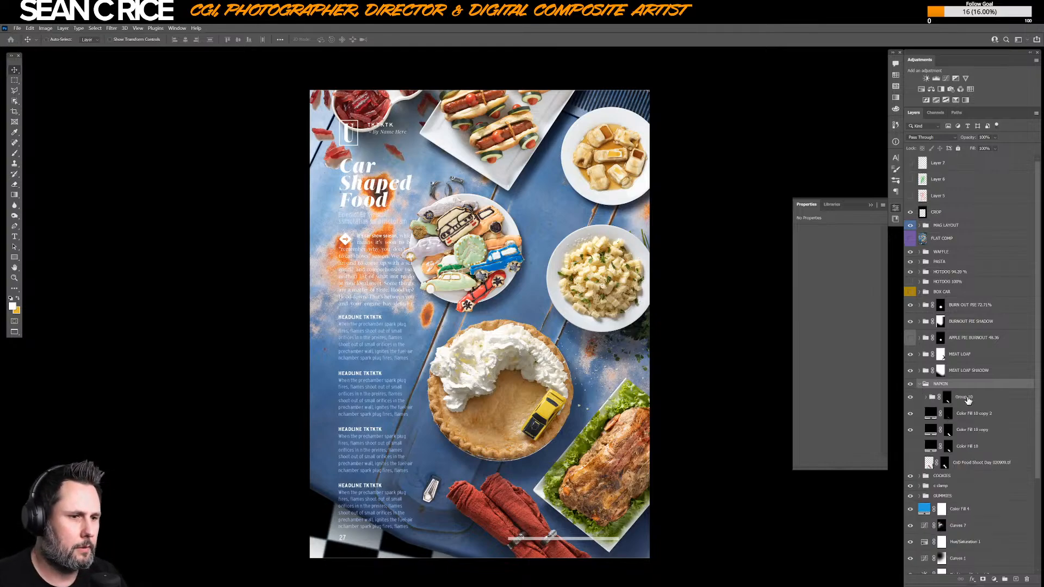
{"action": "left_click", "coordinate": [925, 398]}
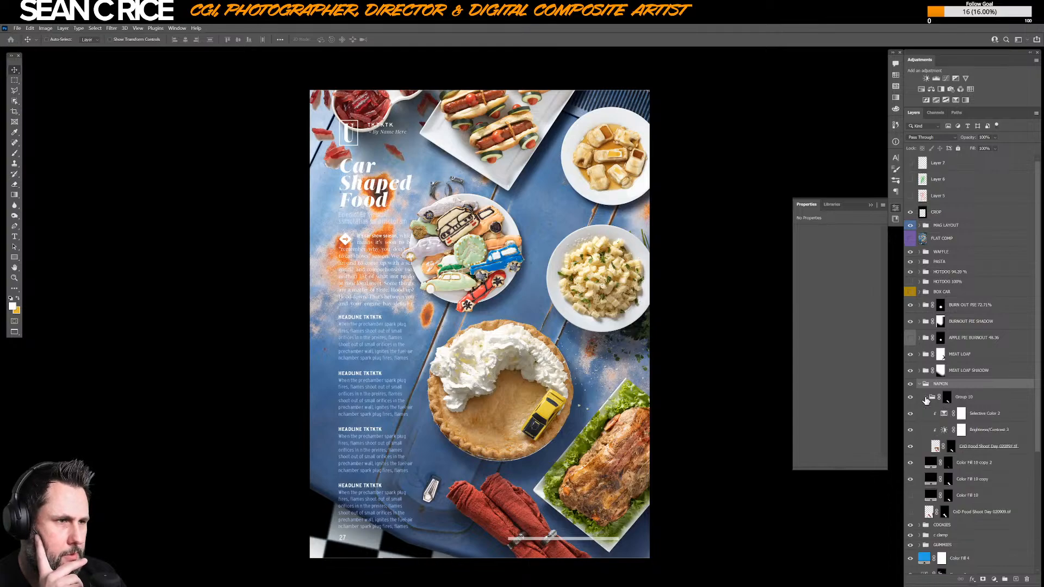
{"action": "left_click", "coordinate": [982, 414]}
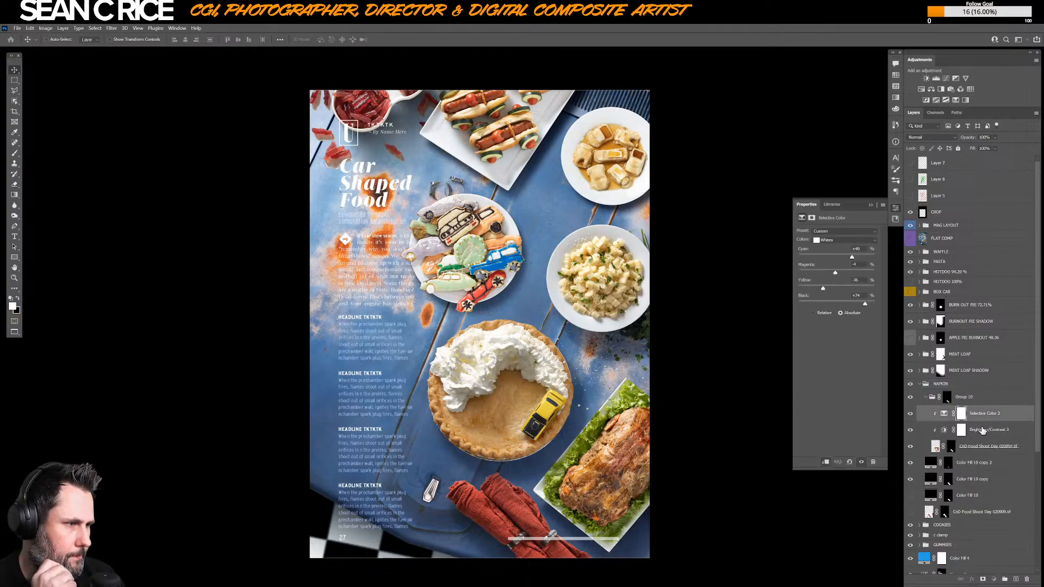
{"action": "left_click", "coordinate": [976, 429]}
{"action": "left_click", "coordinate": [982, 414]}
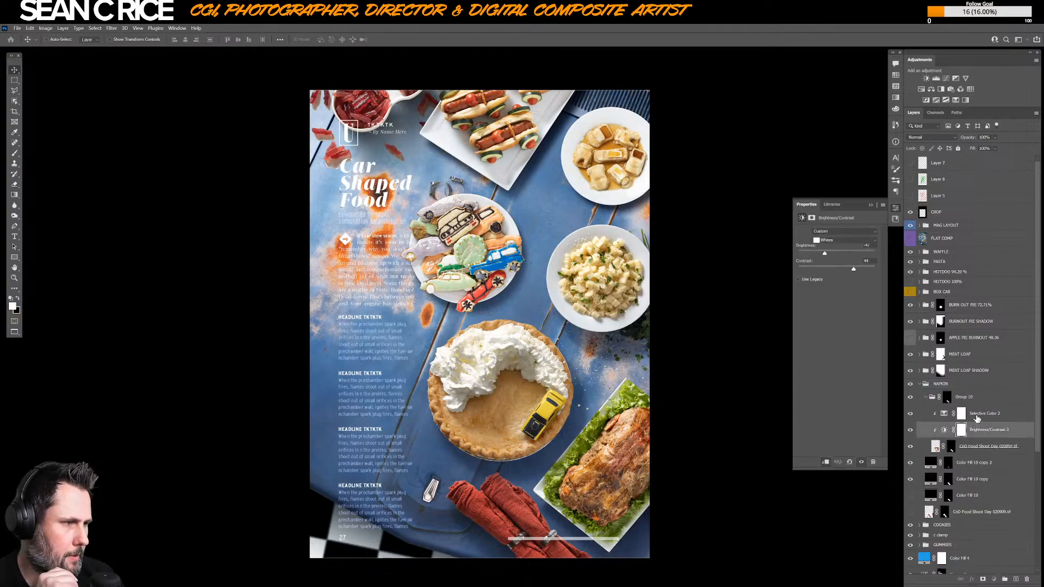
{"action": "left_click", "coordinate": [994, 579]}
{"action": "left_click", "coordinate": [1007, 498]}
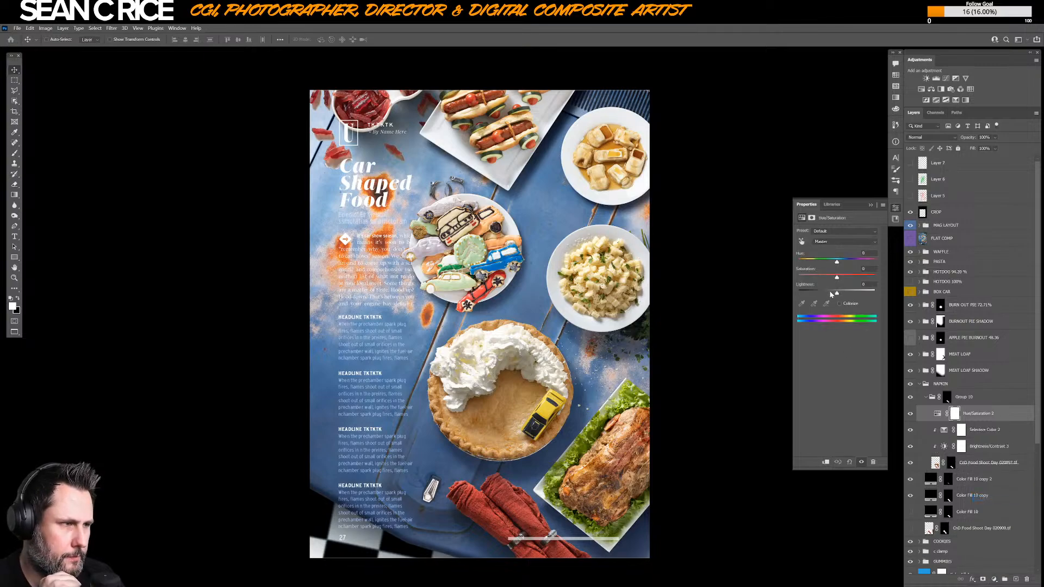
{"action": "key", "text": "ctrl+alt+g"}
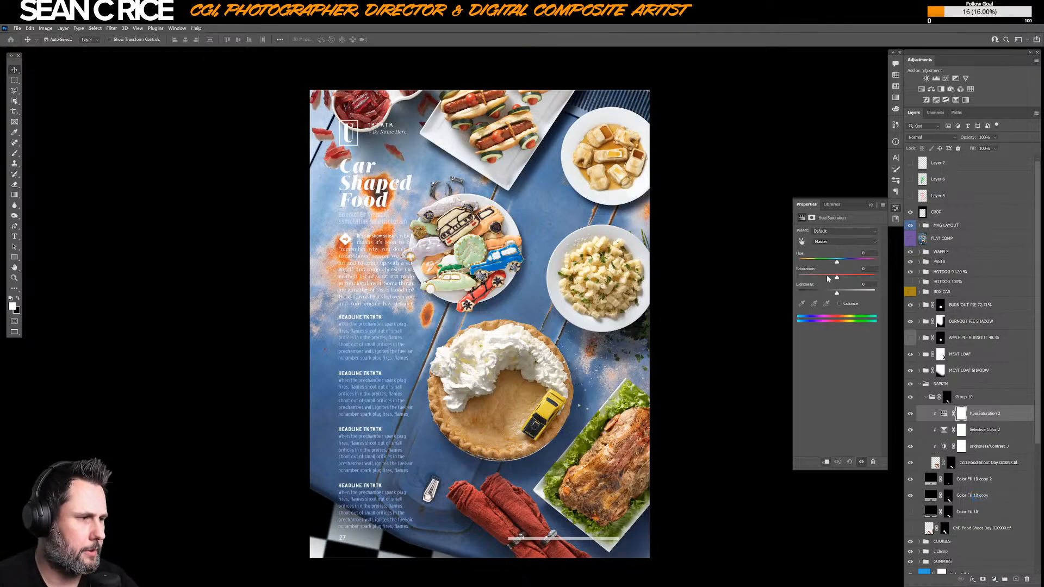
{"action": "left_click", "coordinate": [826, 276]}
{"action": "left_click_drag", "start_coordinate": [827, 278], "coordinate": [832, 279]}
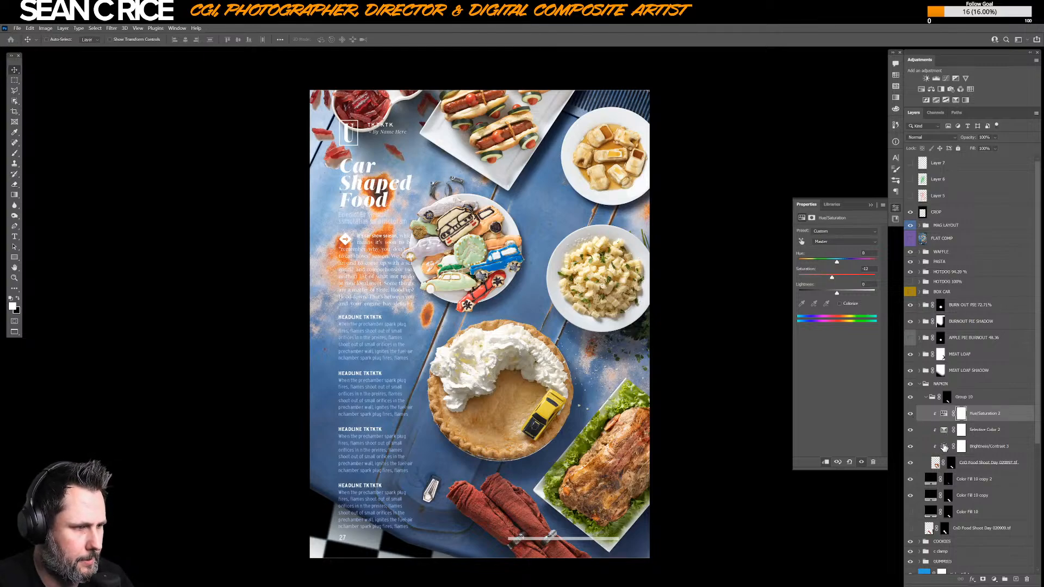
- Set the napkin's Brightness/Contrast to about -57 brightness and 35 contrast, adjust its saturation to -10, and collapse the NAPKIN group
{"action": "left_click", "coordinate": [920, 440]}
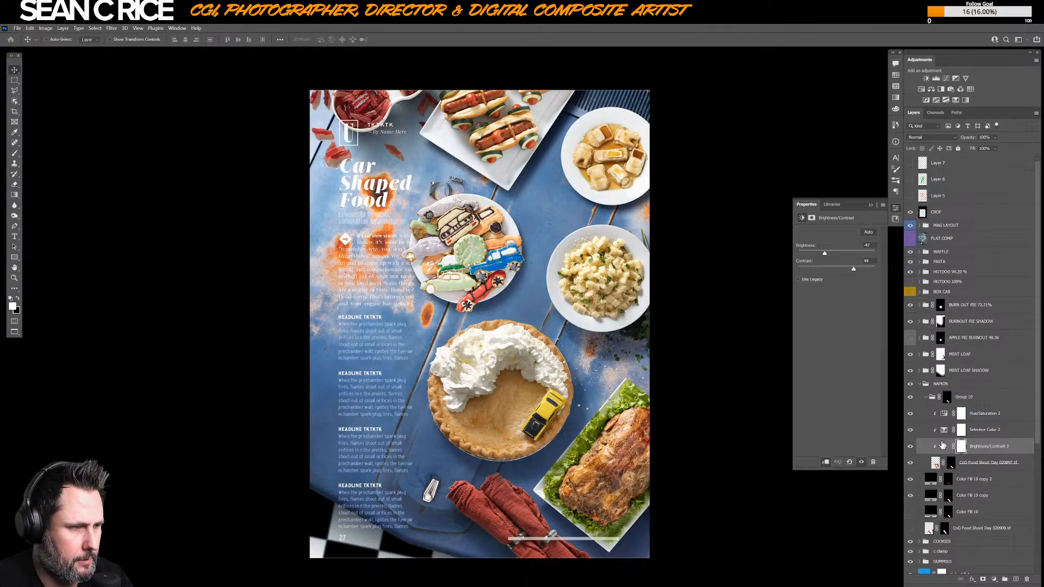
{"action": "left_click_drag", "start_coordinate": [853, 269], "coordinate": [819, 254]}
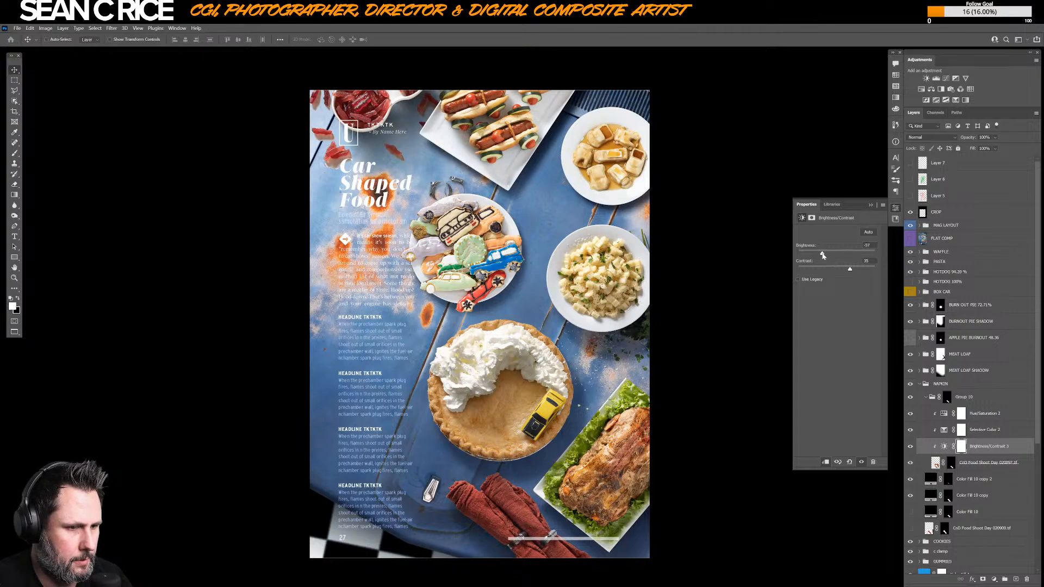
{"action": "left_click", "coordinate": [943, 414]}
{"action": "left_click_drag", "start_coordinate": [832, 278], "coordinate": [833, 281]}
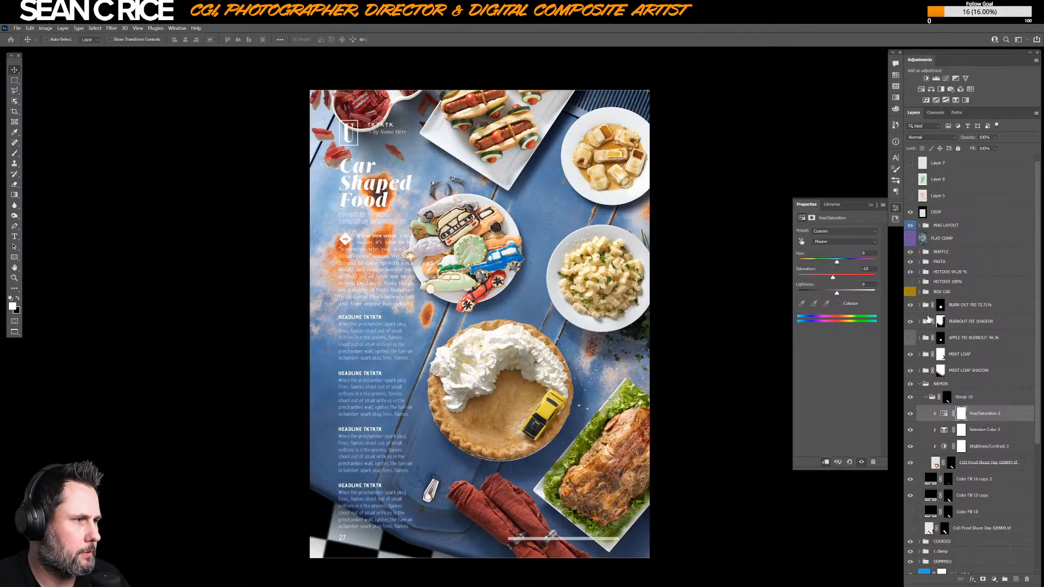
{"action": "left_click", "coordinate": [918, 384]}
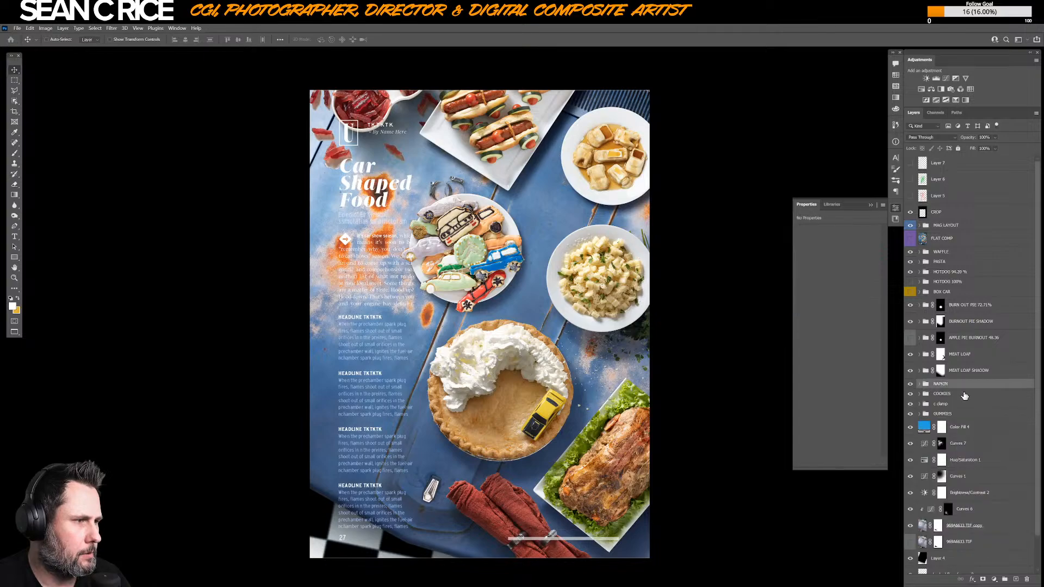
- Nudge the COOKIES and c clamp groups together to the right, away from the article text, and slightly down
{"action": "left_click", "coordinate": [956, 394]}
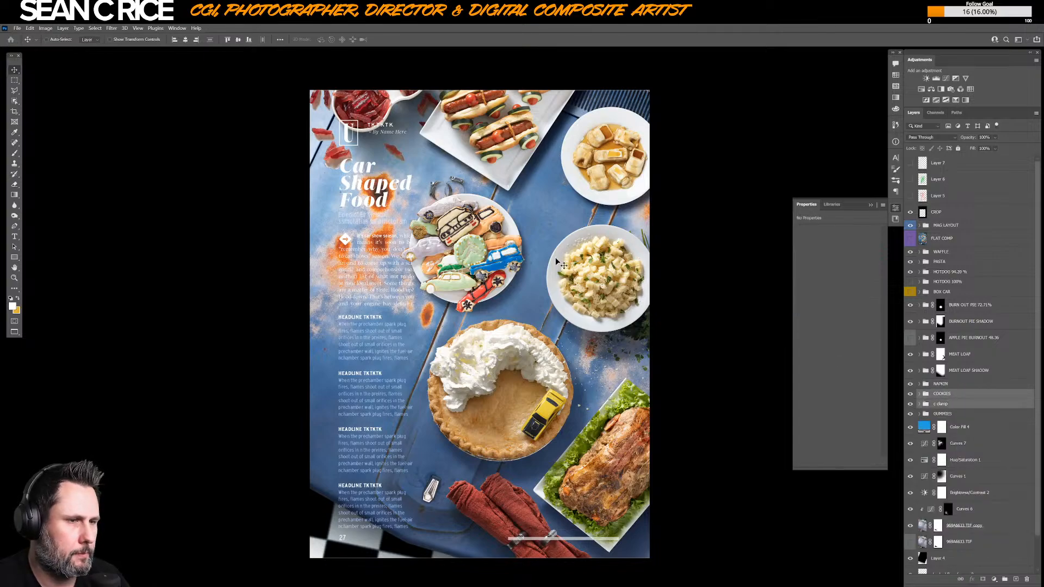
{"action": "key", "text": "shift+Right"}
{"action": "key", "text": "shift+Right"}
{"action": "key", "text": "shift+Right"}
{"action": "key", "text": "shift+Right"}
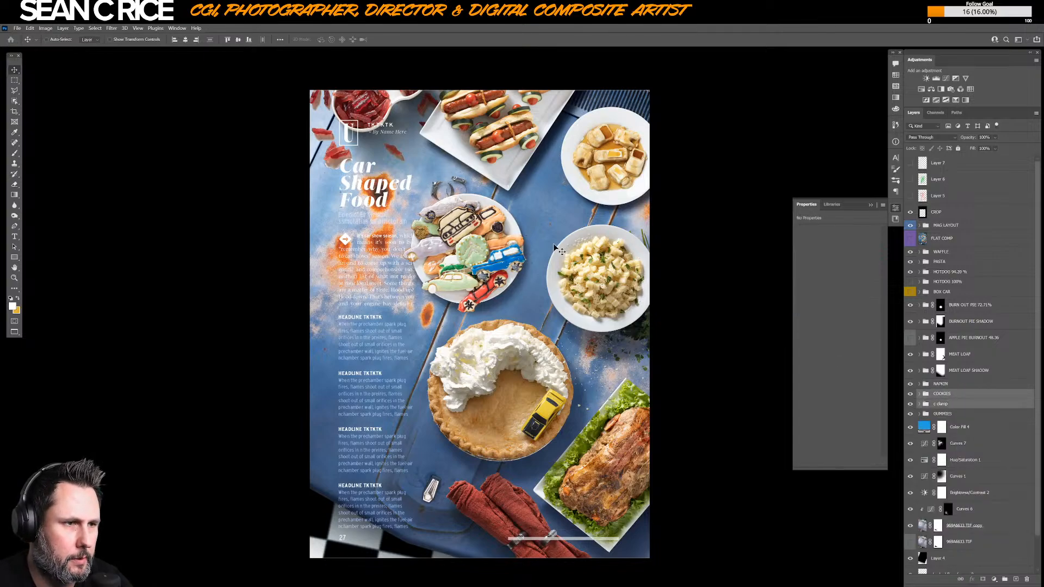
{"action": "key", "text": "shift+Right"}
{"action": "key", "text": "shift+Right"}
{"action": "key", "text": "shift+Right"}
{"action": "key", "text": "shift+Right"}
{"action": "key", "text": "shift+Right"}
{"action": "key", "text": "shift+Right"}
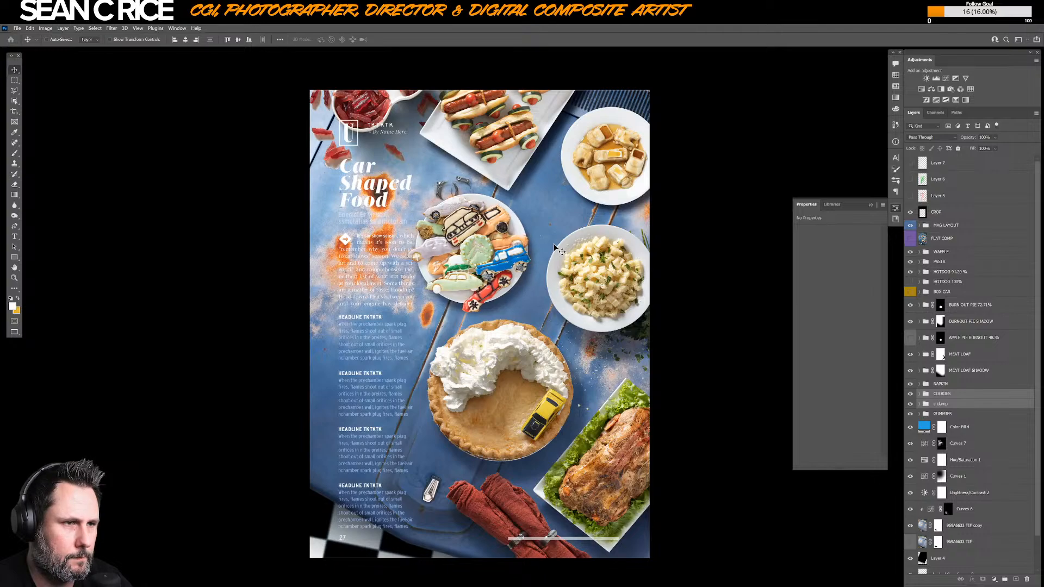
{"action": "key", "text": "Down"}
{"action": "key", "text": "Down"}
{"action": "key", "text": "Down"}
{"action": "key", "text": "Down"}
{"action": "key", "text": "Down"}
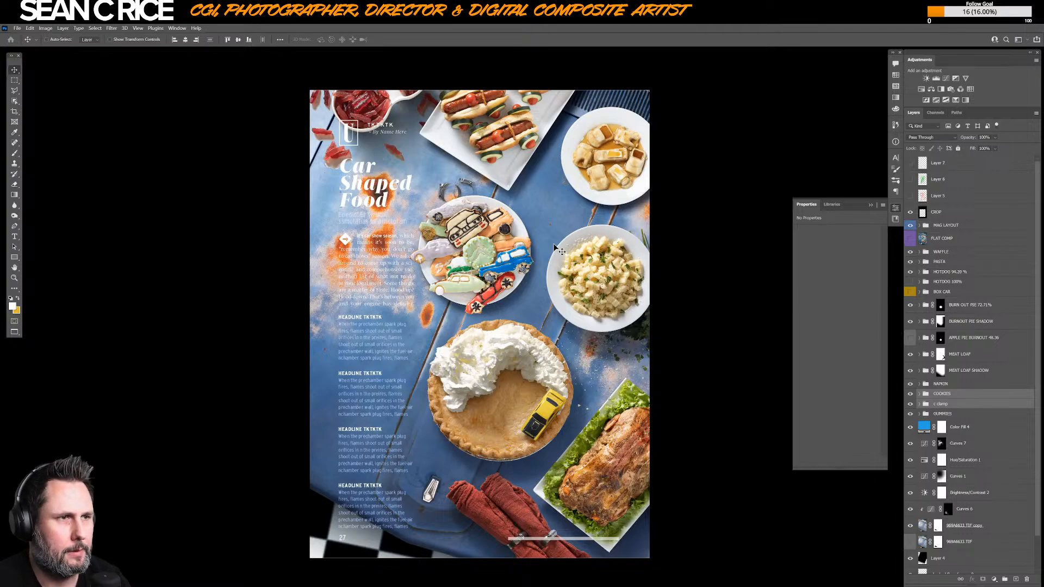
- Compare the composition with the CROP layer hidden and shown, and select the MAG LAYOUT group
{"action": "left_click", "coordinate": [910, 212]}
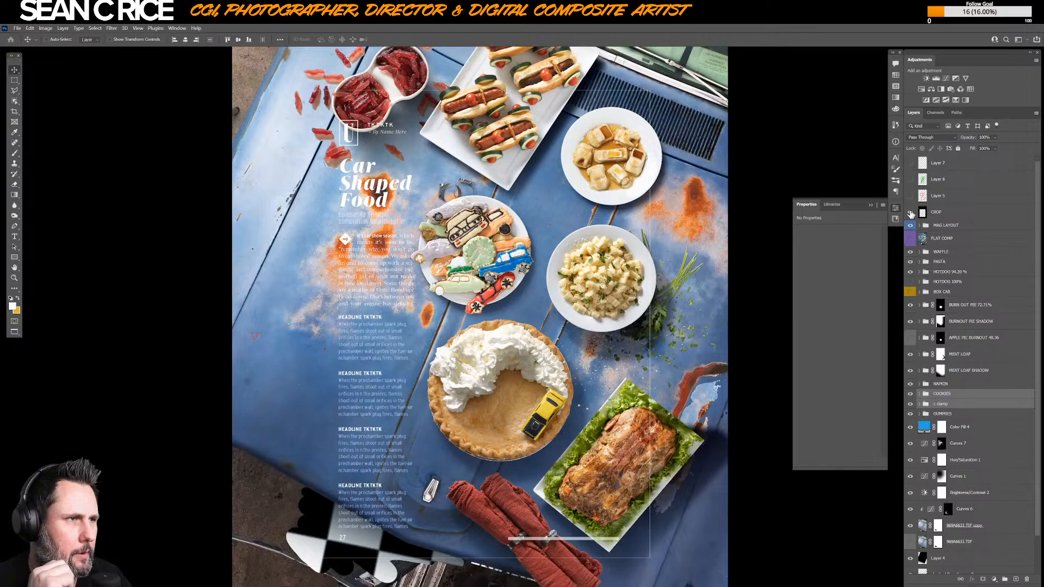
{"action": "left_click", "coordinate": [910, 212]}
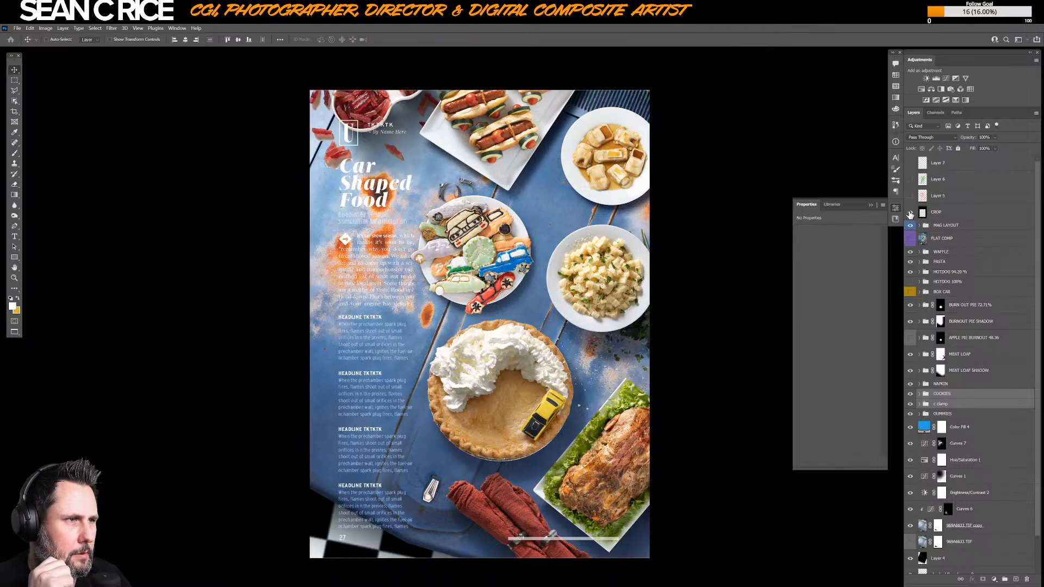
{"action": "left_click", "coordinate": [910, 212]}
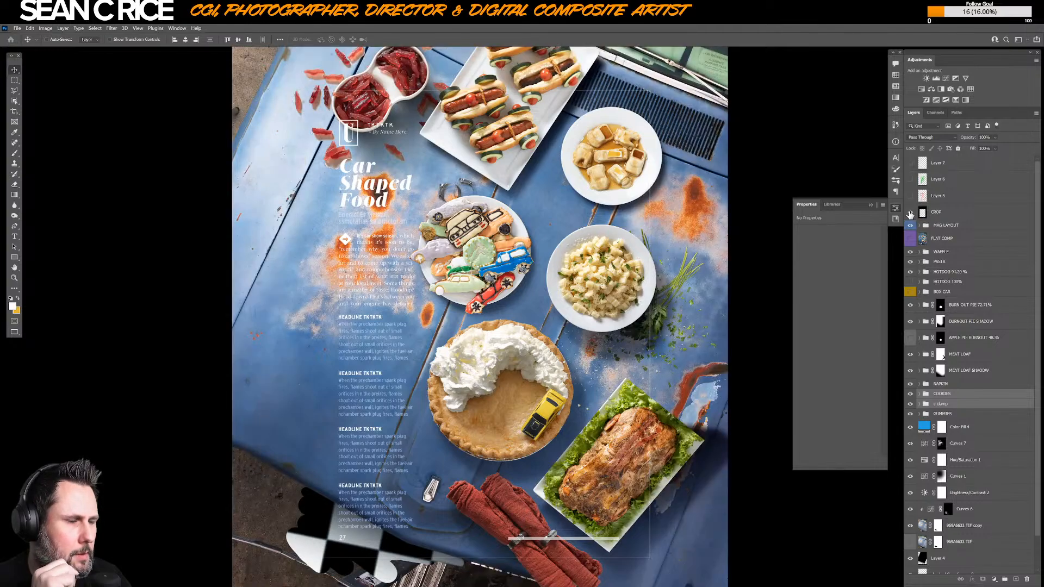
{"action": "left_click", "coordinate": [910, 212]}
{"action": "left_click", "coordinate": [926, 229]}
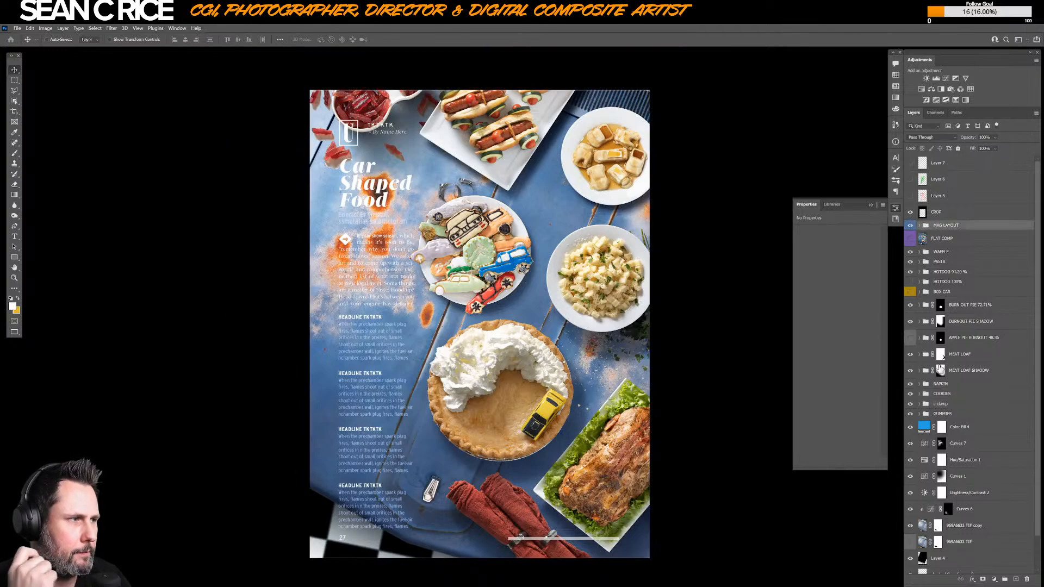
- Mask the MAG LAYOUT group with a rectangular selection inset slightly from the page edges, and preview the page full screen
{"action": "key", "text": "m"}
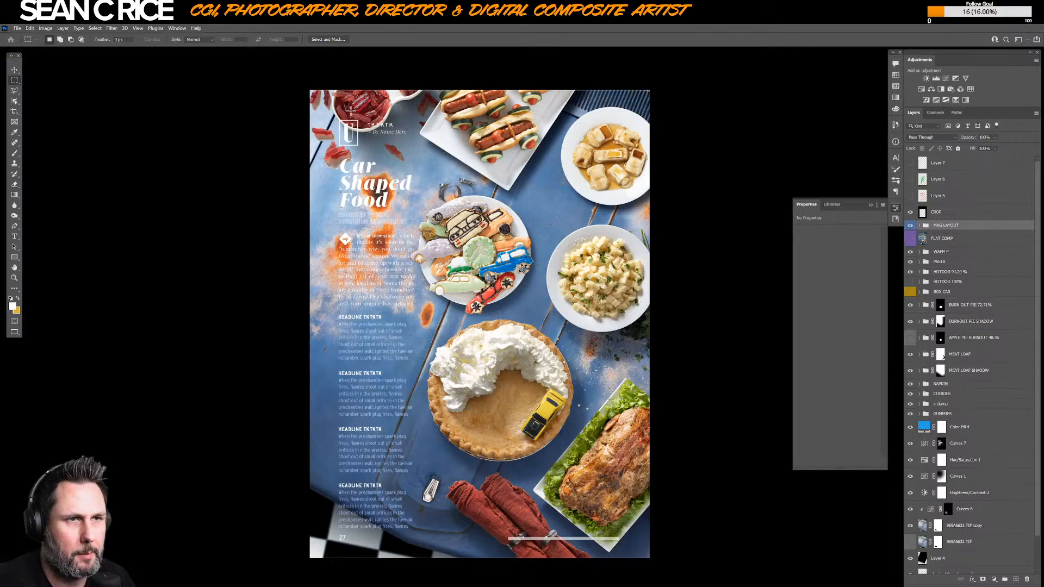
{"action": "left_click_drag", "start_coordinate": [324, 103], "coordinate": [632, 546]}
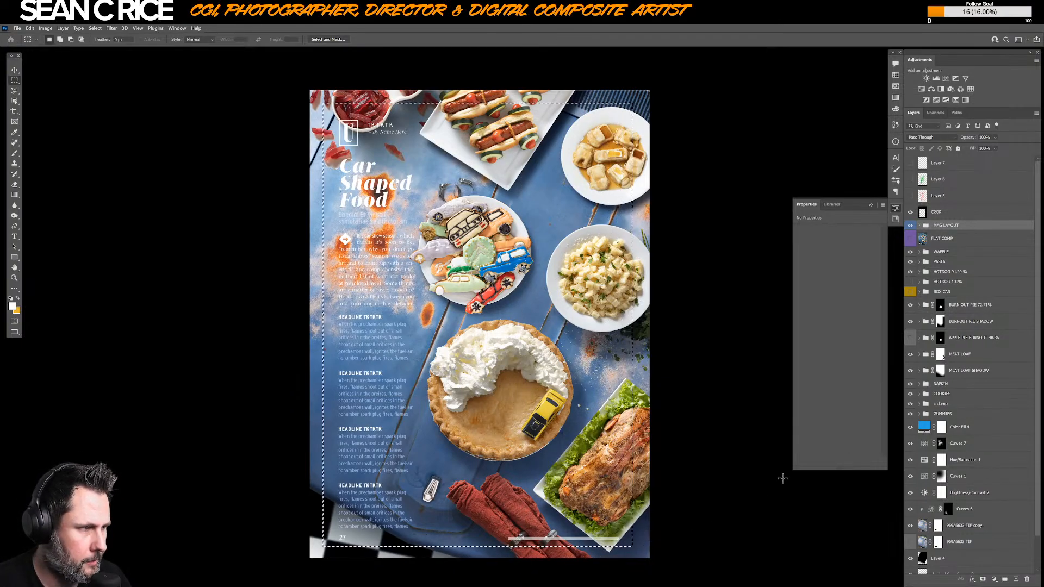
{"action": "left_click", "coordinate": [984, 579]}
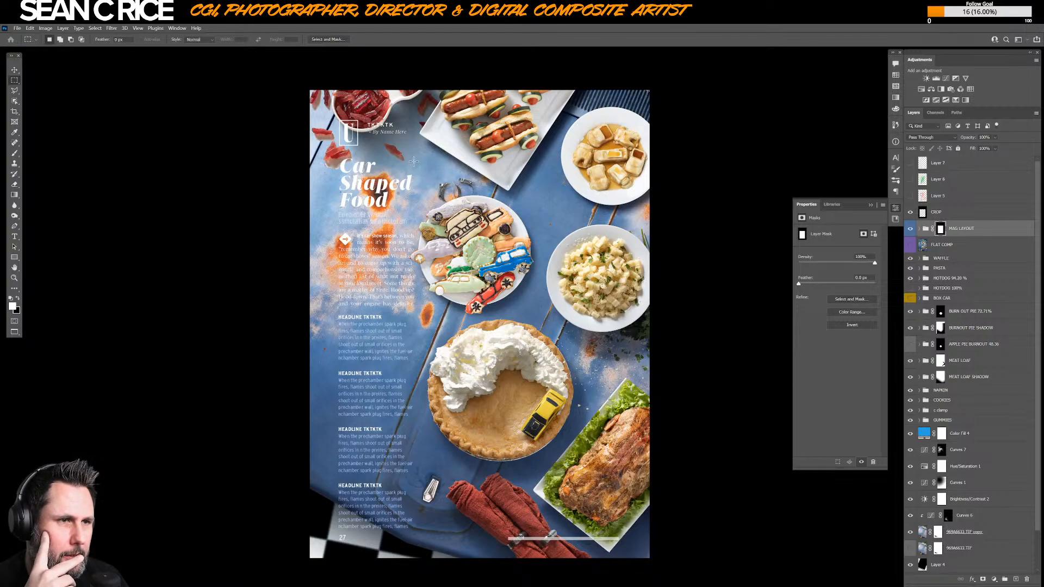
{"action": "key", "text": "f"}
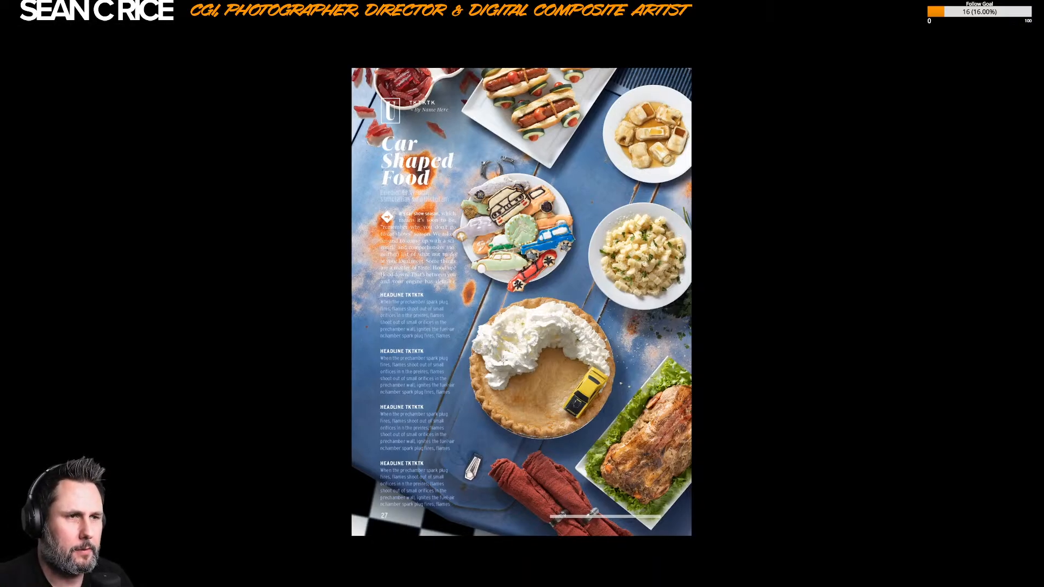
{"action": "key", "text": "f"}
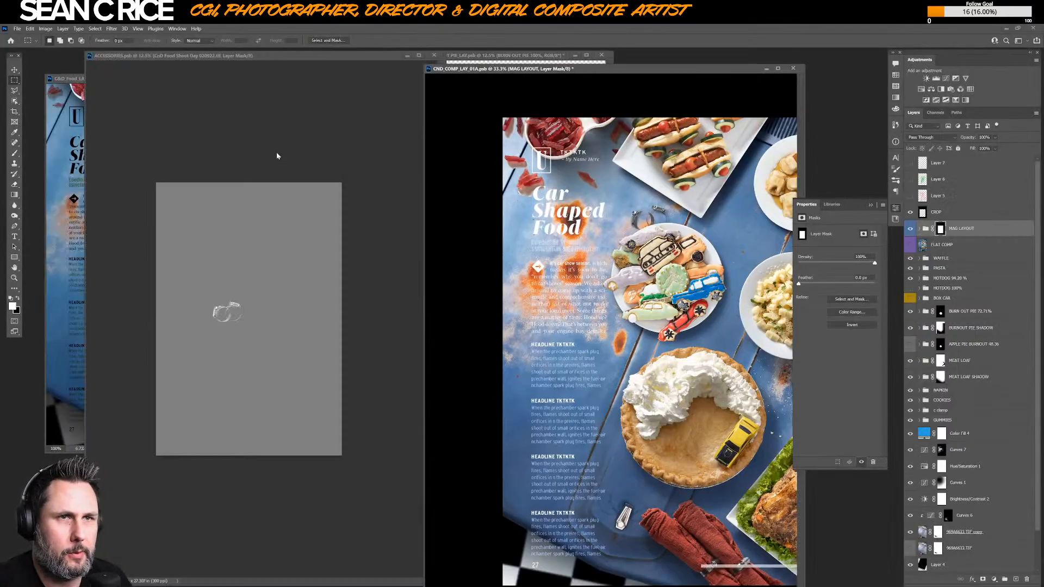
- In ACCESSORIES.psb, check the tilted-paper tool shot, and leave only the CnD Food Shoot Day 020944.tif layer visible
{"action": "left_click", "coordinate": [296, 63]}
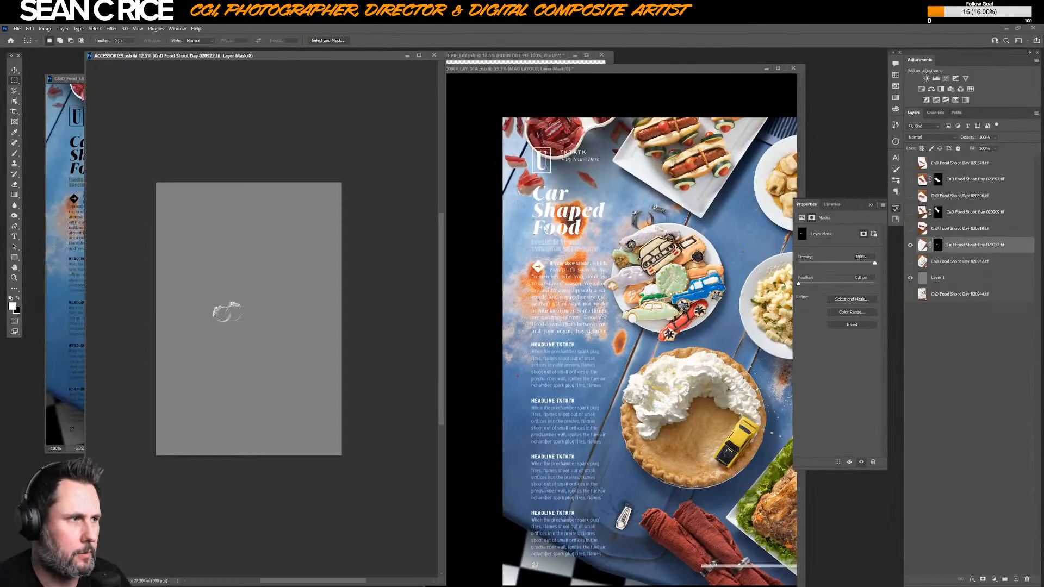
{"action": "left_click", "coordinate": [910, 262]}
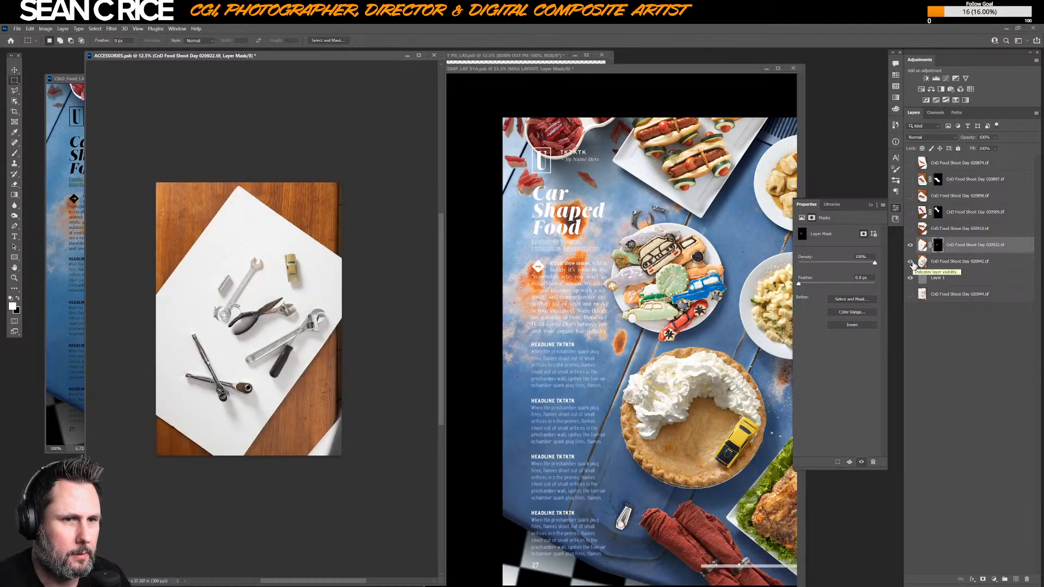
{"action": "left_click", "coordinate": [910, 278]}
{"action": "left_click", "coordinate": [910, 261]}
{"action": "left_click", "coordinate": [910, 245]}
{"action": "left_click", "coordinate": [910, 294]}
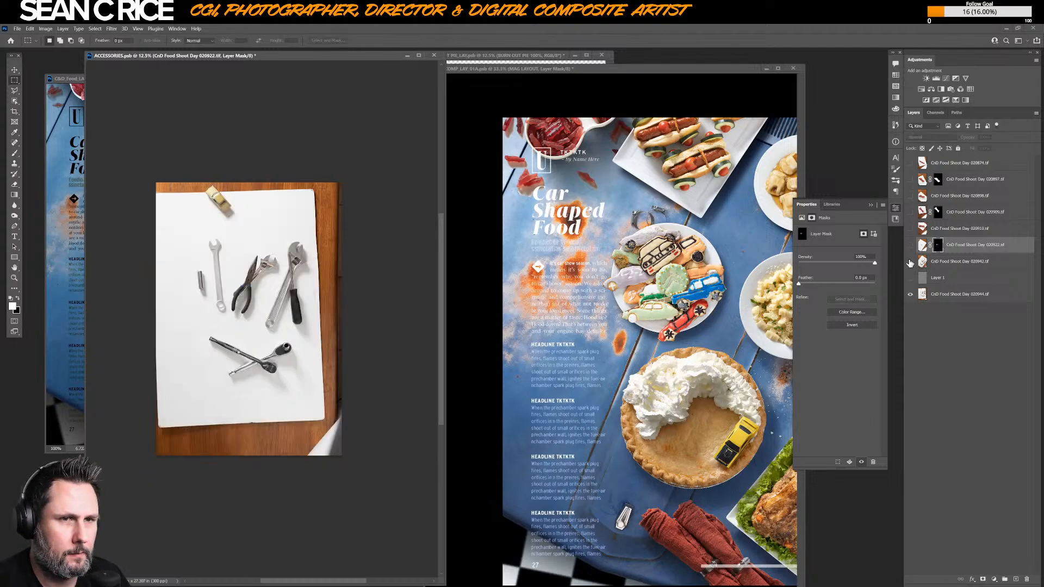
- Compare the toy car in the tilted-paper shot with the one in the 020944 shot
{"action": "left_click", "coordinate": [910, 262]}
{"action": "left_click", "coordinate": [910, 262]}
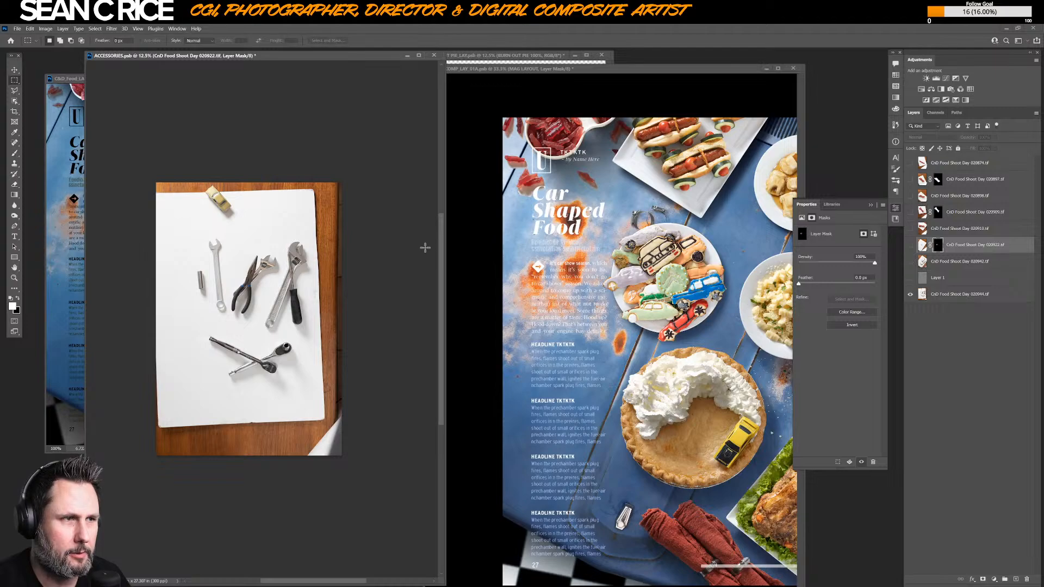
{"action": "left_click", "coordinate": [910, 261]}
{"action": "left_click", "coordinate": [911, 262]}
{"action": "left_click", "coordinate": [910, 262]}
{"action": "left_click", "coordinate": [911, 263]}
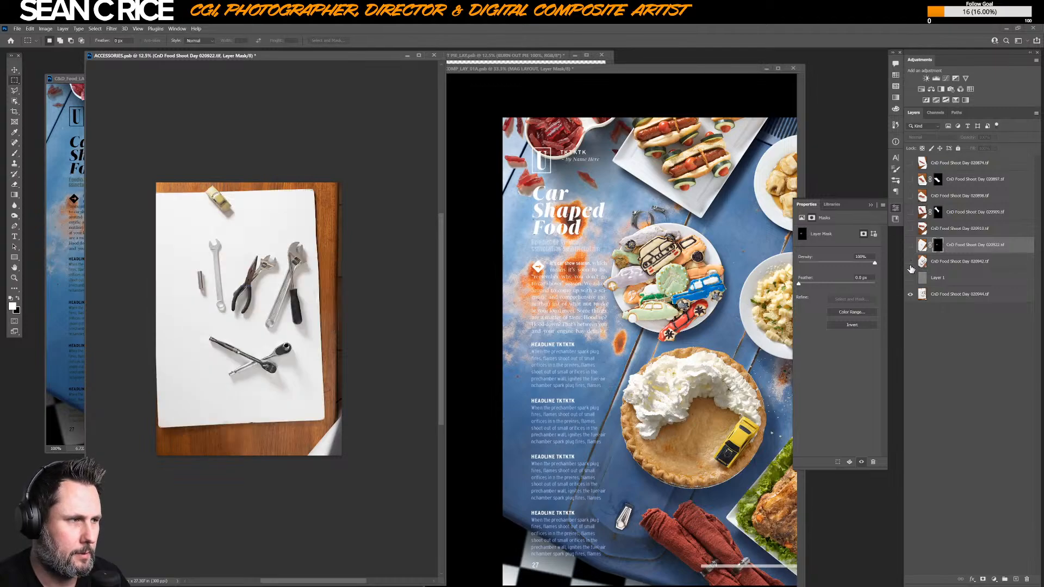
- Copy the area around the tan toy car in the 020944 shot to its own layer
{"action": "left_click", "coordinate": [933, 295]}
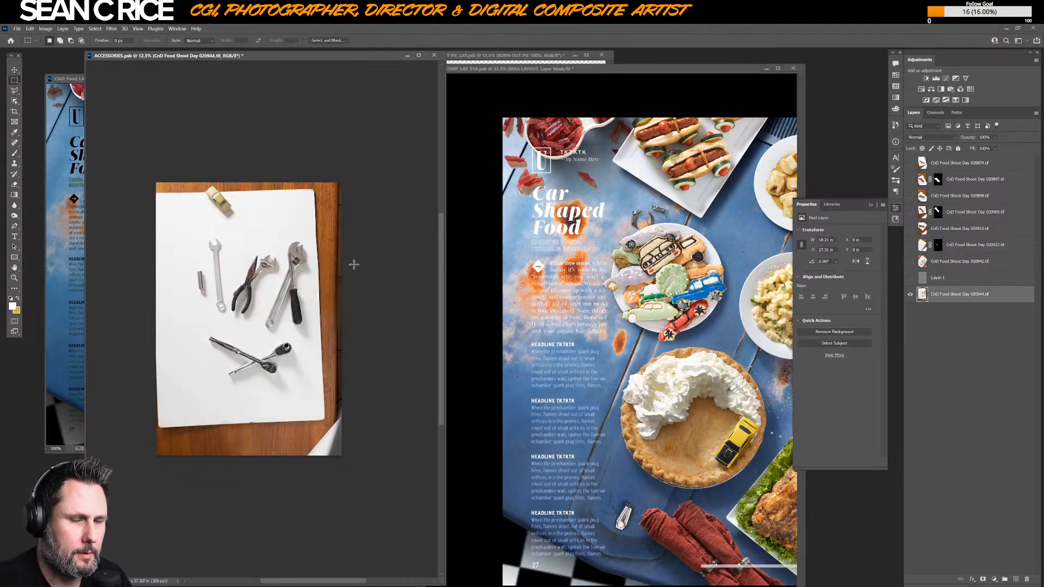
{"action": "left_click_drag", "start_coordinate": [193, 182], "coordinate": [256, 232]}
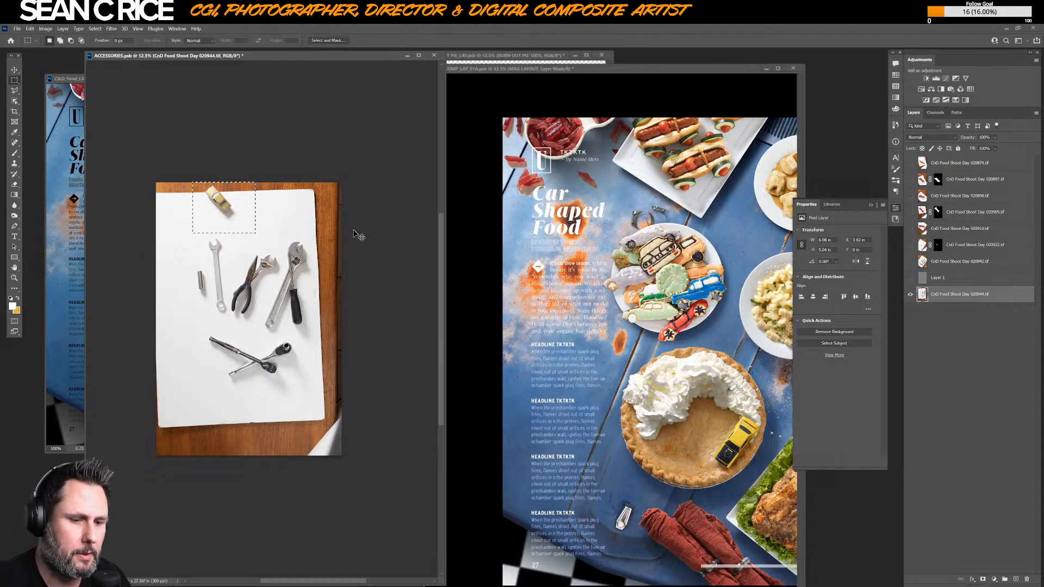
{"action": "left_click_drag", "start_coordinate": [199, 182], "coordinate": [238, 220]}
{"action": "key", "text": "ctrl+j"}
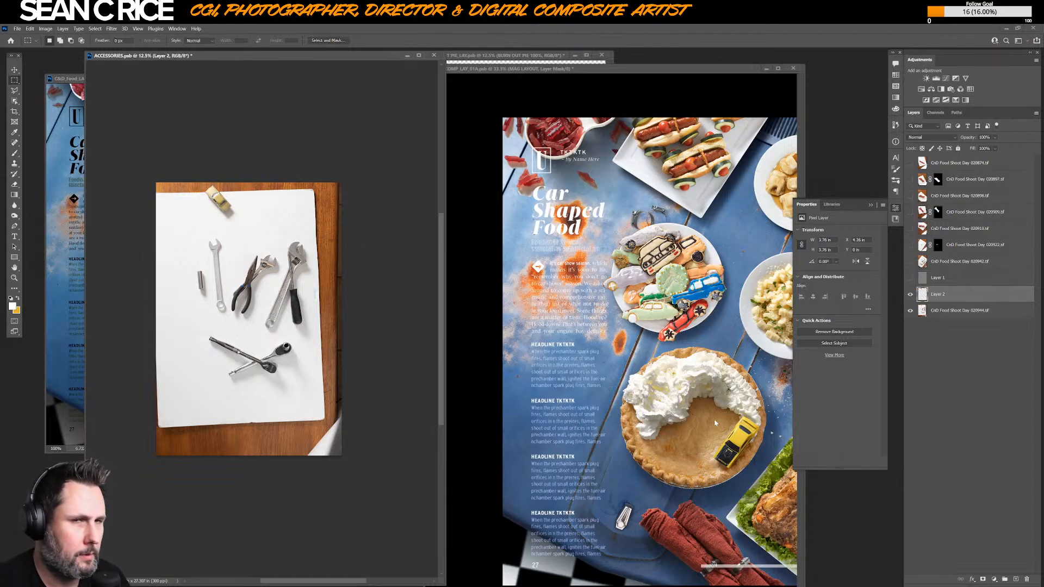
- Select the toy car with the Object Selection tool and mask its layer to the car's outline
{"action": "left_click", "coordinate": [15, 101]}
{"action": "left_click_drag", "start_coordinate": [203, 185], "coordinate": [234, 216]}
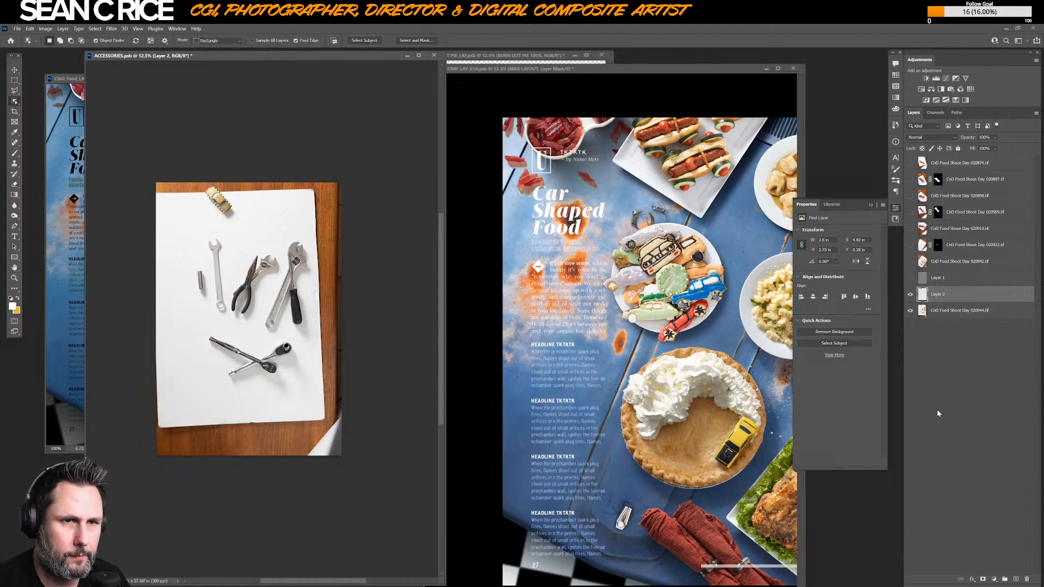
{"action": "left_click", "coordinate": [983, 579]}
- Bring the masked toy car into CND_COMP_LAY_01A.psb, scale it to about 48%, and place it between the title and the hot dog plate
{"action": "key", "text": "v"}
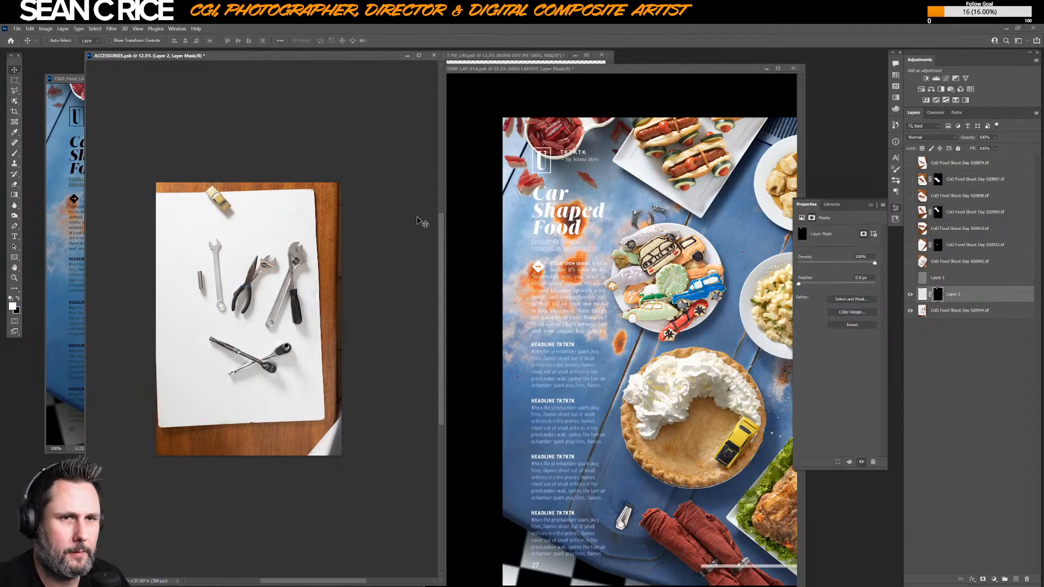
{"action": "left_click_drag", "start_coordinate": [243, 215], "coordinate": [639, 195]}
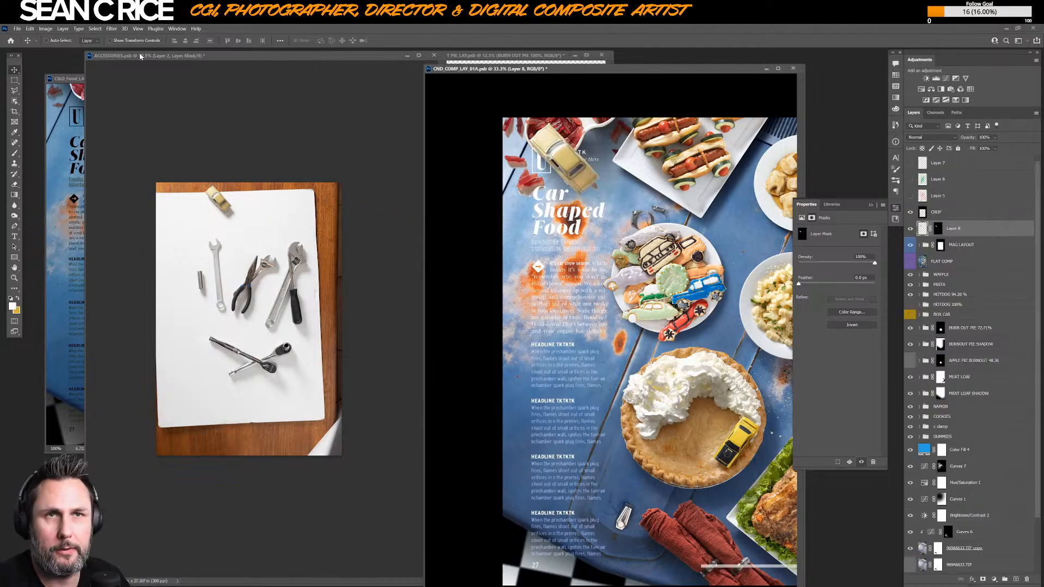
{"action": "key", "text": "ctrl+t"}
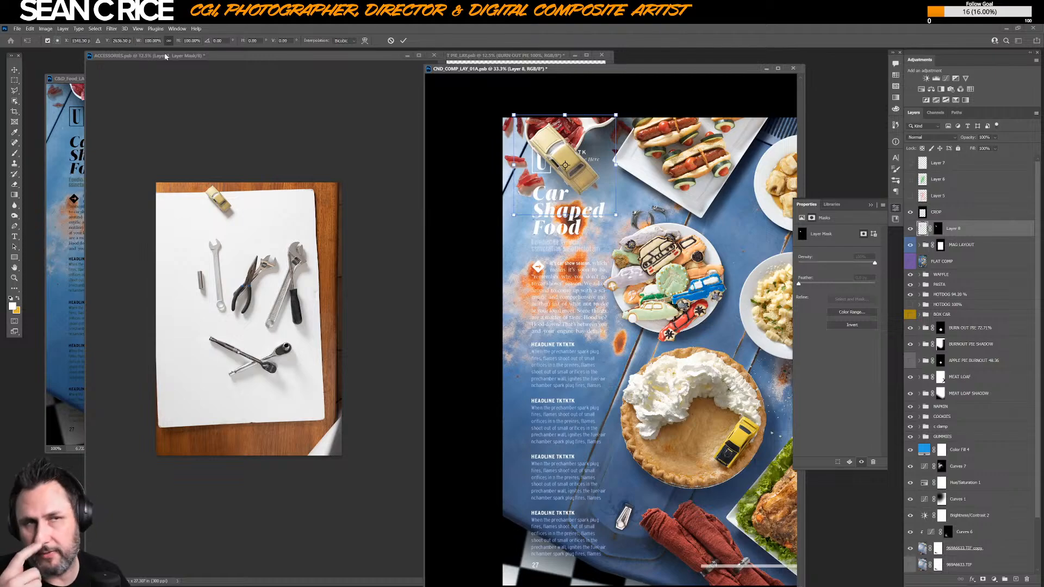
{"action": "left_click", "coordinate": [152, 41]}
{"action": "left_click_drag", "start_coordinate": [140, 41], "coordinate": [111, 41]}
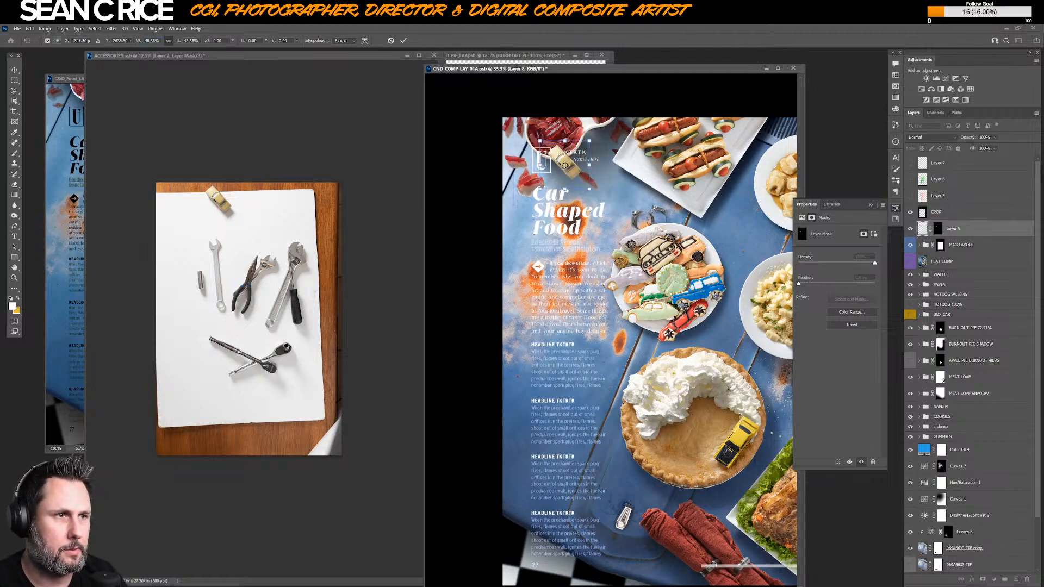
{"action": "key", "text": "Return"}
{"action": "left_click_drag", "start_coordinate": [567, 172], "coordinate": [613, 197]}
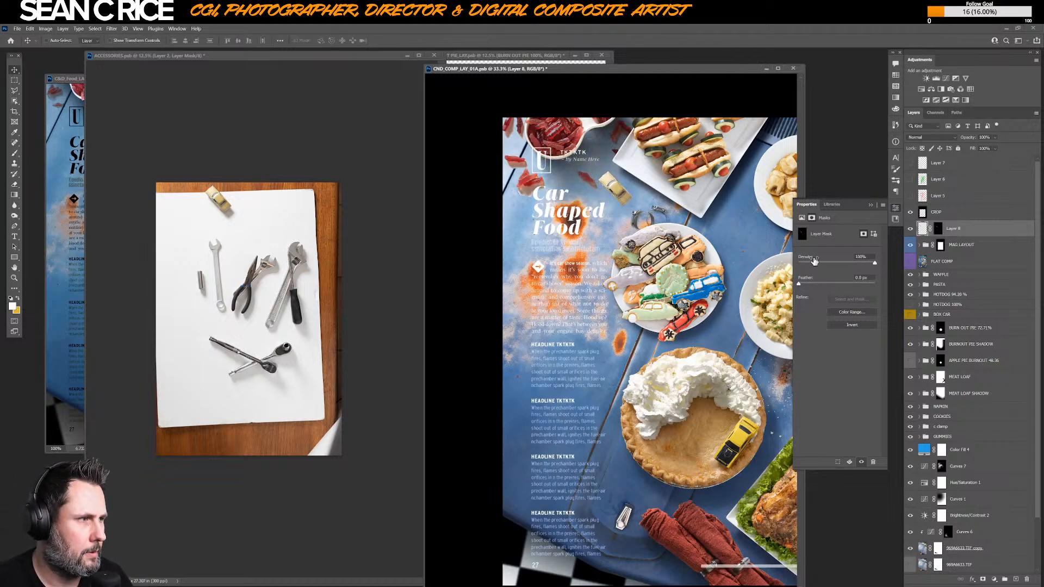
- Add a black Solid Color fill masked to the toy car's outline
{"action": "left_click", "coordinate": [994, 580]}
{"action": "left_click", "coordinate": [994, 438]}
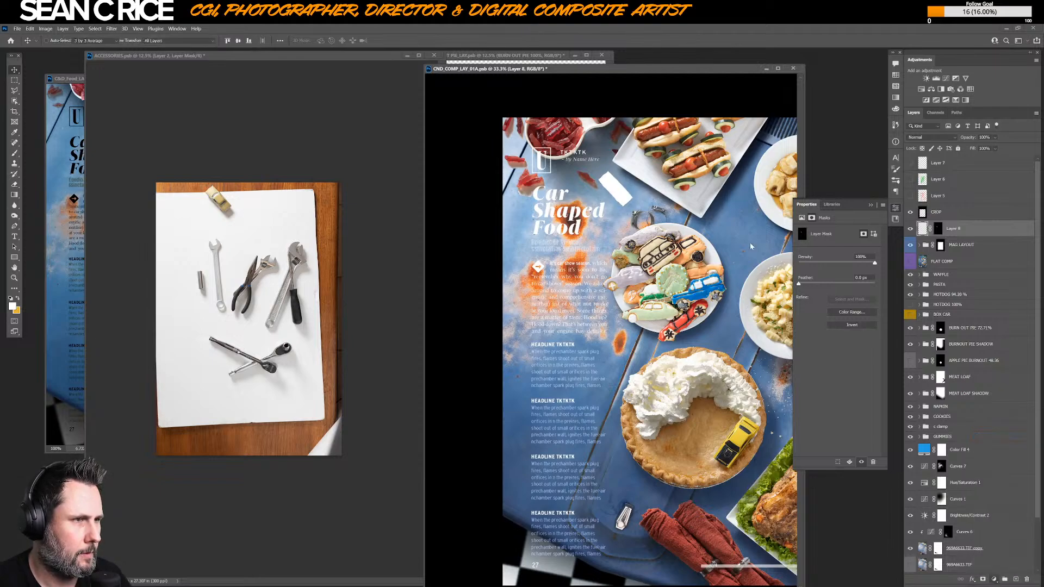
{"action": "left_click", "coordinate": [251, 362]}
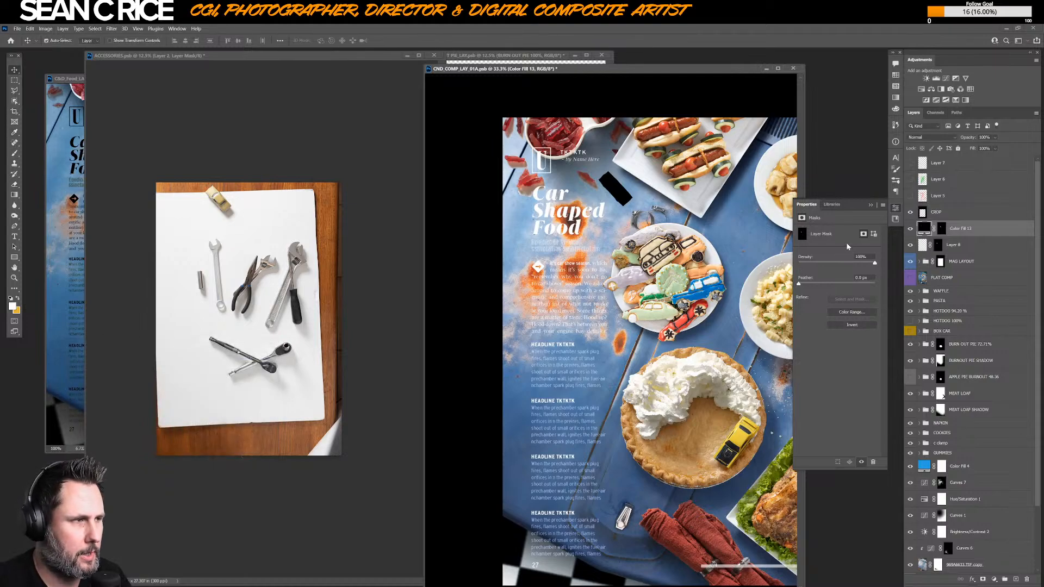
- Duplicate the car-shaped black fill, hide the original, and apply Gaussian Blur to the copy's mask
{"action": "key", "text": "ctrl+j"}
{"action": "left_click", "coordinate": [910, 246]}
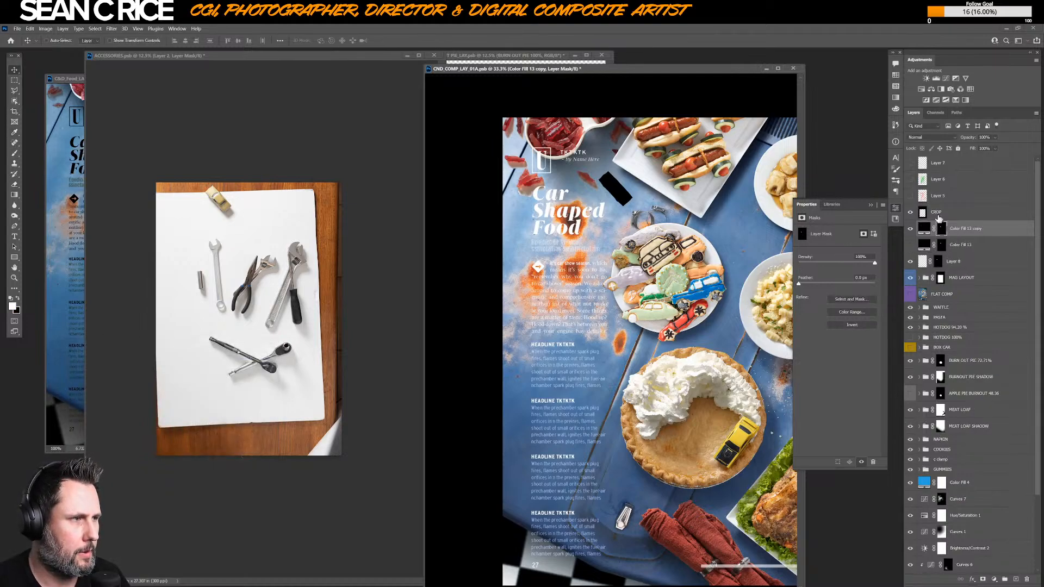
{"action": "left_click", "coordinate": [112, 29]}
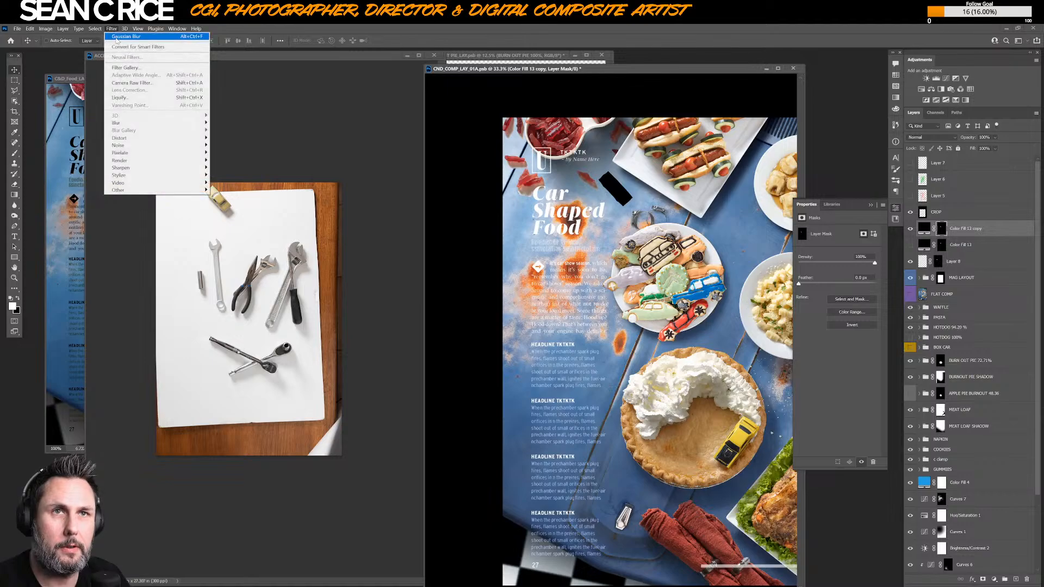
{"action": "left_click", "coordinate": [117, 37]}
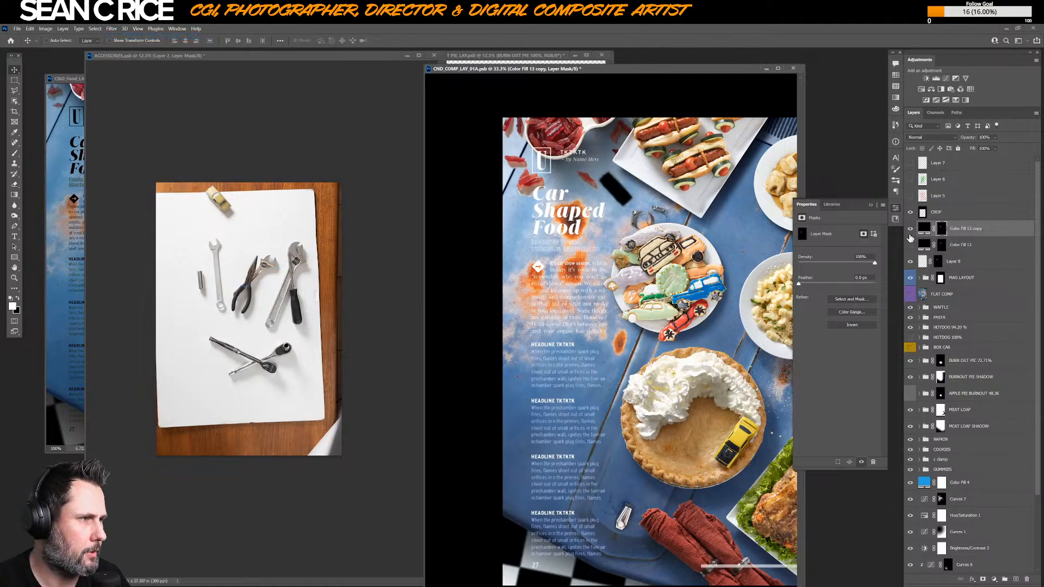
- Place both black fills beneath the toy car layer with the blurred copy uppermost, and label the hidden original gray
{"action": "left_click", "coordinate": [960, 246], "text": "shift"}
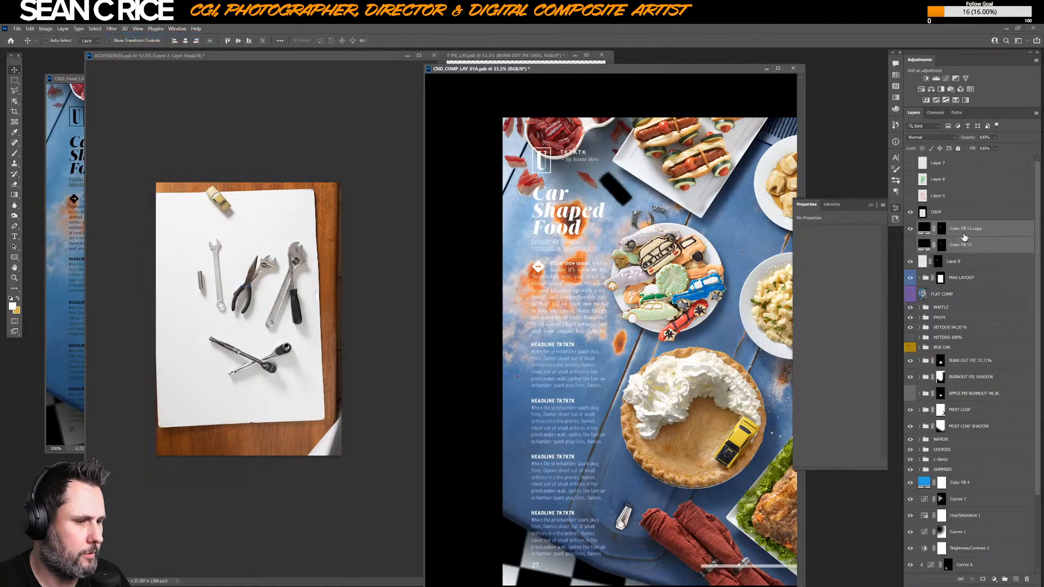
{"action": "key", "text": "ctrl+bracketleft"}
{"action": "left_click", "coordinate": [961, 262], "text": "ctrl"}
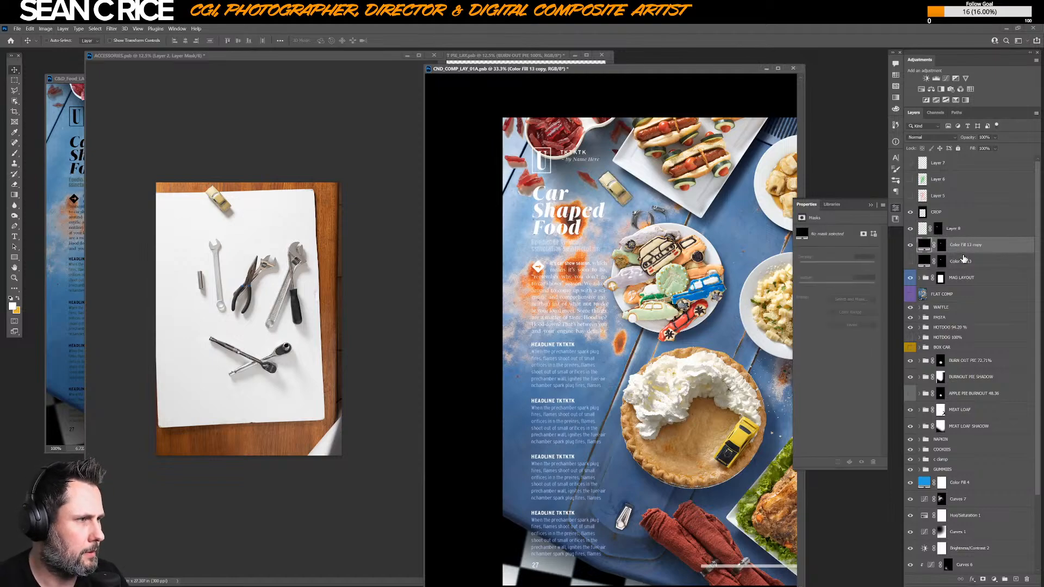
{"action": "key", "text": "ctrl+bracketleft"}
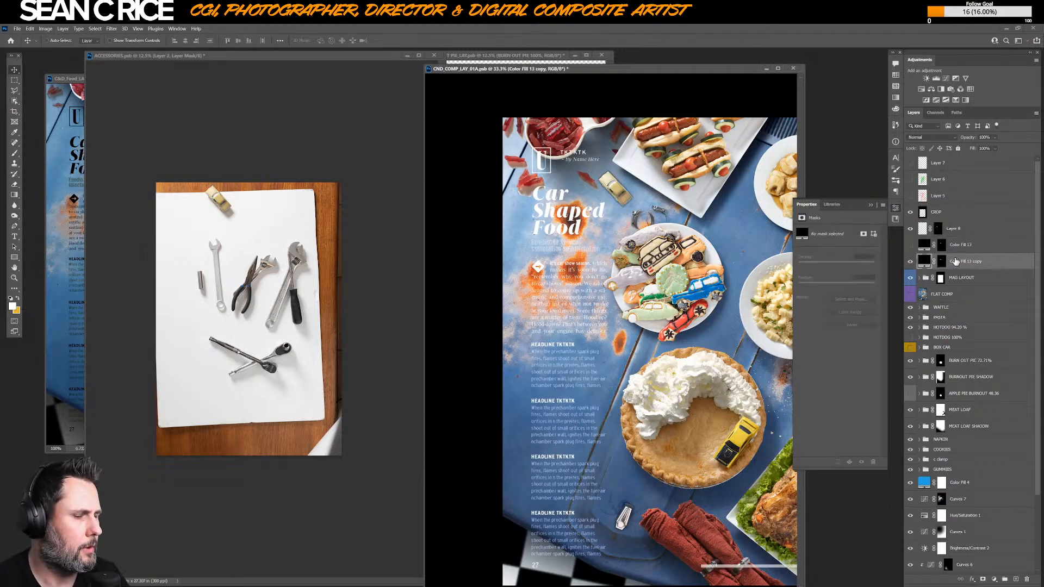
{"action": "key", "text": "ctrl+bracketright"}
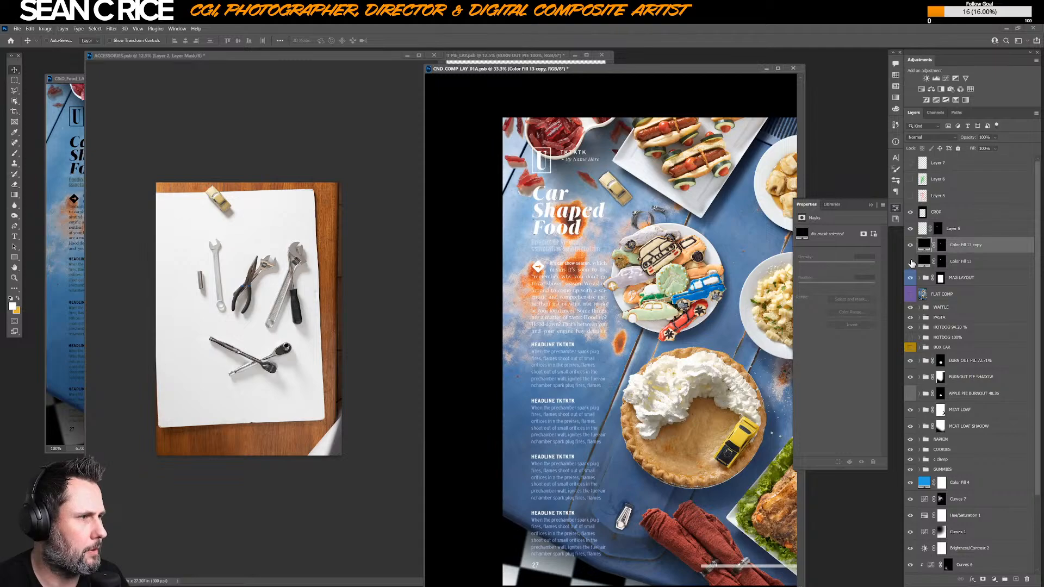
{"action": "right_click", "coordinate": [911, 261]}
{"action": "left_click", "coordinate": [942, 331]}
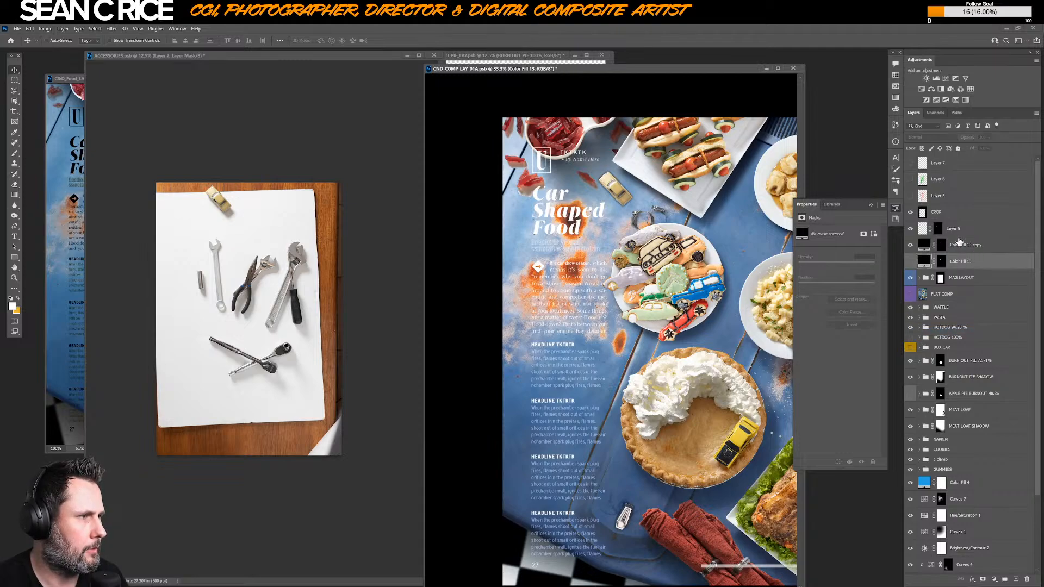
- Group the toy car layer with its two black fills and name the group toy car
{"action": "left_click", "coordinate": [959, 229], "text": "shift"}
{"action": "key", "text": "ctrl+g"}
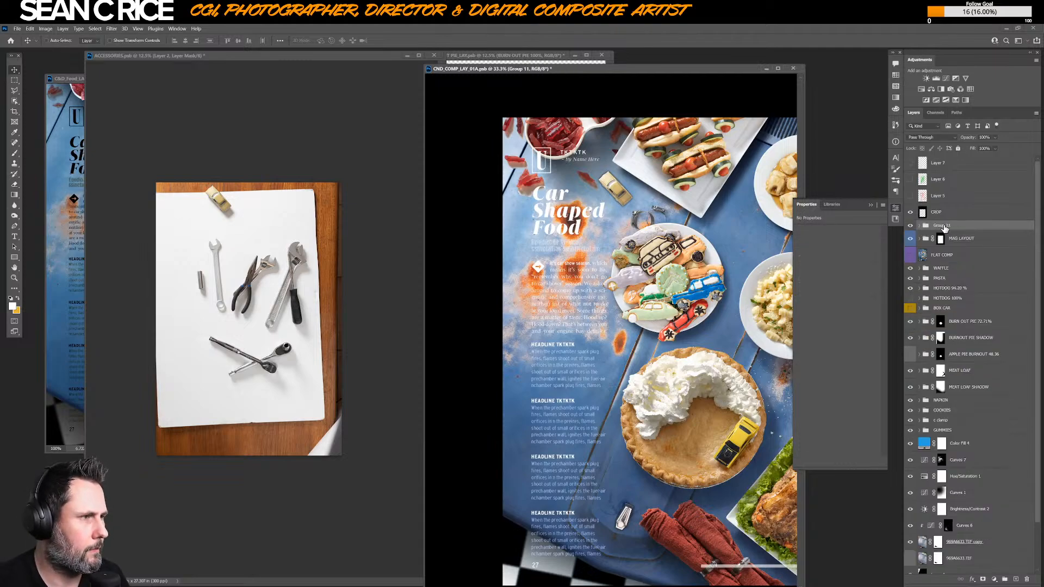
{"action": "double_click", "coordinate": [941, 225]}
{"action": "type", "text": "car"}
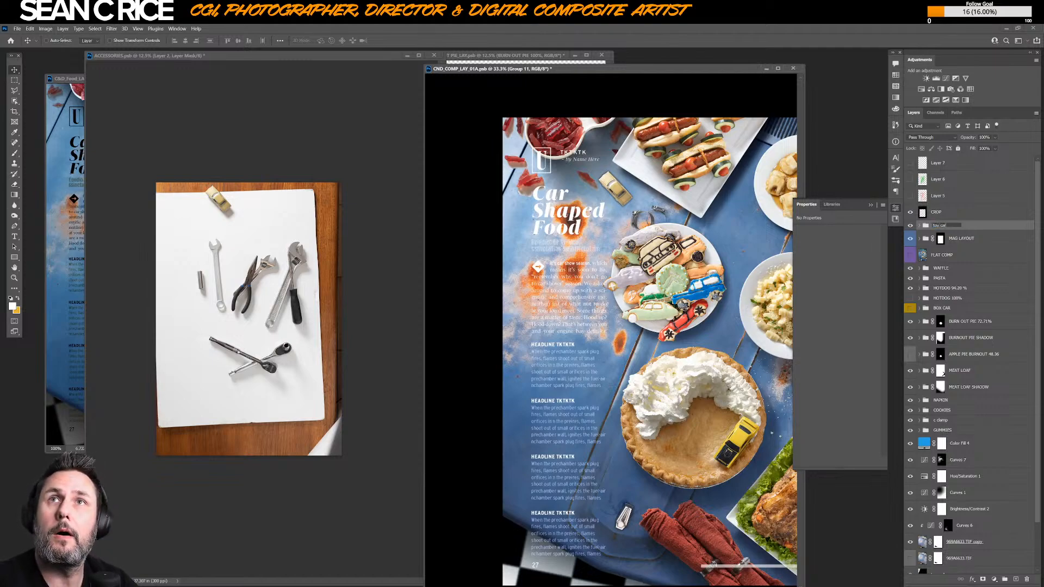
{"action": "key", "text": "Return"}
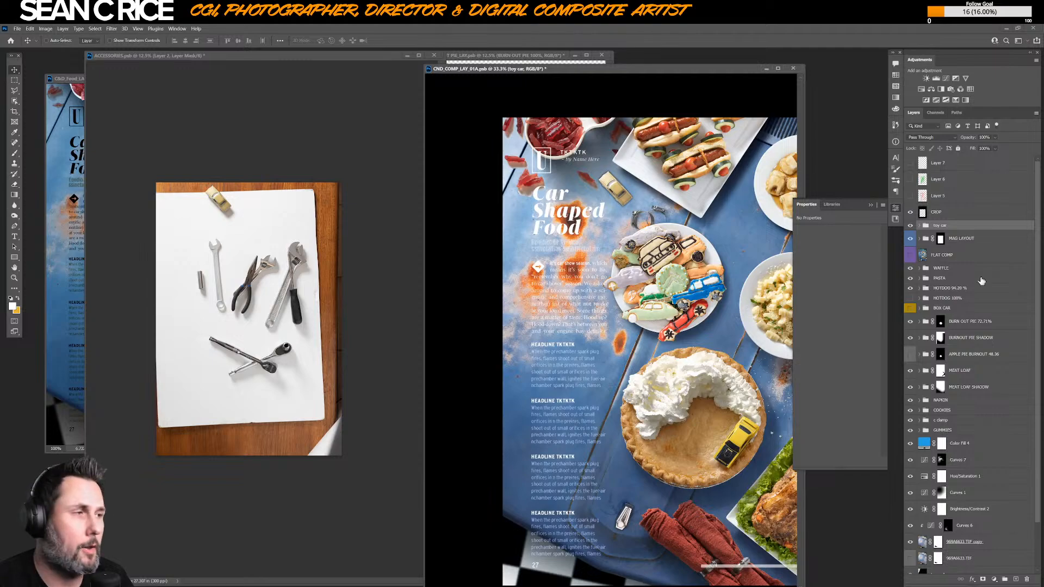
- Transform the blurred black fill in the toy car group into a slightly offset shadow beneath the car
{"action": "left_click", "coordinate": [911, 227]}
{"action": "left_click", "coordinate": [911, 226]}
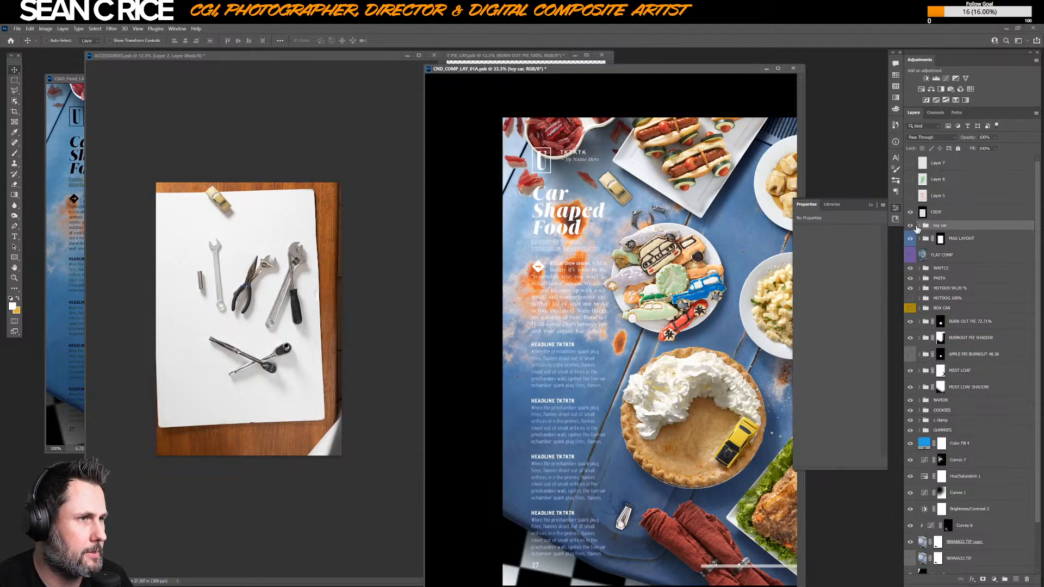
{"action": "left_click", "coordinate": [919, 225]}
{"action": "left_click", "coordinate": [981, 245]}
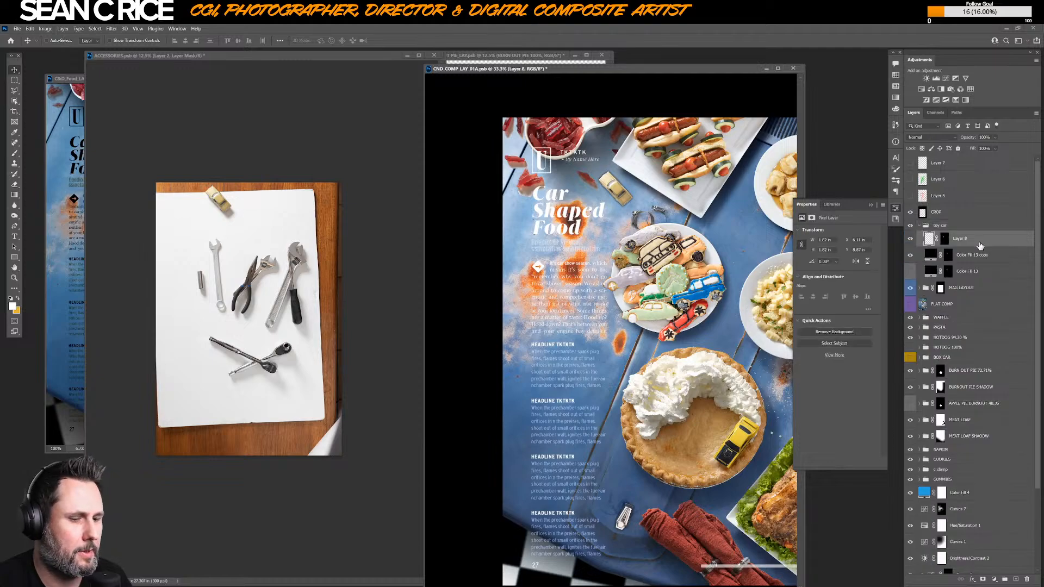
{"action": "left_click", "coordinate": [987, 256]}
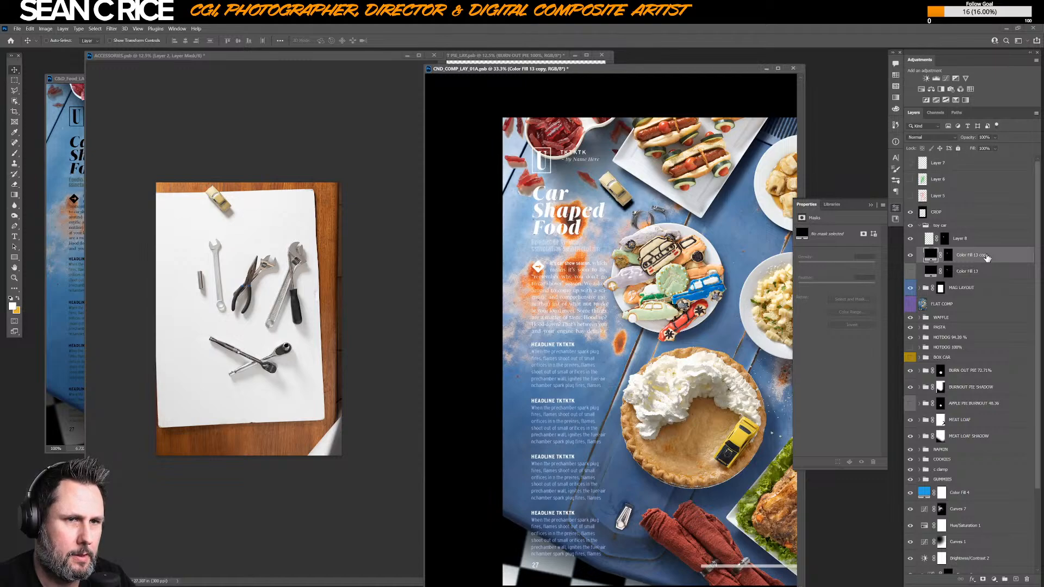
{"action": "key", "text": "ctrl+t"}
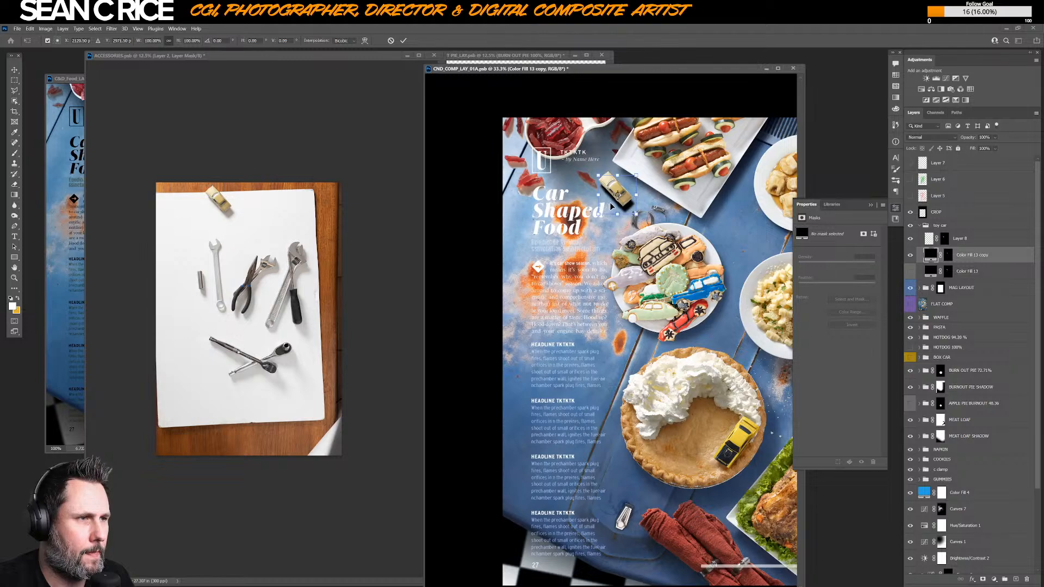
{"action": "left_click_drag", "start_coordinate": [651, 177], "coordinate": [657, 208]}
{"action": "key", "text": "ctrl+z"}
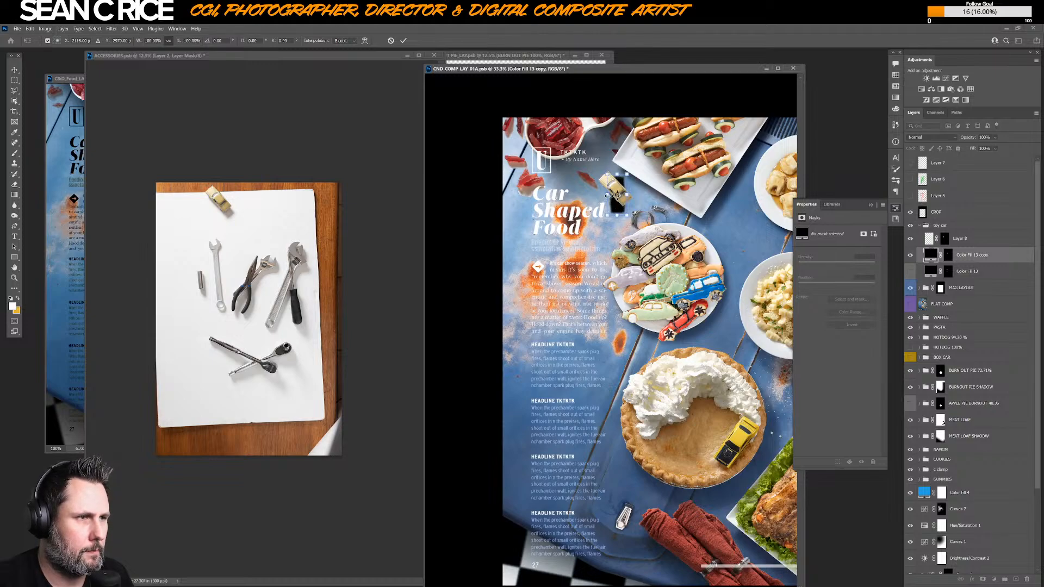
{"action": "left_click_drag", "start_coordinate": [609, 194], "coordinate": [618, 193]}
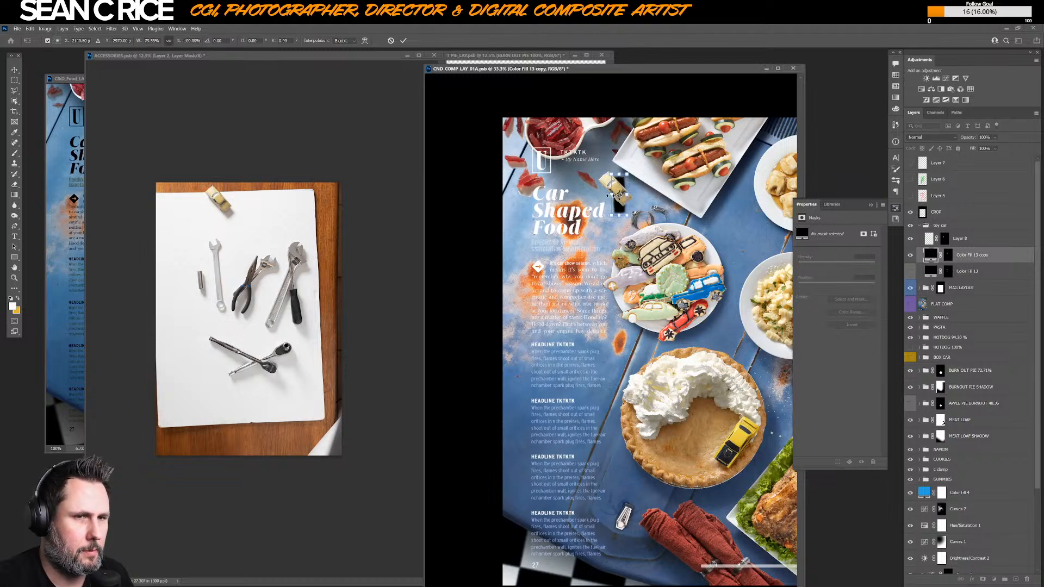
{"action": "key", "text": "Return"}
{"action": "key", "text": "ctrl+t"}
{"action": "left_click_drag", "start_coordinate": [656, 184], "coordinate": [632, 146]}
{"action": "key", "text": "Return"}
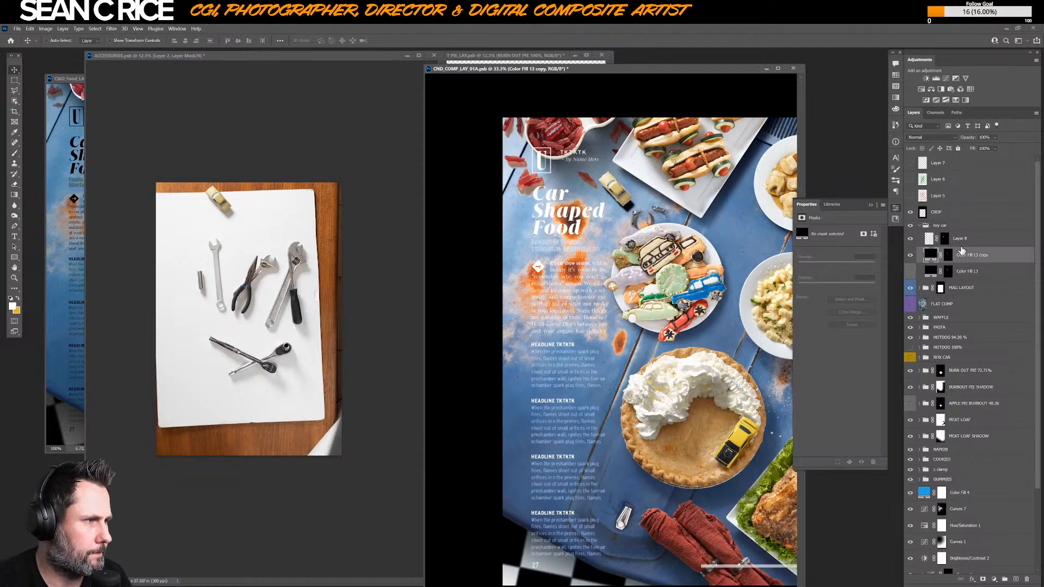
- Try lower opacities for the toy car's blurred shadow fill, from 90% and 70% down to 40%
{"action": "left_click", "coordinate": [984, 137]}
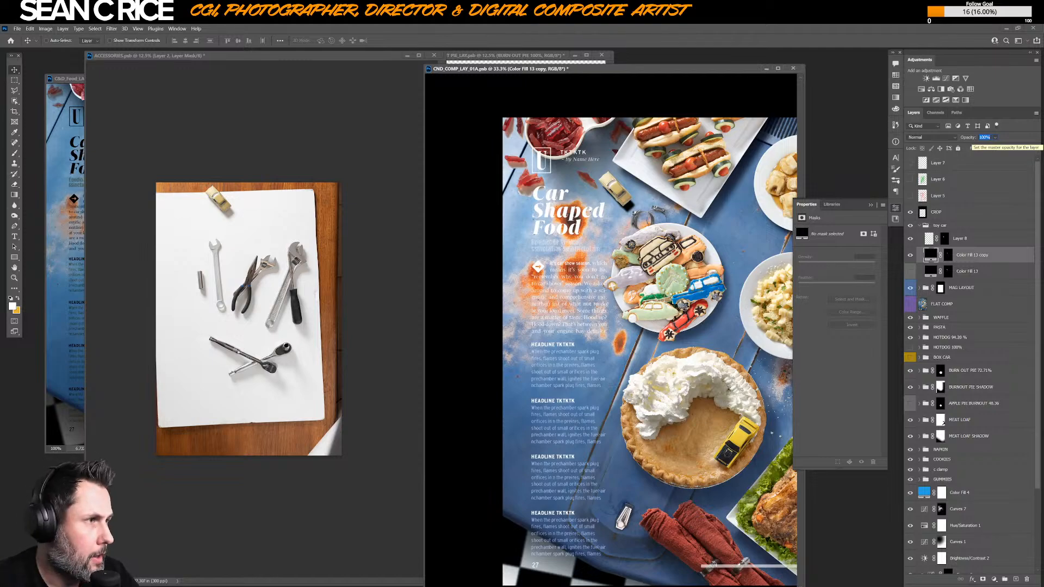
{"action": "type", "text": "90"}
{"action": "key", "text": "Return"}
{"action": "type", "text": "70"}
{"action": "key", "text": "Return"}
{"action": "type", "text": "40"}
{"action": "key", "text": "Return"}
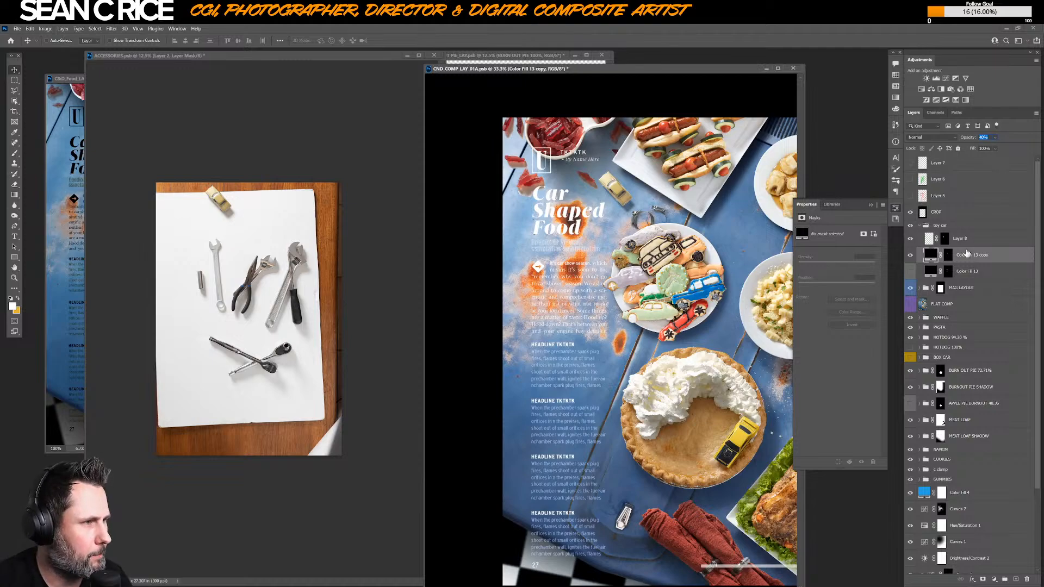
- Add a Brightness/Contrast adjustment clipped to the toy car layer with brightness about -30 and contrast about 22
{"action": "left_click", "coordinate": [975, 227]}
{"action": "left_click", "coordinate": [970, 238]}
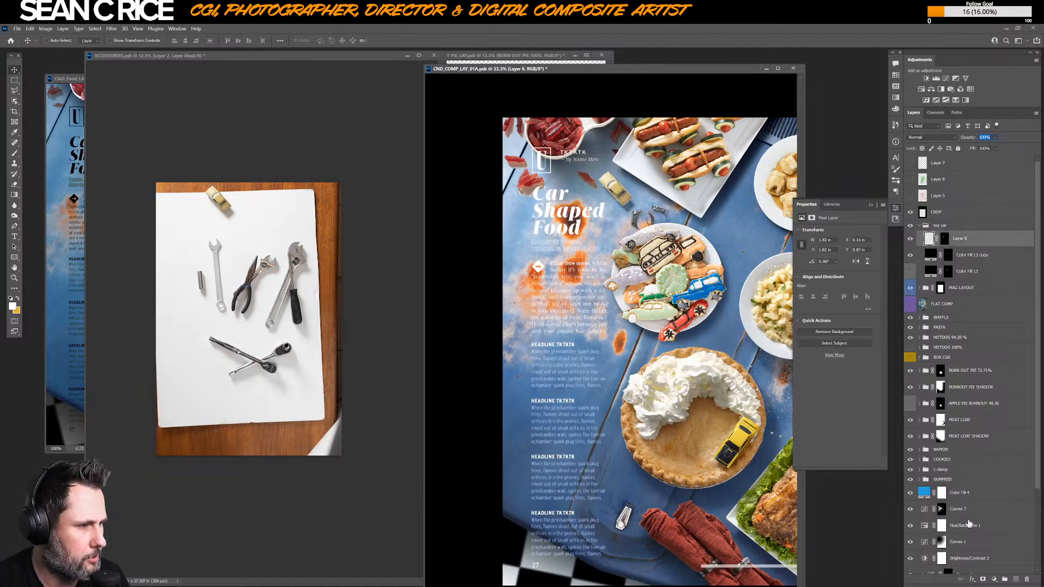
{"action": "left_click", "coordinate": [994, 579]}
{"action": "left_click", "coordinate": [1002, 461]}
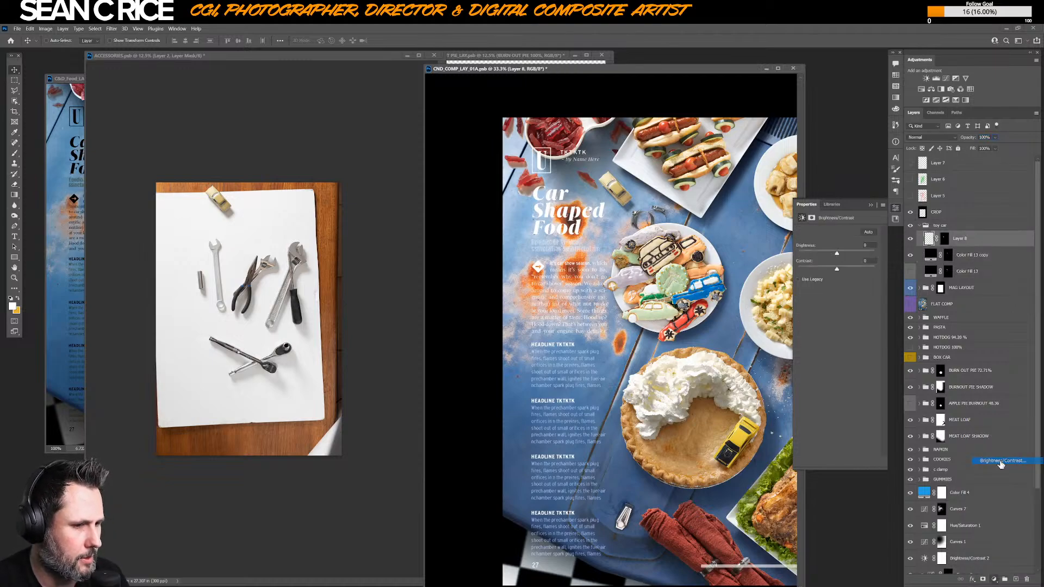
{"action": "left_click_drag", "start_coordinate": [829, 256], "coordinate": [826, 254]}
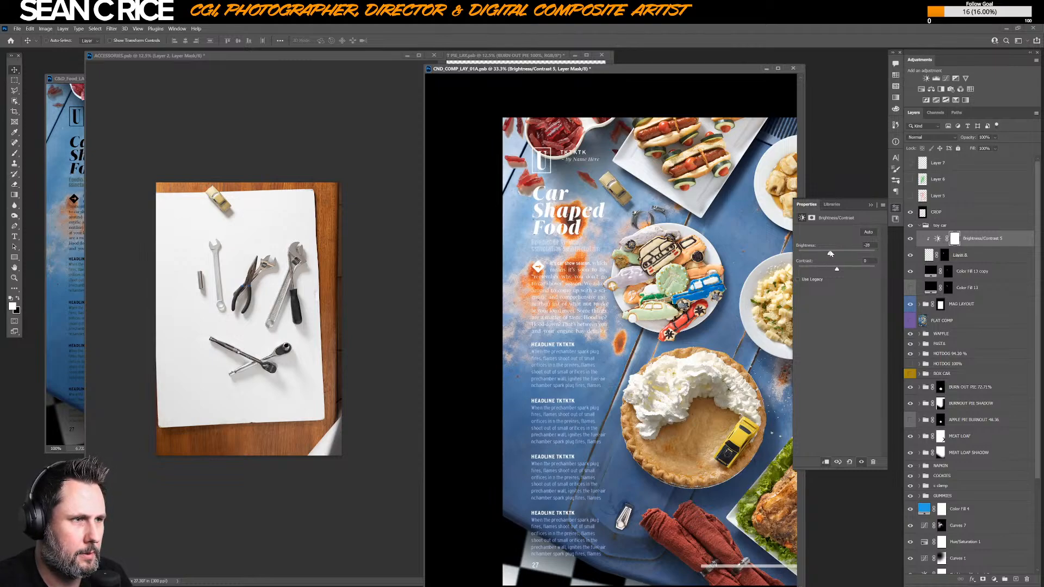
{"action": "left_click_drag", "start_coordinate": [837, 270], "coordinate": [846, 268]}
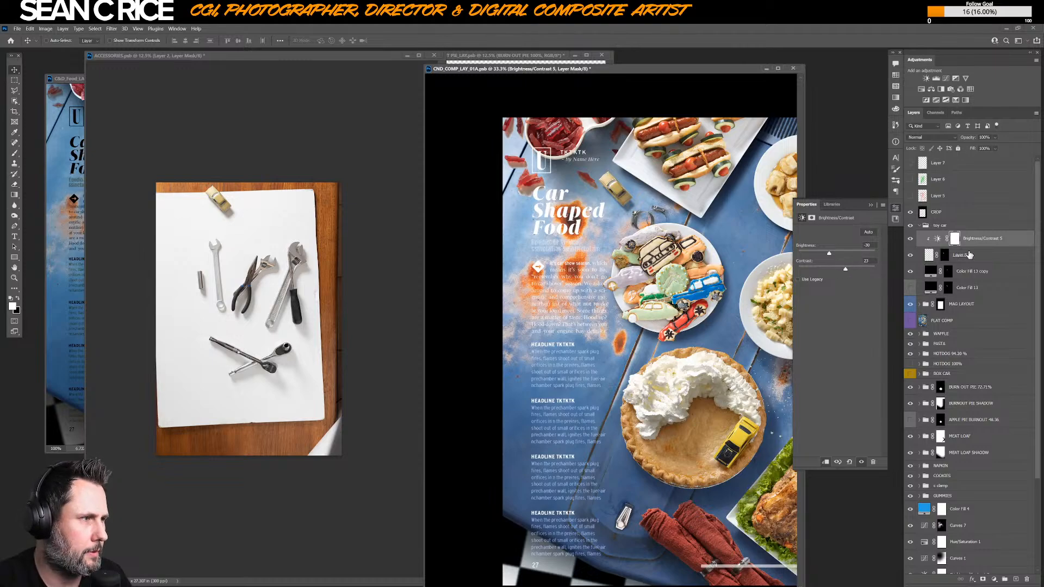
- Set the opacity of the toy car's blurred shadow fill to 50%
{"action": "left_click", "coordinate": [969, 256]}
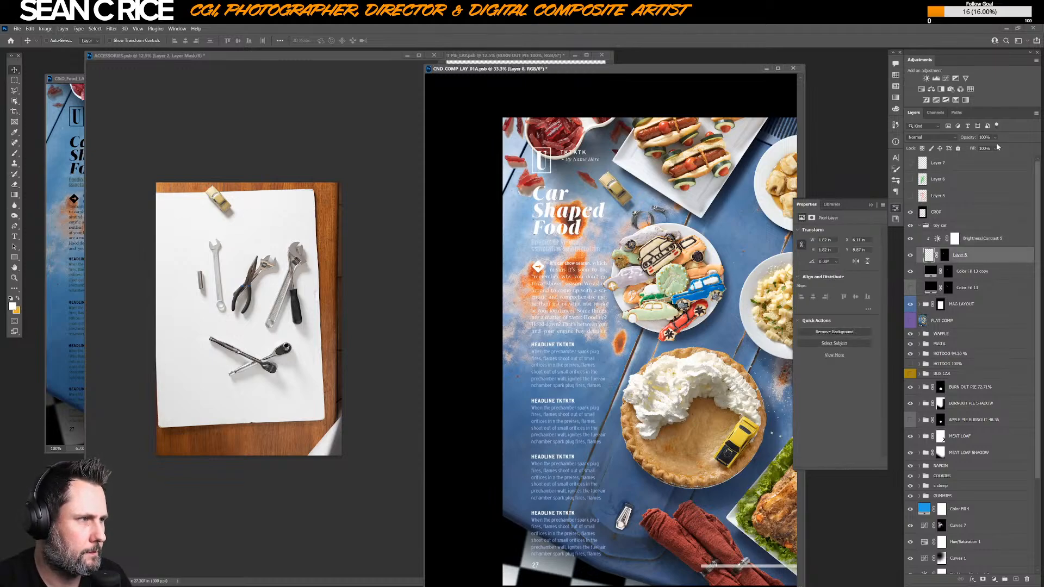
{"action": "left_click", "coordinate": [993, 269]}
{"action": "left_click", "coordinate": [974, 138]}
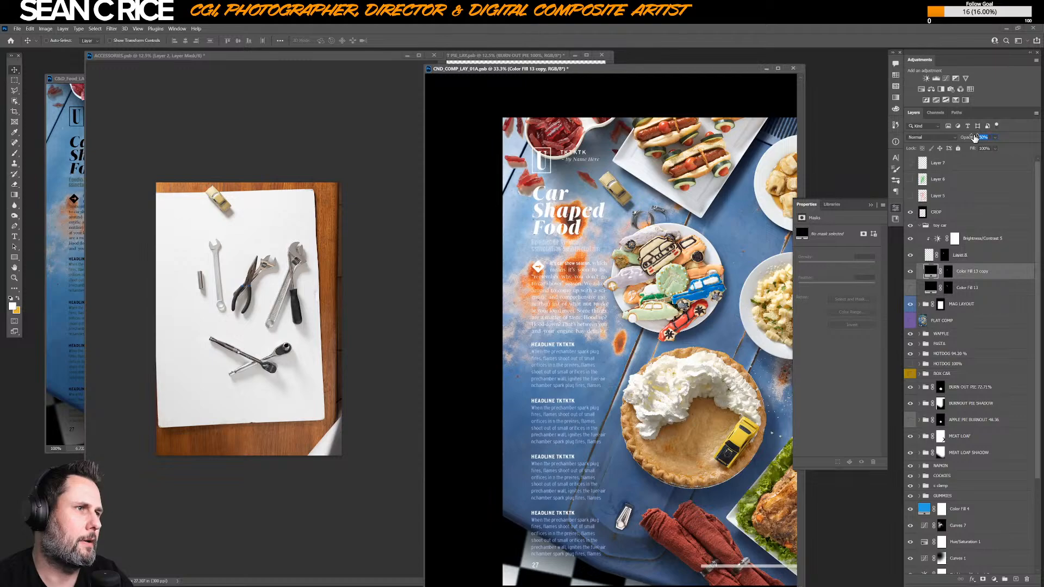
{"action": "type", "text": "50"}
{"action": "key", "text": "Return"}
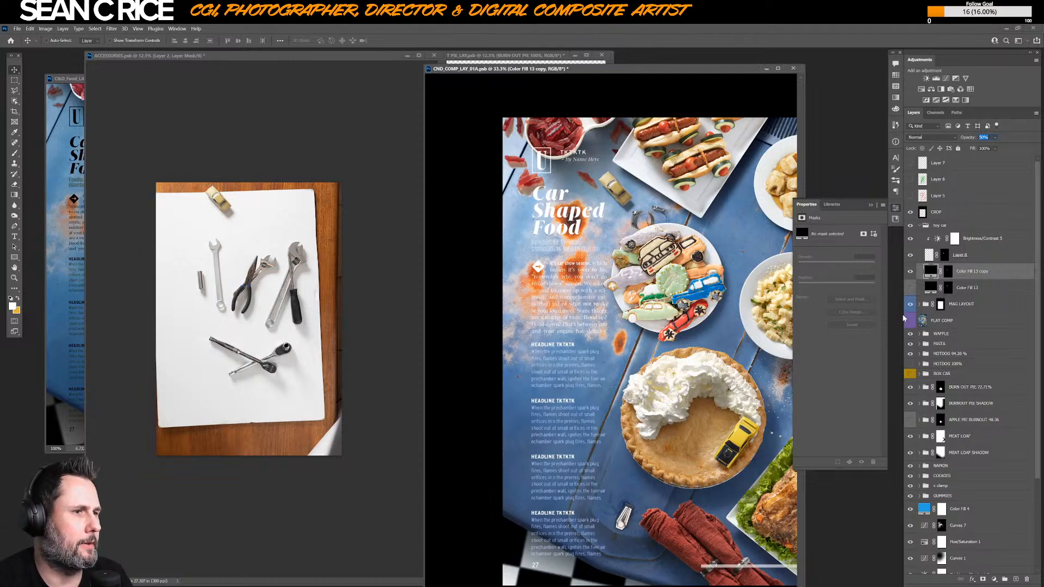
- Move the collapsed toy car group directly above the WAFFLE group and rename it TOY CAR
{"action": "left_click", "coordinate": [920, 225]}
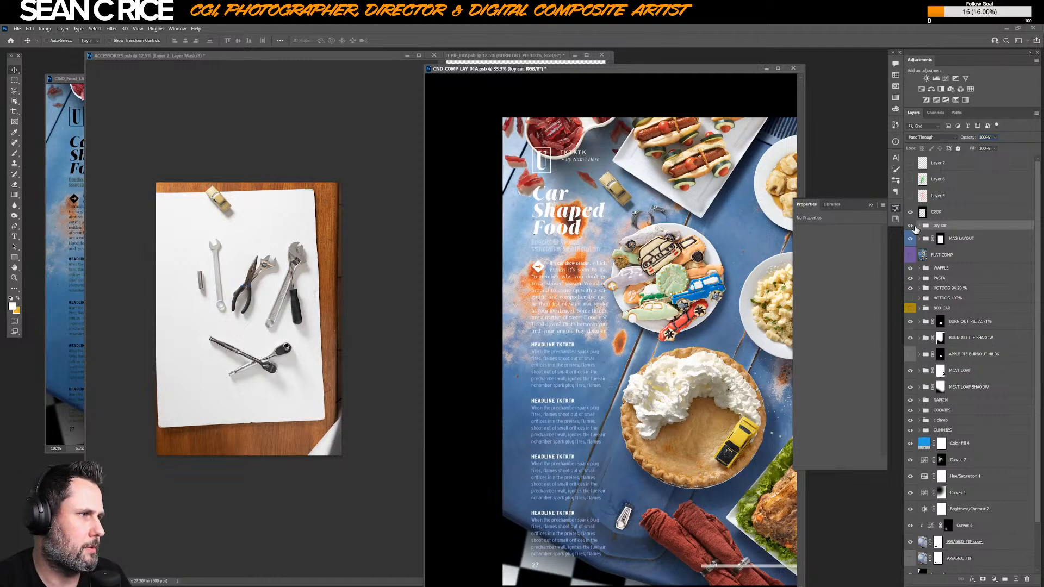
{"action": "left_click_drag", "start_coordinate": [946, 229], "coordinate": [962, 265]}
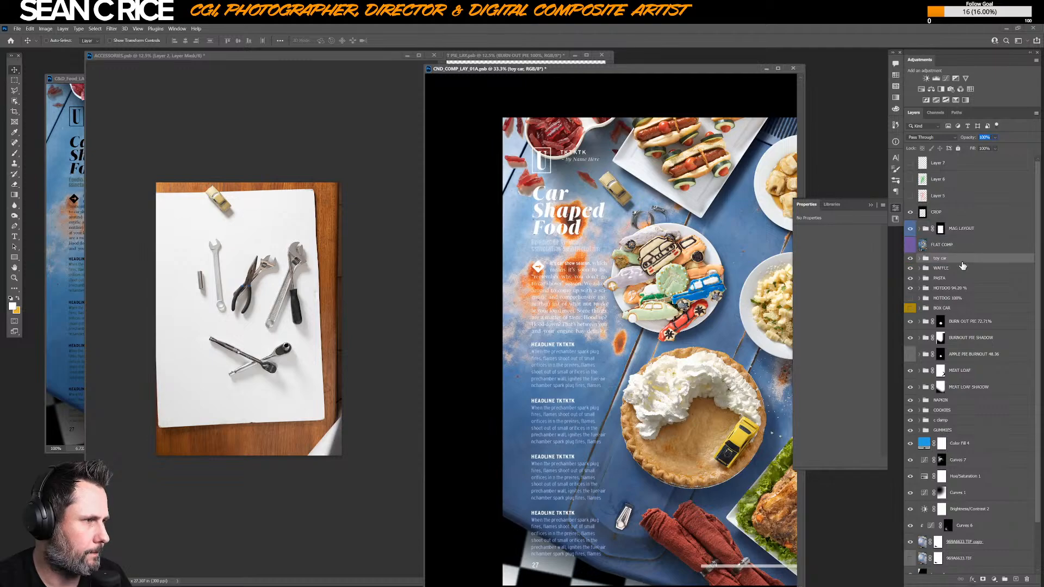
{"action": "right_click", "coordinate": [938, 261]}
{"action": "key", "text": "Escape"}
{"action": "double_click", "coordinate": [938, 259]}
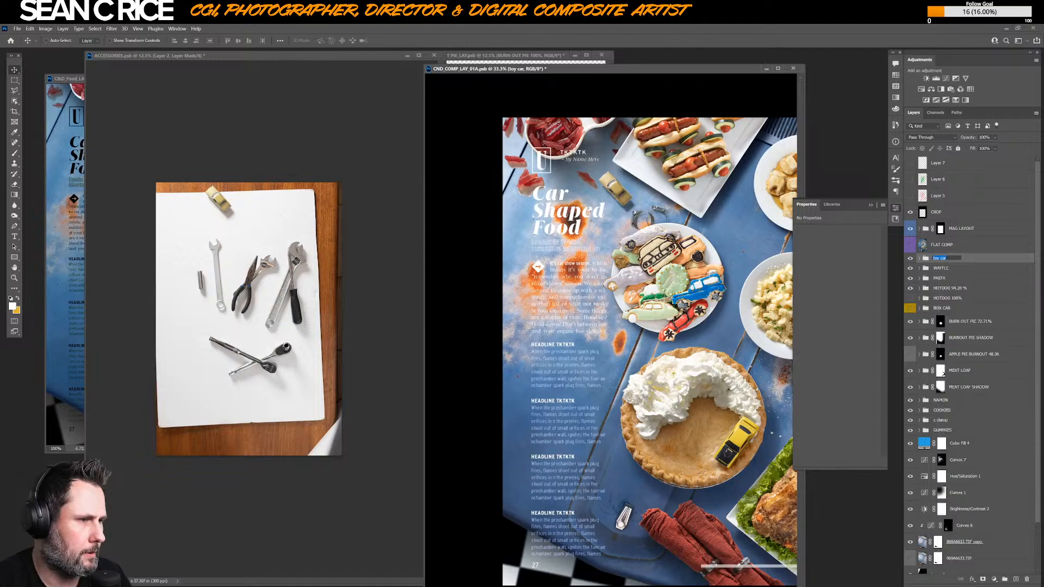
{"action": "type", "text": "TOY CAR"}
{"action": "key", "text": "Return"}
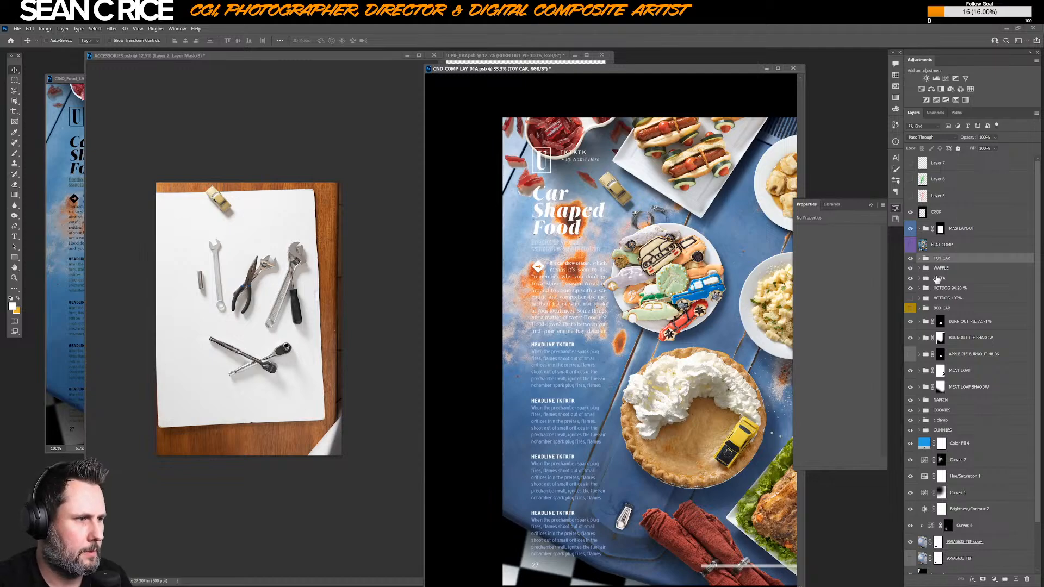
- Rename the c clamp group as C CLAMPS and save the composite
{"action": "double_click", "coordinate": [941, 420]}
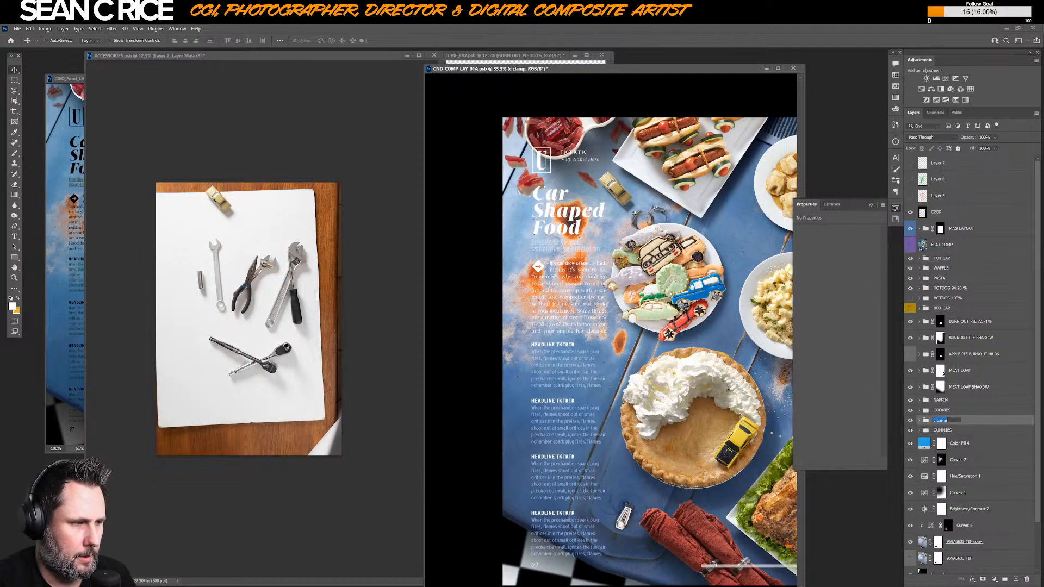
{"action": "type", "text": "C"}
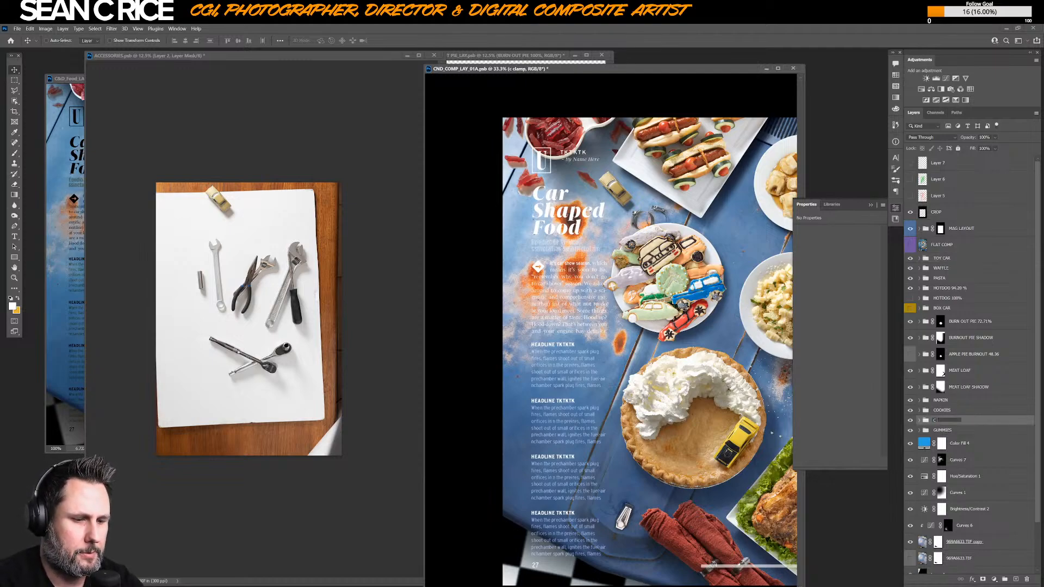
{"action": "type", "text": " CLAMPS"}
{"action": "key", "text": "Return"}
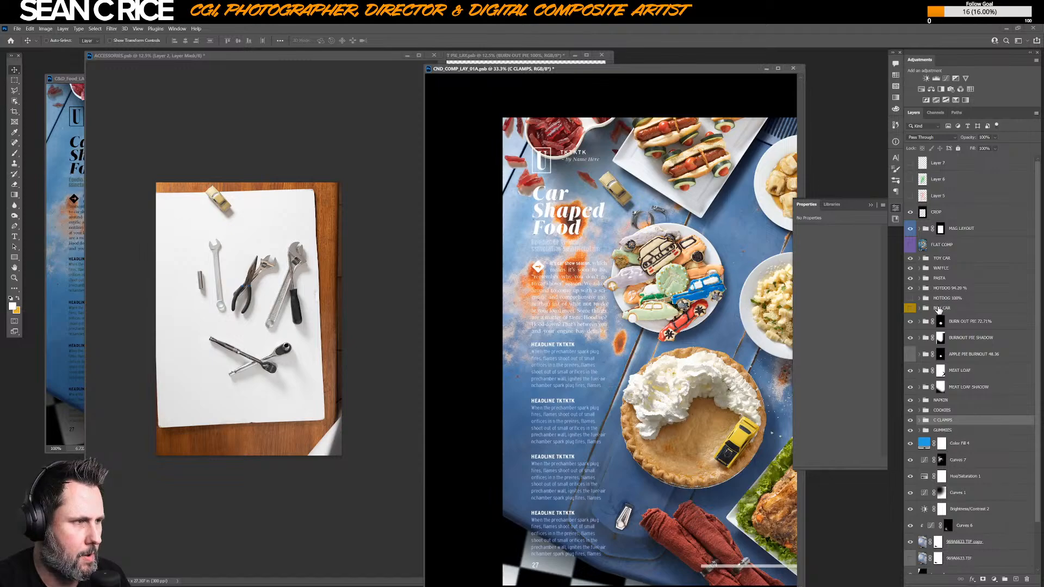
{"action": "key", "text": "ctrl+s"}
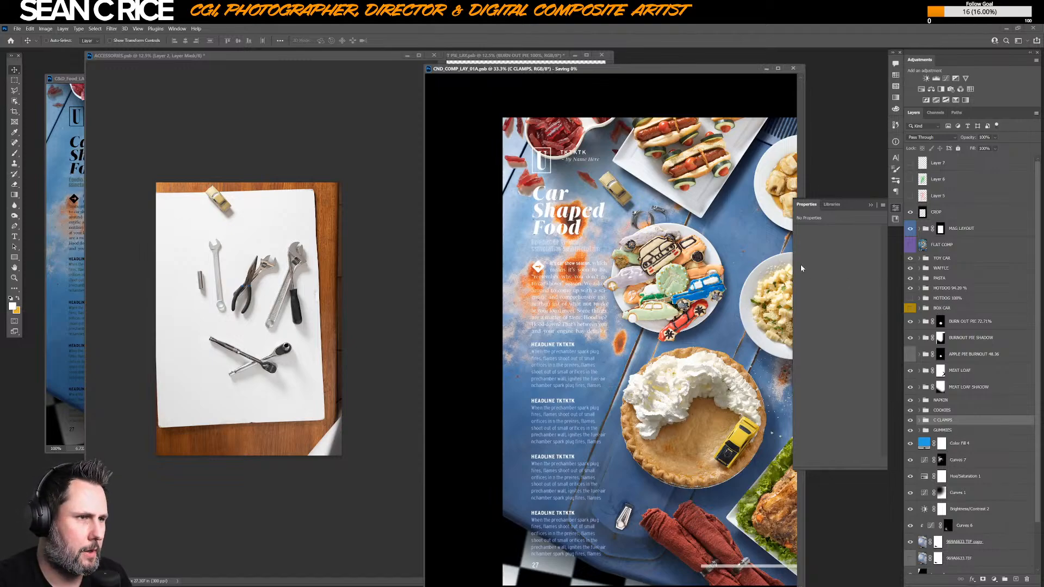
- Darken the toy car by setting its Brightness/Contrast adjustment's brightness to -44
{"action": "key", "text": "ctrl+minus"}
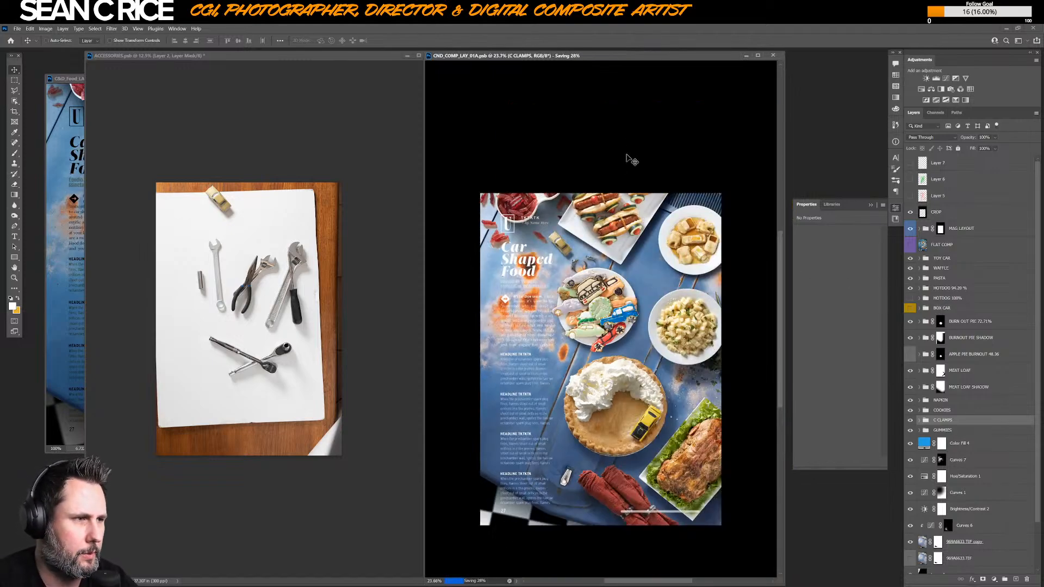
{"action": "key", "text": "ctrl+minus"}
{"action": "key", "text": "ctrl+plus"}
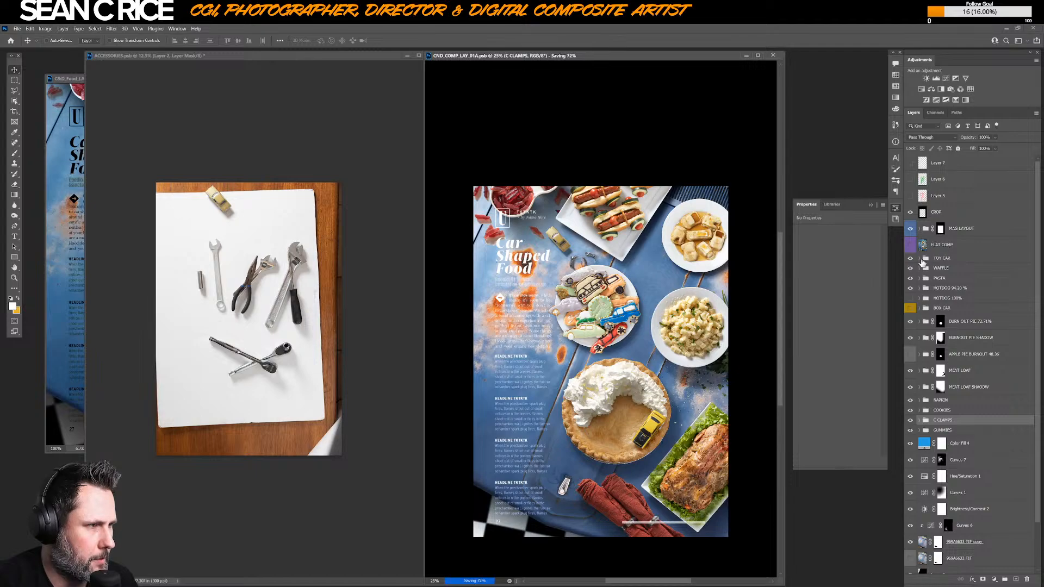
{"action": "left_click", "coordinate": [919, 258]}
{"action": "left_click", "coordinate": [941, 272]}
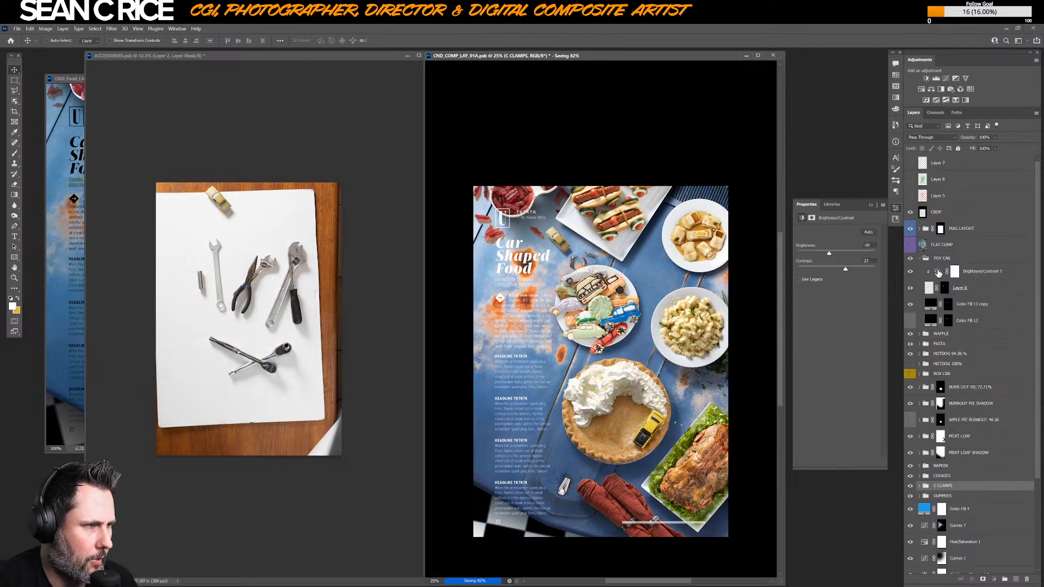
{"action": "left_click_drag", "start_coordinate": [829, 254], "coordinate": [826, 256]}
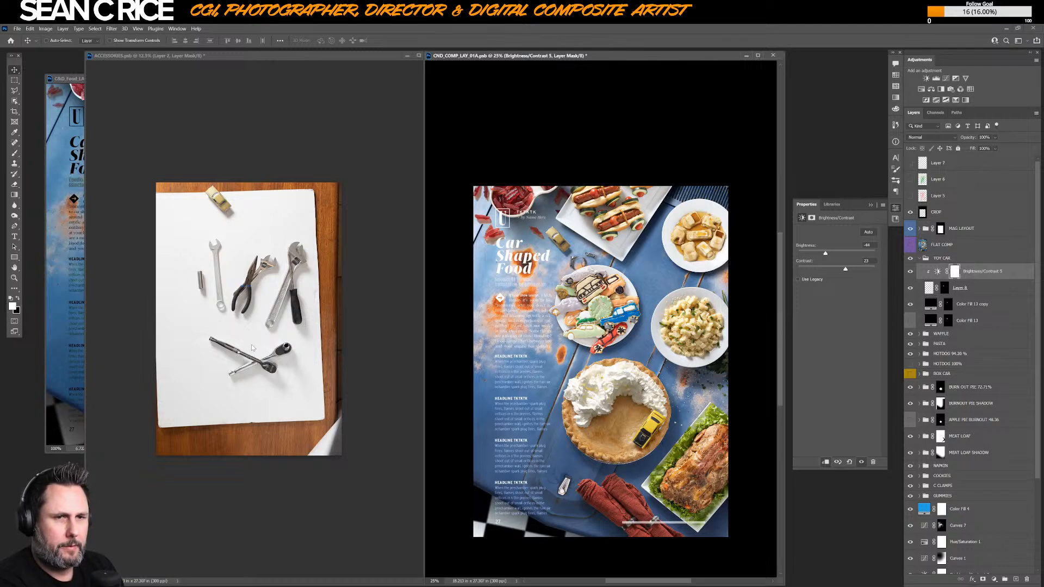
- Switch to the ACCESSORIES document and show the photo layer with the tools on the angled white board
{"action": "left_click", "coordinate": [383, 358]}
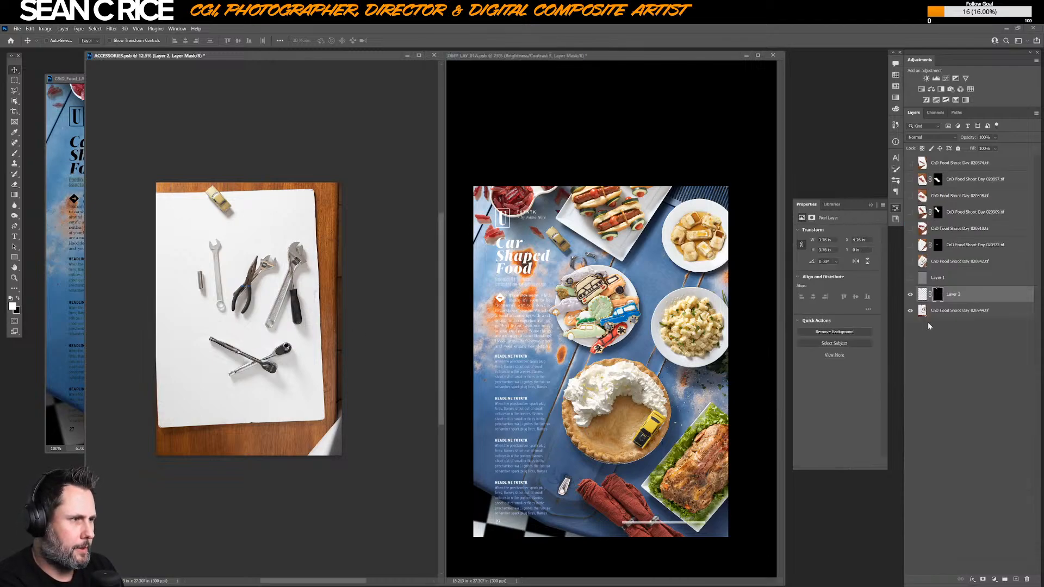
{"action": "left_click", "coordinate": [910, 264]}
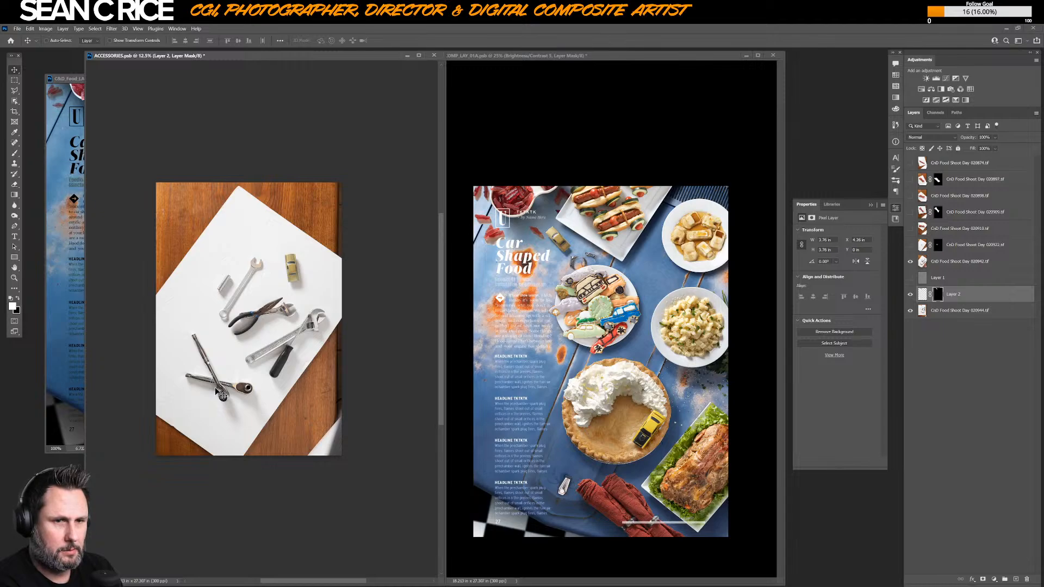
{"action": "key", "text": "l"}
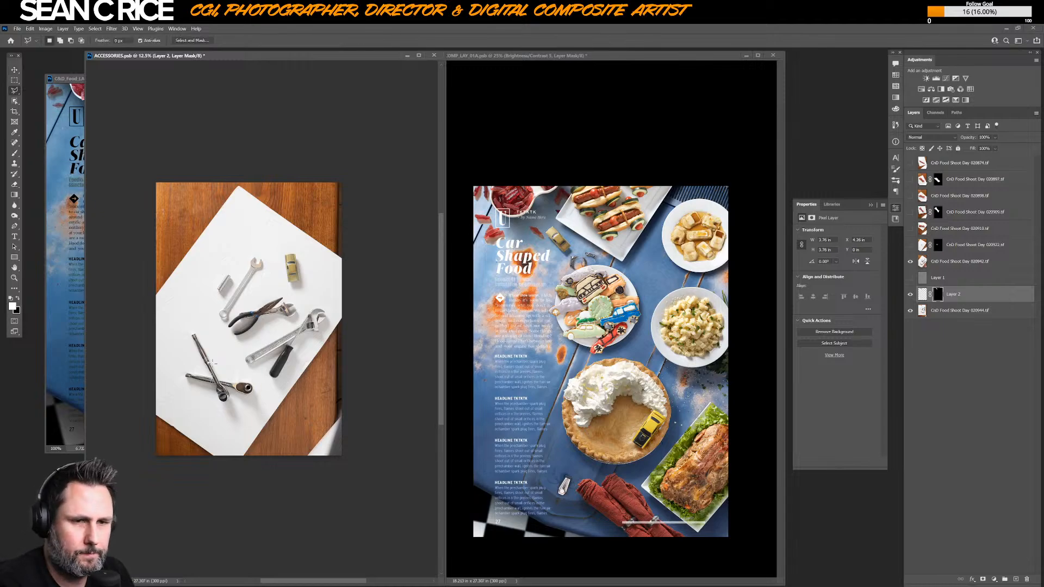
{"action": "left_click", "coordinate": [233, 403]}
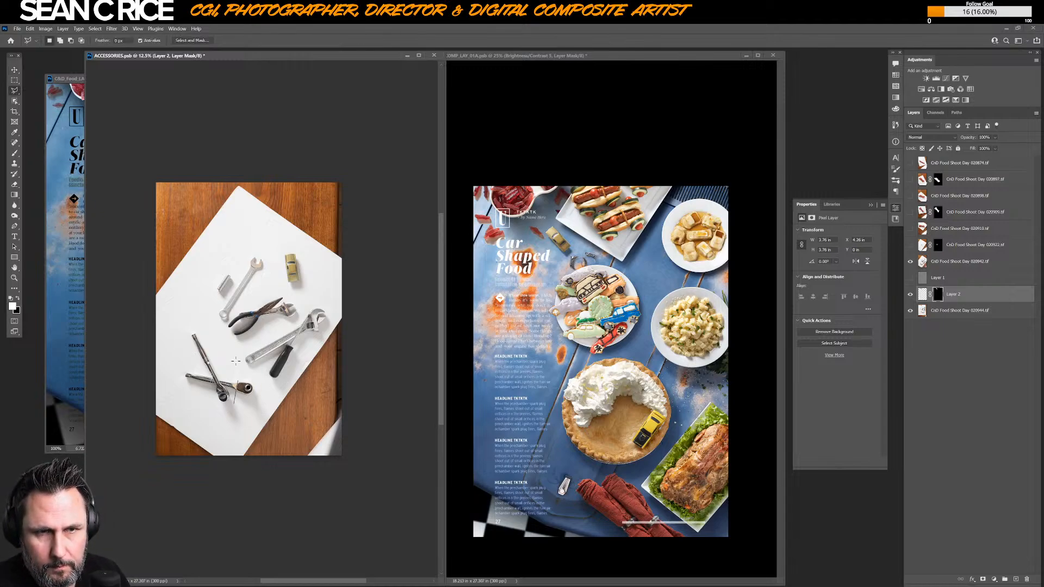
{"action": "left_click", "coordinate": [205, 314]}
{"action": "left_click_drag", "start_coordinate": [226, 363], "coordinate": [227, 363]}
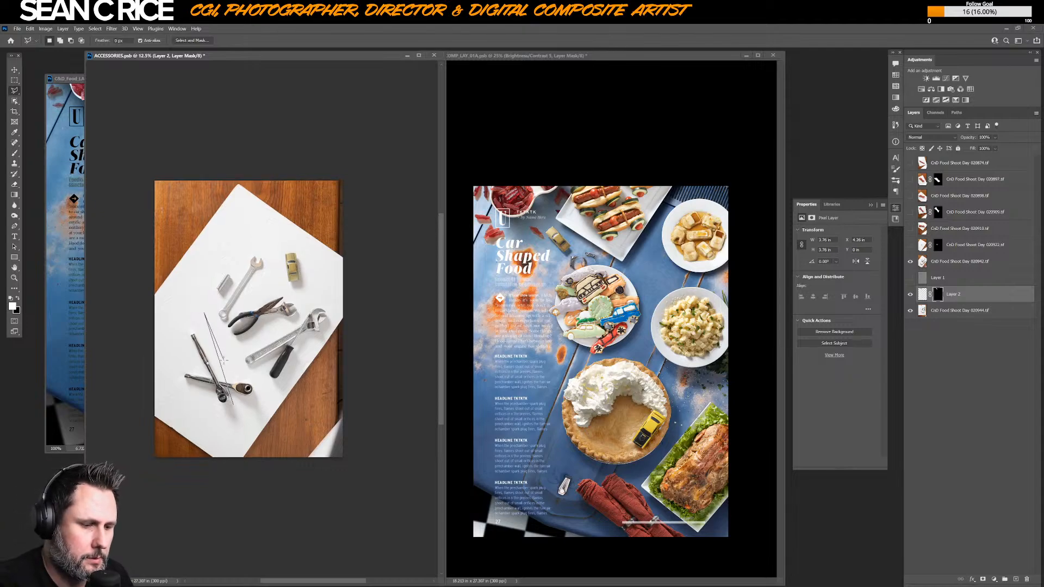
{"action": "key", "text": "Escape"}
- Select the crossed ratchets at the lower left of the 020942 photo layer with Object Selection and mask the layer to them
{"action": "key", "text": "w"}
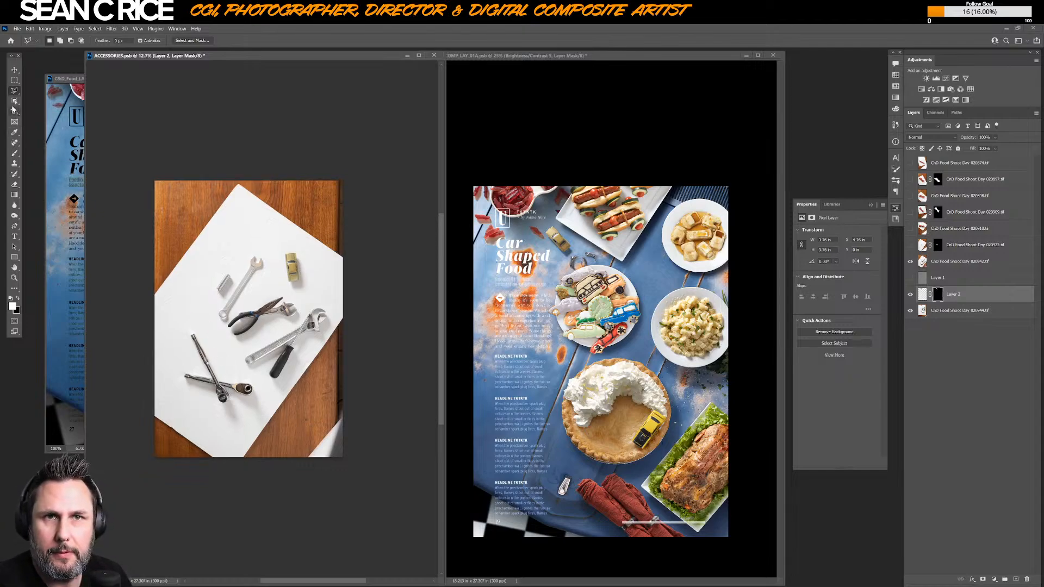
{"action": "left_click_drag", "start_coordinate": [183, 333], "coordinate": [256, 405]}
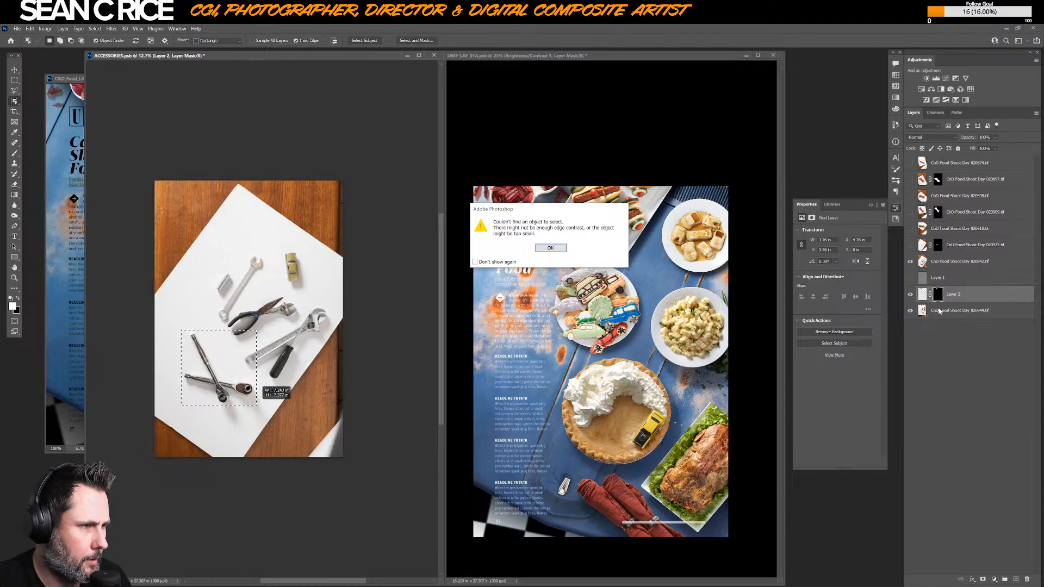
{"action": "left_click", "coordinate": [562, 248]}
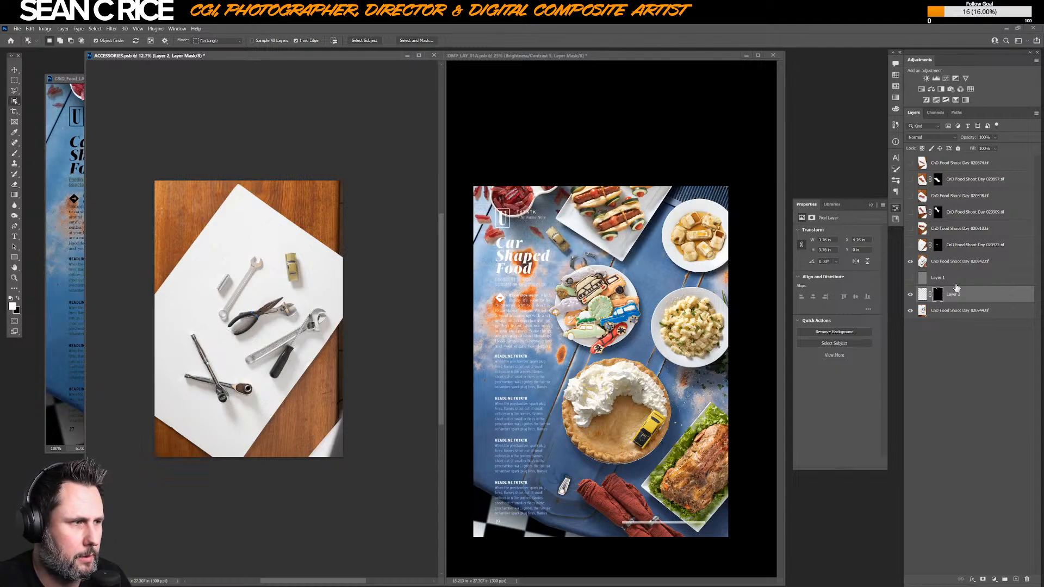
{"action": "left_click", "coordinate": [945, 263]}
{"action": "left_click_drag", "start_coordinate": [180, 332], "coordinate": [257, 406]}
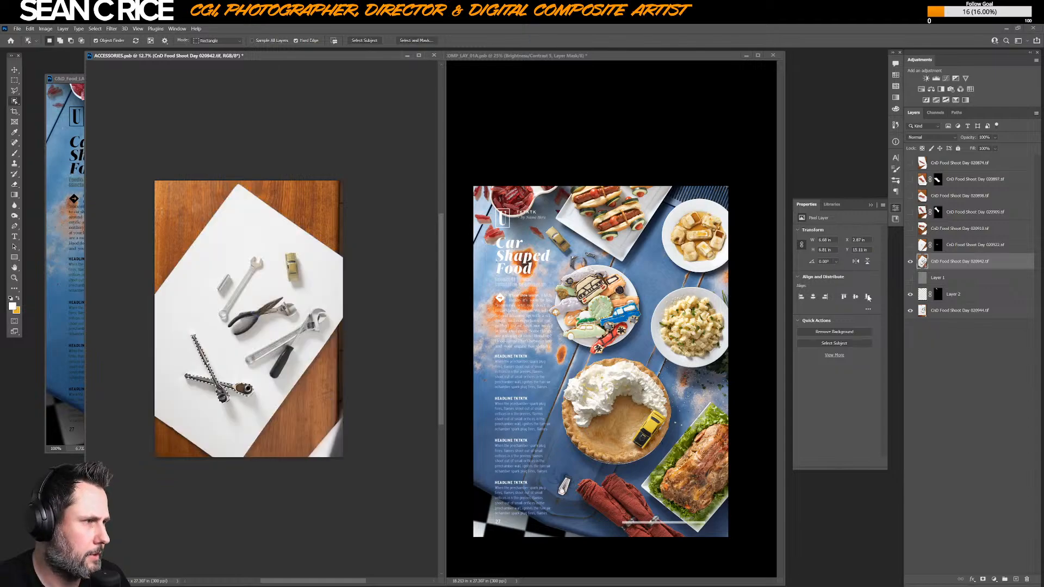
{"action": "key", "text": "ctrl+shift+m"}
{"action": "key", "text": "v"}
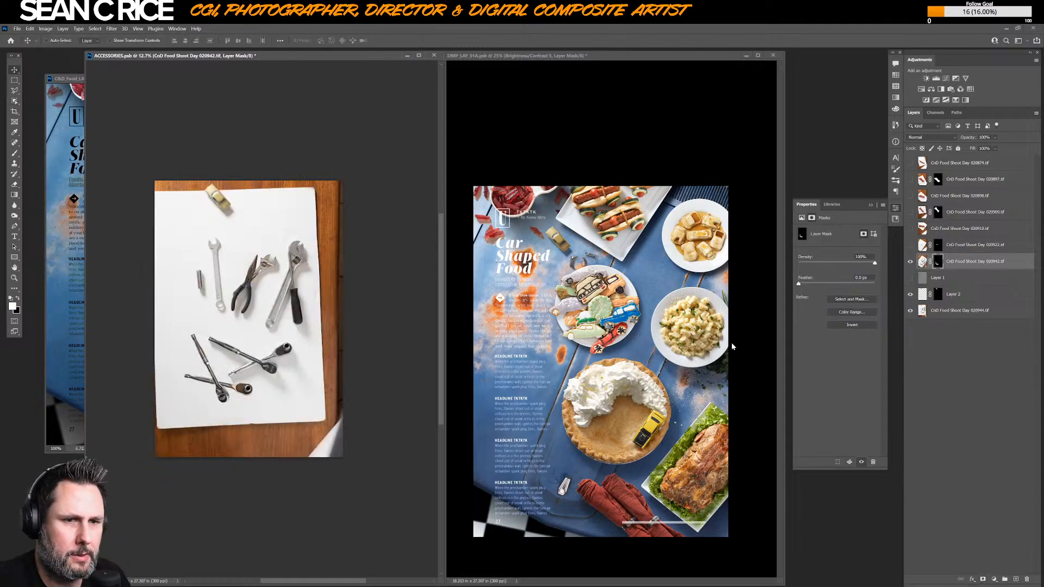
- Copy the masked ratchets into the composite, place their layer above the collapsed TOY CAR group, and shift them toward the upper plates
{"action": "left_click_drag", "start_coordinate": [256, 358], "coordinate": [674, 283]}
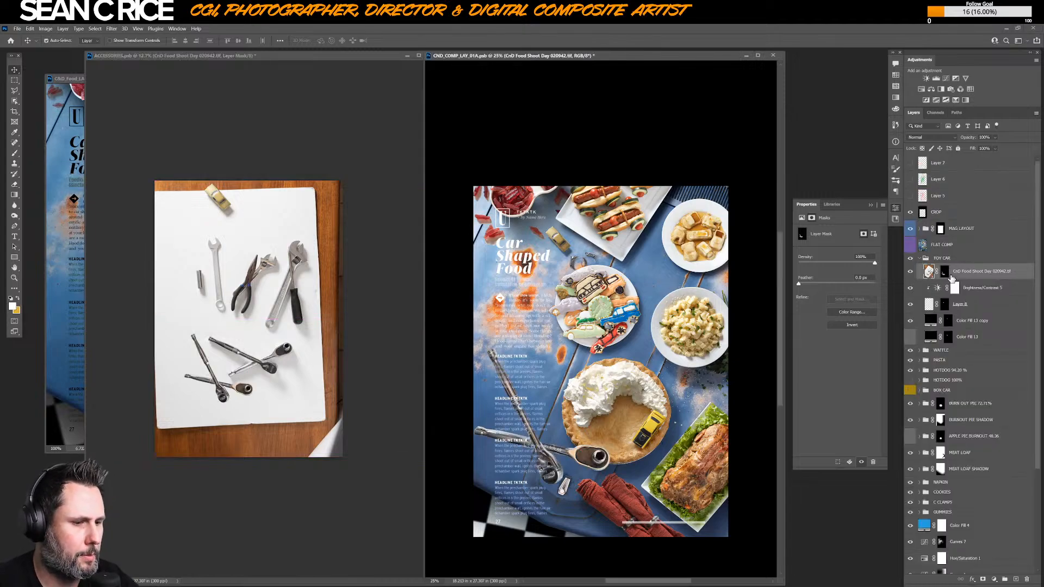
{"action": "left_click_drag", "start_coordinate": [950, 278], "coordinate": [949, 260]}
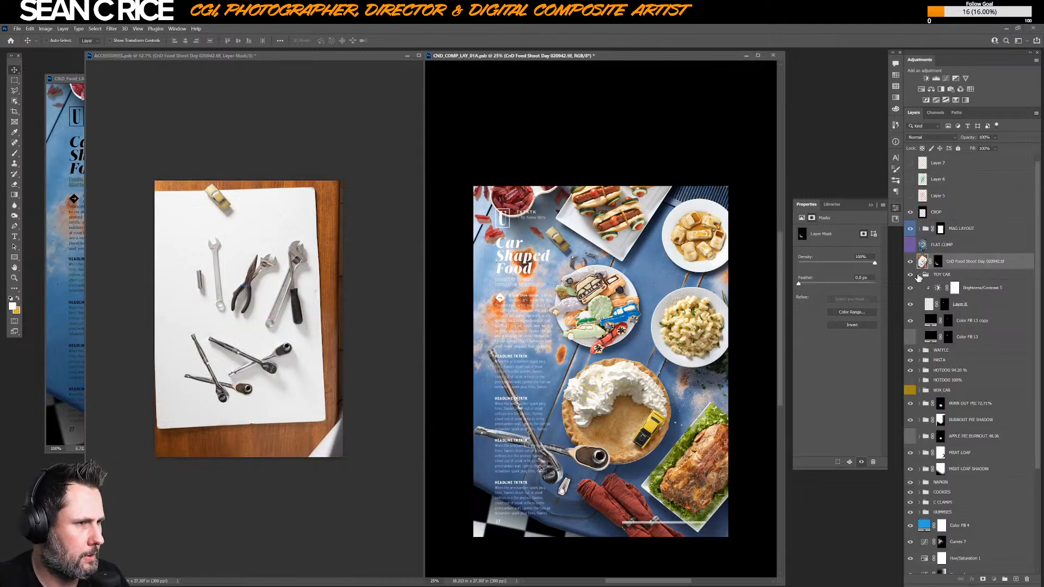
{"action": "left_click", "coordinate": [919, 275]}
{"action": "left_click_drag", "start_coordinate": [554, 400], "coordinate": [652, 253]}
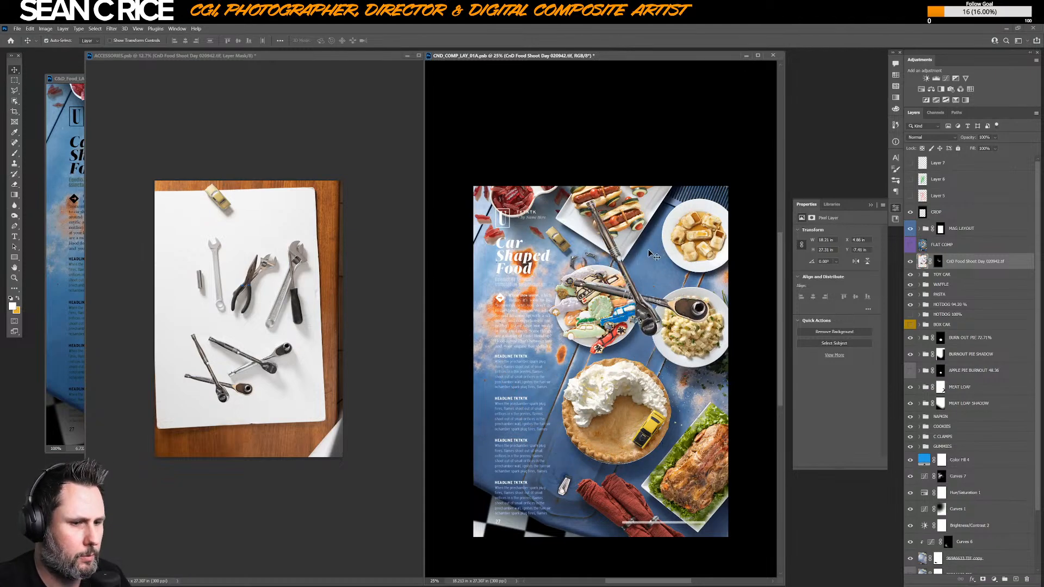
- Scale the ratchets to 48.36% and position them between the waffle and pasta plates
{"action": "key", "text": "ctrl+t"}
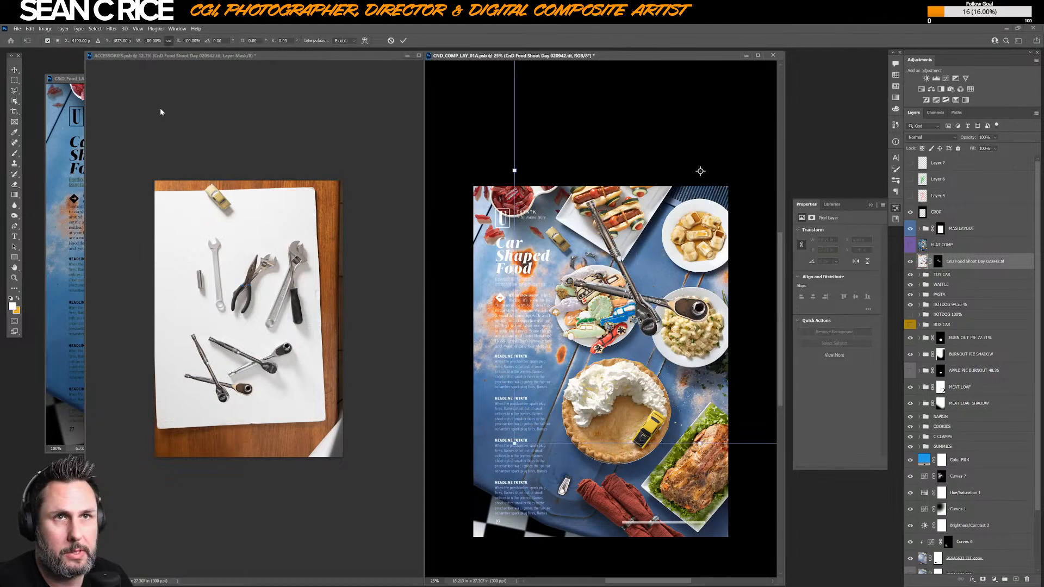
{"action": "left_click", "coordinate": [153, 40]}
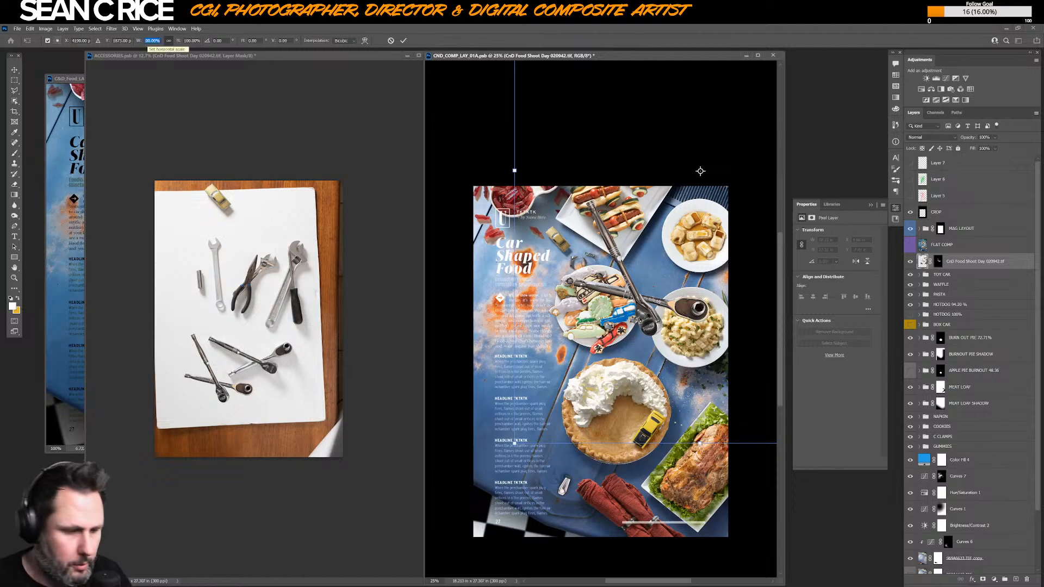
{"action": "type", "text": "48"}
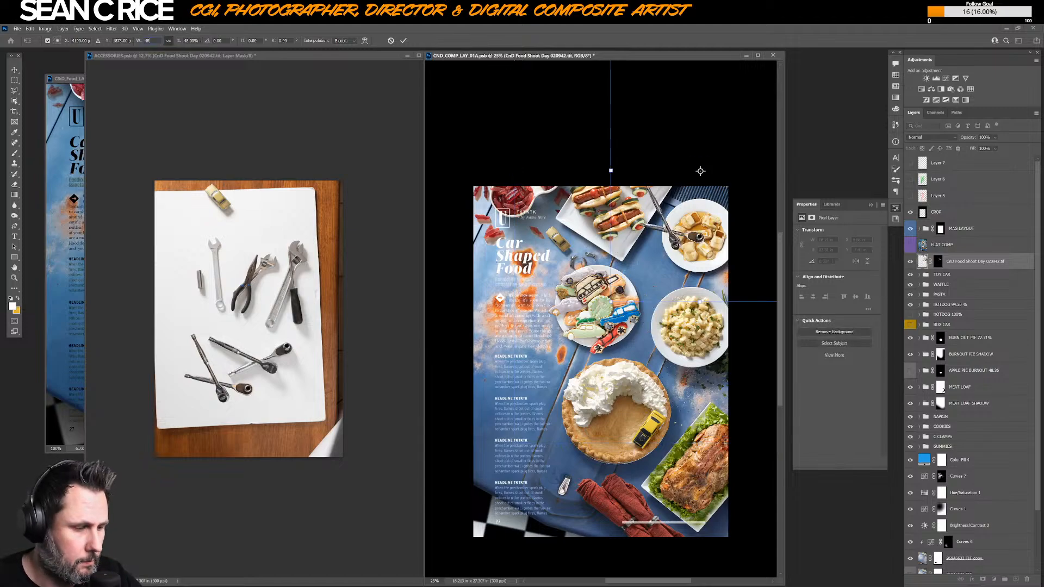
{"action": "type", "text": ".36"}
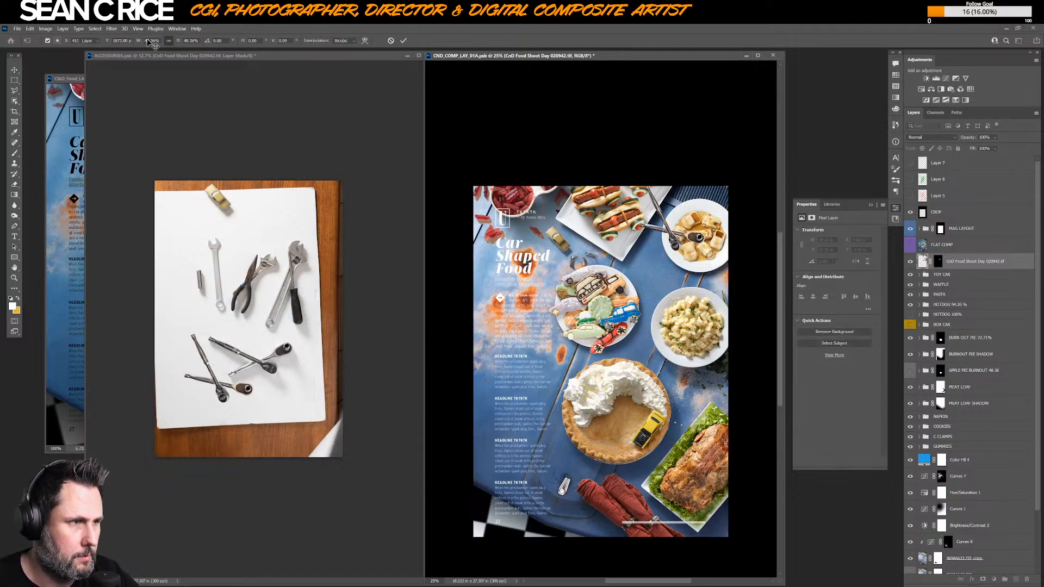
{"action": "key", "text": "Return"}
{"action": "left_click_drag", "start_coordinate": [646, 242], "coordinate": [646, 273]}
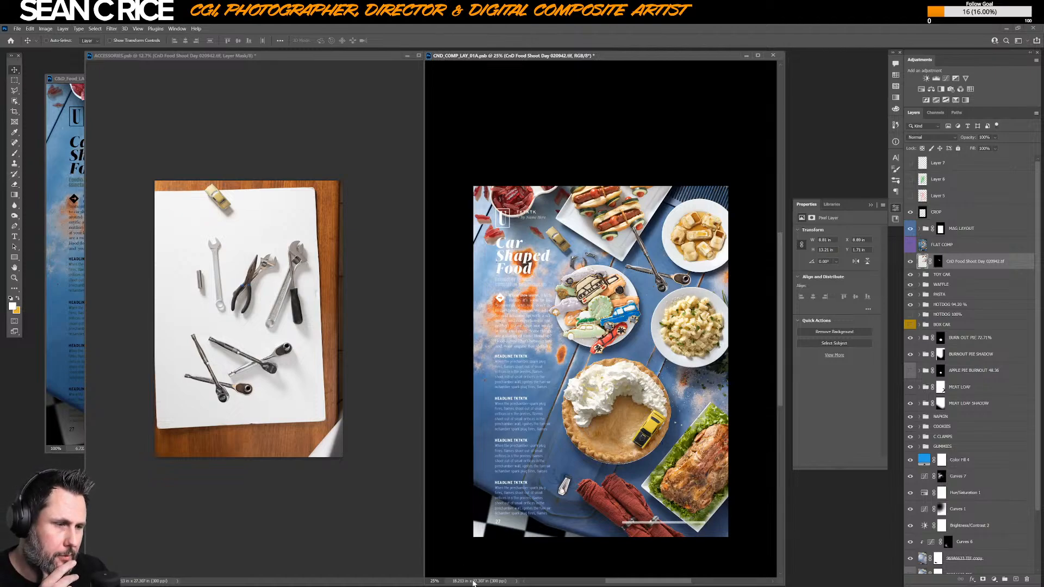
- Compare the tool photo layers in the ACCESSORIES document by toggling their visibility
{"action": "left_click", "coordinate": [299, 322]}
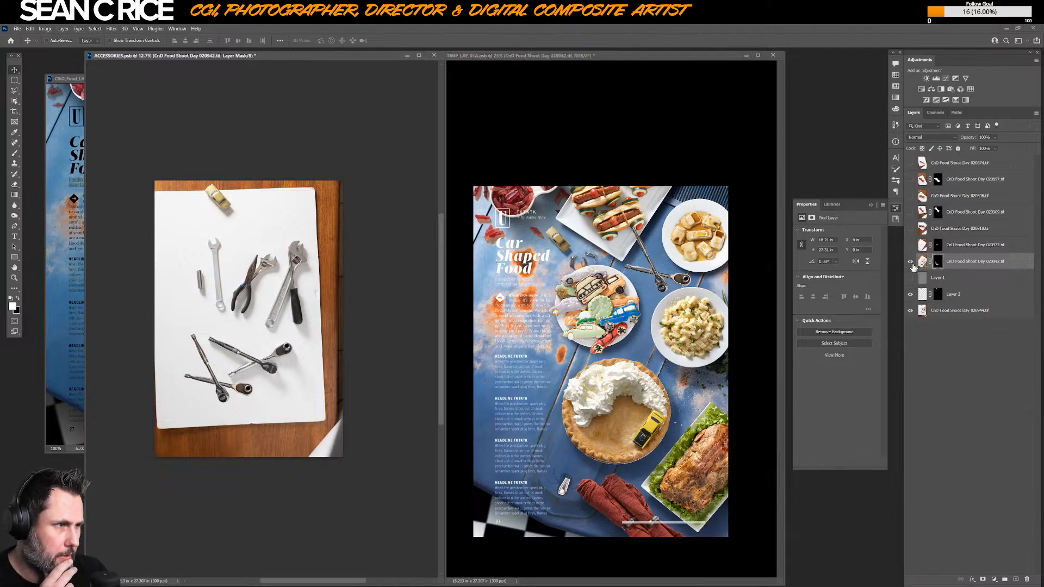
{"action": "left_click", "coordinate": [911, 262]}
{"action": "left_click", "coordinate": [911, 246]}
{"action": "left_click", "coordinate": [911, 246]}
{"action": "left_click", "coordinate": [910, 262]}
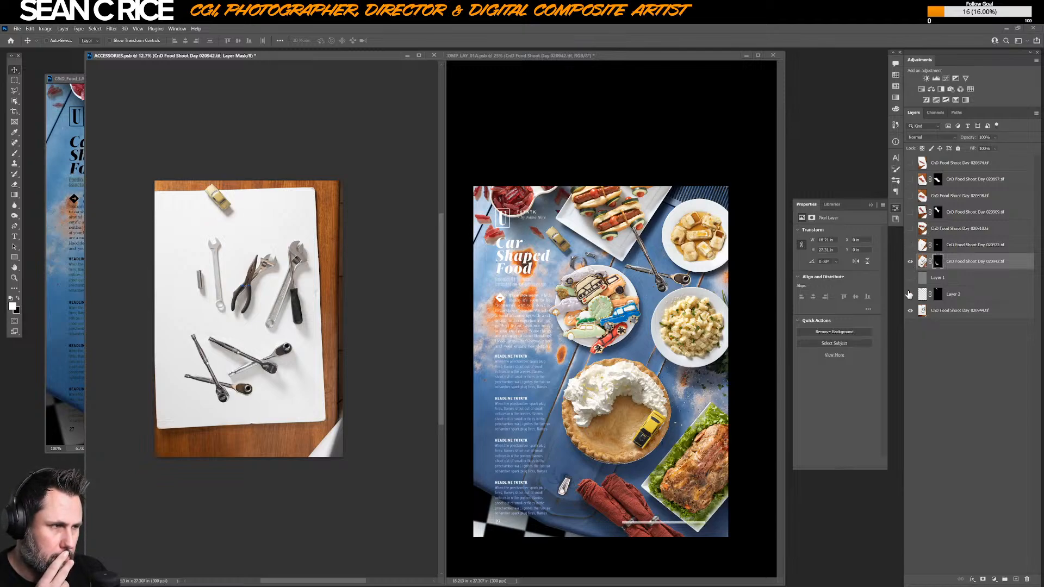
{"action": "left_click", "coordinate": [910, 263]}
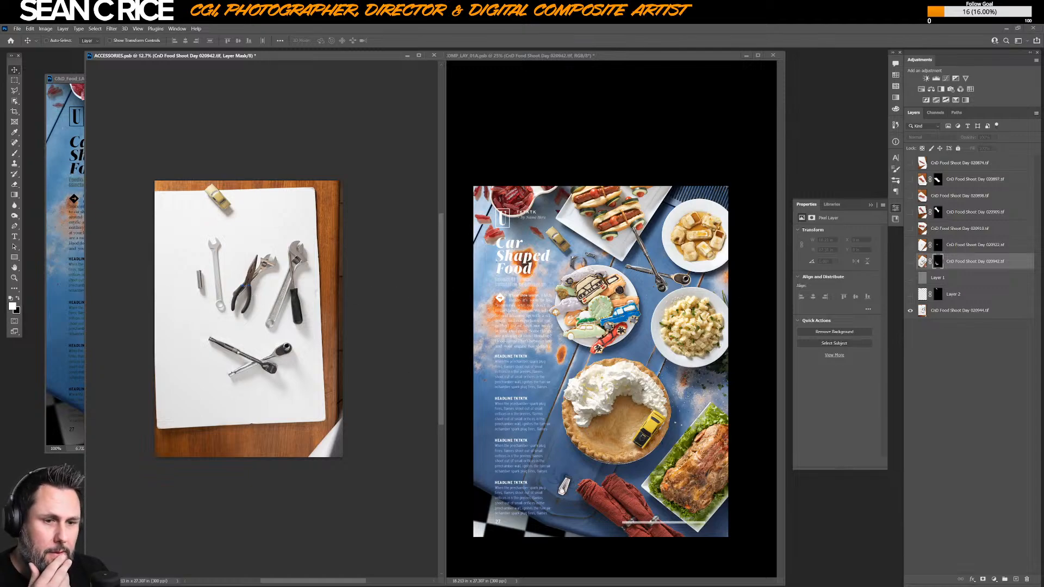
- Switch to Lightroom Classic and compare the neighbouring shots of the tools on the white board
{"action": "key", "text": "alt+Tab"}
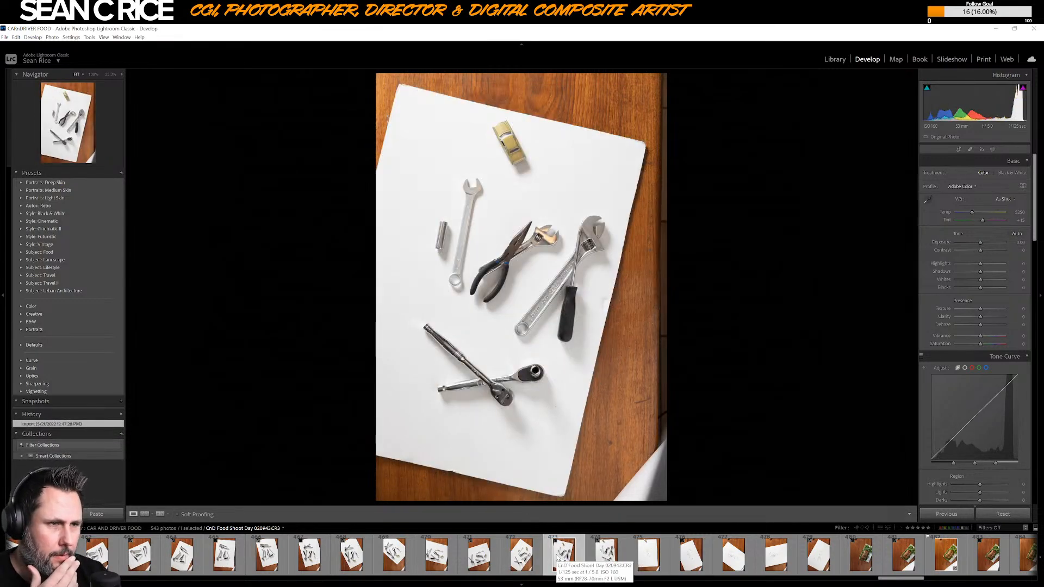
{"action": "key", "text": "Right"}
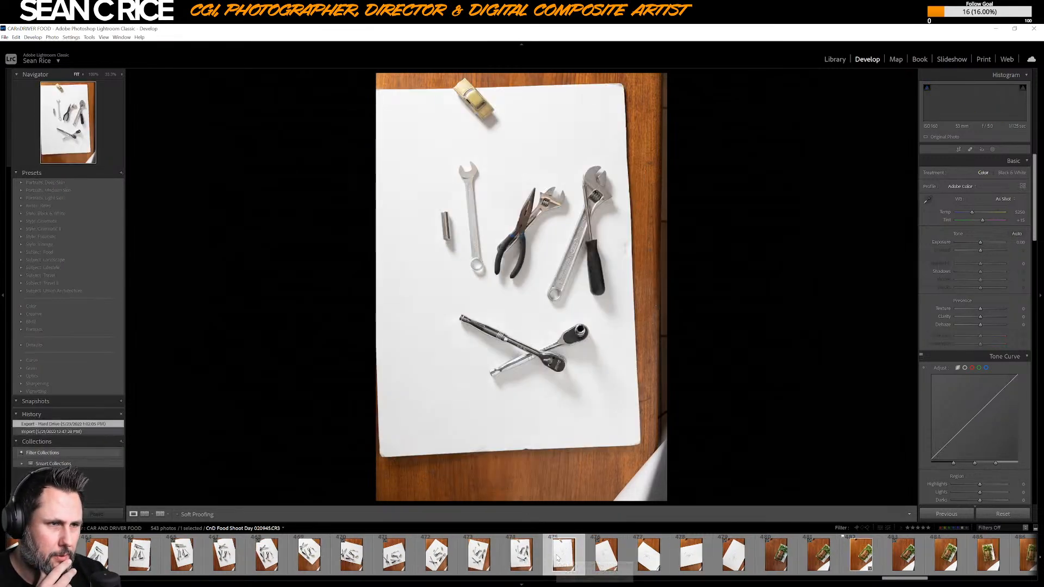
{"action": "key", "text": "Left"}
{"action": "key", "text": "Left"}
{"action": "key", "text": "Left"}
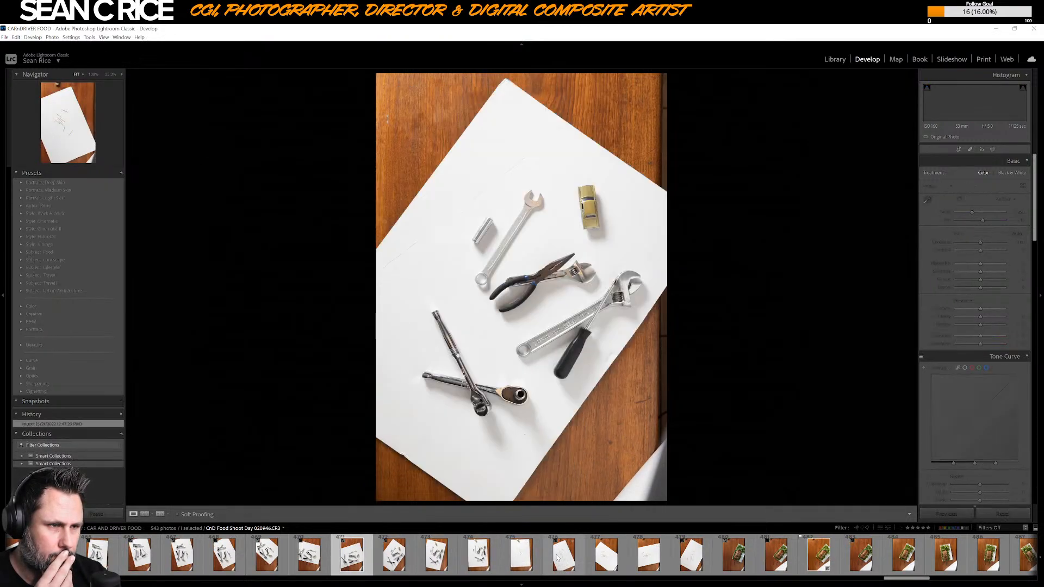
{"action": "key", "text": "Right"}
{"action": "key", "text": "Left"}
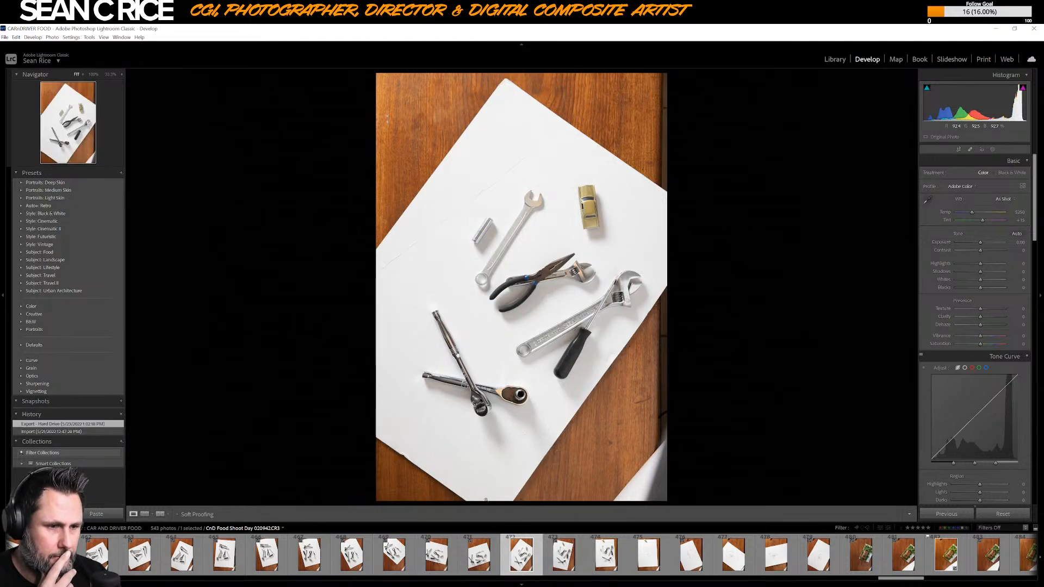
{"action": "right_click", "coordinate": [526, 560]}
{"action": "mouse_move", "coordinate": [577, 527]}
{"action": "left_click", "coordinate": [657, 534]}
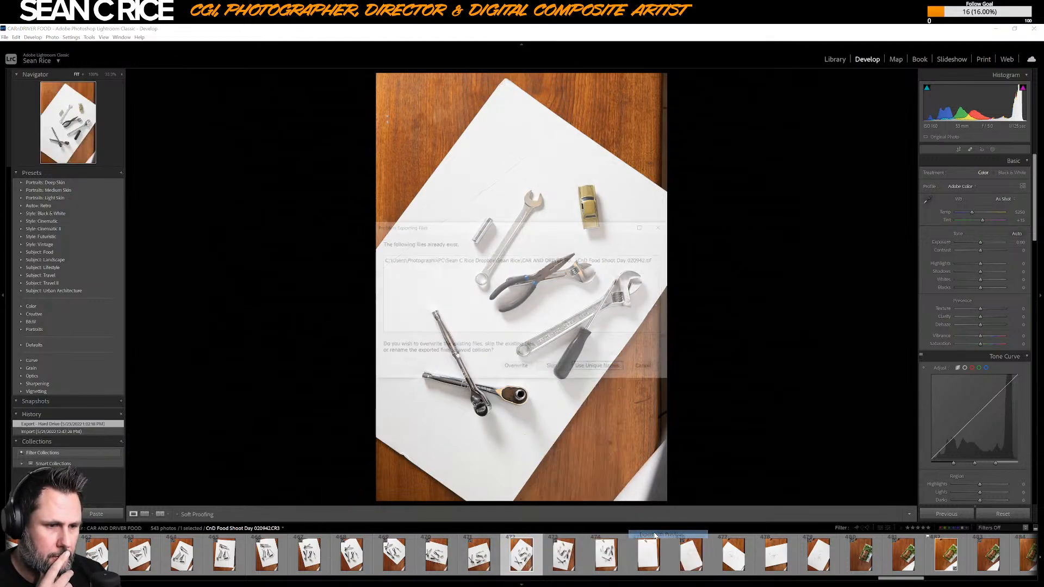
{"action": "left_click", "coordinate": [647, 369]}
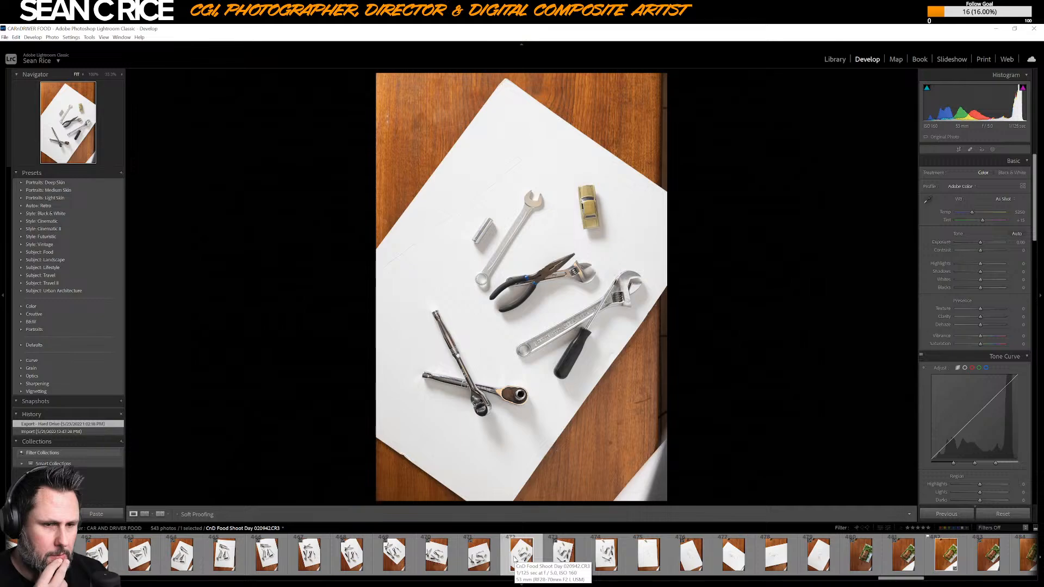
- Switch back to Photoshop and move the ACCESSORIES document window so it overlaps the composite
{"action": "left_click", "coordinate": [448, 586]}
{"action": "left_click", "coordinate": [365, 566]}
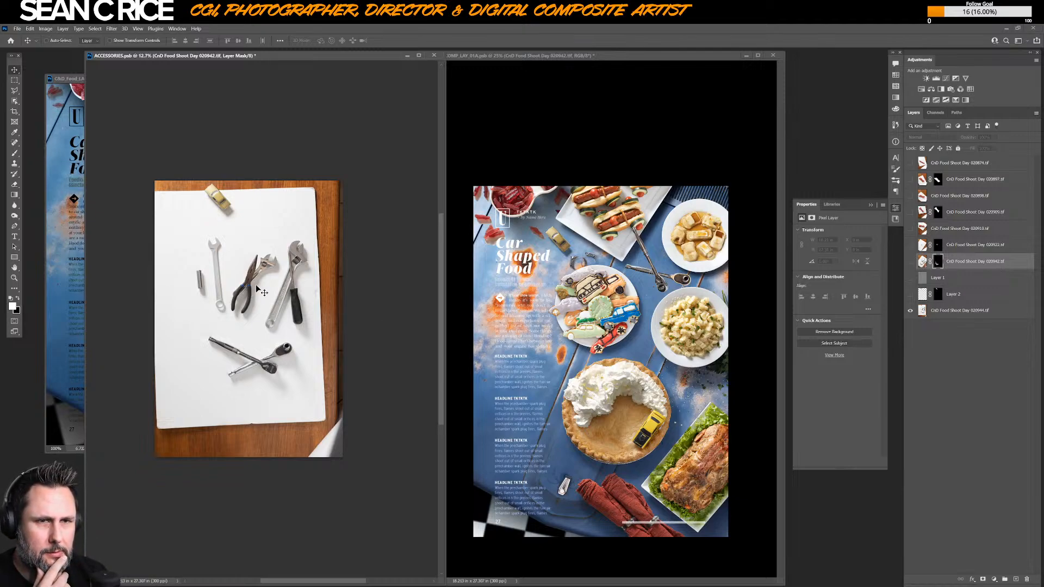
{"action": "left_click_drag", "start_coordinate": [266, 58], "coordinate": [481, 103]}
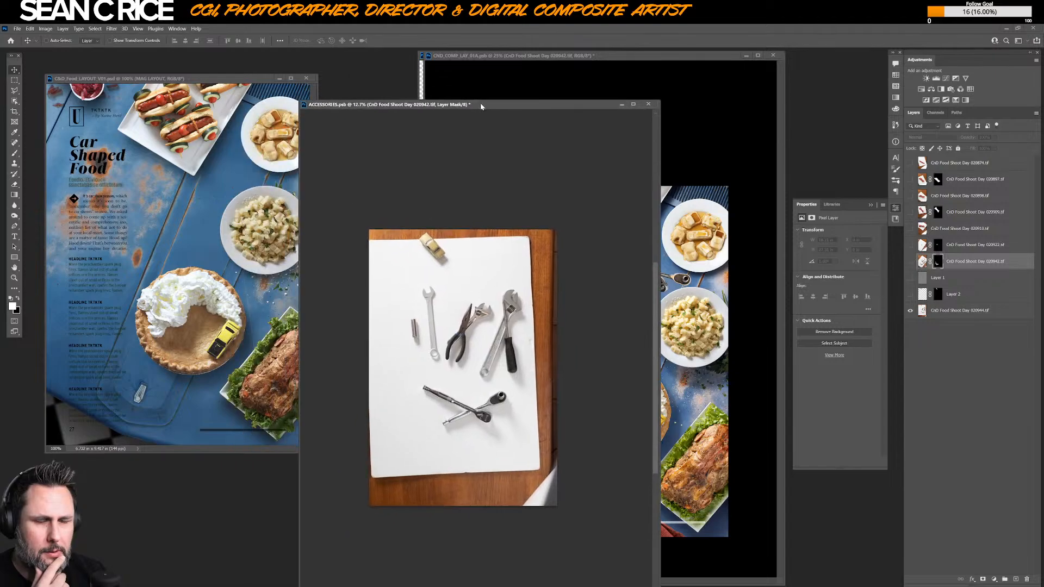
{"action": "key", "text": "alt+Tab"}
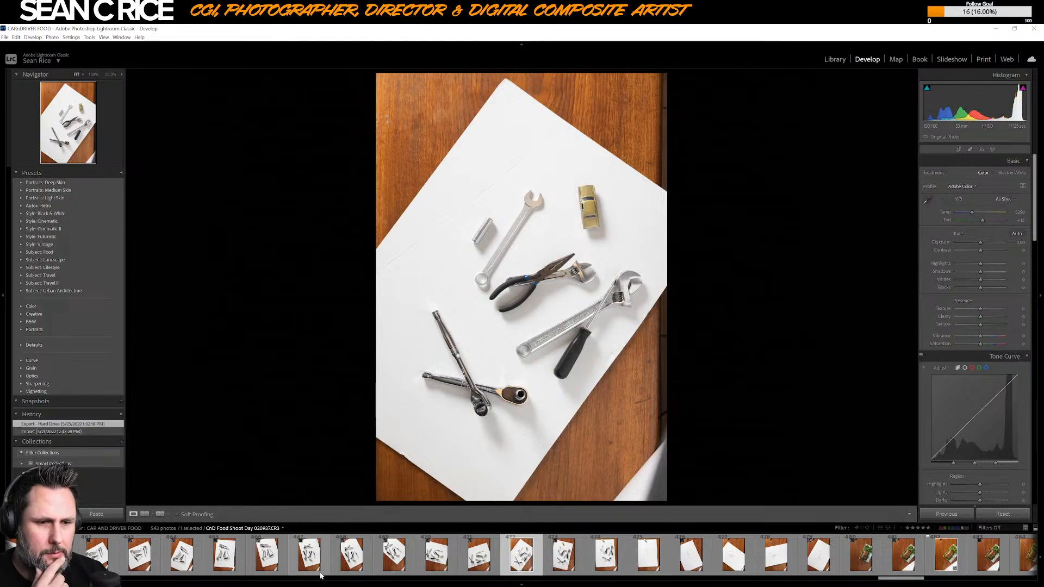
{"action": "key", "text": "alt+Tab"}
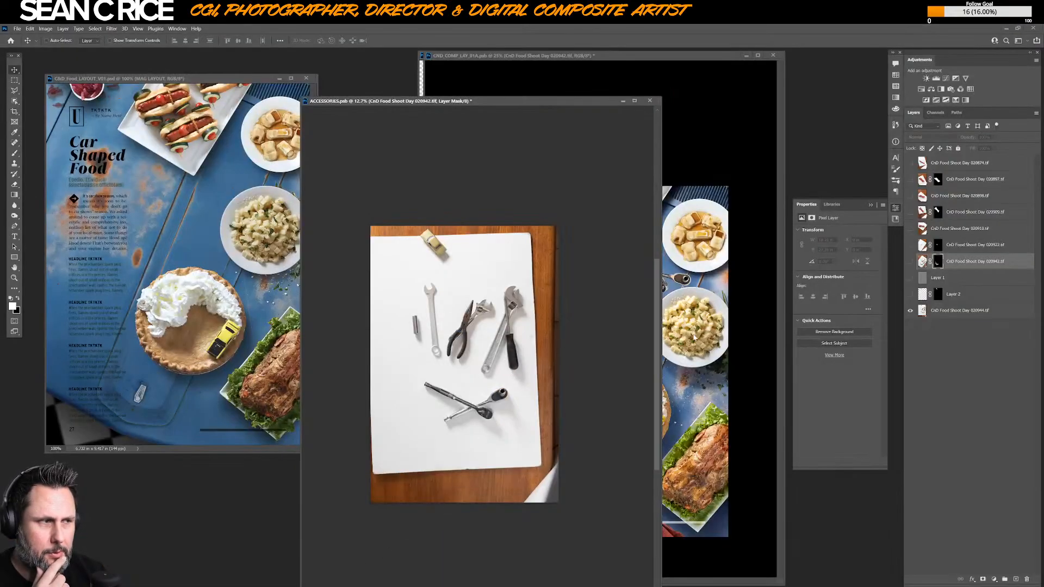
- Show the 020942 photo layer, disable its mask, duplicate the layer, and delete the mask from the copy
{"action": "left_click", "coordinate": [910, 261]}
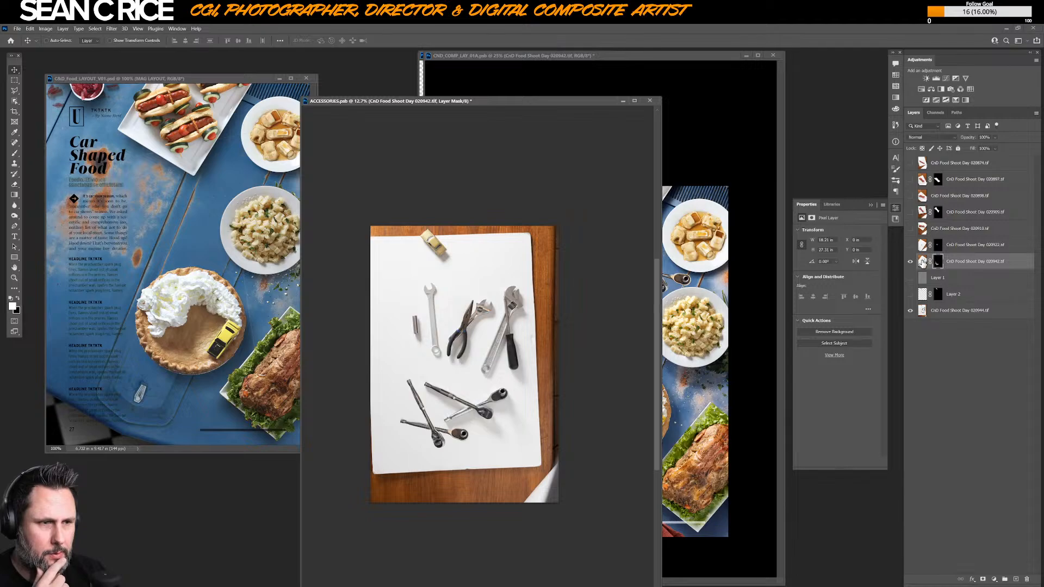
{"action": "left_click", "coordinate": [939, 267], "text": "shift"}
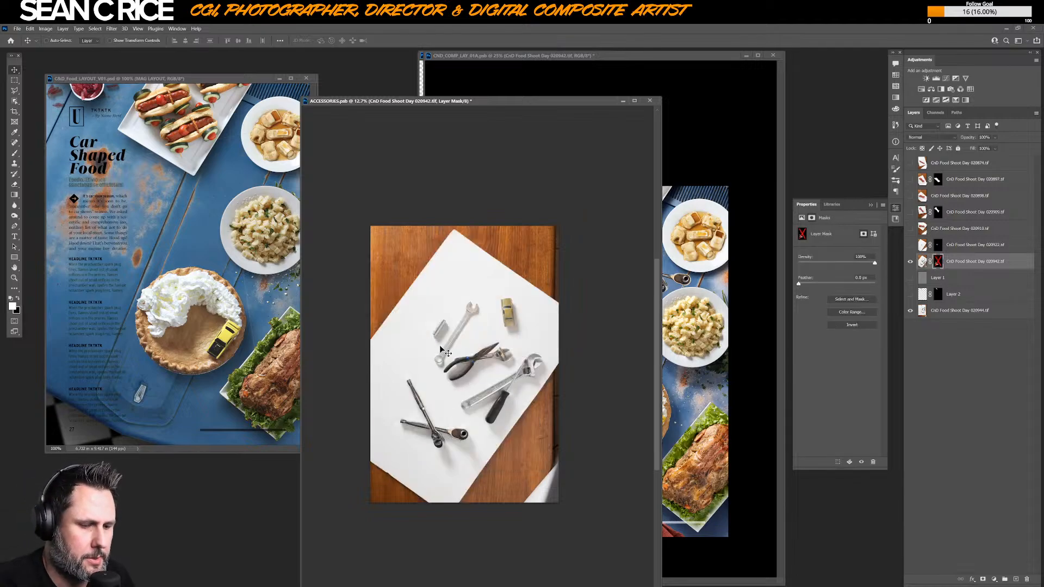
{"action": "key", "text": "ctrl+j"}
{"action": "right_click", "coordinate": [939, 265]}
{"action": "left_click", "coordinate": [961, 284]}
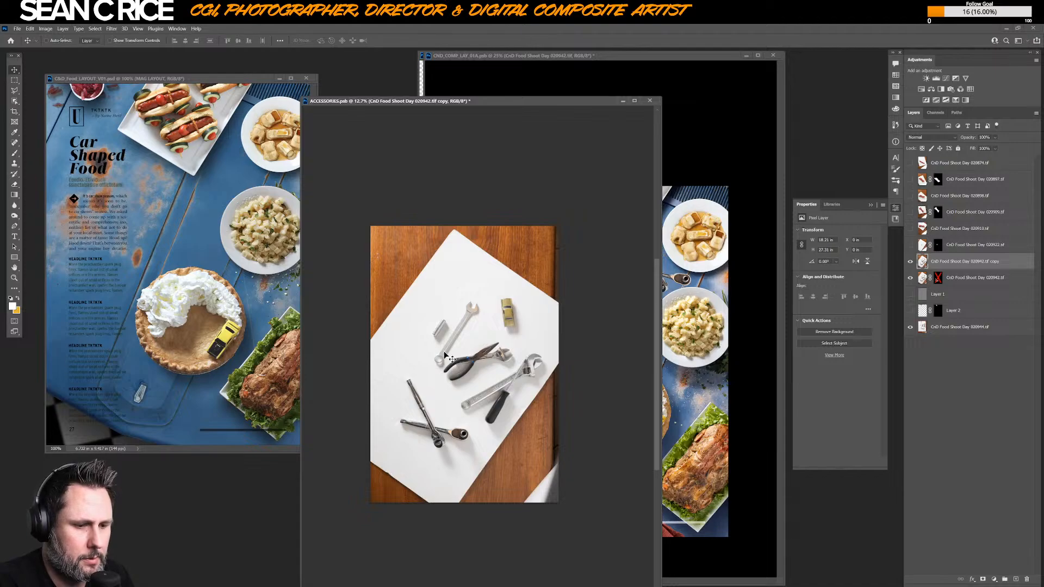
- Mask the duplicated photo layer to the pliers and the small wrench beneath them, and copy the cutout into the composite
{"action": "left_click", "coordinate": [15, 101]}
{"action": "left_click_drag", "start_coordinate": [428, 327], "coordinate": [514, 380]}
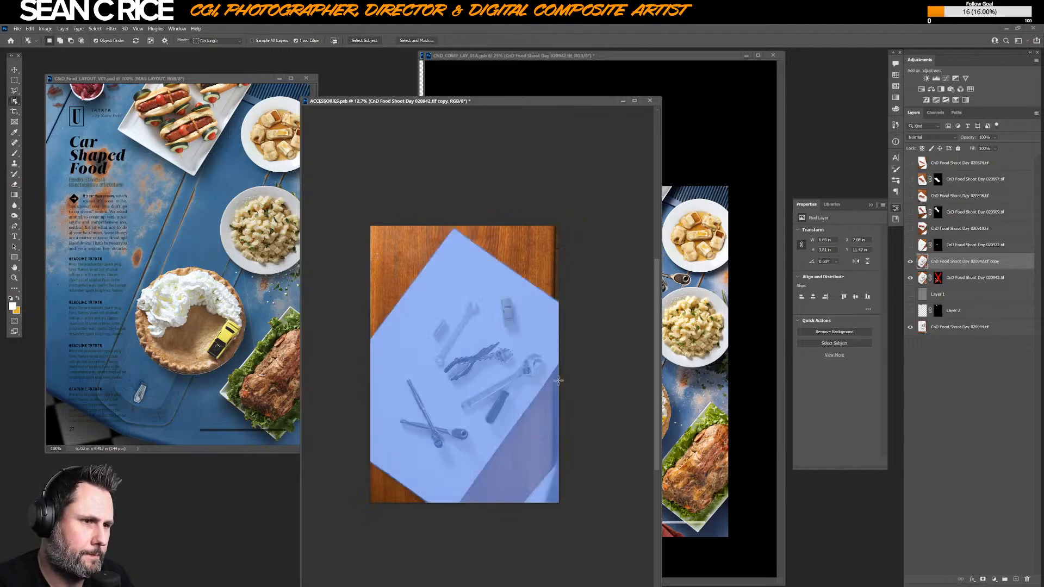
{"action": "left_click", "coordinate": [983, 579]}
{"action": "key", "text": "v"}
{"action": "left_click_drag", "start_coordinate": [502, 332], "coordinate": [578, 253]}
- Scale the pliers cutout to 48.36% and place it over the ratchets between the waffle and pasta plates
{"action": "key", "text": "ctrl+t"}
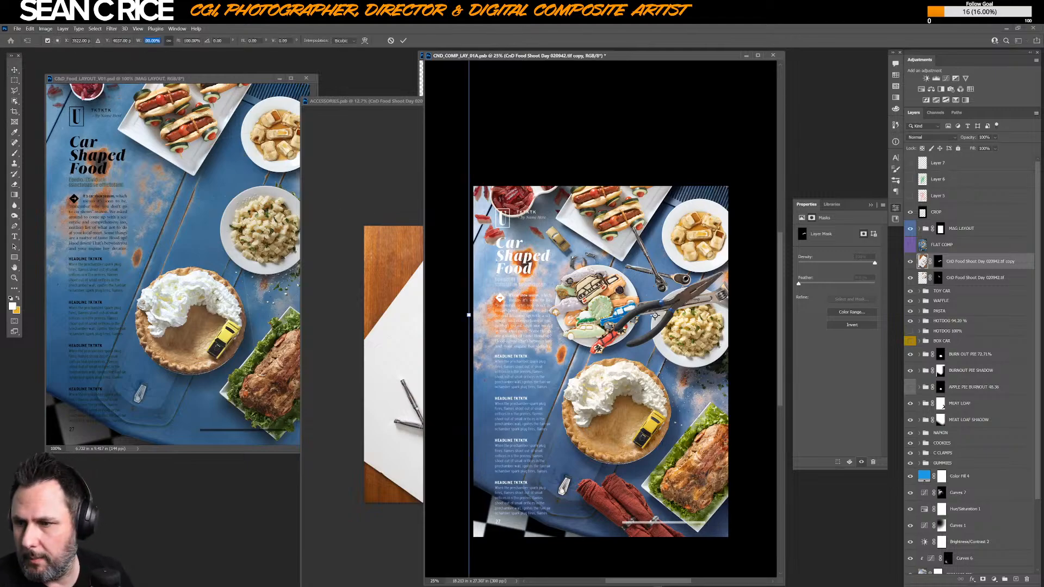
{"action": "type", "text": "48.3"}
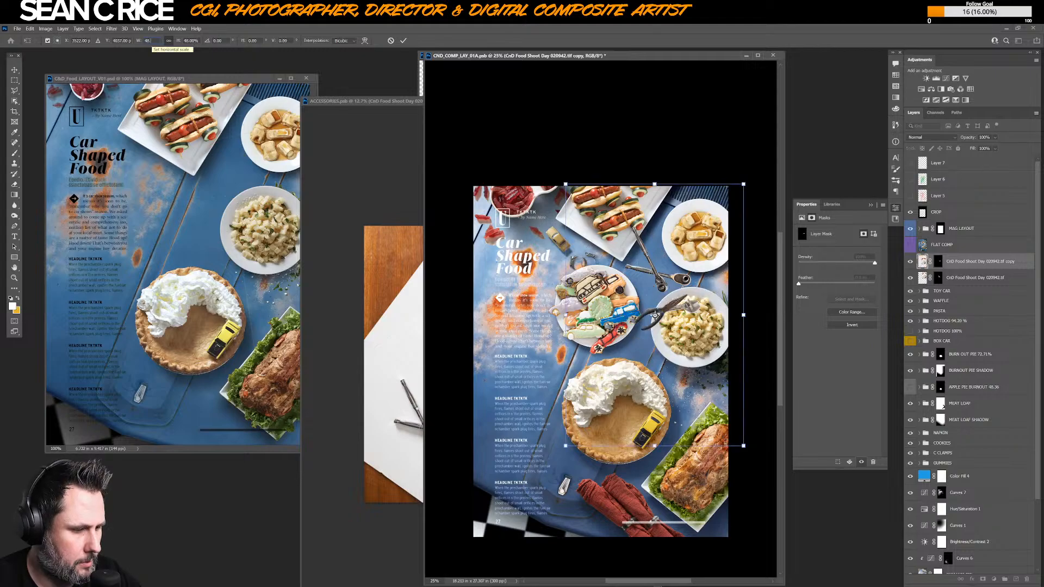
{"action": "type", "text": "6"}
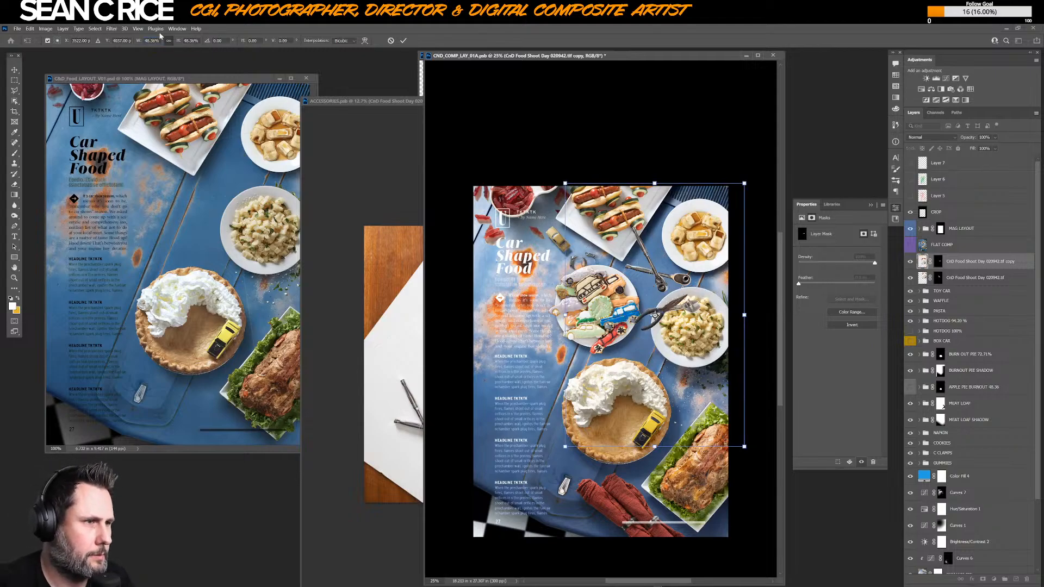
{"action": "key", "text": "Return"}
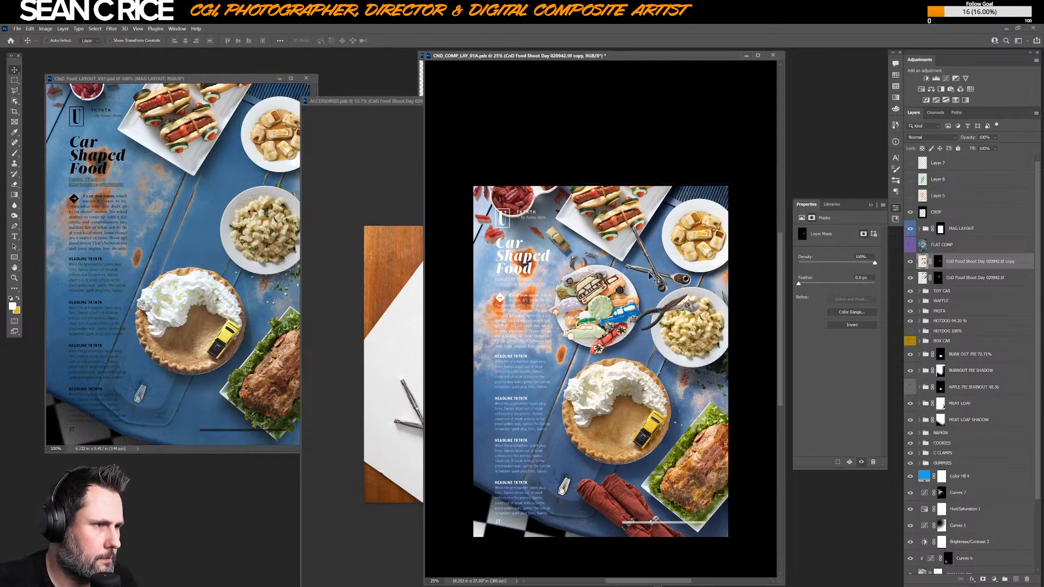
{"action": "left_click_drag", "start_coordinate": [685, 306], "coordinate": [693, 298]}
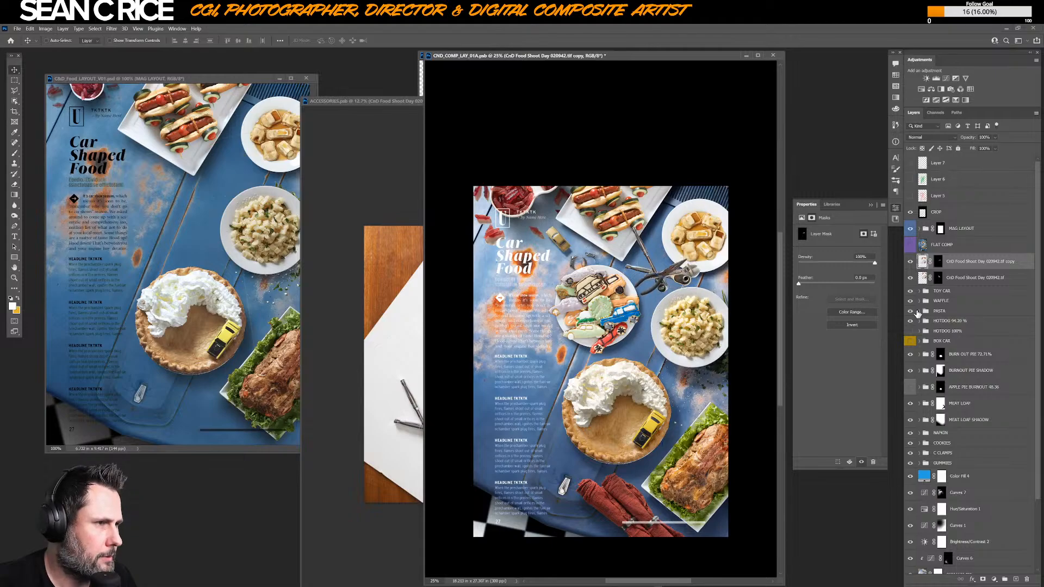
- Hide the ratchets layer, rotate the pliers cutout to stand upright between the cookie and pasta plates, and compare it with the ratchets
{"action": "left_click", "coordinate": [911, 278]}
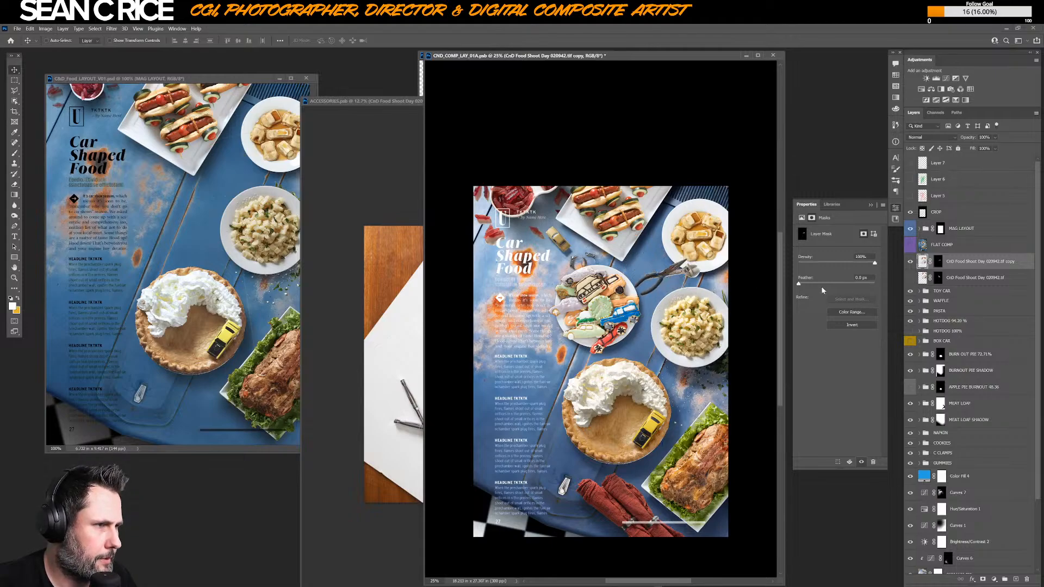
{"action": "left_click_drag", "start_coordinate": [673, 272], "coordinate": [674, 275]}
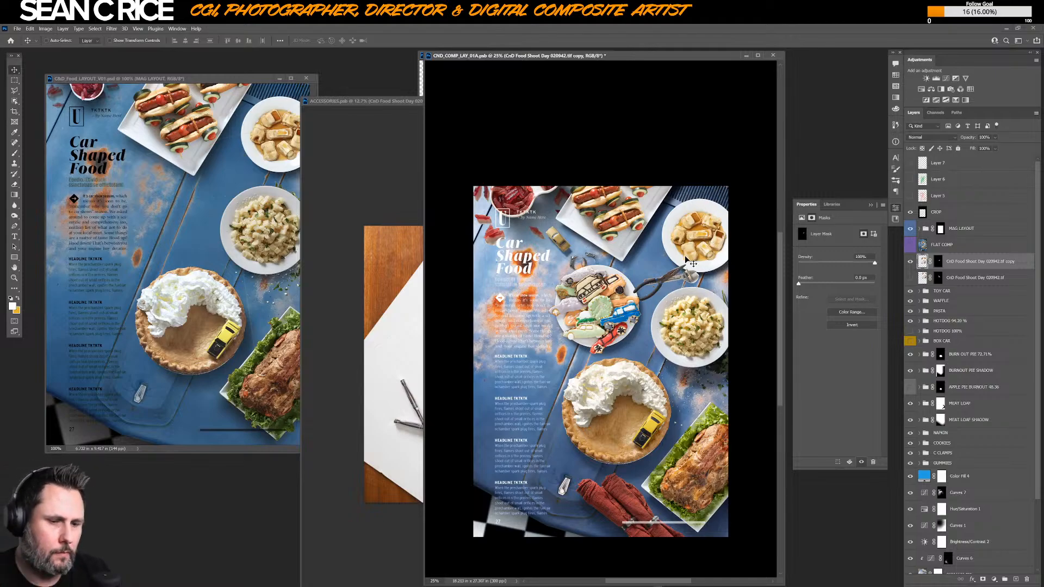
{"action": "key", "text": "ctrl+t"}
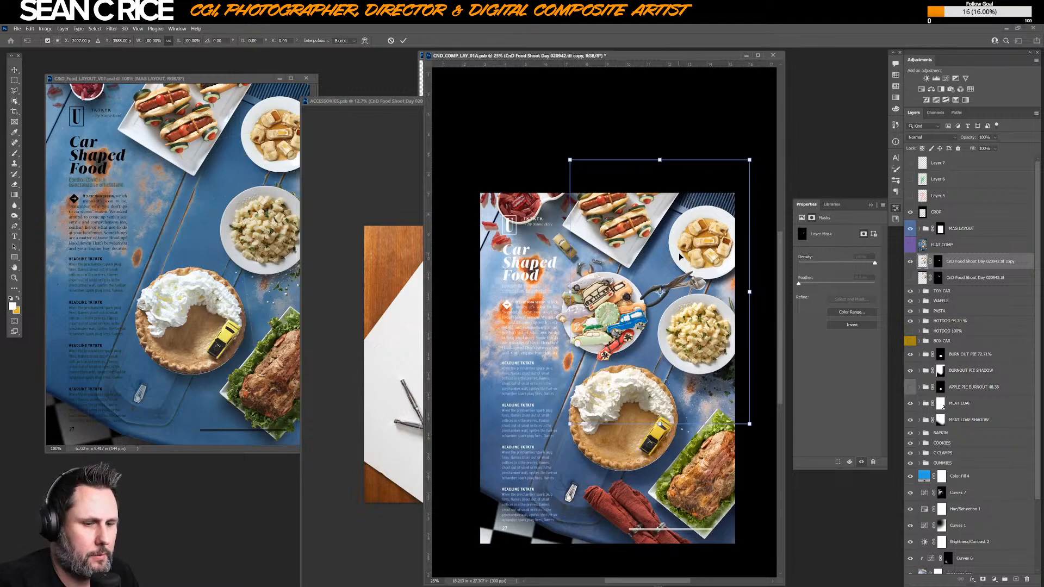
{"action": "key", "text": "ctrl+r"}
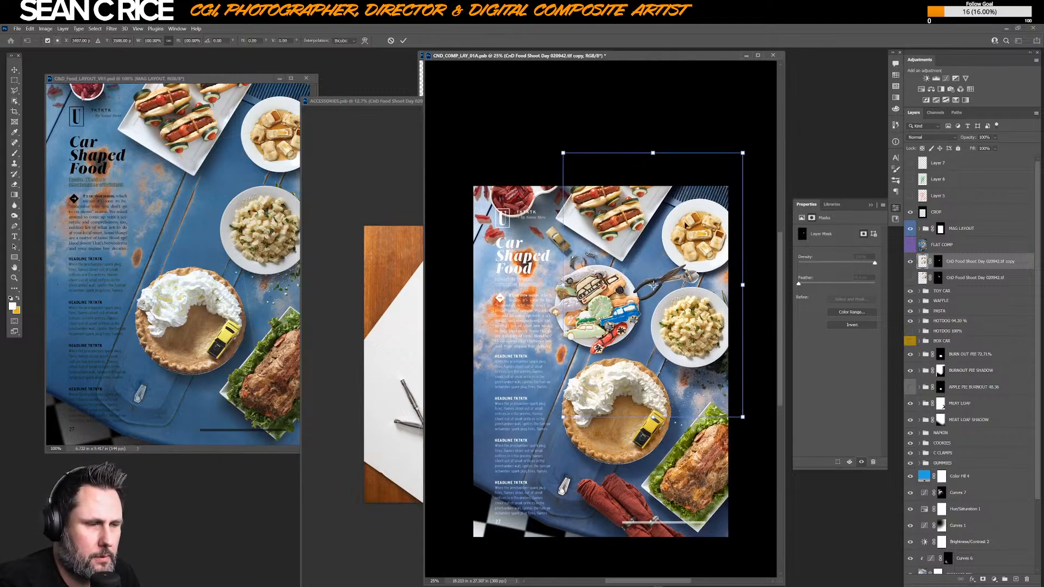
{"action": "left_click_drag", "start_coordinate": [709, 127], "coordinate": [769, 380]}
{"action": "left_click_drag", "start_coordinate": [684, 320], "coordinate": [673, 297]}
{"action": "left_click_drag", "start_coordinate": [730, 180], "coordinate": [614, 360]}
{"action": "left_click_drag", "start_coordinate": [628, 273], "coordinate": [656, 321]}
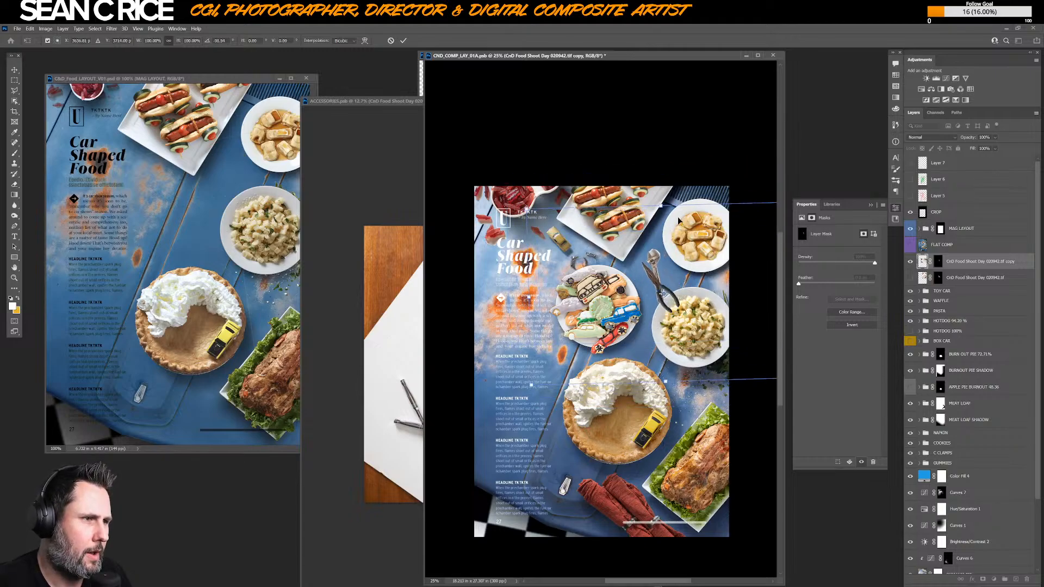
{"action": "mouse_move", "coordinate": [668, 177]}
{"action": "left_mouse_down"}
{"action": "mouse_move", "coordinate": [688, 162]}
{"action": "mouse_move", "coordinate": [665, 172]}
{"action": "left_mouse_up"}
{"action": "key", "text": "Return"}
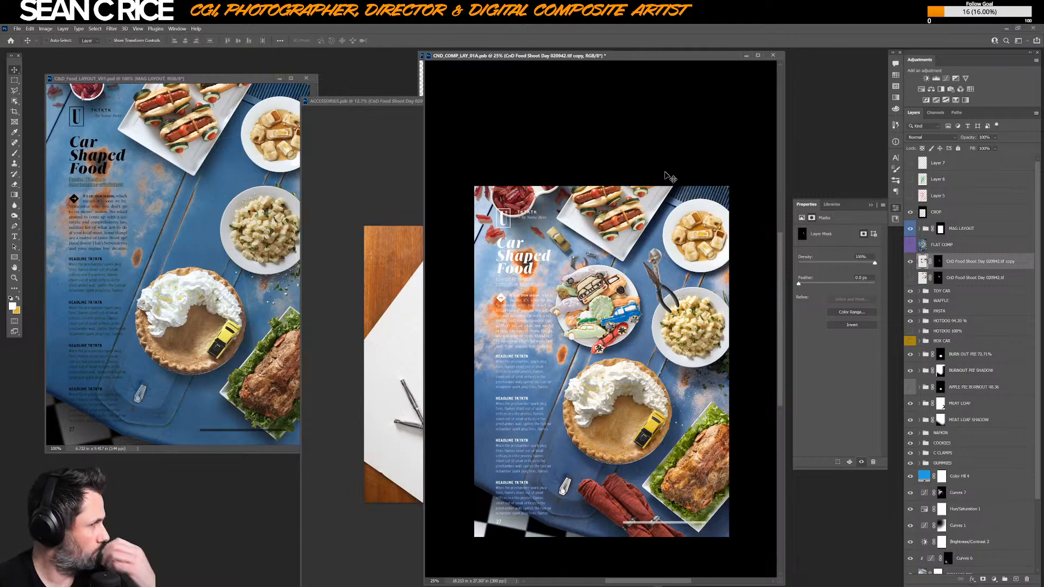
{"action": "left_click", "coordinate": [910, 277]}
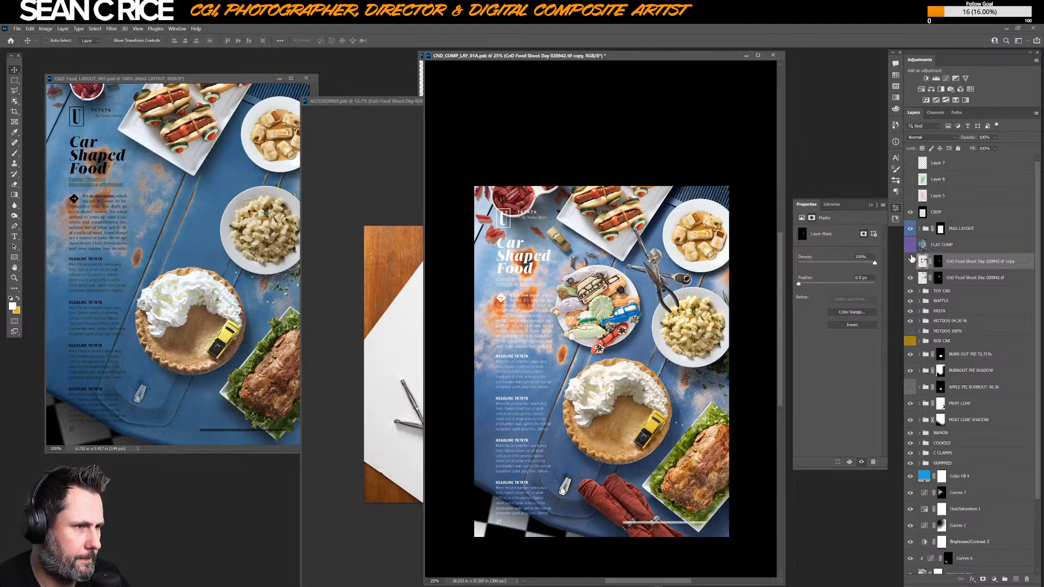
{"action": "left_click", "coordinate": [910, 261]}
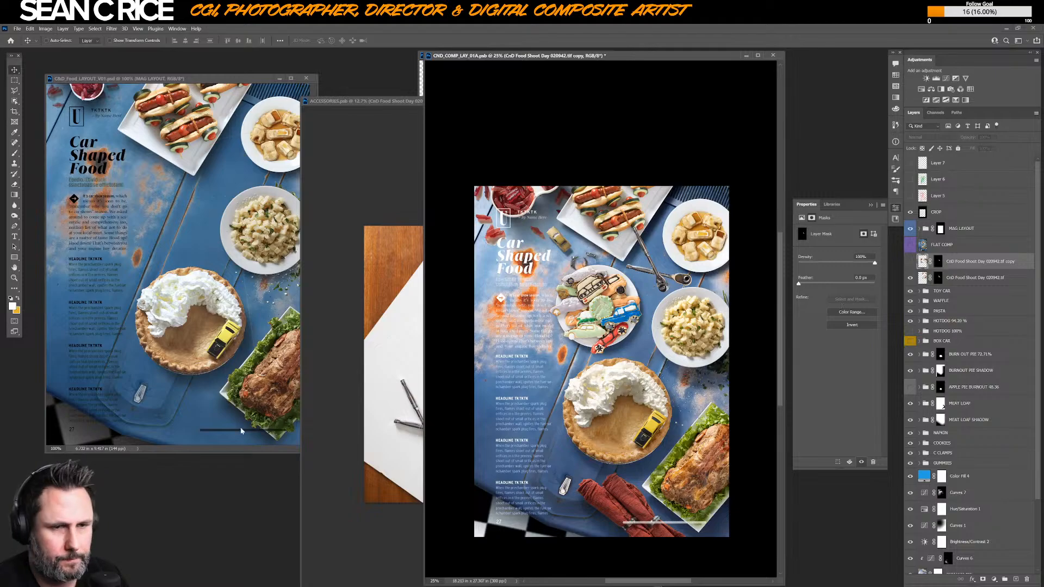
- In the ACCESSORIES document, disable the mask on the 020942 copy layer and move the document window away from the composite
{"action": "left_click", "coordinate": [360, 416]}
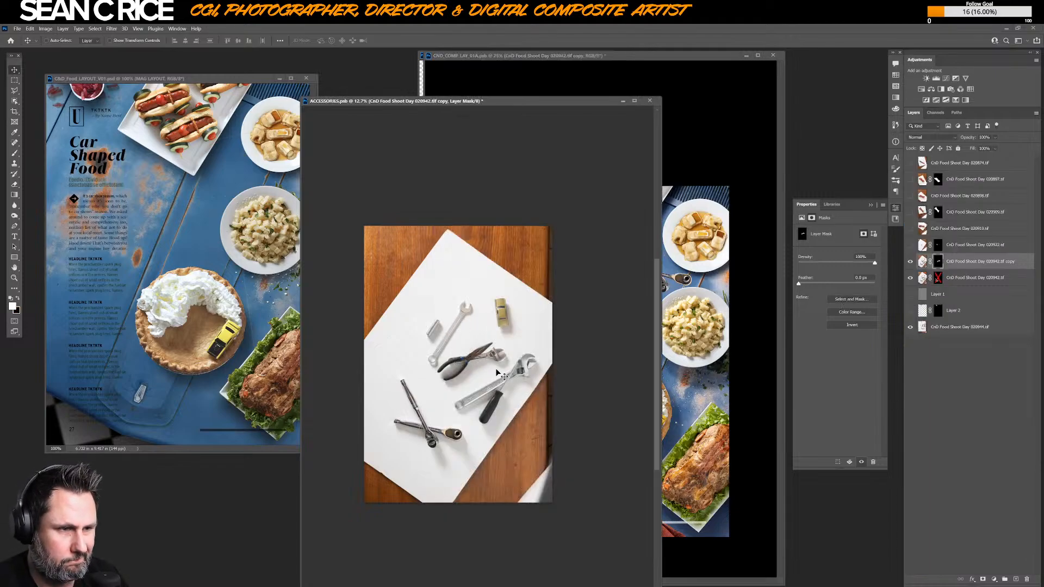
{"action": "left_click_drag", "start_coordinate": [911, 281], "coordinate": [910, 268]}
{"action": "left_click", "coordinate": [910, 262]}
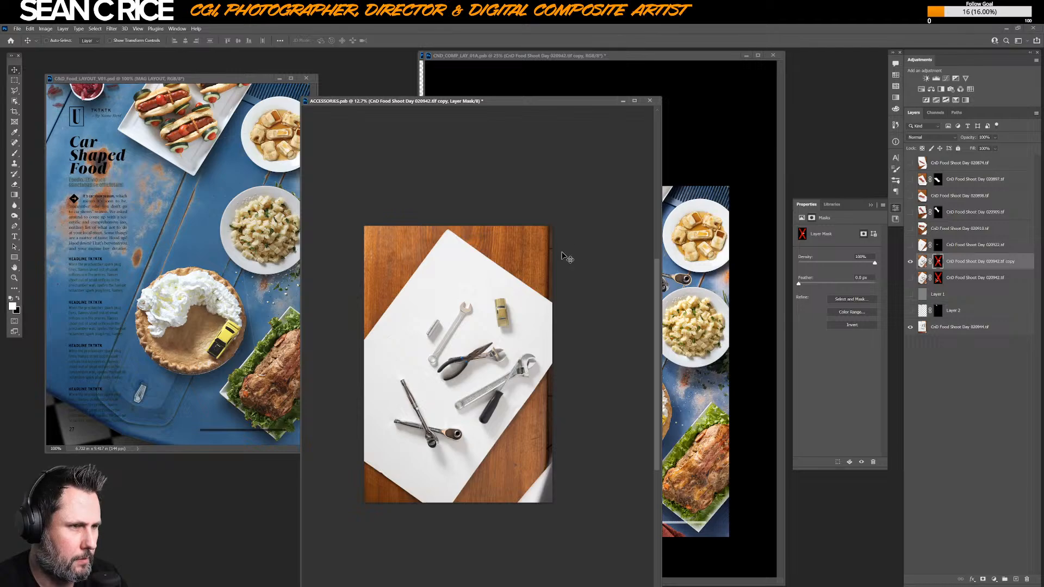
{"action": "left_click_drag", "start_coordinate": [588, 101], "coordinate": [437, 97]}
- Switch to Lightroom, review the other tool photos, try to export photo 020944, and switch back to Photoshop
{"action": "key", "text": "ctrl+Tab"}
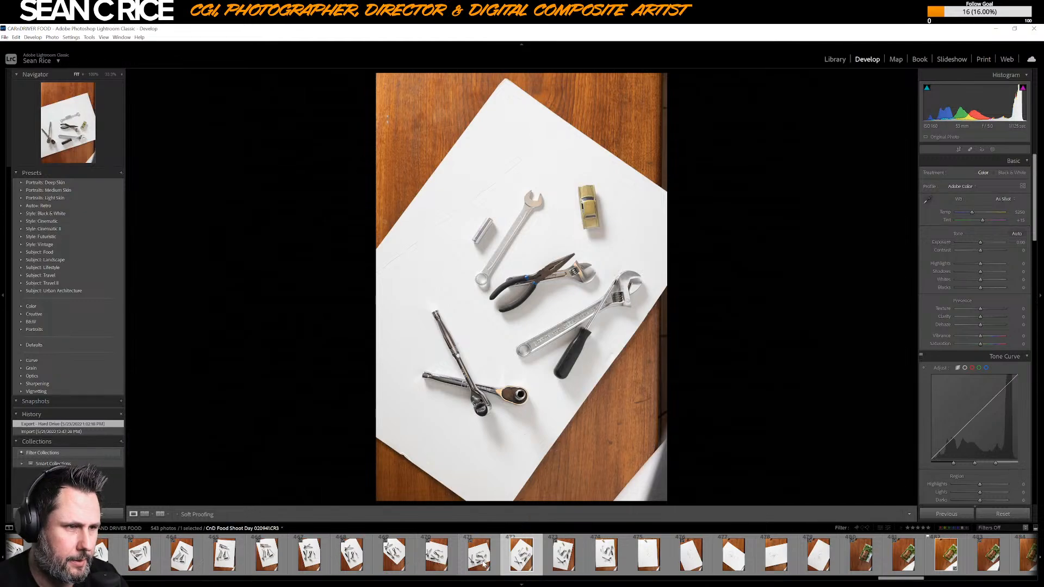
{"action": "left_click", "coordinate": [485, 564]}
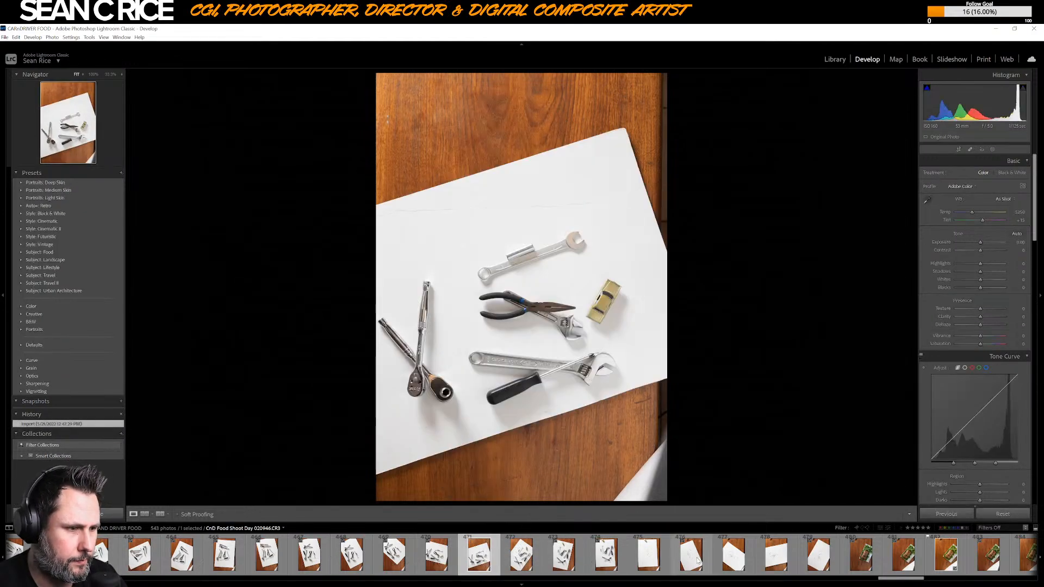
{"action": "left_click", "coordinate": [607, 564]}
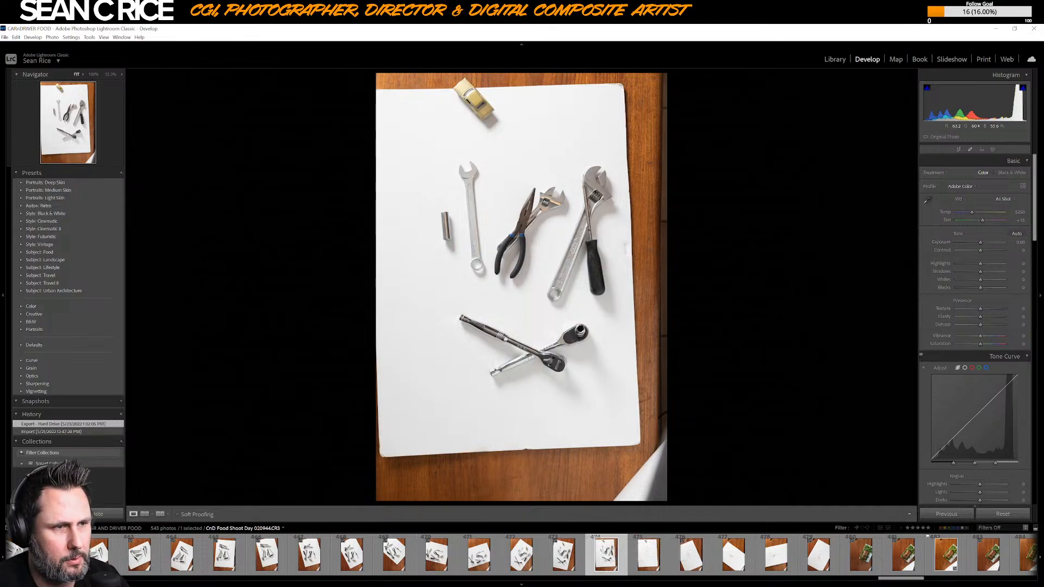
{"action": "right_click", "coordinate": [605, 561]}
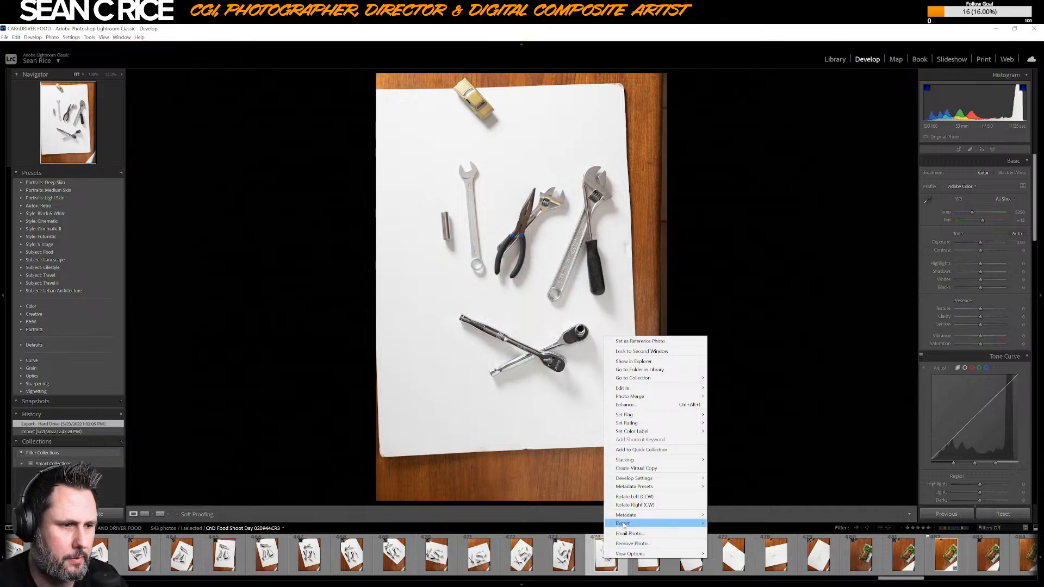
{"action": "left_click", "coordinate": [719, 531]}
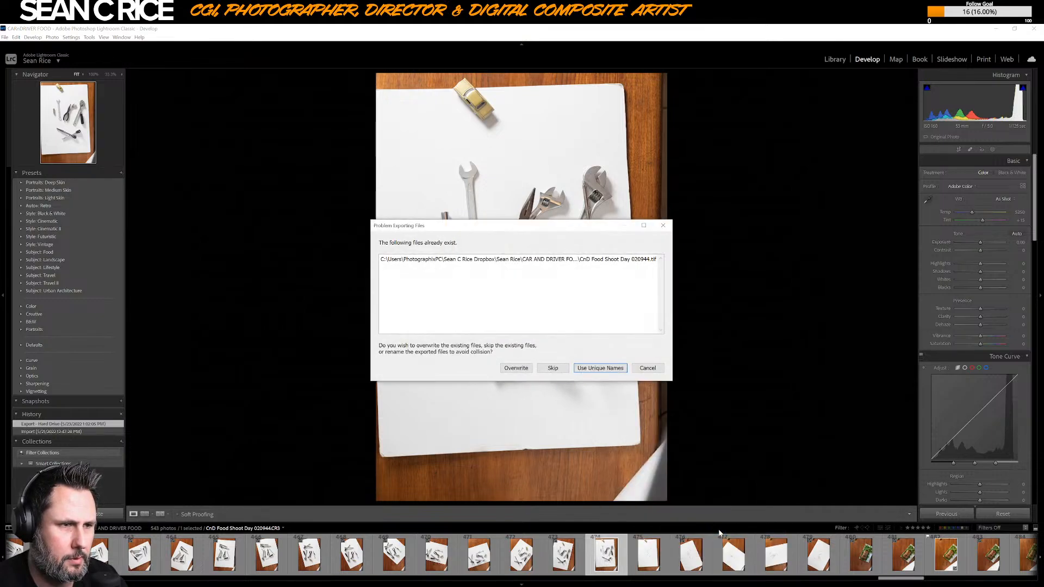
{"action": "left_click", "coordinate": [647, 368]}
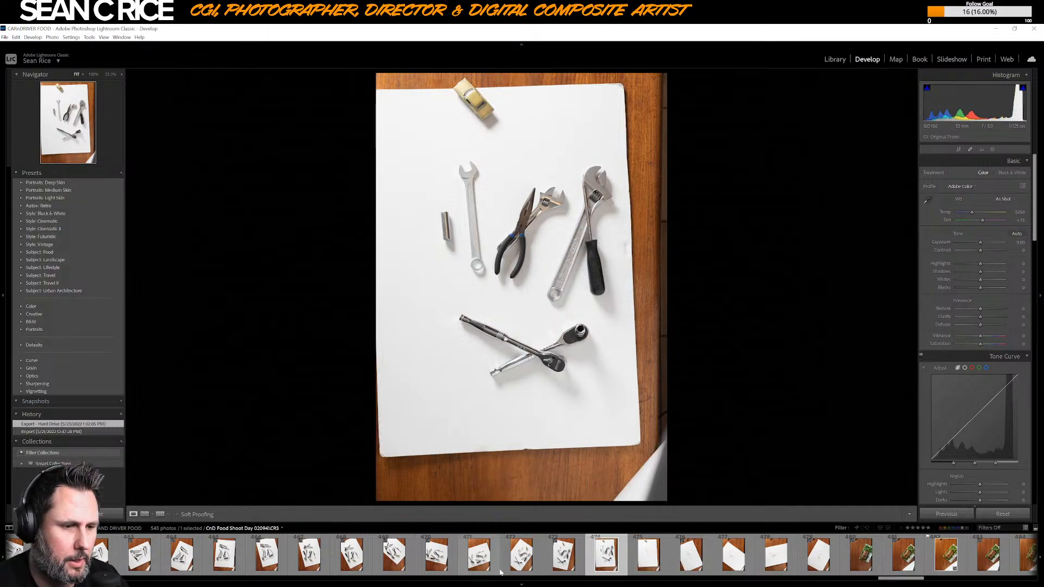
{"action": "key", "text": "alt+Tab"}
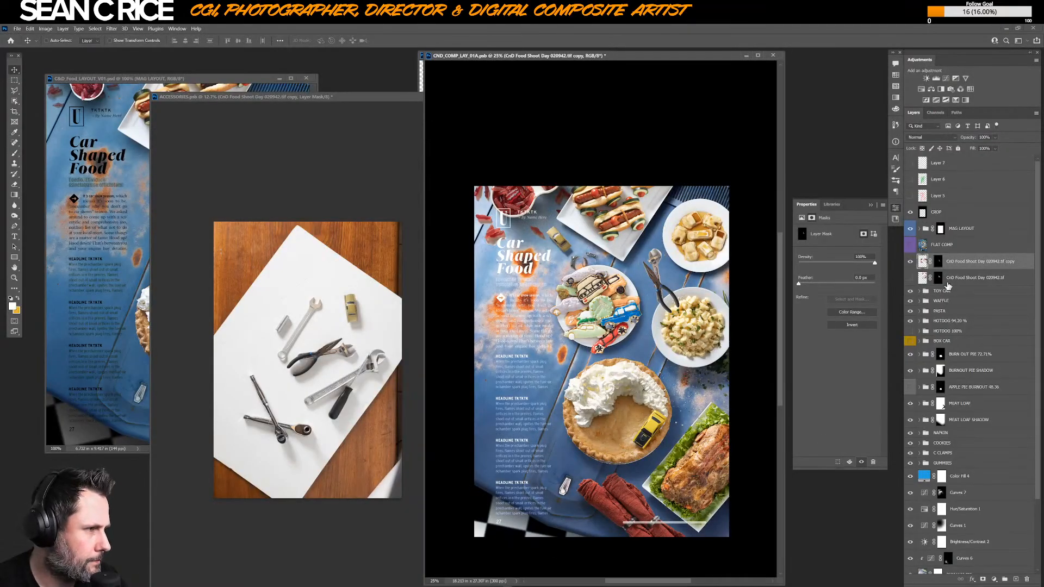
- Show only the 020944 photo layer in ACCESSORIES and mask it to the pliers and small adjustable wrench with Object Selection
{"action": "left_click", "coordinate": [337, 140]}
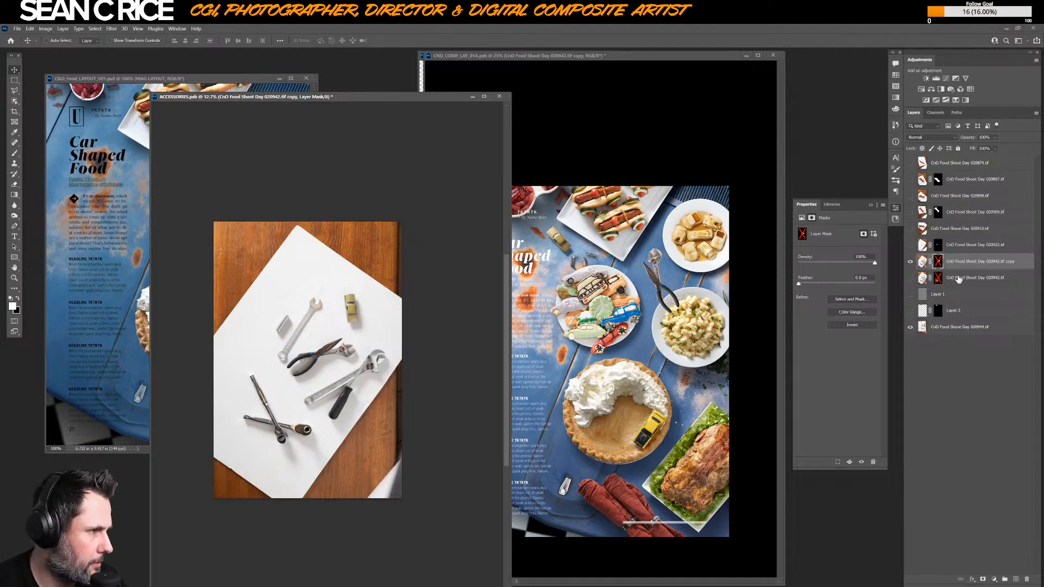
{"action": "left_click", "coordinate": [973, 327]}
{"action": "left_click", "coordinate": [911, 262]}
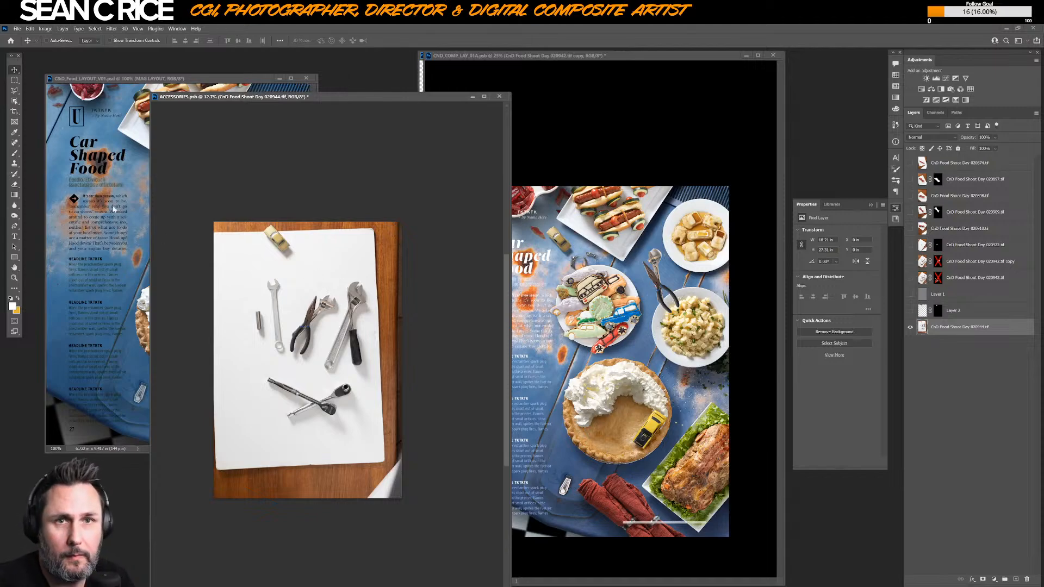
{"action": "left_click", "coordinate": [14, 101]}
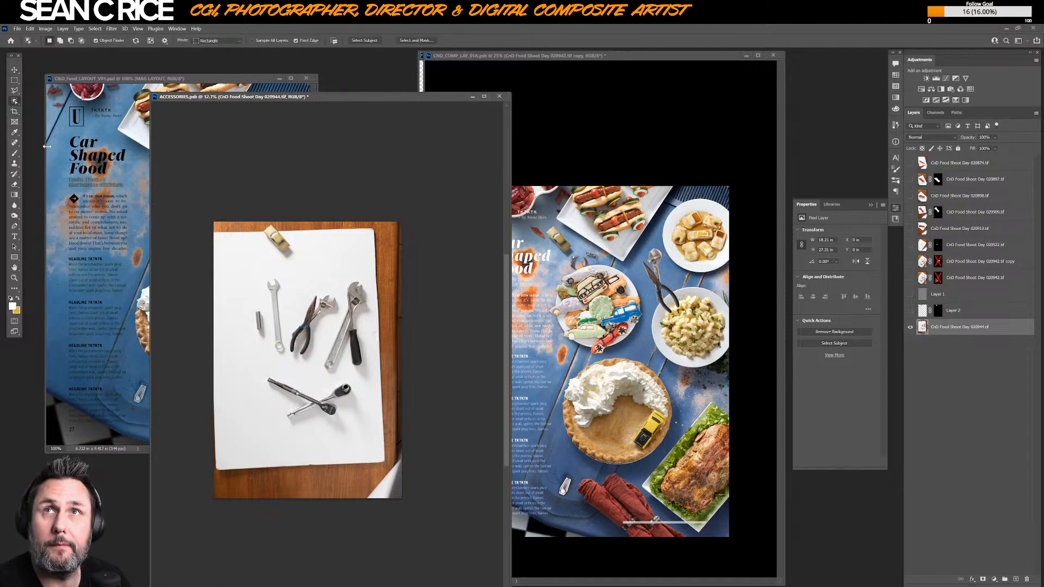
{"action": "left_click_drag", "start_coordinate": [287, 284], "coordinate": [339, 357]}
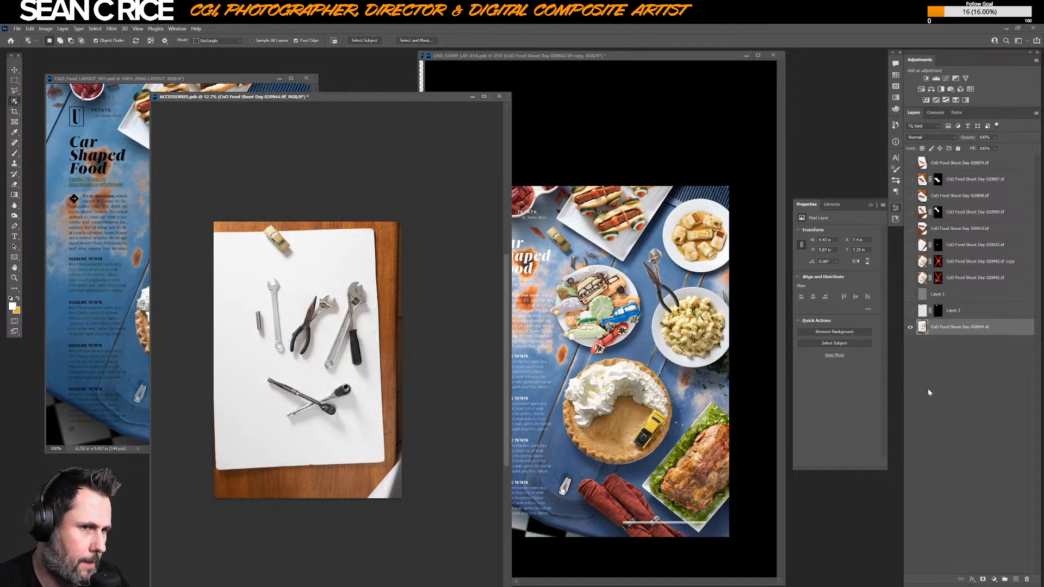
{"action": "left_click", "coordinate": [982, 579]}
- Duplicate the masked 020944 photo layer and delete the mask from the copy
{"action": "key", "text": "v"}
{"action": "key", "text": "ctrl+j"}
{"action": "right_click", "coordinate": [938, 326]}
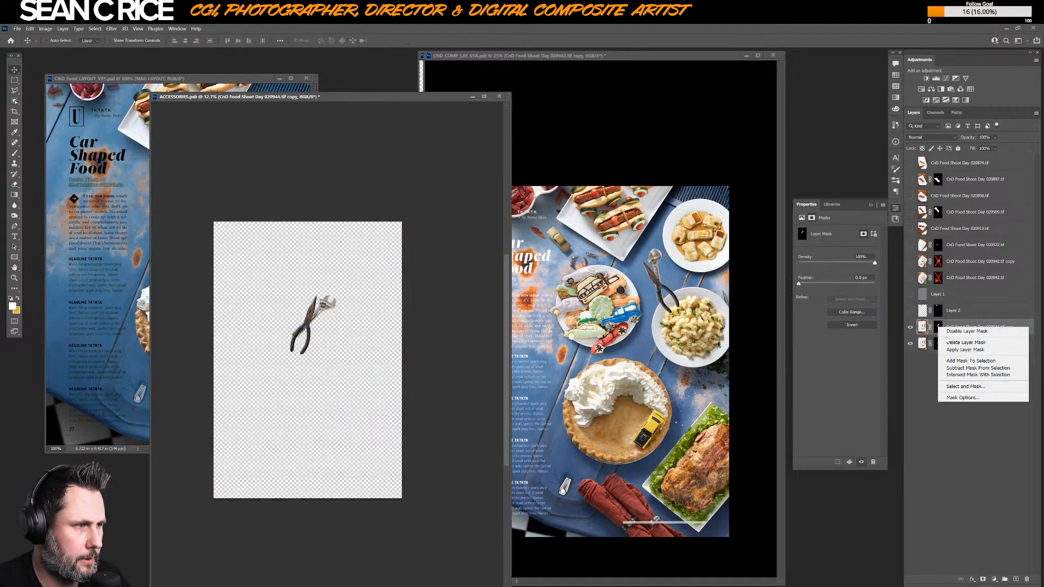
{"action": "left_click", "coordinate": [960, 335]}
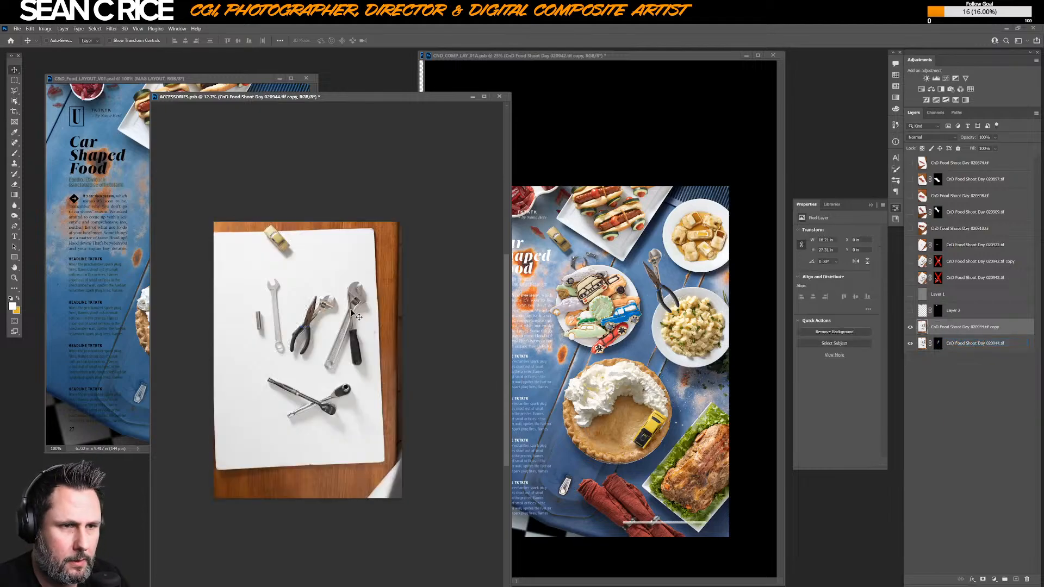
{"action": "key", "text": "m"}
{"action": "left_click_drag", "start_coordinate": [326, 270], "coordinate": [378, 364]}
{"action": "left_click", "coordinate": [208, 246]}
- Mask the 020944 copy layer to the large adjustable wrench and the screwdriver using Object Selection
{"action": "left_click", "coordinate": [14, 101]}
{"action": "left_click_drag", "start_coordinate": [324, 281], "coordinate": [368, 371]}
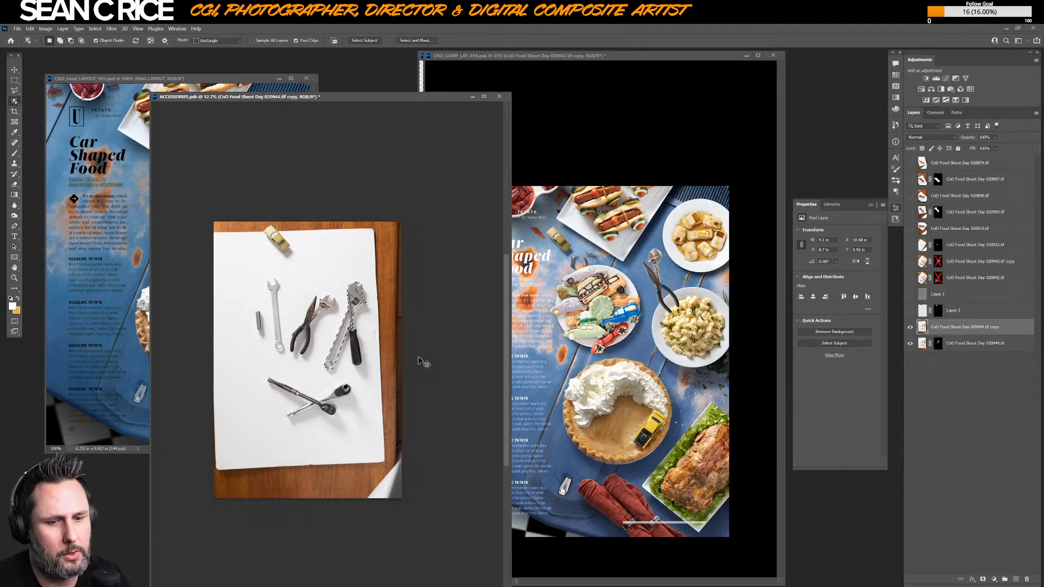
{"action": "key", "text": "ctrl+d"}
{"action": "left_click_drag", "start_coordinate": [321, 276], "coordinate": [374, 380]}
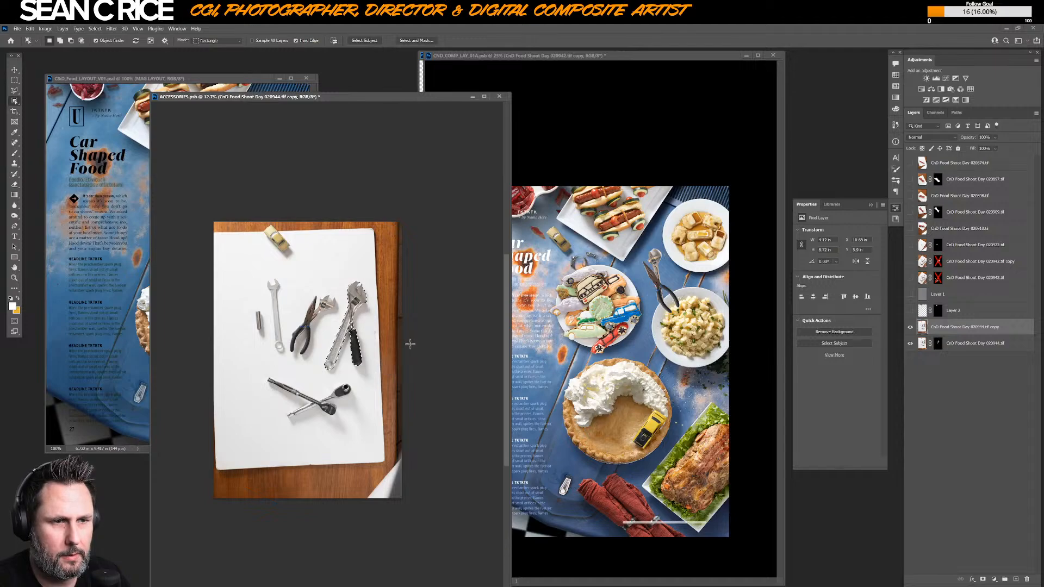
{"action": "left_click", "coordinate": [982, 579]}
{"action": "key", "text": "v"}
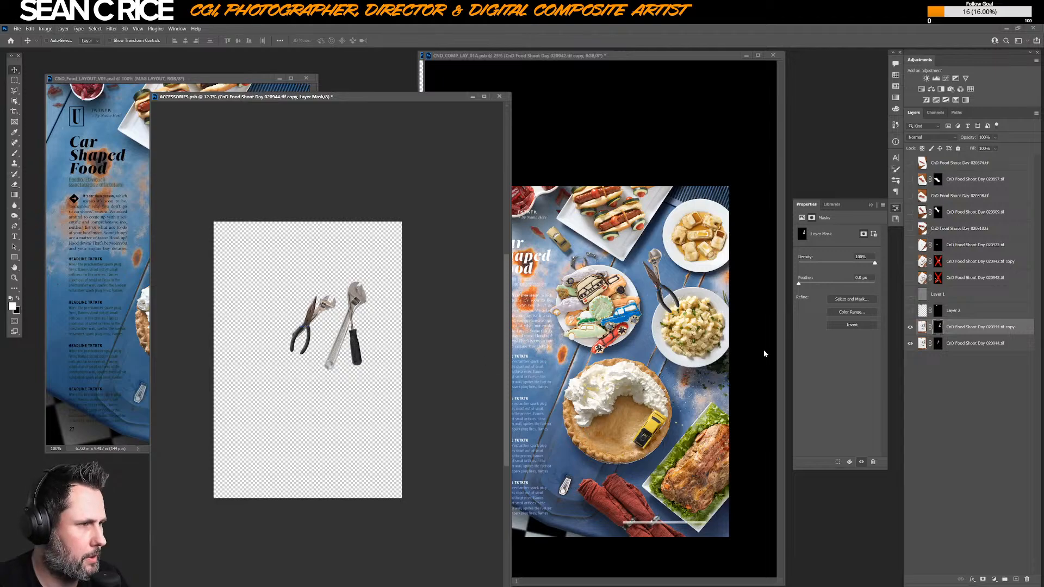
- Copy both 020944 cutouts into the composite together and scale them to 48.36%
{"action": "left_click", "coordinate": [958, 344], "text": "shift"}
{"action": "left_click_drag", "start_coordinate": [313, 358], "coordinate": [671, 350]}
{"action": "key", "text": "ctrl+t"}
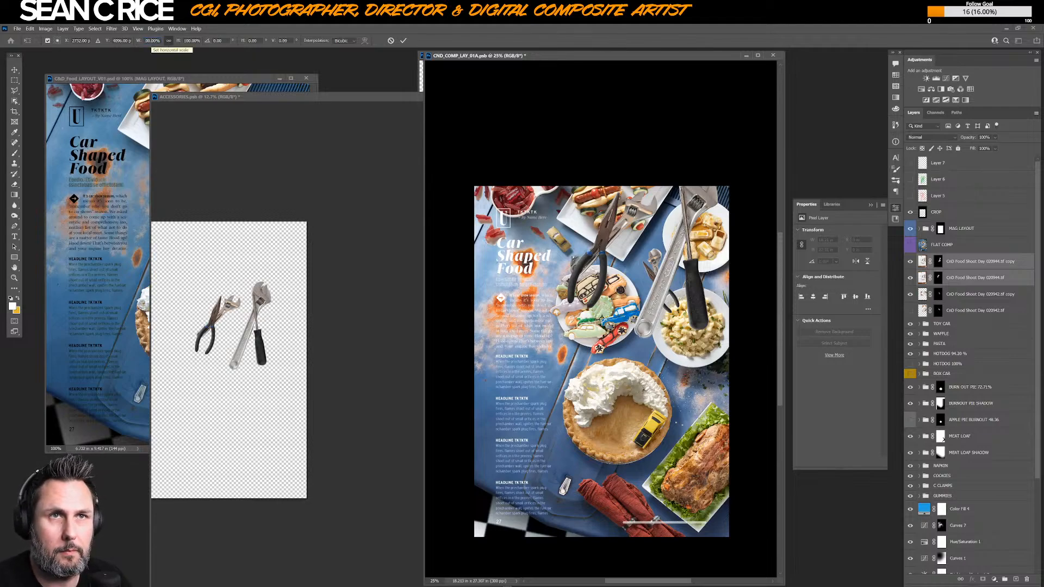
{"action": "type", "text": "48."}
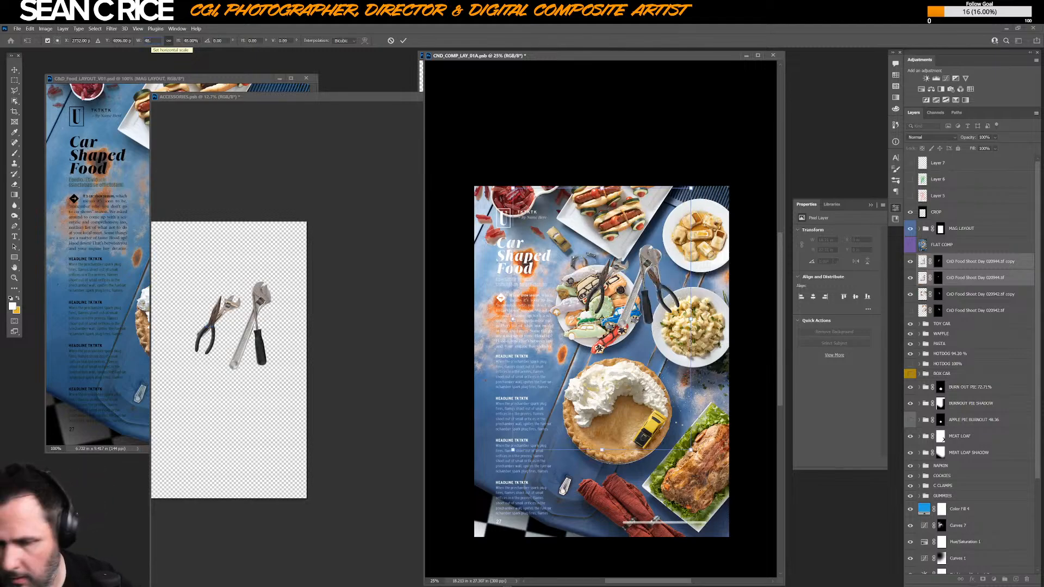
{"action": "type", "text": "36"}
{"action": "key", "text": "Return"}
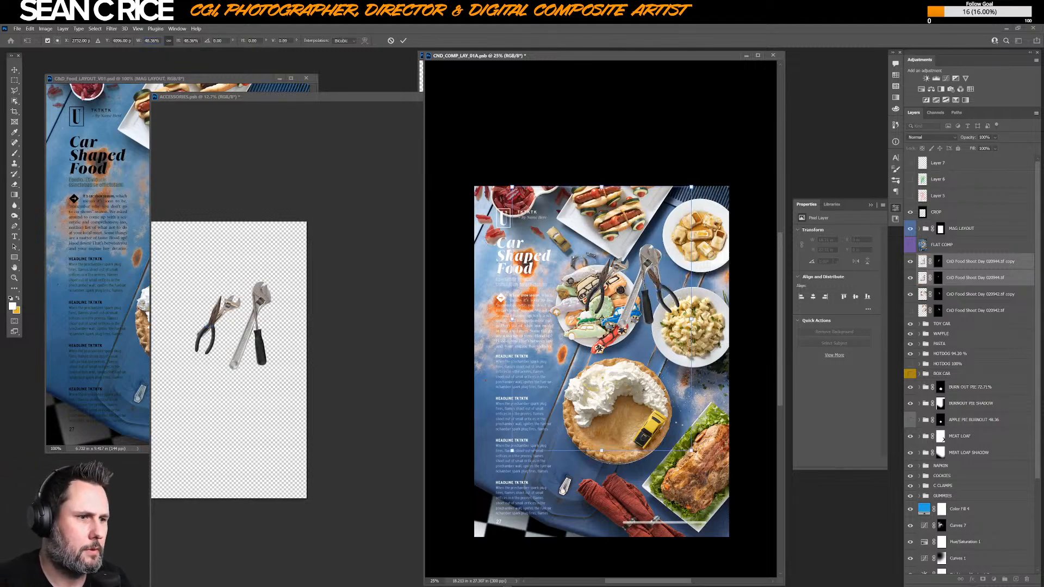
{"action": "key", "text": "Return"}
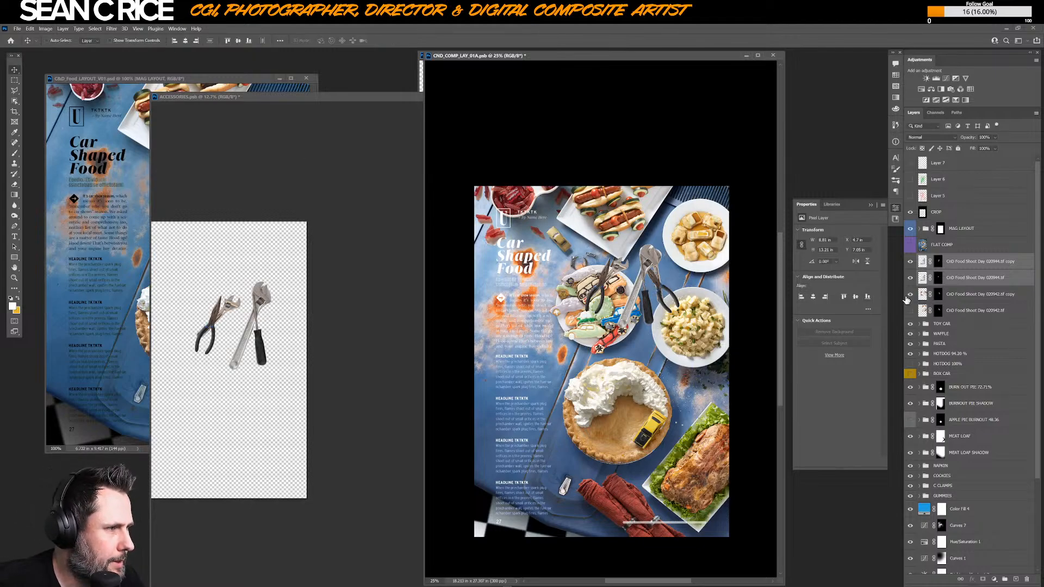
- Hide the earlier pliers cutout and move the new pliers between the waffle and pasta plates
{"action": "left_click", "coordinate": [911, 295]}
{"action": "left_click", "coordinate": [978, 277]}
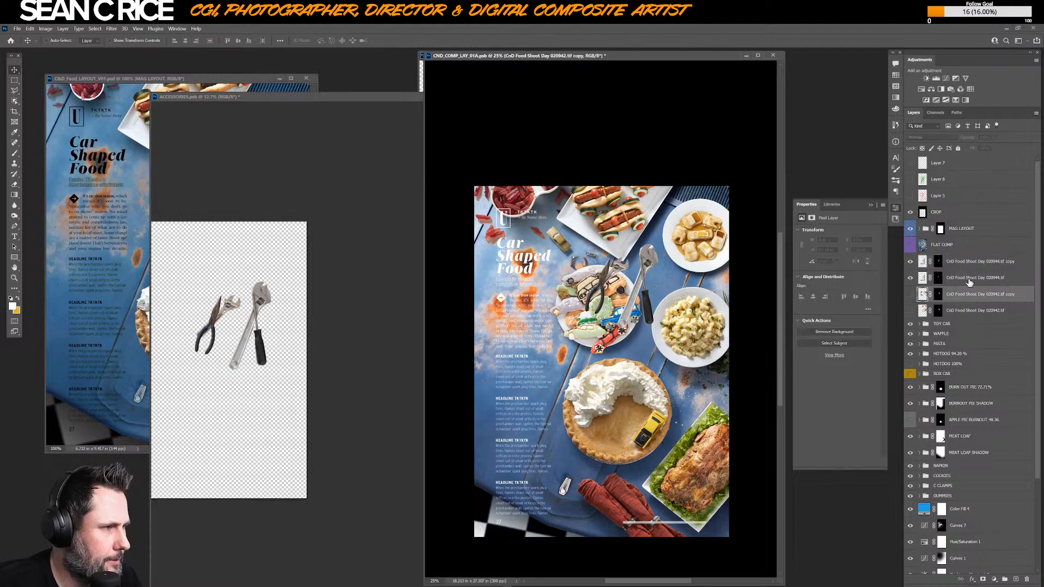
{"action": "left_click_drag", "start_coordinate": [637, 265], "coordinate": [694, 294]}
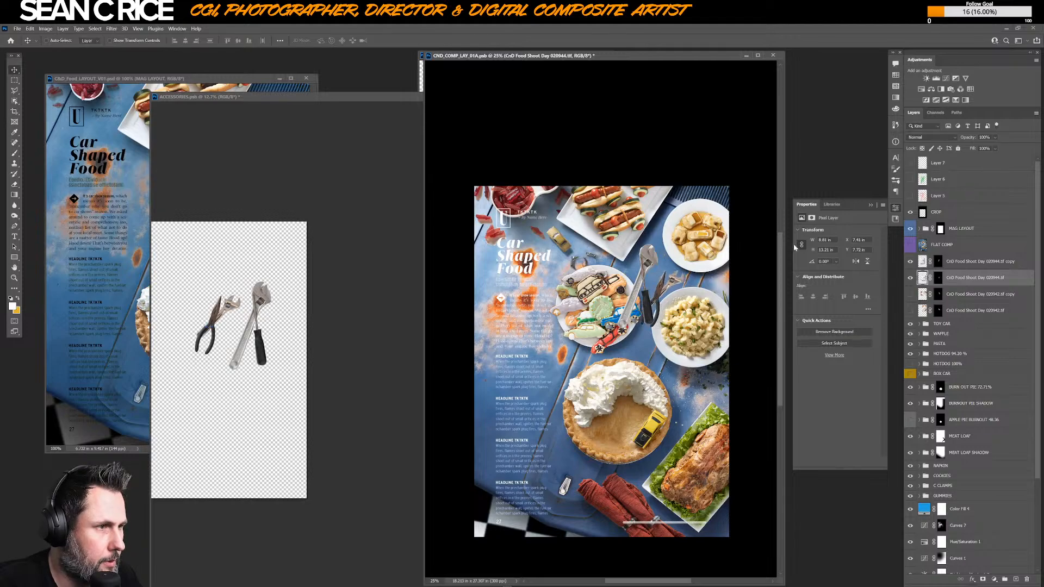
- Hide the new pliers cutout and move the large wrench and screwdriver cutout over the pasta plate
{"action": "left_click", "coordinate": [974, 262]}
{"action": "left_click_drag", "start_coordinate": [645, 294], "coordinate": [651, 273]}
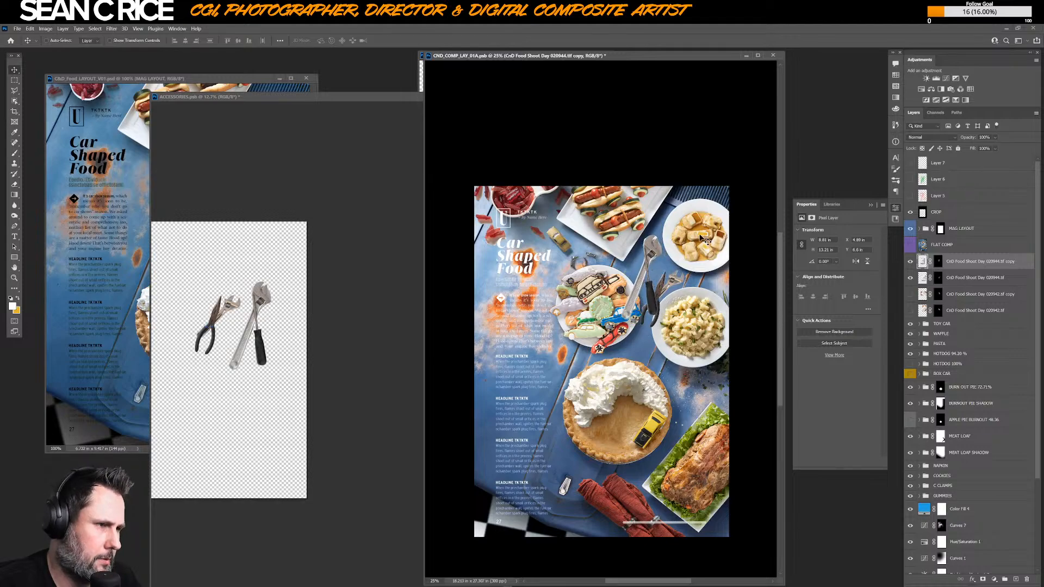
{"action": "left_click", "coordinate": [910, 278]}
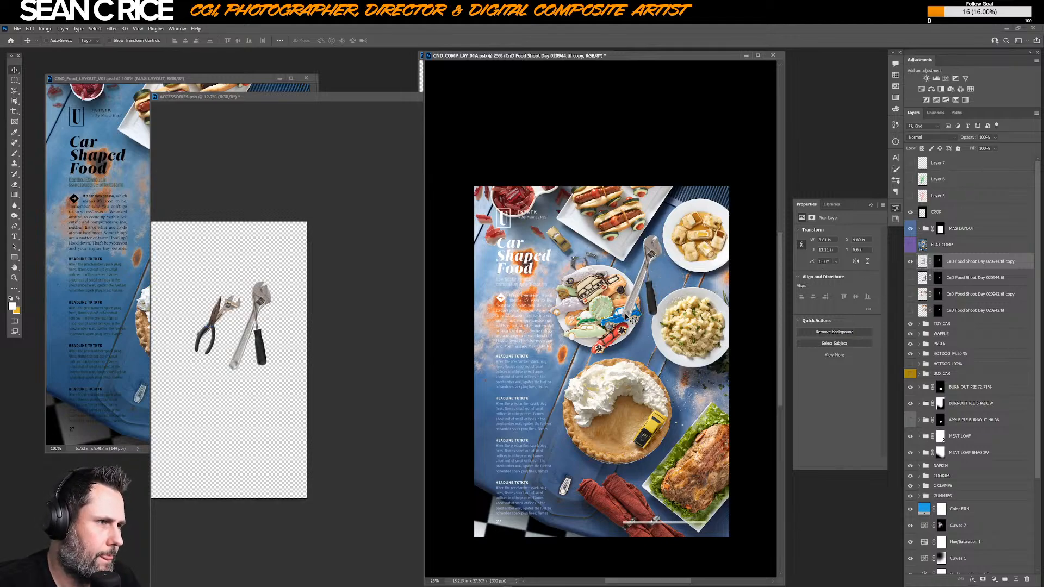
{"action": "left_click_drag", "start_coordinate": [647, 295], "coordinate": [686, 318]}
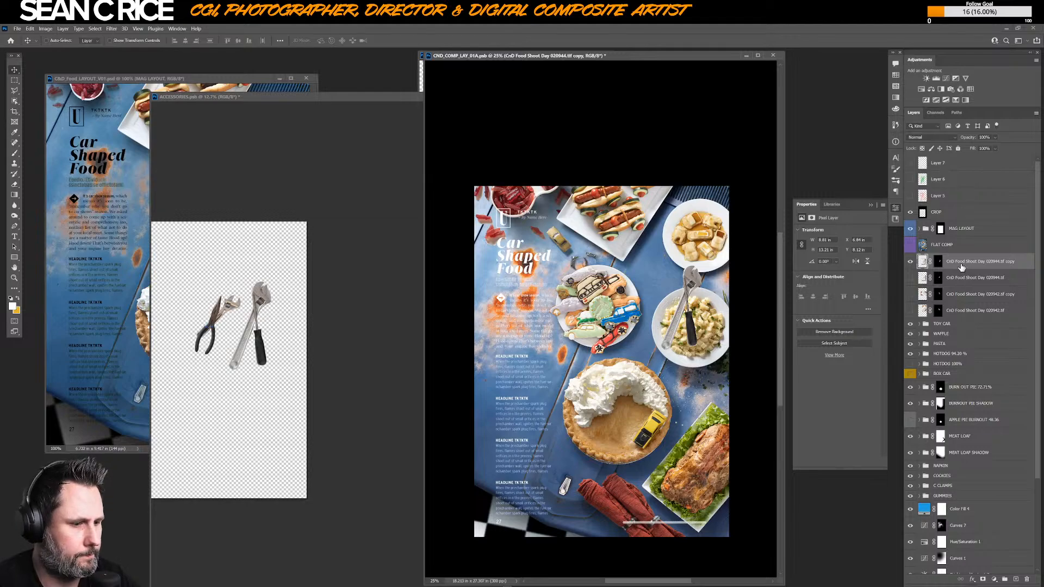
- Delete the large wrench and screwdriver cutout layer, then show the pliers cutout and shift it closer to the cookie plate
{"action": "key", "text": "Delete"}
{"action": "left_click", "coordinate": [910, 262]}
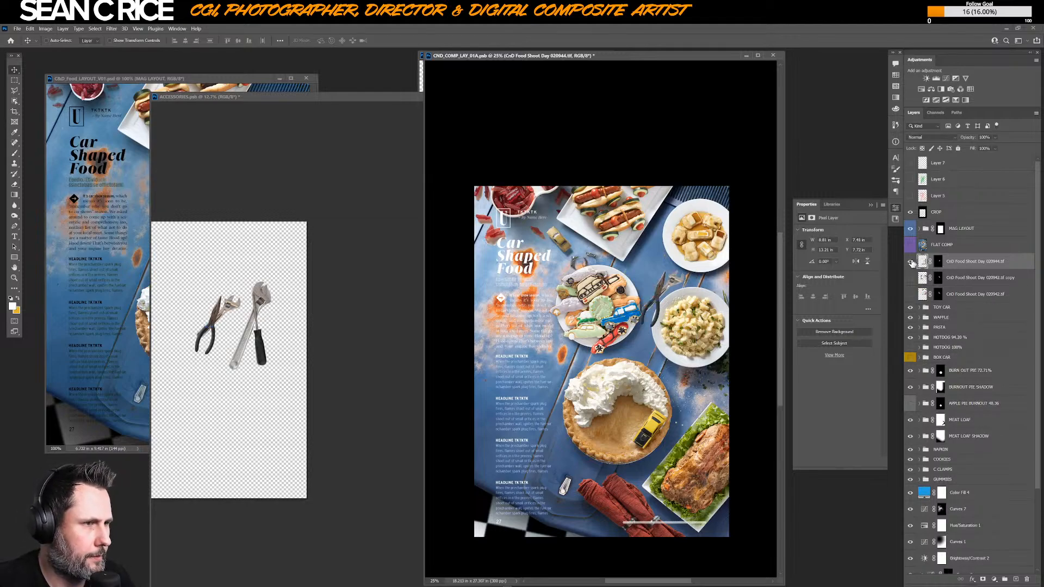
{"action": "left_click_drag", "start_coordinate": [673, 293], "coordinate": [657, 284]}
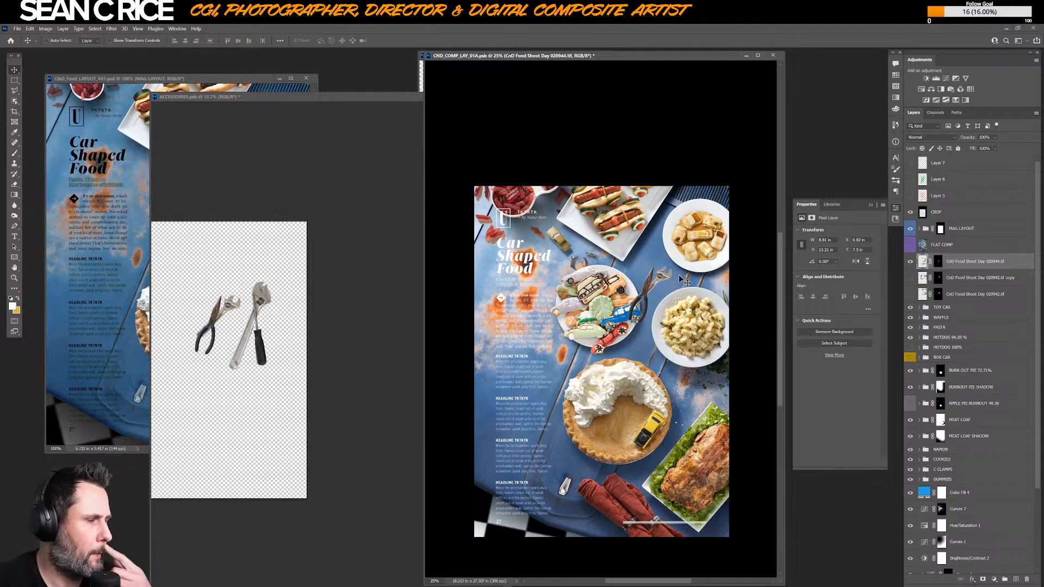
- Rotate and reposition the pliers cutout with Free Transform so it sits between the cookie and pasta plates, jaws pointing toward the waffles
{"action": "key", "text": "ctrl+t"}
{"action": "left_click_drag", "start_coordinate": [721, 184], "coordinate": [711, 172]}
{"action": "key", "text": "Return"}
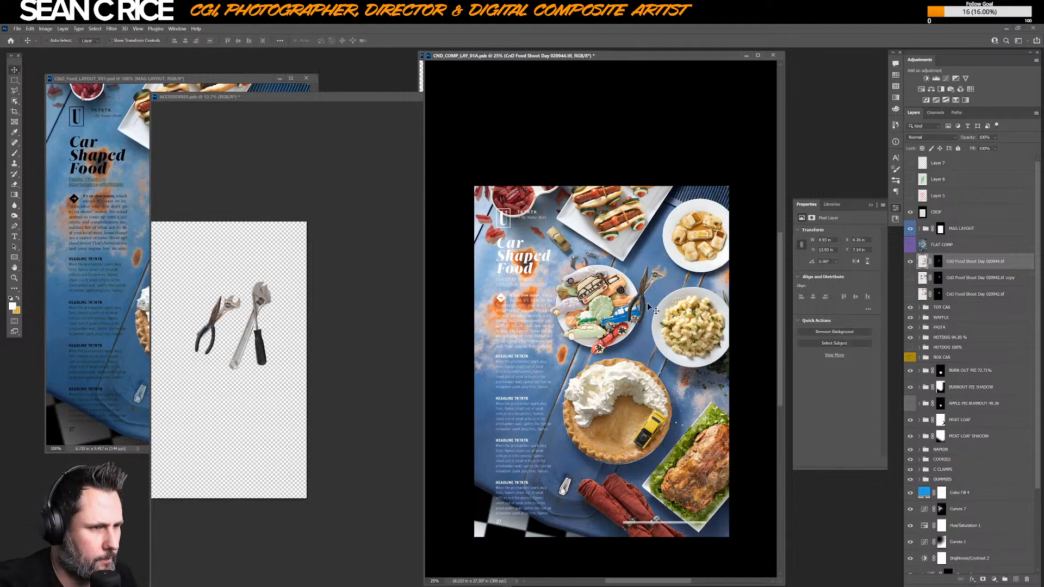
{"action": "left_click_drag", "start_coordinate": [679, 284], "coordinate": [684, 284]}
{"action": "key", "text": "ctrl+t"}
{"action": "left_click_drag", "start_coordinate": [756, 173], "coordinate": [768, 161]}
{"action": "left_click_drag", "start_coordinate": [689, 275], "coordinate": [690, 277]}
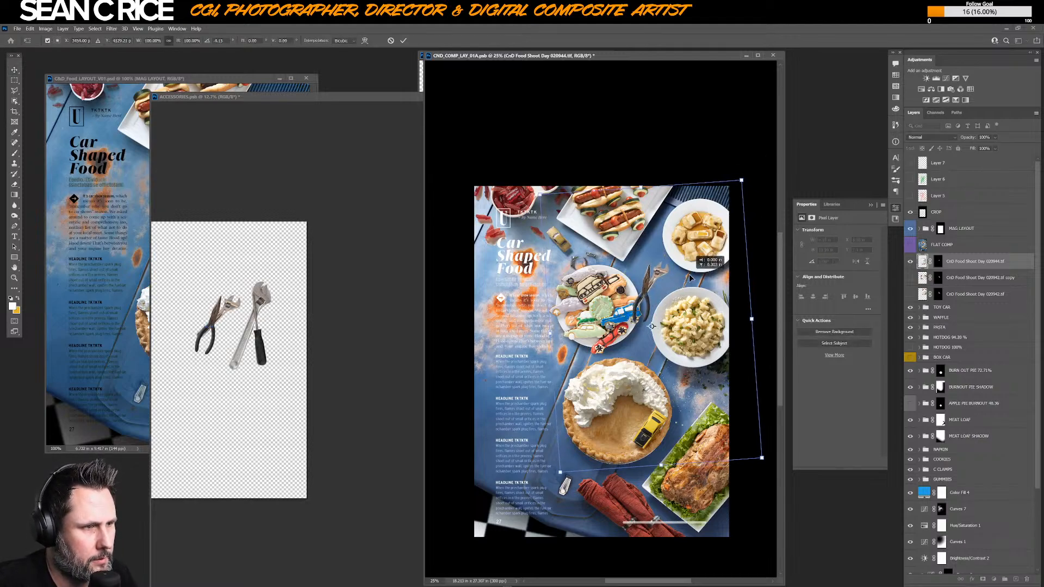
{"action": "left_click_drag", "start_coordinate": [720, 169], "coordinate": [703, 164]}
{"action": "left_click_drag", "start_coordinate": [686, 268], "coordinate": [699, 268]}
{"action": "left_click_drag", "start_coordinate": [675, 162], "coordinate": [673, 136]}
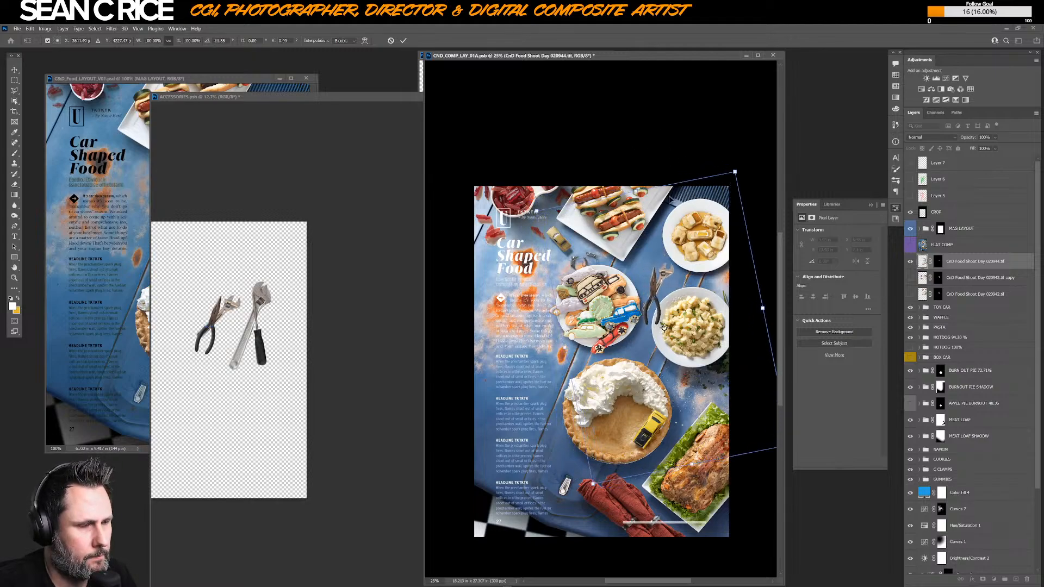
{"action": "left_click_drag", "start_coordinate": [618, 178], "coordinate": [615, 158]}
{"action": "left_click_drag", "start_coordinate": [669, 284], "coordinate": [647, 285]}
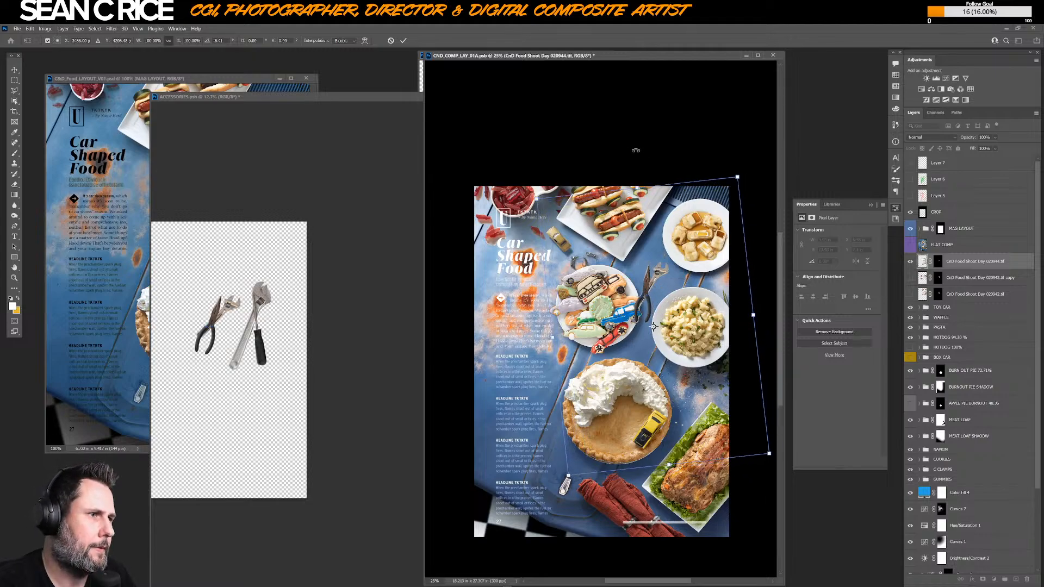
{"action": "key", "text": "Return"}
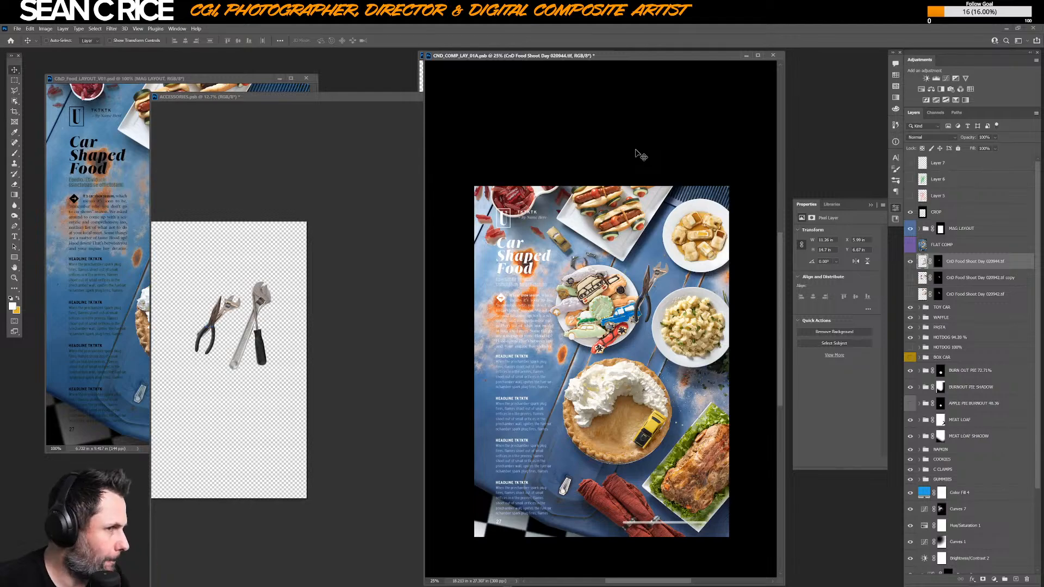
- Load the pliers mask as a selection and add a Solid Color fill layer of 000000 in that shape
{"action": "left_click", "coordinate": [940, 263]}
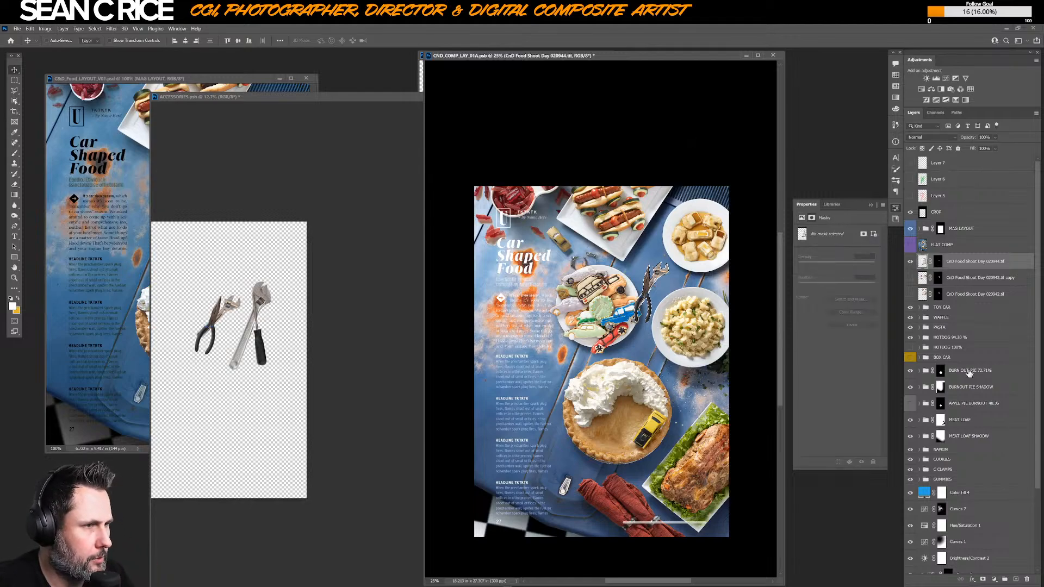
{"action": "left_click", "coordinate": [994, 580]}
{"action": "key", "text": "Escape"}
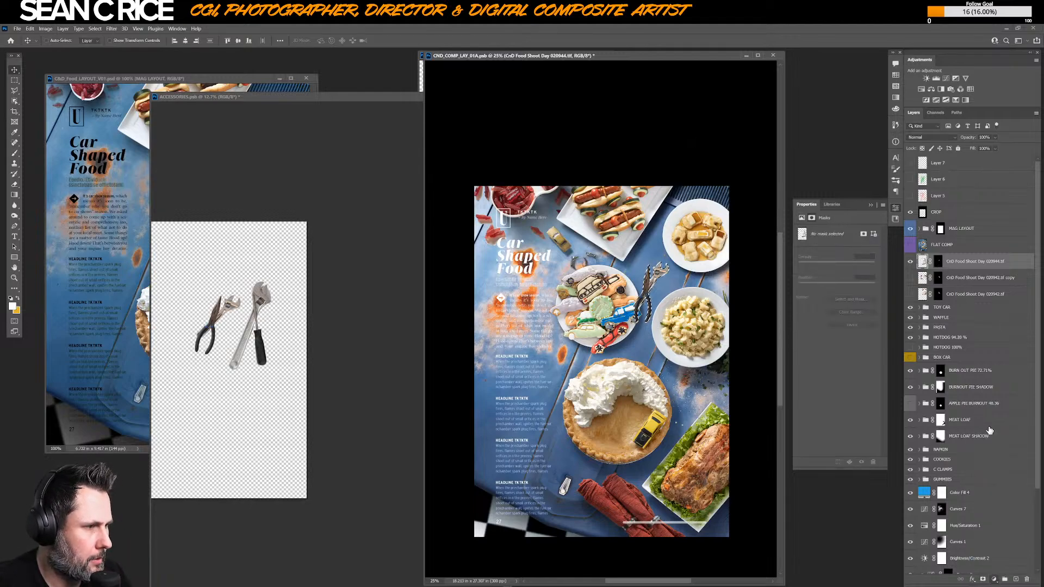
{"action": "right_click", "coordinate": [974, 351]}
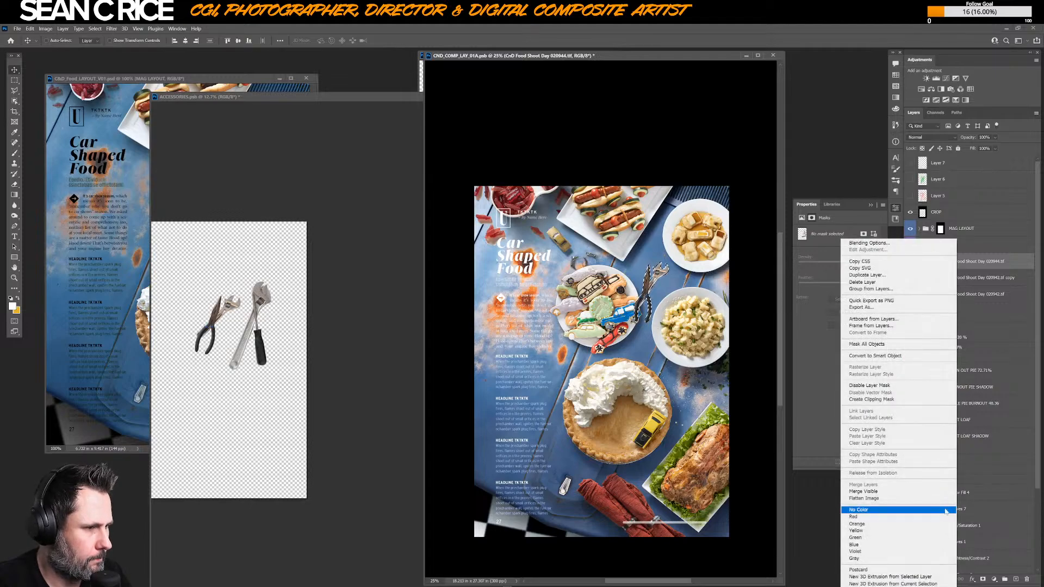
{"action": "key", "text": "Escape"}
{"action": "left_click", "coordinate": [994, 580]}
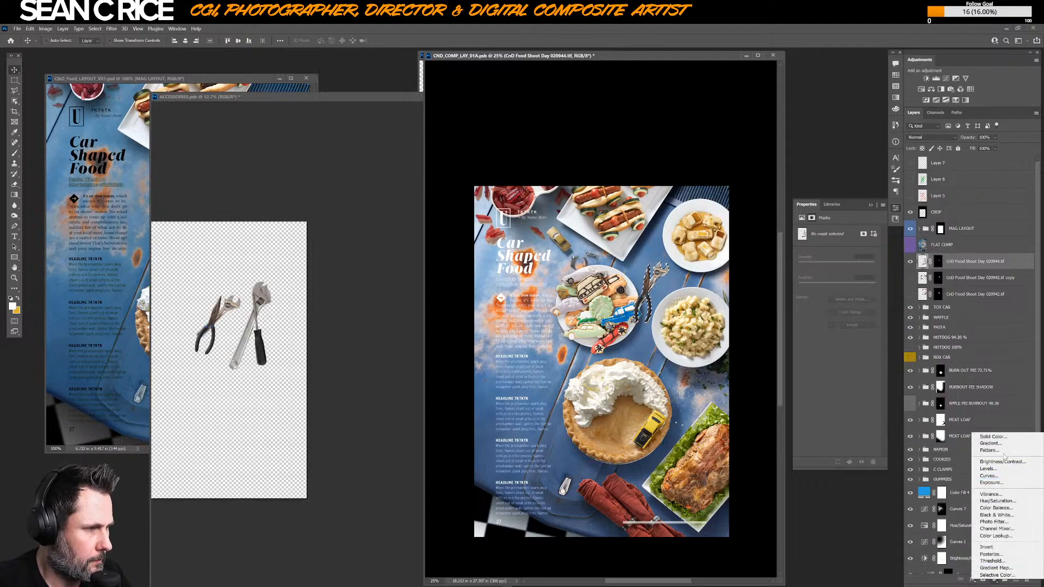
{"action": "left_click", "coordinate": [993, 437]}
{"action": "type", "text": "000000"}
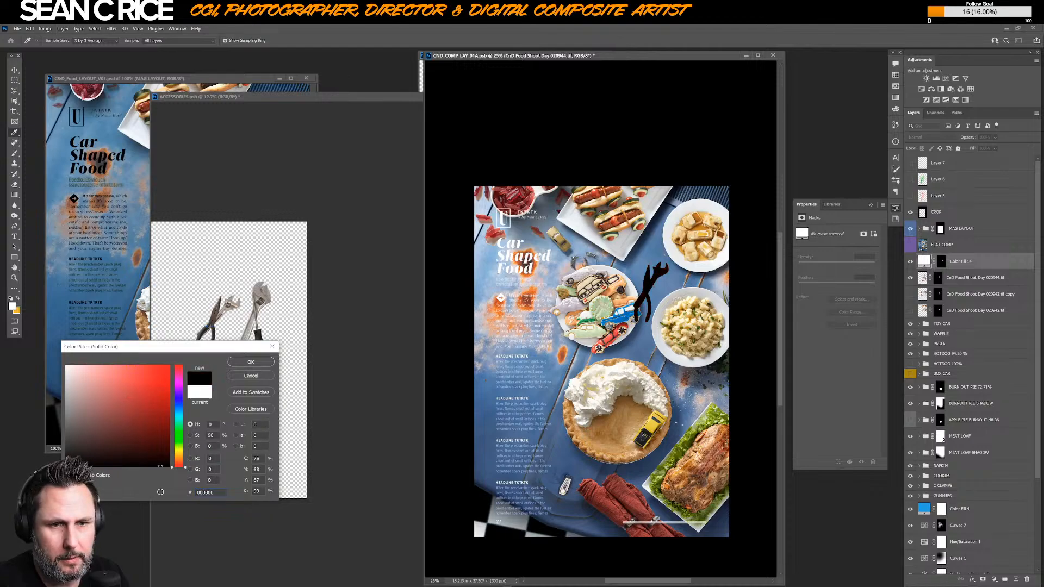
{"action": "key", "text": "Return"}
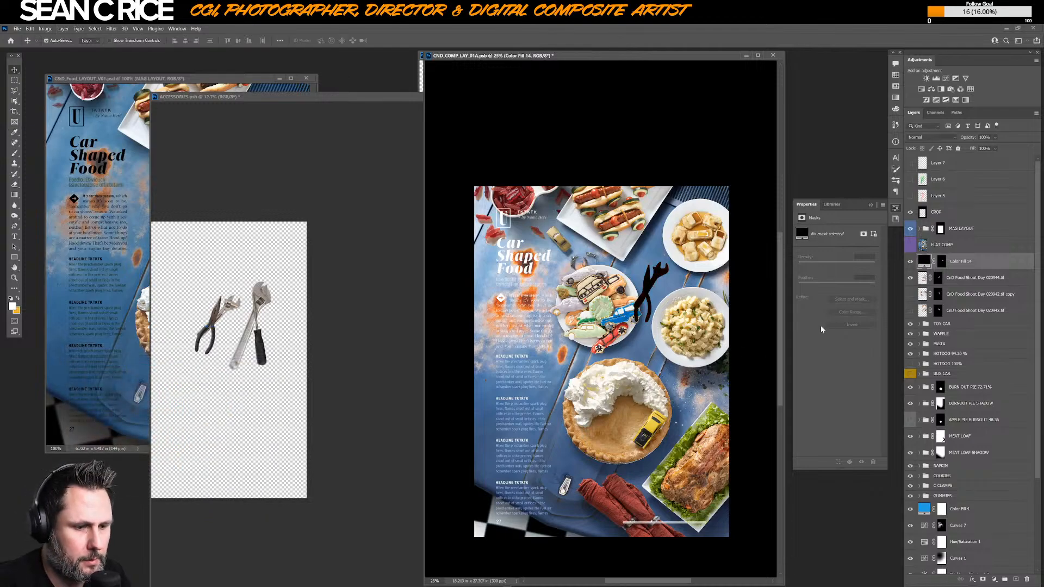
- Duplicate the black pliers-shaped fill, keep the original hidden, and reapply the last blur filter to the copy's mask
{"action": "key", "text": "ctrl+j"}
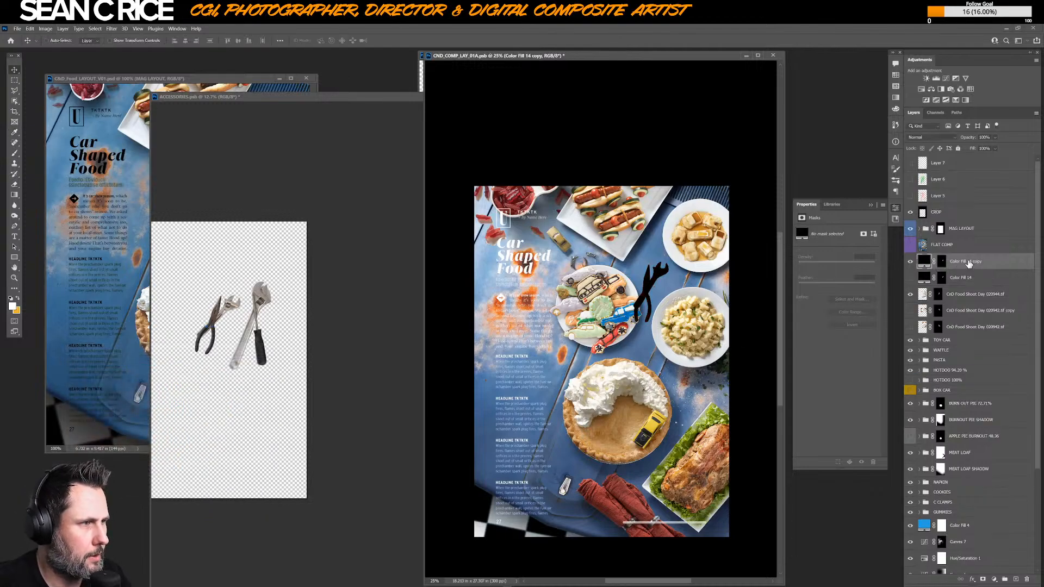
{"action": "left_click", "coordinate": [943, 263]}
{"action": "left_click", "coordinate": [112, 28]}
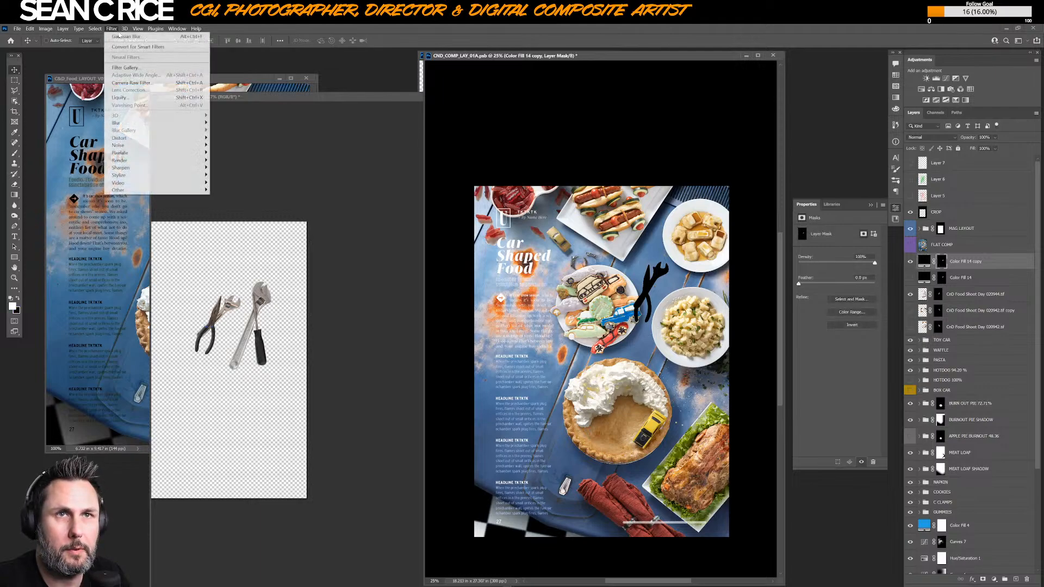
{"action": "left_click", "coordinate": [126, 36]}
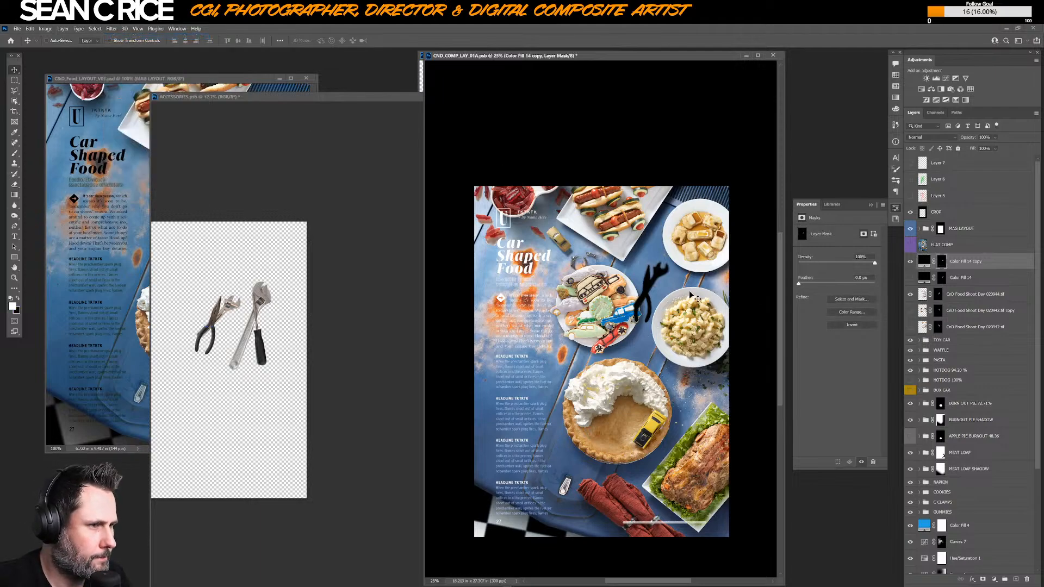
- Move both black fill layers beneath the pliers cutout and group the three layers as WRENCH
{"action": "left_click", "coordinate": [971, 279], "text": "shift"}
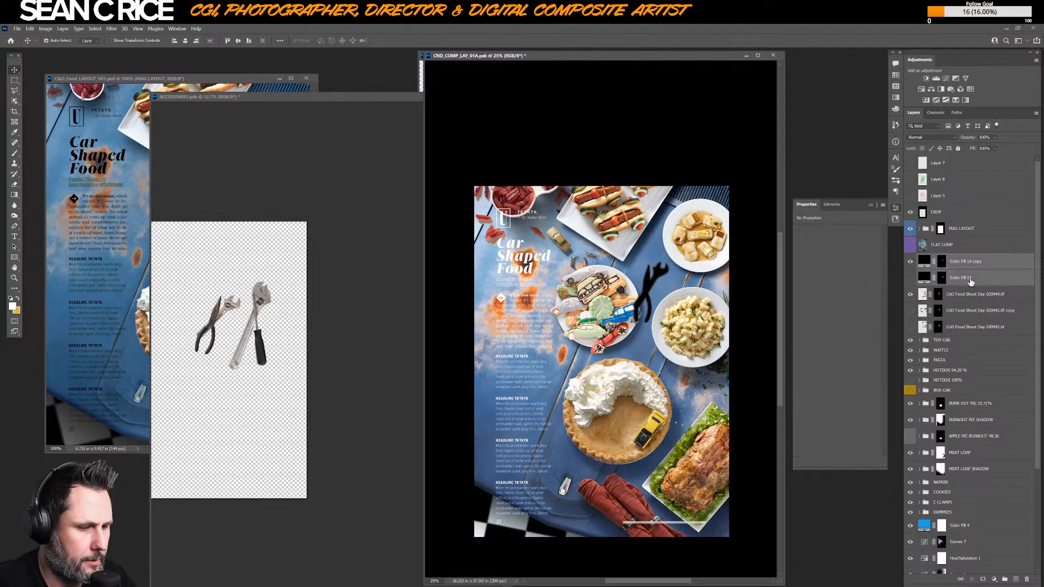
{"action": "key", "text": "ctrl+bracketleft"}
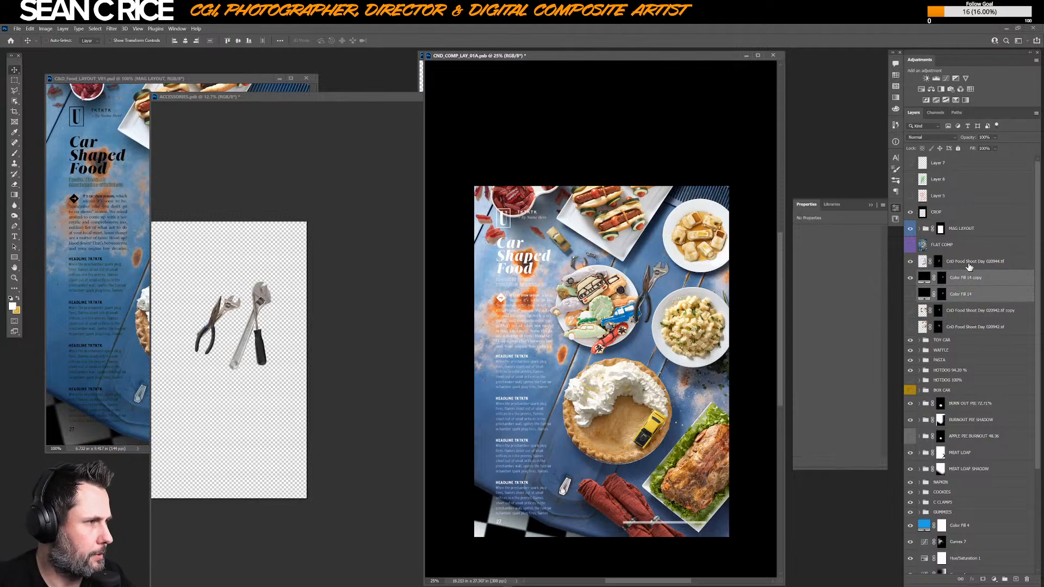
{"action": "left_click", "coordinate": [970, 294], "text": "shift"}
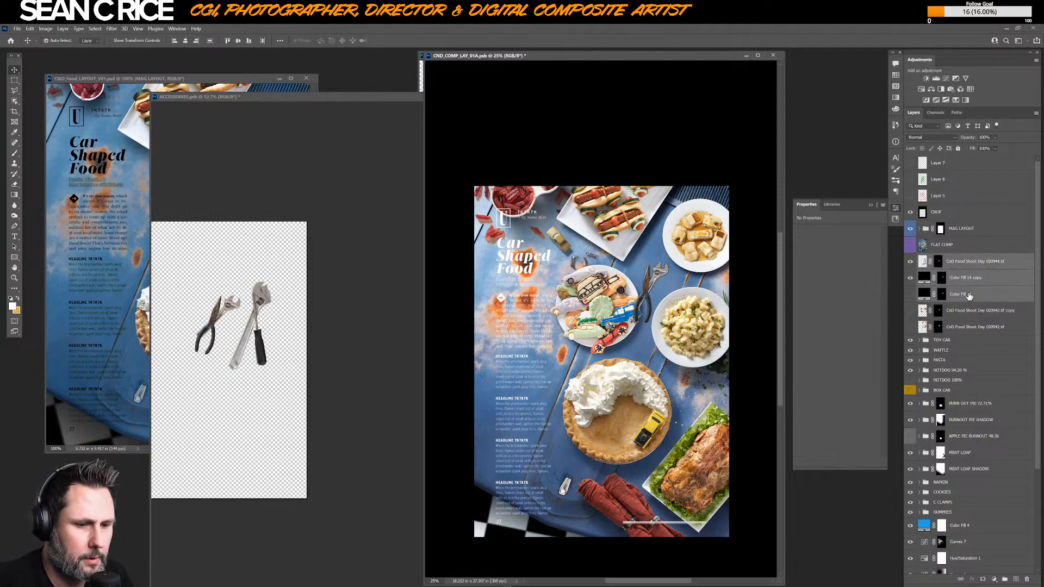
{"action": "key", "text": "ctrl+g"}
{"action": "double_click", "coordinate": [940, 258]}
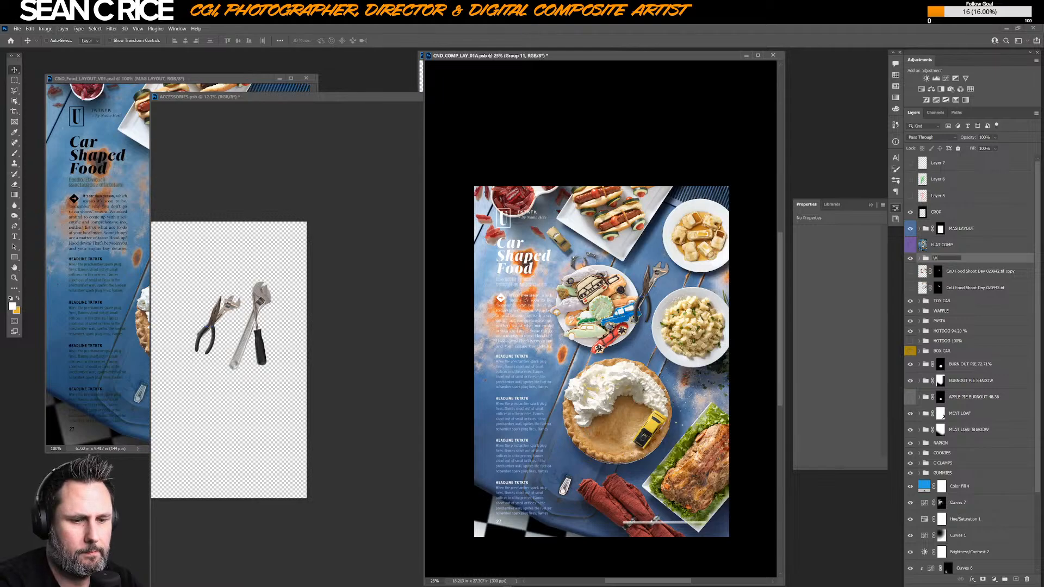
{"action": "key", "text": "Return"}
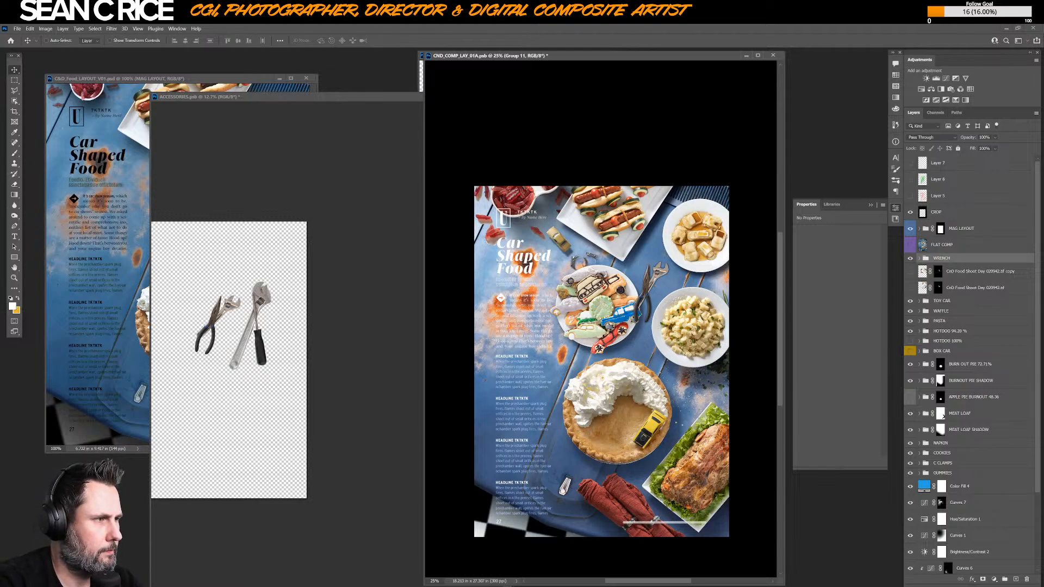
- Put the blurred fill copy in its own group inside WRENCH and fade it with a diagonal black-to-white gradient on a group mask
{"action": "left_click", "coordinate": [921, 259]}
{"action": "left_click", "coordinate": [972, 293]}
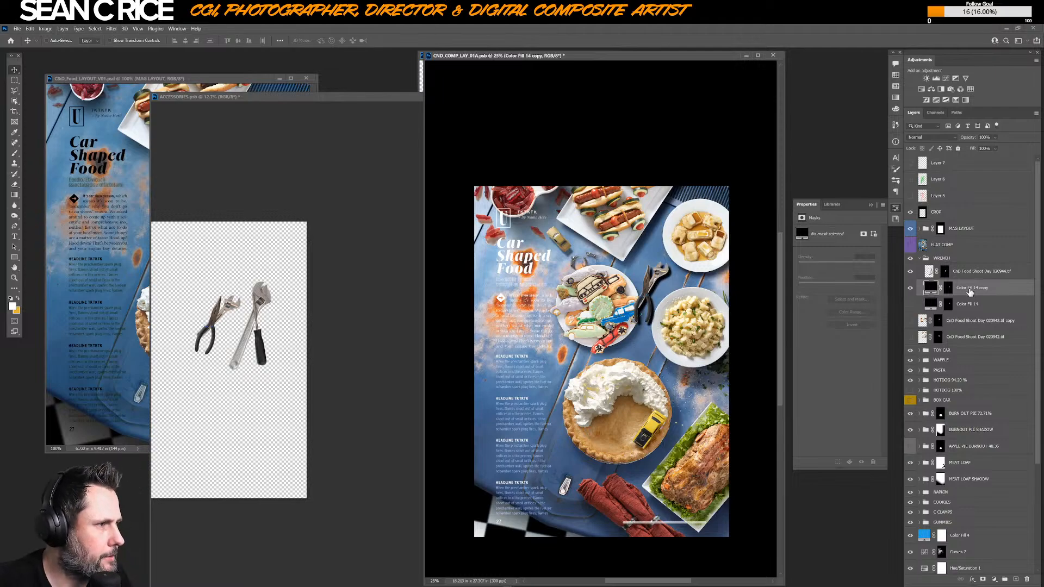
{"action": "key", "text": "ctrl+g"}
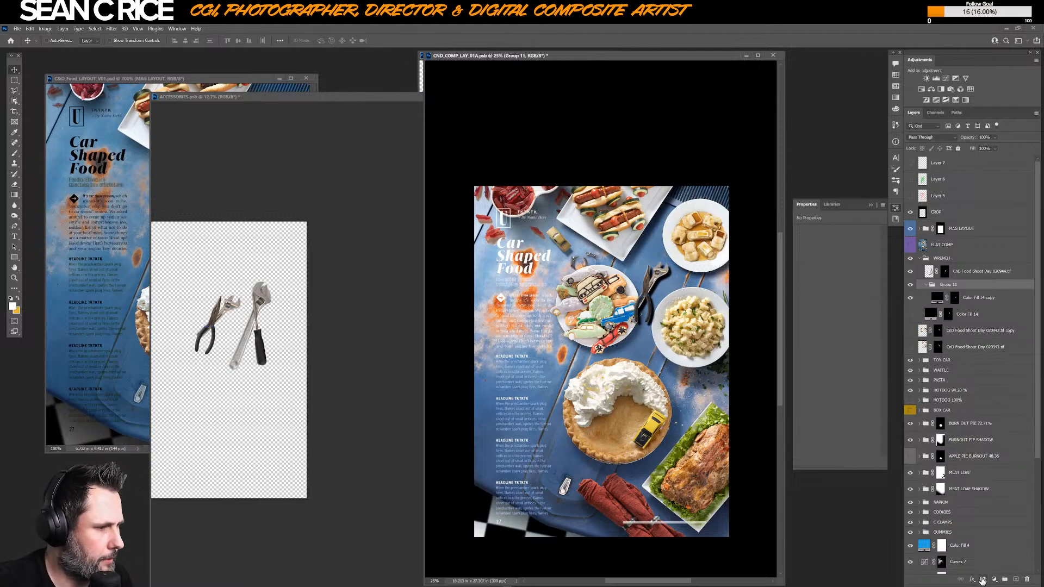
{"action": "left_click", "coordinate": [983, 580]}
{"action": "key", "text": "g"}
{"action": "key", "text": "d"}
{"action": "left_click_drag", "start_coordinate": [683, 382], "coordinate": [659, 317]}
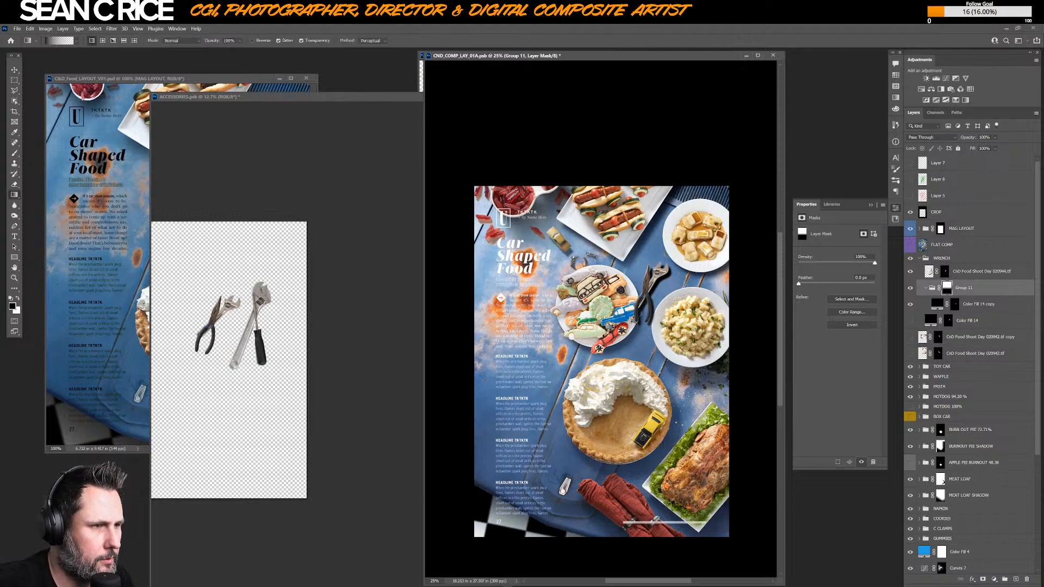
{"action": "left_click_drag", "start_coordinate": [696, 371], "coordinate": [600, 252]}
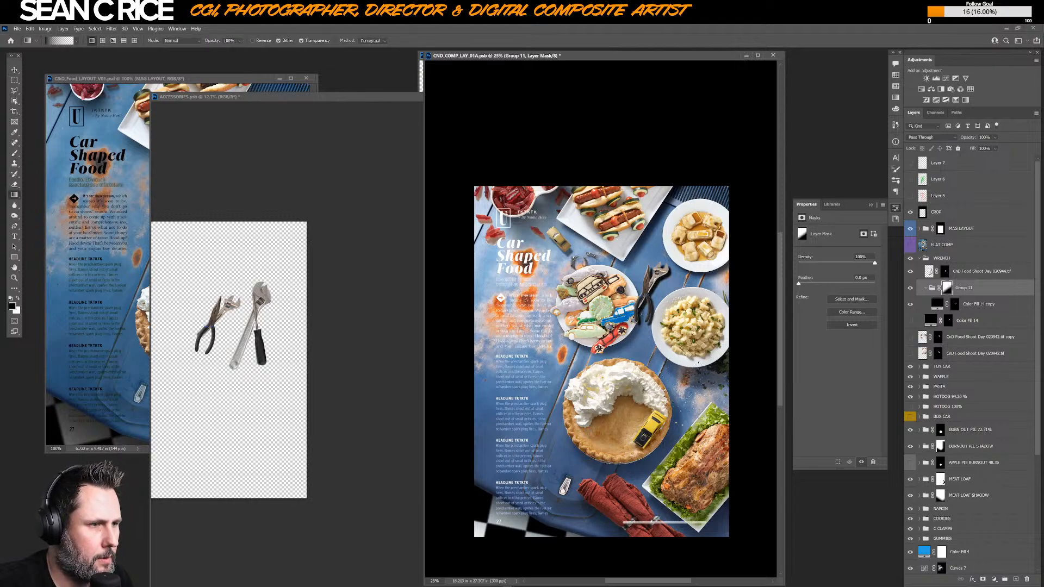
{"action": "left_click_drag", "start_coordinate": [611, 212], "coordinate": [686, 384]}
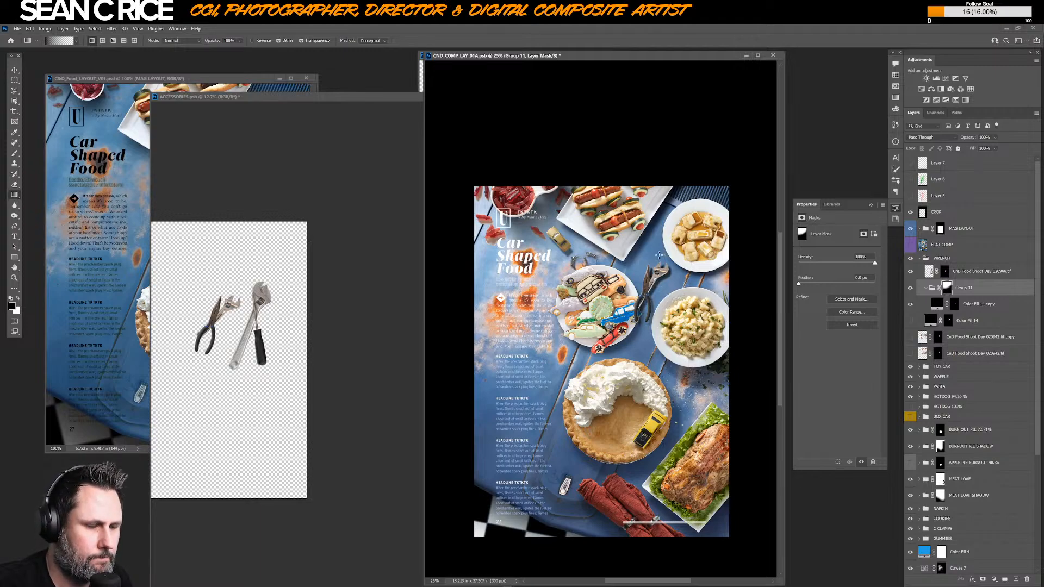
- Nest the blurred fill copy in a second group, enlarge the brush and add a layer mask to that group
{"action": "key", "text": "b"}
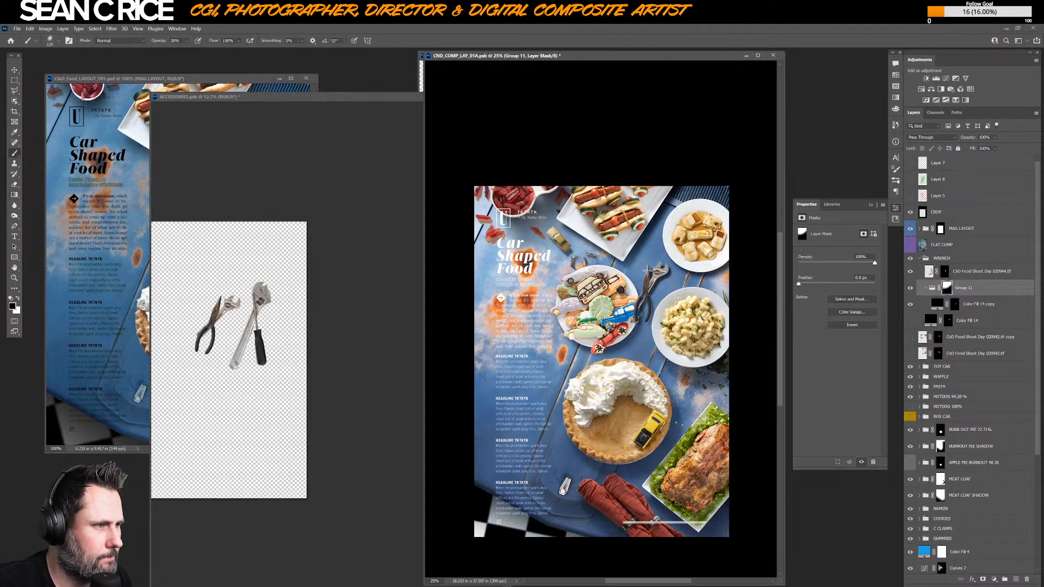
{"action": "left_click", "coordinate": [969, 306]}
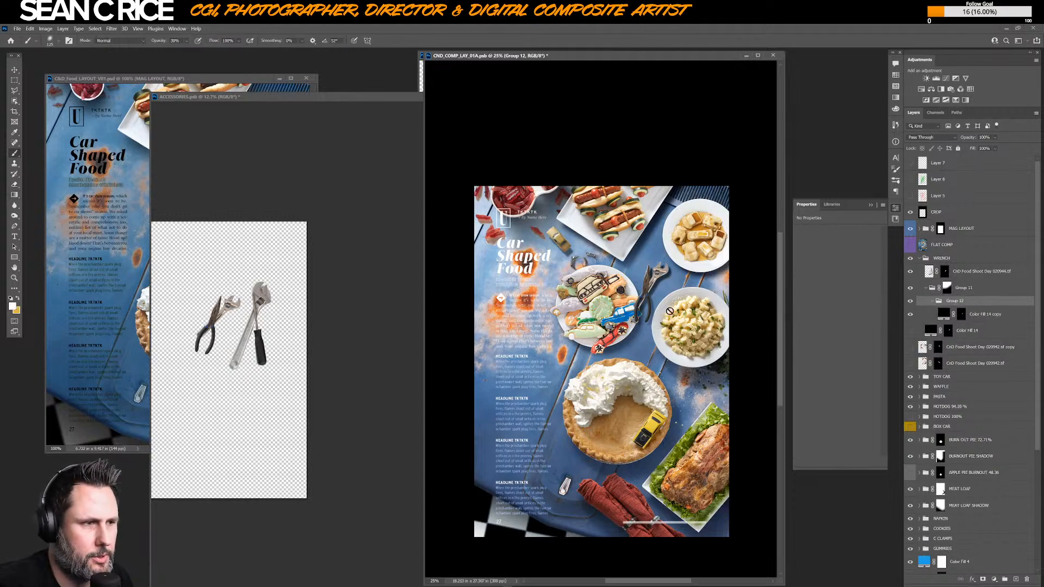
{"action": "key", "text": "ctrl+g"}
{"action": "right_click", "coordinate": [670, 287]}
{"action": "key", "text": "bracketright"}
{"action": "key", "text": "bracketright"}
{"action": "key", "text": "bracketright"}
{"action": "left_click", "coordinate": [667, 277]}
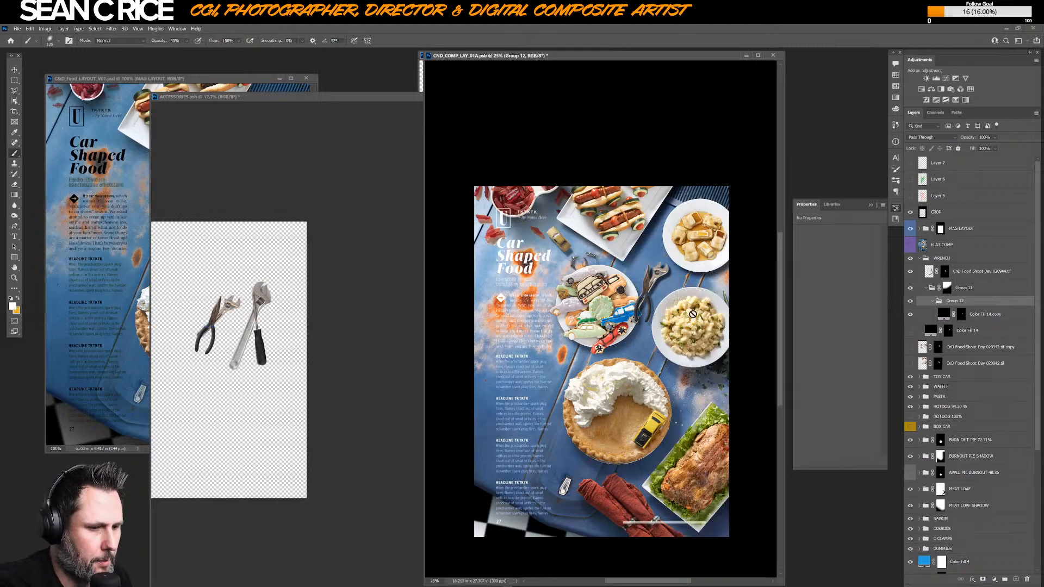
{"action": "left_click", "coordinate": [982, 579]}
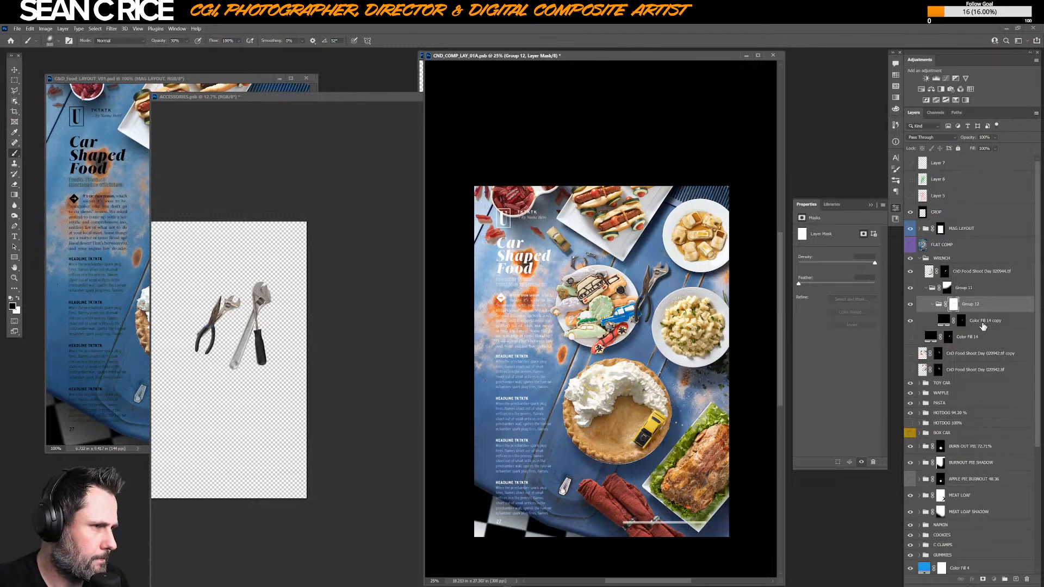
- Lower the opacity of the blurred black shadow fill under the pliers to 60%
{"action": "left_click", "coordinate": [978, 322]}
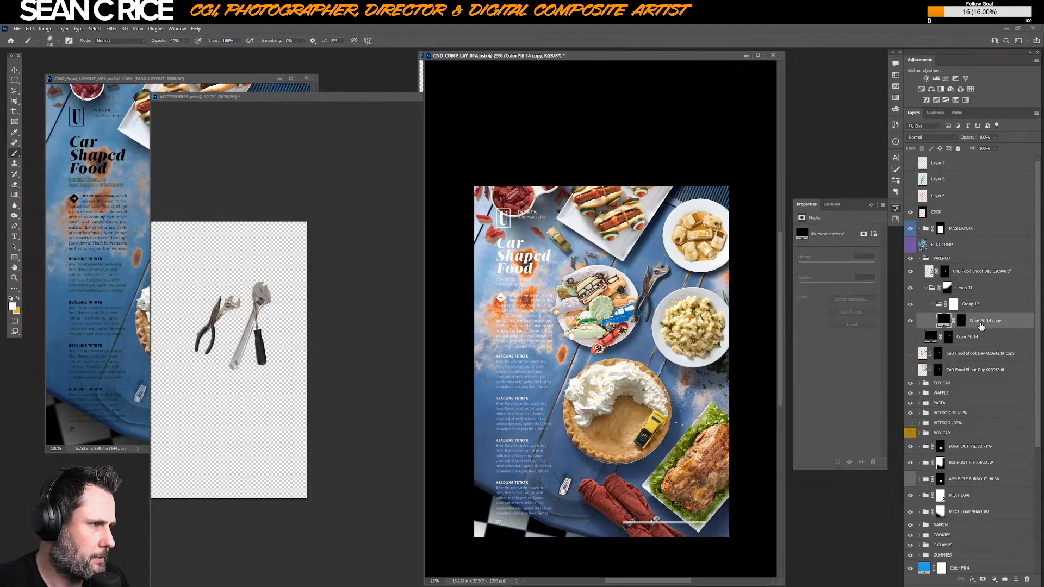
{"action": "left_click_drag", "start_coordinate": [995, 140], "coordinate": [995, 147]}
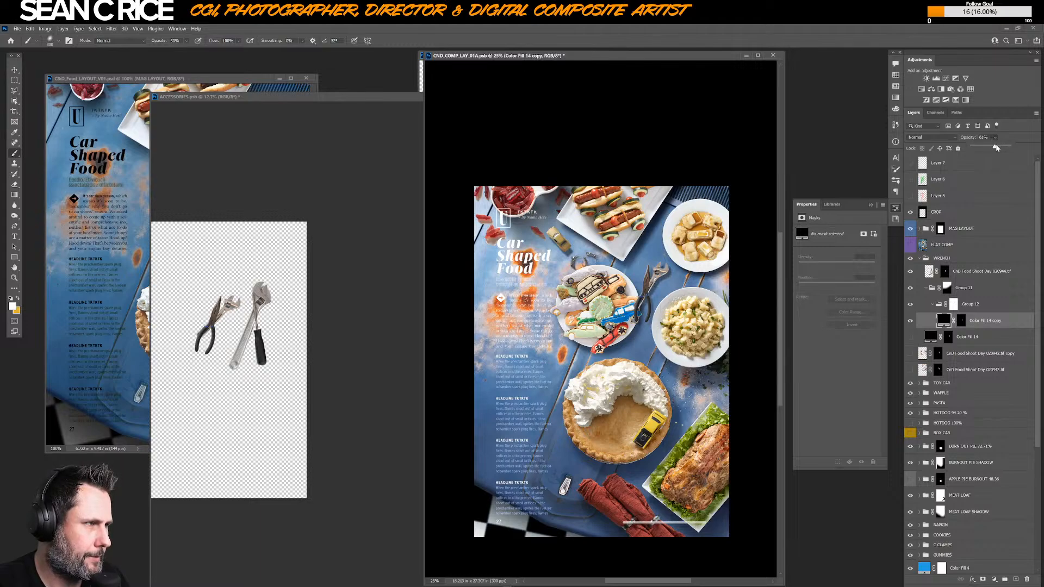
{"action": "left_click_drag", "start_coordinate": [993, 148], "coordinate": [997, 147]}
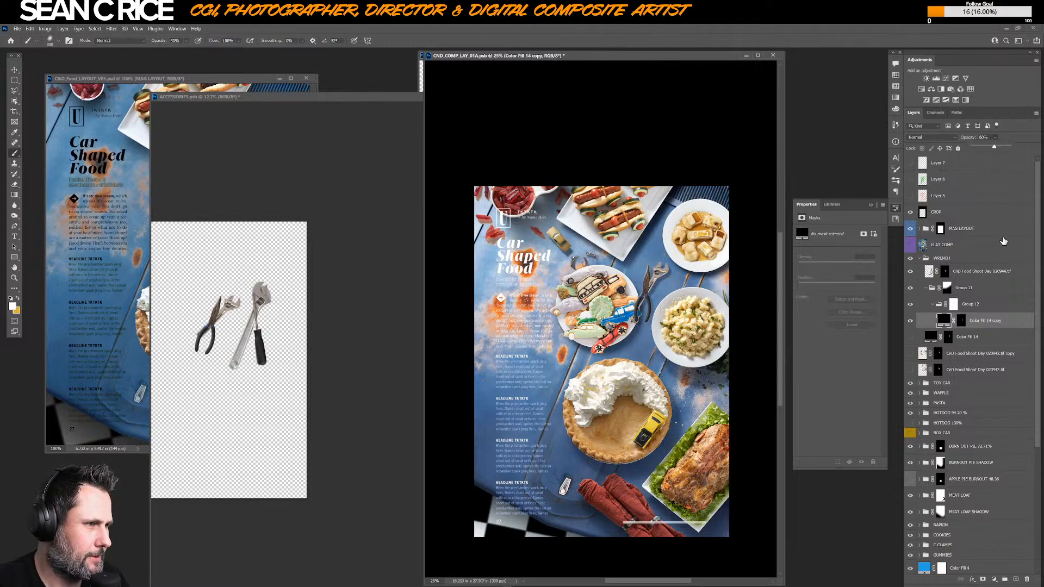
- Disable the pliers cutout's layer mask to examine the tool's shadow in the original photo
{"action": "key", "text": "v"}
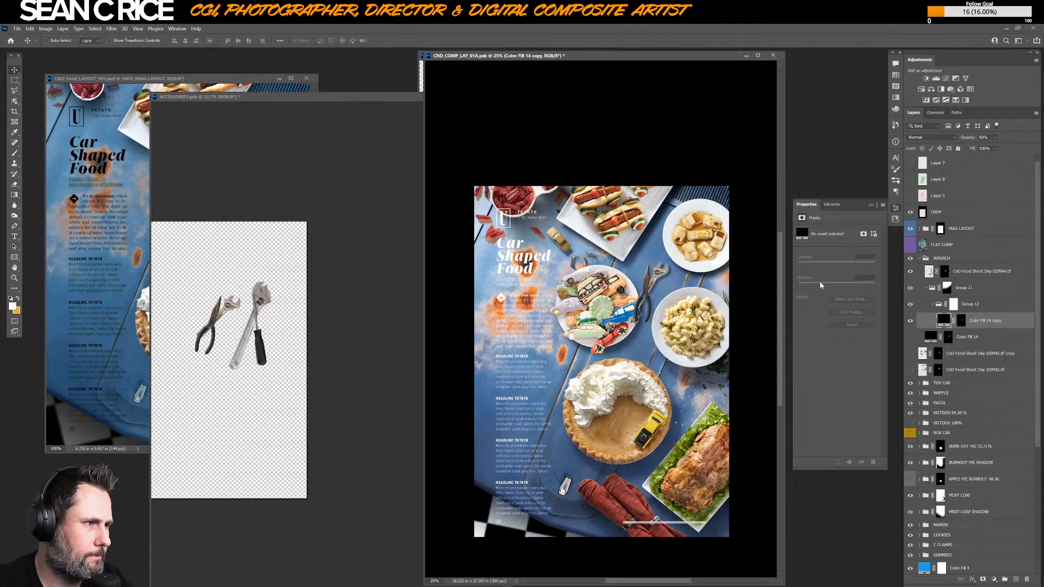
{"action": "left_click", "coordinate": [943, 273], "text": "shift"}
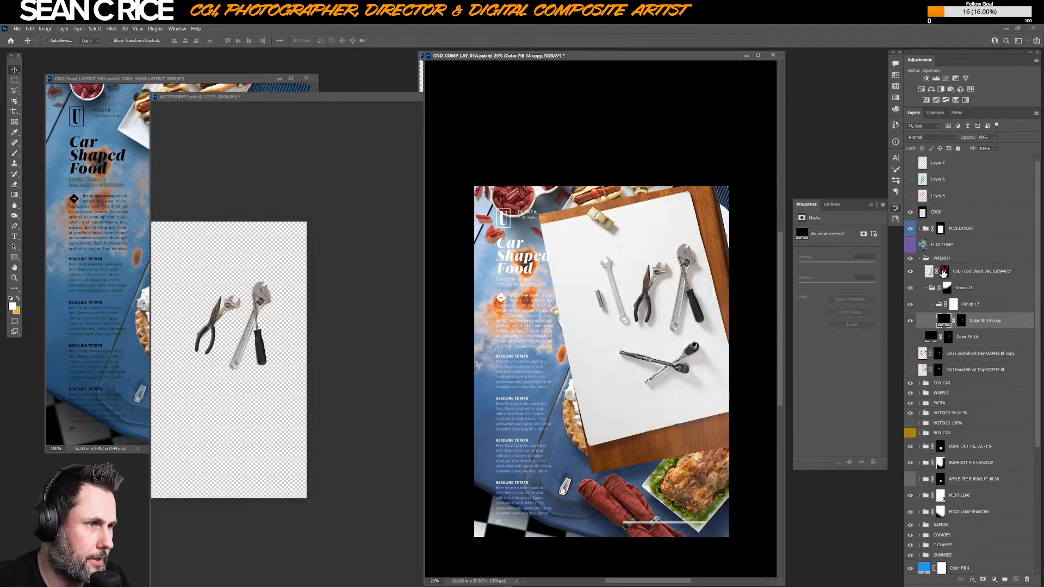
- Turn the pliers cutout's layer mask back on after comparing the composite with the tool's shadow in the original photo
{"action": "left_click", "coordinate": [943, 273], "text": "shift"}
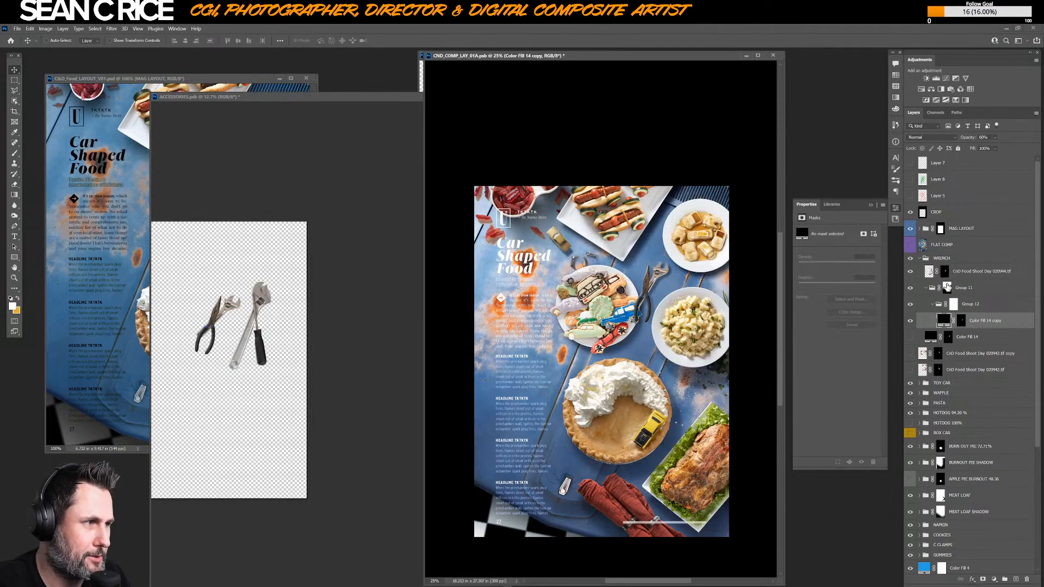
{"action": "left_click", "coordinate": [943, 272], "text": "shift"}
{"action": "left_click", "coordinate": [944, 273], "text": "shift"}
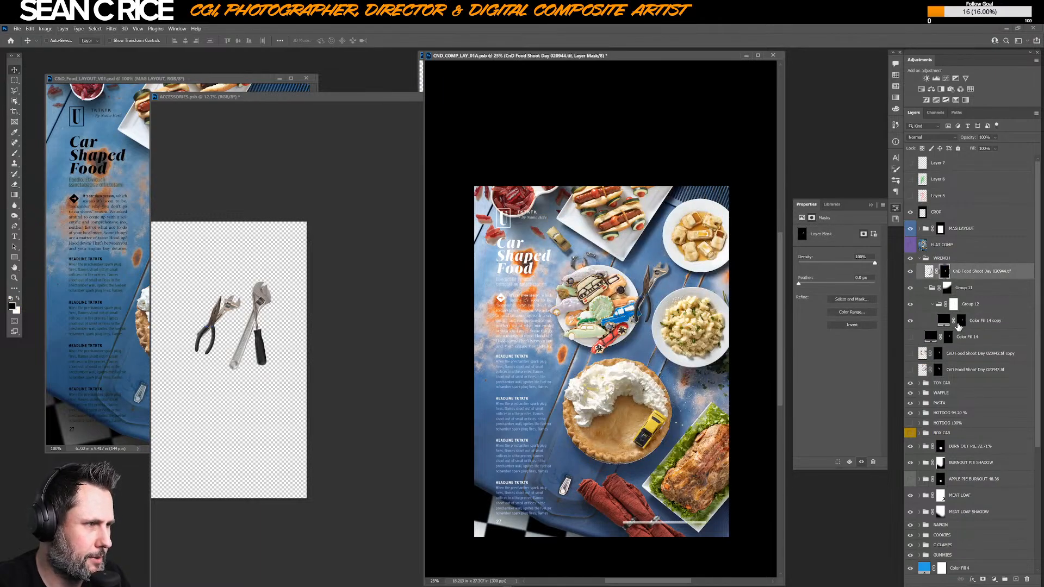
- Try to warp the mask of the blurred shadow fill copy beside the pliers
{"action": "left_click", "coordinate": [961, 323]}
{"action": "key", "text": "ctrl+t"}
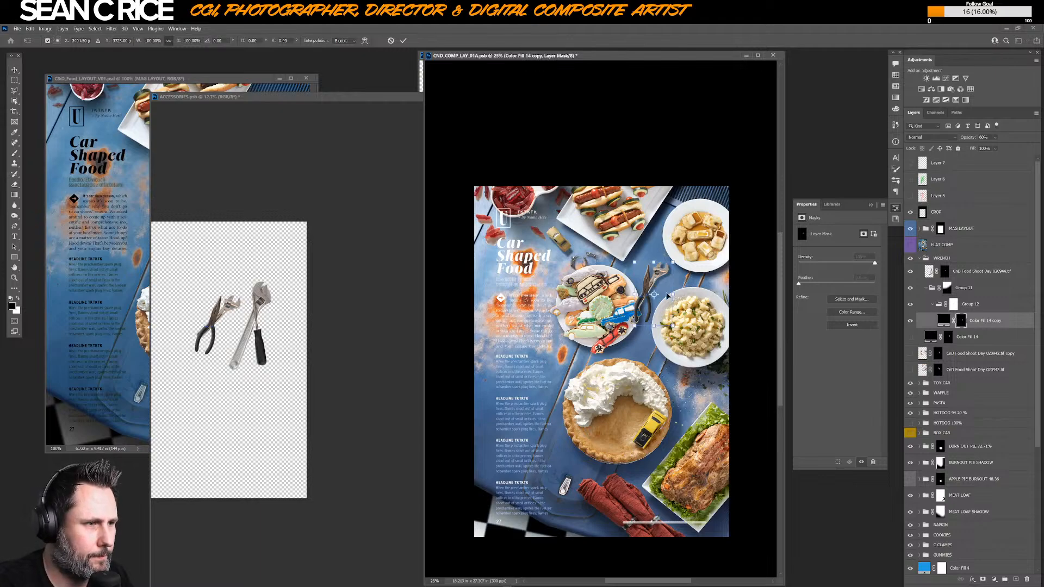
{"action": "right_click", "coordinate": [661, 286]}
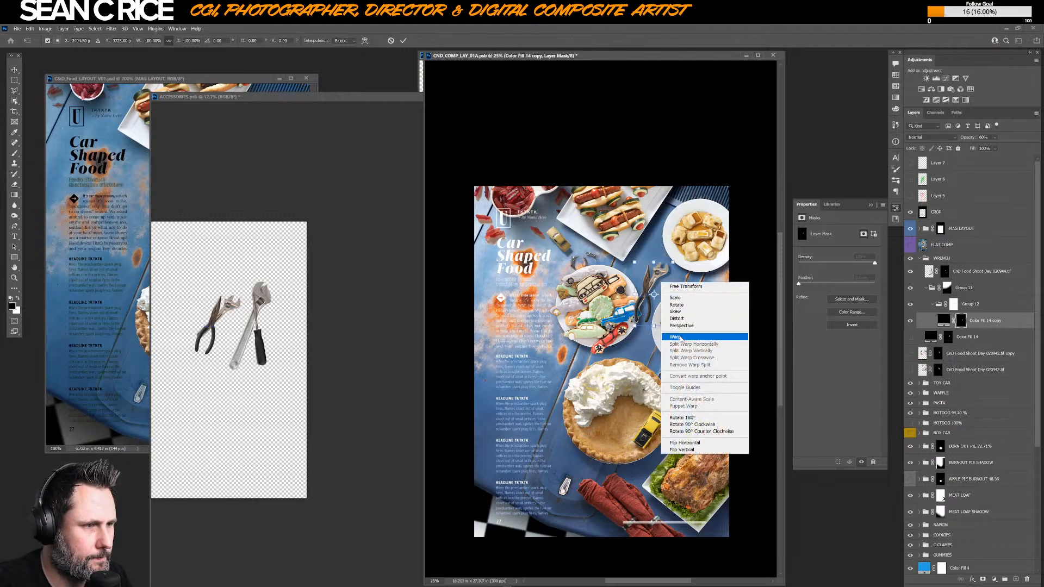
{"action": "left_click", "coordinate": [678, 337]}
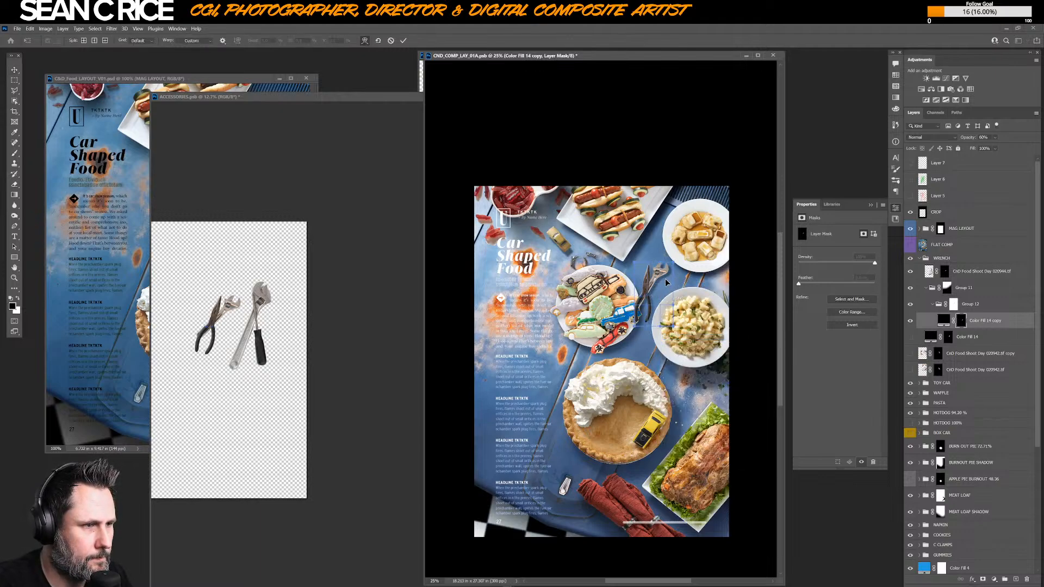
{"action": "left_click", "coordinate": [673, 288]}
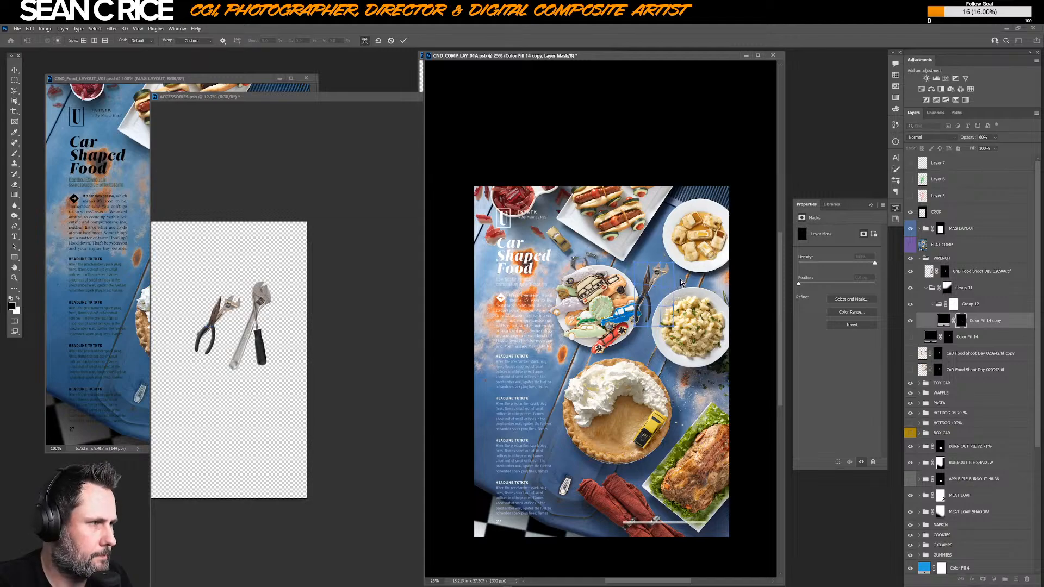
{"action": "key", "text": "Return"}
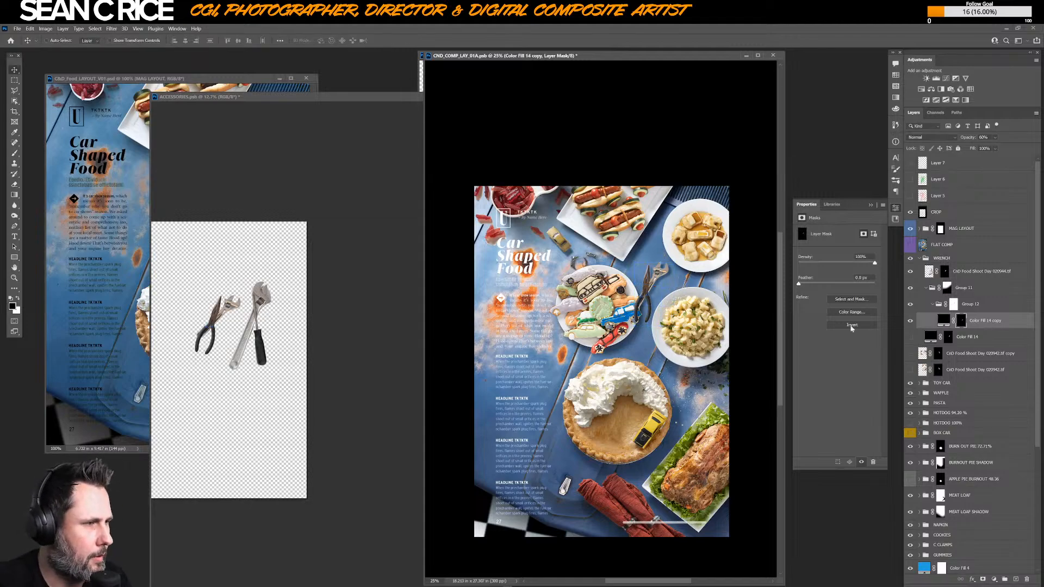
- Disable the masks of Group 12 and Group 11, and warp the blurred fill copy's mask to reshape the pliers' shadow
{"action": "left_click", "coordinate": [954, 304], "text": "shift"}
{"action": "left_click", "coordinate": [947, 288], "text": "shift"}
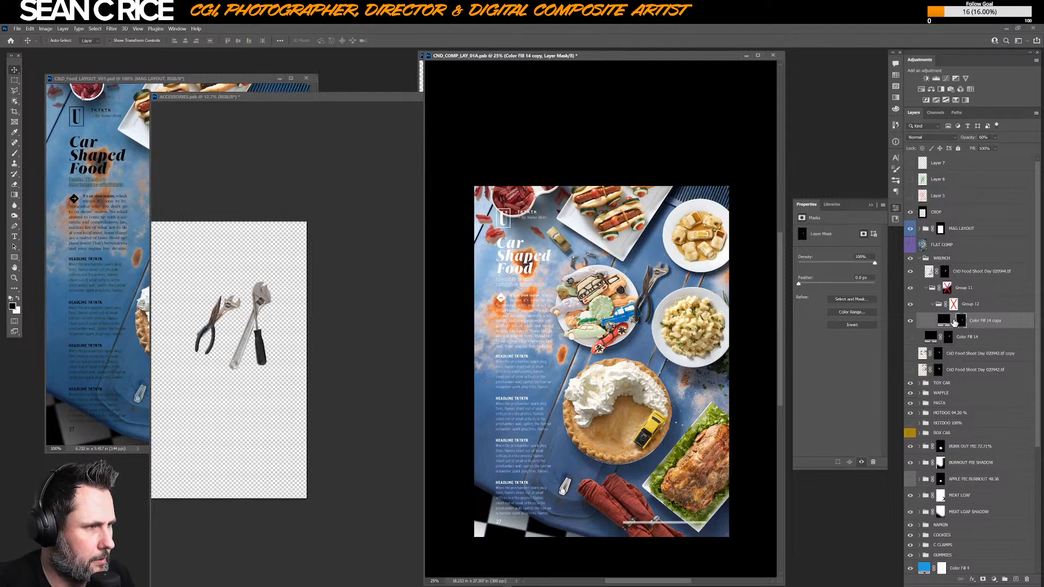
{"action": "key", "text": "ctrl+t"}
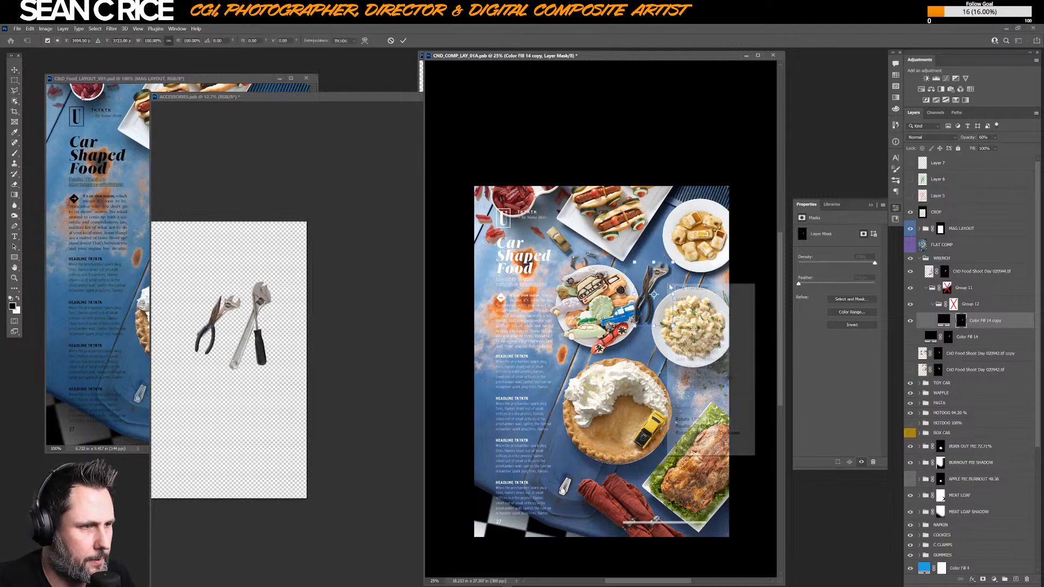
{"action": "right_click", "coordinate": [672, 289]}
{"action": "left_click", "coordinate": [686, 339]}
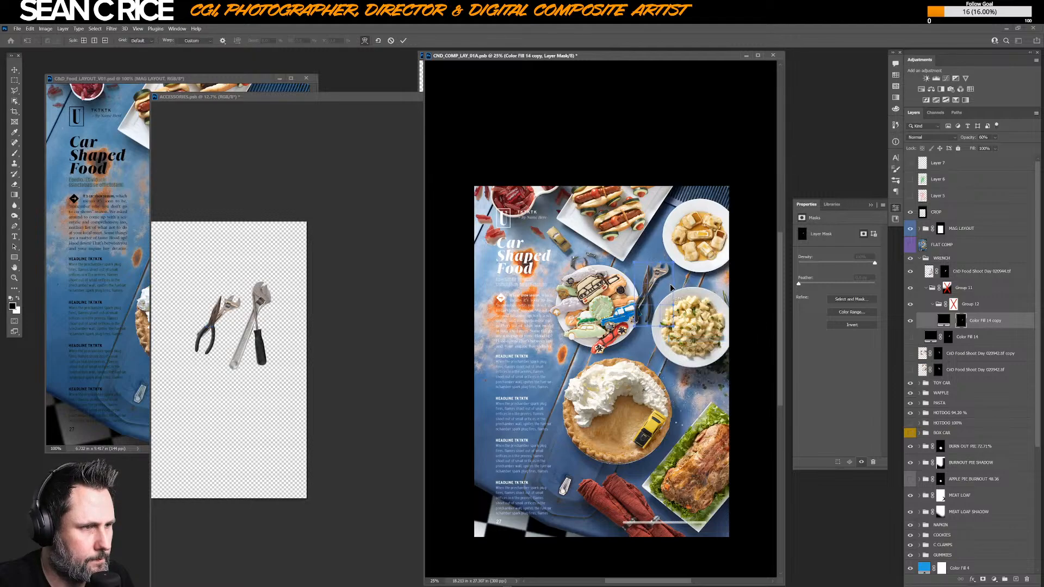
{"action": "left_click_drag", "start_coordinate": [673, 294], "coordinate": [672, 292]}
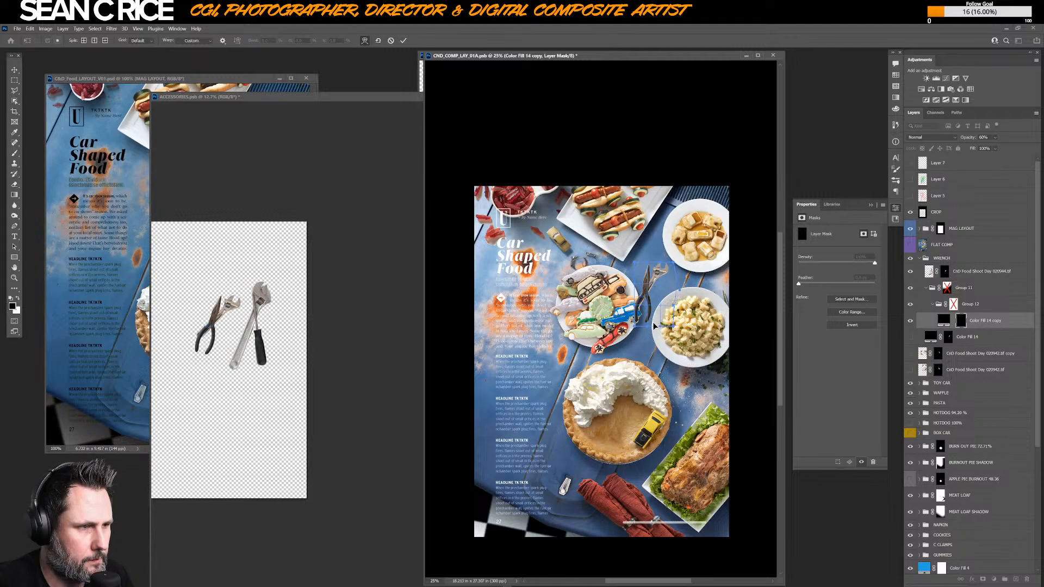
{"action": "left_click_drag", "start_coordinate": [654, 326], "coordinate": [656, 329]}
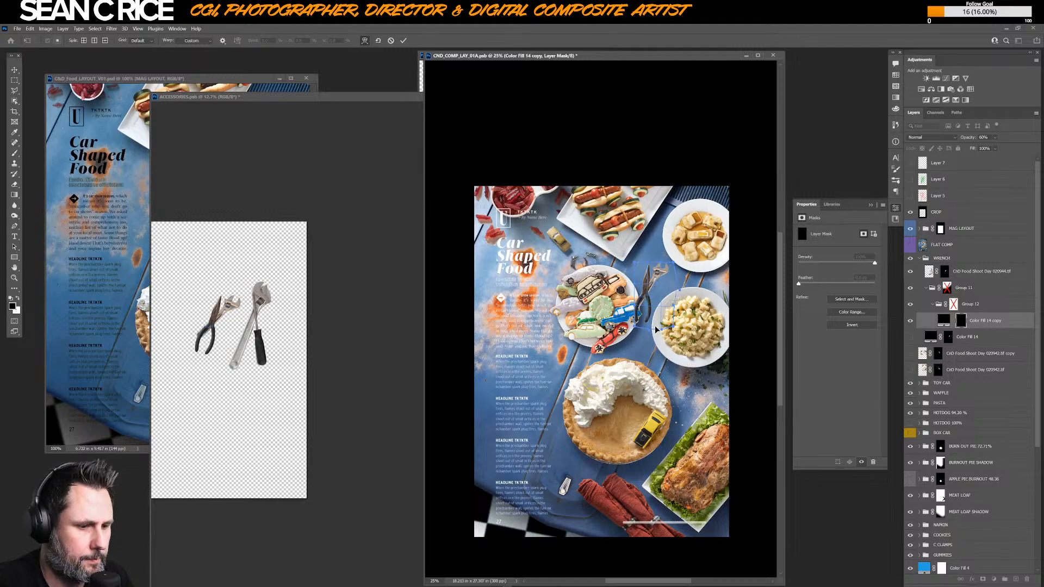
{"action": "key", "text": "Return"}
- Warp the reshaped shadow mask under the pliers a second time
{"action": "key", "text": "ctrl+t"}
{"action": "right_click", "coordinate": [665, 287]}
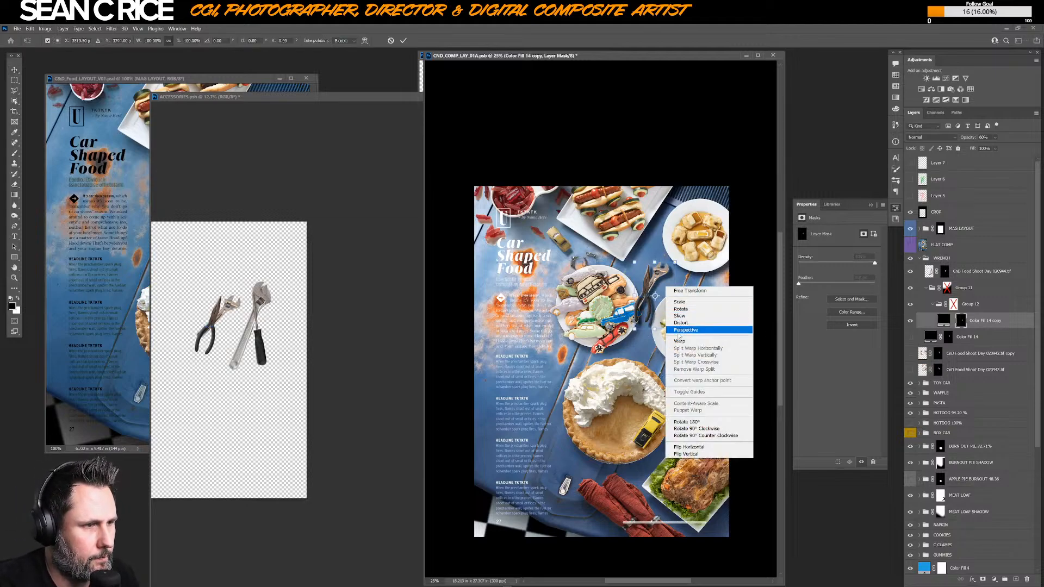
{"action": "left_click", "coordinate": [680, 341]}
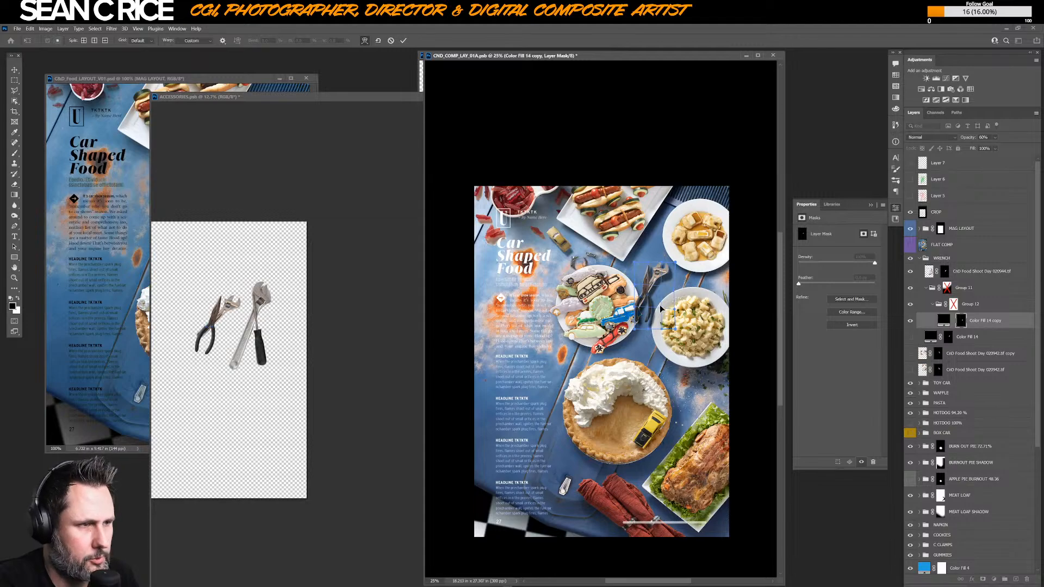
- Apply the shadow fill's transform, re-enable the Group 12 and Group 11 masks, and briefly check the wrench photo without its mask
{"action": "key", "text": "Return"}
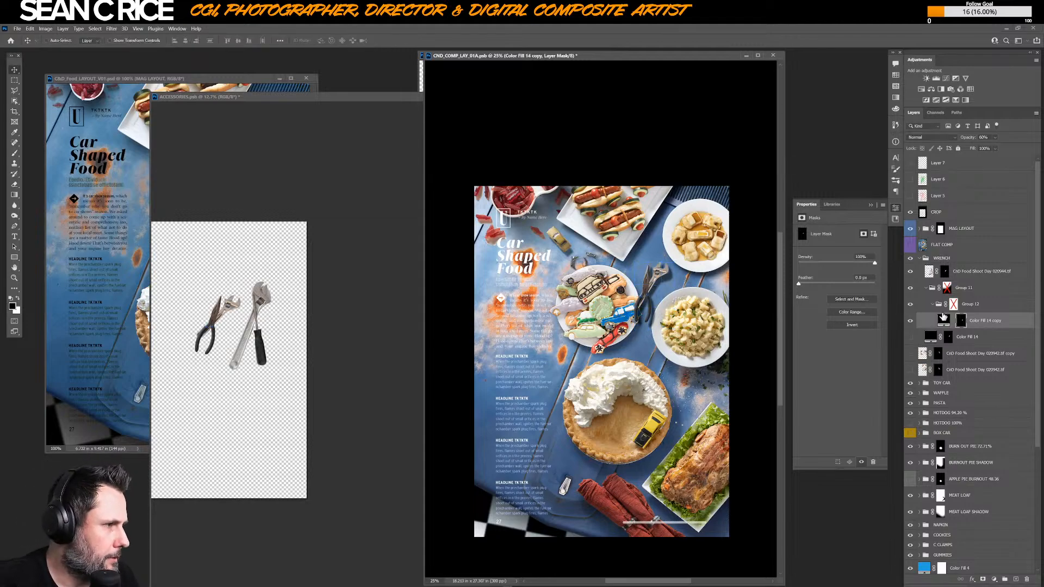
{"action": "left_click", "coordinate": [954, 305], "text": "shift"}
{"action": "left_click", "coordinate": [948, 289], "text": "shift"}
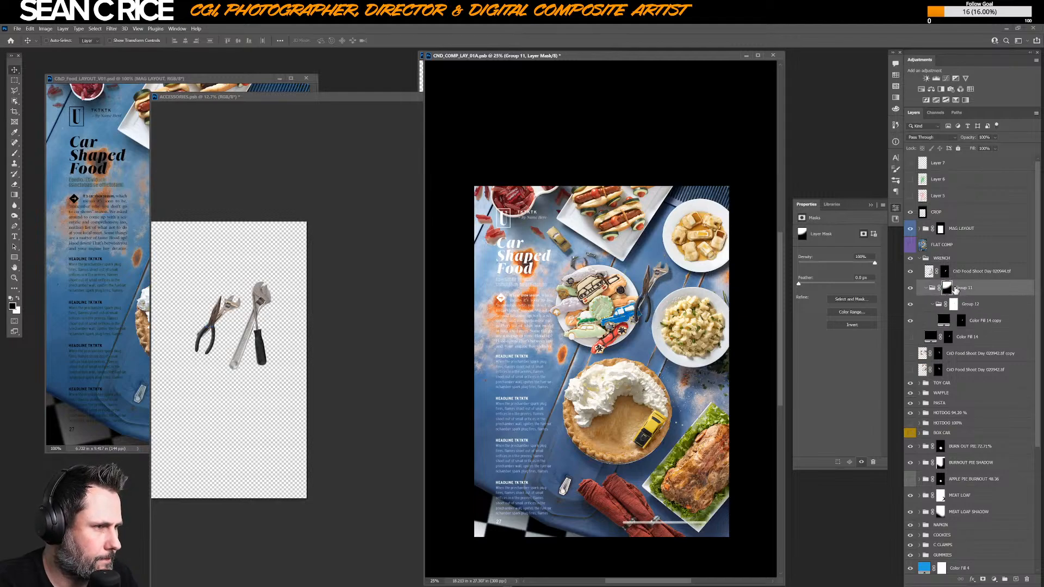
{"action": "left_click", "coordinate": [945, 272], "text": "shift"}
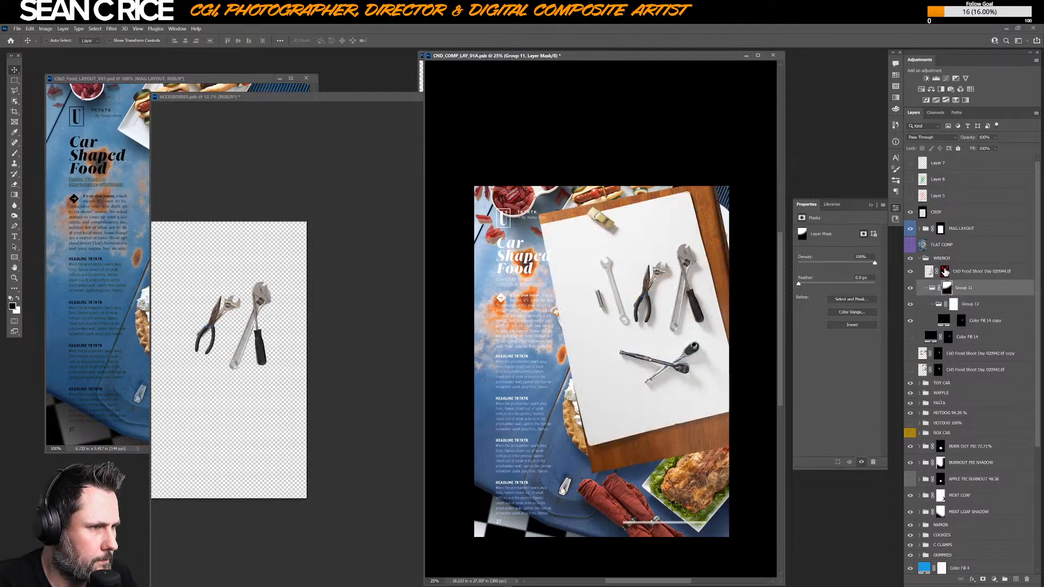
{"action": "left_click", "coordinate": [945, 272], "text": "shift"}
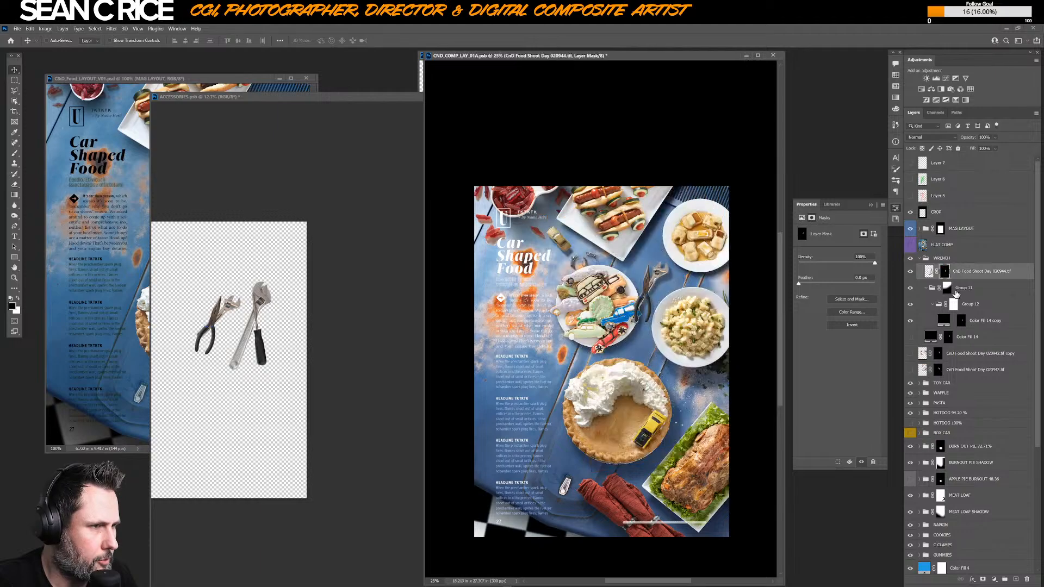
- Set the opacity of the Color Fill 14 copy shadow layer to 70%
{"action": "left_click", "coordinate": [961, 321]}
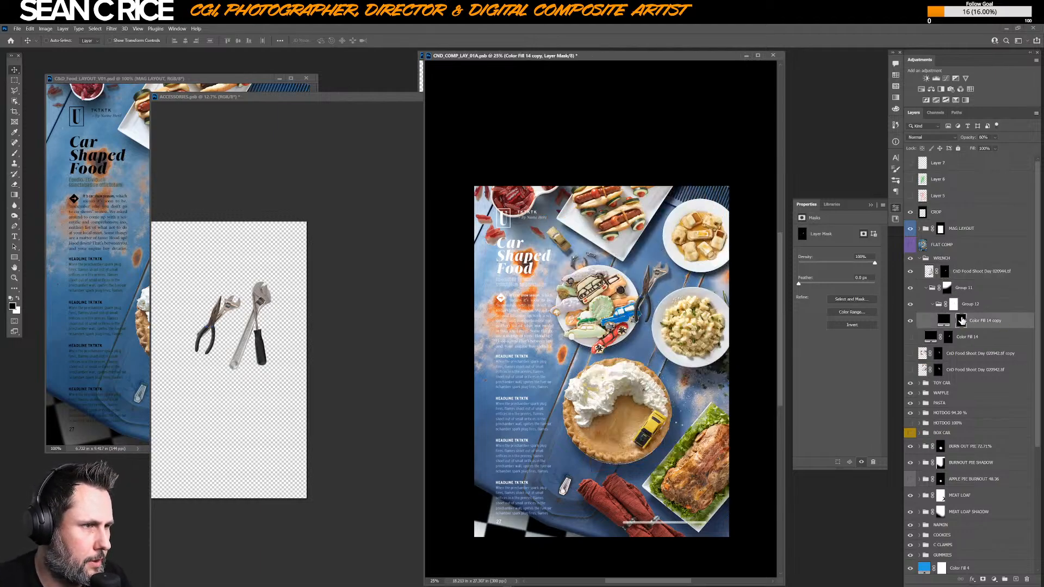
{"action": "left_click", "coordinate": [954, 304]}
{"action": "key", "text": "b"}
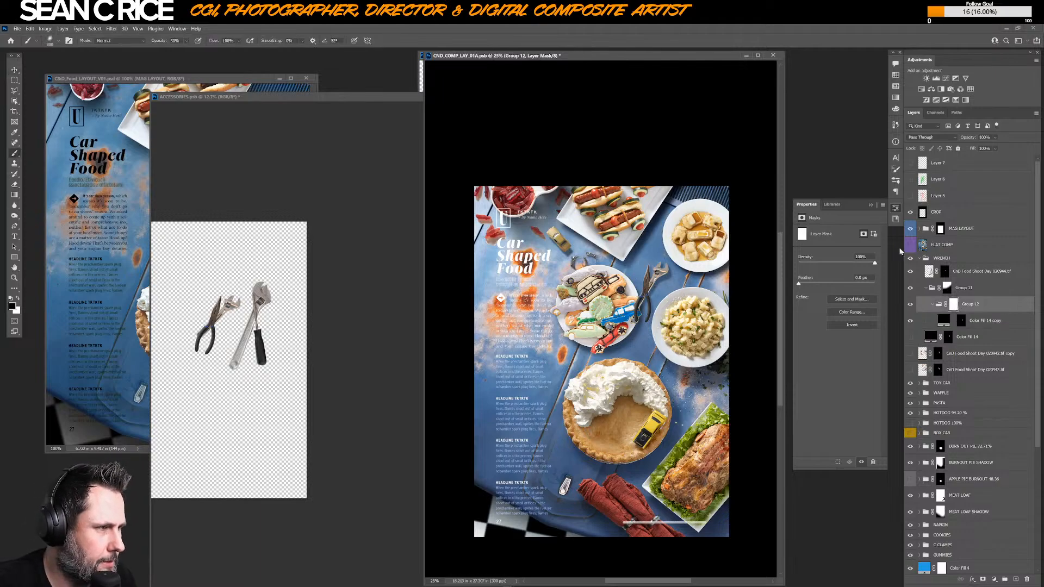
{"action": "left_click", "coordinate": [978, 322]}
{"action": "left_click", "coordinate": [983, 137]}
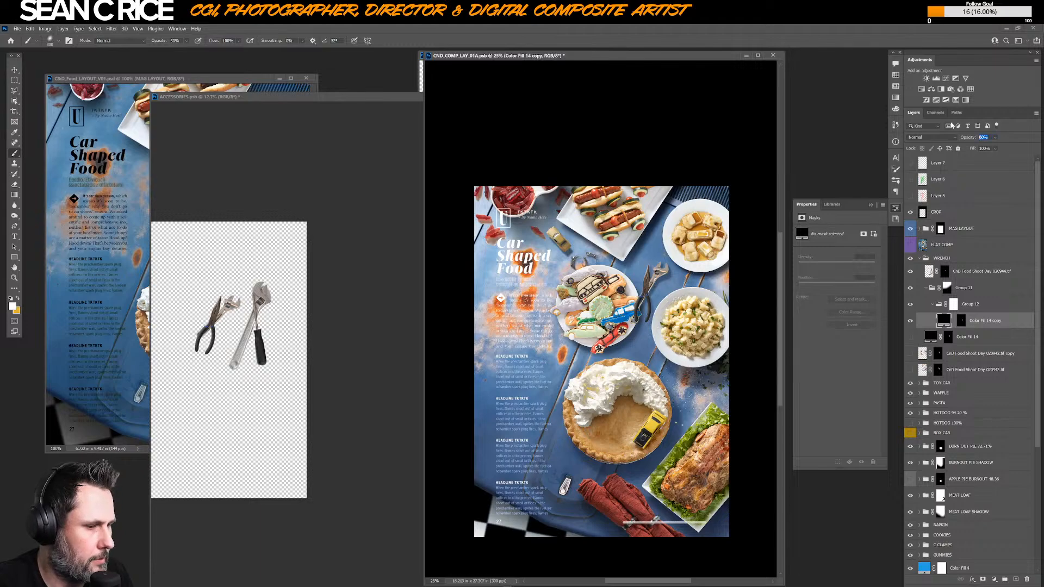
{"action": "key", "text": "shift+Up"}
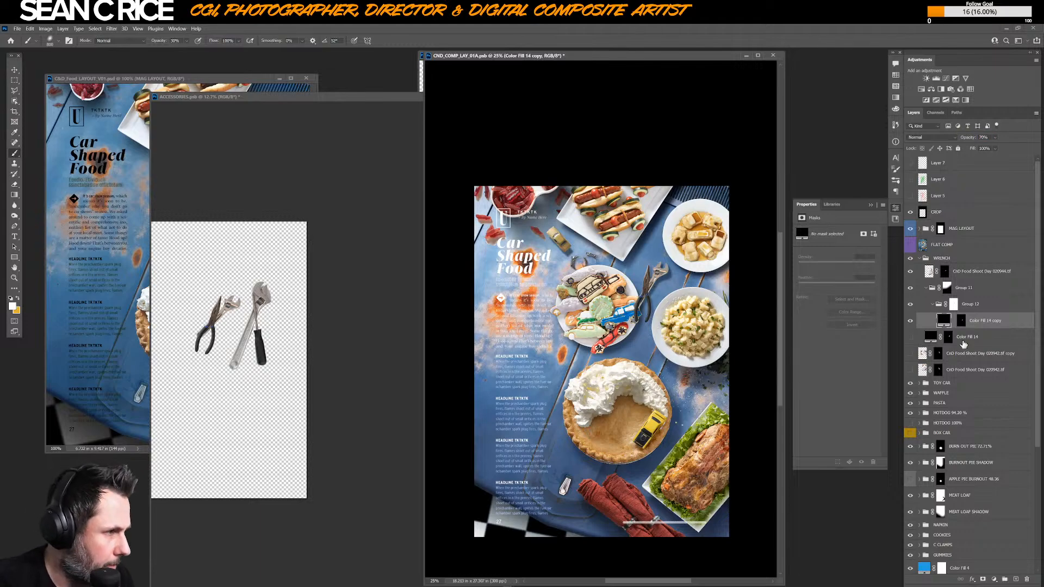
- Target the Group 12 layer mask with the Brush tool and reduce the brush size
{"action": "left_click", "coordinate": [953, 306]}
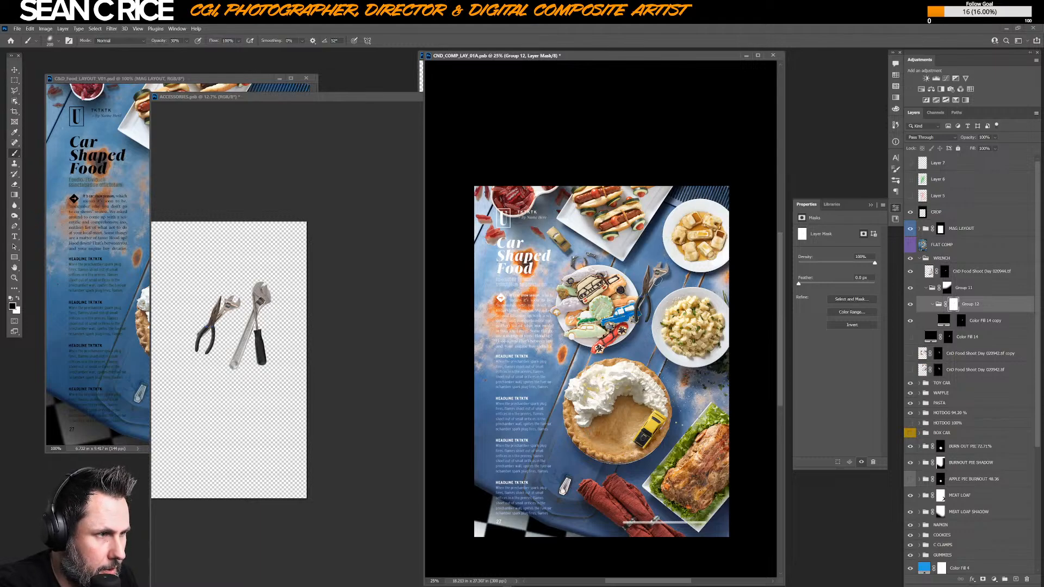
{"action": "key", "text": "bracketleft"}
{"action": "key", "text": "bracketleft"}
{"action": "key", "text": "bracketleft"}
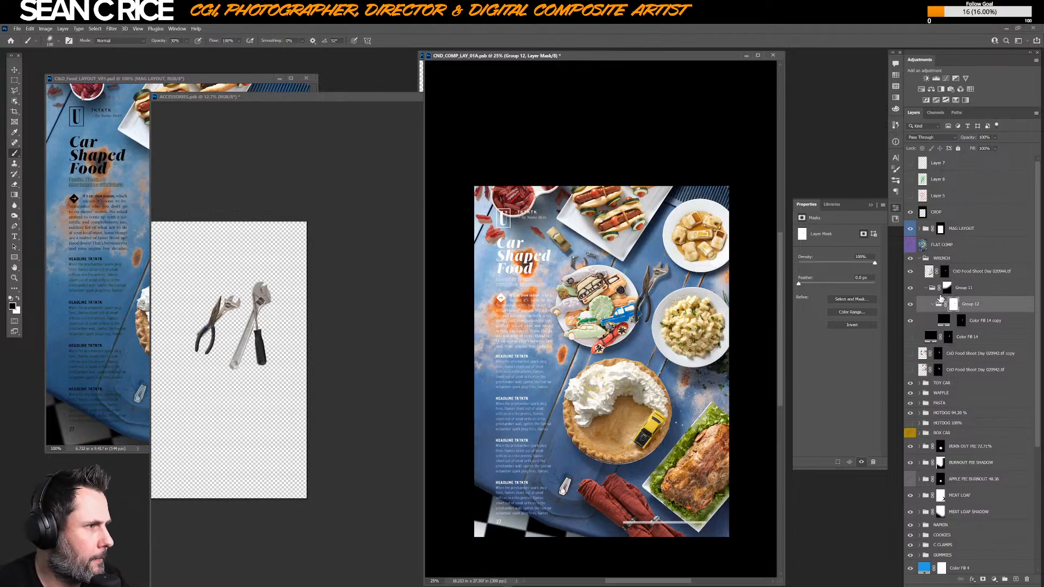
- Collapse the WRENCH group and move it down the layer stack between COOKIES and C CLAMPS
{"action": "left_click", "coordinate": [926, 289]}
{"action": "left_click", "coordinate": [923, 267], "text": "shift"}
{"action": "key", "text": "Delete"}
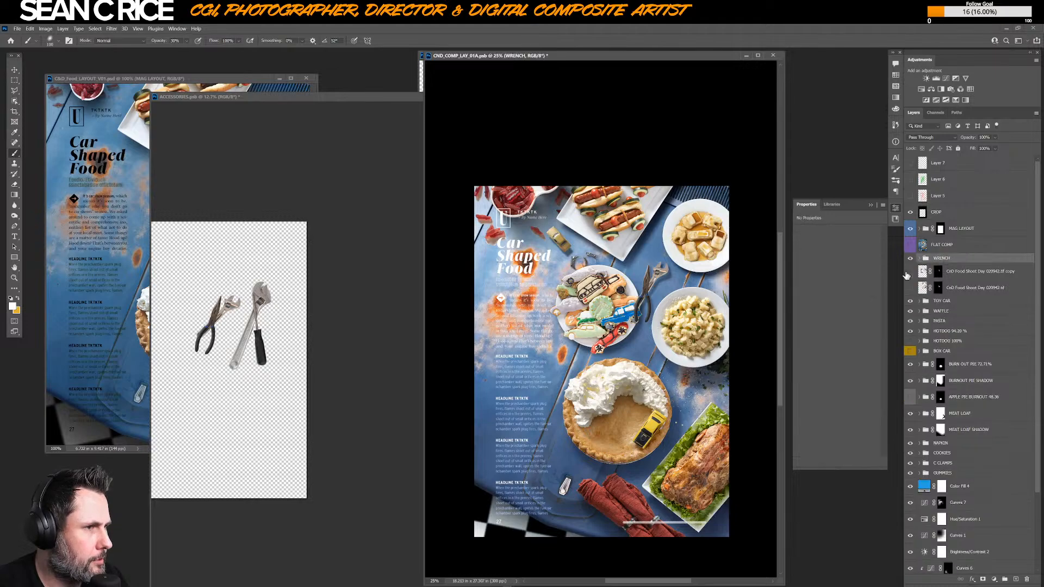
{"action": "key", "text": "v"}
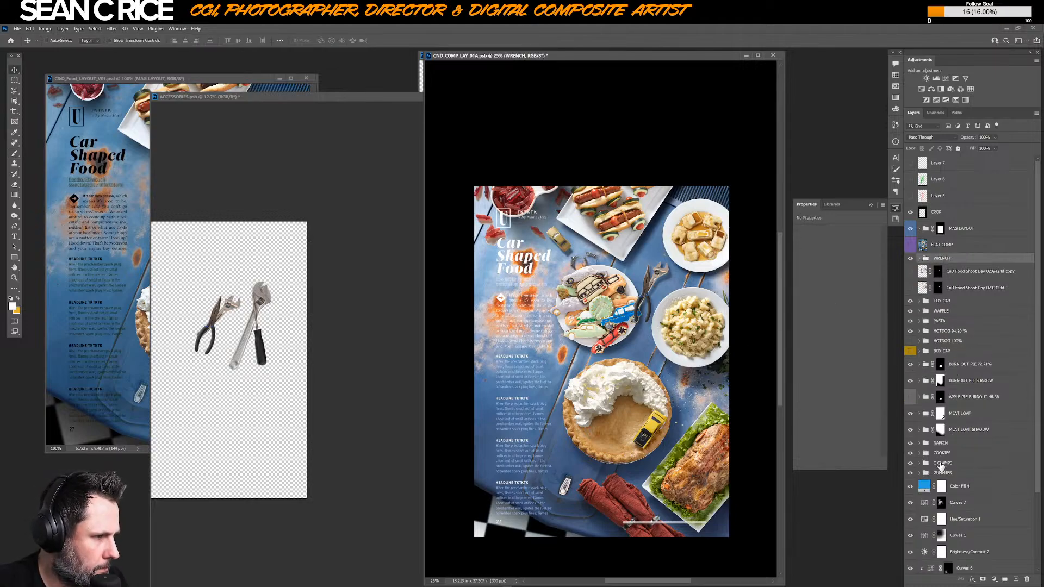
{"action": "left_click_drag", "start_coordinate": [942, 263], "coordinate": [964, 461]}
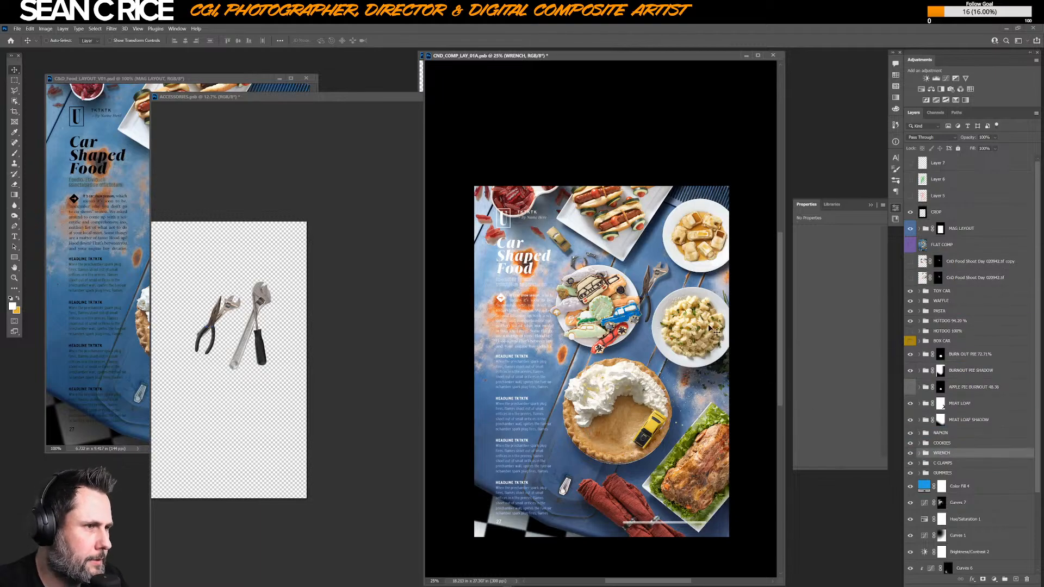
- Add a Brightness/Contrast adjustment clipped to the wrench photo with brightness -14 and contrast 25
{"action": "left_click", "coordinate": [919, 453]}
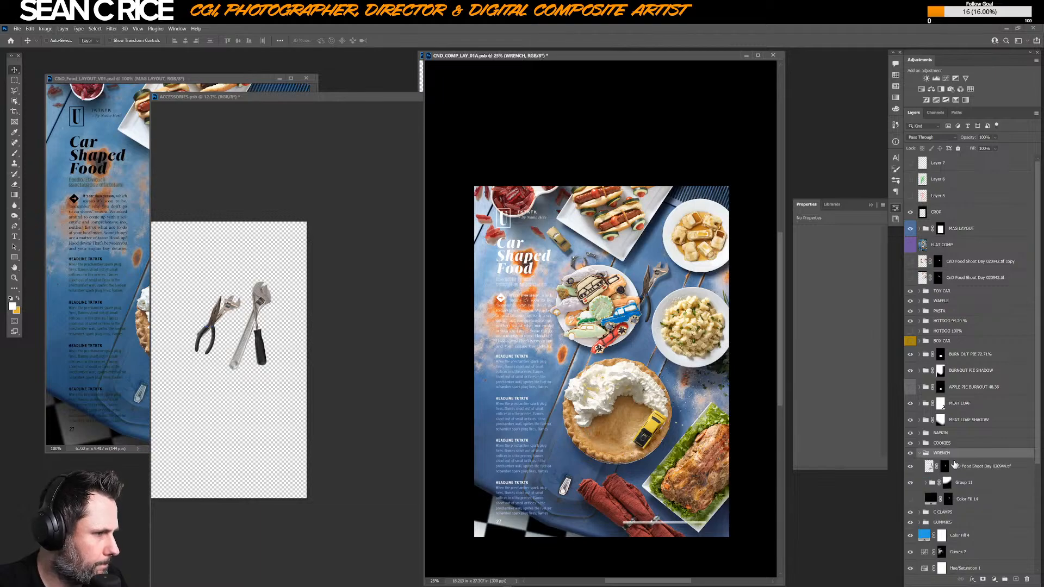
{"action": "left_click", "coordinate": [979, 466]}
{"action": "left_click", "coordinate": [994, 580]}
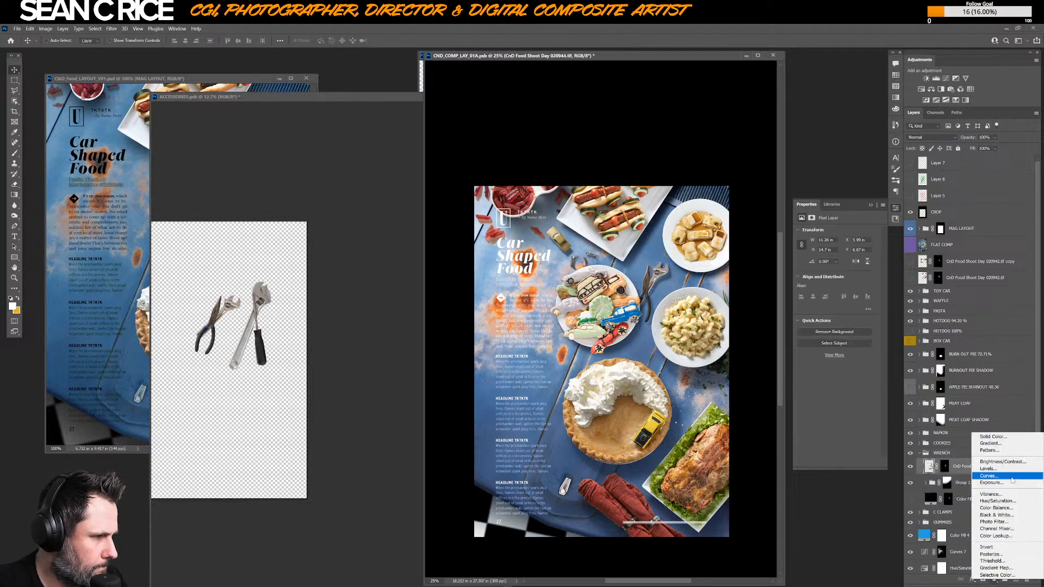
{"action": "left_click", "coordinate": [995, 468]}
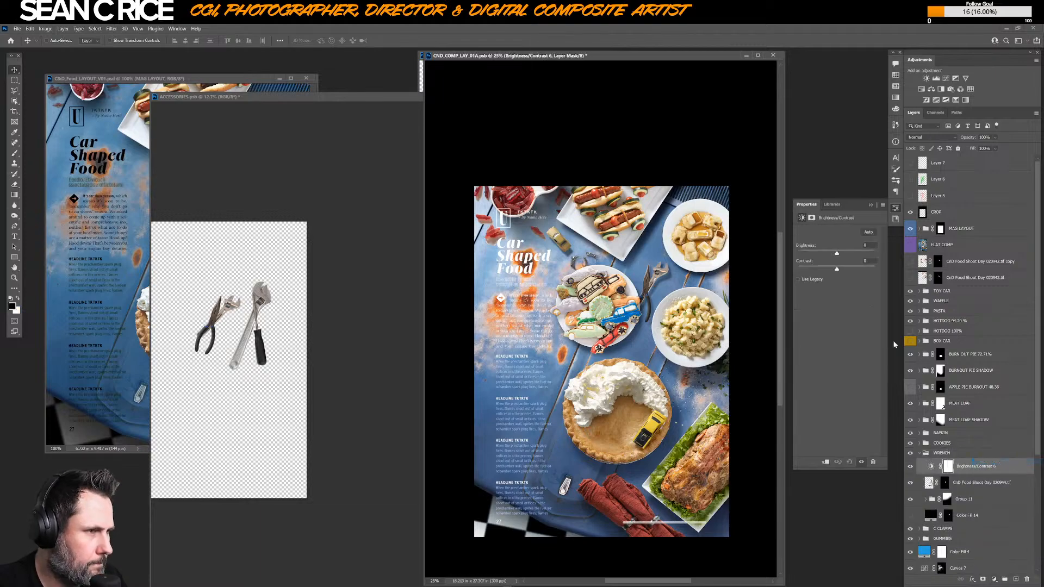
{"action": "left_click", "coordinate": [824, 254]}
{"action": "key", "text": "ctrl+alt+g"}
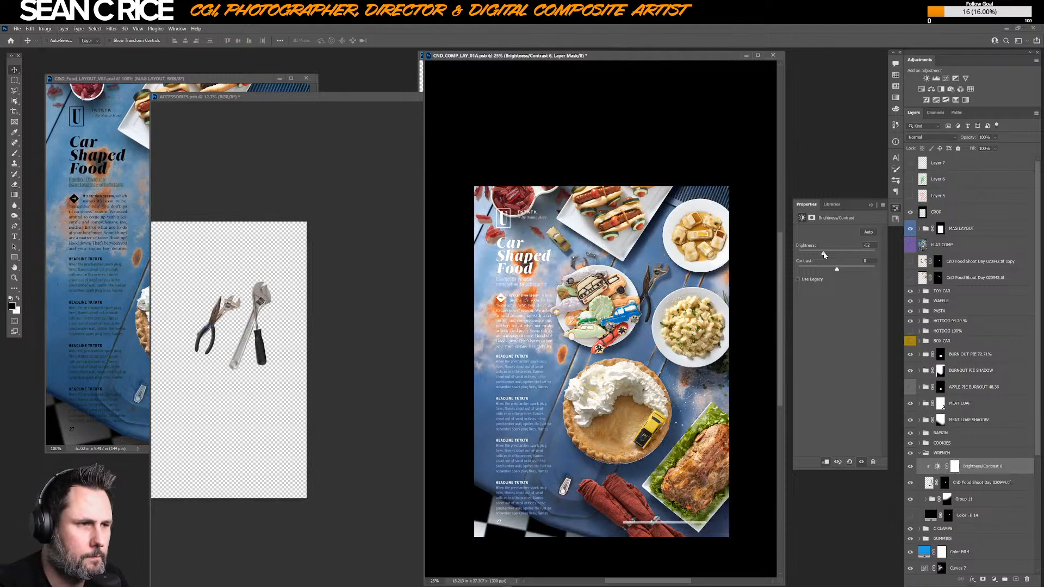
{"action": "mouse_move", "coordinate": [824, 255]}
{"action": "left_mouse_down"}
{"action": "mouse_move", "coordinate": [856, 271]}
{"action": "mouse_move", "coordinate": [833, 255]}
{"action": "left_mouse_up"}
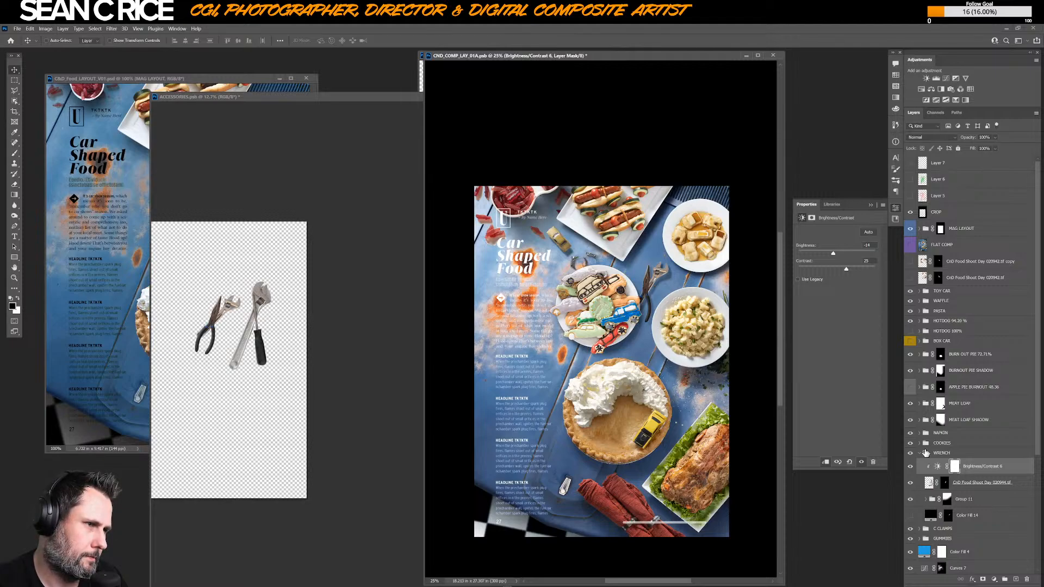
- Try rotating and repositioning the wrench photo together with its Group 11 shadow
{"action": "left_click", "coordinate": [970, 483]}
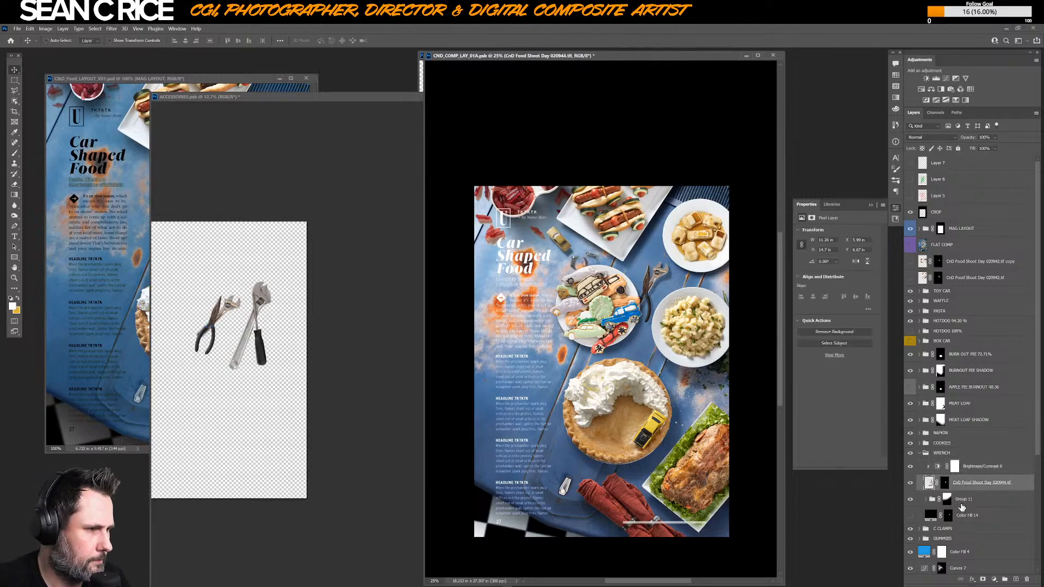
{"action": "left_click", "coordinate": [967, 500], "text": "shift"}
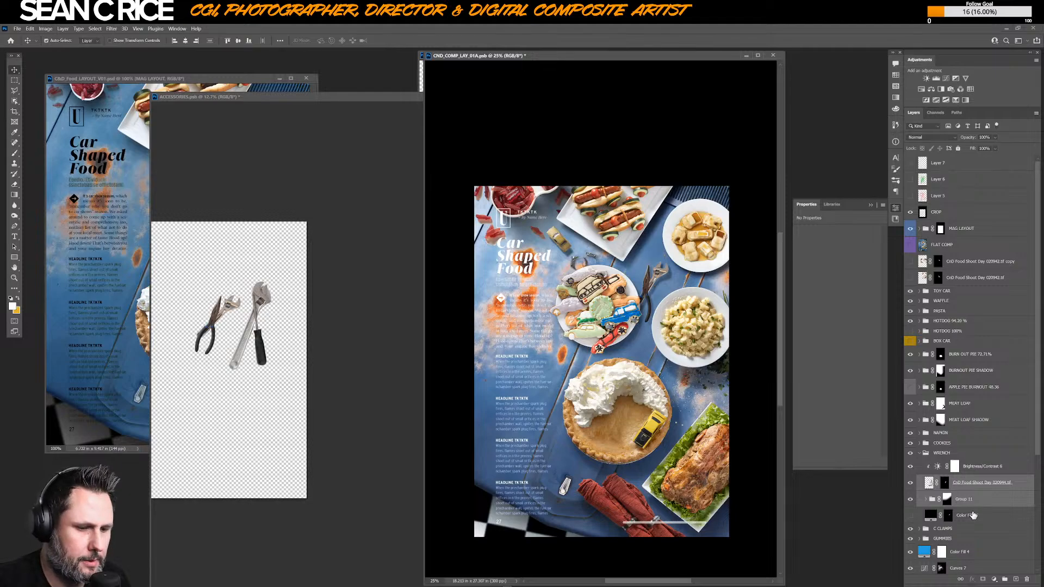
{"action": "key", "text": "ctrl+t"}
{"action": "left_click_drag", "start_coordinate": [657, 68], "coordinate": [575, 105]}
{"action": "left_click_drag", "start_coordinate": [612, 217], "coordinate": [665, 275]}
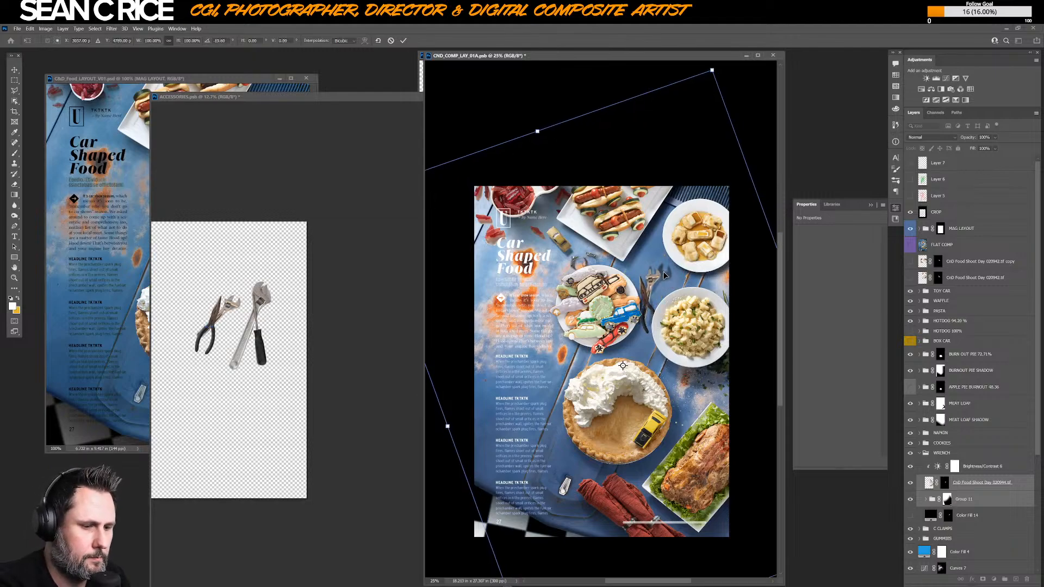
{"action": "key", "text": "Return"}
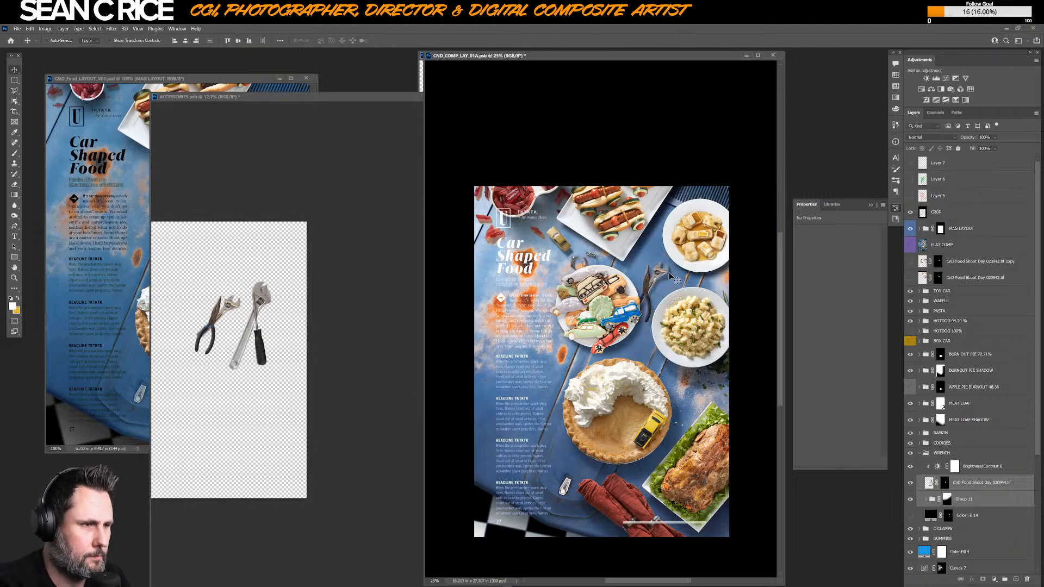
- Try moving and rotating the whole WRENCH group in the gap between the cookie and pasta plates
{"action": "left_click", "coordinate": [926, 499]}
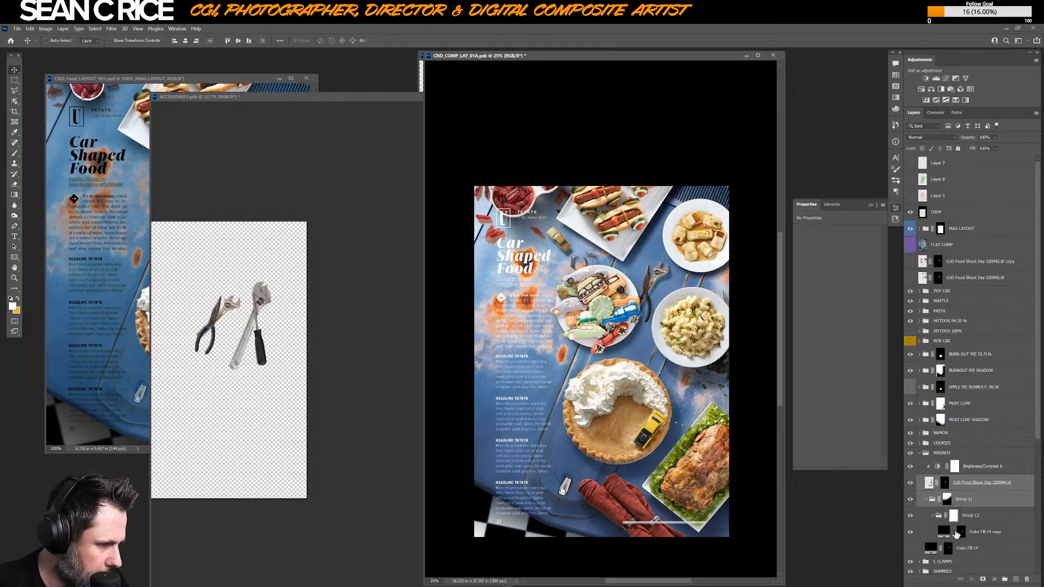
{"action": "left_click", "coordinate": [918, 453]}
{"action": "key", "text": "ctrl+t"}
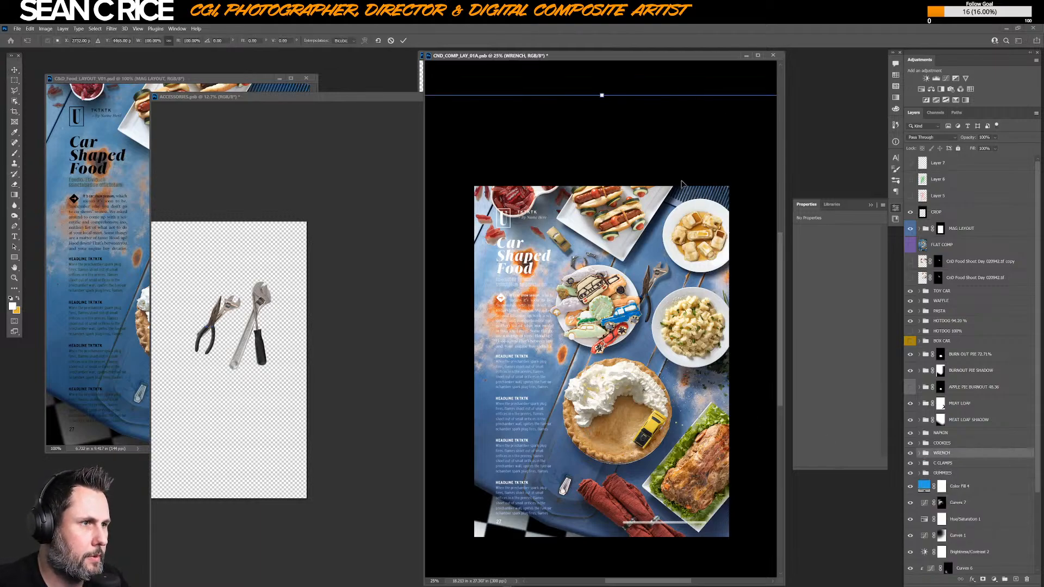
{"action": "left_click_drag", "start_coordinate": [606, 371], "coordinate": [651, 291]}
{"action": "left_click_drag", "start_coordinate": [641, 81], "coordinate": [576, 94]}
{"action": "left_click_drag", "start_coordinate": [663, 262], "coordinate": [686, 279]}
{"action": "left_click_drag", "start_coordinate": [581, 92], "coordinate": [598, 118]}
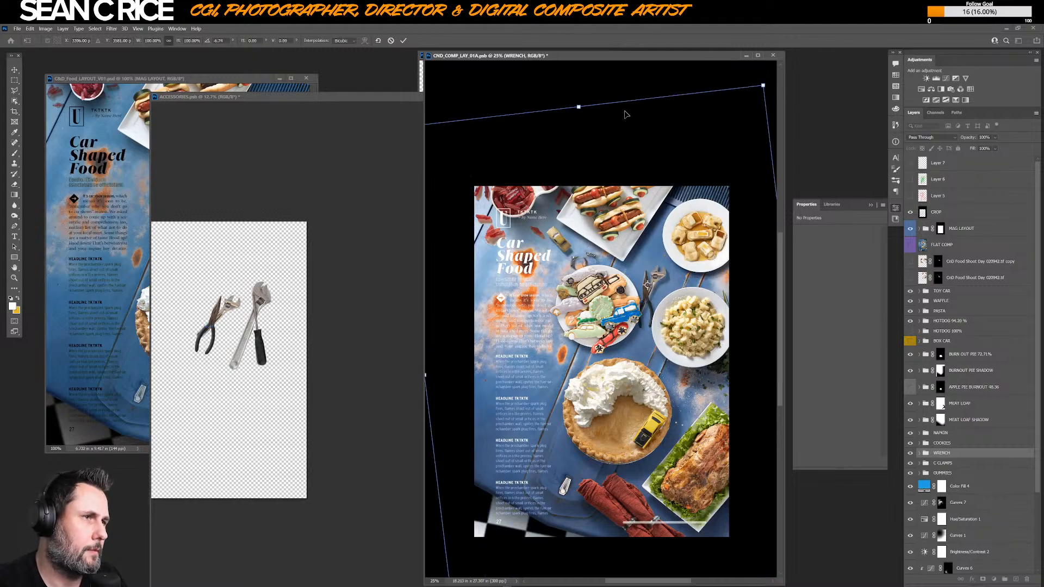
{"action": "left_click_drag", "start_coordinate": [660, 77], "coordinate": [707, 95]}
{"action": "left_click_drag", "start_coordinate": [649, 247], "coordinate": [670, 256]}
{"action": "left_click_drag", "start_coordinate": [628, 93], "coordinate": [570, 98]}
{"action": "left_click_drag", "start_coordinate": [647, 221], "coordinate": [642, 222]}
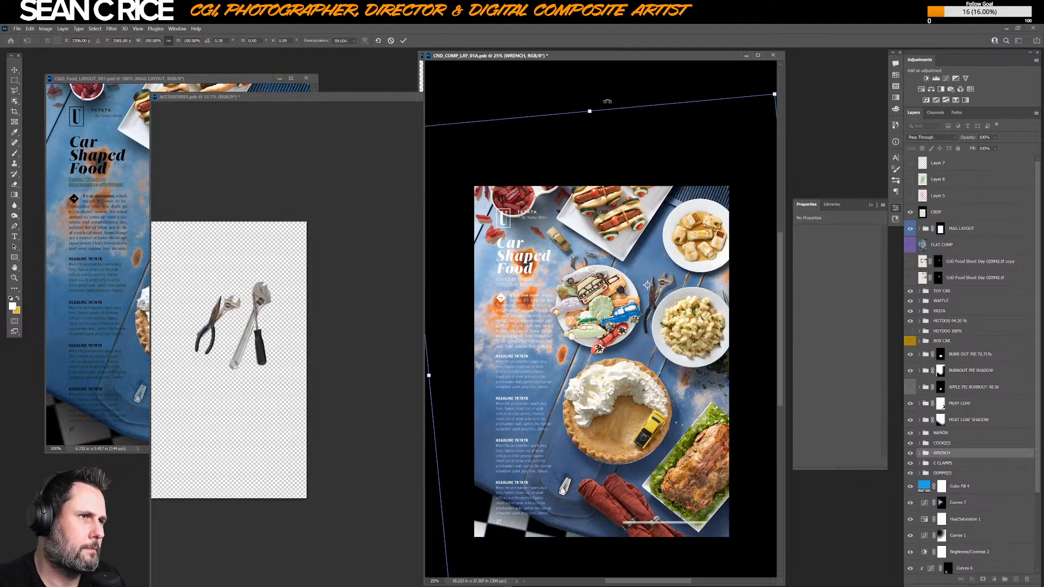
{"action": "left_click_drag", "start_coordinate": [604, 101], "coordinate": [628, 94]}
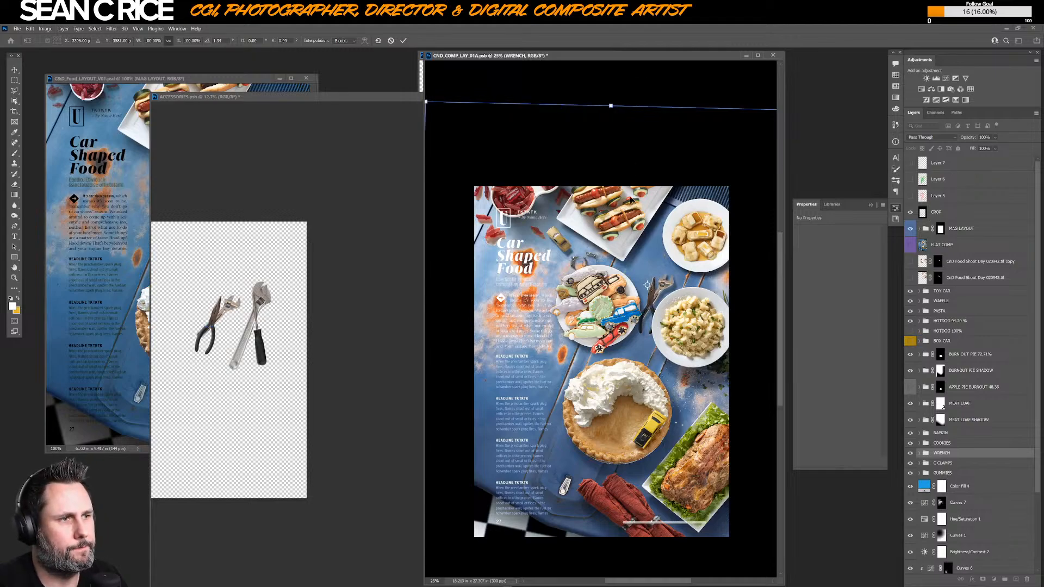
{"action": "key", "text": "Return"}
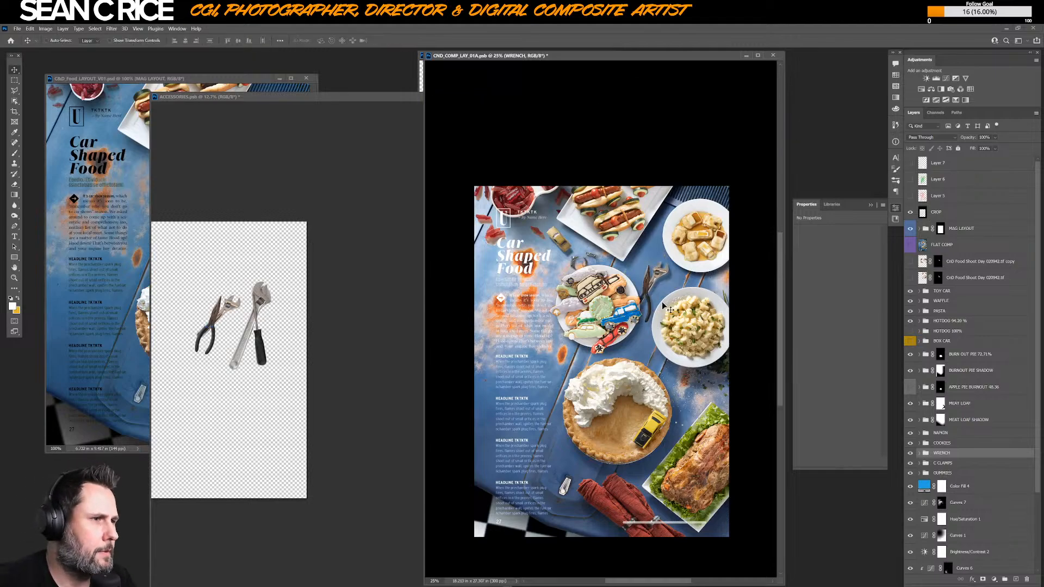
- Set the Color Fill 14 copy shadow layer's opacity to 88% and collapse the WRENCH group
{"action": "left_click", "coordinate": [919, 453]}
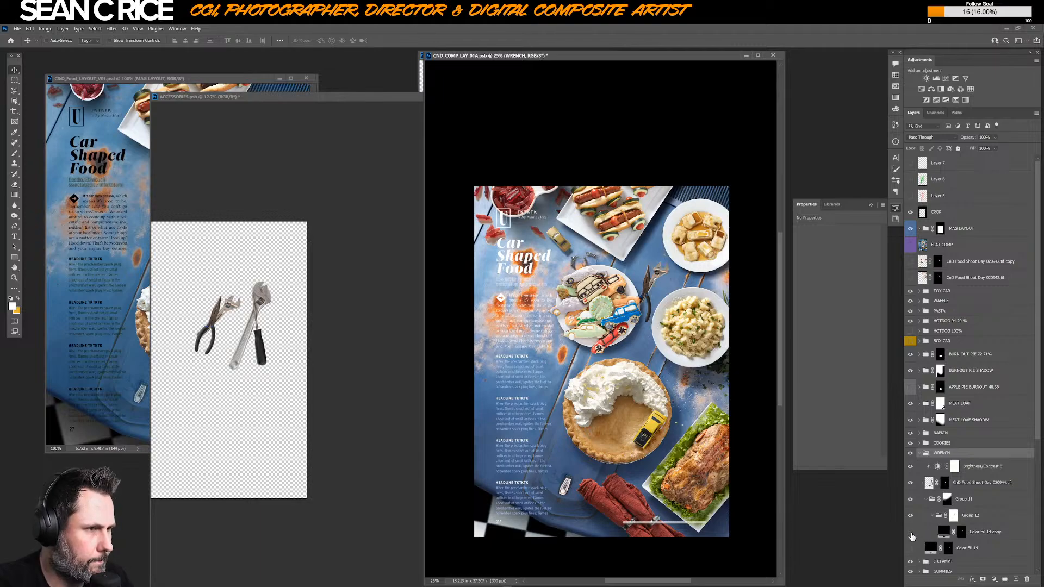
{"action": "left_click", "coordinate": [969, 537]}
{"action": "left_click", "coordinate": [995, 148]}
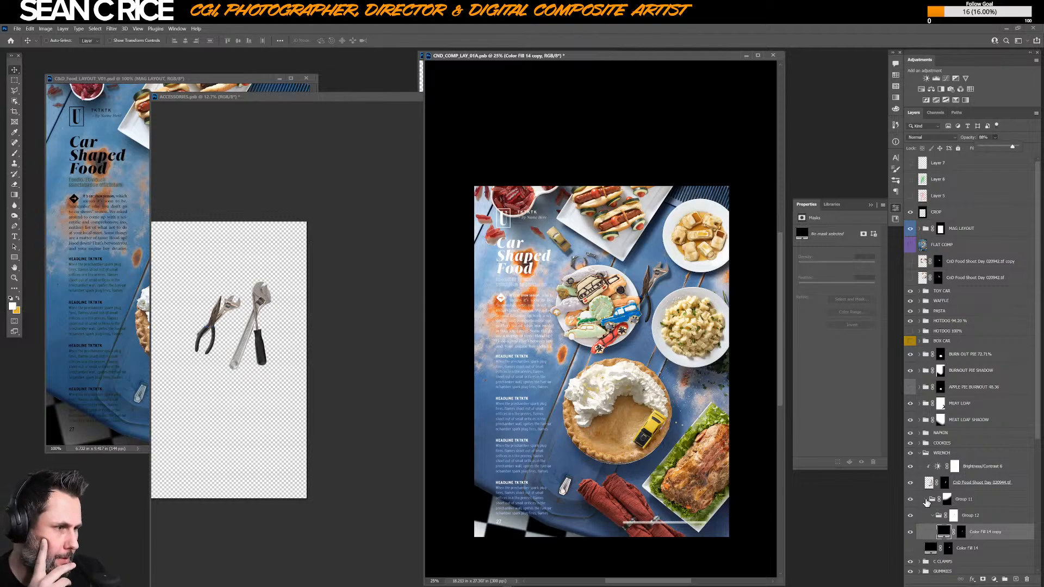
{"action": "left_click", "coordinate": [918, 454]}
- Compare the layout with and without the WRENCH group by toggling its visibility
{"action": "left_click", "coordinate": [911, 454]}
{"action": "left_click", "coordinate": [912, 454]}
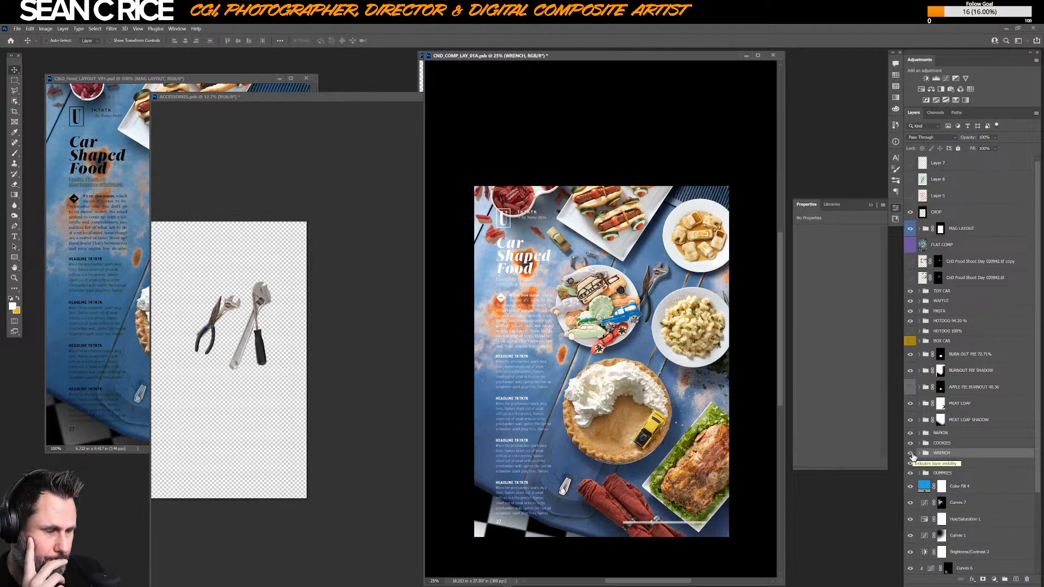
{"action": "left_click", "coordinate": [911, 454]}
{"action": "left_click", "coordinate": [911, 454]}
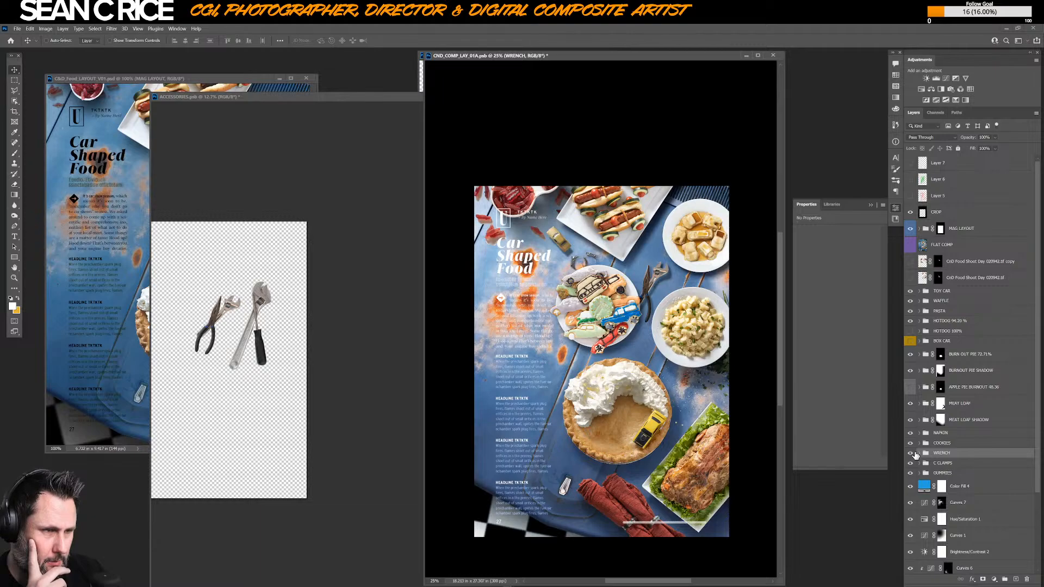
- Hide the WRENCH group and move the C CLAMPS group into the gap between the cookie and pasta plates
{"action": "left_click", "coordinate": [911, 454]}
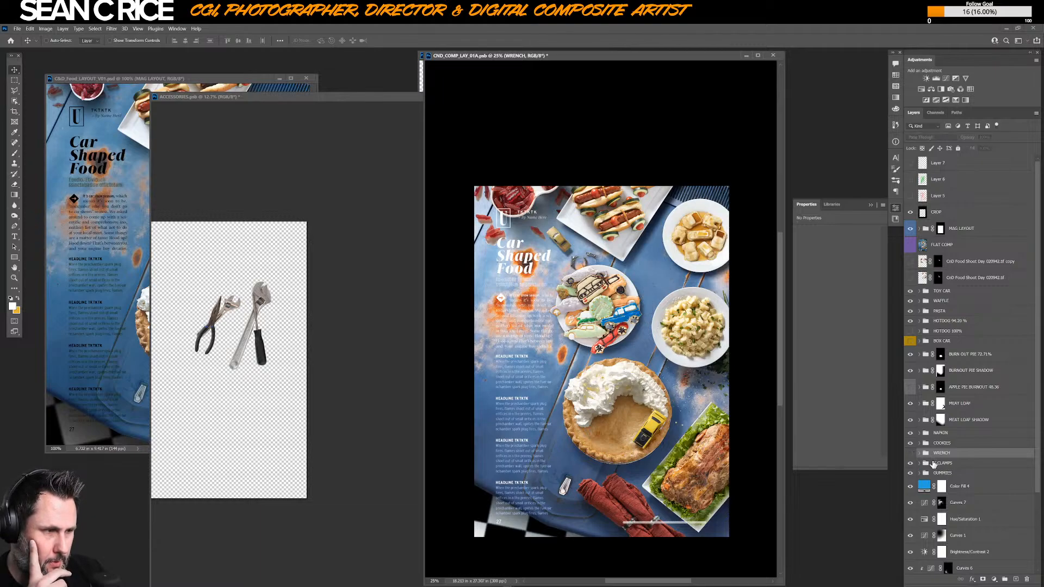
{"action": "left_click", "coordinate": [936, 464]}
{"action": "left_click_drag", "start_coordinate": [605, 264], "coordinate": [677, 281]}
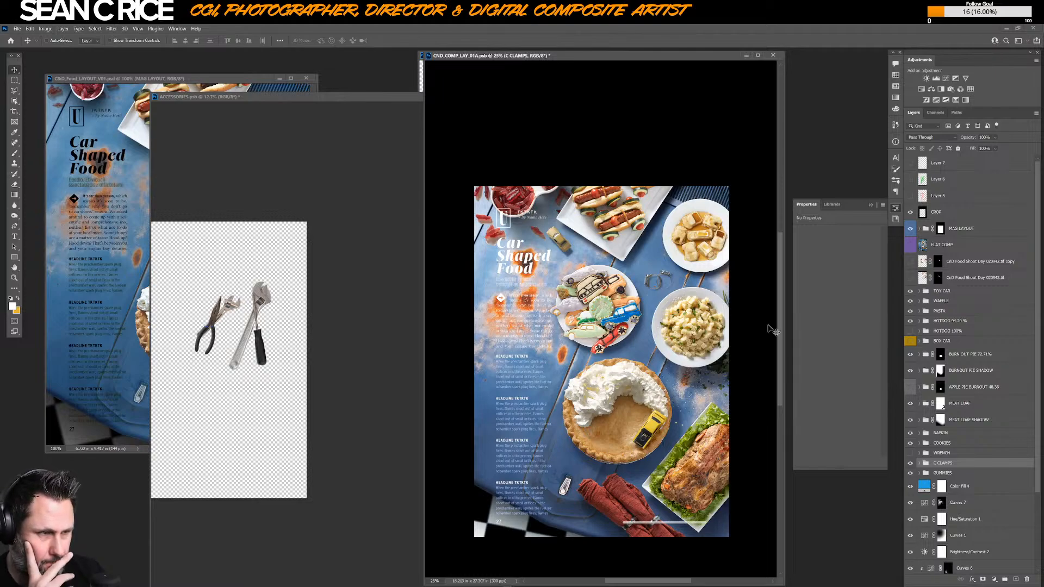
- Lower the brightness of the C CLAMPS group's Brightness/Contrast 4 adjustment to about -105 and collapse the group
{"action": "left_click", "coordinate": [918, 463]}
{"action": "left_click", "coordinate": [957, 475]}
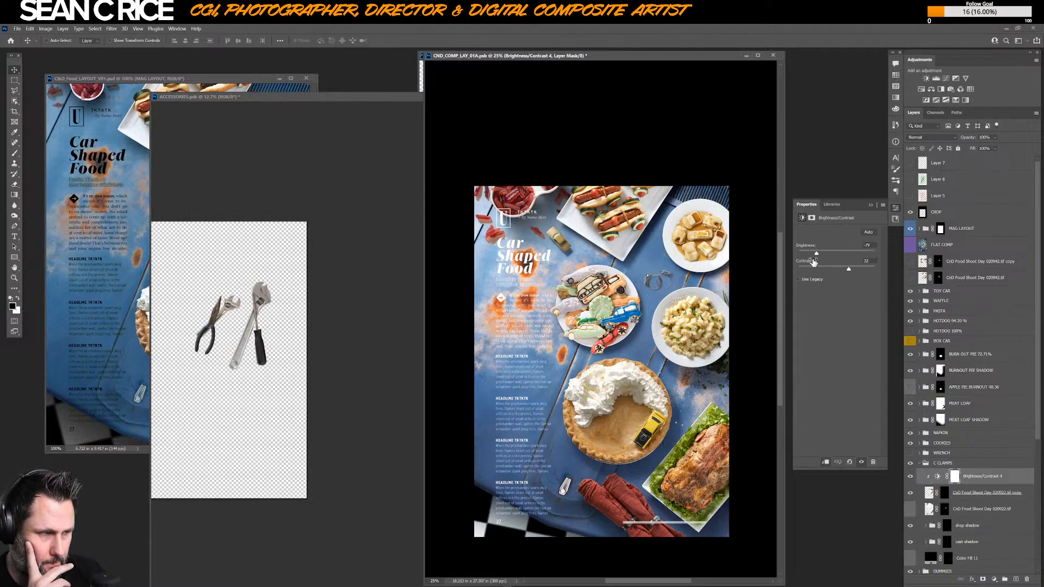
{"action": "left_click_drag", "start_coordinate": [817, 255], "coordinate": [809, 256]}
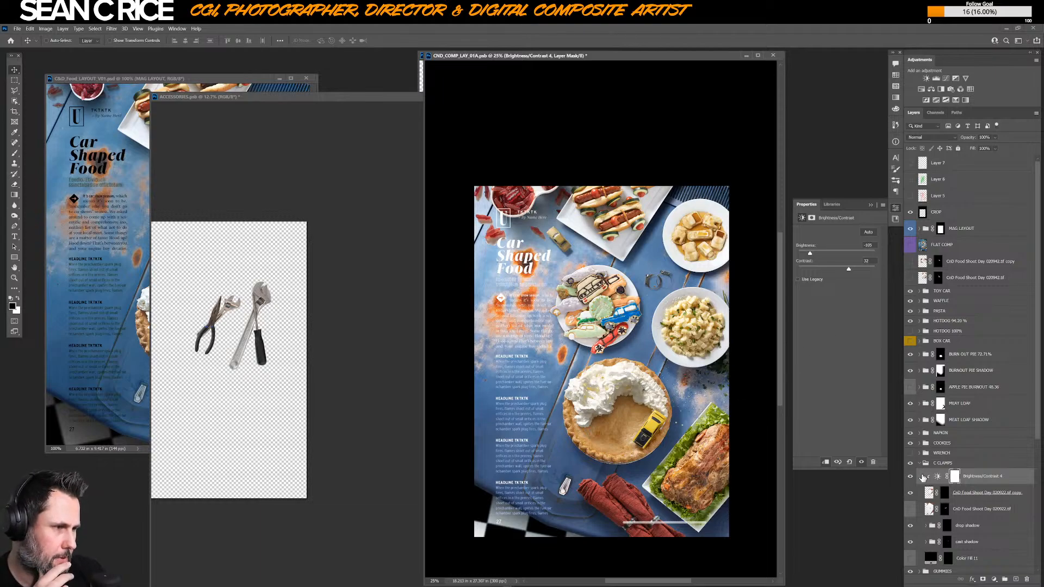
{"action": "left_click", "coordinate": [919, 463]}
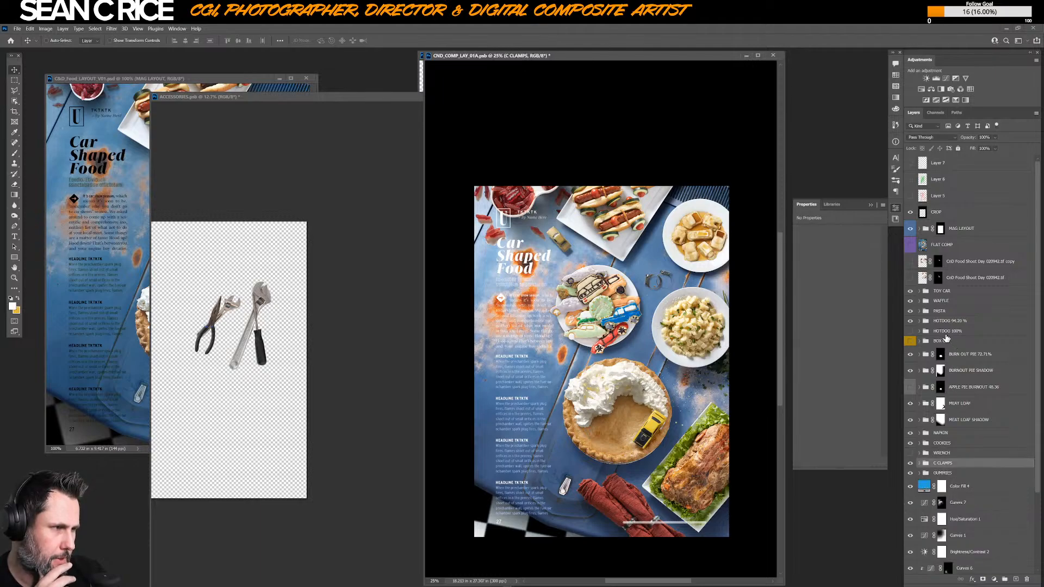
- Duplicate the cheese group inside the PASTA group and move the copy's crumbs over the pasta plate
{"action": "left_click", "coordinate": [920, 311]}
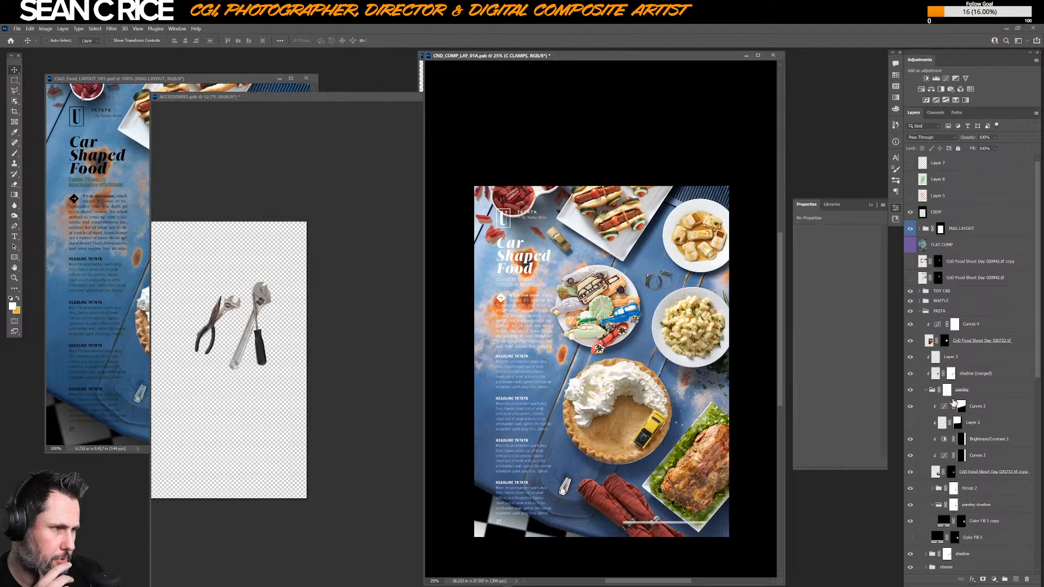
{"action": "left_click", "coordinate": [925, 390]}
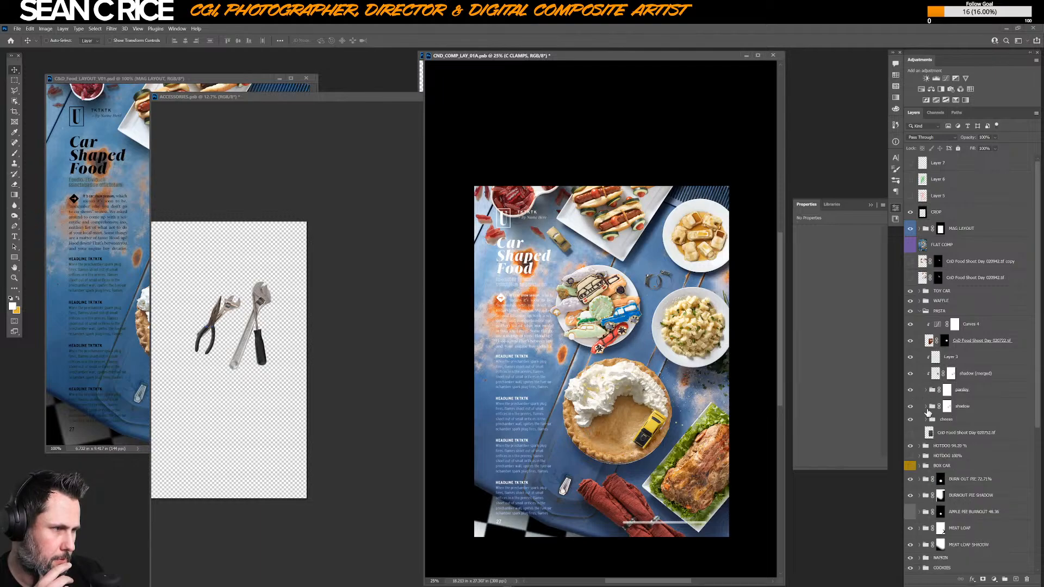
{"action": "left_click", "coordinate": [928, 419]}
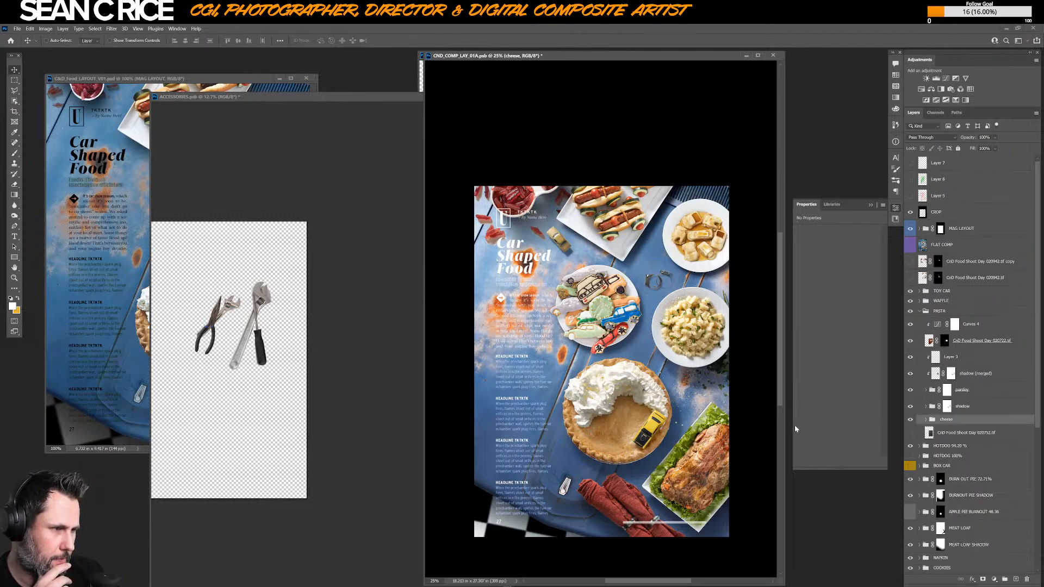
{"action": "key", "text": "ctrl+j"}
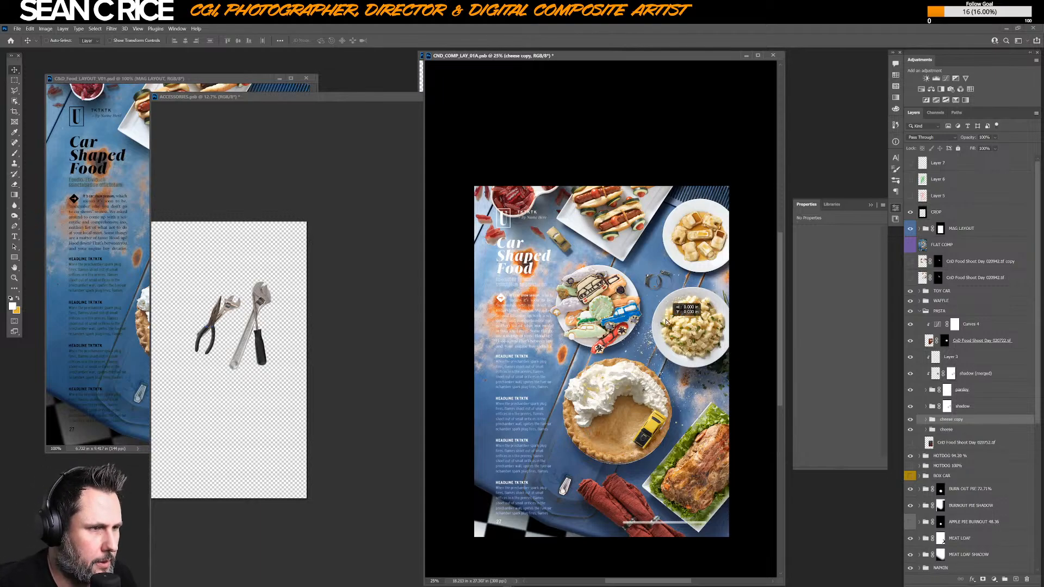
{"action": "left_click_drag", "start_coordinate": [670, 300], "coordinate": [683, 314]}
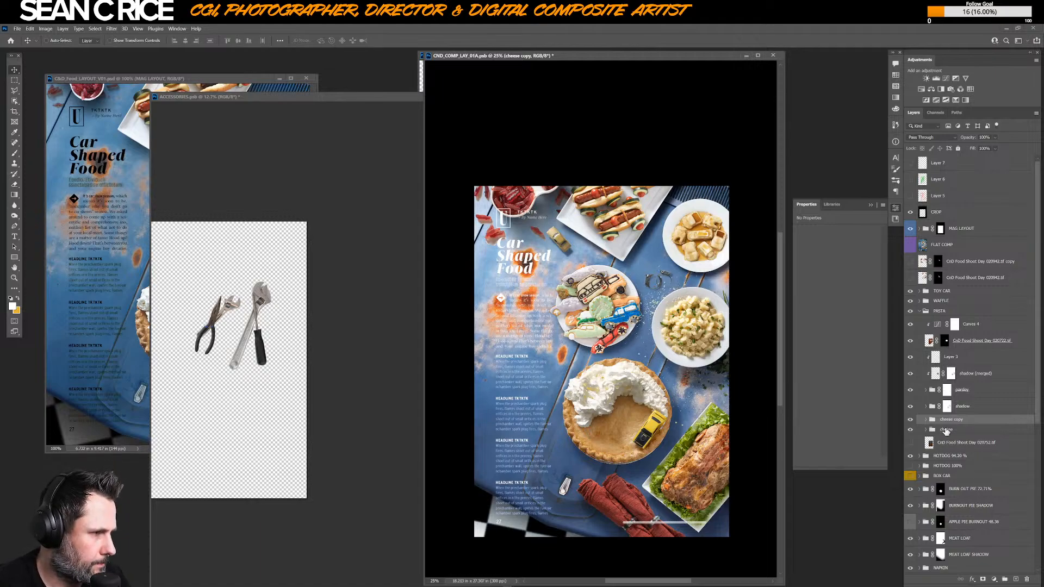
- Take the duplicated cheese group out of the PASTA group and rename it PASTA CHEESE 2
{"action": "left_click_drag", "start_coordinate": [948, 420], "coordinate": [961, 461]}
{"action": "double_click", "coordinate": [945, 456]}
{"action": "type", "text": "PAS"}
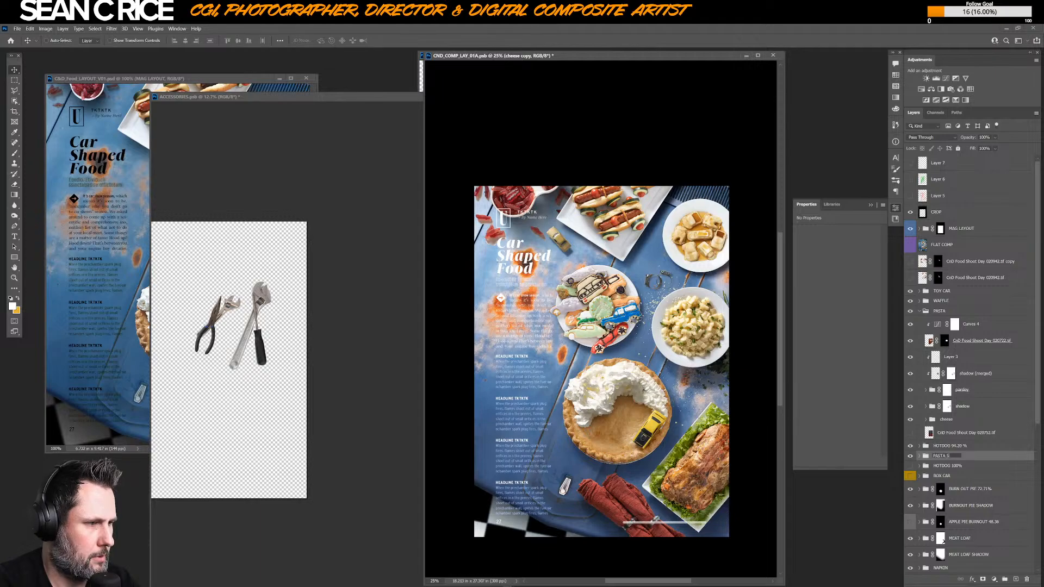
{"action": "type", "text": "TA CHEESE"}
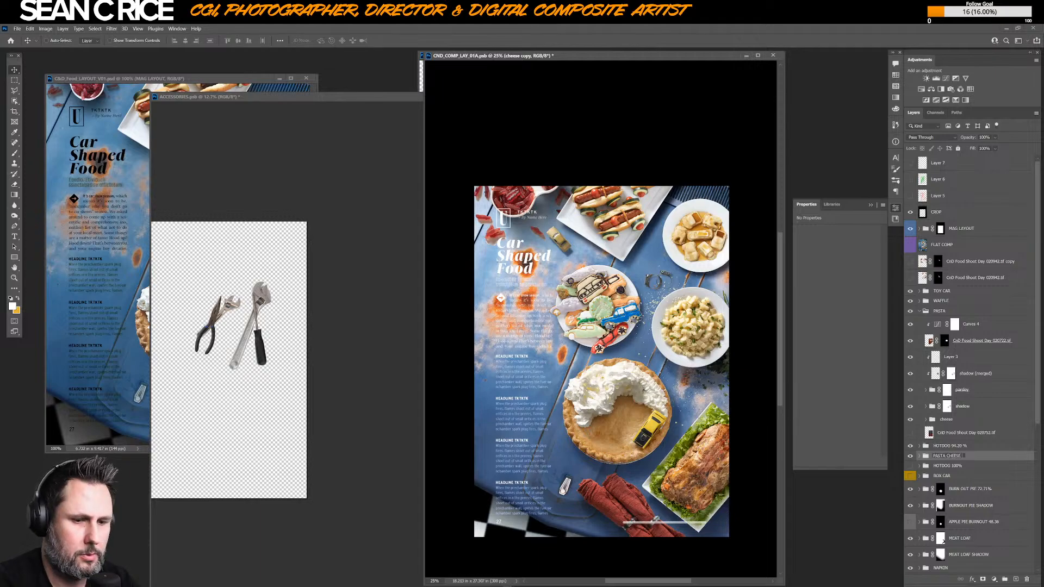
{"action": "type", "text": " 2"}
{"action": "key", "text": "Return"}
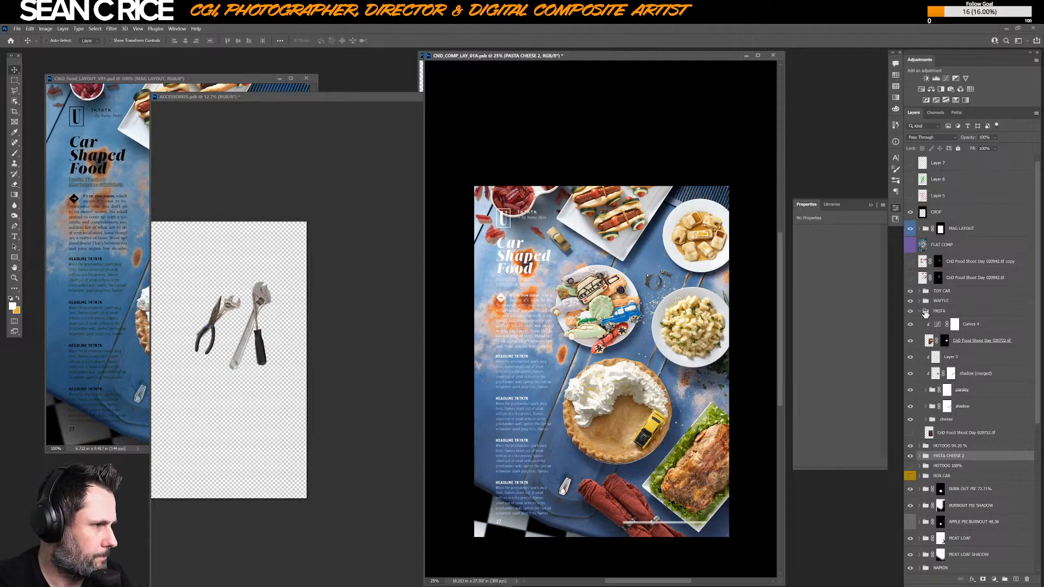
- Collapse the PASTA group, place PASTA CHEESE 2 below C CLAMPS in the layer order, and reposition its crumbs near the pasta plate
{"action": "left_click", "coordinate": [920, 312]}
{"action": "left_click_drag", "start_coordinate": [957, 331], "coordinate": [981, 476]}
{"action": "mouse_move", "coordinate": [661, 303]}
{"action": "left_mouse_down"}
{"action": "mouse_move", "coordinate": [662, 283]}
{"action": "mouse_move", "coordinate": [655, 300]}
{"action": "mouse_move", "coordinate": [700, 316]}
{"action": "mouse_move", "coordinate": [681, 308]}
{"action": "left_mouse_up"}
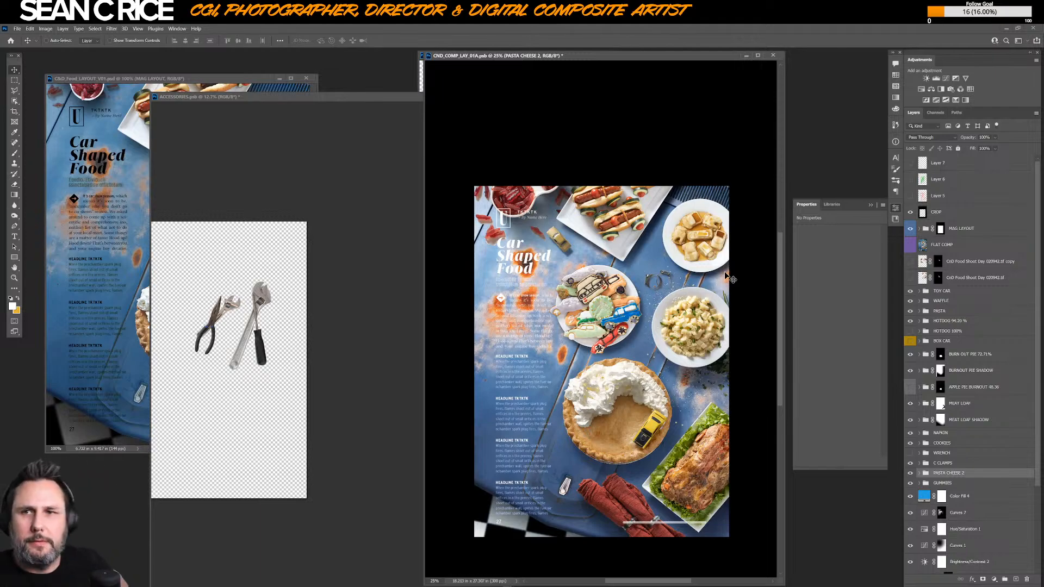
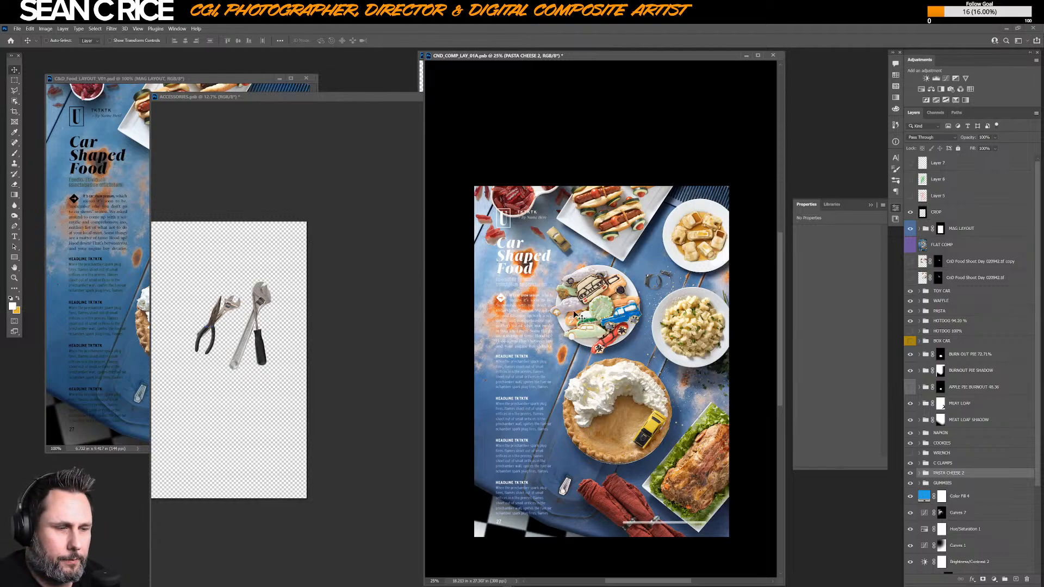
- Examine the layout enlarged in full-screen view, from the hot dog plate down to the napkin
{"action": "key", "text": "ctrl+equal"}
{"action": "key", "text": "ctrl+equal"}
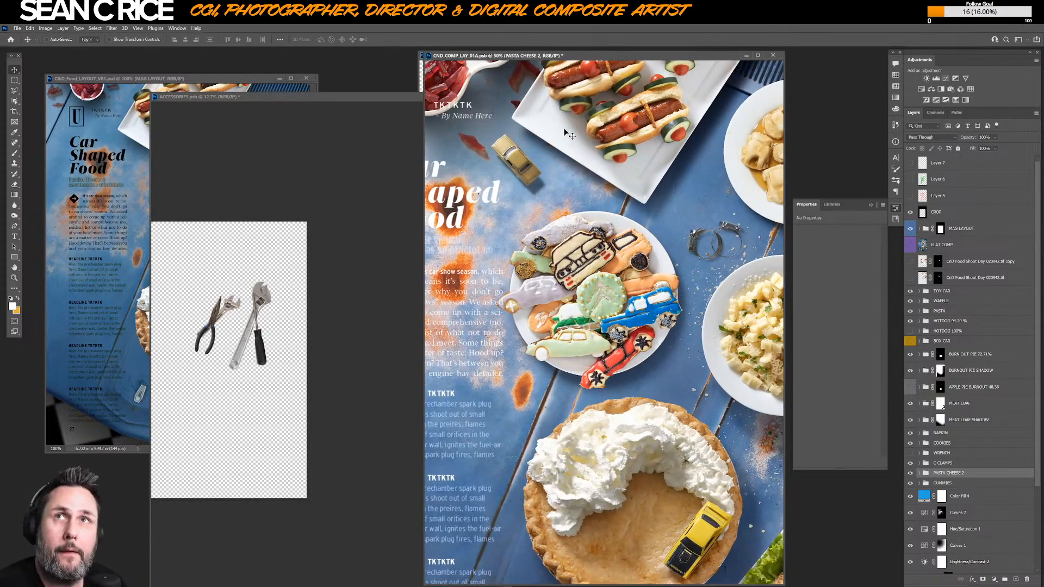
{"action": "key", "text": "f"}
{"action": "left_click_drag", "start_coordinate": [525, 274], "coordinate": [432, 295]}
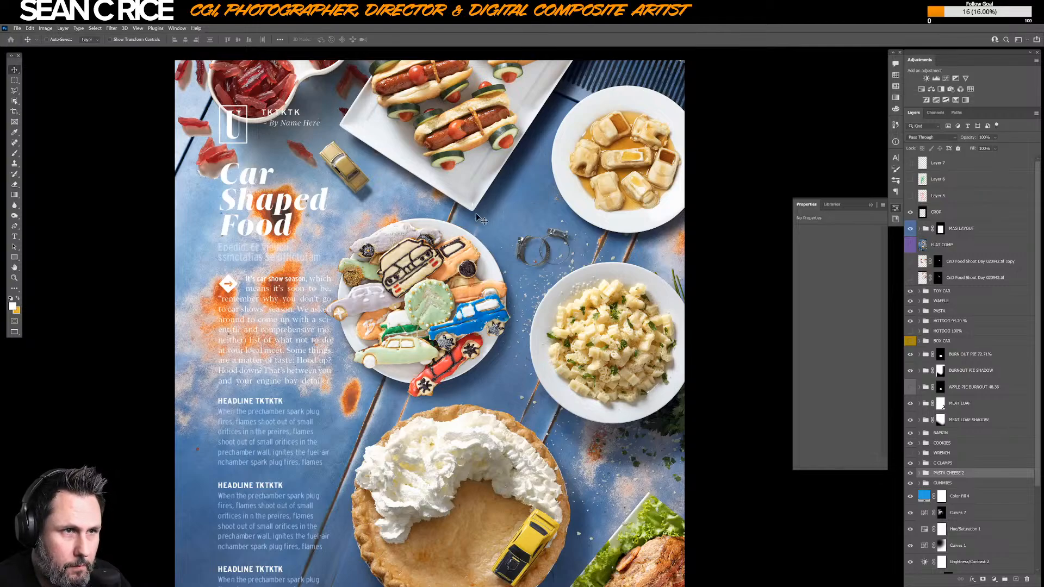
{"action": "scroll", "coordinate": [466, 223], "scroll_direction": "up", "scroll_amount": 2}
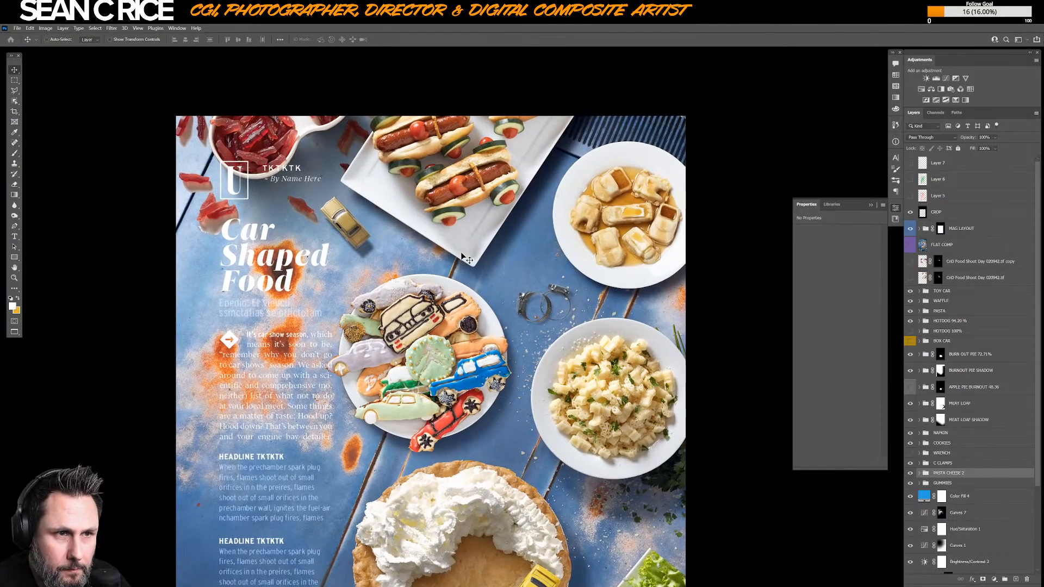
{"action": "left_click_drag", "start_coordinate": [501, 293], "coordinate": [496, 247]}
{"action": "left_click_drag", "start_coordinate": [493, 288], "coordinate": [492, 274]}
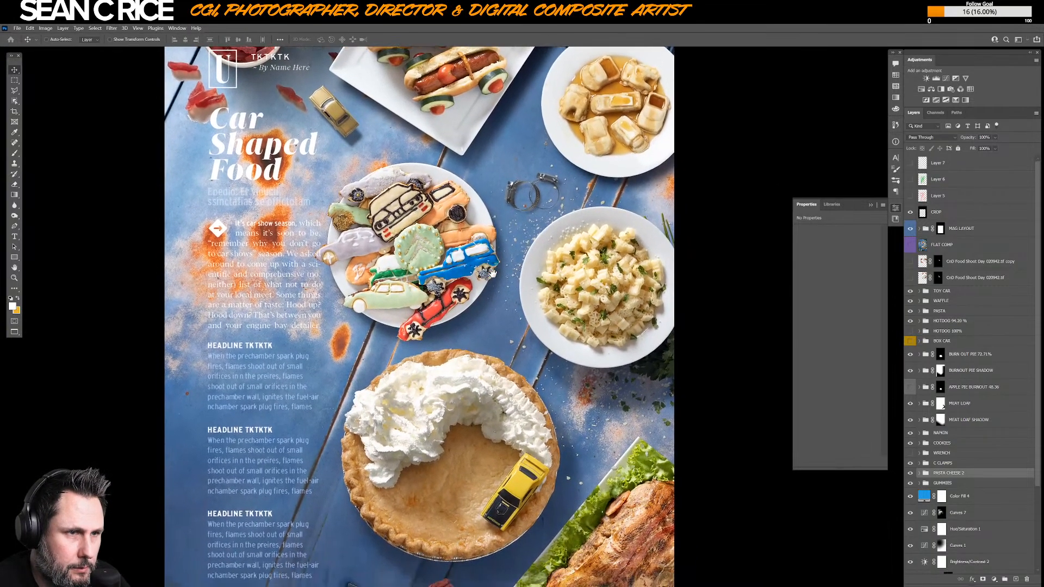
{"action": "left_click_drag", "start_coordinate": [434, 346], "coordinate": [449, 218]}
{"action": "left_click_drag", "start_coordinate": [471, 294], "coordinate": [466, 273]}
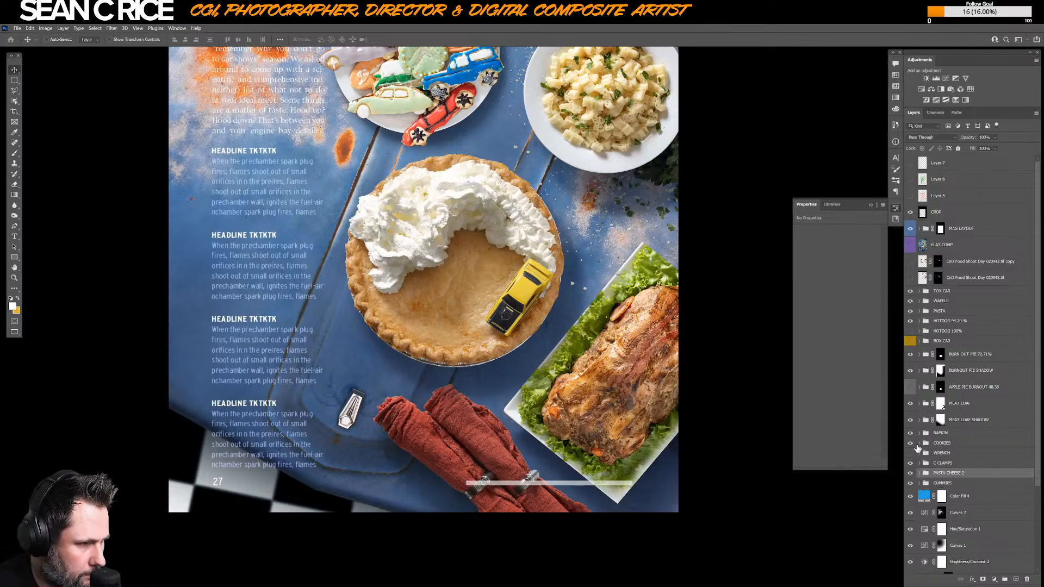
- Add a clipped Curves adjustment above Hue/Saturation 2 in the NAPKIN group, darken the midtones and raise the black output to about 11
{"action": "left_click", "coordinate": [919, 433]}
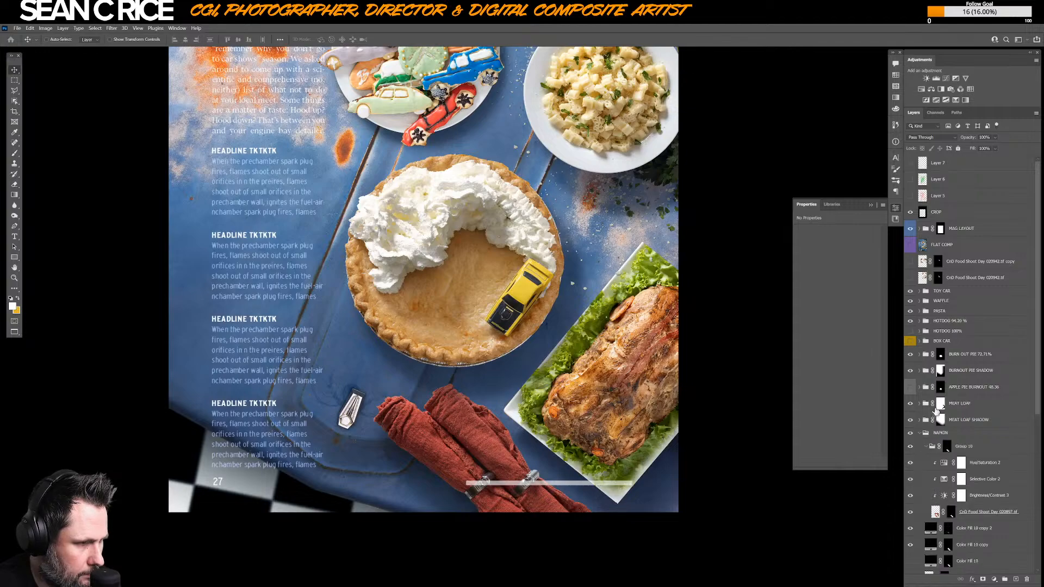
{"action": "left_click", "coordinate": [969, 451]}
{"action": "left_click", "coordinate": [973, 467]}
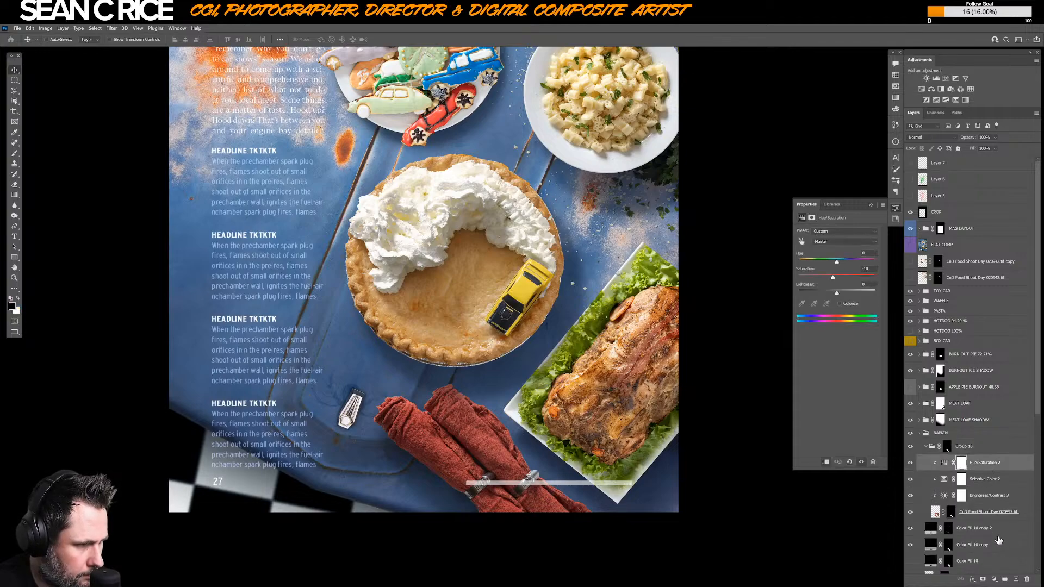
{"action": "left_click", "coordinate": [995, 579]}
{"action": "left_click", "coordinate": [989, 475]}
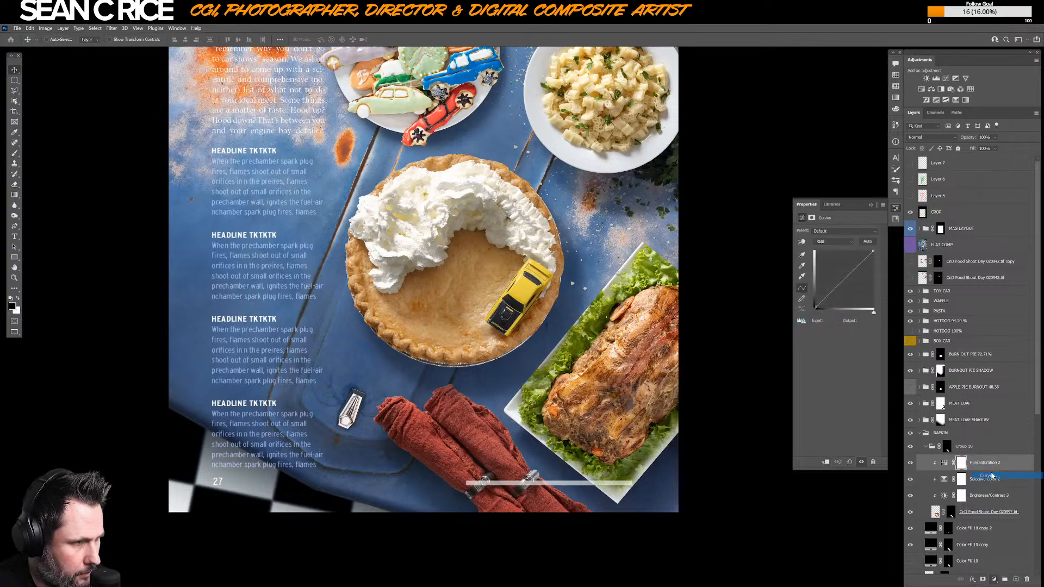
{"action": "key", "text": "ctrl+alt+g"}
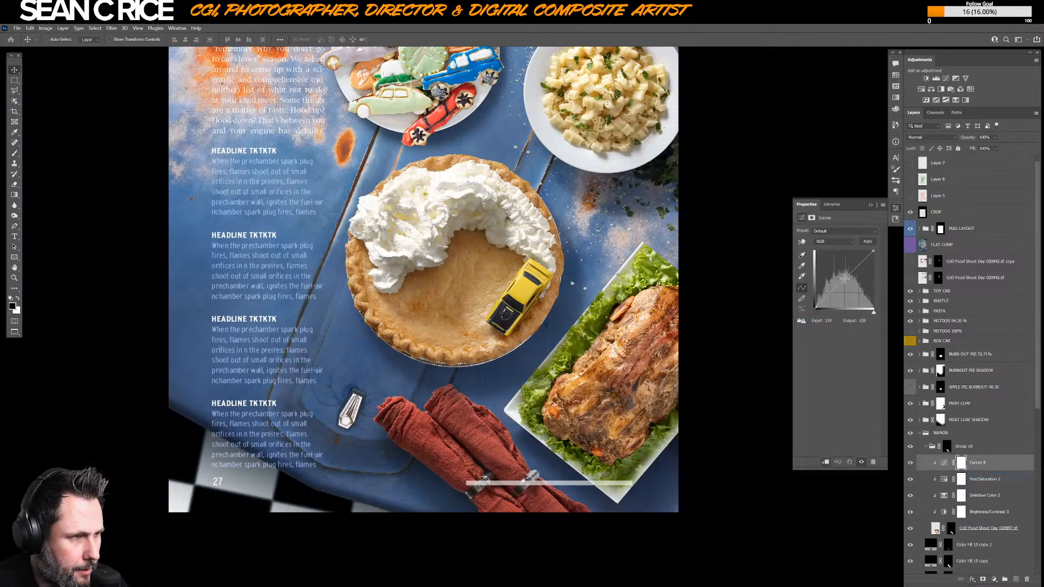
{"action": "left_click_drag", "start_coordinate": [851, 275], "coordinate": [850, 288]}
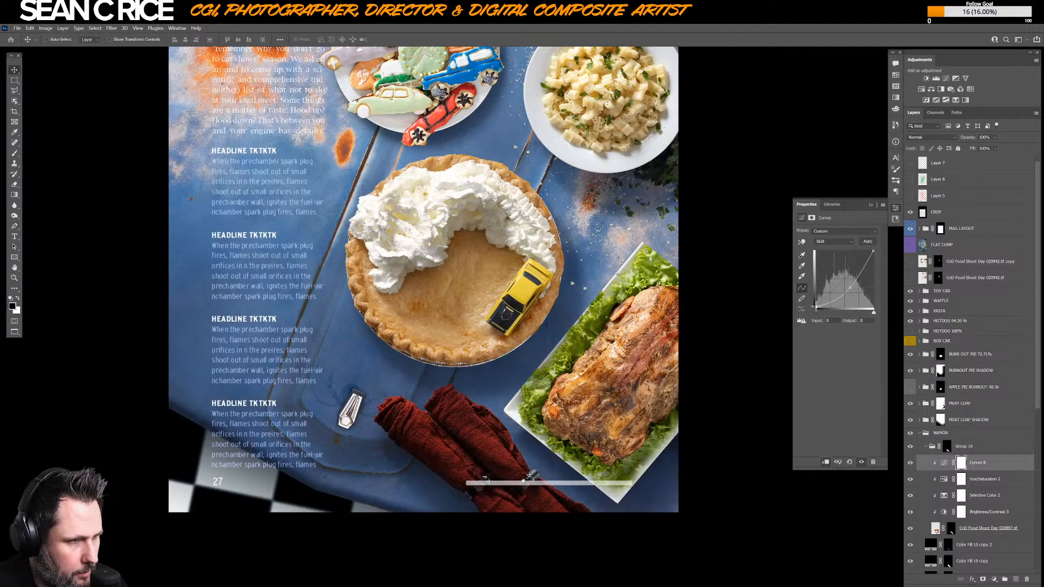
{"action": "left_click_drag", "start_coordinate": [815, 308], "coordinate": [816, 301]}
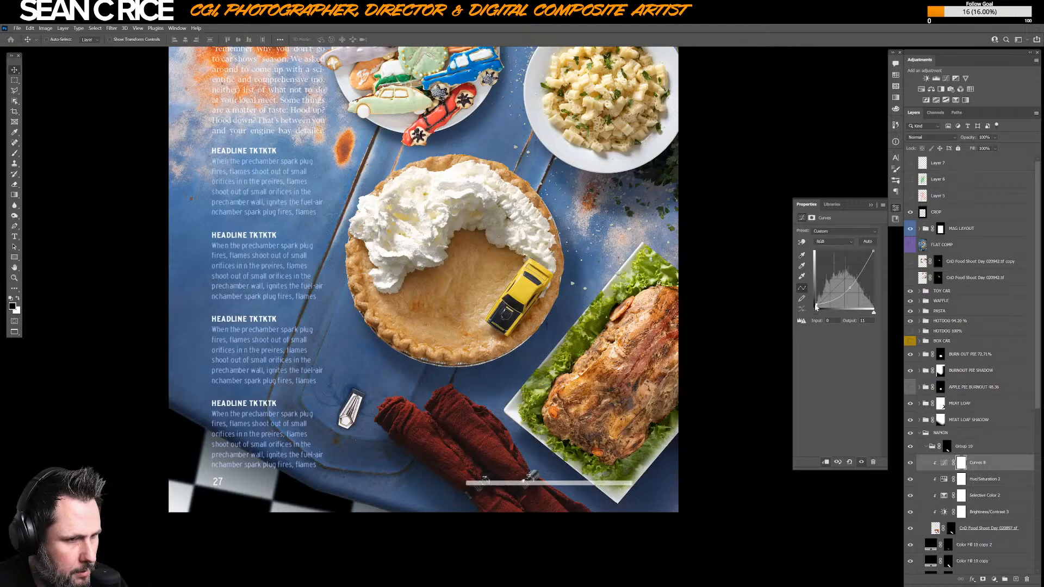
- Fade the napkin's Curves darkening with a gradient on its mask and compare the napkin with and without it
{"action": "key", "text": "g"}
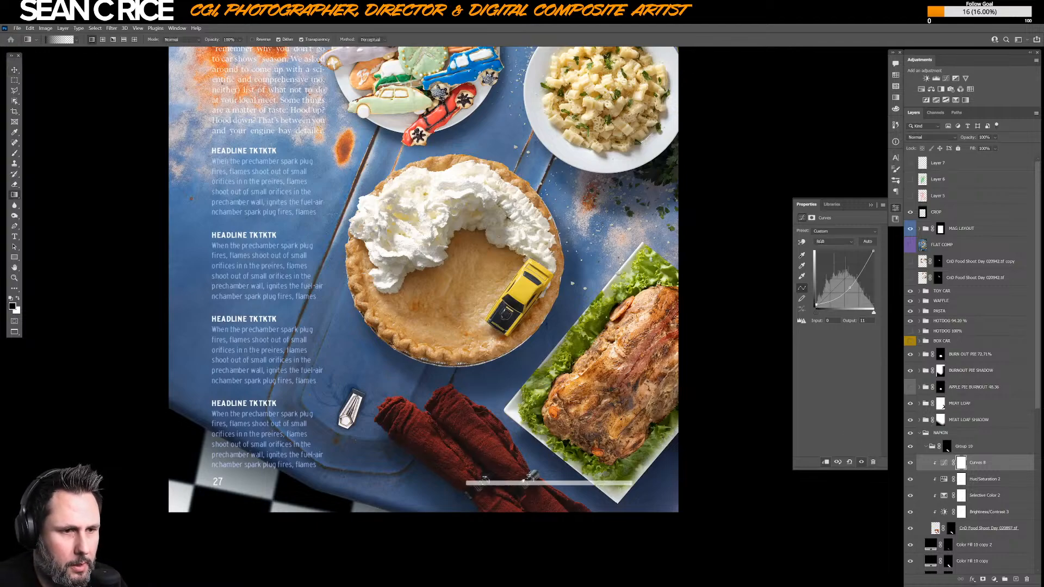
{"action": "scroll", "coordinate": [419, 399], "scroll_direction": "down", "scroll_amount": 1}
{"action": "left_click_drag", "start_coordinate": [419, 398], "coordinate": [500, 408]}
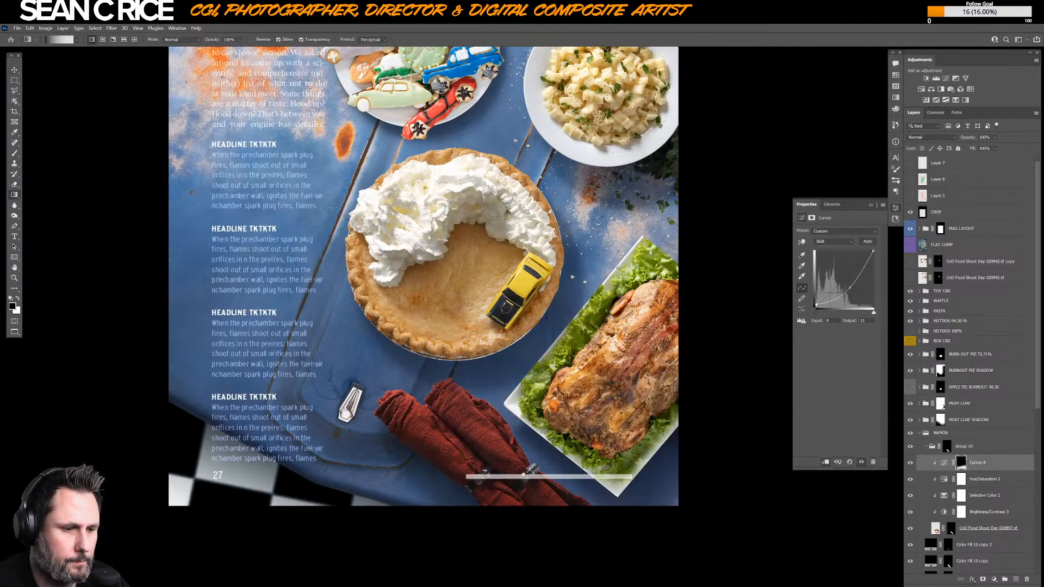
{"action": "scroll", "coordinate": [505, 335], "scroll_direction": "down", "scroll_amount": 2}
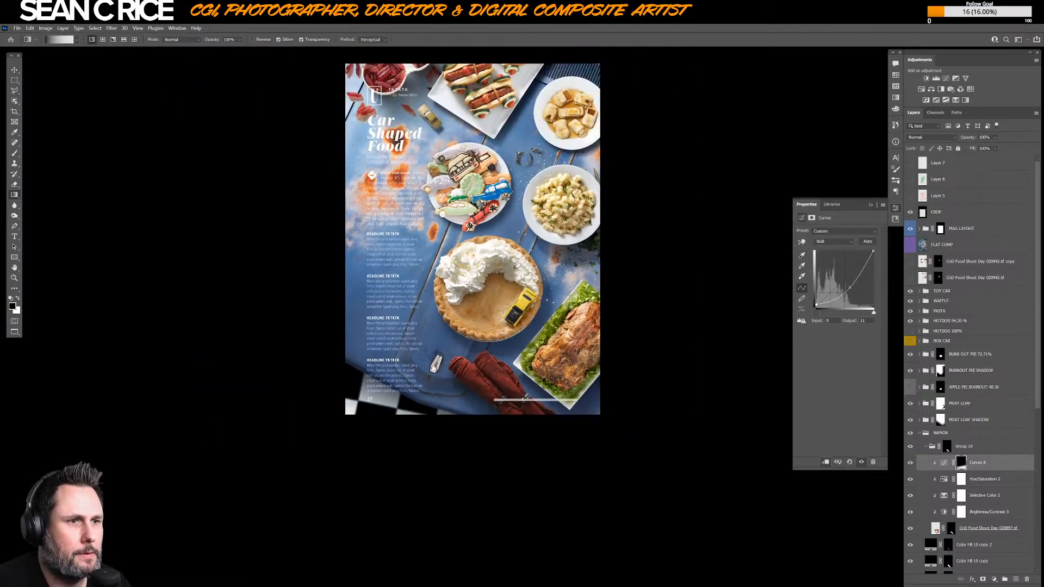
{"action": "left_click_drag", "start_coordinate": [491, 363], "coordinate": [447, 395]}
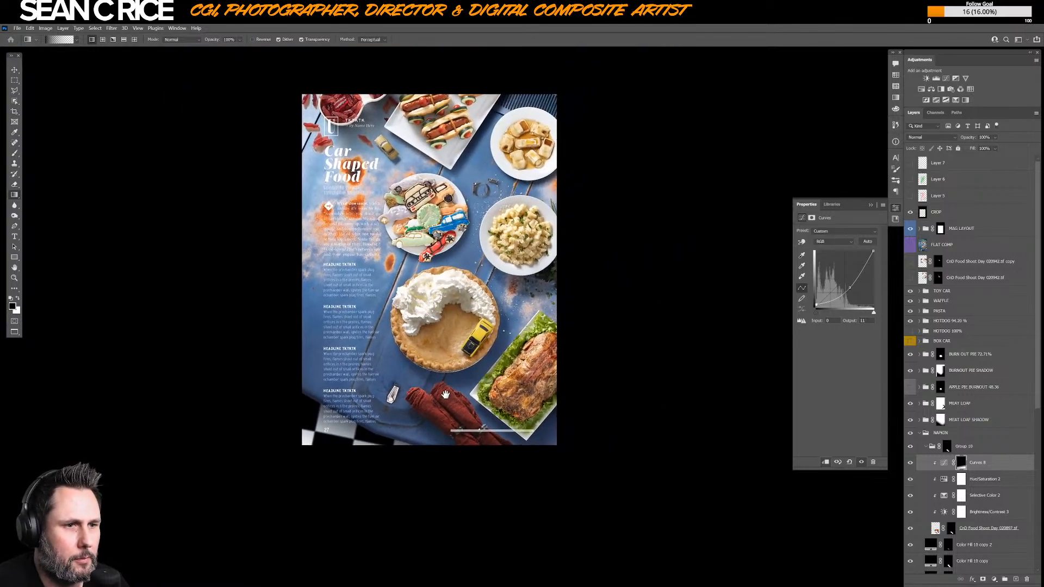
{"action": "left_click", "coordinate": [911, 463]}
{"action": "left_click", "coordinate": [910, 463]}
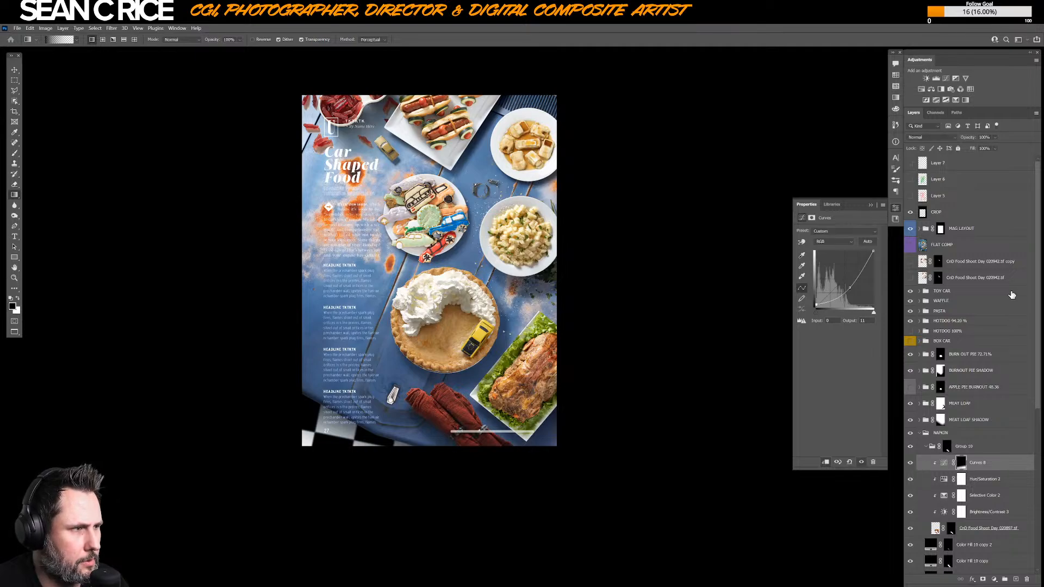
- Fine-tune the midtone point of the napkin's Curves adjustment, set its opacity to 71%, and collapse the NAPKIN group
{"action": "left_click_drag", "start_coordinate": [849, 288], "coordinate": [848, 288]}
{"action": "left_click", "coordinate": [995, 137]}
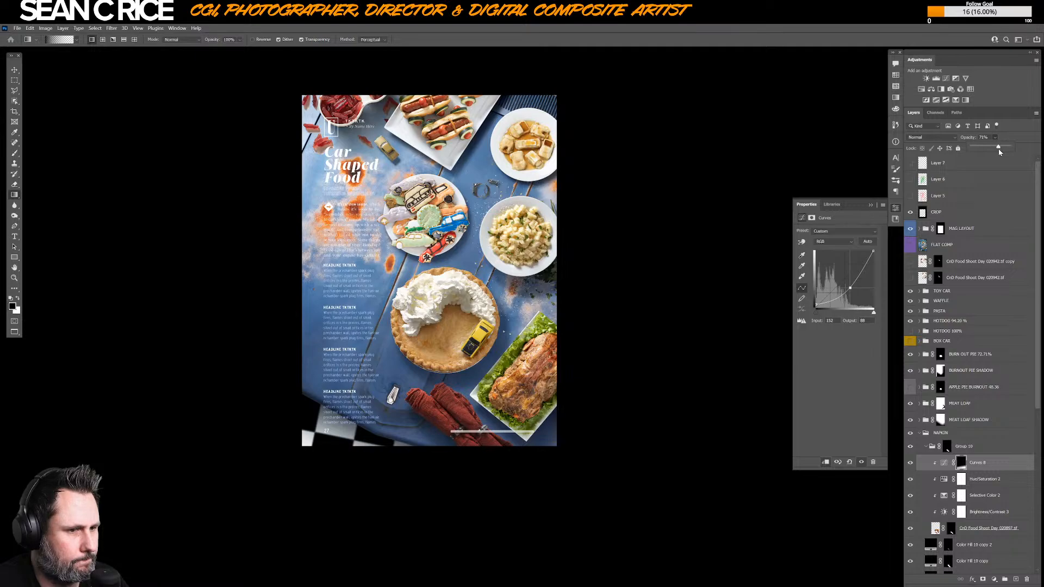
{"action": "left_click_drag", "start_coordinate": [514, 398], "coordinate": [447, 424]}
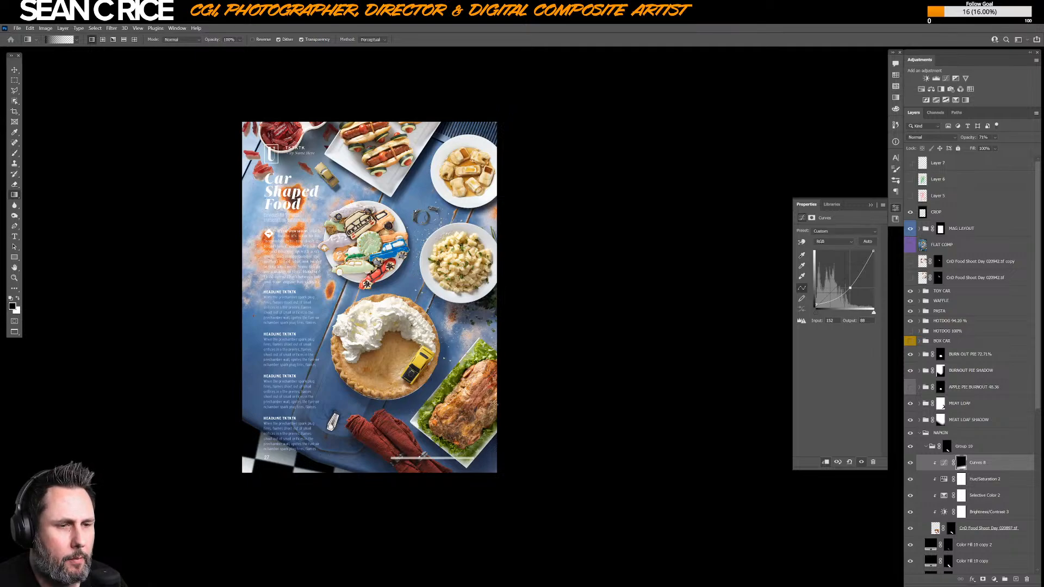
{"action": "left_click", "coordinate": [920, 432]}
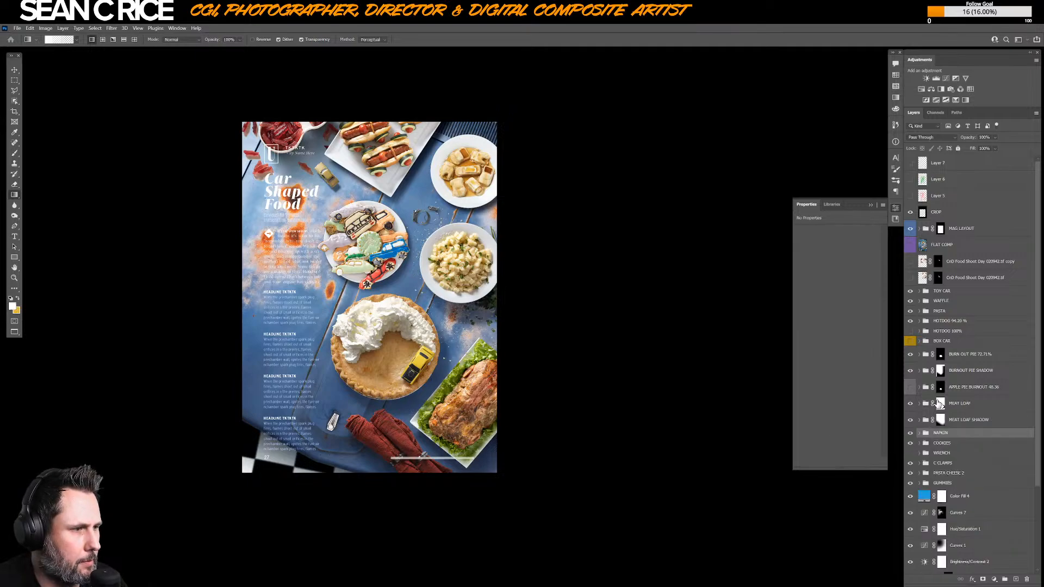
- Compare the alternate meat loaf shots inside the MEAT LOAF group by toggling their visibility one at a time
{"action": "left_click", "coordinate": [920, 420]}
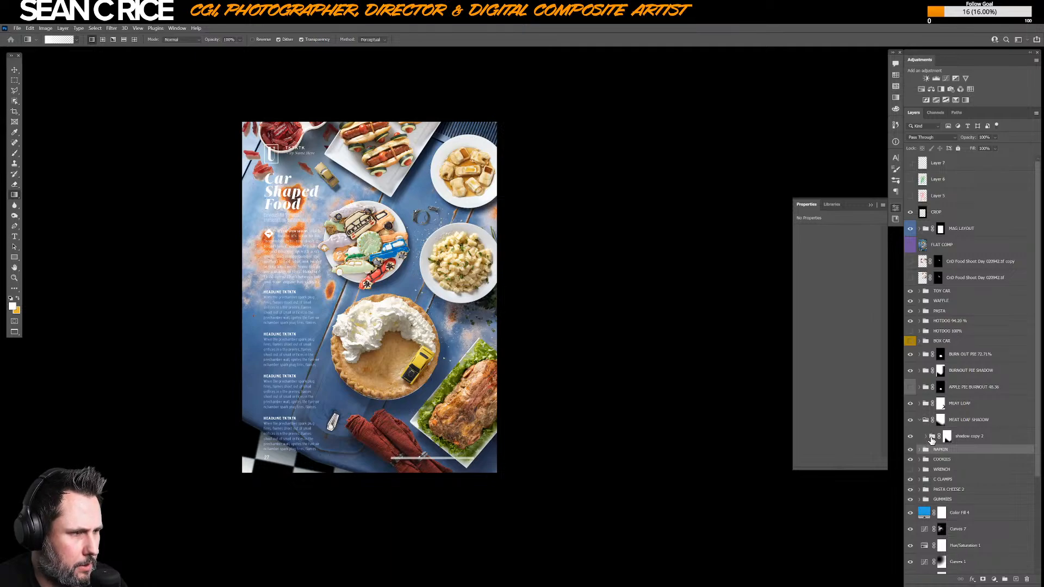
{"action": "left_click", "coordinate": [919, 420]}
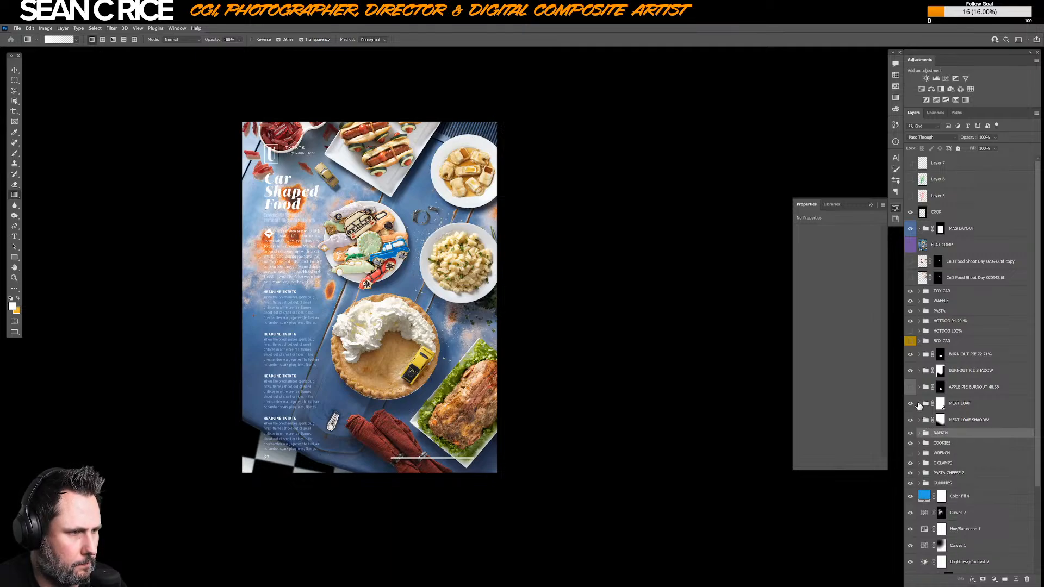
{"action": "left_click", "coordinate": [919, 404]}
{"action": "left_click", "coordinate": [911, 437]}
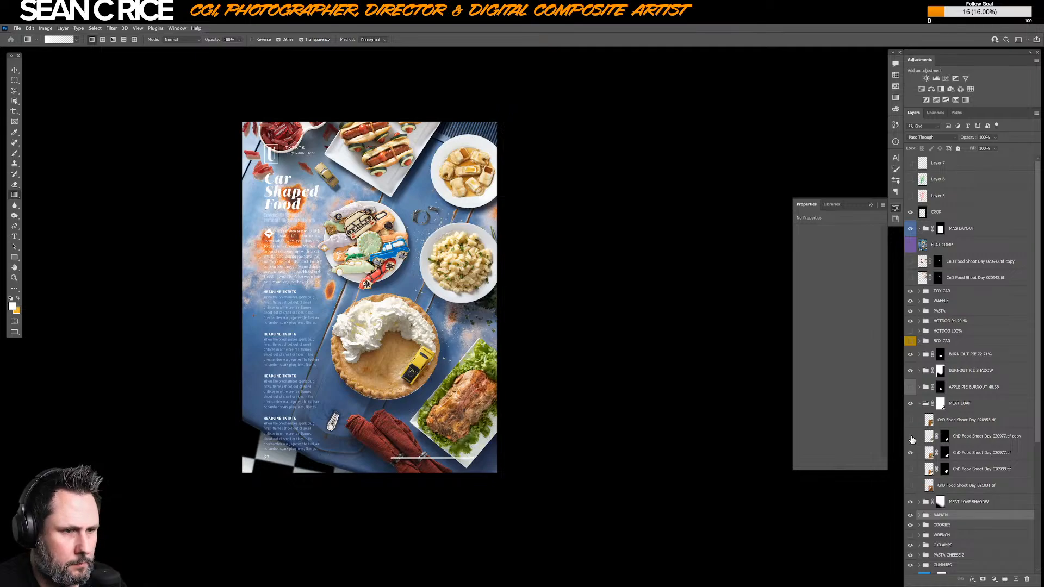
{"action": "left_click", "coordinate": [911, 438]}
{"action": "left_click", "coordinate": [912, 438]}
{"action": "left_click", "coordinate": [912, 438]}
{"action": "left_click", "coordinate": [912, 438]}
{"action": "left_click", "coordinate": [910, 453]}
{"action": "left_click", "coordinate": [910, 422]}
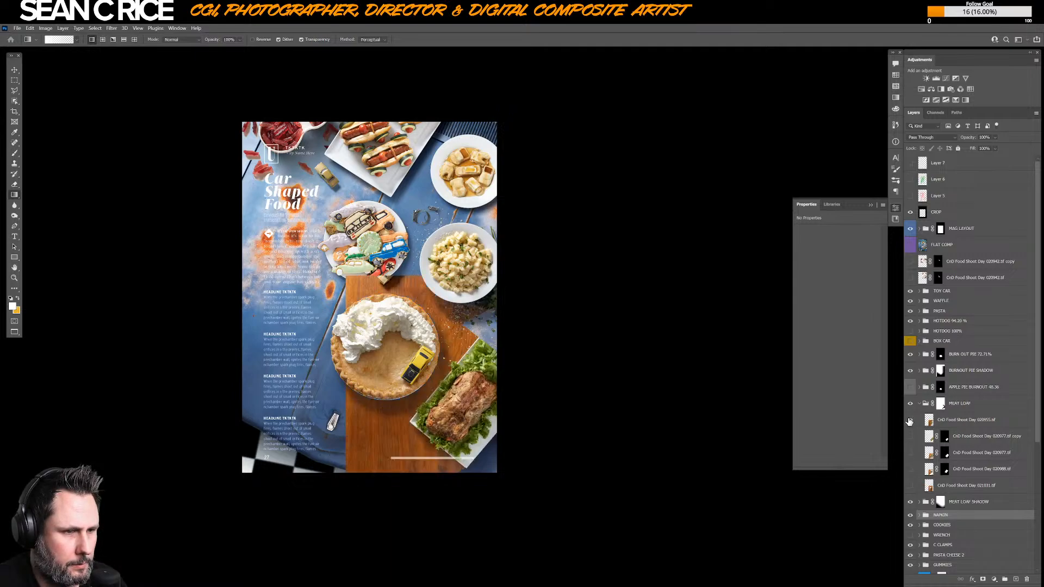
{"action": "left_click", "coordinate": [909, 422]}
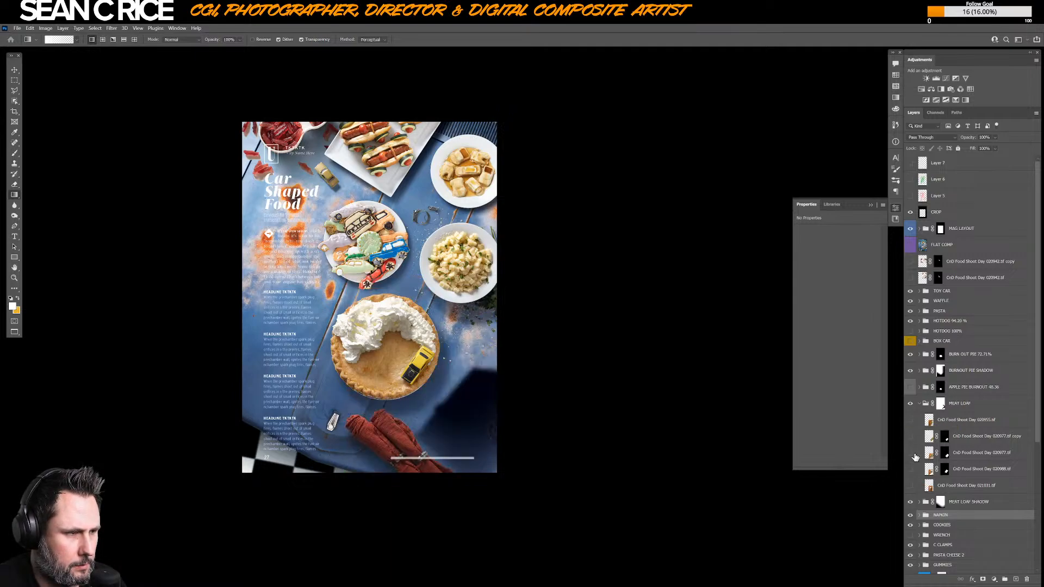
- Try the 020988 meat loaf shot with the MEAT LOAF group mask disabled, moving it down and right beside the napkin
{"action": "left_click", "coordinate": [910, 469]}
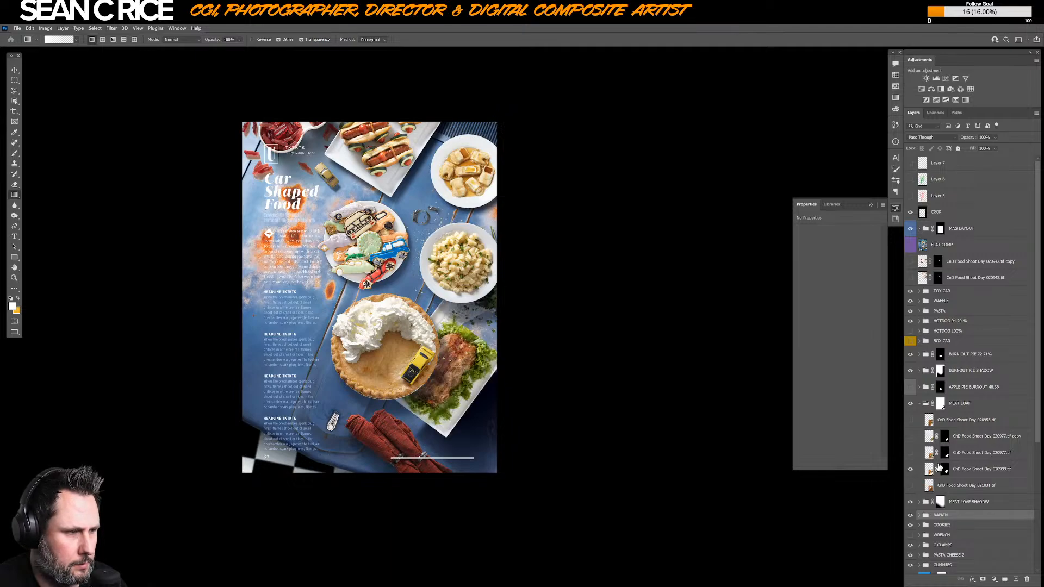
{"action": "left_click", "coordinate": [961, 471]}
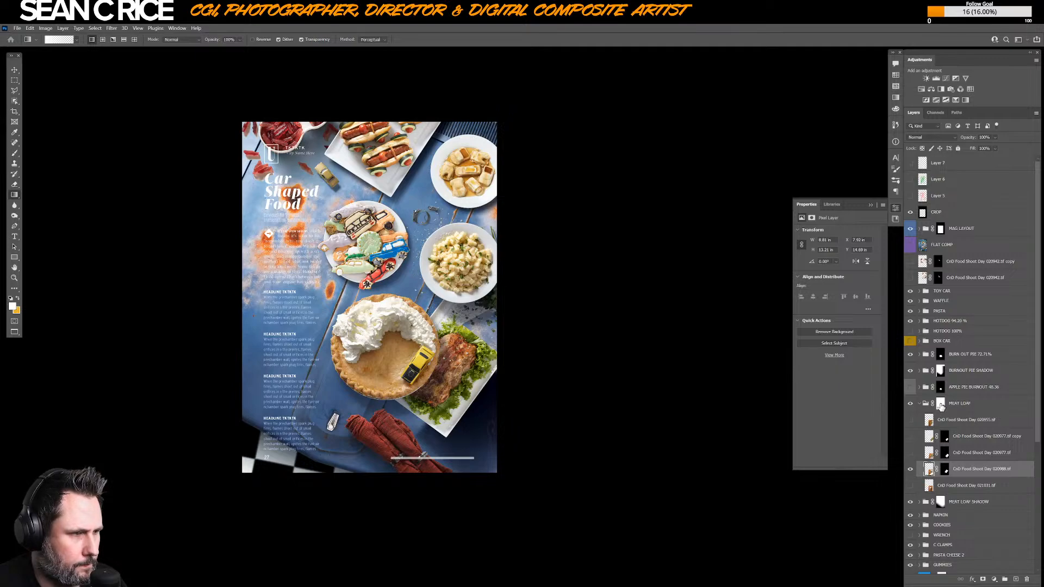
{"action": "left_click", "coordinate": [941, 402], "text": "shift"}
{"action": "key", "text": "v"}
{"action": "left_click_drag", "start_coordinate": [476, 377], "coordinate": [495, 409]}
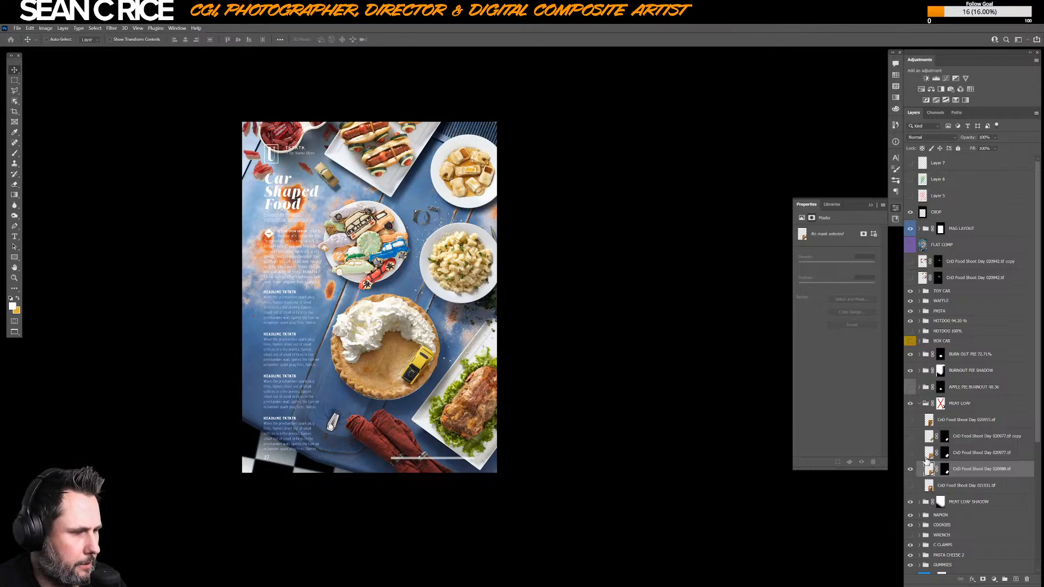
- Hide the trial shot, preview the other versions, show the 020977 copy and re-enable the MEAT LOAF group mask
{"action": "left_click", "coordinate": [911, 468]}
{"action": "left_click", "coordinate": [912, 485]}
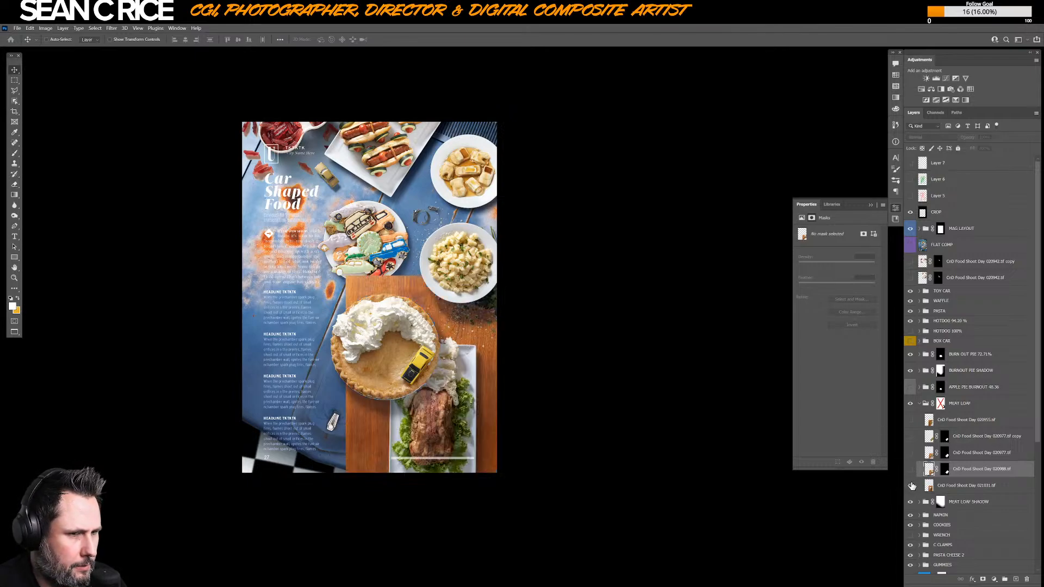
{"action": "left_click", "coordinate": [912, 486]}
{"action": "left_click", "coordinate": [910, 452]}
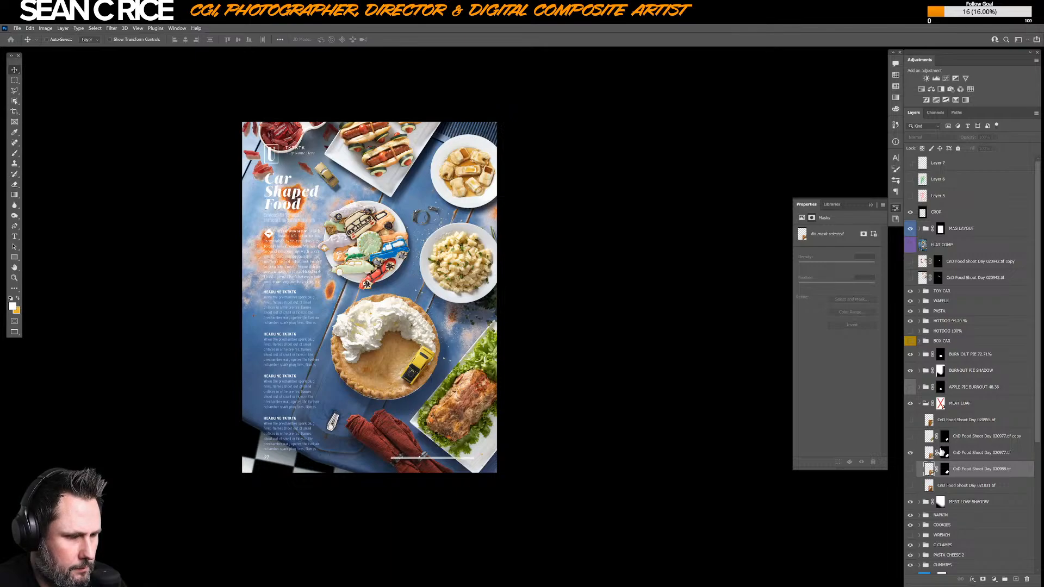
{"action": "left_click", "coordinate": [911, 452]}
{"action": "left_click", "coordinate": [911, 436]}
{"action": "left_click", "coordinate": [941, 403]}
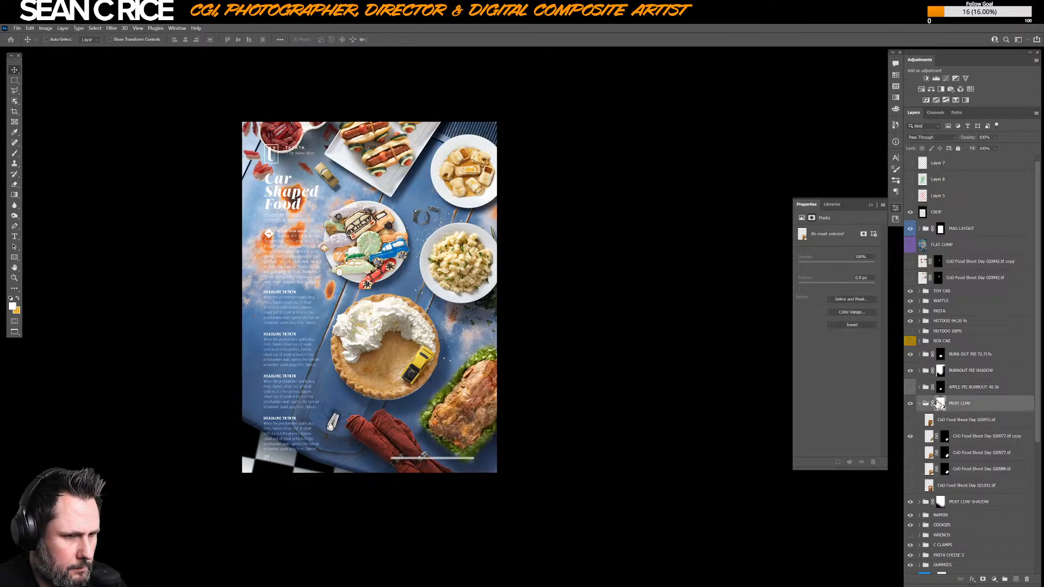
- Show the original 020977 layer again and compare the meat loaf with its copy and the topmost shot toggled
{"action": "left_click", "coordinate": [911, 452]}
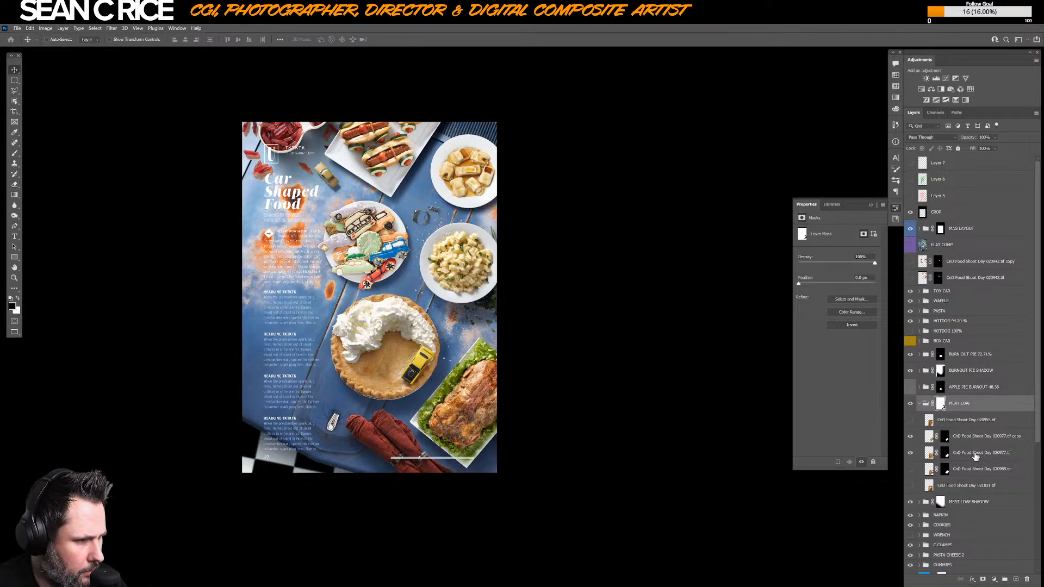
{"action": "left_click", "coordinate": [910, 437]}
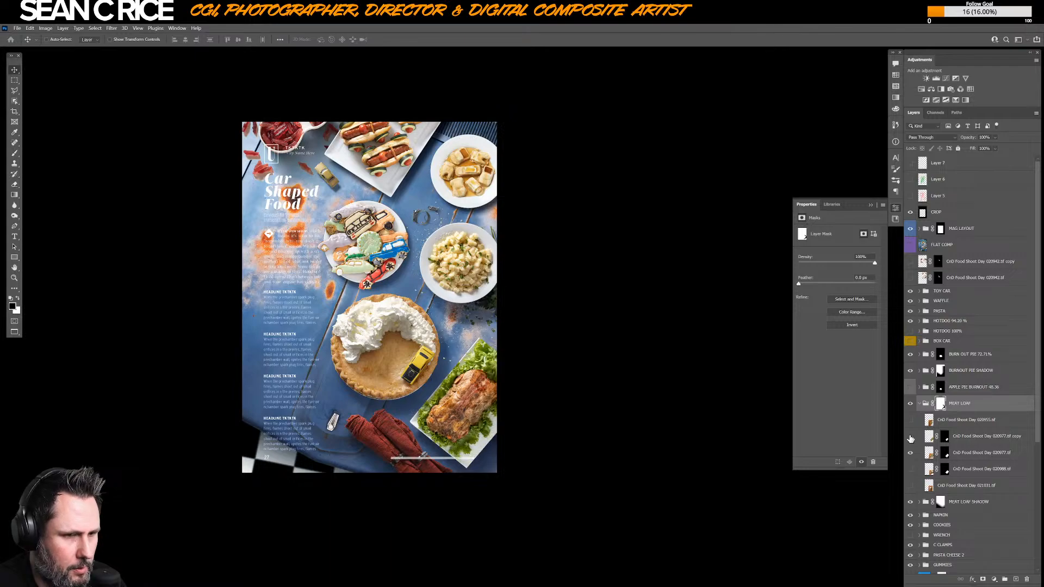
{"action": "left_click", "coordinate": [910, 437]}
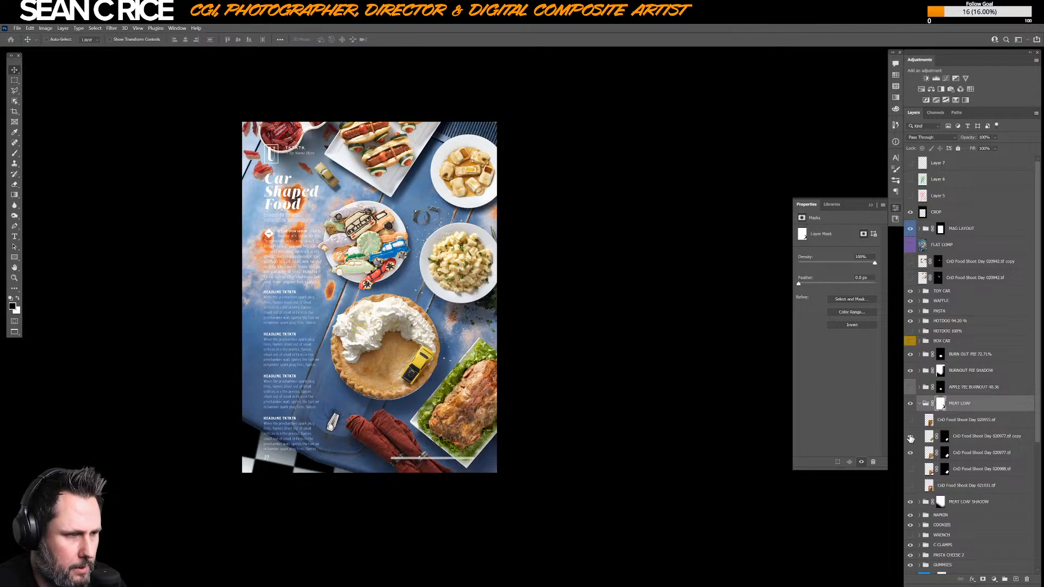
{"action": "left_click", "coordinate": [910, 422]}
{"action": "left_click", "coordinate": [910, 422]}
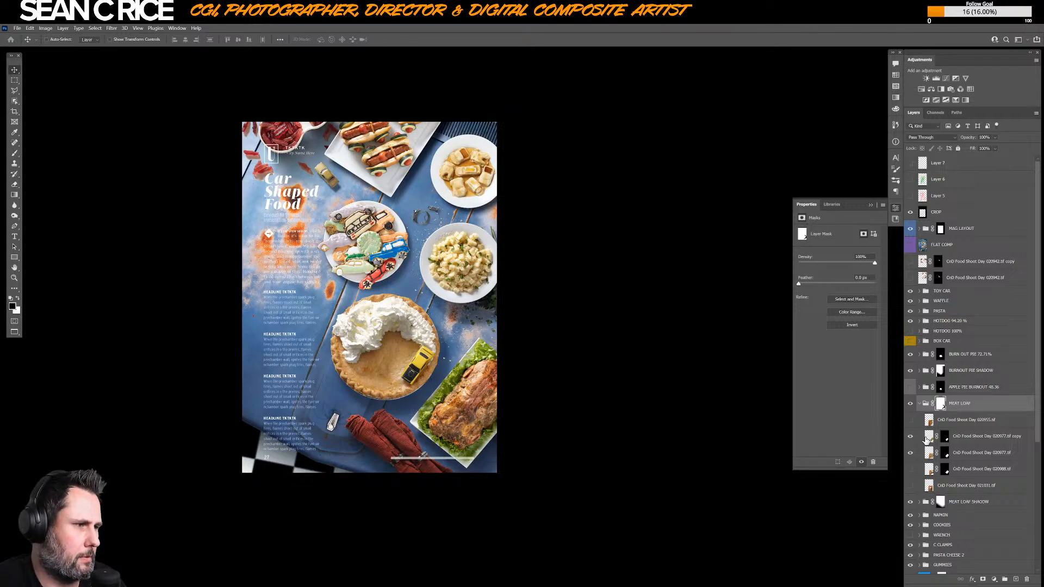
- Scale the 020977 copy layer down to about 8.39 × 9.15 in and reposition it over the meat loaf
{"action": "left_click", "coordinate": [958, 439]}
{"action": "left_click", "coordinate": [911, 438]}
{"action": "left_click", "coordinate": [910, 437]}
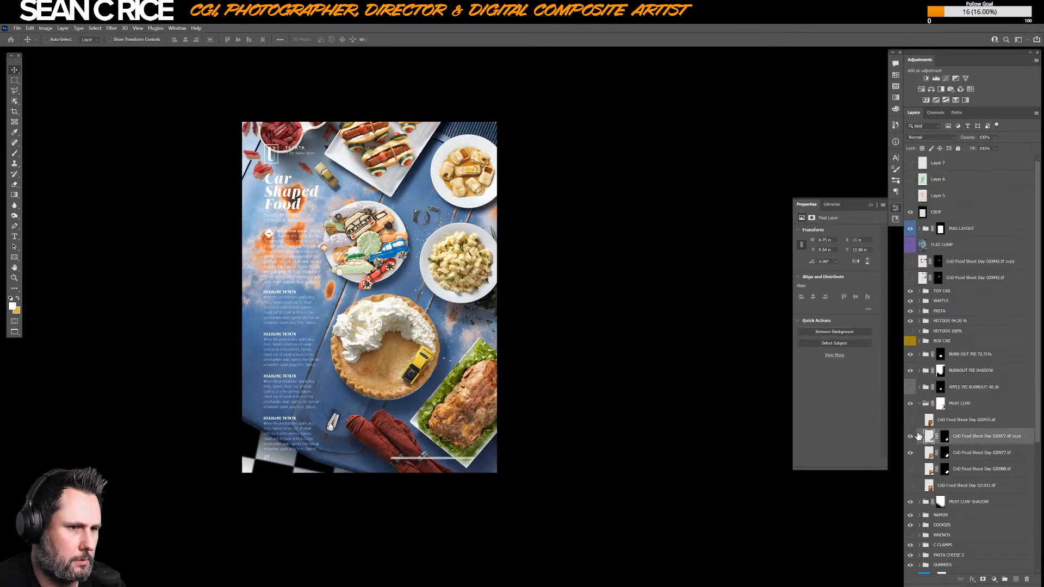
{"action": "key", "text": "ctrl+t"}
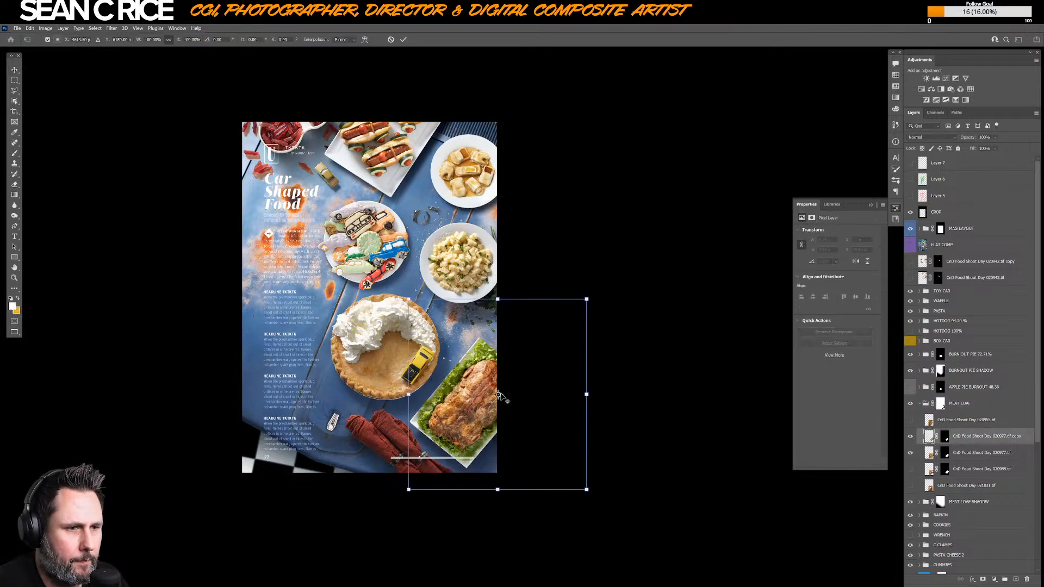
{"action": "left_click_drag", "start_coordinate": [472, 411], "coordinate": [482, 389]}
{"action": "left_click_drag", "start_coordinate": [585, 298], "coordinate": [580, 301]}
{"action": "key", "text": "Return"}
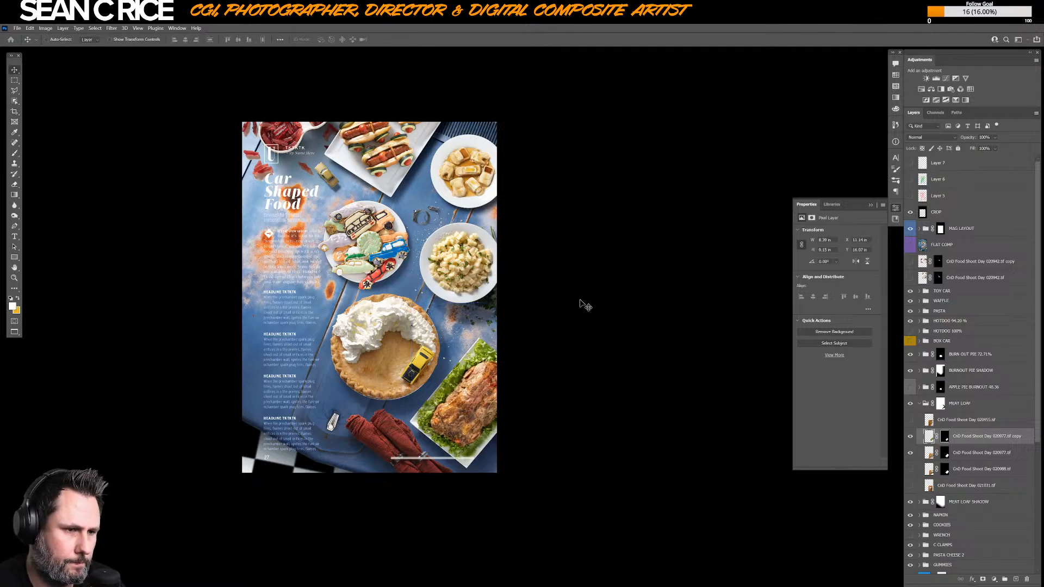
- Nudge the meat loaf copy left and slightly down, comparing it with the original layer beneath
{"action": "left_click", "coordinate": [910, 437]}
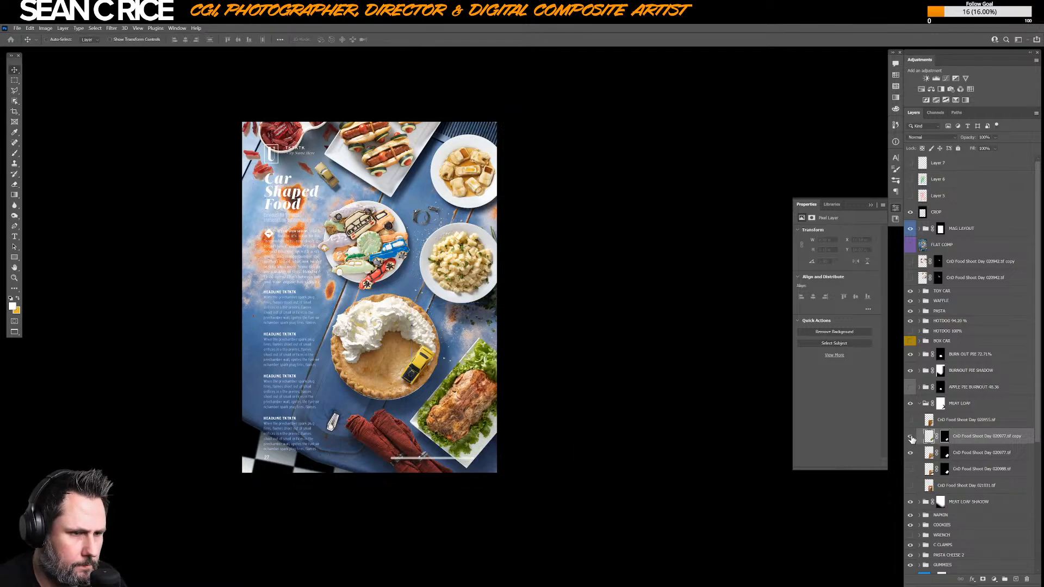
{"action": "left_click", "coordinate": [910, 436]}
{"action": "key", "text": "Left"}
{"action": "key", "text": "Left"}
{"action": "key", "text": "Left"}
{"action": "key", "text": "Left"}
{"action": "key", "text": "Left"}
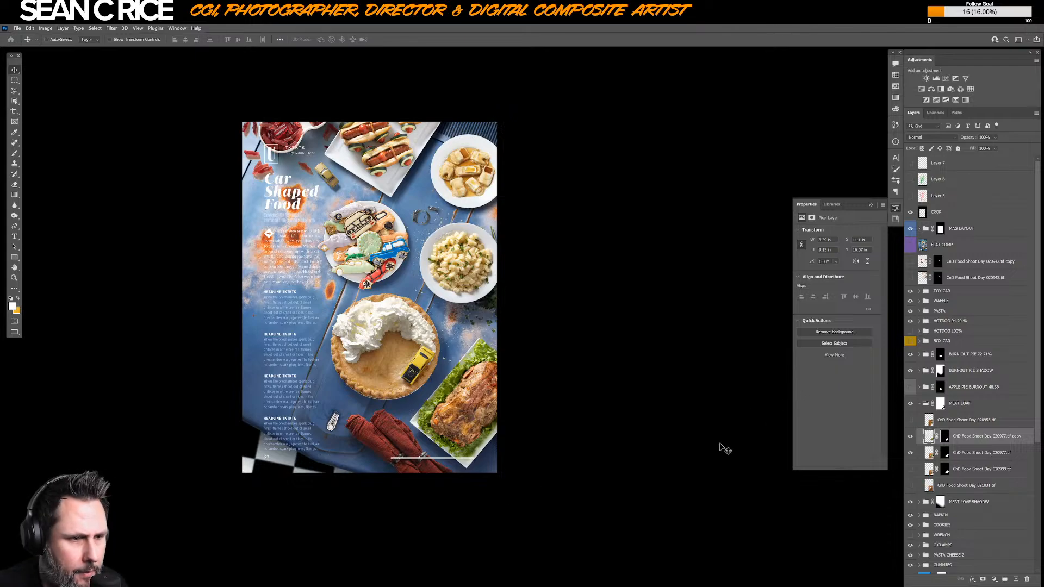
{"action": "left_click", "coordinate": [910, 439]}
{"action": "left_click", "coordinate": [909, 439]}
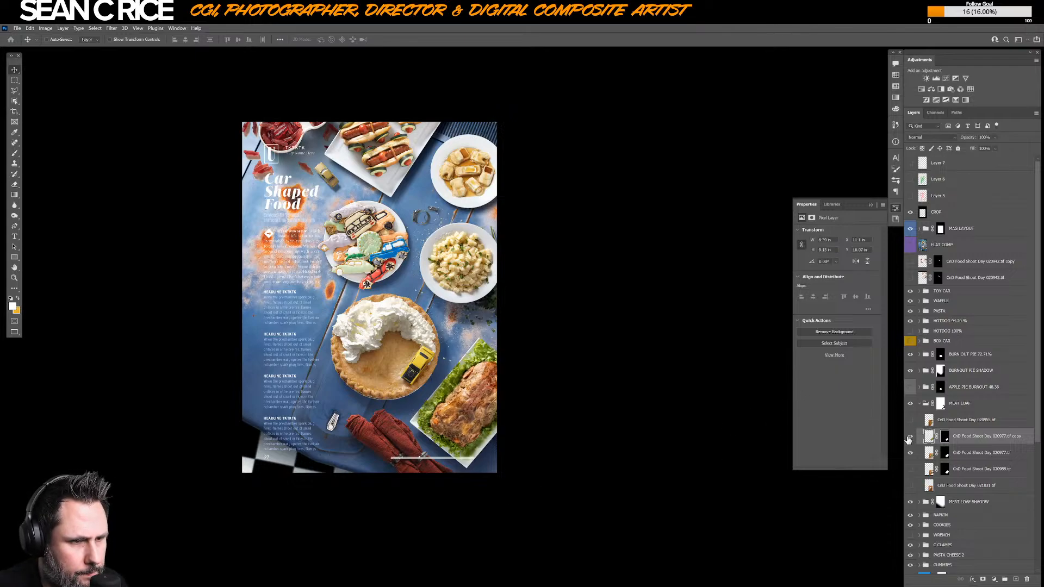
{"action": "key", "text": "Left"}
{"action": "key", "text": "Down"}
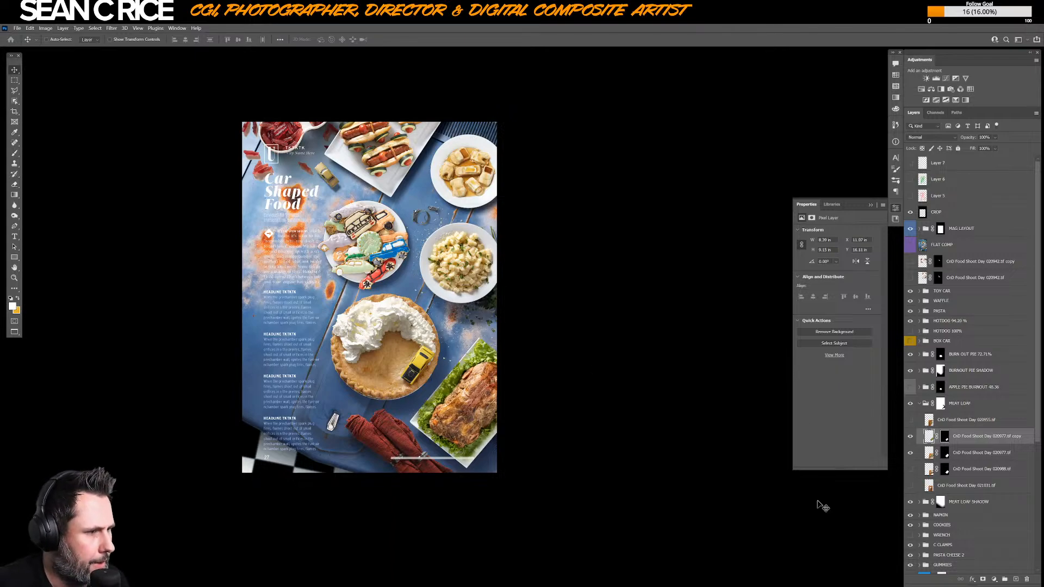
- Show the unmasked meat loaf shot at the bottom of the group and rotate and move it to match the angled plate
{"action": "left_click", "coordinate": [910, 485]}
{"action": "left_click", "coordinate": [943, 487]}
{"action": "left_click_drag", "start_coordinate": [442, 355], "coordinate": [447, 302]}
{"action": "key", "text": "ctrl+t"}
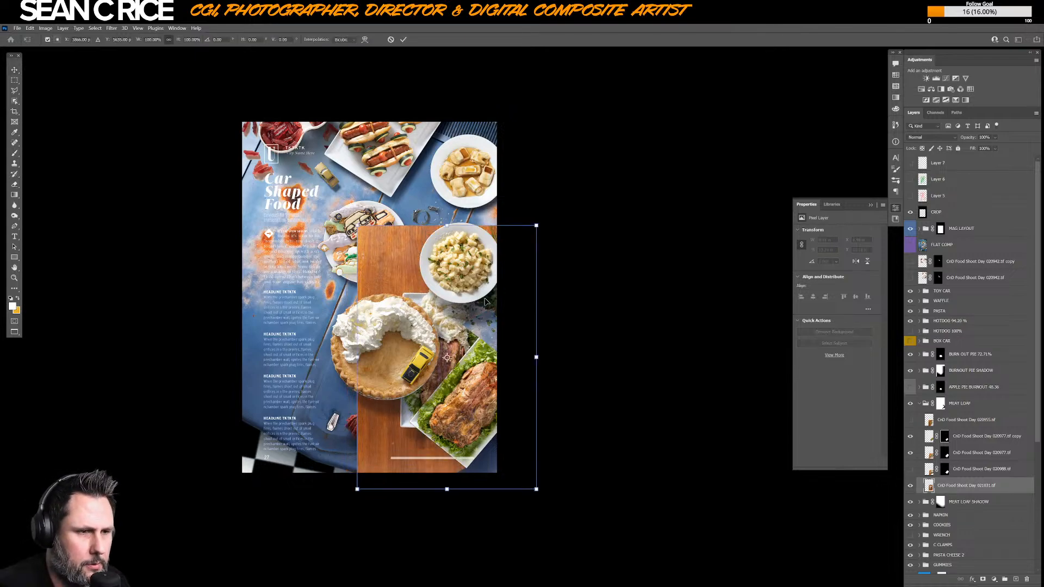
{"action": "left_click_drag", "start_coordinate": [550, 222], "coordinate": [598, 311]}
{"action": "left_click_drag", "start_coordinate": [461, 322], "coordinate": [510, 337]}
{"action": "key", "text": "Return"}
- Move the rotated shot out of the MEAT LOAF group to directly above it, and collapse the group
{"action": "key", "text": "ctrl+bracketright"}
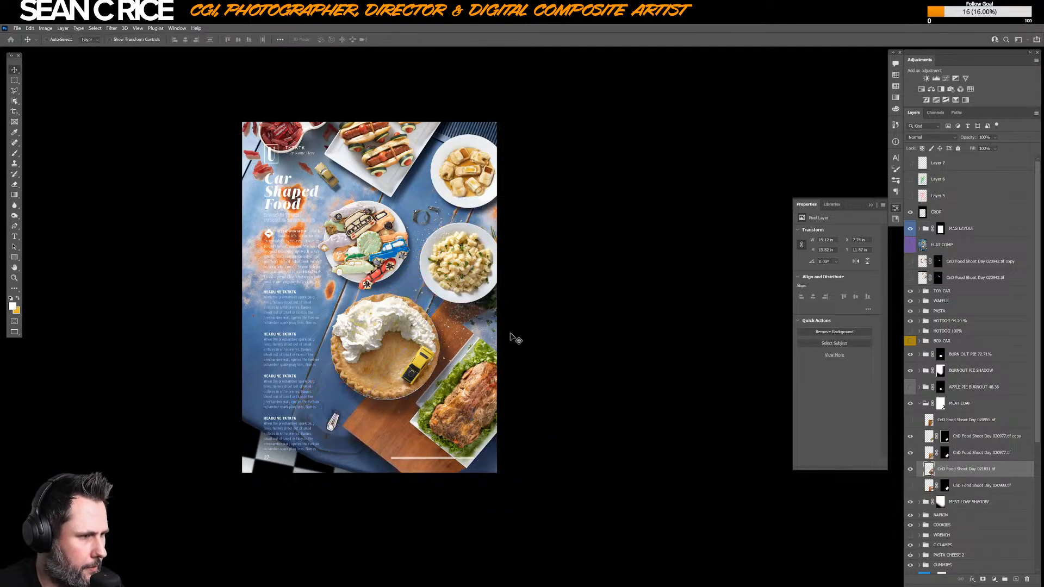
{"action": "key", "text": "ctrl+bracketright"}
{"action": "key", "text": "ctrl+bracketright"}
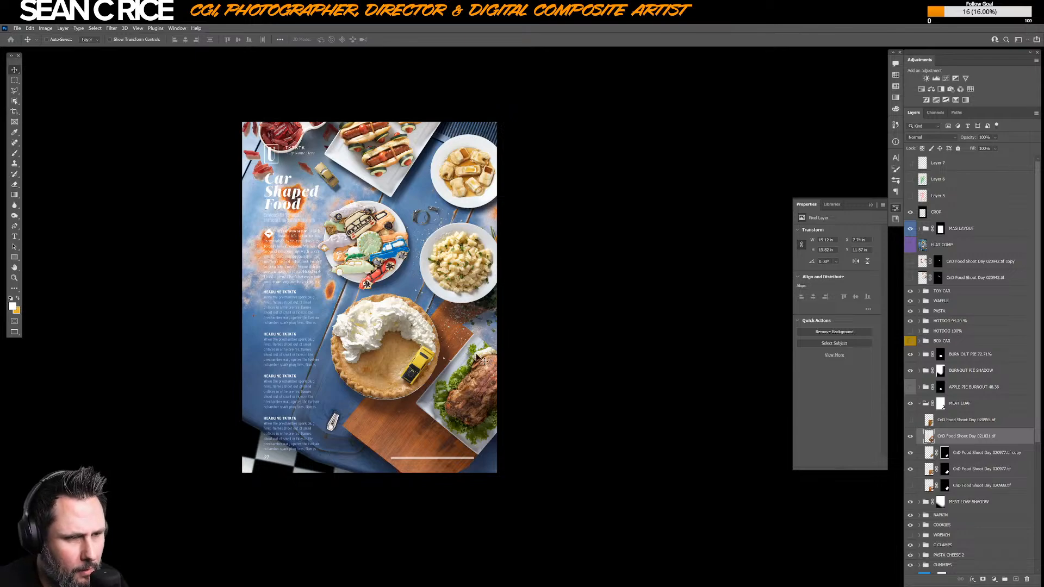
{"action": "left_click_drag", "start_coordinate": [951, 436], "coordinate": [951, 403]}
{"action": "left_click", "coordinate": [919, 420]}
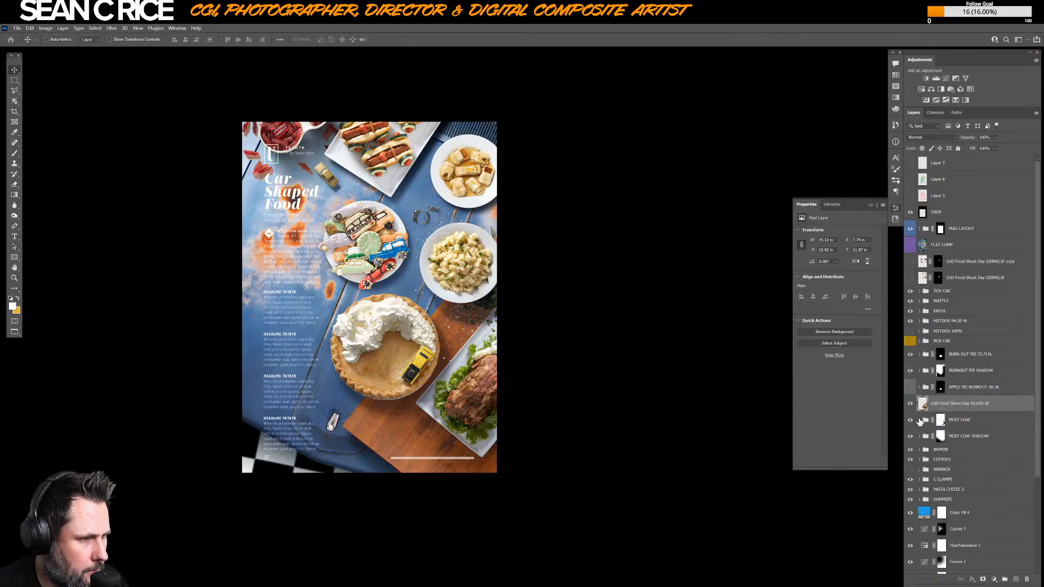
- Align the rotated shot over the existing meat loaf plate at reduced opacity, and restore its opacity to 100%
{"action": "mouse_move", "coordinate": [480, 375]}
{"action": "left_mouse_down"}
{"action": "mouse_move", "coordinate": [447, 375]}
{"action": "mouse_move", "coordinate": [486, 383]}
{"action": "left_mouse_up"}
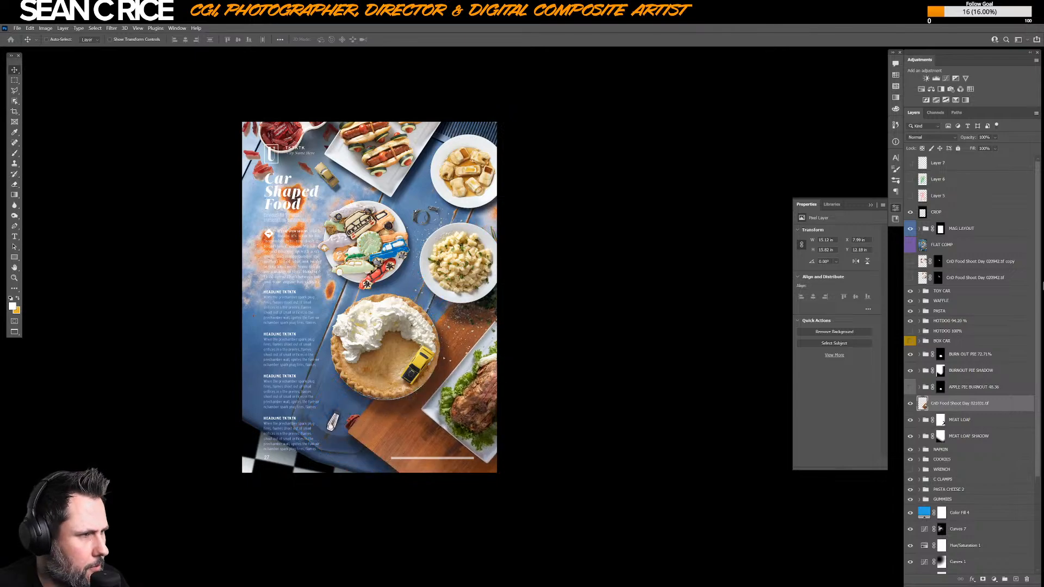
{"action": "left_click", "coordinate": [990, 144]}
{"action": "left_click_drag", "start_coordinate": [504, 394], "coordinate": [471, 391]}
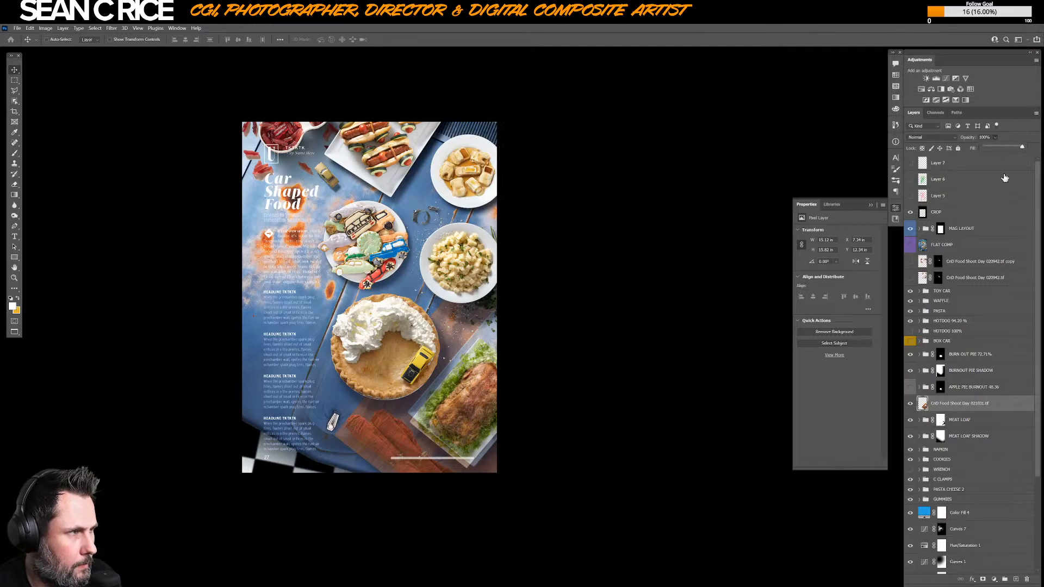
{"action": "left_click_drag", "start_coordinate": [1036, 156], "coordinate": [1036, 156]}
- Hide the rotated shot behind a black layer mask and set up the MAIN HARD brush at 100% opacity
{"action": "left_click", "coordinate": [983, 580]}
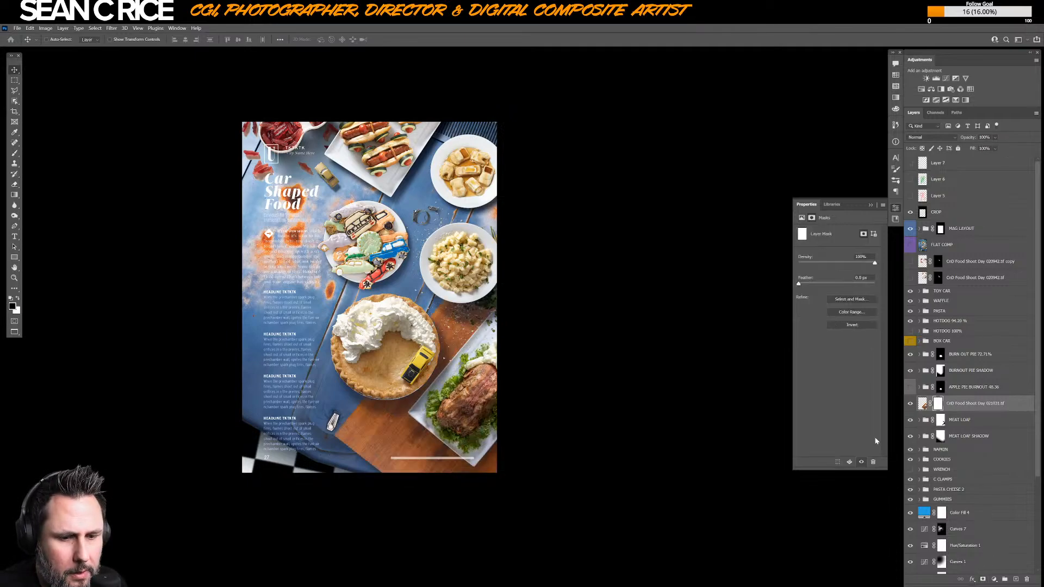
{"action": "key", "text": "ctrl+i"}
{"action": "key", "text": "b"}
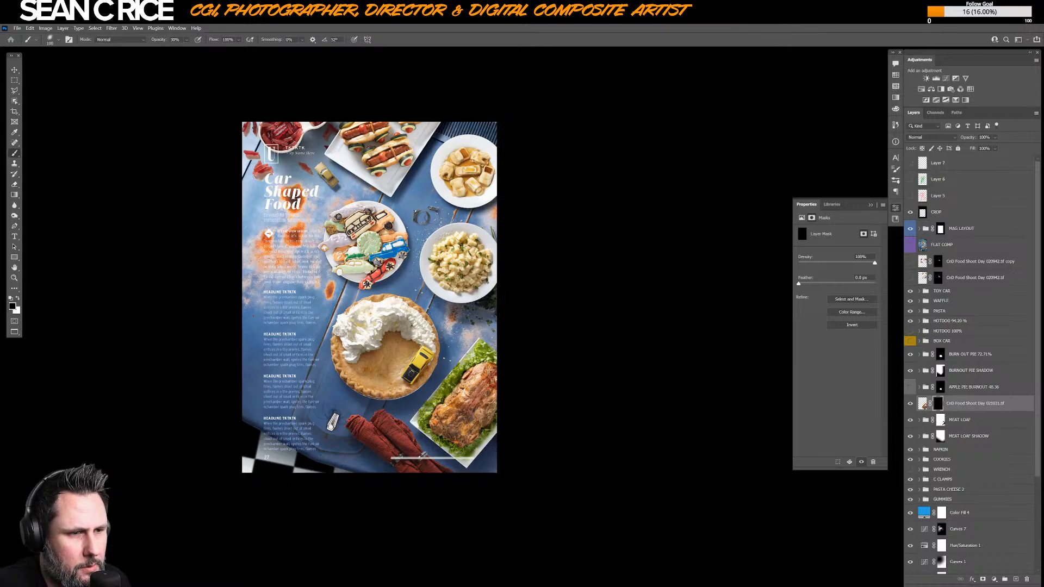
{"action": "right_click", "coordinate": [485, 341]}
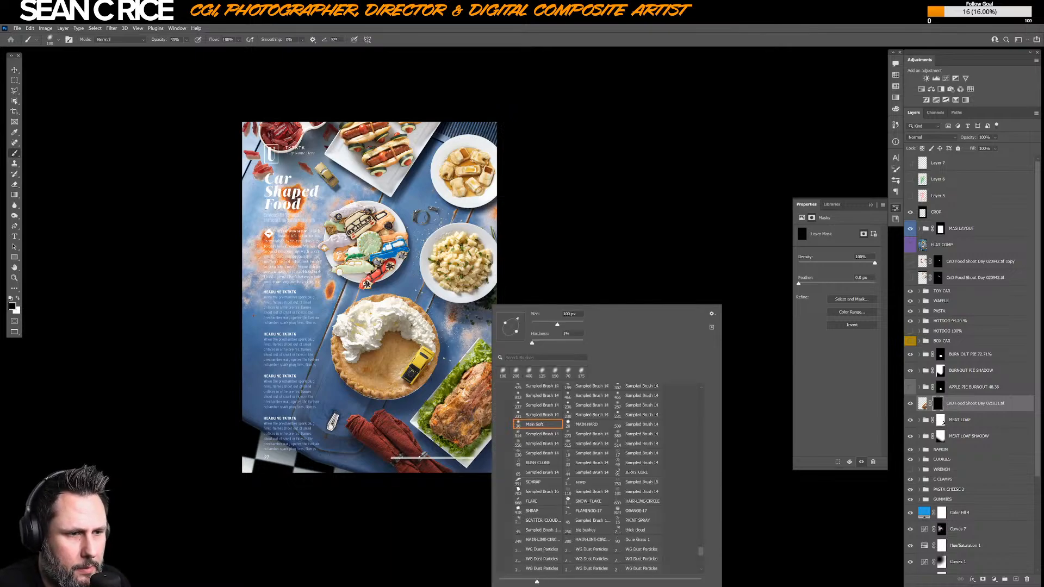
{"action": "double_click", "coordinate": [587, 424]}
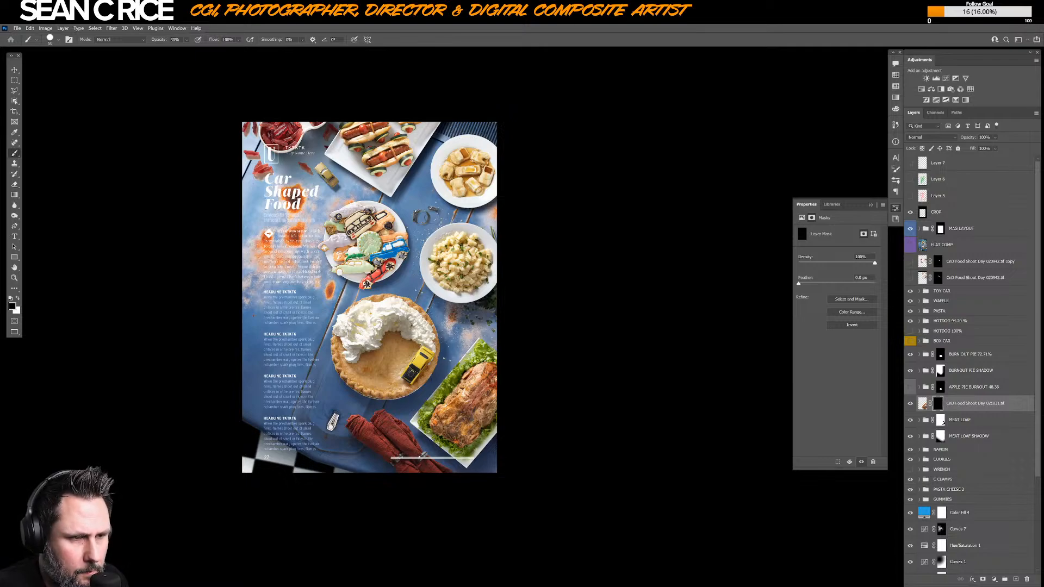
{"action": "key", "text": "bracketleft"}
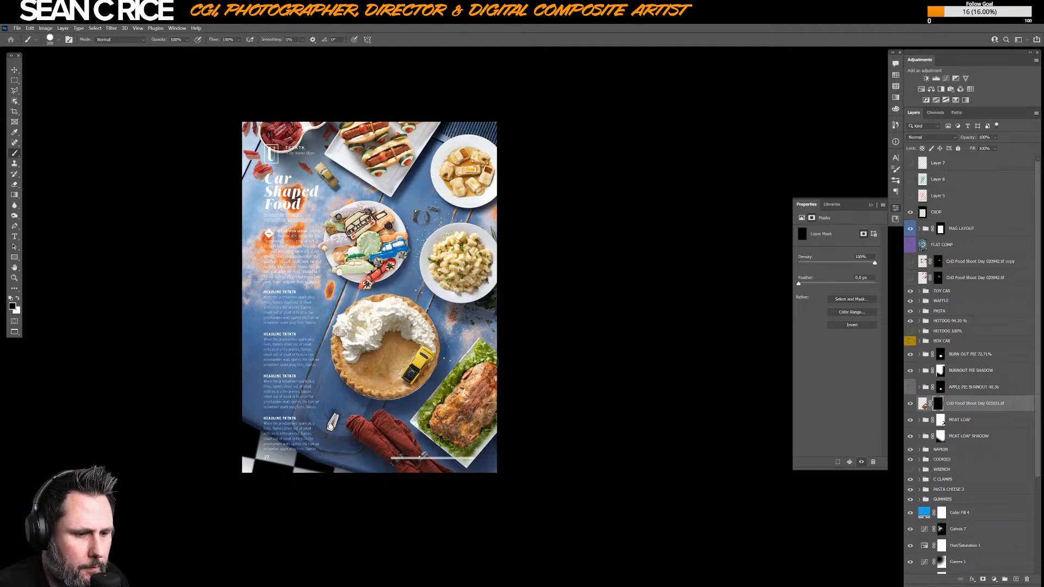
- Paint the rotated shot's layer mask in white and black to blend in the far end of the meat loaf and lettuce
{"action": "key", "text": "x"}
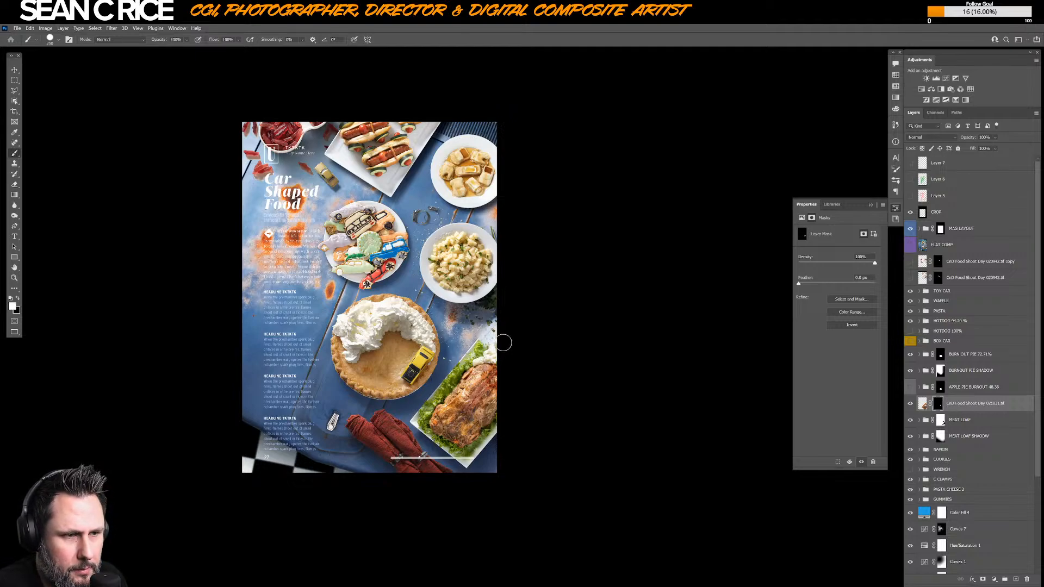
{"action": "mouse_move", "coordinate": [496, 356]}
{"action": "left_mouse_down"}
{"action": "mouse_move", "coordinate": [473, 373]}
{"action": "mouse_move", "coordinate": [481, 381]}
{"action": "left_mouse_up"}
{"action": "key", "text": "x"}
{"action": "key", "text": "x"}
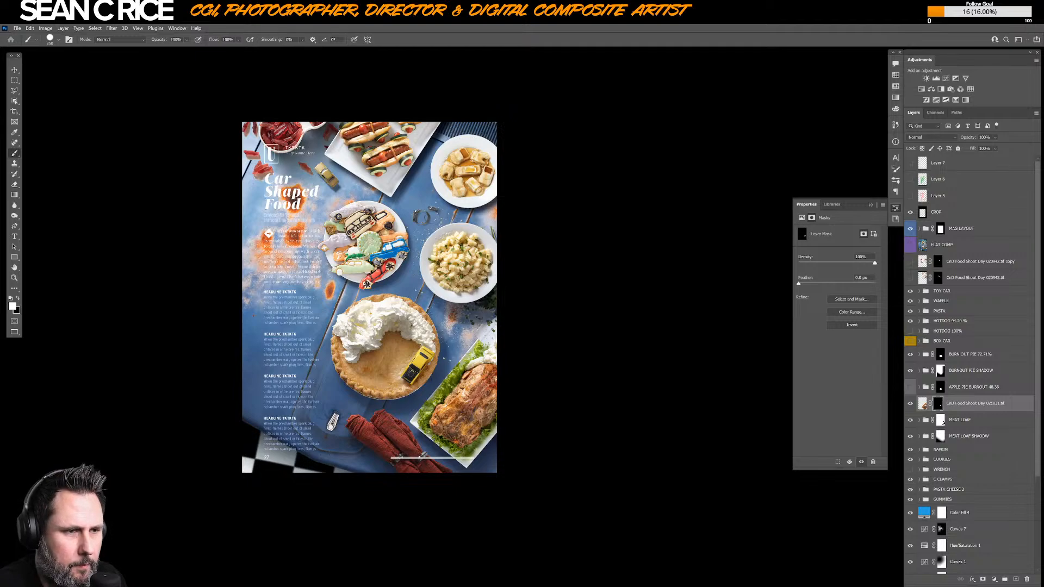
{"action": "key", "text": "x"}
{"action": "left_click_drag", "start_coordinate": [482, 339], "coordinate": [492, 327]}
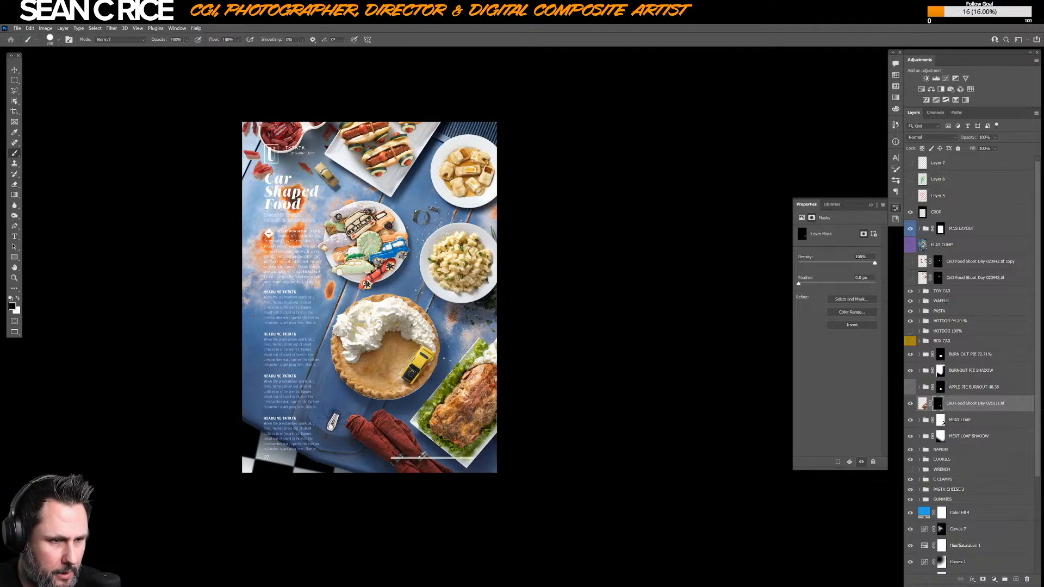
{"action": "key", "text": "x"}
{"action": "mouse_move", "coordinate": [483, 372]}
{"action": "left_mouse_down"}
{"action": "mouse_move", "coordinate": [484, 359]}
{"action": "mouse_move", "coordinate": [488, 367]}
{"action": "left_mouse_up"}
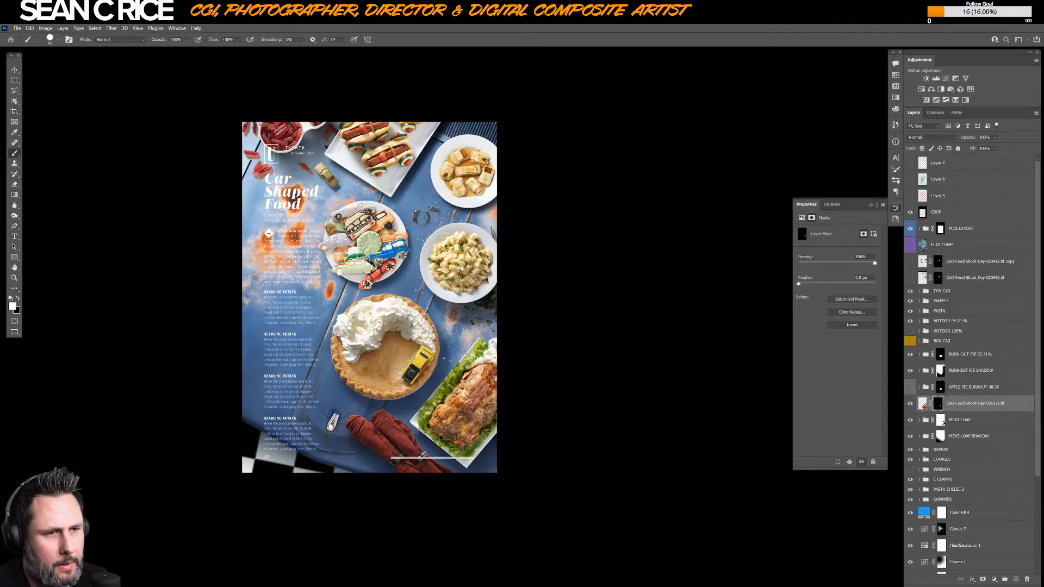
- Enlarge the rotated meat loaf shot and shift it slightly down over the existing plate
{"action": "key", "text": "ctrl+t"}
{"action": "left_click_drag", "start_coordinate": [641, 229], "coordinate": [725, 143]}
{"action": "left_click_drag", "start_coordinate": [566, 305], "coordinate": [566, 321]}
{"action": "key", "text": "Return"}
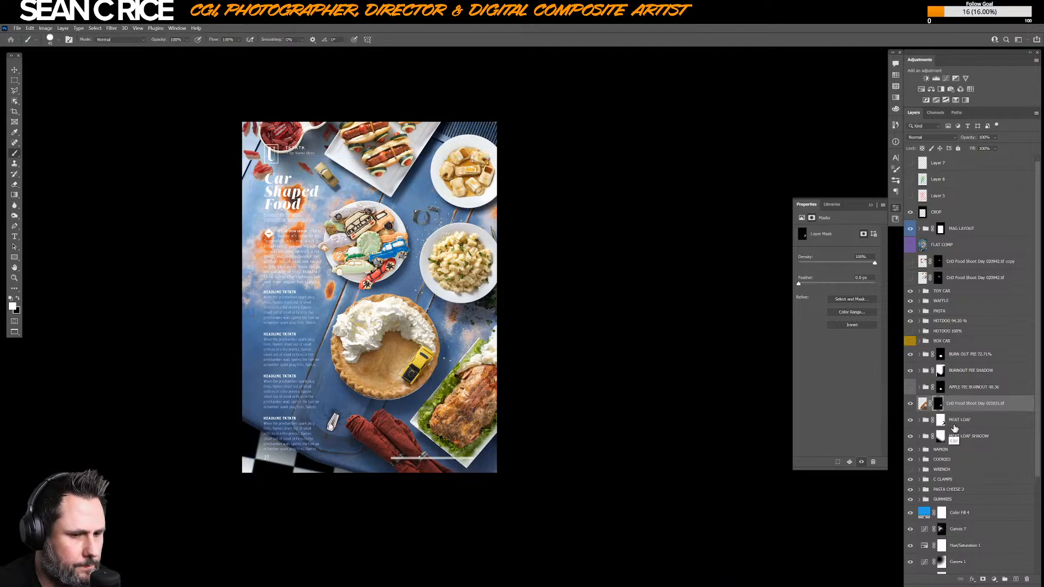
- Place the rotated shot in its own group with a white layer mask, and reselect the shot's own mask
{"action": "key", "text": "ctrl+g"}
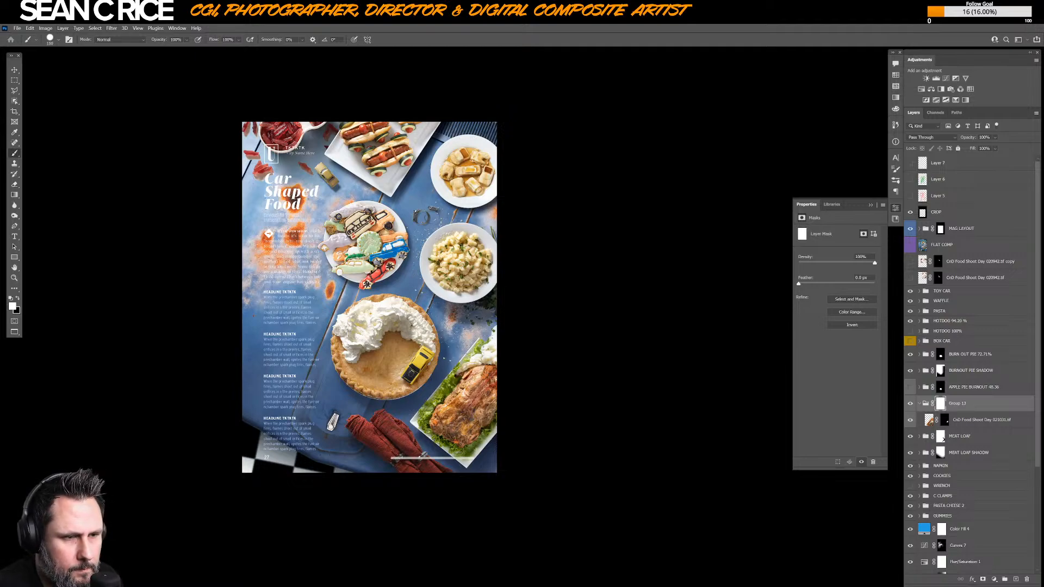
{"action": "key", "text": "x"}
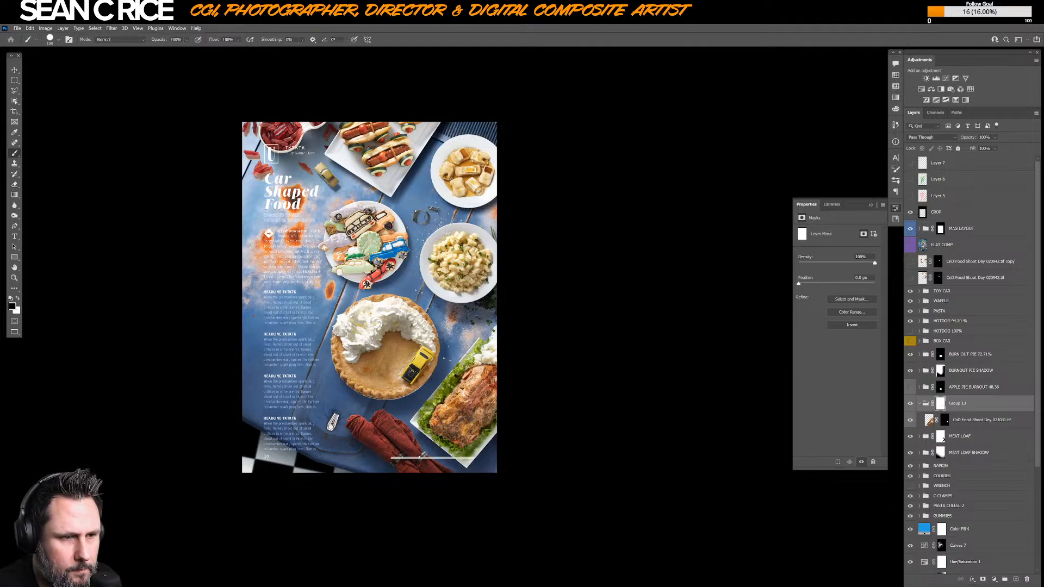
{"action": "key", "text": "x"}
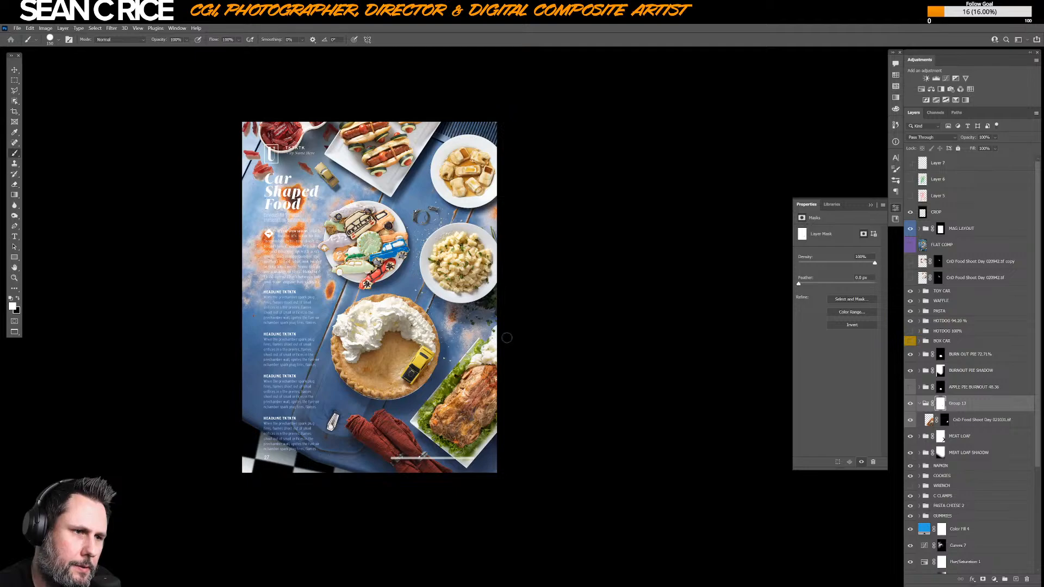
{"action": "left_click", "coordinate": [945, 420]}
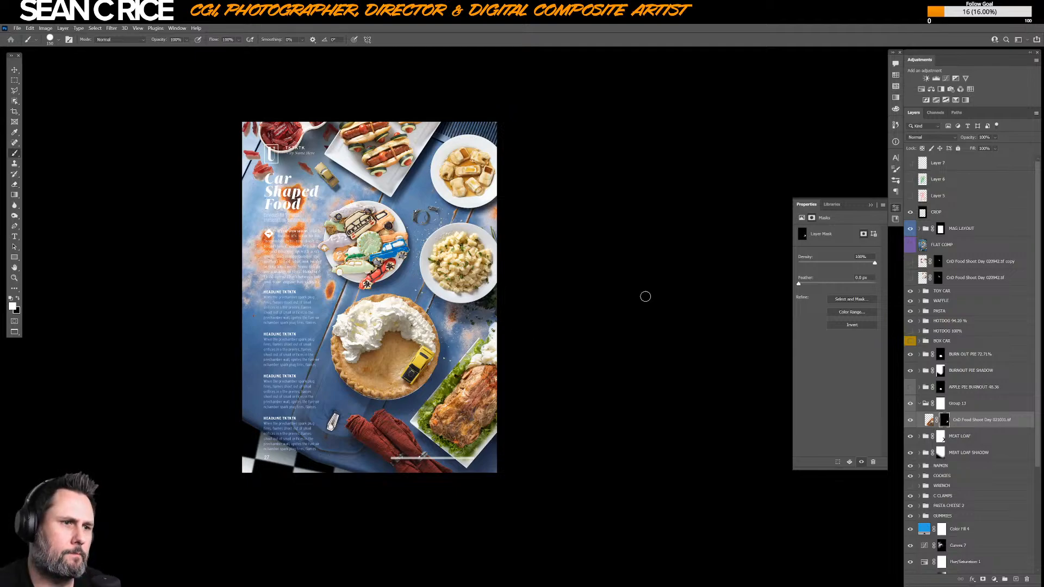
{"action": "left_click_drag", "start_coordinate": [577, 444], "coordinate": [605, 360]}
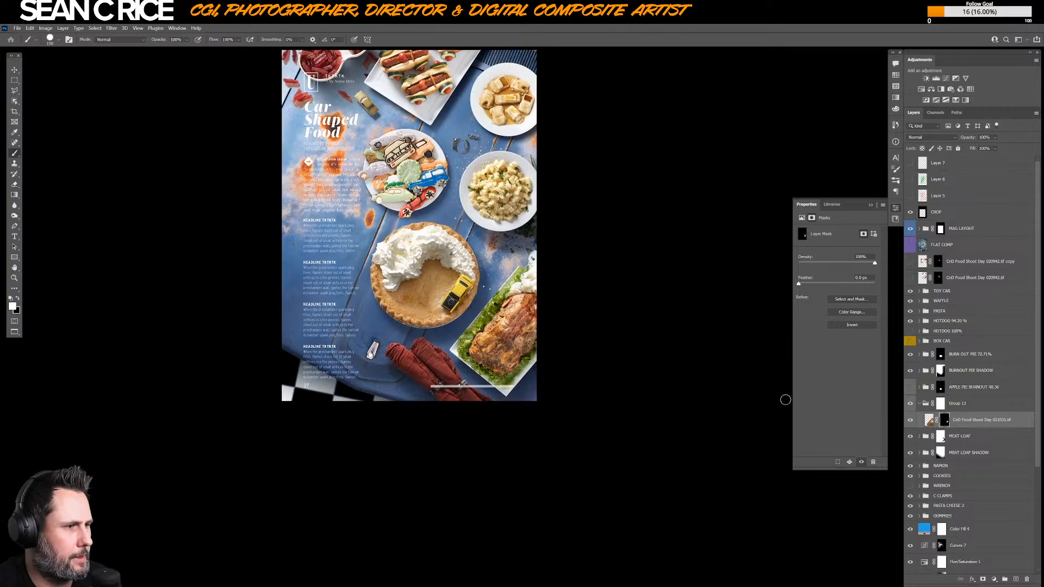
- Collapse the new group, compare the meat loaf with the group hidden and shown, and select the group's mask
{"action": "left_click", "coordinate": [919, 404]}
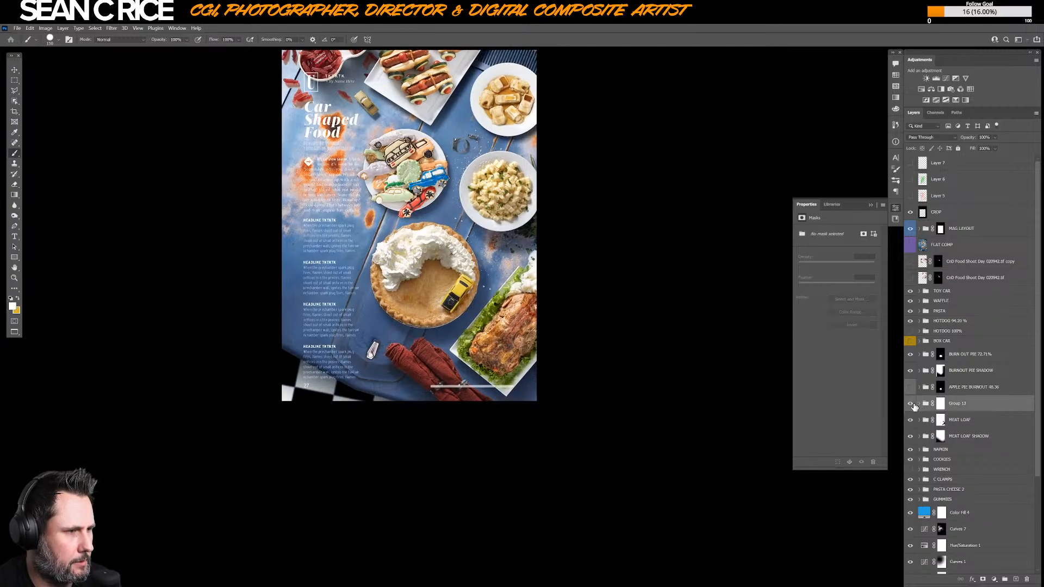
{"action": "left_click", "coordinate": [906, 404]}
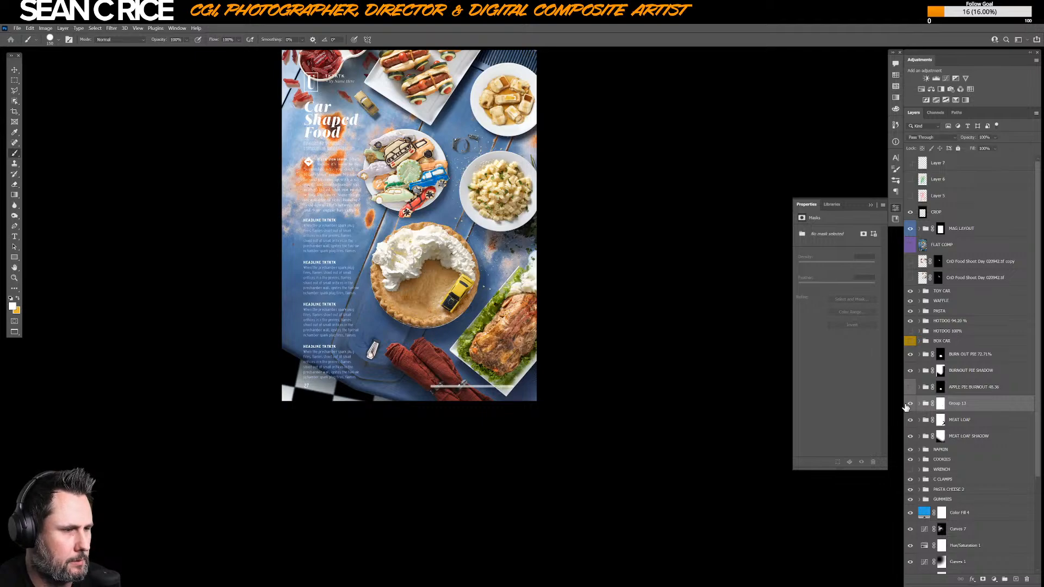
{"action": "left_click", "coordinate": [940, 404]}
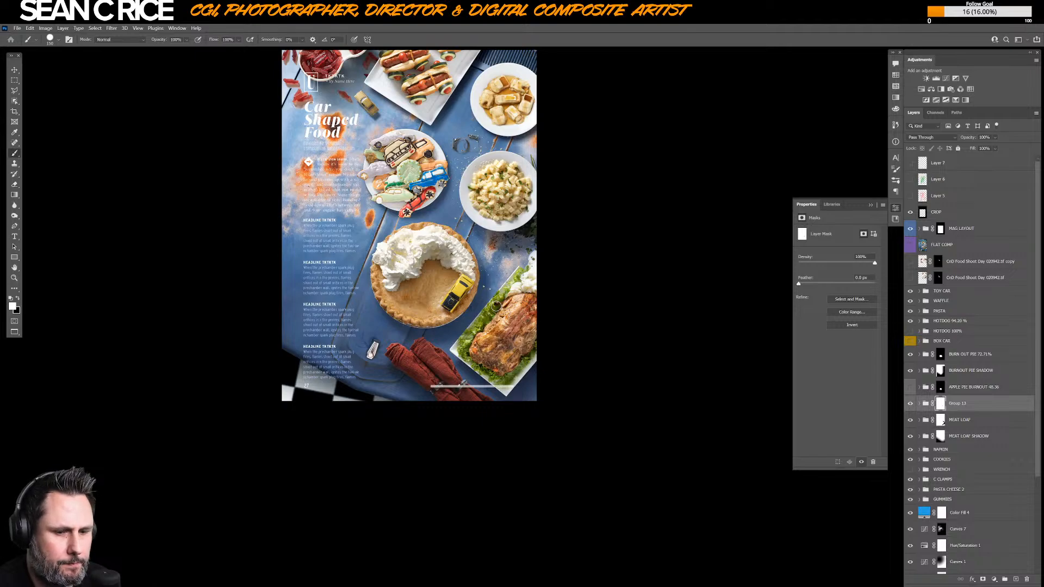
{"action": "key", "text": "x"}
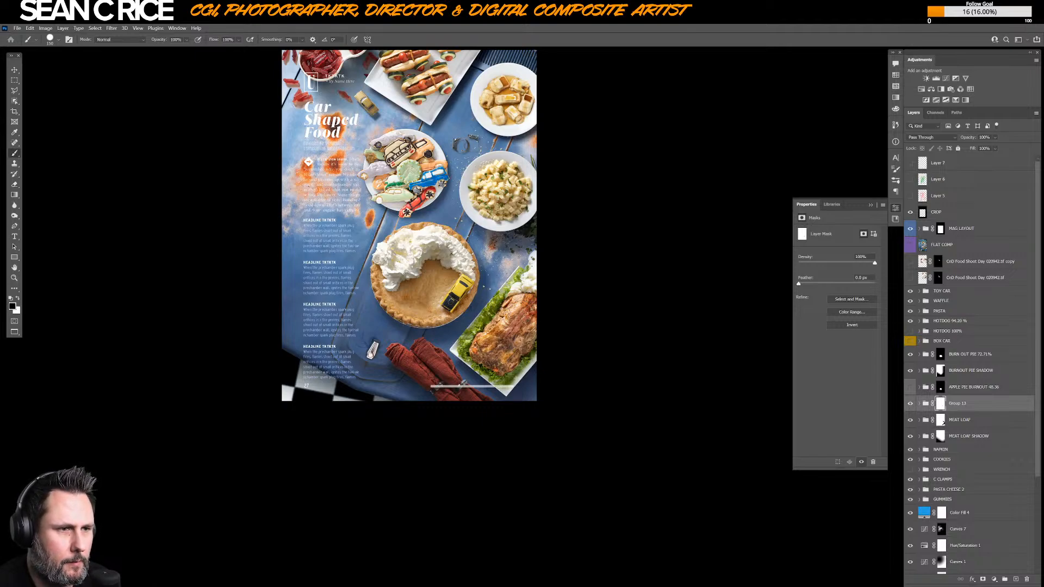
{"action": "left_click", "coordinate": [911, 403]}
{"action": "left_click", "coordinate": [911, 403]}
- Move Group 13, MEAT LOAF and MEAT LOAF SHADOW together slightly up toward the page's right edge
{"action": "left_click", "coordinate": [960, 422], "text": "shift"}
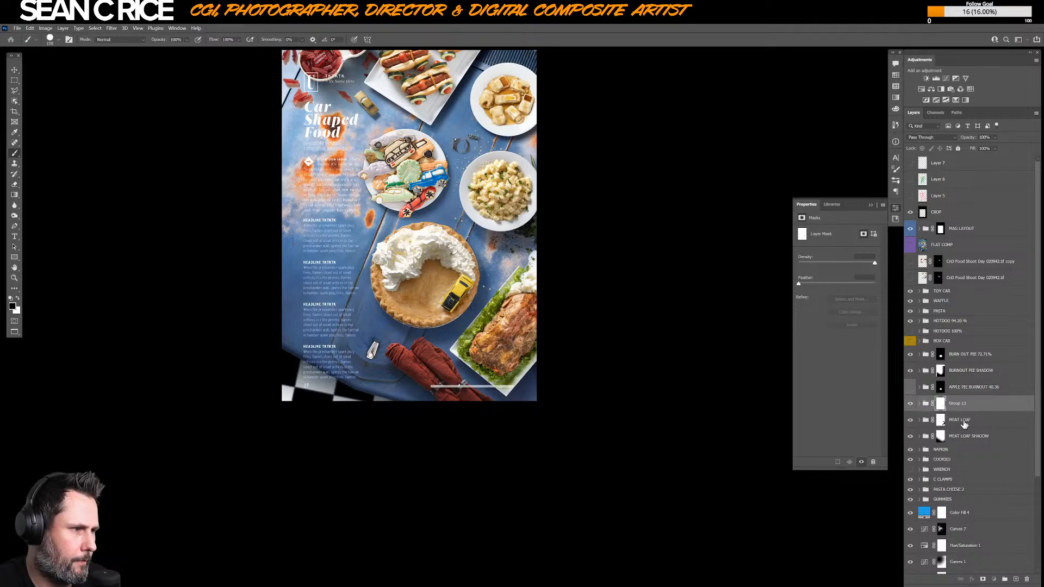
{"action": "left_click", "coordinate": [960, 438], "text": "shift"}
{"action": "key", "text": "v"}
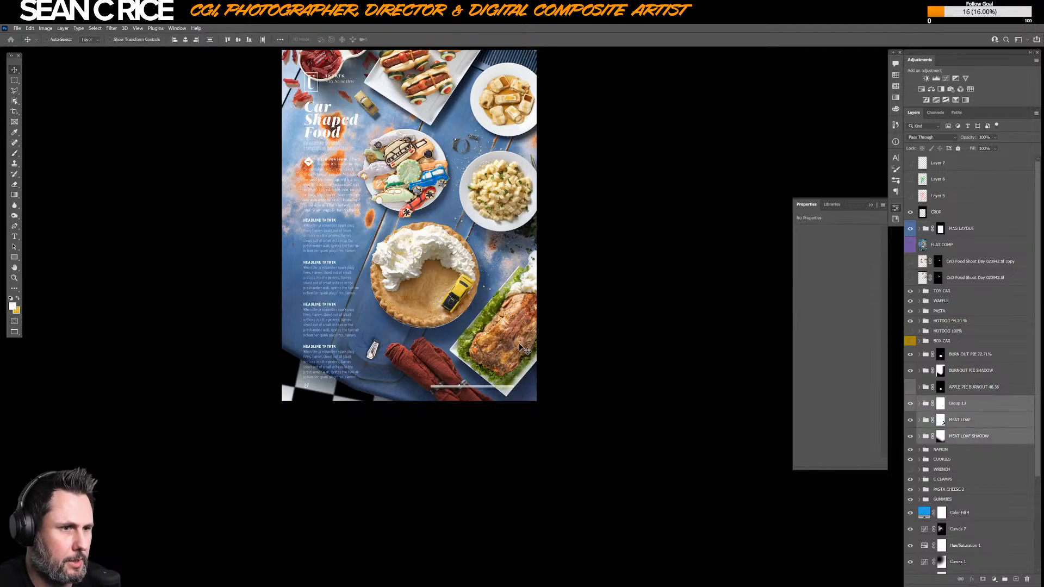
{"action": "left_click_drag", "start_coordinate": [515, 348], "coordinate": [518, 343]}
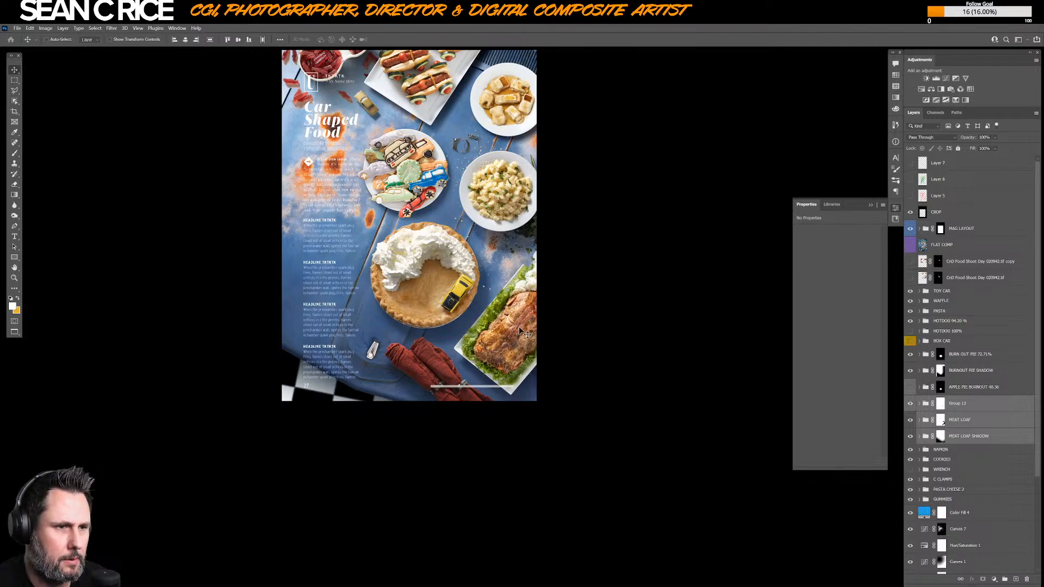
{"action": "scroll", "coordinate": [520, 330], "scroll_direction": "down", "scroll_amount": 1}
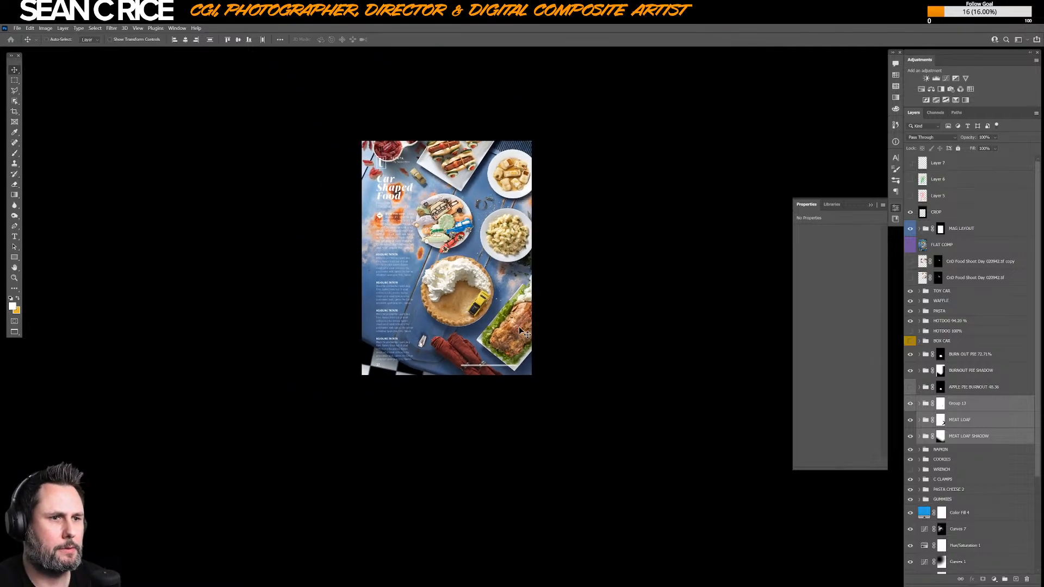
{"action": "key", "text": "ctrl+t"}
{"action": "scroll", "coordinate": [611, 247], "scroll_direction": "down", "scroll_amount": 3}
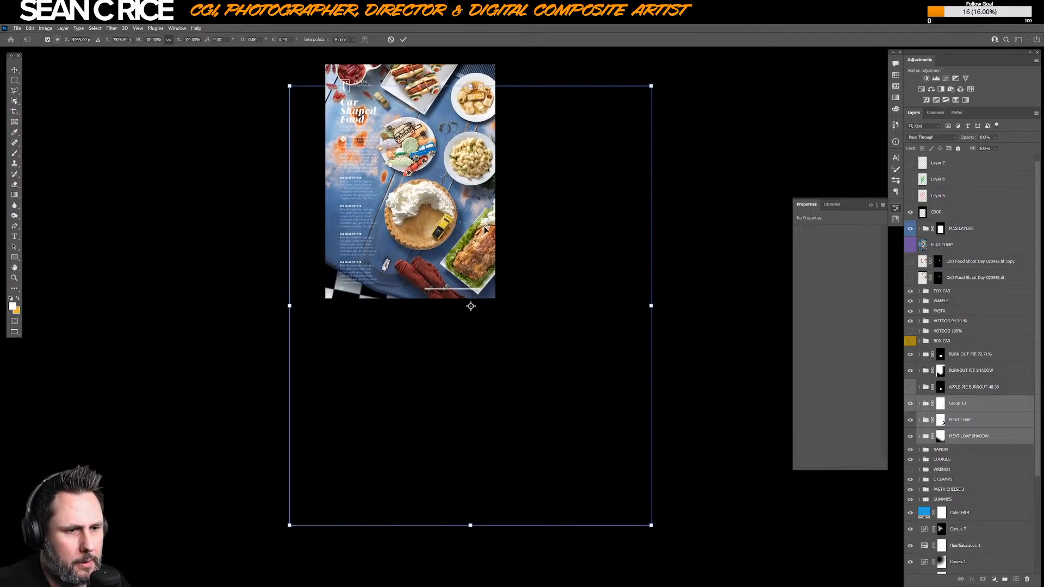
{"action": "key", "text": "Escape"}
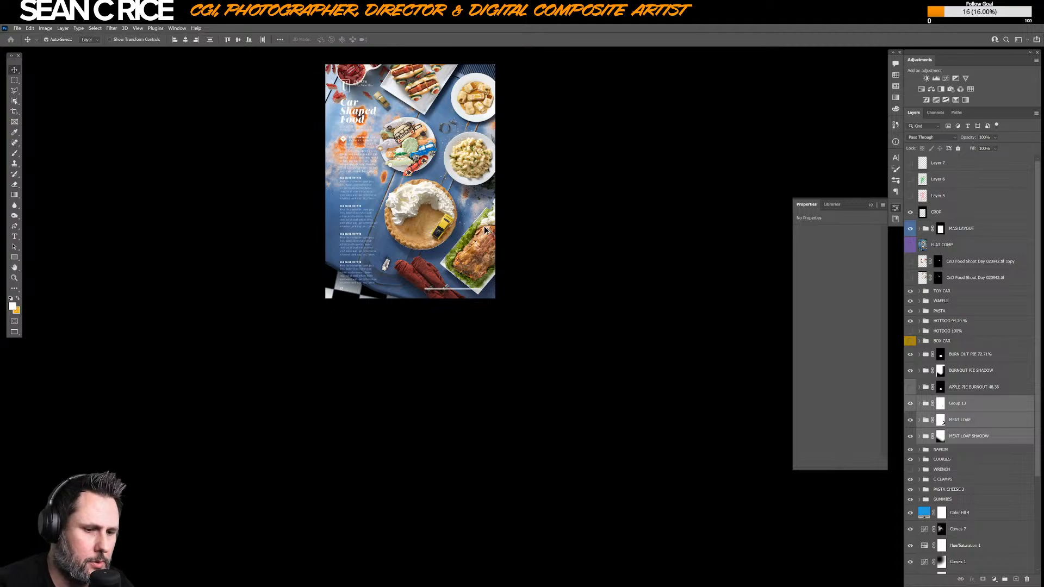
- Stamp the three selected meat loaf groups into one merged layer, and put the originals in a group named MEAT LOAF
{"action": "key", "text": "ctrl+alt+e"}
{"action": "scroll", "coordinate": [782, 382], "scroll_direction": "up", "scroll_amount": 3}
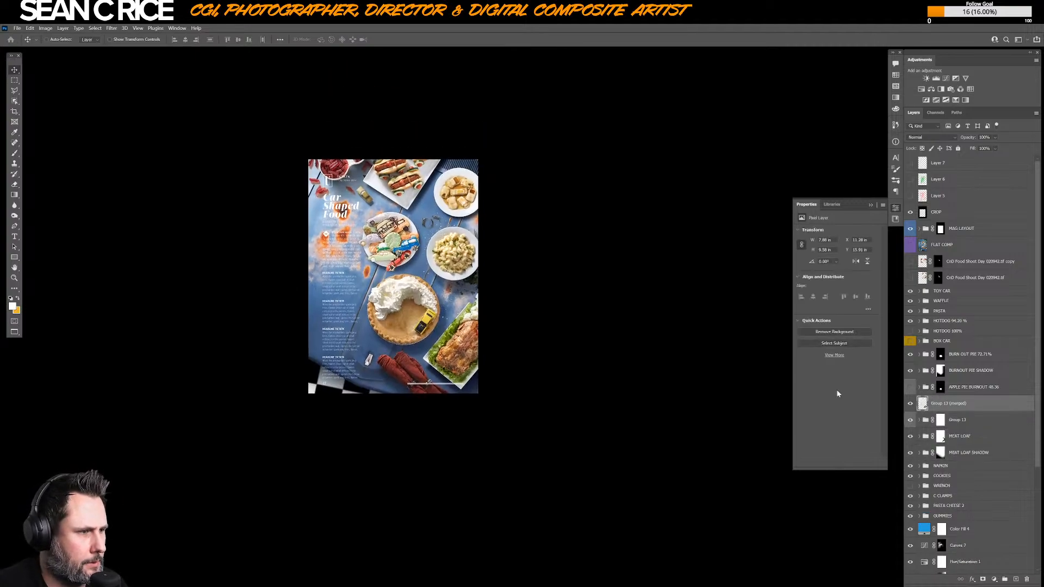
{"action": "left_click", "coordinate": [977, 422]}
{"action": "left_click", "coordinate": [974, 452], "text": "shift"}
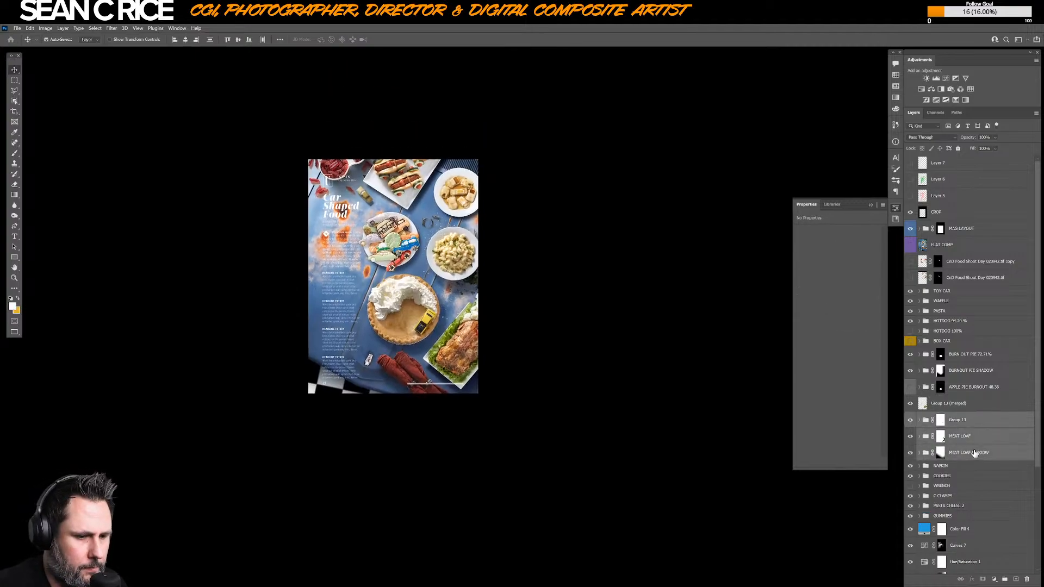
{"action": "key", "text": "ctrl+g"}
{"action": "double_click", "coordinate": [946, 416]}
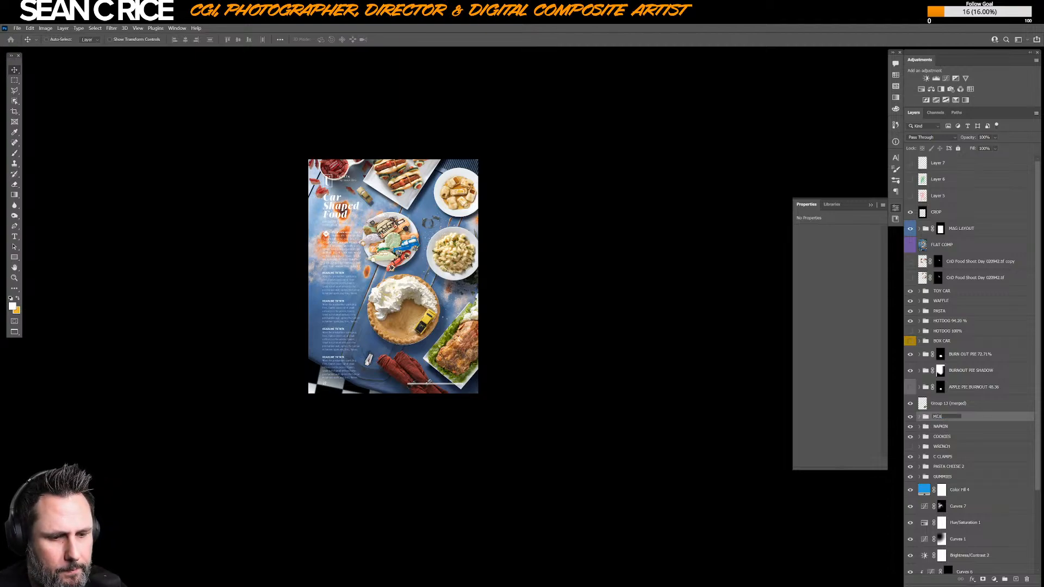
{"action": "key", "text": "Return"}
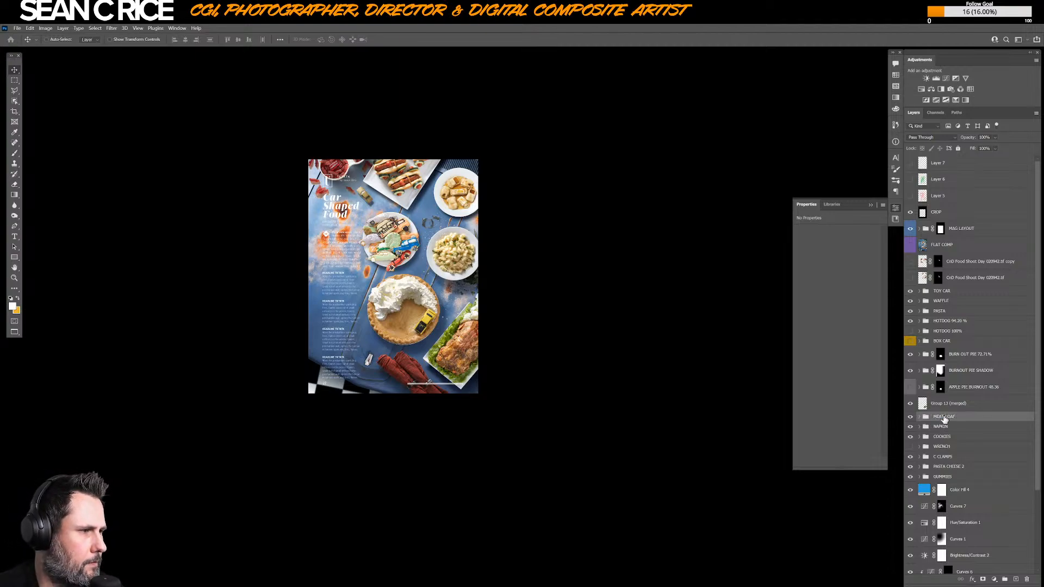
- Hide the MEAT LOAF group, and enlarge the merged meat loaf layer and move it up toward the page's right edge
{"action": "left_click", "coordinate": [947, 405]}
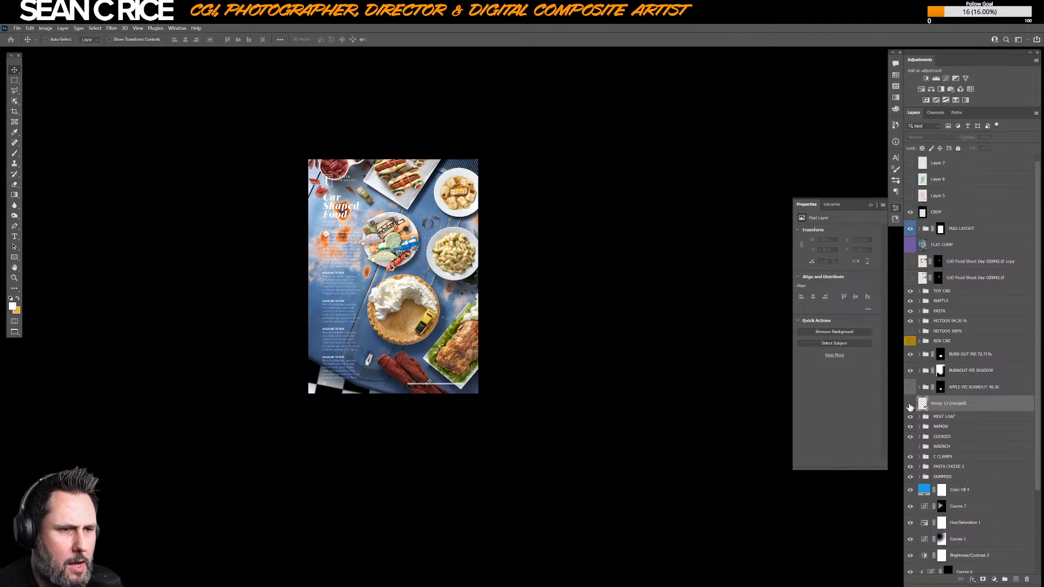
{"action": "key", "text": "ctrl+t"}
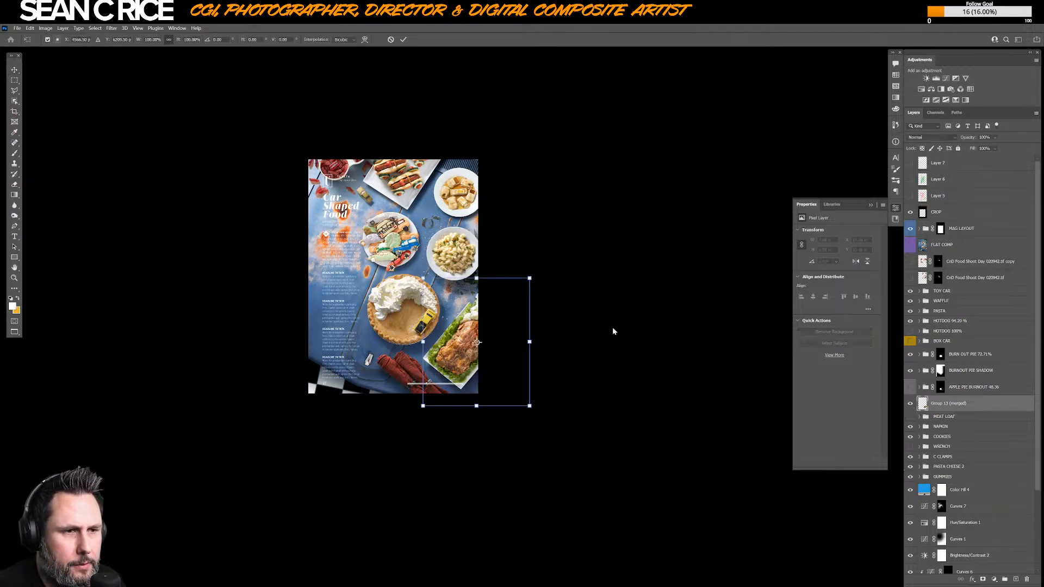
{"action": "left_click_drag", "start_coordinate": [529, 275], "coordinate": [541, 267]}
{"action": "left_click_drag", "start_coordinate": [514, 306], "coordinate": [523, 299]}
{"action": "key", "text": "Return"}
- Review the layout full screen, reposition the enlarged meat loaf plate slightly down and closer to the napkin, and return to the windowed view
{"action": "key", "text": "f"}
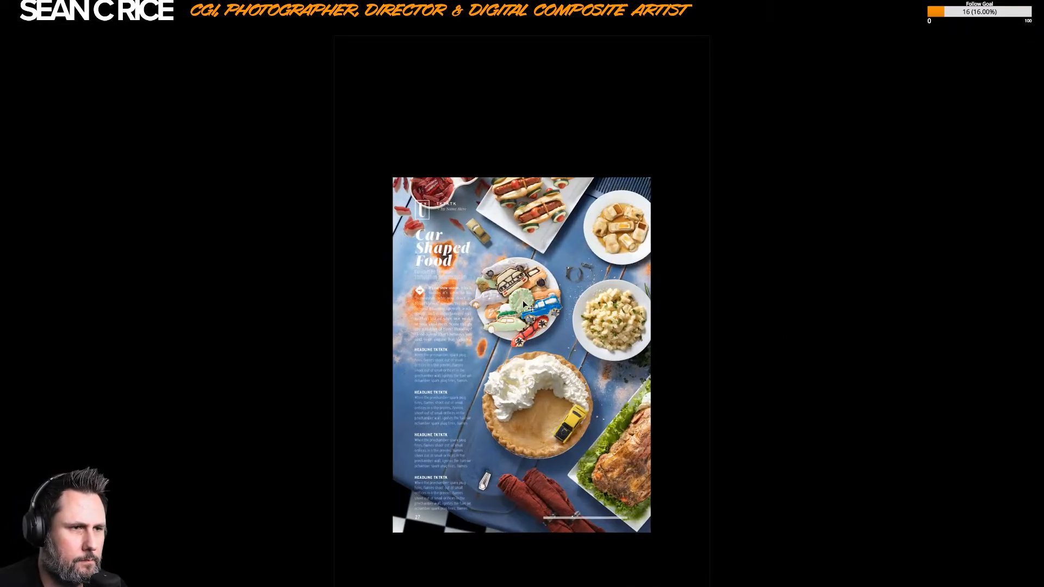
{"action": "scroll", "coordinate": [523, 300], "scroll_direction": "up", "scroll_amount": 2}
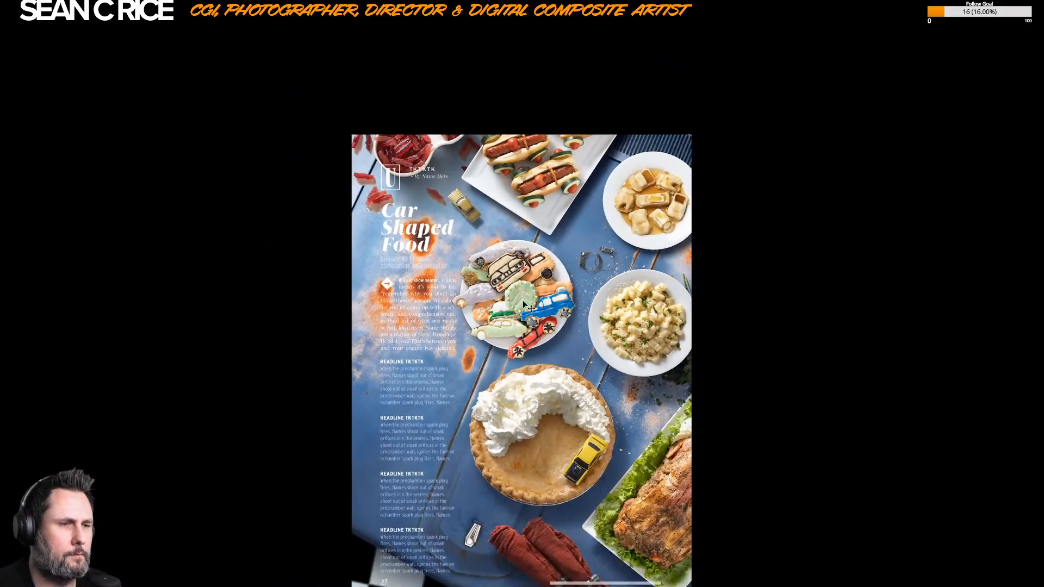
{"action": "left_click_drag", "start_coordinate": [569, 303], "coordinate": [534, 272]}
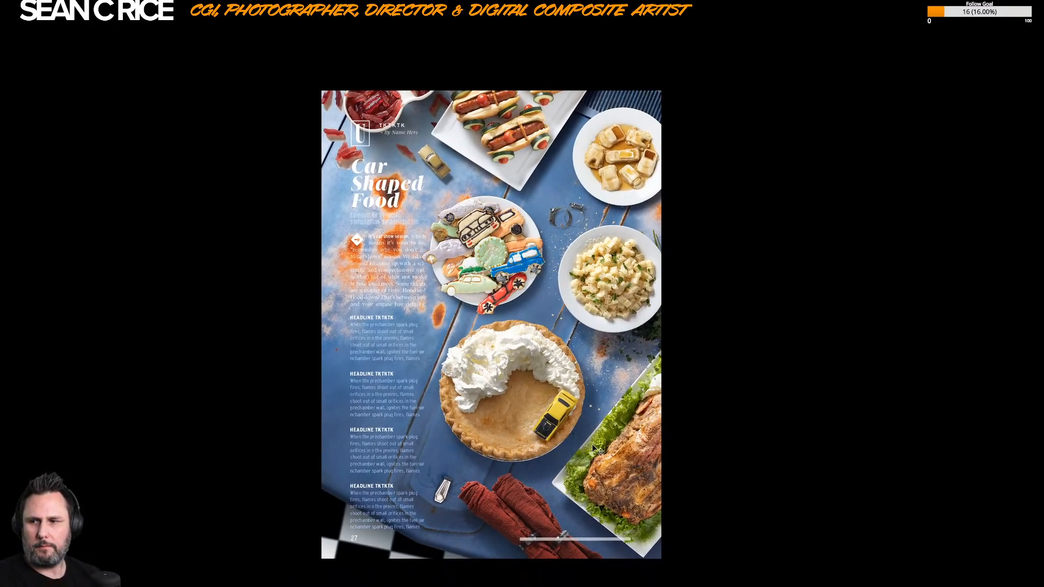
{"action": "mouse_move", "coordinate": [629, 470]}
{"action": "left_mouse_down"}
{"action": "mouse_move", "coordinate": [644, 435]}
{"action": "mouse_move", "coordinate": [653, 452]}
{"action": "mouse_move", "coordinate": [640, 466]}
{"action": "mouse_move", "coordinate": [618, 463]}
{"action": "mouse_move", "coordinate": [646, 464]}
{"action": "left_mouse_up"}
{"action": "key", "text": "Tab"}
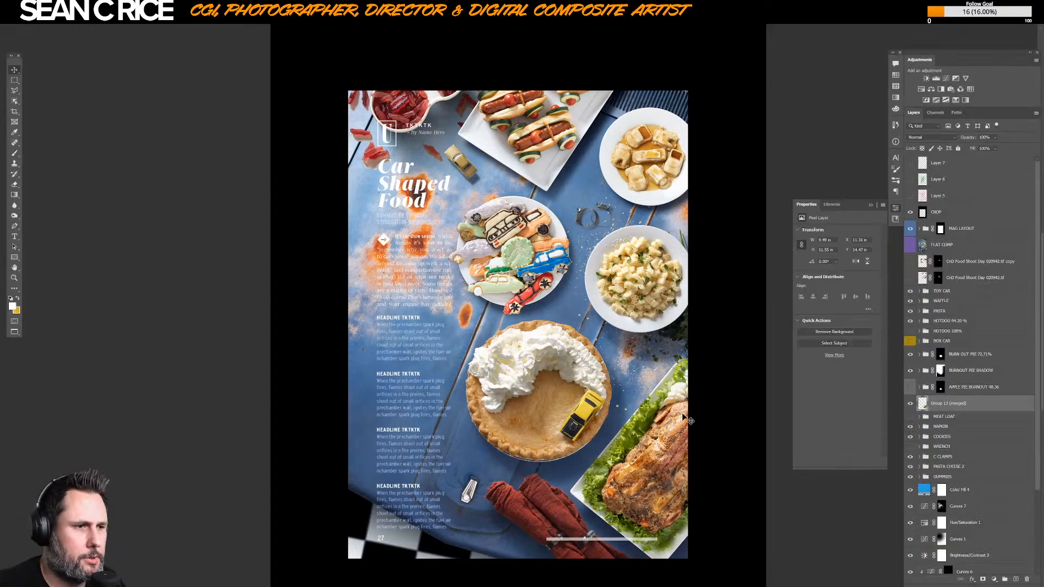
{"action": "key", "text": "f"}
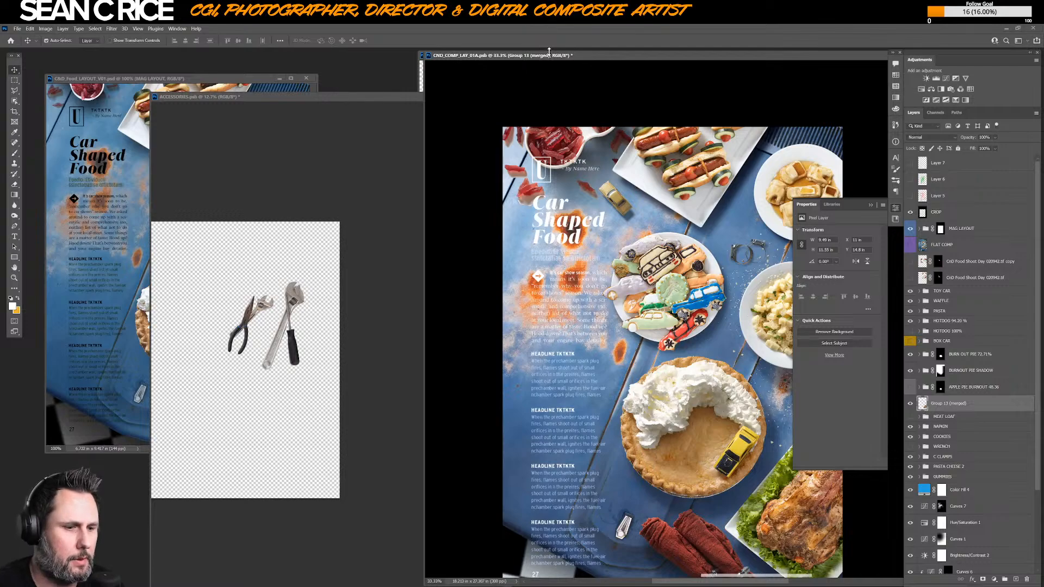
{"action": "key", "text": "ctrl+alt+minus"}
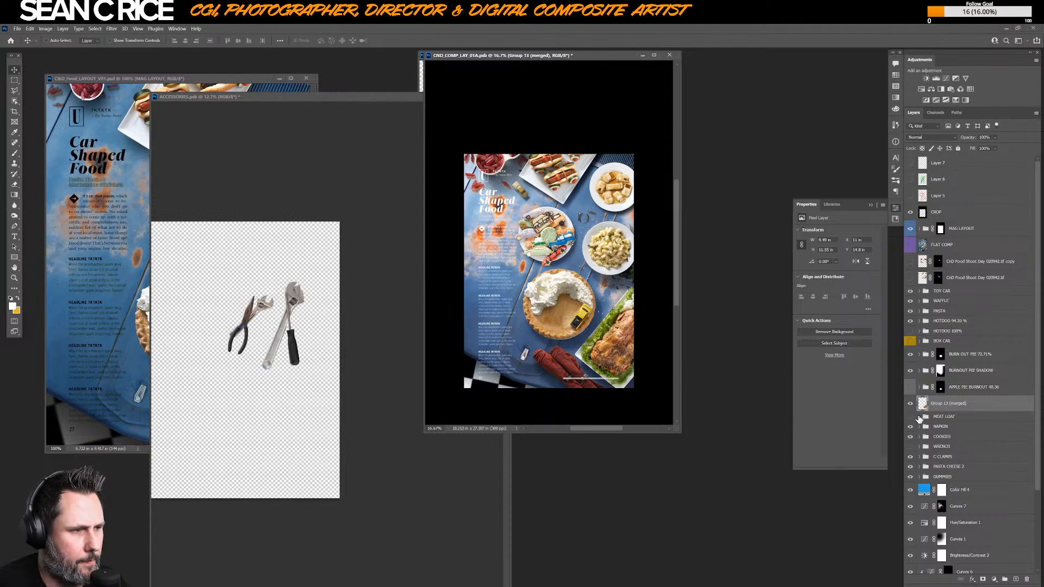
- Check the MEAT LOAF group's contents, hide the merged meat loaf layer, and switch to the PROCESSED folder in Adobe Bridge
{"action": "left_click", "coordinate": [919, 417]}
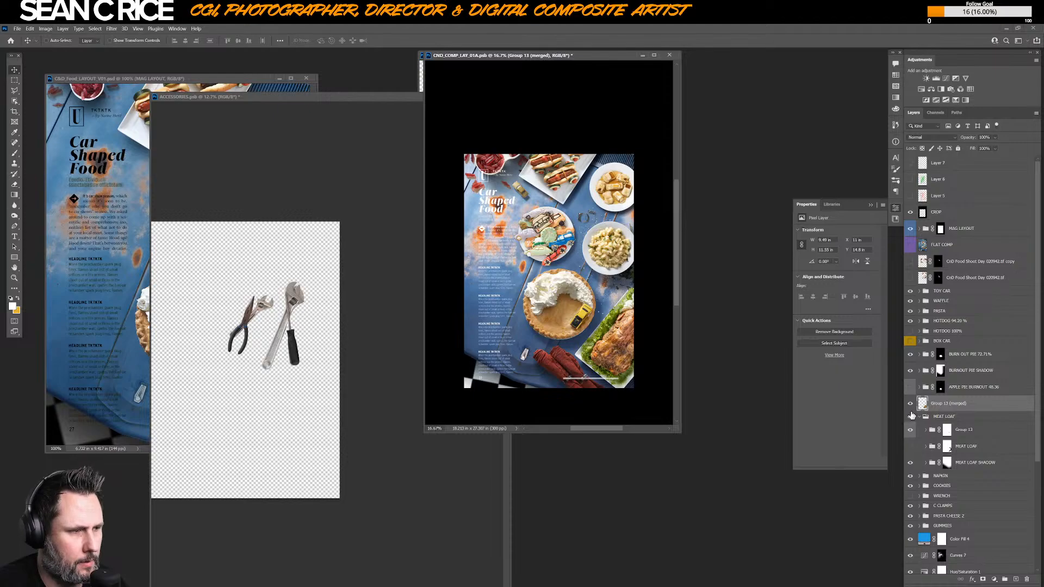
{"action": "left_click", "coordinate": [918, 417]}
{"action": "left_click", "coordinate": [910, 417]}
{"action": "left_click", "coordinate": [910, 403]}
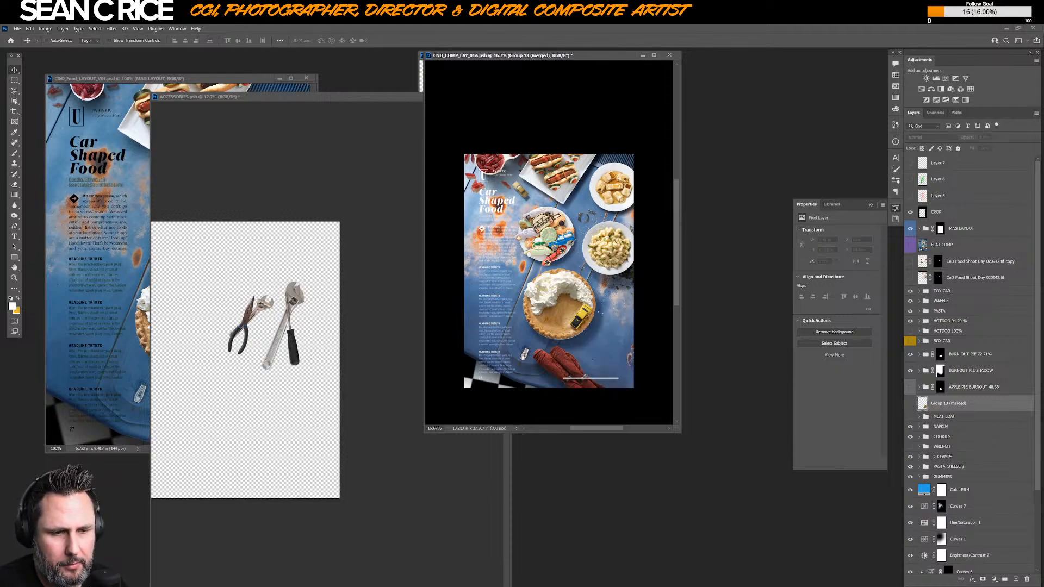
{"action": "key", "text": "alt+Tab"}
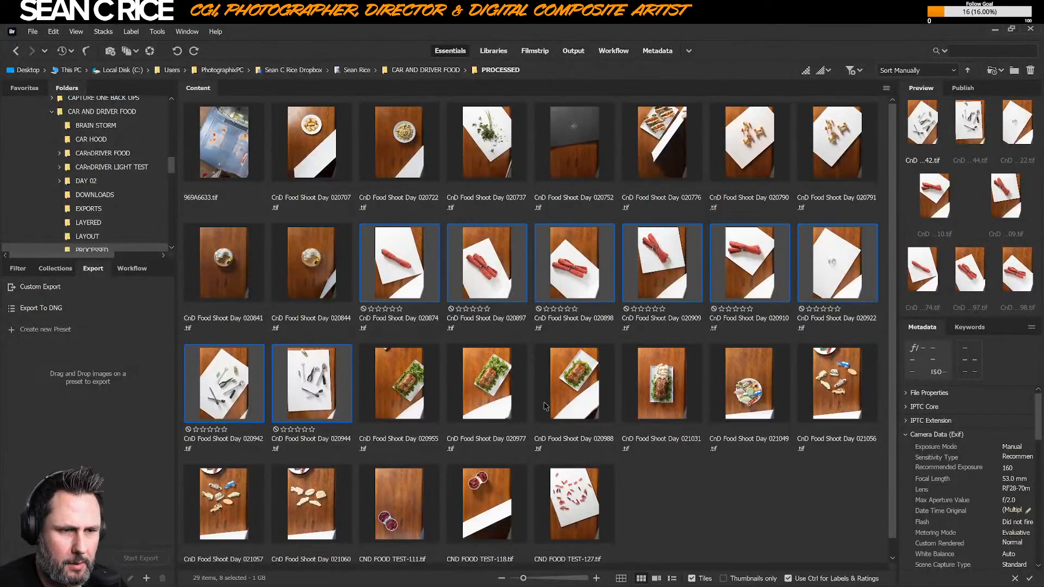
- Compare the meat loaf photos 020955, 020977 and 020988 in full-screen preview
{"action": "left_click", "coordinate": [492, 393]}
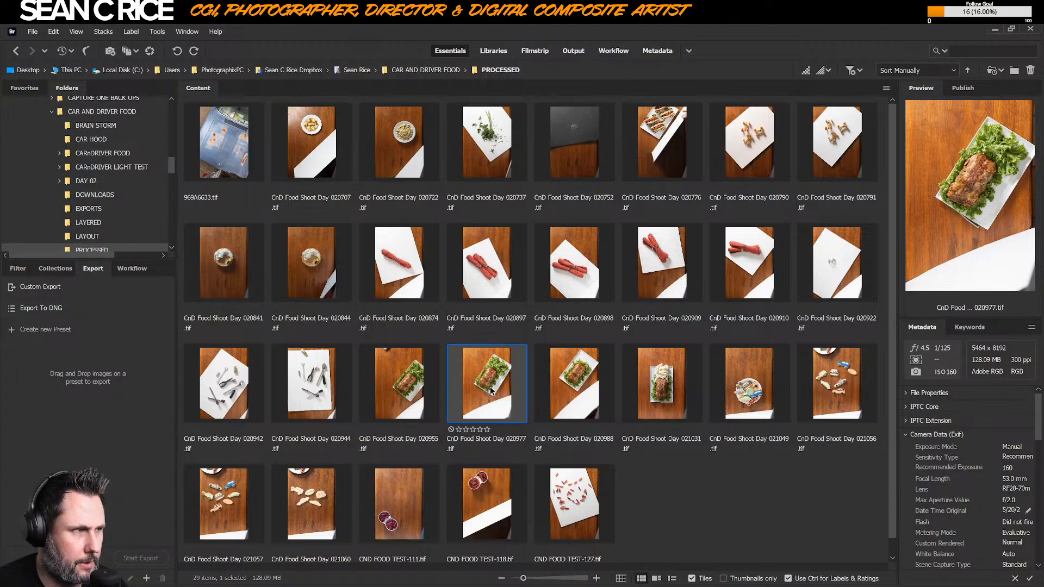
{"action": "key", "text": "space"}
{"action": "key", "text": "space"}
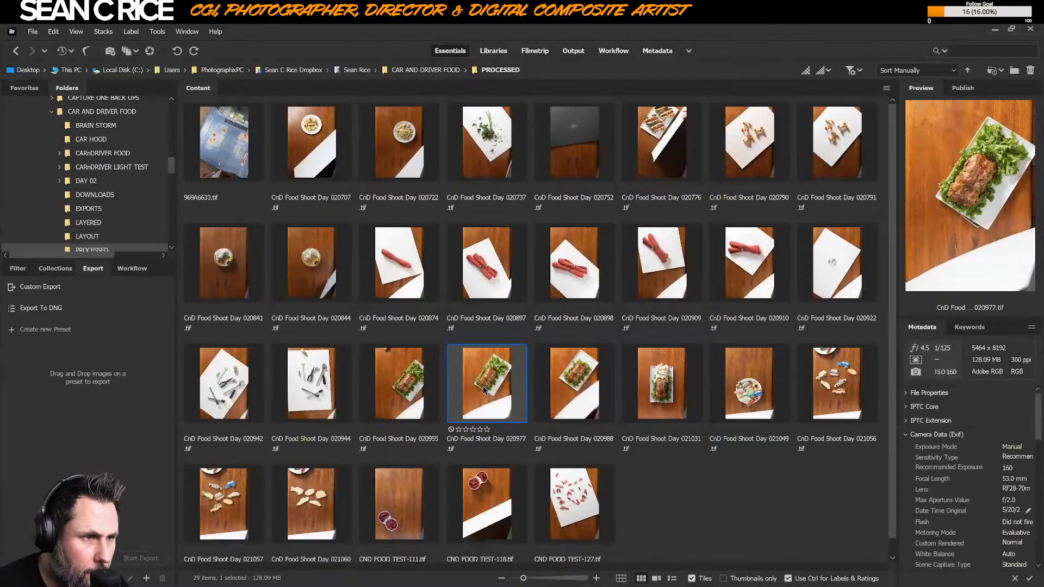
{"action": "left_click", "coordinate": [409, 389]}
{"action": "key", "text": "space"}
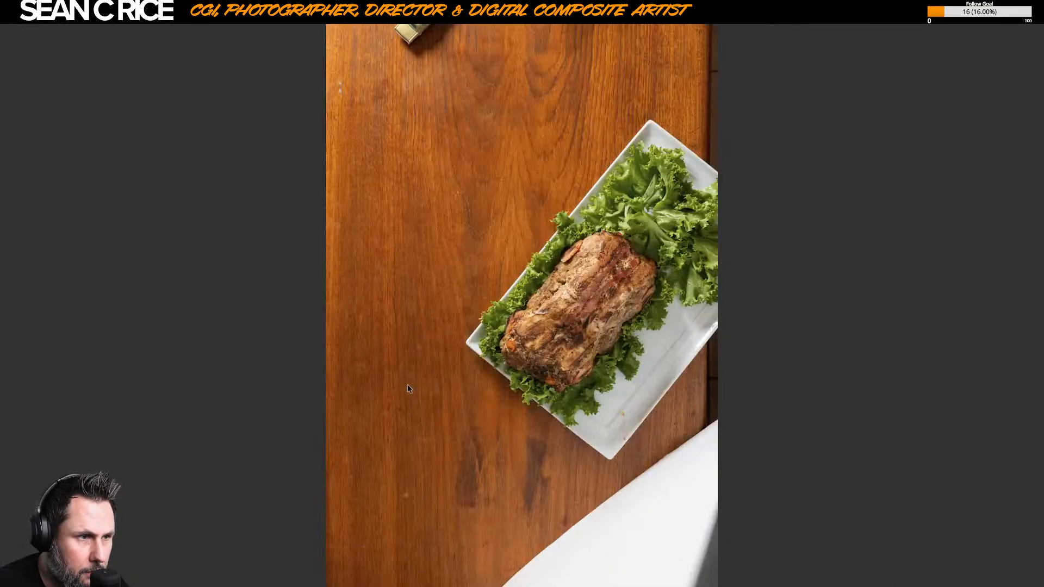
{"action": "key", "text": "space"}
{"action": "left_click", "coordinate": [488, 392]}
{"action": "key", "text": "space"}
{"action": "key", "text": "space"}
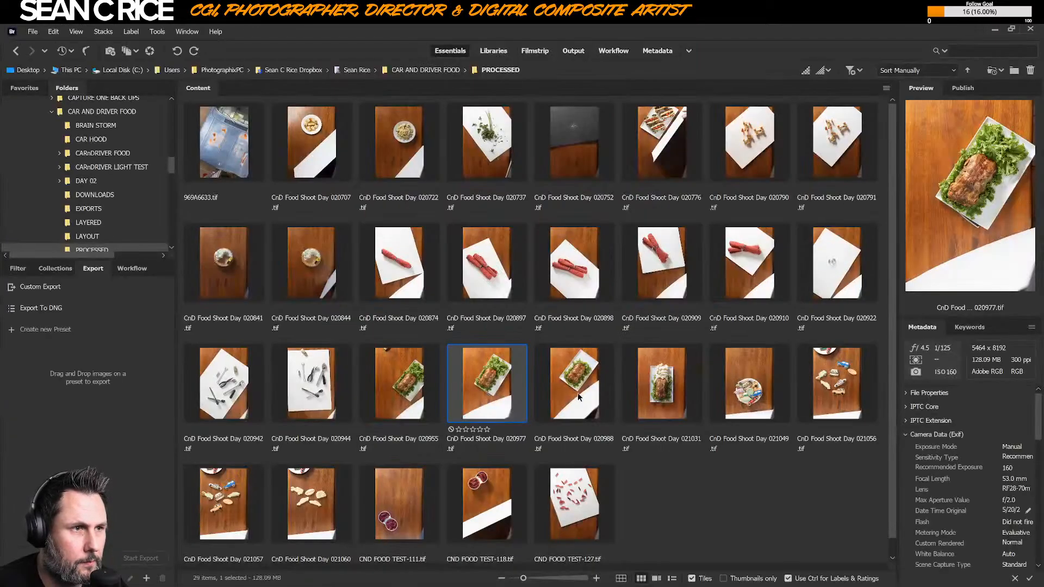
{"action": "key", "text": "space"}
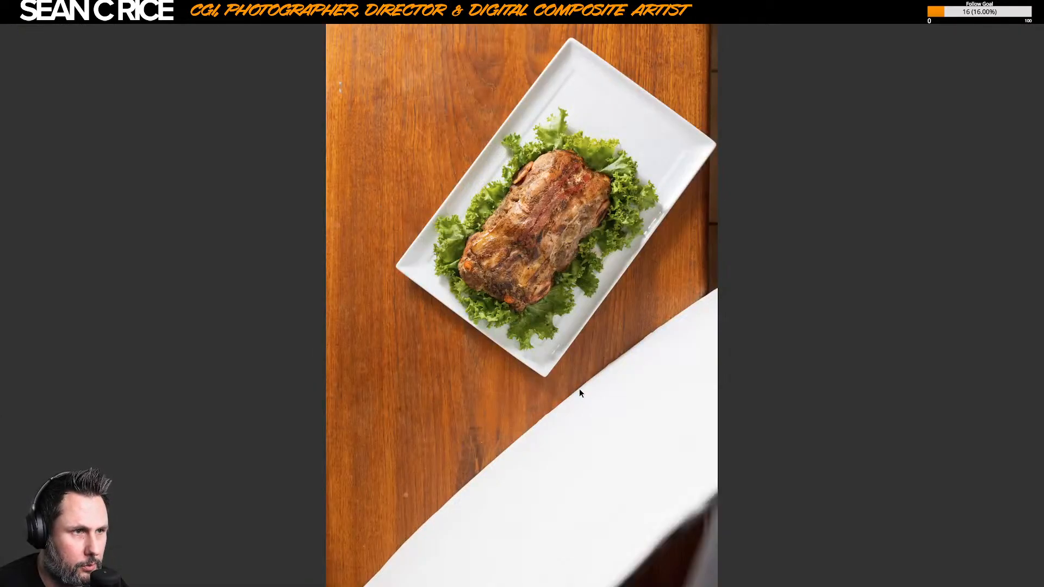
{"action": "key", "text": "space"}
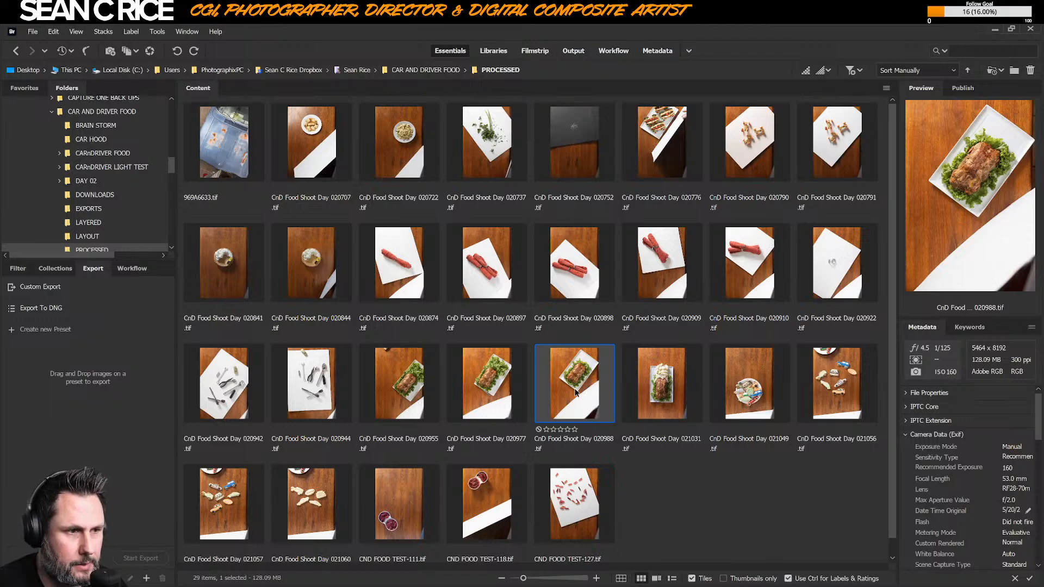
- Open CnD Food Shoot Day 020988.tif in Photoshop and copy the photo into the CND_COMP_LAY_01A composite as a new layer
{"action": "double_click", "coordinate": [576, 390]}
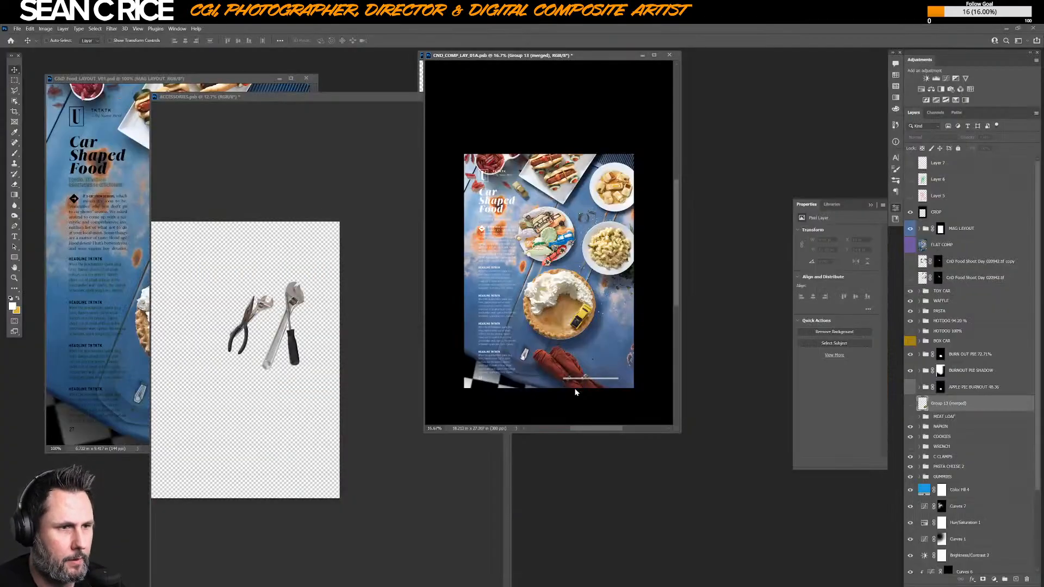
{"action": "left_click_drag", "start_coordinate": [589, 70], "coordinate": [625, 148]}
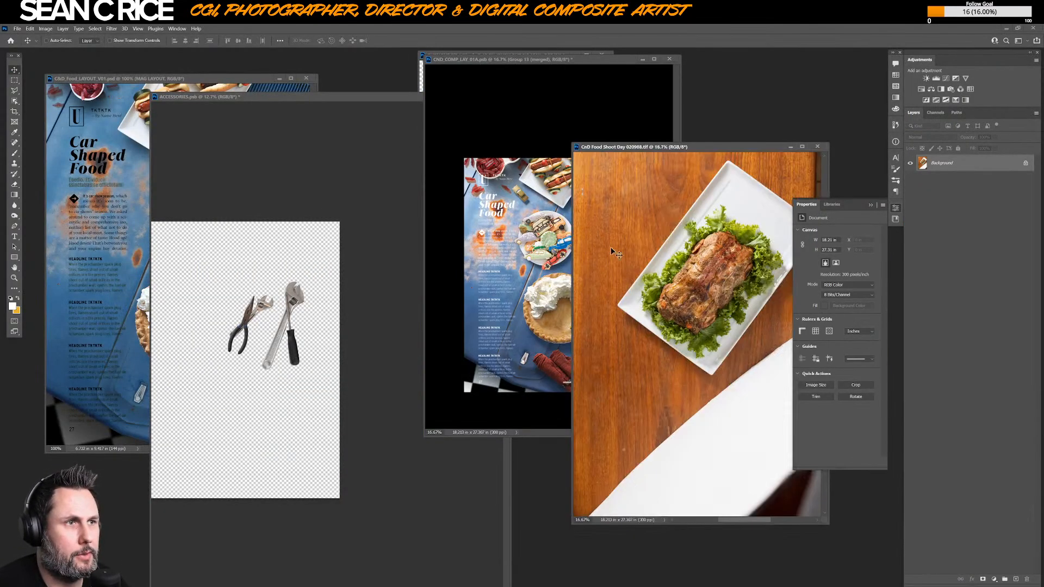
{"action": "left_click", "coordinate": [446, 181]}
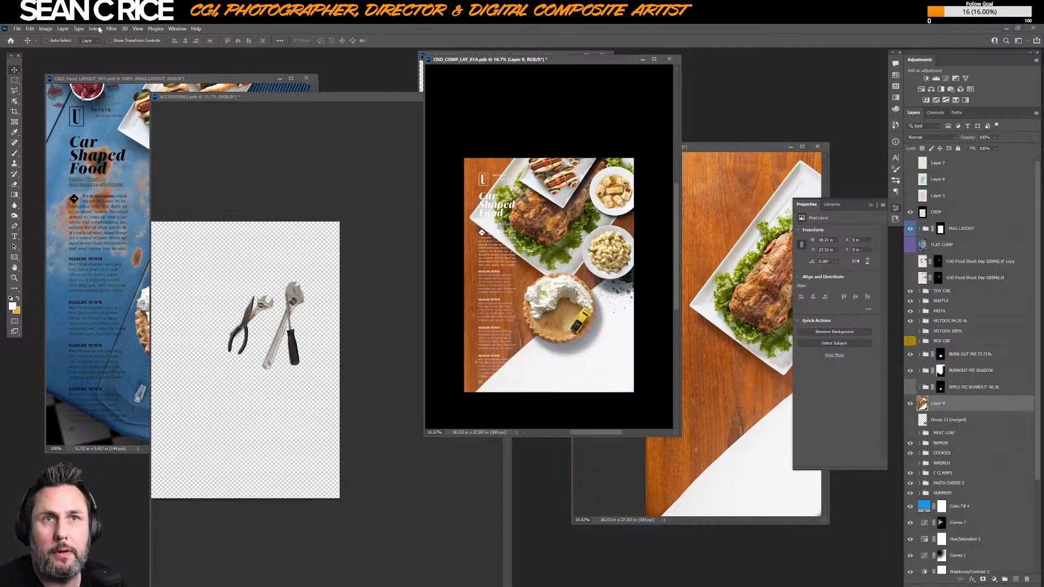
{"action": "left_click", "coordinate": [63, 28]}
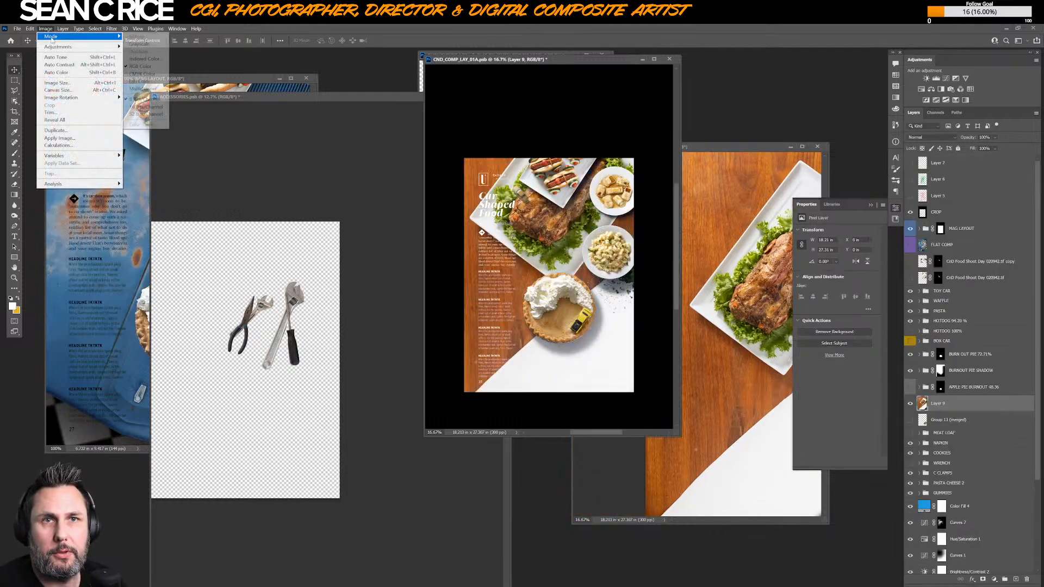
{"action": "left_click", "coordinate": [82, 78]}
{"action": "left_click", "coordinate": [124, 28]}
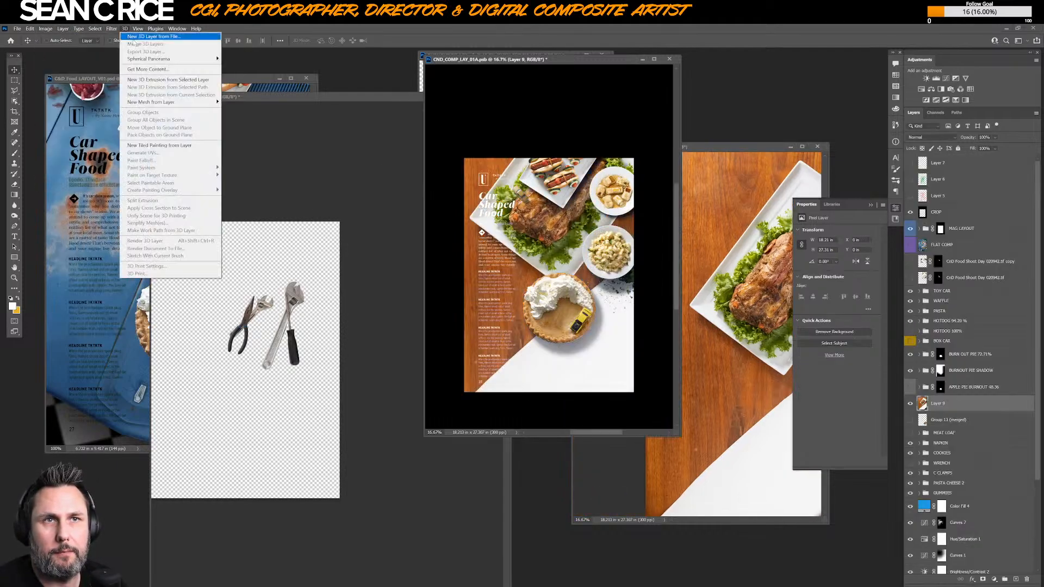
{"action": "left_click", "coordinate": [562, 239]}
- Scale the copied meat loaf photo to 48.36%
{"action": "key", "text": "ctrl+t"}
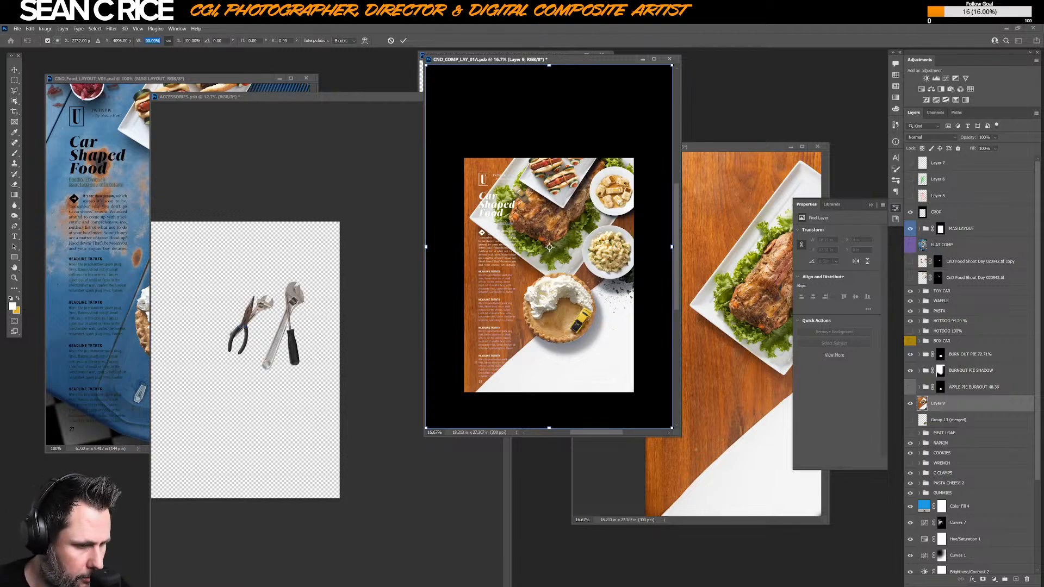
{"action": "type", "text": "46"}
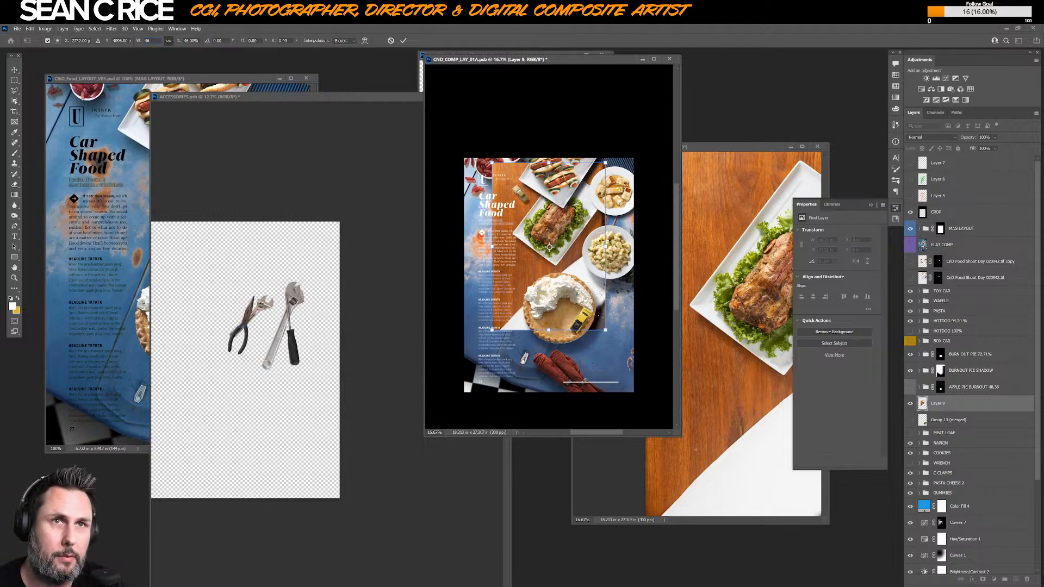
{"action": "key", "text": "BackSpace"}
{"action": "type", "text": "8.36"}
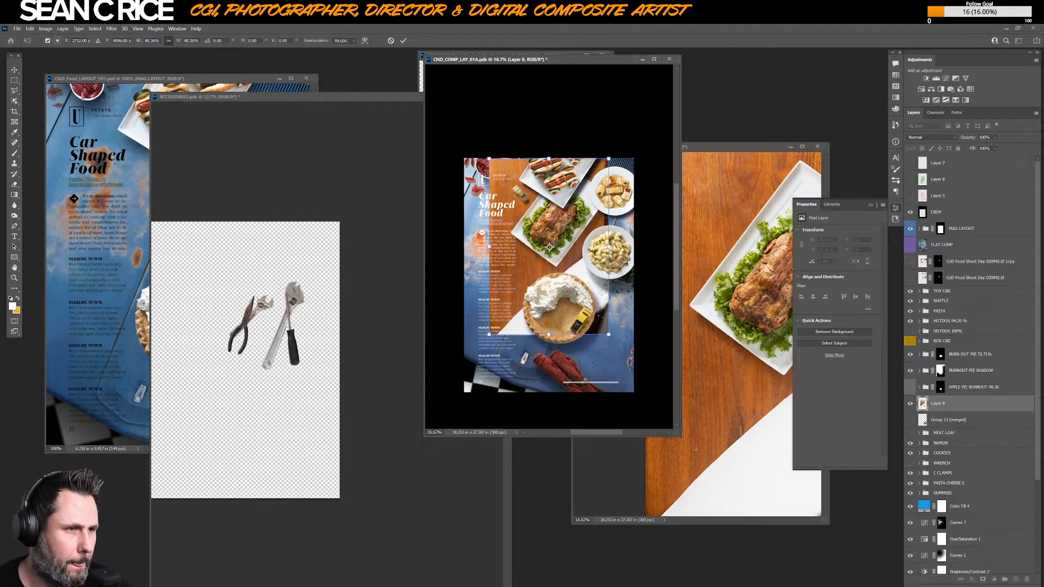
{"action": "key", "text": "Return"}
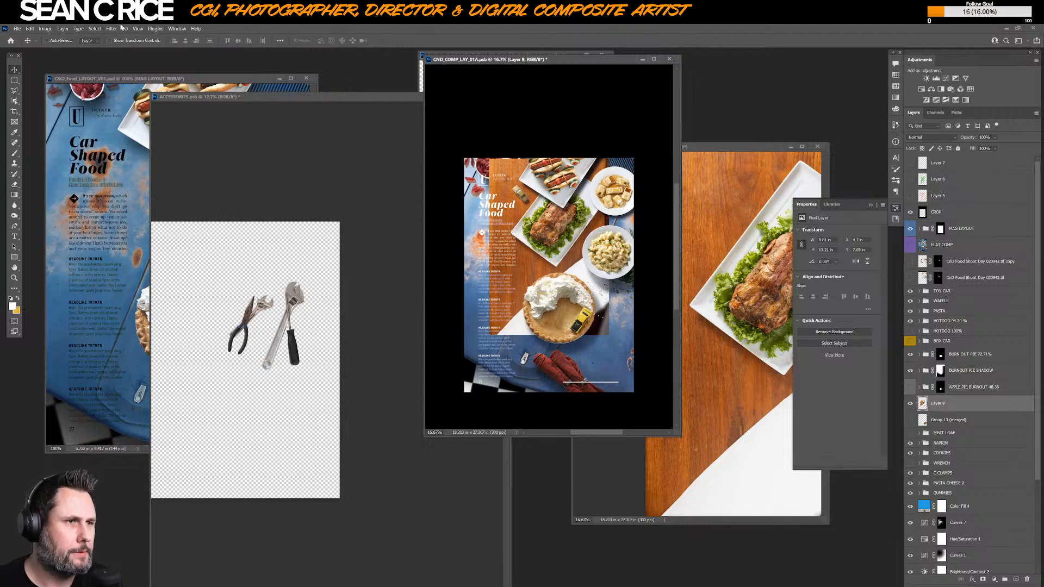
- Move the meat loaf photo down the page, and mask it to the plate with an Object Selection
{"action": "left_click_drag", "start_coordinate": [565, 270], "coordinate": [536, 301]}
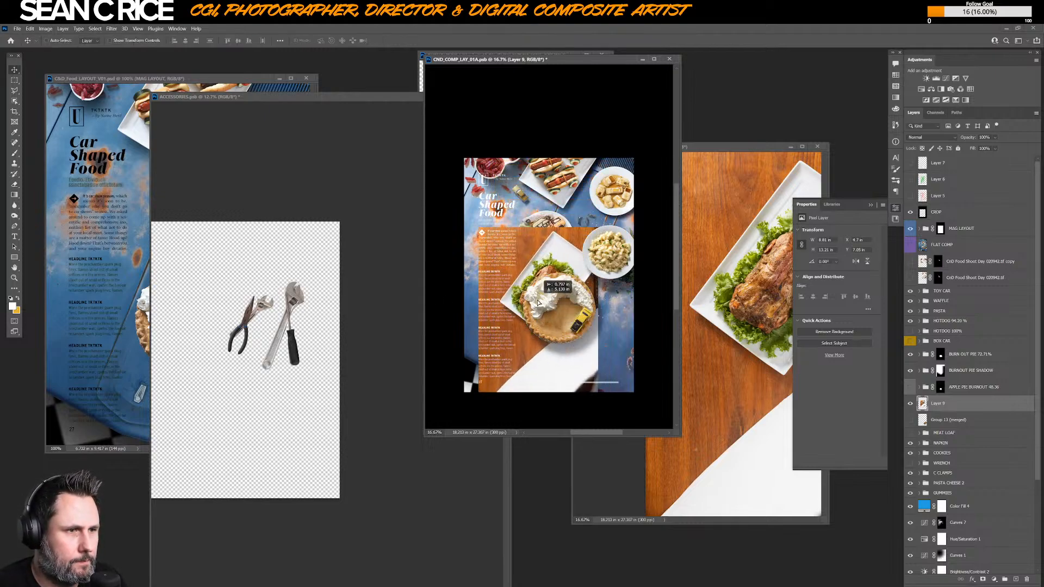
{"action": "left_click", "coordinate": [15, 101]}
{"action": "left_click_drag", "start_coordinate": [489, 226], "coordinate": [598, 338]}
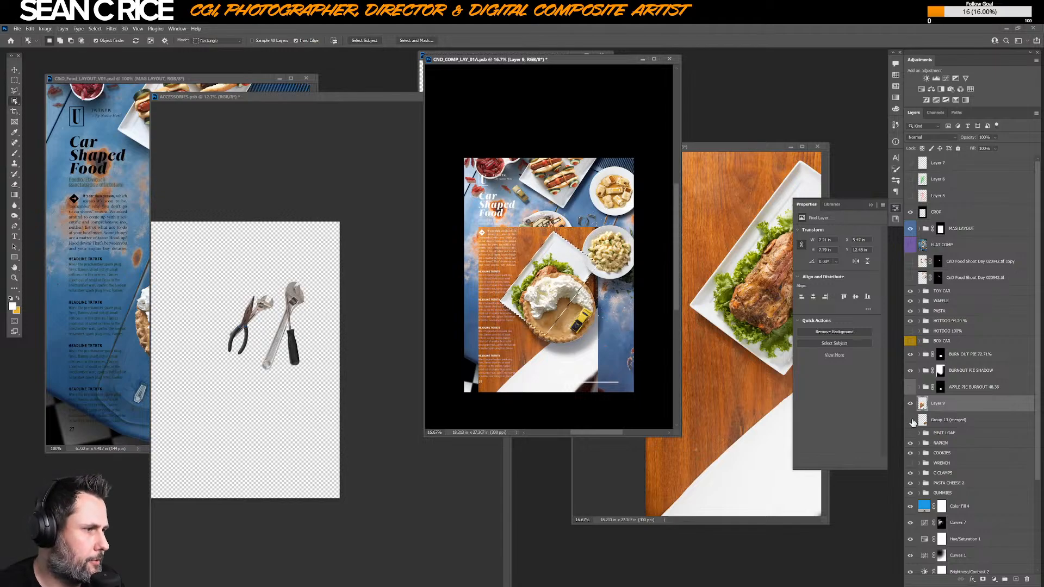
{"action": "left_click", "coordinate": [982, 579]}
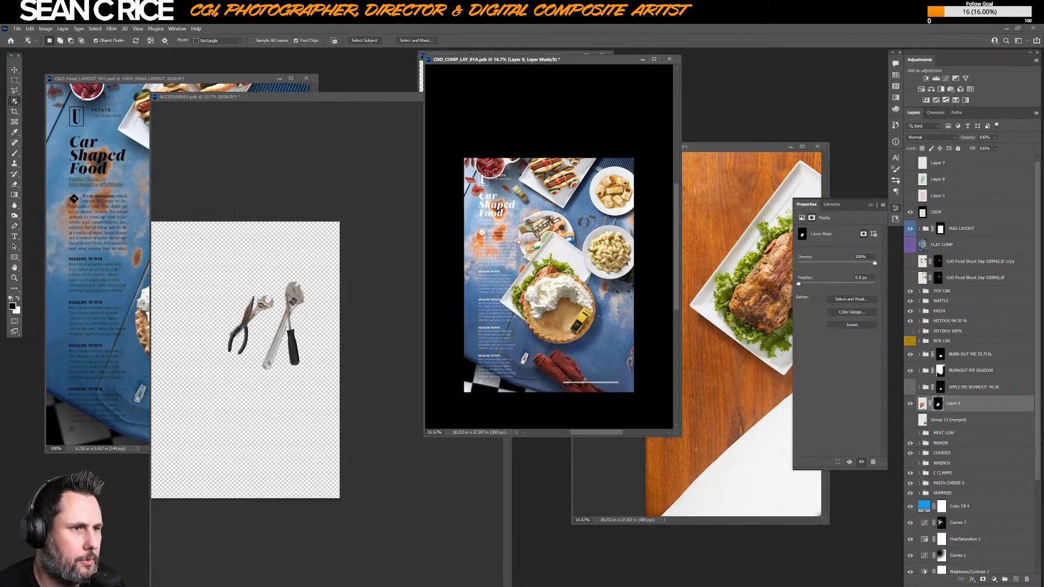
- Place the masked meat loaf plate in the page's lower-right corner and enlarge it to about 126% in full-screen view
{"action": "key", "text": "v"}
{"action": "left_click_drag", "start_coordinate": [667, 330], "coordinate": [633, 332]}
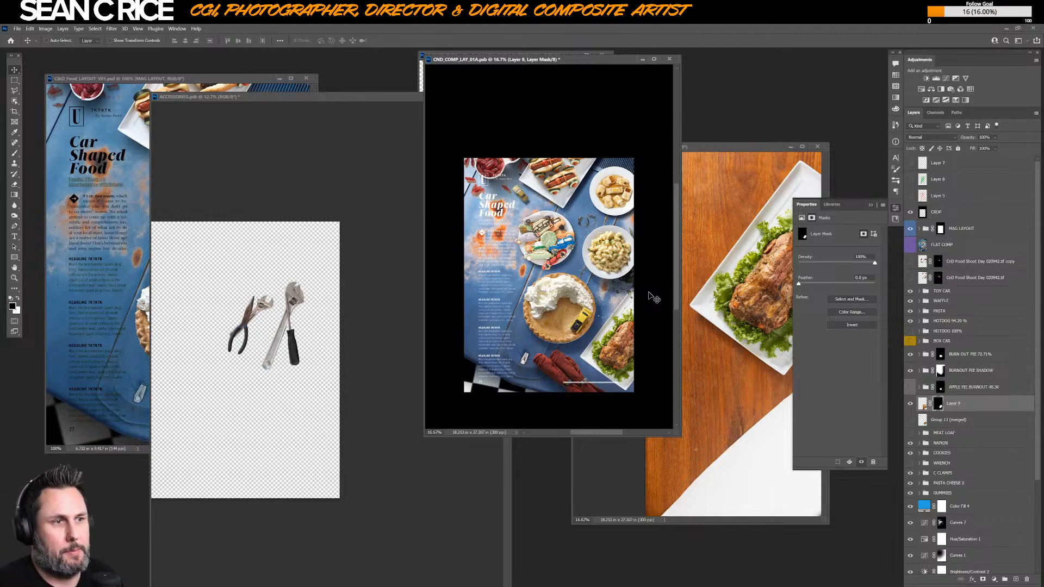
{"action": "key", "text": "ctrl+t"}
{"action": "key", "text": "Return"}
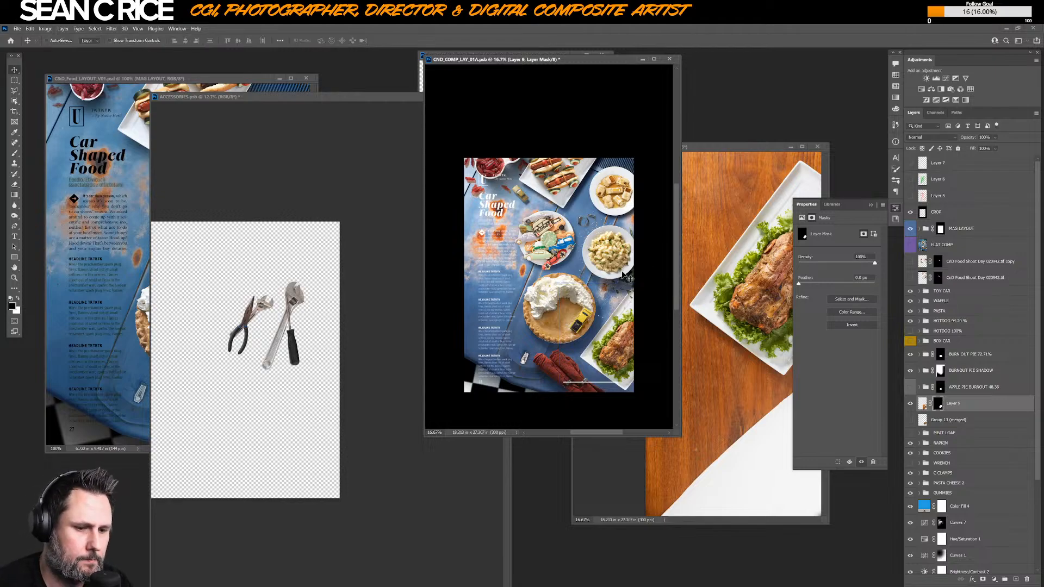
{"action": "key", "text": "f"}
{"action": "key", "text": "ctrl+t"}
{"action": "left_click_drag", "start_coordinate": [651, 360], "coordinate": [628, 345]}
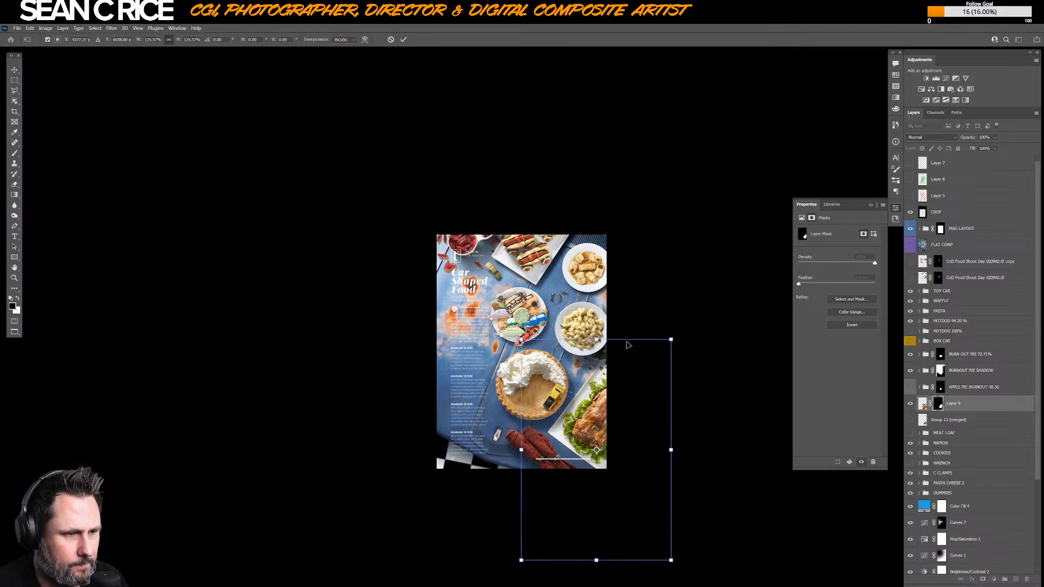
{"action": "key", "text": "Return"}
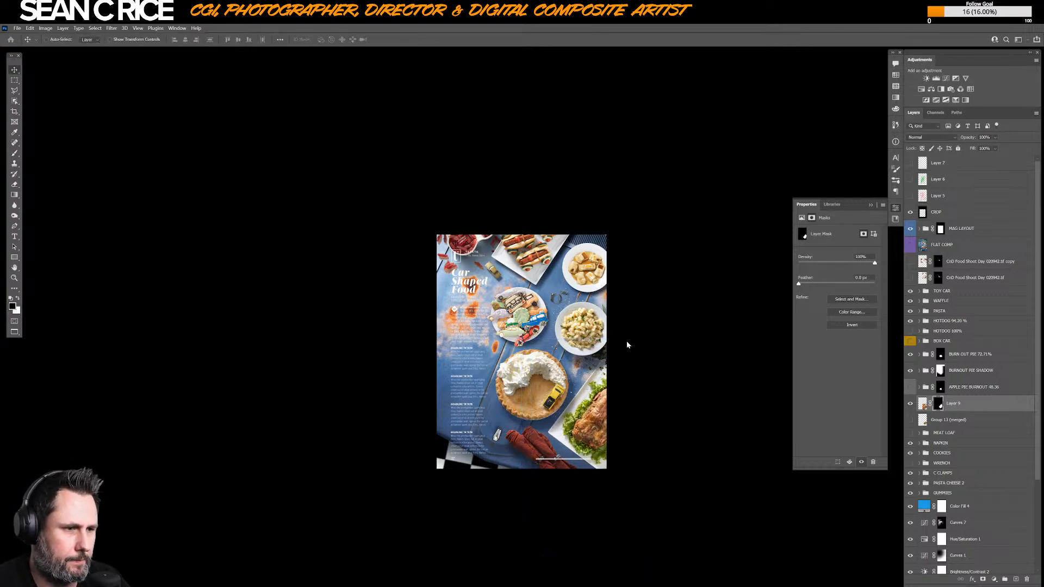
- Move the plate up to the middle of the page, and duplicate its layer with the copy's layer mask applied
{"action": "left_click_drag", "start_coordinate": [563, 357], "coordinate": [523, 341]}
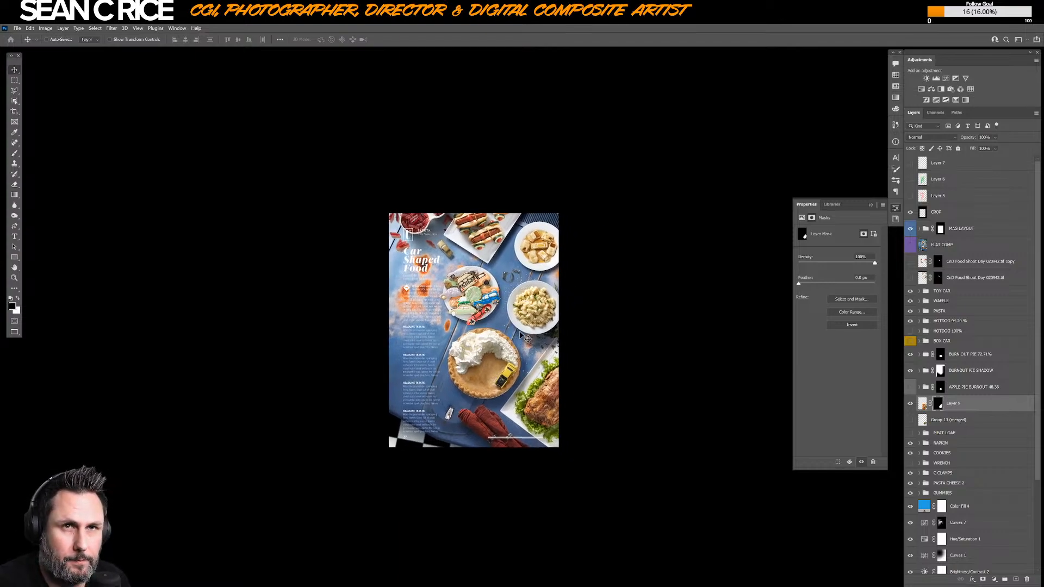
{"action": "left_click_drag", "start_coordinate": [523, 395], "coordinate": [457, 307]}
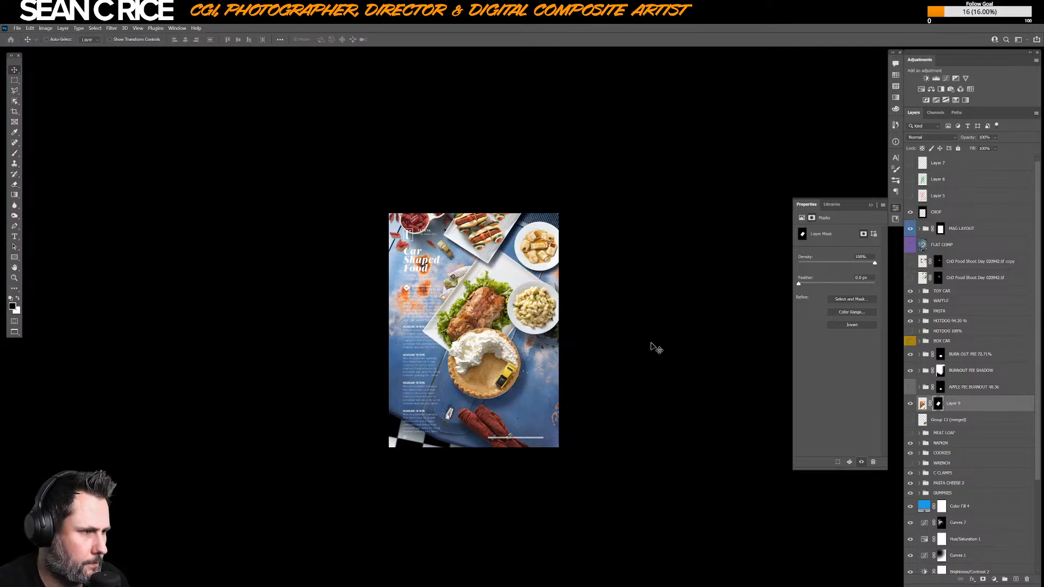
{"action": "key", "text": "ctrl+j"}
{"action": "right_click", "coordinate": [939, 404]}
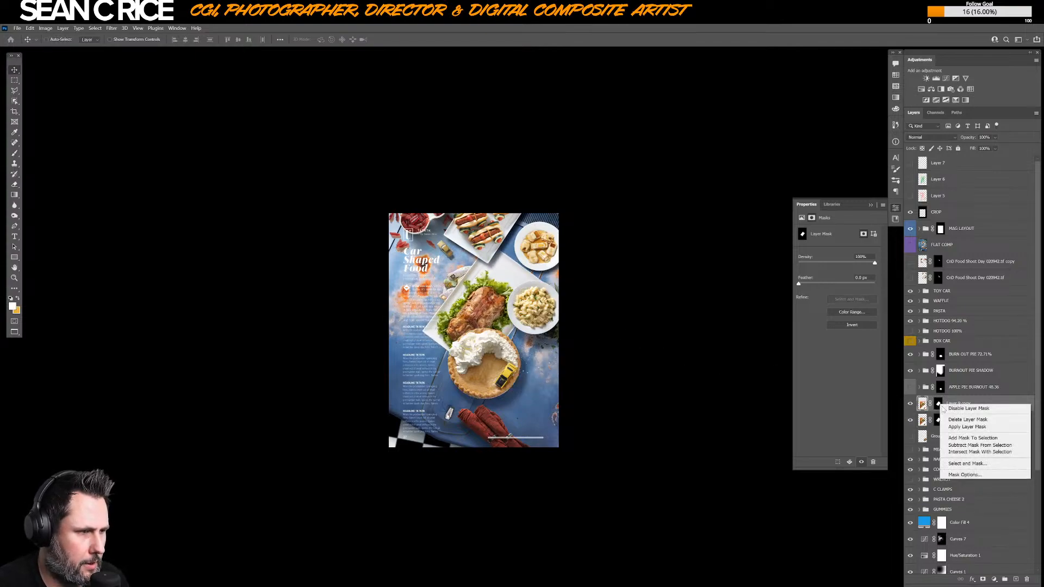
{"action": "left_click", "coordinate": [966, 427]}
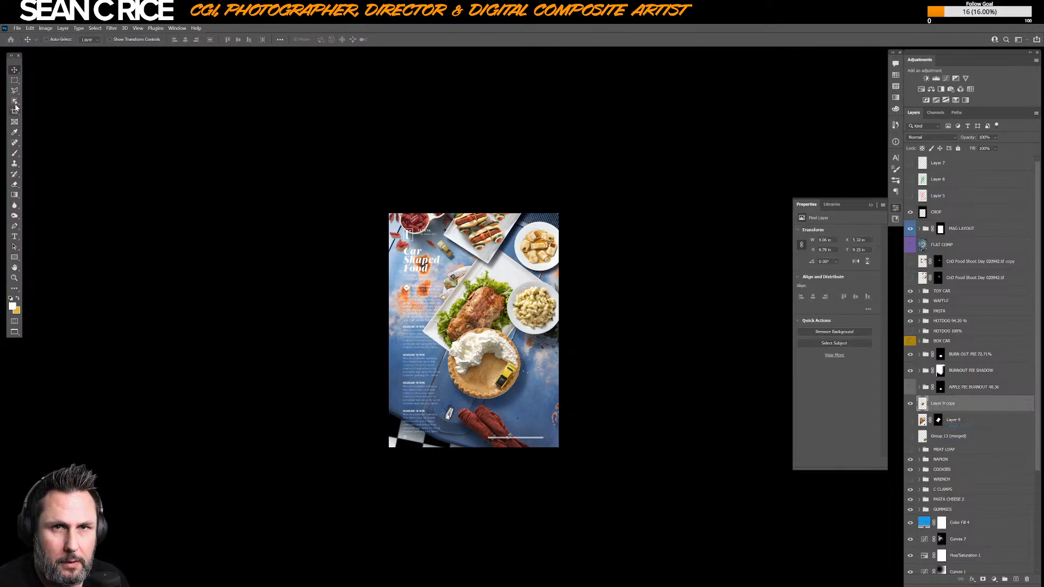
- Hide the original Layer 9, and rotate it together with its copy about 35 degrees counterclockwise so the plate stands upright
{"action": "key", "text": "ctrl"}
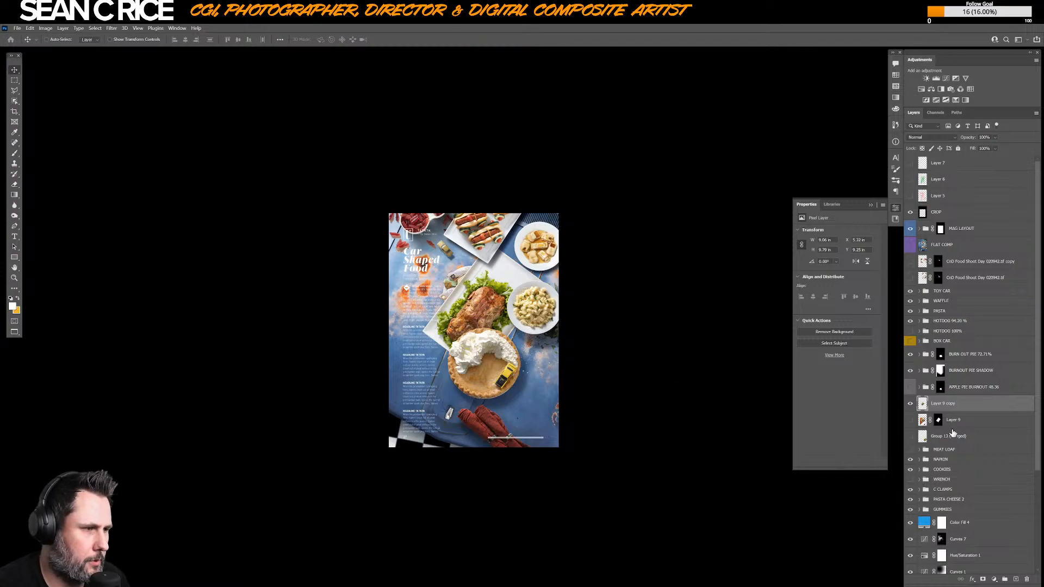
{"action": "left_click", "coordinate": [956, 421], "text": "shift"}
{"action": "key", "text": "ctrl+t"}
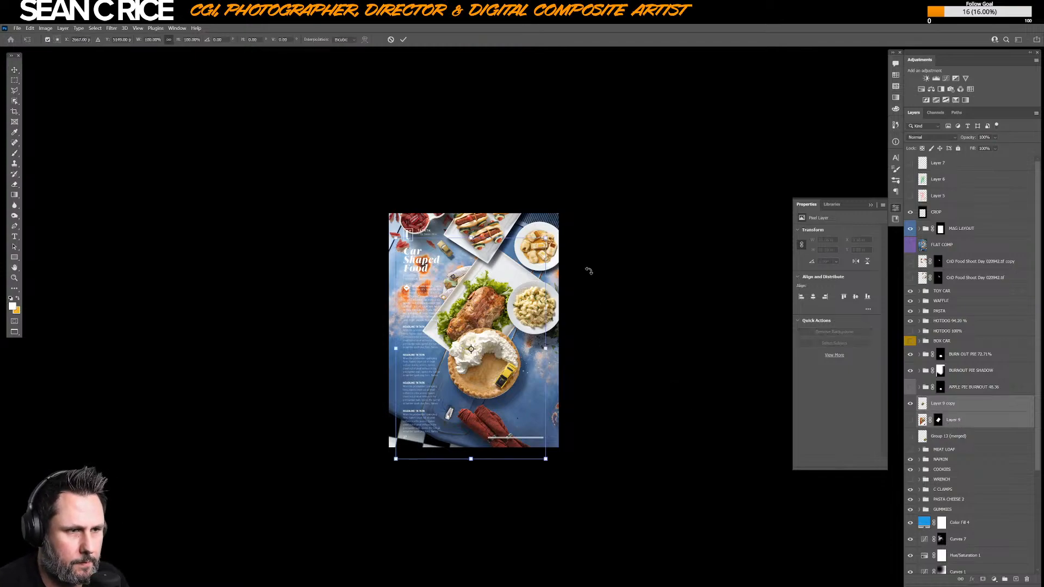
{"action": "left_click_drag", "start_coordinate": [589, 270], "coordinate": [524, 200]}
{"action": "key", "text": "Return"}
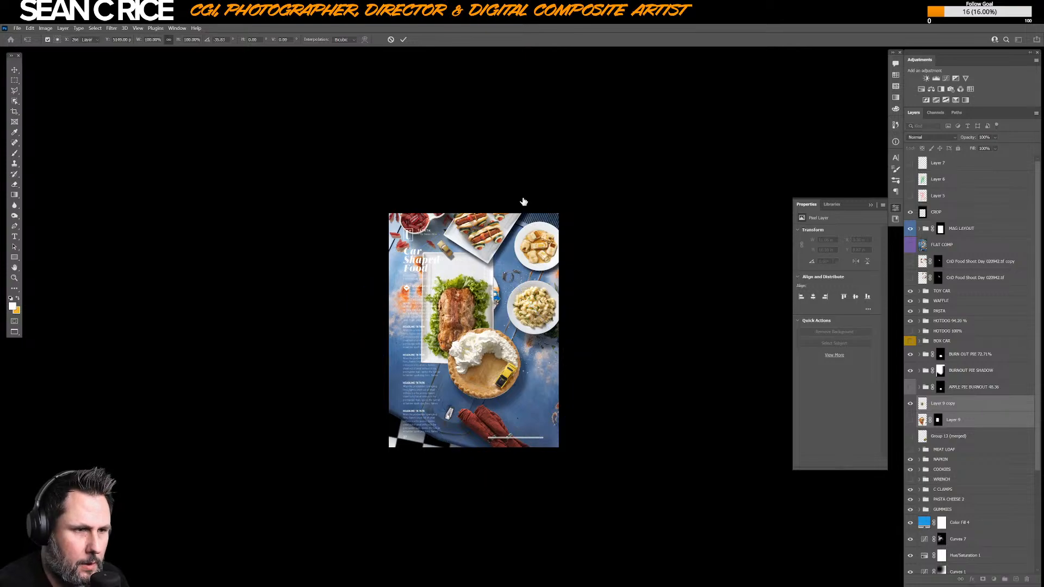
- Select the meat loaf and lettuce on Layer 9 copy with the Object Selection tool, and mask out the plate
{"action": "left_click", "coordinate": [14, 91]}
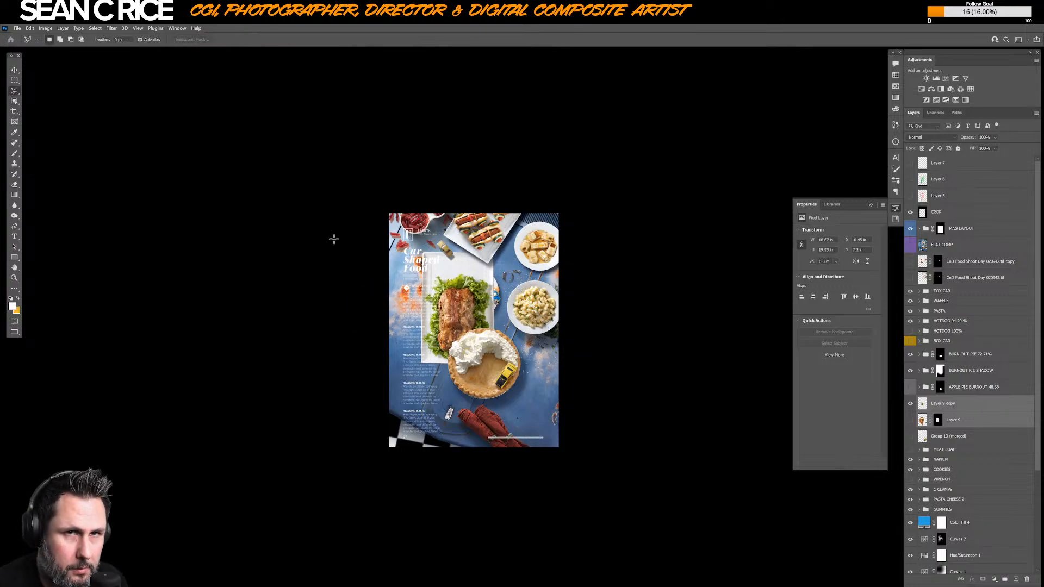
{"action": "left_click", "coordinate": [15, 102]}
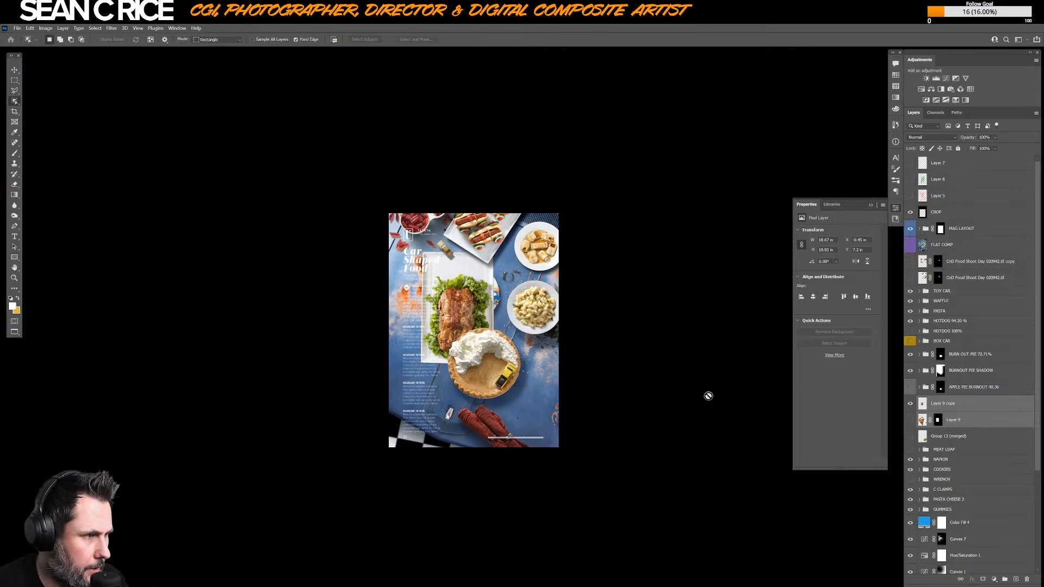
{"action": "left_click", "coordinate": [922, 407]}
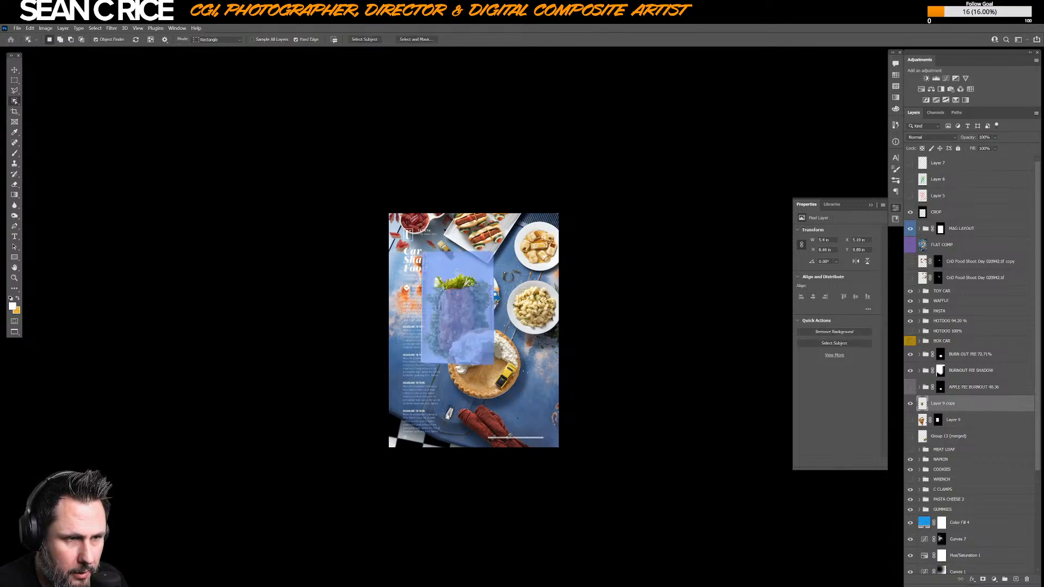
{"action": "mouse_move", "coordinate": [424, 270]}
{"action": "left_mouse_down"}
{"action": "mouse_move", "coordinate": [447, 306]}
{"action": "mouse_move", "coordinate": [481, 320]}
{"action": "mouse_move", "coordinate": [493, 360]}
{"action": "left_mouse_up"}
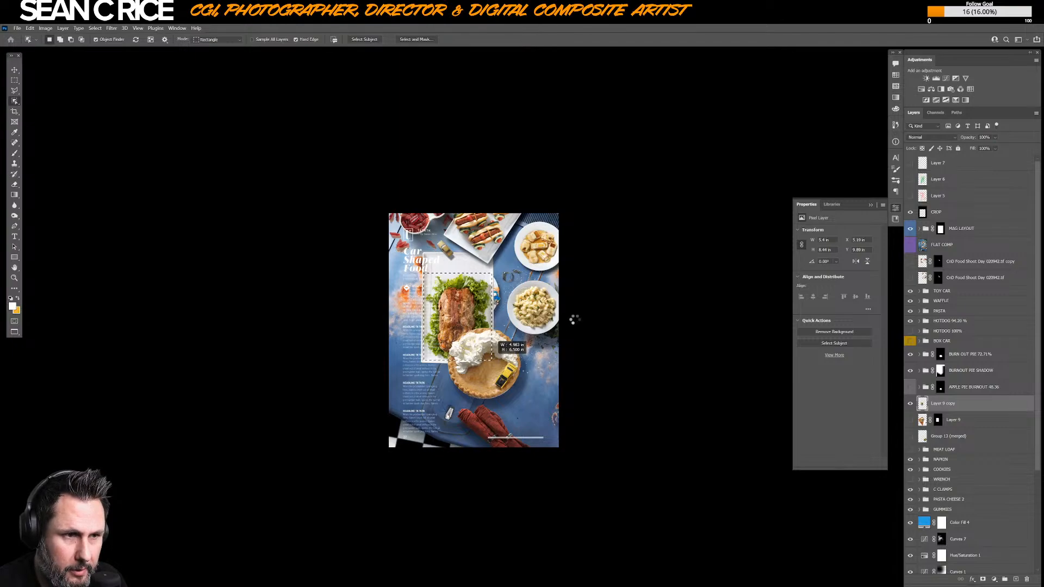
{"action": "left_click", "coordinate": [983, 579]}
- Show the original Layer 9 and scale its plate down to about 83% beneath the meat loaf and lettuce
{"action": "left_click", "coordinate": [965, 421]}
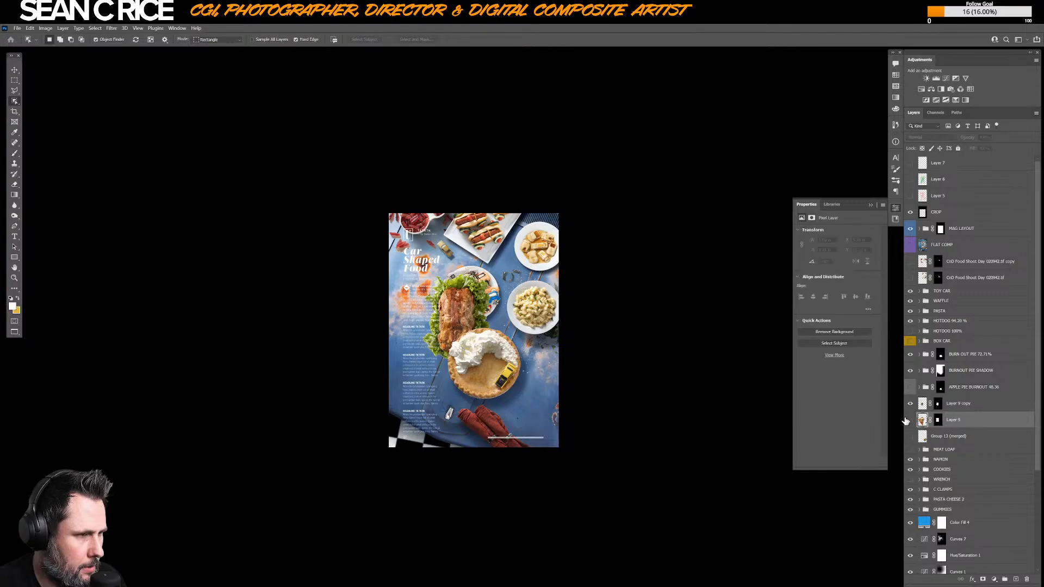
{"action": "left_click", "coordinate": [911, 421]}
{"action": "key", "text": "ctrl+t"}
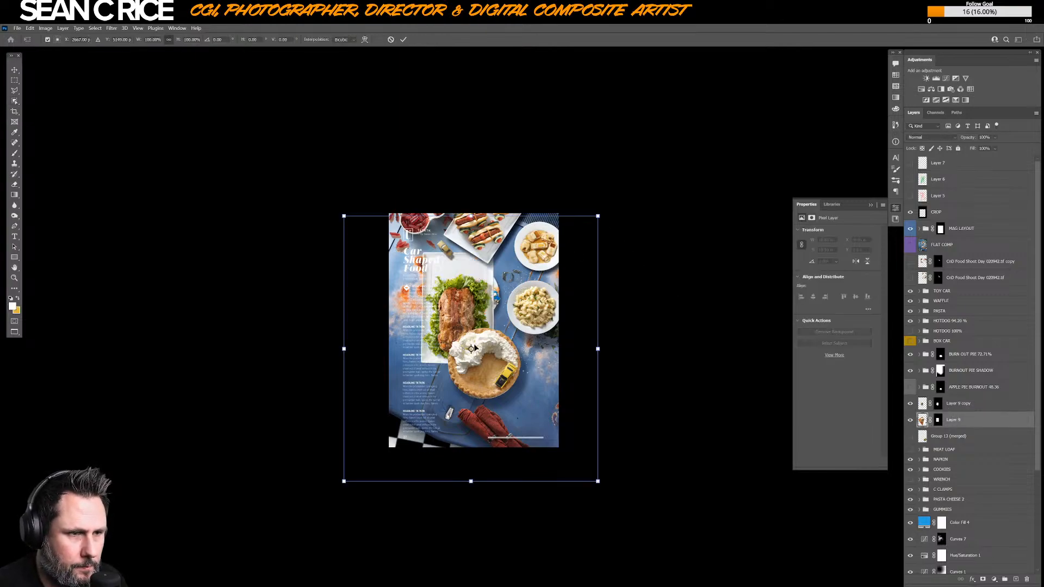
{"action": "left_click_drag", "start_coordinate": [472, 349], "coordinate": [457, 315]}
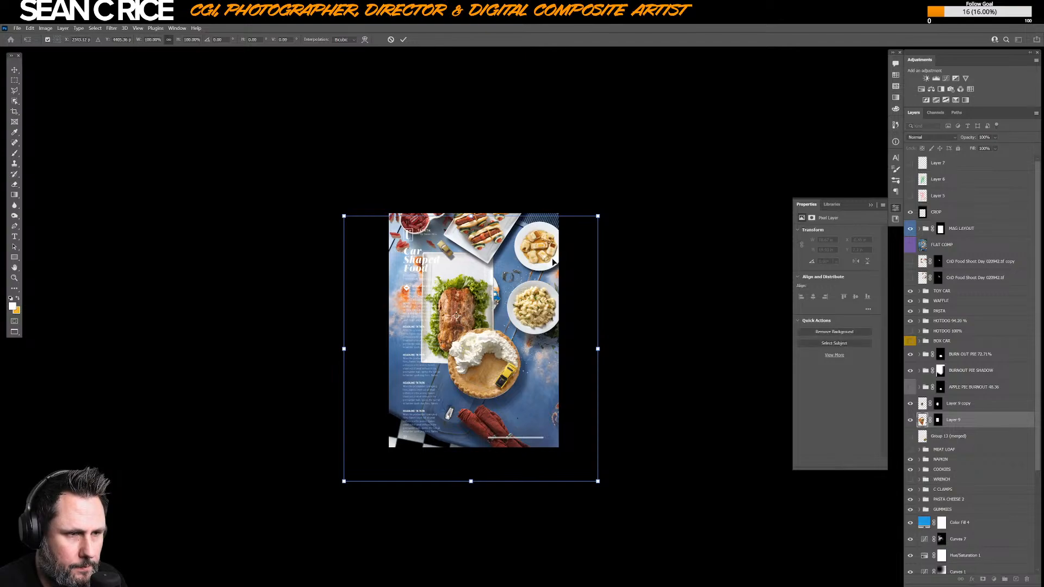
{"action": "left_click_drag", "start_coordinate": [601, 222], "coordinate": [580, 238]}
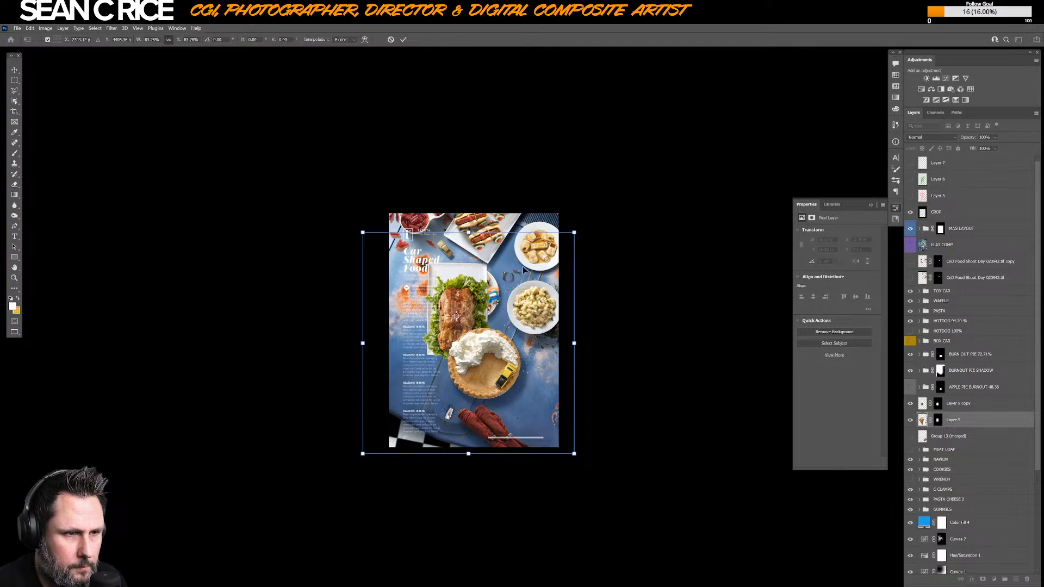
- Nudge the plate on Layer 9 down under the meat loaf and reduce its scale to about 82.8%
{"action": "key", "text": "shift+Down"}
{"action": "key", "text": "shift+Down"}
{"action": "key", "text": "shift+Down"}
{"action": "key", "text": "shift+Down"}
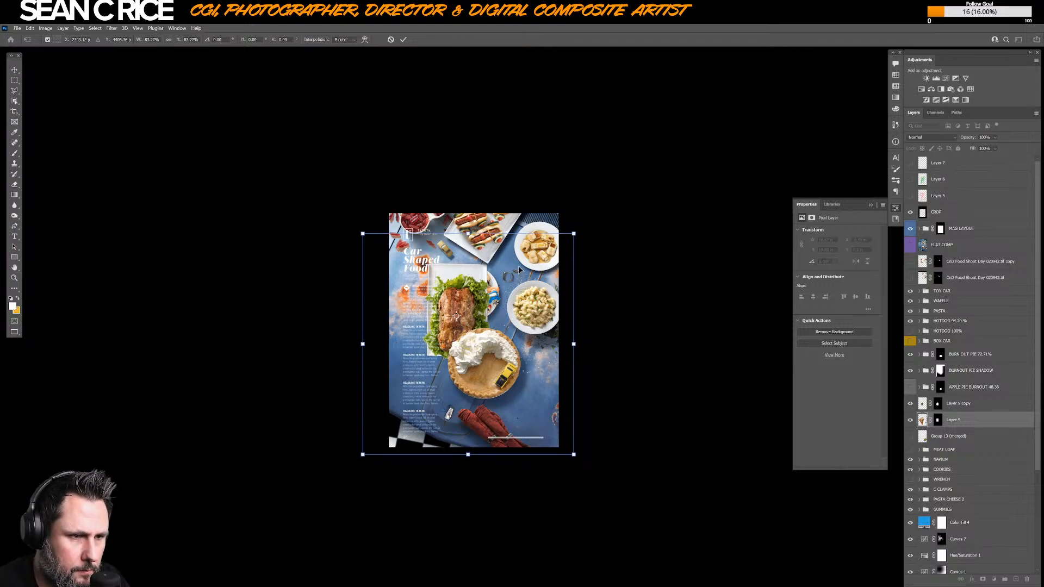
{"action": "key", "text": "shift+Right"}
{"action": "key", "text": "shift+Right"}
{"action": "key", "text": "shift+Left"}
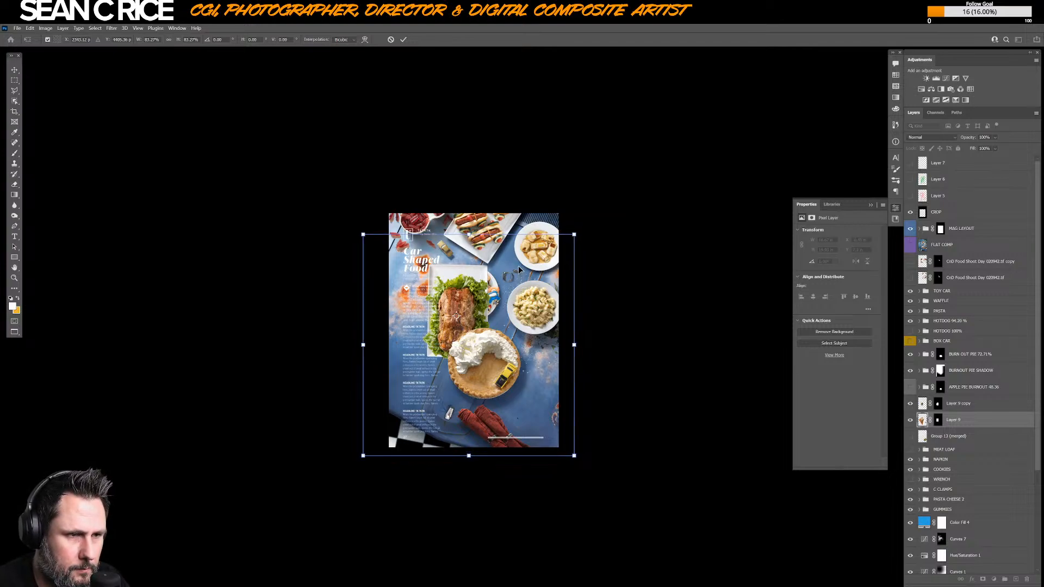
{"action": "left_click_drag", "start_coordinate": [573, 235], "coordinate": [573, 236]}
{"action": "key", "text": "shift+Down"}
{"action": "key", "text": "shift+Down"}
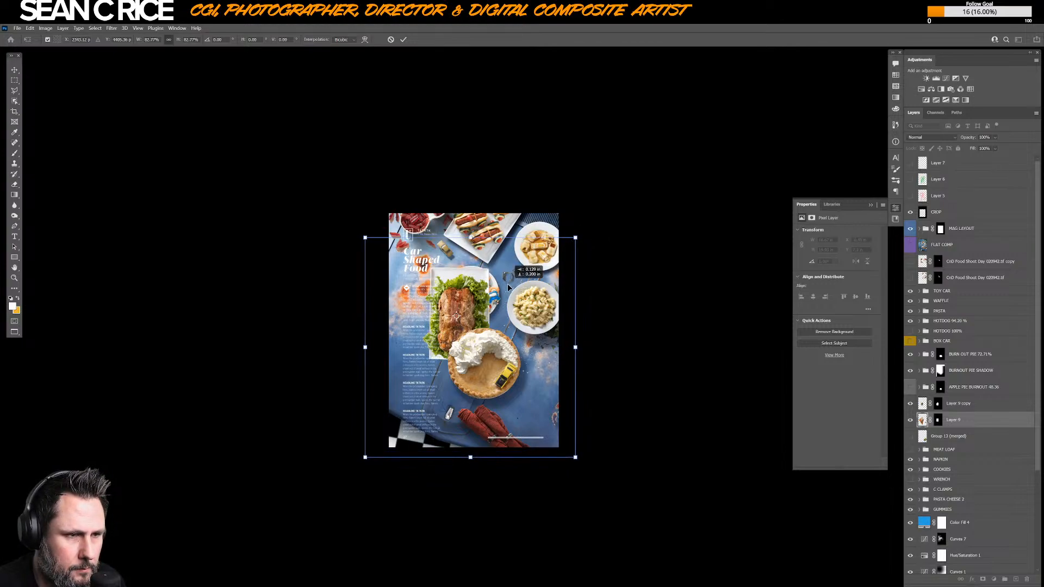
{"action": "key", "text": "shift+Down"}
{"action": "key", "text": "shift+Right"}
{"action": "key", "text": "shift+Down"}
{"action": "key", "text": "shift+Left"}
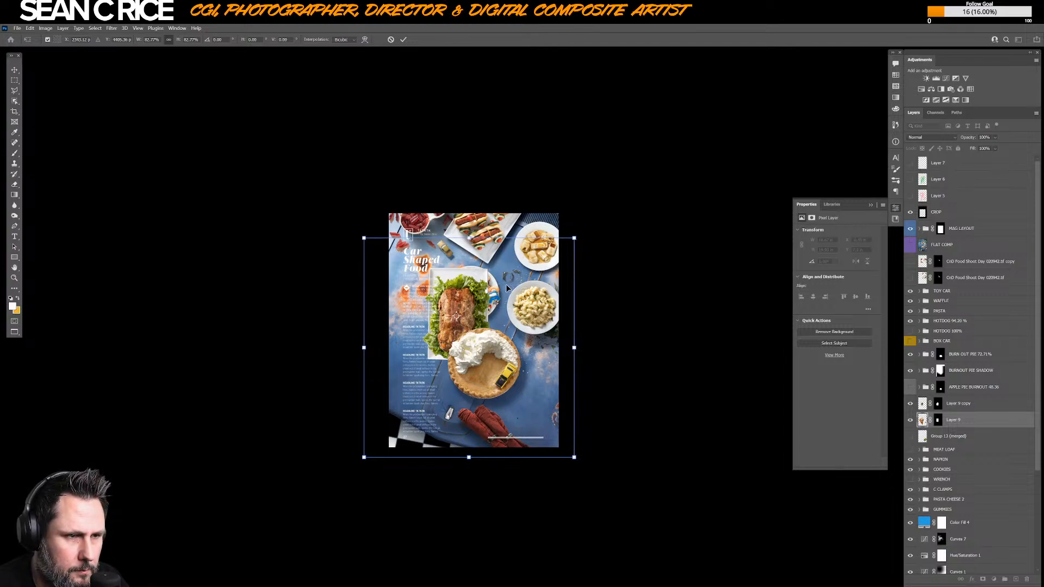
{"action": "key", "text": "Return"}
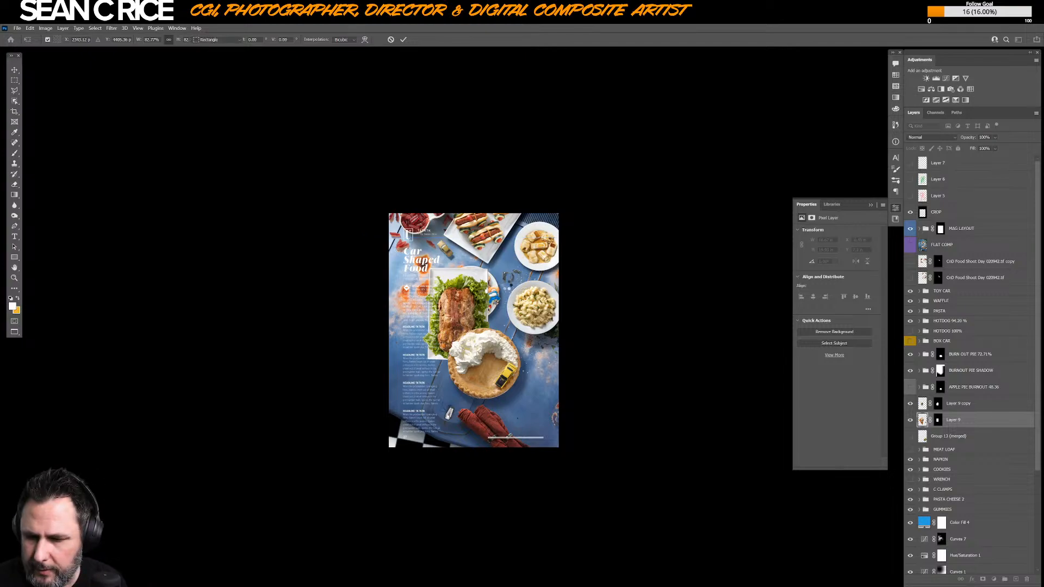
{"action": "key", "text": "w"}
{"action": "key", "text": "ctrl+t"}
{"action": "mouse_move", "coordinate": [564, 220]}
{"action": "left_mouse_down"}
{"action": "mouse_move", "coordinate": [574, 214]}
{"action": "mouse_move", "coordinate": [560, 231]}
{"action": "left_mouse_up"}
{"action": "key", "text": "Escape"}
{"action": "key", "text": "v"}
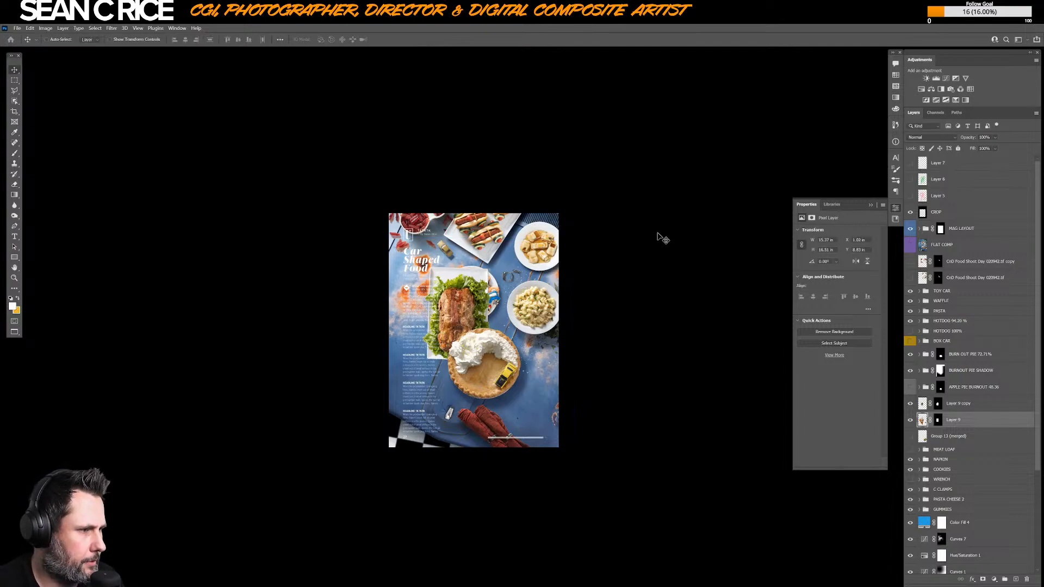
- Try to rotate Layer 9 and Layer 9 copy together about 32 degrees clockwise and place them in the page's lower-right corner
{"action": "left_click", "coordinate": [964, 405], "text": "shift"}
{"action": "key", "text": "f"}
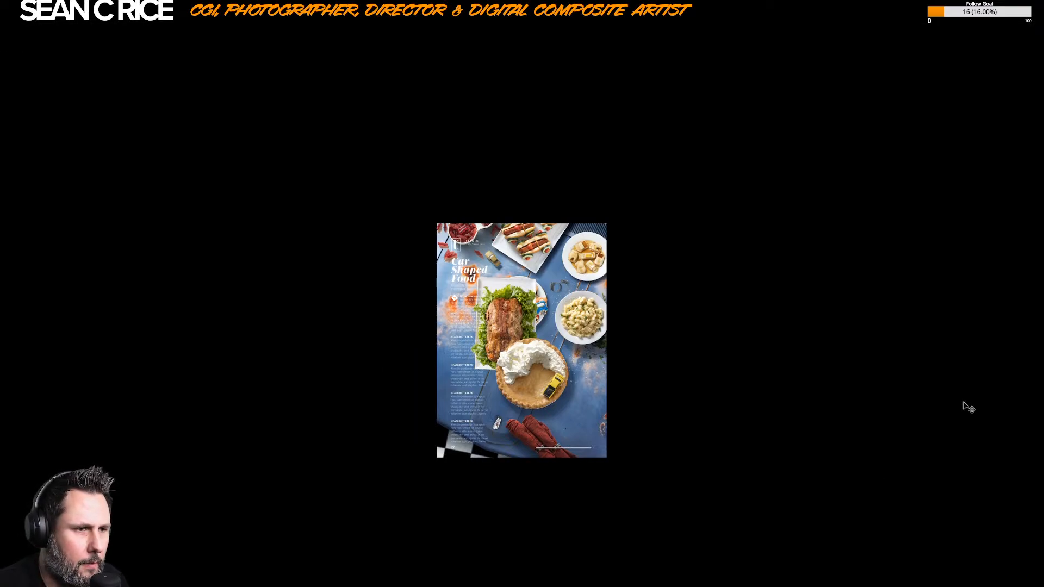
{"action": "key", "text": "f"}
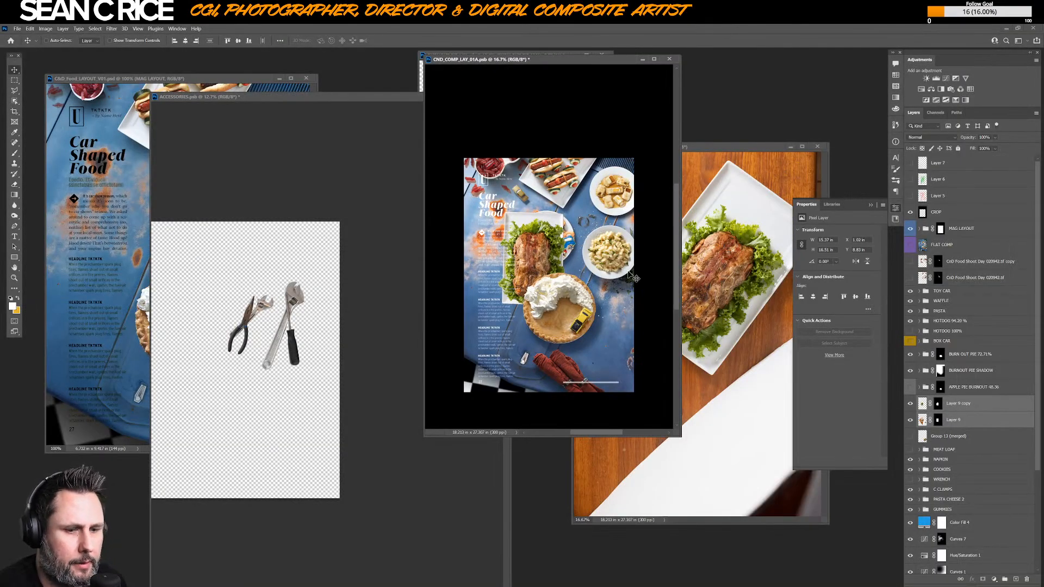
{"action": "key", "text": "f"}
{"action": "key", "text": "ctrl+t"}
{"action": "left_click_drag", "start_coordinate": [598, 221], "coordinate": [678, 275]}
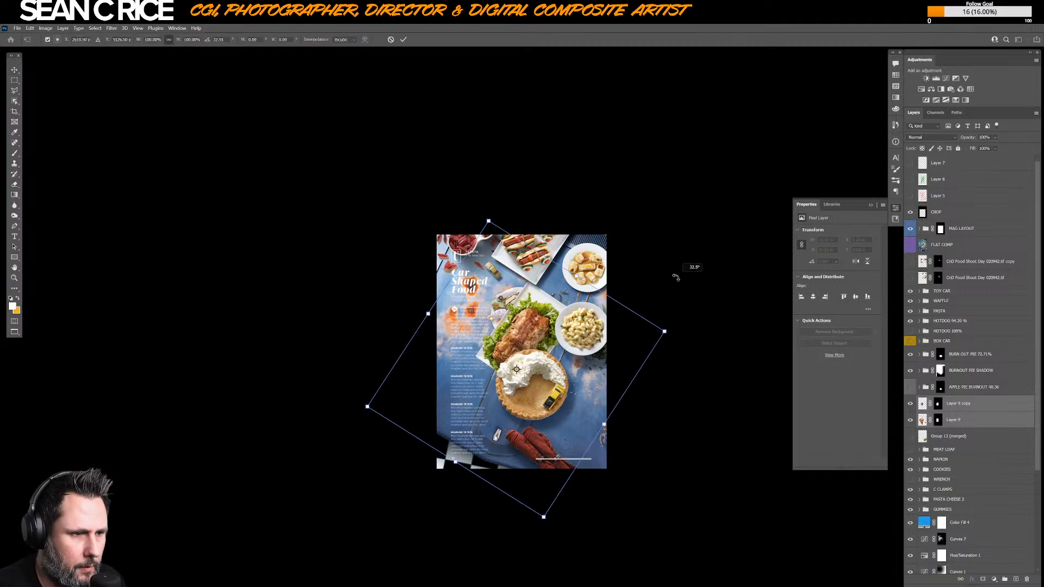
{"action": "left_click_drag", "start_coordinate": [517, 332], "coordinate": [538, 314]}
{"action": "left_click_drag", "start_coordinate": [690, 324], "coordinate": [567, 340]}
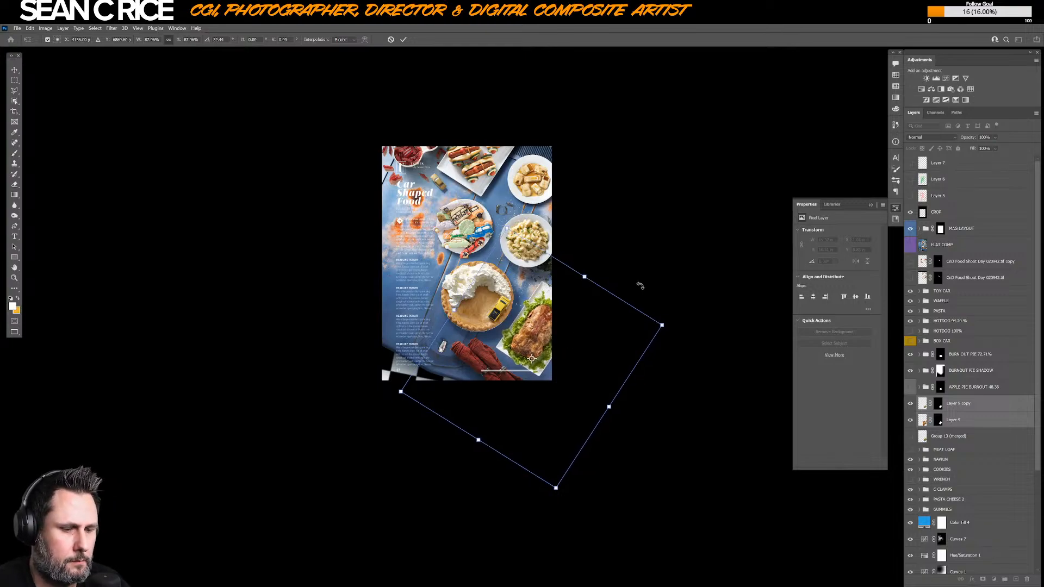
{"action": "key", "text": "Return"}
- Duplicate Layer 9 with the original hidden, and apply the duplicate's layer mask
{"action": "key", "text": "m"}
{"action": "left_click_drag", "start_coordinate": [407, 190], "coordinate": [502, 241]}
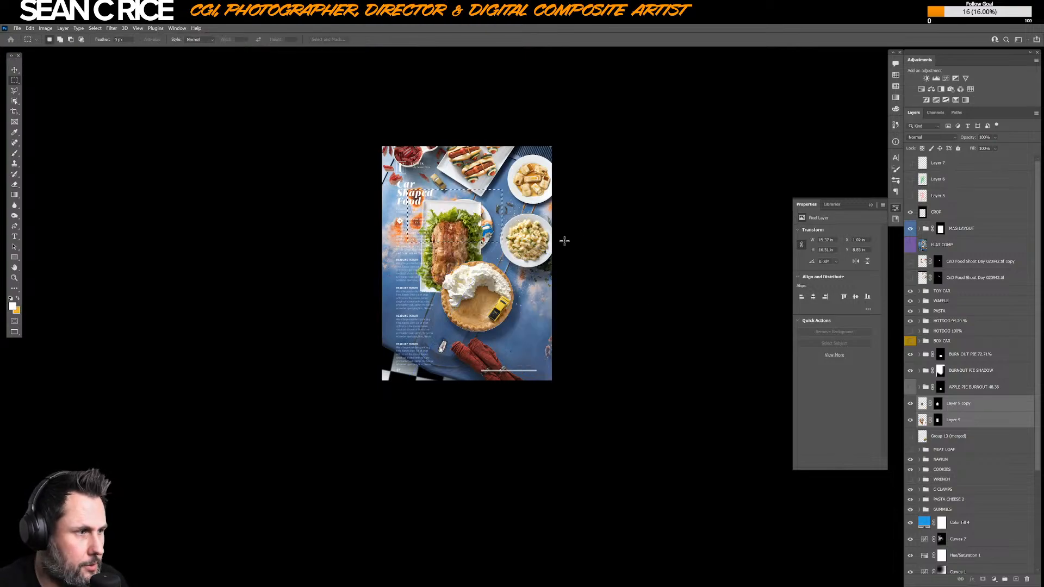
{"action": "left_click", "coordinate": [959, 407]}
{"action": "left_click", "coordinate": [956, 419]}
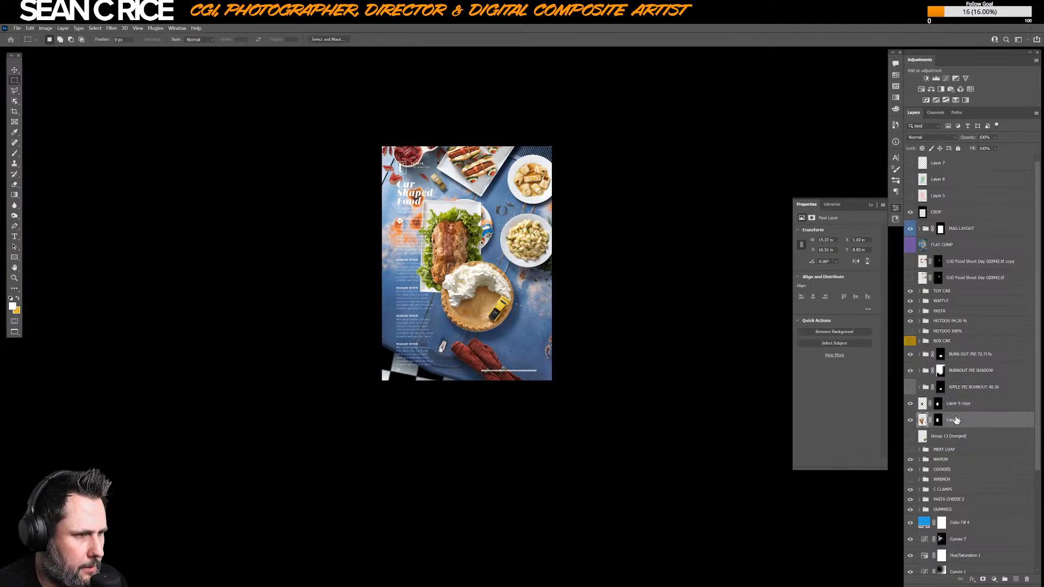
{"action": "key", "text": "ctrl+j"}
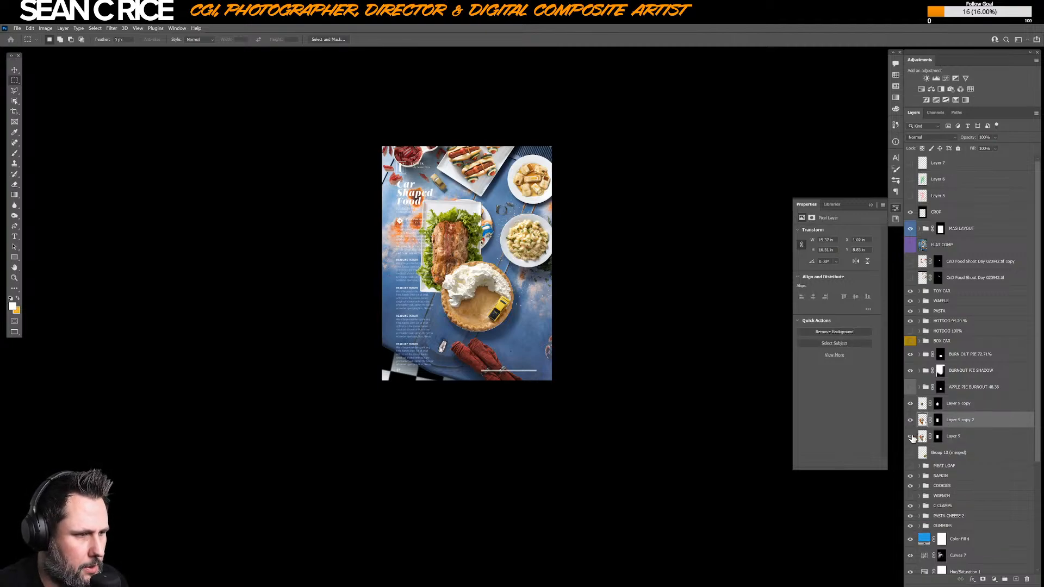
{"action": "right_click", "coordinate": [928, 429]}
{"action": "left_click", "coordinate": [948, 509]}
{"action": "left_click", "coordinate": [962, 430]}
{"action": "left_click", "coordinate": [959, 421]}
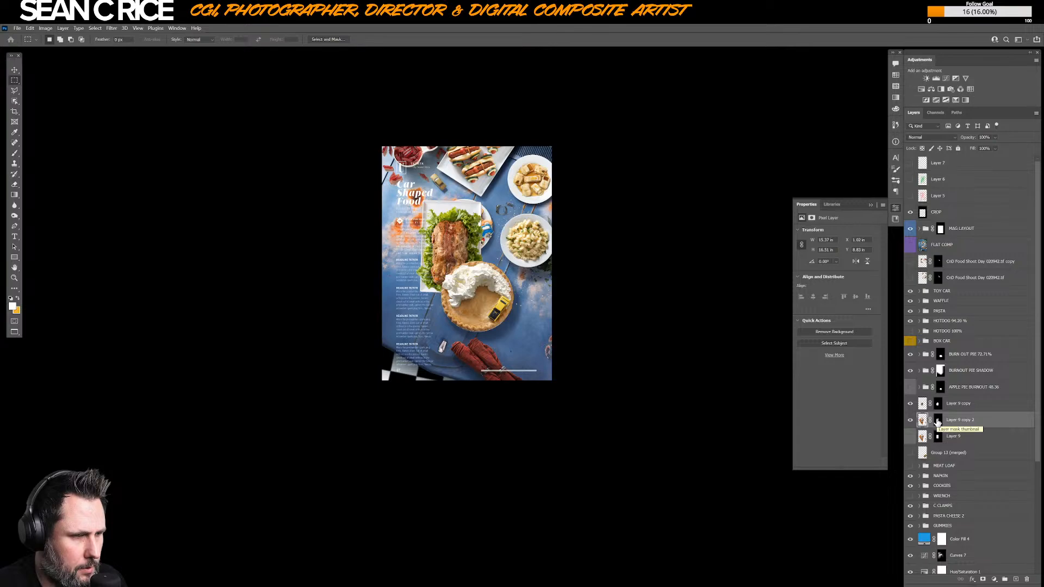
{"action": "right_click", "coordinate": [937, 422]}
{"action": "left_click", "coordinate": [956, 442]}
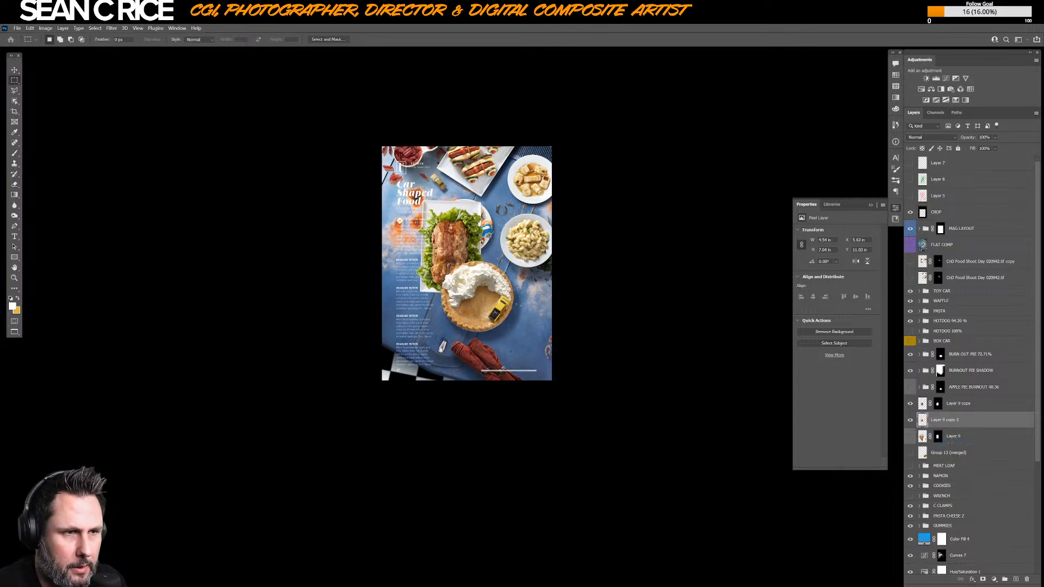
- Shorten the plate on Layer 9 copy 2 to about 6.3 in high by shifting its selected upper section down
{"action": "left_click_drag", "start_coordinate": [403, 190], "coordinate": [500, 231]}
{"action": "key", "text": "v"}
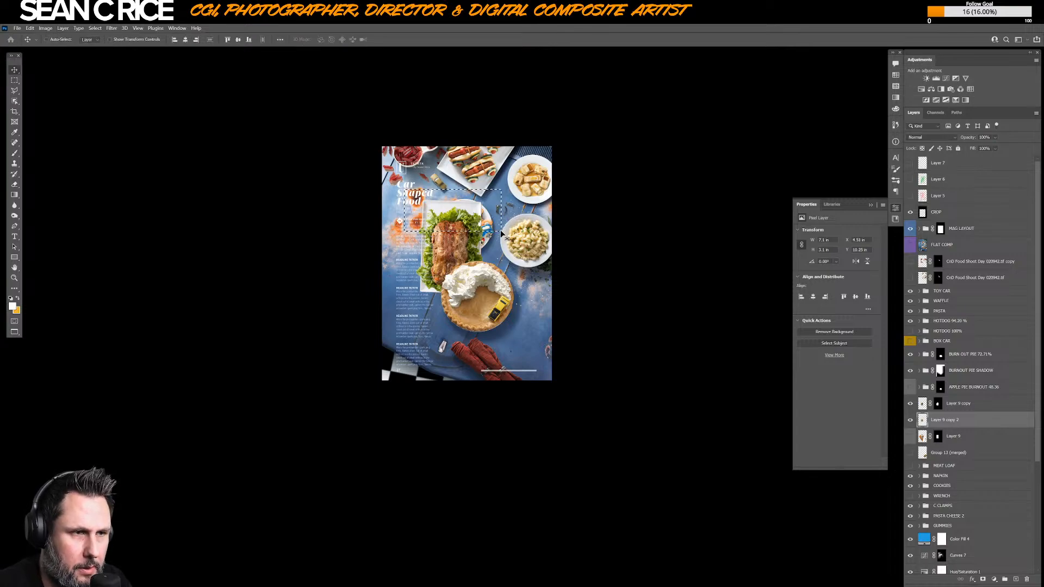
{"action": "key", "text": "Delete"}
{"action": "key", "text": "Down"}
{"action": "key", "text": "Down"}
{"action": "key", "text": "Down"}
{"action": "key", "text": "Down"}
{"action": "key", "text": "Down"}
{"action": "key", "text": "Down"}
{"action": "key", "text": "Down"}
{"action": "key", "text": "Down"}
{"action": "key", "text": "Down"}
{"action": "key", "text": "Down"}
{"action": "key", "text": "Down"}
{"action": "key", "text": "ctrl+d"}
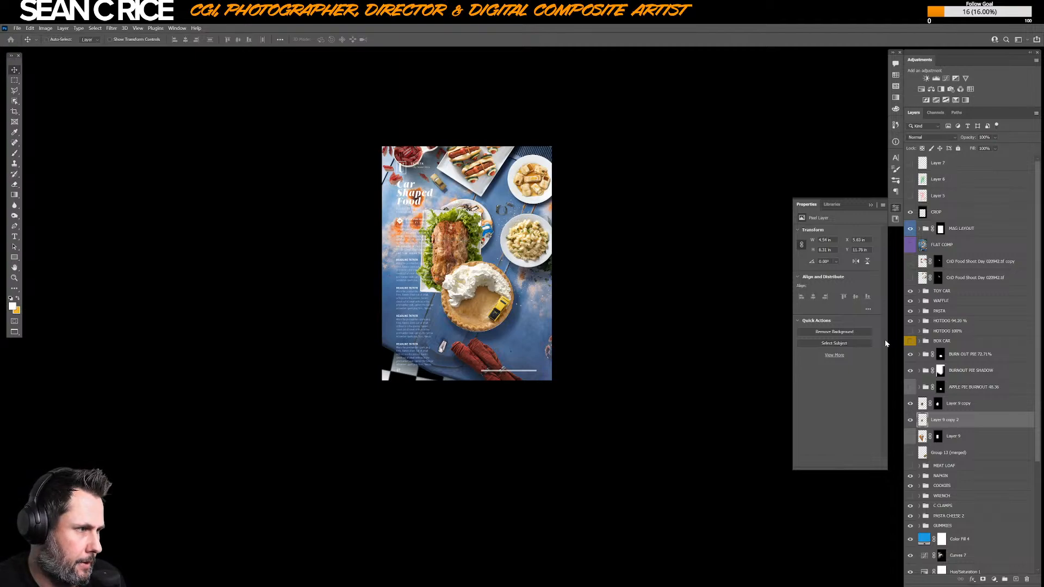
- Rotate the meat loaf and shortened plate layers clockwise together, and fit them into the page's lower-right corner
{"action": "left_click", "coordinate": [953, 405], "text": "shift"}
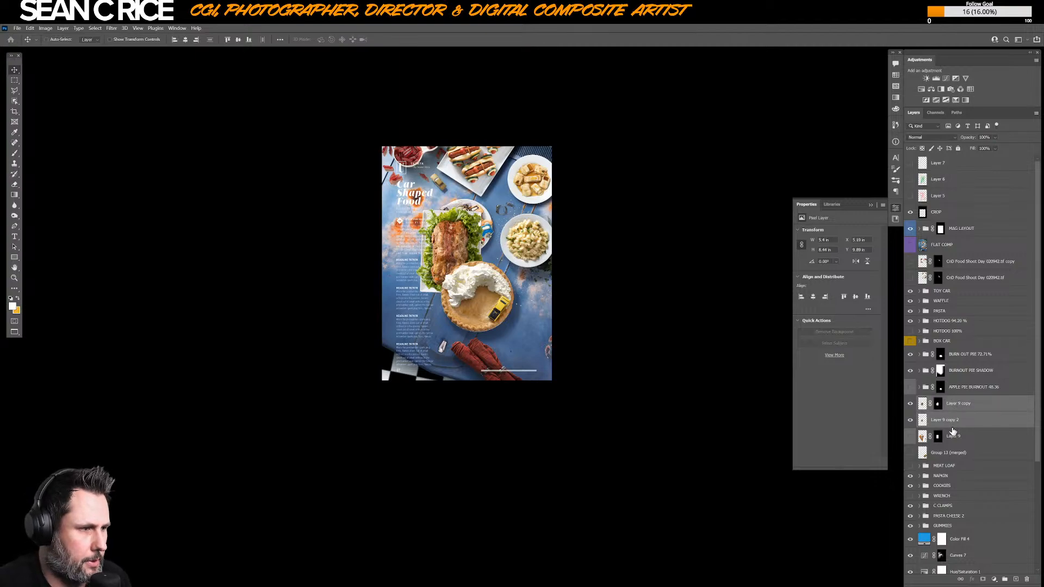
{"action": "key", "text": "ctrl+t"}
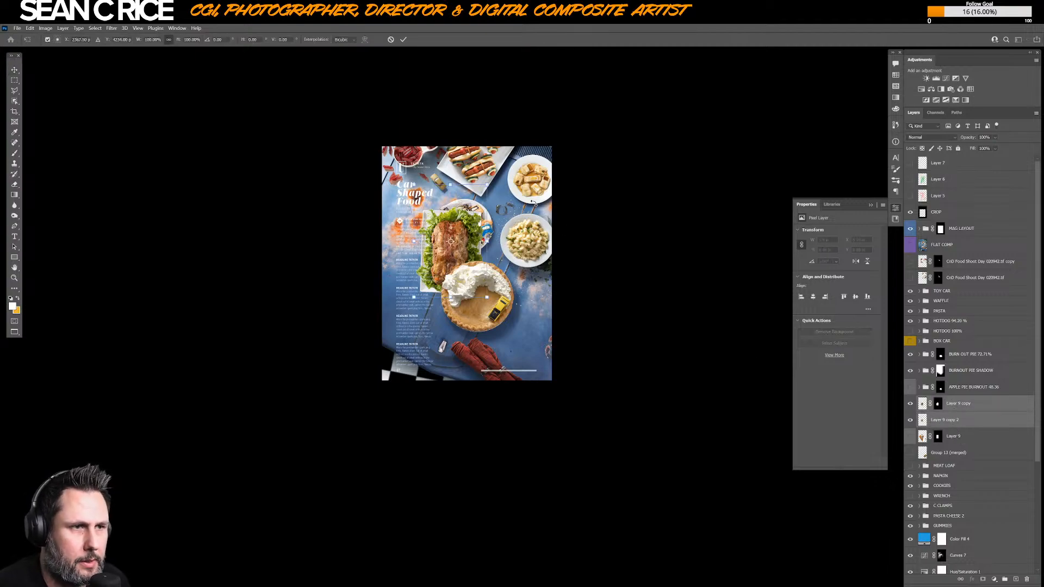
{"action": "left_click_drag", "start_coordinate": [533, 202], "coordinate": [544, 247]}
{"action": "left_click_drag", "start_coordinate": [460, 250], "coordinate": [562, 330]}
{"action": "left_click_drag", "start_coordinate": [614, 292], "coordinate": [602, 297]}
{"action": "left_click_drag", "start_coordinate": [550, 324], "coordinate": [545, 309]}
{"action": "left_click_drag", "start_coordinate": [608, 293], "coordinate": [570, 298]}
{"action": "left_click_drag", "start_coordinate": [625, 268], "coordinate": [624, 272]}
{"action": "key", "text": "Return"}
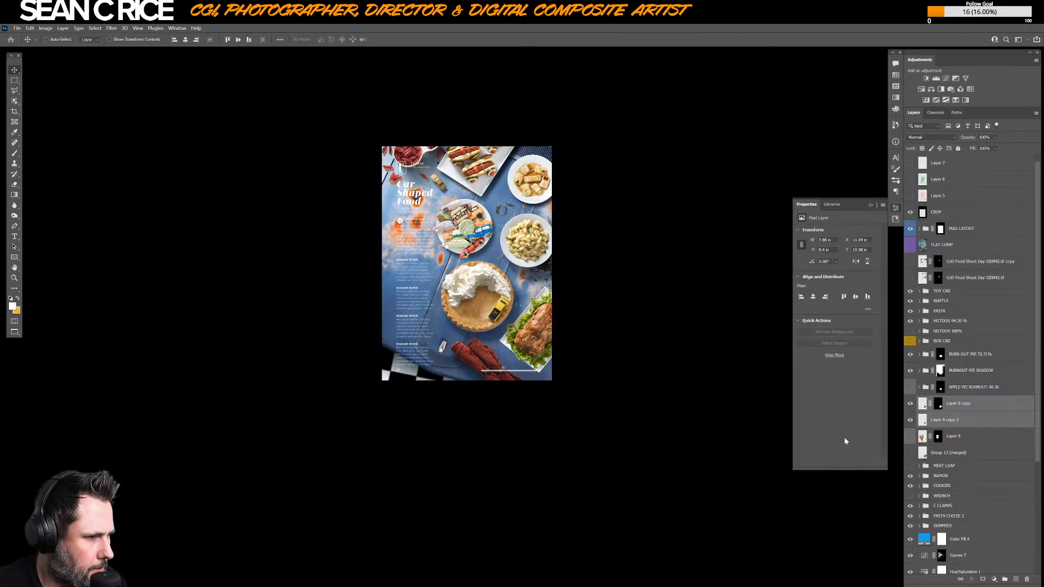
- Show the MEAT LOAF group with its Group 13 and MEAT LOAF subgroups hidden, keeping only MEAT LOAF SHADOW visible
{"action": "left_click", "coordinate": [920, 467]}
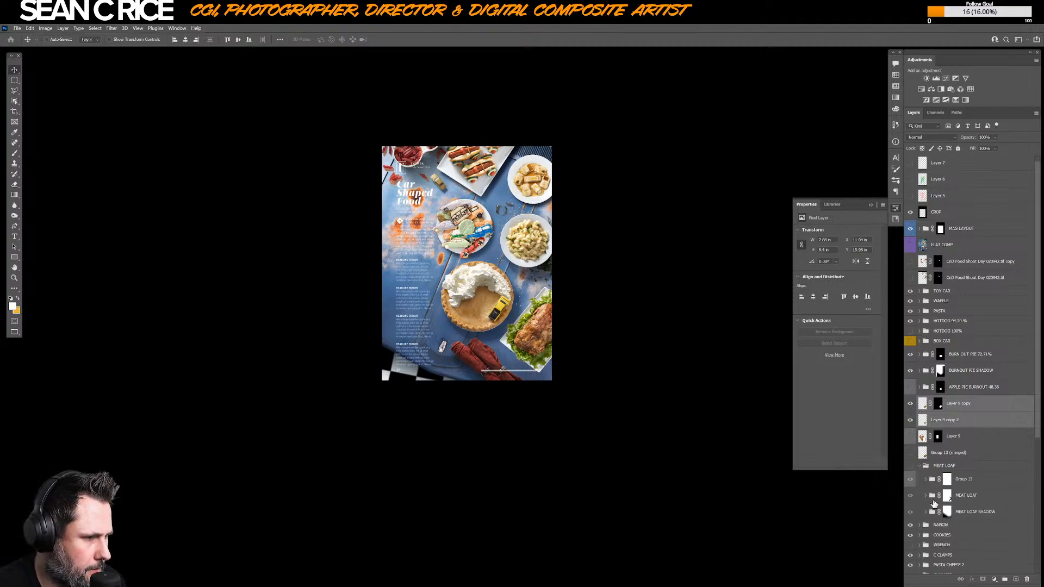
{"action": "left_click", "coordinate": [910, 467]}
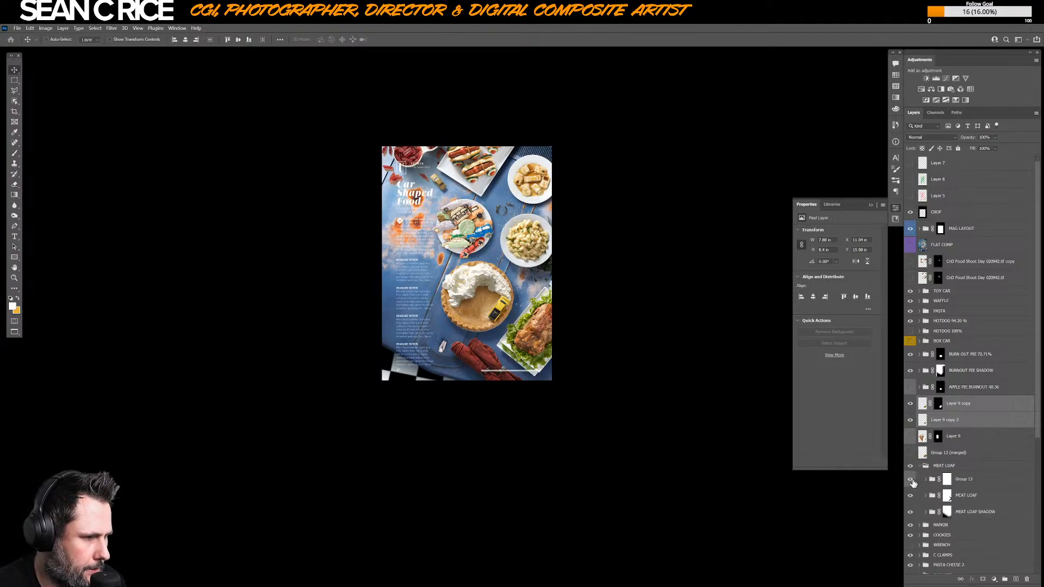
{"action": "left_click_drag", "start_coordinate": [911, 481], "coordinate": [910, 495]}
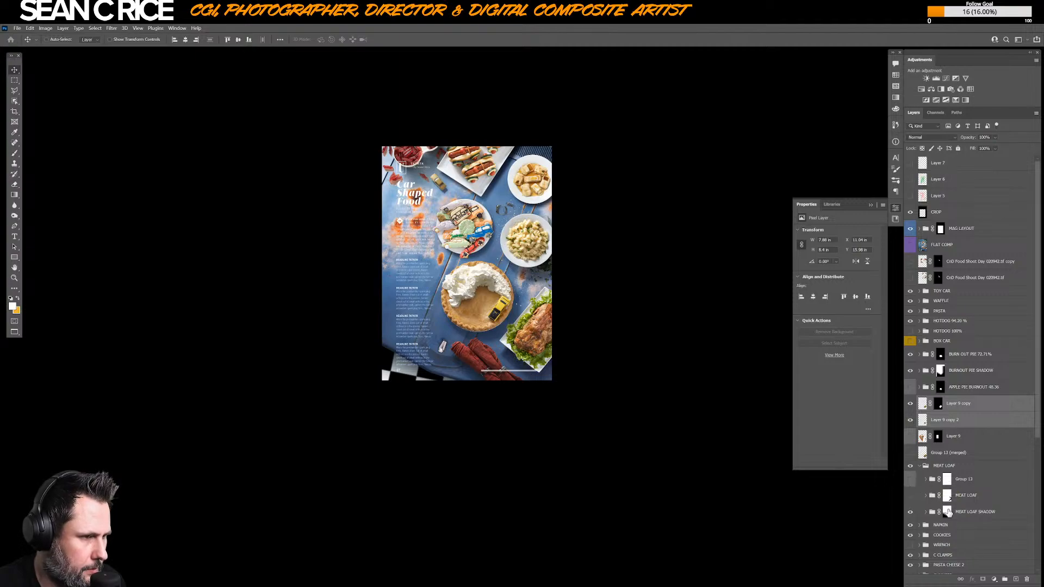
- Redraw the MEAT LOAF SHADOW mask with a diagonal black-to-white gradient across the page's lower-right corner
{"action": "left_click", "coordinate": [947, 512]}
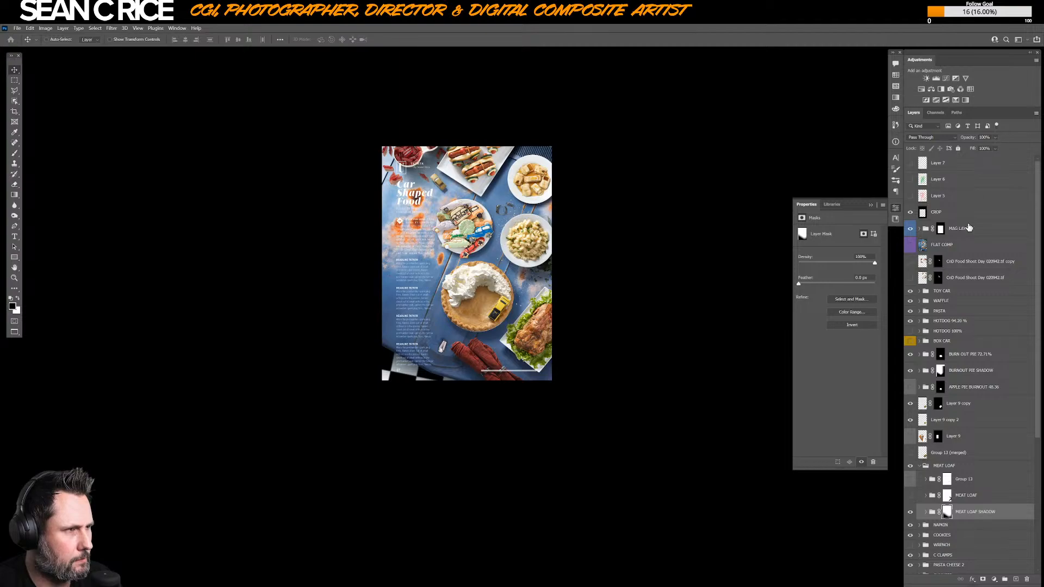
{"action": "key", "text": "g"}
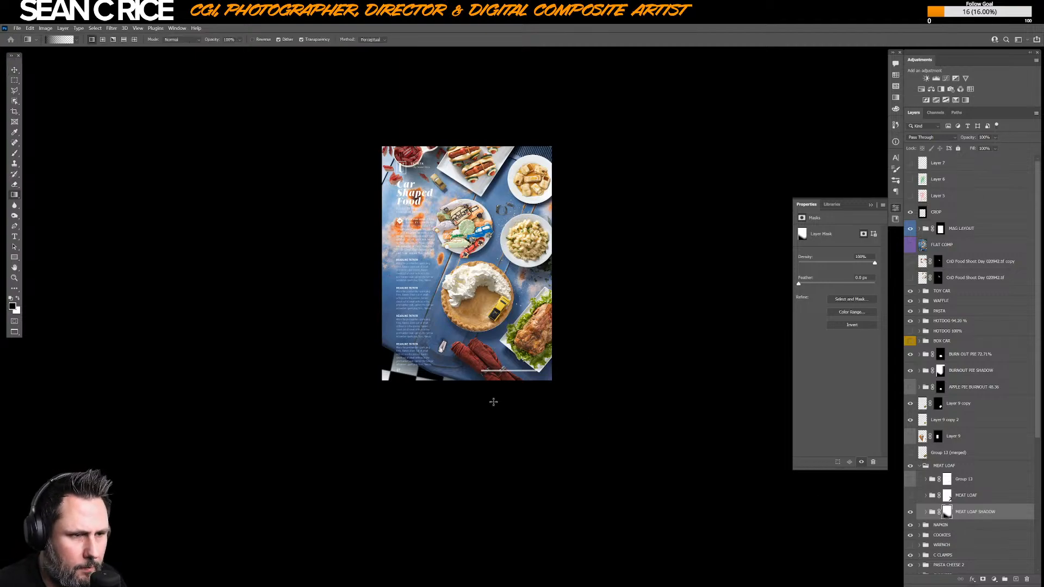
{"action": "left_click_drag", "start_coordinate": [493, 405], "coordinate": [571, 332]}
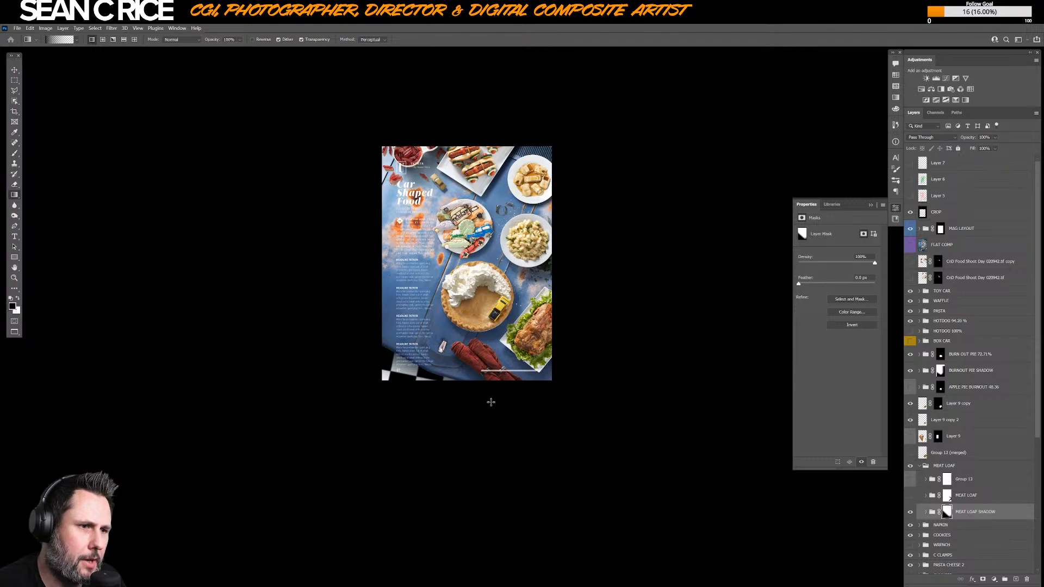
{"action": "left_click_drag", "start_coordinate": [477, 423], "coordinate": [576, 385]}
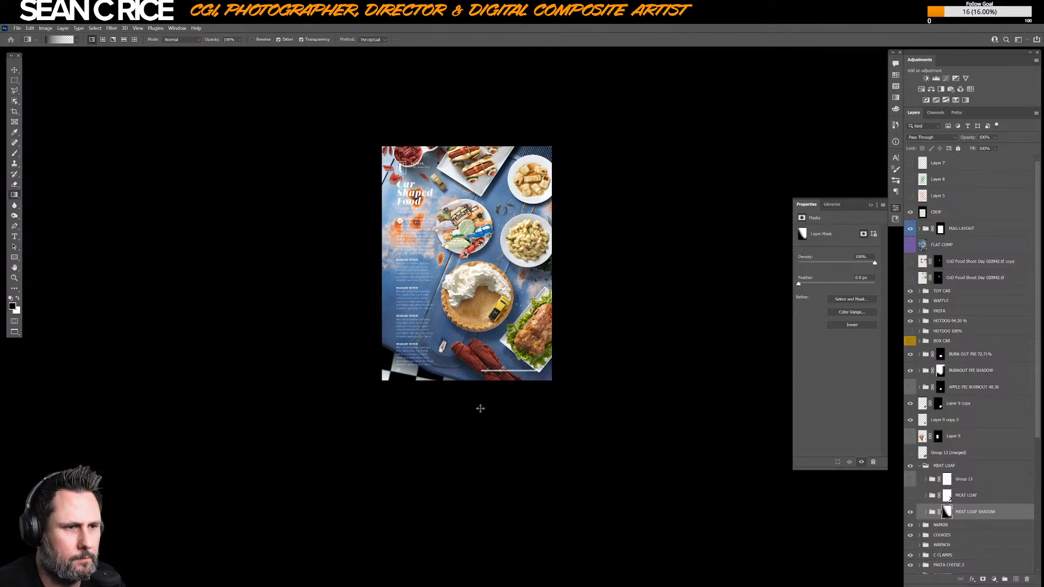
{"action": "key", "text": "x"}
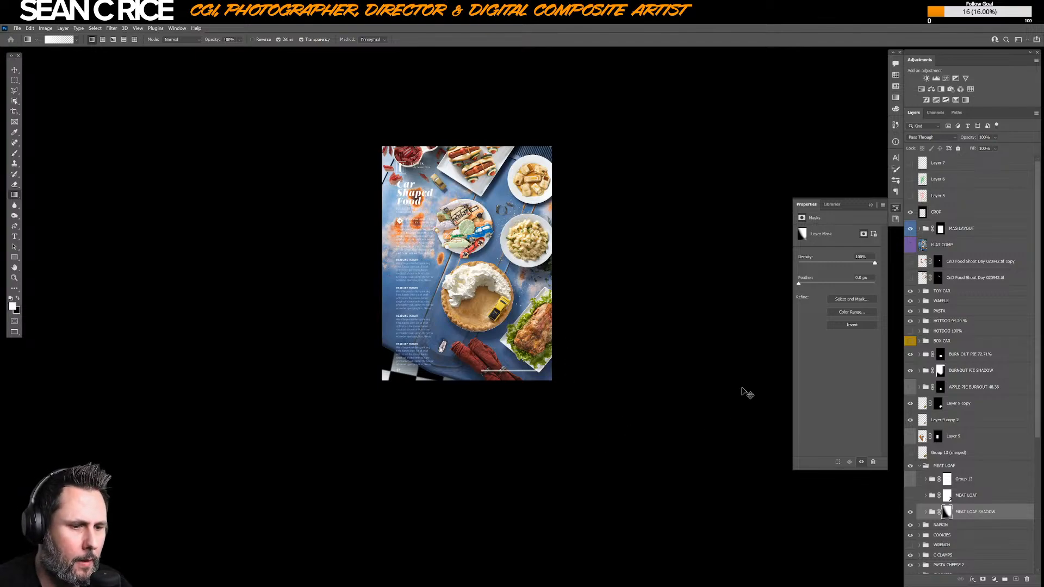
- Collapse the MEAT LOAF group and examine the enlarged layout in full-screen view
{"action": "key", "text": "ctrl+plus"}
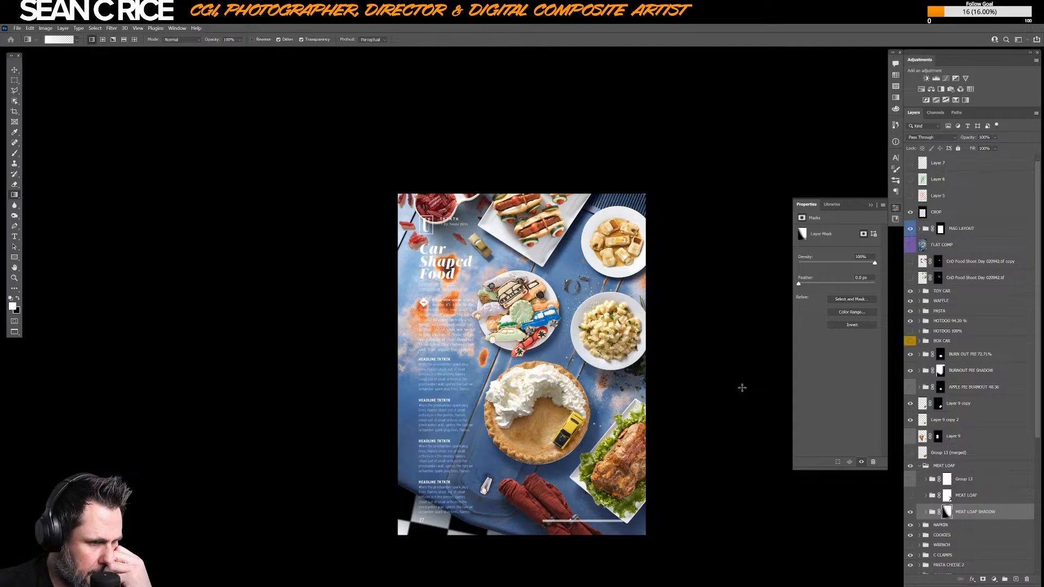
{"action": "left_click", "coordinate": [918, 469]}
{"action": "key", "text": "f"}
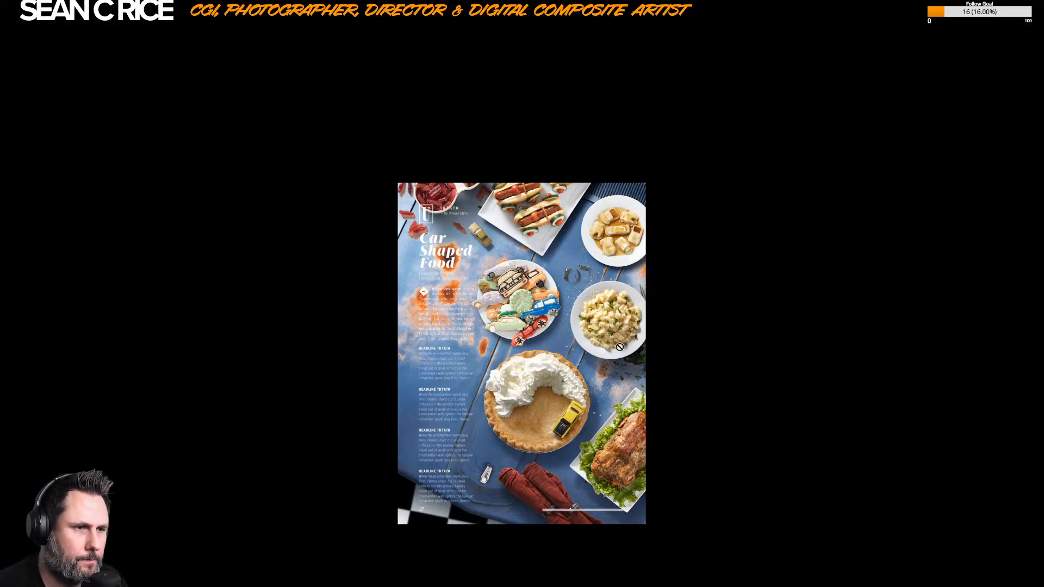
{"action": "key", "text": "f"}
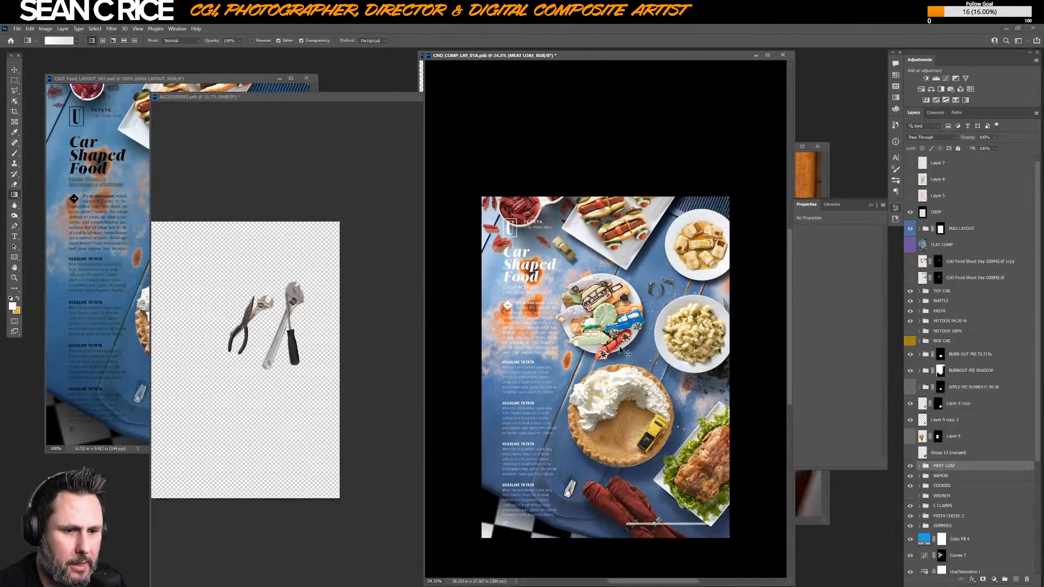
- Save the layout, expand the NAPKIN group, and adjust the opacity of its Curves 8 layer
{"action": "key", "text": "ctrl+s"}
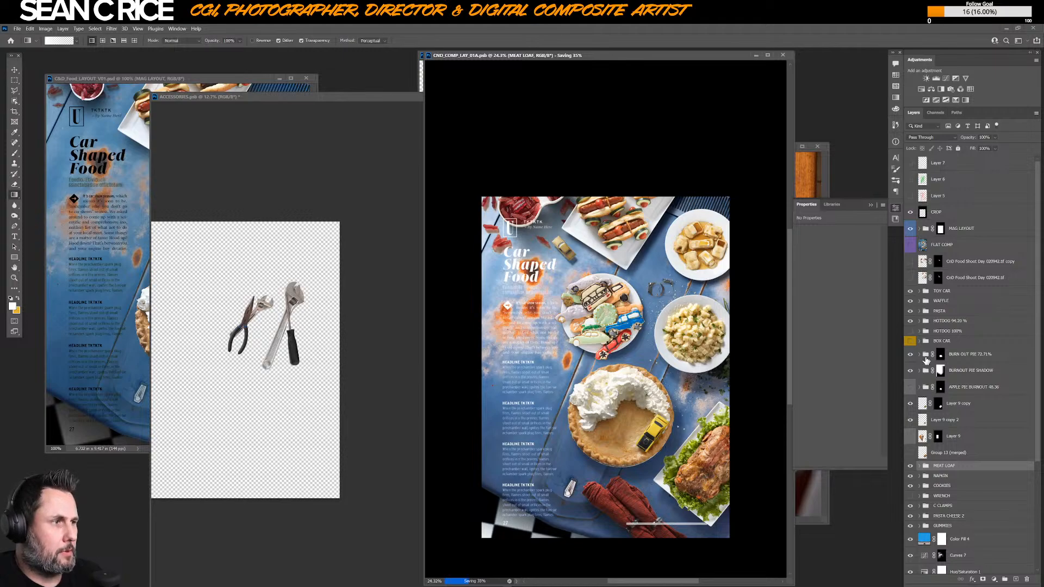
{"action": "left_click", "coordinate": [919, 476]}
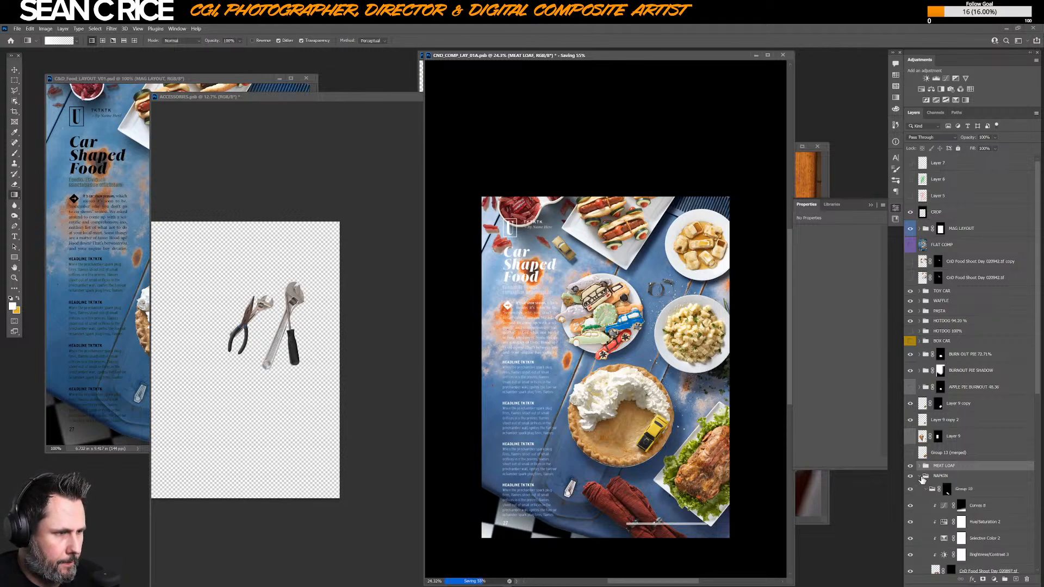
{"action": "left_click", "coordinate": [977, 507]}
{"action": "left_click", "coordinate": [994, 138]}
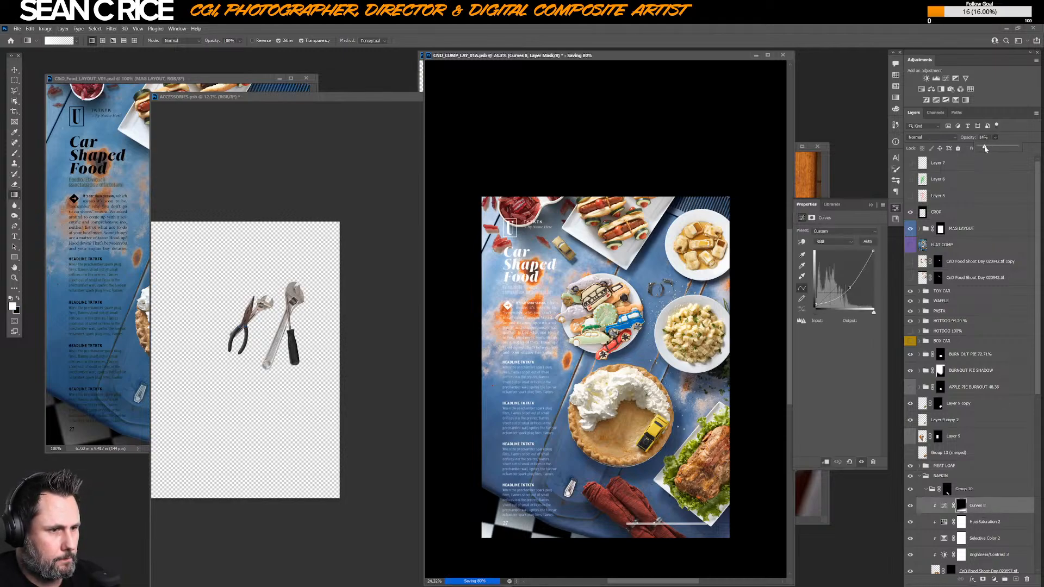
{"action": "left_click_drag", "start_coordinate": [986, 149], "coordinate": [993, 149]}
- Set the saturation of the napkin's Hue/Saturation 2 adjustment to -19 and save the layout document
{"action": "left_click", "coordinate": [944, 523]}
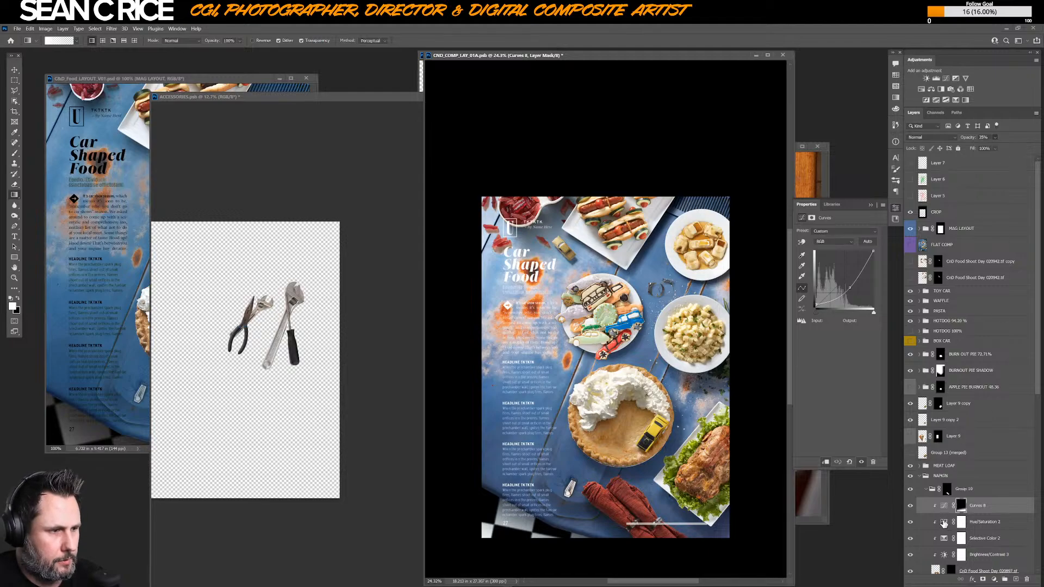
{"action": "left_click", "coordinate": [944, 523]}
{"action": "left_click_drag", "start_coordinate": [828, 280], "coordinate": [830, 282]}
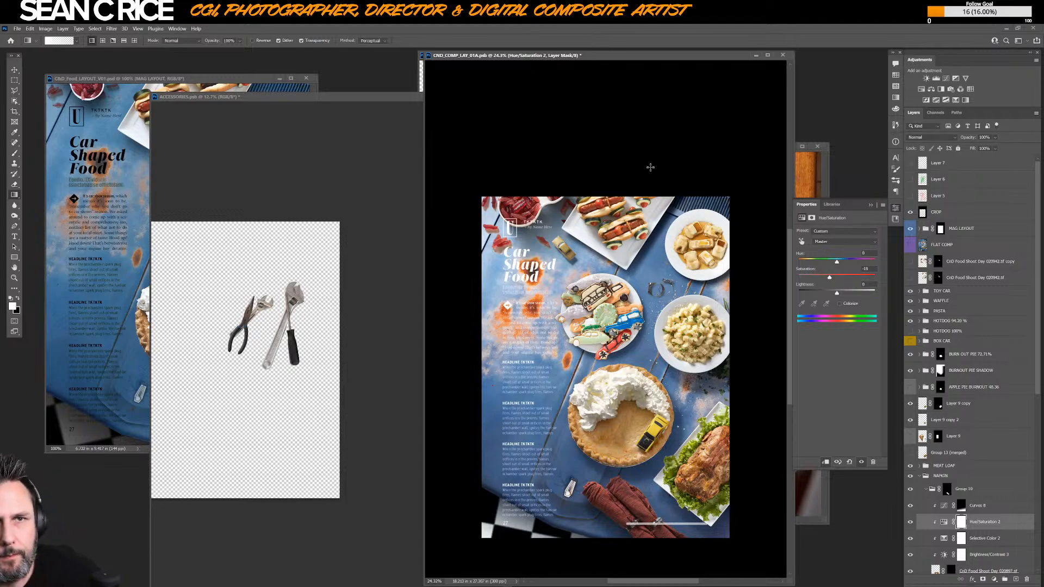
{"action": "key", "text": "ctrl+minus"}
{"action": "key", "text": "ctrl+minus"}
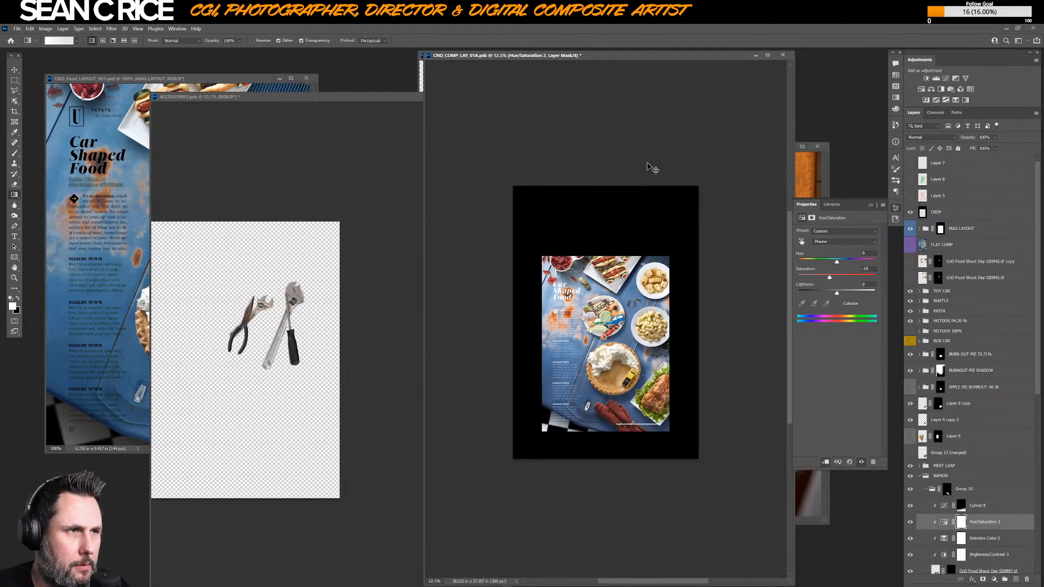
{"action": "key", "text": "ctrl+s"}
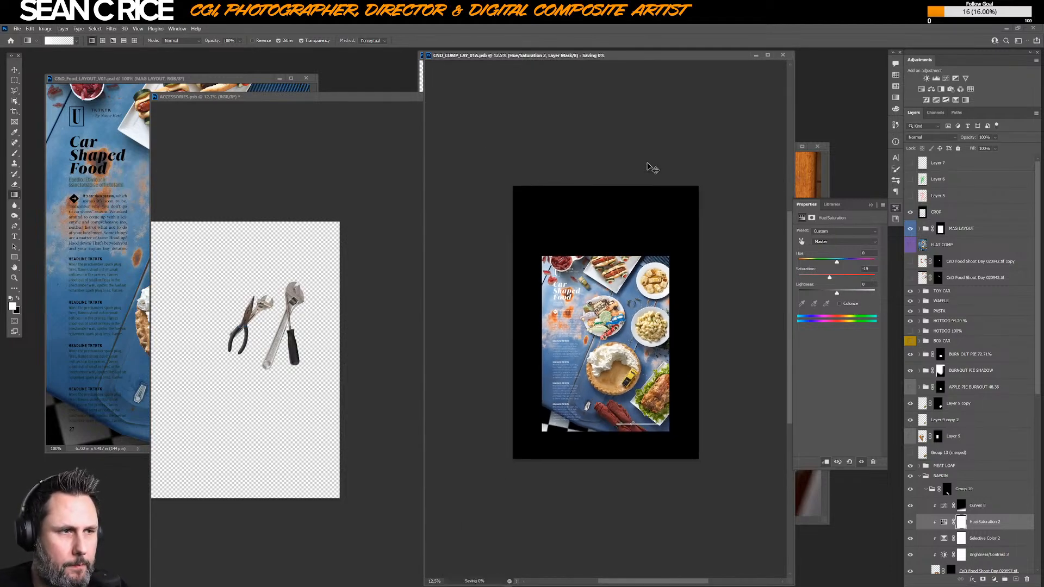
{"action": "key", "text": "ctrl+minus"}
{"action": "key", "text": "ctrl+plus"}
{"action": "key", "text": "ctrl+plus"}
{"action": "key", "text": "ctrl+plus"}
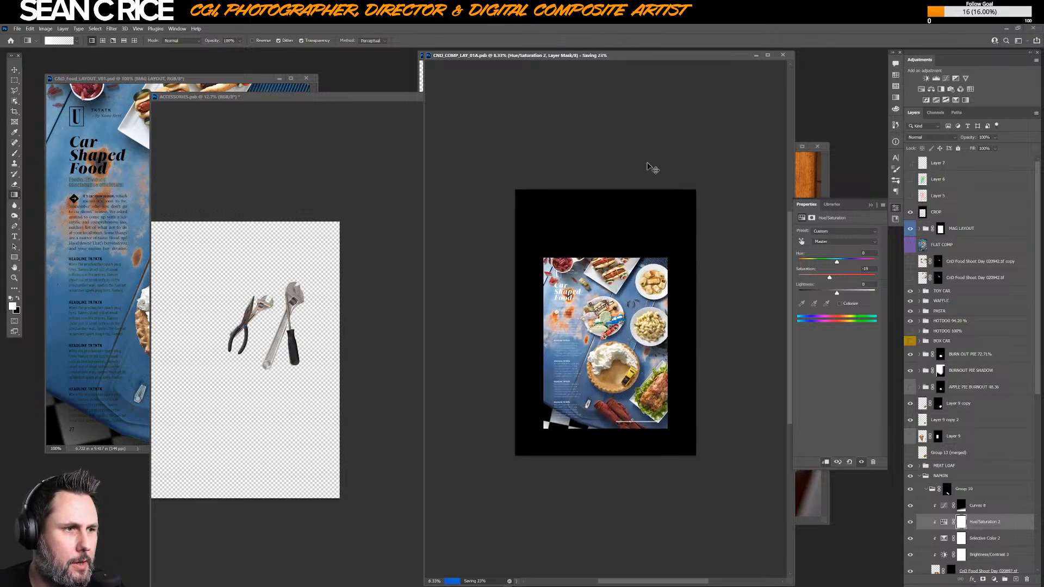
{"action": "key", "text": "ctrl+minus"}
{"action": "key", "text": "ctrl+minus"}
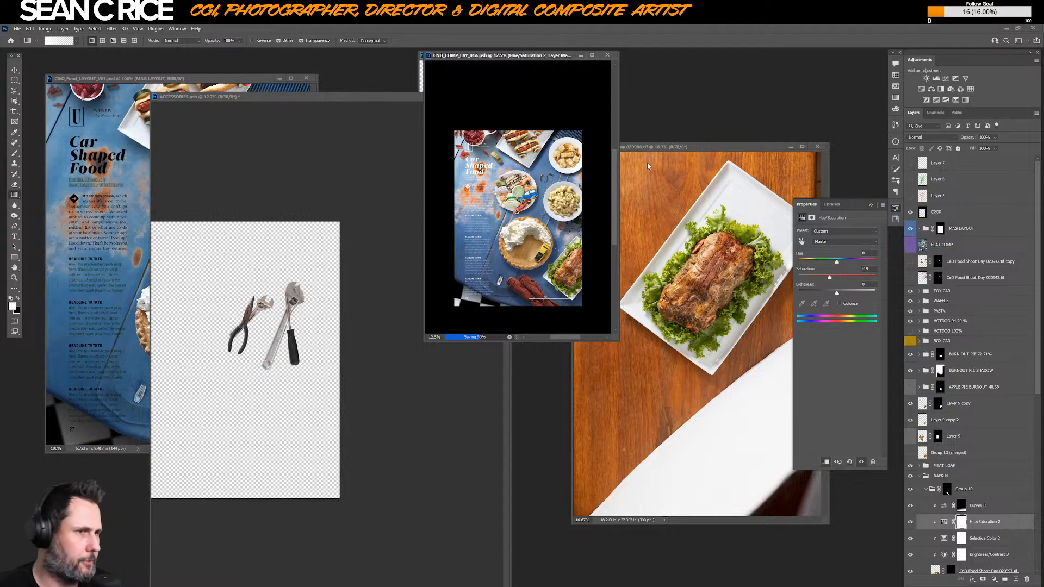
- Save the meat loaf photo as CnD Food Shoot Day 020988.psb in Large Document Format in the LAYERED folder of CAR AND DRIVER FOOD
{"action": "left_click_drag", "start_coordinate": [716, 147], "coordinate": [459, 152]}
{"action": "key", "text": "ctrl+plus"}
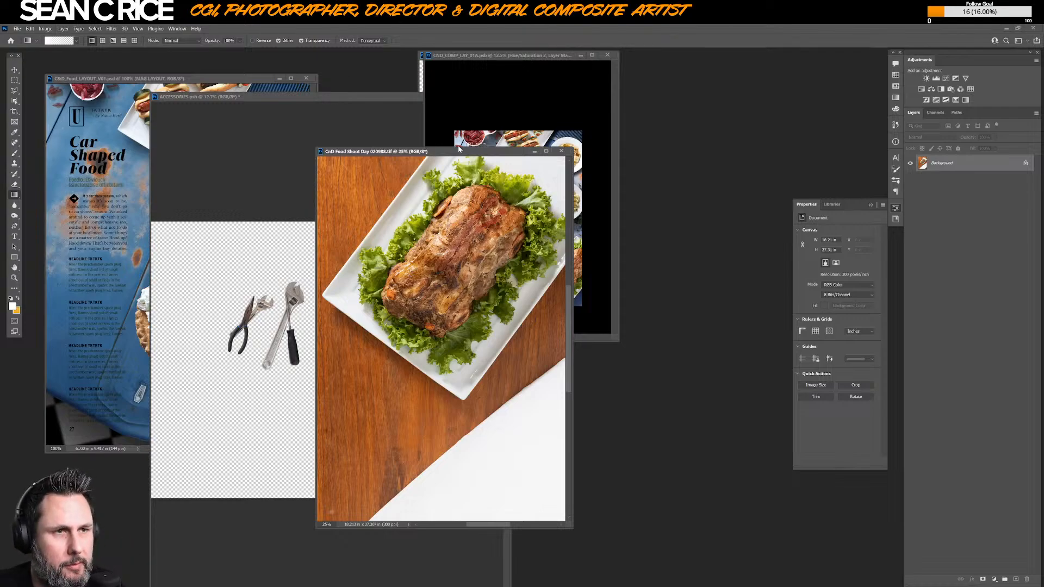
{"action": "key", "text": "ctrl+shift+s"}
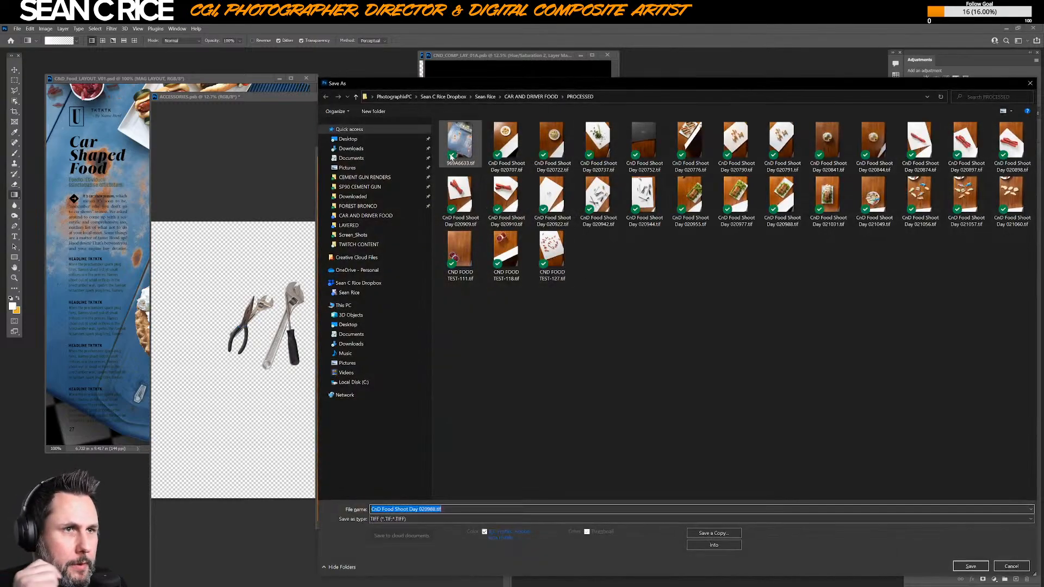
{"action": "left_click", "coordinate": [531, 96]}
{"action": "left_click", "coordinate": [446, 518]}
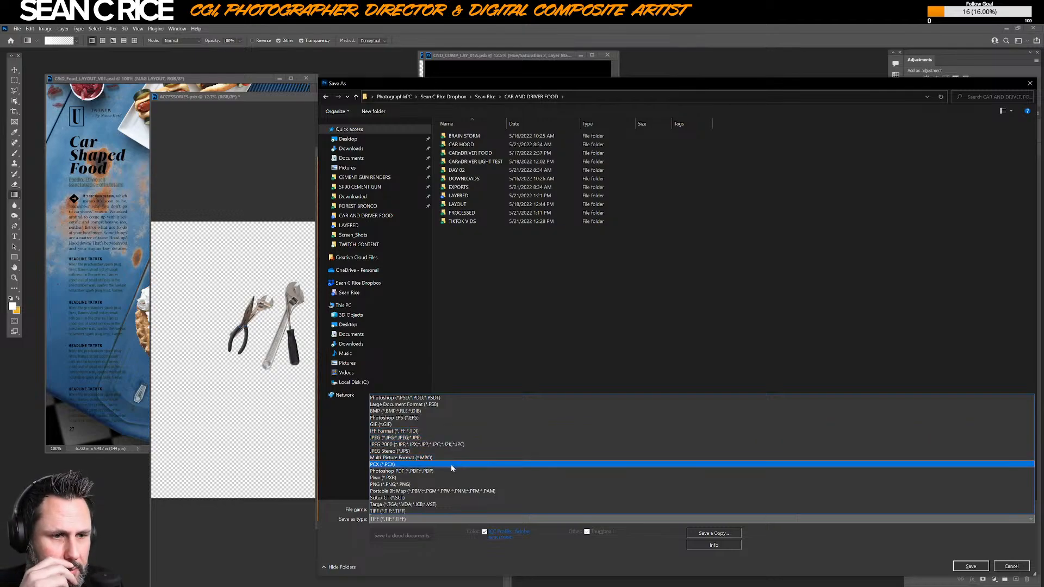
{"action": "left_click", "coordinate": [445, 404]}
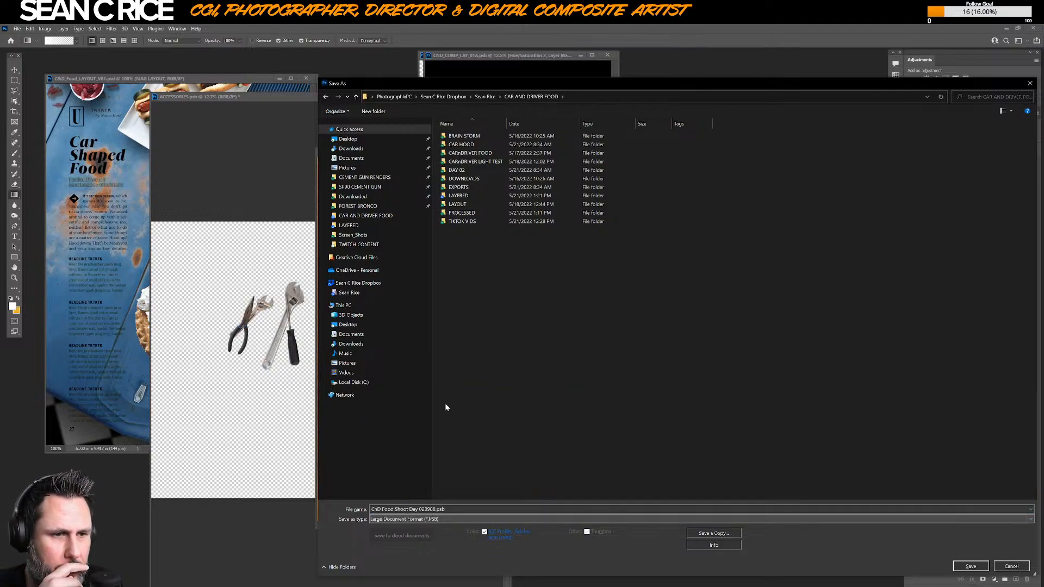
{"action": "double_click", "coordinate": [455, 195]}
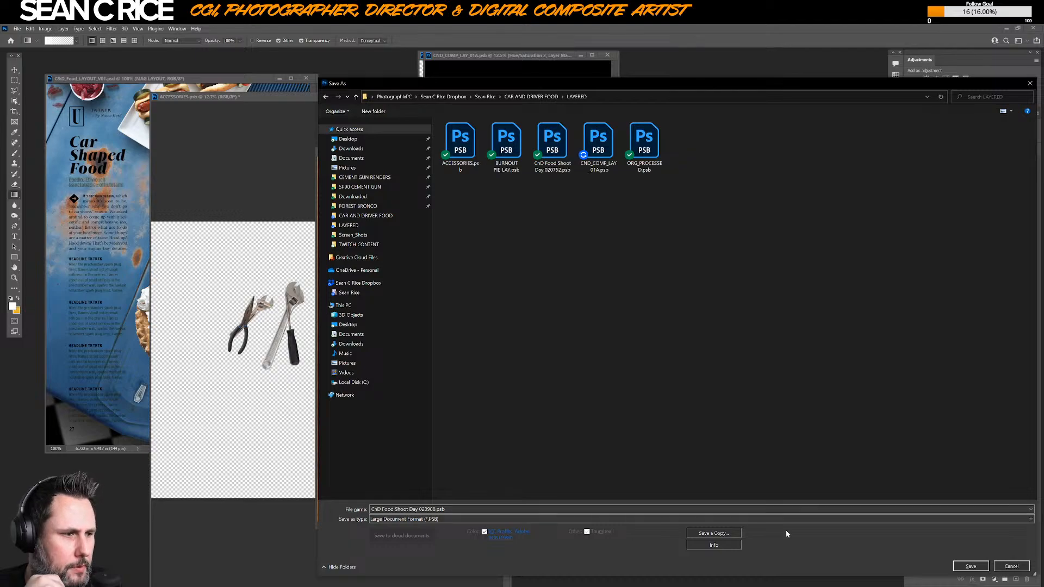
{"action": "left_click", "coordinate": [970, 566]}
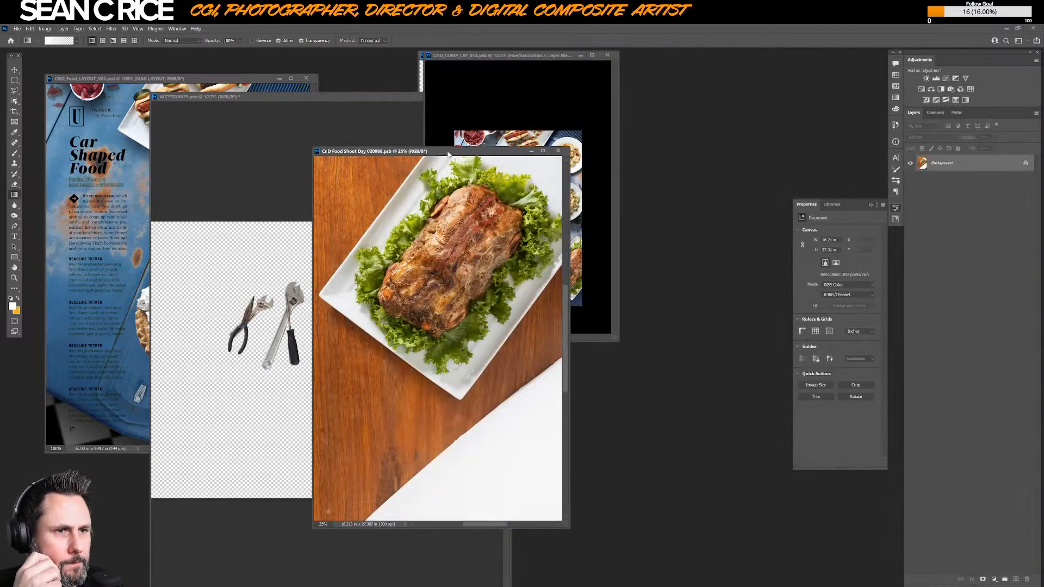
- Show the meat loaf photo in full-screen view and duplicate its Background layer
{"action": "left_click_drag", "start_coordinate": [448, 157], "coordinate": [403, 159]}
{"action": "key", "text": "f"}
{"action": "key", "text": "b"}
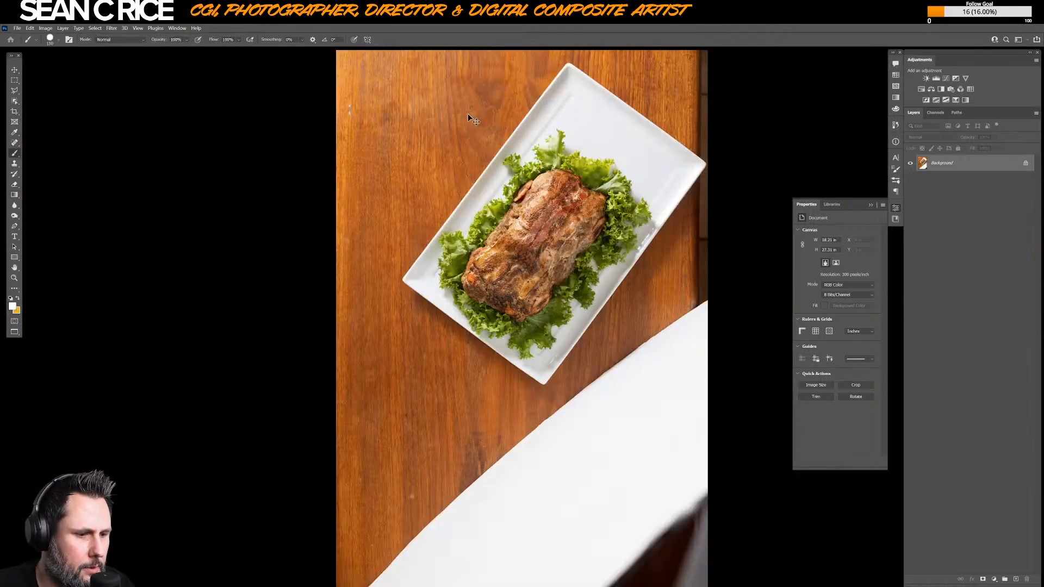
{"action": "key", "text": "ctrl+plus"}
{"action": "left_click_drag", "start_coordinate": [637, 274], "coordinate": [526, 399]}
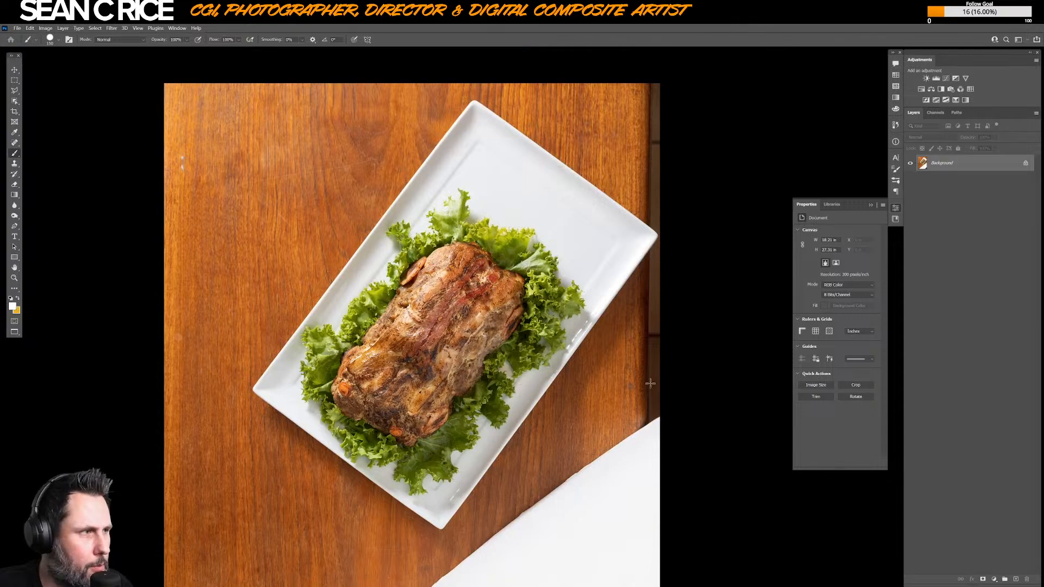
{"action": "key", "text": "ctrl+j"}
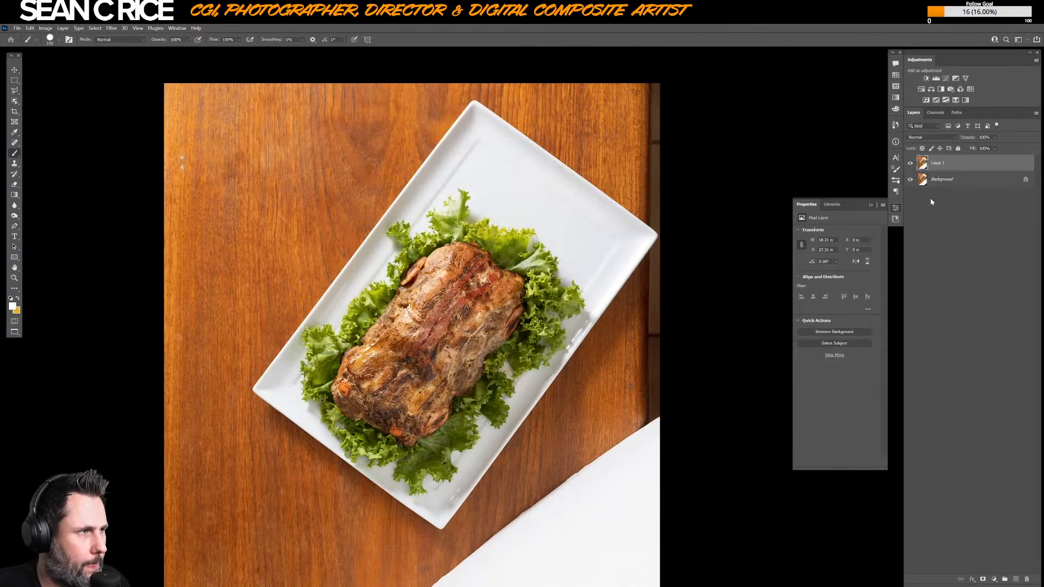
- Set the foreground colour to white and the background to black, and undo the trial fill of Layer 1
{"action": "key", "text": "d"}
{"action": "key", "text": "x"}
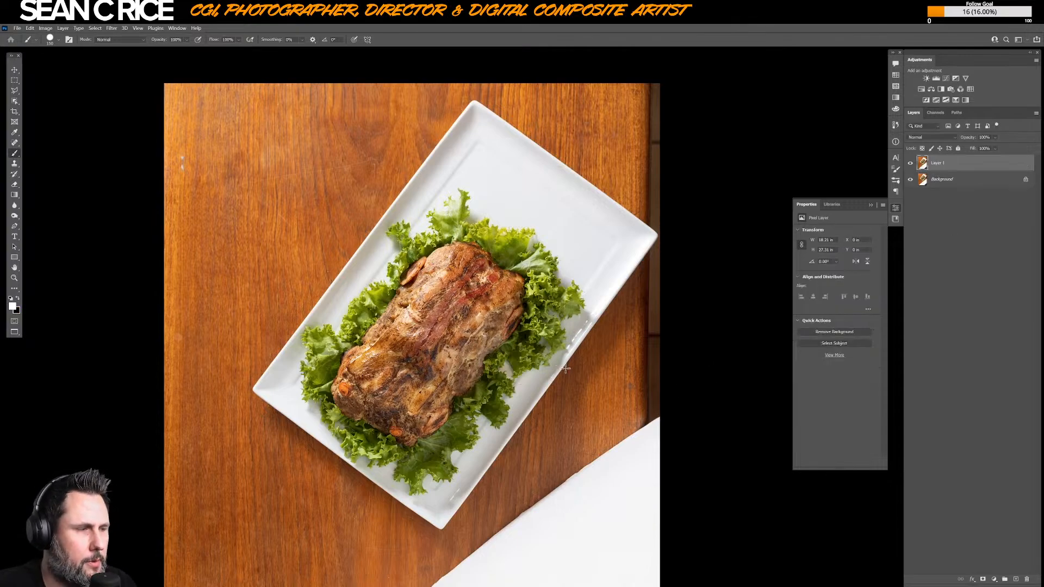
{"action": "key", "text": "alt+BackSpace"}
{"action": "key", "text": "ctrl+z"}
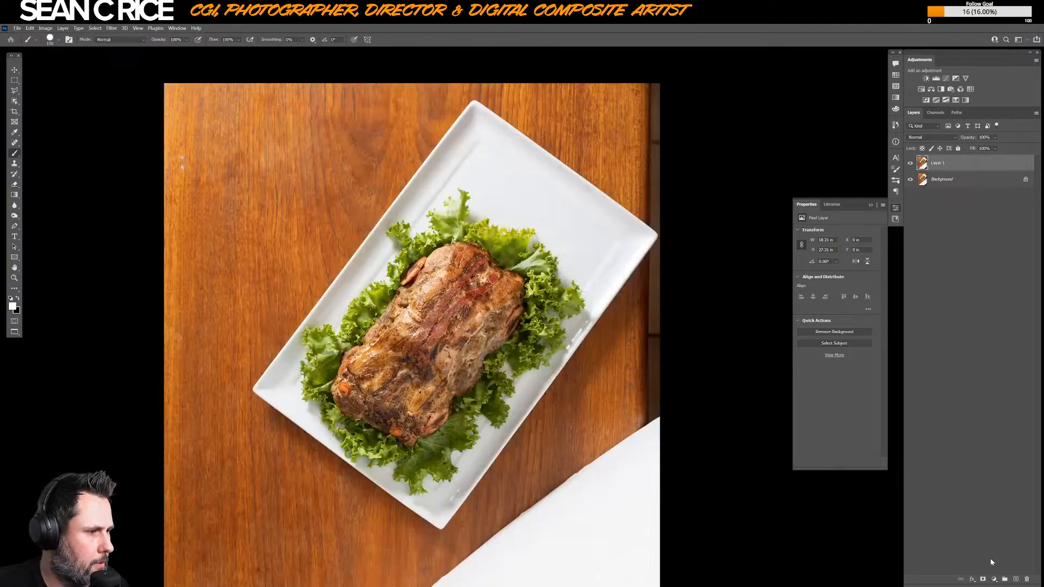
- Outline the meat loaf plate with a loose polygonal lasso selection just outside its four corners, and deselect it
{"action": "key", "text": "l"}
{"action": "left_click", "coordinate": [242, 401]}
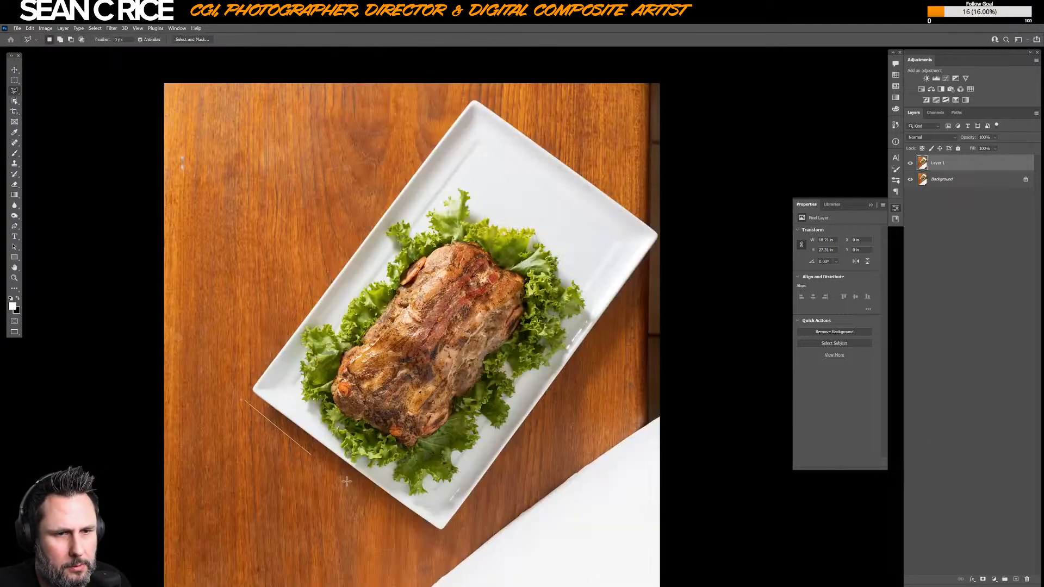
{"action": "left_click", "coordinate": [442, 548]}
{"action": "left_click", "coordinate": [667, 240]}
{"action": "left_click", "coordinate": [470, 92]}
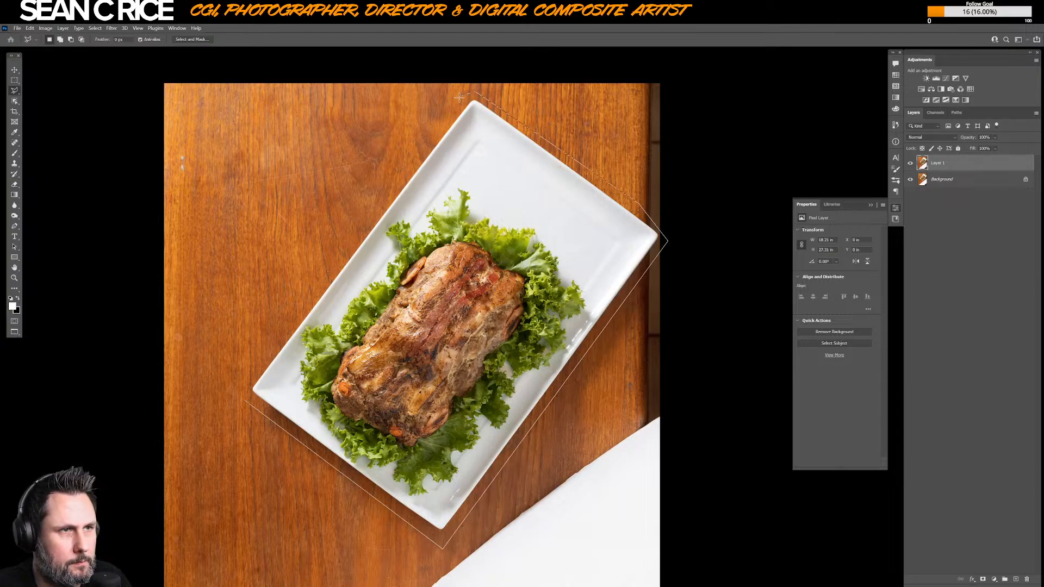
{"action": "key", "text": "Escape"}
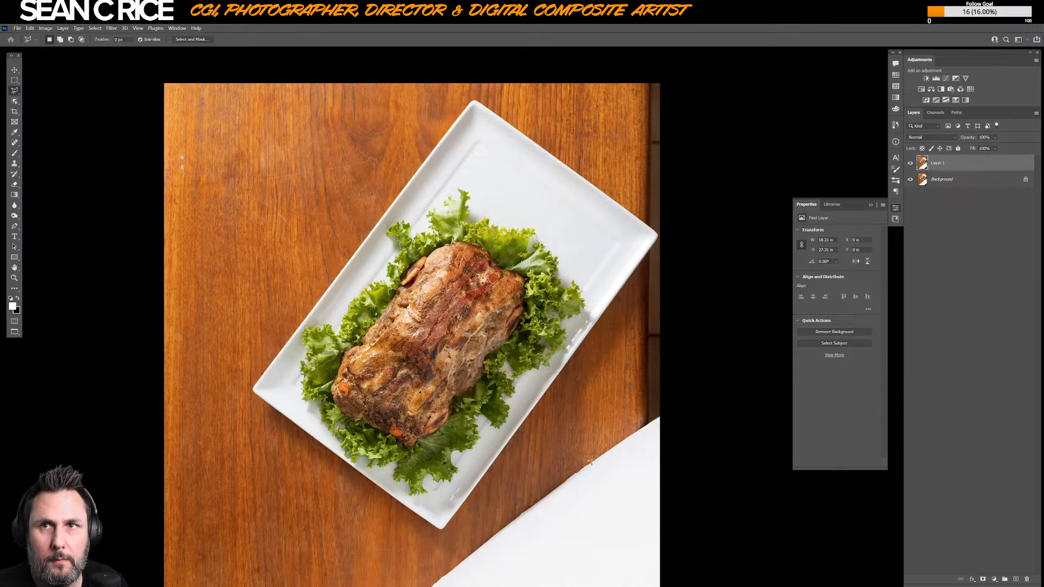
- Add a blank mask to Layer 1, create a new layer filled with gray, and move it beneath Layer 1
{"action": "left_click", "coordinate": [982, 579]}
{"action": "key", "text": "ctrl+shift+n"}
{"action": "key", "text": "Return"}
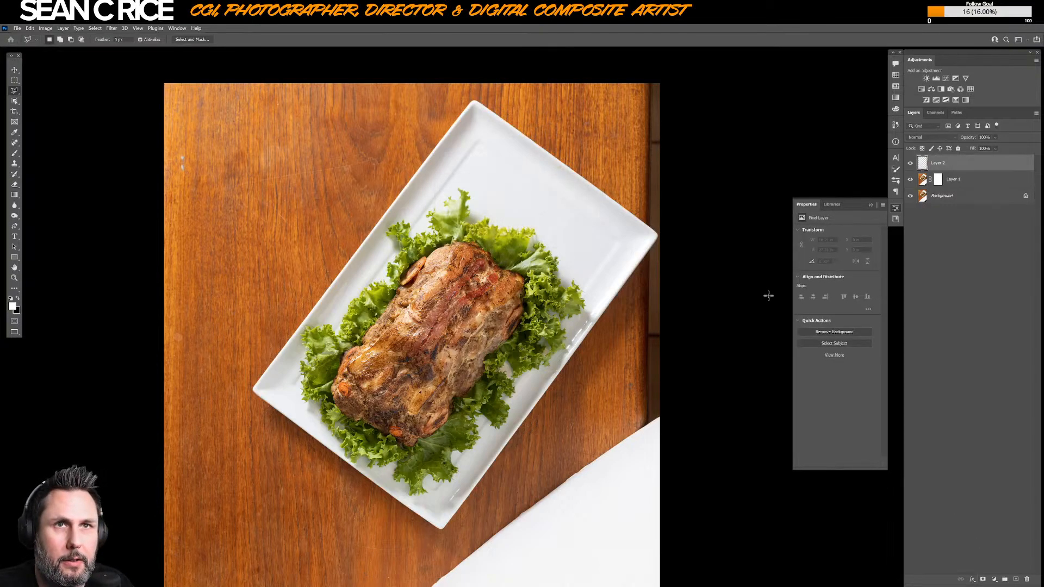
{"action": "left_click", "coordinate": [30, 28]}
{"action": "left_click", "coordinate": [59, 146]}
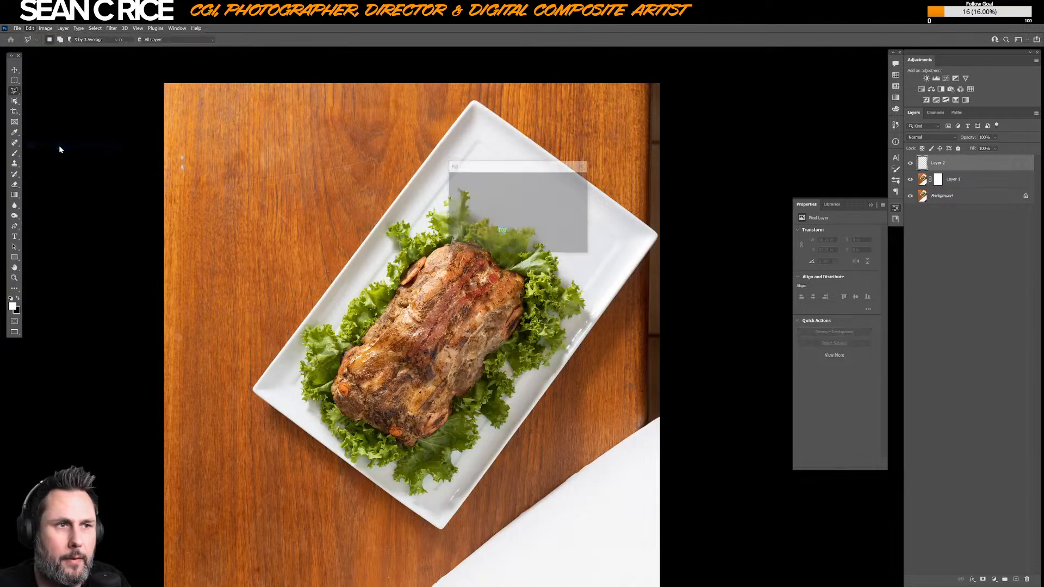
{"action": "left_click", "coordinate": [566, 180]}
{"action": "key", "text": "ctrl+bracketleft"}
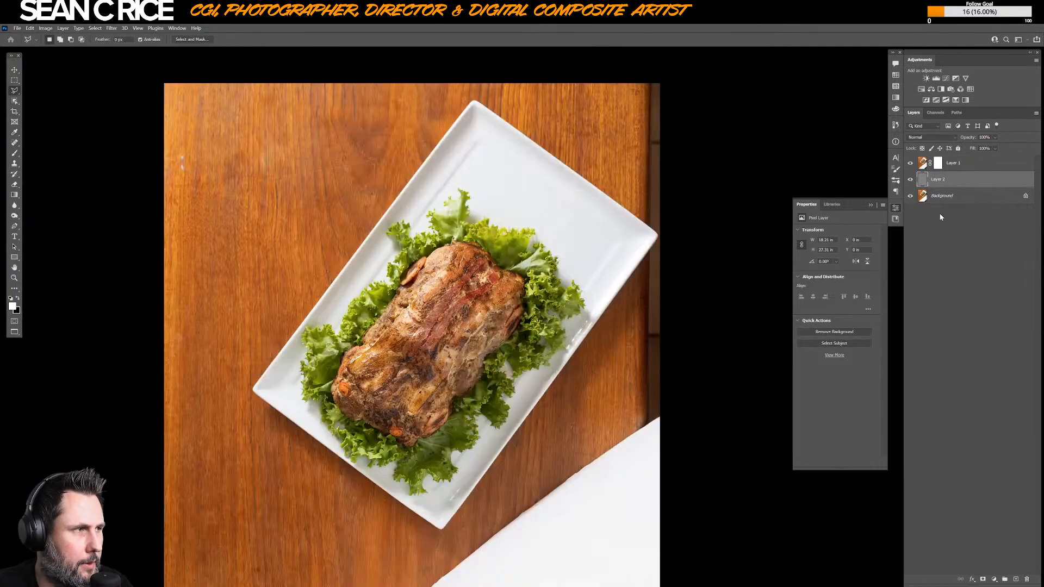
- Delete Layer 1's blank mask, restore the plate selection, and mask Layer 1 with it
{"action": "left_click", "coordinate": [938, 165]}
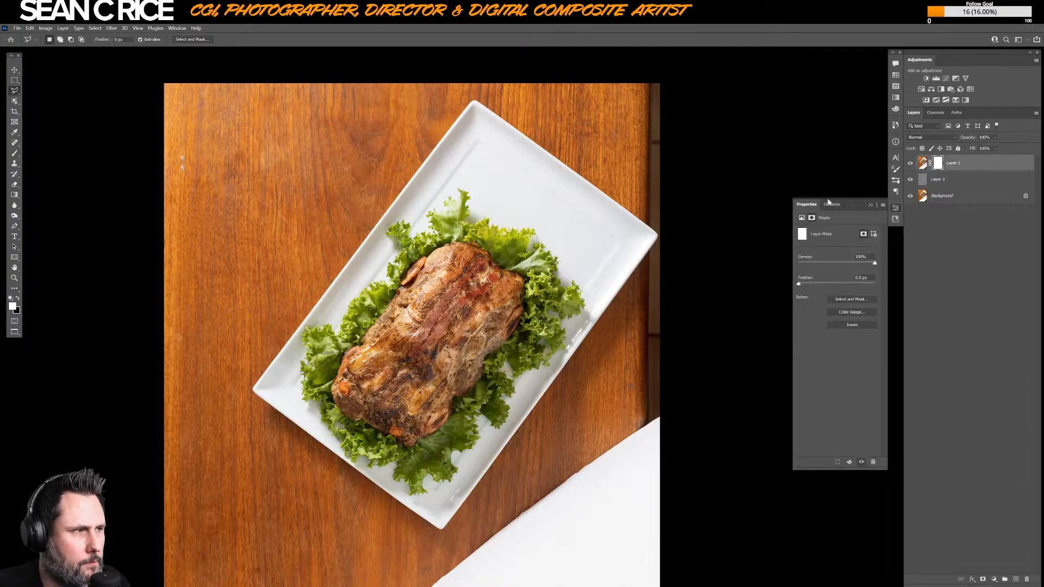
{"action": "right_click", "coordinate": [940, 165]}
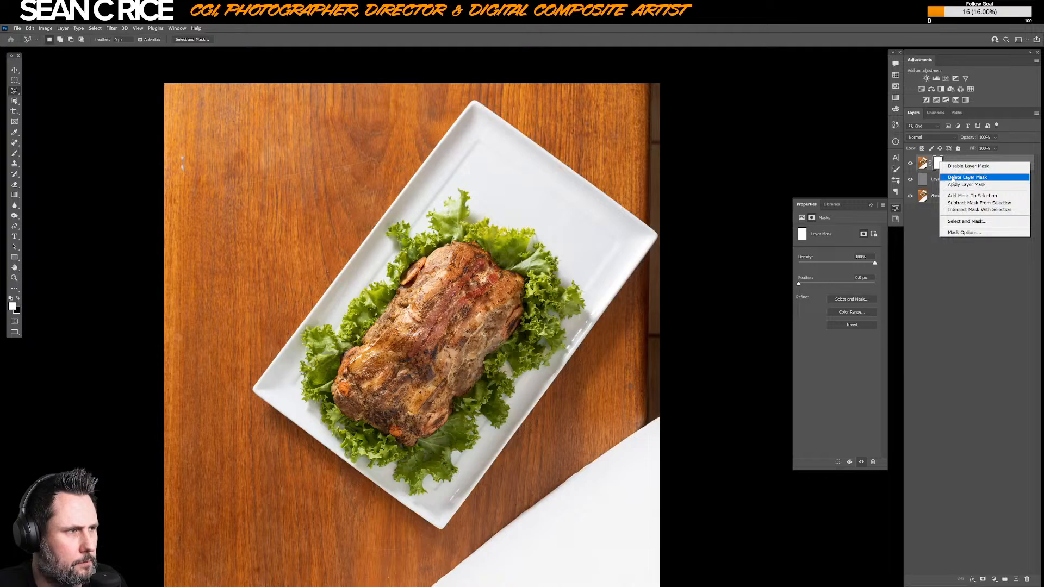
{"action": "left_click", "coordinate": [953, 179]}
{"action": "left_click", "coordinate": [933, 183], "text": "ctrl"}
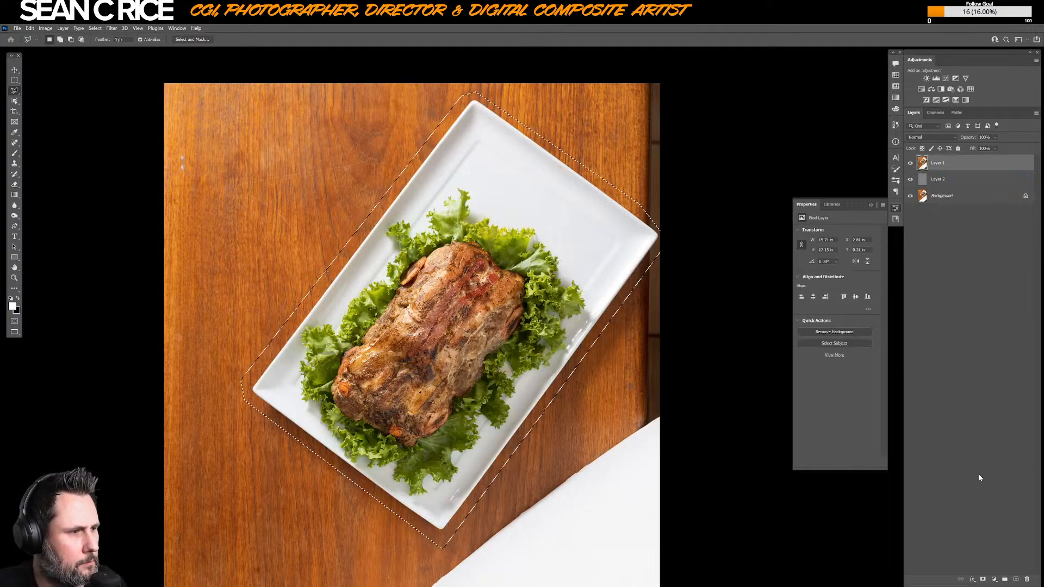
{"action": "left_click", "coordinate": [982, 579]}
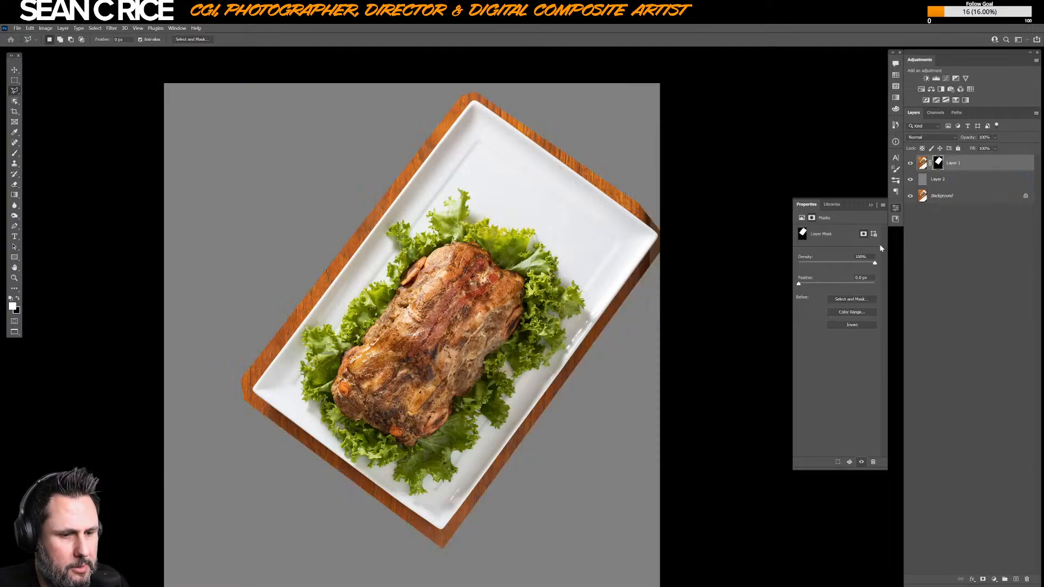
- Paint black on Layer 1's mask with the Brush to hide the wood around the plate's left corner
{"action": "key", "text": "m"}
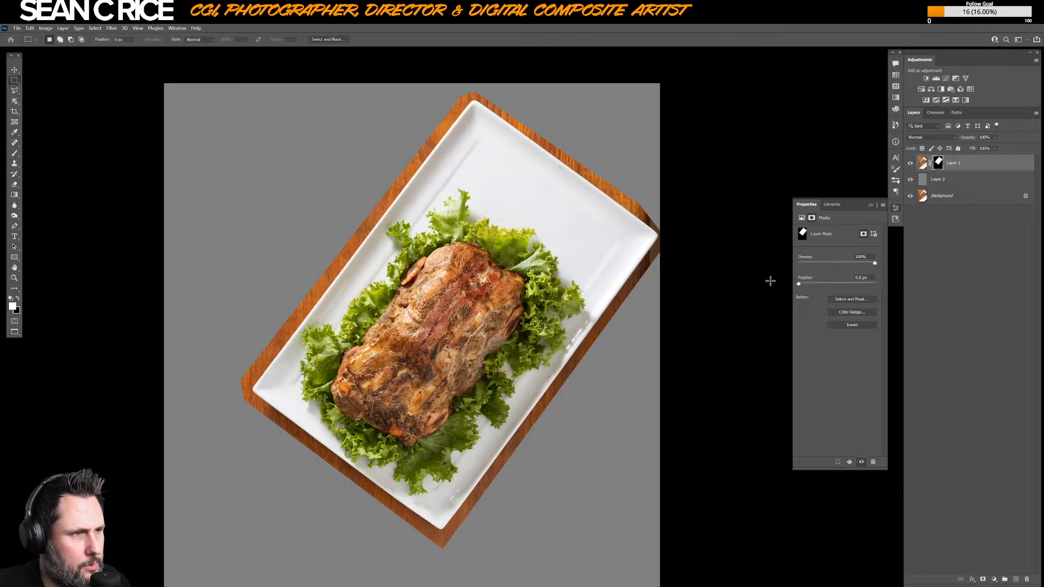
{"action": "key", "text": "b"}
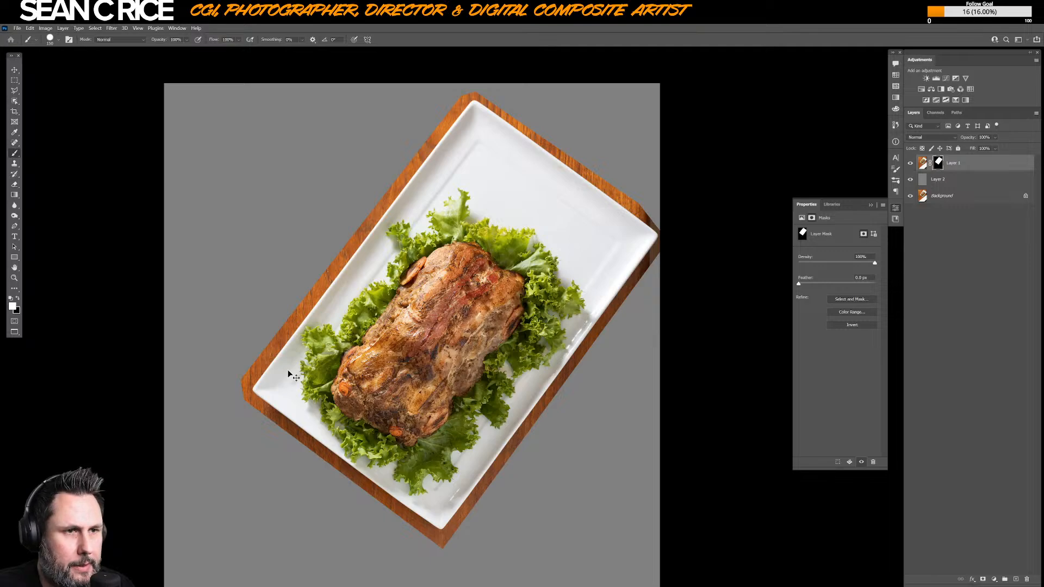
{"action": "scroll", "coordinate": [289, 374], "scroll_direction": "up", "scroll_amount": 3}
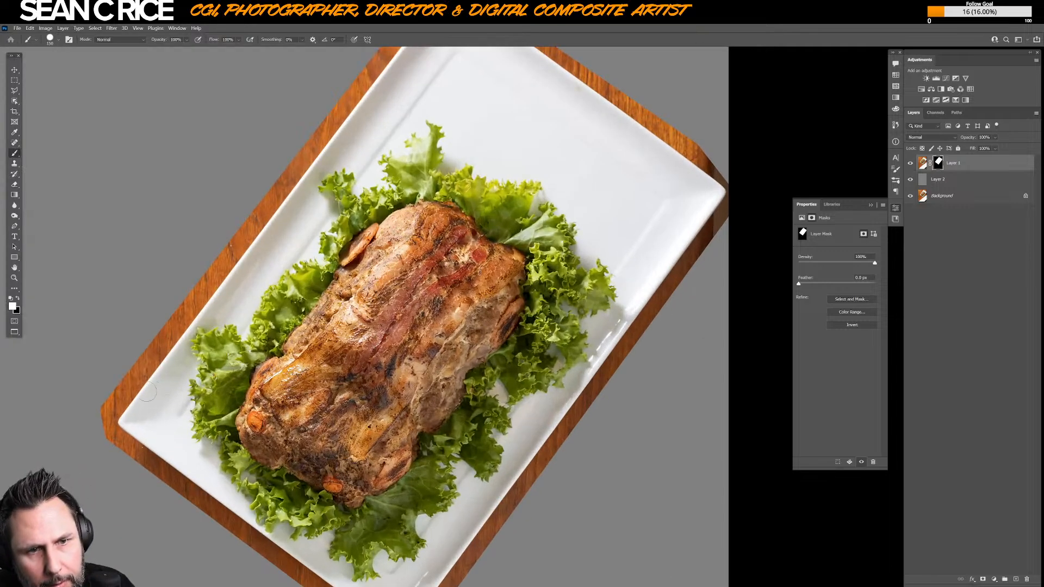
{"action": "key", "text": "ctrl+plus"}
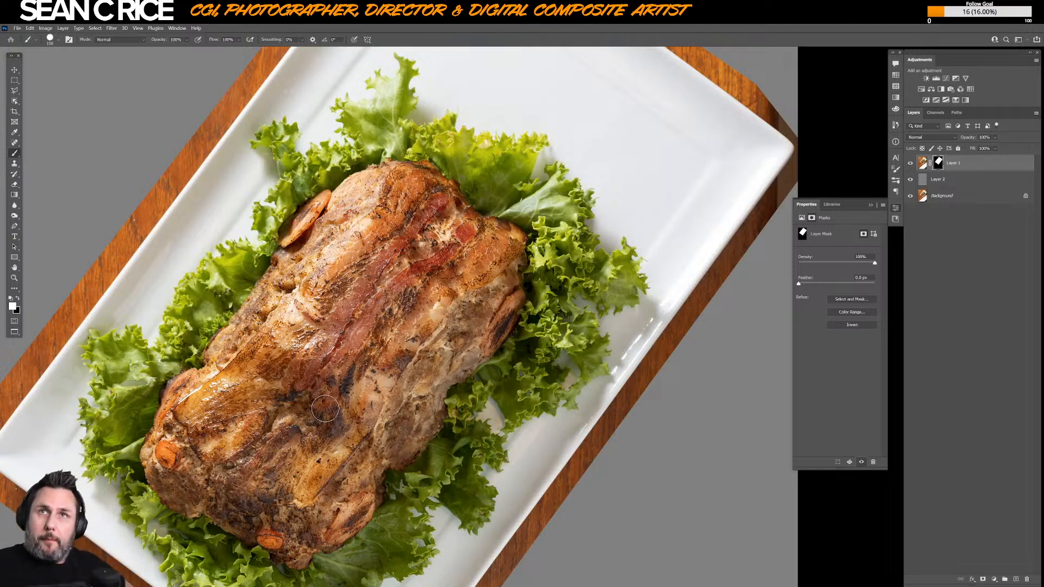
{"action": "left_click_drag", "start_coordinate": [313, 346], "coordinate": [493, 337]}
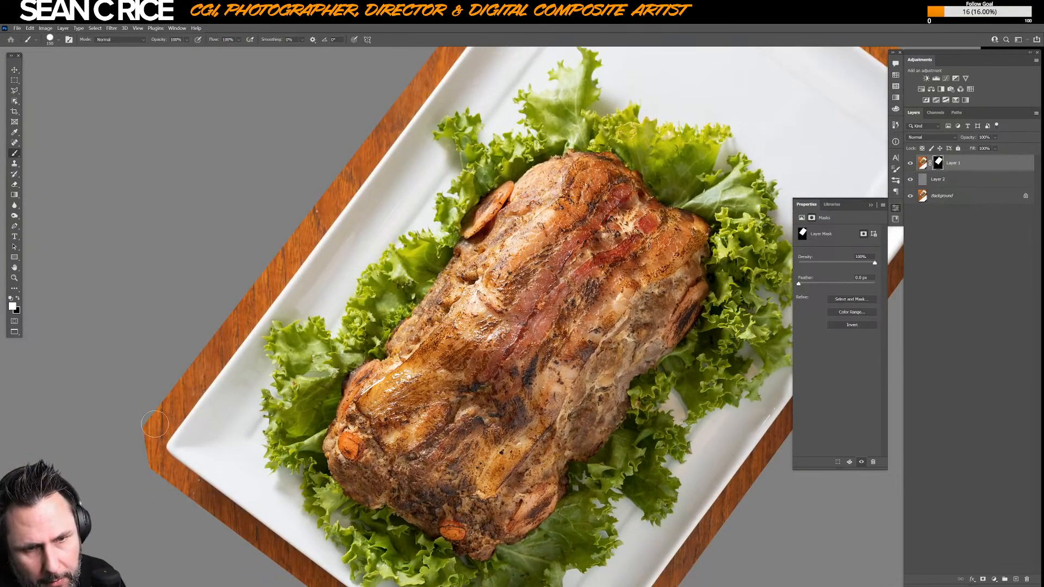
{"action": "key", "text": "x"}
{"action": "mouse_move", "coordinate": [150, 421]}
{"action": "left_mouse_down"}
{"action": "mouse_move", "coordinate": [154, 435]}
{"action": "mouse_move", "coordinate": [173, 430]}
{"action": "left_mouse_up"}
- Reduce the brush size and mask out the wood beside the plate's upper-left long edge with connected straight strokes
{"action": "key", "text": "bracketleft"}
{"action": "key", "text": "bracketleft"}
{"action": "key", "text": "bracketleft"}
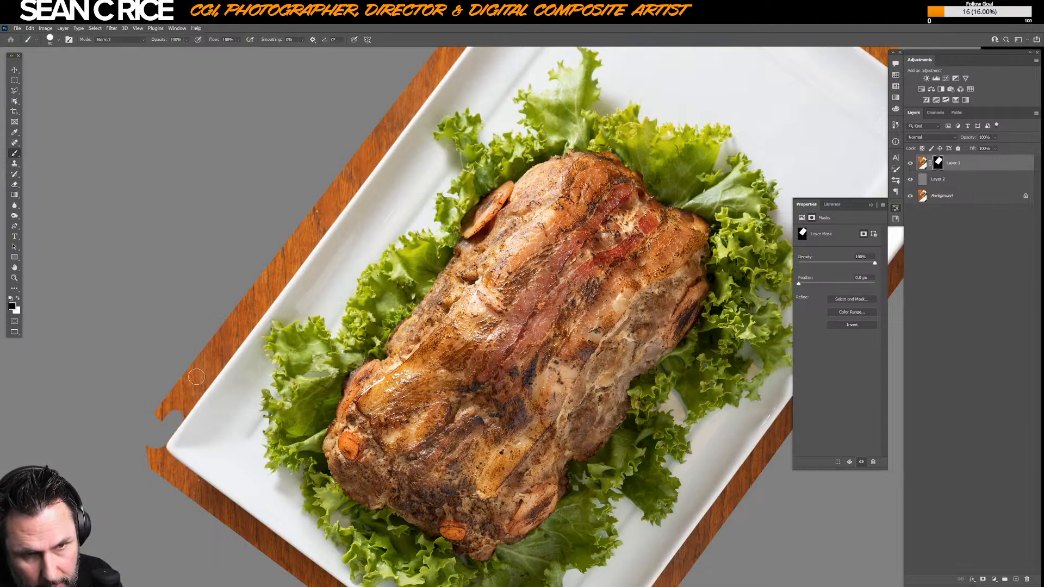
{"action": "left_click", "coordinate": [194, 391], "text": "shift"}
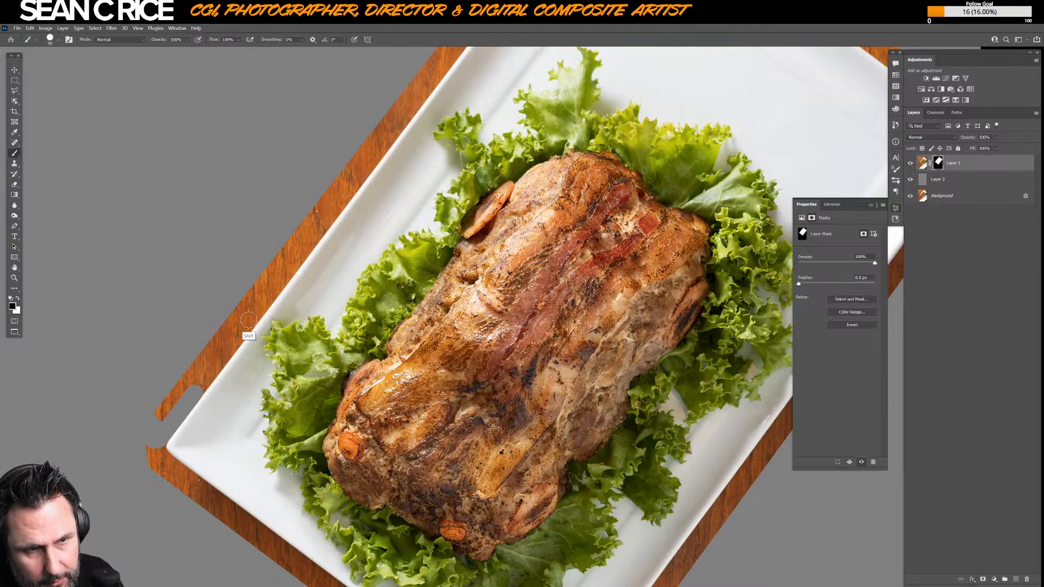
{"action": "scroll", "coordinate": [345, 256], "scroll_direction": "up", "scroll_amount": 3}
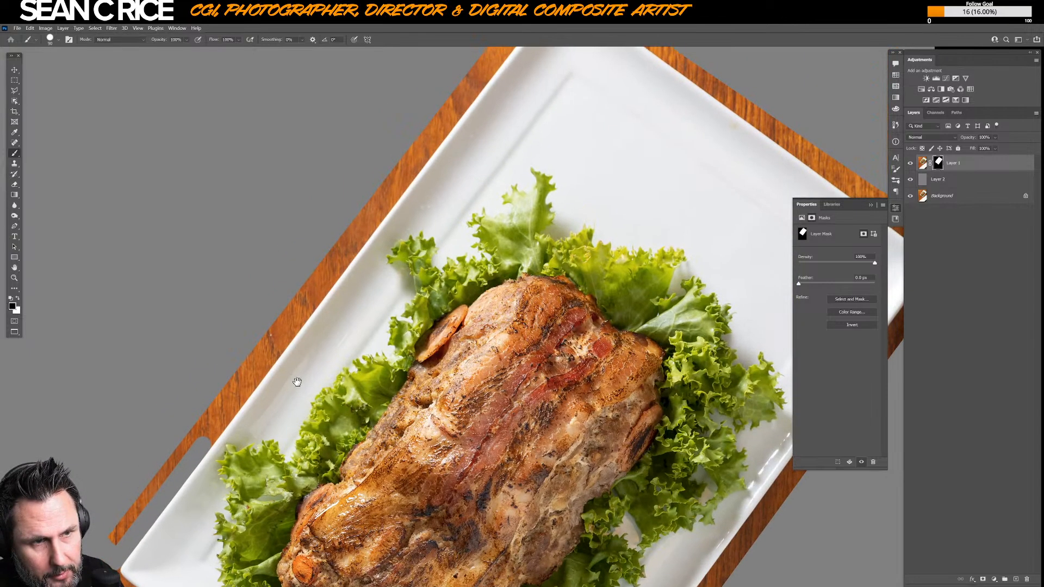
{"action": "left_click", "coordinate": [341, 263], "text": "shift"}
{"action": "scroll", "coordinate": [419, 246], "scroll_direction": "up", "scroll_amount": 3}
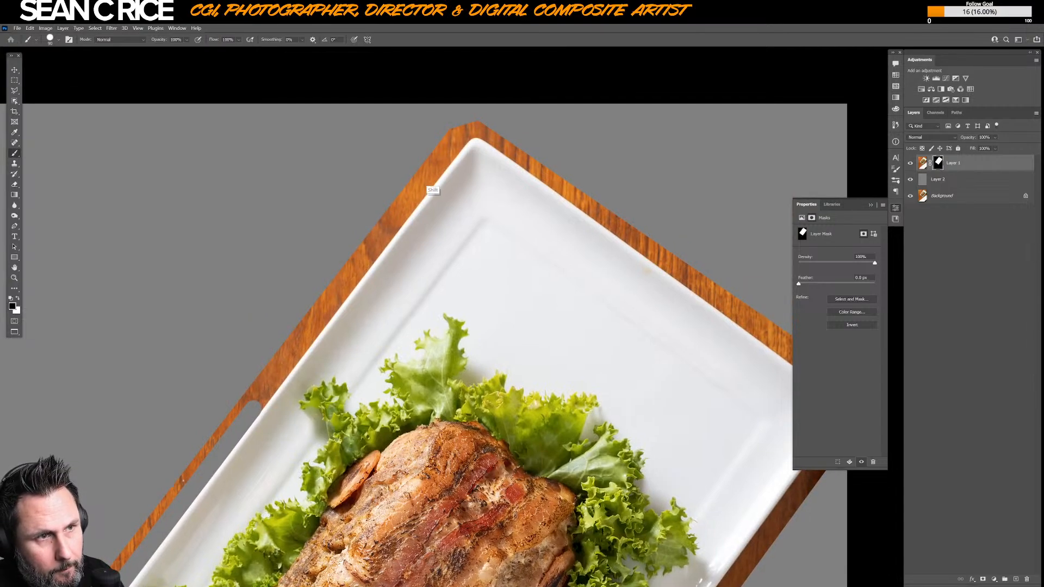
{"action": "left_click", "coordinate": [432, 180], "text": "shift"}
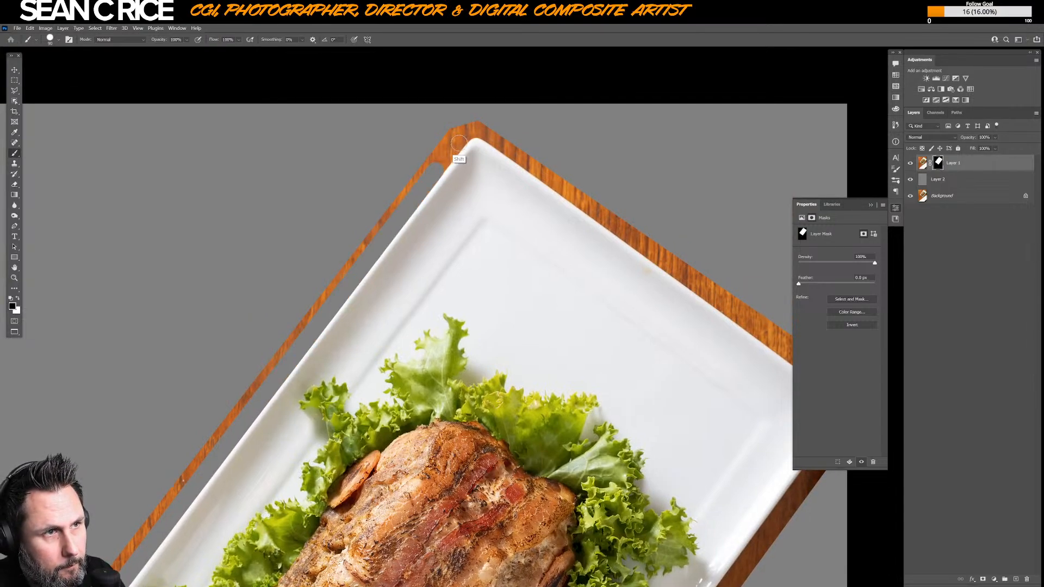
- Mask out the wood around the plate's top corner in black
{"action": "left_click", "coordinate": [478, 129], "text": "shift"}
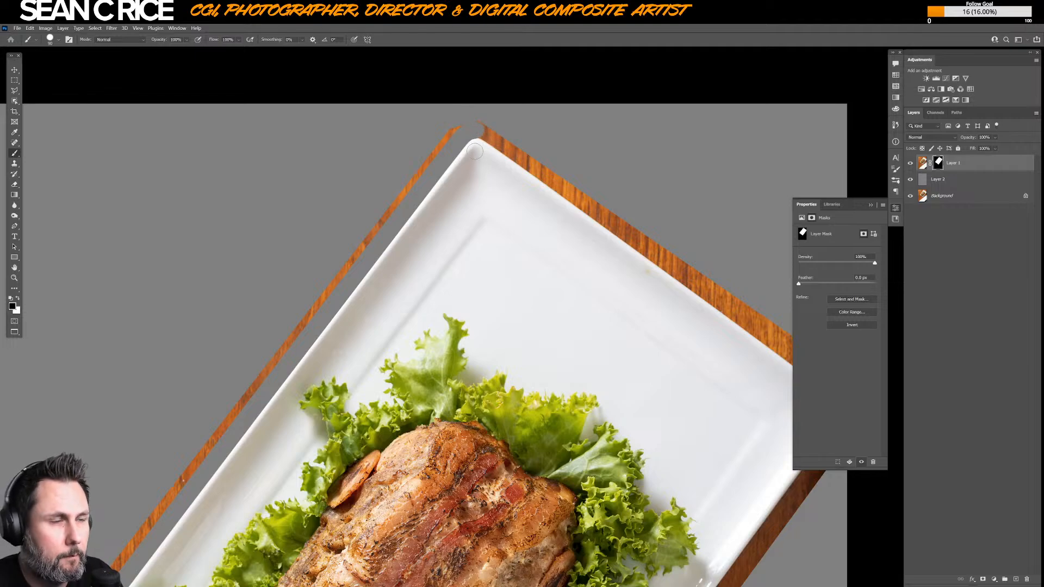
{"action": "left_click_drag", "start_coordinate": [483, 134], "coordinate": [511, 152]}
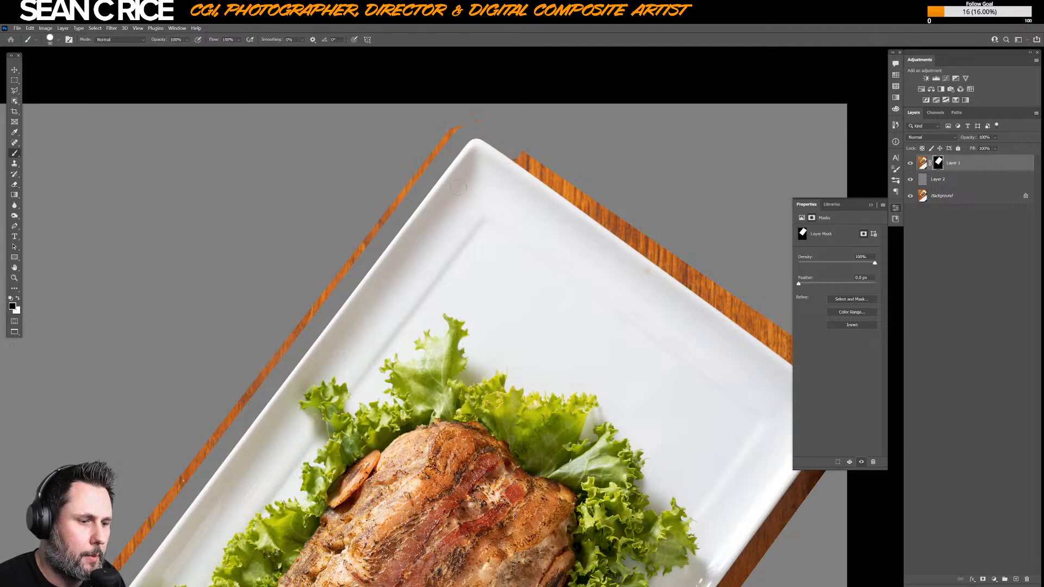
{"action": "key", "text": "x"}
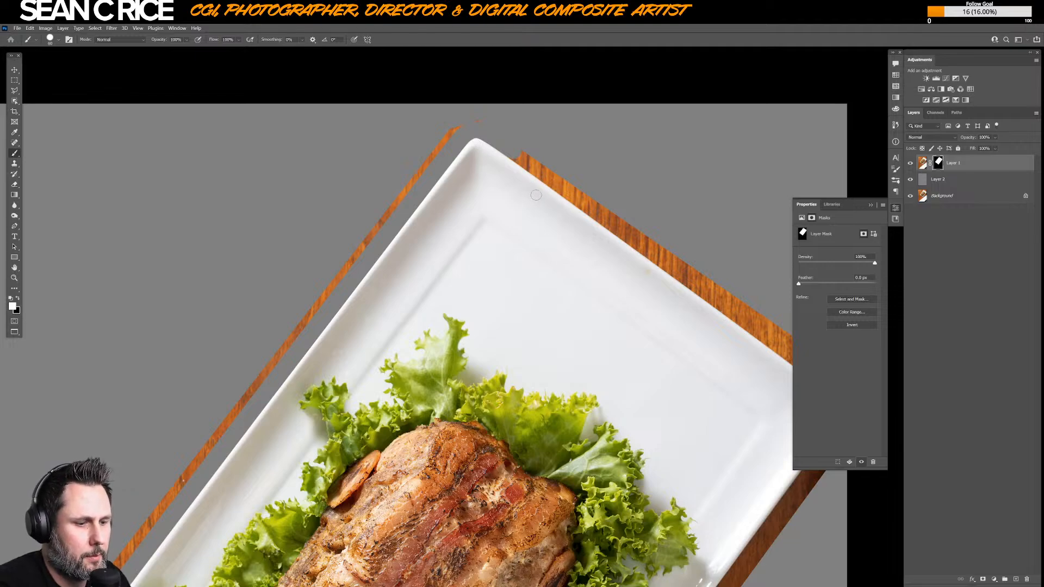
{"action": "key", "text": "x"}
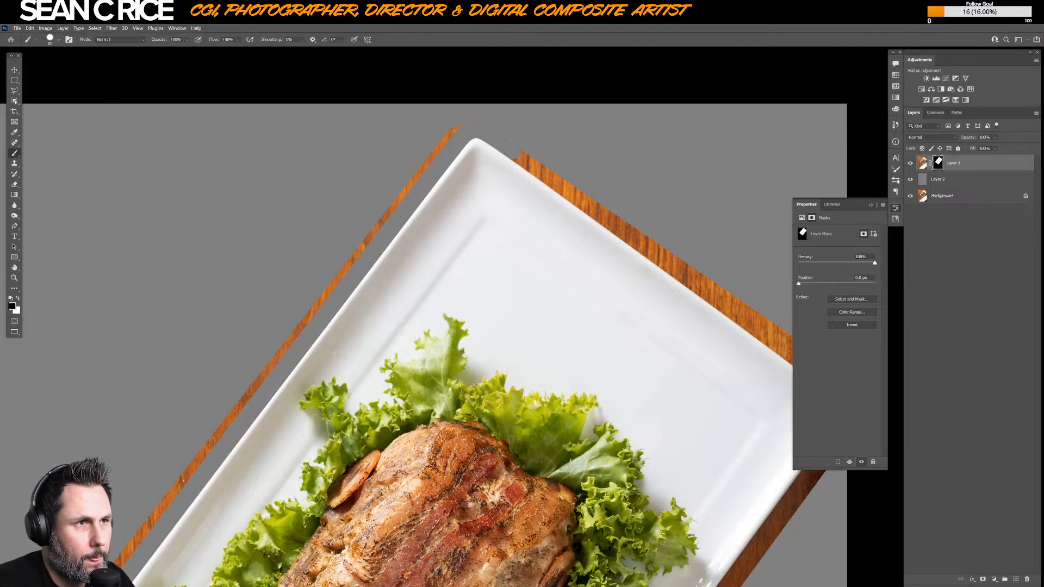
- Mask out the wood beside the plate's upper-right short edge with connected straight black strokes
{"action": "left_click_drag", "start_coordinate": [581, 229], "coordinate": [462, 259]}
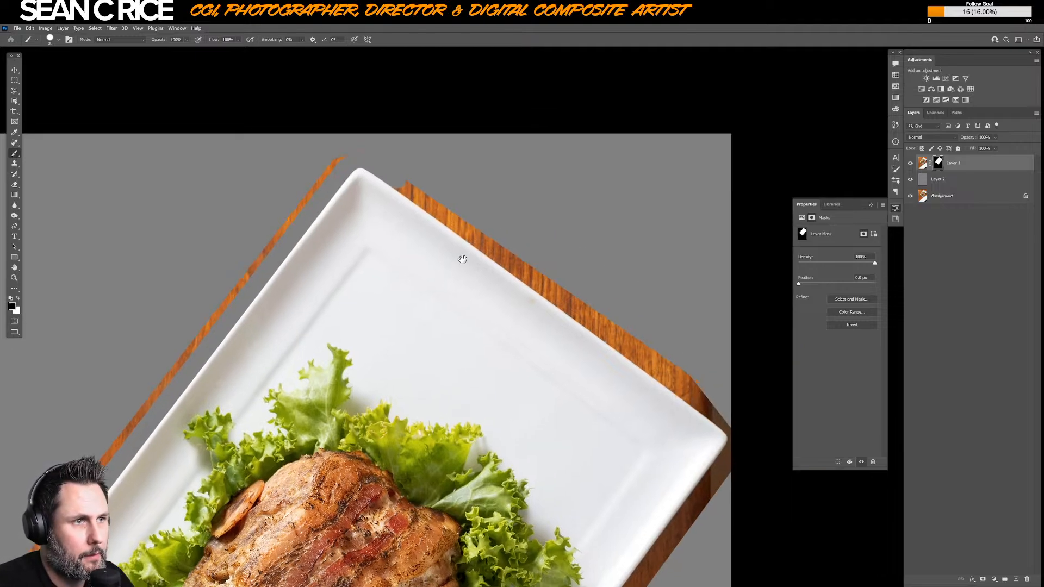
{"action": "left_click", "coordinate": [492, 252], "text": "shift"}
{"action": "scroll", "coordinate": [505, 261], "scroll_direction": "down", "scroll_amount": 2}
{"action": "scroll", "coordinate": [505, 261], "scroll_direction": "right", "scroll_amount": 2}
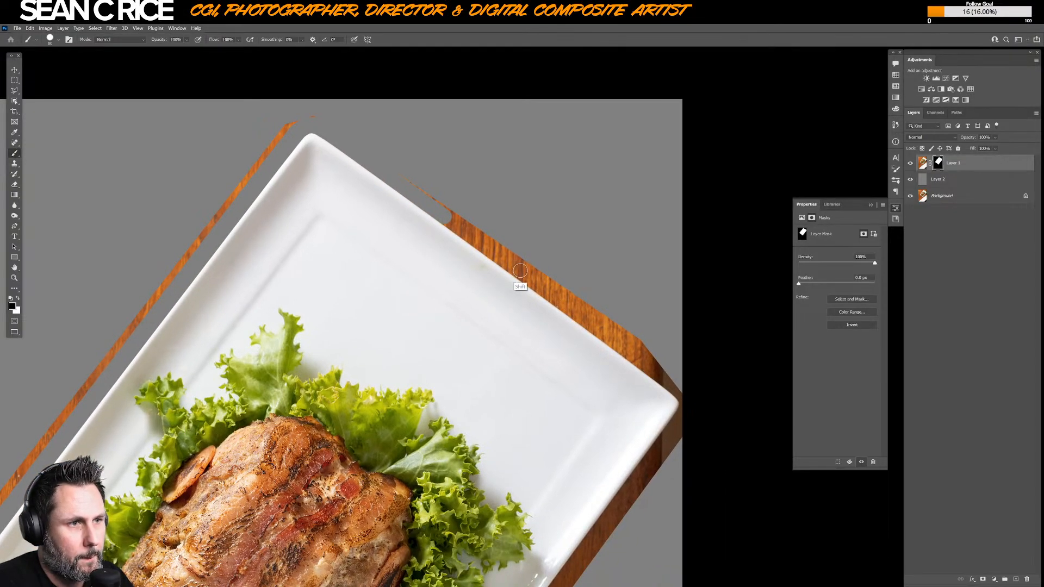
{"action": "left_click", "coordinate": [520, 271], "text": "shift"}
{"action": "left_click", "coordinate": [612, 349], "text": "shift"}
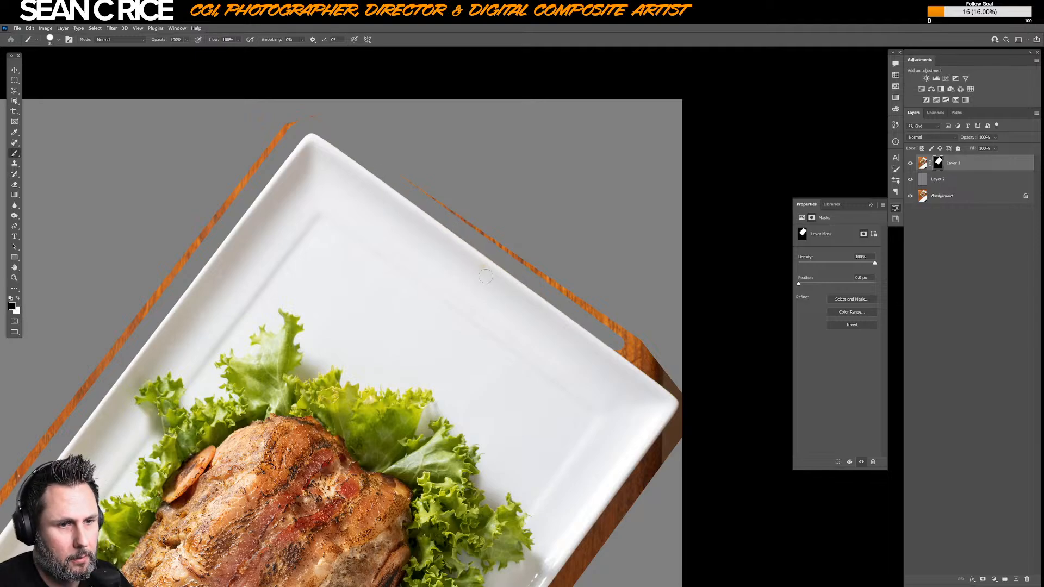
- Mask out the wood around the plate's right corner and down its lower-right long edge with straight black strokes
{"action": "left_click_drag", "start_coordinate": [481, 441], "coordinate": [257, 248]}
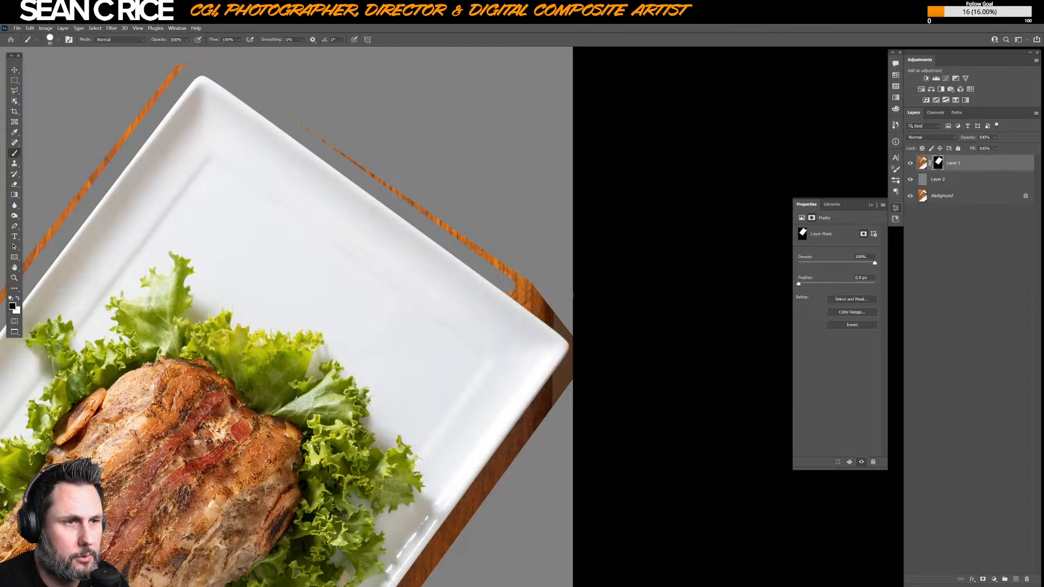
{"action": "left_click", "coordinate": [572, 337], "text": "shift"}
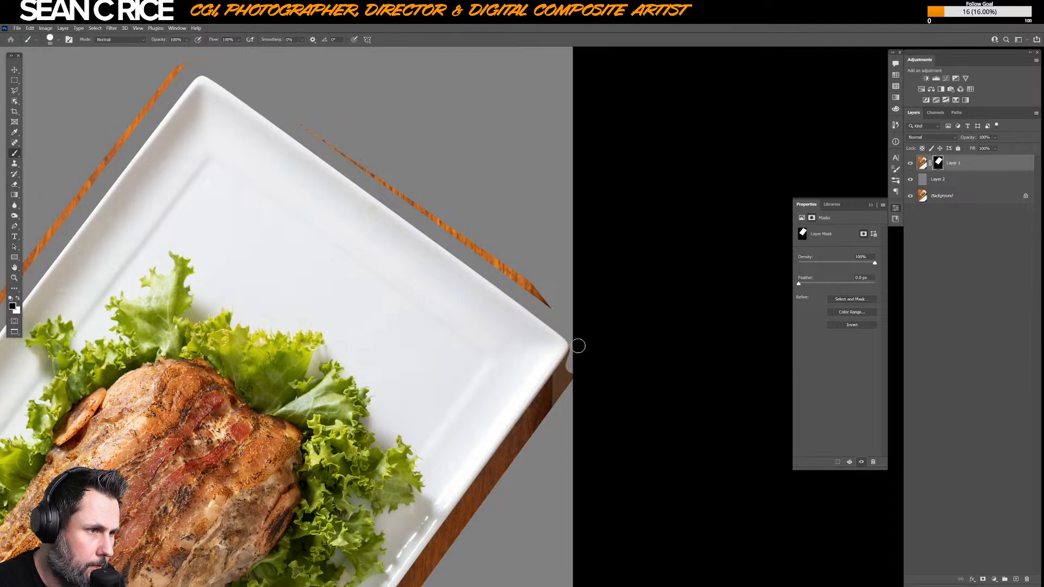
{"action": "left_click", "coordinate": [519, 443], "text": "shift"}
{"action": "scroll", "coordinate": [535, 406], "scroll_direction": "down", "scroll_amount": 5}
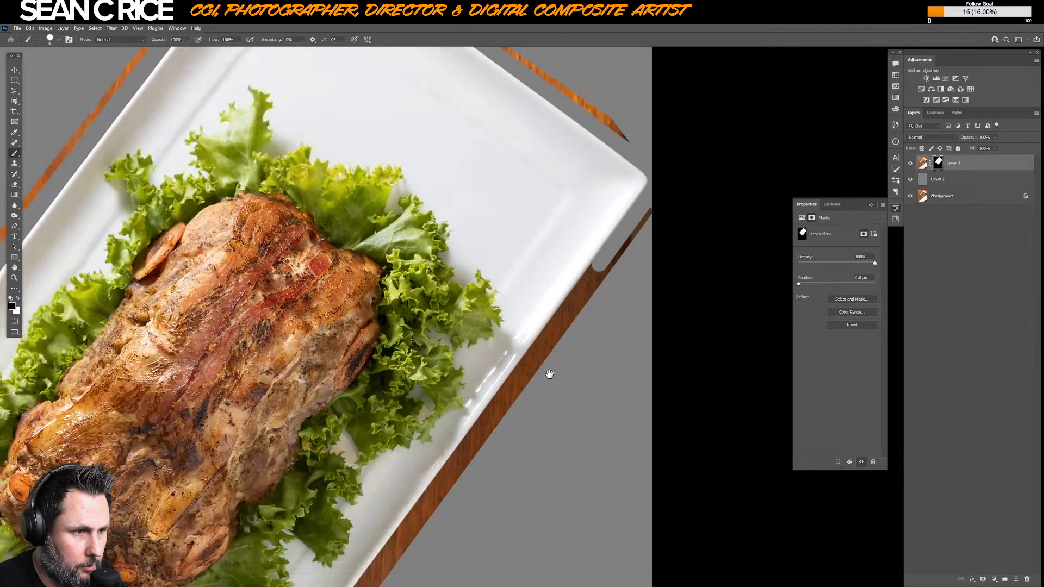
{"action": "left_click", "coordinate": [498, 403], "text": "shift"}
{"action": "scroll", "coordinate": [529, 431], "scroll_direction": "down", "scroll_amount": 5}
{"action": "scroll", "coordinate": [528, 431], "scroll_direction": "left", "scroll_amount": 5}
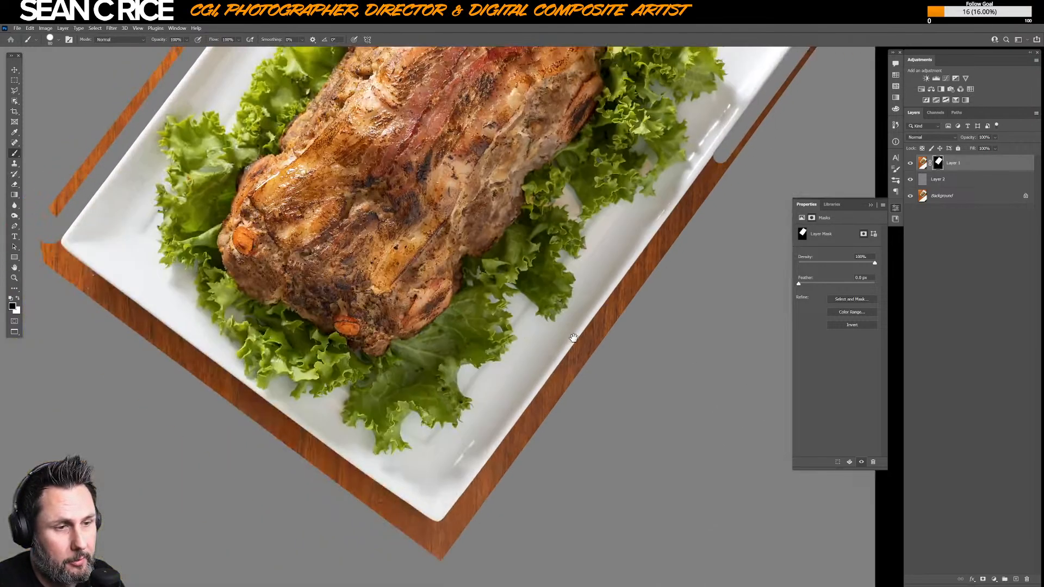
{"action": "left_click", "coordinate": [536, 432], "text": "shift"}
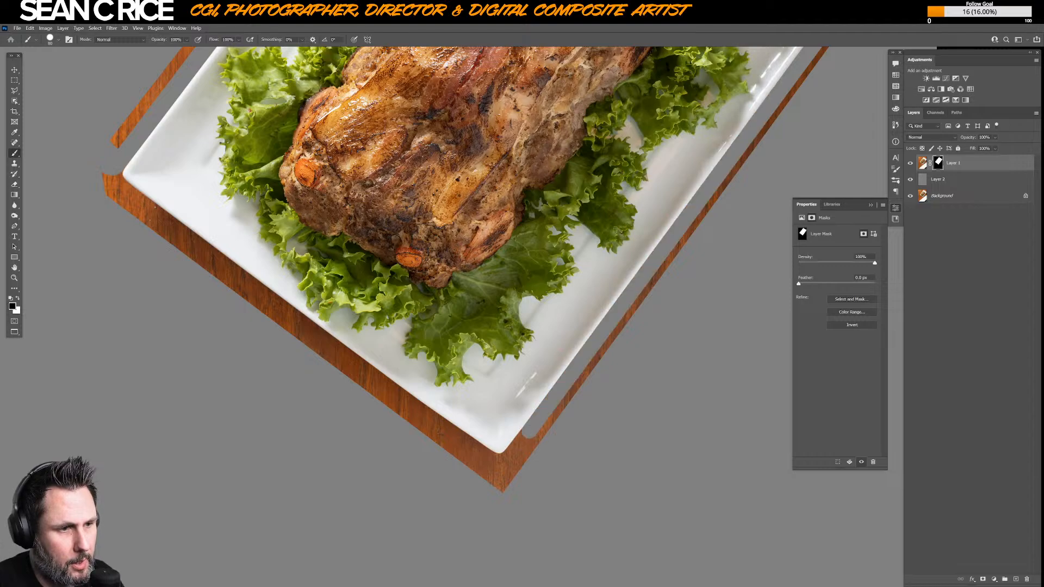
- Mask out the wood around the plate's bottom corner in black and restore the corner's tip with a dab of white
{"action": "left_click", "coordinate": [510, 458], "text": "shift"}
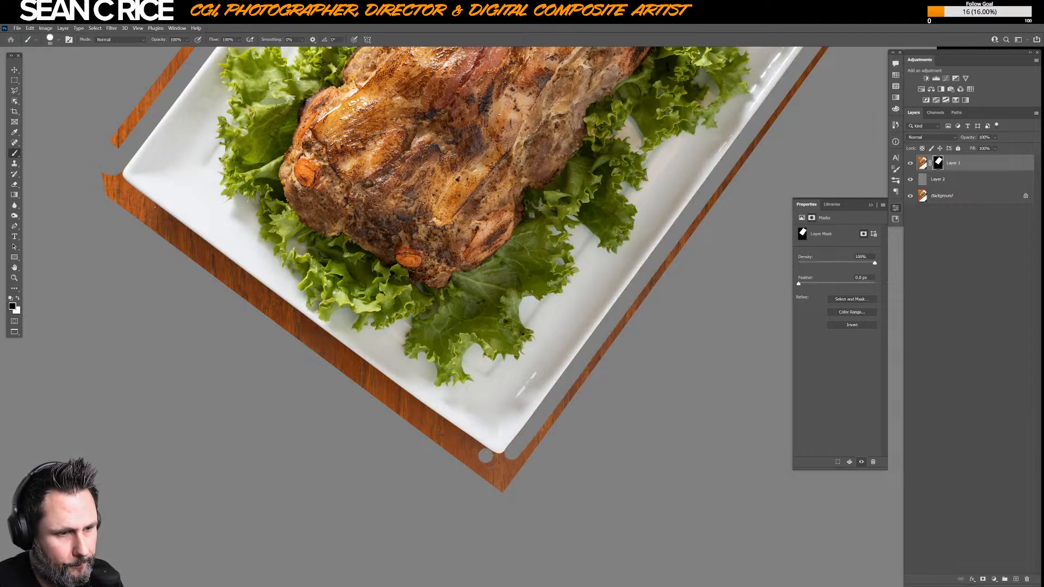
{"action": "left_click", "coordinate": [488, 460], "text": "shift"}
{"action": "key", "text": "x"}
{"action": "key", "text": "x"}
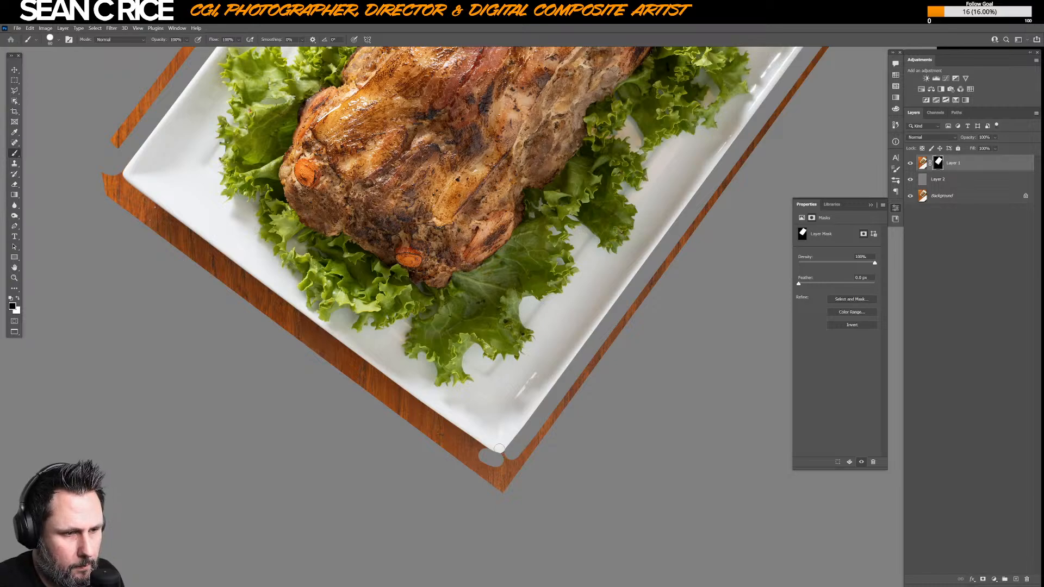
{"action": "key", "text": "x"}
{"action": "left_click", "coordinate": [500, 448]}
{"action": "key", "text": "x"}
{"action": "key", "text": "x"}
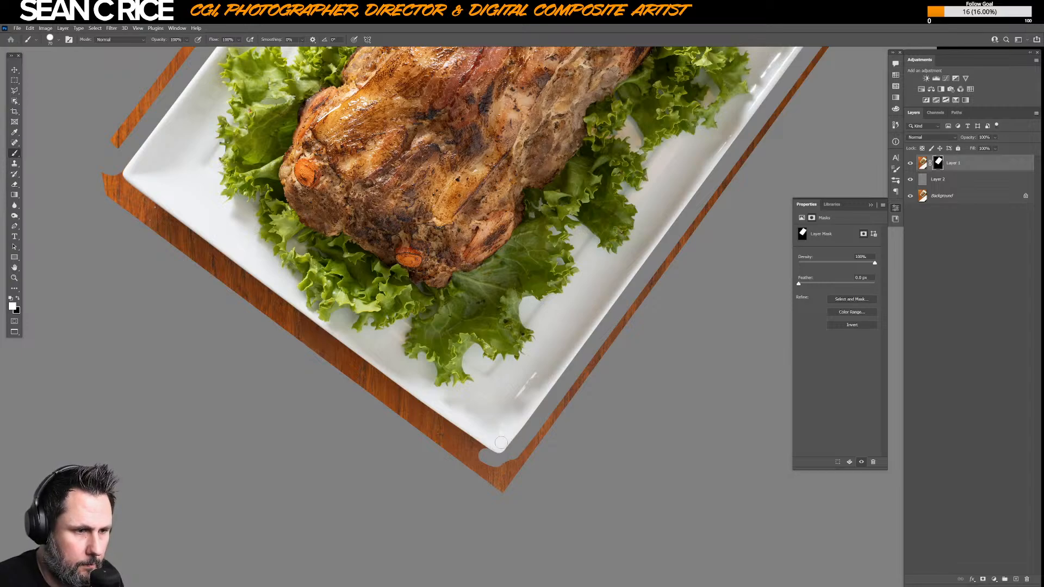
{"action": "key", "text": "x"}
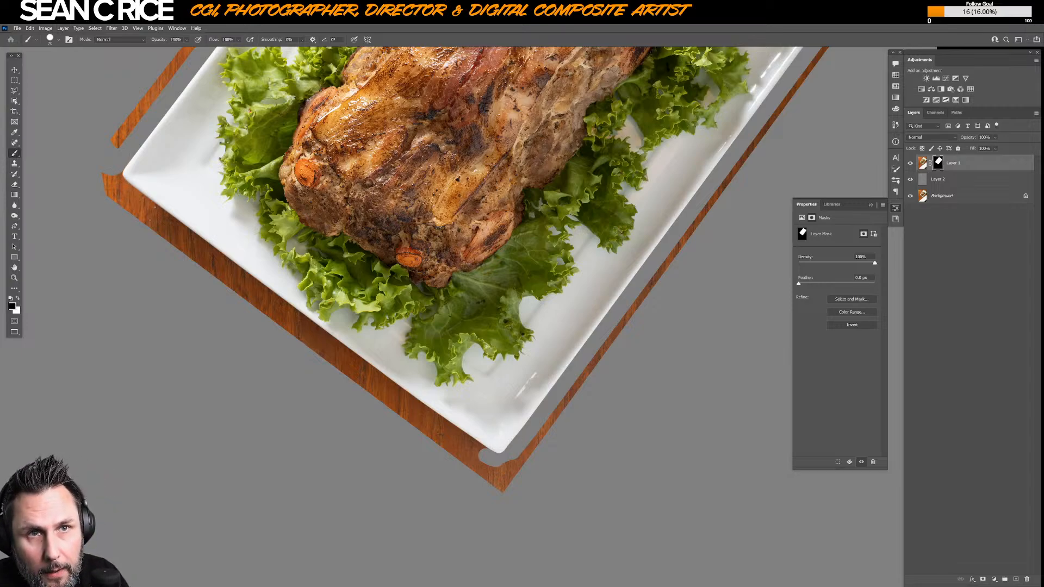
- Mask out the wood beside the plate's lower-left short edge with straight black strokes and clear the leftover at the left corner
{"action": "key", "text": "shift"}
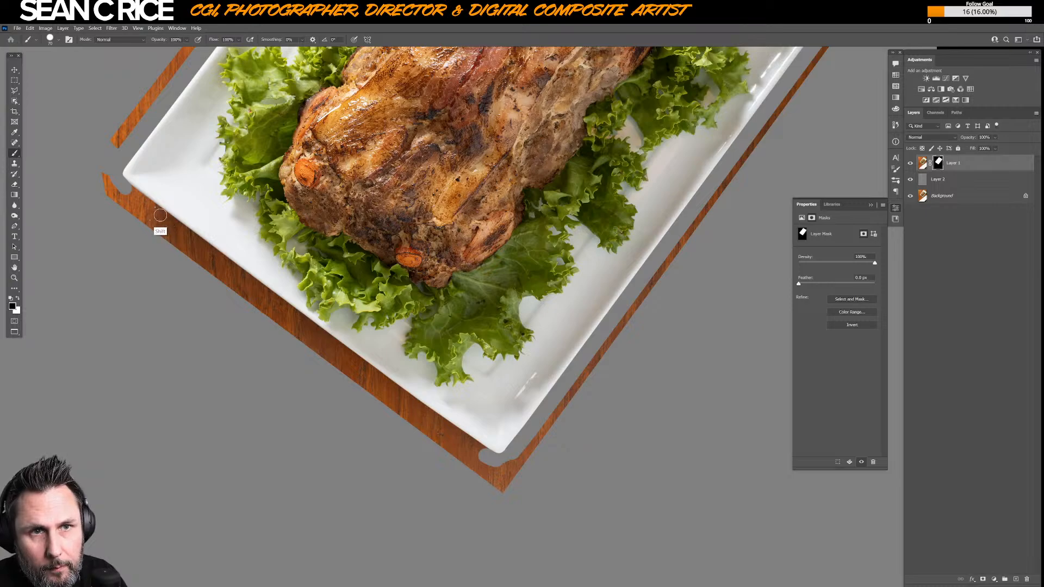
{"action": "left_click", "coordinate": [253, 284], "text": "shift"}
{"action": "left_click", "coordinate": [359, 362], "text": "shift"}
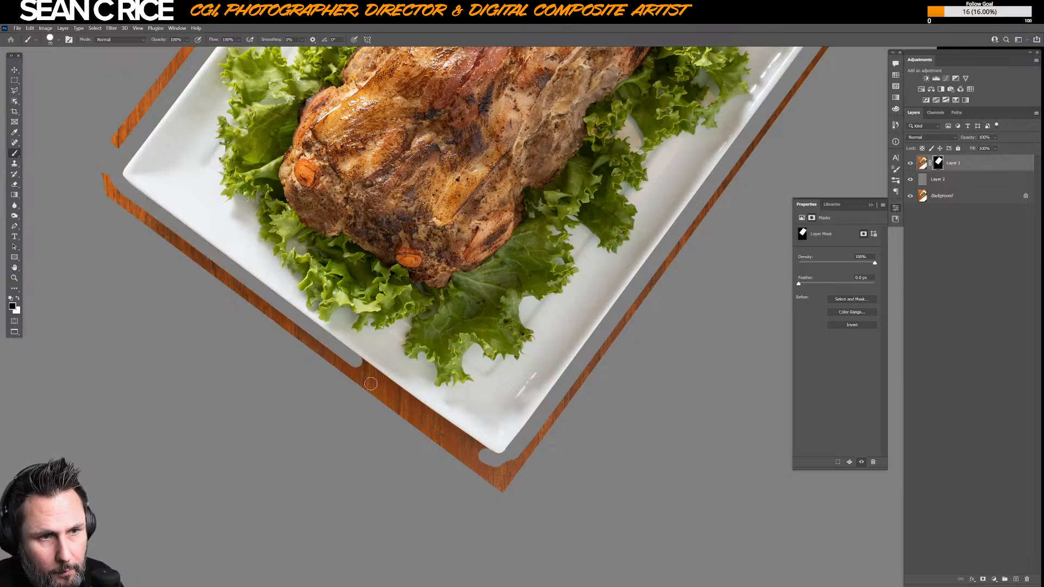
{"action": "left_click", "coordinate": [442, 426], "text": "shift"}
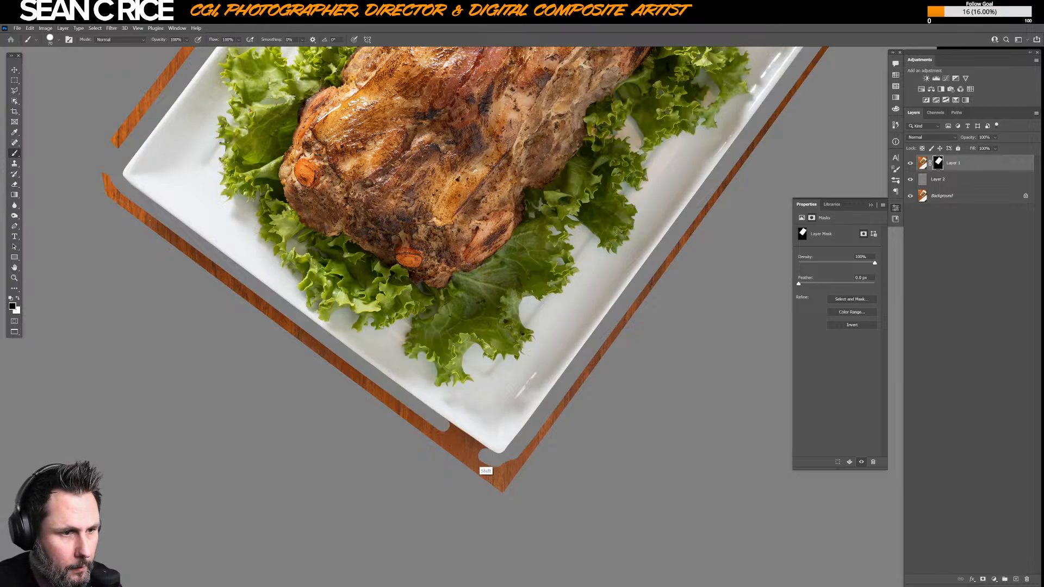
{"action": "left_click", "coordinate": [486, 457], "text": "shift"}
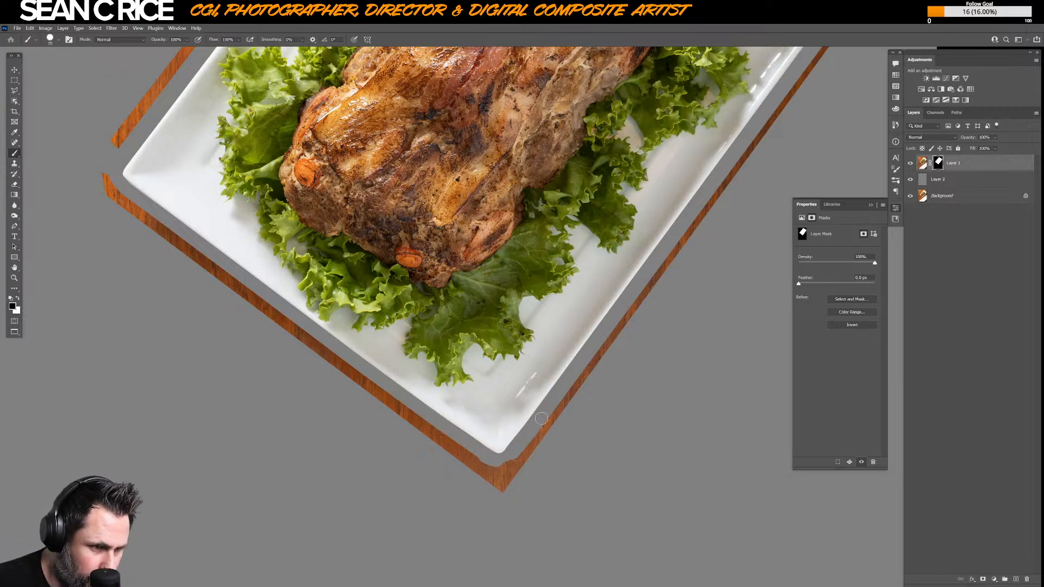
{"action": "left_click_drag", "start_coordinate": [112, 185], "coordinate": [123, 200]}
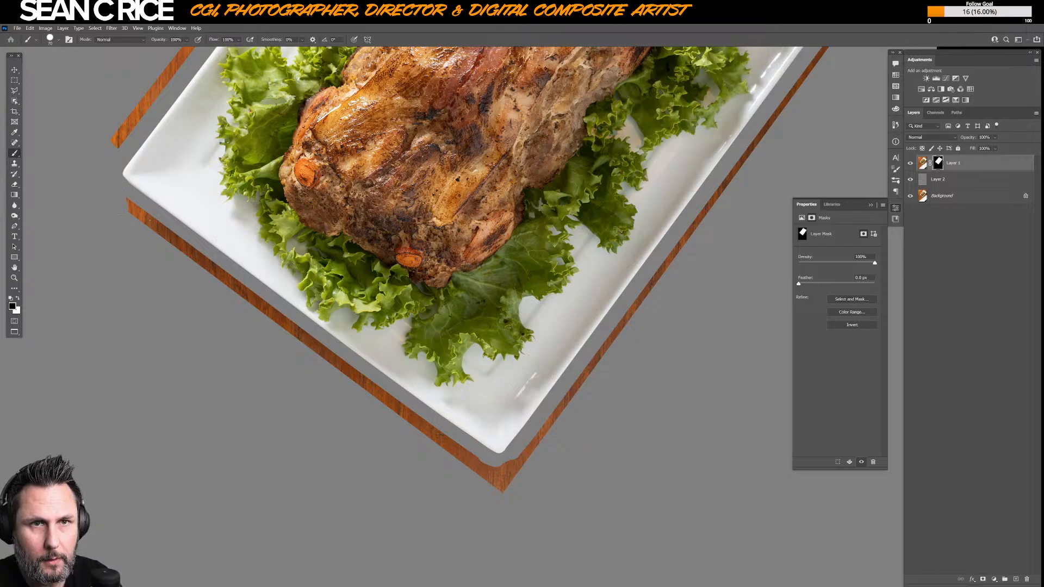
- Outline the plate with straight lasso edges, invert the selection, and fill the surrounding mask with black to clear the leftover wood
{"action": "key", "text": "ctrl+minus"}
{"action": "key", "text": "ctrl+minus"}
{"action": "key", "text": "ctrl+minus"}
{"action": "key", "text": "ctrl+minus"}
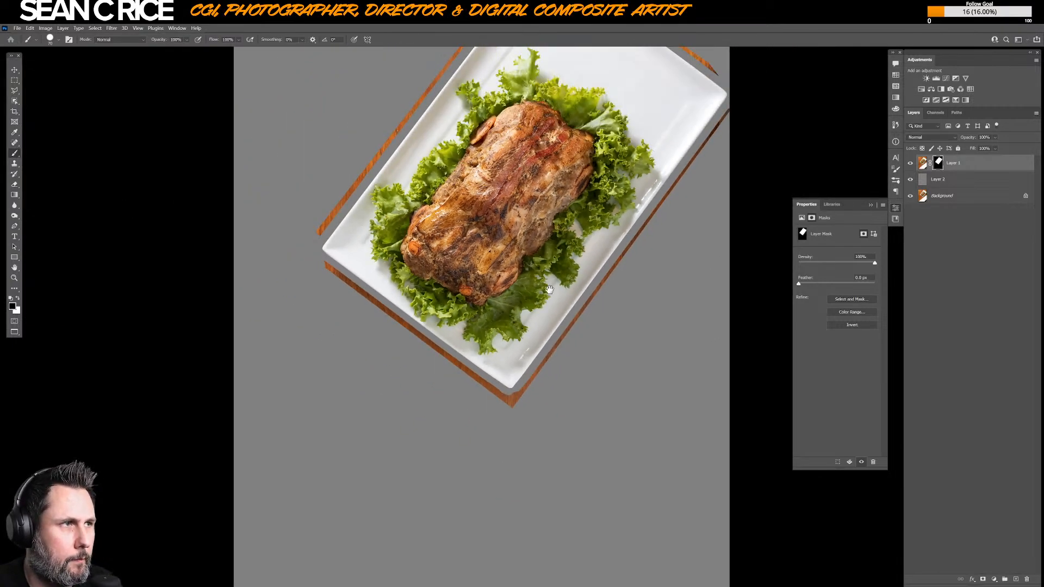
{"action": "left_click_drag", "start_coordinate": [512, 451], "coordinate": [510, 449]}
{"action": "key", "text": "l"}
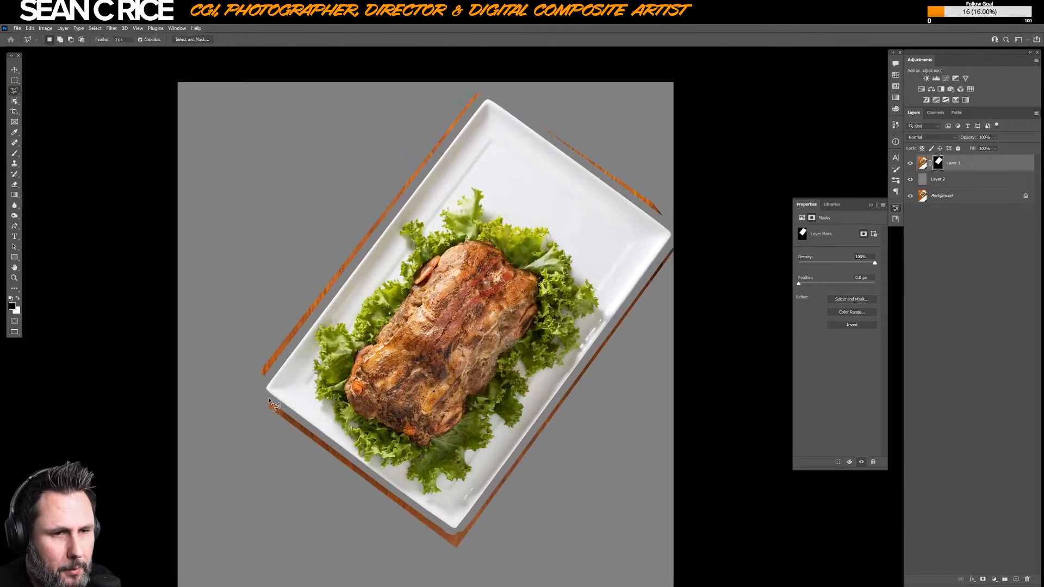
{"action": "left_click", "coordinate": [267, 391]}
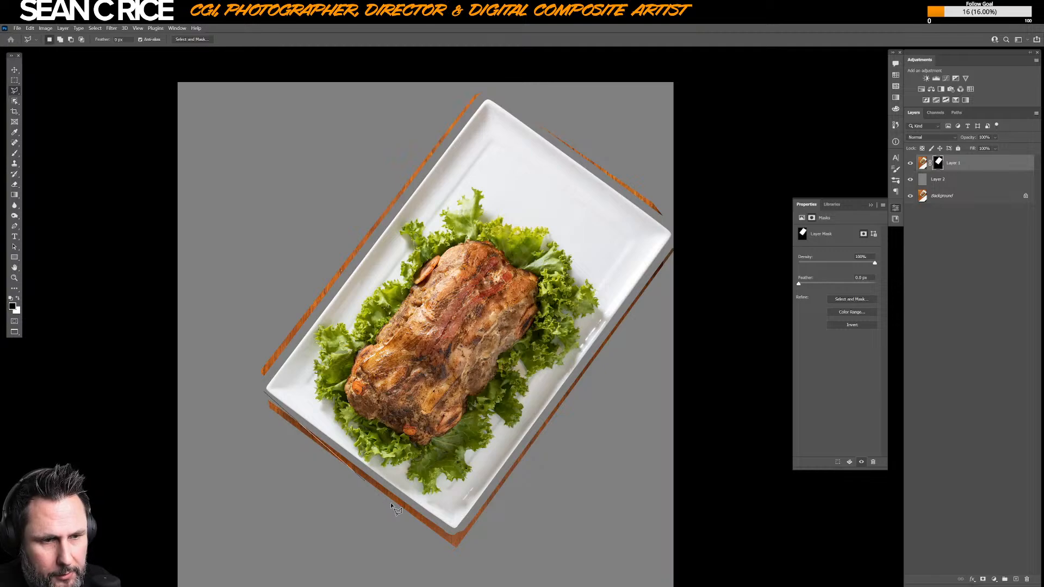
{"action": "left_click", "coordinate": [454, 531]}
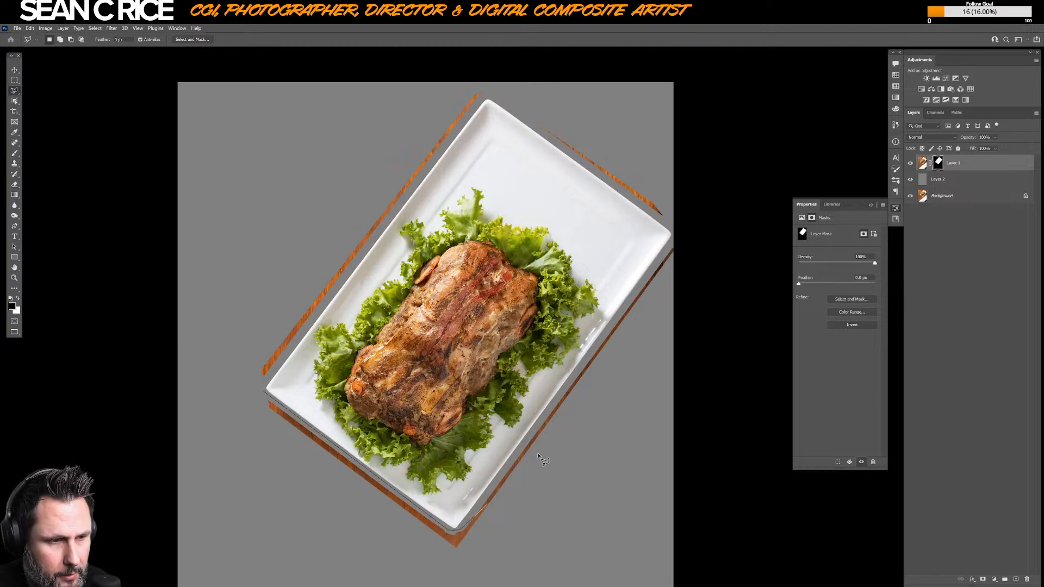
{"action": "left_click", "coordinate": [674, 233]}
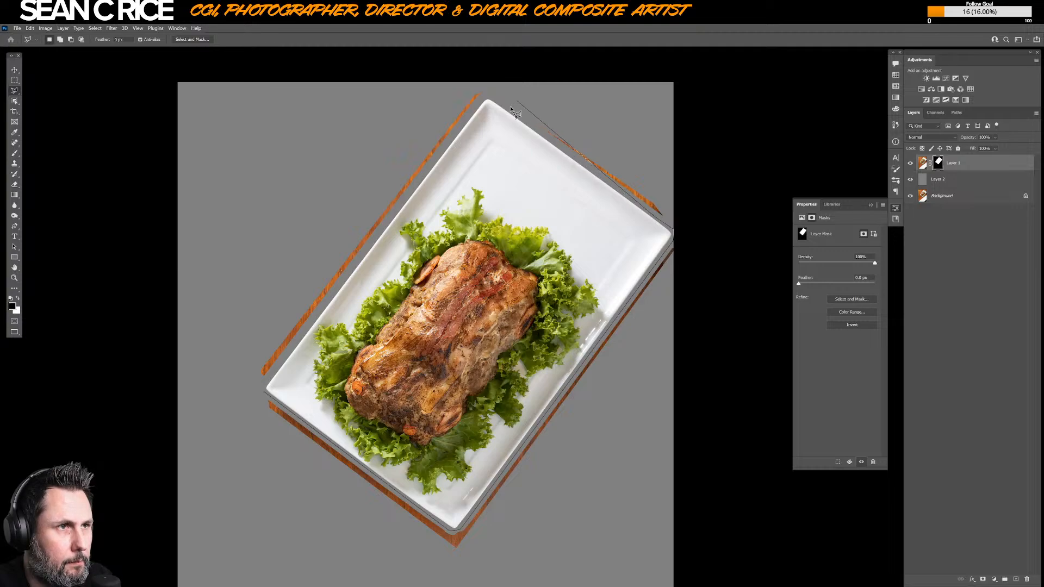
{"action": "left_click", "coordinate": [487, 98]}
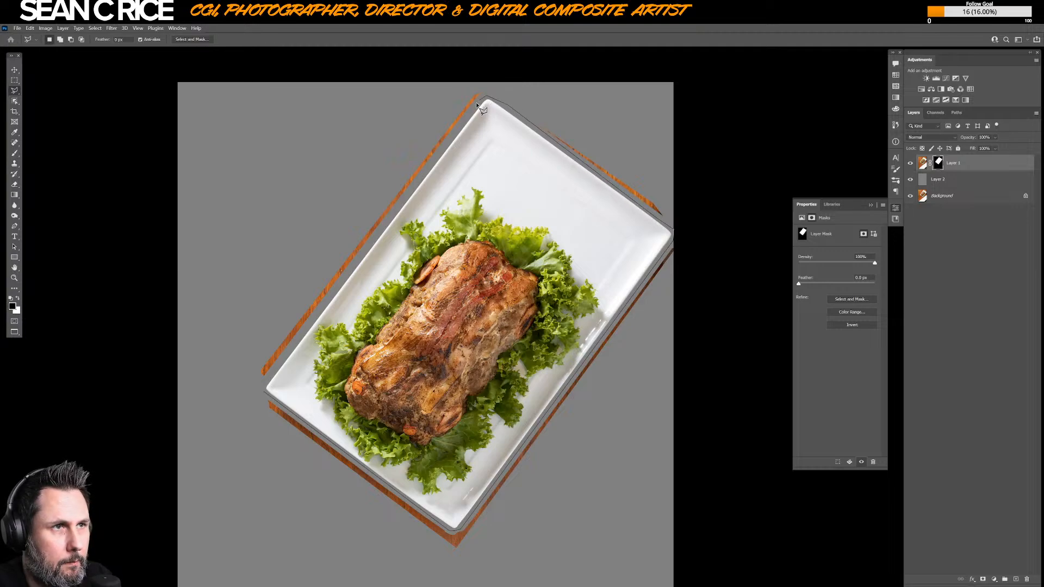
{"action": "left_click", "coordinate": [265, 390]}
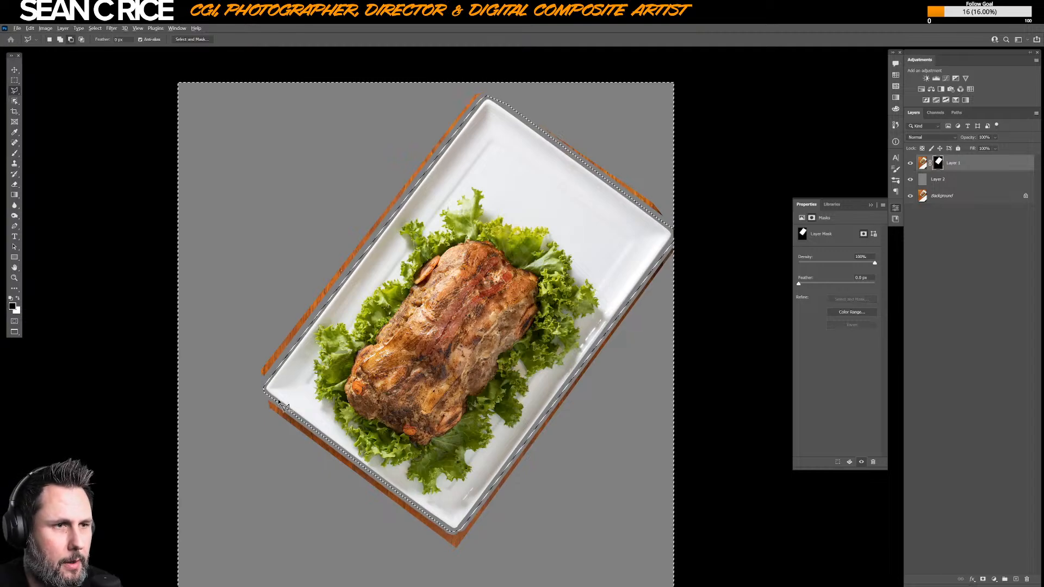
{"action": "key", "text": "alt+BackSpace"}
{"action": "key", "text": "ctrl+d"}
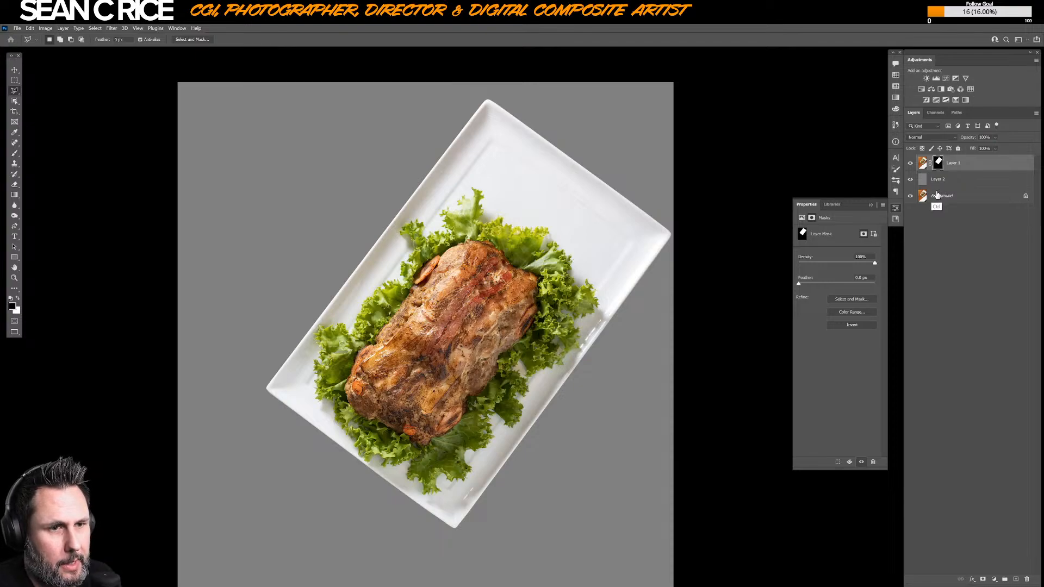
- Duplicate the masked plate layer and rename the original layer "plate"
{"action": "key", "text": "x"}
{"action": "key", "text": "ctrl+j"}
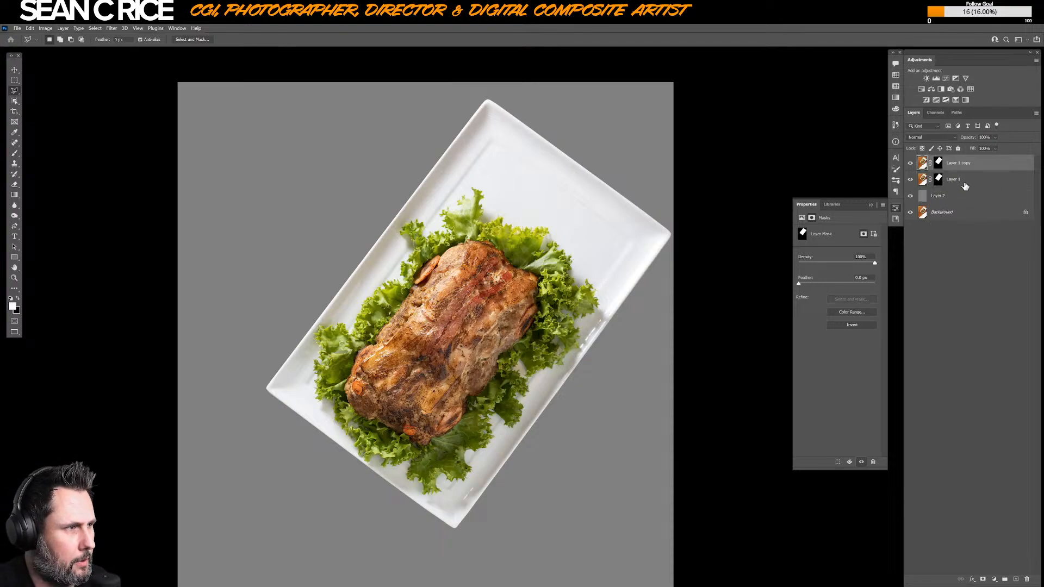
{"action": "double_click", "coordinate": [952, 180]}
{"action": "type", "text": "plate"}
{"action": "key", "text": "Return"}
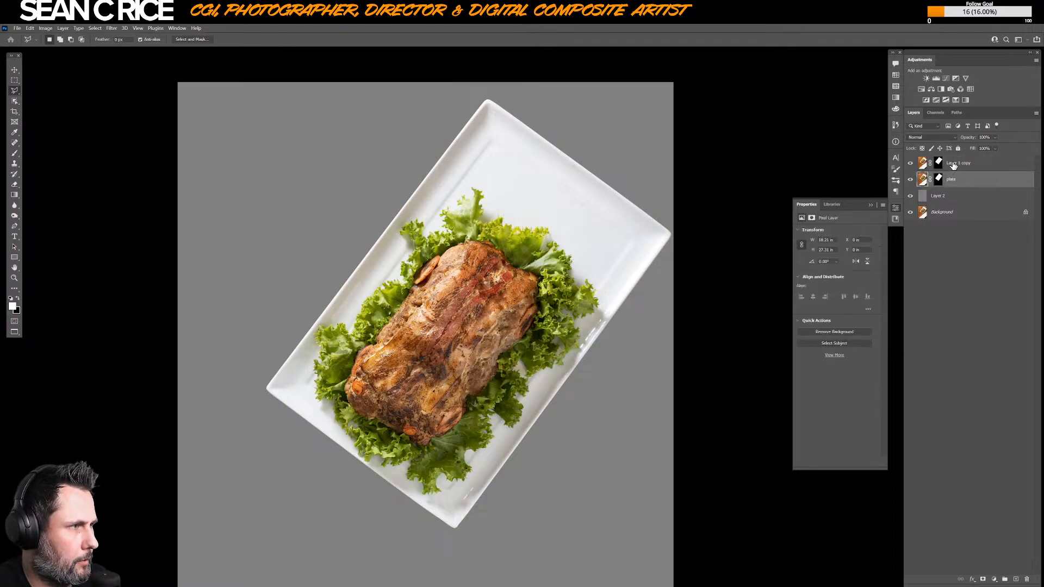
- Rename the duplicated layer "meat n lettuce"
{"action": "double_click", "coordinate": [953, 165]}
{"action": "type", "text": "meat"}
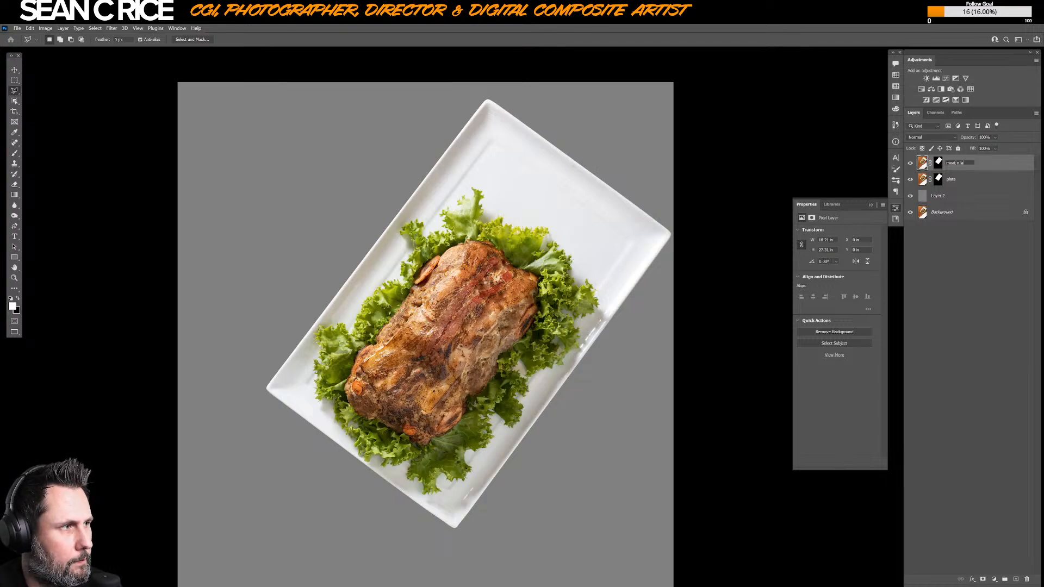
{"action": "type", "text": " n lettuce"}
{"action": "key", "text": "Return"}
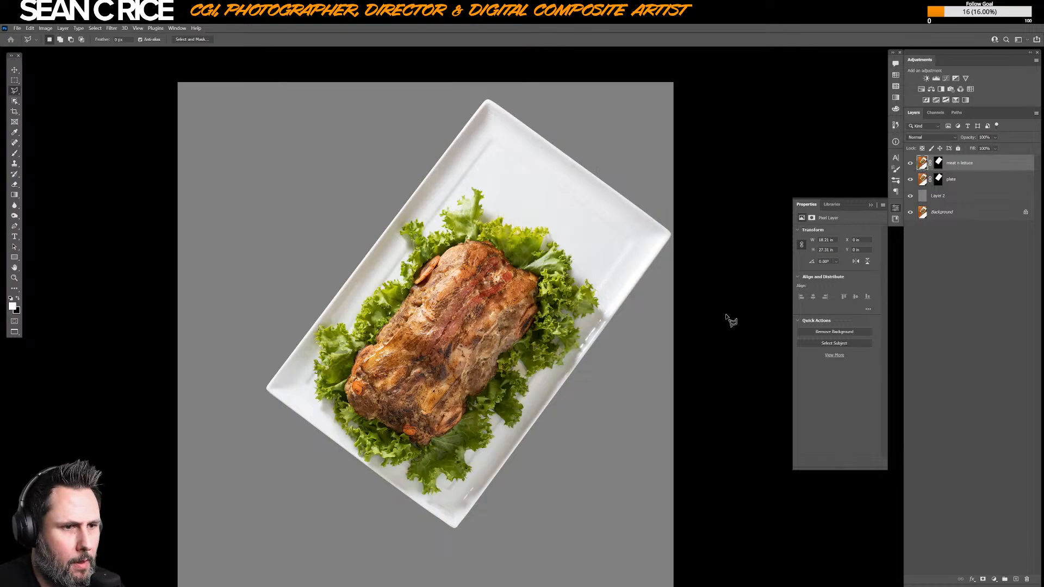
- Hide the "meat n lettuce" layer and apply the "plate" layer's mask permanently
{"action": "left_click", "coordinate": [910, 162]}
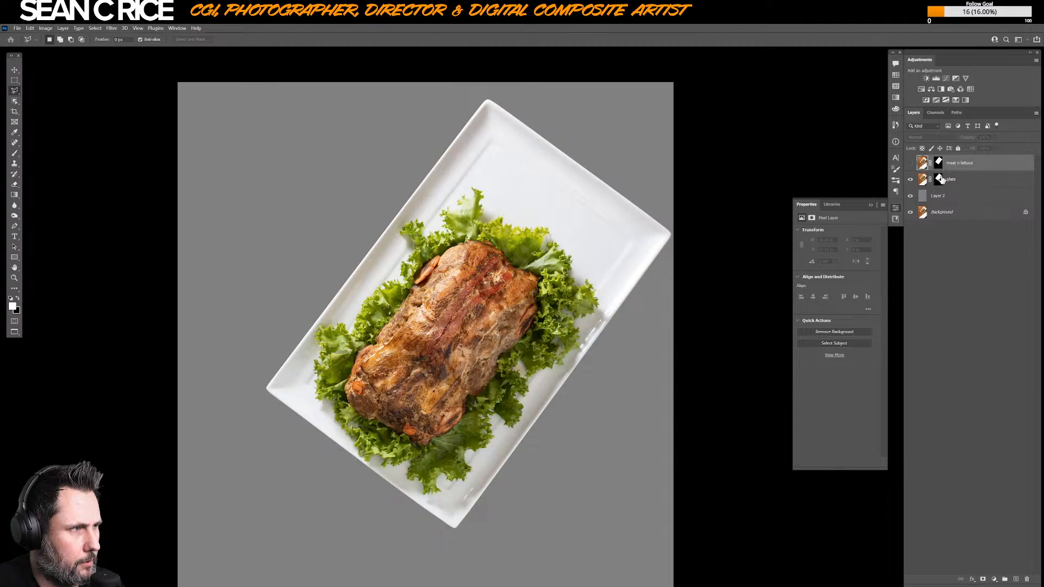
{"action": "left_click", "coordinate": [938, 179]}
{"action": "right_click", "coordinate": [939, 181]}
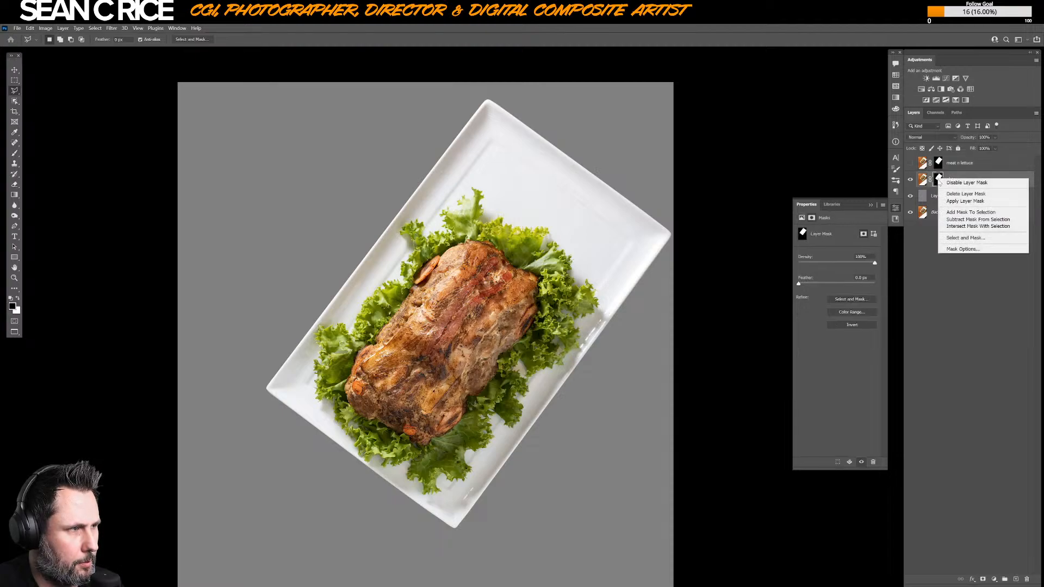
{"action": "left_click", "coordinate": [952, 202]}
- Duplicate the hidden "meat n lettuce" layer and place the copy directly beneath the "plate" layer
{"action": "left_click", "coordinate": [953, 164]}
{"action": "key", "text": "ctrl+j"}
{"action": "left_click_drag", "start_coordinate": [955, 163], "coordinate": [958, 202]}
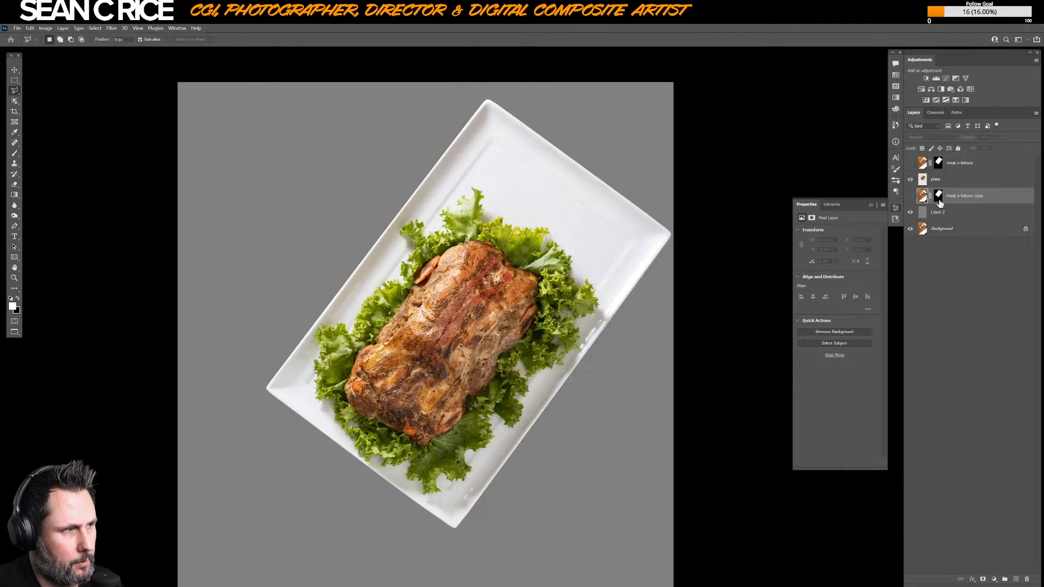
{"action": "right_click", "coordinate": [911, 196]}
{"action": "left_click", "coordinate": [923, 268]}
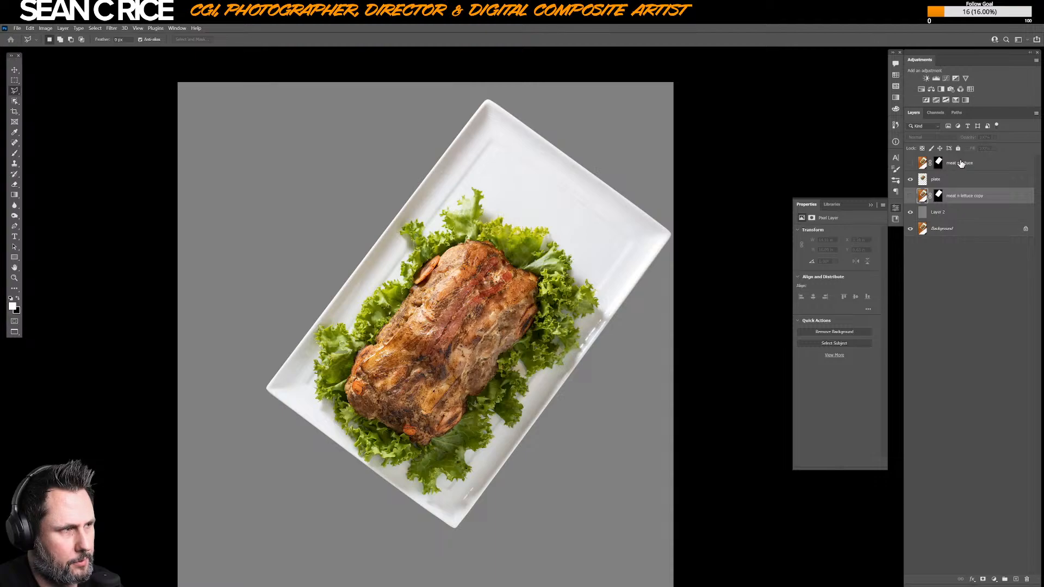
- Select the white plate surface on the "plate" layer with the Magic Wand, adding the missed shaded areas around the lettuce
{"action": "left_click", "coordinate": [943, 181]}
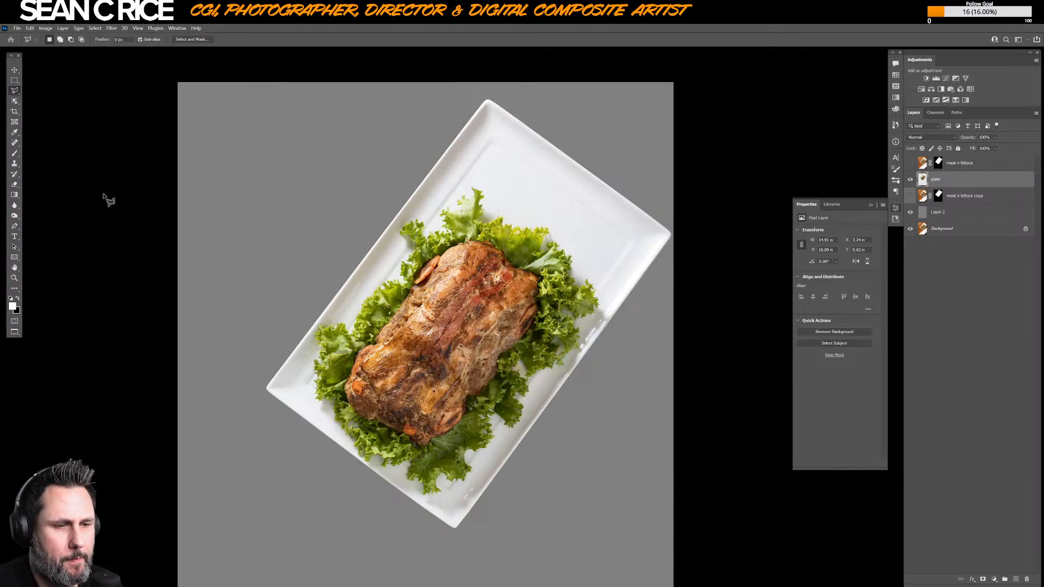
{"action": "left_click", "coordinate": [14, 101]}
{"action": "left_click", "coordinate": [41, 119]}
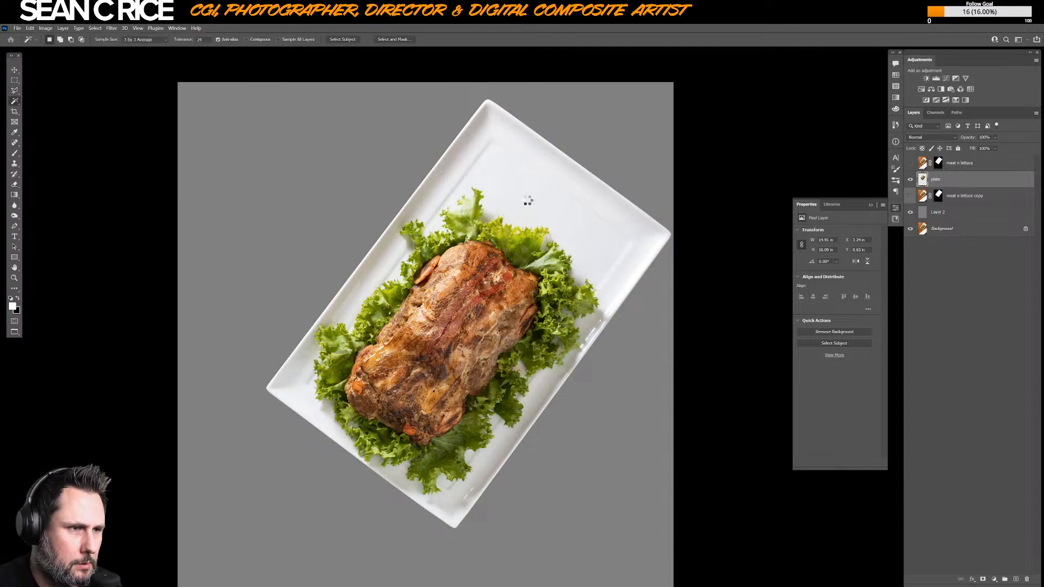
{"action": "left_click", "coordinate": [510, 316]}
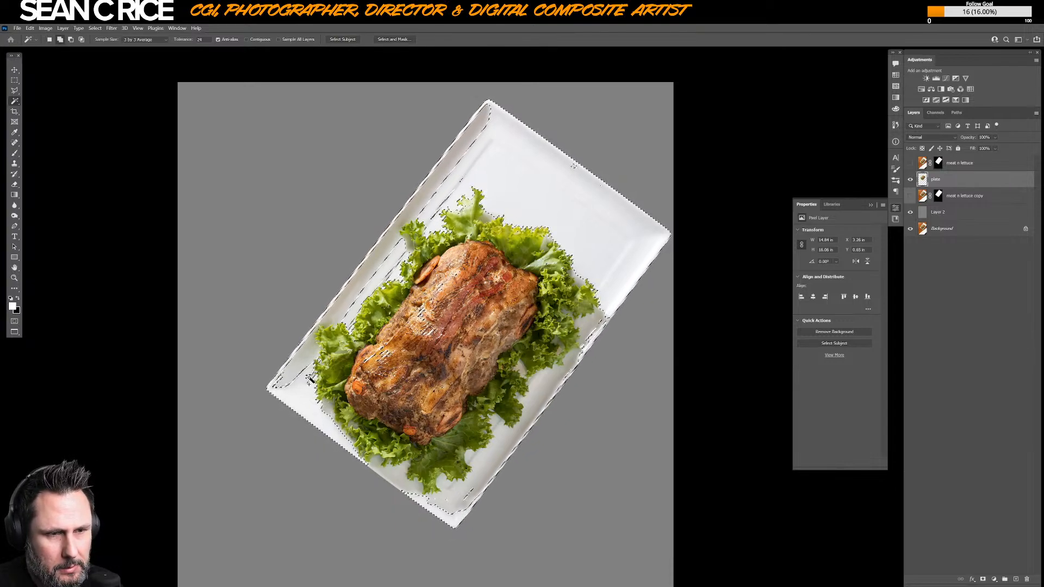
{"action": "left_click", "coordinate": [311, 359], "text": "shift"}
{"action": "left_click", "coordinate": [315, 347], "text": "shift"}
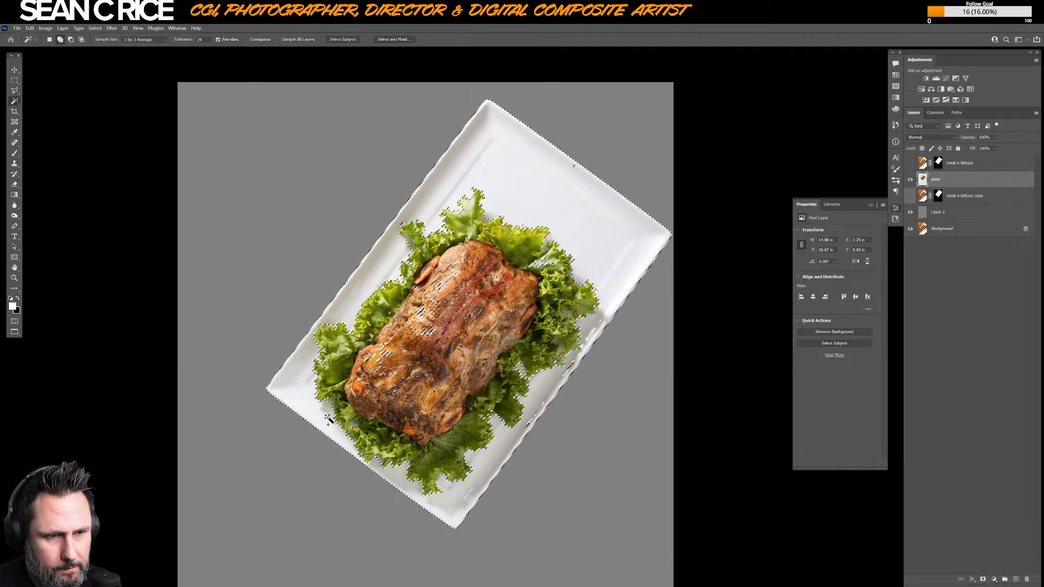
{"action": "left_click", "coordinate": [350, 434], "text": "shift"}
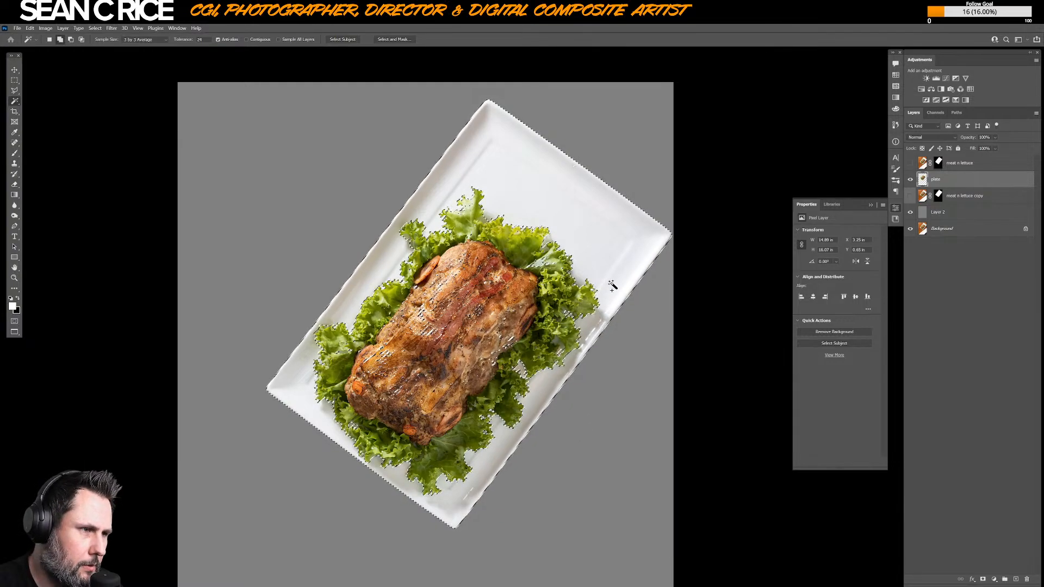
{"action": "left_click", "coordinate": [517, 193], "text": "shift"}
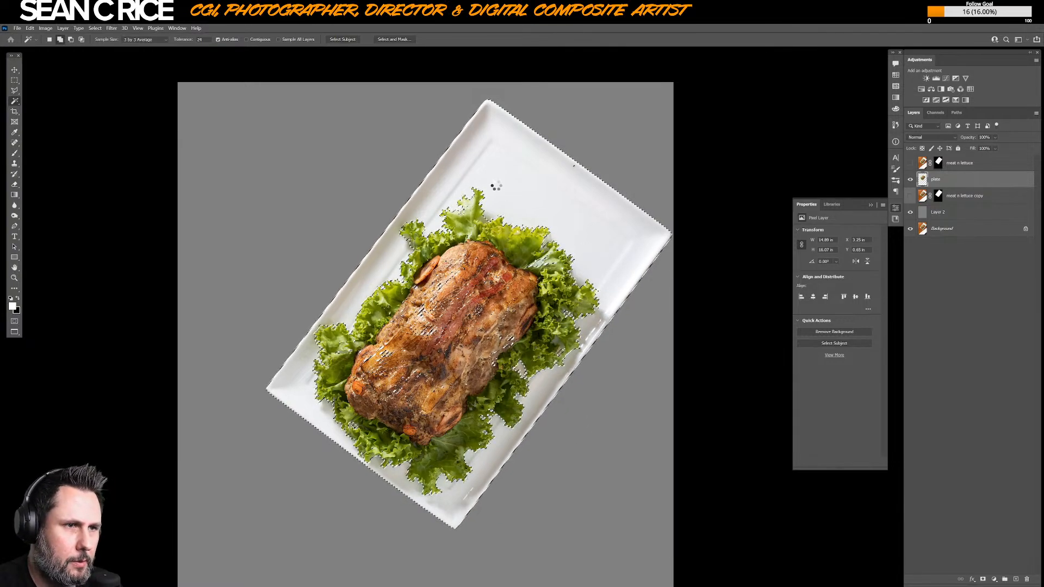
- Turn the selection into a quick mask and paint black over the stray highlights at the loaf's lower-left end
{"action": "key", "text": "q"}
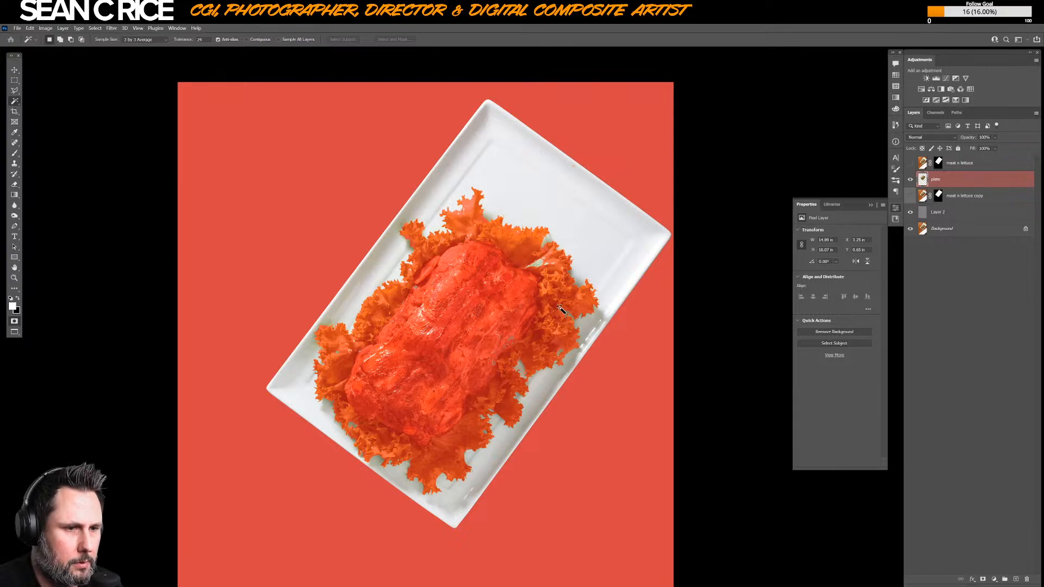
{"action": "key", "text": "b"}
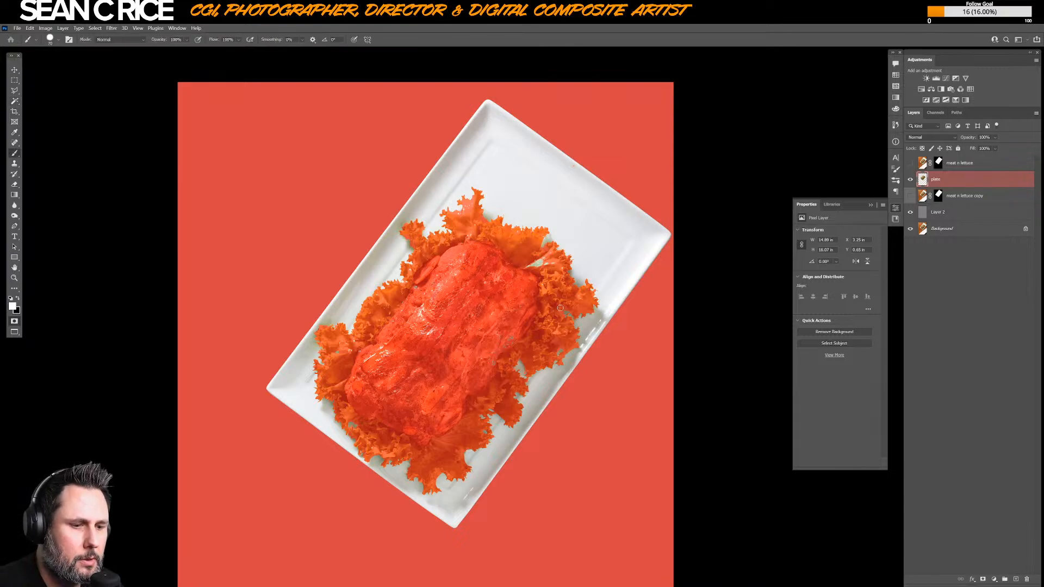
{"action": "left_click_drag", "start_coordinate": [375, 356], "coordinate": [374, 383]}
{"action": "key", "text": "bracketright"}
{"action": "key", "text": "bracketright"}
{"action": "key", "text": "bracketright"}
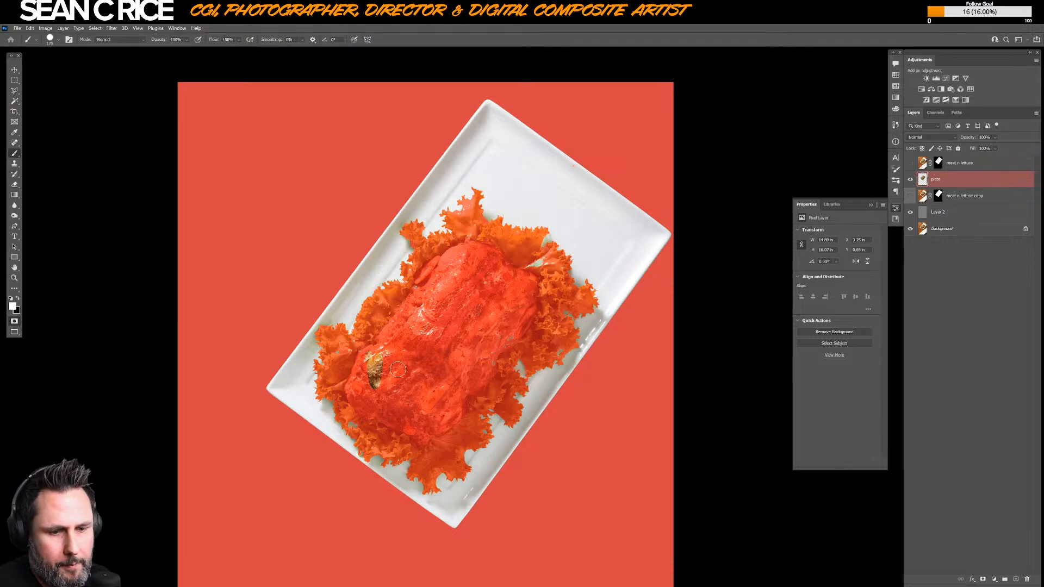
{"action": "key", "text": "x"}
{"action": "left_click_drag", "start_coordinate": [378, 359], "coordinate": [375, 375]}
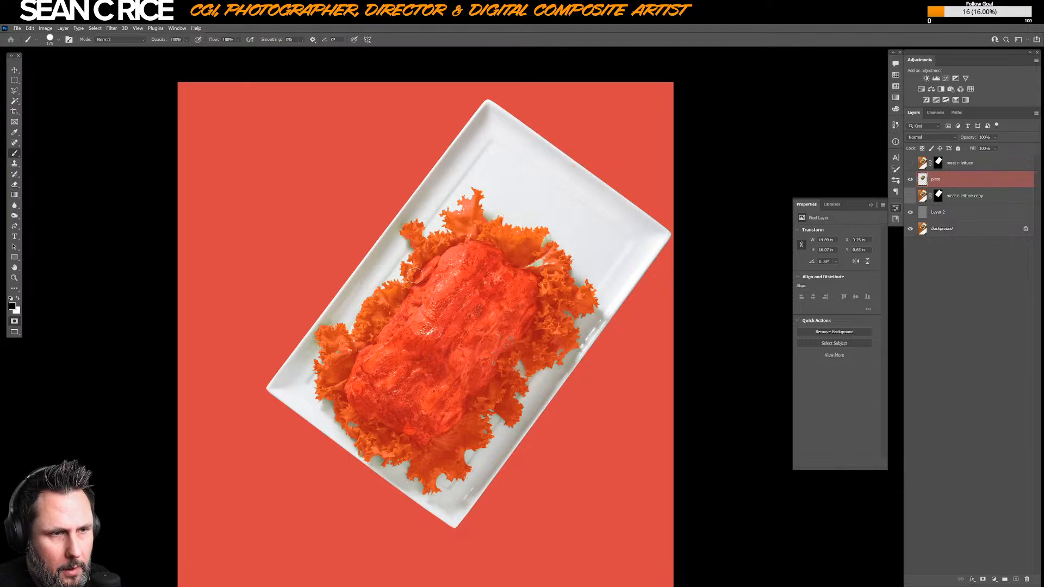
- Paint black in the quick mask over the pale lettuce stem and the remaining highlights along the loaf
{"action": "key", "text": "bracketleft"}
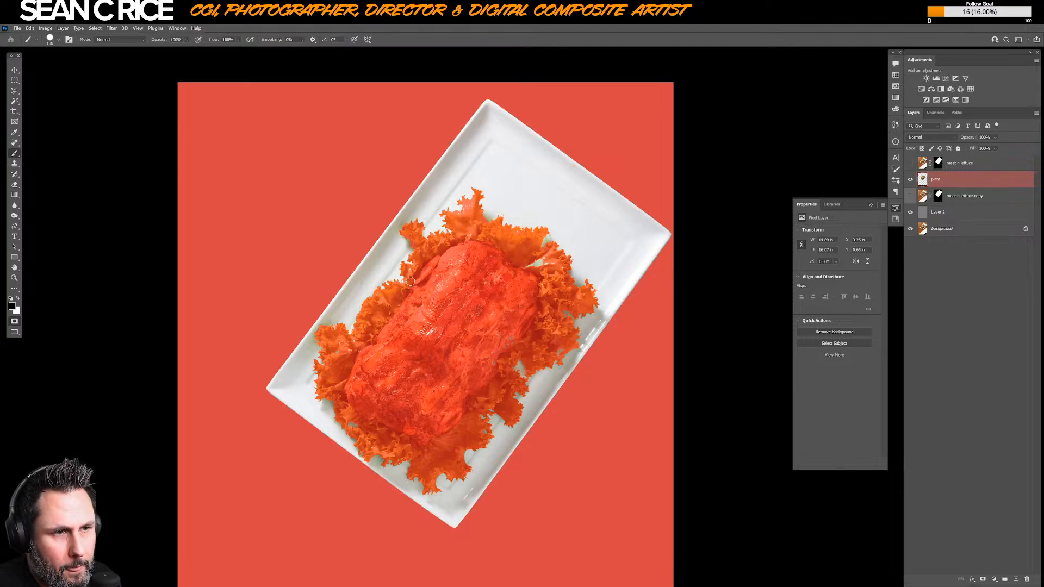
{"action": "key", "text": "bracketright"}
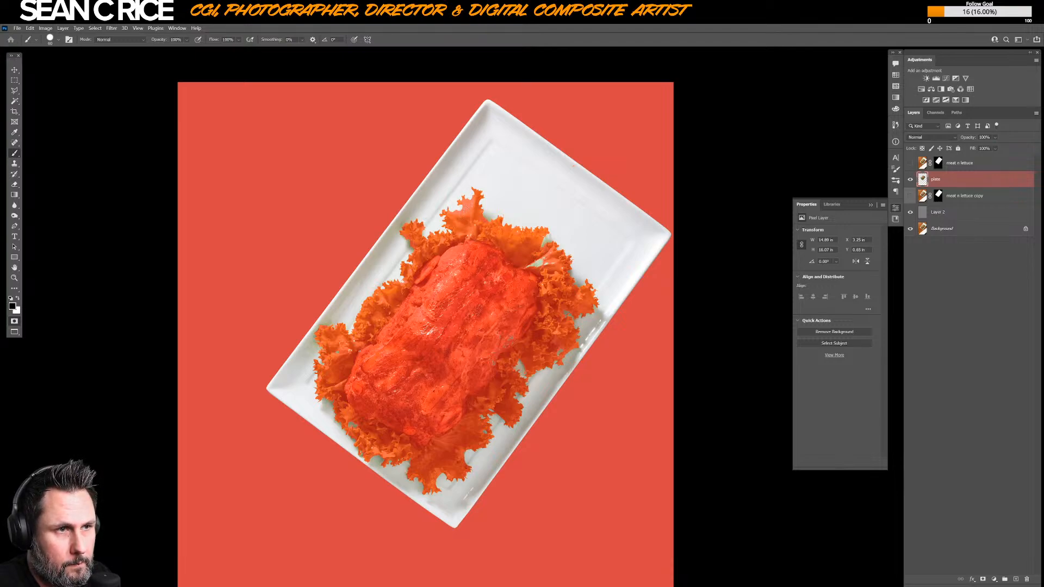
{"action": "key", "text": "bracketright"}
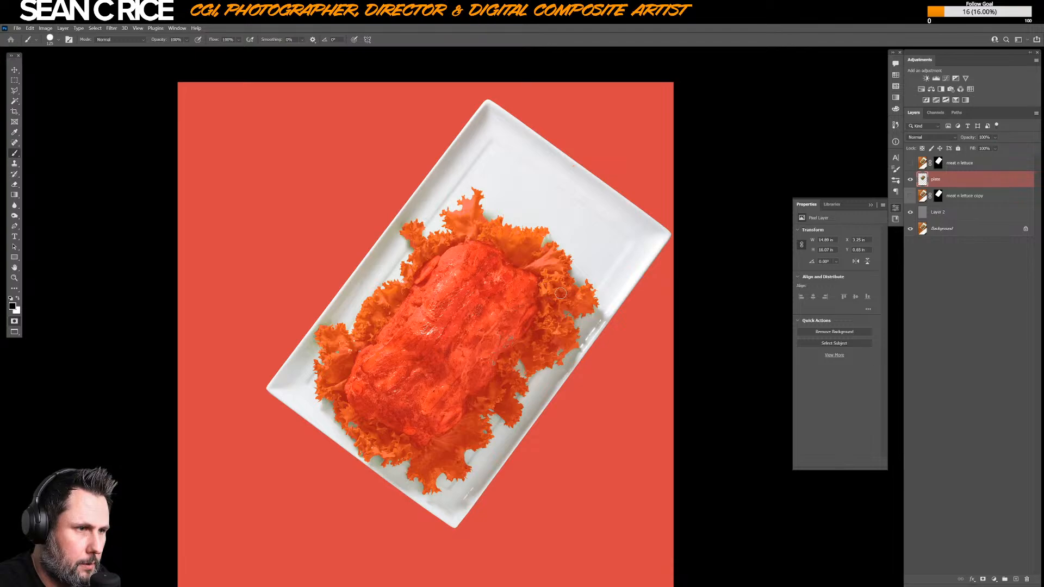
{"action": "key", "text": "bracketright"}
{"action": "key", "text": "bracketright"}
{"action": "key", "text": "bracketright"}
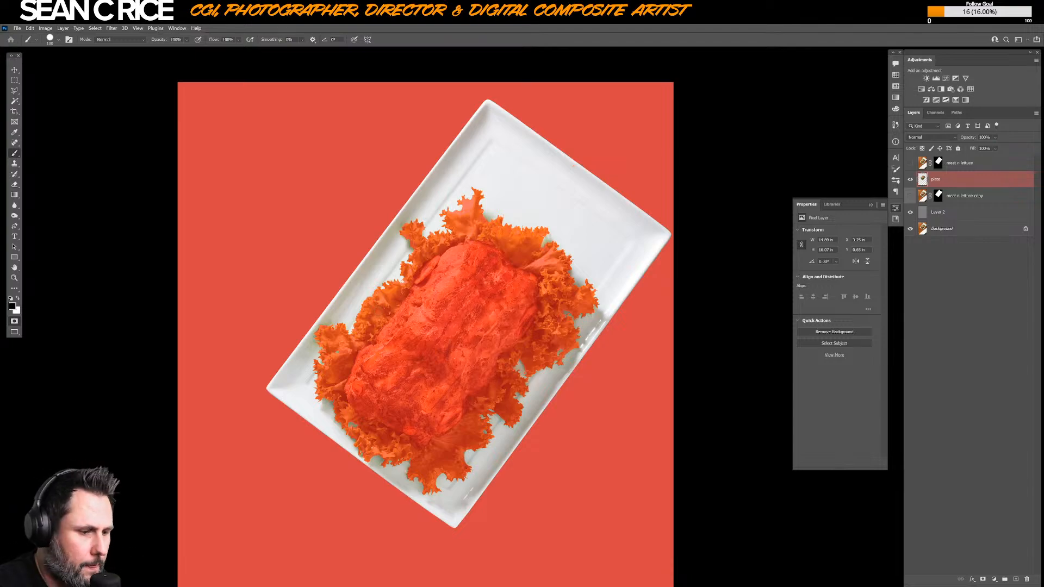
- Cover the small leftover specks inside the meat and lettuce in black, varying the brush size to suit each area
{"action": "scroll", "coordinate": [500, 316], "scroll_direction": "up", "scroll_amount": 2}
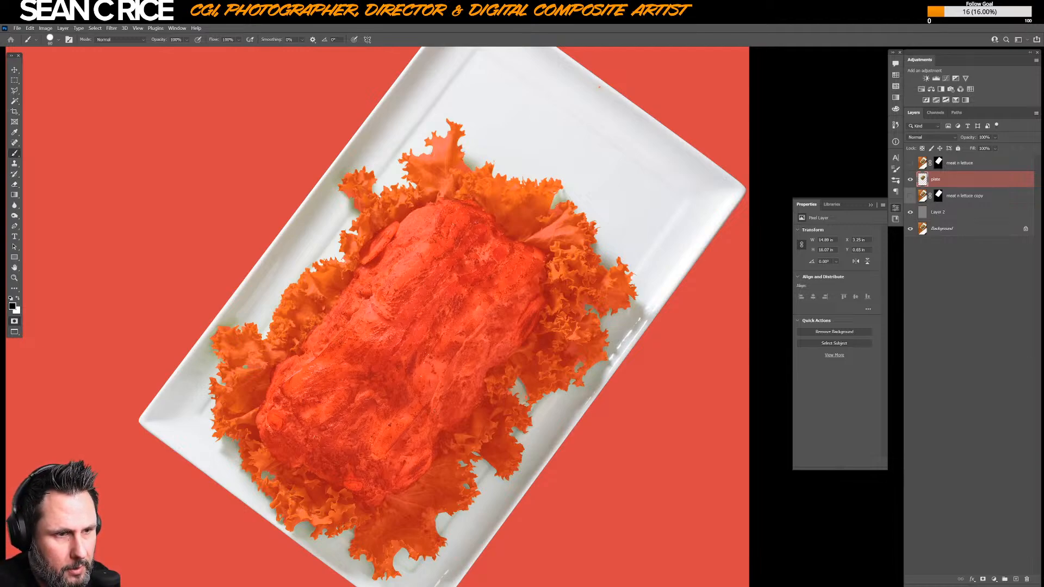
{"action": "key", "text": "bracketright"}
{"action": "key", "text": "bracketright"}
{"action": "key", "text": "bracketright"}
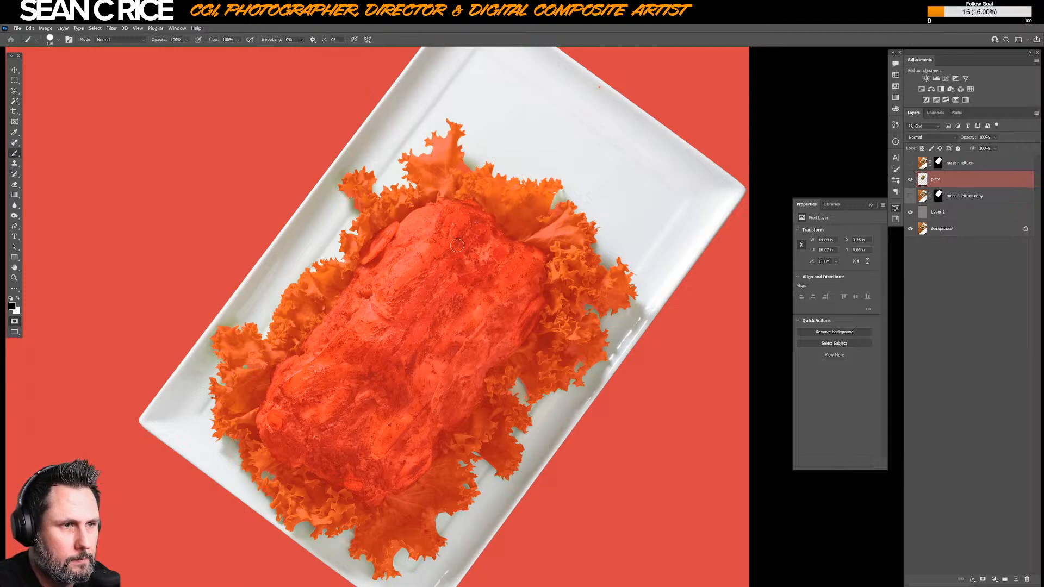
{"action": "key", "text": "bracketright"}
{"action": "key", "text": "bracketright"}
{"action": "key", "text": "bracketright"}
{"action": "key", "text": "bracketright"}
{"action": "key", "text": "bracketright"}
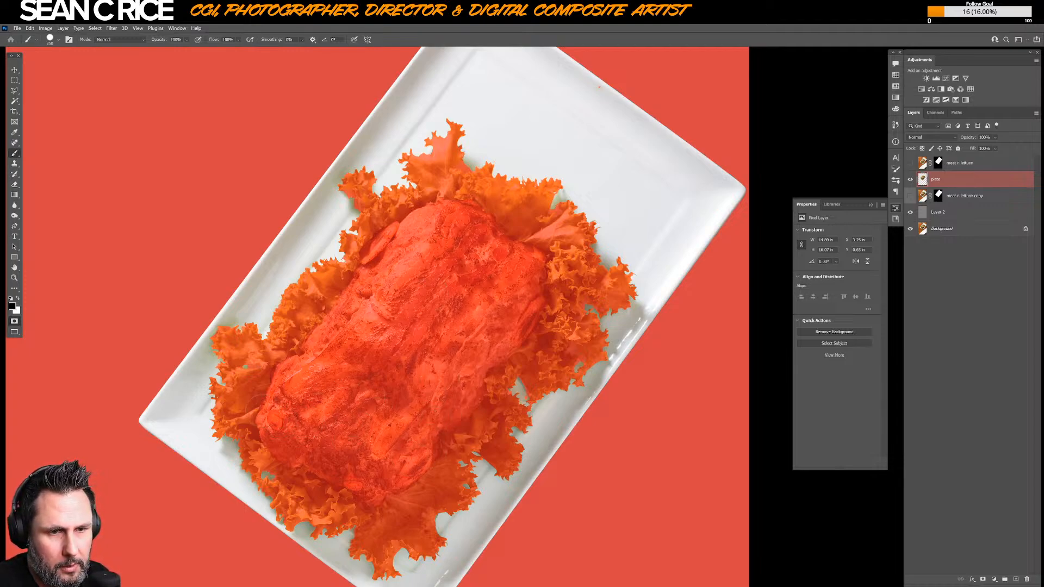
{"action": "key", "text": "bracketleft"}
{"action": "key", "text": "bracketleft"}
{"action": "key", "text": "bracketleft"}
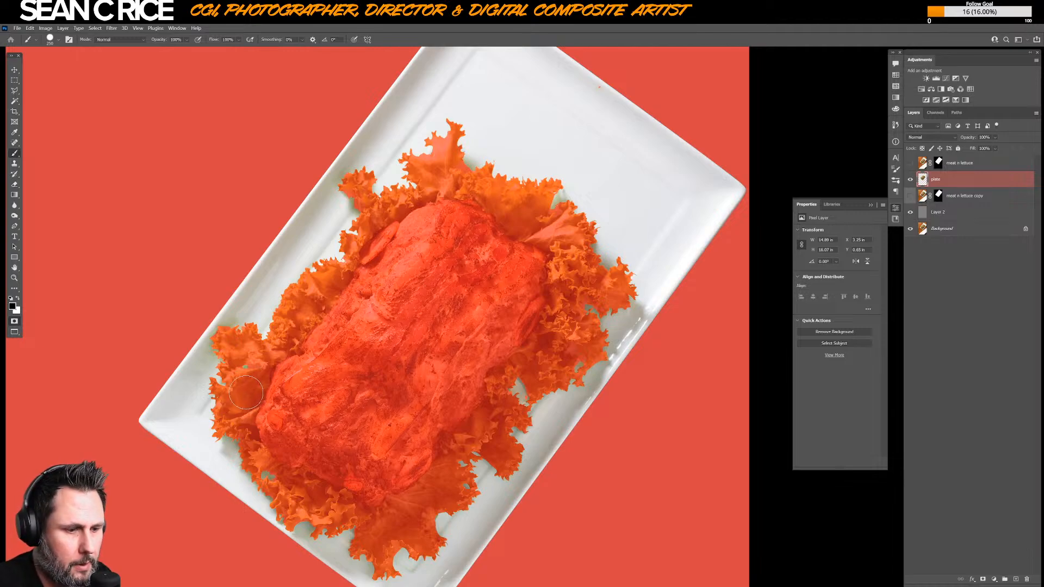
{"action": "key", "text": "bracketleft"}
{"action": "key", "text": "bracketleft"}
{"action": "key", "text": "bracketleft"}
{"action": "key", "text": "bracketleft"}
{"action": "key", "text": "bracketright"}
{"action": "key", "text": "bracketright"}
{"action": "key", "text": "bracketright"}
{"action": "key", "text": "bracketright"}
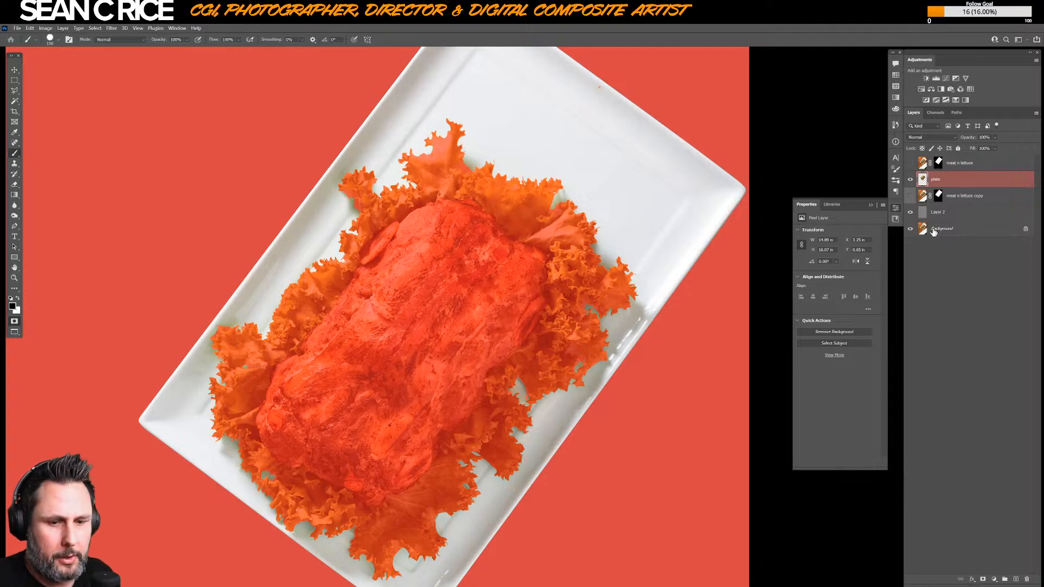
- Turn the quick mask back into a selection and invert it to cover everything except the white plate surface
{"action": "key", "text": "q"}
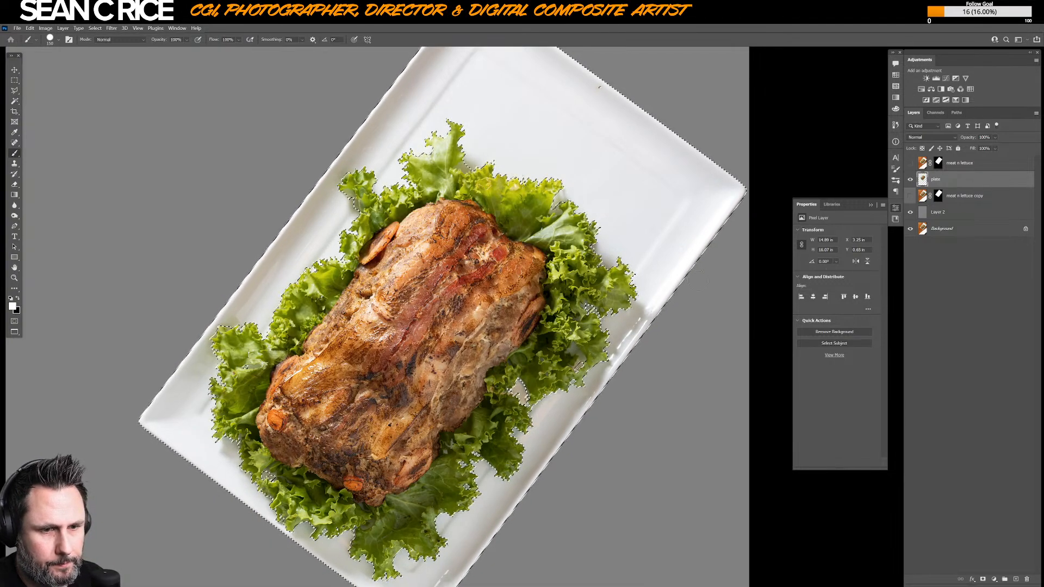
{"action": "key", "text": "q"}
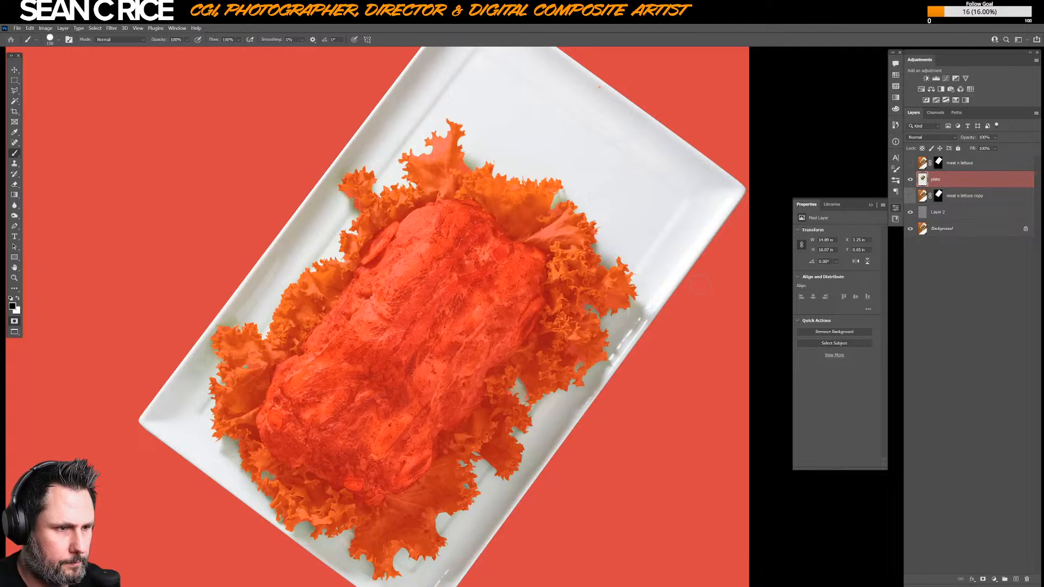
{"action": "key", "text": "q"}
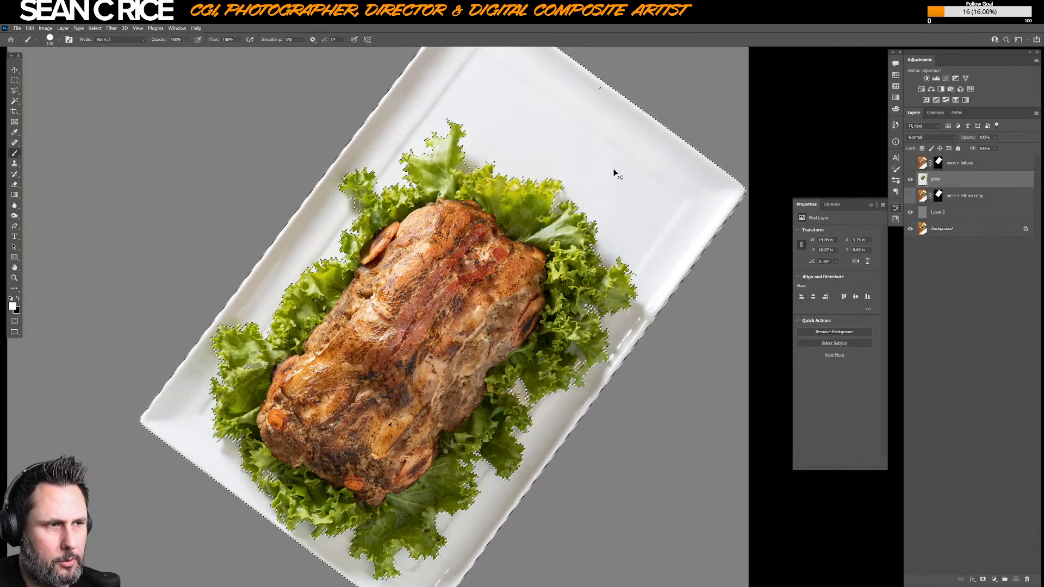
{"action": "key", "text": "ctrl+minus"}
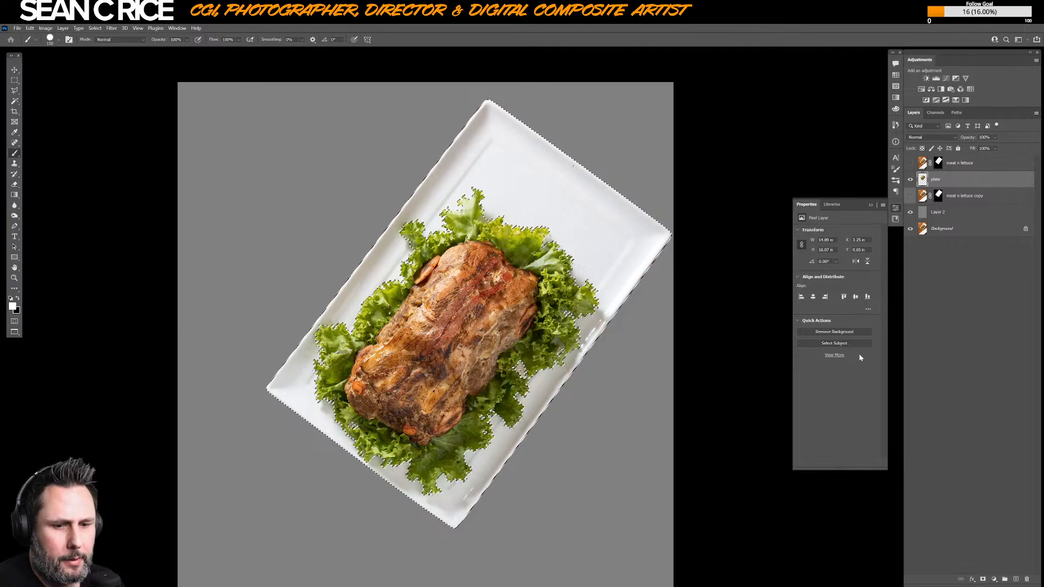
{"action": "key", "text": "q"}
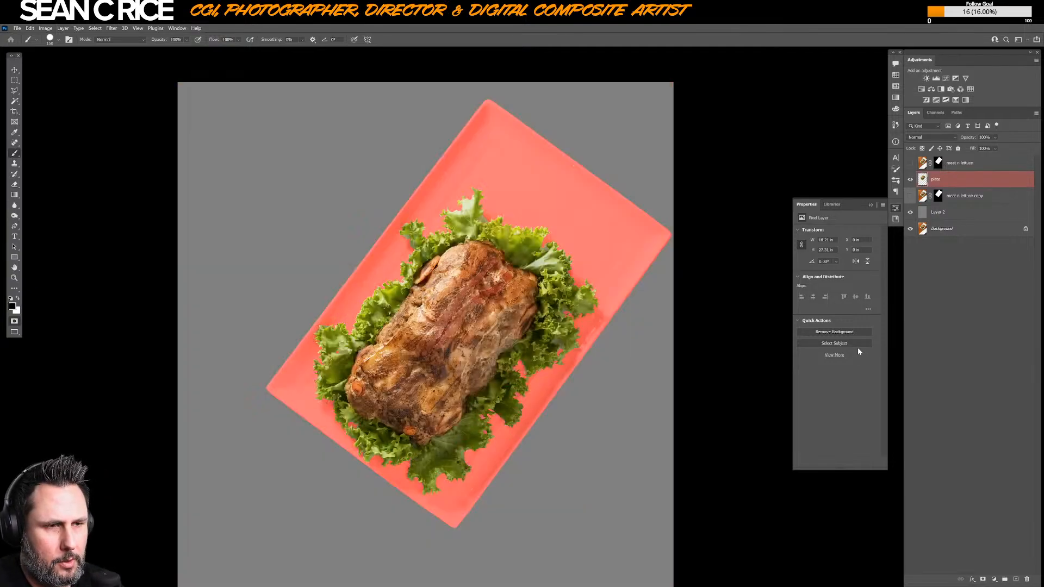
{"action": "key", "text": "q"}
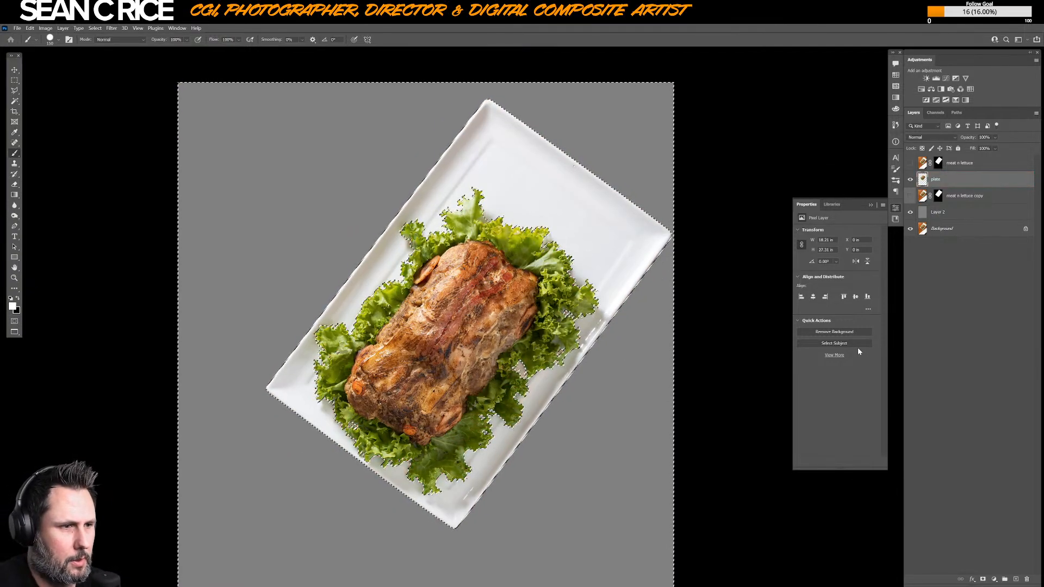
- Contract the selection by 2 pixels and apply it as a layer mask on the "plate" layer
{"action": "left_click", "coordinate": [95, 28]}
{"action": "mouse_move", "coordinate": [128, 142]}
{"action": "left_click", "coordinate": [203, 164]}
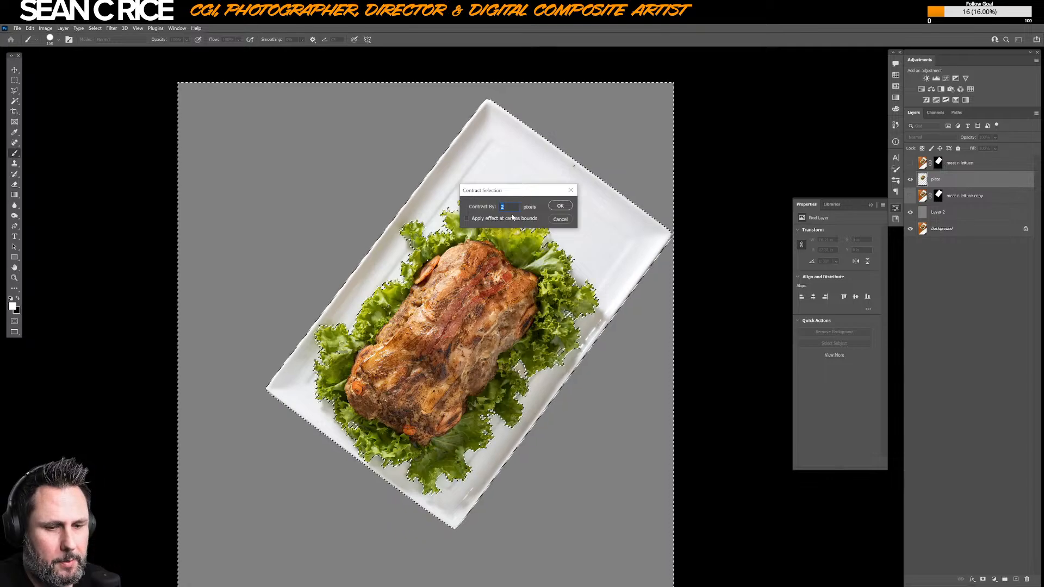
{"action": "left_click", "coordinate": [560, 205]}
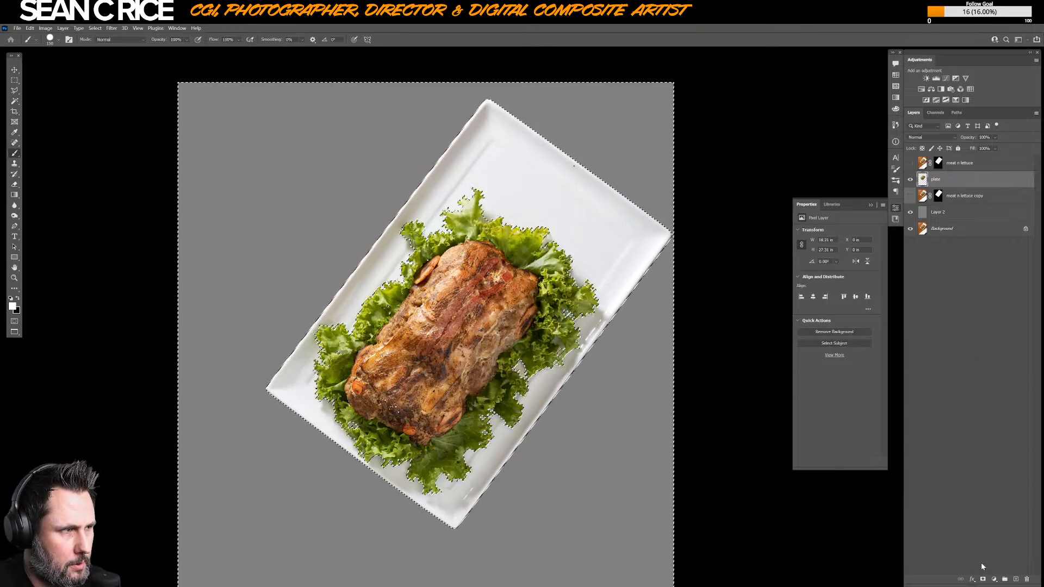
{"action": "left_click", "coordinate": [982, 579]}
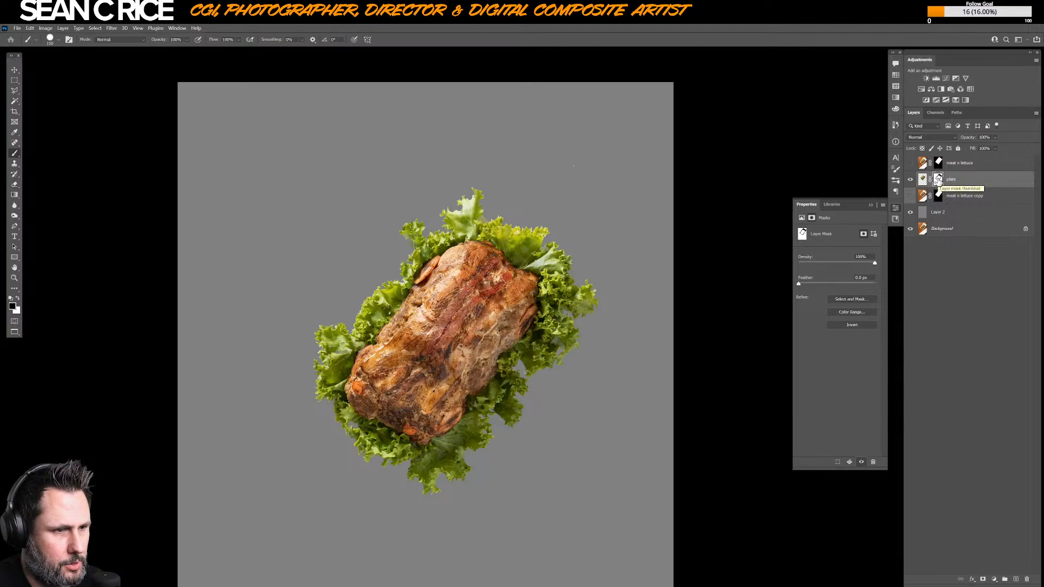
{"action": "mouse_move", "coordinate": [939, 181]}
{"action": "left_mouse_down"}
{"action": "mouse_move", "coordinate": [943, 165]}
{"action": "mouse_move", "coordinate": [938, 188]}
{"action": "left_mouse_up"}
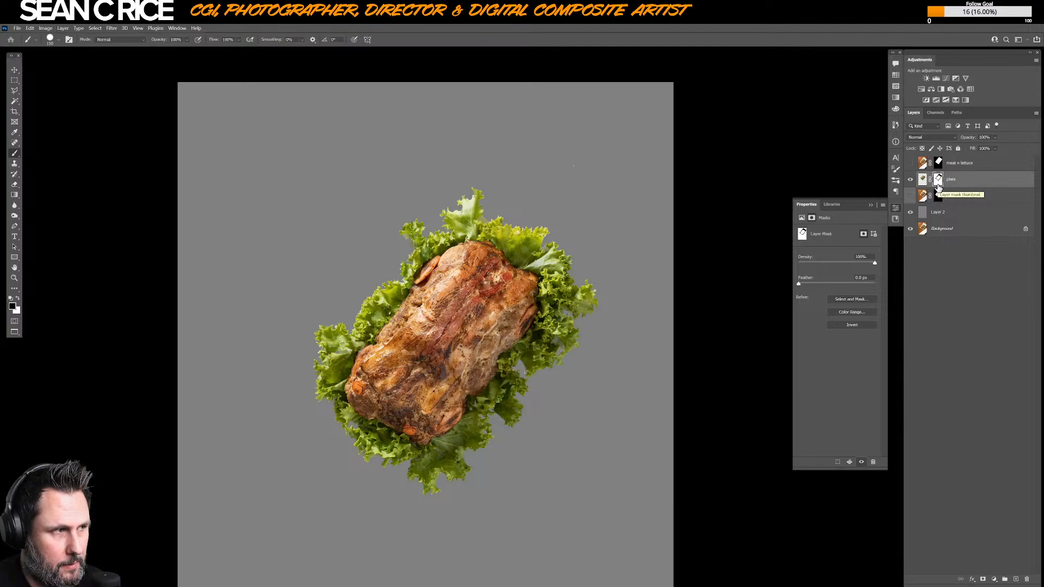
- Outline the meat and lettuce loosely with the Polygonal Lasso, fill everything outside the outline with black on the "plate" layer's mask, and deselect
{"action": "key", "text": "l"}
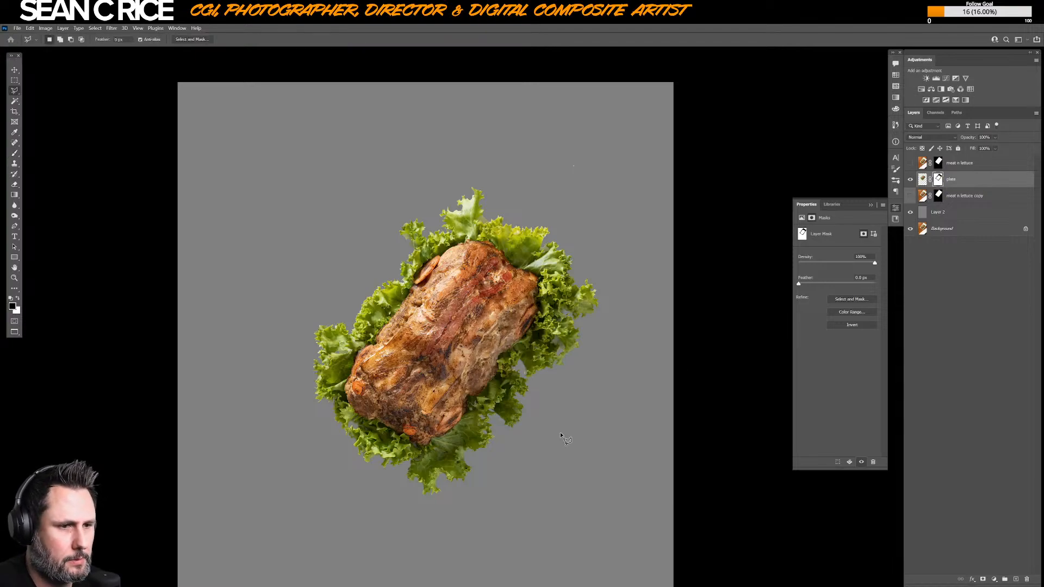
{"action": "left_click", "coordinate": [438, 501]}
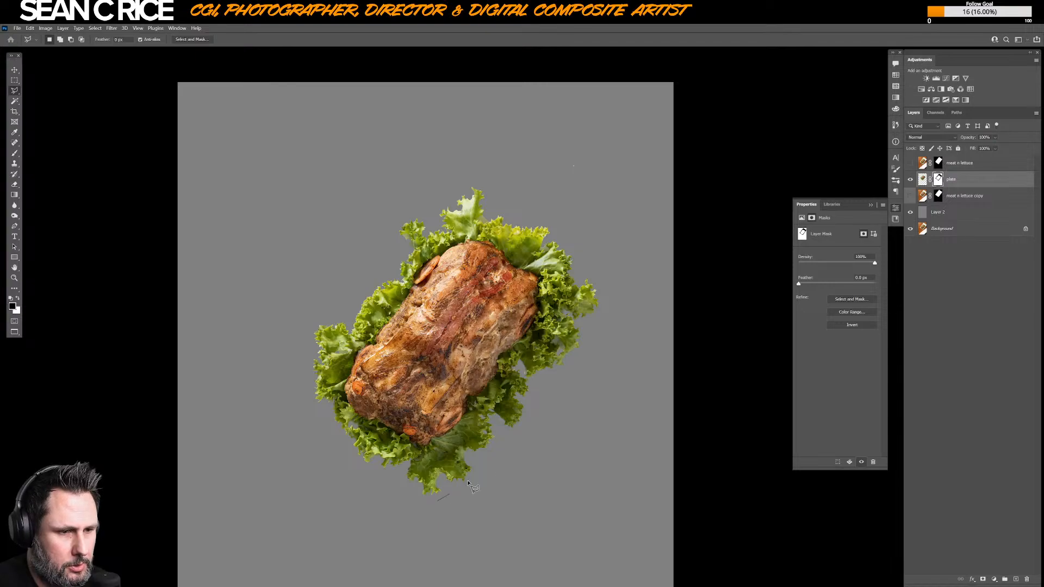
{"action": "left_click", "coordinate": [467, 480]}
{"action": "left_click", "coordinate": [518, 437]}
{"action": "left_click", "coordinate": [600, 325]}
{"action": "left_click", "coordinate": [604, 283]}
{"action": "left_click", "coordinate": [537, 209]}
{"action": "left_click", "coordinate": [495, 212]}
{"action": "left_click", "coordinate": [483, 178]}
{"action": "left_click", "coordinate": [446, 189]}
{"action": "left_click", "coordinate": [433, 216]}
{"action": "left_click", "coordinate": [407, 212]}
{"action": "left_click", "coordinate": [386, 235]}
{"action": "left_click", "coordinate": [401, 251]}
{"action": "left_click", "coordinate": [349, 300]}
{"action": "left_click", "coordinate": [346, 315]}
{"action": "left_click", "coordinate": [329, 316]}
{"action": "left_click", "coordinate": [315, 325]}
{"action": "left_click", "coordinate": [308, 343]}
{"action": "left_click", "coordinate": [299, 369]}
{"action": "left_click", "coordinate": [306, 408]}
{"action": "left_click", "coordinate": [320, 413]}
{"action": "left_click", "coordinate": [357, 465]}
{"action": "left_click", "coordinate": [403, 472]}
{"action": "left_click", "coordinate": [409, 496]}
{"action": "left_click", "coordinate": [427, 498]}
{"action": "left_click", "coordinate": [435, 501]}
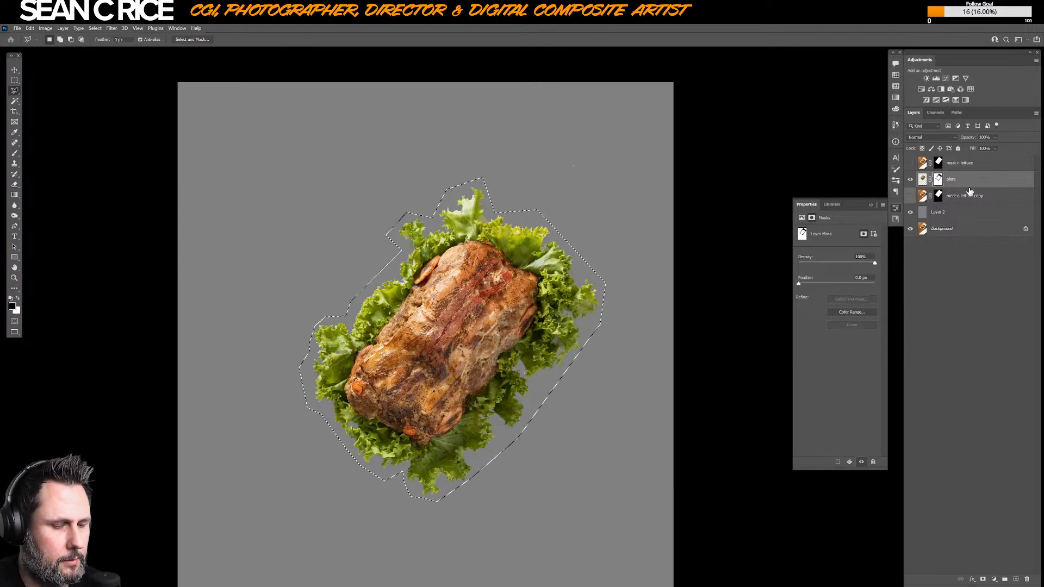
{"action": "key", "text": "ctrl+shift+i"}
{"action": "key", "text": "alt+BackSpace"}
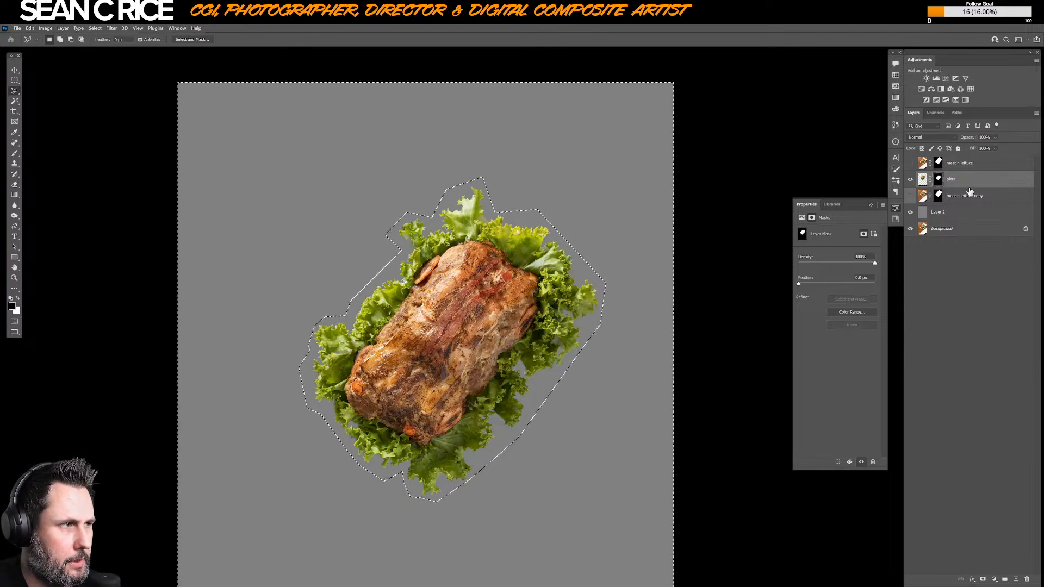
{"action": "key", "text": "ctrl+d"}
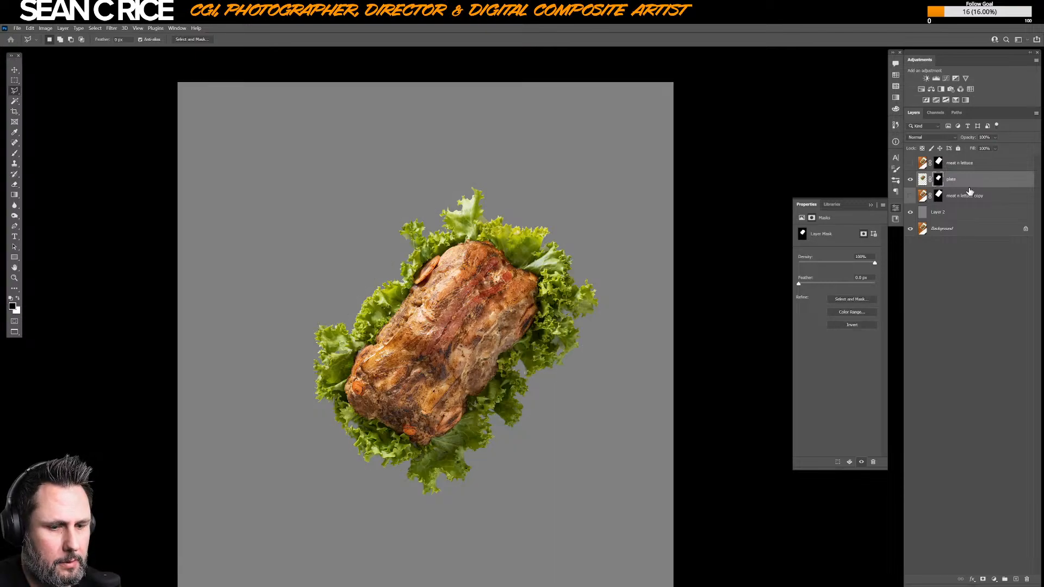
- Display the layer mask as a red overlay and paint black over the leftover sliver beside the lettuce's lower-left edge
{"action": "key", "text": "ctrl+i"}
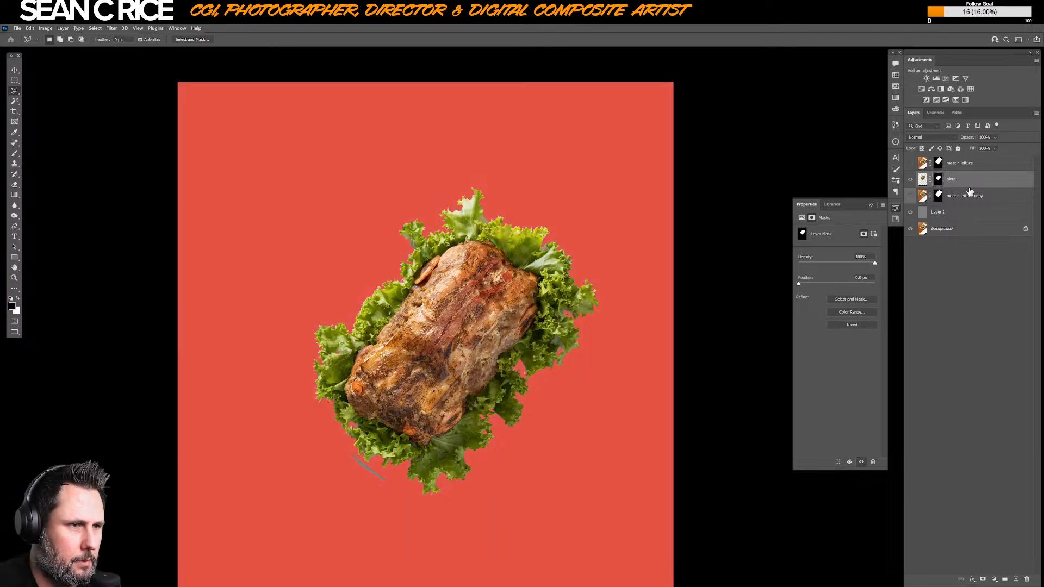
{"action": "key", "text": "b"}
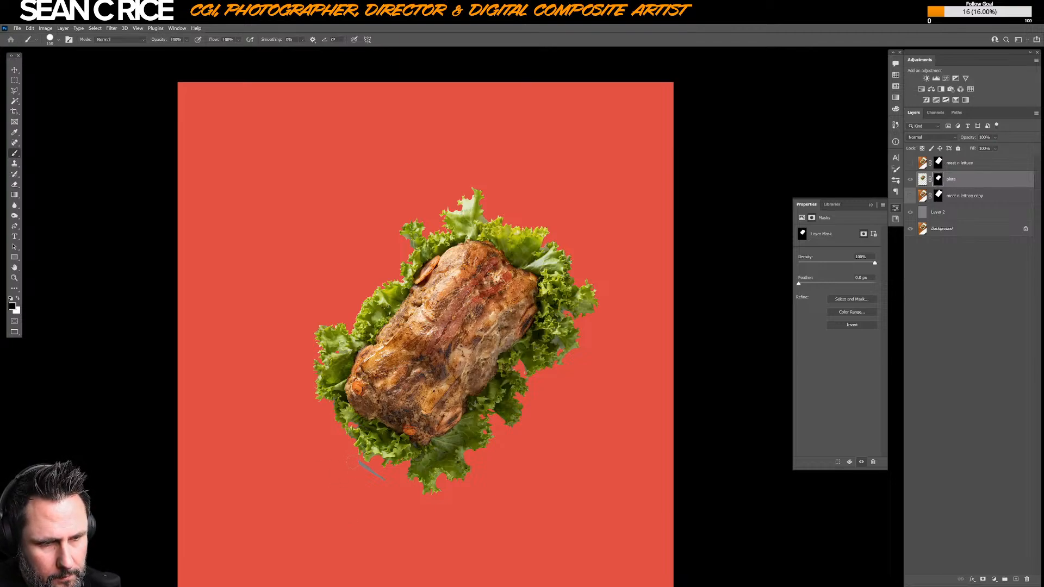
{"action": "mouse_move", "coordinate": [551, 413]}
{"action": "left_mouse_down"}
{"action": "mouse_move", "coordinate": [592, 331]}
{"action": "mouse_move", "coordinate": [580, 291]}
{"action": "mouse_move", "coordinate": [561, 416]}
{"action": "left_mouse_up"}
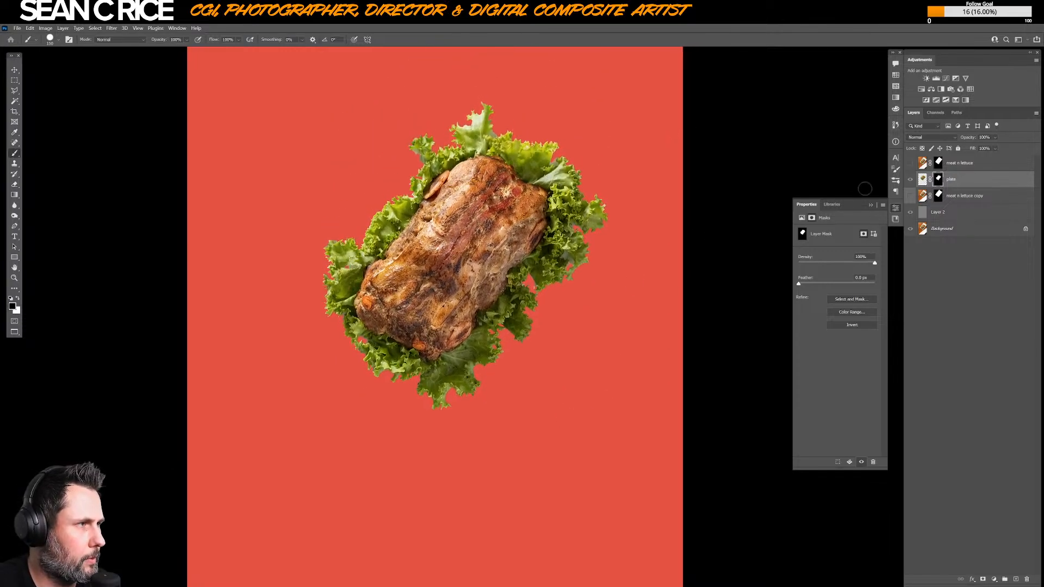
- Hide the red mask overlay and rename the "meat n lettuce" layer as "meat plate"
{"action": "double_click", "coordinate": [958, 164]}
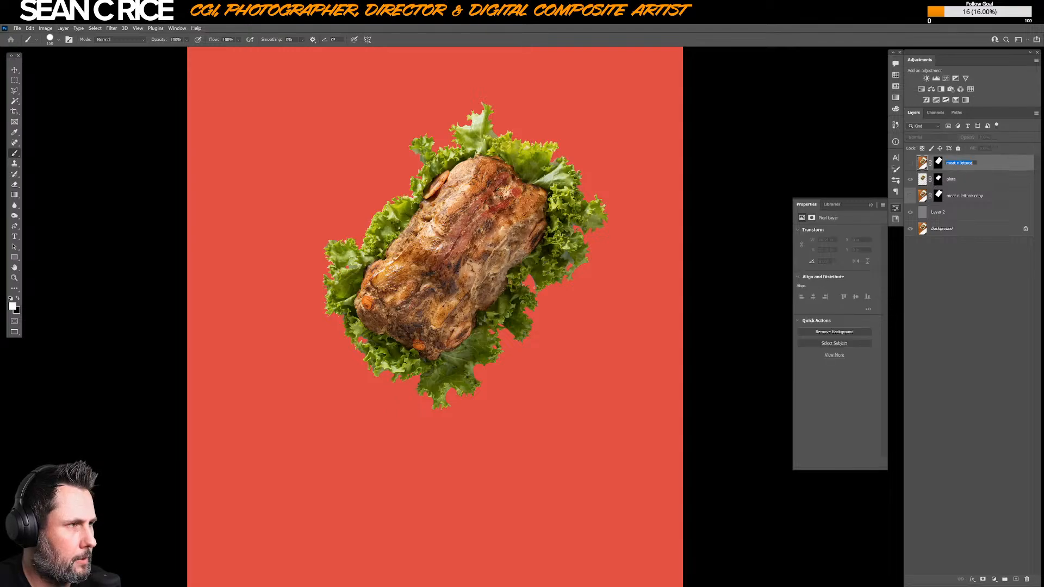
{"action": "key", "text": "Return"}
{"action": "double_click", "coordinate": [956, 163]}
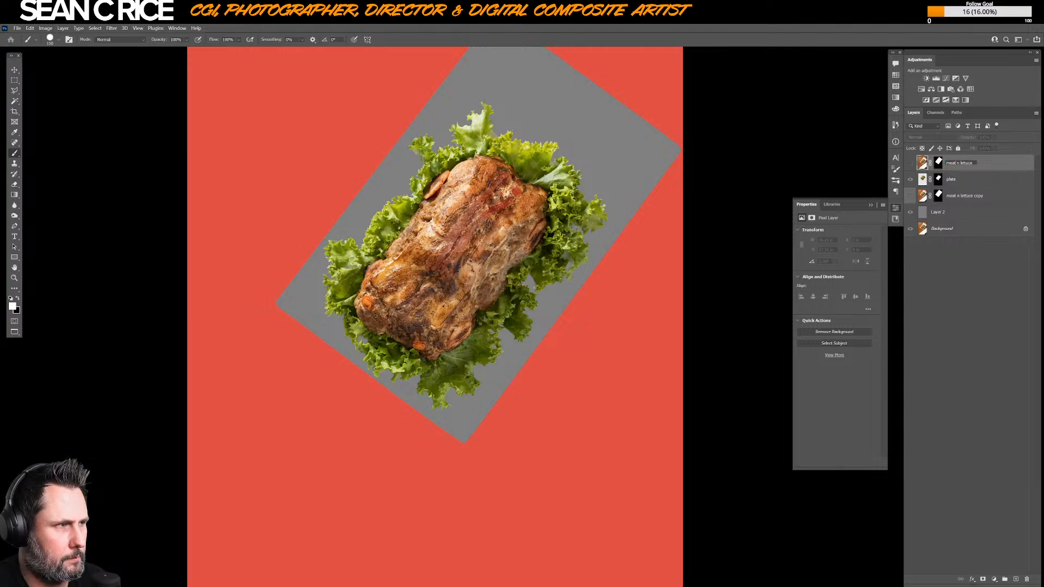
{"action": "left_click", "coordinate": [978, 212]}
{"action": "left_click", "coordinate": [961, 164]}
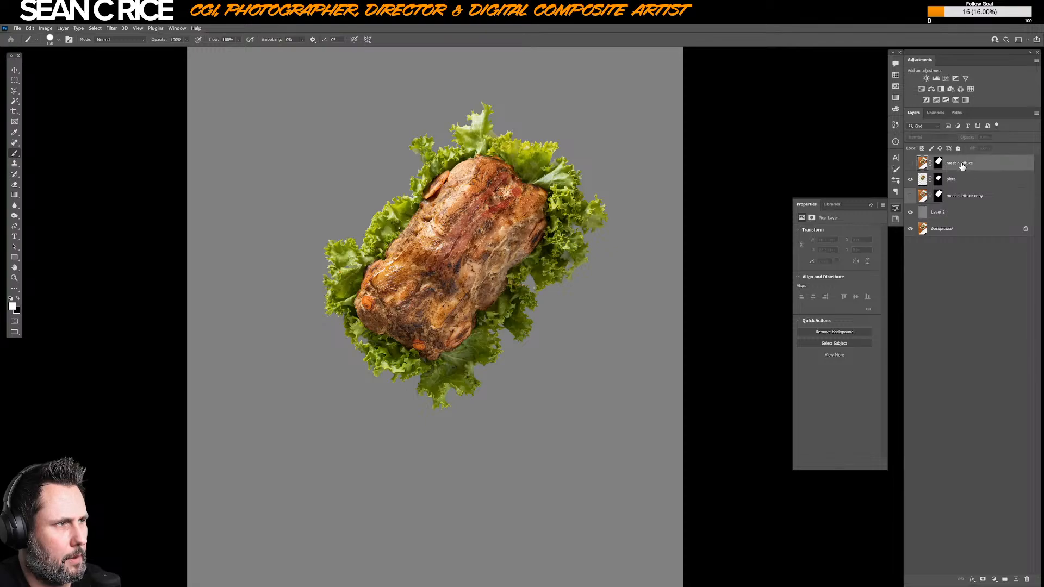
{"action": "type", "text": "meat"}
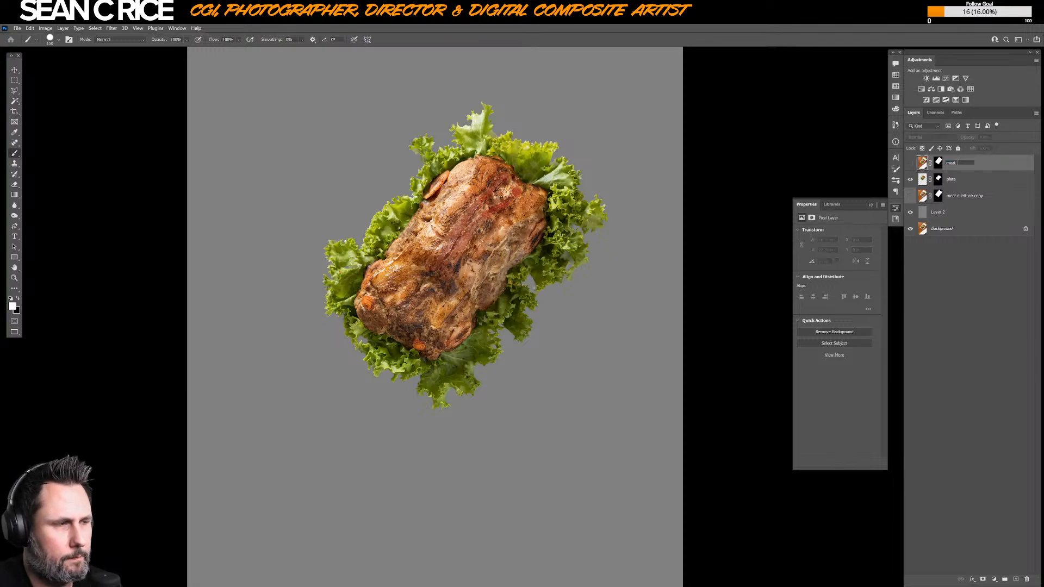
{"action": "type", "text": " plate"}
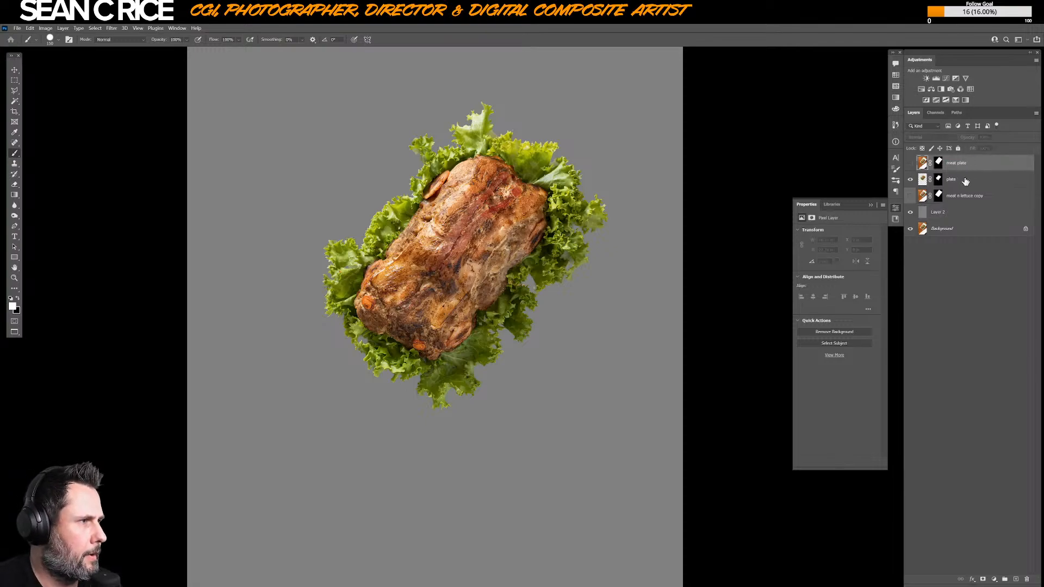
- Rename the "plate" layer as "meat only"
{"action": "double_click", "coordinate": [951, 179]}
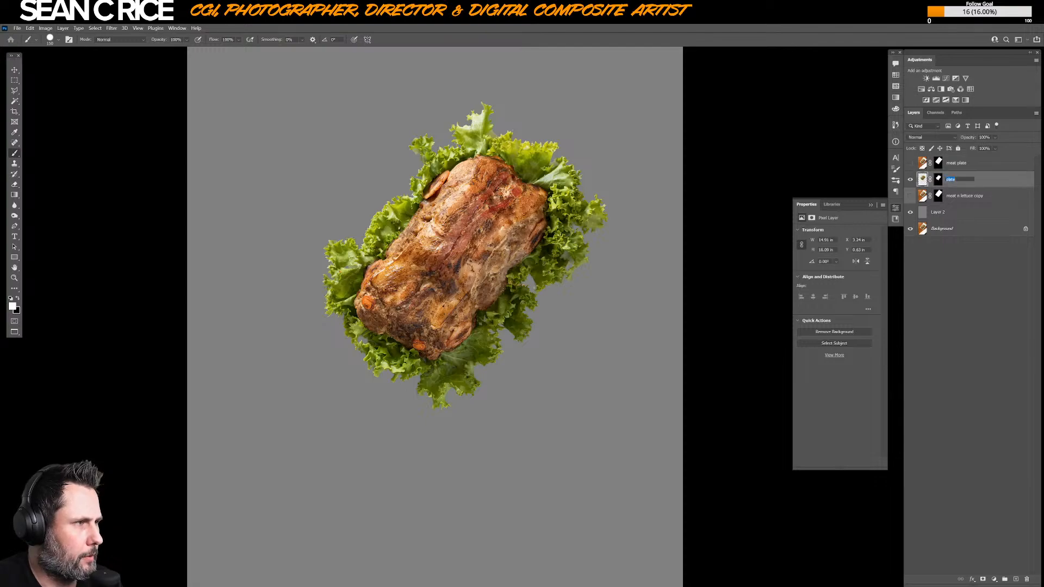
{"action": "left_click", "coordinate": [969, 168]}
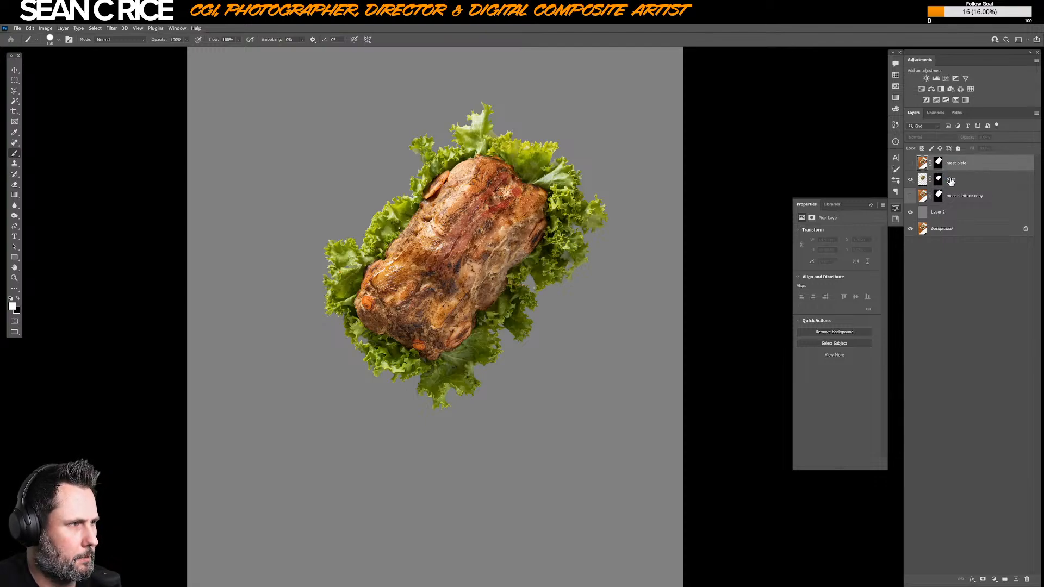
{"action": "double_click", "coordinate": [951, 180]}
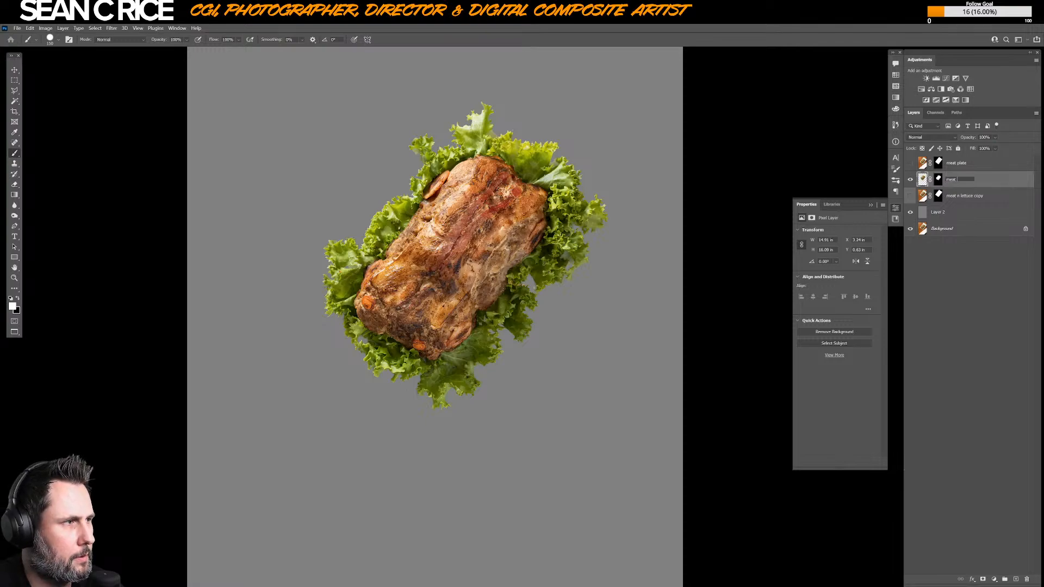
{"action": "key", "text": "Return"}
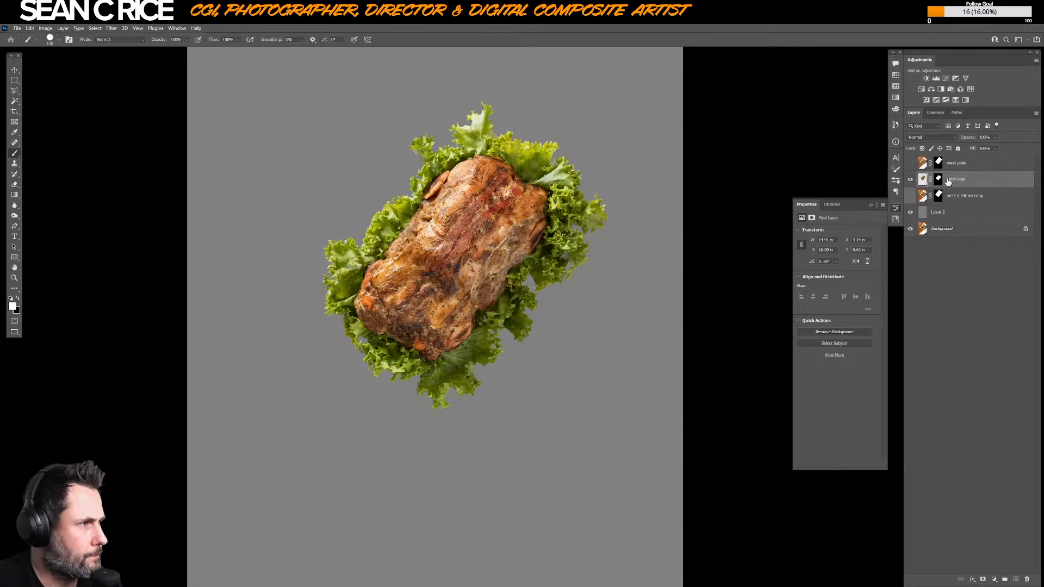
- Show the "meat plate" layer, move it below "meat only" in the stack, and make "meat only" the active layer
{"action": "left_click", "coordinate": [910, 180]}
{"action": "left_click", "coordinate": [910, 180]}
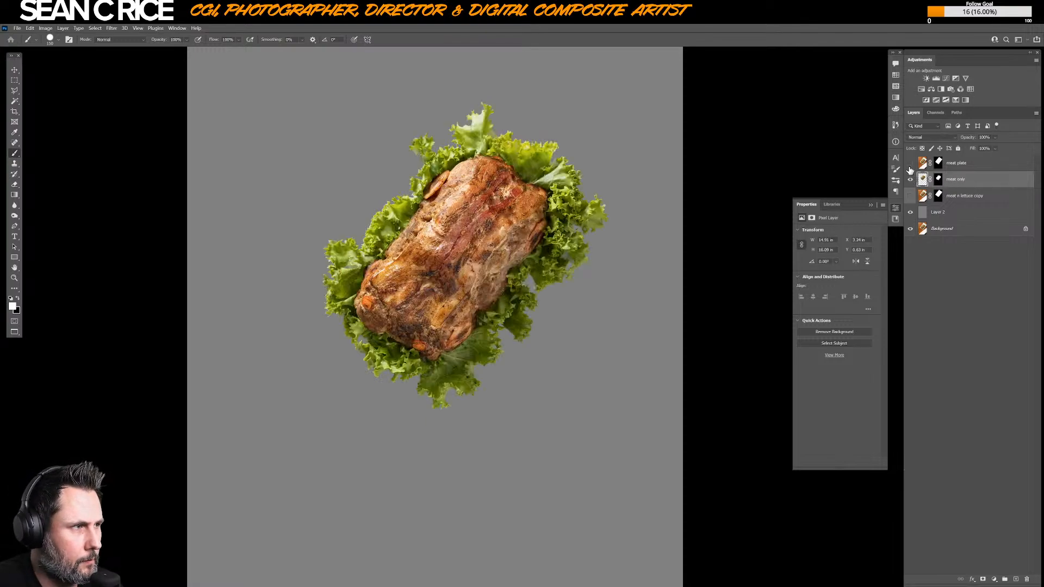
{"action": "left_click", "coordinate": [910, 163]}
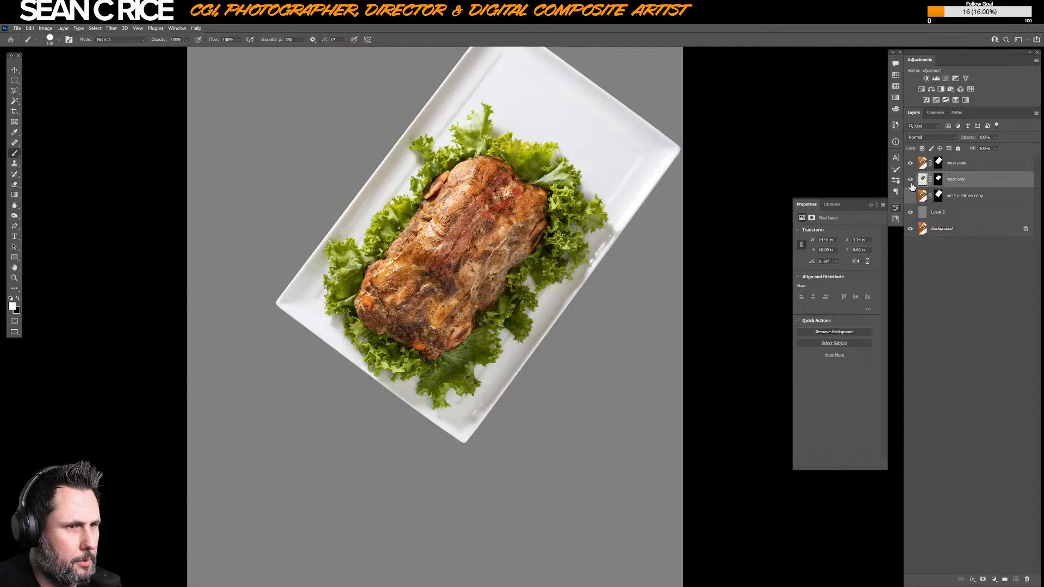
{"action": "left_click", "coordinate": [966, 164]}
{"action": "left_click_drag", "start_coordinate": [966, 164], "coordinate": [966, 187]}
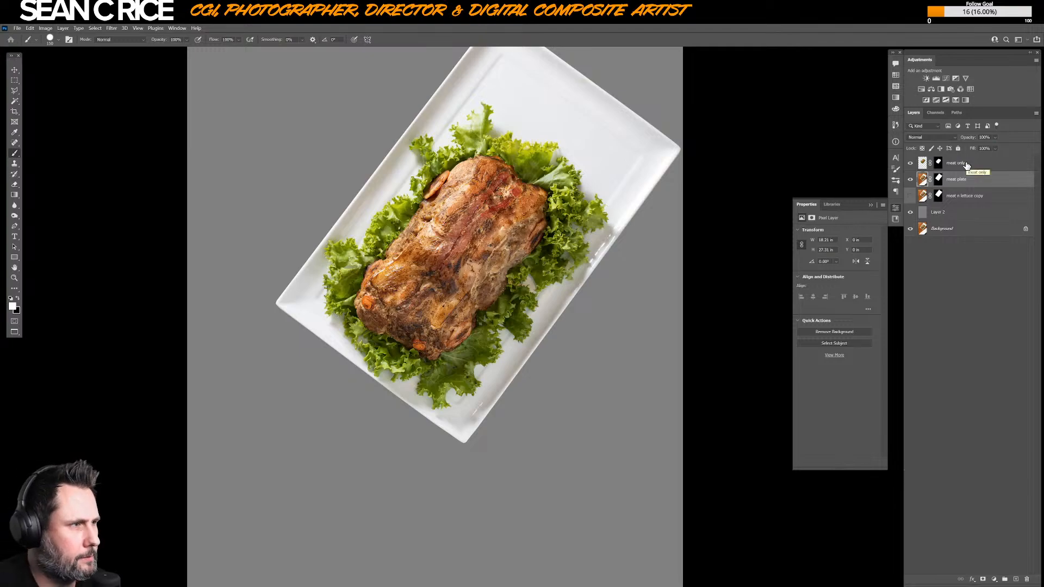
{"action": "left_click", "coordinate": [966, 163]}
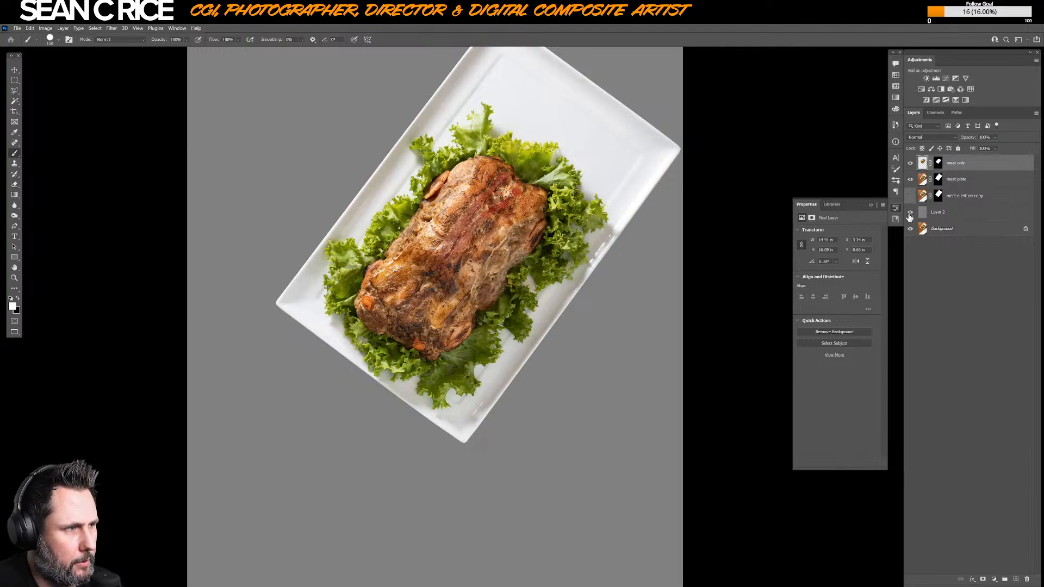
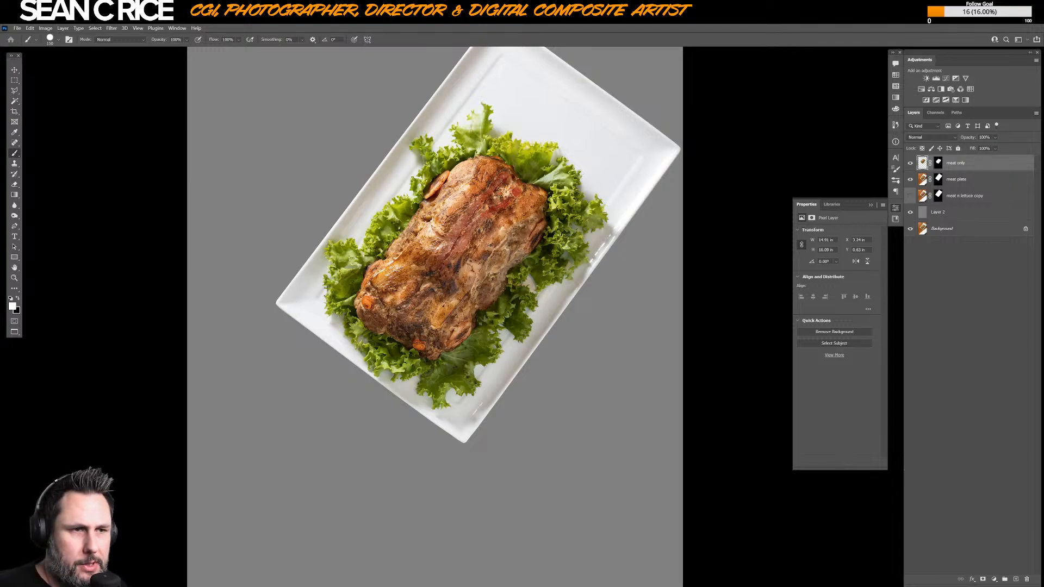
- Check the meat layers by switching their visibility off and on, and return to the floating-window view of the open documents
{"action": "left_click_drag", "start_coordinate": [492, 220], "coordinate": [473, 244]}
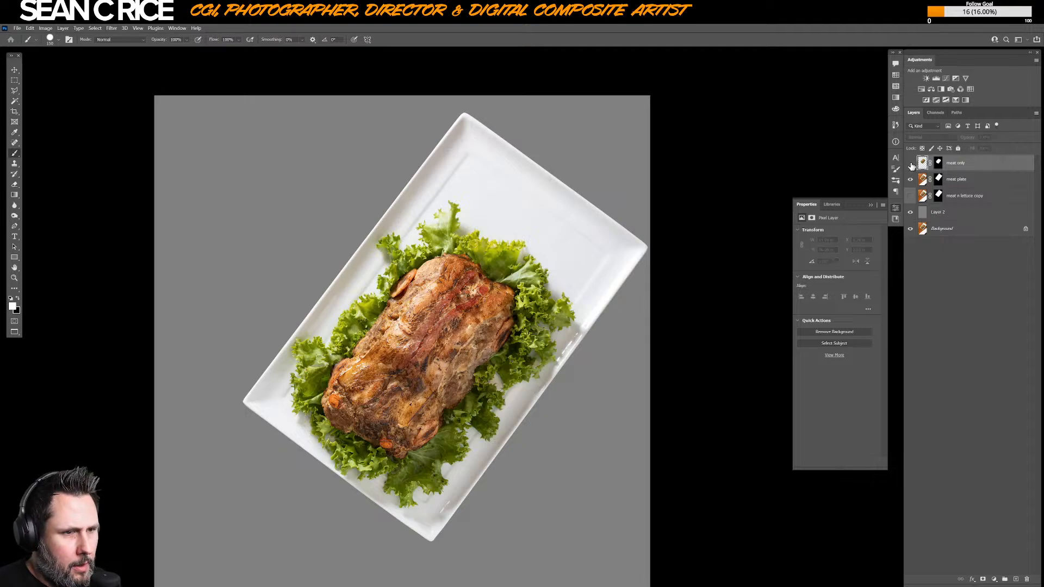
{"action": "left_click", "coordinate": [910, 179]}
{"action": "left_click", "coordinate": [910, 180]}
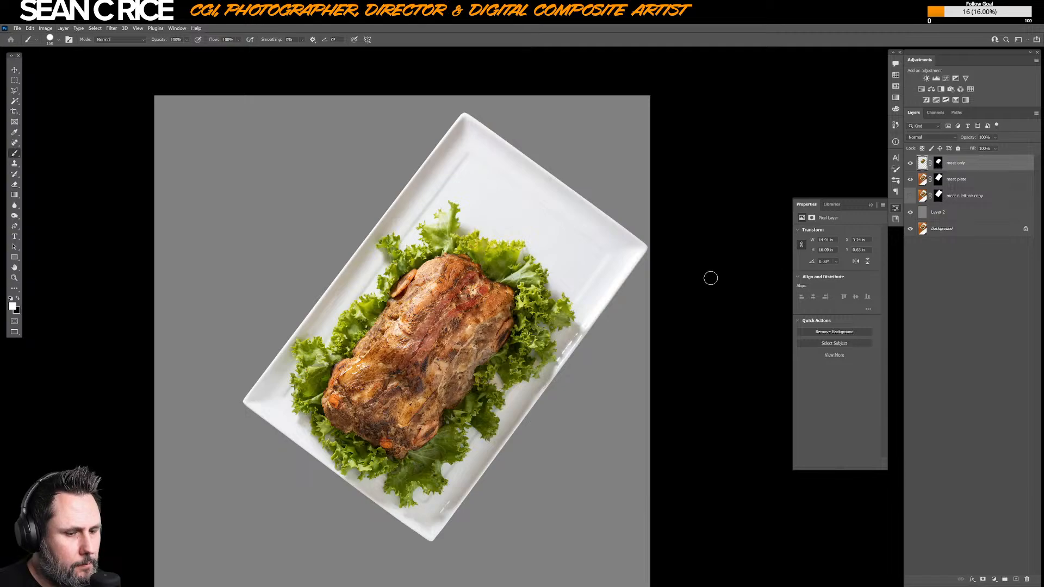
{"action": "key", "text": "f"}
{"action": "key", "text": "f"}
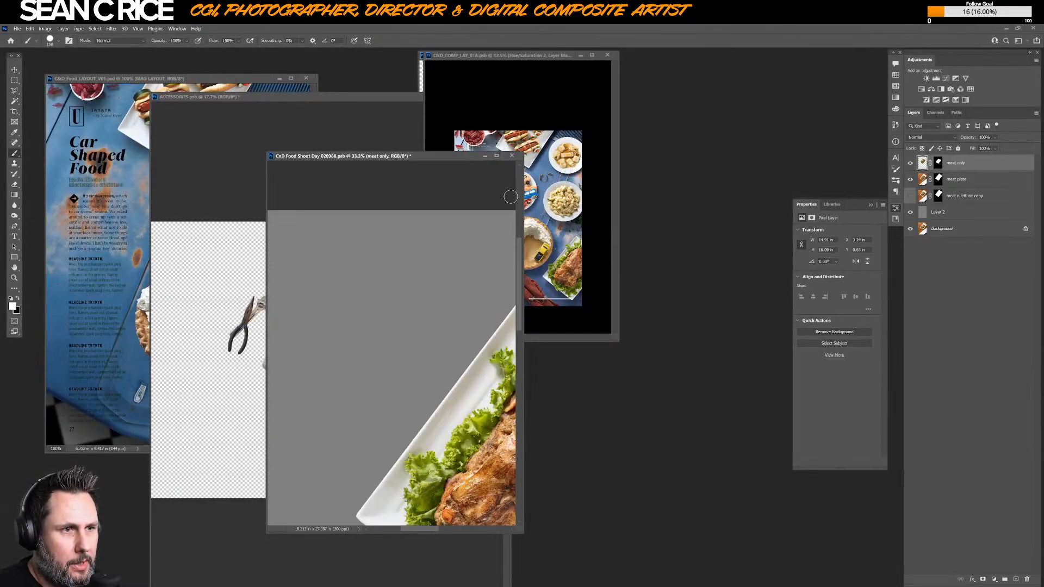
- Switch to the CND_COMP_LAY_01A composite, collapse the NAPKIN group, and check the MEAT LOAF group by switching its visibility off and on
{"action": "left_click", "coordinate": [536, 61]}
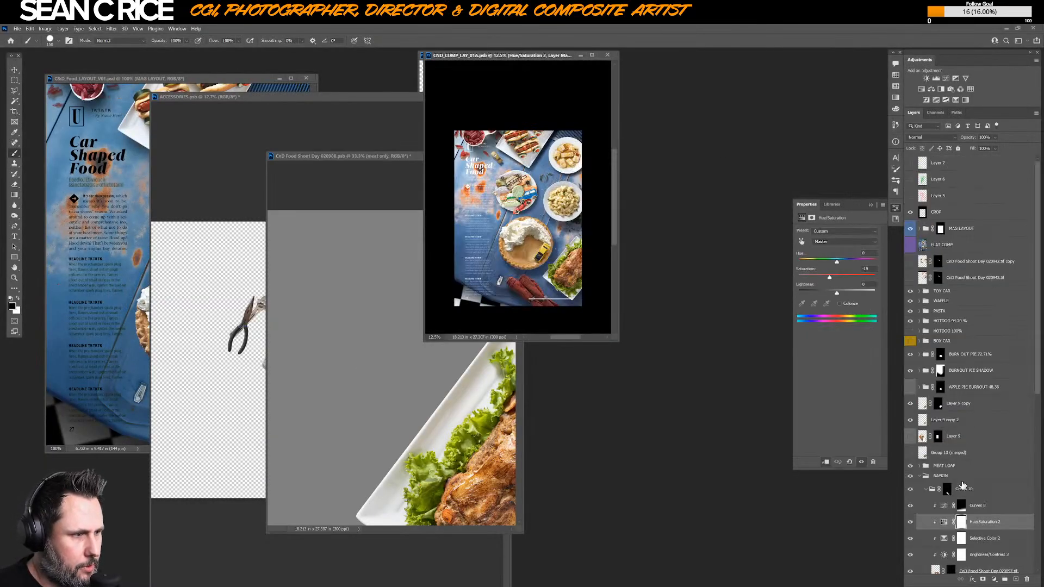
{"action": "left_click", "coordinate": [918, 475]}
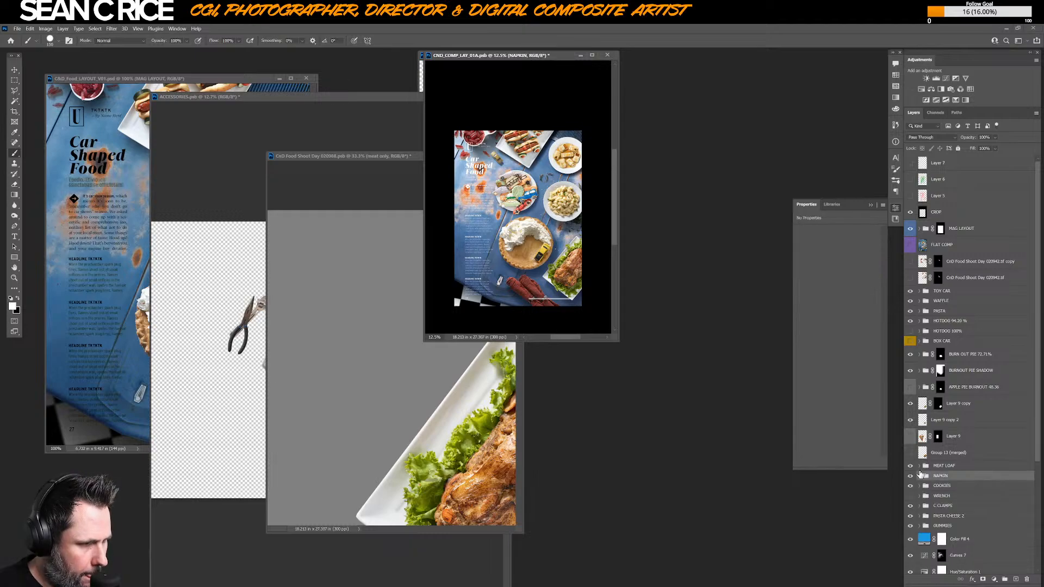
{"action": "left_click", "coordinate": [910, 466]}
{"action": "left_click", "coordinate": [909, 466]}
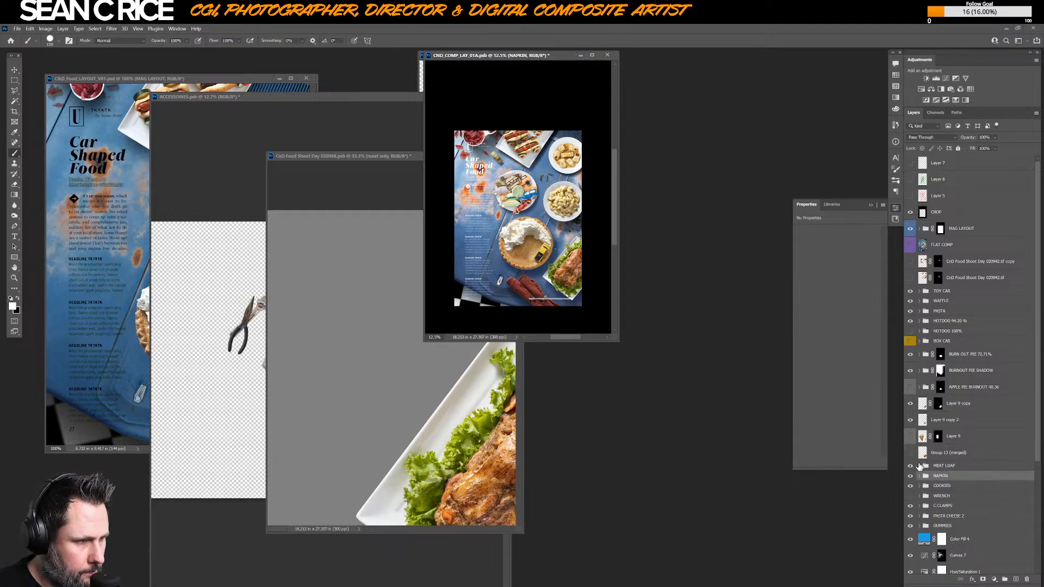
- Group the "Layer 9 copy" and "Layer 9 copy 2" layers, and check the group's content by switching its visibility off and on
{"action": "left_click", "coordinate": [953, 422]}
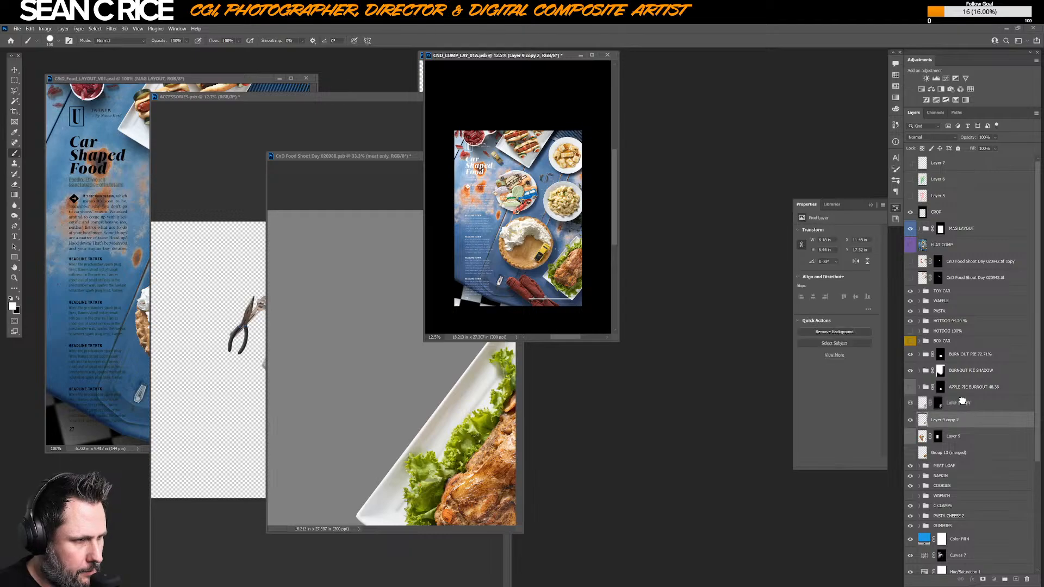
{"action": "left_click", "coordinate": [963, 405], "text": "shift"}
{"action": "key", "text": "ctrl+g"}
{"action": "left_click", "coordinate": [911, 401]}
{"action": "left_click", "coordinate": [910, 401]}
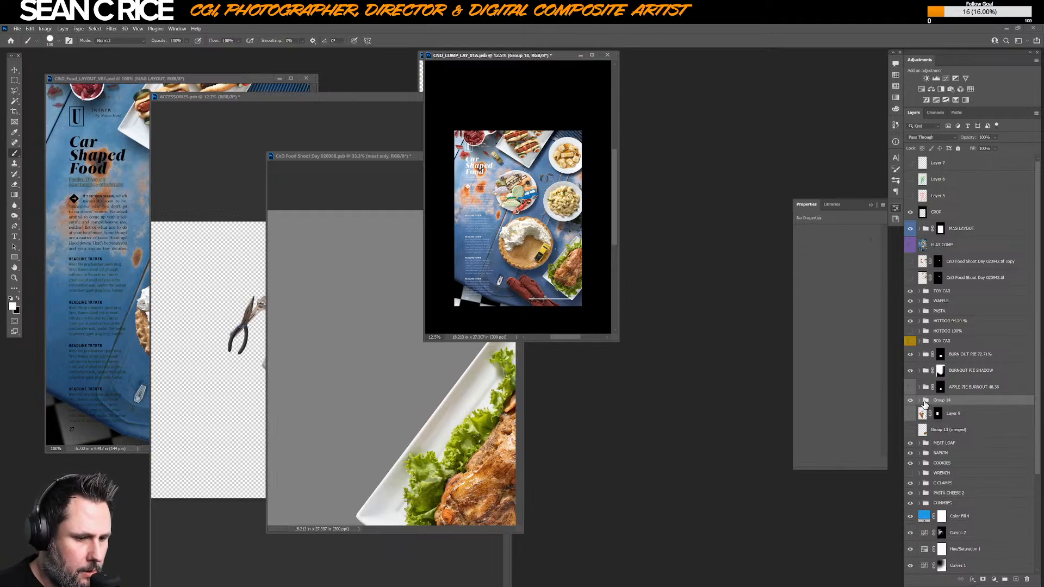
- Copy the new group into the CnD Food Shoot Day meat document and show that document full screen with the whole plate in view
{"action": "key", "text": "v"}
{"action": "left_click_drag", "start_coordinate": [926, 402], "coordinate": [422, 449]}
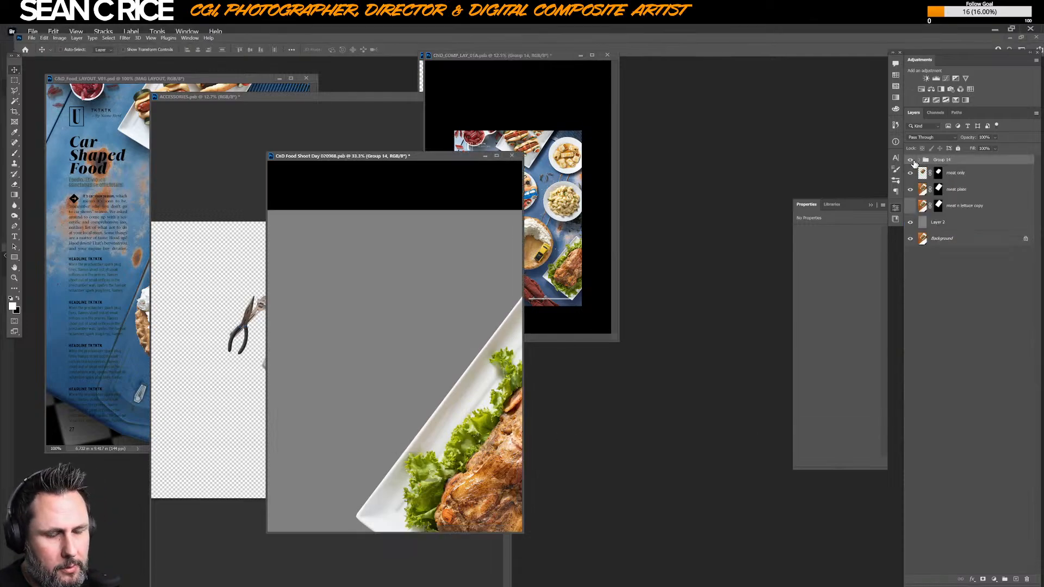
{"action": "key", "text": "f"}
{"action": "left_click_drag", "start_coordinate": [672, 526], "coordinate": [585, 225]}
{"action": "key", "text": "ctrl"}
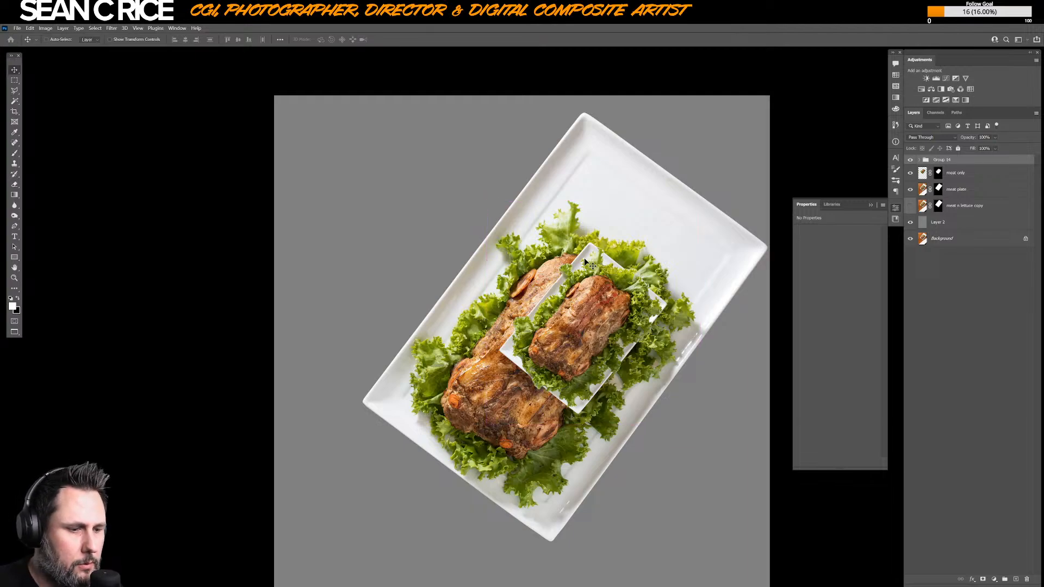
{"action": "key", "text": "ctrl+minus"}
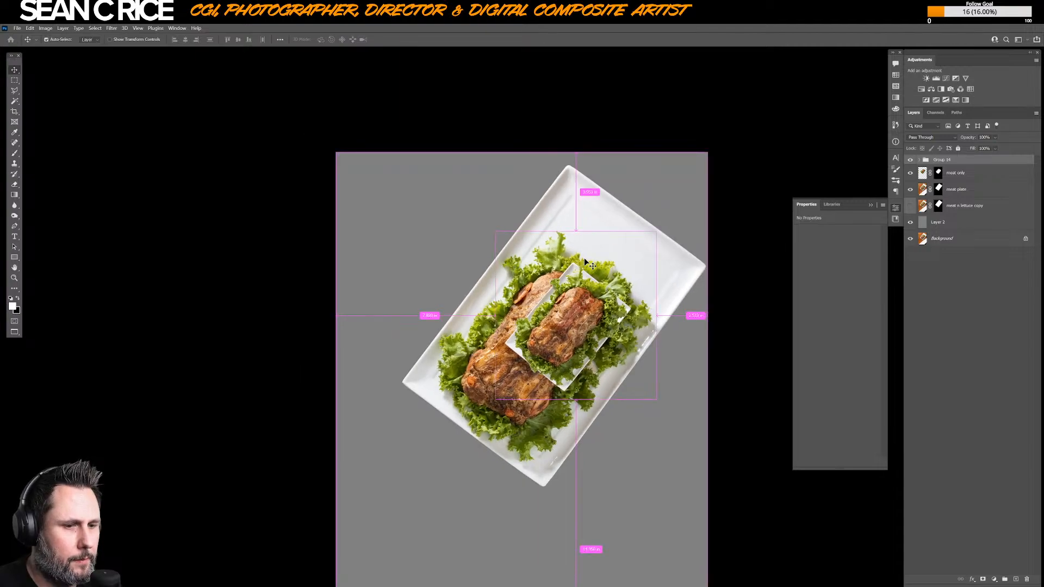
{"action": "key", "text": "t"}
{"action": "key", "text": "v"}
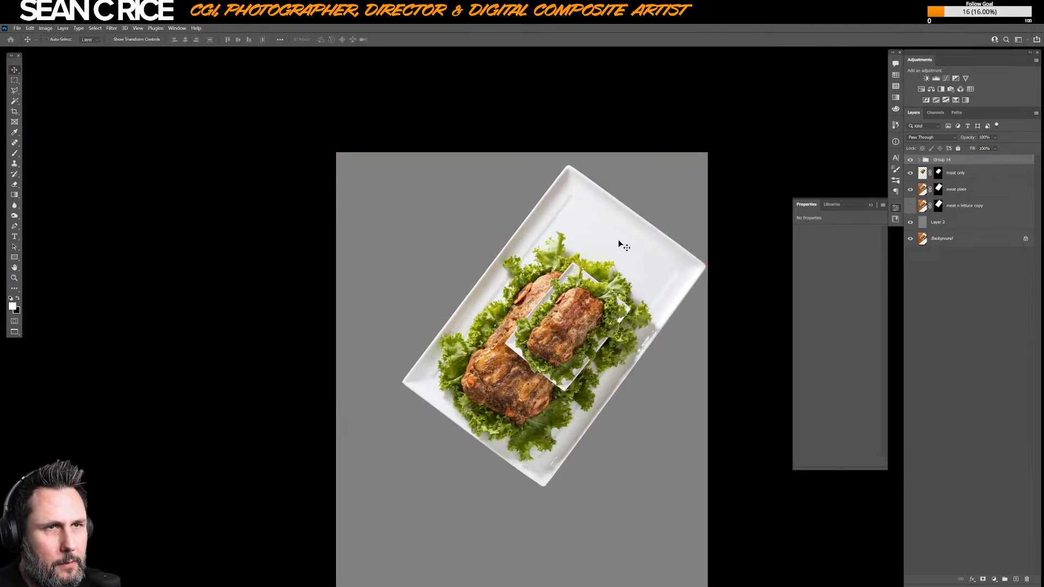
{"action": "key", "text": "ctrl+minus"}
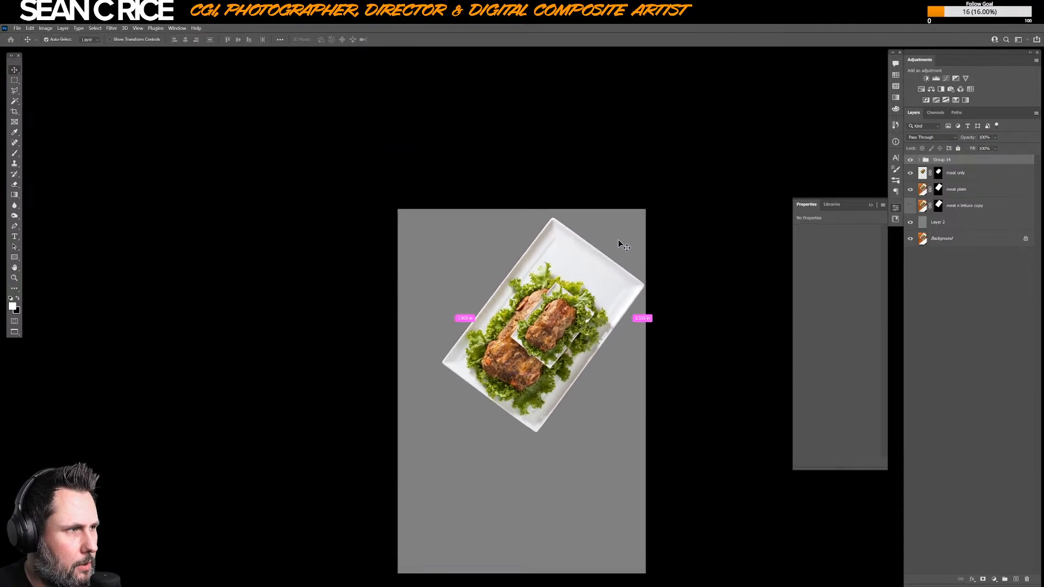
{"action": "key", "text": "t"}
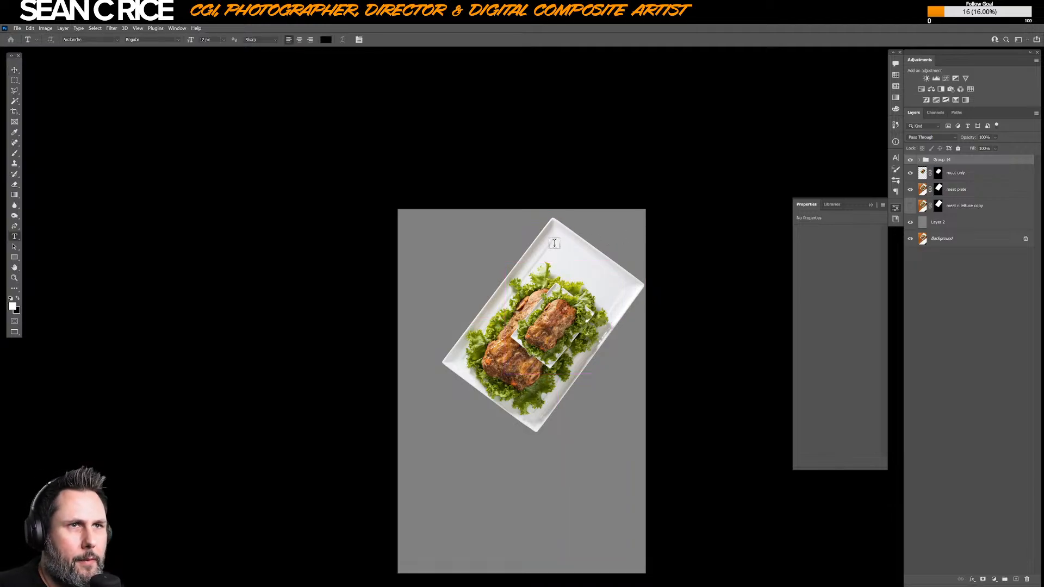
{"action": "left_click", "coordinate": [15, 70]}
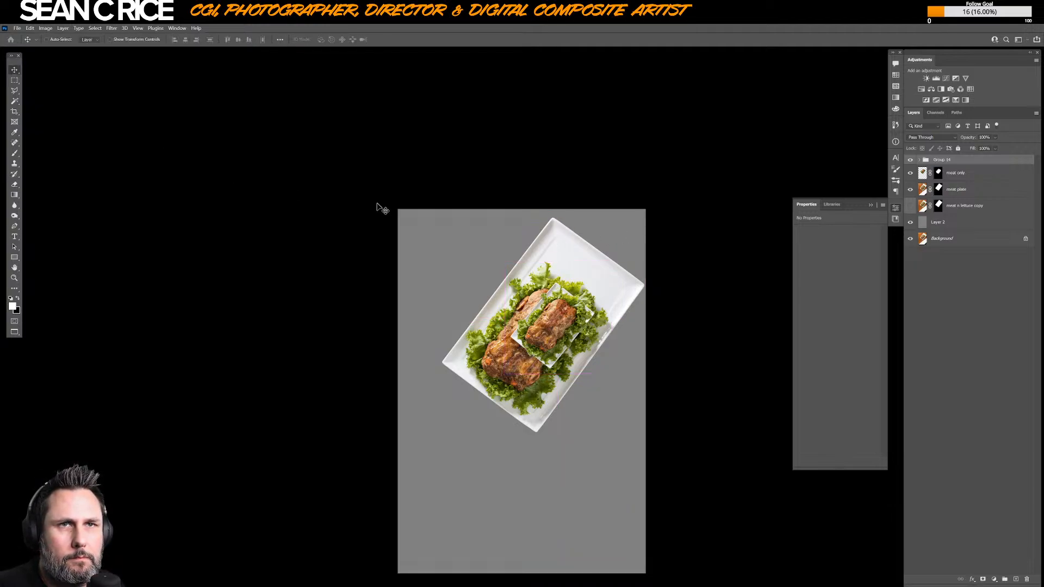
{"action": "left_click_drag", "start_coordinate": [560, 325], "coordinate": [523, 324]}
{"action": "key", "text": "ctrl+t"}
{"action": "left_click_drag", "start_coordinate": [577, 262], "coordinate": [615, 219]}
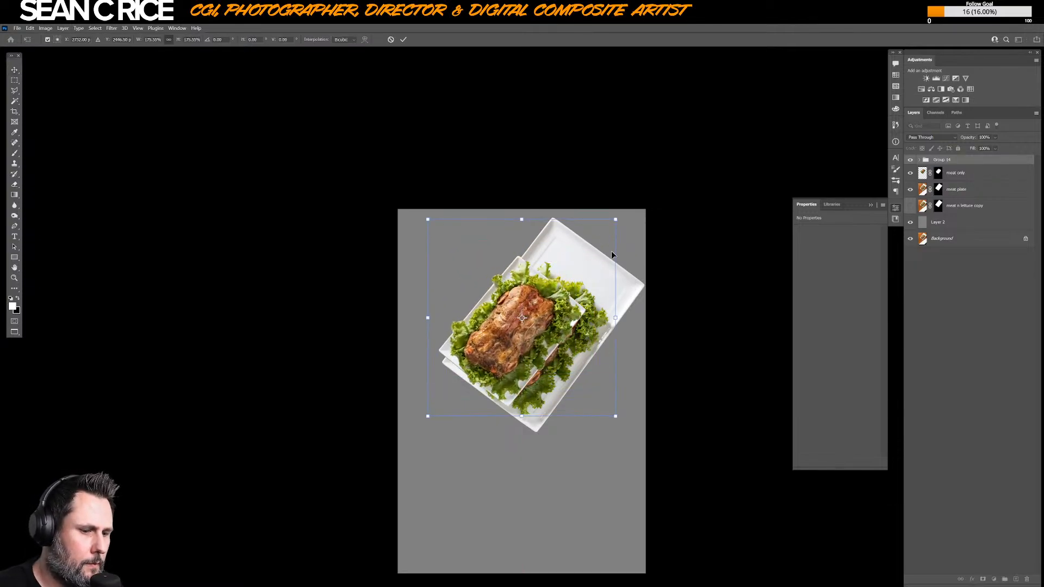
{"action": "key", "text": "Escape"}
{"action": "key", "text": "Right"}
{"action": "key", "text": "Right"}
{"action": "key", "text": "Right"}
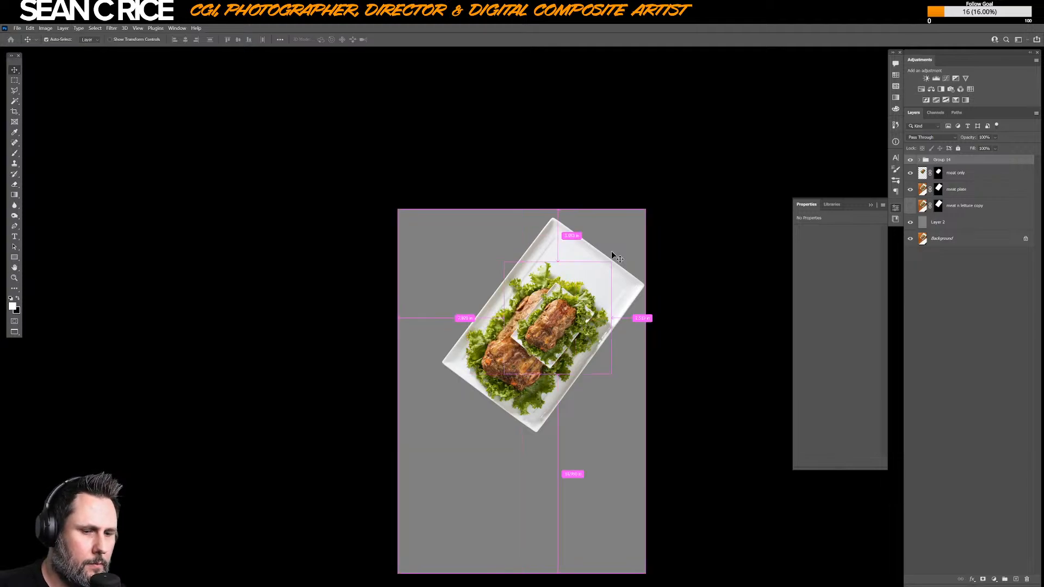
- Scale the copied group up from its centre to about 210% so its meat loaf approaches the size of the one on the plate
{"action": "key", "text": "t"}
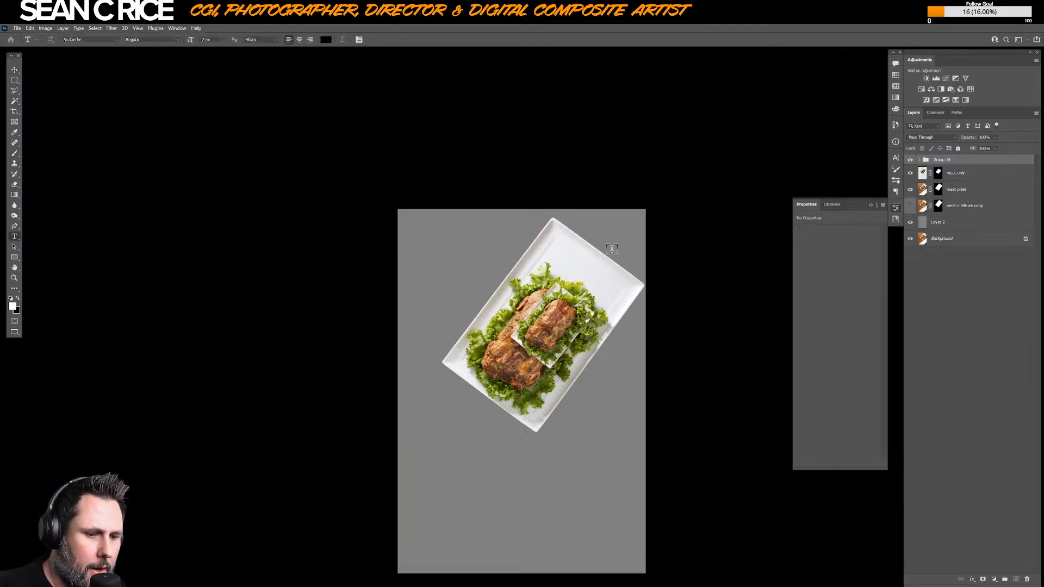
{"action": "key", "text": "v"}
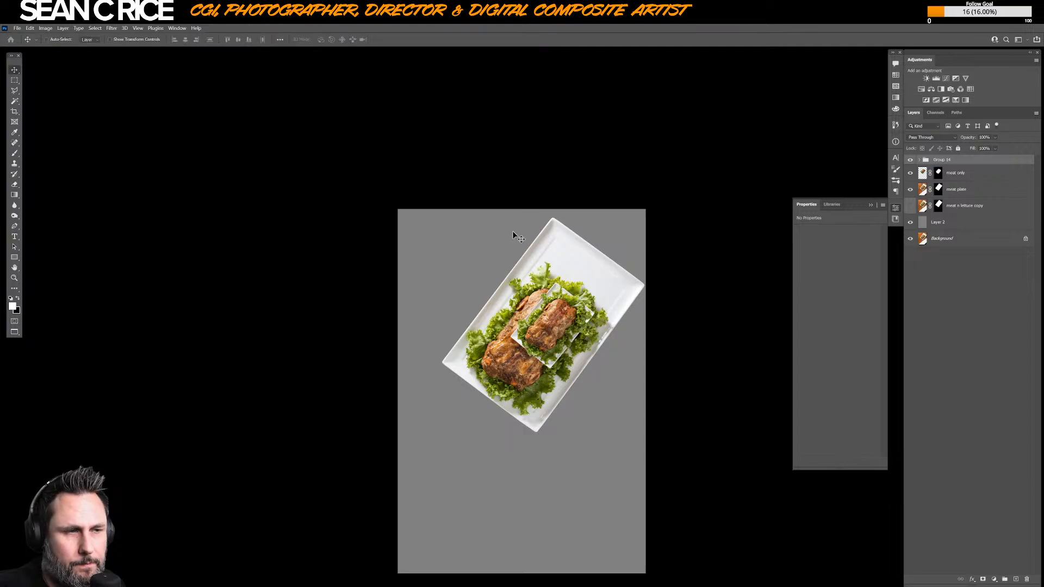
{"action": "key", "text": "ctrl+t"}
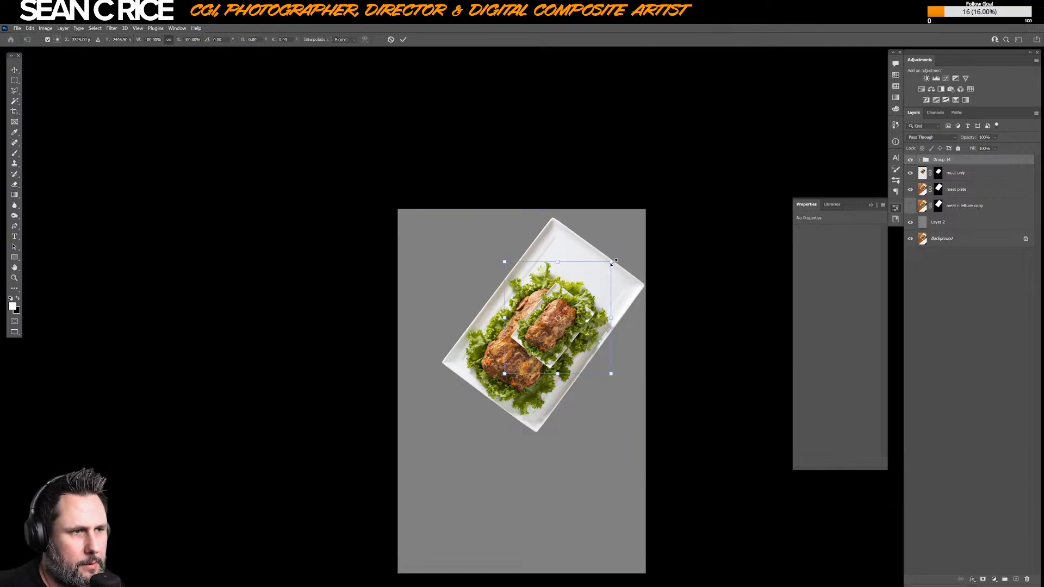
{"action": "left_click_drag", "start_coordinate": [612, 262], "coordinate": [671, 200]}
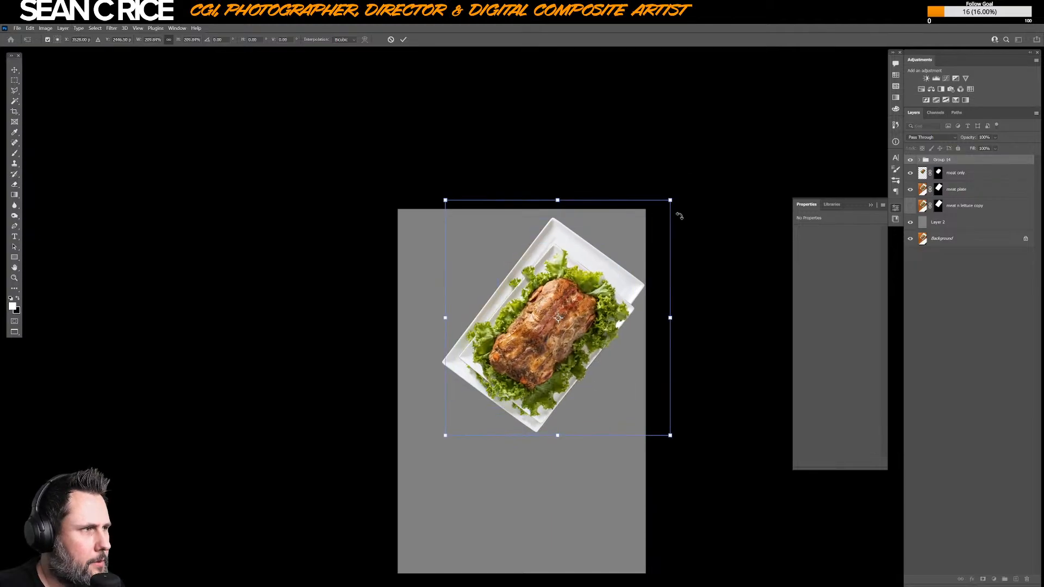
- Set Group 14's blend mode to Difference and roughly move and rotate it counterclockwise over the plate
{"action": "left_click", "coordinate": [931, 137]}
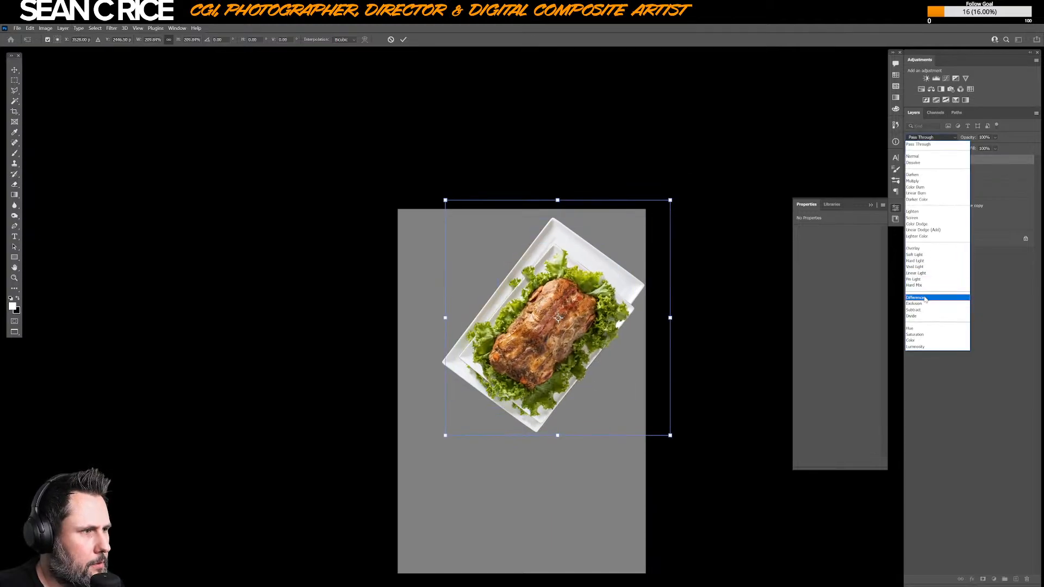
{"action": "left_click", "coordinate": [925, 298]}
{"action": "left_click_drag", "start_coordinate": [589, 284], "coordinate": [581, 291]}
{"action": "mouse_move", "coordinate": [662, 208]}
{"action": "left_mouse_down"}
{"action": "mouse_move", "coordinate": [683, 181]}
{"action": "mouse_move", "coordinate": [676, 193]}
{"action": "mouse_move", "coordinate": [626, 175]}
{"action": "mouse_move", "coordinate": [671, 198]}
{"action": "mouse_move", "coordinate": [658, 210]}
{"action": "left_mouse_up"}
{"action": "left_click_drag", "start_coordinate": [680, 172], "coordinate": [674, 163]}
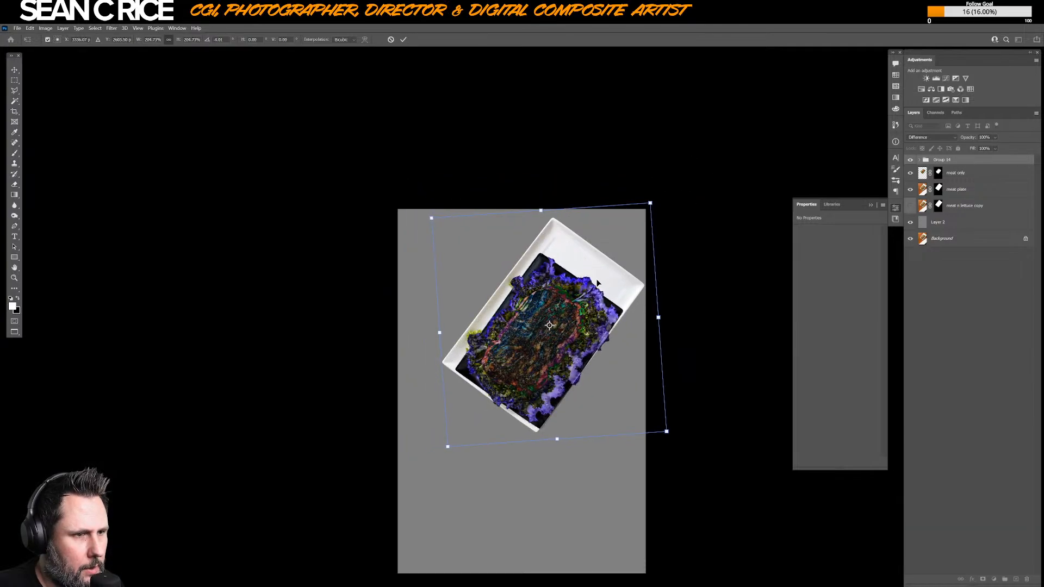
- Shift the rotated group up and slightly sideways to overlap its meat with the meat underneath
{"action": "left_click_drag", "start_coordinate": [596, 278], "coordinate": [591, 278]}
{"action": "key", "text": "Up"}
{"action": "key", "text": "Up"}
{"action": "key", "text": "Up"}
{"action": "key", "text": "Up"}
{"action": "key", "text": "Up"}
{"action": "key", "text": "Up"}
{"action": "key", "text": "Up"}
{"action": "key", "text": "Right"}
{"action": "key", "text": "Right"}
{"action": "key", "text": "Right"}
{"action": "key", "text": "Up"}
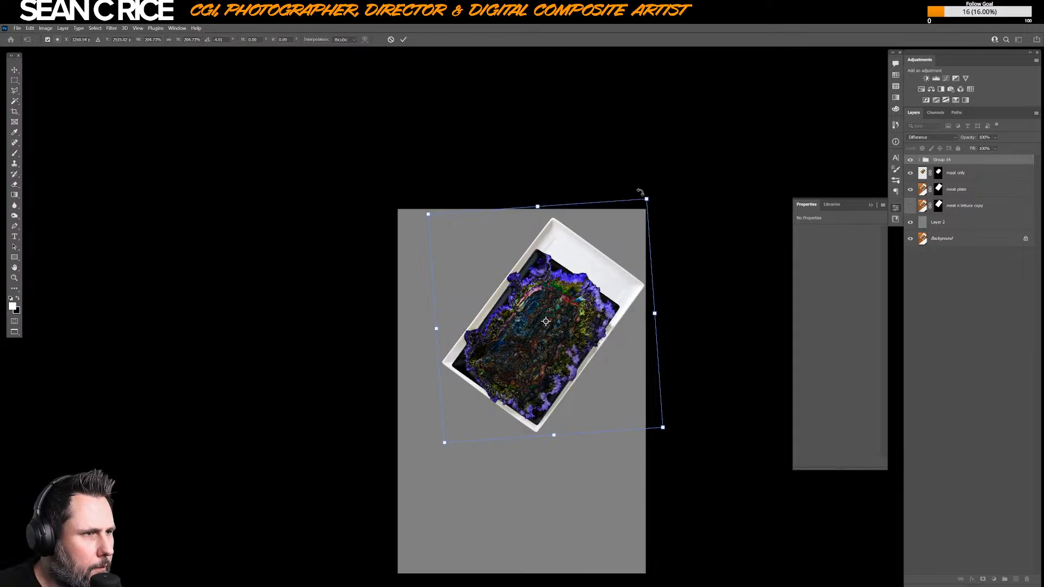
- Try scaling the group down and repositioning it to match the meat underneath
{"action": "mouse_move", "coordinate": [645, 199]}
{"action": "left_mouse_down"}
{"action": "mouse_move", "coordinate": [653, 193]}
{"action": "mouse_move", "coordinate": [635, 209]}
{"action": "mouse_move", "coordinate": [649, 194]}
{"action": "mouse_move", "coordinate": [643, 213]}
{"action": "left_mouse_up"}
{"action": "left_click_drag", "start_coordinate": [581, 270], "coordinate": [583, 269]}
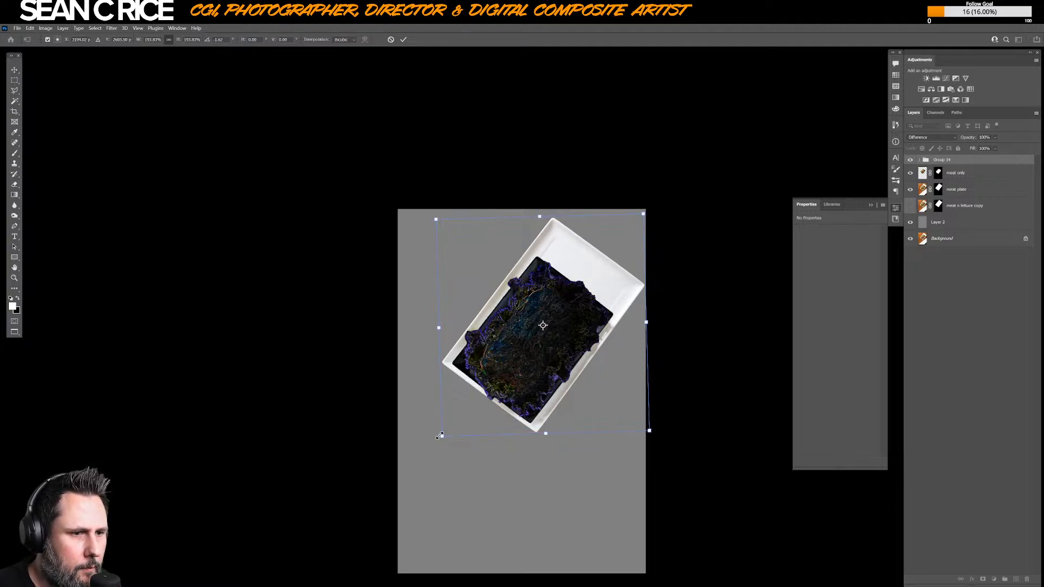
{"action": "left_click_drag", "start_coordinate": [440, 437], "coordinate": [434, 441]}
- Enlarge the group to about 231.5%, align it with the plate's lower corner and edges, and apply the transform
{"action": "left_click_drag", "start_coordinate": [643, 215], "coordinate": [676, 158]}
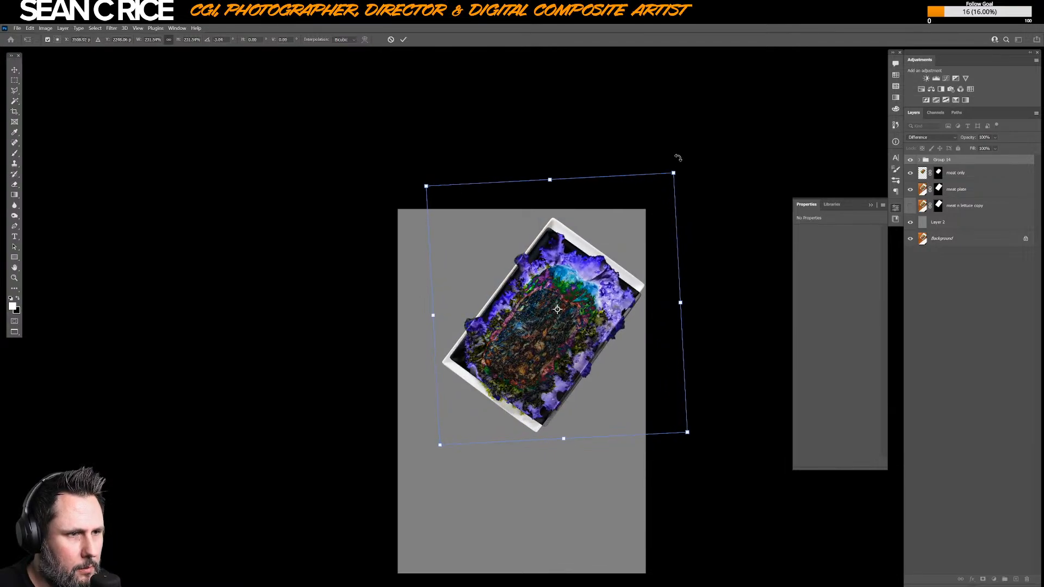
{"action": "left_click_drag", "start_coordinate": [536, 323], "coordinate": [528, 328]}
{"action": "left_click_drag", "start_coordinate": [683, 250], "coordinate": [696, 239]}
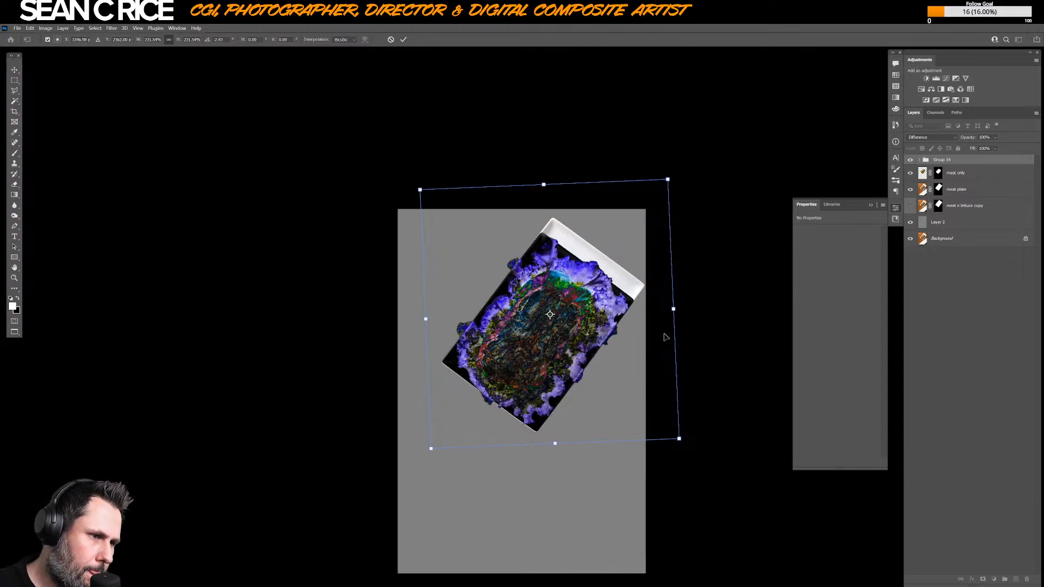
{"action": "left_click_drag", "start_coordinate": [675, 387], "coordinate": [676, 388]}
{"action": "key", "text": "Down"}
{"action": "key", "text": "Left"}
{"action": "key", "text": "Left"}
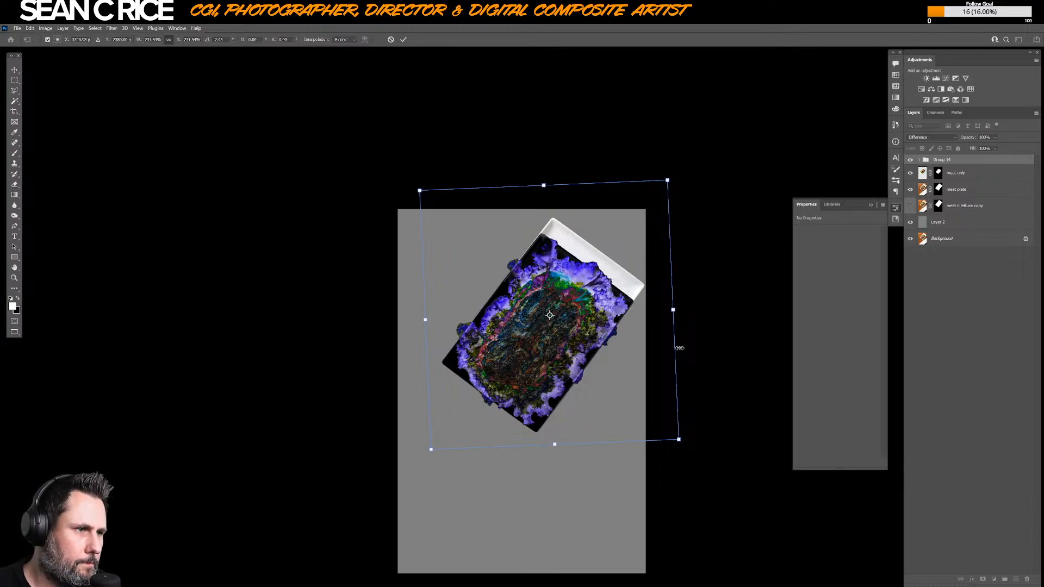
{"action": "key", "text": "Return"}
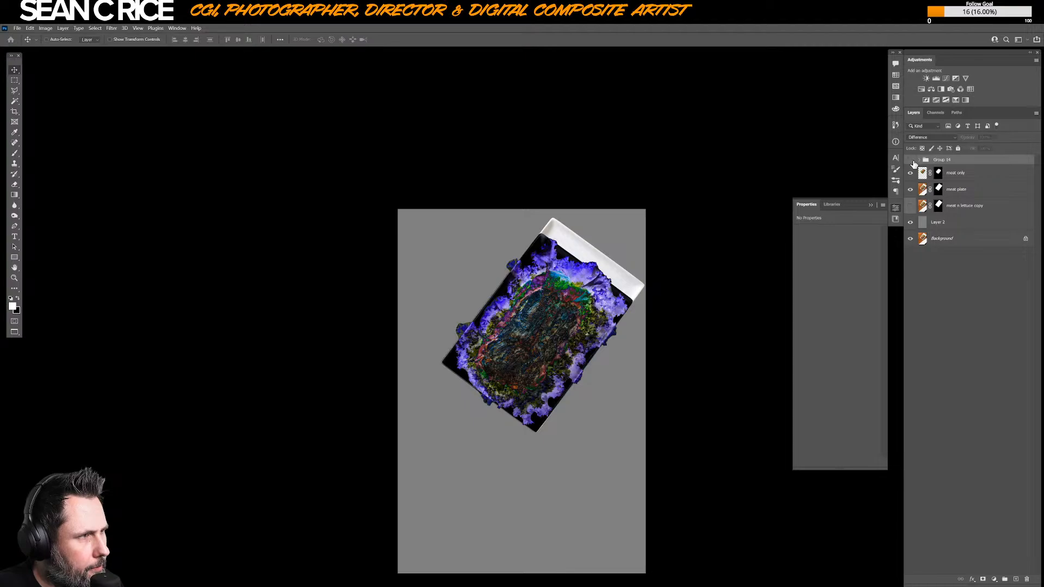
- Compare the canvas with the group hidden and shown, duplicate the meat only layer, and hide the original
{"action": "left_click", "coordinate": [910, 159]}
{"action": "left_click", "coordinate": [911, 160]}
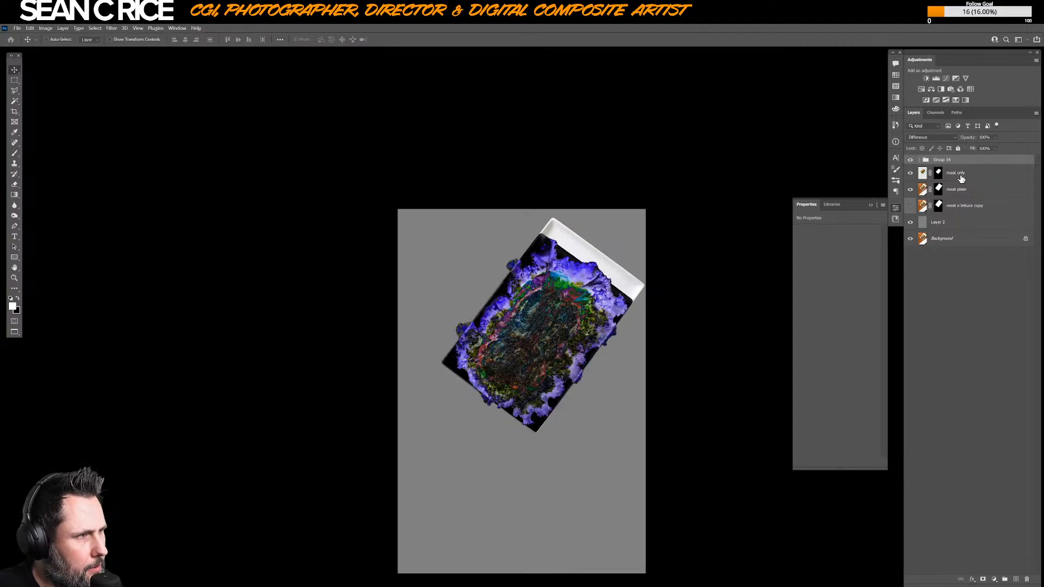
{"action": "left_click", "coordinate": [960, 174]}
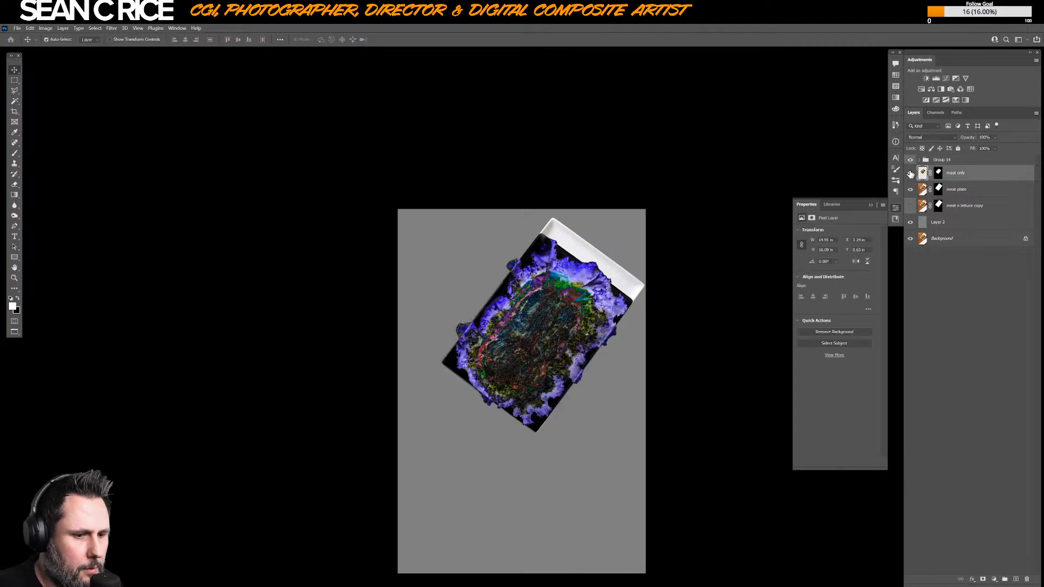
{"action": "key", "text": "ctrl+j"}
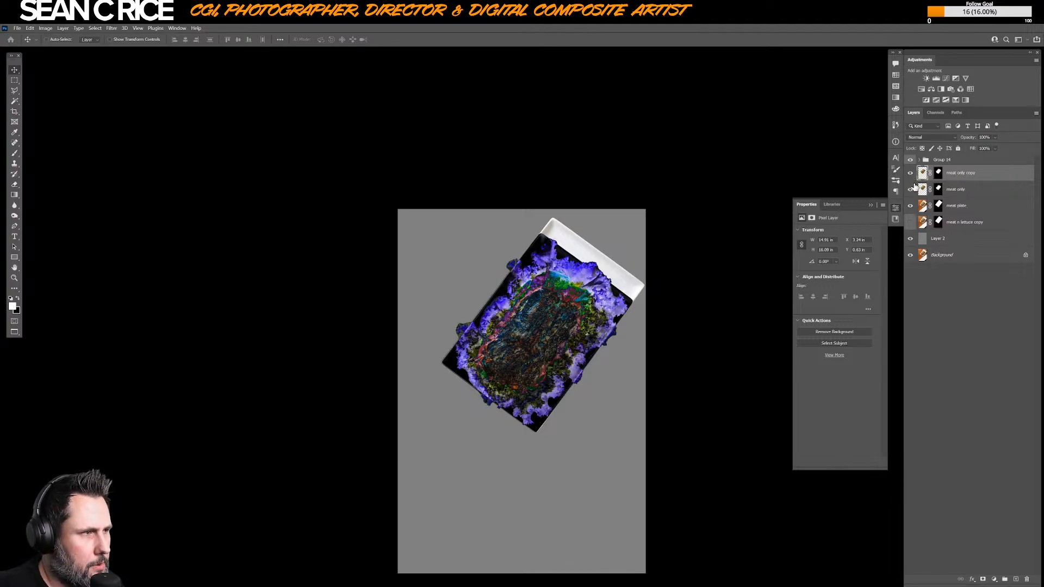
{"action": "right_click", "coordinate": [911, 190]}
{"action": "left_click", "coordinate": [925, 260]}
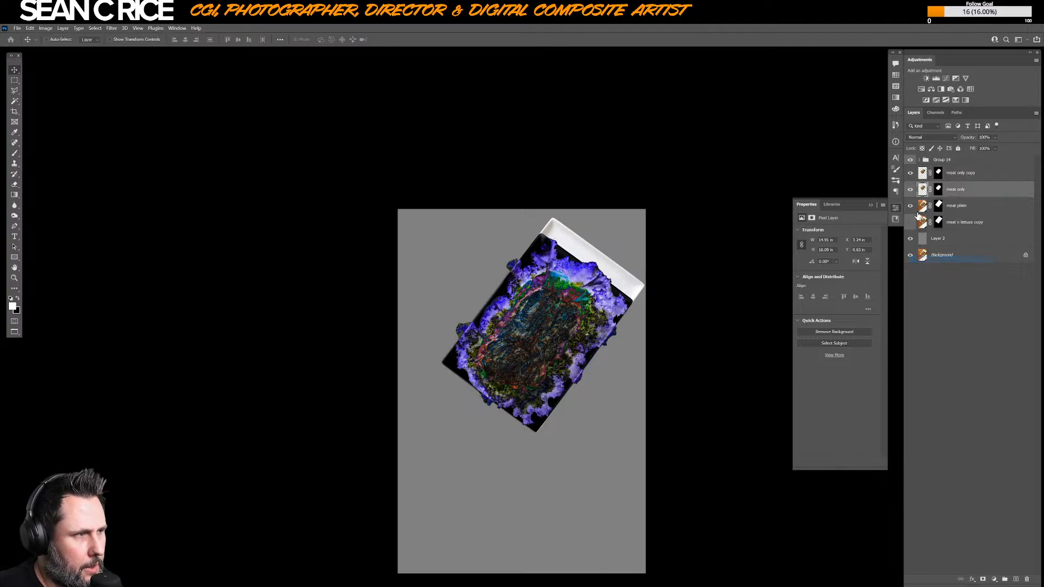
{"action": "left_click", "coordinate": [911, 190]}
{"action": "left_click", "coordinate": [958, 174]}
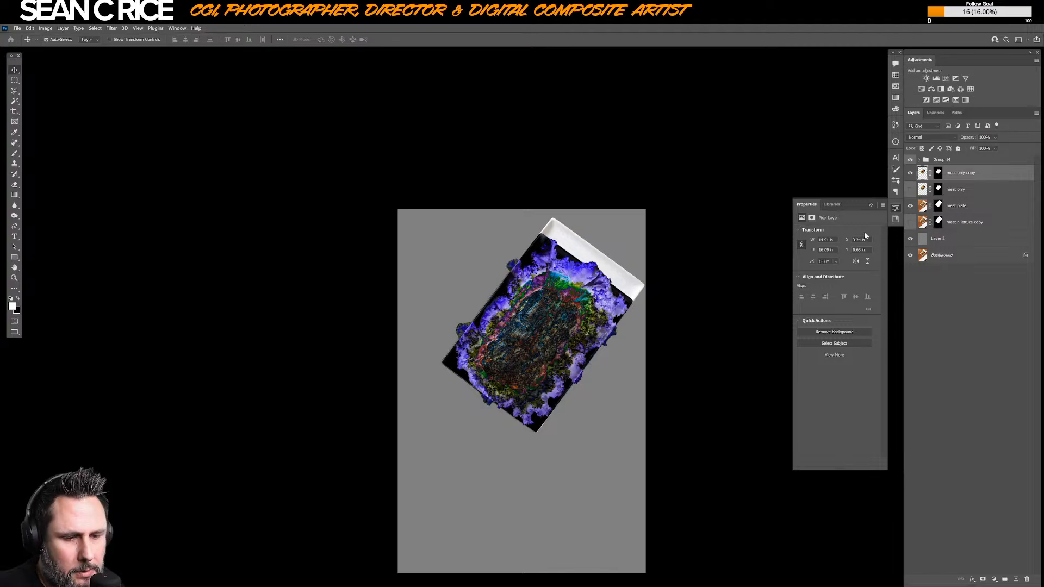
- Enlarge the meat only copy to about 122% and position it over the meat in the Difference group
{"action": "key", "text": "ctrl+t"}
{"action": "left_click_drag", "start_coordinate": [645, 218], "coordinate": [655, 201]}
{"action": "left_click_drag", "start_coordinate": [588, 275], "coordinate": [592, 268]}
{"action": "left_click_drag", "start_coordinate": [664, 200], "coordinate": [672, 186]}
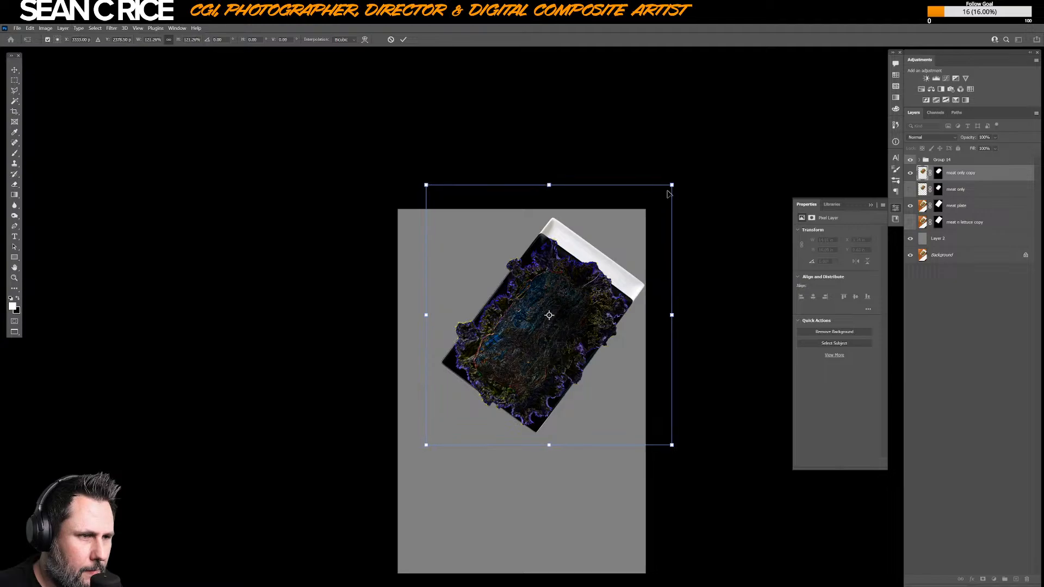
{"action": "left_click_drag", "start_coordinate": [426, 184], "coordinate": [425, 185]}
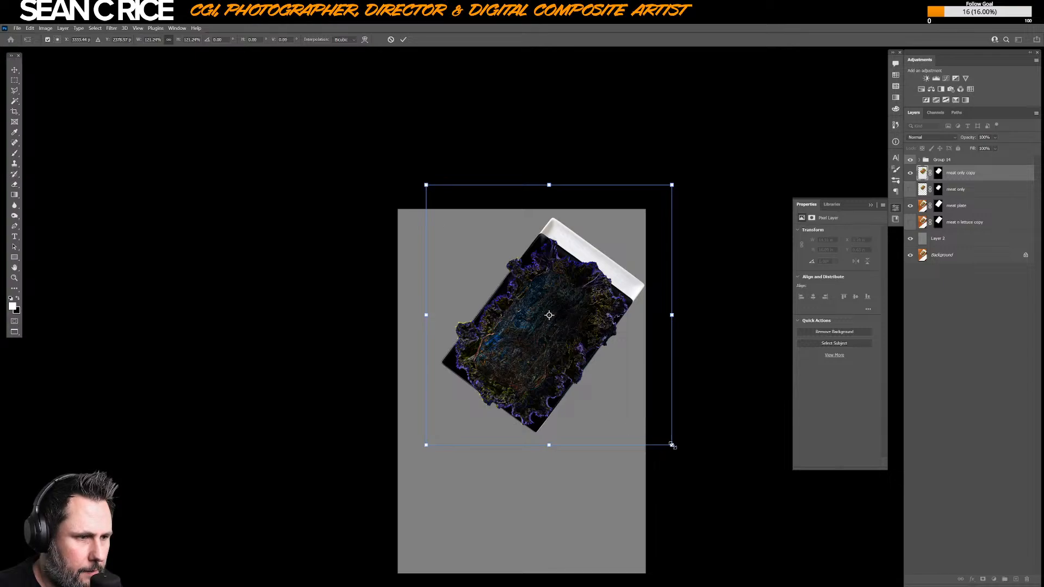
{"action": "left_click_drag", "start_coordinate": [672, 445], "coordinate": [674, 438]}
{"action": "left_click_drag", "start_coordinate": [424, 182], "coordinate": [425, 184]}
{"action": "left_click_drag", "start_coordinate": [672, 185], "coordinate": [673, 184]}
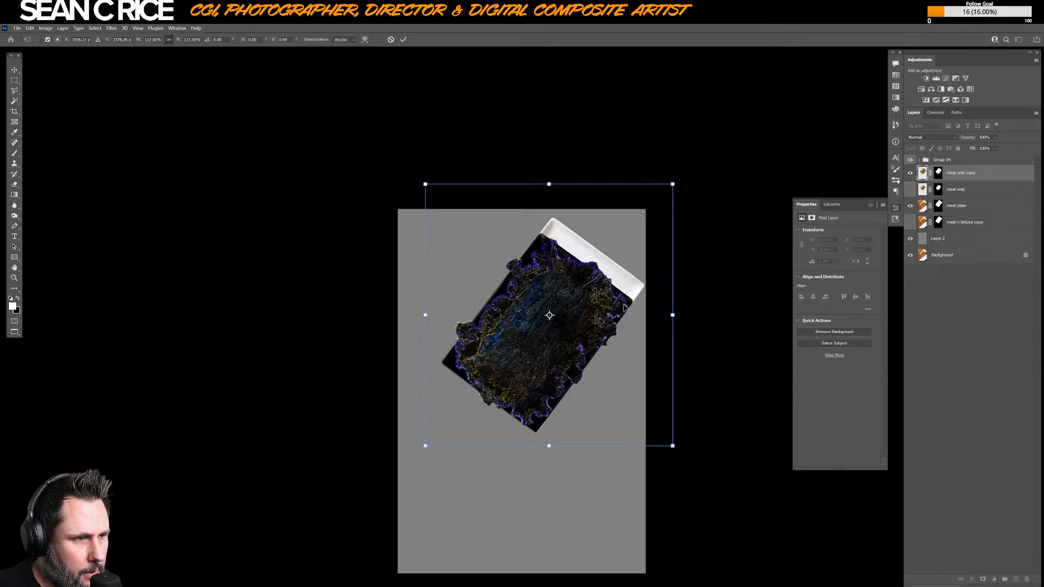
- Undo the last scaling attempt and nudge the meat only copy left and up
{"action": "left_click_drag", "start_coordinate": [673, 170], "coordinate": [672, 184]}
{"action": "key", "text": "ctrl+z"}
{"action": "key", "text": "Left"}
{"action": "key", "text": "Left"}
{"action": "key", "text": "Left"}
{"action": "key", "text": "Left"}
{"action": "key", "text": "Left"}
{"action": "key", "text": "Left"}
{"action": "key", "text": "Left"}
{"action": "key", "text": "Left"}
{"action": "key", "text": "Left"}
{"action": "key", "text": "Left"}
{"action": "key", "text": "Left"}
{"action": "key", "text": "Left"}
{"action": "key", "text": "Left"}
{"action": "key", "text": "Left"}
{"action": "key", "text": "Left"}
{"action": "key", "text": "Left"}
{"action": "key", "text": "Left"}
{"action": "key", "text": "Left"}
{"action": "key", "text": "Up"}
{"action": "key", "text": "Up"}
{"action": "key", "text": "Up"}
{"action": "key", "text": "Up"}
{"action": "key", "text": "Up"}
{"action": "key", "text": "Up"}
{"action": "key", "text": "Up"}
{"action": "key", "text": "Up"}
{"action": "key", "text": "Up"}
{"action": "key", "text": "Up"}
{"action": "key", "text": "Up"}
{"action": "key", "text": "Up"}
{"action": "key", "text": "Up"}
{"action": "key", "text": "Up"}
{"action": "key", "text": "Up"}
{"action": "key", "text": "Up"}
{"action": "key", "text": "Up"}
{"action": "key", "text": "Up"}
{"action": "key", "text": "Up"}
{"action": "key", "text": "Up"}
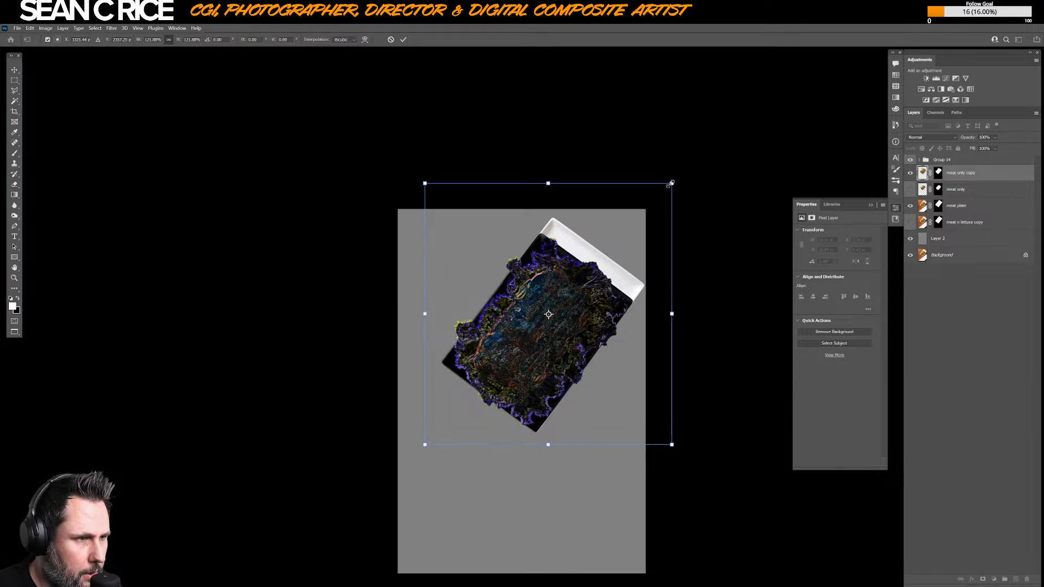
- Move the transform reference point to the plate's right edge, fine-scale the meat copy slightly, and apply the transform
{"action": "left_click_drag", "start_coordinate": [548, 315], "coordinate": [625, 310]}
{"action": "left_click_drag", "start_coordinate": [404, 434], "coordinate": [409, 443]}
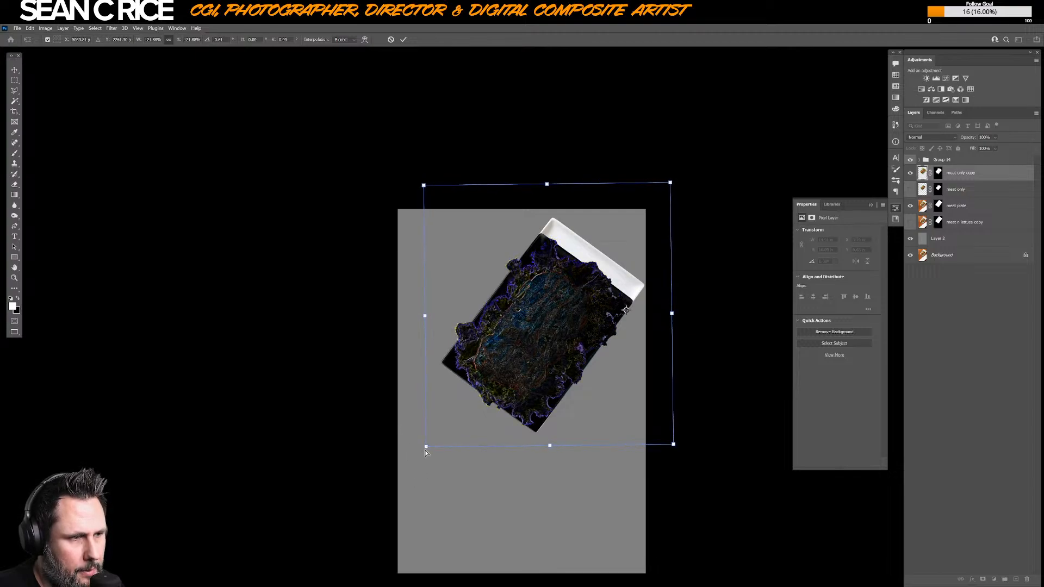
{"action": "key", "text": "ctrl+z"}
{"action": "left_click_drag", "start_coordinate": [425, 445], "coordinate": [424, 444]}
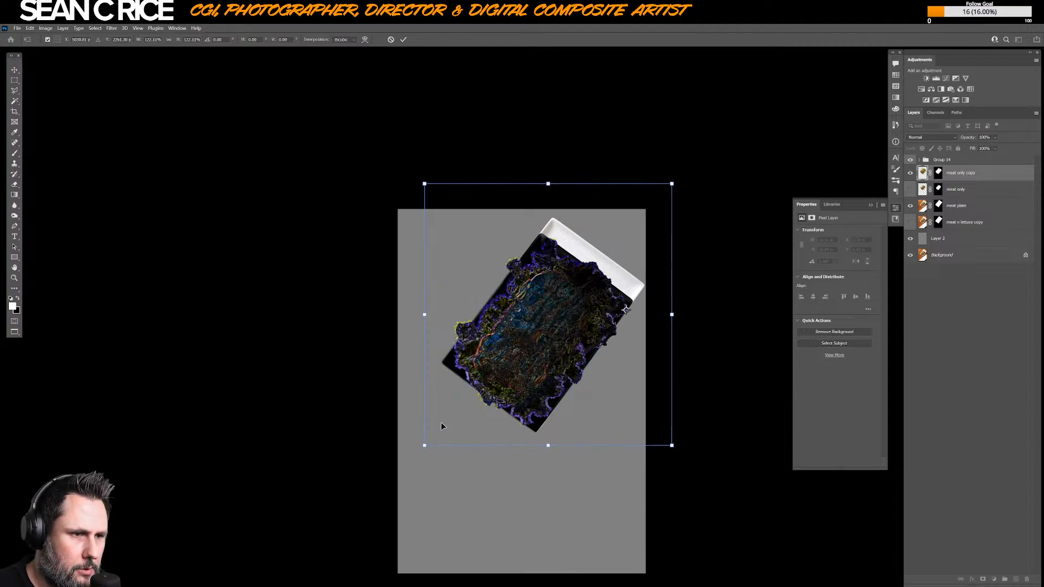
{"action": "key", "text": "Return"}
- Hide Group 14 and compare the plate with the meat only copy shown and hidden
{"action": "left_click", "coordinate": [910, 159]}
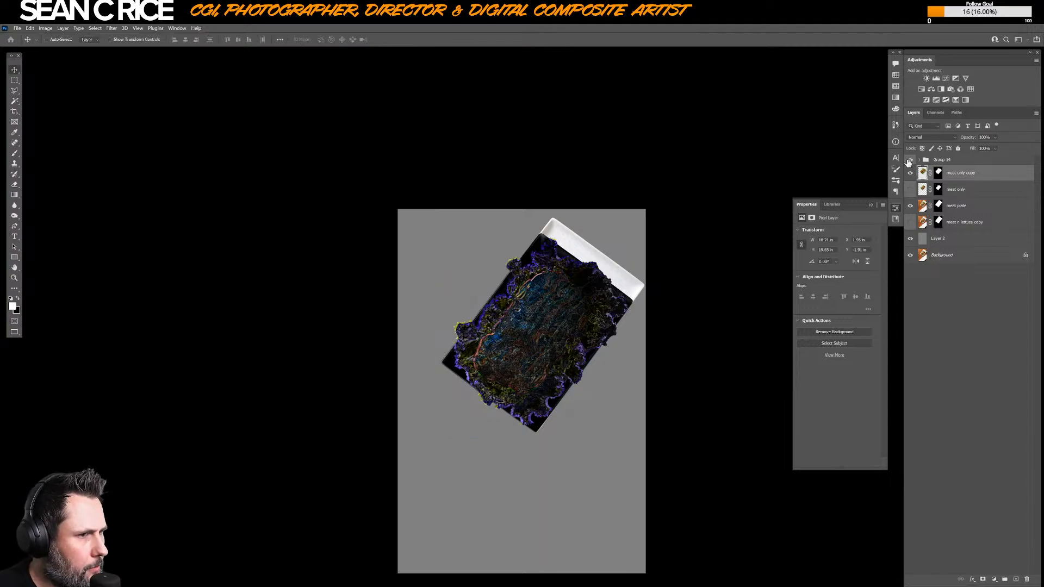
{"action": "key", "text": "ctrl+plus"}
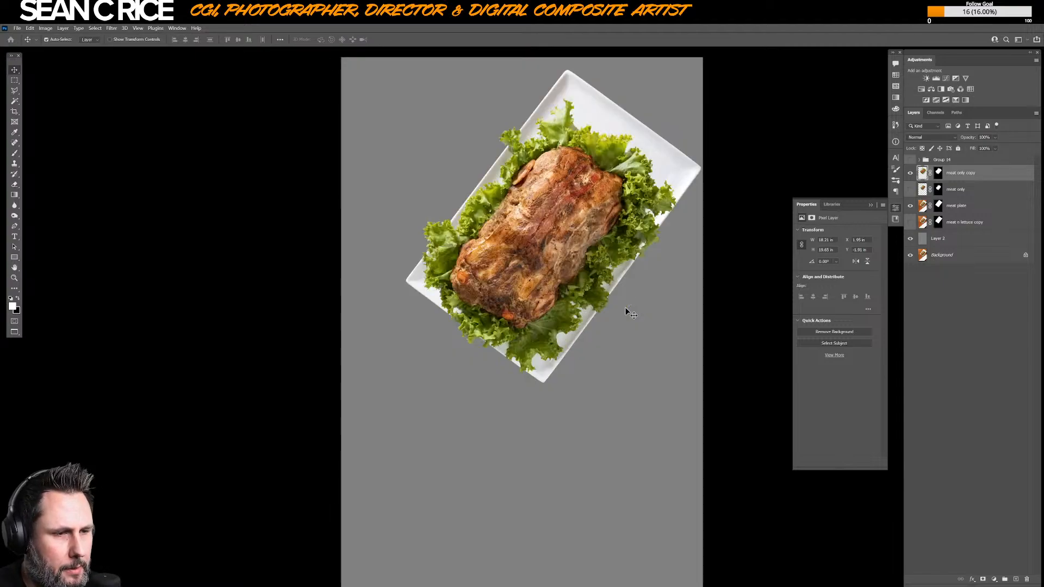
{"action": "left_click_drag", "start_coordinate": [604, 256], "coordinate": [528, 359]}
{"action": "left_click", "coordinate": [910, 173]}
{"action": "left_click", "coordinate": [911, 173]}
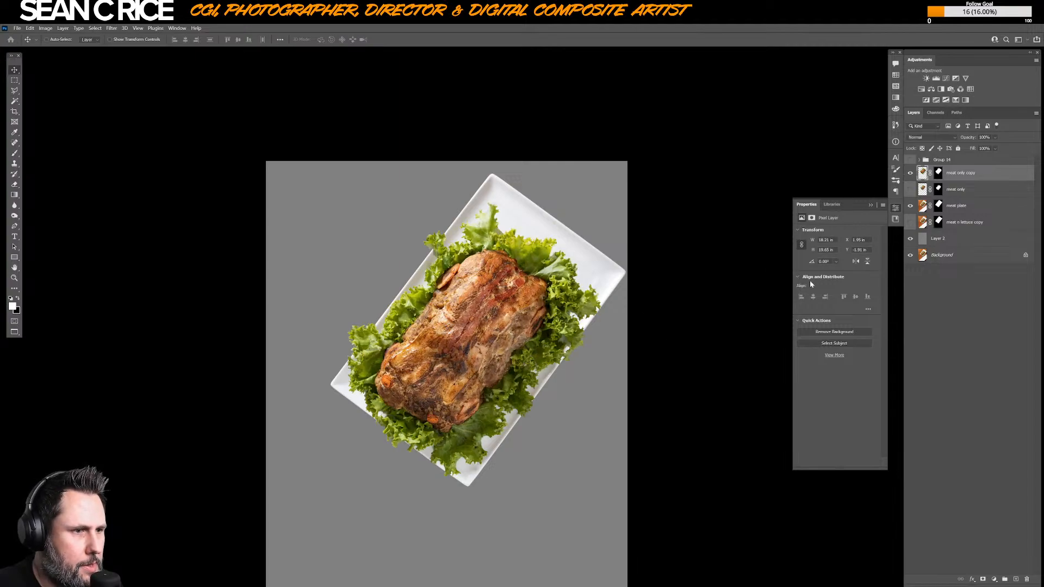
{"action": "left_click", "coordinate": [910, 173]}
{"action": "left_click", "coordinate": [910, 174]}
{"action": "left_click", "coordinate": [910, 173]}
{"action": "left_click", "coordinate": [910, 174]}
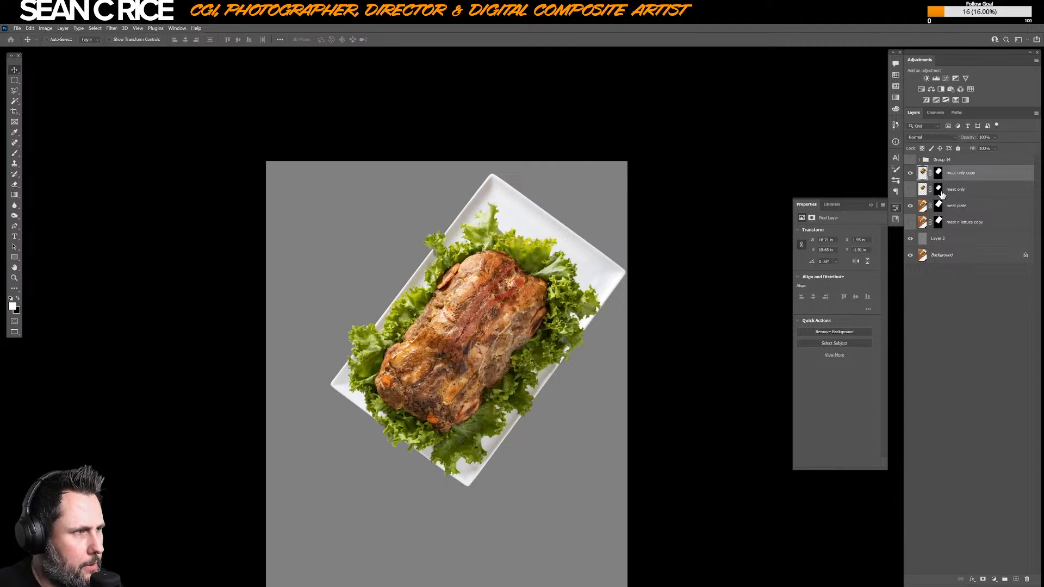
- Add a white Solid Color fill layer above the meat plate layer and clip it to that layer
{"action": "left_click", "coordinate": [970, 208]}
{"action": "left_click", "coordinate": [994, 579]}
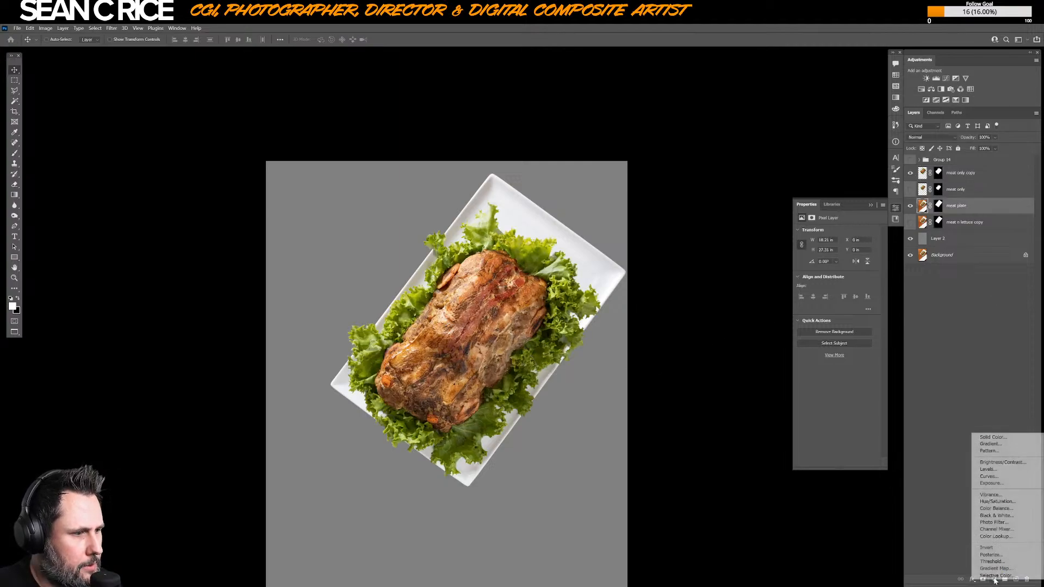
{"action": "left_click", "coordinate": [1011, 436]}
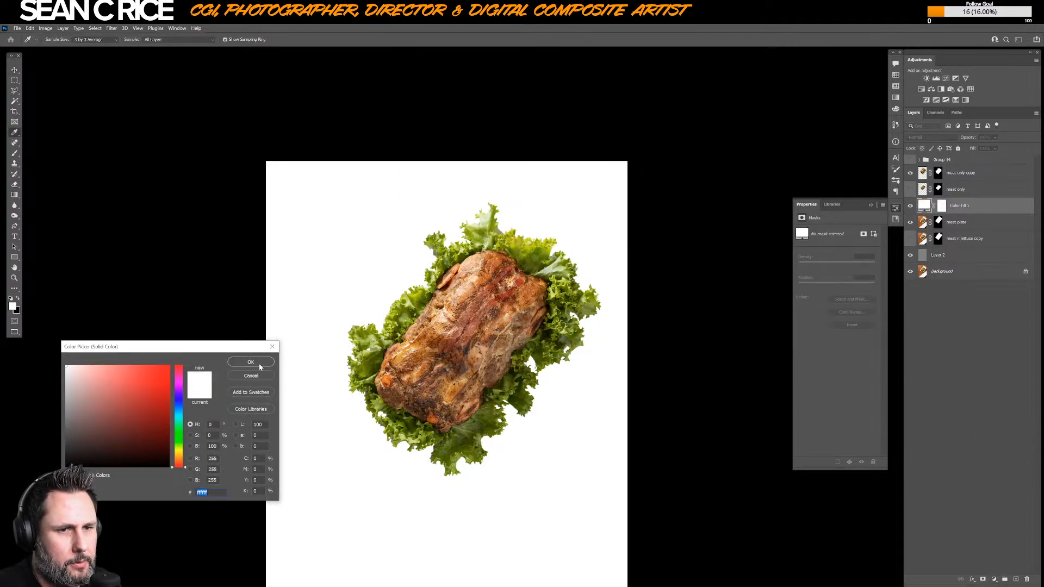
{"action": "left_click", "coordinate": [270, 363]}
{"action": "key", "text": "v"}
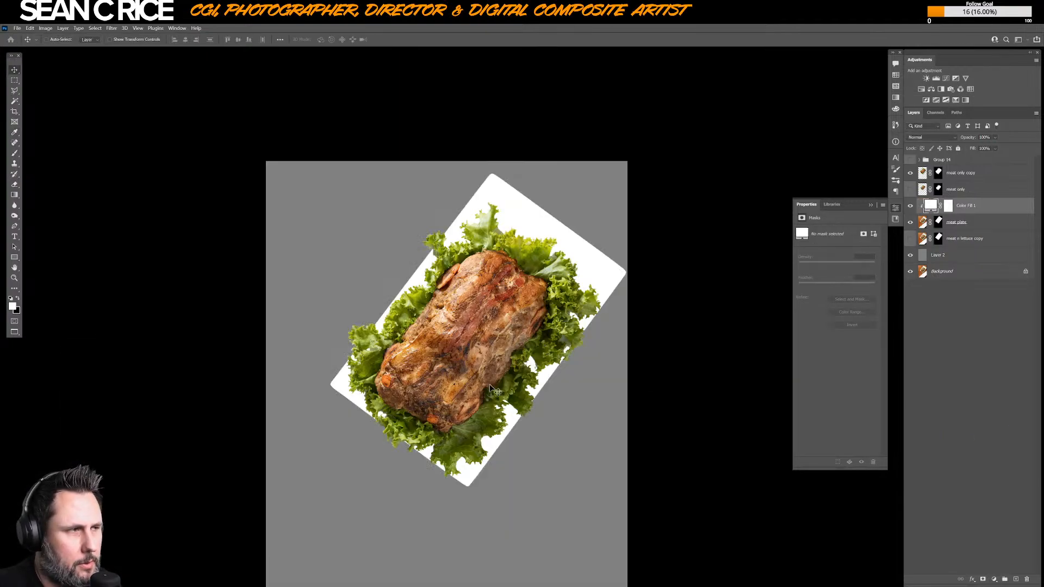
- Recolor the clipped fill with a shade sampled from the plate's lower-right rim and show the layer again
{"action": "left_click", "coordinate": [911, 206]}
{"action": "double_click", "coordinate": [930, 206]}
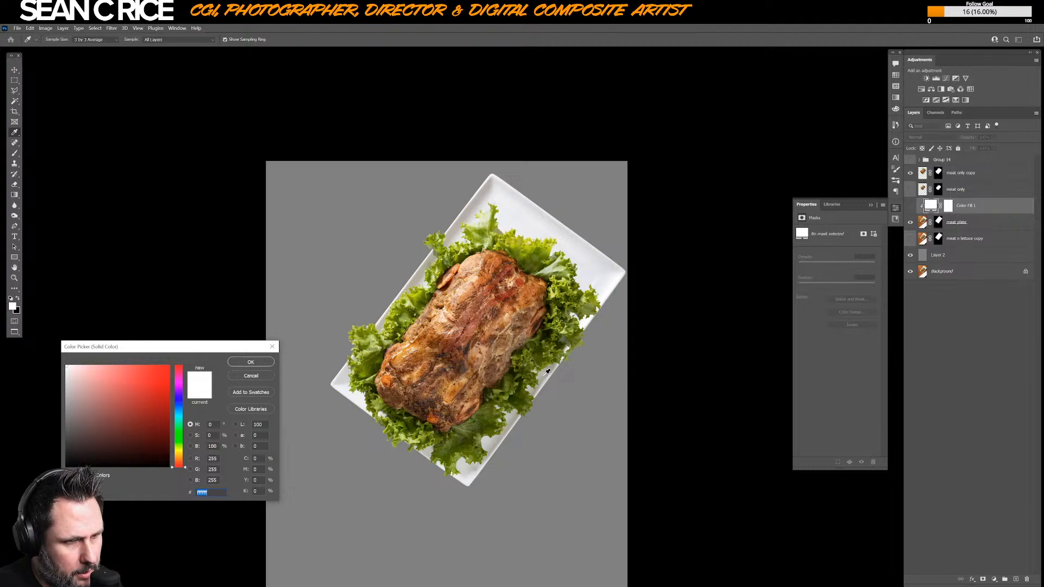
{"action": "left_click", "coordinate": [546, 374]}
{"action": "left_click", "coordinate": [251, 362]}
{"action": "left_click", "coordinate": [910, 206]}
- Invert the fill layer's mask to black and ready the Brush with white as the foreground color
{"action": "left_click", "coordinate": [947, 207]}
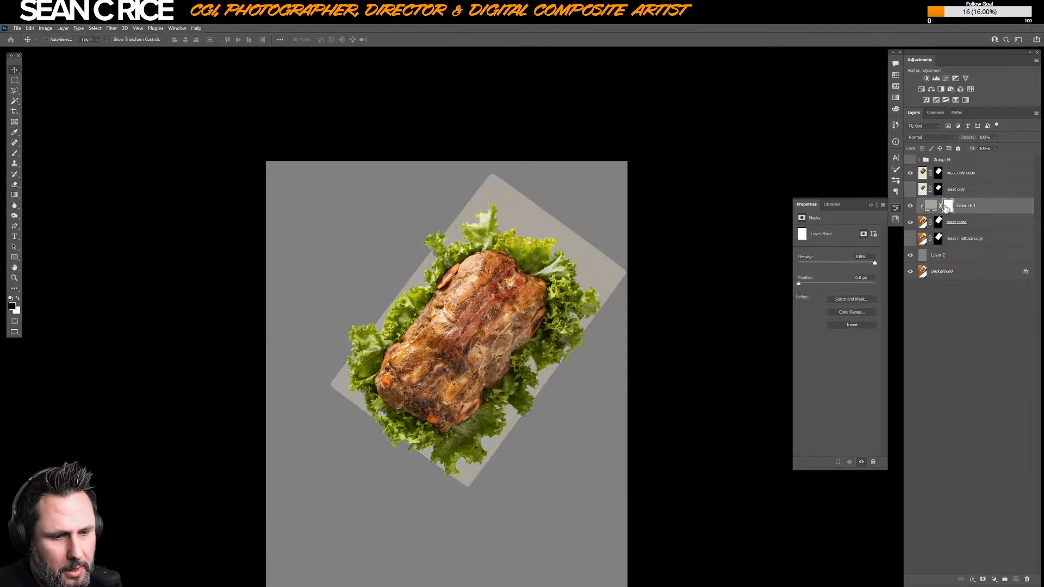
{"action": "key", "text": "ctrl+i"}
{"action": "key", "text": "b"}
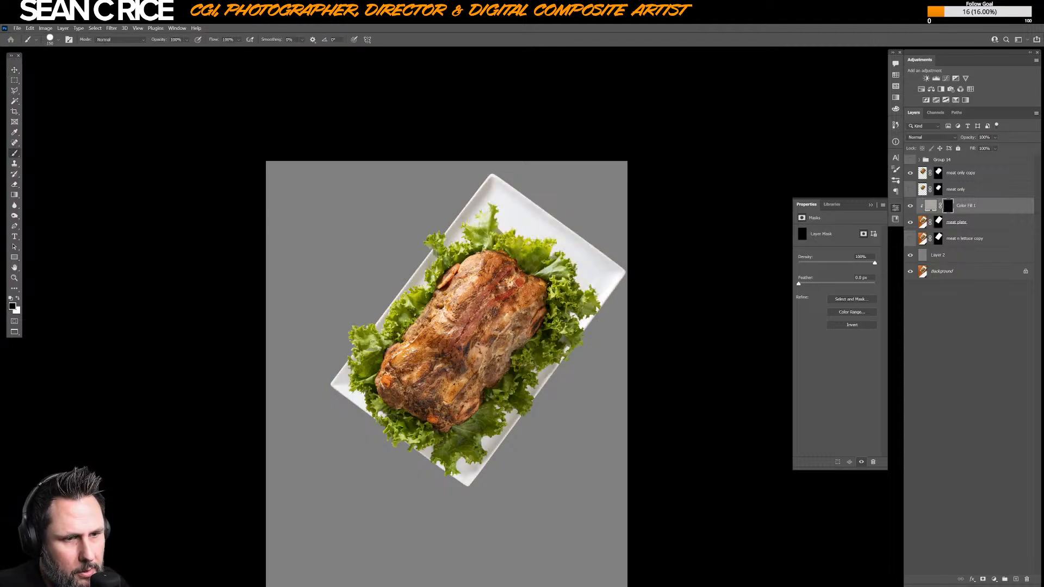
{"action": "key", "text": "x"}
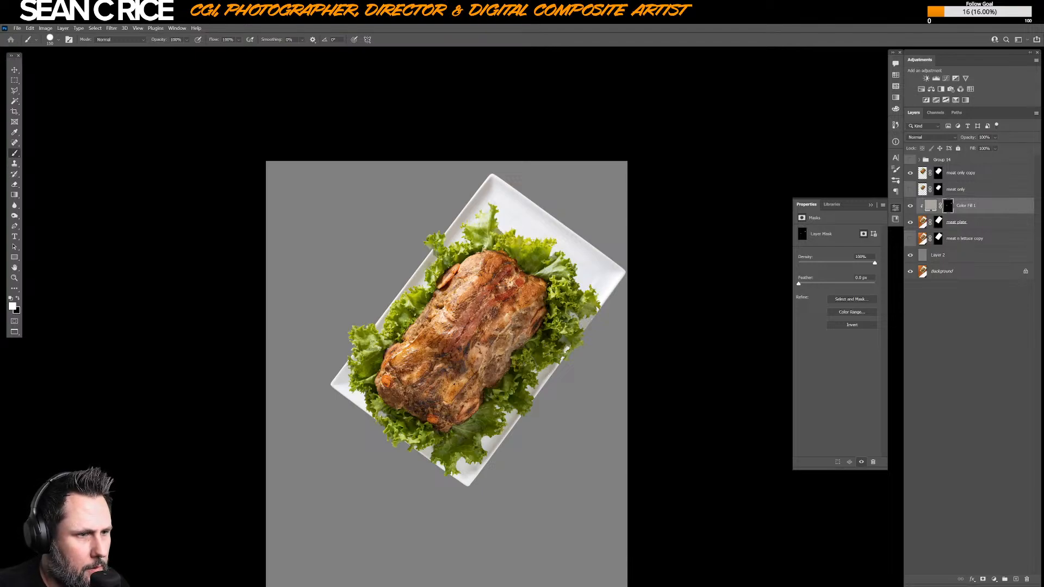
- Choose the Main Soft brush and touch up the Color Fill 1 mask along the plate's right rim beside the lettuce
{"action": "right_click", "coordinate": [568, 336]}
{"action": "left_click", "coordinate": [611, 425]}
{"action": "left_click_drag", "start_coordinate": [586, 341], "coordinate": [596, 317]}
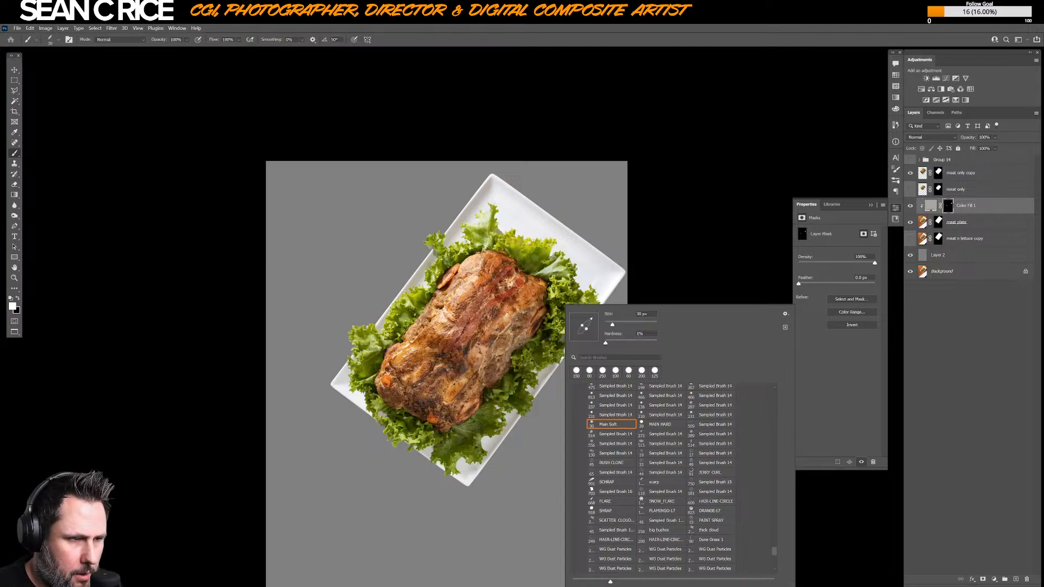
{"action": "key", "text": "Return"}
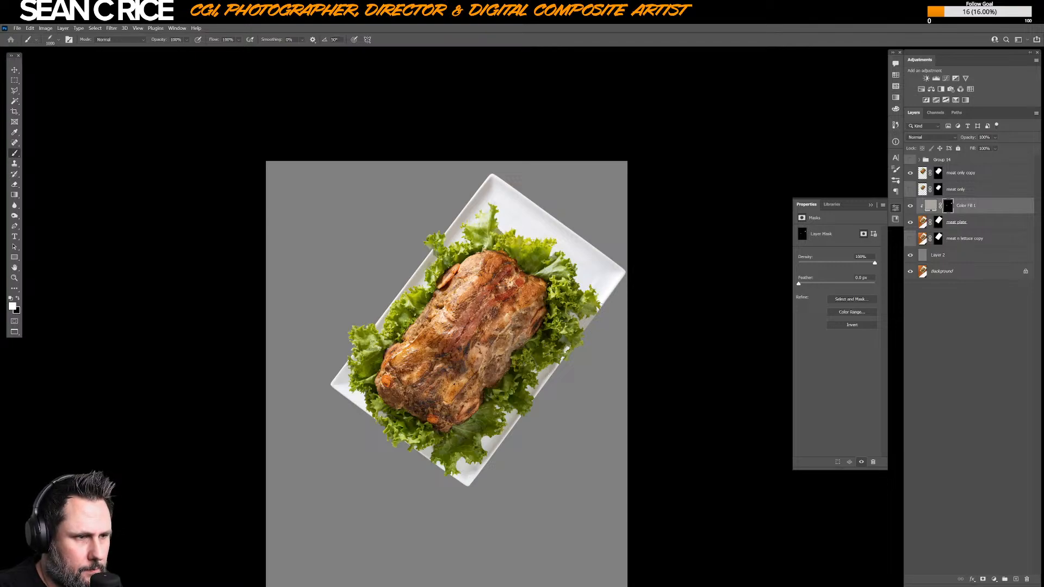
{"action": "key", "text": "x"}
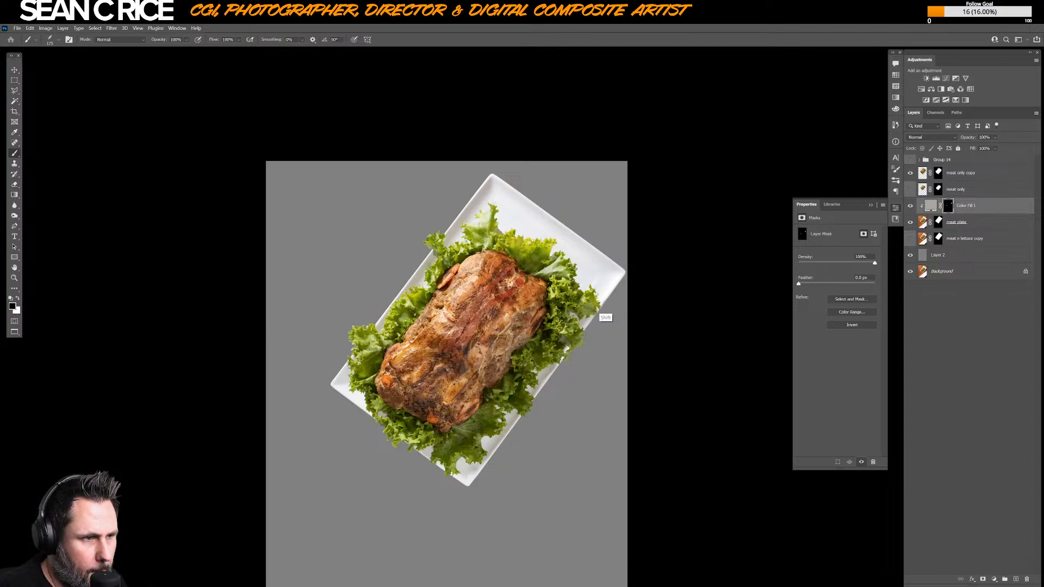
{"action": "key", "text": "x"}
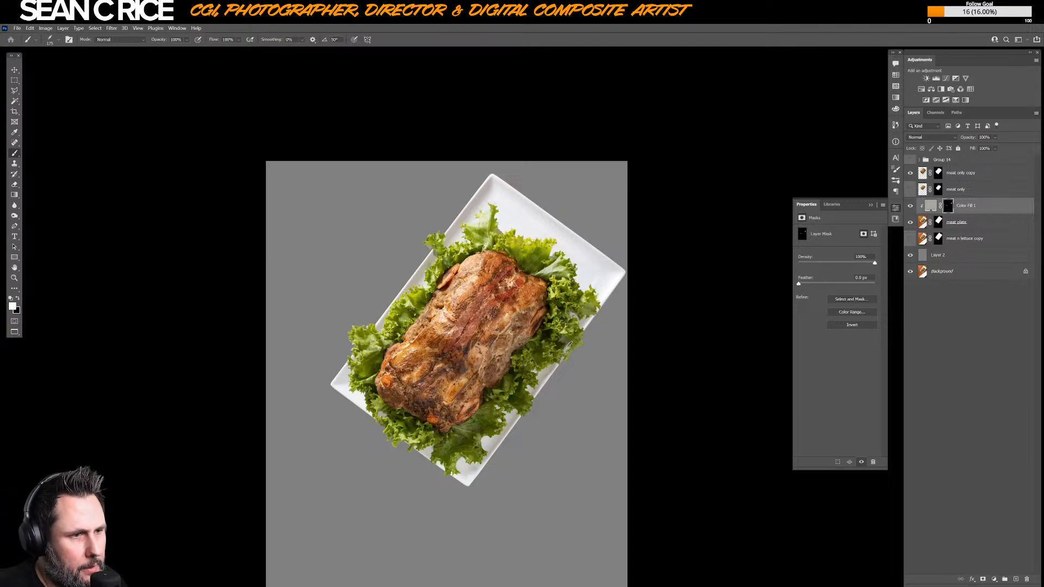
{"action": "key", "text": "x"}
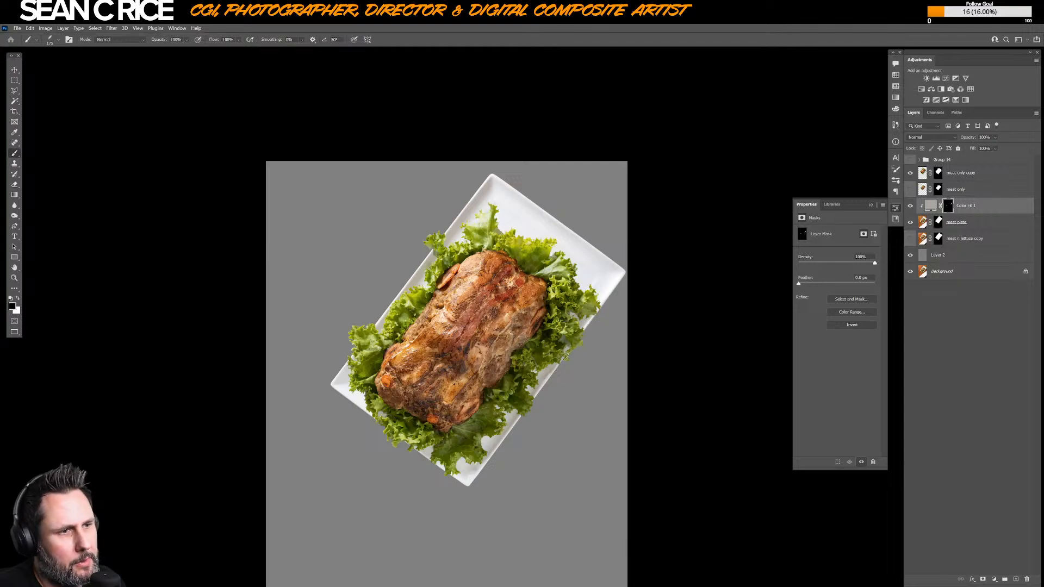
- Compare the meat only copy layer with its mask disabled and enabled
{"action": "left_click_drag", "start_coordinate": [565, 360], "coordinate": [594, 390]}
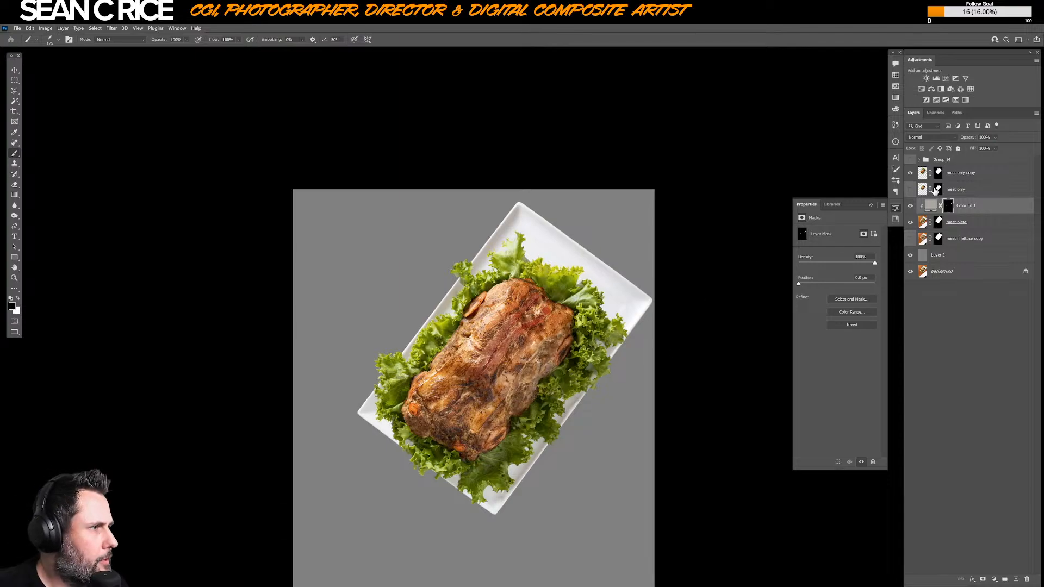
{"action": "left_click", "coordinate": [938, 173], "text": "shift"}
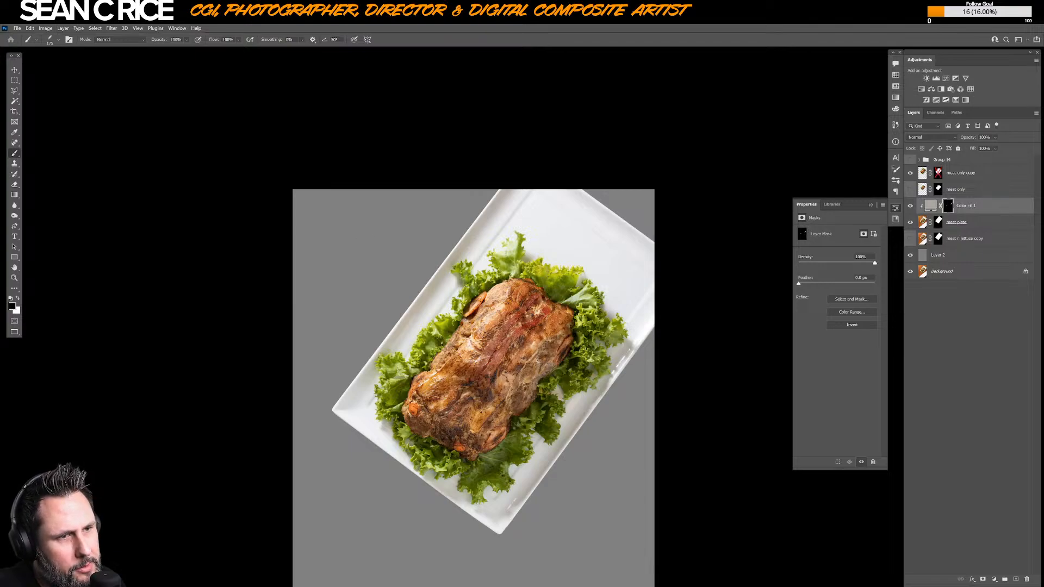
{"action": "key", "text": "v"}
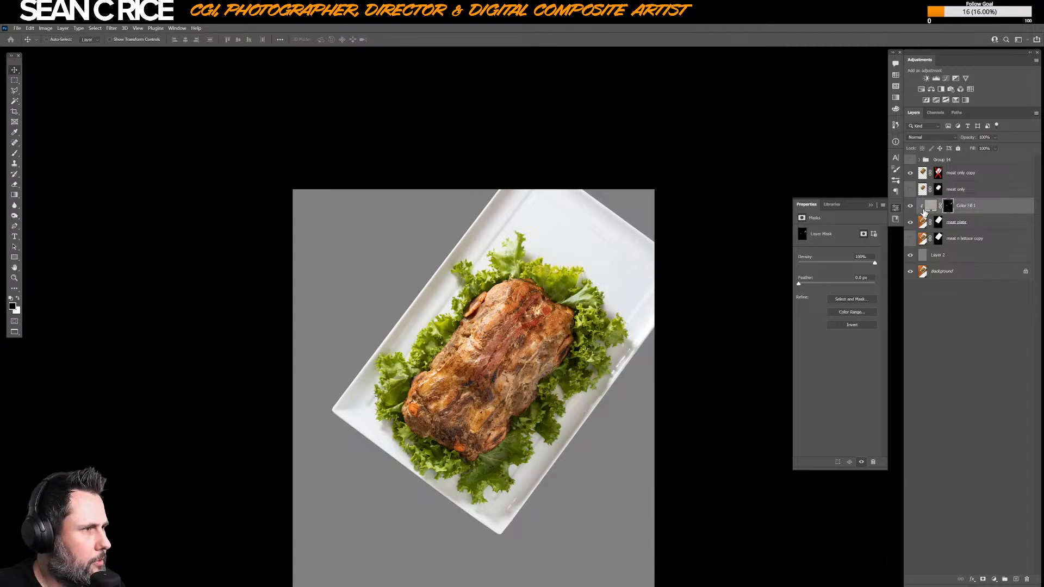
{"action": "left_click", "coordinate": [938, 173], "text": "shift"}
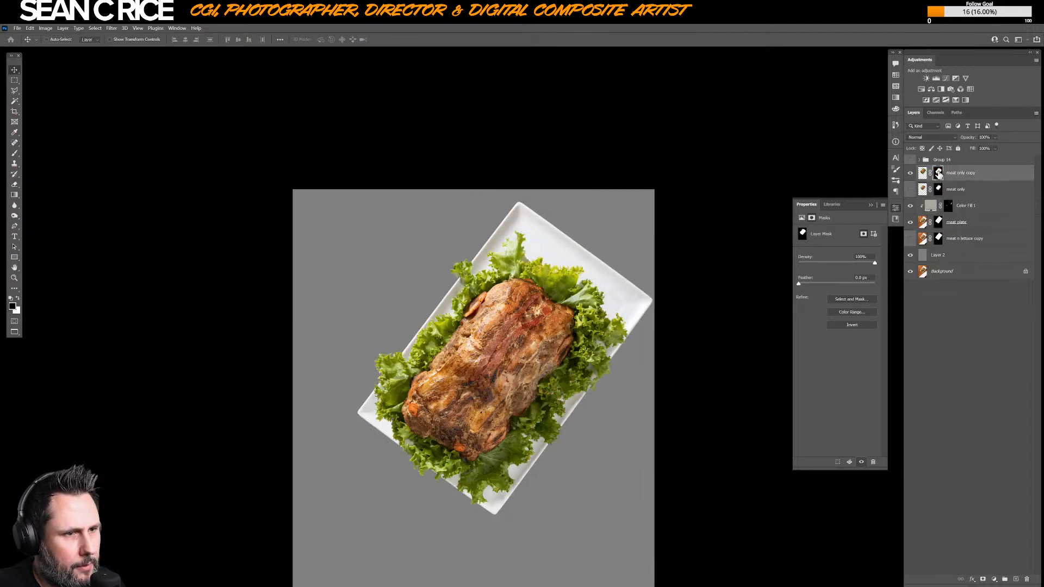
- Reselect the Color Fill 1 mask and brush in more of the fill over the plate's edge using white
{"action": "left_click", "coordinate": [948, 206]}
{"action": "key", "text": "b"}
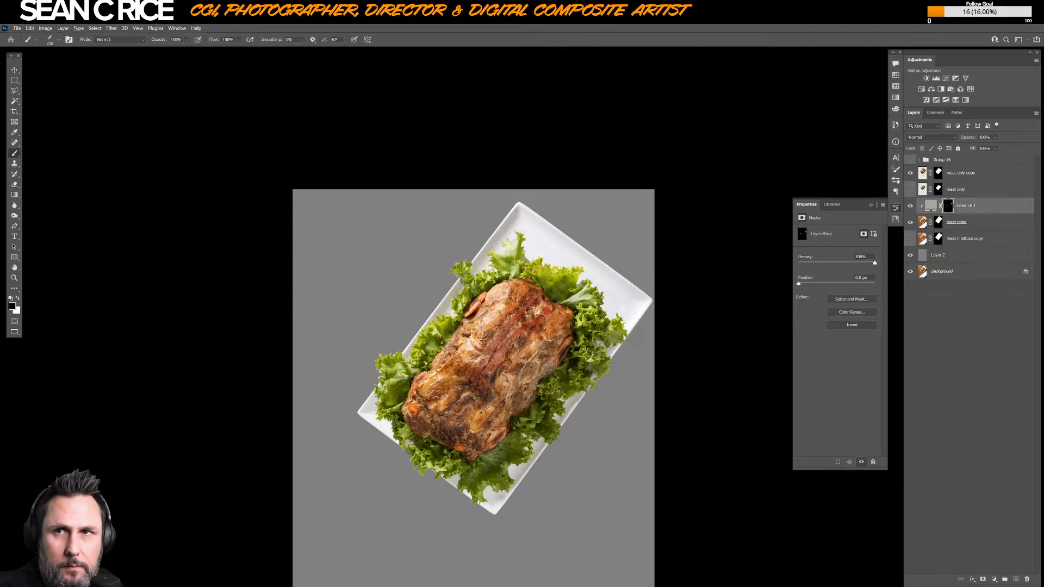
{"action": "key", "text": "x"}
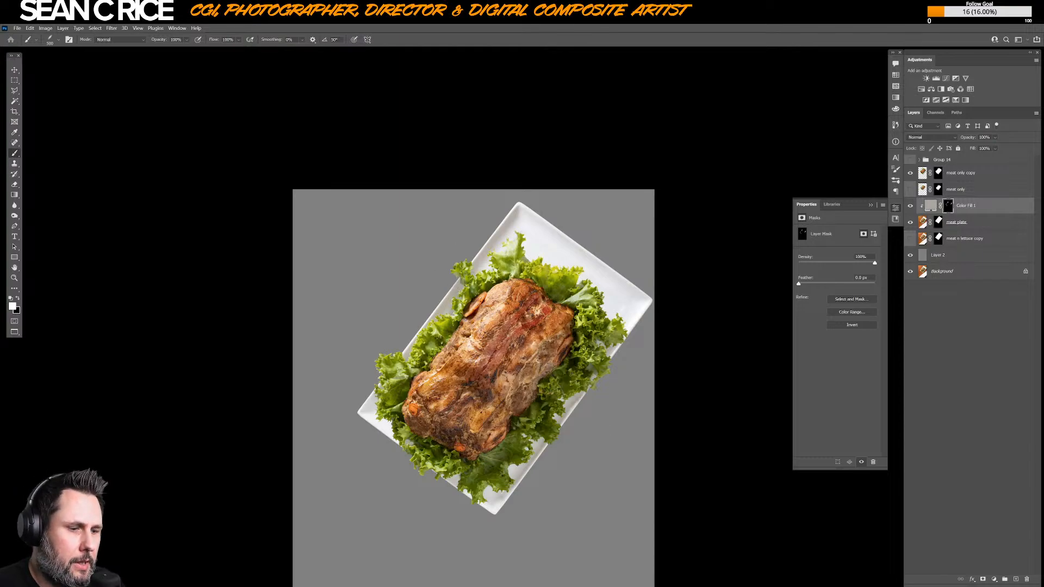
- Paint black on the meat only copy mask with the MAIN HARD brush to remove leftover fragments beside the lettuce overhanging the plate's upper-left rim
{"action": "scroll", "coordinate": [469, 286], "scroll_direction": "up", "scroll_amount": 6}
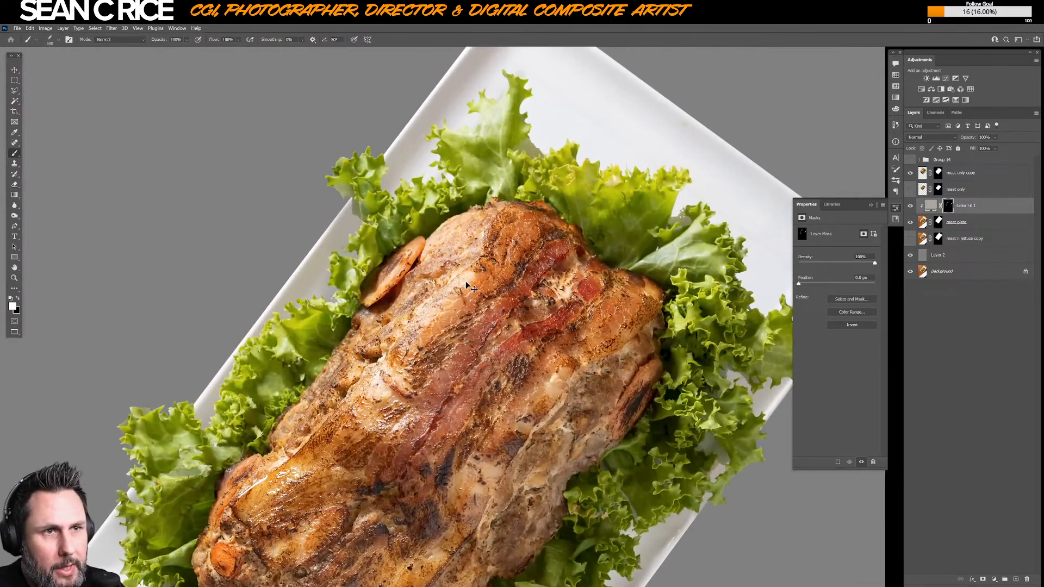
{"action": "scroll", "coordinate": [373, 197], "scroll_direction": "up", "scroll_amount": 3}
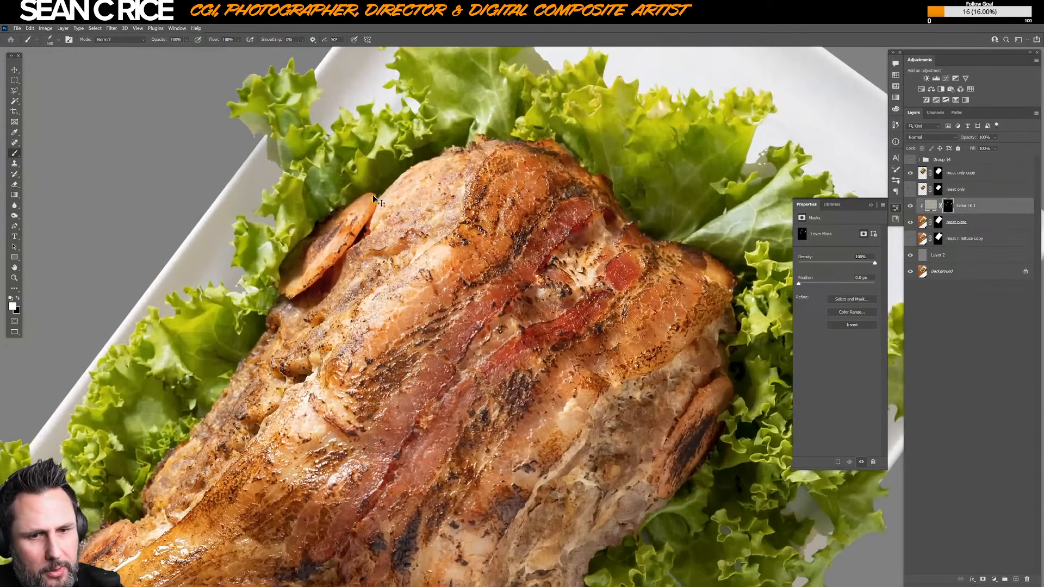
{"action": "left_click_drag", "start_coordinate": [373, 195], "coordinate": [498, 332]}
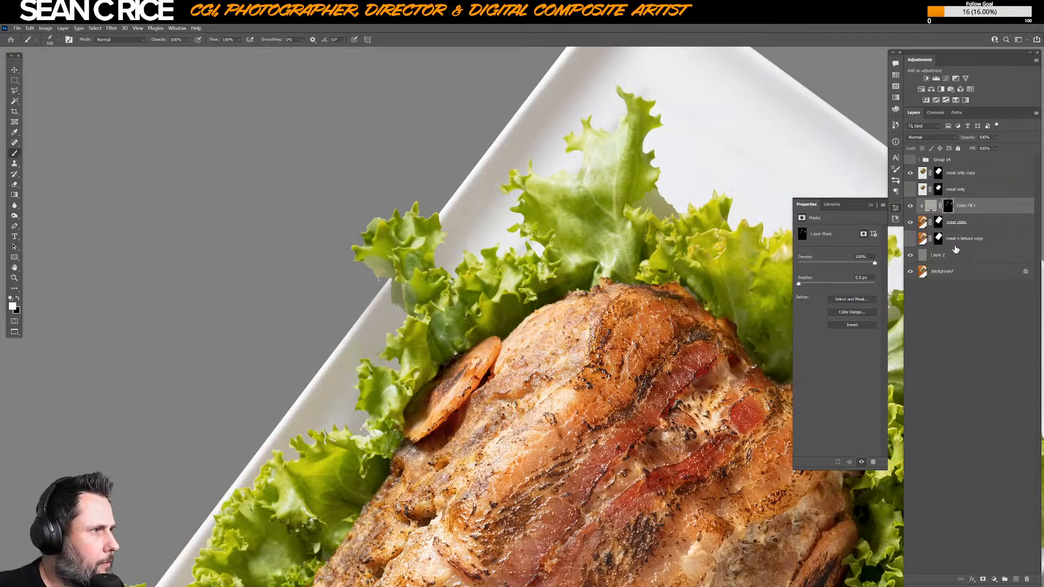
{"action": "left_click", "coordinate": [938, 173]}
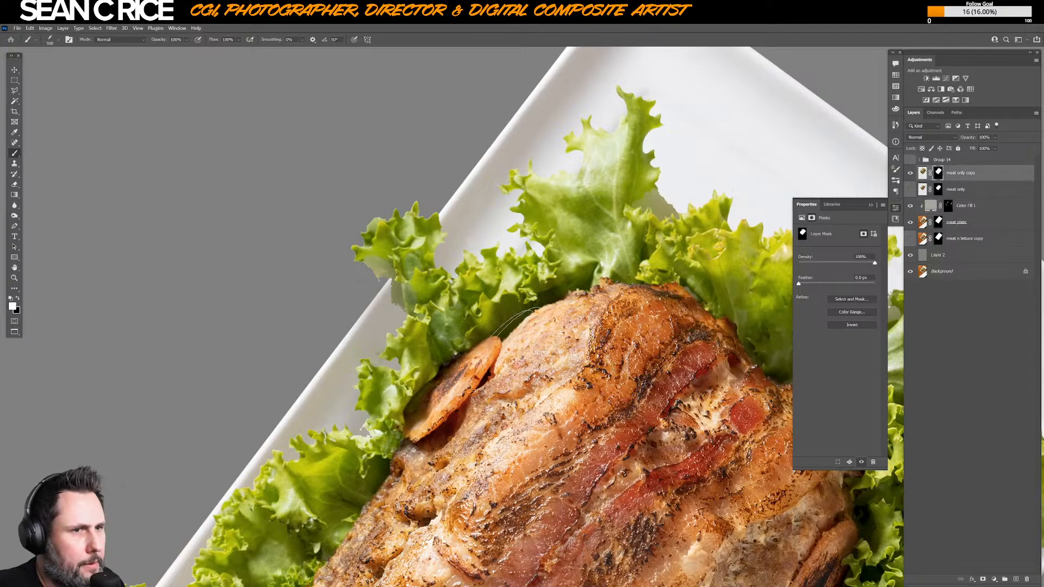
{"action": "right_click", "coordinate": [422, 306]}
{"action": "left_click", "coordinate": [505, 426]}
{"action": "key", "text": "Return"}
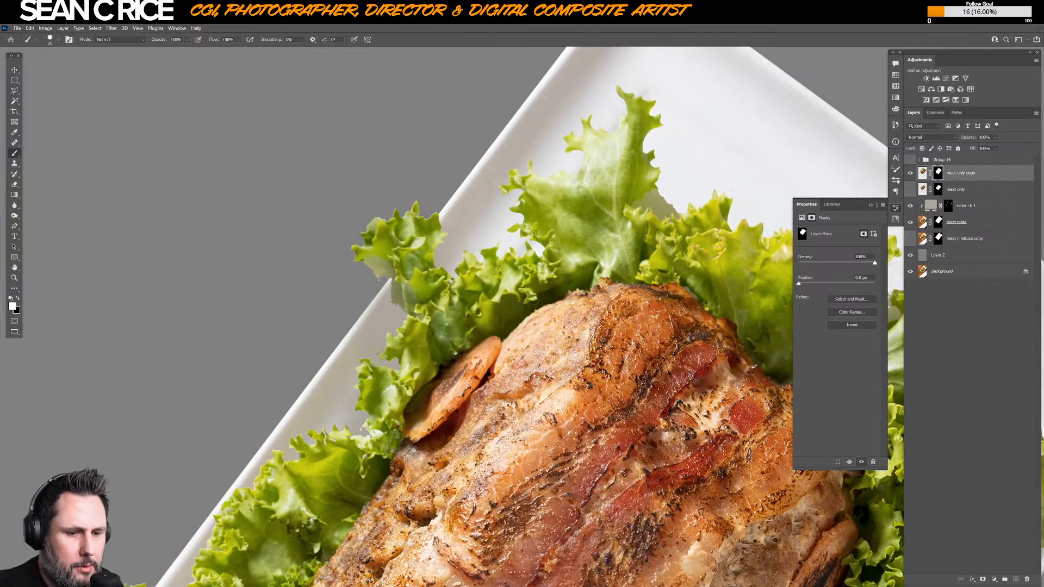
{"action": "key", "text": "x"}
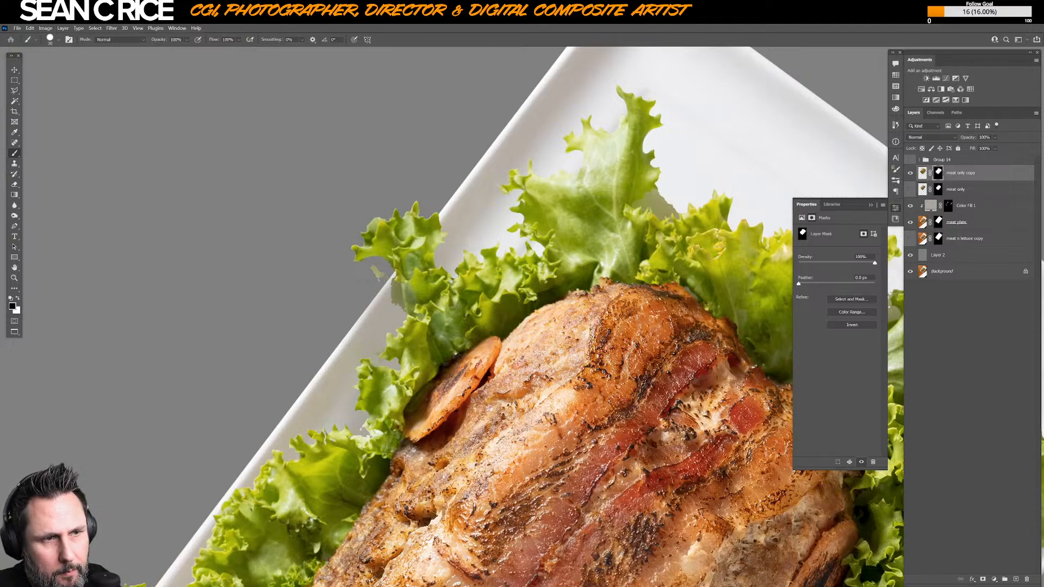
{"action": "left_click_drag", "start_coordinate": [395, 287], "coordinate": [403, 294]}
{"action": "key", "text": "x"}
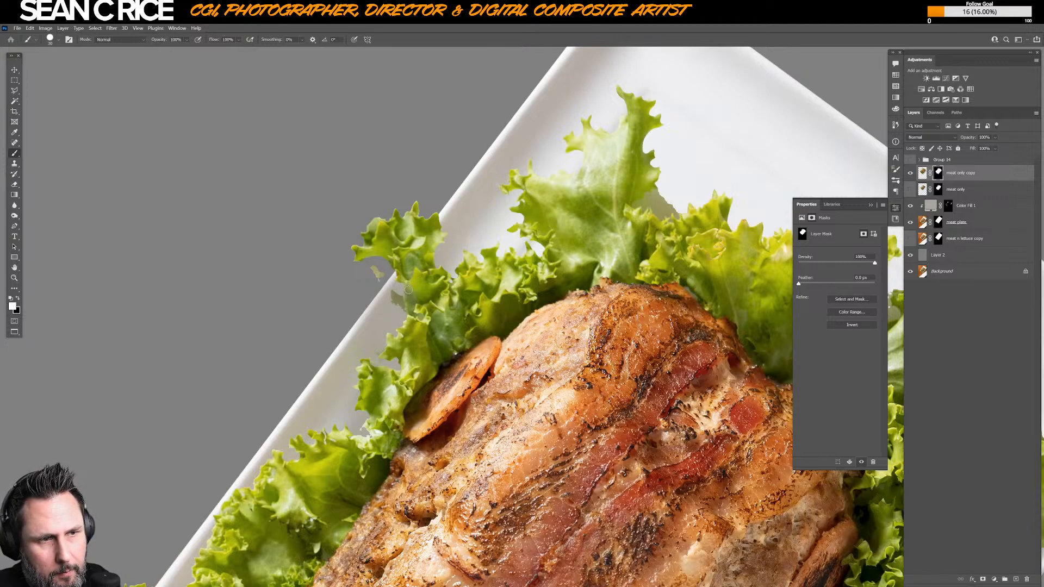
{"action": "key", "text": "x"}
{"action": "left_click_drag", "start_coordinate": [395, 296], "coordinate": [400, 306]}
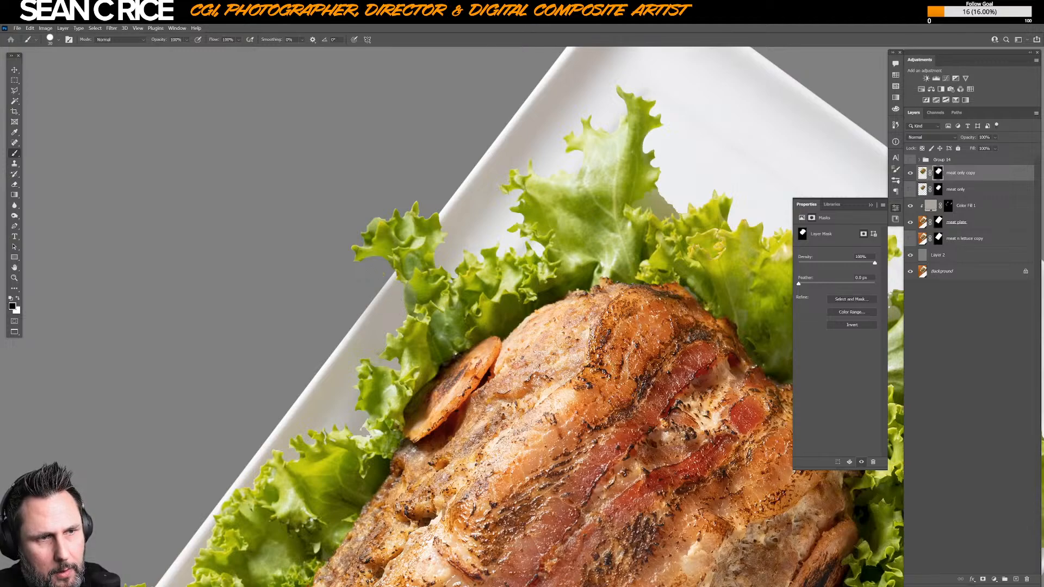
- Review the cleaned lettuce edges and the whole plate in full-screen view at several zoom levels
{"action": "left_click_drag", "start_coordinate": [462, 322], "coordinate": [467, 281]}
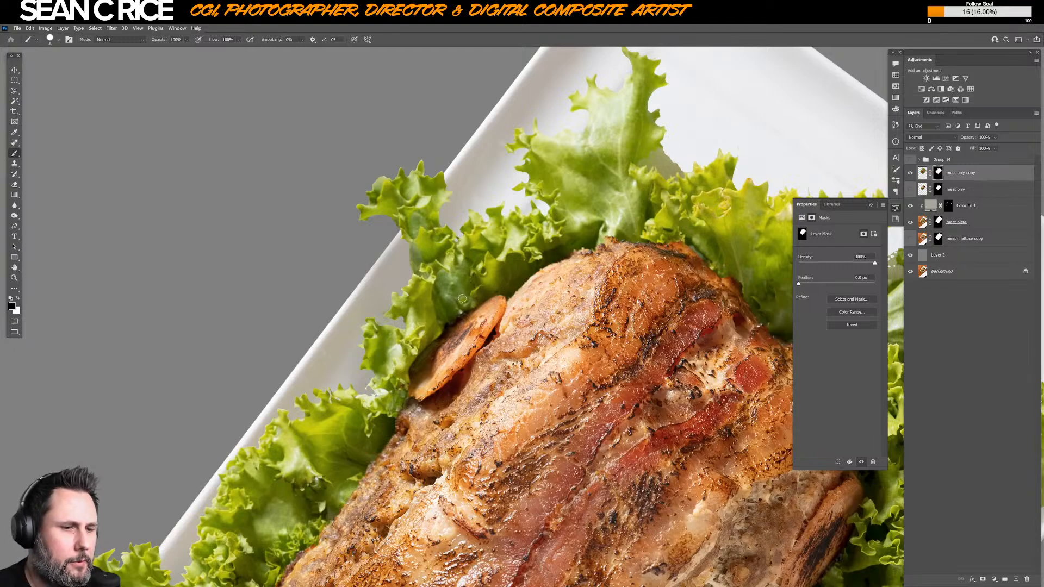
{"action": "key", "text": "f"}
{"action": "key", "text": "f"}
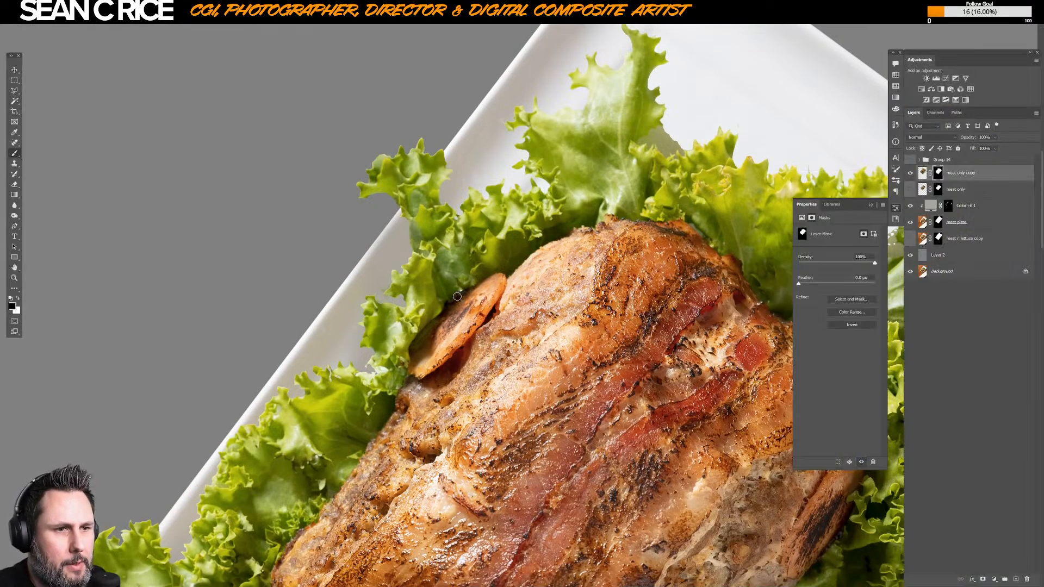
{"action": "key", "text": "ctrl+0"}
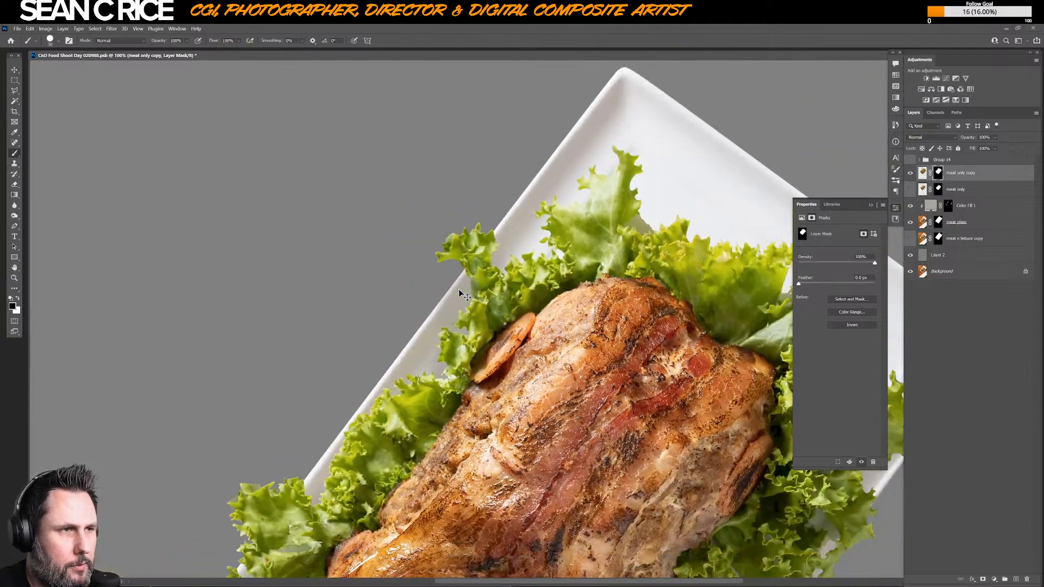
{"action": "key", "text": "f"}
{"action": "key", "text": "f"}
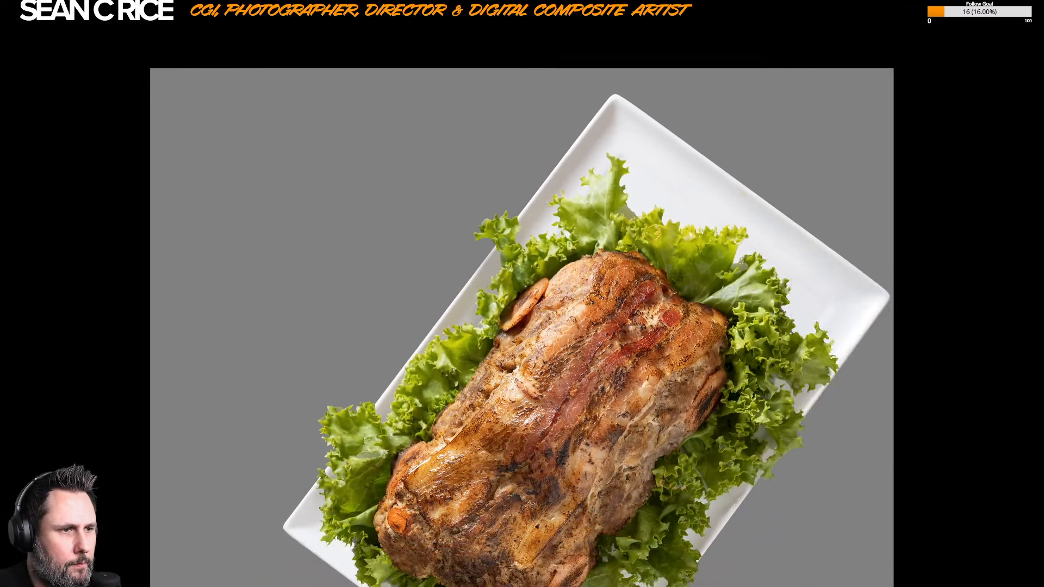
{"action": "key", "text": "f"}
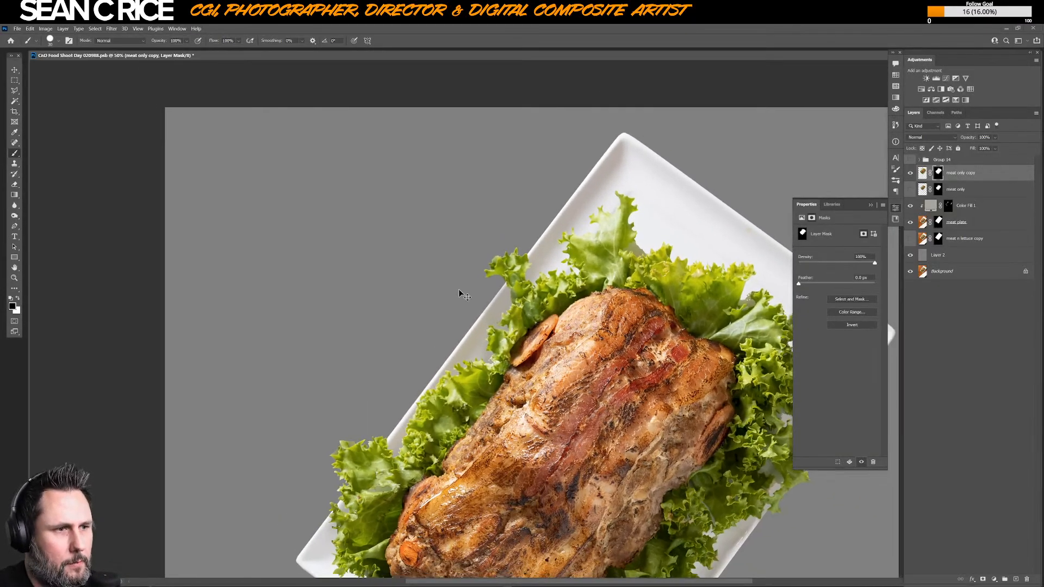
{"action": "key", "text": "ctrl+minus"}
{"action": "key", "text": "f"}
{"action": "scroll", "coordinate": [458, 289], "scroll_direction": "down", "scroll_amount": 3}
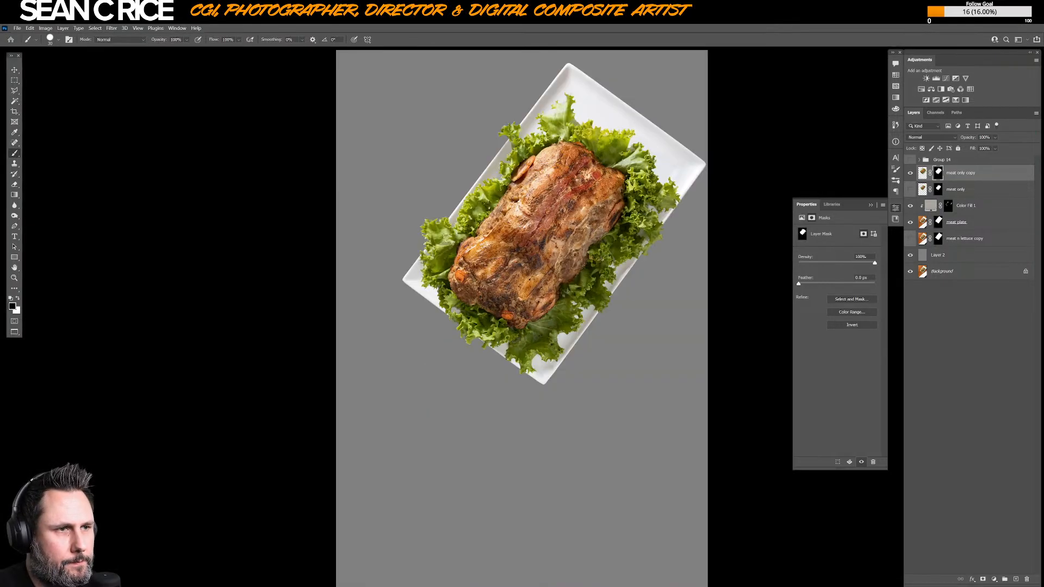
{"action": "key", "text": "f"}
{"action": "key", "text": "f"}
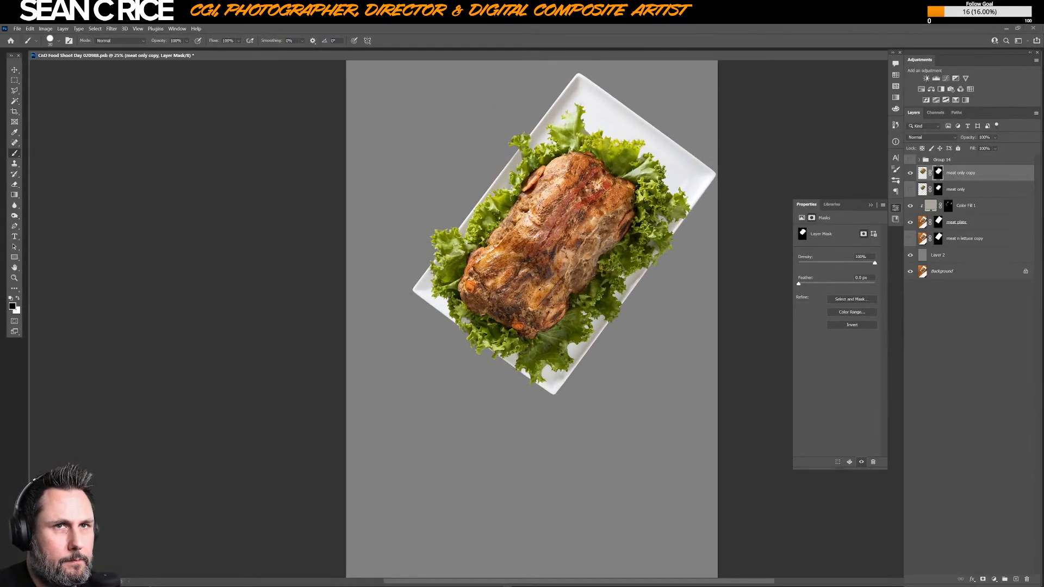
- Compare the plate image with the open page layout document, then return to its full-screen view
{"action": "key", "text": "ctrl+minus"}
{"action": "key", "text": "ctrl+alt+f"}
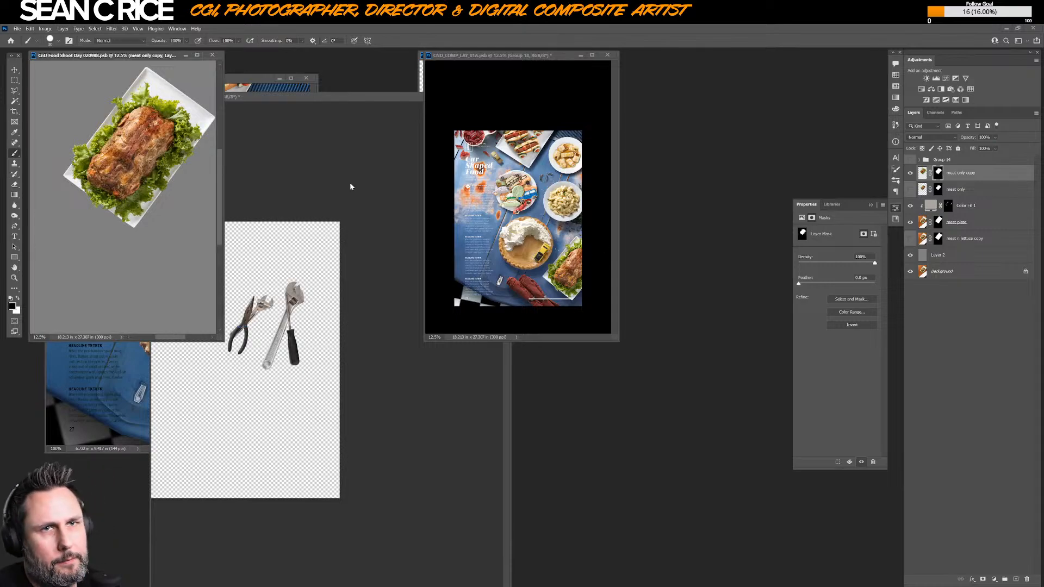
{"action": "key", "text": "ctrl+0"}
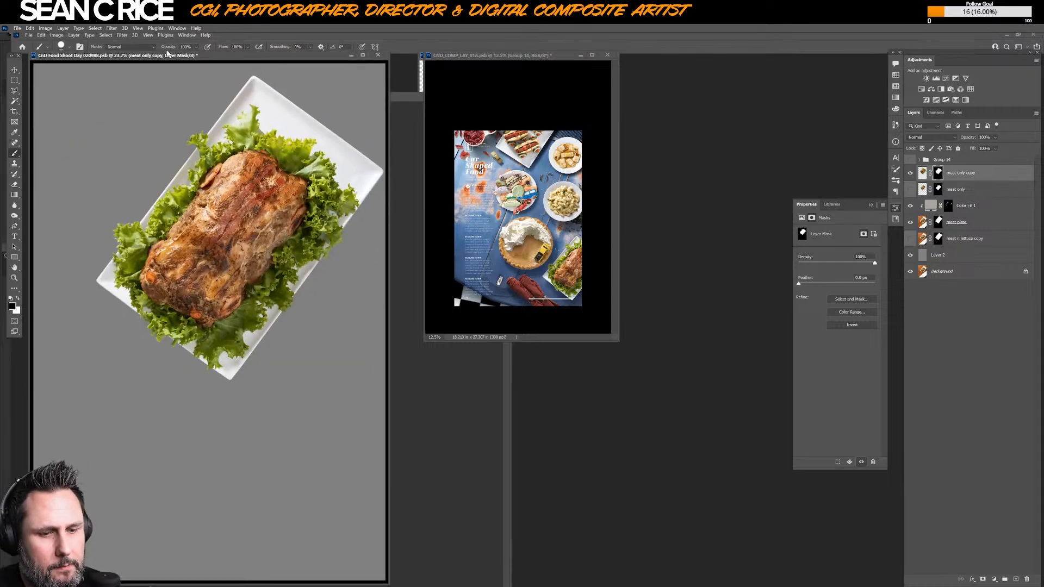
{"action": "key", "text": "f"}
{"action": "left_click_drag", "start_coordinate": [494, 315], "coordinate": [465, 366]}
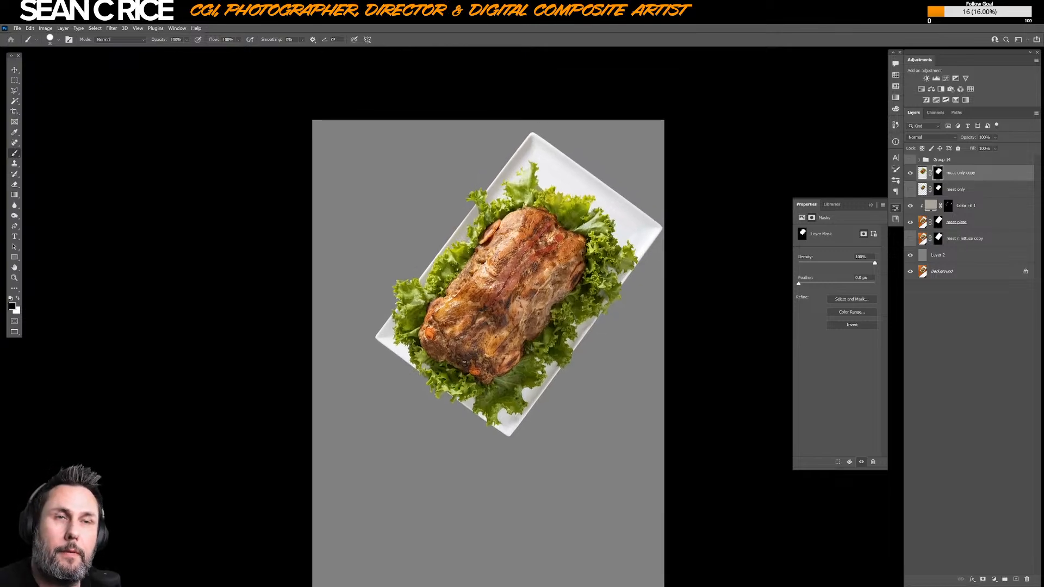
- Paint black on the meat only copy mask to remove the grey fragment between the lettuce leaves near the plate's upper corner
{"action": "key", "text": "ctrl+plus"}
{"action": "key", "text": "ctrl+plus"}
{"action": "key", "text": "ctrl+plus"}
{"action": "key", "text": "ctrl+plus"}
{"action": "left_click_drag", "start_coordinate": [620, 334], "coordinate": [568, 450]}
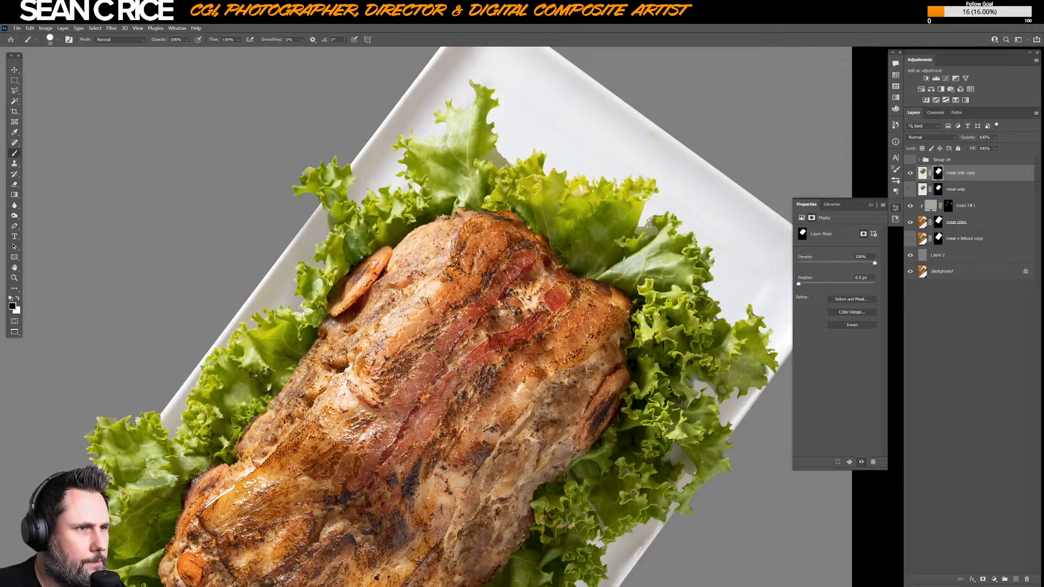
{"action": "key", "text": "ctrl+plus"}
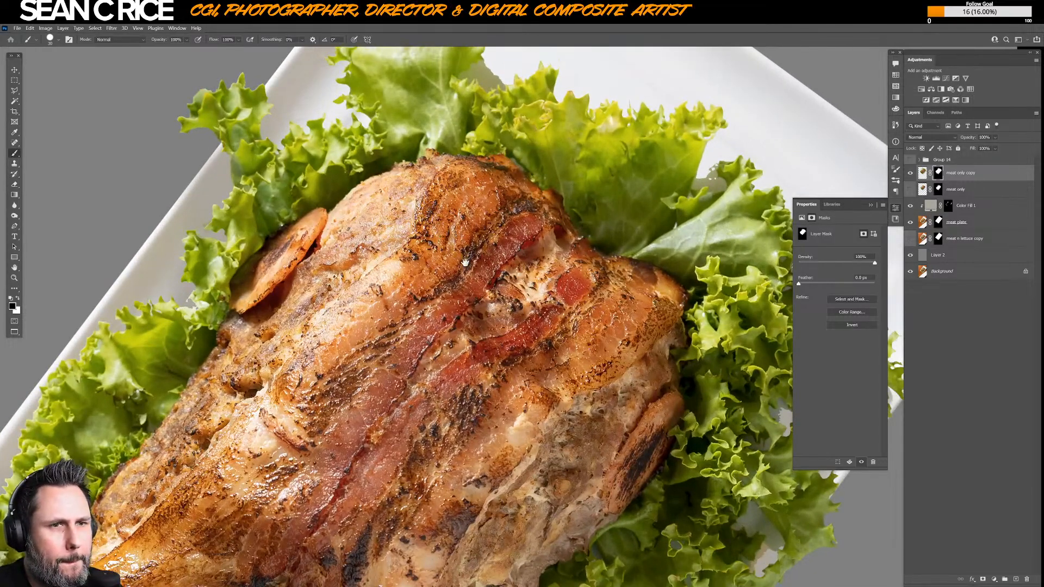
{"action": "left_click_drag", "start_coordinate": [492, 225], "coordinate": [485, 418]}
{"action": "left_click_drag", "start_coordinate": [486, 282], "coordinate": [512, 265]}
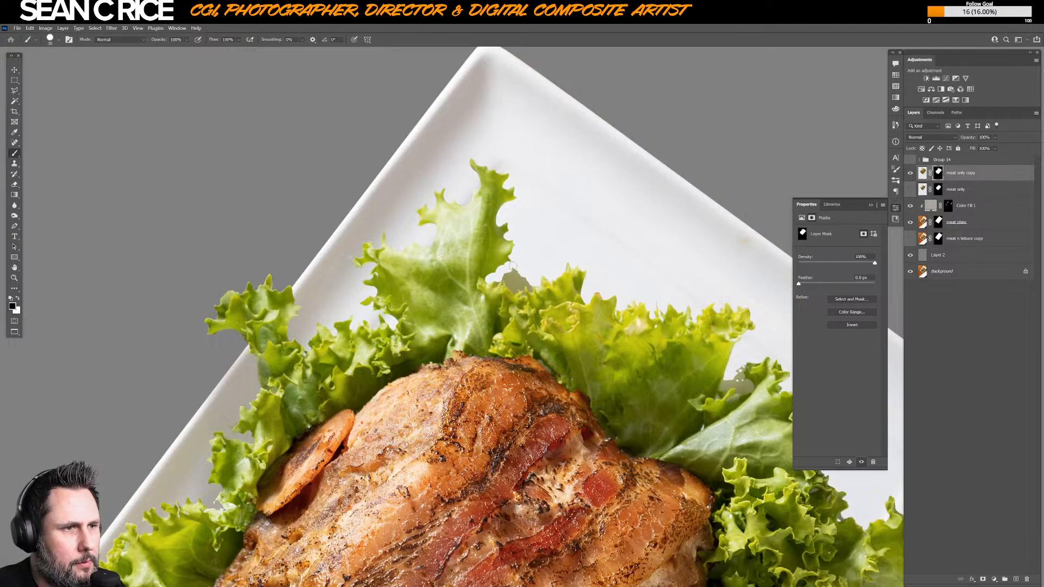
{"action": "key", "text": "x"}
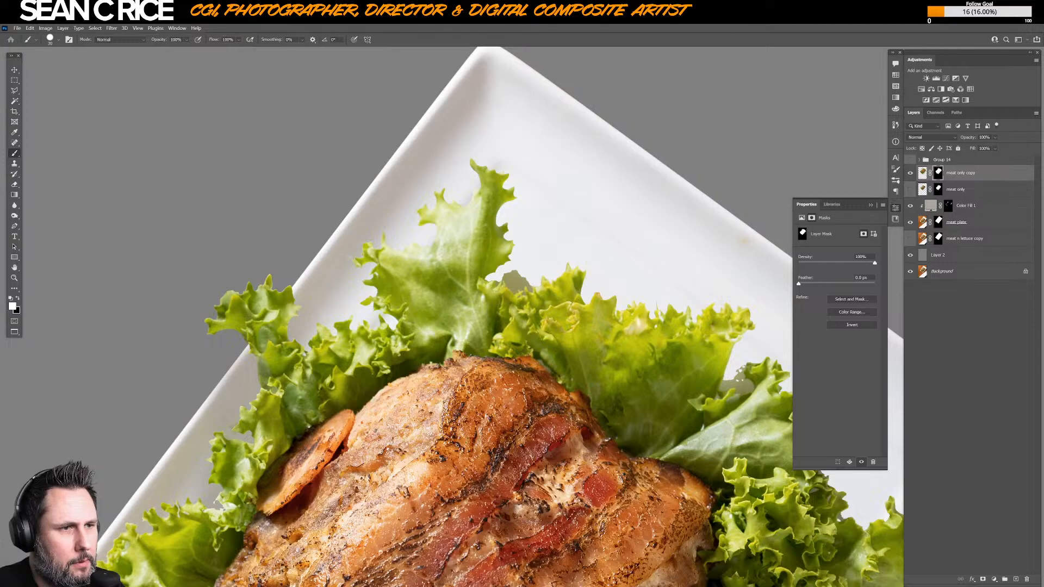
{"action": "key", "text": "x"}
{"action": "key", "text": "x"}
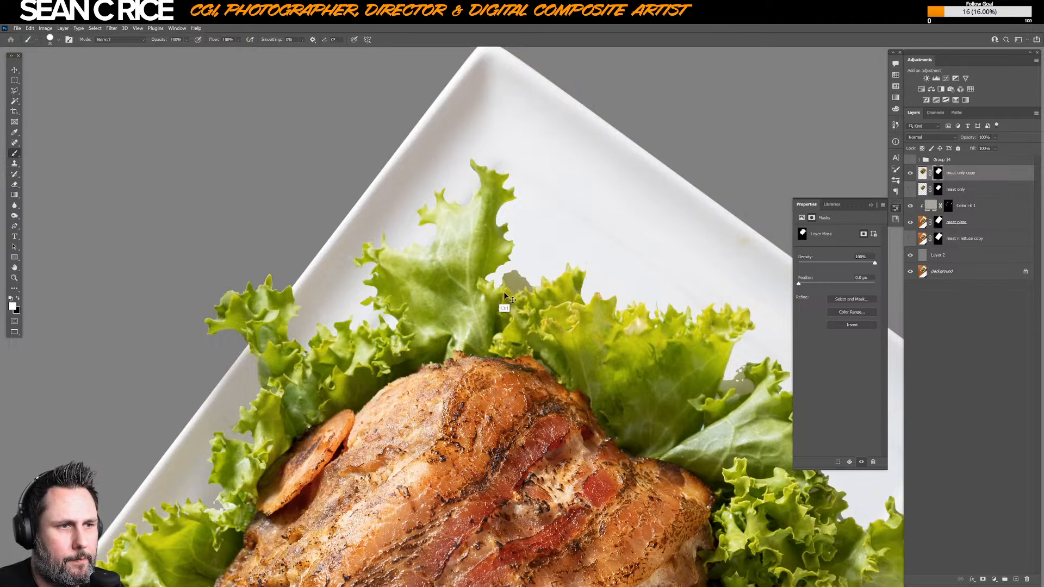
{"action": "key", "text": "x"}
{"action": "key", "text": "x"}
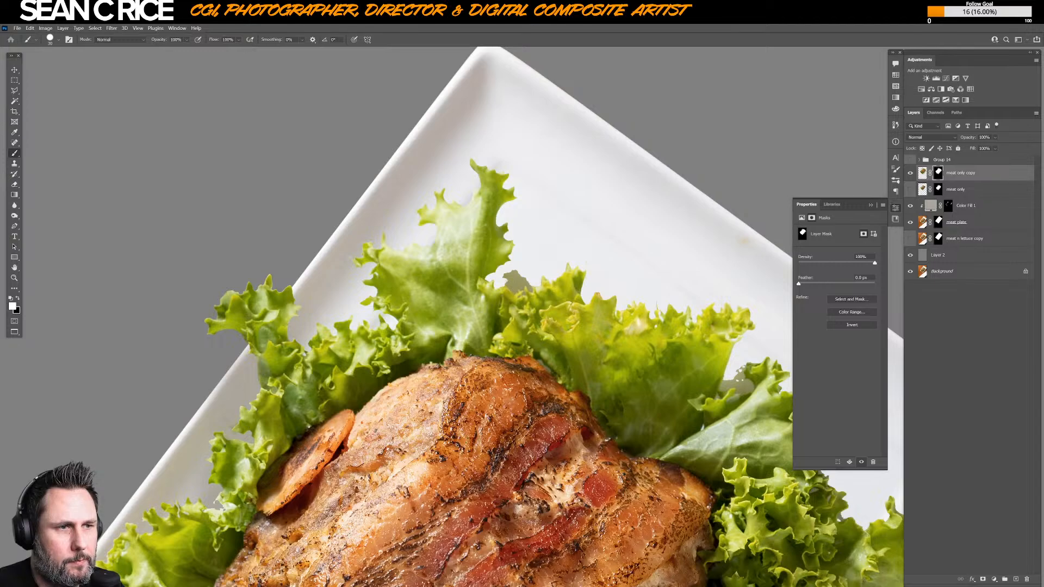
{"action": "key", "text": "x"}
{"action": "left_click_drag", "start_coordinate": [504, 277], "coordinate": [515, 292]}
{"action": "key", "text": "x"}
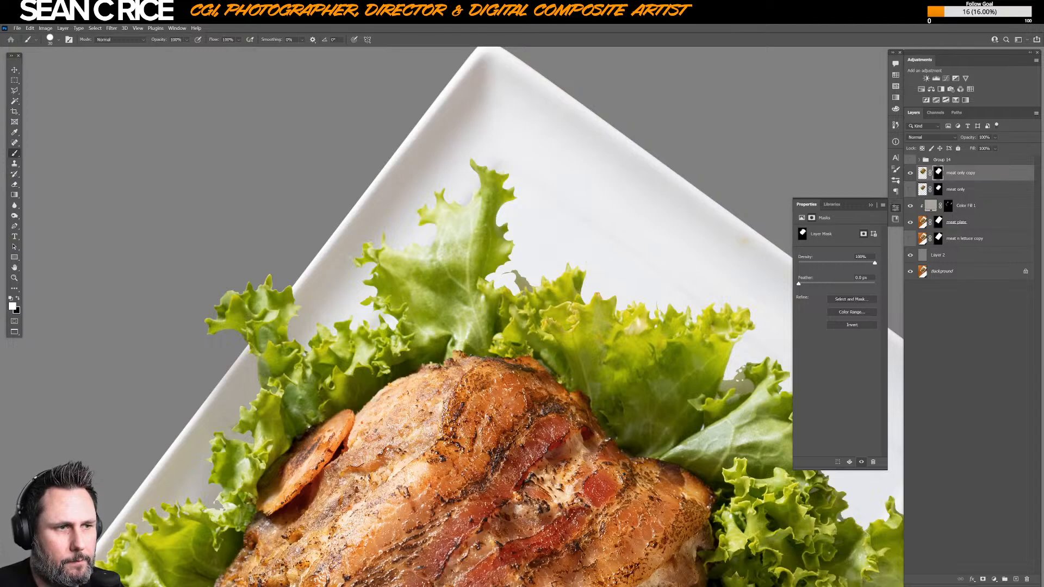
{"action": "key", "text": "x"}
{"action": "left_click_drag", "start_coordinate": [521, 285], "coordinate": [533, 283]}
{"action": "key", "text": "x"}
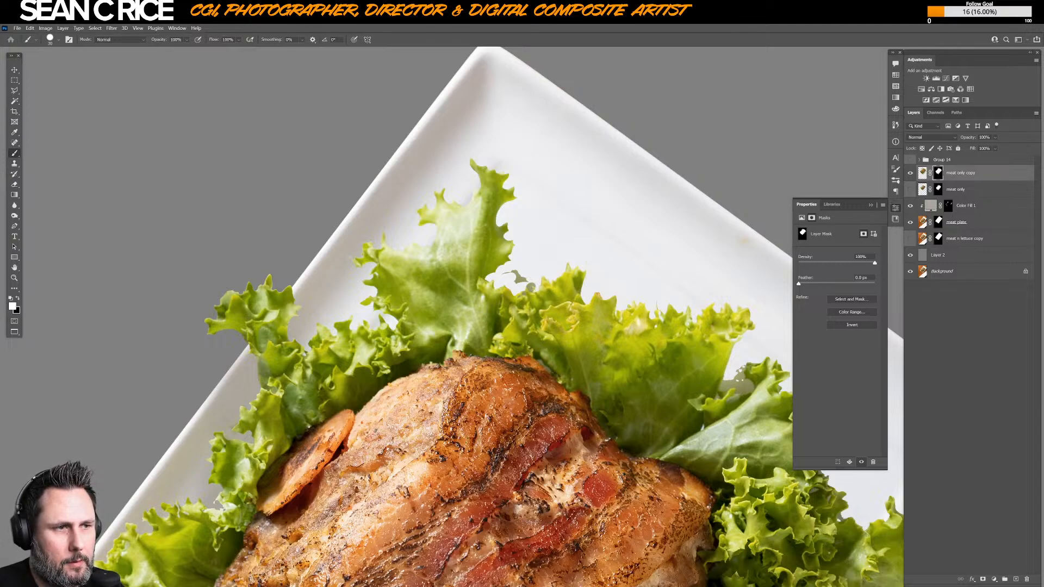
{"action": "key", "text": "x"}
{"action": "left_click_drag", "start_coordinate": [529, 283], "coordinate": [504, 273]}
- Mask out the grey fragment between the two large lettuce leaves at the meat's upper-right end, using black
{"action": "left_click_drag", "start_coordinate": [560, 310], "coordinate": [554, 291]}
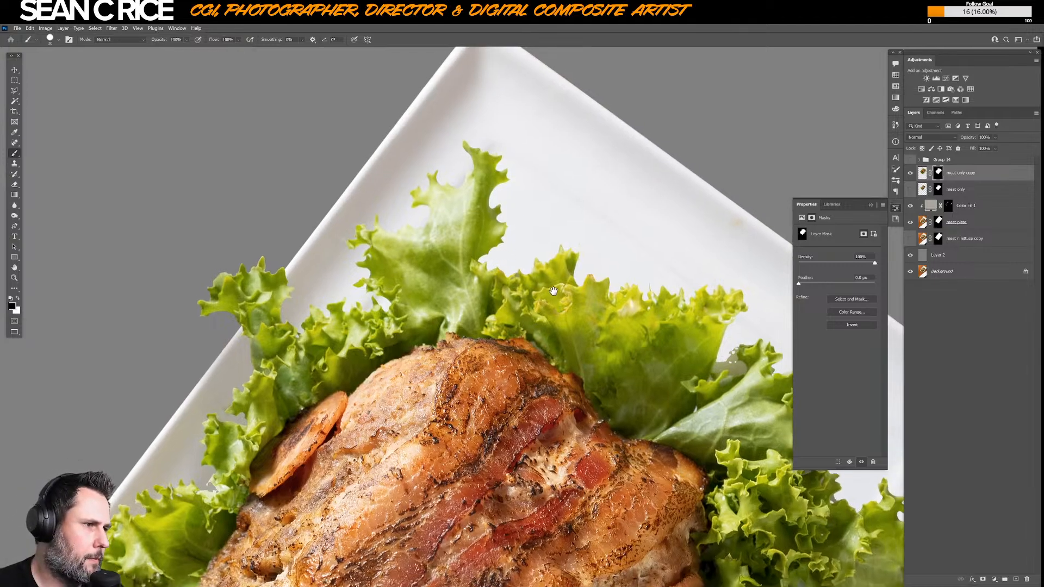
{"action": "left_click_drag", "start_coordinate": [725, 365], "coordinate": [618, 323]}
{"action": "key", "text": "x"}
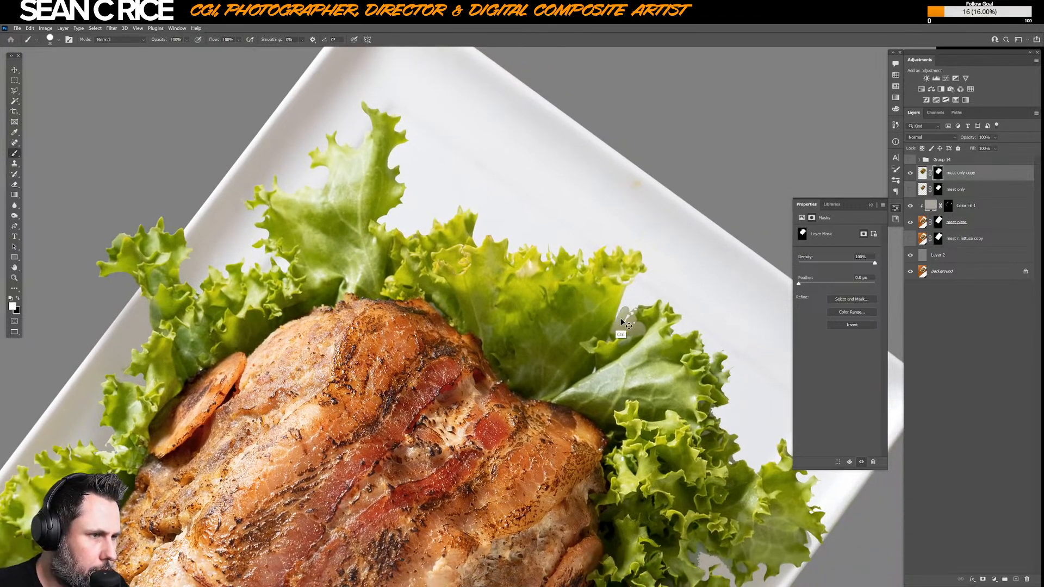
{"action": "key", "text": "x"}
{"action": "mouse_move", "coordinate": [621, 322]}
{"action": "left_mouse_down"}
{"action": "mouse_move", "coordinate": [613, 334]}
{"action": "mouse_move", "coordinate": [623, 341]}
{"action": "mouse_move", "coordinate": [634, 332]}
{"action": "left_mouse_up"}
{"action": "key", "text": "x"}
{"action": "key", "text": "x"}
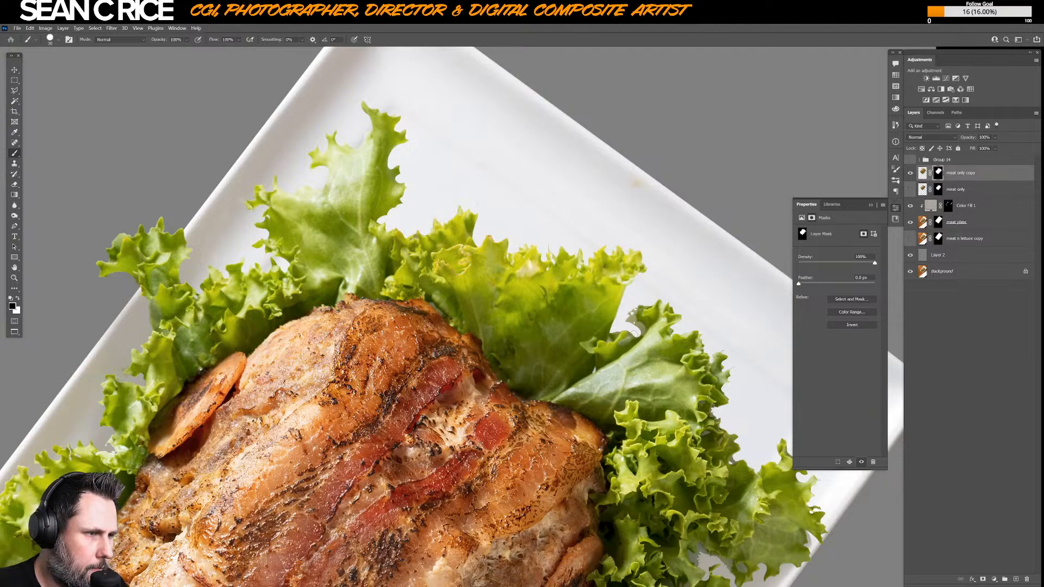
{"action": "key", "text": "x"}
{"action": "key", "text": "x"}
{"action": "mouse_move", "coordinate": [646, 325]}
{"action": "left_mouse_down"}
{"action": "mouse_move", "coordinate": [631, 317]}
{"action": "mouse_move", "coordinate": [647, 303]}
{"action": "left_mouse_up"}
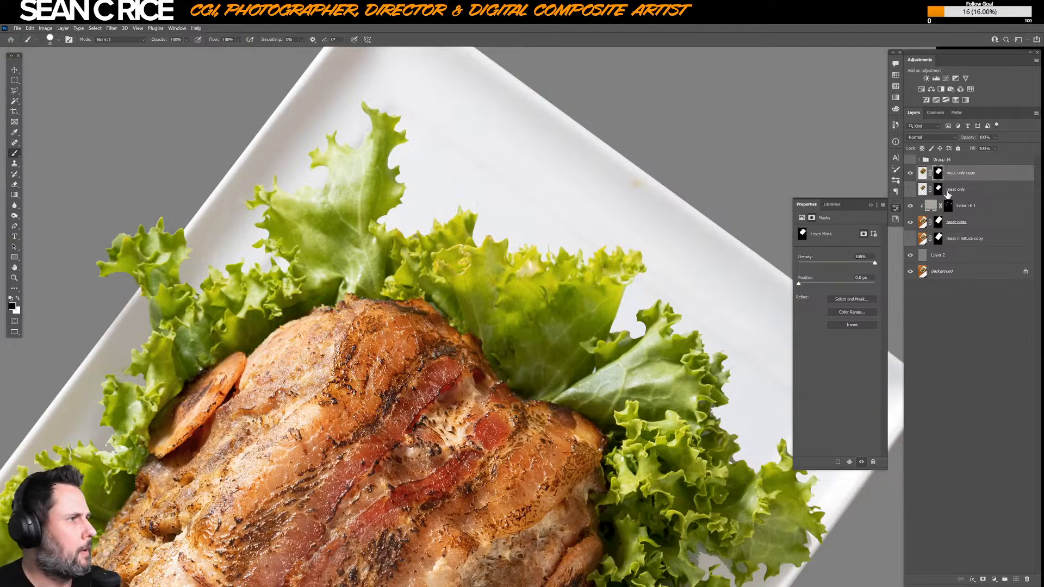
- Target the Color Fill 1 mask and set up a 250 px brush at 1% hardness with white as the foreground color
{"action": "left_click", "coordinate": [948, 208]}
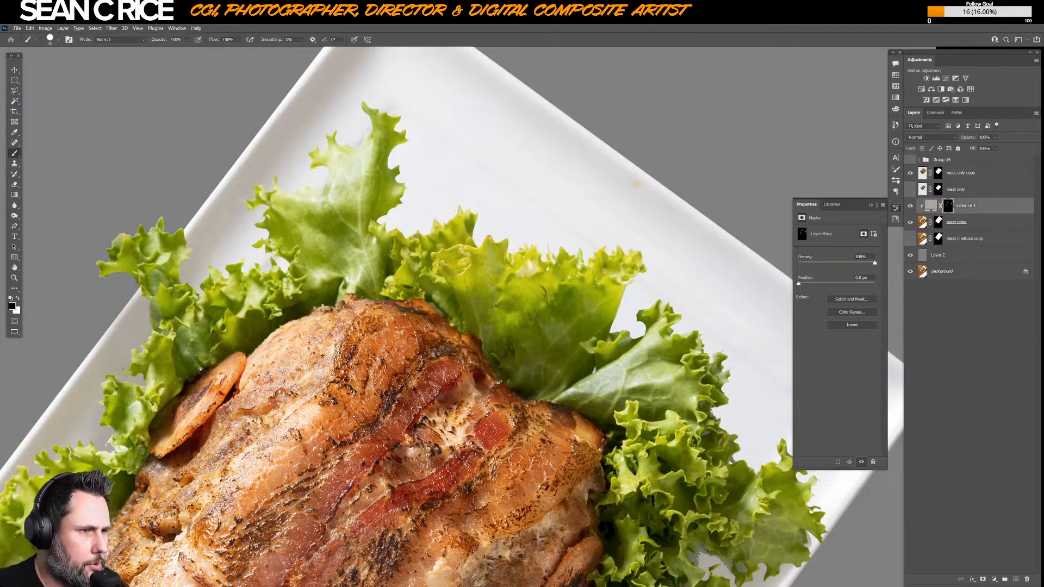
{"action": "right_click", "coordinate": [575, 344]}
{"action": "left_click", "coordinate": [652, 371]}
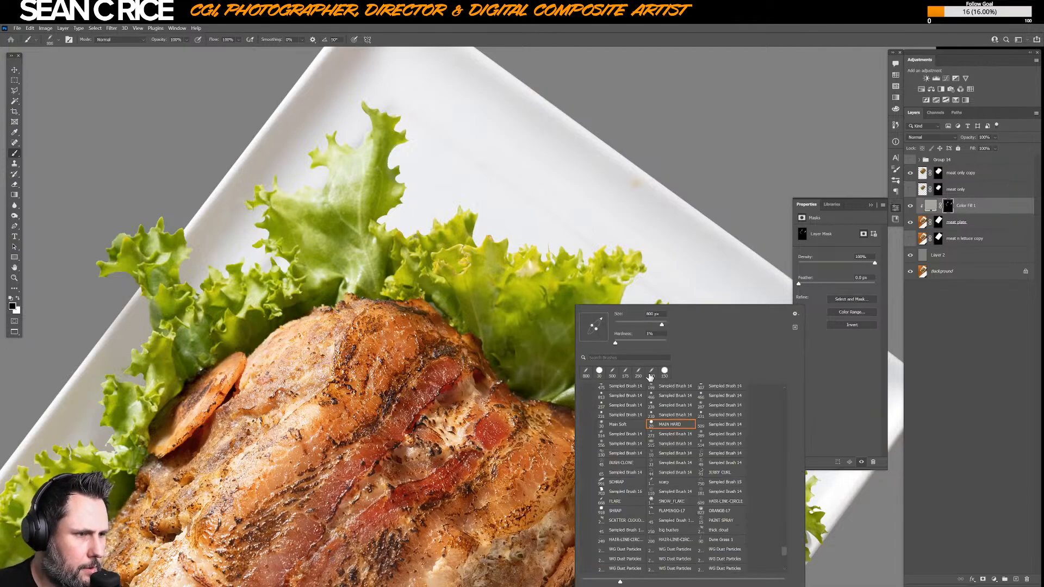
{"action": "left_click", "coordinate": [567, 336]}
{"action": "key", "text": "bracketleft"}
{"action": "key", "text": "bracketleft"}
{"action": "key", "text": "bracketleft"}
{"action": "key", "text": "x"}
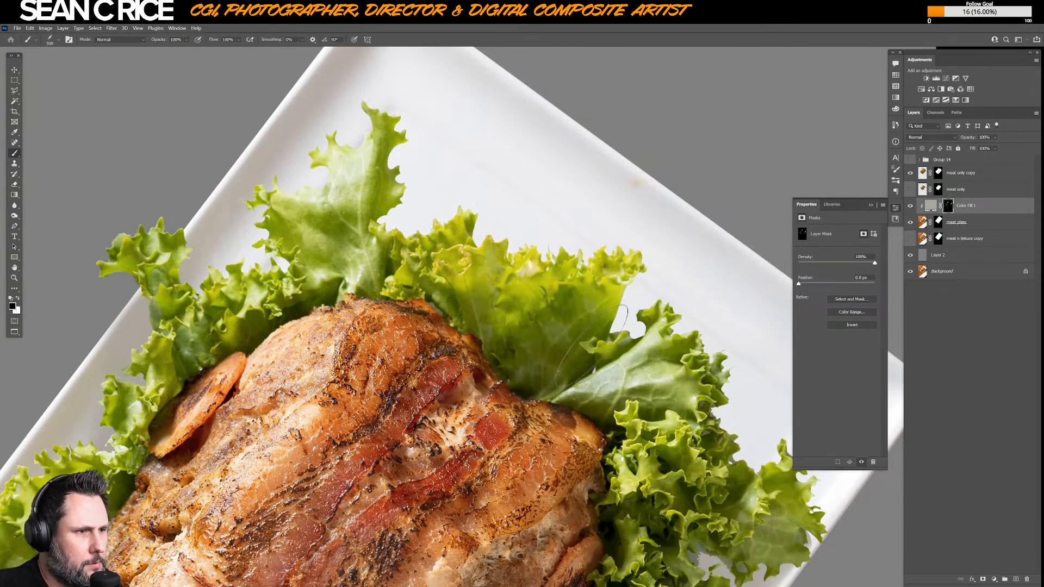
{"action": "key", "text": "bracketleft"}
{"action": "key", "text": "bracketleft"}
{"action": "key", "text": "bracketleft"}
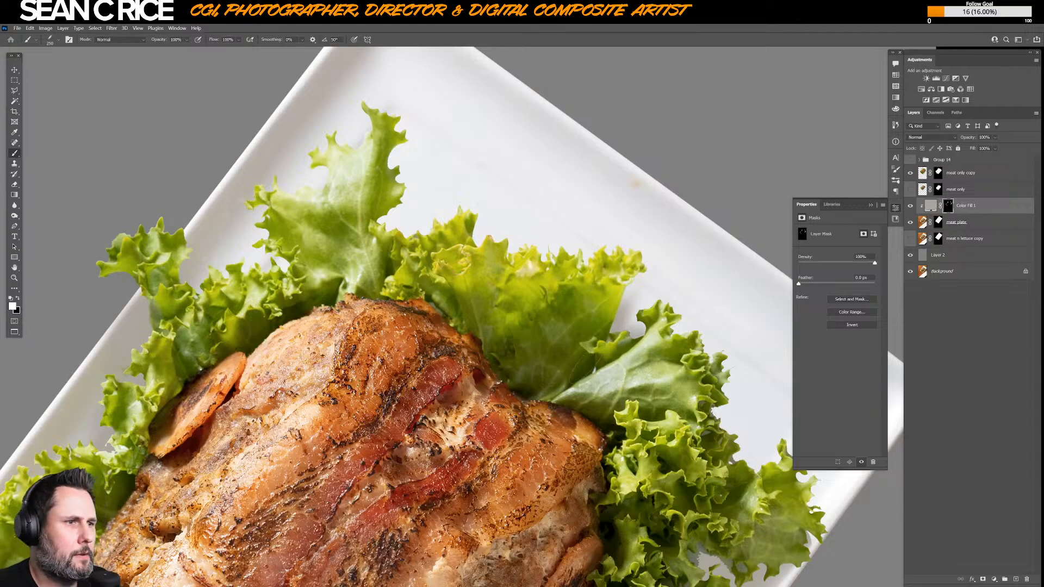
- Review the whole plate, comparing it with the meat only copy layer hidden and shown
{"action": "scroll", "coordinate": [606, 363], "scroll_direction": "down", "scroll_amount": 5}
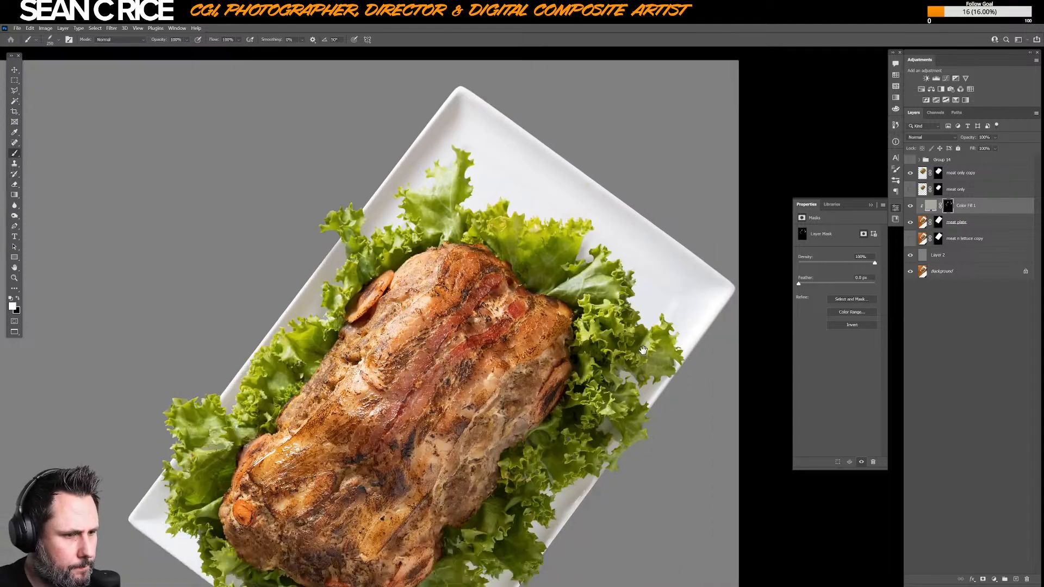
{"action": "left_click_drag", "start_coordinate": [643, 349], "coordinate": [699, 257]}
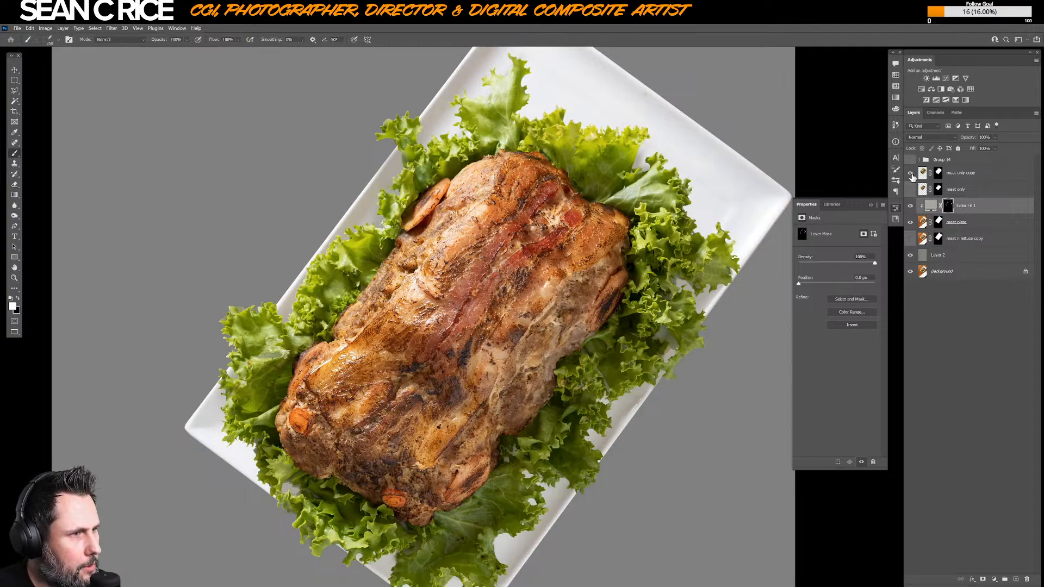
{"action": "left_click", "coordinate": [911, 175]}
{"action": "left_click", "coordinate": [911, 175]}
{"action": "left_click", "coordinate": [911, 176]}
{"action": "left_click", "coordinate": [911, 177]}
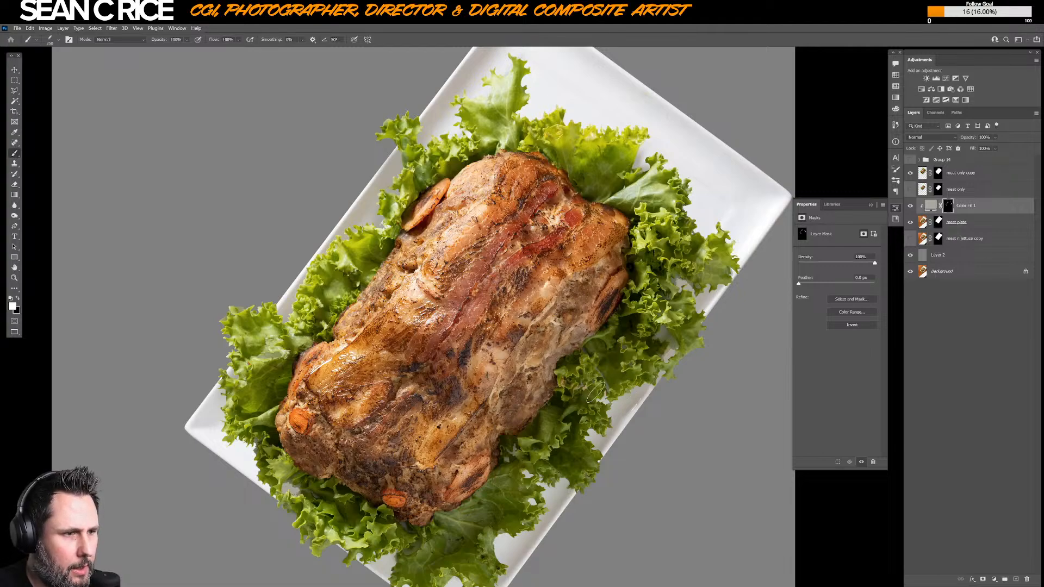
{"action": "mouse_move", "coordinate": [560, 438]}
{"action": "left_mouse_down"}
{"action": "mouse_move", "coordinate": [569, 391]}
{"action": "mouse_move", "coordinate": [608, 372]}
{"action": "mouse_move", "coordinate": [572, 435]}
{"action": "left_mouse_up"}
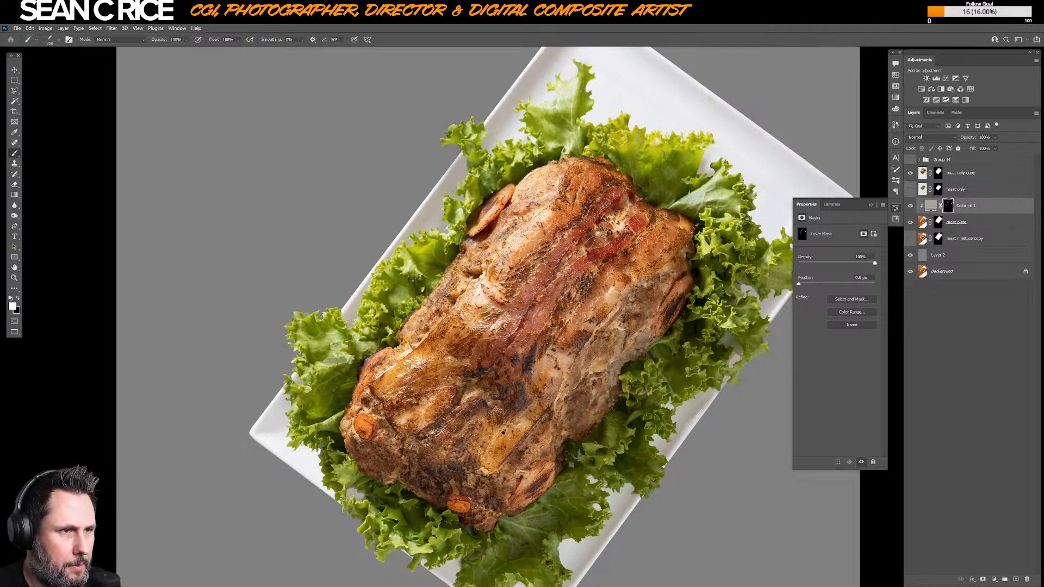
{"action": "left_click_drag", "start_coordinate": [561, 290], "coordinate": [556, 247]}
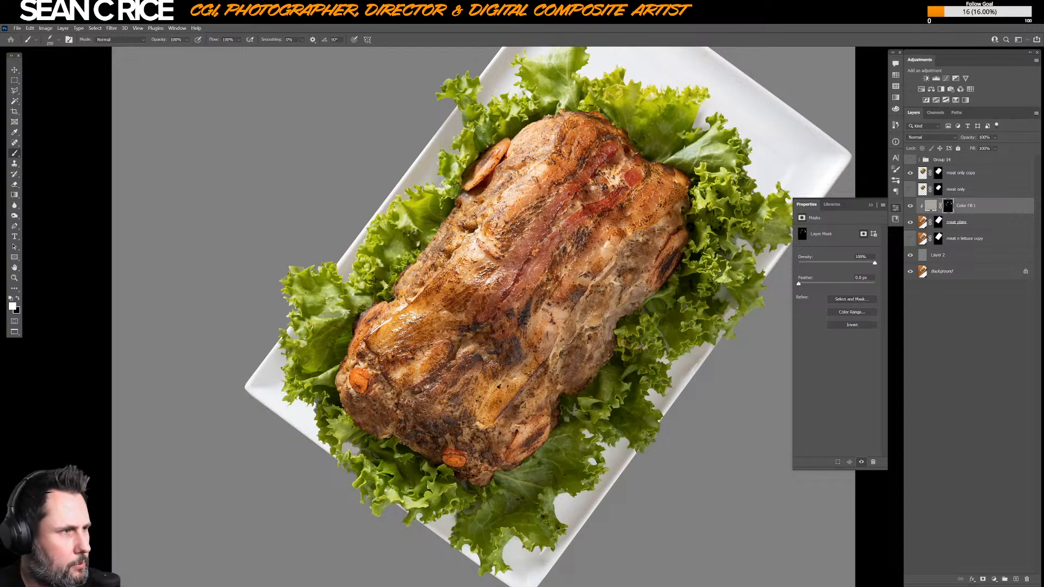
- Reselect the meat only copy mask and touch up the lettuce left of the meat with the MAIN HARD brush, alternating black and white
{"action": "left_click", "coordinate": [938, 174]}
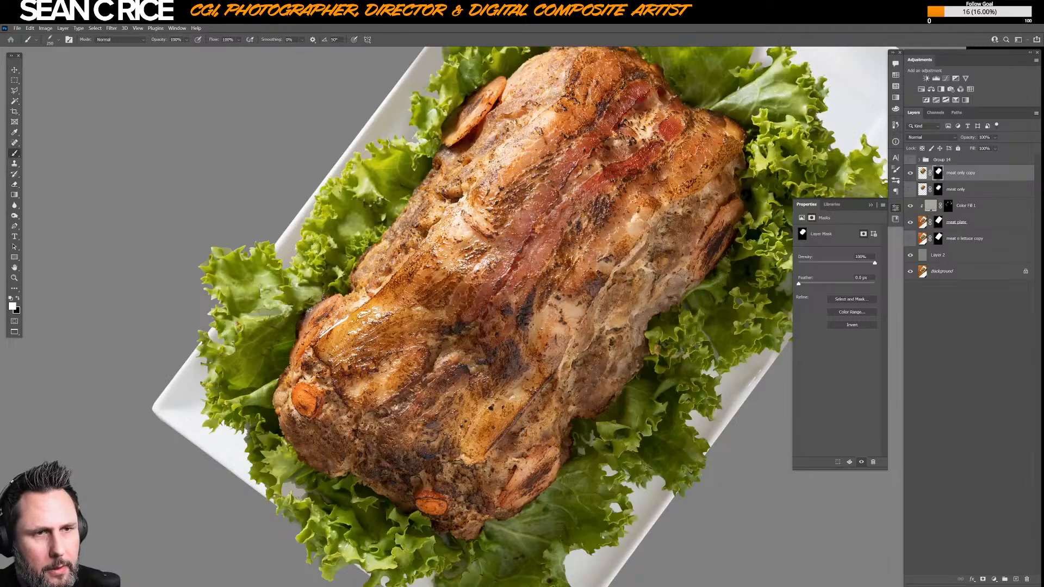
{"action": "right_click", "coordinate": [302, 276]}
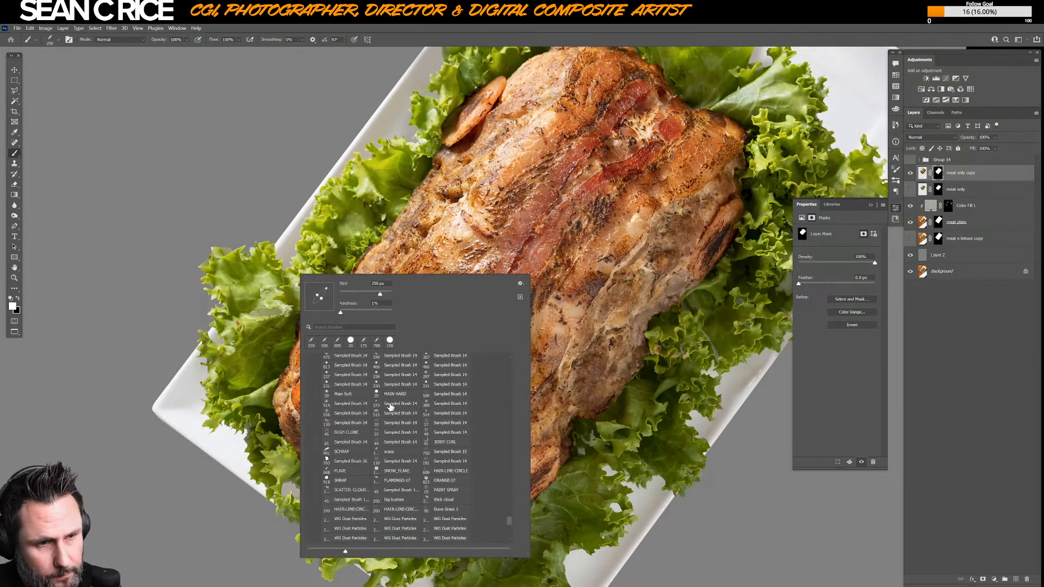
{"action": "double_click", "coordinate": [392, 394]}
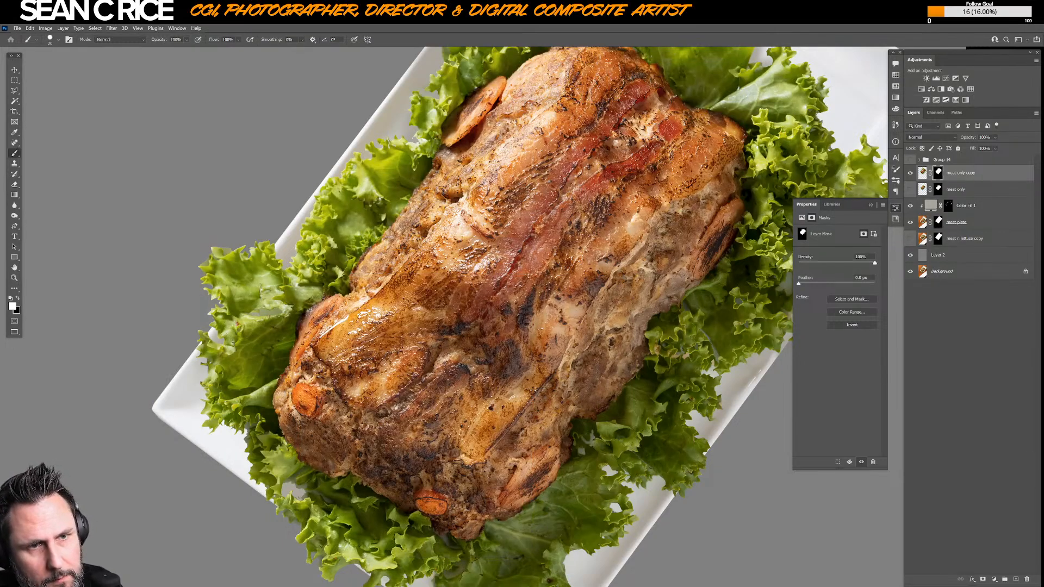
{"action": "key", "text": "ctrl+plus"}
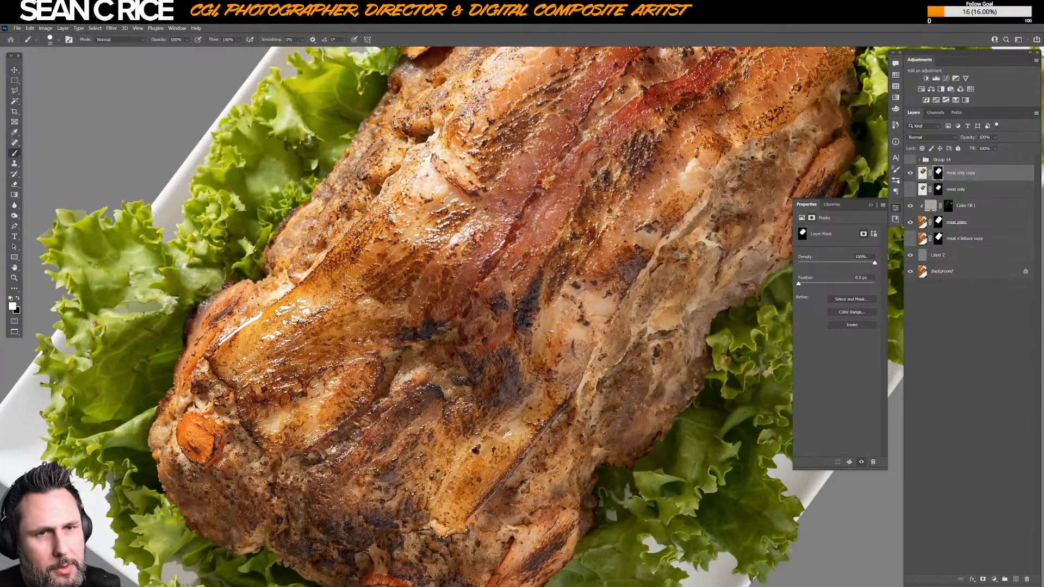
{"action": "left_click_drag", "start_coordinate": [253, 275], "coordinate": [418, 344]}
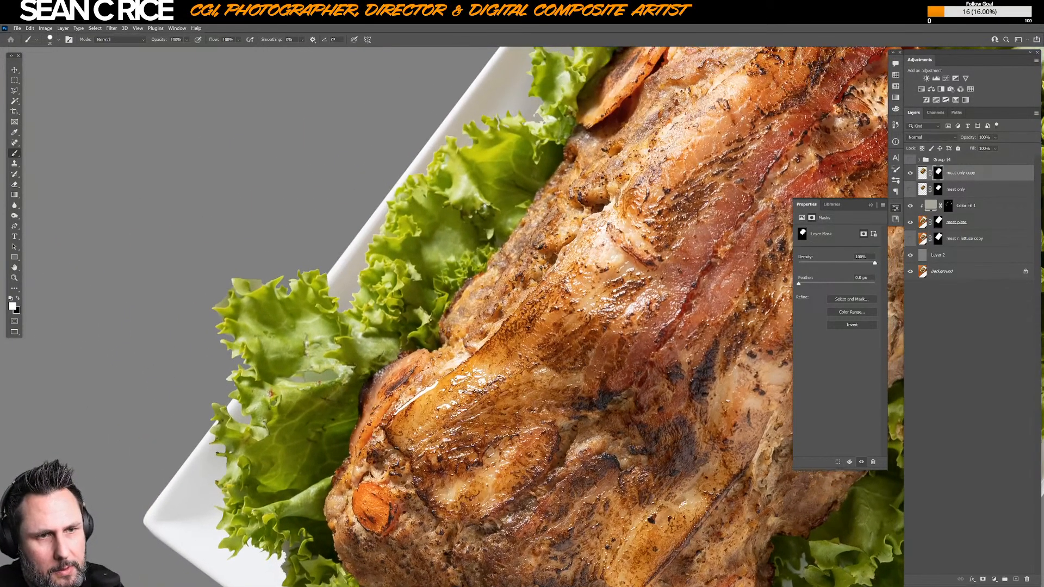
{"action": "key", "text": "x"}
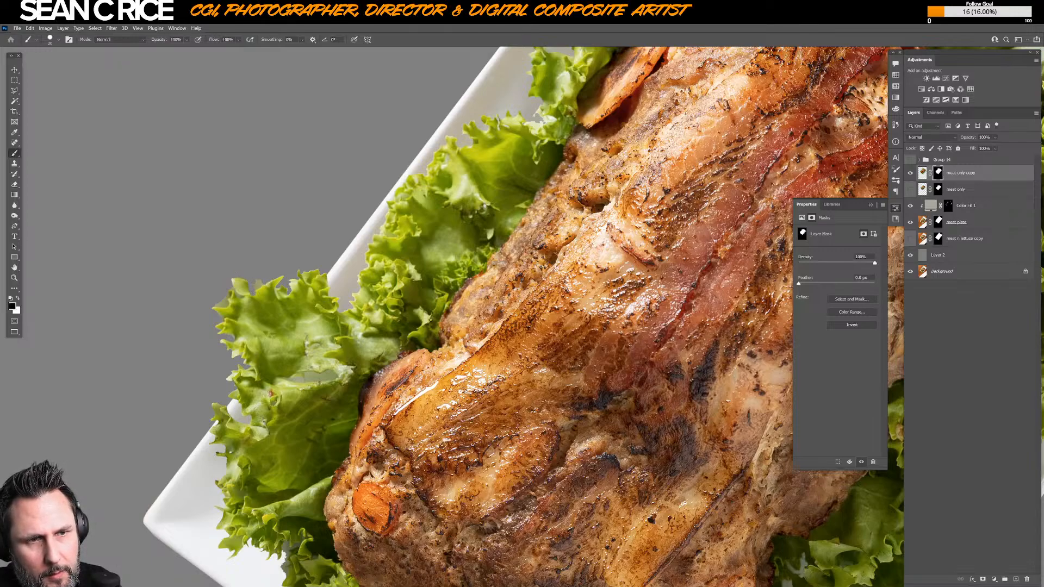
{"action": "key", "text": "x"}
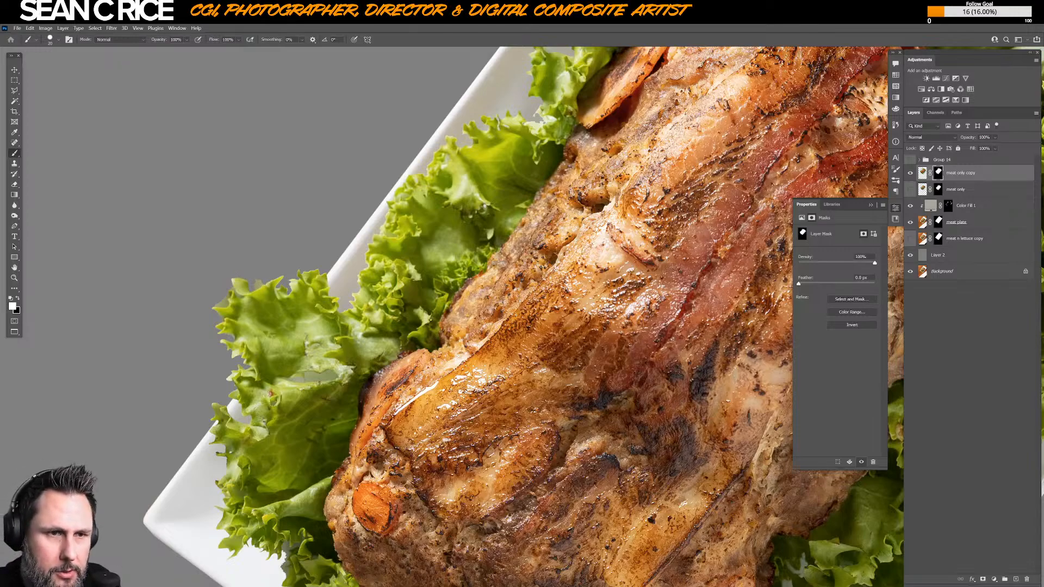
{"action": "key", "text": "x"}
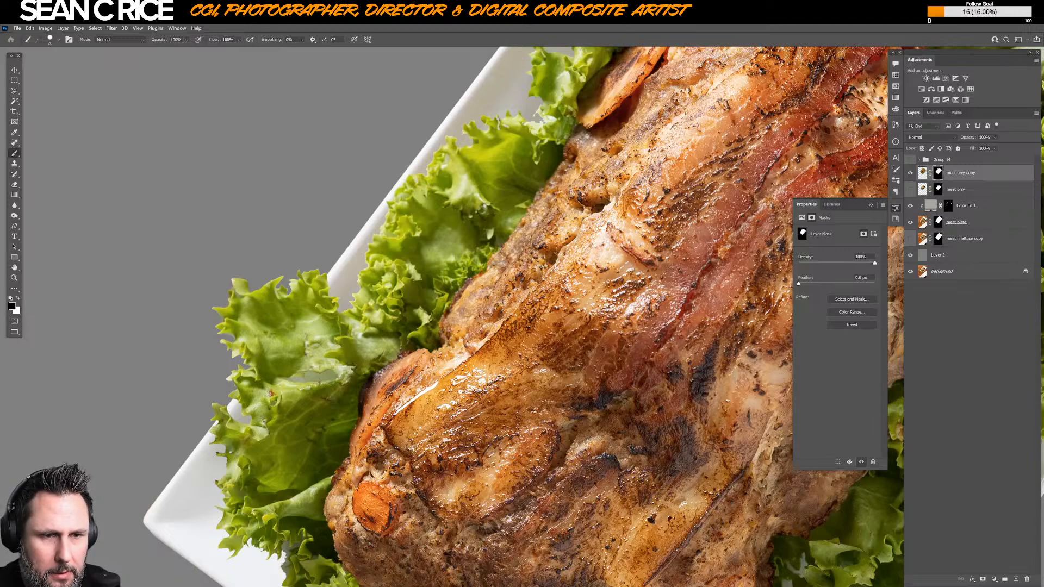
- Refine the lettuce outline beside the plate's lower-left corner on the mask, alternating black and white to remove the grey fragment
{"action": "left_click_drag", "start_coordinate": [333, 519], "coordinate": [449, 354]}
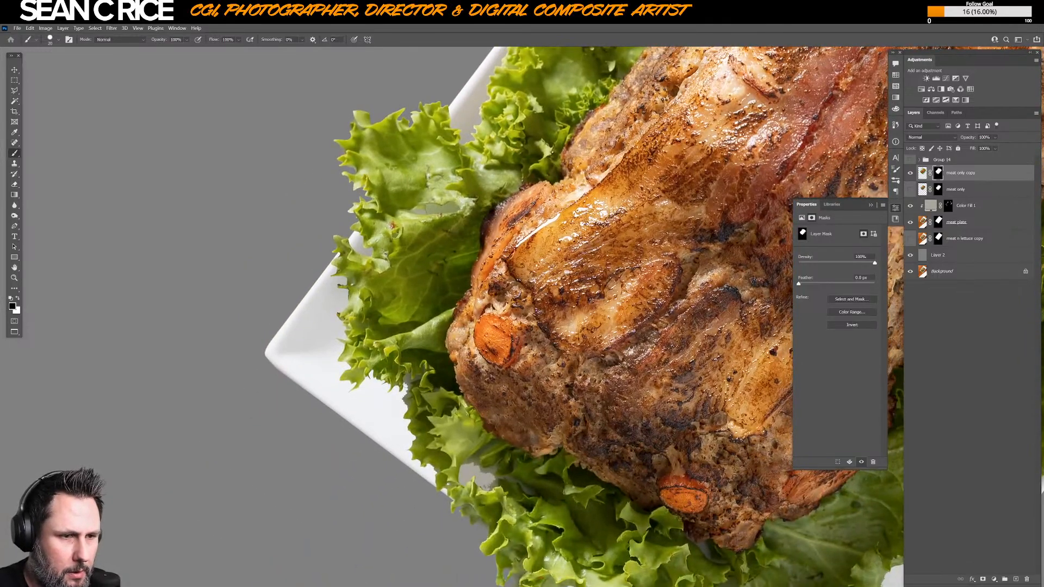
{"action": "key", "text": "x"}
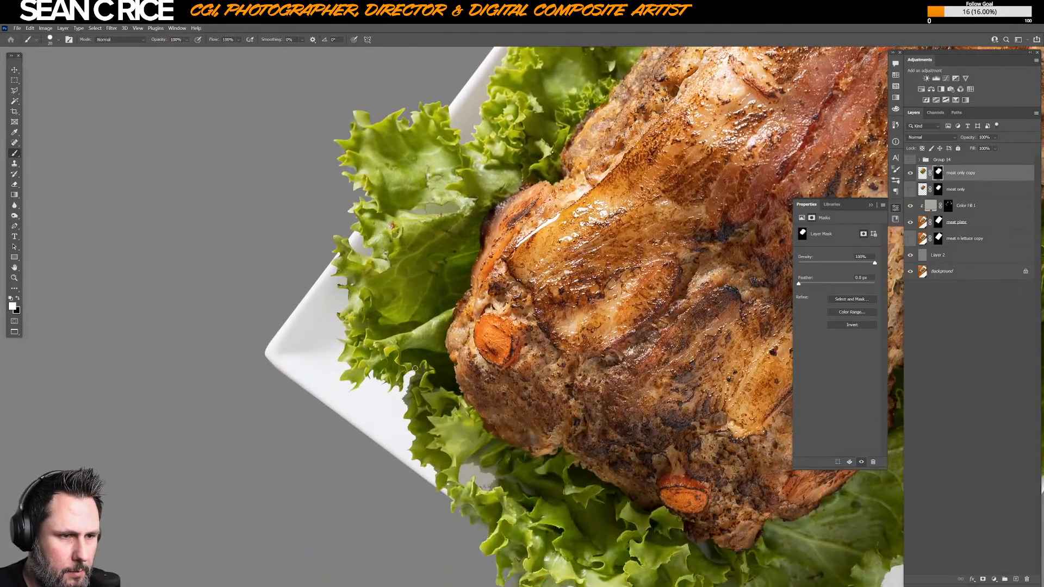
{"action": "key", "text": "x"}
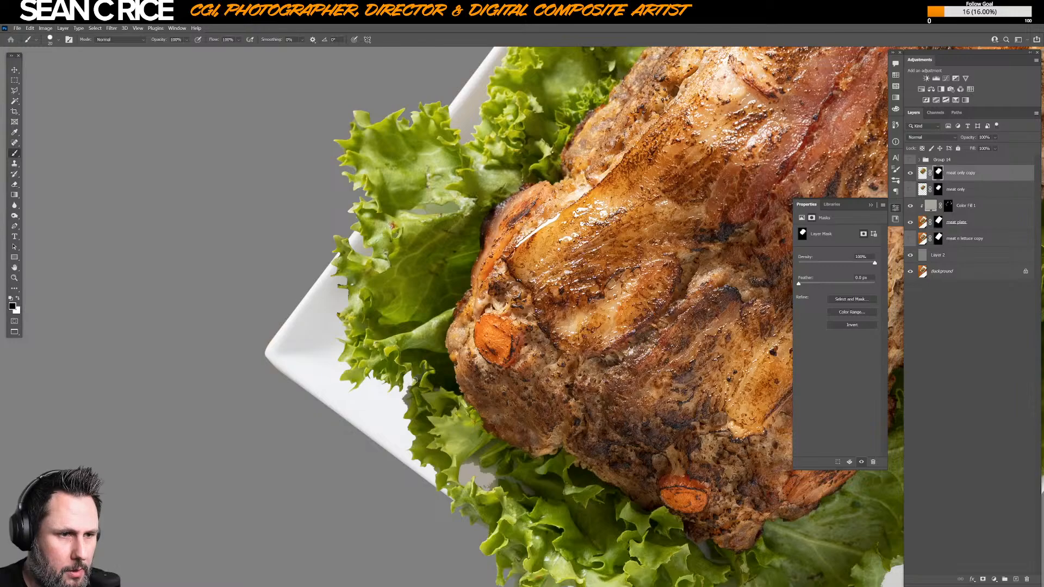
{"action": "key", "text": "x"}
{"action": "key", "text": "x"}
{"action": "key", "text": "x"}
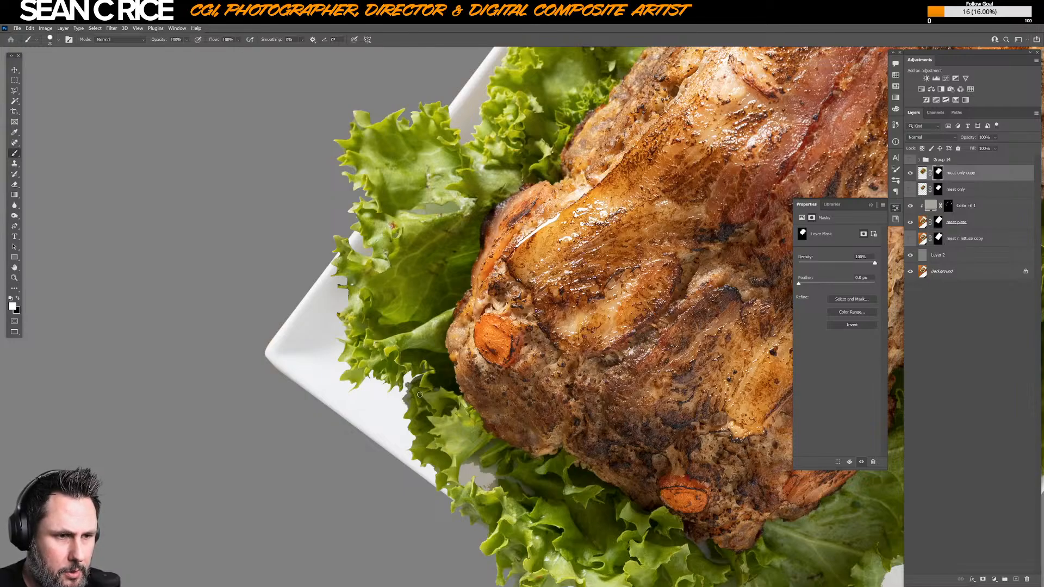
{"action": "key", "text": "x"}
{"action": "key", "text": "x"}
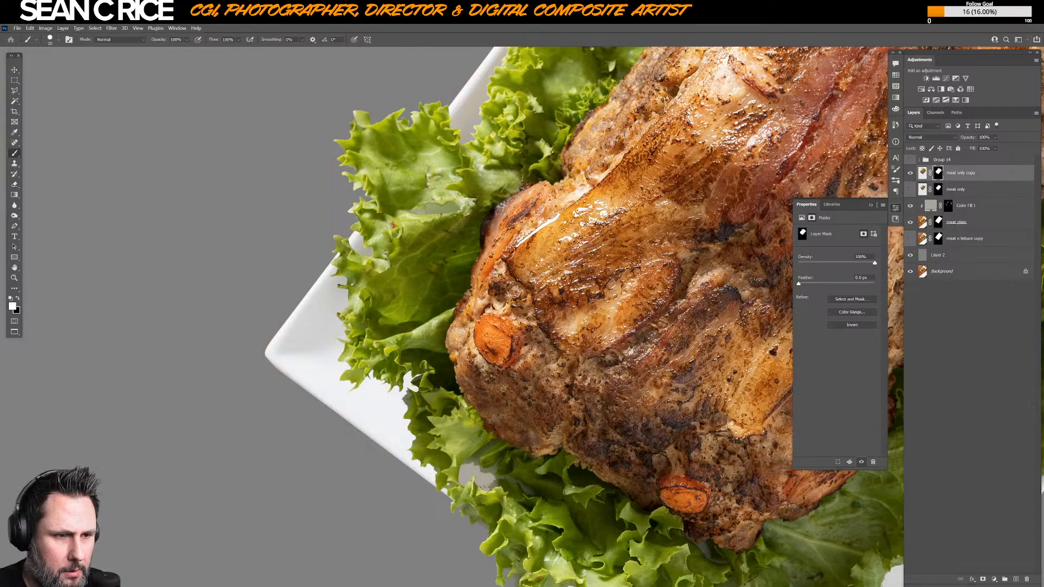
{"action": "key", "text": "x"}
{"action": "left_click_drag", "start_coordinate": [405, 407], "coordinate": [408, 396]}
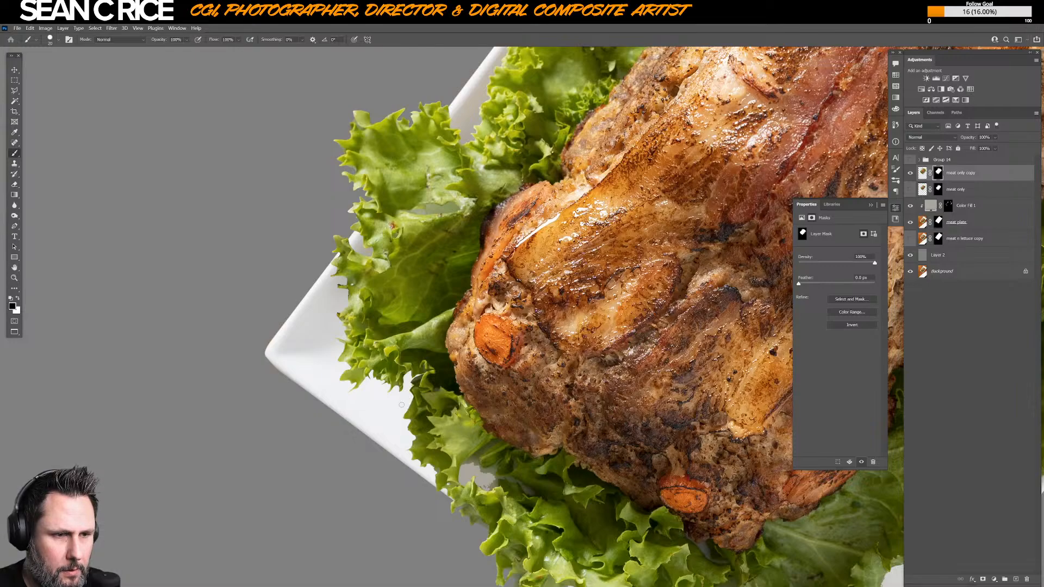
- Touch up the lettuce beside the gap below the meat on the meat only copy mask, alternating black and white with a slightly larger brush
{"action": "key", "text": "x"}
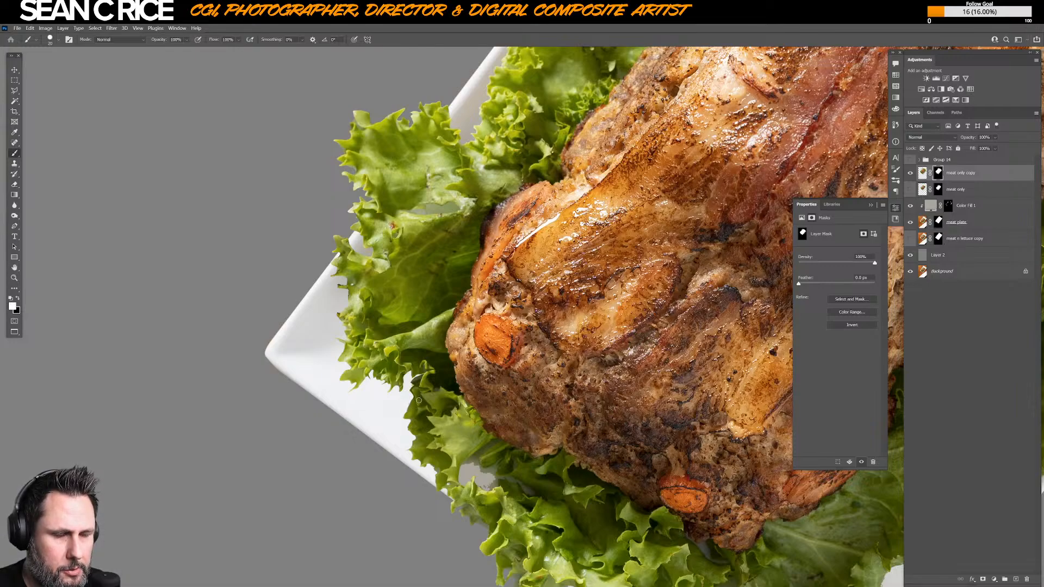
{"action": "left_click_drag", "start_coordinate": [498, 469], "coordinate": [454, 407]}
{"action": "key", "text": "bracketright"}
{"action": "key", "text": "bracketright"}
{"action": "key", "text": "bracketright"}
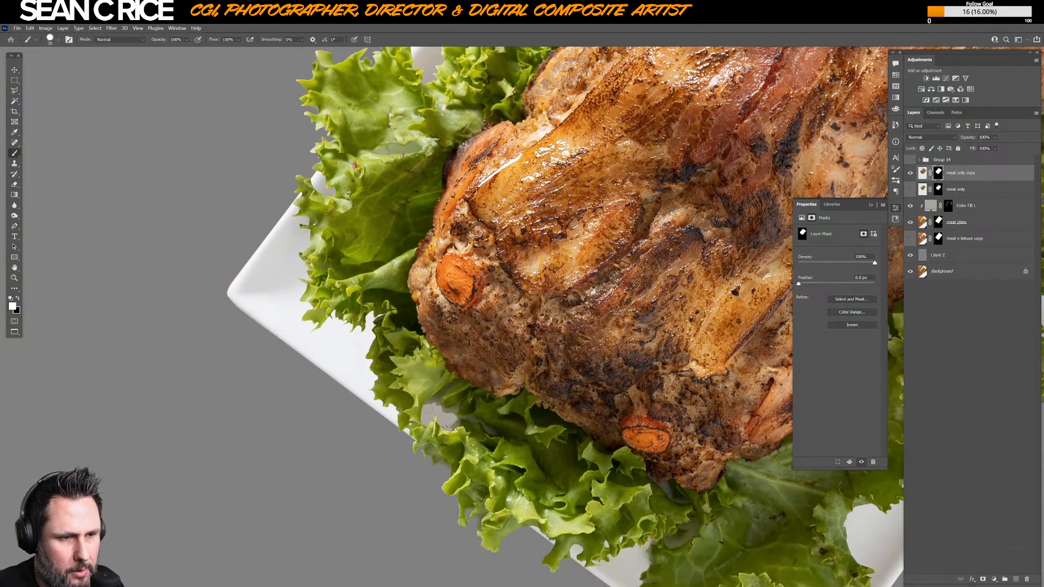
{"action": "key", "text": "x"}
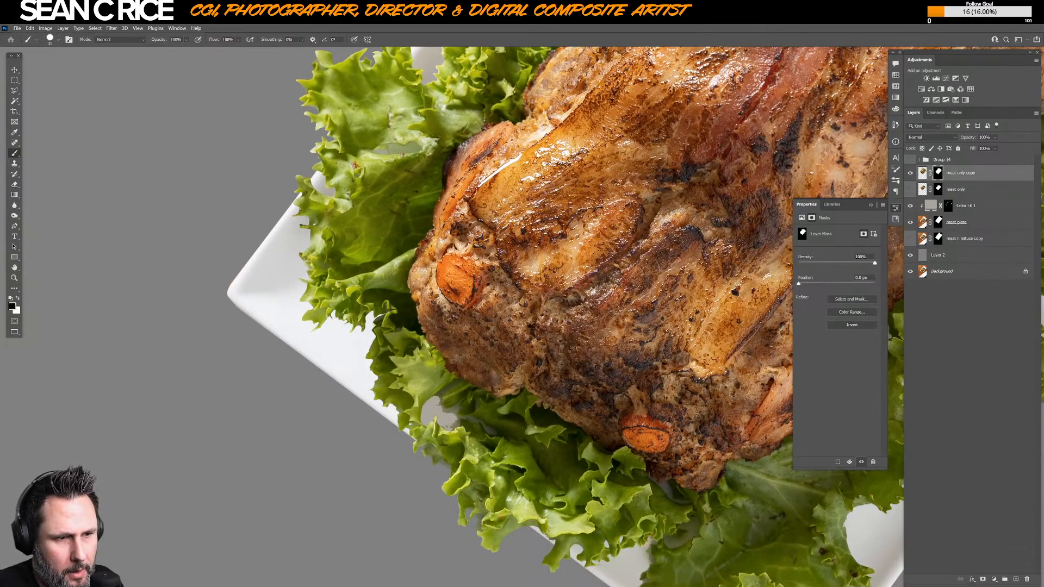
{"action": "key", "text": "x"}
{"action": "key", "text": "x"}
{"action": "key", "text": "x"}
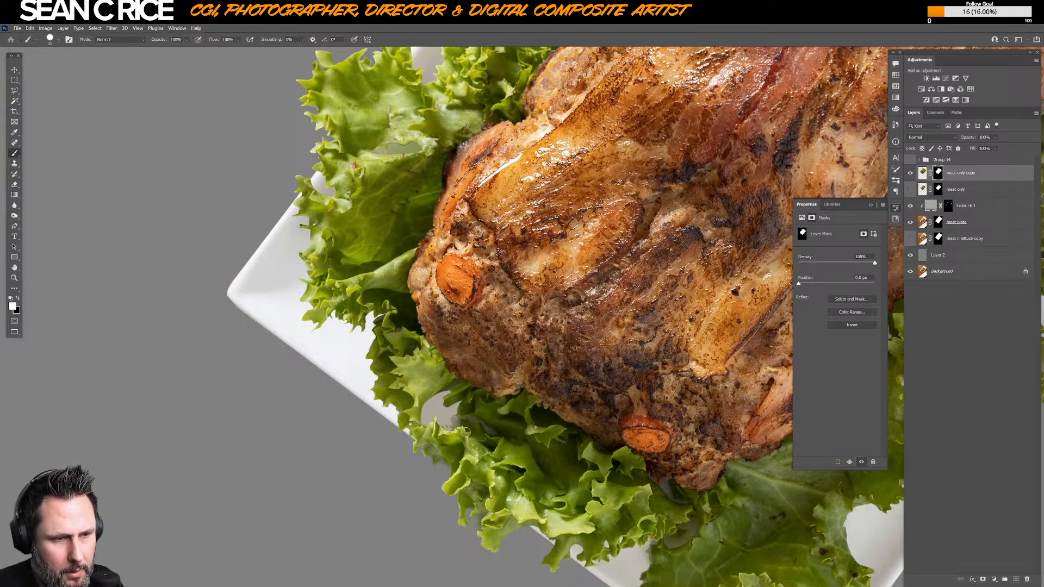
{"action": "key", "text": "x"}
{"action": "left_click_drag", "start_coordinate": [458, 420], "coordinate": [469, 427]}
{"action": "key", "text": "x"}
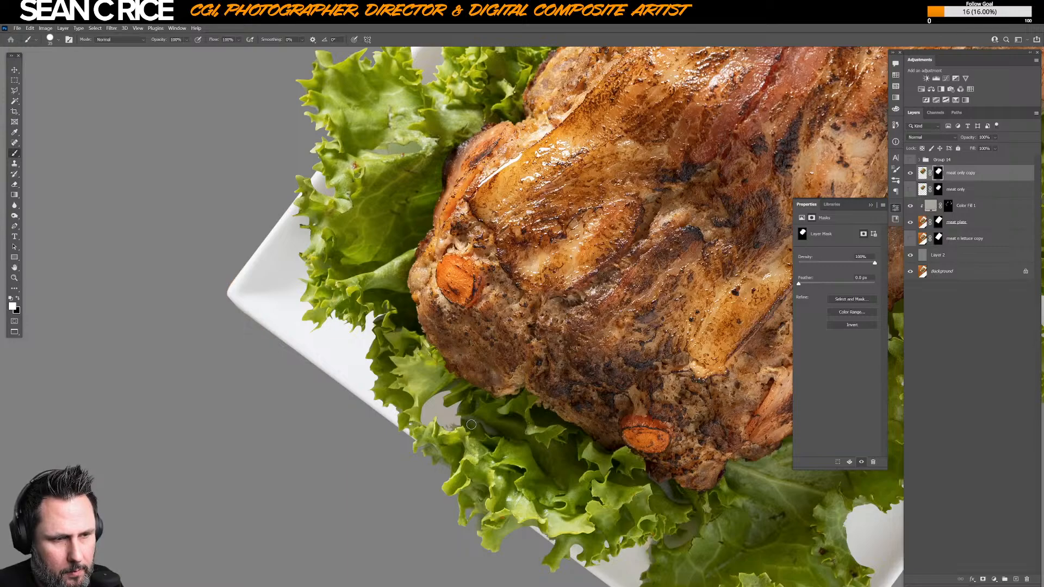
{"action": "key", "text": "x"}
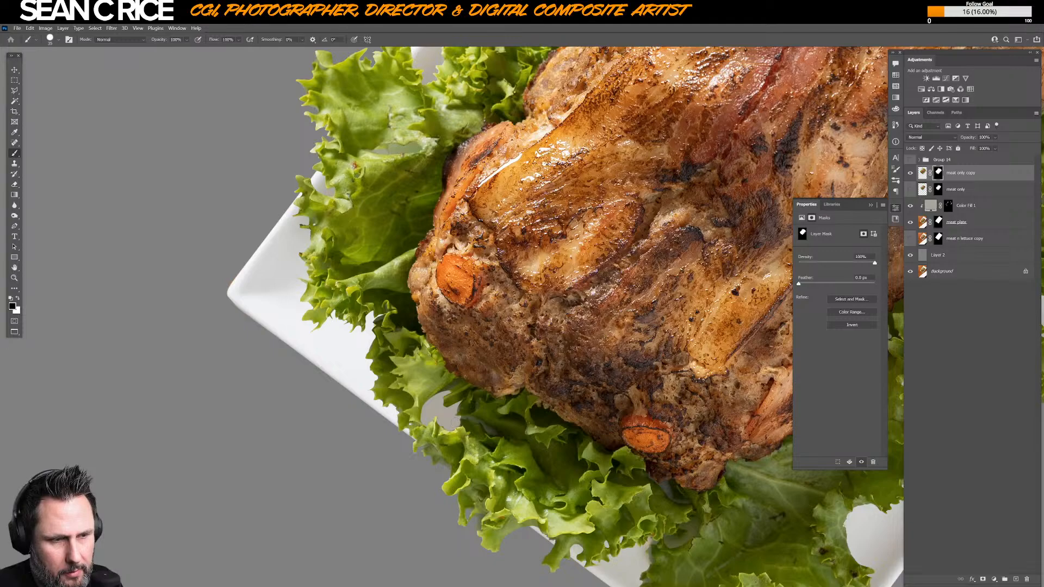
- Target the Color Fill 1 mask and set up a soft elliptical brush at 1% hardness, re-angled to the lettuce gap, with white as foreground
{"action": "left_click", "coordinate": [948, 206]}
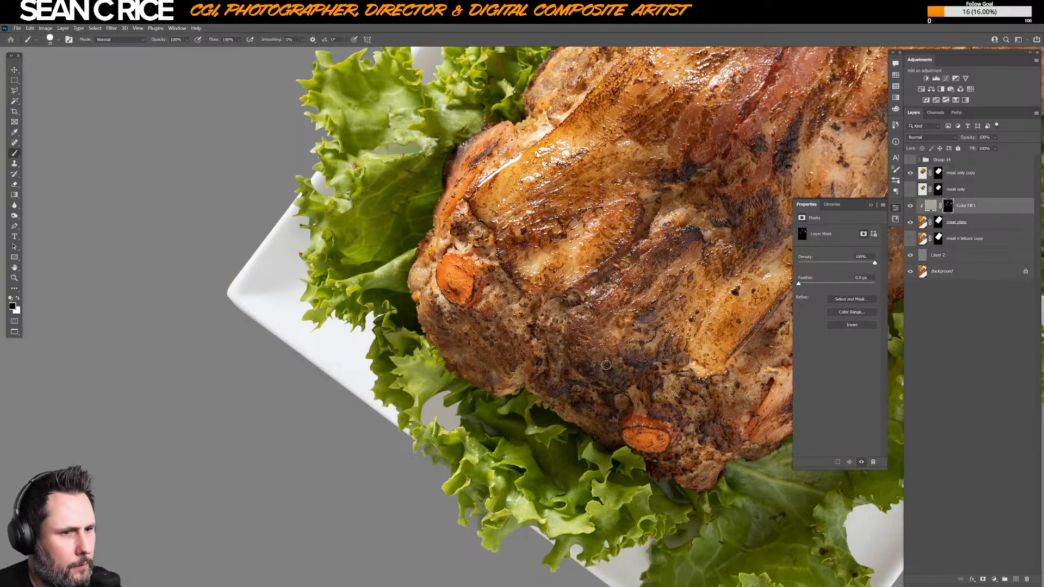
{"action": "right_click", "coordinate": [525, 435]}
{"action": "left_click", "coordinate": [510, 373]}
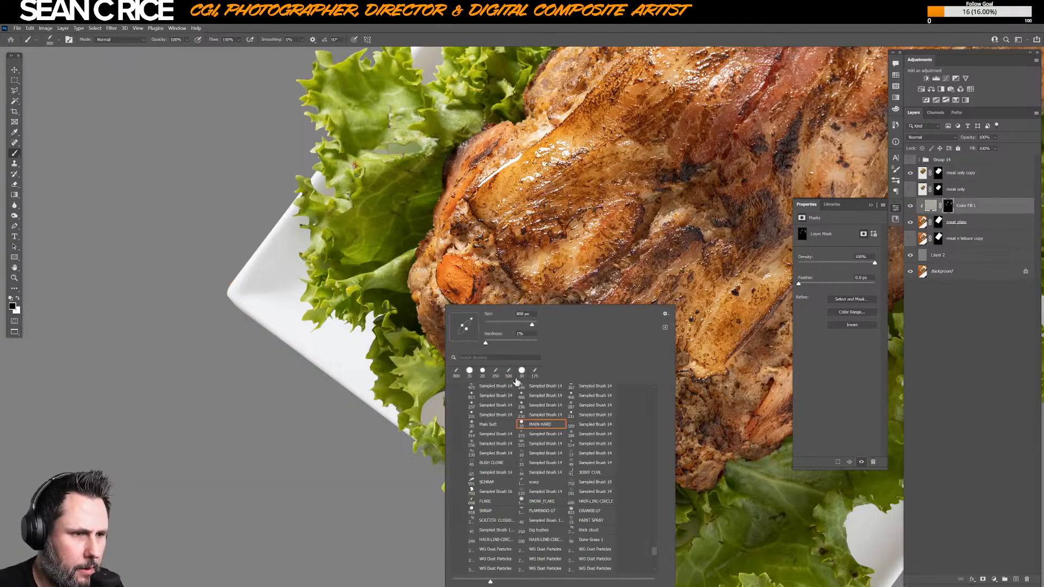
{"action": "left_click_drag", "start_coordinate": [475, 326], "coordinate": [468, 337]}
{"action": "key", "text": "Return"}
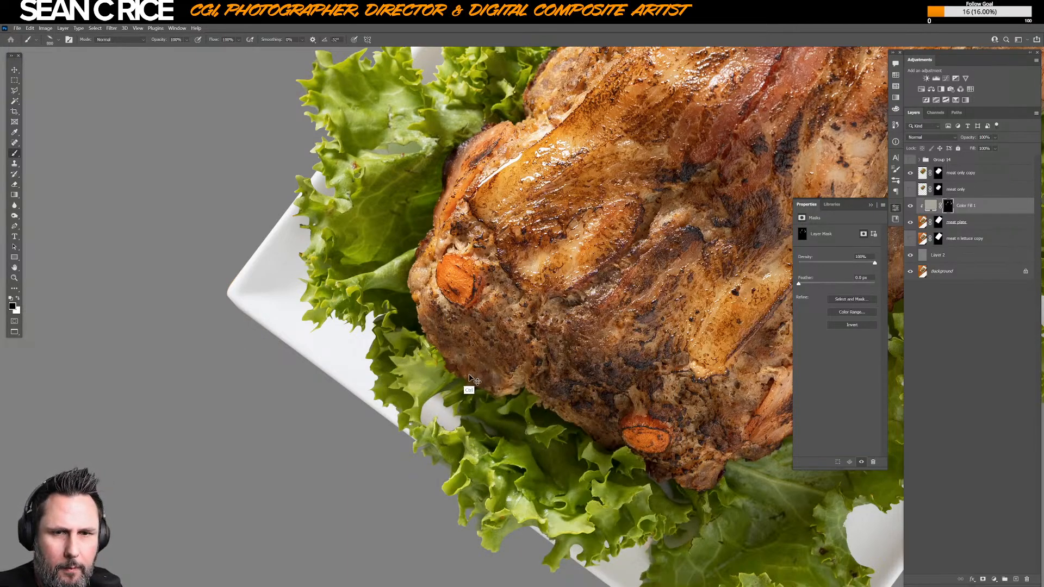
{"action": "key", "text": "x"}
{"action": "key", "text": "bracketleft"}
{"action": "key", "text": "bracketleft"}
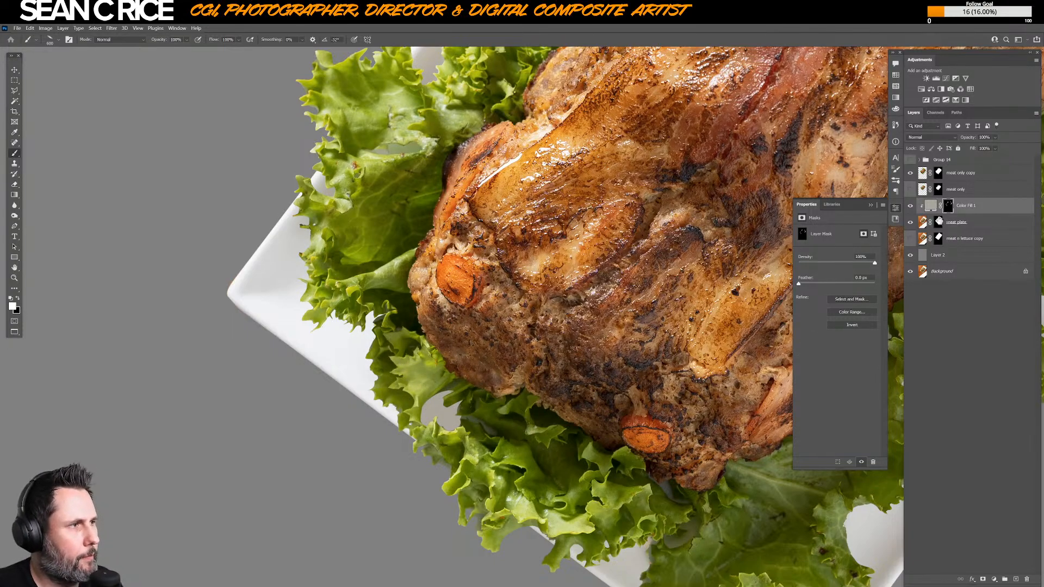
- Duplicate Color Fill 1, clip the copy to the layer below, and fill its mask with black
{"action": "key", "text": "ctrl+j"}
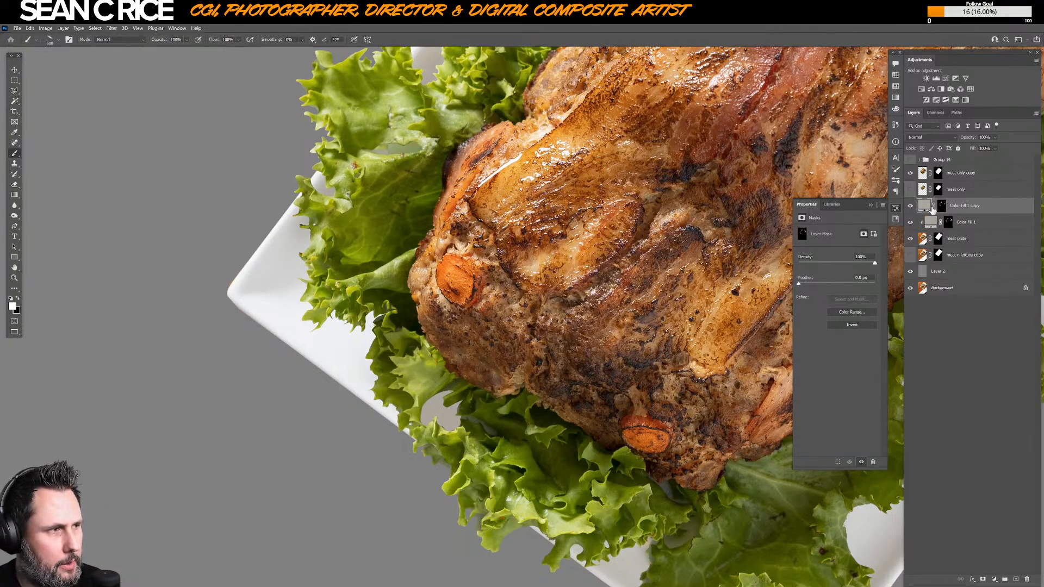
{"action": "key", "text": "ctrl+alt+g"}
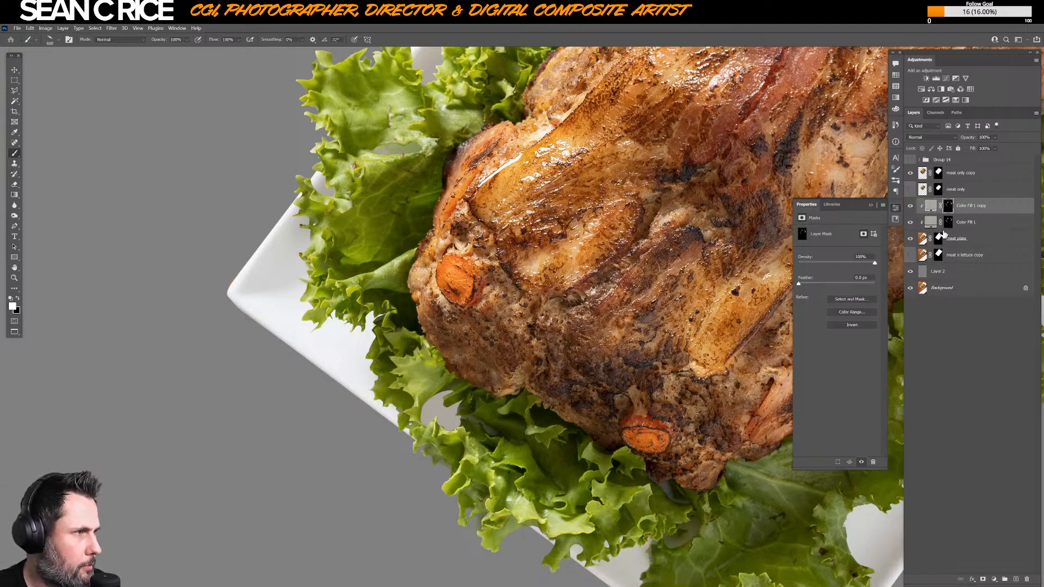
{"action": "key", "text": "x"}
{"action": "key", "text": "alt+BackSpace"}
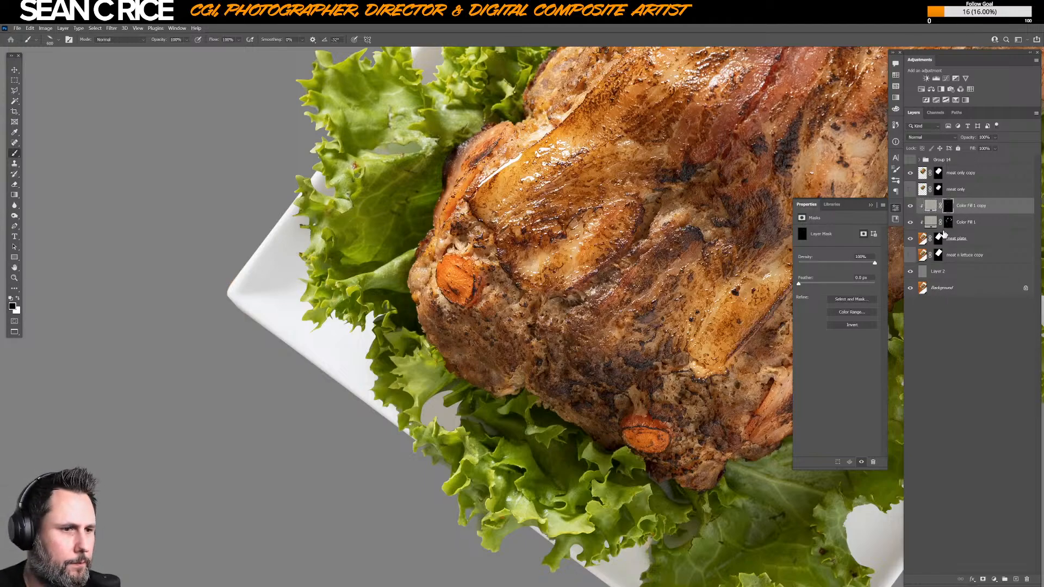
- Change the Color Fill 1 copy color to a dark green sampled from the shadowed lettuce and target its mask
{"action": "double_click", "coordinate": [931, 205]}
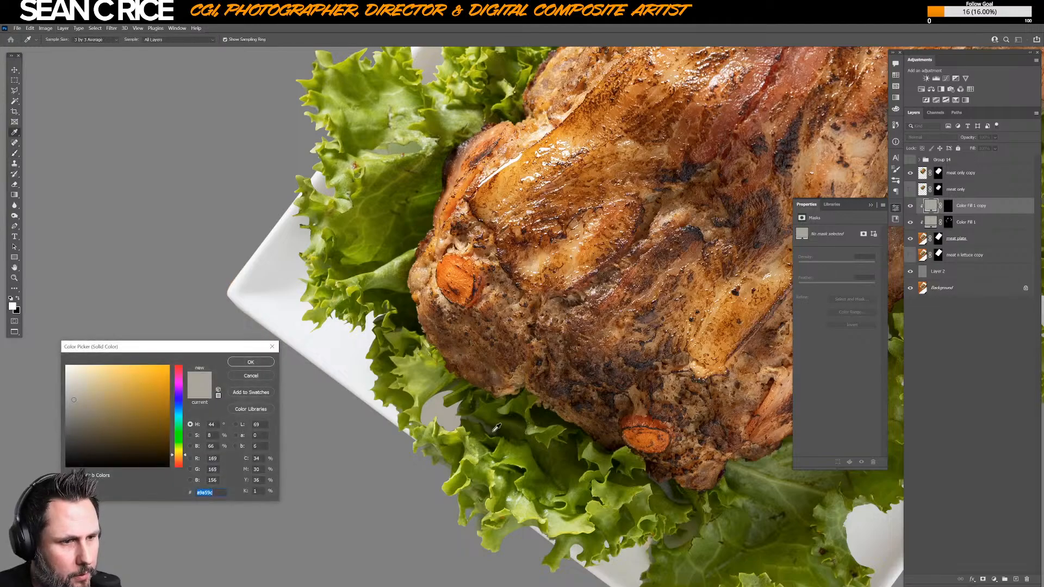
{"action": "left_click", "coordinate": [443, 428]}
{"action": "left_click", "coordinate": [250, 362]}
{"action": "key", "text": "b"}
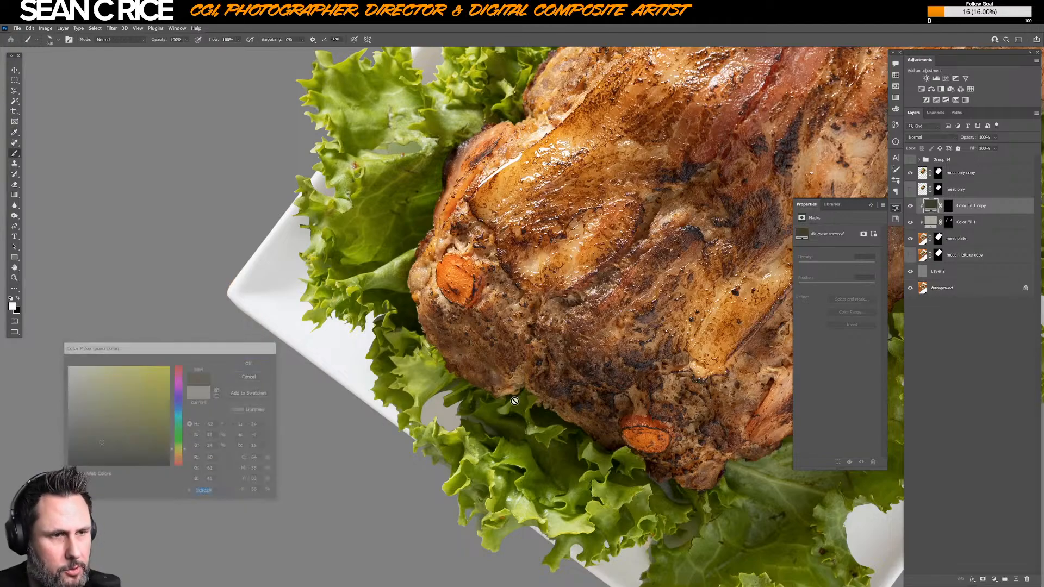
{"action": "left_click", "coordinate": [947, 205]}
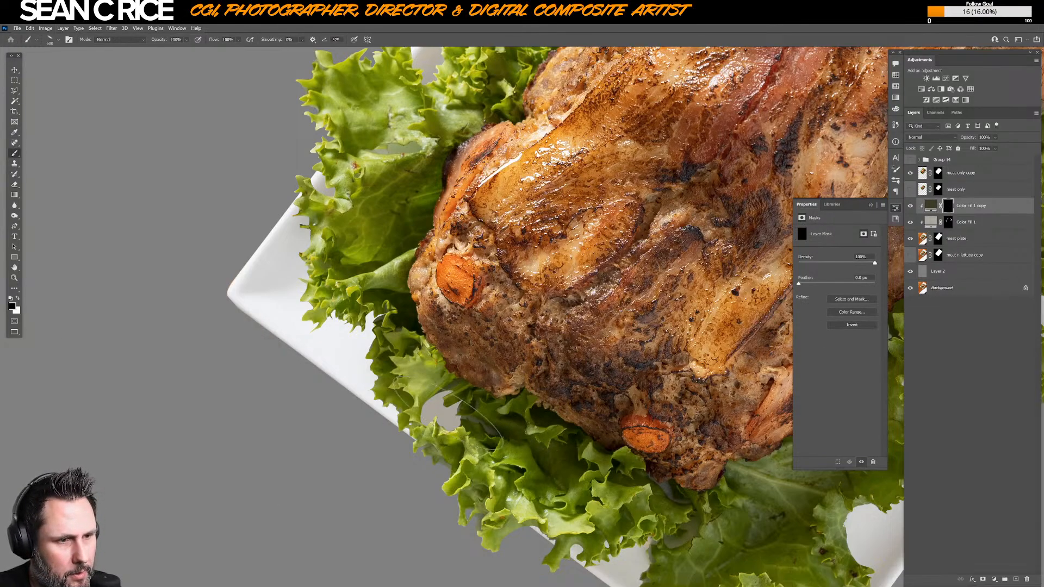
- Paint a soft dark green shadow into the plate gap below the meat with a smaller white brush at 30% opacity
{"action": "key", "text": "x"}
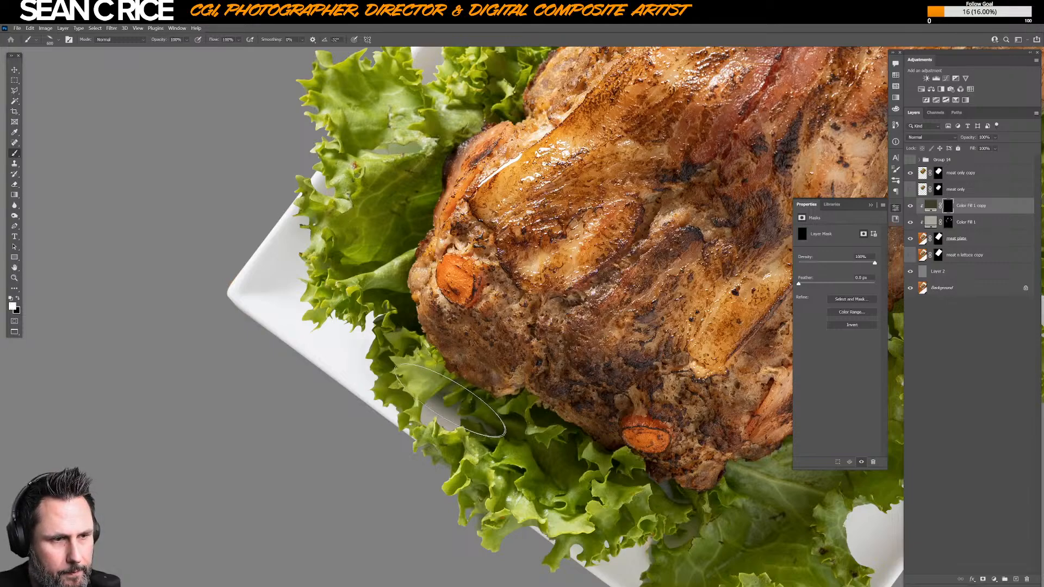
{"action": "key", "text": "bracketleft"}
{"action": "key", "text": "bracketleft"}
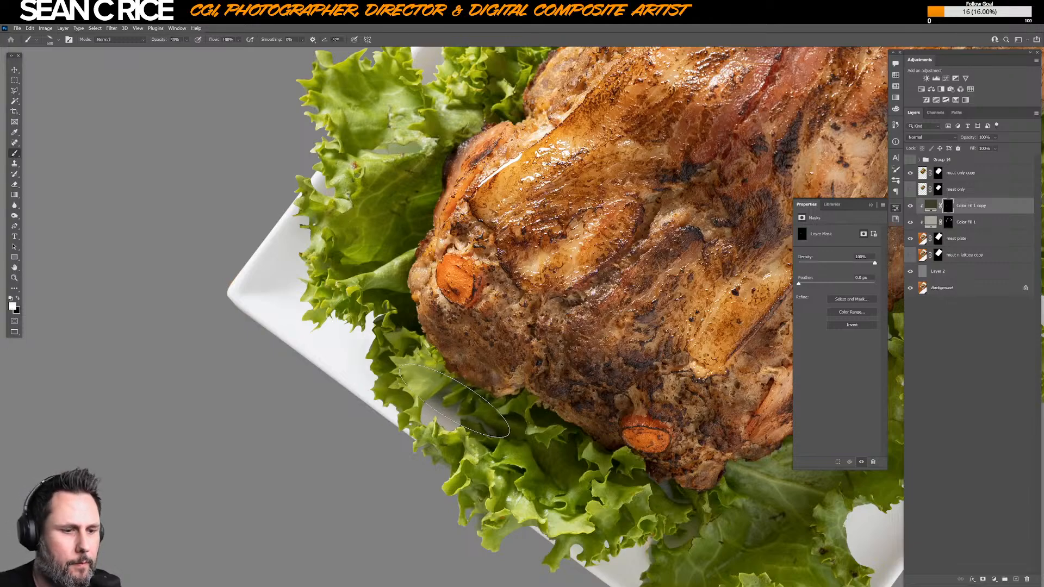
{"action": "key", "text": "3"}
{"action": "key", "text": "bracketleft"}
{"action": "key", "text": "bracketleft"}
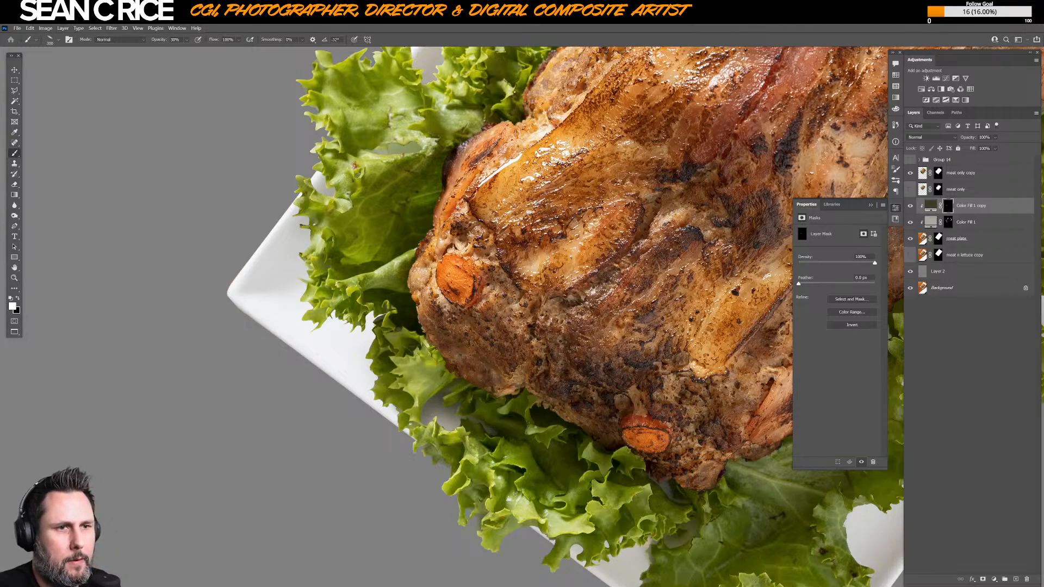
- Build up the green shading in the lettuce gaps beside the meat at 20% brush opacity, varying the brush size
{"action": "key", "text": "bracketright"}
{"action": "key", "text": "bracketright"}
{"action": "key", "text": "bracketright"}
{"action": "key", "text": "2"}
{"action": "key", "text": "bracketright"}
{"action": "key", "text": "bracketright"}
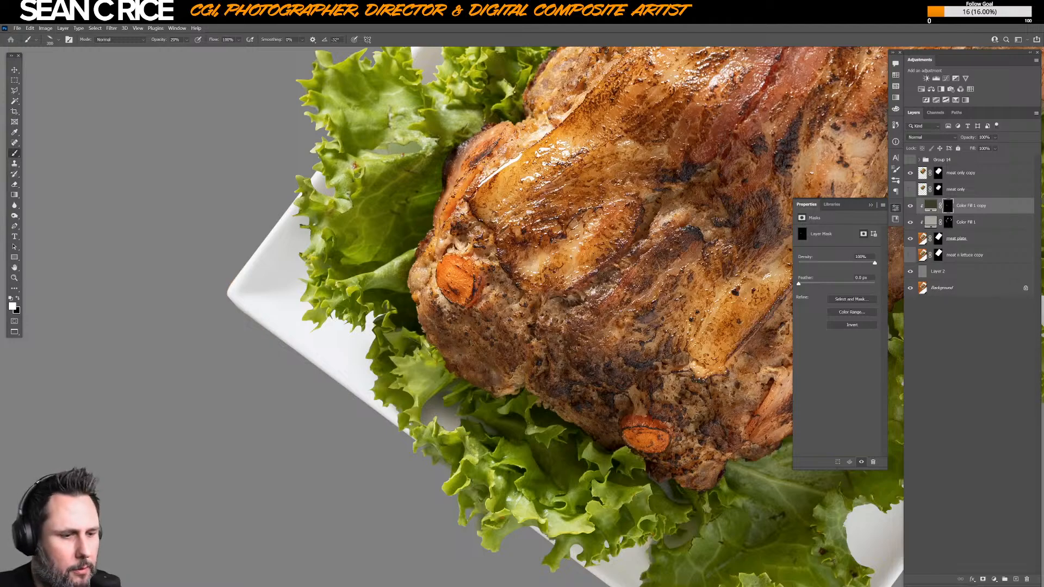
{"action": "key", "text": "bracketleft"}
{"action": "key", "text": "bracketleft"}
{"action": "key", "text": "bracketleft"}
{"action": "key", "text": "bracketleft"}
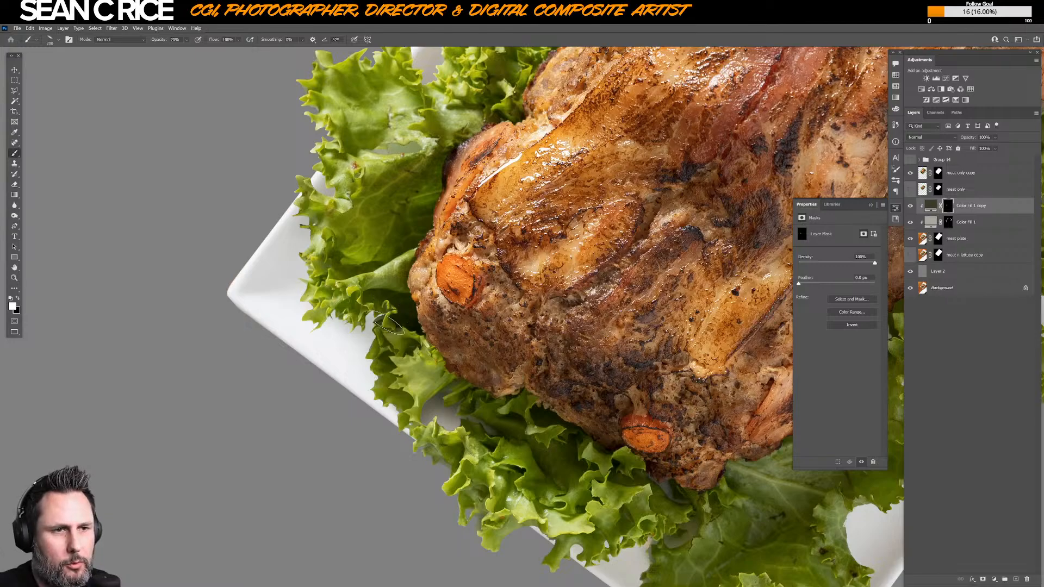
{"action": "key", "text": "bracketright"}
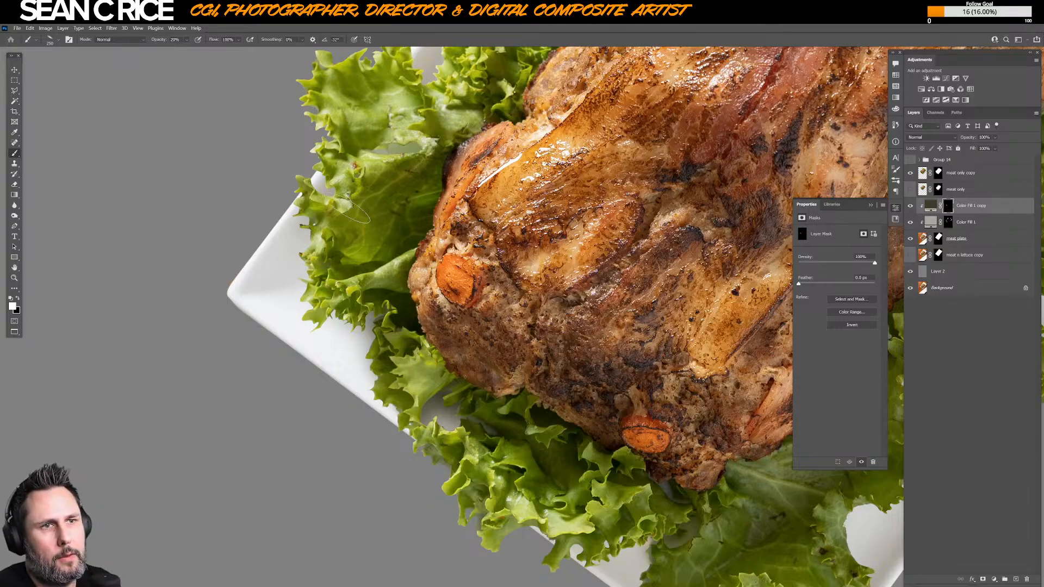
- Check Color Fill 1's effect, then paint black on its mask to restore the darker lettuce beside the upper carrot slice
{"action": "key", "text": "space"}
{"action": "left_click_drag", "start_coordinate": [408, 225], "coordinate": [373, 318]}
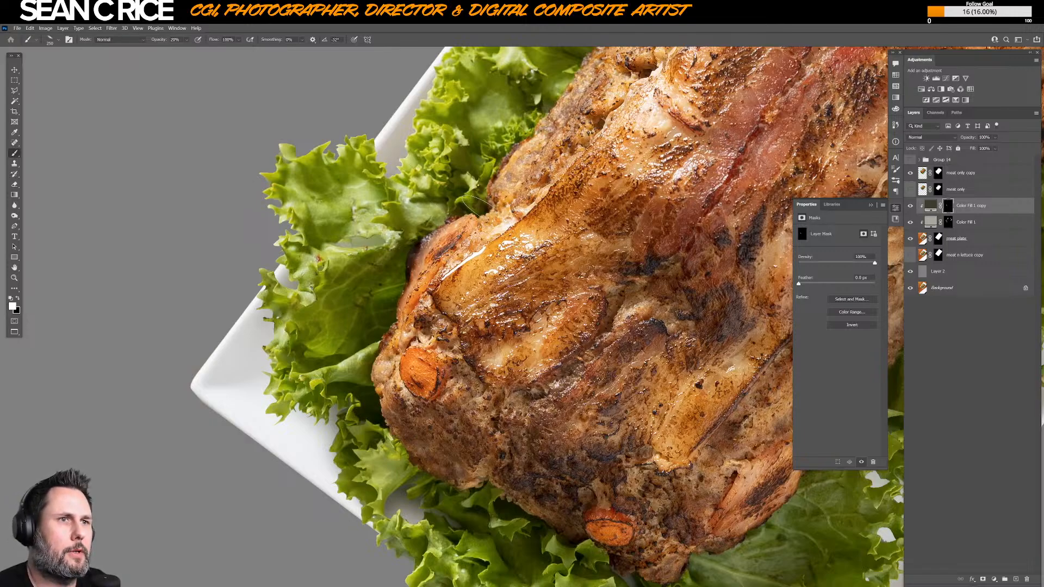
{"action": "left_click_drag", "start_coordinate": [455, 199], "coordinate": [328, 453]}
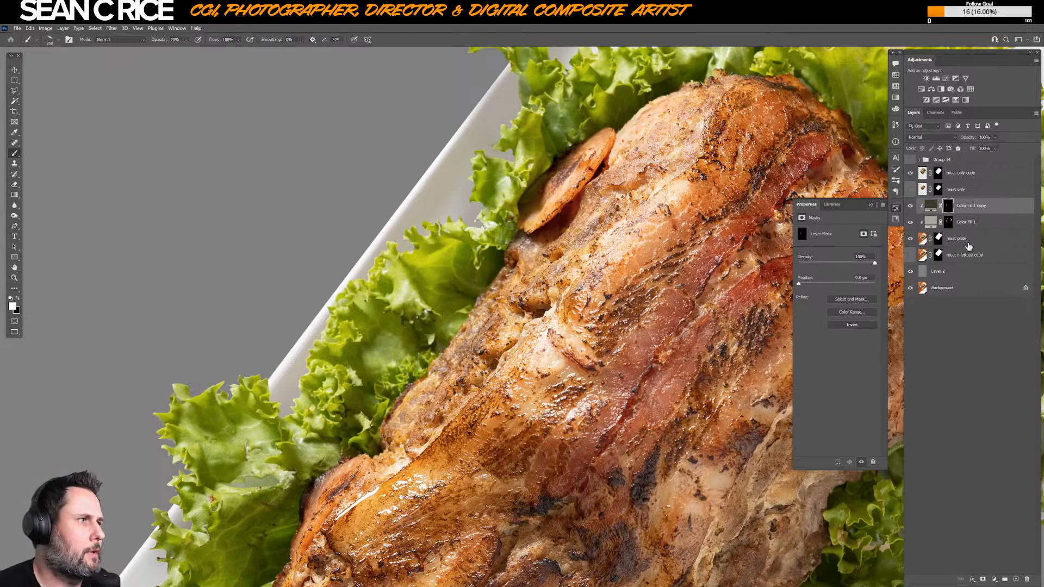
{"action": "left_click", "coordinate": [911, 222]}
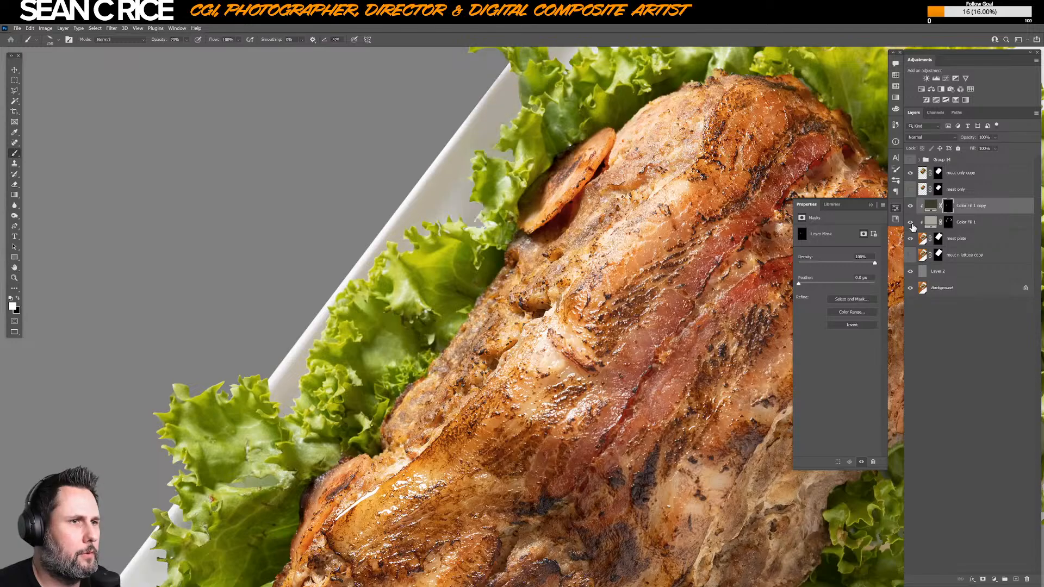
{"action": "left_click", "coordinate": [947, 222]}
{"action": "key", "text": "x"}
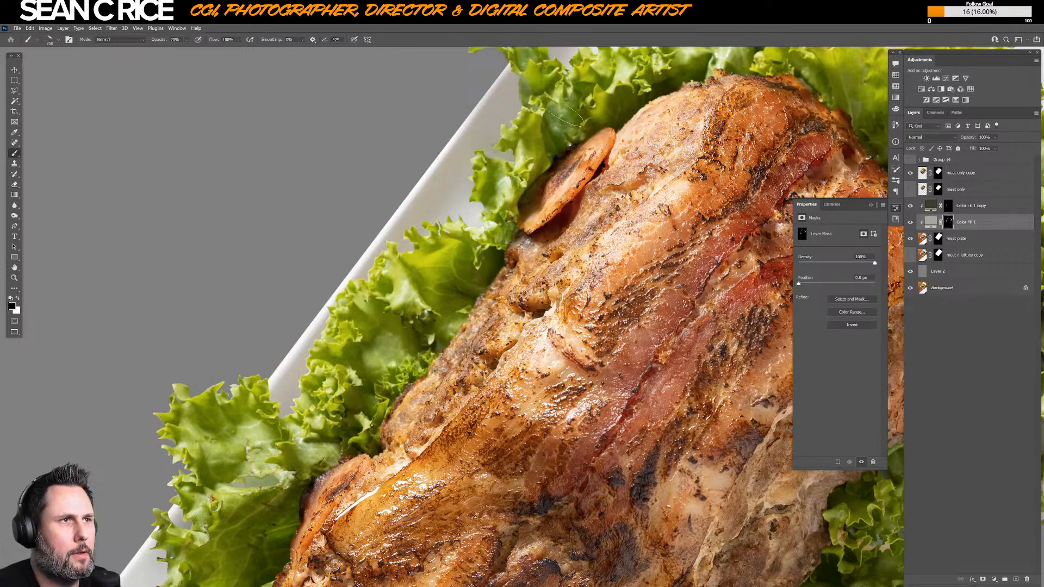
{"action": "left_click_drag", "start_coordinate": [561, 107], "coordinate": [506, 247]}
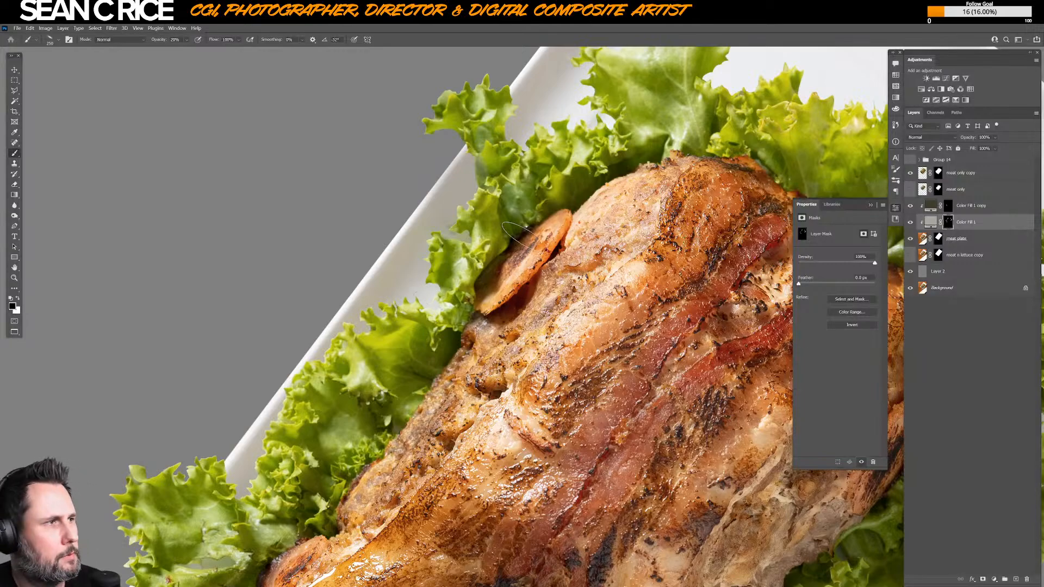
- Rotate the 250 px brush tip to 47° and touch up the Color Fill 1 mask near the carrot slice with white
{"action": "key", "text": "x"}
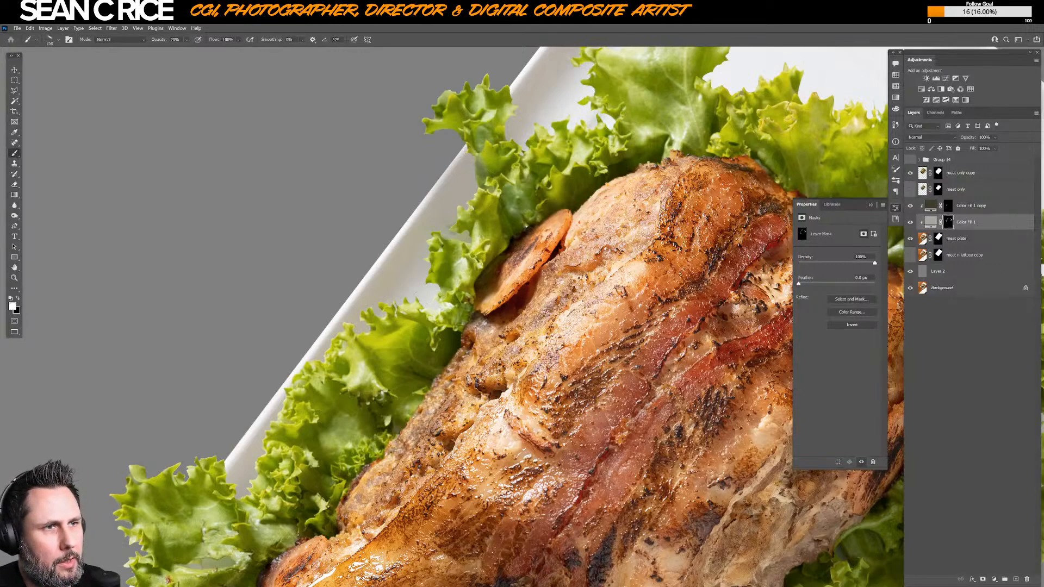
{"action": "right_click", "coordinate": [489, 177]}
{"action": "left_click_drag", "start_coordinate": [511, 187], "coordinate": [513, 191]}
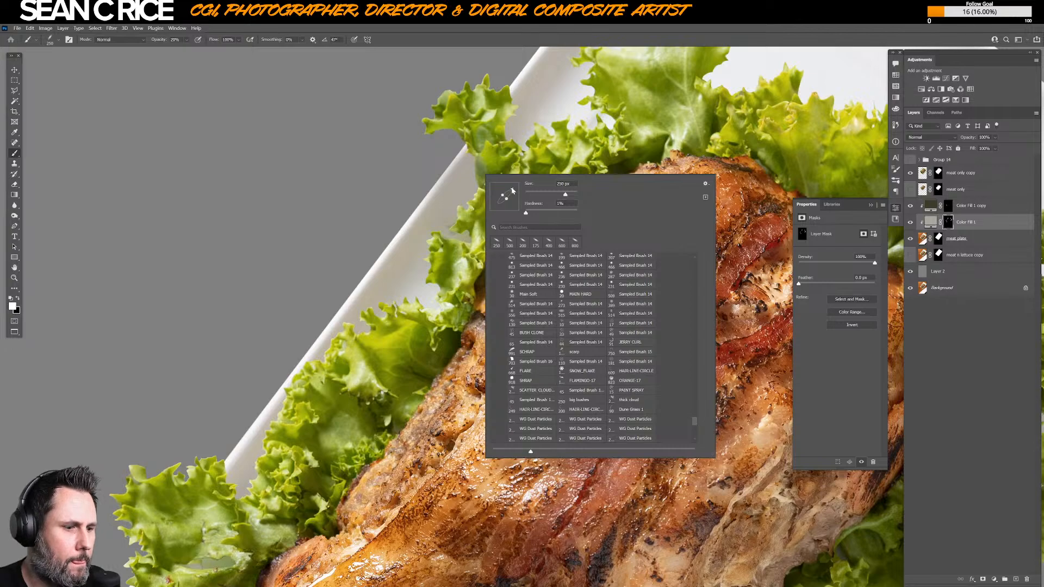
{"action": "key", "text": "Return"}
{"action": "key", "text": "x"}
{"action": "key", "text": "x"}
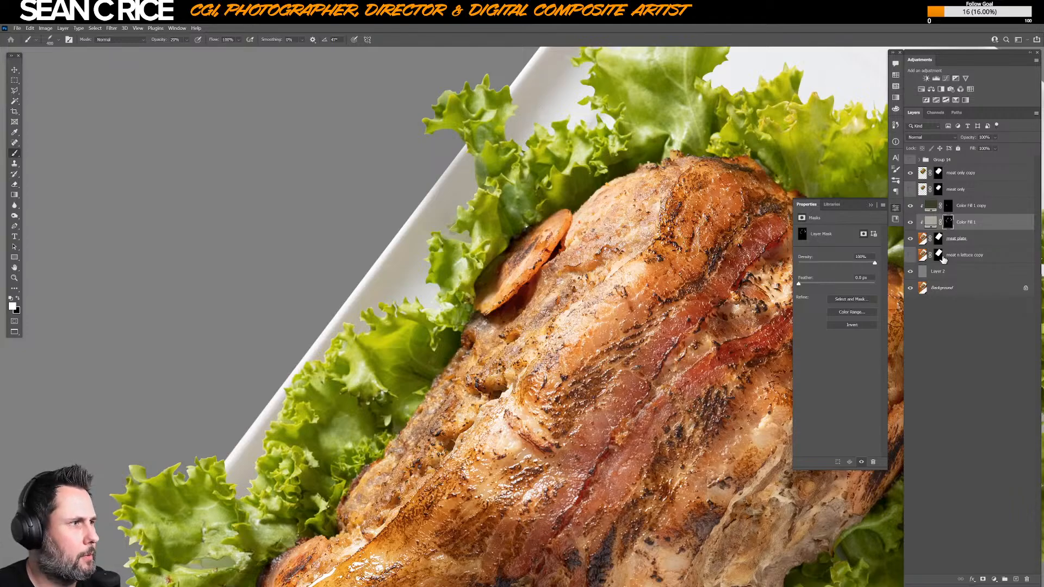
- Paint white on the Color Fill 1 copy mask at 20% opacity, varying the brush size, to deepen the green shading in the lettuce below the meat
{"action": "left_click", "coordinate": [958, 206]}
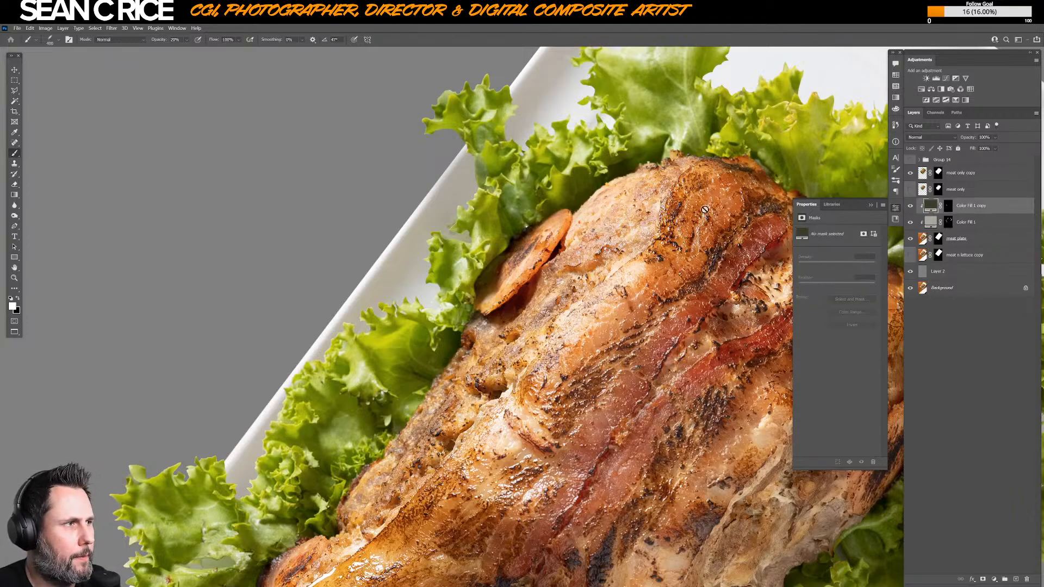
{"action": "left_click", "coordinate": [948, 206]}
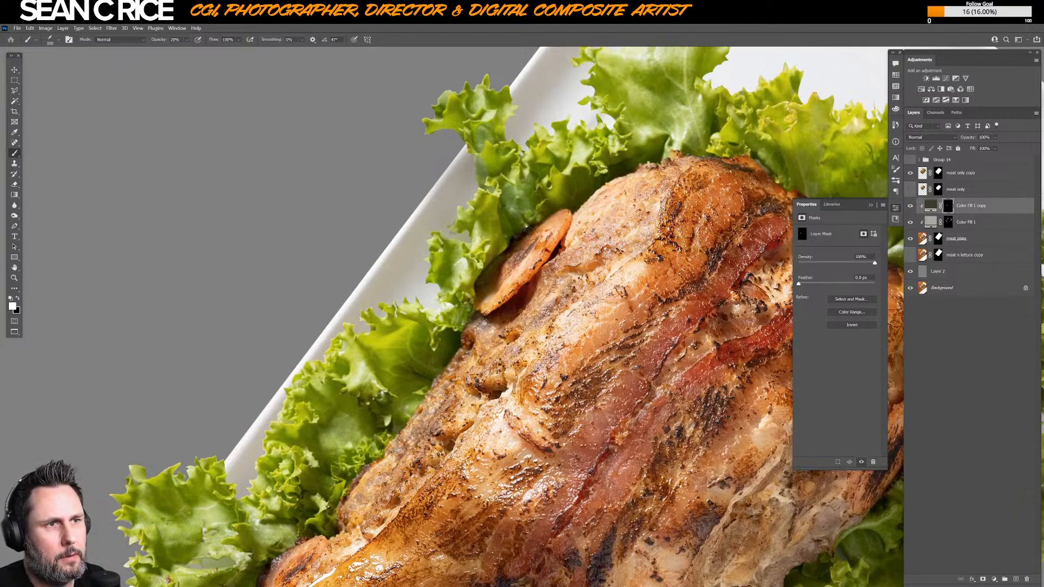
{"action": "left_click_drag", "start_coordinate": [514, 162], "coordinate": [466, 271]}
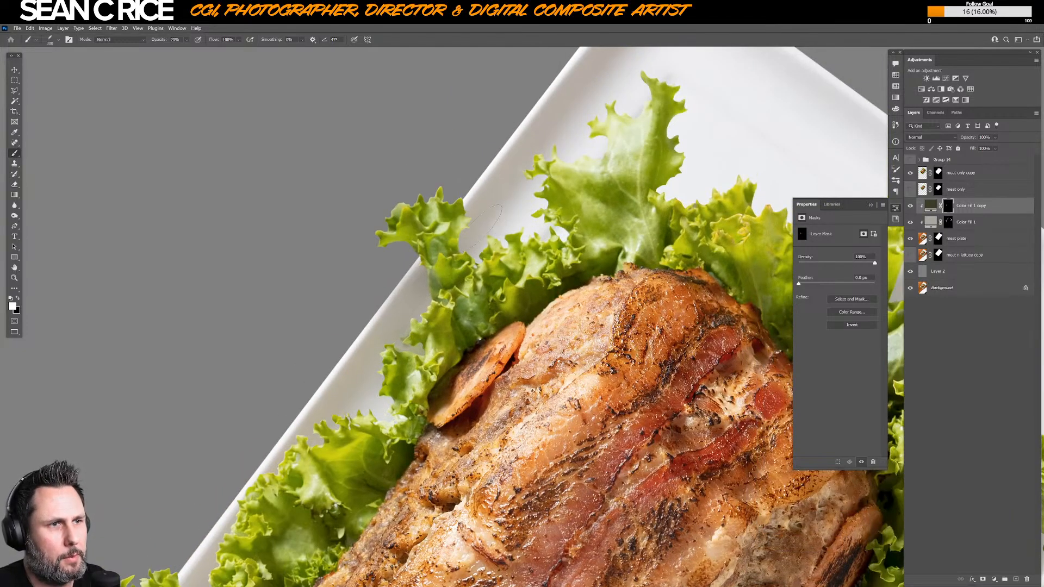
{"action": "left_click_drag", "start_coordinate": [529, 302], "coordinate": [697, 61]}
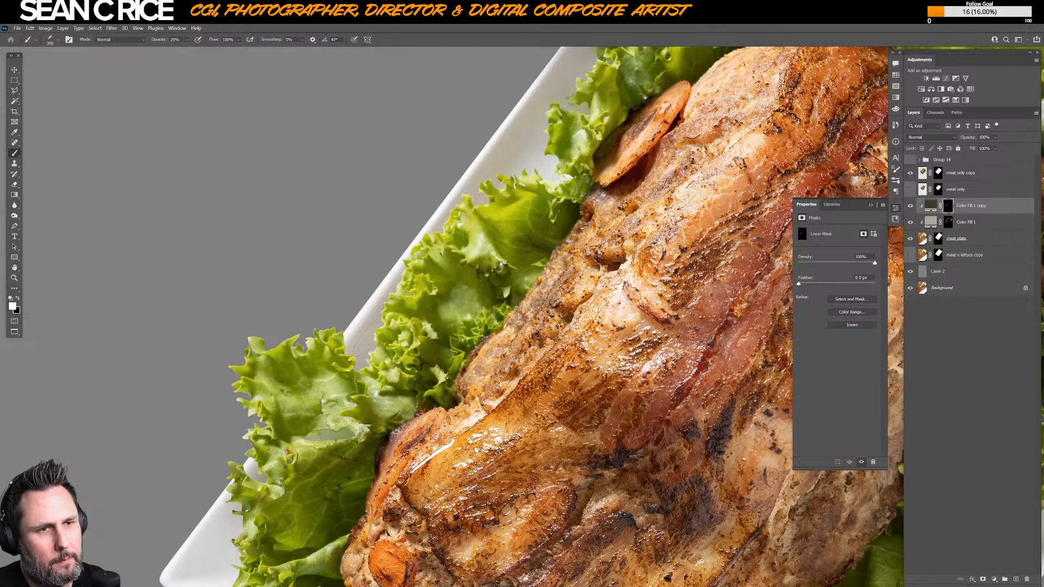
{"action": "left_click_drag", "start_coordinate": [544, 317], "coordinate": [566, 308]}
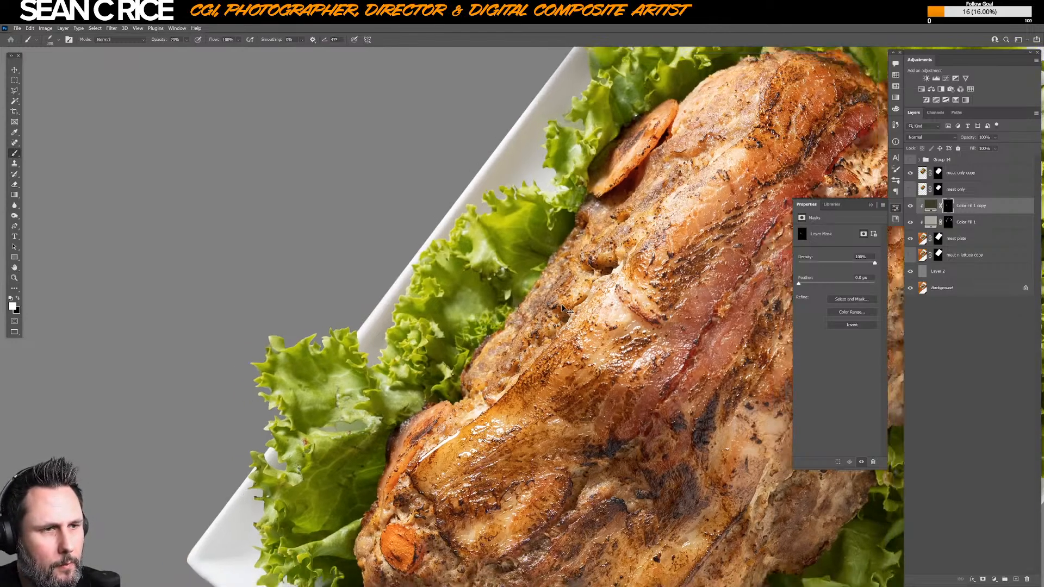
{"action": "key", "text": "ctrl+0"}
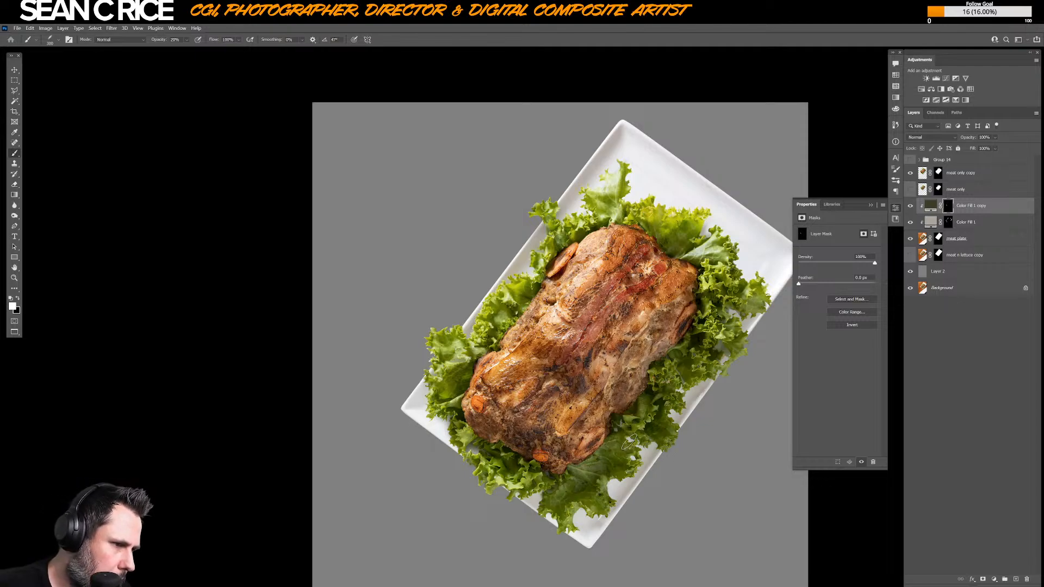
{"action": "key", "text": "bracketright"}
{"action": "key", "text": "bracketright"}
{"action": "key", "text": "bracketright"}
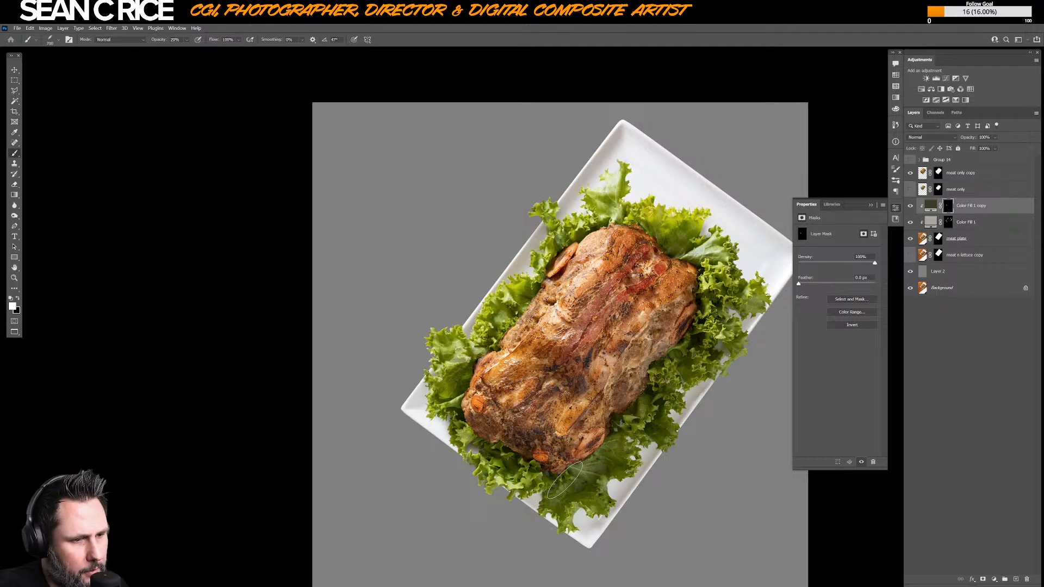
{"action": "key", "text": "bracketleft"}
{"action": "key", "text": "bracketleft"}
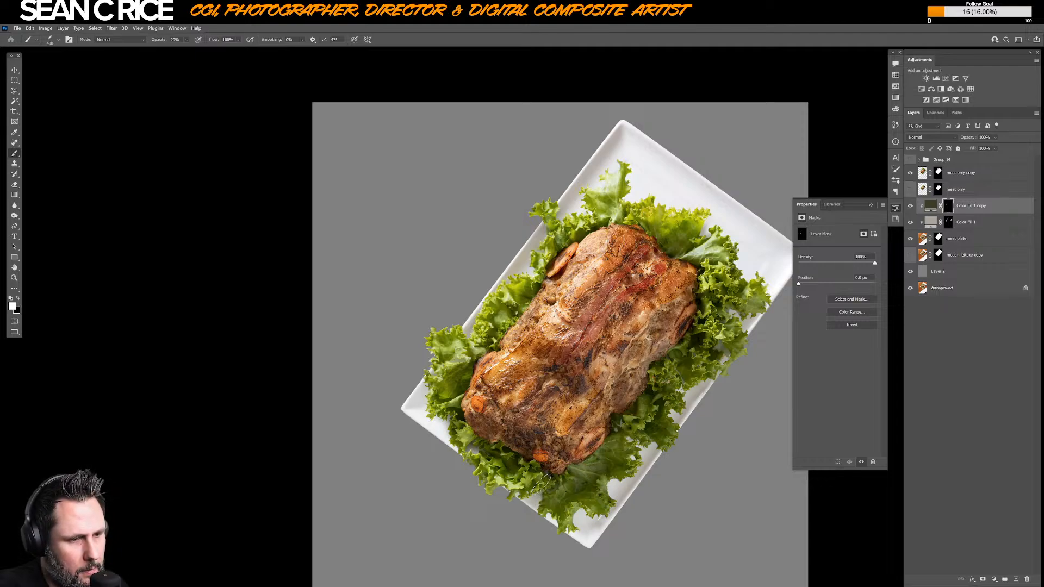
{"action": "key", "text": "bracketright"}
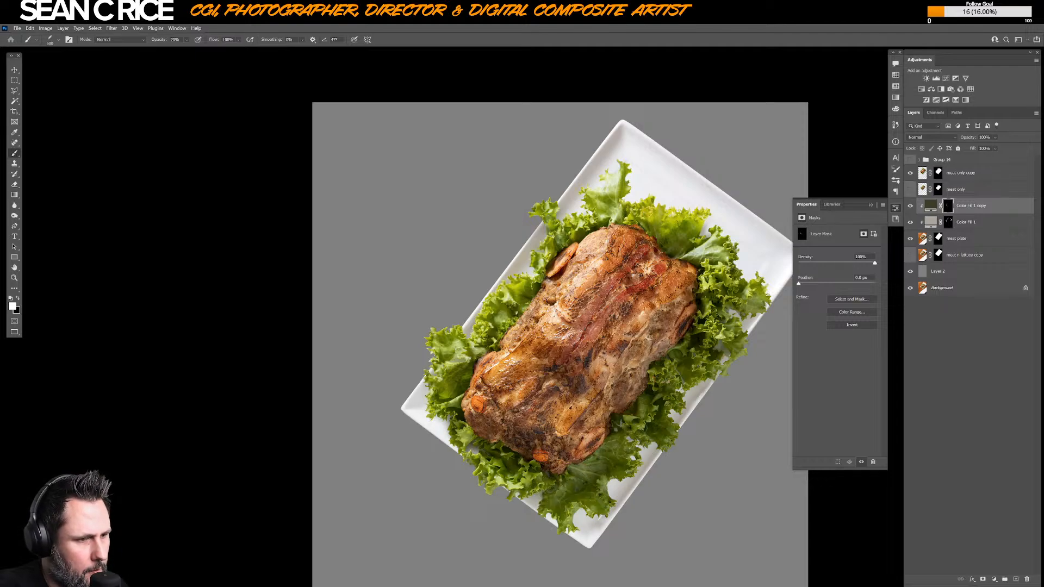
{"action": "key", "text": "bracketleft"}
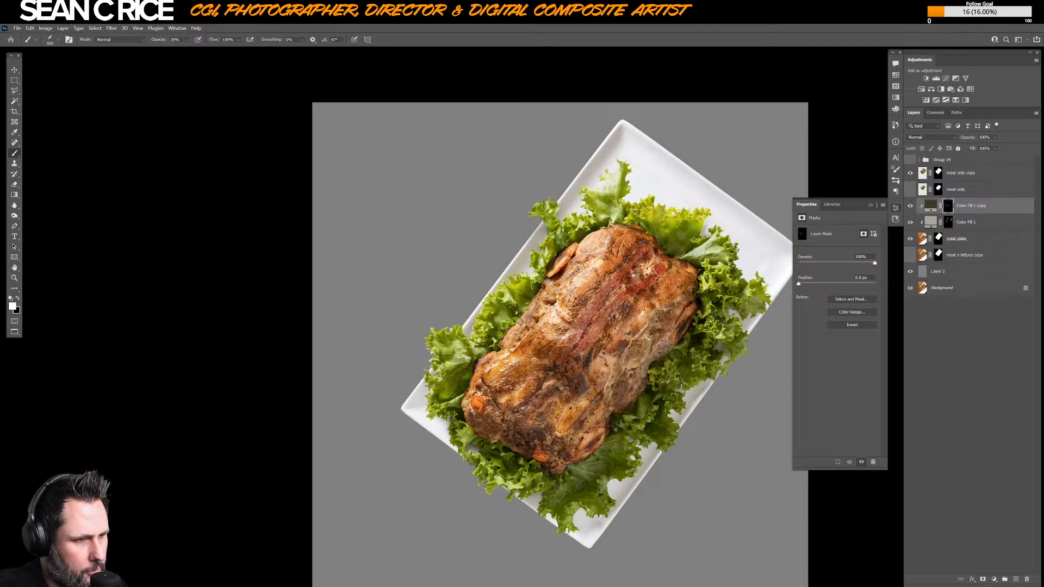
{"action": "key", "text": "bracketright"}
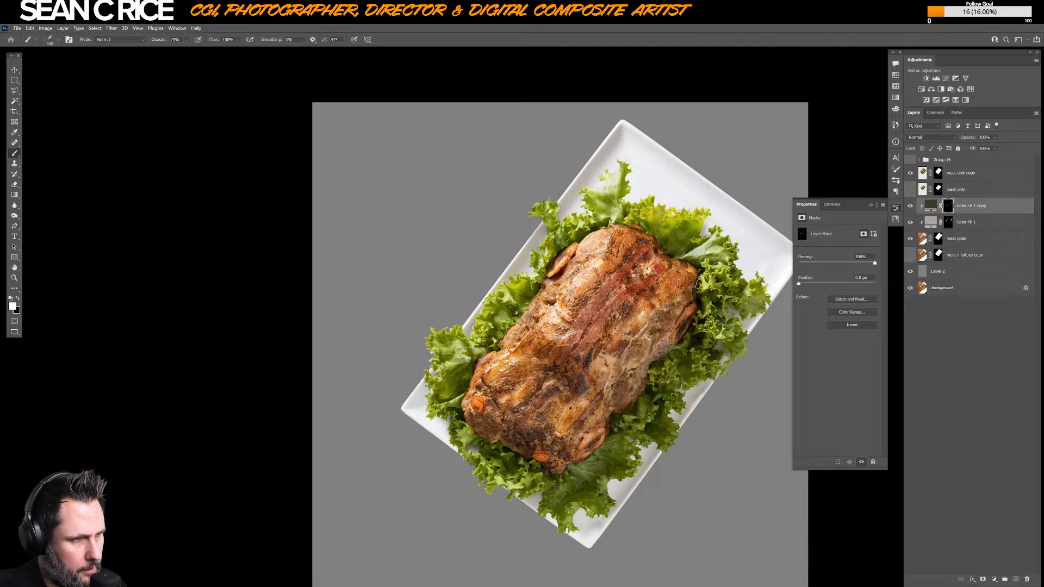
{"action": "key", "text": "bracketright"}
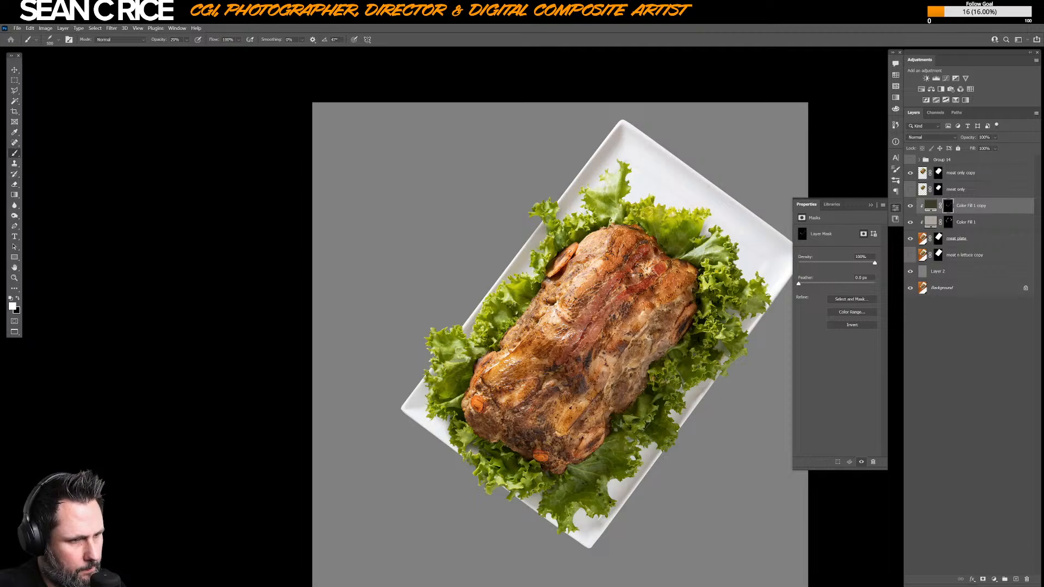
{"action": "key", "text": "bracketright"}
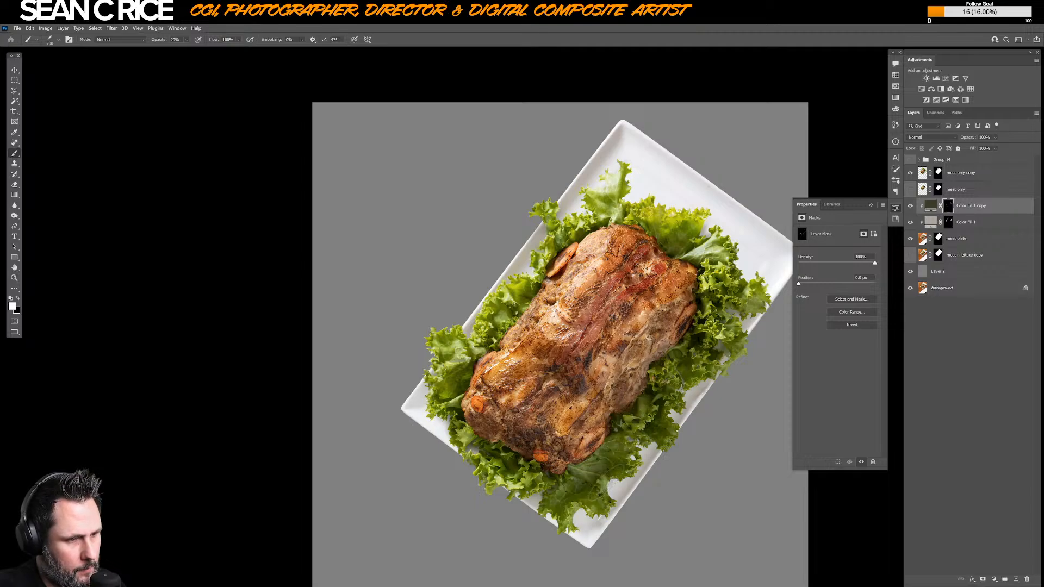
- Compare the composite with the meat only copy layer and Group 14 alternately shown and hidden
{"action": "left_click_drag", "start_coordinate": [684, 338], "coordinate": [623, 341]}
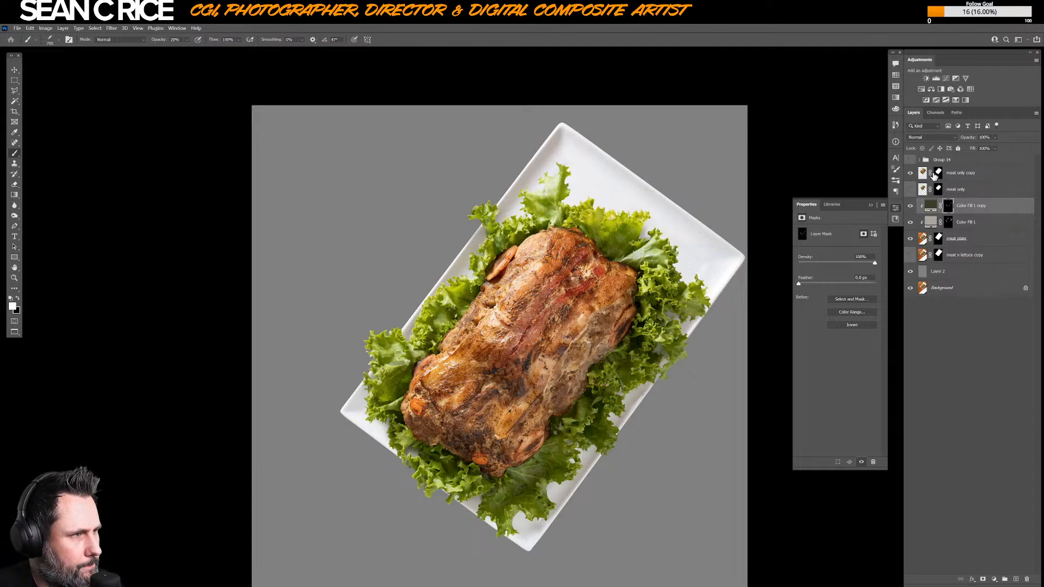
{"action": "left_click", "coordinate": [910, 173]}
{"action": "left_click", "coordinate": [910, 173]}
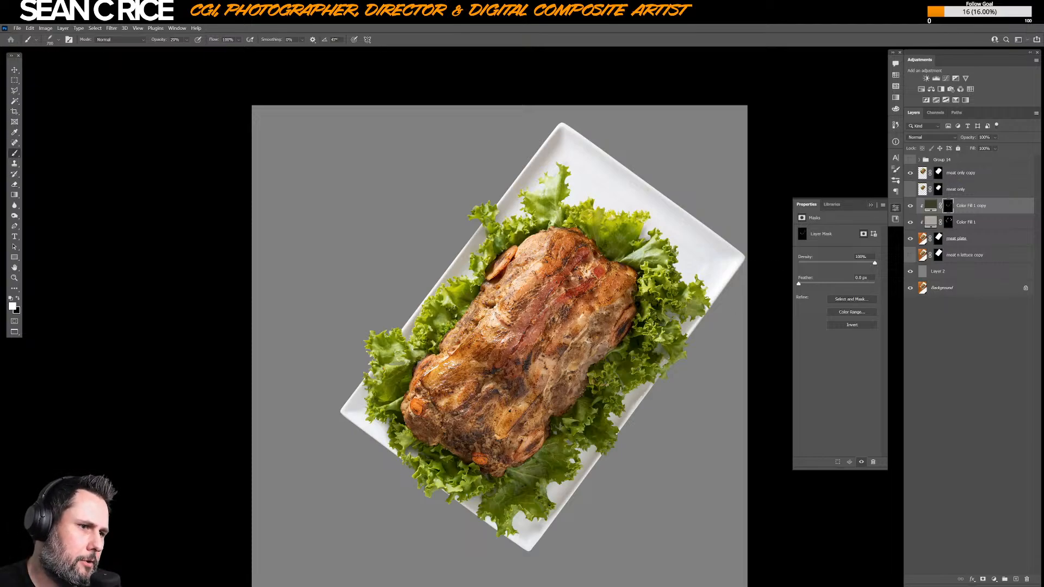
{"action": "left_click", "coordinate": [911, 160]}
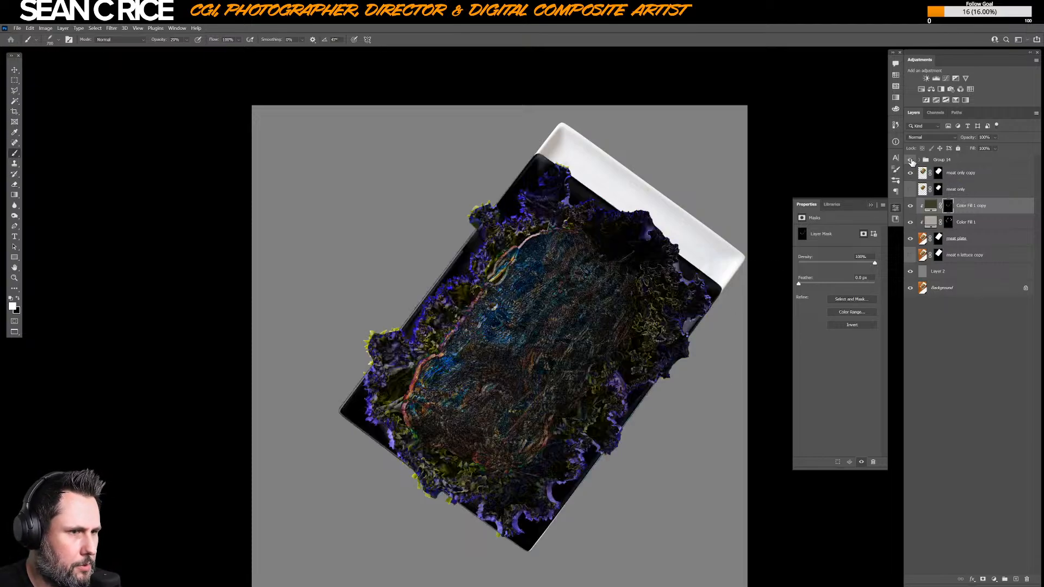
{"action": "left_click", "coordinate": [911, 160]}
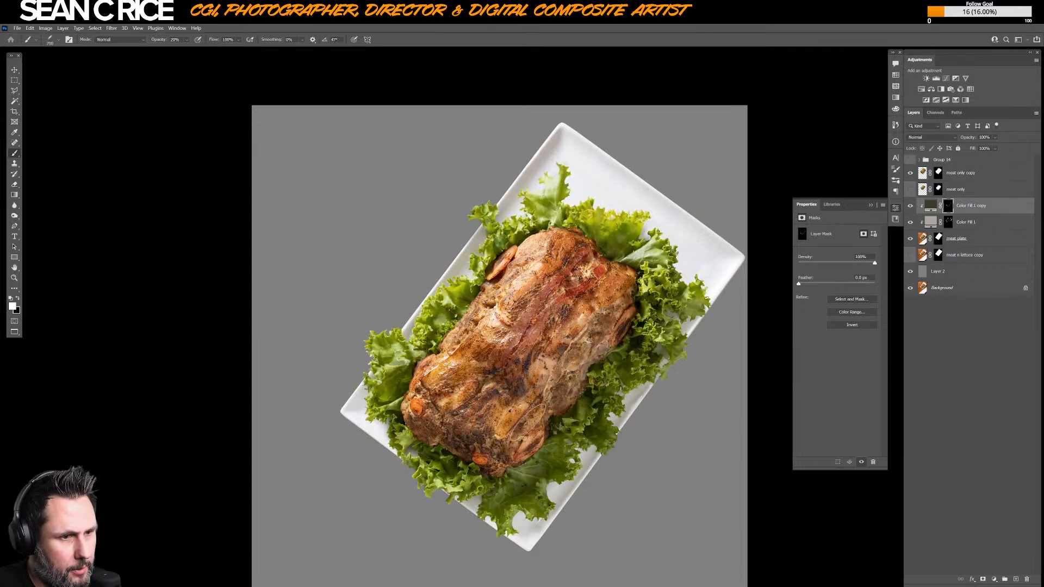
{"action": "left_click", "coordinate": [953, 174]}
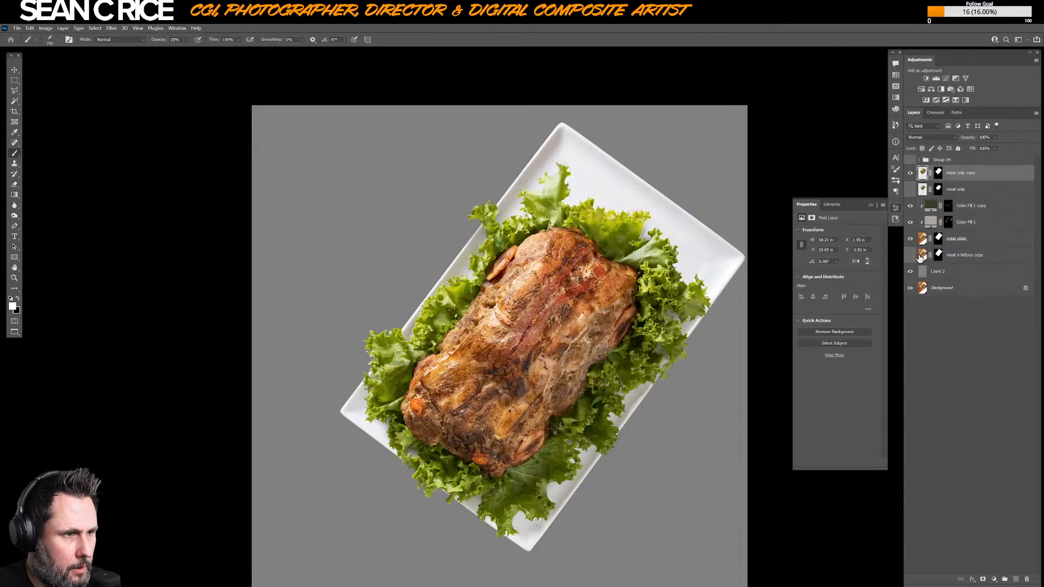
{"action": "left_click", "coordinate": [910, 173]}
{"action": "left_click", "coordinate": [910, 172]}
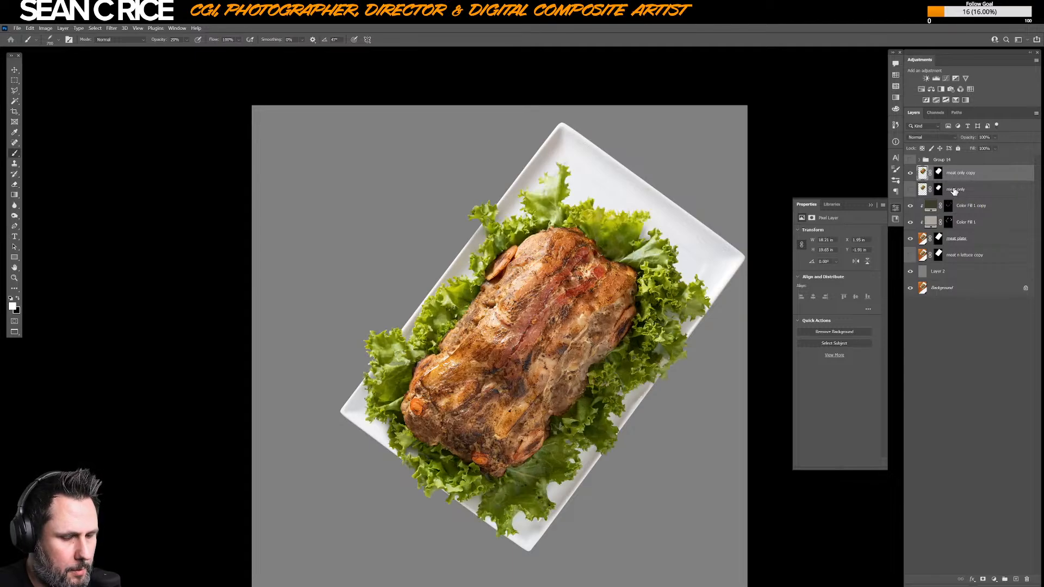
- Duplicate the meat only copy layer and hide the original
{"action": "key", "text": "ctrl+j"}
{"action": "right_click", "coordinate": [915, 189]}
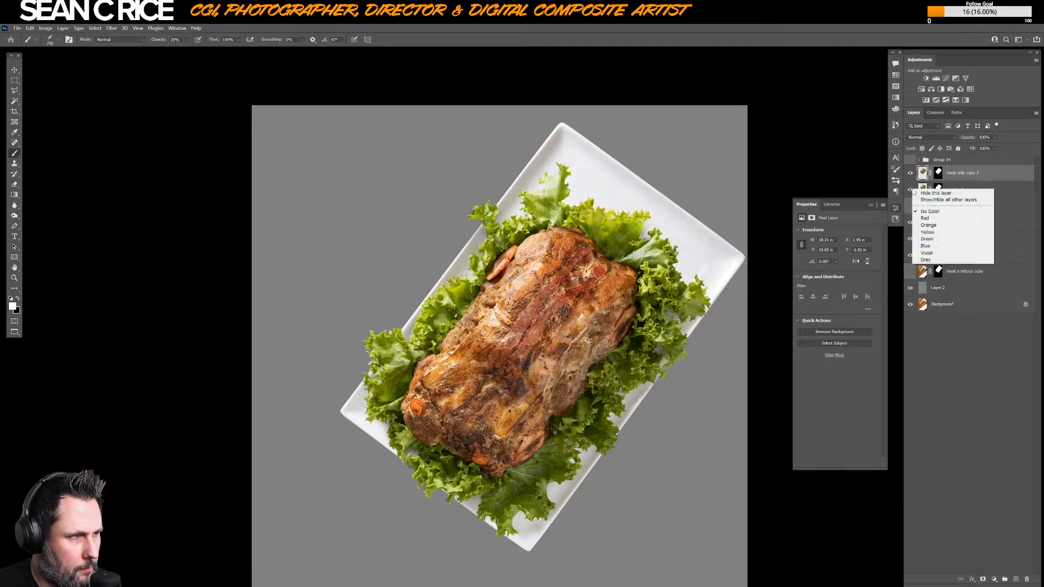
{"action": "left_click", "coordinate": [926, 211]}
{"action": "left_click", "coordinate": [910, 190]}
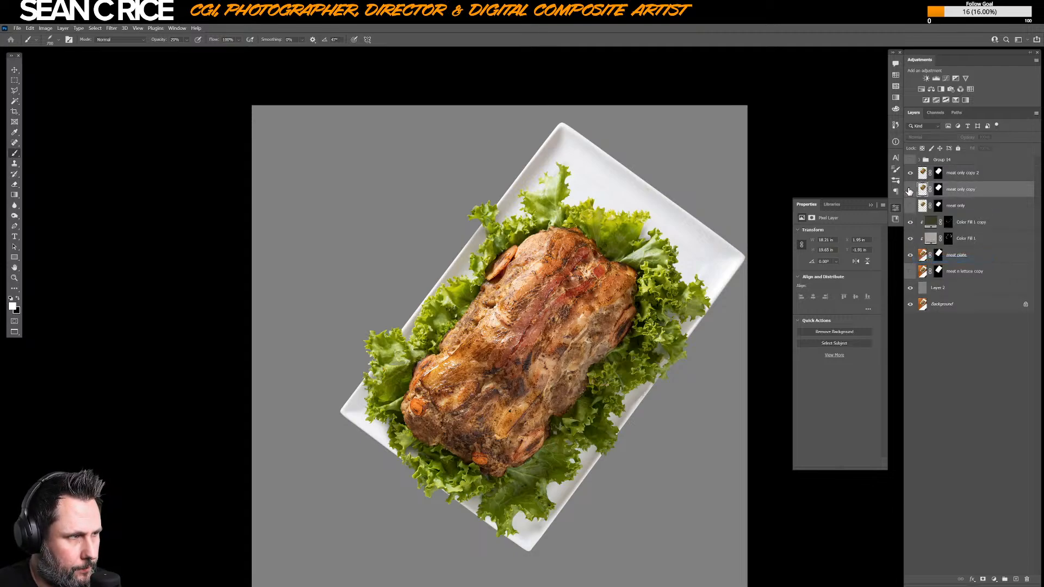
- Rename the duplicate layer as "meat only copy 2 warped" and apply its layer mask
{"action": "double_click", "coordinate": [963, 175]}
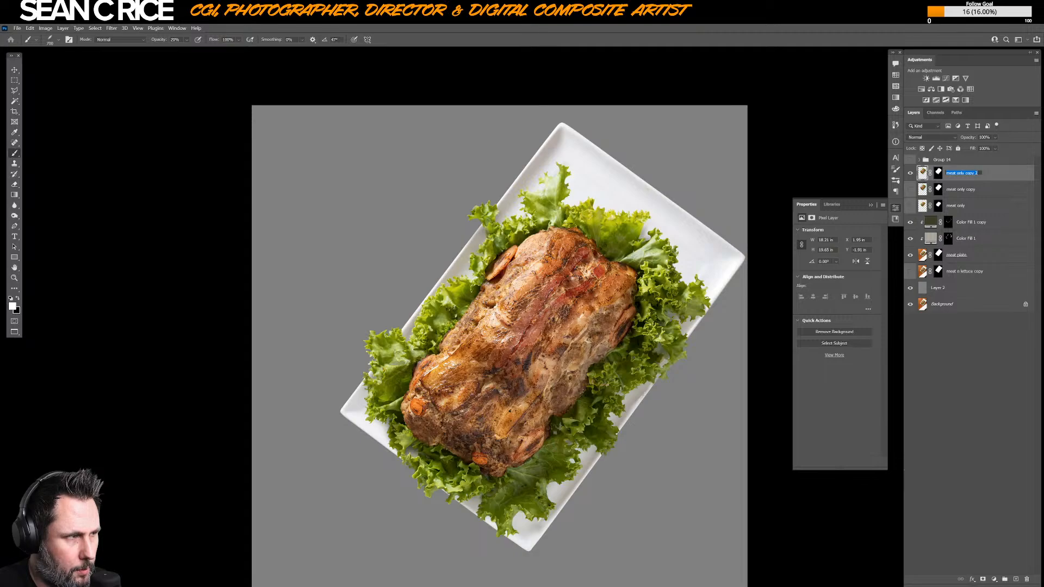
{"action": "left_click", "coordinate": [979, 174]}
{"action": "type", "text": "w"}
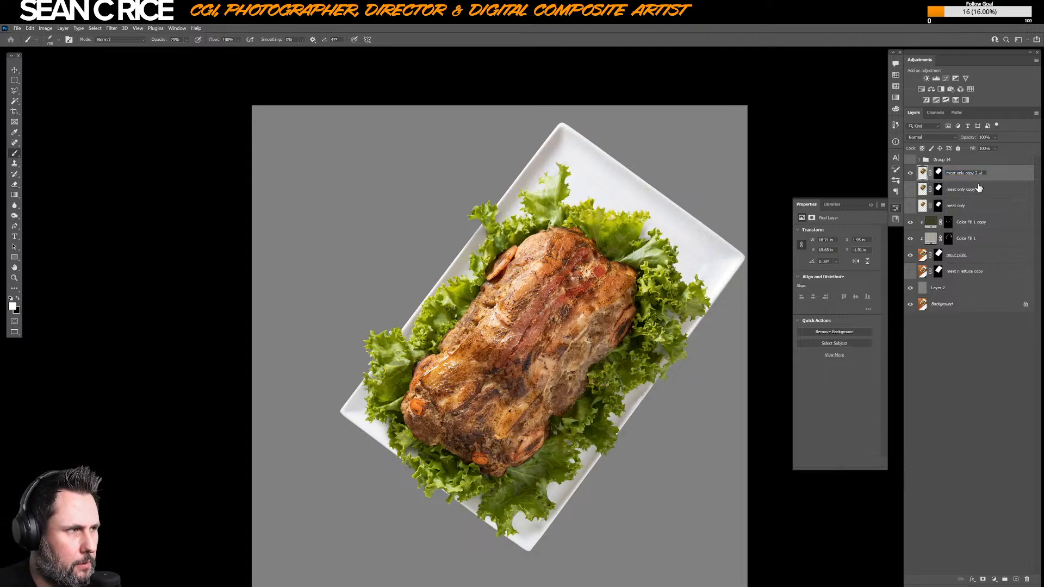
{"action": "type", "text": "erped"}
{"action": "key", "text": "Return"}
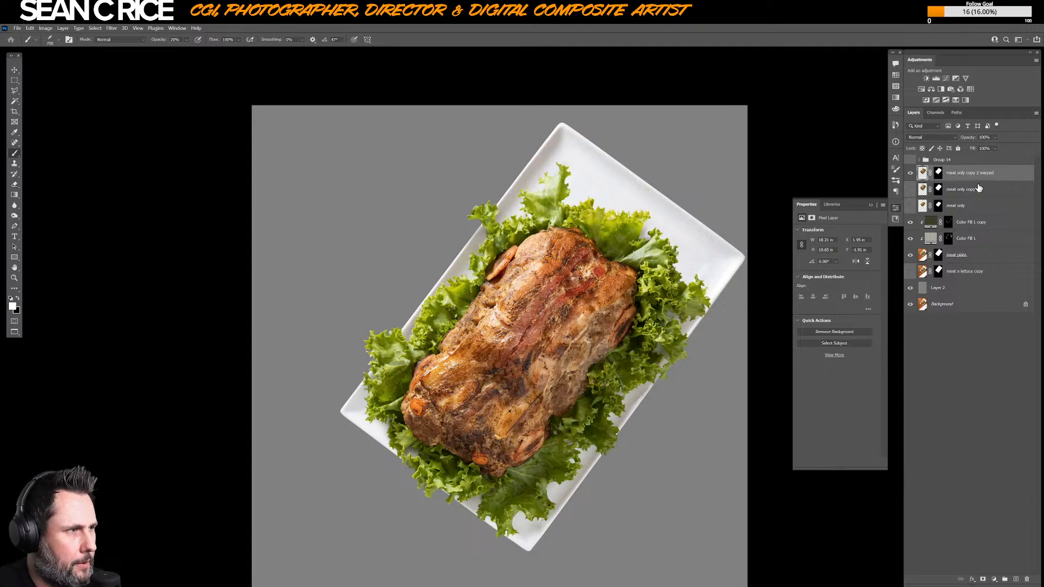
{"action": "right_click", "coordinate": [939, 173]}
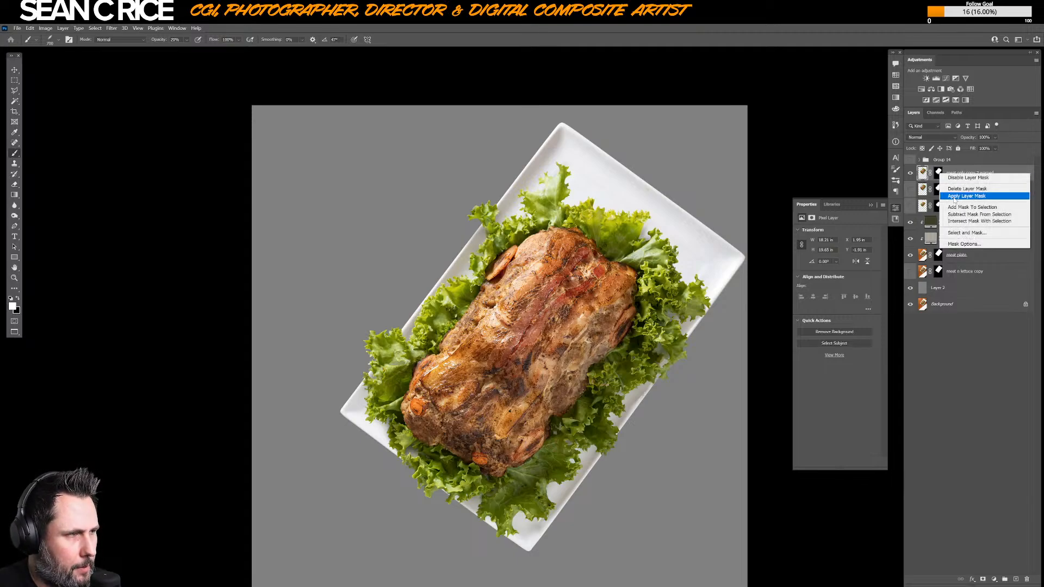
{"action": "left_click", "coordinate": [954, 197]}
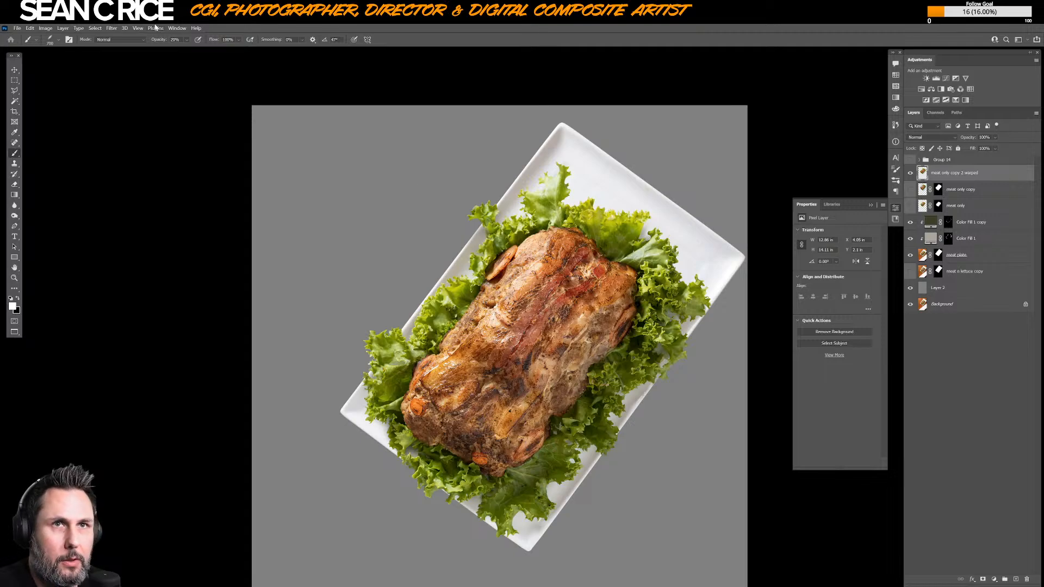
- Warp the duplicated meat and lettuce outward toward the plate's bottom corner and right edge, and compare it with the unwarped copy
{"action": "key", "text": "v"}
{"action": "key", "text": "ctrl+t"}
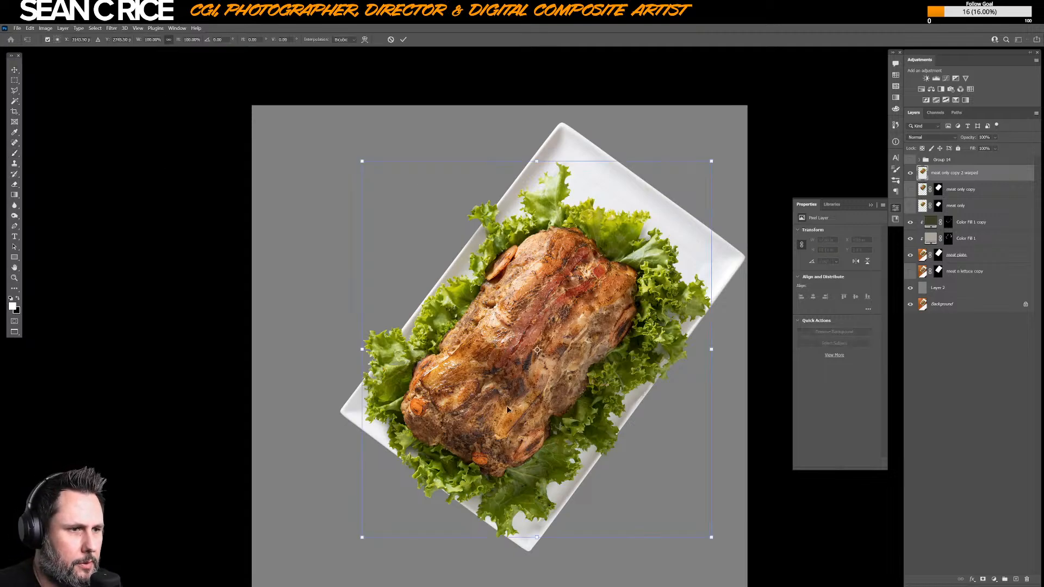
{"action": "scroll", "coordinate": [544, 418], "scroll_direction": "down", "scroll_amount": 1}
{"action": "right_click", "coordinate": [536, 408]}
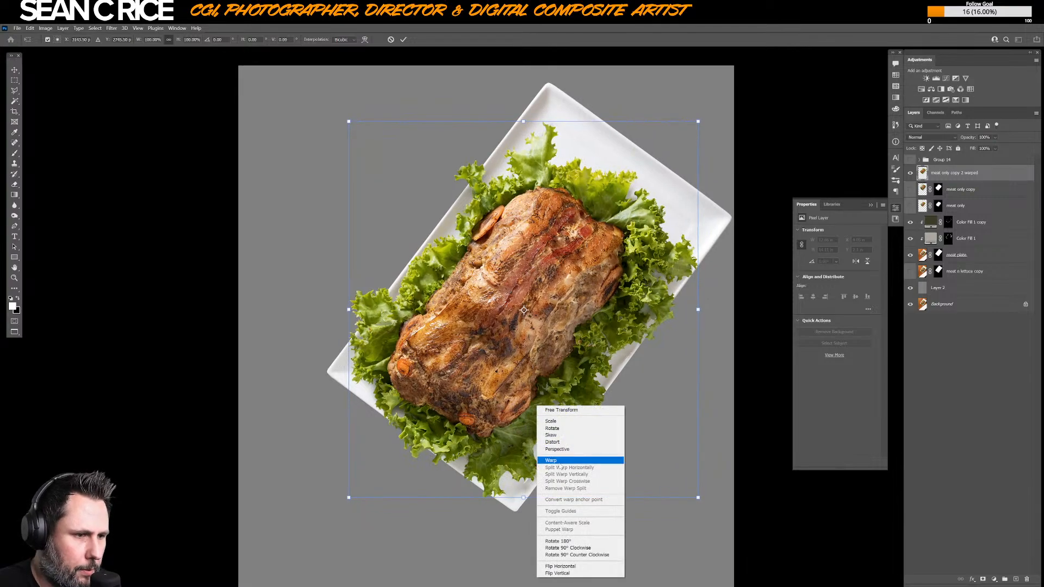
{"action": "left_click", "coordinate": [576, 460]}
{"action": "left_click_drag", "start_coordinate": [555, 474], "coordinate": [562, 454]}
{"action": "left_click_drag", "start_coordinate": [673, 254], "coordinate": [667, 275]}
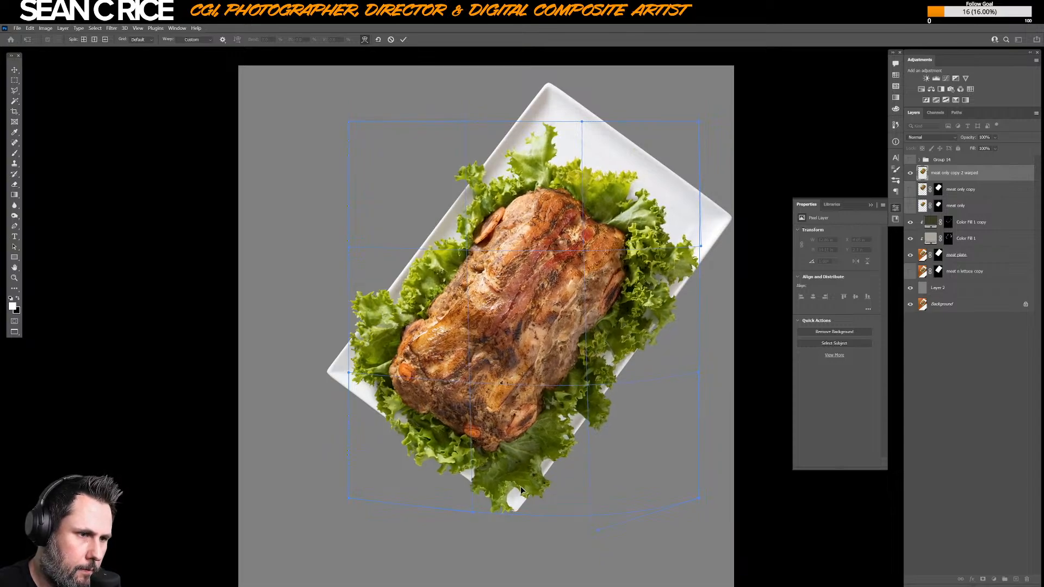
{"action": "left_click_drag", "start_coordinate": [486, 445], "coordinate": [488, 447]}
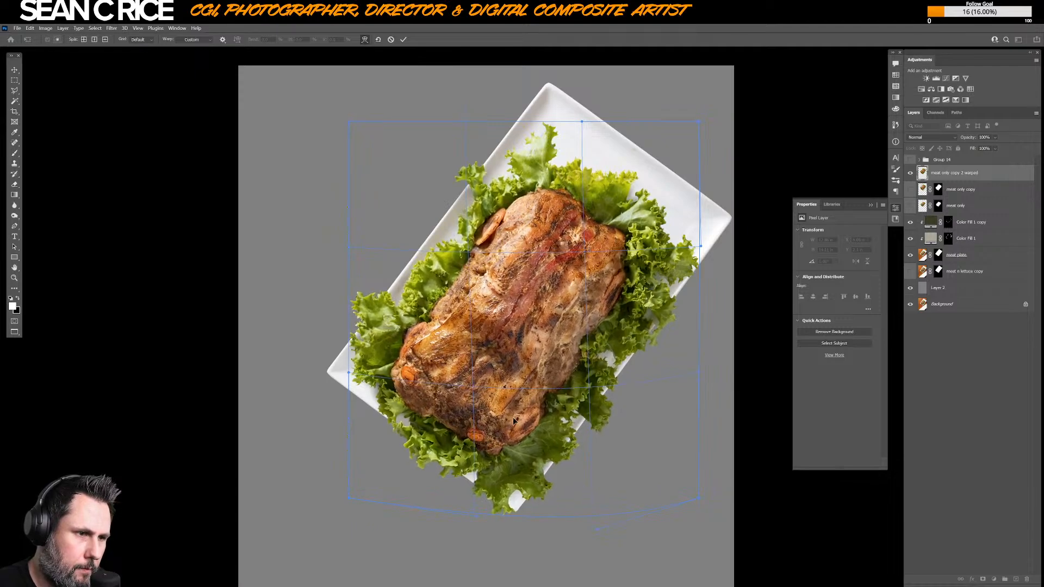
{"action": "left_click_drag", "start_coordinate": [574, 210], "coordinate": [571, 209]}
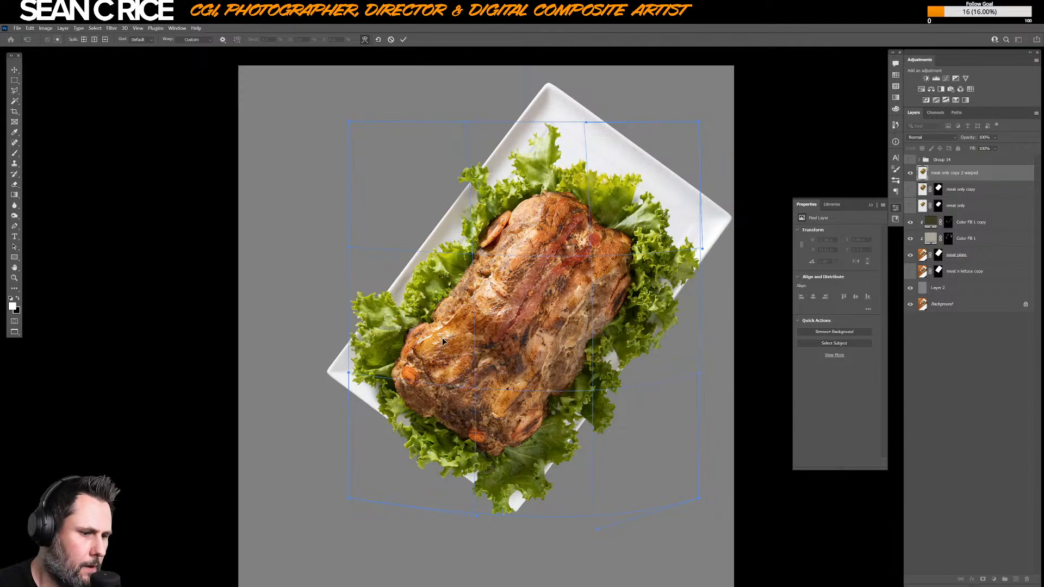
{"action": "key", "text": "ctrl+h"}
{"action": "key", "text": "Return"}
{"action": "left_click", "coordinate": [911, 173]}
{"action": "left_click", "coordinate": [911, 173]}
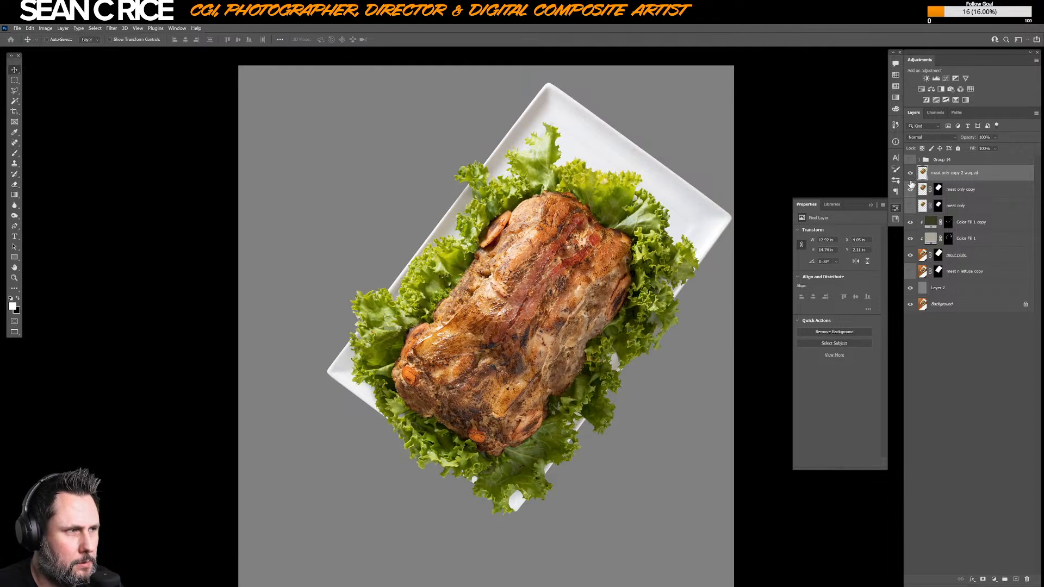
{"action": "left_click", "coordinate": [910, 189]}
- Scale the warped meat and lettuce layer down slightly toward its upper-left corner, to about 12.75 × 14.54 in
{"action": "key", "text": "ctrl+t"}
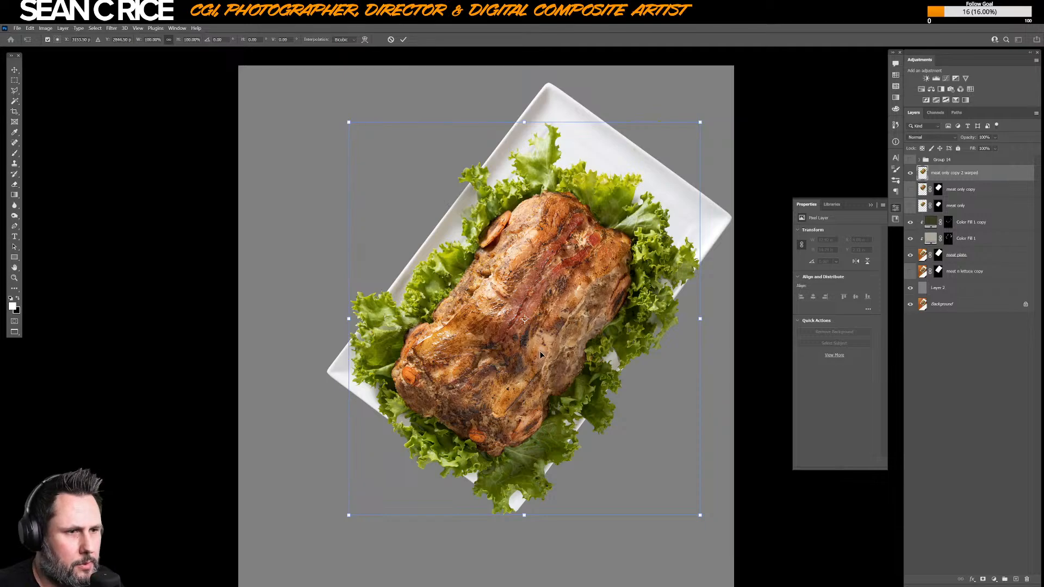
{"action": "right_click", "coordinate": [542, 353]}
{"action": "left_click", "coordinate": [564, 389]}
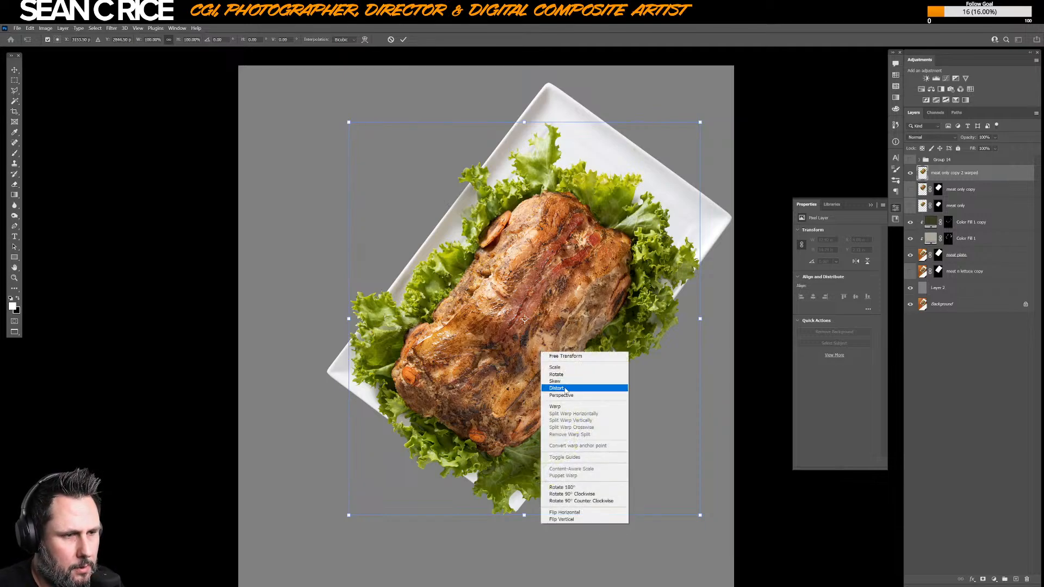
{"action": "left_click_drag", "start_coordinate": [701, 518], "coordinate": [680, 506]}
{"action": "key", "text": "Return"}
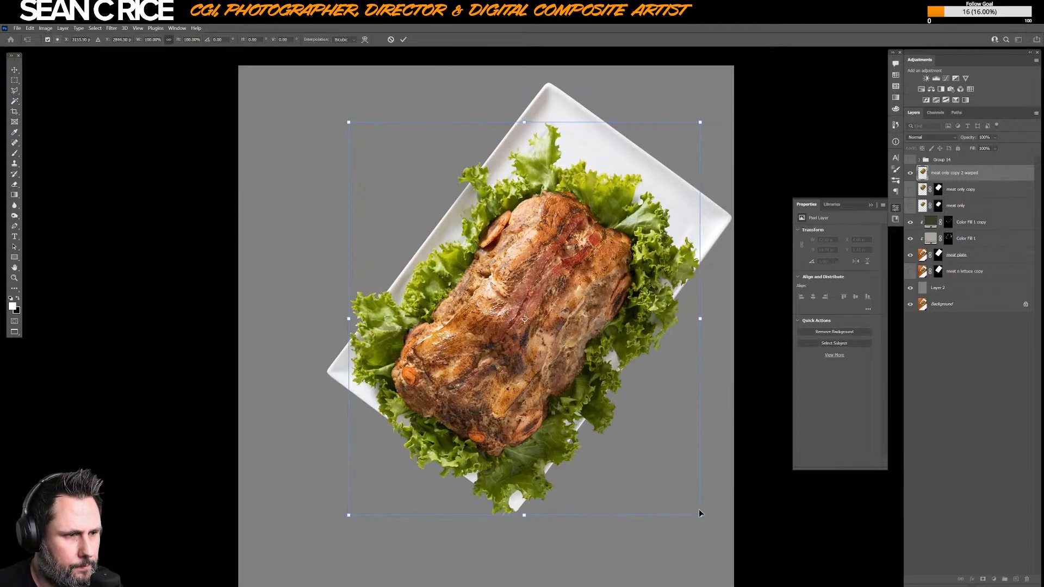
{"action": "right_click", "coordinate": [523, 358]}
{"action": "left_click", "coordinate": [549, 362]}
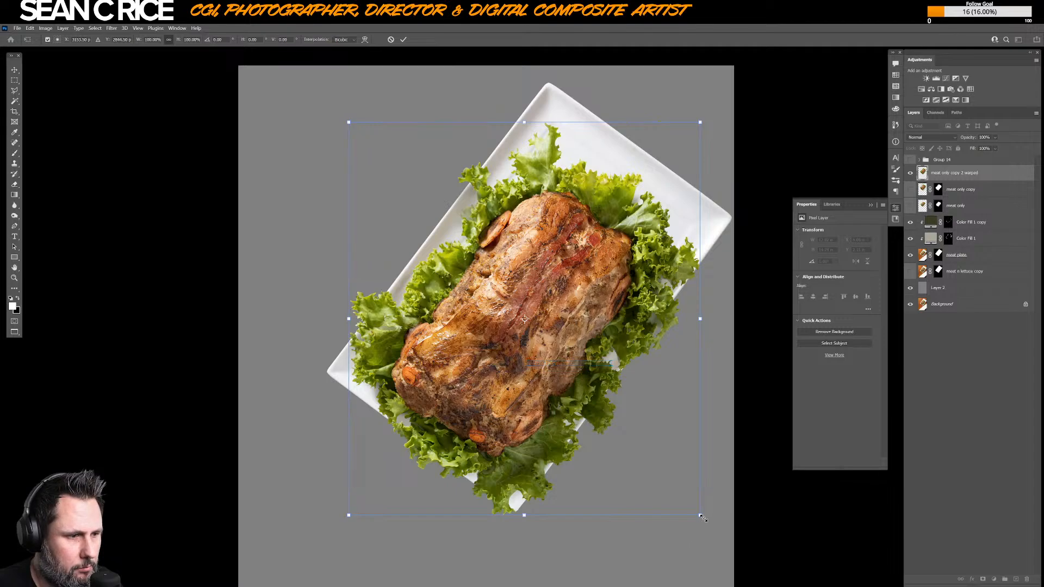
{"action": "mouse_move", "coordinate": [700, 518]}
{"action": "left_mouse_down"}
{"action": "mouse_move", "coordinate": [690, 506]}
{"action": "mouse_move", "coordinate": [695, 512]}
{"action": "left_mouse_up"}
{"action": "key", "text": "Return"}
- Compare the rescaled warped layer with the meat only copy layer by alternating their visibility
{"action": "left_click", "coordinate": [911, 190]}
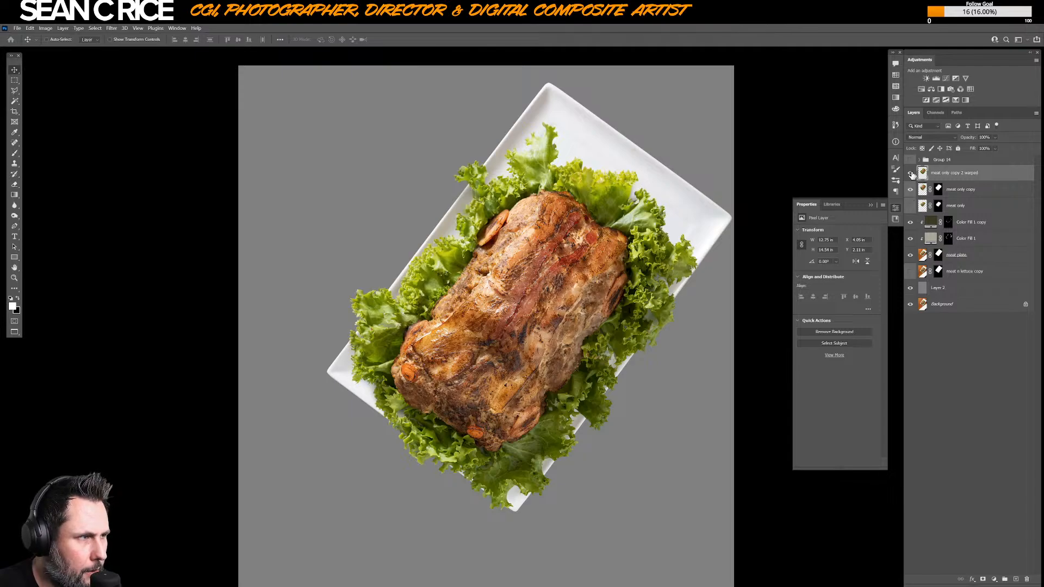
{"action": "left_click", "coordinate": [911, 173]}
{"action": "left_click", "coordinate": [912, 174]}
{"action": "left_click", "coordinate": [912, 174]}
{"action": "left_click", "coordinate": [911, 173]}
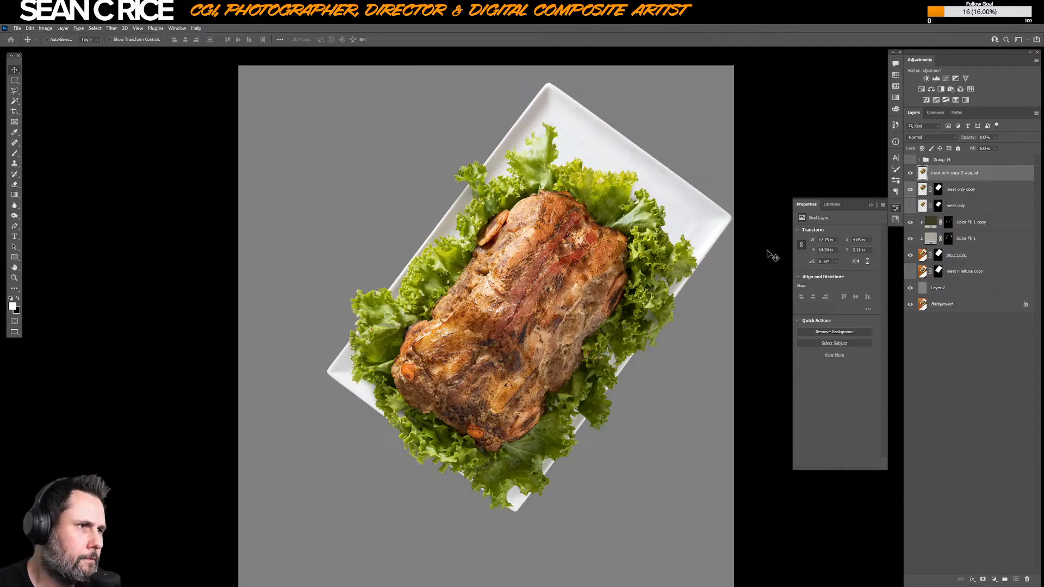
{"action": "left_click", "coordinate": [910, 189]}
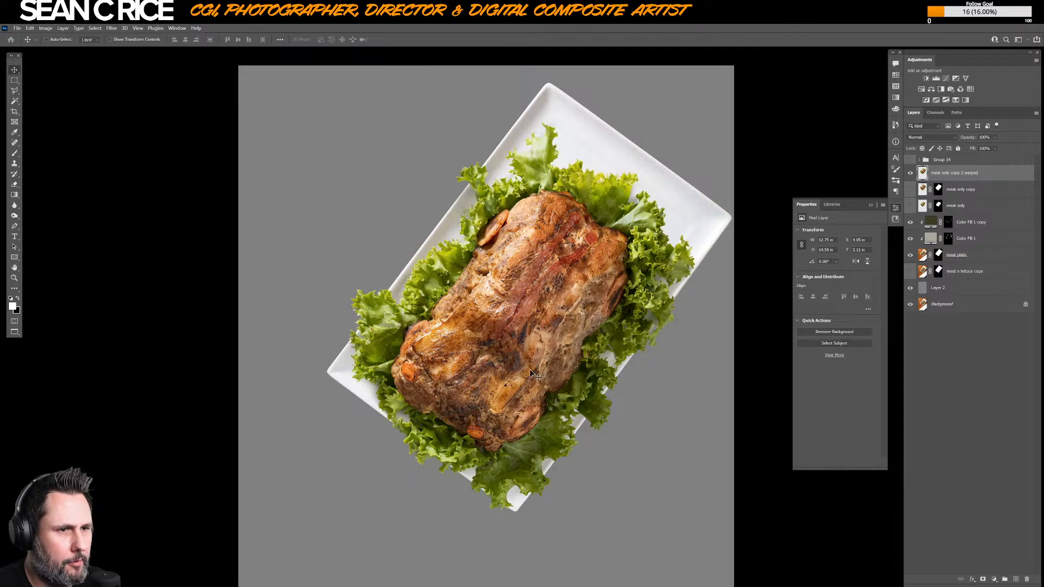
- Duplicate the warped meat layer with the original hidden, and add an empty layer above the duplicate
{"action": "key", "text": "ctrl+j"}
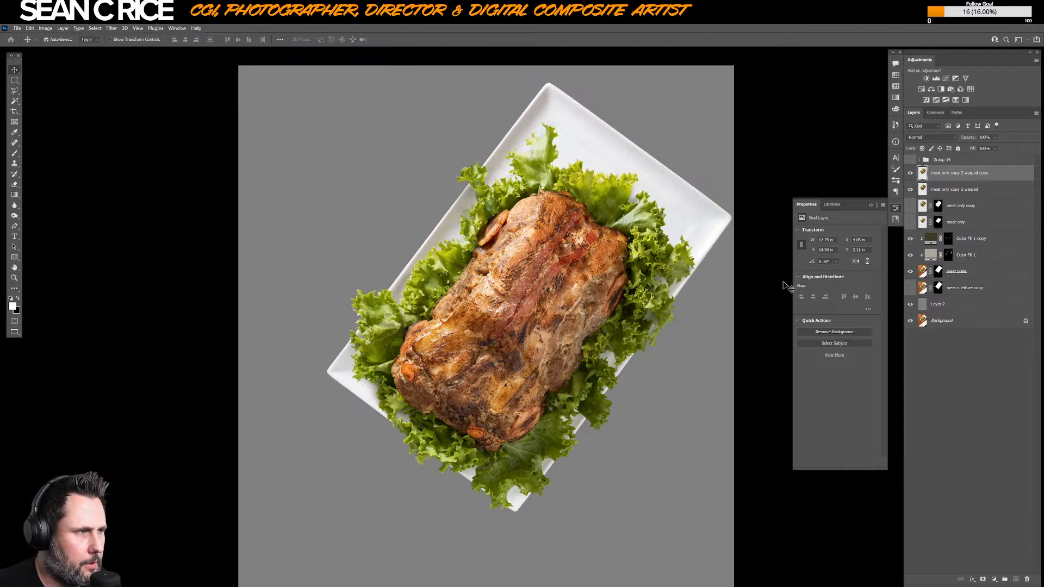
{"action": "left_click", "coordinate": [912, 189]}
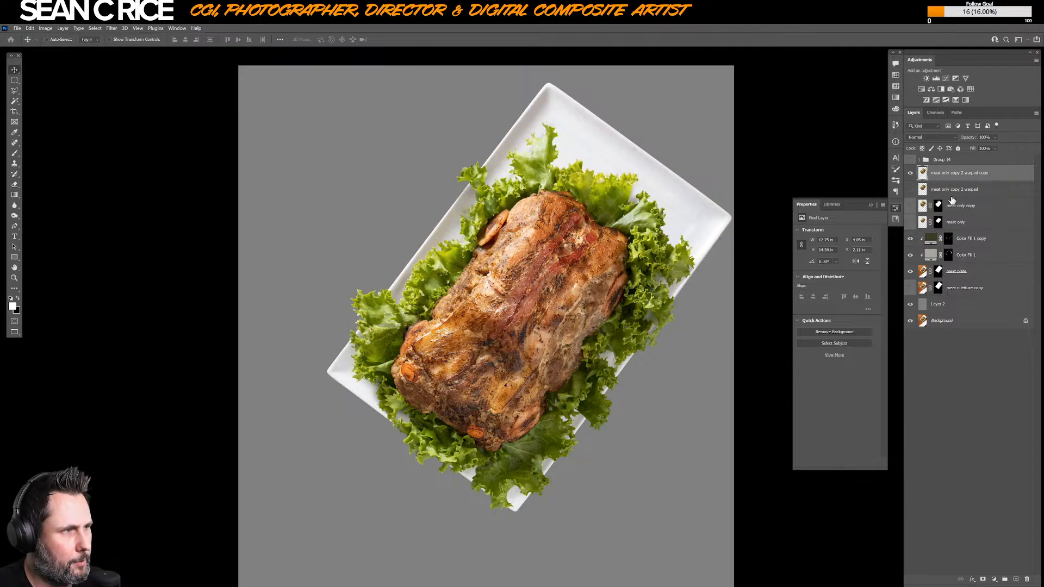
{"action": "key", "text": "ctrl+shift+n"}
{"action": "key", "text": "Return"}
- Set up the Clone Stamp with the angled 300 px preset tip at 1% hardness and reduce its size for detail work
{"action": "key", "text": "s"}
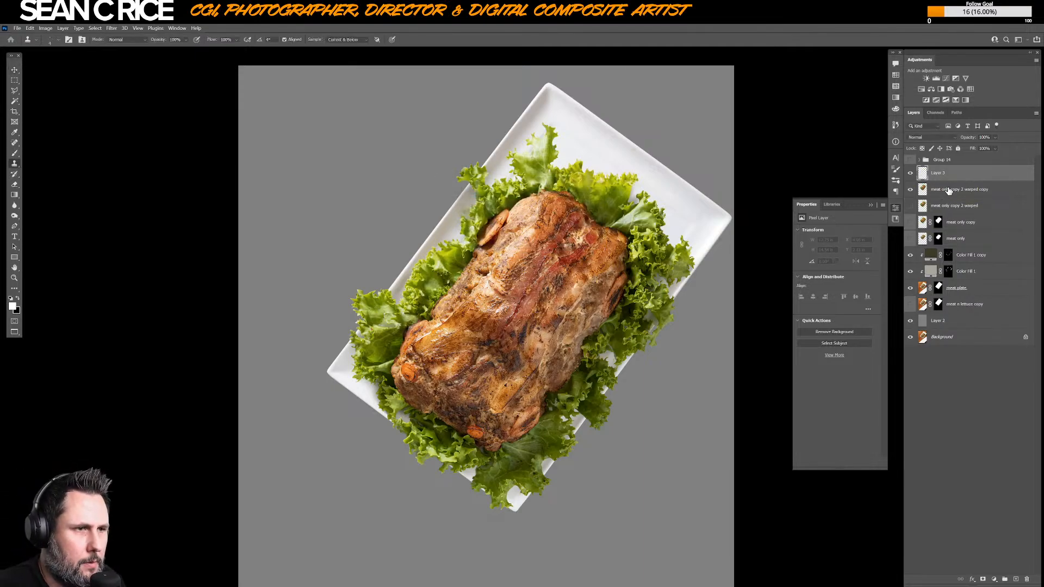
{"action": "scroll", "coordinate": [463, 328], "scroll_direction": "up", "scroll_amount": 3}
{"action": "scroll", "coordinate": [463, 327], "scroll_direction": "up", "scroll_amount": 1}
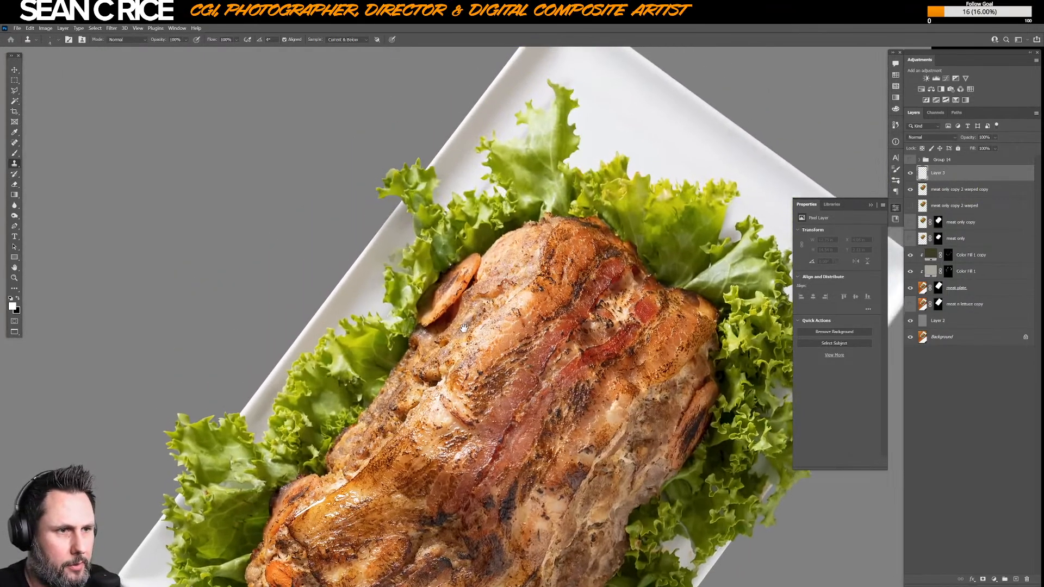
{"action": "right_click", "coordinate": [478, 306]}
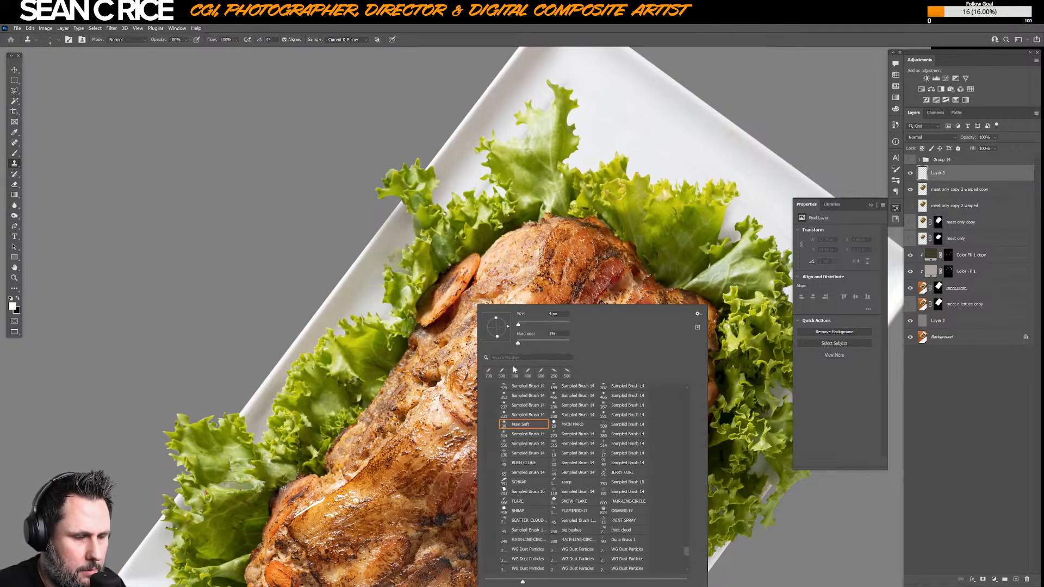
{"action": "key", "text": "Return"}
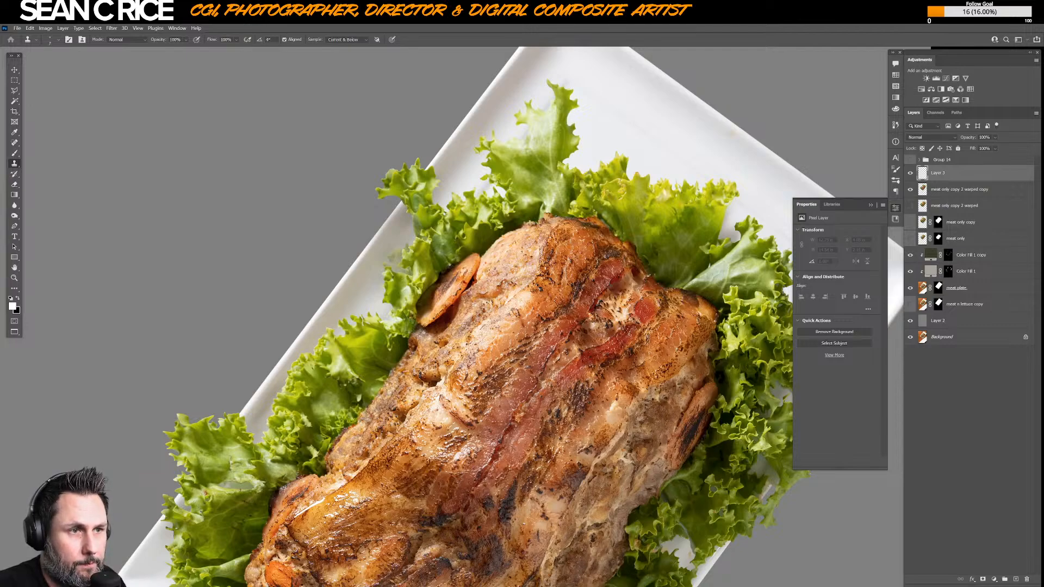
{"action": "key", "text": "bracketright"}
{"action": "key", "text": "bracketright"}
{"action": "key", "text": "bracketright"}
{"action": "key", "text": "bracketright"}
{"action": "key", "text": "bracketright"}
{"action": "key", "text": "bracketright"}
{"action": "key", "text": "bracketright"}
{"action": "key", "text": "bracketright"}
{"action": "key", "text": "bracketright"}
{"action": "key", "text": "bracketright"}
{"action": "key", "text": "bracketright"}
{"action": "key", "text": "bracketright"}
{"action": "right_click", "coordinate": [466, 279]}
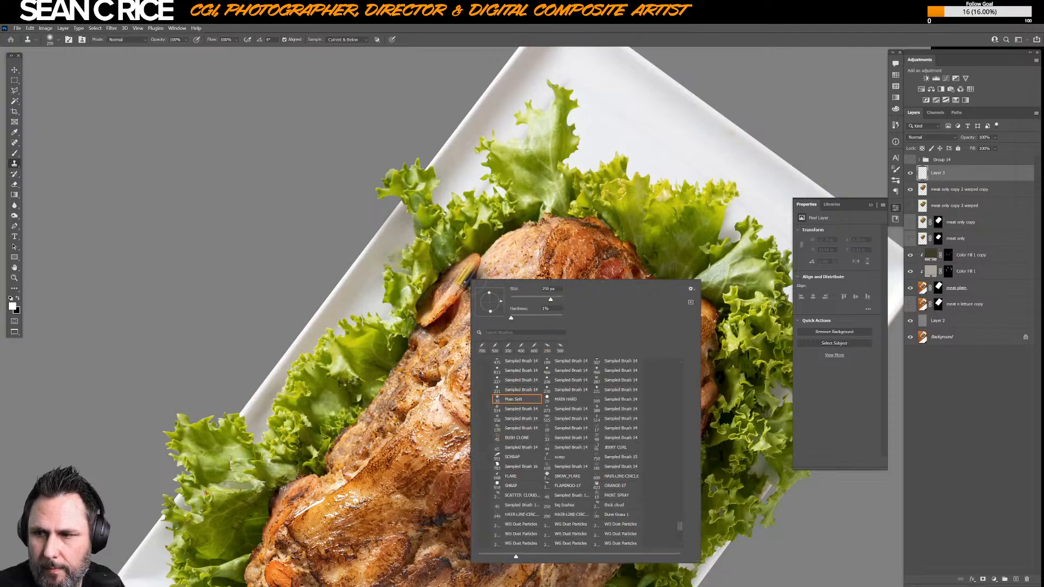
{"action": "left_click", "coordinate": [509, 349]}
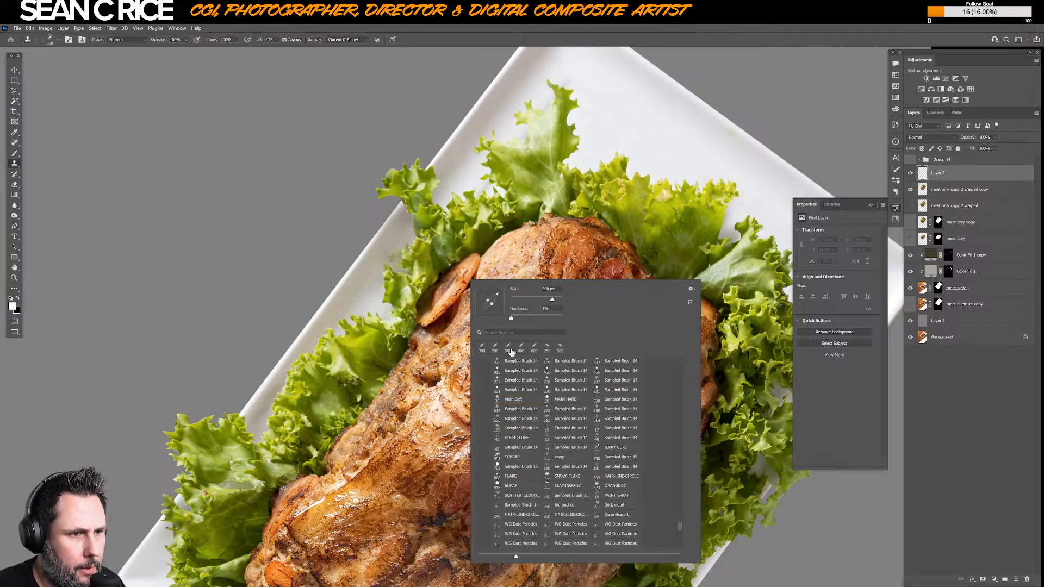
{"action": "key", "text": "Return"}
{"action": "key", "text": "bracketleft"}
{"action": "key", "text": "bracketleft"}
{"action": "key", "text": "bracketleft"}
{"action": "key", "text": "bracketleft"}
{"action": "key", "text": "bracketleft"}
{"action": "key", "text": "bracketleft"}
{"action": "key", "text": "bracketleft"}
{"action": "key", "text": "bracketleft"}
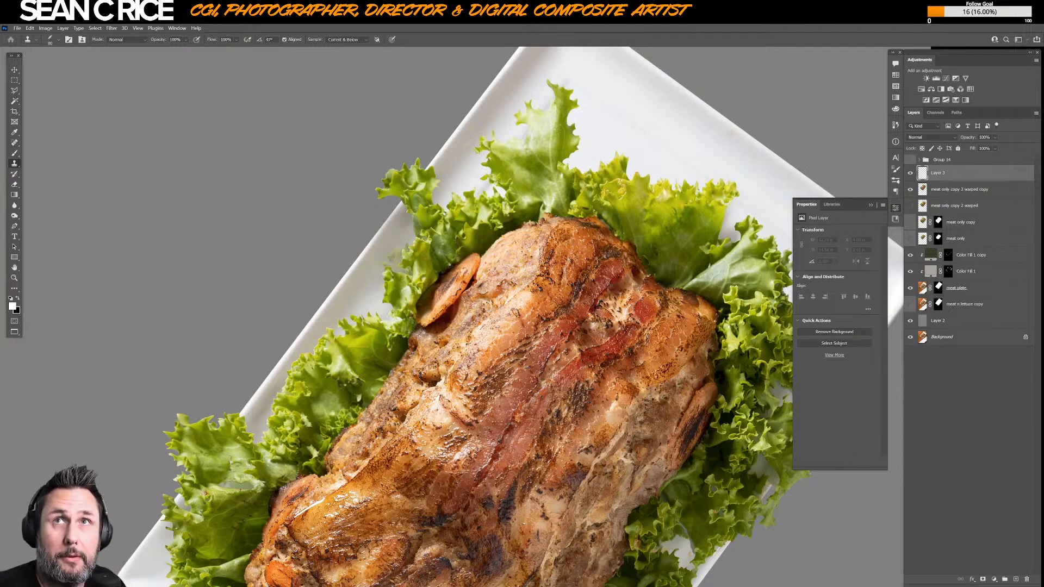
- Clone nearby meat texture onto the empty layer beside the carrot slice at the meat's upper-left edge, using a smaller tip
{"action": "key", "text": "alt"}
{"action": "left_click", "coordinate": [486, 298], "text": "alt"}
{"action": "key", "text": "bracketleft"}
{"action": "key", "text": "bracketleft"}
{"action": "key", "text": "bracketleft"}
{"action": "key", "text": "bracketleft"}
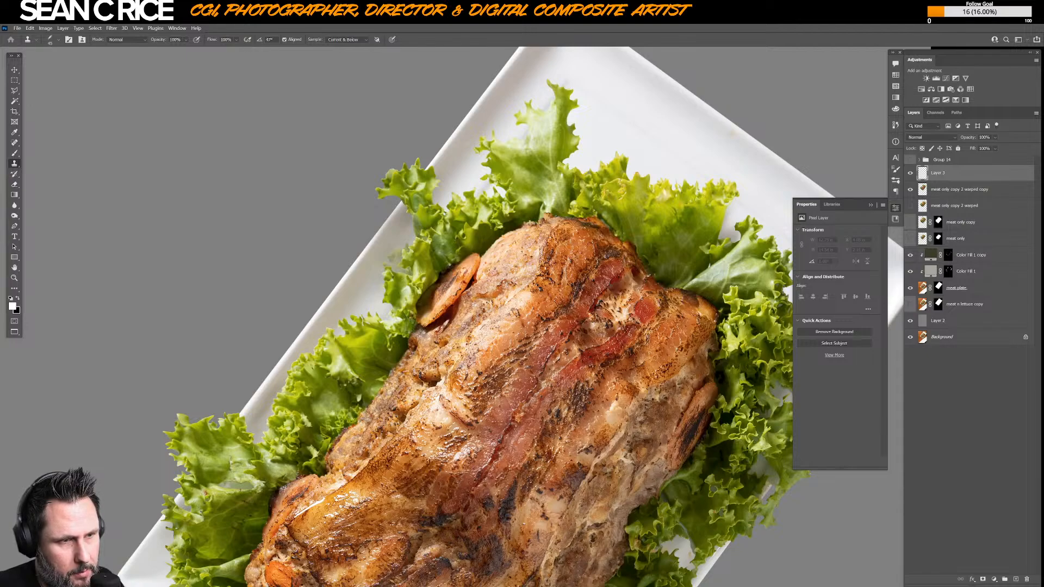
{"action": "left_click", "coordinate": [488, 299]}
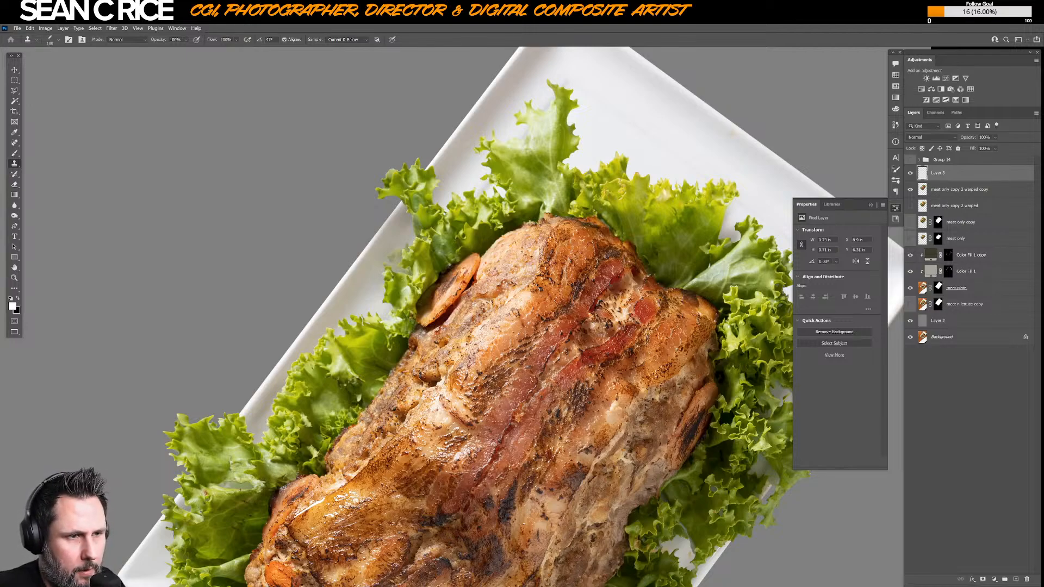
{"action": "left_click", "coordinate": [460, 305]}
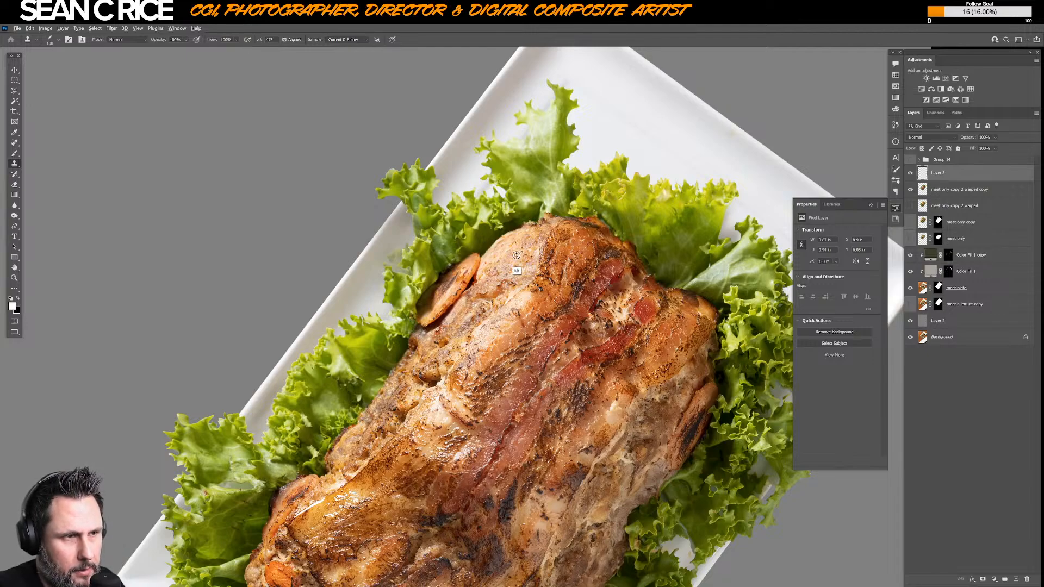
{"action": "left_click", "coordinate": [431, 334], "text": "alt"}
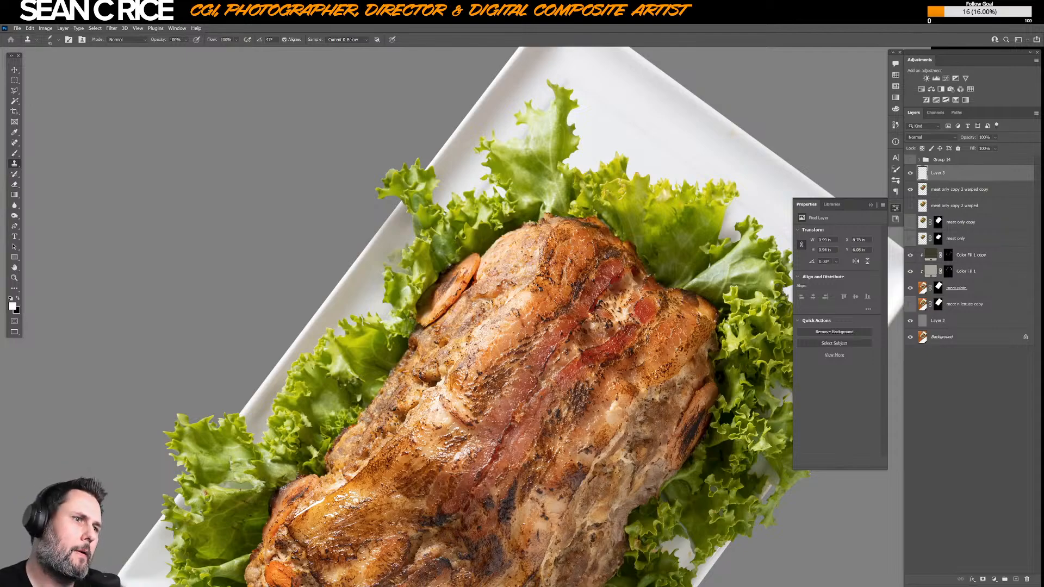
- Add a layer mask to the cloned-meat layer and set a smaller black brush at 30% opacity for softening it
{"action": "left_click_drag", "start_coordinate": [451, 371], "coordinate": [475, 287]}
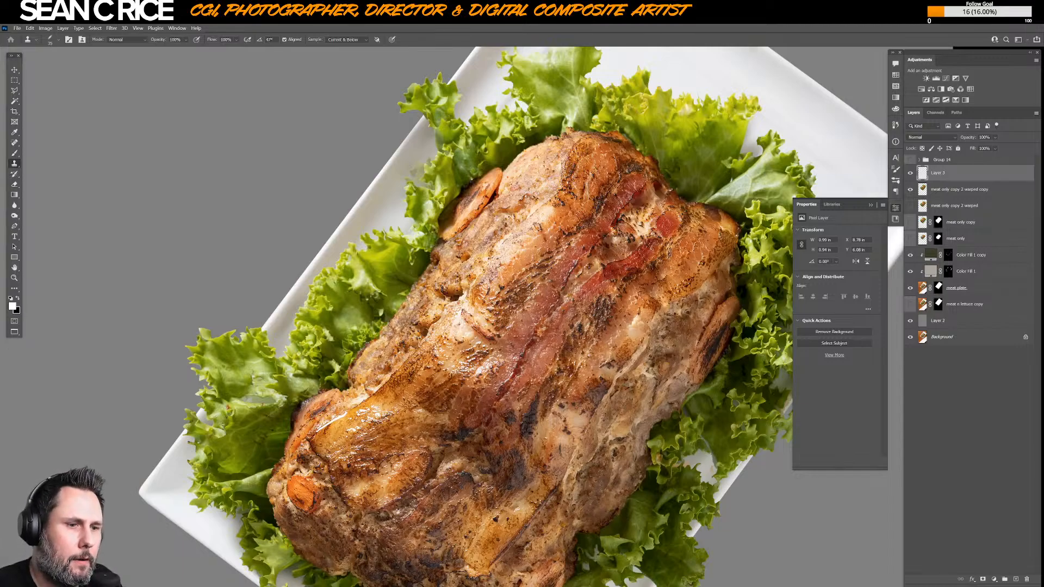
{"action": "key", "text": "b"}
{"action": "left_click", "coordinate": [982, 579]}
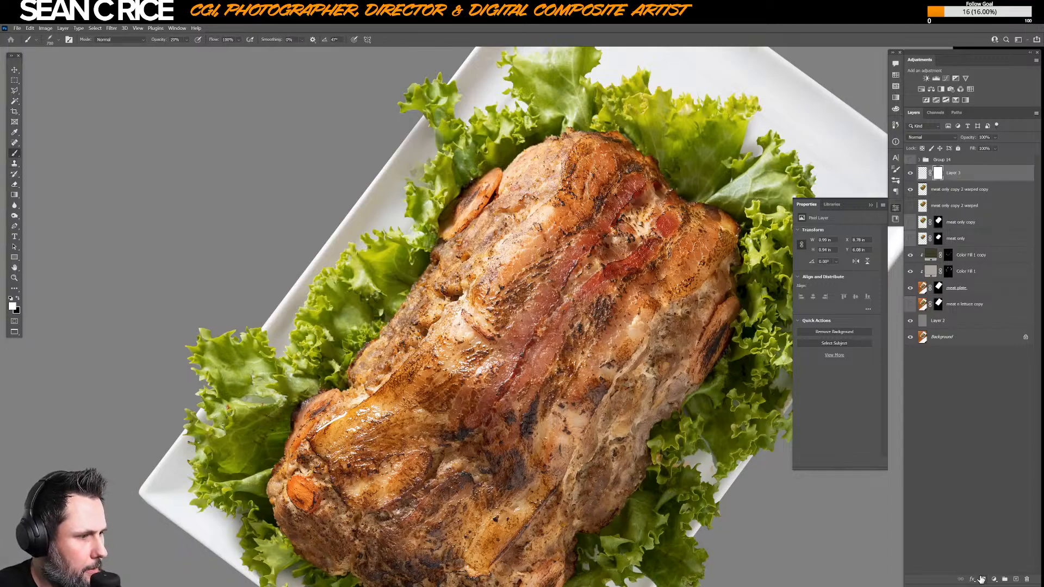
{"action": "key", "text": "bracketleft"}
{"action": "key", "text": "bracketleft"}
{"action": "key", "text": "bracketleft"}
{"action": "key", "text": "bracketleft"}
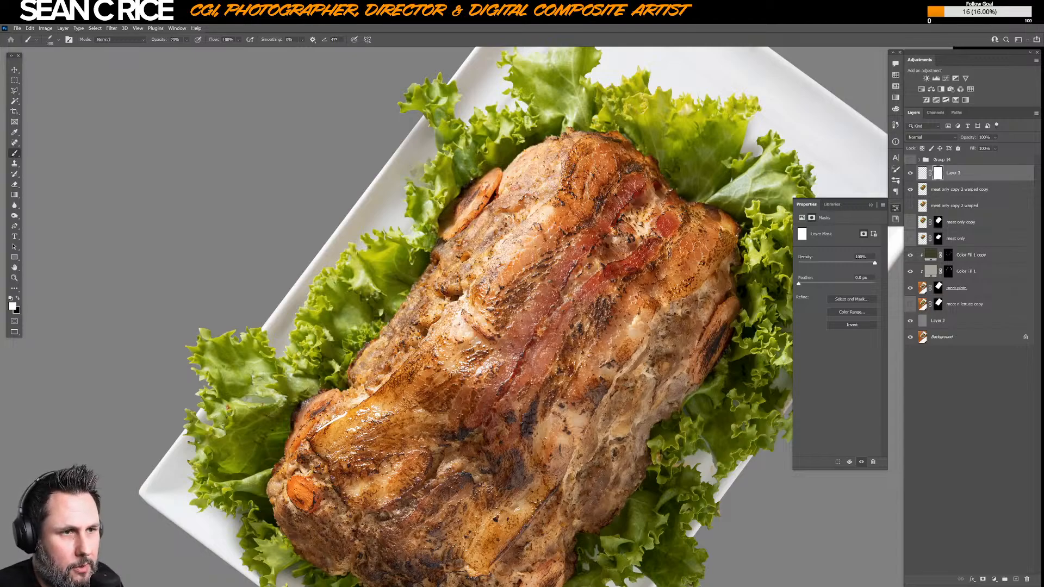
{"action": "key", "text": "x"}
{"action": "key", "text": "0"}
{"action": "key", "text": "bracketleft"}
{"action": "key", "text": "3"}
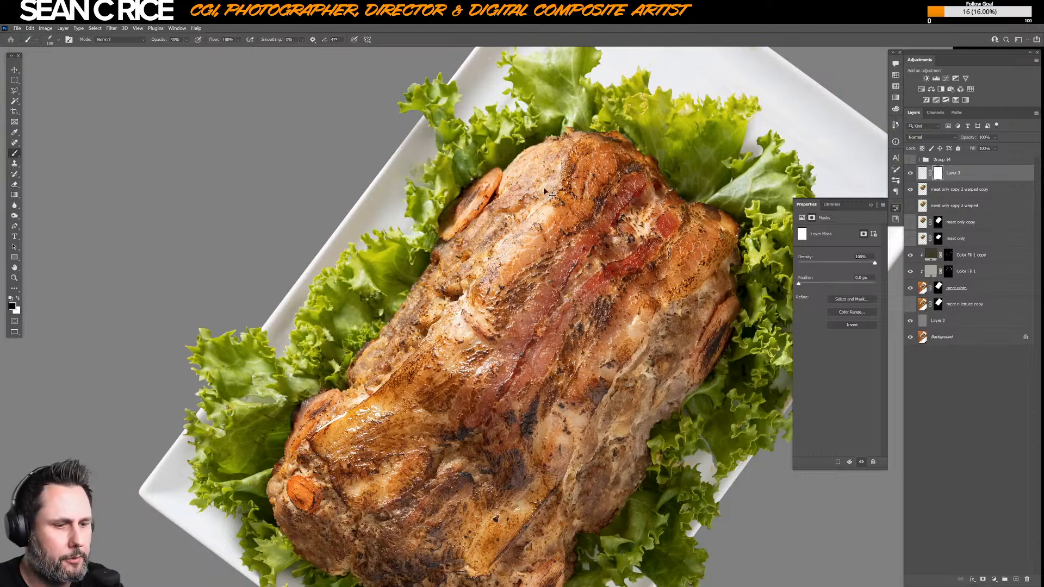
- Check the cloned area in the whole composite and target the cloning layer's pixels instead of its mask
{"action": "key", "text": "ctrl+0"}
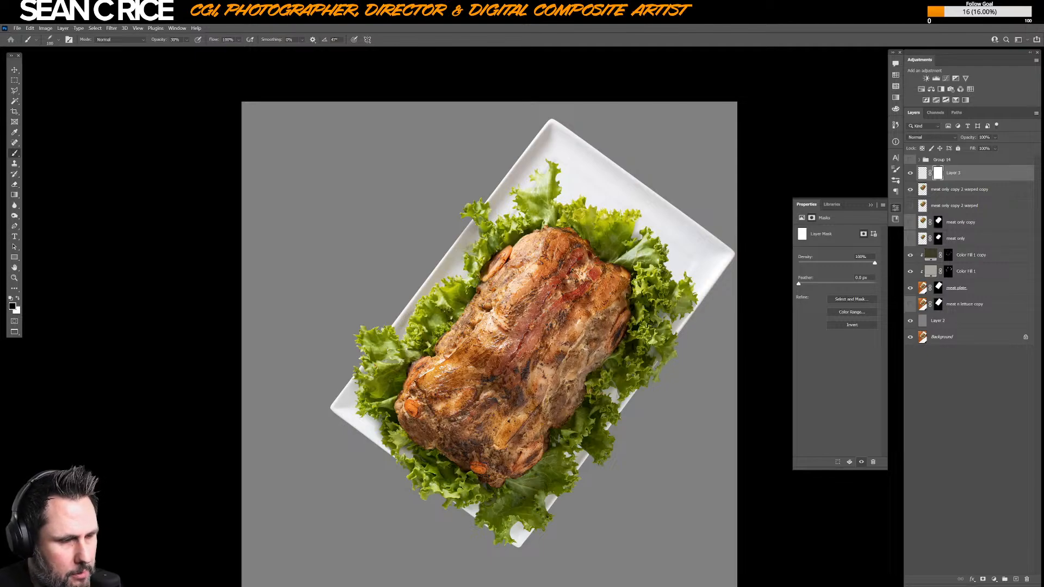
{"action": "left_click", "coordinate": [922, 173]}
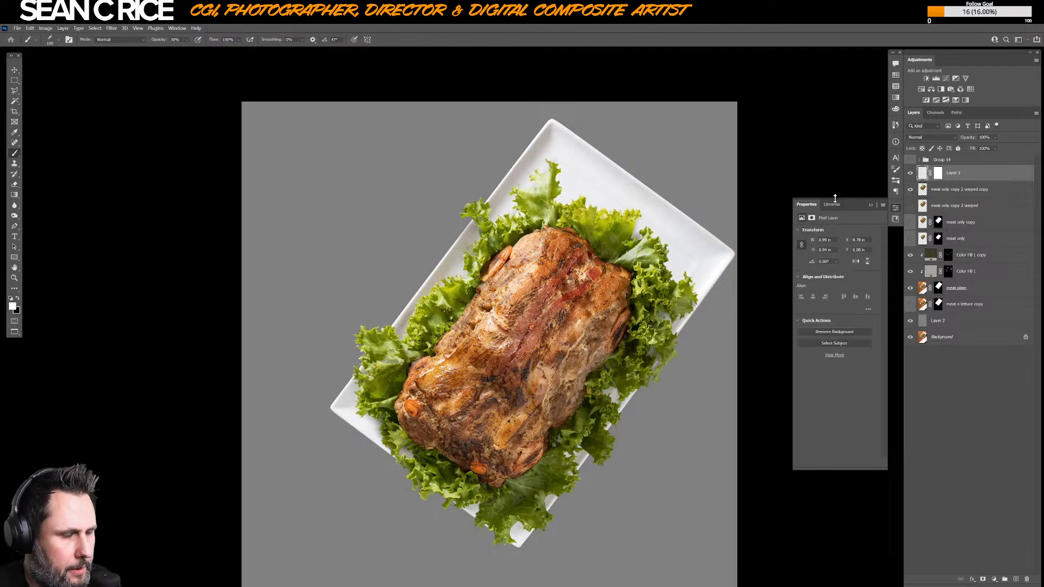
{"action": "key", "text": "ctrl+plus"}
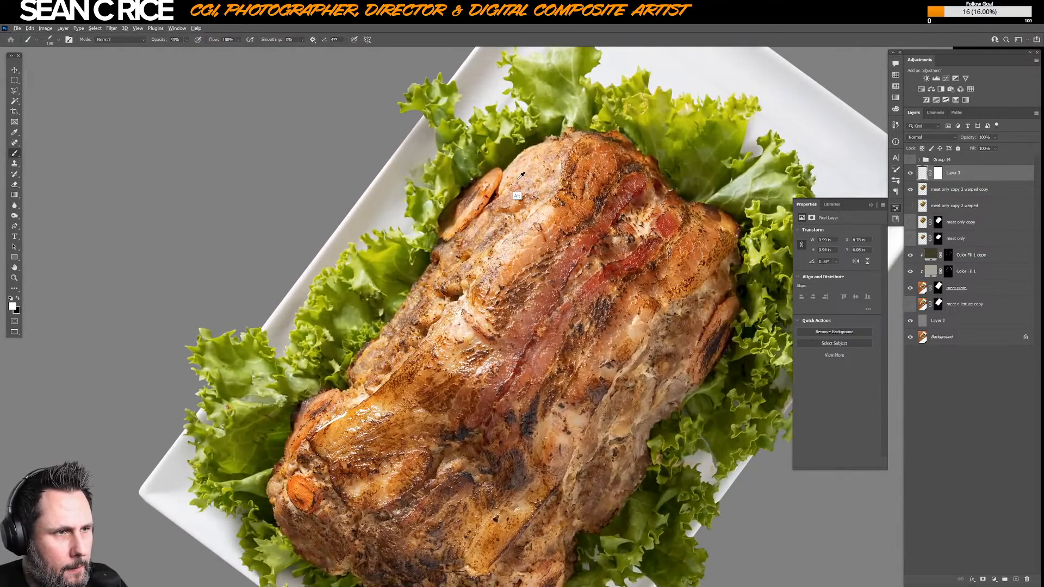
{"action": "key", "text": "s"}
{"action": "key", "text": "alt+s"}
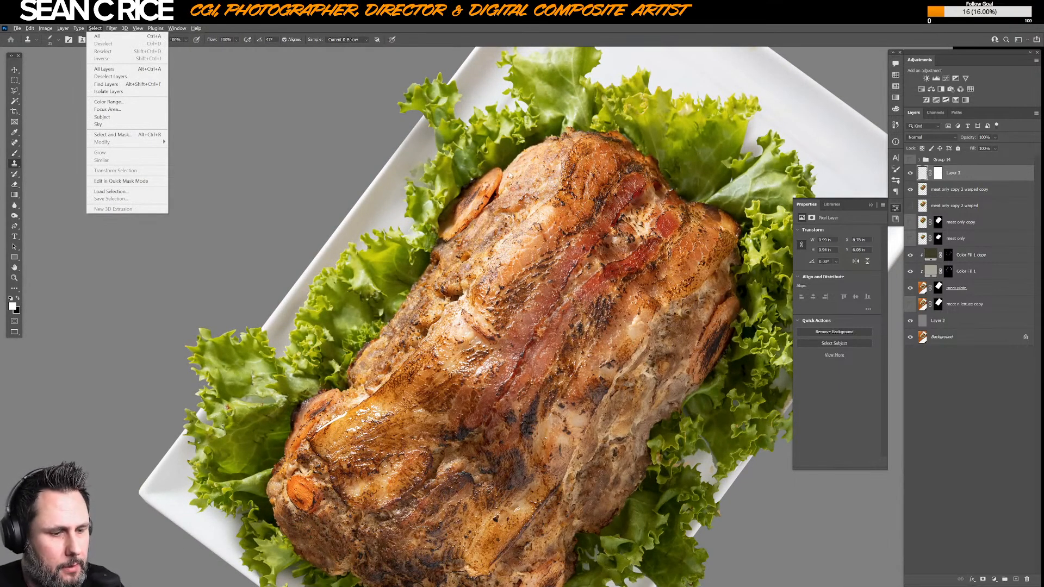
{"action": "key", "text": "Escape"}
{"action": "key", "text": "b"}
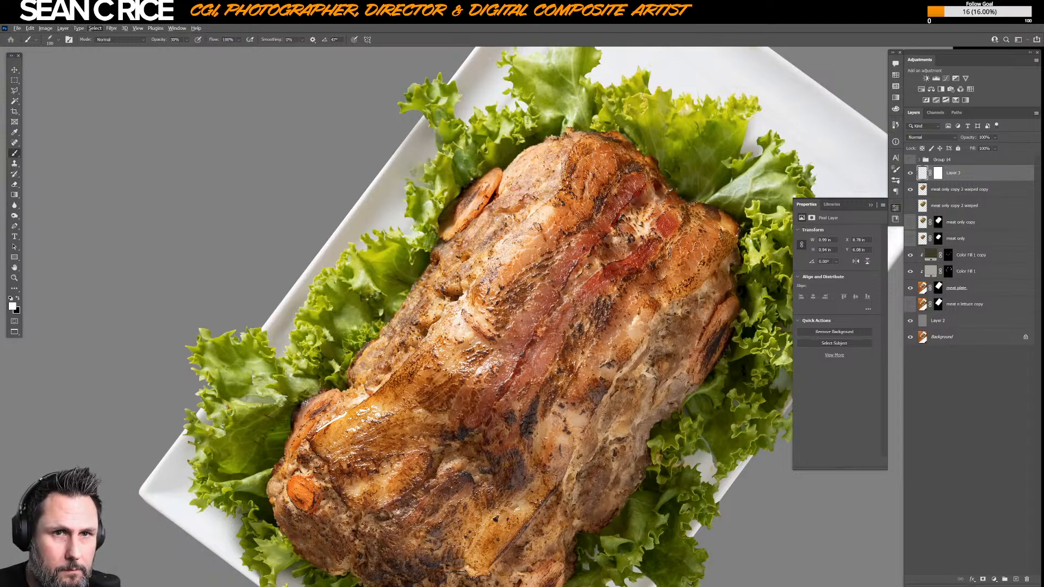
{"action": "key", "text": "v"}
{"action": "key", "text": "alt+v"}
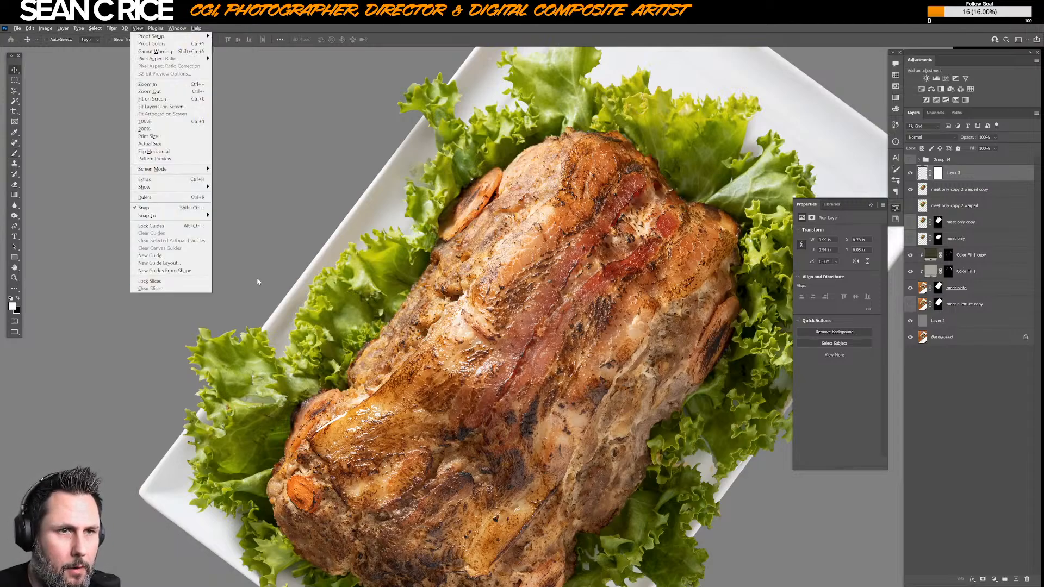
{"action": "left_click", "coordinate": [142, 28]}
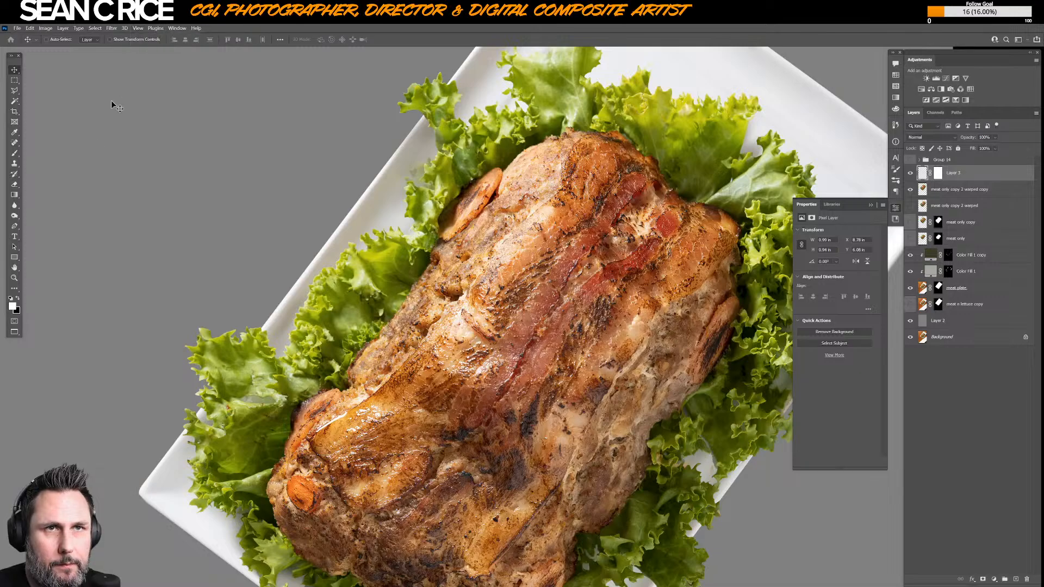
- Clone more meat texture with the Clone Stamp around the upper-left end of the meat, near the carrot slice
{"action": "left_click", "coordinate": [15, 164]}
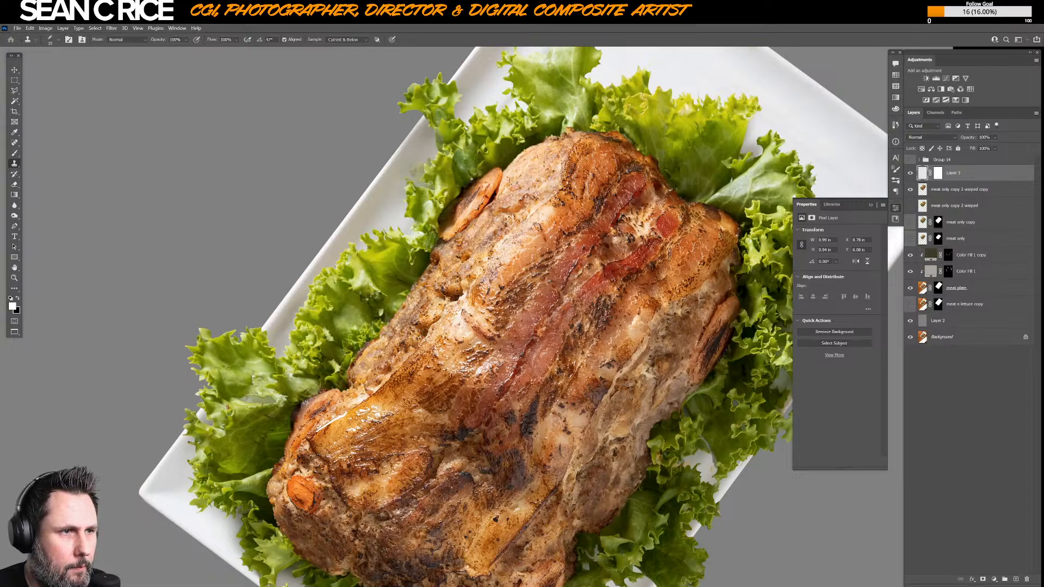
{"action": "left_click", "coordinate": [512, 172]}
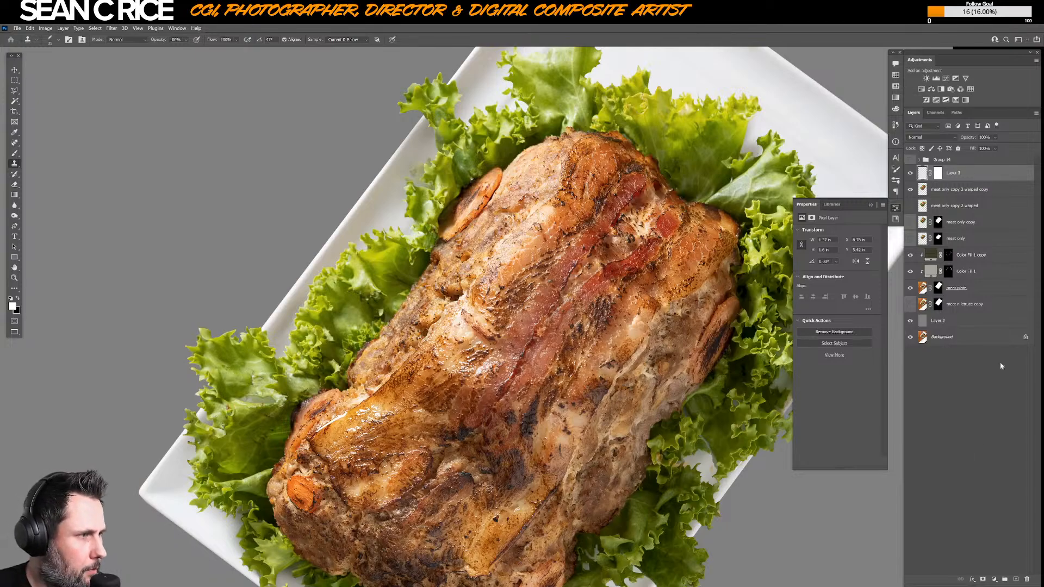
- Target the cloning layer's mask again with a black brush at 30% opacity and check the whole composite
{"action": "left_click", "coordinate": [938, 173]}
{"action": "key", "text": "b"}
{"action": "key", "text": "x"}
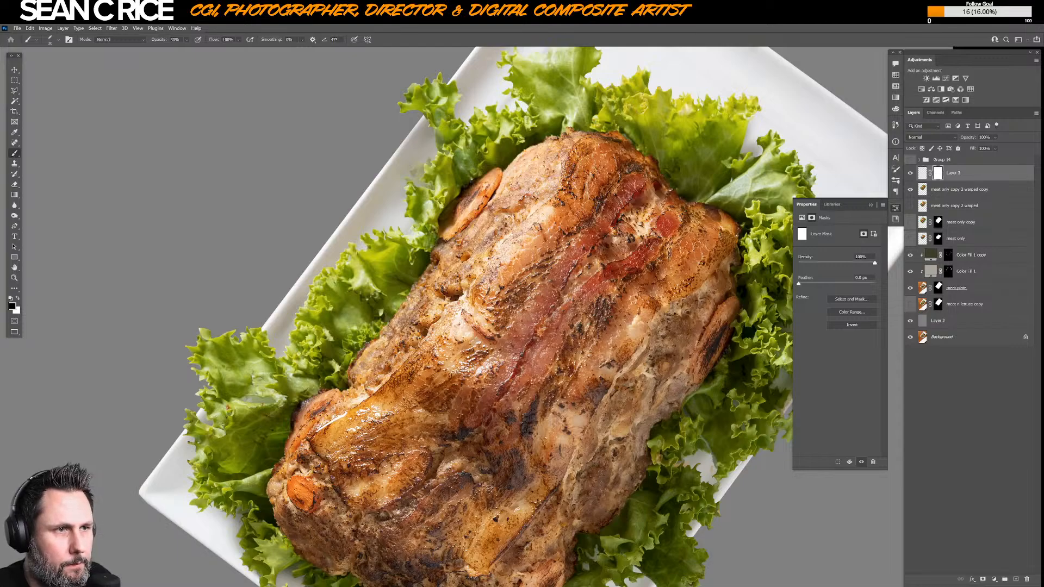
{"action": "key", "text": "ctrl+0"}
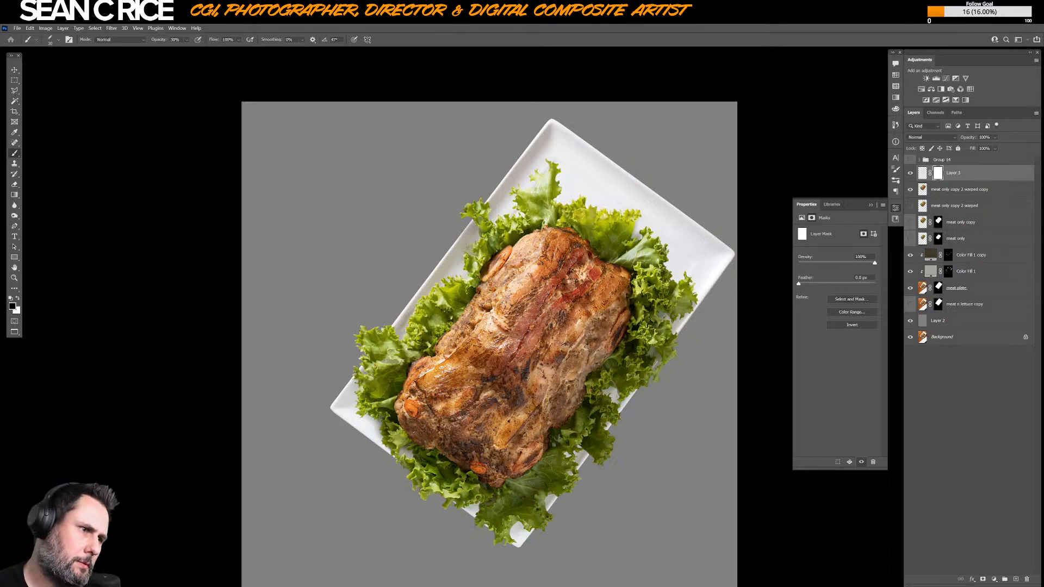
- Stamp the cloning layer and the warped meat copy into a merged layer, then group and hide the two originals
{"action": "left_click", "coordinate": [954, 193]}
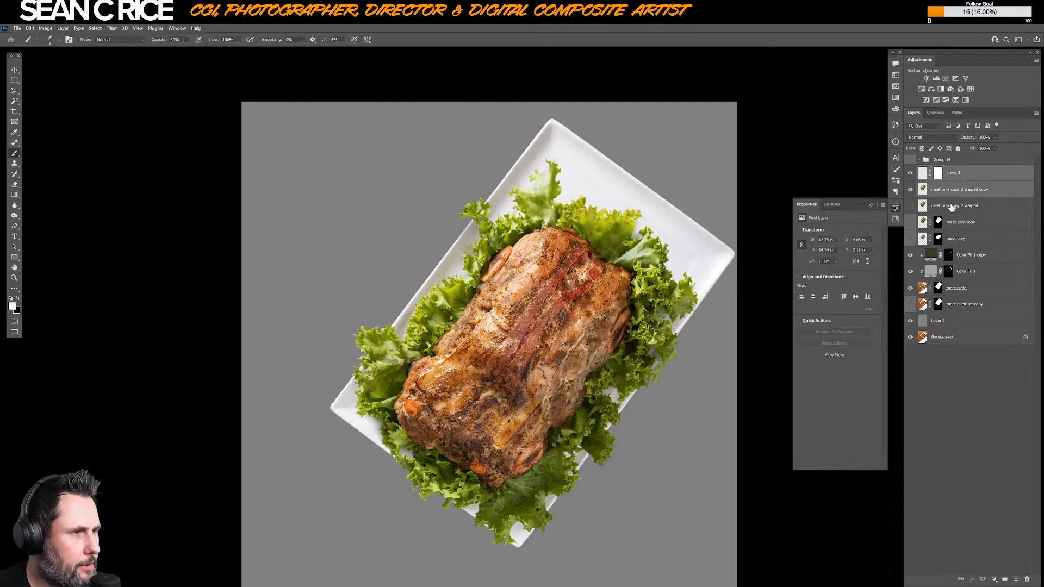
{"action": "key", "text": "ctrl+alt+e"}
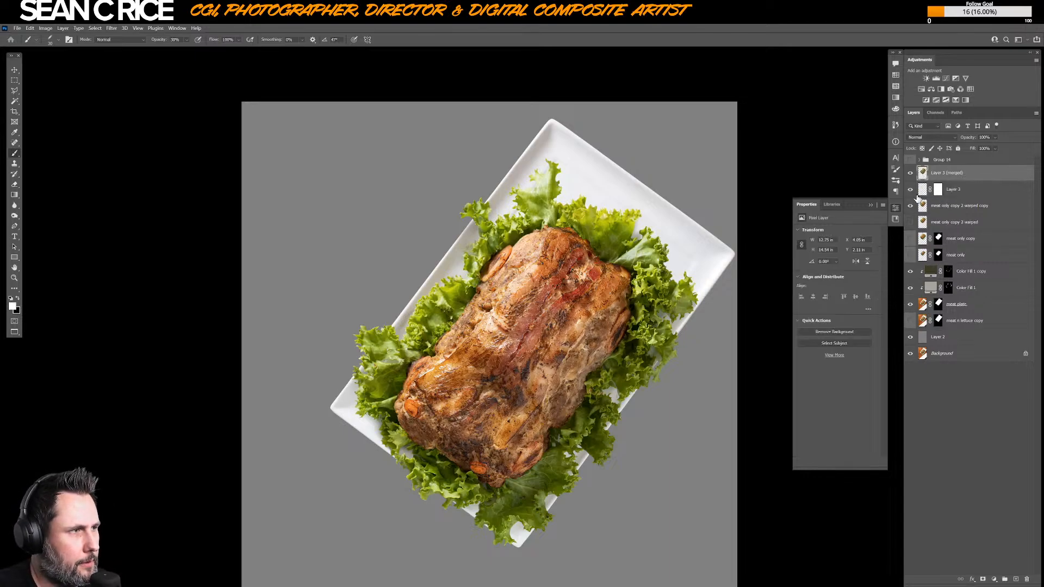
{"action": "left_click", "coordinate": [948, 206], "text": "shift"}
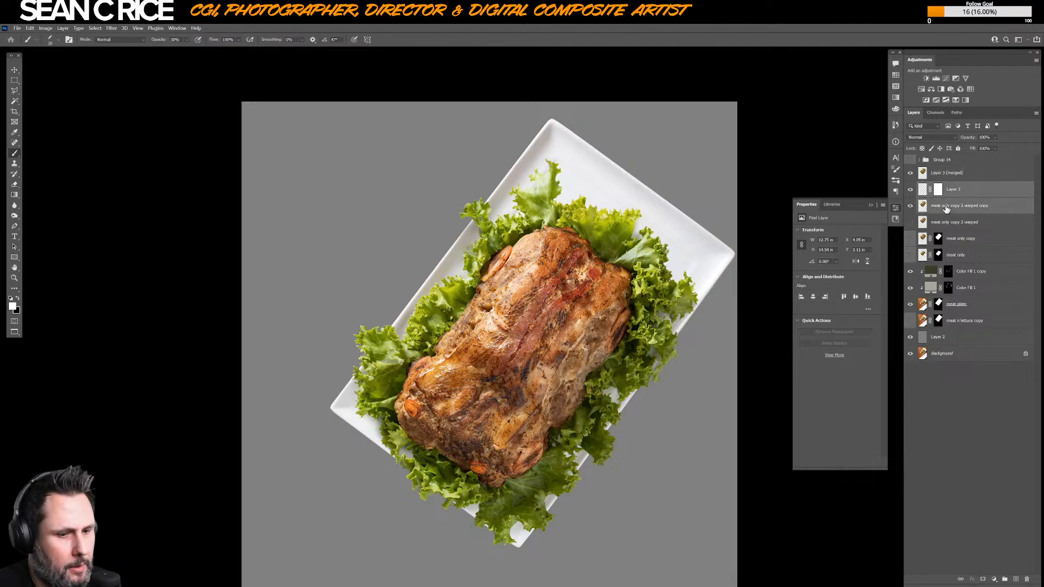
{"action": "key", "text": "ctrl+g"}
{"action": "left_click", "coordinate": [911, 186]}
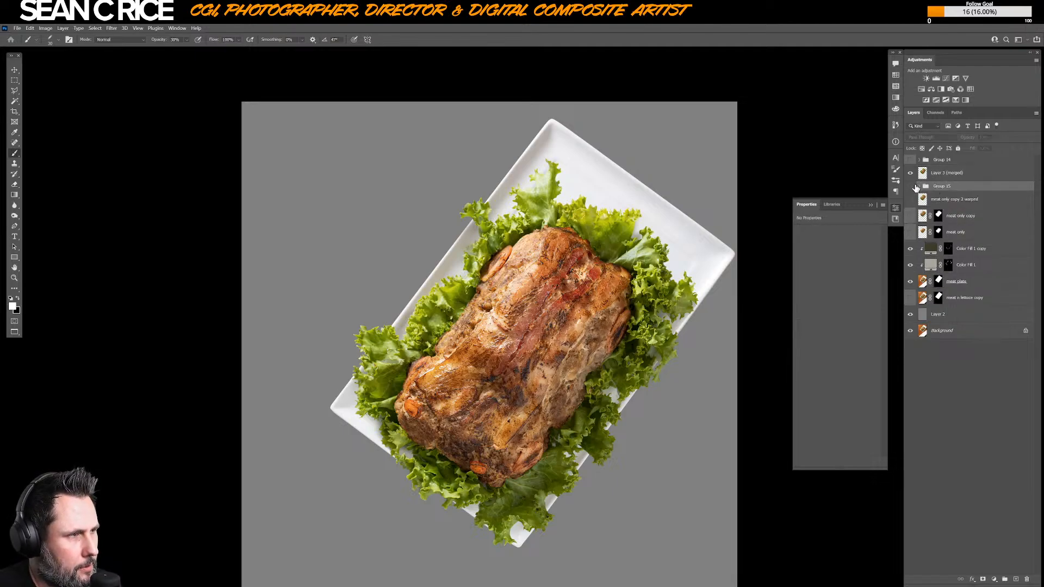
- Open the merged meat layer in Liquify and nudge the meat's lower-left end near the carrot slice with a Forward Warp brush of size 296
{"action": "left_click", "coordinate": [952, 174]}
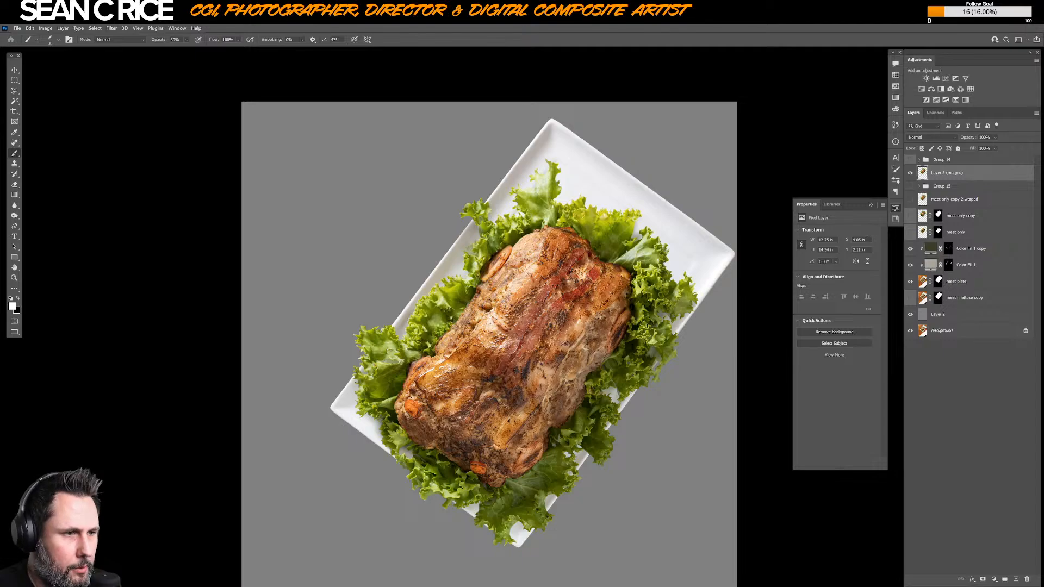
{"action": "left_click_drag", "start_coordinate": [560, 356], "coordinate": [516, 337]}
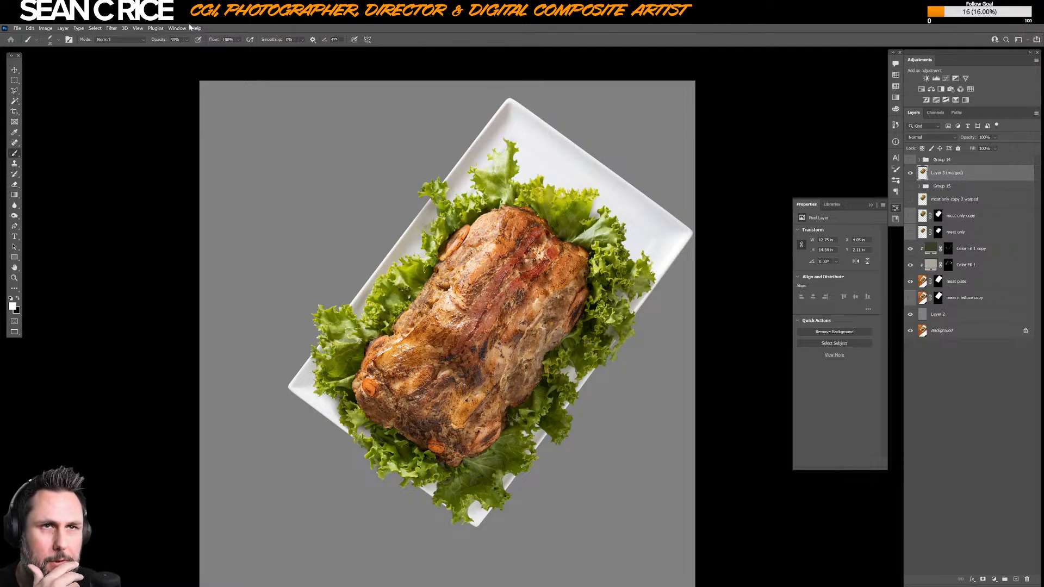
{"action": "left_click", "coordinate": [114, 29]}
{"action": "left_click", "coordinate": [120, 96]}
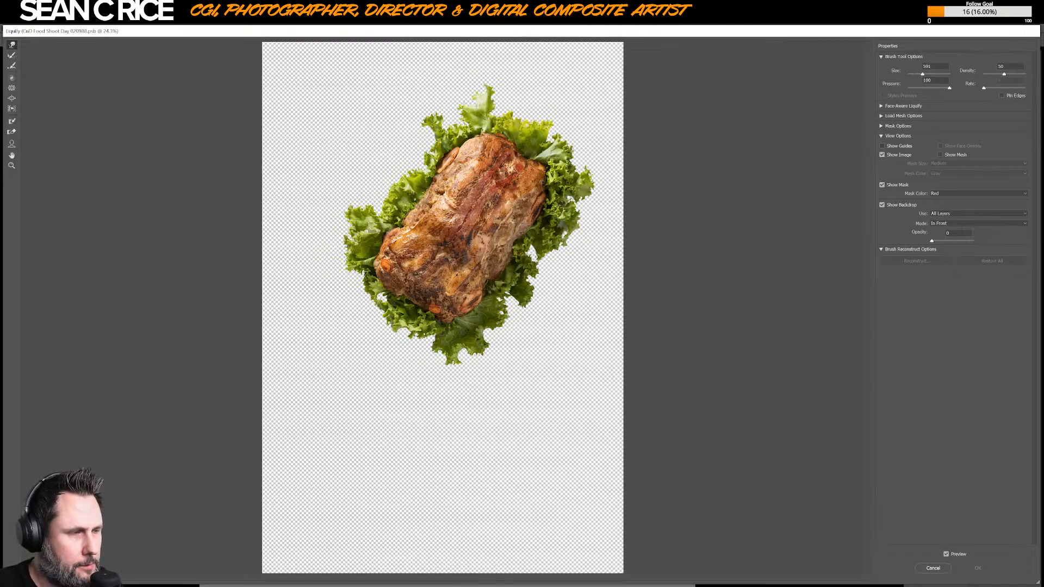
{"action": "left_click_drag", "start_coordinate": [922, 77], "coordinate": [919, 76]}
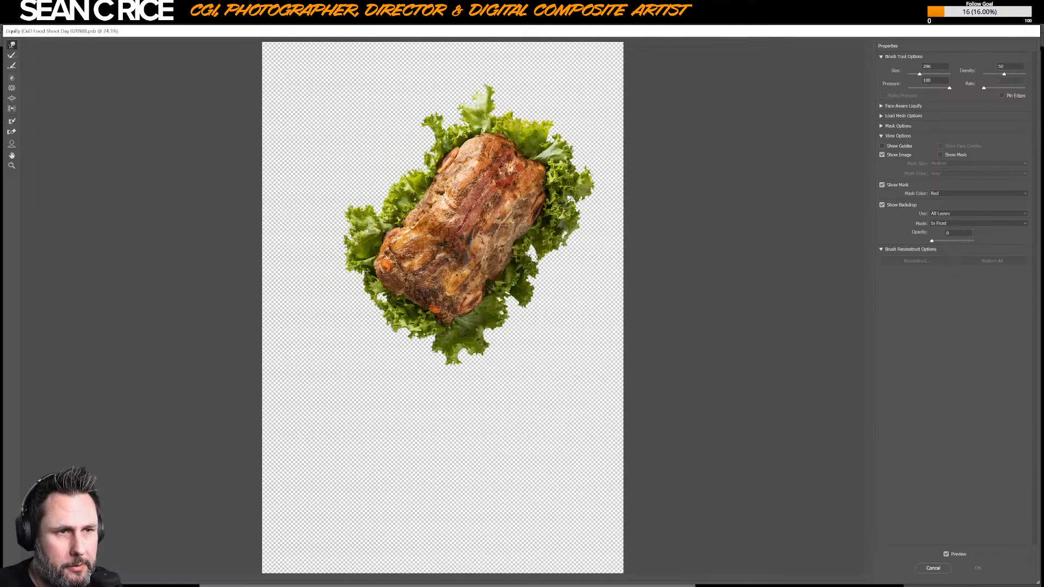
{"action": "left_click_drag", "start_coordinate": [390, 274], "coordinate": [388, 273]}
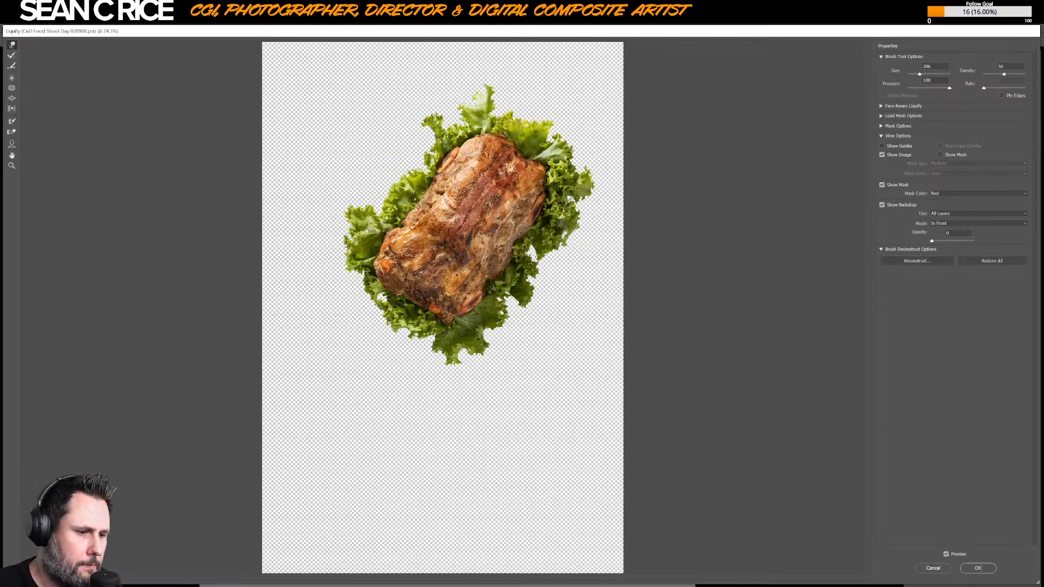
- Reshape the meat's outline with small Forward Warp adjustments, varying the brush size between 150 and 500
{"action": "key", "text": "bracketright"}
{"action": "key", "text": "bracketright"}
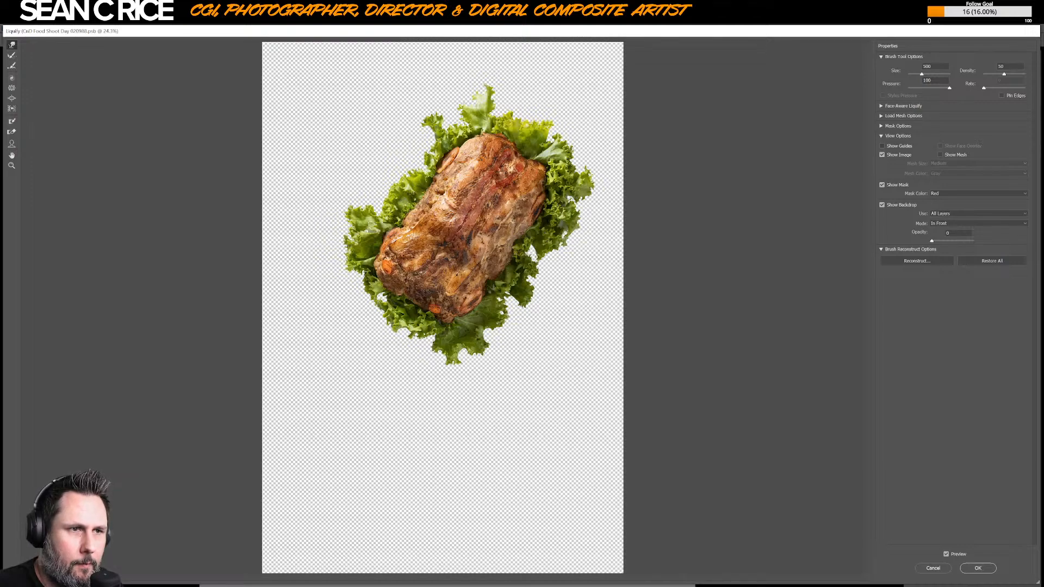
{"action": "key", "text": "bracketleft"}
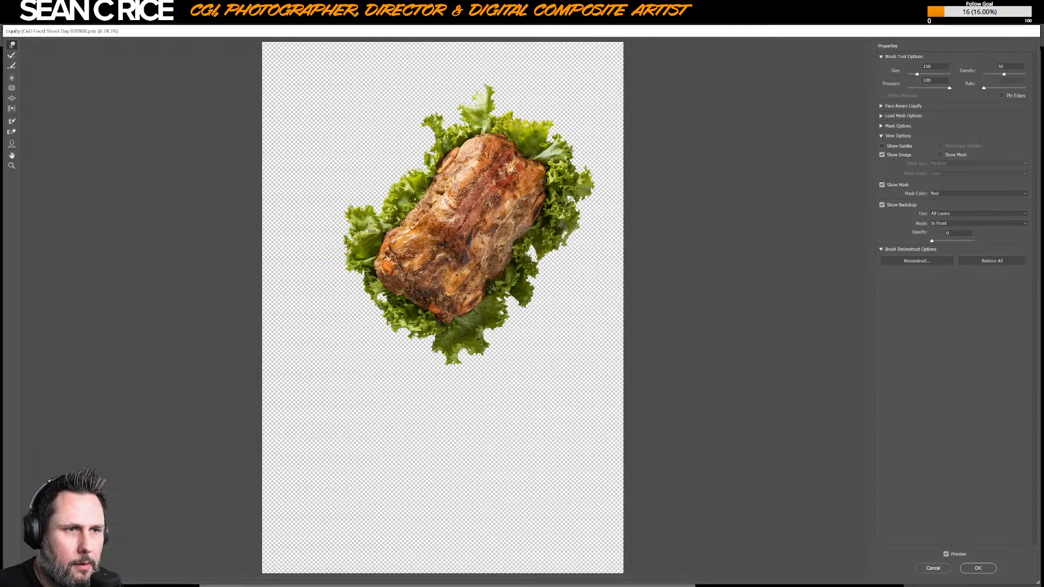
{"action": "key", "text": "bracketright"}
{"action": "key", "text": "bracketright"}
{"action": "key", "text": "bracketleft"}
{"action": "key", "text": "bracketleft"}
{"action": "key", "text": "bracketright"}
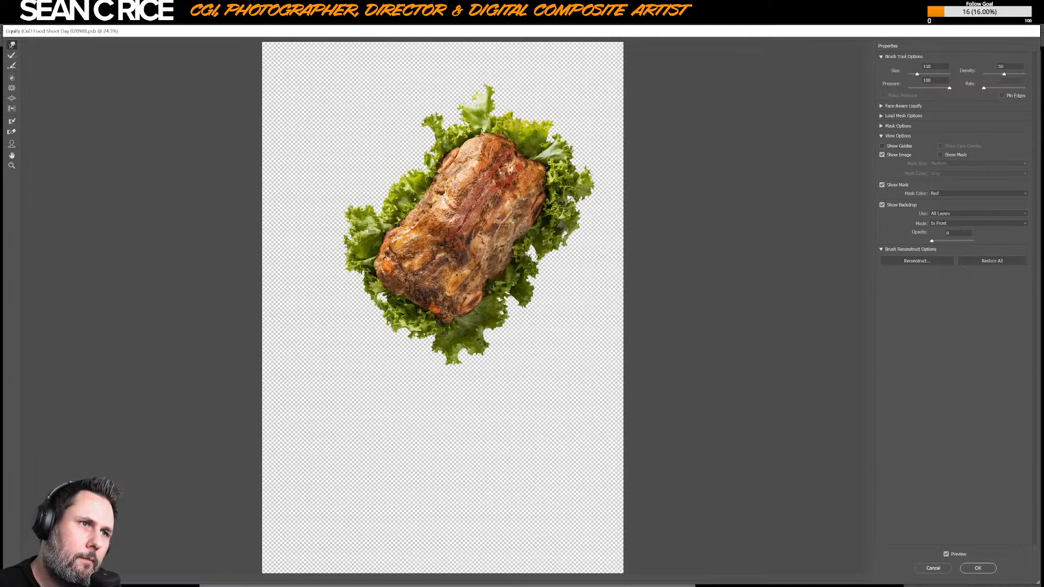
{"action": "key", "text": "bracketleft"}
{"action": "key", "text": "bracketright"}
{"action": "key", "text": "bracketright"}
{"action": "key", "text": "bracketright"}
{"action": "key", "text": "bracketright"}
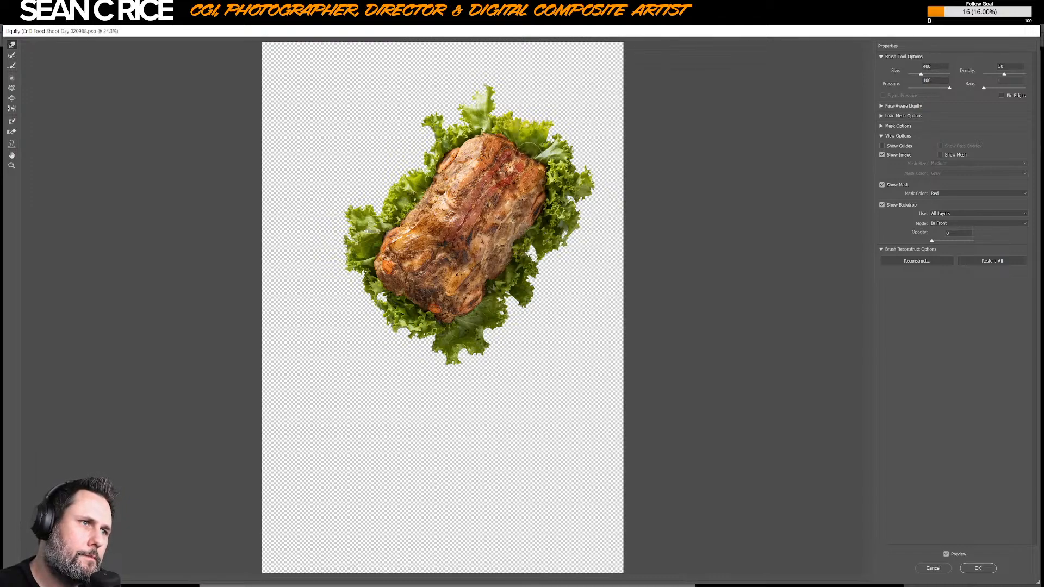
{"action": "key", "text": "bracketleft"}
{"action": "key", "text": "bracketleft"}
{"action": "key", "text": "bracketleft"}
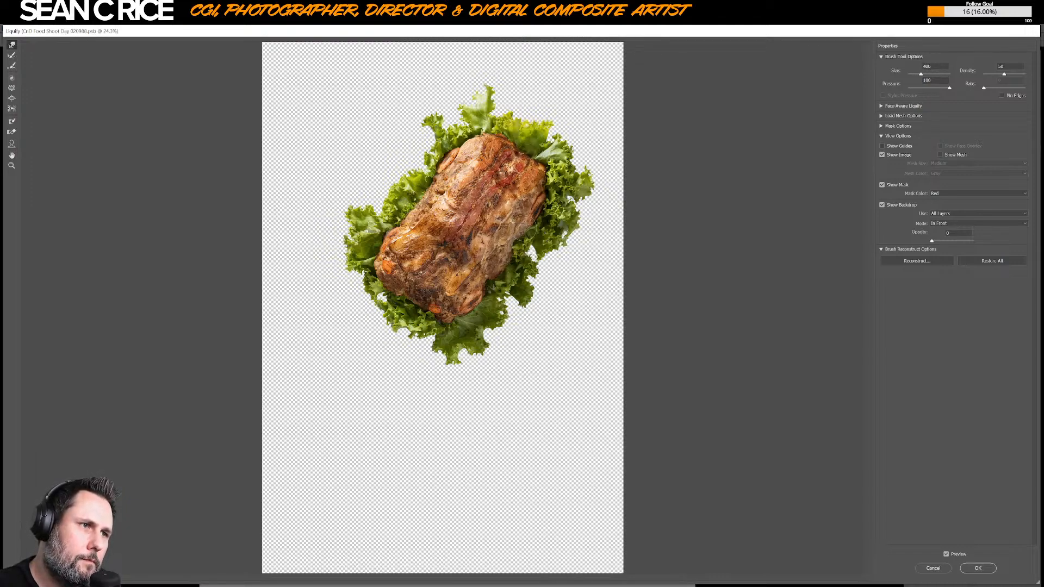
{"action": "key", "text": "bracketleft"}
{"action": "key", "text": "bracketleft"}
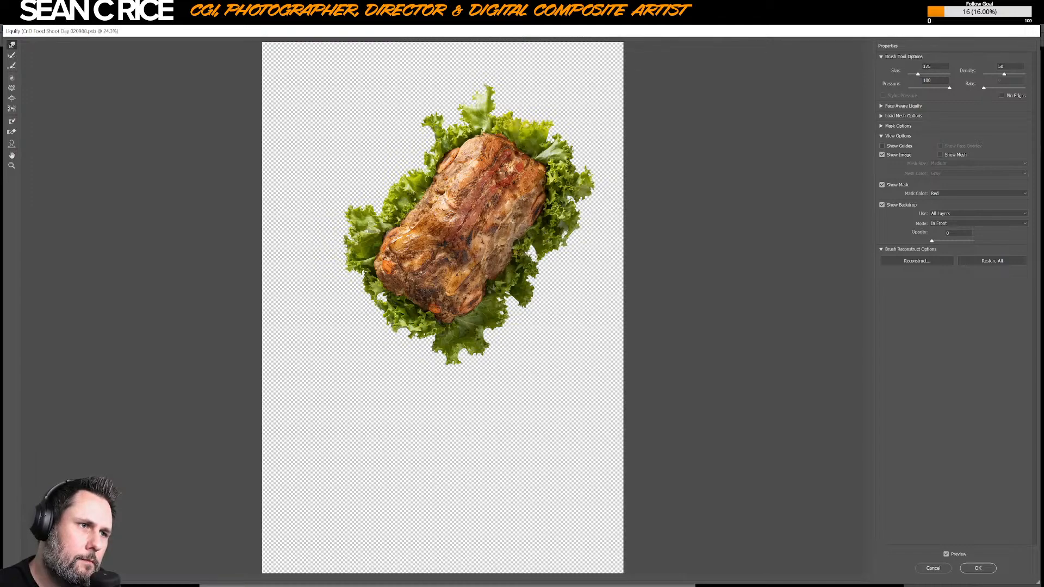
{"action": "key", "text": "bracketright"}
{"action": "key", "text": "bracketright"}
{"action": "key", "text": "bracketleft"}
{"action": "key", "text": "bracketleft"}
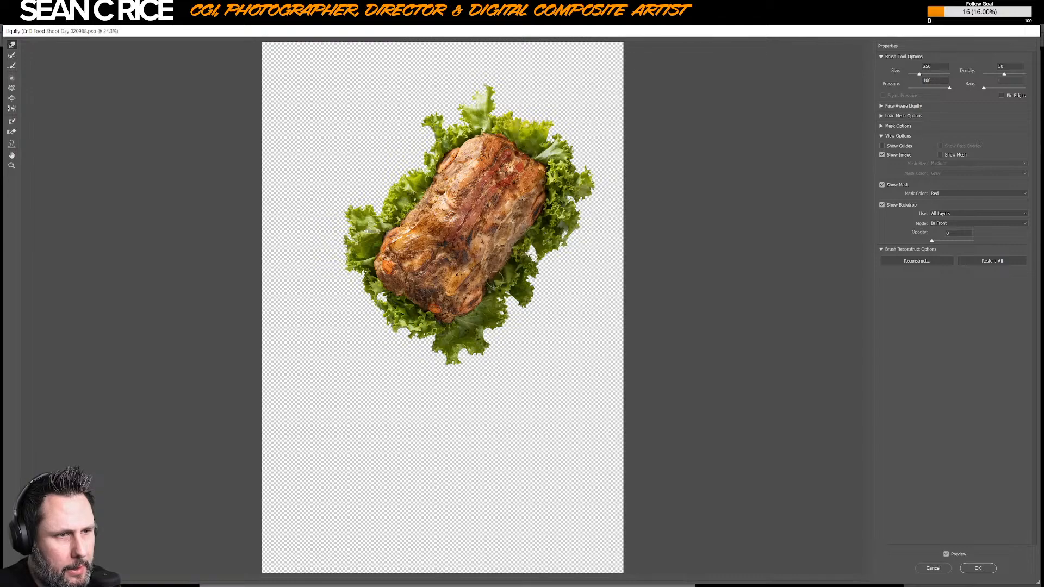
{"action": "key", "text": "bracketleft"}
{"action": "key", "text": "bracketleft"}
{"action": "key", "text": "bracketleft"}
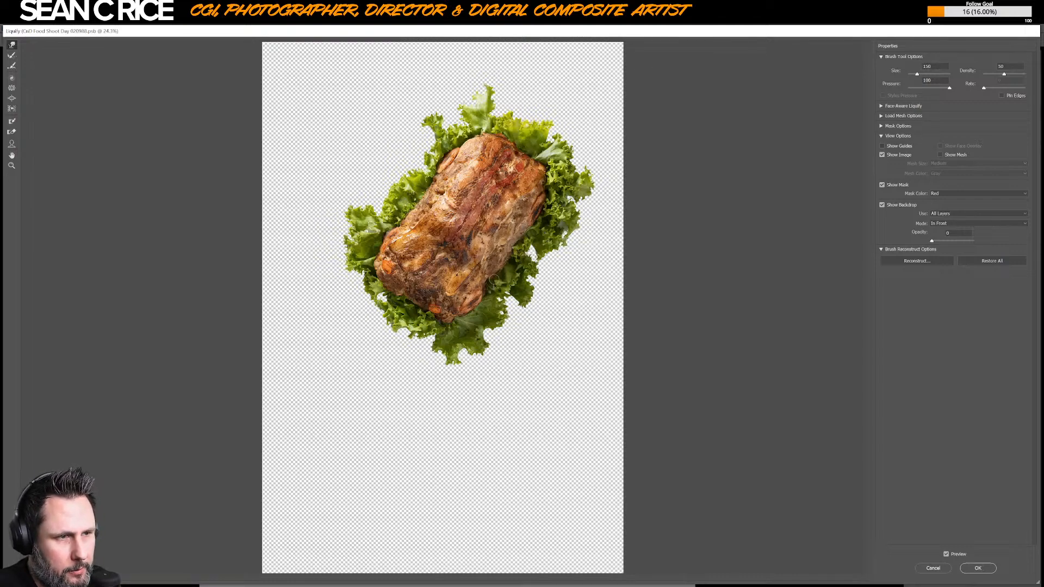
{"action": "key", "text": "bracketright"}
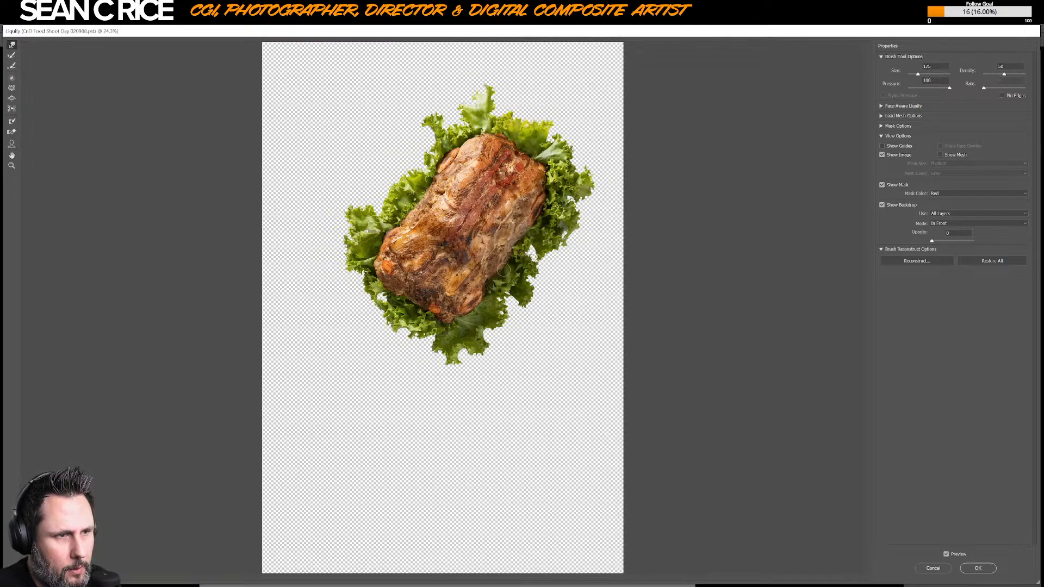
{"action": "key", "text": "bracketright"}
{"action": "key", "text": "bracketright"}
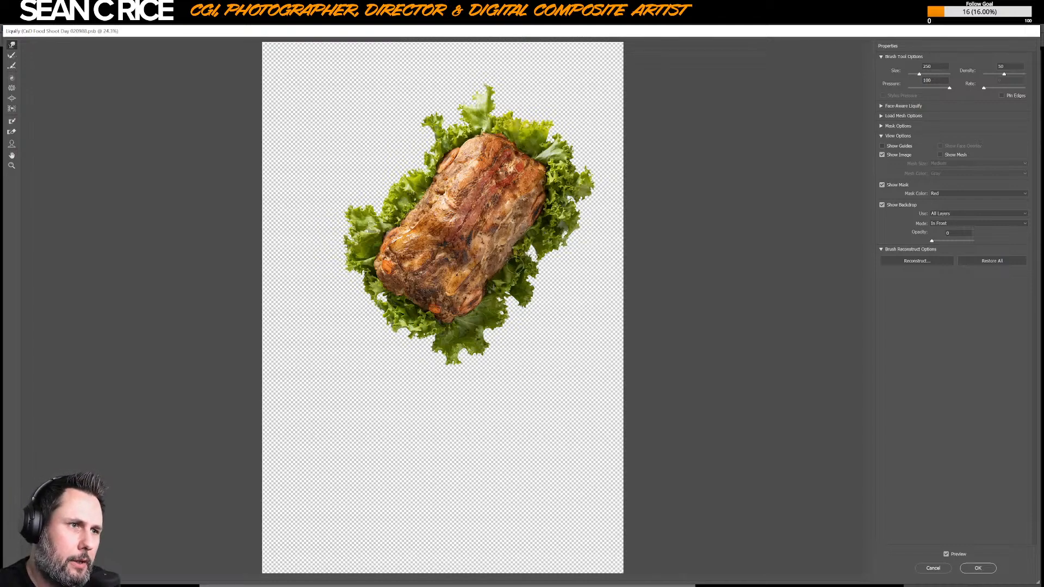
{"action": "key", "text": "bracketleft"}
{"action": "key", "text": "bracketleft"}
{"action": "key", "text": "bracketleft"}
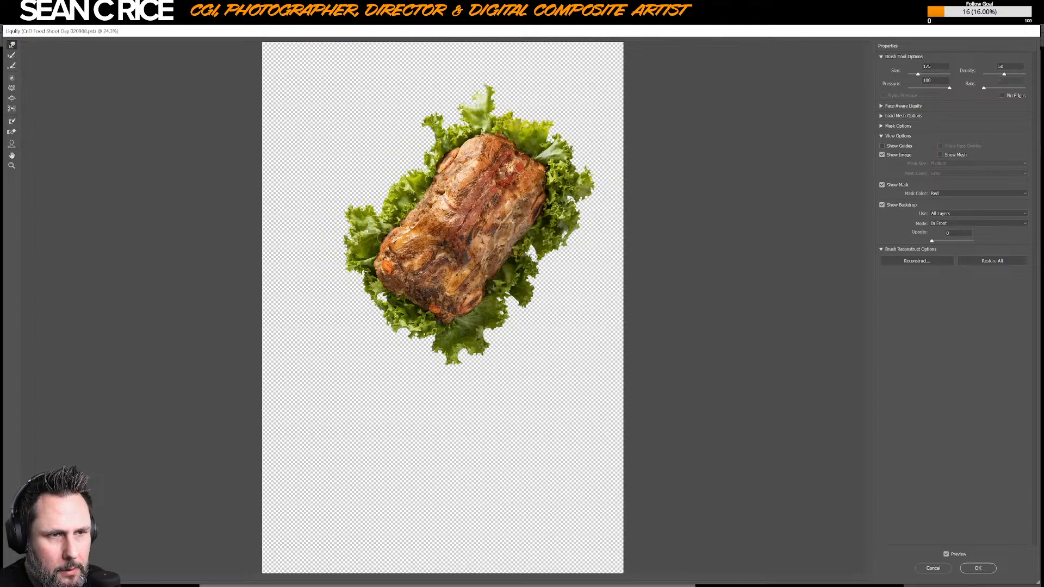
{"action": "key", "text": "bracketleft"}
{"action": "key", "text": "bracketleft"}
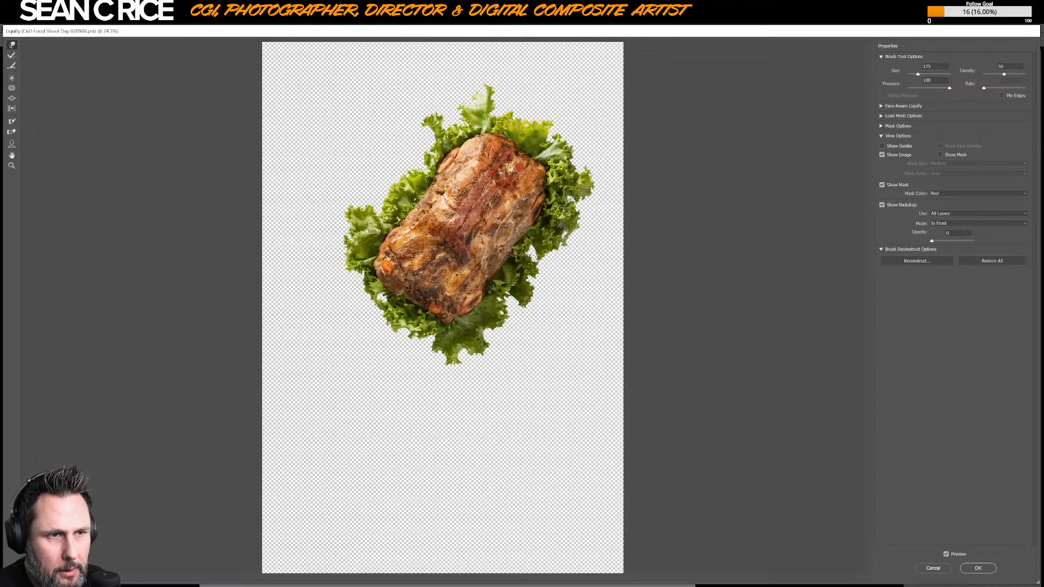
{"action": "key", "text": "bracketright"}
{"action": "key", "text": "bracketright"}
{"action": "key", "text": "bracketright"}
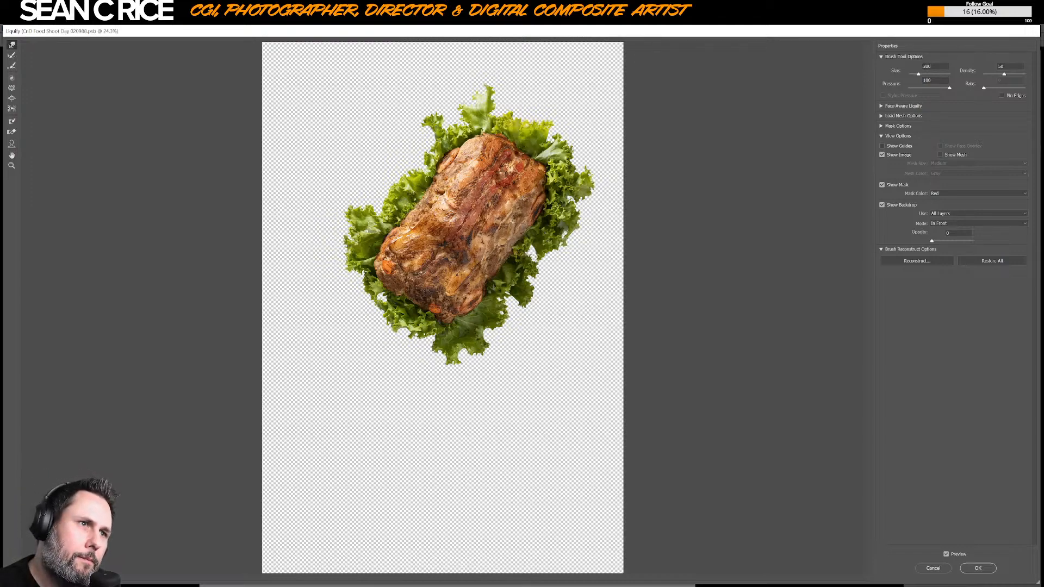
{"action": "key", "text": "bracketright"}
{"action": "key", "text": "bracketright"}
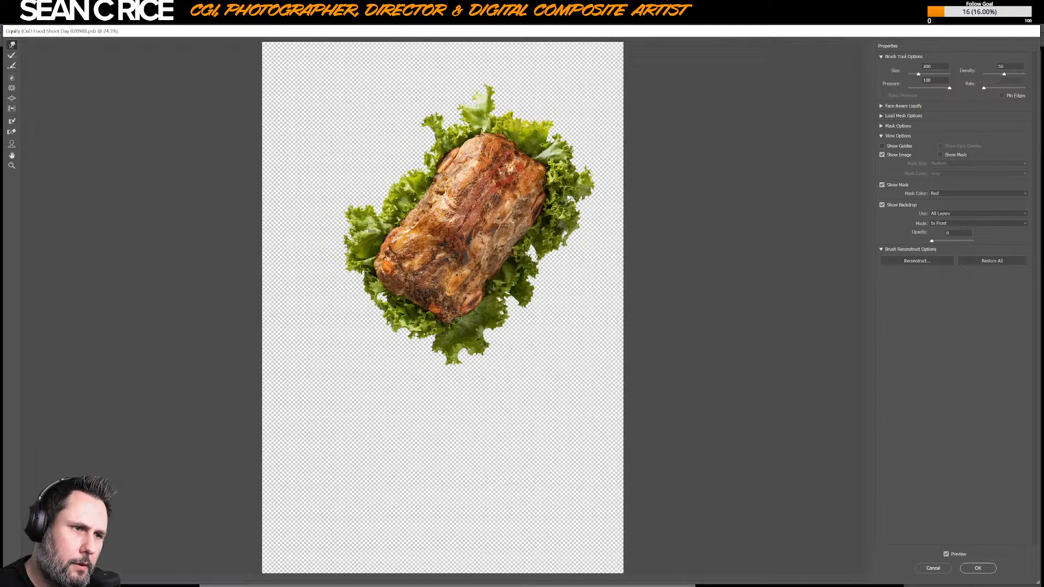
- Refine the meat's lower end against the lettuce with the Forward Warp brush, using sizes between 125 and 400
{"action": "key", "text": "bracketleft"}
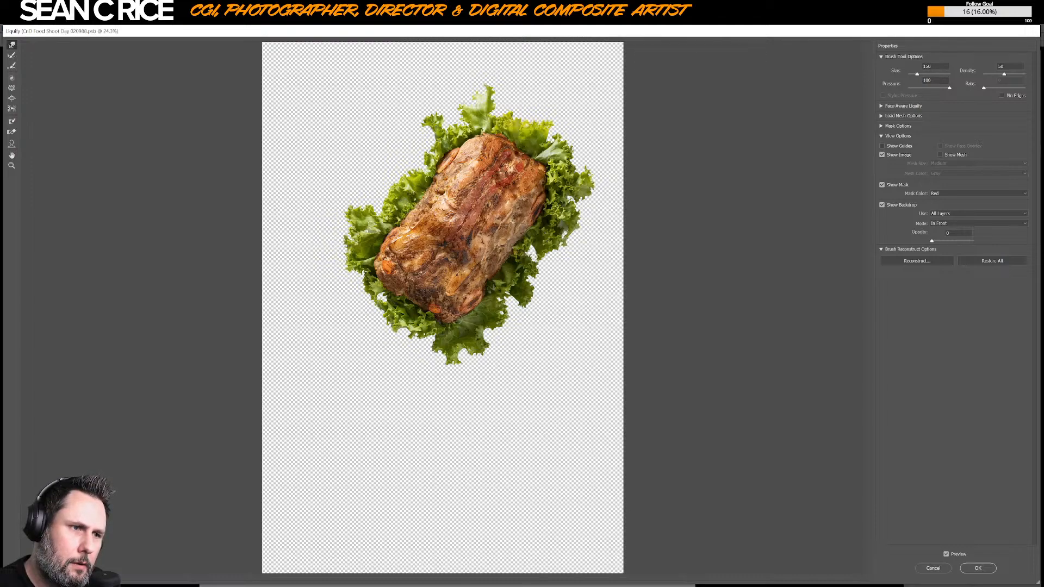
{"action": "key", "text": "bracketleft"}
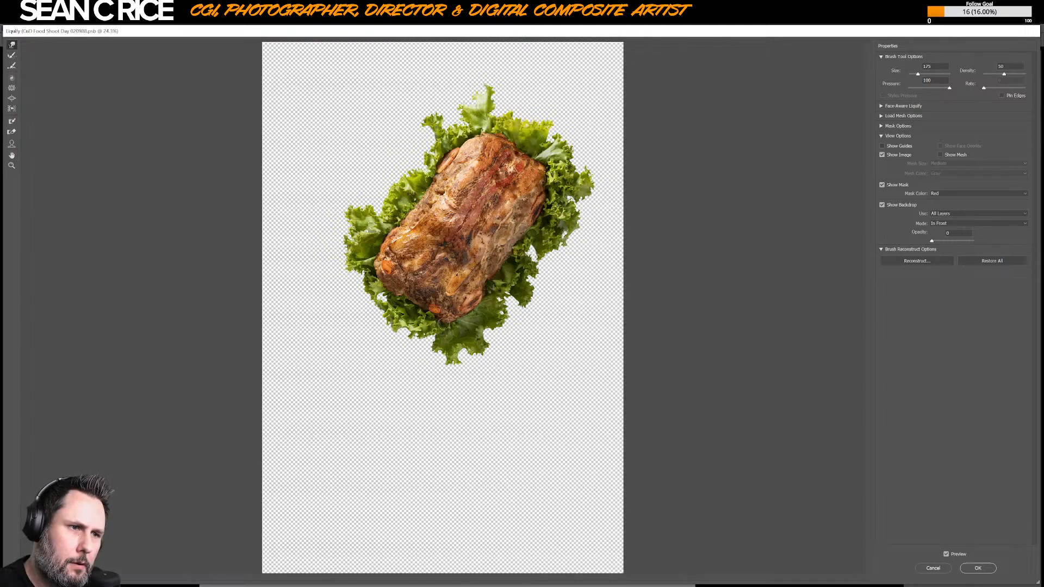
{"action": "key", "text": "bracketright"}
{"action": "key", "text": "bracketright"}
{"action": "key", "text": "bracketleft"}
{"action": "key", "text": "bracketleft"}
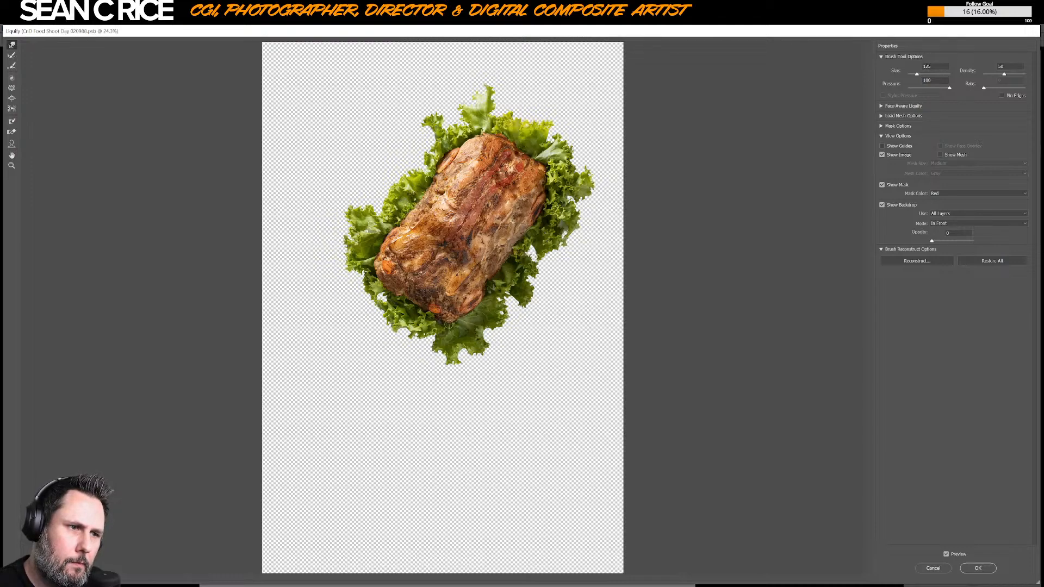
{"action": "key", "text": "bracketright"}
{"action": "key", "text": "bracketright"}
{"action": "key", "text": "bracketright"}
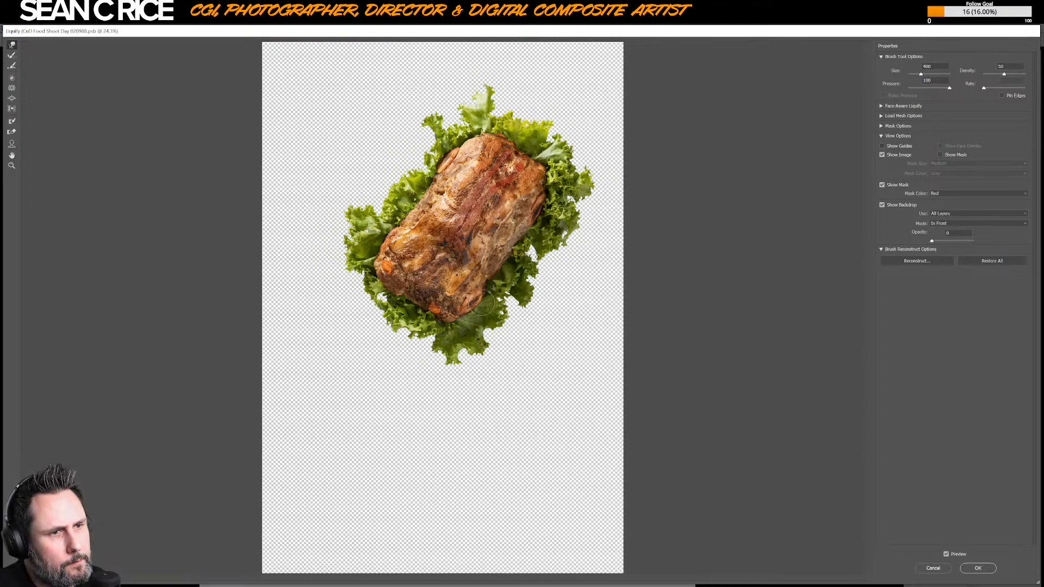
{"action": "key", "text": "bracketleft"}
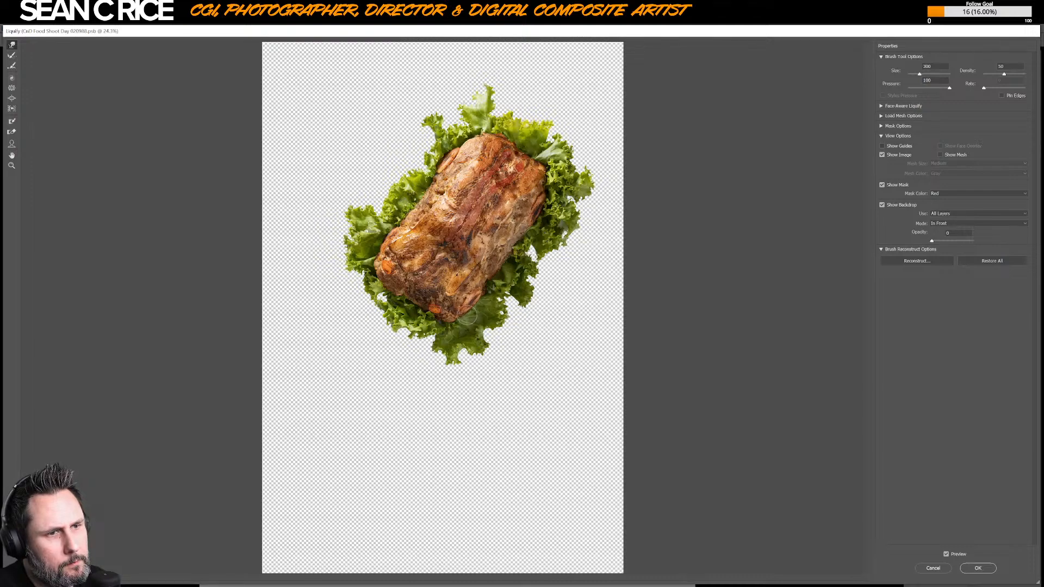
{"action": "key", "text": "bracketleft"}
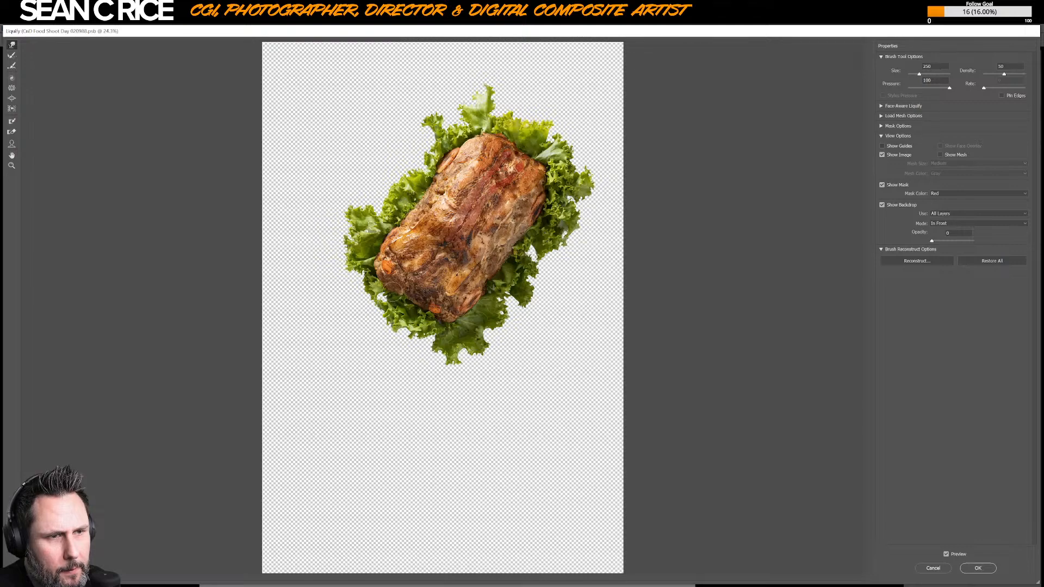
{"action": "key", "text": "bracketright"}
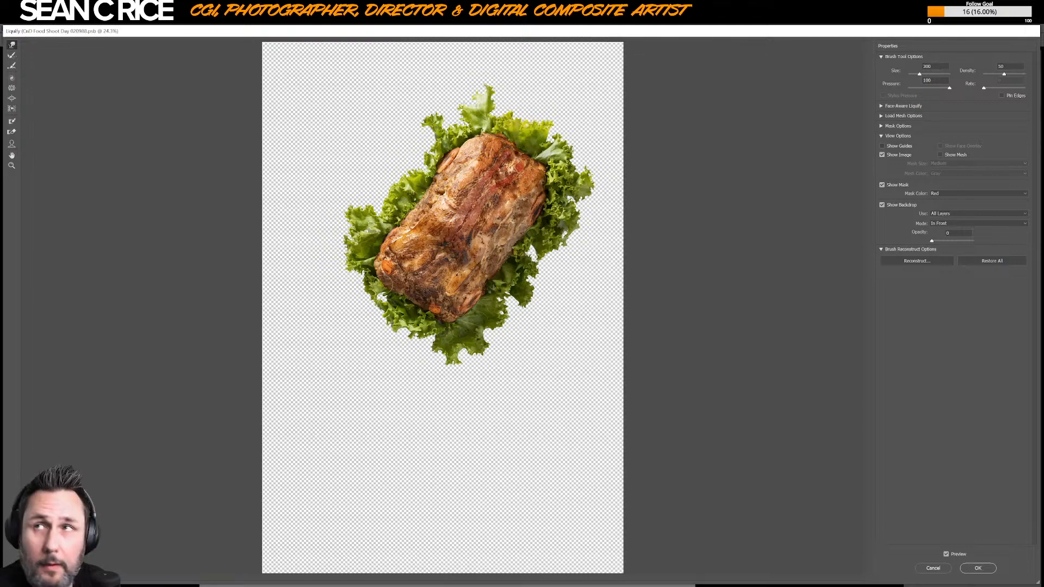
- Continue subtle Forward Warp refinements on the merged meat's contours, varying the brush size between 100 and 400
{"action": "key", "text": "bracketright"}
{"action": "key", "text": "bracketright"}
{"action": "key", "text": "bracketleft"}
{"action": "key", "text": "bracketleft"}
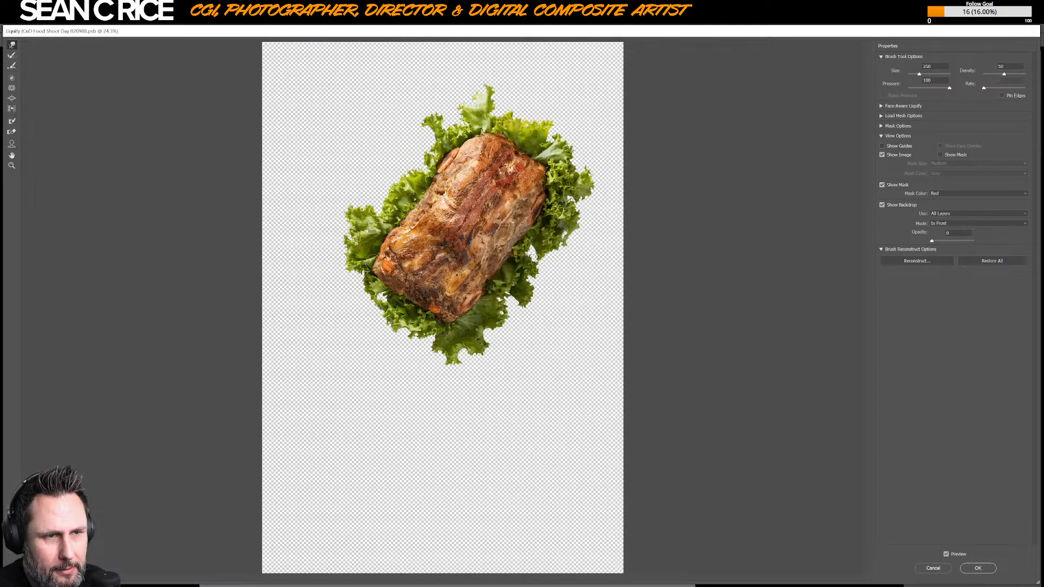
{"action": "key", "text": "bracketright"}
{"action": "key", "text": "bracketright"}
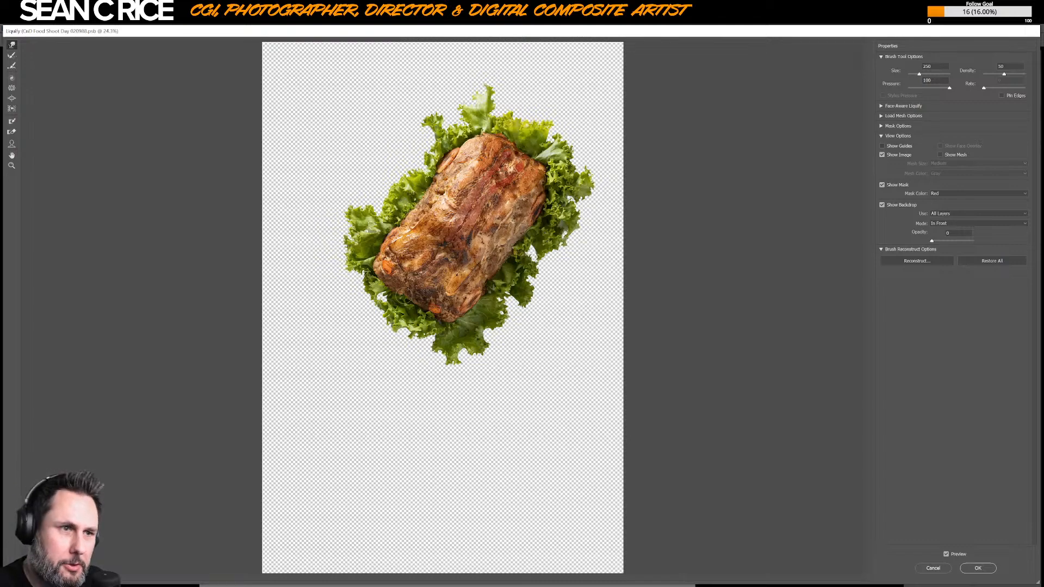
{"action": "key", "text": "bracketleft"}
{"action": "key", "text": "bracketleft"}
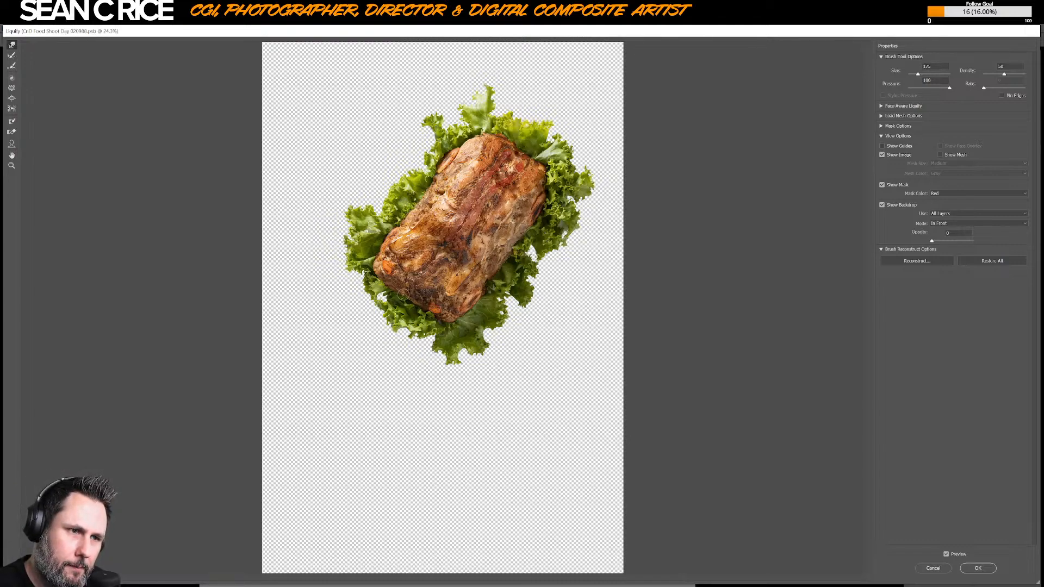
{"action": "key", "text": "bracketleft"}
{"action": "key", "text": "bracketleft"}
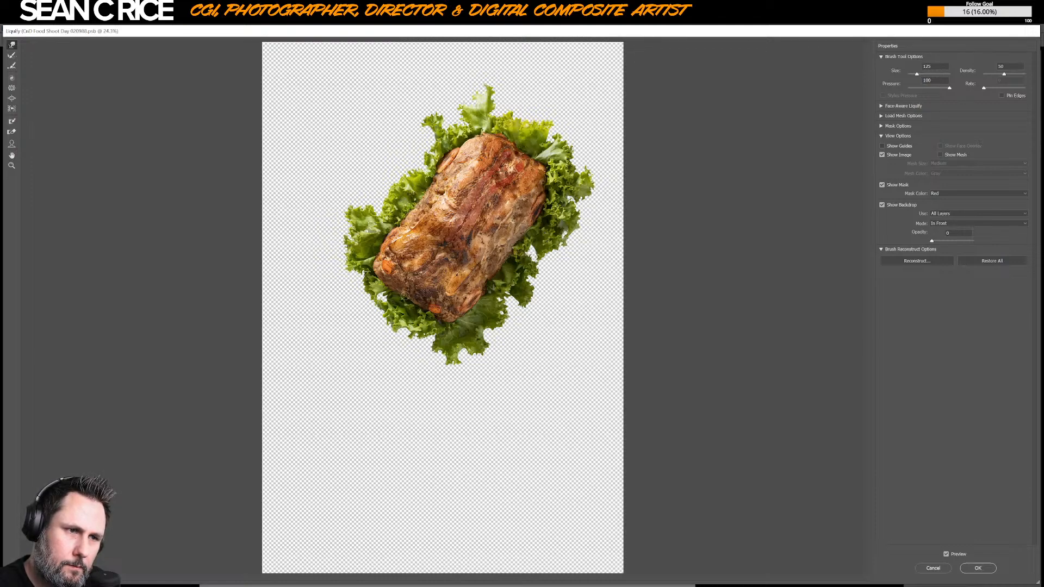
{"action": "key", "text": "bracketright"}
{"action": "key", "text": "bracketright"}
{"action": "key", "text": "bracketright"}
{"action": "key", "text": "bracketright"}
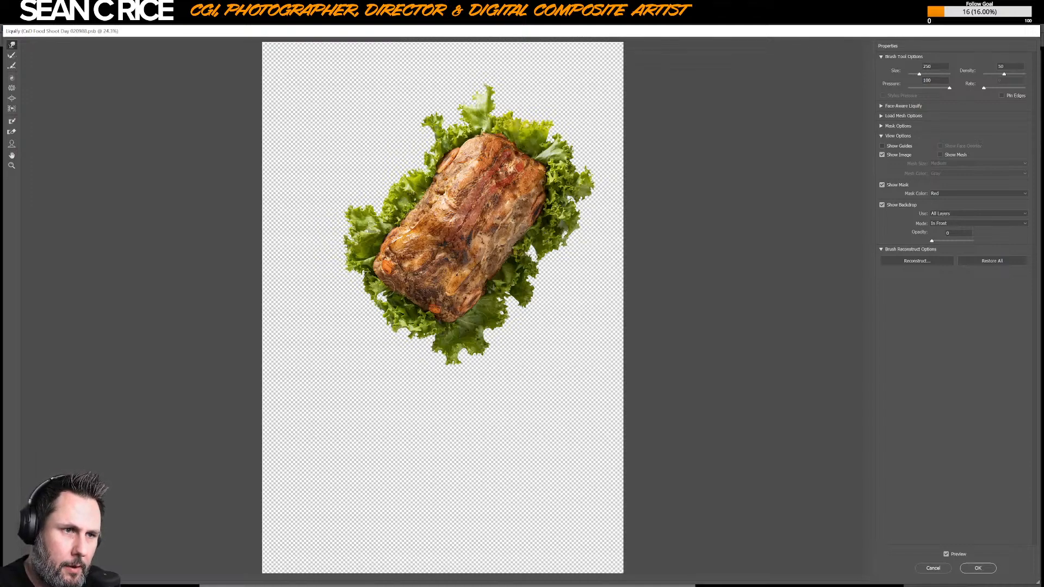
{"action": "key", "text": "bracketright"}
{"action": "key", "text": "bracketright"}
{"action": "key", "text": "bracketright"}
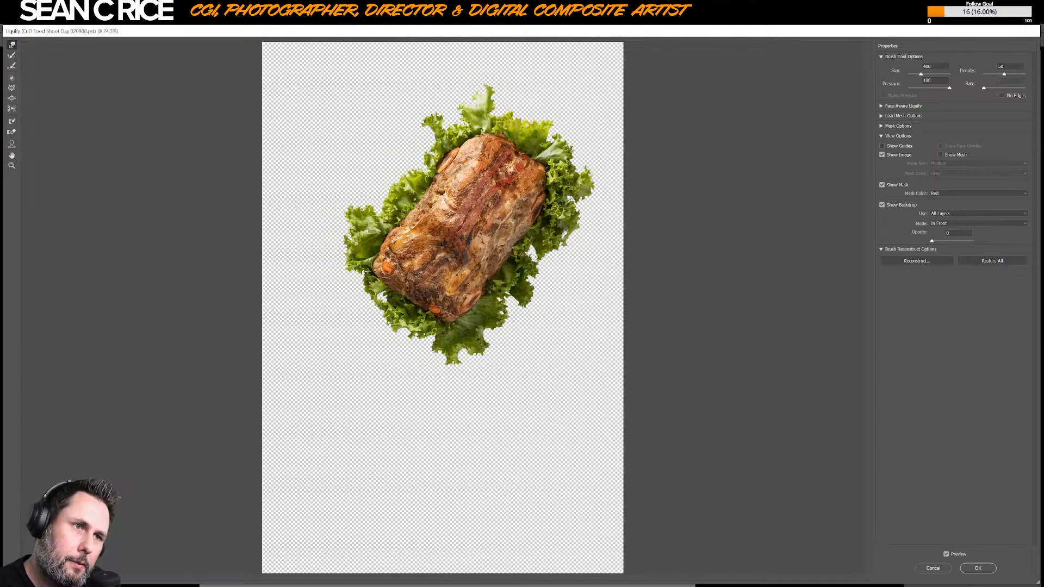
{"action": "key", "text": "bracketleft"}
{"action": "key", "text": "bracketleft"}
{"action": "key", "text": "bracketleft"}
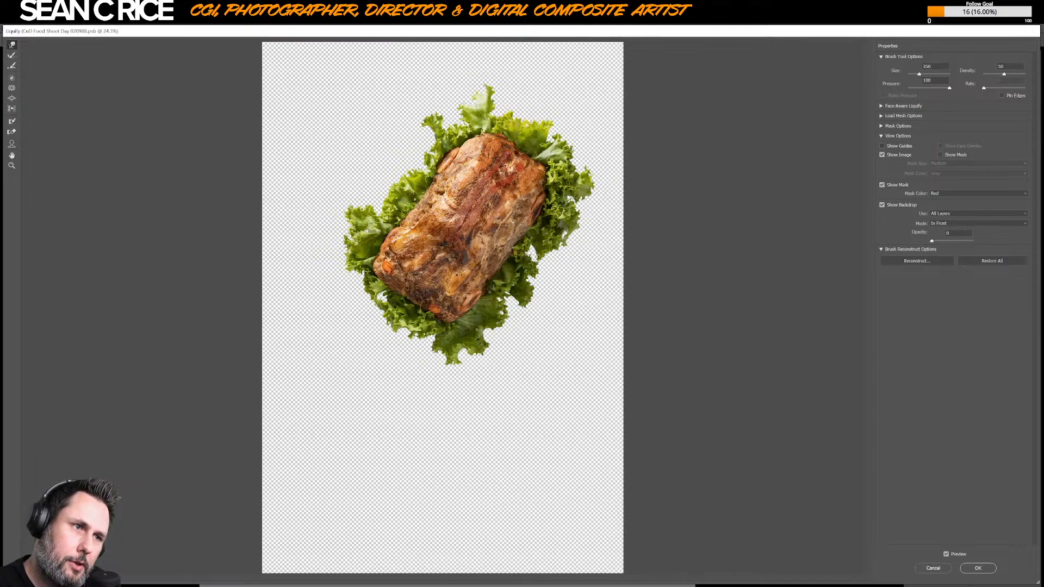
{"action": "key", "text": "bracketleft"}
{"action": "key", "text": "bracketleft"}
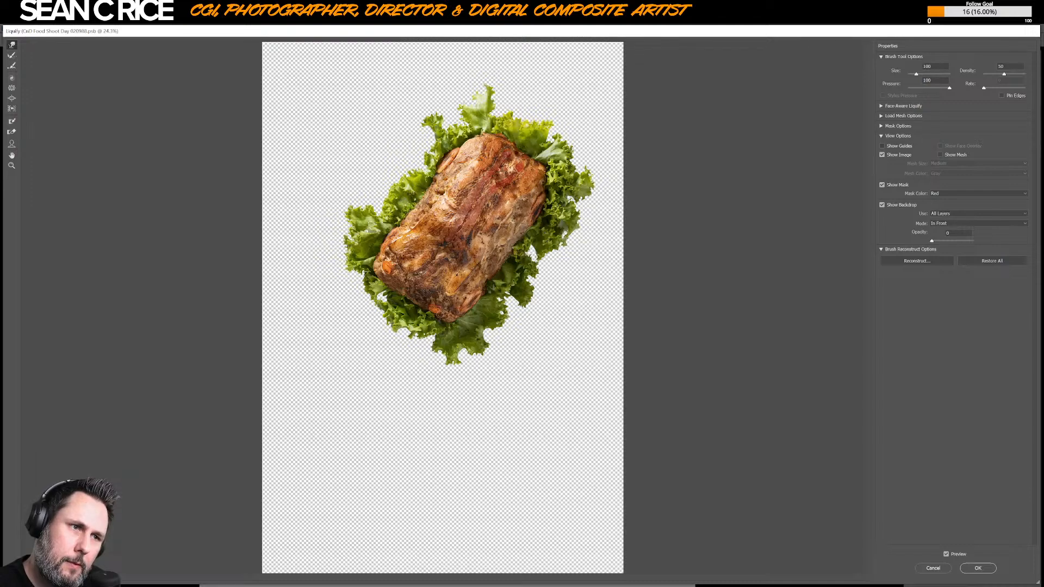
- Finish the Forward Warp touch-ups on the meat with brush sizes between 150 and 300, and apply the Liquify changes
{"action": "key", "text": "bracketright"}
{"action": "key", "text": "bracketright"}
{"action": "key", "text": "bracketright"}
{"action": "key", "text": "bracketright"}
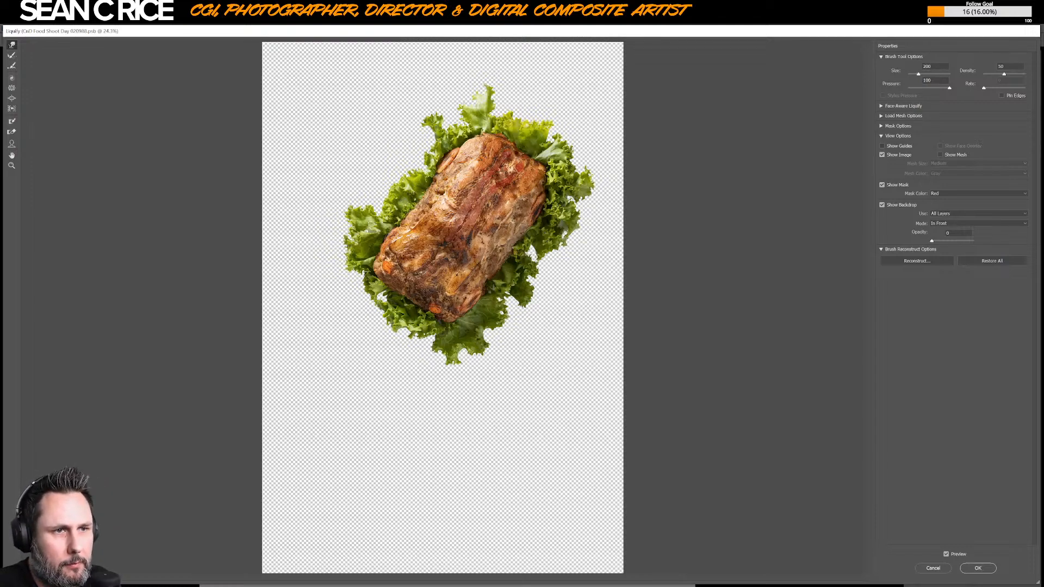
{"action": "key", "text": "bracketright"}
{"action": "key", "text": "bracketright"}
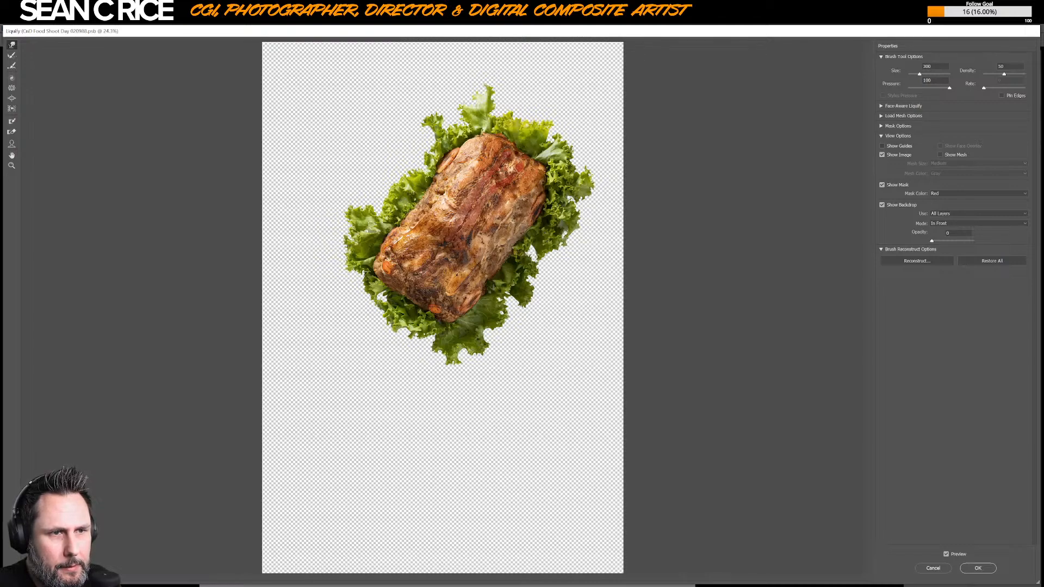
{"action": "key", "text": "bracketleft"}
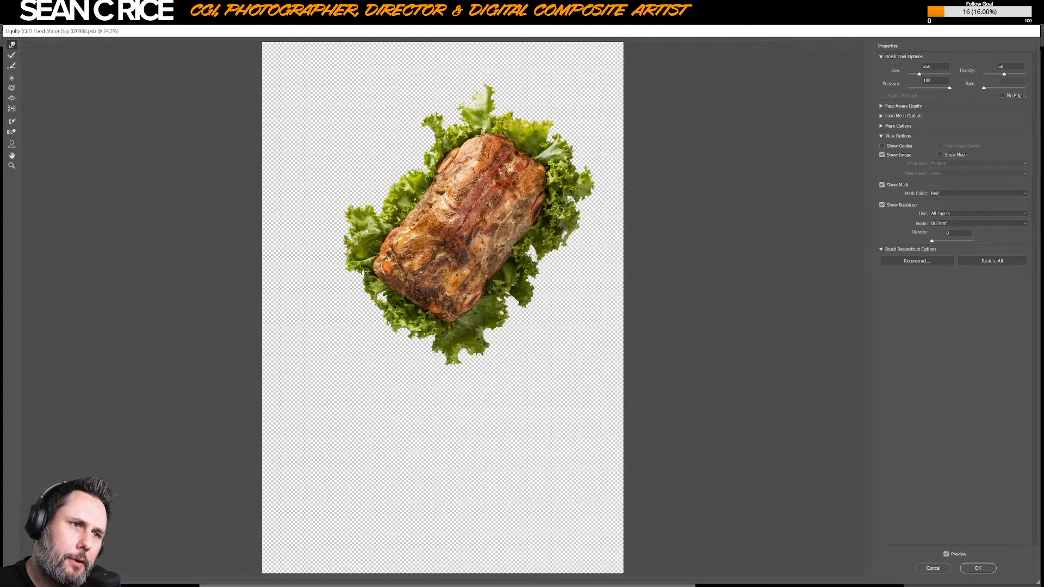
{"action": "key", "text": "bracketleft"}
{"action": "key", "text": "bracketleft"}
{"action": "key", "text": "bracketleft"}
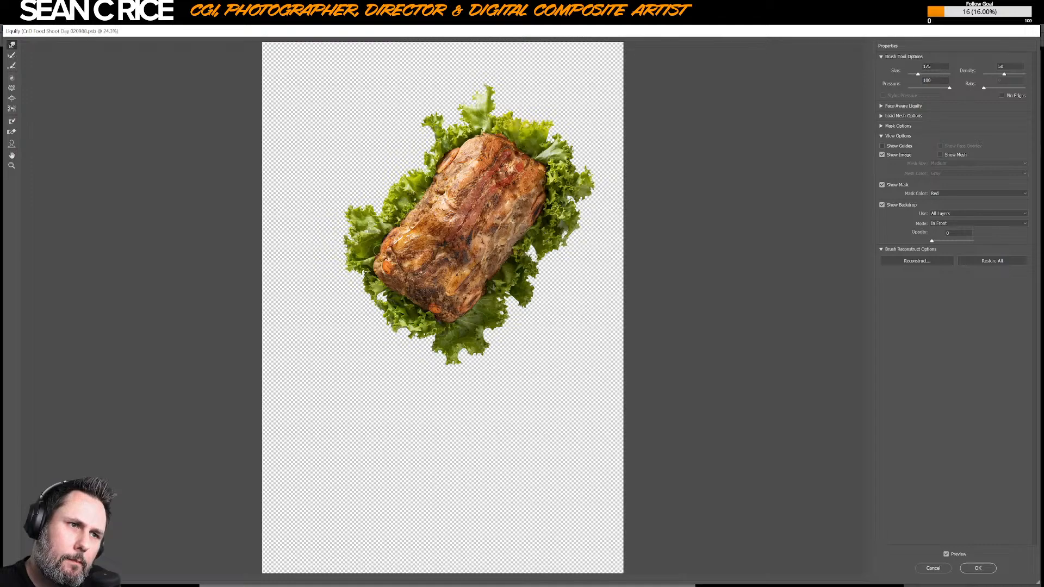
{"action": "key", "text": "bracketright"}
{"action": "key", "text": "bracketright"}
{"action": "key", "text": "bracketright"}
{"action": "key", "text": "bracketleft"}
{"action": "key", "text": "bracketleft"}
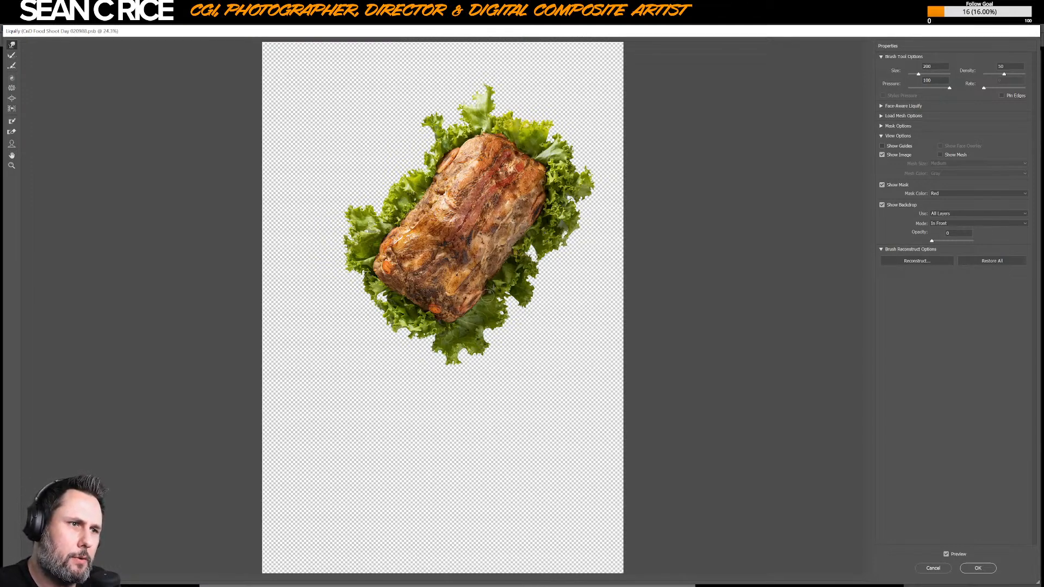
{"action": "key", "text": "bracketleft"}
{"action": "key", "text": "bracketleft"}
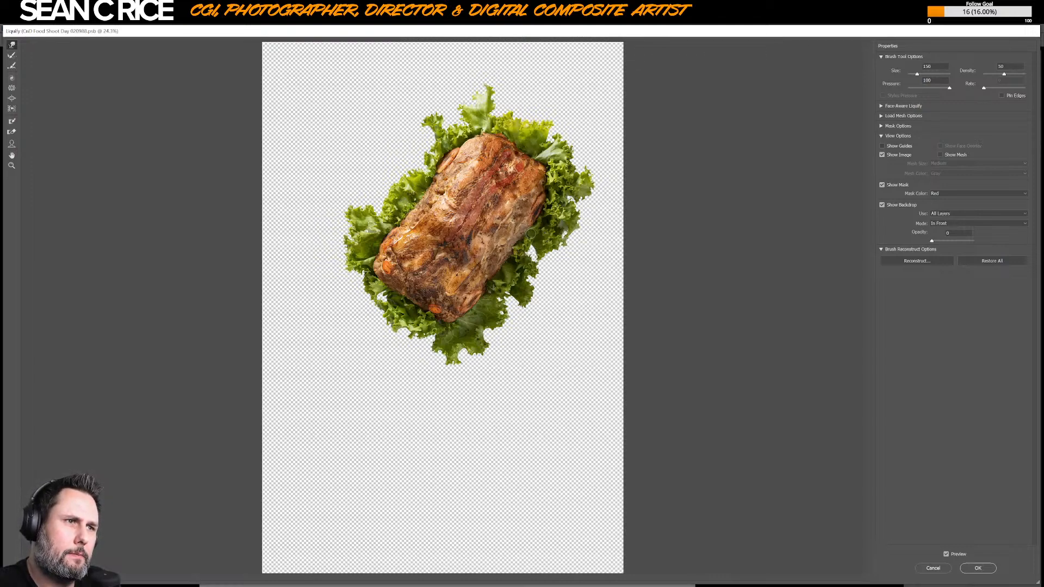
{"action": "left_click", "coordinate": [985, 569]}
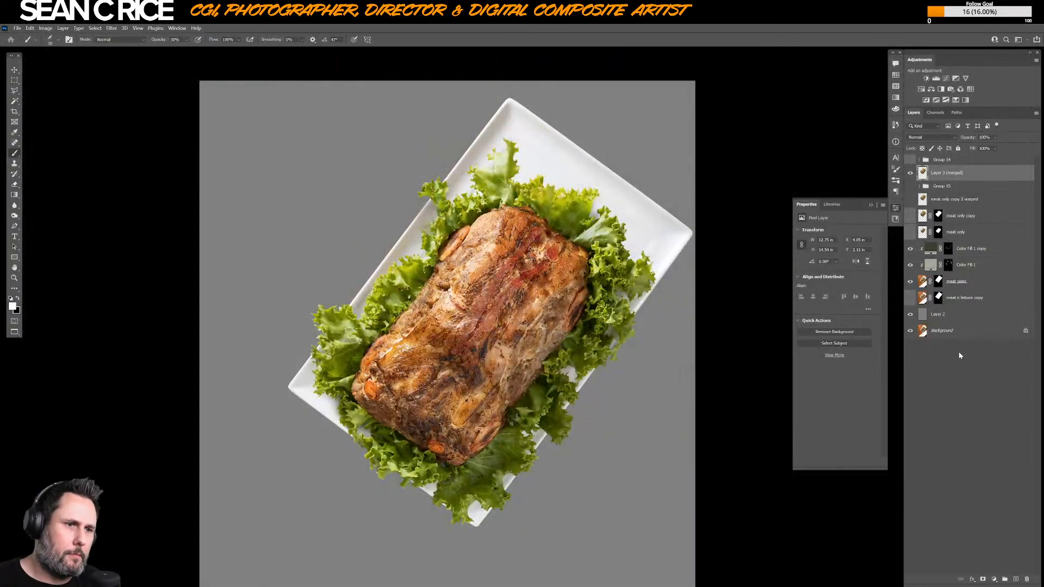
- Compare the liquified merged layer with the original plate photo and the grouped source layers by switching their visibility
{"action": "left_click", "coordinate": [910, 173]}
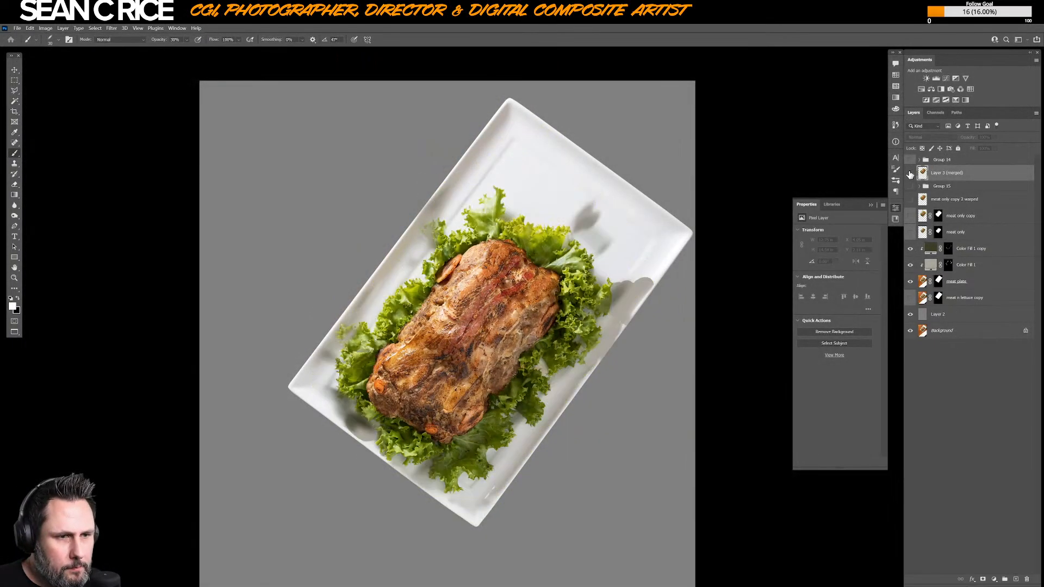
{"action": "left_click", "coordinate": [909, 173]}
{"action": "left_click", "coordinate": [910, 172]}
{"action": "left_click", "coordinate": [910, 173]}
{"action": "left_click", "coordinate": [910, 173]}
{"action": "left_click", "coordinate": [910, 173]}
{"action": "left_click", "coordinate": [910, 173]}
{"action": "left_click", "coordinate": [910, 173]}
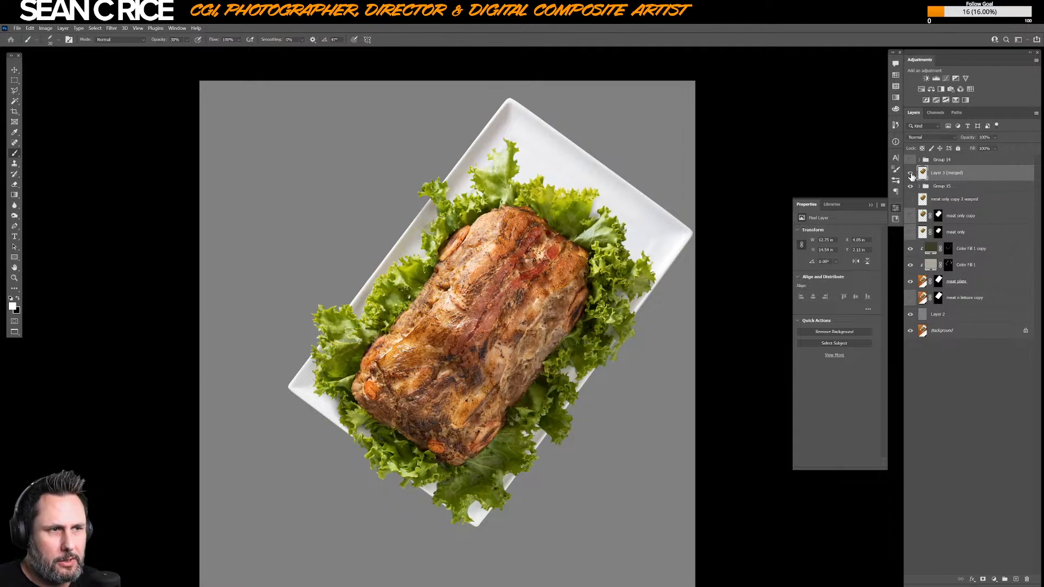
{"action": "left_click", "coordinate": [910, 173]}
{"action": "left_click", "coordinate": [911, 173]}
{"action": "left_click", "coordinate": [910, 173]}
{"action": "left_click", "coordinate": [910, 173]}
{"action": "left_click", "coordinate": [910, 174]}
{"action": "left_click", "coordinate": [911, 173]}
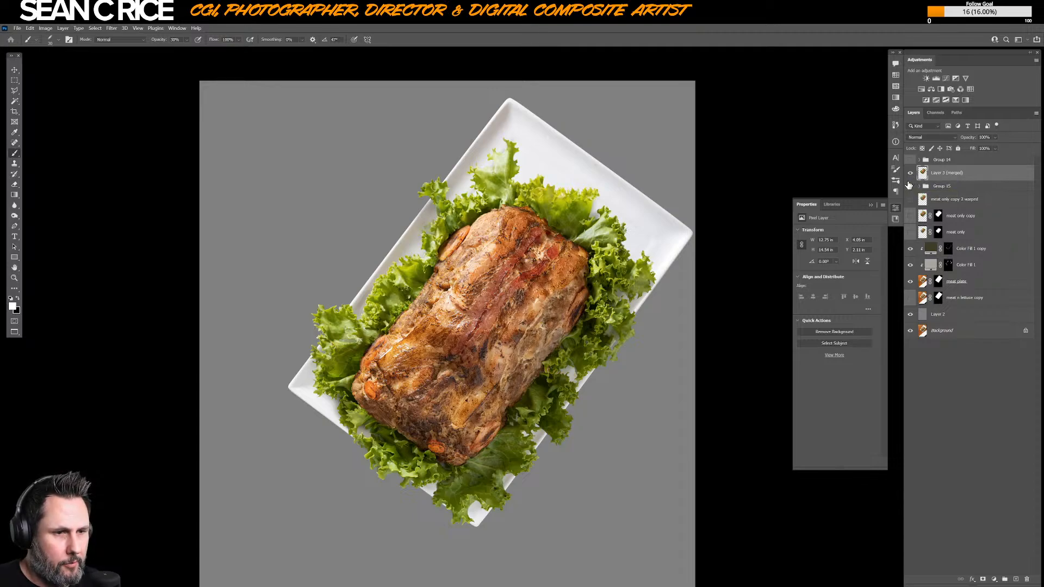
{"action": "left_click", "coordinate": [911, 186]}
{"action": "left_click", "coordinate": [910, 186]}
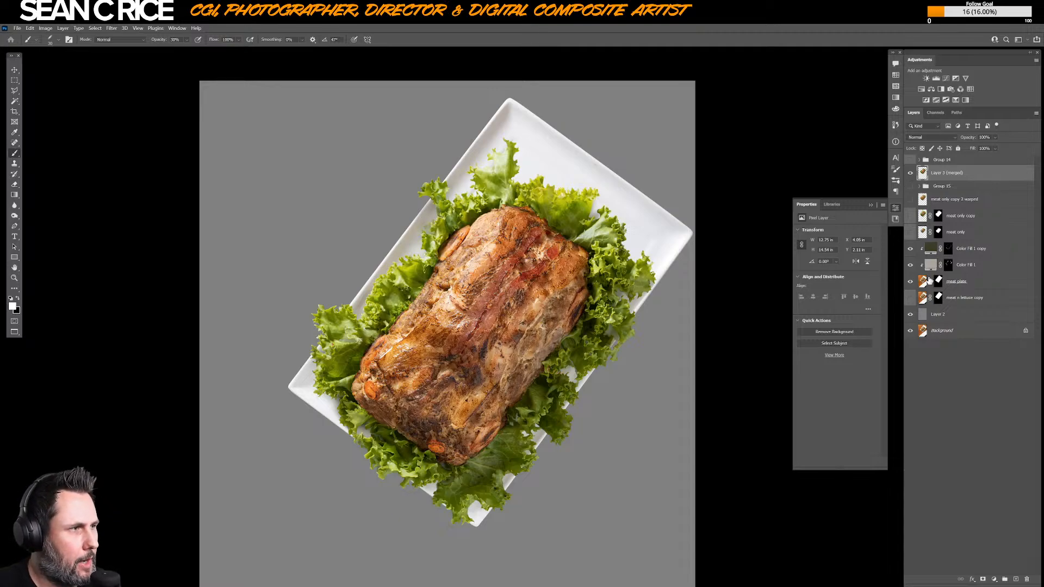
- Add a Curves adjustment clipped to the merged meat layer, raise input 107 to about 148, and invert its mask to black
{"action": "left_click", "coordinate": [995, 580]}
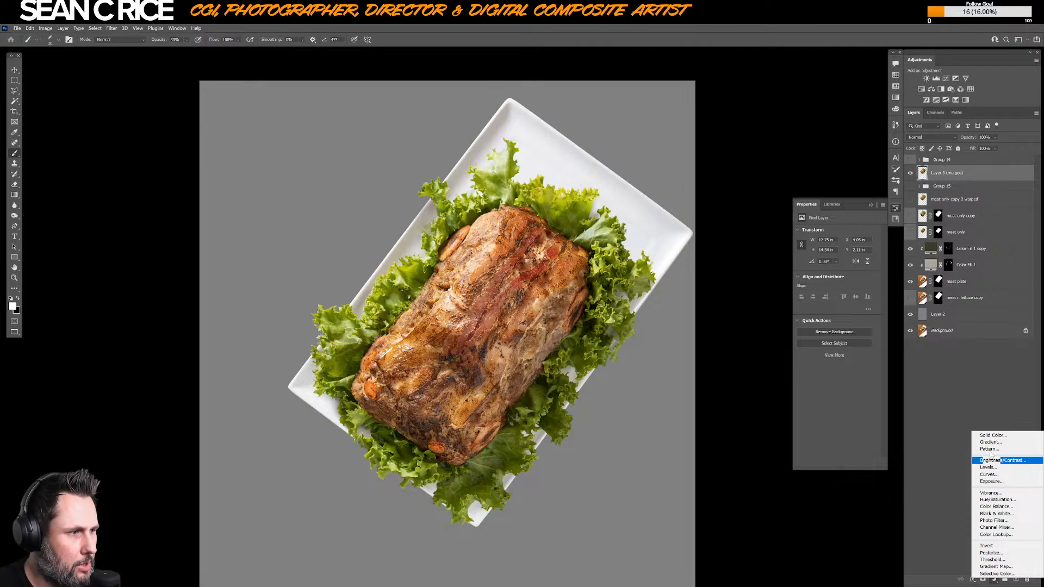
{"action": "left_click", "coordinate": [997, 475]}
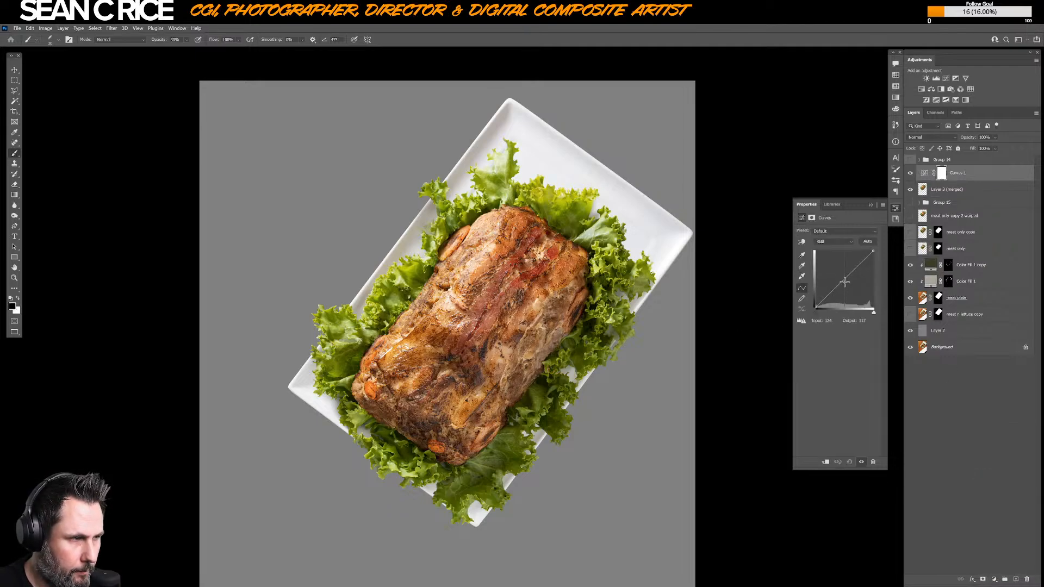
{"action": "key", "text": "ctrl+alt+g"}
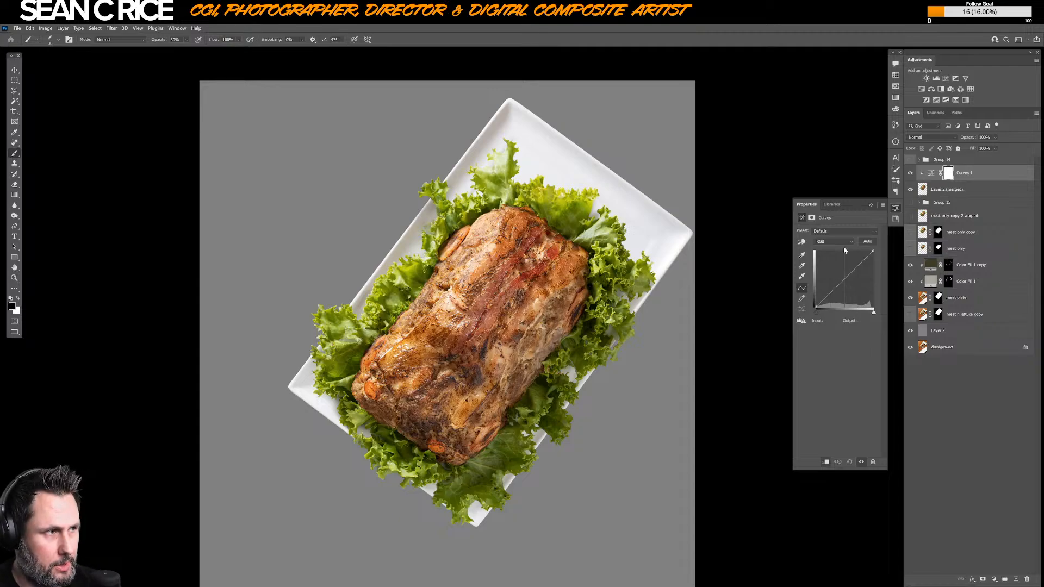
{"action": "left_click_drag", "start_coordinate": [840, 284], "coordinate": [840, 275]}
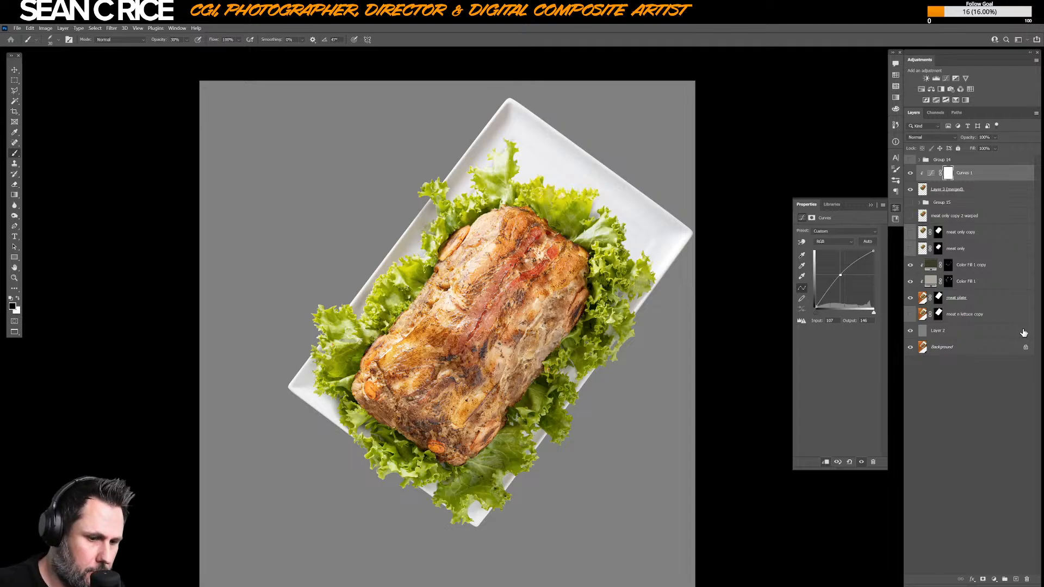
{"action": "key", "text": "ctrl+i"}
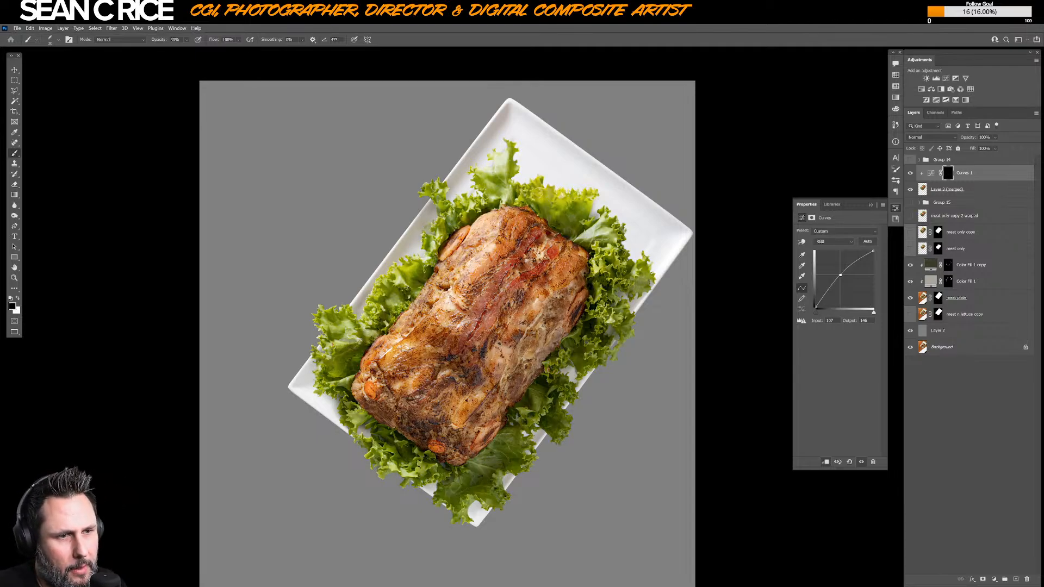
- Paint white on the Curves mask over the meat with the 300 brush preset at 30% opacity, adjusting the brush size while painting
{"action": "right_click", "coordinate": [432, 307]}
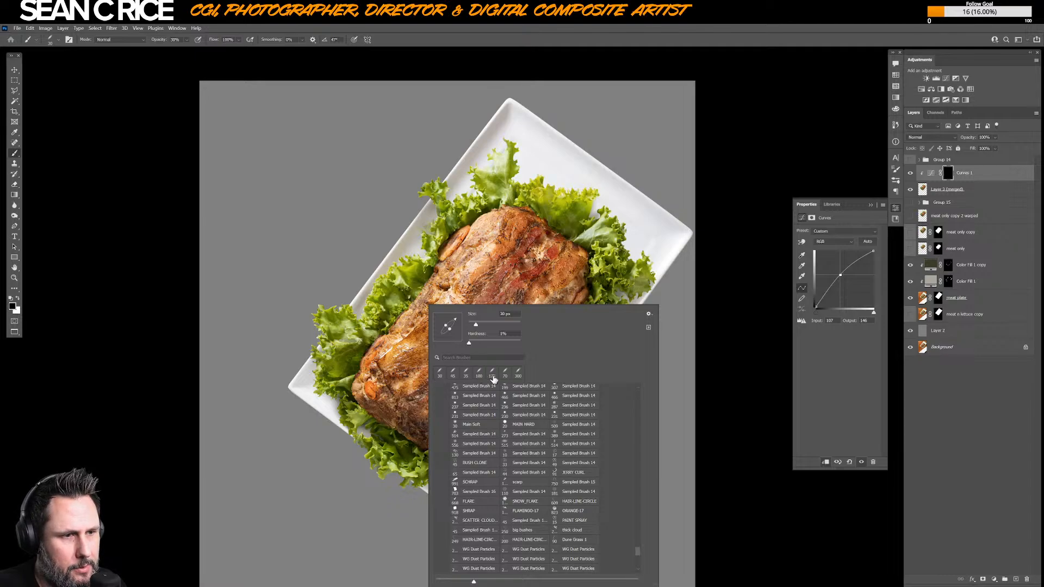
{"action": "left_click", "coordinate": [518, 374]}
{"action": "key", "text": "Return"}
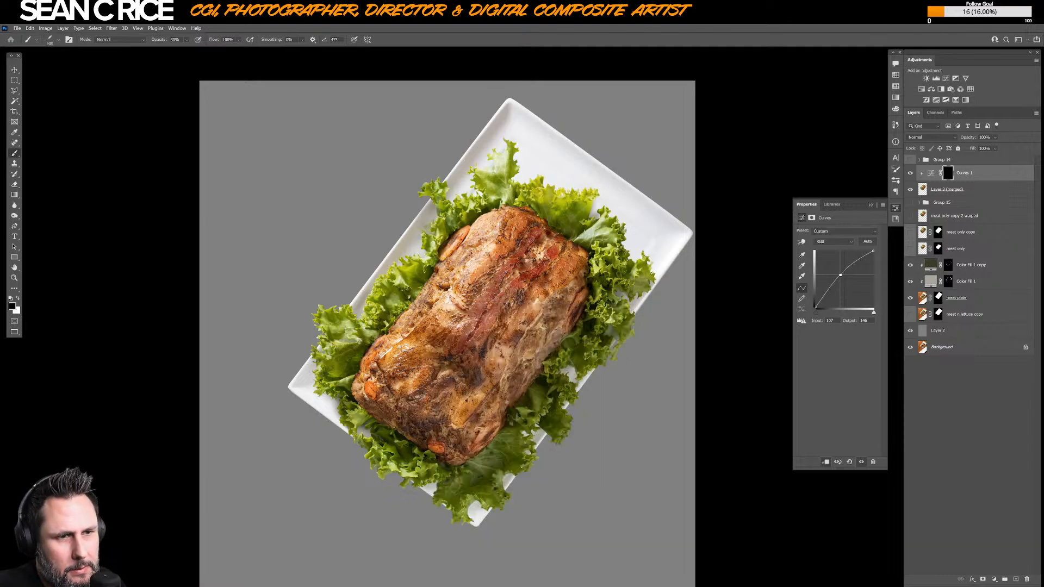
{"action": "key", "text": "x"}
{"action": "key", "text": "bracketleft"}
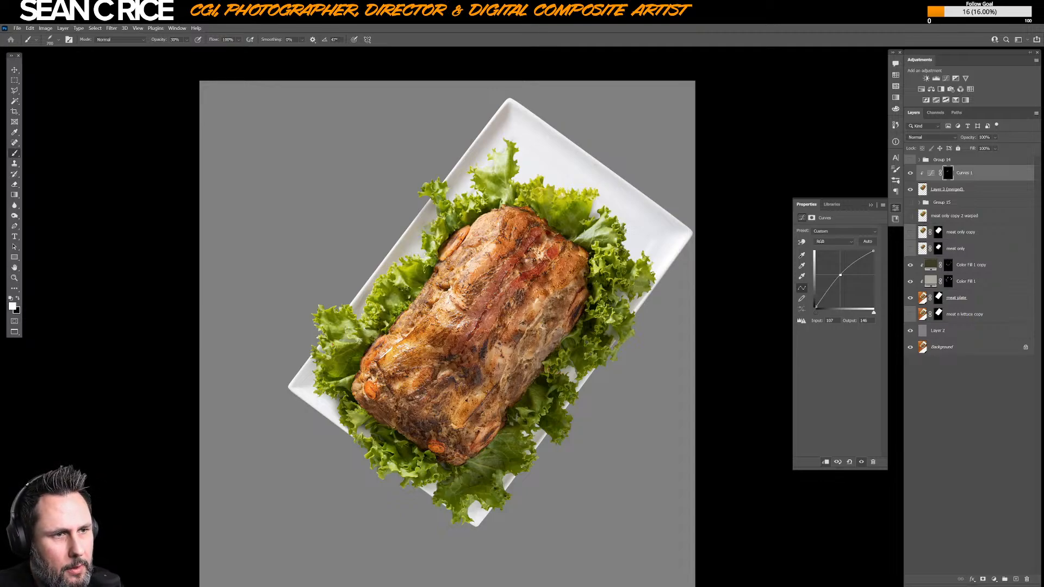
{"action": "key", "text": "bracketleft"}
{"action": "key", "text": "bracketleft"}
{"action": "key", "text": "bracketleft"}
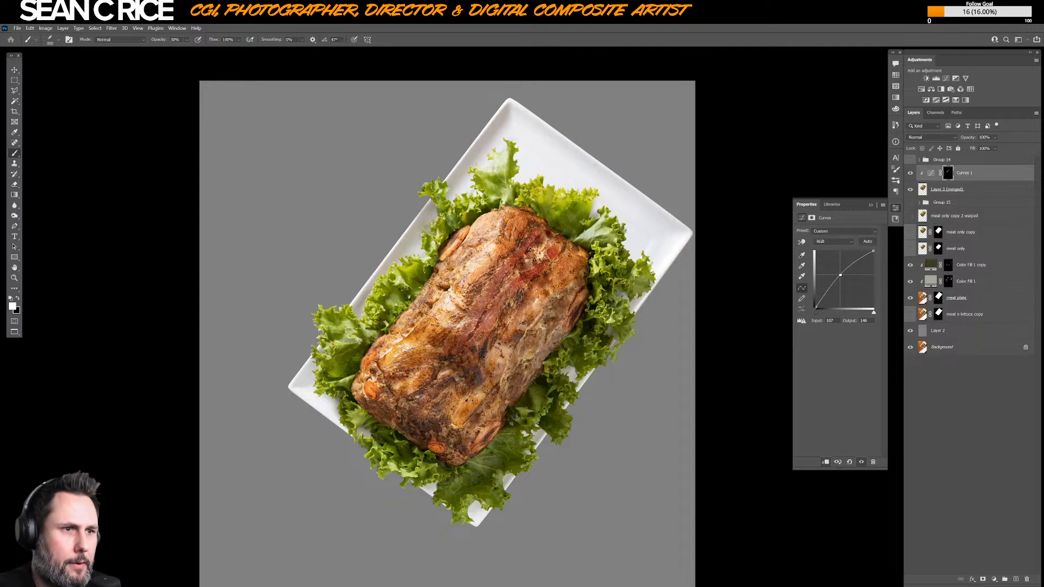
{"action": "key", "text": "bracketright"}
{"action": "key", "text": "bracketright"}
{"action": "key", "text": "bracketright"}
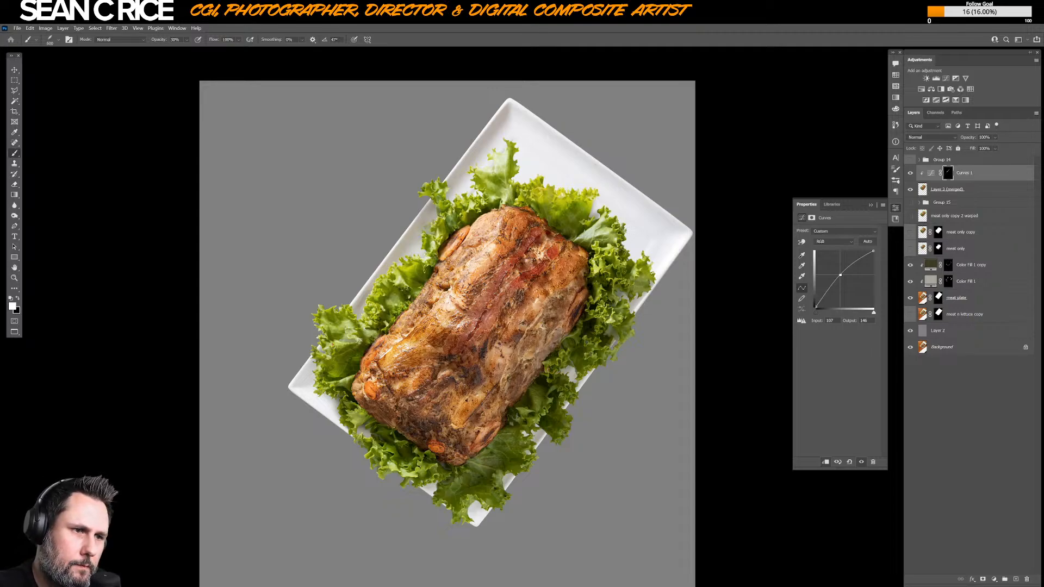
{"action": "key", "text": "bracketleft"}
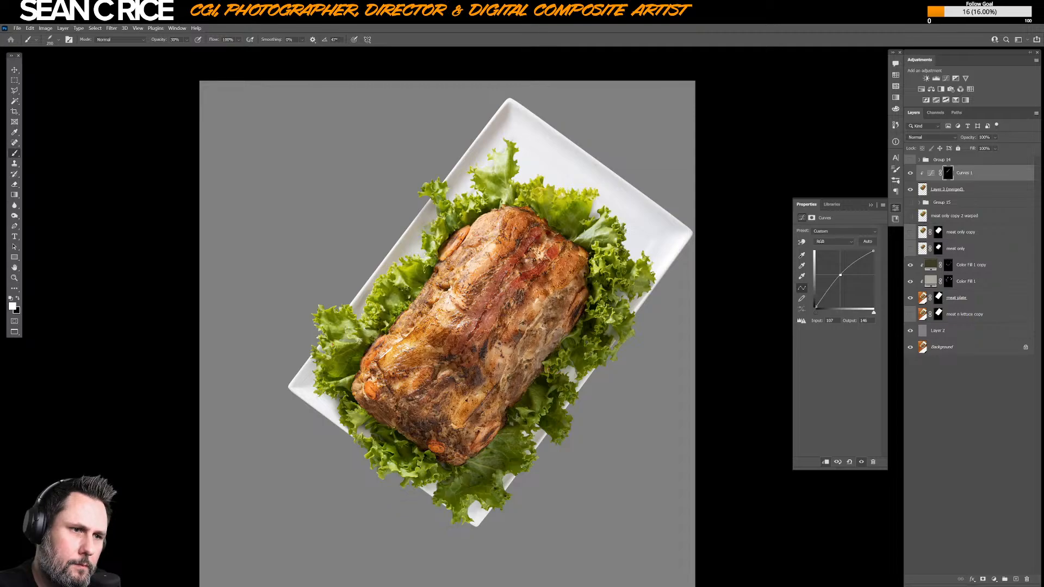
- Raise the curve's midtone output to about 161 and brighten the meat's lower-left surface by painting white on the Curves mask
{"action": "left_click_drag", "start_coordinate": [840, 275], "coordinate": [840, 271]}
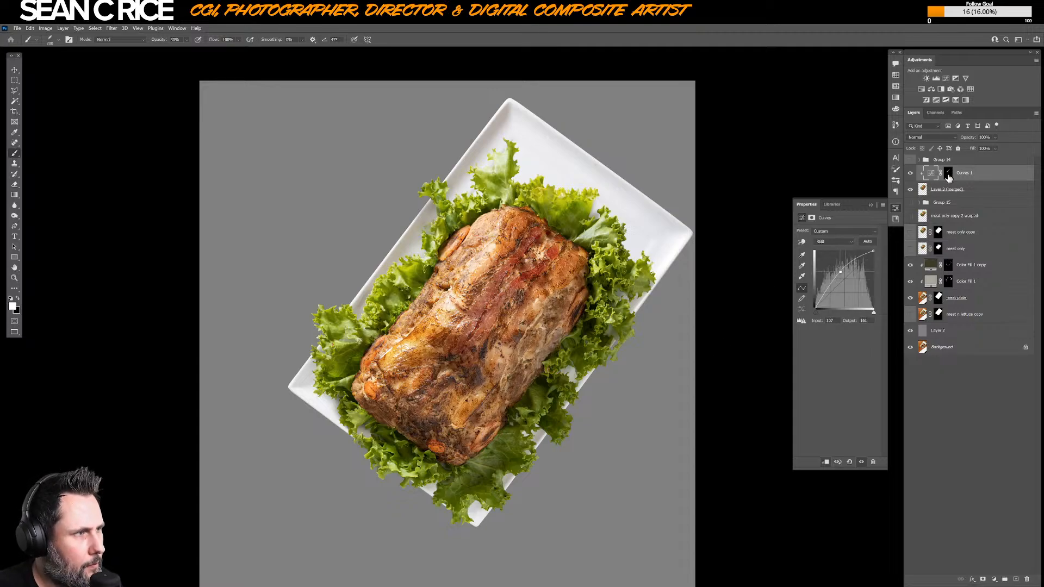
{"action": "left_click", "coordinate": [948, 175]}
{"action": "mouse_move", "coordinate": [421, 378]}
{"action": "left_mouse_down"}
{"action": "mouse_move", "coordinate": [397, 375]}
{"action": "mouse_move", "coordinate": [424, 353]}
{"action": "mouse_move", "coordinate": [391, 381]}
{"action": "mouse_move", "coordinate": [418, 370]}
{"action": "mouse_move", "coordinate": [435, 383]}
{"action": "left_mouse_up"}
{"action": "key", "text": "bracketleft"}
{"action": "key", "text": "bracketleft"}
{"action": "key", "text": "bracketleft"}
{"action": "key", "text": "bracketleft"}
{"action": "key", "text": "bracketleft"}
{"action": "key", "text": "bracketleft"}
{"action": "key", "text": "bracketleft"}
{"action": "key", "text": "bracketleft"}
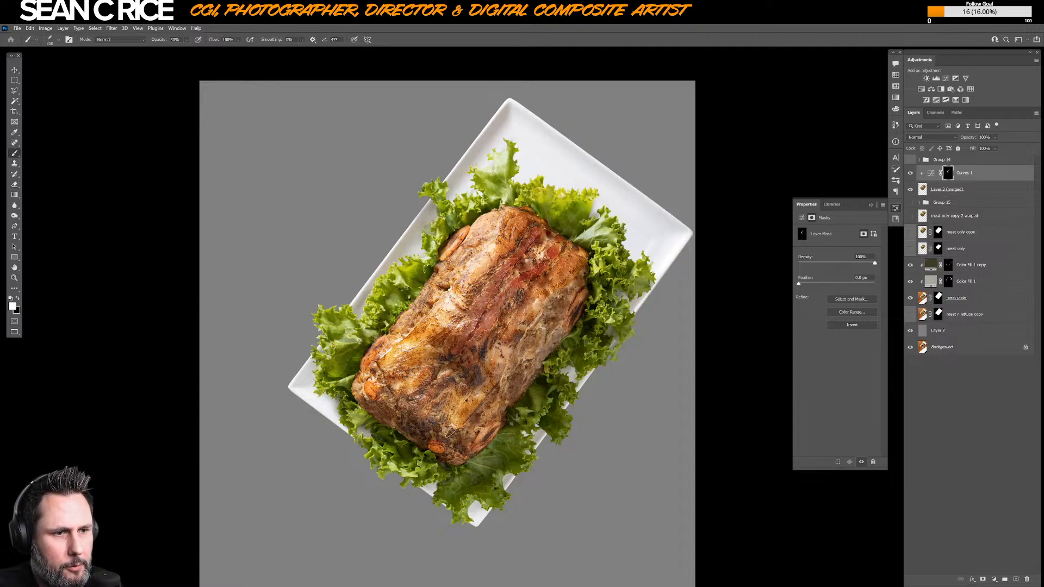
- Brighten the meat's middle and upper-right surface by painting white on the Curves mask with varying brush sizes
{"action": "key", "text": "bracketright"}
{"action": "key", "text": "bracketright"}
{"action": "key", "text": "bracketright"}
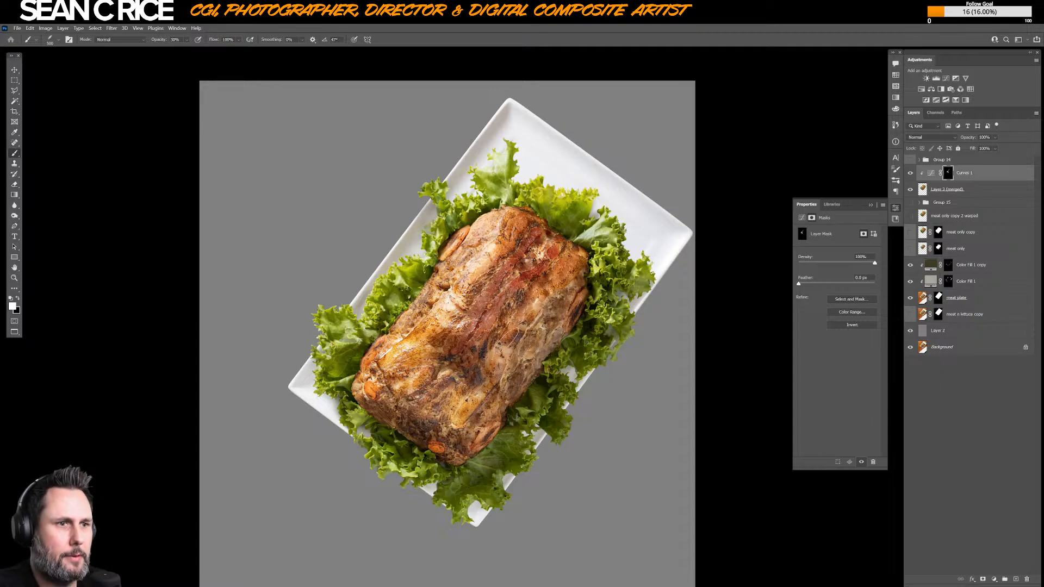
{"action": "mouse_move", "coordinate": [474, 317]}
{"action": "left_mouse_down"}
{"action": "mouse_move", "coordinate": [488, 346]}
{"action": "mouse_move", "coordinate": [482, 330]}
{"action": "mouse_move", "coordinate": [517, 337]}
{"action": "mouse_move", "coordinate": [525, 357]}
{"action": "mouse_move", "coordinate": [511, 364]}
{"action": "mouse_move", "coordinate": [530, 326]}
{"action": "mouse_move", "coordinate": [477, 292]}
{"action": "mouse_move", "coordinate": [501, 301]}
{"action": "mouse_move", "coordinate": [503, 250]}
{"action": "mouse_move", "coordinate": [514, 245]}
{"action": "mouse_move", "coordinate": [535, 293]}
{"action": "mouse_move", "coordinate": [555, 302]}
{"action": "left_mouse_up"}
{"action": "key", "text": "bracketleft"}
{"action": "key", "text": "bracketleft"}
{"action": "key", "text": "bracketleft"}
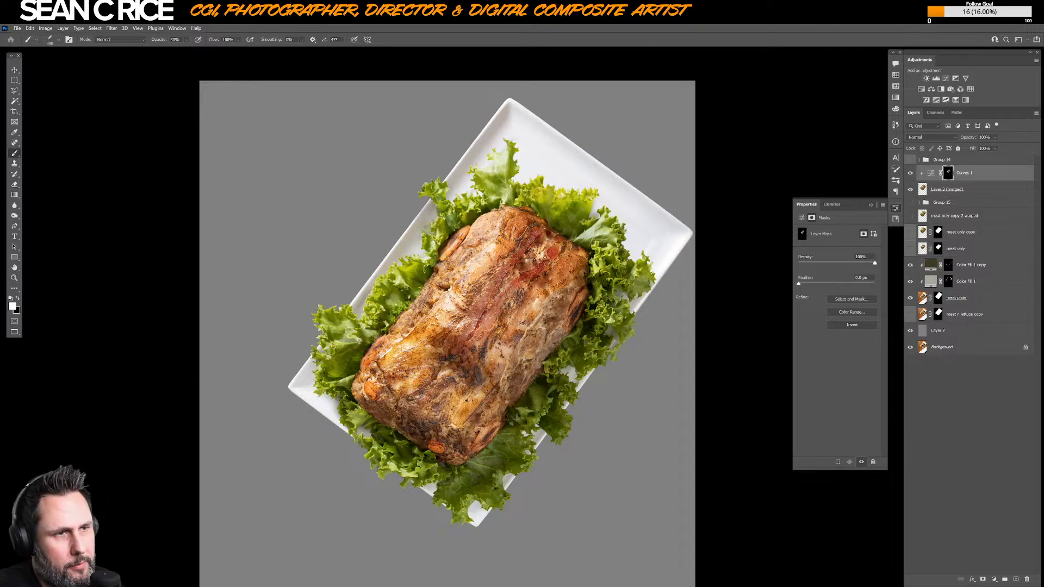
{"action": "left_click_drag", "start_coordinate": [530, 269], "coordinate": [571, 234]}
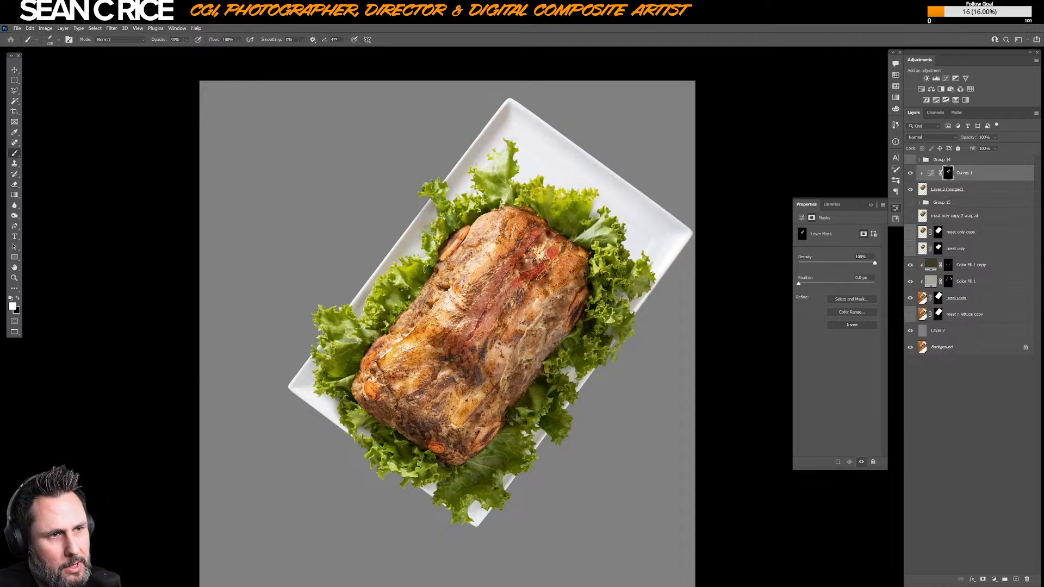
- Brighten the meat's upper-right and central highlights by painting white on the first Curves mask
{"action": "mouse_move", "coordinate": [562, 274]}
{"action": "left_mouse_down"}
{"action": "mouse_move", "coordinate": [576, 280]}
{"action": "mouse_move", "coordinate": [570, 263]}
{"action": "left_mouse_up"}
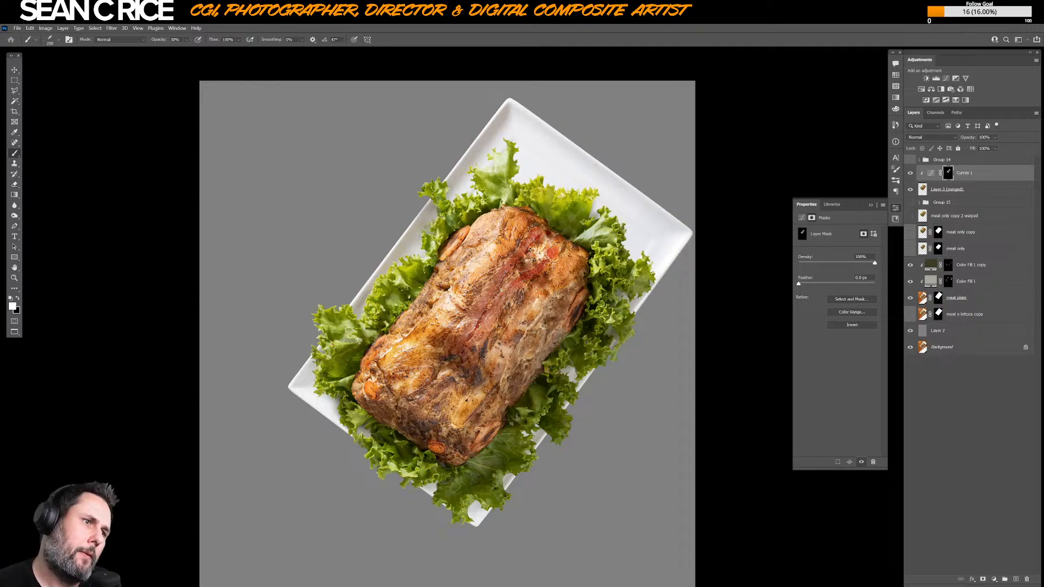
{"action": "left_click_drag", "start_coordinate": [471, 312], "coordinate": [511, 265]}
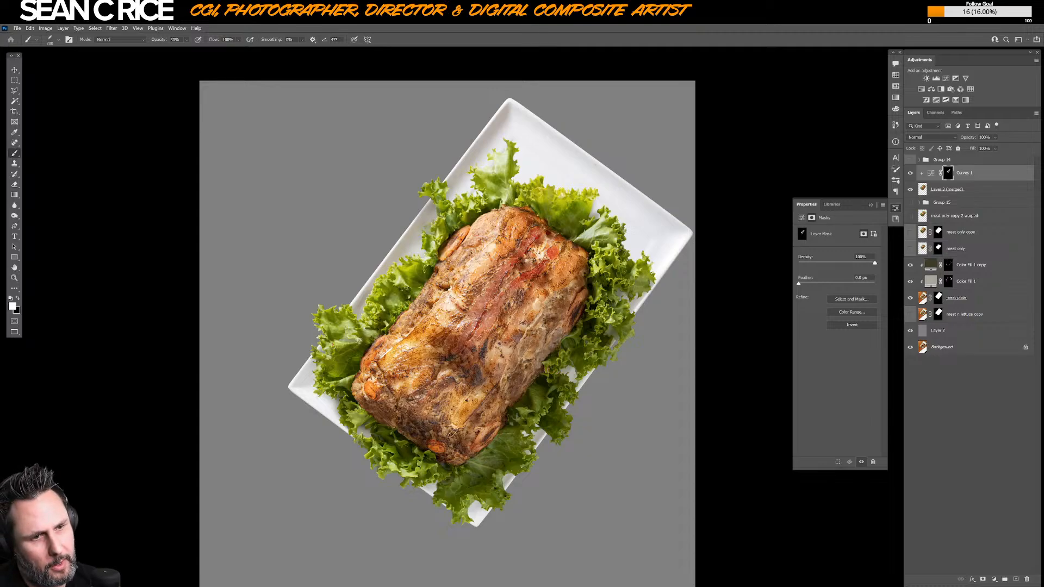
{"action": "key", "text": "Tab"}
{"action": "key", "text": "Tab"}
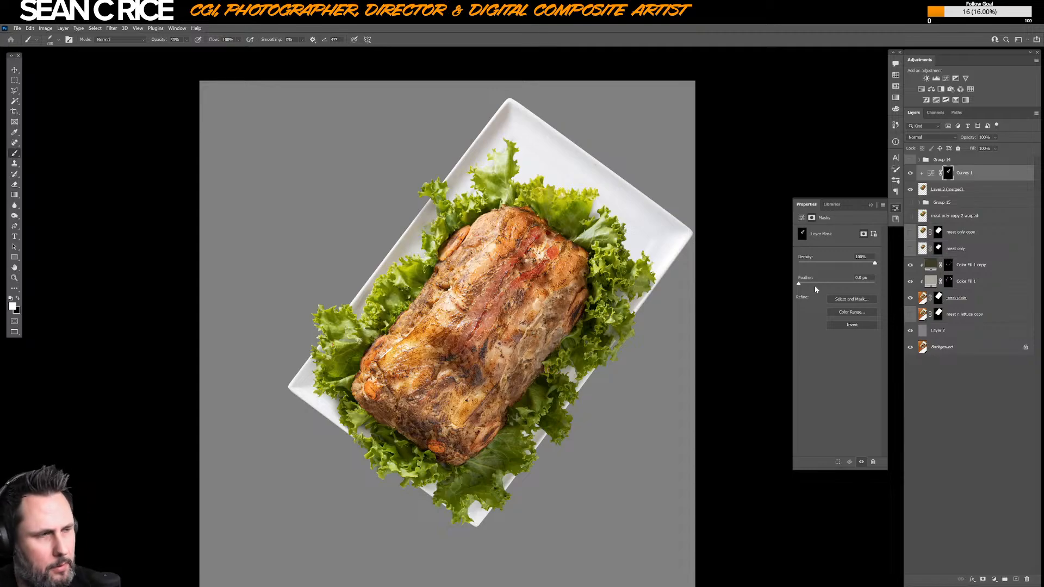
- Add a second Curves adjustment clipped to the merged meat, lower input 144 to about 108, and fill its mask with black
{"action": "left_click", "coordinate": [994, 579]}
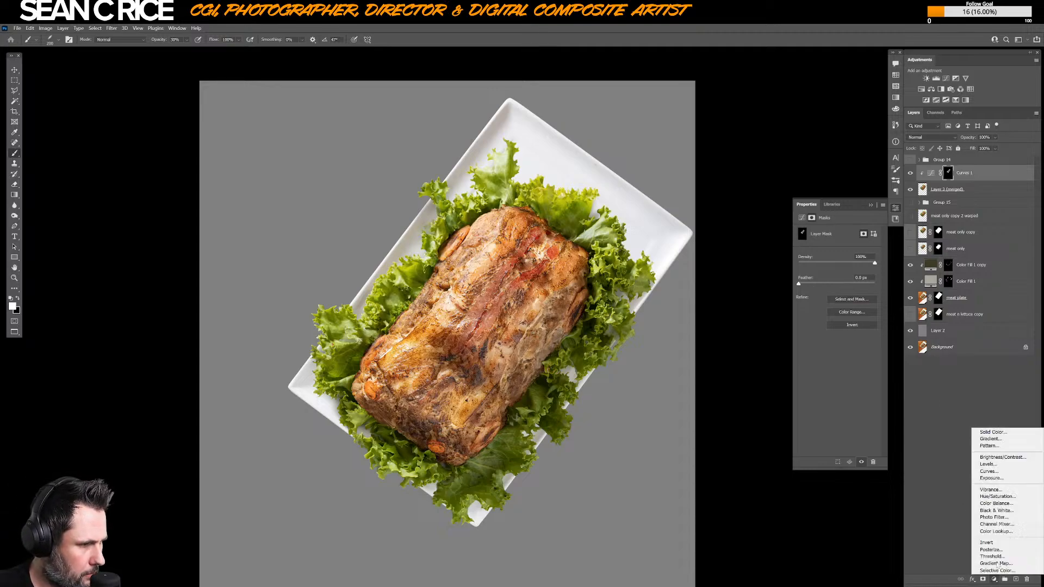
{"action": "left_click", "coordinate": [1009, 471]}
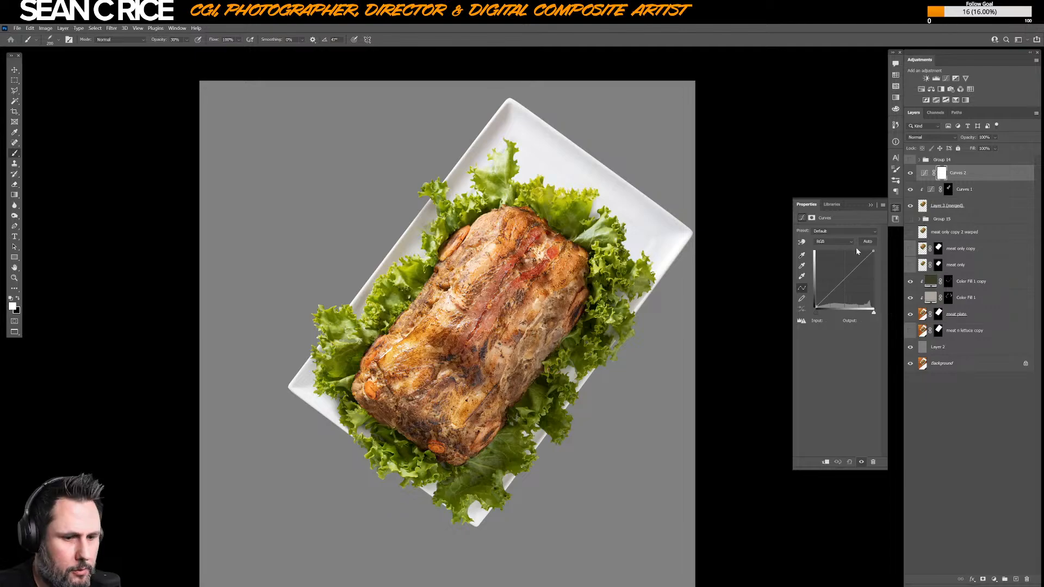
{"action": "key", "text": "ctrl+alt+g"}
{"action": "left_click_drag", "start_coordinate": [843, 282], "coordinate": [848, 284]}
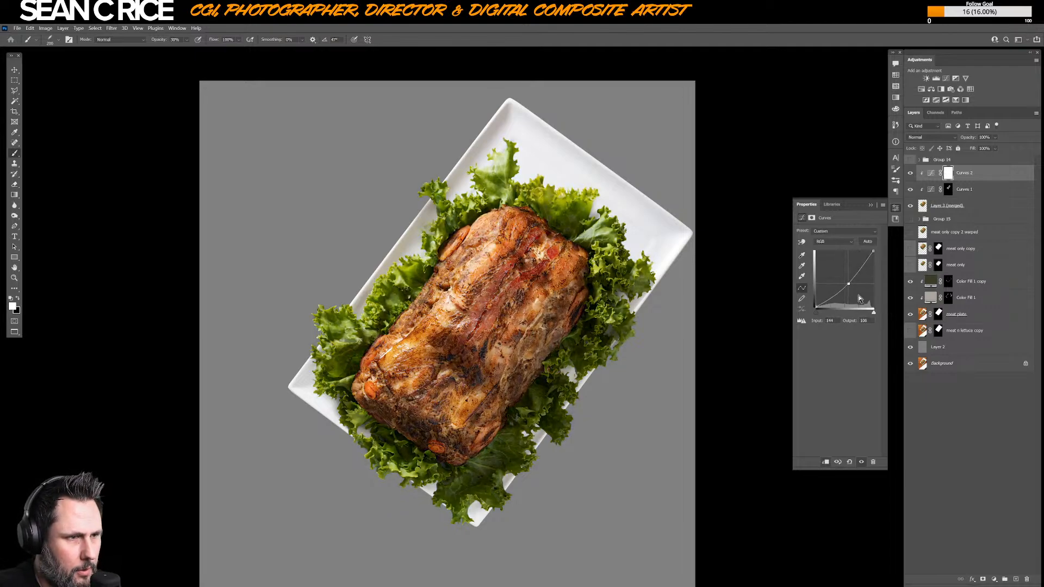
{"action": "left_click", "coordinate": [947, 174]}
{"action": "key", "text": "x"}
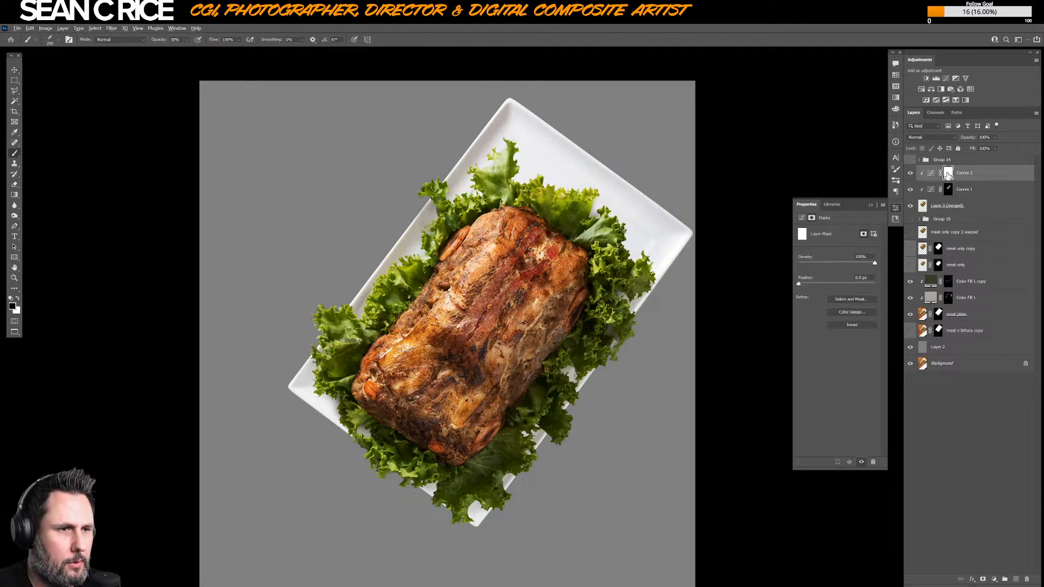
{"action": "key", "text": "alt+BackSpace"}
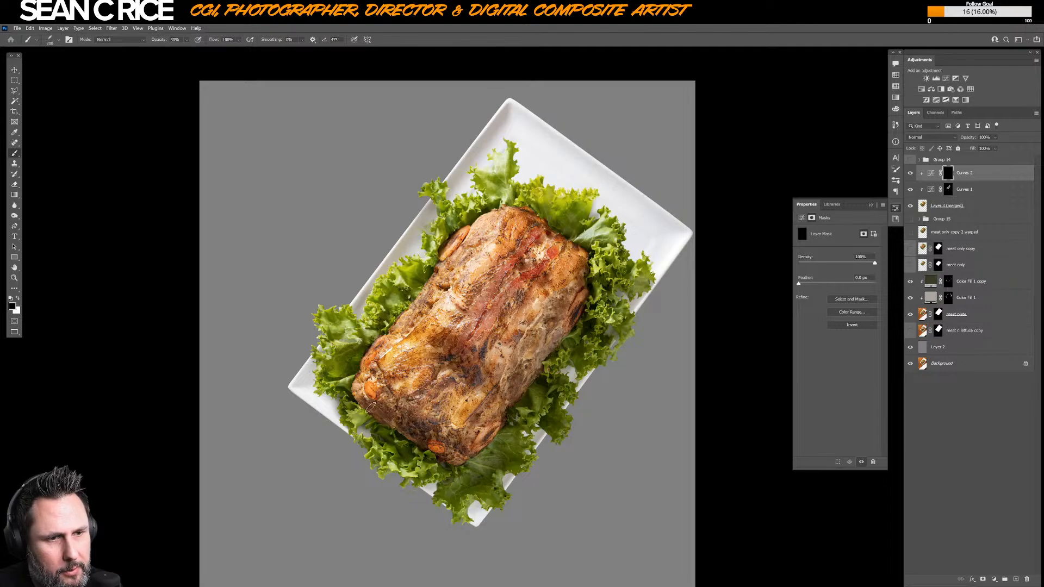
- Darken the meat's lower-left edge by painting white on the second Curves mask at 30% opacity, varying the brush size
{"action": "key", "text": "bracketright"}
{"action": "key", "text": "bracketright"}
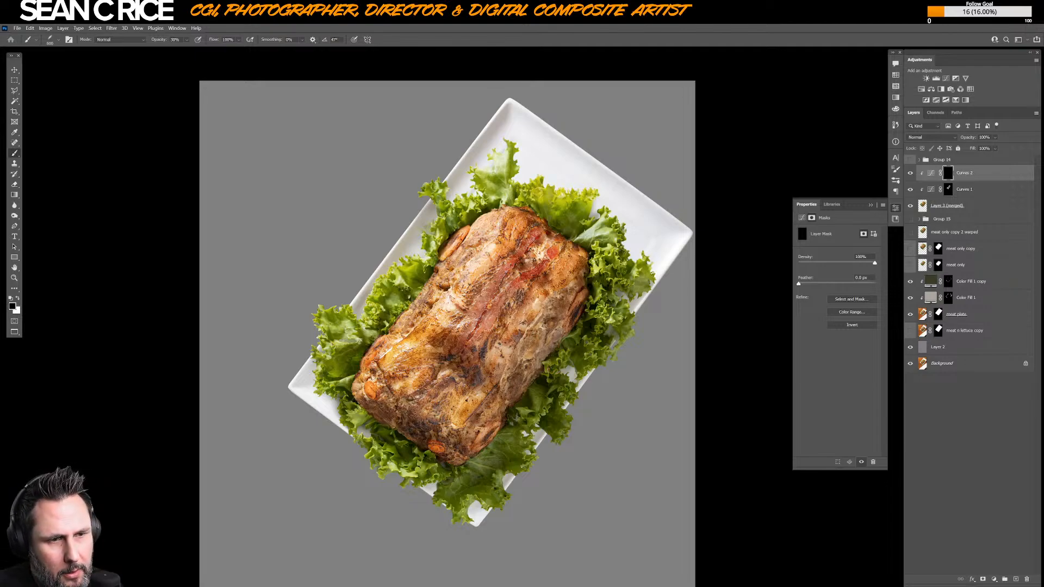
{"action": "key", "text": "x"}
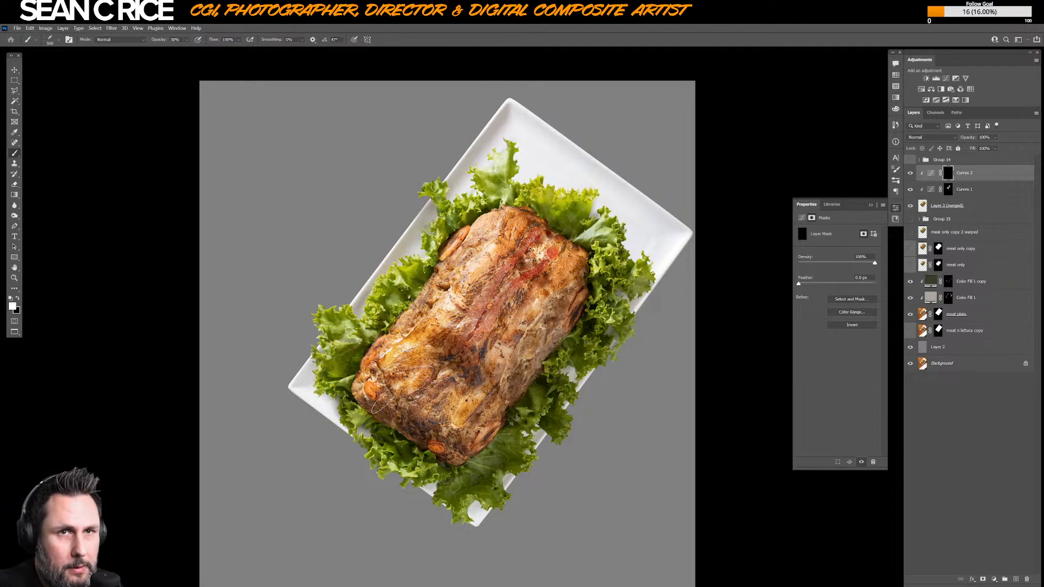
{"action": "left_click_drag", "start_coordinate": [378, 406], "coordinate": [422, 433]}
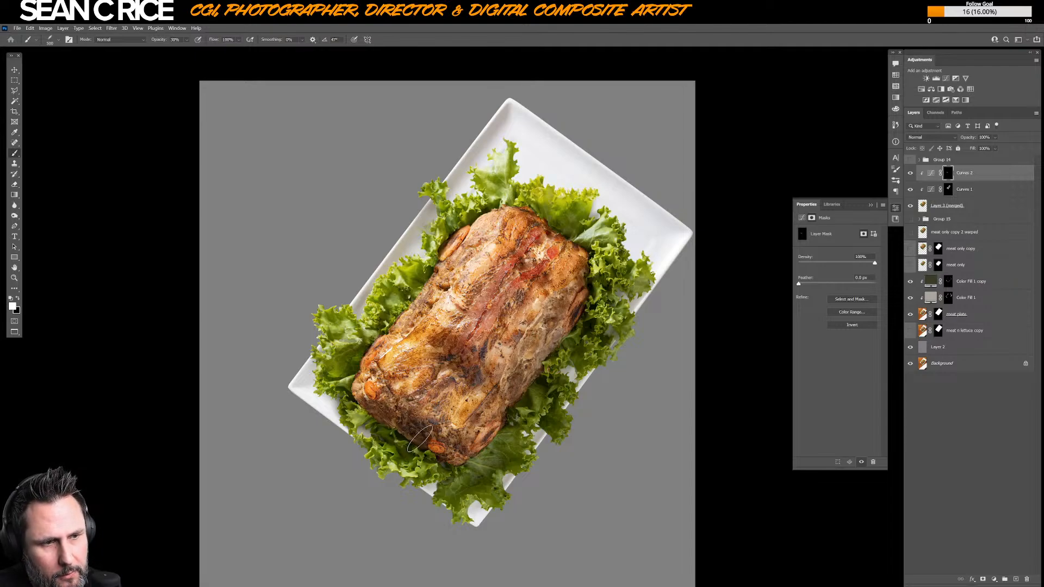
{"action": "key", "text": "bracketleft"}
{"action": "key", "text": "bracketleft"}
{"action": "key", "text": "bracketleft"}
{"action": "mouse_move", "coordinate": [363, 401]}
{"action": "left_mouse_down"}
{"action": "mouse_move", "coordinate": [390, 423]}
{"action": "mouse_move", "coordinate": [381, 402]}
{"action": "left_mouse_up"}
{"action": "key", "text": "bracketright"}
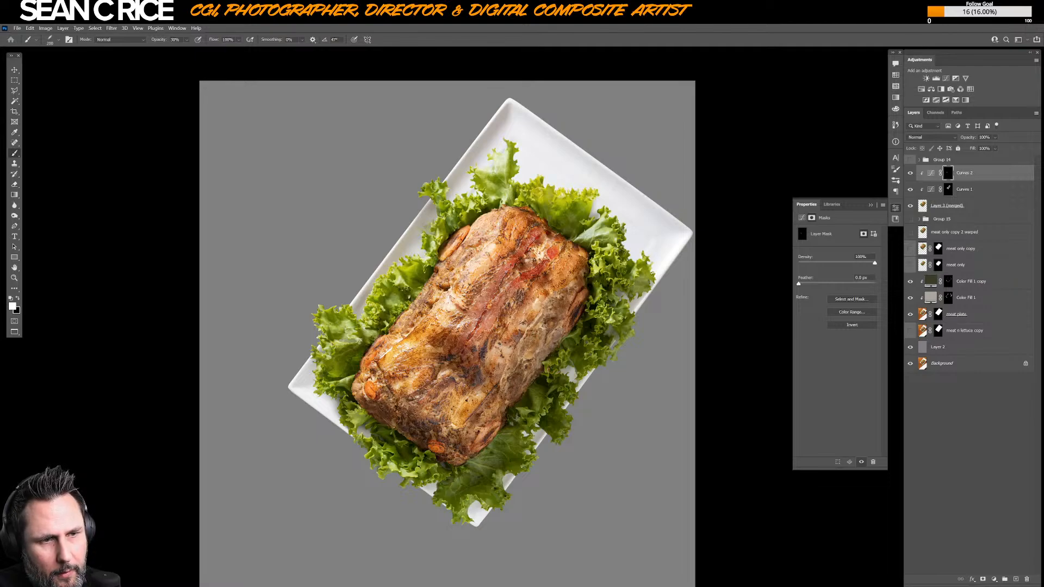
{"action": "key", "text": "bracketright"}
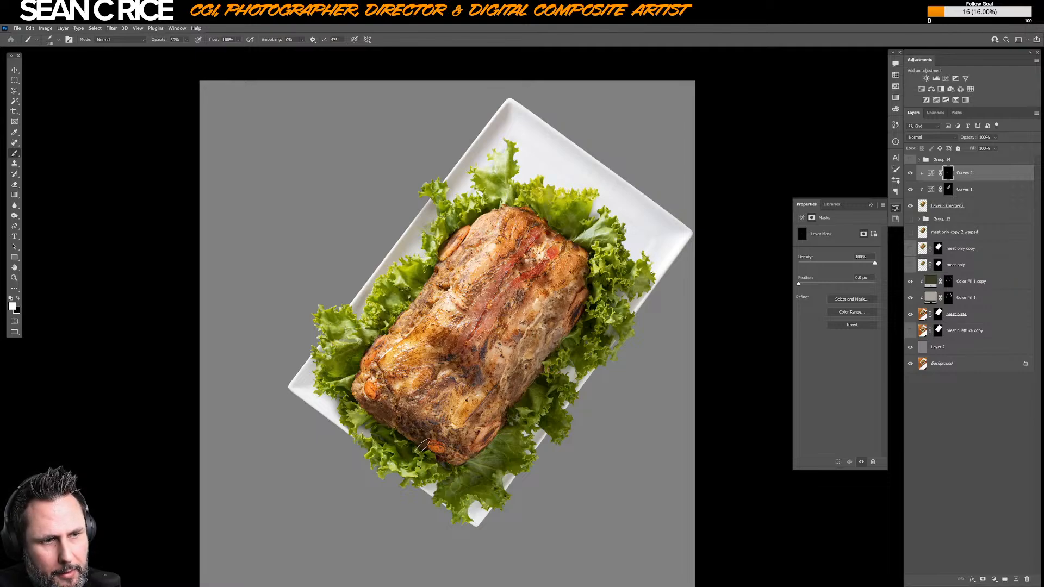
{"action": "key", "text": "bracketright"}
{"action": "key", "text": "bracketright"}
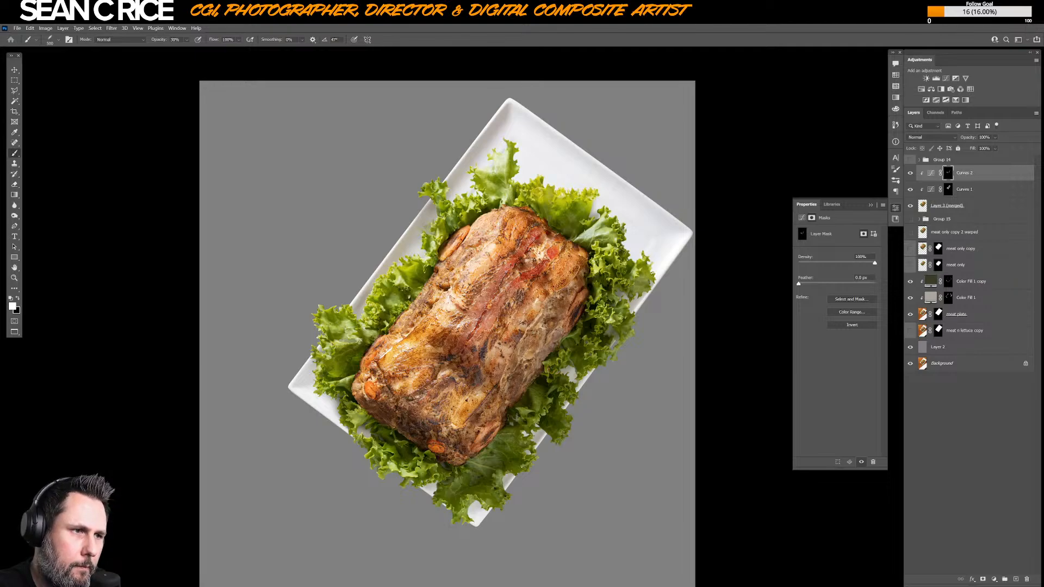
- Deepen more of the meat's shadows on the second Curves mask with varying brush sizes, and set the brush angle to -12°
{"action": "key", "text": "bracketleft"}
{"action": "key", "text": "bracketleft"}
{"action": "key", "text": "bracketleft"}
{"action": "key", "text": "bracketright"}
{"action": "key", "text": "bracketright"}
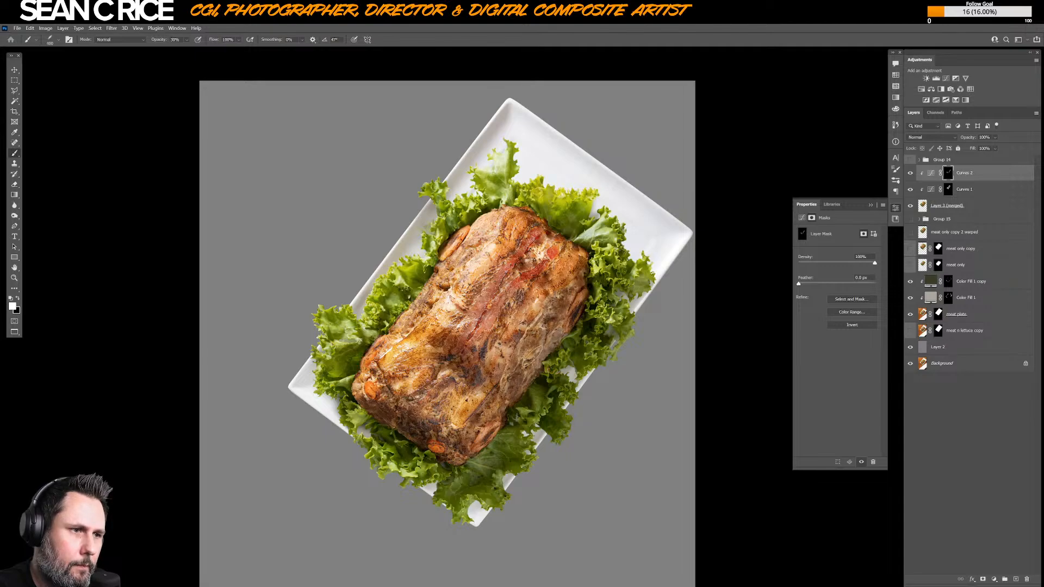
{"action": "key", "text": "bracketleft"}
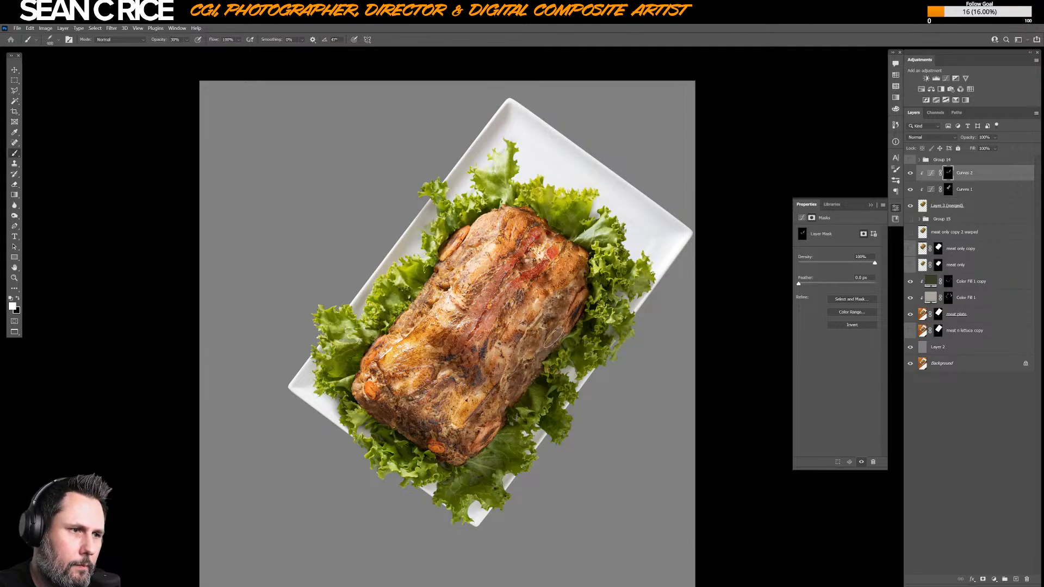
{"action": "key", "text": "bracketleft"}
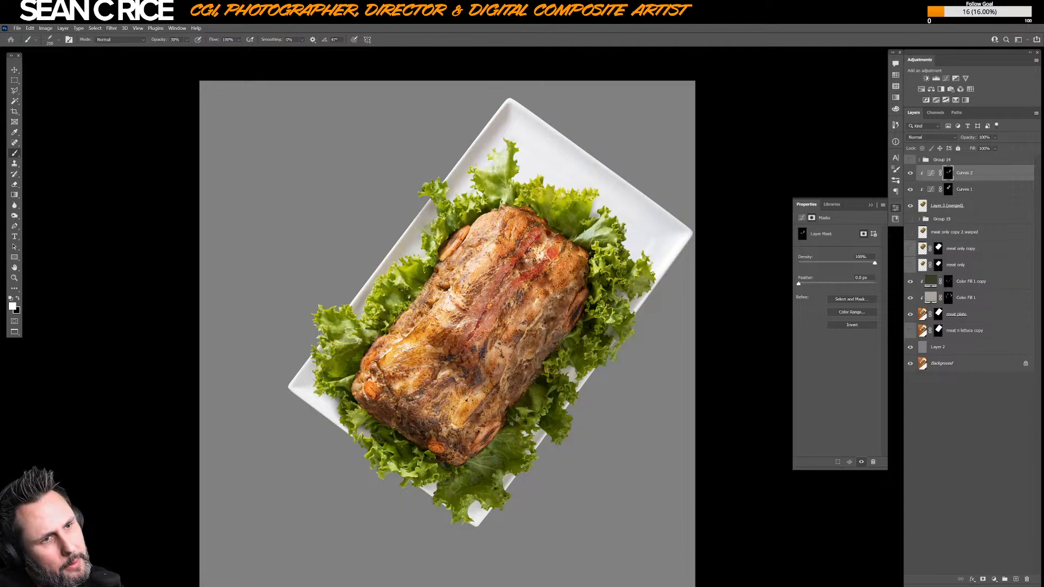
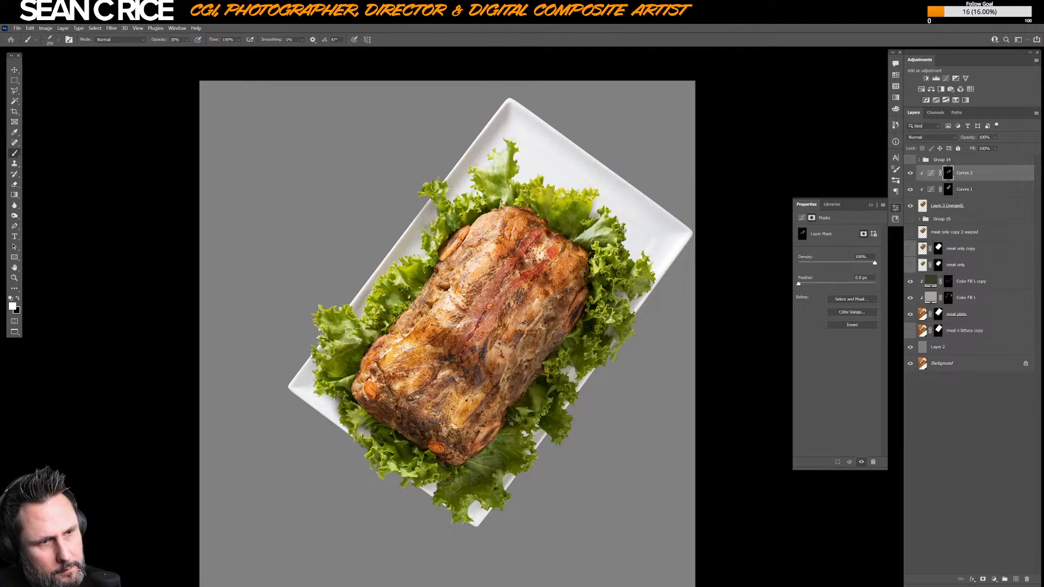
{"action": "right_click", "coordinate": [441, 352]}
{"action": "left_click_drag", "start_coordinate": [468, 331], "coordinate": [471, 339]}
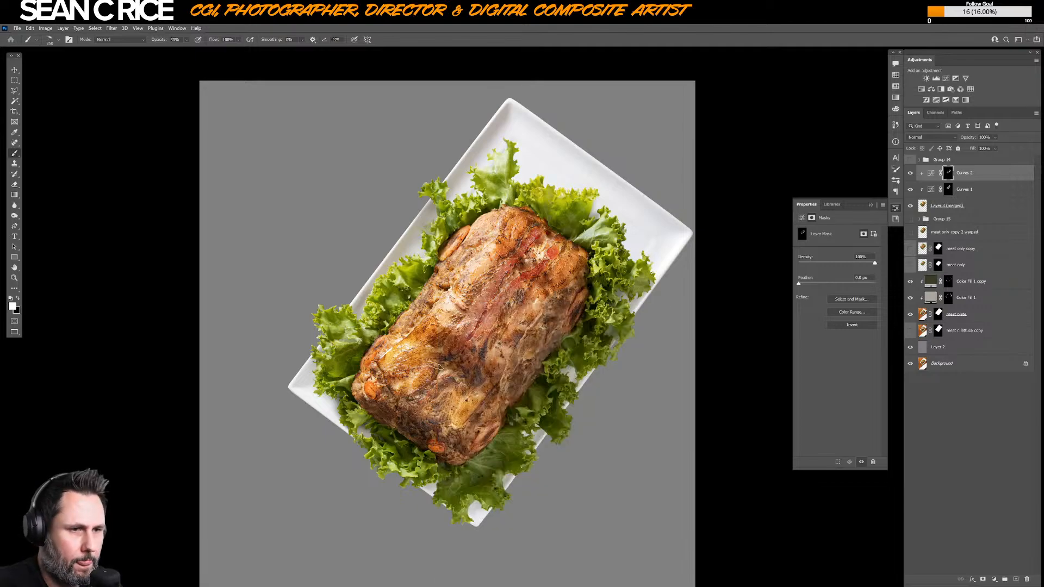
{"action": "key", "text": "Return"}
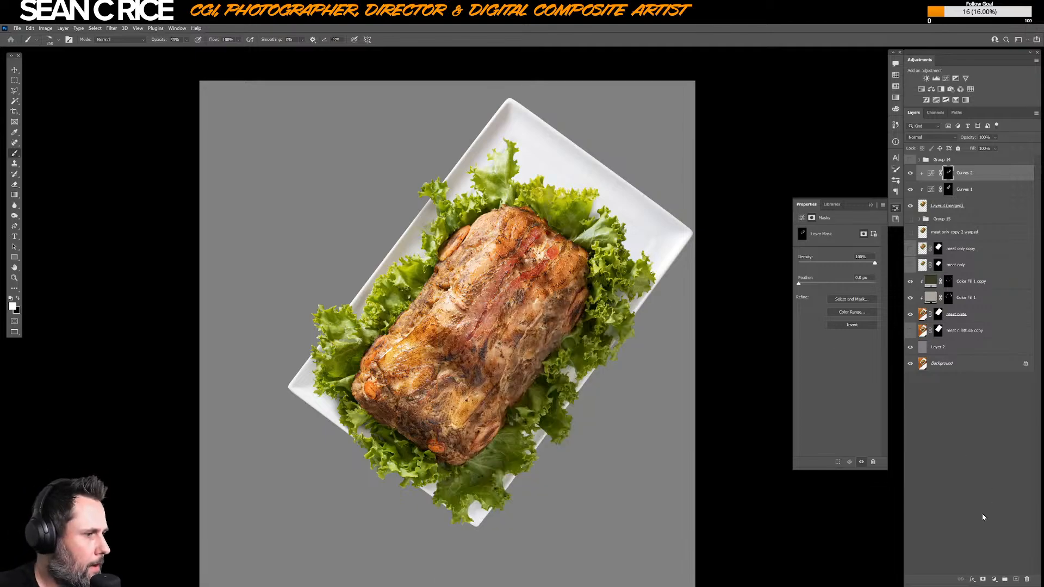
- Add a clipped Brightness/Contrast adjustment with brightness about -57 and contrast about 36, and fill its mask with black
{"action": "left_click", "coordinate": [993, 579]}
{"action": "left_click", "coordinate": [1002, 451]}
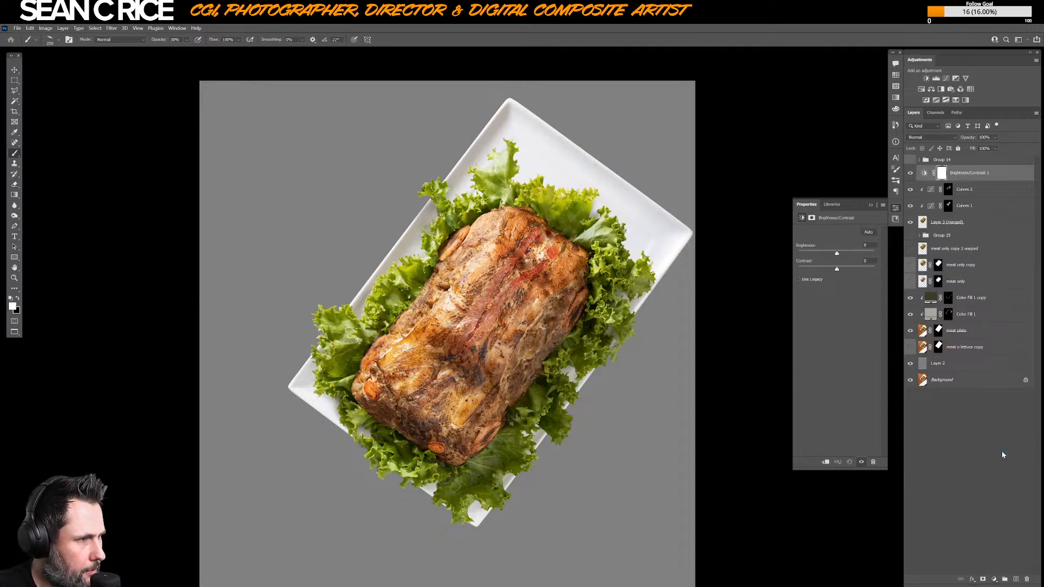
{"action": "left_click", "coordinate": [819, 254]}
{"action": "left_click_drag", "start_coordinate": [819, 254], "coordinate": [852, 268]}
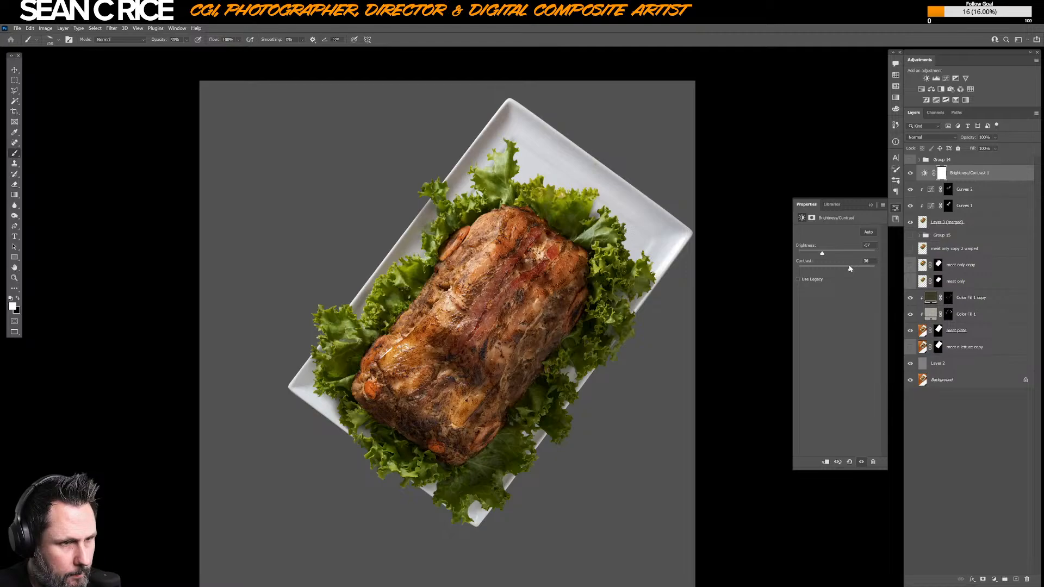
{"action": "key", "text": "ctrl+alt+g"}
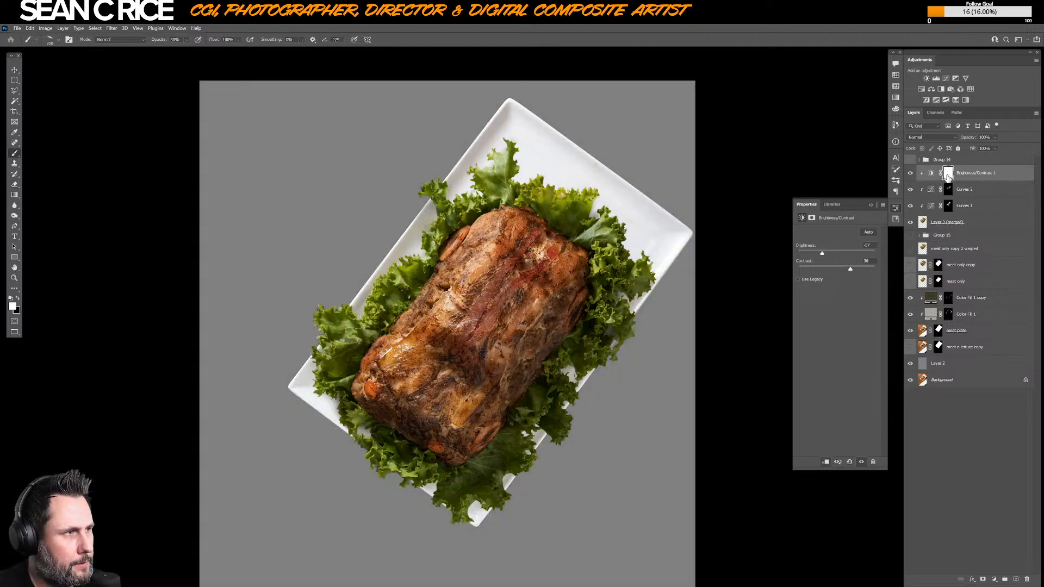
{"action": "key", "text": "x"}
{"action": "key", "text": "alt+BackSpace"}
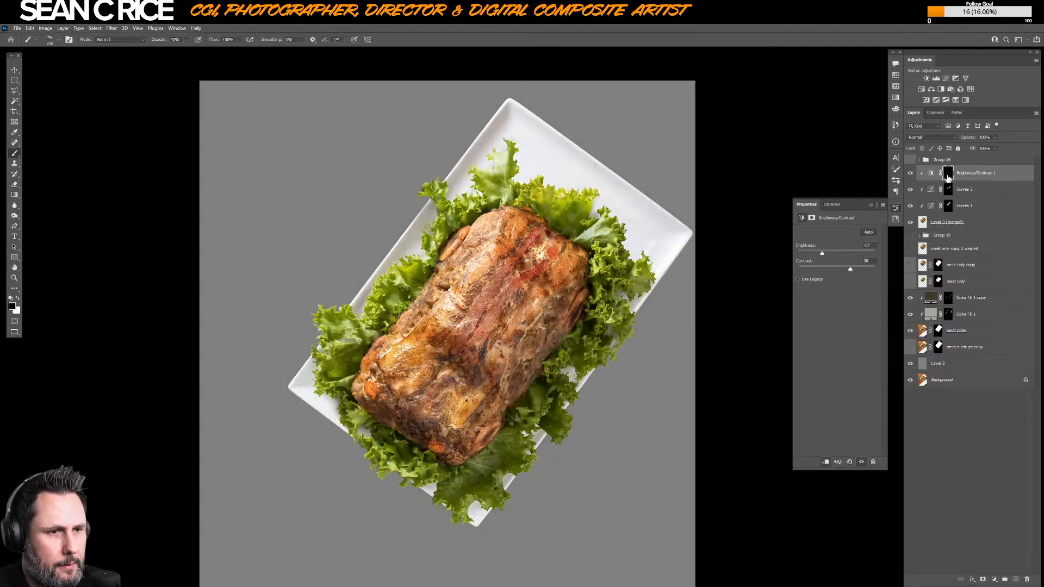
- Darken the meat's left side by painting white on the Brightness/Contrast mask with a resized brush at 30% opacity
{"action": "right_click", "coordinate": [388, 305]}
{"action": "key", "text": "Return"}
{"action": "key", "text": "x"}
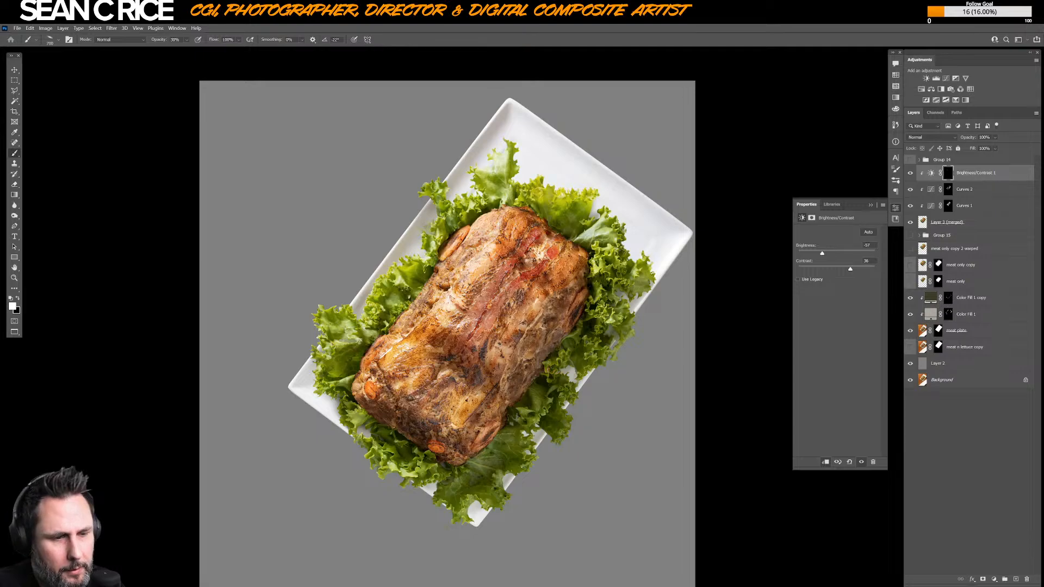
{"action": "right_click", "coordinate": [435, 341]}
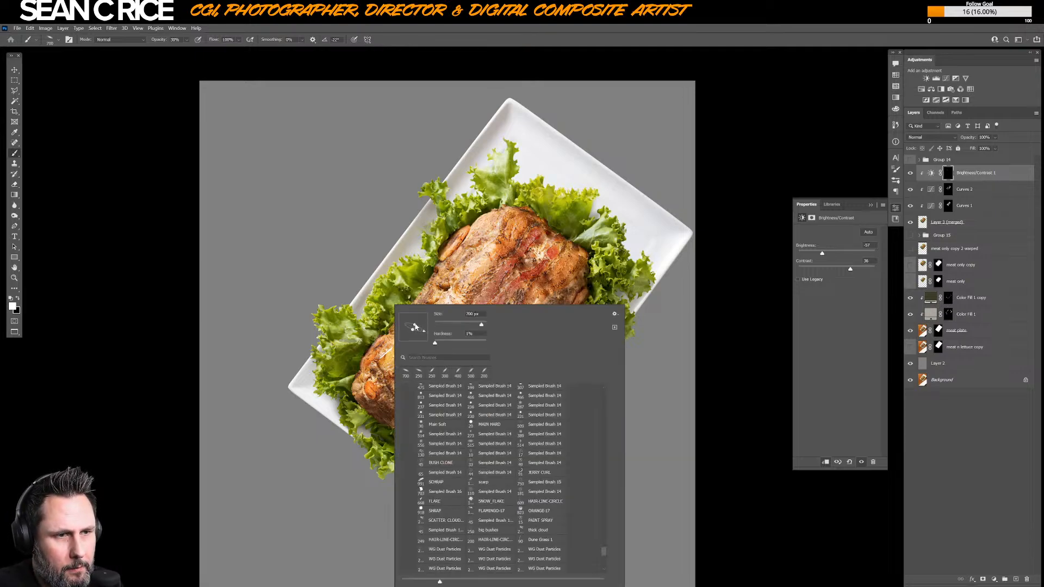
{"action": "key", "text": "Escape"}
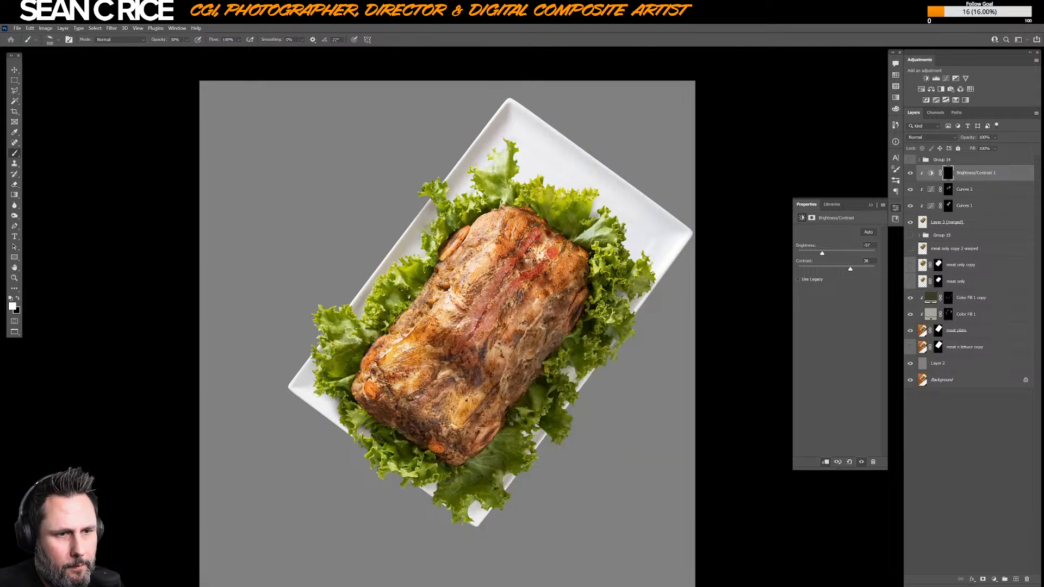
{"action": "mouse_move", "coordinate": [391, 370]}
{"action": "left_mouse_down"}
{"action": "mouse_move", "coordinate": [407, 328]}
{"action": "mouse_move", "coordinate": [443, 287]}
{"action": "left_mouse_up"}
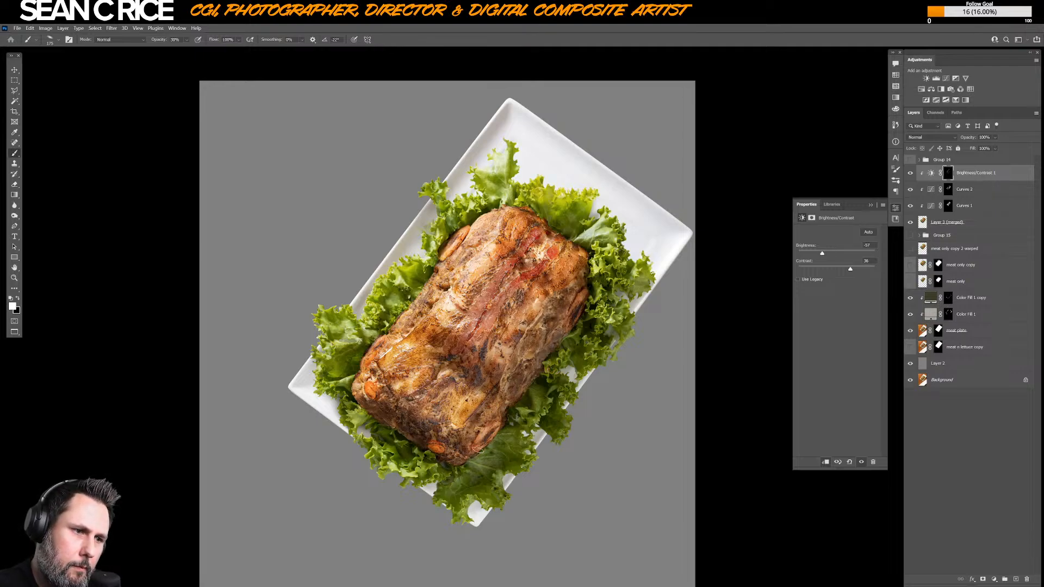
{"action": "key", "text": "bracketleft"}
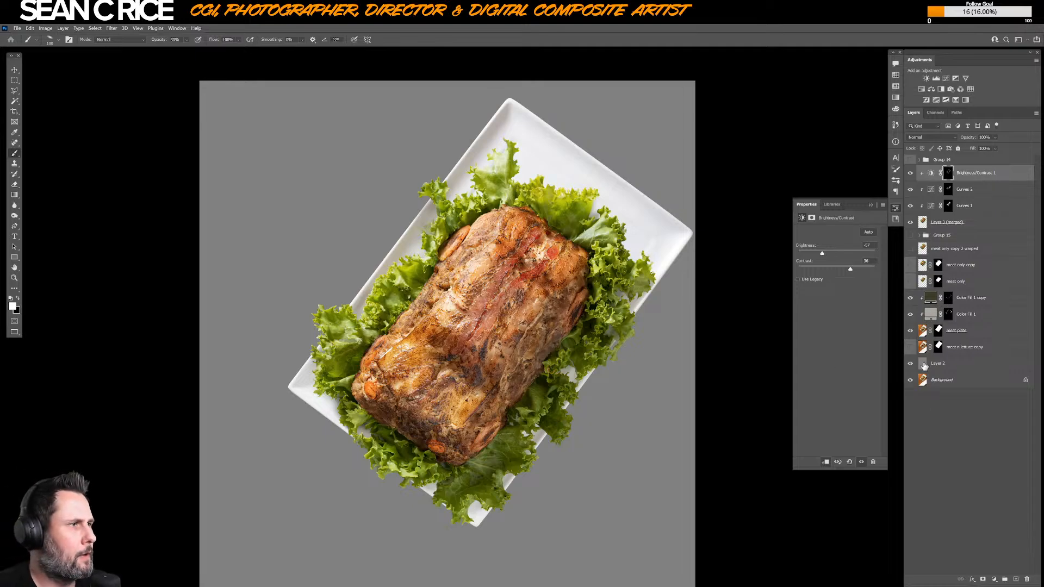
- Add a second clipped Brightness/Contrast adjustment with brightness about 46 and contrast about 26, fill its mask with black, and ready white for painting
{"action": "left_click", "coordinate": [994, 579]}
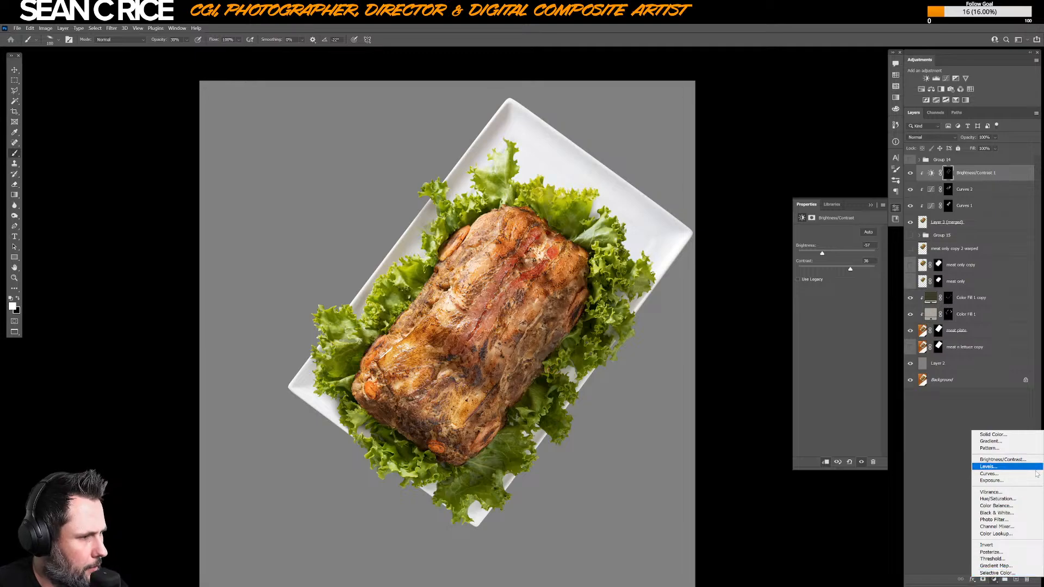
{"action": "left_click", "coordinate": [1002, 460]}
{"action": "left_click_drag", "start_coordinate": [846, 258], "coordinate": [847, 269]}
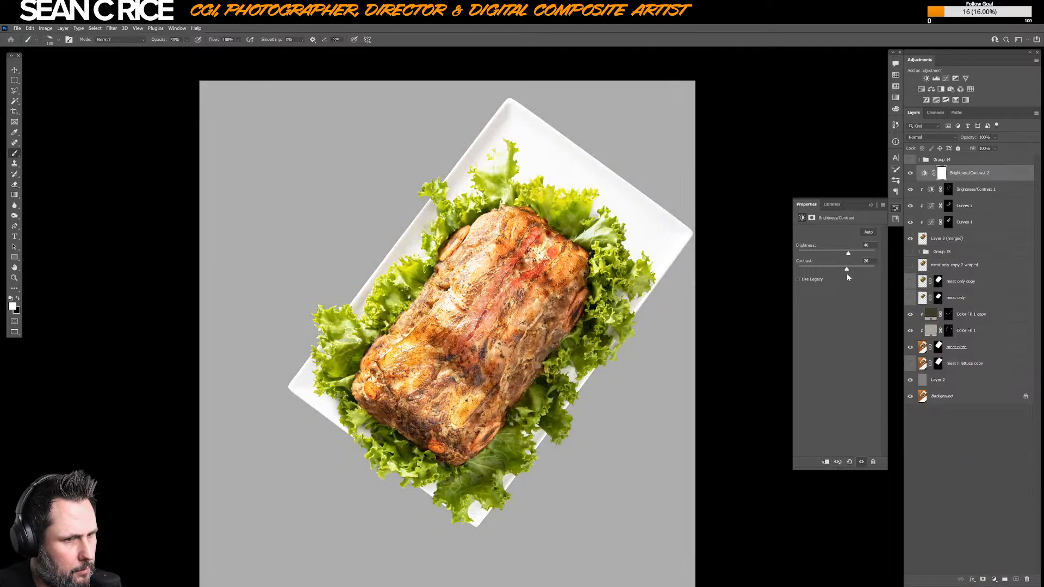
{"action": "key", "text": "ctrl+alt+g"}
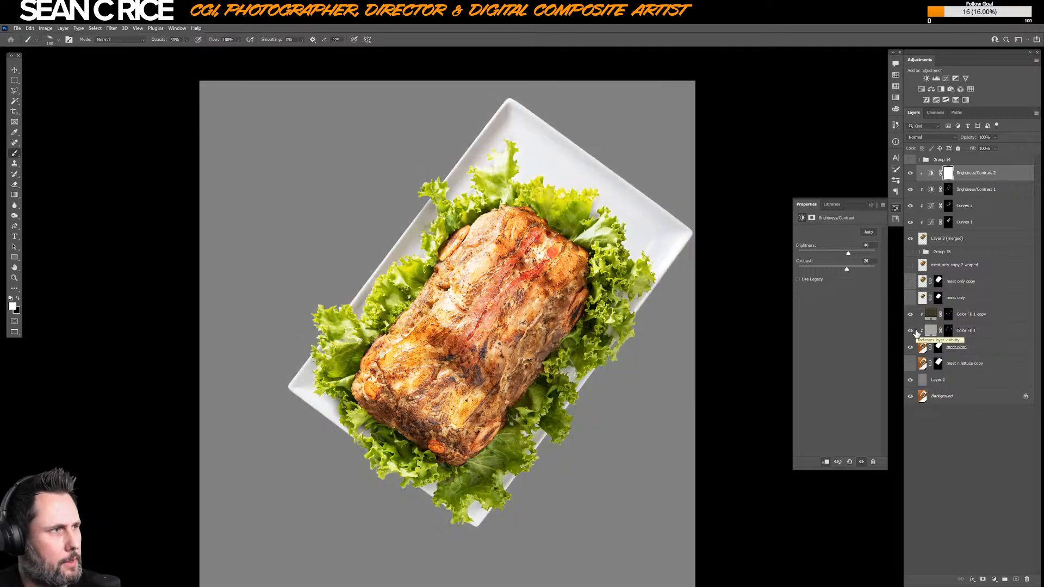
{"action": "key", "text": "x"}
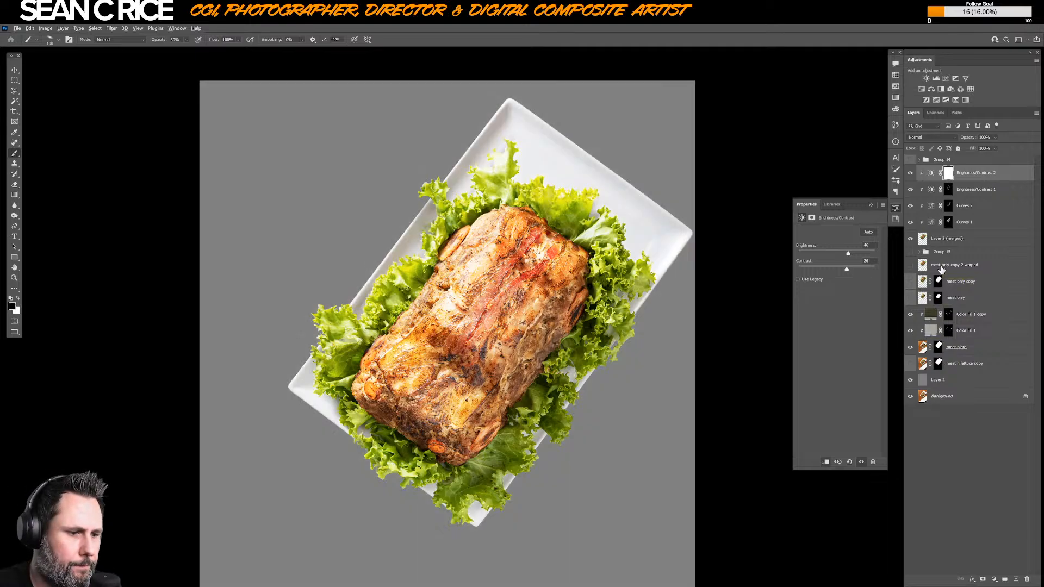
{"action": "key", "text": "alt+BackSpace"}
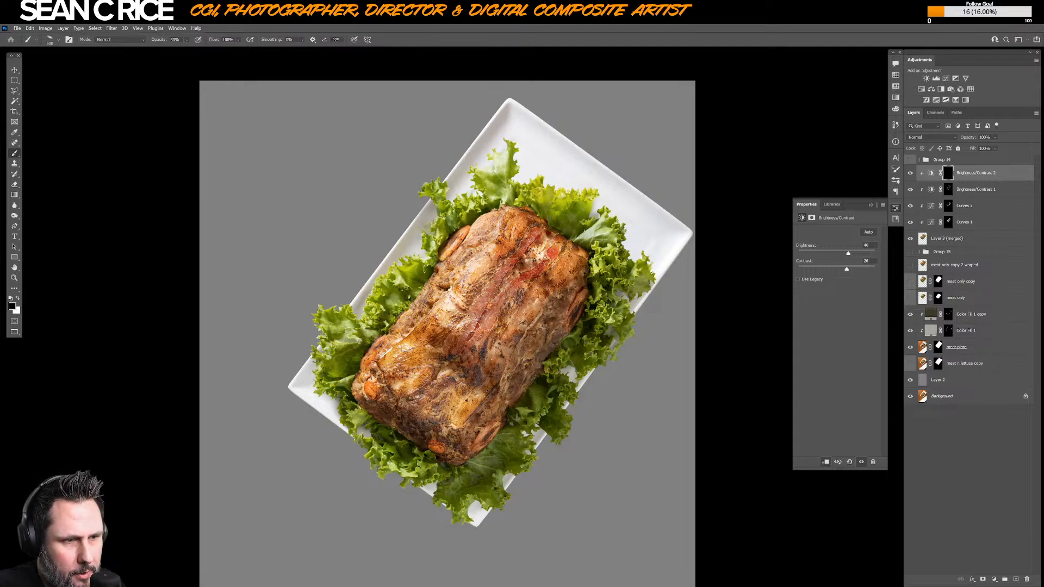
{"action": "key", "text": "x"}
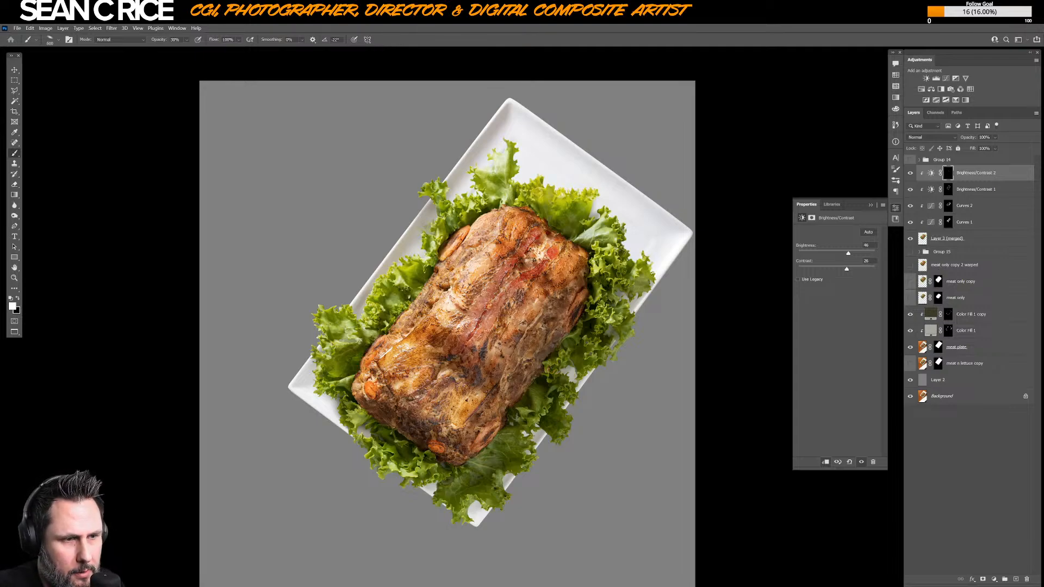
- Brighten parts of the meat by painting white on the second Brightness/Contrast mask at 30% opacity with varying brush sizes
{"action": "key", "text": "bracketleft"}
{"action": "key", "text": "bracketleft"}
{"action": "key", "text": "bracketleft"}
{"action": "key", "text": "bracketleft"}
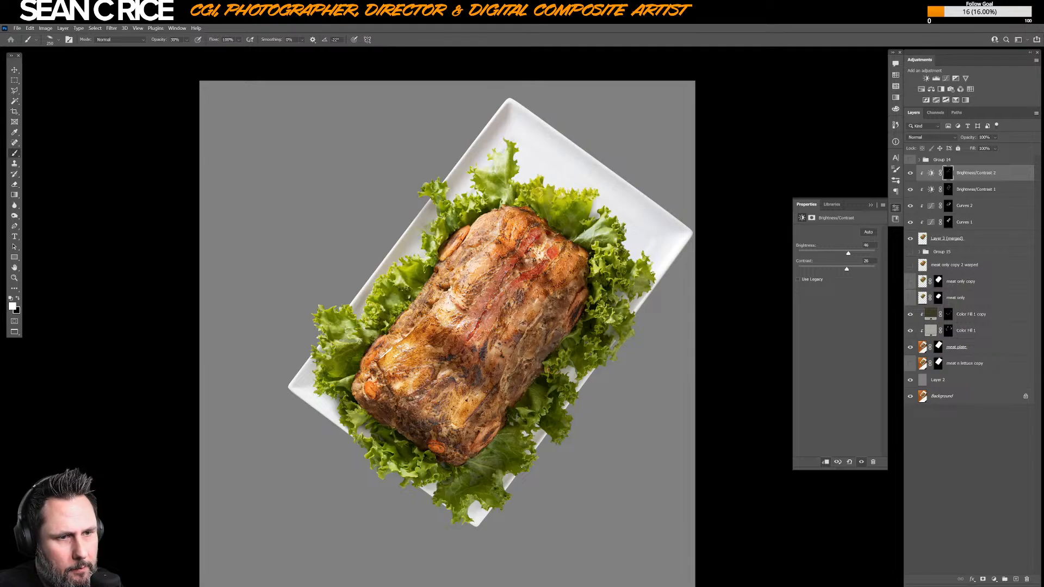
{"action": "key", "text": "bracketright"}
{"action": "key", "text": "bracketright"}
{"action": "key", "text": "bracketright"}
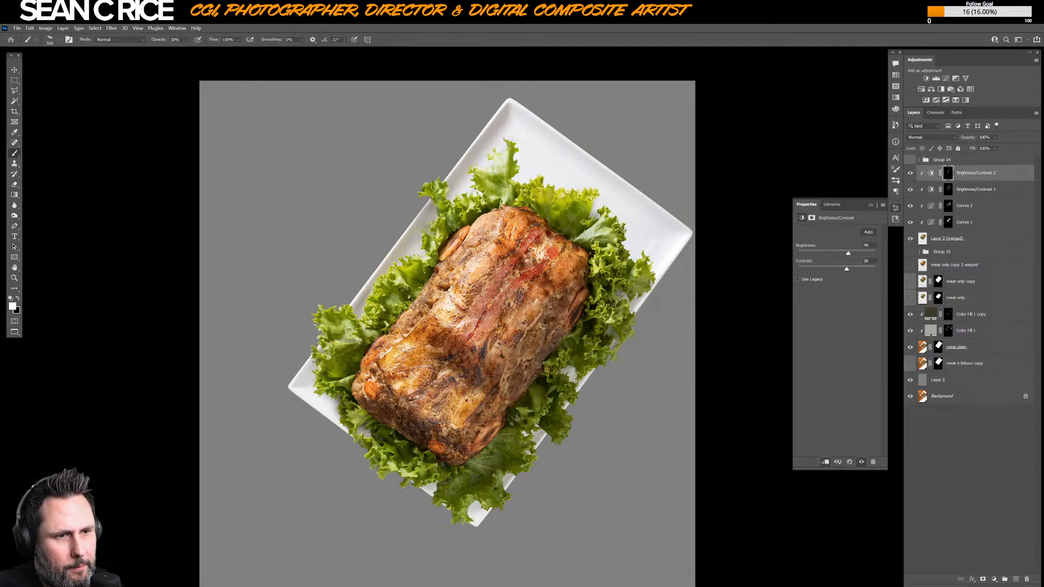
{"action": "left_click_drag", "start_coordinate": [429, 387], "coordinate": [484, 350]}
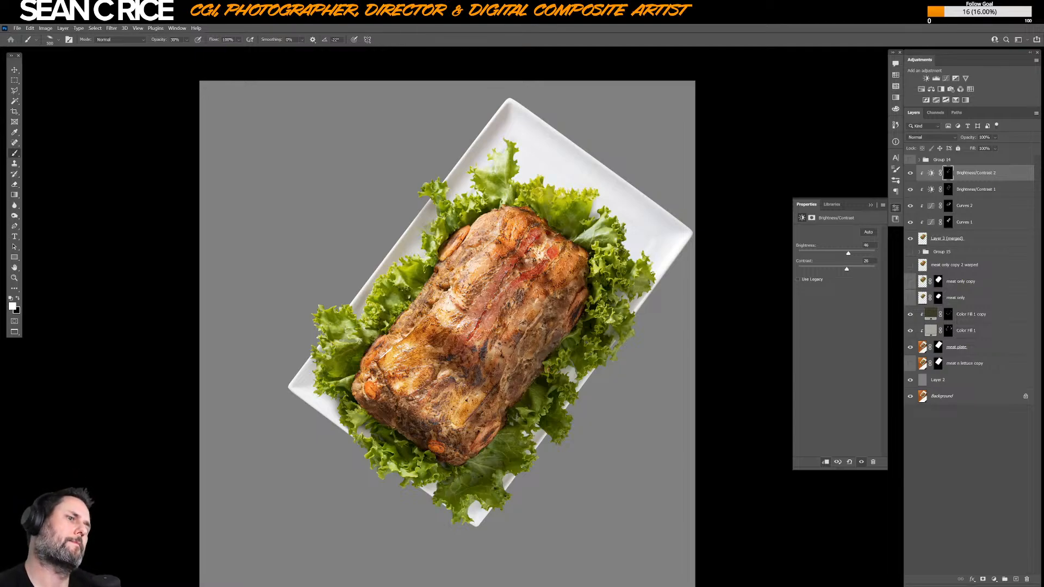
{"action": "key", "text": "bracketleft"}
{"action": "key", "text": "bracketleft"}
{"action": "key", "text": "bracketleft"}
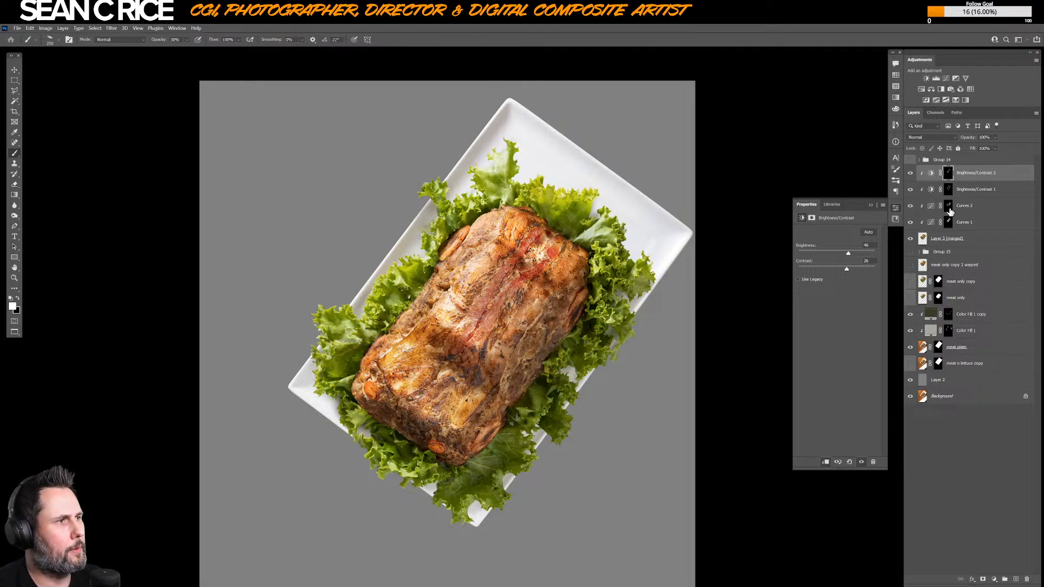
- Compare the meat with and without the first and second Curves adjustments
{"action": "left_click", "coordinate": [911, 223]}
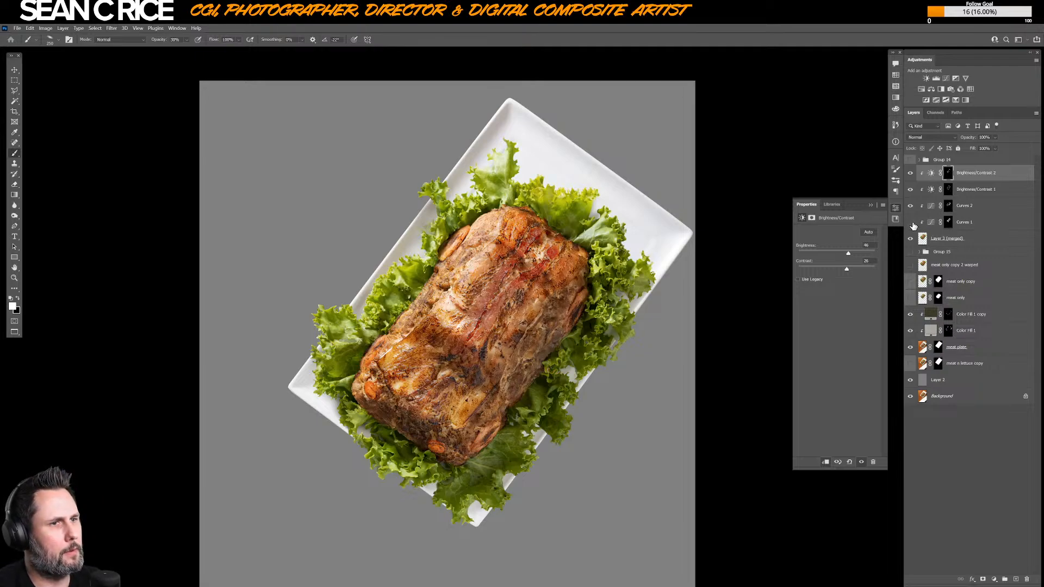
{"action": "left_click", "coordinate": [910, 223]}
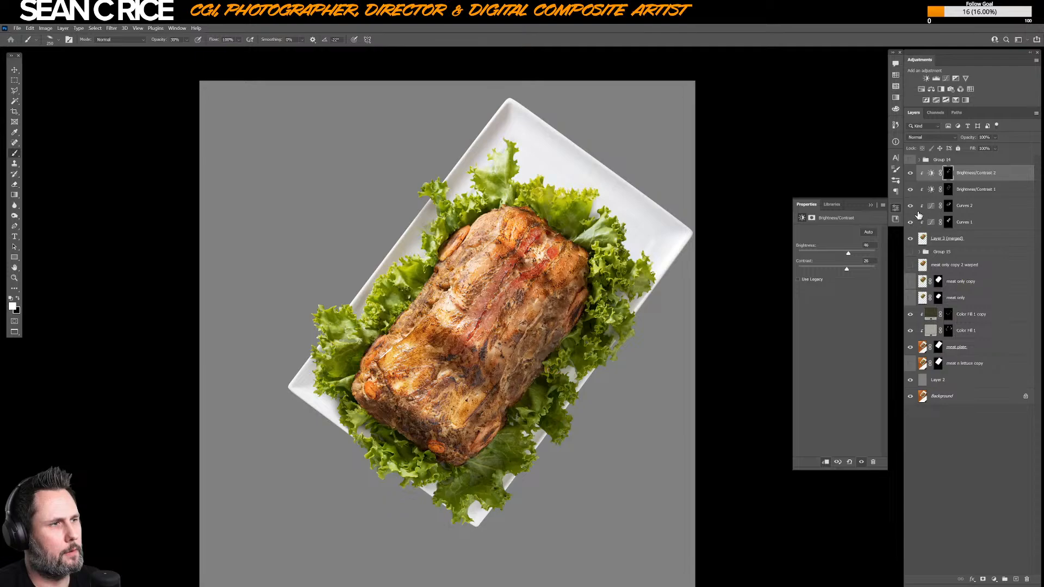
{"action": "left_click", "coordinate": [911, 207]}
{"action": "left_click", "coordinate": [912, 207]}
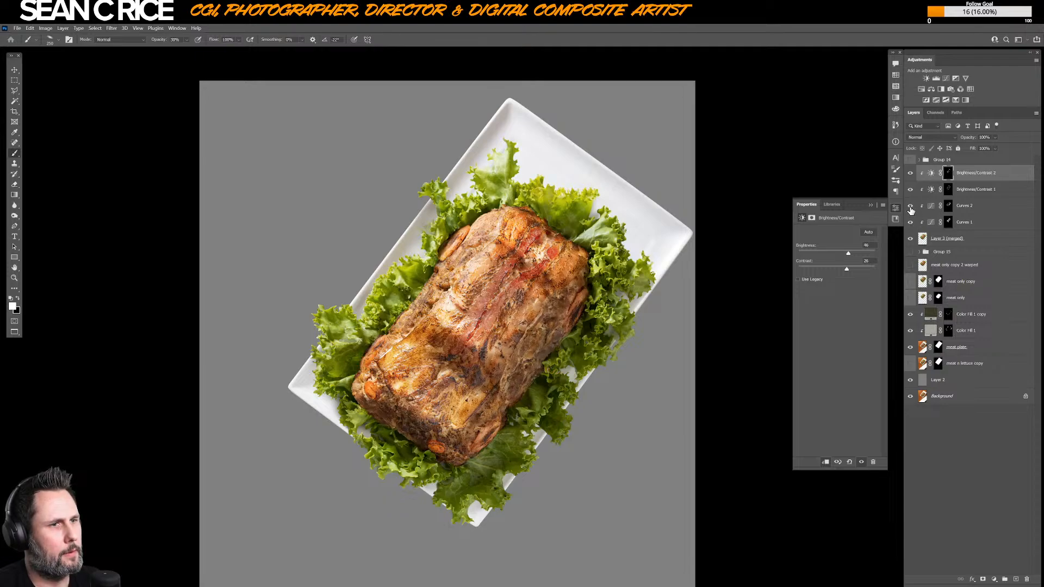
- Touch up the meat's shading across the existing Curves and Brightness/Contrast masks while judging it at a smaller view
{"action": "left_click", "coordinate": [948, 205]}
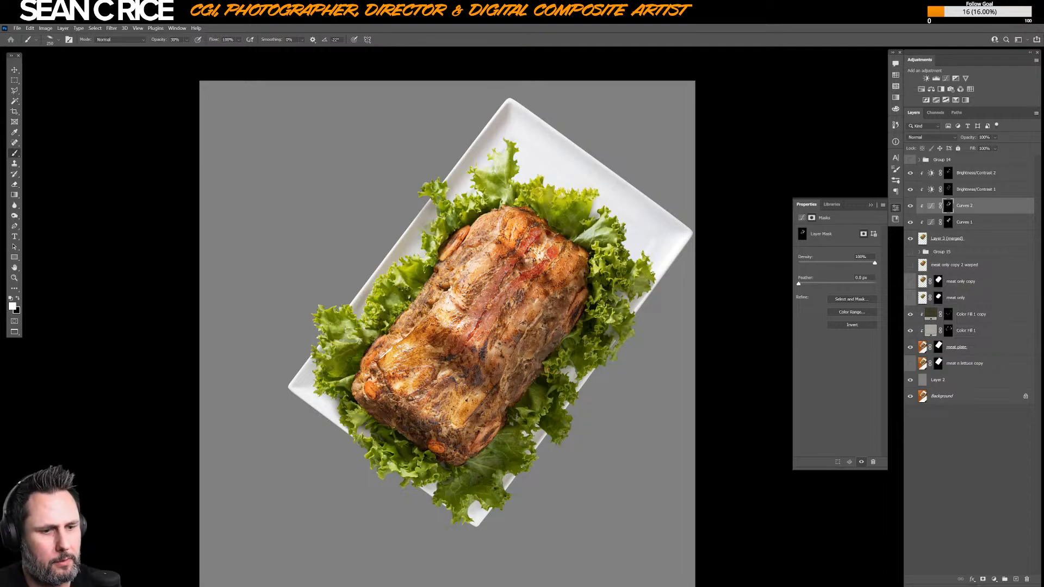
{"action": "key", "text": "ctrl+minus"}
{"action": "key", "text": "ctrl+minus"}
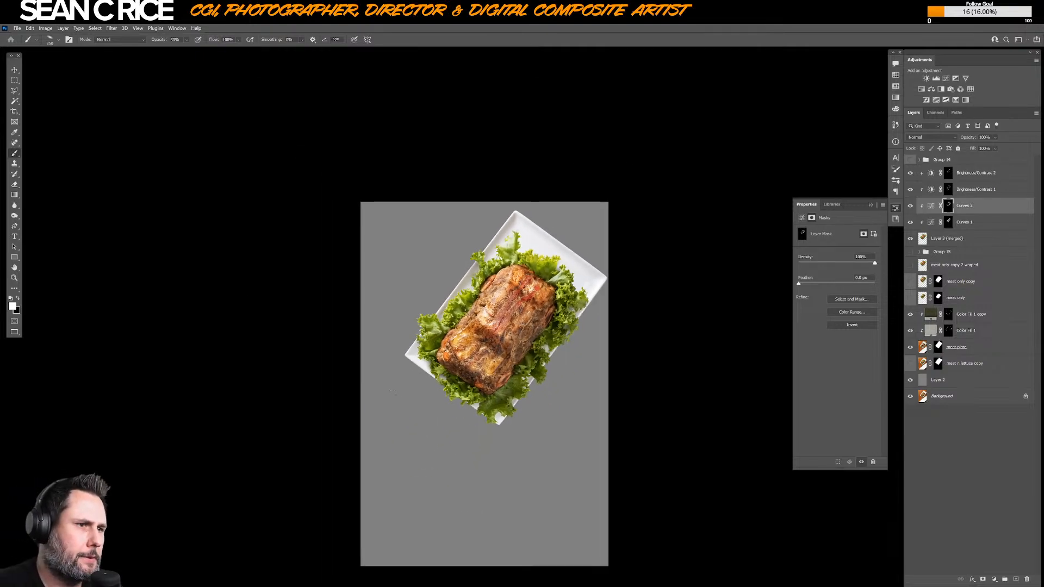
{"action": "left_click", "coordinate": [977, 174]}
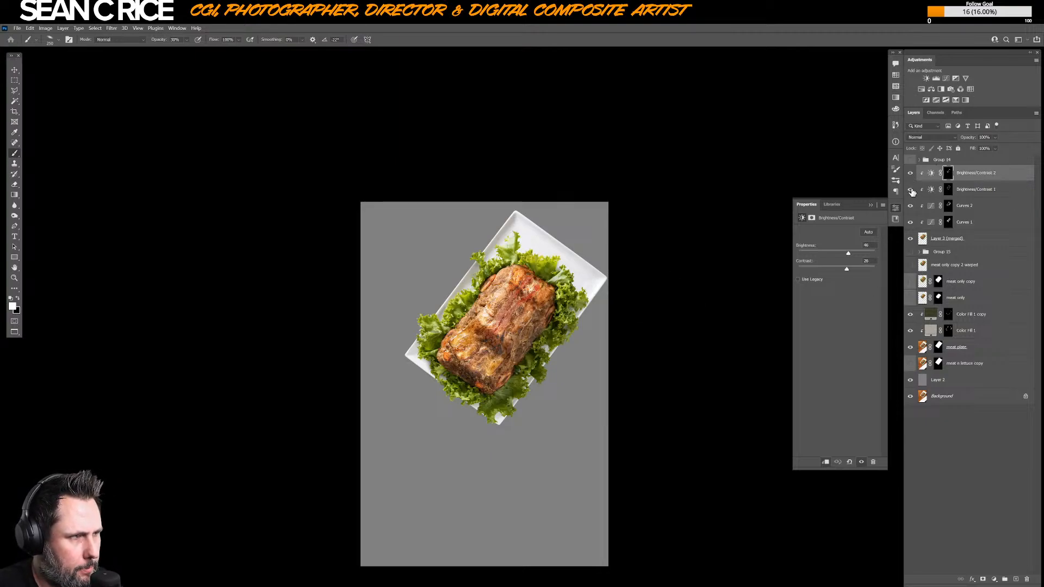
{"action": "left_click", "coordinate": [948, 189]}
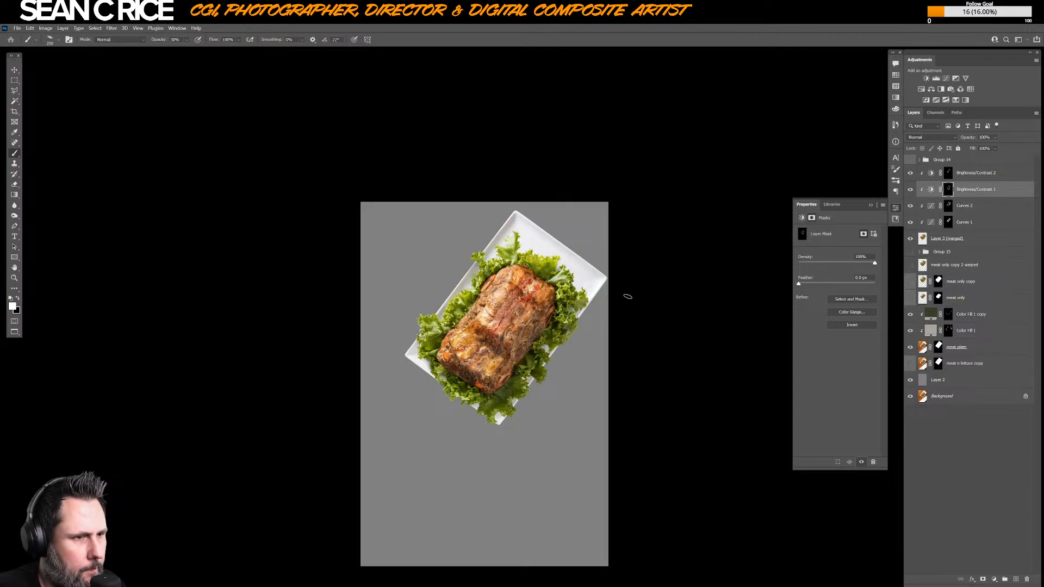
{"action": "left_click", "coordinate": [948, 222]}
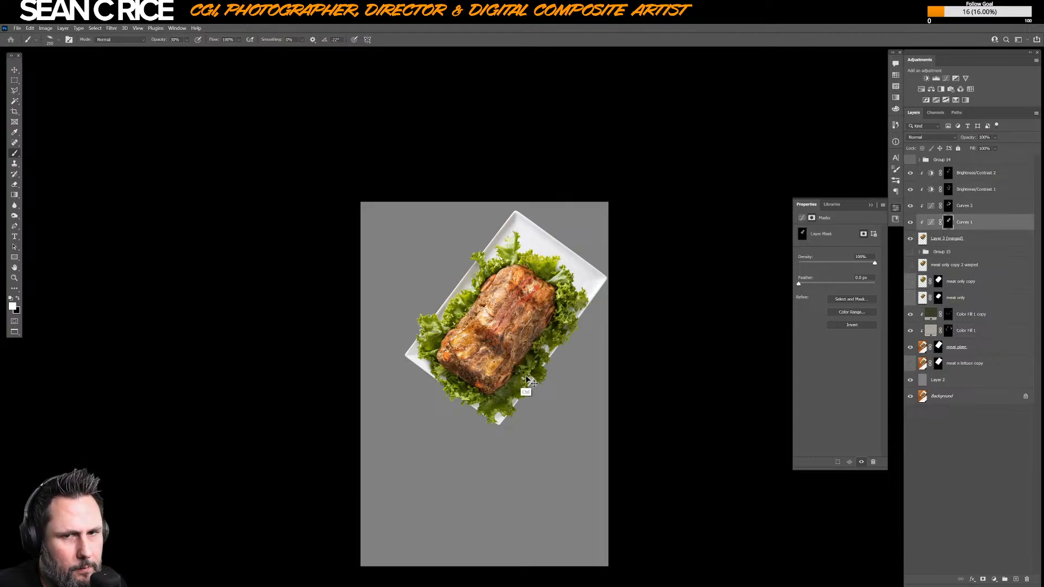
- Refine the second and first Curves masks on the meat, checking the image without the interface panels and ending with white as foreground
{"action": "left_click", "coordinate": [948, 205]}
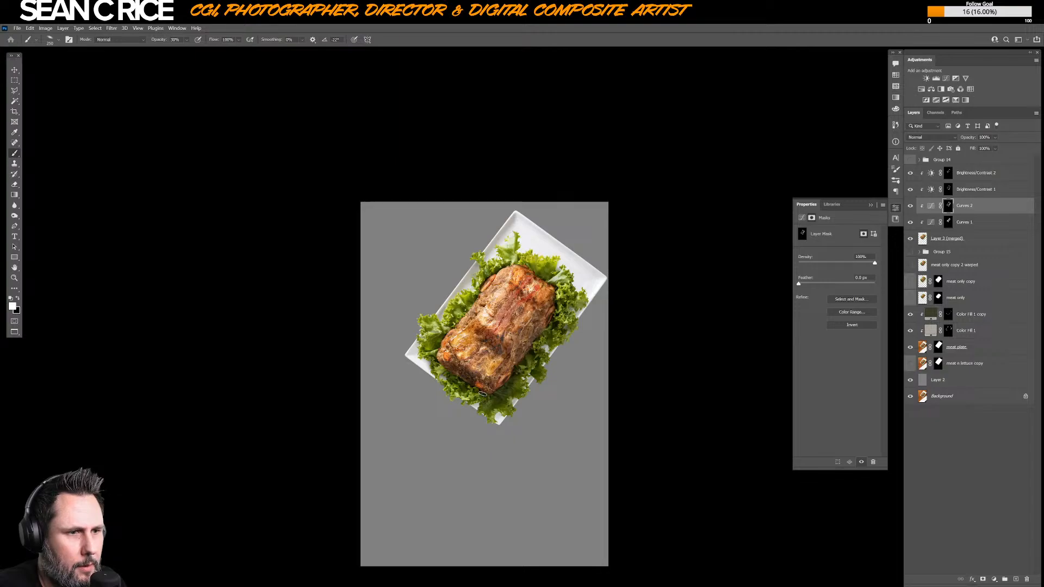
{"action": "key", "text": "Tab"}
{"action": "key", "text": "Tab"}
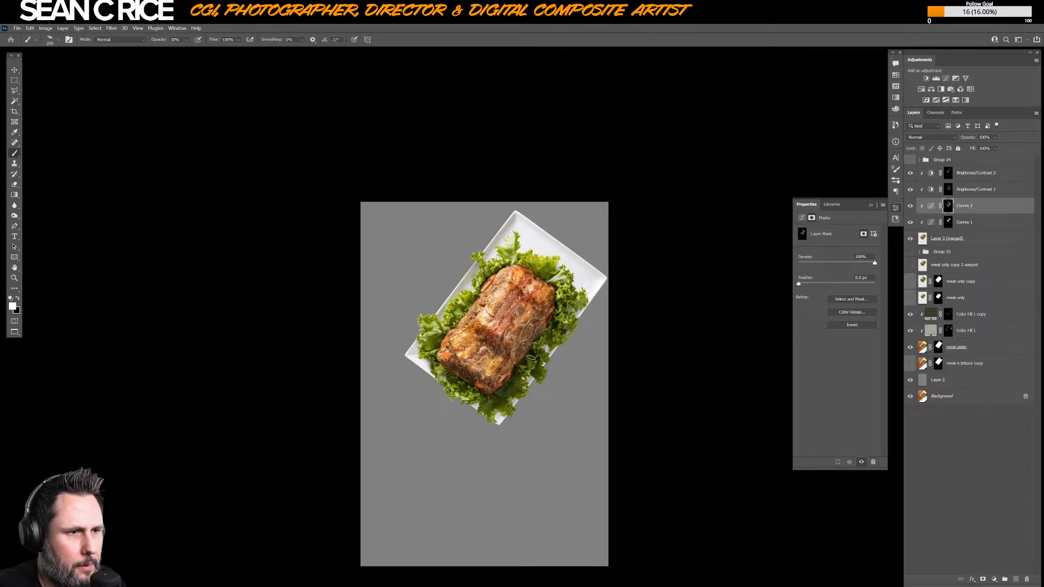
{"action": "key", "text": "Tab"}
{"action": "key", "text": "Tab"}
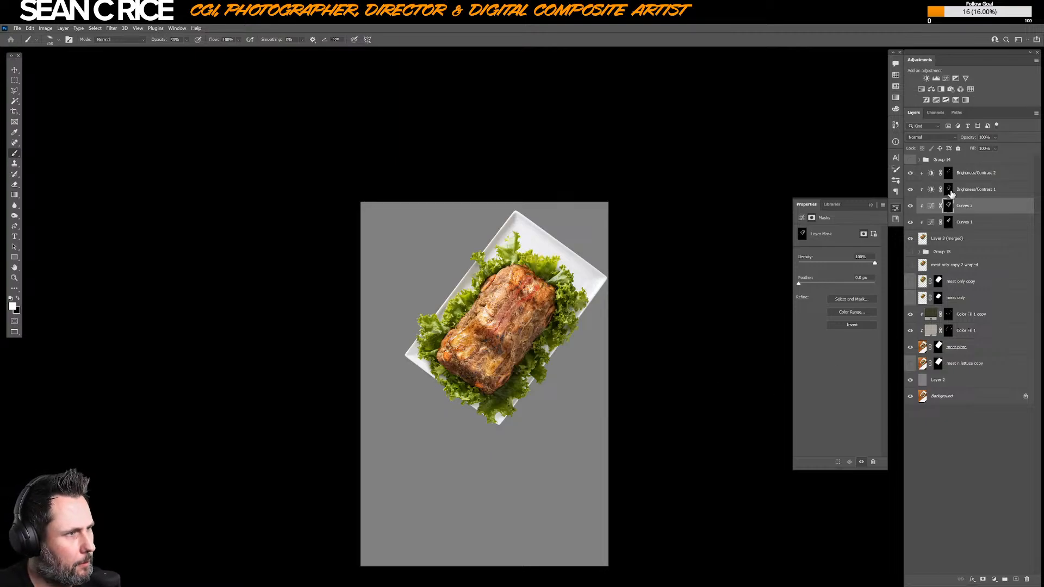
{"action": "left_click", "coordinate": [948, 222]}
{"action": "key", "text": "x"}
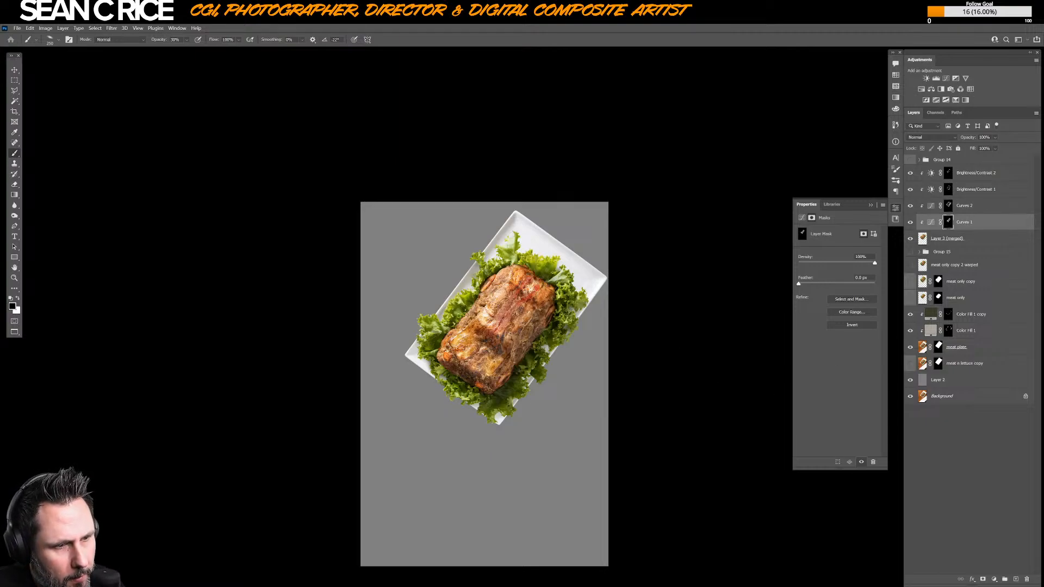
{"action": "key", "text": "x"}
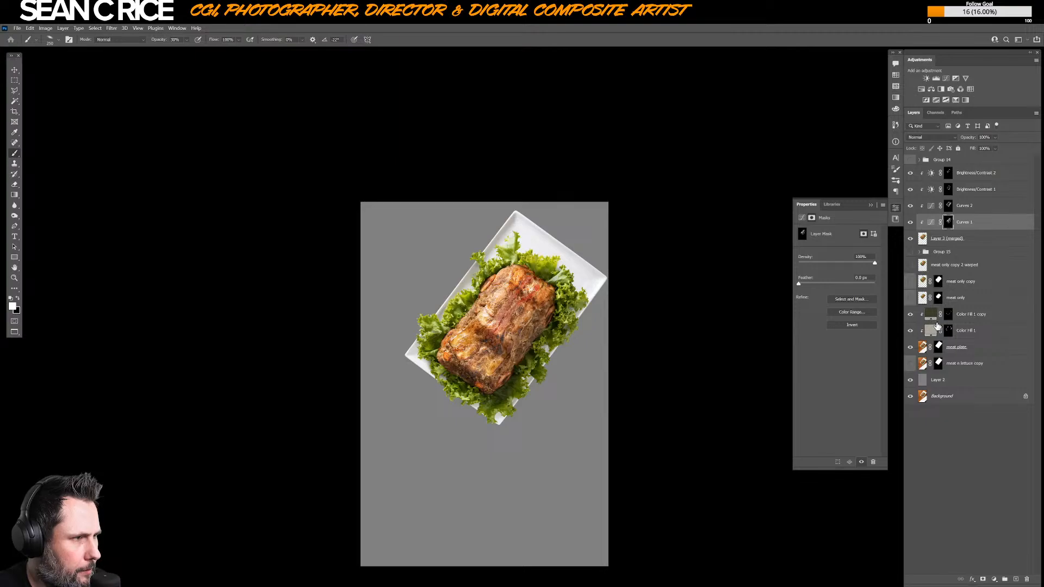
- Add a clipped Curves adjustment above the plate's color fills and darken the midtones with a point at input about 150, output about 88
{"action": "left_click", "coordinate": [956, 354]}
{"action": "left_click", "coordinate": [979, 316]}
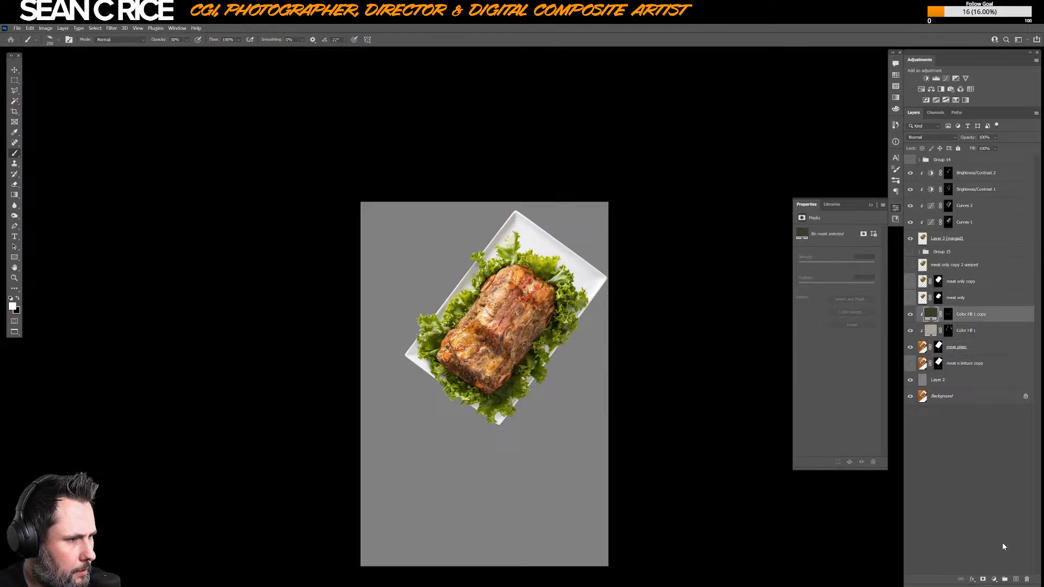
{"action": "left_click", "coordinate": [998, 581]}
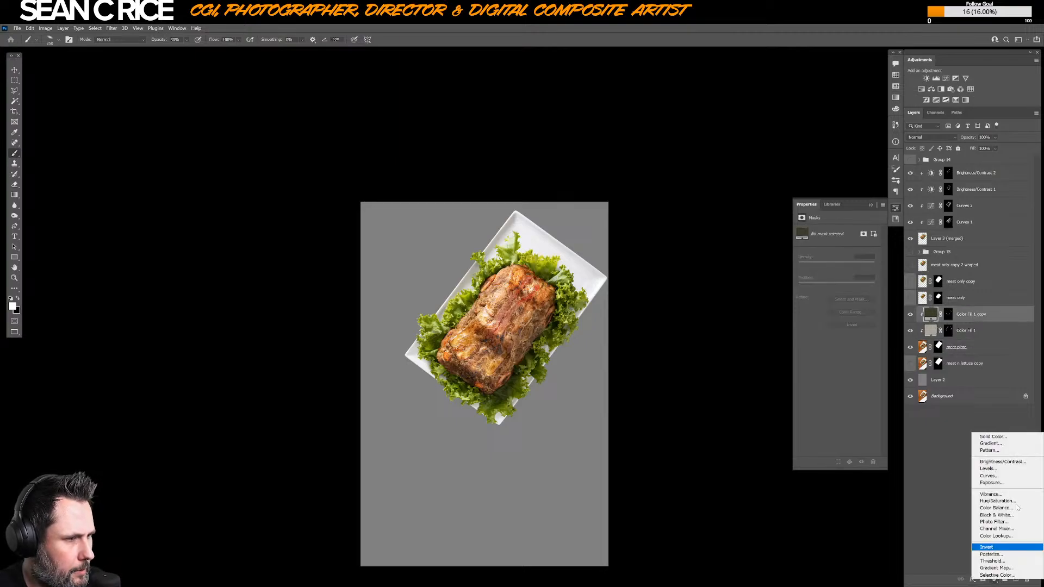
{"action": "left_click", "coordinate": [1002, 477]}
{"action": "key", "text": "ctrl+alt+g"}
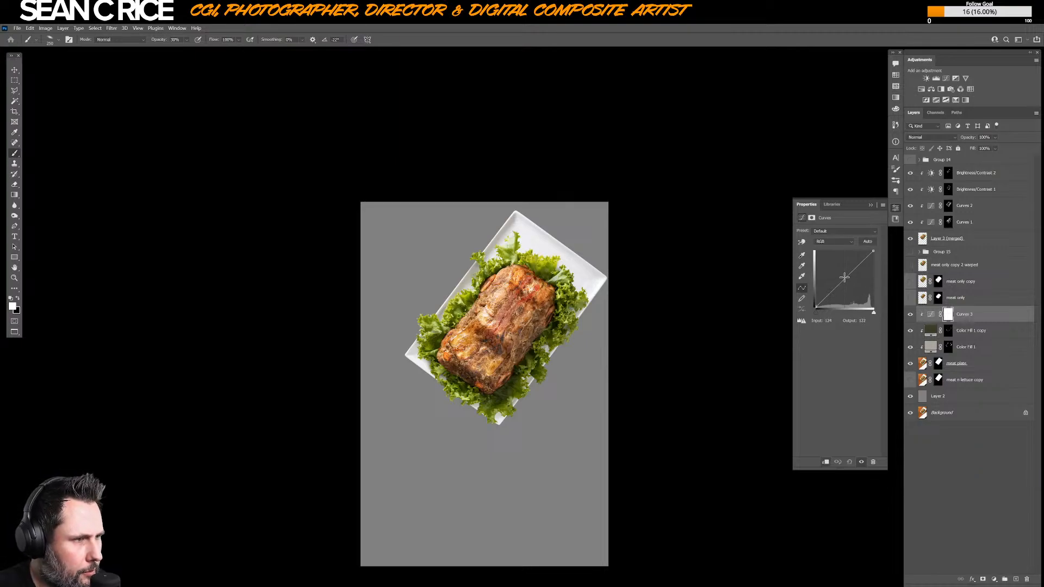
{"action": "left_click_drag", "start_coordinate": [844, 278], "coordinate": [849, 287]}
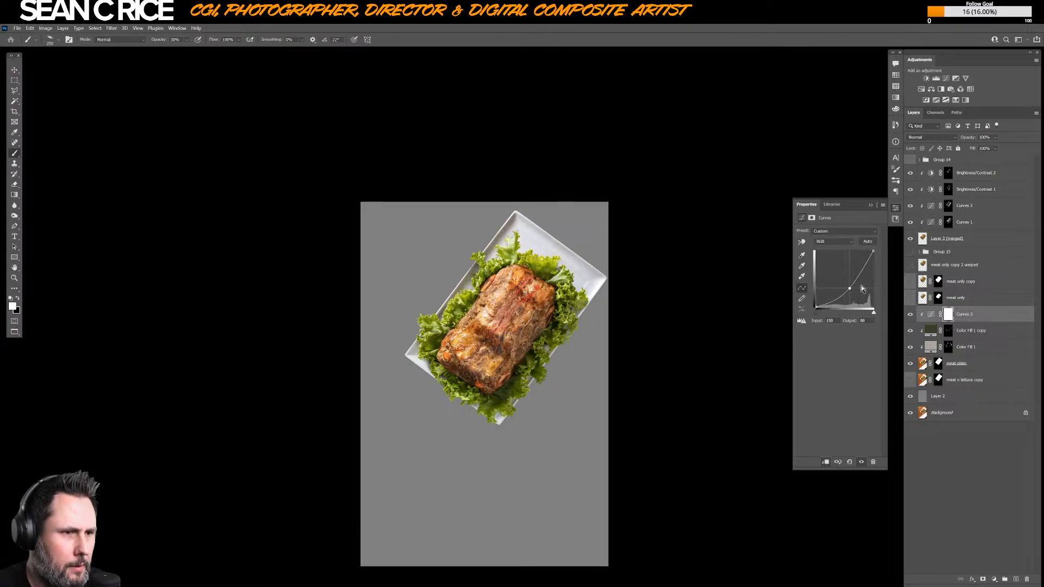
- Add a clipped Curves adjustment atop the meat's adjustments, lowering the shadows and placing an upper point at input about 181, output about 170
{"action": "left_click", "coordinate": [965, 174]}
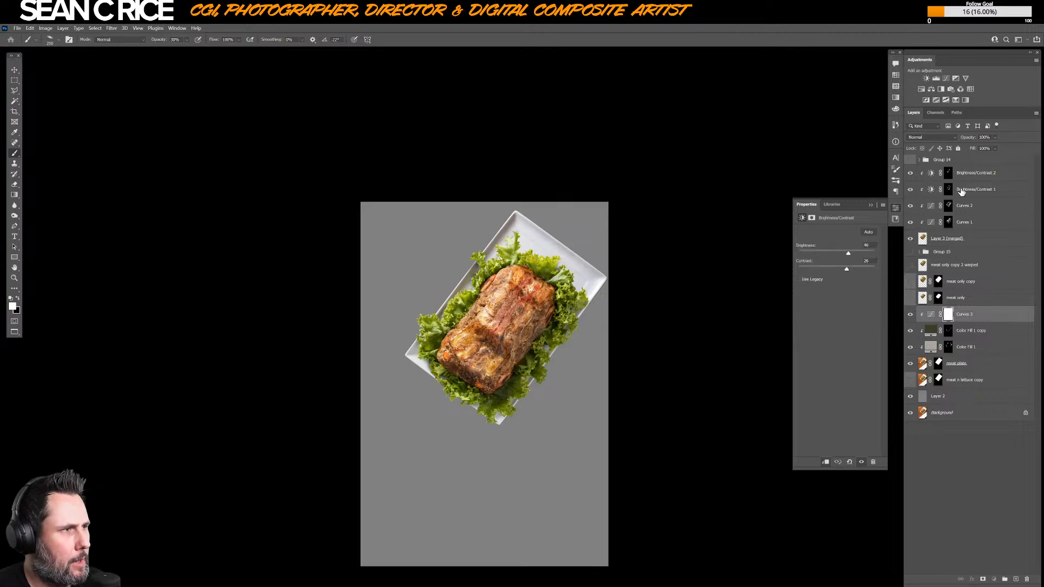
{"action": "left_click", "coordinate": [995, 580]}
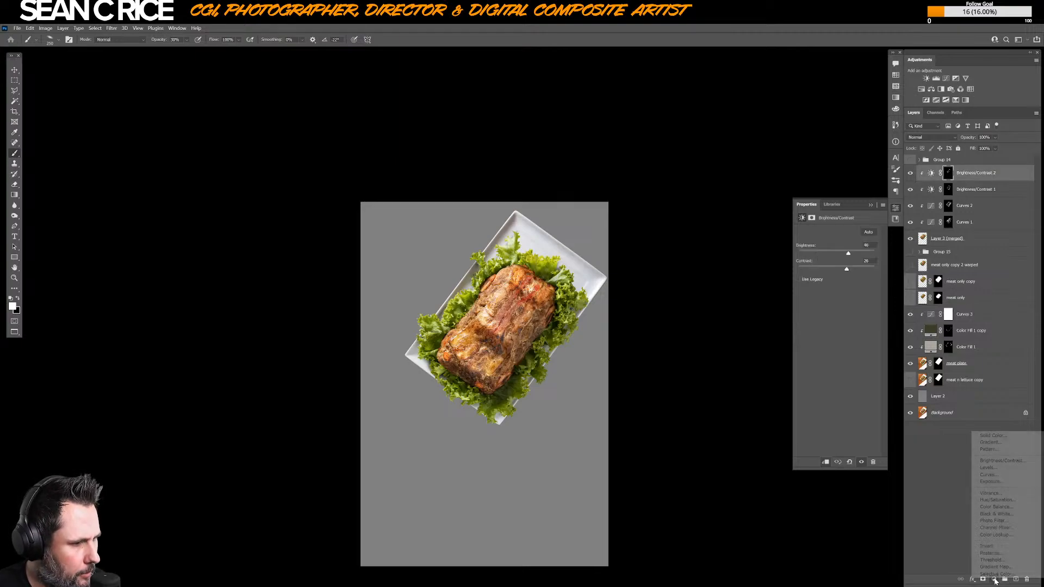
{"action": "left_click", "coordinate": [1013, 474]}
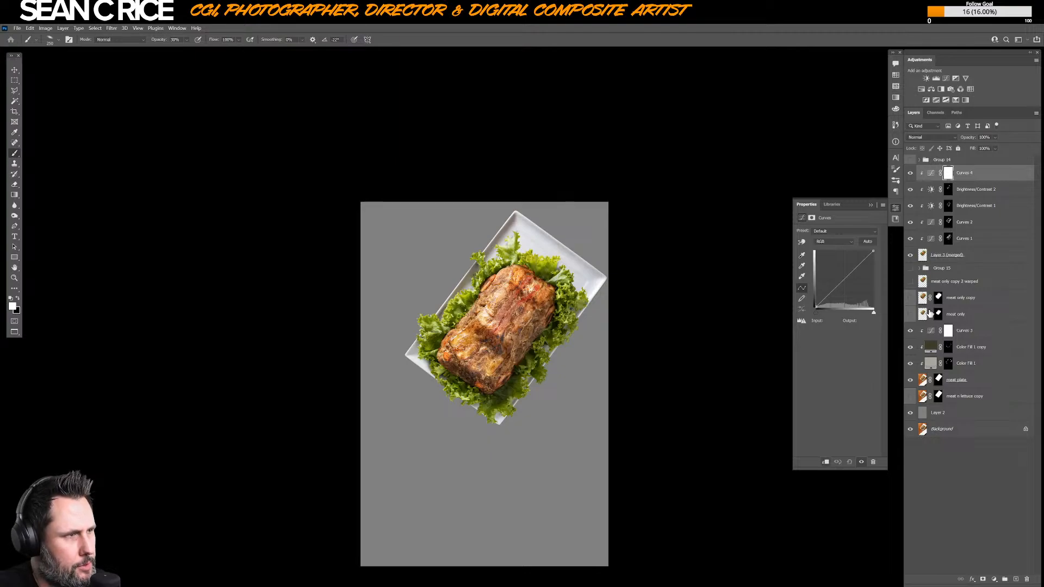
{"action": "mouse_move", "coordinate": [846, 279]}
{"action": "left_mouse_down"}
{"action": "mouse_move", "coordinate": [832, 295]}
{"action": "mouse_move", "coordinate": [856, 271]}
{"action": "left_mouse_up"}
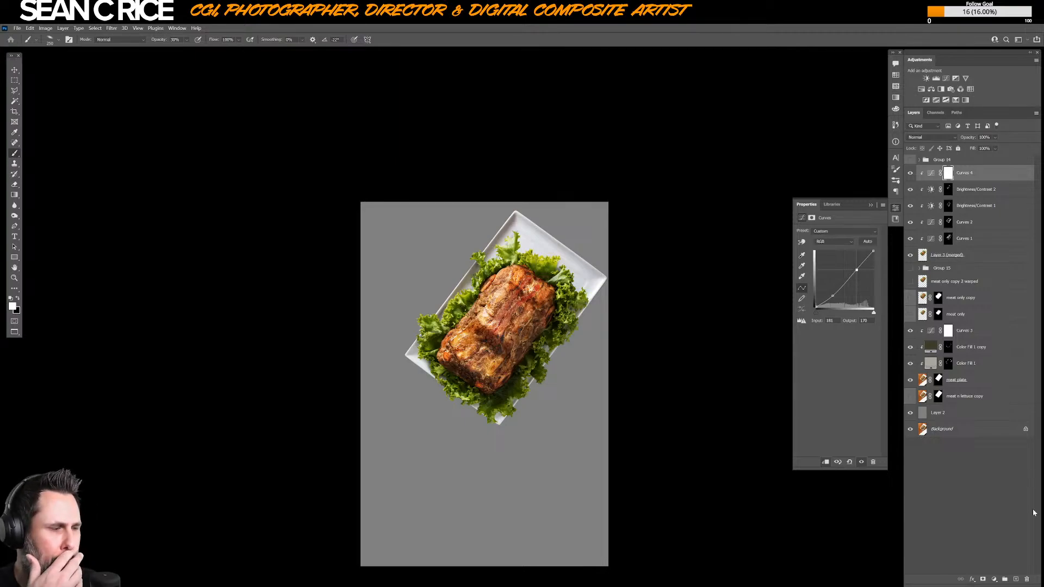
- Add a third clipped Brightness/Contrast adjustment to the meat with brightness about 14 and contrast about -4
{"action": "left_click", "coordinate": [1004, 579]}
{"action": "left_click", "coordinate": [1000, 462]}
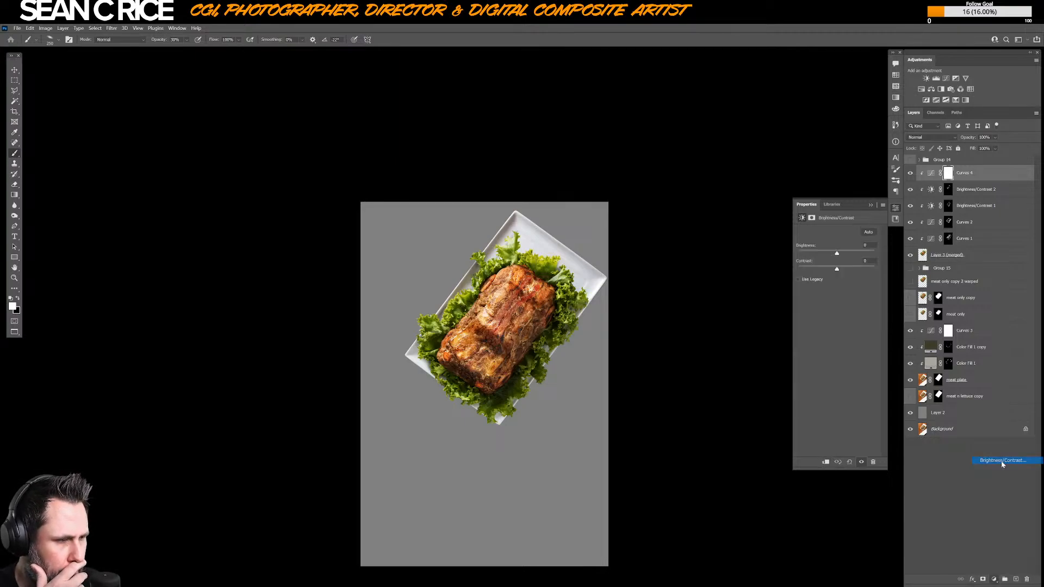
{"action": "key", "text": "ctrl+alt+g"}
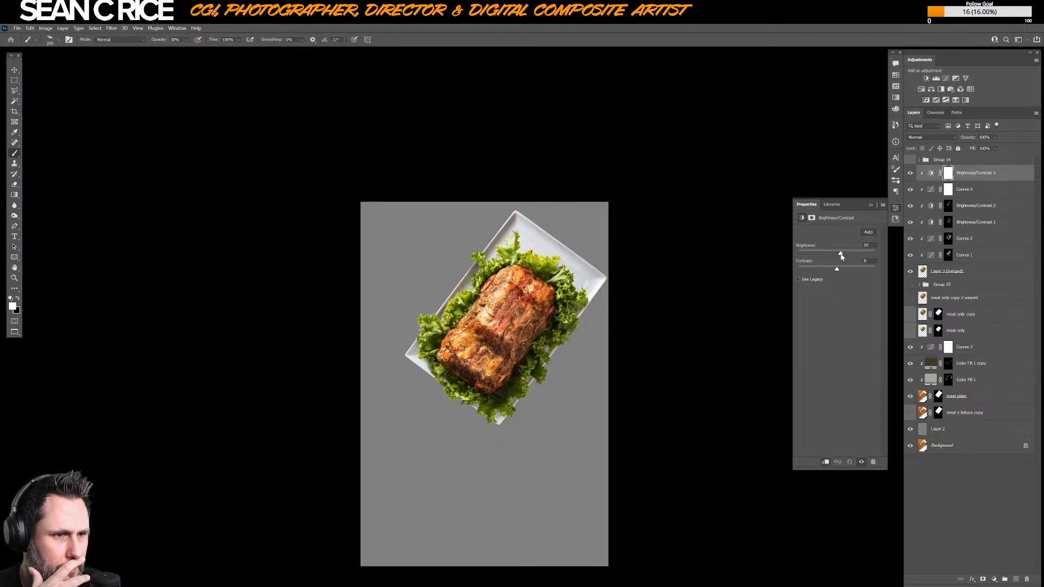
{"action": "mouse_move", "coordinate": [838, 271]}
{"action": "left_mouse_down"}
{"action": "mouse_move", "coordinate": [829, 273]}
{"action": "mouse_move", "coordinate": [841, 257]}
{"action": "left_mouse_up"}
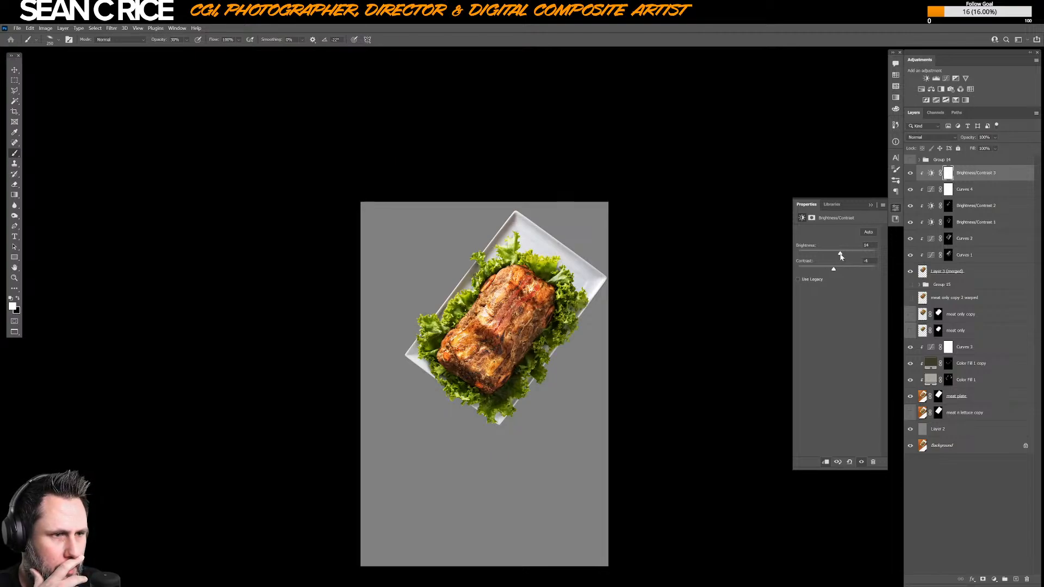
- Group the merged meat layer with all its clipped adjustments and give the group a green color label
{"action": "left_click", "coordinate": [963, 272], "text": "shift"}
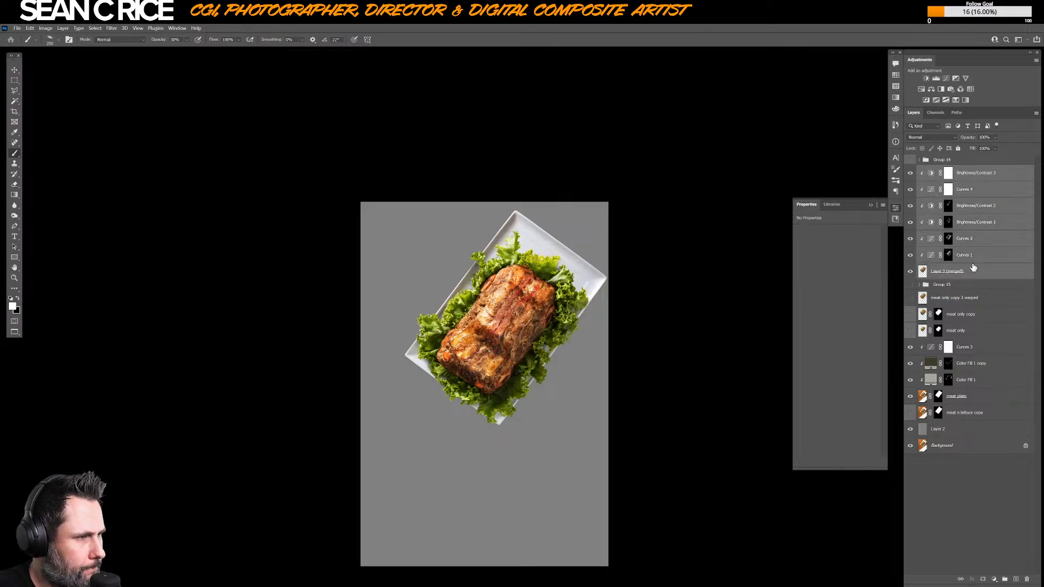
{"action": "key", "text": "ctrl+g"}
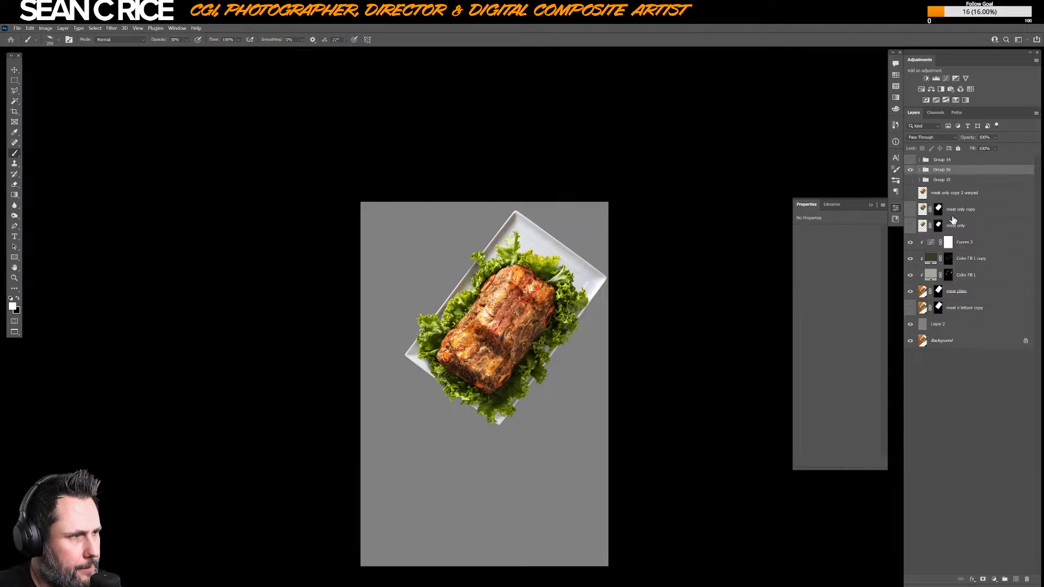
{"action": "right_click", "coordinate": [910, 170]}
{"action": "left_click", "coordinate": [931, 174]}
{"action": "left_click", "coordinate": [910, 170]}
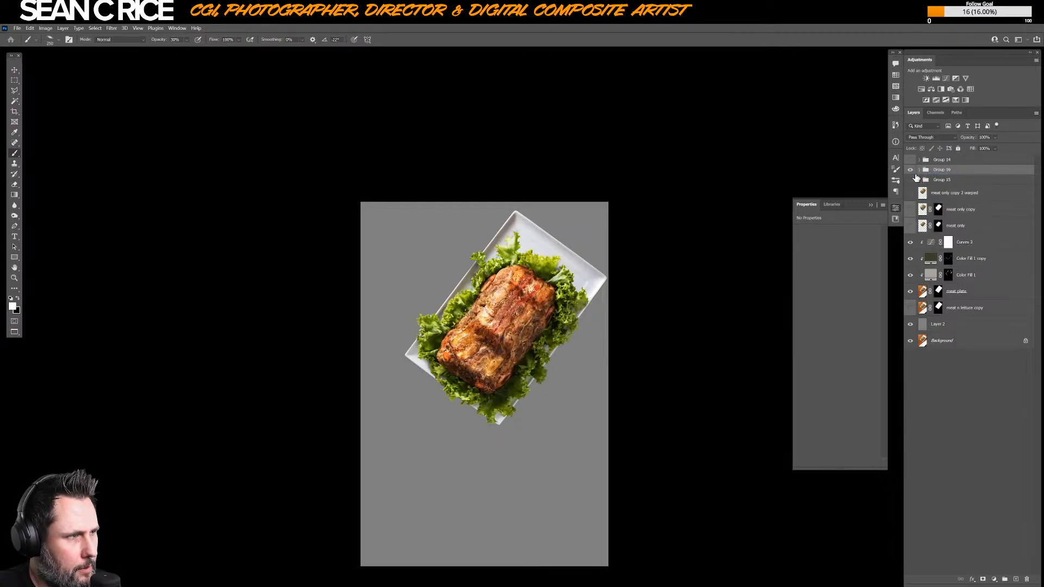
{"action": "left_click", "coordinate": [919, 169]}
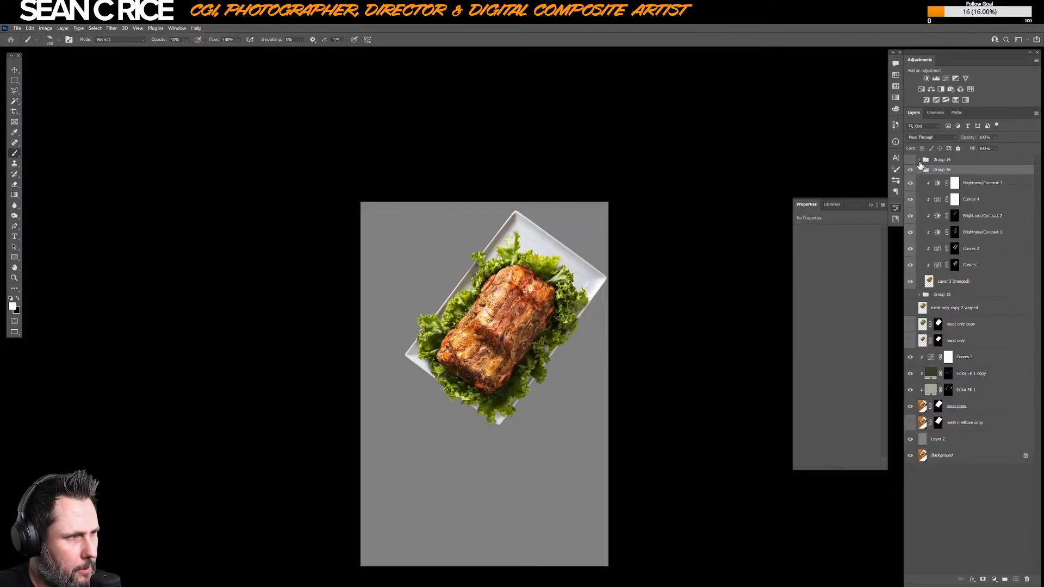
{"action": "left_click", "coordinate": [919, 170]}
{"action": "right_click", "coordinate": [912, 170]}
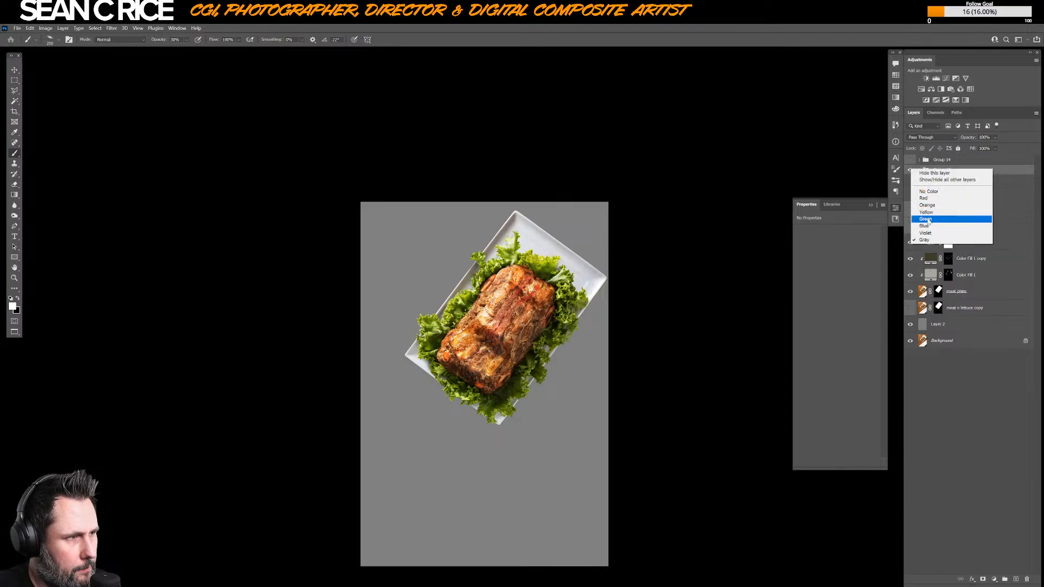
{"action": "left_click", "coordinate": [926, 219]}
- Group the meat plate layer with its two color fills and Curves adjustment
{"action": "left_click", "coordinate": [964, 243]}
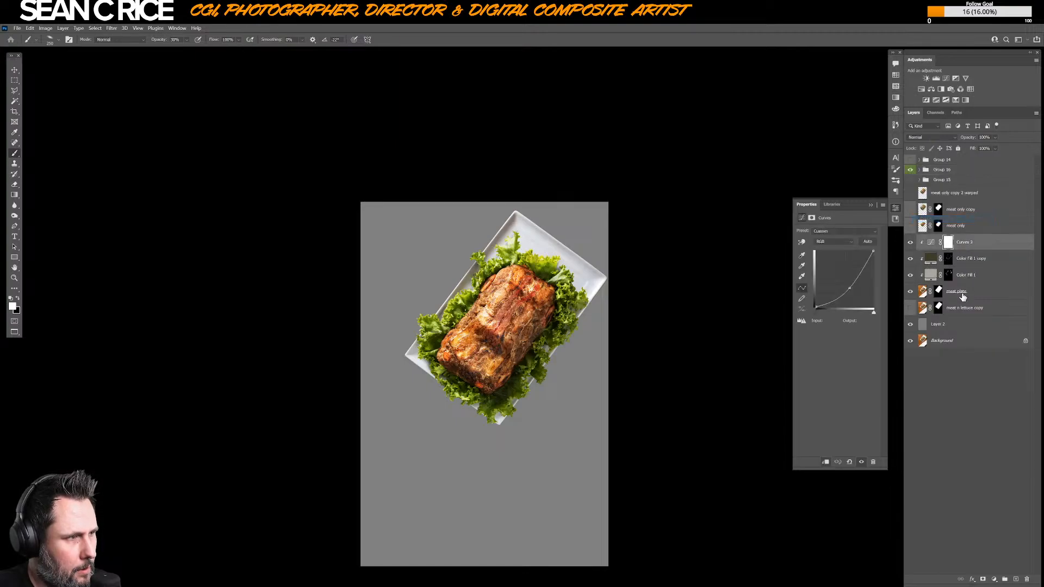
{"action": "left_click", "coordinate": [961, 292], "text": "shift"}
{"action": "key", "text": "ctrl+g"}
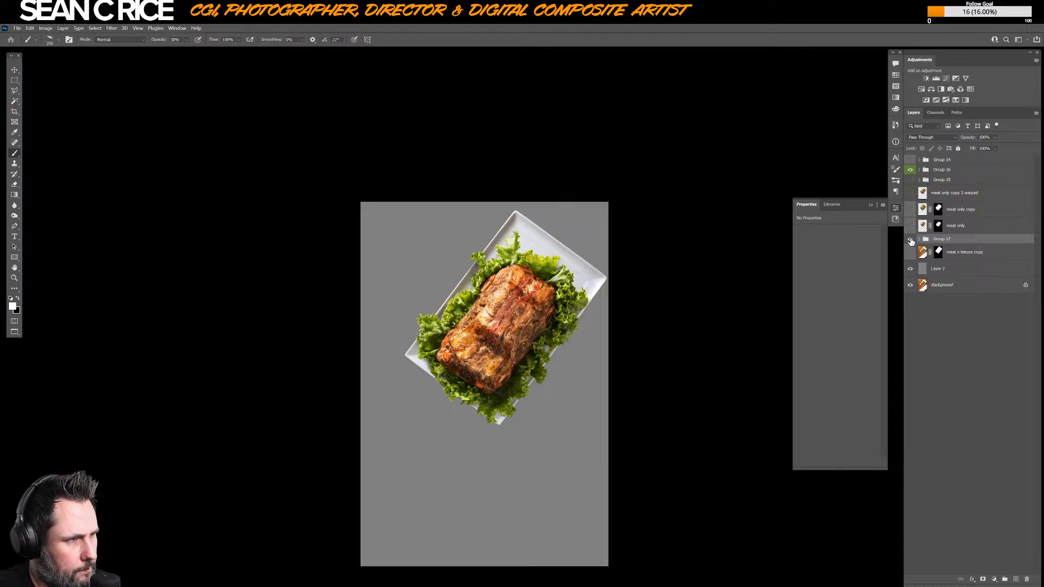
- Give the group holding the meat plate and its adjustments a green color label and rename it "plate"
{"action": "right_click", "coordinate": [911, 241]}
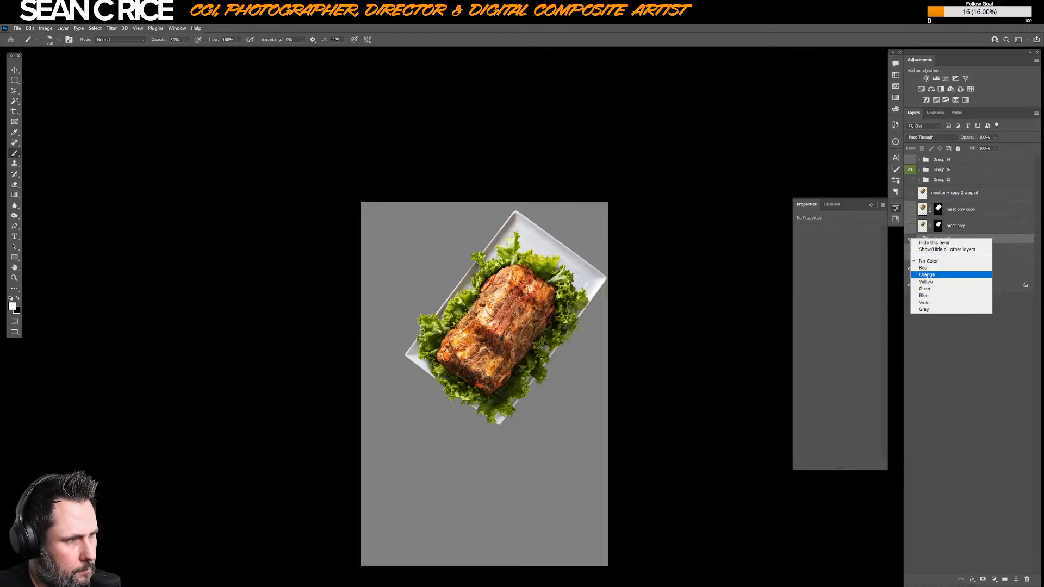
{"action": "left_click", "coordinate": [924, 289]}
{"action": "double_click", "coordinate": [941, 239]}
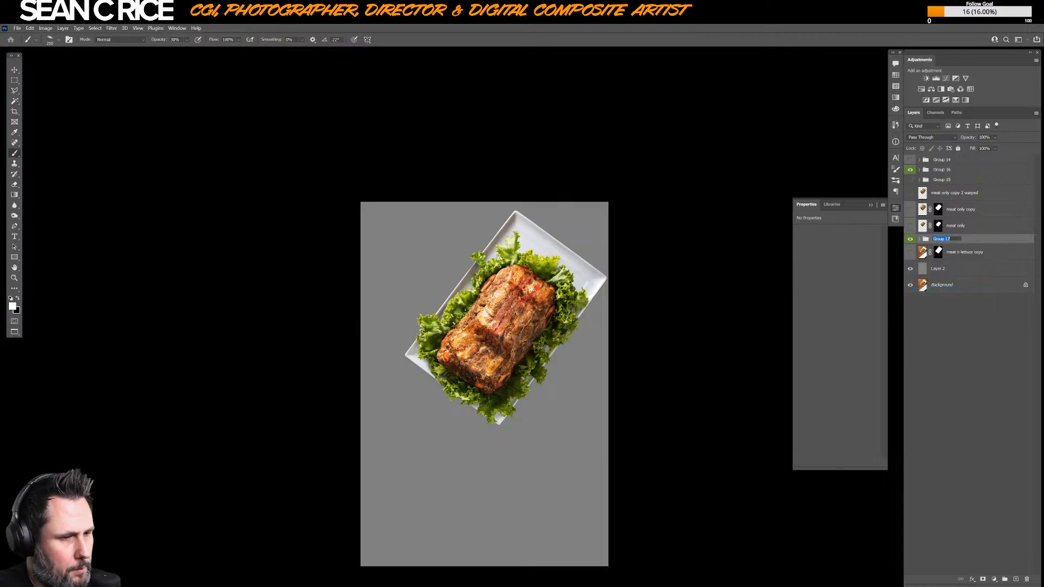
{"action": "type", "text": "plate"}
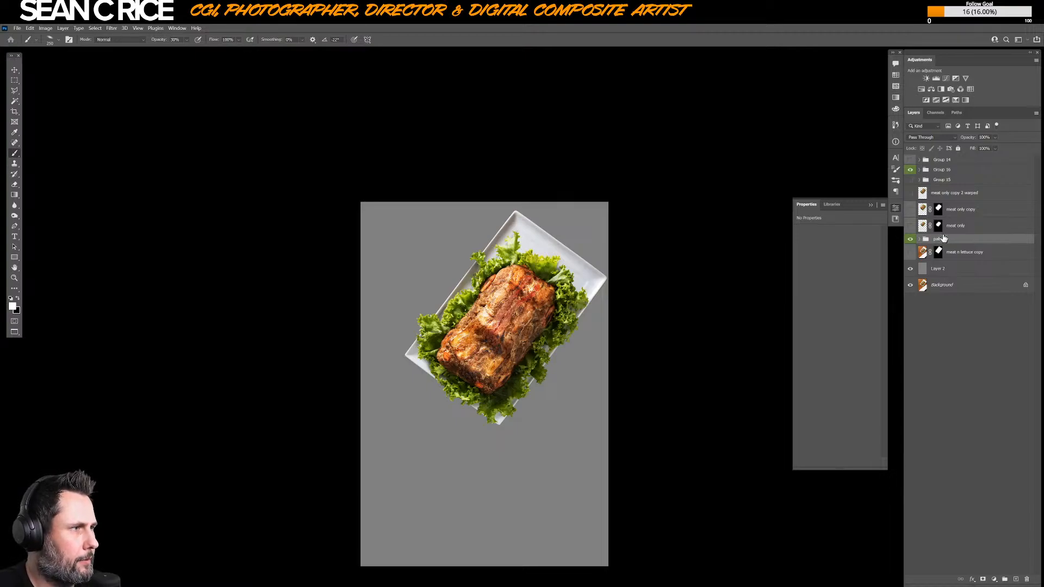
- Rename the green group holding the merged meat layer and its adjustments as "meat"
{"action": "left_click", "coordinate": [946, 170]}
{"action": "double_click", "coordinate": [940, 169]}
{"action": "type", "text": "meat"}
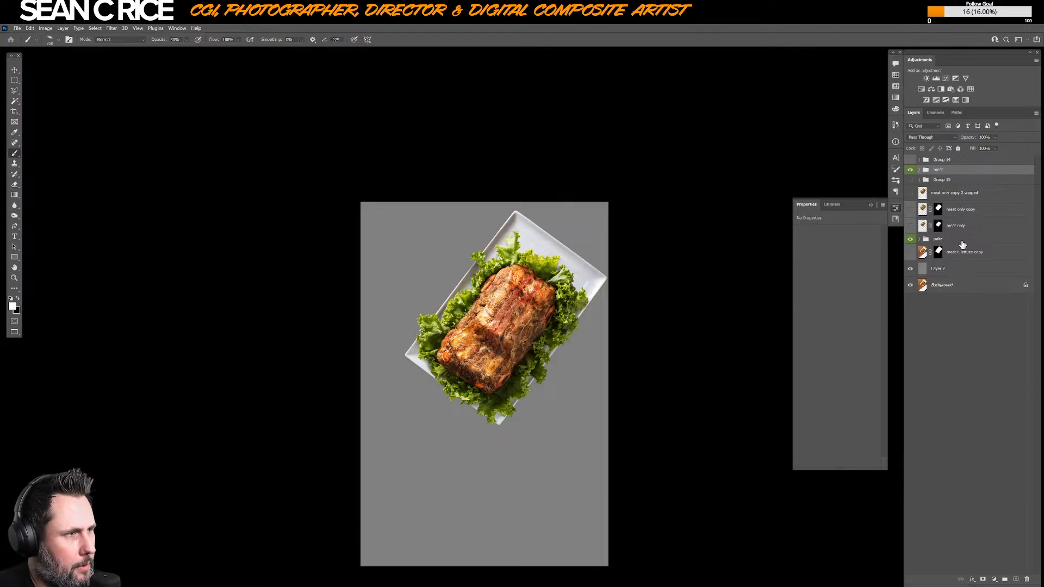
- Group the meat and plate groups together, name the parent group "meat loaf", and give it a green color label
{"action": "left_click", "coordinate": [949, 239], "text": "ctrl"}
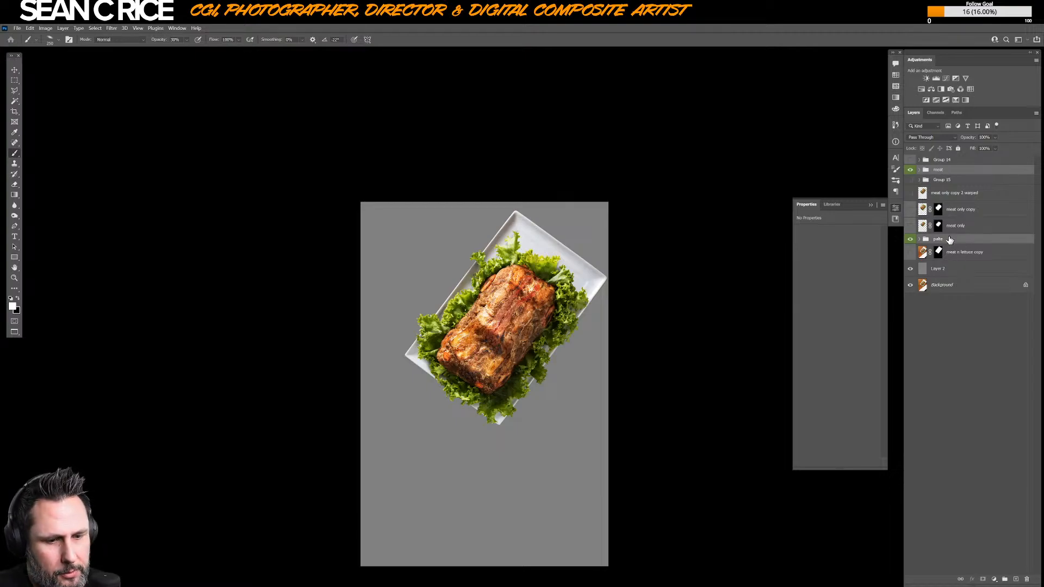
{"action": "key", "text": "ctrl+g"}
{"action": "double_click", "coordinate": [941, 170]}
{"action": "type", "text": "meat loaf"}
{"action": "key", "text": "Return"}
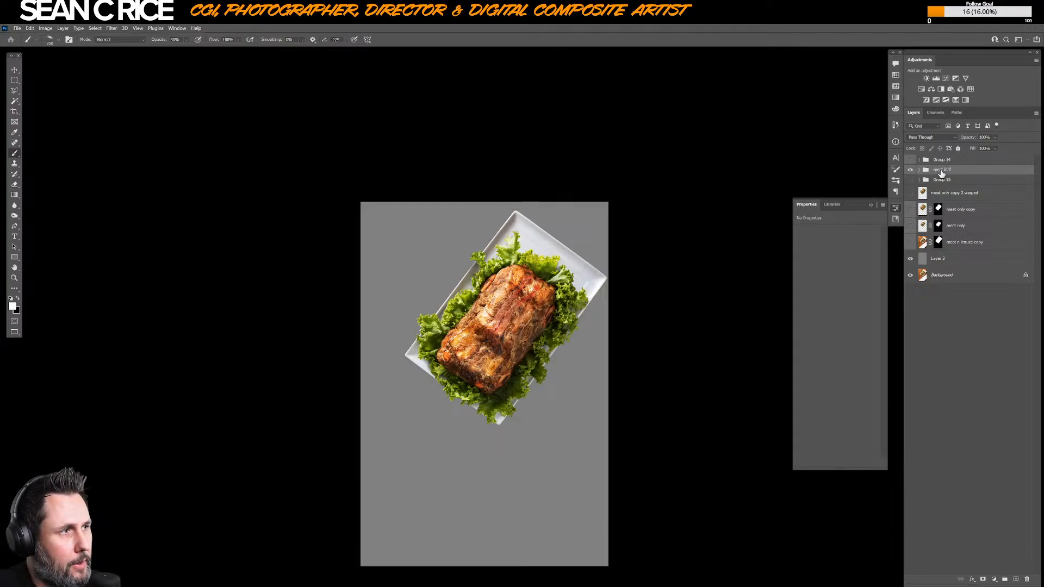
{"action": "right_click", "coordinate": [910, 170]}
{"action": "left_click", "coordinate": [933, 213]}
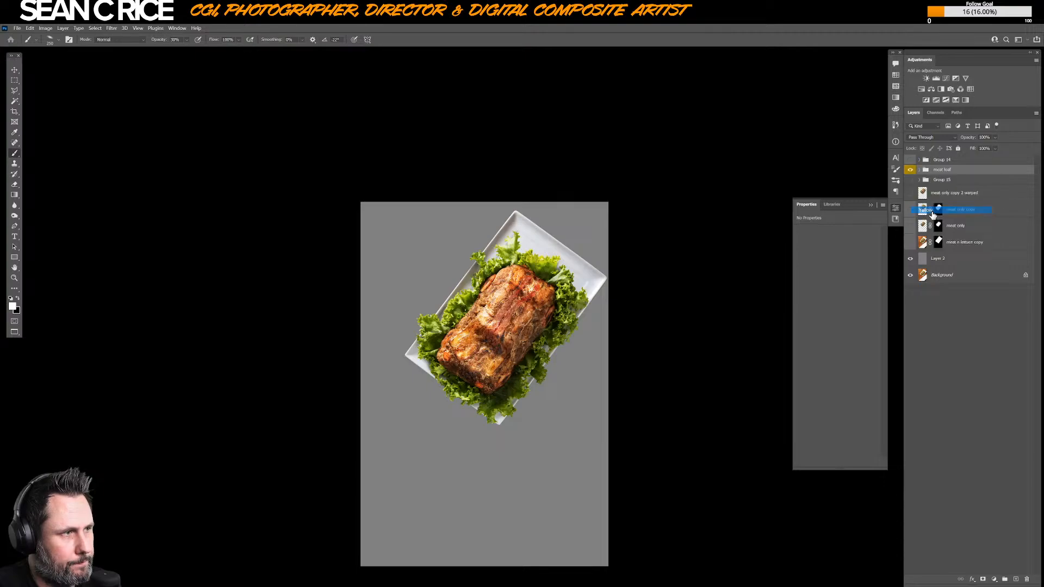
{"action": "right_click", "coordinate": [911, 170]}
{"action": "left_click", "coordinate": [930, 221]}
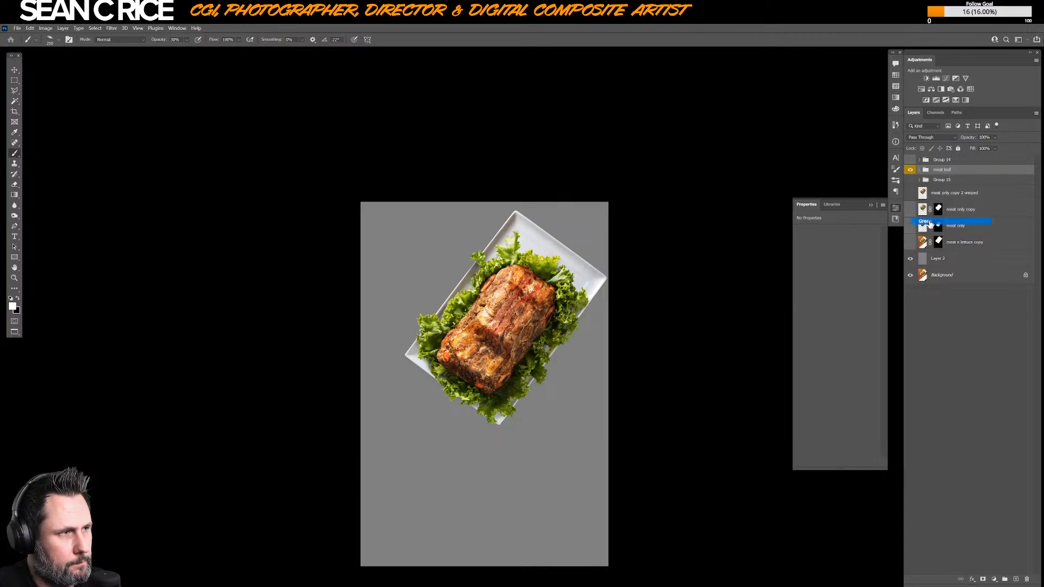
- Return to the floating document windows and hide Group 14 in the CND_COMP_LAY_01A.psb layout
{"action": "key", "text": "f"}
{"action": "key", "text": "f"}
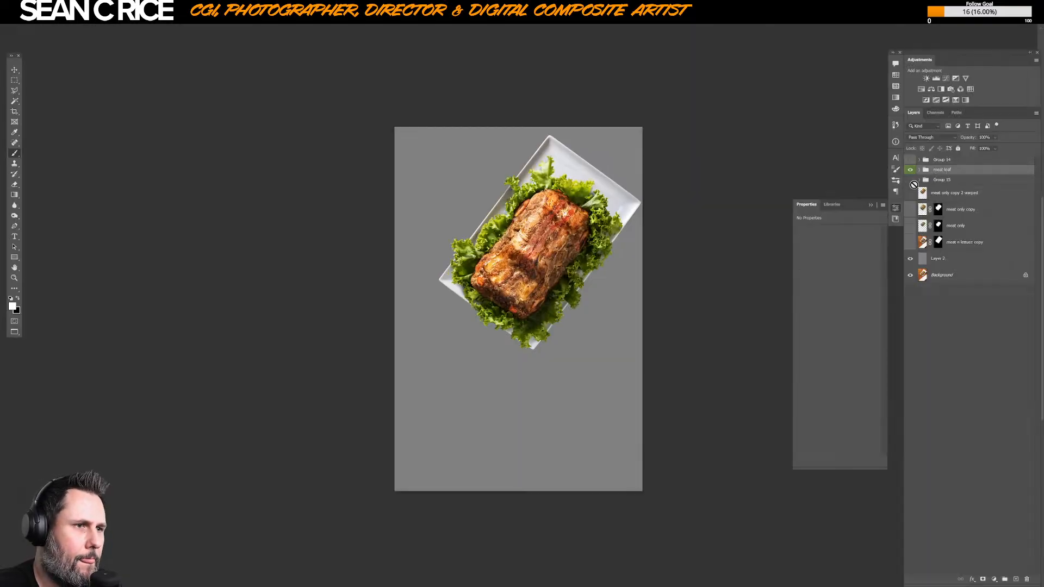
{"action": "key", "text": "f"}
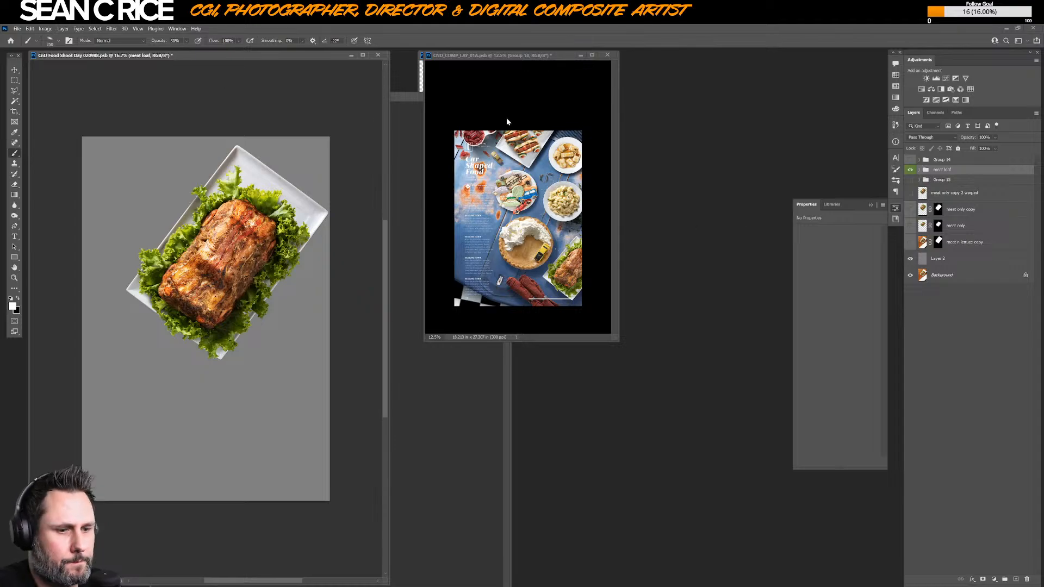
{"action": "key", "text": "v"}
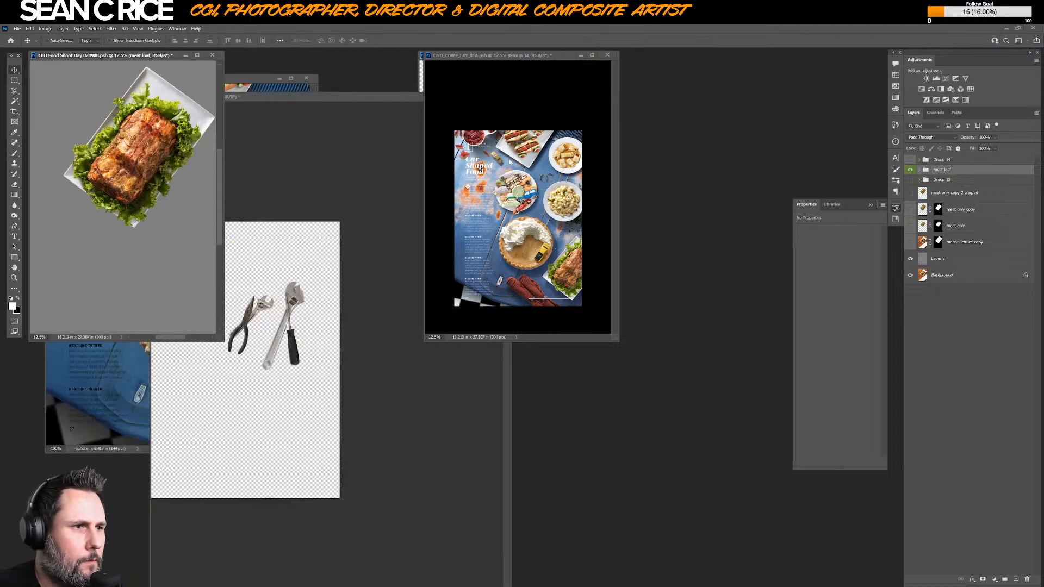
{"action": "left_click", "coordinate": [524, 69]}
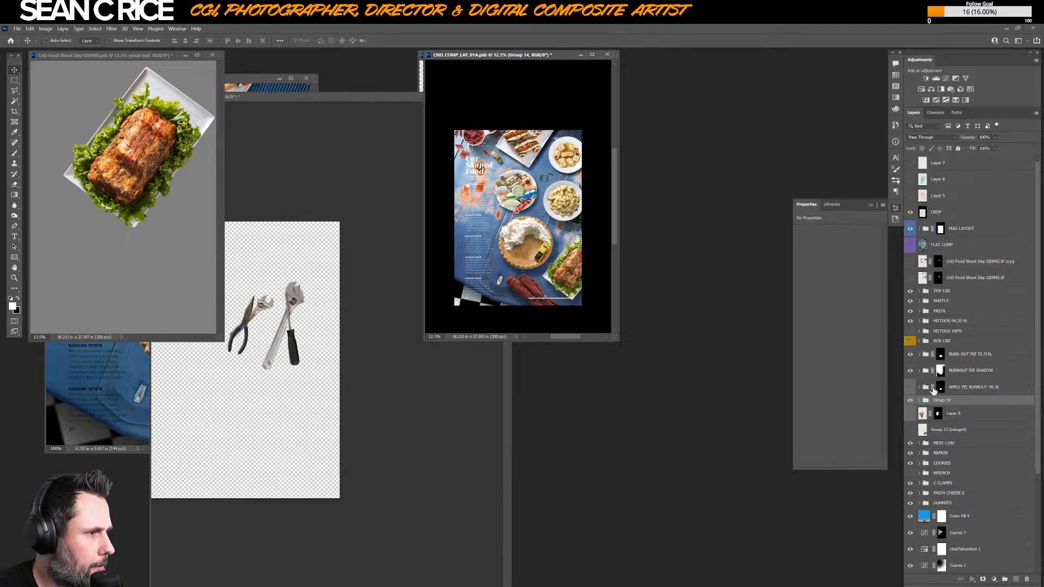
{"action": "left_click", "coordinate": [911, 401]}
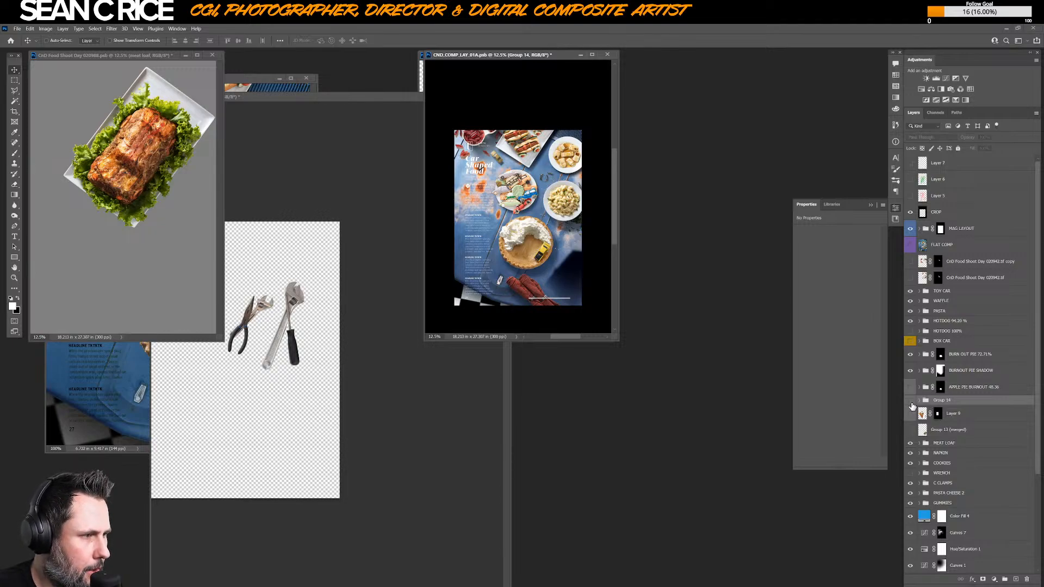
- Copy the meat loaf group from the food shoot document into the layout and scale it to 48.36%
{"action": "left_click", "coordinate": [185, 186]}
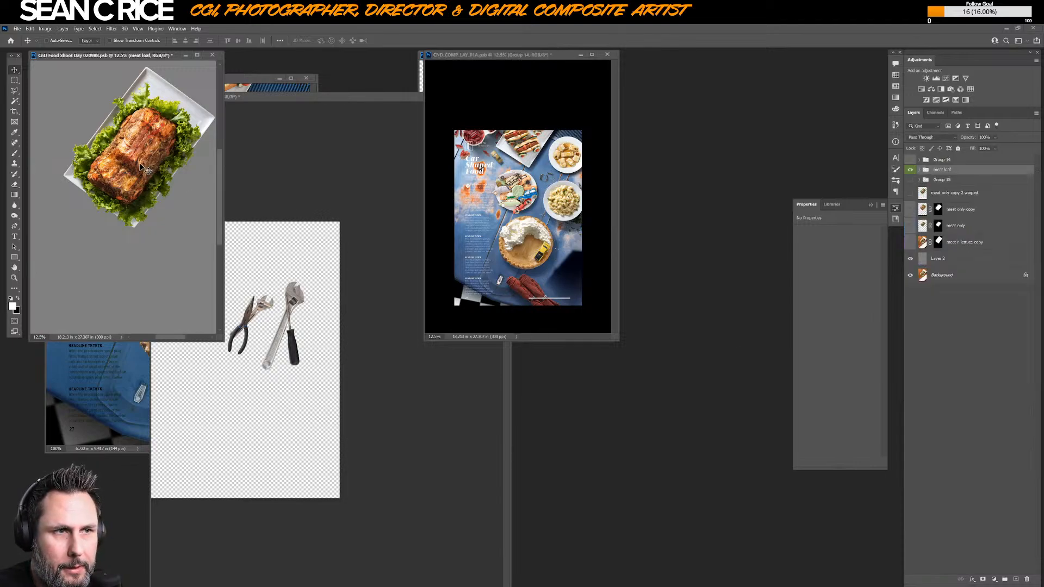
{"action": "left_click_drag", "start_coordinate": [139, 163], "coordinate": [576, 278]}
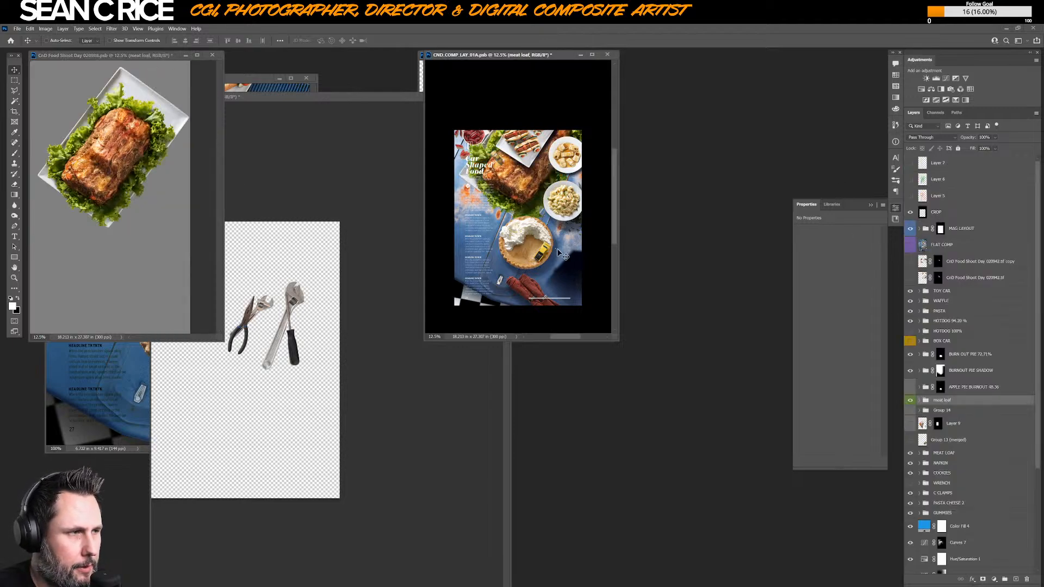
{"action": "key", "text": "ctrl+t"}
{"action": "left_click", "coordinate": [152, 41]}
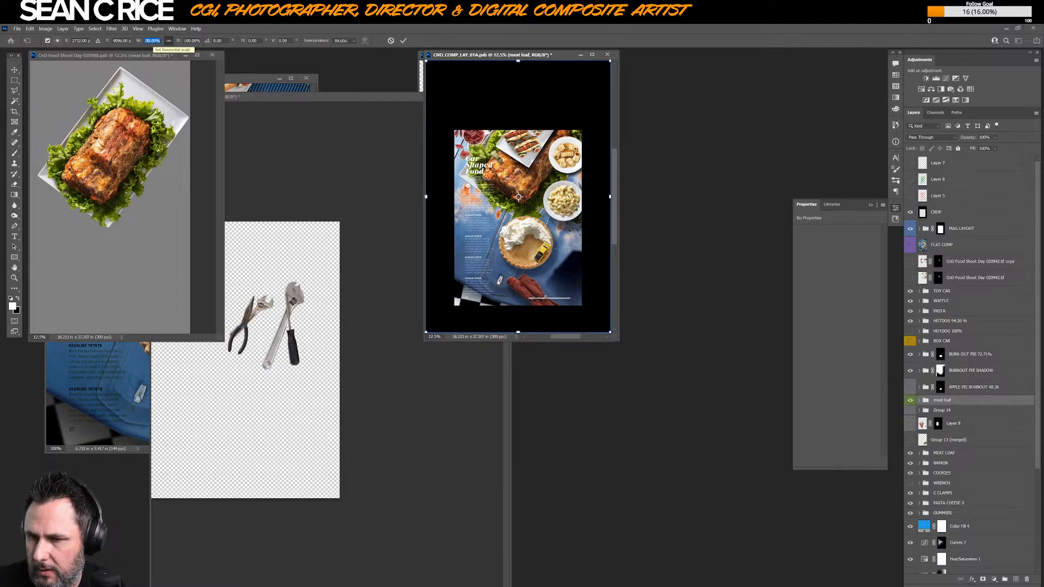
{"action": "type", "text": "48.36"}
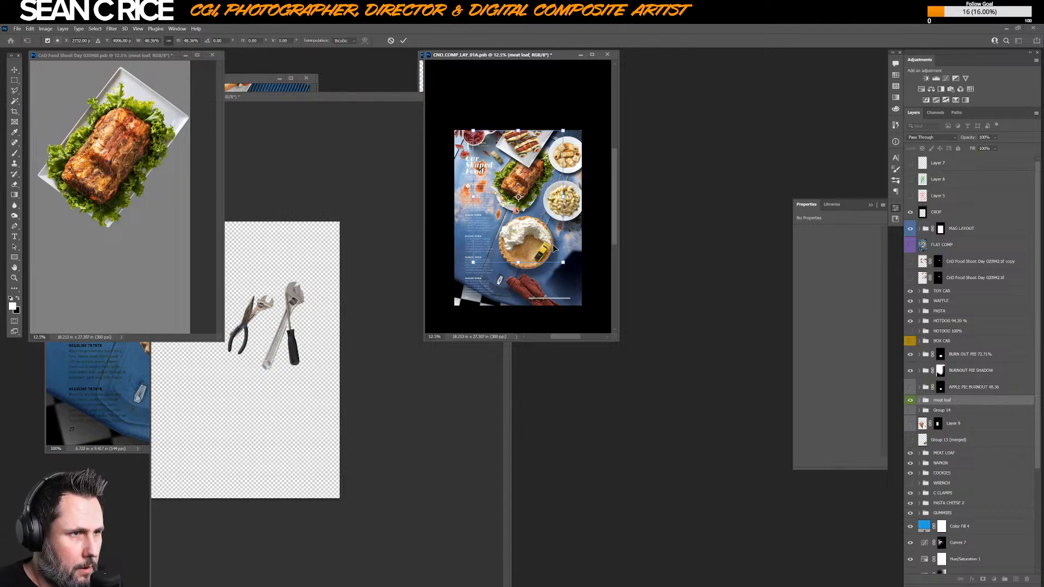
{"action": "key", "text": "Return"}
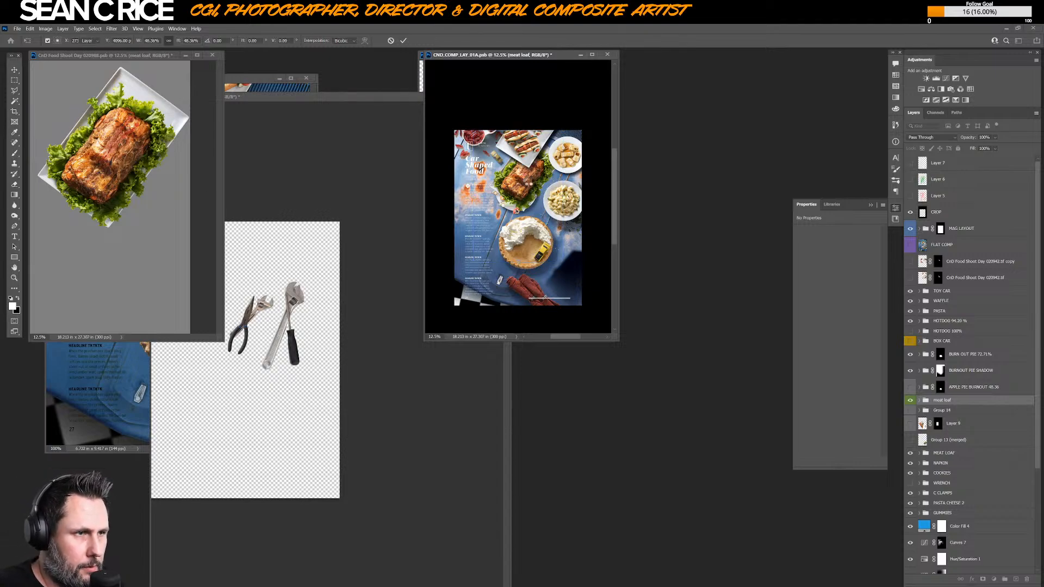
- Try the meat loaf in the page's lower-right corner, undo the move, and delete the copied group from the layout
{"action": "left_click_drag", "start_coordinate": [525, 175], "coordinate": [578, 269]}
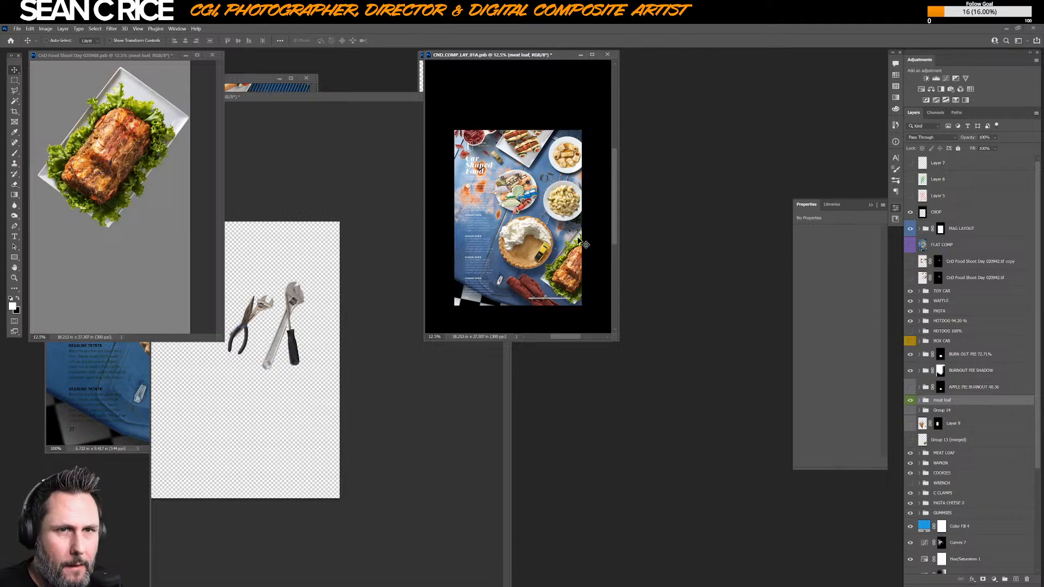
{"action": "key", "text": "ctrl+z"}
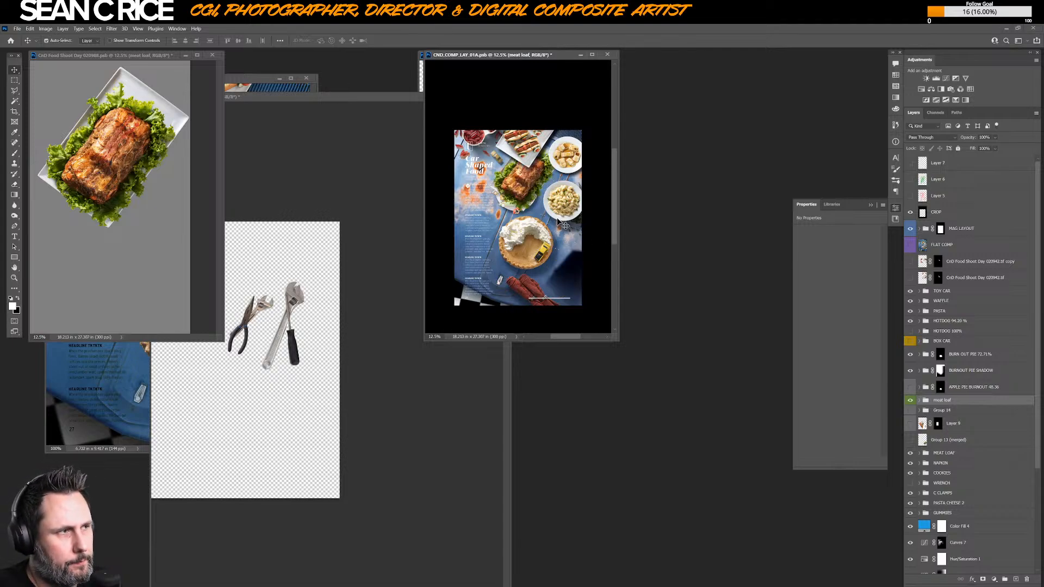
{"action": "key", "text": "Delete"}
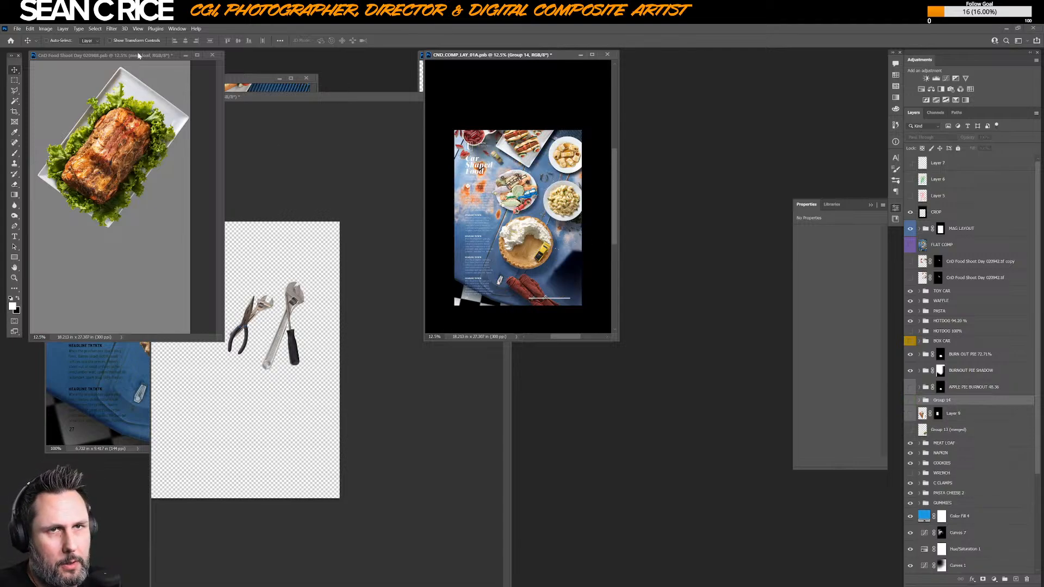
- In the food shoot document's plate group, duplicate the meat plate layer and copy Curves 3 directly above the original meat plate
{"action": "left_click", "coordinate": [137, 55]}
{"action": "key", "text": "ctrl+0"}
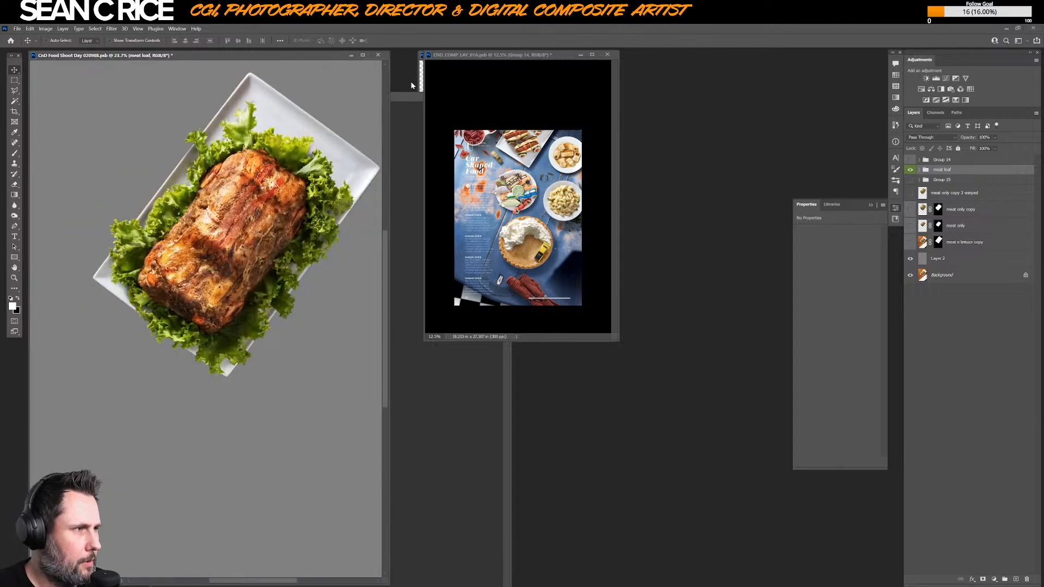
{"action": "left_click", "coordinate": [919, 170]}
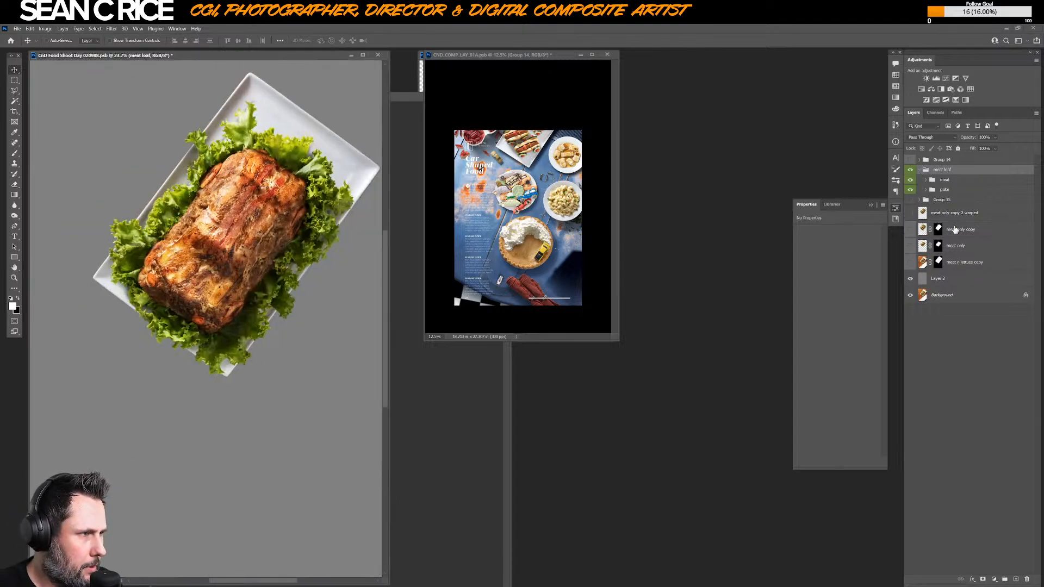
{"action": "left_click", "coordinate": [926, 189]}
{"action": "left_click", "coordinate": [972, 252]}
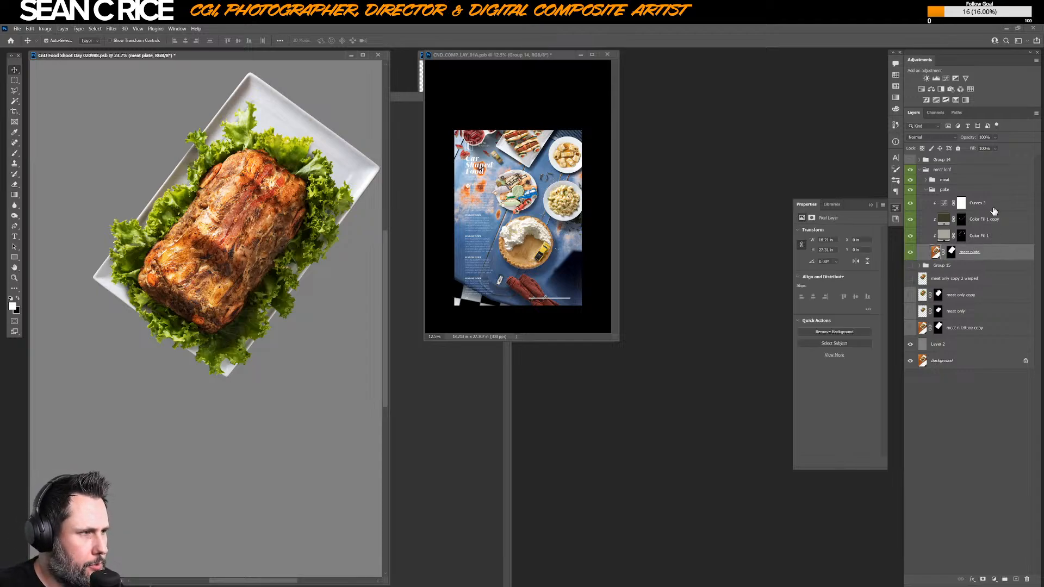
{"action": "key", "text": "ctrl+j"}
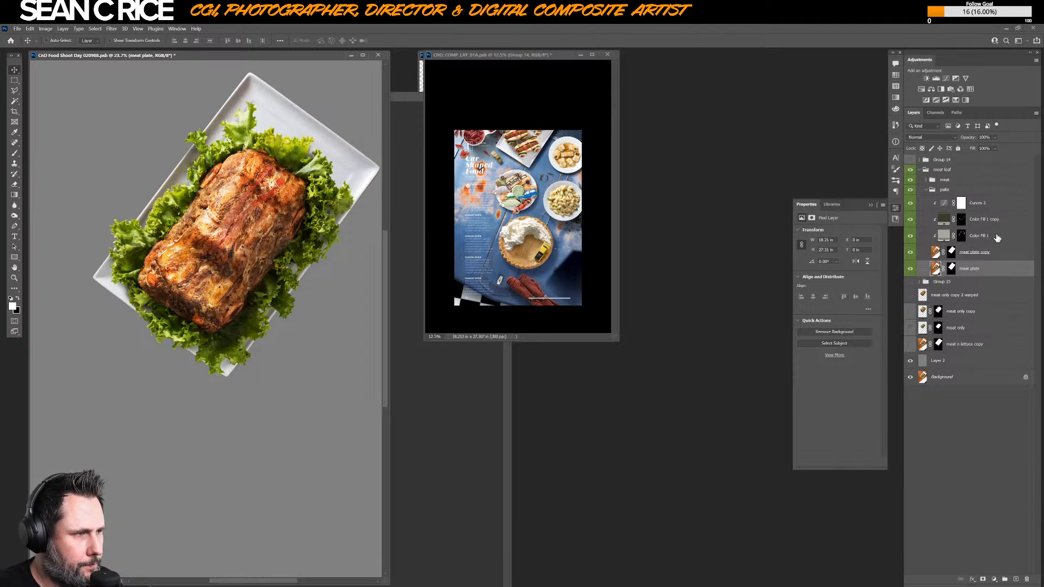
{"action": "left_click_drag", "start_coordinate": [992, 209], "coordinate": [991, 269]}
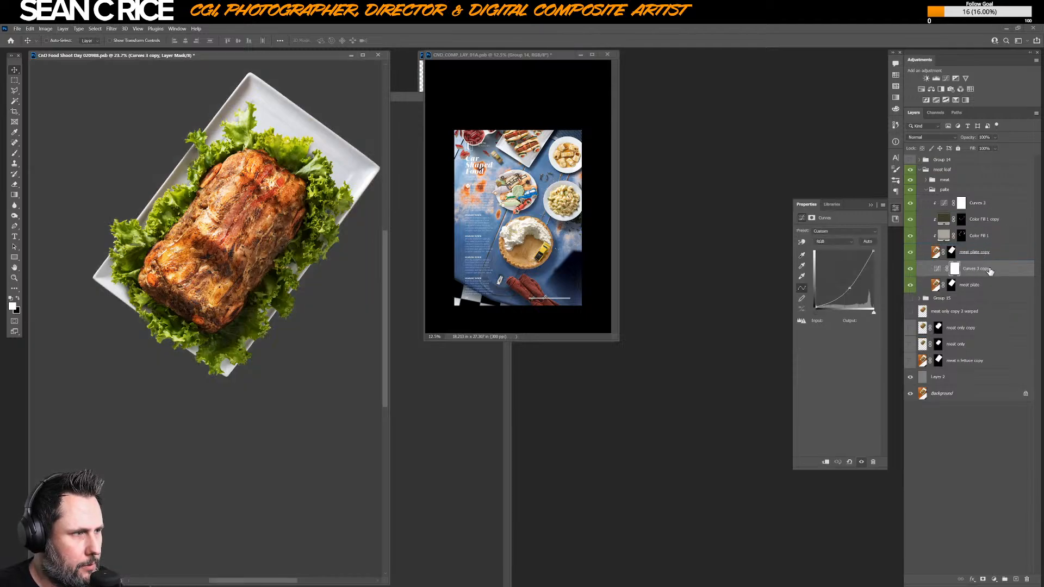
- Clip the copied Curves adjustment to the meat plate layer and group the layers from Curves 3 down to meat plate copy
{"action": "left_click", "coordinate": [985, 276], "text": "alt"}
{"action": "left_click", "coordinate": [1006, 286]}
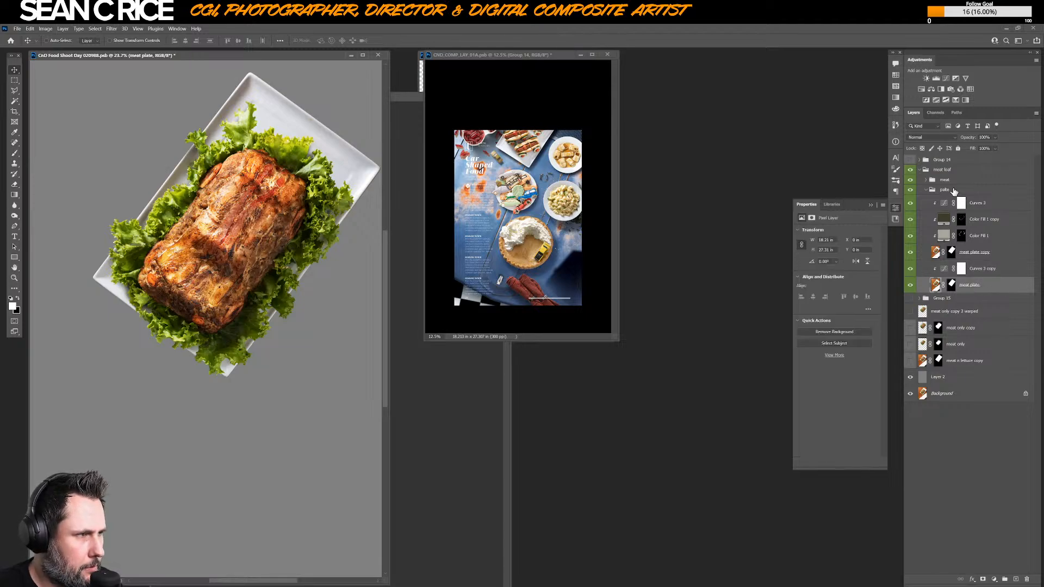
{"action": "left_click", "coordinate": [977, 209]}
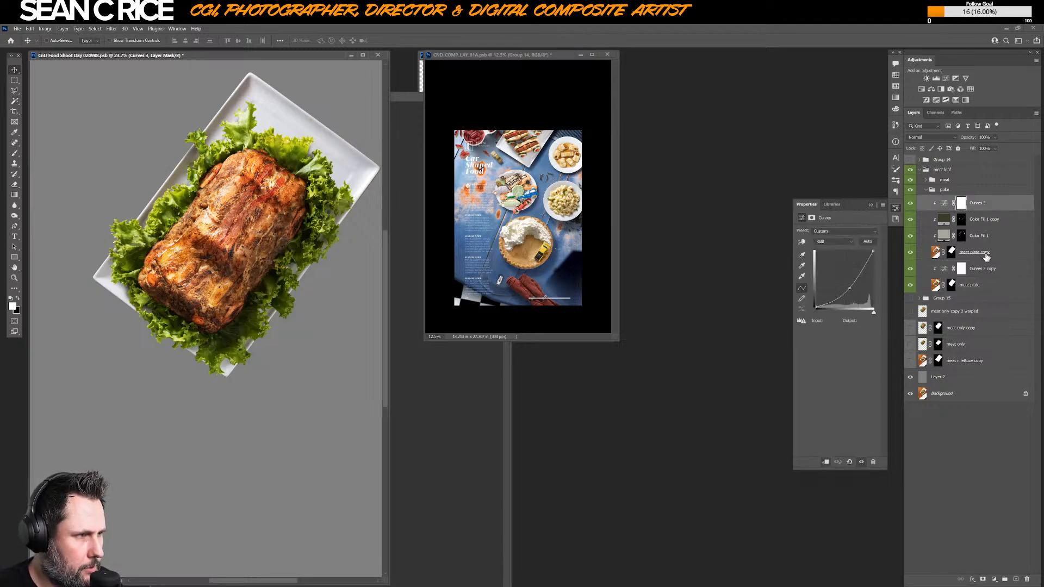
{"action": "left_click", "coordinate": [985, 254], "text": "shift"}
{"action": "key", "text": "ctrl+g"}
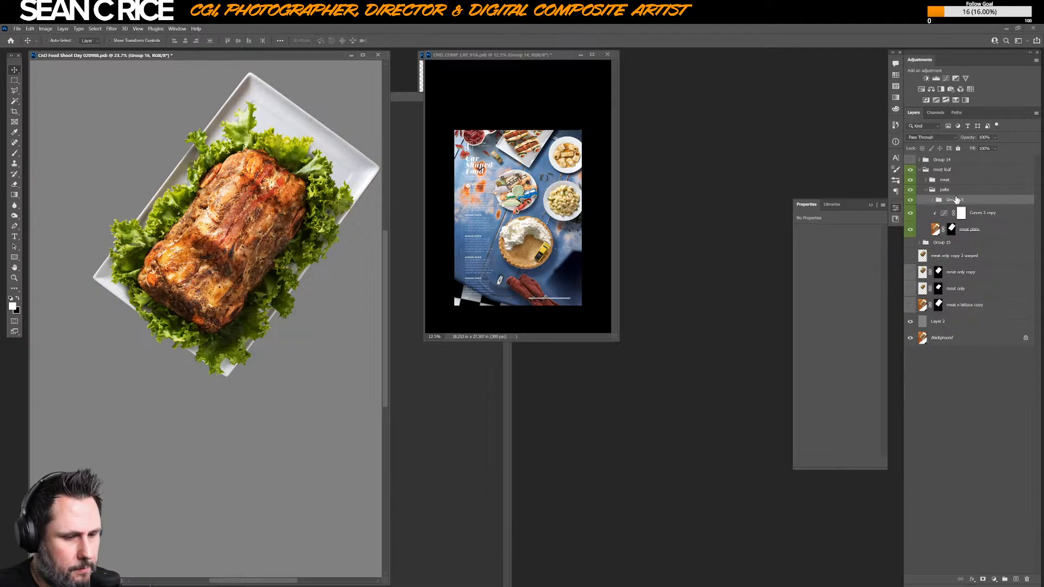
- Switch to the full-screen view and rename the new group inside the plate group as "plate front"
{"action": "key", "text": "f"}
{"action": "key", "text": "a"}
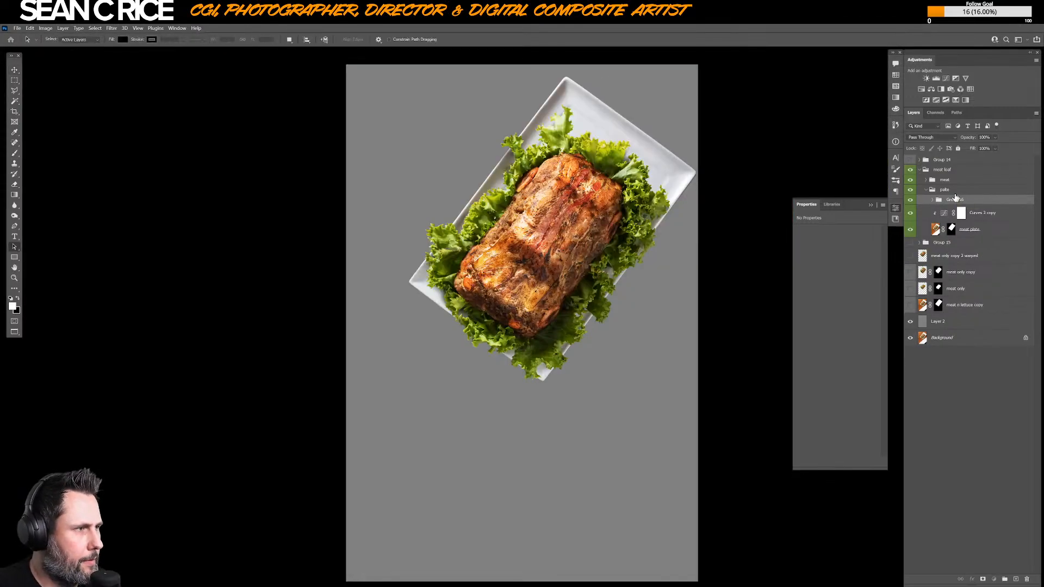
{"action": "left_click", "coordinate": [955, 194]}
{"action": "double_click", "coordinate": [954, 197]}
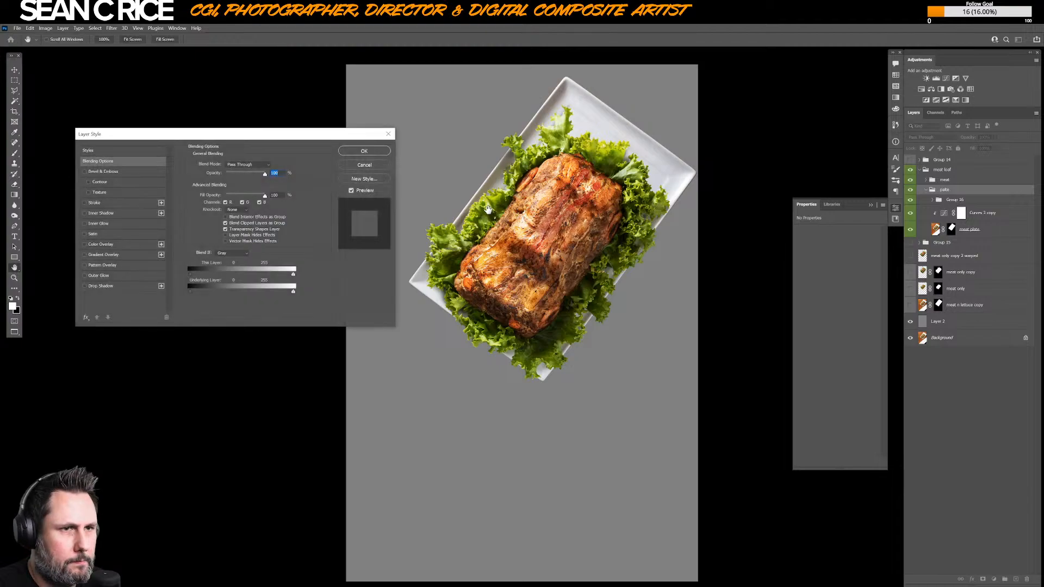
{"action": "key", "text": "Escape"}
{"action": "left_click", "coordinate": [960, 200]}
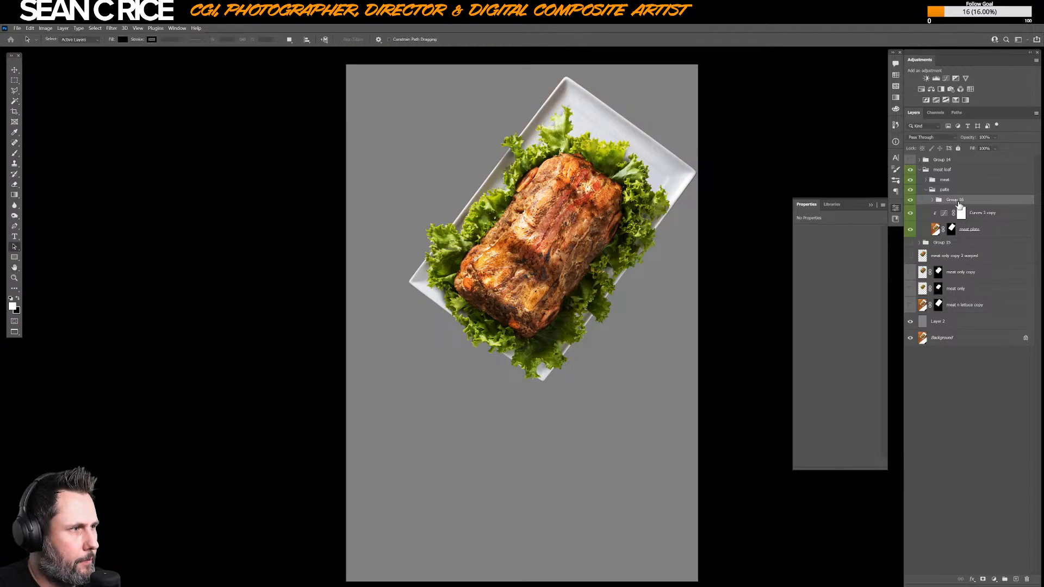
{"action": "double_click", "coordinate": [956, 200]}
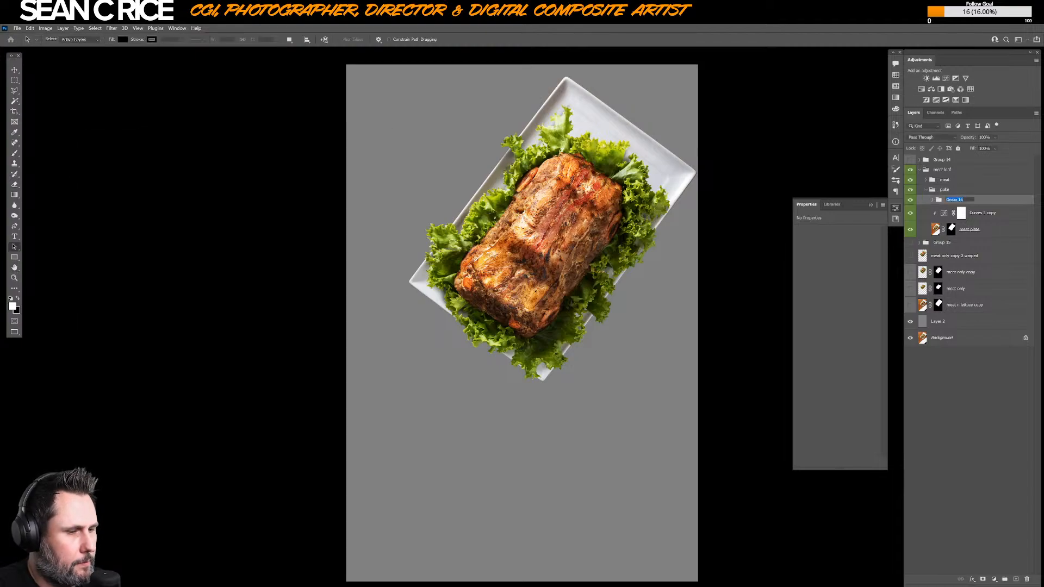
{"action": "type", "text": "plate front"}
{"action": "key", "text": "Return"}
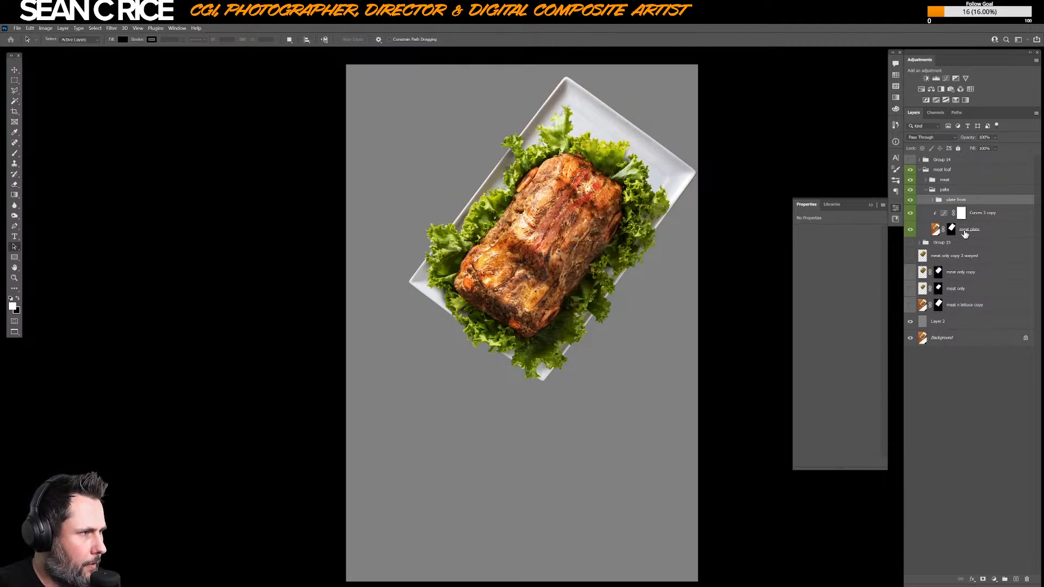
- Group the meat plate layer with its clipped Curves copy and name the group "plate rear"
{"action": "left_click", "coordinate": [965, 233]}
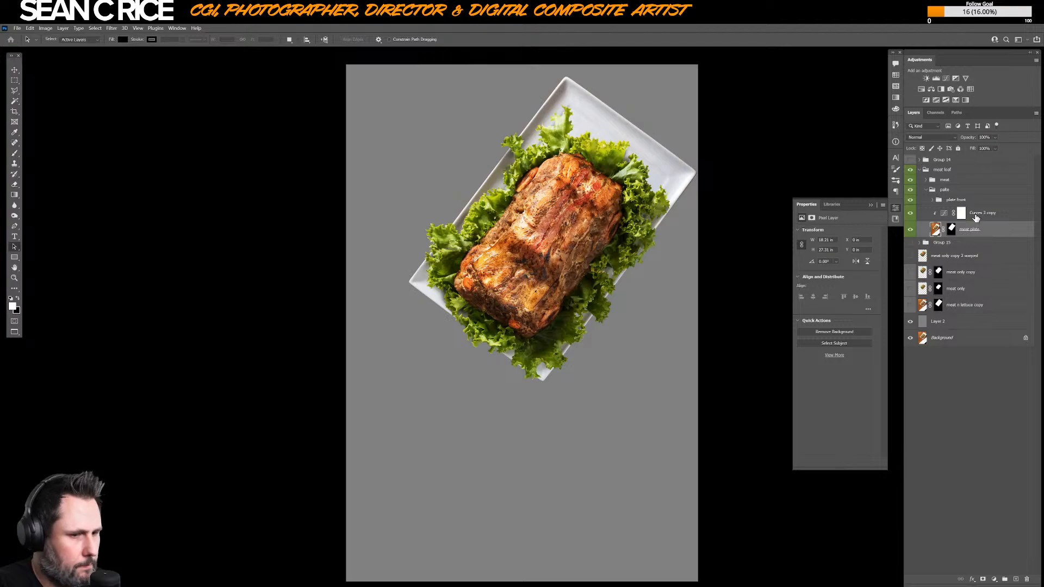
{"action": "left_click", "coordinate": [977, 215], "text": "shift"}
{"action": "key", "text": "ctrl+g"}
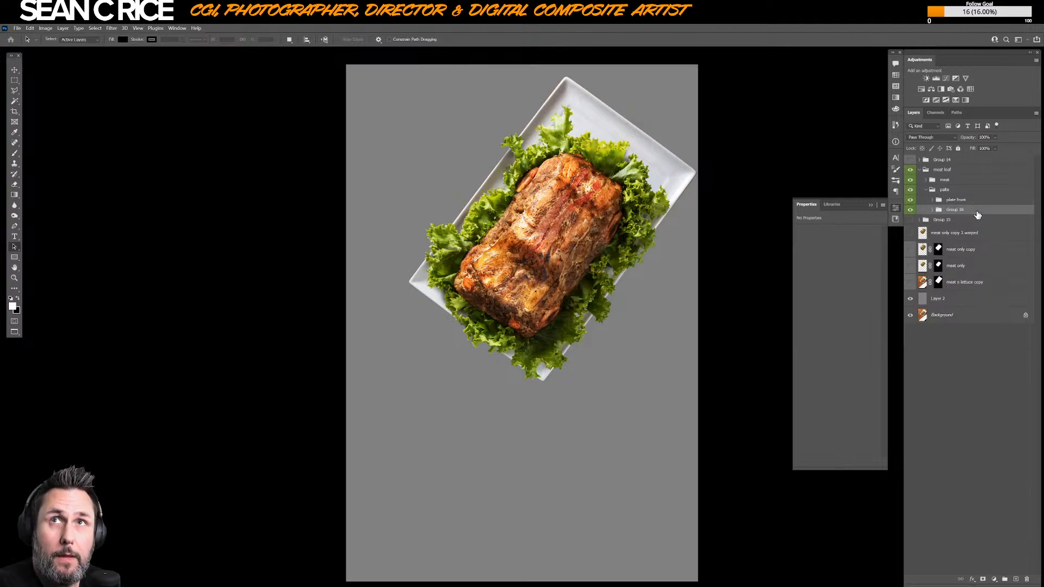
{"action": "double_click", "coordinate": [955, 210]}
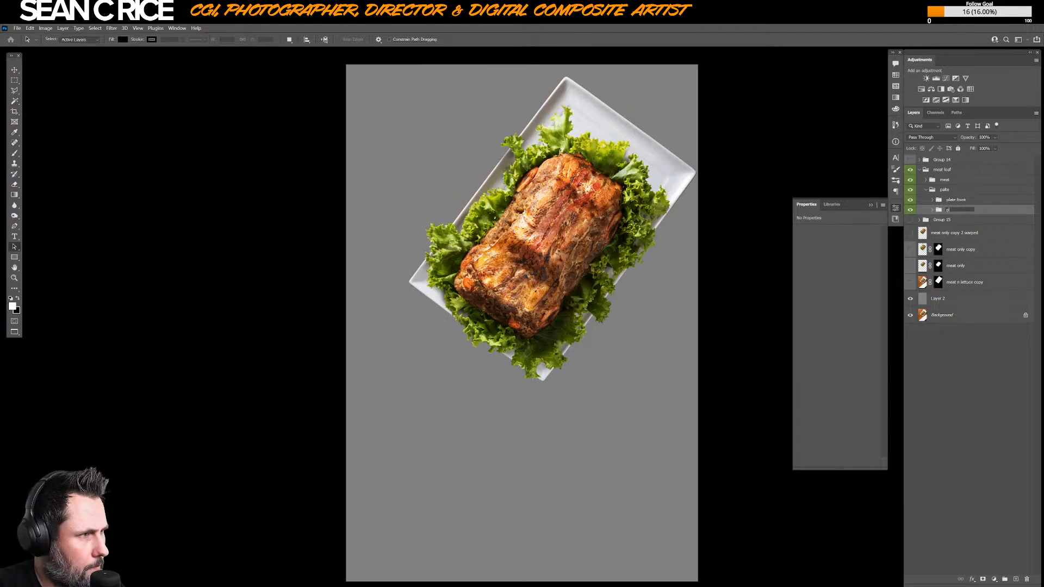
{"action": "type", "text": "plate rear"}
{"action": "key", "text": "Return"}
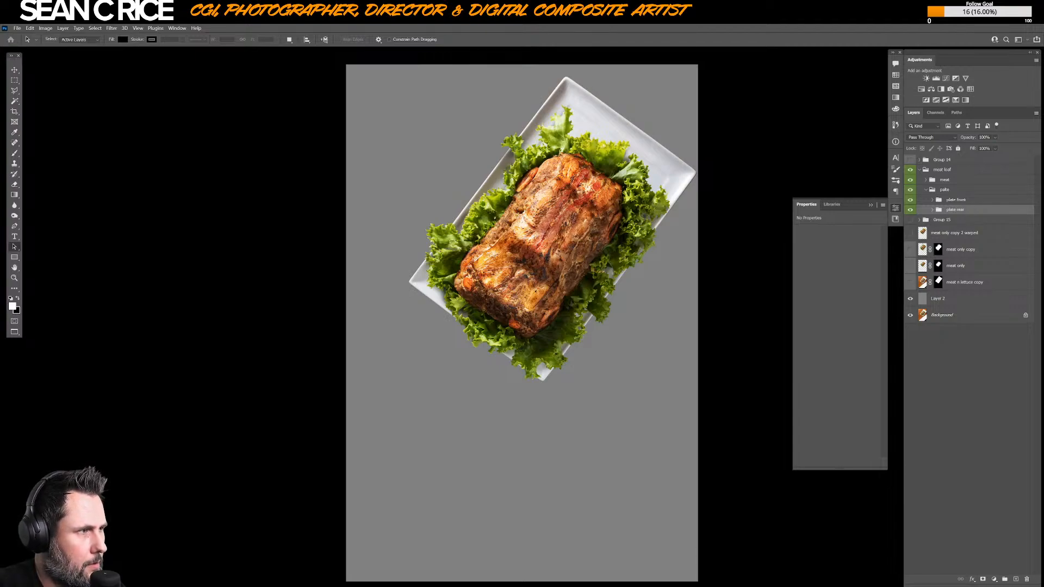
- Duplicate the two Color Fill layers from plate front into plate rear, clipped above the meat plate layer, and collapse both groups
{"action": "left_click", "coordinate": [911, 211]}
{"action": "left_click", "coordinate": [911, 211]}
{"action": "left_click", "coordinate": [911, 200]}
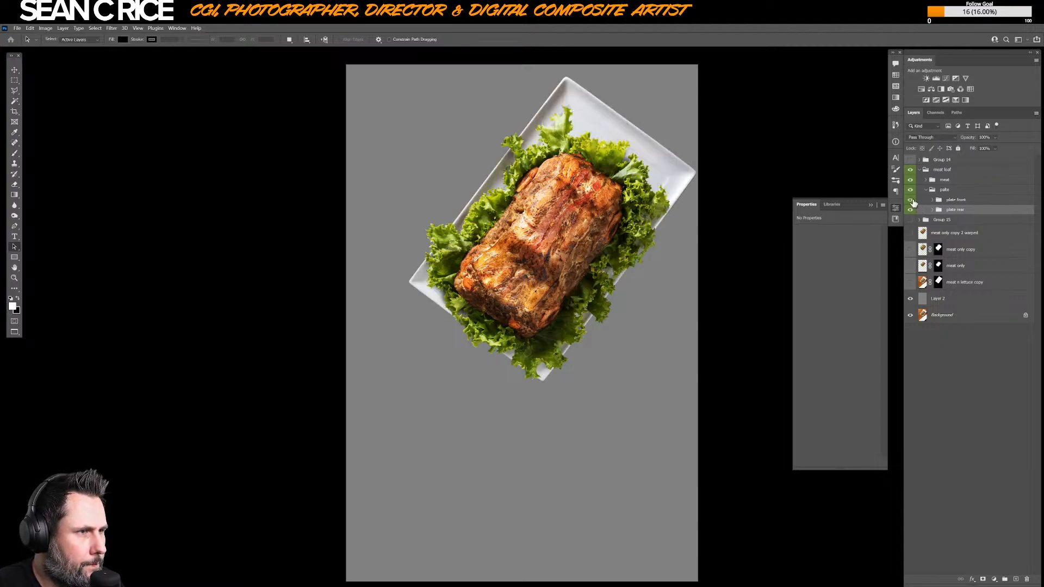
{"action": "left_click", "coordinate": [933, 209]}
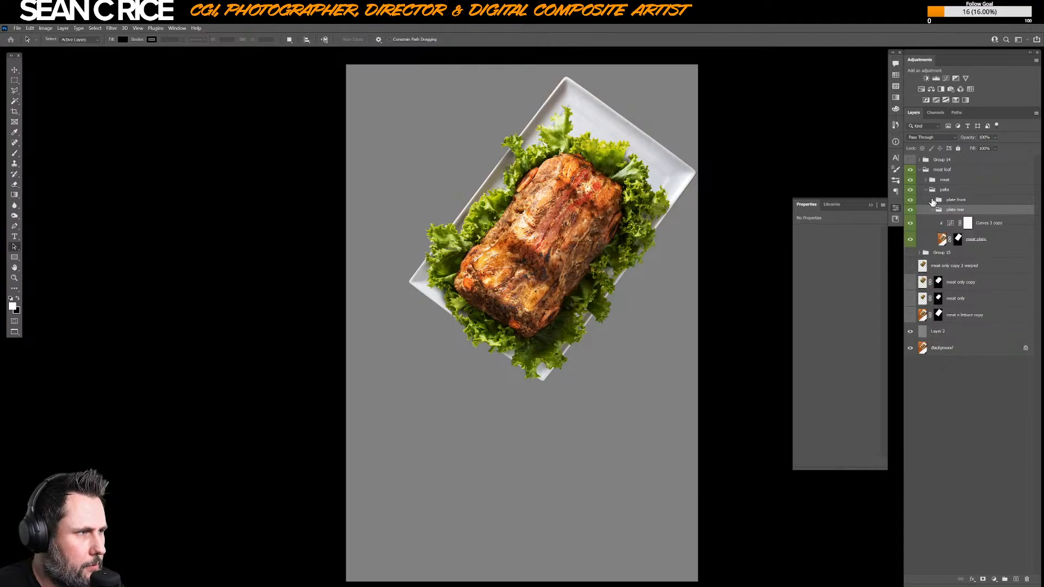
{"action": "left_click", "coordinate": [932, 199]}
{"action": "left_click", "coordinate": [988, 232]}
{"action": "left_click", "coordinate": [985, 245], "text": "shift"}
{"action": "left_click_drag", "start_coordinate": [985, 245], "coordinate": [993, 297]}
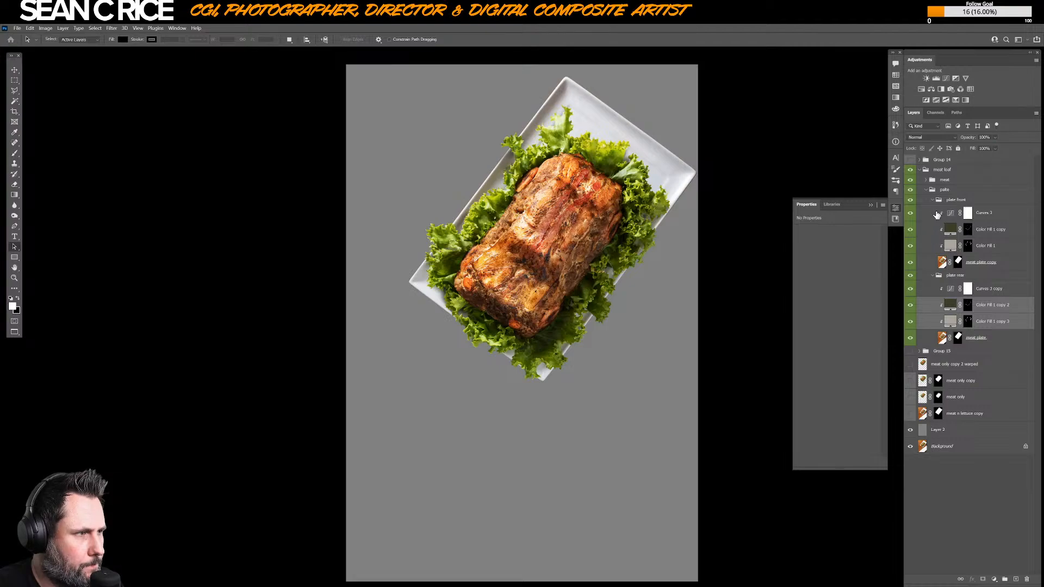
{"action": "left_click", "coordinate": [933, 276]}
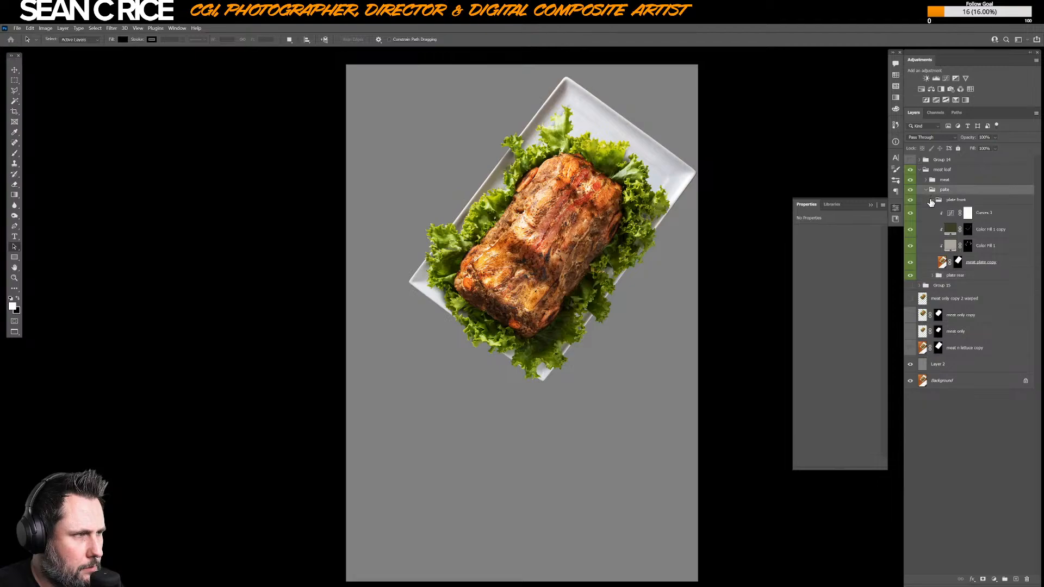
{"action": "left_click", "coordinate": [931, 200]}
{"action": "left_click", "coordinate": [933, 201]}
{"action": "left_click", "coordinate": [910, 201]}
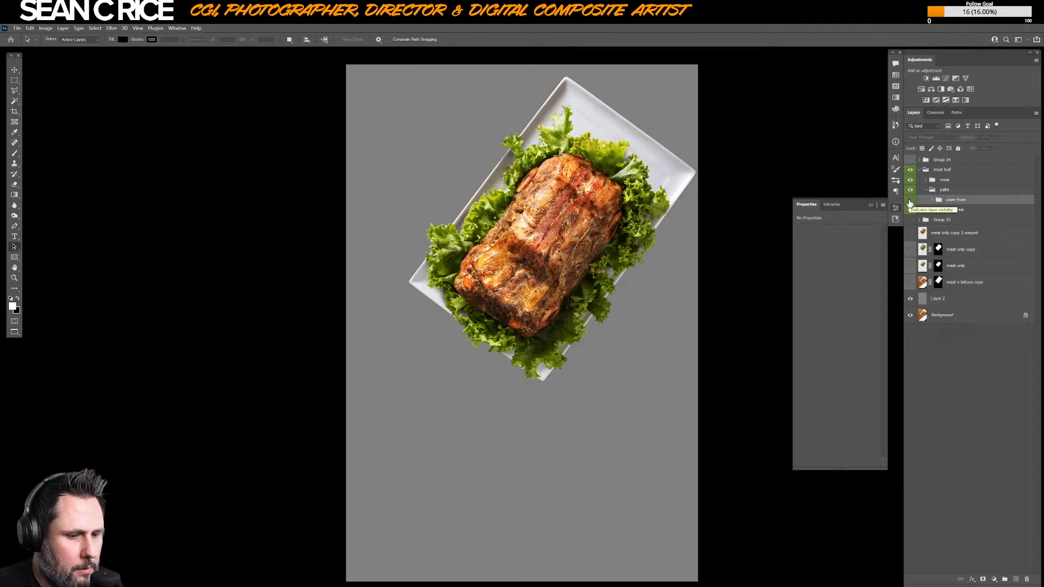
- With plate front made semi-transparent, shift the plate rear group down-left to align the long edges, and return plate front to 100% opacity
{"action": "left_click", "coordinate": [957, 211]}
{"action": "key", "text": "v"}
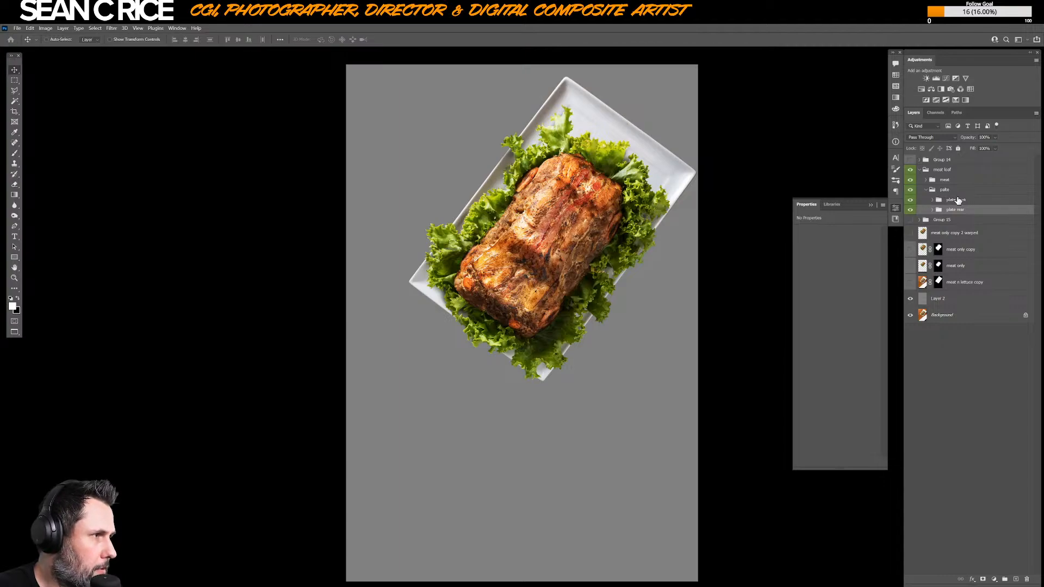
{"action": "left_click", "coordinate": [954, 200]}
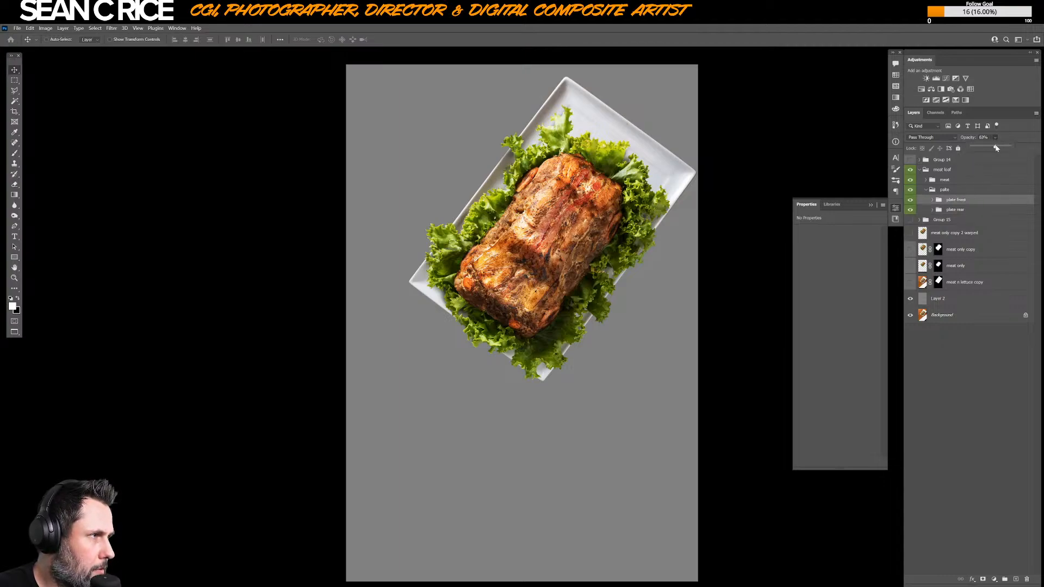
{"action": "left_click", "coordinate": [956, 211]}
{"action": "left_click_drag", "start_coordinate": [692, 201], "coordinate": [646, 209]}
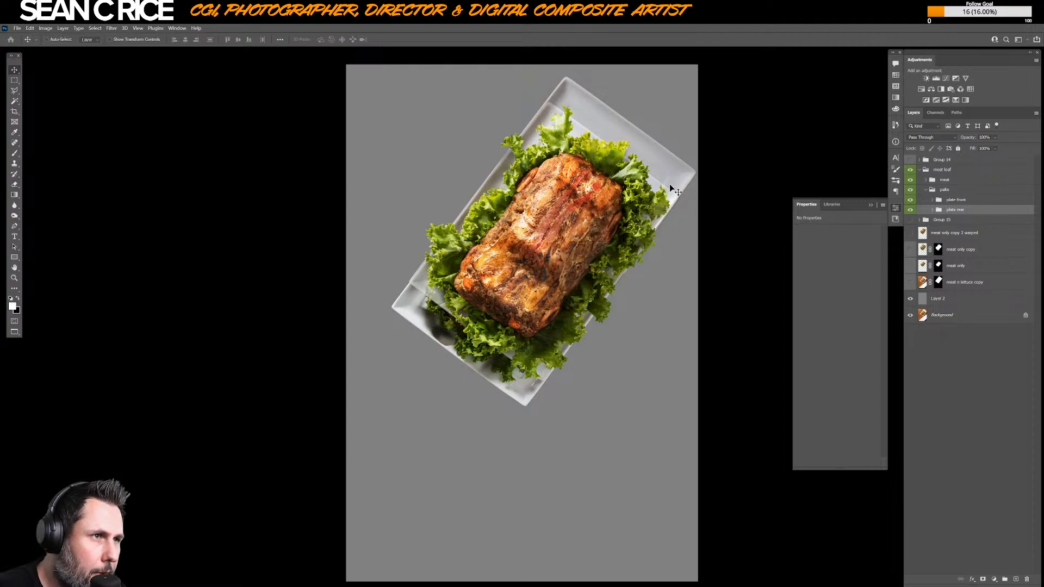
{"action": "key", "text": "Left"}
{"action": "key", "text": "Left"}
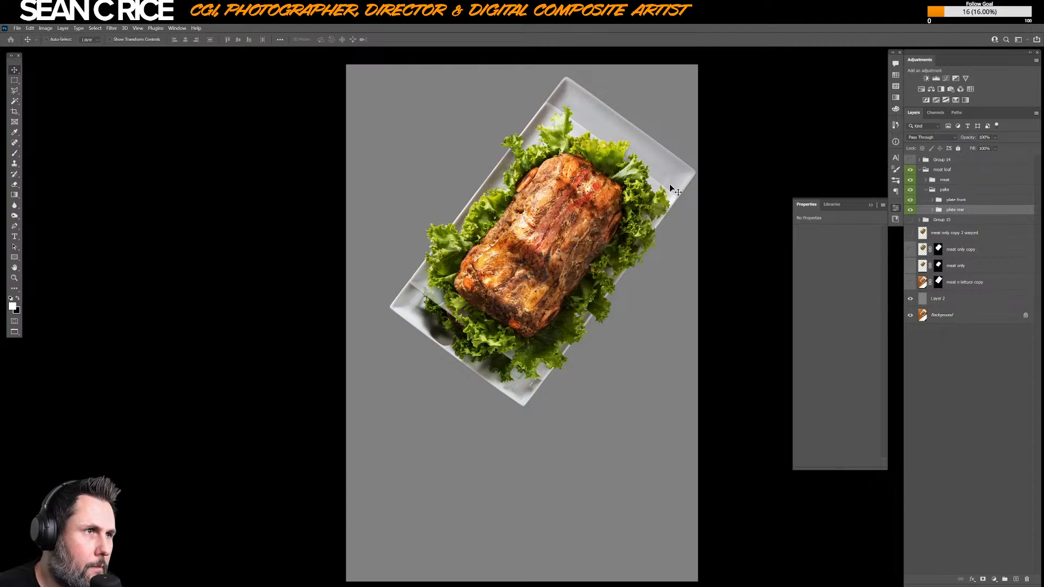
{"action": "left_click", "coordinate": [947, 201]}
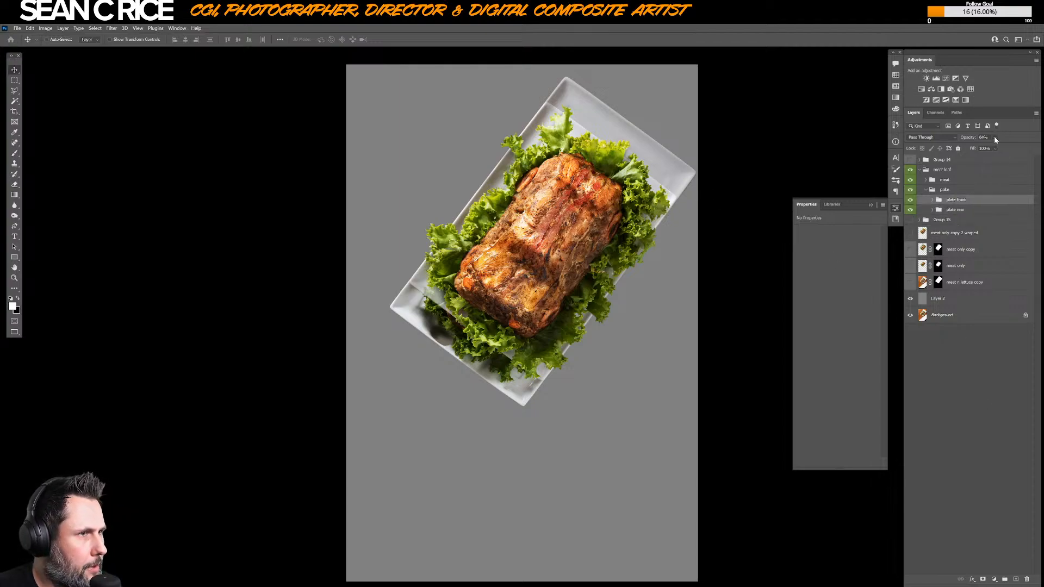
{"action": "left_click_drag", "start_coordinate": [999, 145], "coordinate": [1019, 146]}
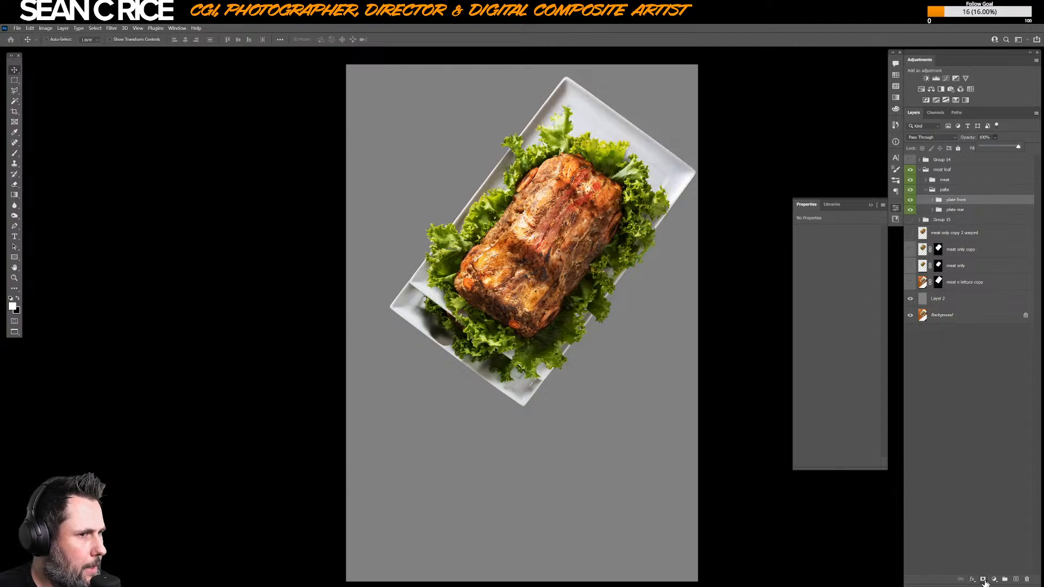
- Lasso the plate's upper-right end, invert the selection, and apply it as a layer mask on the plate front group
{"action": "key", "text": "alt+bracketleft"}
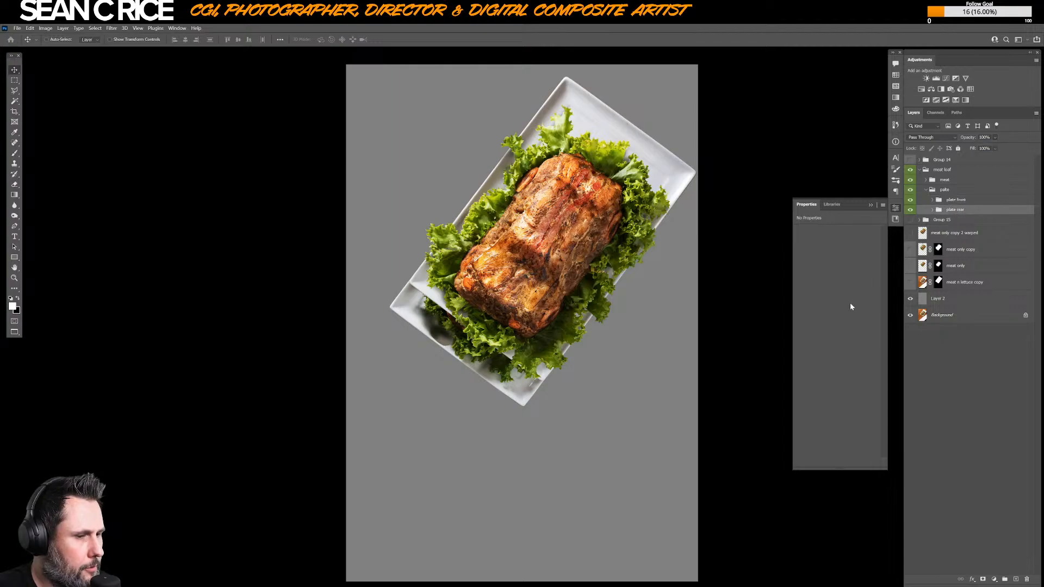
{"action": "key", "text": "l"}
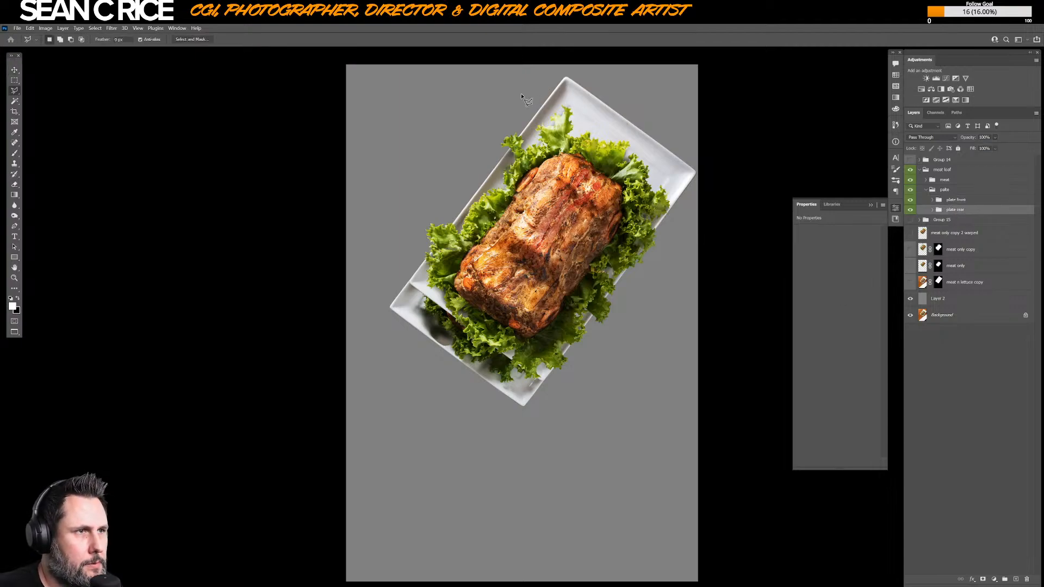
{"action": "left_click", "coordinate": [492, 121]}
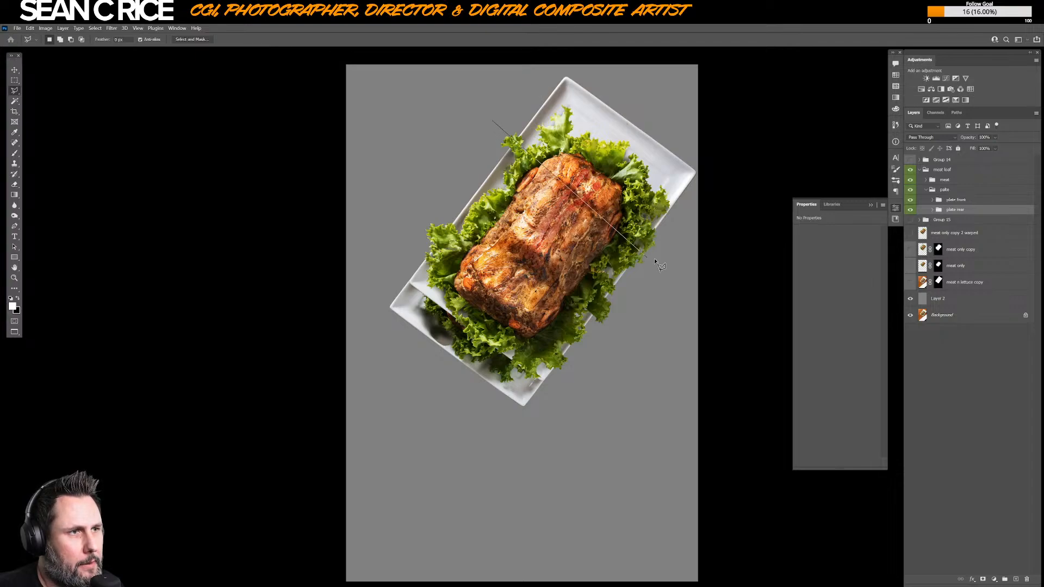
{"action": "left_click", "coordinate": [670, 253]}
{"action": "left_click", "coordinate": [724, 169]}
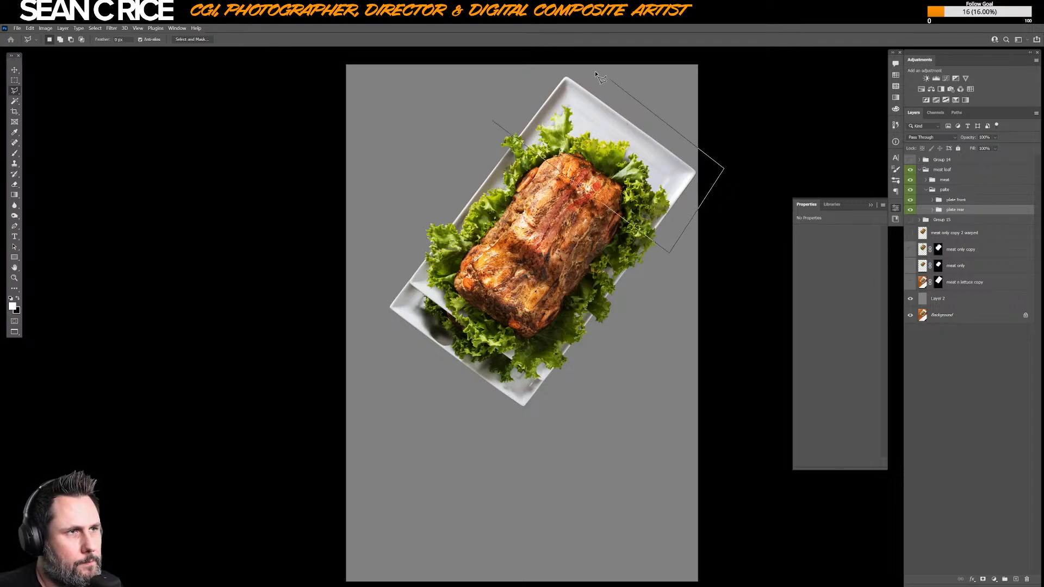
{"action": "left_click", "coordinate": [570, 58]}
{"action": "left_click", "coordinate": [492, 127]}
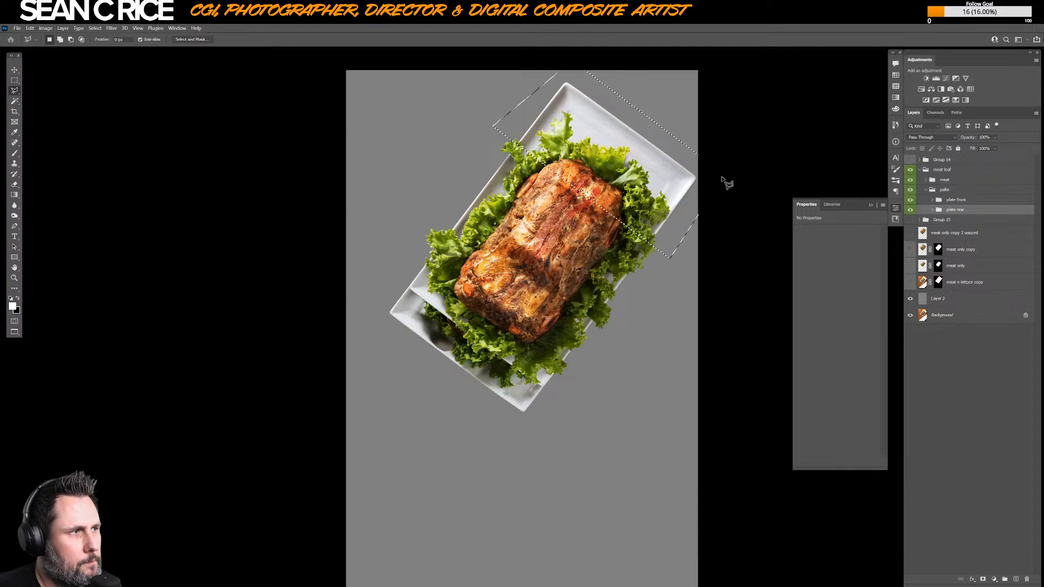
{"action": "key", "text": "ctrl+shift+i"}
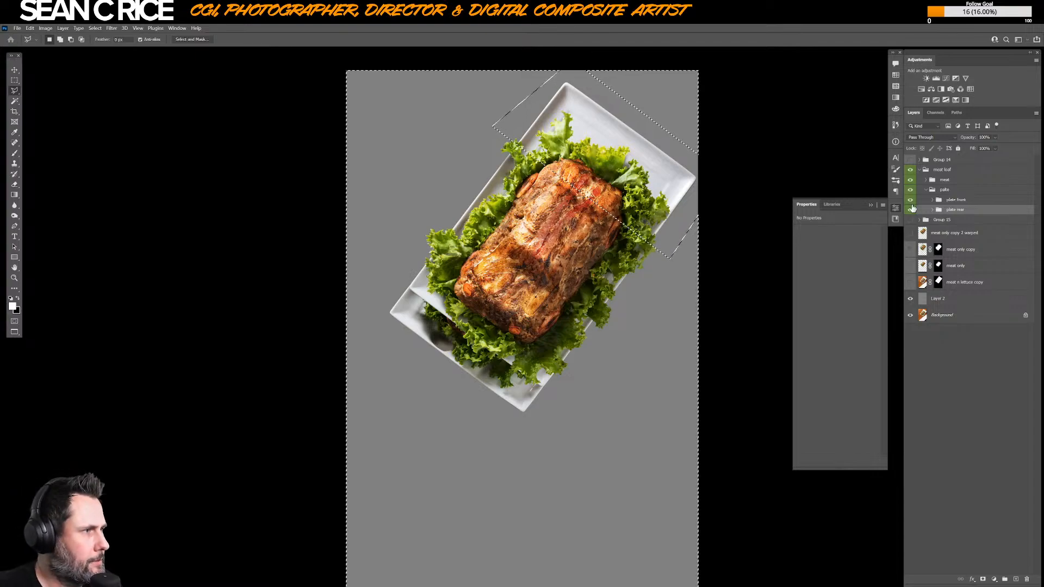
{"action": "left_click", "coordinate": [968, 199]}
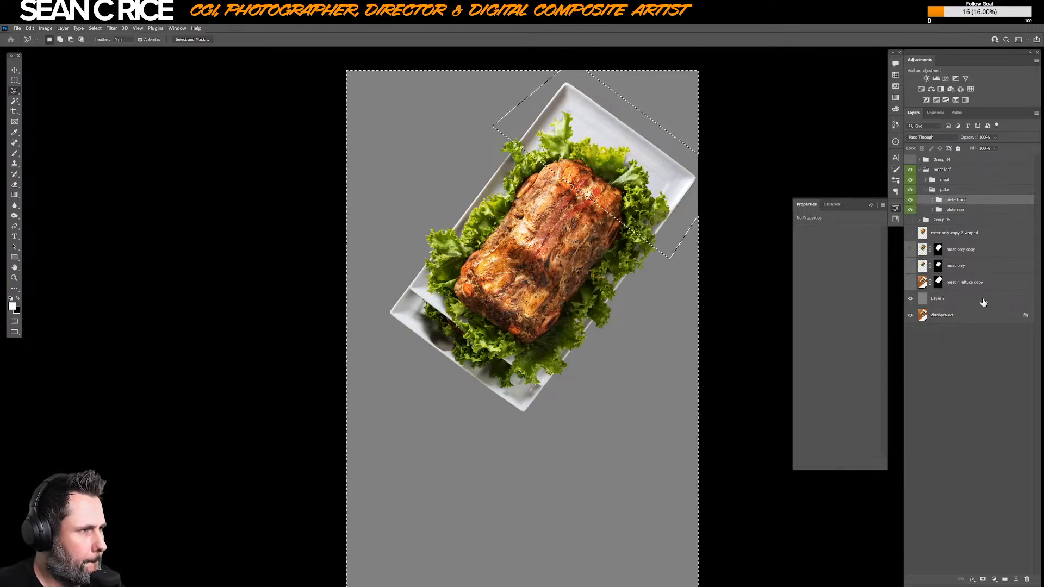
{"action": "left_click", "coordinate": [983, 579]}
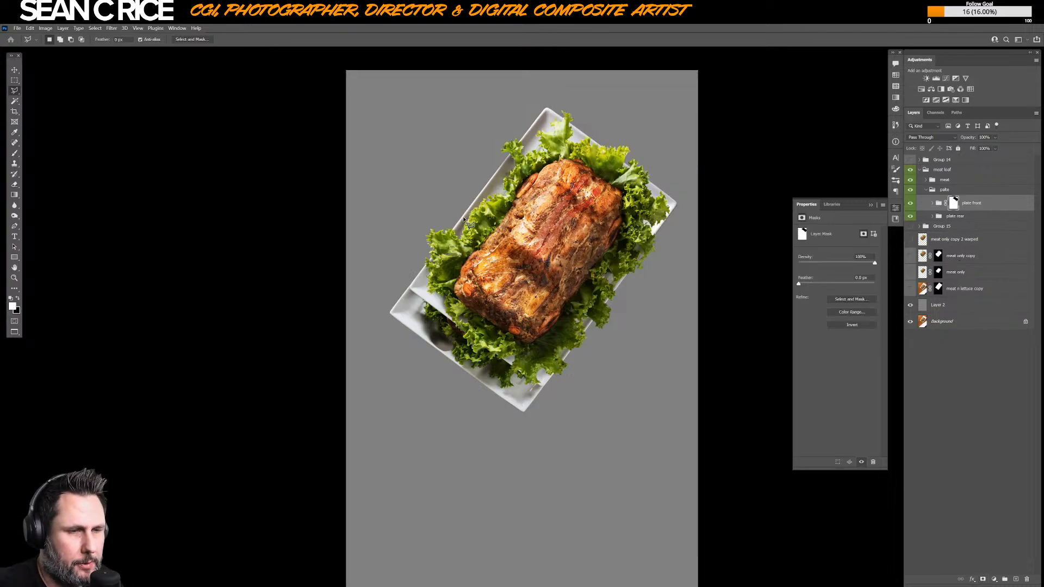
- Lasso the plate's lower-left end, add the selection as a mask on the plate rear group, and invert that mask
{"action": "left_click", "coordinate": [441, 201]}
{"action": "left_click", "coordinate": [649, 348]}
{"action": "left_click", "coordinate": [523, 482]}
{"action": "left_click", "coordinate": [377, 374]}
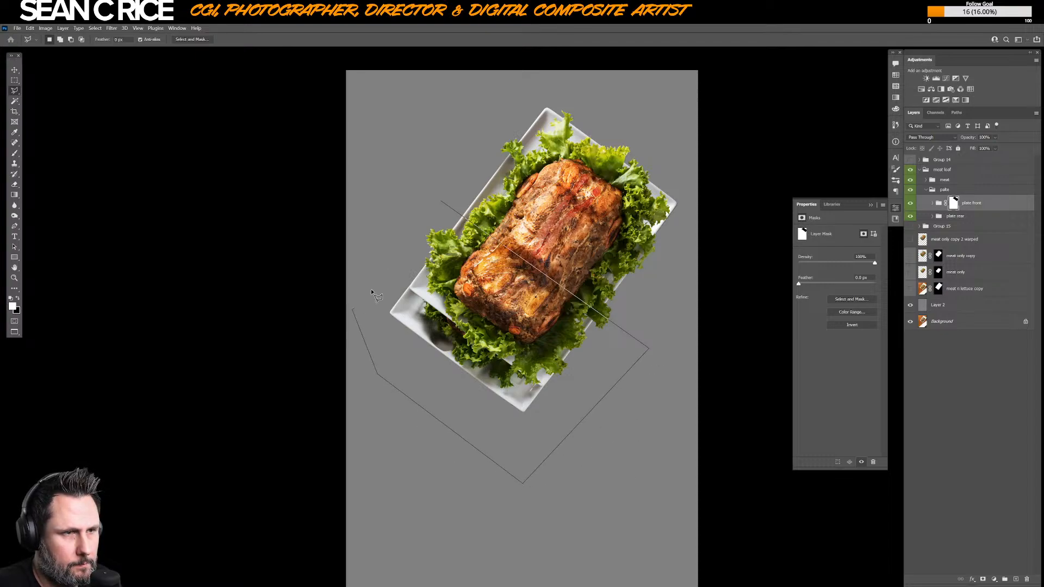
{"action": "left_click", "coordinate": [441, 201]}
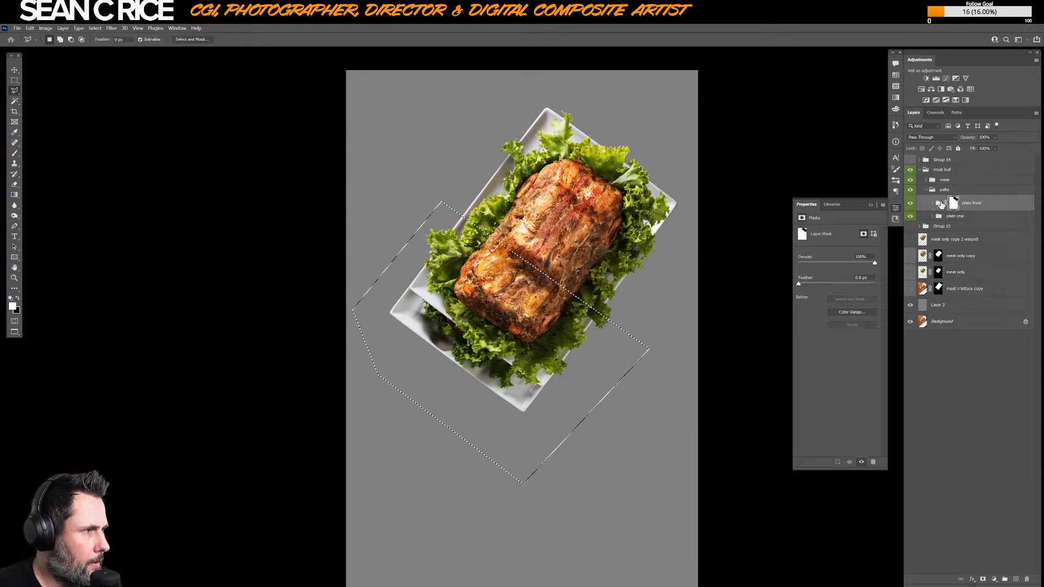
{"action": "left_click", "coordinate": [948, 216]}
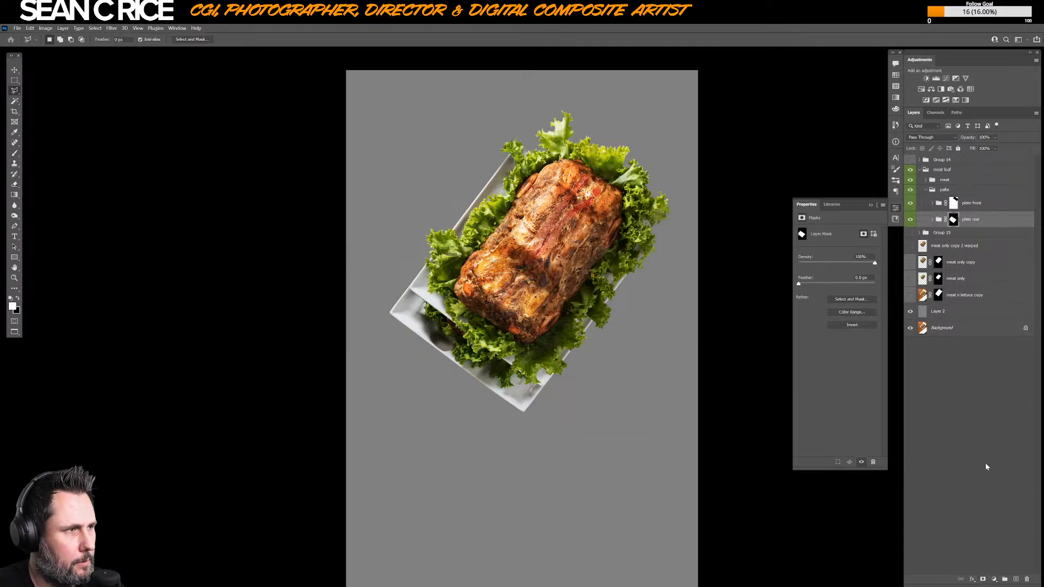
{"action": "key", "text": "ctrl+i"}
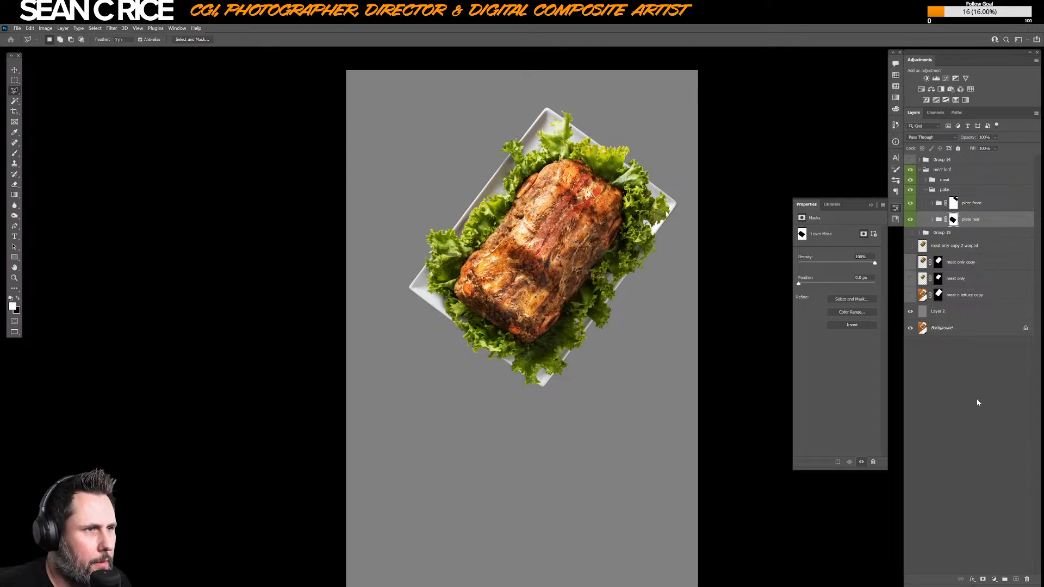
- Nudge the plate rear group slightly downward and compare the plate with the plate front mask and group toggled off and on
{"action": "left_click", "coordinate": [972, 220]}
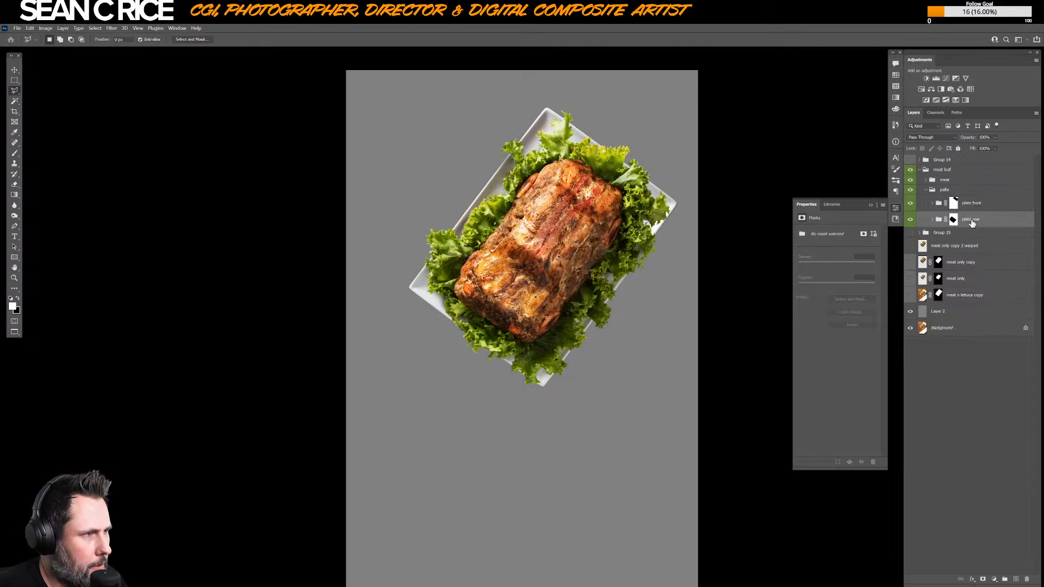
{"action": "key", "text": "v"}
{"action": "key", "text": "Down"}
{"action": "key", "text": "Down"}
{"action": "key", "text": "Down"}
{"action": "key", "text": "Down"}
{"action": "key", "text": "Down"}
{"action": "key", "text": "Down"}
{"action": "key", "text": "Down"}
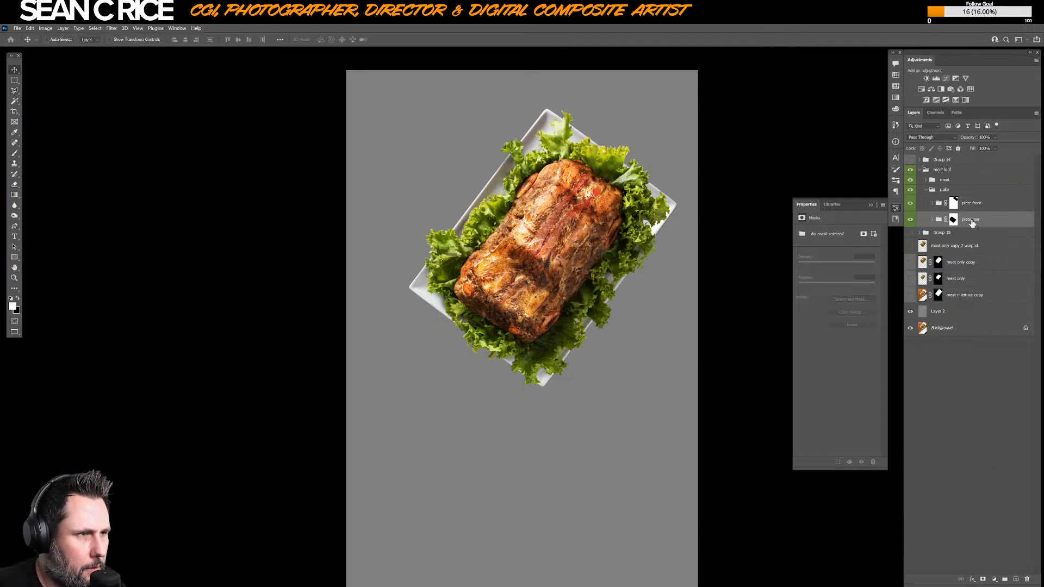
{"action": "key", "text": "Down"}
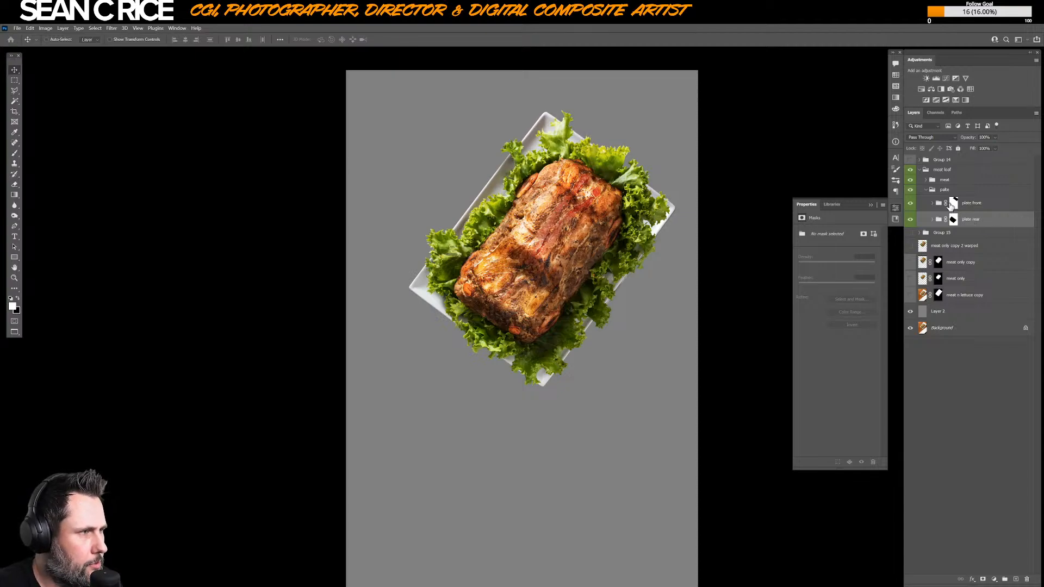
{"action": "key", "text": "ctrl+z"}
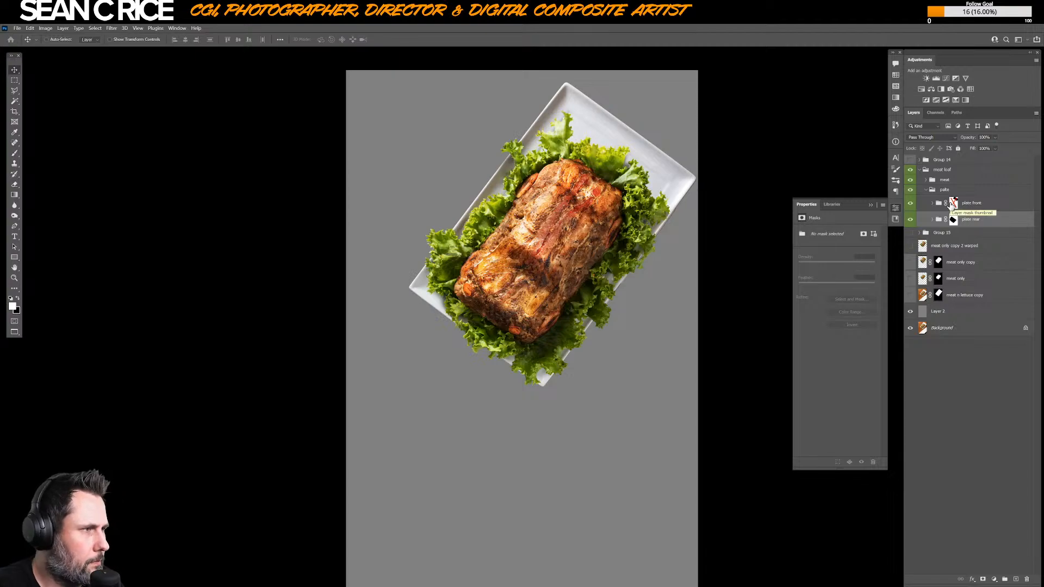
{"action": "left_click", "coordinate": [952, 204]}
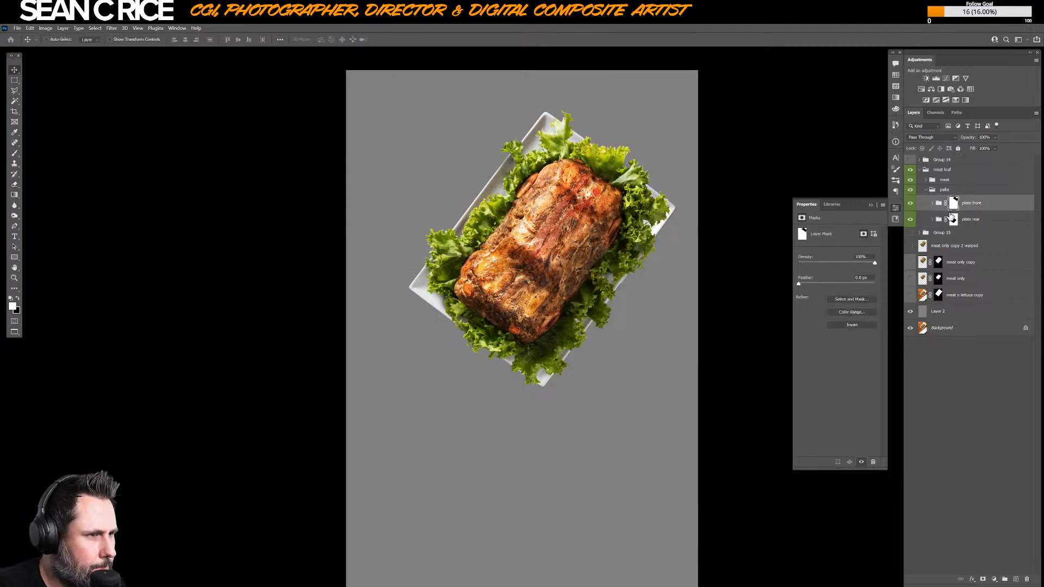
{"action": "left_click", "coordinate": [911, 203]}
{"action": "left_click", "coordinate": [910, 204]}
- Try shifting the two Color Fill layers inside plate front up and to the right, and collapse the group
{"action": "left_click", "coordinate": [933, 204]}
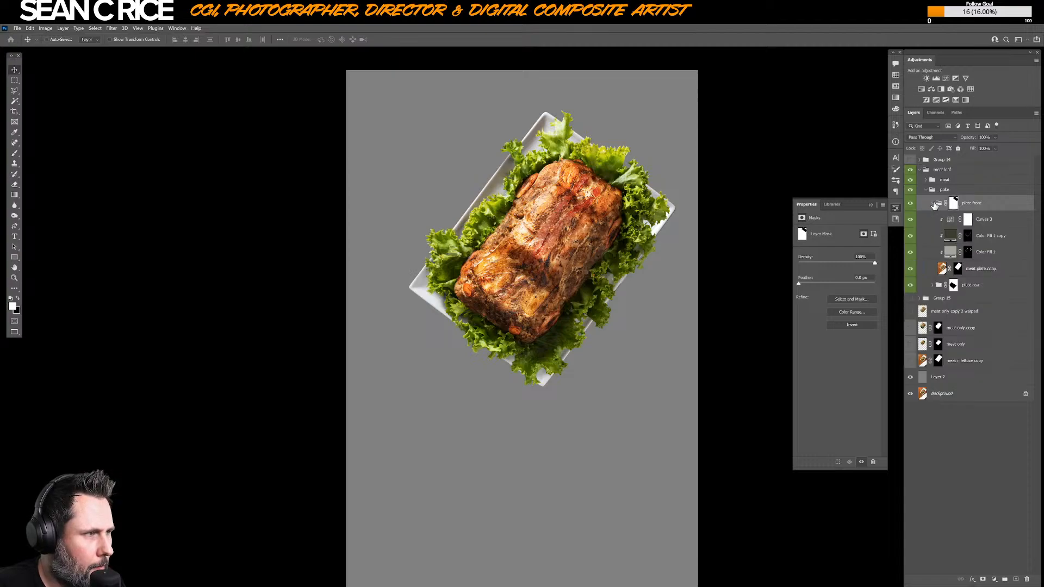
{"action": "left_click", "coordinate": [981, 238]}
{"action": "left_click", "coordinate": [986, 253], "text": "shift"}
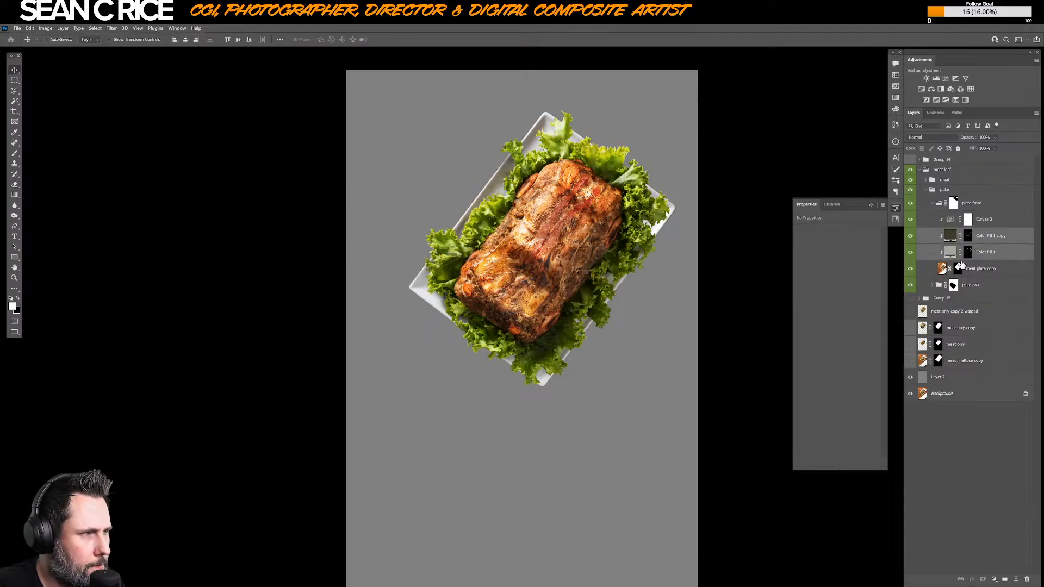
{"action": "mouse_move", "coordinate": [644, 232]}
{"action": "left_mouse_down"}
{"action": "mouse_move", "coordinate": [677, 205]}
{"action": "mouse_move", "coordinate": [667, 202]}
{"action": "left_mouse_up"}
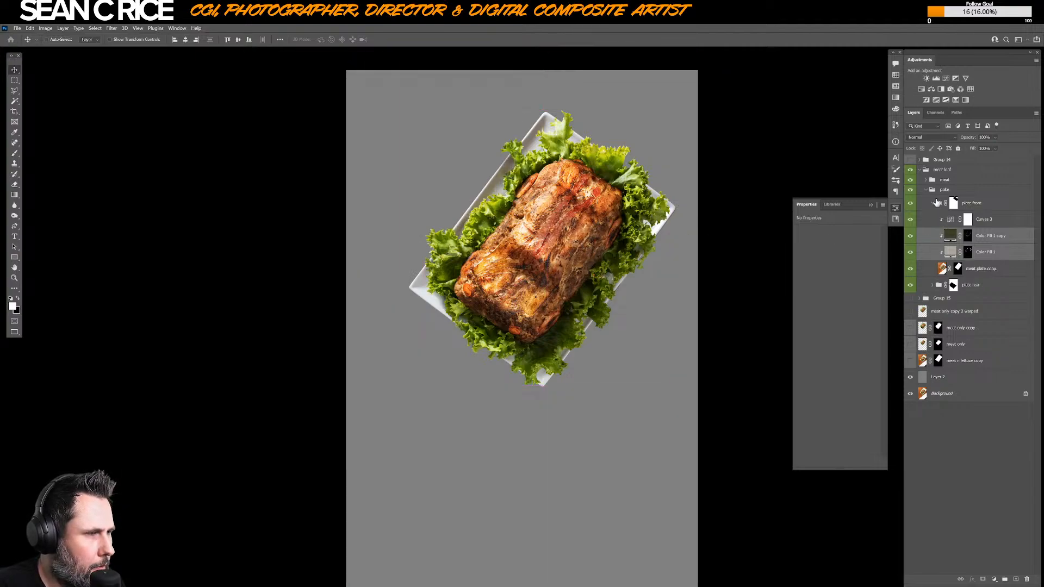
{"action": "left_click", "coordinate": [933, 204]}
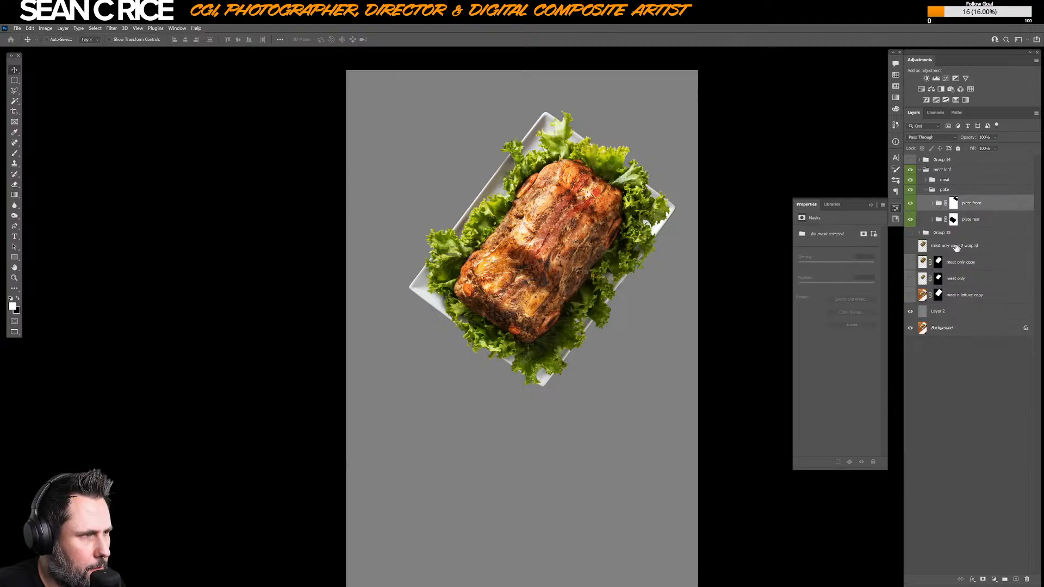
- Try shifting the two Color Fill copies inside plate rear slightly down and to the left
{"action": "left_click", "coordinate": [933, 221]}
{"action": "left_click", "coordinate": [983, 254]}
{"action": "left_click", "coordinate": [983, 269], "text": "shift"}
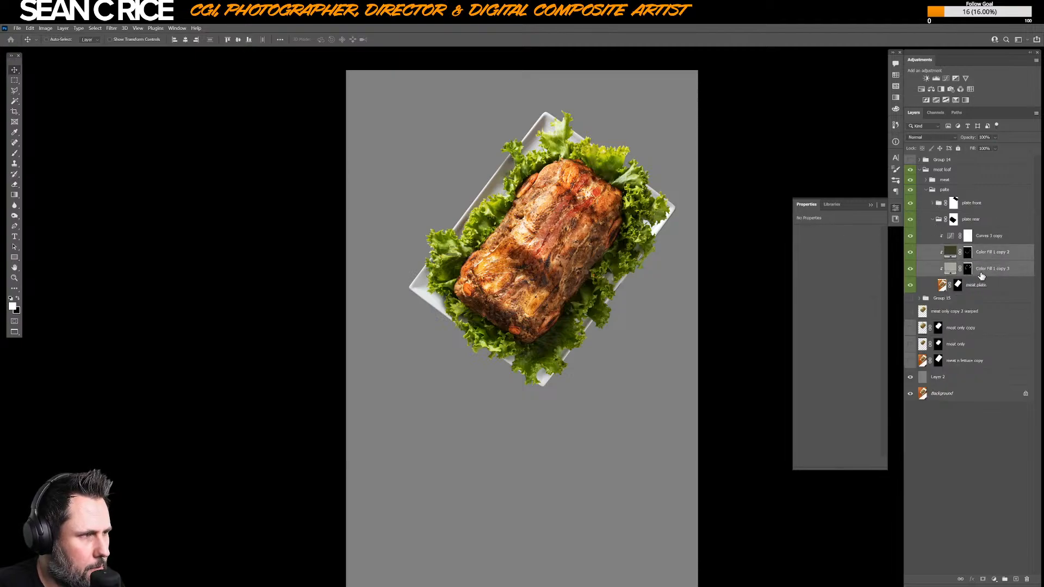
{"action": "mouse_move", "coordinate": [623, 237]}
{"action": "left_mouse_down"}
{"action": "mouse_move", "coordinate": [633, 221]}
{"action": "mouse_move", "coordinate": [652, 230]}
{"action": "mouse_move", "coordinate": [650, 214]}
{"action": "mouse_move", "coordinate": [671, 190]}
{"action": "mouse_move", "coordinate": [597, 257]}
{"action": "mouse_move", "coordinate": [614, 255]}
{"action": "left_mouse_up"}
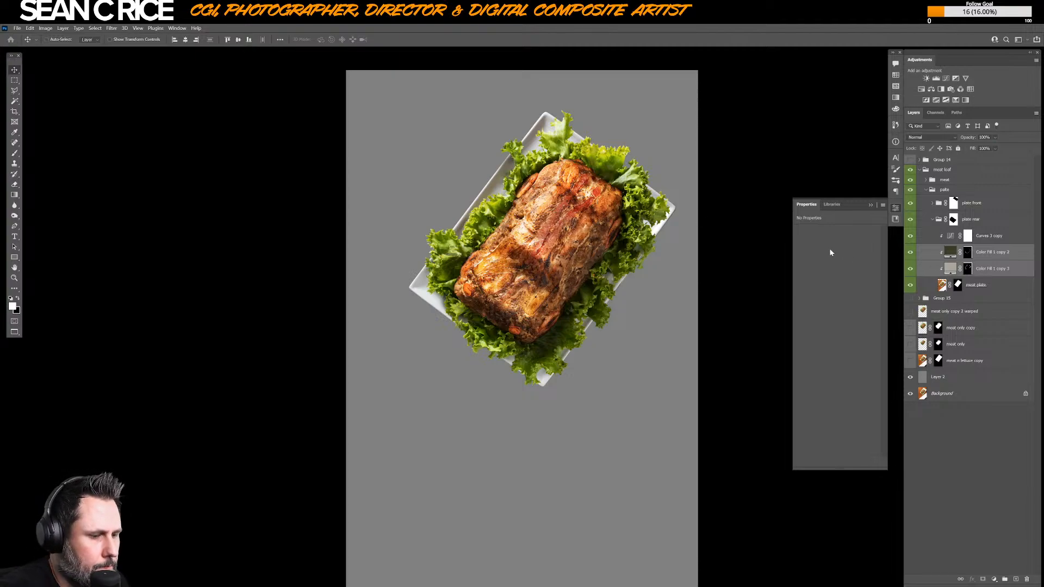
{"action": "scroll", "coordinate": [727, 246], "scroll_direction": "down", "scroll_amount": 10}
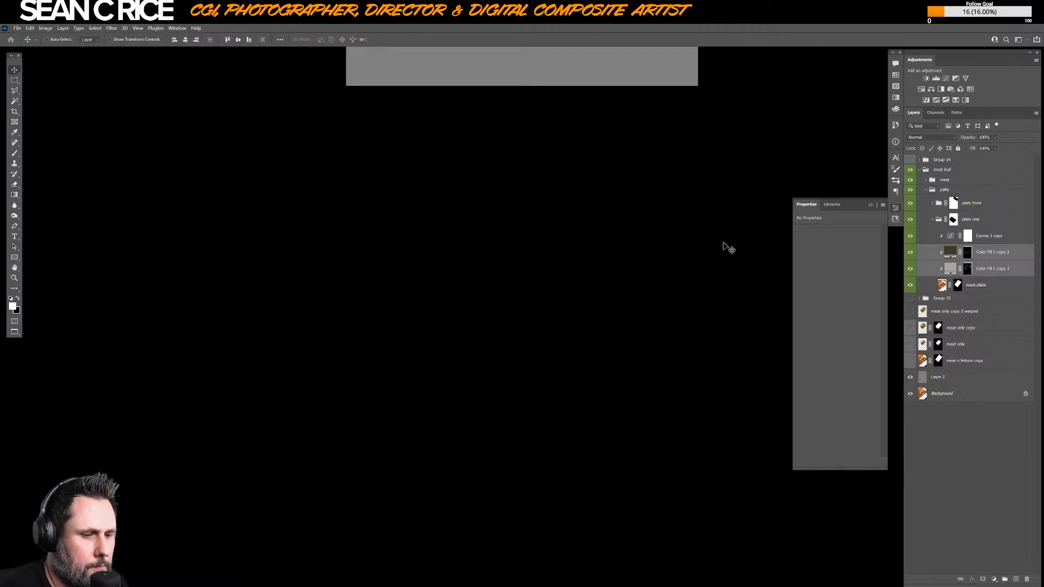
{"action": "scroll", "coordinate": [727, 246], "scroll_direction": "up", "scroll_amount": 10}
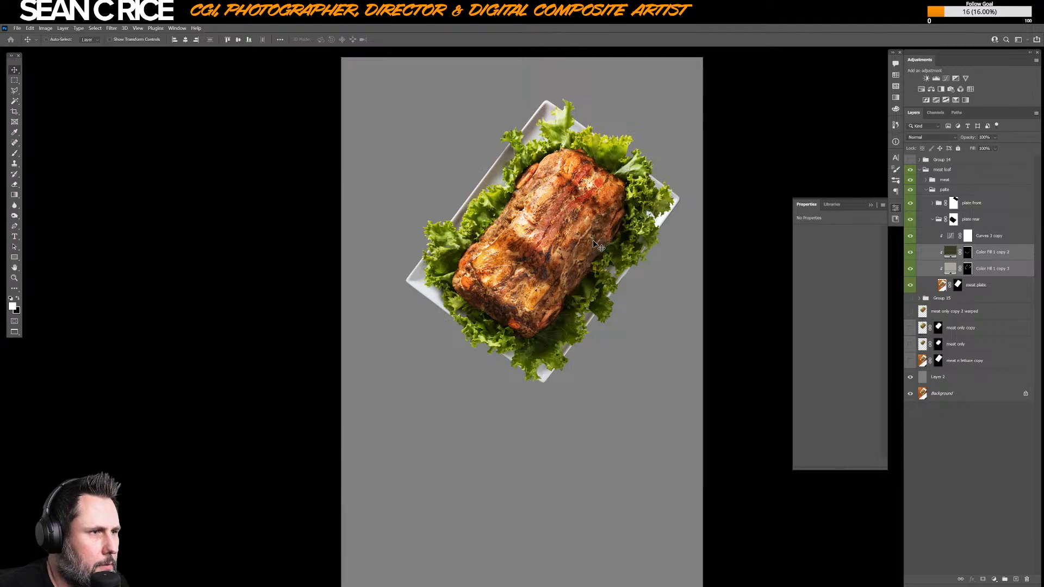
- Inspect the mask of the light Color Fill copy in plate rear as a red overlay, and hide the overlay again
{"action": "left_click", "coordinate": [967, 253]}
{"action": "left_click", "coordinate": [967, 269]}
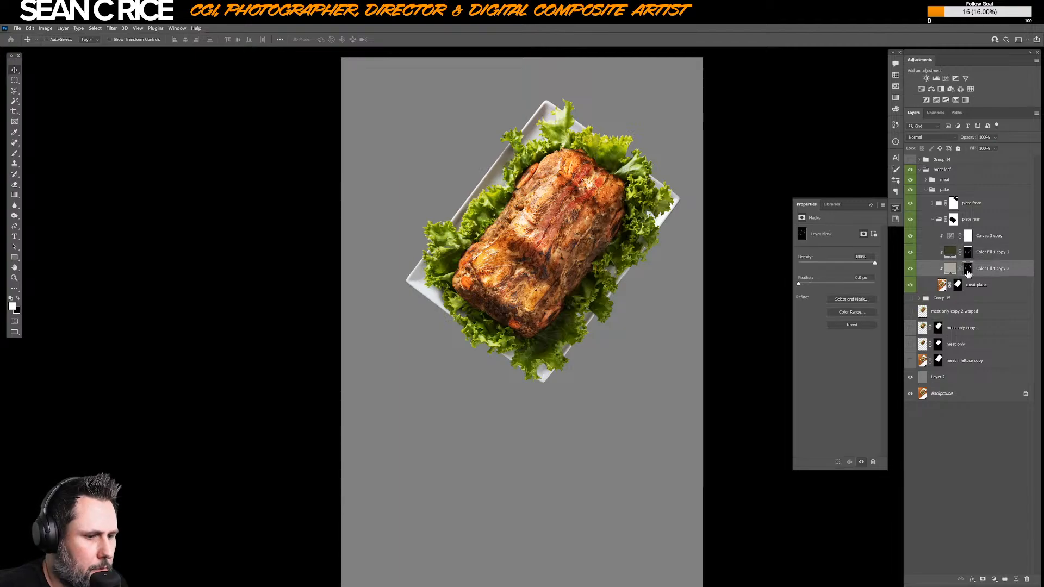
{"action": "left_click", "coordinate": [968, 272], "text": "alt+shift"}
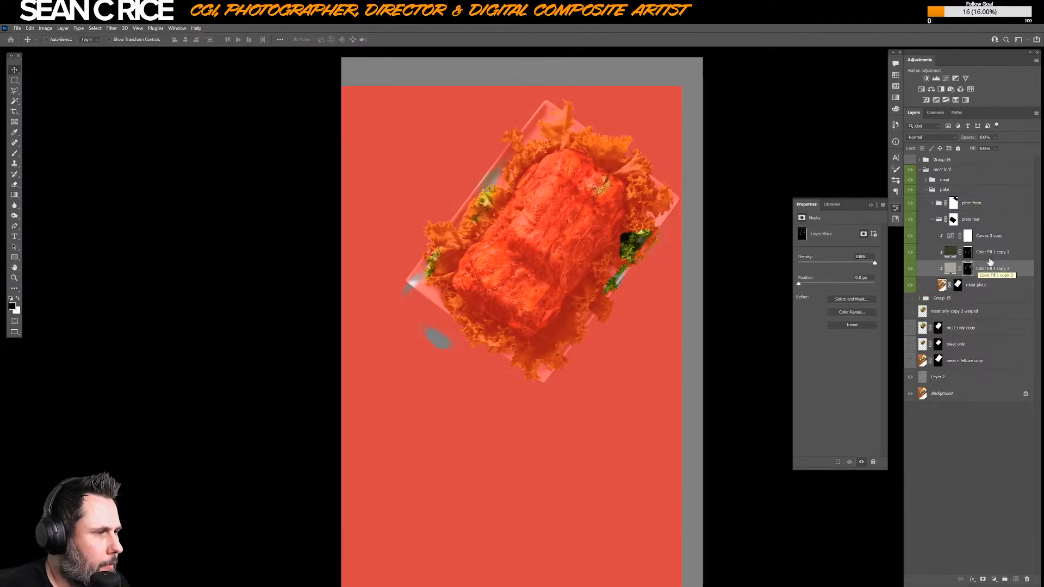
{"action": "left_click", "coordinate": [989, 264]}
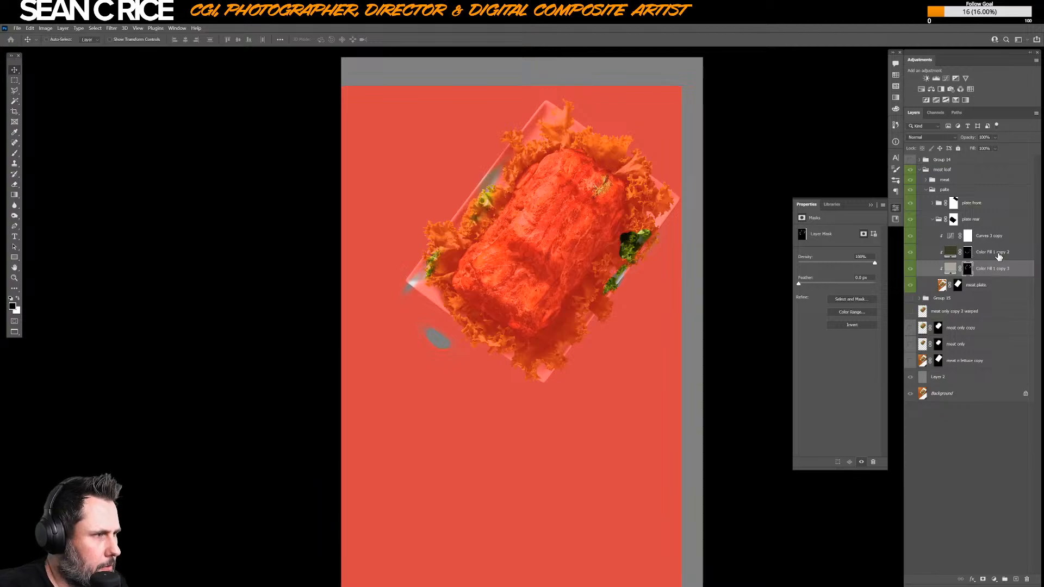
{"action": "key", "text": "backslash"}
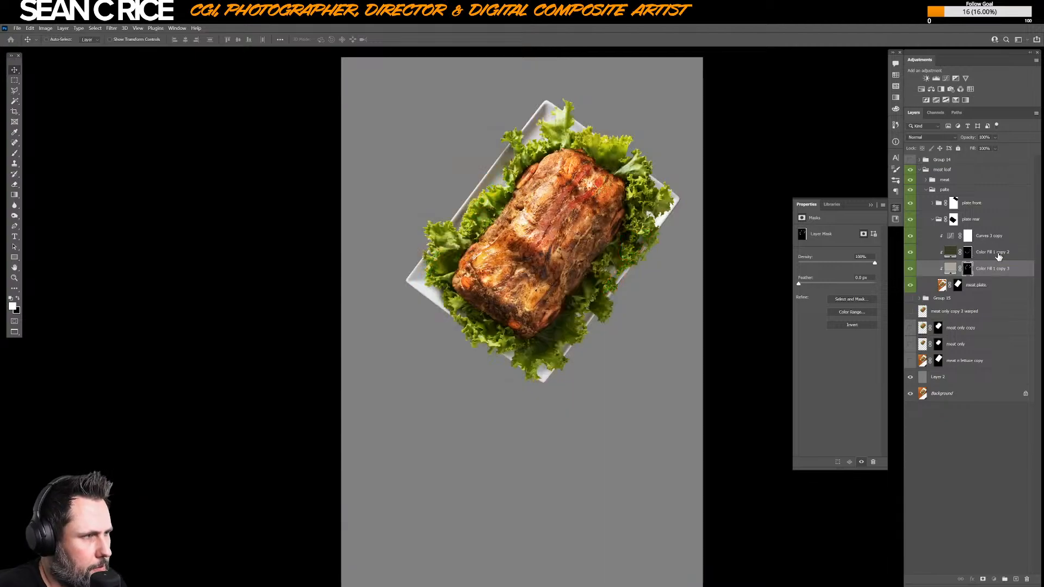
- Link the two Color Fill copies in plate rear and shift them up and to the right, checking against the mask overlay
{"action": "left_click", "coordinate": [999, 256], "text": "shift"}
{"action": "left_click", "coordinate": [960, 579]}
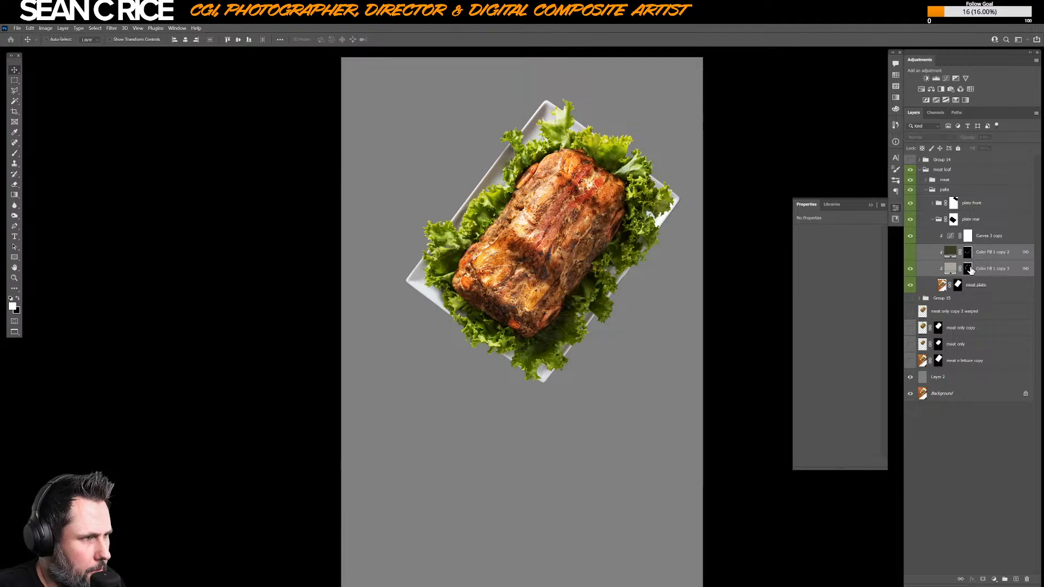
{"action": "left_click", "coordinate": [968, 269]}
{"action": "key", "text": "backslash"}
{"action": "left_click_drag", "start_coordinate": [624, 259], "coordinate": [642, 238]}
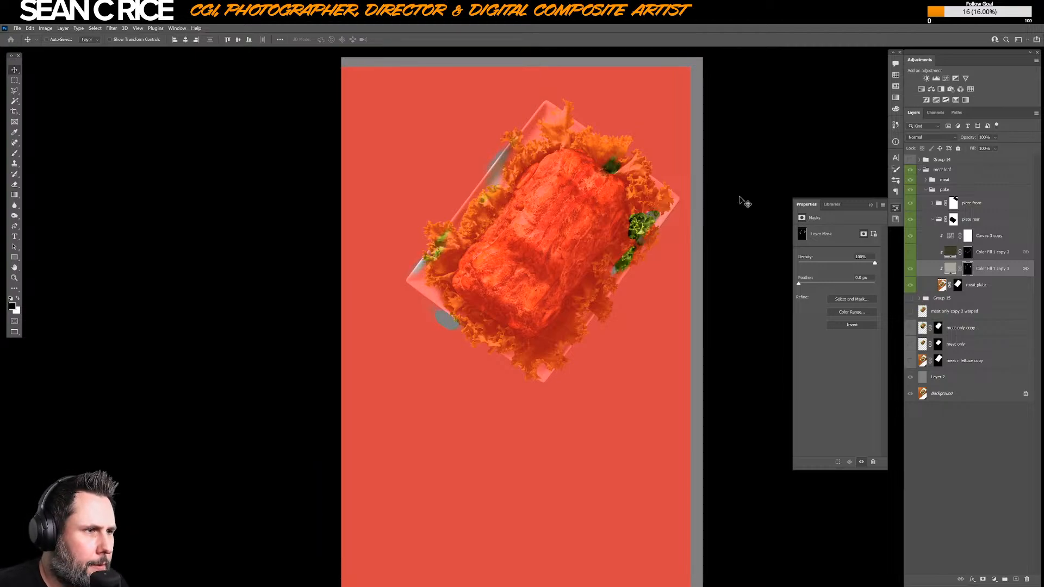
{"action": "left_click", "coordinate": [912, 254]}
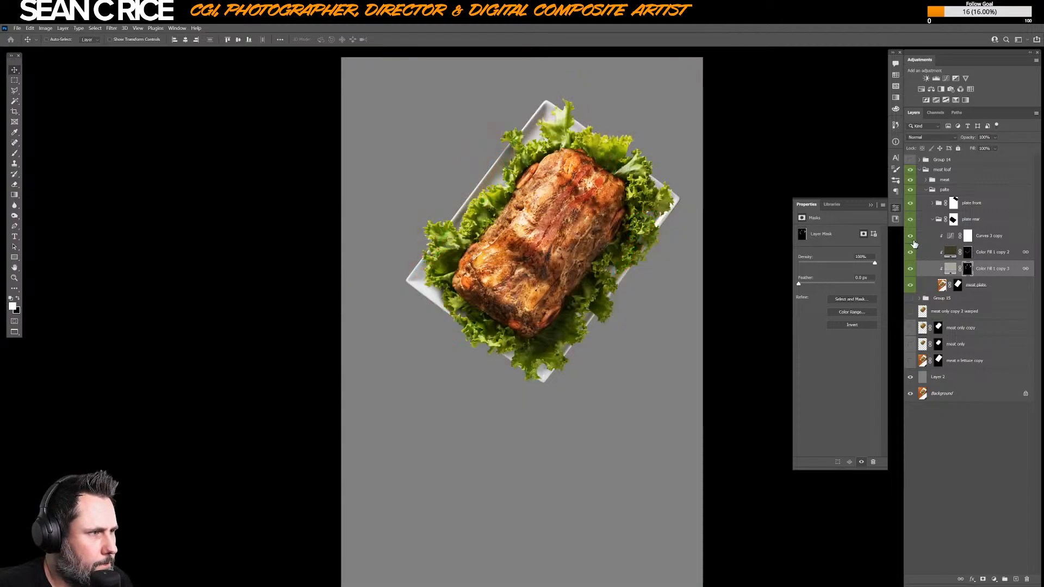
- Collapse plate rear and compare the plate with the plate front mask disabled and enabled
{"action": "left_click", "coordinate": [932, 220]}
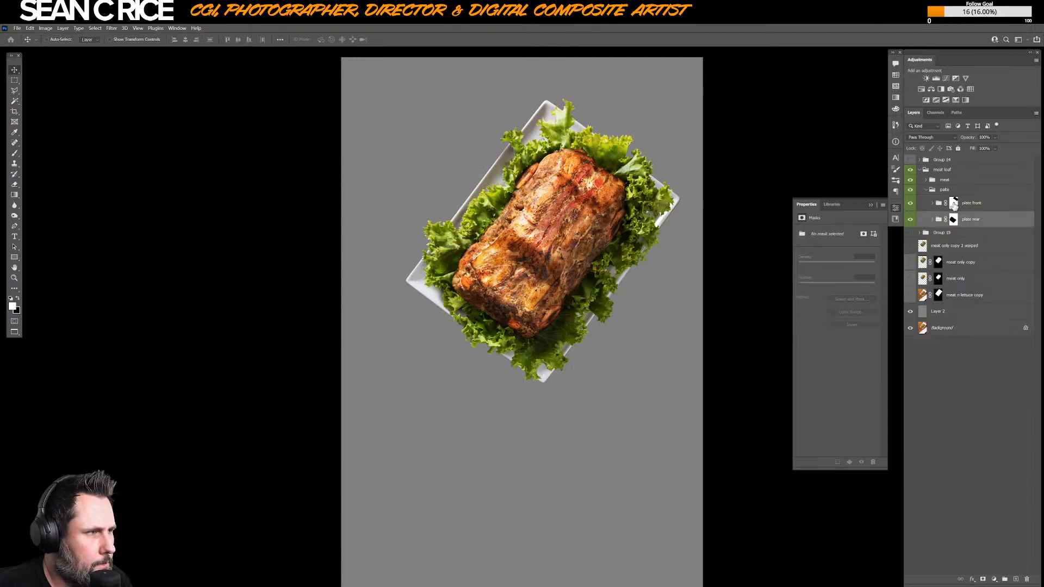
{"action": "left_click", "coordinate": [954, 204], "text": "shift"}
{"action": "left_click", "coordinate": [912, 206]}
{"action": "left_click", "coordinate": [912, 207]}
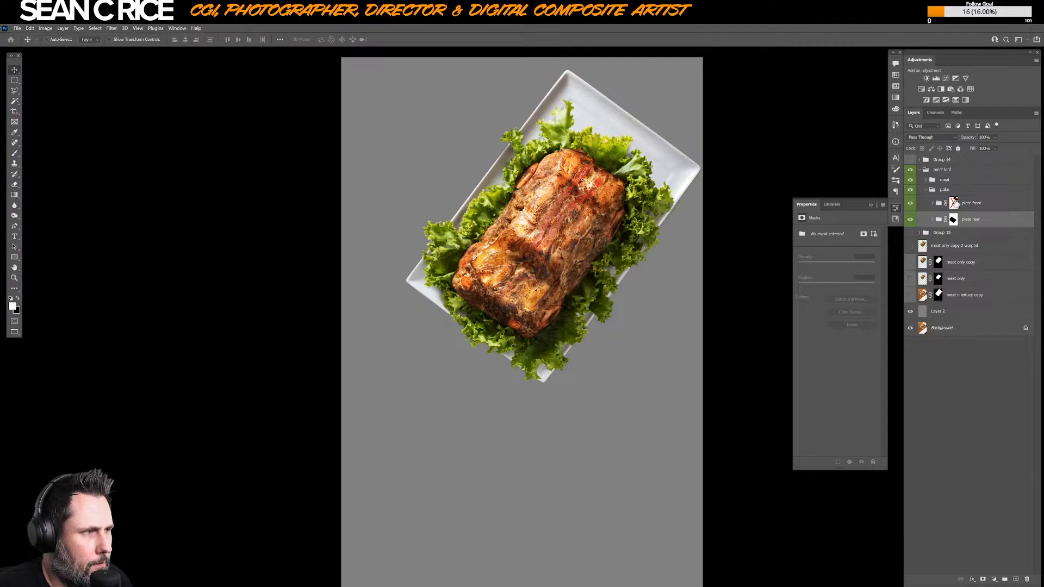
{"action": "left_click", "coordinate": [954, 203]}
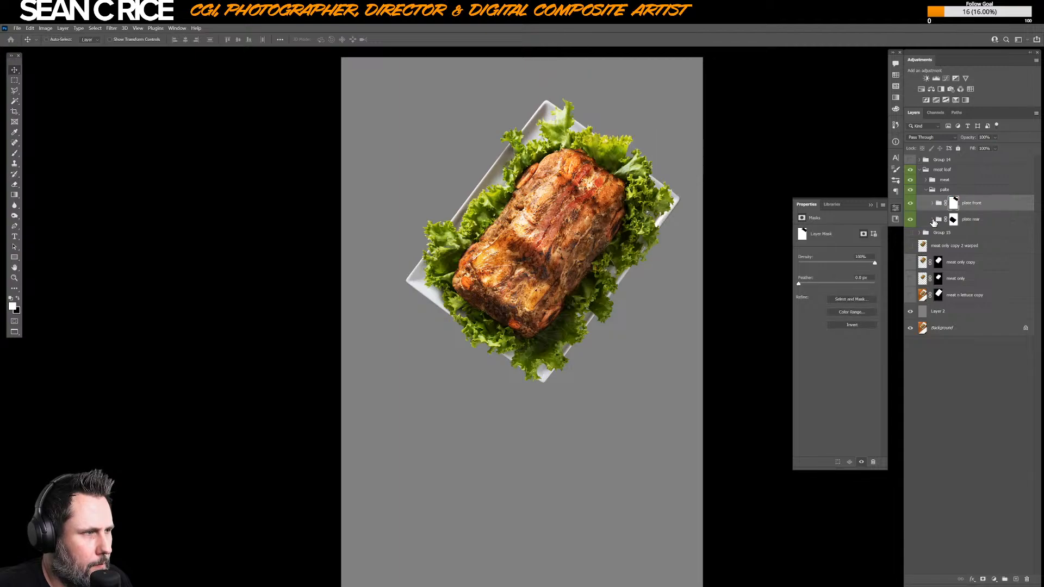
- Delete the two linked Color Fill copies from the plate rear group
{"action": "left_click", "coordinate": [936, 220]}
{"action": "left_click", "coordinate": [933, 220]}
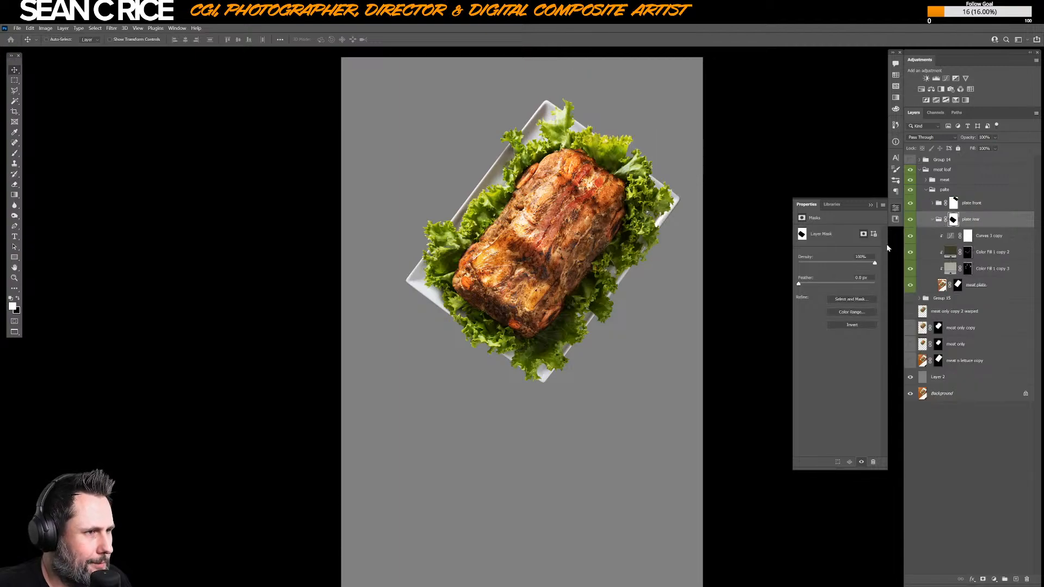
{"action": "left_click", "coordinate": [989, 258]}
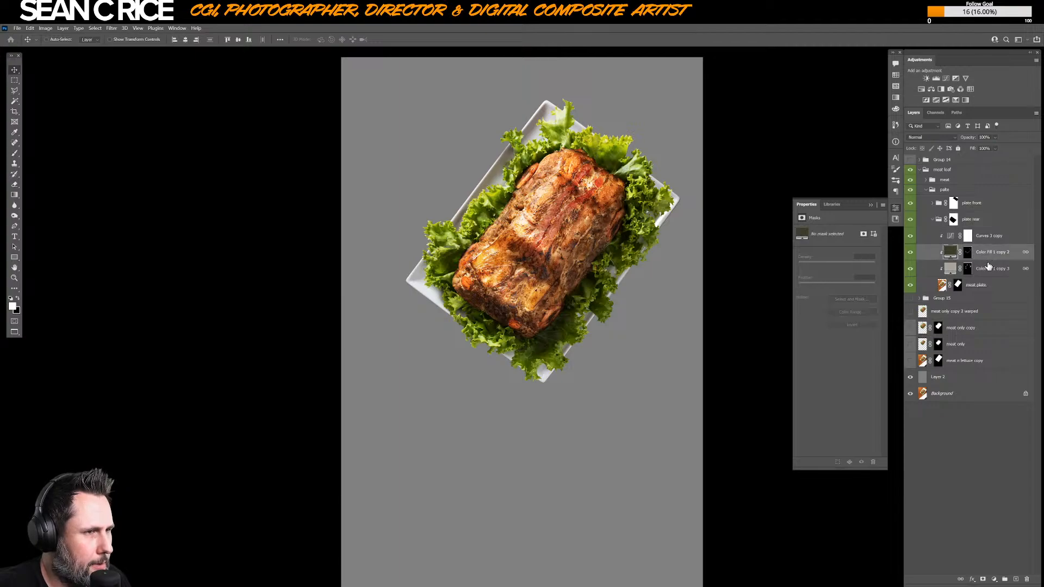
{"action": "left_click", "coordinate": [995, 272], "text": "shift"}
{"action": "key", "text": "Delete"}
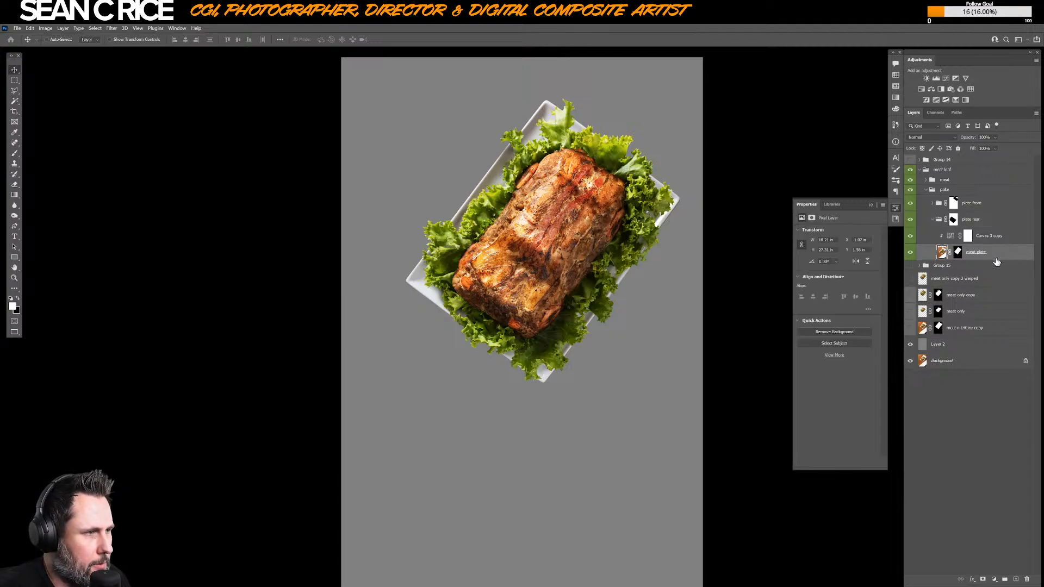
- Duplicate both Color Fill layers from plate front into plate rear, clipped between its Curves and meat plate layers, and collapse both groups
{"action": "left_click", "coordinate": [932, 203]}
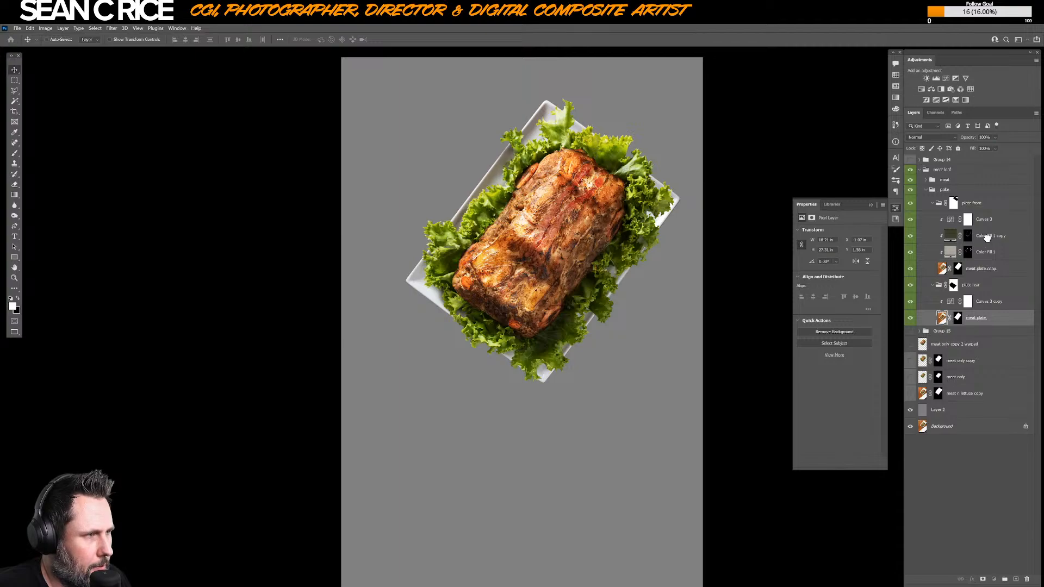
{"action": "left_click", "coordinate": [987, 237]}
{"action": "left_click", "coordinate": [986, 253], "text": "shift"}
{"action": "left_click_drag", "start_coordinate": [986, 254], "coordinate": [1008, 309]}
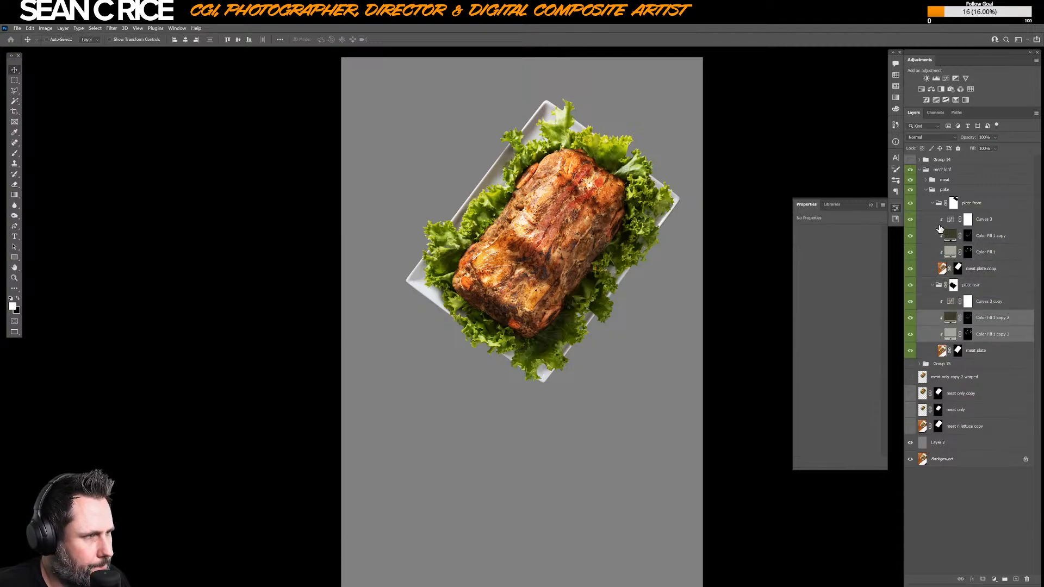
{"action": "left_click", "coordinate": [933, 203]}
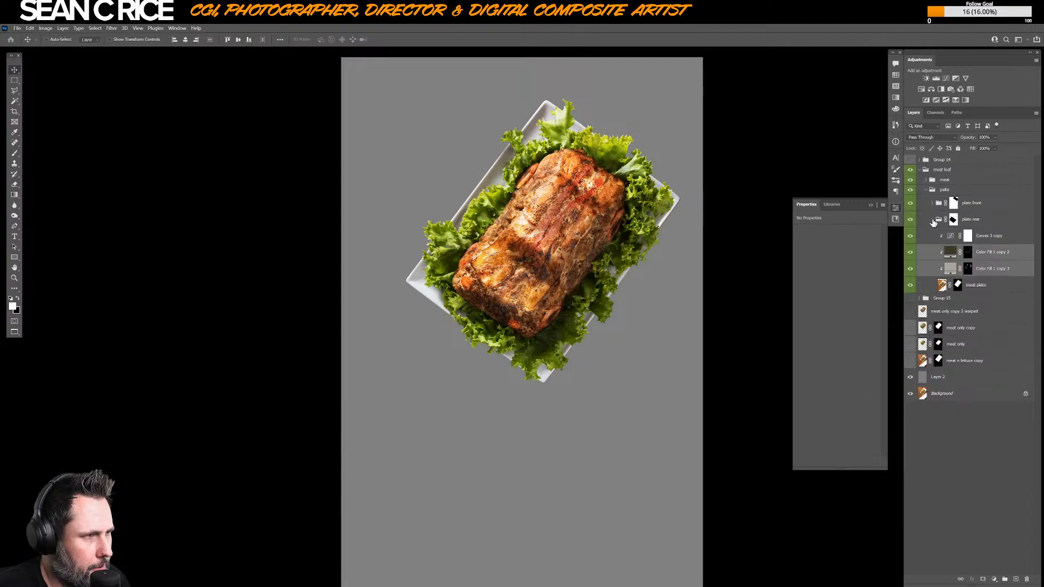
{"action": "left_click", "coordinate": [933, 220]}
- Check plate rear's alignment with the plate front mask disabled and its opacity at 45%, and restore the mask and 100% opacity
{"action": "left_click", "coordinate": [953, 204], "text": "shift"}
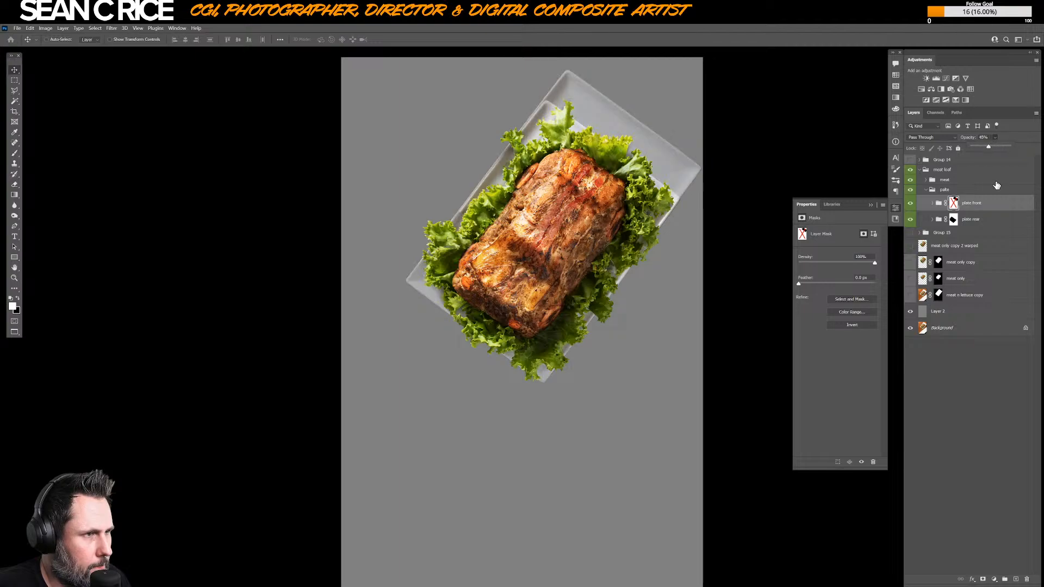
{"action": "left_click", "coordinate": [973, 220]}
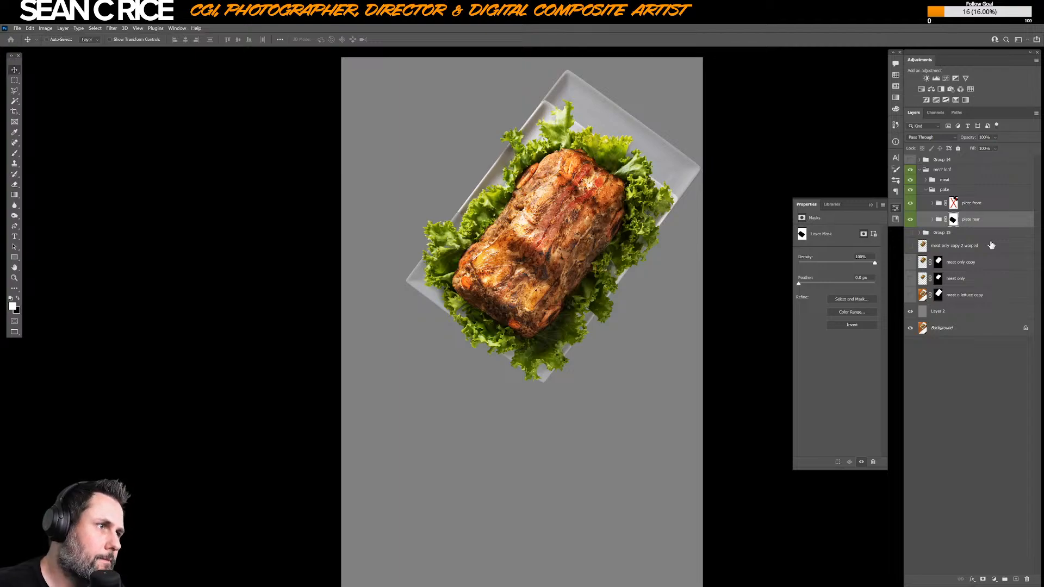
{"action": "left_click", "coordinate": [954, 204]}
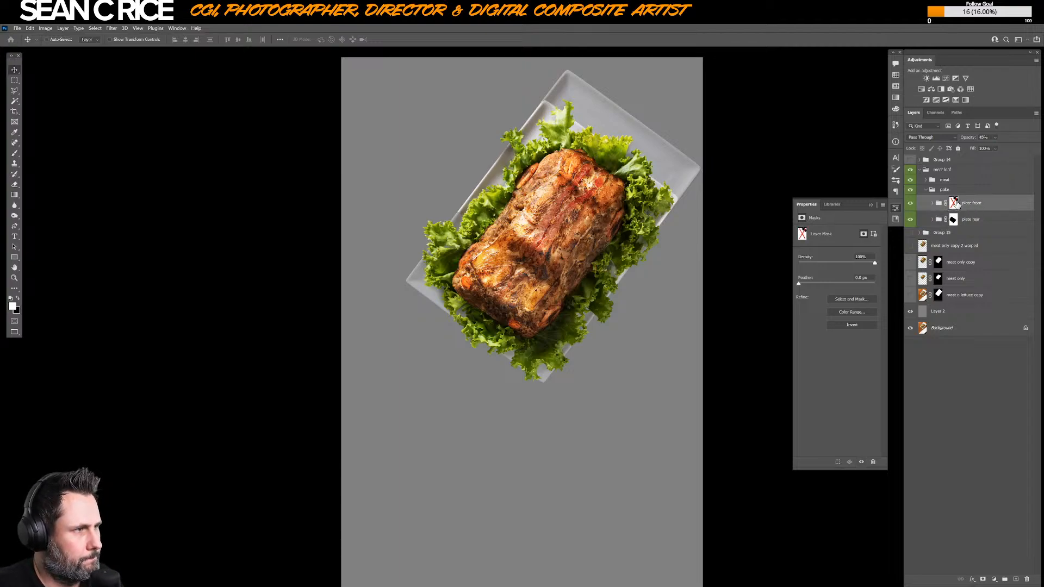
{"action": "left_click", "coordinate": [954, 203], "text": "shift"}
{"action": "left_click_drag", "start_coordinate": [1002, 149], "coordinate": [1043, 145]}
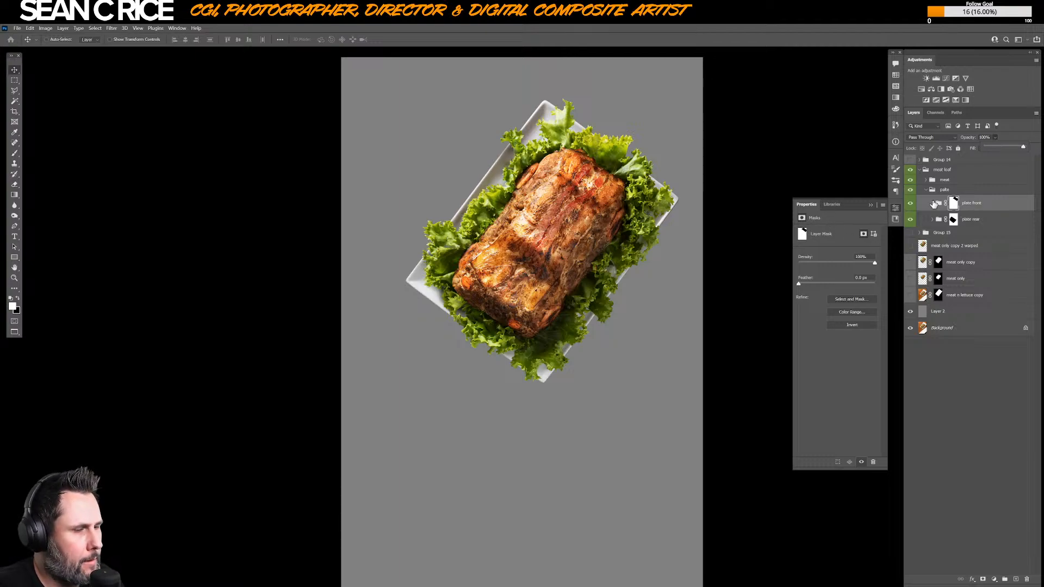
- Collapse the plate group and the meat loaf group that contains it
{"action": "left_click", "coordinate": [927, 191]}
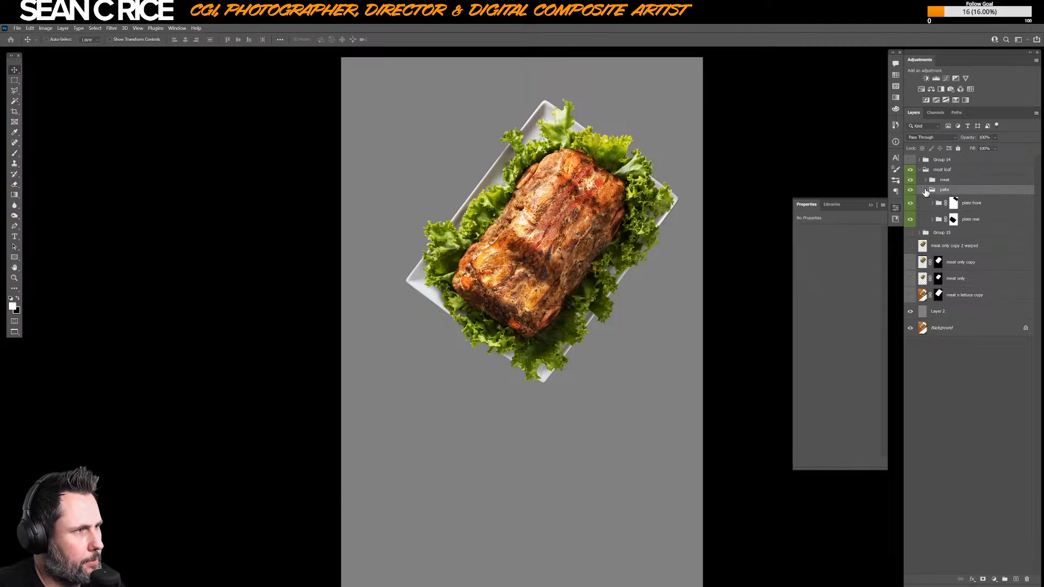
{"action": "left_click", "coordinate": [926, 190]}
{"action": "left_click", "coordinate": [920, 170]}
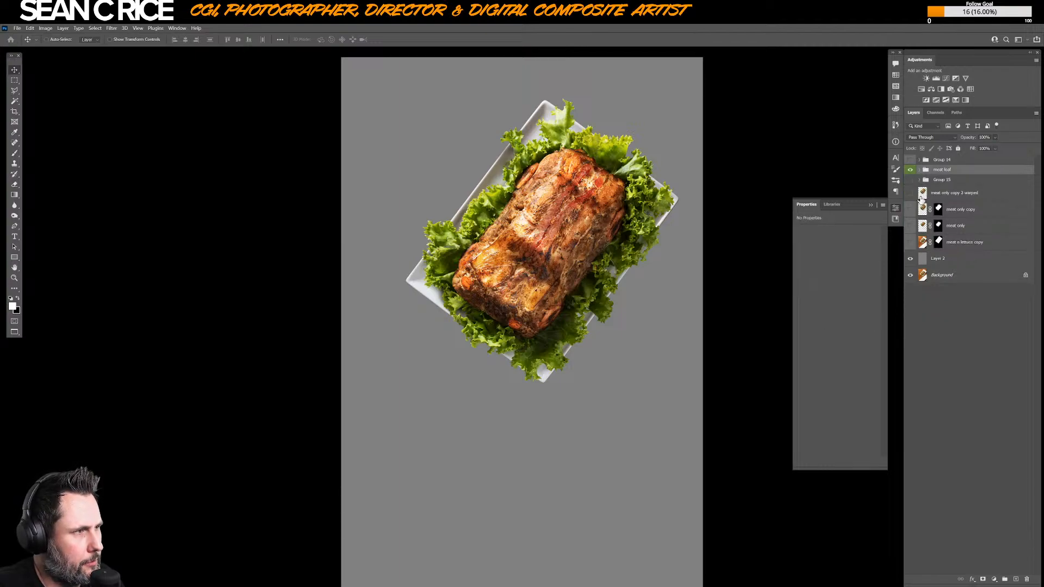
- Switch to the CND_COMP_LAY_01A.psb layout and compare it with Group 14 shown and hidden
{"action": "key", "text": "f"}
{"action": "key", "text": "f"}
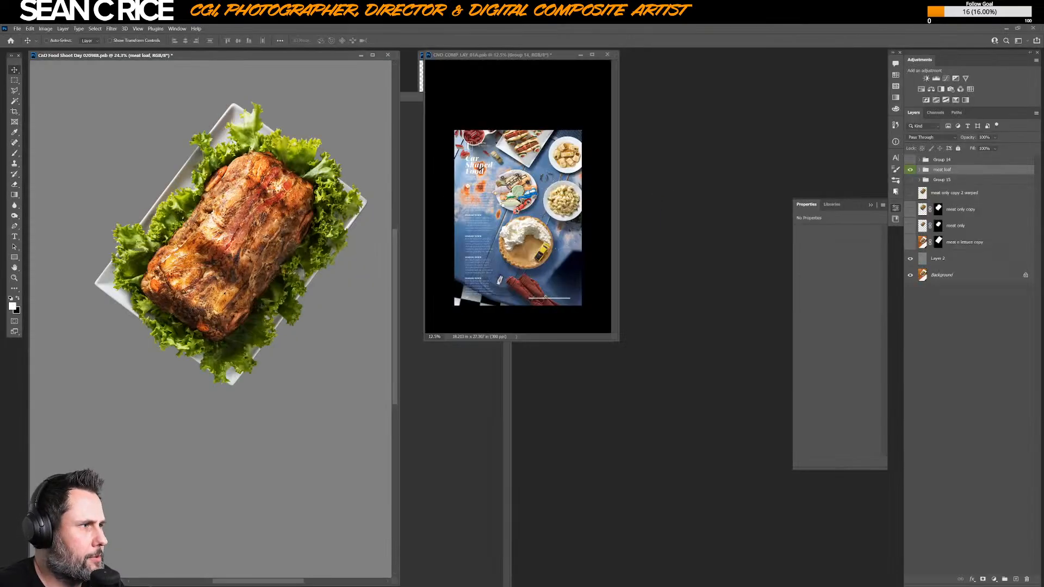
{"action": "left_click", "coordinate": [540, 227]}
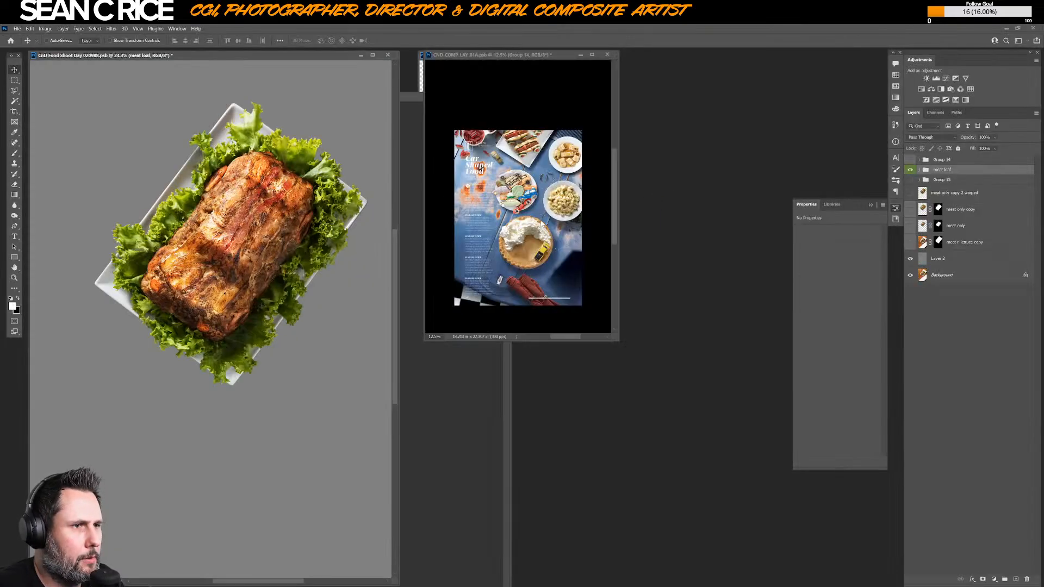
{"action": "left_click", "coordinate": [910, 400]}
{"action": "left_click", "coordinate": [910, 400]}
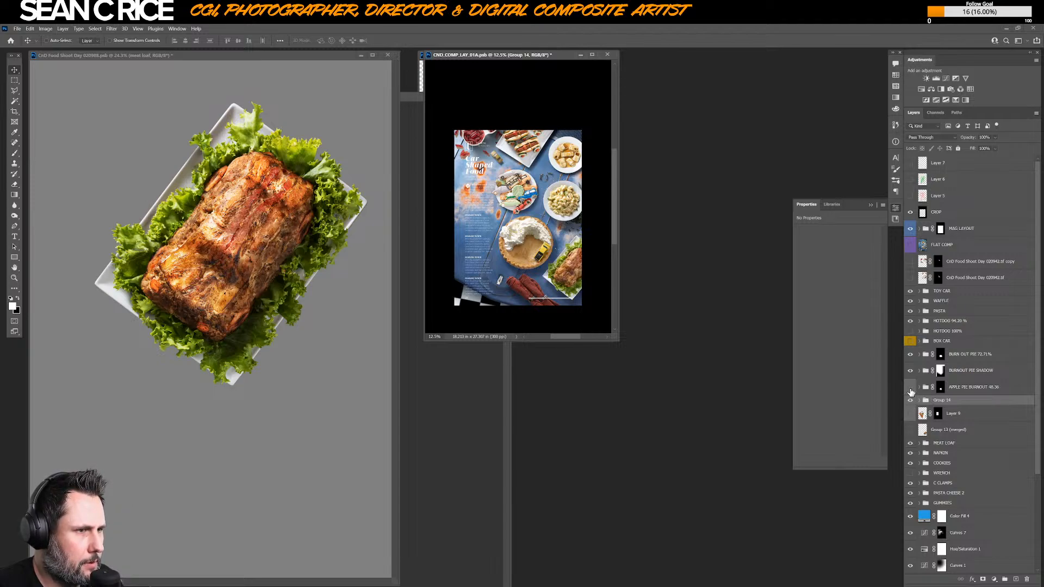
{"action": "left_click", "coordinate": [910, 401]}
{"action": "left_click", "coordinate": [911, 402]}
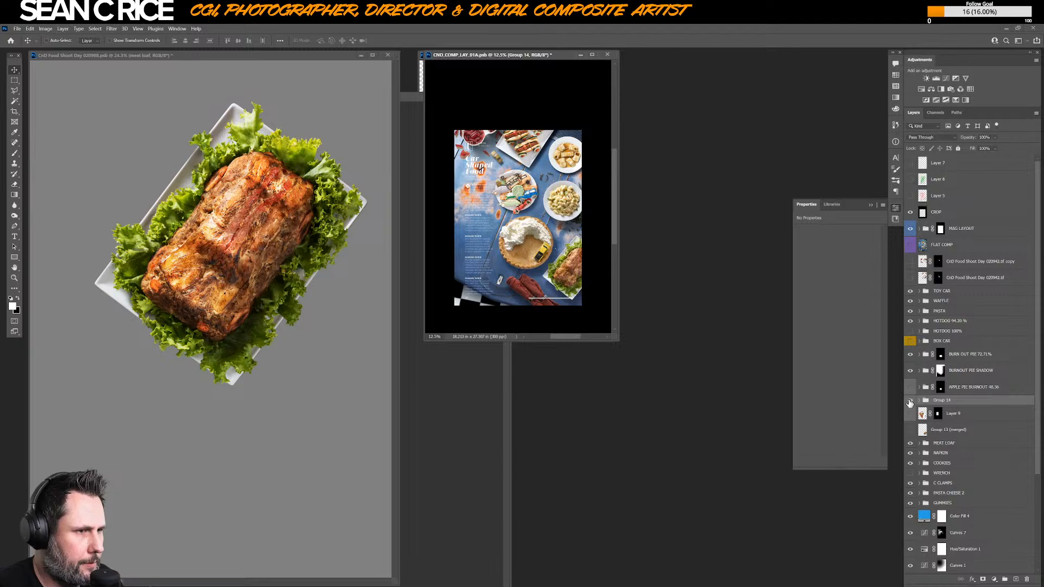
{"action": "left_click", "coordinate": [910, 401]}
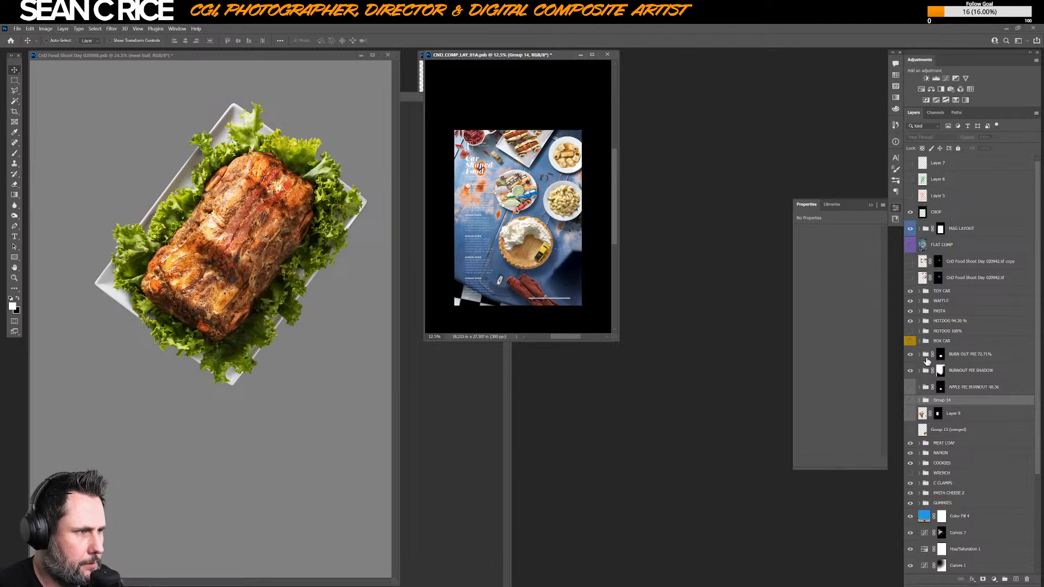
- Examine the two masked CnD Food Shoot Day layers by showing them, and hide both again
{"action": "left_click", "coordinate": [910, 278]}
{"action": "left_click", "coordinate": [910, 262]}
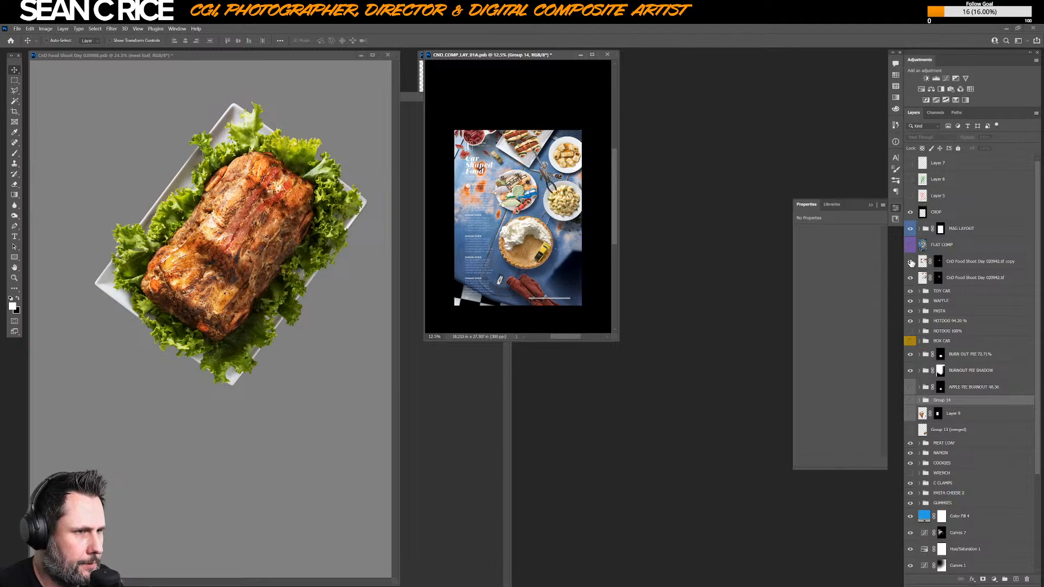
{"action": "left_click", "coordinate": [910, 262]}
{"action": "left_click", "coordinate": [910, 278]}
{"action": "left_click", "coordinate": [910, 278]}
{"action": "left_click", "coordinate": [910, 278]}
- Label both hidden CnD Food Shoot Day layers and the HOTDOG 100% group gray, keeping the group hidden
{"action": "right_click", "coordinate": [921, 278]}
{"action": "key", "text": "Escape"}
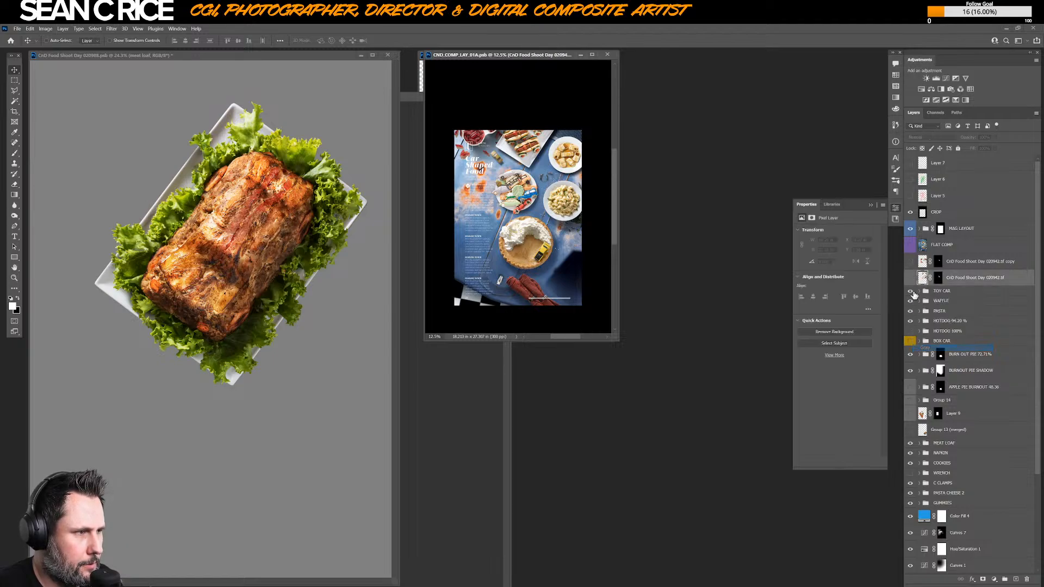
{"action": "right_click", "coordinate": [913, 264]}
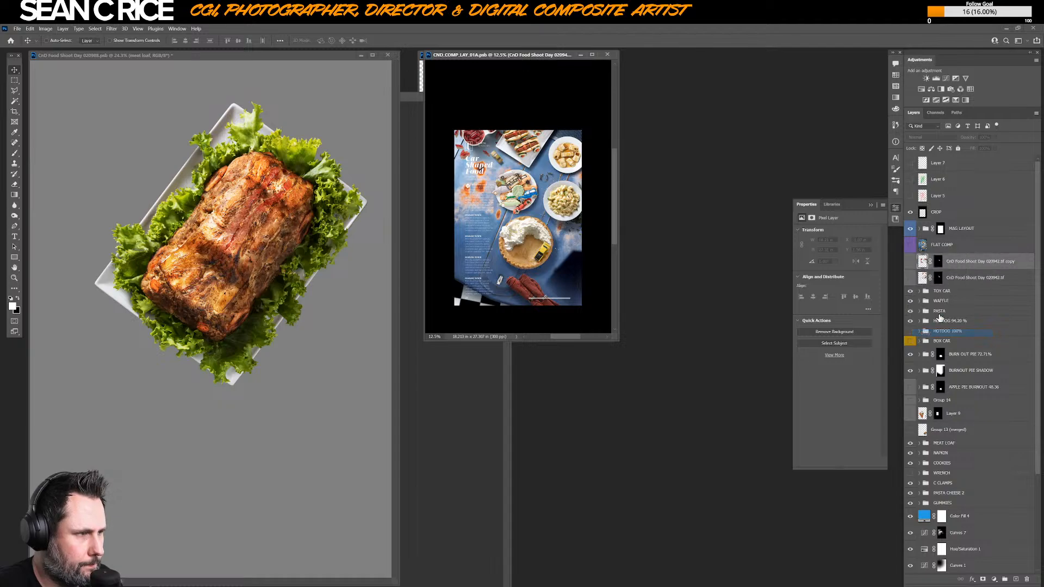
{"action": "left_click", "coordinate": [916, 336]}
{"action": "left_click", "coordinate": [910, 331]}
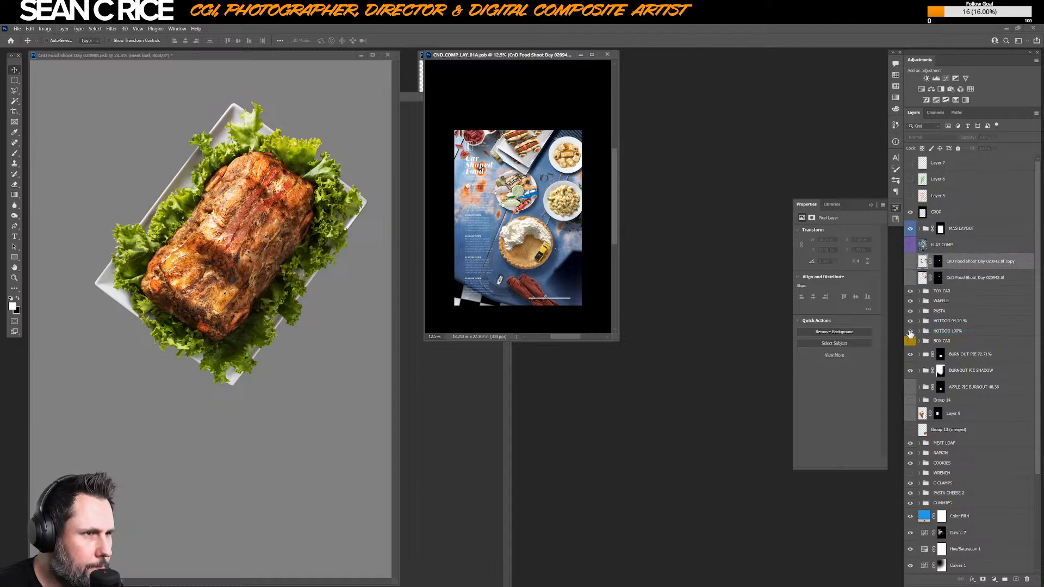
{"action": "right_click", "coordinate": [910, 334]}
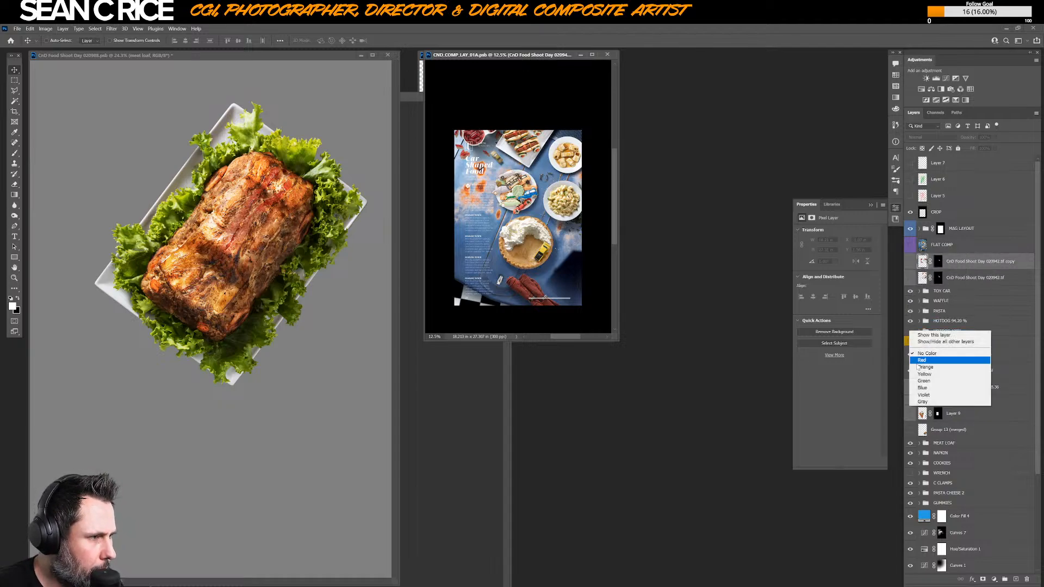
{"action": "left_click", "coordinate": [925, 403]}
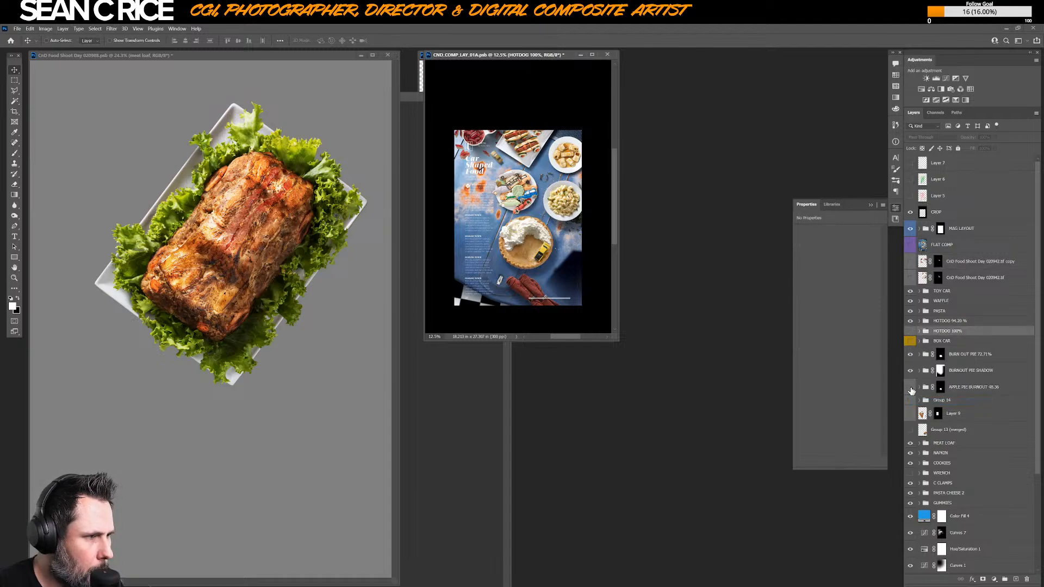
- Compare Group 14 with Group 13 (merged) and Layer 9 through their visibility, leaving only Group 14 shown
{"action": "left_click", "coordinate": [910, 401]}
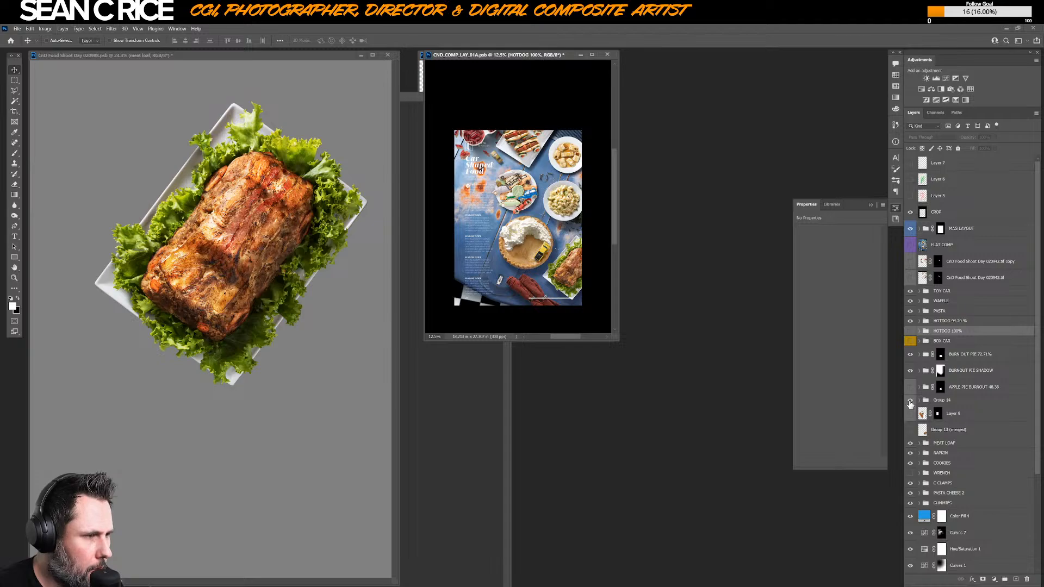
{"action": "left_click", "coordinate": [910, 429]}
{"action": "left_click", "coordinate": [909, 401]}
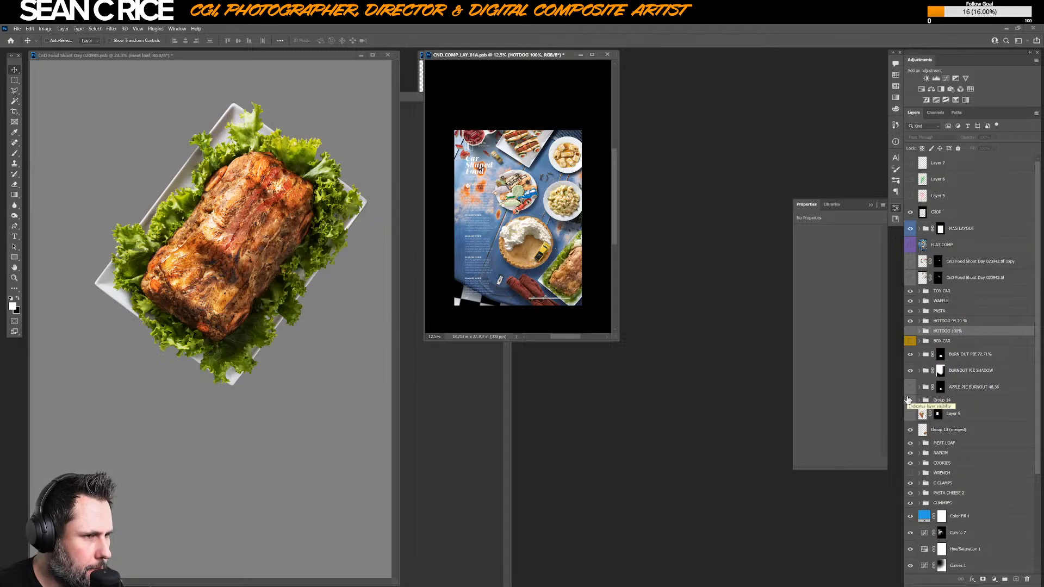
{"action": "left_click", "coordinate": [909, 401]}
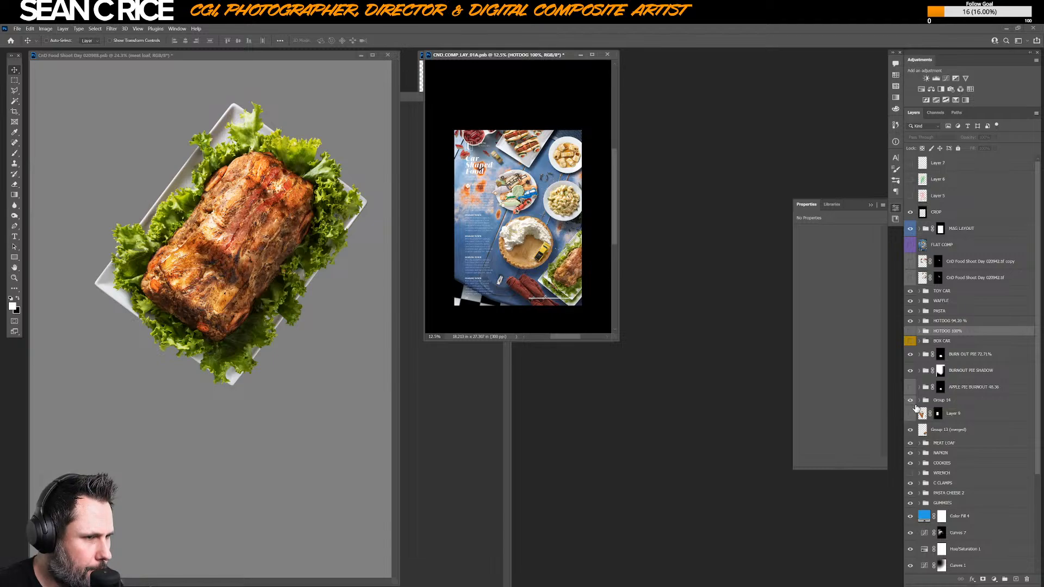
{"action": "left_click", "coordinate": [909, 402]}
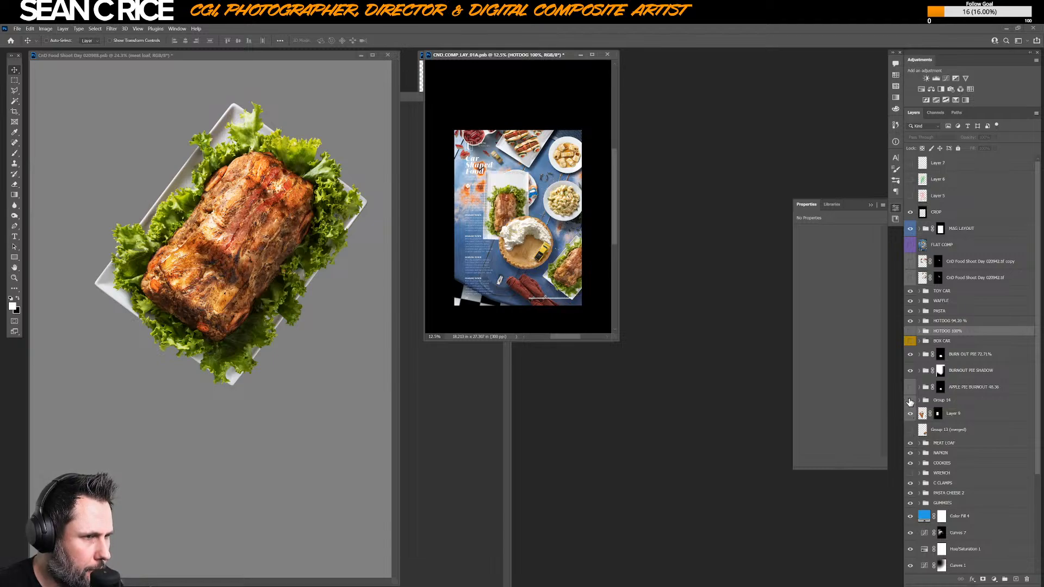
{"action": "left_click", "coordinate": [909, 413]}
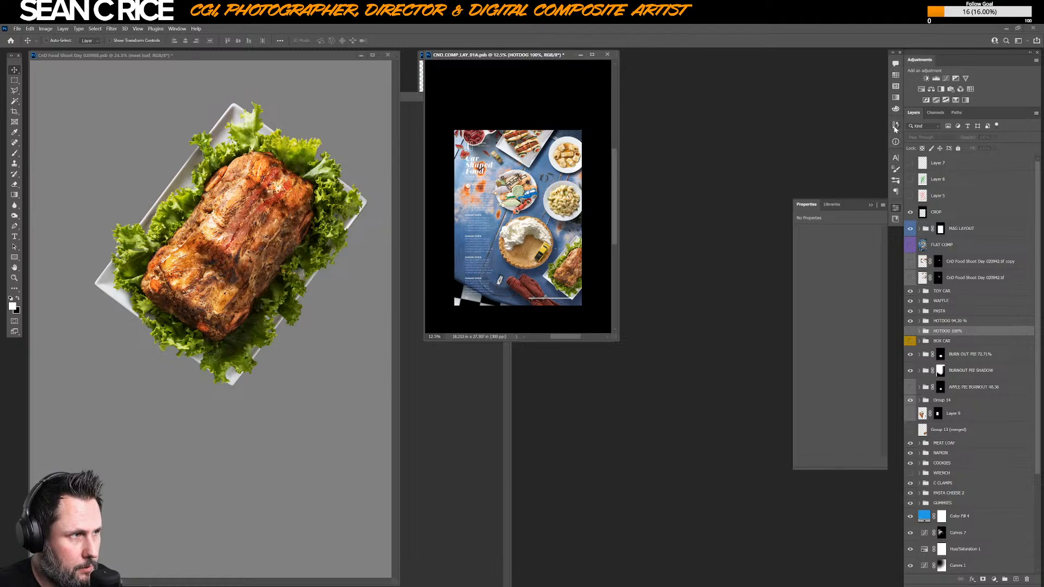
- Review the saved Hue/Saturation and Gradient states in the document history and return to the latest state
{"action": "left_click", "coordinate": [895, 127]}
{"action": "scroll", "coordinate": [836, 246], "scroll_direction": "up", "scroll_amount": 3}
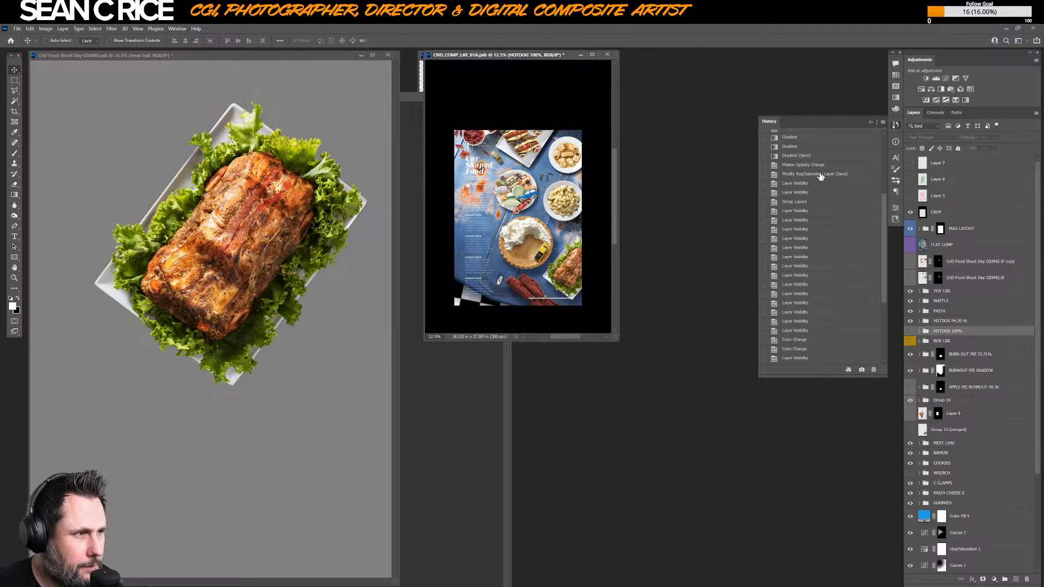
{"action": "left_click", "coordinate": [821, 174]}
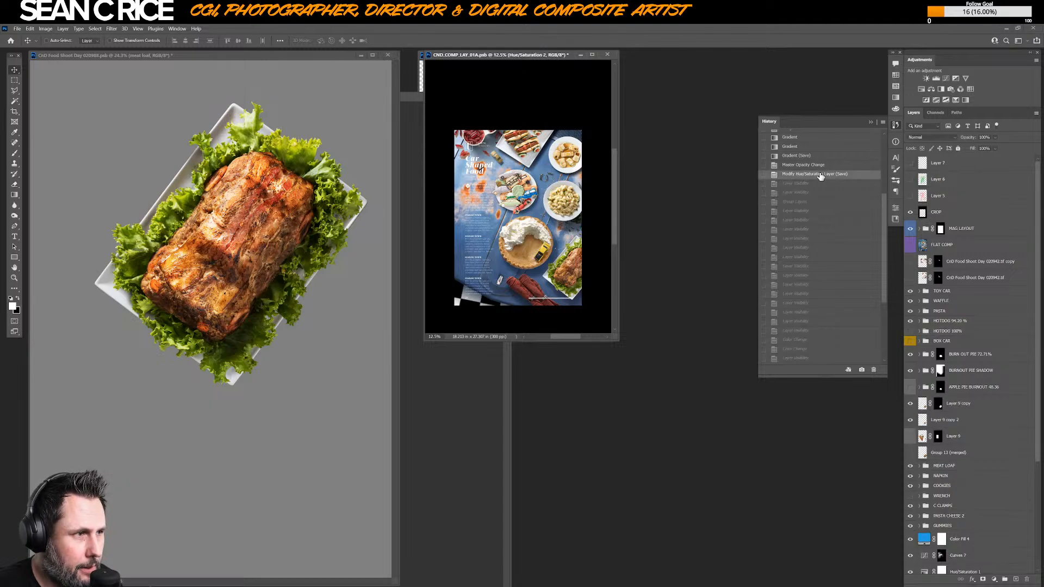
{"action": "left_click", "coordinate": [819, 156]}
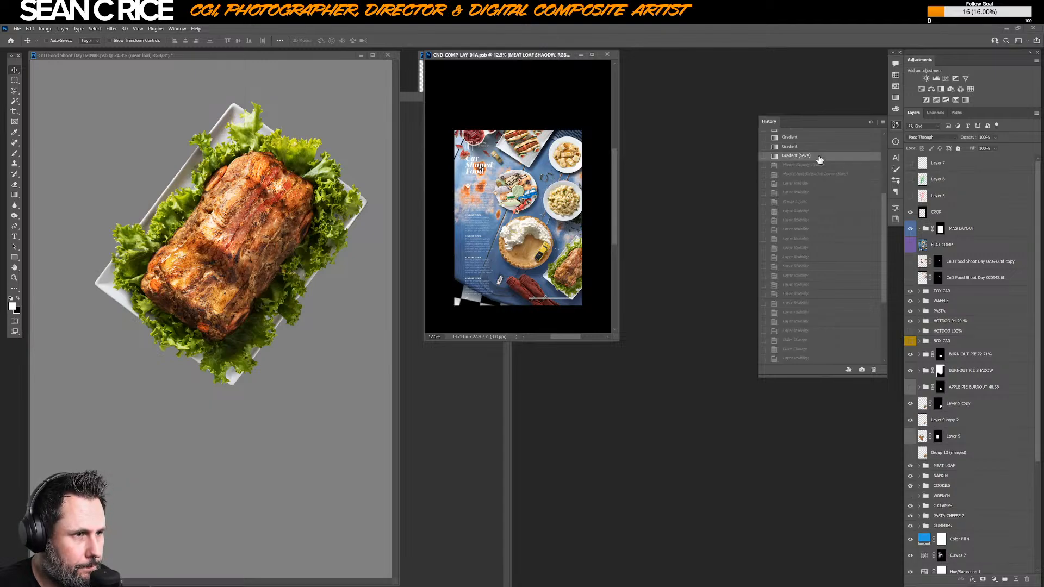
{"action": "scroll", "coordinate": [831, 266], "scroll_direction": "down", "scroll_amount": 5}
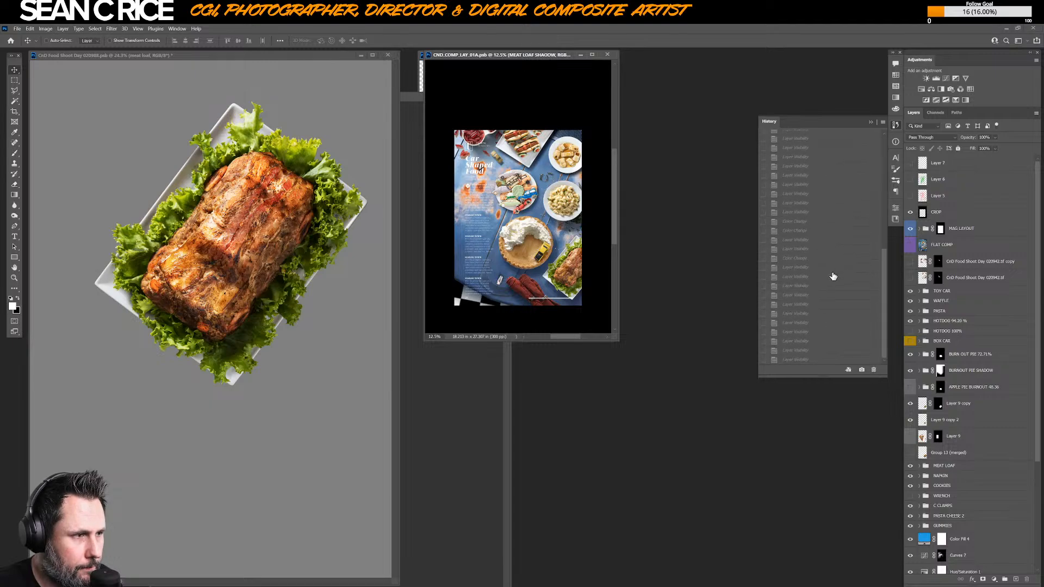
{"action": "left_click", "coordinate": [819, 359]}
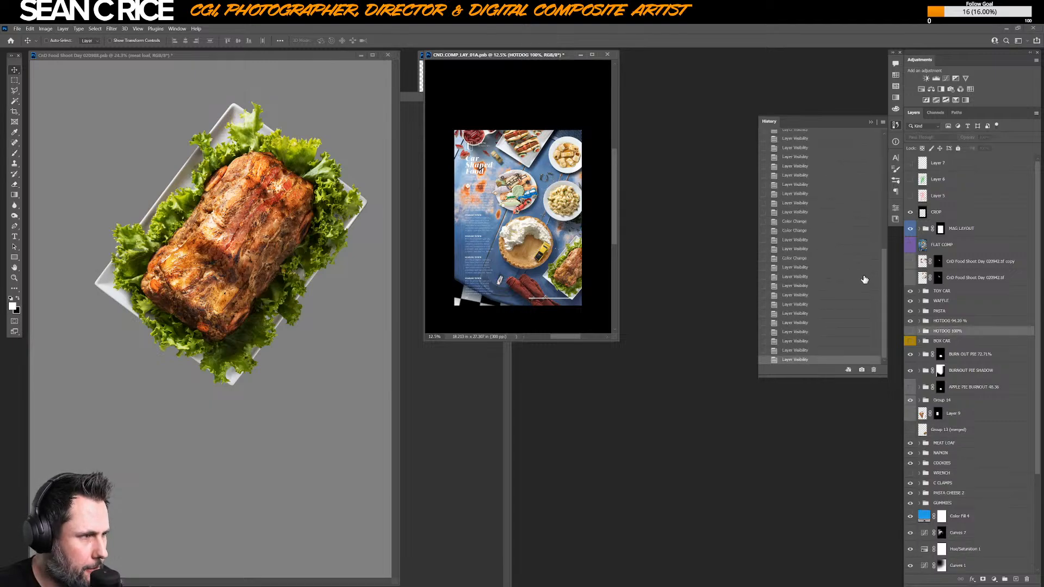
- Recheck Group 14 by toggling its visibility, leave it shown, and select it
{"action": "left_click", "coordinate": [911, 401]}
{"action": "left_click", "coordinate": [912, 403]}
{"action": "left_click", "coordinate": [941, 400]}
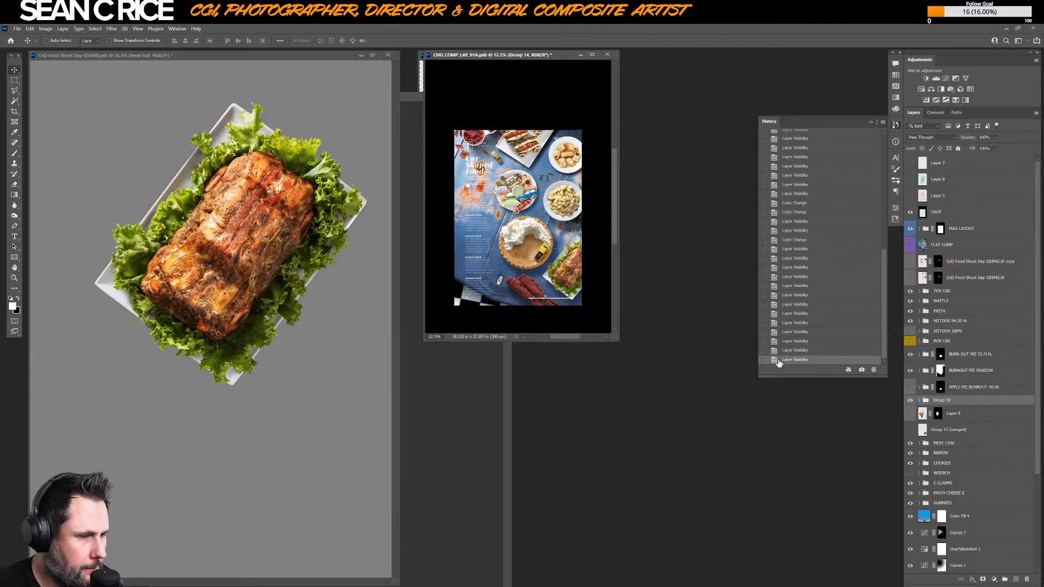
- Switch to the CnD Food Shoot Day document and inspect the meat, plate front and plate rear contents inside the meat loaf group
{"action": "left_click", "coordinate": [321, 282]}
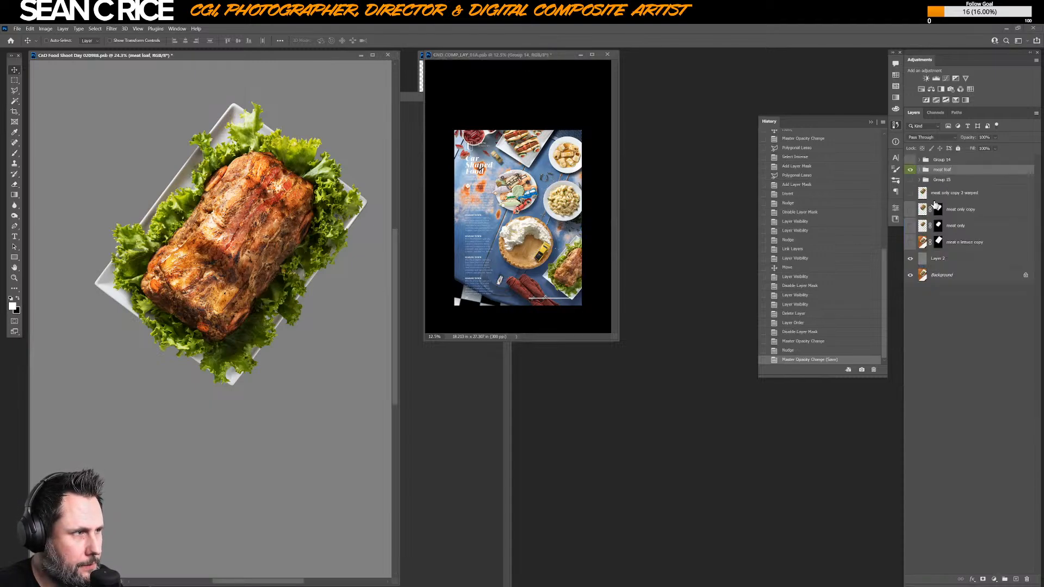
{"action": "left_click", "coordinate": [919, 170]}
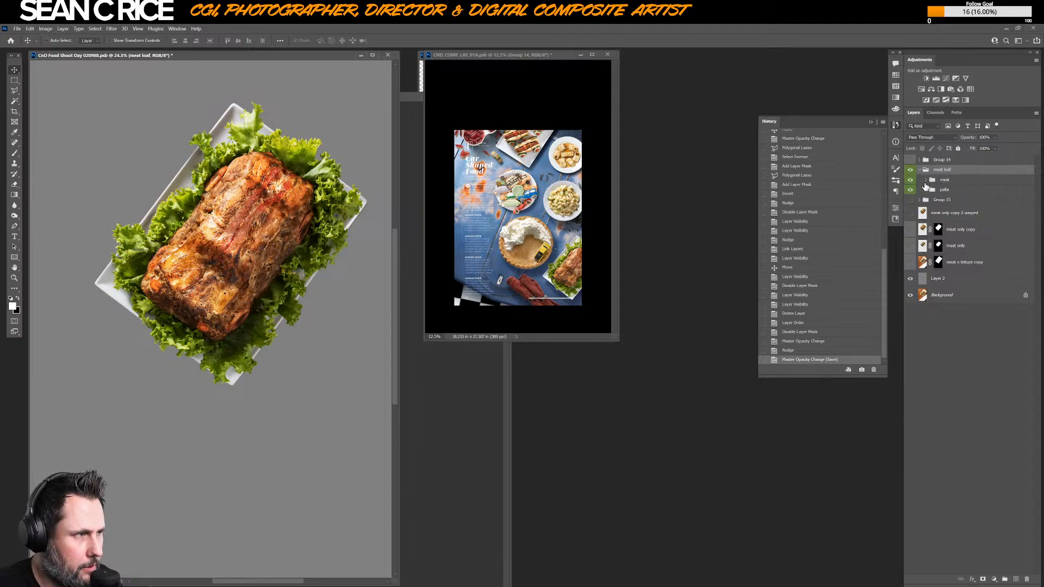
{"action": "left_click", "coordinate": [926, 180]}
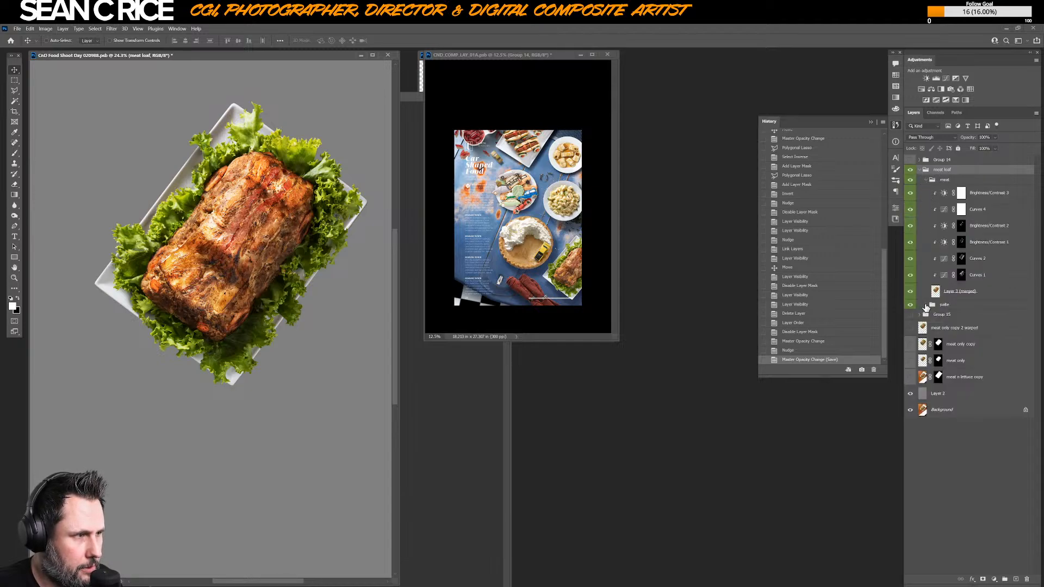
{"action": "left_click", "coordinate": [926, 305]}
{"action": "left_click", "coordinate": [930, 322]}
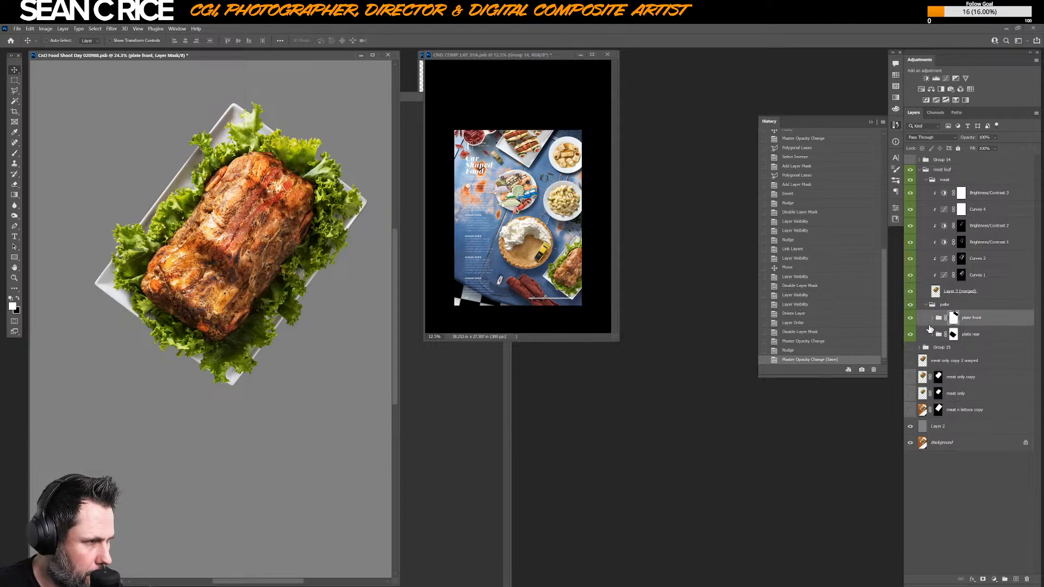
{"action": "left_click", "coordinate": [932, 318]}
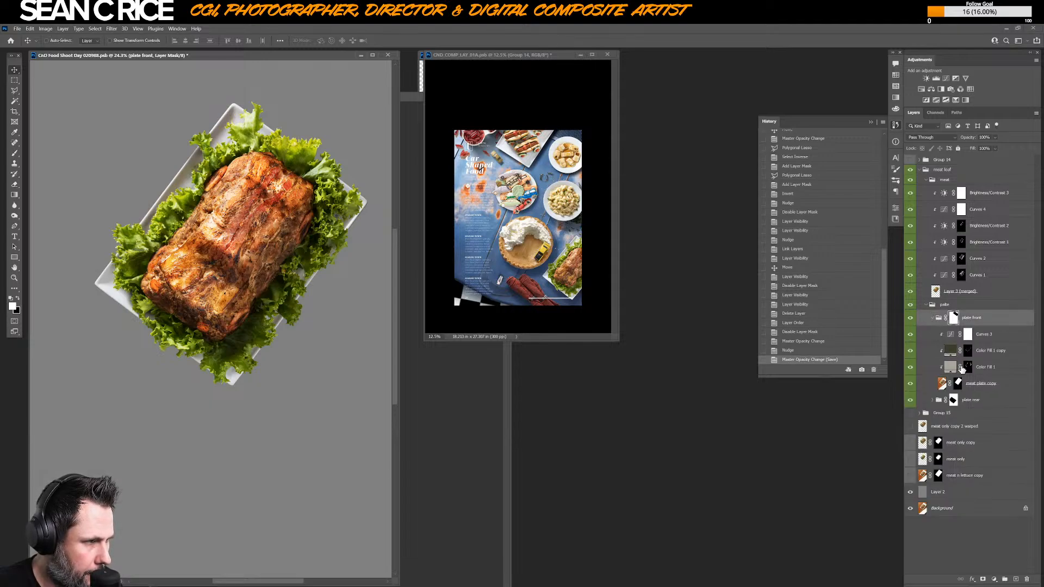
{"action": "left_click", "coordinate": [932, 400]}
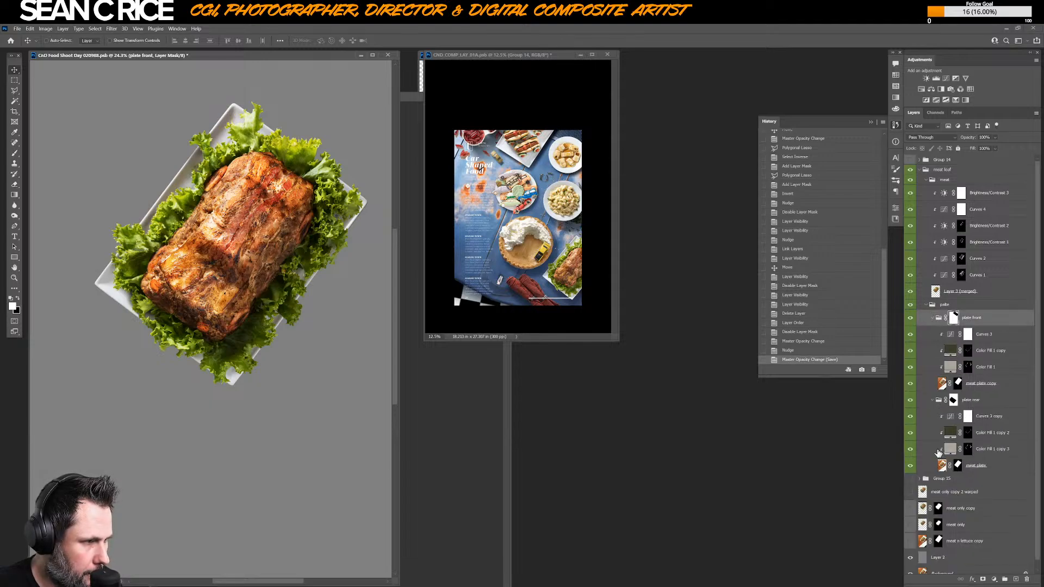
- Collapse the meat loaf group, save the document, and copy the group into the CND_COMP_LAY_01A.psb layout above Group 14
{"action": "left_click", "coordinate": [919, 170]}
{"action": "left_click", "coordinate": [947, 171]}
{"action": "key", "text": "ctrl+s"}
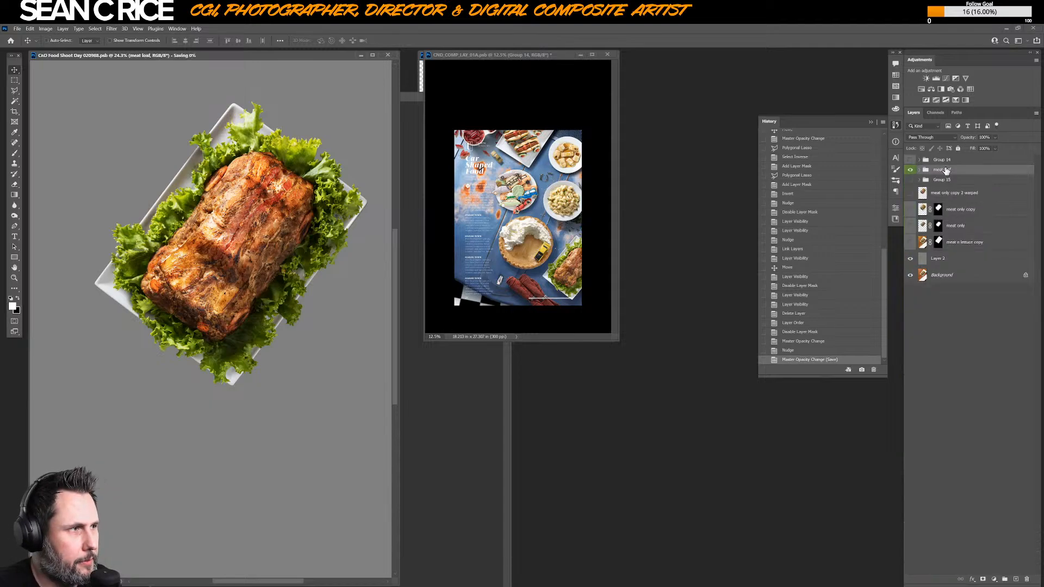
{"action": "left_click_drag", "start_coordinate": [251, 222], "coordinate": [547, 220]}
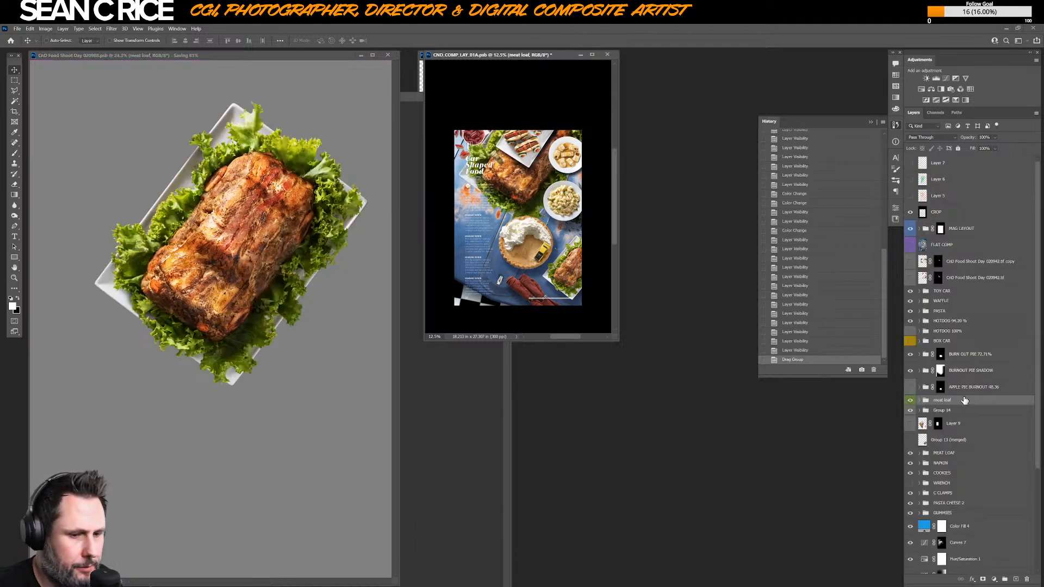
{"action": "key", "text": "f"}
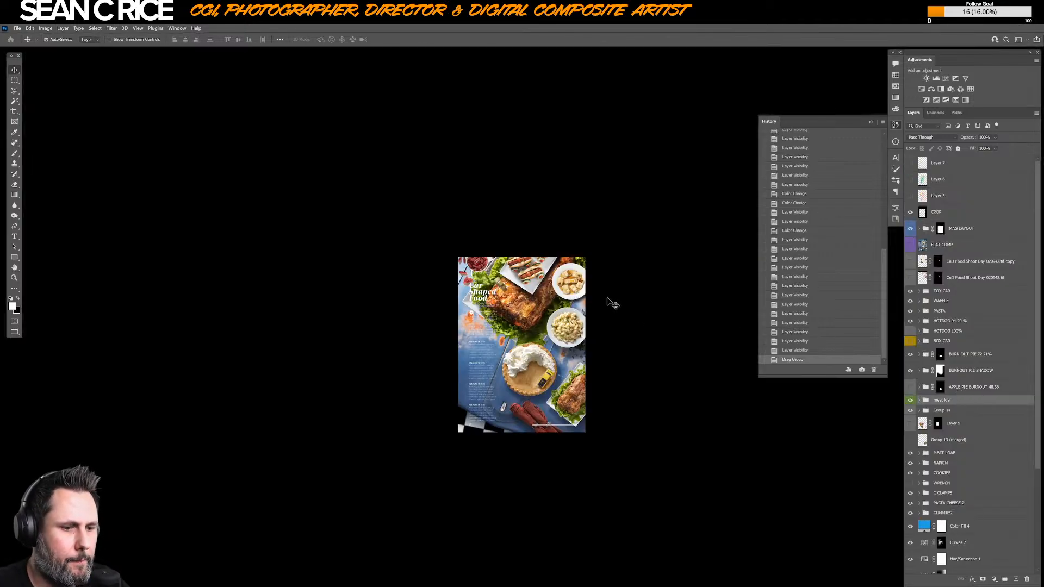
- Scale the meat loaf group to about 45%, rotate it about 2.7°, and position it over the existing meat loaf near the layout's lower-right corner
{"action": "key", "text": "ctrl+plus"}
{"action": "key", "text": "ctrl+t"}
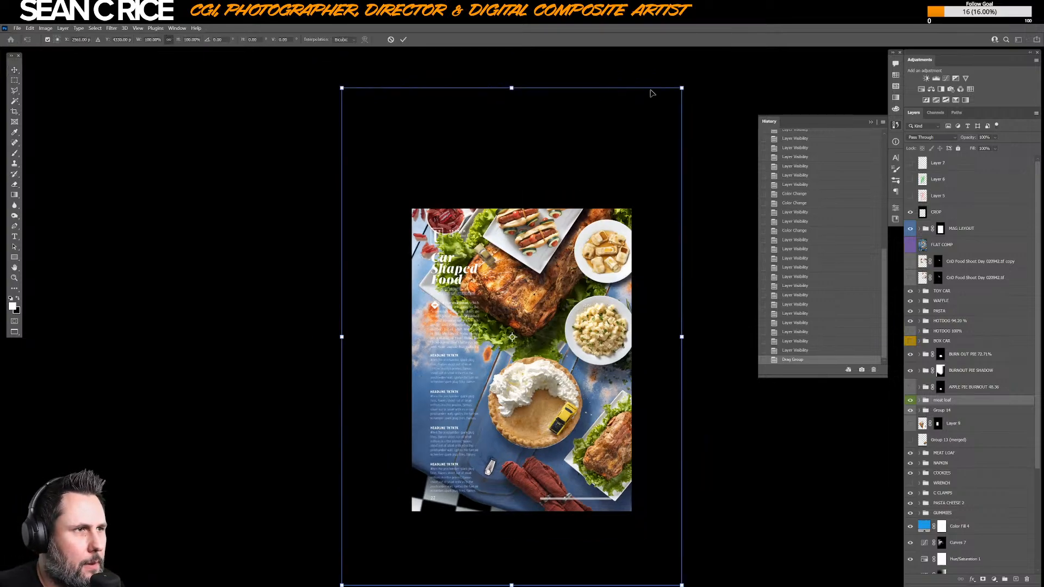
{"action": "left_click_drag", "start_coordinate": [682, 88], "coordinate": [689, 361]}
{"action": "left_click_drag", "start_coordinate": [722, 315], "coordinate": [713, 387]}
{"action": "left_click_drag", "start_coordinate": [710, 341], "coordinate": [689, 377]}
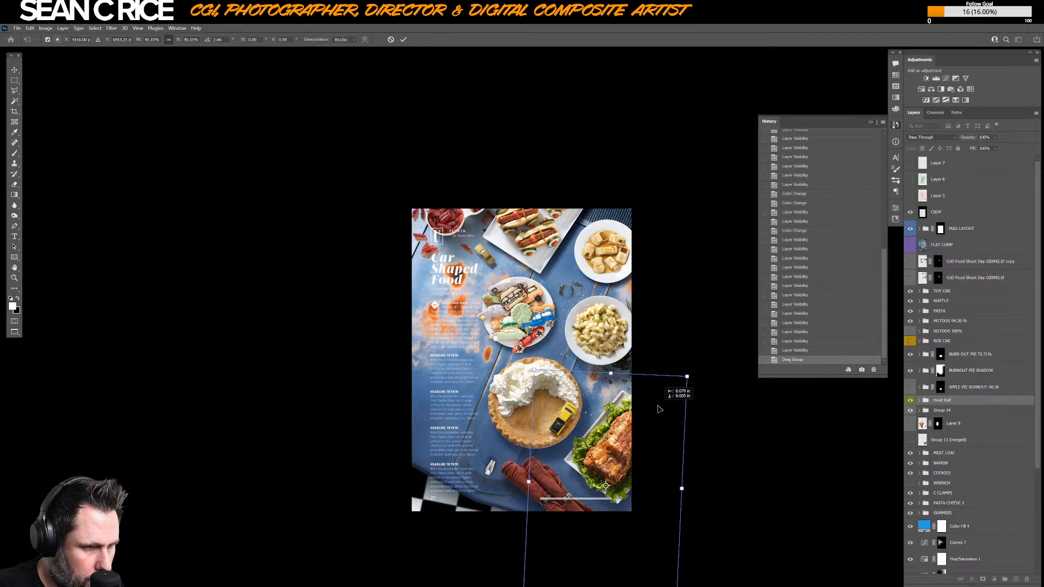
{"action": "key", "text": "Return"}
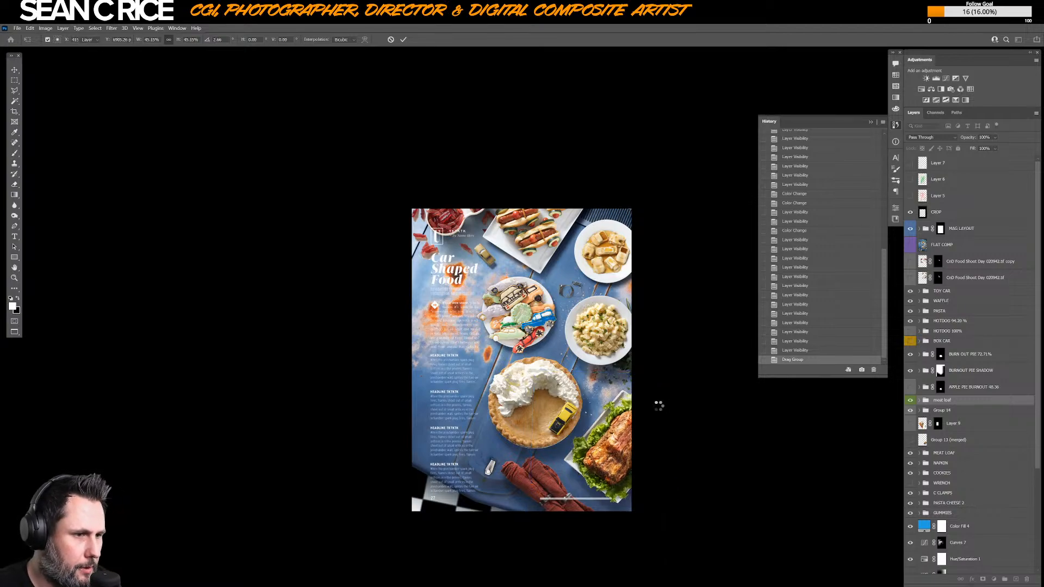
{"action": "key", "text": "Up"}
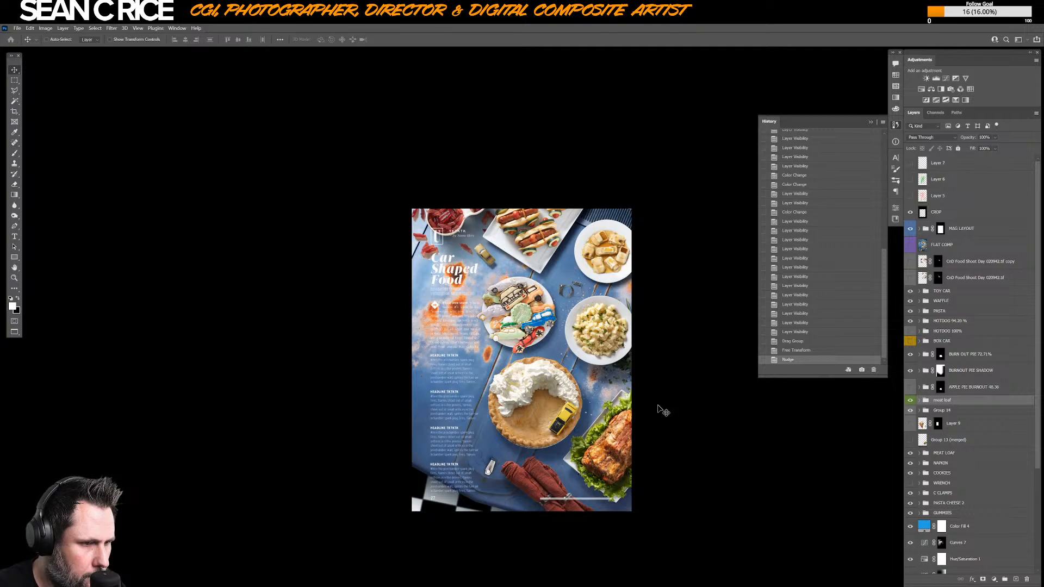
- Hide Group 14 and give the older MEAT LOAF subgroup inside the MEAT LOAF group a gray color label
{"action": "left_click", "coordinate": [910, 411]}
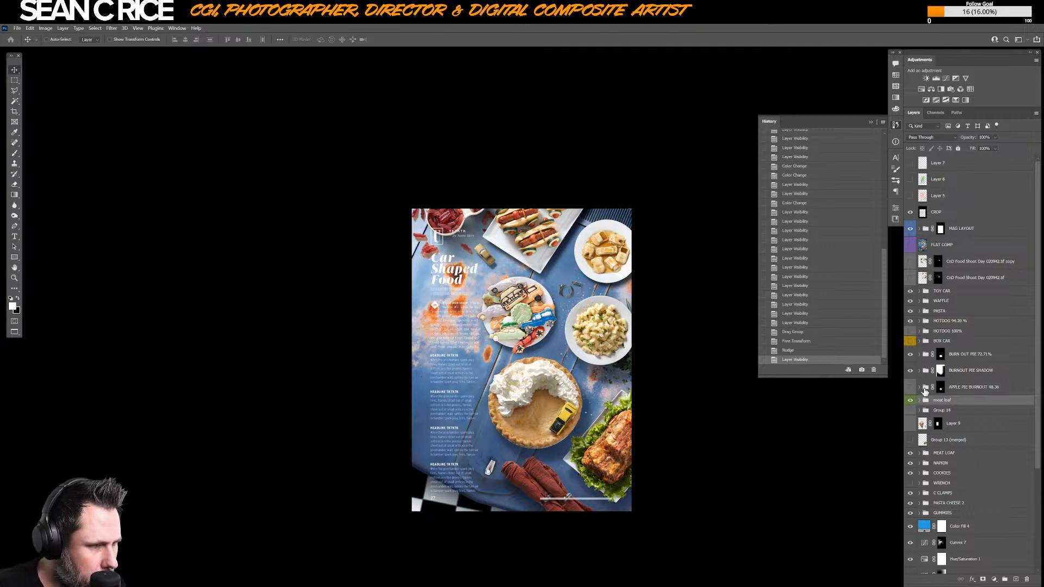
{"action": "left_click", "coordinate": [919, 453]}
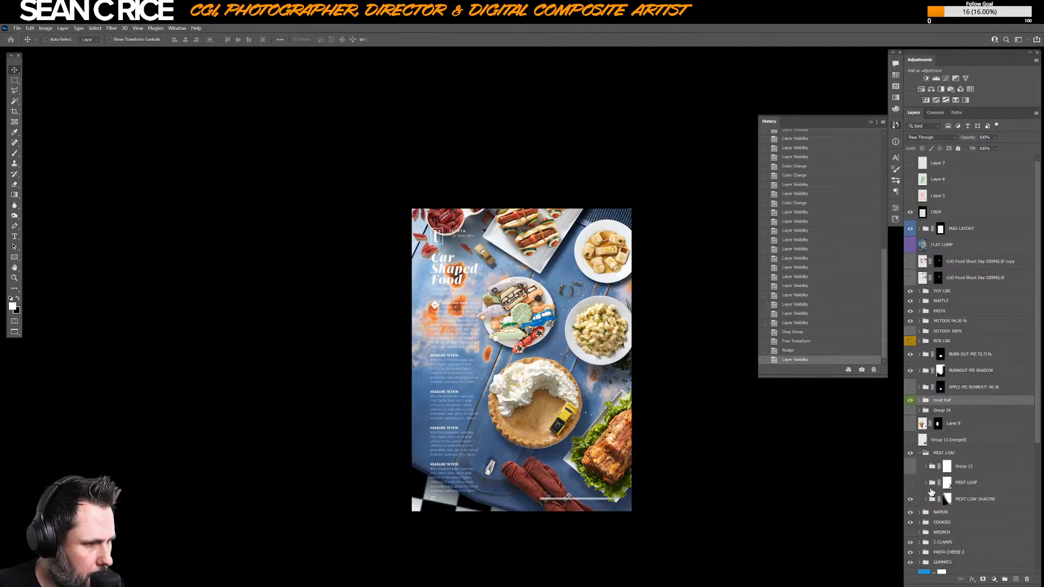
{"action": "right_click", "coordinate": [911, 484]}
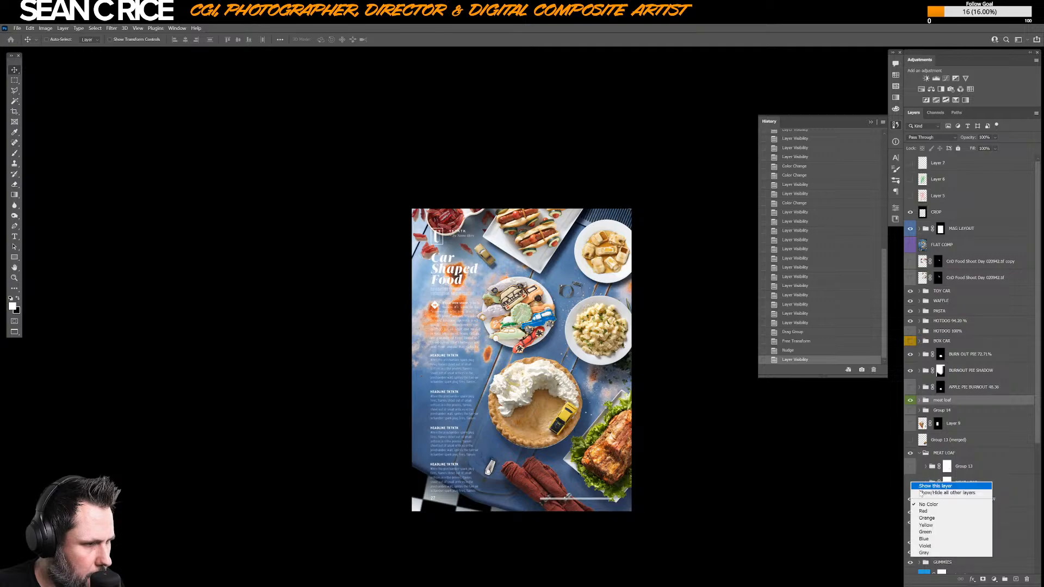
{"action": "left_click", "coordinate": [936, 550]}
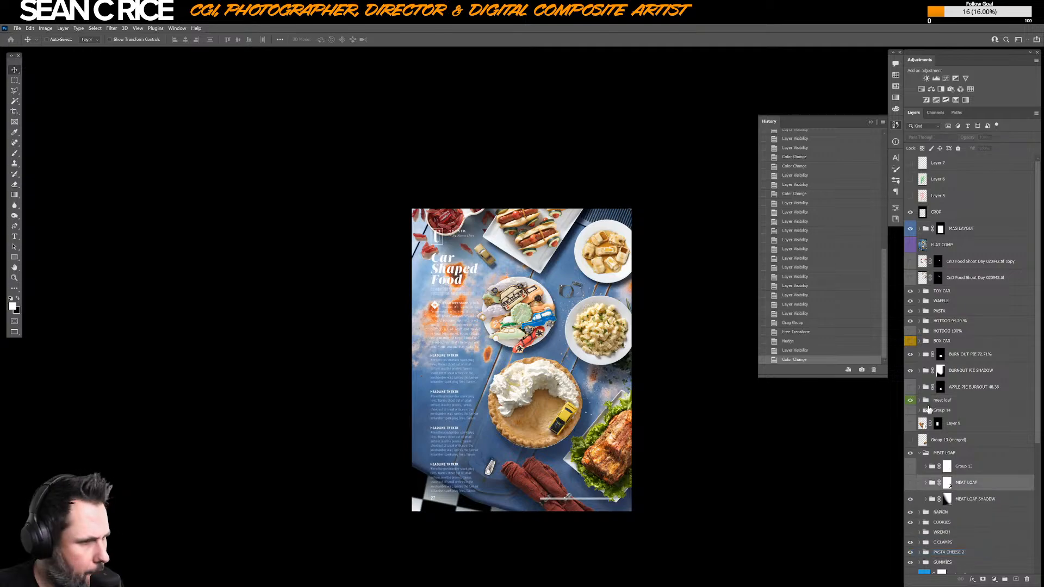
- Check the Group 13 (merged) layer by toggling its visibility, leave it hidden, and change its color label
{"action": "left_click", "coordinate": [910, 444]}
{"action": "left_click", "coordinate": [910, 444]}
{"action": "right_click", "coordinate": [910, 444]}
{"action": "left_click", "coordinate": [922, 506]}
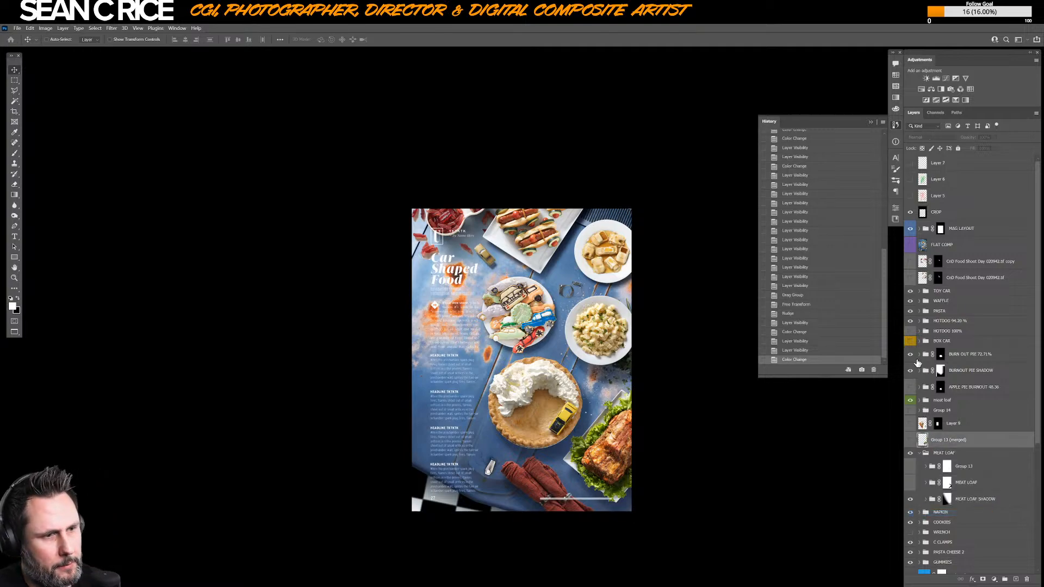
- Select the MEAT LOAF SHADOW group and compare the layout with it hidden and shown
{"action": "left_click_drag", "start_coordinate": [622, 409], "coordinate": [555, 351]}
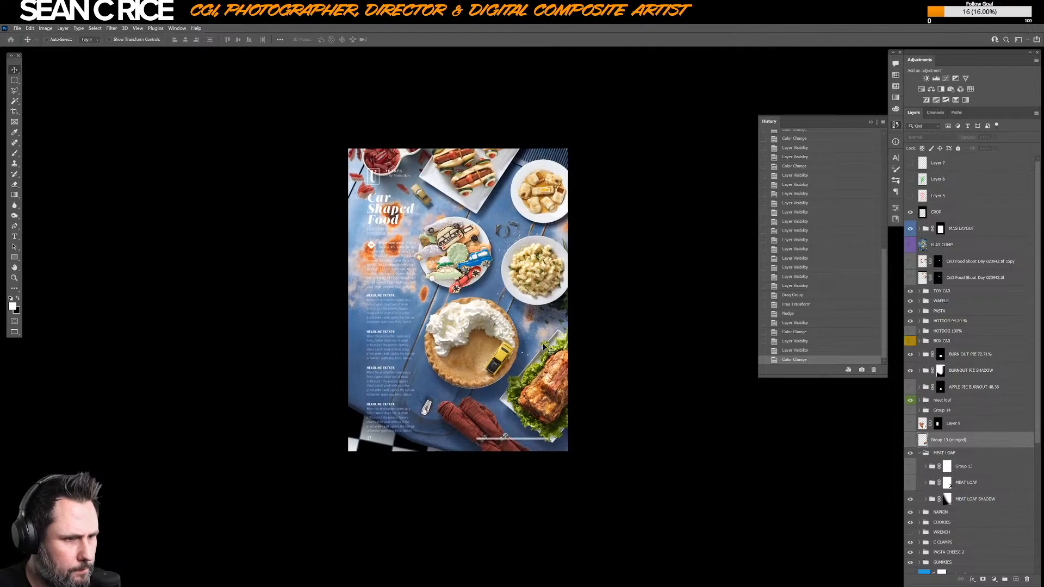
{"action": "left_click", "coordinate": [959, 374]}
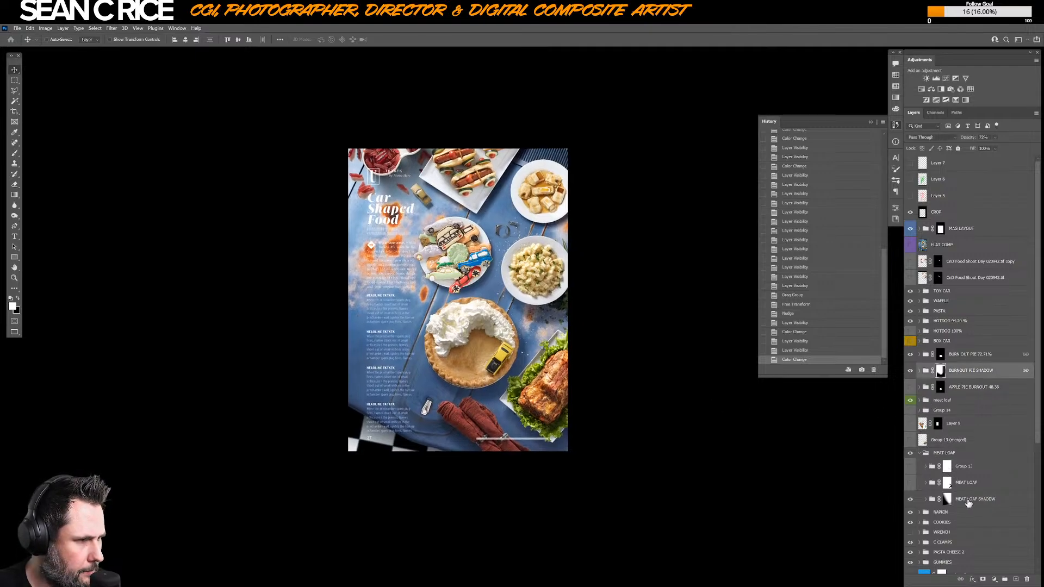
{"action": "left_click", "coordinate": [968, 503]}
{"action": "left_click", "coordinate": [910, 499]}
{"action": "left_click", "coordinate": [910, 499]}
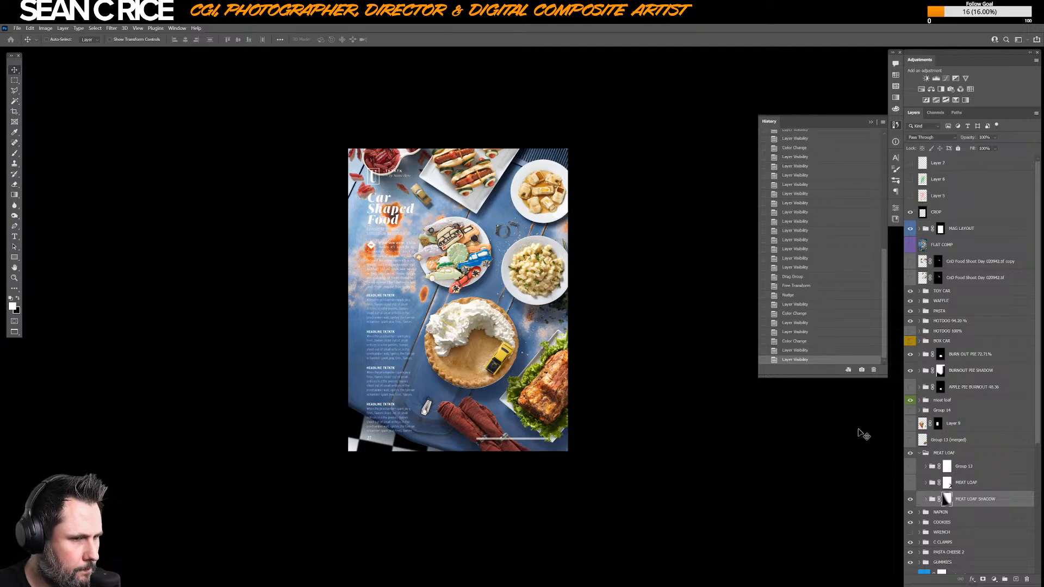
- Switch to the CnD Food Shoot Day document beside the layout and hide the meat loaf group and gray backdrop to view the original photo
{"action": "key", "text": "f"}
{"action": "key", "text": "f"}
{"action": "key", "text": "f"}
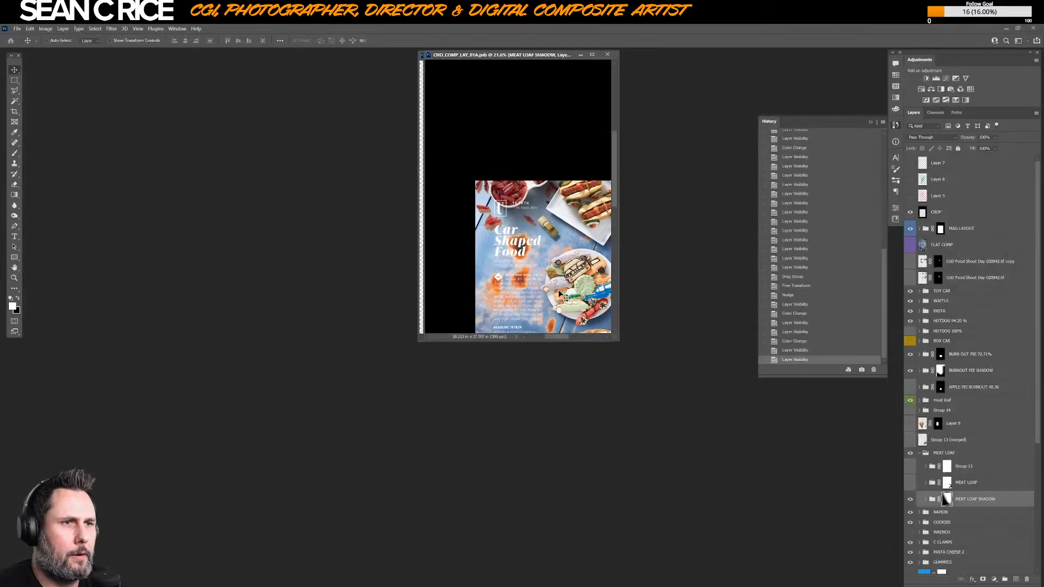
{"action": "left_click", "coordinate": [252, 59]}
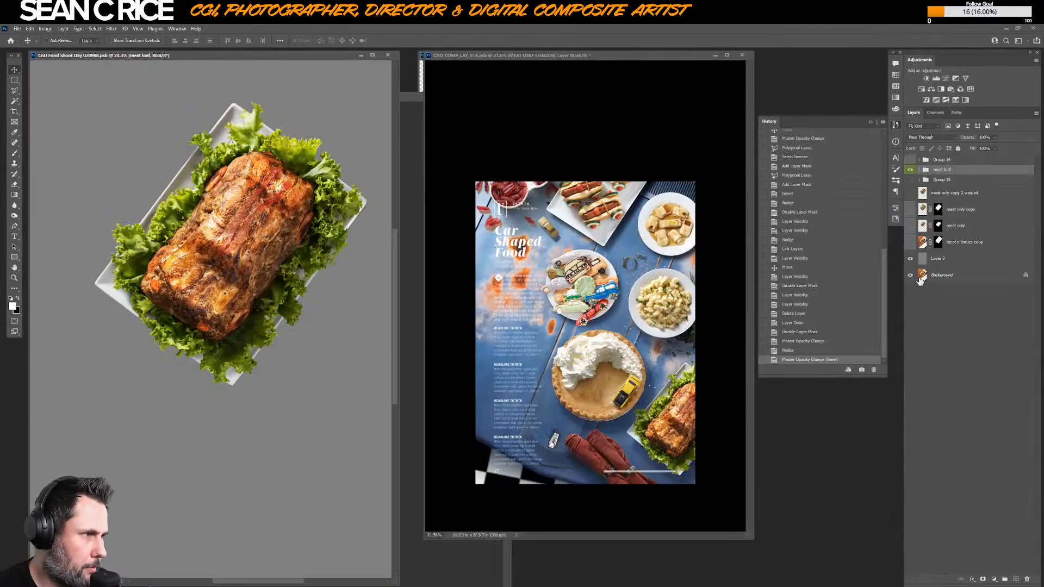
{"action": "left_click", "coordinate": [910, 170]}
{"action": "left_click", "coordinate": [910, 258]}
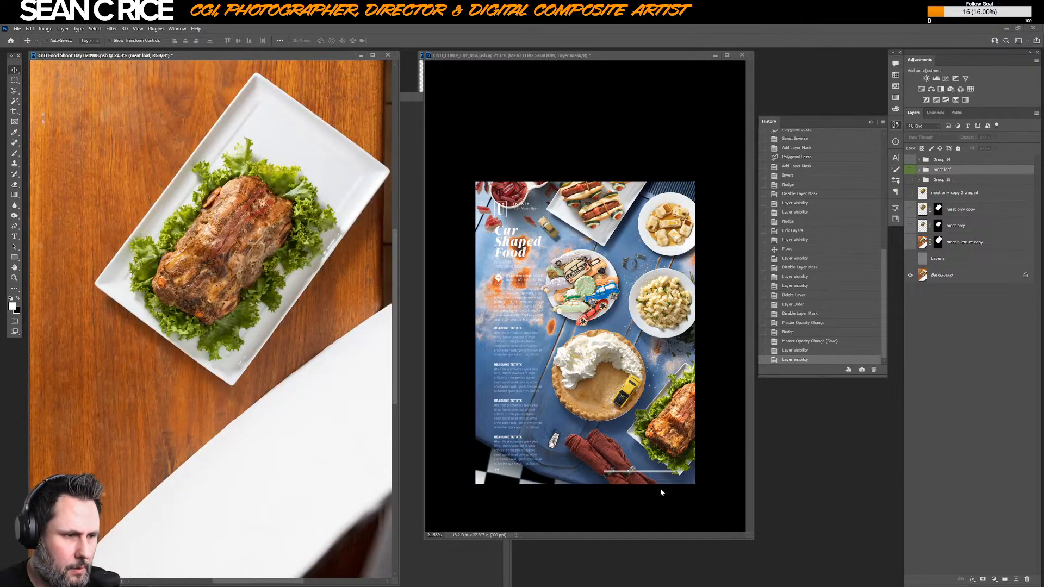
- Return to the CND_COMP_LAY_01A.psb layout and nudge the MEAT LOAF SHADOW group slightly downward
{"action": "left_click", "coordinate": [646, 309]}
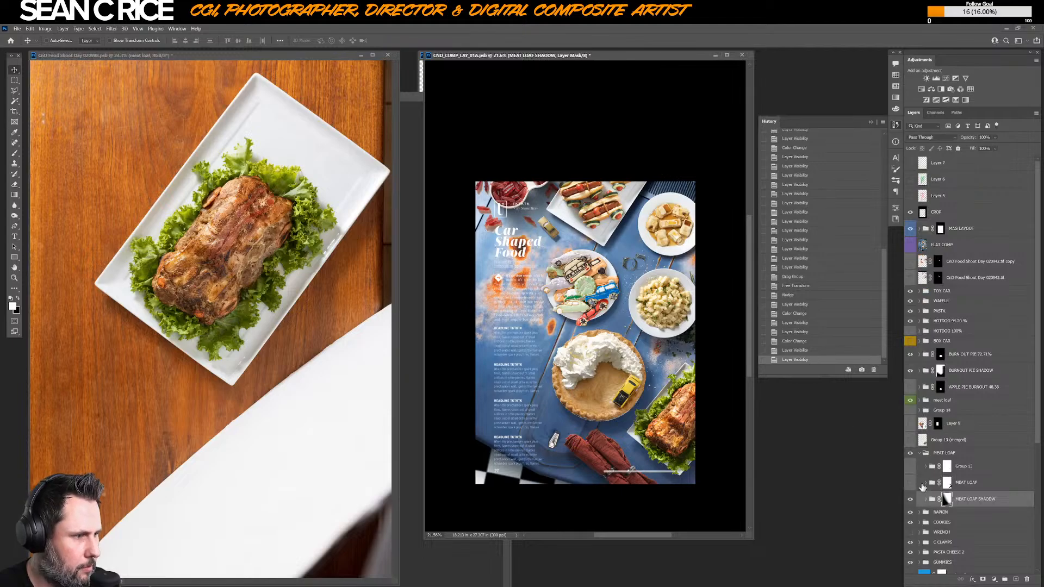
{"action": "left_click", "coordinate": [976, 503]}
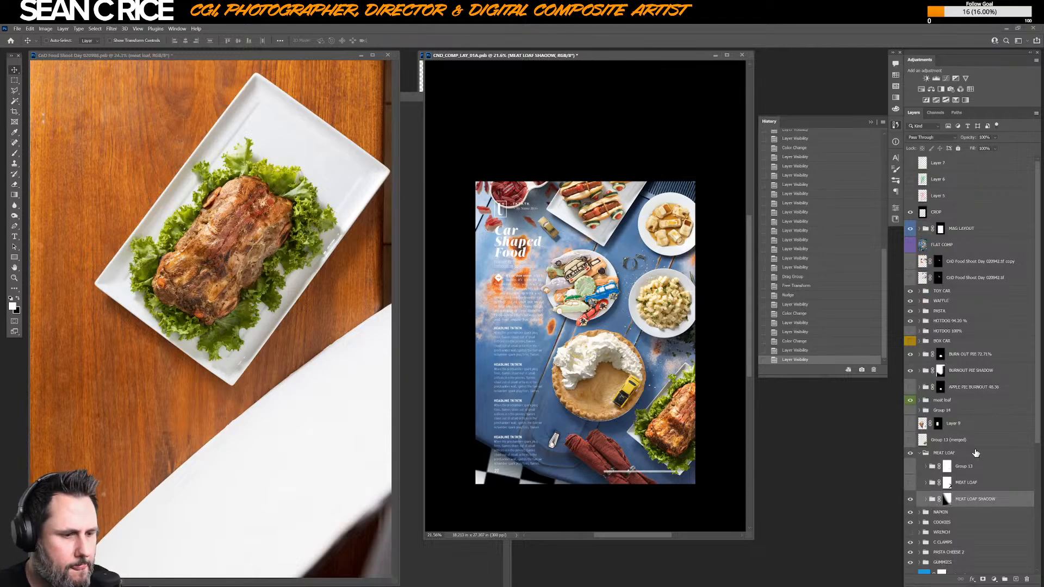
{"action": "key", "text": "Down"}
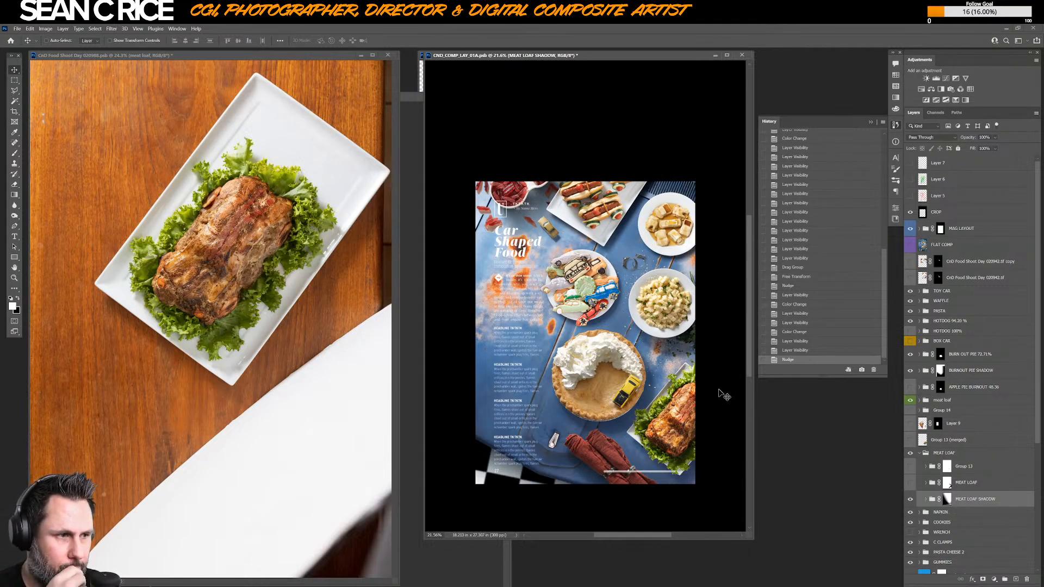
- Open the meat loaf group's meat adjustments, compare Brightness/Contrast 3 and Curves 4 on and off, and select Curves 4
{"action": "left_click", "coordinate": [919, 400]}
{"action": "left_click", "coordinate": [910, 424]}
{"action": "left_click", "coordinate": [911, 424]}
{"action": "left_click", "coordinate": [911, 440]}
{"action": "left_click", "coordinate": [911, 440]}
{"action": "left_click", "coordinate": [999, 439]}
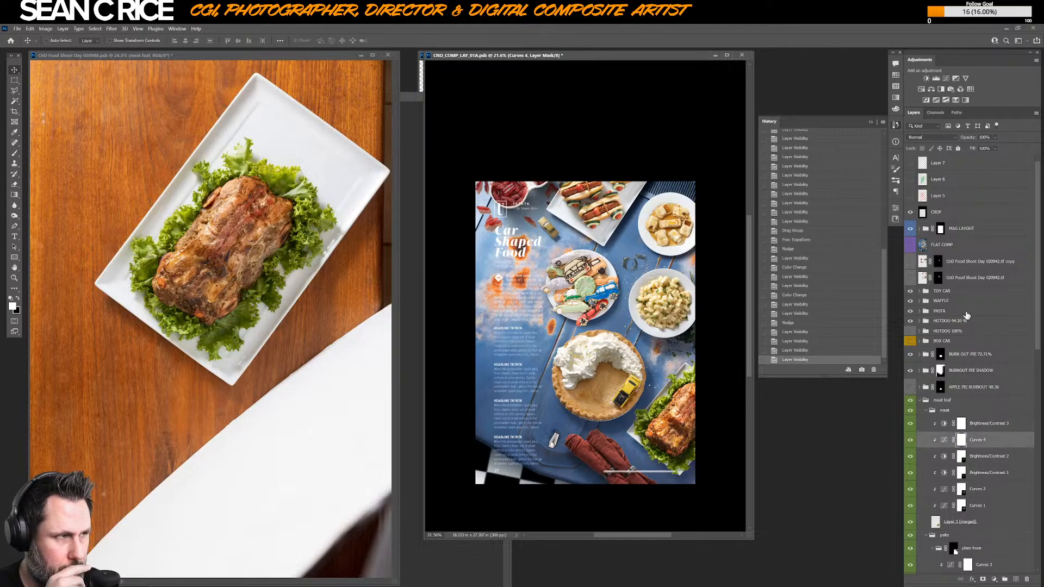
- Reduce the opacity of Curves 4 to about 64% and hide the Brightness/Contrast 3 adjustment above it
{"action": "left_click", "coordinate": [995, 138]}
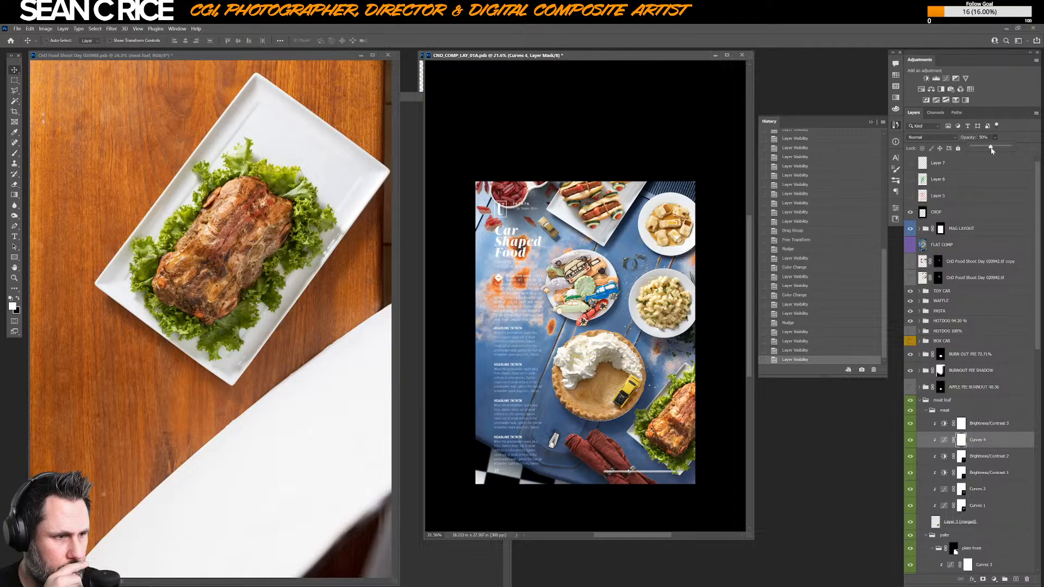
{"action": "left_click_drag", "start_coordinate": [997, 147], "coordinate": [996, 148]}
{"action": "left_click", "coordinate": [911, 424]}
{"action": "left_click", "coordinate": [995, 138]}
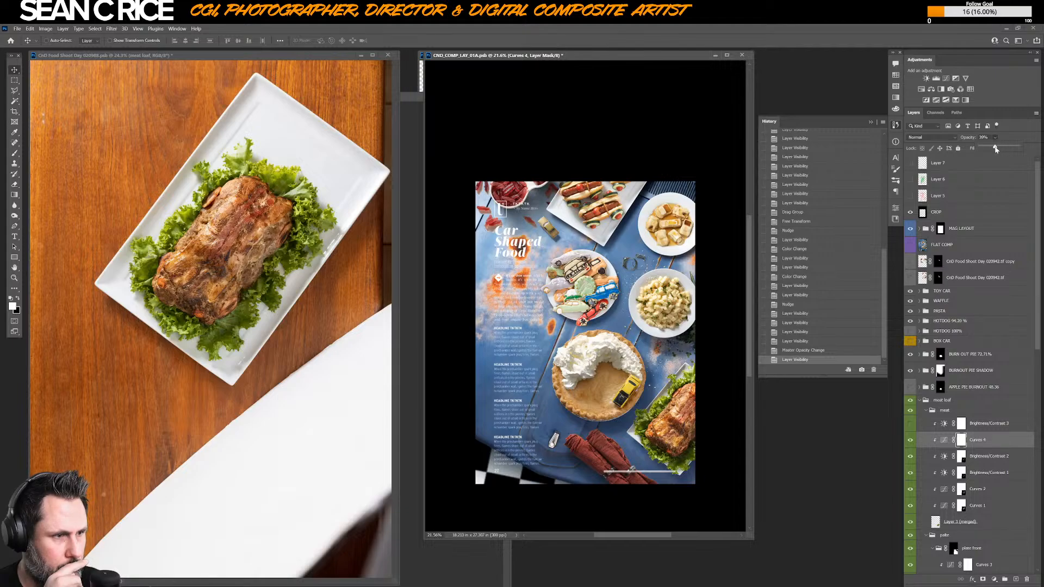
{"action": "left_click_drag", "start_coordinate": [1005, 149], "coordinate": [1004, 148]}
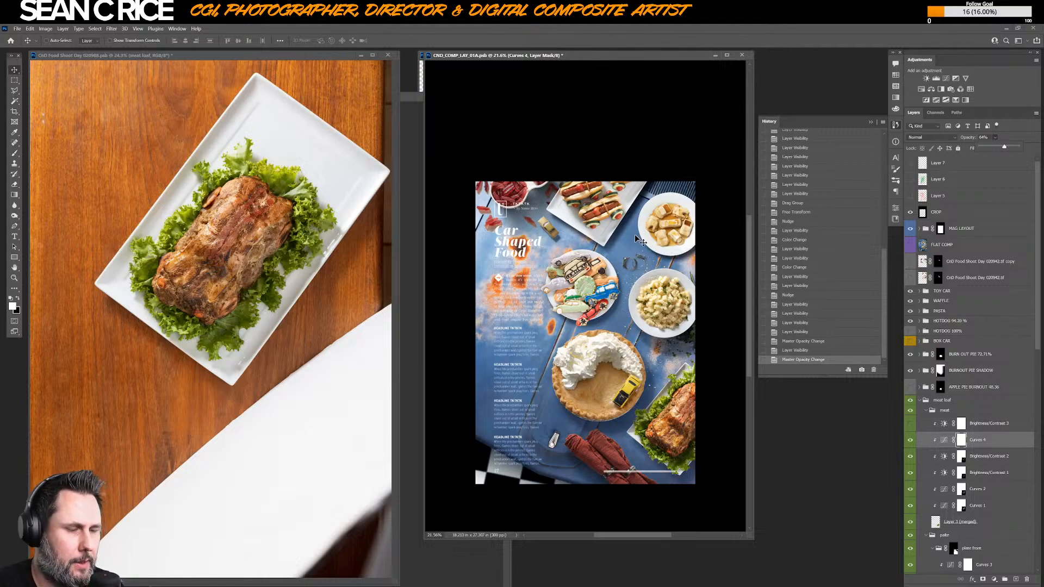
- Check the MEAT LOAF group by toggling its visibility, and move the meat loaf group inside it as the topmost item
{"action": "key", "text": "ctrl+plus"}
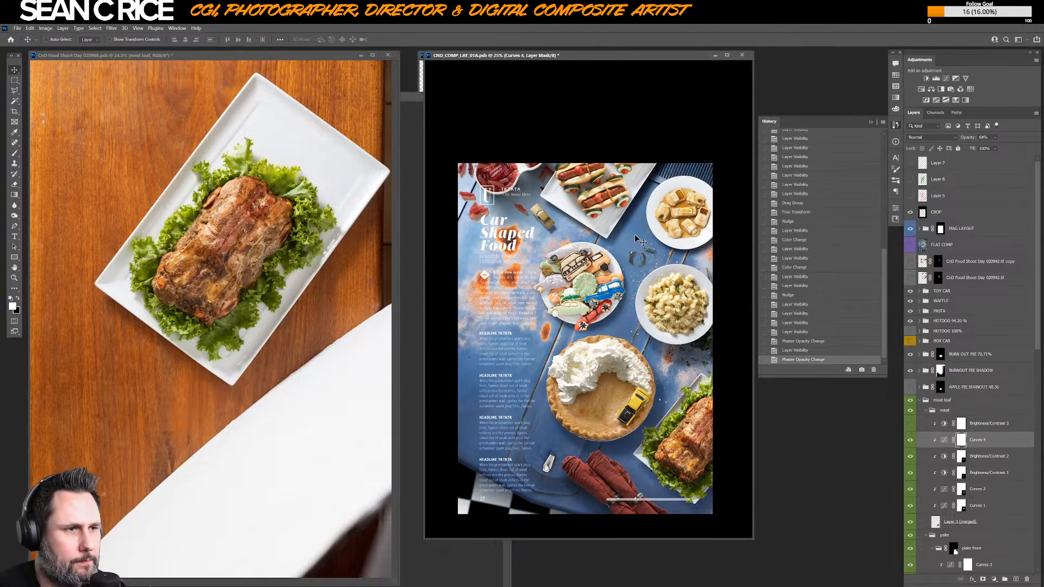
{"action": "key", "text": "f"}
{"action": "key", "text": "ctrl+plus"}
{"action": "key", "text": "ctrl+plus"}
{"action": "key", "text": "ctrl+plus"}
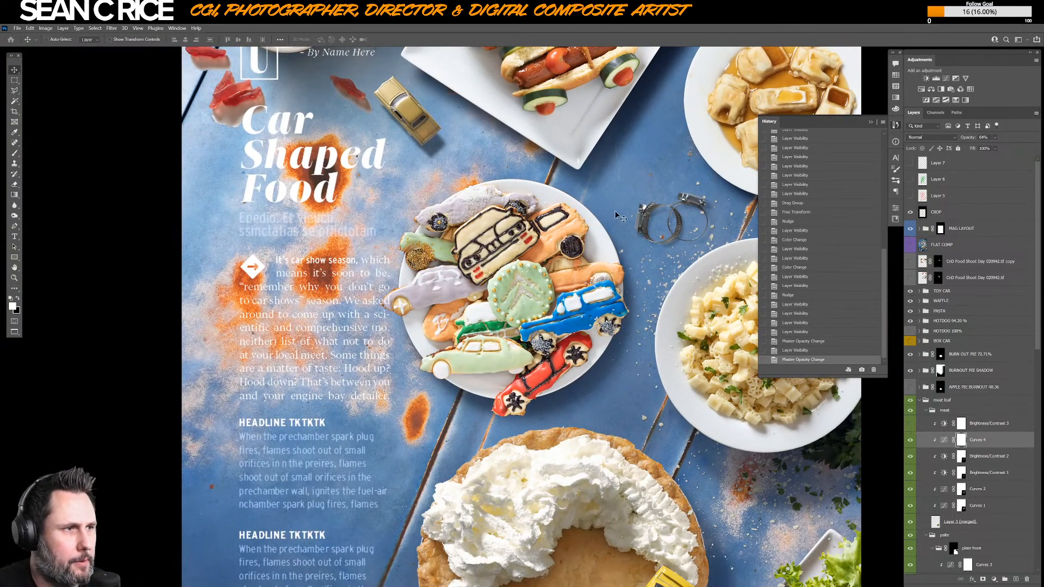
{"action": "scroll", "coordinate": [674, 234], "scroll_direction": "right", "scroll_amount": 5}
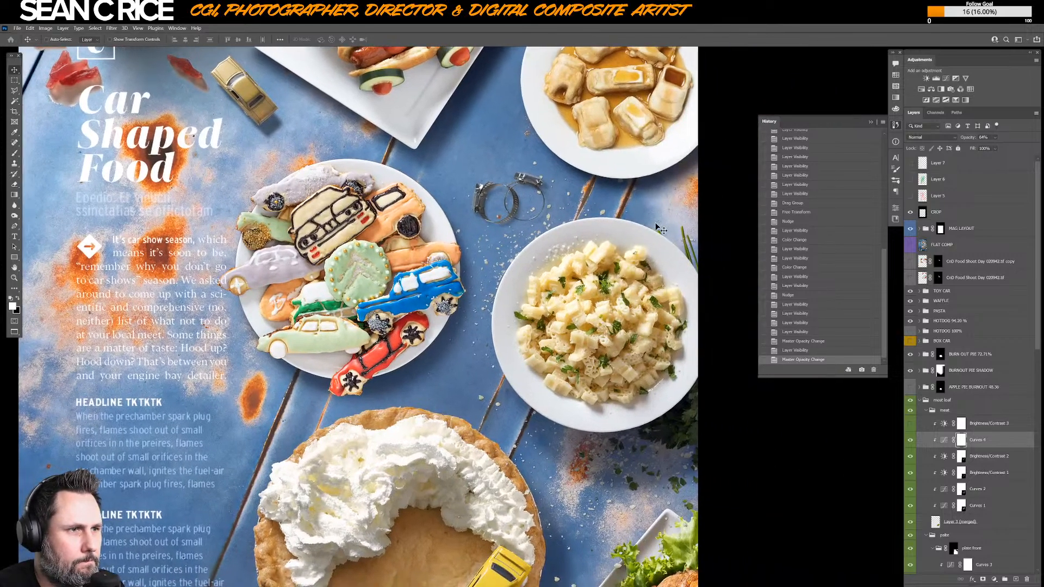
{"action": "left_click", "coordinate": [920, 400]}
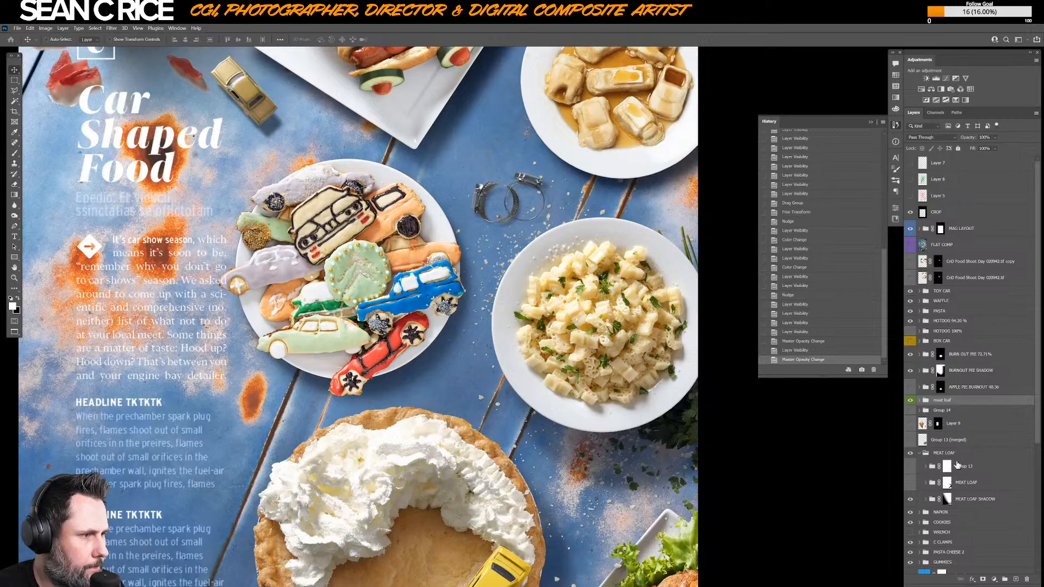
{"action": "left_click", "coordinate": [920, 455]}
{"action": "left_click", "coordinate": [910, 455]}
{"action": "left_click", "coordinate": [911, 455]}
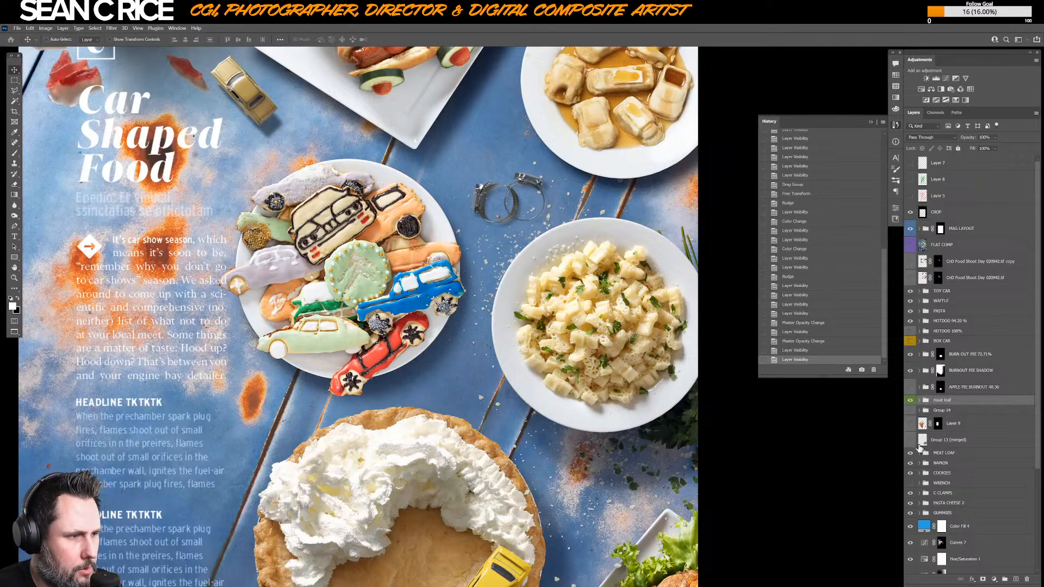
{"action": "left_click", "coordinate": [920, 455]}
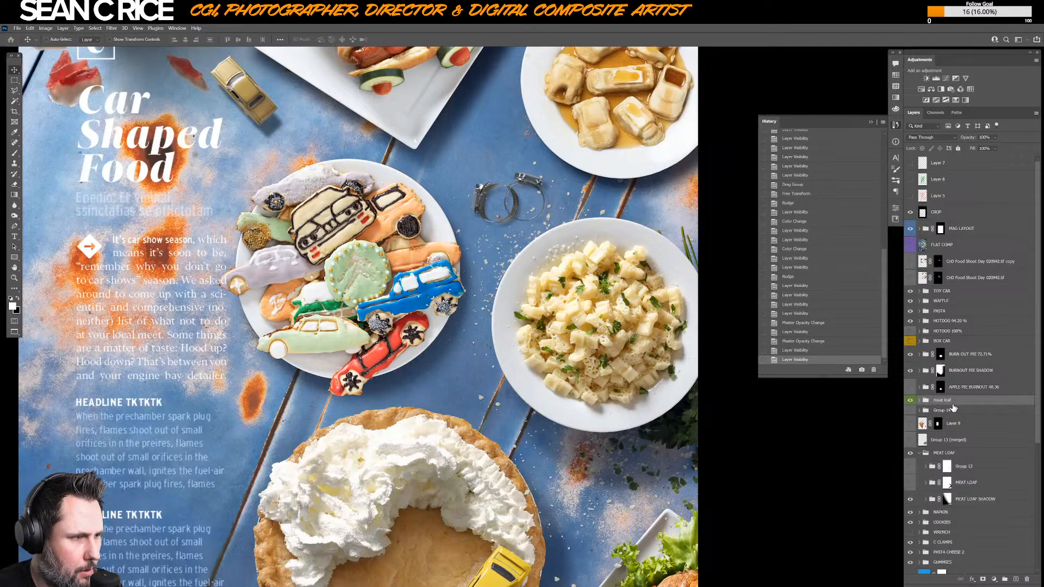
{"action": "left_click_drag", "start_coordinate": [948, 402], "coordinate": [959, 451]}
- Check Group 14's contents, leave it hidden, and move it with the layers down to Group 13 (merged) into the MEAT LOAF group below meat loaf
{"action": "left_click", "coordinate": [945, 430]}
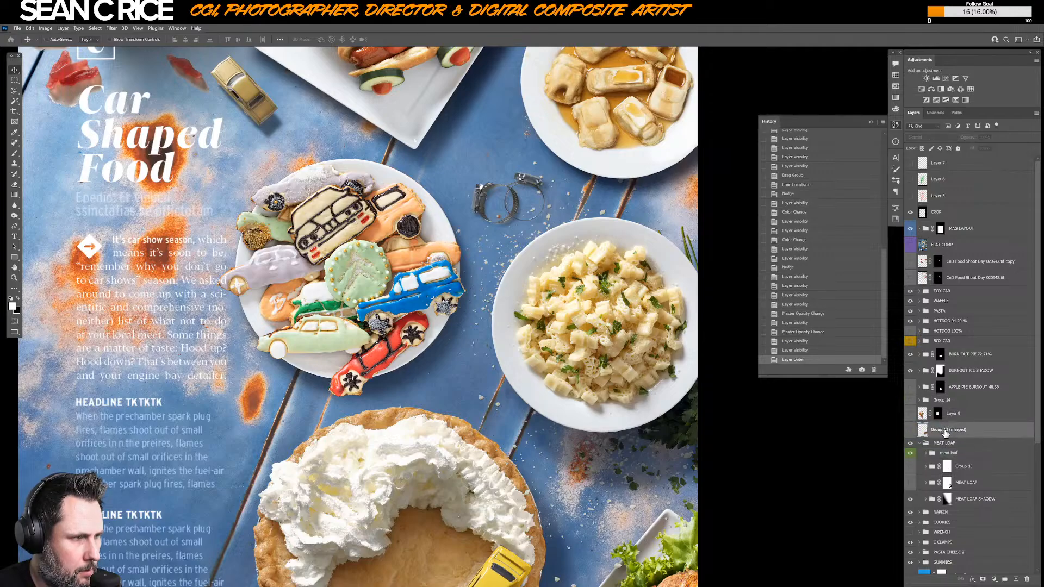
{"action": "left_click", "coordinate": [911, 401]}
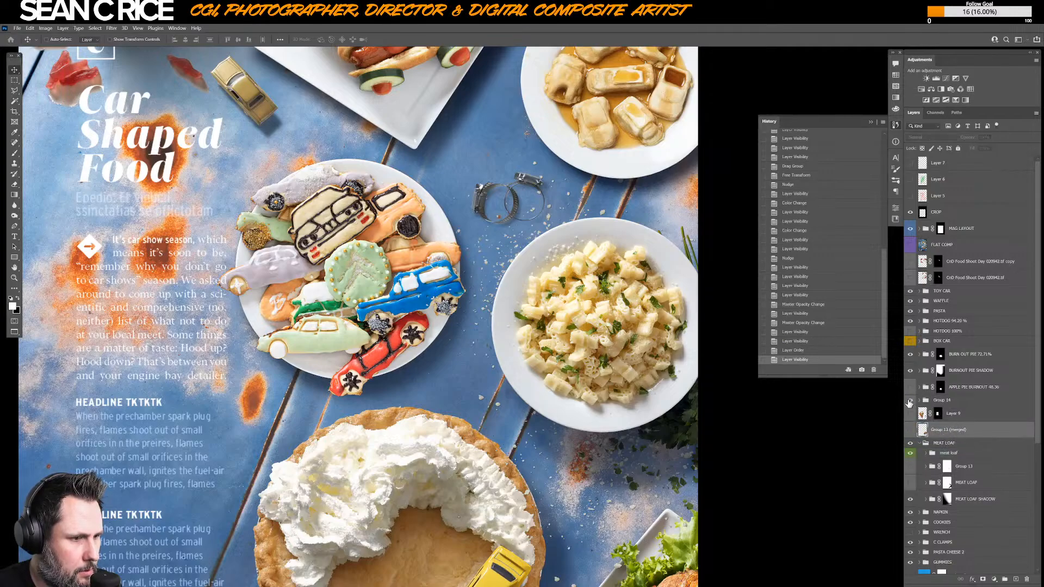
{"action": "left_click", "coordinate": [917, 401]}
{"action": "left_click", "coordinate": [918, 401]}
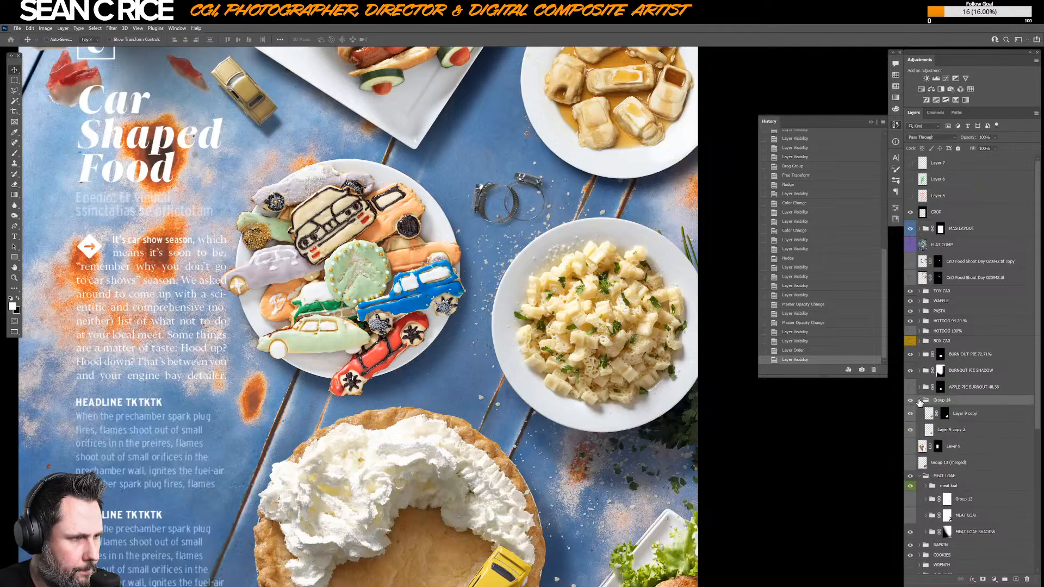
{"action": "left_click", "coordinate": [919, 402]}
{"action": "left_click", "coordinate": [910, 402]}
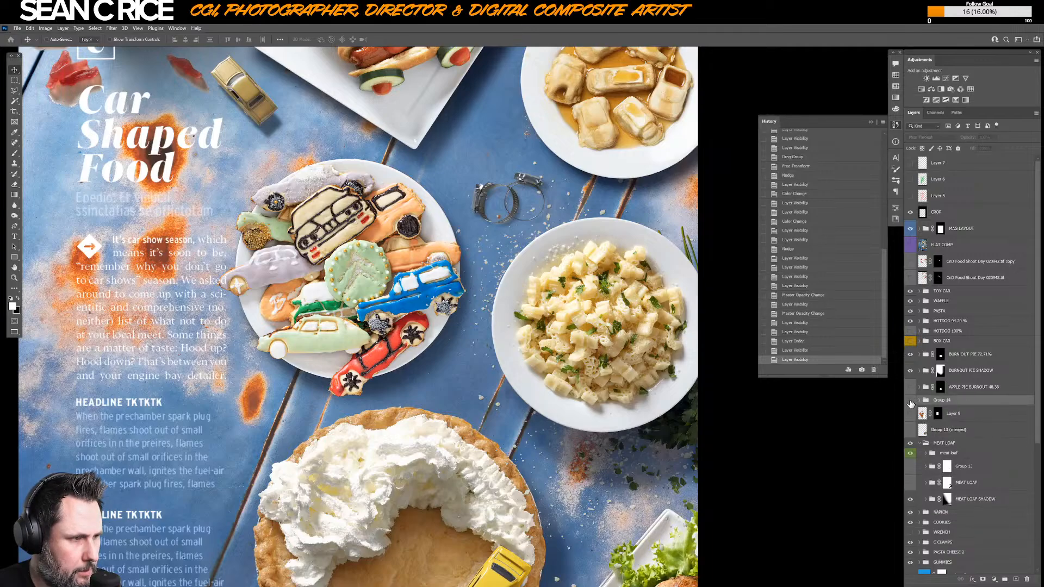
{"action": "left_click", "coordinate": [946, 432], "text": "shift"}
{"action": "left_click_drag", "start_coordinate": [960, 408], "coordinate": [966, 461]}
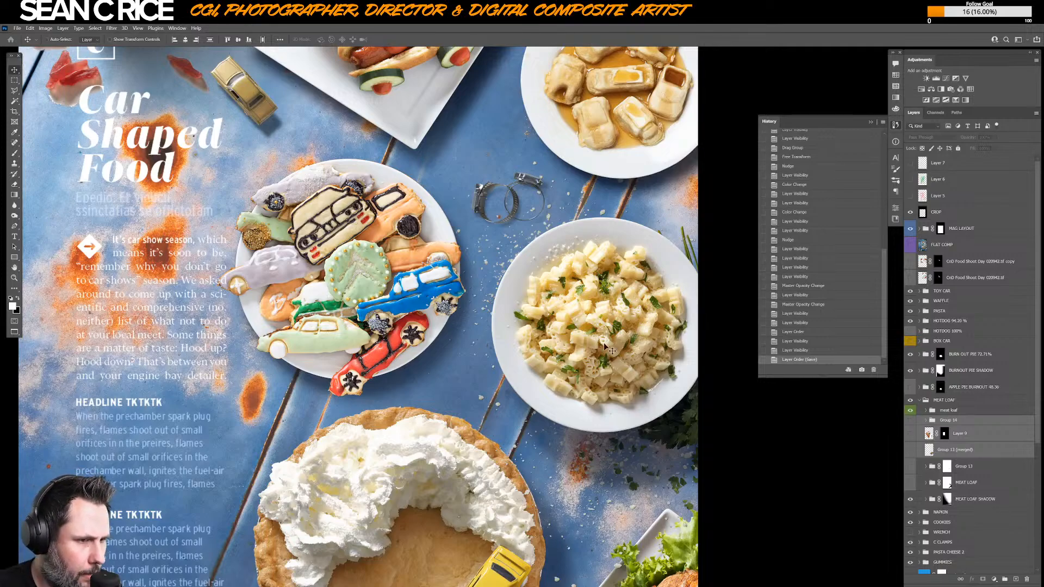
- Compare the layout with MEAT LOAF SHADOW hidden and shown, and examine the shadow copy 2 contents inside that group
{"action": "scroll", "coordinate": [565, 314], "scroll_direction": "down", "scroll_amount": 3}
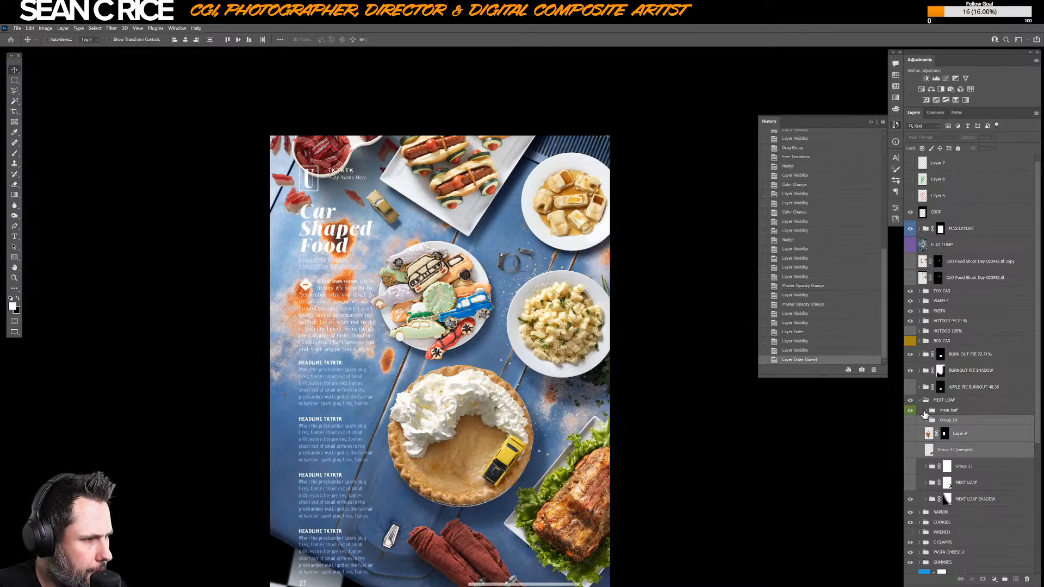
{"action": "left_click", "coordinate": [910, 501]}
{"action": "left_click", "coordinate": [911, 500]}
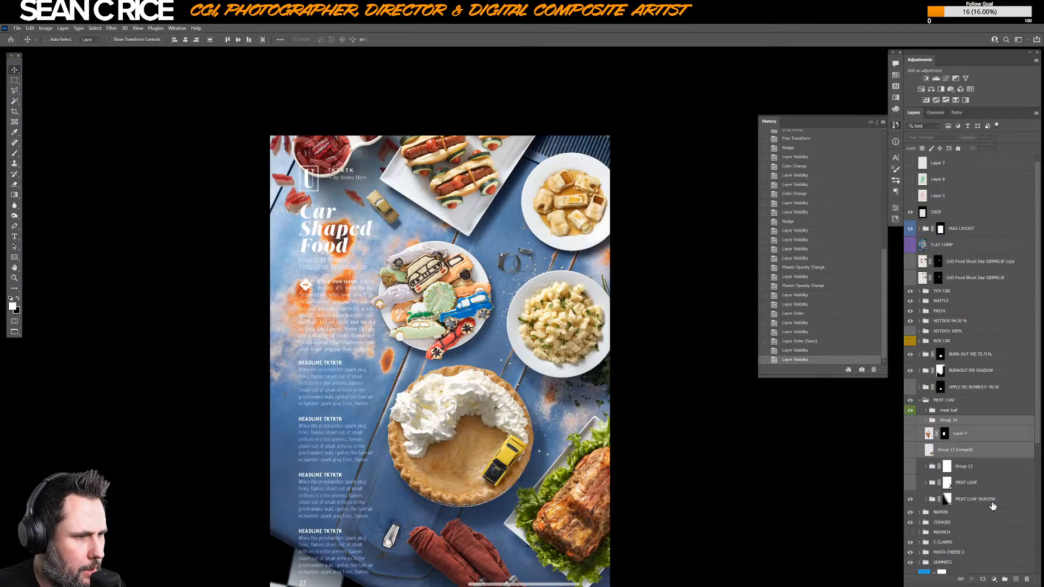
{"action": "left_click", "coordinate": [988, 501]}
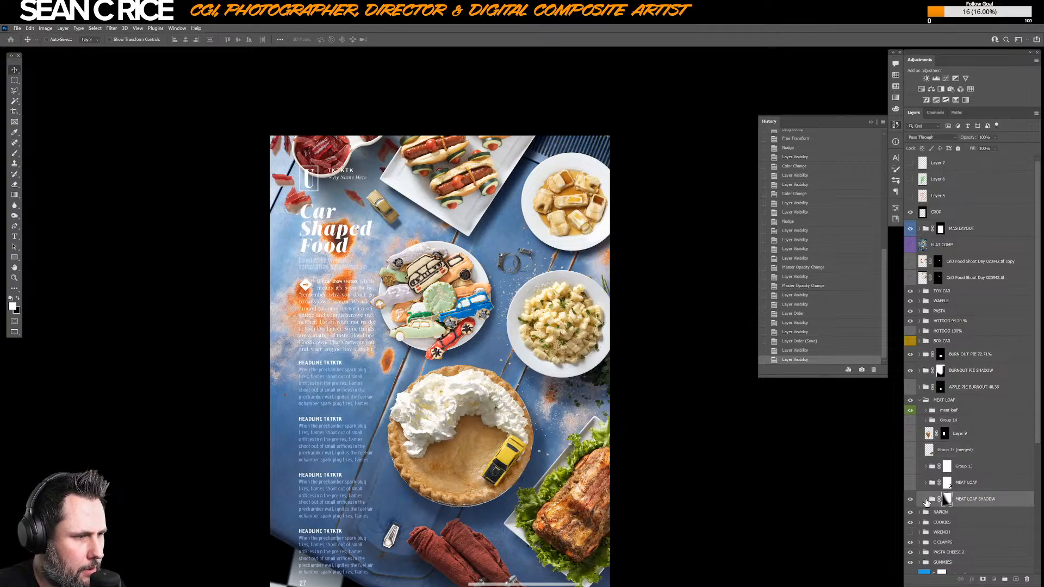
{"action": "left_click", "coordinate": [925, 499]}
{"action": "left_click", "coordinate": [933, 521]}
{"action": "scroll", "coordinate": [967, 513], "scroll_direction": "down", "scroll_amount": 3}
{"action": "left_click", "coordinate": [994, 499]}
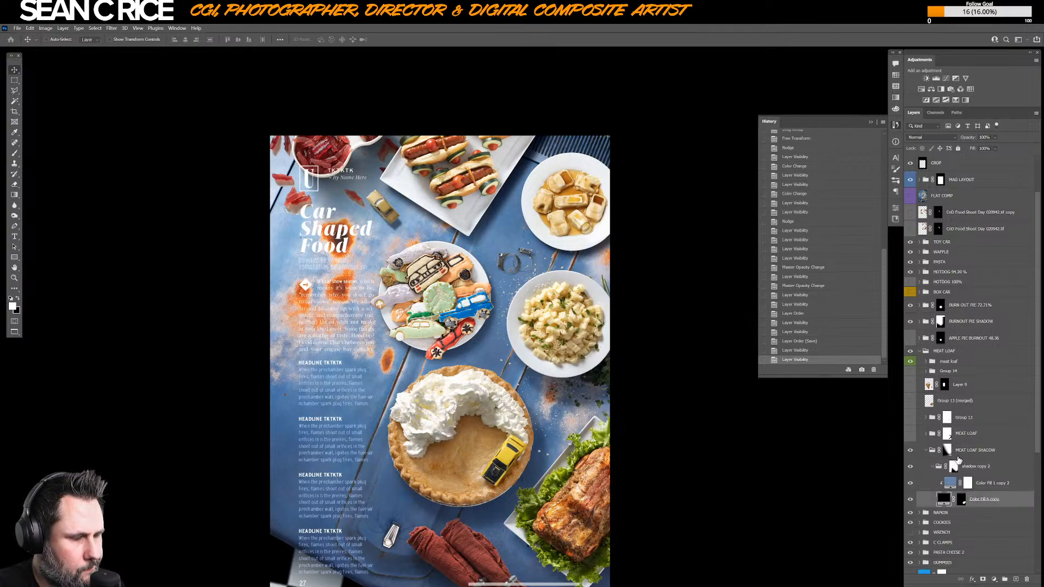
{"action": "left_click", "coordinate": [926, 450]}
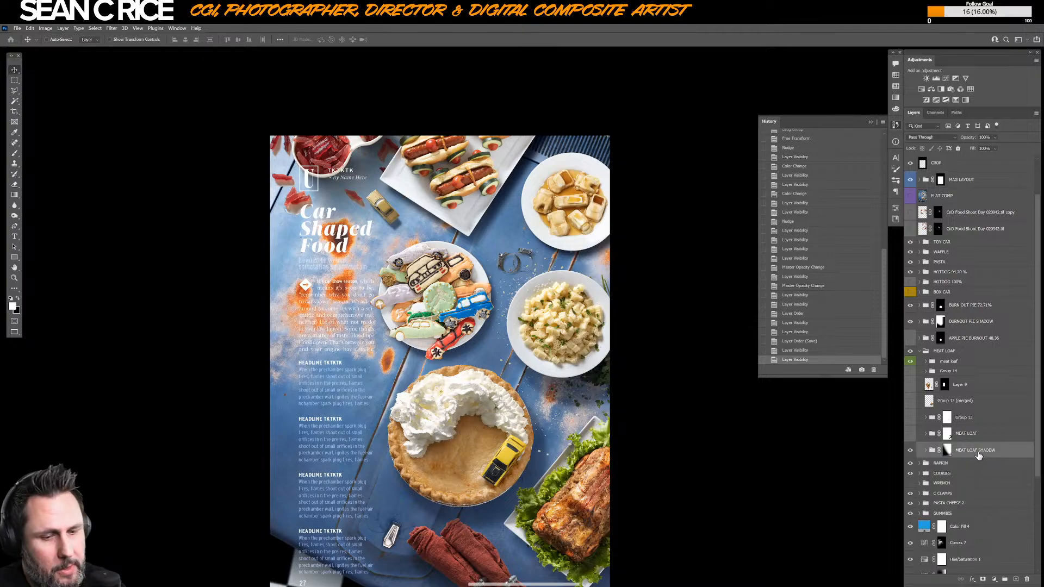
{"action": "key", "text": "ctrl+minus"}
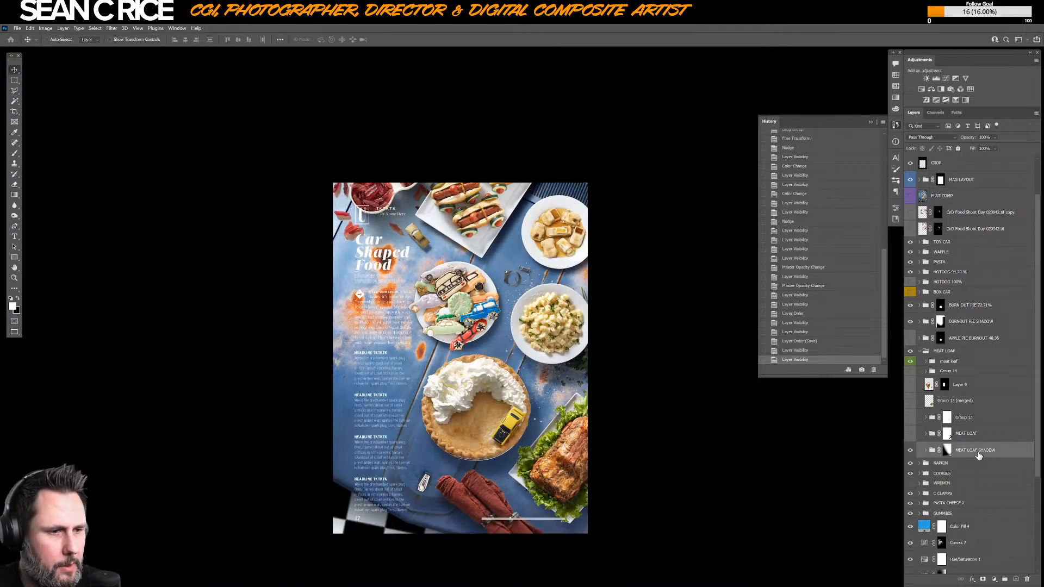
- Duplicate the MEAT LOAF SHADOW group, reduce the copy's opacity, and collapse the MEAT LOAF group
{"action": "key", "text": "ctrl+j"}
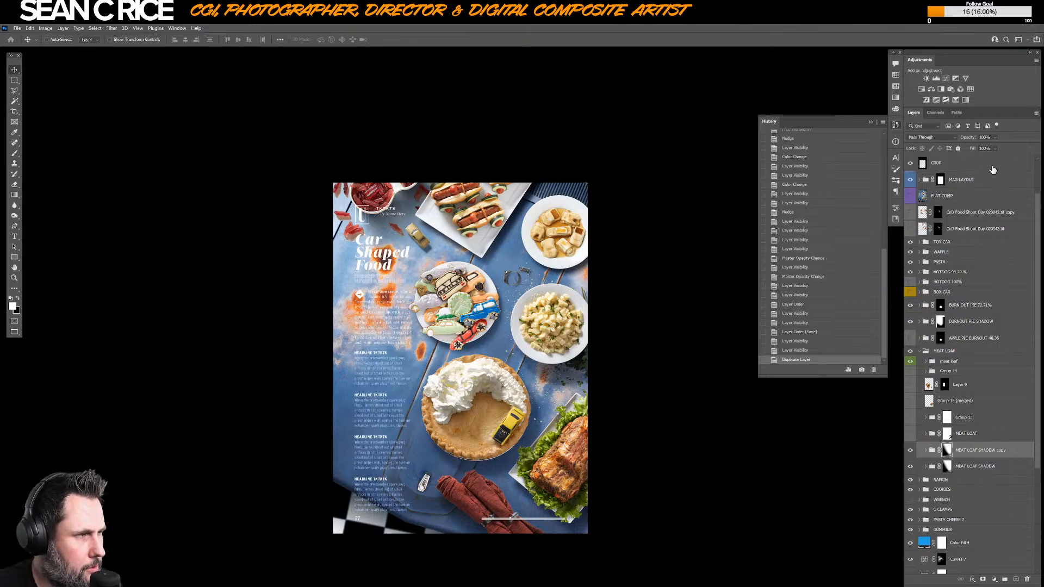
{"action": "left_click_drag", "start_coordinate": [995, 138], "coordinate": [991, 148]}
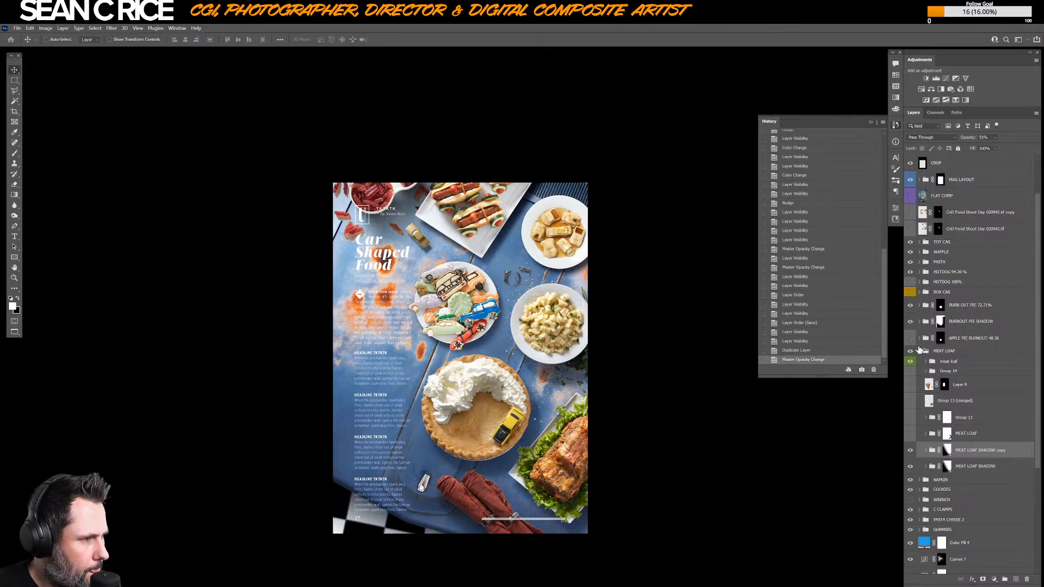
{"action": "left_click", "coordinate": [920, 351]}
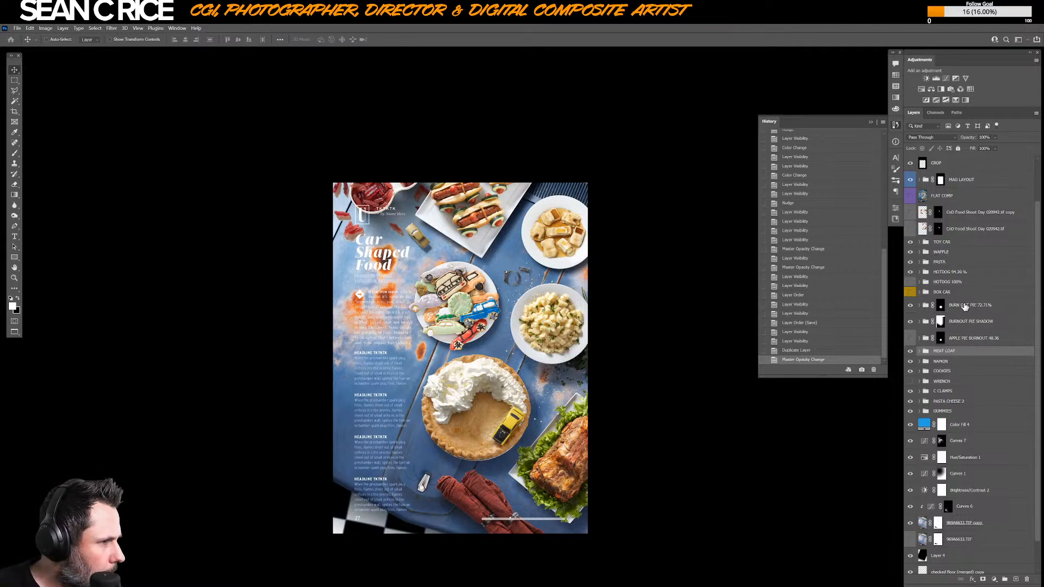
- Check the COOKIES group by toggling its visibility, and shift the toy car slightly down and to the right
{"action": "left_click", "coordinate": [910, 372]}
{"action": "left_click", "coordinate": [910, 372]}
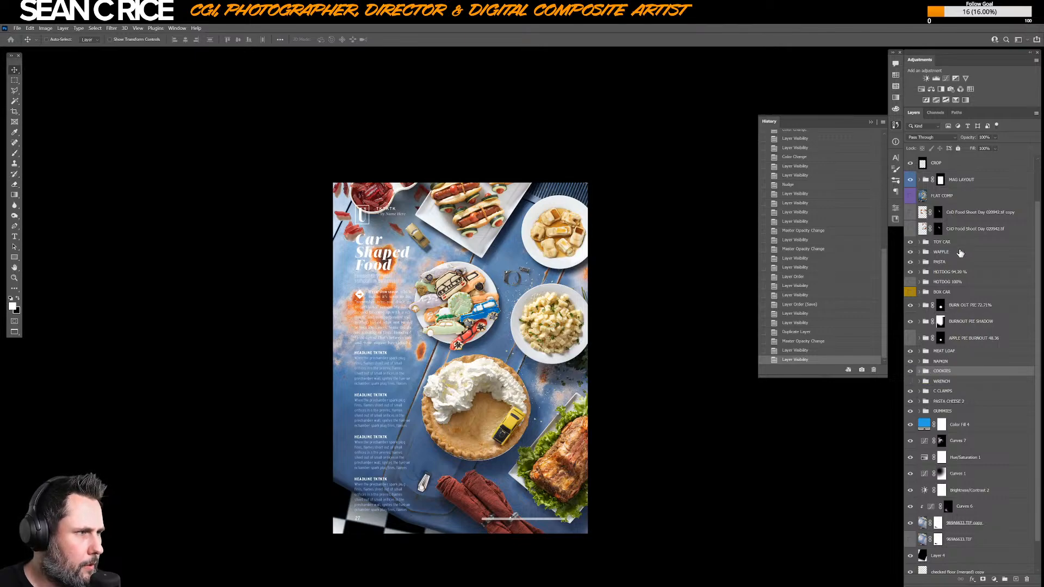
{"action": "left_click_drag", "start_coordinate": [427, 249], "coordinate": [438, 257]}
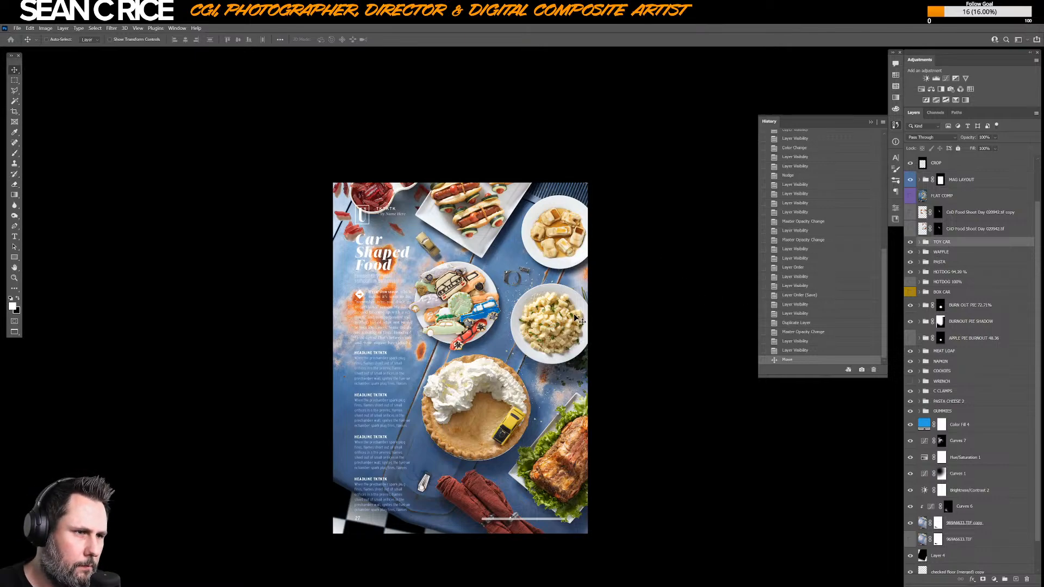
- Examine the C CLAMPS group, comparing the layout with its drop shadow and cast shadow hidden and shown
{"action": "left_click", "coordinate": [943, 391]}
{"action": "left_click", "coordinate": [919, 391]}
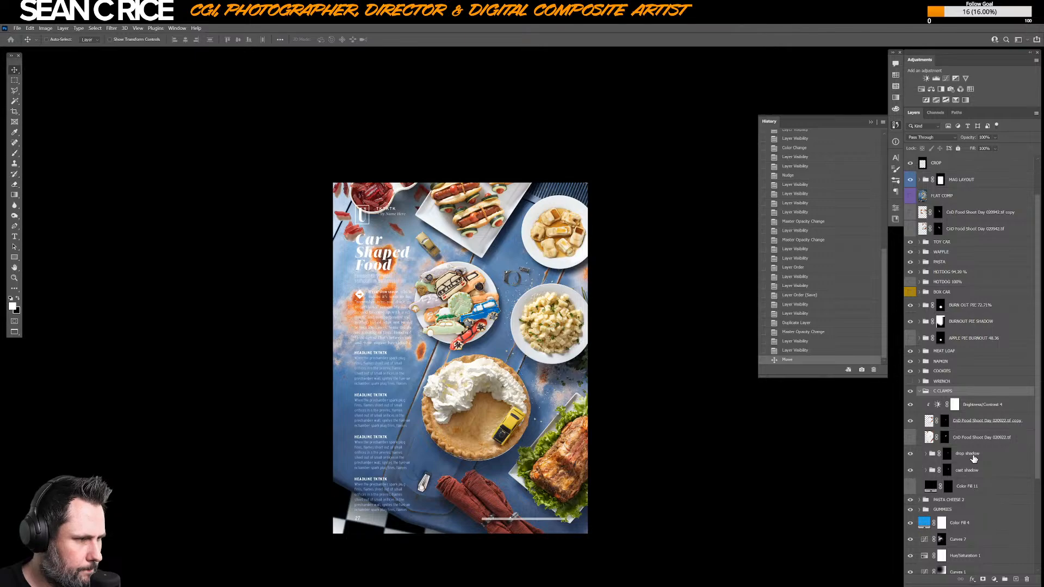
{"action": "left_click", "coordinate": [922, 458]}
{"action": "left_click", "coordinate": [910, 454]}
{"action": "left_click", "coordinate": [910, 454]}
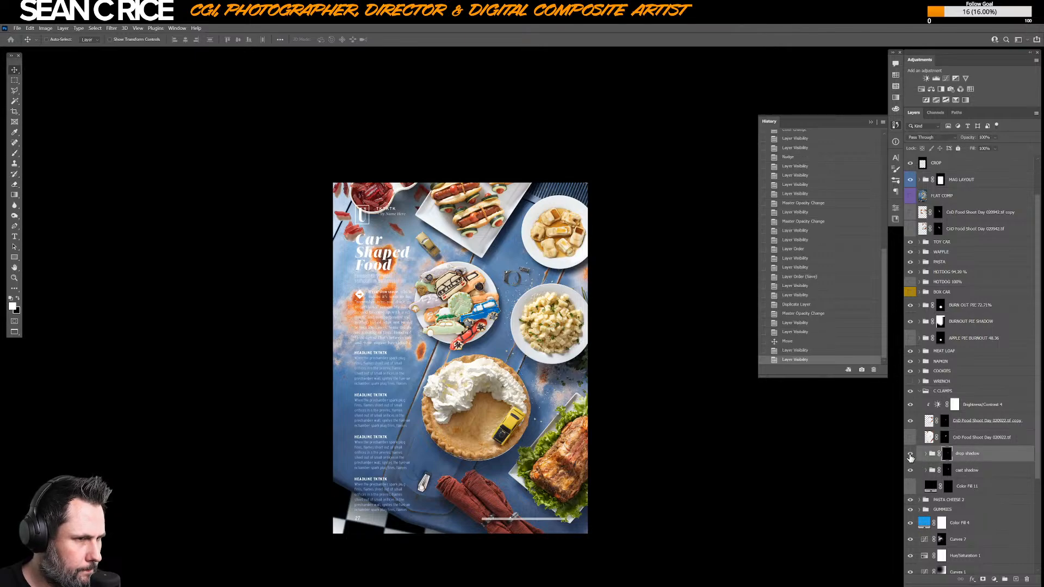
{"action": "left_click", "coordinate": [910, 471]}
{"action": "left_click", "coordinate": [910, 471]}
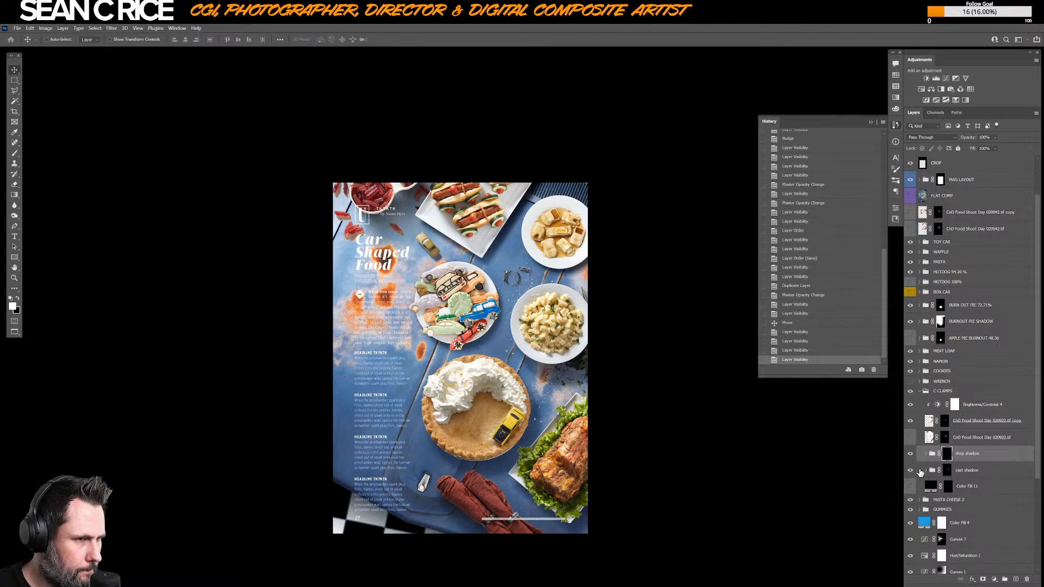
- Increase the opacity of Color Fill 11 copy inside the C CLAMPS cast shadow group, and compare that shadow hidden and shown
{"action": "left_click", "coordinate": [967, 473]}
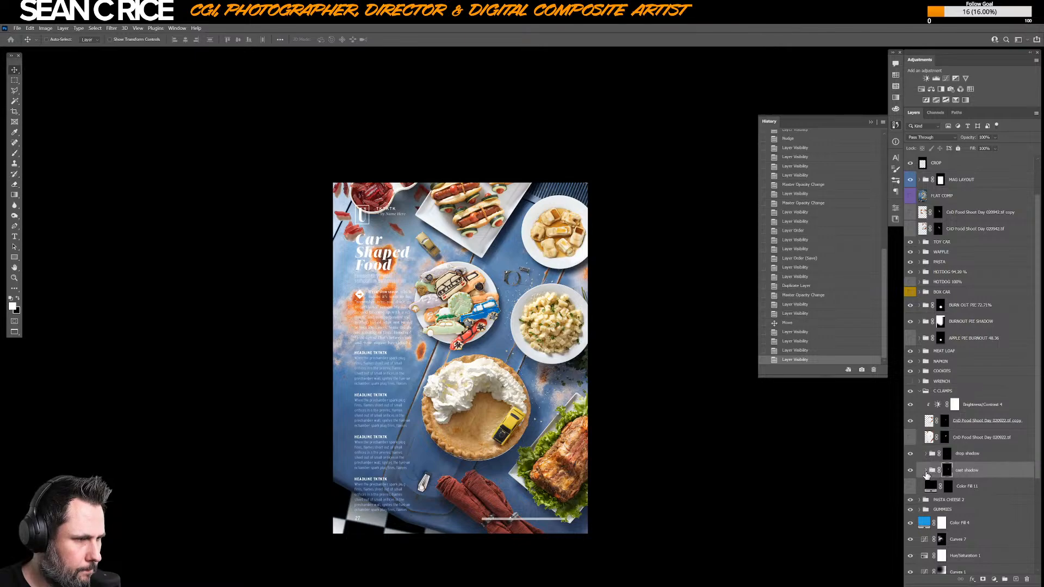
{"action": "left_click", "coordinate": [926, 471]}
{"action": "left_click", "coordinate": [976, 486]}
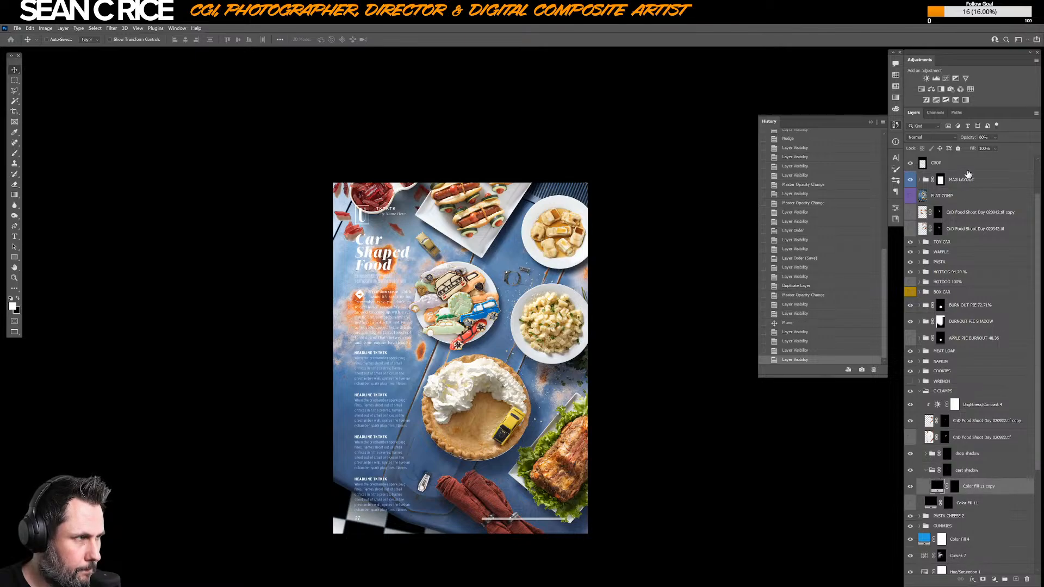
{"action": "left_click", "coordinate": [996, 138]}
{"action": "left_click_drag", "start_coordinate": [1012, 147], "coordinate": [1010, 147]}
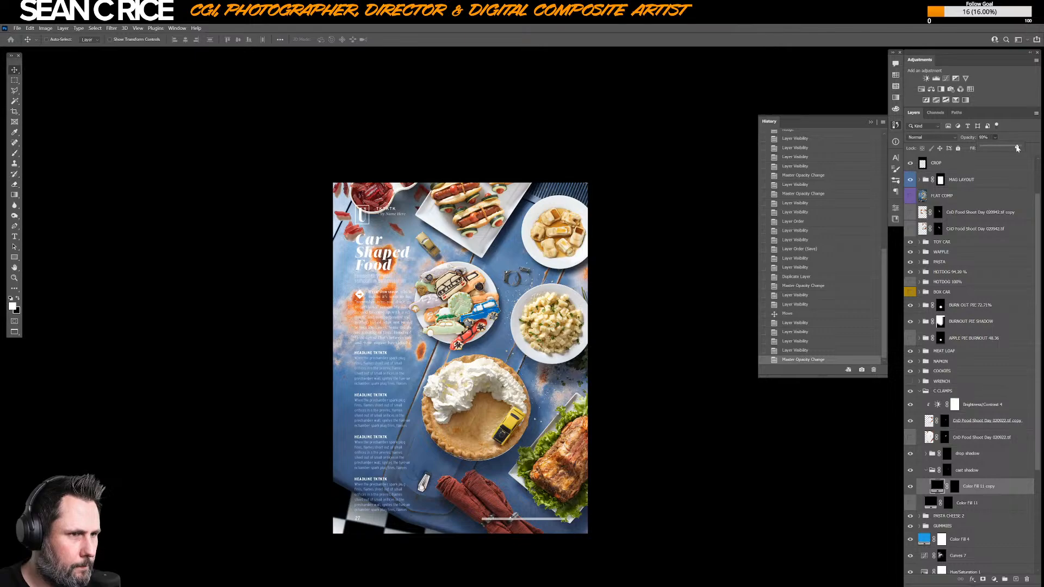
{"action": "left_click", "coordinate": [935, 472]}
{"action": "left_click", "coordinate": [926, 470]}
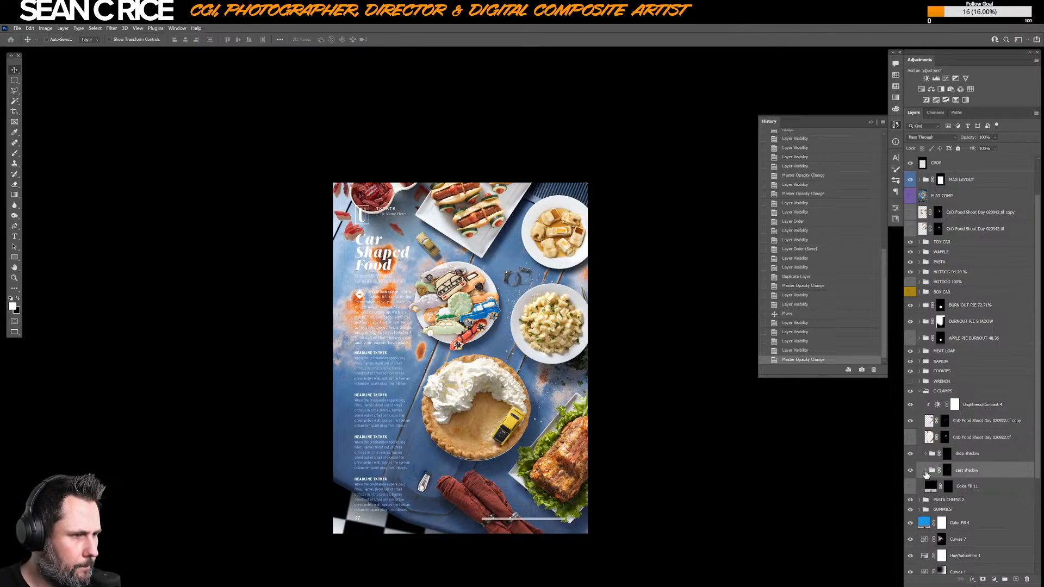
{"action": "left_click", "coordinate": [911, 471]}
{"action": "left_click", "coordinate": [911, 471]}
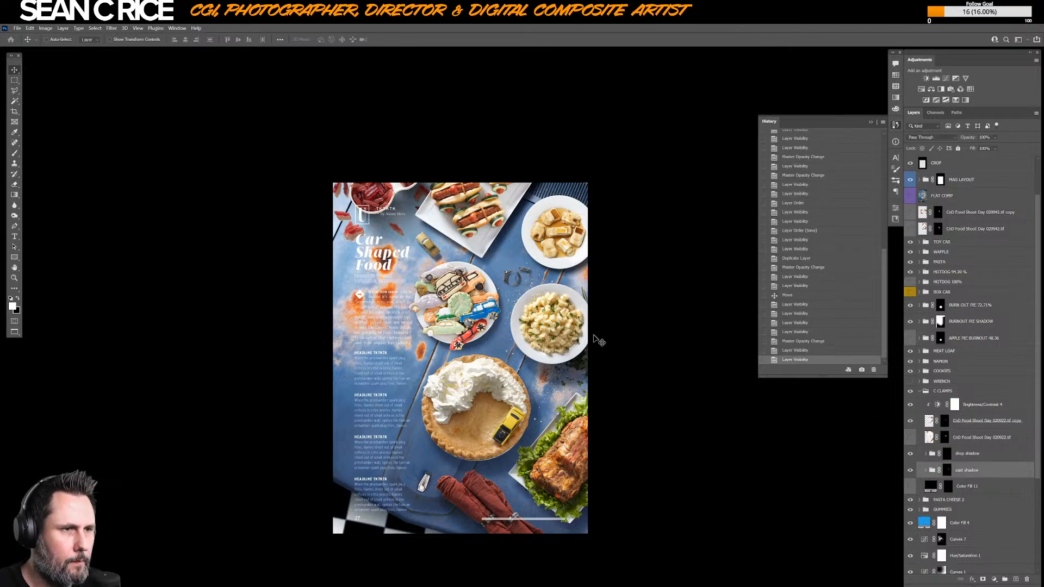
- Collapse the C CLAMPS group and save the document
{"action": "left_click_drag", "start_coordinate": [485, 307], "coordinate": [471, 258]}
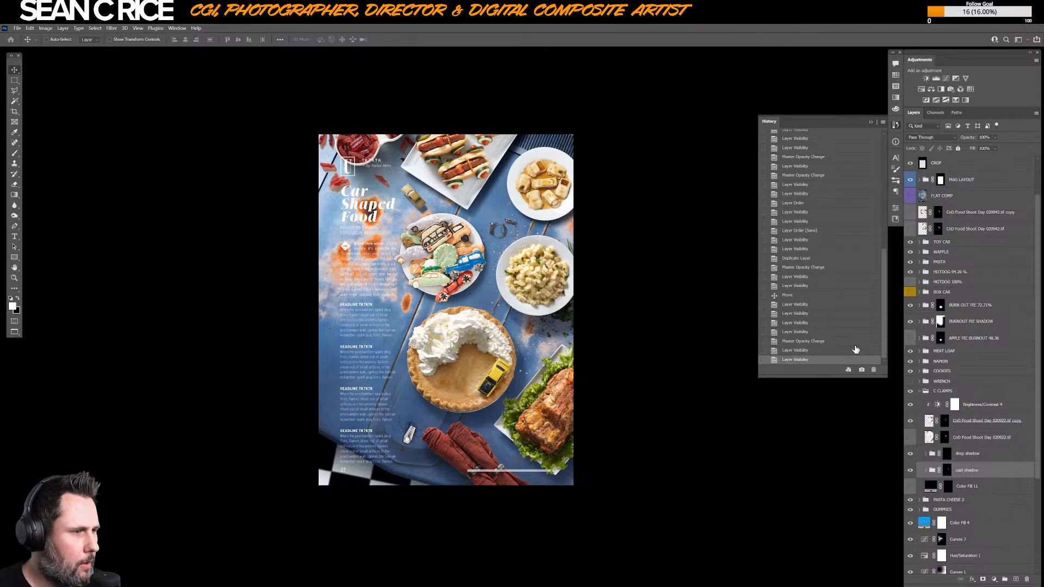
{"action": "left_click", "coordinate": [919, 391]}
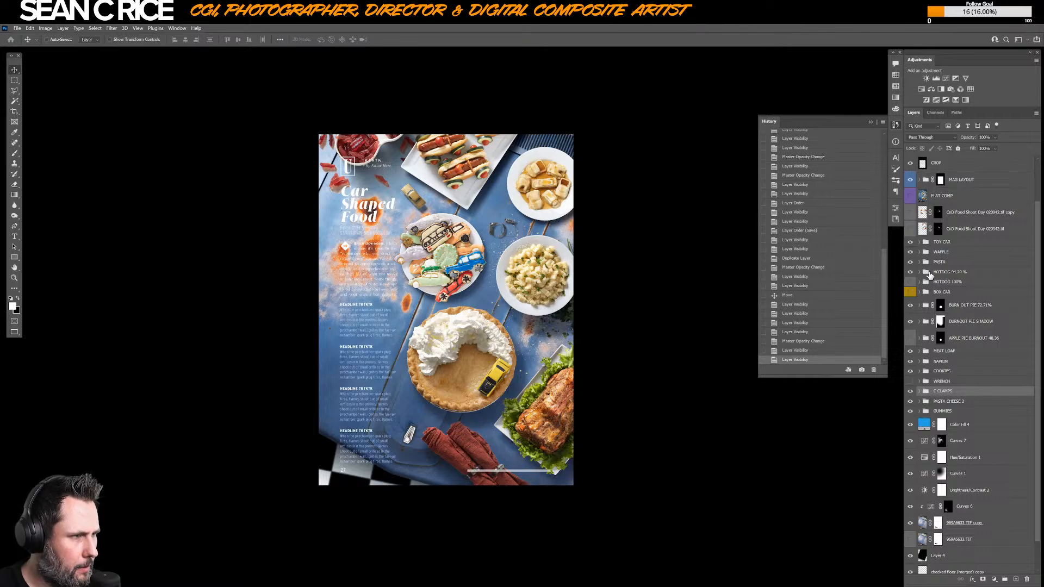
{"action": "key", "text": "ctrl+s"}
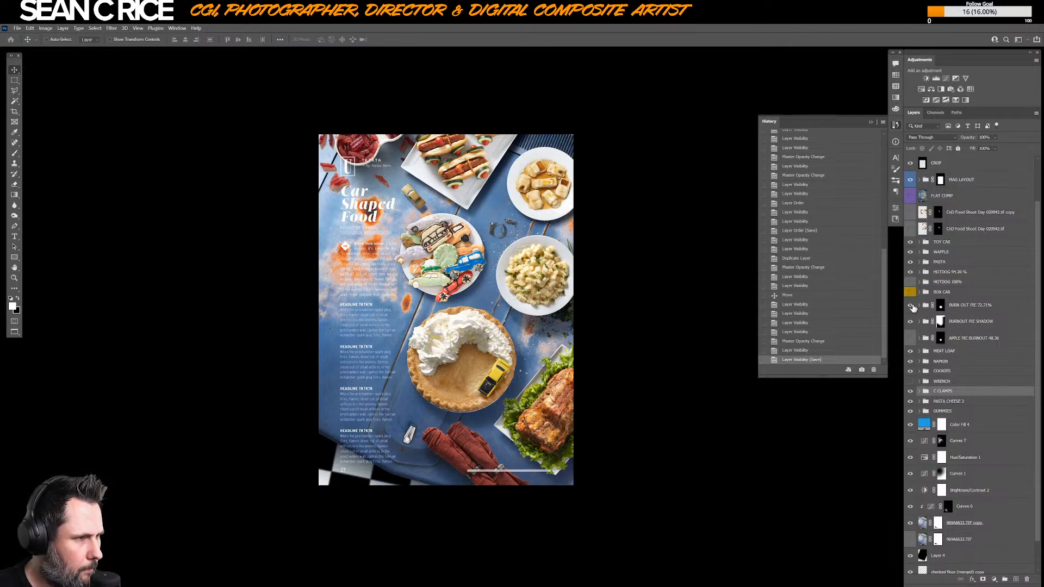
- Add a Brightness/Contrast adjustment above the Curves layer in the BURN OUT PIE 72.71% group, with brightness about 4 and contrast about 52
{"action": "left_click", "coordinate": [911, 306]}
{"action": "left_click", "coordinate": [911, 306]}
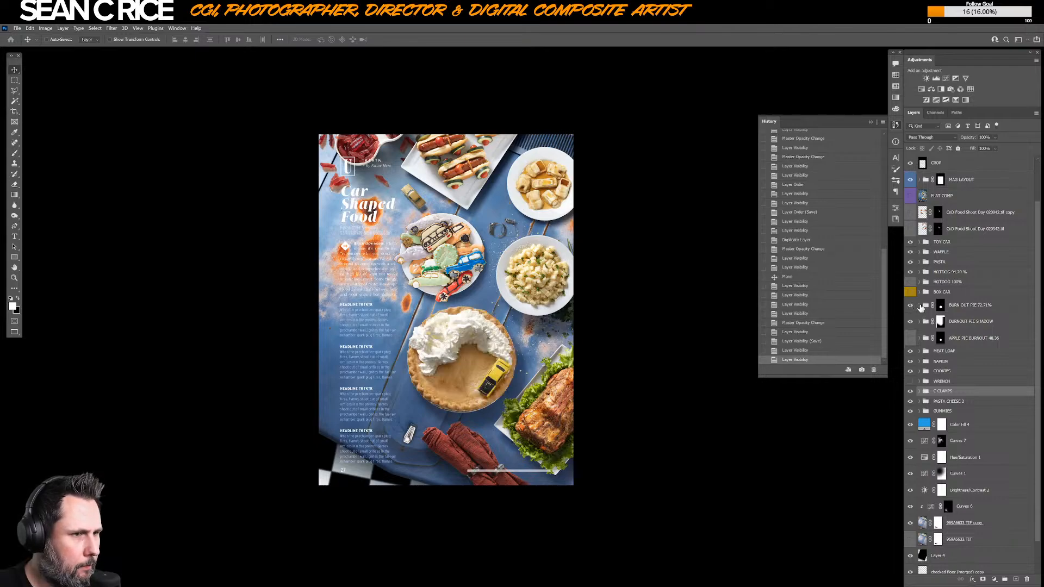
{"action": "left_click", "coordinate": [920, 306]}
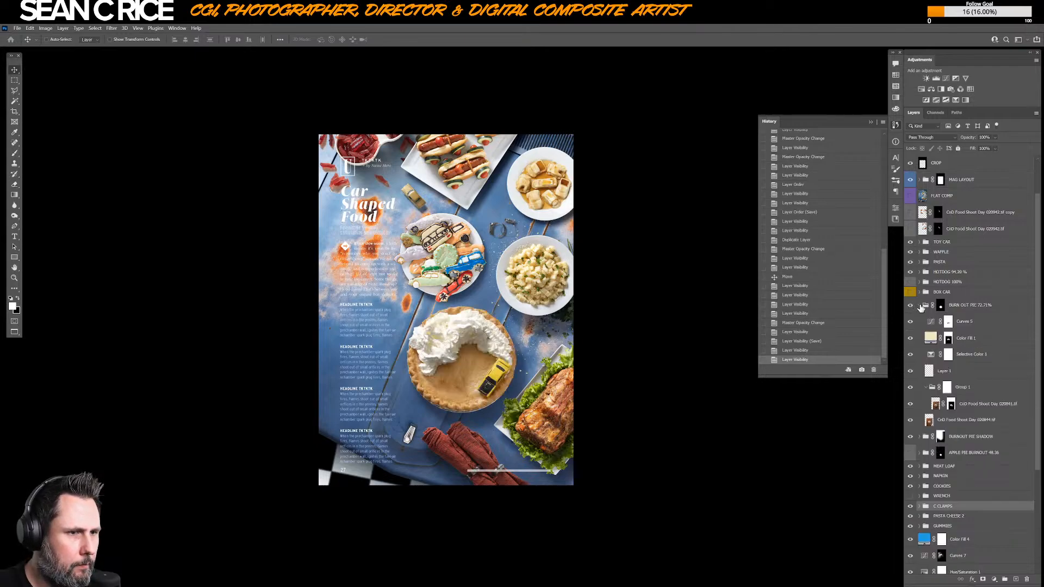
{"action": "left_click", "coordinate": [977, 326]}
{"action": "left_click", "coordinate": [994, 579]}
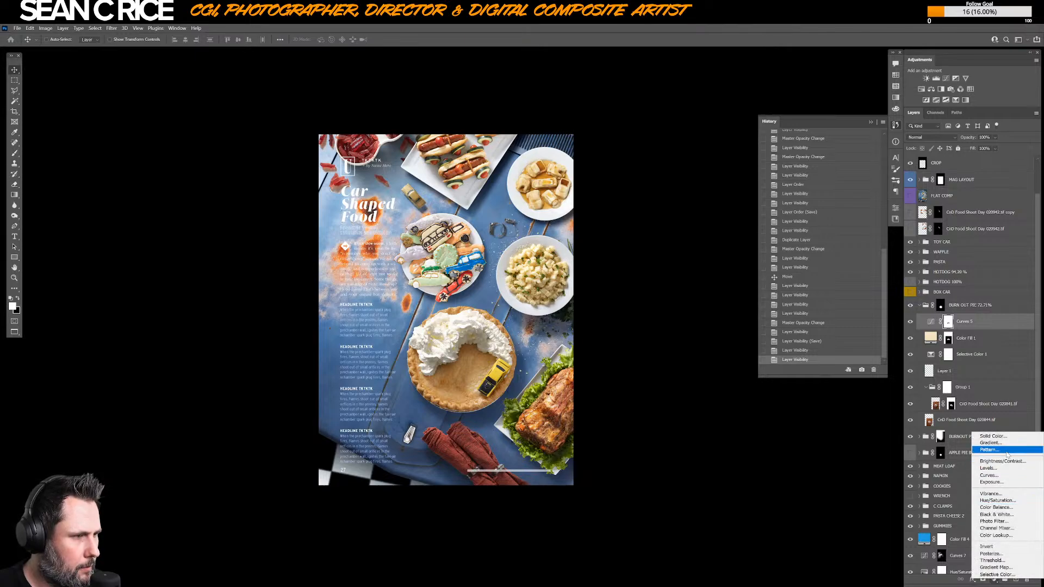
{"action": "left_click", "coordinate": [1009, 464]}
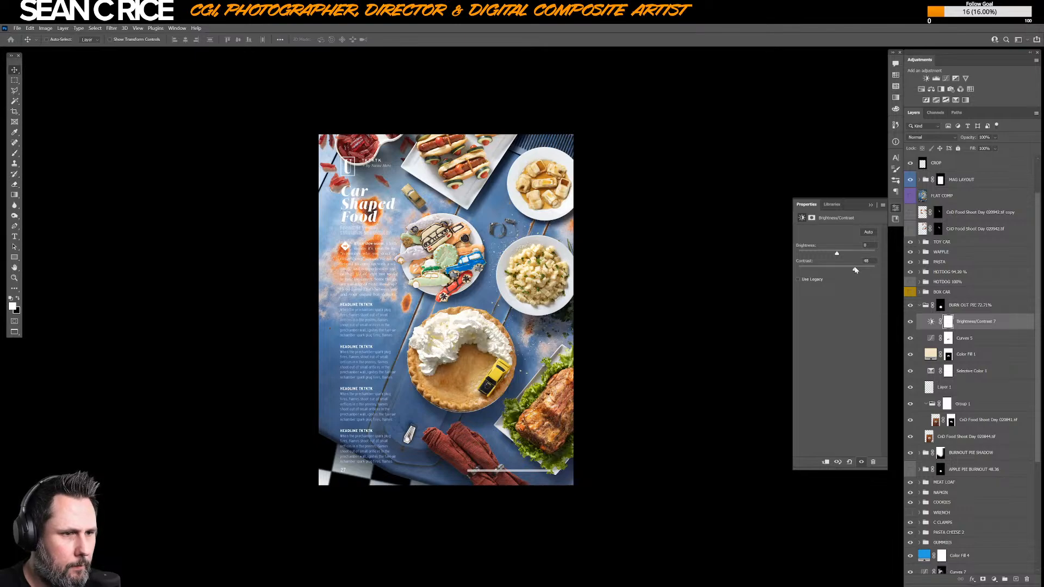
{"action": "left_click_drag", "start_coordinate": [839, 256], "coordinate": [838, 254]}
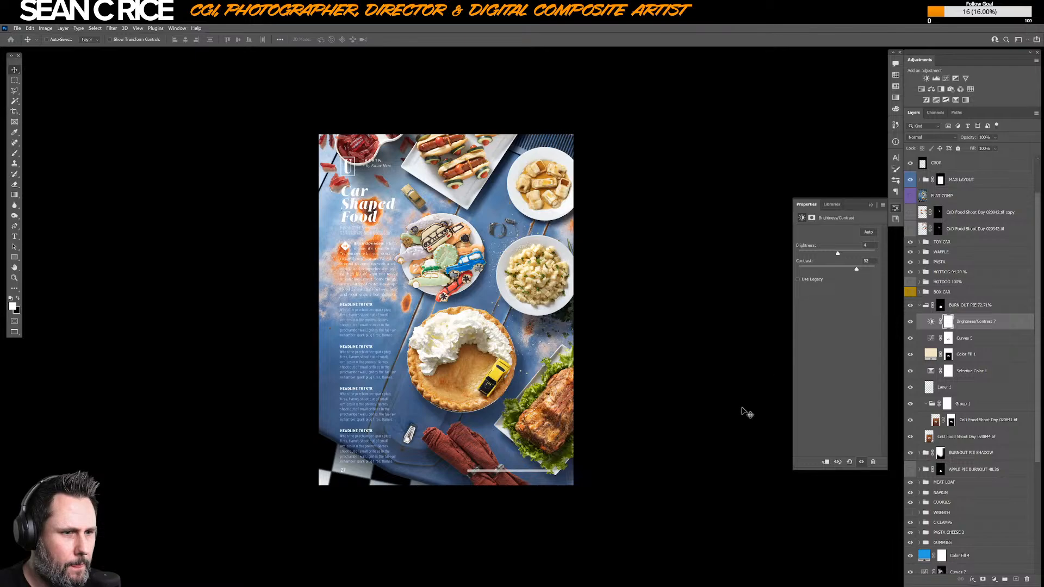
{"action": "left_click", "coordinate": [920, 306]}
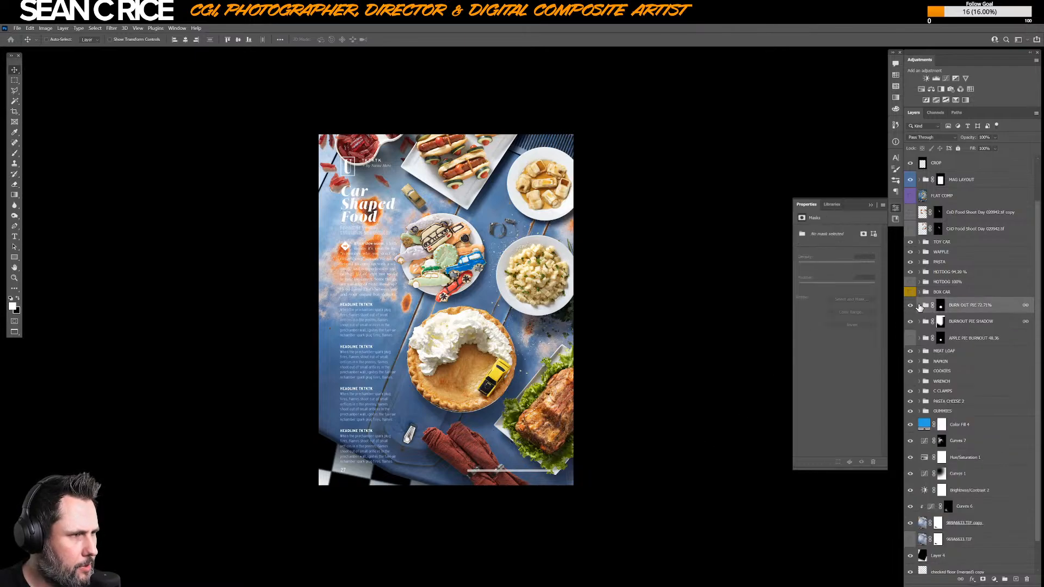
- Set the opacity of the NAPKIN group's Color Fill 10 copy to 46% and collapse the group
{"action": "left_click", "coordinate": [920, 361]}
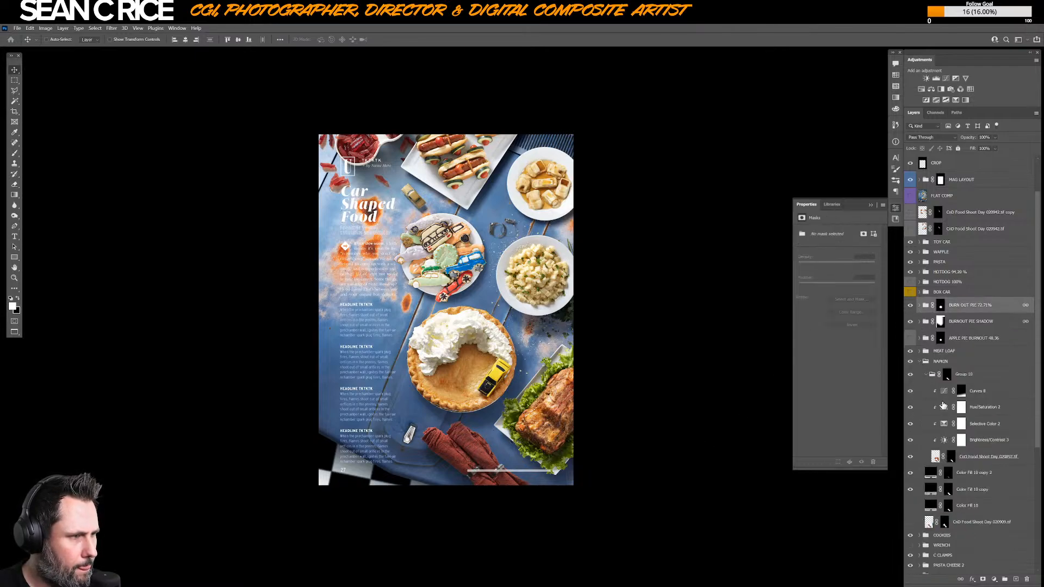
{"action": "left_click", "coordinate": [941, 406]}
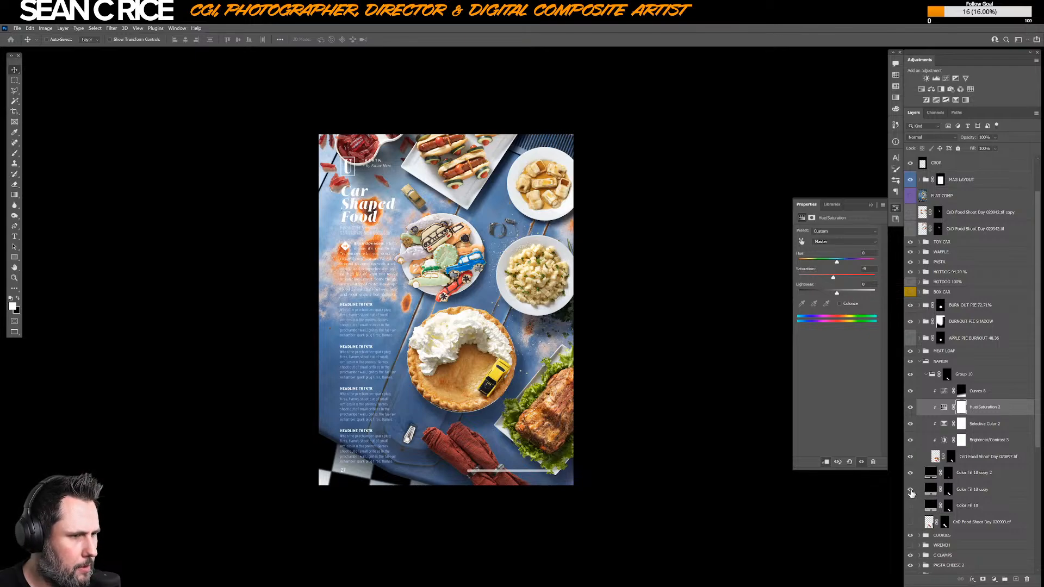
{"action": "left_click", "coordinate": [987, 491]}
{"action": "left_click", "coordinate": [994, 138]}
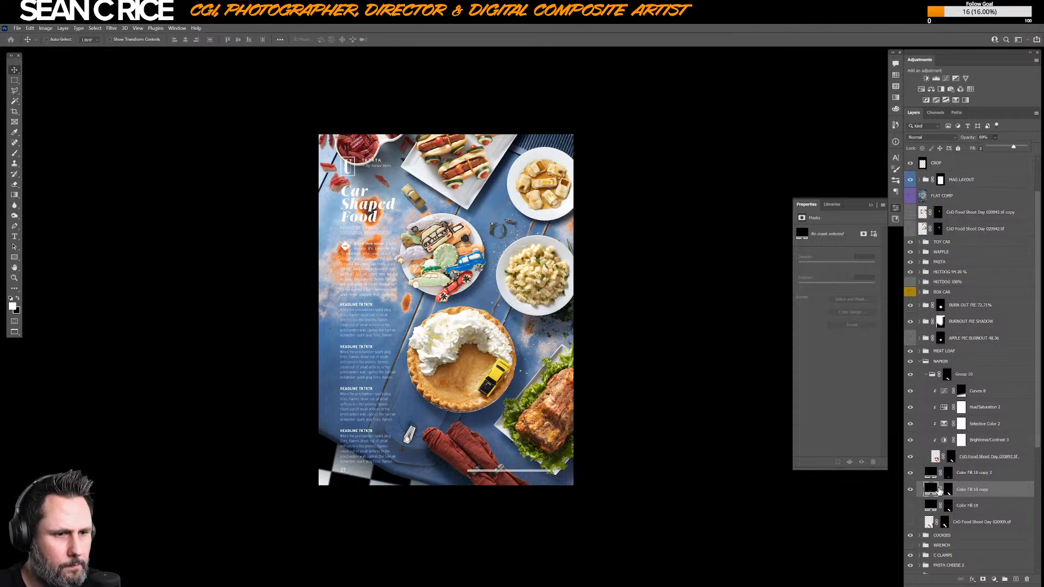
{"action": "key", "text": "ctrl+z"}
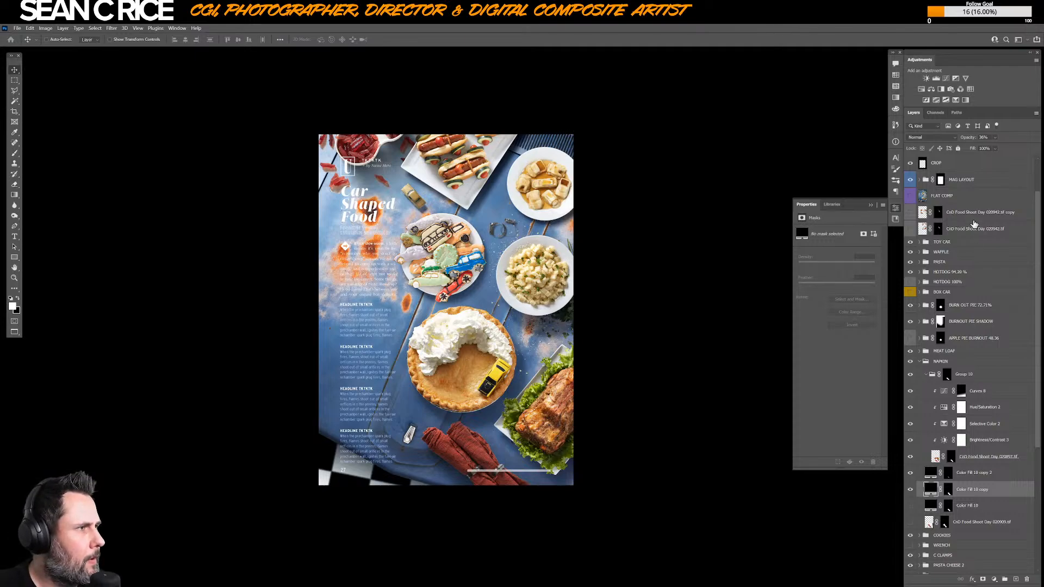
{"action": "left_click", "coordinate": [977, 138]}
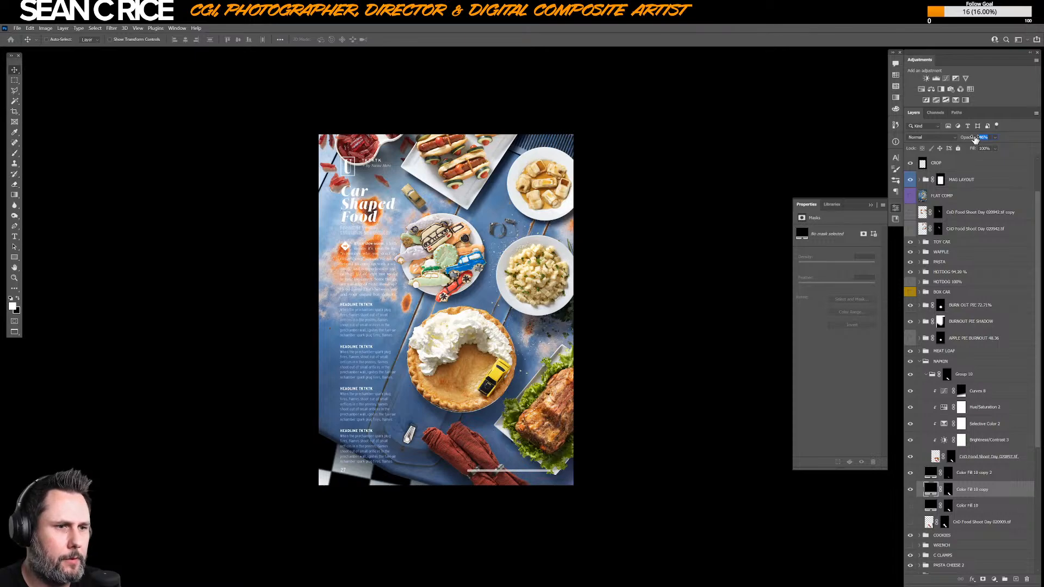
{"action": "type", "text": "46"}
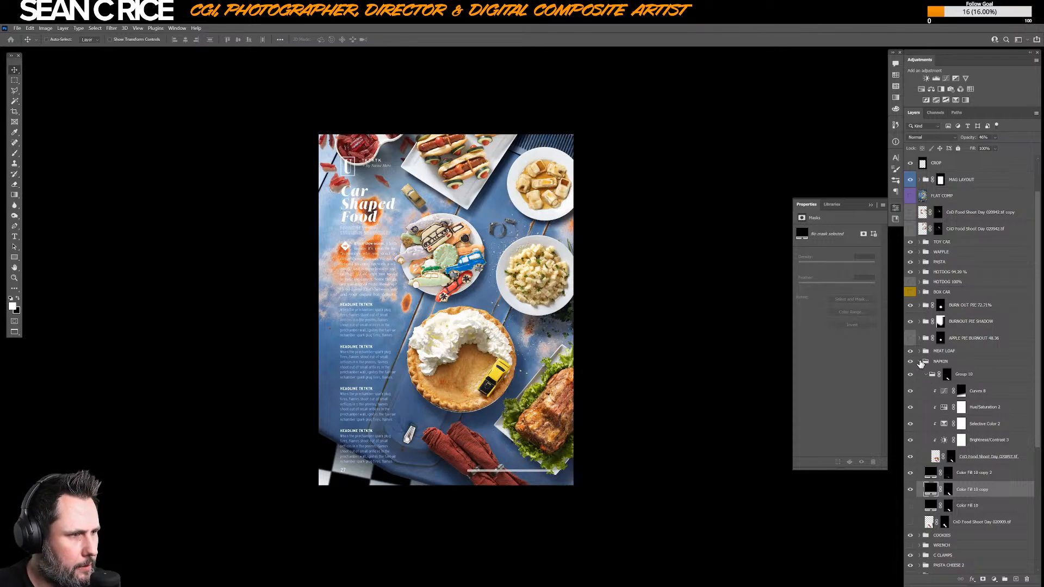
{"action": "left_click", "coordinate": [921, 362]}
- Scale the PASTA layers from Curves 4 down to shadow to about 105%, around a reference point centred on the pasta bowl
{"action": "left_click", "coordinate": [947, 403]}
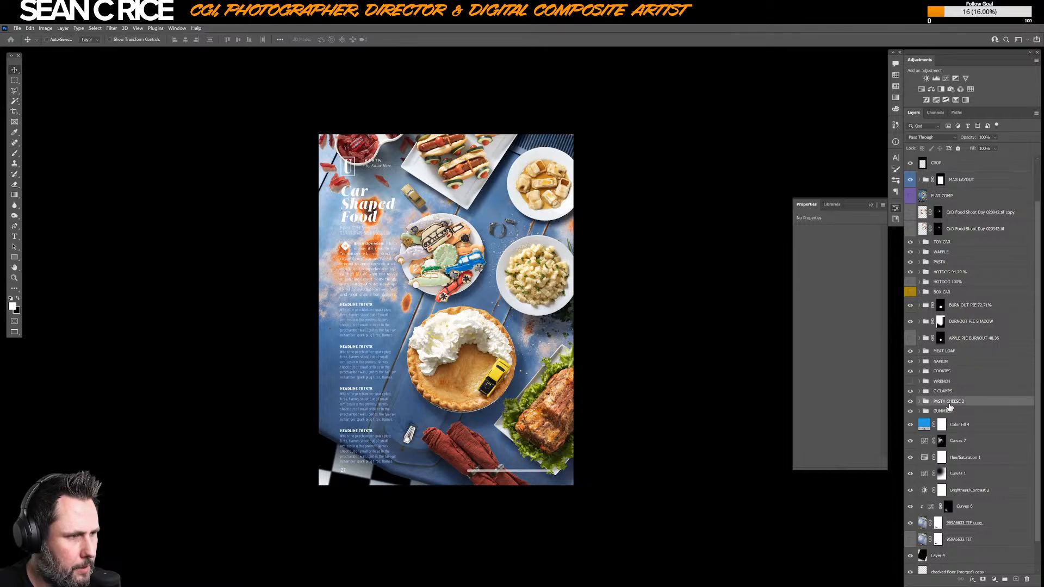
{"action": "left_click", "coordinate": [951, 263]}
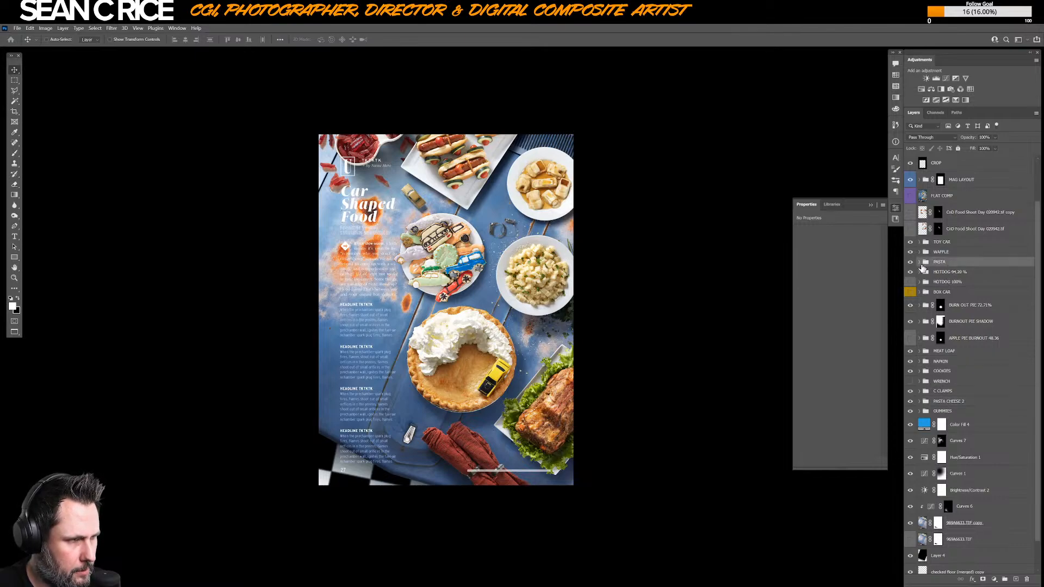
{"action": "left_click", "coordinate": [920, 262]}
{"action": "left_click", "coordinate": [976, 280]}
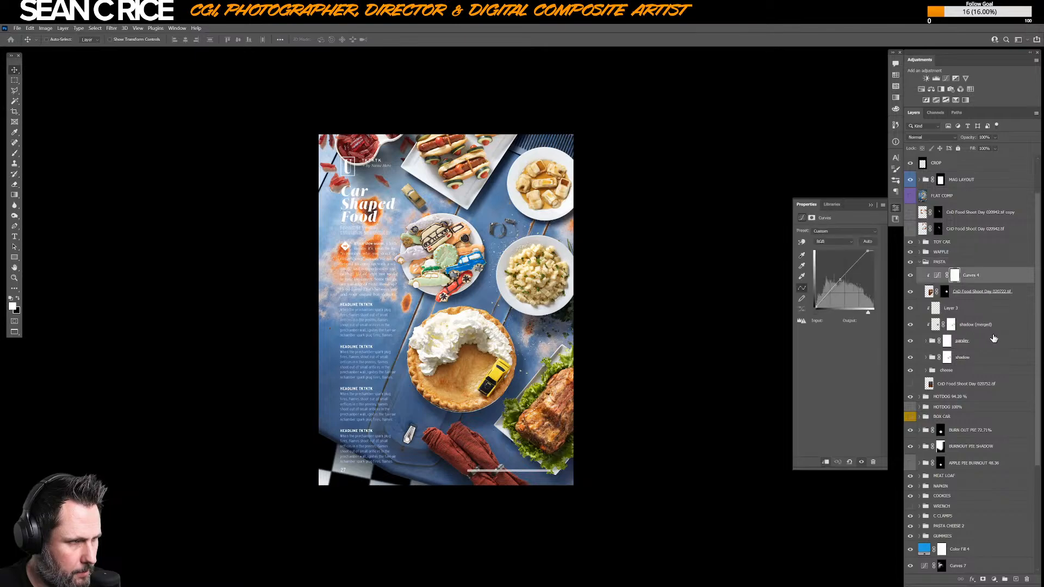
{"action": "left_click", "coordinate": [973, 356], "text": "shift"}
{"action": "key", "text": "ctrl+t"}
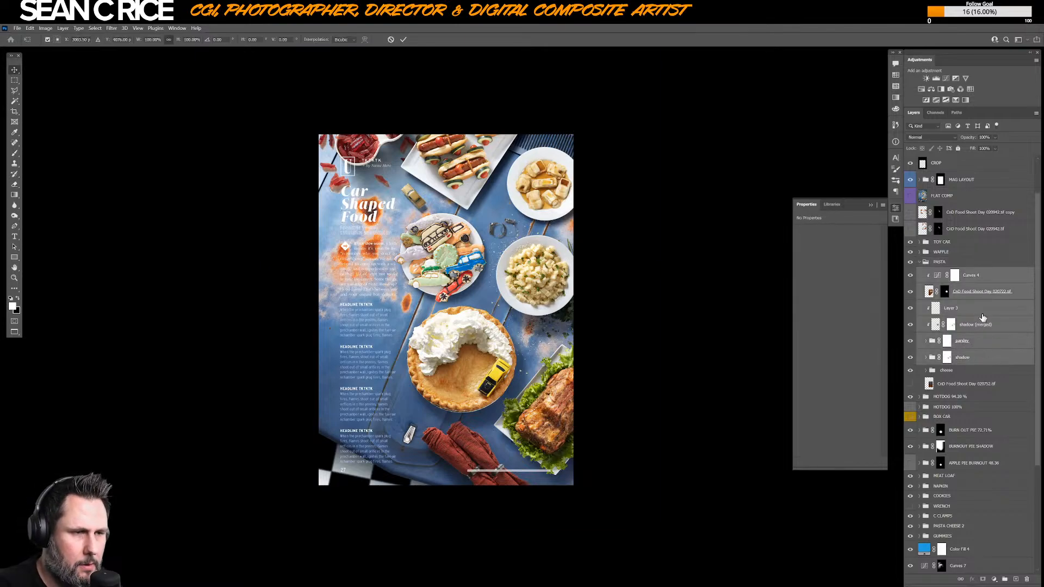
{"action": "left_click_drag", "start_coordinate": [465, 266], "coordinate": [538, 278]}
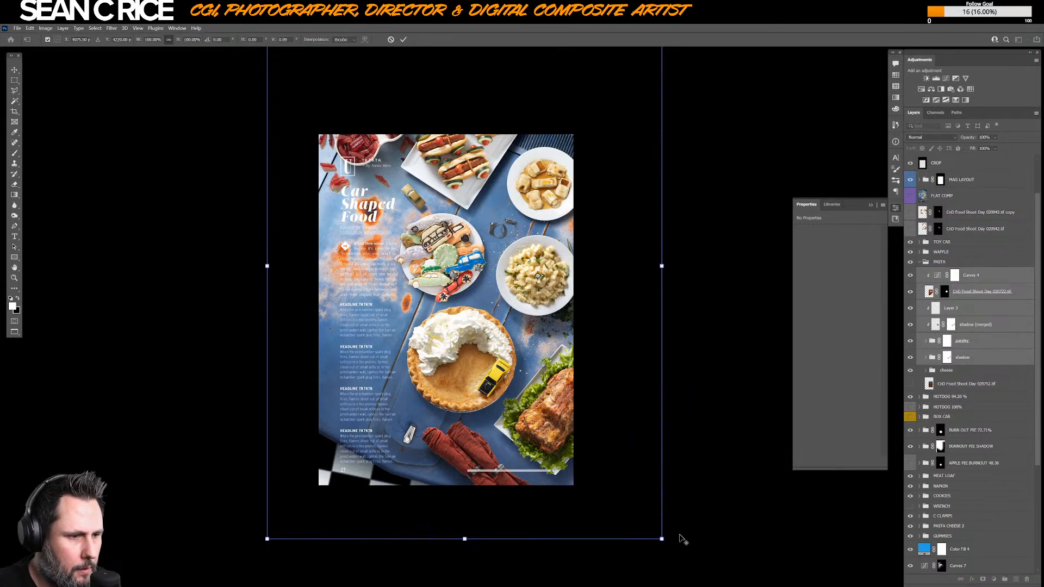
{"action": "left_click_drag", "start_coordinate": [661, 539], "coordinate": [690, 542]}
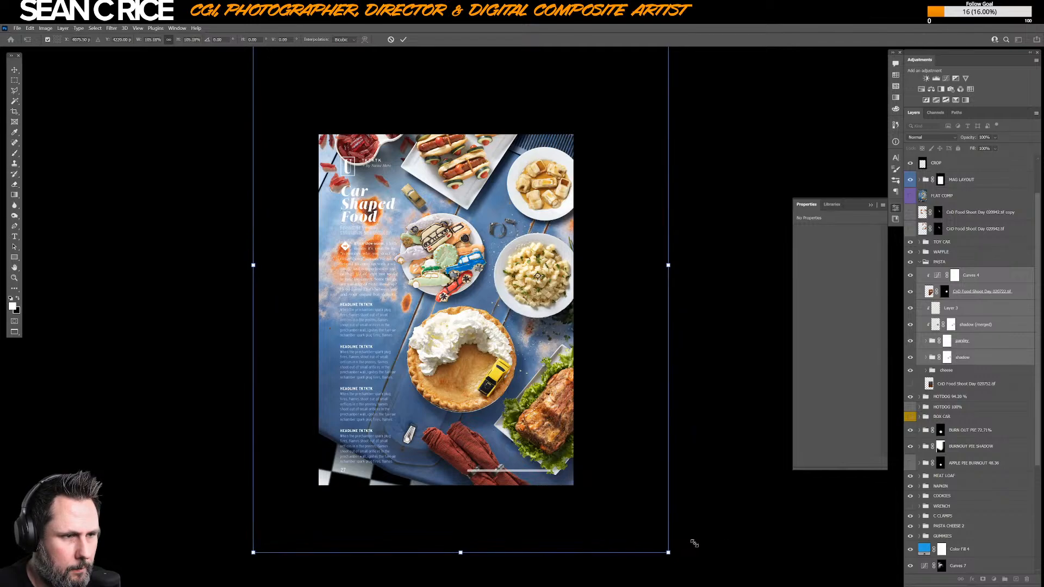
{"action": "key", "text": "Return"}
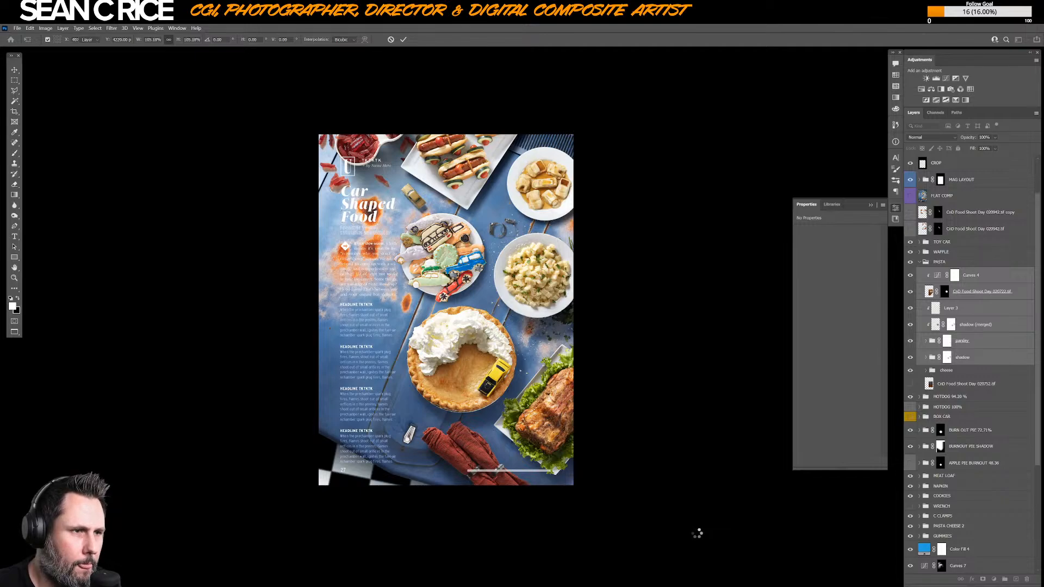
- Collapse the PASTA group and nudge the WAFFLE group slightly toward the page's right edge
{"action": "key", "text": "v"}
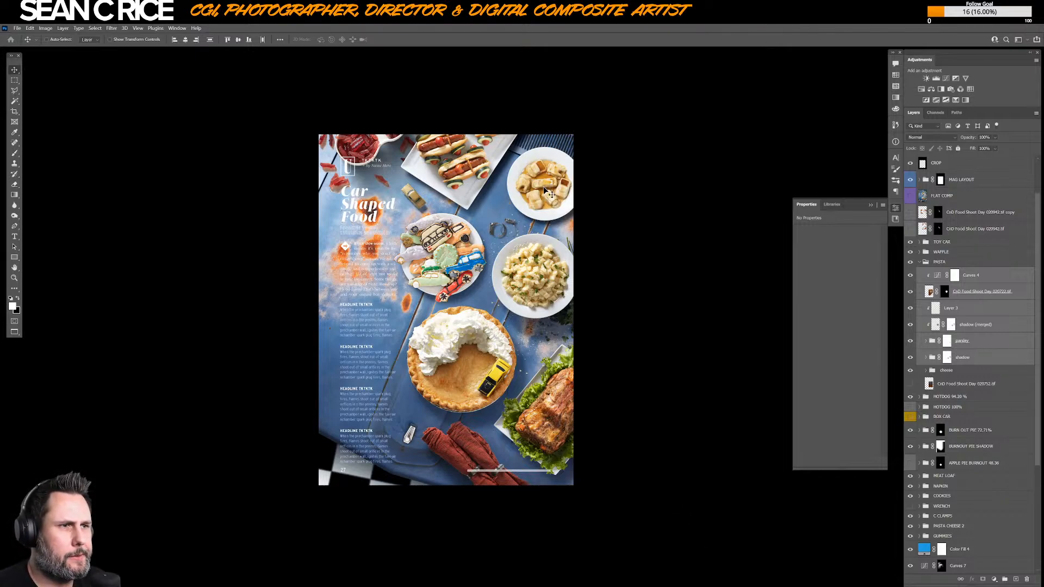
{"action": "left_click", "coordinate": [923, 263]}
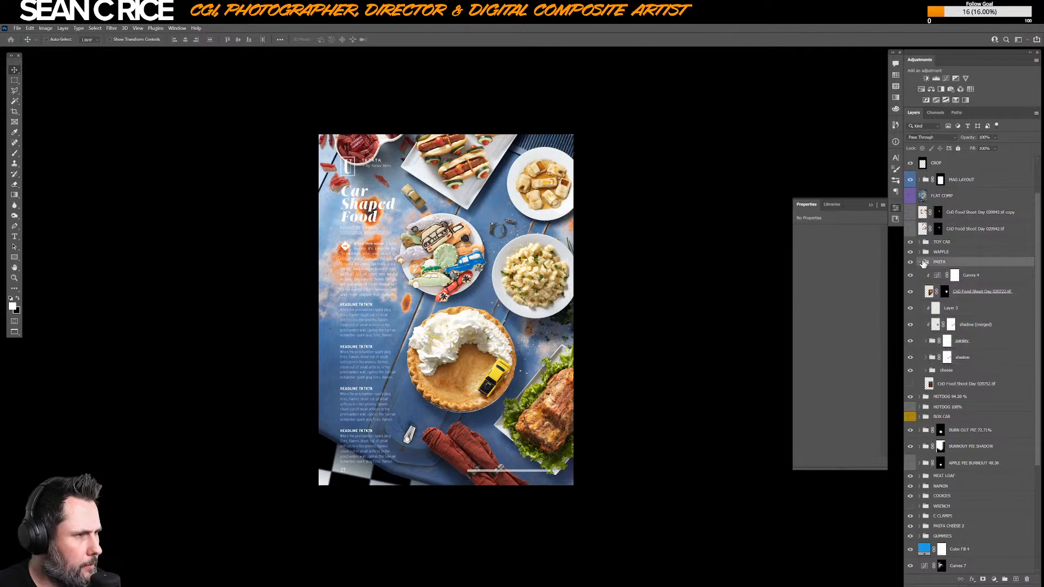
{"action": "left_click", "coordinate": [920, 263]}
{"action": "left_click", "coordinate": [942, 253]}
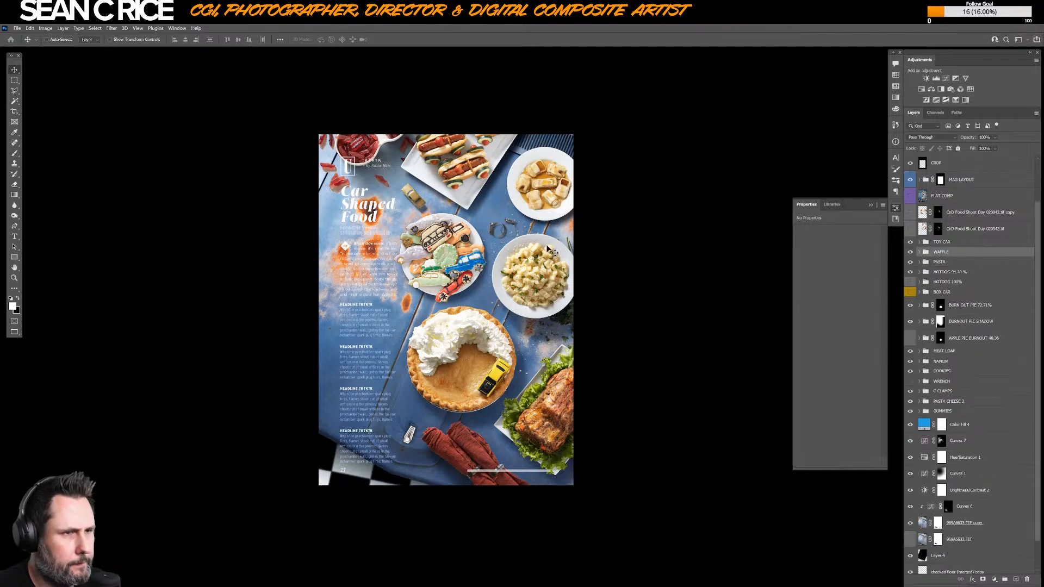
{"action": "left_click_drag", "start_coordinate": [544, 196], "coordinate": [548, 194]}
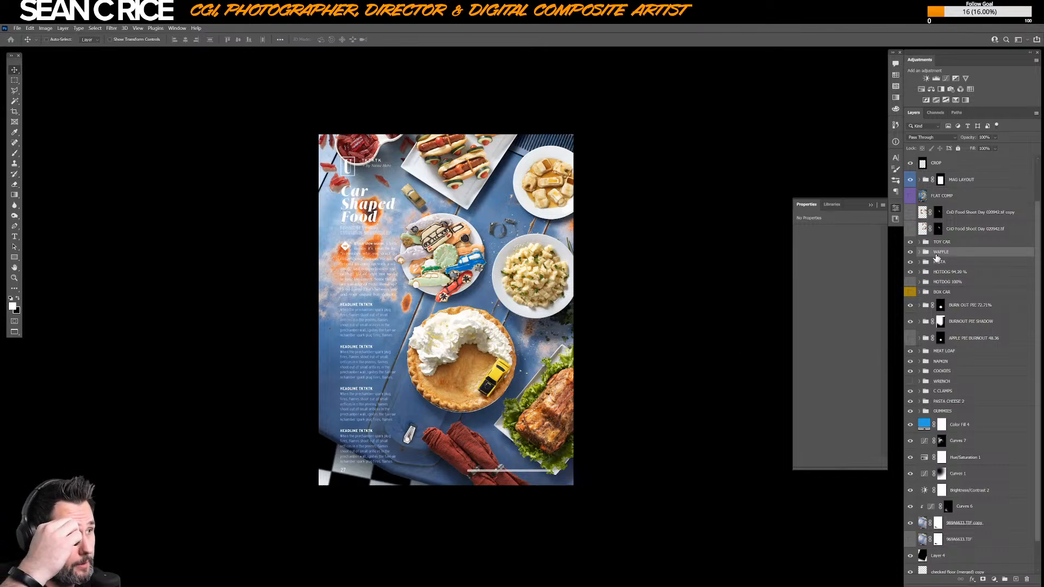
- Try the CnD Food Shoot Day 020942.tif utensils rotated and moved between the hot dog plate and waffle bowl, and hide the layer again
{"action": "left_click", "coordinate": [909, 213]}
{"action": "left_click", "coordinate": [909, 213]}
{"action": "left_click", "coordinate": [909, 229]}
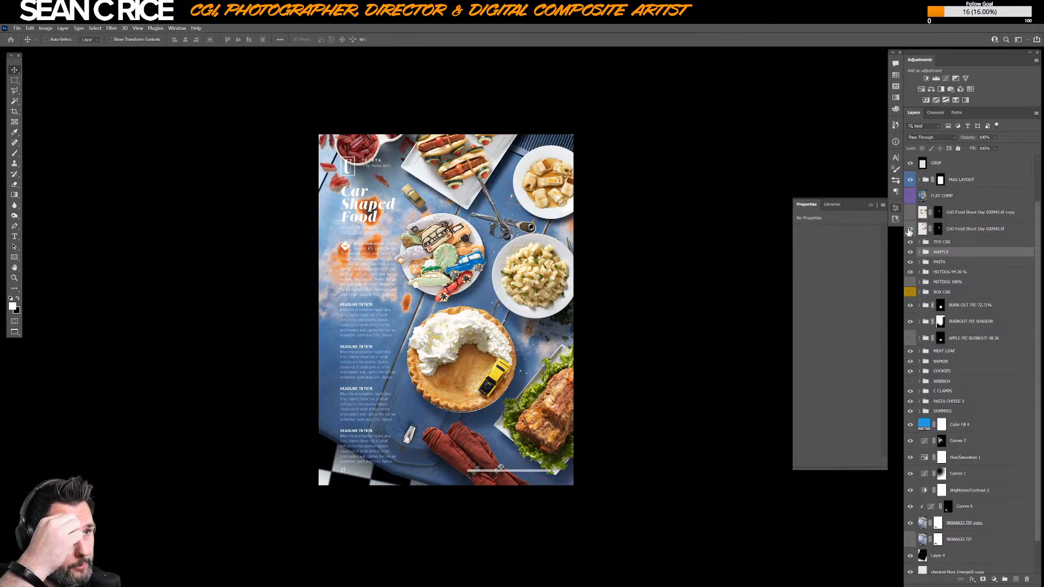
{"action": "left_click", "coordinate": [967, 230]}
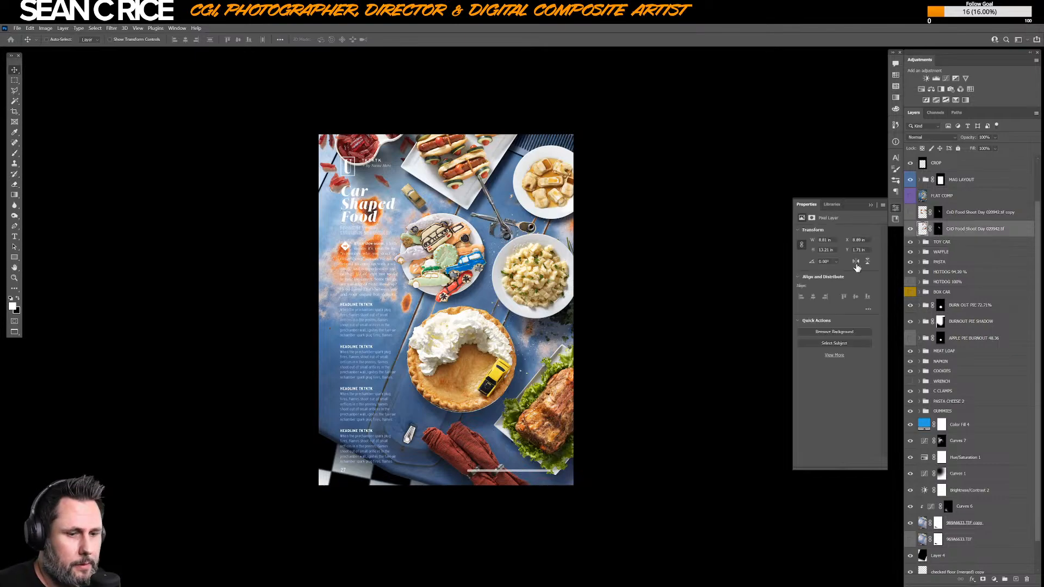
{"action": "key", "text": "ctrl+t"}
{"action": "left_click_drag", "start_coordinate": [678, 168], "coordinate": [511, 216]}
{"action": "left_click_drag", "start_coordinate": [497, 168], "coordinate": [541, 185]}
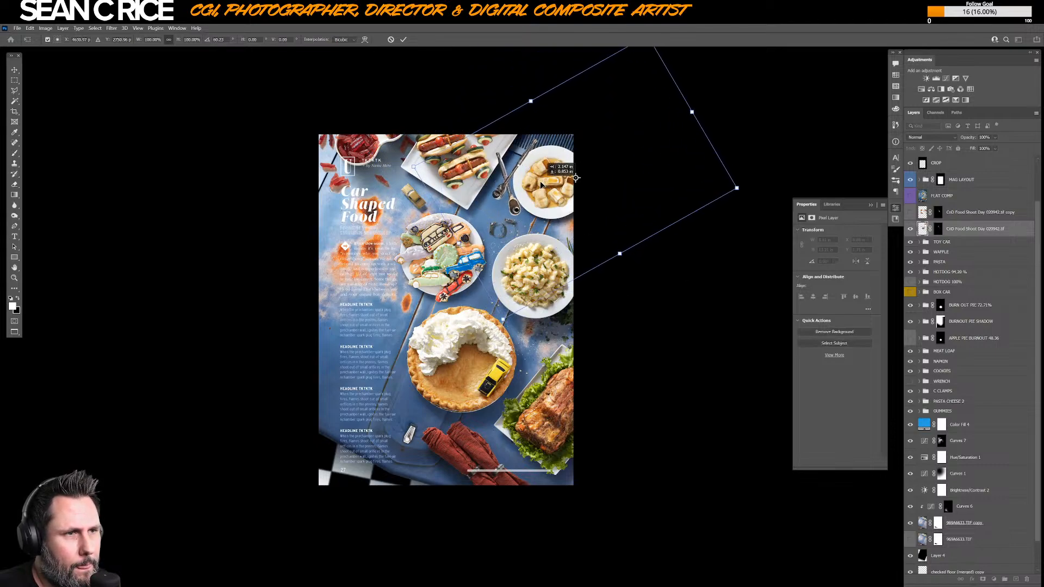
{"action": "left_click_drag", "start_coordinate": [726, 123], "coordinate": [741, 163]}
{"action": "left_click_drag", "start_coordinate": [579, 152], "coordinate": [579, 182]}
{"action": "left_click_drag", "start_coordinate": [721, 125], "coordinate": [727, 158]}
{"action": "left_click_drag", "start_coordinate": [560, 154], "coordinate": [555, 163]}
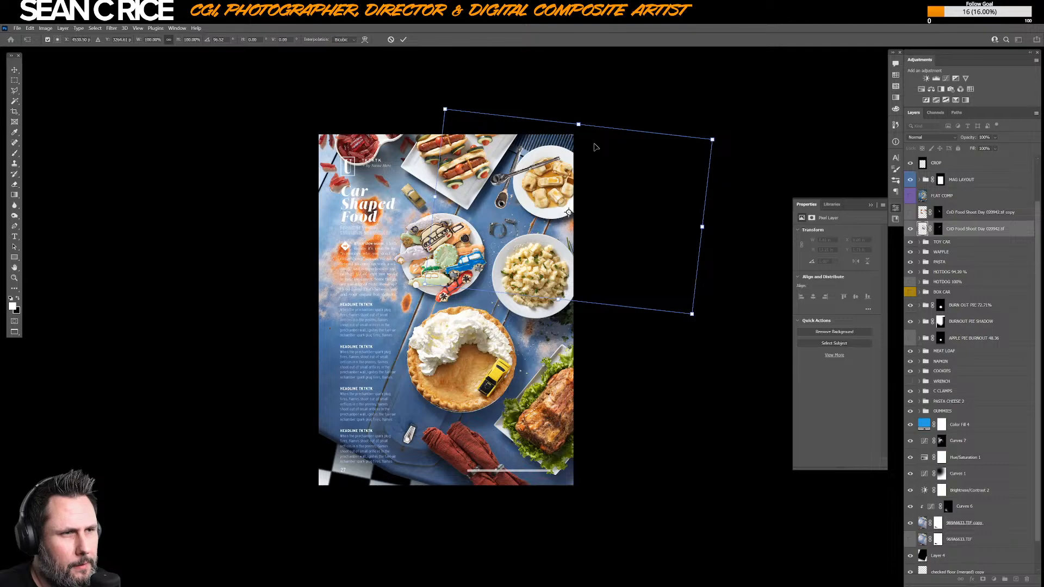
{"action": "left_click_drag", "start_coordinate": [629, 107], "coordinate": [576, 91]}
{"action": "left_click_drag", "start_coordinate": [569, 172], "coordinate": [572, 162]}
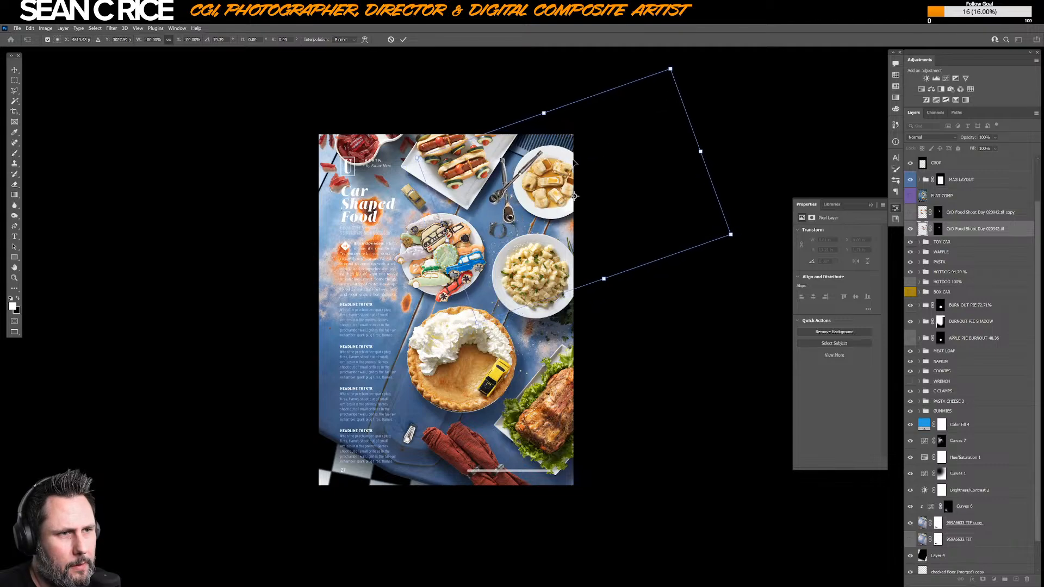
{"action": "key", "text": "Return"}
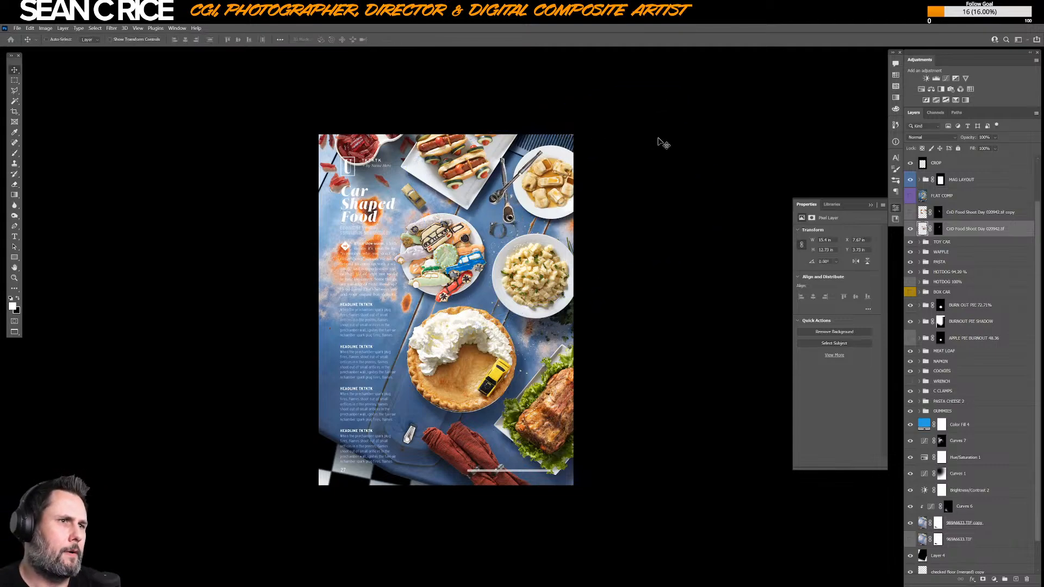
{"action": "left_click", "coordinate": [910, 228]}
{"action": "key", "text": "ctrl"}
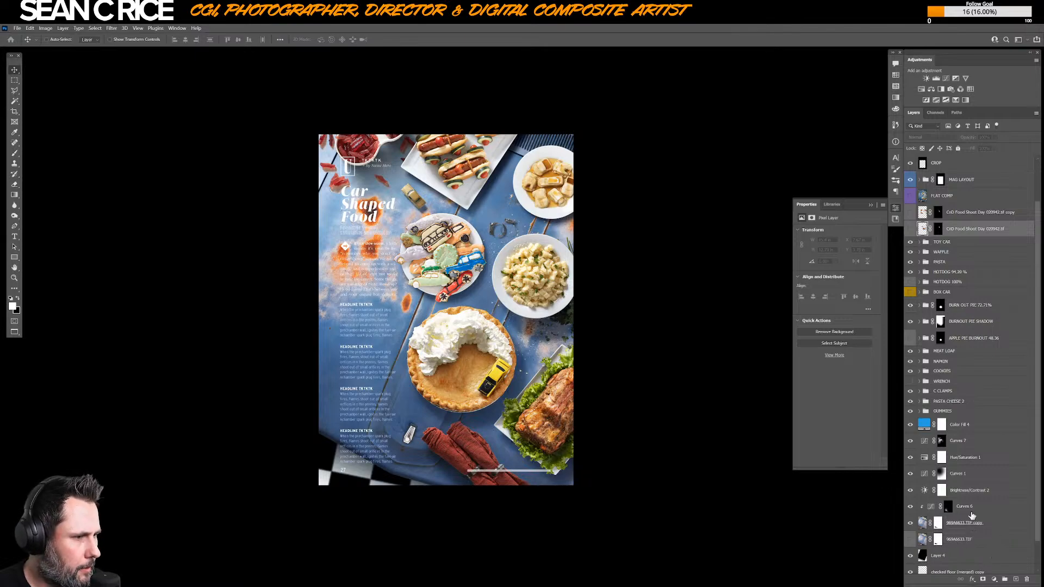
- Add a Brightness/Contrast adjustment layer above Curves 7 with brightness lowered to about -75
{"action": "left_click", "coordinate": [973, 442]}
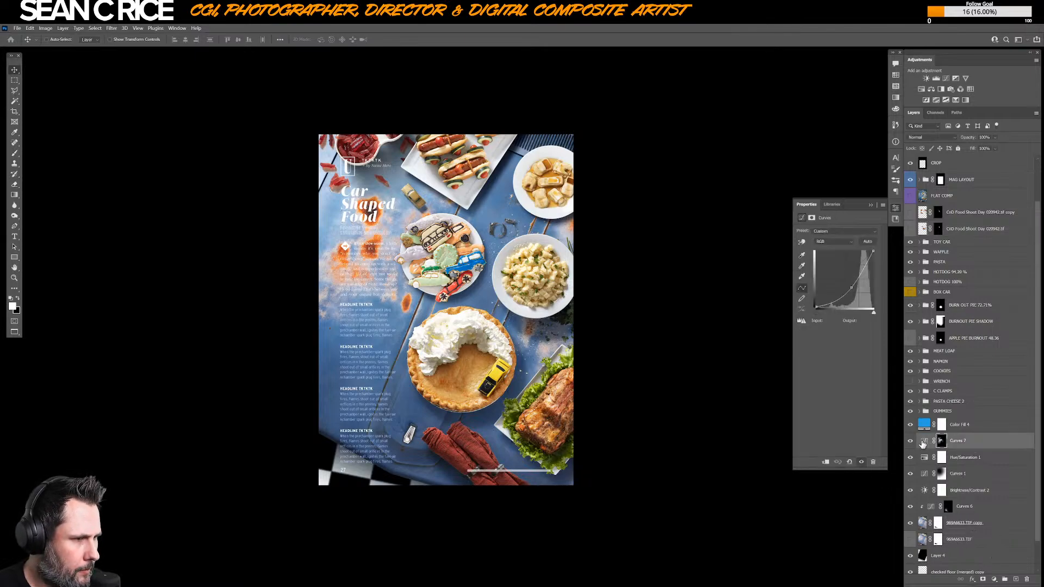
{"action": "left_click", "coordinate": [996, 580]}
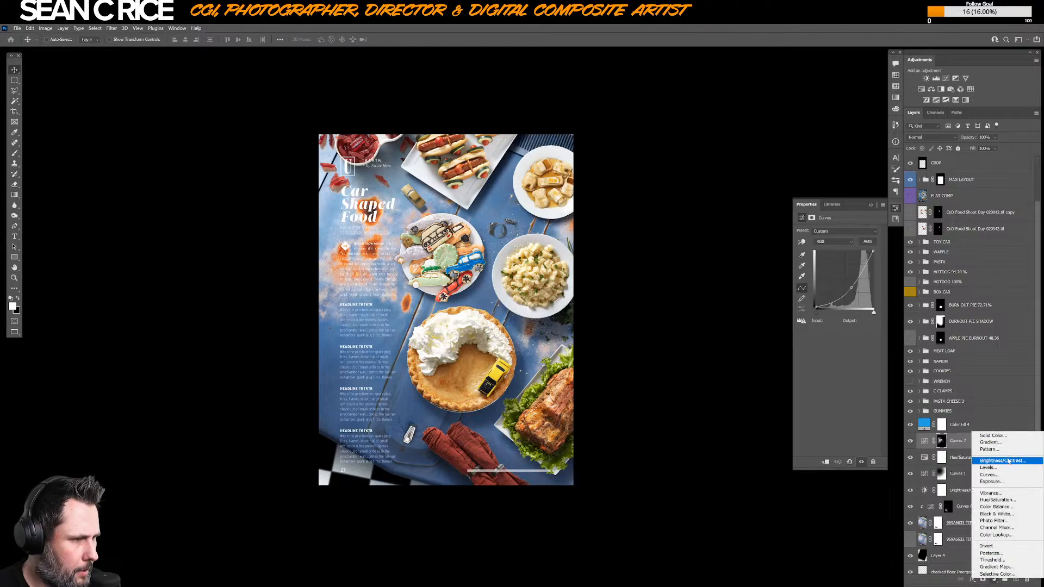
{"action": "left_click", "coordinate": [1000, 462]}
{"action": "left_click", "coordinate": [828, 254]}
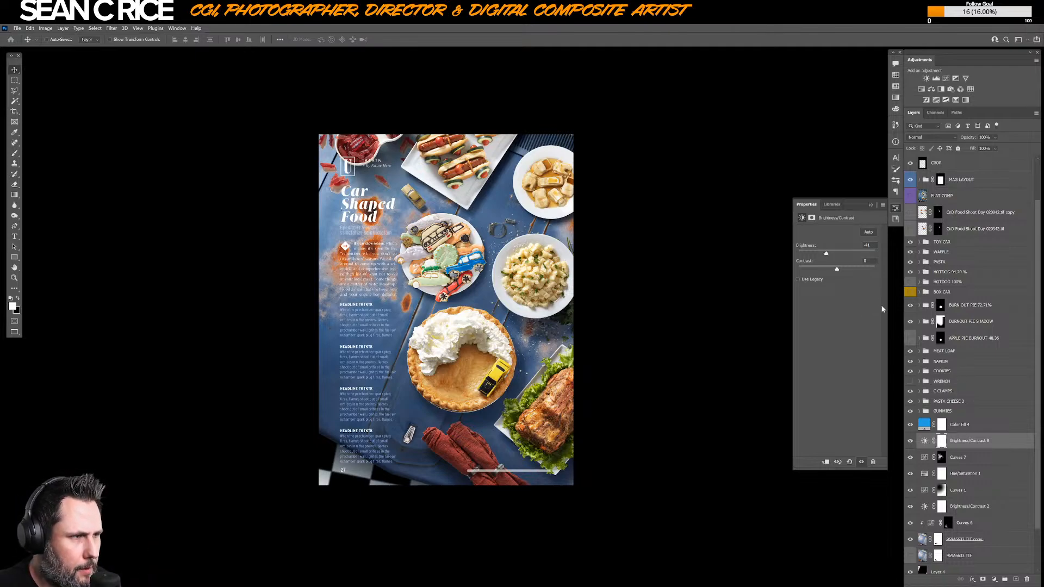
{"action": "left_click_drag", "start_coordinate": [827, 259], "coordinate": [820, 259]}
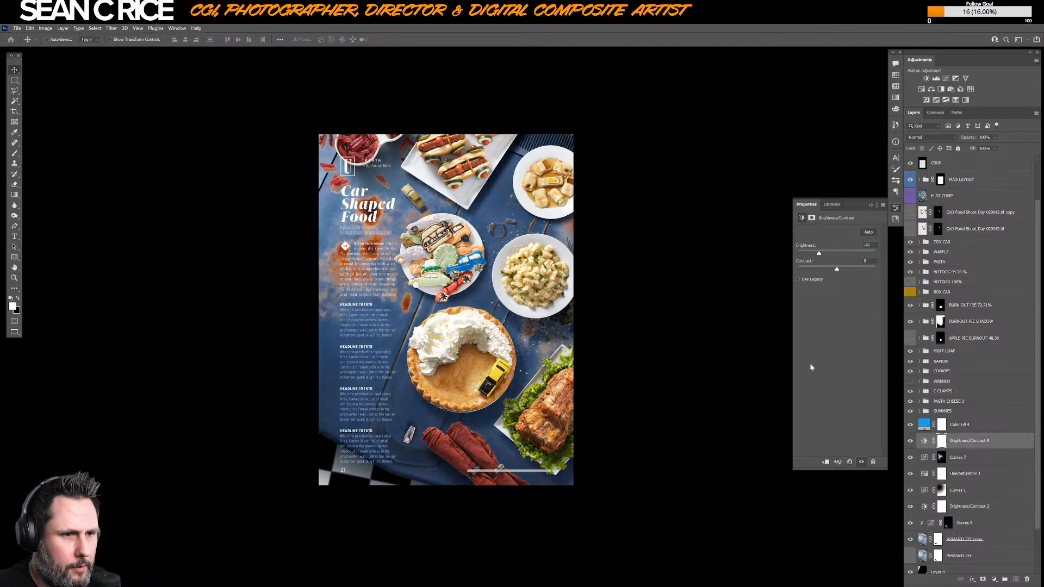
- Limit the adjustment to a diagonal band with a reflected gradient on its inverted mask, and set brightness about -45, contrast about -8
{"action": "key", "text": "g"}
{"action": "key", "text": "x"}
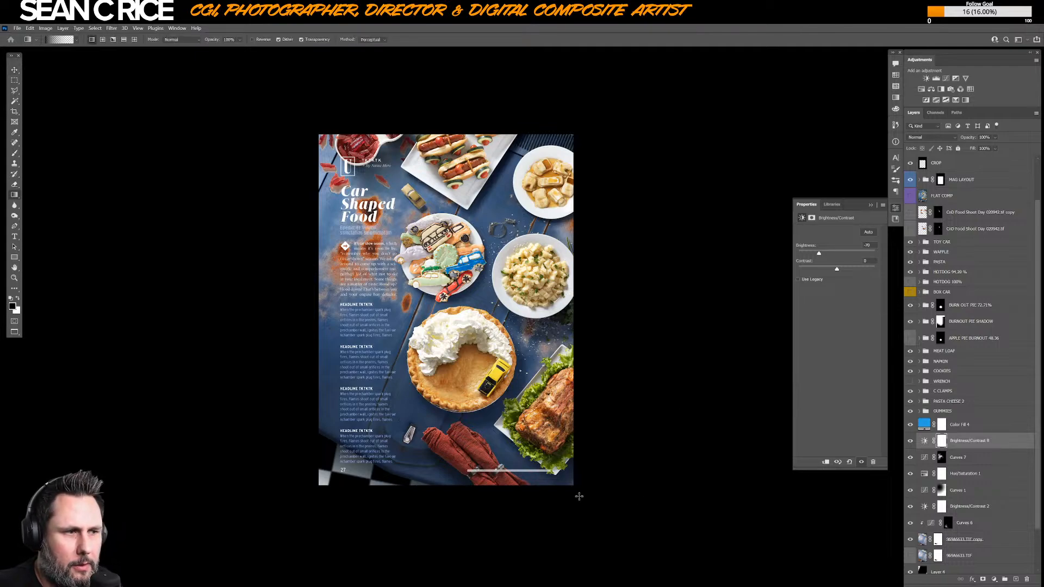
{"action": "key", "text": "ctrl+i"}
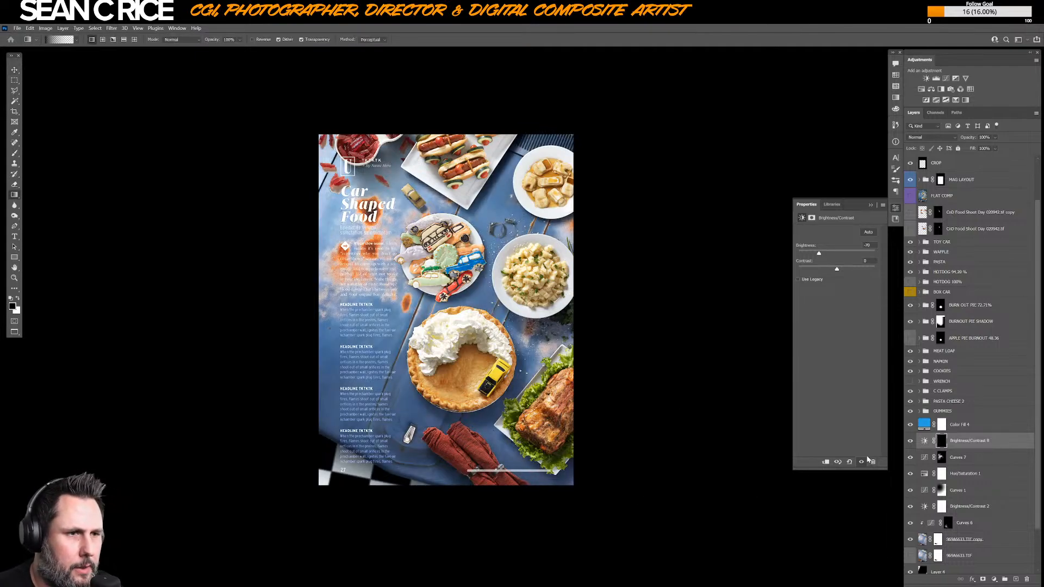
{"action": "left_click", "coordinate": [911, 381]}
{"action": "key", "text": "x"}
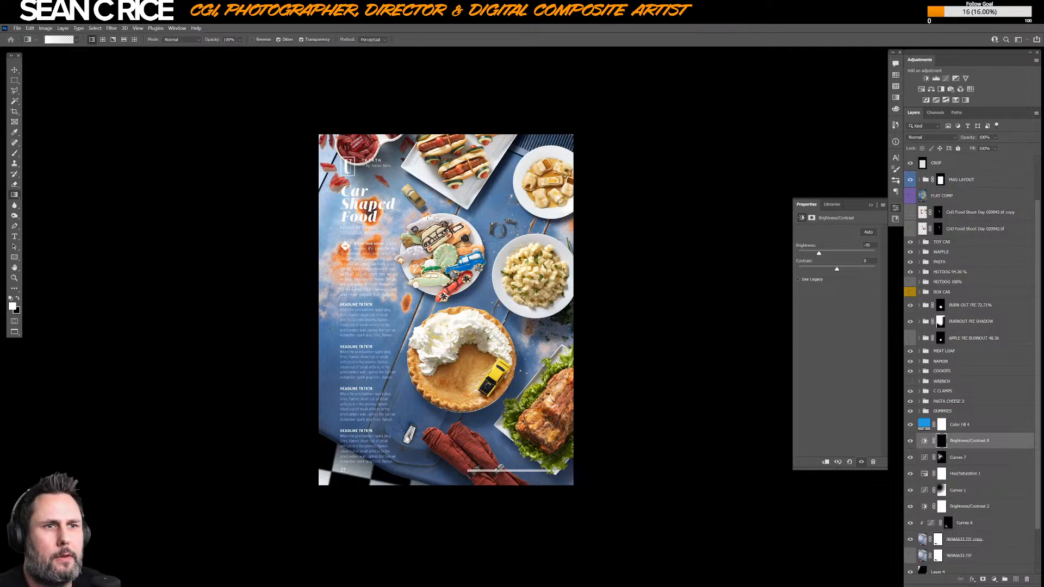
{"action": "left_click_drag", "start_coordinate": [443, 306], "coordinate": [359, 465]}
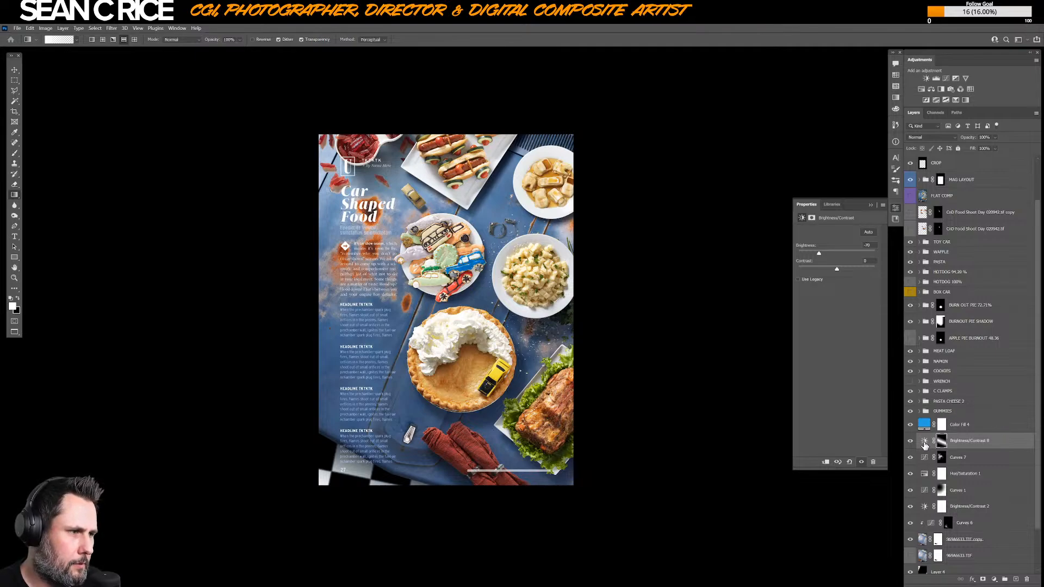
{"action": "mouse_move", "coordinate": [823, 256]}
{"action": "left_mouse_down"}
{"action": "mouse_move", "coordinate": [817, 270]}
{"action": "mouse_move", "coordinate": [836, 270]}
{"action": "left_mouse_up"}
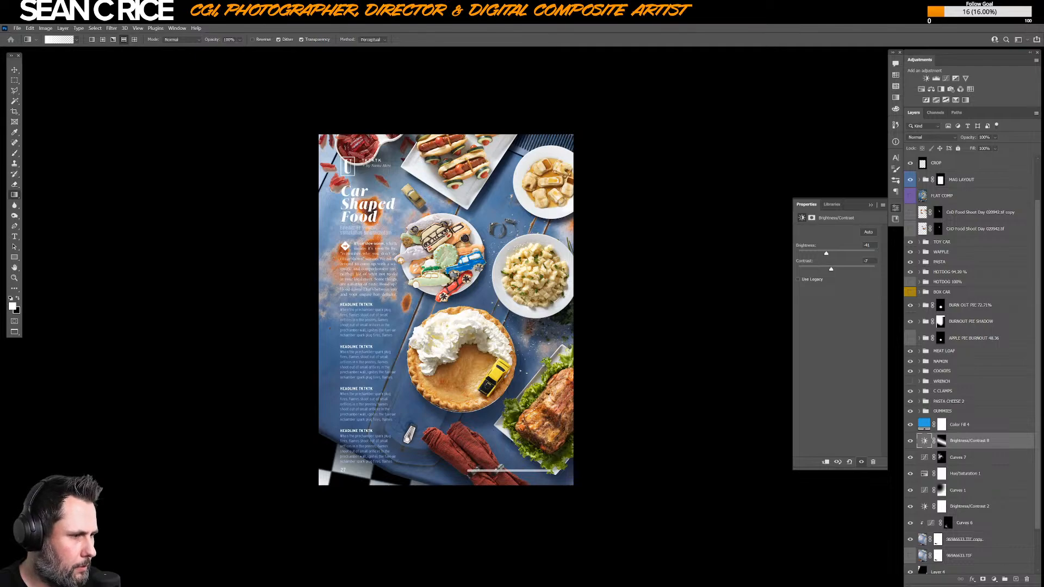
- Add a Curves adjustment above it lifting input 113 to output 147, and fade its mask with a black reflected gradient from below the page upward
{"action": "left_click", "coordinate": [994, 581]}
{"action": "left_click", "coordinate": [1023, 481]}
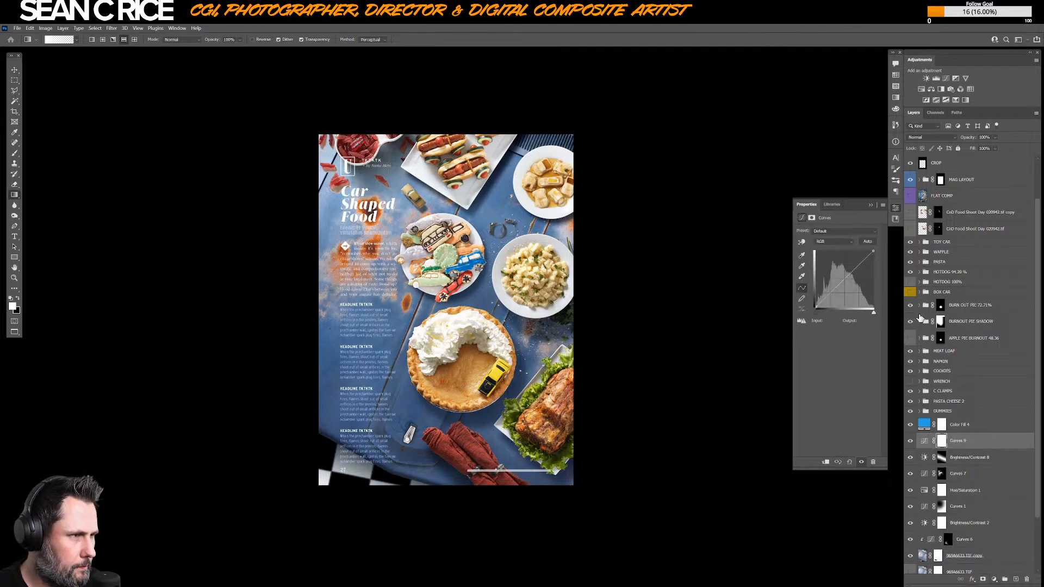
{"action": "left_click_drag", "start_coordinate": [843, 280], "coordinate": [841, 273]}
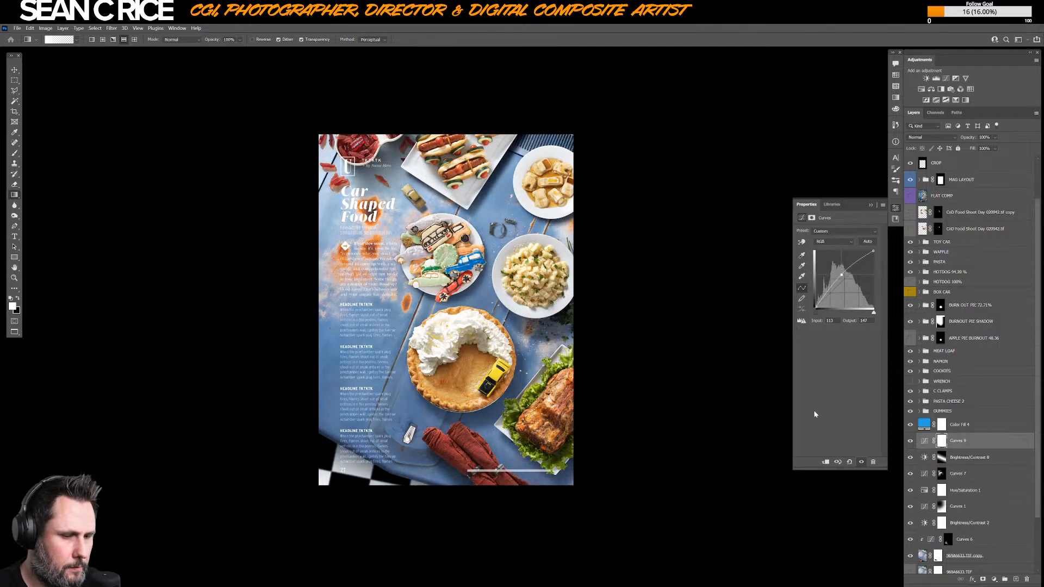
{"action": "key", "text": "x"}
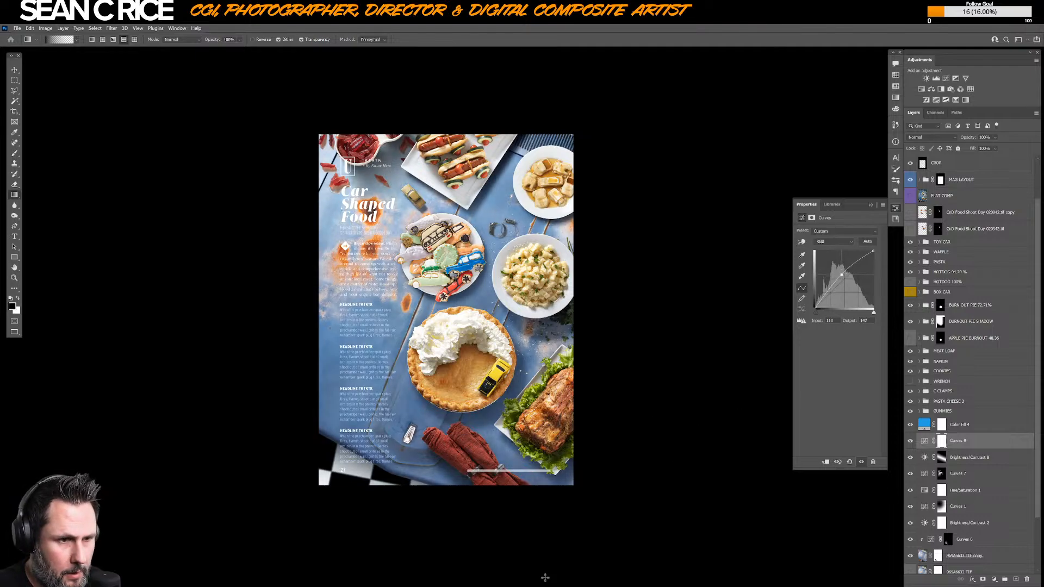
{"action": "left_click_drag", "start_coordinate": [541, 570], "coordinate": [497, 114]}
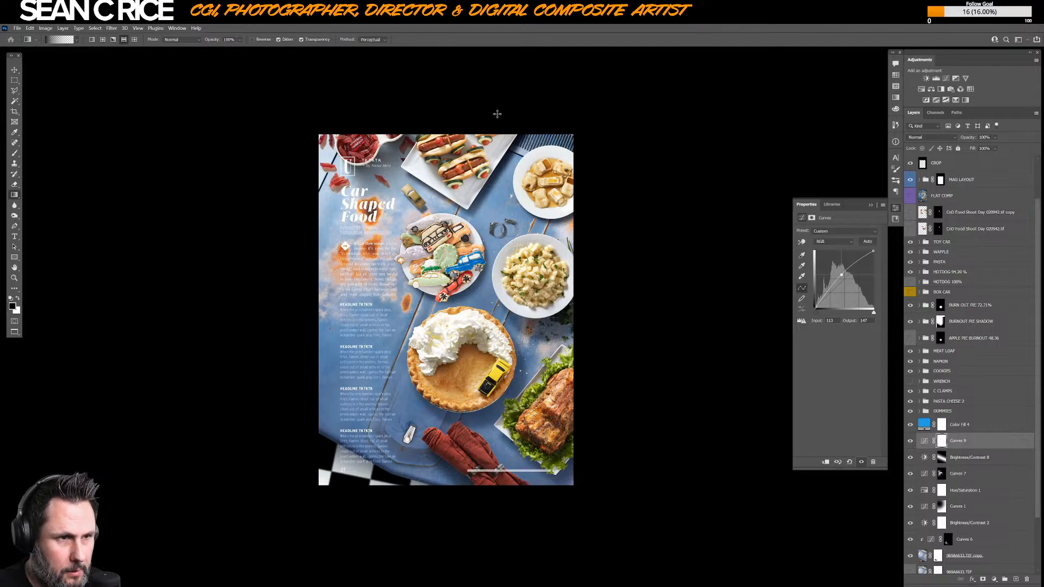
{"action": "left_click_drag", "start_coordinate": [542, 290], "coordinate": [510, 234]}
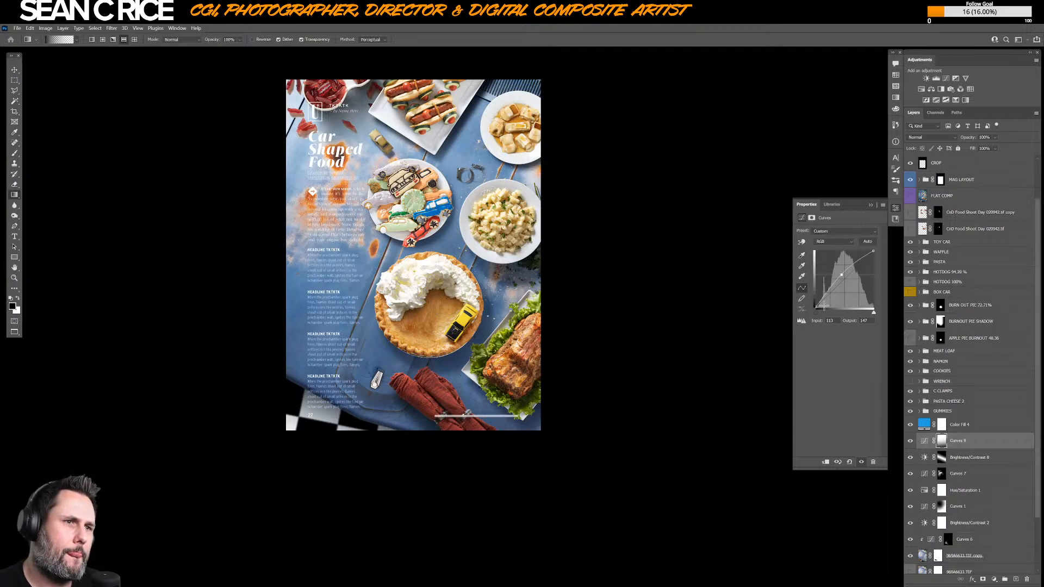
- Compare the page with and without the new Curves layer, and soften its midtone point to input 120, output 134
{"action": "left_click", "coordinate": [910, 443]}
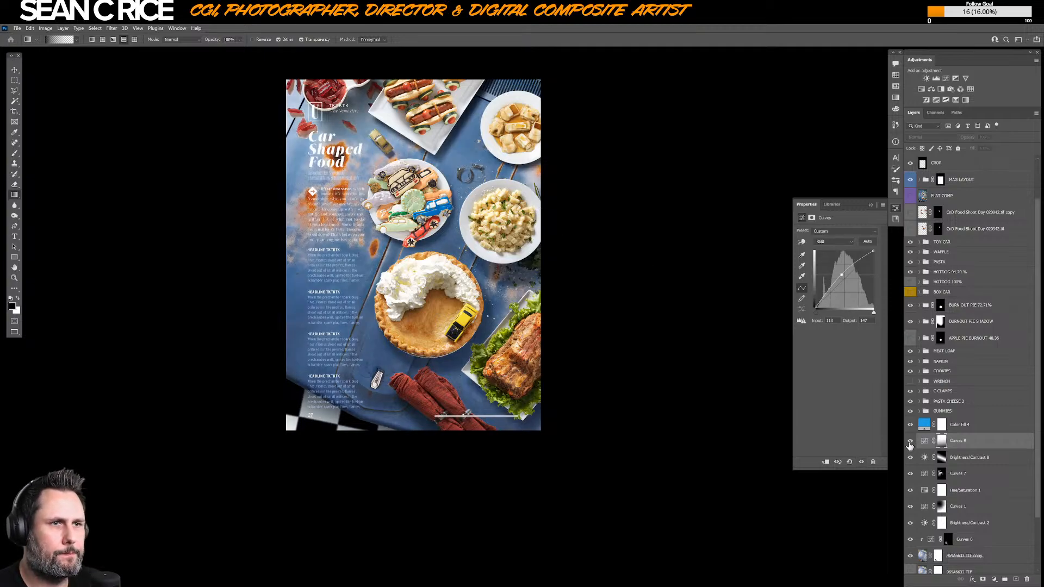
{"action": "left_click", "coordinate": [925, 441]}
{"action": "left_click_drag", "start_coordinate": [841, 274], "coordinate": [843, 277]}
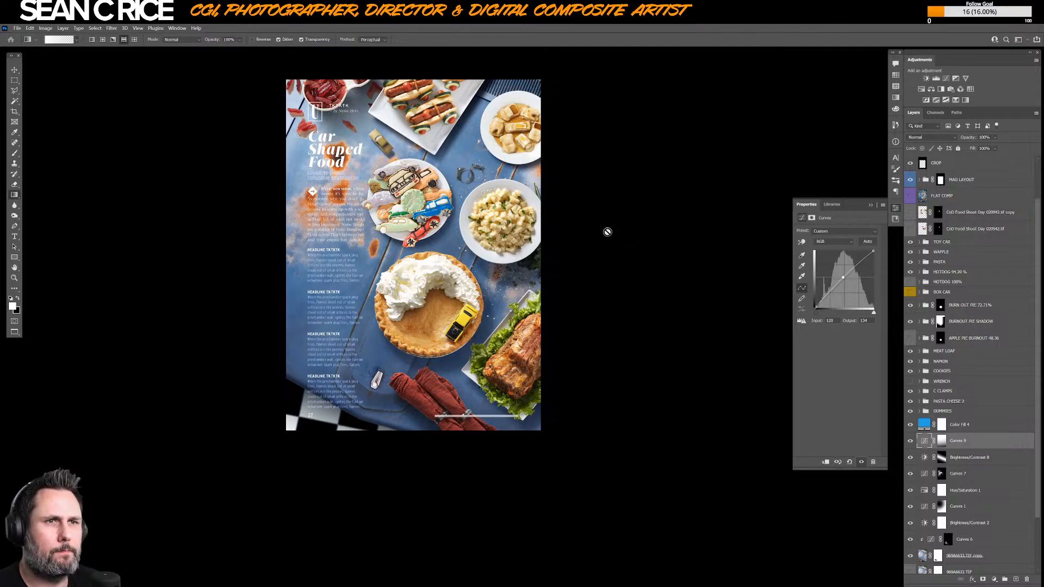
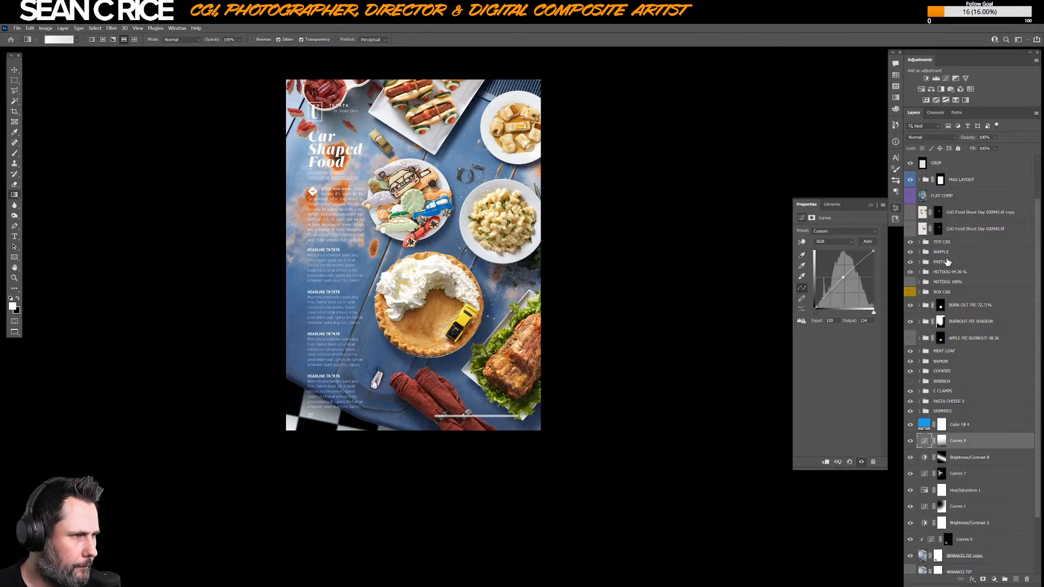
- Select the TOY CAR group, preview the page in full screen without the interface, and switch to the standard windowed view
{"action": "left_click", "coordinate": [949, 244]}
{"action": "key", "text": "v"}
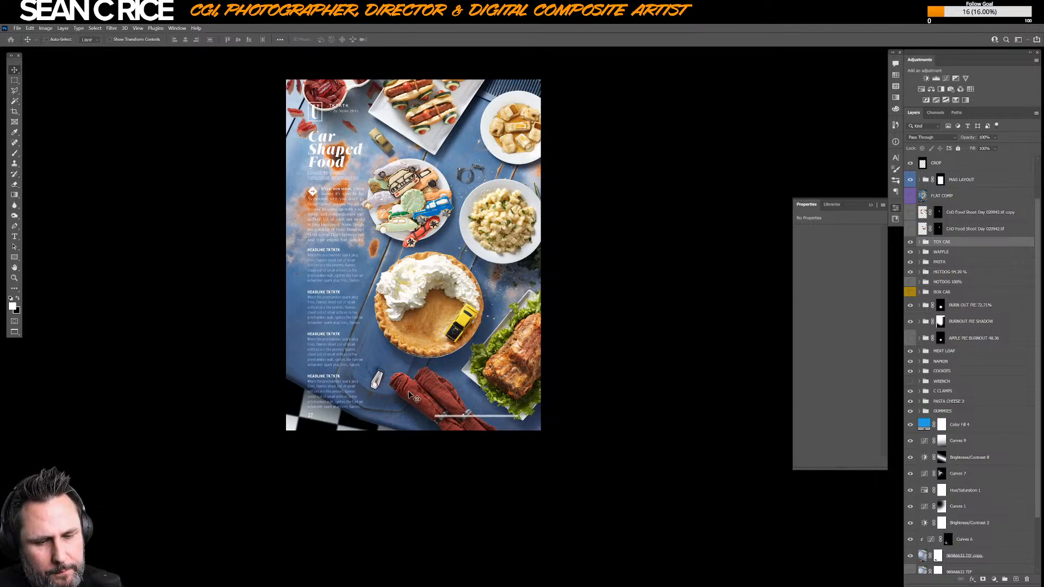
{"action": "key", "text": "f"}
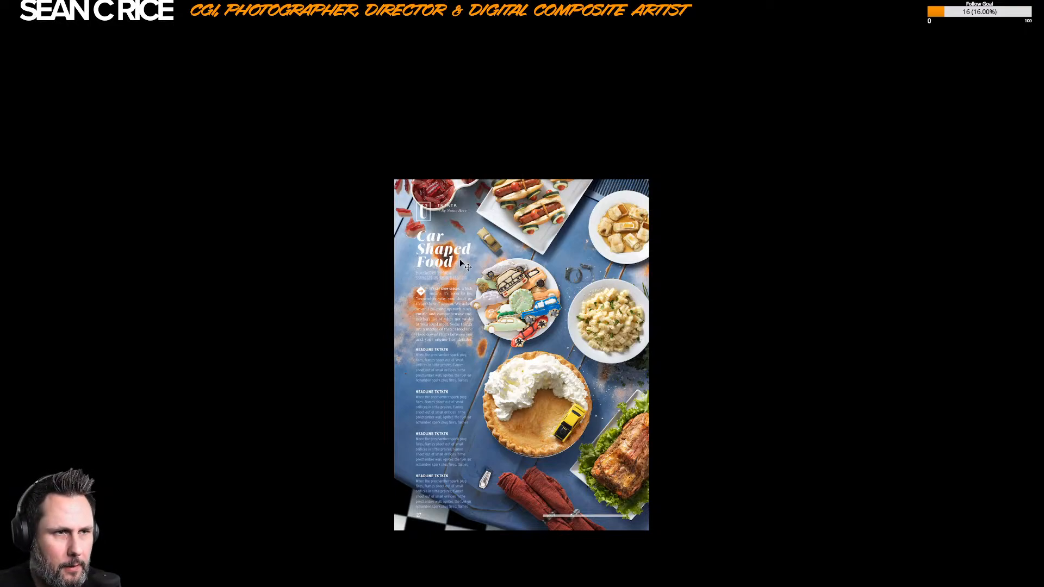
{"action": "key", "text": "f"}
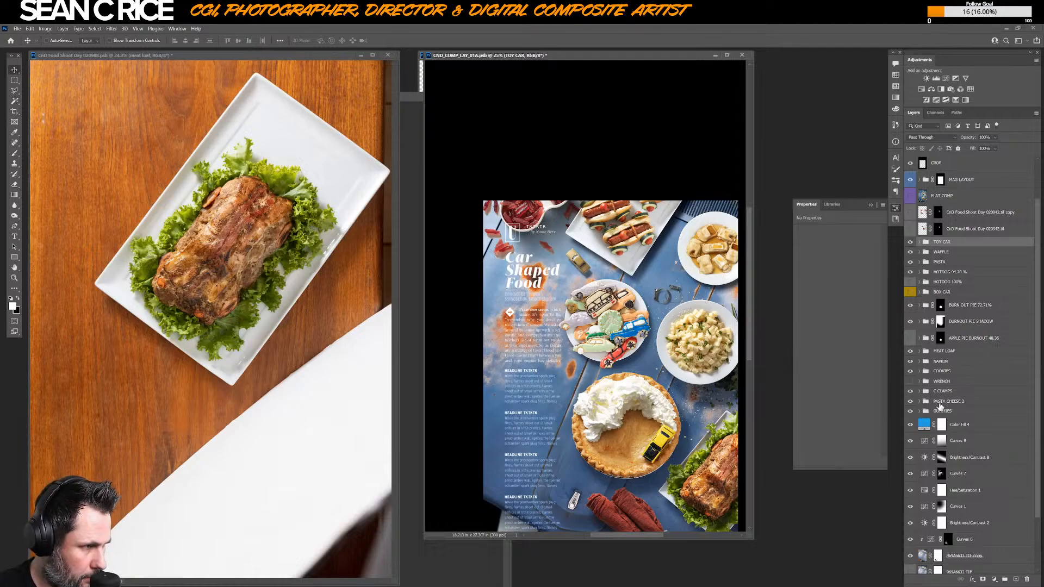
- Expand the GUMMIES group, collapse its nested Group 7, and expand Group 5 copy to reach the gummy image layers
{"action": "left_click", "coordinate": [919, 411]}
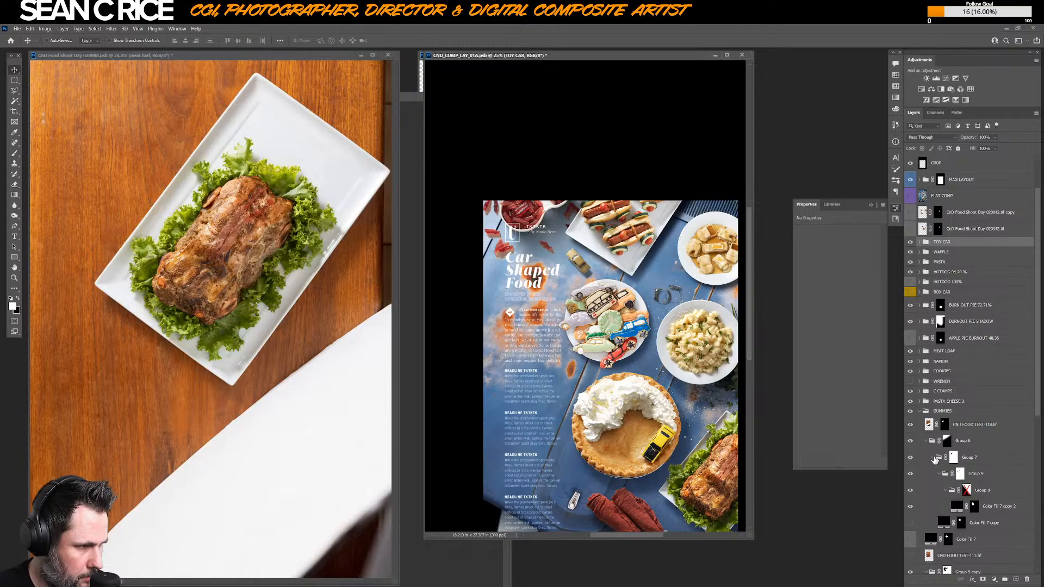
{"action": "left_click", "coordinate": [938, 474]}
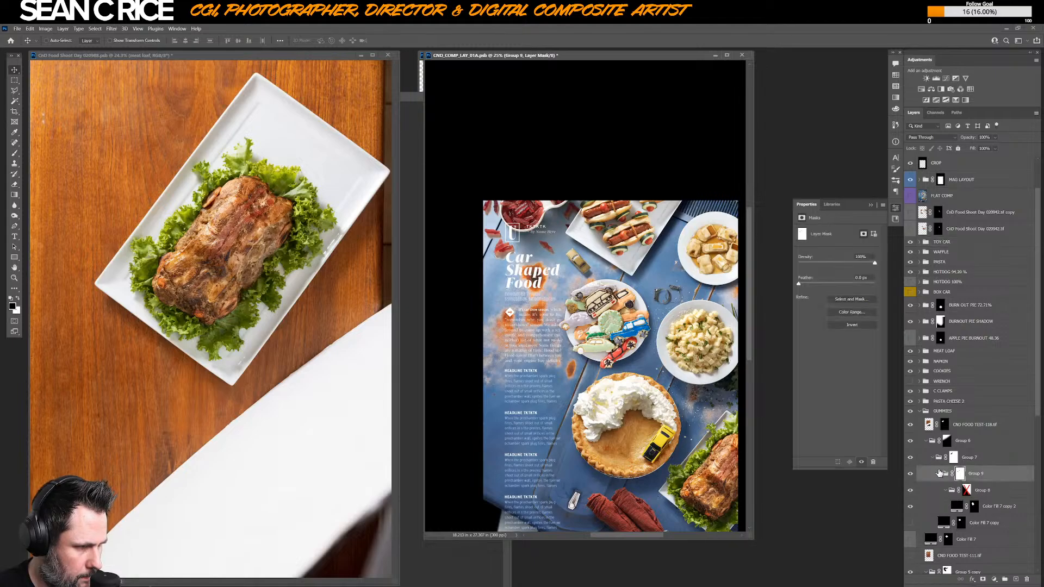
{"action": "left_click", "coordinate": [937, 475]}
{"action": "left_click", "coordinate": [933, 457]}
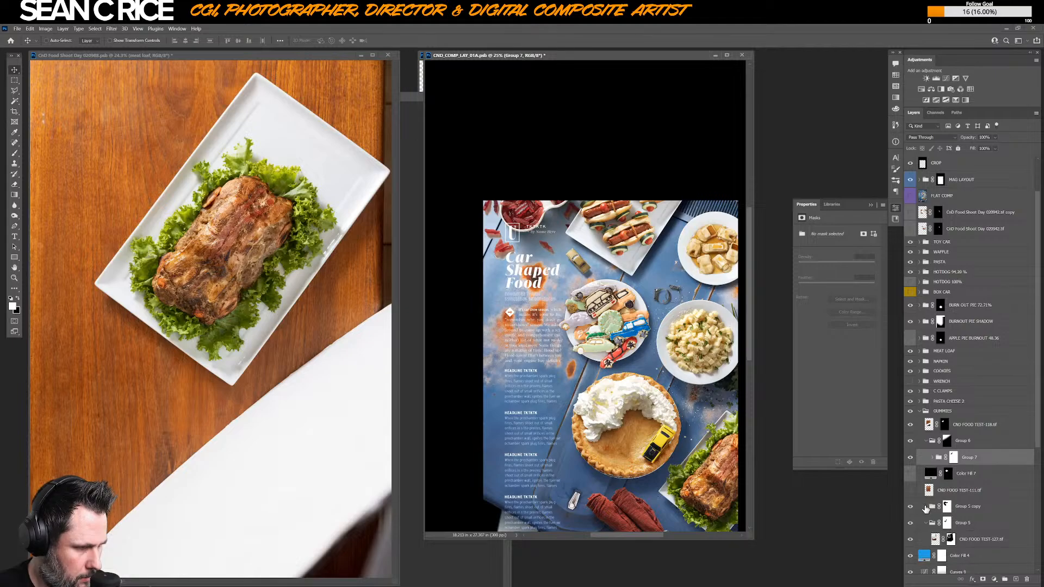
{"action": "left_click", "coordinate": [931, 524]}
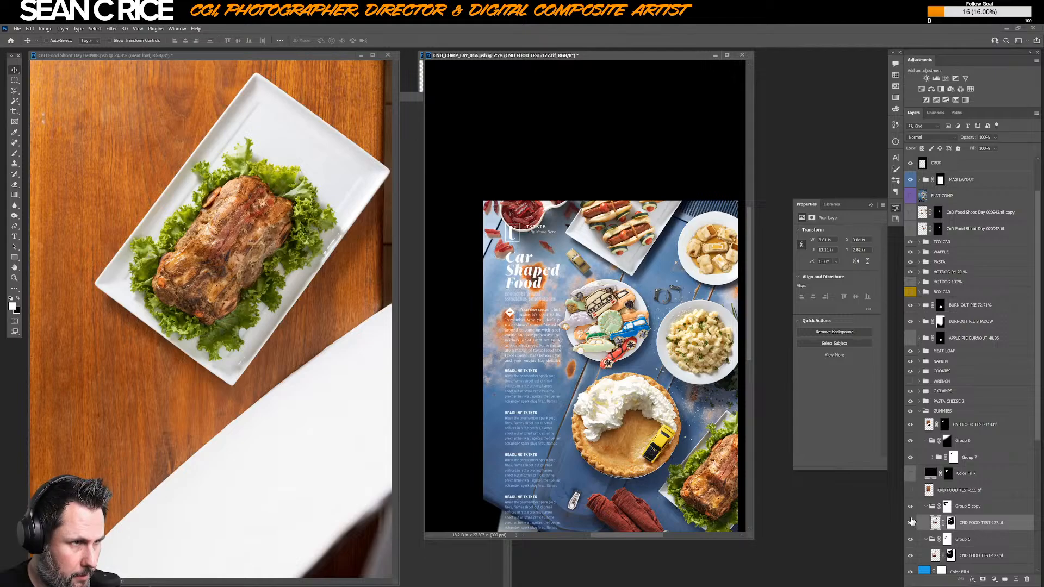
- Set the blend mode of the CND FOOD TEST-127.tif layer inside Group 5 to Darken
{"action": "left_click", "coordinate": [974, 557]}
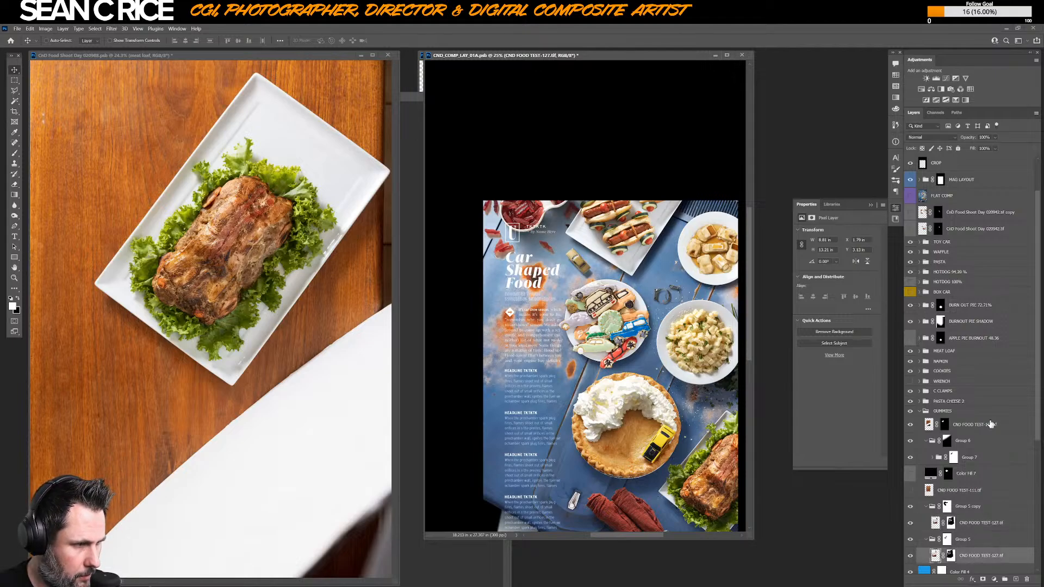
{"action": "left_click", "coordinate": [930, 138]}
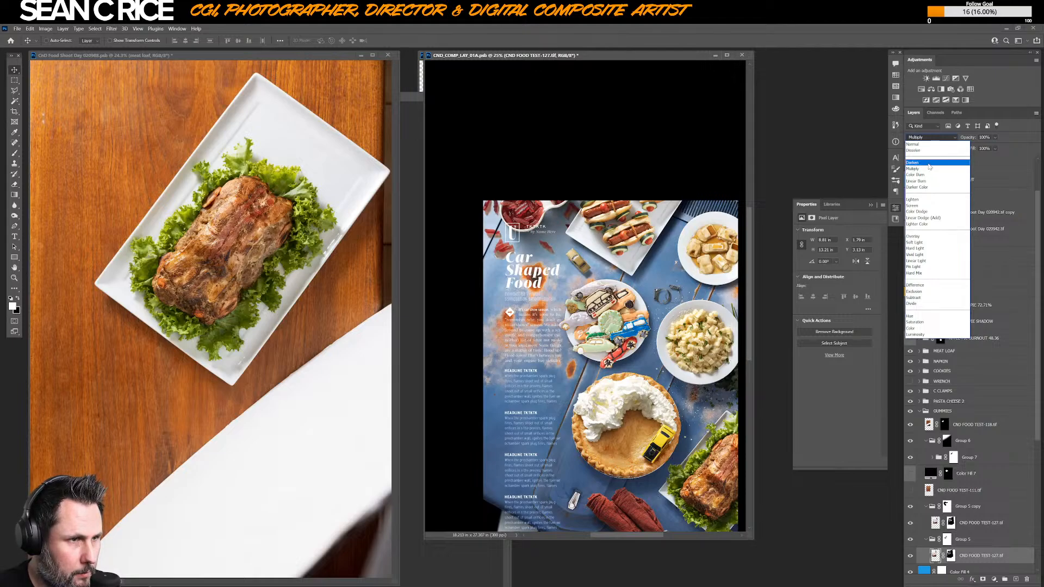
{"action": "left_click", "coordinate": [929, 163]}
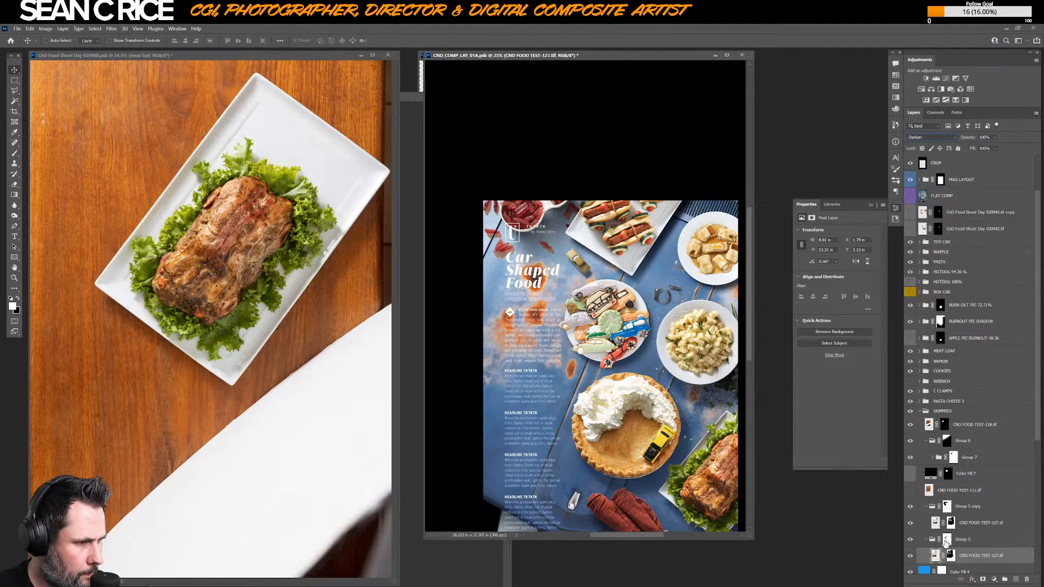
- Paint black on Group 5's mask with a small 30% opacity brush along the lower edge of the gummy cluster's shadow beside the title
{"action": "left_click", "coordinate": [947, 539]}
{"action": "key", "text": "ctrl+plus"}
{"action": "key", "text": "ctrl+plus"}
{"action": "key", "text": "ctrl+plus"}
{"action": "key", "text": "ctrl+plus"}
{"action": "key", "text": "ctrl+plus"}
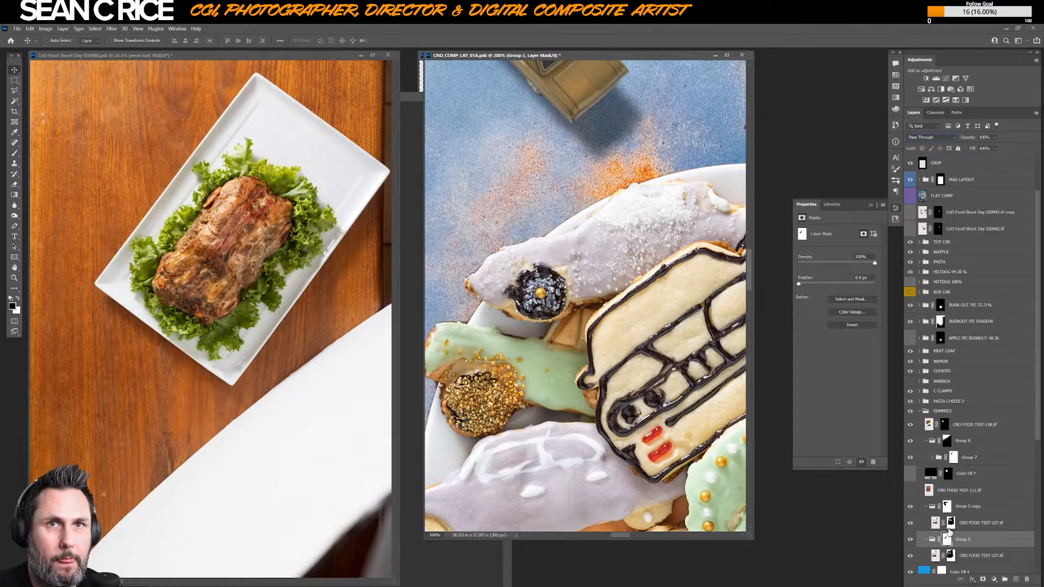
{"action": "left_click_drag", "start_coordinate": [625, 58], "coordinate": [564, 71]}
{"action": "key", "text": "f"}
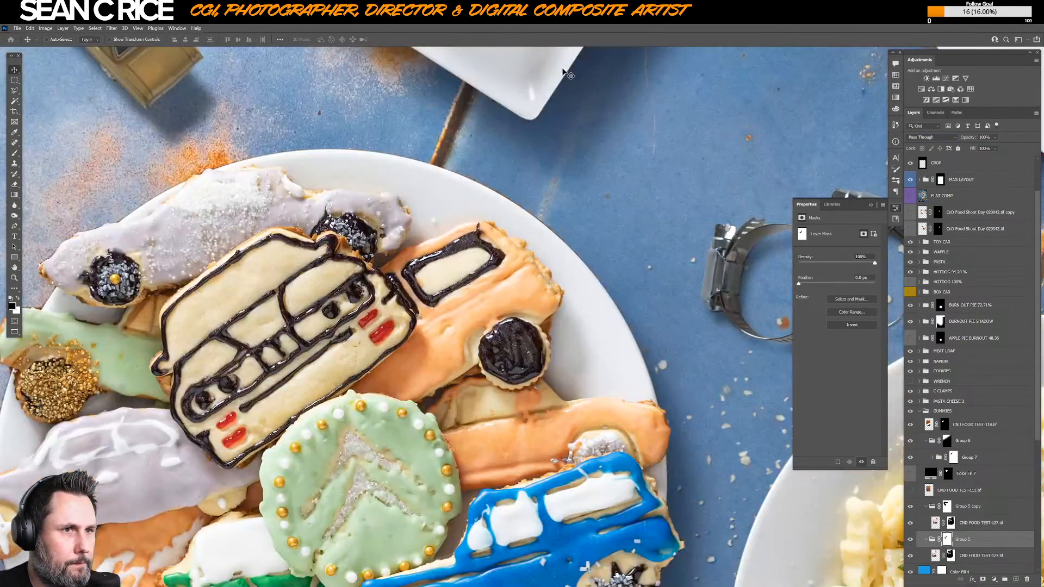
{"action": "left_click_drag", "start_coordinate": [471, 141], "coordinate": [535, 304]}
{"action": "left_click_drag", "start_coordinate": [492, 241], "coordinate": [648, 203]}
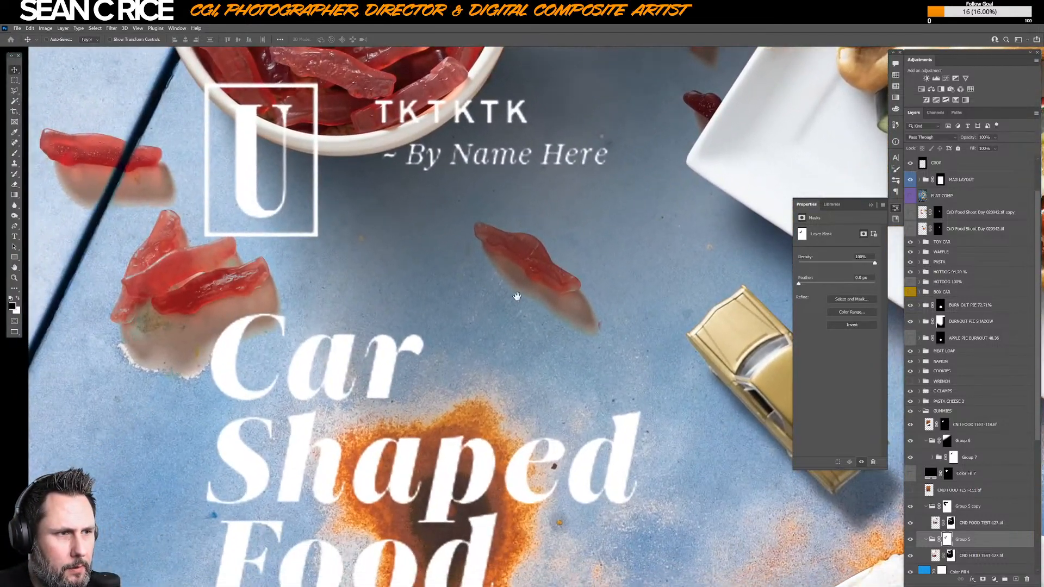
{"action": "left_click_drag", "start_coordinate": [360, 284], "coordinate": [451, 255]}
{"action": "key", "text": "b"}
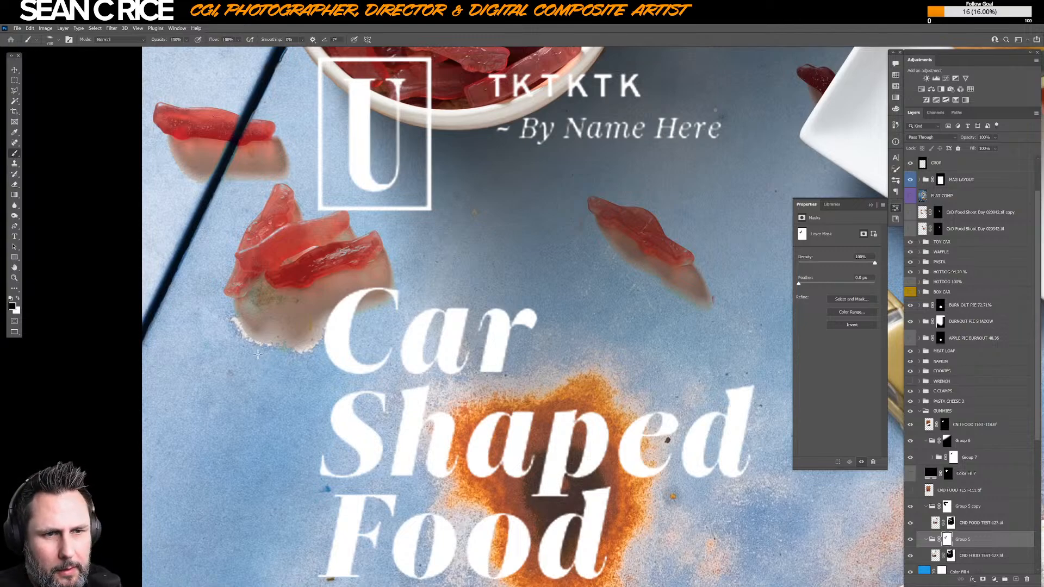
{"action": "key", "text": "bracketleft"}
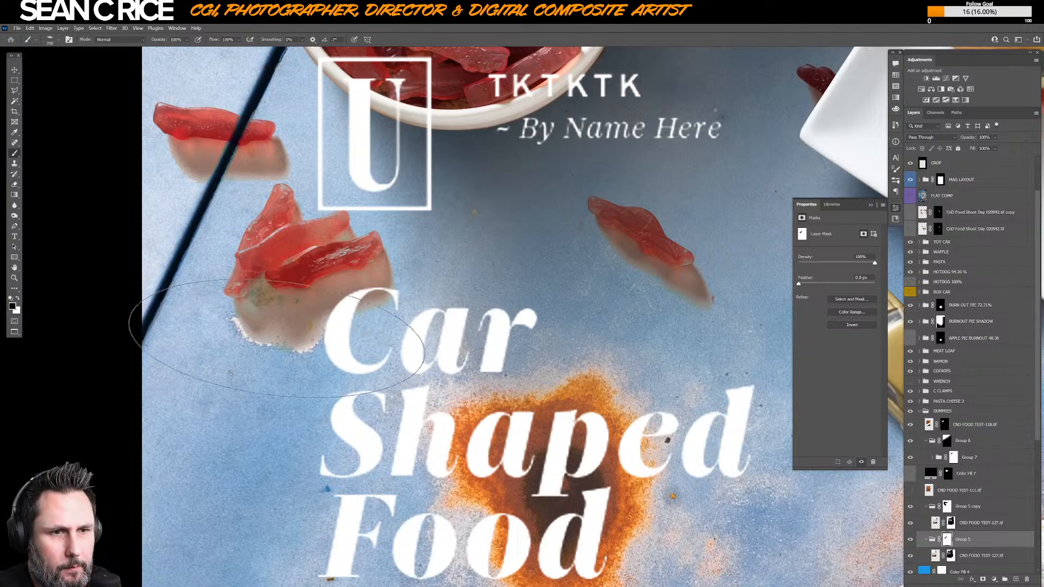
{"action": "key", "text": "bracketleft"}
{"action": "key", "text": "bracketleft"}
{"action": "key", "text": "bracketleft"}
{"action": "key", "text": "bracketleft"}
{"action": "key", "text": "bracketleft"}
{"action": "key", "text": "bracketleft"}
{"action": "key", "text": "bracketleft"}
{"action": "key", "text": "bracketleft"}
{"action": "key", "text": "bracketleft"}
{"action": "key", "text": "bracketleft"}
{"action": "key", "text": "bracketleft"}
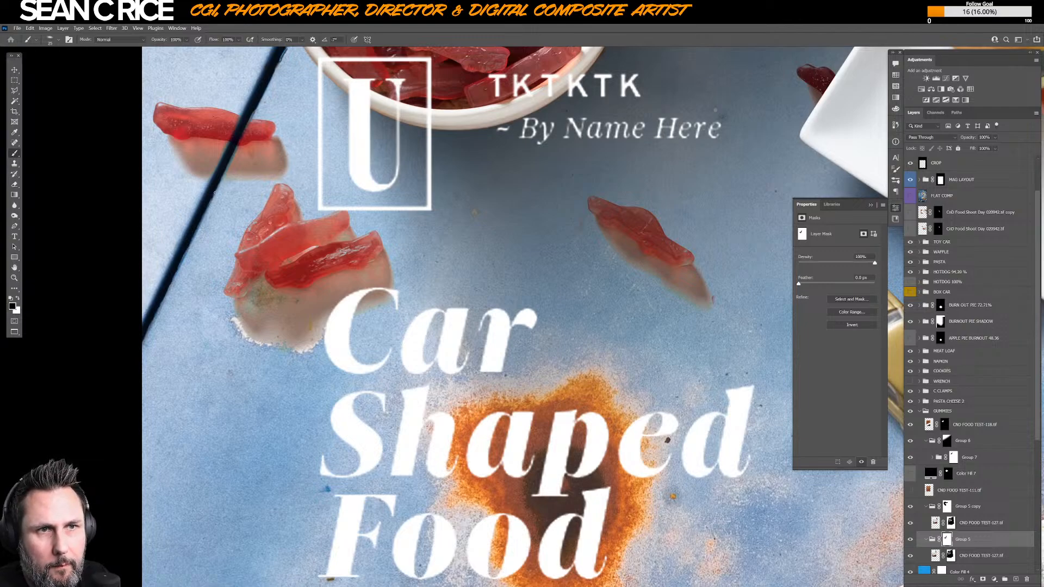
{"action": "key", "text": "bracketright"}
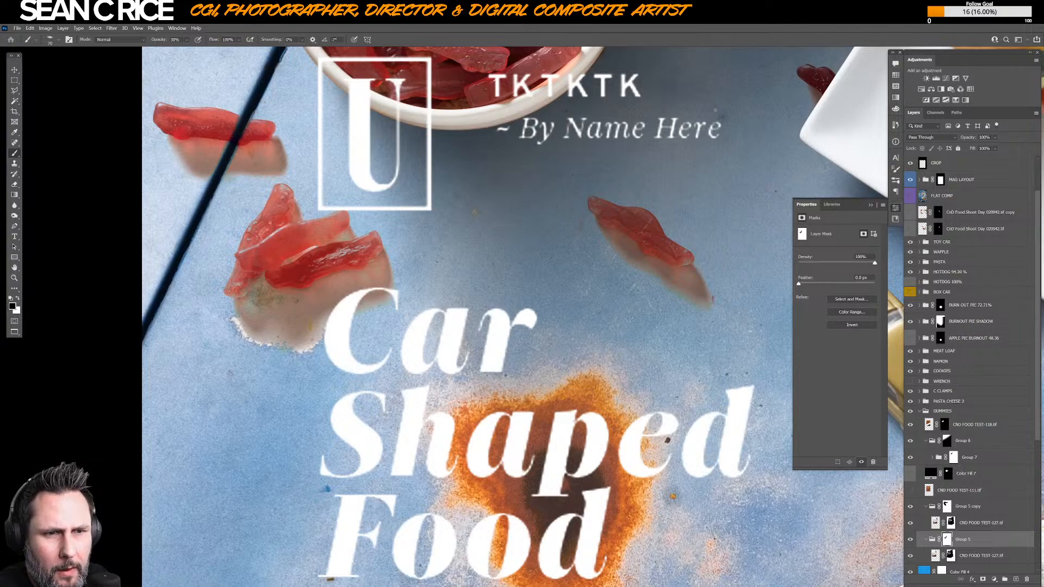
{"action": "left_click_drag", "start_coordinate": [234, 319], "coordinate": [257, 336]}
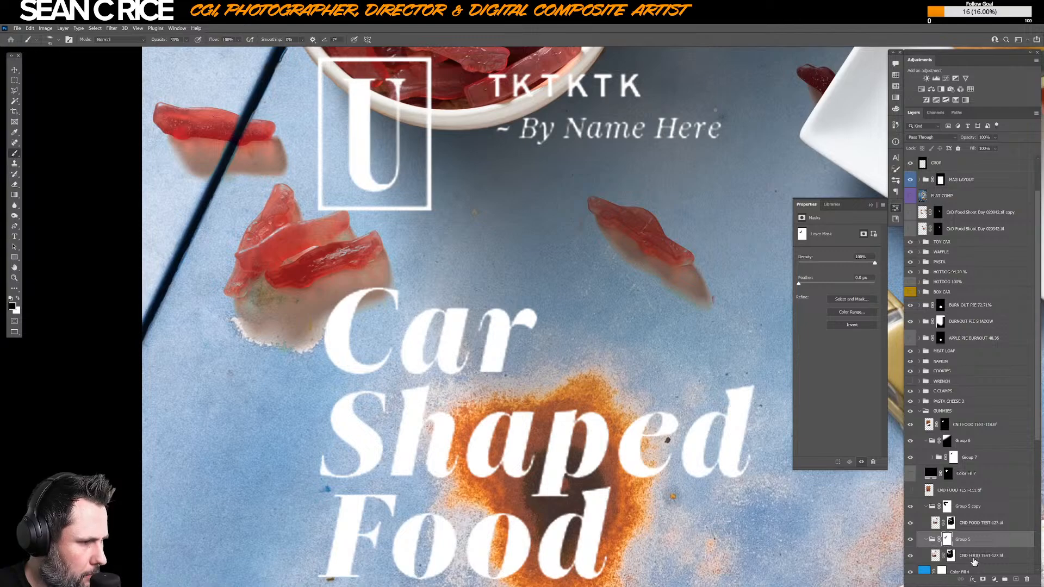
- Add a solid colour fill layer above CND FOOD TEST-127.tif in Group 5, using blue-grey a0abbe sampled from the table
{"action": "left_click", "coordinate": [969, 560]}
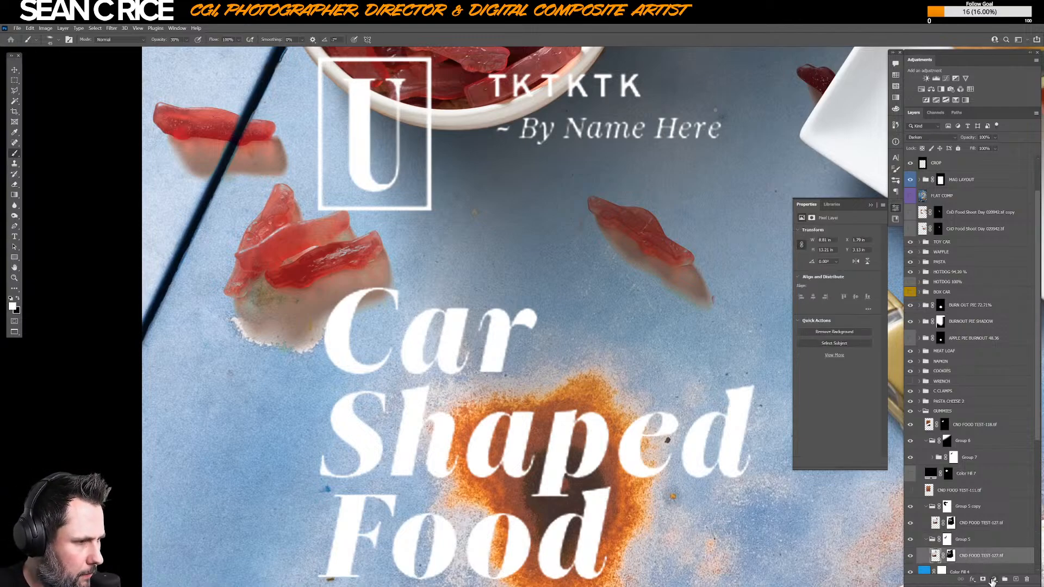
{"action": "left_click", "coordinate": [994, 580]}
{"action": "left_click", "coordinate": [989, 440]}
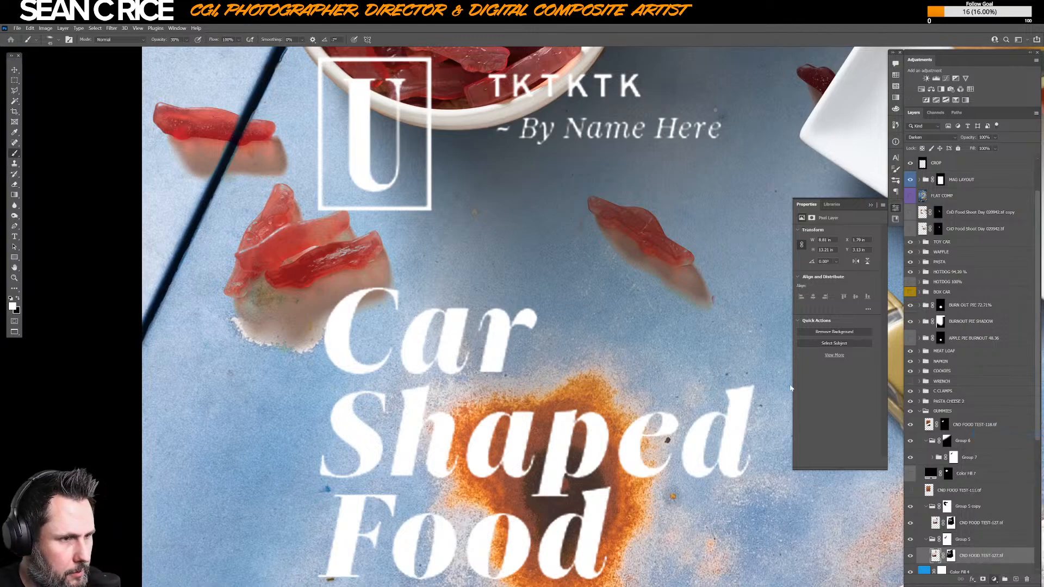
{"action": "left_click", "coordinate": [660, 372]}
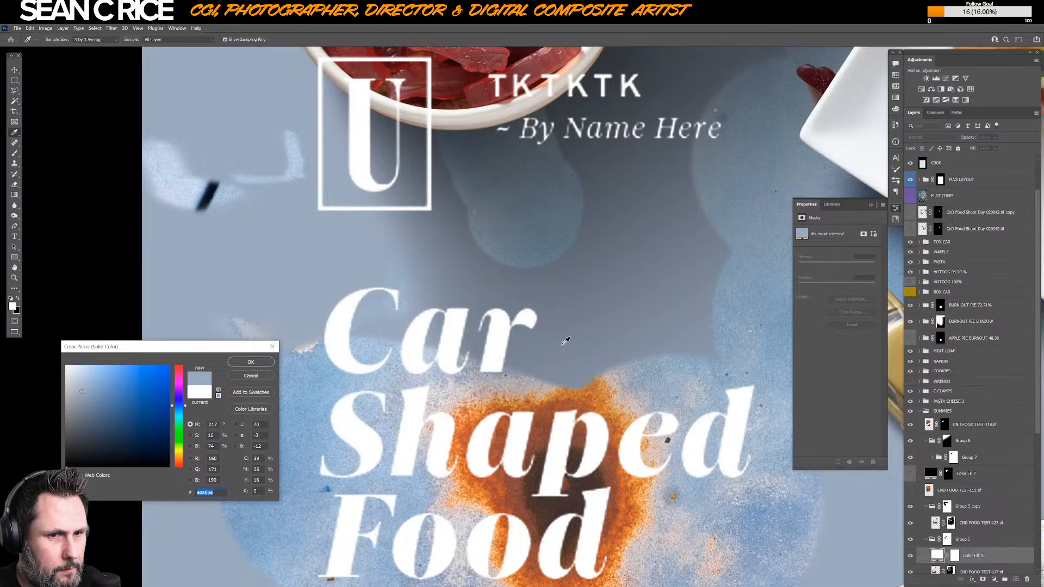
{"action": "left_click", "coordinate": [250, 362]}
- Fill the new colour layer's mask with black and place the layer beneath CND FOOD TEST-127.tif
{"action": "key", "text": "b"}
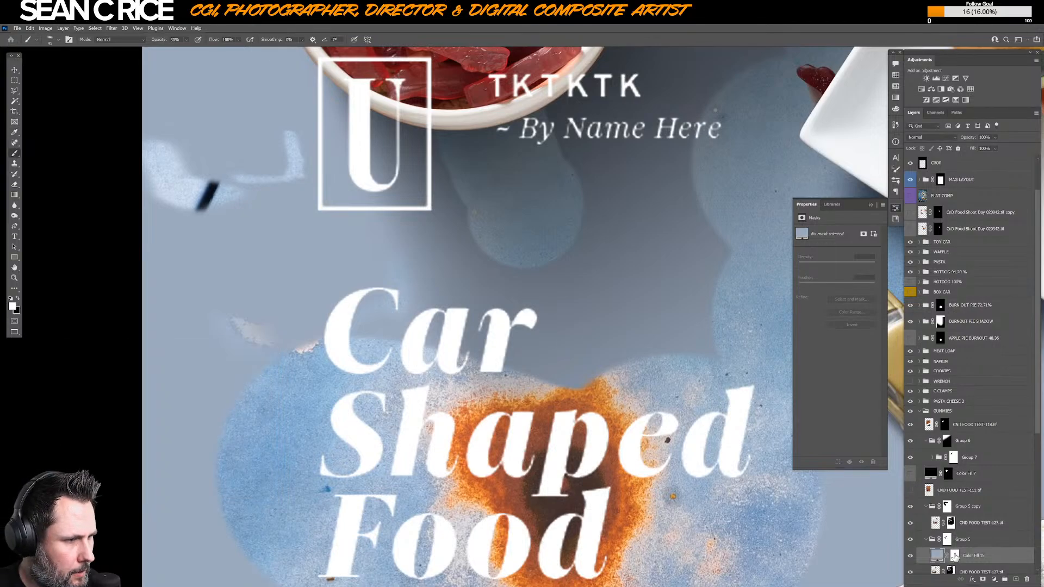
{"action": "key", "text": "x"}
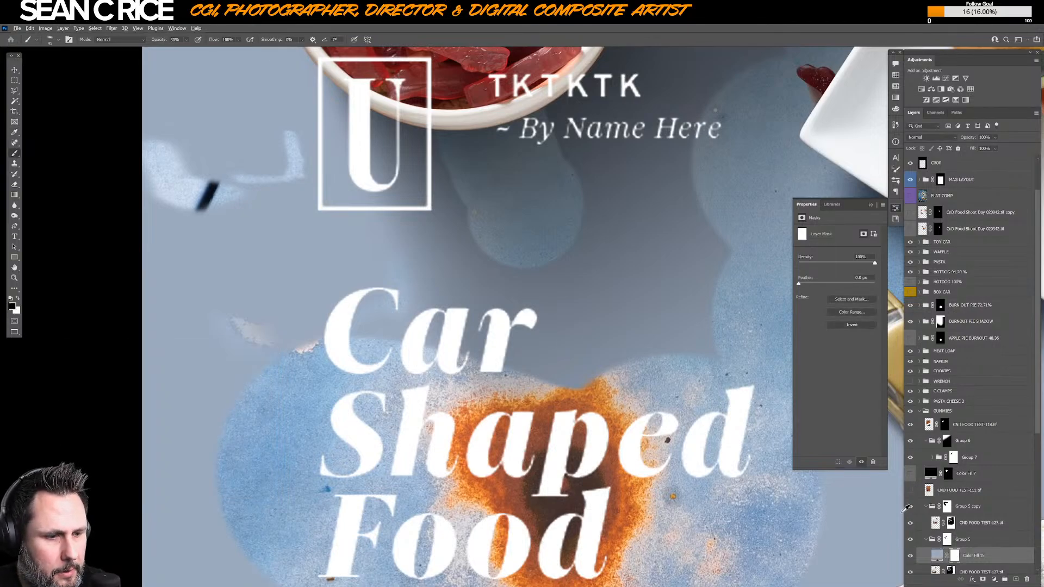
{"action": "key", "text": "alt+BackSpace"}
{"action": "key", "text": "x"}
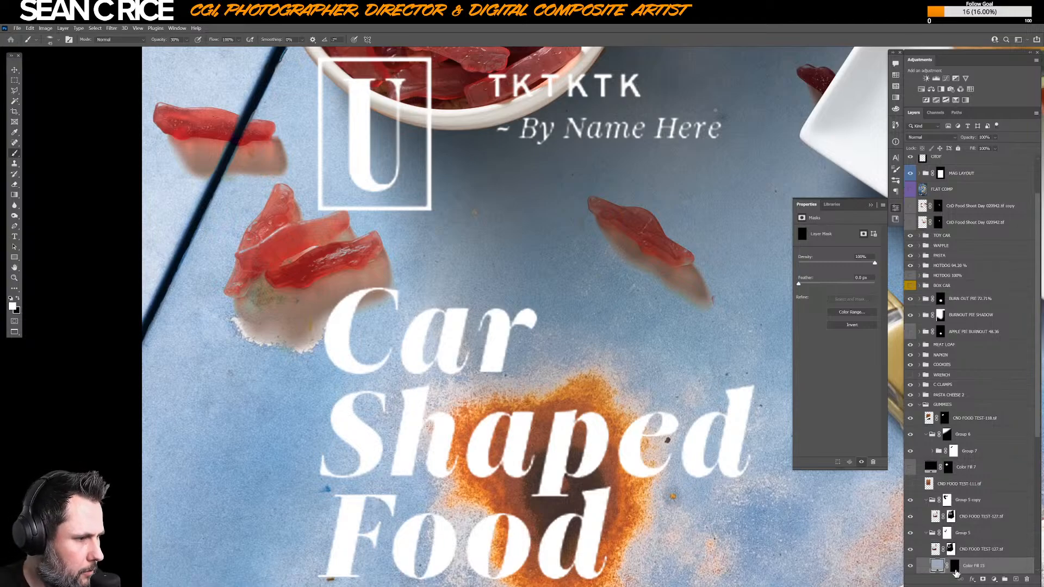
- Load the CND FOOD TEST-127.tif mask as a selection and fill it with white on the blue-grey fill layer's mask
{"action": "left_click", "coordinate": [951, 549], "text": "ctrl"}
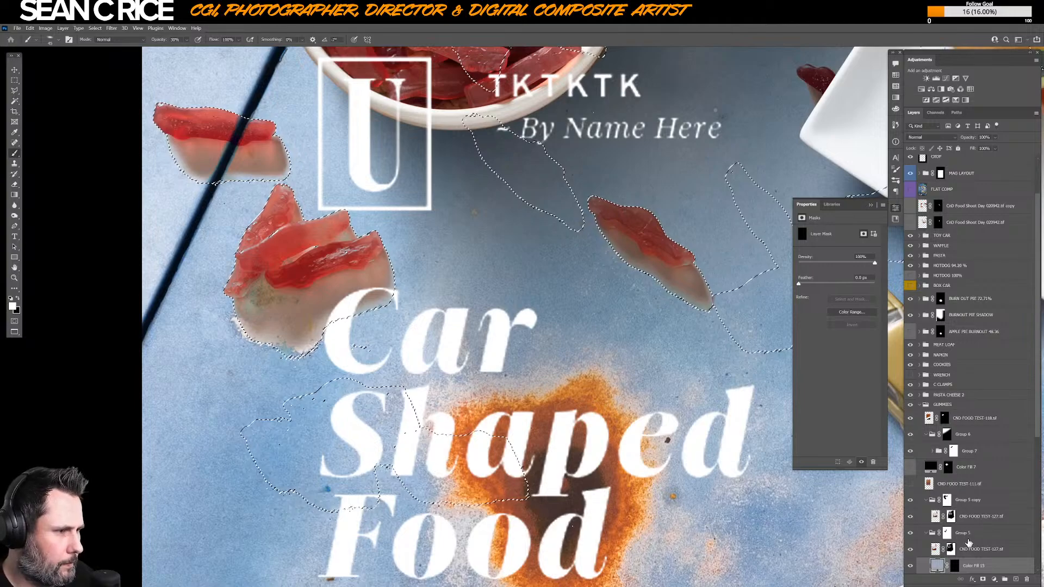
{"action": "key", "text": "x"}
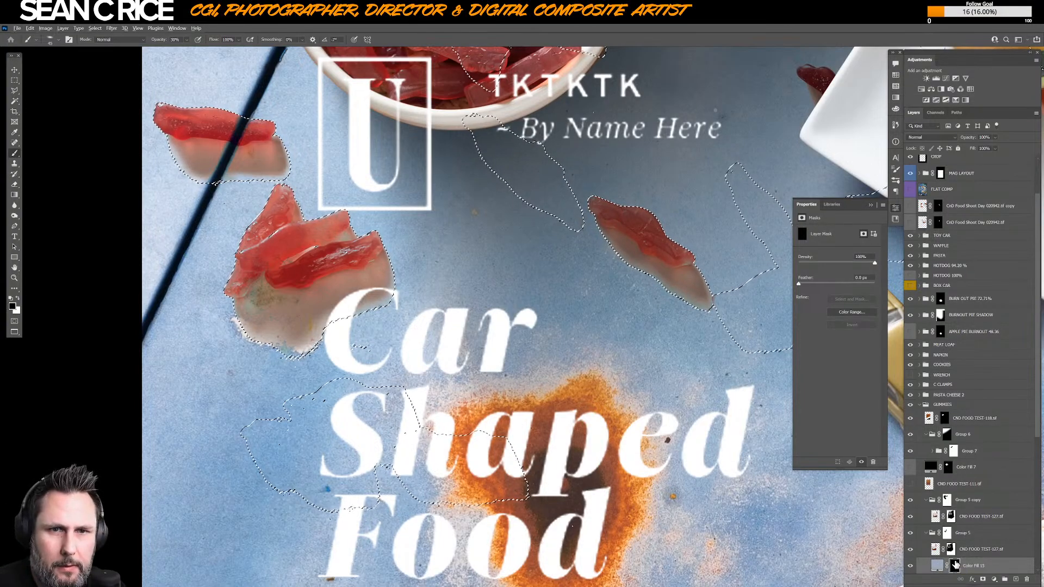
{"action": "key", "text": "c"}
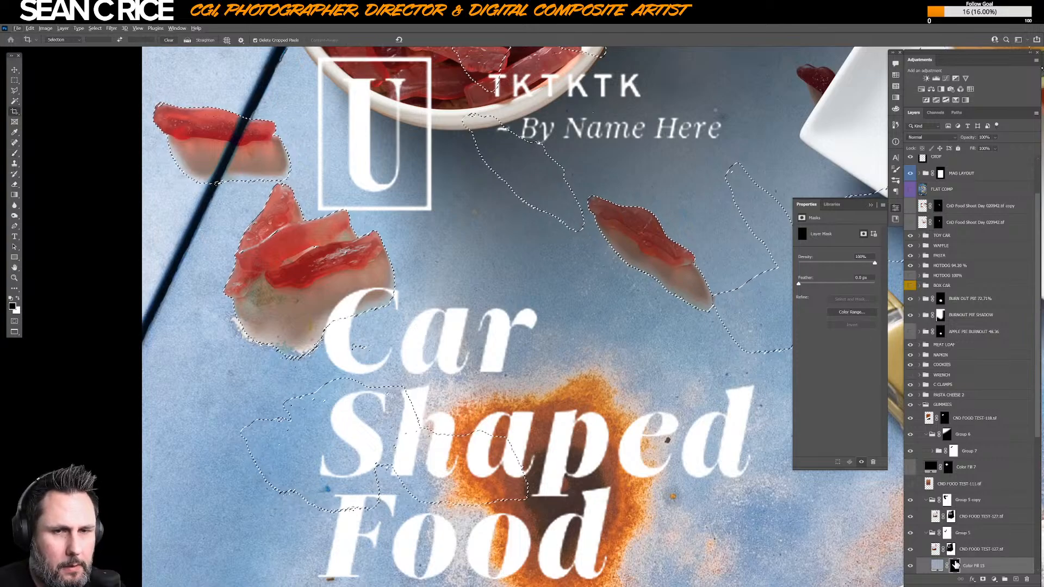
{"action": "key", "text": "b"}
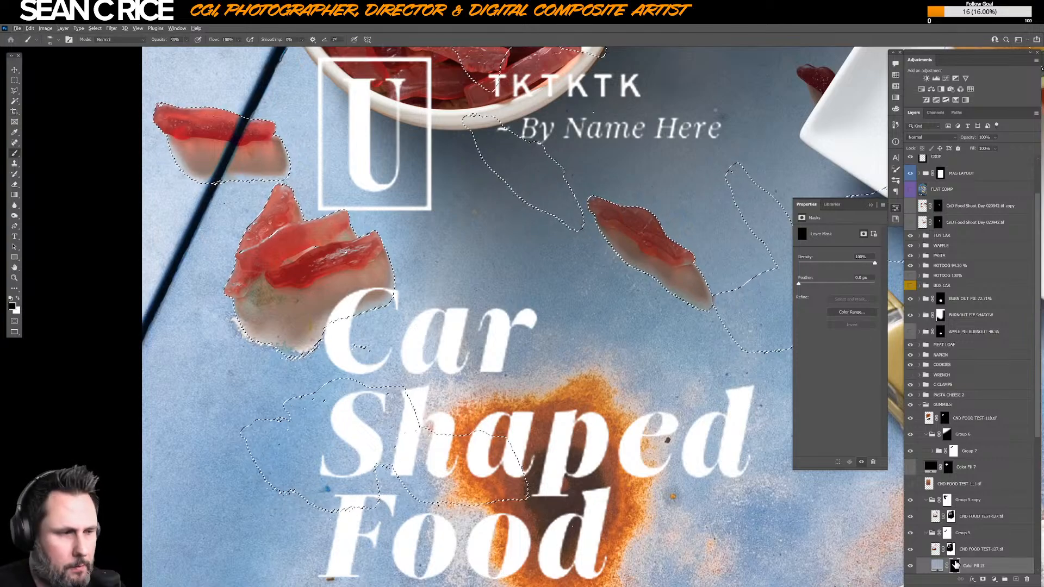
{"action": "key", "text": "x"}
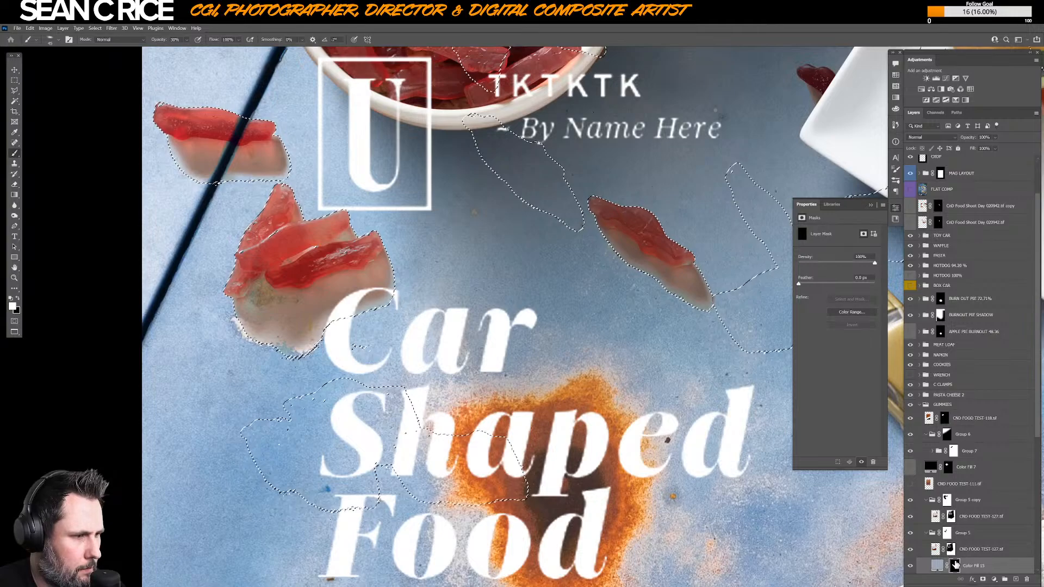
{"action": "left_click", "coordinate": [956, 565]}
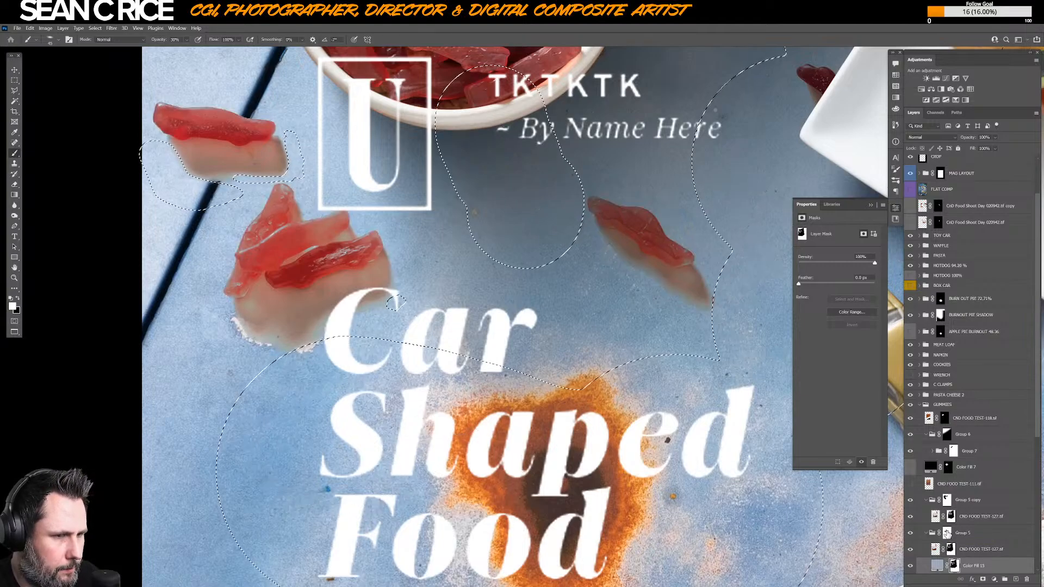
- Intersect the selection with Group 5's mask, and replace the blue-grey fill layer's mask with a new one made from that selection
{"action": "right_click", "coordinate": [947, 533]}
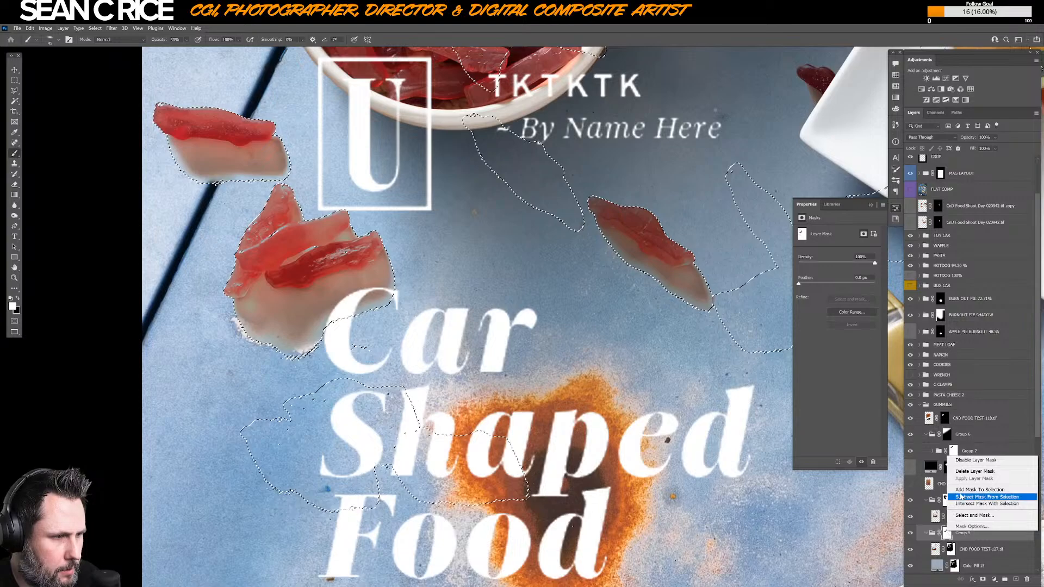
{"action": "left_click", "coordinate": [959, 505]}
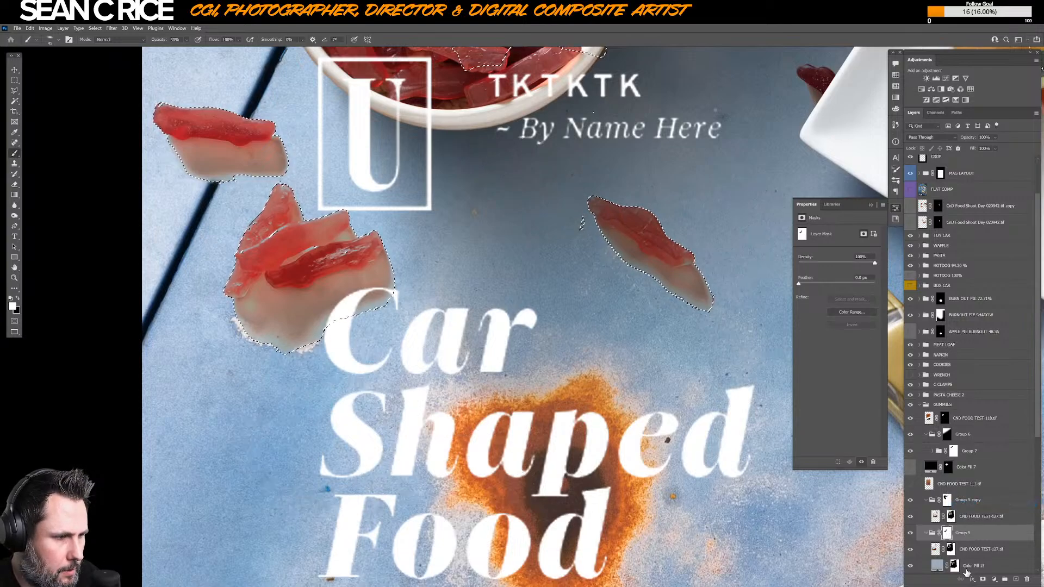
{"action": "right_click", "coordinate": [954, 566]}
{"action": "left_click", "coordinate": [973, 504]}
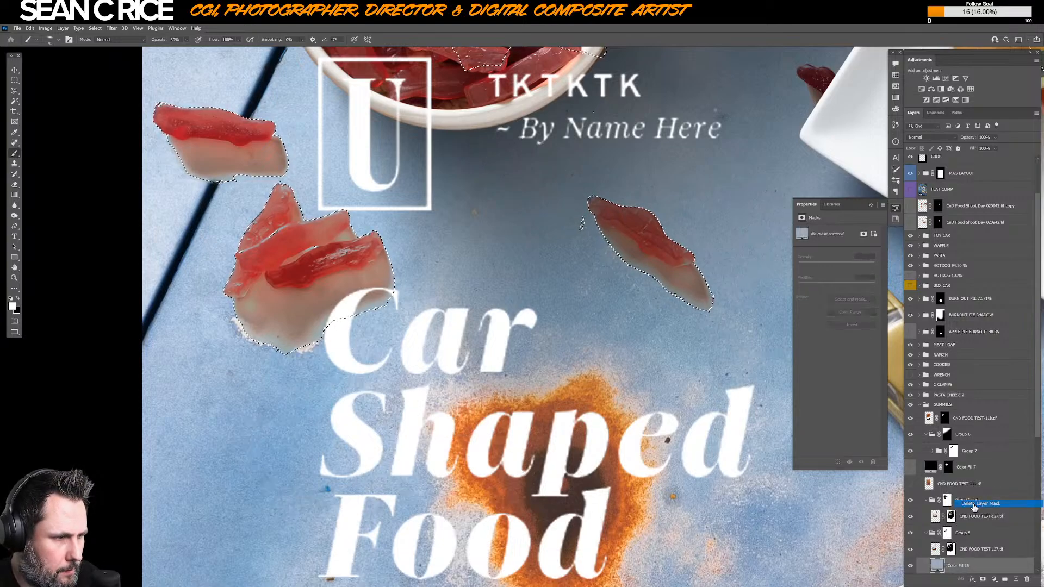
{"action": "left_click", "coordinate": [983, 579]}
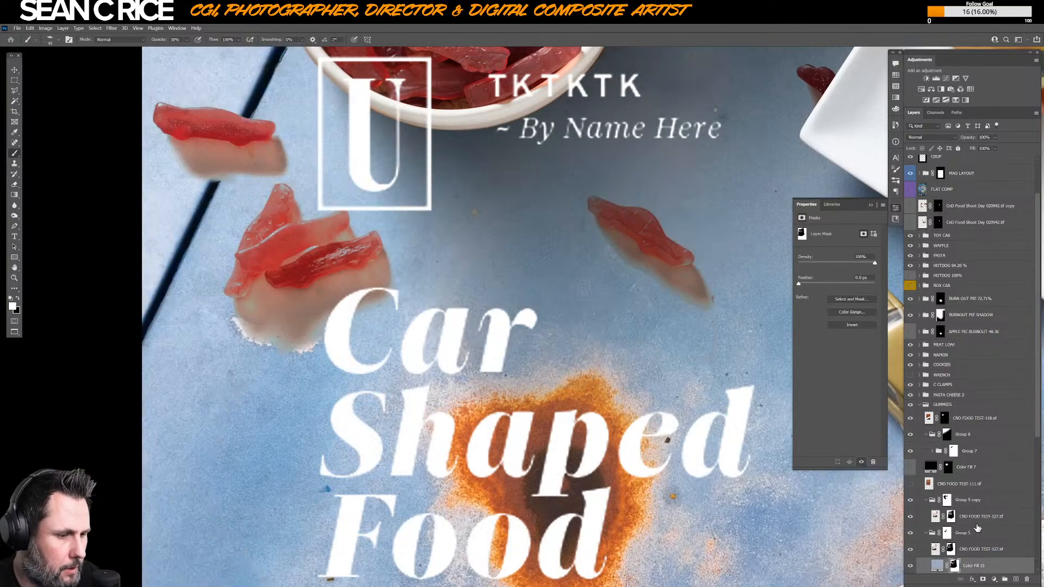
- Move the blue-grey fill layer out of Group 5 to directly beneath the collapsed group, and toggle its visibility to compare
{"action": "key", "text": "ctrl+]"}
{"action": "key", "text": "ctrl+]"}
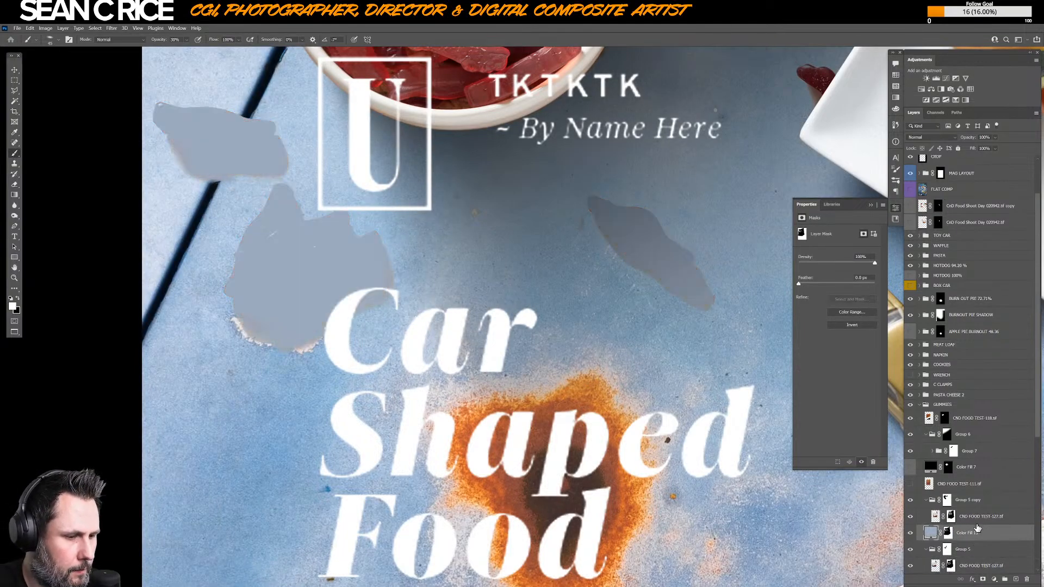
{"action": "left_click", "coordinate": [924, 550]}
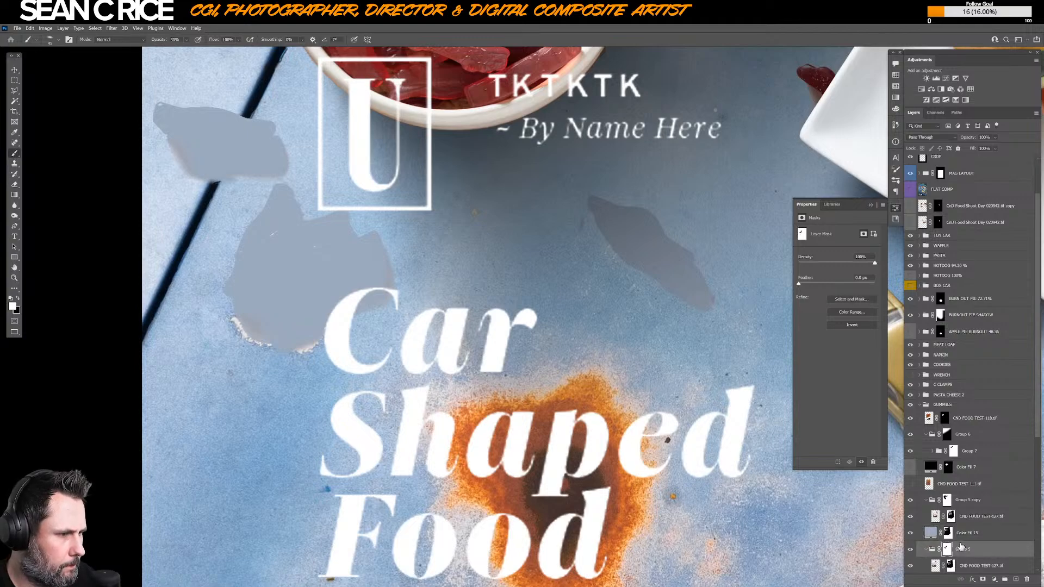
{"action": "left_click", "coordinate": [926, 549]}
{"action": "left_click_drag", "start_coordinate": [971, 540], "coordinate": [973, 553]}
{"action": "left_click", "coordinate": [910, 549]}
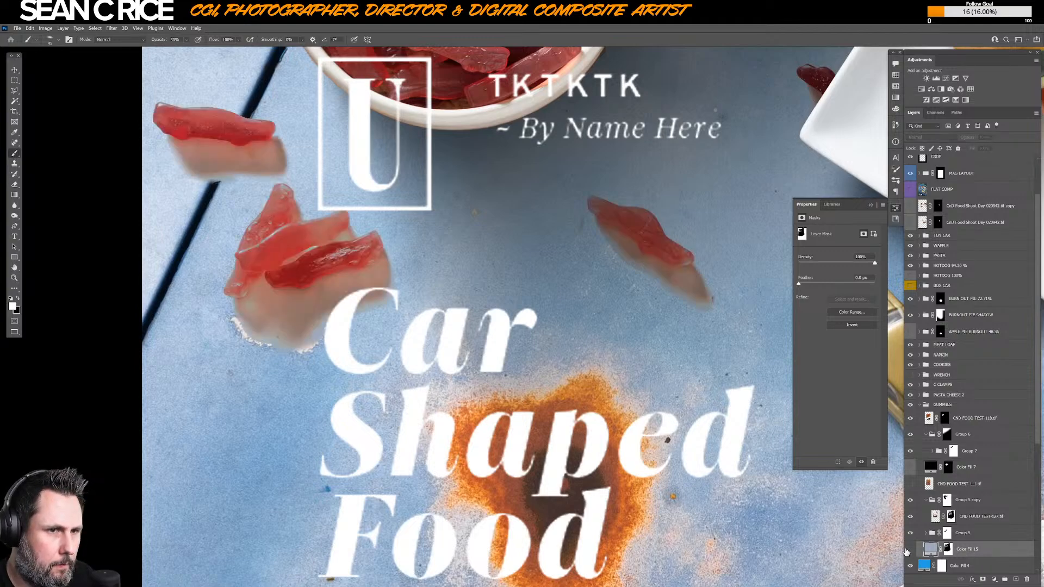
{"action": "left_click", "coordinate": [908, 550]}
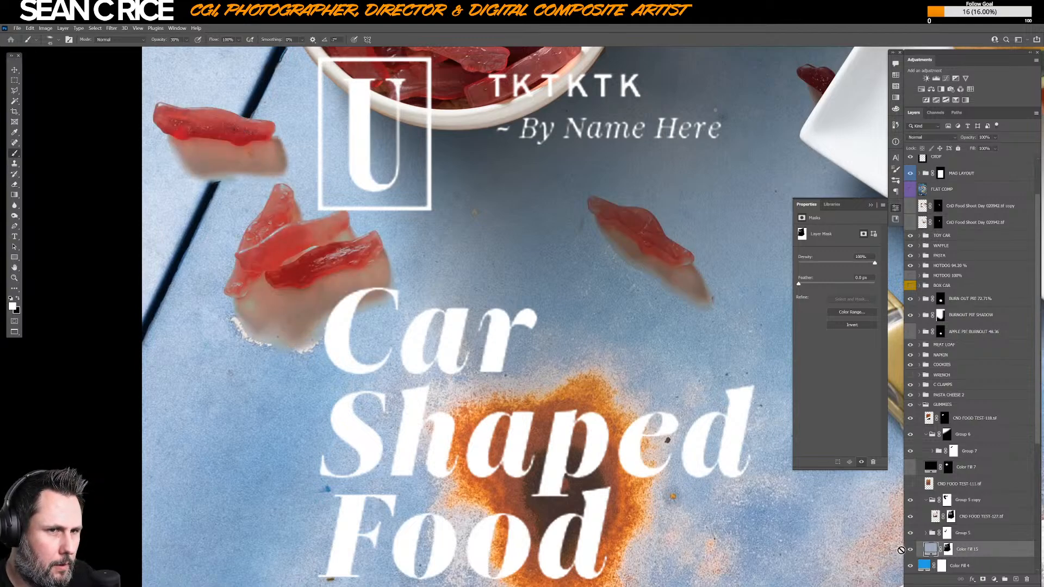
- Recolour the fill layer beneath Group 5 to the very pale blue e9f1fb, and switch back to the Brush tool
{"action": "double_click", "coordinate": [930, 551]}
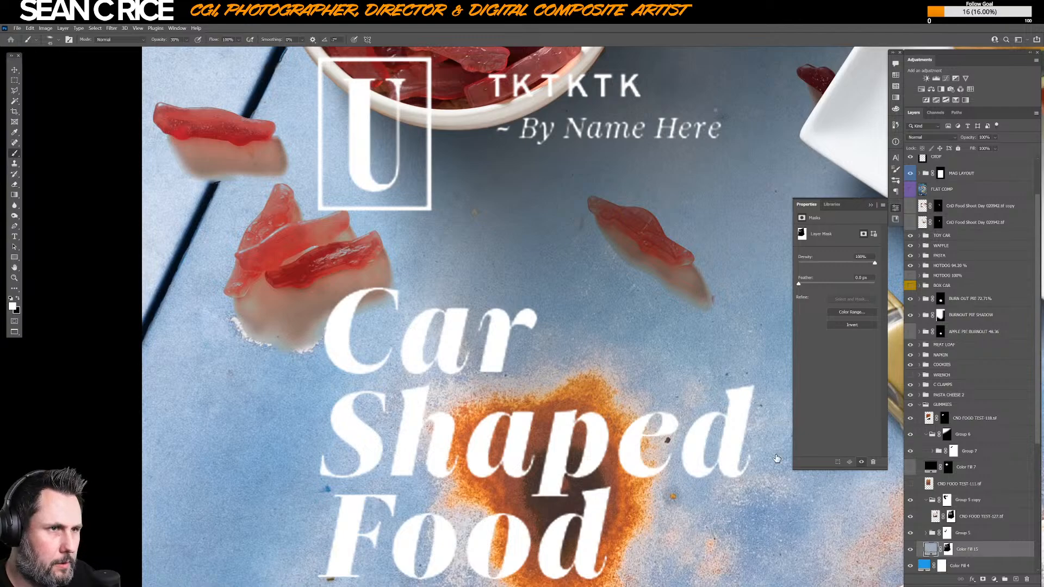
{"action": "left_click", "coordinate": [521, 233]}
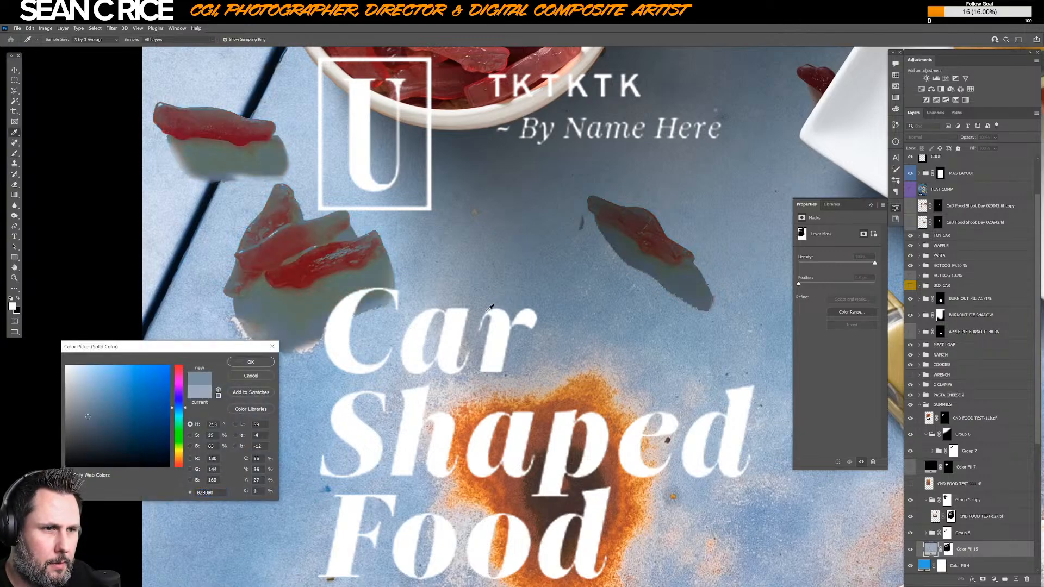
{"action": "left_click", "coordinate": [392, 426]}
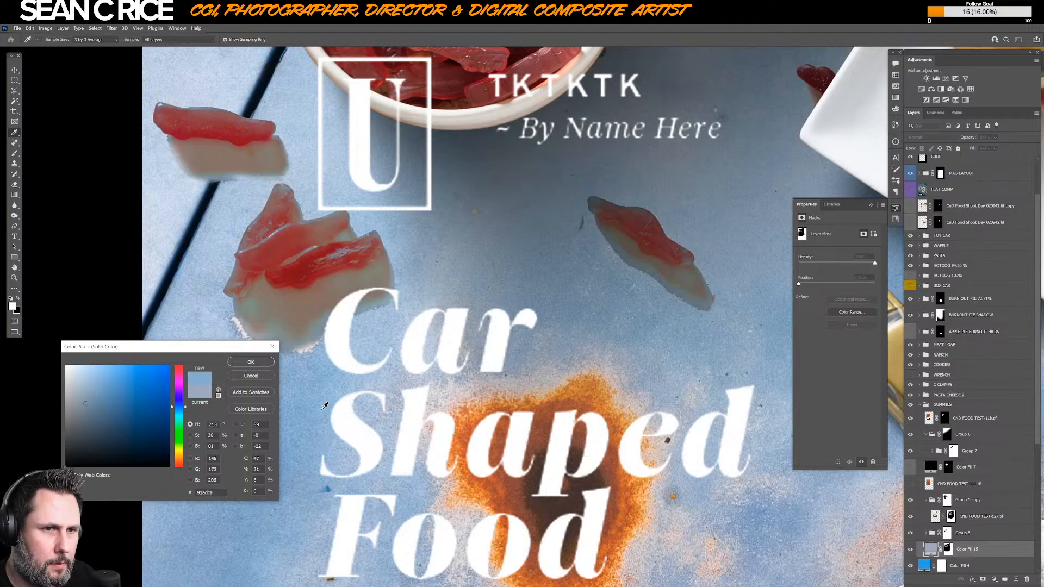
{"action": "left_click", "coordinate": [288, 415]}
{"action": "left_click", "coordinate": [89, 380]}
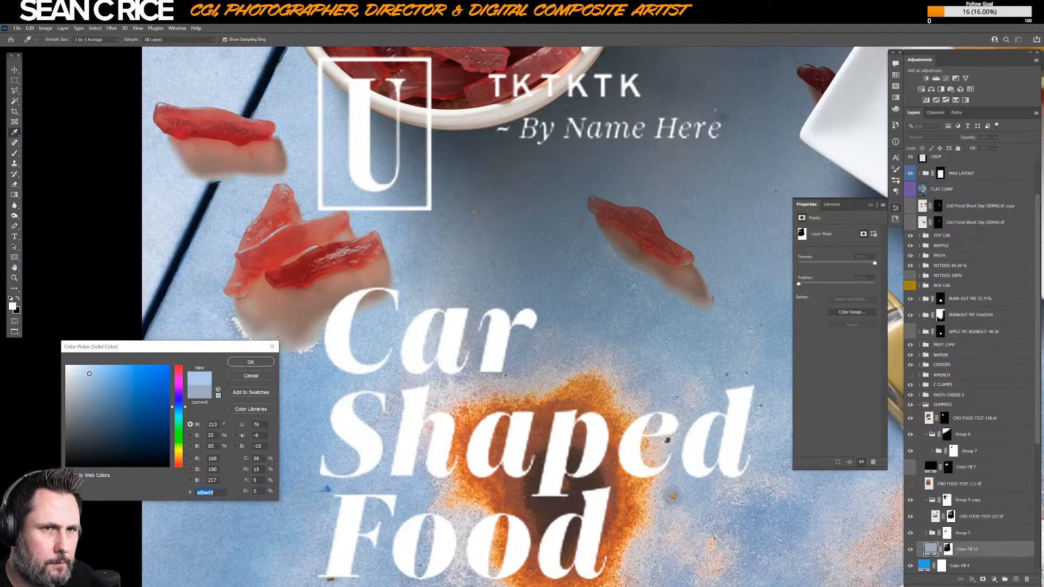
{"action": "type", "text": "b5cdea"}
{"action": "left_click", "coordinate": [74, 367]}
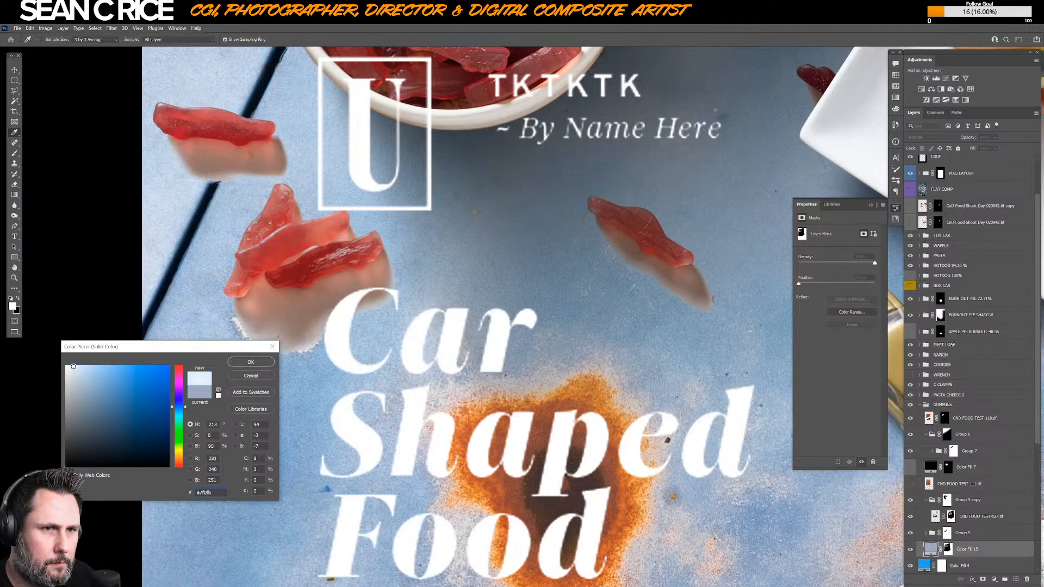
{"action": "left_click", "coordinate": [250, 362]}
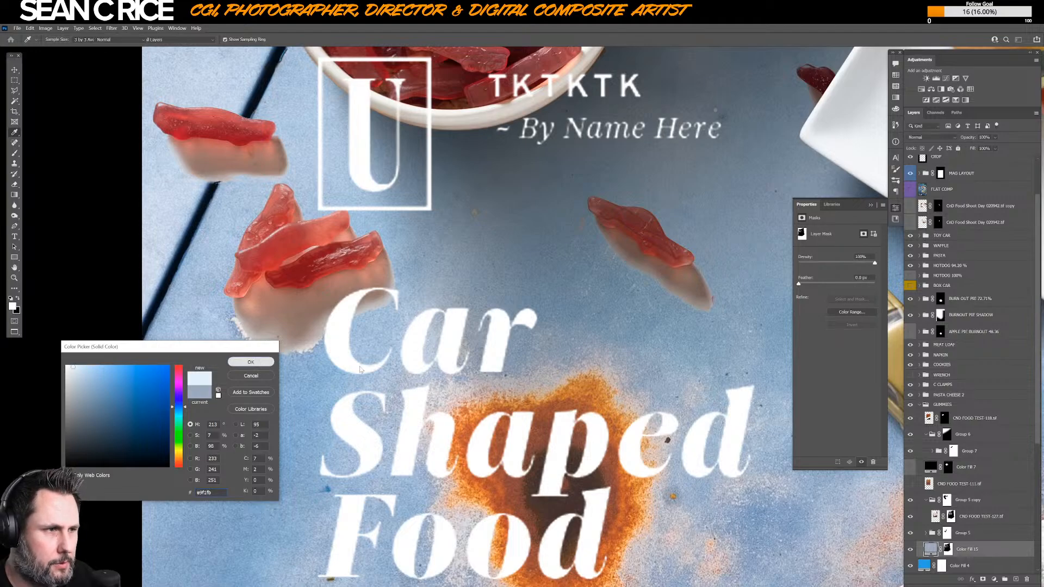
{"action": "key", "text": "b"}
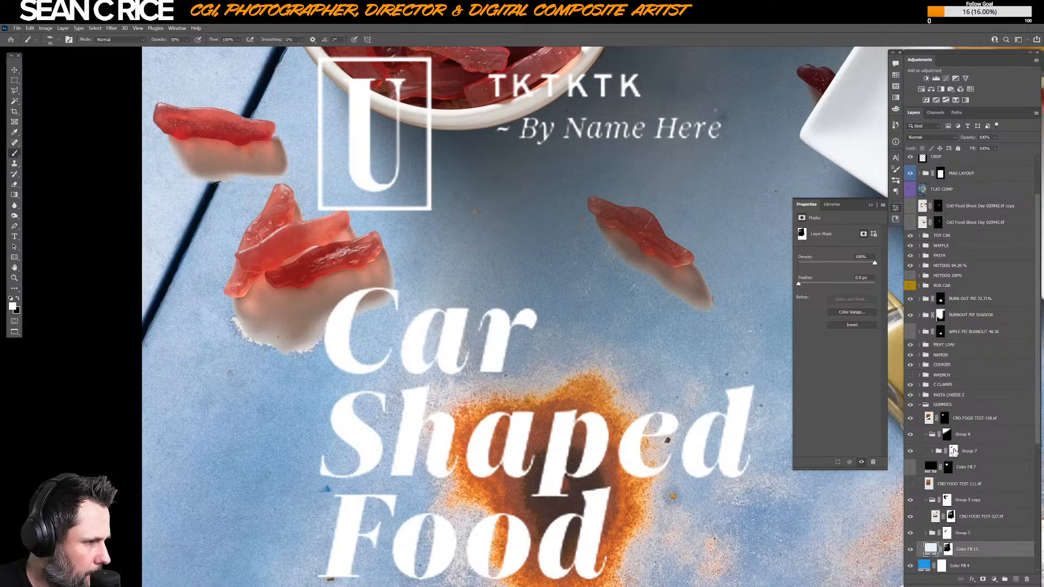
- Toggle Group 5's visibility to compare the gummies' shadows with and without it
{"action": "left_click", "coordinate": [953, 451]}
{"action": "left_click", "coordinate": [946, 534]}
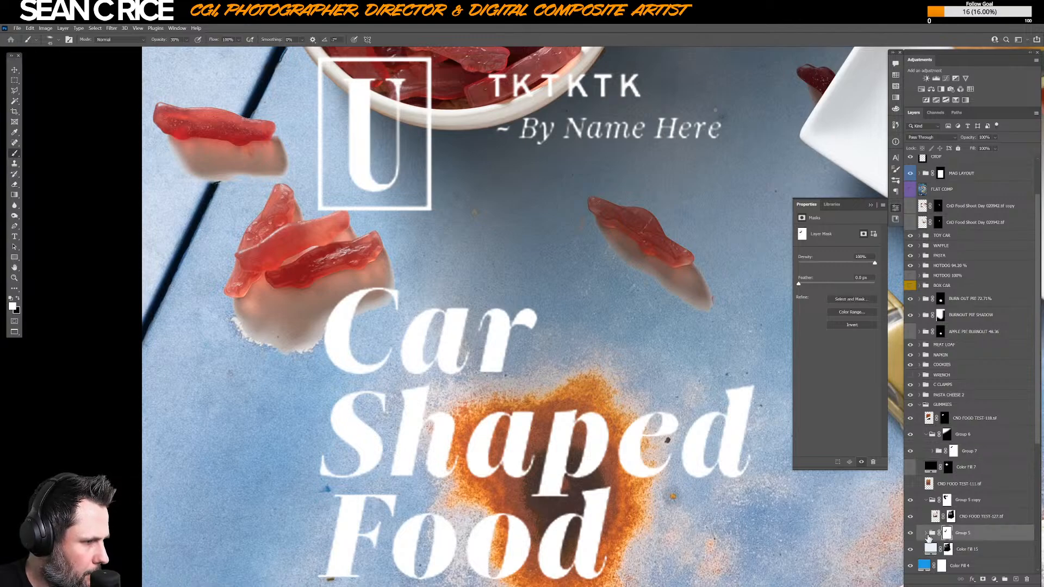
{"action": "left_click", "coordinate": [912, 534]}
{"action": "left_click", "coordinate": [911, 534]}
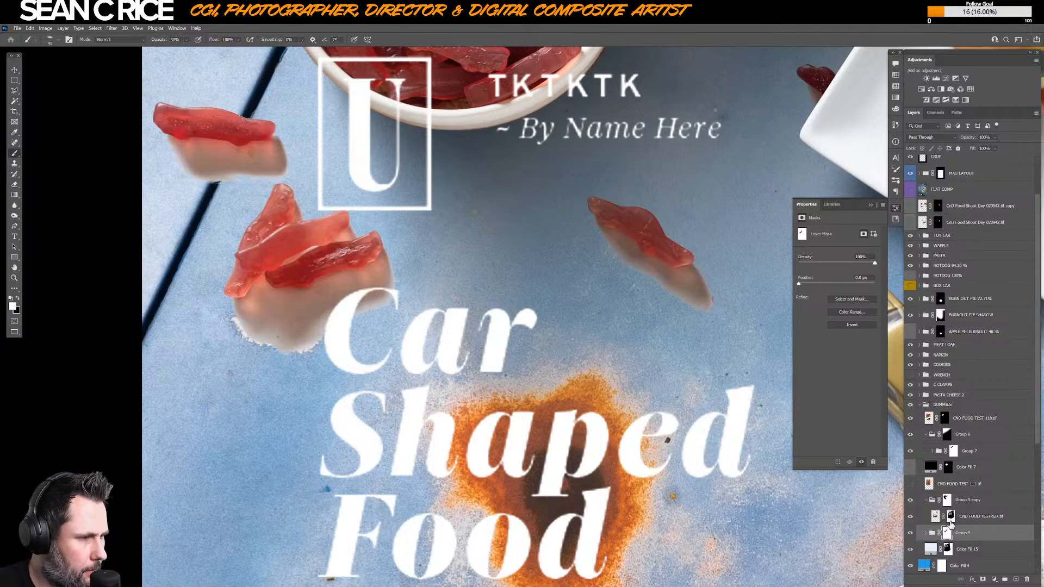
{"action": "left_click", "coordinate": [964, 566]}
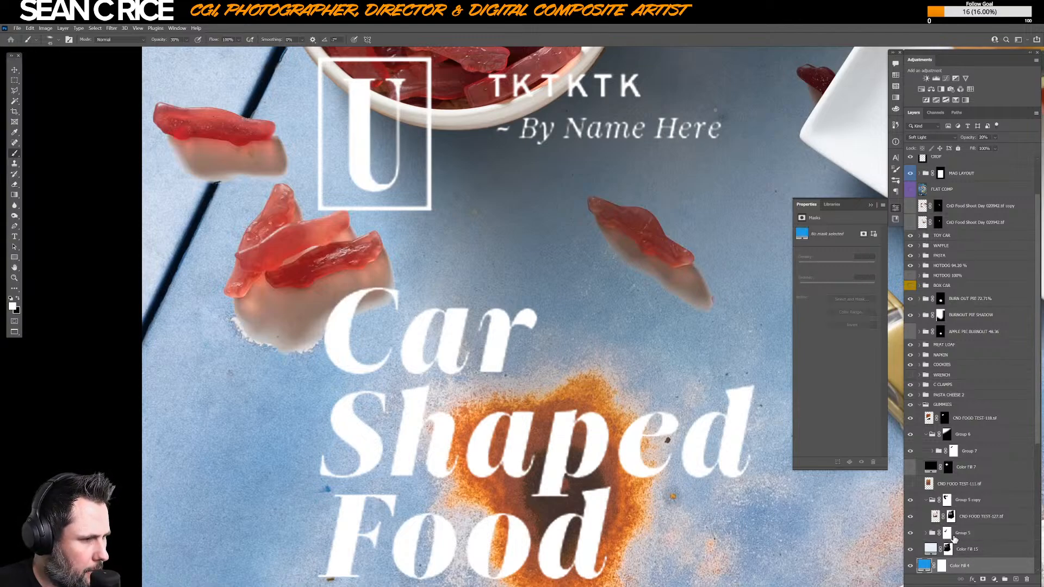
- Collapse Group 5 copy, group Group 5 with the pale blue fill layer, and add a white layer mask to the new group
{"action": "left_click", "coordinate": [926, 501]}
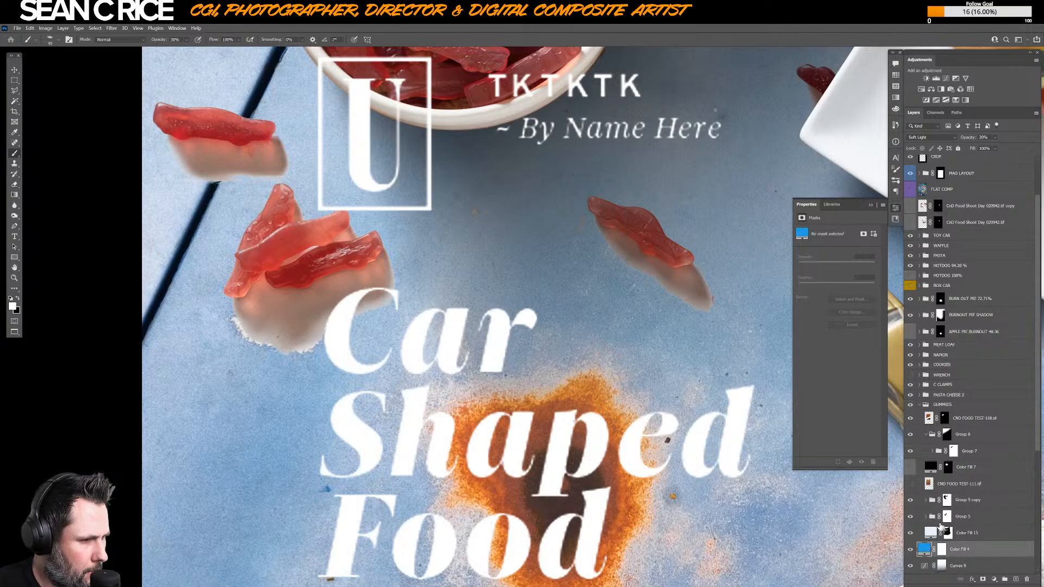
{"action": "left_click", "coordinate": [964, 520]}
{"action": "left_click", "coordinate": [966, 534], "text": "shift"}
{"action": "key", "text": "ctrl+g"}
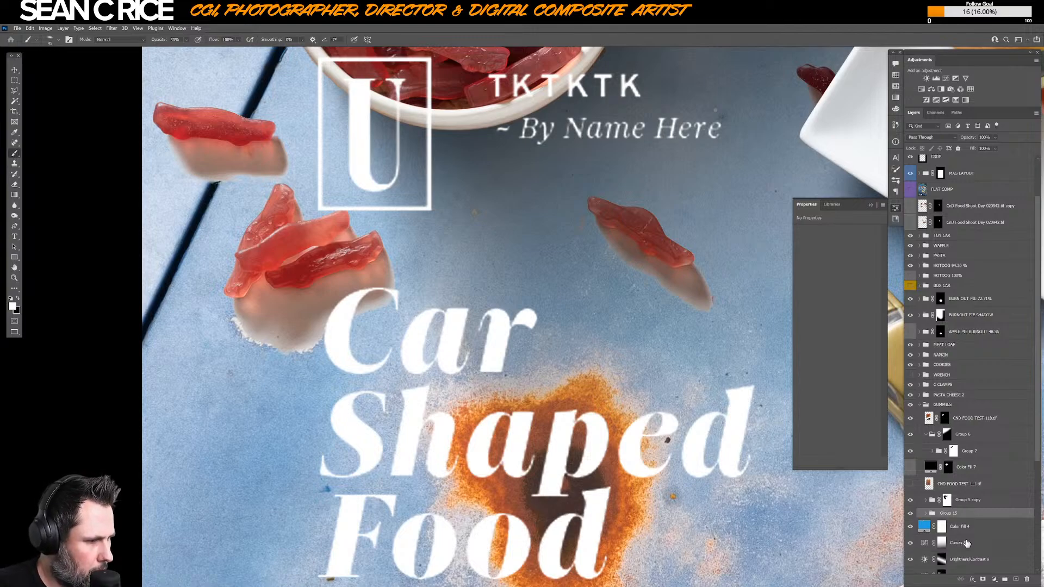
{"action": "left_click", "coordinate": [982, 579]}
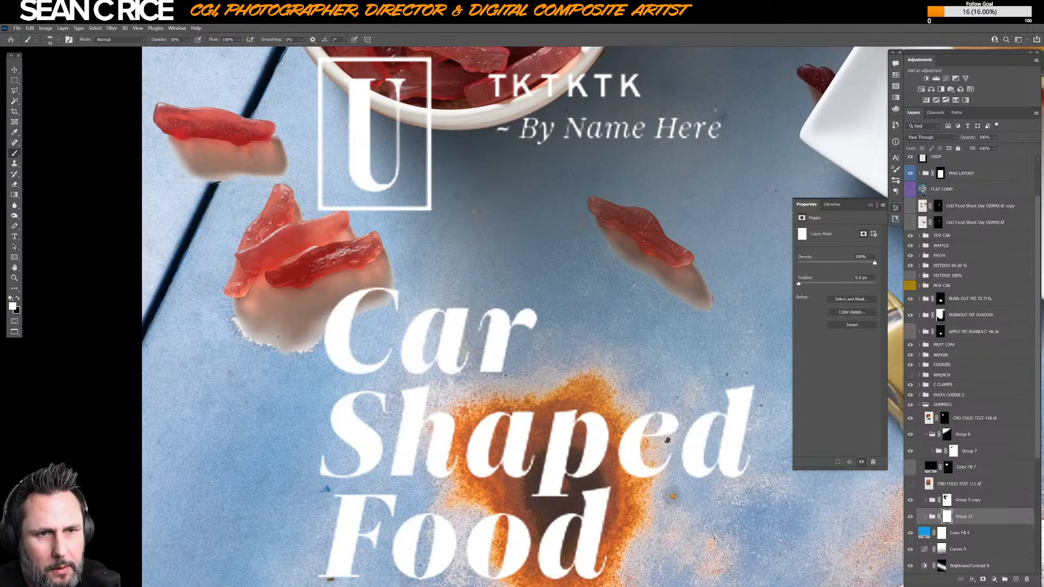
- Paint black on the new group's mask around the loose gummies' shadow edges at 40% brush opacity, and raise the opacity to 100%
{"action": "key", "text": "x"}
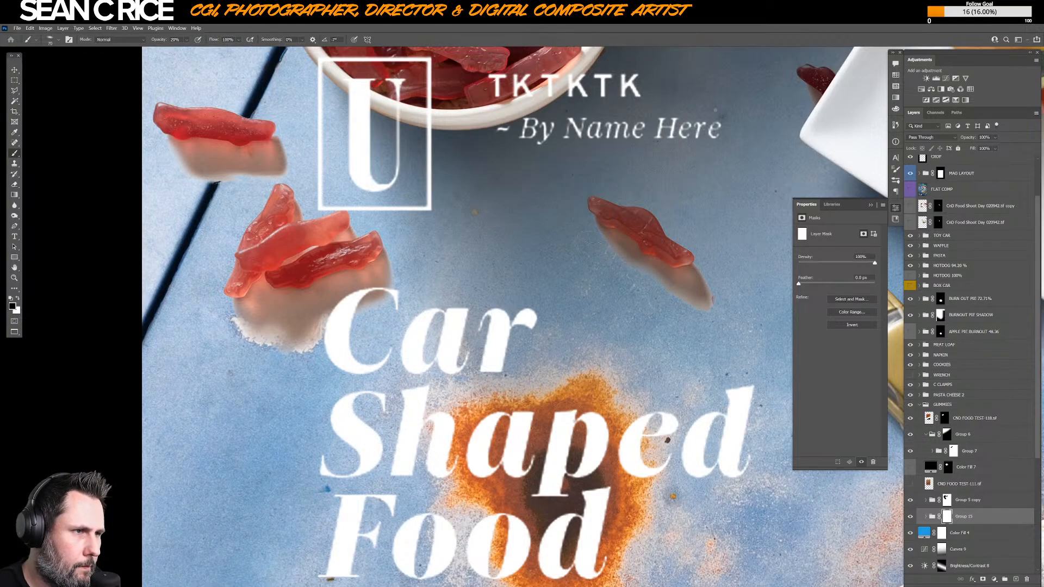
{"action": "key", "text": "4"}
{"action": "key", "text": "bracketleft"}
{"action": "key", "text": "bracketleft"}
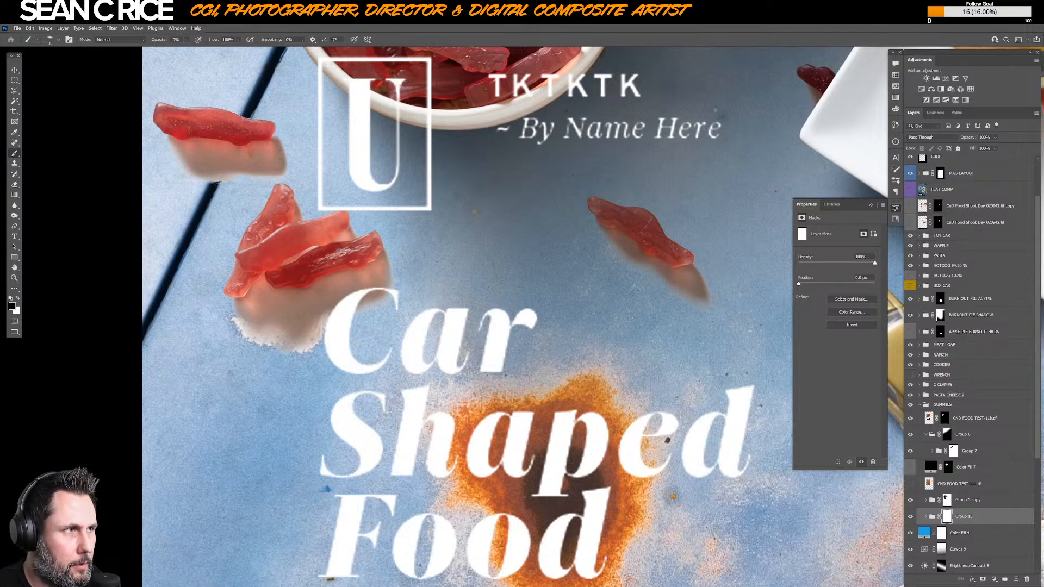
{"action": "left_click_drag", "start_coordinate": [666, 204], "coordinate": [467, 357]}
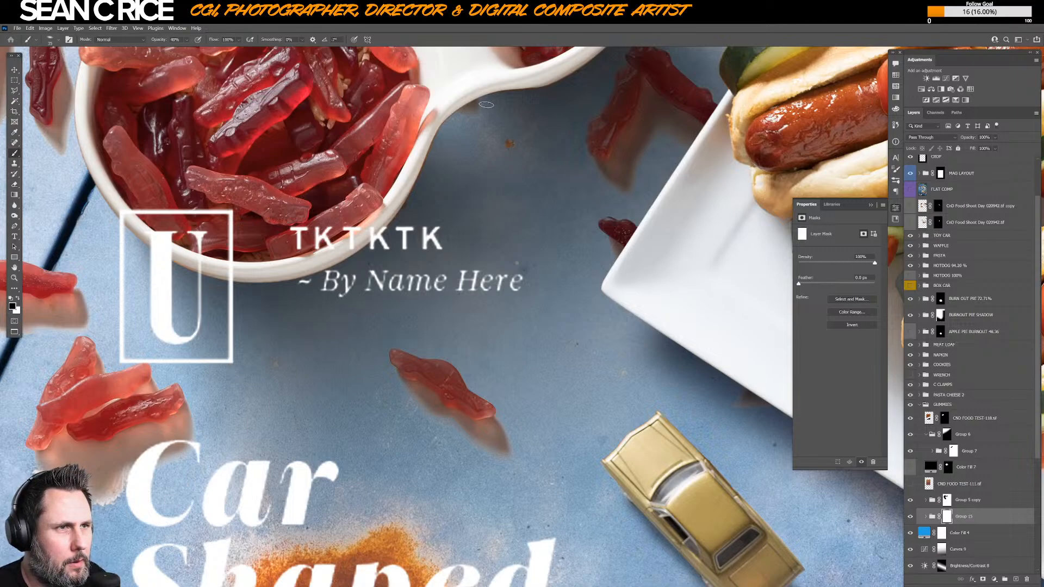
{"action": "key", "text": "bracketright"}
{"action": "key", "text": "0"}
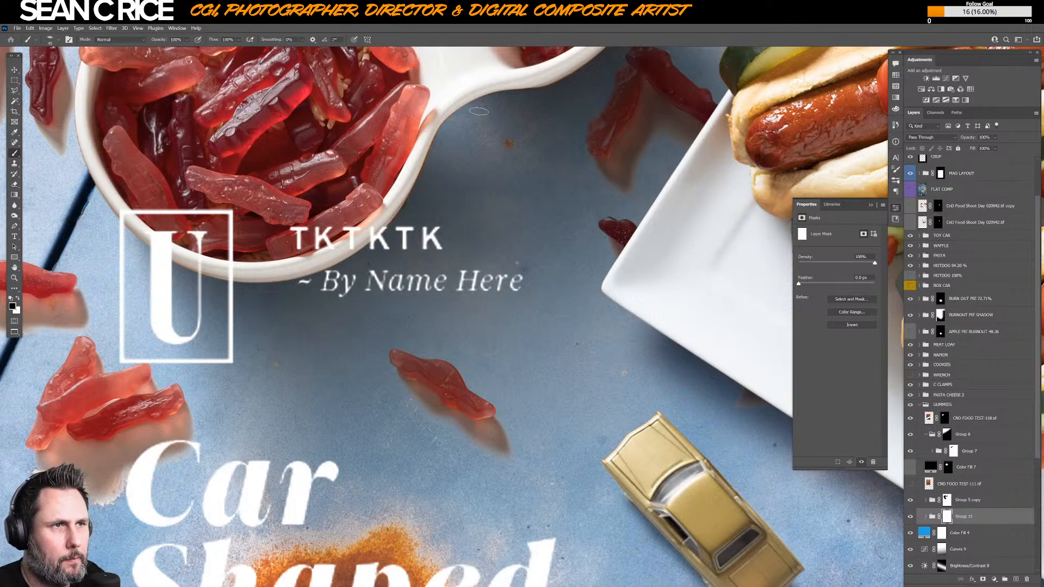
{"action": "left_click_drag", "start_coordinate": [577, 179], "coordinate": [732, 318]}
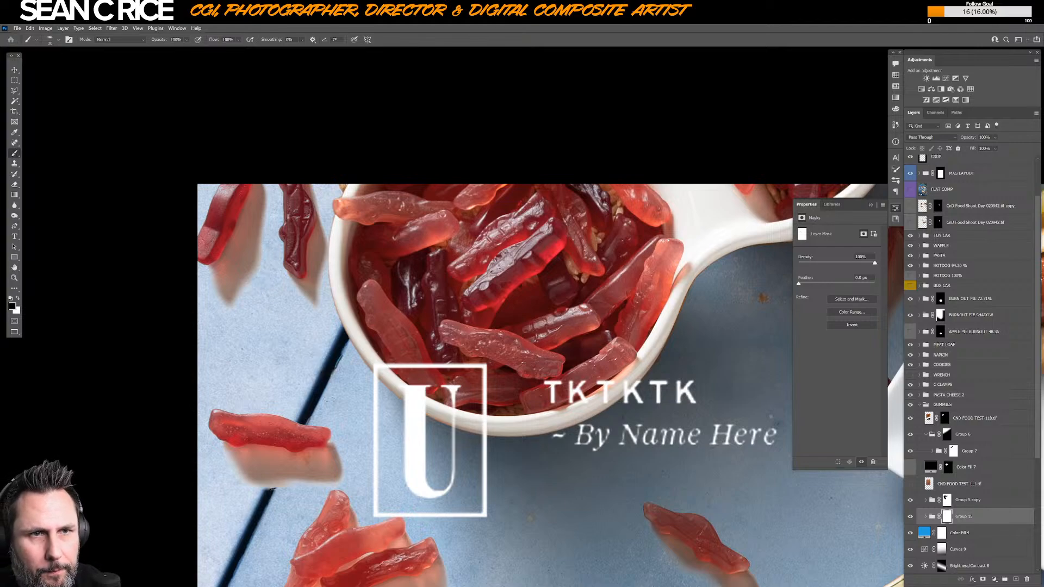
- Expand Group 5 and Group 5 copy, and go through their masks and those of both CND FOOD TEST-127.tif layers
{"action": "key", "text": "x"}
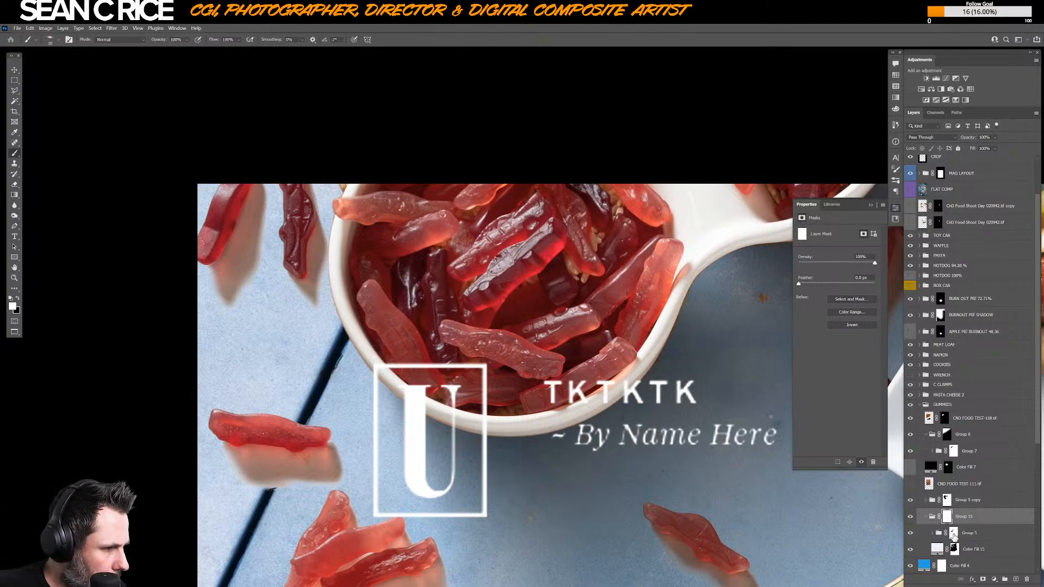
{"action": "left_click", "coordinate": [643, 445], "text": "ctrl"}
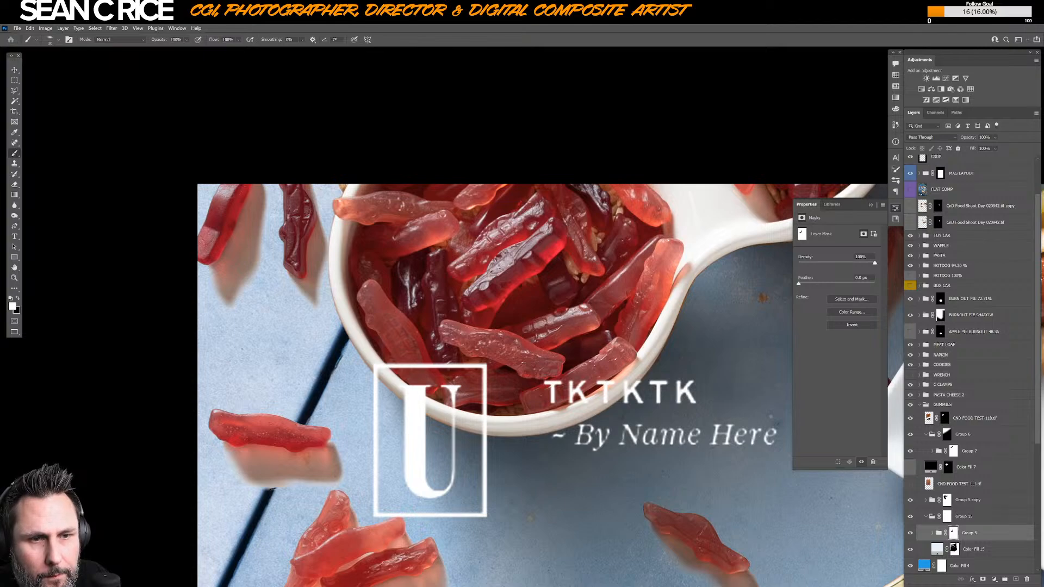
{"action": "key", "text": "x"}
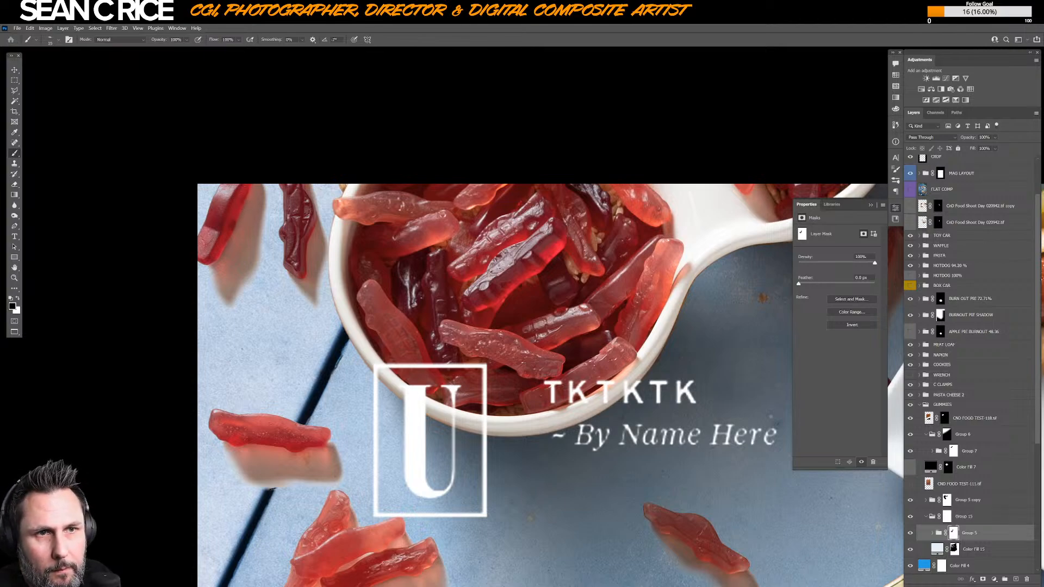
{"action": "key", "text": "x"}
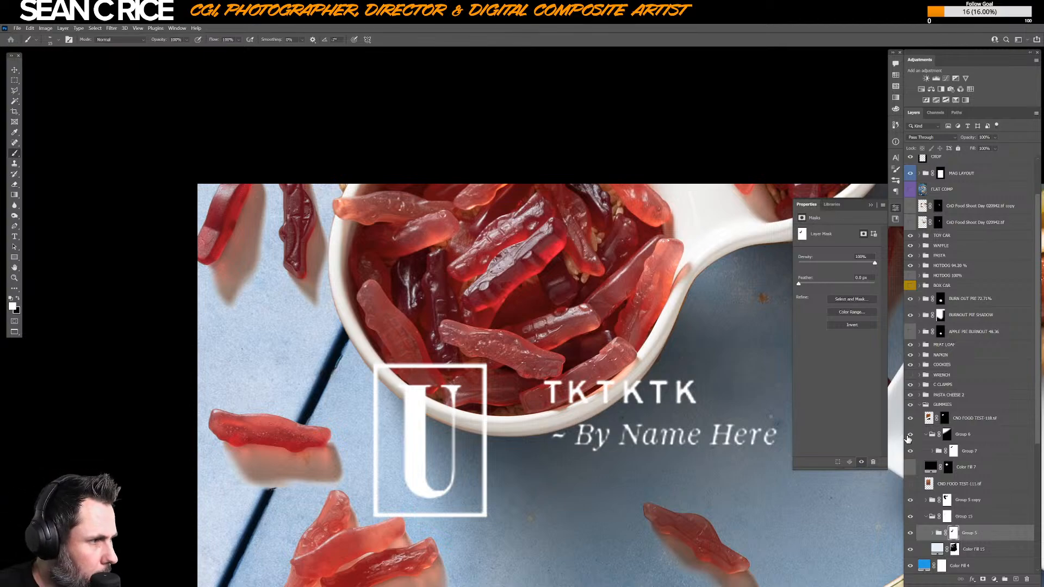
{"action": "left_click", "coordinate": [933, 537]}
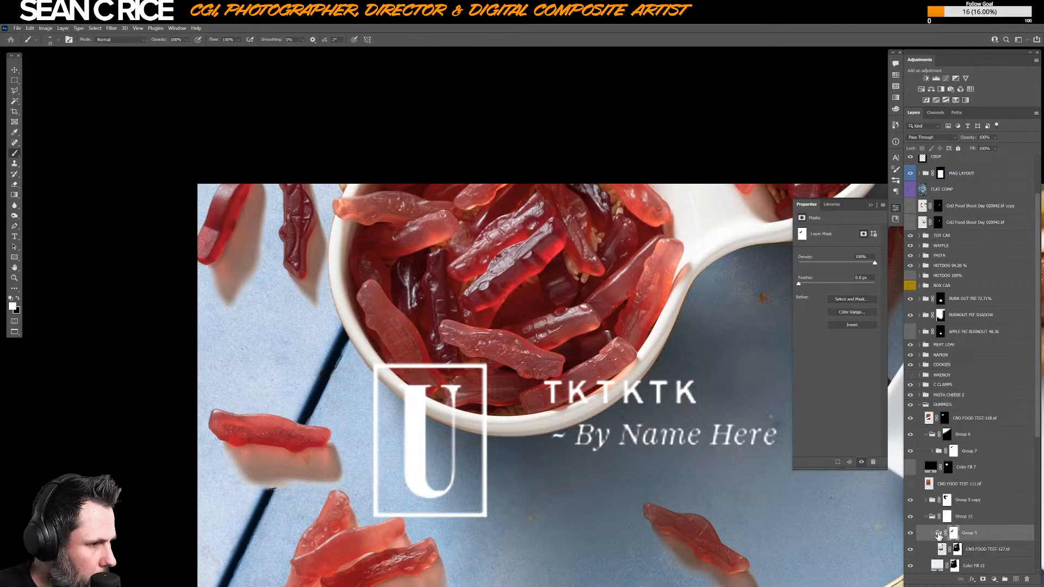
{"action": "left_click", "coordinate": [957, 549]}
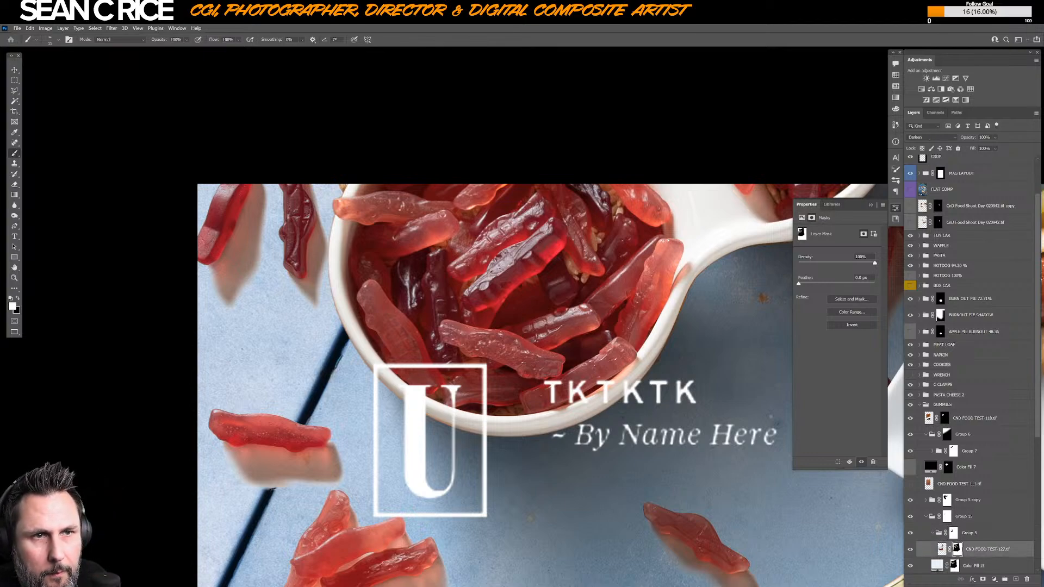
{"action": "left_click", "coordinate": [946, 501]}
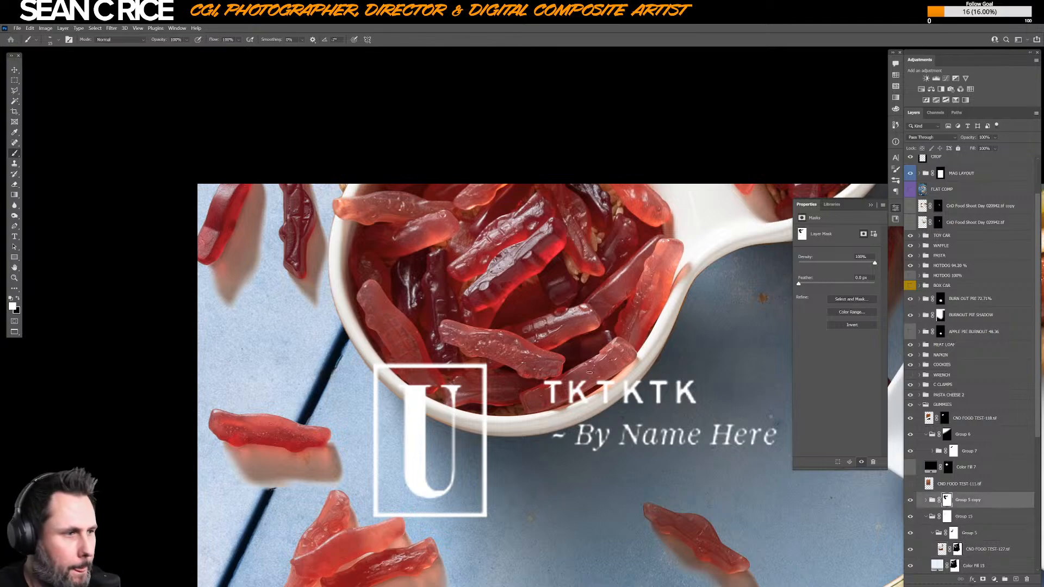
{"action": "left_click", "coordinate": [926, 499]}
{"action": "left_click", "coordinate": [951, 516]}
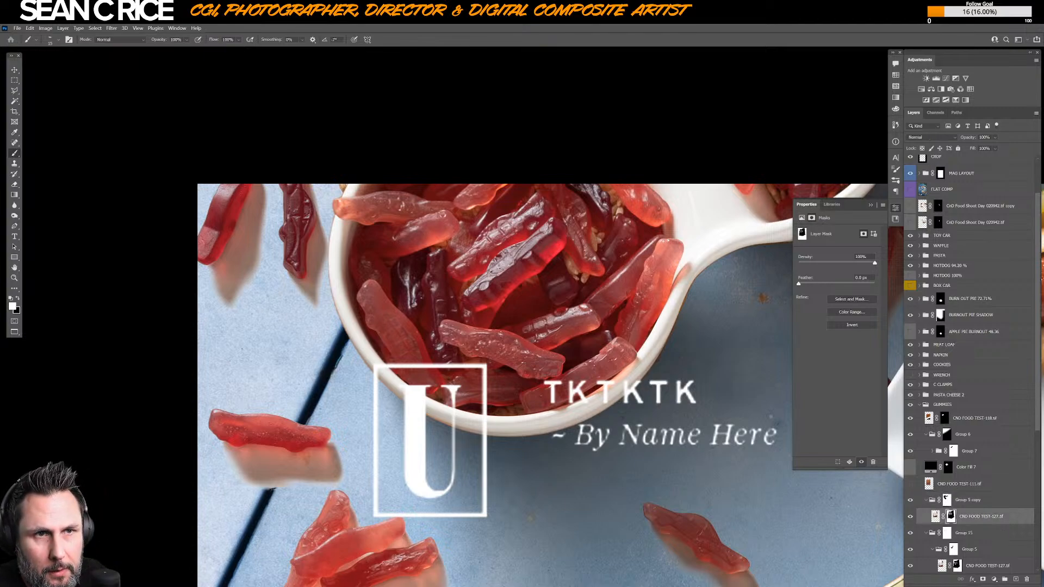
- Toggle the mask overlay for the new group, Group 5 copy, Group 5 and both CND FOOD TEST-127.tif layers to examine their coverage
{"action": "left_click", "coordinate": [946, 534]}
{"action": "key", "text": "backslash"}
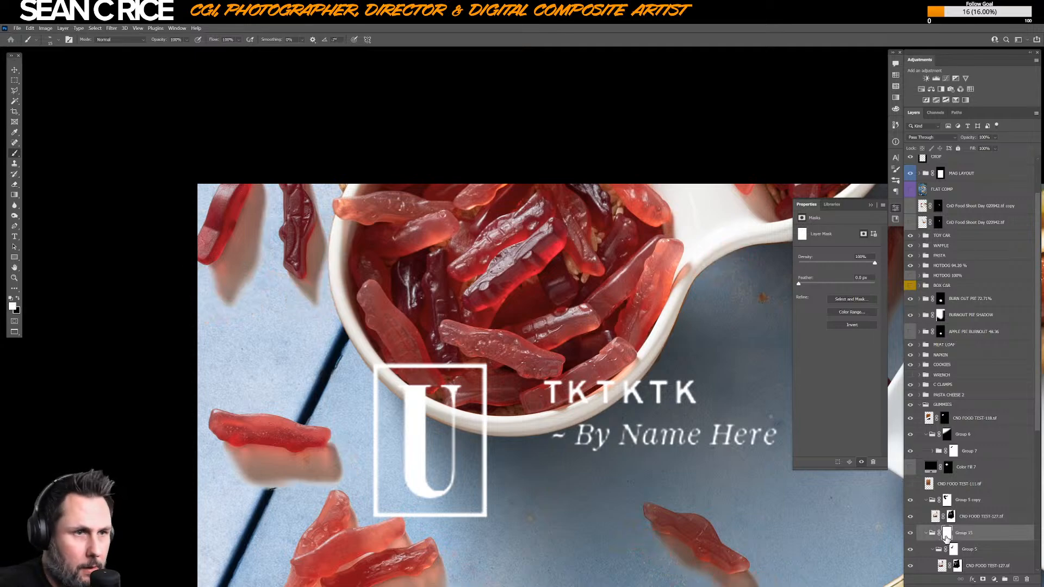
{"action": "left_click", "coordinate": [951, 517]}
{"action": "key", "text": "backslash"}
{"action": "key", "text": "backslash"}
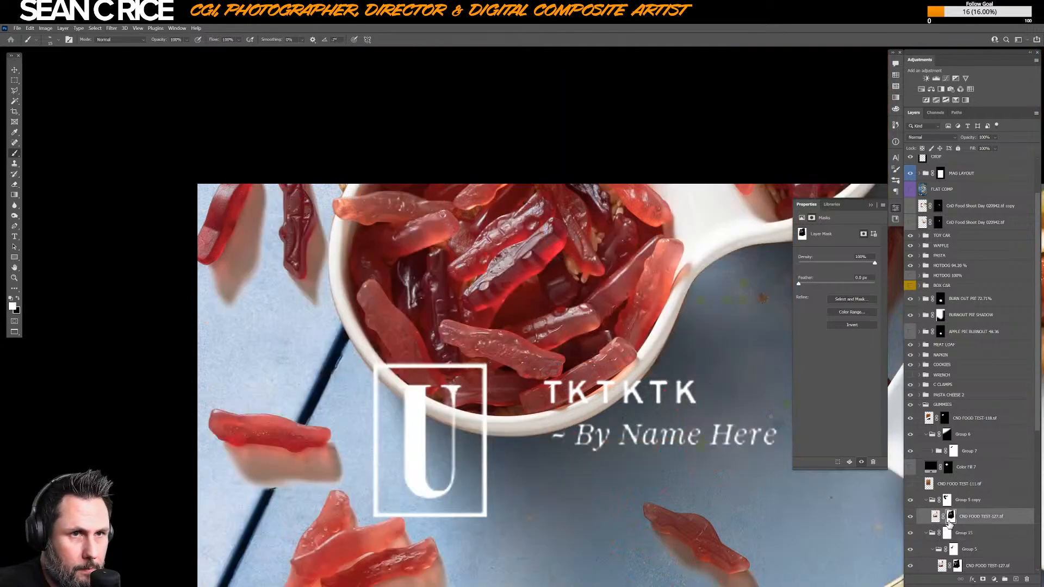
{"action": "left_click", "coordinate": [947, 501]}
{"action": "key", "text": "backslash"}
{"action": "key", "text": "backslash"}
{"action": "left_click", "coordinate": [951, 556]}
{"action": "key", "text": "backslash"}
{"action": "key", "text": "backslash"}
{"action": "left_click", "coordinate": [957, 566]}
{"action": "key", "text": "backslash"}
{"action": "key", "text": "backslash"}
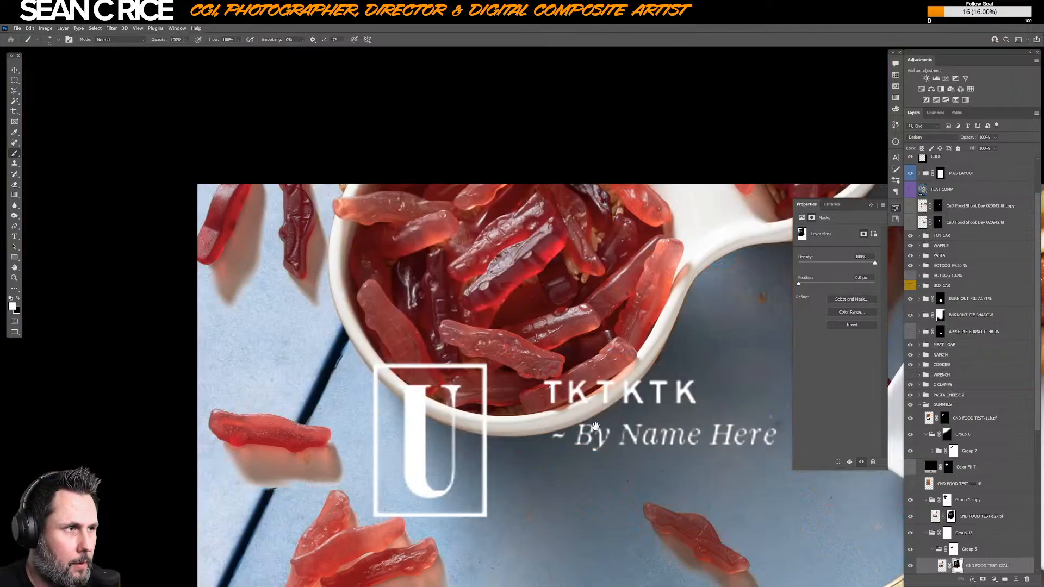
- Examine the whole magazine page, from the gummies and title to the hot dogs, cookies, pasta and pie
{"action": "left_click_drag", "start_coordinate": [595, 427], "coordinate": [534, 363]}
{"action": "scroll", "coordinate": [534, 363], "scroll_direction": "down", "scroll_amount": 5}
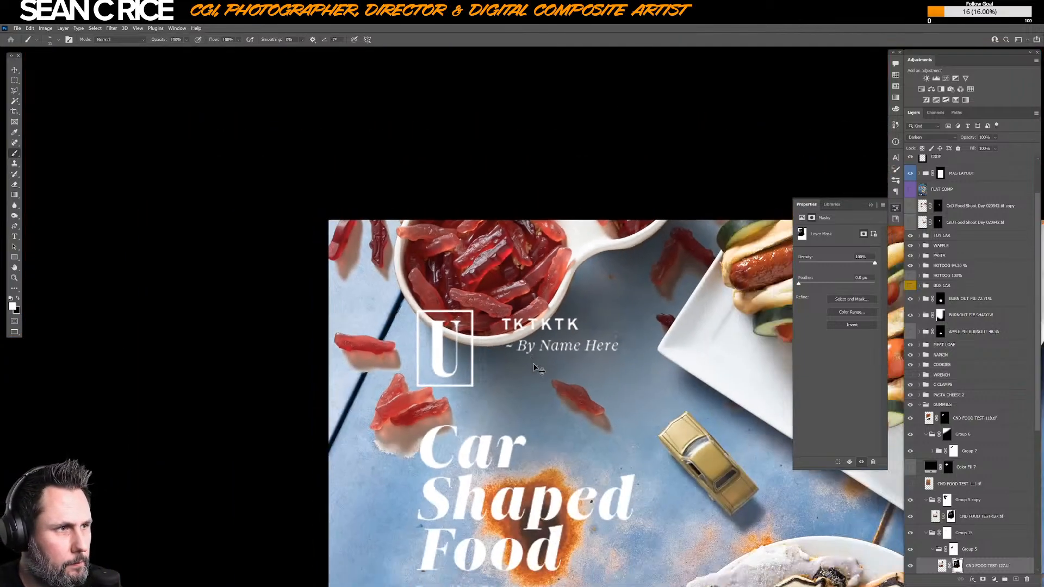
{"action": "left_click_drag", "start_coordinate": [704, 406], "coordinate": [587, 397]}
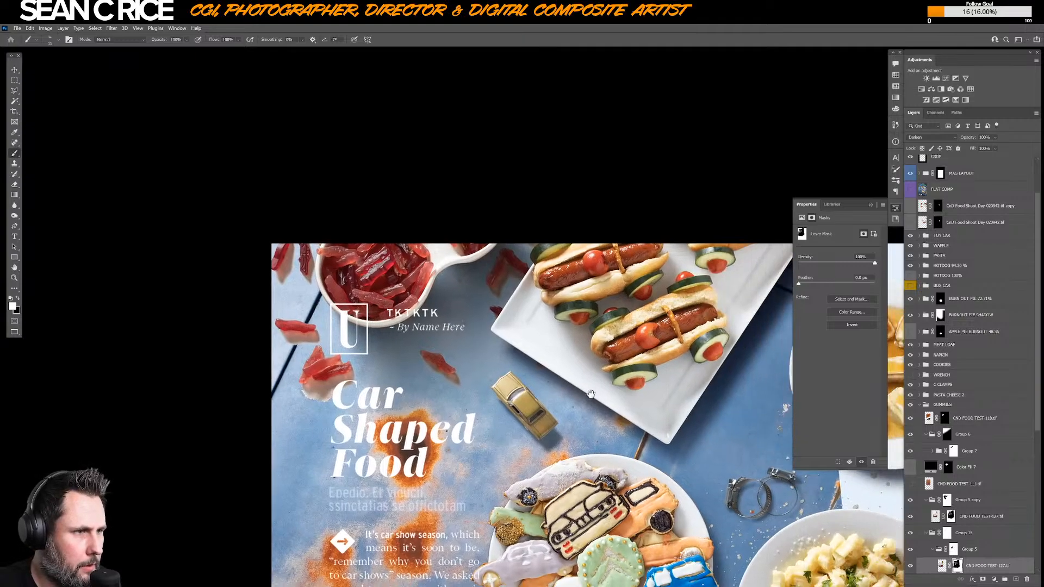
{"action": "left_click_drag", "start_coordinate": [733, 394], "coordinate": [589, 377]}
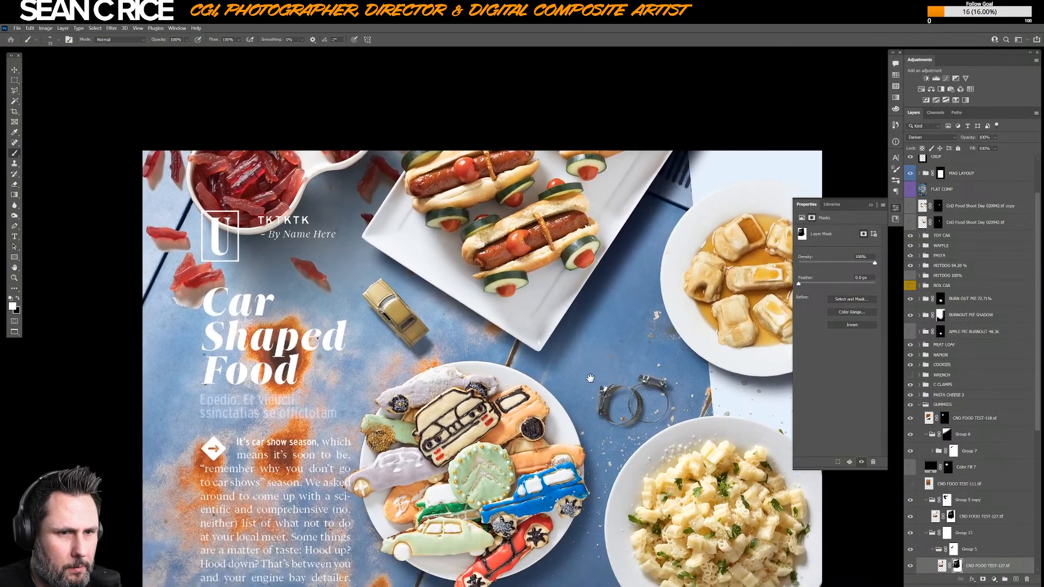
{"action": "scroll", "coordinate": [588, 369], "scroll_direction": "down", "scroll_amount": 2}
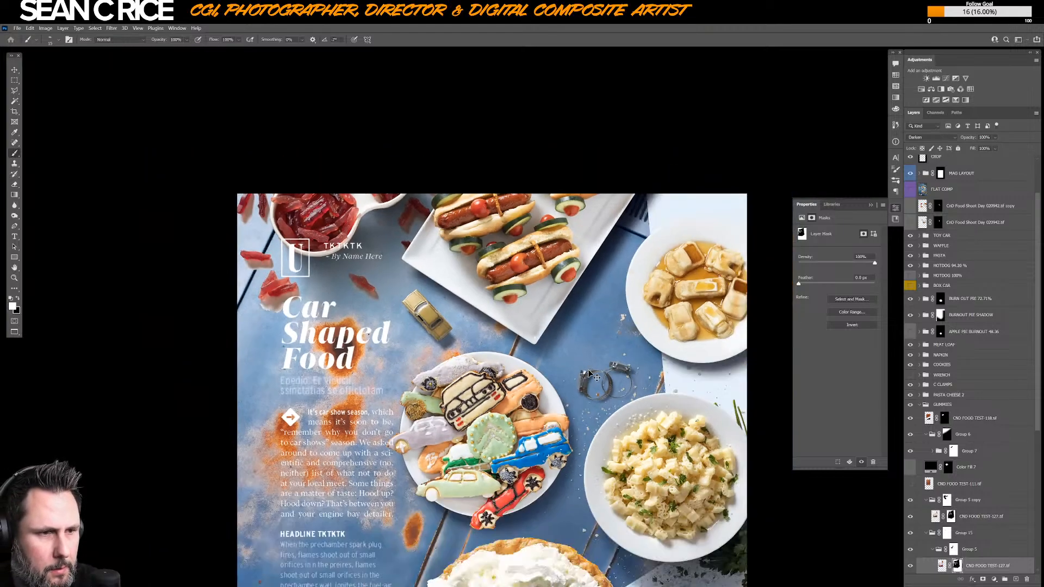
{"action": "scroll", "coordinate": [588, 369], "scroll_direction": "up", "scroll_amount": 1}
{"action": "scroll", "coordinate": [590, 376], "scroll_direction": "up", "scroll_amount": 1}
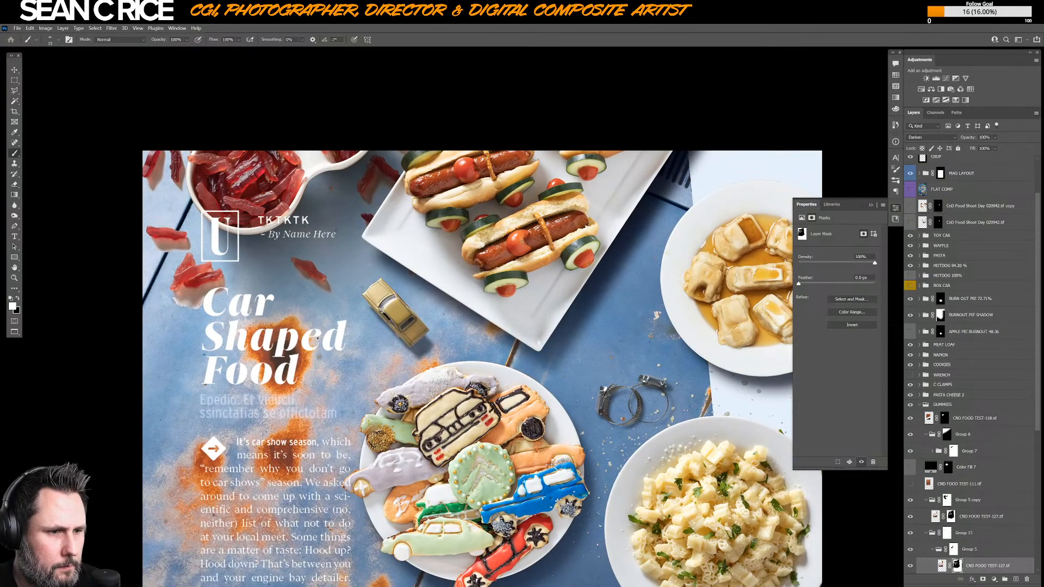
{"action": "left_click_drag", "start_coordinate": [509, 472], "coordinate": [534, 367]}
{"action": "left_click_drag", "start_coordinate": [481, 362], "coordinate": [426, 333]}
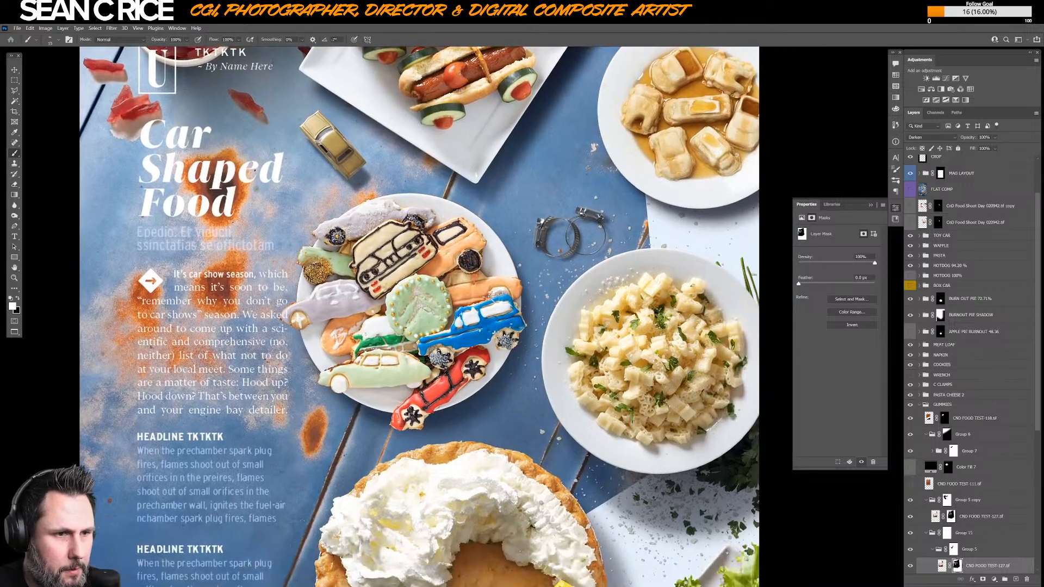
- Collapse Group 5 and target the mask of the pale colour fill below it, ready for the Polygonal Lasso
{"action": "left_click_drag", "start_coordinate": [500, 432], "coordinate": [467, 336]}
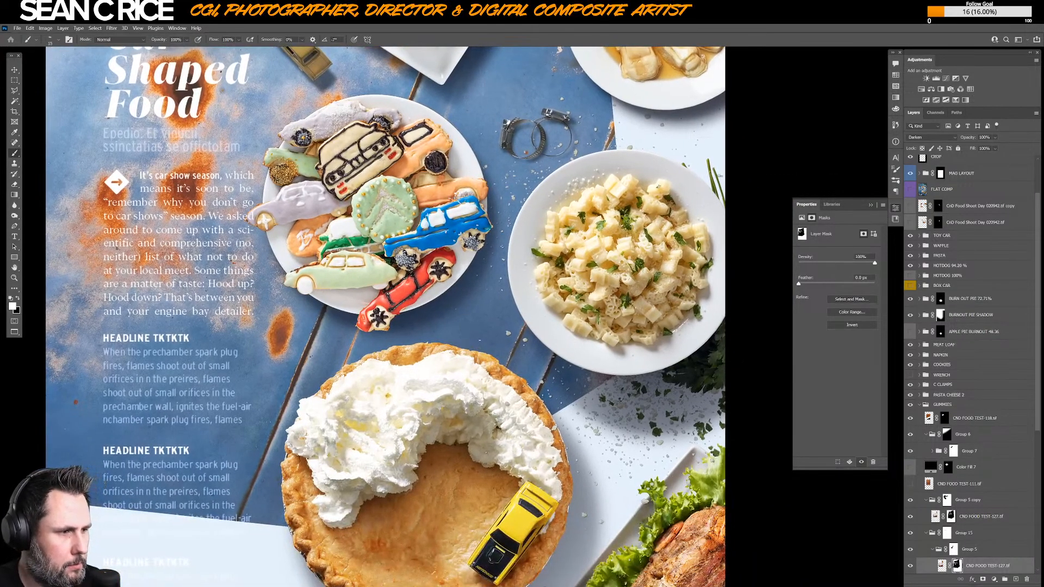
{"action": "key", "text": "ctrl+0"}
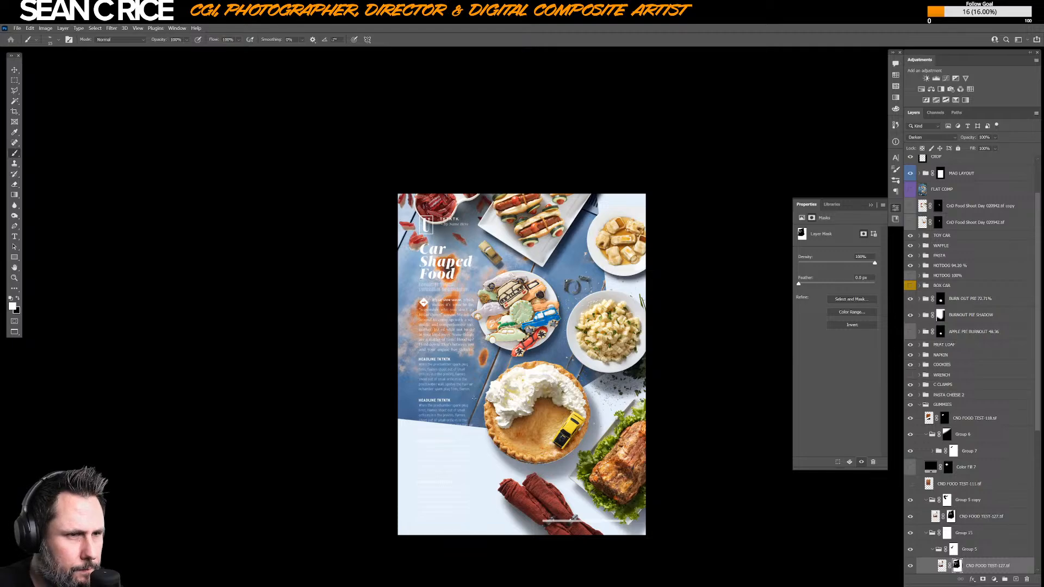
{"action": "key", "text": "ctrl+plus"}
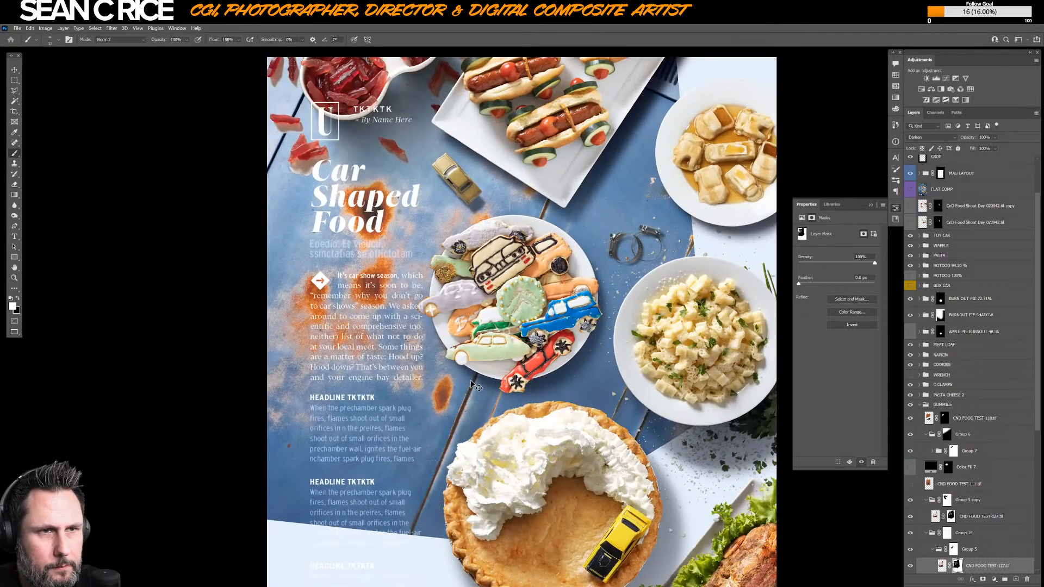
{"action": "key", "text": "ctrl+plus"}
{"action": "left_click_drag", "start_coordinate": [300, 247], "coordinate": [396, 353]}
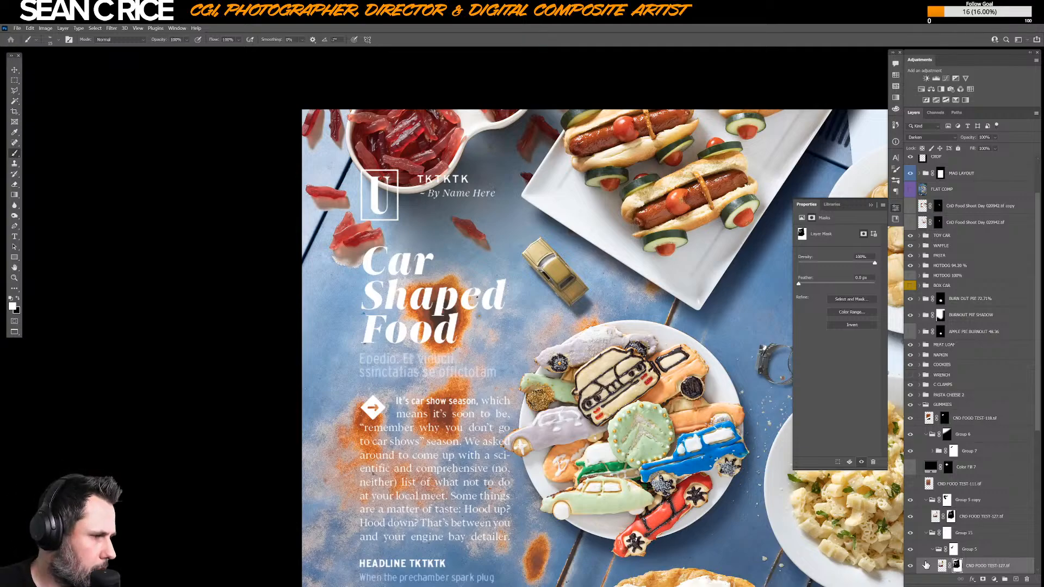
{"action": "left_click", "coordinate": [934, 549]}
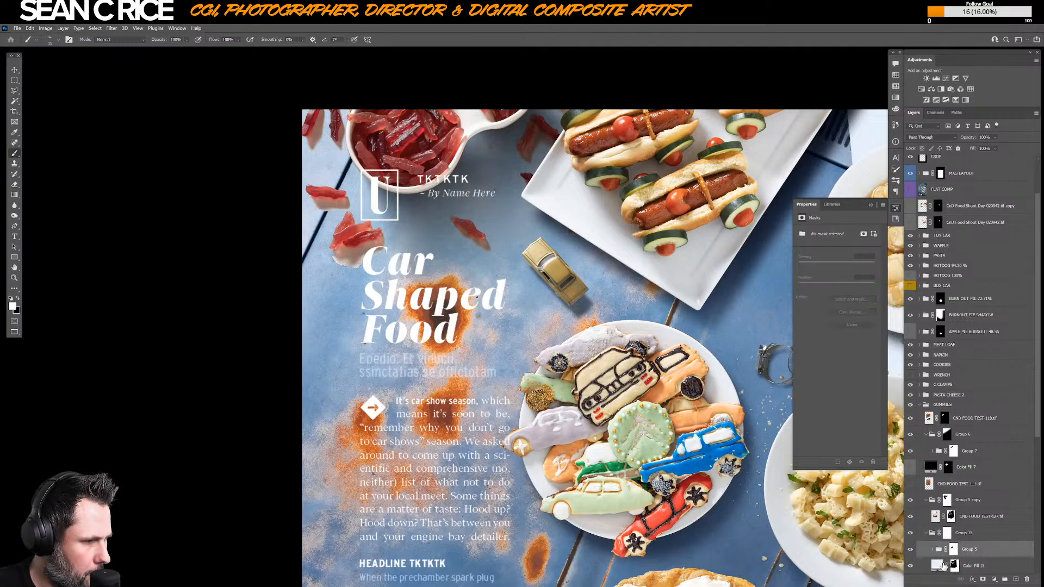
{"action": "left_click", "coordinate": [954, 566]}
{"action": "key", "text": "l"}
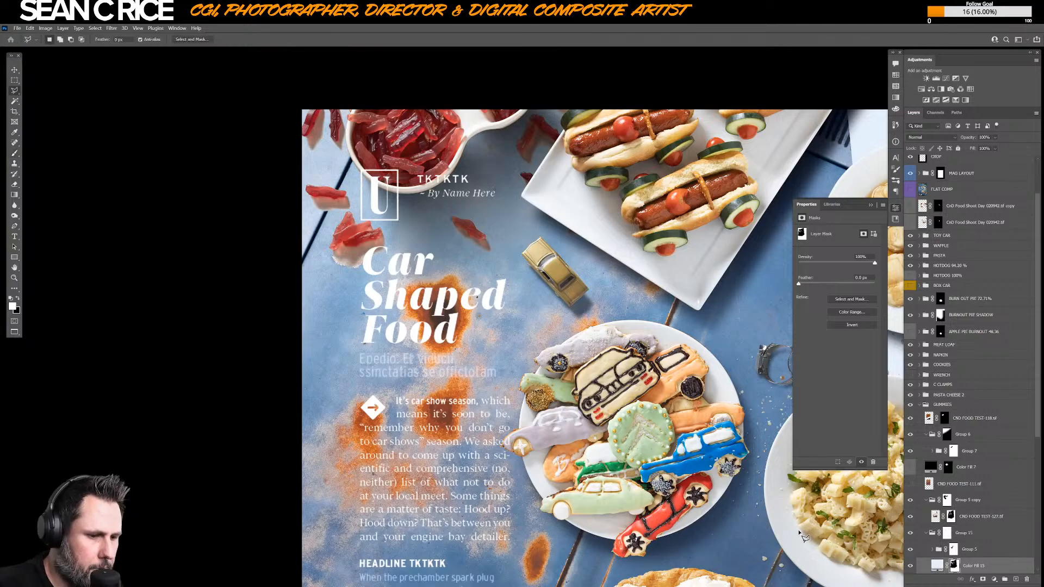
{"action": "key", "text": "ctrl+minus"}
{"action": "key", "text": "ctrl+minus"}
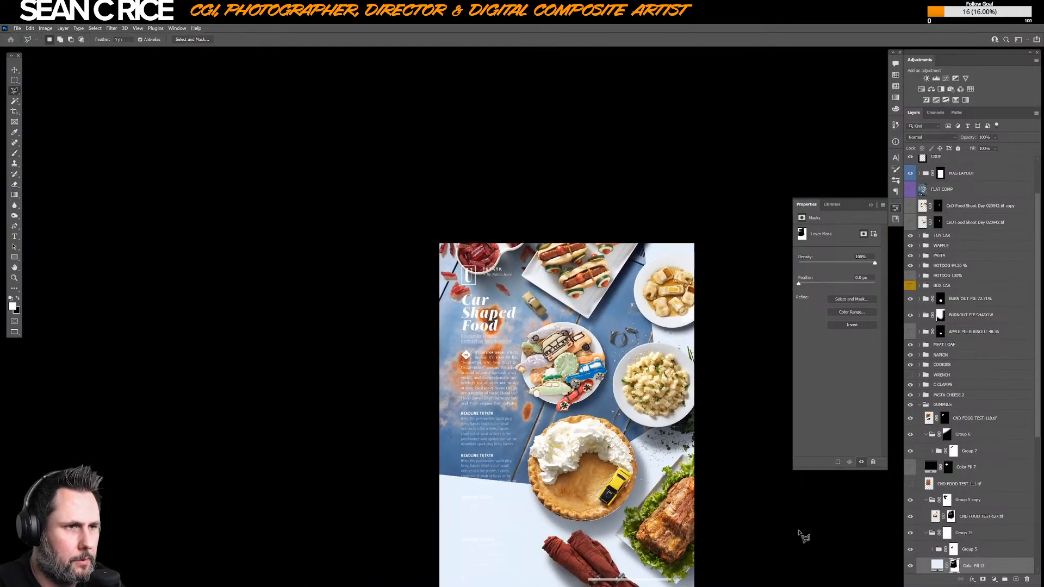
- Lasso the right and lower areas of the page, fill them with black on the pale colour fill's mask, and deselect
{"action": "left_click", "coordinate": [431, 451]}
{"action": "left_click", "coordinate": [542, 460]}
{"action": "left_click", "coordinate": [605, 406]}
{"action": "left_click", "coordinate": [630, 316]}
{"action": "left_click", "coordinate": [611, 207]}
{"action": "left_click", "coordinate": [756, 211]}
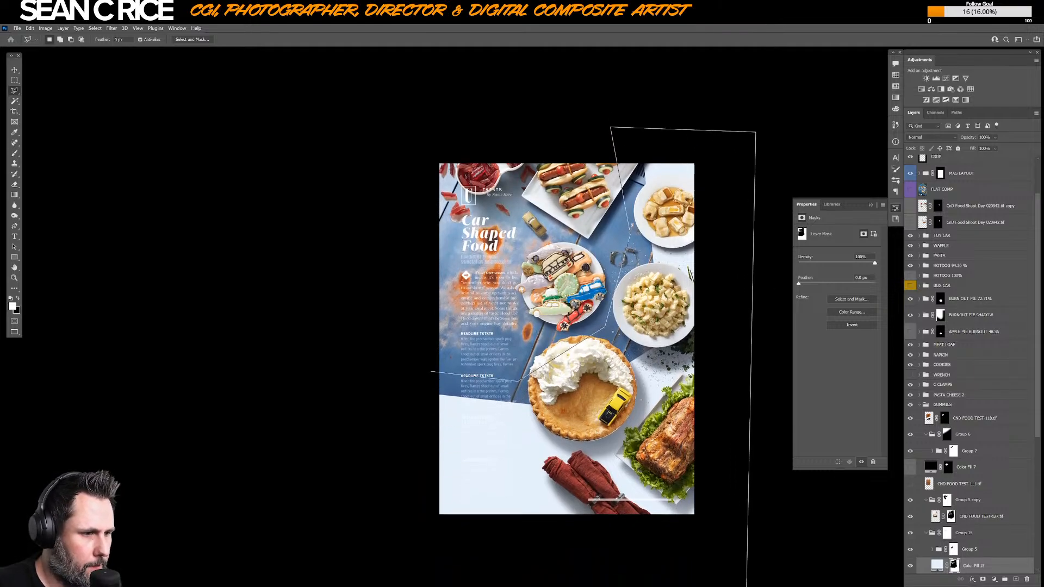
{"action": "left_click", "coordinate": [740, 560]}
{"action": "left_click", "coordinate": [440, 551]}
{"action": "left_click", "coordinate": [370, 518]}
{"action": "left_click", "coordinate": [365, 405]}
{"action": "left_click", "coordinate": [431, 359]}
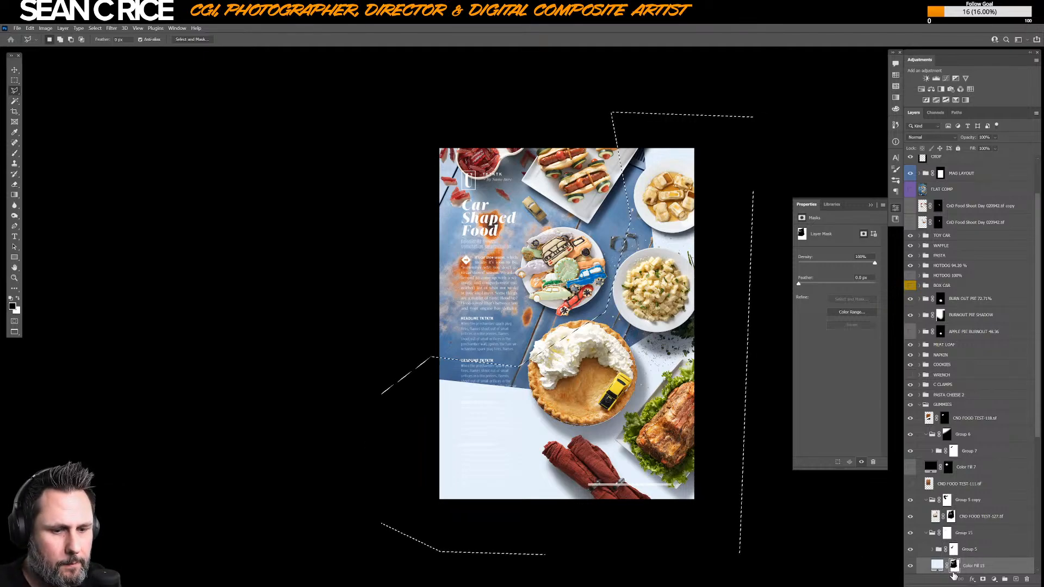
{"action": "key", "text": "x"}
{"action": "key", "text": "alt+BackSpace"}
{"action": "key", "text": "ctrl+d"}
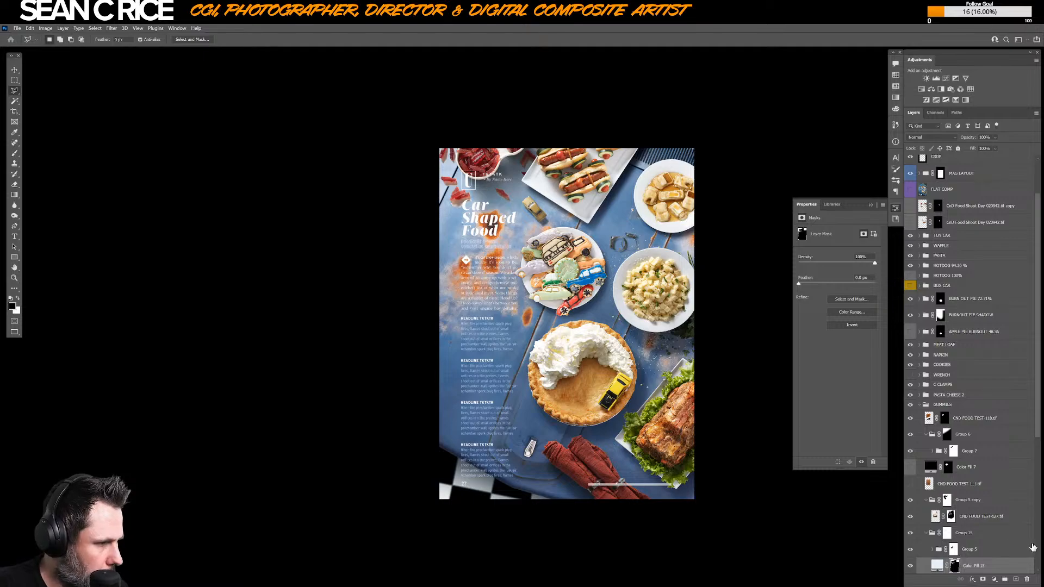
- Use the Spot Healing Brush on the table photo copy layer near the loose gummies beside the title
{"action": "left_click", "coordinate": [1039, 551]}
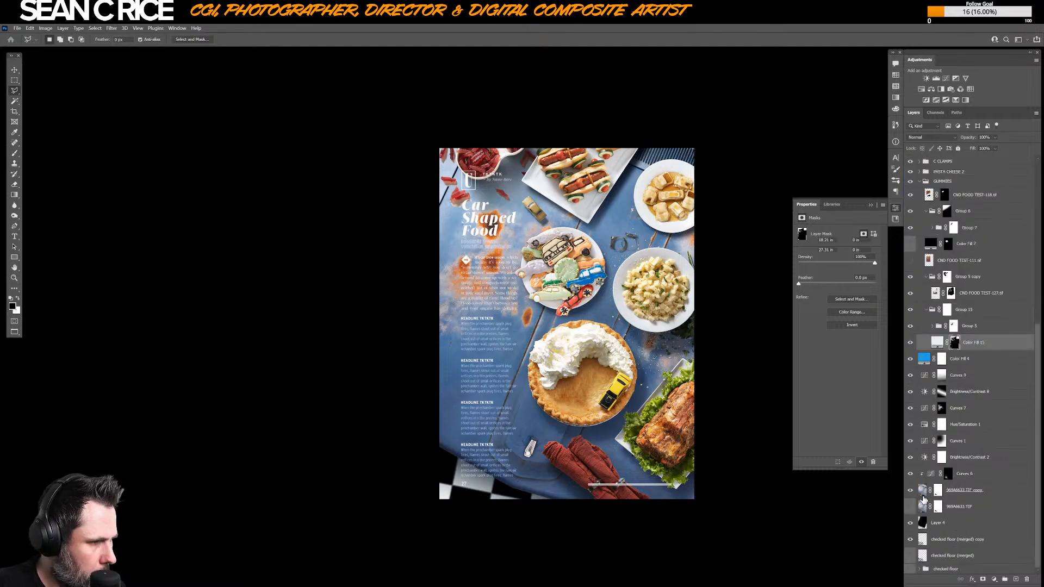
{"action": "left_click", "coordinate": [923, 492]}
{"action": "key", "text": "j"}
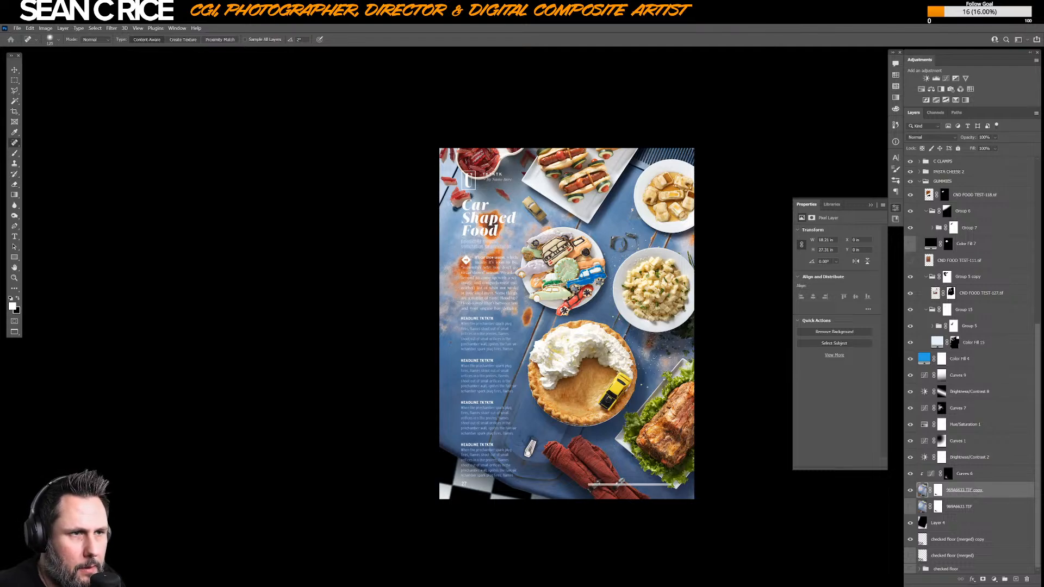
{"action": "left_click_drag", "start_coordinate": [451, 206], "coordinate": [461, 187]}
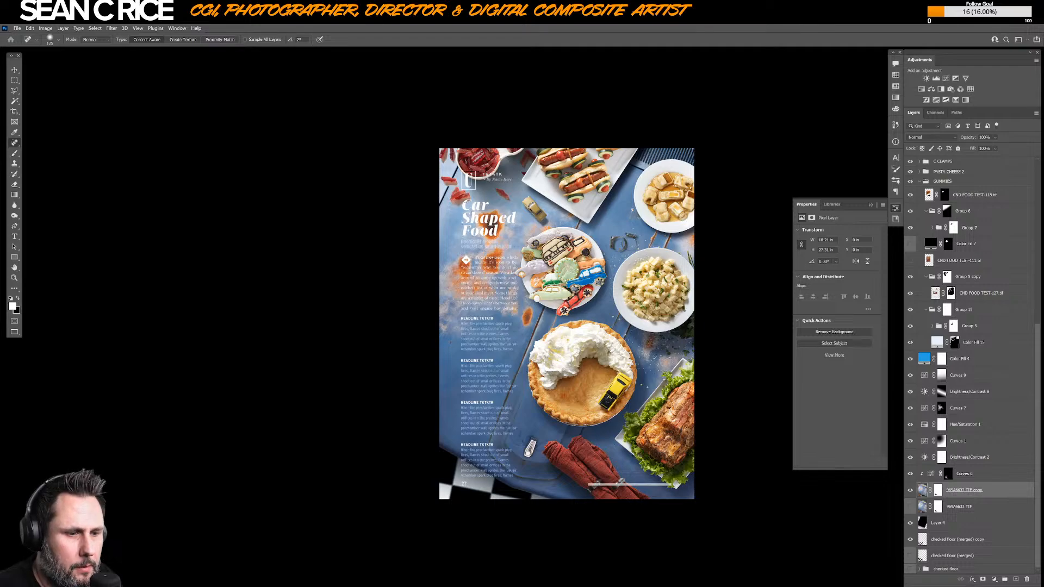
{"action": "key", "text": "ctrl+plus"}
{"action": "key", "text": "ctrl+plus"}
{"action": "key", "text": "ctrl+plus"}
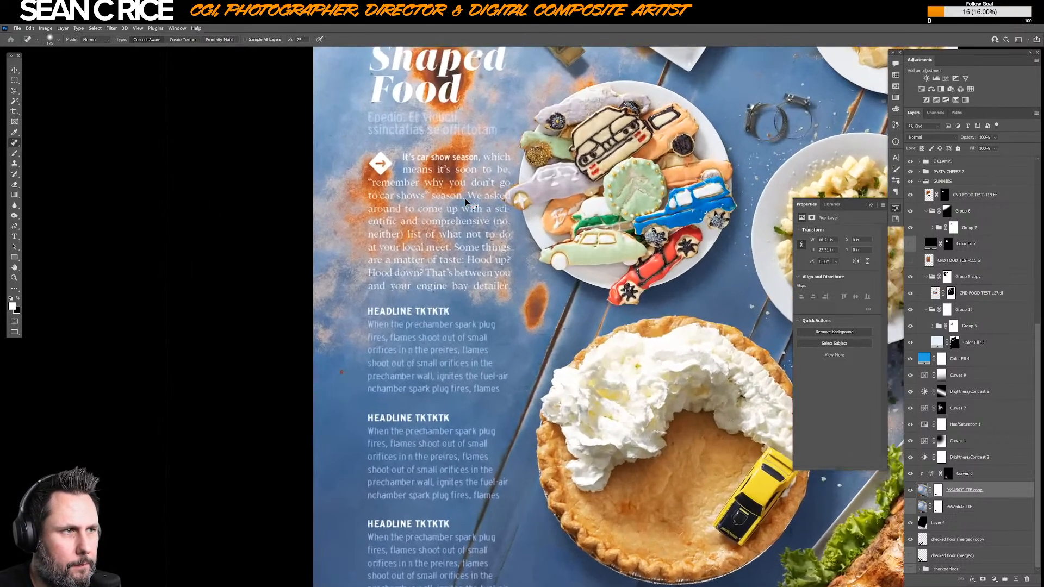
{"action": "left_click_drag", "start_coordinate": [602, 227], "coordinate": [579, 513]}
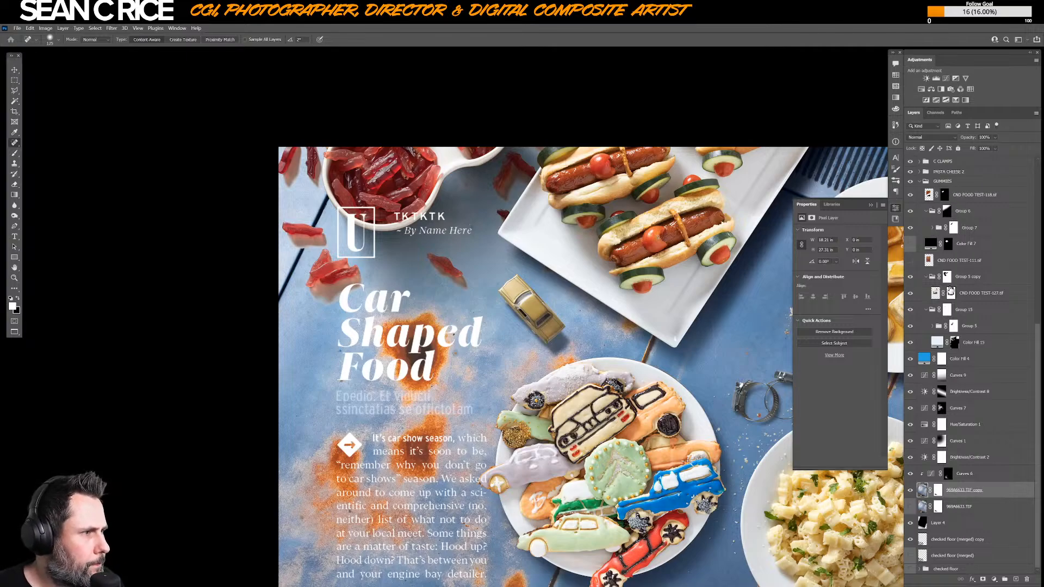
- Collapse the gummies' shadow groups and toggle the visibility of Group 7 and the group holding Group 5 to compare their effect
{"action": "left_click", "coordinate": [927, 277]}
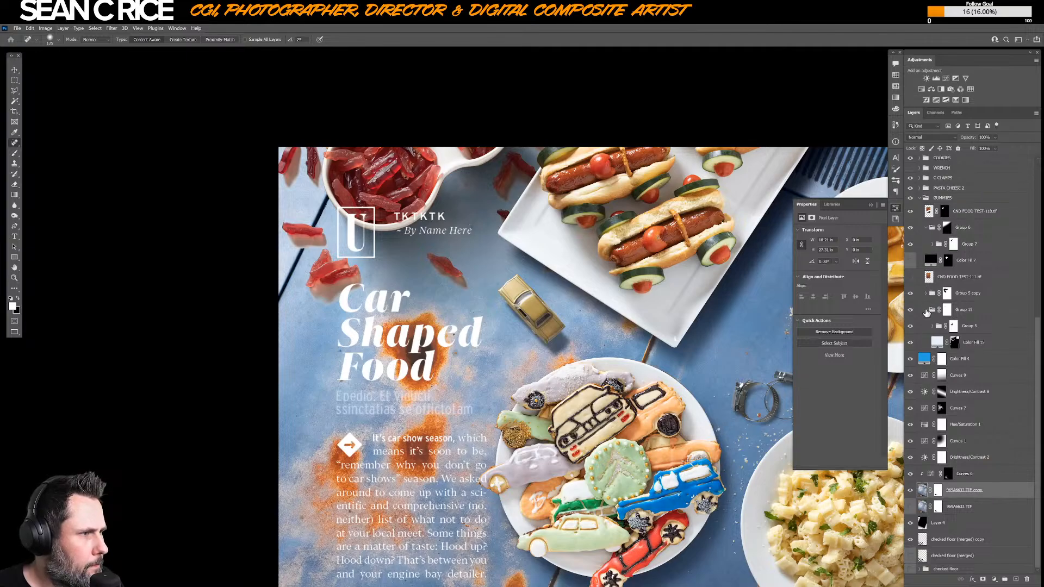
{"action": "left_click", "coordinate": [926, 310]}
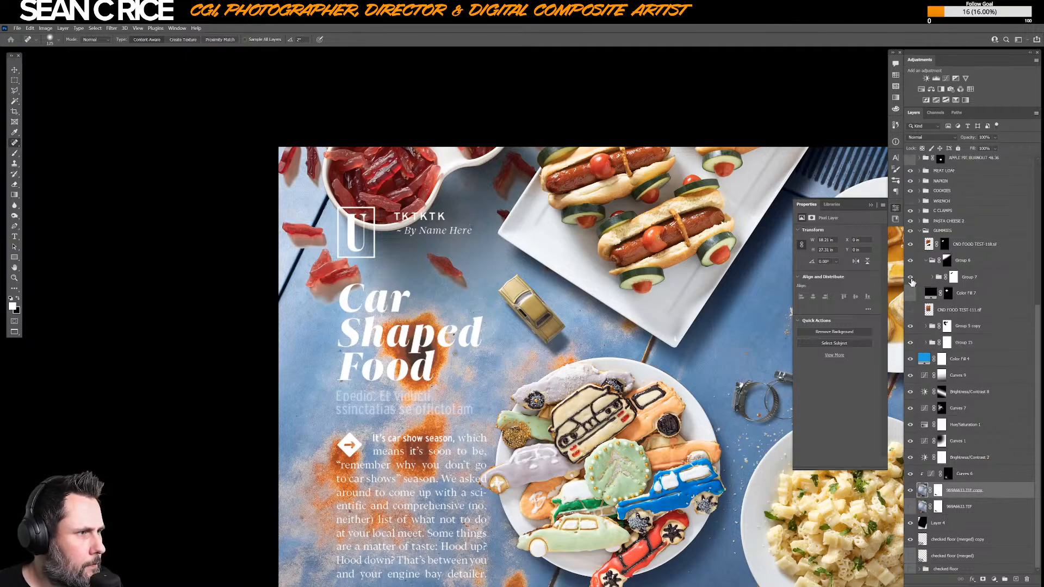
{"action": "left_click", "coordinate": [911, 278]}
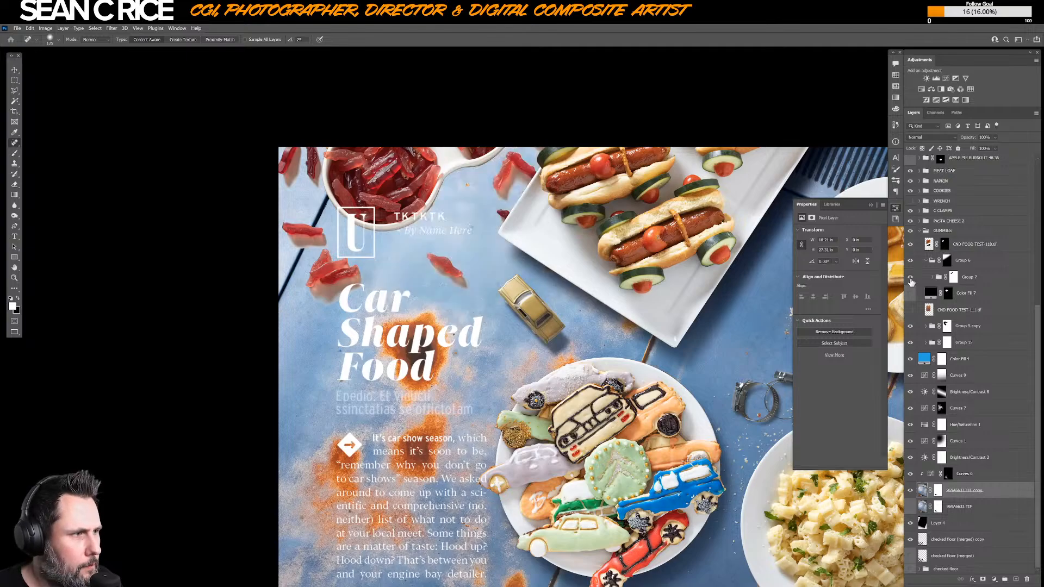
{"action": "left_click", "coordinate": [910, 278]}
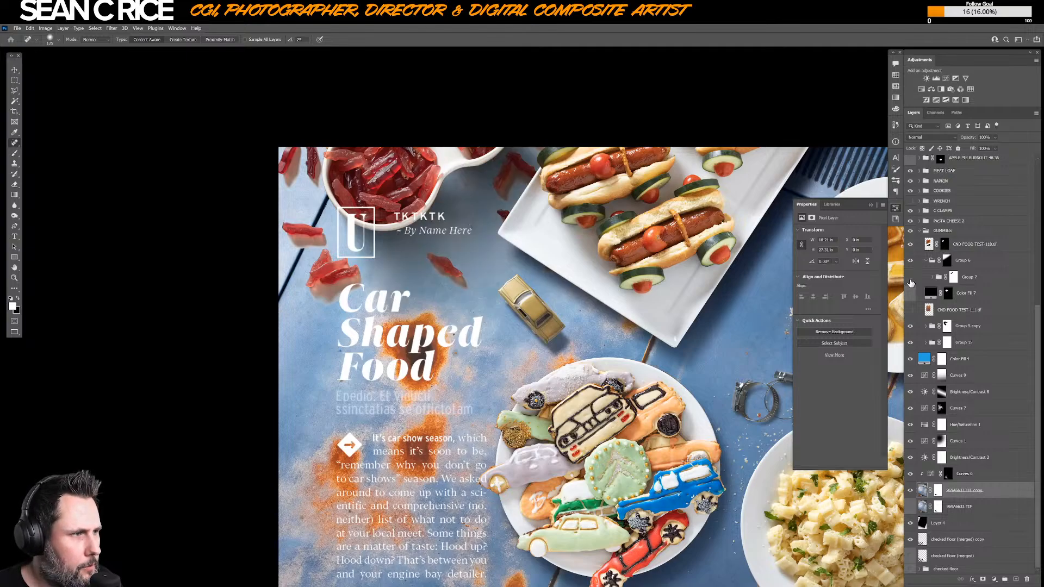
{"action": "left_click", "coordinate": [911, 278]}
{"action": "left_click", "coordinate": [911, 278]}
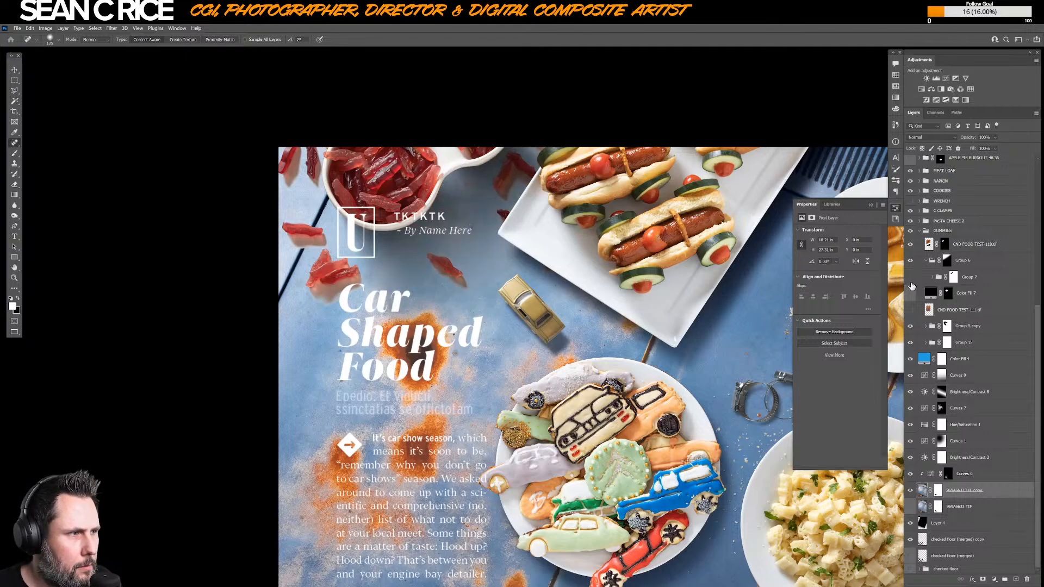
{"action": "left_click", "coordinate": [911, 279]}
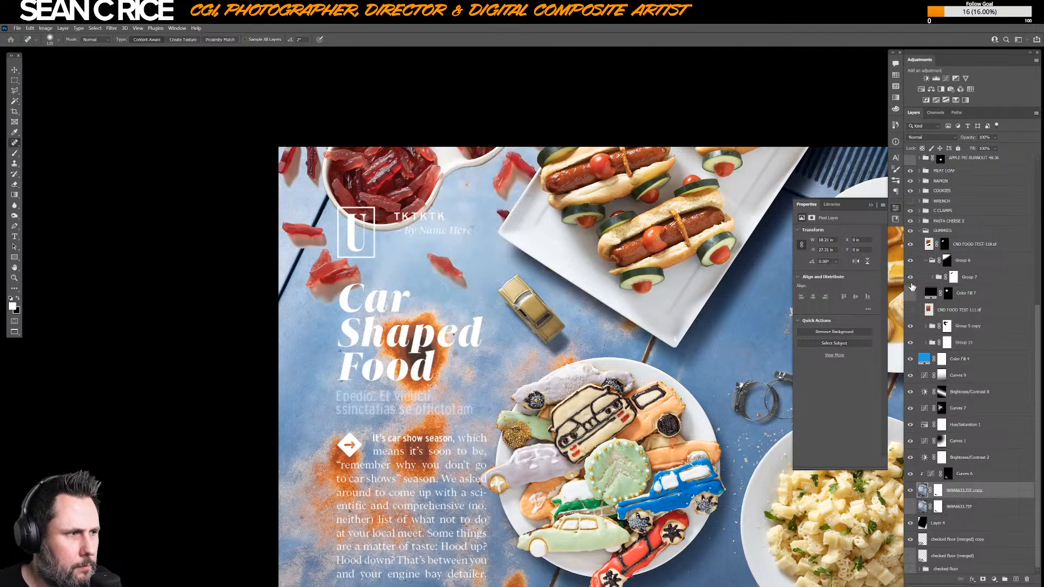
{"action": "left_click", "coordinate": [910, 343]}
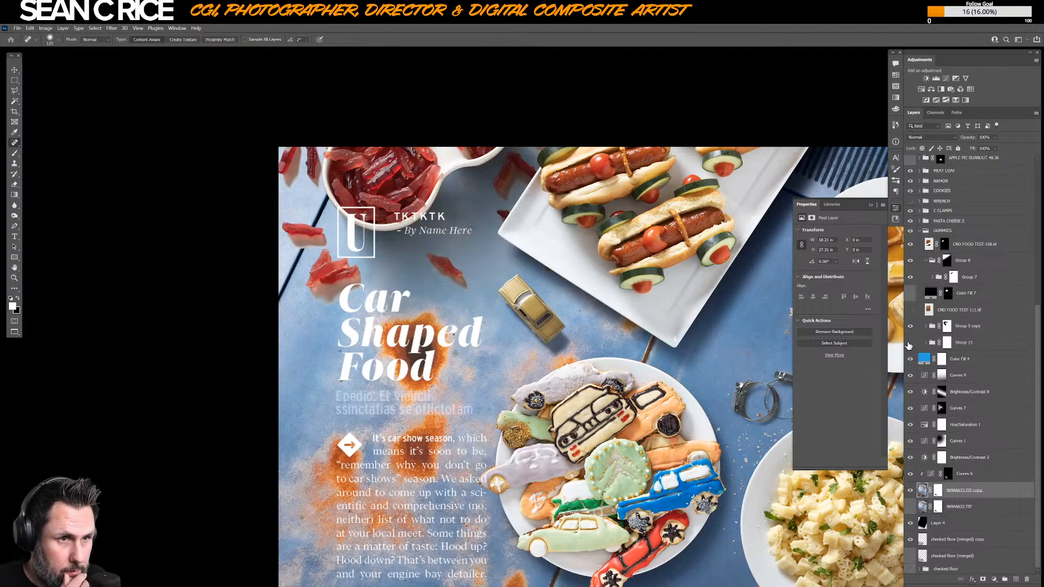
{"action": "left_click", "coordinate": [909, 345]}
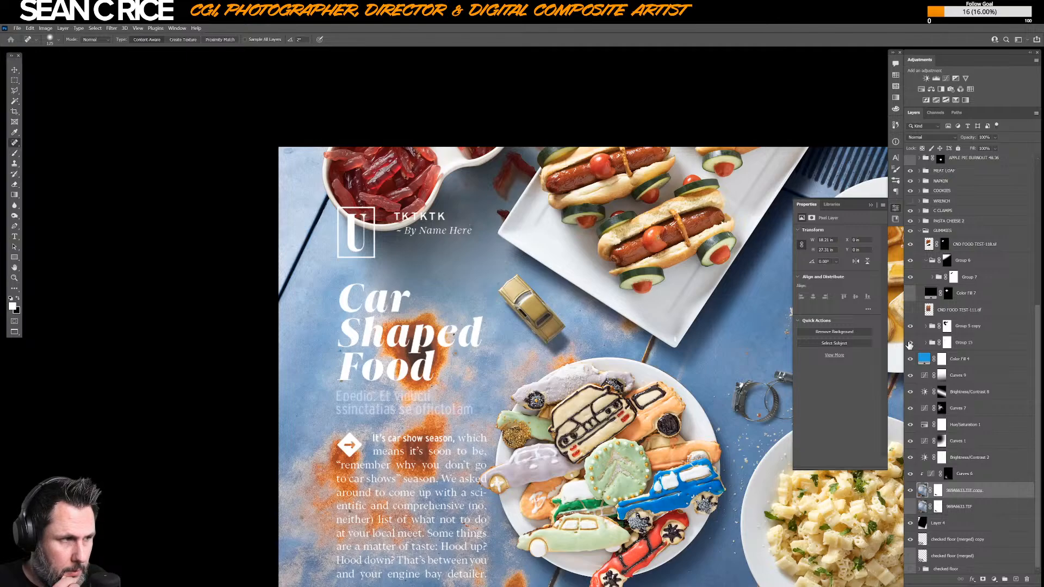
{"action": "left_click", "coordinate": [910, 345]}
- Target the mask of the group holding Group 5 and set up the brush with white at 100% opacity
{"action": "left_click", "coordinate": [947, 343]}
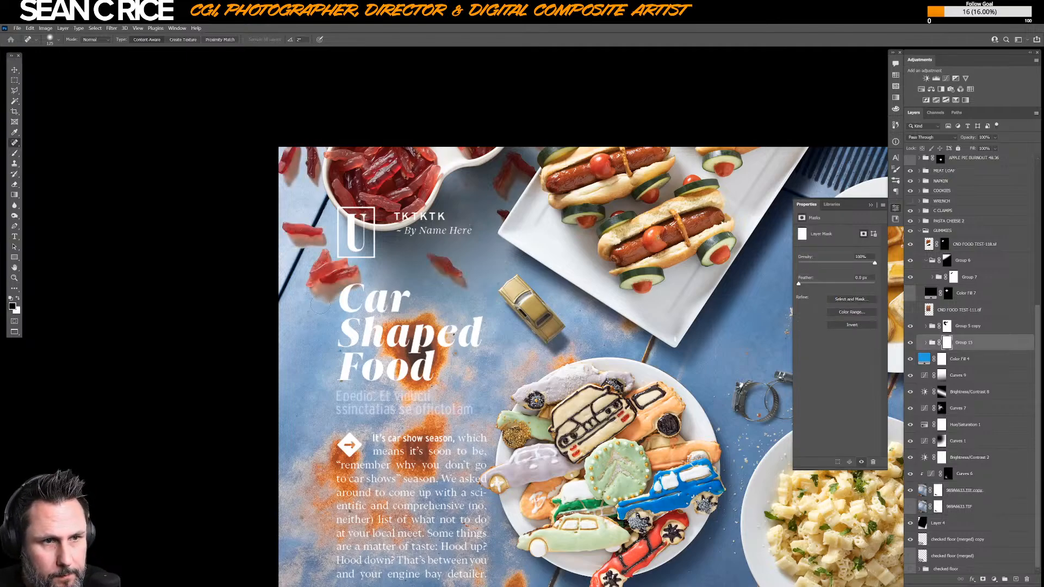
{"action": "key", "text": "b"}
{"action": "right_click", "coordinate": [322, 305]}
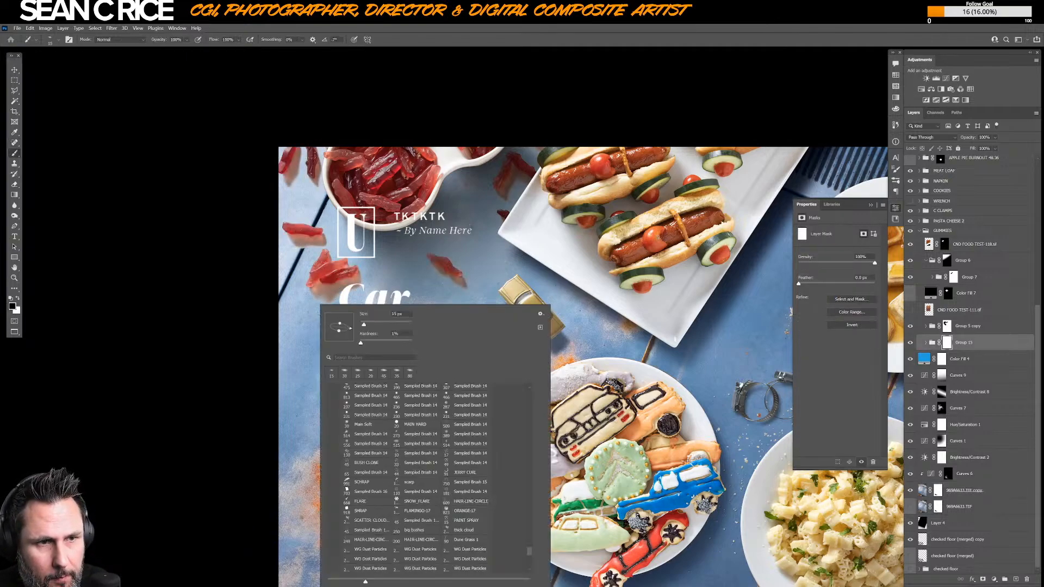
{"action": "key", "text": "Escape"}
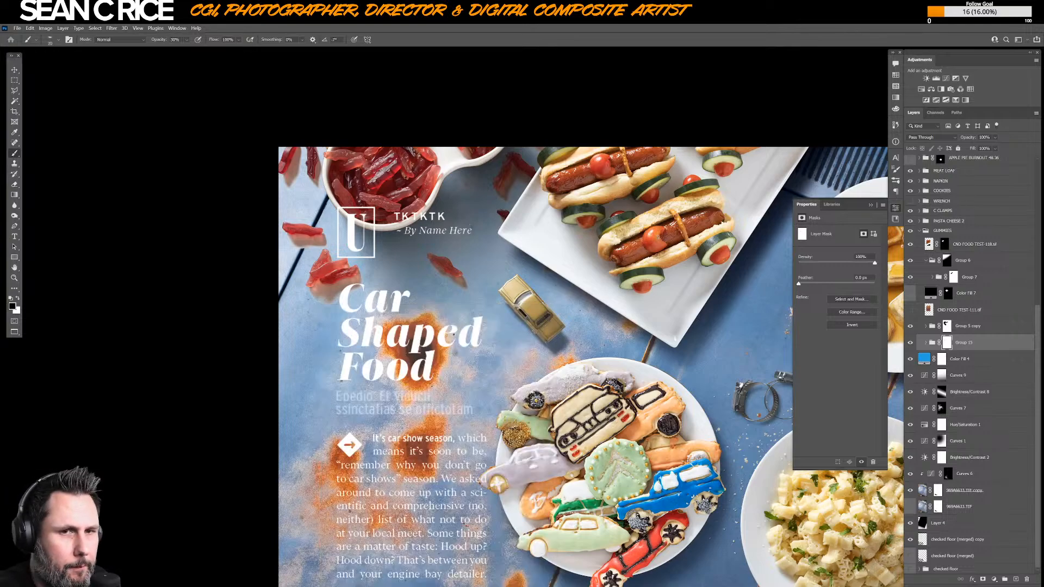
{"action": "key", "text": "bracketright"}
{"action": "key", "text": "bracketright"}
{"action": "key", "text": "bracketright"}
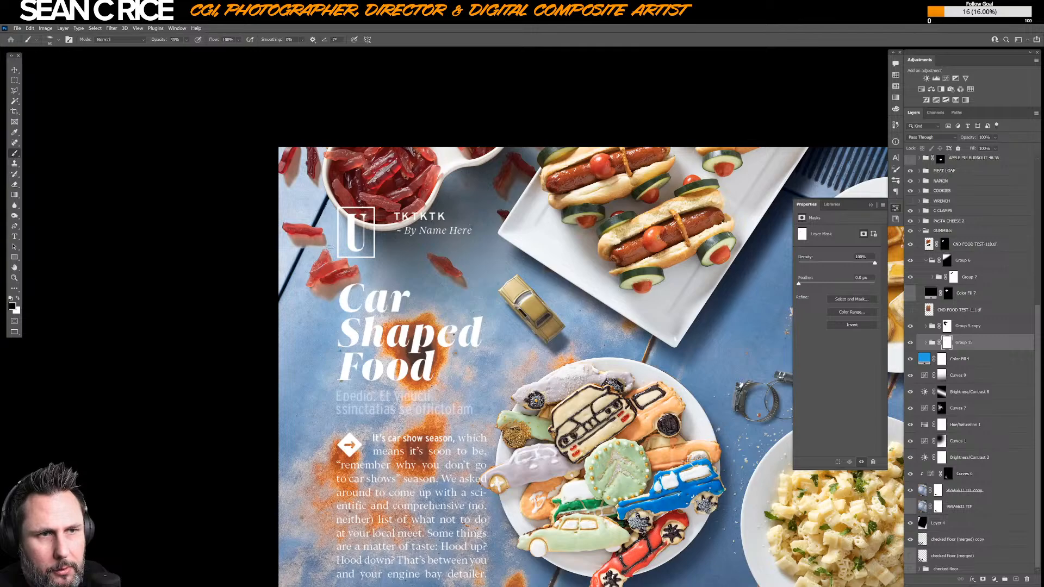
{"action": "key", "text": "x"}
{"action": "key", "text": "x"}
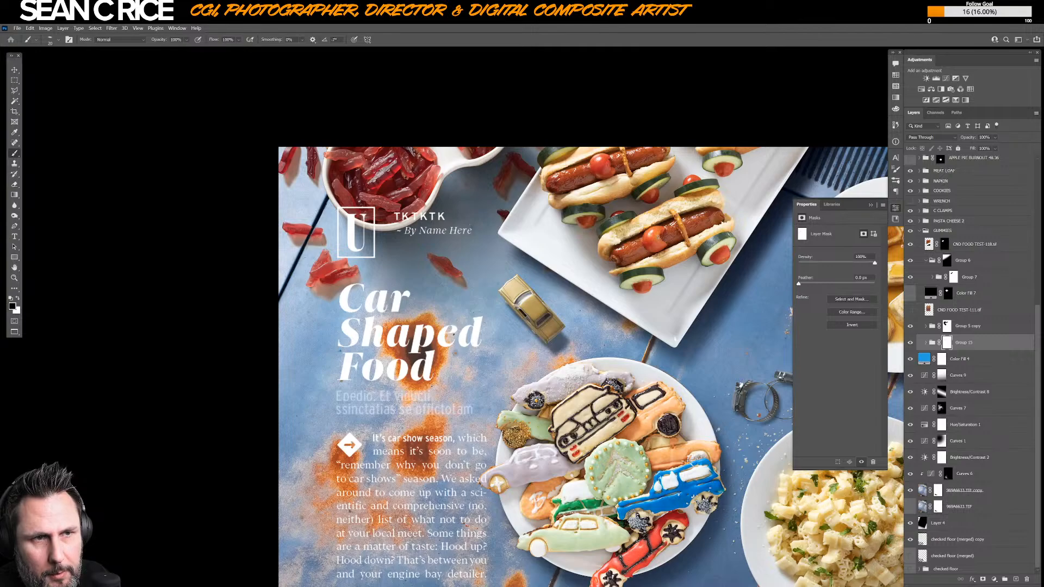
{"action": "key", "text": "x"}
{"action": "key", "text": "x"}
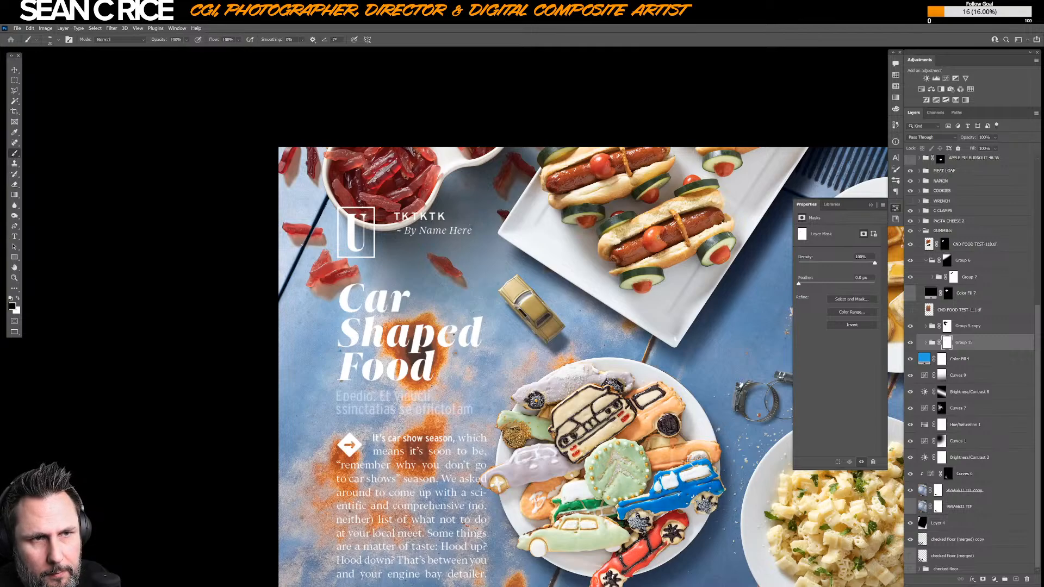
{"action": "key", "text": "x"}
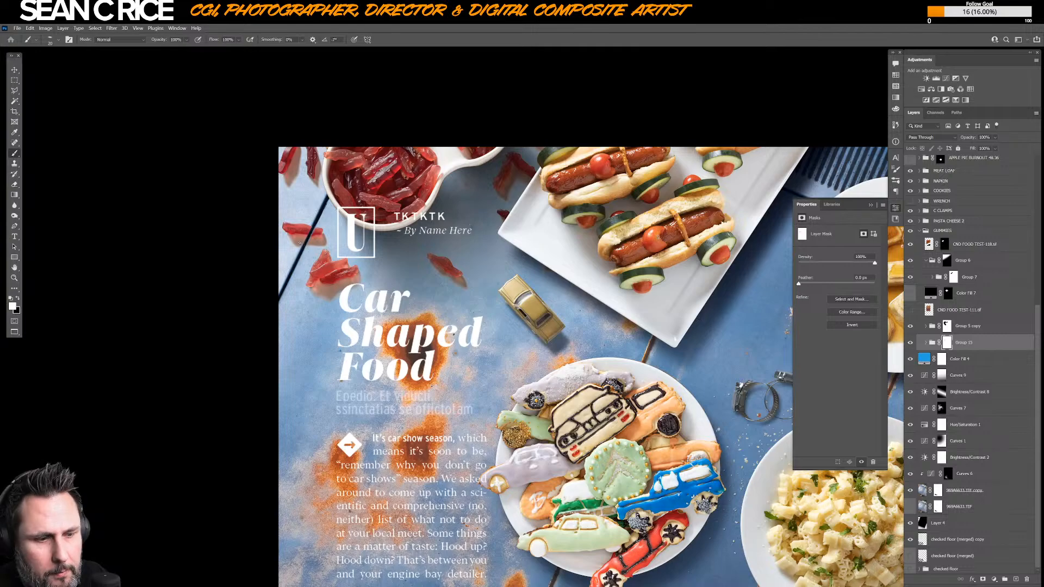
- Paint white on the group's mask to restore the loose gummy crossing the dark plank gap, and switch the paint colour to black
{"action": "key", "text": "ctrl+plus"}
{"action": "key", "text": "ctrl+plus"}
{"action": "key", "text": "ctrl+plus"}
{"action": "left_click_drag", "start_coordinate": [381, 268], "coordinate": [605, 438]}
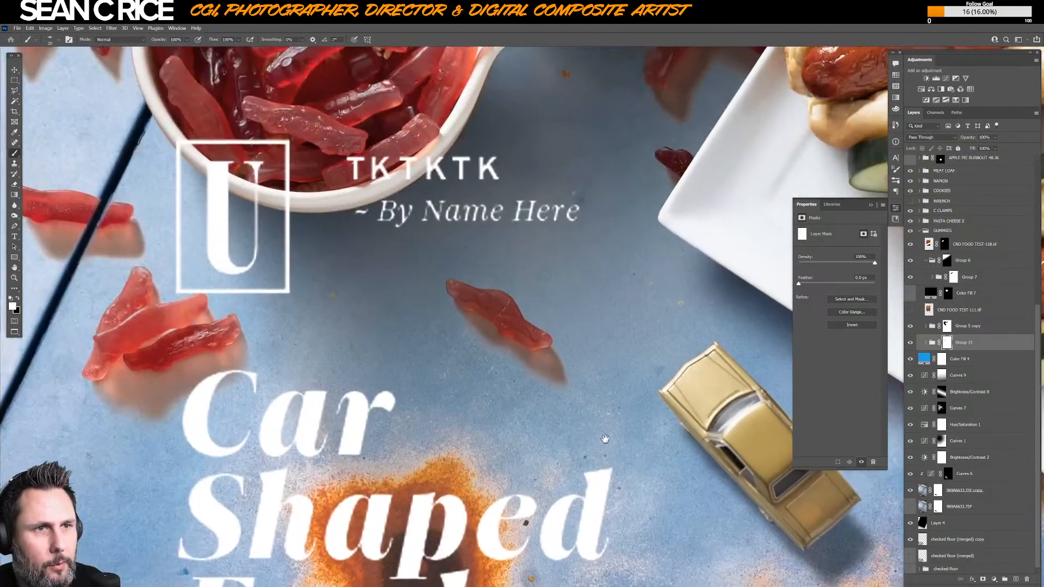
{"action": "left_click_drag", "start_coordinate": [233, 331], "coordinate": [453, 362]}
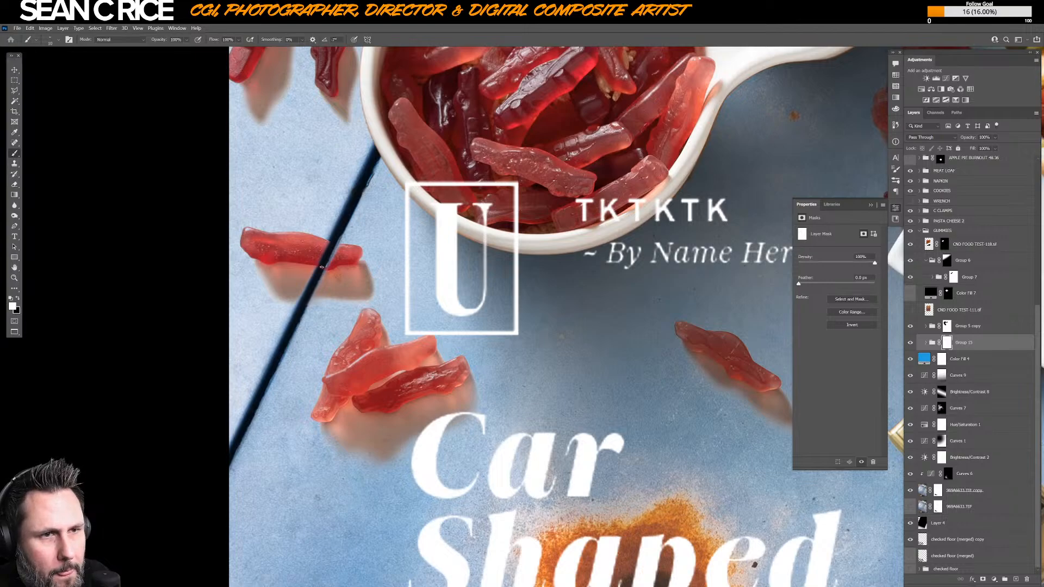
{"action": "mouse_move", "coordinate": [334, 245]}
{"action": "left_mouse_down"}
{"action": "mouse_move", "coordinate": [323, 266]}
{"action": "mouse_move", "coordinate": [329, 256]}
{"action": "left_mouse_up"}
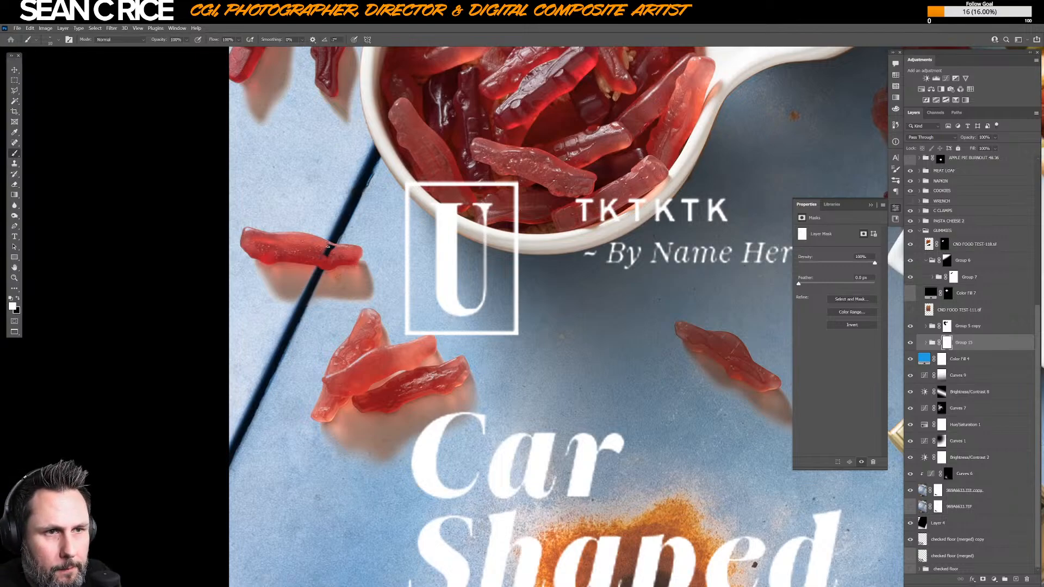
{"action": "left_click_drag", "start_coordinate": [325, 249], "coordinate": [326, 261]}
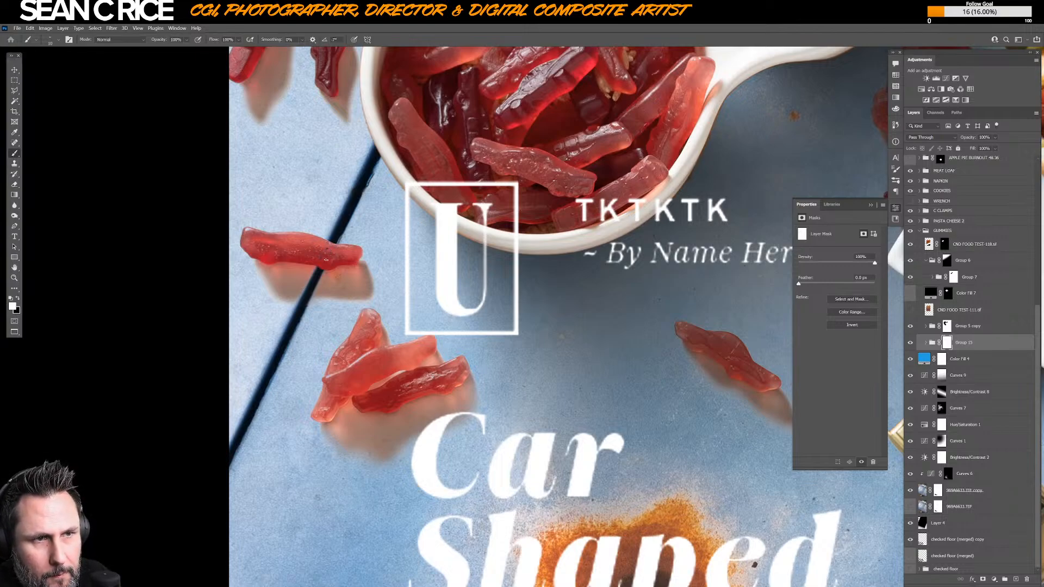
{"action": "key", "text": "x"}
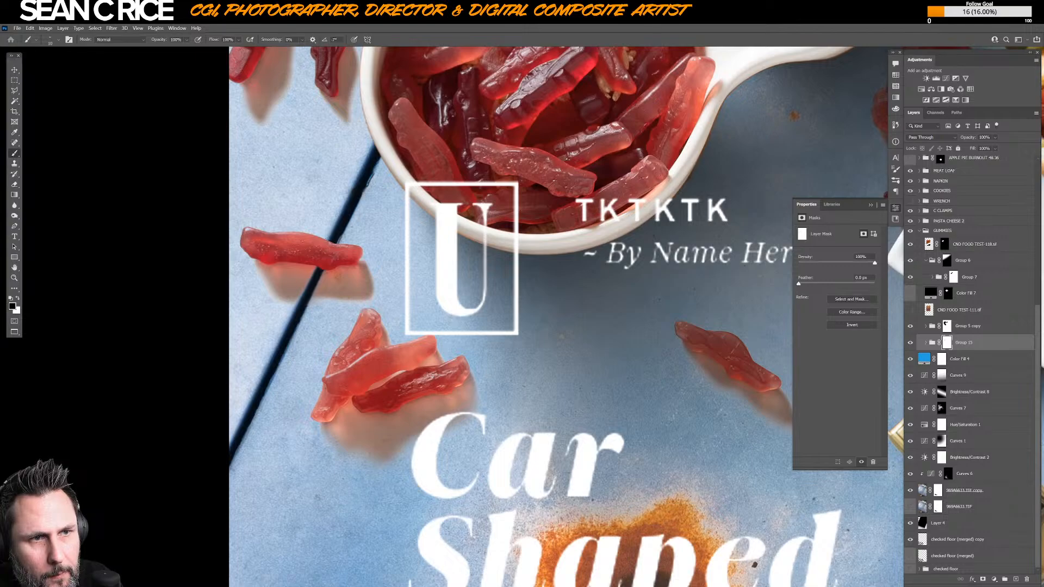
- Collapse the GUMMIES group with the whole page in view and activate the Move tool
{"action": "scroll", "coordinate": [334, 240], "scroll_direction": "down", "scroll_amount": 5}
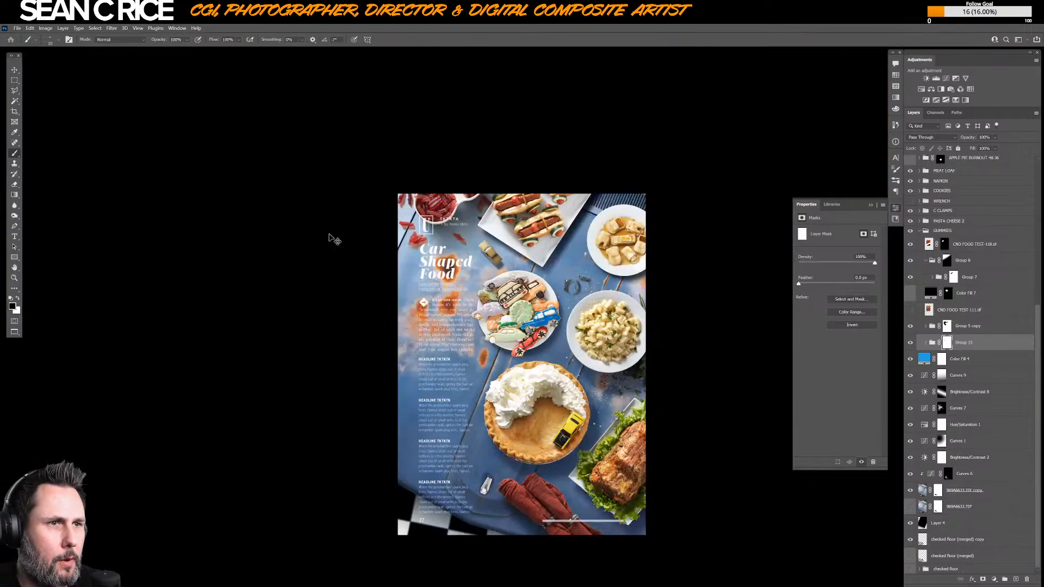
{"action": "left_click_drag", "start_coordinate": [557, 407], "coordinate": [455, 368]}
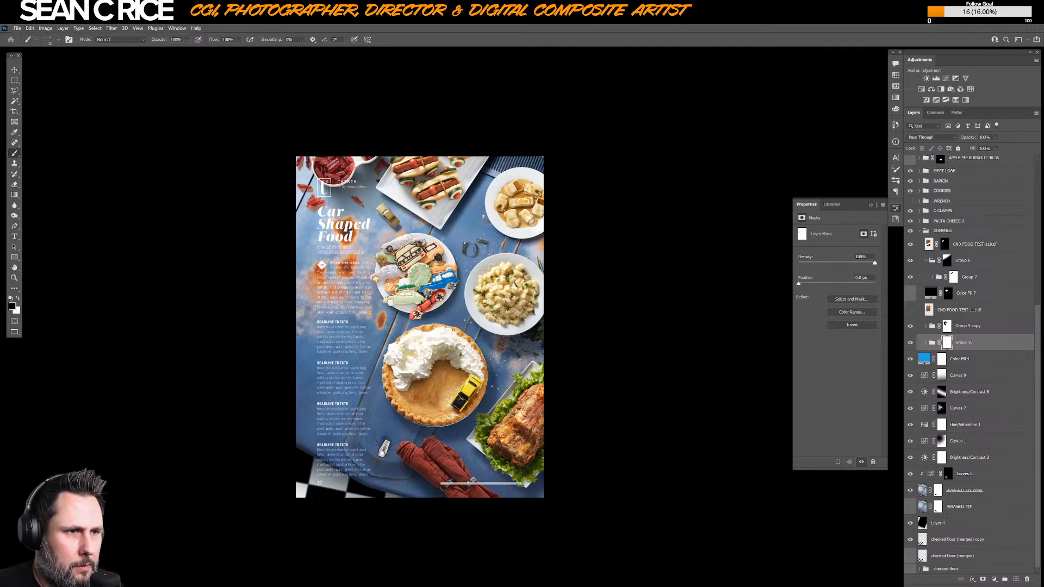
{"action": "key", "text": "v"}
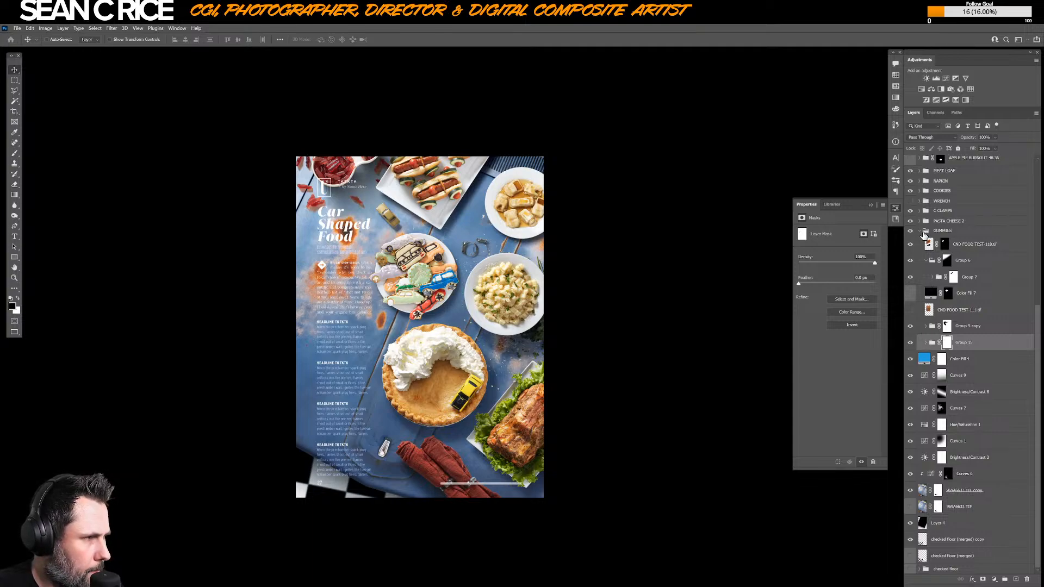
{"action": "left_click", "coordinate": [920, 231]}
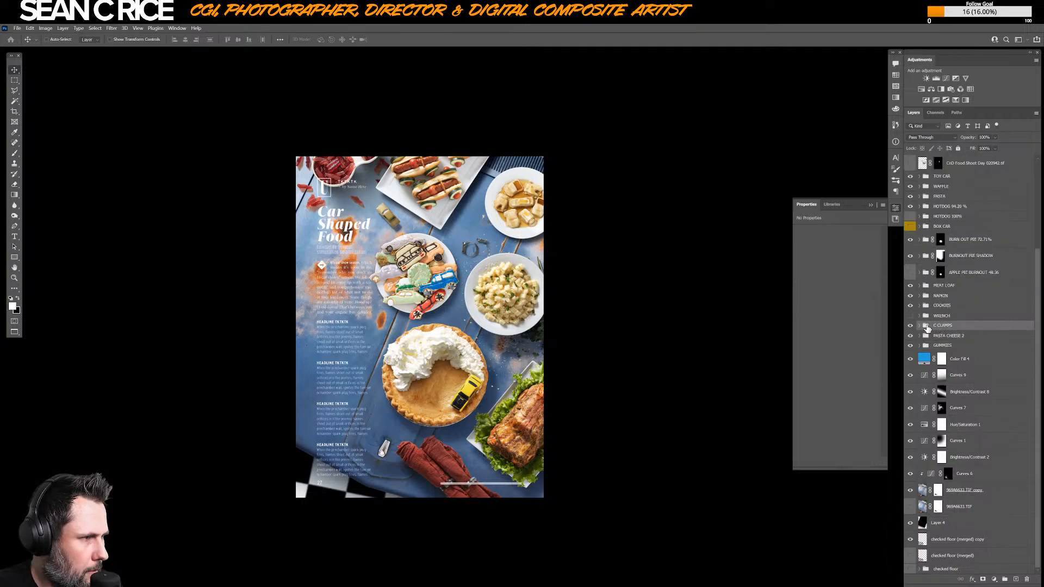
- Try the WRENCH group between the hot dog and waffle plates, shifting it slightly upward, and hide it again
{"action": "left_click", "coordinate": [910, 316]}
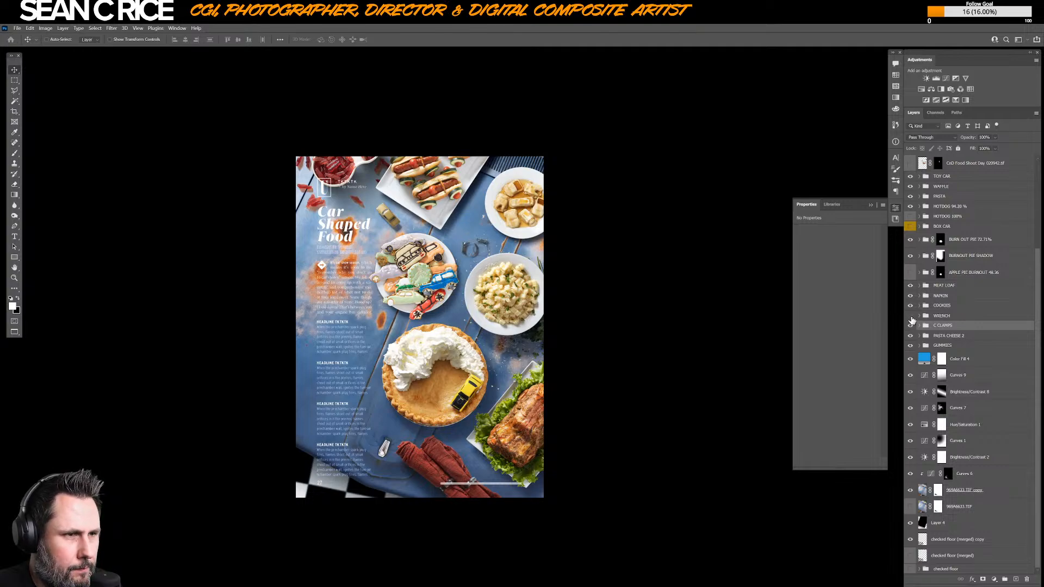
{"action": "left_click", "coordinate": [941, 316]}
{"action": "mouse_move", "coordinate": [475, 252]}
{"action": "left_mouse_down"}
{"action": "mouse_move", "coordinate": [481, 208]}
{"action": "mouse_move", "coordinate": [474, 233]}
{"action": "left_mouse_up"}
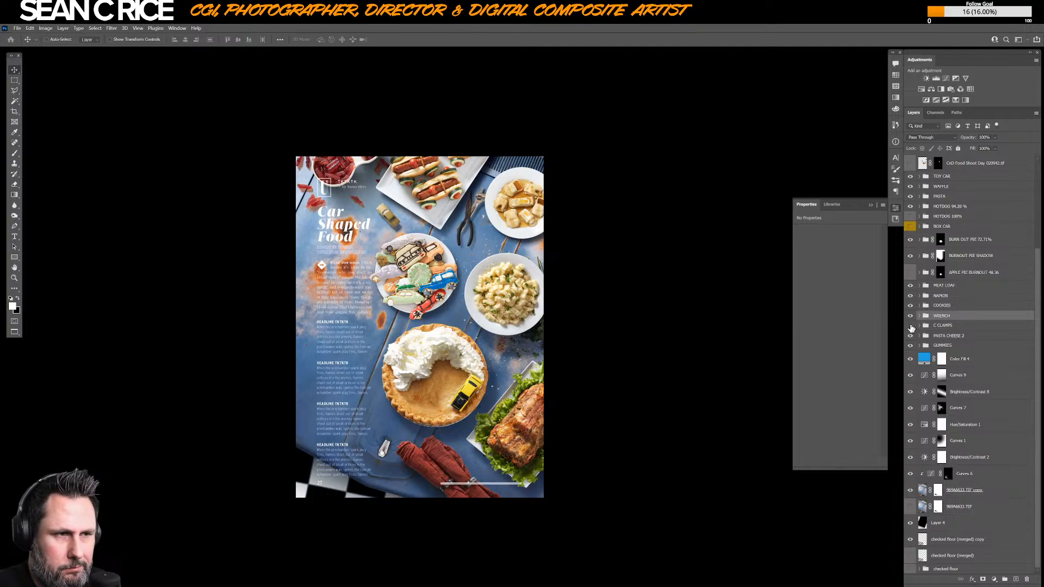
{"action": "left_click", "coordinate": [910, 316]}
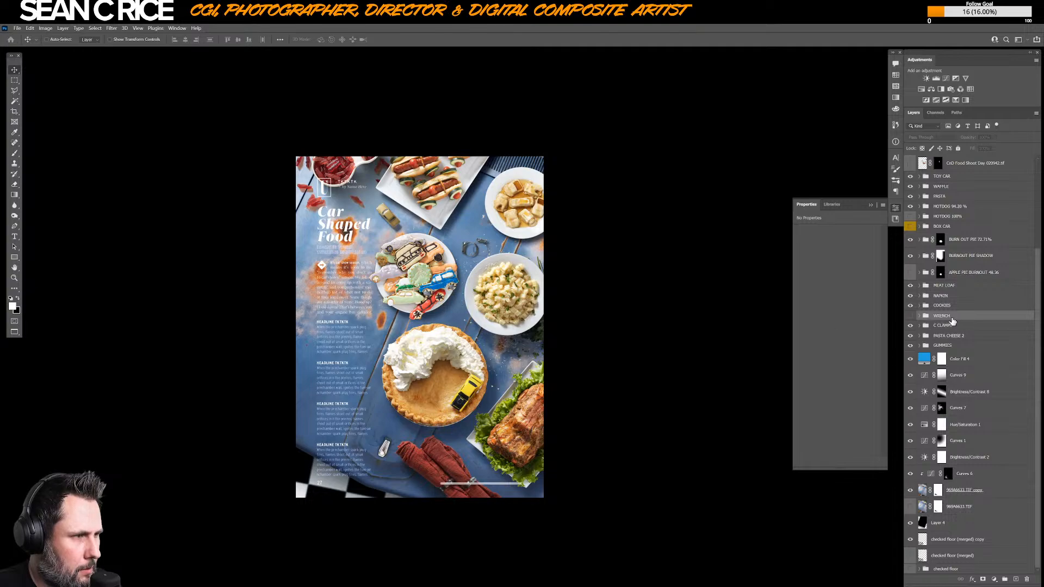
- Nudge the C CLAMPS group slightly upward and the WAFFLE group slightly to the left
{"action": "left_click", "coordinate": [949, 325]}
{"action": "mouse_move", "coordinate": [480, 258]}
{"action": "left_mouse_down"}
{"action": "mouse_move", "coordinate": [479, 220]}
{"action": "mouse_move", "coordinate": [478, 264]}
{"action": "mouse_move", "coordinate": [475, 239]}
{"action": "left_mouse_up"}
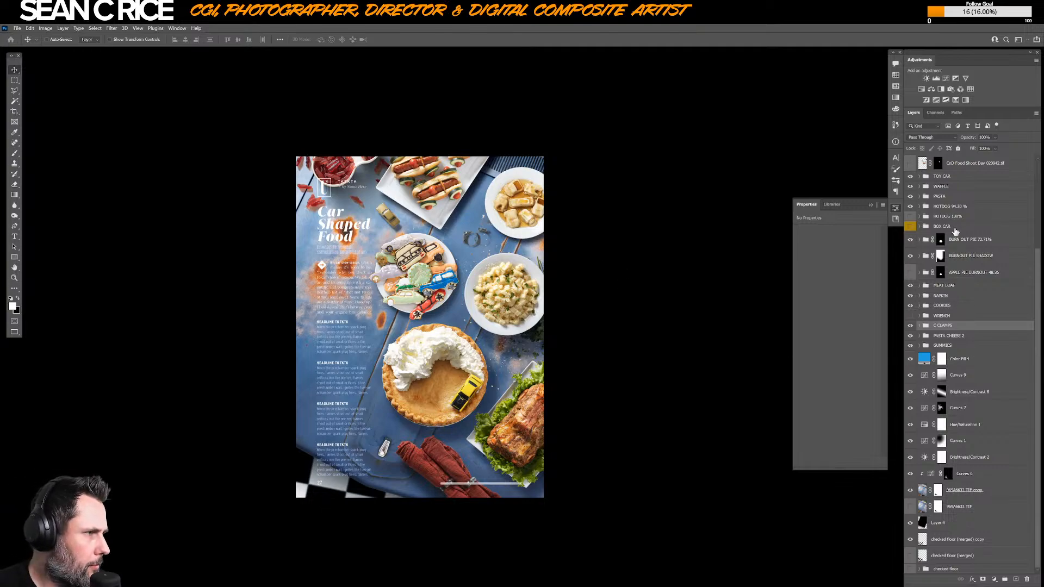
{"action": "left_click", "coordinate": [959, 188]}
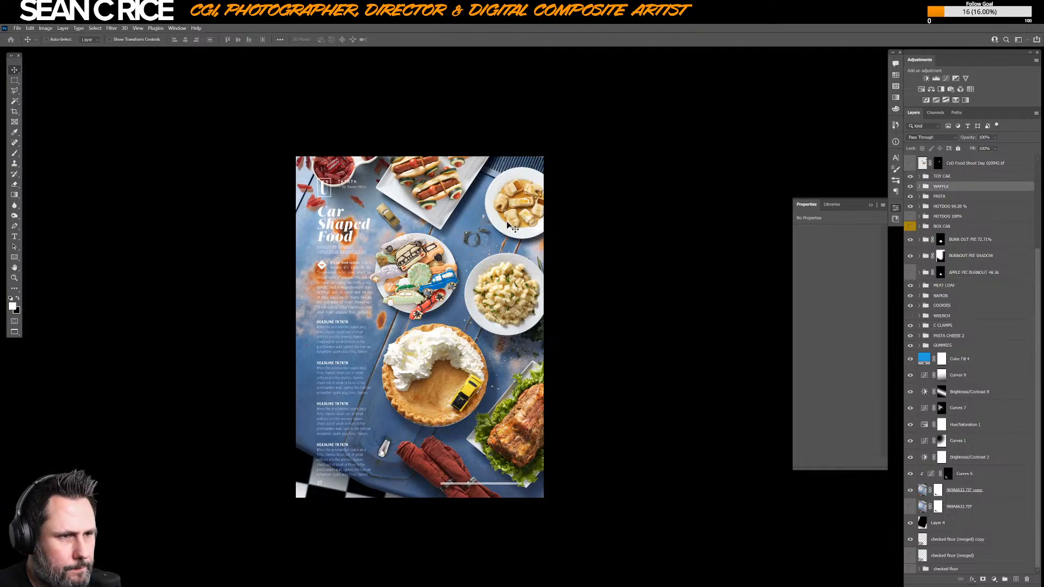
{"action": "left_click_drag", "start_coordinate": [517, 226], "coordinate": [511, 226]}
{"action": "left_click_drag", "start_coordinate": [507, 222], "coordinate": [505, 220]}
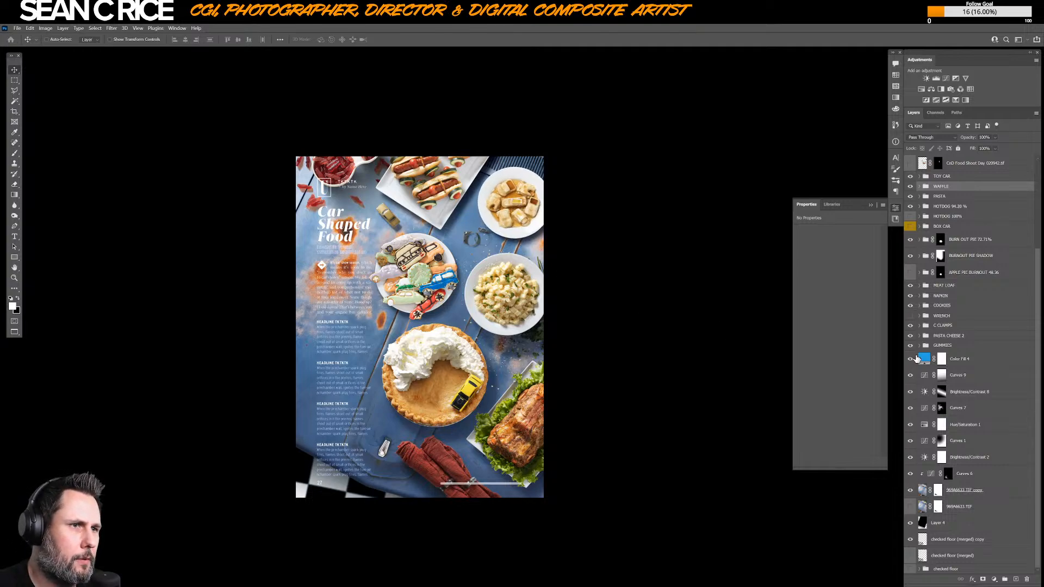
{"action": "left_click", "coordinate": [967, 325]}
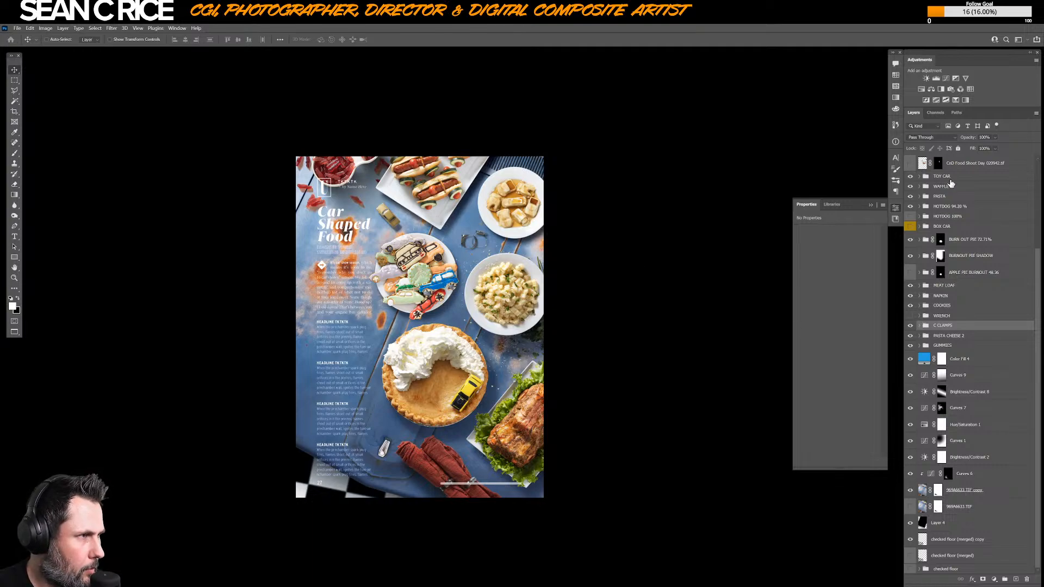
- Add a Curves adjustment clipped to the photo layer in the WAFFLE group and lower its white point output to 244
{"action": "left_click", "coordinate": [919, 186]}
{"action": "left_click", "coordinate": [976, 200]}
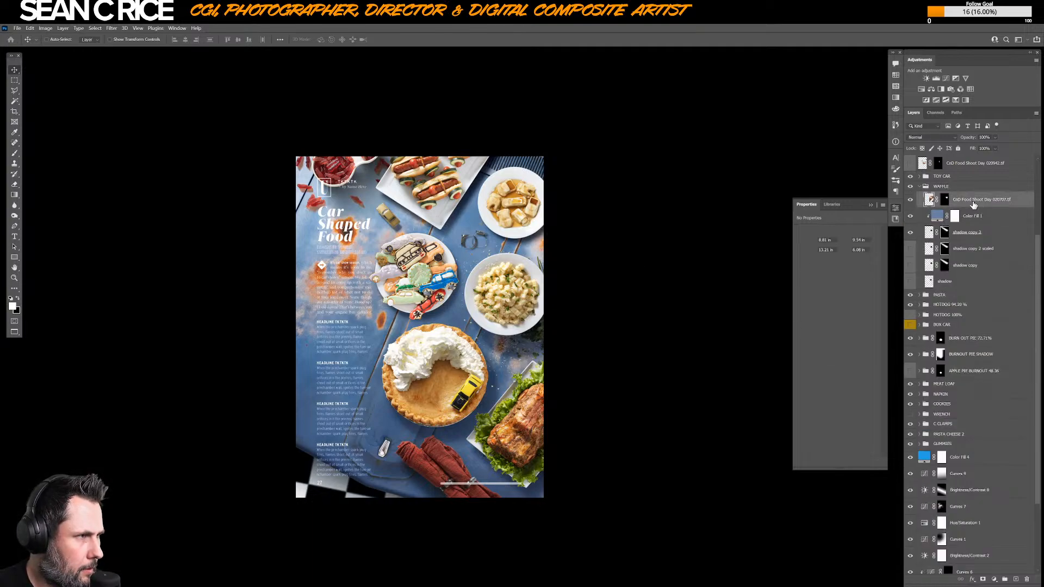
{"action": "left_click", "coordinate": [994, 579]}
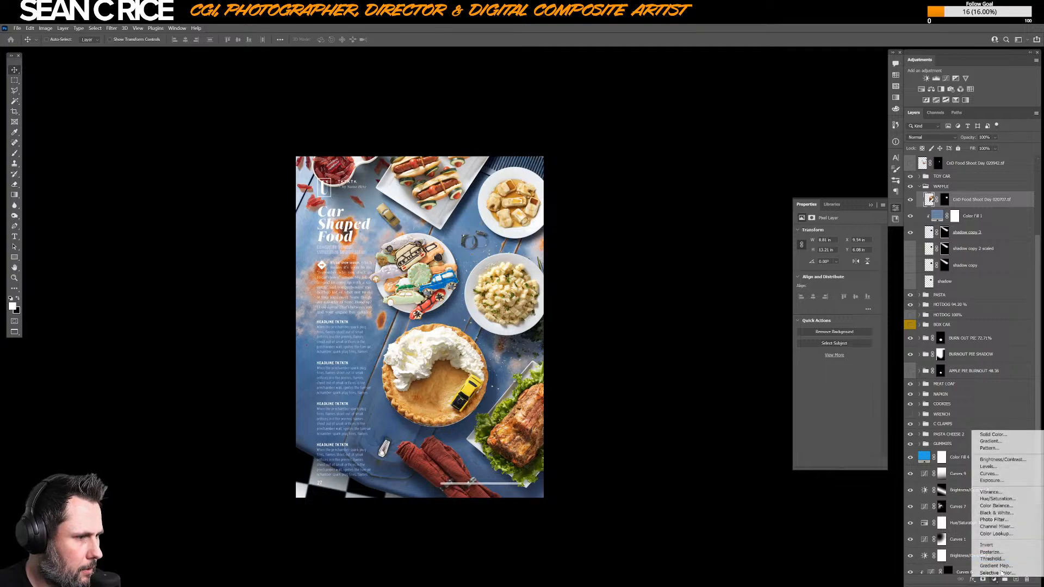
{"action": "left_click", "coordinate": [1000, 473]}
{"action": "key", "text": "ctrl+alt+g"}
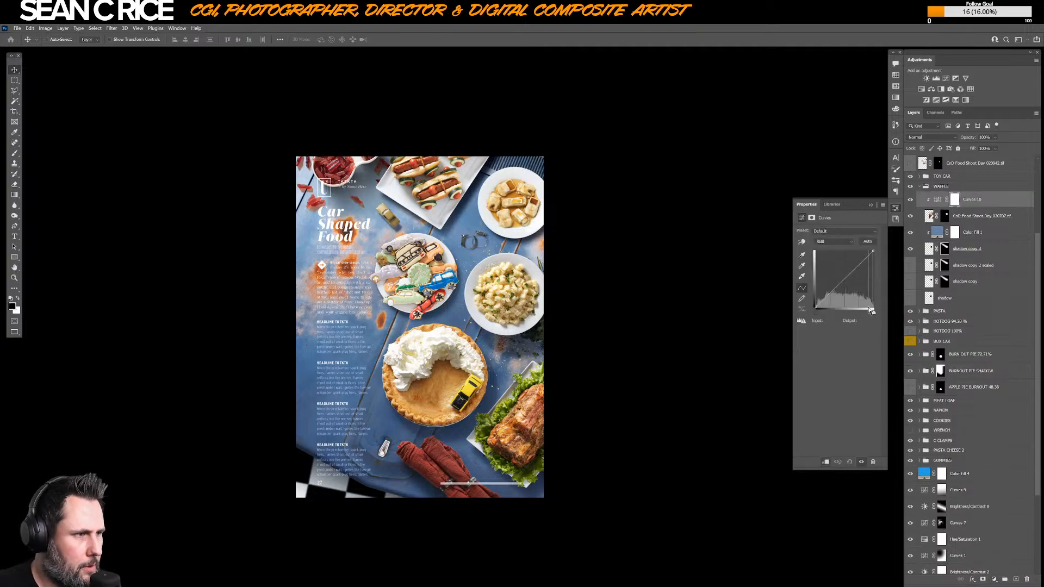
{"action": "left_click_drag", "start_coordinate": [874, 254], "coordinate": [873, 254]}
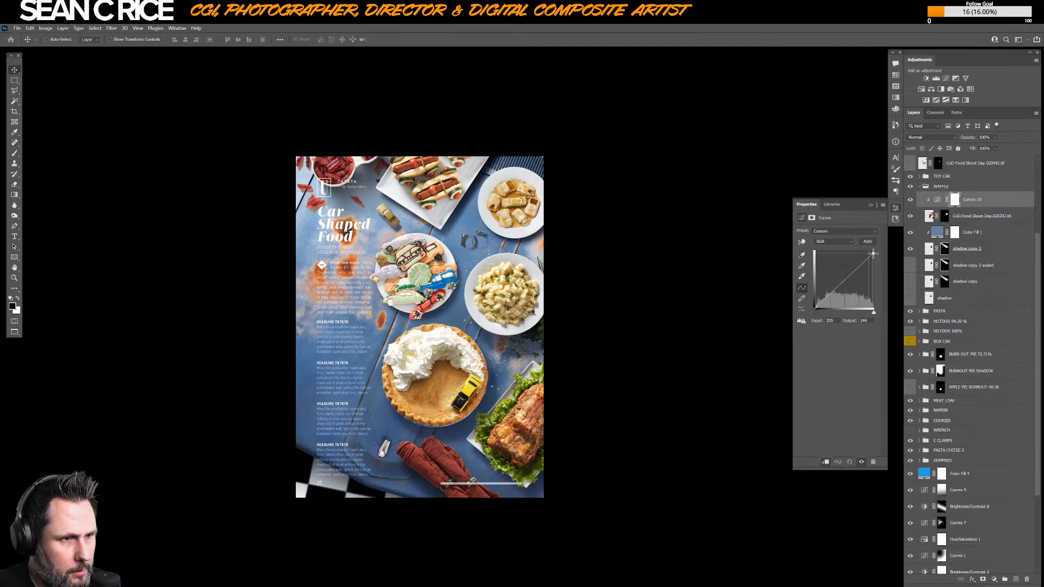
- Collapse the WAFFLE group and move the NAPKIN group directly above the BURN OUT PIE 72.71% group
{"action": "left_click_drag", "start_coordinate": [387, 382], "coordinate": [381, 327]}
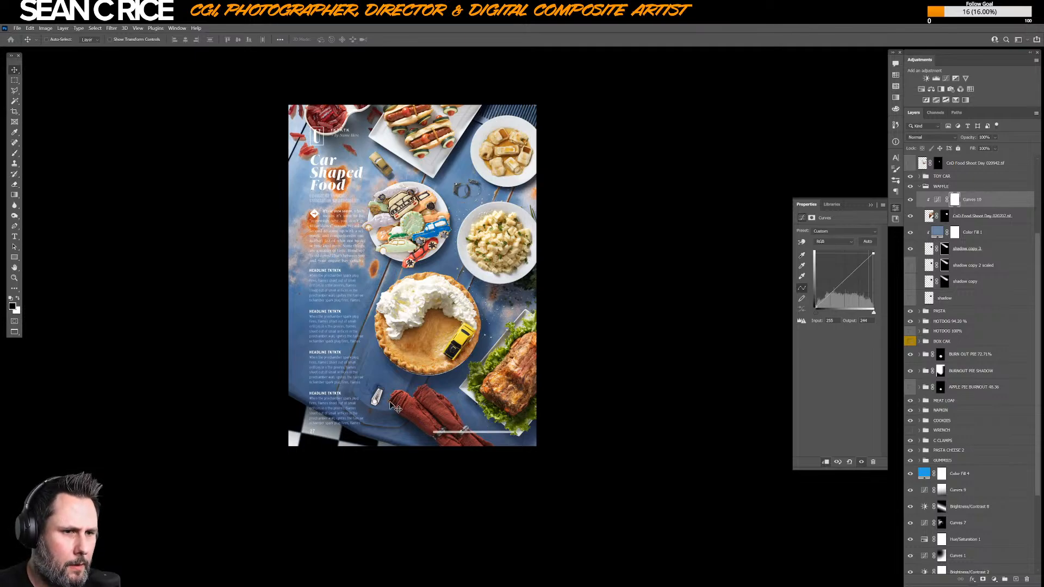
{"action": "left_click_drag", "start_coordinate": [399, 408], "coordinate": [496, 430]}
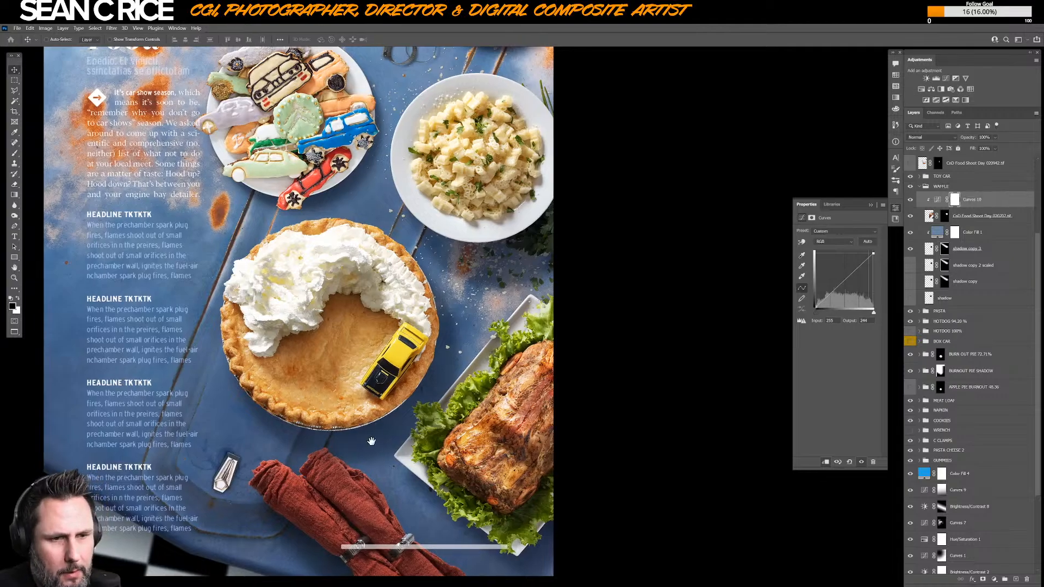
{"action": "left_click_drag", "start_coordinate": [348, 454], "coordinate": [438, 388]}
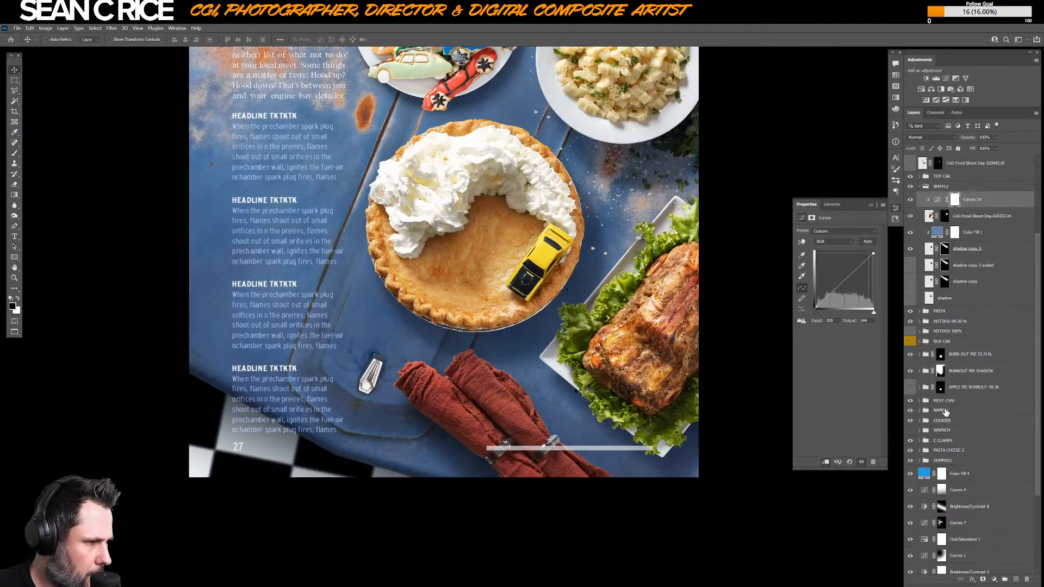
{"action": "left_click", "coordinate": [948, 412]}
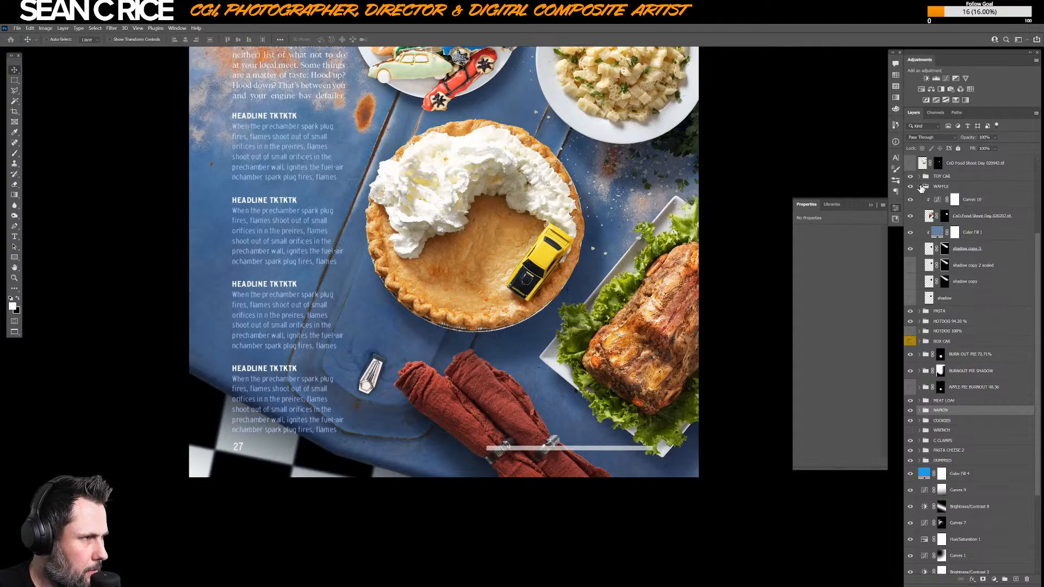
{"action": "left_click", "coordinate": [919, 187]}
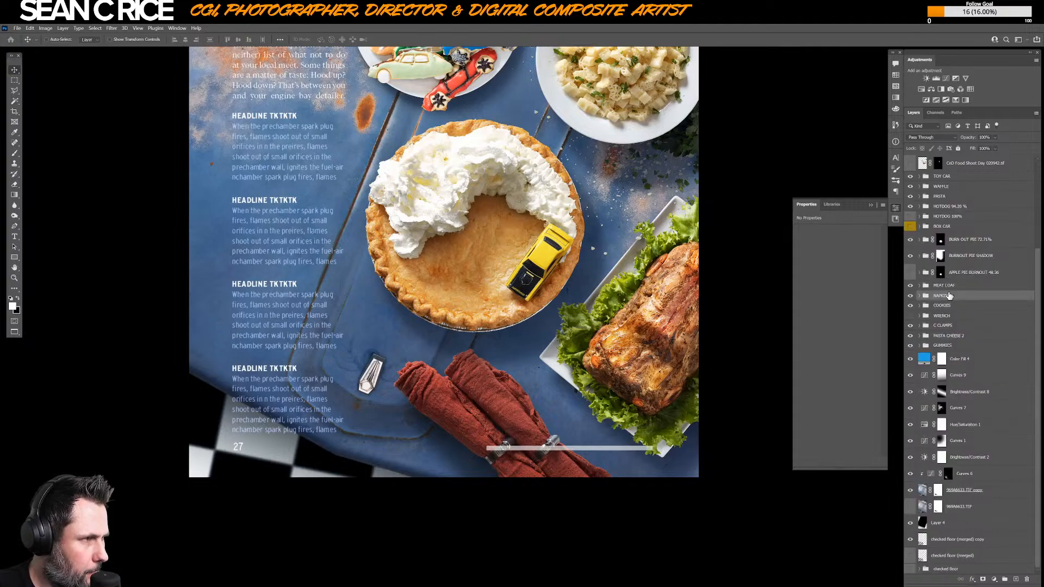
{"action": "left_click_drag", "start_coordinate": [941, 296], "coordinate": [955, 237]}
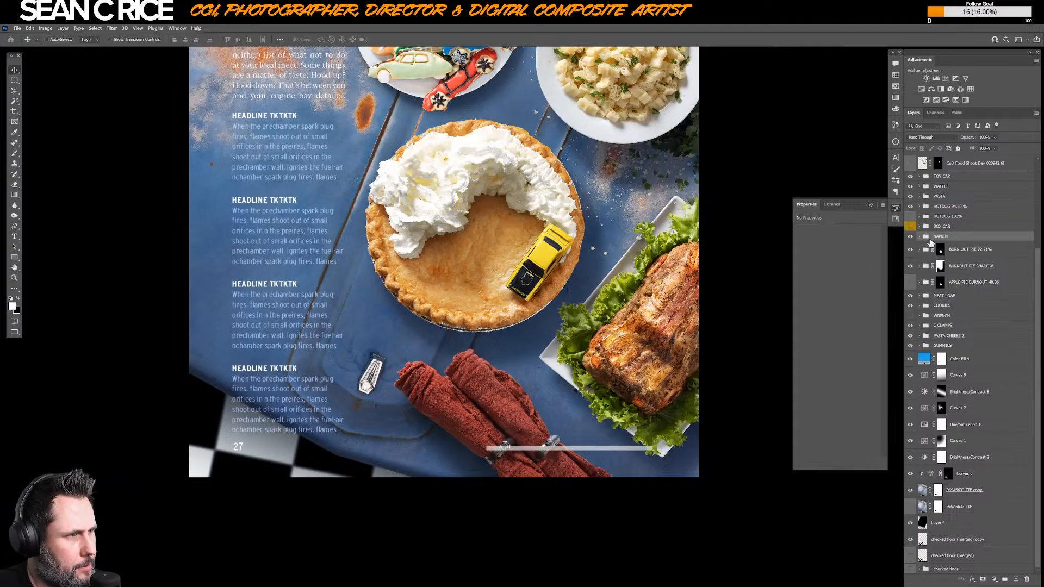
- Add a new layer clipped to the NAPKIN group and paint black at 30% opacity along the right napkin's upper end
{"action": "key", "text": "ctrl+shift+alt+n"}
{"action": "key", "text": "b"}
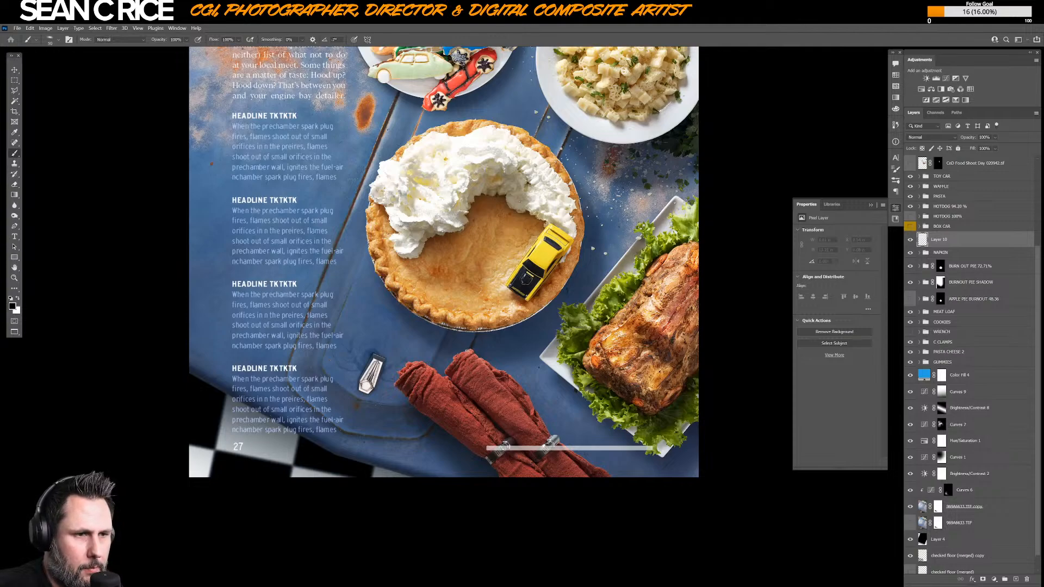
{"action": "left_click", "coordinate": [470, 348]}
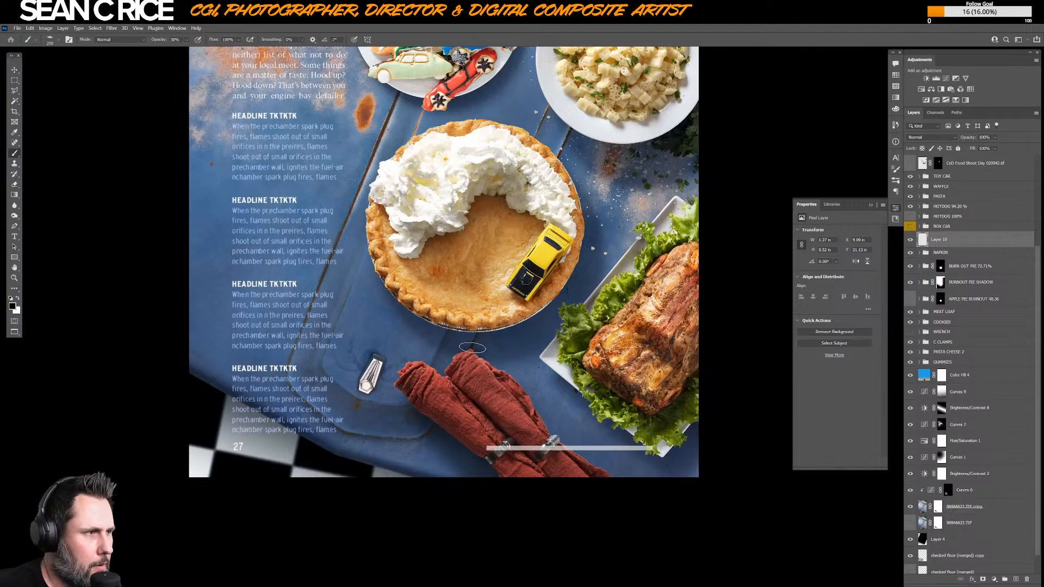
{"action": "key", "text": "ctrl+alt+g"}
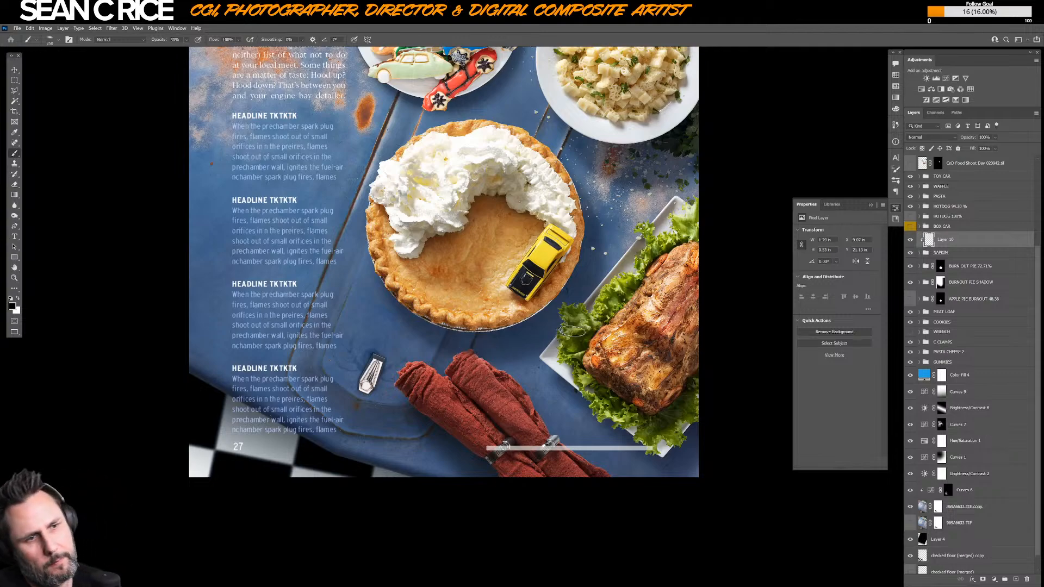
{"action": "mouse_move", "coordinate": [489, 344]}
{"action": "left_mouse_down"}
{"action": "mouse_move", "coordinate": [476, 348]}
{"action": "mouse_move", "coordinate": [516, 324]}
{"action": "left_mouse_up"}
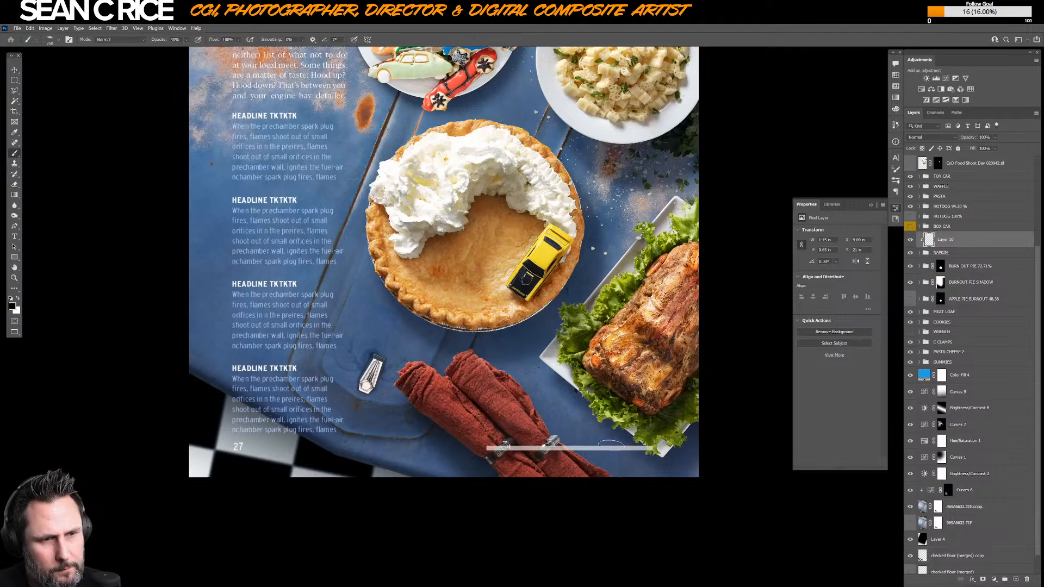
- Shade the outer edge of the left napkin's upper end with a much larger brush
{"action": "key", "text": "bracketright"}
{"action": "key", "text": "bracketright"}
{"action": "key", "text": "bracketright"}
{"action": "key", "text": "bracketright"}
{"action": "key", "text": "bracketright"}
{"action": "left_click", "coordinate": [409, 405]}
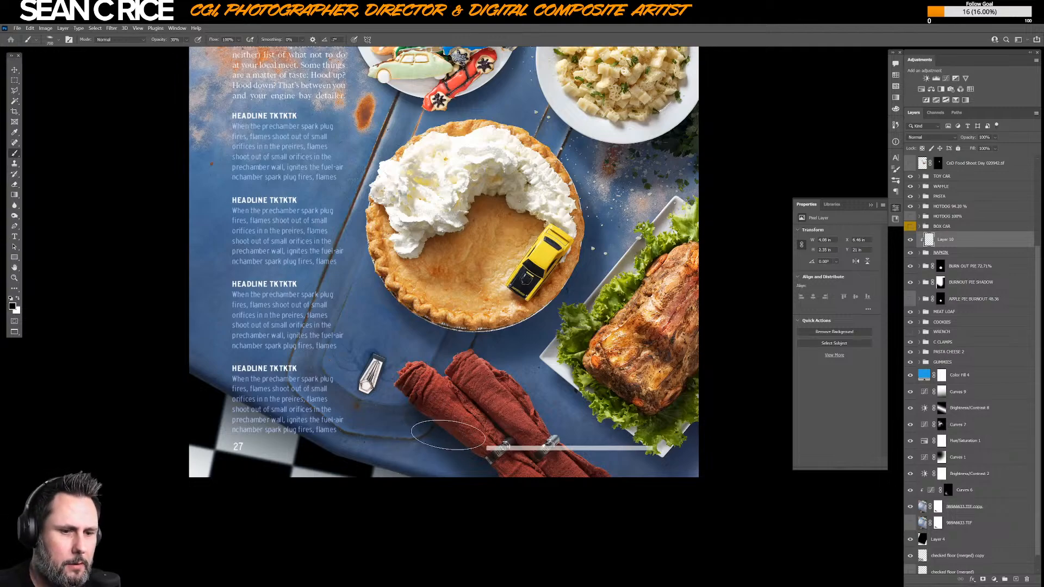
{"action": "key", "text": "bracketleft"}
{"action": "left_click", "coordinate": [469, 452]}
{"action": "key", "text": "ctrl+z"}
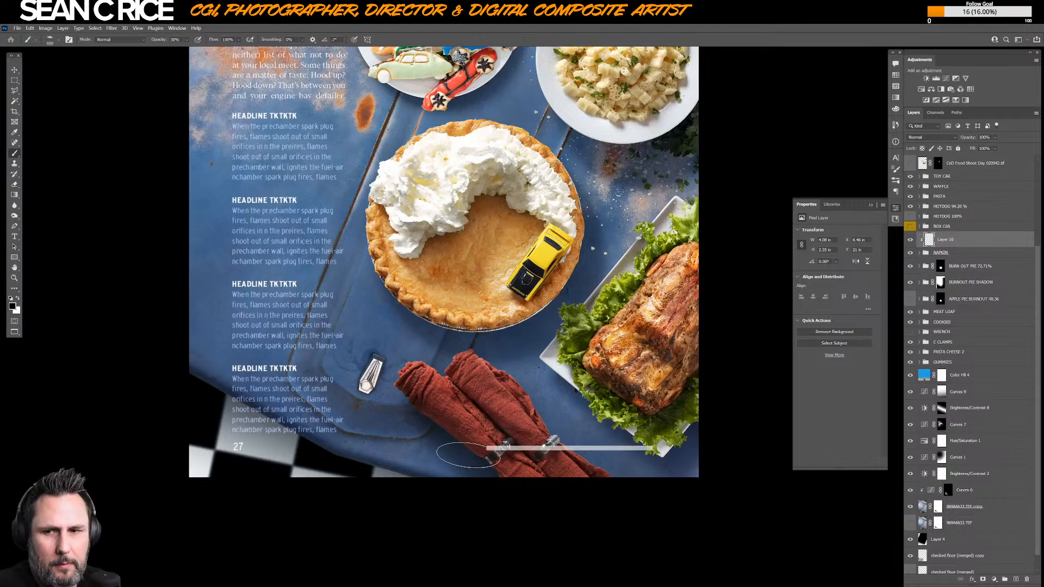
- Lower the brush opacity to 20%, paint shading across the napkins just above the rings, and reduce the brush size
{"action": "key", "text": "2"}
{"action": "mouse_move", "coordinate": [458, 432]}
{"action": "left_mouse_down"}
{"action": "mouse_move", "coordinate": [472, 460]}
{"action": "mouse_move", "coordinate": [509, 489]}
{"action": "mouse_move", "coordinate": [518, 474]}
{"action": "mouse_move", "coordinate": [524, 488]}
{"action": "mouse_move", "coordinate": [522, 439]}
{"action": "mouse_move", "coordinate": [506, 429]}
{"action": "left_mouse_up"}
{"action": "key", "text": "bracketleft"}
{"action": "key", "text": "bracketleft"}
{"action": "key", "text": "bracketleft"}
{"action": "key", "text": "bracketleft"}
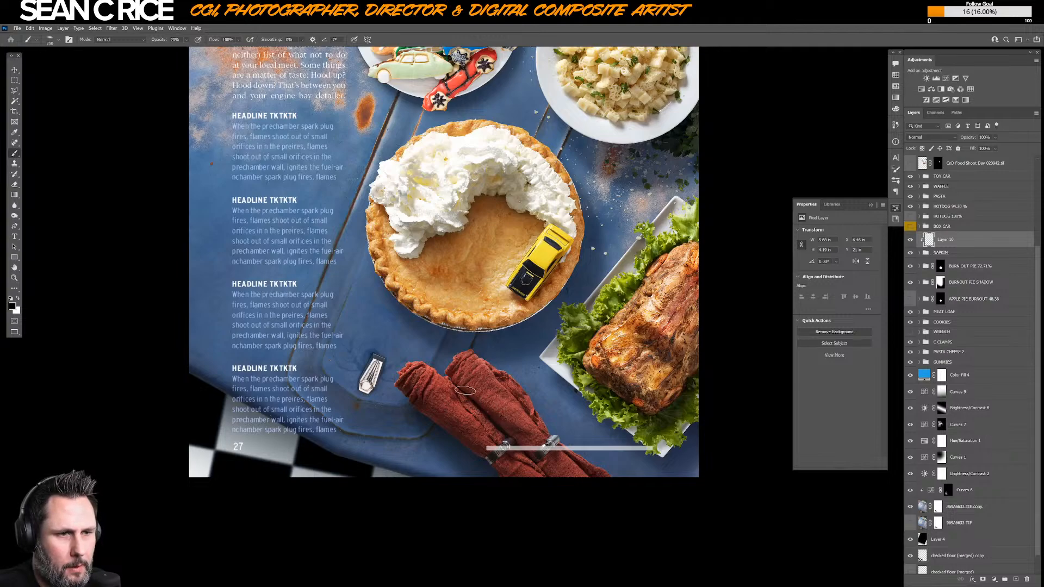
- Paint soft shading on the right napkin from its ring down to the page's lower edge, varying the brush size
{"action": "key", "text": "bracketright"}
{"action": "key", "text": "bracketright"}
{"action": "mouse_move", "coordinate": [547, 457]}
{"action": "left_mouse_down"}
{"action": "mouse_move", "coordinate": [575, 485]}
{"action": "mouse_move", "coordinate": [607, 459]}
{"action": "left_mouse_up"}
{"action": "key", "text": "bracketright"}
{"action": "key", "text": "bracketright"}
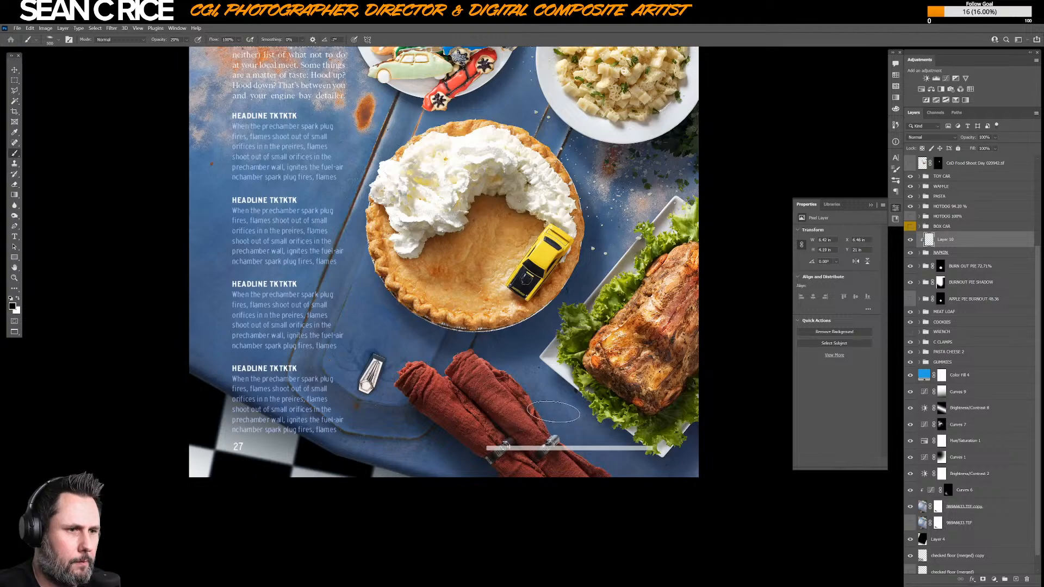
{"action": "key", "text": "bracketleft"}
{"action": "key", "text": "bracketleft"}
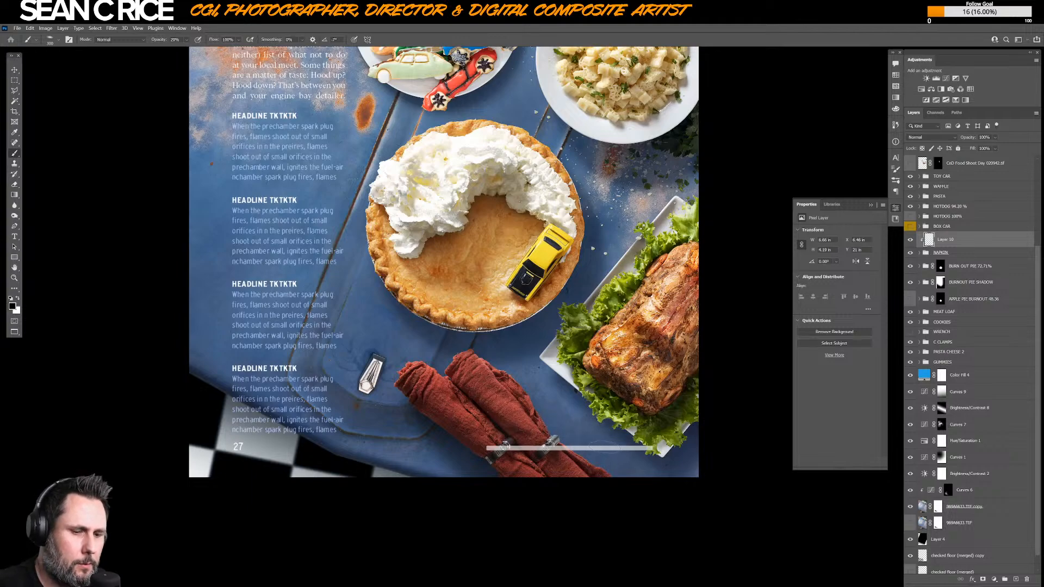
{"action": "key", "text": "bracketleft"}
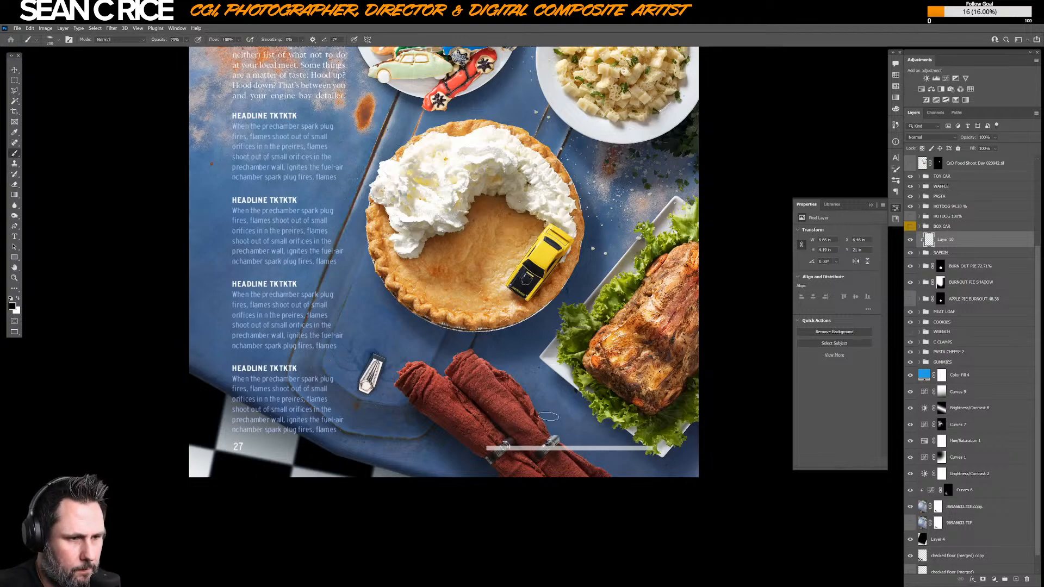
{"action": "left_click_drag", "start_coordinate": [573, 450], "coordinate": [634, 489]}
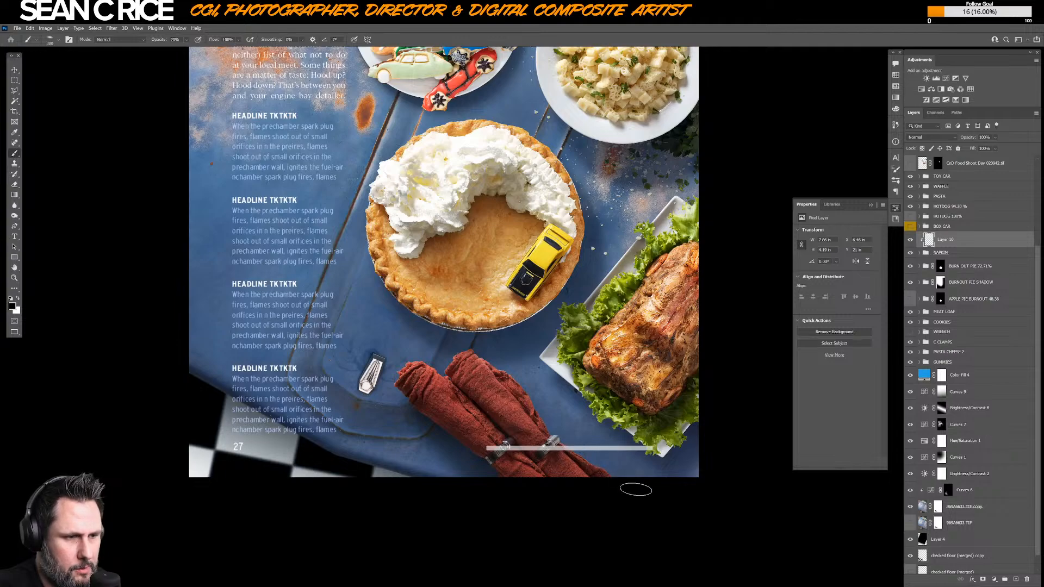
{"action": "key", "text": "bracketright"}
{"action": "key", "text": "bracketleft"}
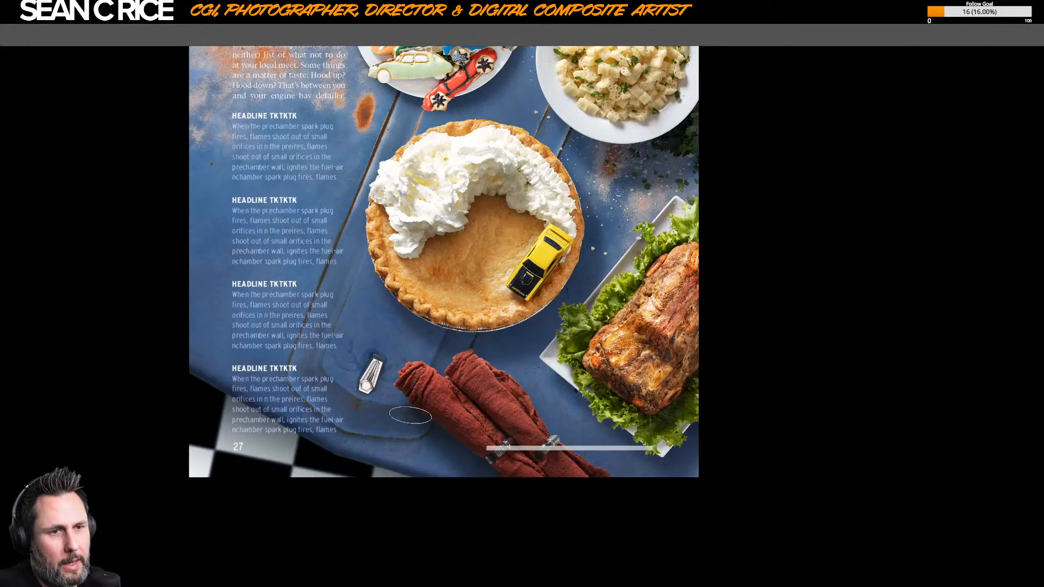
{"action": "key", "text": "bracketleft"}
{"action": "key", "text": "bracketleft"}
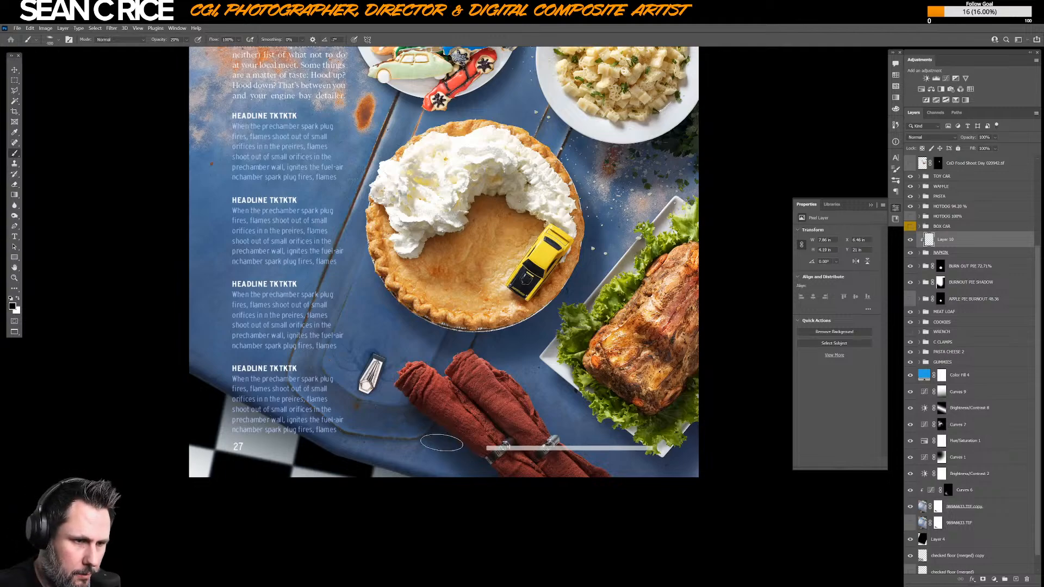
{"action": "key", "text": "bracketright"}
{"action": "key", "text": "bracketright"}
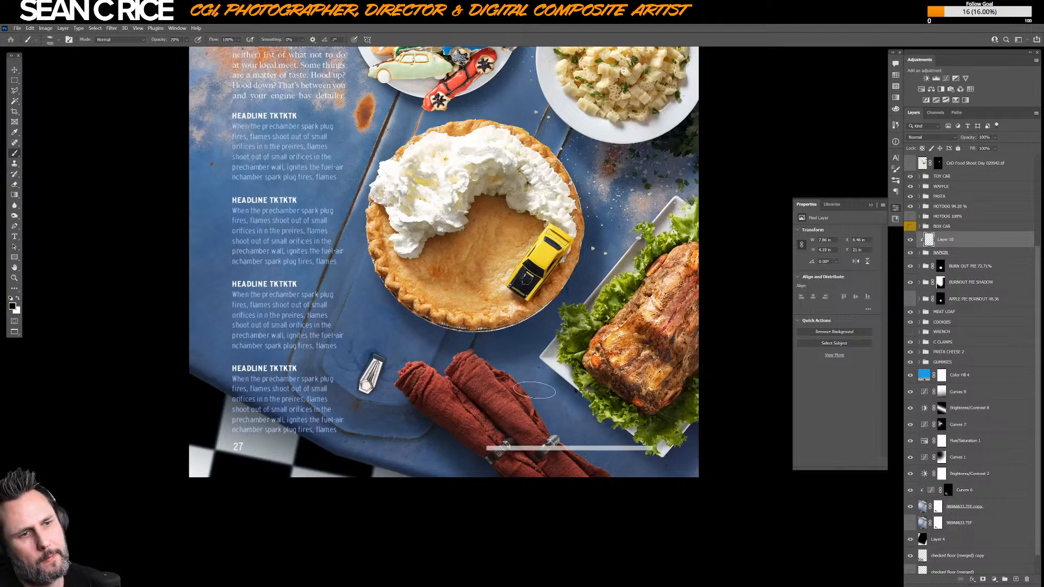
- Shrink the brush for the left napkin's upper end, and enlarge it slightly for the area between the two napkins
{"action": "key", "text": "bracketleft"}
{"action": "key", "text": "bracketleft"}
{"action": "key", "text": "bracketleft"}
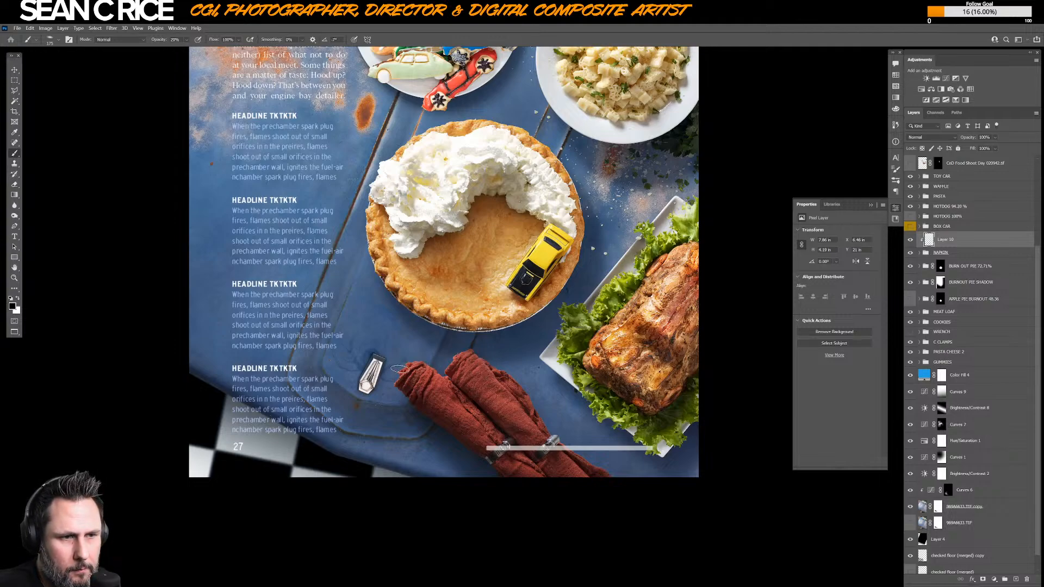
{"action": "key", "text": "bracketleft"}
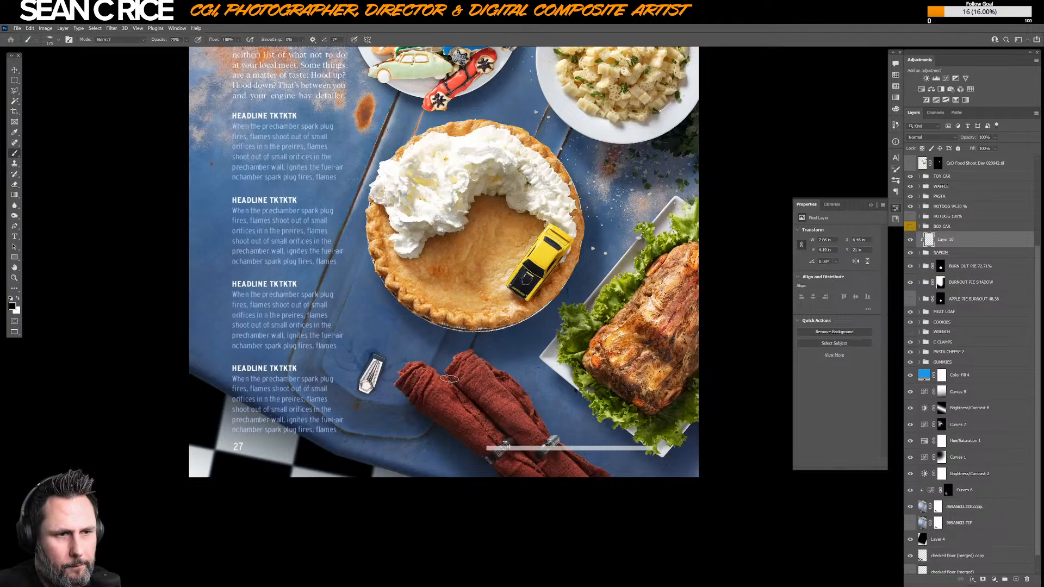
{"action": "key", "text": "bracketright"}
{"action": "key", "text": "bracketright"}
{"action": "key", "text": "bracketright"}
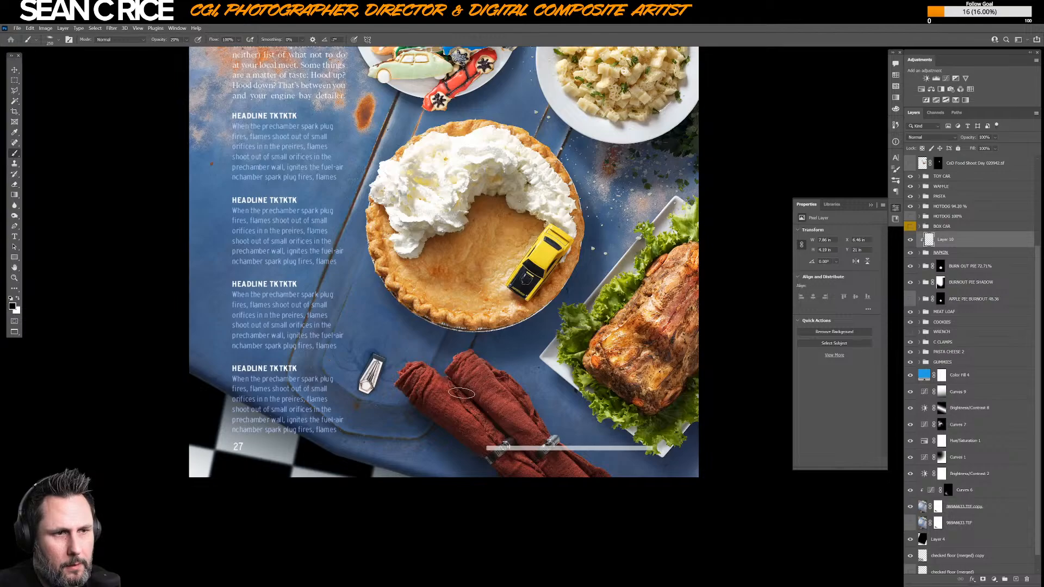
- Bring the whole magazine page into view and switch to the Move tool
{"action": "scroll", "coordinate": [567, 335], "scroll_direction": "down", "scroll_amount": 3}
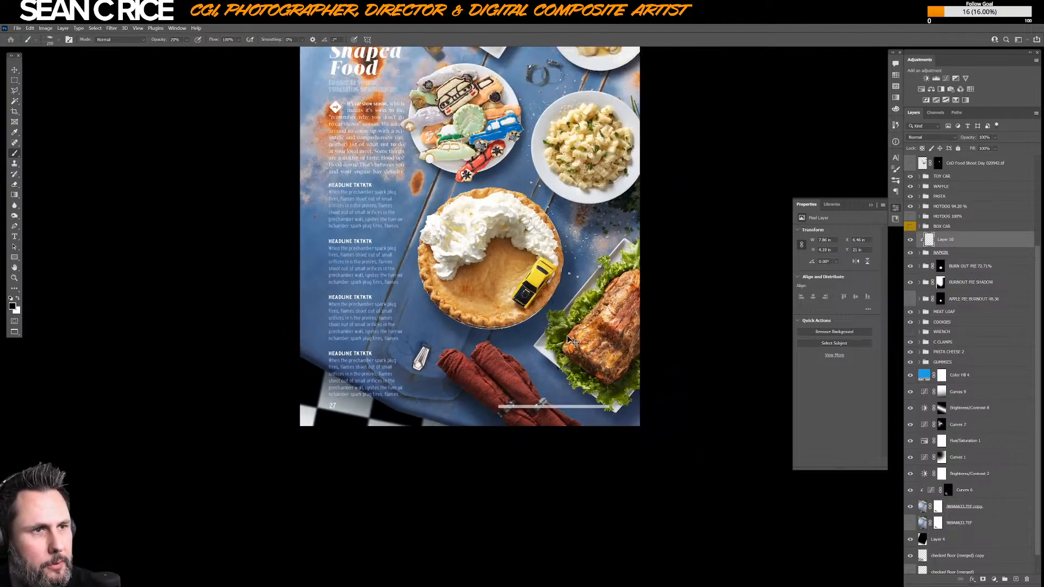
{"action": "left_click_drag", "start_coordinate": [550, 220], "coordinate": [520, 315]}
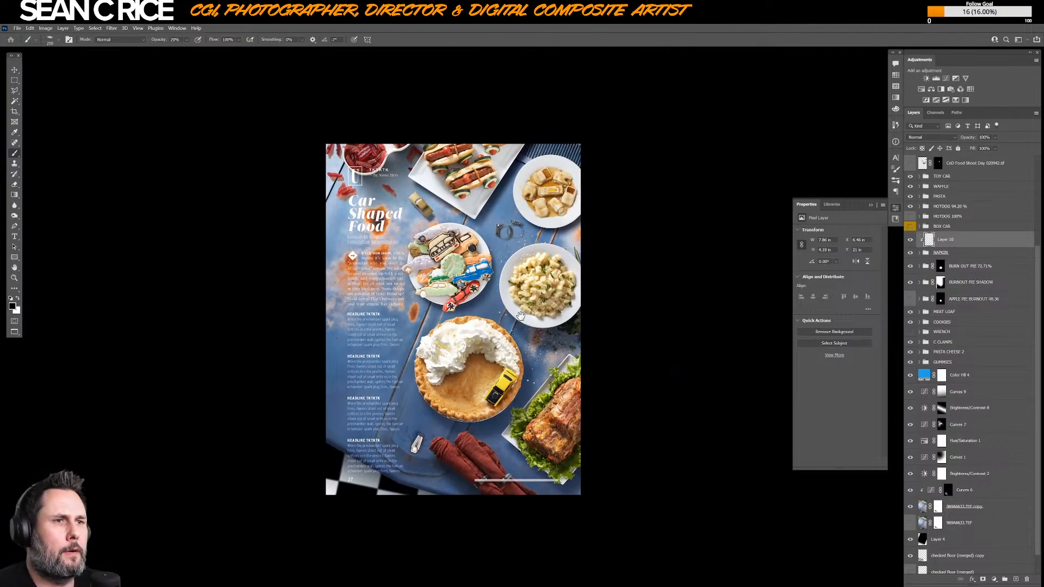
{"action": "key", "text": "v"}
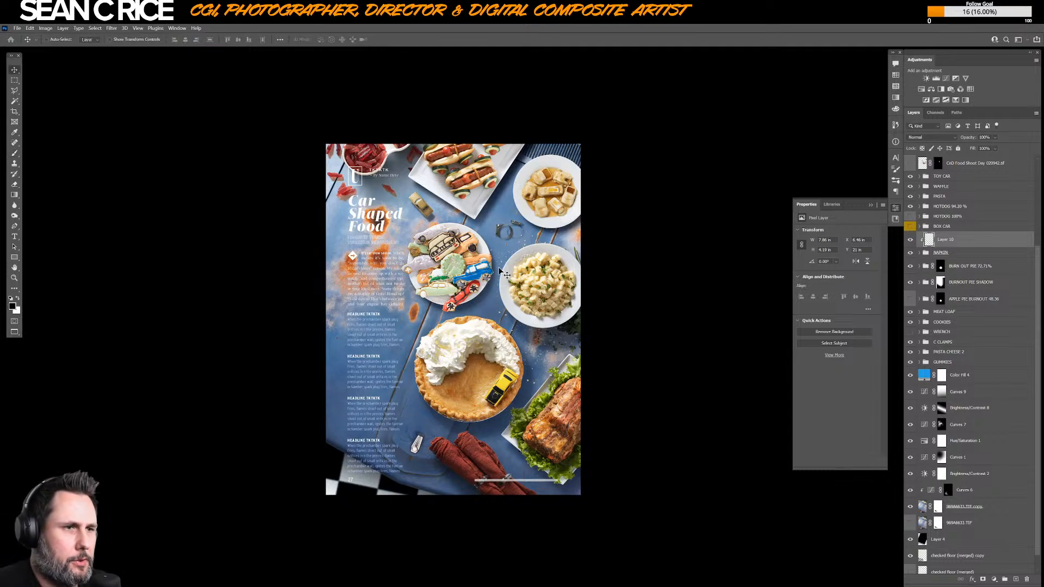